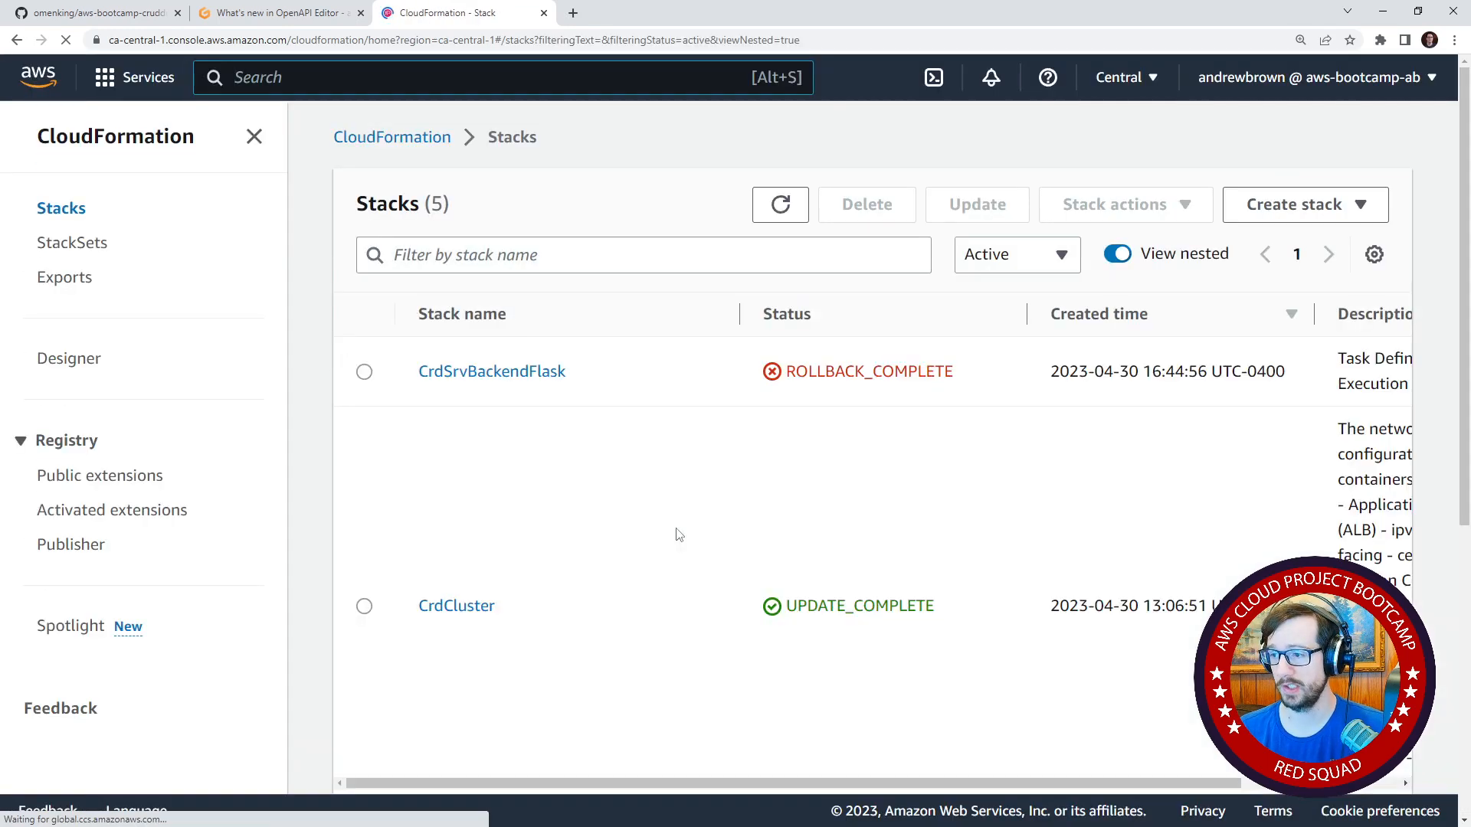
Open the details of the CrdSrvBackendFlask stack and collapse the side navigation and the stack list to give them full width.
click(491, 379)
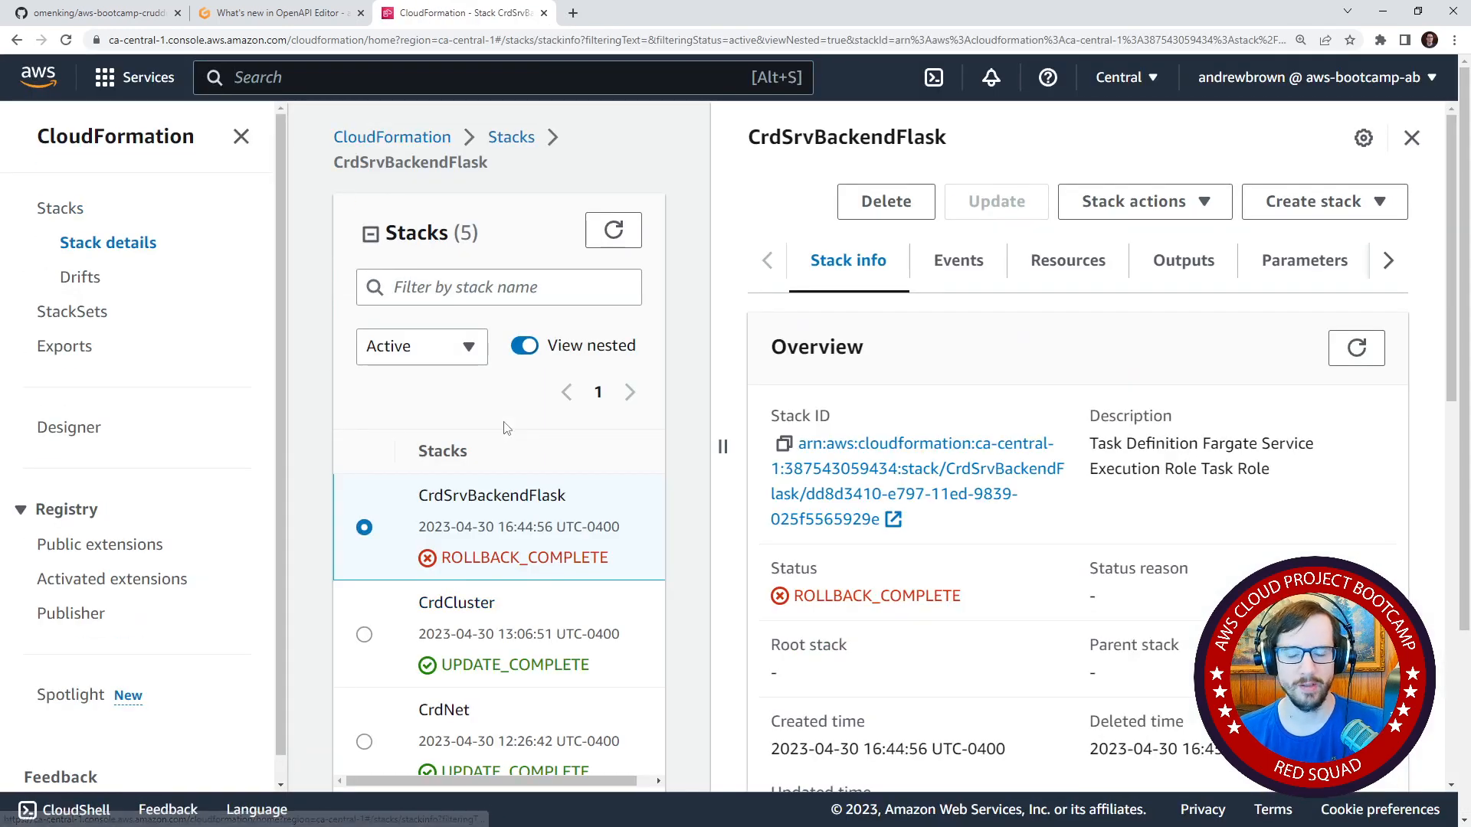
click(241, 137)
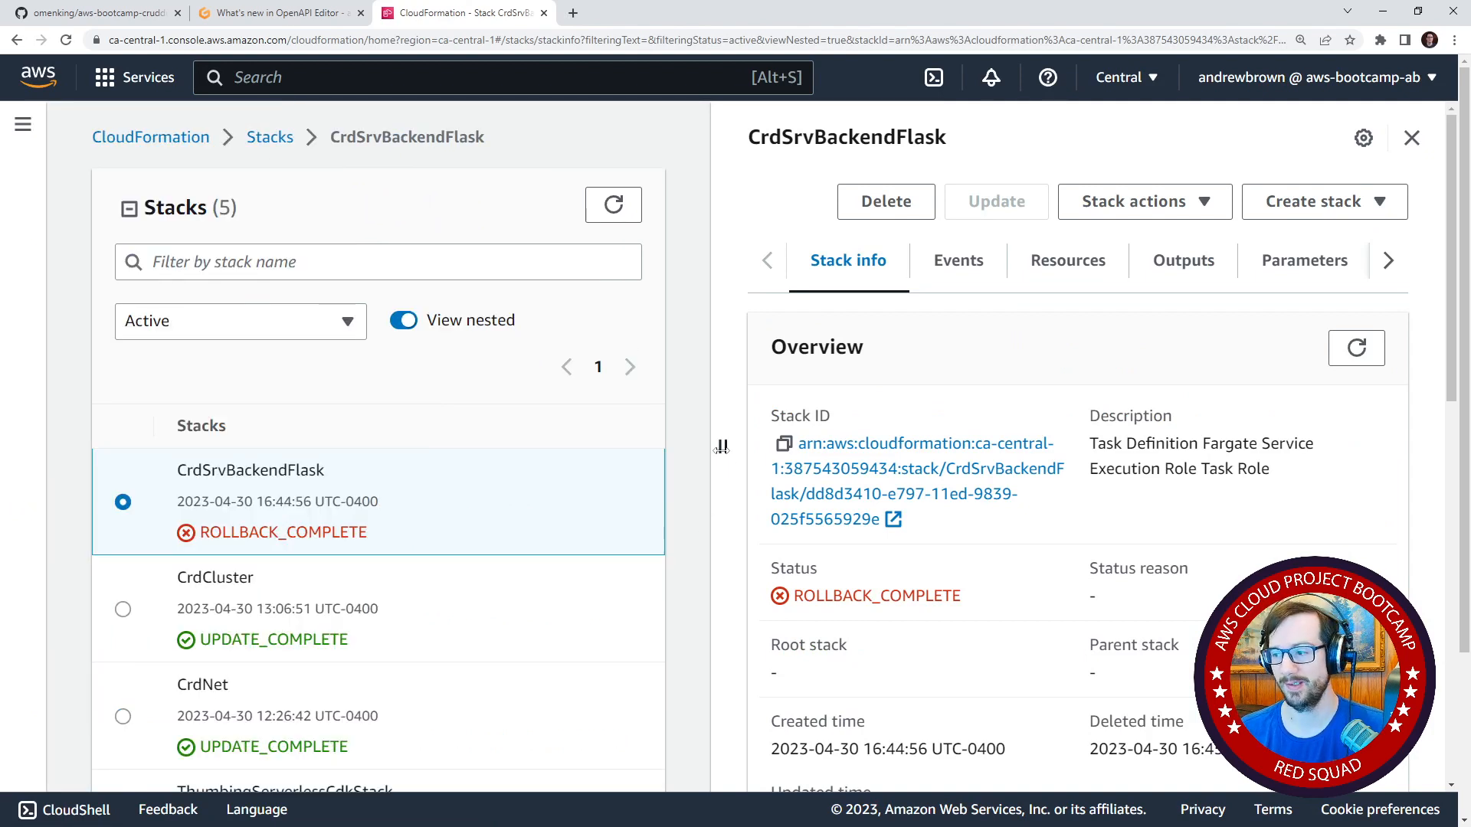
drag(721, 447, 558, 448)
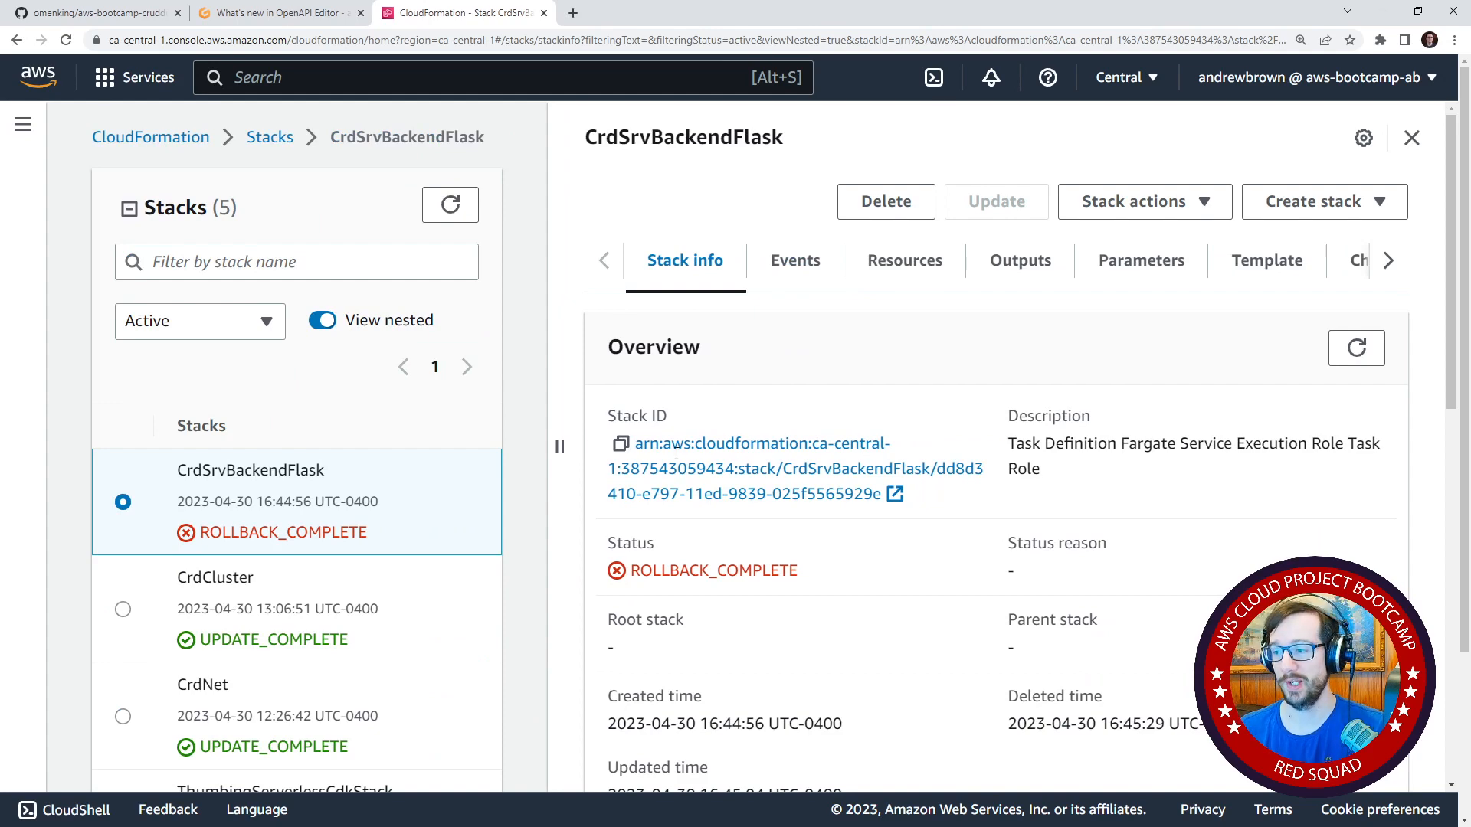
drag(677, 453, 847, 476)
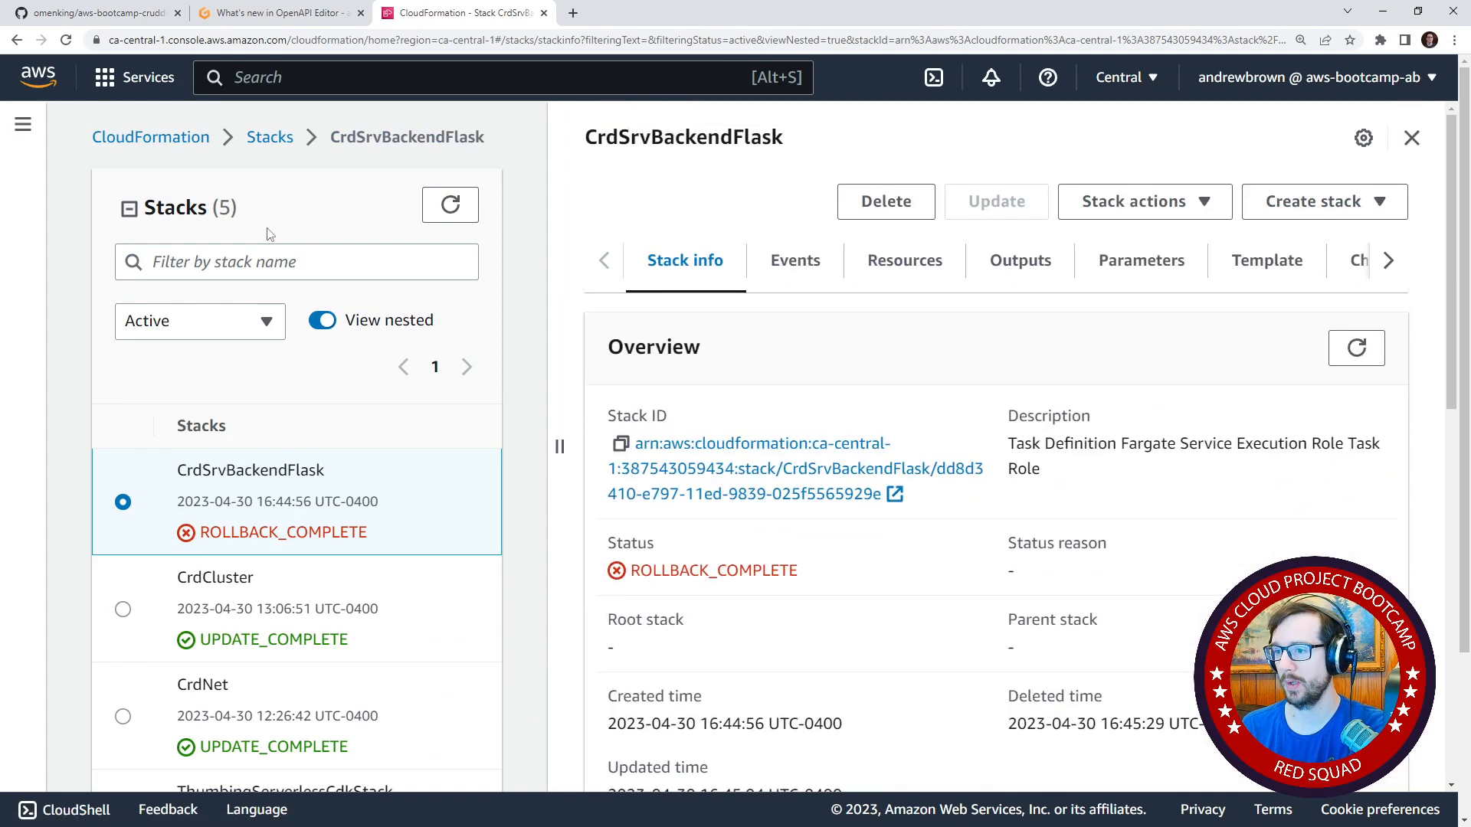
click(129, 209)
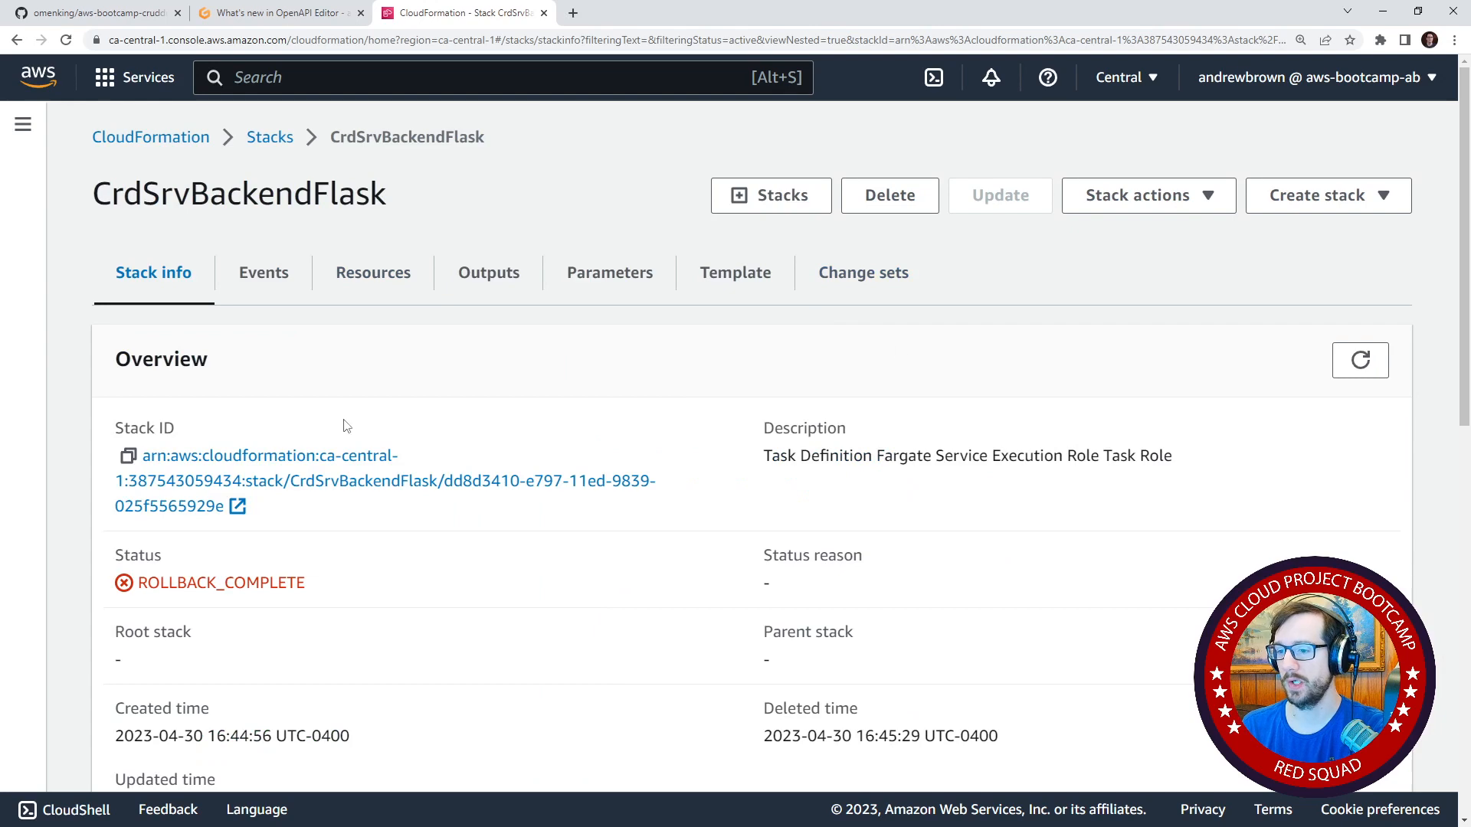
Examine the CrdSrvBackendFlask stack's events for the reason its FargateService resource failed to create.
click(259, 285)
scroll(539, 411, down, 6)
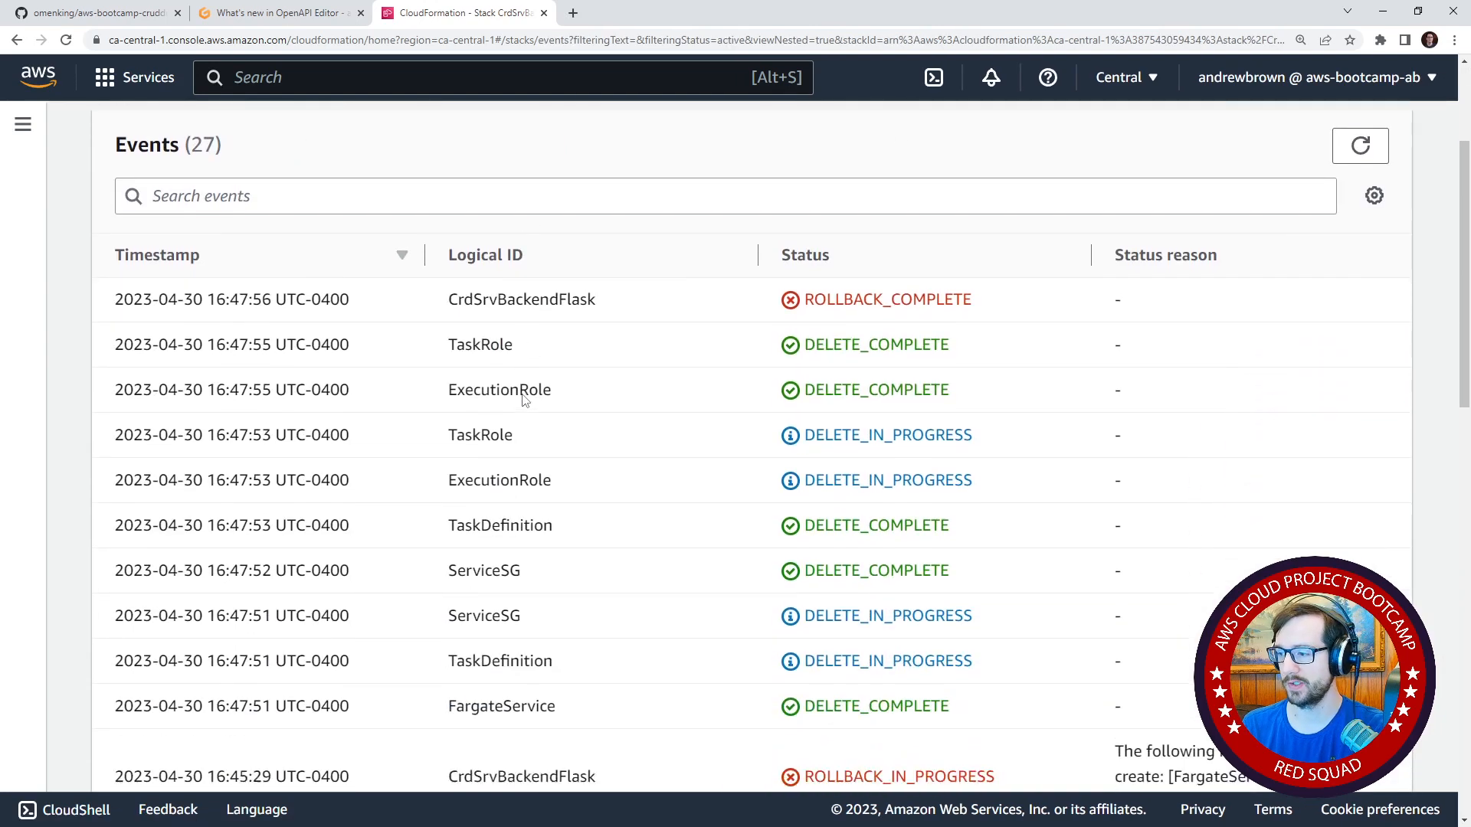
scroll(539, 411, down, 1)
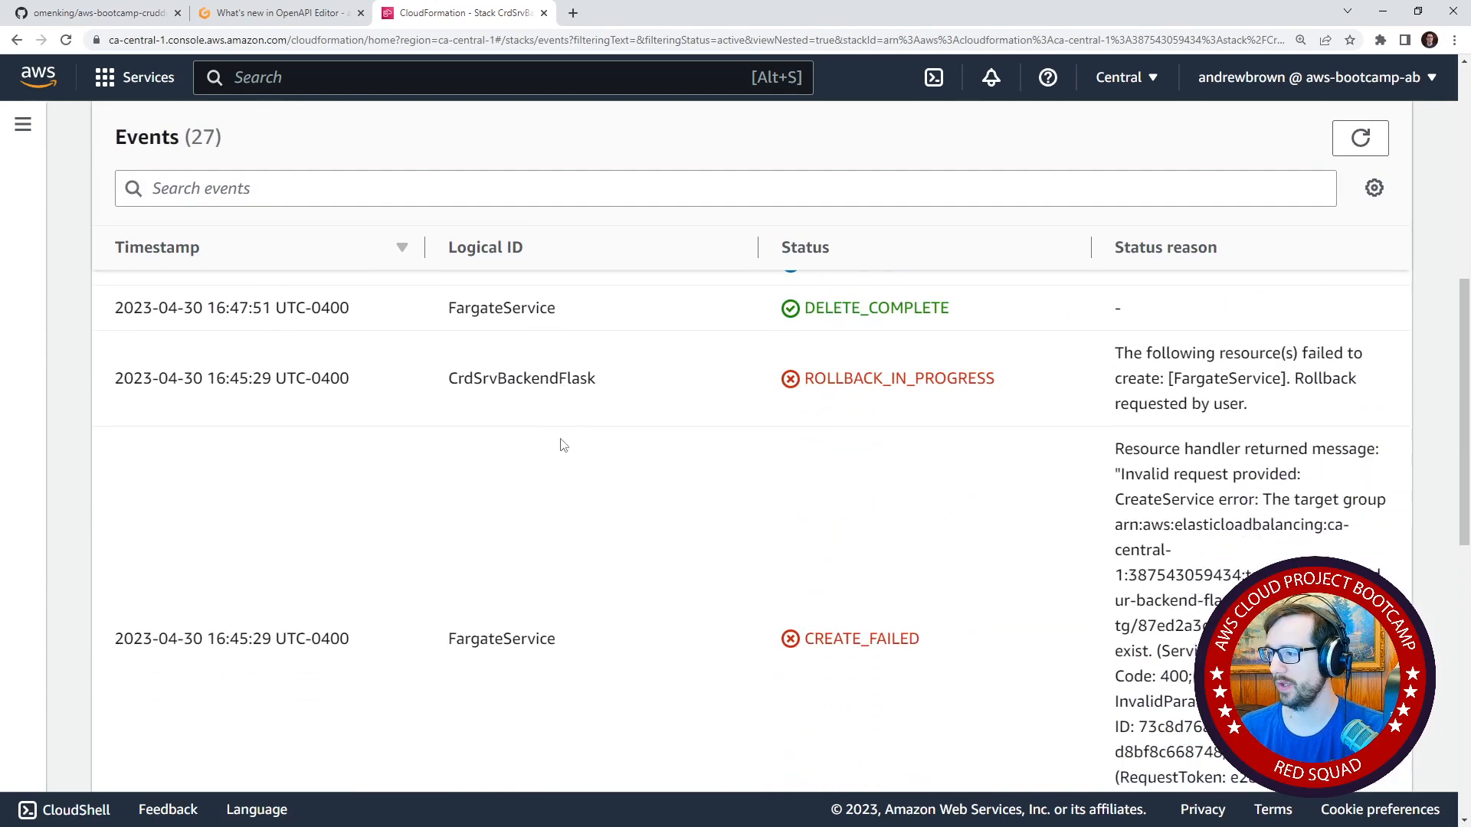
scroll(1111, 425, down, 1)
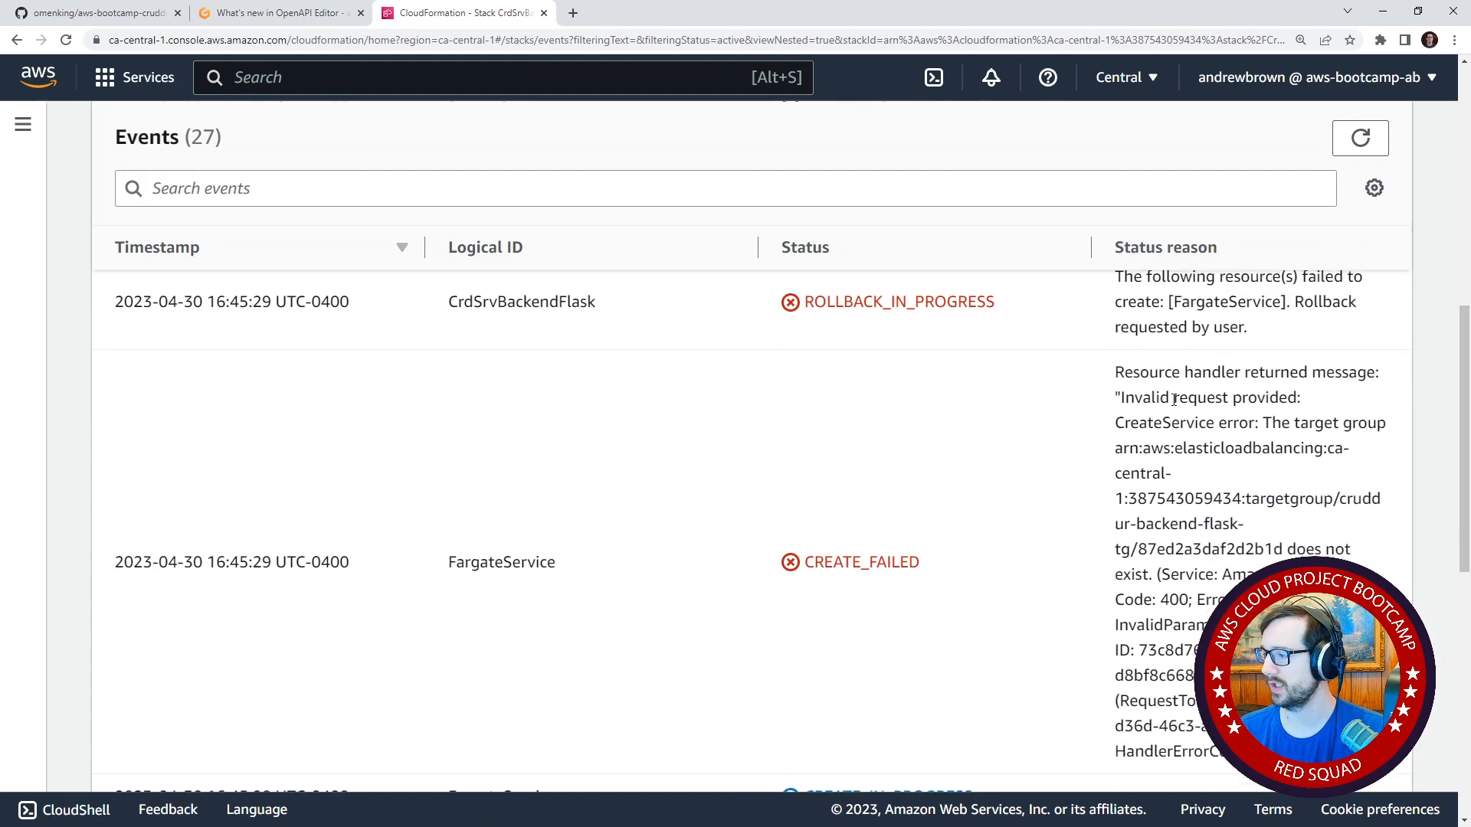
drag(1162, 402, 1218, 428)
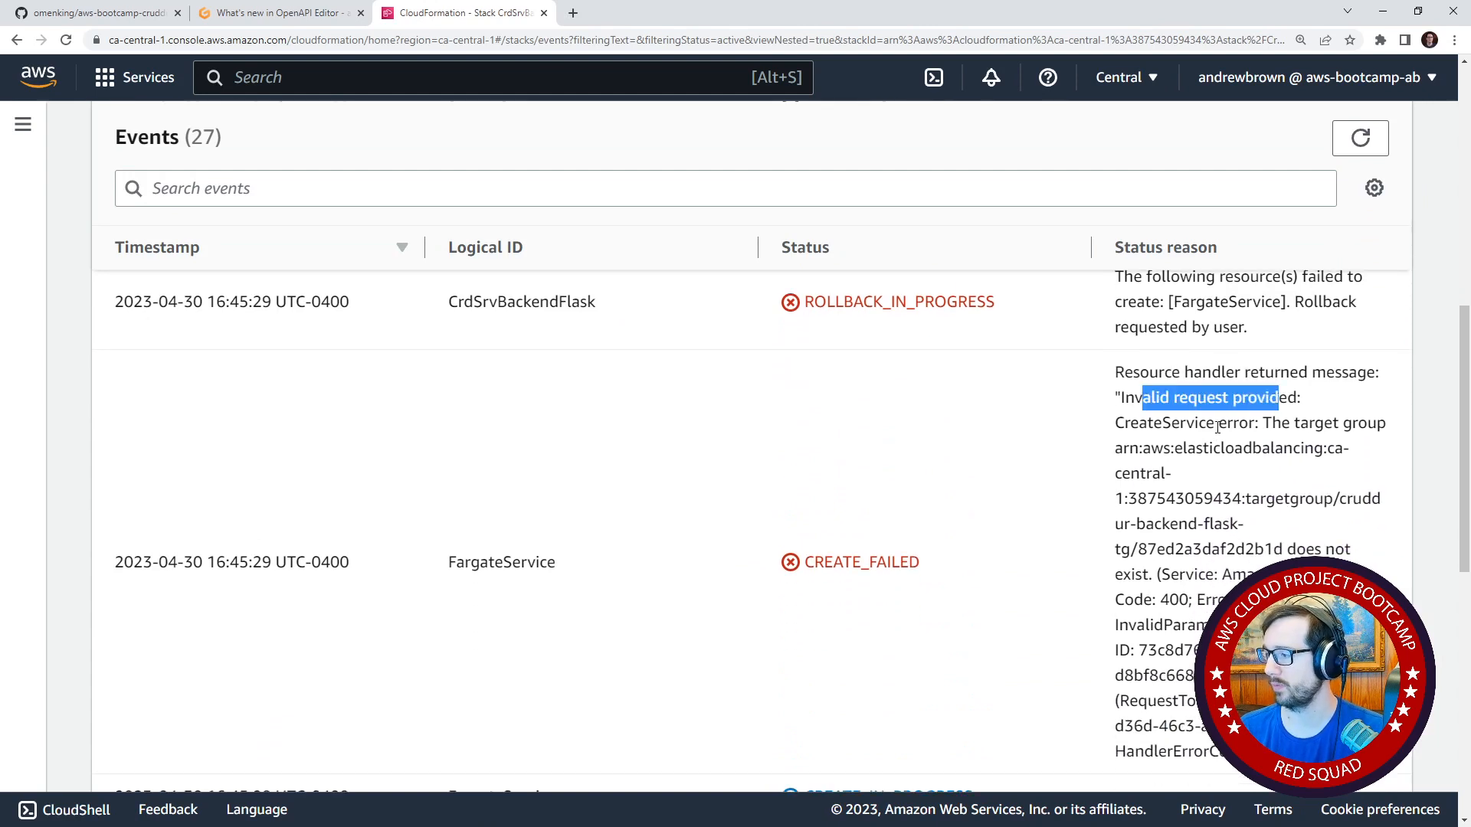
drag(1127, 425, 1261, 480)
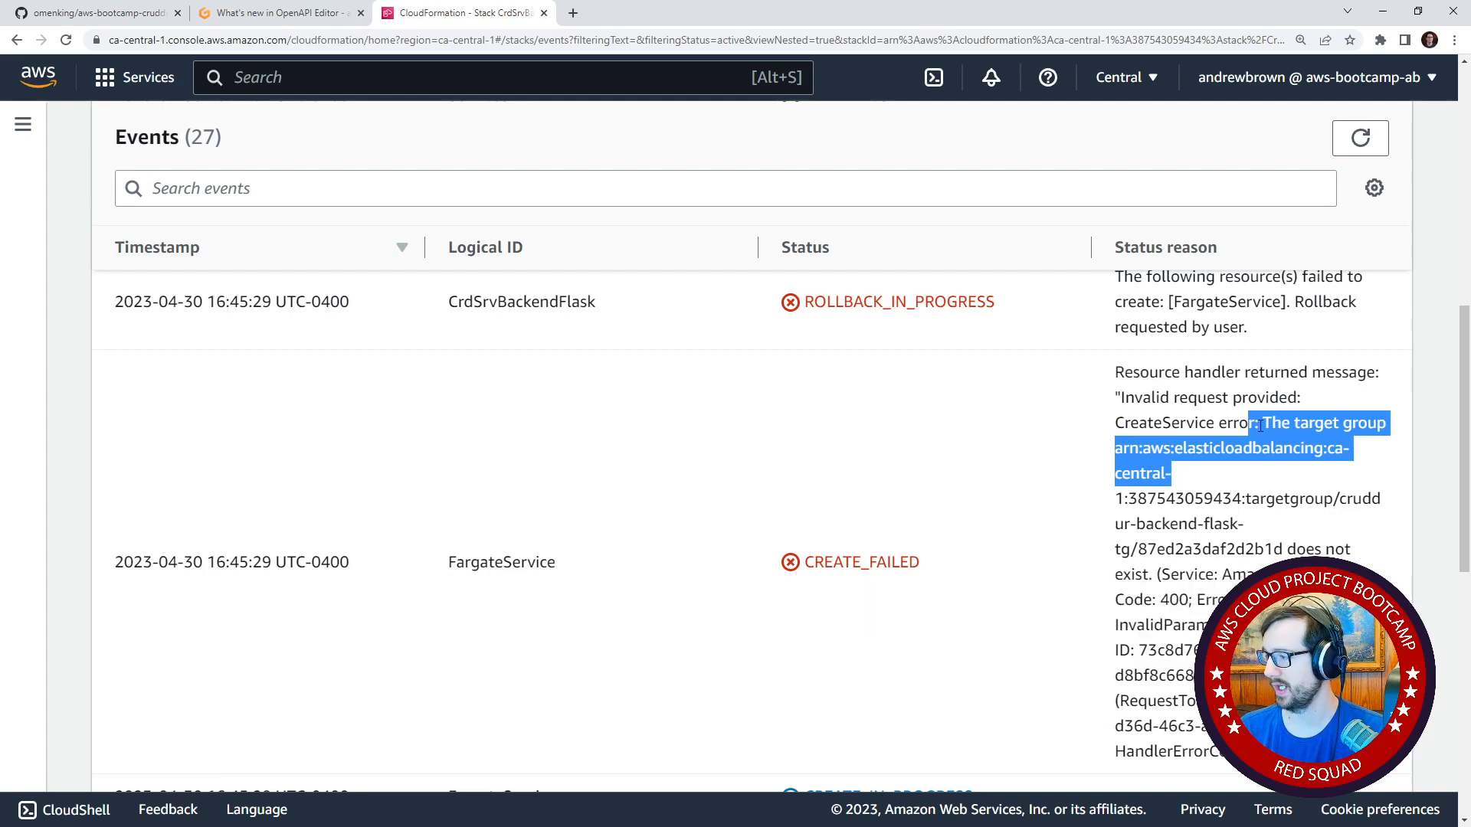
scroll(1226, 433, down, 2)
scroll(1135, 488, down, 2)
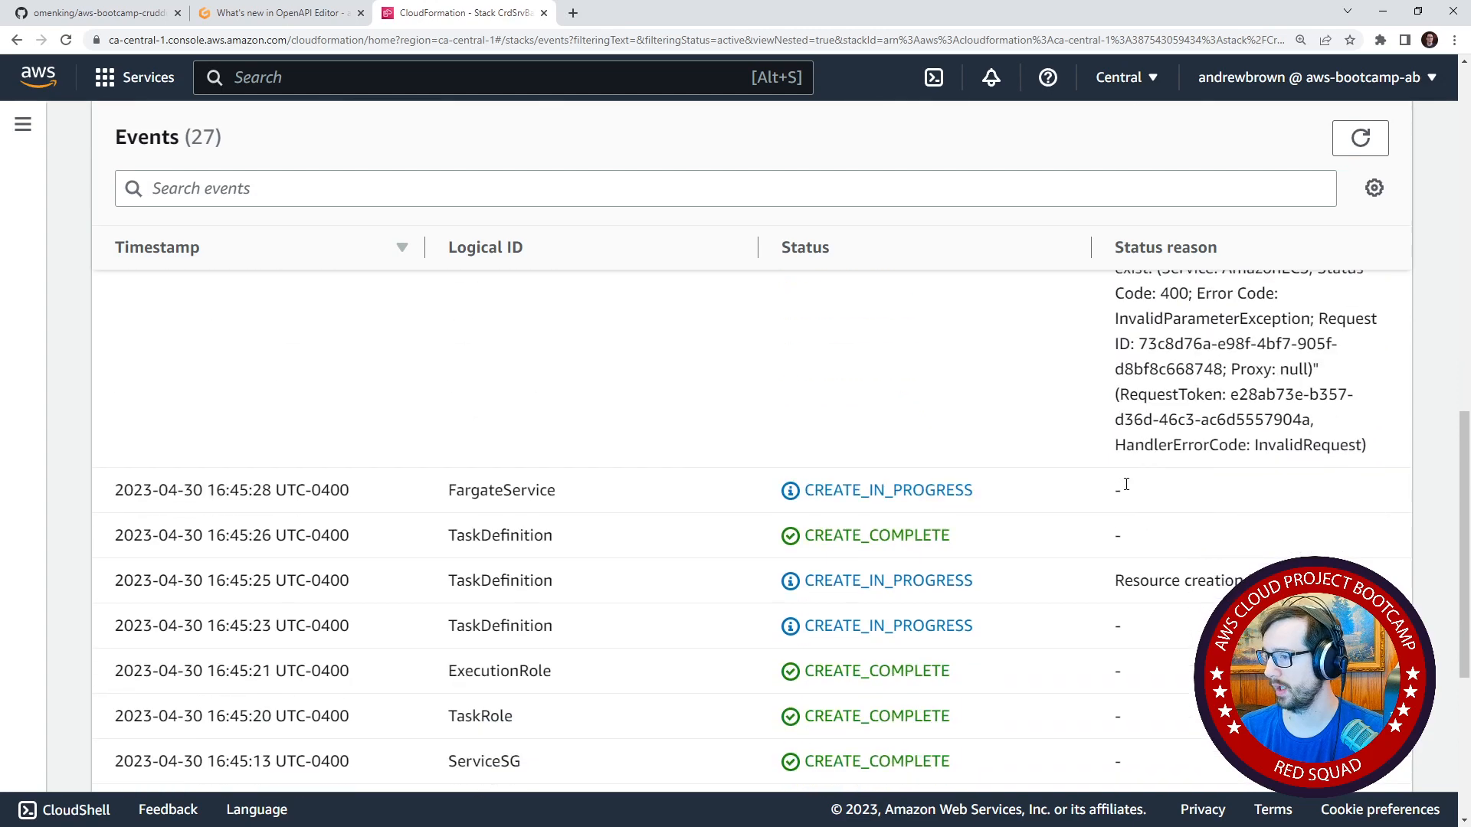
scroll(996, 479, up, 3)
scroll(952, 476, down, 7)
scroll(919, 459, up, 8)
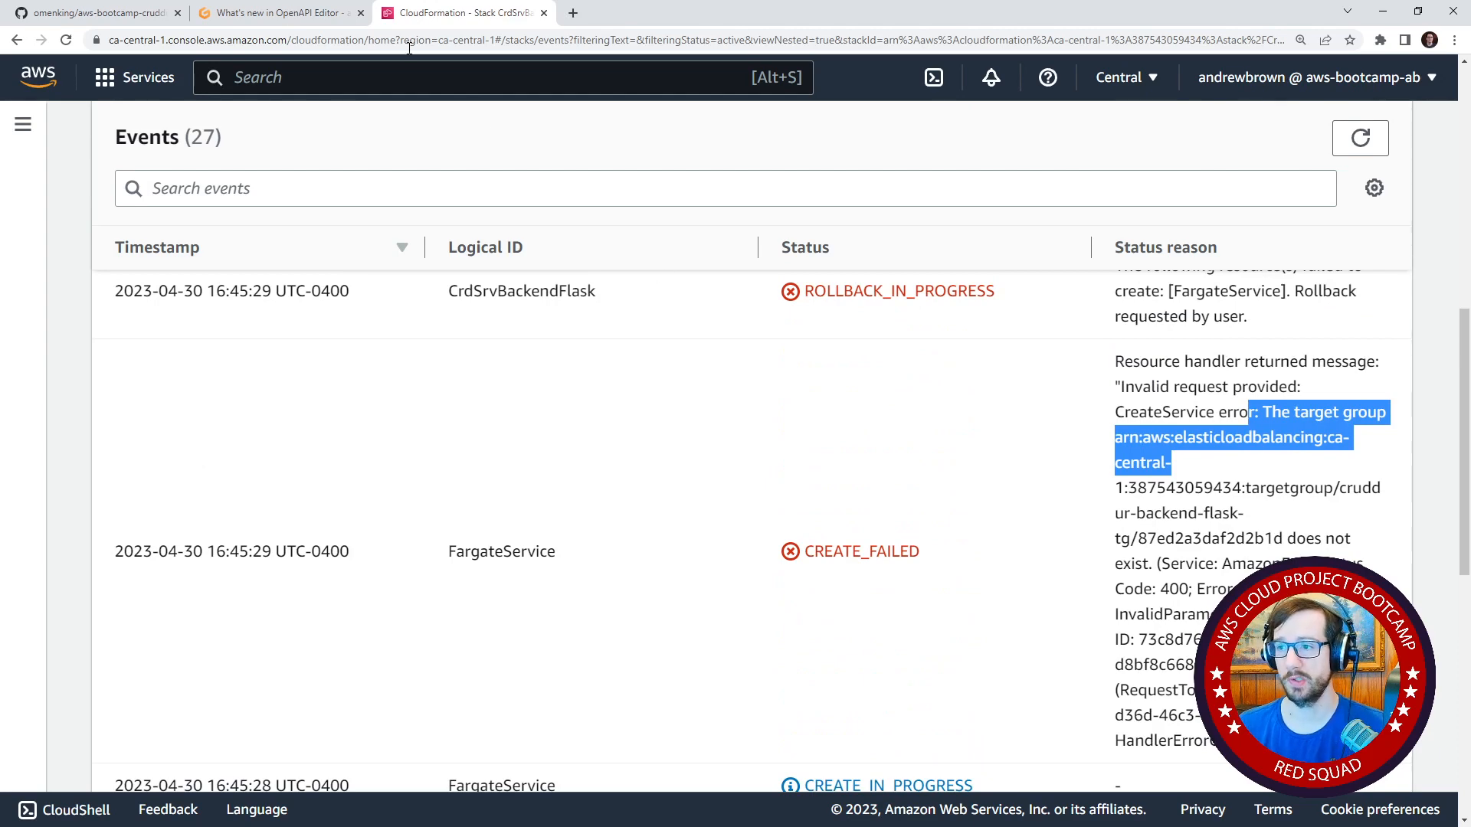
Switch to the Gitpod workspace running the main branch, stop that workspace and close its browser tab.
click(279, 14)
click(89, 125)
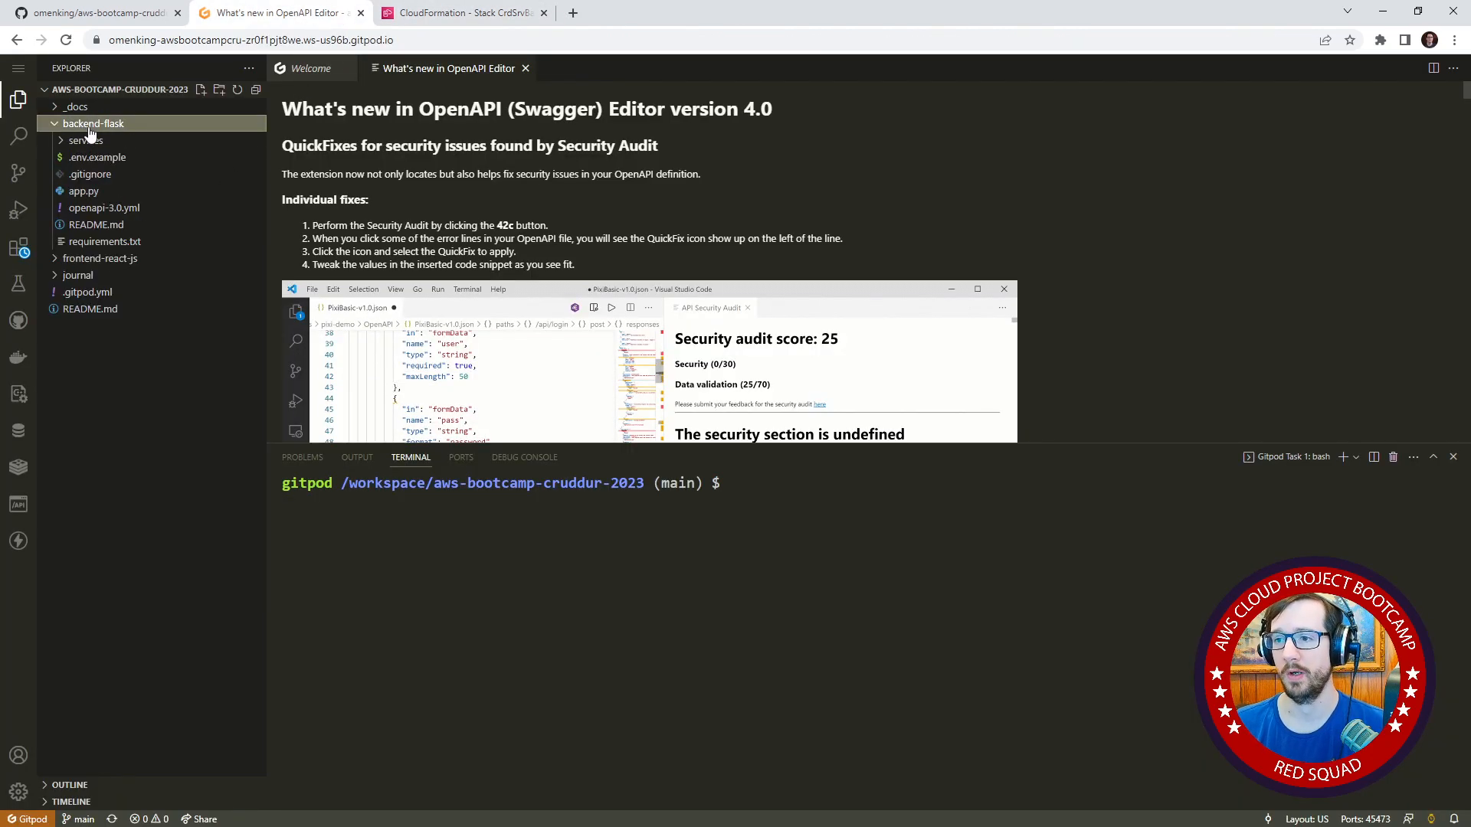
click(90, 125)
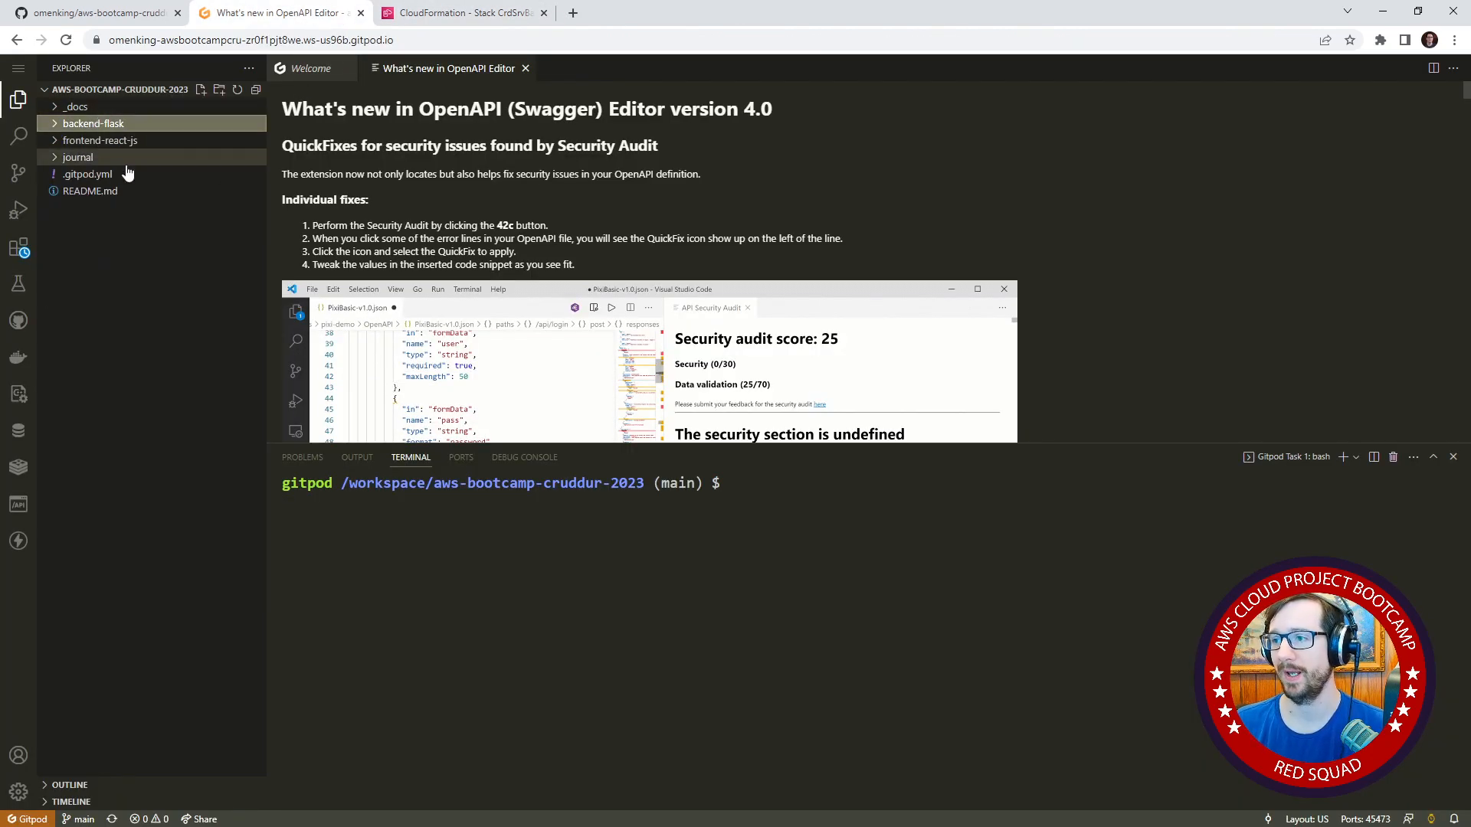
right_click(130, 144)
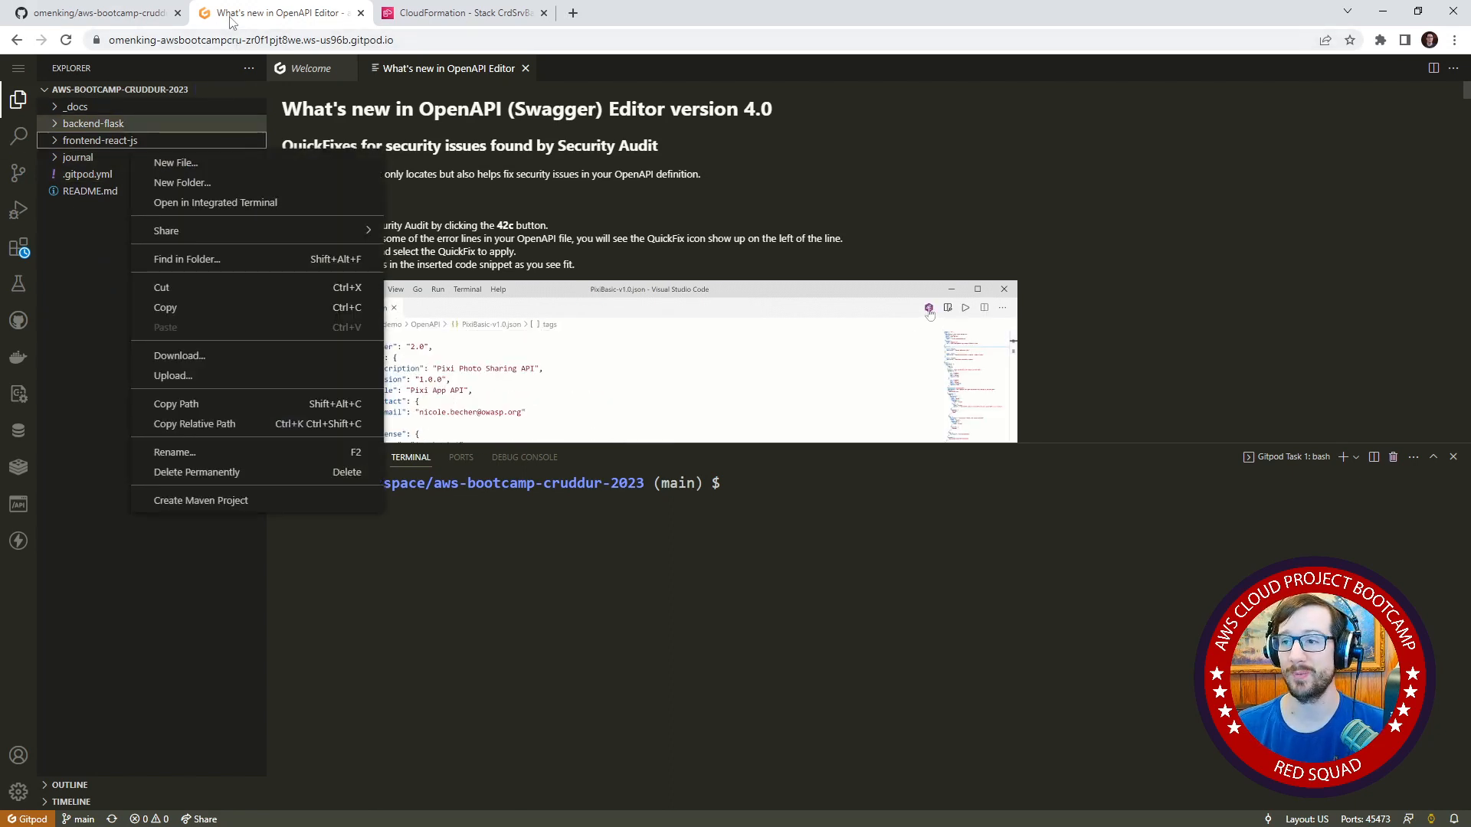
click(17, 70)
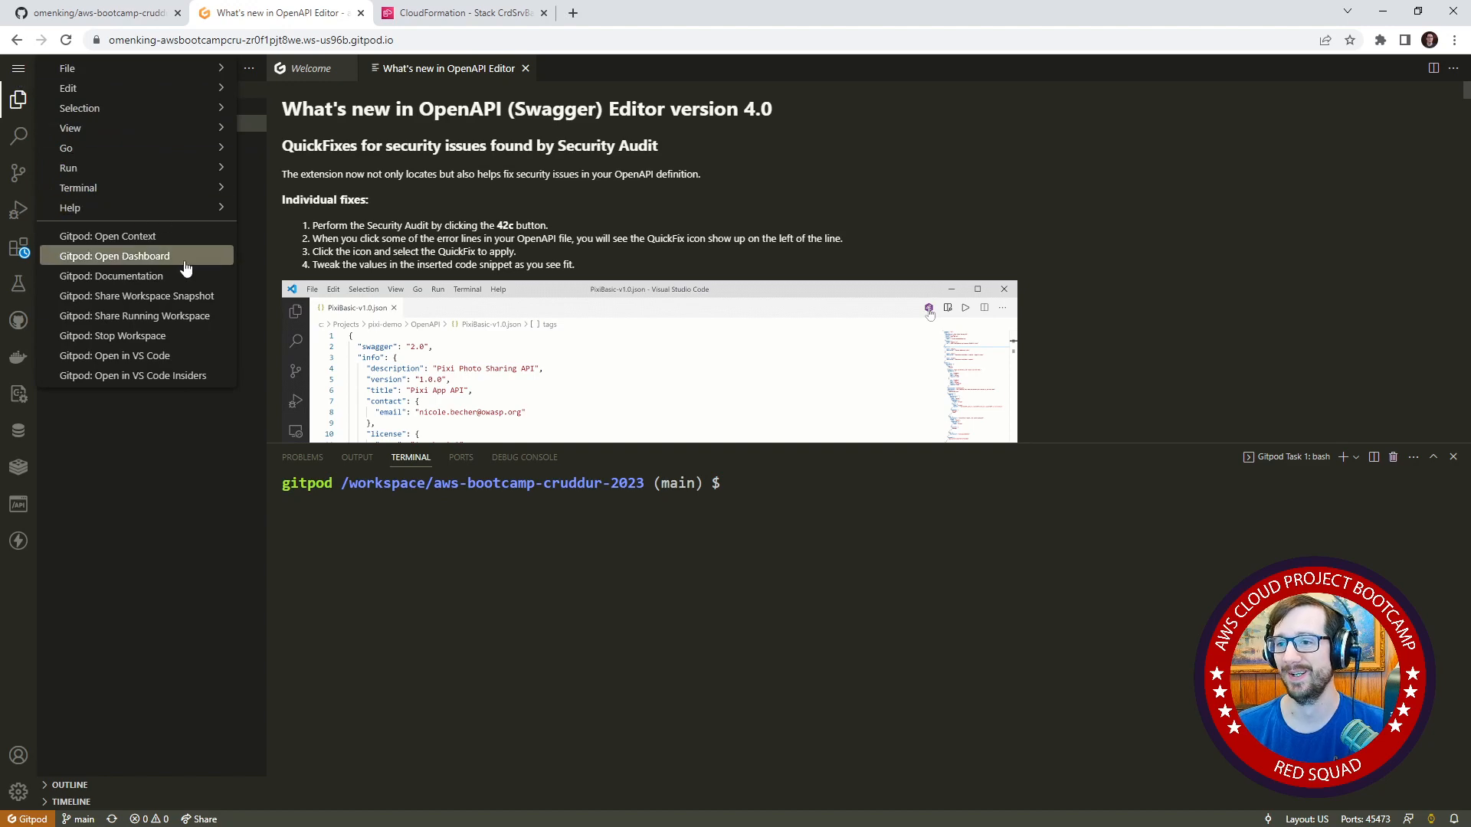
click(205, 342)
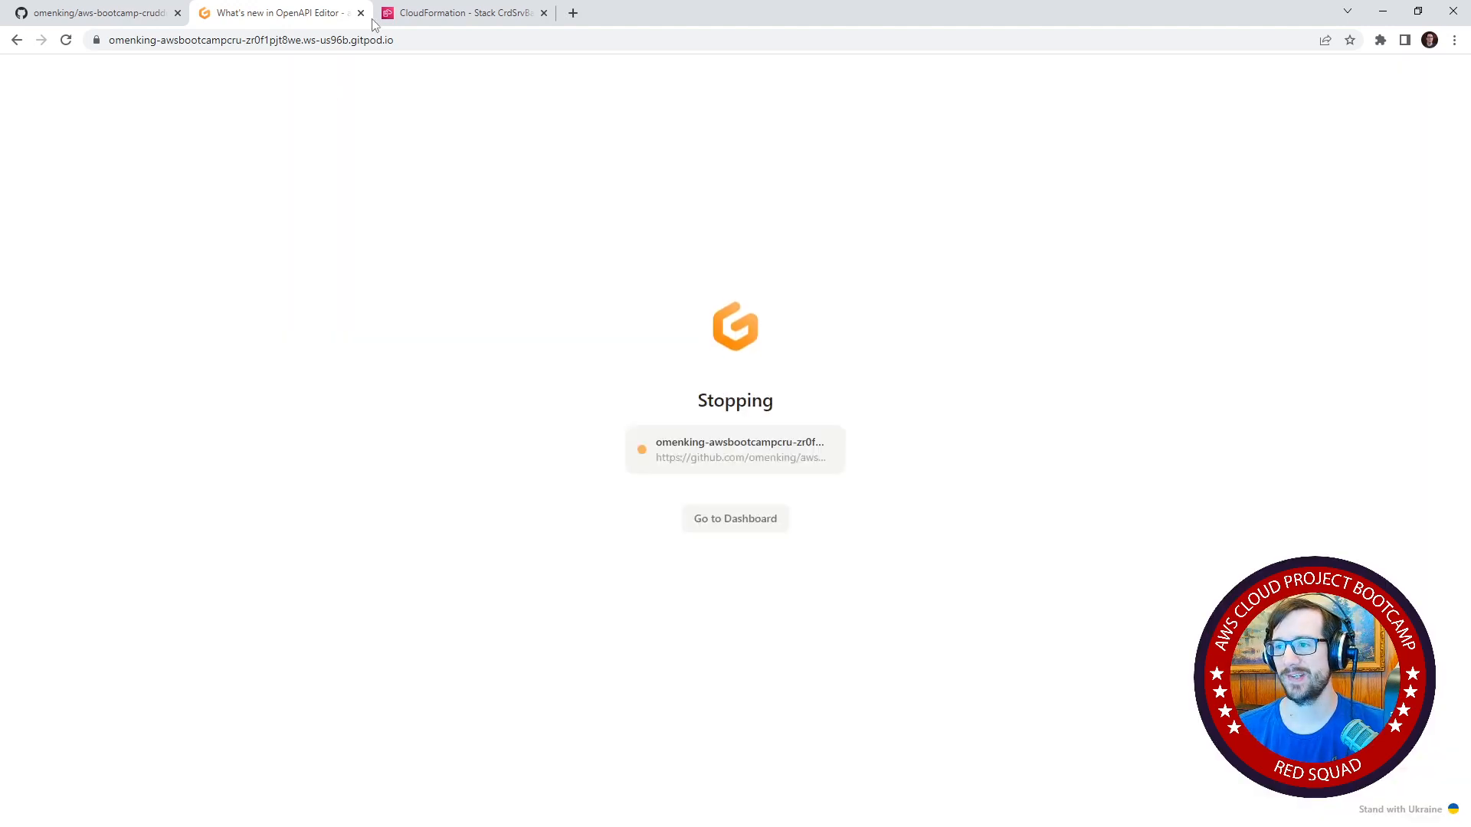
click(361, 13)
Launch a new Gitpod workspace from the GitHub repository's week-10-again branch with browser VS Code and the Standard class.
click(115, 13)
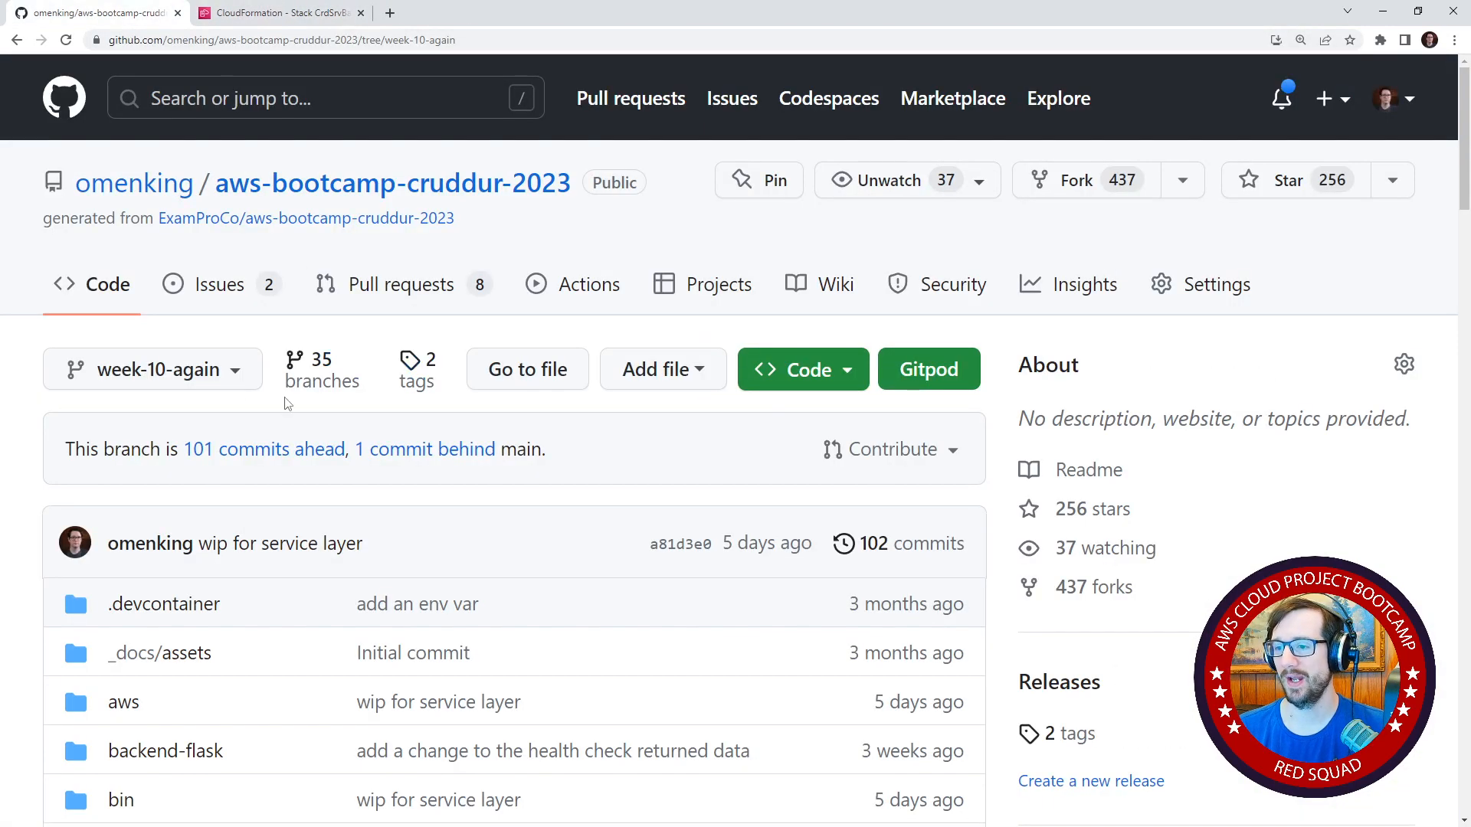
click(942, 368)
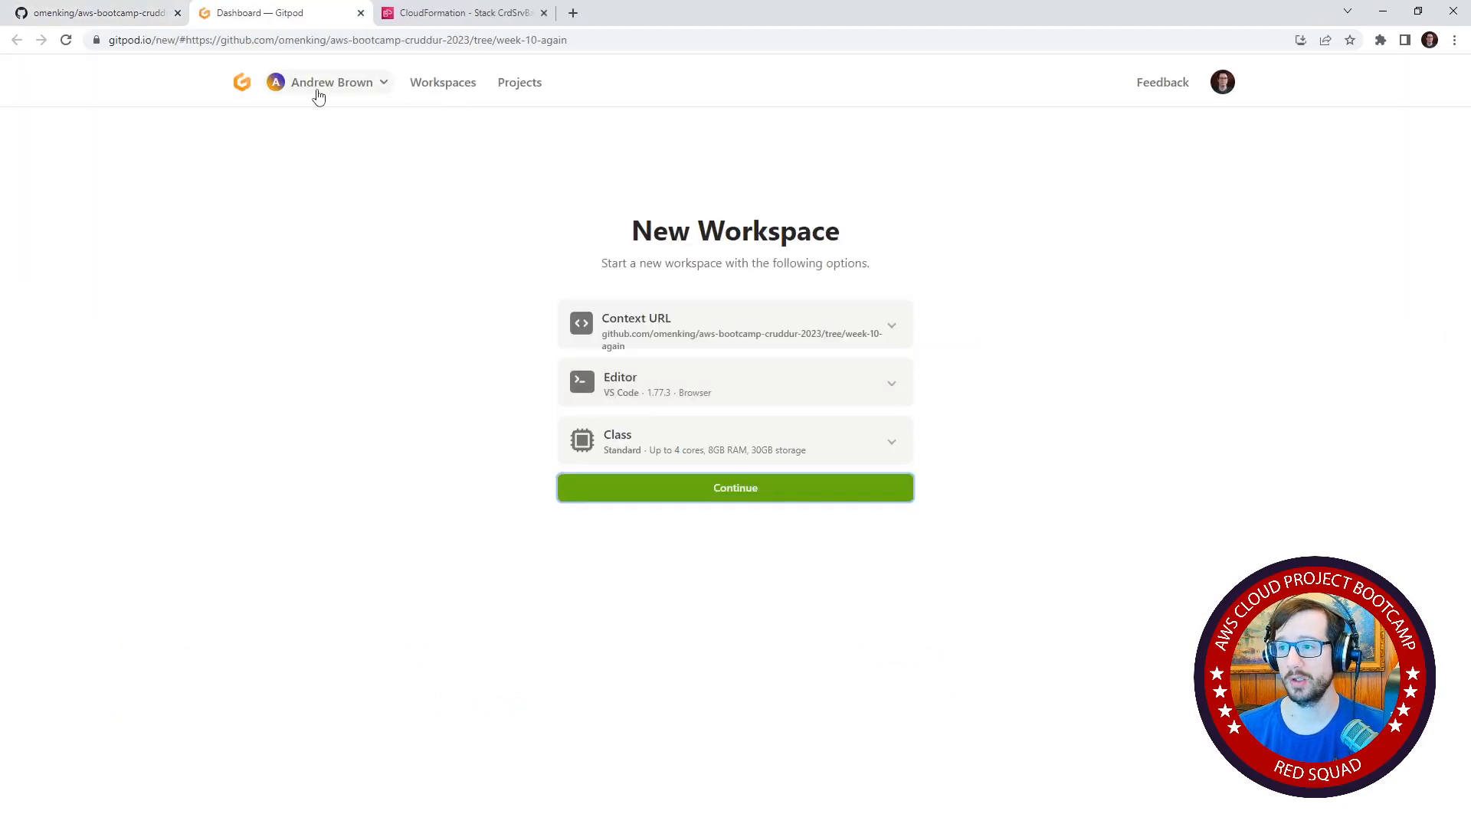
click(317, 84)
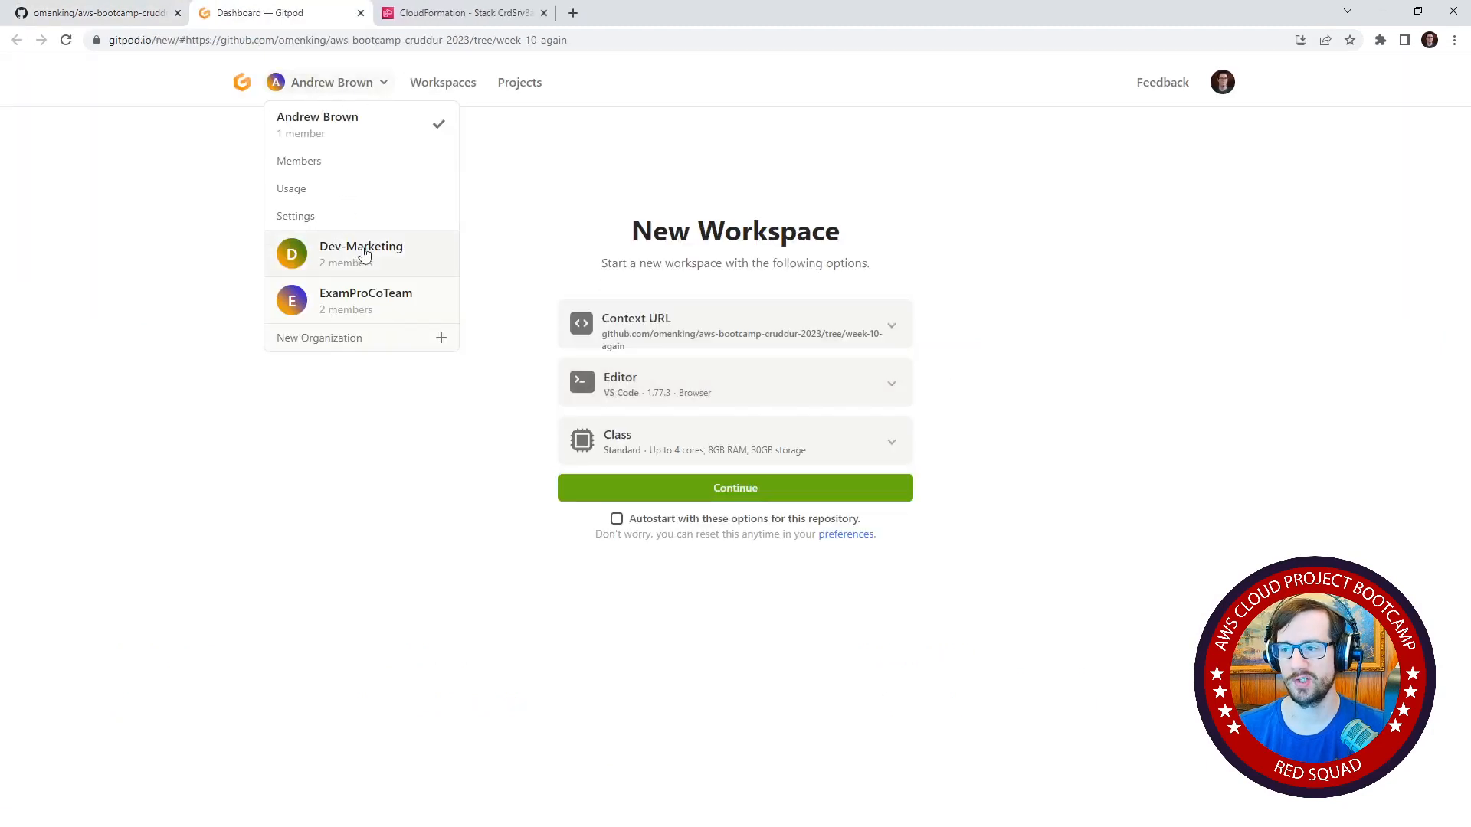
click(565, 154)
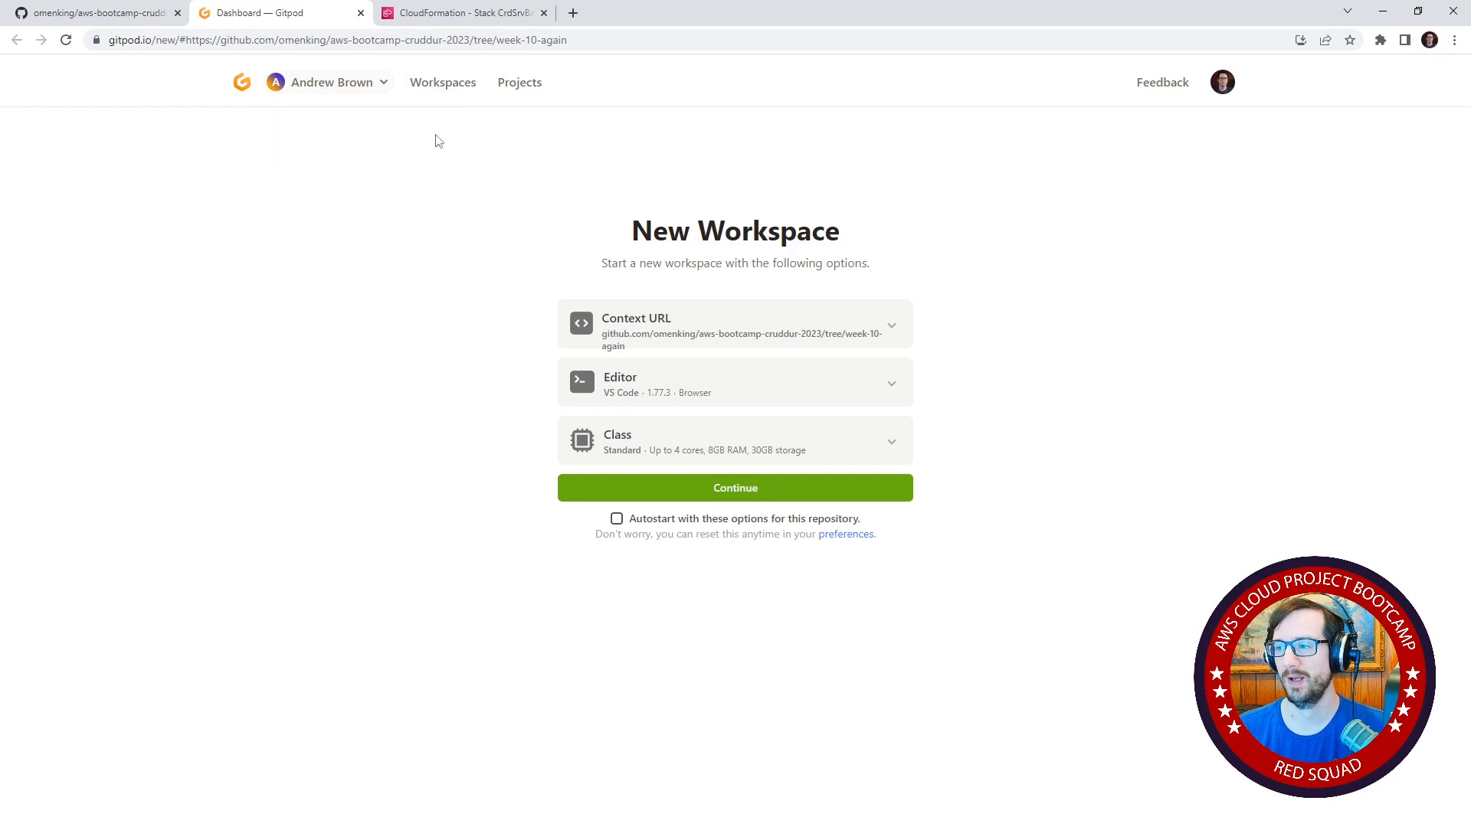
click(725, 490)
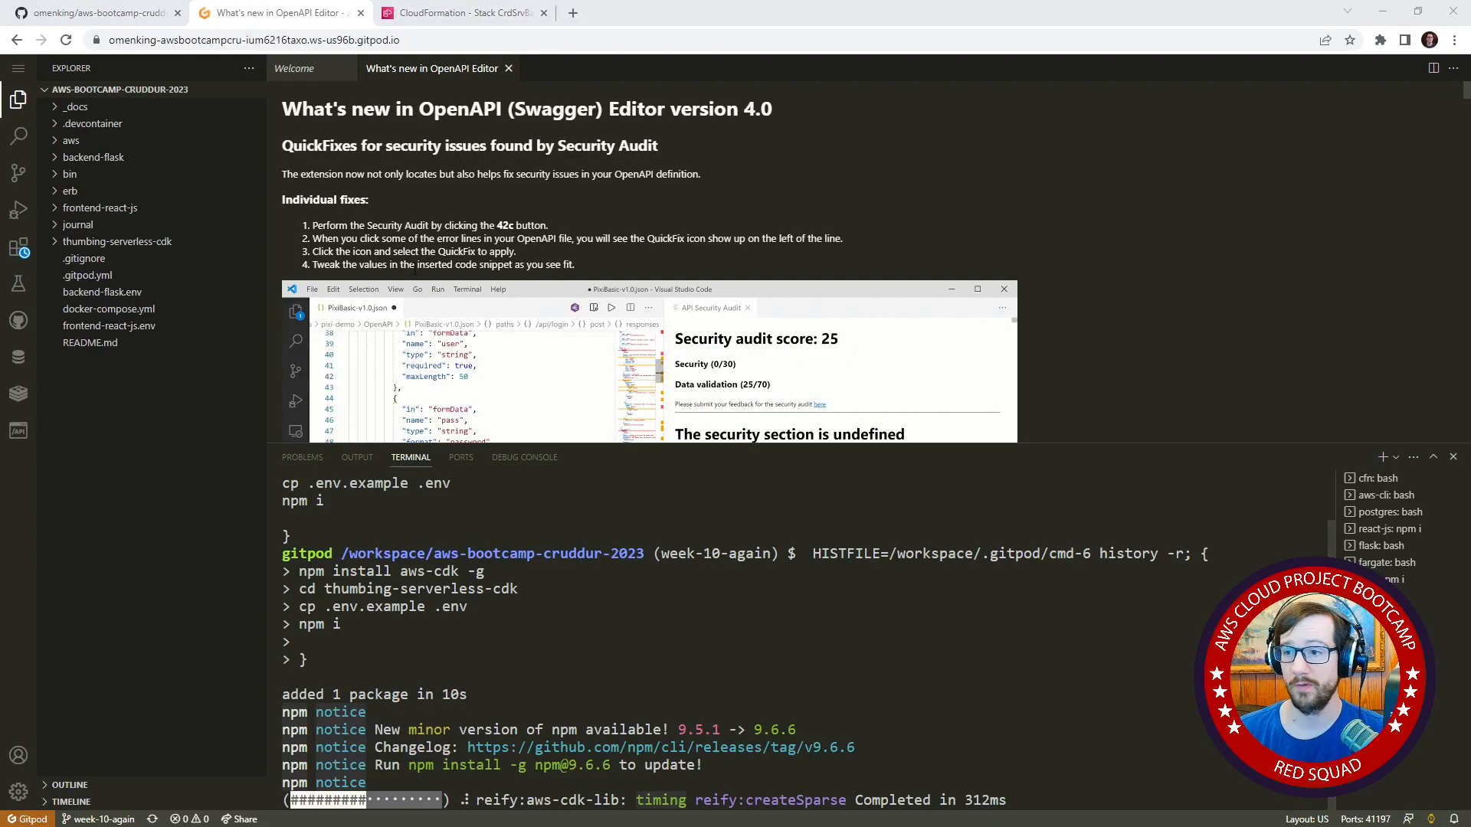
Open template.yaml from the aws/cfn/service folder and shrink the terminal area to enlarge the editor.
click(145, 140)
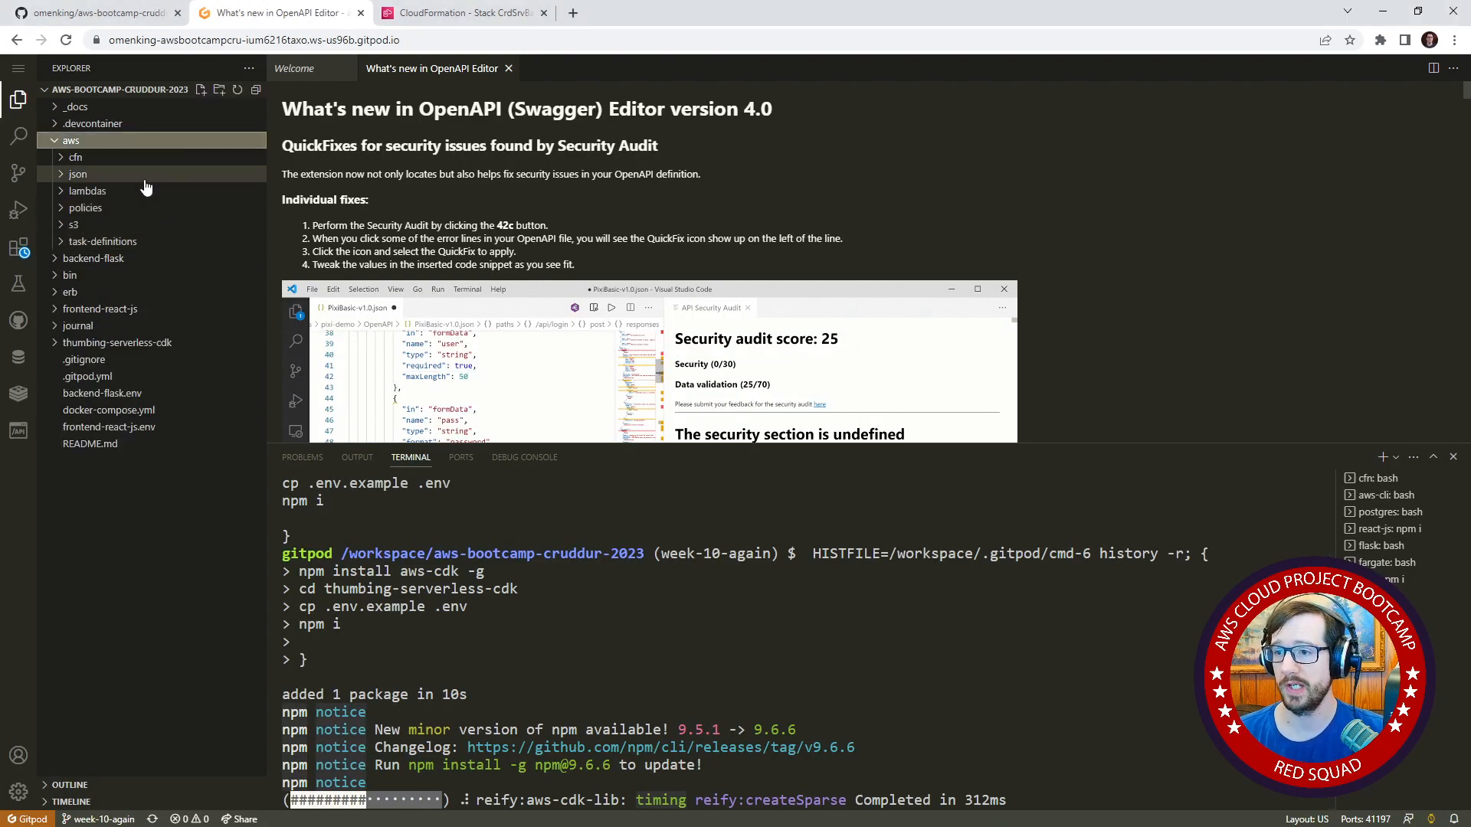
click(128, 159)
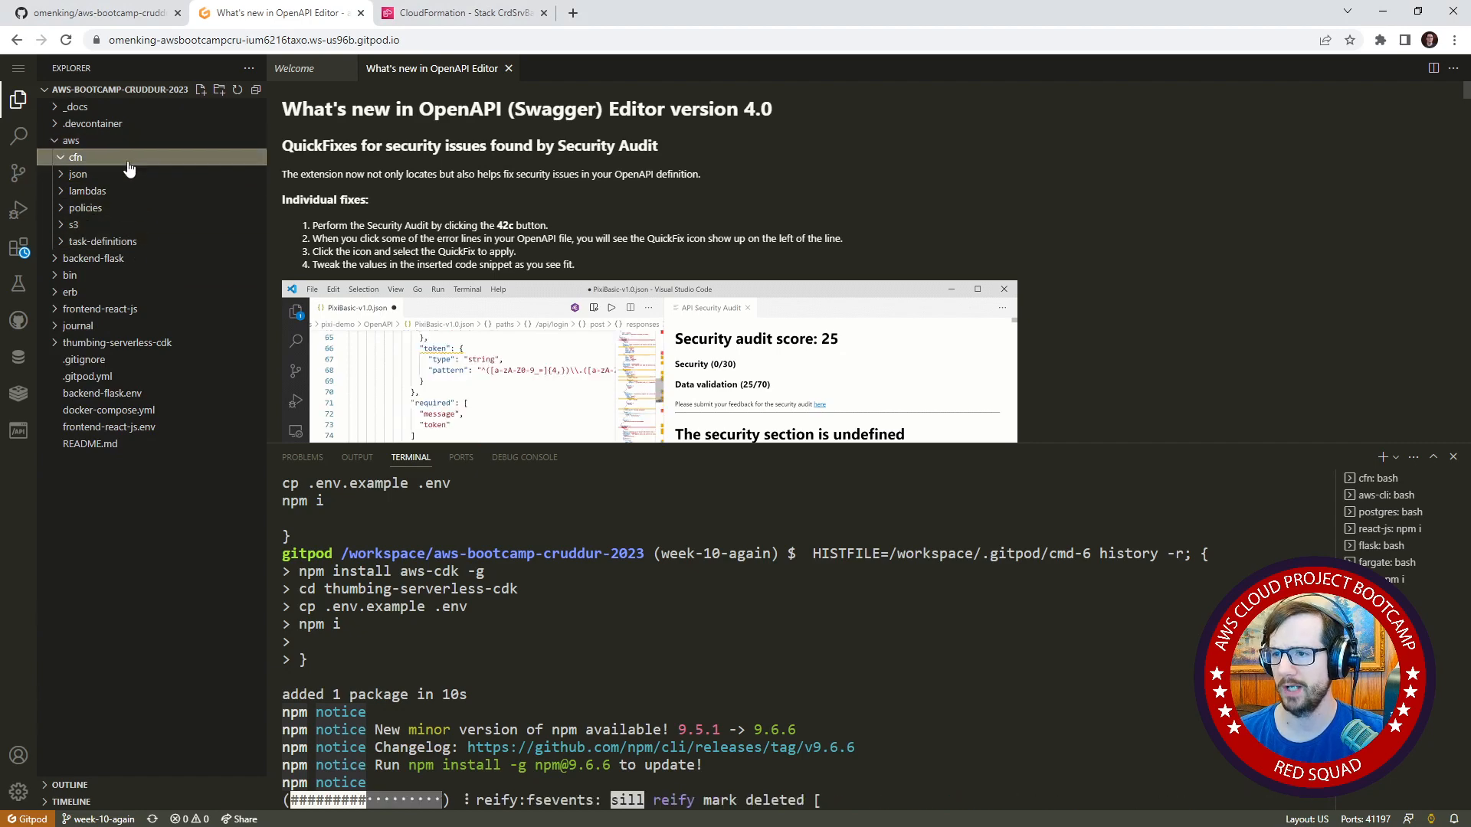
click(126, 207)
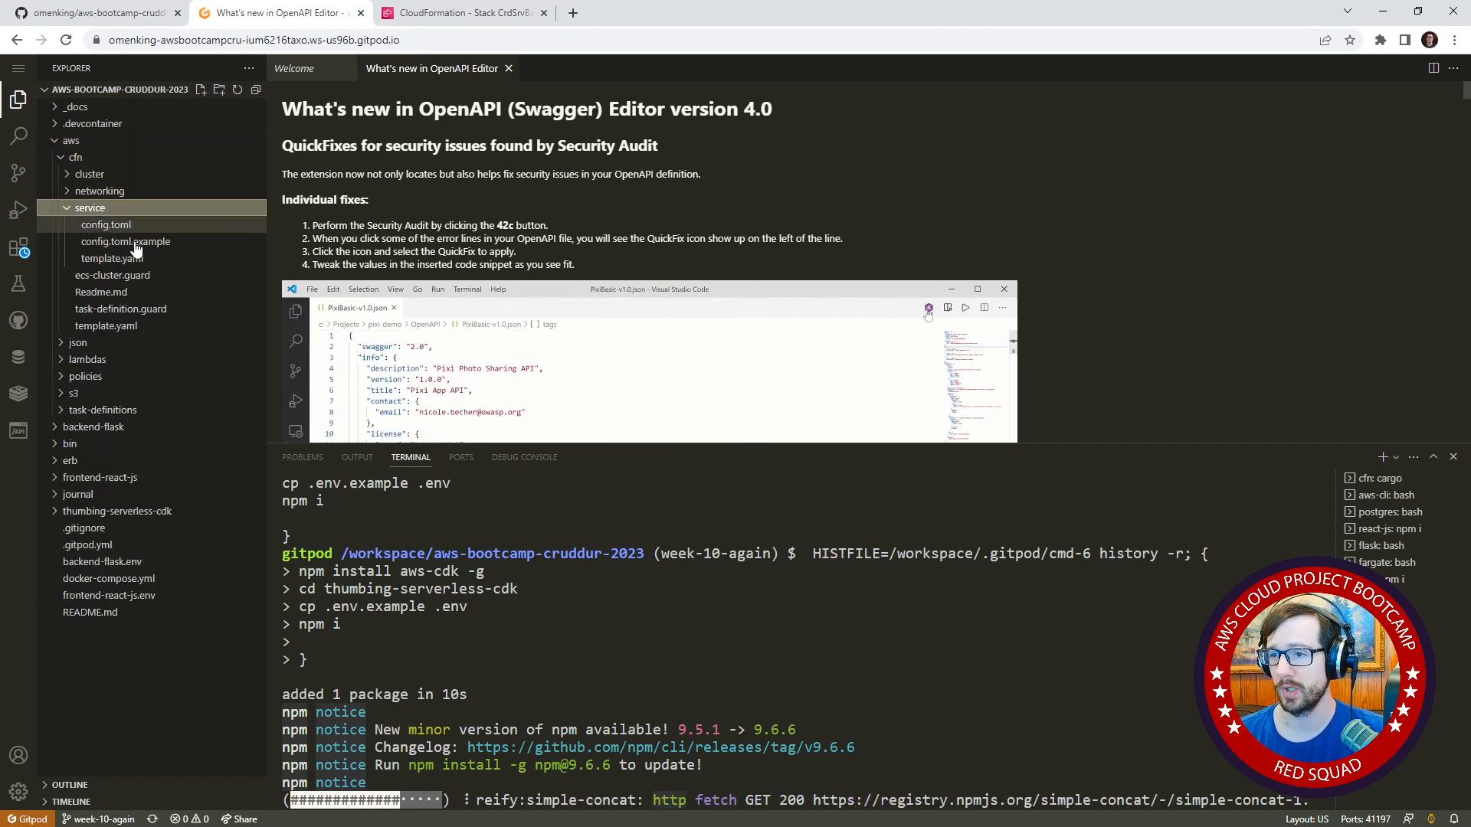
click(115, 258)
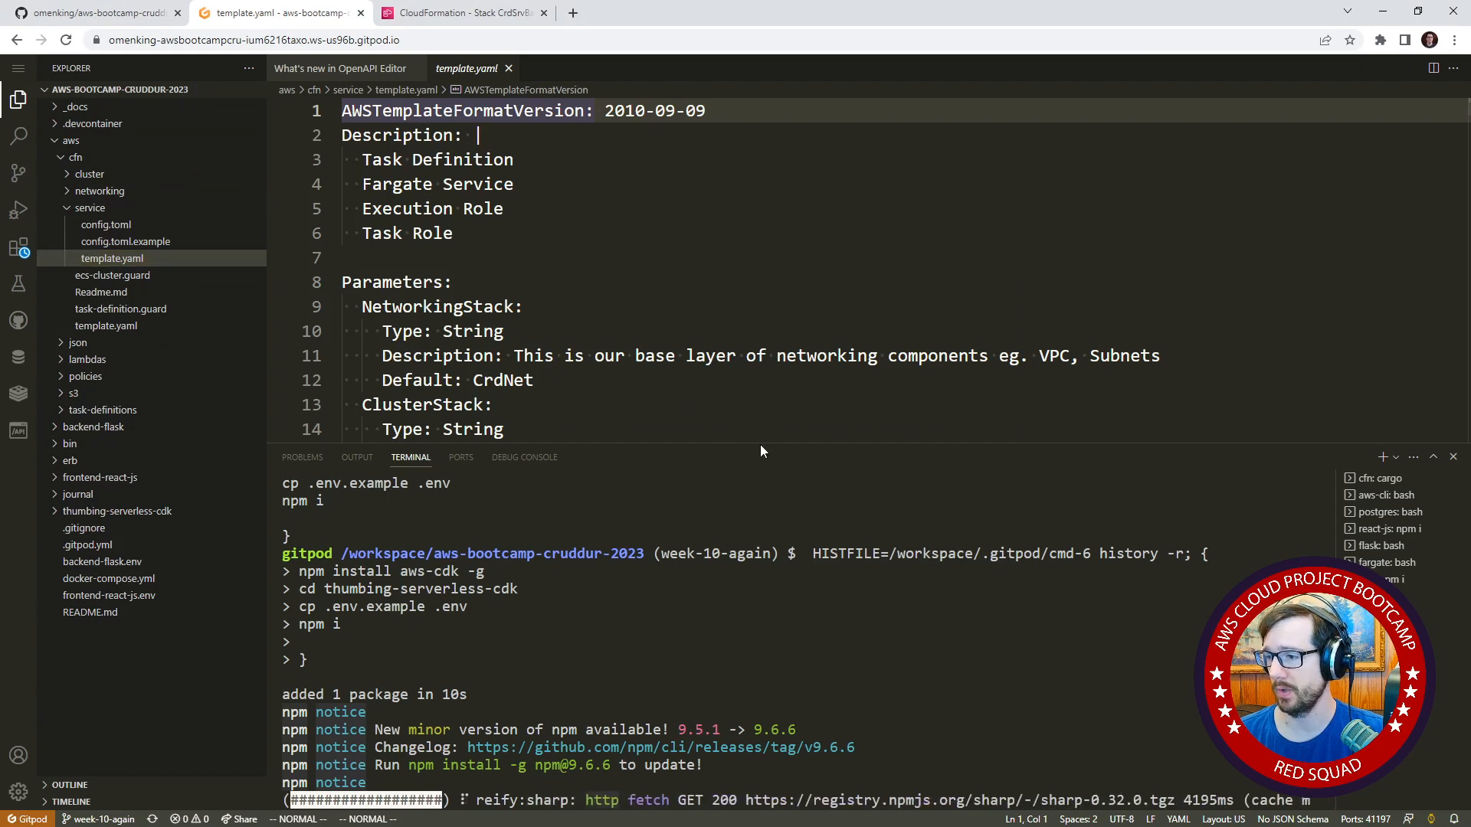
drag(761, 445, 761, 672)
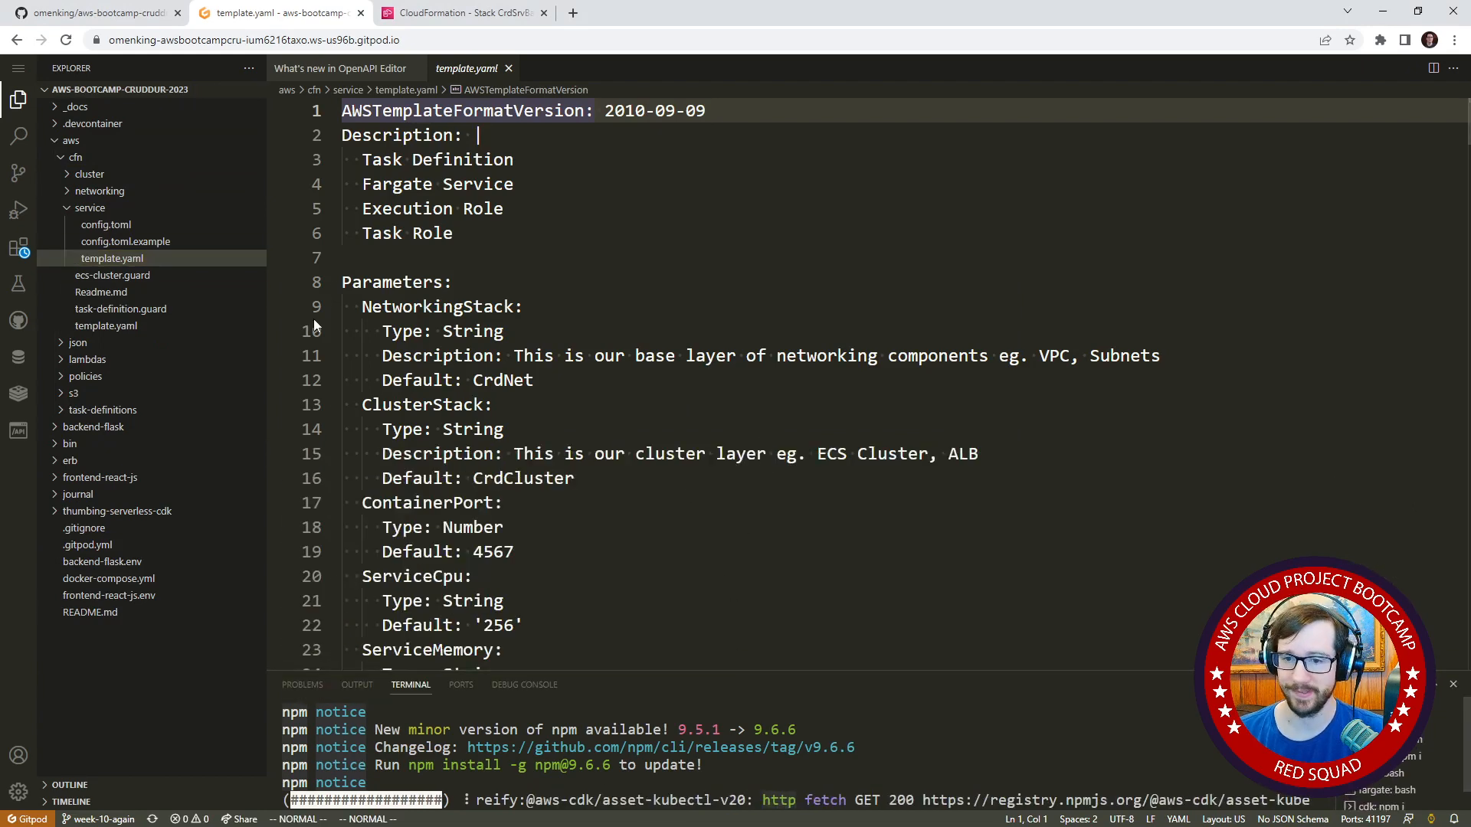
Examine the service template's parameters, roles and task definition, and locate the FargateService load balancer's TargetGroupArn setting.
click(494, 404)
scroll(594, 406, down, 9)
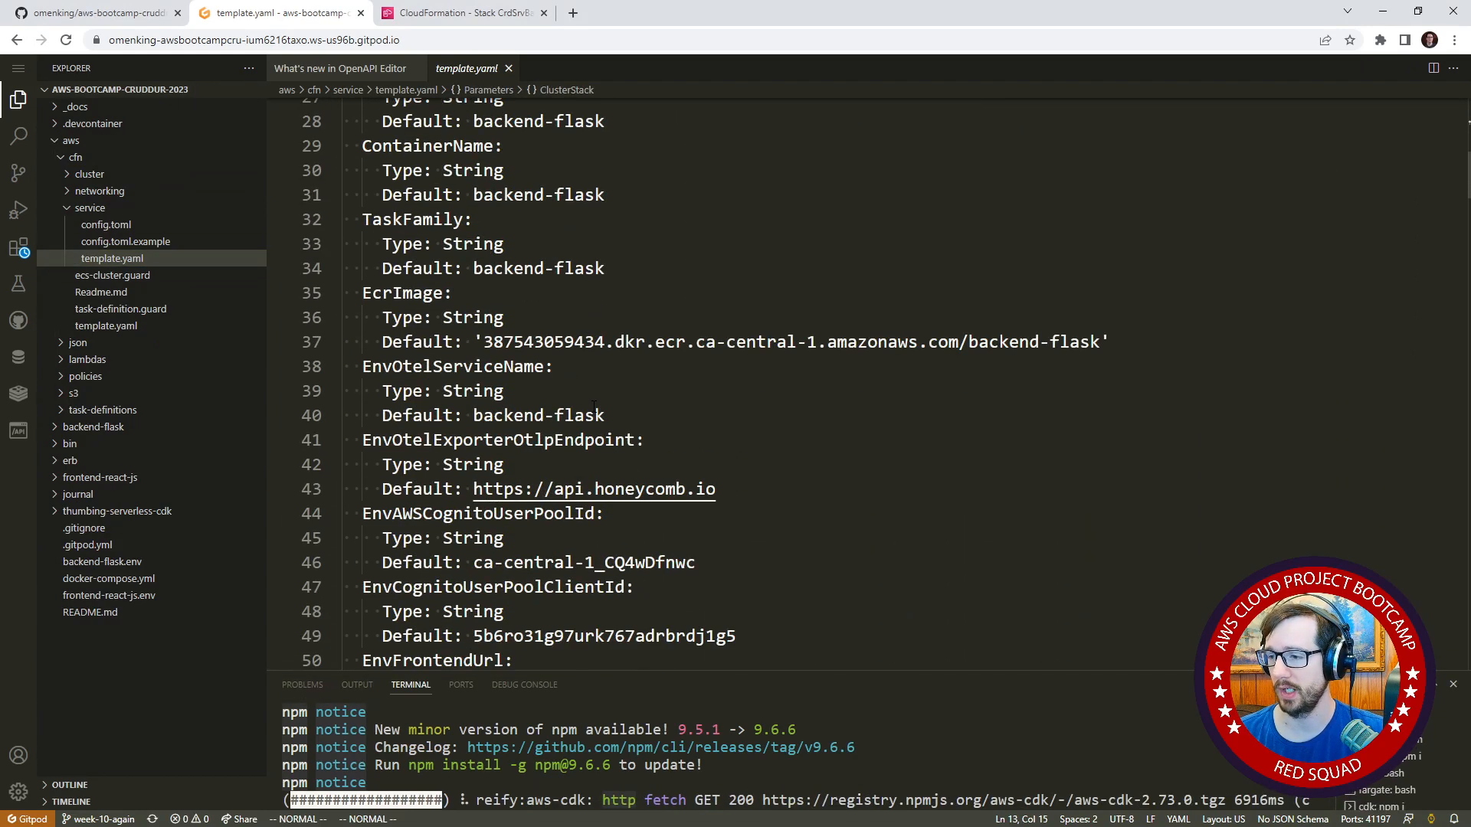
scroll(594, 406, down, 20)
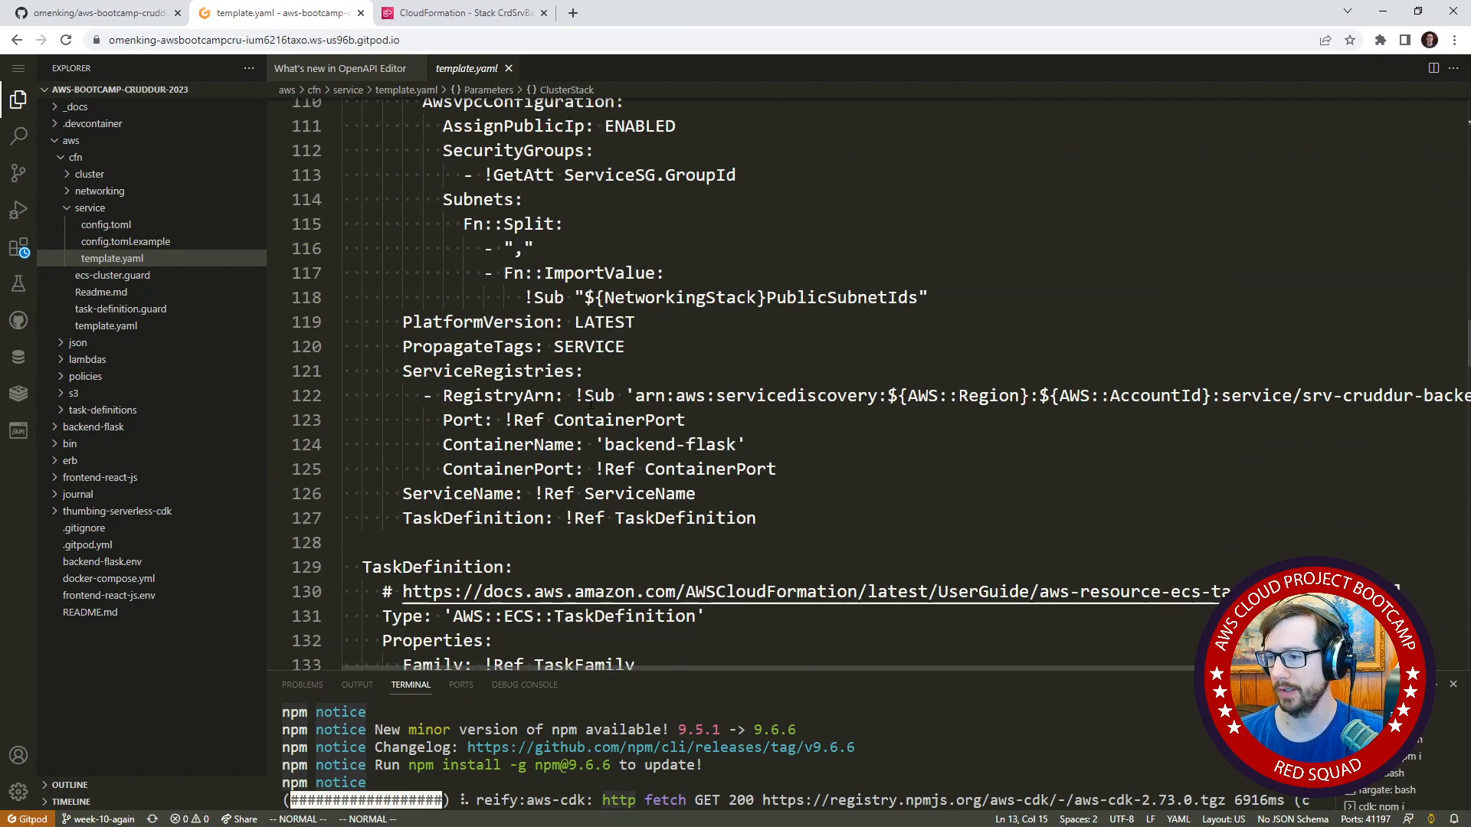
scroll(590, 397, down, 20)
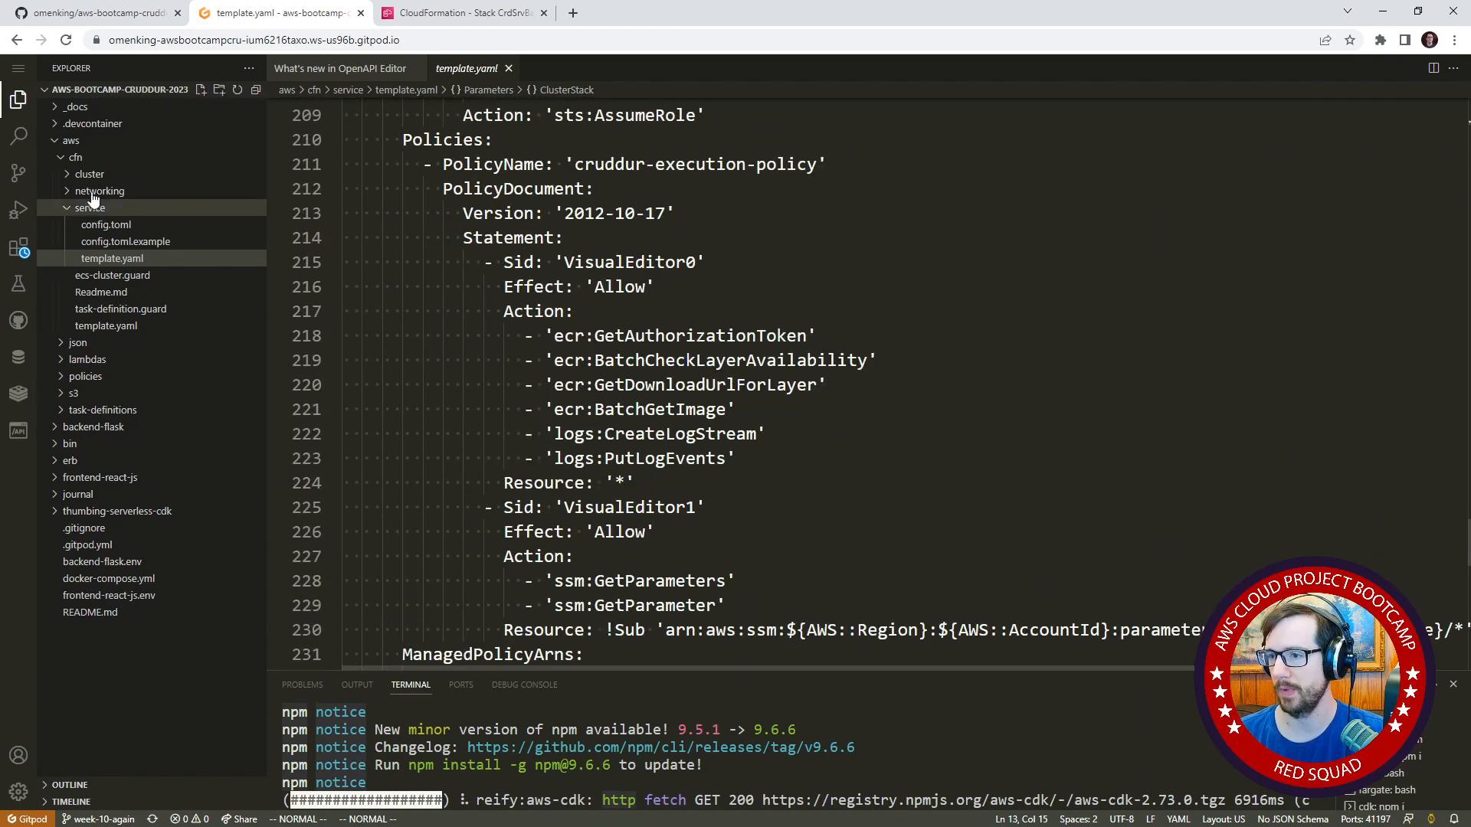
scroll(779, 281, down, 2)
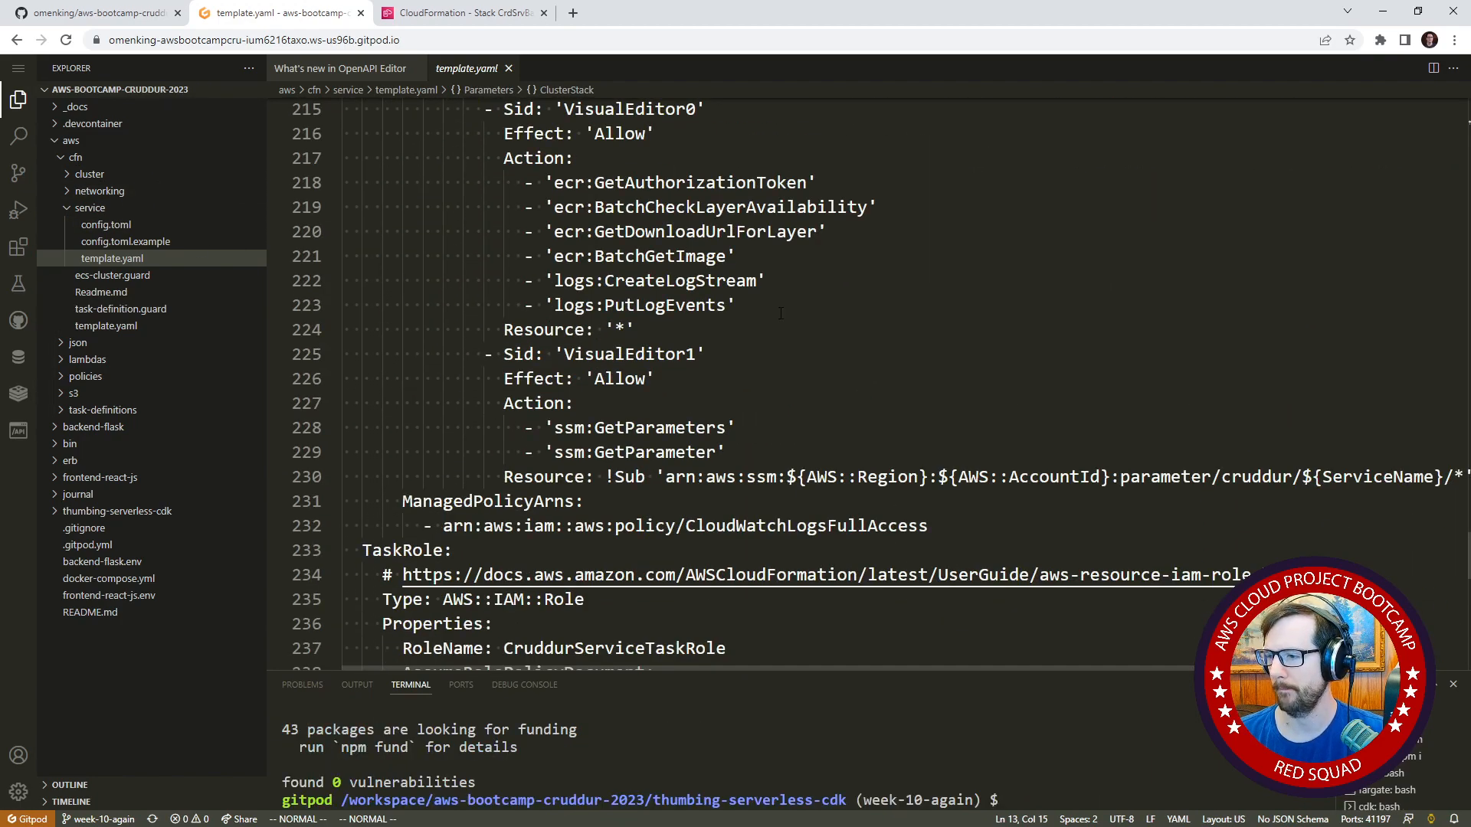
scroll(781, 313, up, 9)
scroll(783, 332, up, 18)
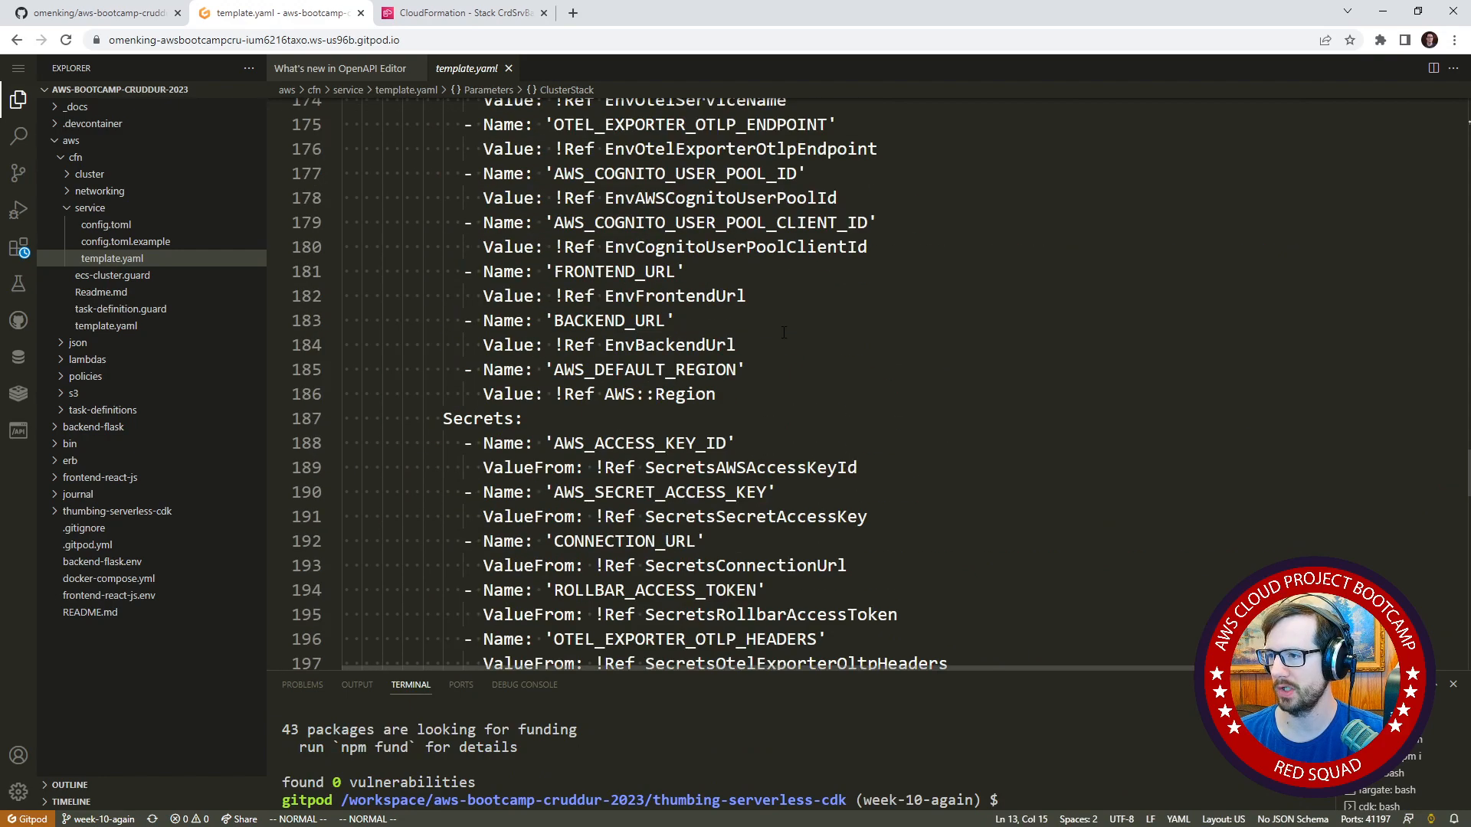
scroll(787, 340, up, 14)
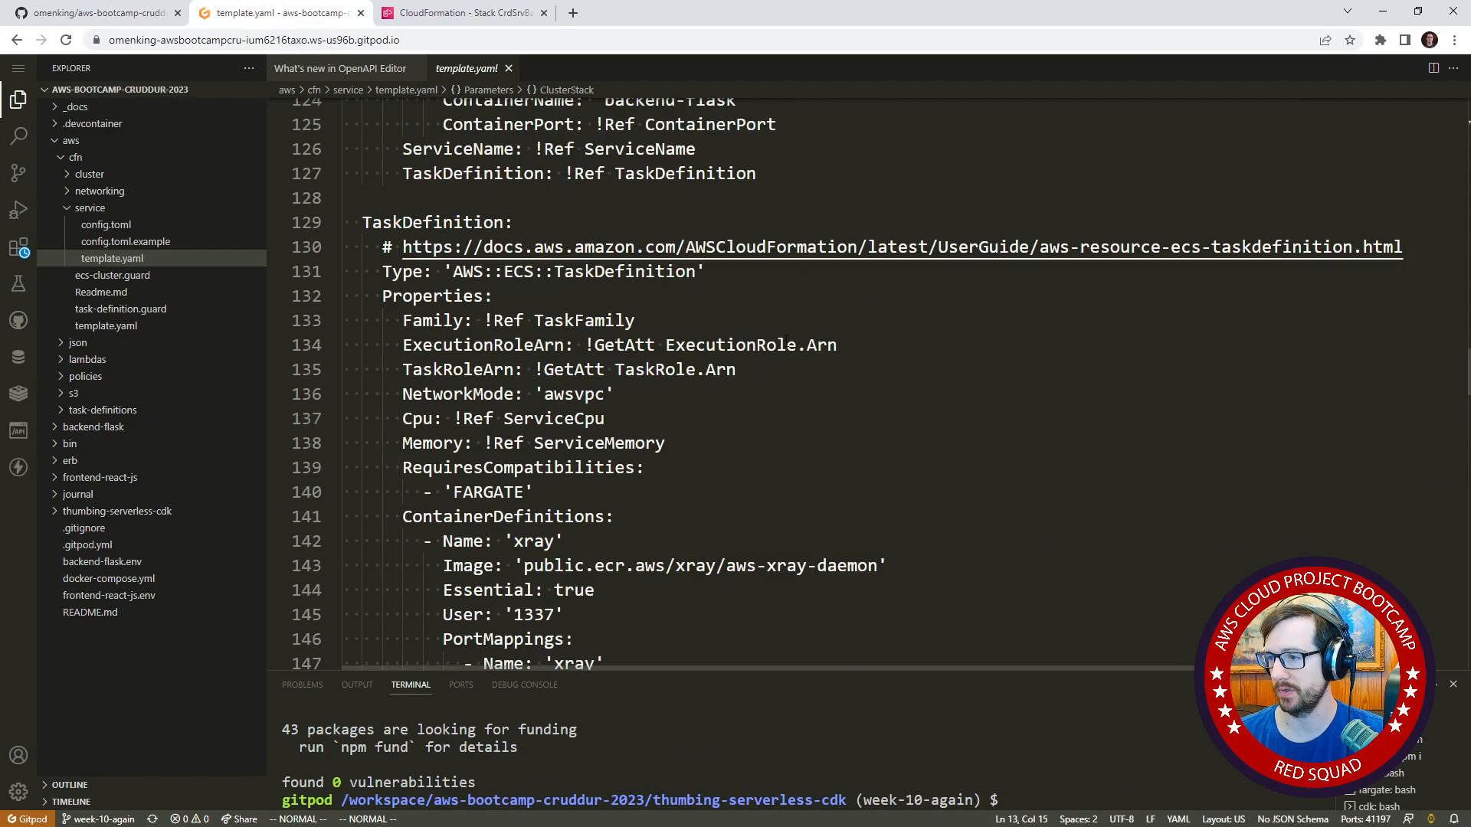
scroll(722, 322, up, 3)
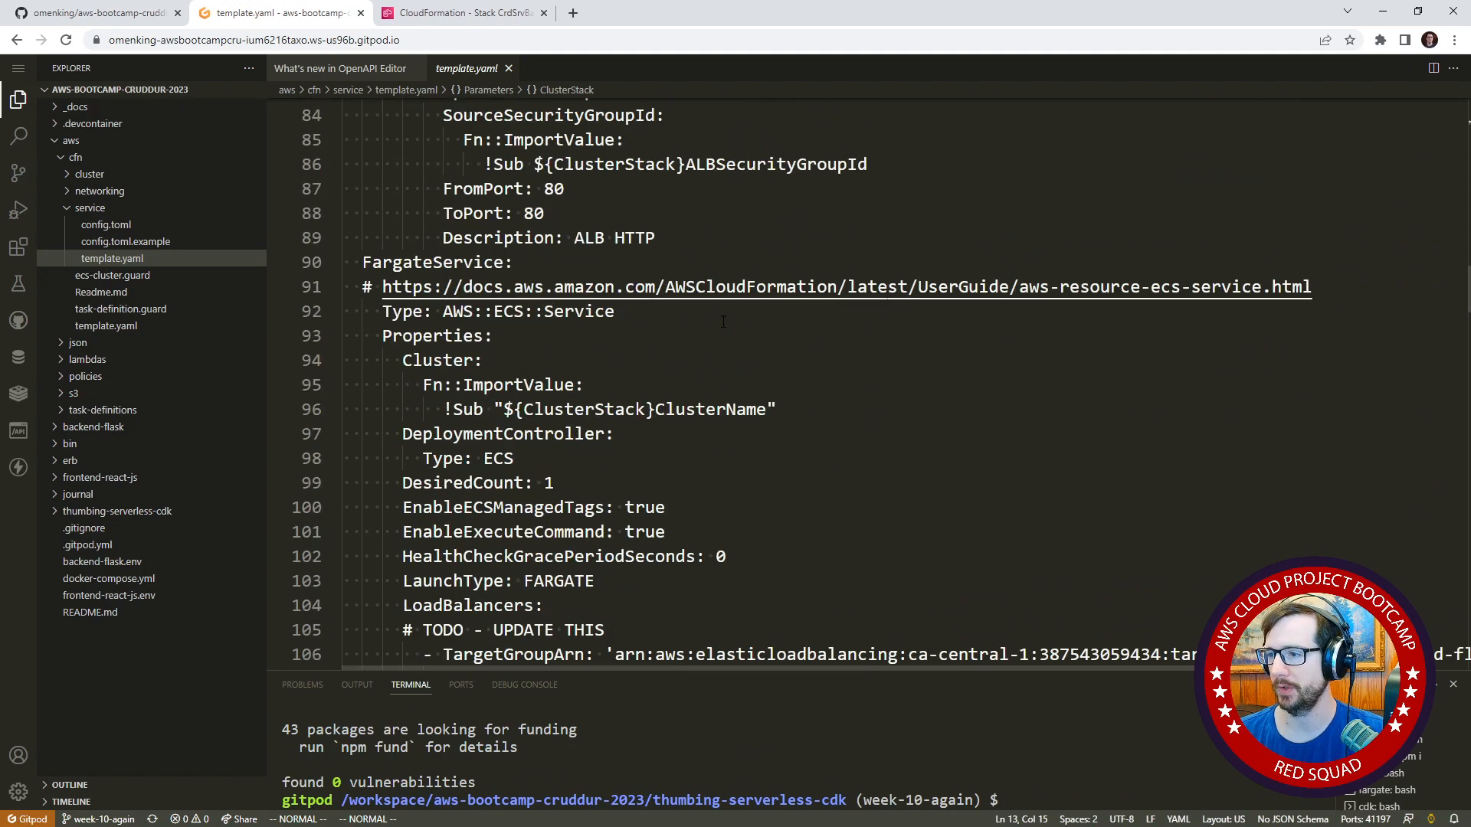
scroll(584, 347, down, 1)
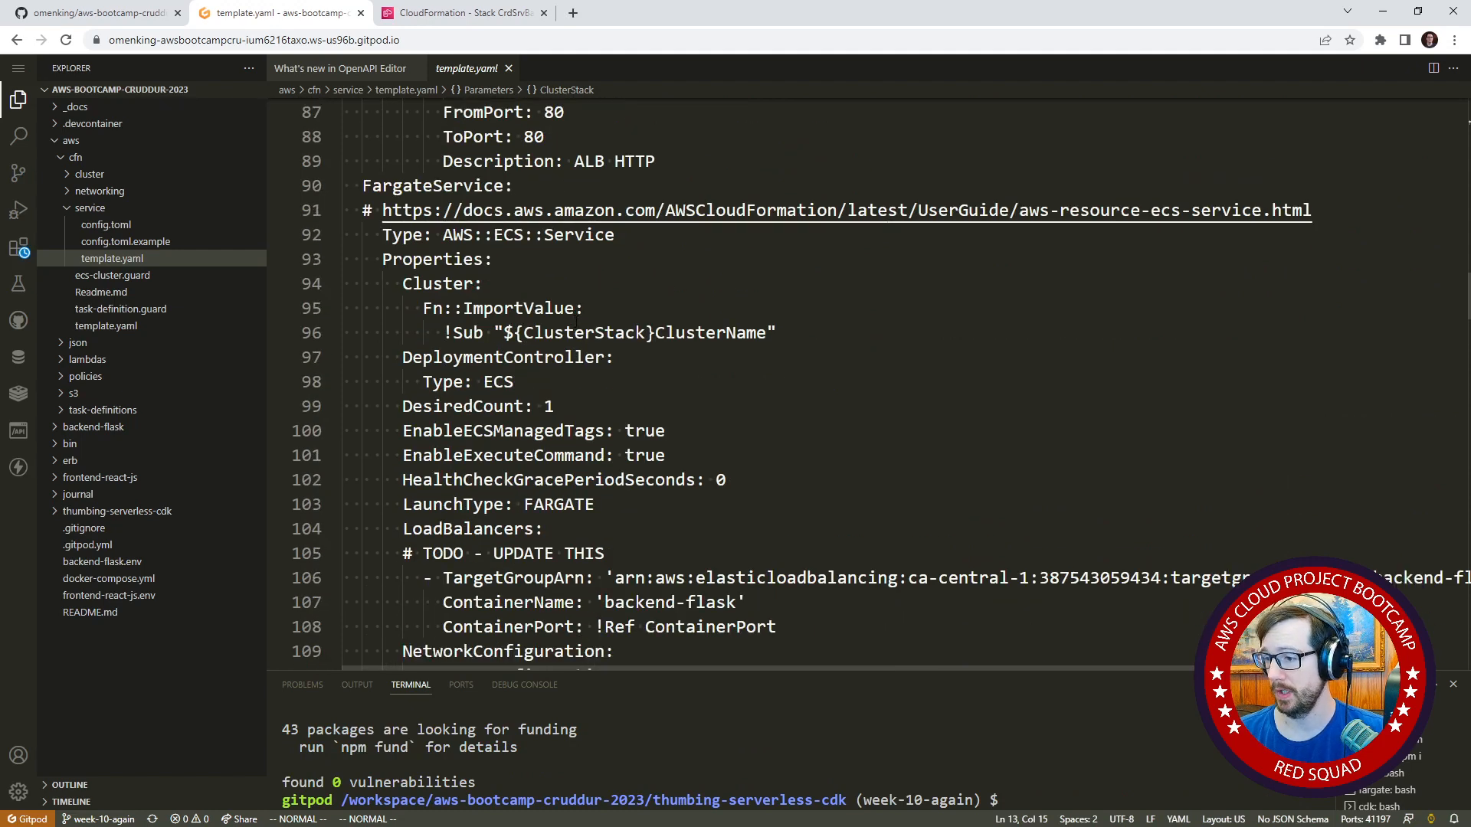
Inspect the FargateService load balancer's TargetGroupArn setting and show the service template in a second side-by-side editor.
scroll(584, 347, down, 1)
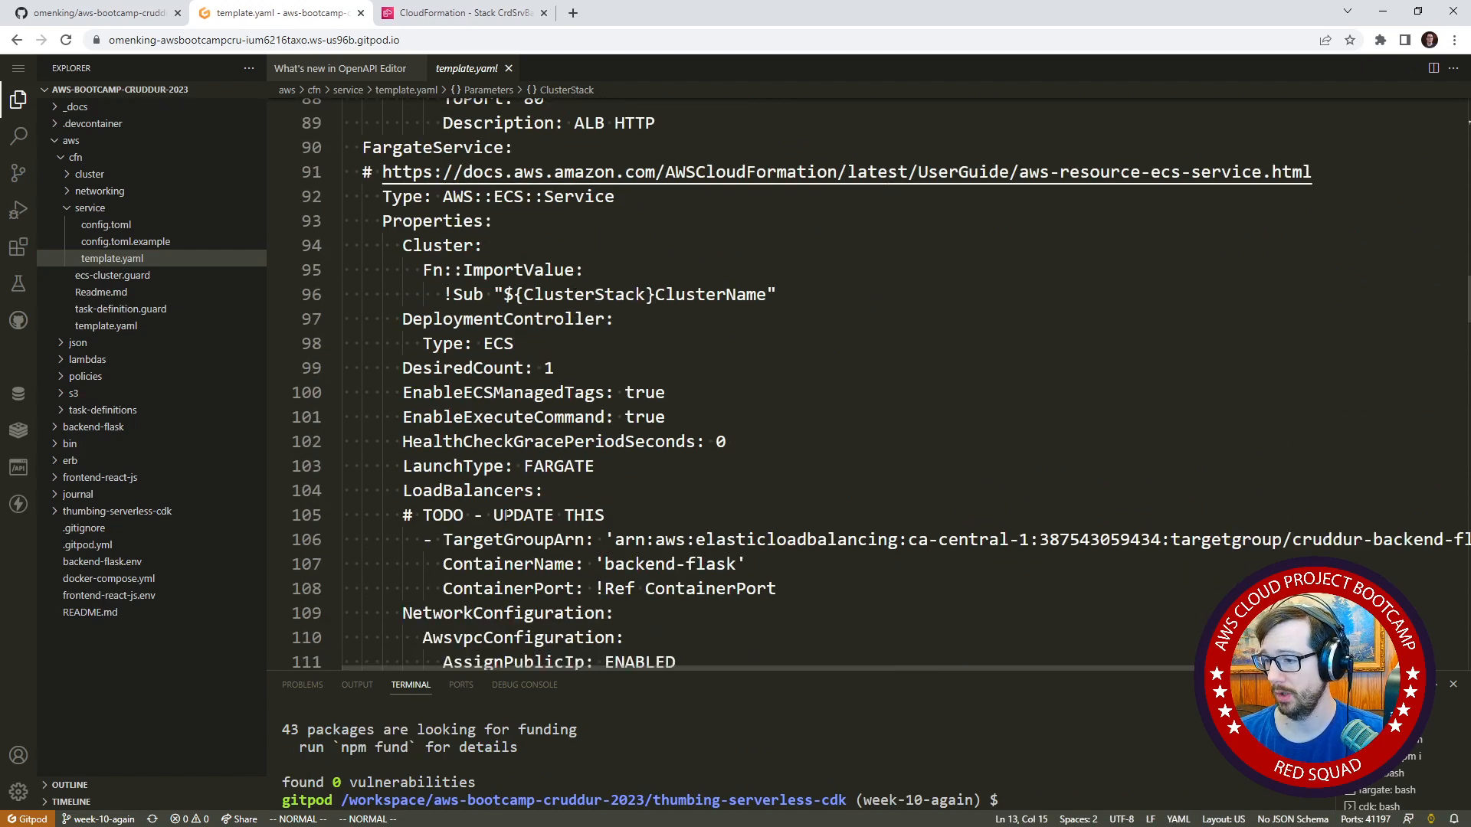
scroll(577, 338, down, 2)
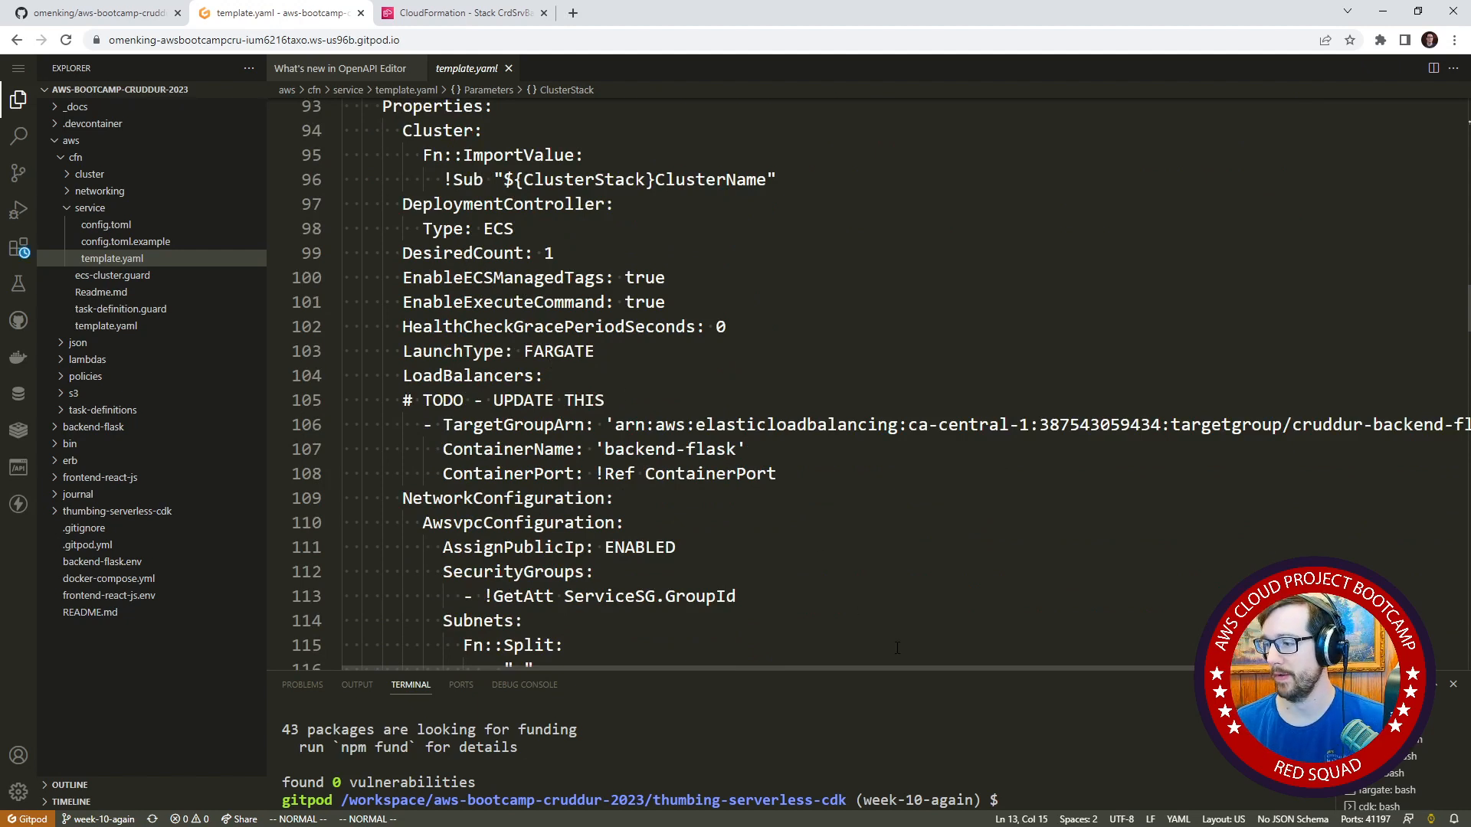
drag(958, 665, 860, 655)
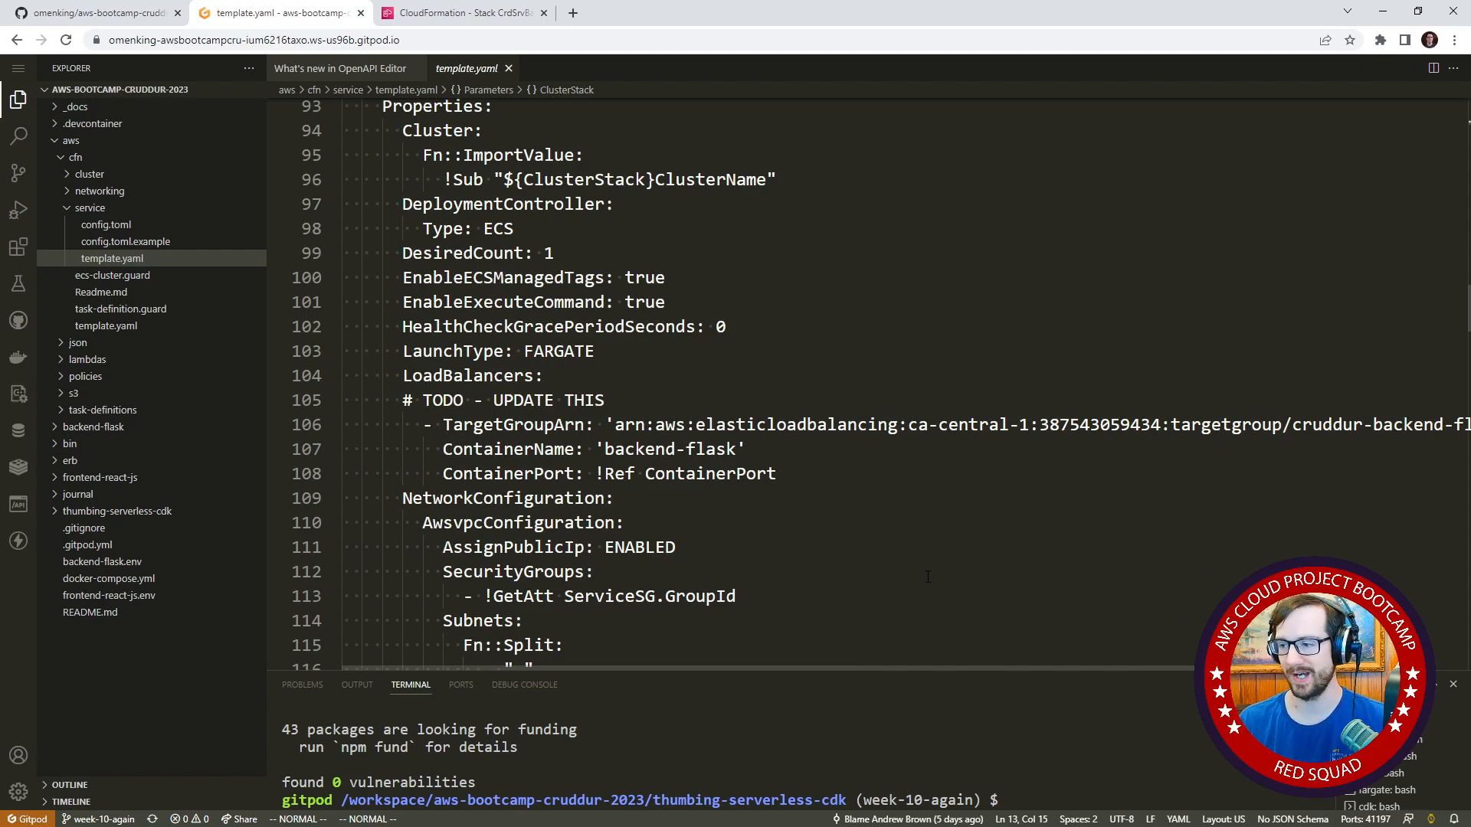
drag(658, 419, 957, 406)
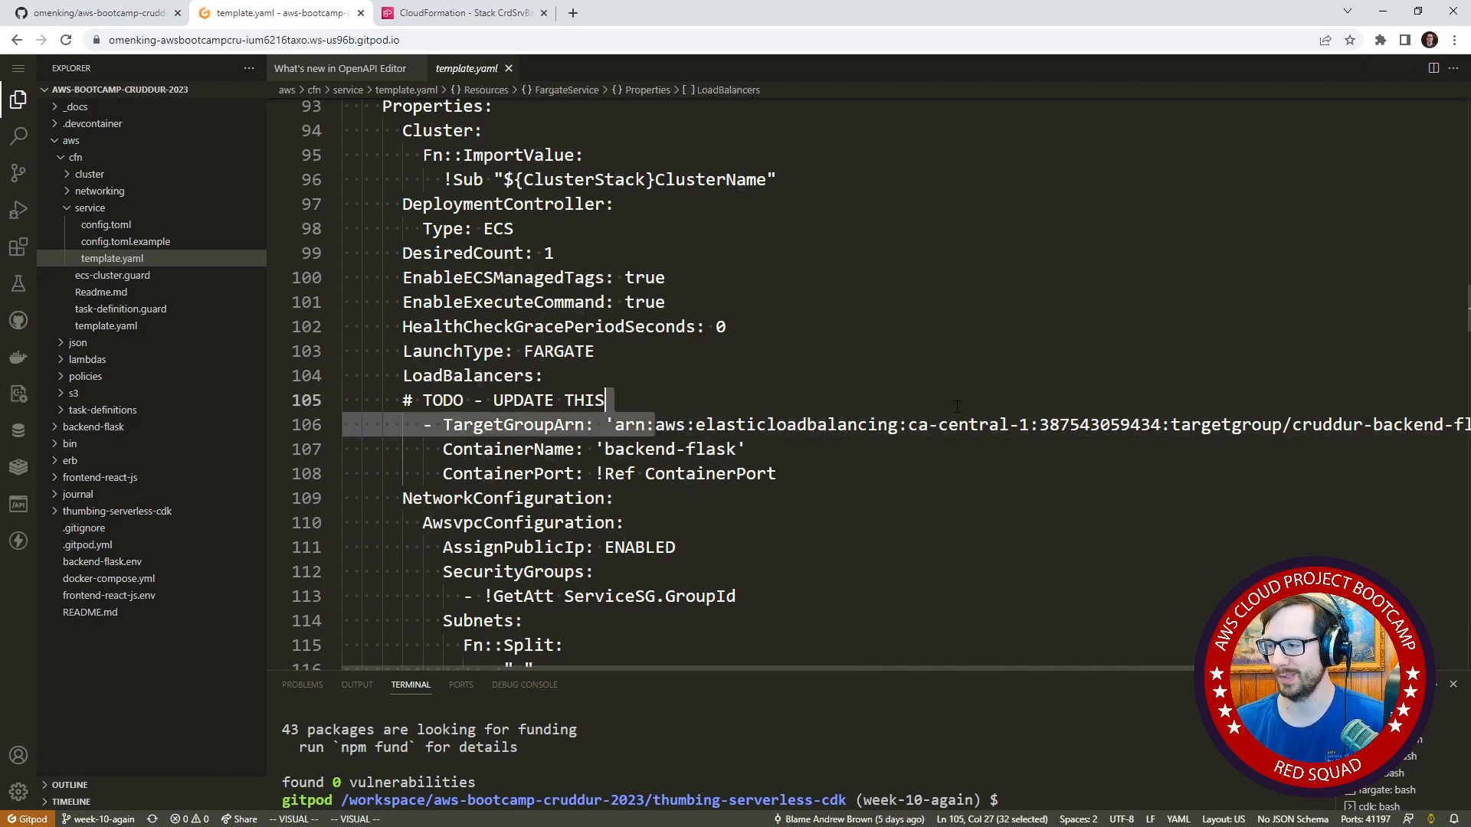
click(1434, 69)
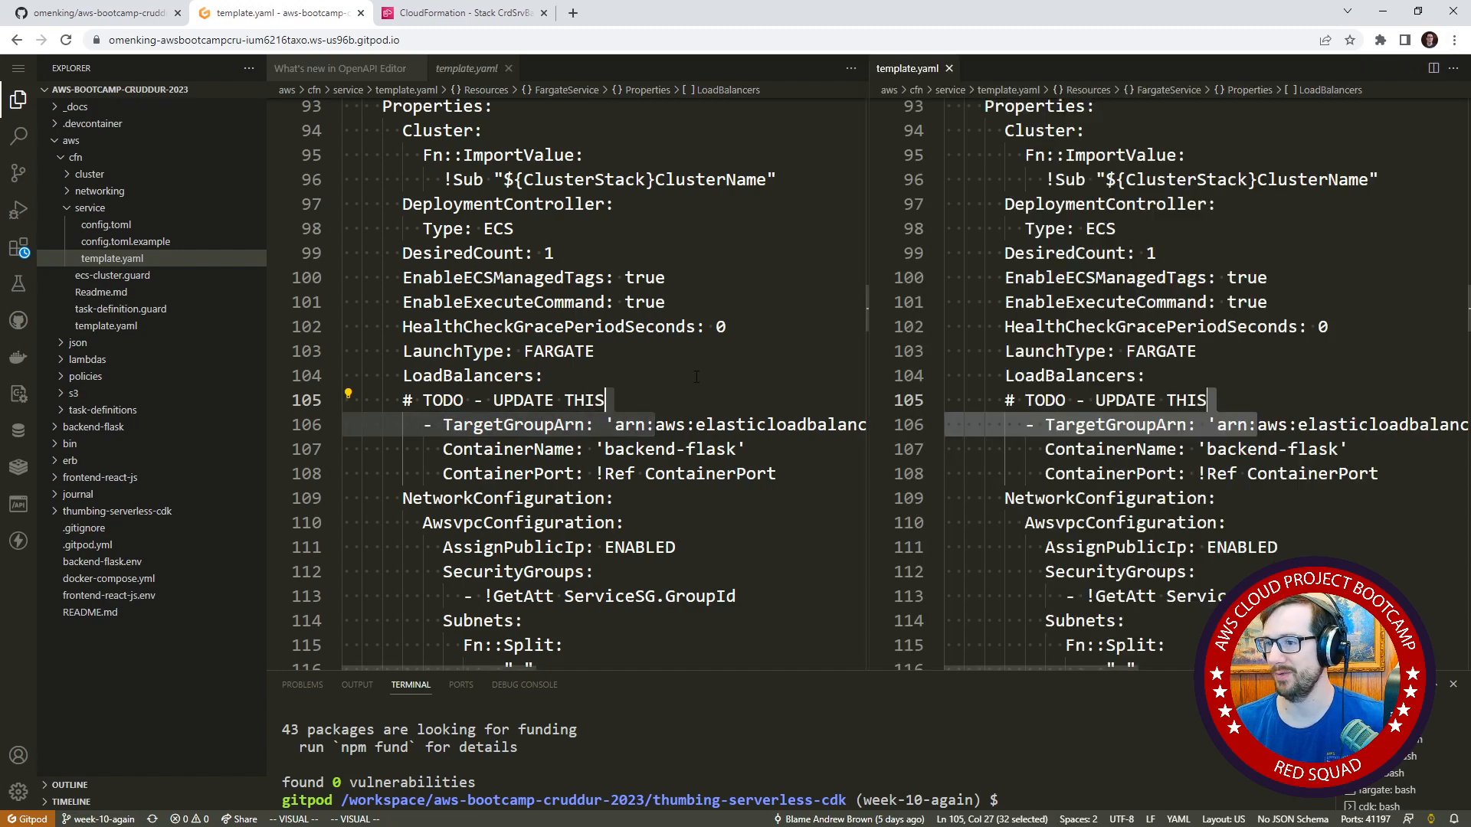
click(628, 301)
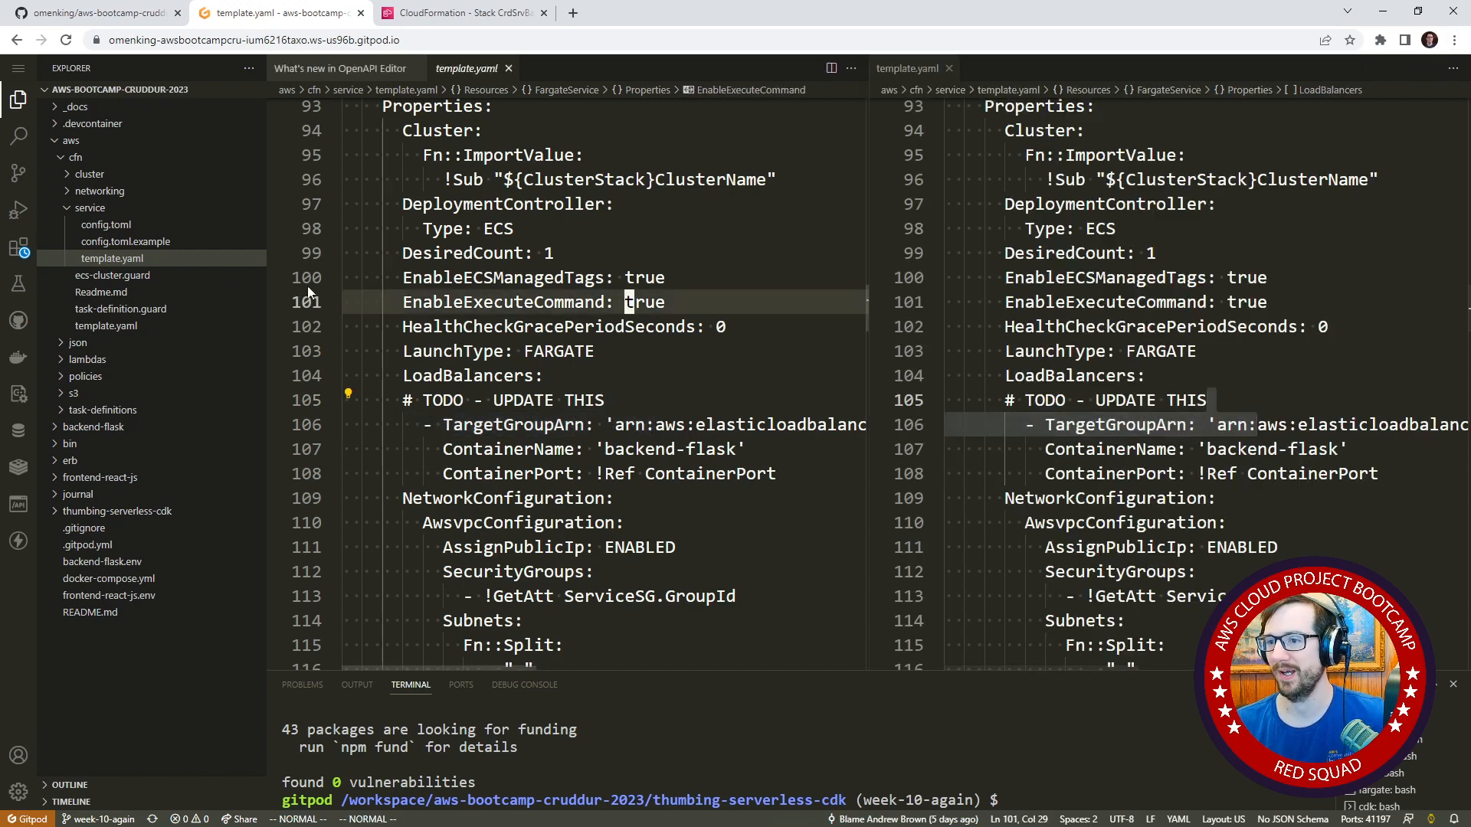
Open template.yaml from the aws/cfn/cluster folder beside the service template and go to its Outputs section.
click(132, 175)
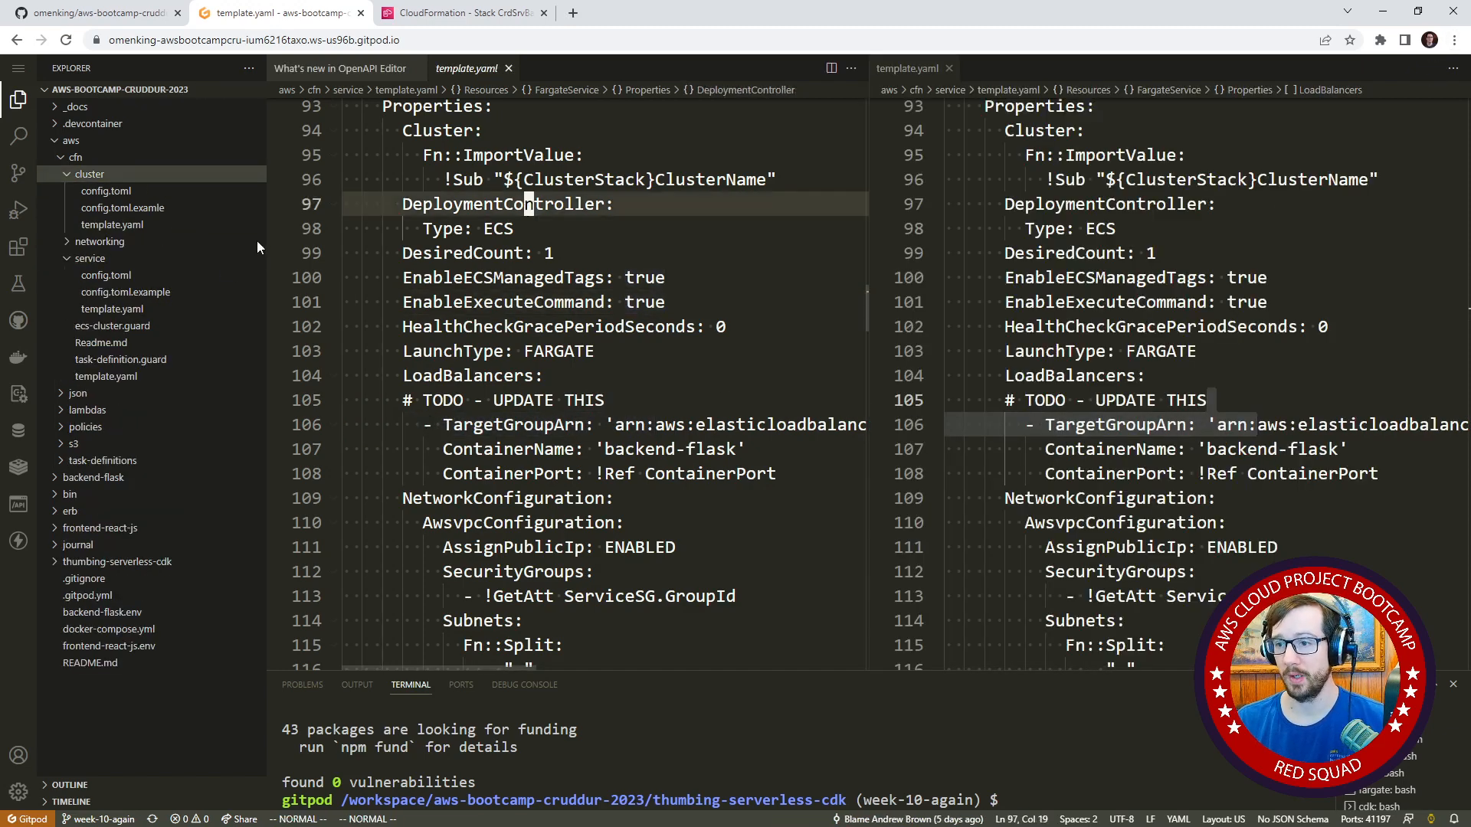
click(153, 225)
scroll(660, 357, down, 20)
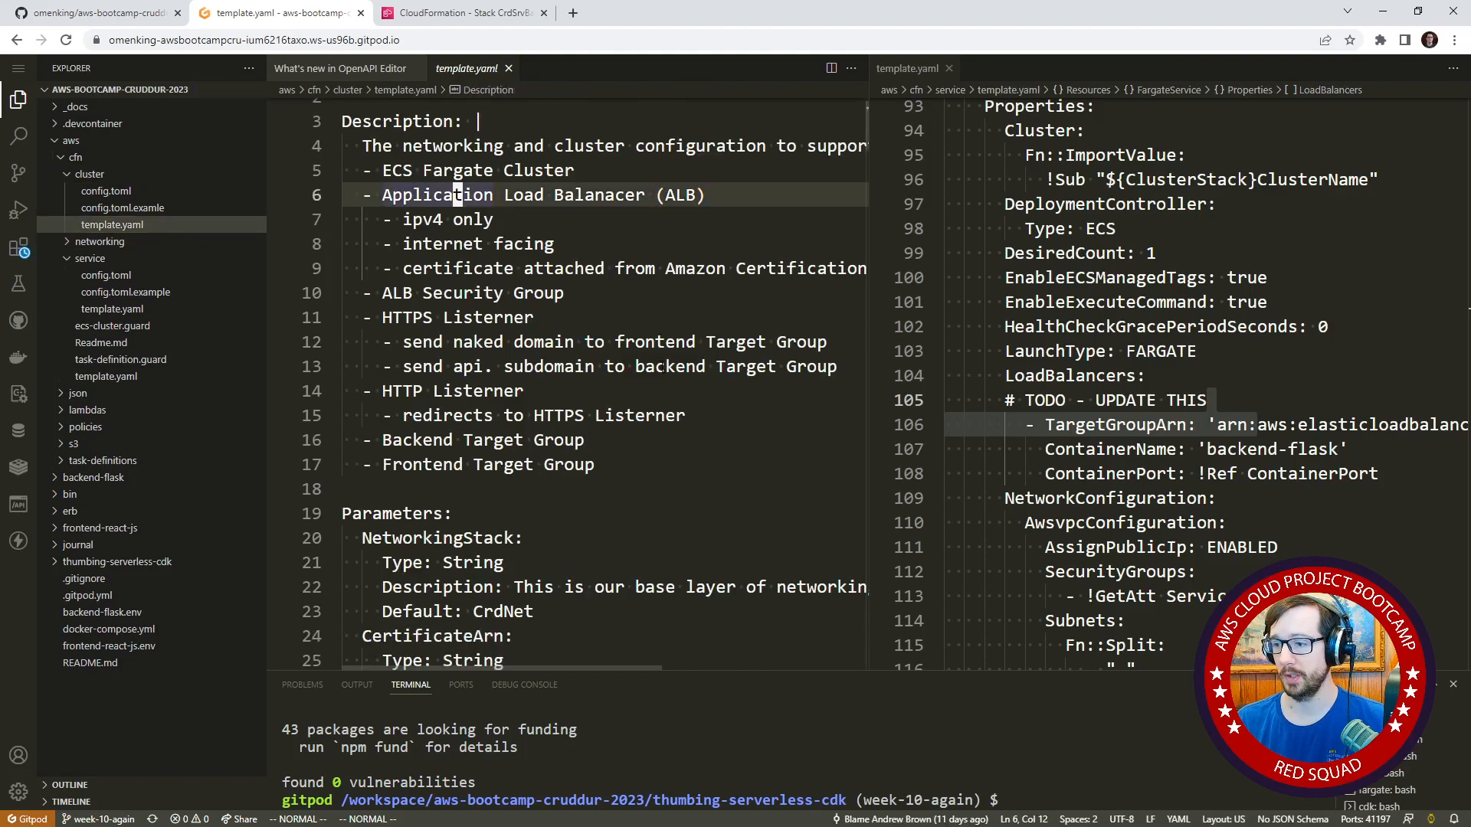
scroll(660, 357, down, 20)
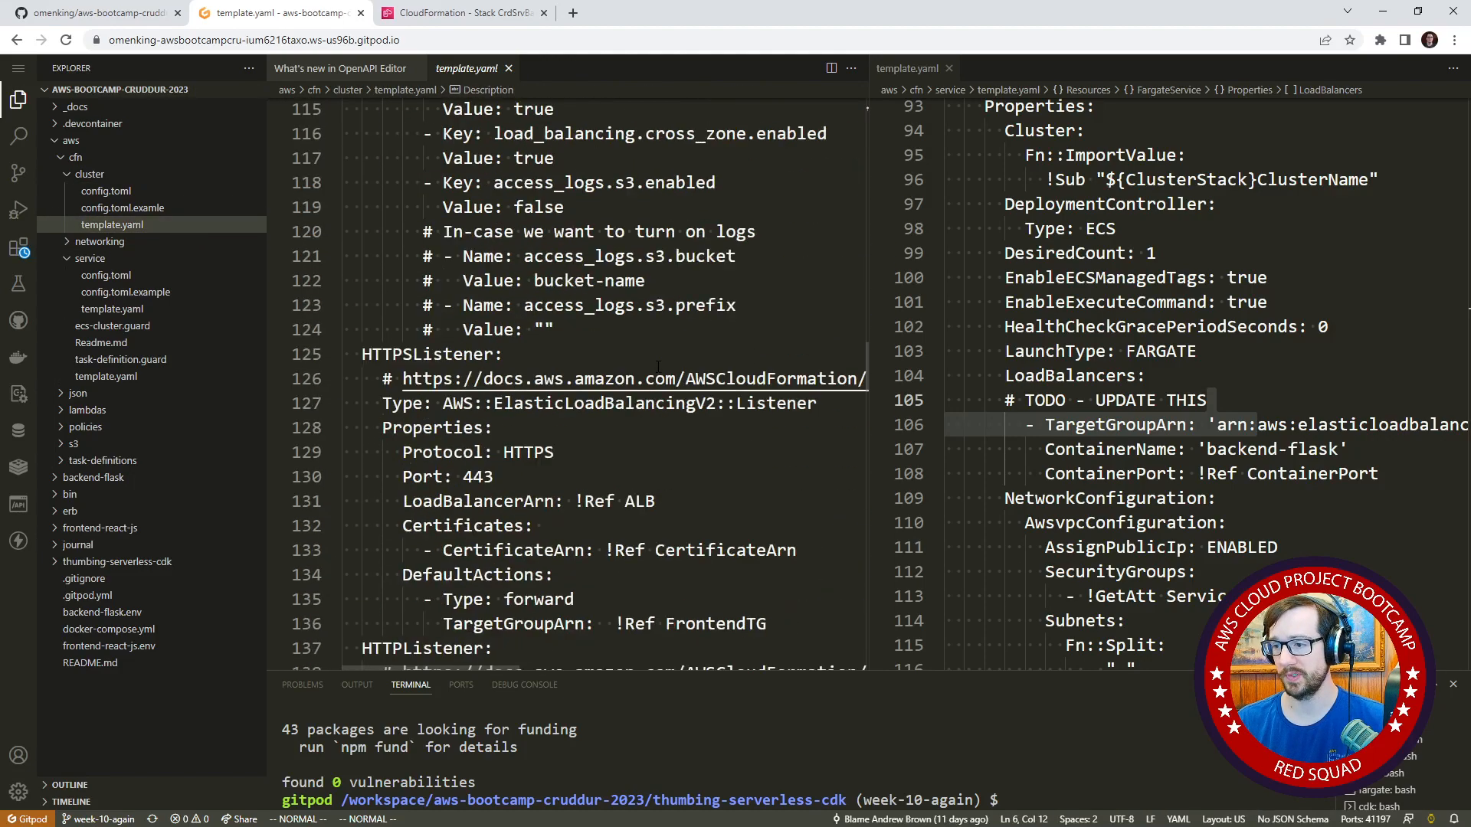
scroll(625, 367, down, 11)
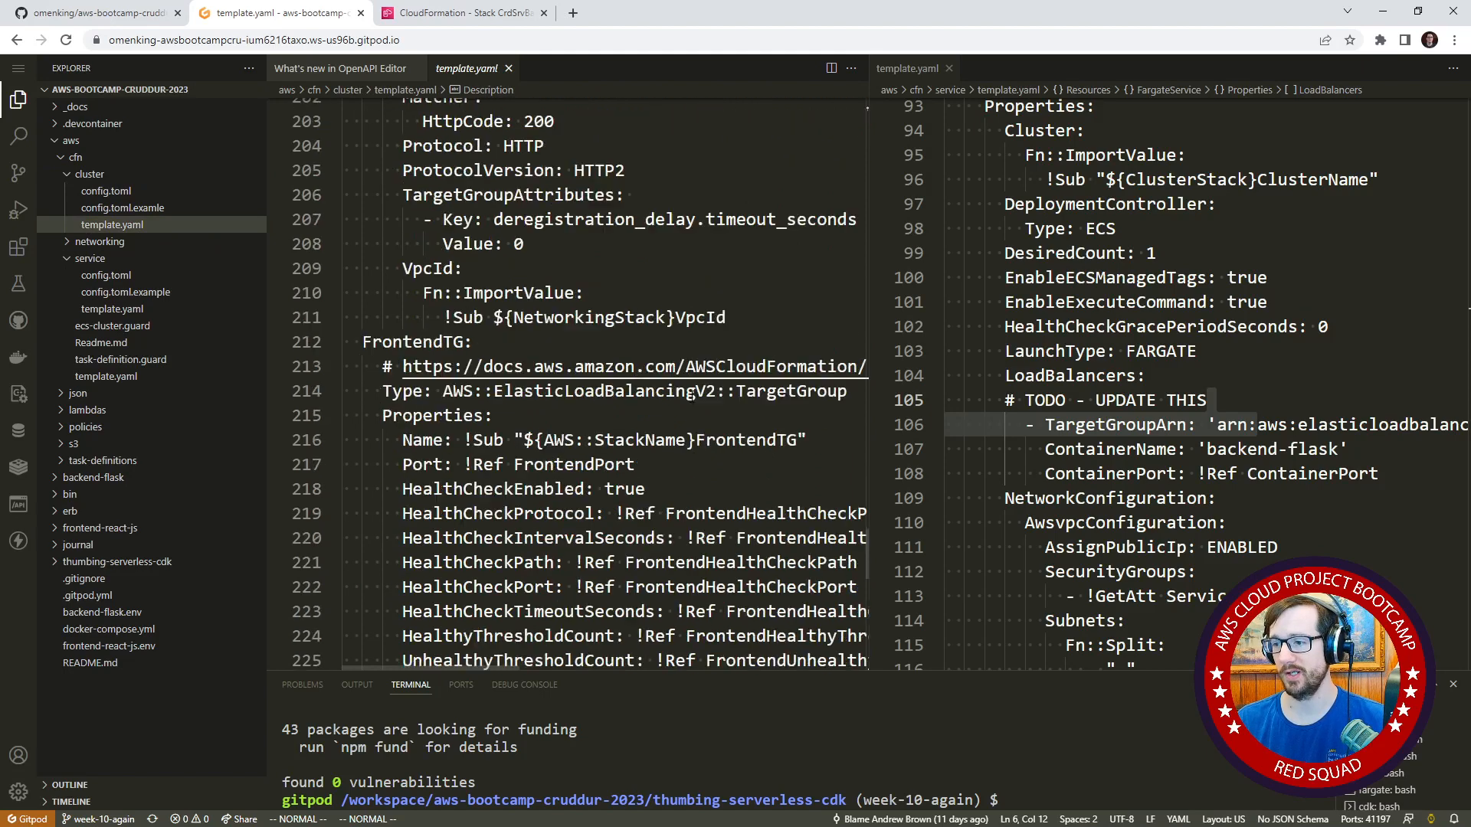
click(527, 300)
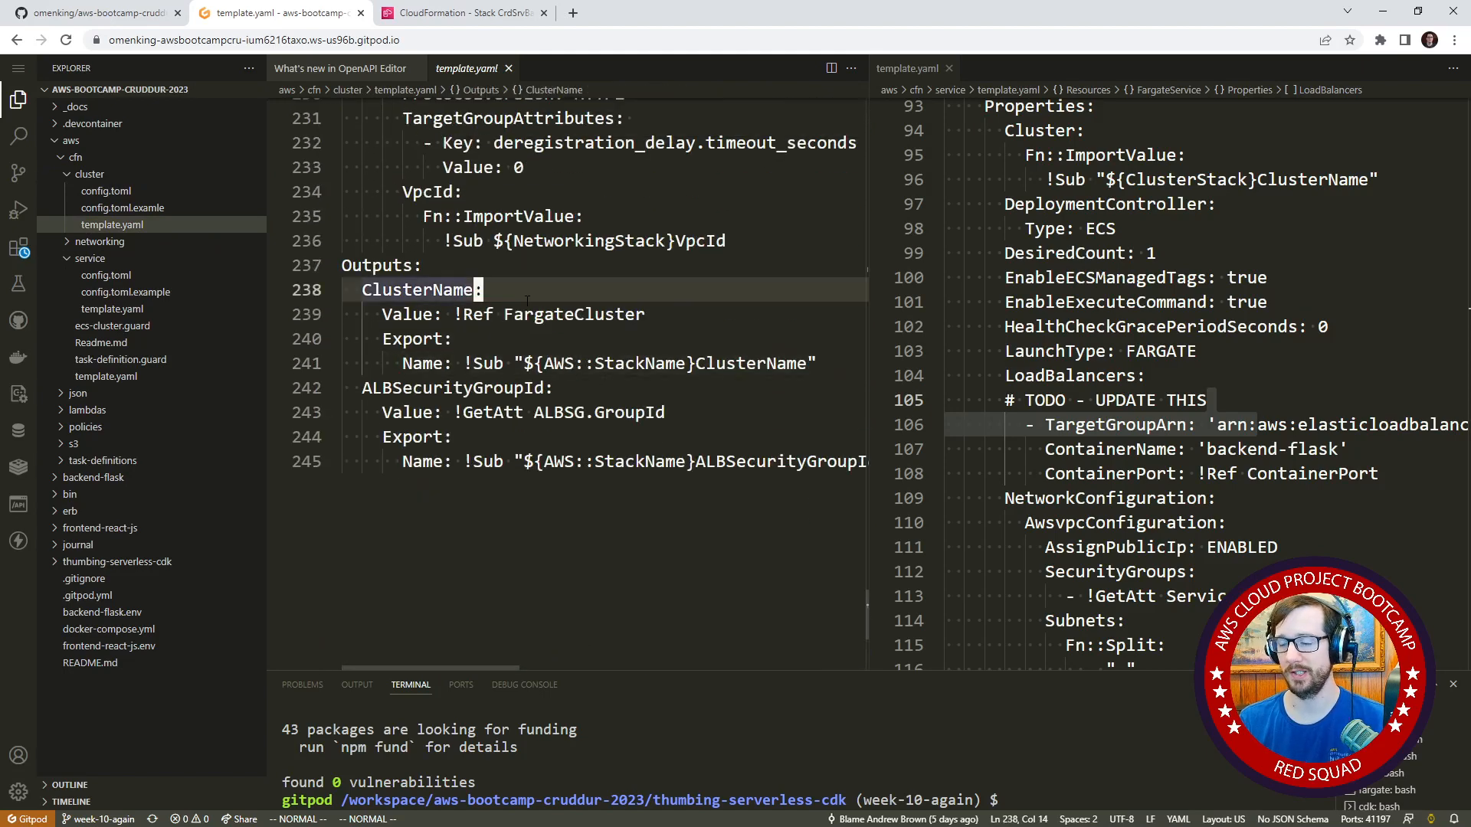
Add a FrontendTargetGroupArn entry on a new line at the end of the cluster template's Outputs.
key(j)
key(j)
key(j)
key(j)
key(j)
key(j)
key(j)
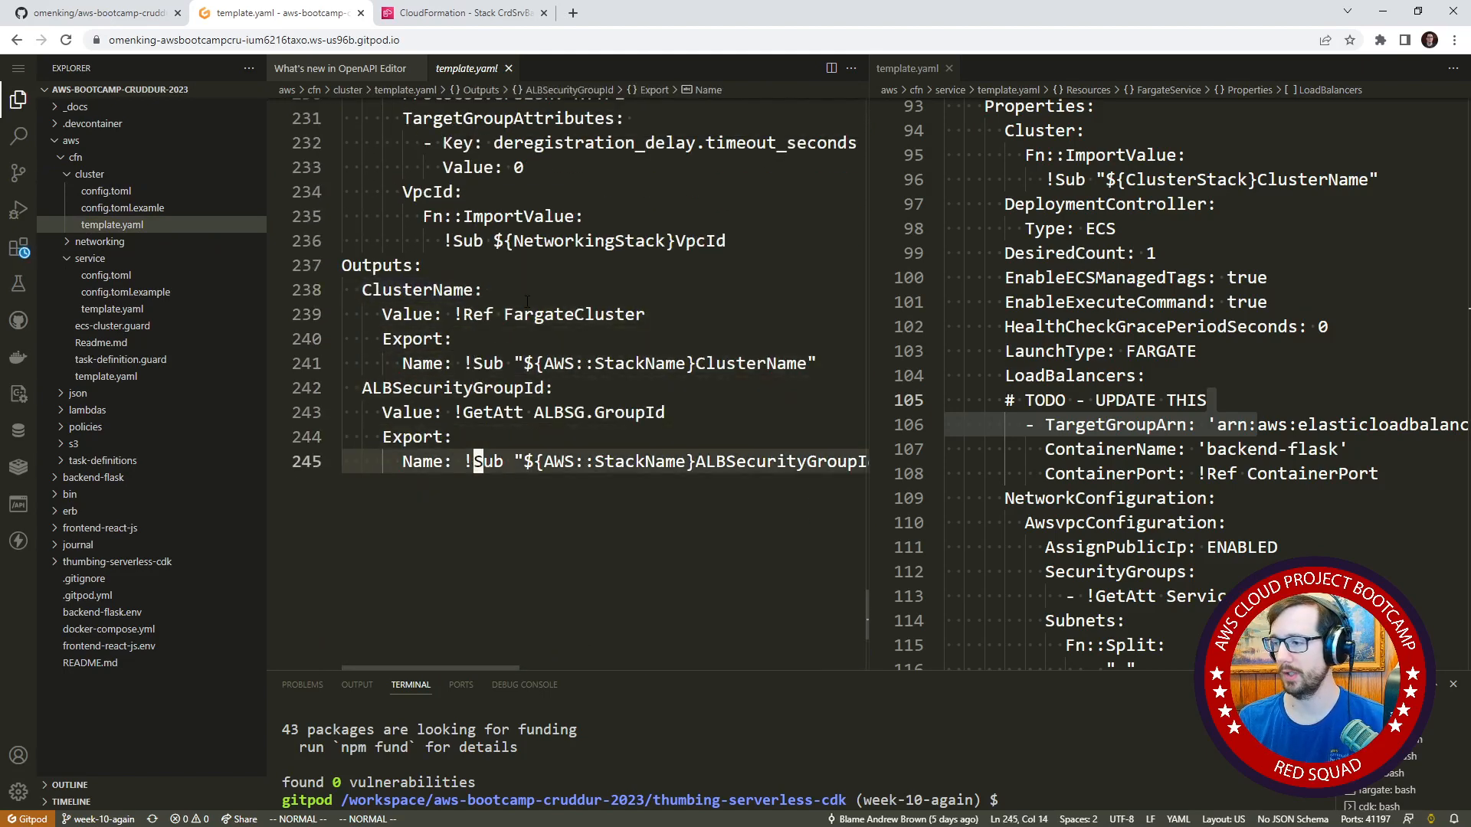
text(o)
text(Fr)
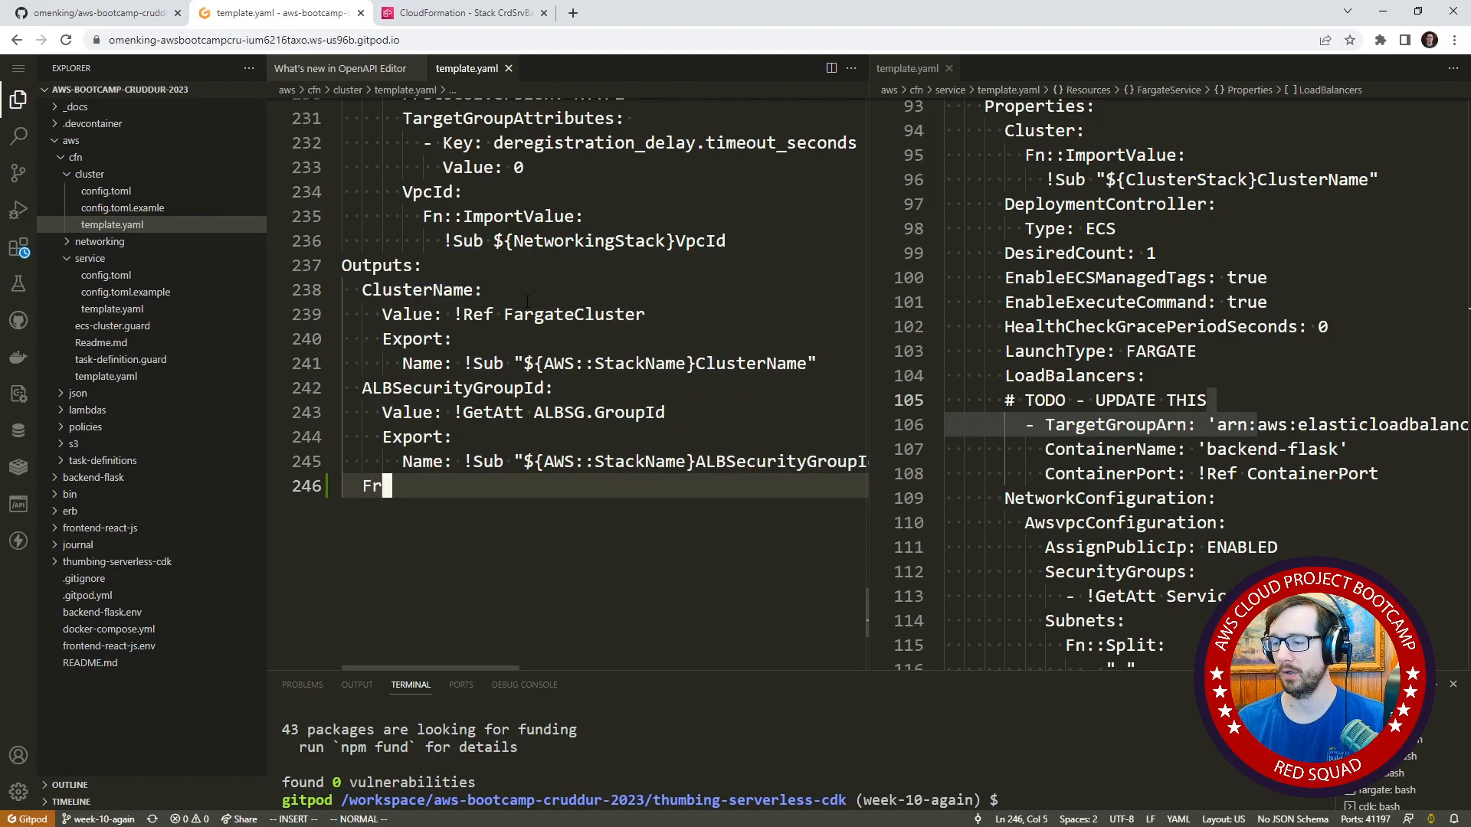
text(ontendTg)
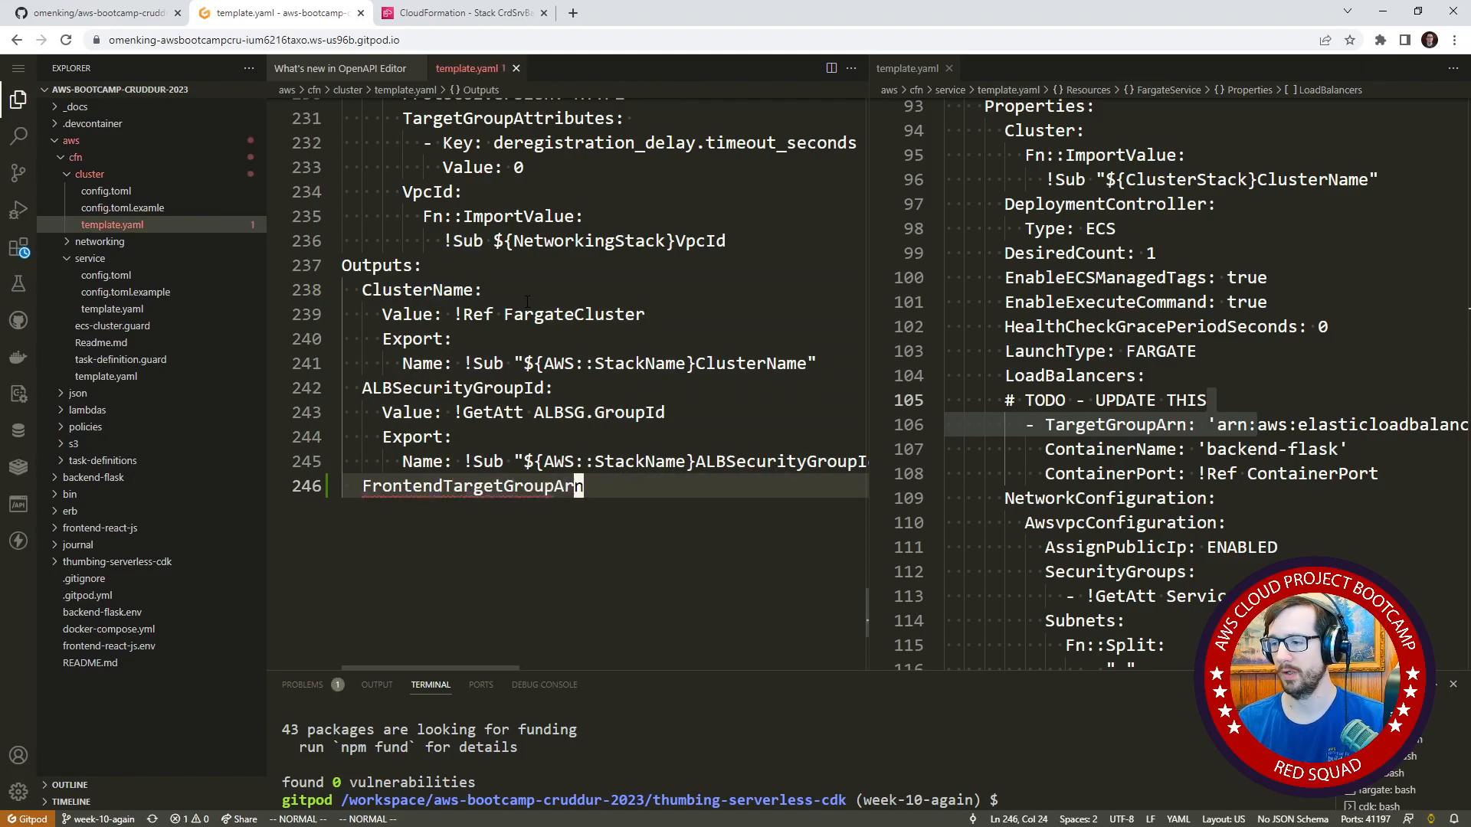
Duplicate the FrontendTargetGroupArn line below itself and rename the copy to BackendTargetGroupArn.
key(shift+v)
key(y)
key(p)
key(shift+a)
key(Escape)
key(b)
key(v)
key(x)
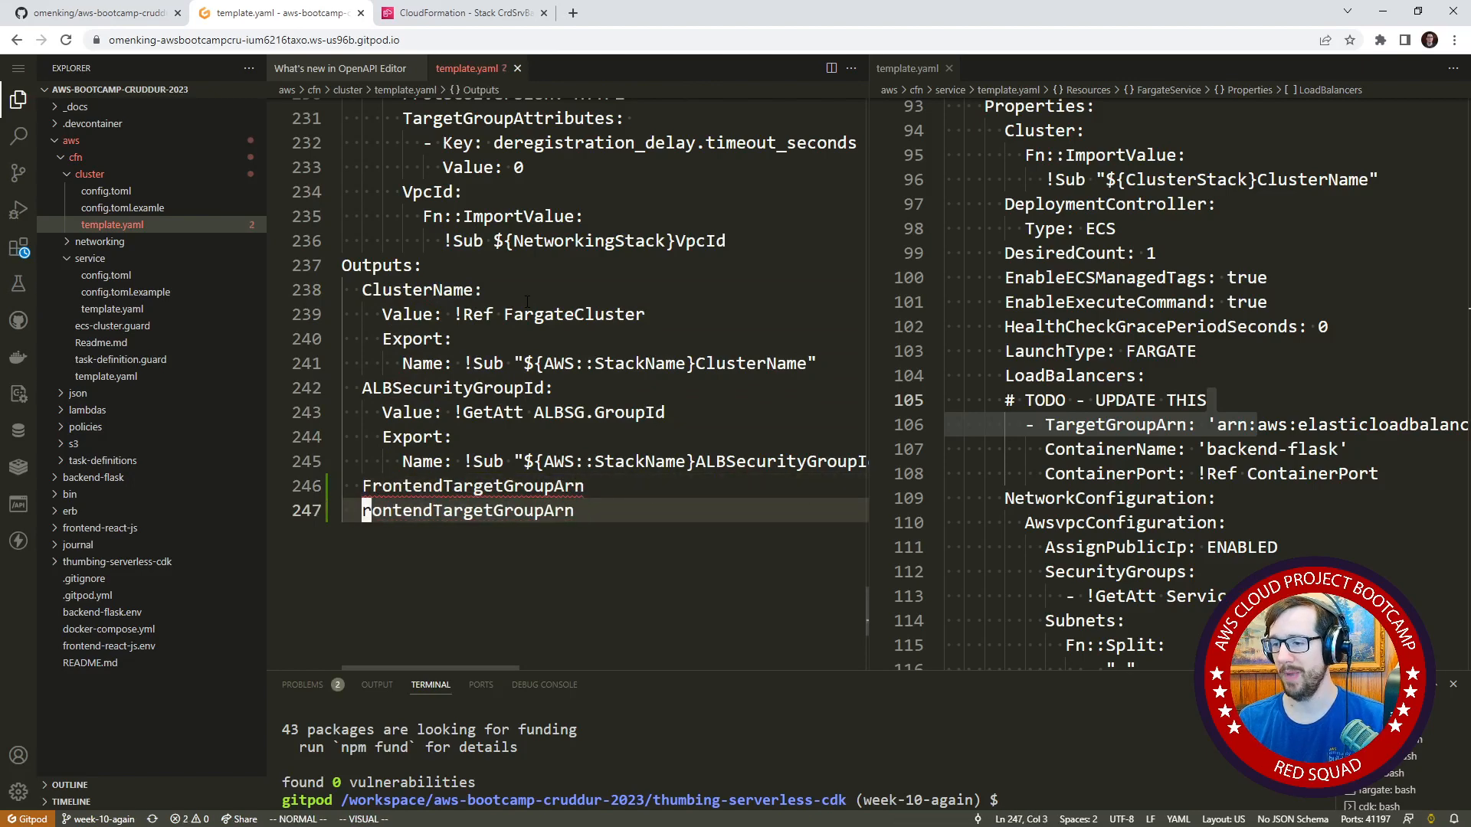
key(x)
key(x)
key(x)
key(x)
key(x)
key(x)
key(x)
key(BackSpace)
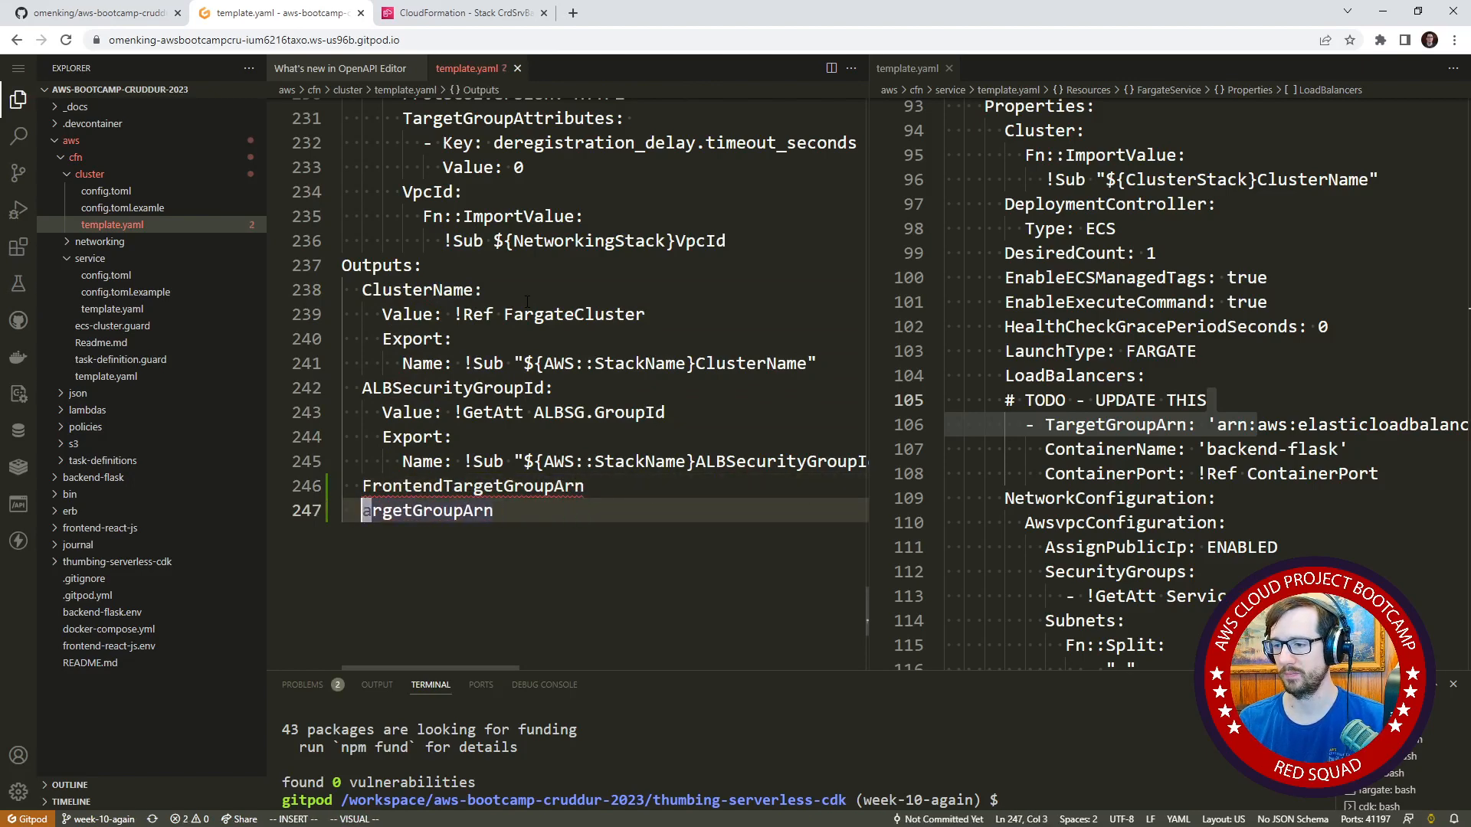
text(BackendT)
key(Escape)
End both the FrontendTargetGroupArn and BackendTargetGroupArn lines with a colon.
key(k)
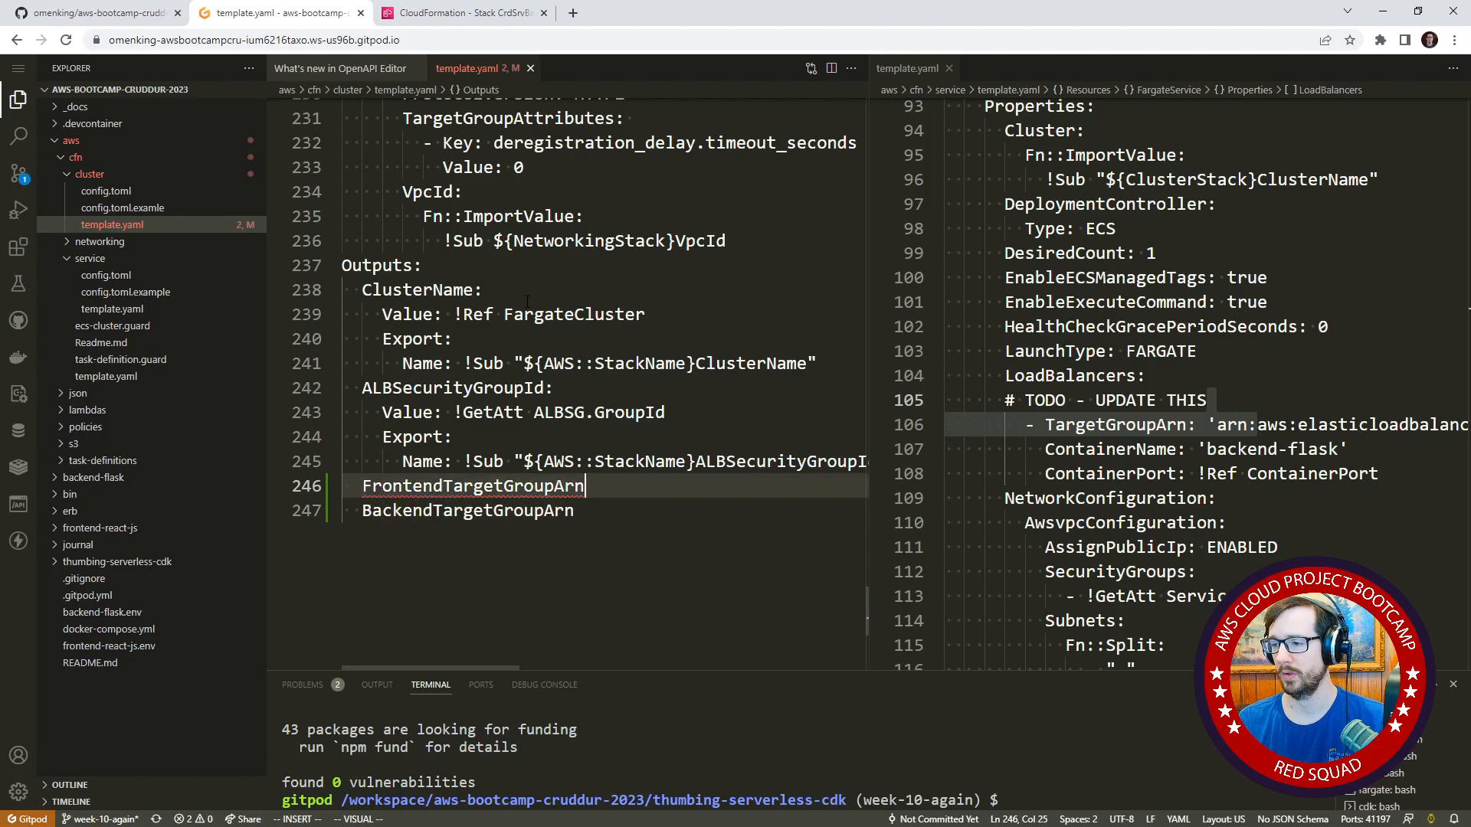
key(shift+a)
text(:)
key(Escape)
key(j)
key(shift+a)
text(:)
key(Escape)
Examine how the existing ClusterName and ALBSecurityGroupId outputs define their values and exports.
key(k)
key(k)
key(k)
key(k)
key(k)
key(k)
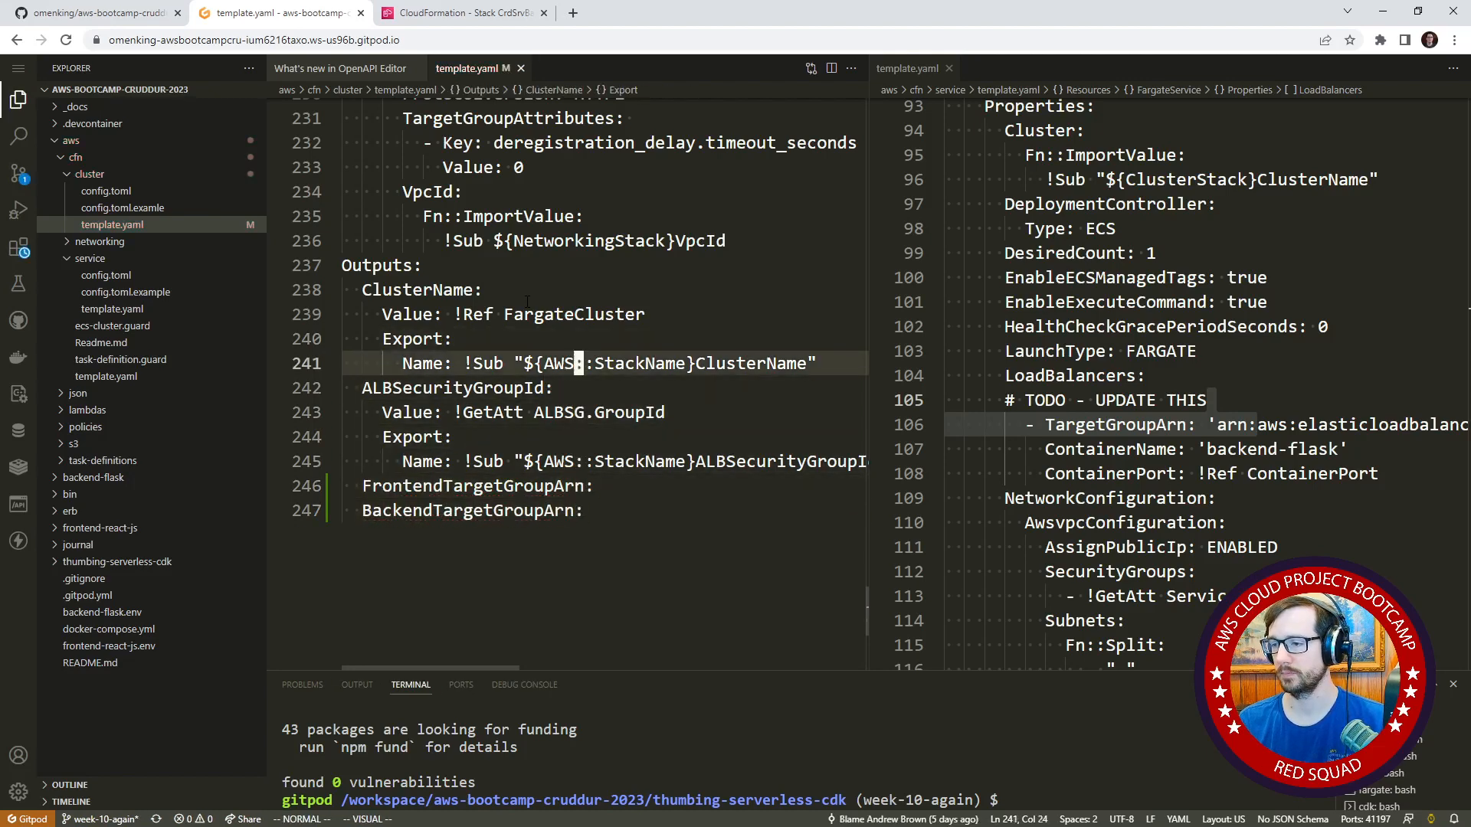
key(j)
key(j)
key(k)
key(k)
key(k)
key(k)
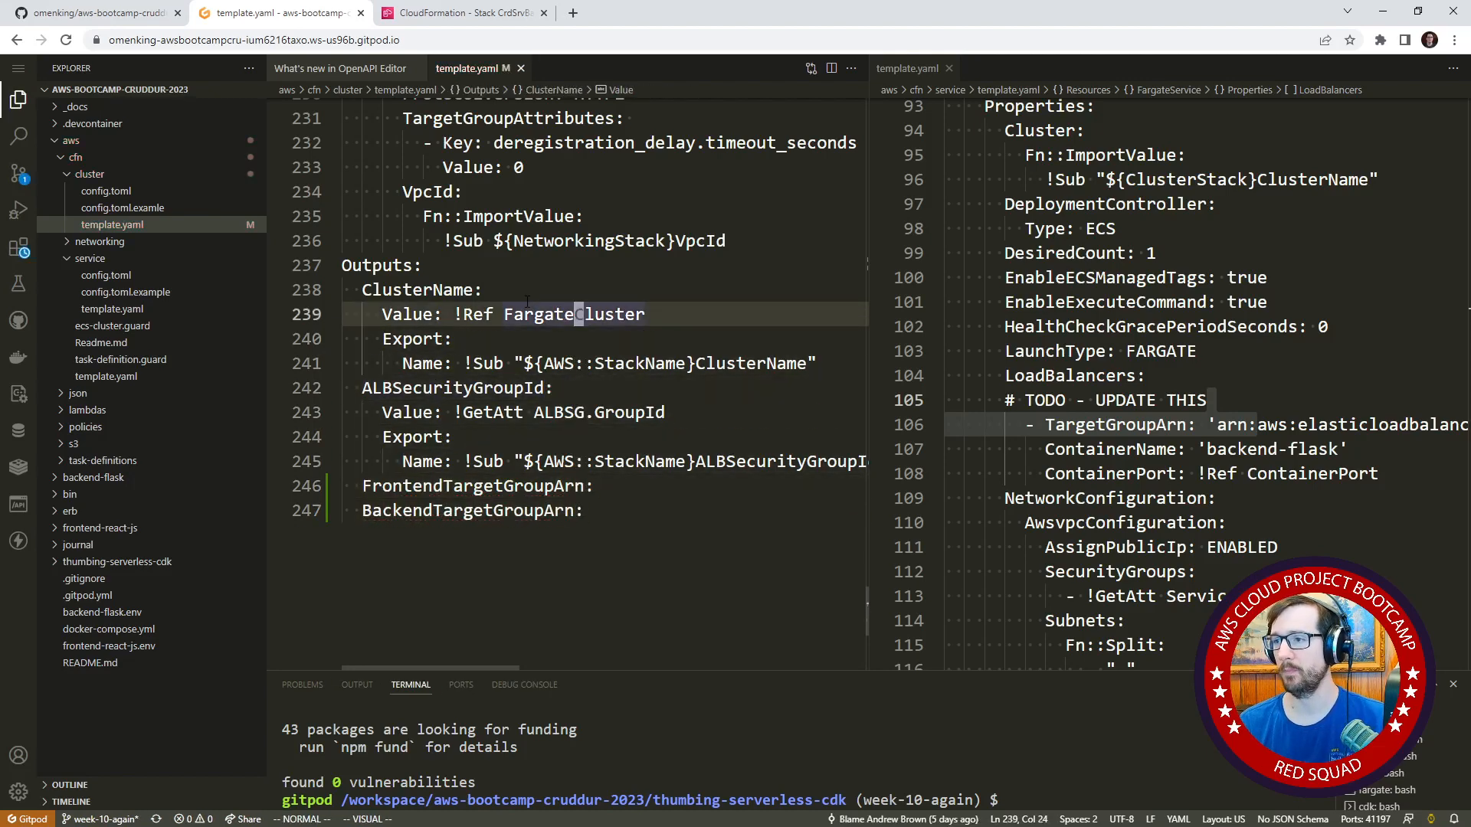
scroll(603, 419, up, 3)
scroll(602, 420, down, 3)
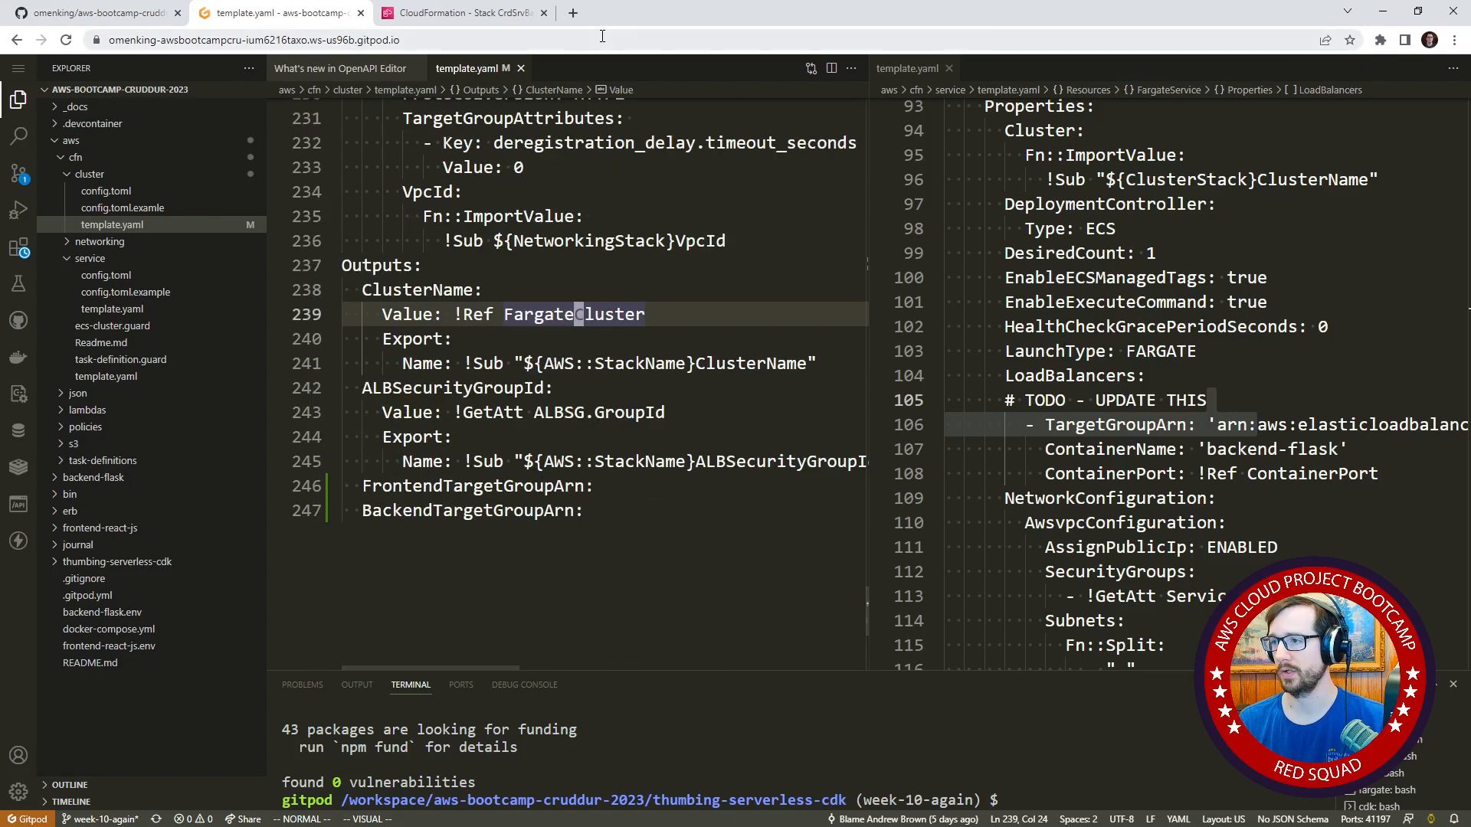
Search the web for "target group cfn" in a new browser tab and open the AWS::ElasticLoadBalancingV2::TargetGroup documentation.
click(573, 13)
text(target g)
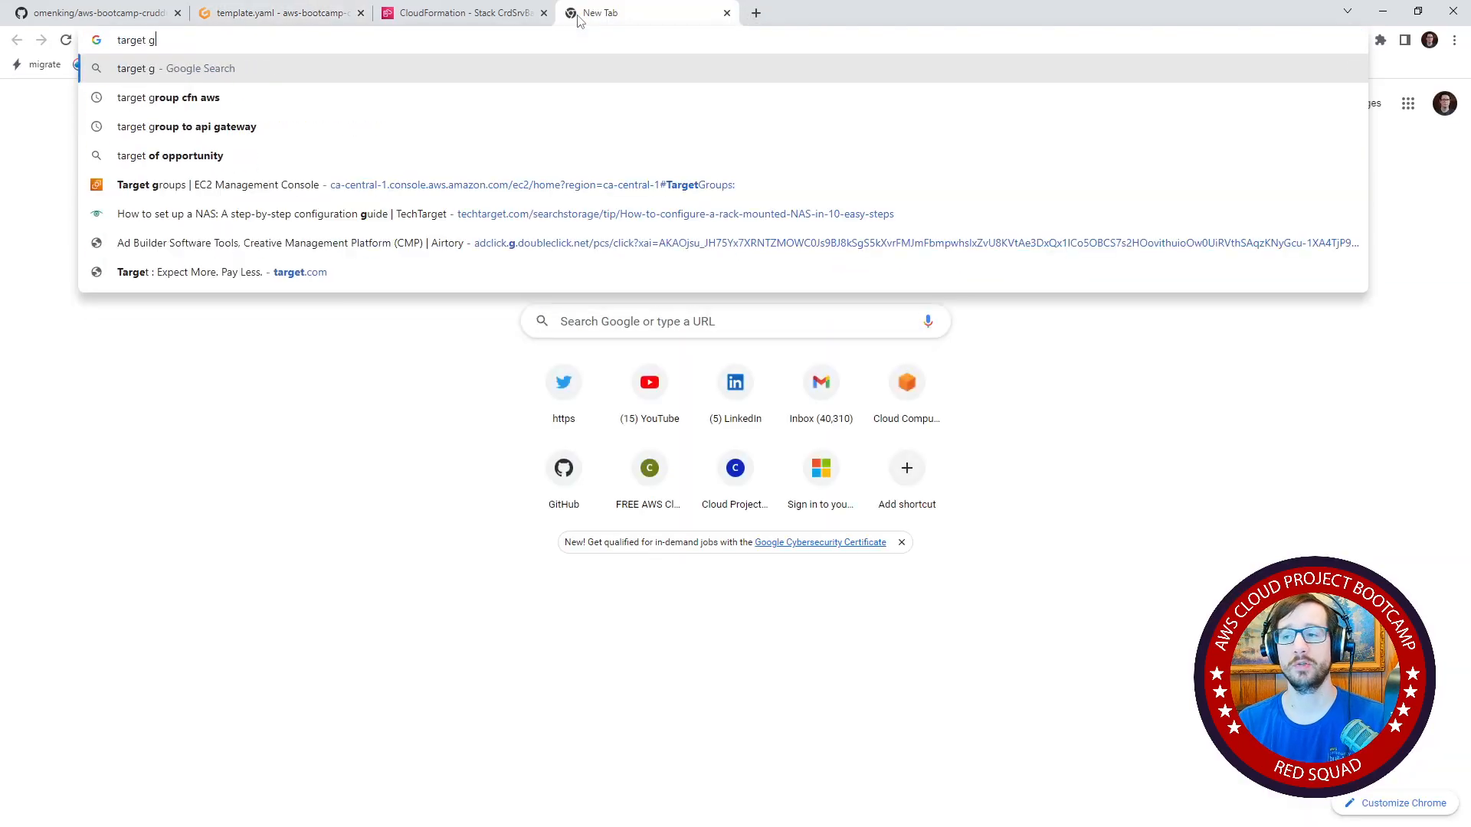
text(roup cfn)
key(Return)
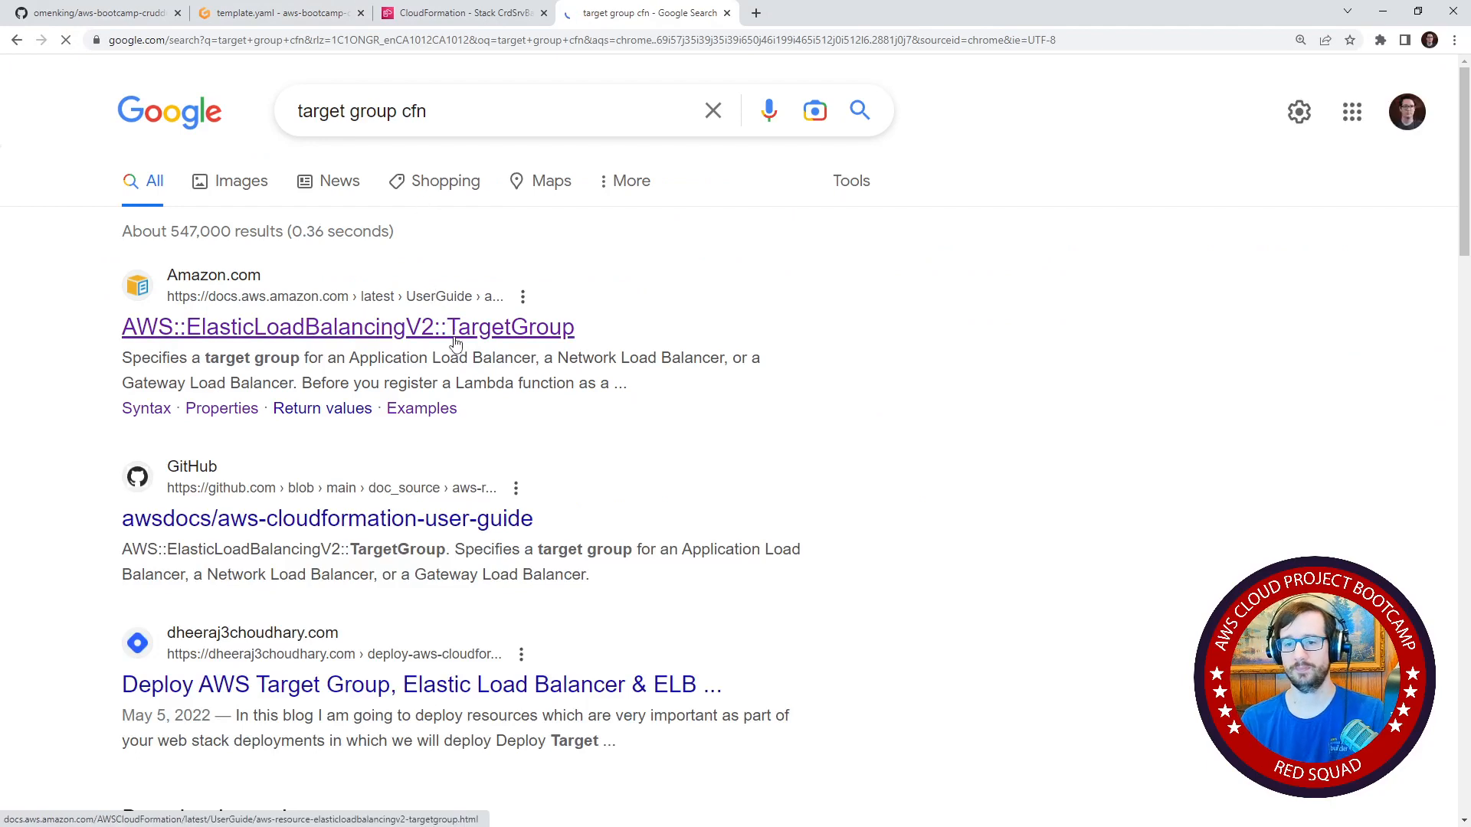
click(455, 330)
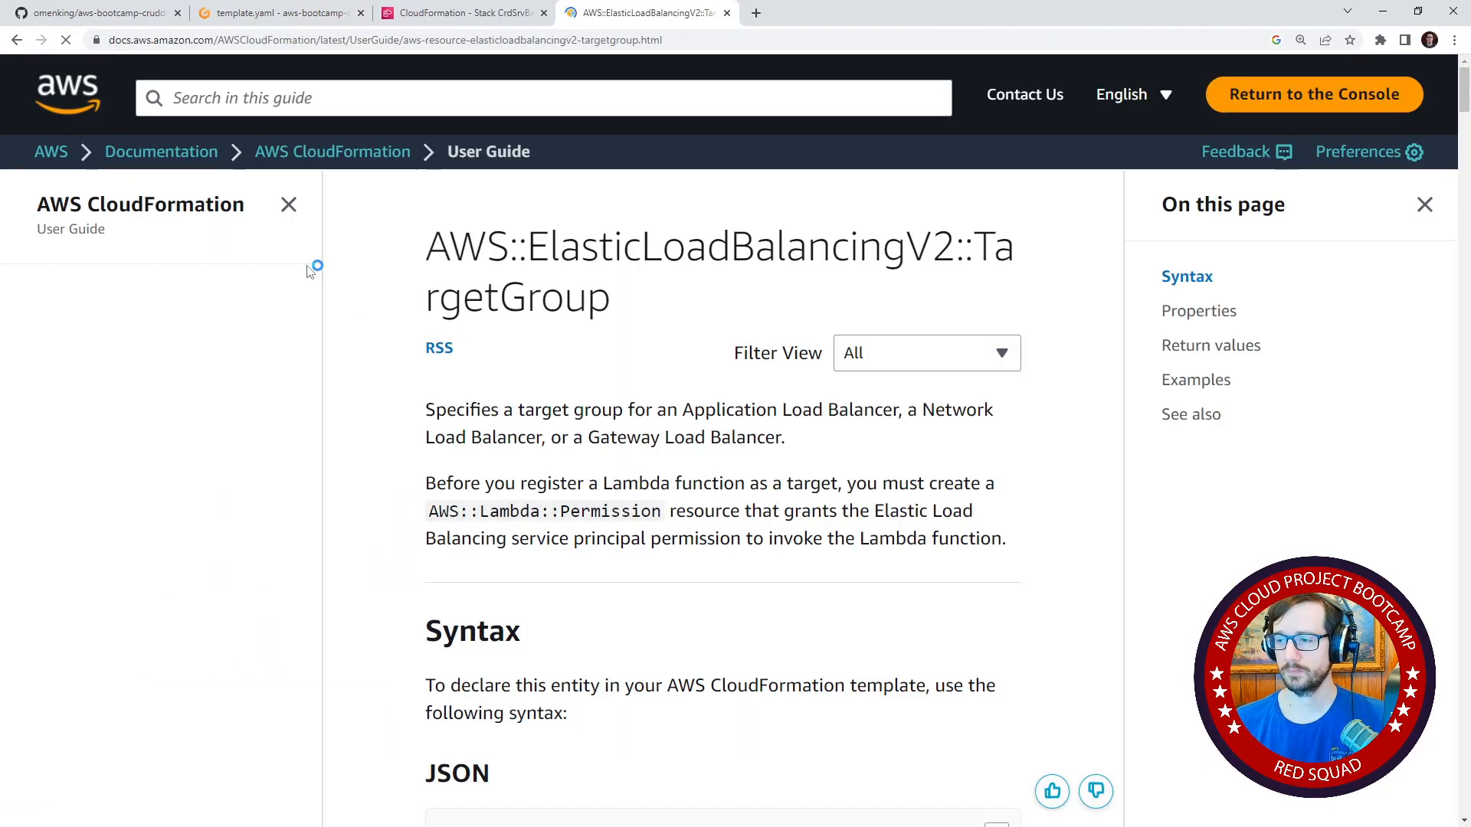
Look up what the Ref function returns for a target group in the page's Return values section.
scroll(426, 370, down, 5)
scroll(427, 371, down, 3)
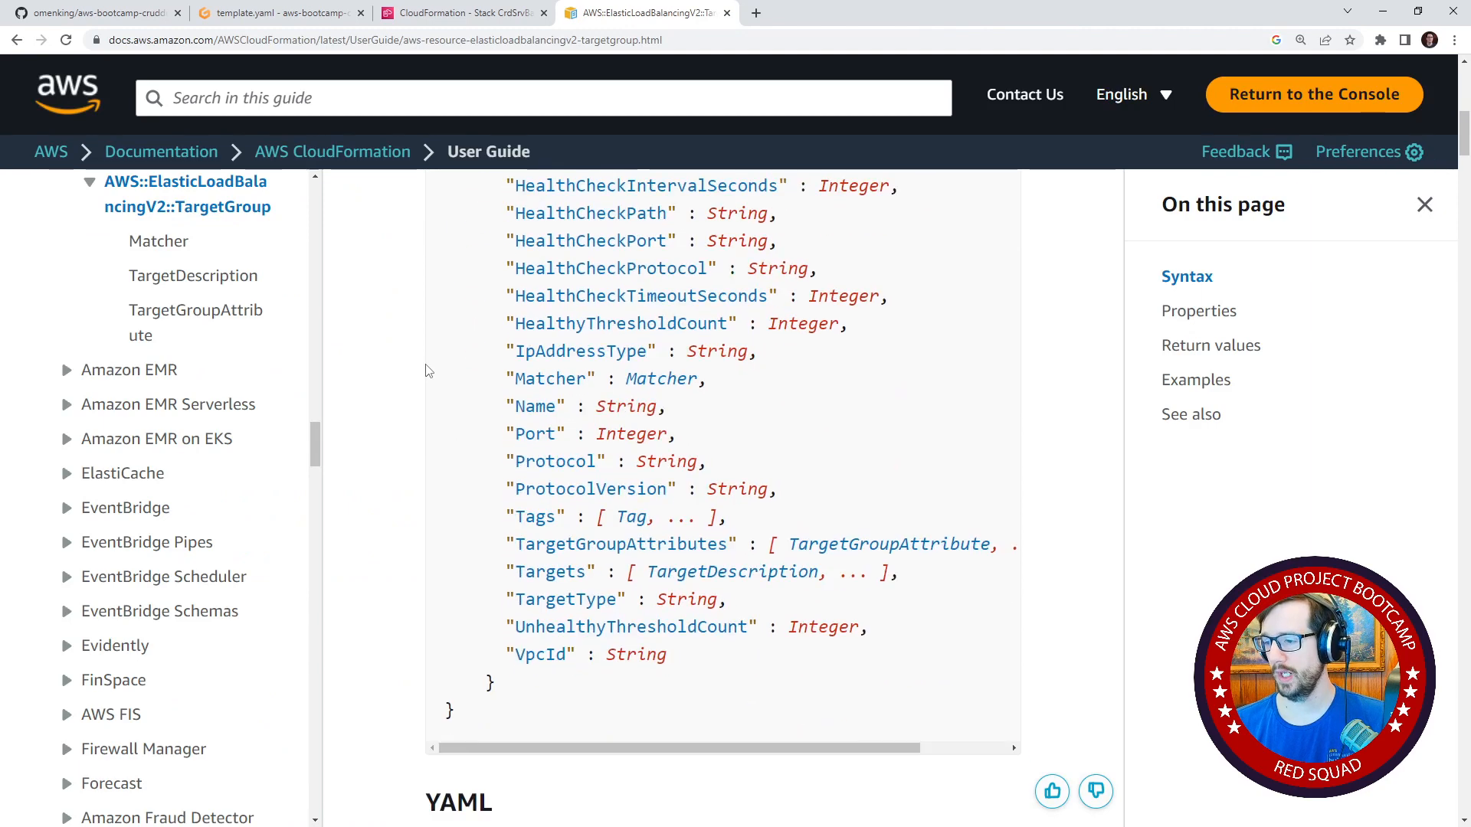
scroll(429, 374, up, 2)
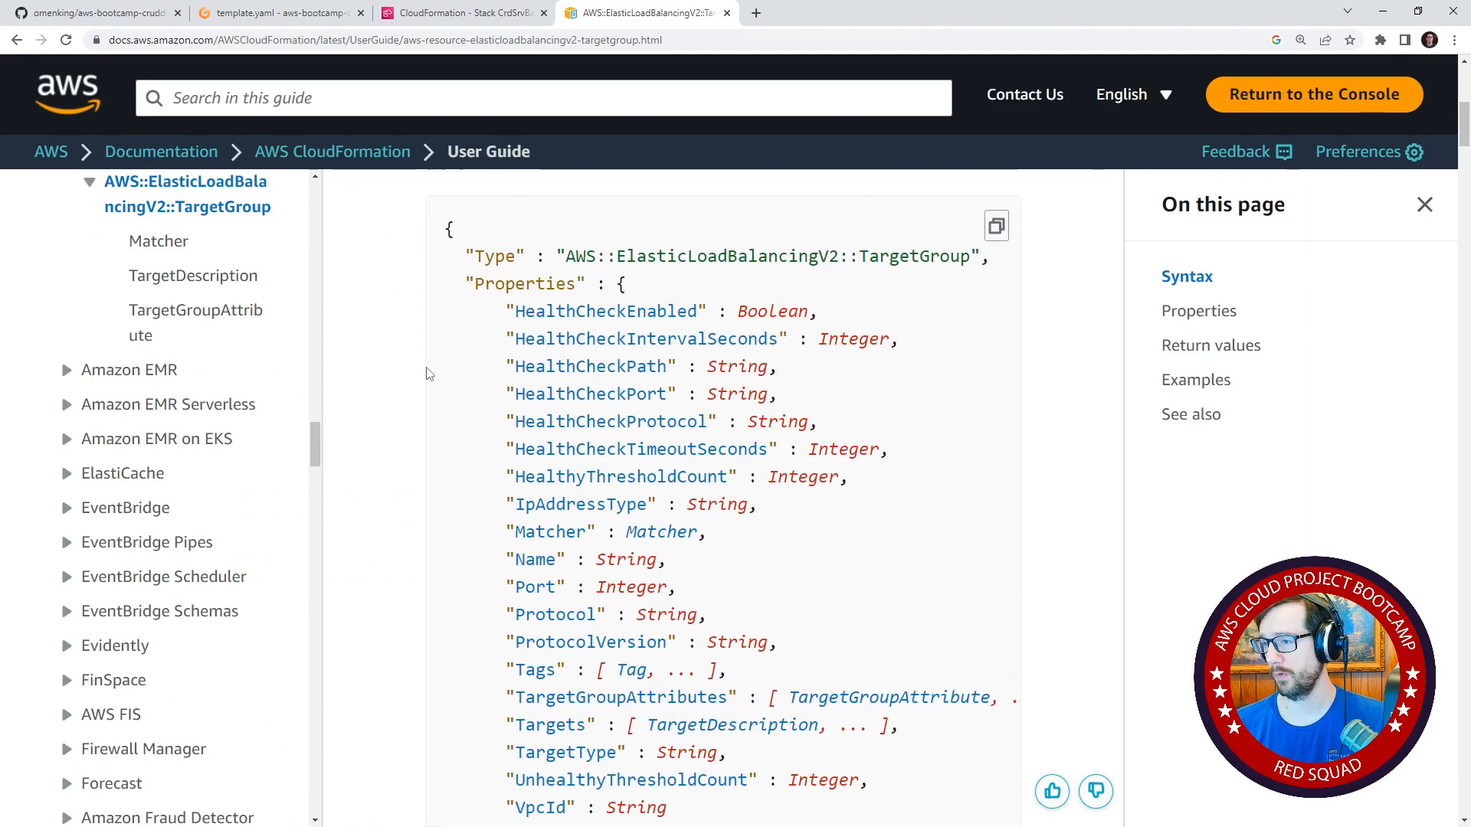
scroll(431, 383, up, 1)
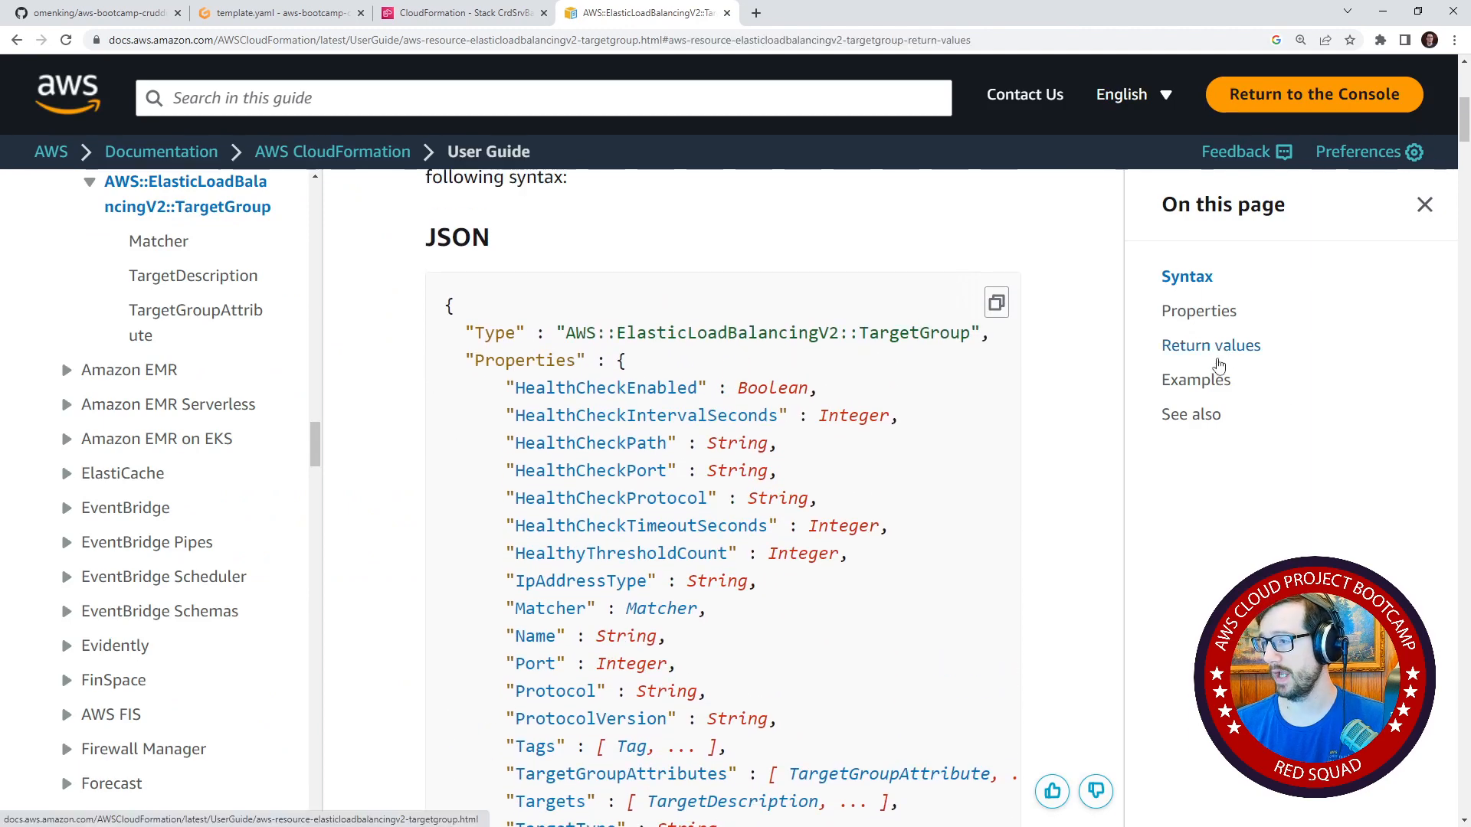
click(1216, 349)
drag(587, 360, 945, 353)
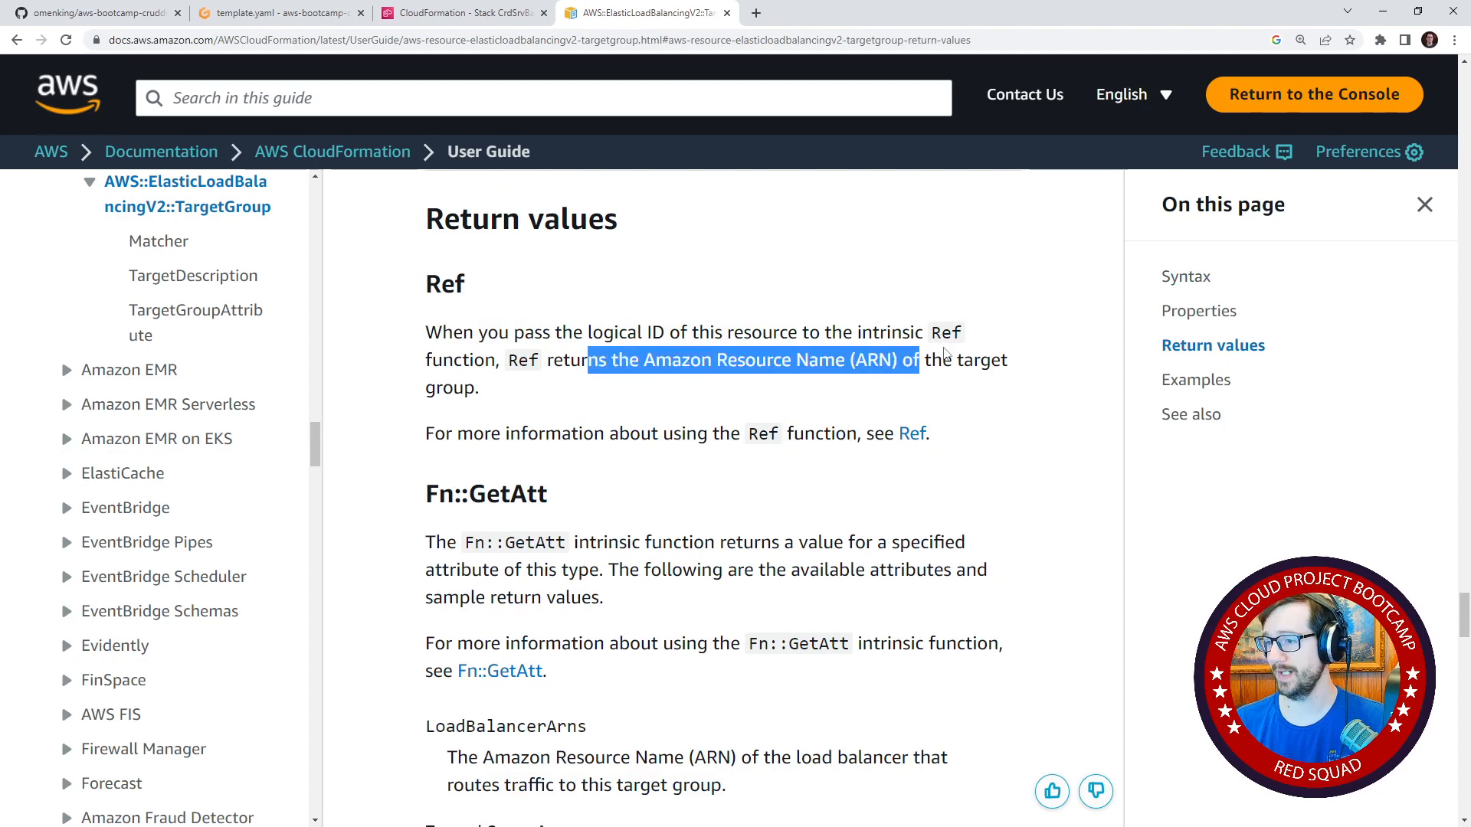
Return to the cluster template and copy the ClusterName output's Value line beneath FrontendTargetGroupArn.
click(237, 13)
click(527, 337)
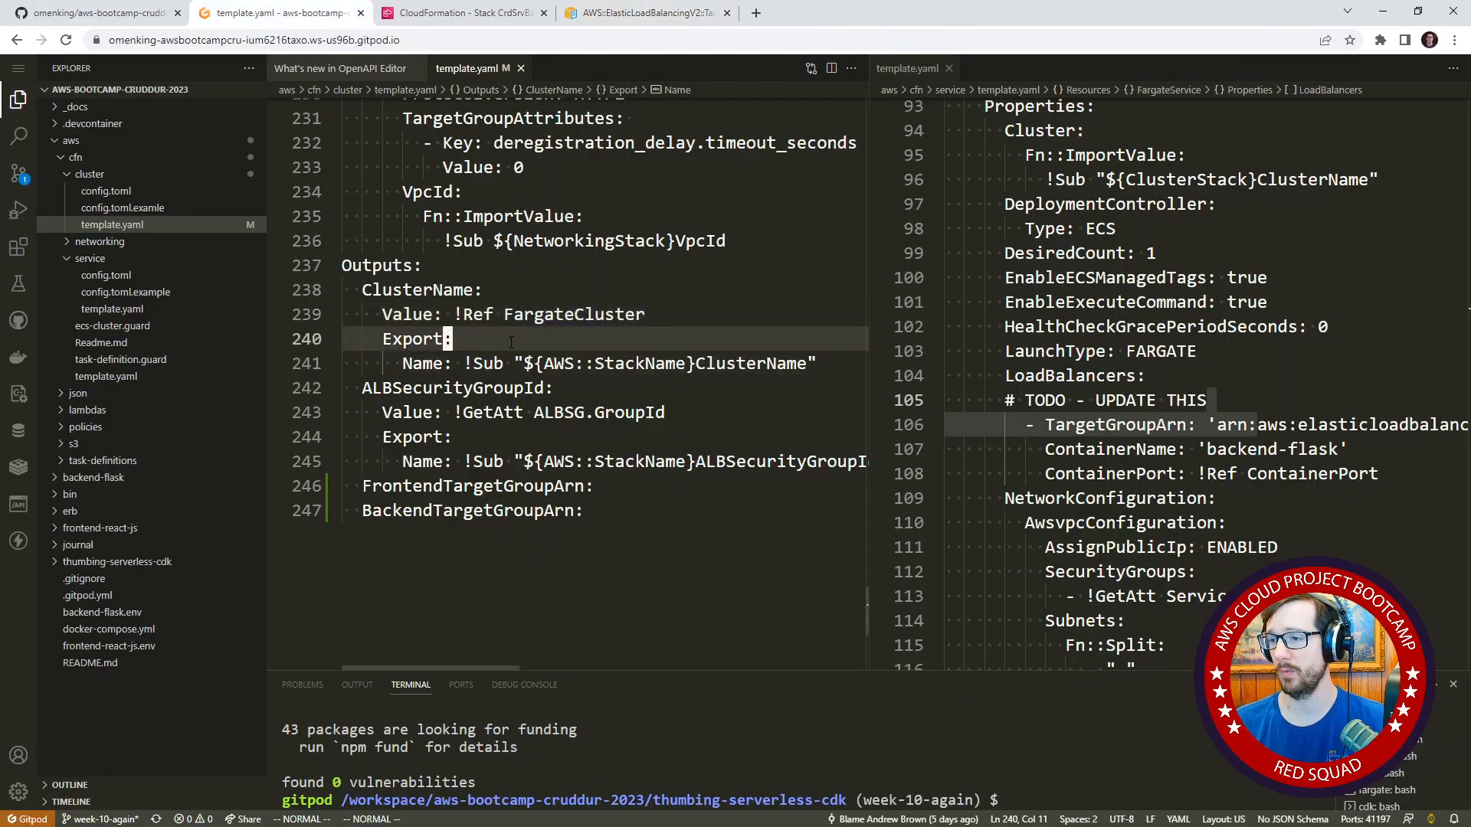
key(j)
key(j)
key(j)
key(k)
key(k)
key(k)
key(k)
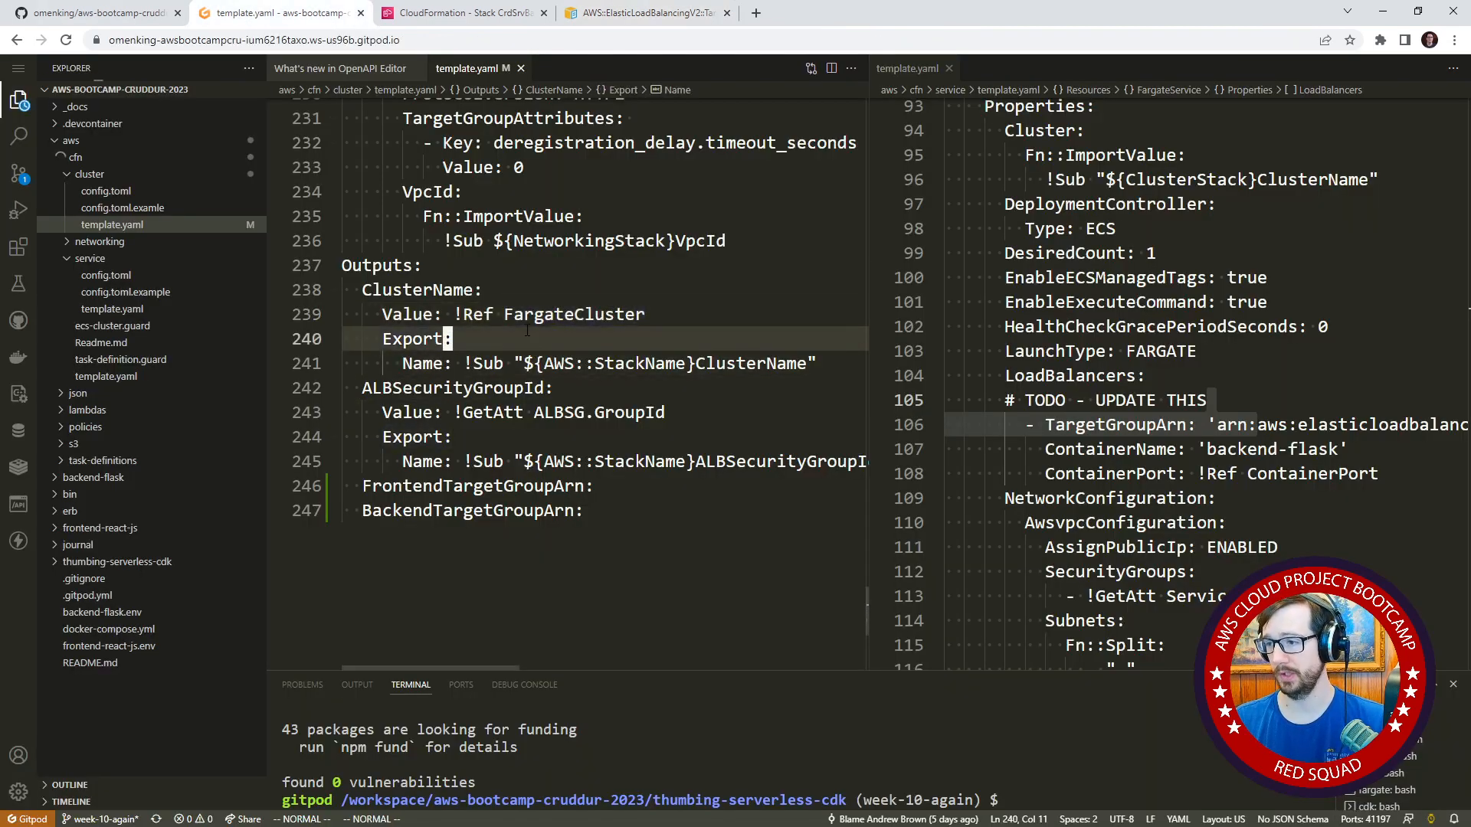
key(0)
key(v)
key(j)
key(j)
key(j)
key(j)
key(j)
key(j)
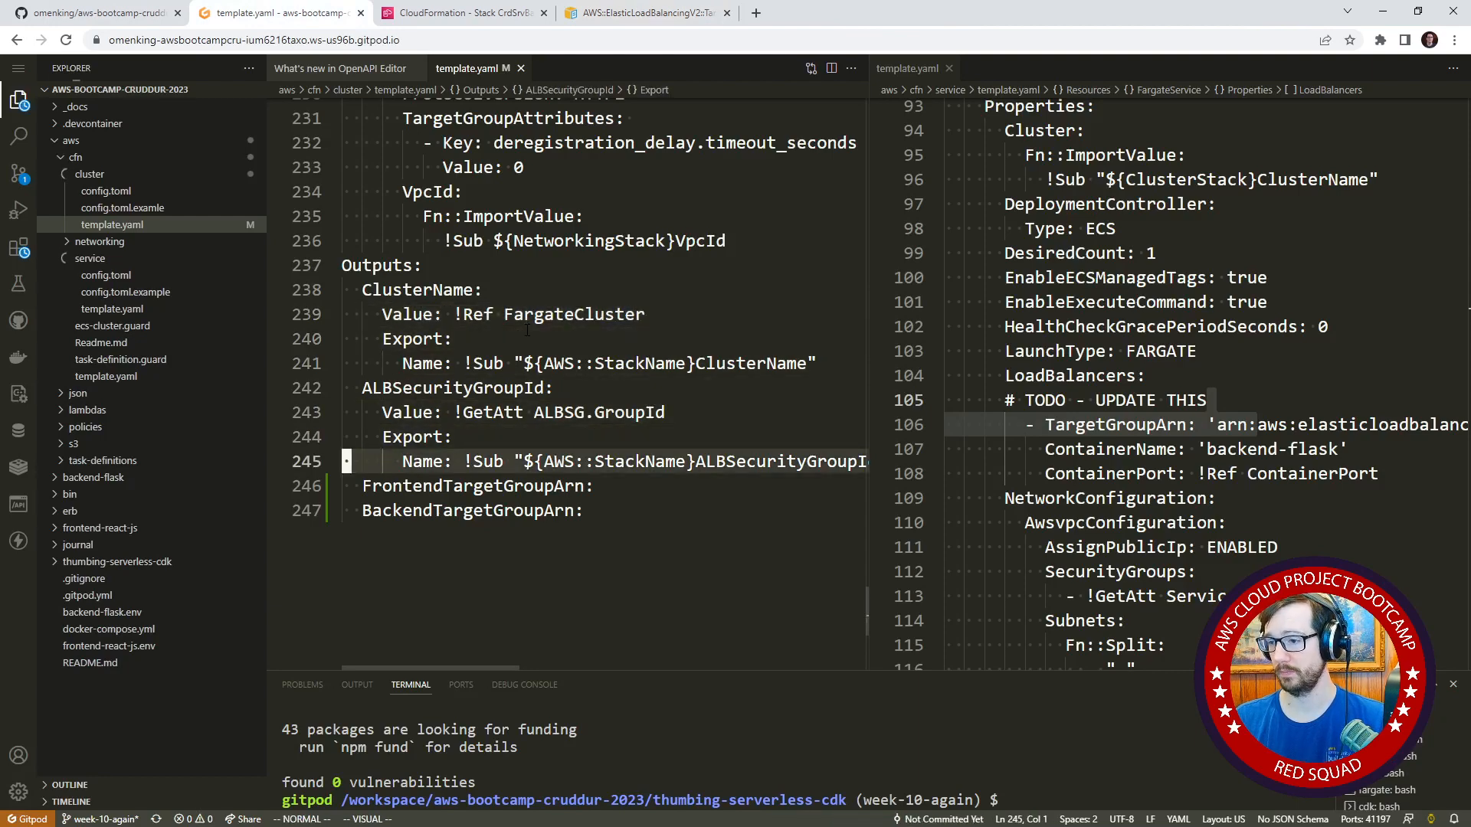
key(j)
key(p)
Replace FargateCluster with FrontendTd in the Value reference of the FrontendTargetGroupArn output.
key($)
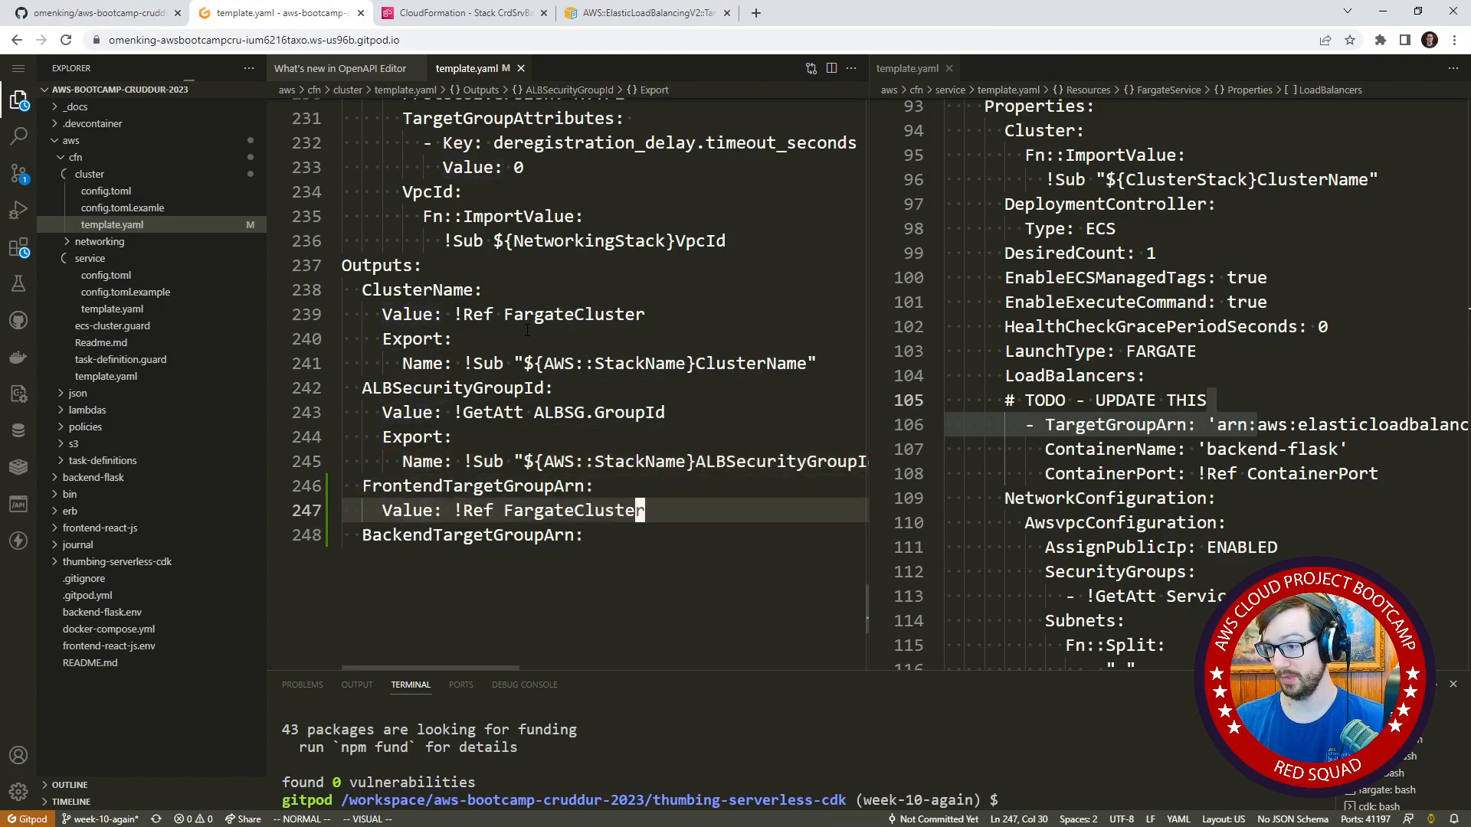
text(bcw)
text(Fro)
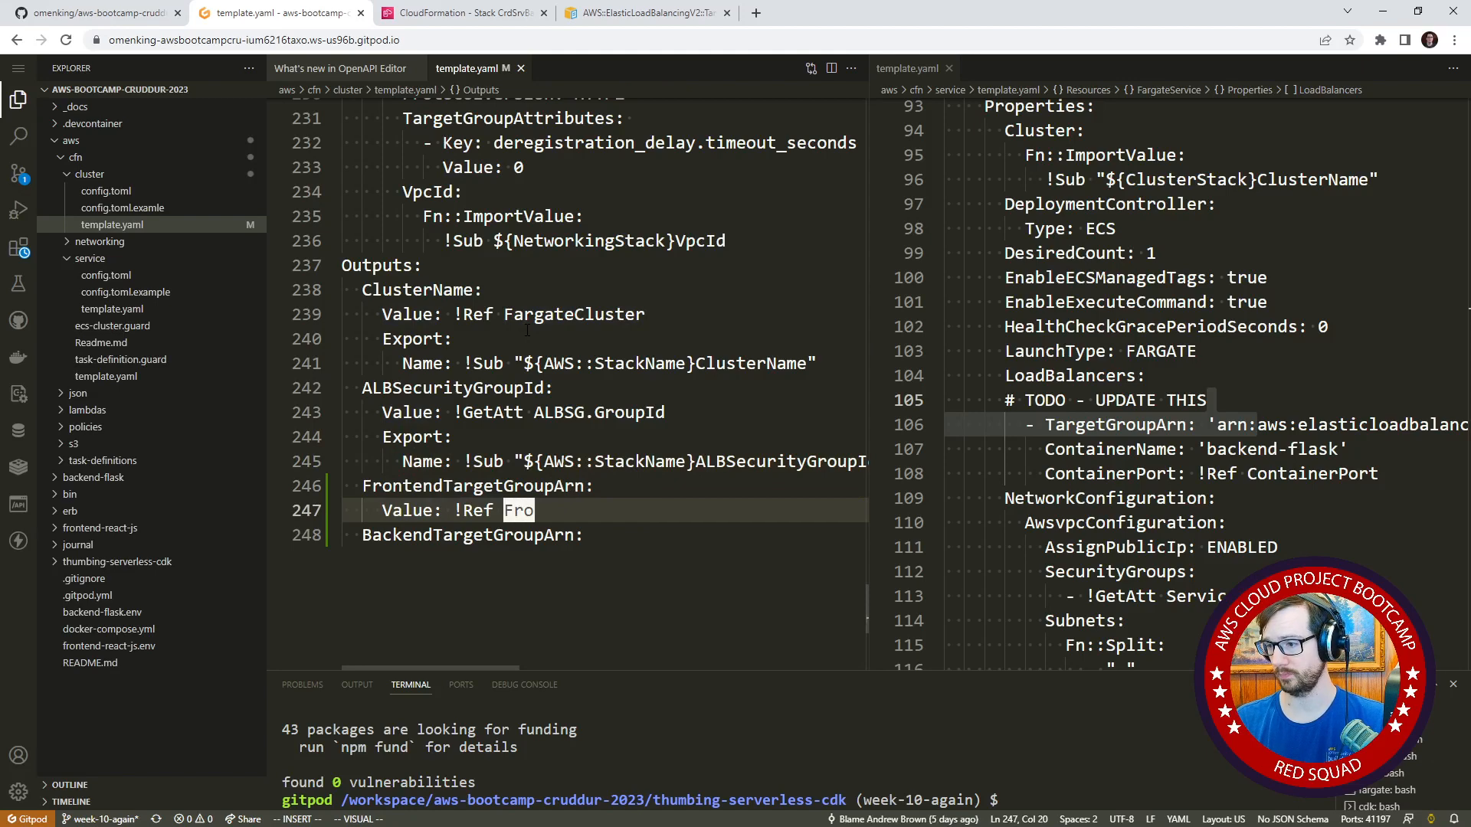
text(ntendTG)
key(Escape)
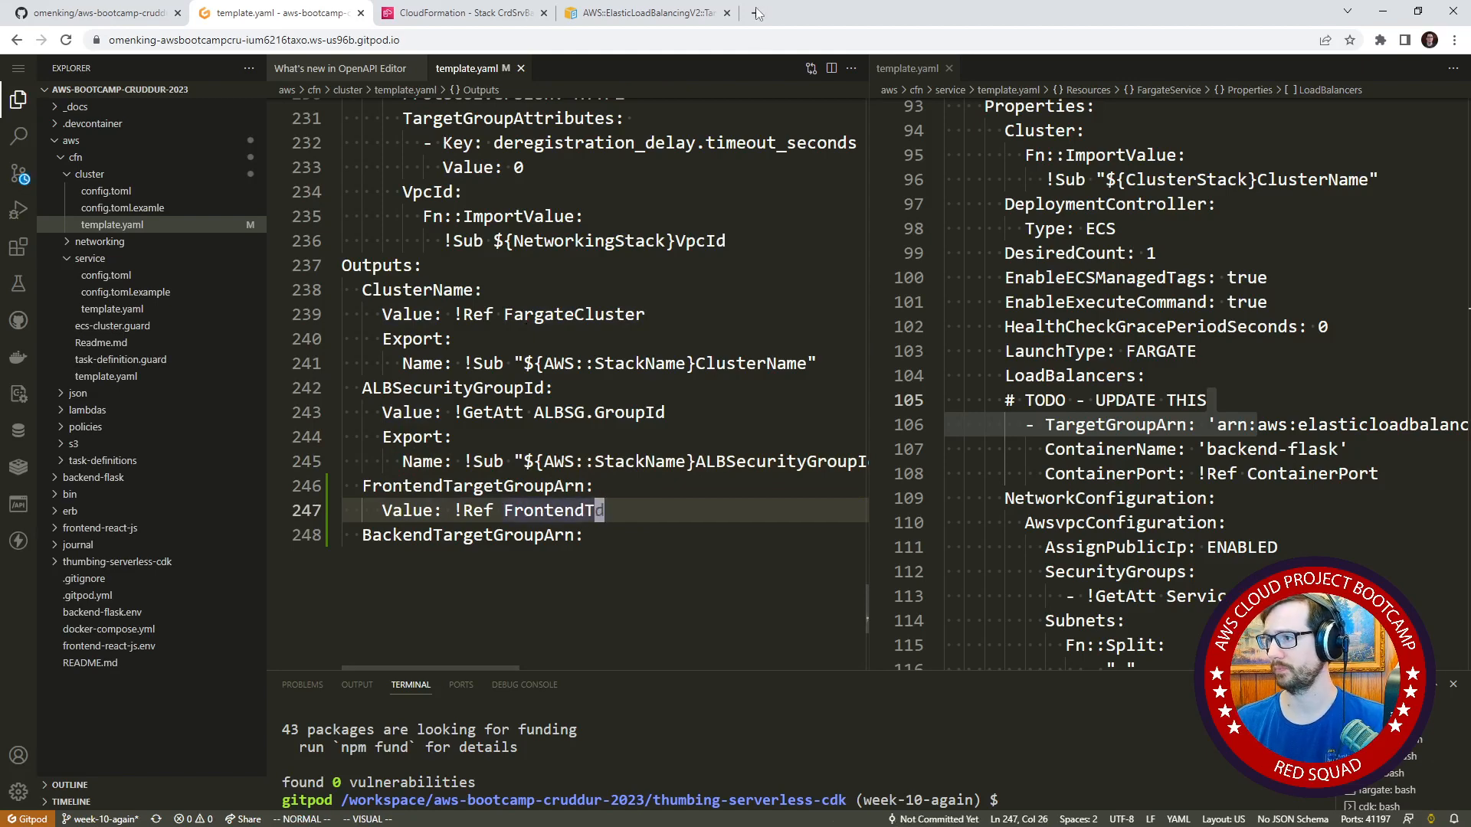
Look up the frontend target group's resource name by searching a split view of the cluster template for TG, and close the split.
click(831, 69)
click(859, 239)
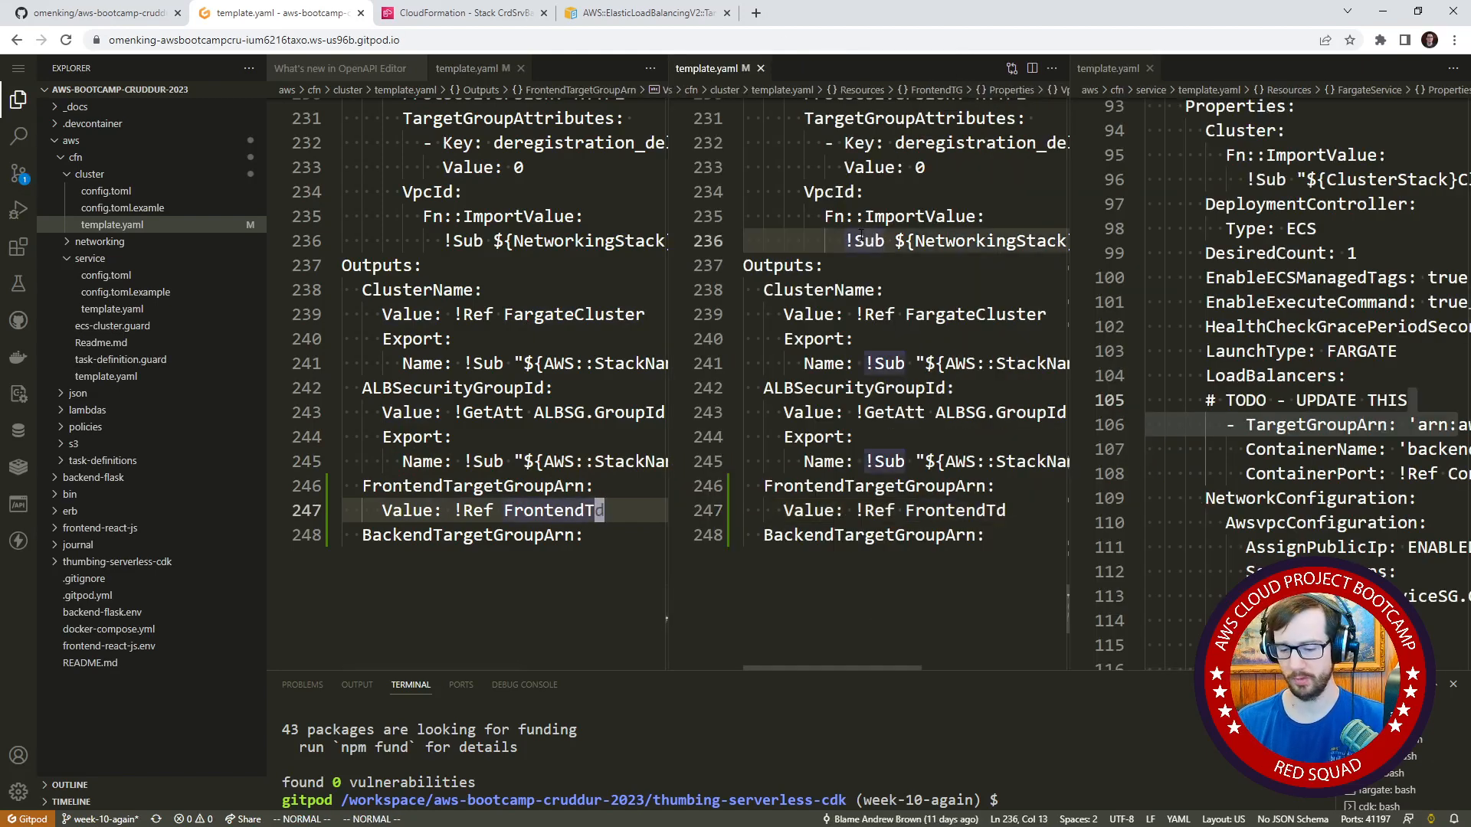
text(TG)
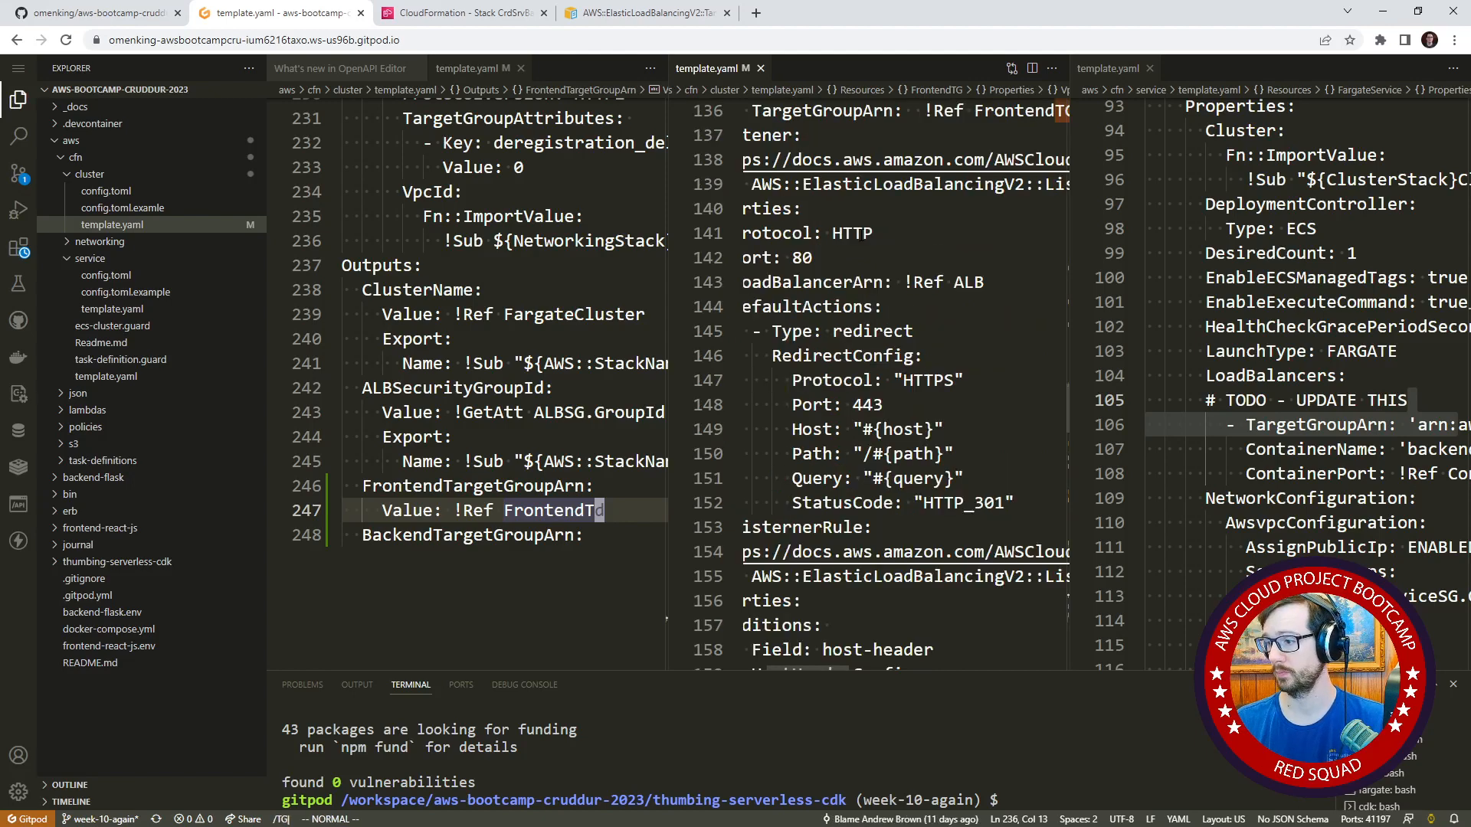
key(Return)
key(k)
key(k)
key(j)
key(j)
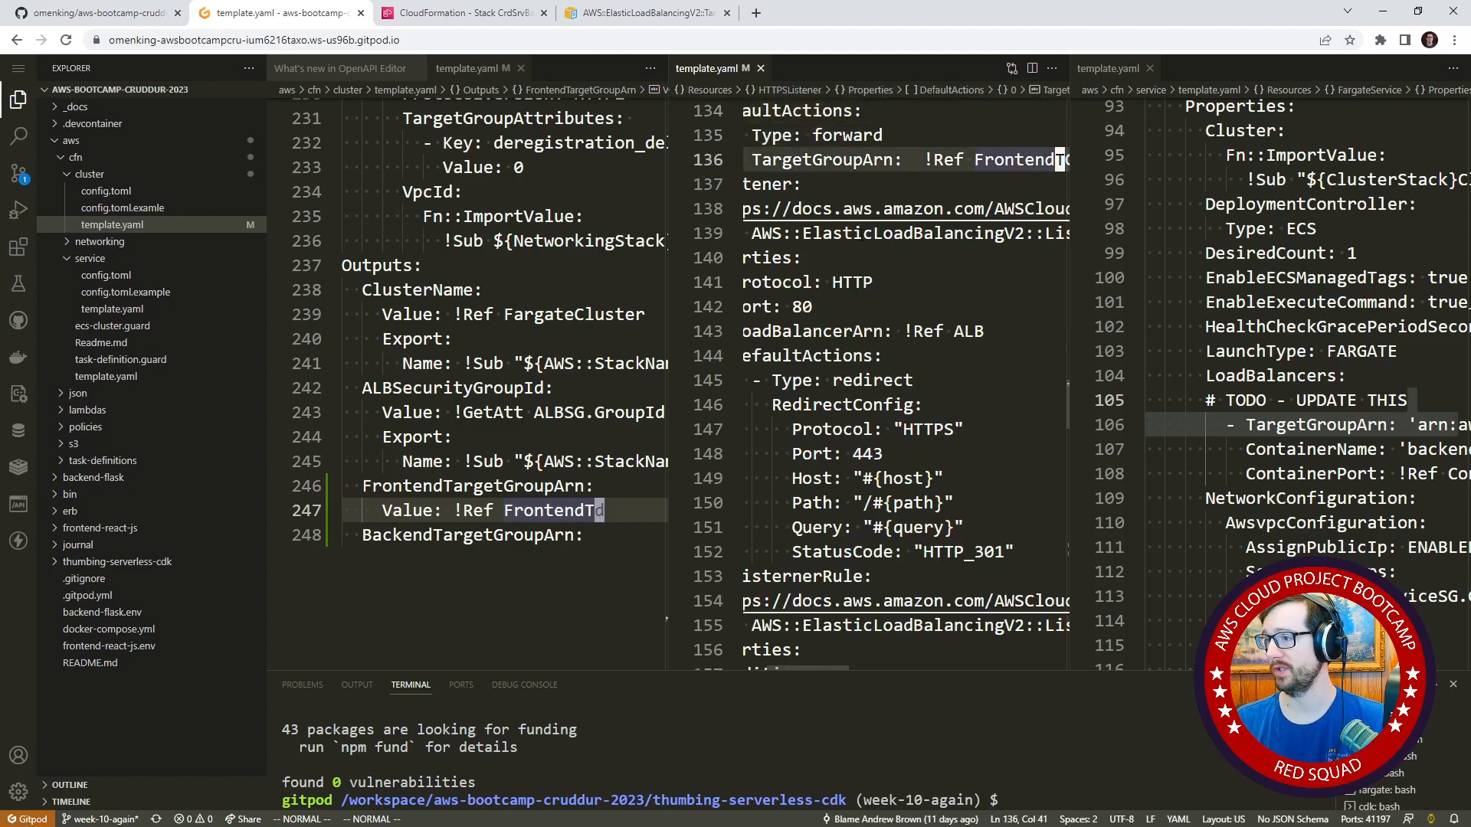
click(760, 69)
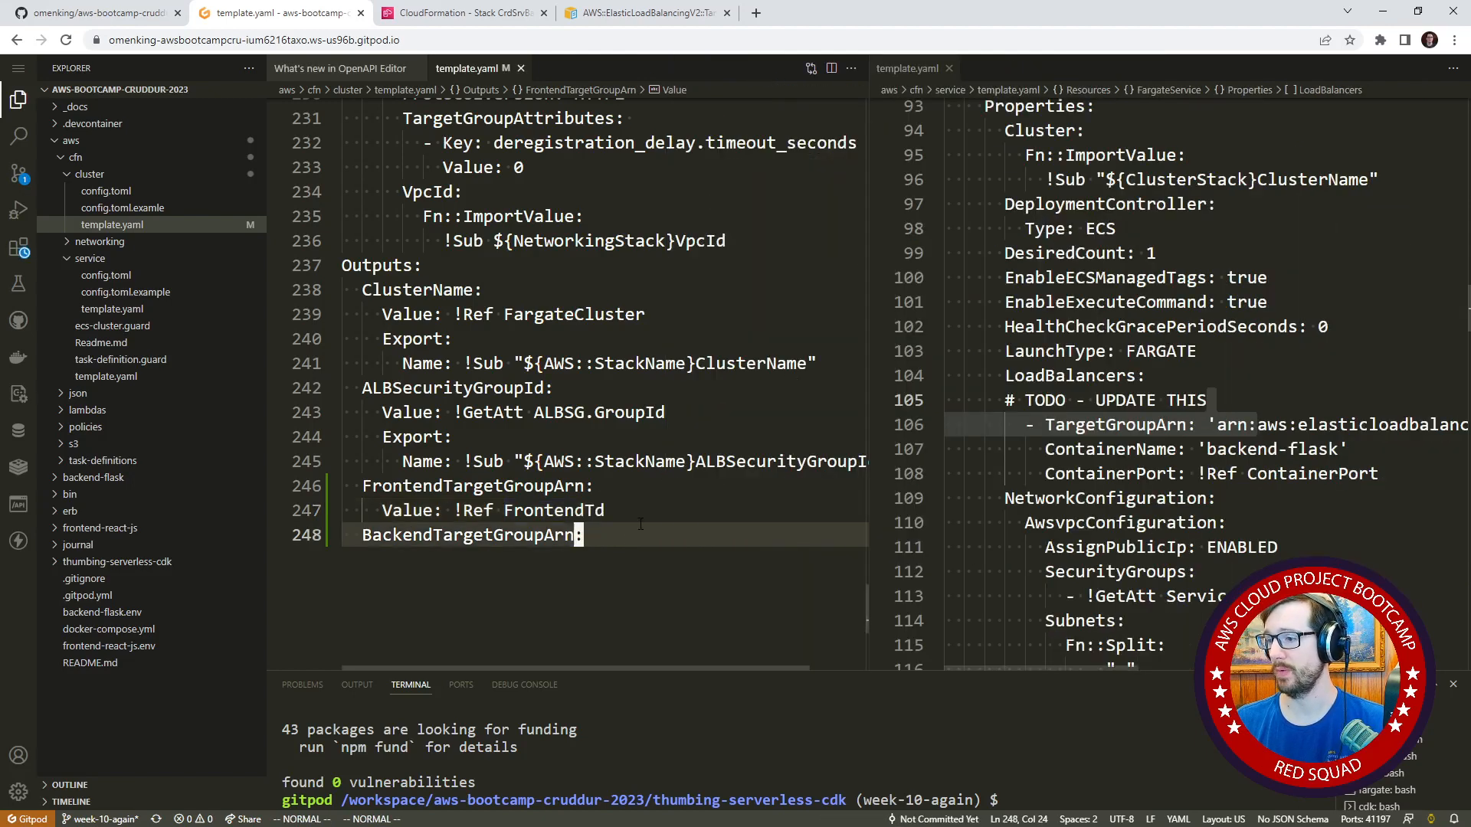
Correct the frontend output's reference to FrontendTG and copy its Value line beneath BackendTargetGroupArn.
click(590, 508)
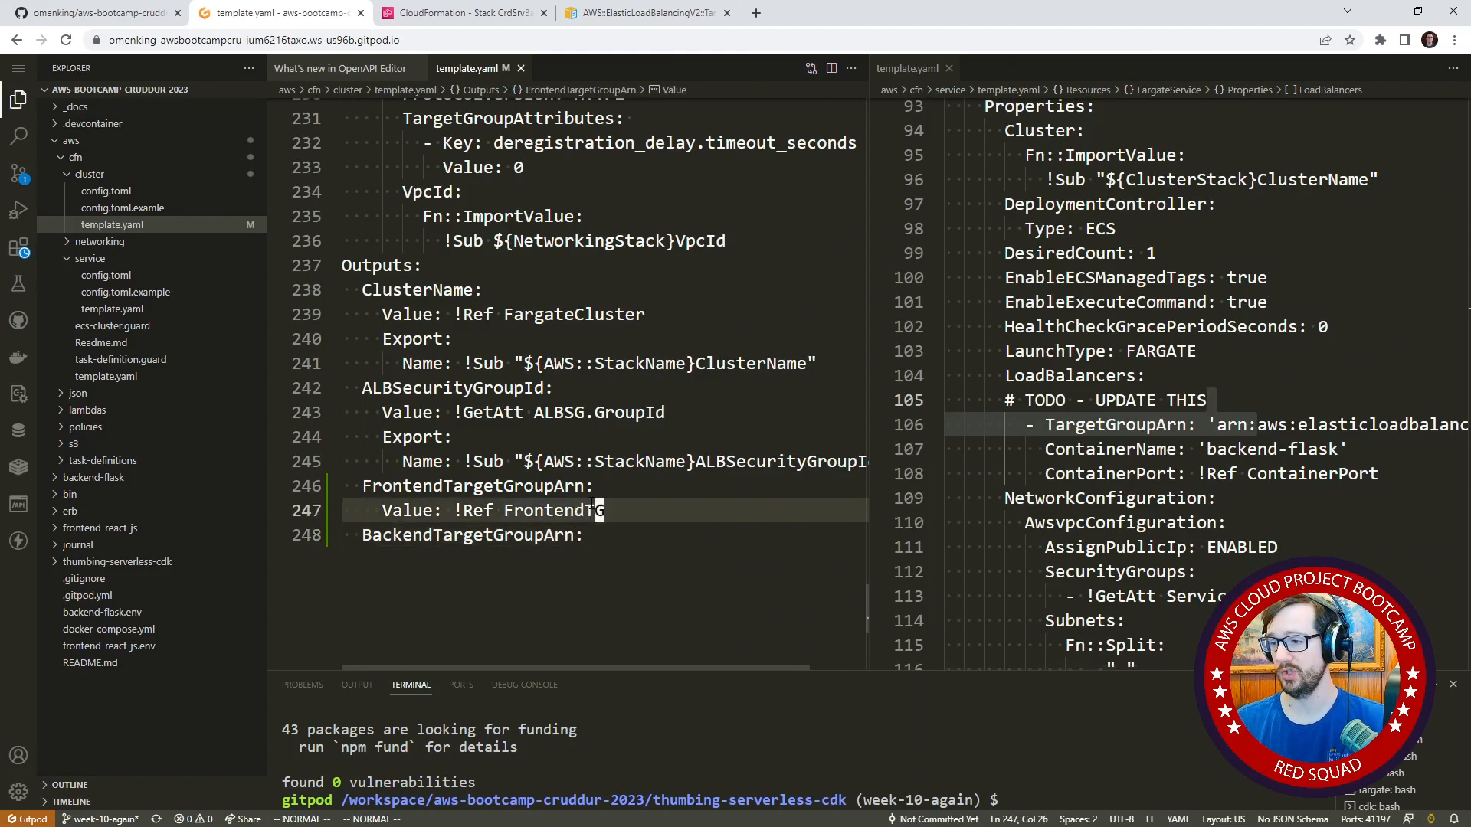
key(shift+v)
key(y)
key(j)
key(p)
Change the reference in the BackendTargetGroupArn output's Value line to BackendTG.
key(shift+4)
key(b)
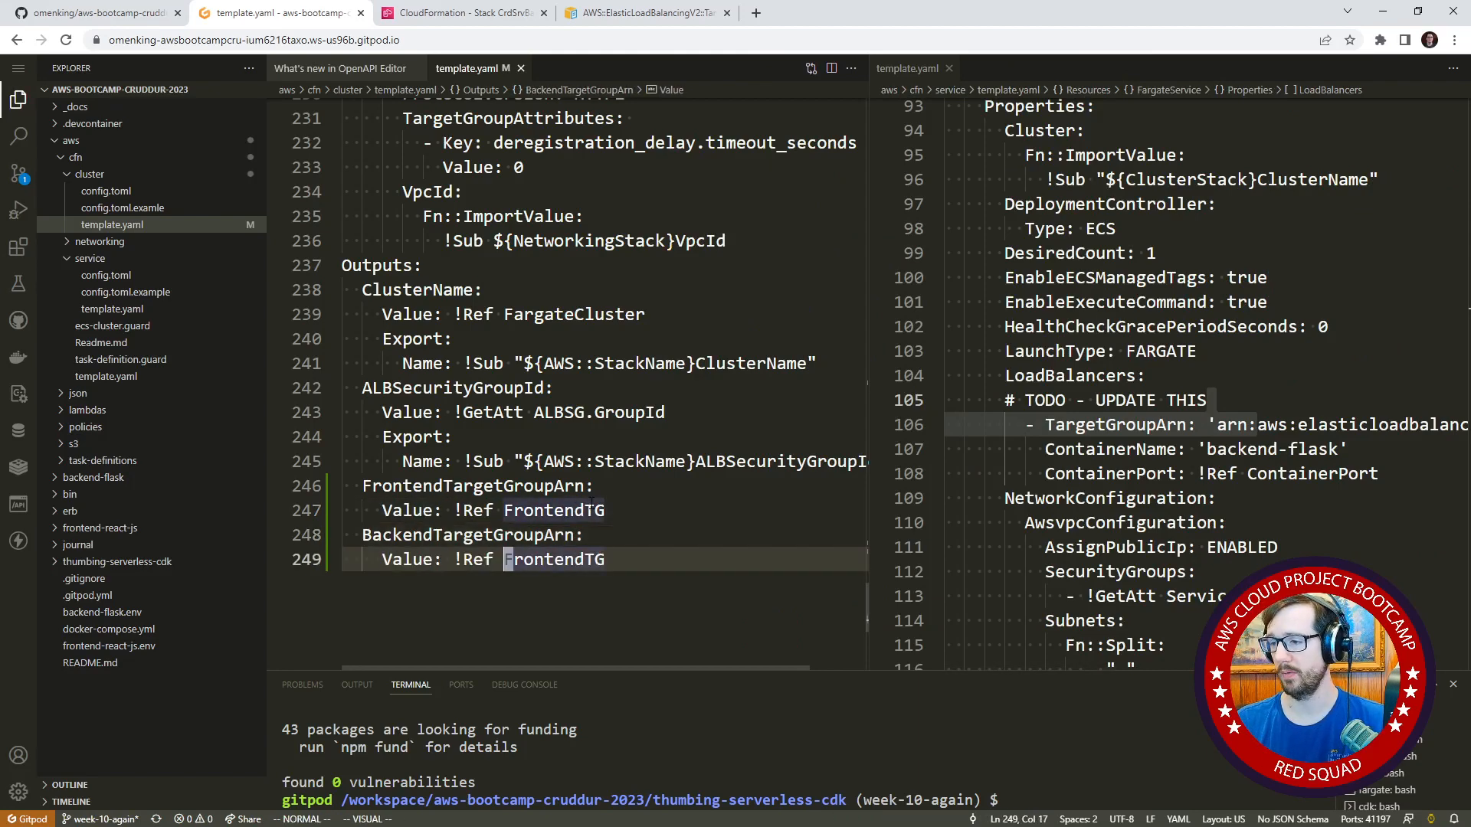
key(shift+c)
text(C)
text(ackend)
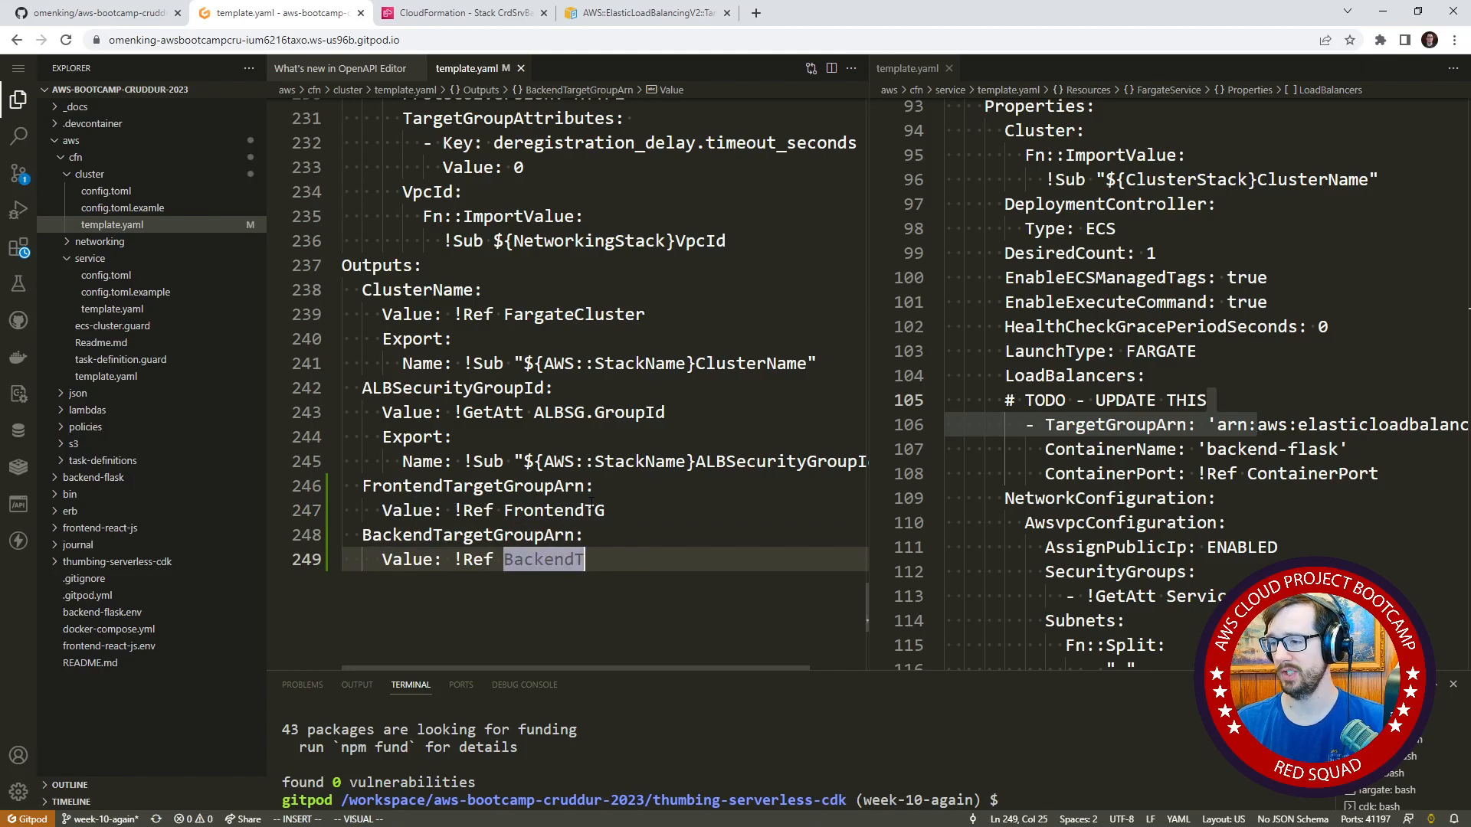
text(TG)
key(Escape)
Copy the ClusterName output's Export and Name lines beneath the BackendTargetGroupArn output's Value line.
key(k)
key(k)
key(k)
key(k)
Paste the same Export and Name lines beneath the FrontendTargetGroupArn output's Value line.
key(k)
key(k)
key(k)
key(k)
key(k)
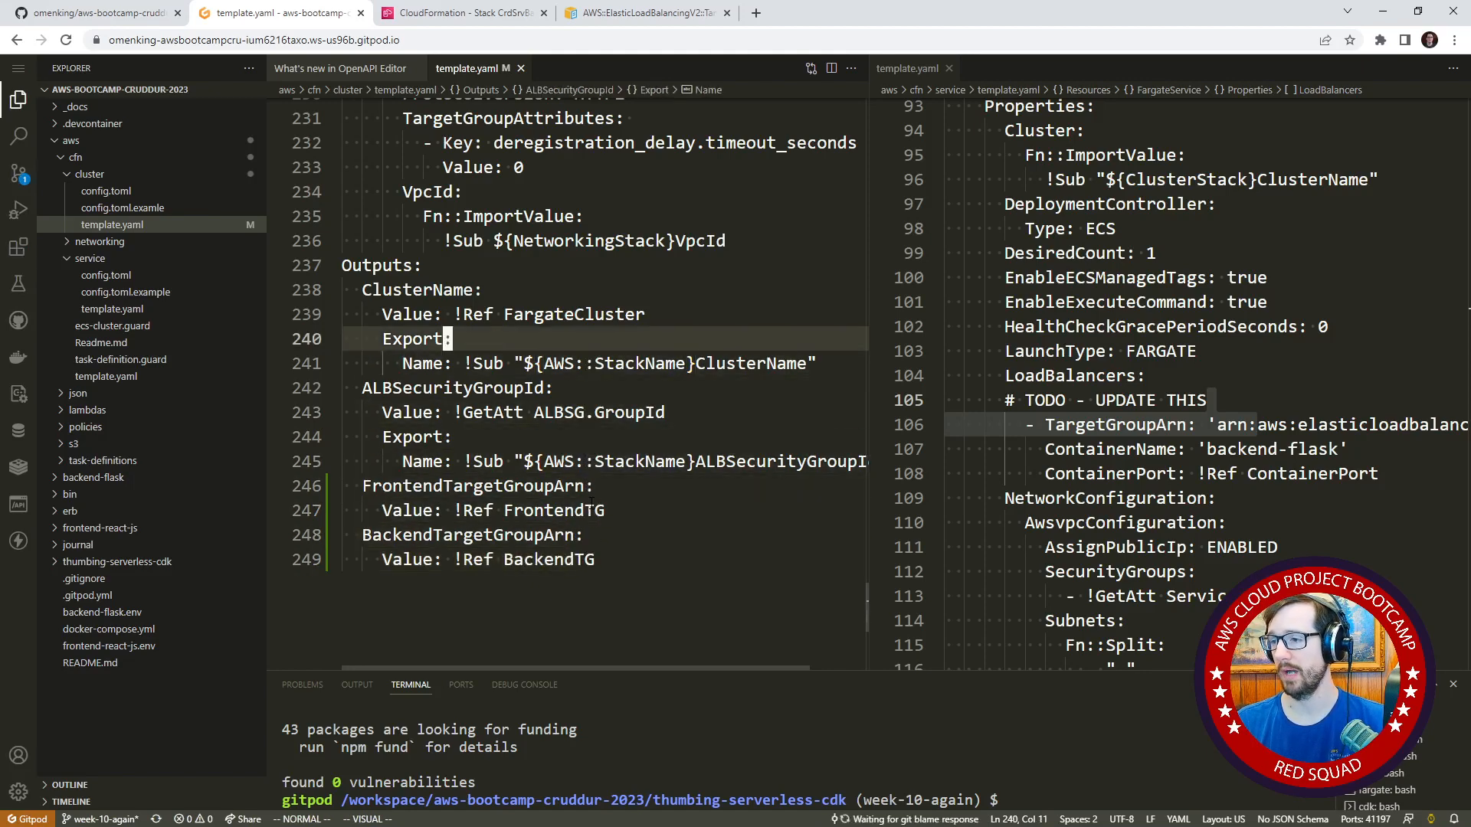
key(shift+v)
key(j)
key(y)
key(shift+g)
key(p)
key(k)
key(k)
key(k)
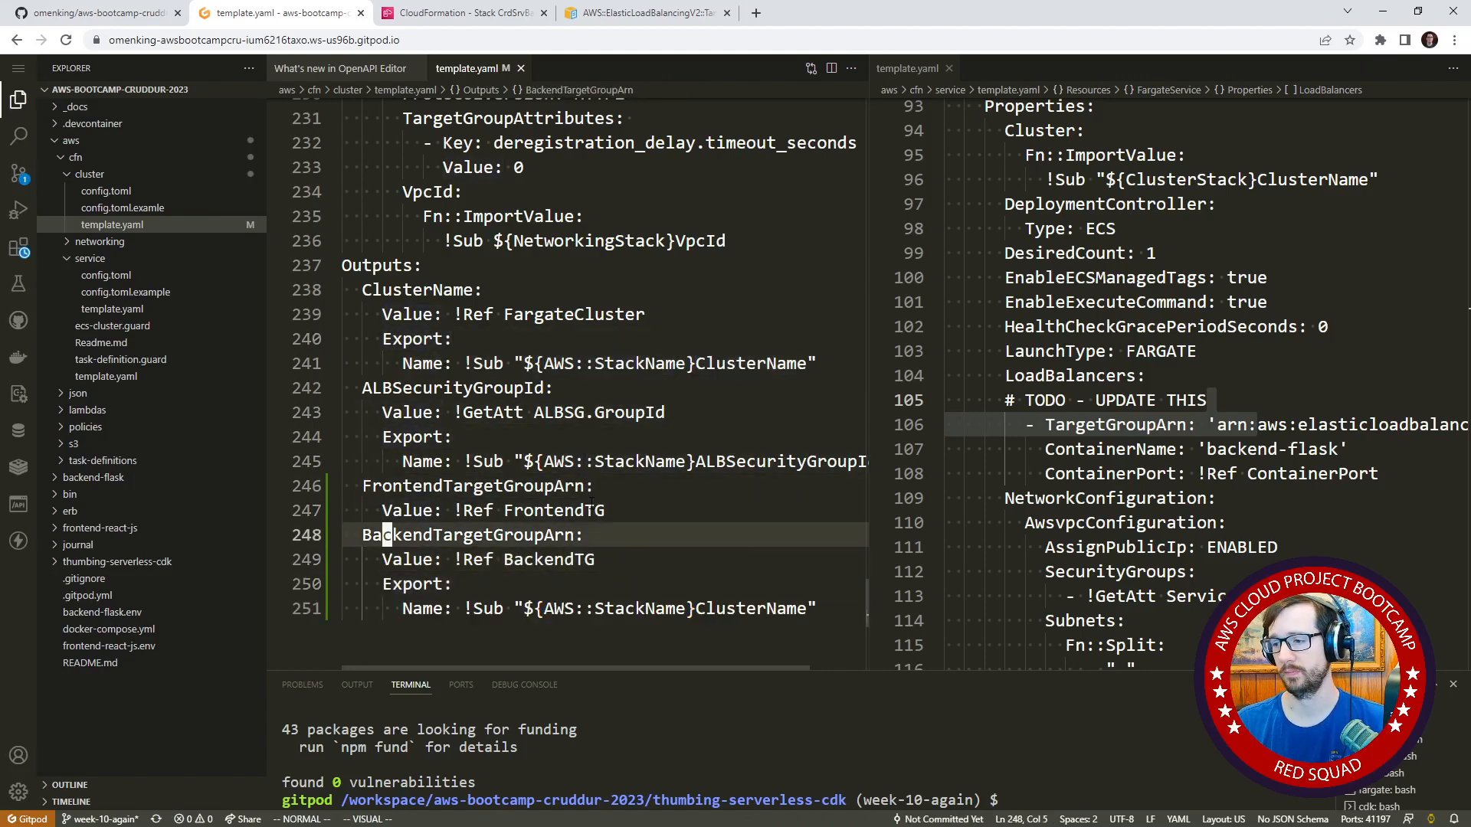
key(p)
key(j)
key(j)
key(j)
key(j)
key(j)
key(k)
key(k)
key(k)
key(k)
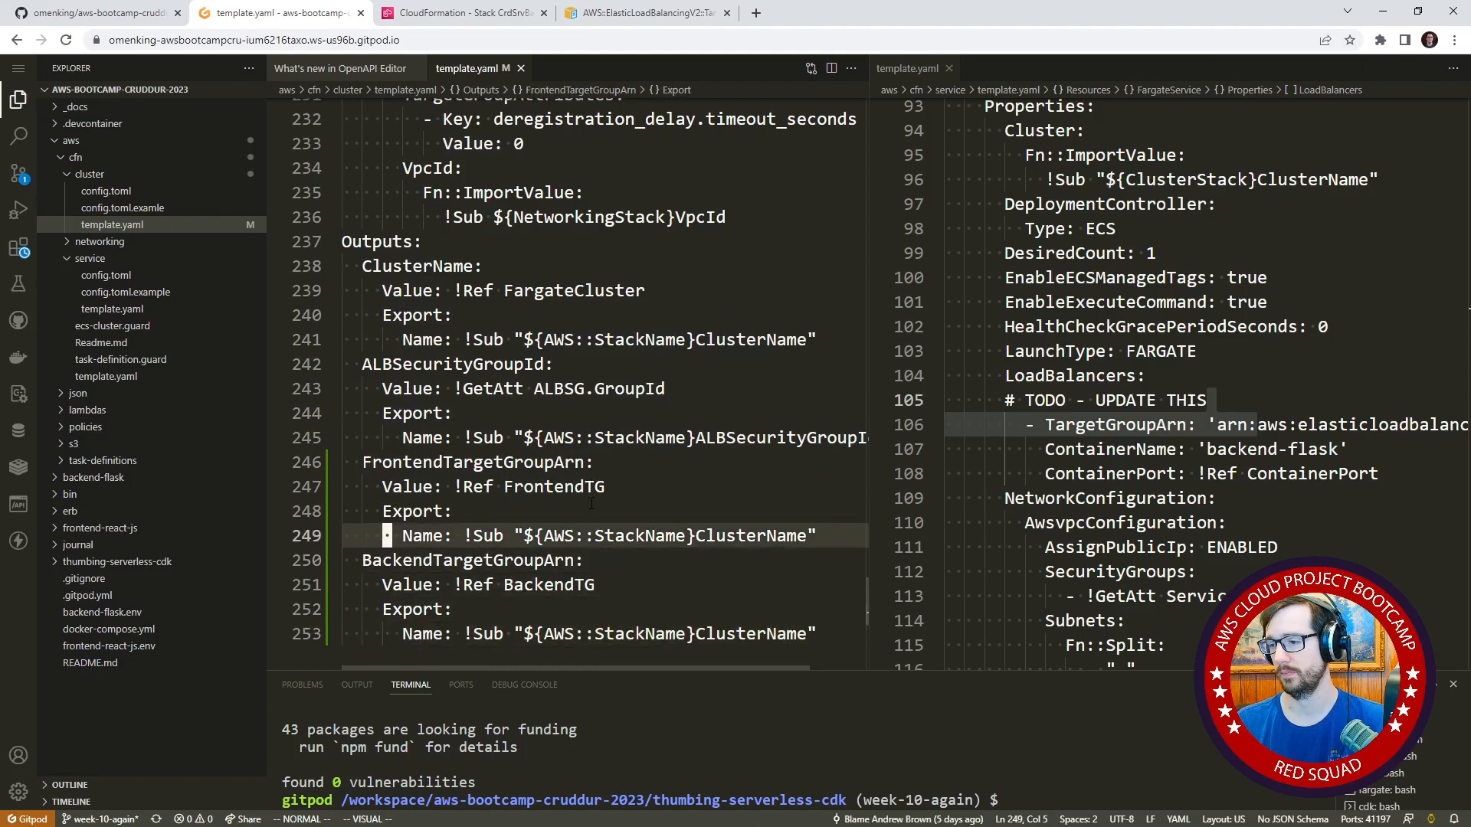
Try to replace ClusterName in the frontend output's export name with the copied FrontendTargetGroupArn, blocking the clipboard request.
key(f)
key(shift+c)
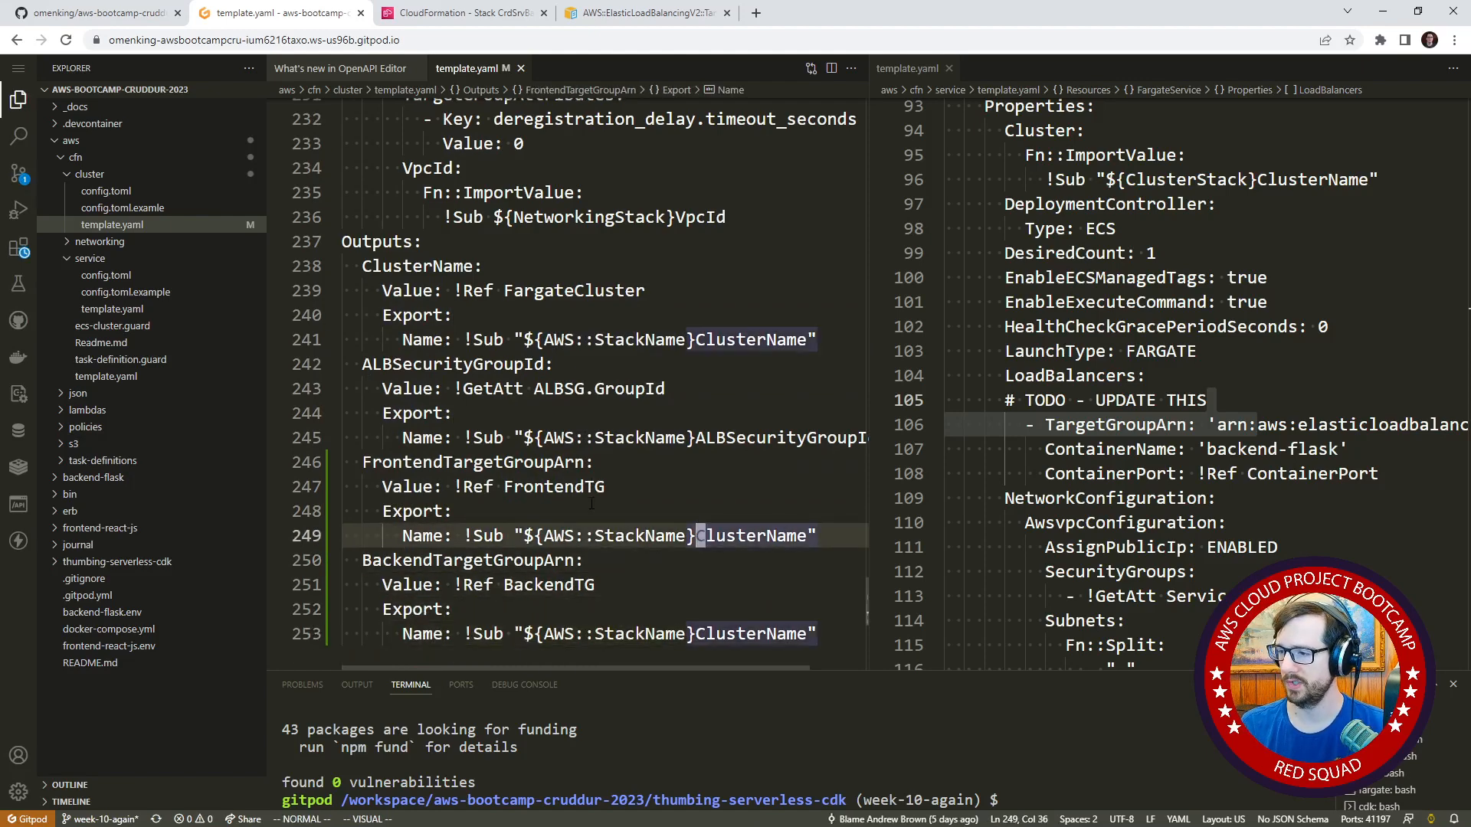
text(cwFrt)
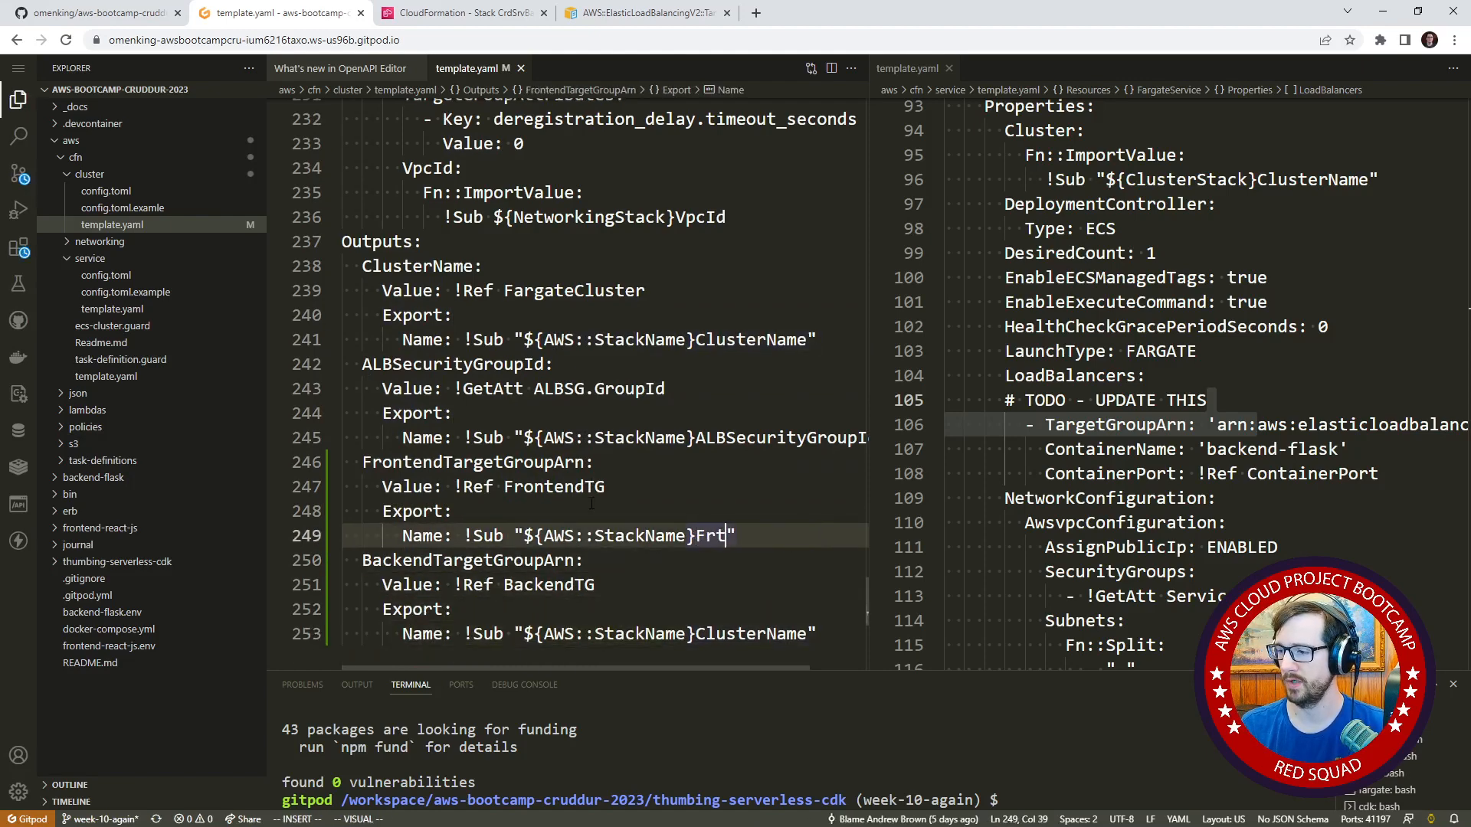
key(Escape)
double_click(557, 463)
key(ctrl+c)
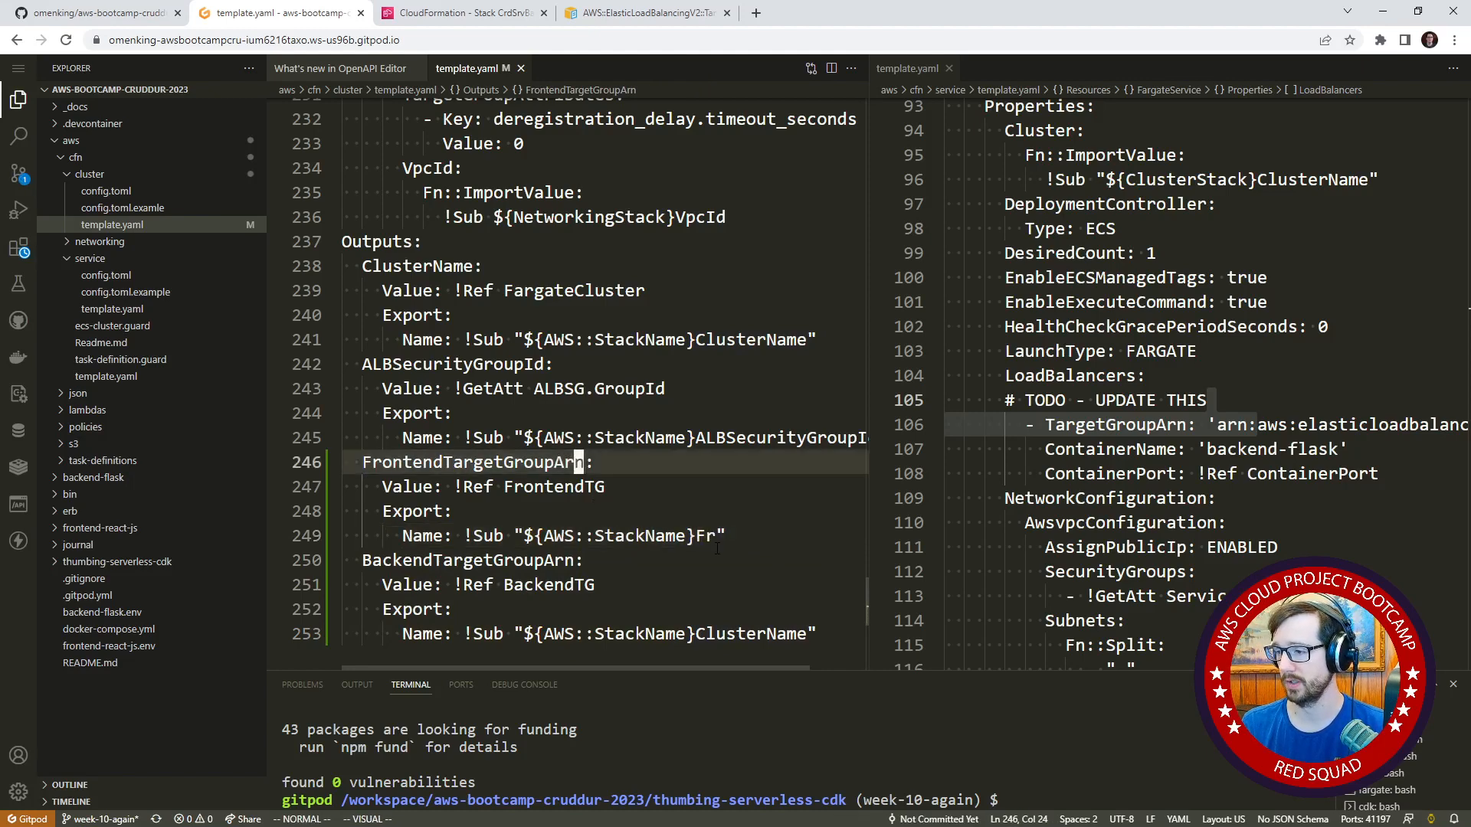
double_click(708, 535)
right_click(707, 535)
click(759, 452)
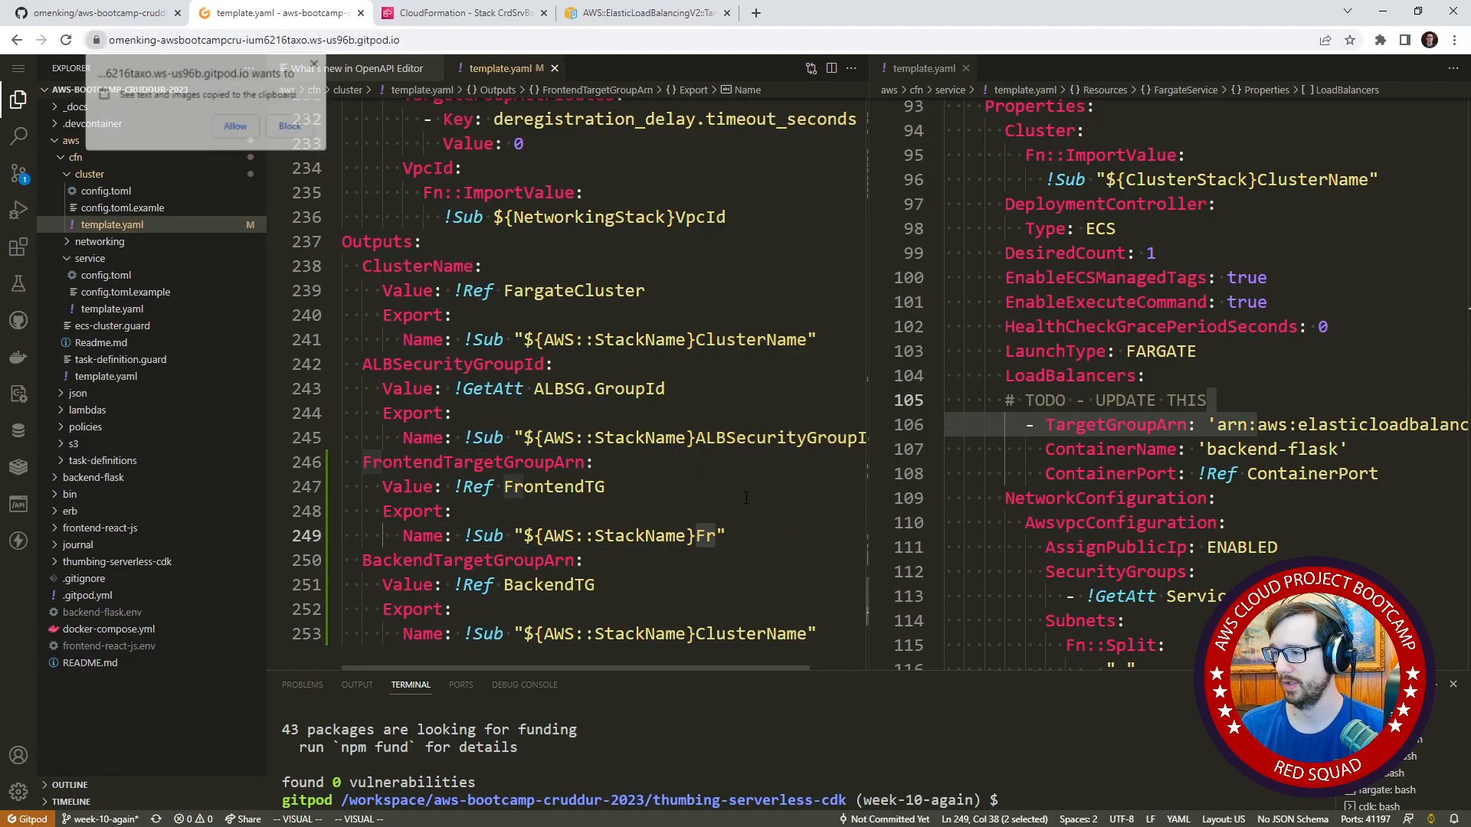
click(291, 126)
click(502, 560)
Rename the FrontendTargetGroupArn output to FrontendTGArn, allowing the workspace page to read the clipboard.
double_click(537, 488)
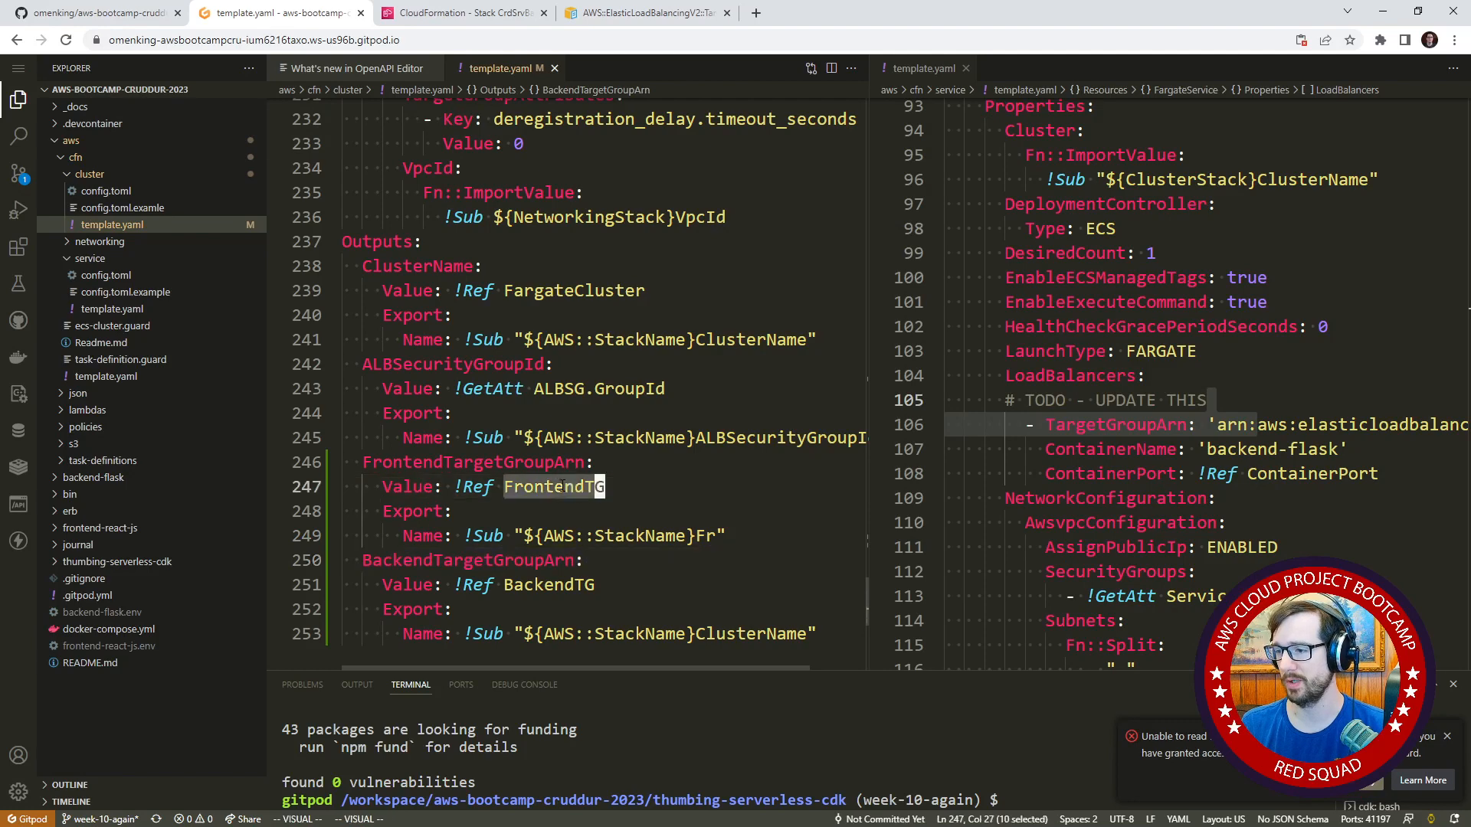
key(ctrl+c)
double_click(530, 464)
right_click(528, 469)
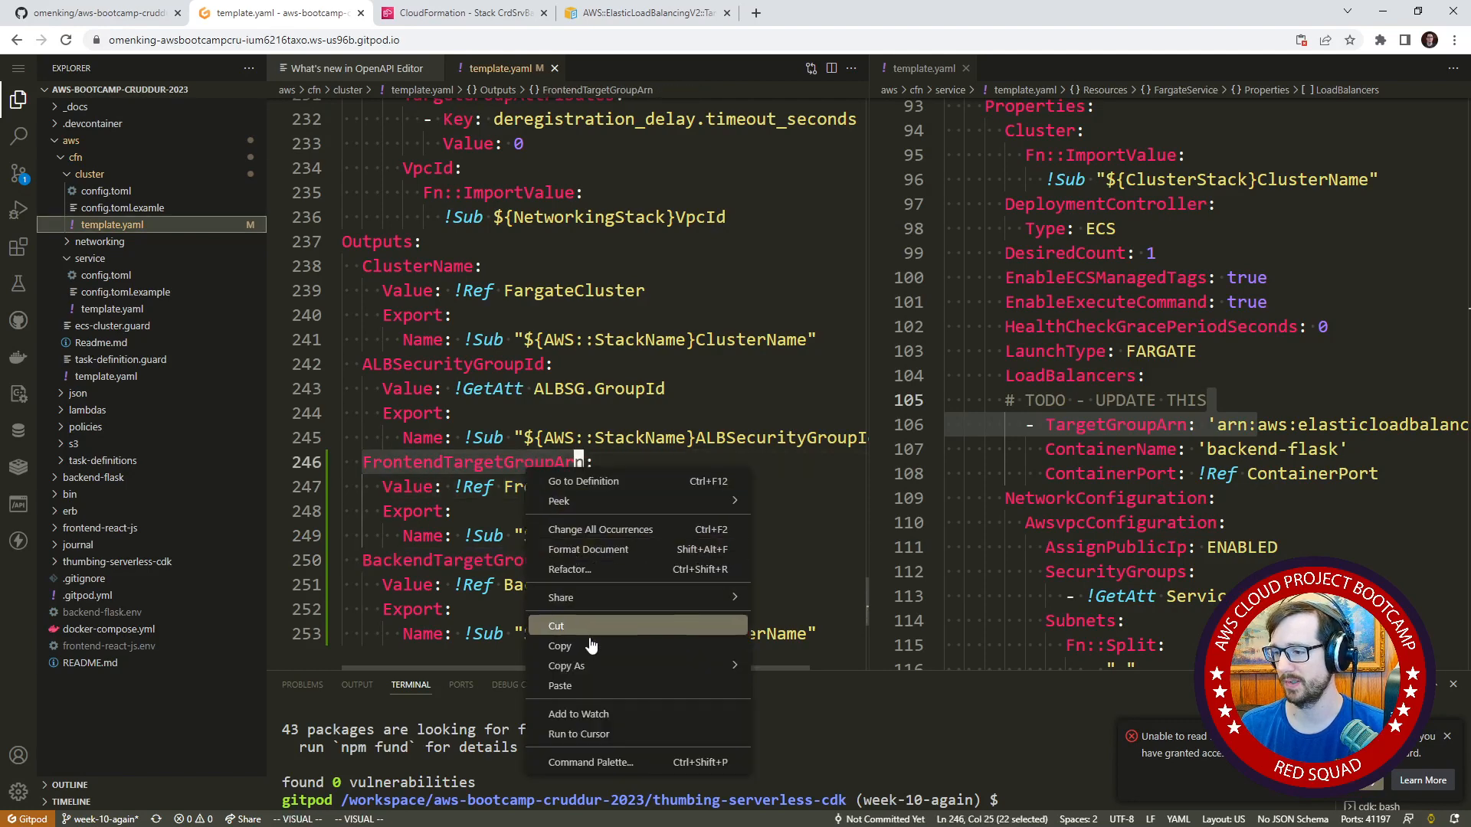
click(597, 694)
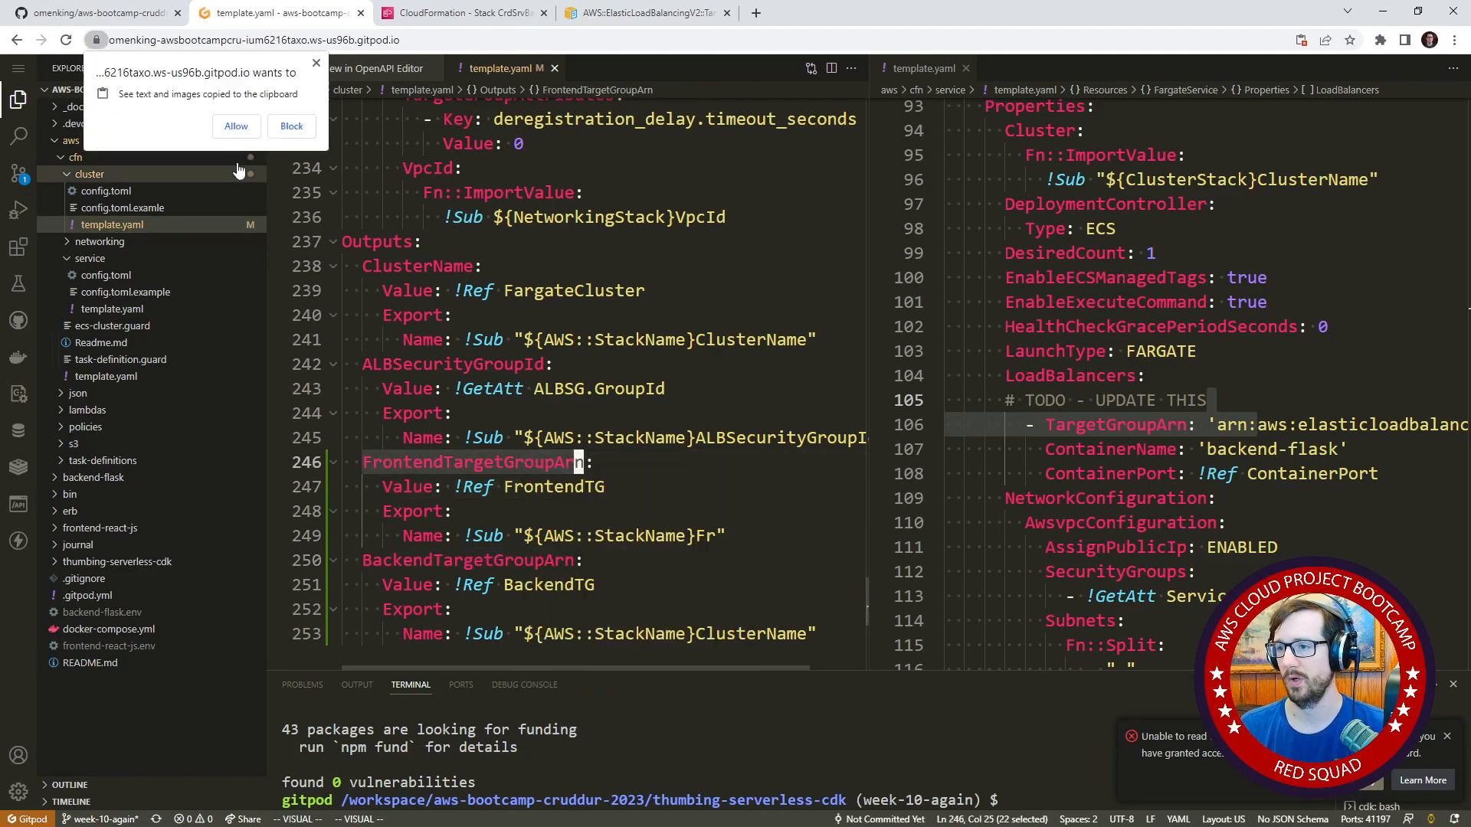
click(236, 127)
click(487, 487)
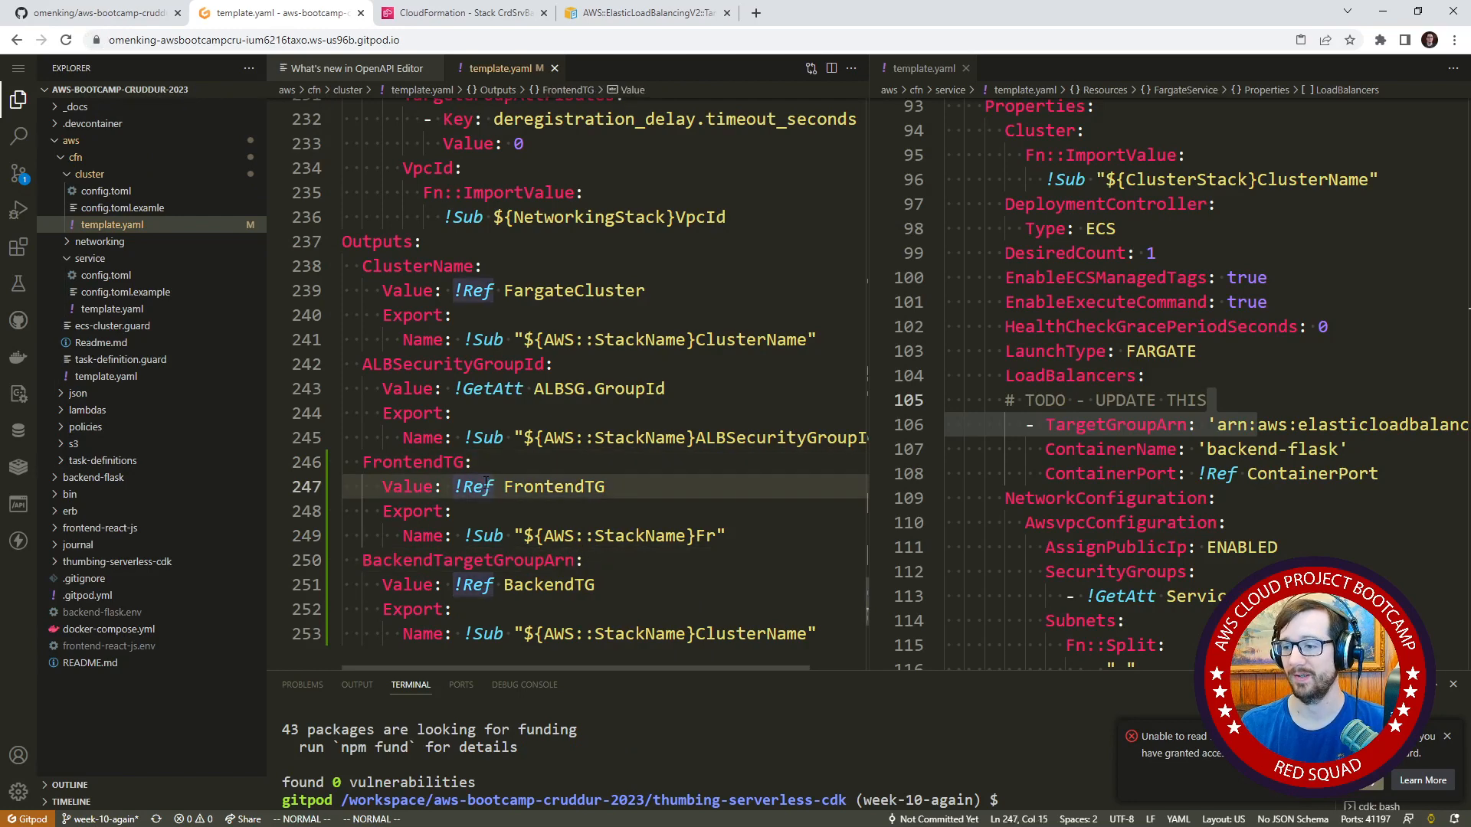
key(k)
key(i)
key(Escape)
Rename the BackendTargetGroupArn output to BackendTGArn.
key(j)
key(j)
key(j)
key(j)
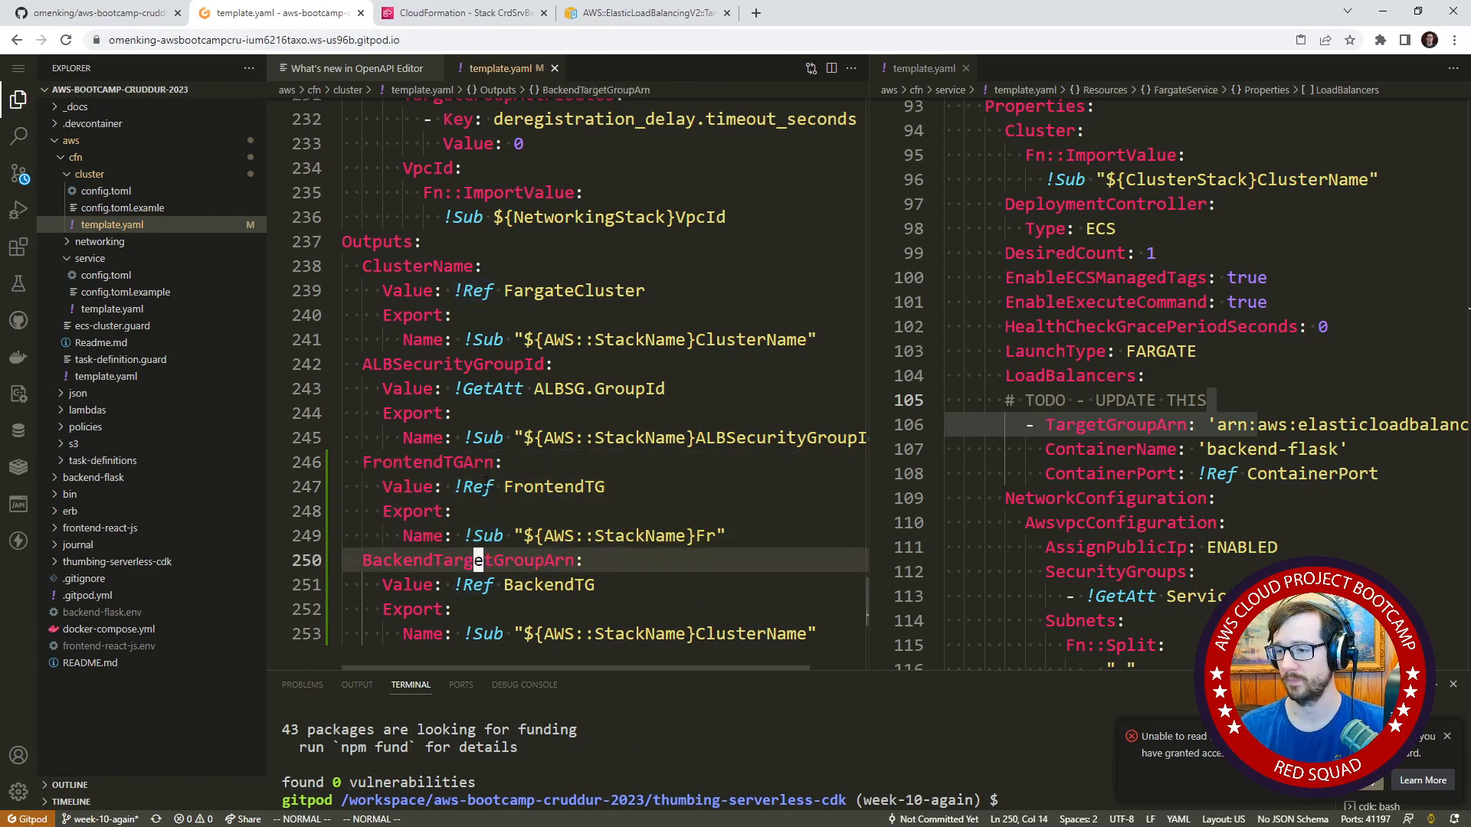
key(h)
key(h)
key(h)
key(h)
key(h)
text(cwTGArn)
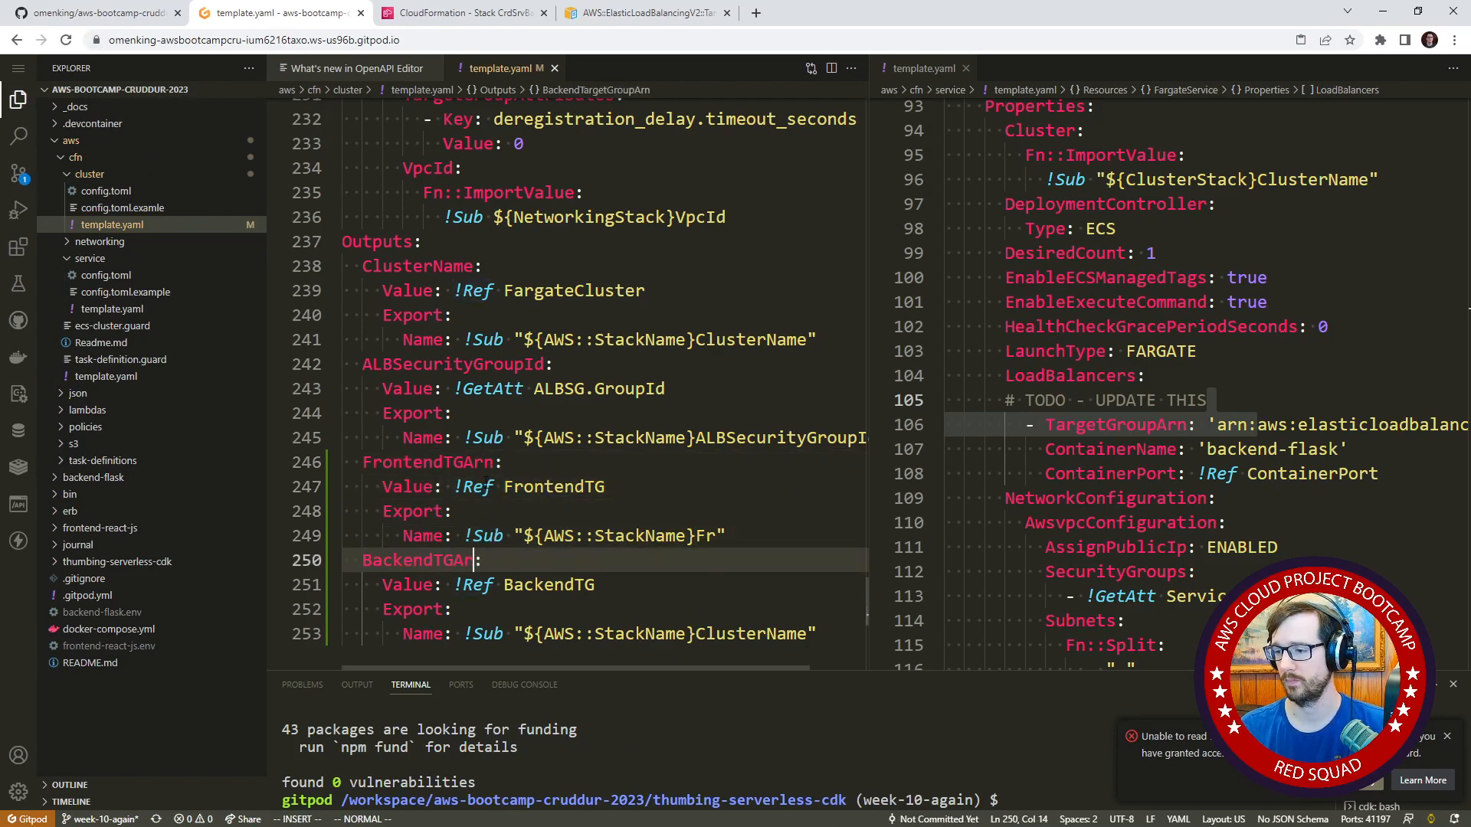
key(Escape)
Replace the Fr suffix in the frontend output's export name with FrontendTGArn.
key(j)
key(j)
key(j)
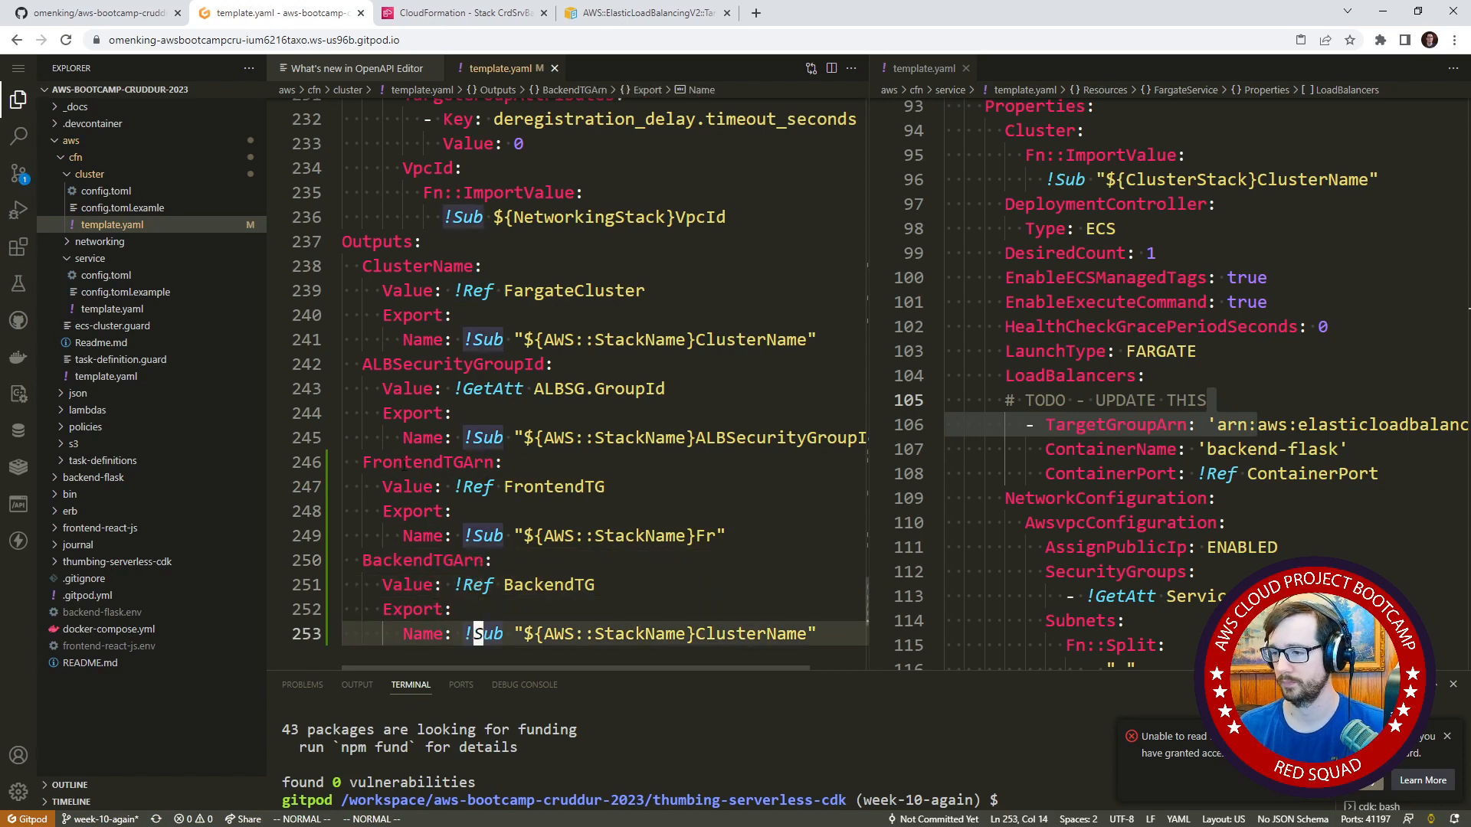
double_click(705, 536)
right_click(706, 540)
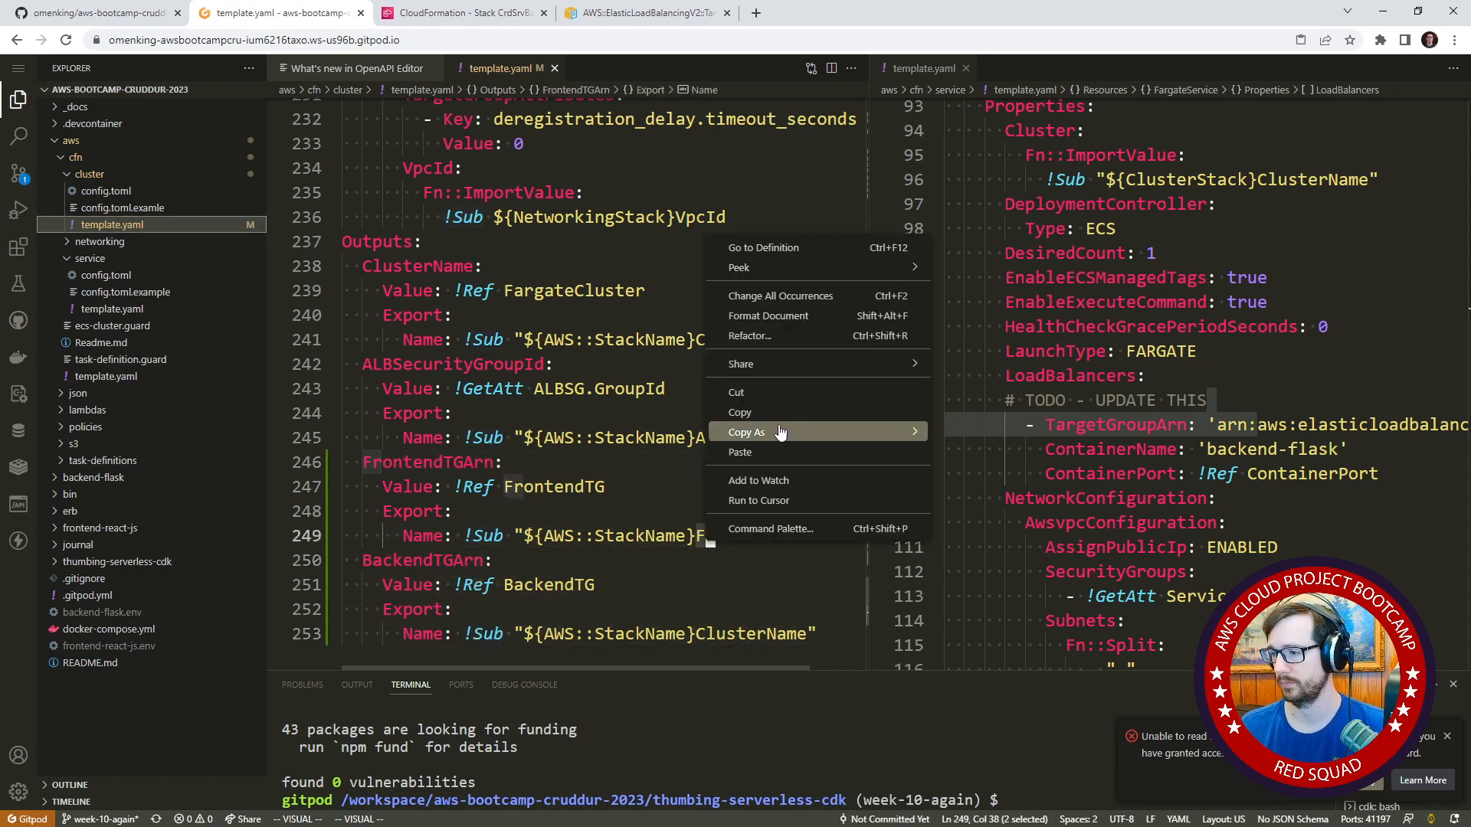
Copy the BackendTGArn output name over ClusterName in the backend output's export name.
double_click(431, 560)
key(ctrl+c)
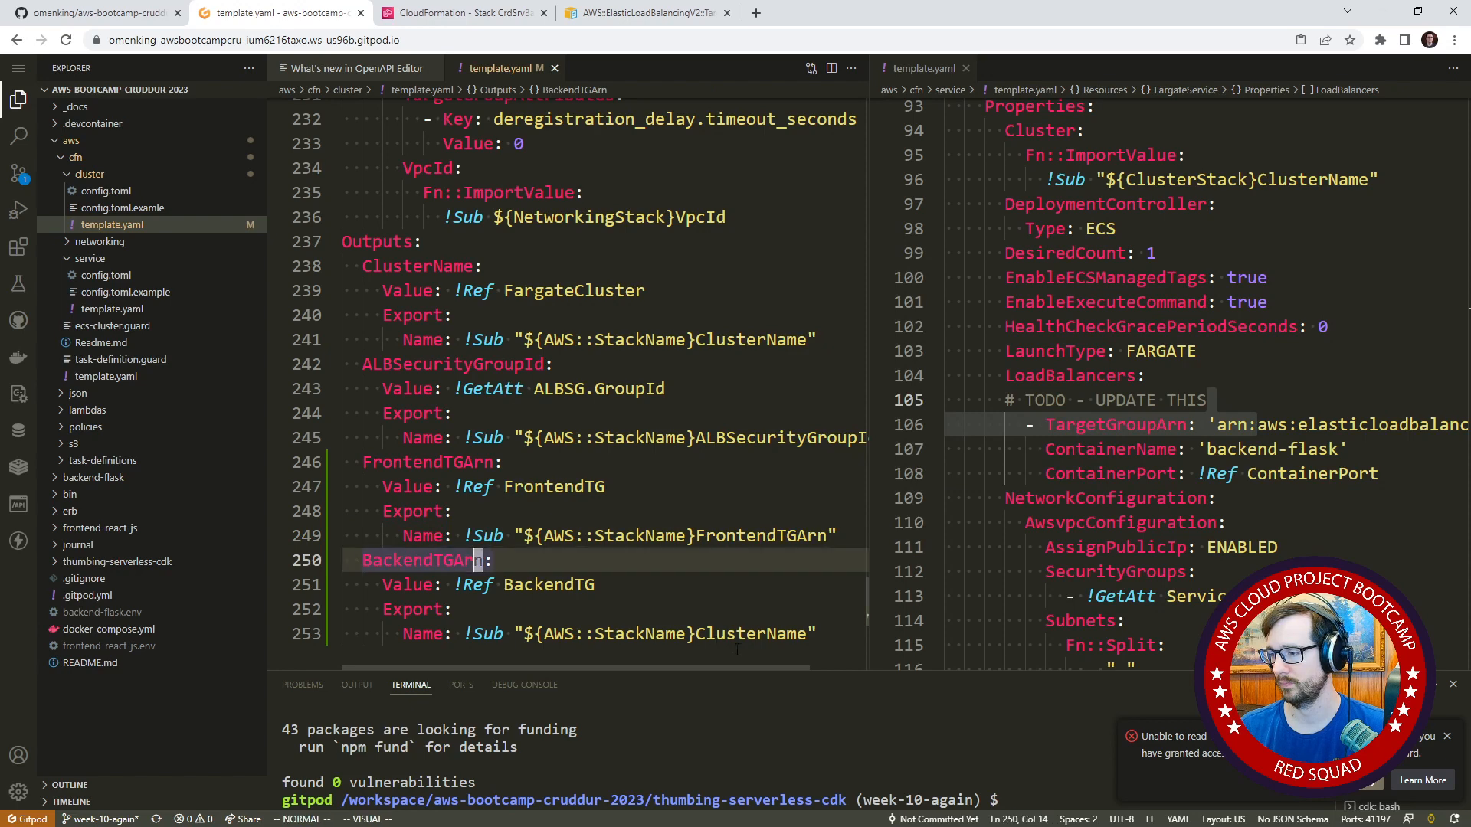
double_click(740, 634)
click(741, 635)
click(742, 634)
click(741, 633)
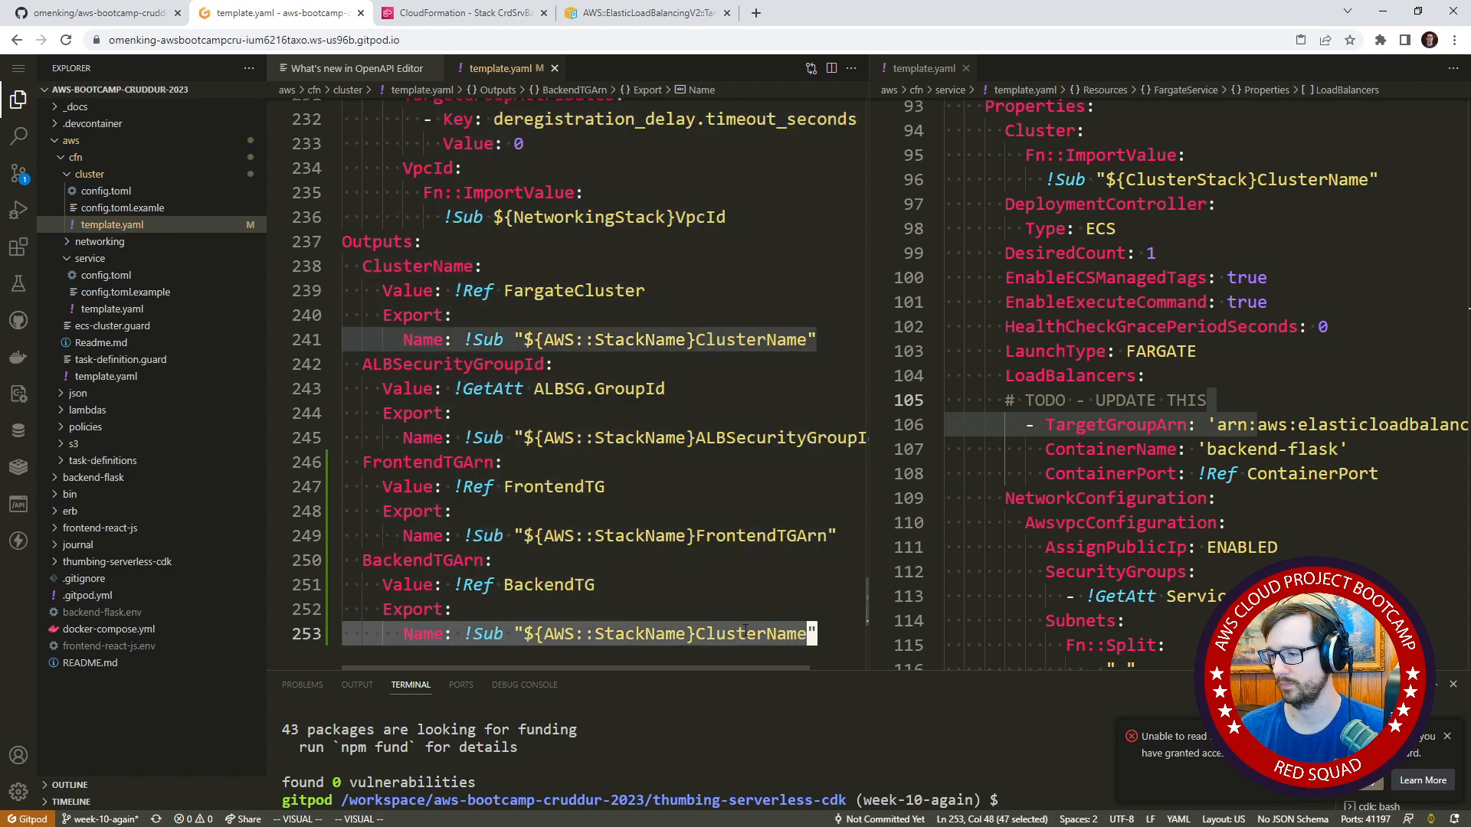
double_click(747, 633)
right_click(749, 633)
click(785, 540)
click(636, 462)
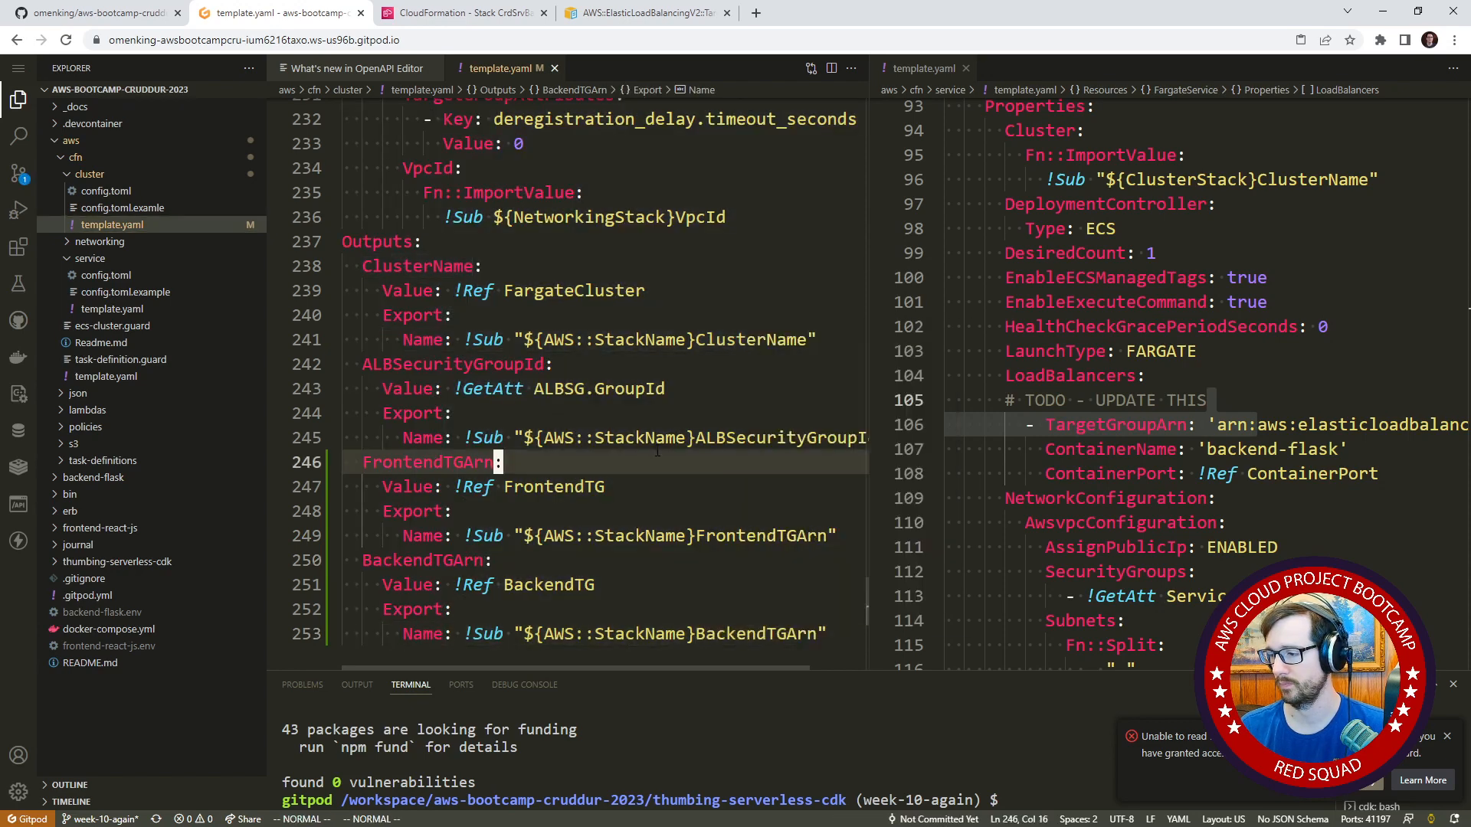
click(645, 362)
click(611, 391)
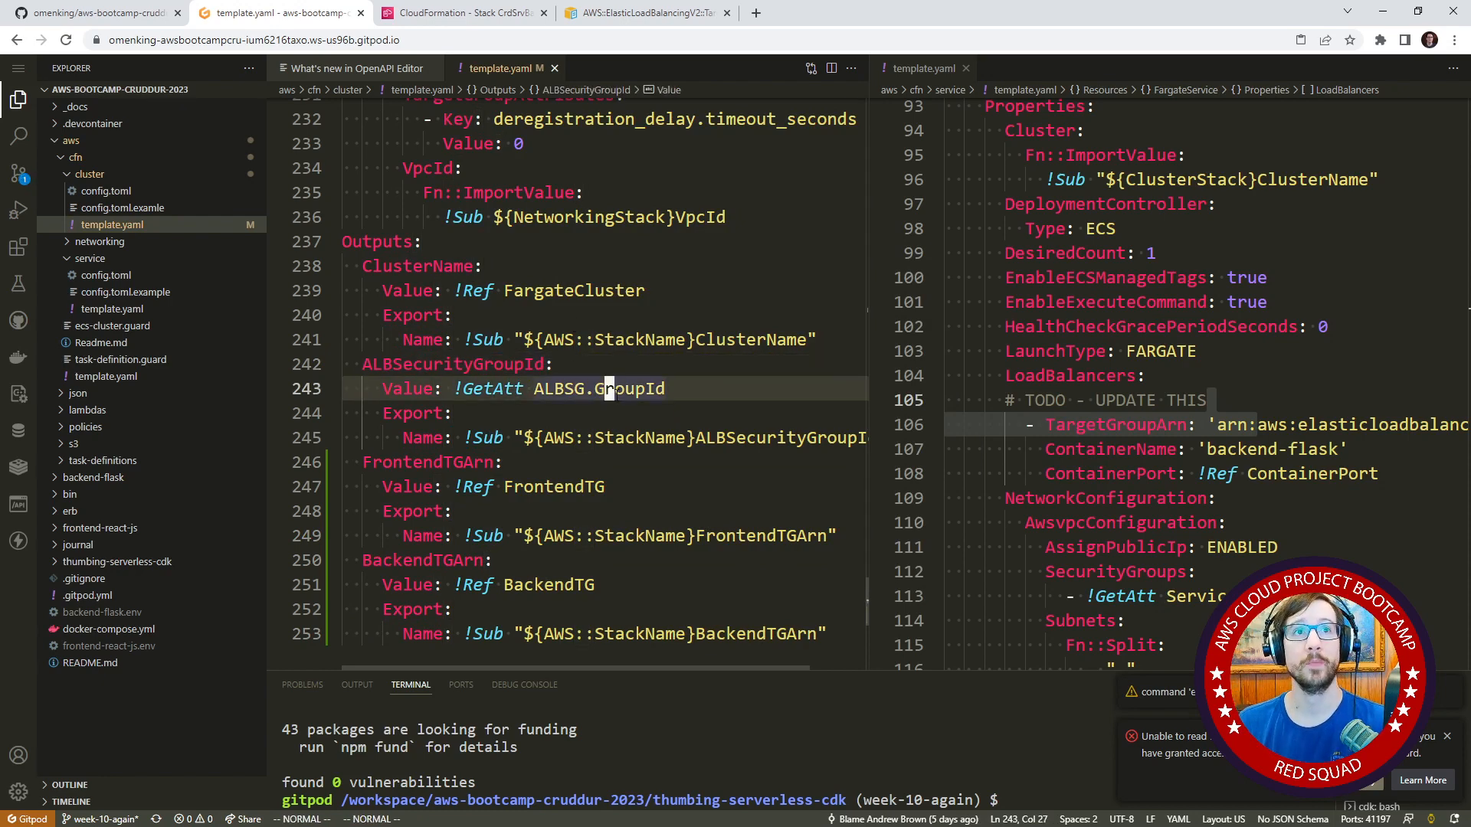
click(559, 437)
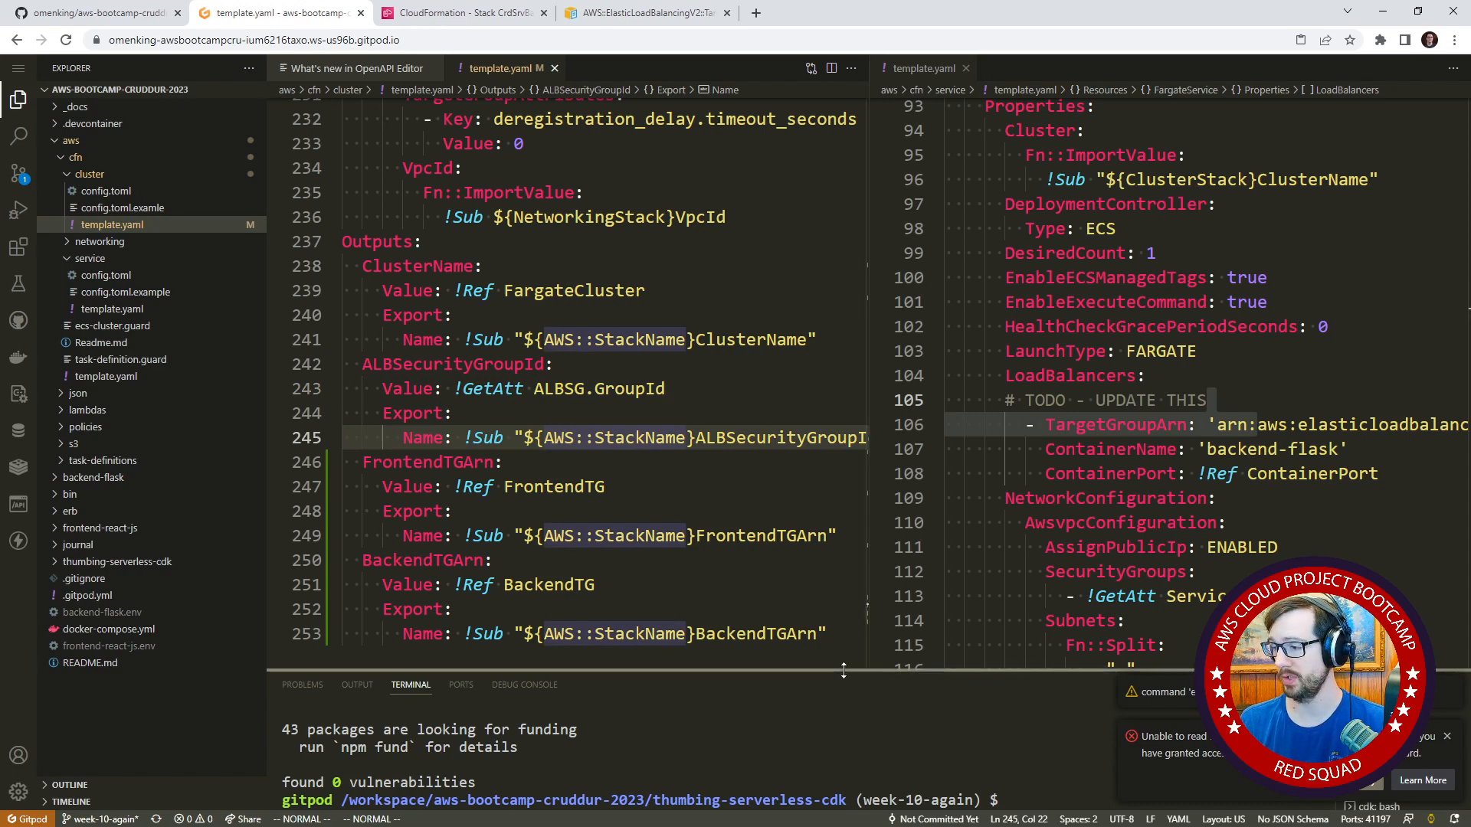
Enlarge the terminal and move up from thumbing-serverless-cdk to the repository root.
drag(868, 671, 859, 380)
text(cd ..)
key(Return)
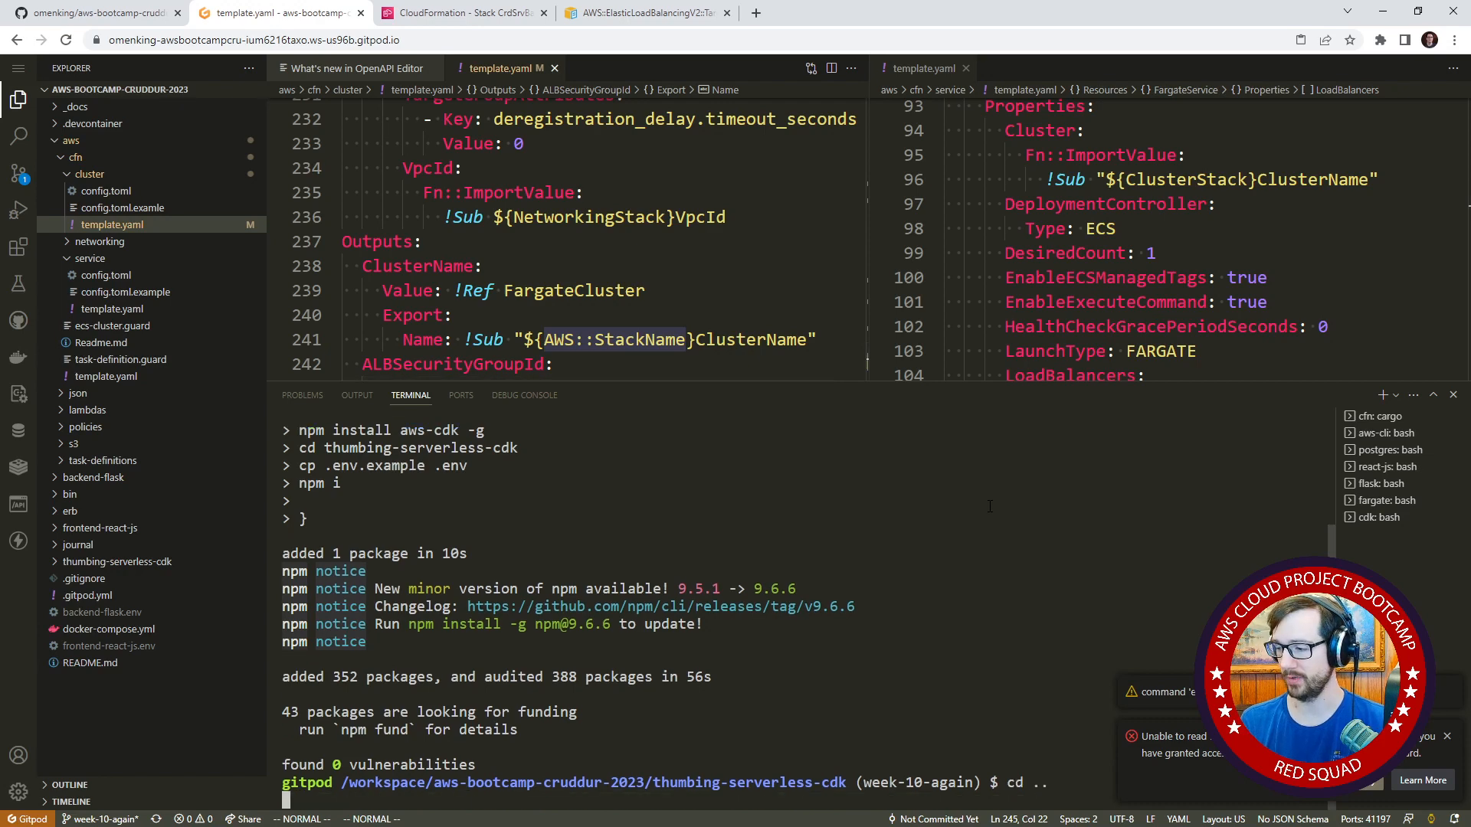
Begin a terminal command with the path ./bin/cfn/ and list the deploy scripts in that folder.
text(./b)
key(Tab)
key(Tab)
key(Tab)
key(Tab)
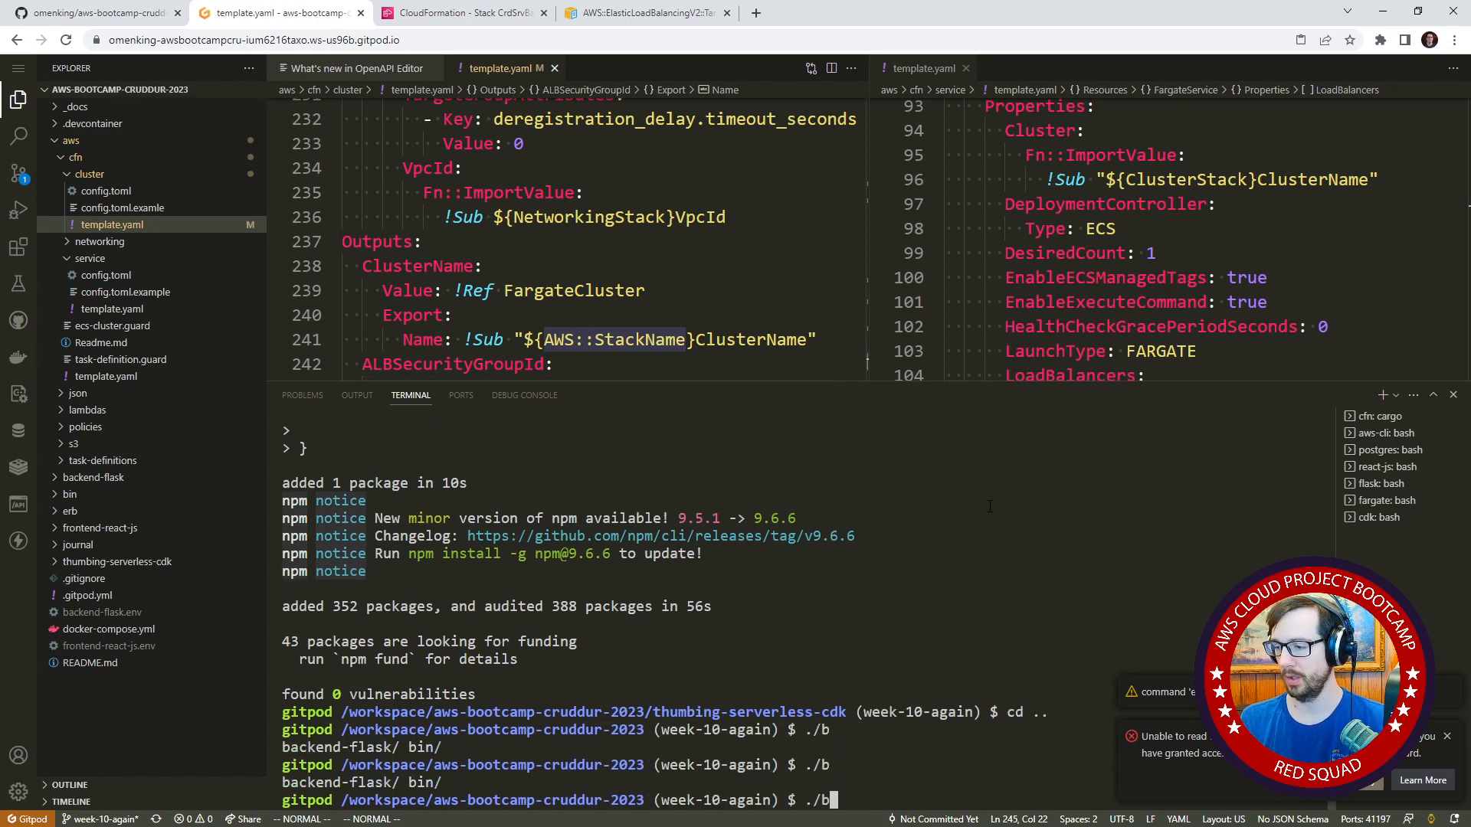
text(in/cfn/)
key(Tab)
key(Tab)
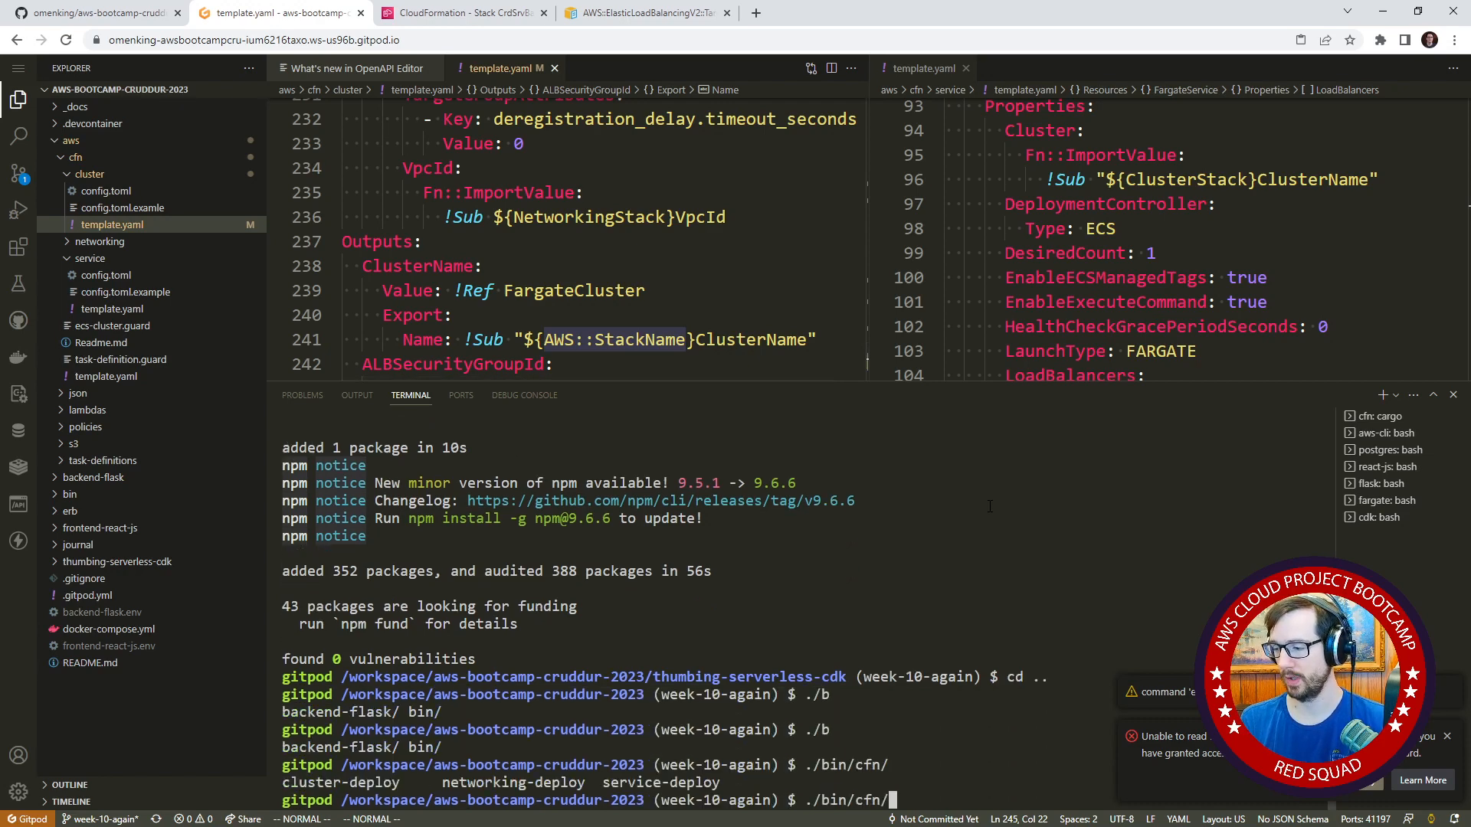
key(Tab)
key(Tab)
text(s)
key(Tab)
key(BackSpace)
key(BackSpace)
key(BackSpace)
key(BackSpace)
key(BackSpace)
key(BackSpace)
key(BackSpace)
key(BackSpace)
key(BackSpace)
key(BackSpace)
key(BackSpace)
key(BackSpace)
key(BackSpace)
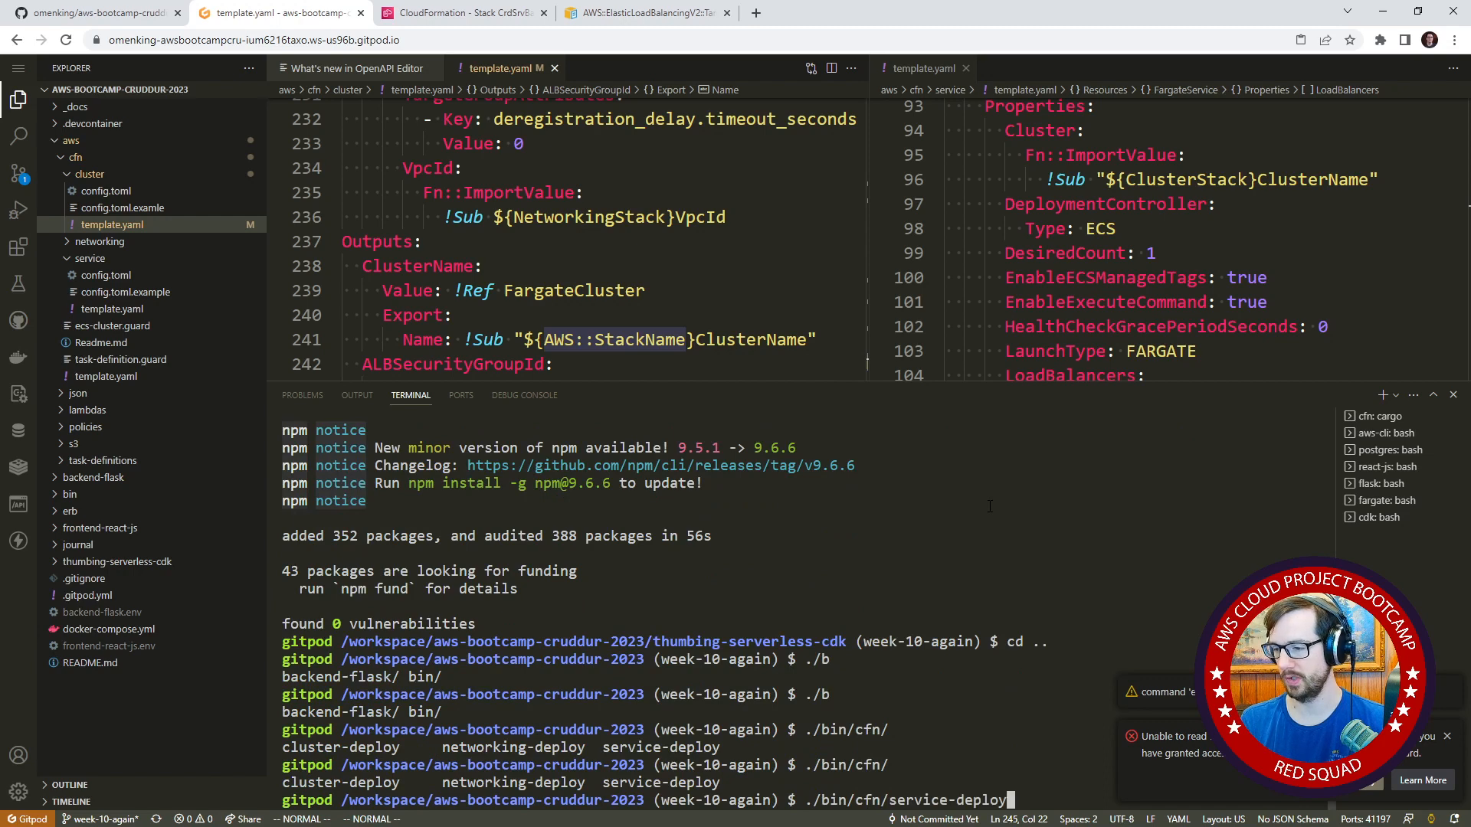
key(BackSpace)
key(BackSpace)
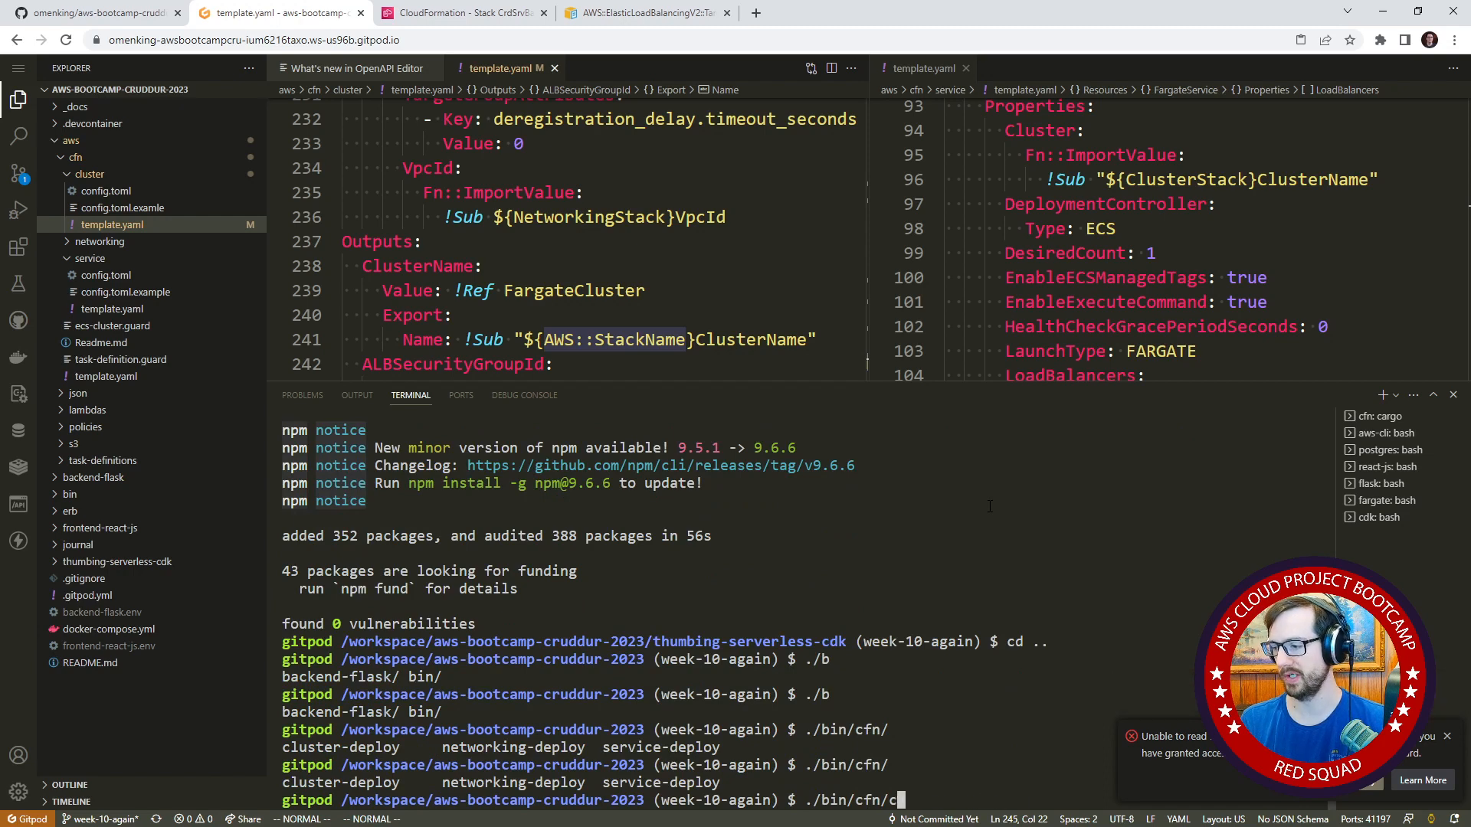
Complete the command as ./bin/cfn/cluster-deploy and run it to create the cluster stack's changeset.
text(c)
key(Tab)
key(Return)
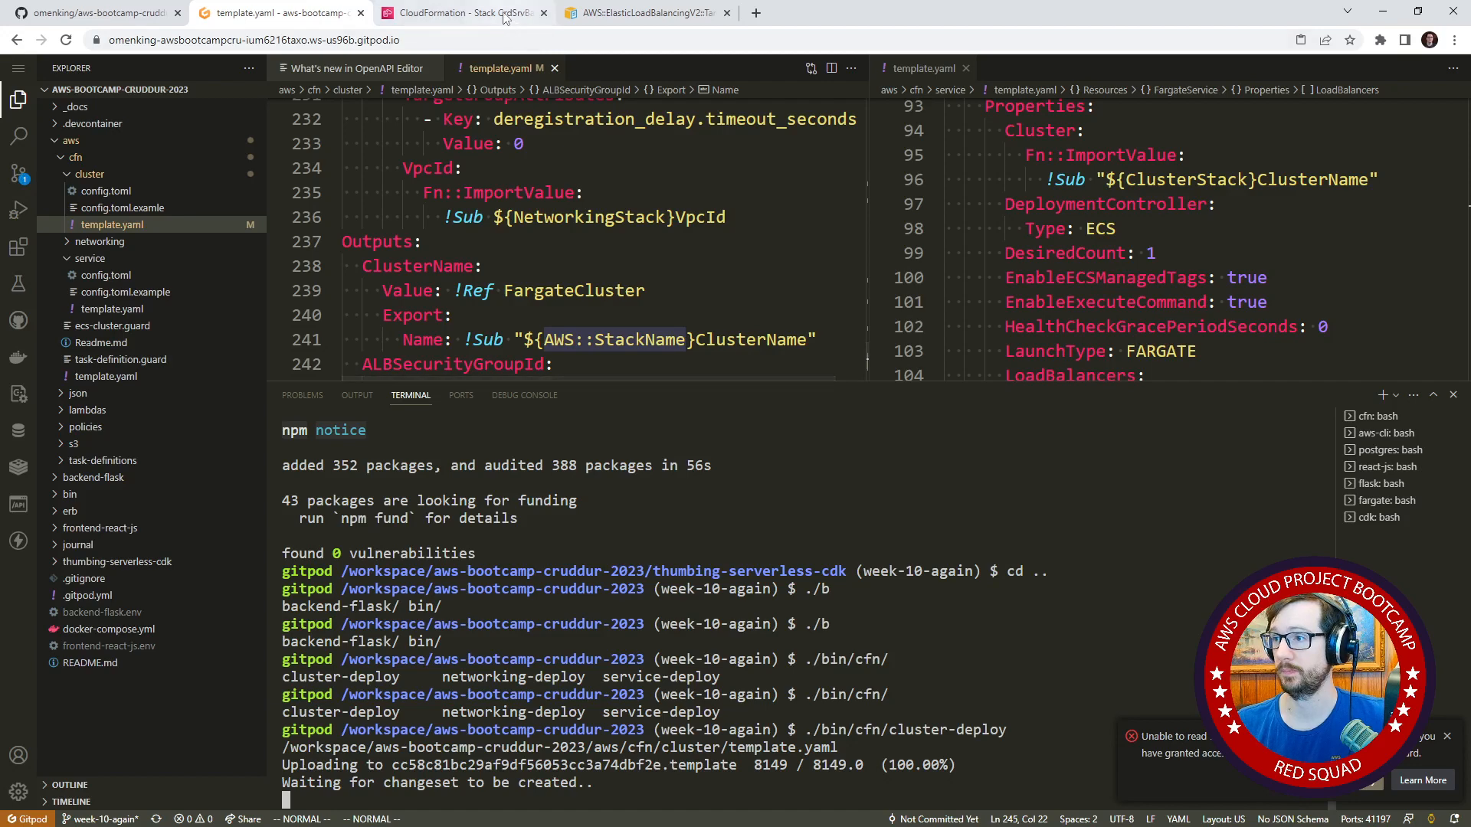
Refresh the CrdSrvBackendFlask stack's events in the CloudFormation console, and return to the Gitpod workspace.
click(460, 12)
scroll(1099, 445, up, 3)
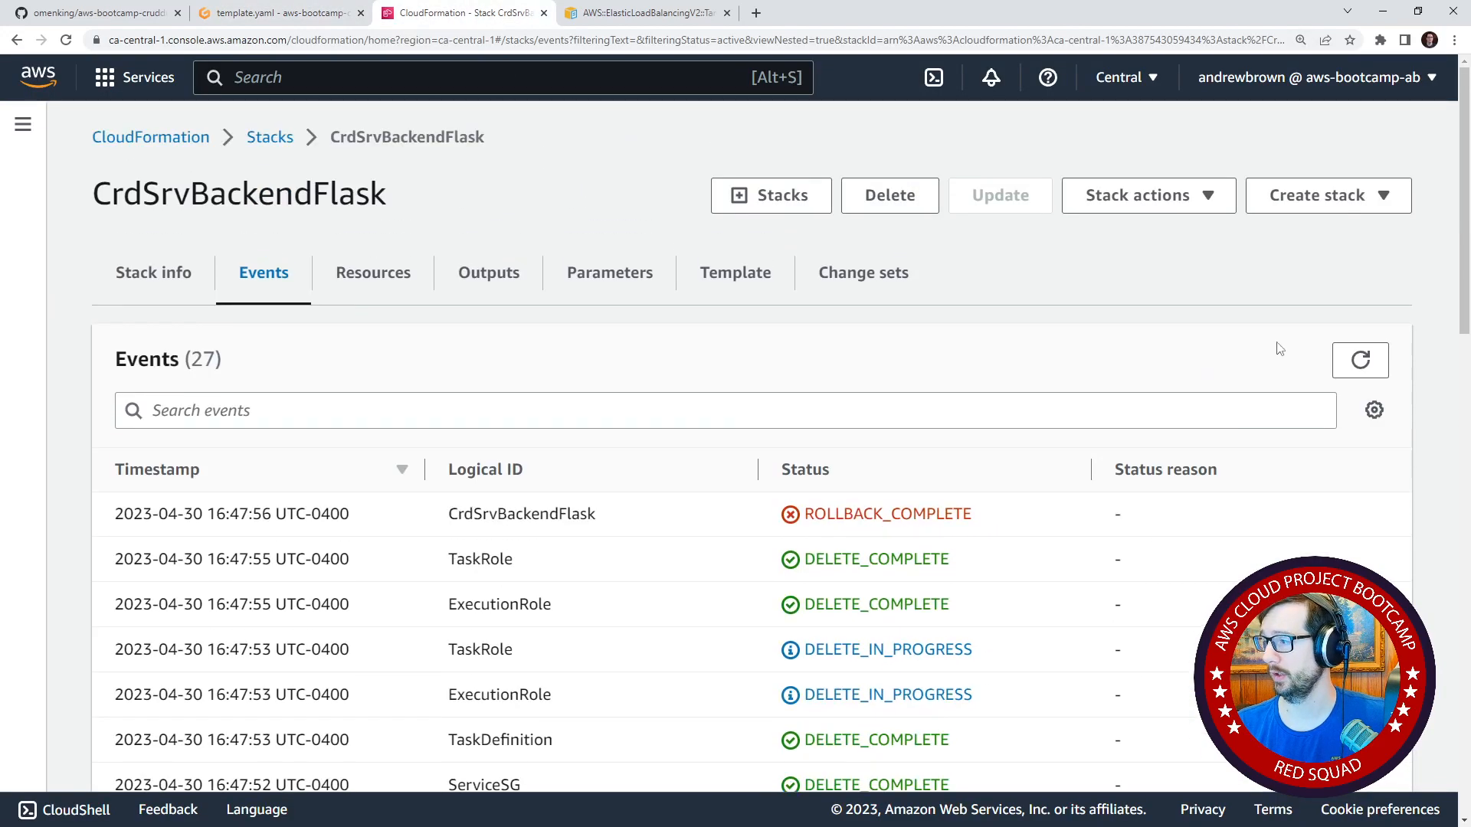
click(1360, 360)
scroll(763, 513, down, 2)
click(283, 13)
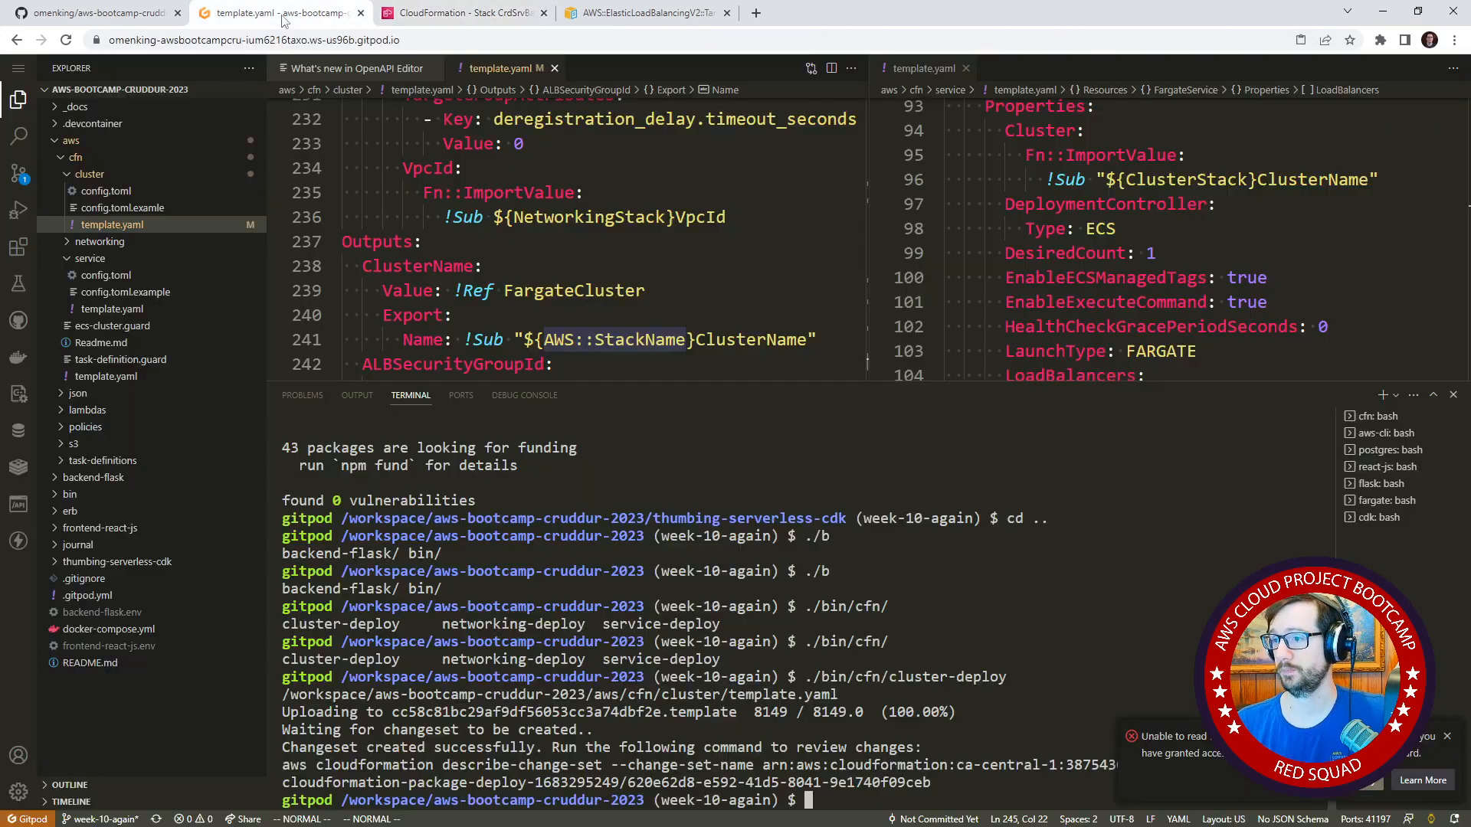
Switch to the CloudFormation console and refresh the CrdSrvBackendFlask stack's events.
click(467, 13)
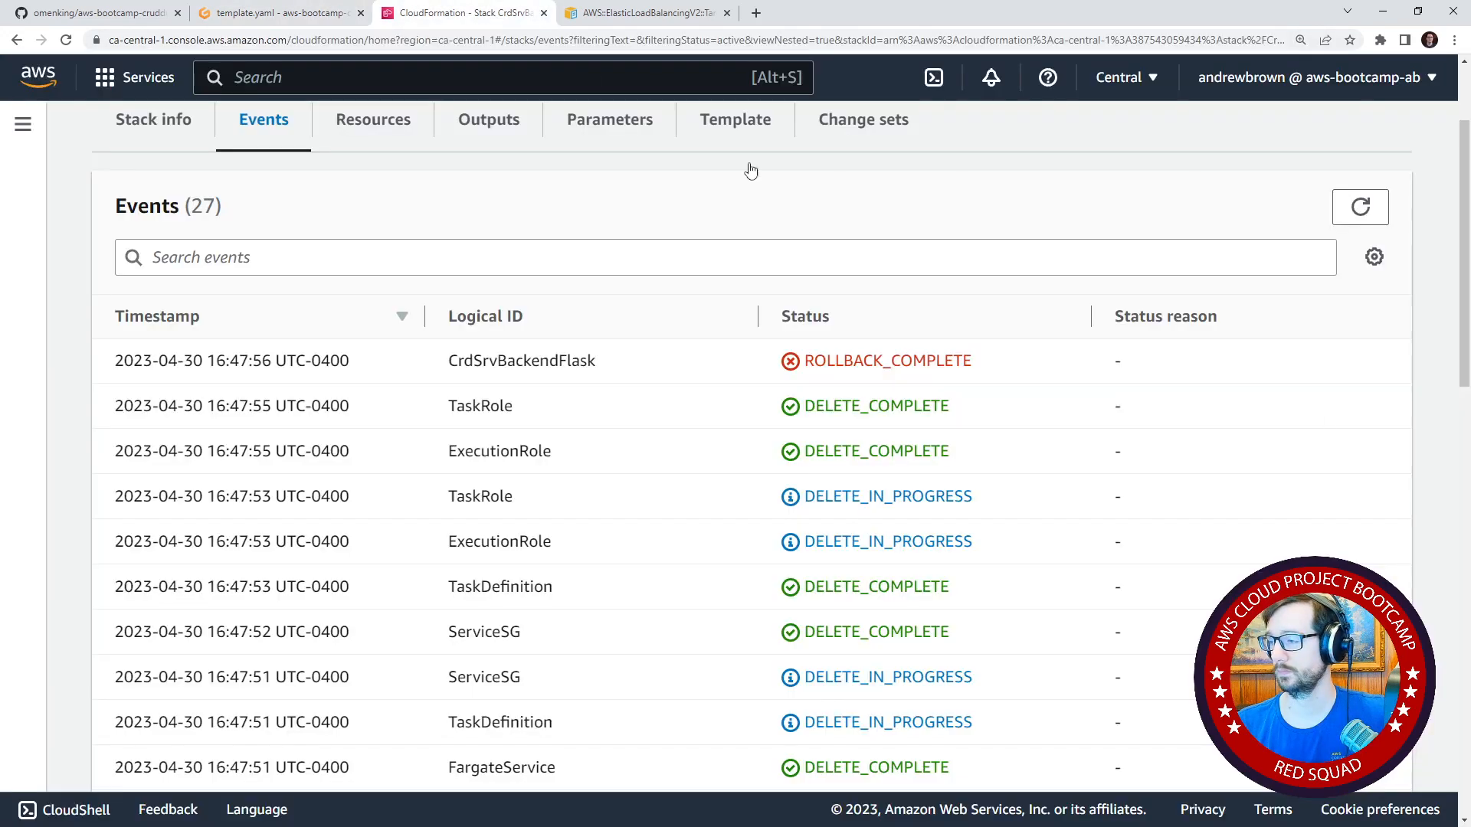
click(1358, 206)
scroll(1278, 347, down, 2)
scroll(1346, 276, up, 1)
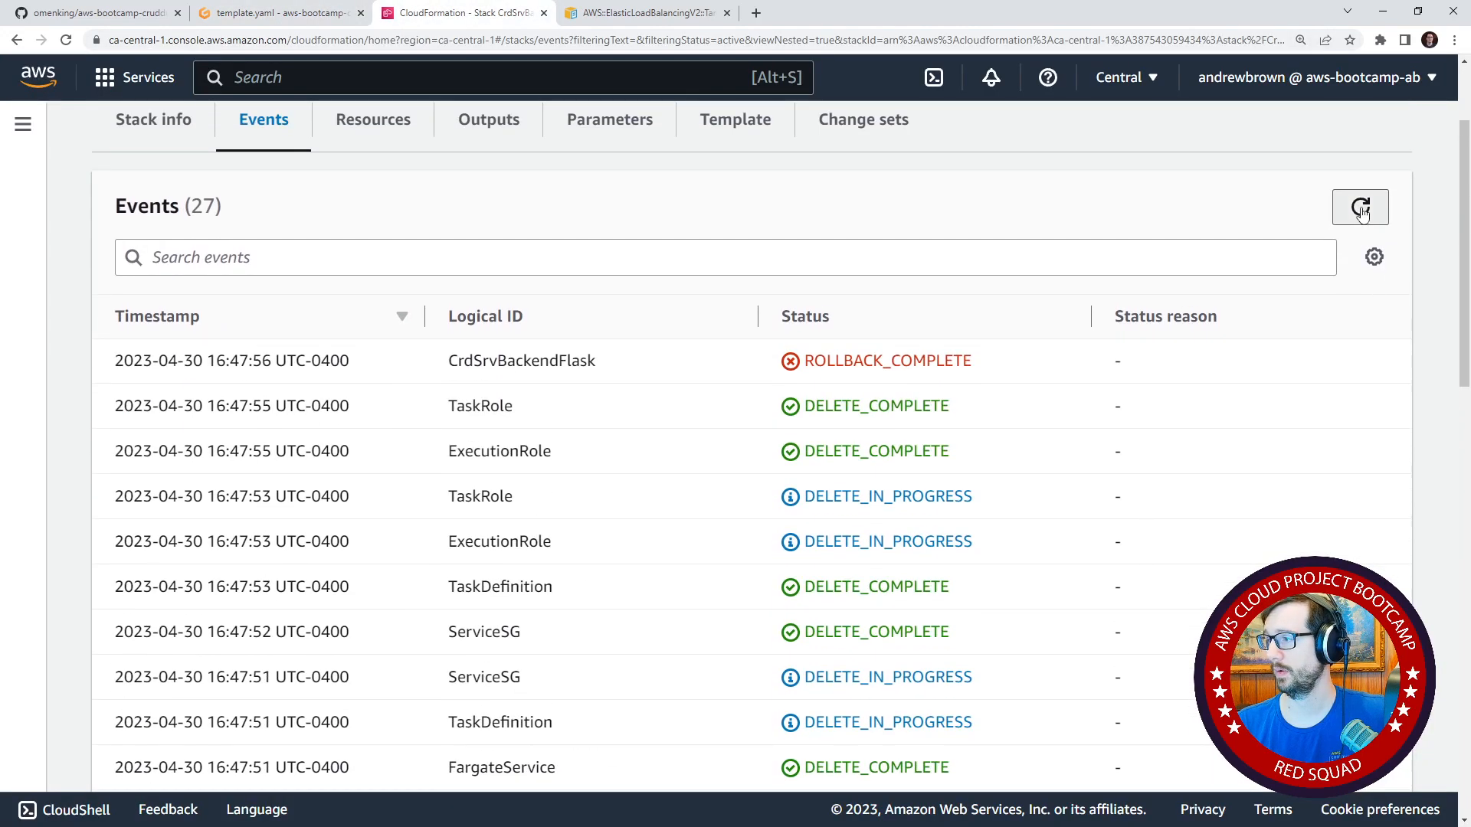
click(1360, 205)
scroll(1074, 532, down, 6)
scroll(1033, 529, up, 8)
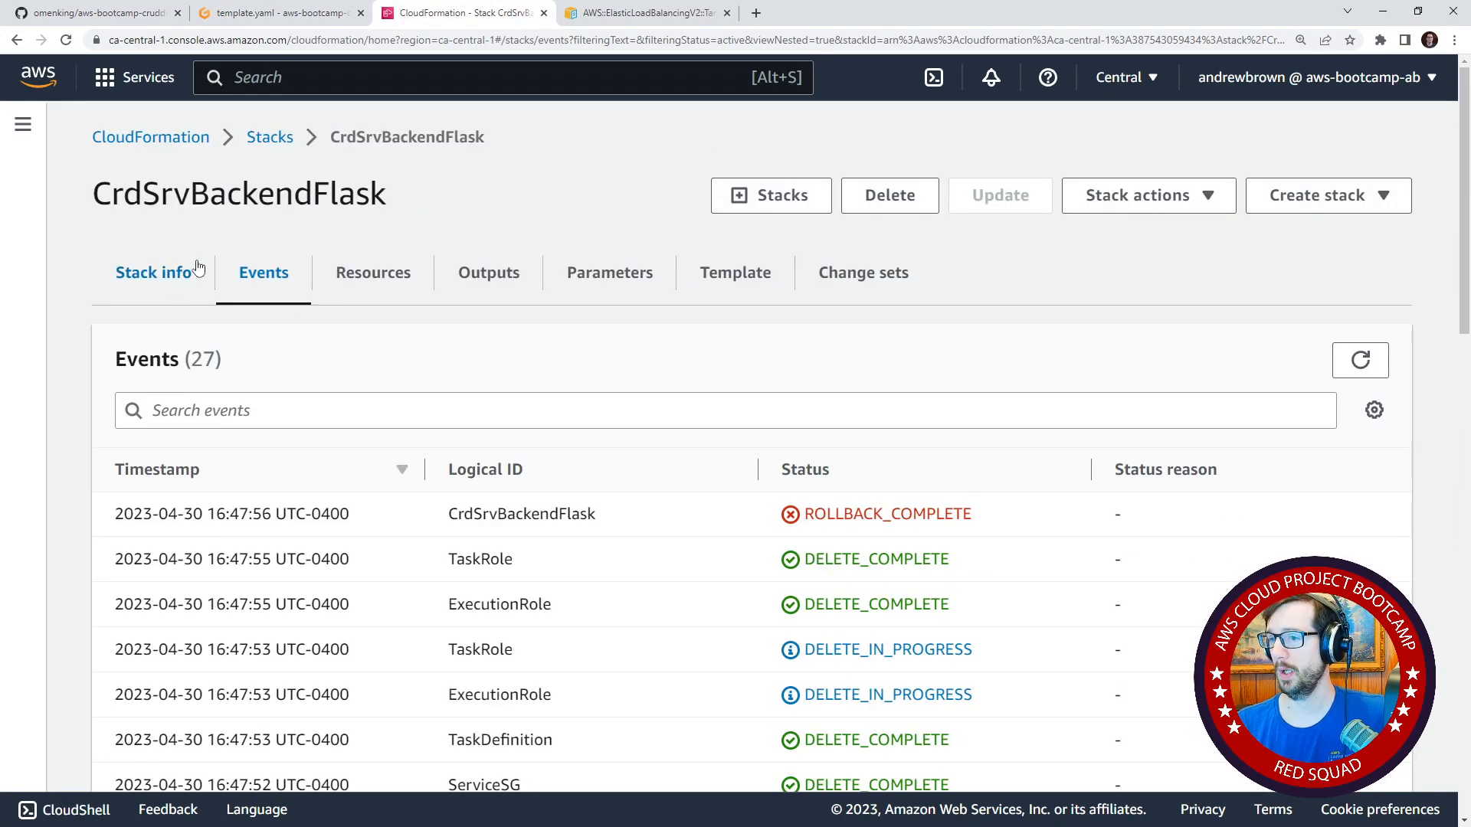
click(271, 138)
click(230, 580)
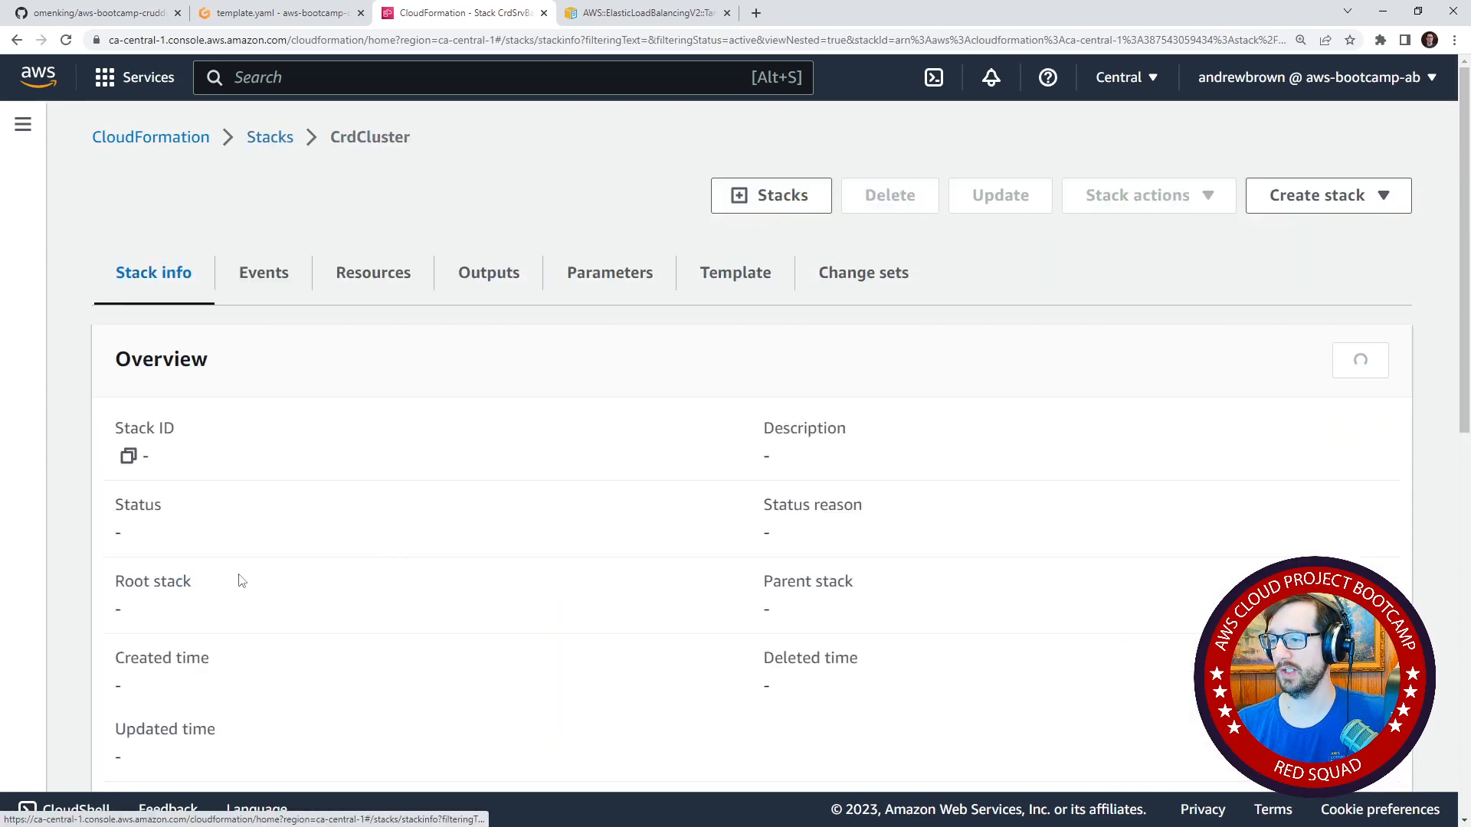
click(866, 274)
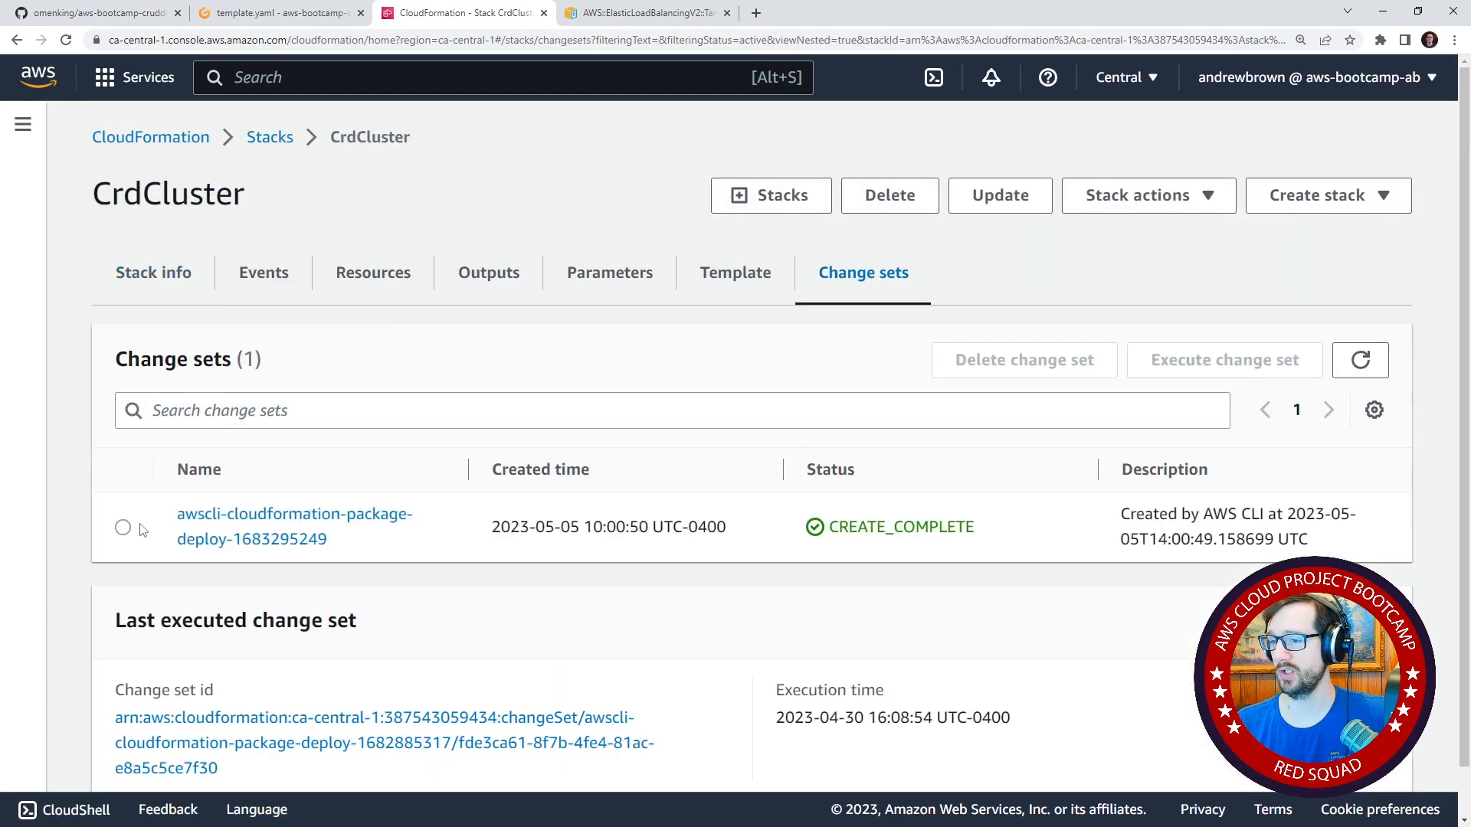
click(124, 528)
click(342, 512)
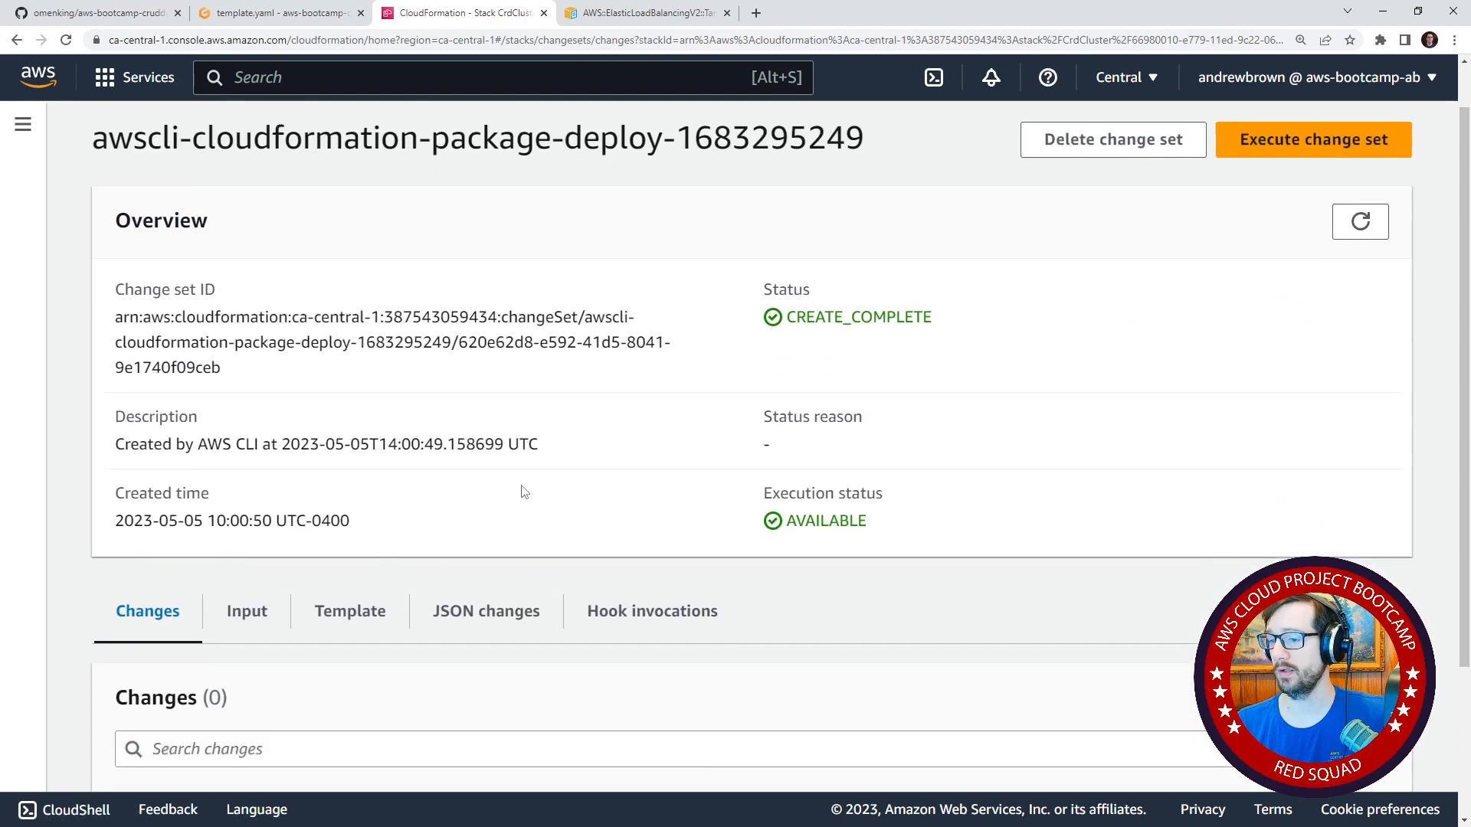
scroll(388, 481, down, 2)
scroll(753, 463, up, 3)
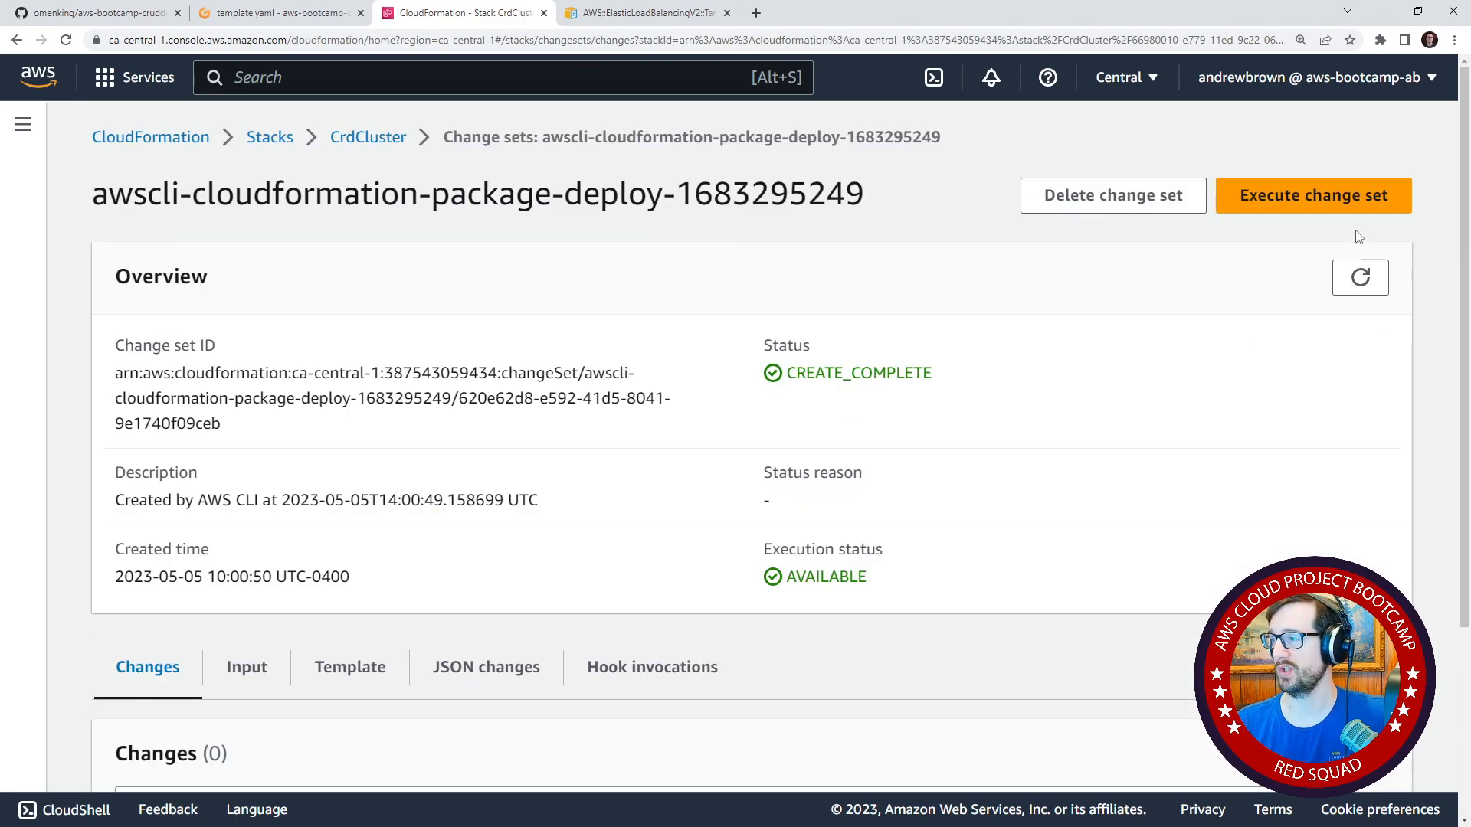
Execute the change set on the CrdCluster stack and refresh the stack's events.
click(1315, 195)
click(925, 590)
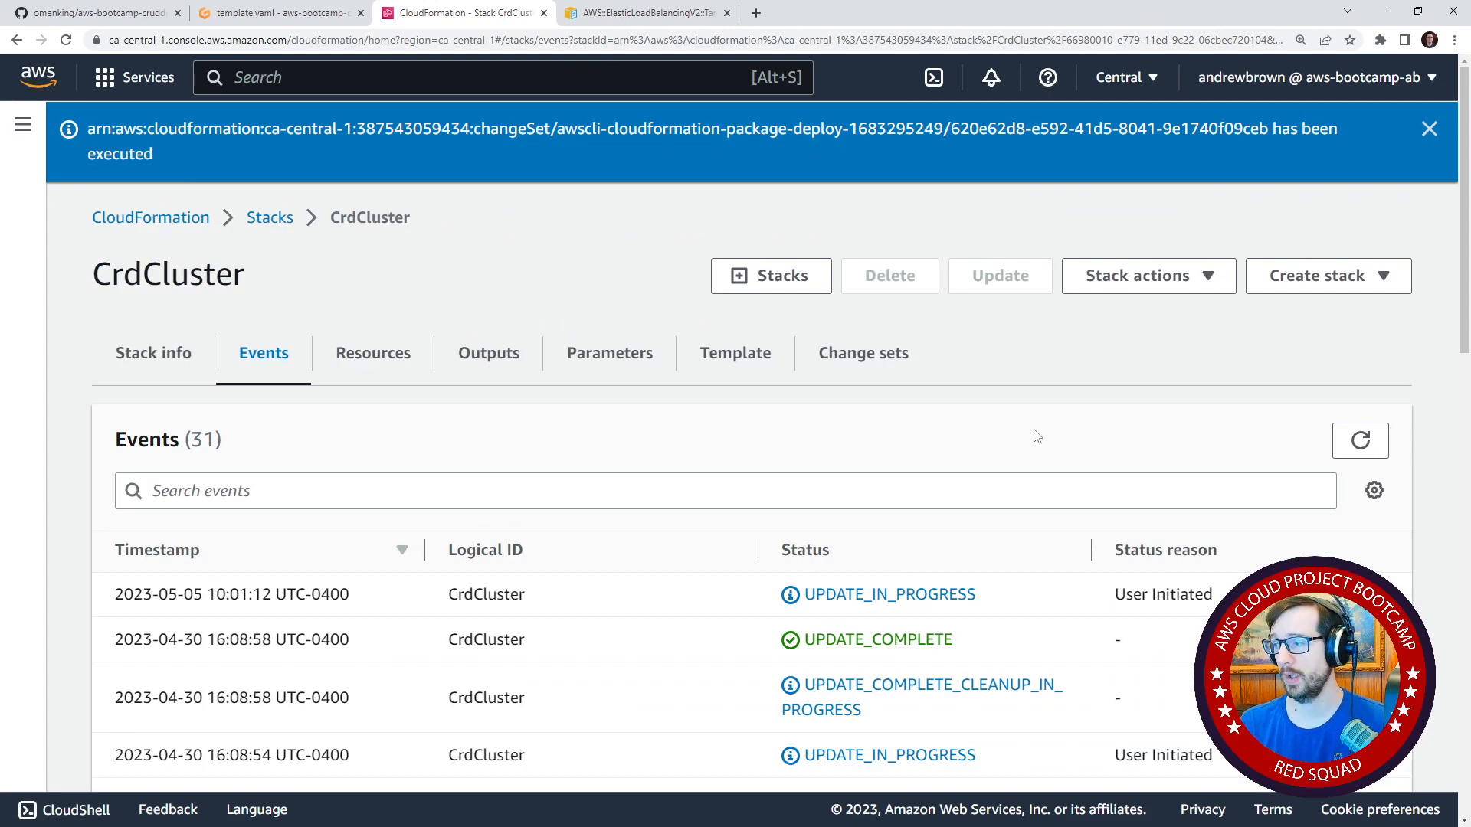
click(1361, 440)
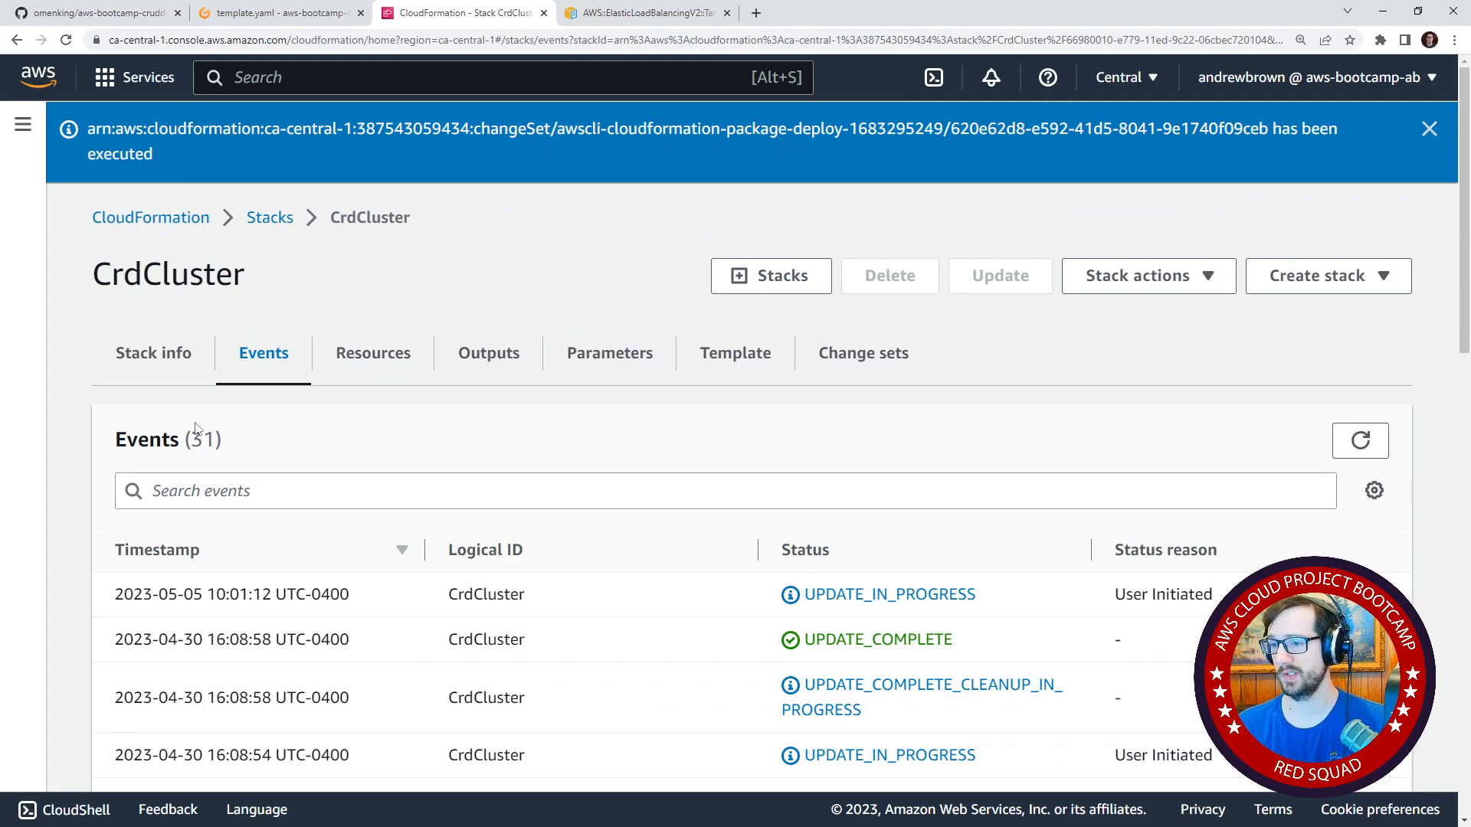
Examine the CrdCluster stack's outputs, checking the export names of the backend and frontend target group ARNs.
click(114, 366)
scroll(312, 388, down, 3)
scroll(519, 508, up, 3)
click(487, 351)
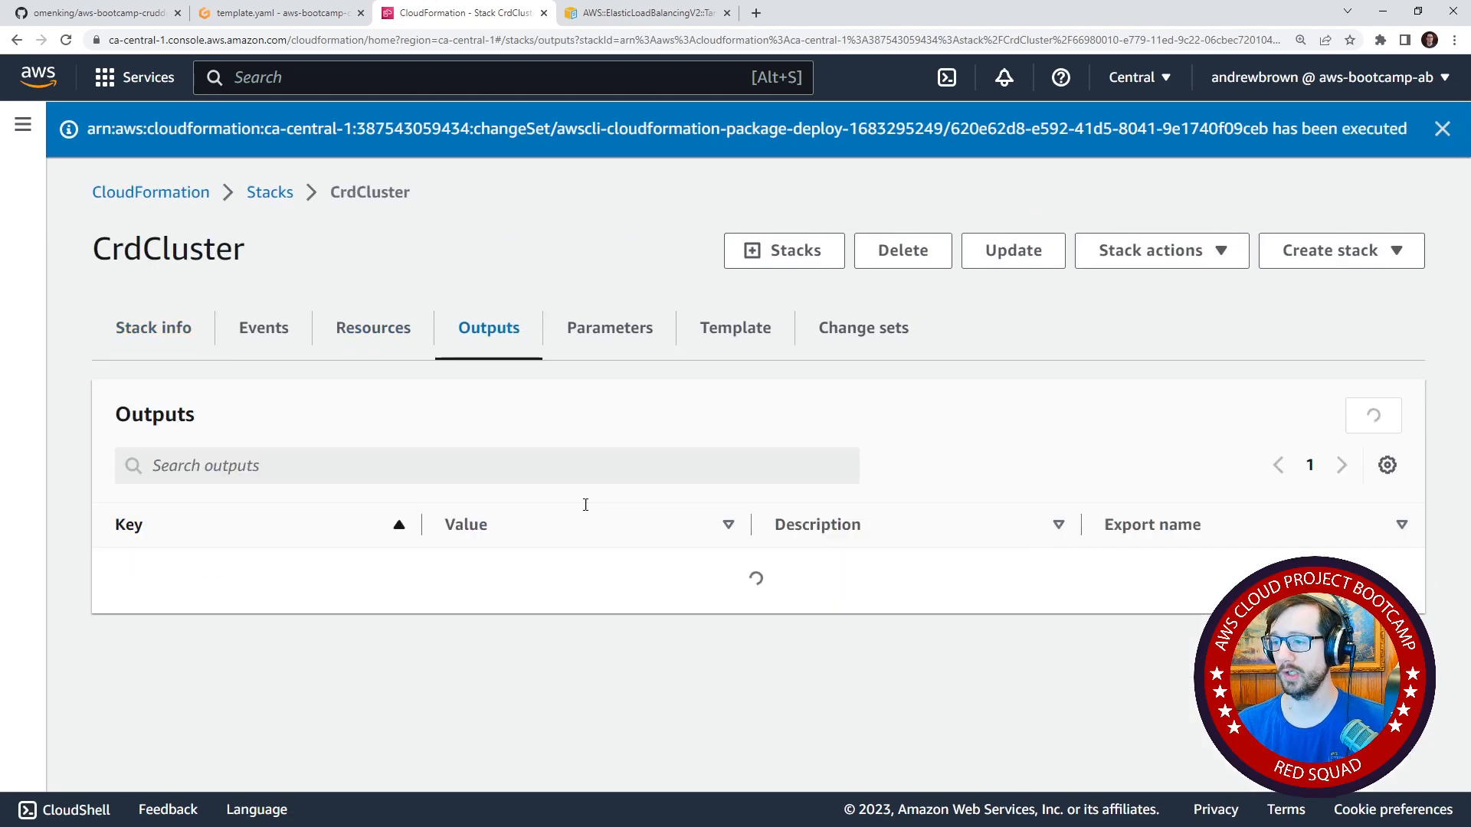
scroll(645, 563, down, 2)
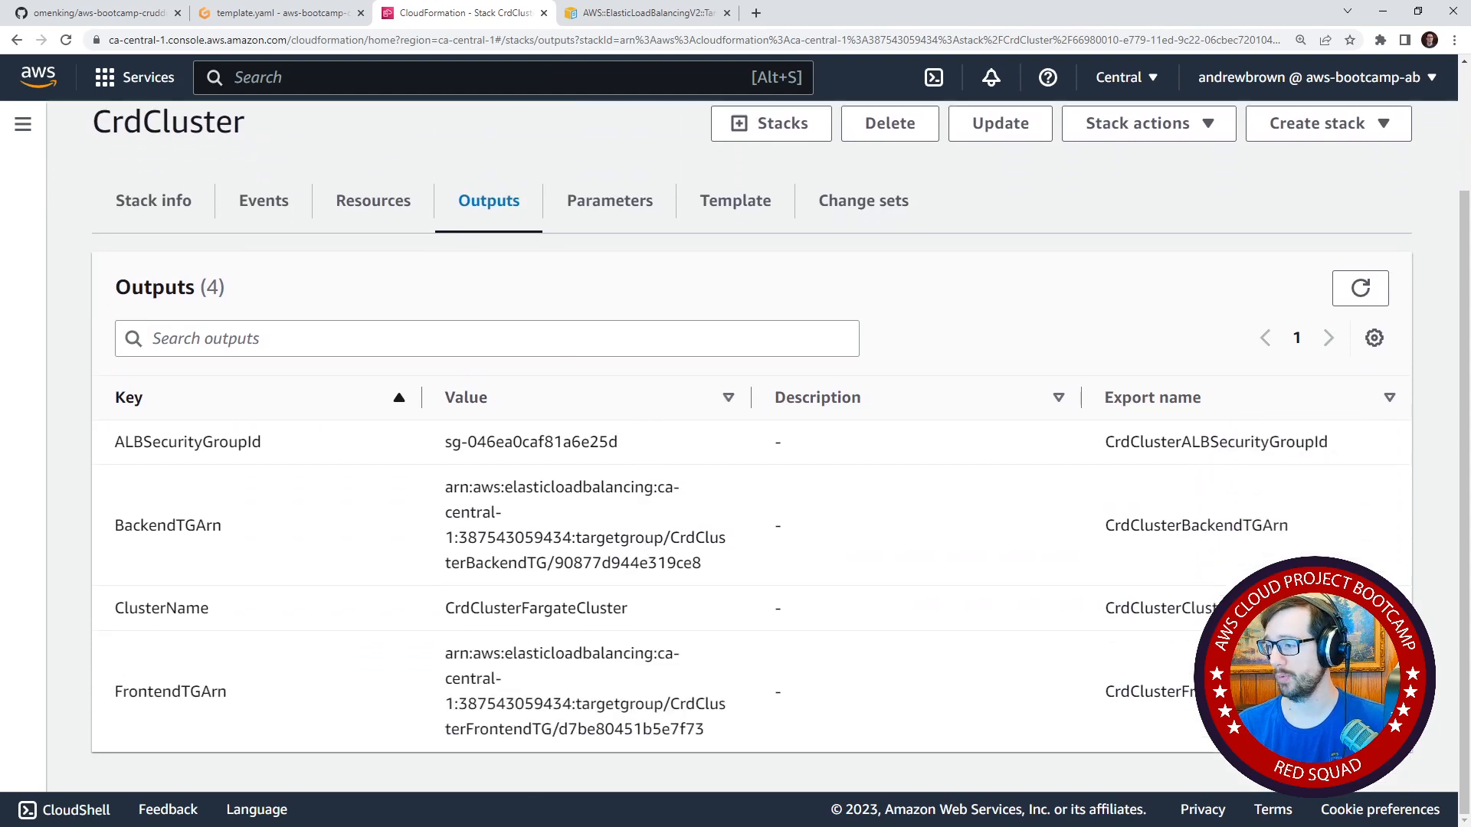
drag(1291, 691, 1085, 694)
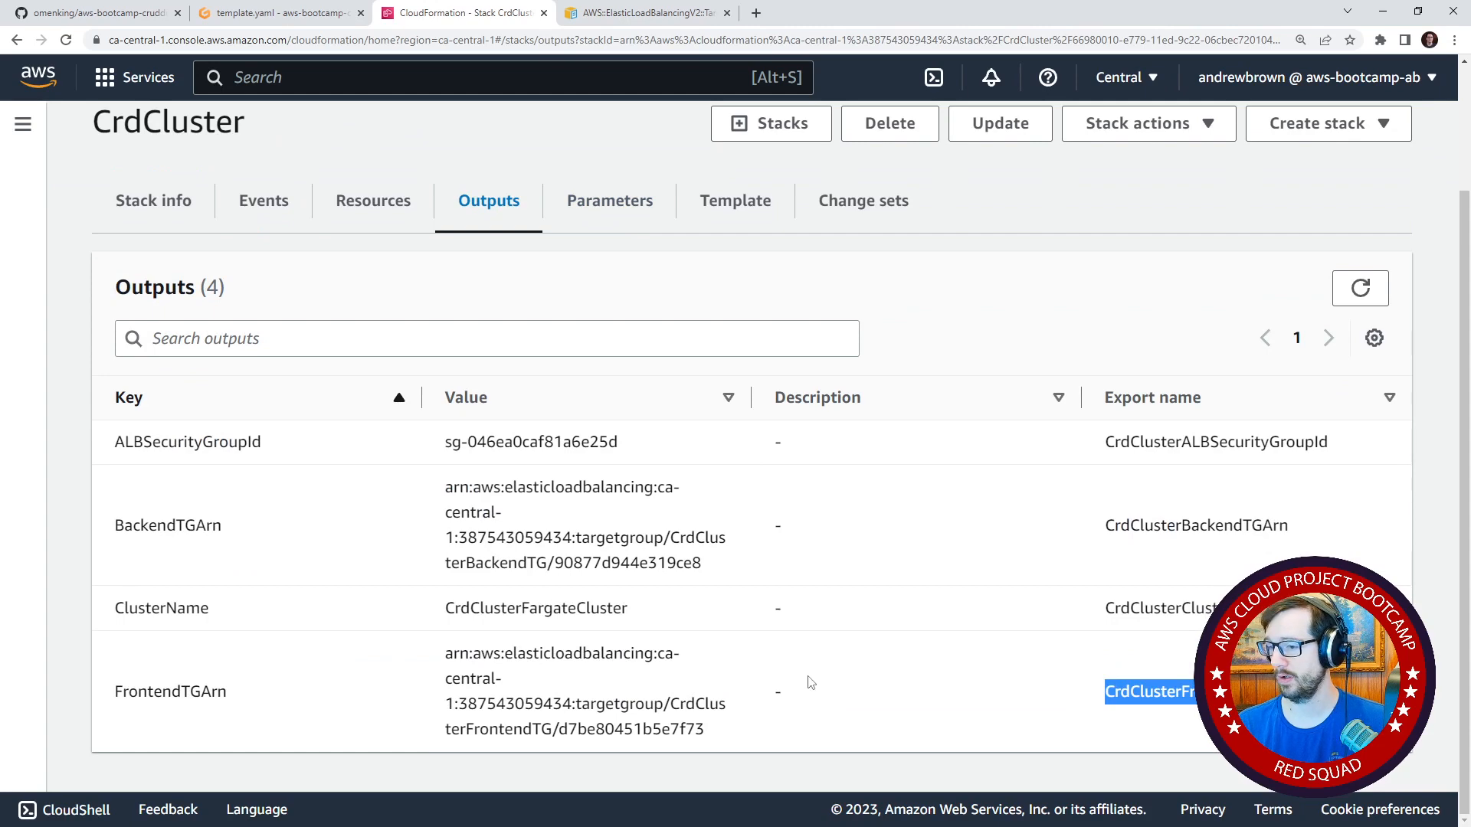
click(1348, 301)
scroll(1153, 651, down, 2)
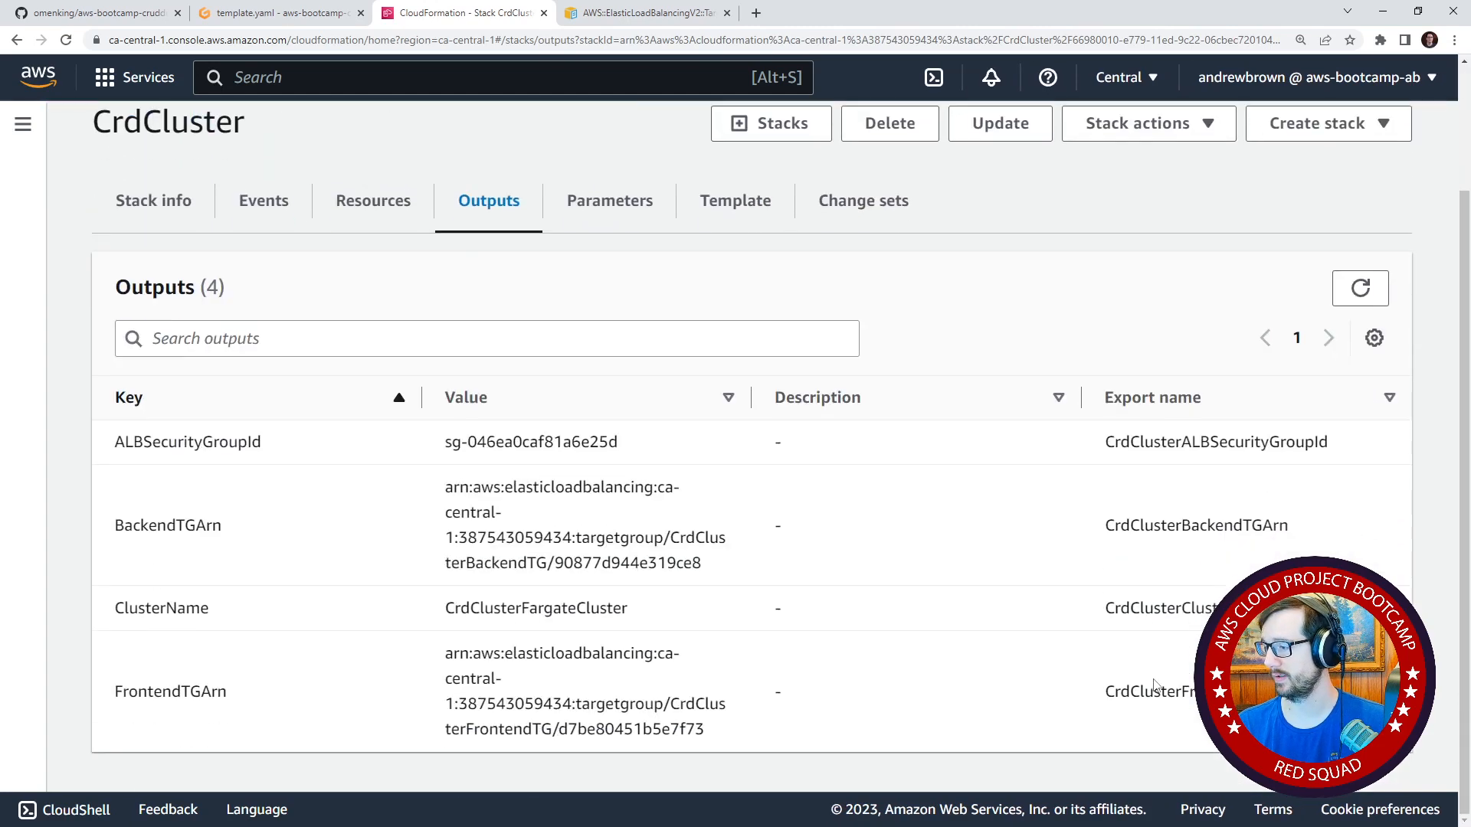
double_click(1088, 695)
scroll(956, 695, up, 2)
scroll(955, 692, down, 2)
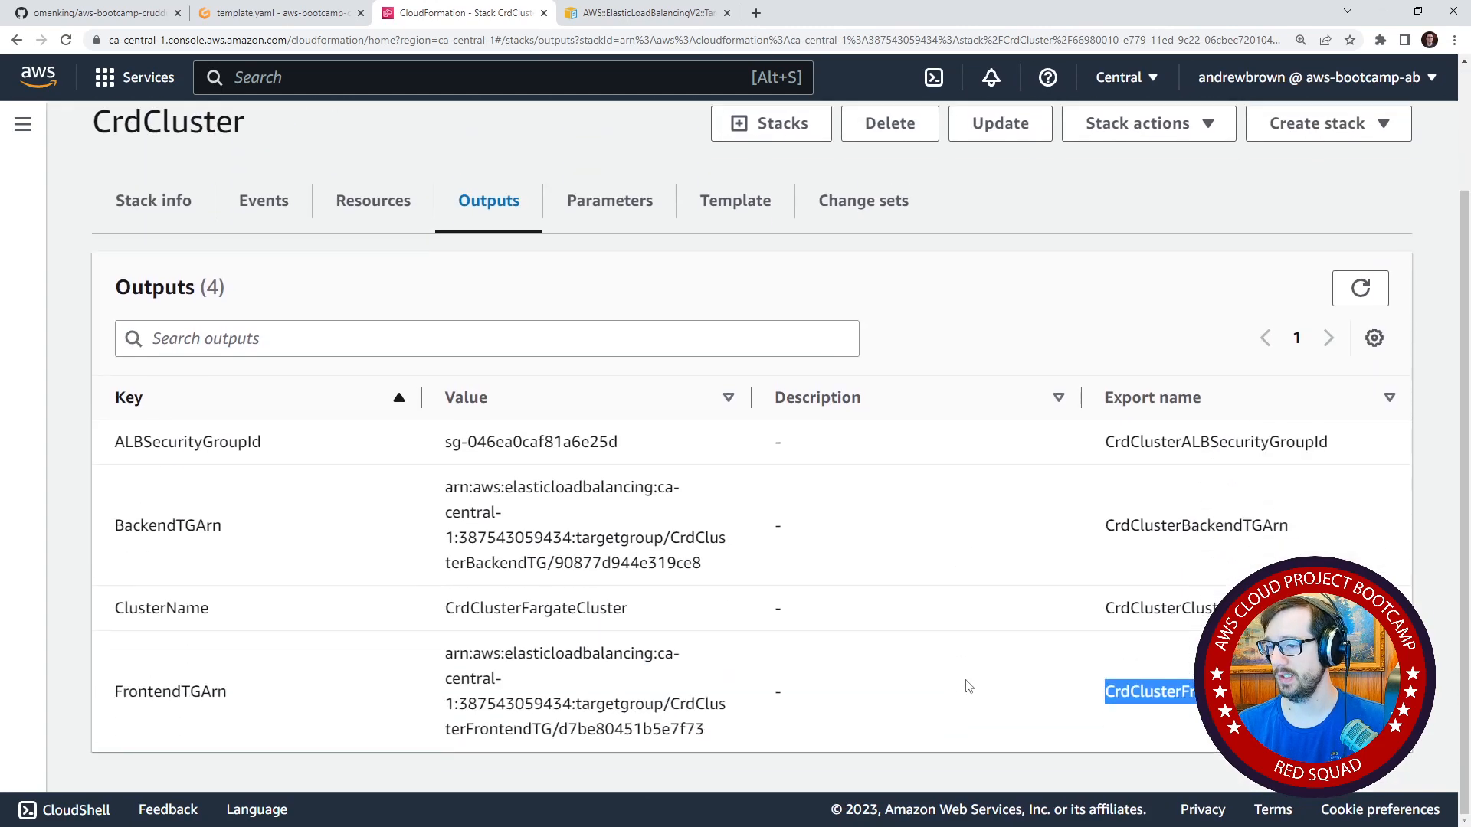
click(1067, 684)
drag(108, 433, 226, 542)
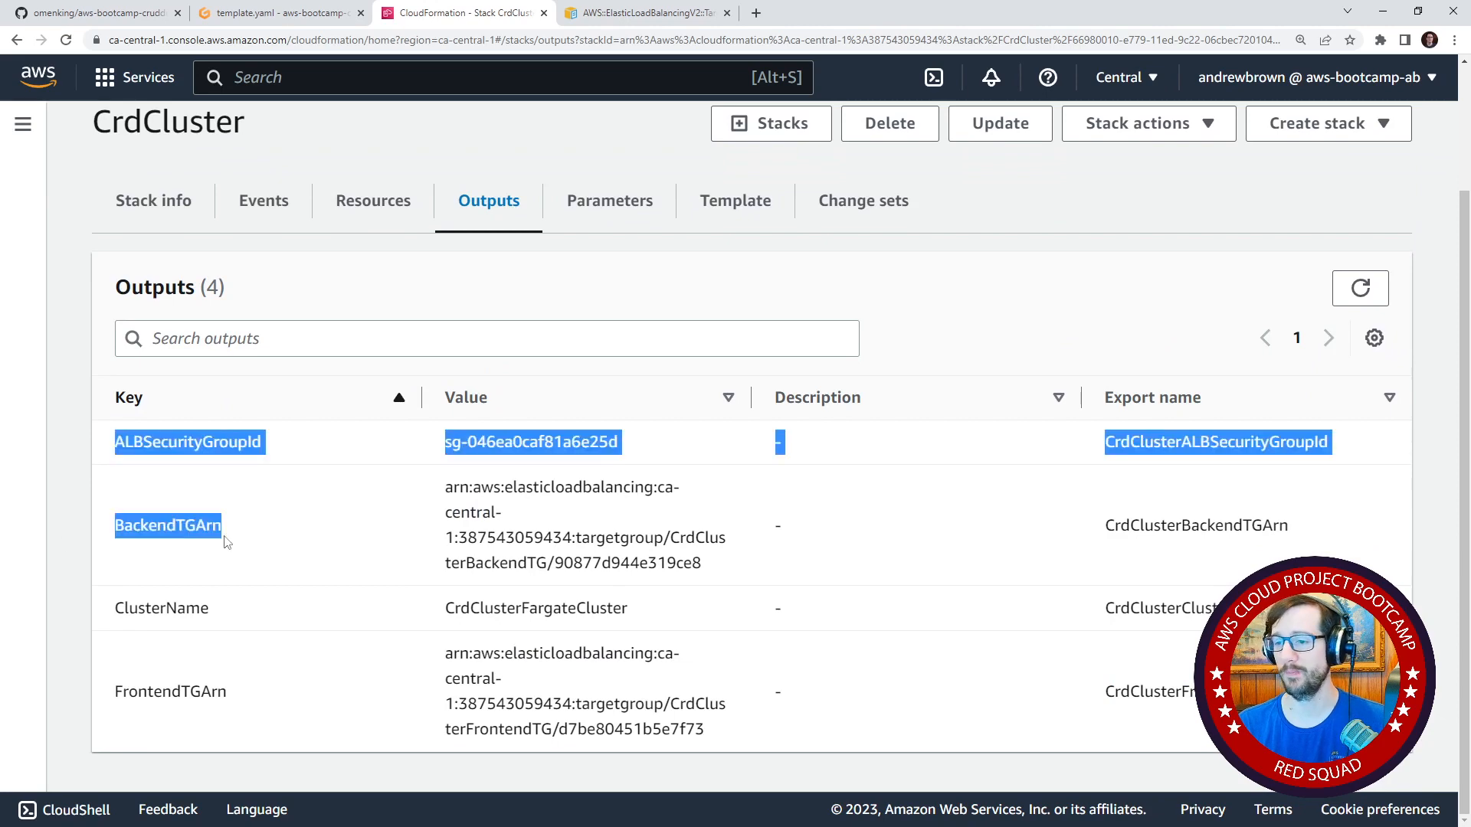
Return to the Gitpod workspace, close the cluster template and the OpenAPI page, and enlarge the service template's editor area.
click(277, 13)
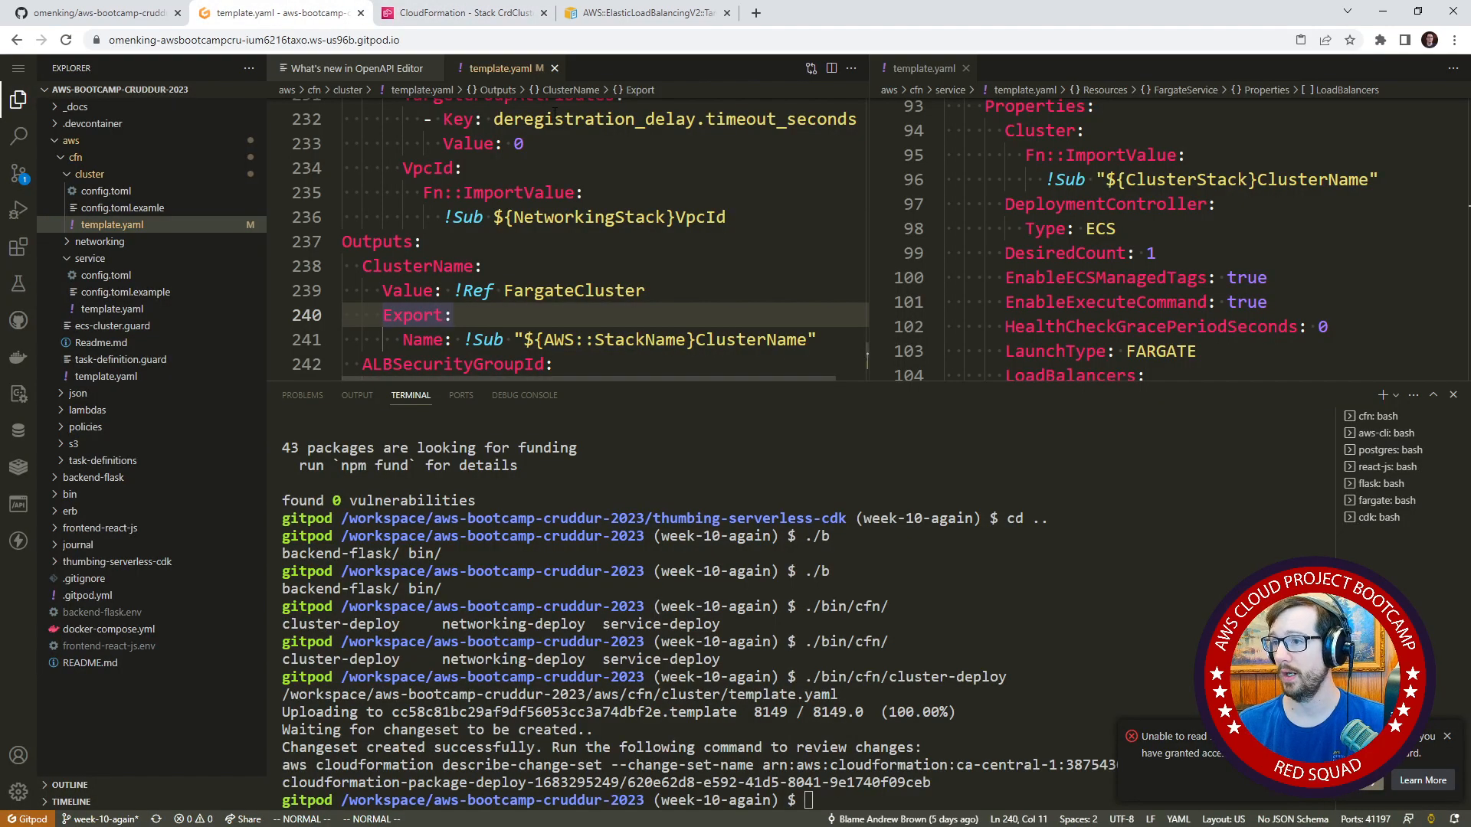
click(555, 68)
click(434, 68)
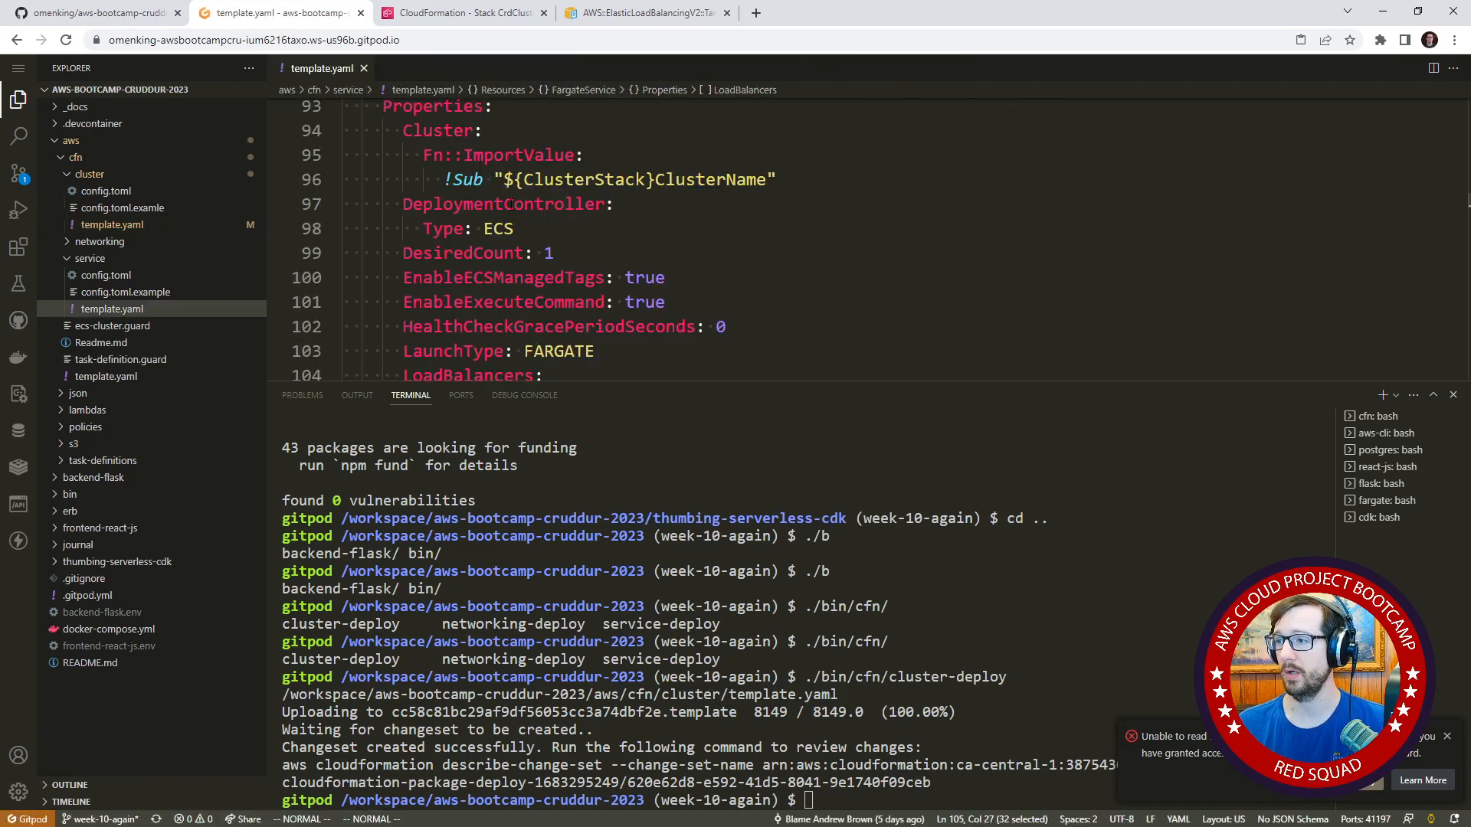
drag(868, 381, 864, 647)
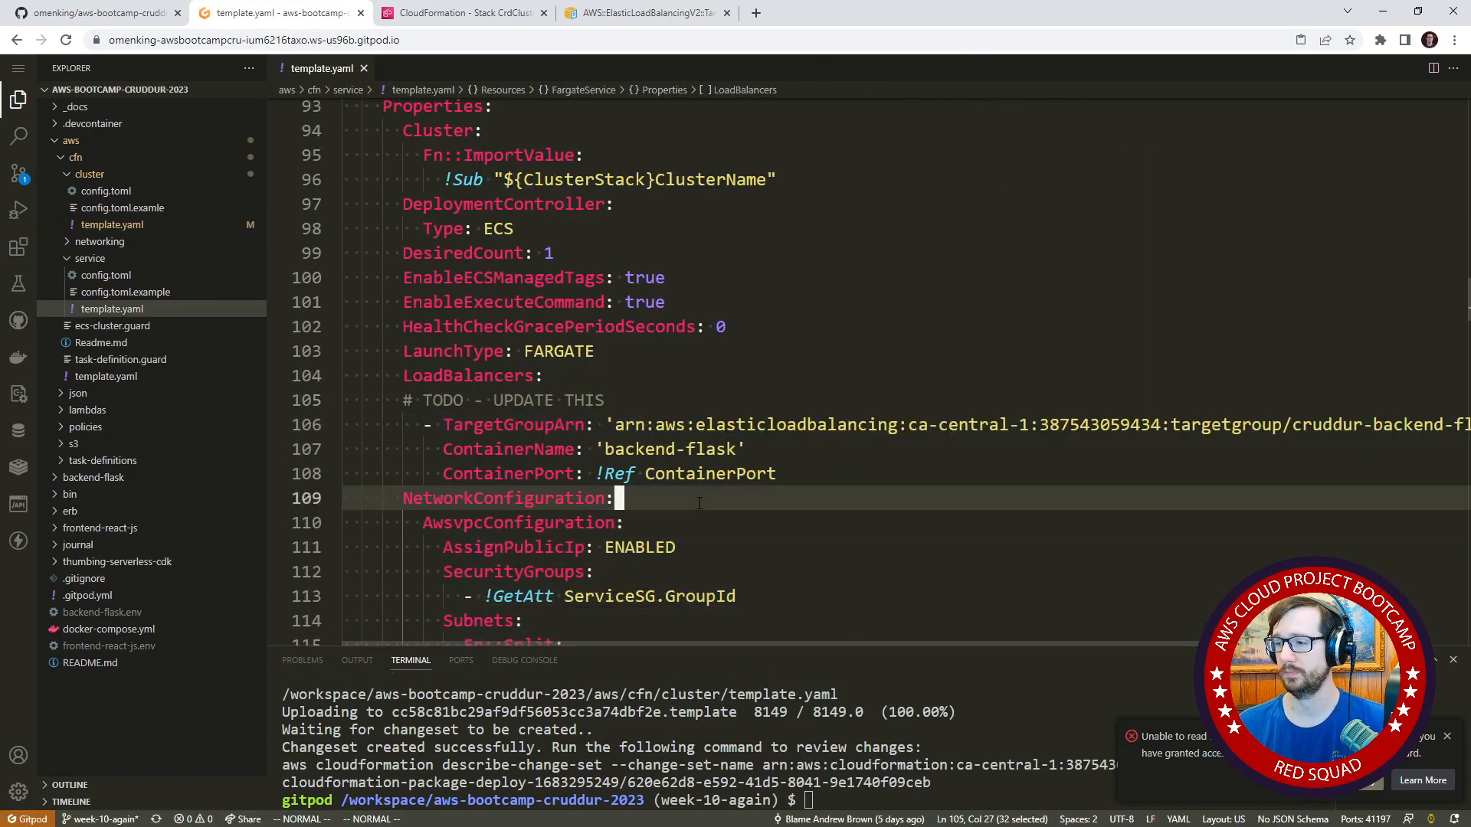
Copy the Cluster property's Fn::ImportValue and !Sub lines to below TargetGroupArn and indent them beneath that key.
click(627, 449)
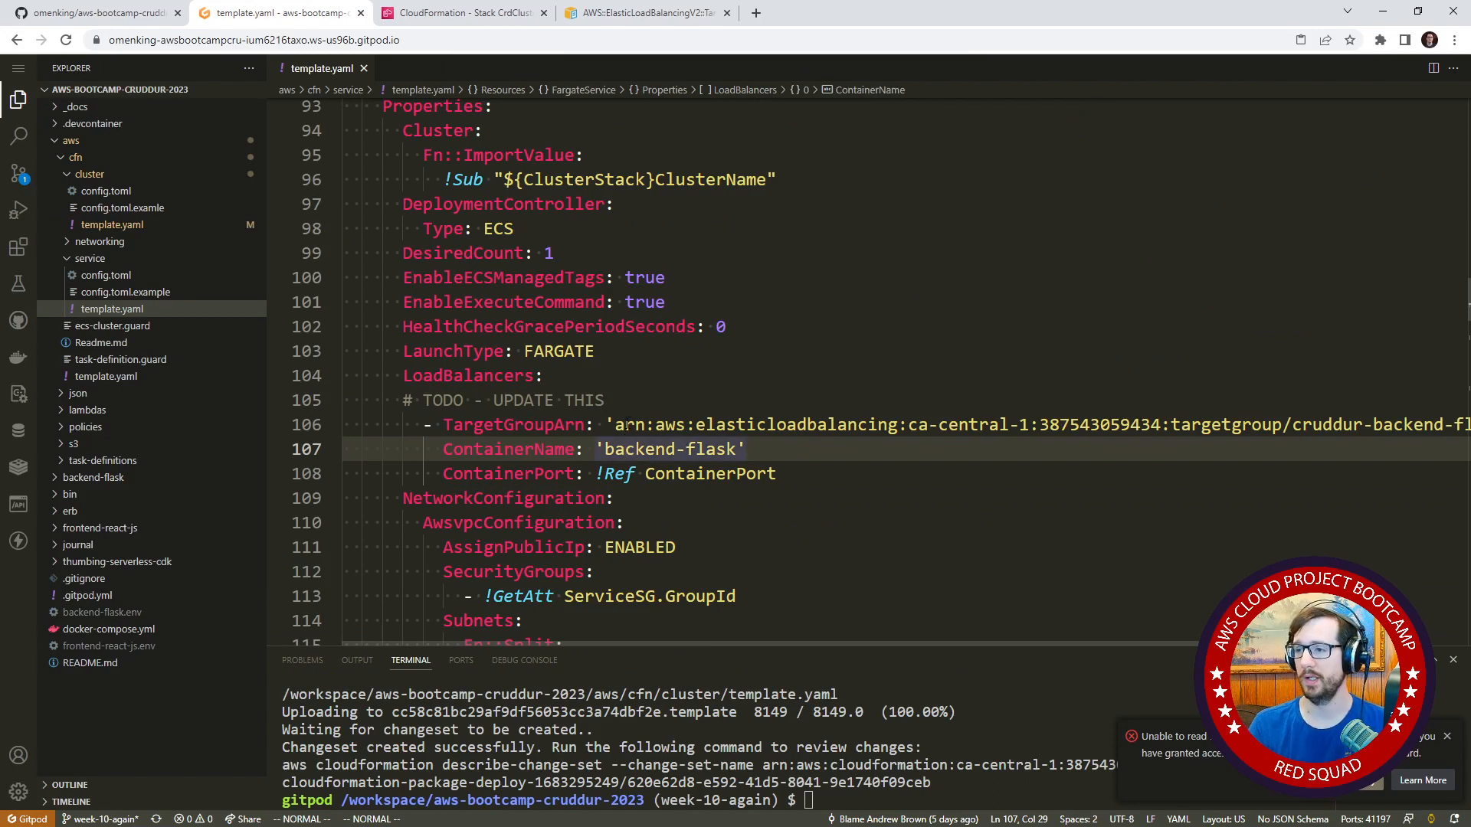
drag(489, 130, 579, 142)
key(Escape)
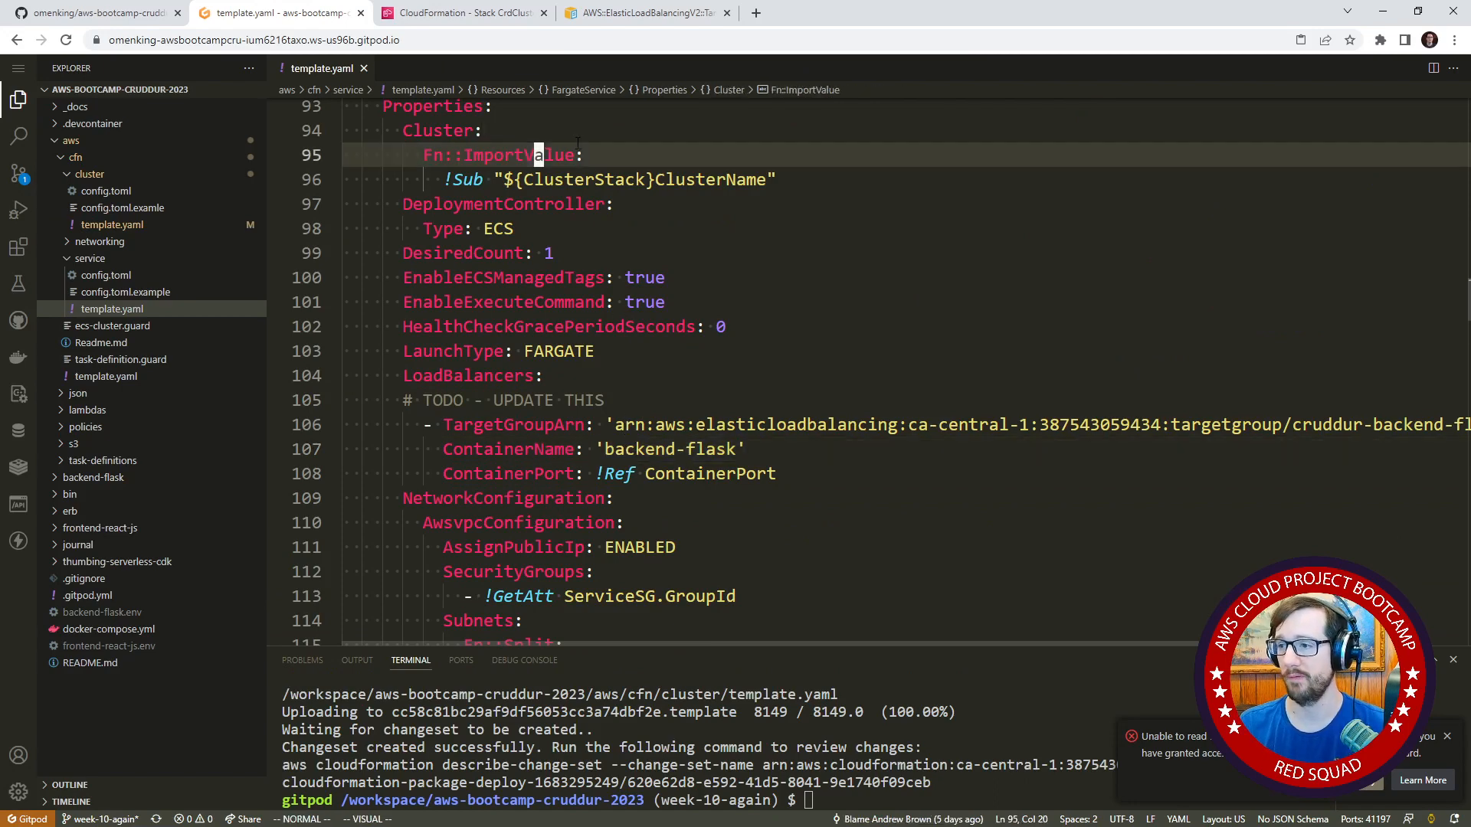
key(j)
key(0)
key(j)
key(j)
key(j)
key(j)
key(j)
key(j)
key(j)
key(j)
key(j)
key(j)
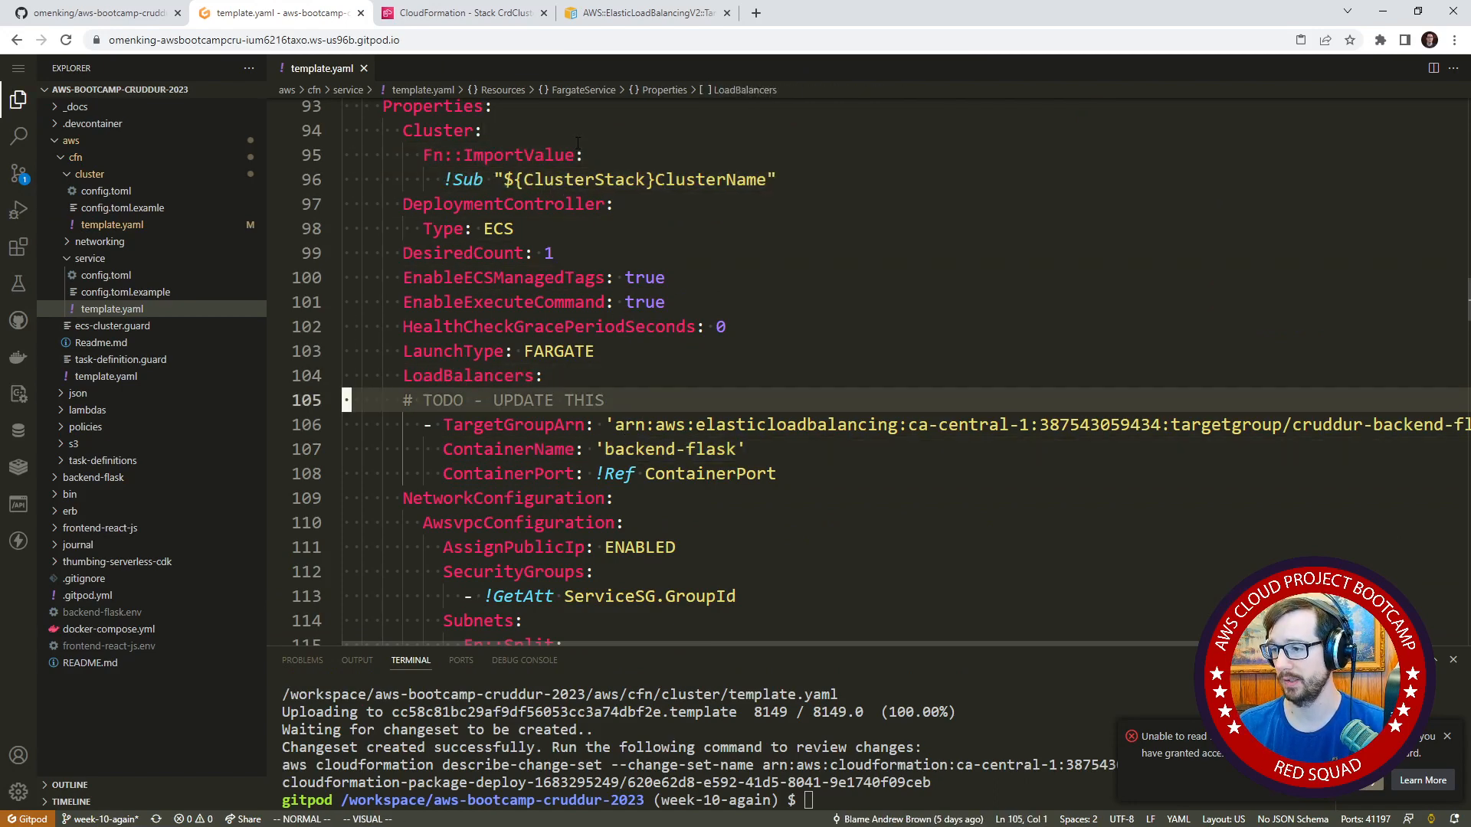
key(p)
key(shift+v)
key(j)
key(shift+period)
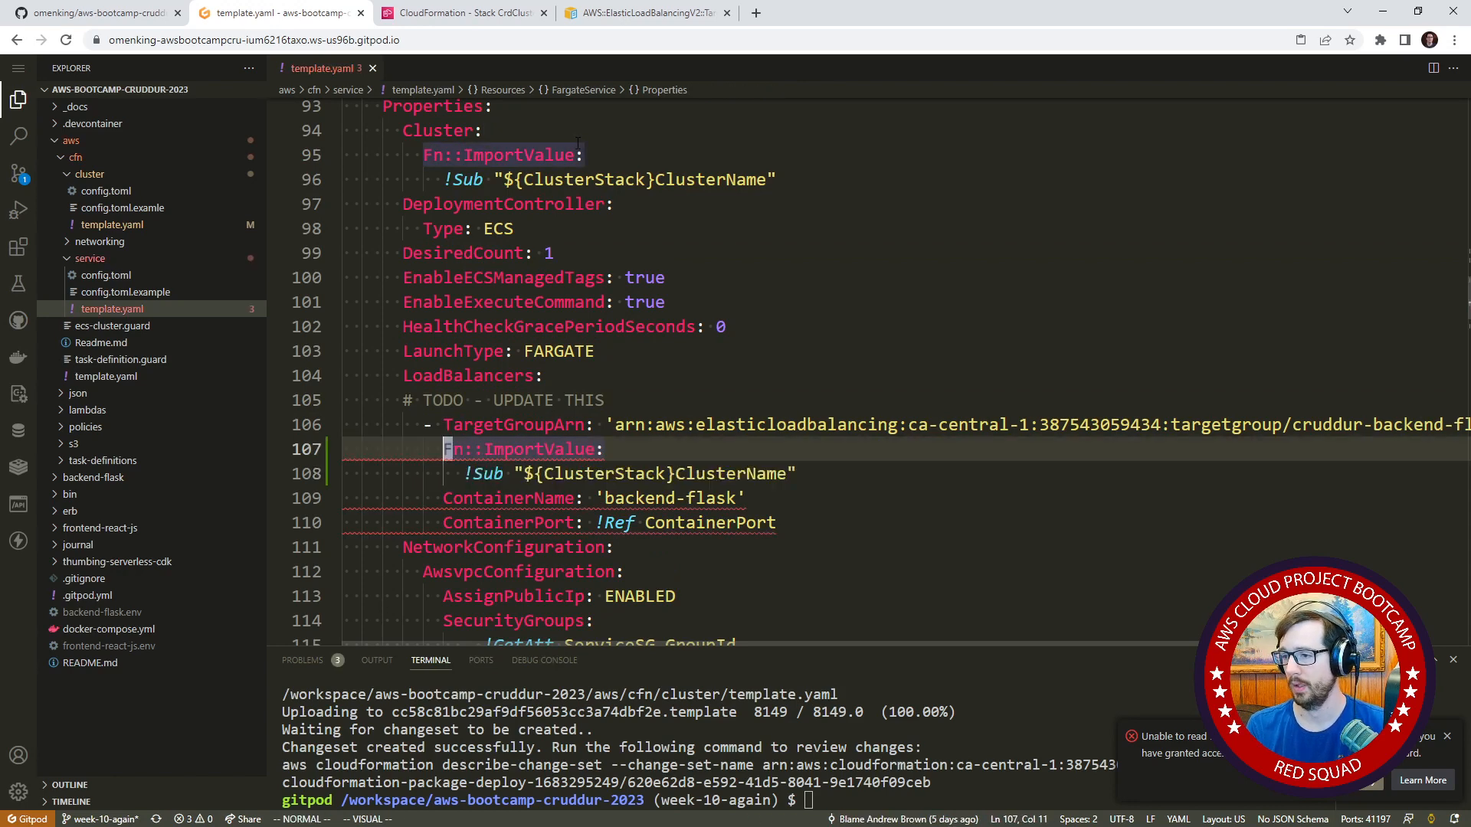
key(shift+v)
key(j)
key(shift+period)
Change the copied !Sub value under TargetGroupArn to "${ClusterStack}BackendTG".
key(k)
key(l)
key(l)
key(l)
key(l)
key(l)
key(l)
key(l)
key(l)
key(l)
key(l)
key(l)
key(l)
key(l)
key(l)
key(l)
key(l)
key(l)
key(l)
key(l)
key(l)
key(l)
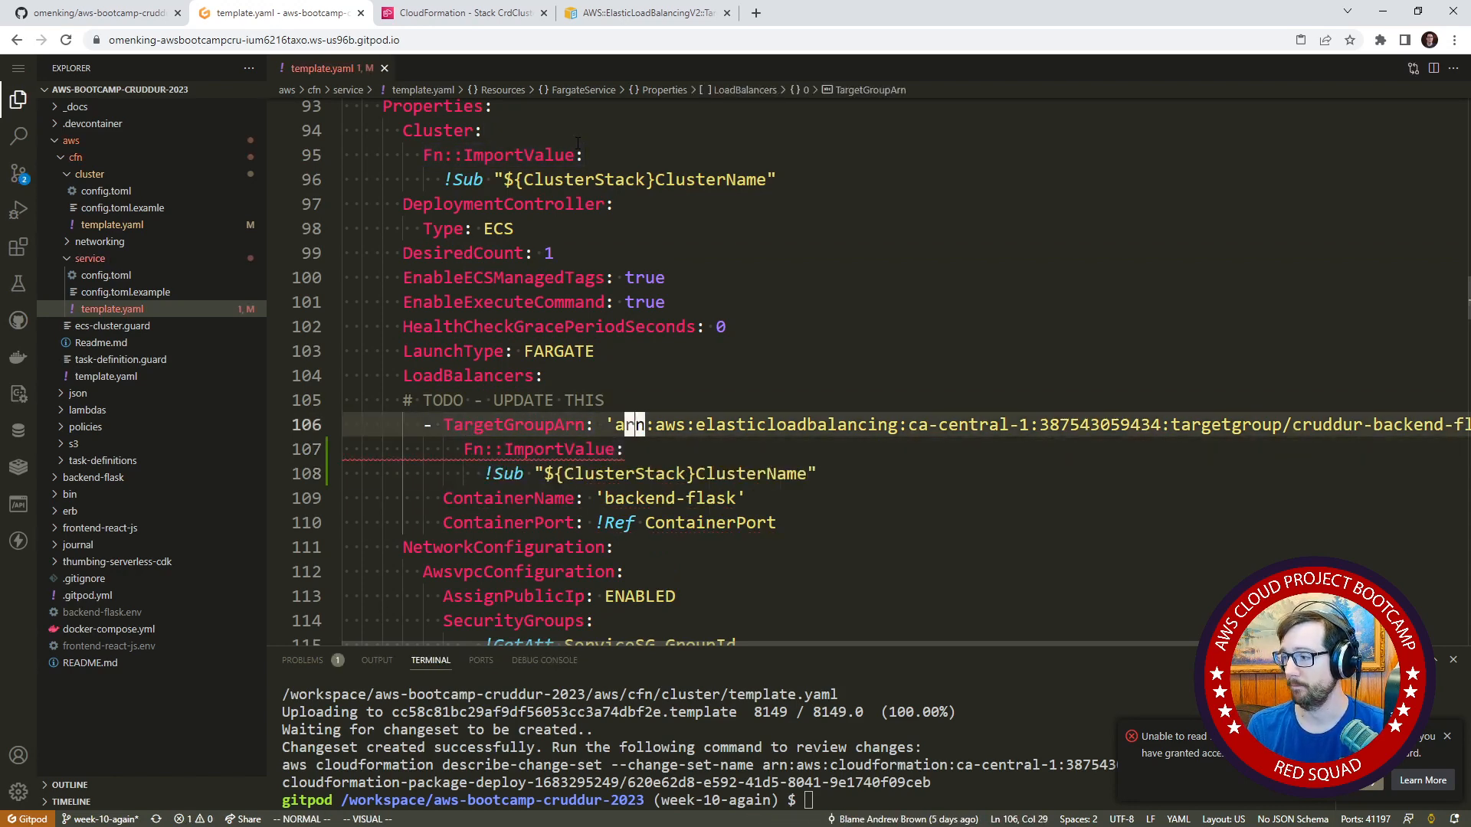
key(j)
key(j)
key(l)
key(l)
key(c)
key(t)
key(quotedbl)
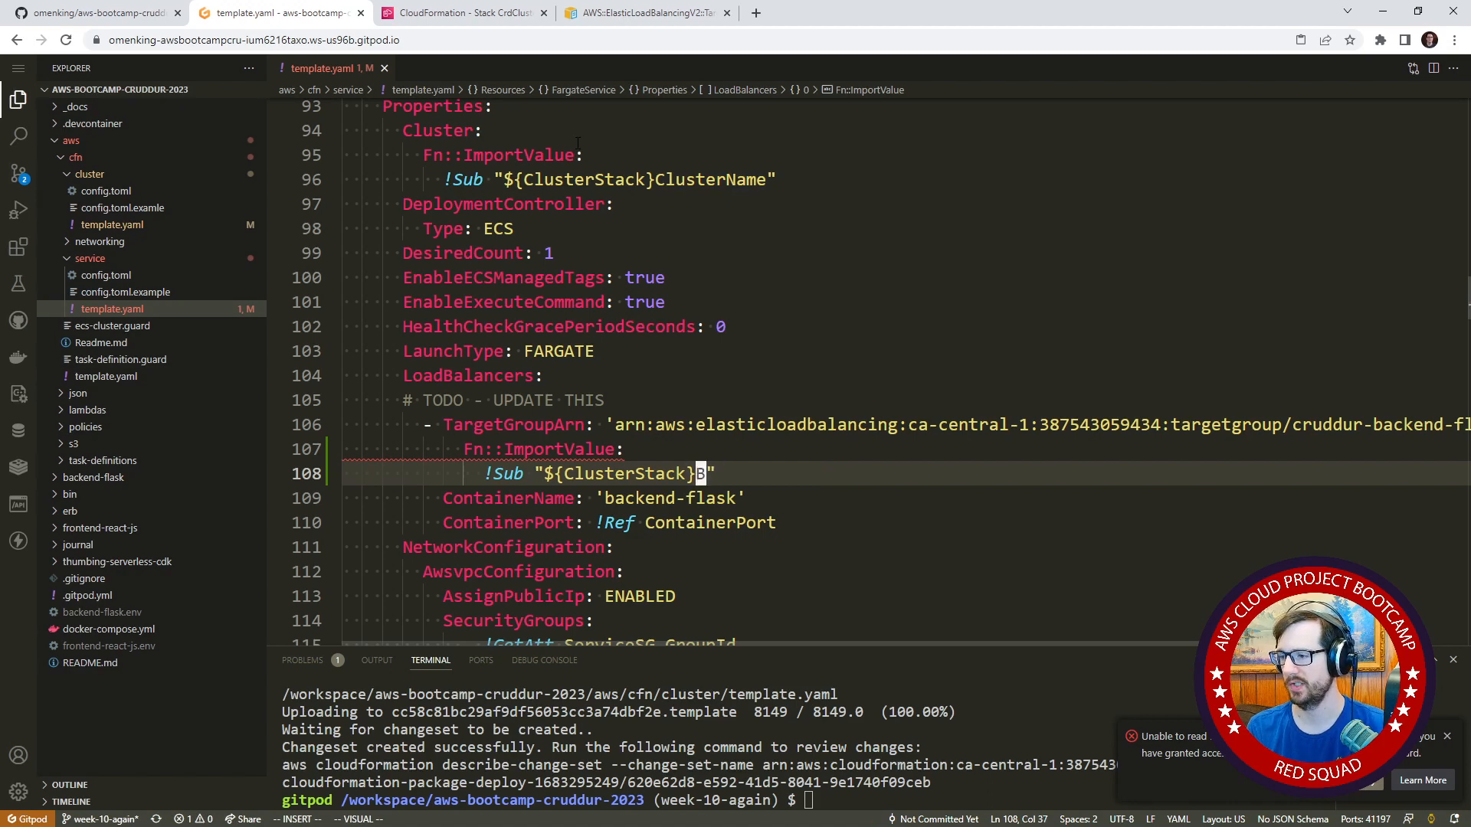
text(Backend)
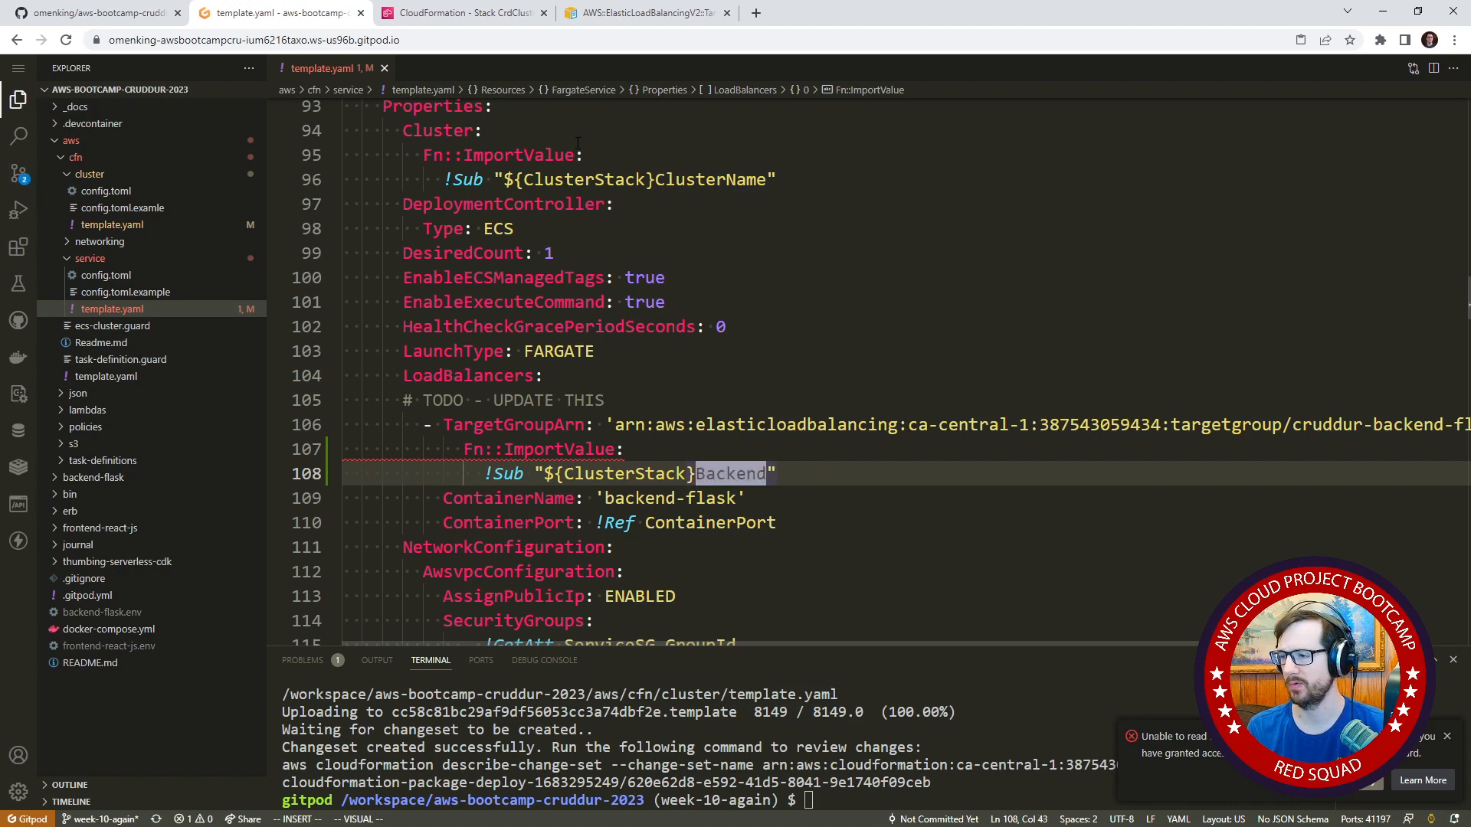
text(TG)
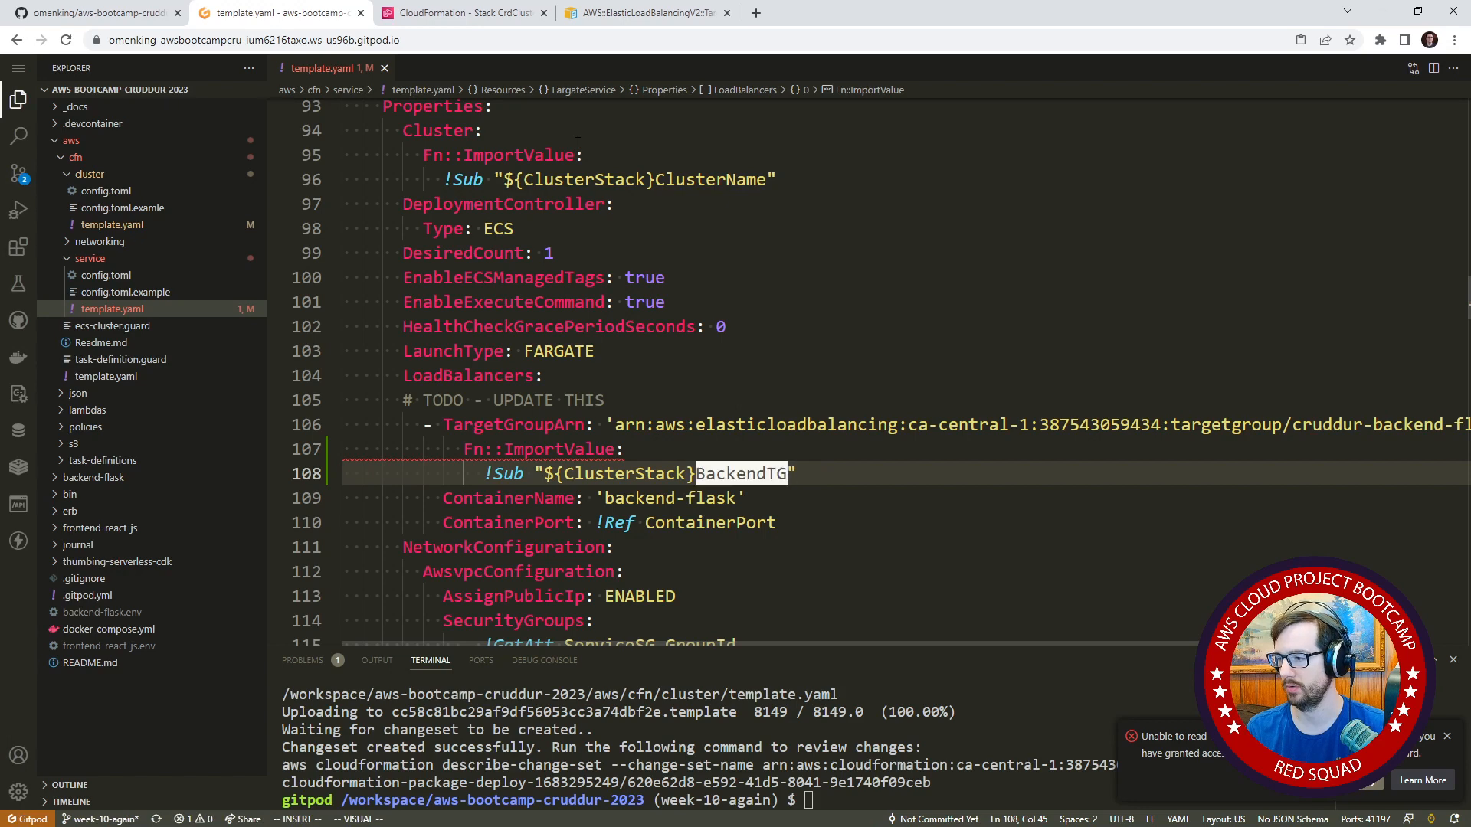
text(Arn)
key(Escape)
text(kjbcwB)
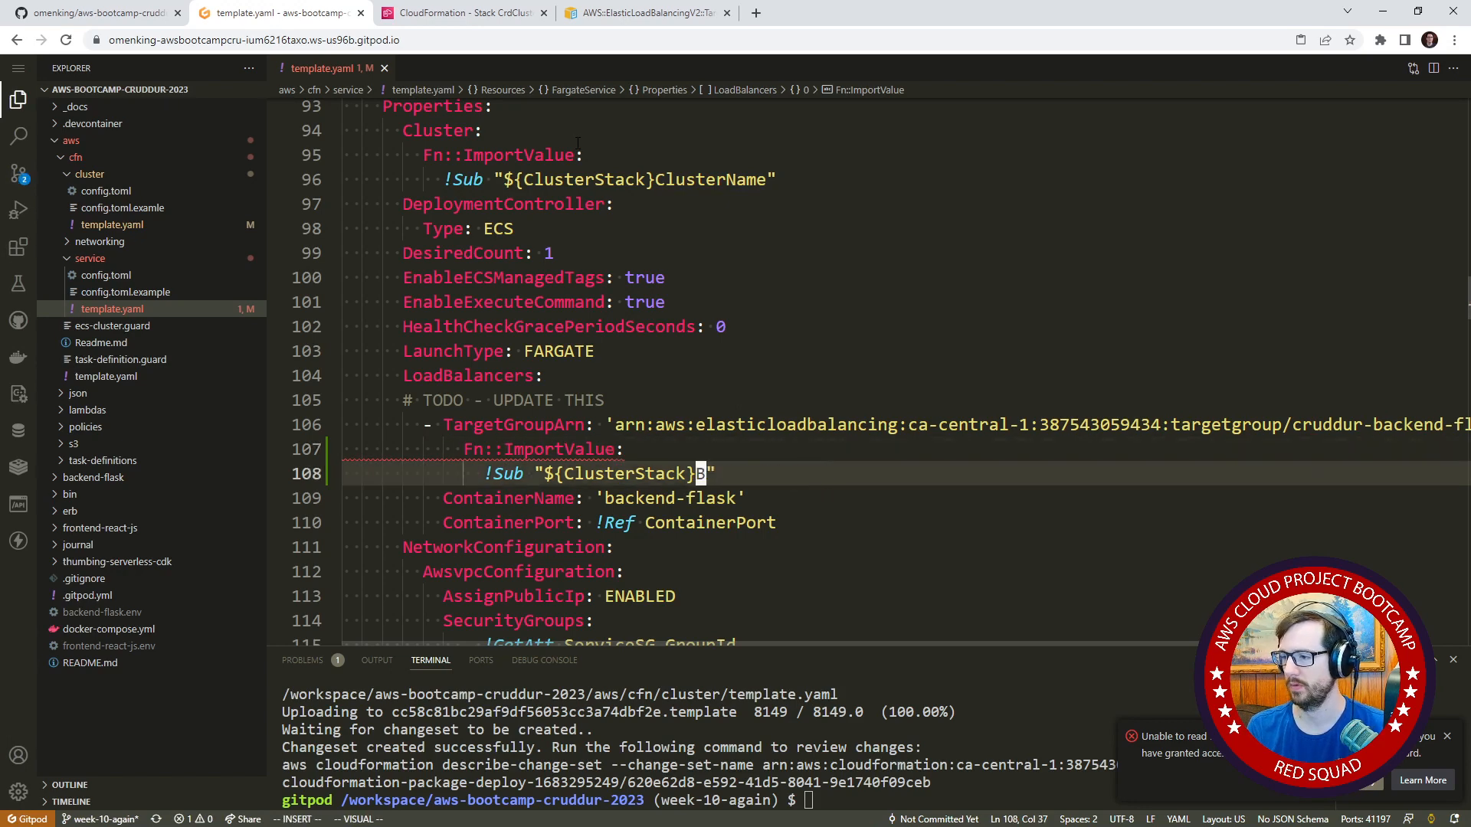
text(cakend)
key(BackSpace)
key(BackSpace)
key(BackSpace)
key(BackSpace)
key(BackSpace)
text(k)
key(BackSpace)
key(BackSpace)
text(a)
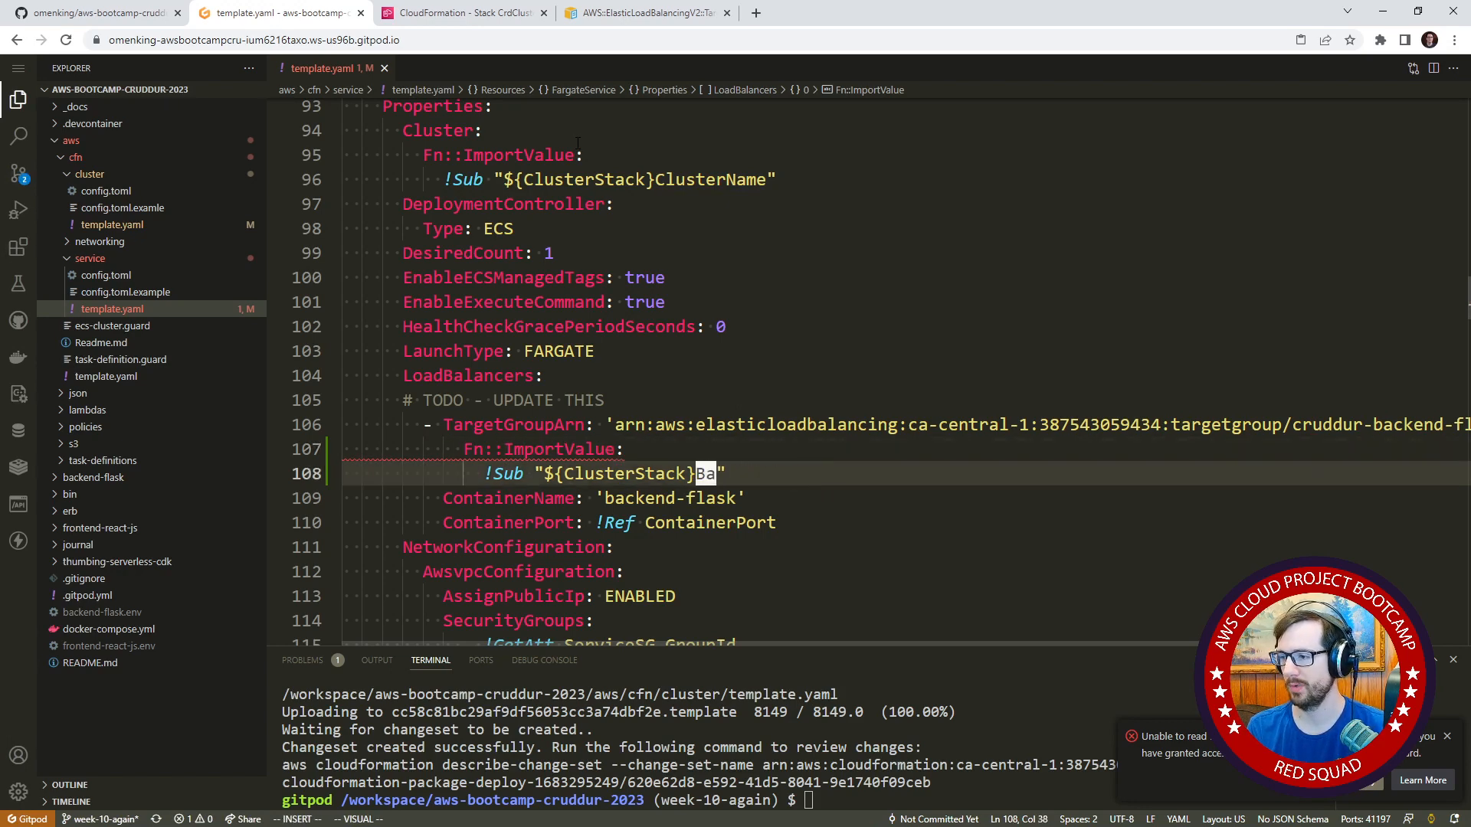
text(ckendTg)
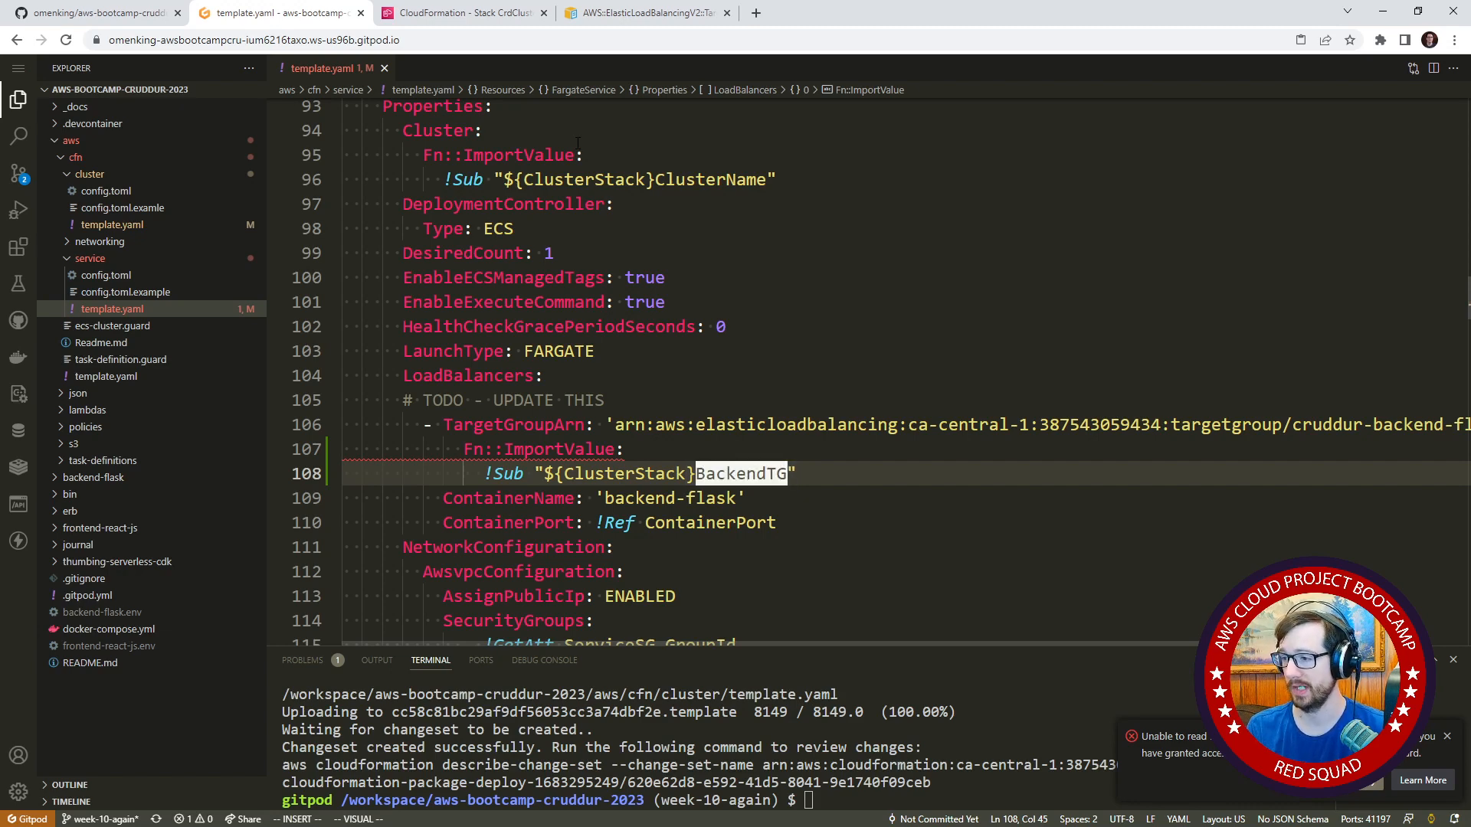
key(BackSpace)
key(BackSpace)
text(TG)
key(Escape)
key(Up)
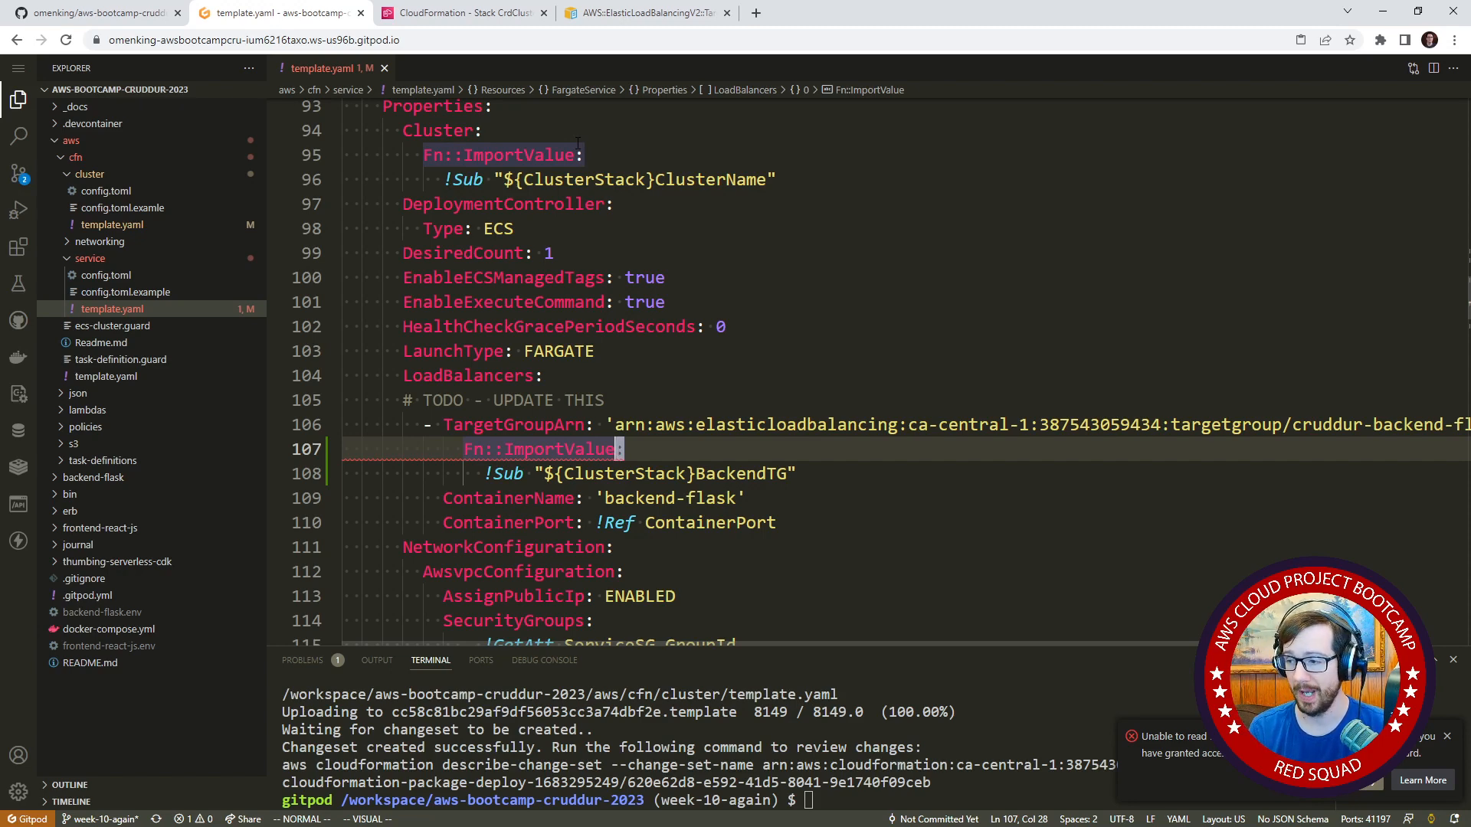
Delete the hardcoded ARN string after TargetGroupArn, keeping the key with its nested import.
key(Down)
key(Down)
key(Up)
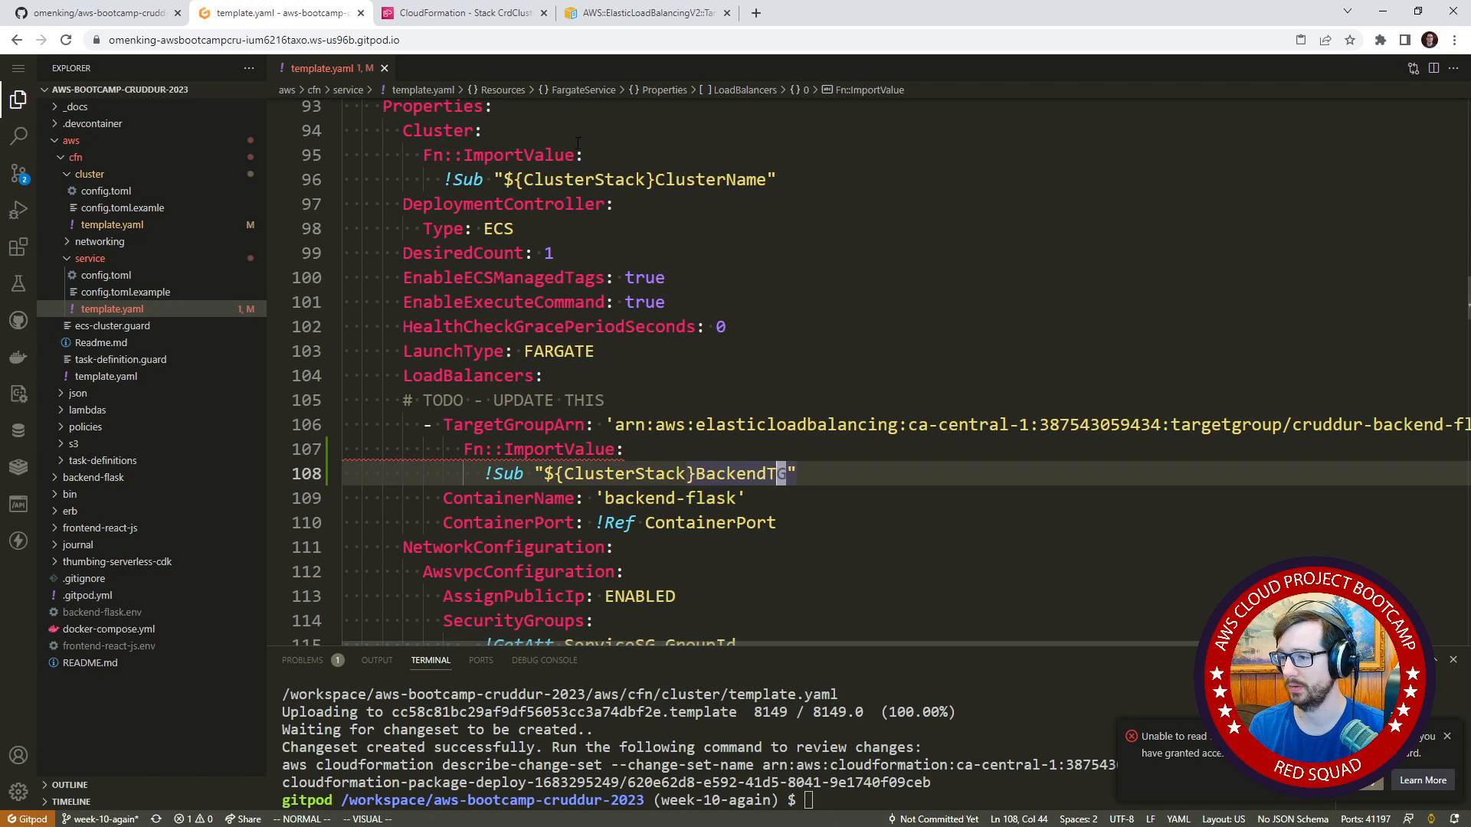
key(Up)
key(Up)
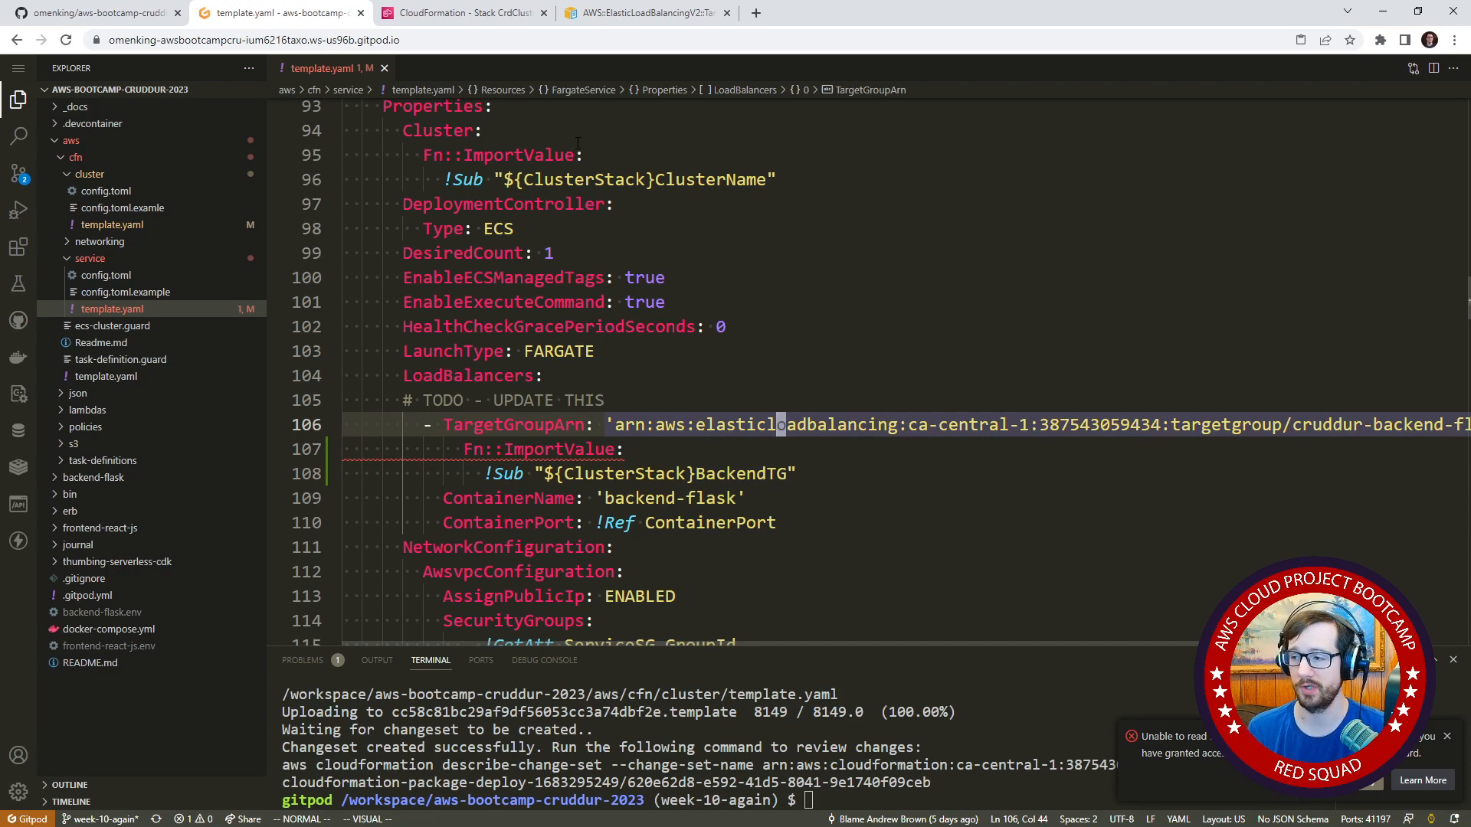
key(b)
key(b)
key(b)
key(b)
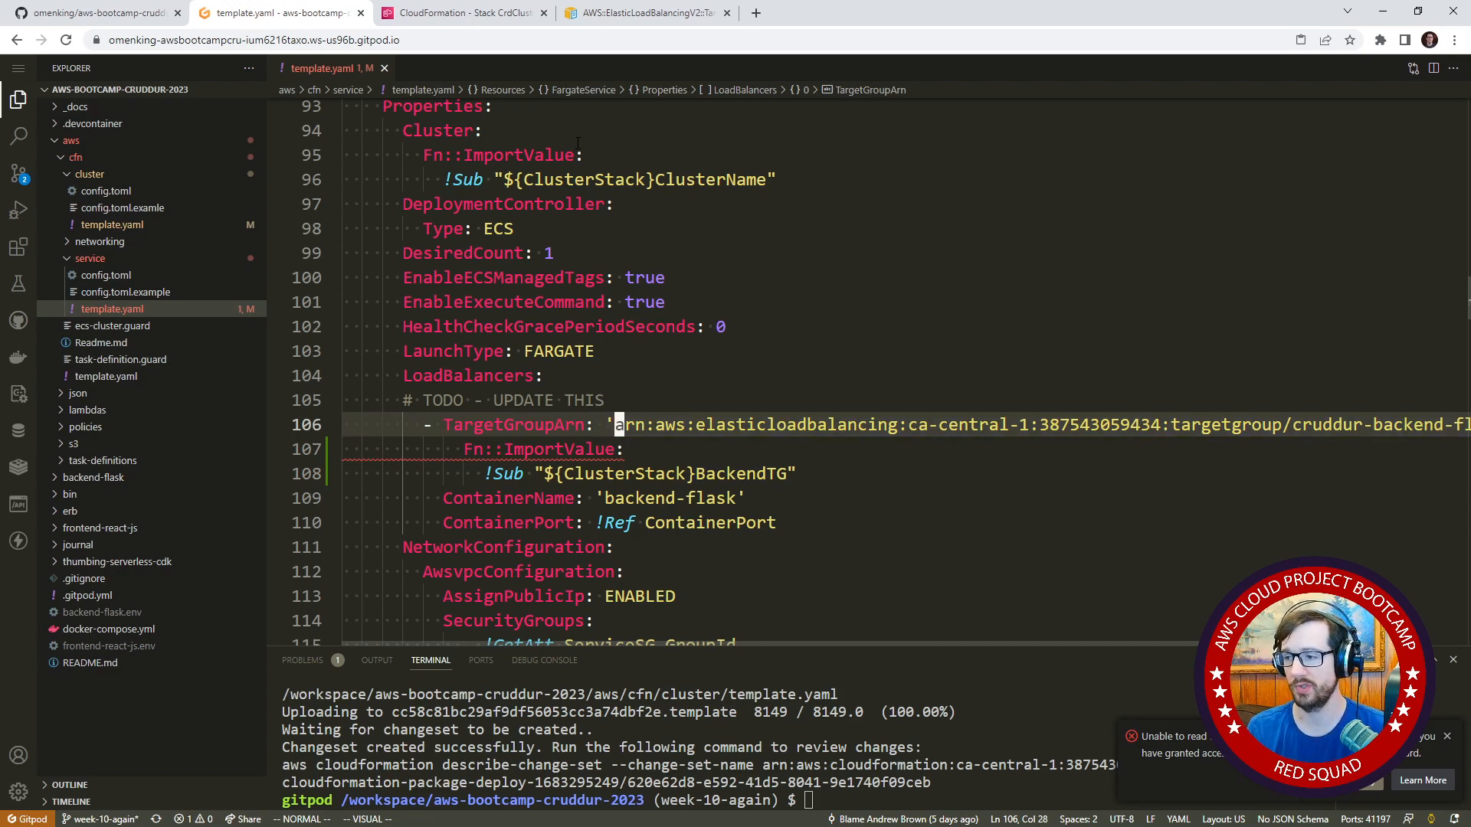
key(D)
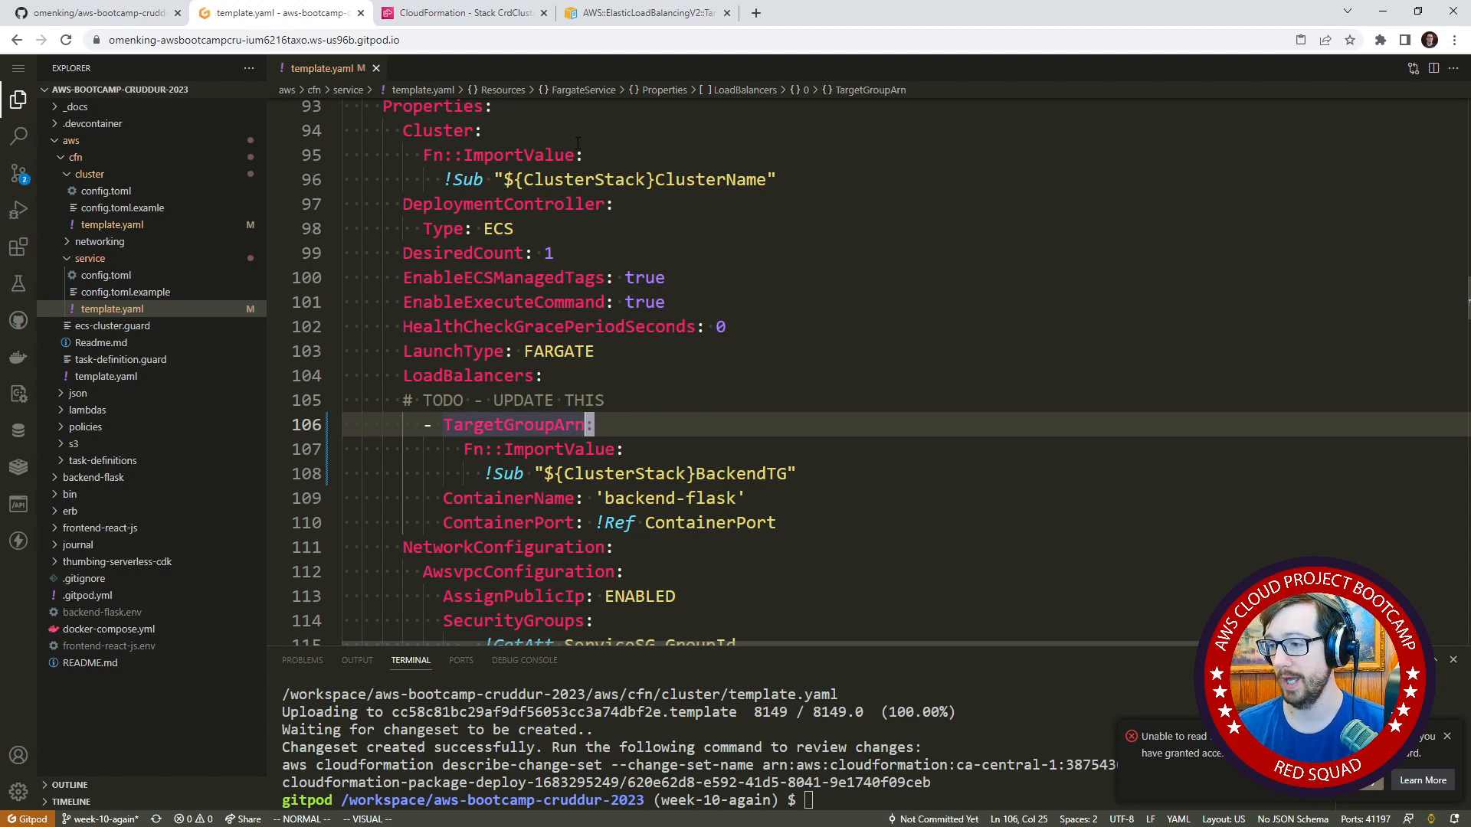
Delete the "# TODO - UPDATE THIS" comment line under LoadBalancers in the service template.
key(j)
key(k)
key(k)
key(d)
key(d)
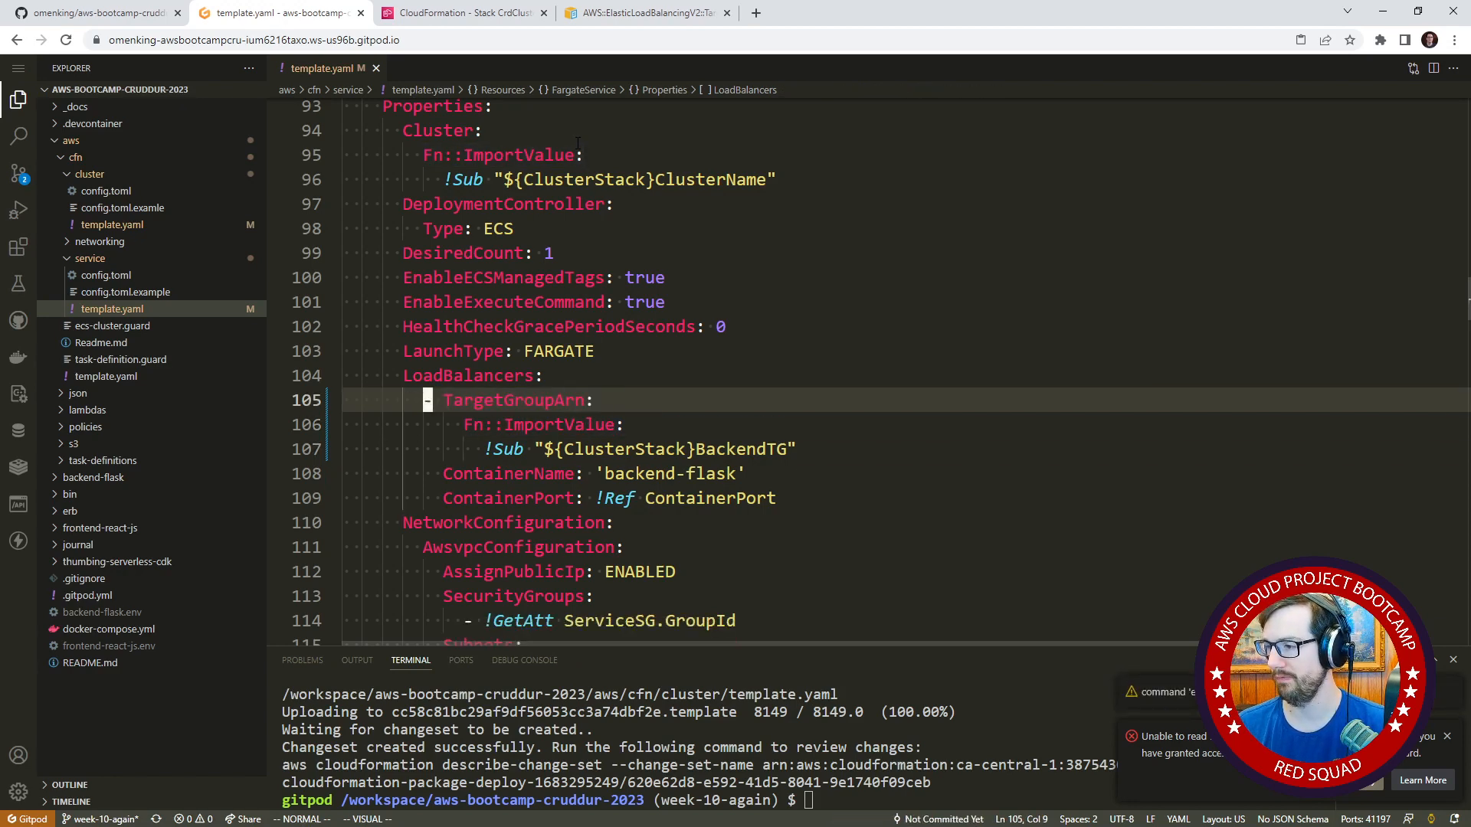
Extend the !Sub value under TargetGroupArn to "${ClusterStack}BackendTGArn" in the service template.
key(j)
key(j)
text($i)
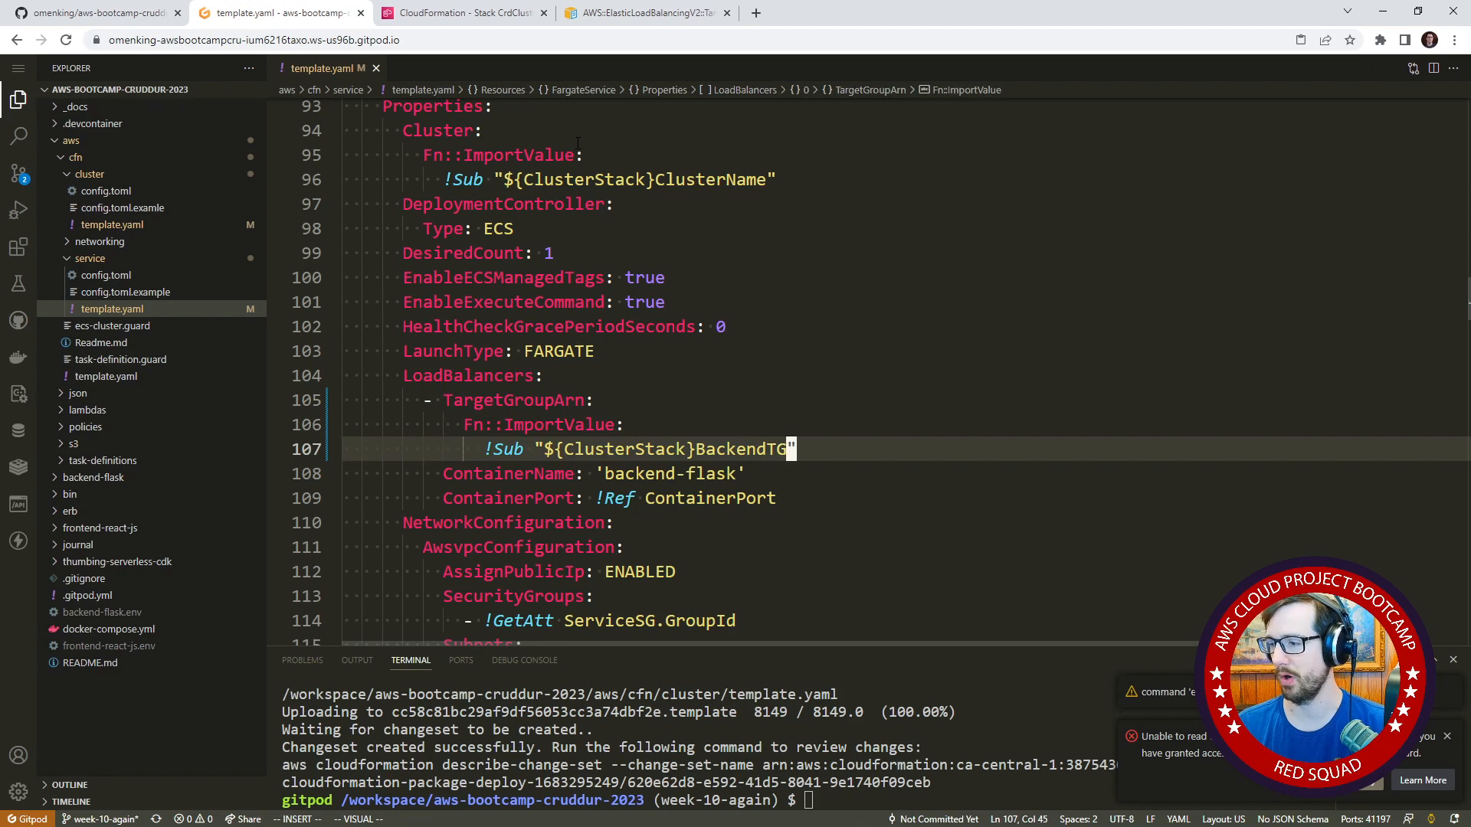
text(Arn)
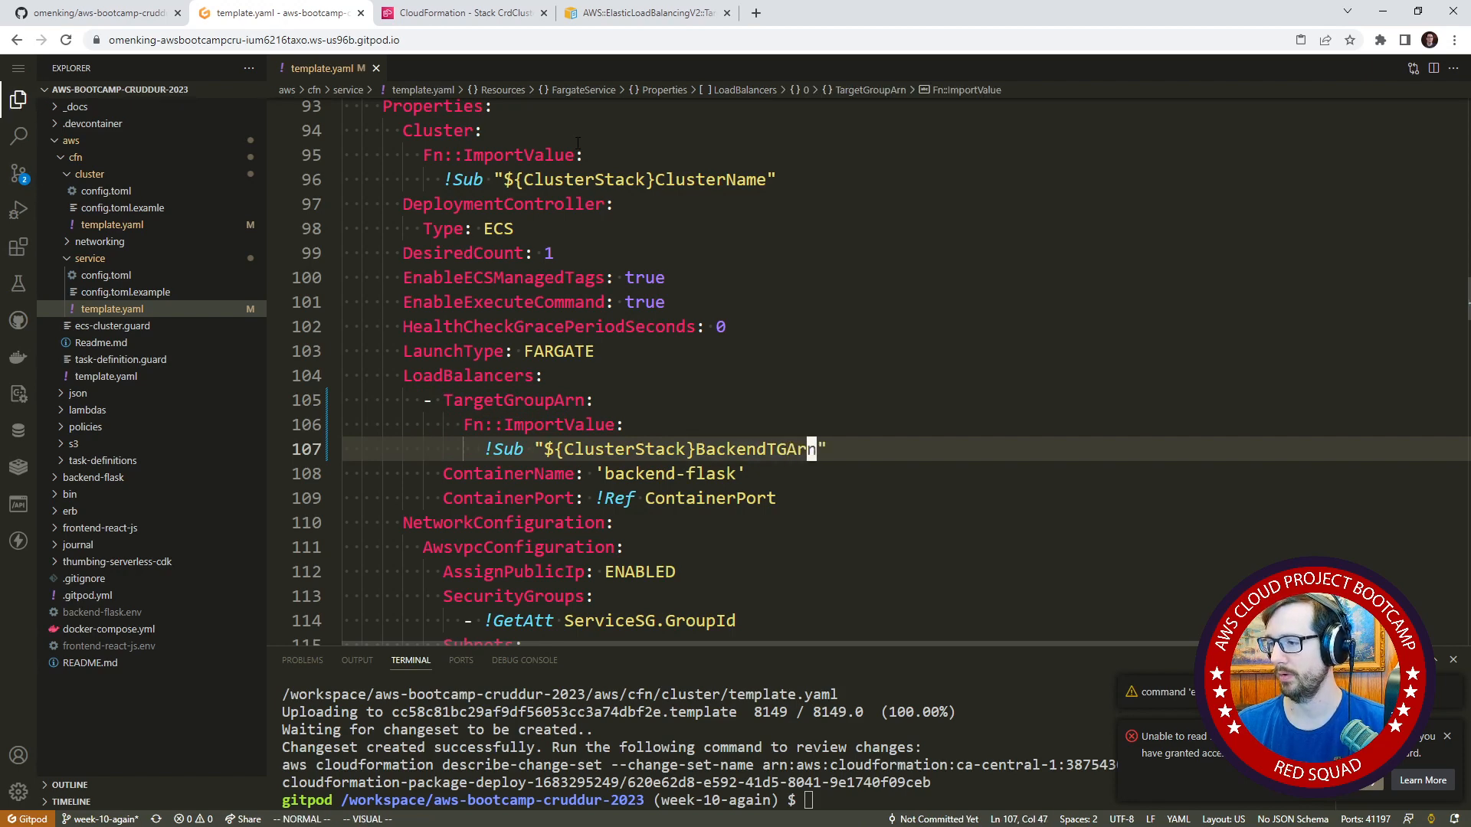
key(Escape)
Switch to the CloudFormation console, delete the existing CrdSrvBackendFlask stack and refresh the stack list.
click(466, 13)
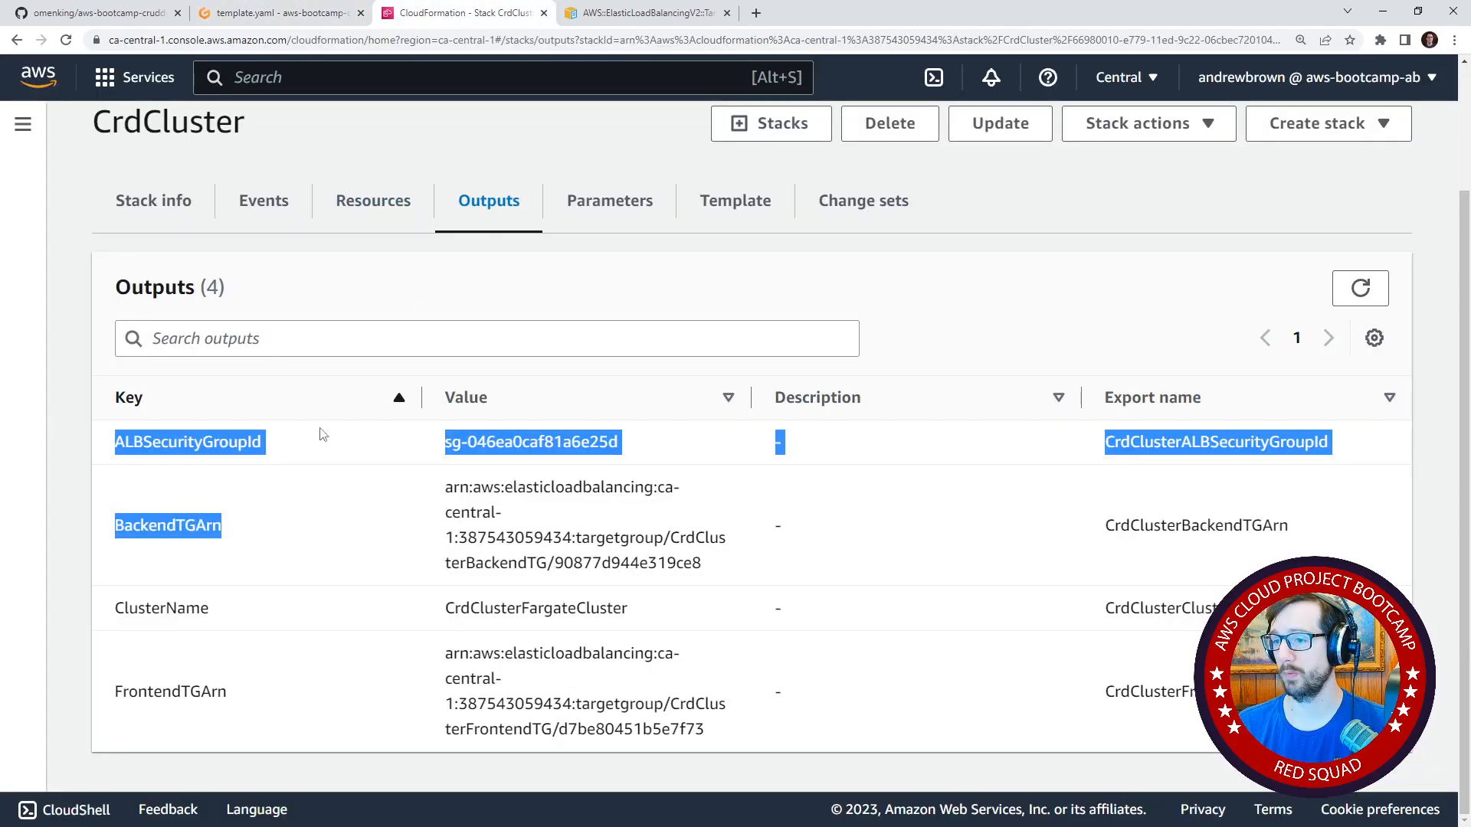
scroll(167, 220, up, 2)
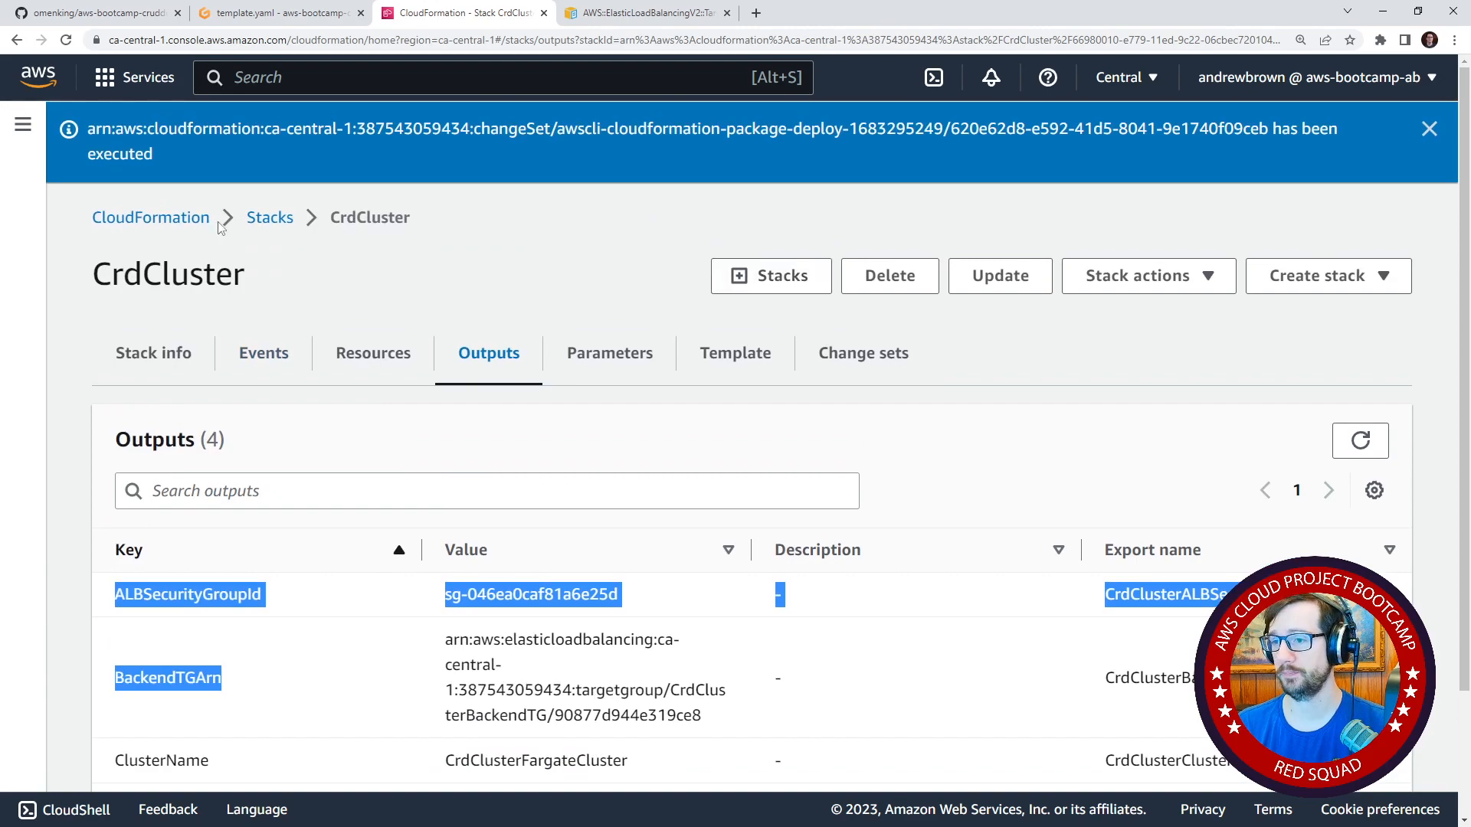
click(264, 219)
click(157, 448)
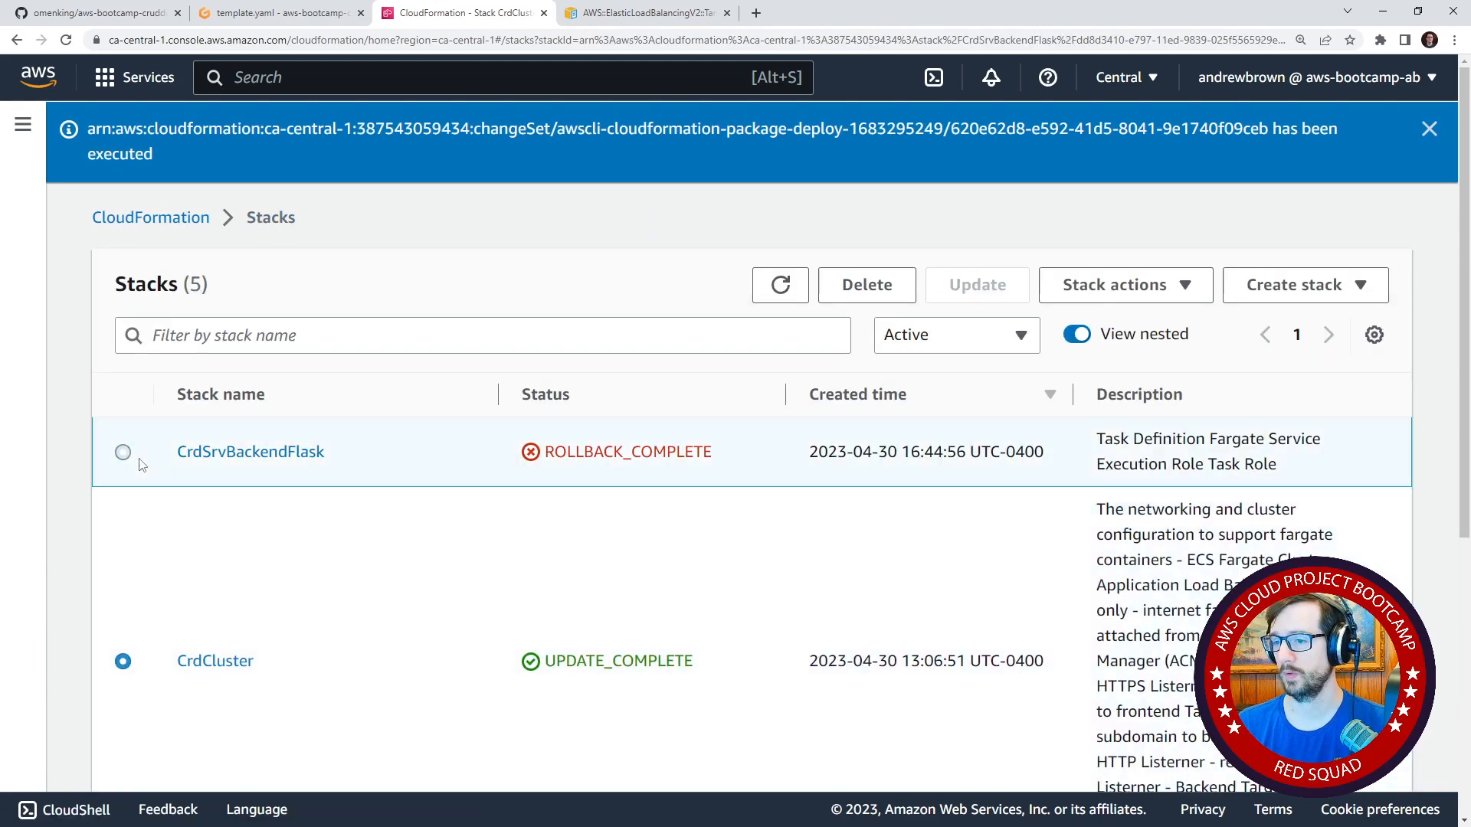
click(869, 285)
click(962, 522)
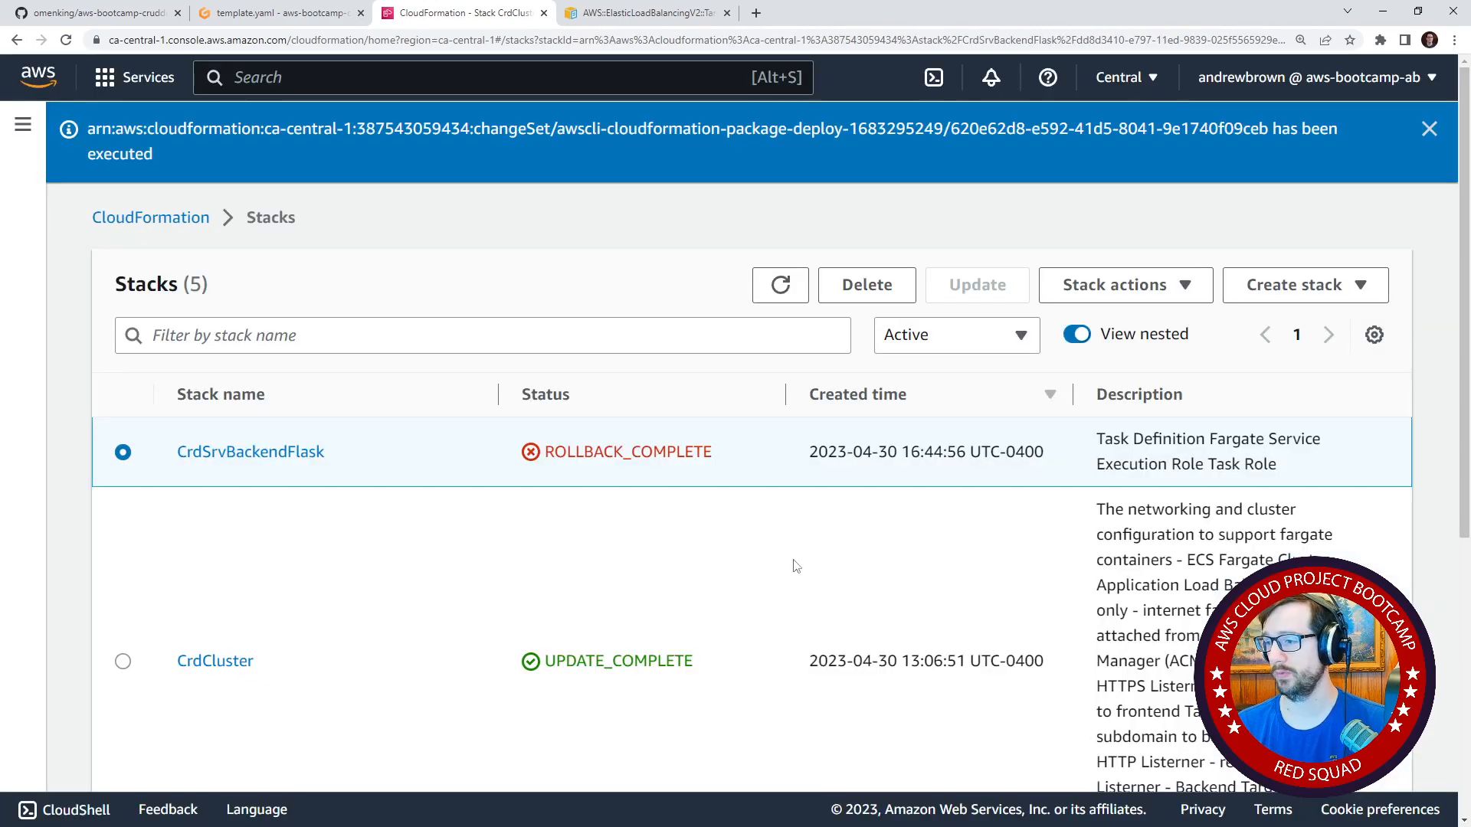
click(780, 341)
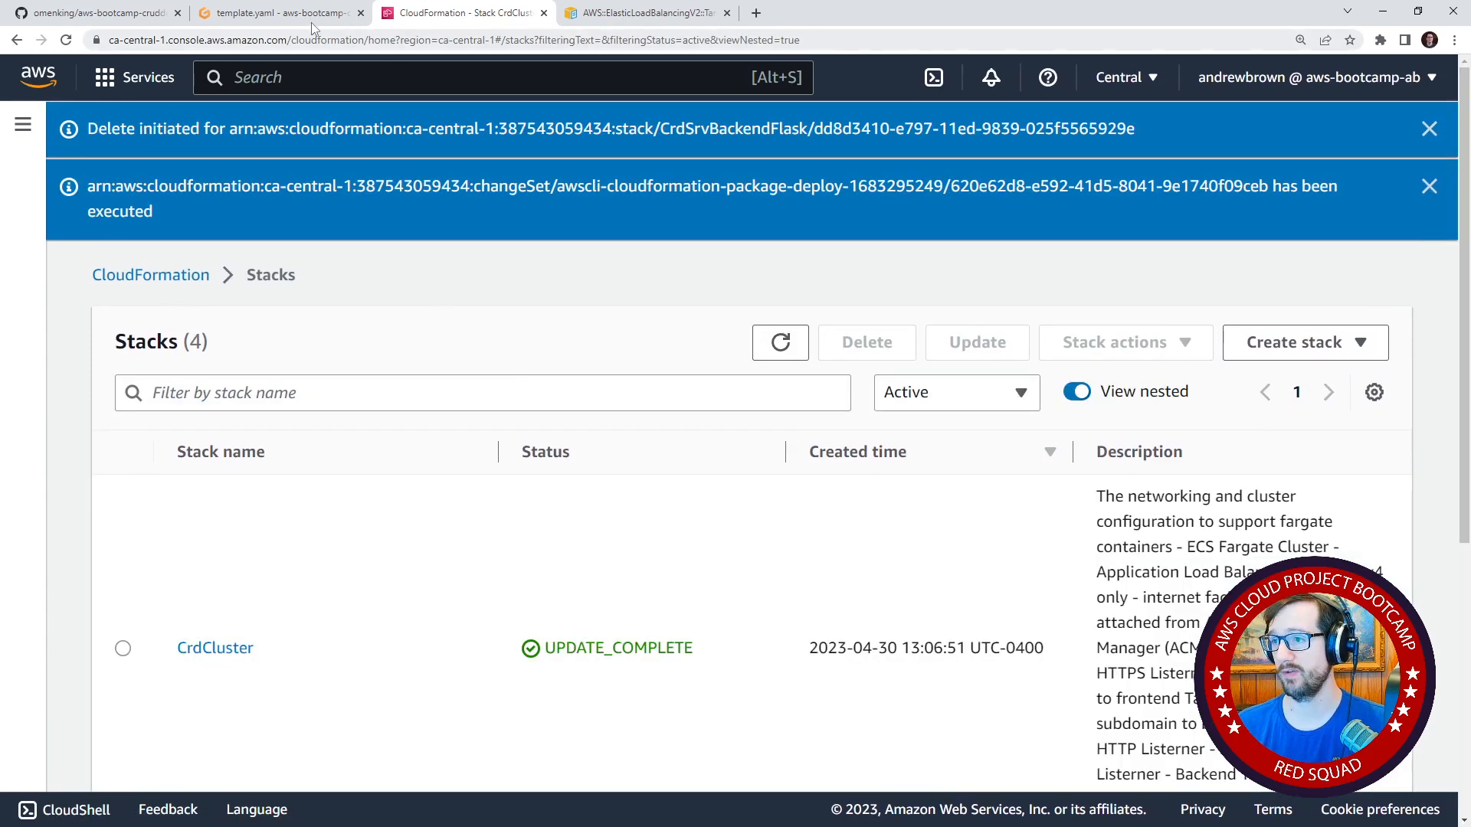
Return to the Gitpod workspace and run ./bin/cfn/service-deploy in the terminal.
click(313, 24)
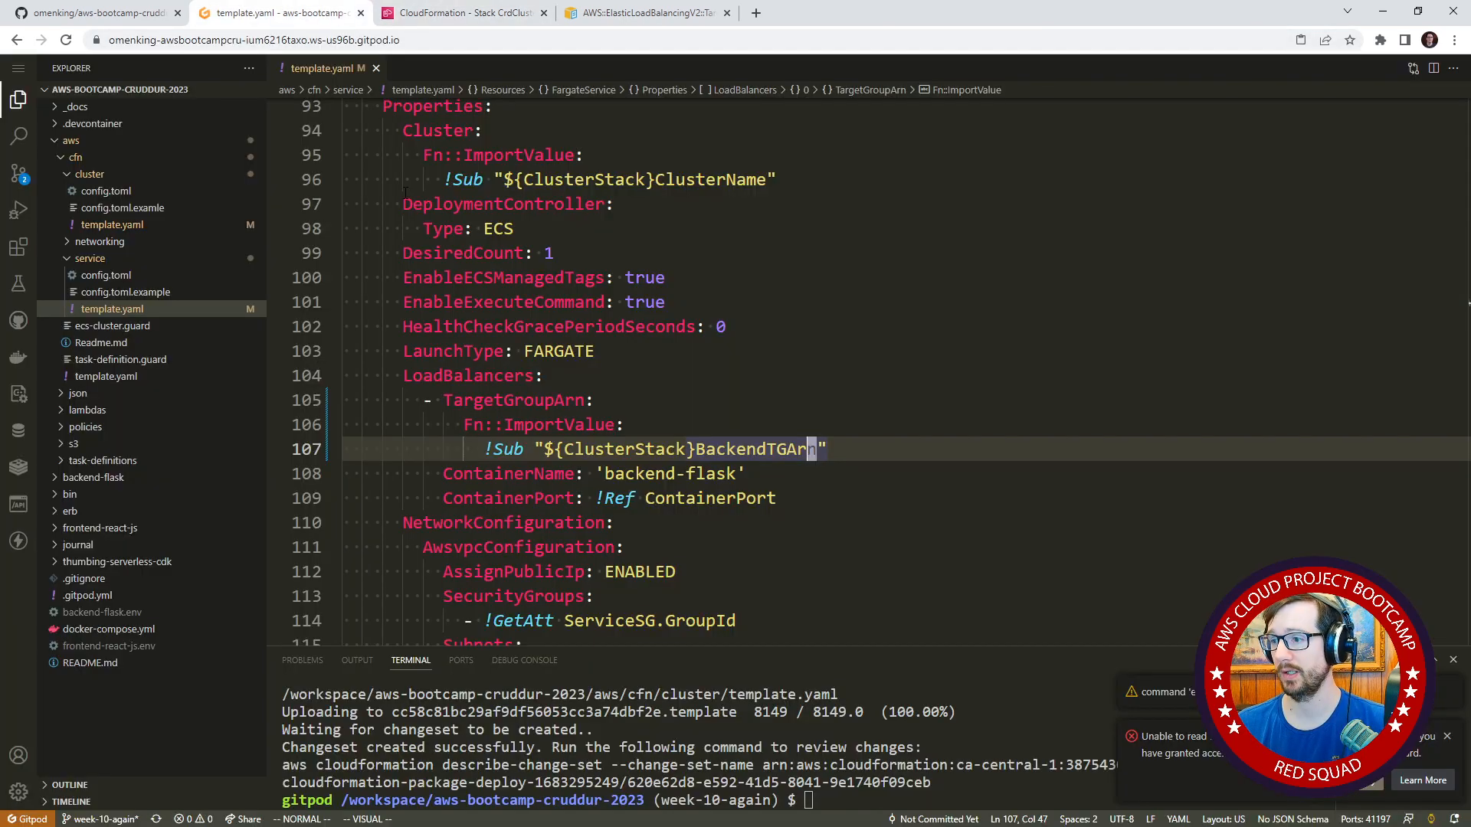
click(547, 328)
click(1004, 708)
key(Up)
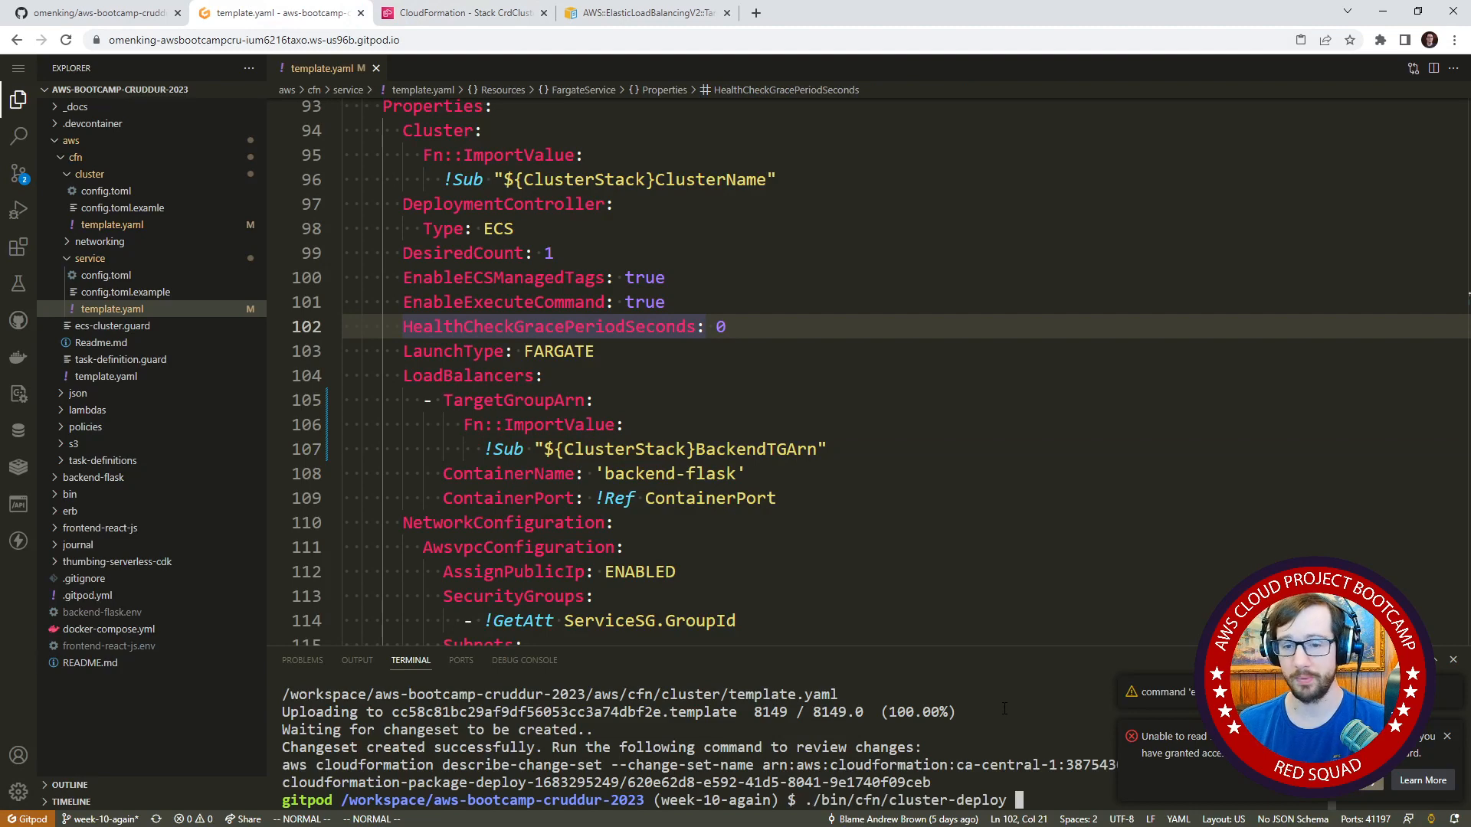
key(BackSpace)
key(BackSpace)
key(BackSpace)
key(BackSpace)
key(BackSpace)
key(BackSpace)
key(BackSpace)
key(BackSpace)
key(BackSpace)
key(BackSpace)
key(BackSpace)
key(BackSpace)
key(BackSpace)
key(BackSpace)
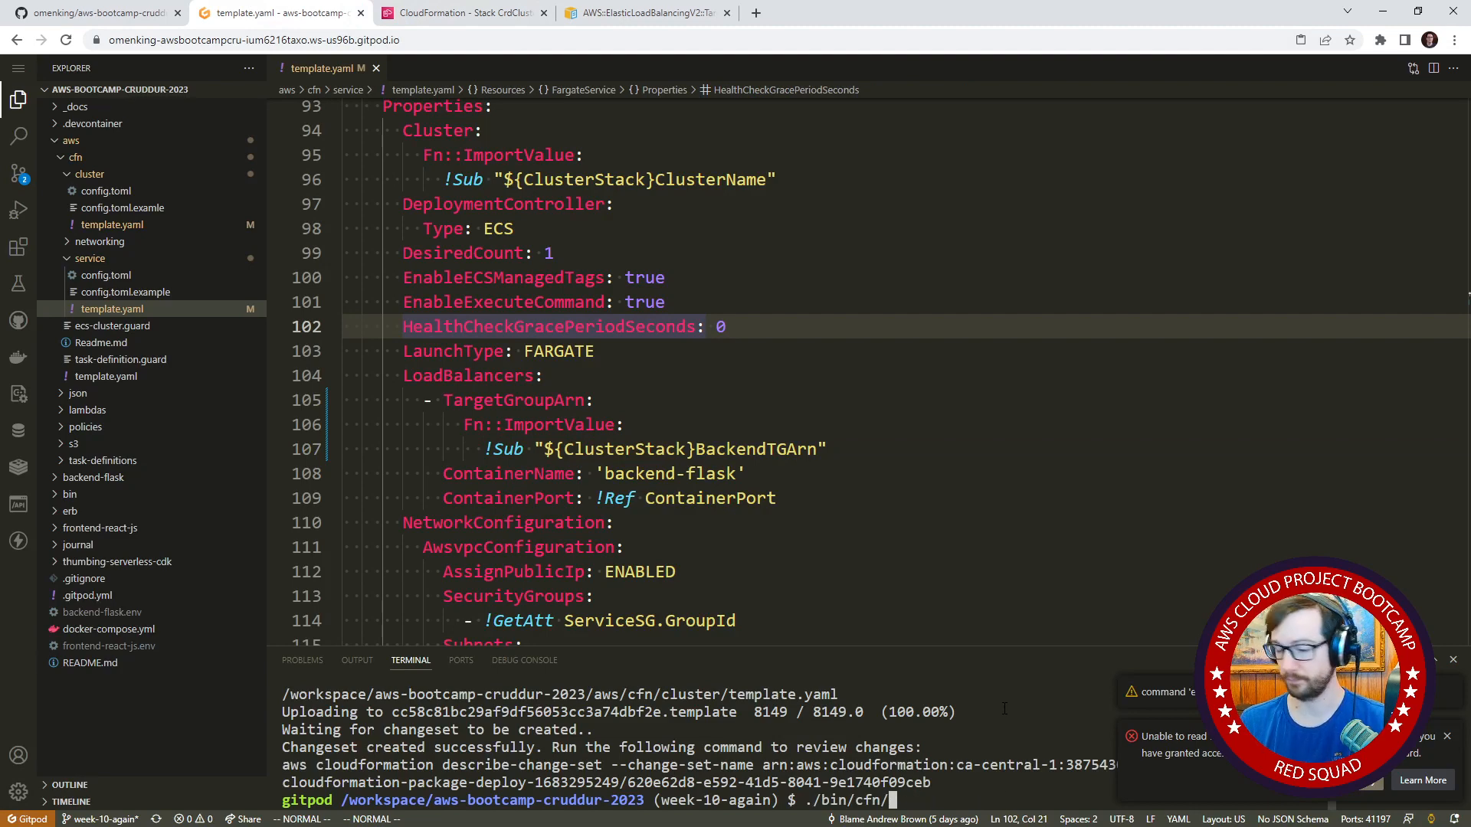
text(service-deploy)
key(Return)
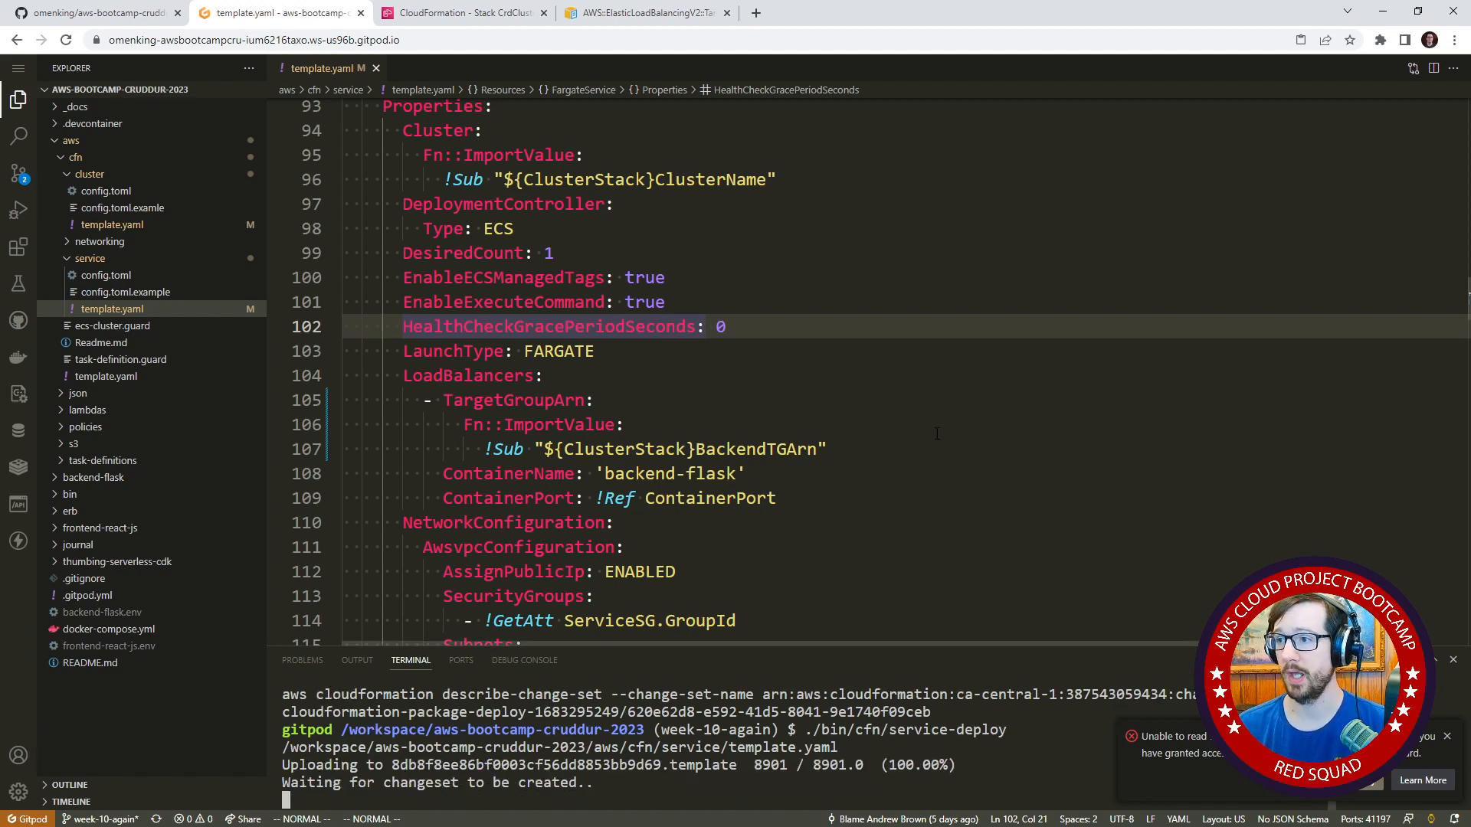
In the CloudFormation console, execute the CrdSrvBackendFlask stack's new change set with rollback of all stack resources on failure.
click(463, 13)
click(797, 344)
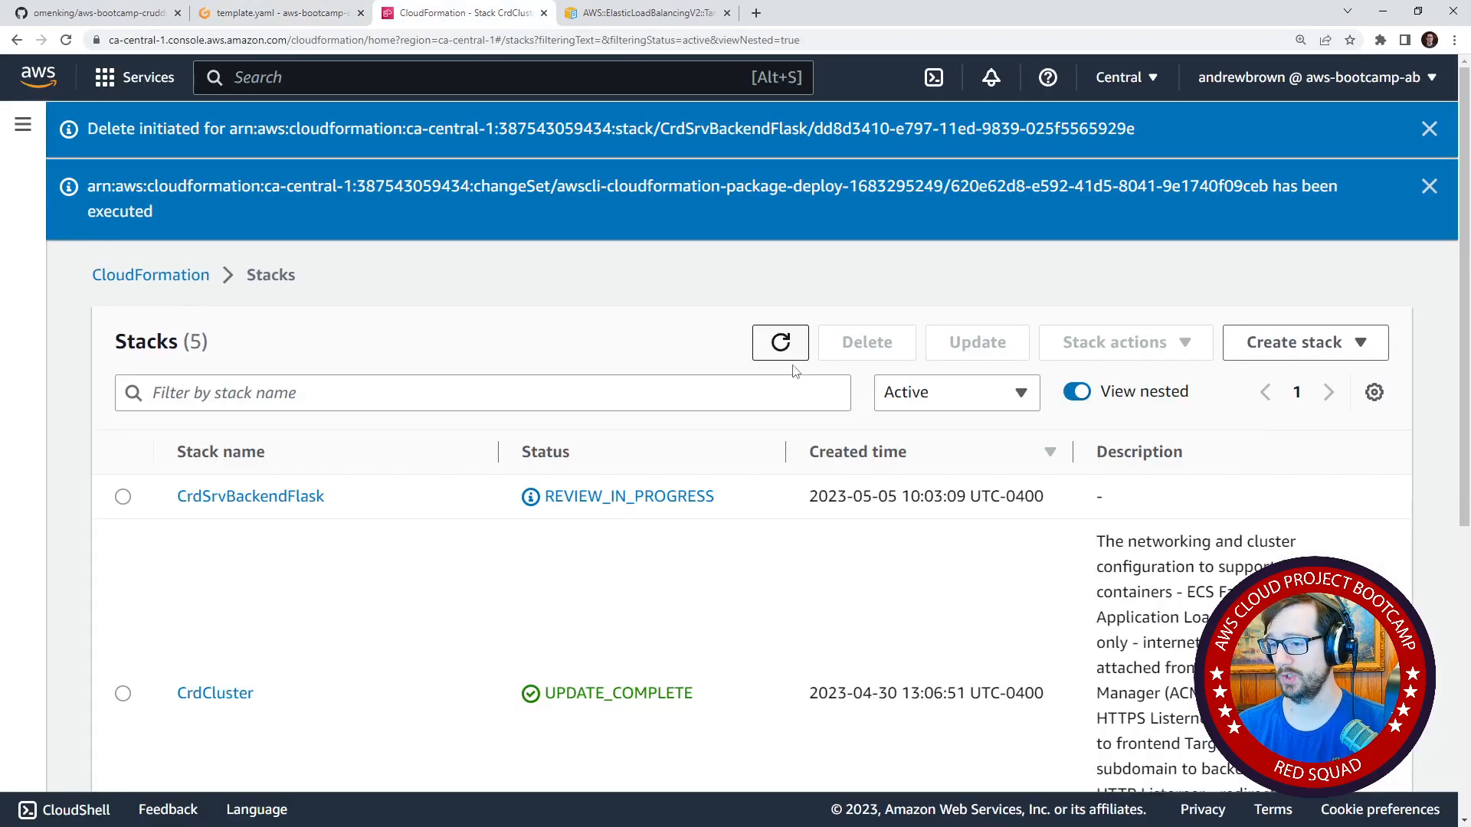
click(128, 497)
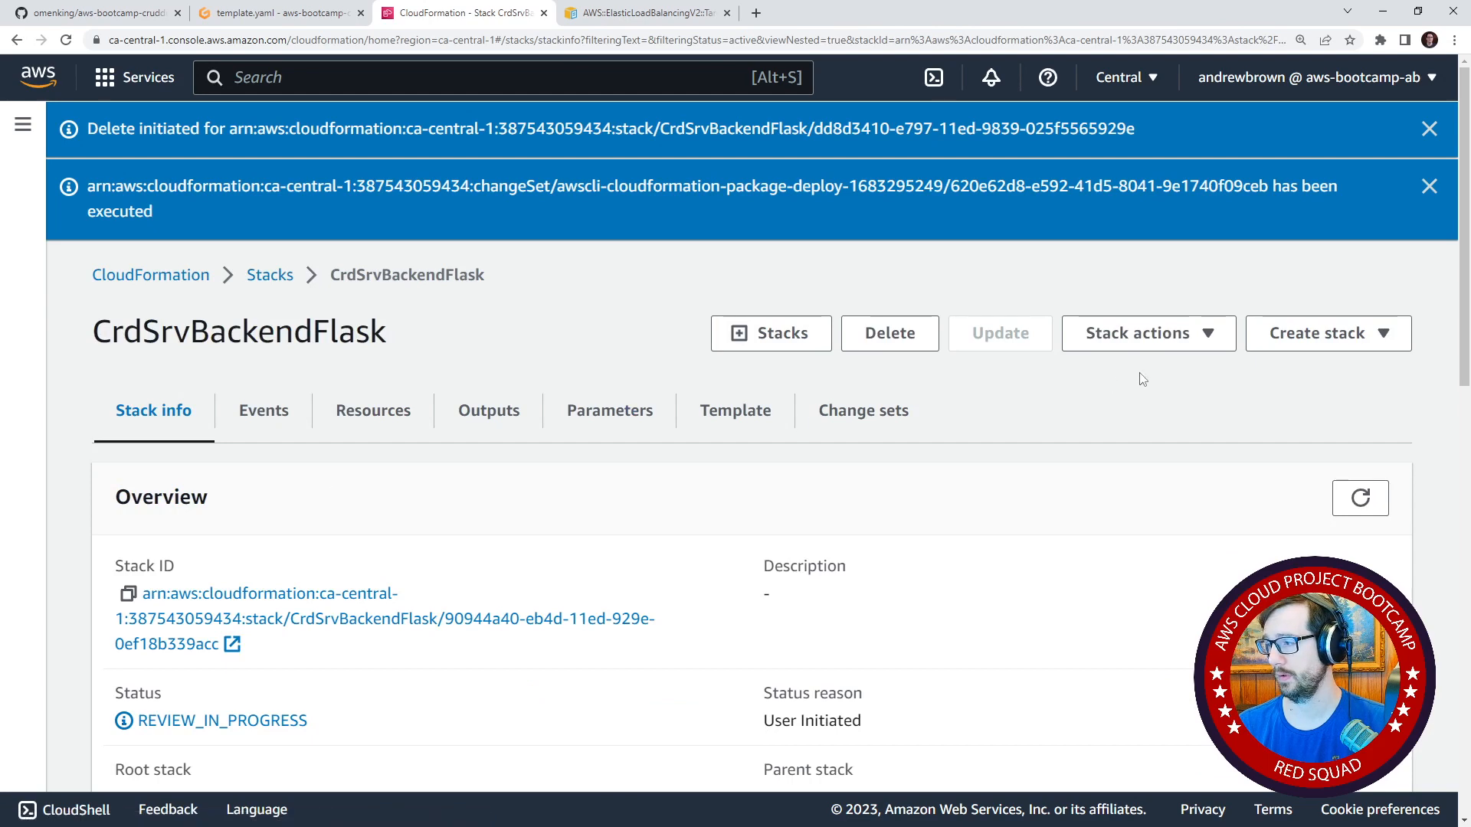
click(817, 416)
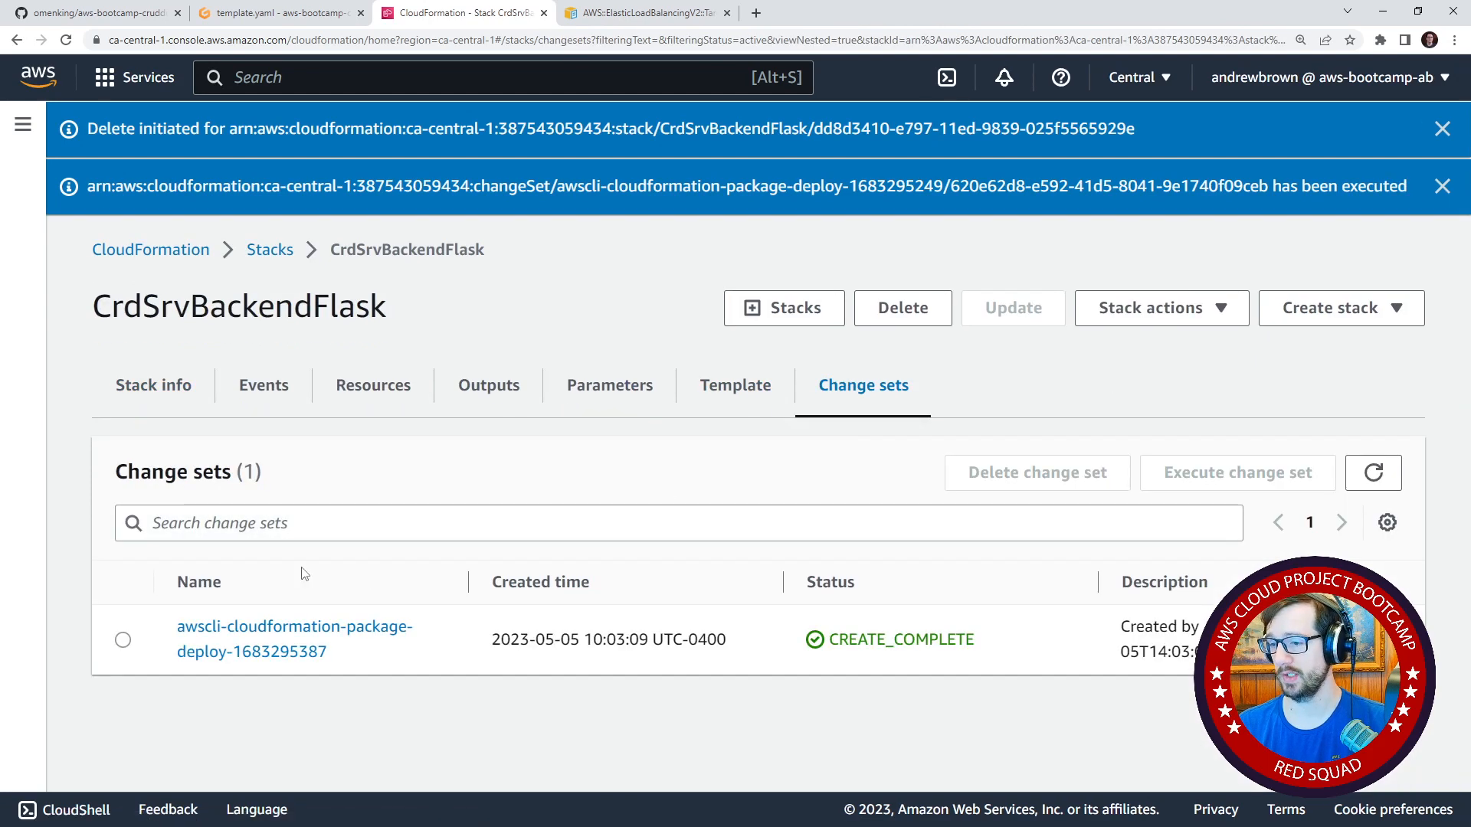
click(161, 627)
click(1237, 473)
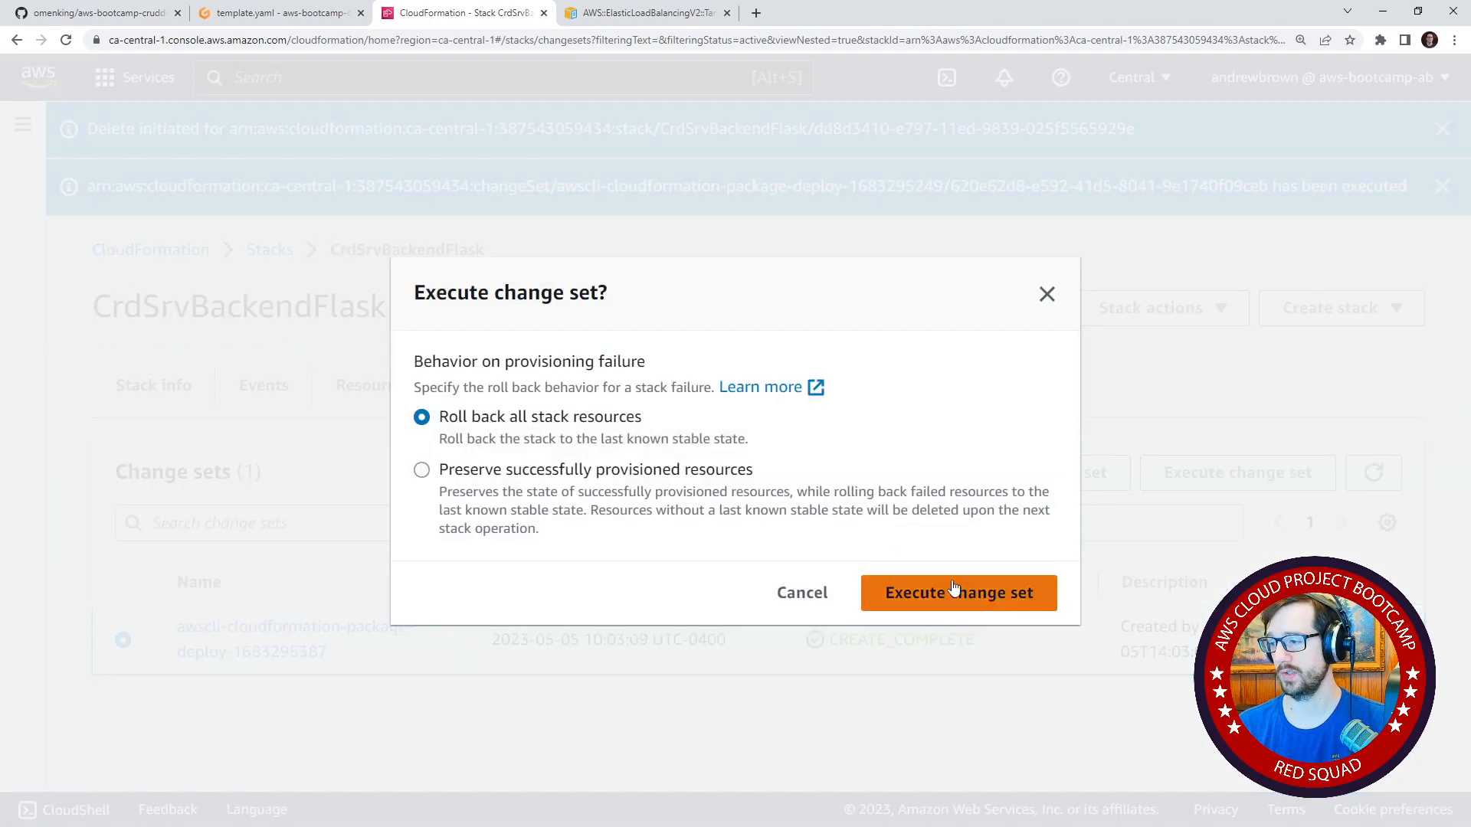
click(962, 601)
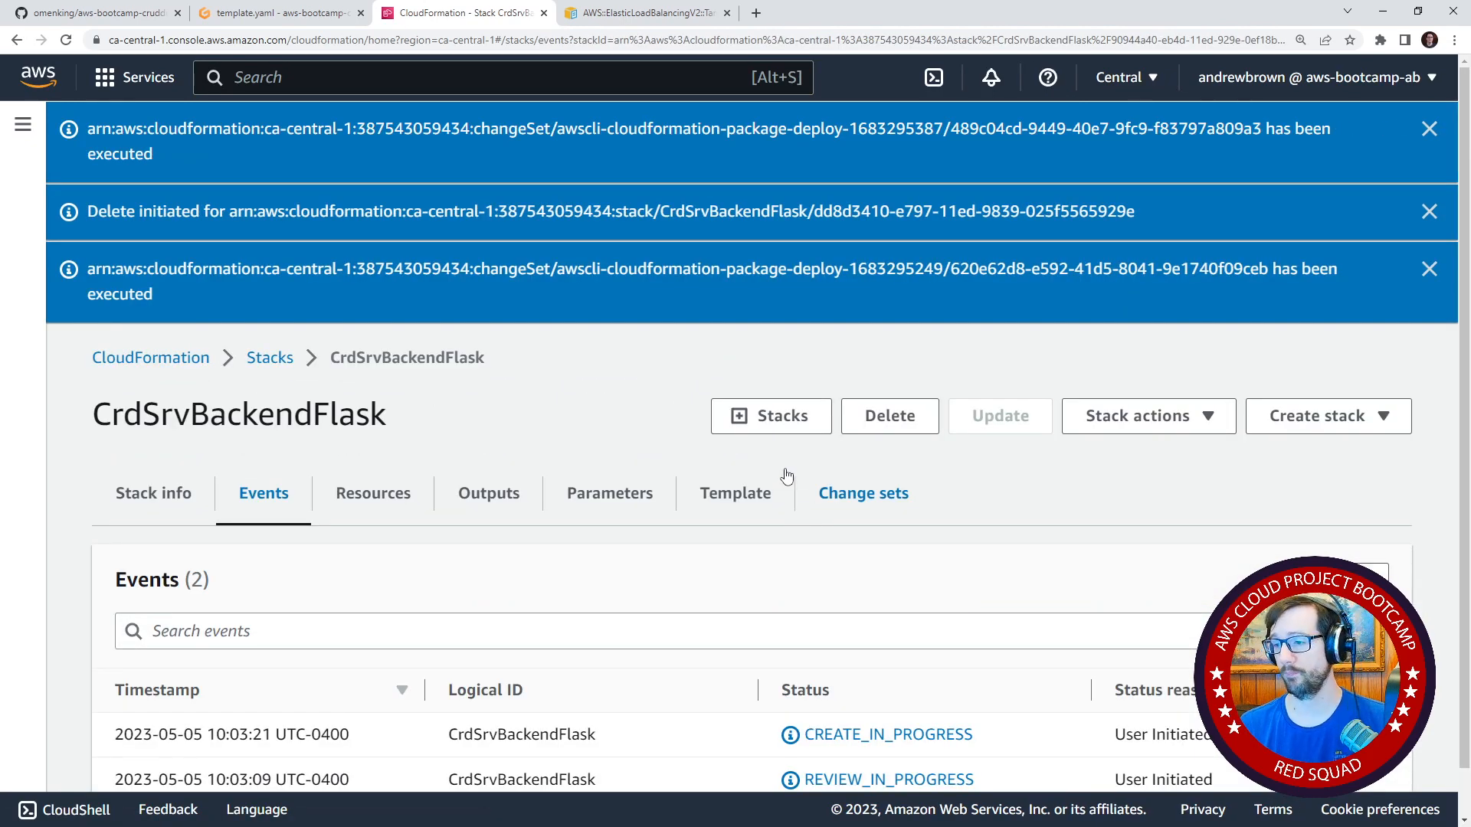
Refresh the CrdSrvBackendFlask stack's events and read the status reason for the FargateService resource.
scroll(781, 480, down, 1)
click(1367, 529)
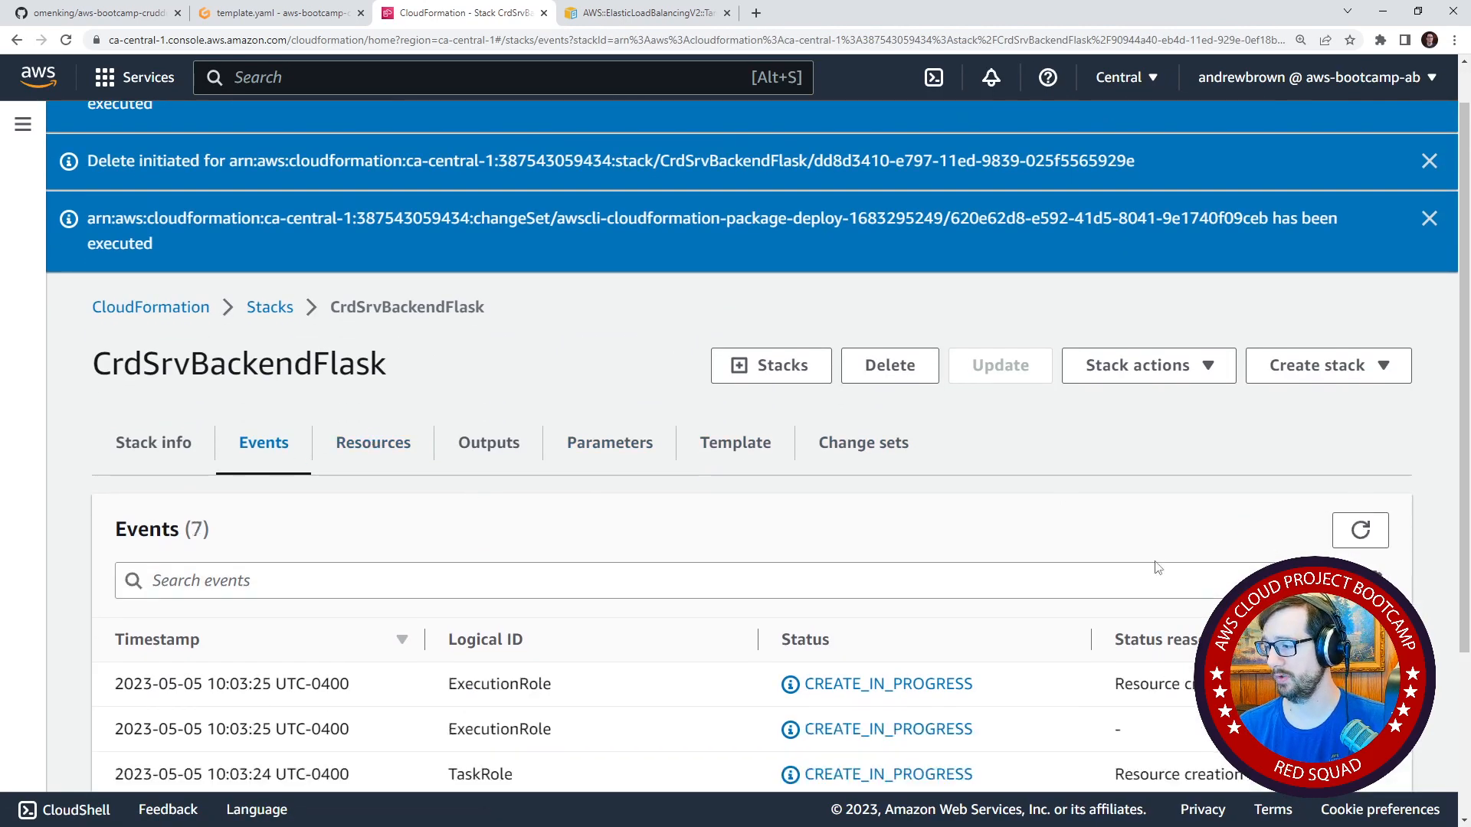
scroll(1054, 484, down, 3)
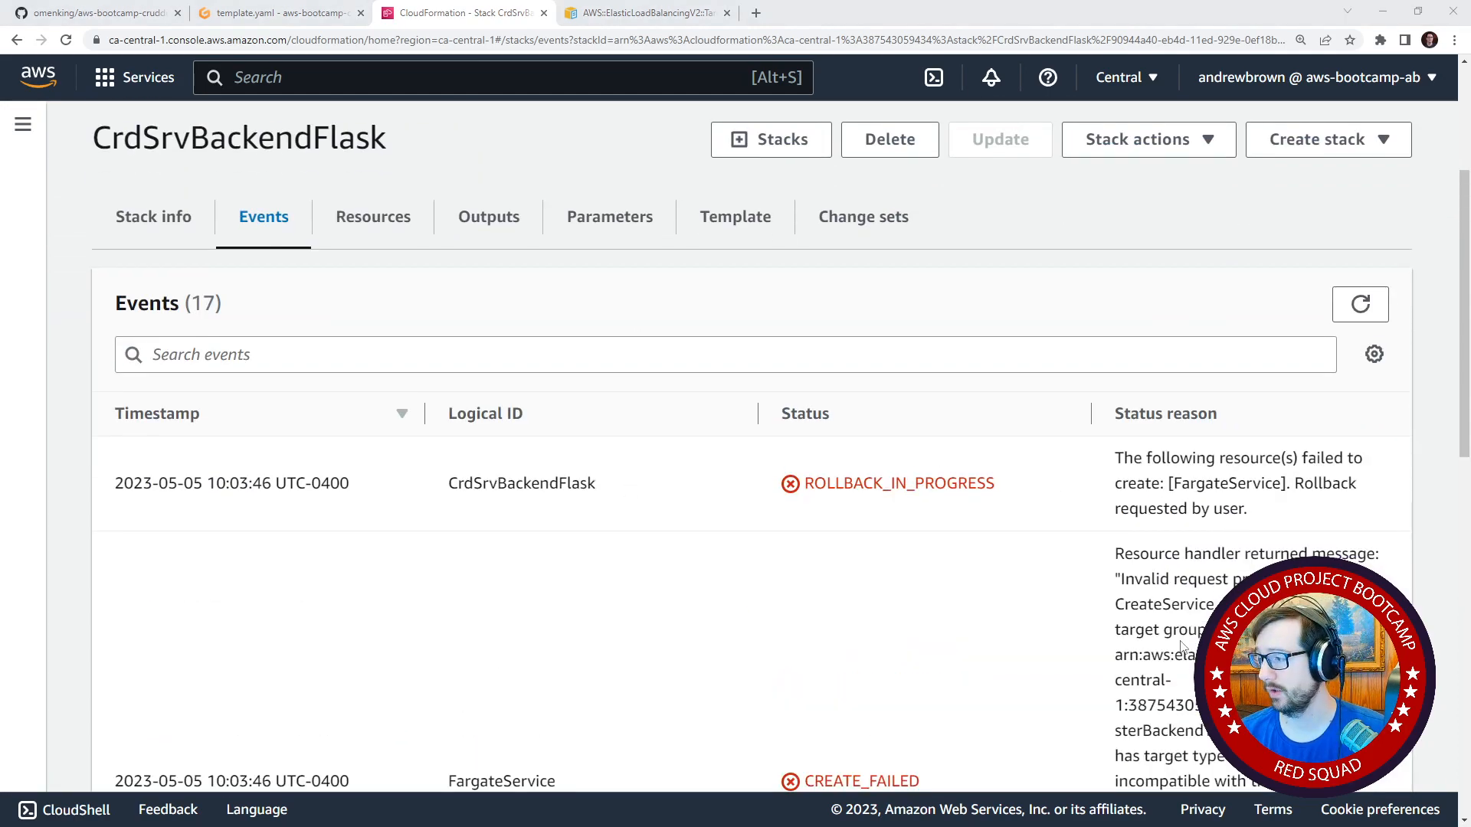
scroll(1009, 565, down, 6)
scroll(1015, 601, up, 3)
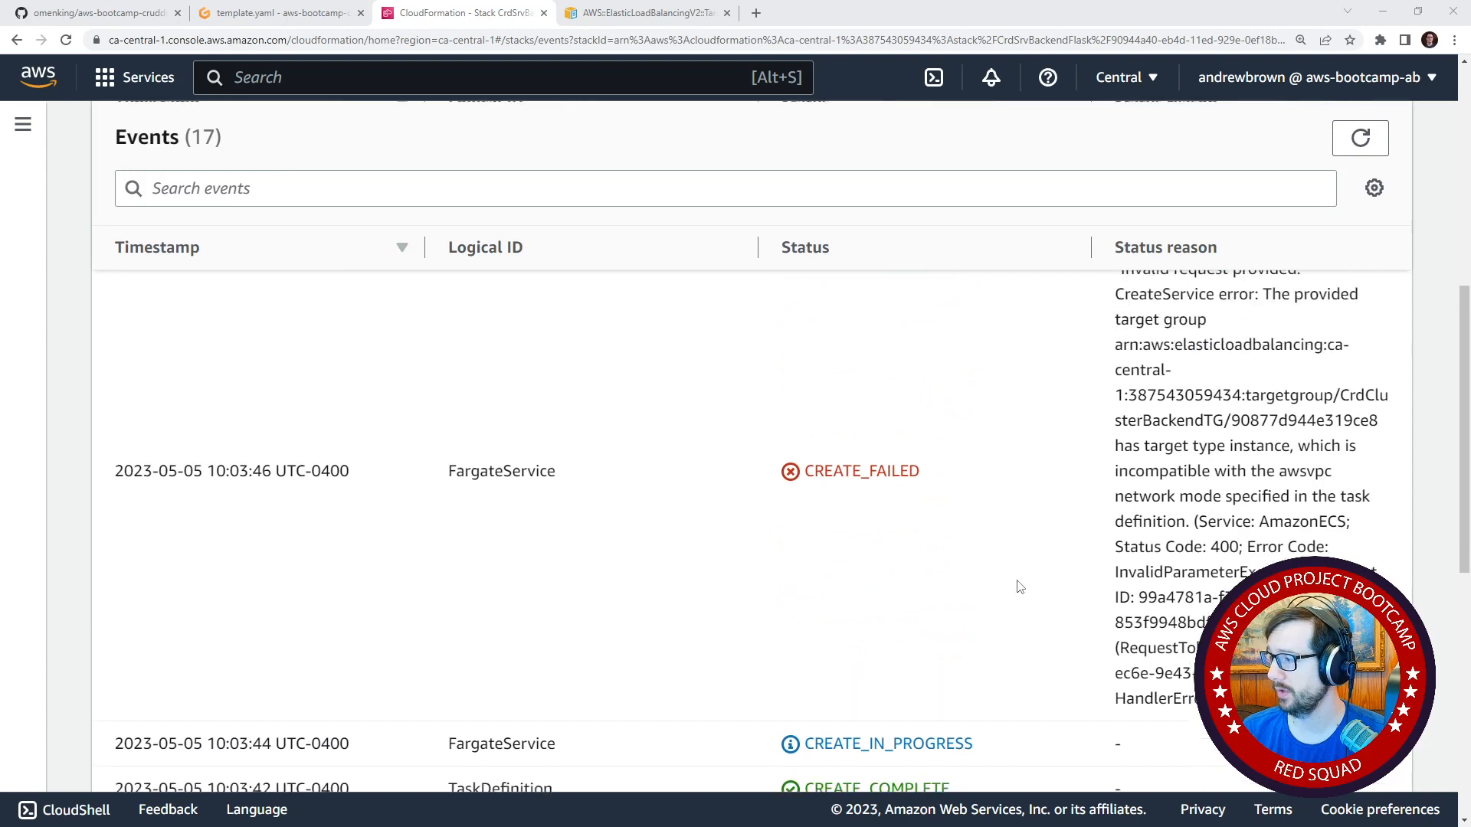
scroll(1021, 587, up, 1)
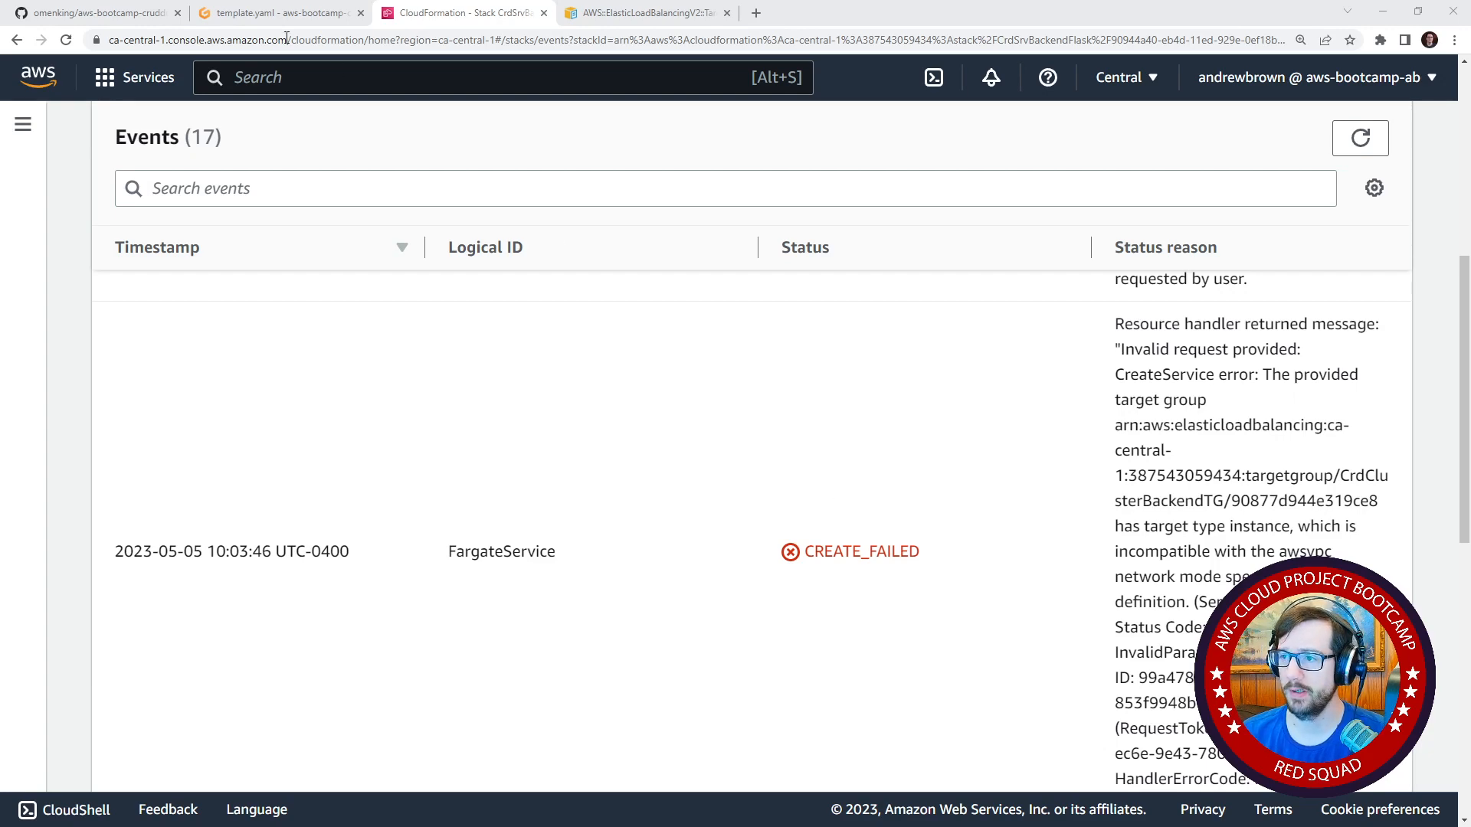
Return to the Gitpod workspace and open the cluster folder's template.yaml.
click(282, 13)
click(622, 278)
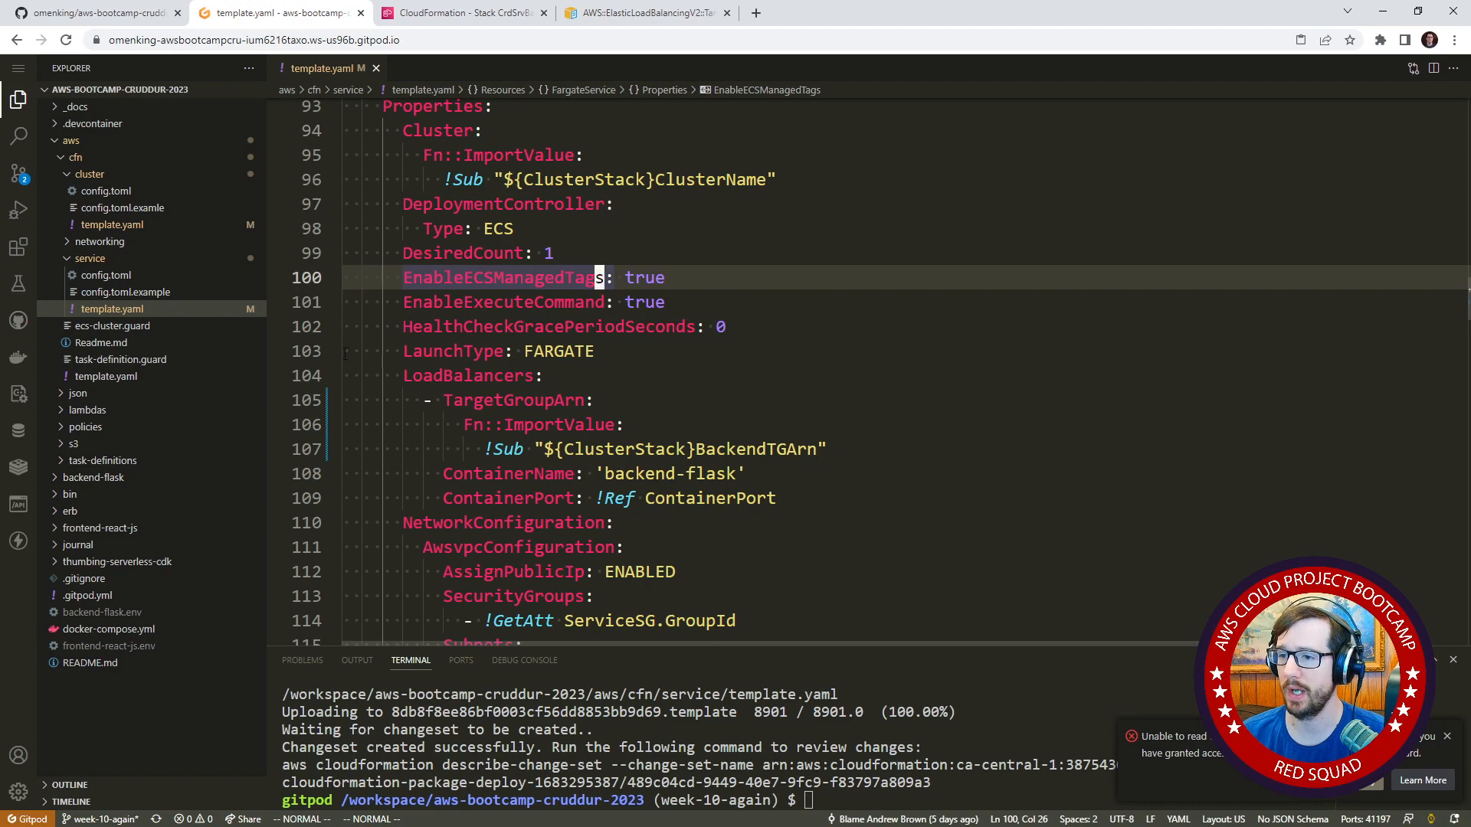
click(161, 227)
Go back to CloudFormation's stack list, refresh it and delete the CrdSrvBackendFlask stack.
click(466, 13)
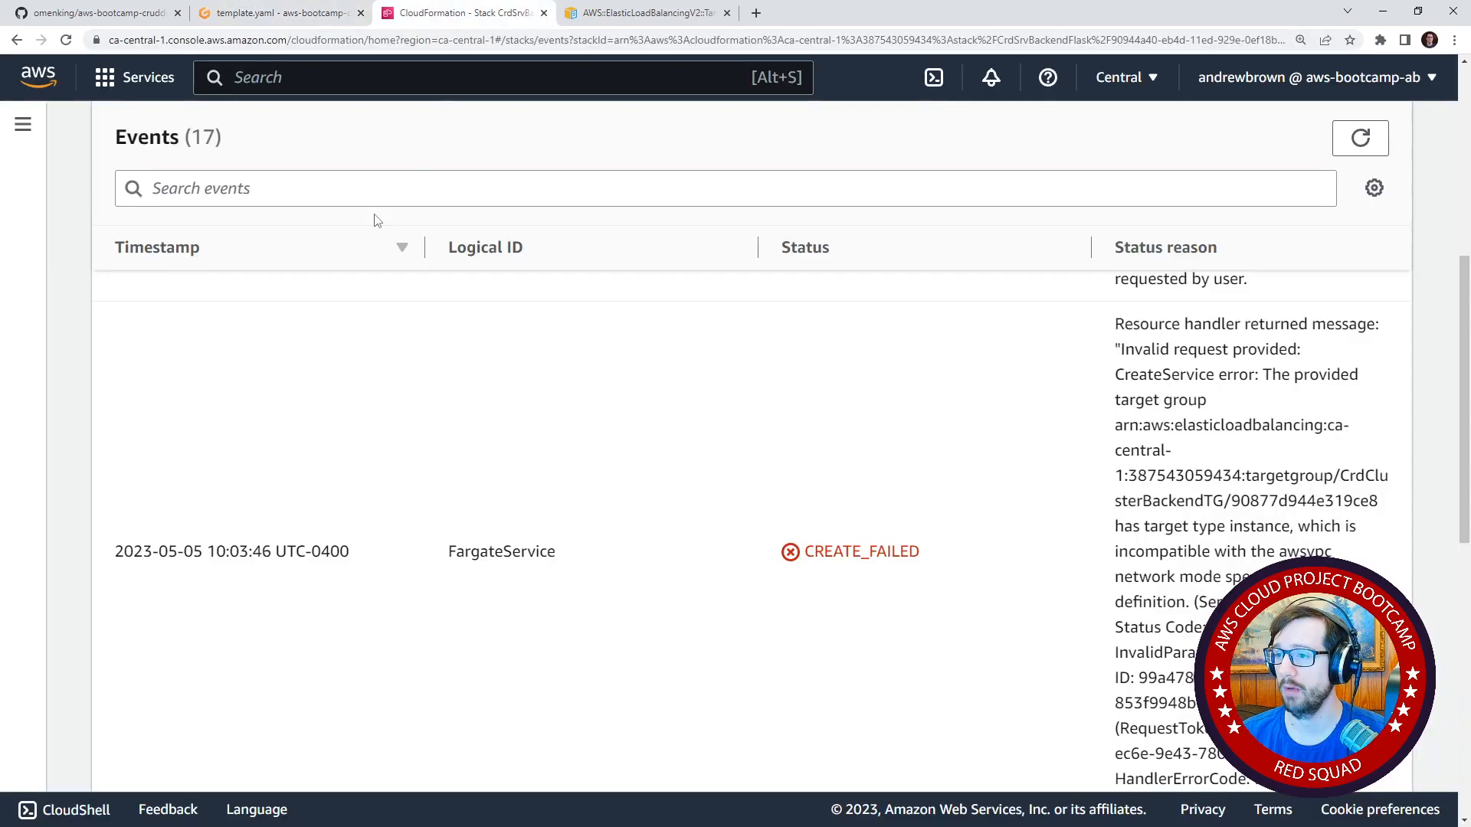
scroll(361, 272, up, 5)
click(266, 358)
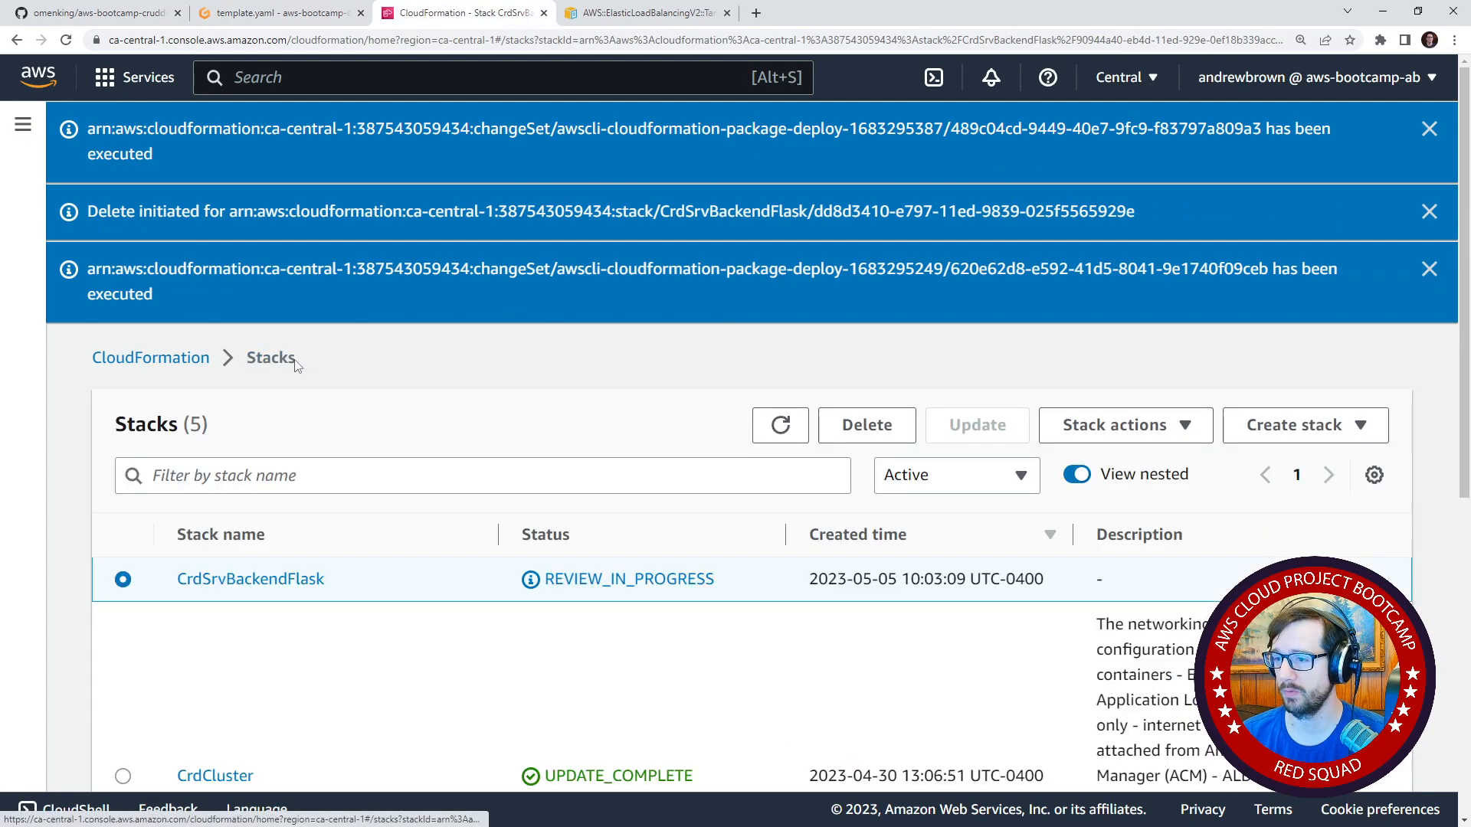
click(789, 431)
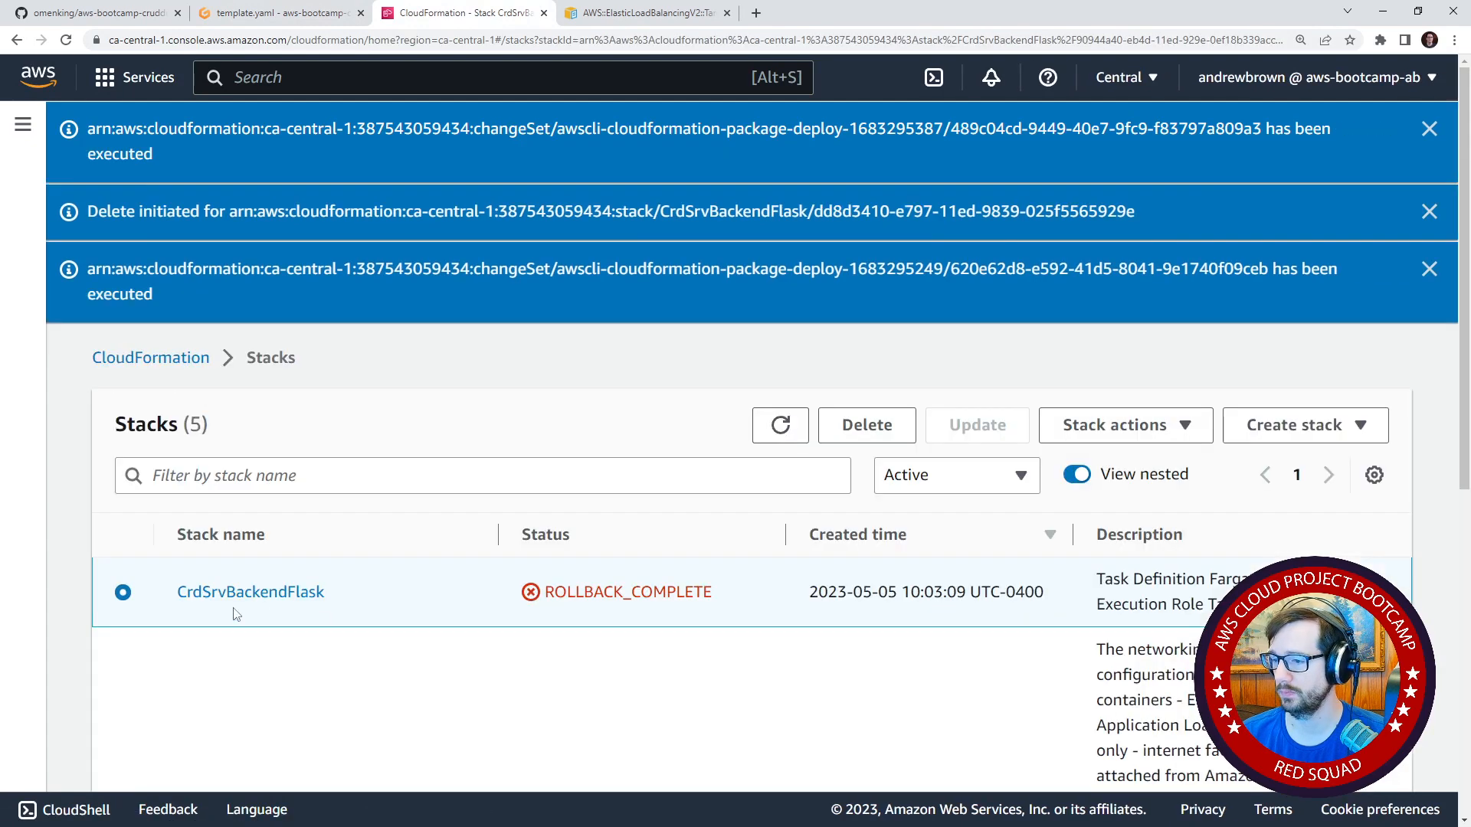
click(846, 441)
click(975, 526)
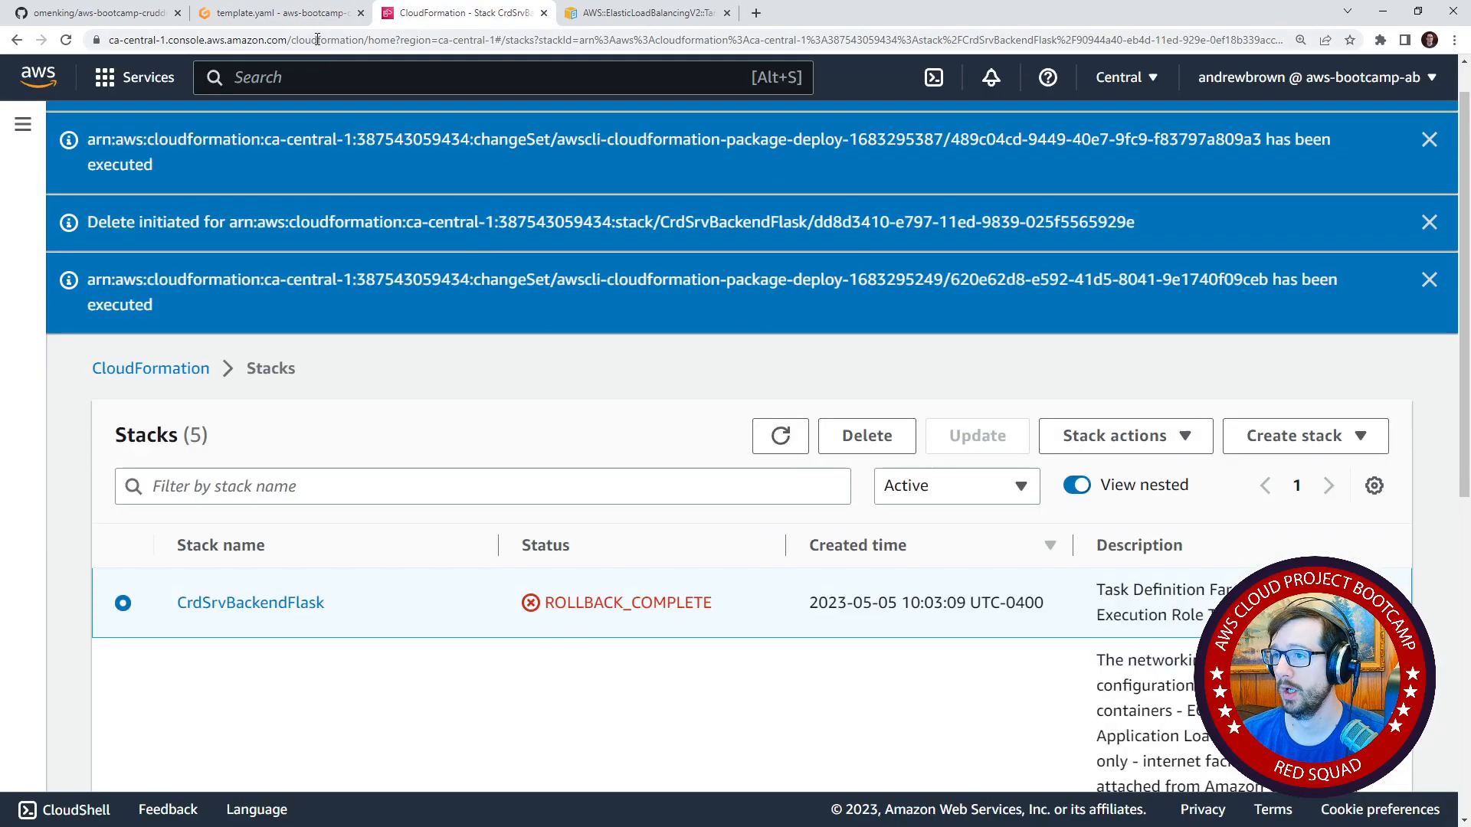
Review the BackendTG properties in the Gitpod cluster template and open the AWS TargetGroup documentation linked in its comment.
click(280, 13)
click(351, 282)
scroll(437, 325, down, 6)
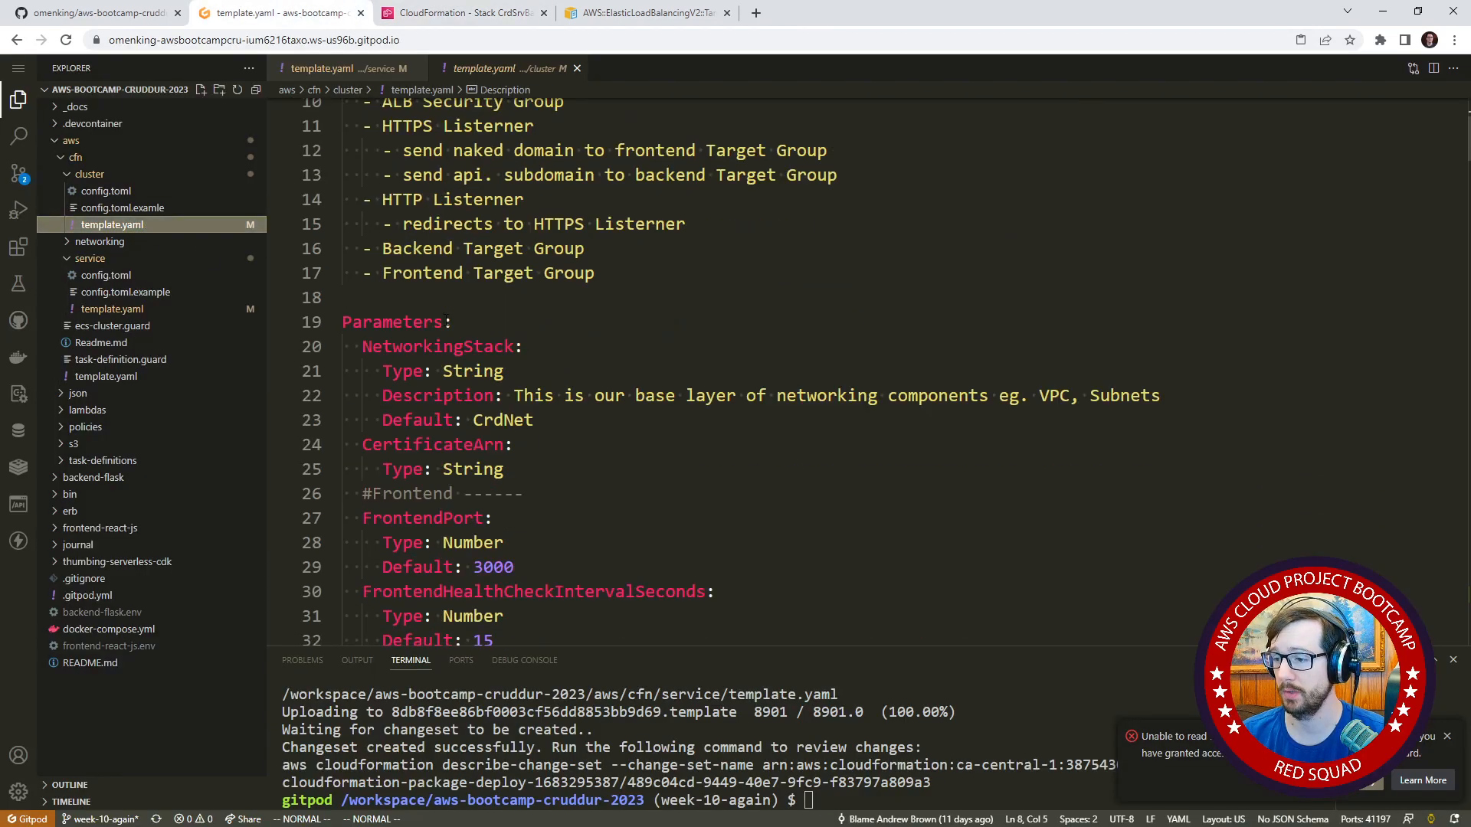
scroll(438, 325, down, 20)
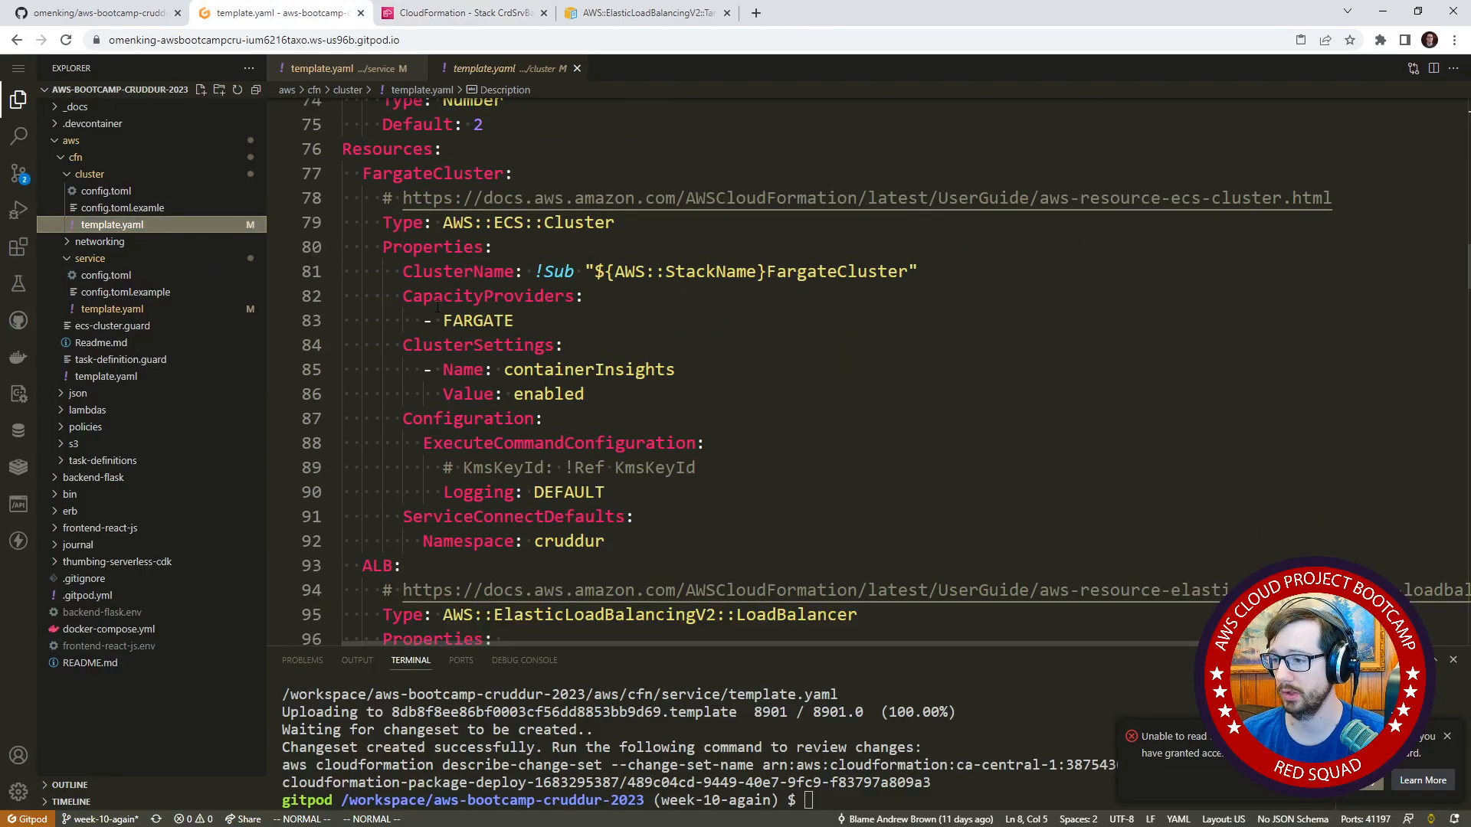
scroll(438, 310, down, 19)
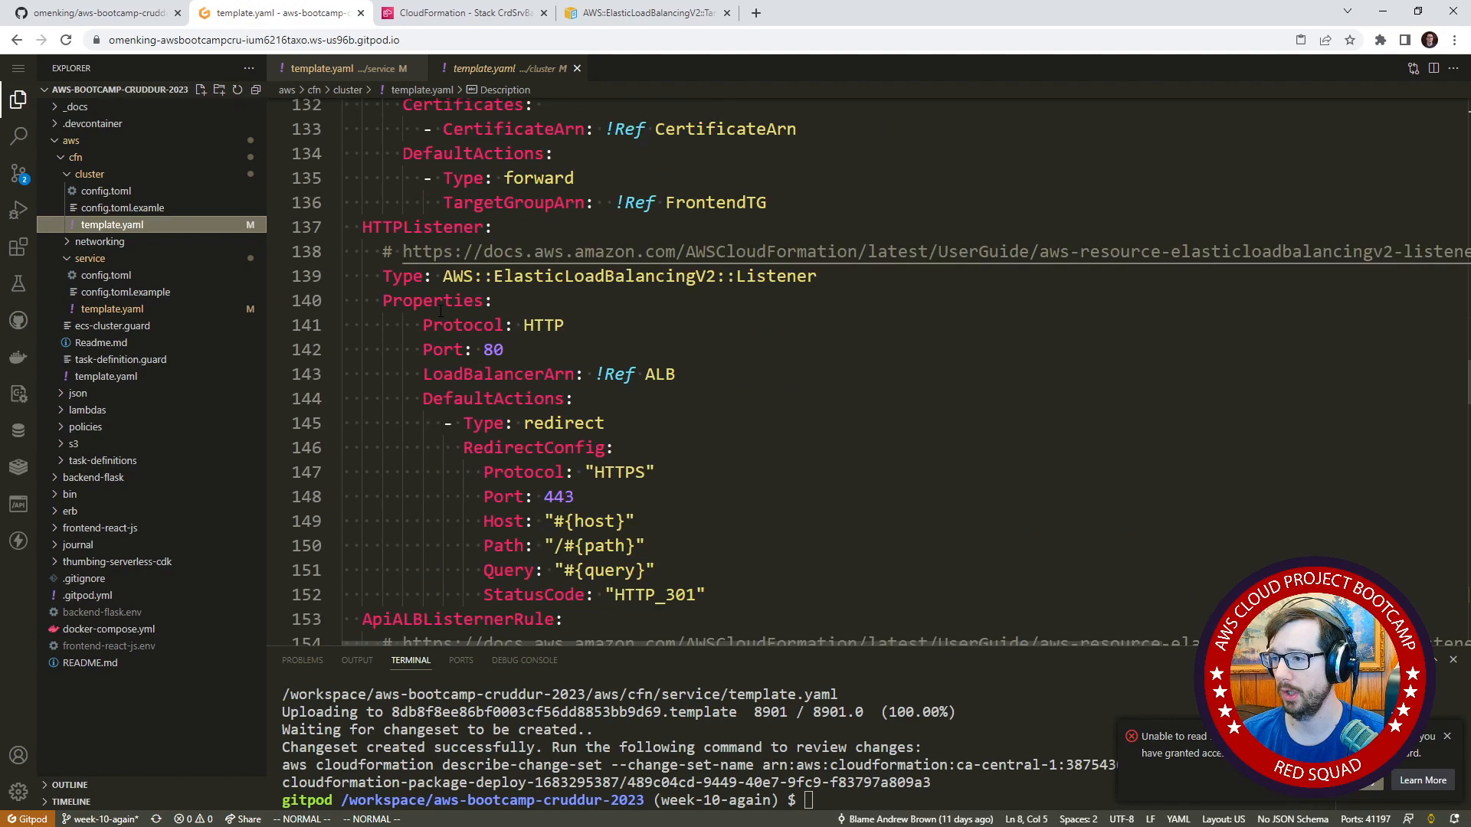
scroll(441, 310, down, 1)
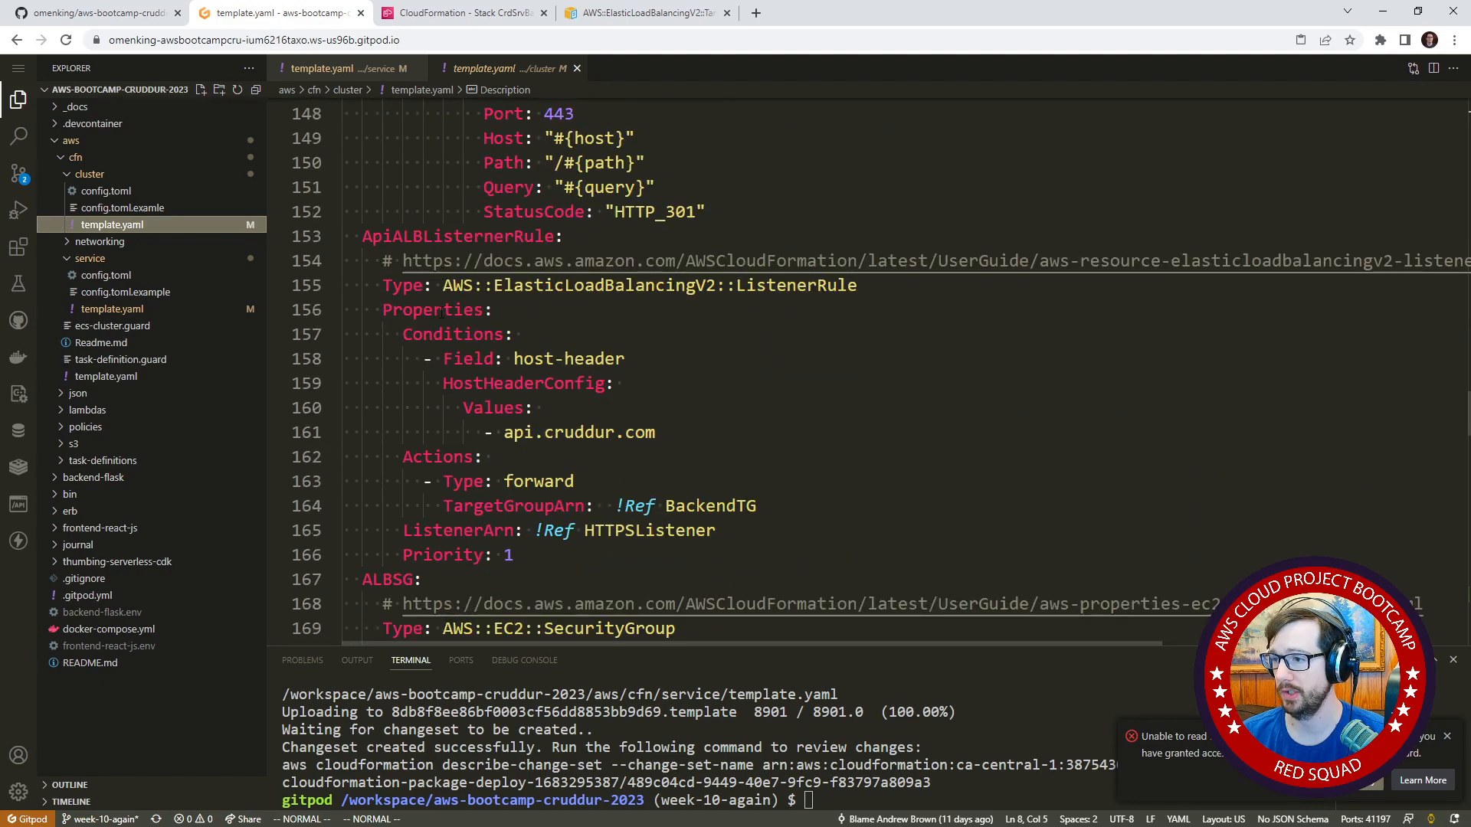
scroll(442, 311, down, 14)
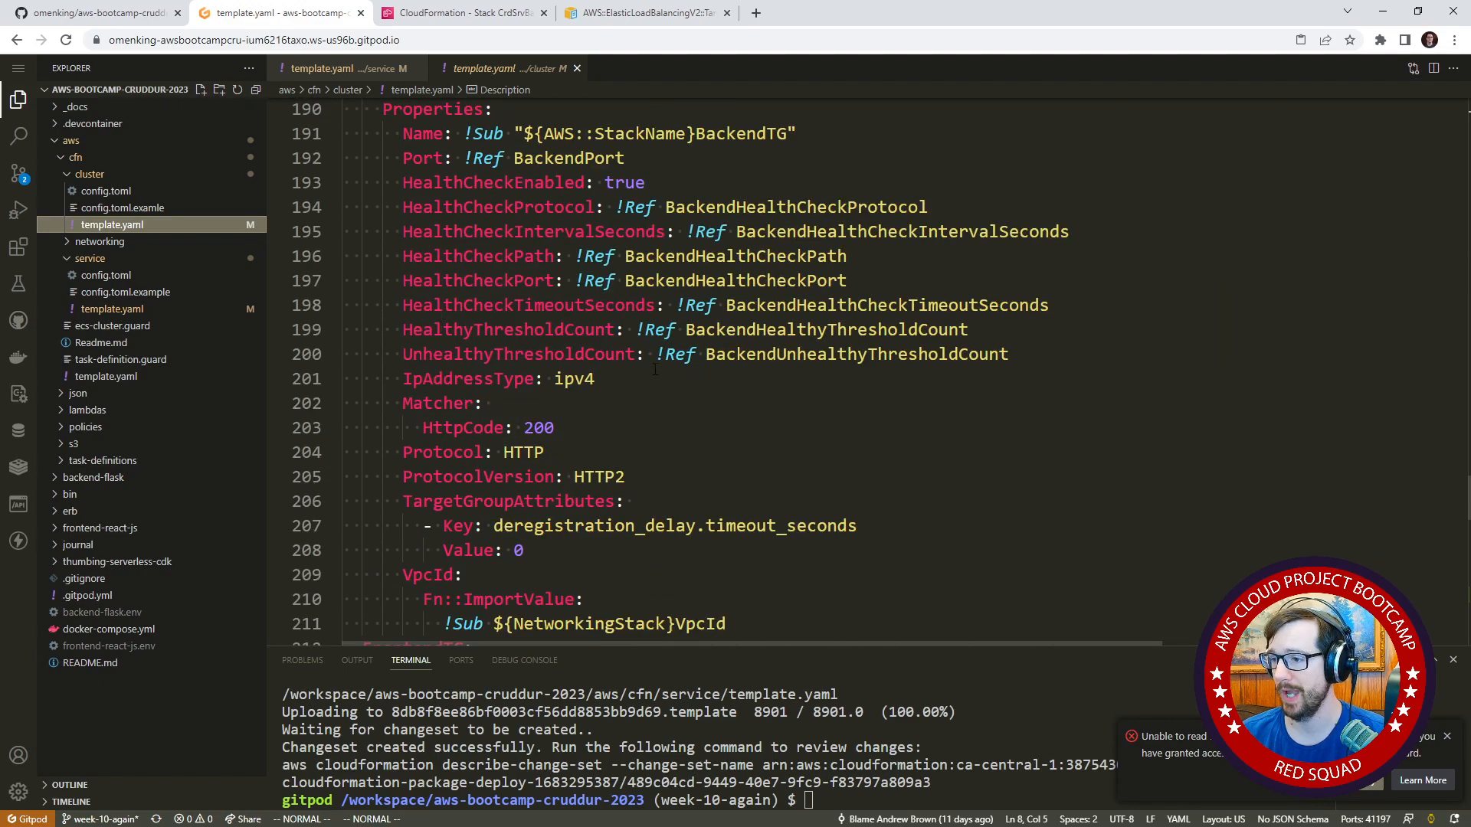
scroll(629, 339, up, 1)
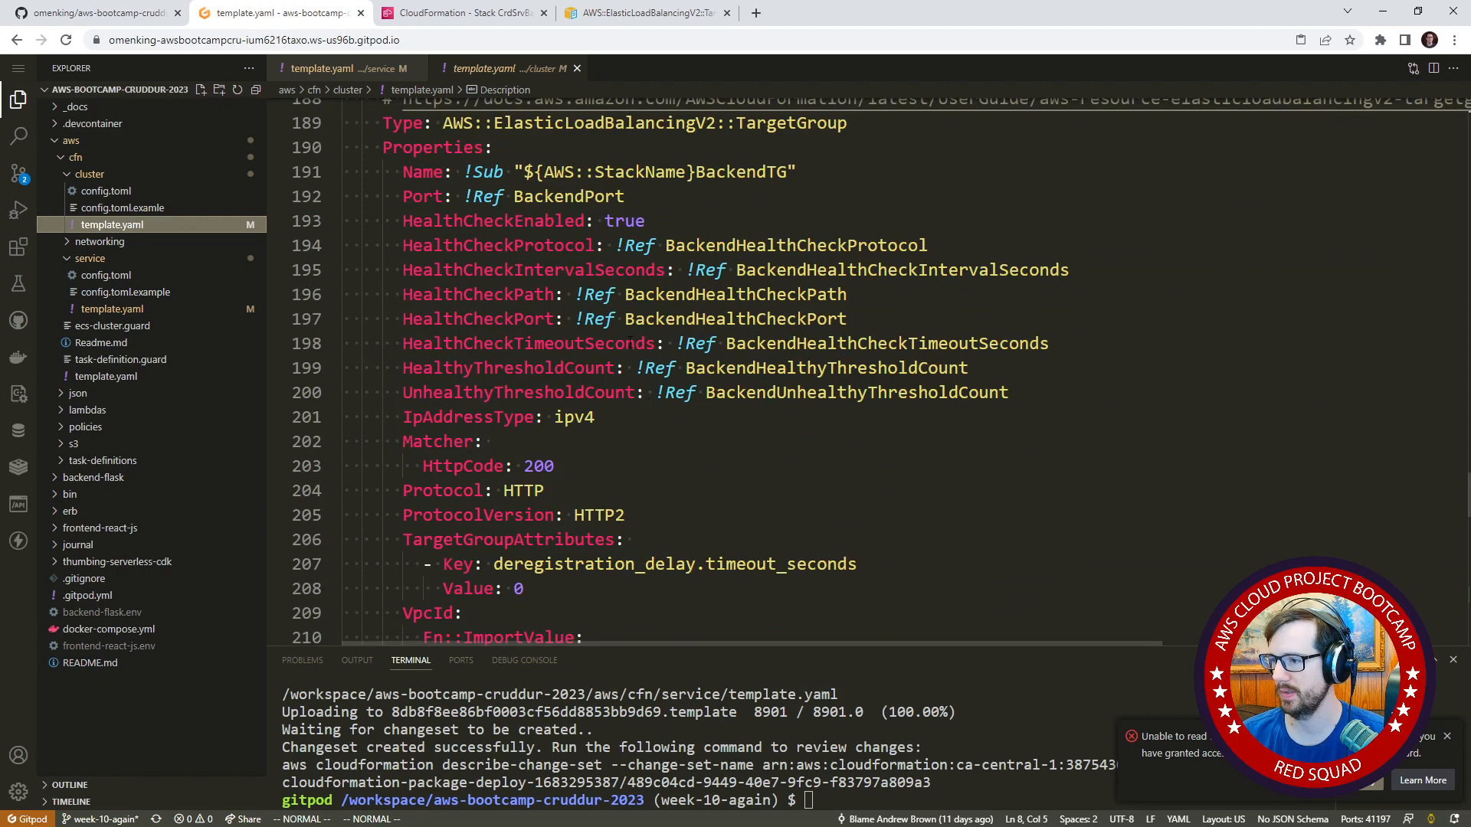
scroll(629, 342, down, 2)
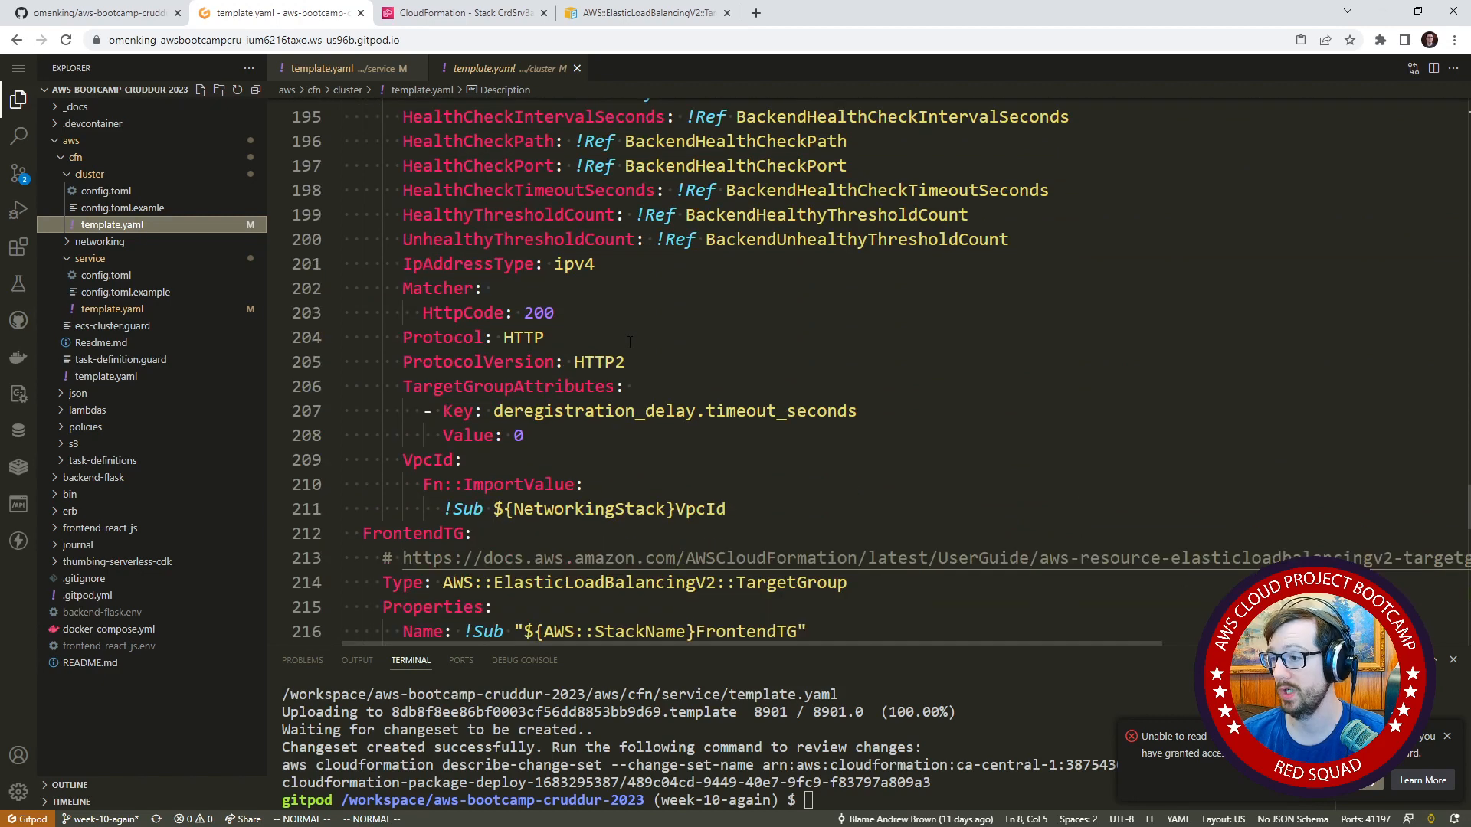
scroll(630, 341, up, 1)
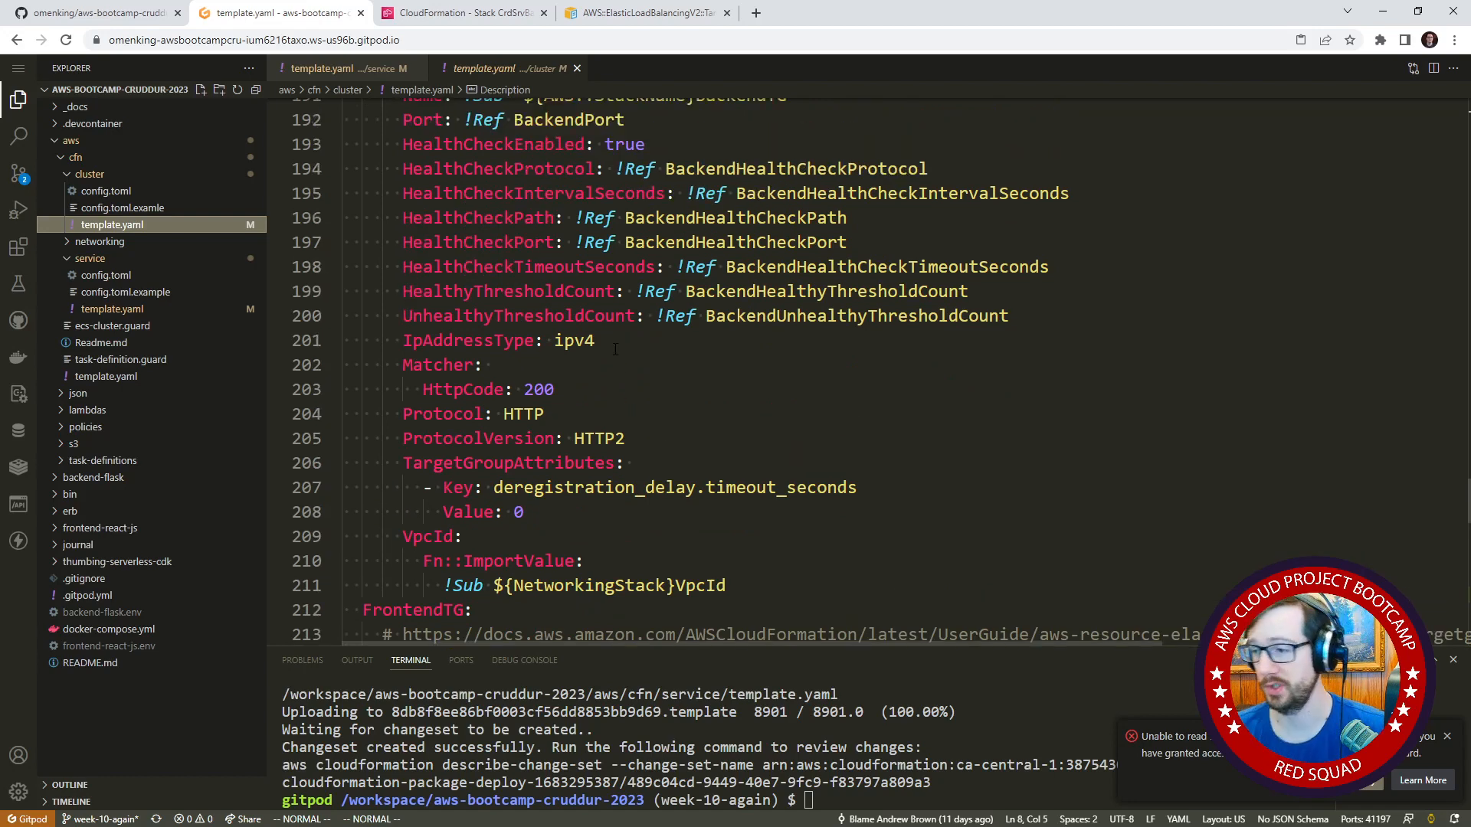
scroll(633, 399, up, 2)
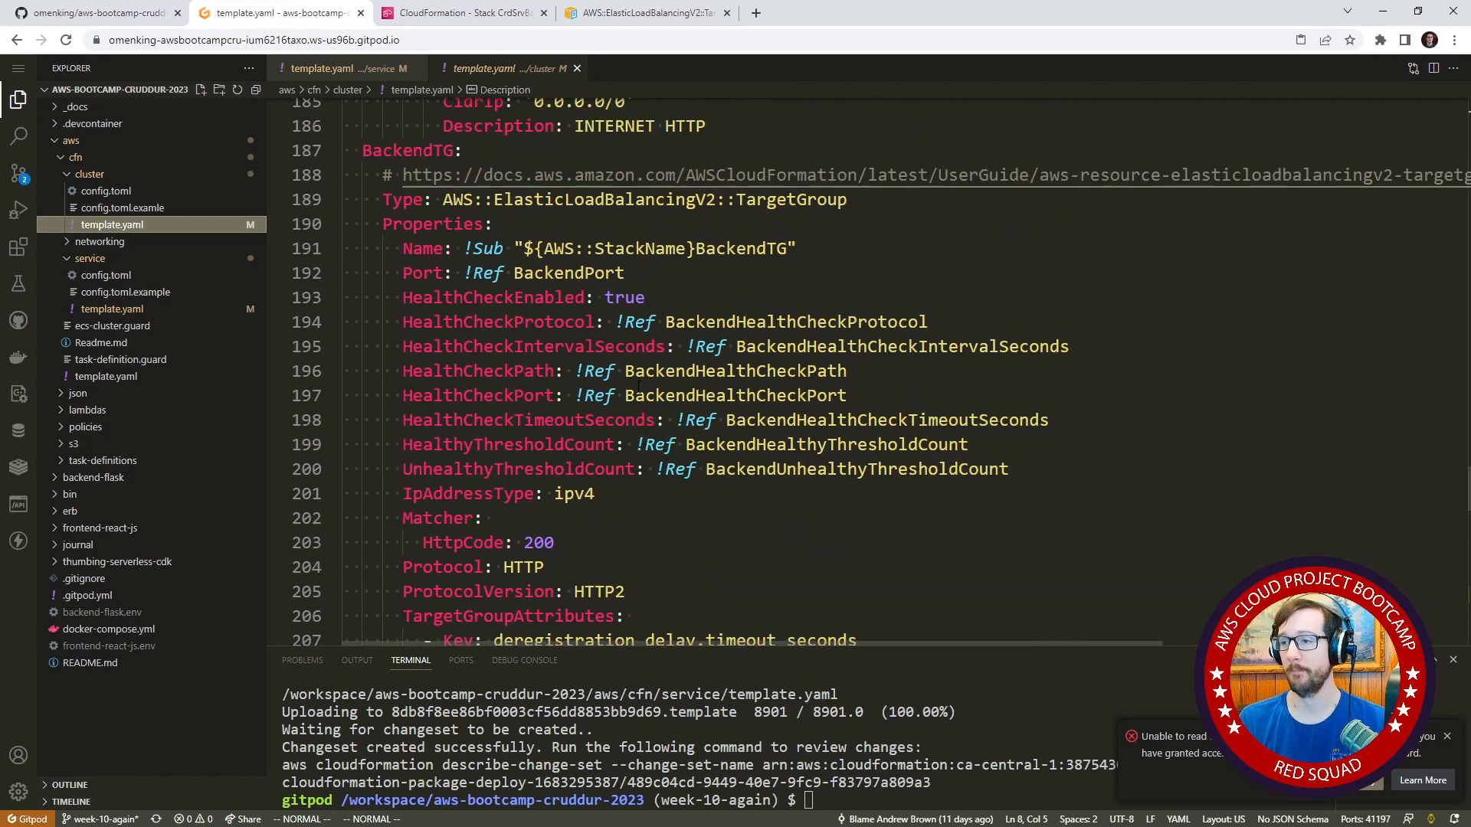
ctrl+click(592, 174)
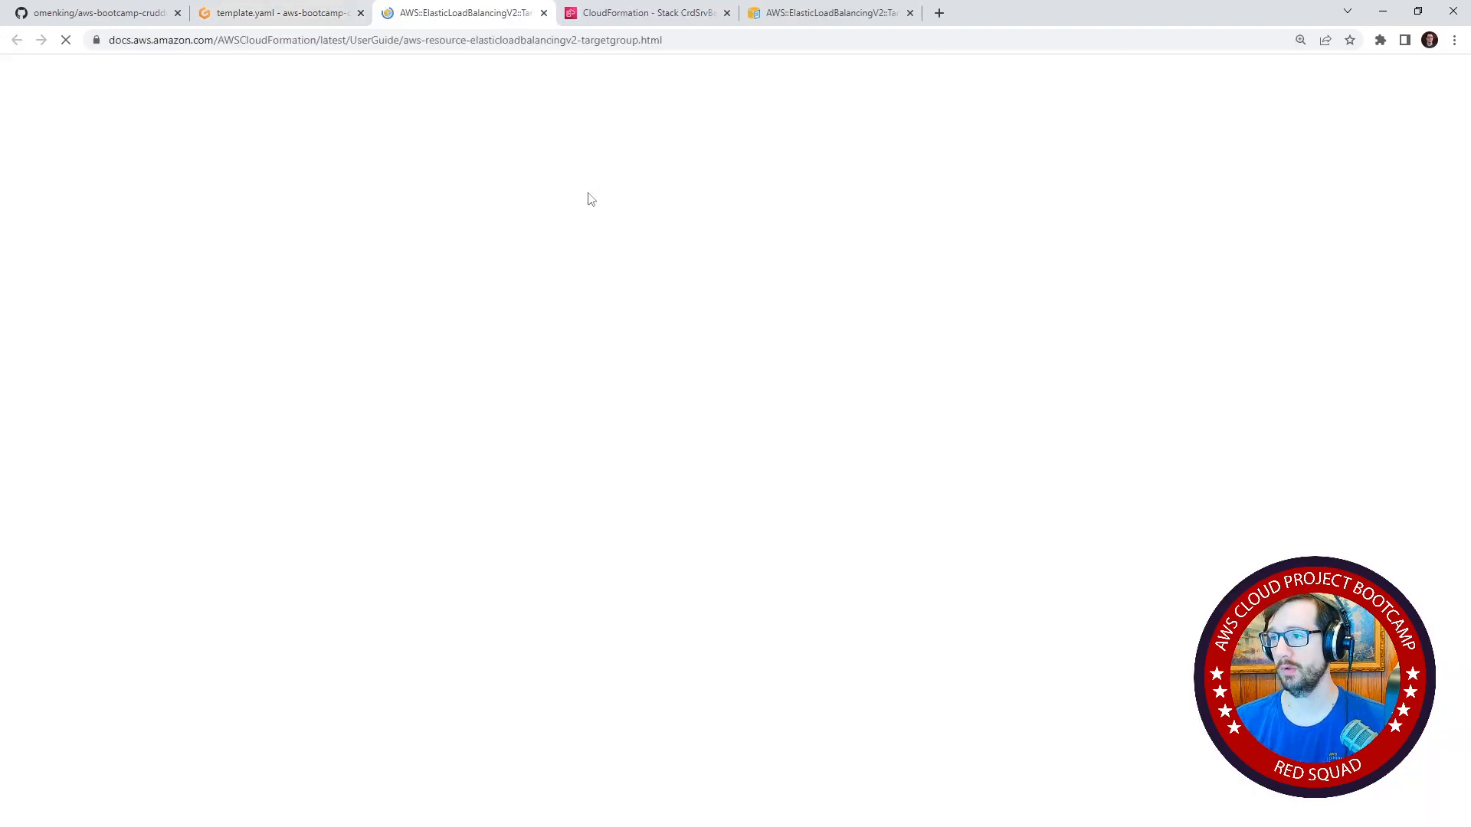
Look up the TargetType property in the TargetGroup documentation and compare it with the BackendTG properties in the Gitpod cluster template.
scroll(553, 347, down, 5)
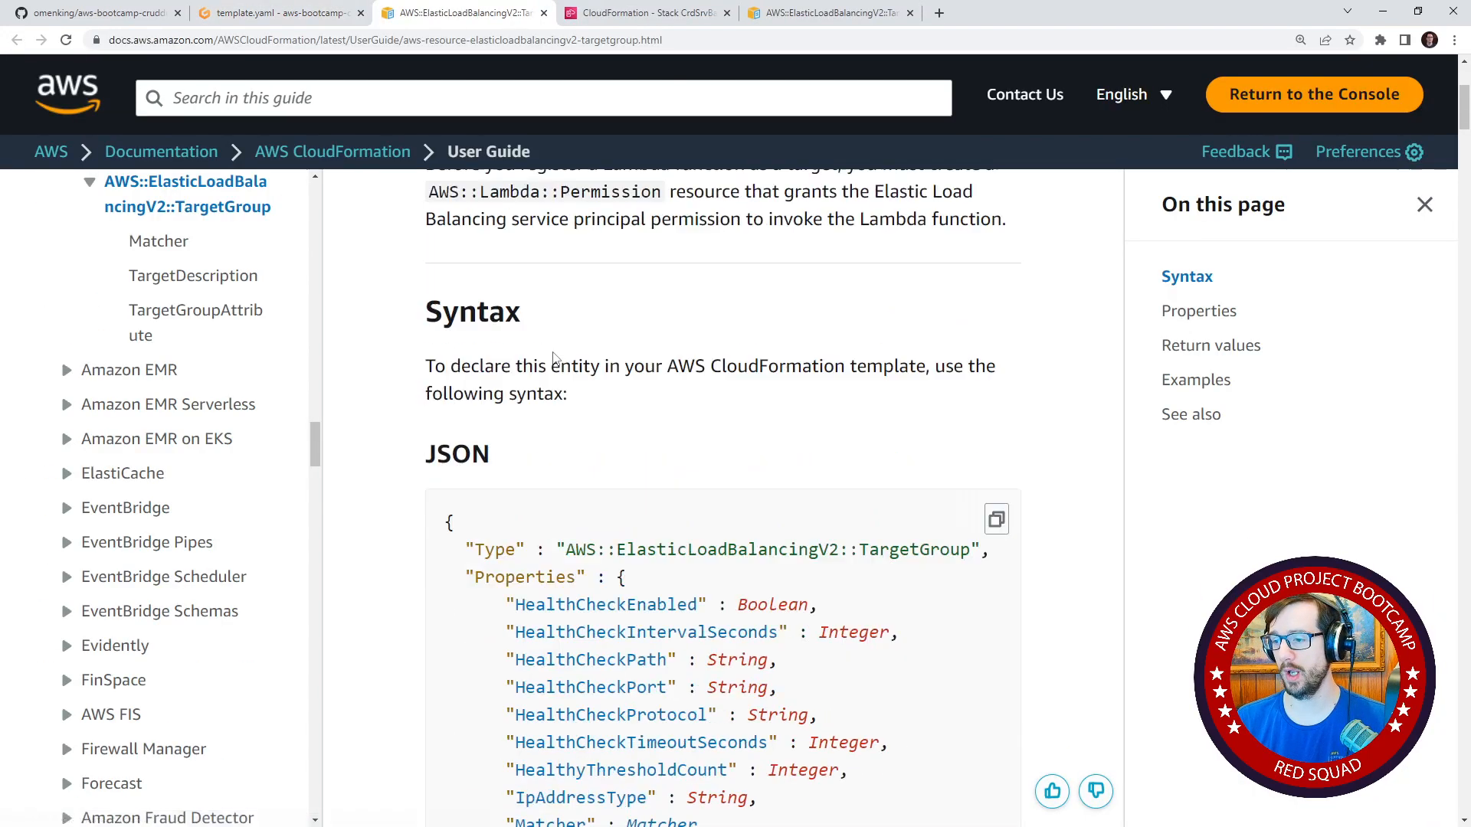
scroll(553, 347, down, 1)
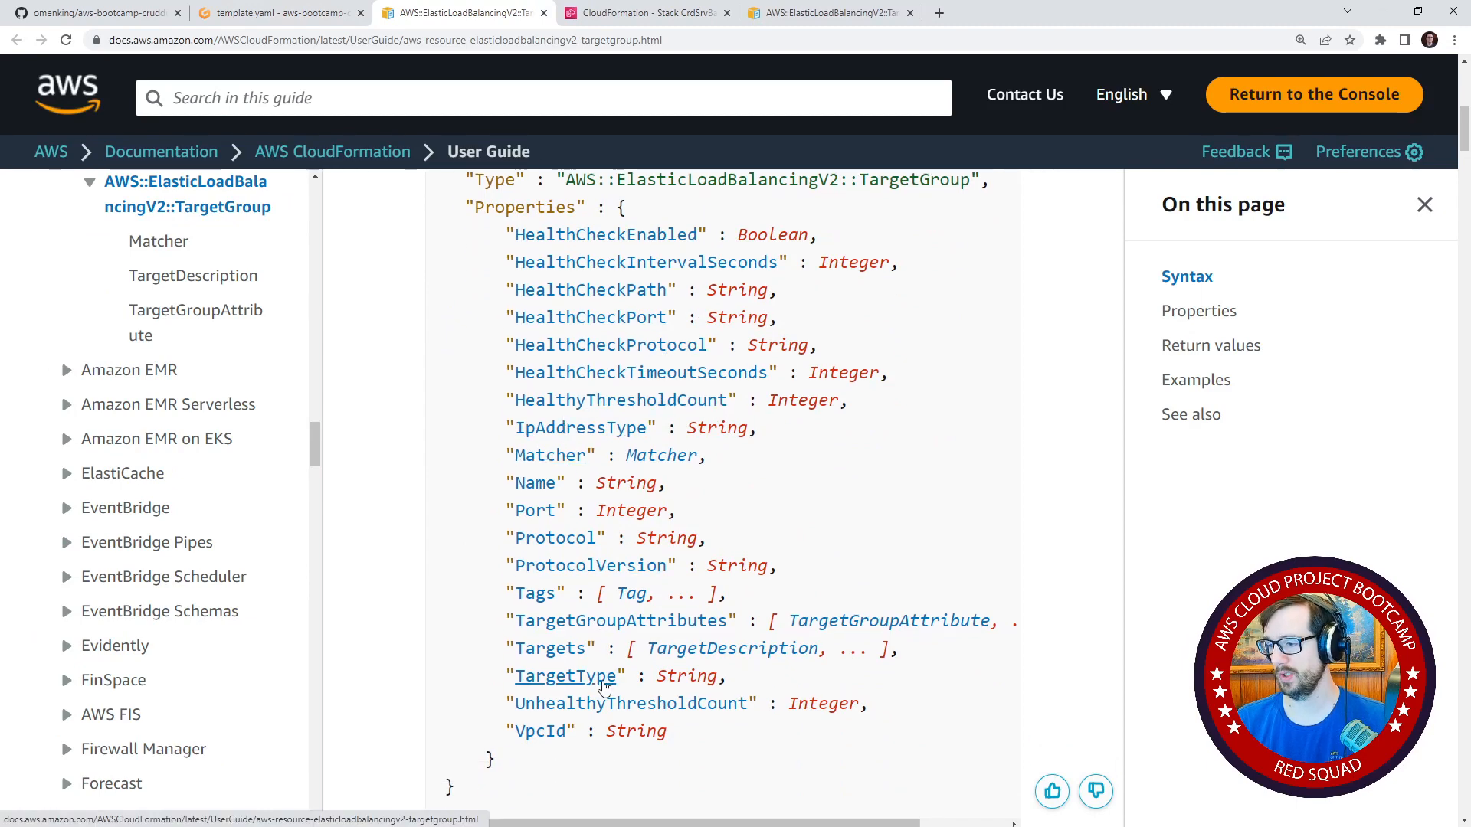
click(602, 681)
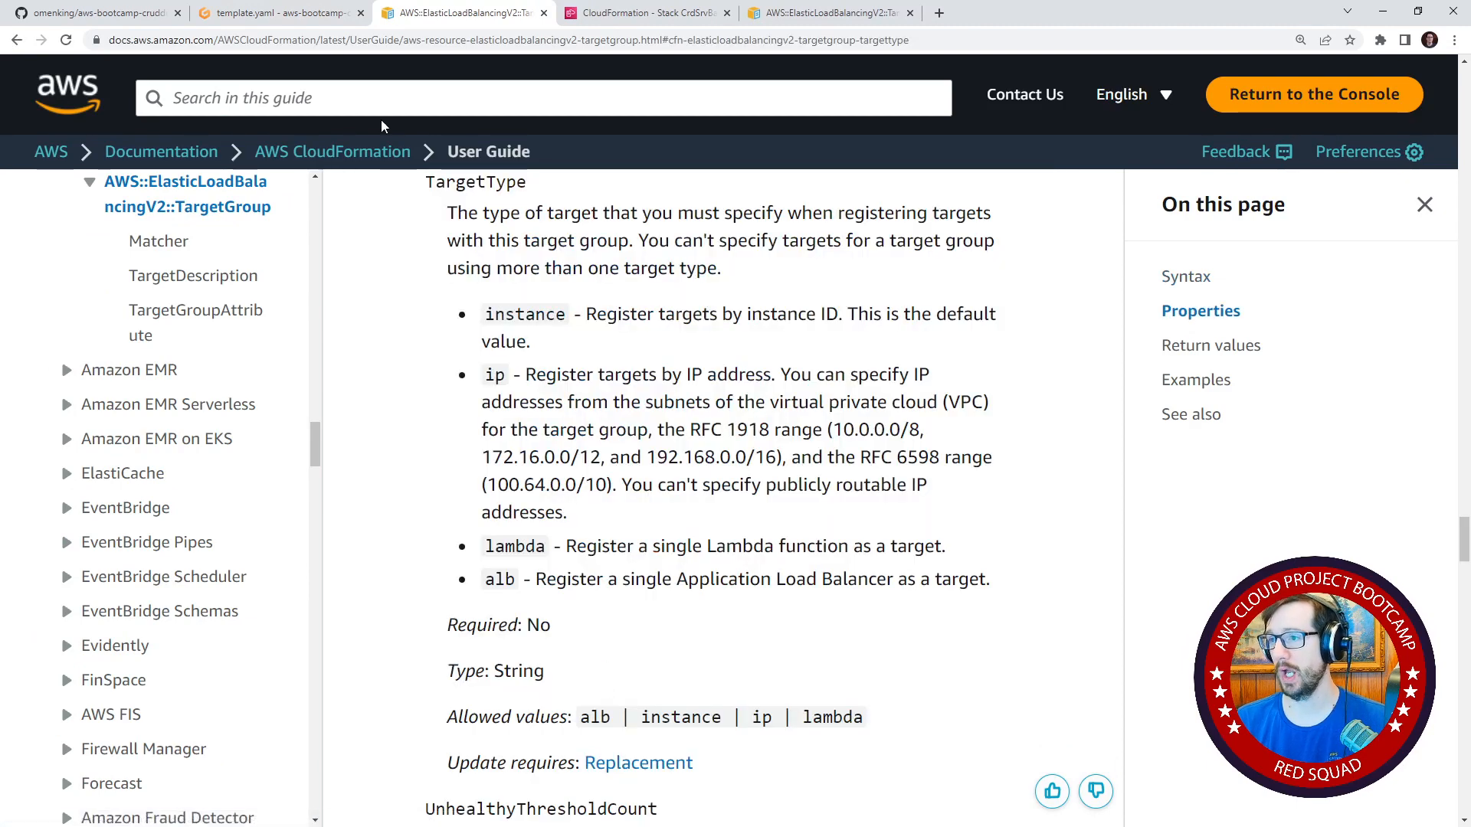
click(276, 13)
scroll(562, 371, down, 1)
scroll(563, 371, down, 1)
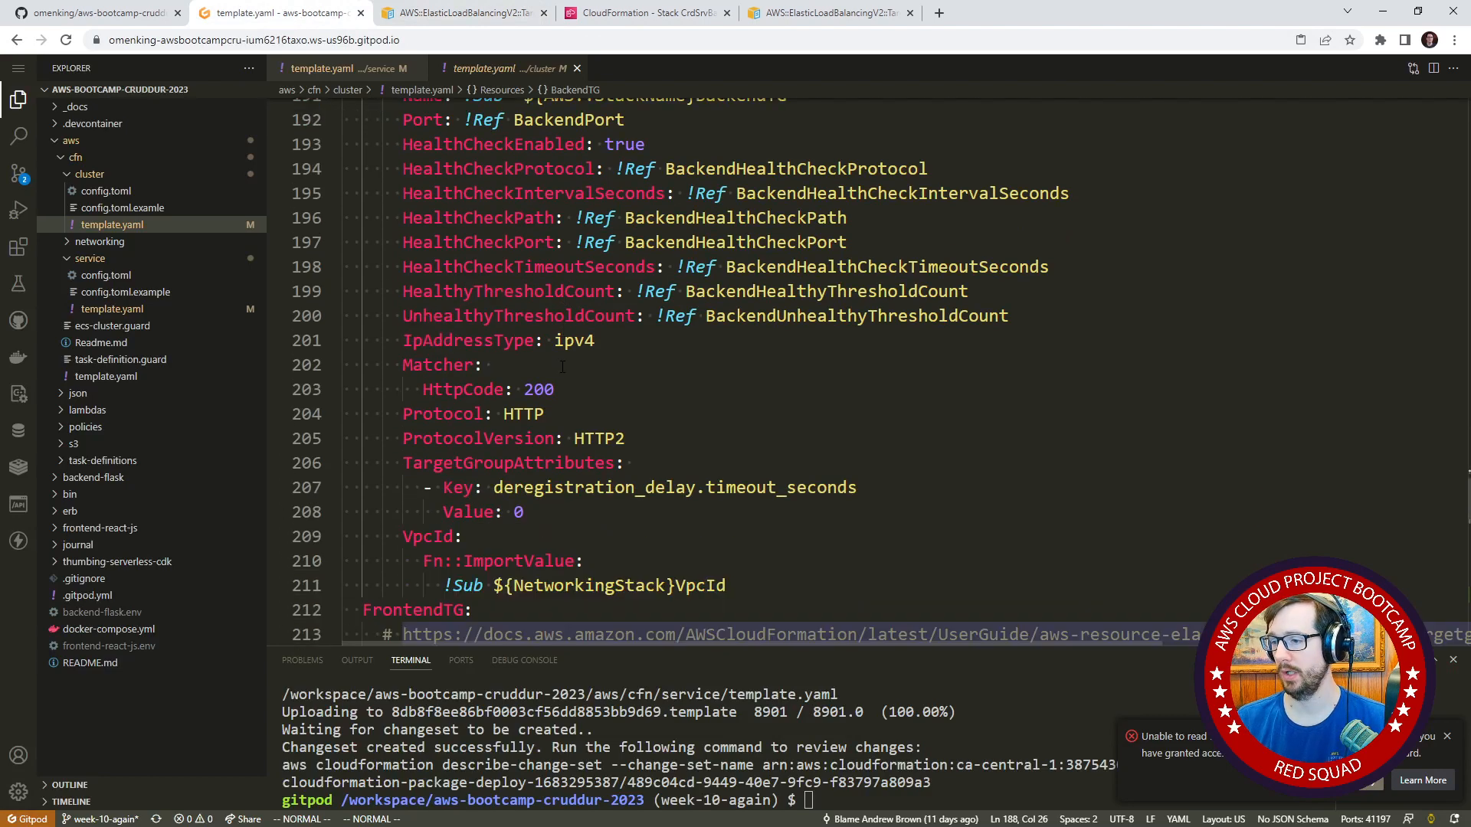
scroll(563, 371, up, 1)
scroll(565, 364, down, 1)
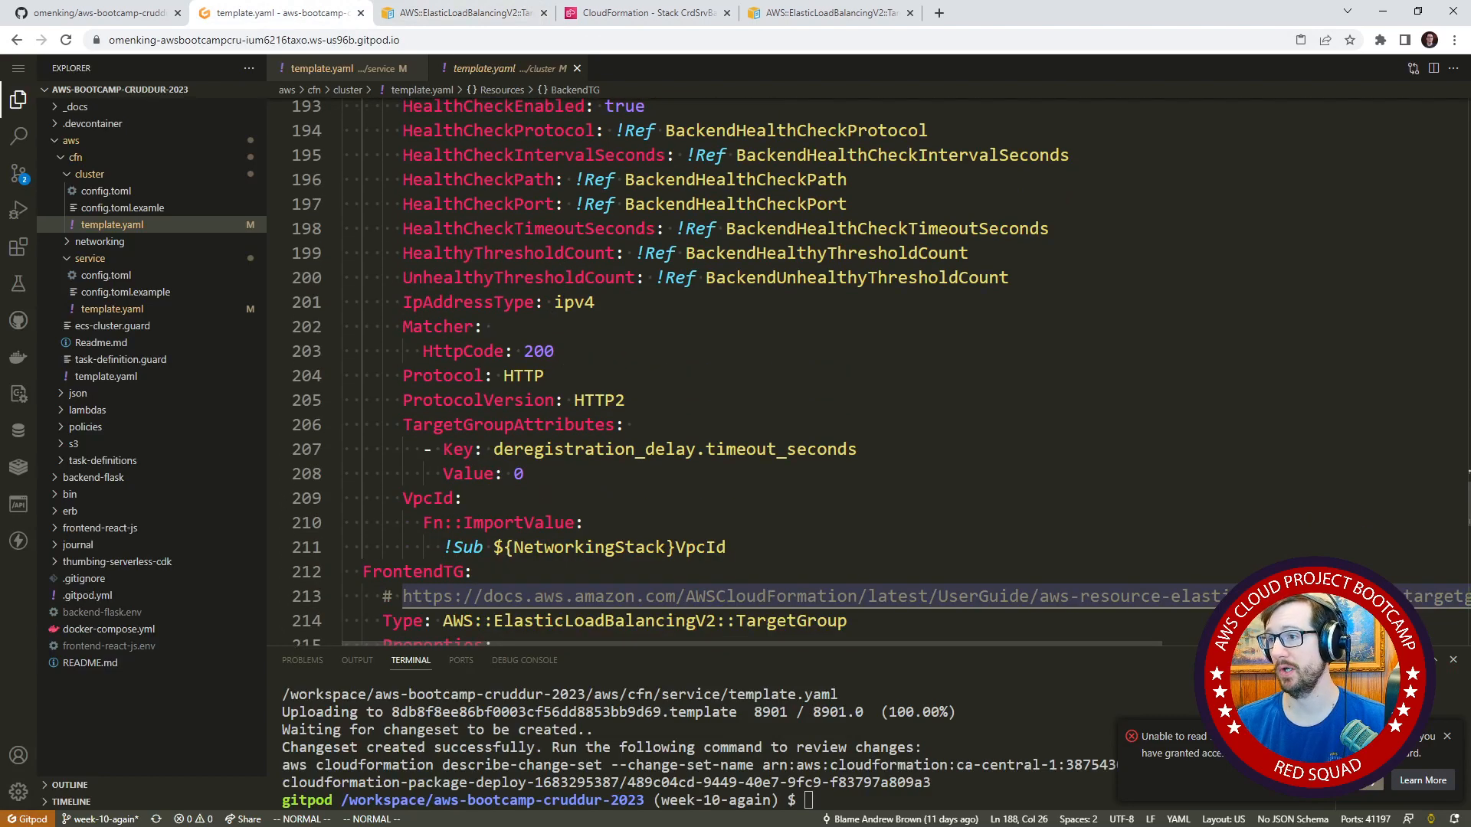
Copy the TargetType property name from the documentation and add "TargetType: ip" to BackendTG above TargetGroupAttributes in the cluster template.
click(466, 13)
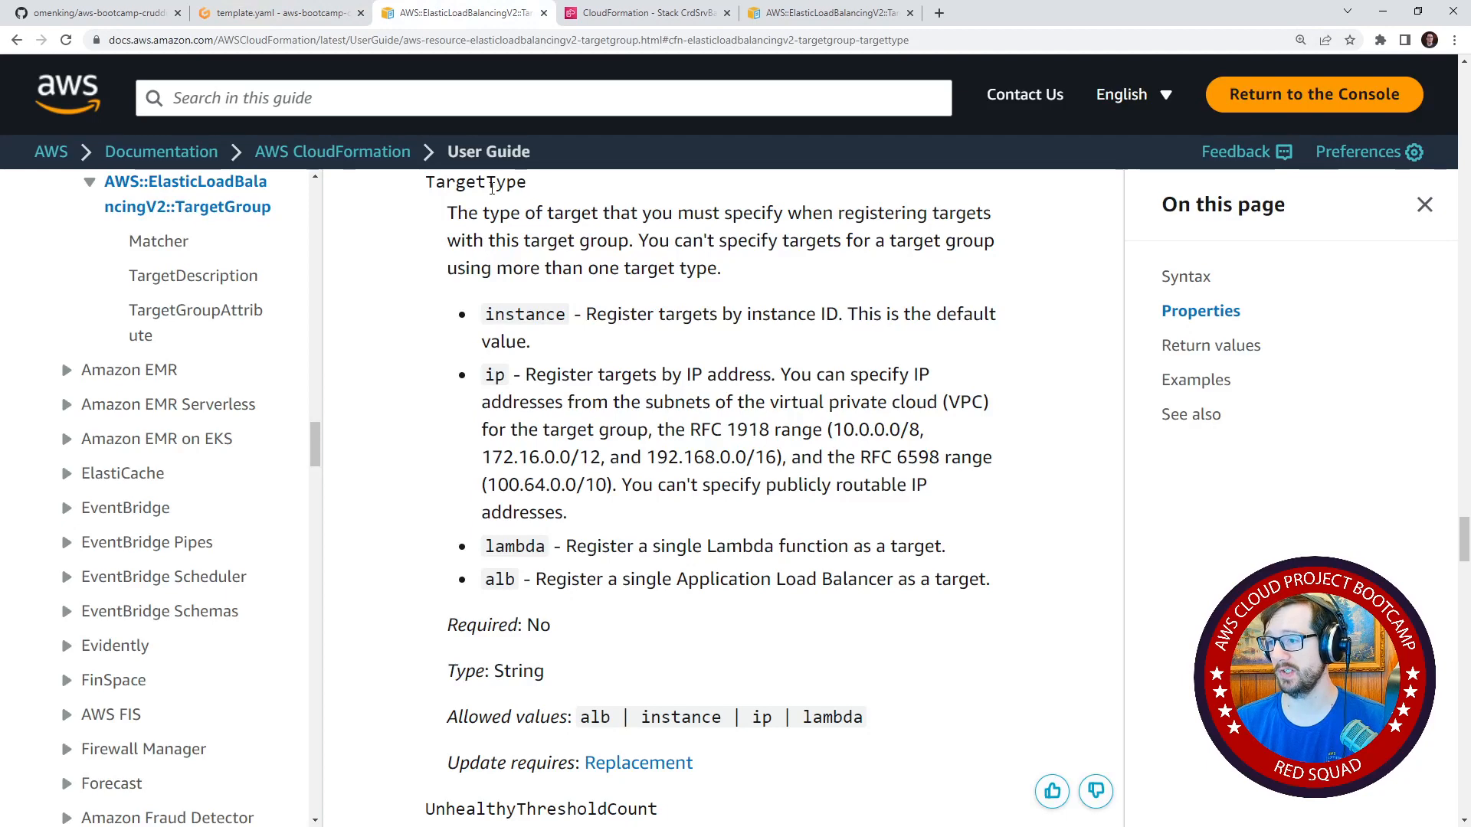
double_click(491, 183)
key(ctrl+c)
click(314, 17)
click(468, 473)
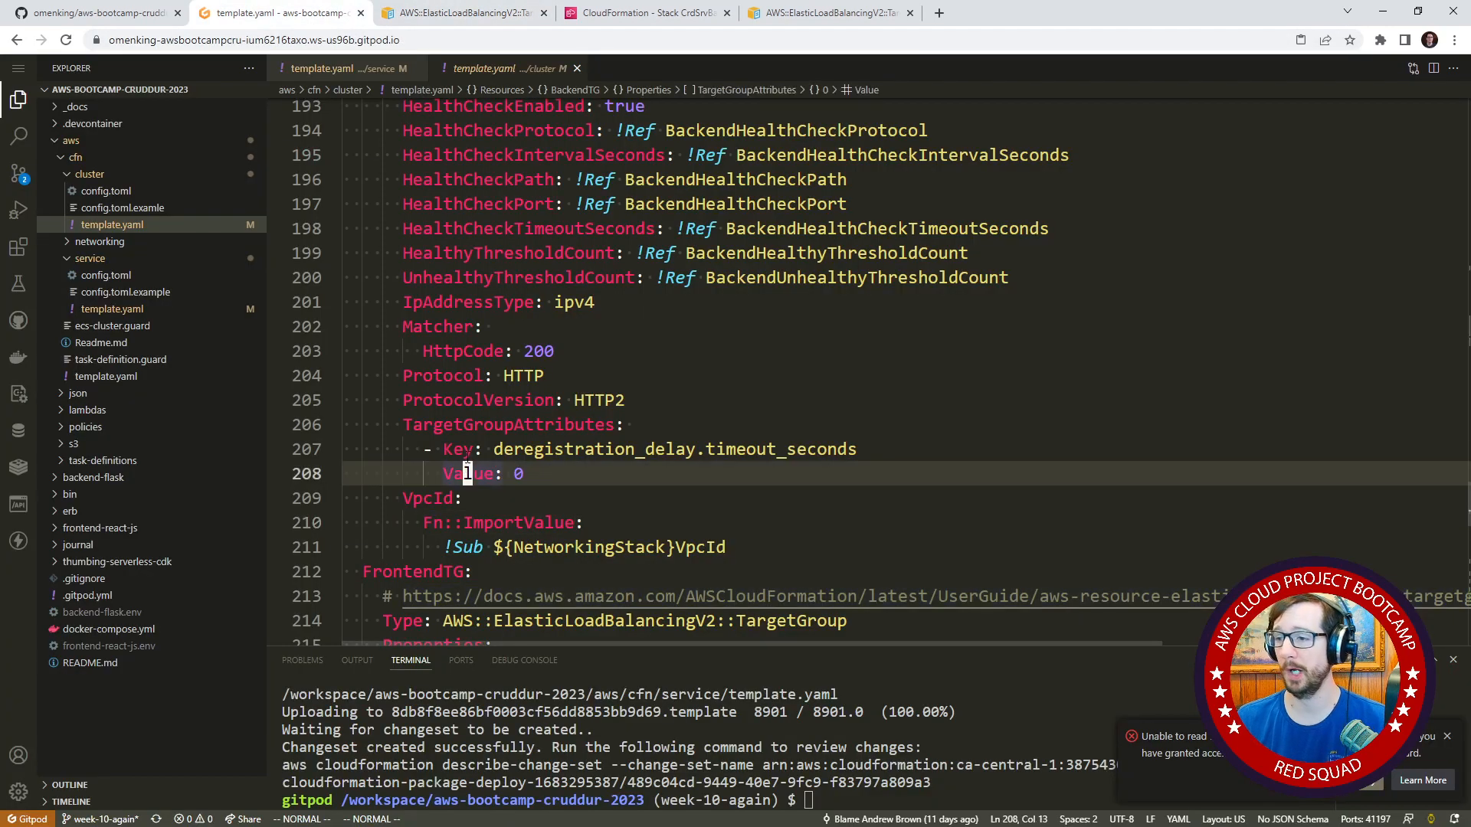
key(k)
key(k)
key(shift+o)
key(ctrl+v)
text(: )
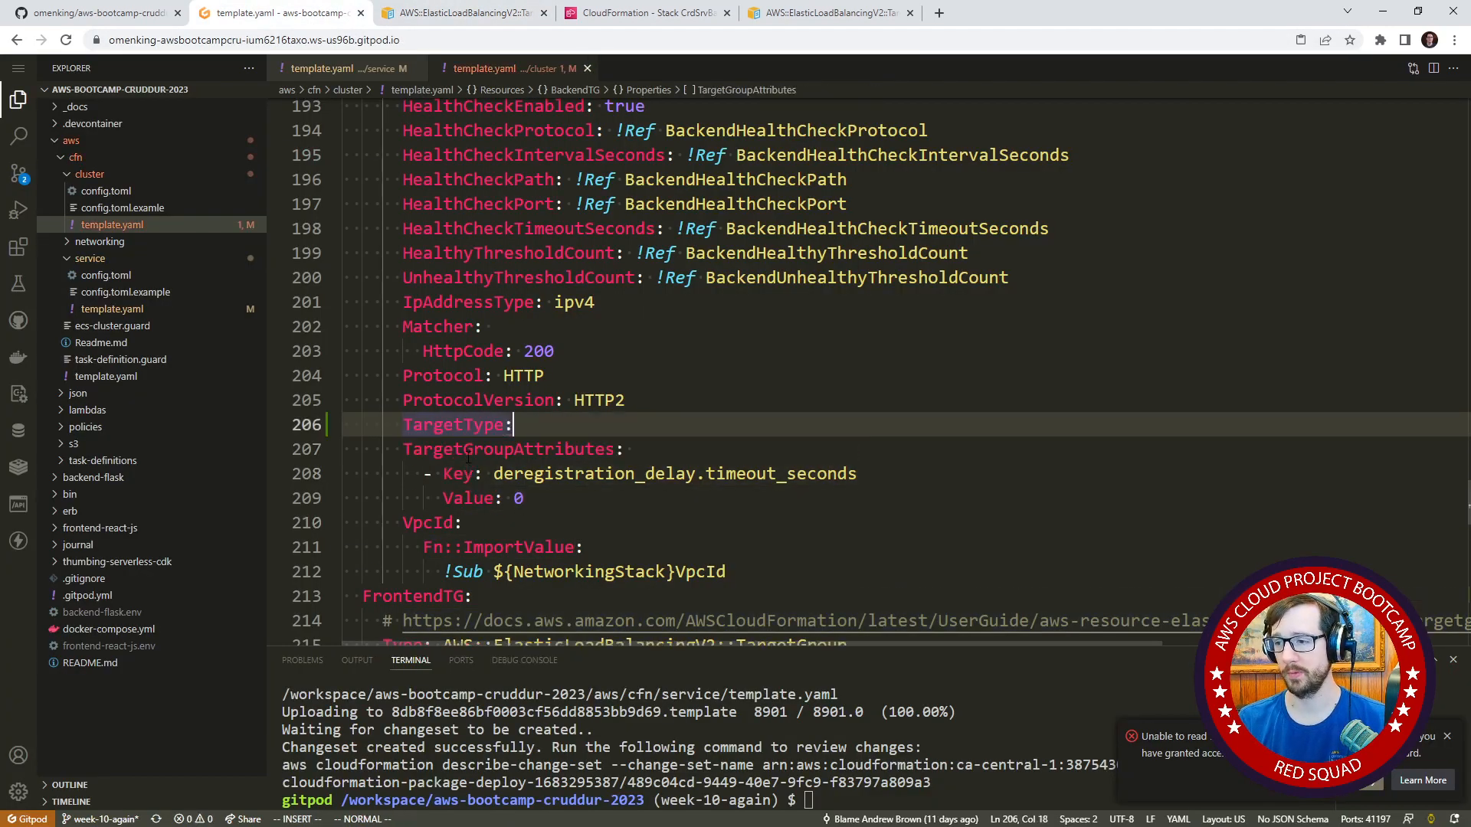
text(ip)
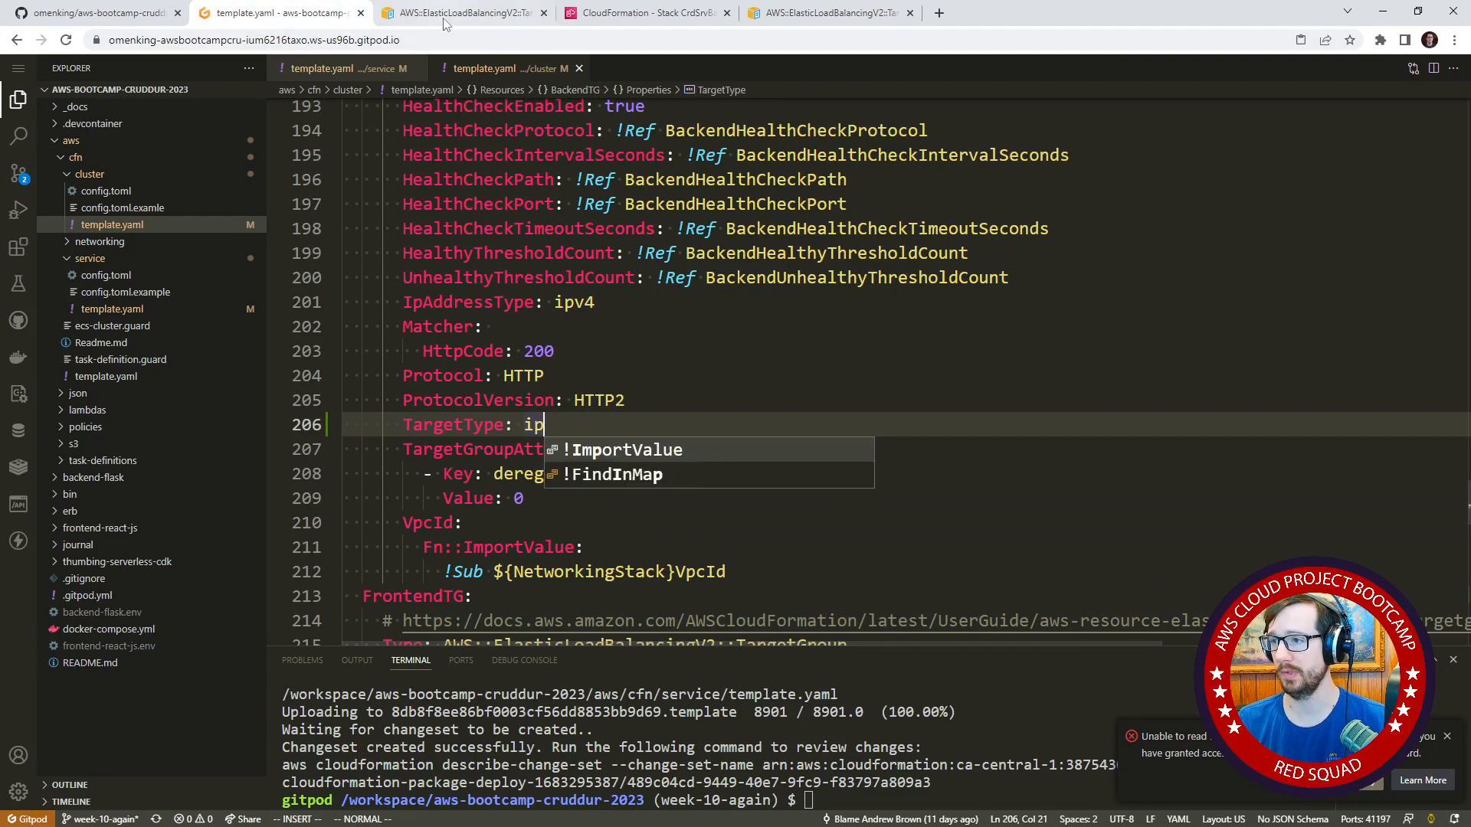
click(447, 14)
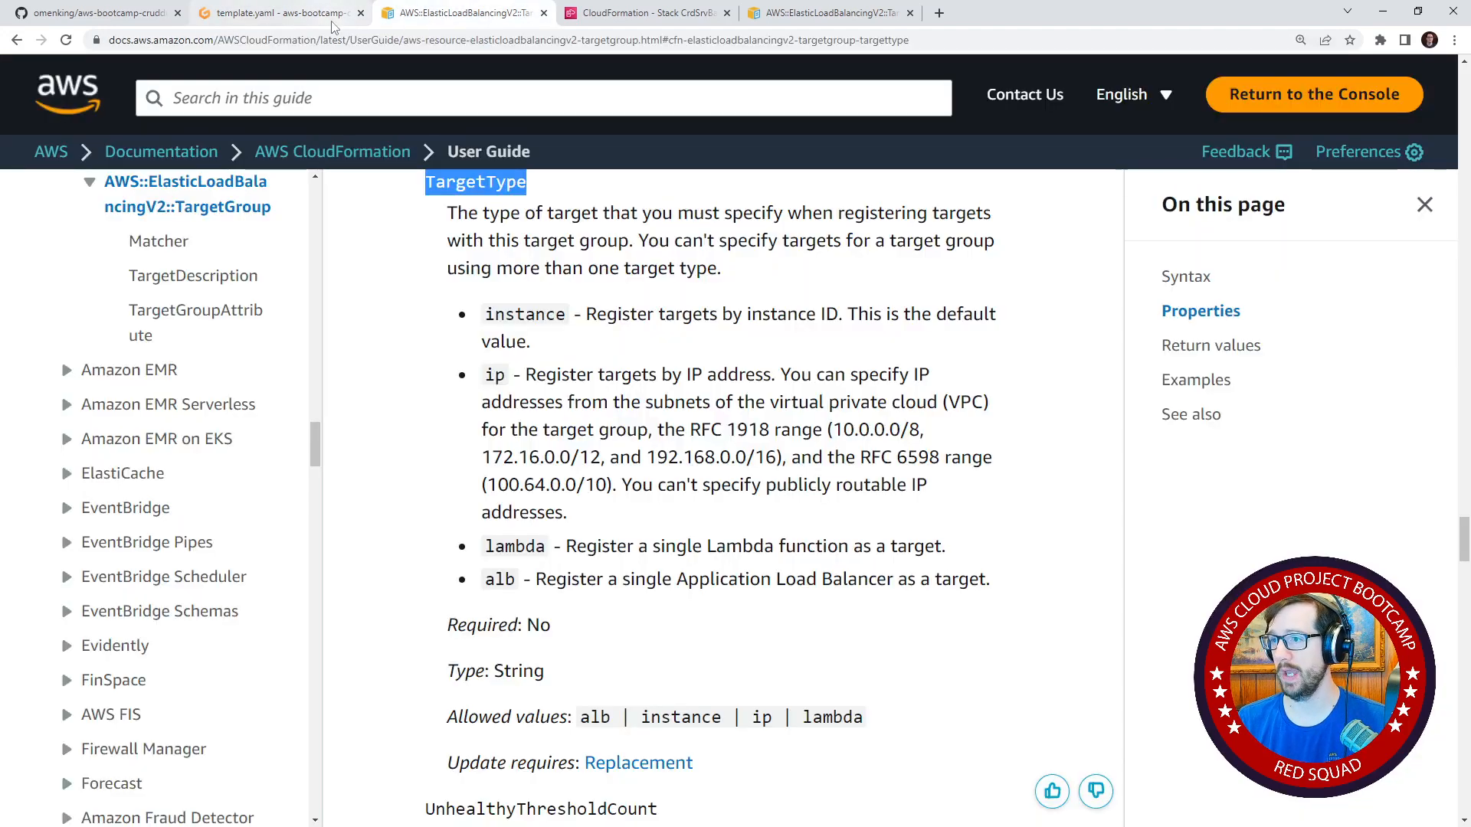
click(283, 13)
key(Escape)
Duplicate the "TargetType: ip" line into FrontendTG, between ProtocolVersion and TargetGroupAttributes.
key(v)
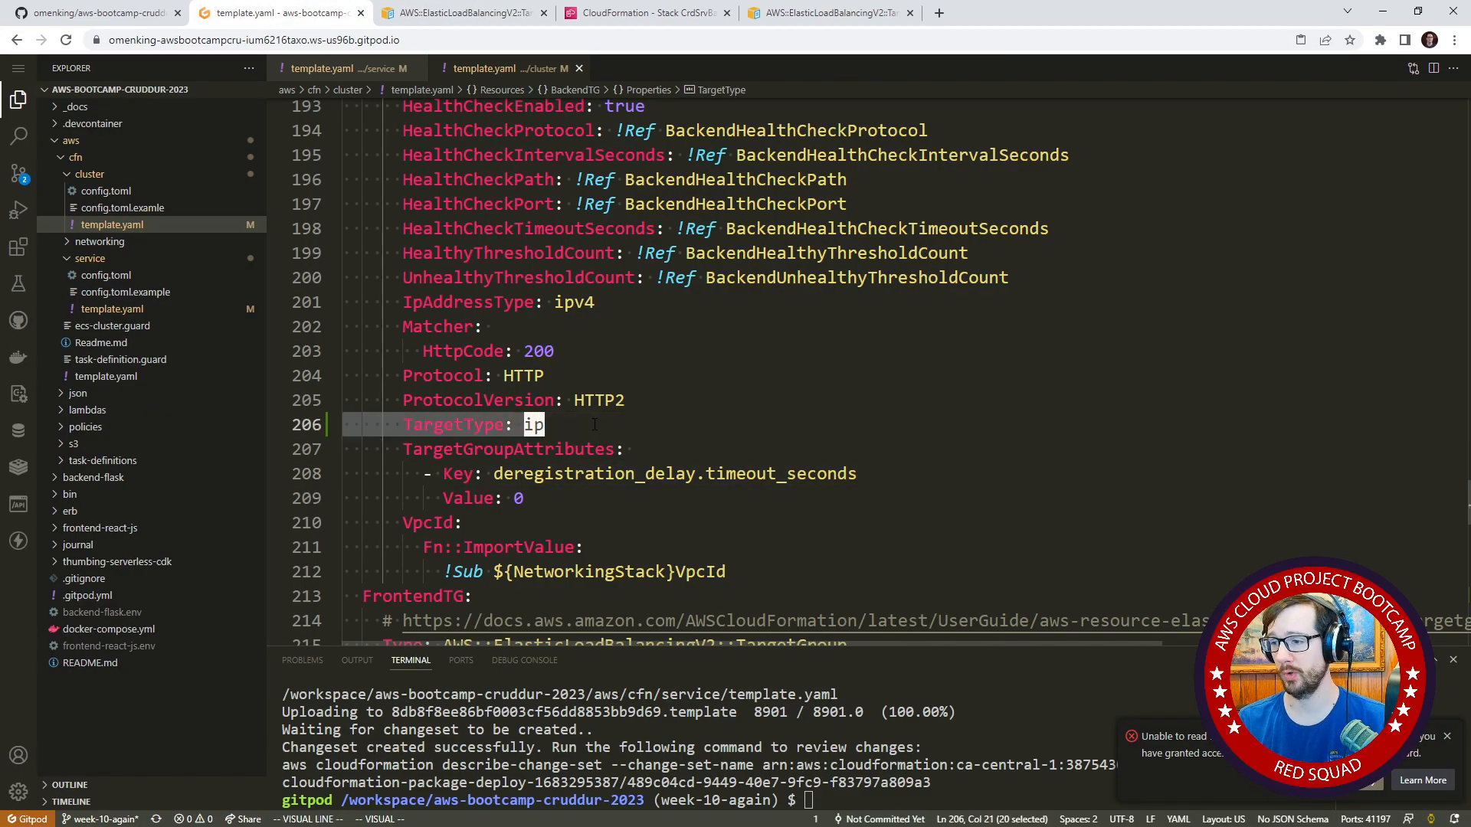
key(j)
key(j)
key(j)
key(j)
key(j)
key(j)
key(j)
key(j)
key(j)
key(j)
key(j)
key(j)
key(j)
key(j)
key(j)
key(j)
key(j)
key(j)
key(j)
key(j)
key(j)
key(j)
key(j)
key(j)
key(j)
key(j)
key(j)
key(j)
key(j)
key(j)
key(j)
key(j)
key(j)
key(j)
key(j)
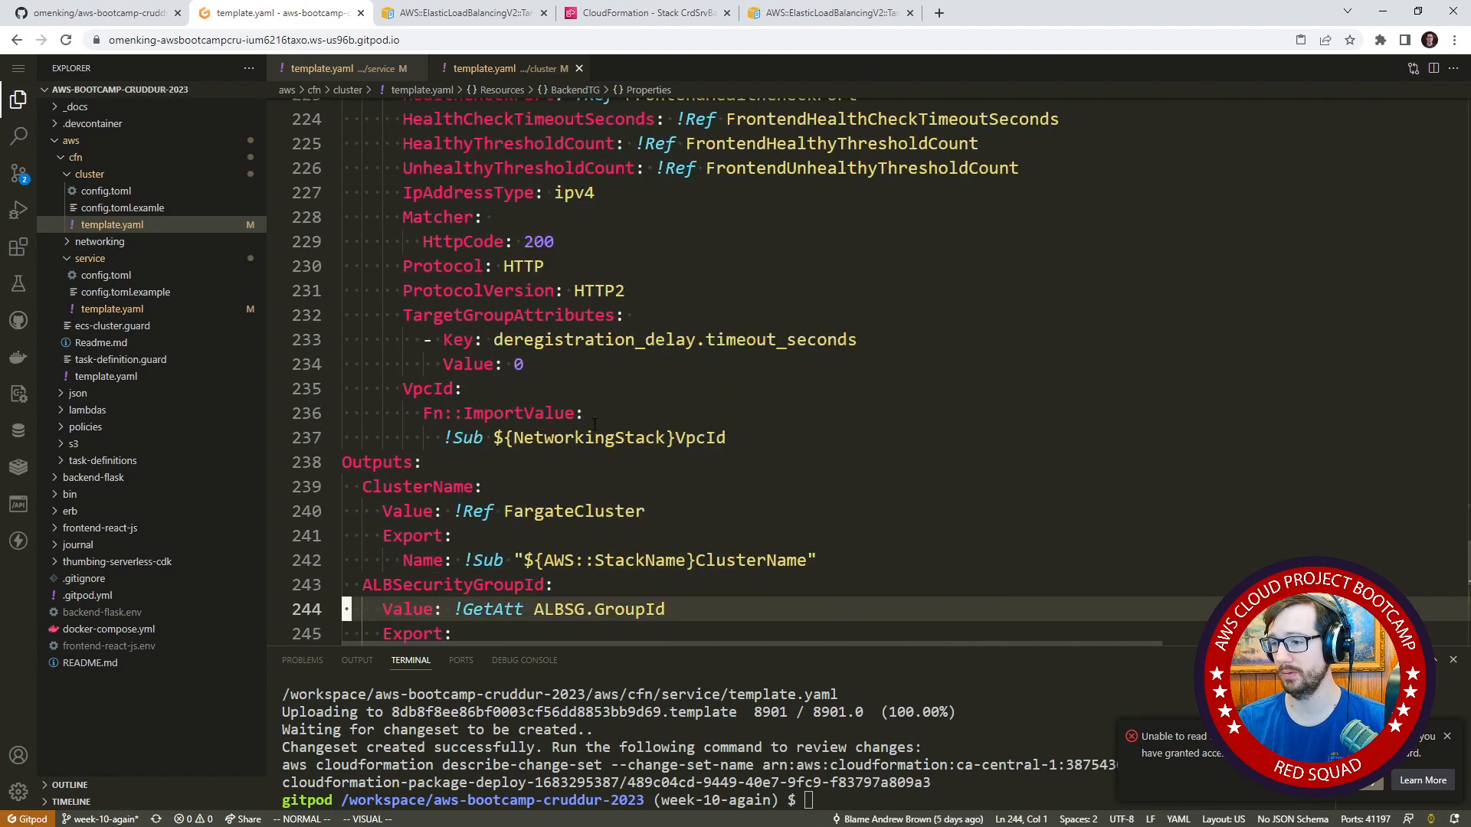
key(k)
key(k)
key(k)
key(k)
key(k)
key(k)
key(k)
key(k)
key(k)
key(k)
key(k)
key(k)
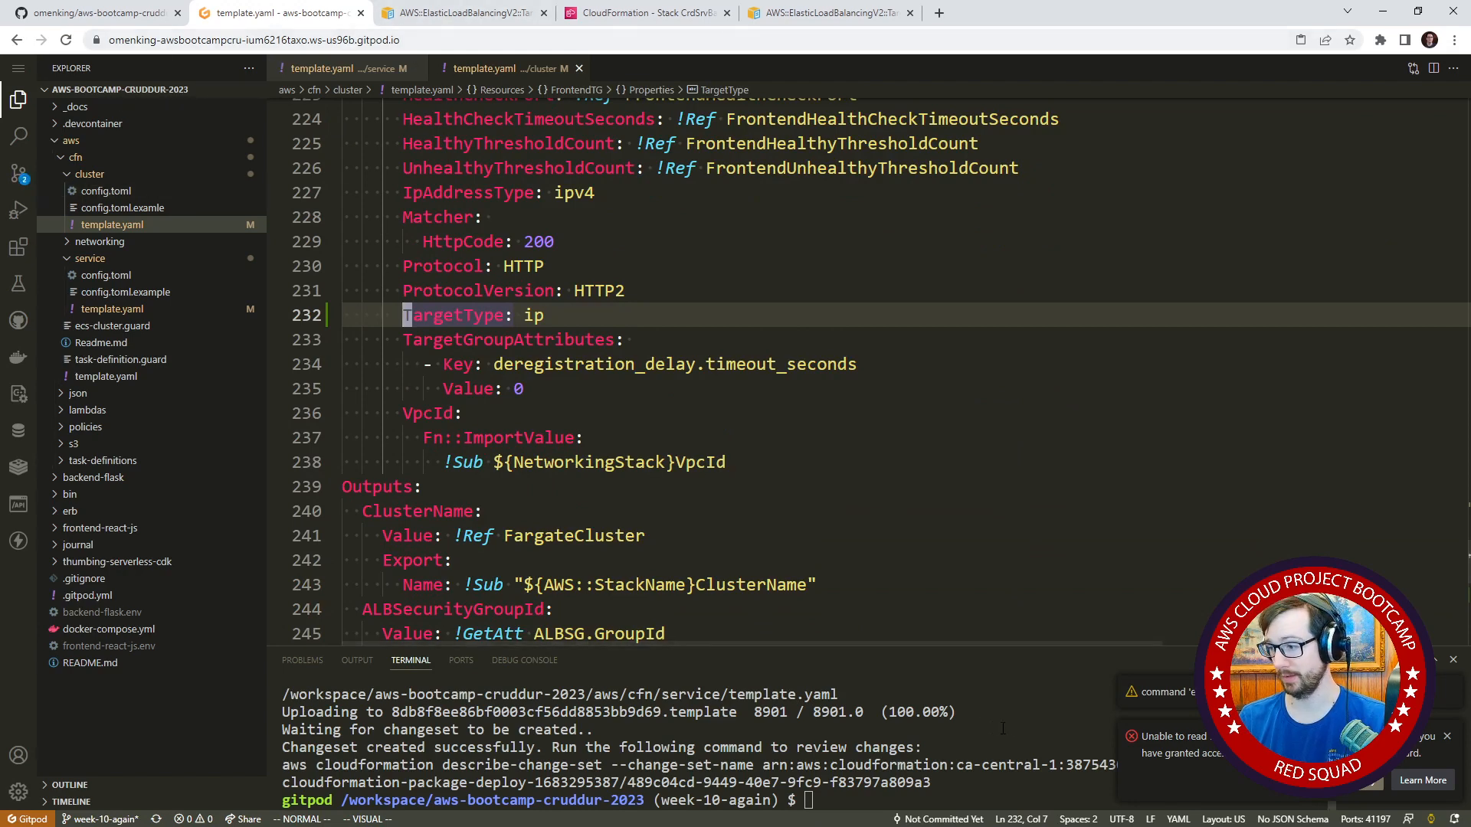
Dismiss the editor's clipboard notification and run ./bin/cfn/cluster-deploy in the terminal.
click(736, 747)
click(1447, 736)
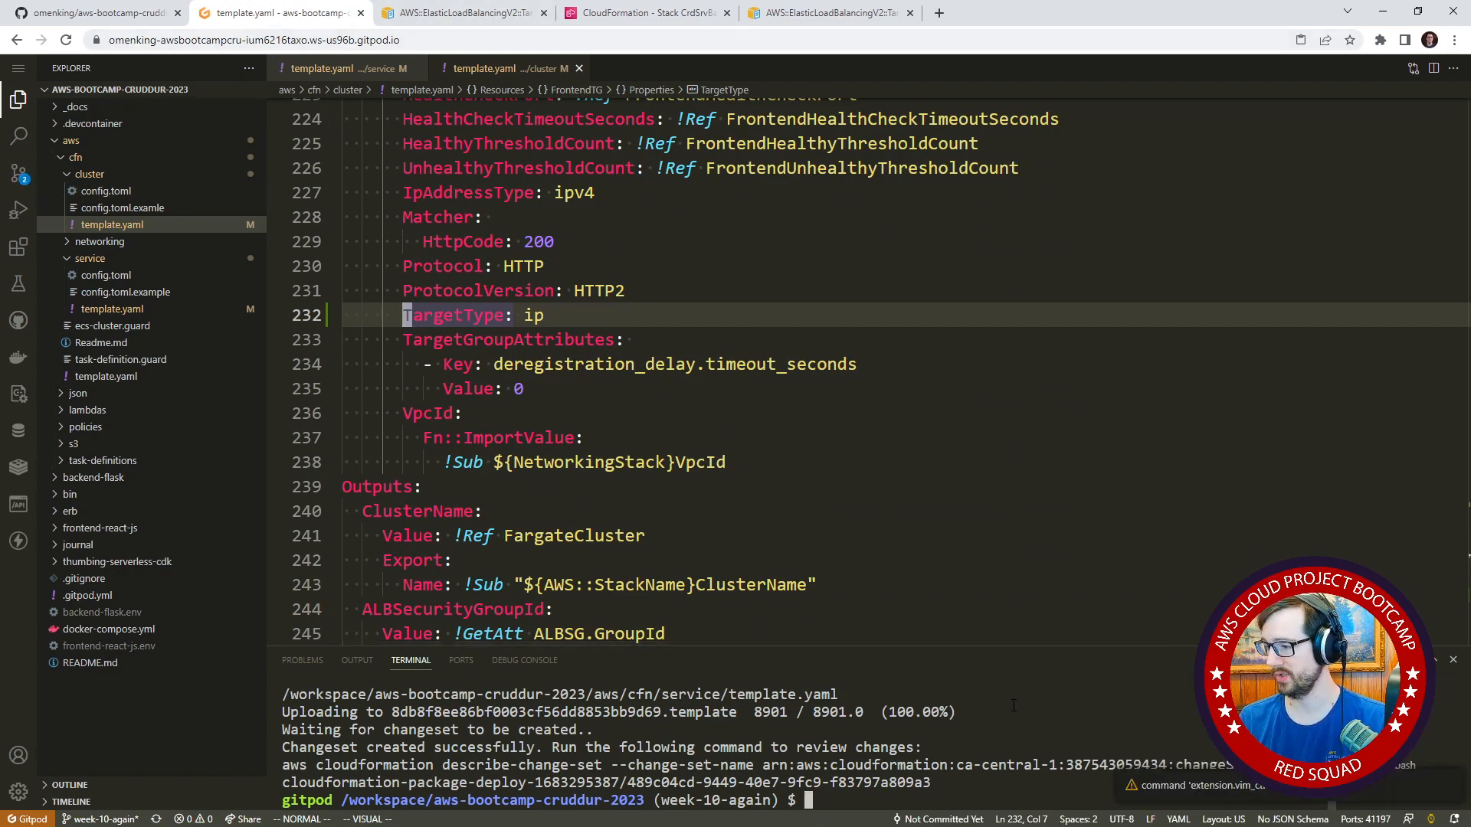
text(cd ..)
key(Up)
key(Up)
key(Return)
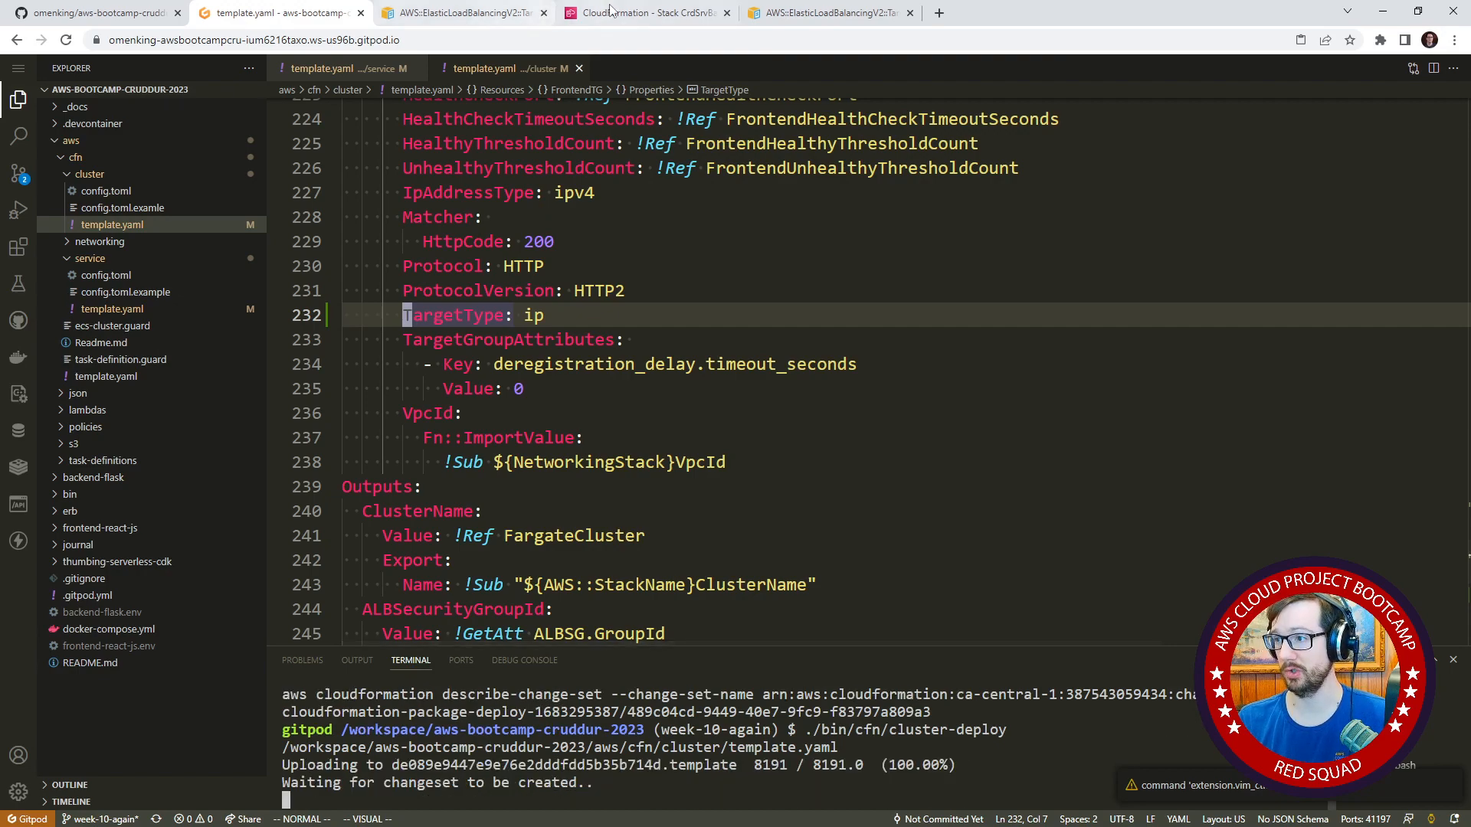
Switch to CloudFormation, clear the delete notification, refresh the stack list and open the CrdCluster stack.
click(644, 13)
scroll(1427, 136, down, 2)
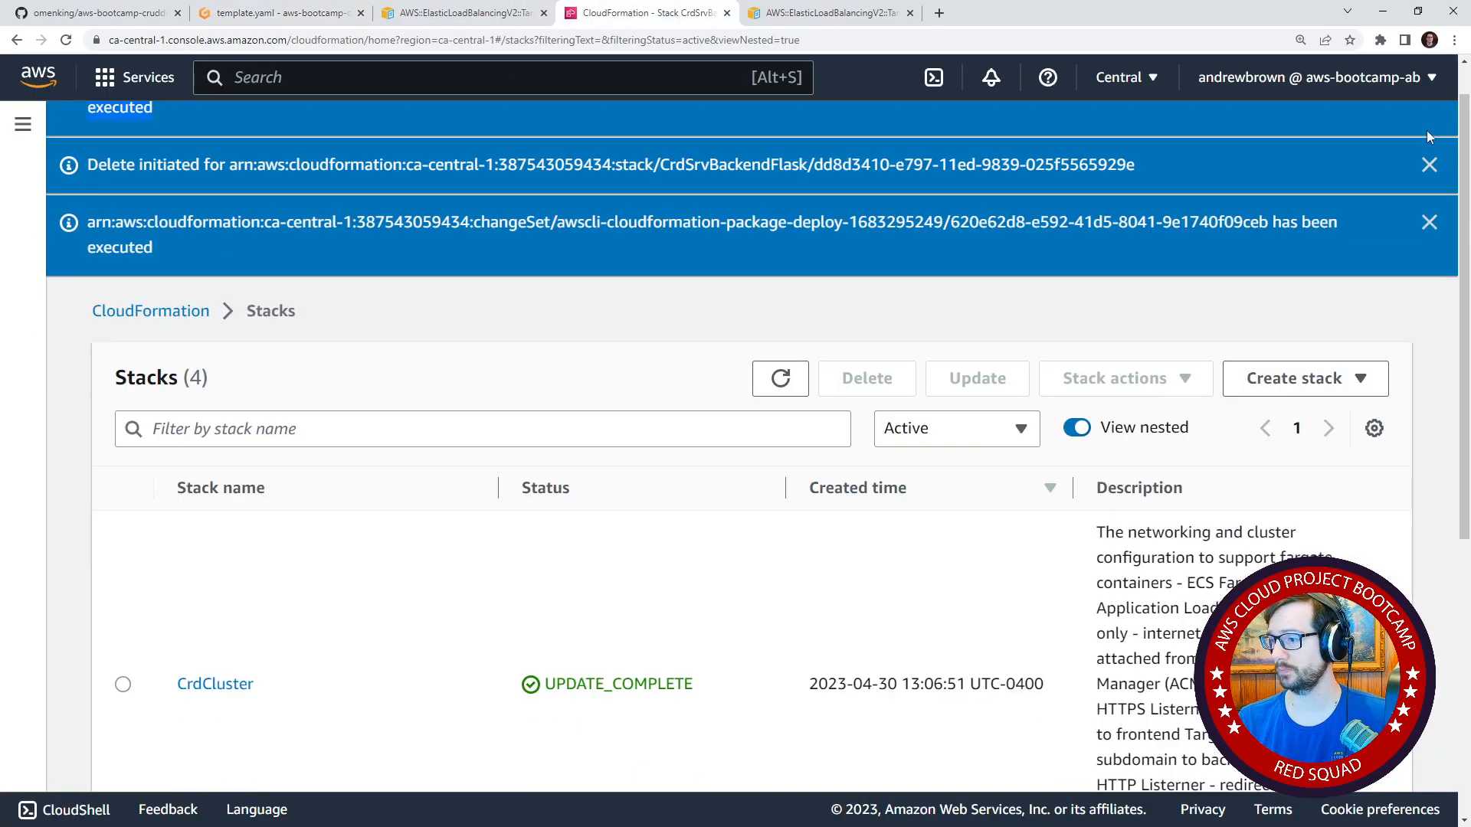
click(1430, 165)
click(780, 240)
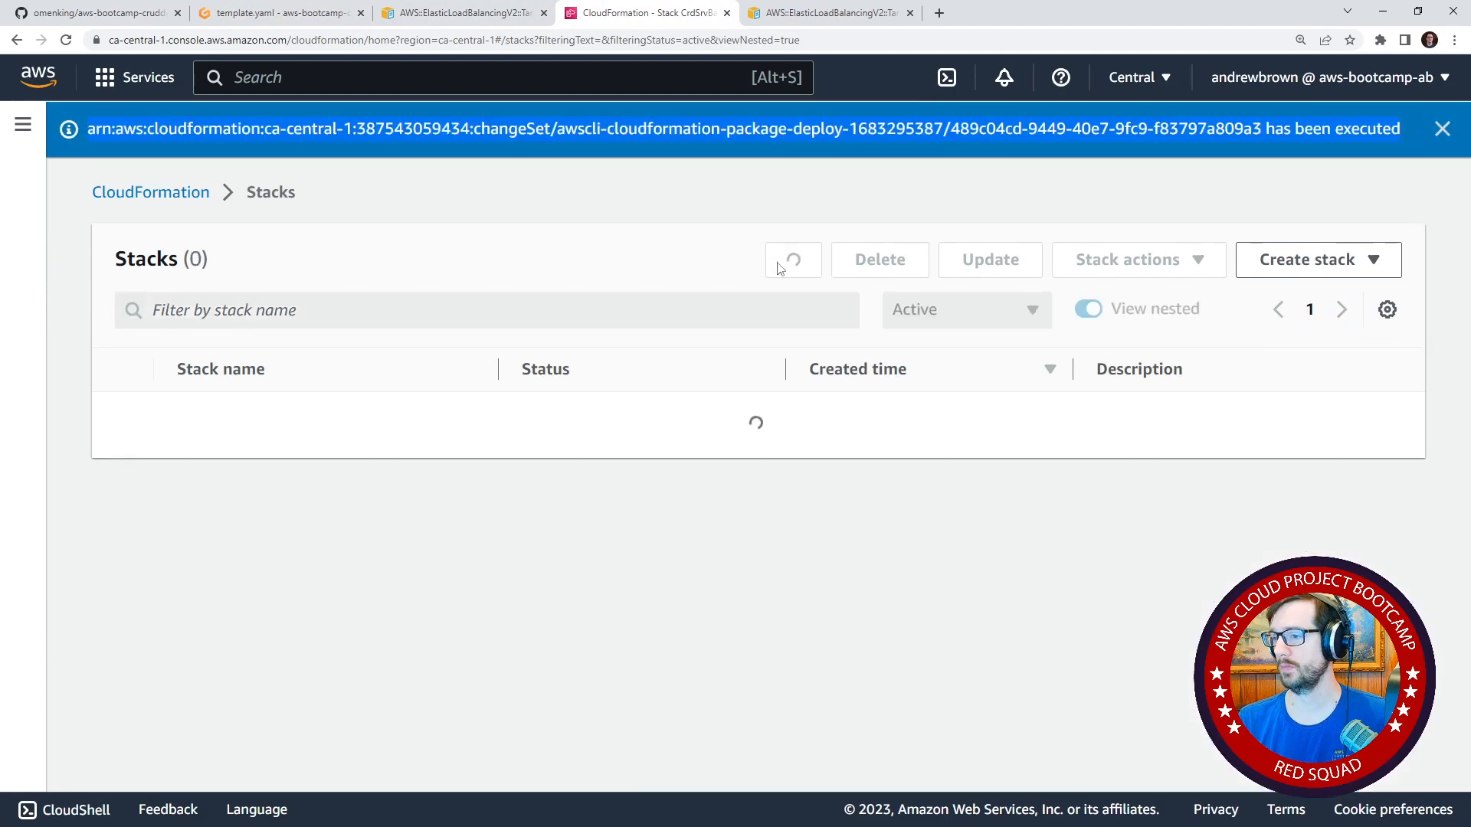
click(246, 590)
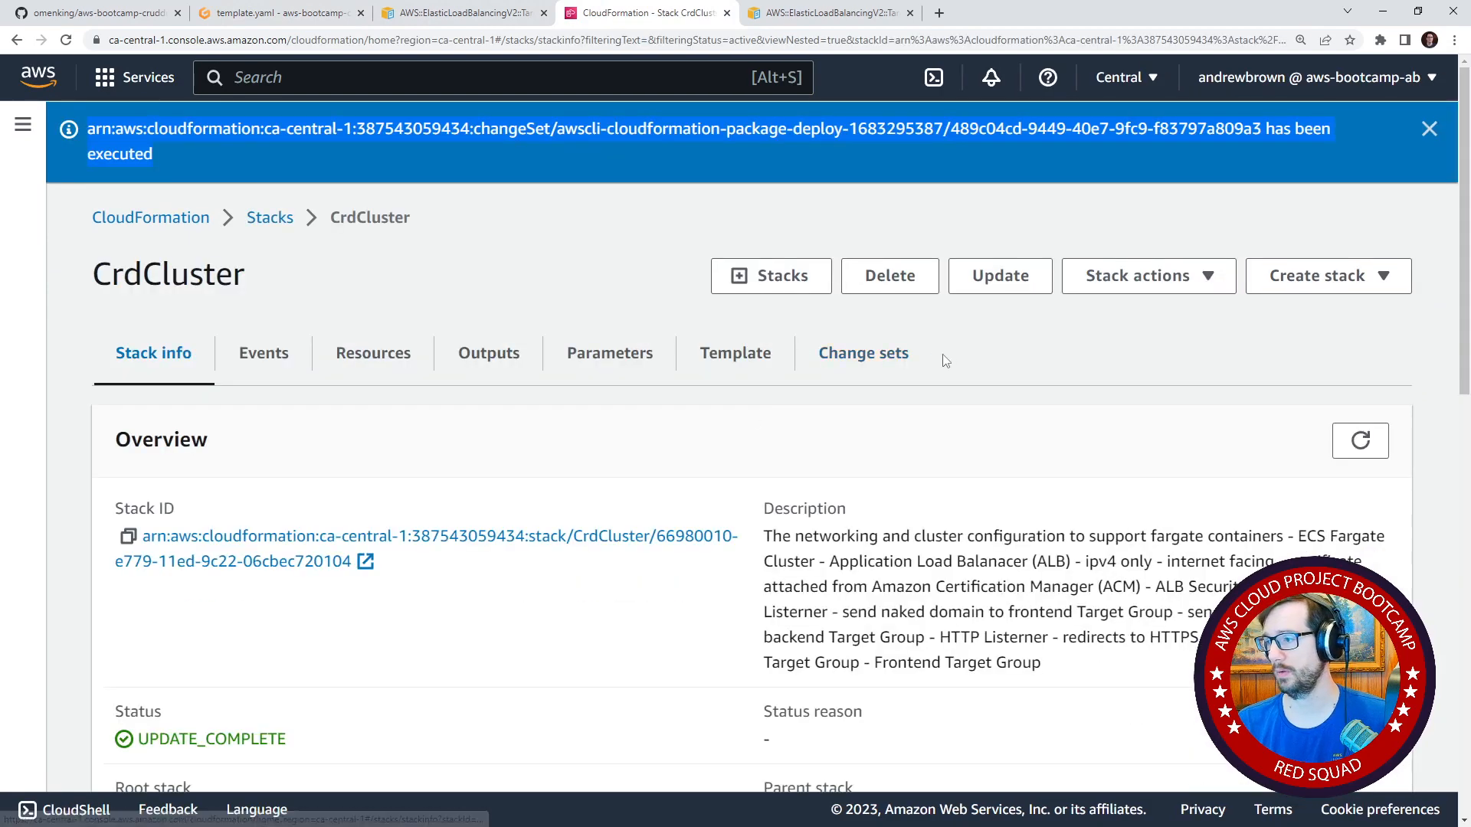
click(881, 359)
click(122, 609)
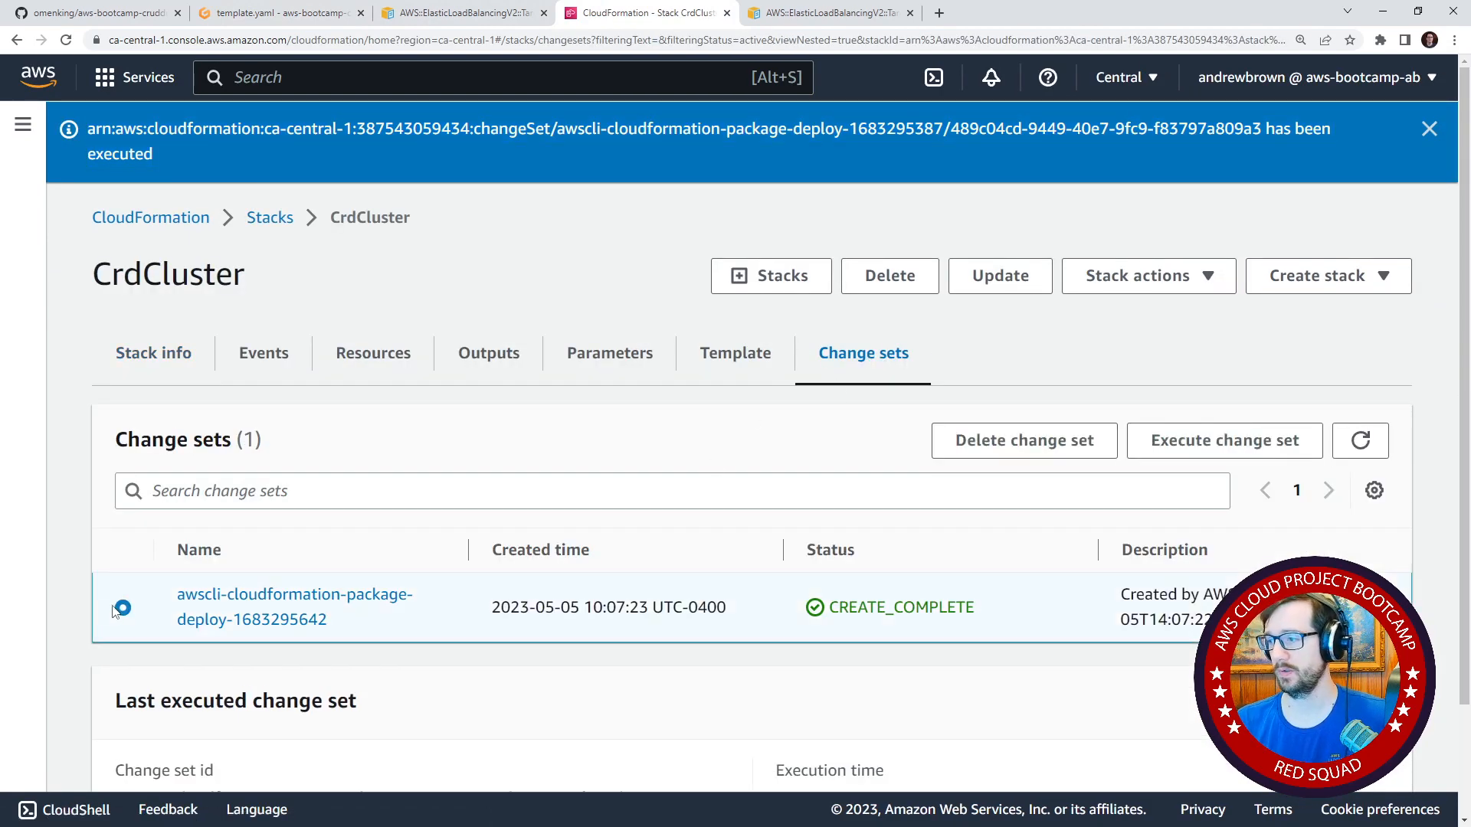
click(1309, 456)
click(935, 594)
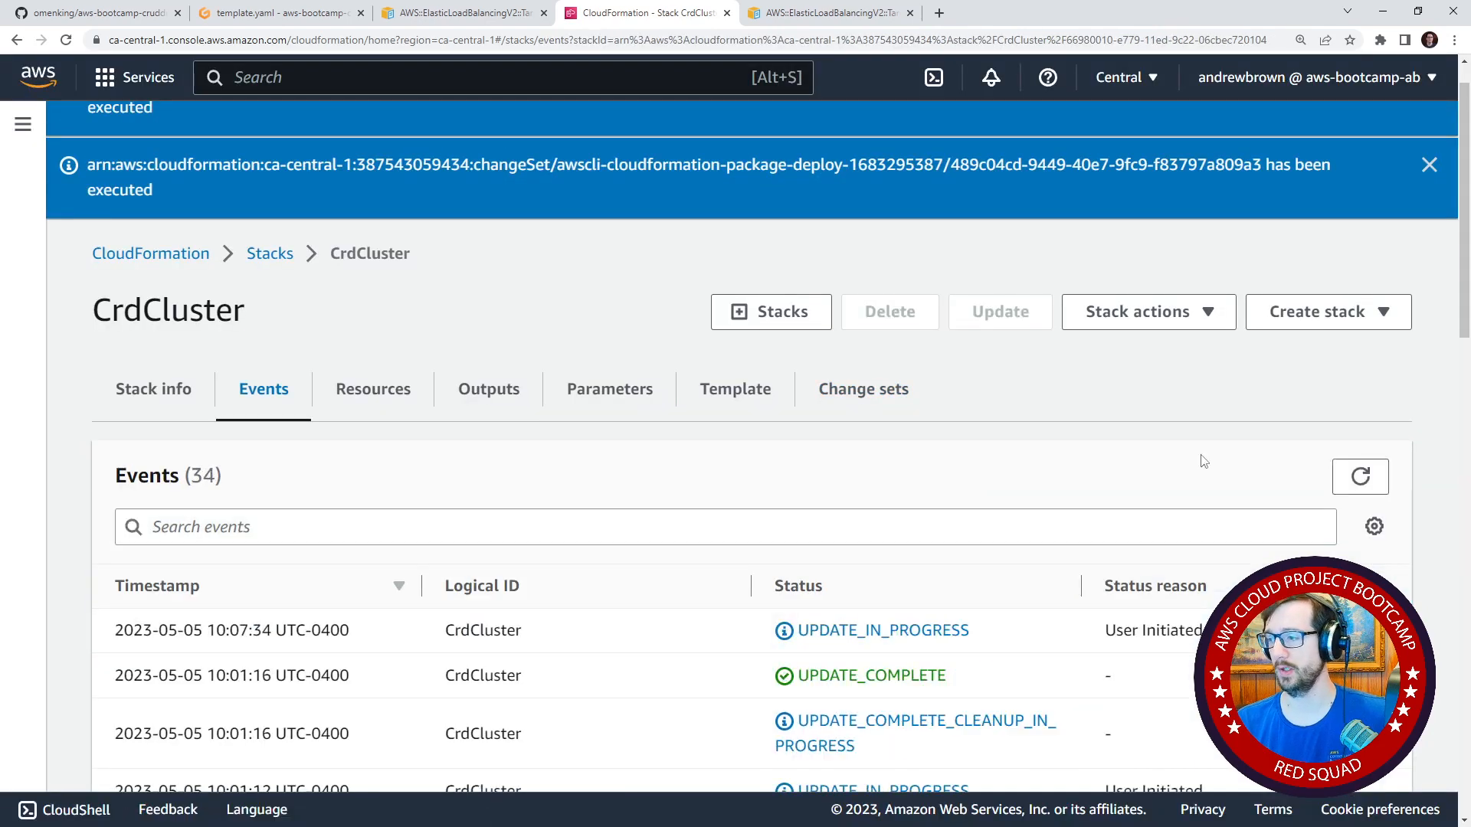
Refresh the CrdCluster stack's events and read the status reasons for the BackendTG and FrontendTG updates.
scroll(1193, 483, down, 2)
click(1357, 323)
scroll(571, 554, up, 3)
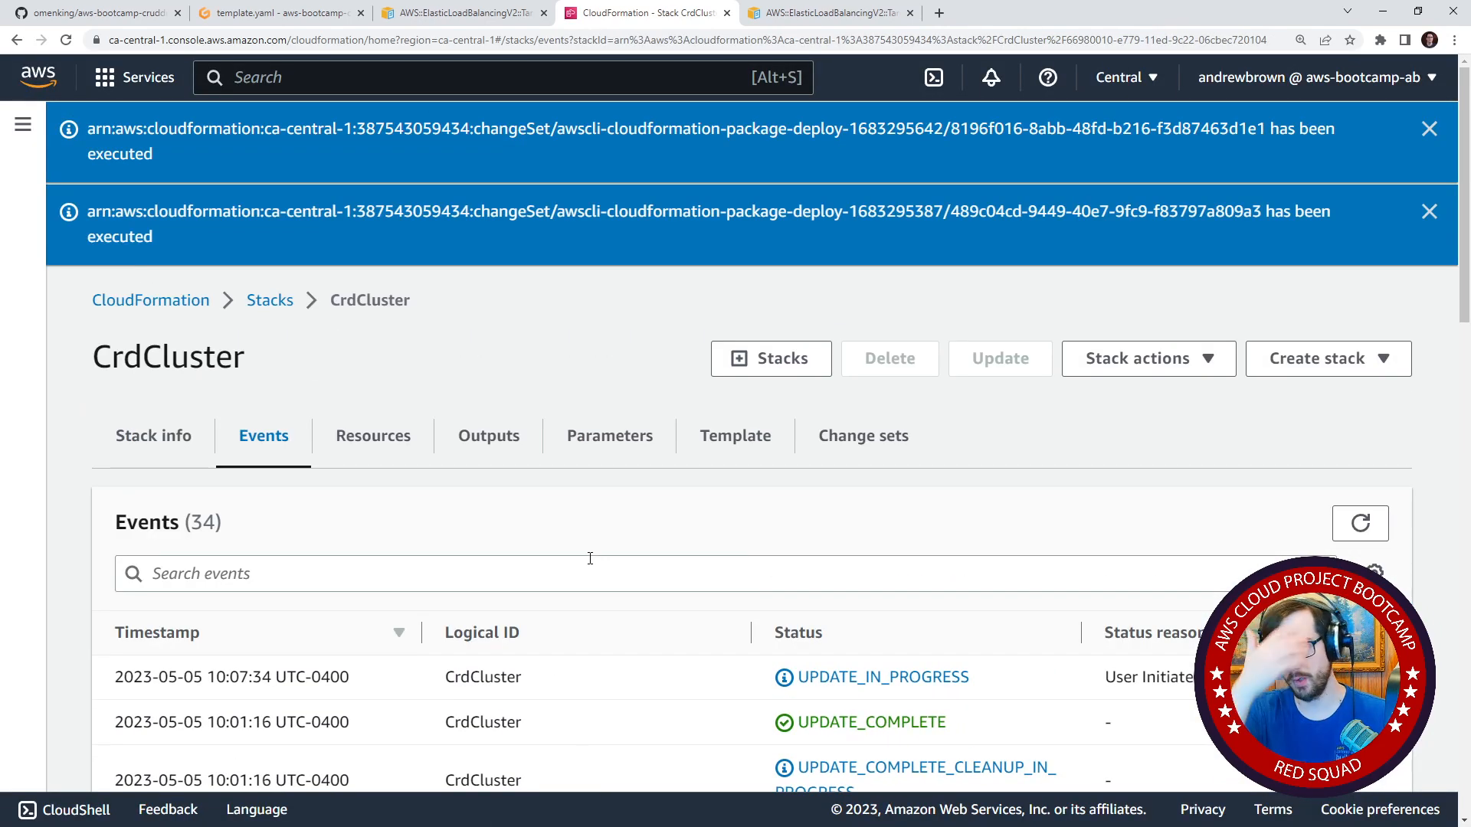
scroll(597, 552, down, 3)
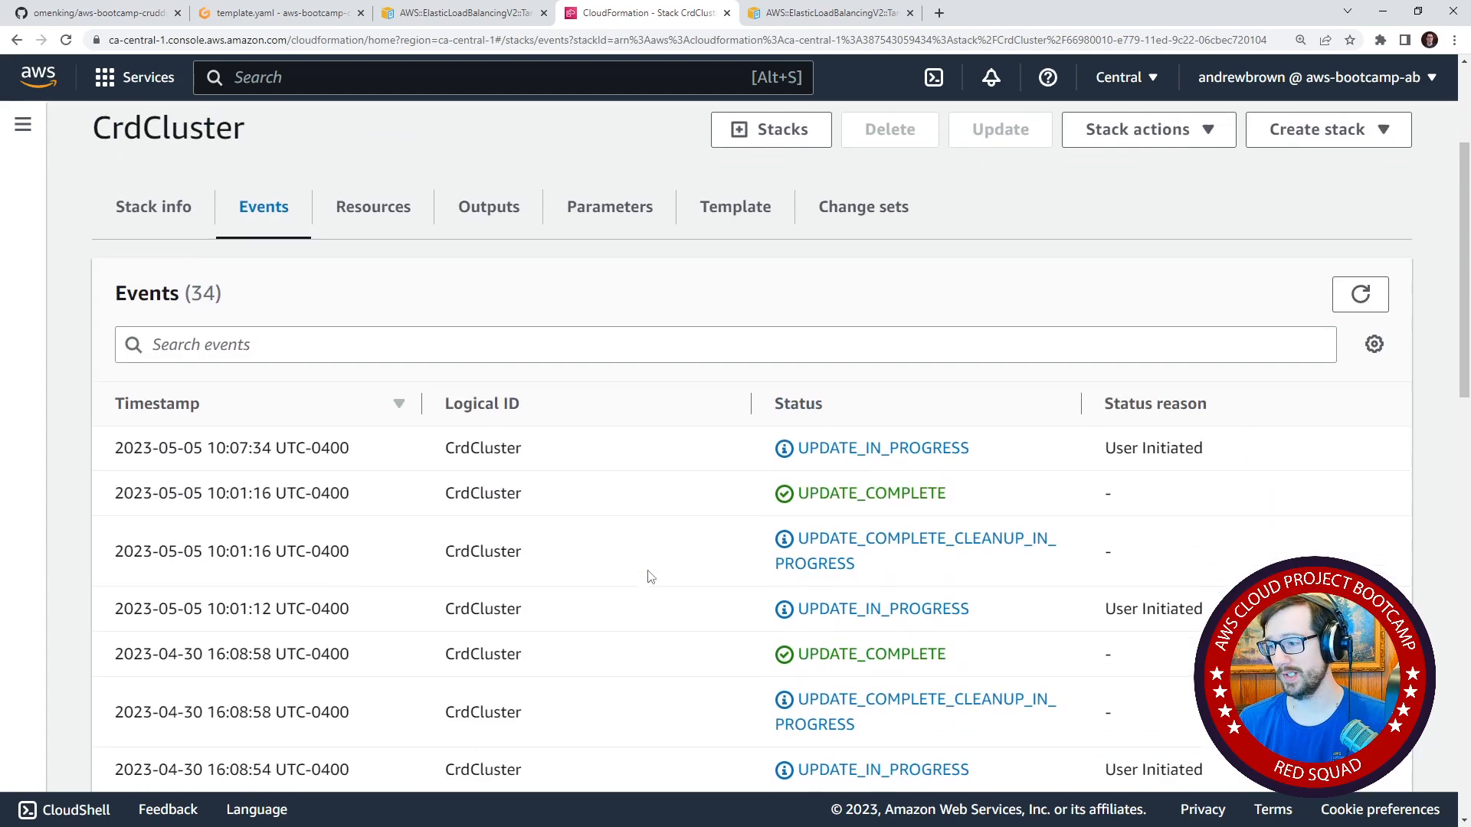
click(1357, 292)
scroll(907, 529, down, 6)
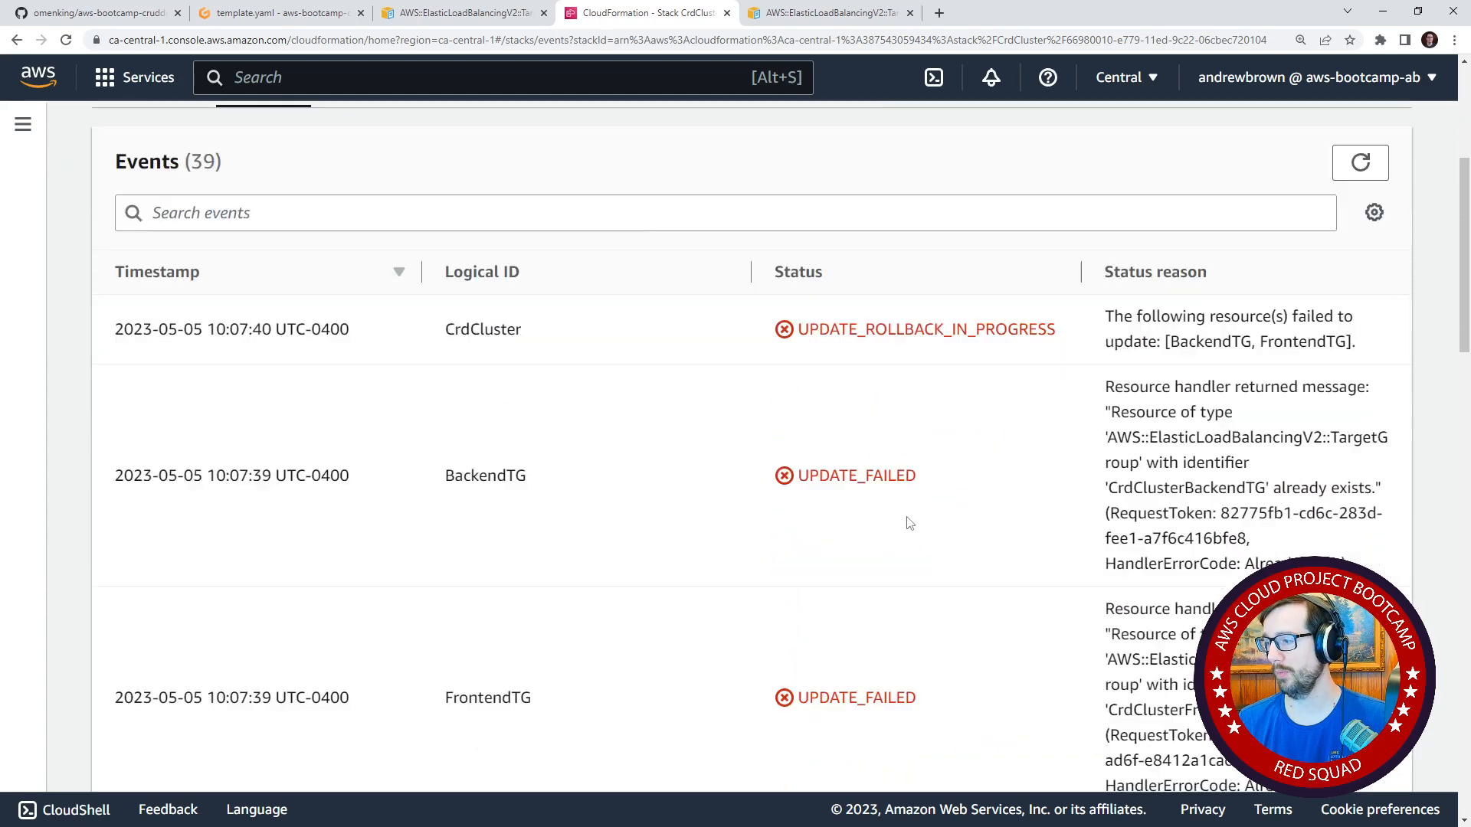
scroll(907, 537, up, 2)
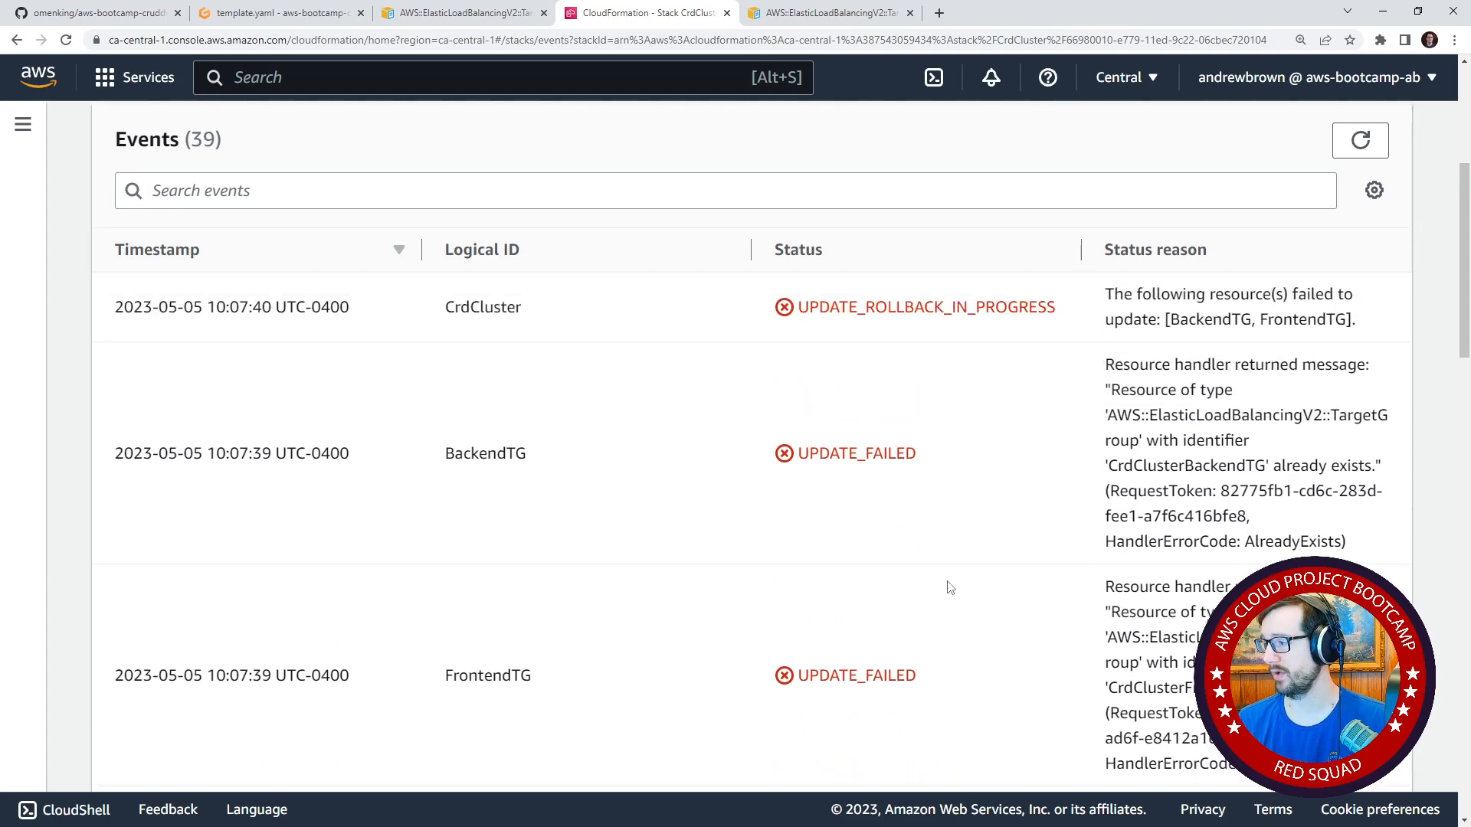
scroll(936, 585, up, 2)
scroll(943, 597, down, 12)
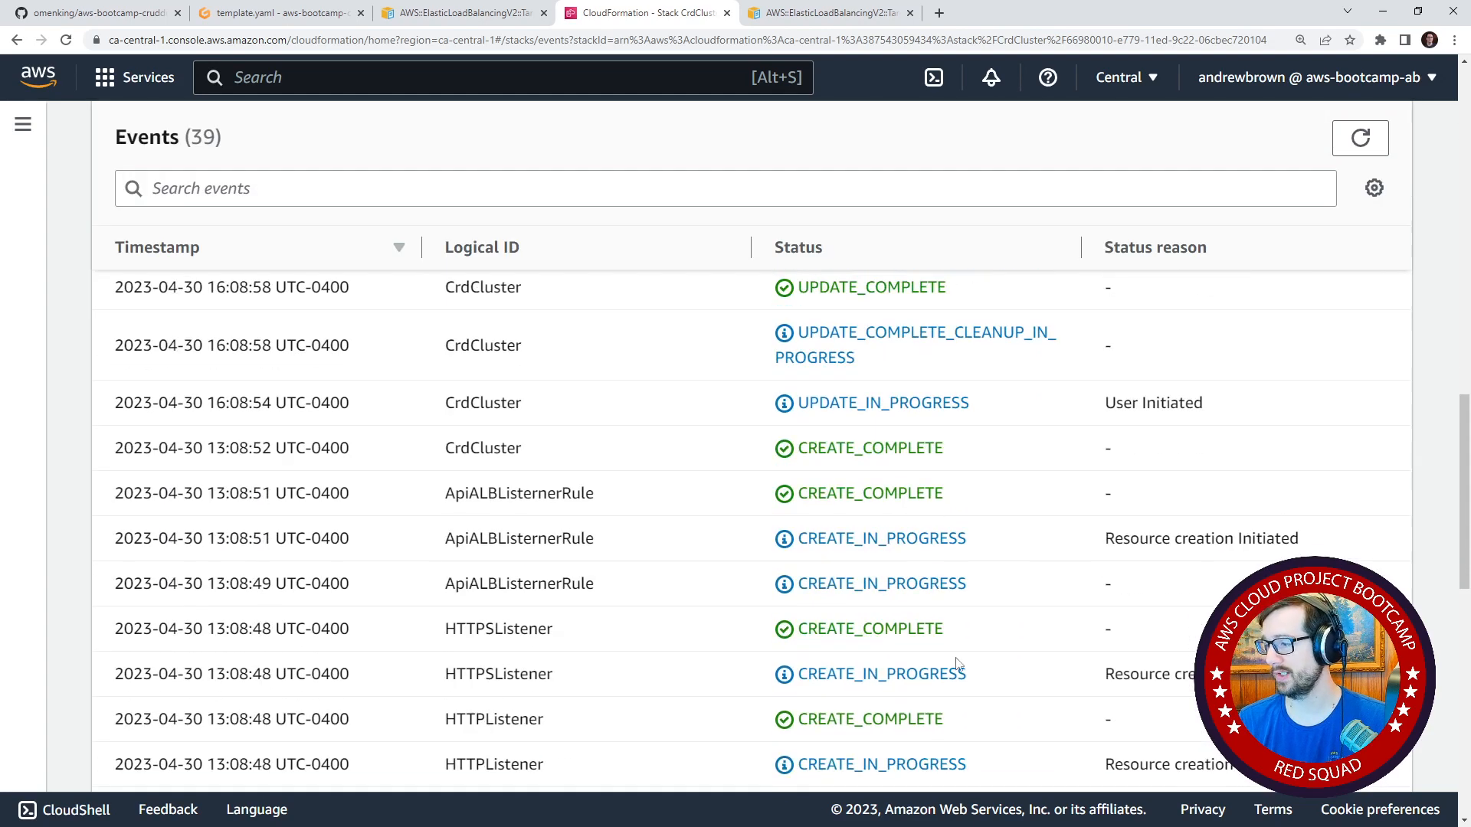
scroll(962, 674, up, 10)
scroll(963, 682, down, 3)
scroll(912, 545, up, 5)
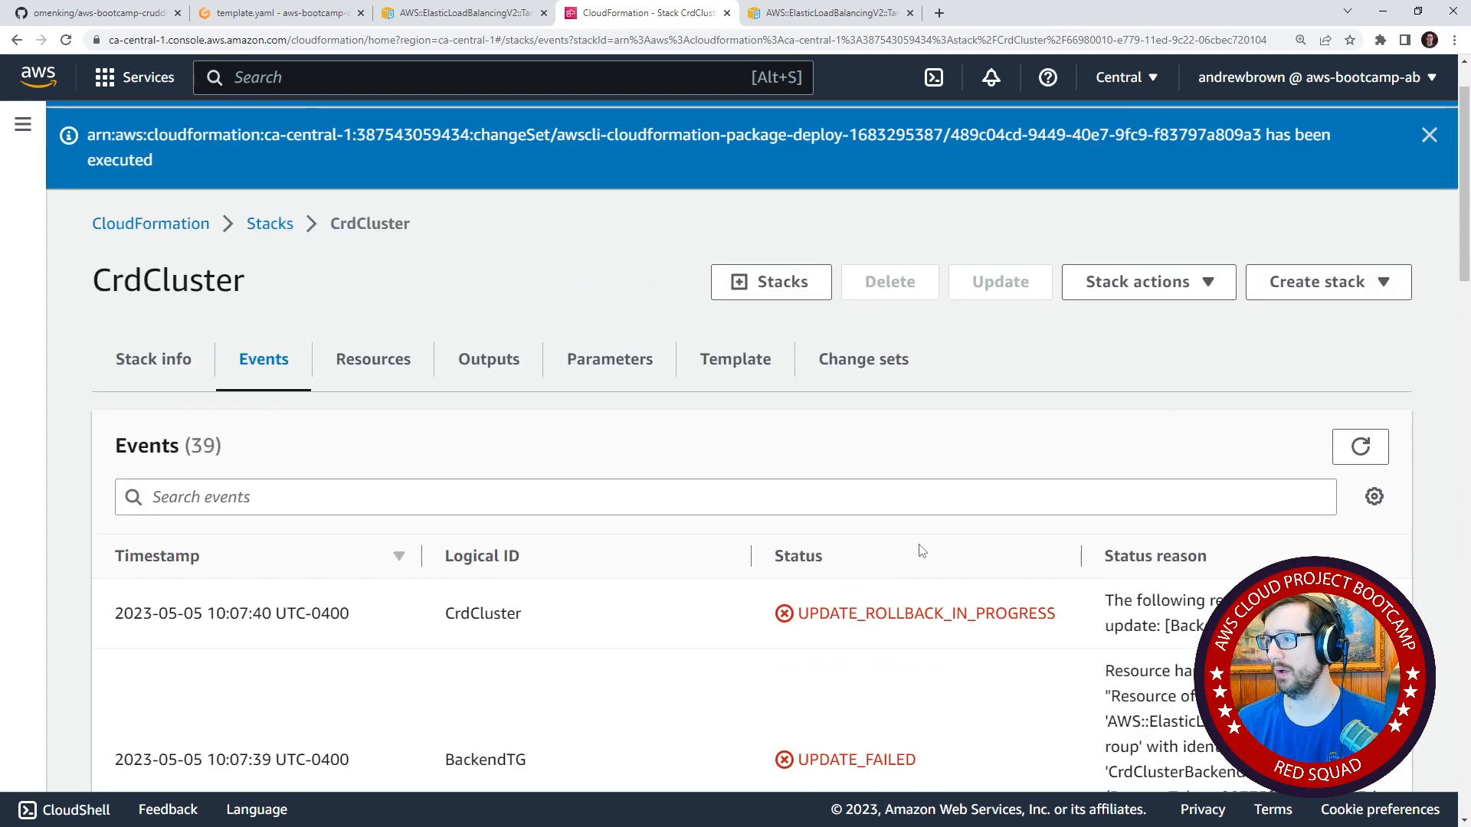
Check CrdCluster's change sets, review the target groups in the Gitpod cluster template and rerun ./bin/cfn/cluster-deploy.
click(863, 364)
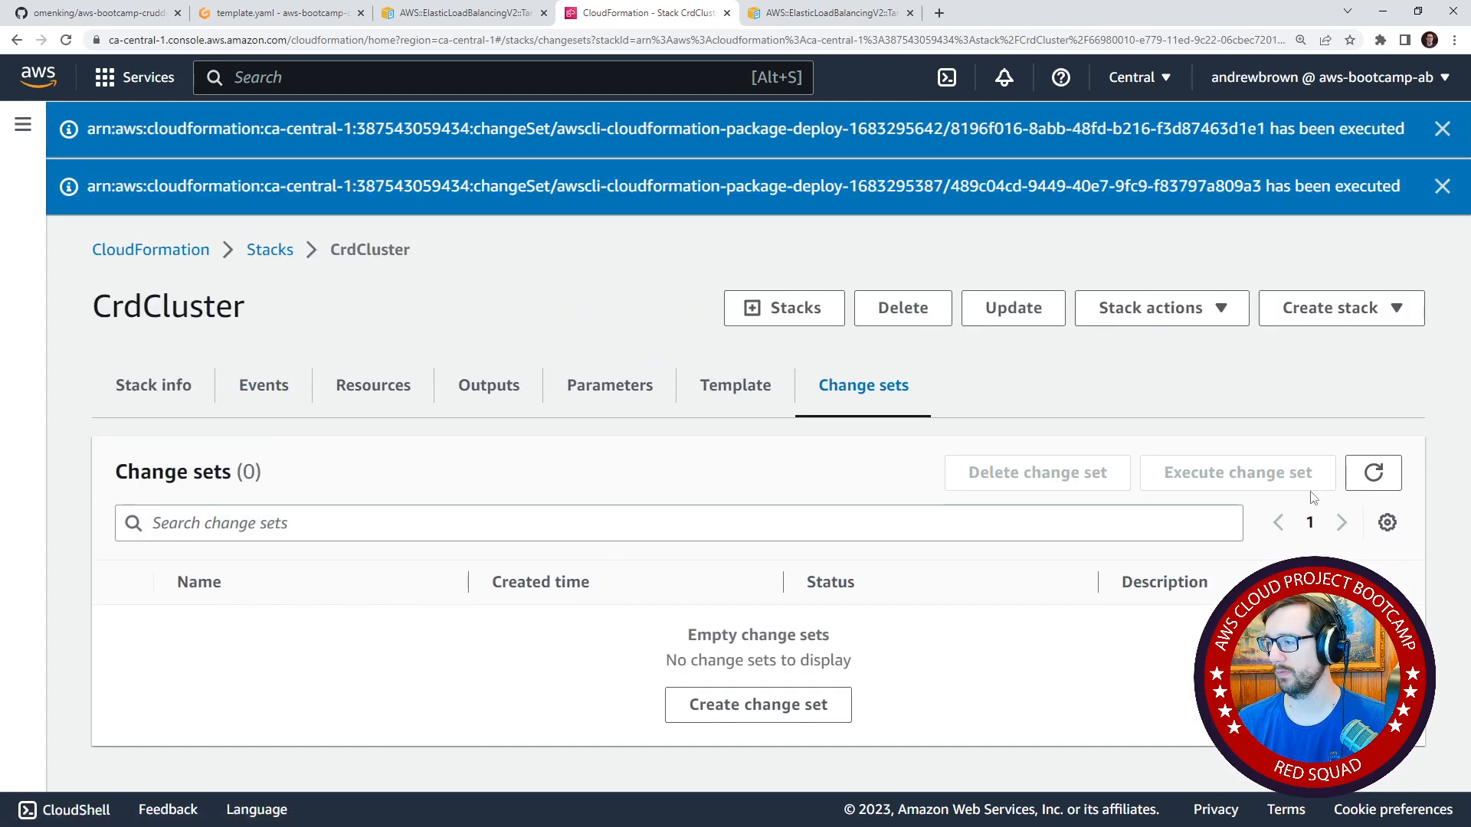
click(276, 12)
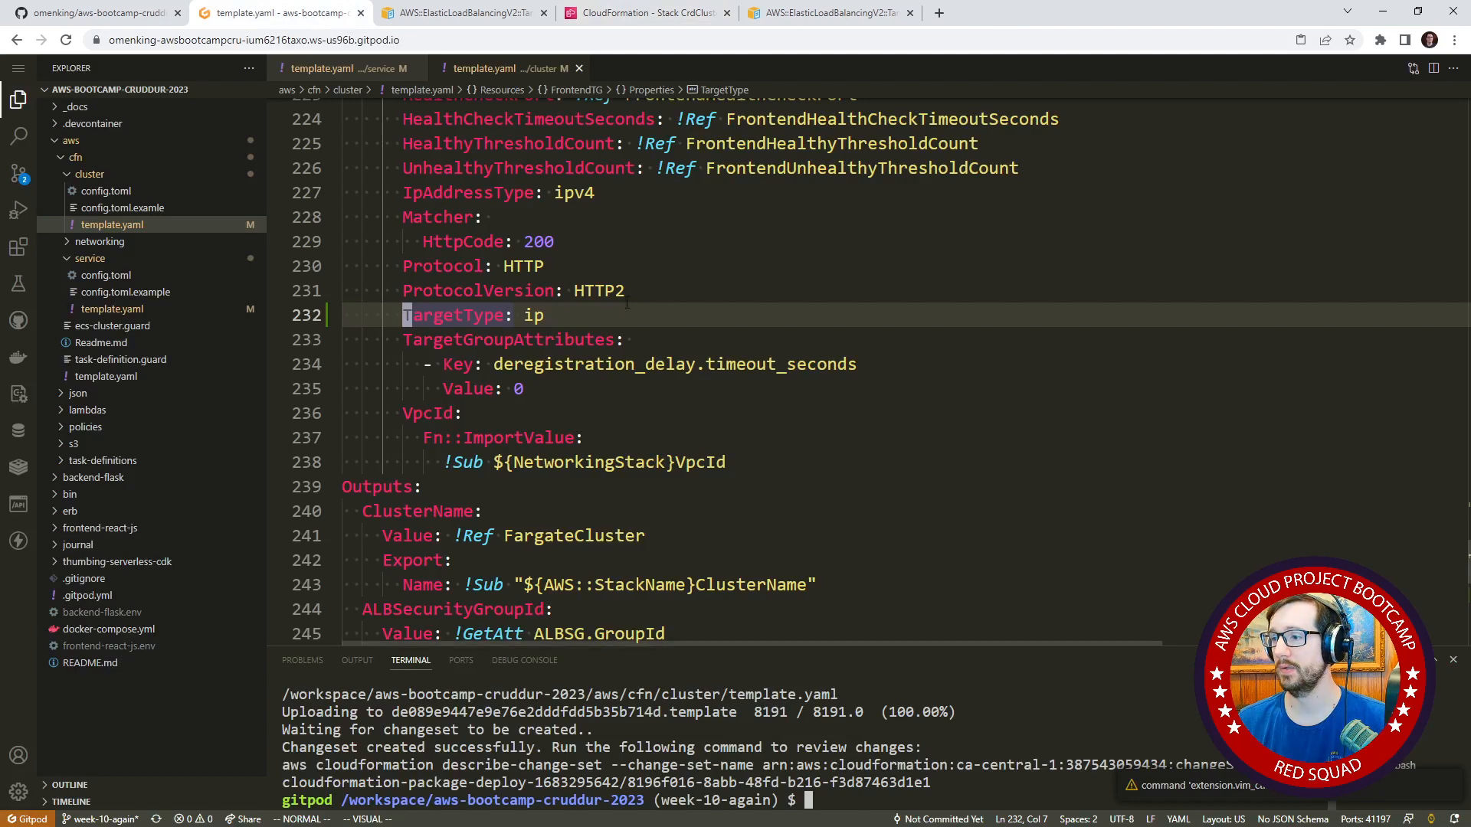
click(650, 225)
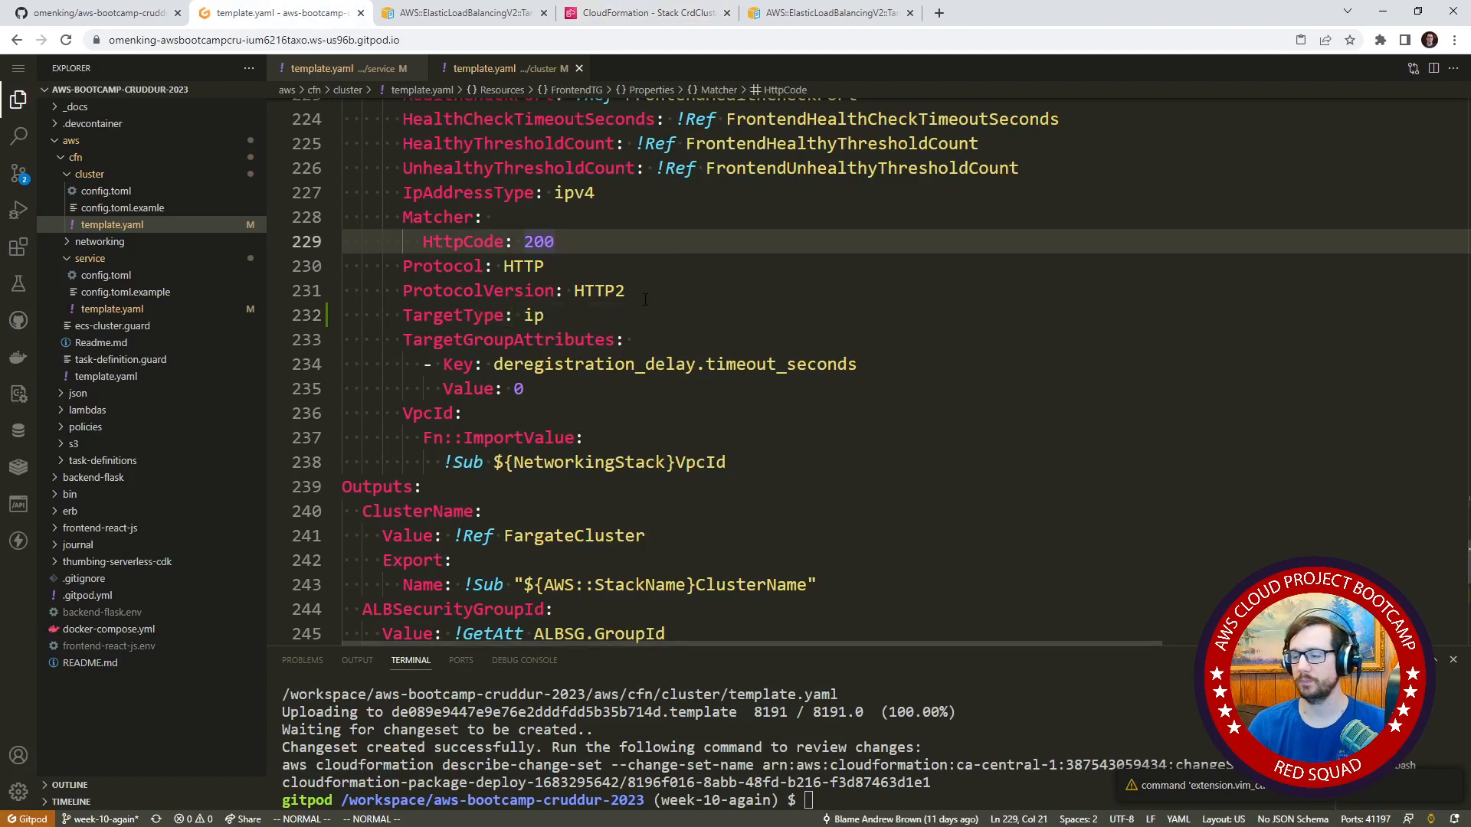
scroll(645, 299, up, 6)
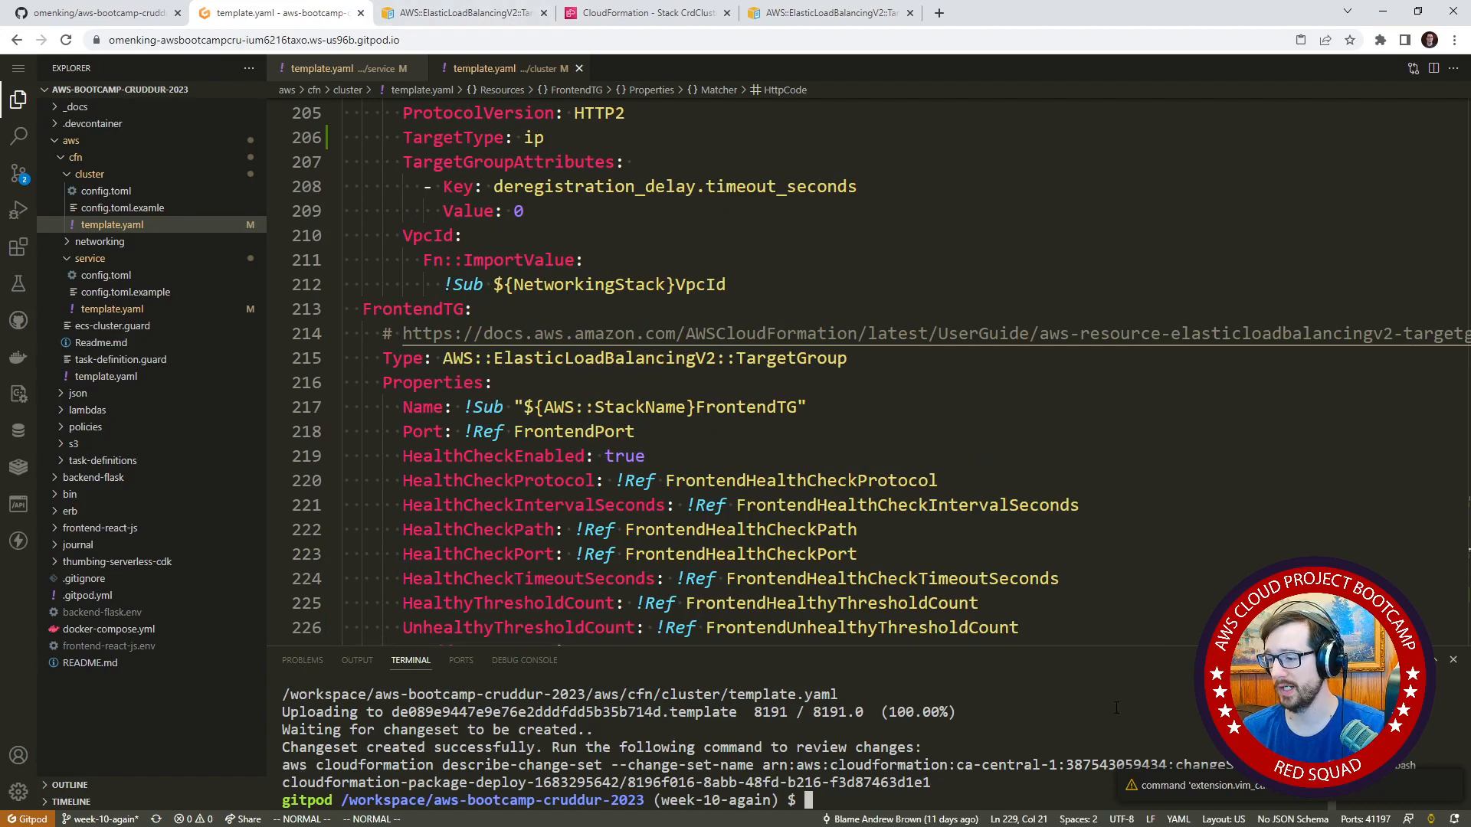
key(Up)
key(Return)
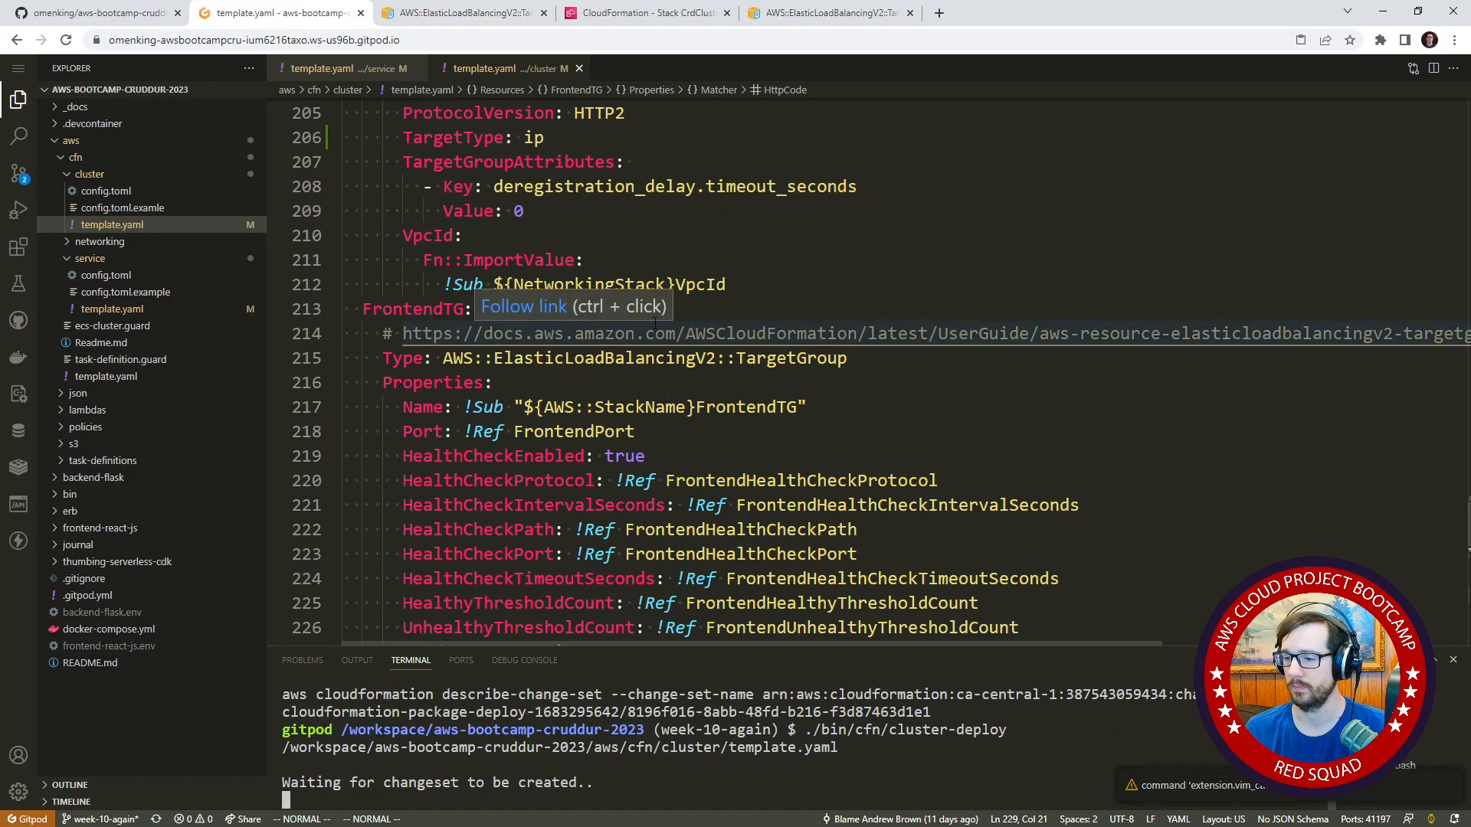
click(610, 23)
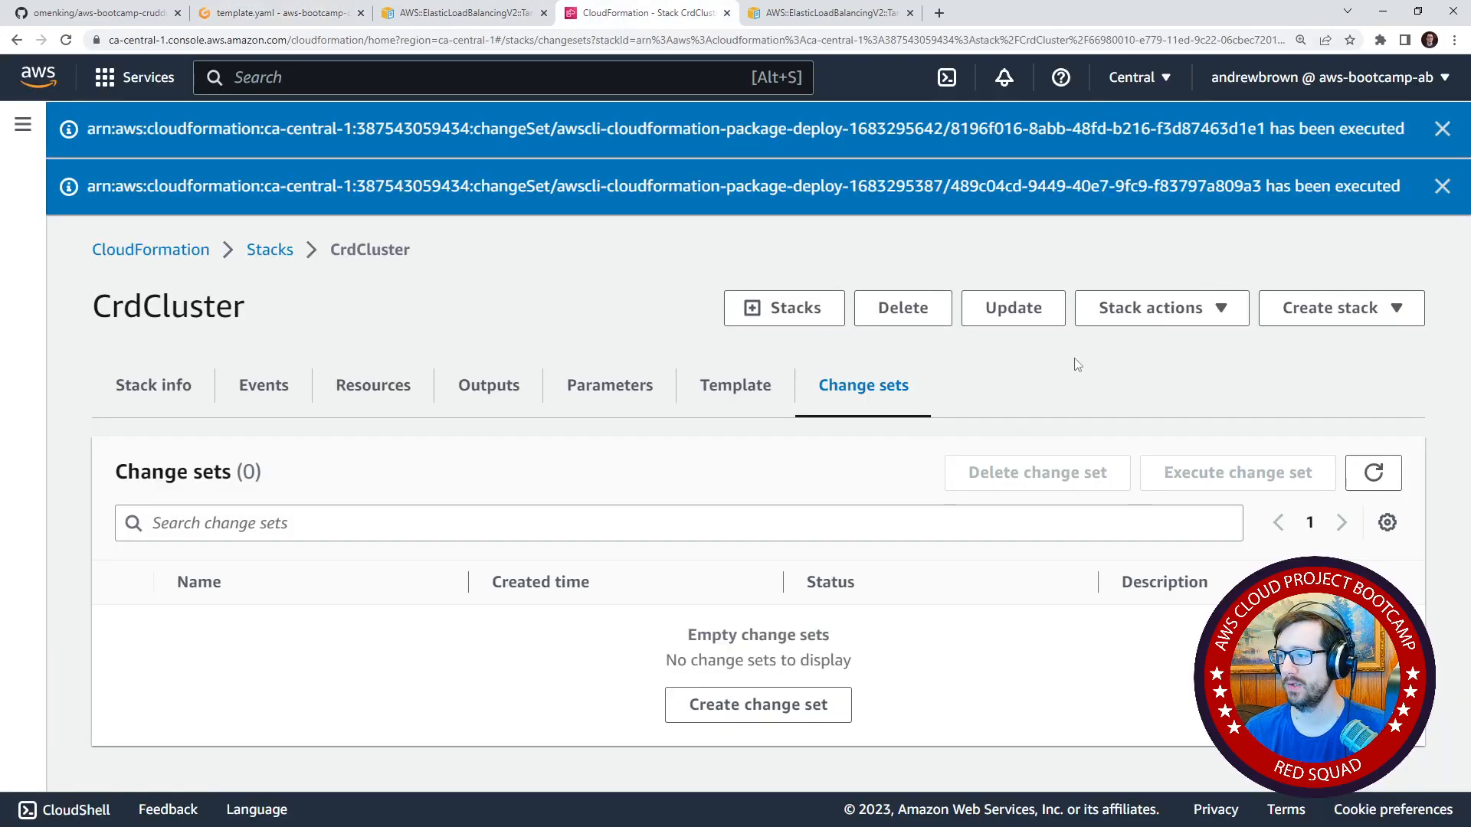
click(1372, 475)
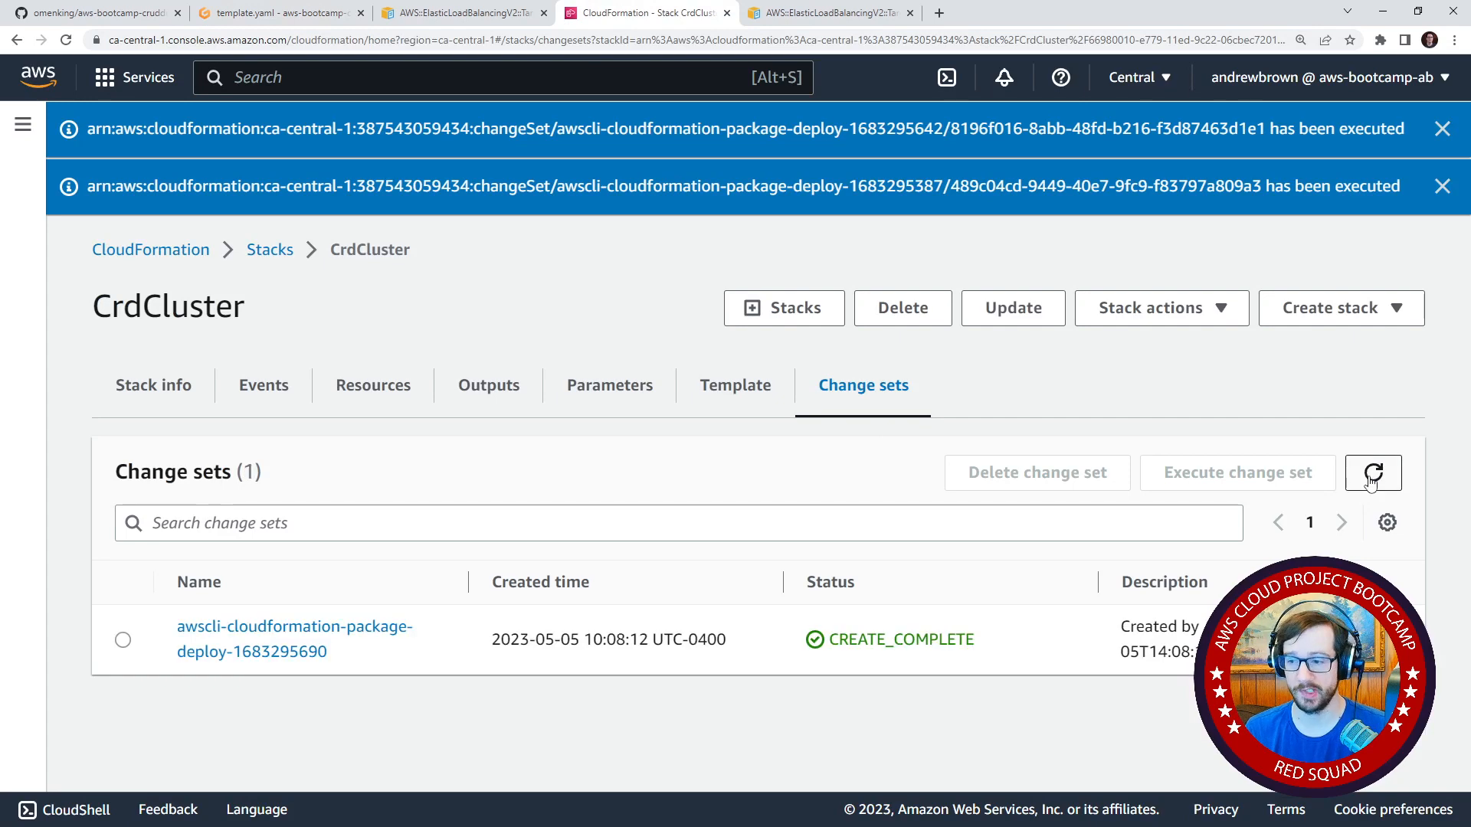
click(263, 628)
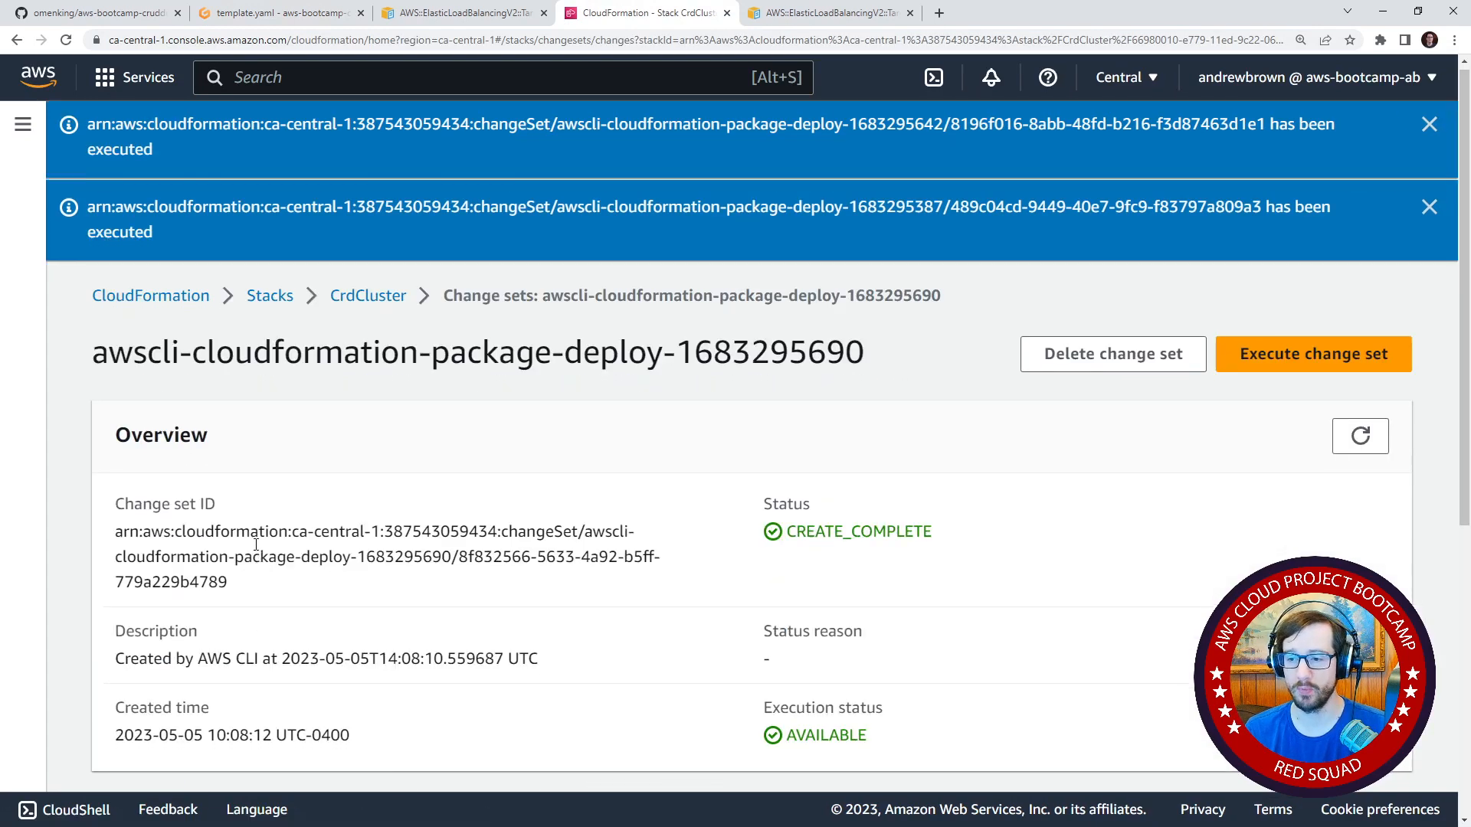
scroll(231, 480, down, 5)
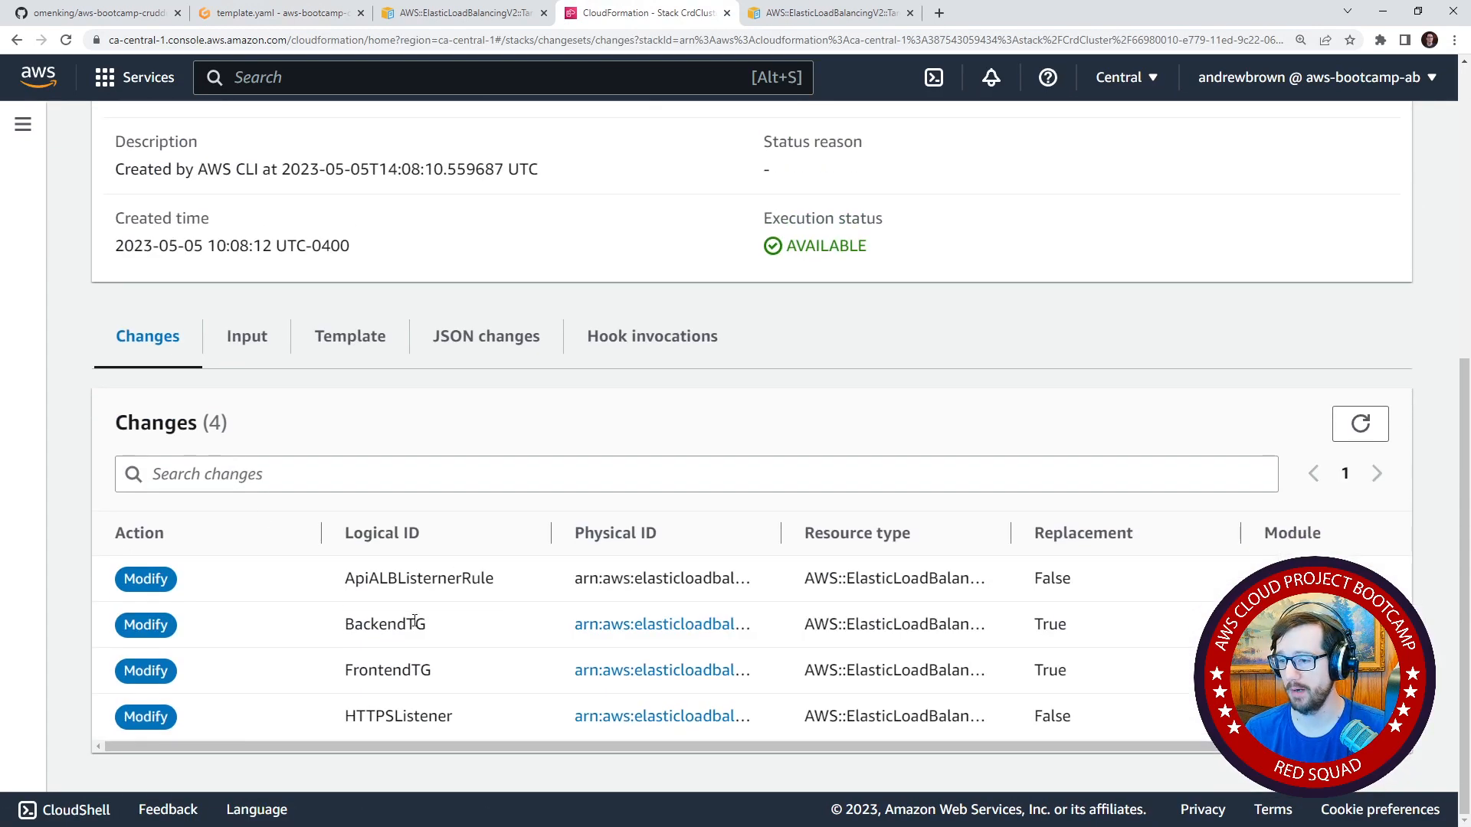
double_click(341, 629)
double_click(339, 674)
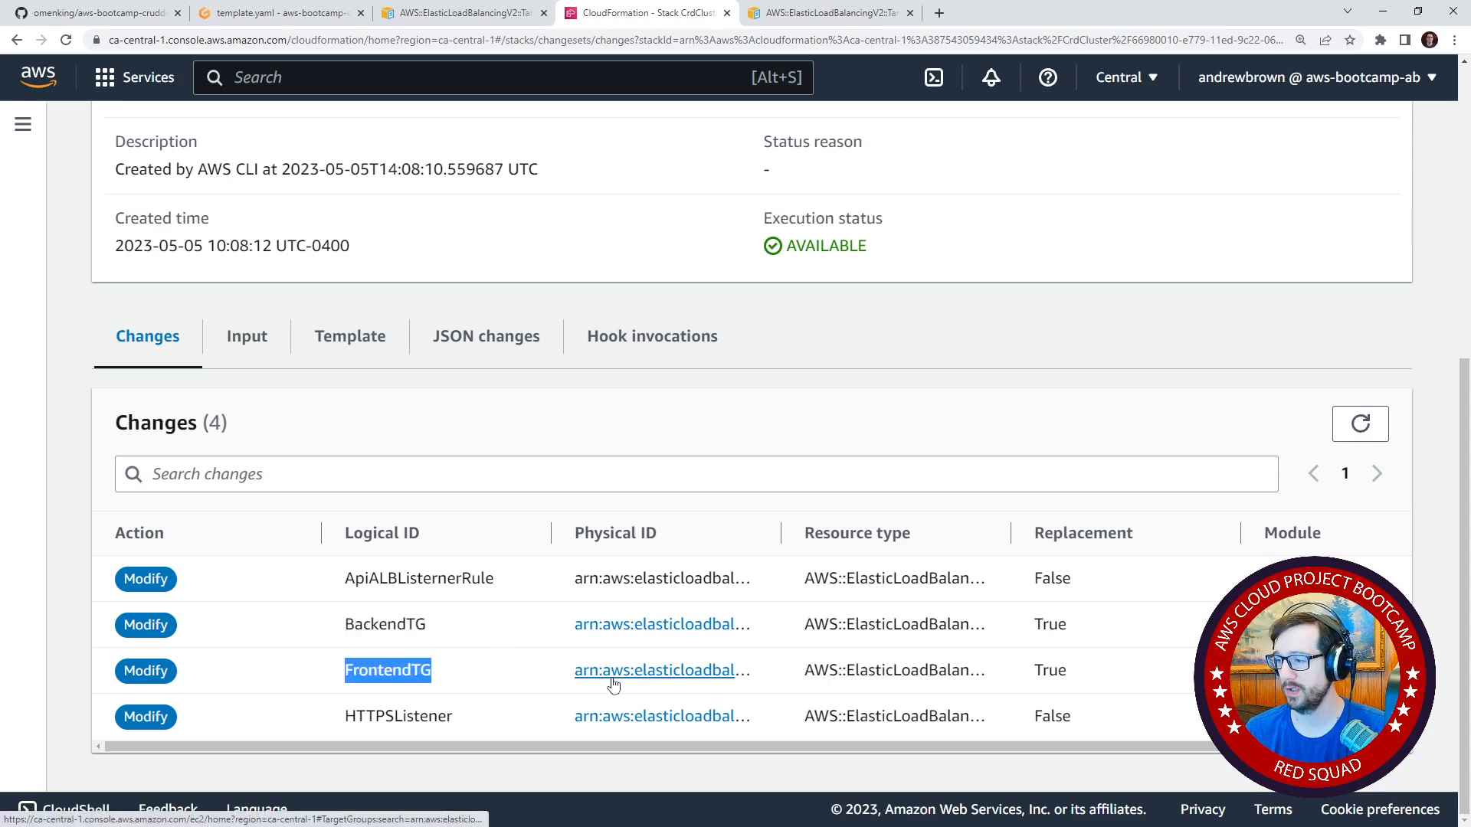
drag(1147, 637, 1000, 638)
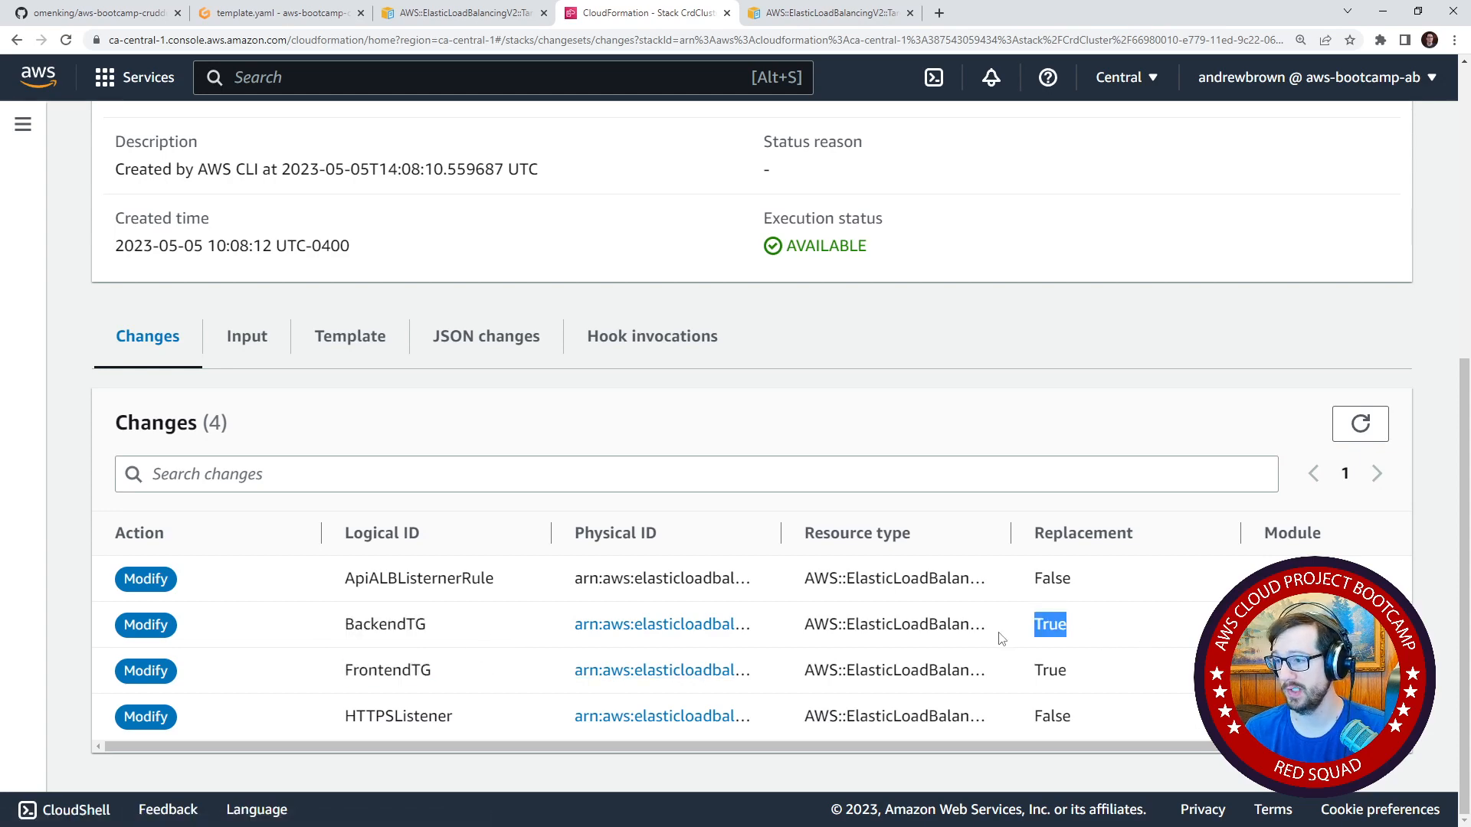
scroll(1265, 435, up, 10)
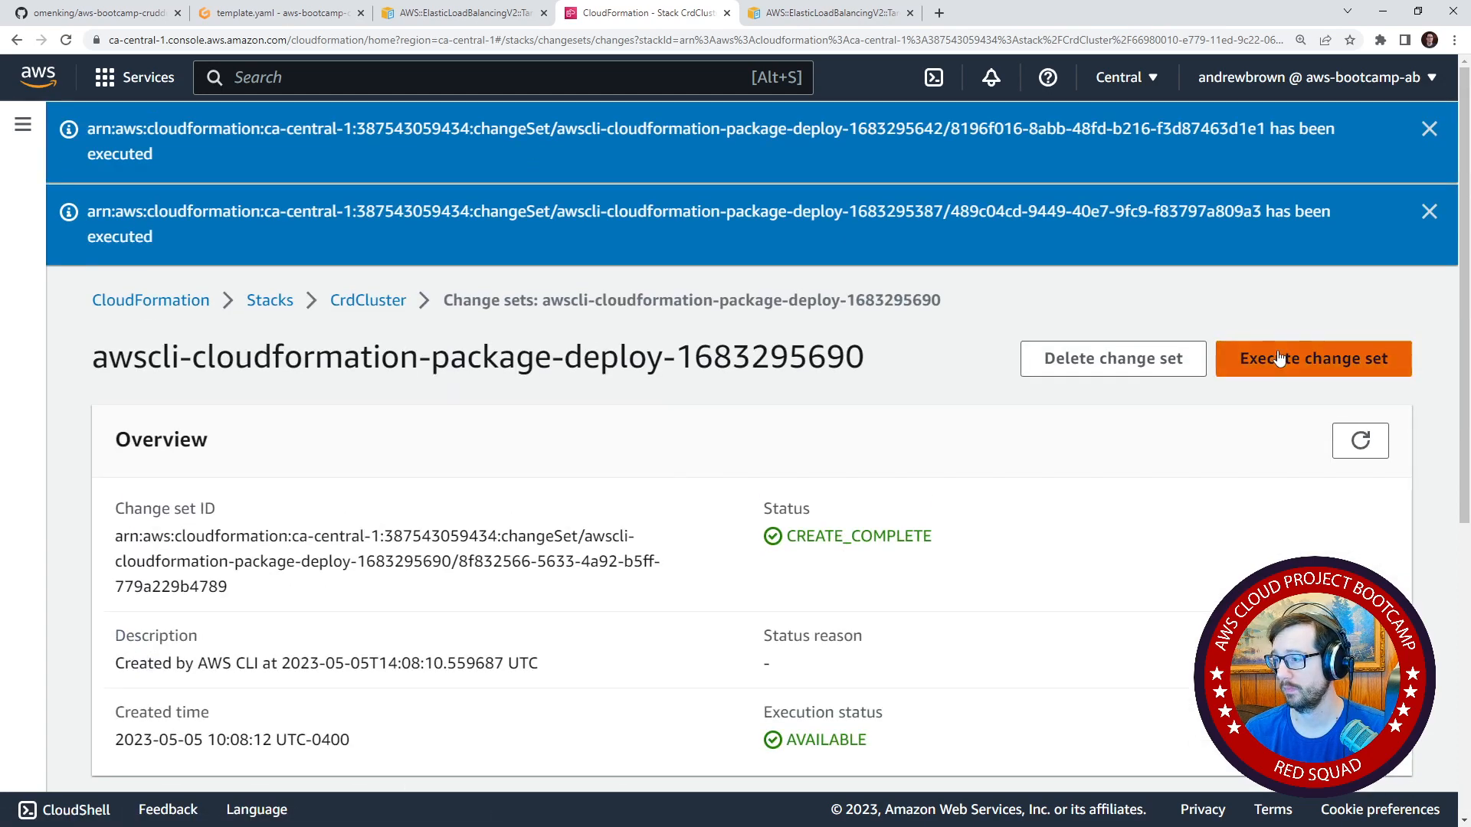
click(1256, 357)
click(973, 591)
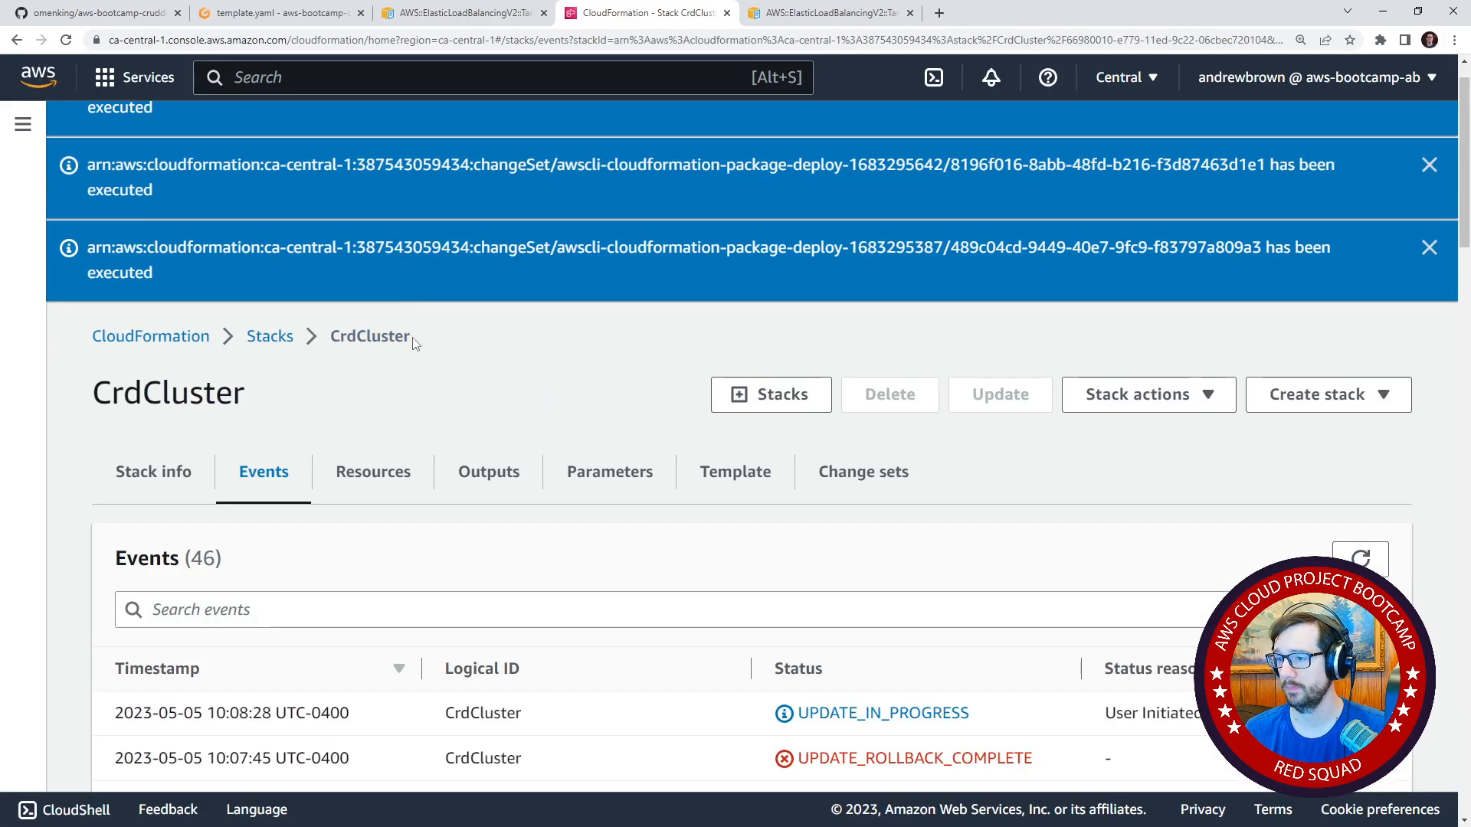
Check CrdCluster's target group resources and read the status reasons in the stack's events.
click(390, 485)
scroll(541, 538, down, 9)
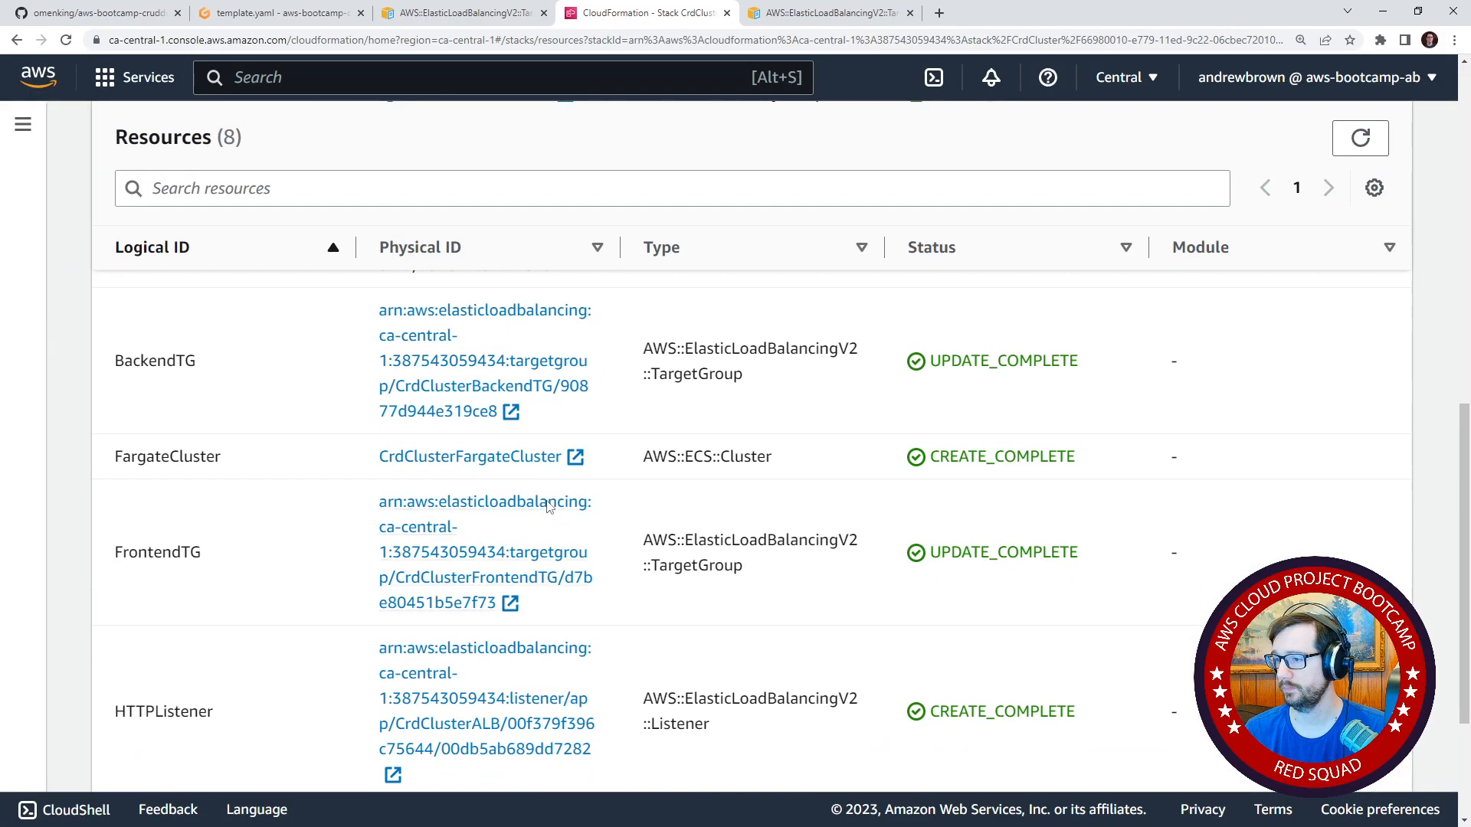
scroll(301, 360, up, 8)
click(286, 395)
scroll(1021, 490, down, 8)
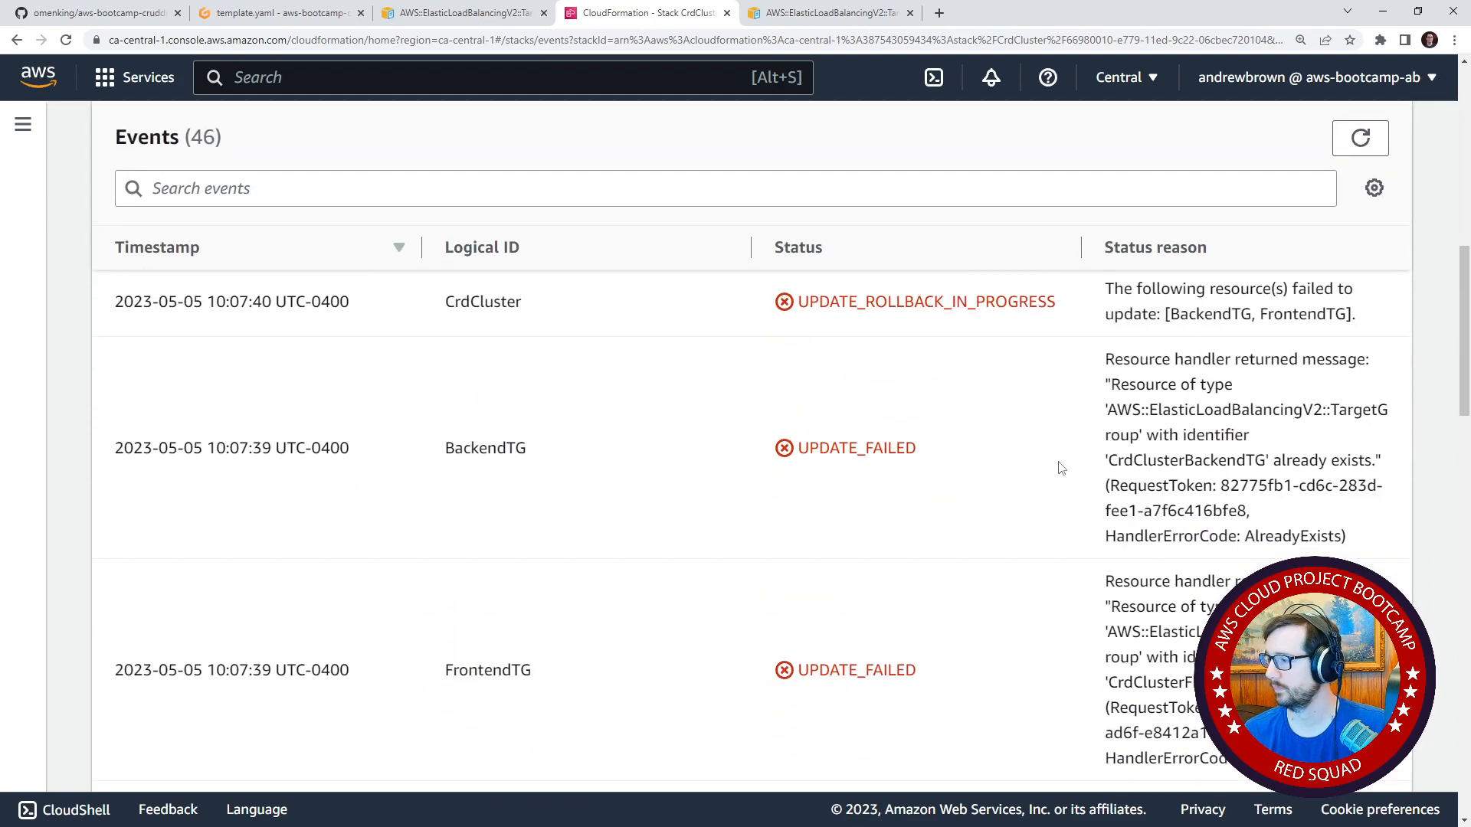
Search Google for "target group already exists replacement cfn".
click(941, 14)
text(ysthi)
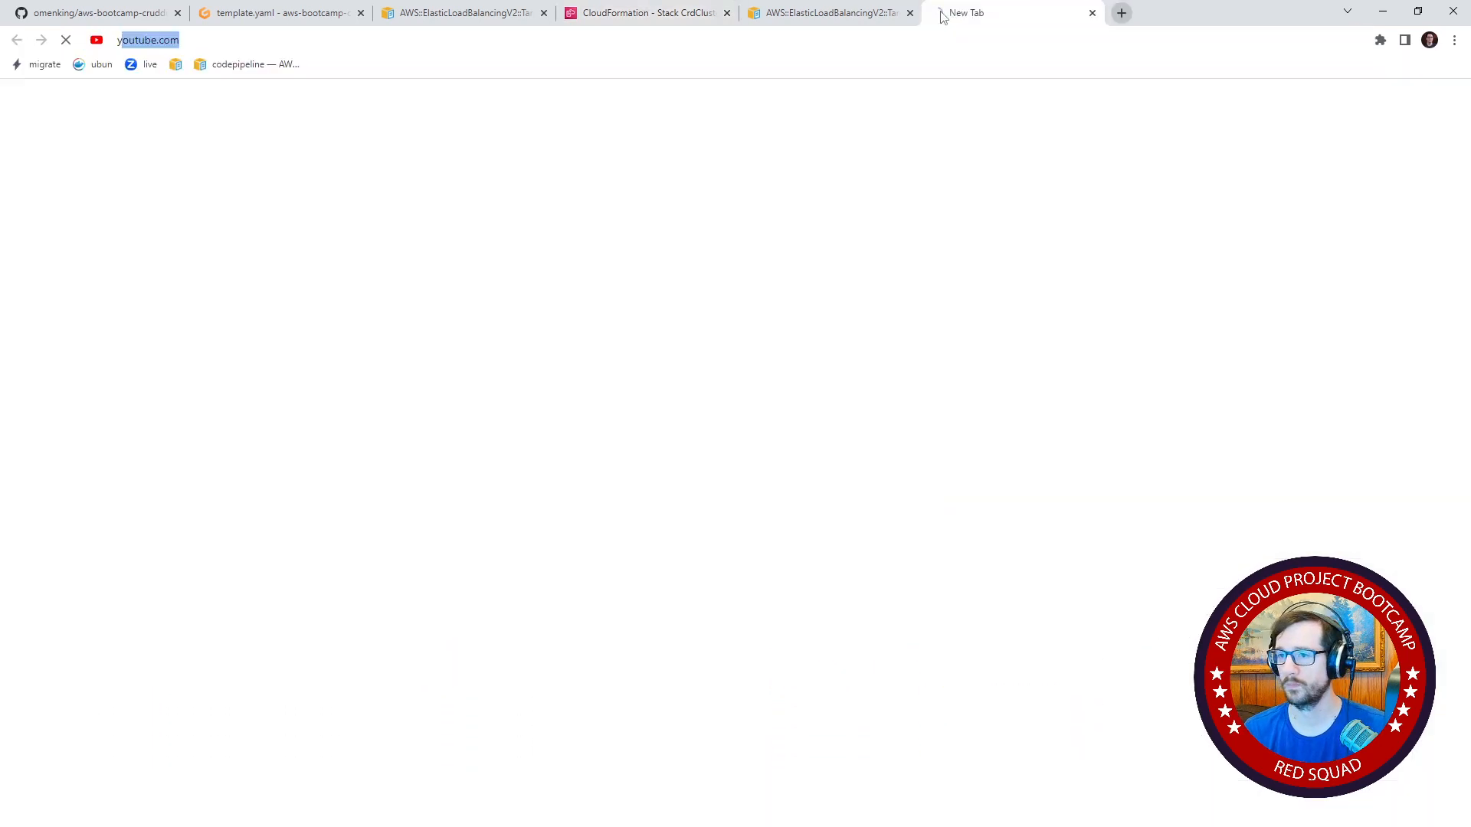
key(BackSpace)
key(BackSpace)
key(BackSpace)
key(BackSpace)
key(BackSpace)
text(target)
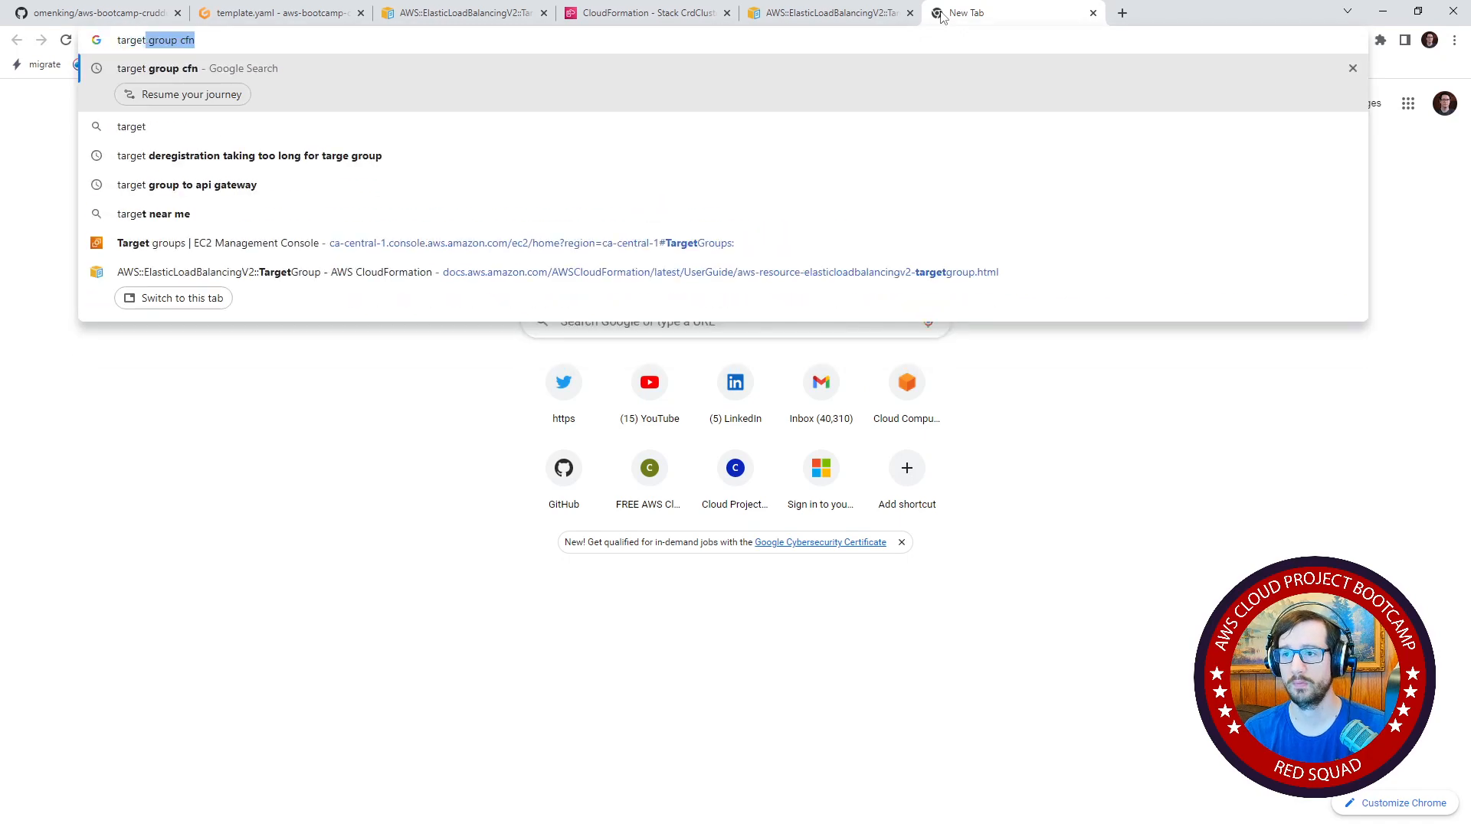
text( group already ex)
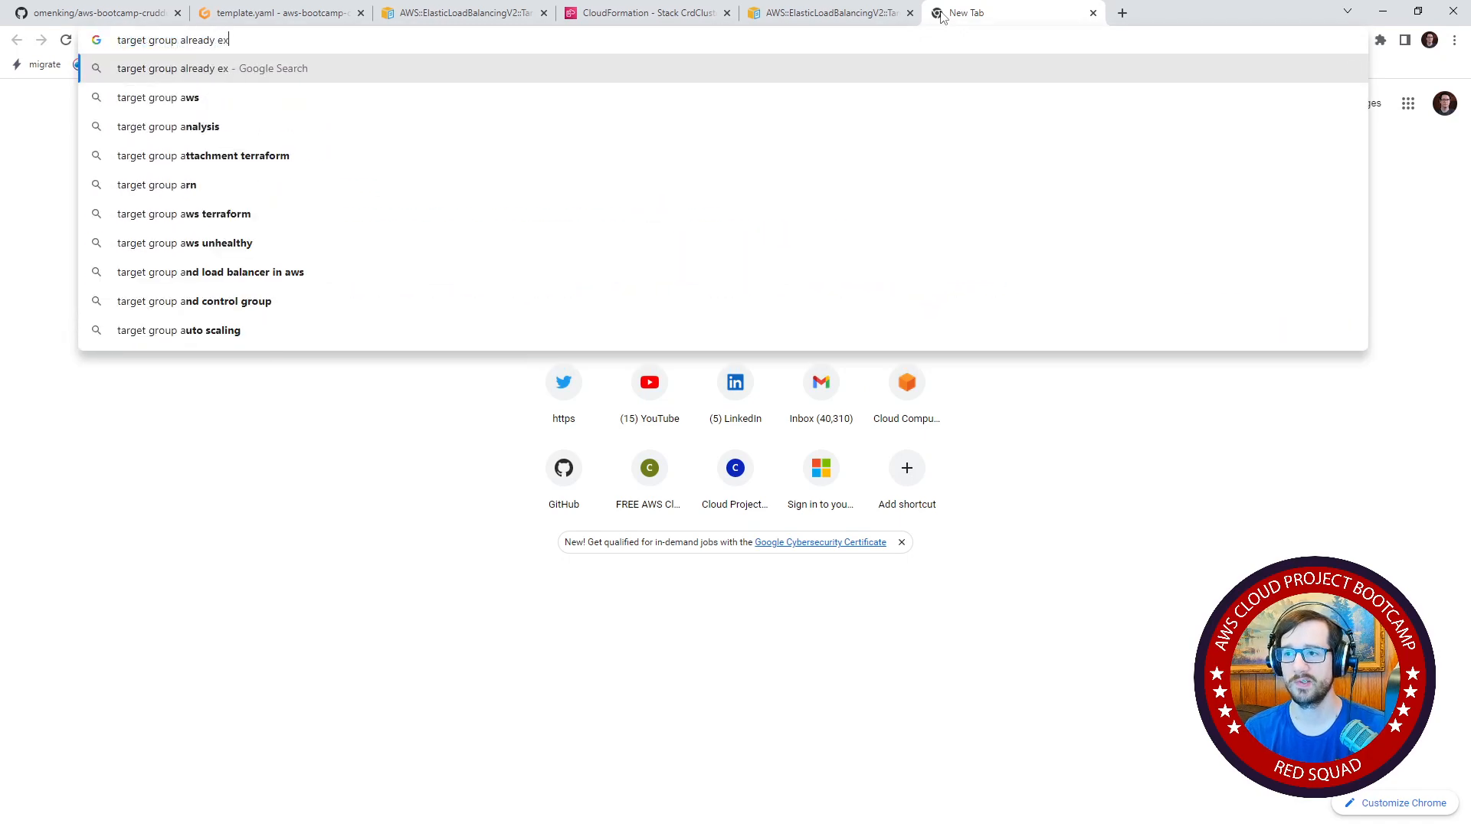
text(ists replacement cfn)
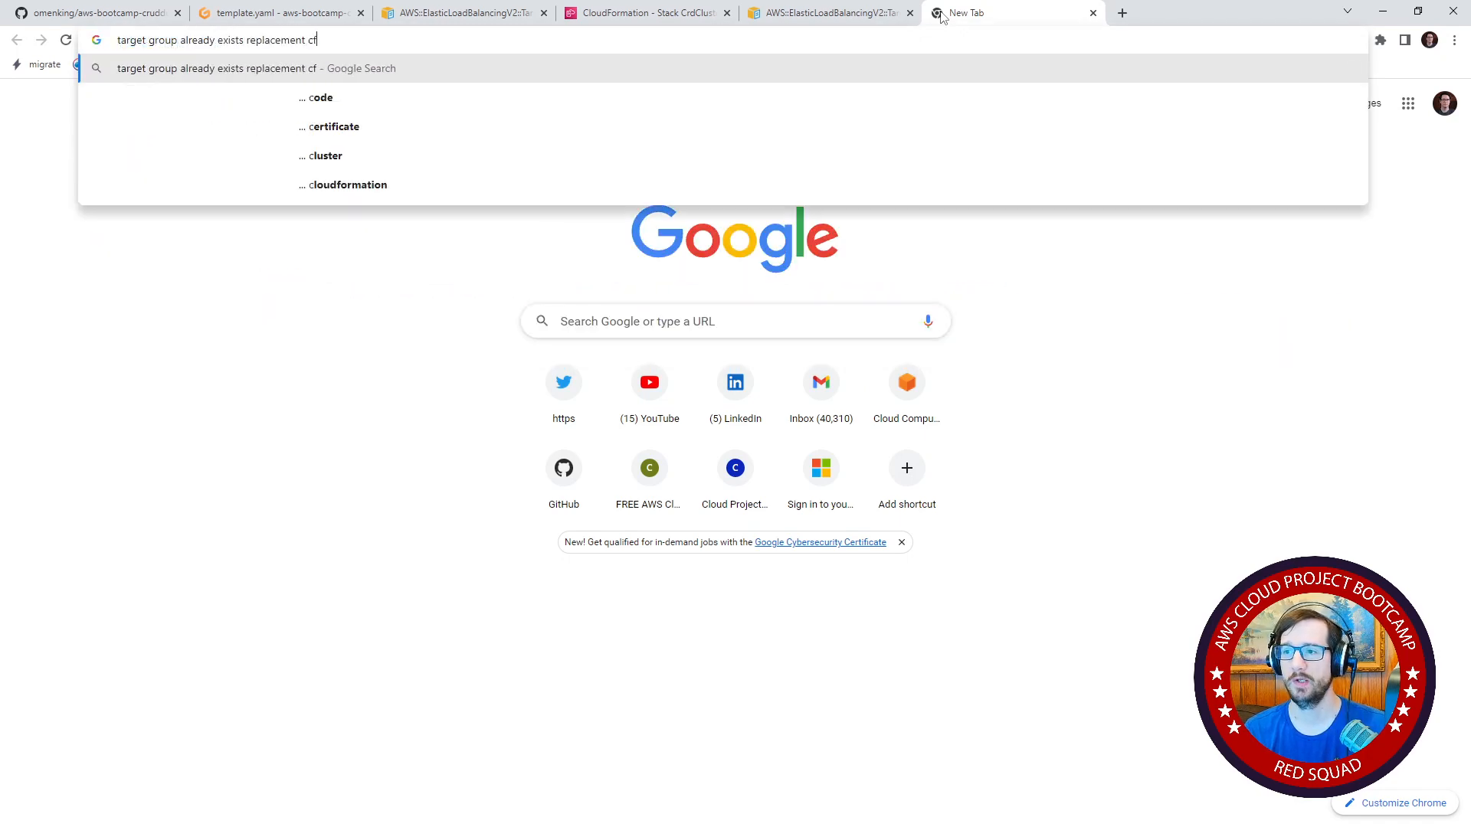
key(Return)
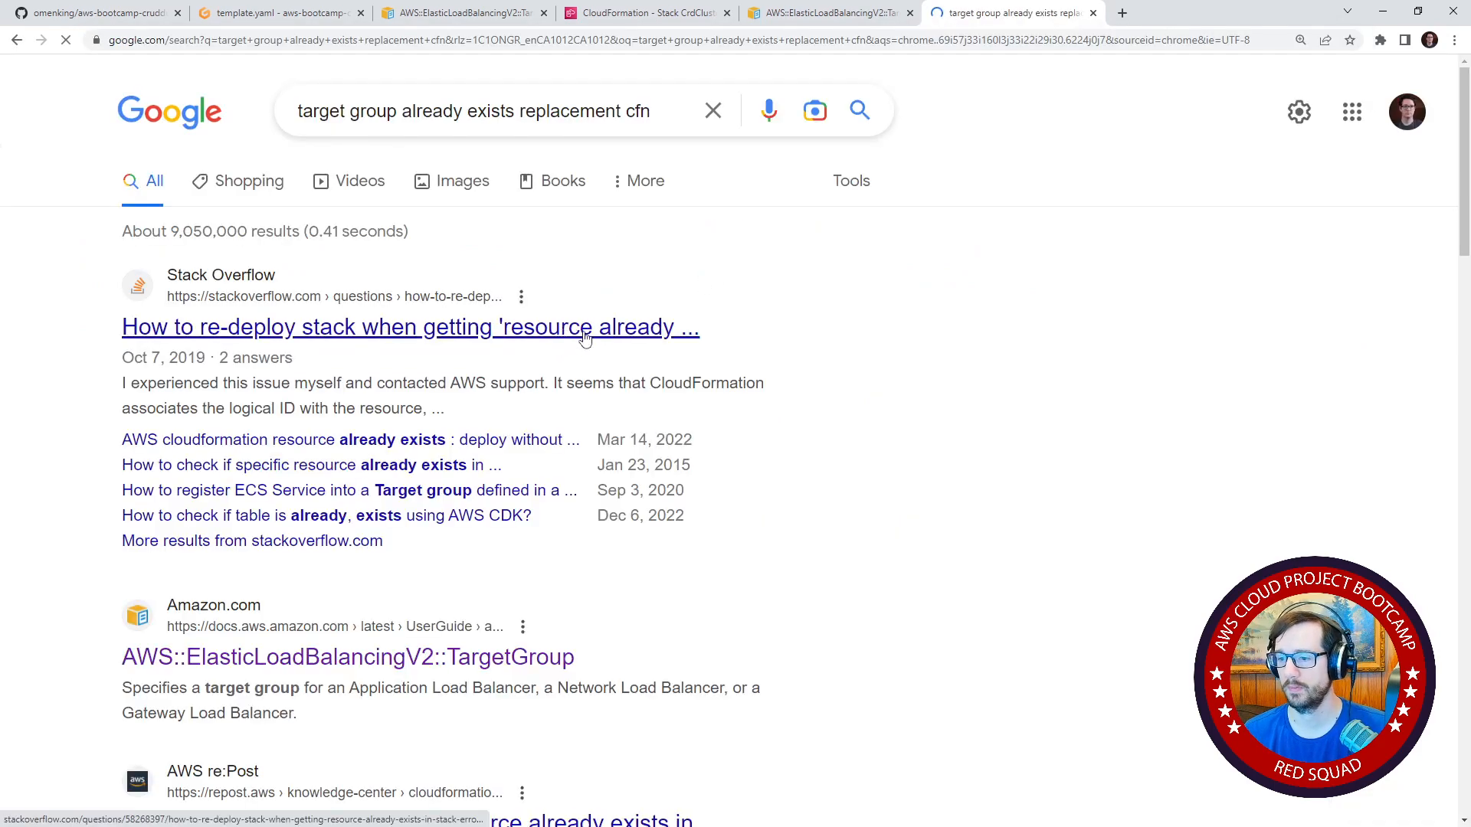
Open the Stack Overflow question on re-deploying a stack with 'resource already exists' errors and read the top answer about custom names.
click(561, 336)
scroll(313, 320, down, 15)
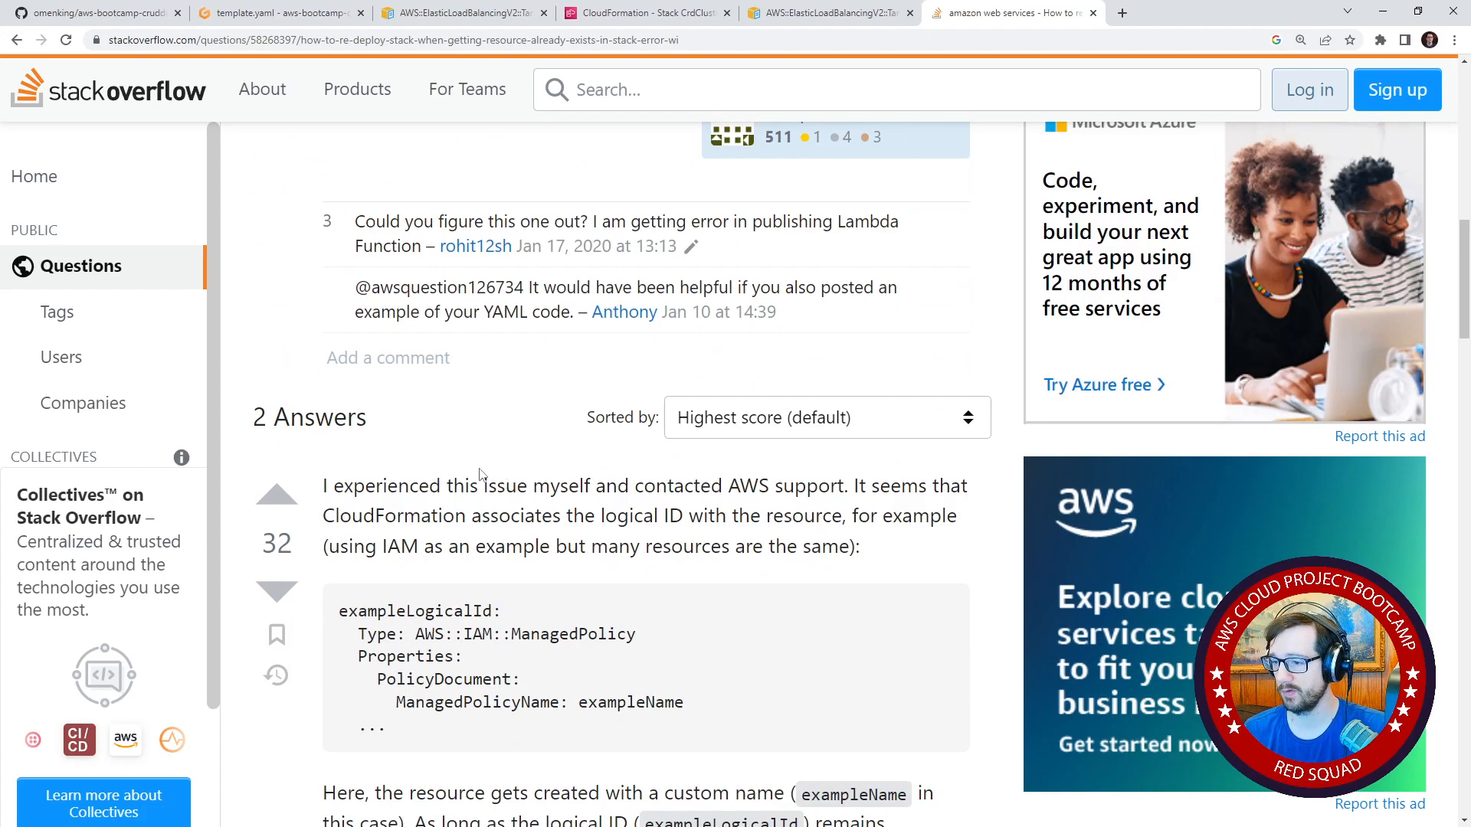
scroll(481, 473, down, 1)
scroll(450, 398, down, 4)
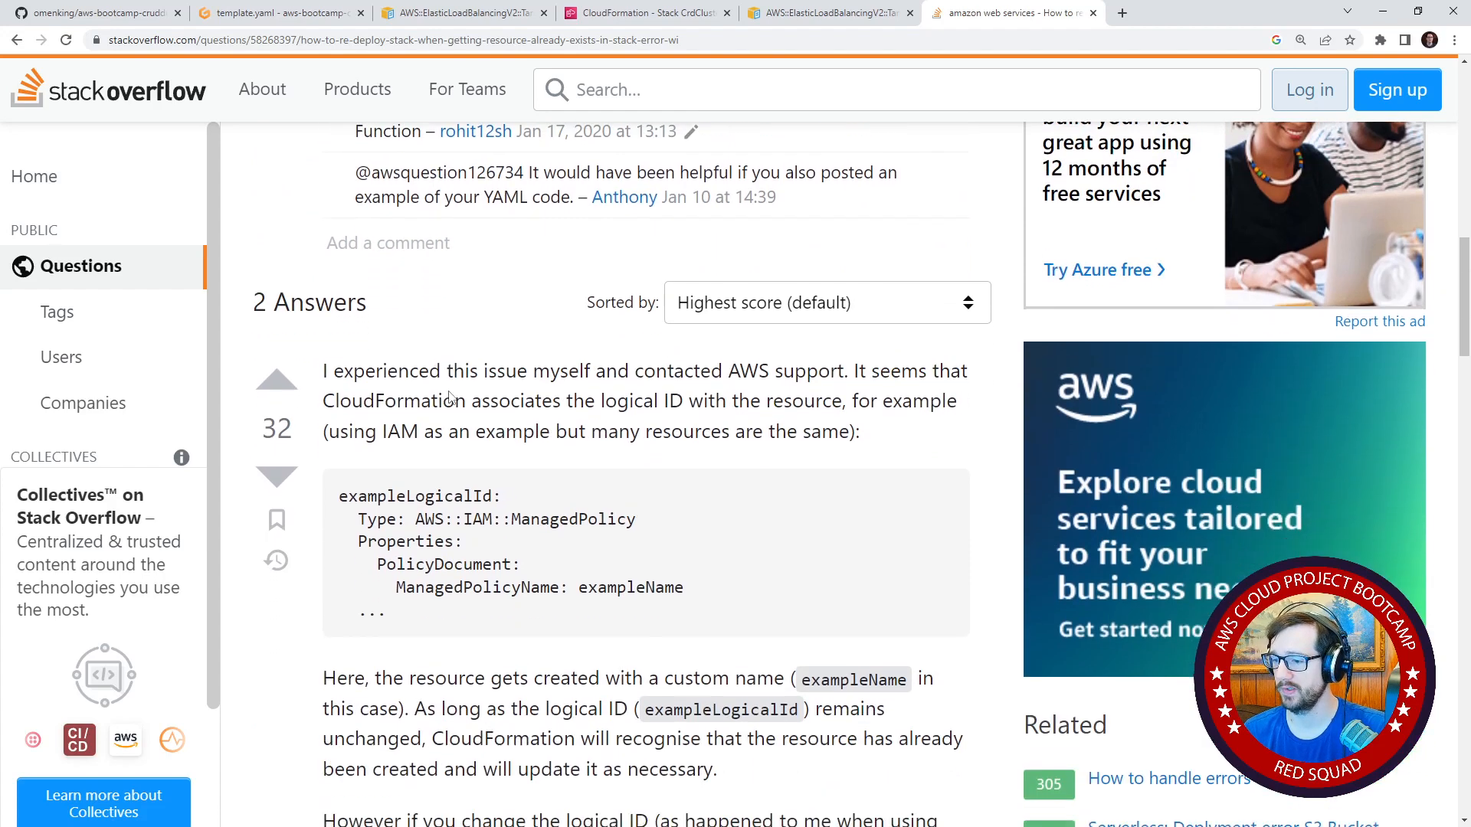
drag(447, 410, 808, 419)
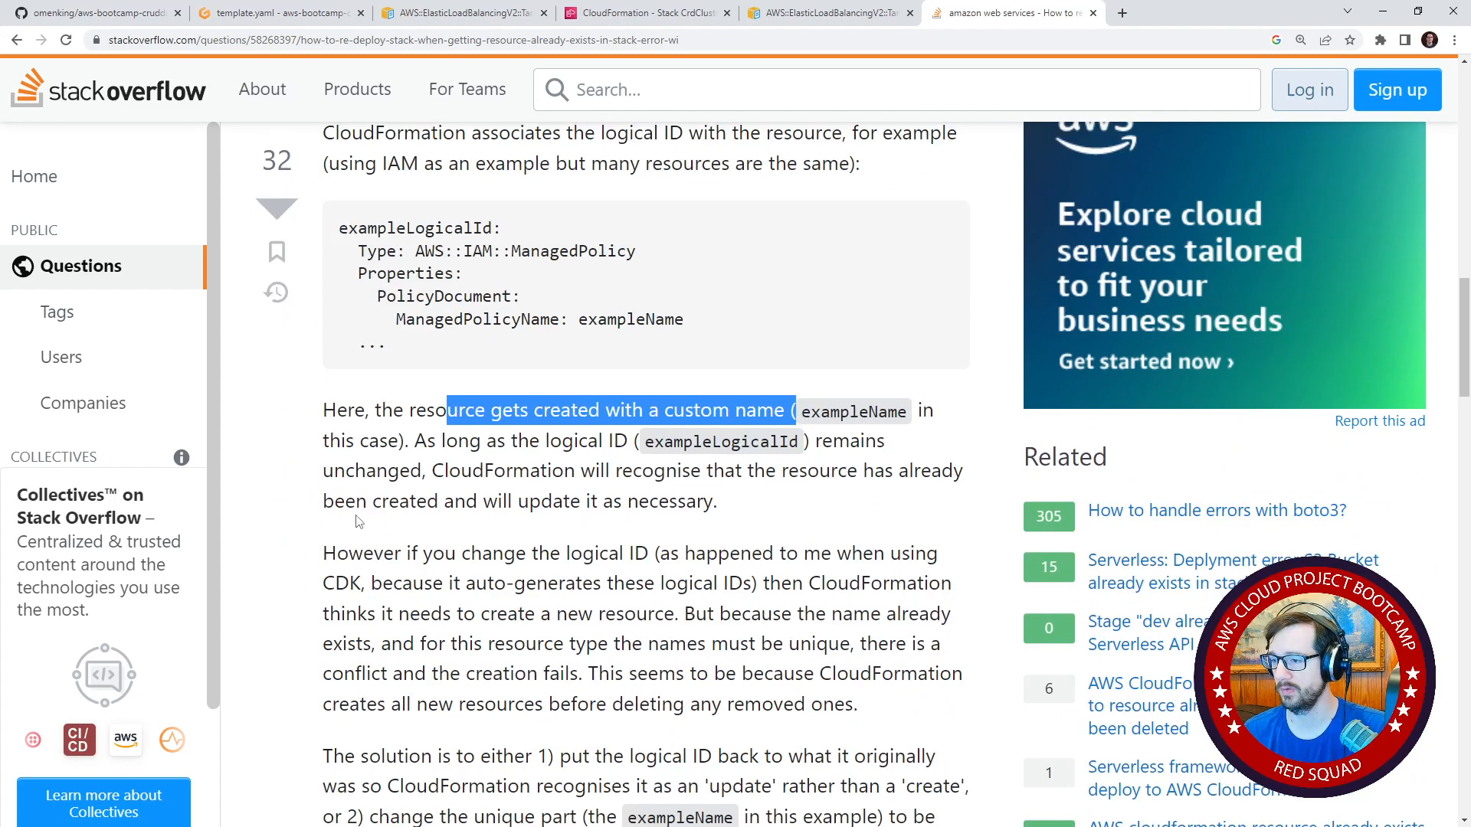
scroll(307, 481, down, 2)
drag(348, 400, 927, 394)
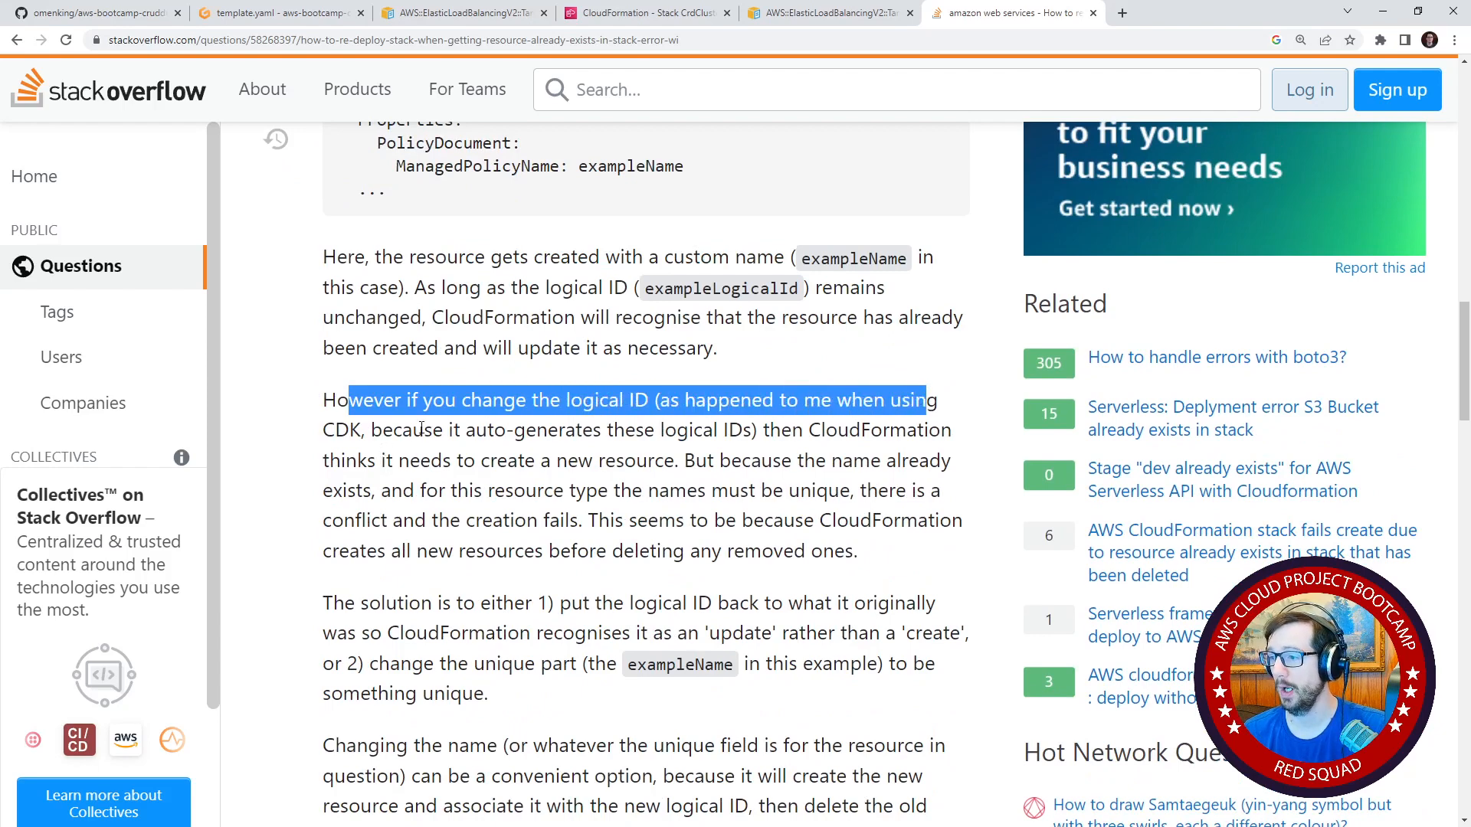
drag(355, 458, 918, 459)
click(709, 454)
scroll(614, 454, down, 2)
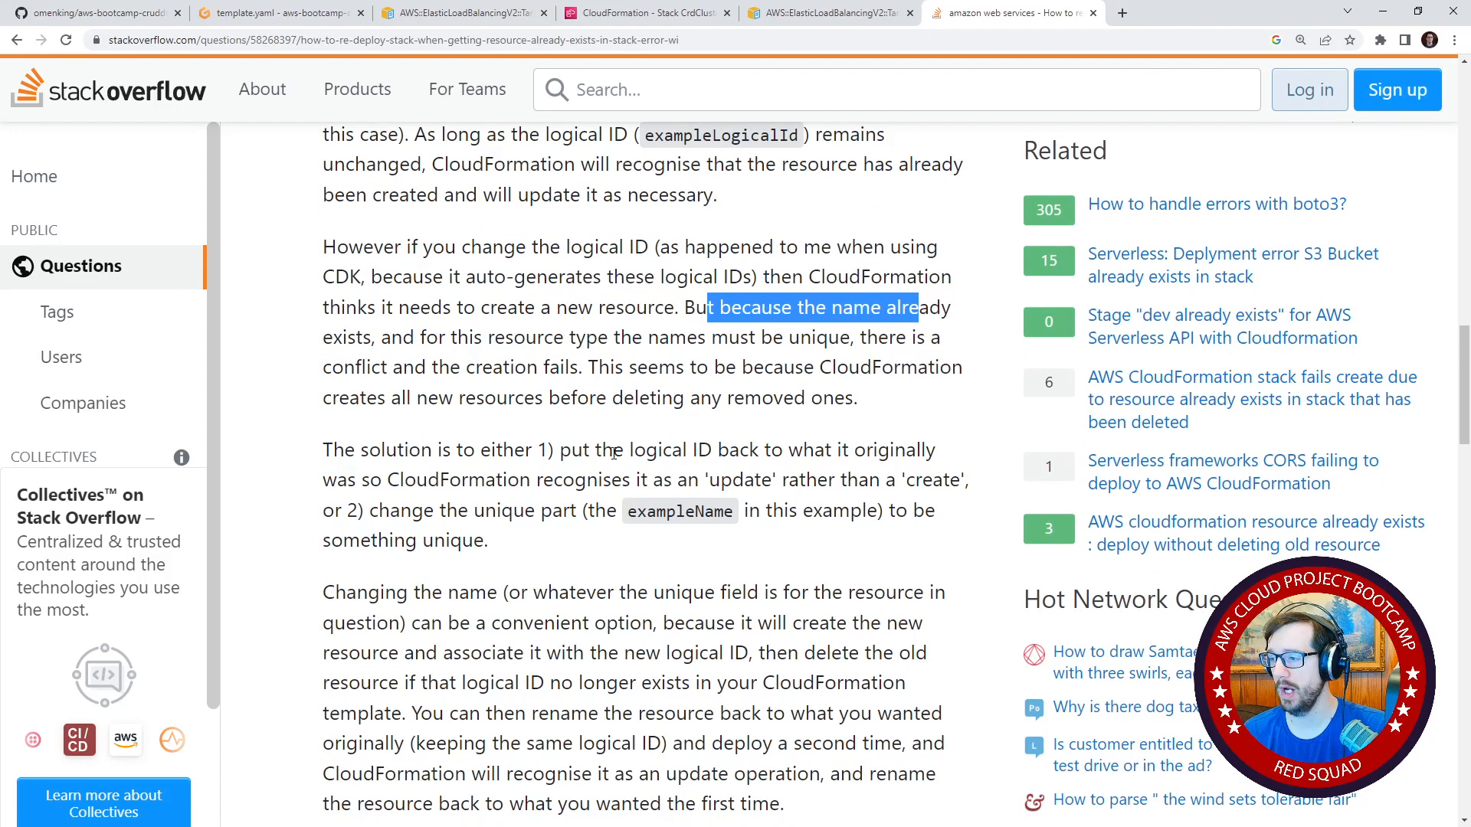
Refresh the CrdCluster stack's events in CloudFormation and examine the outcome of the latest target group updates.
click(277, 15)
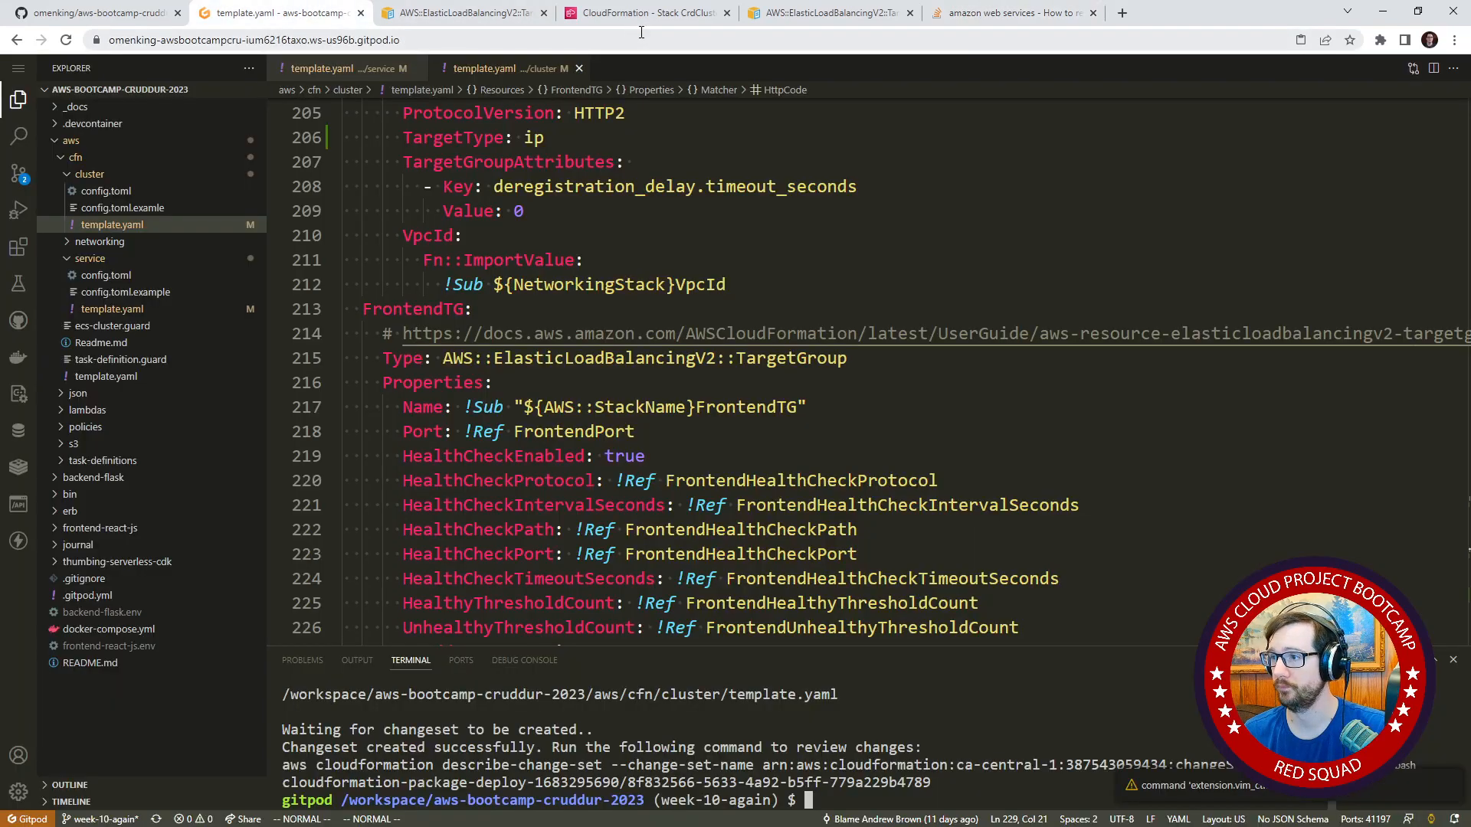
click(642, 14)
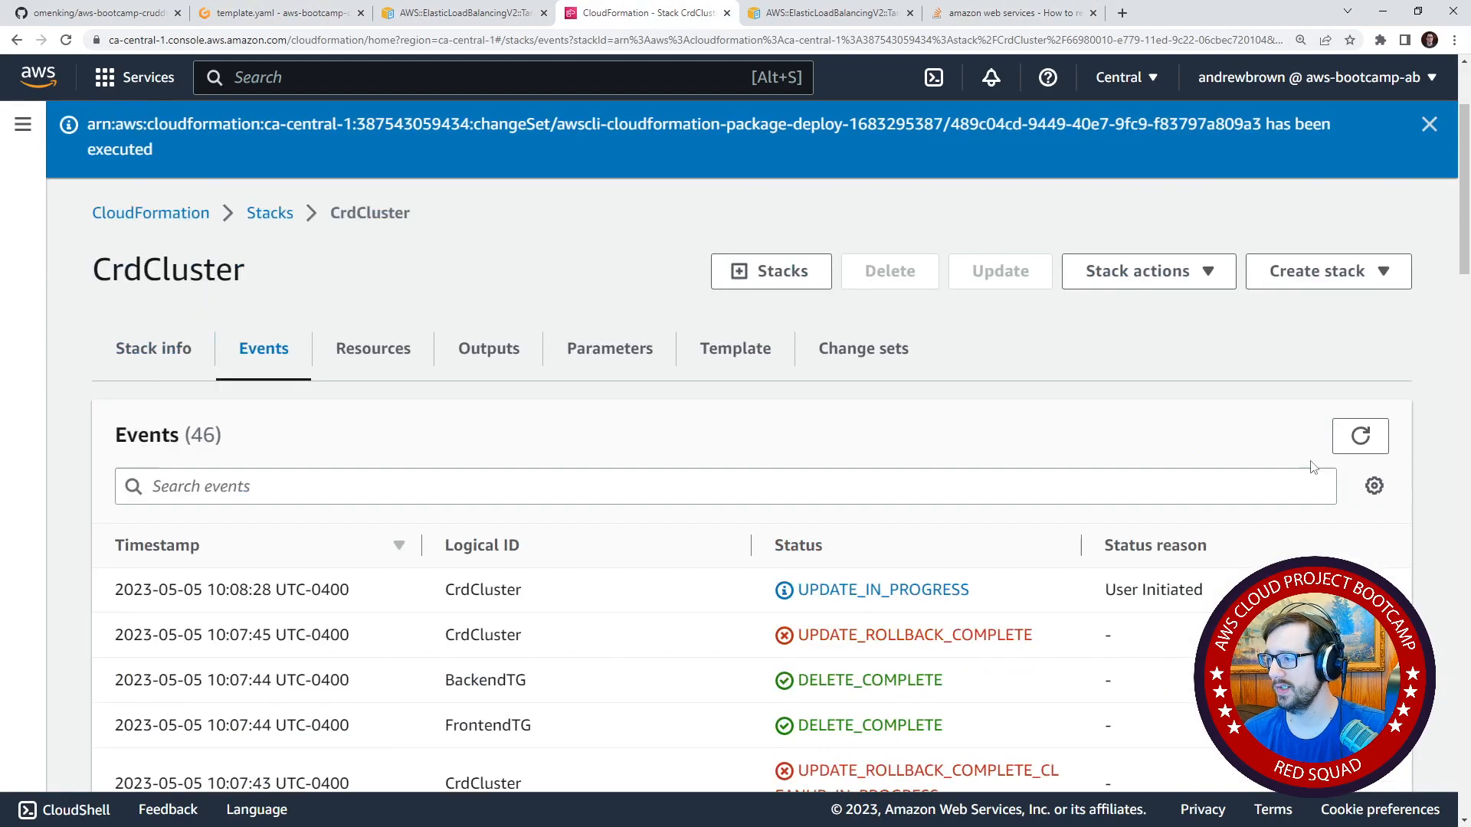
click(1357, 300)
scroll(1192, 480, down, 2)
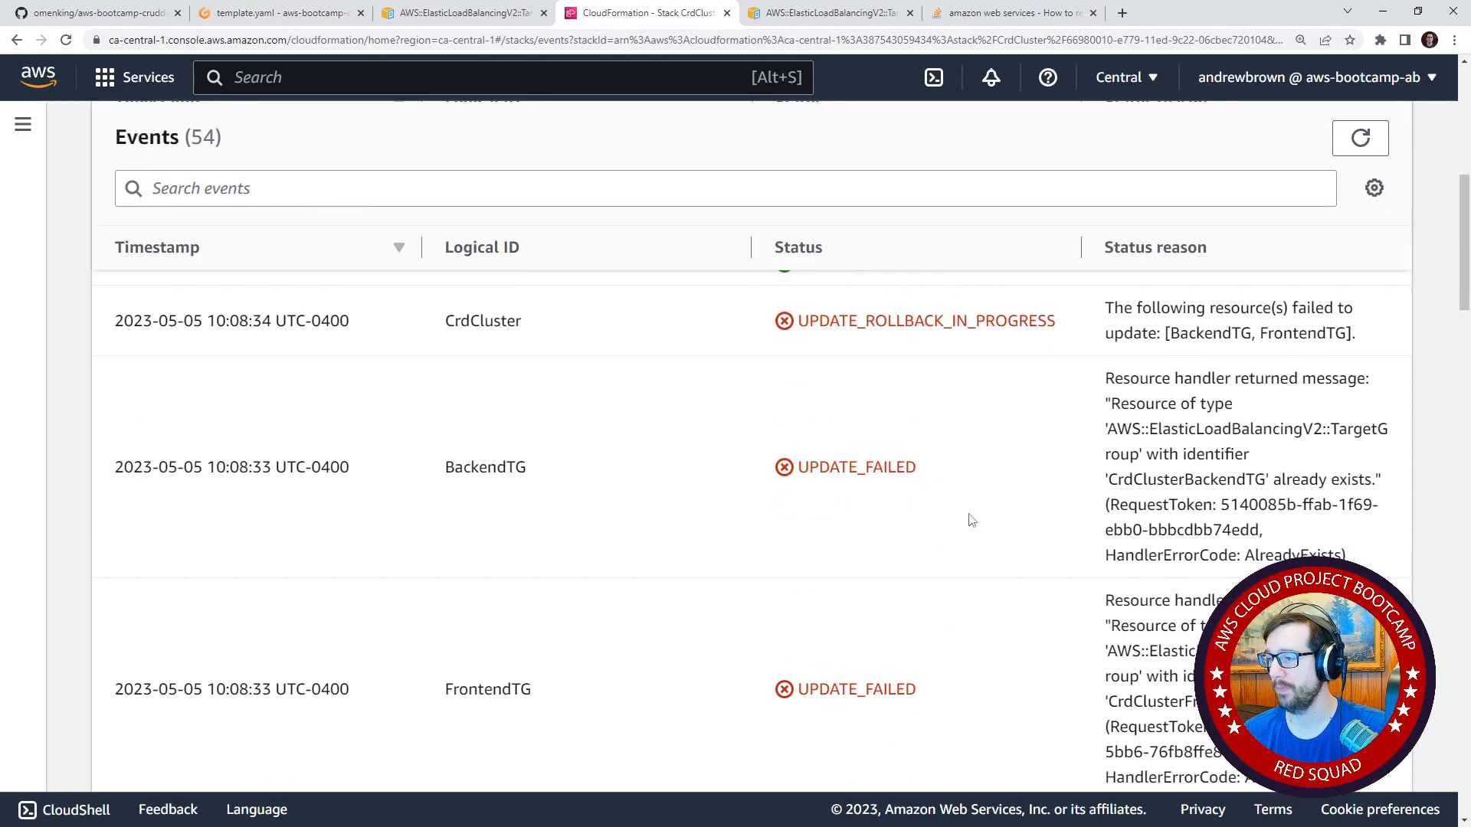
scroll(917, 496, up, 3)
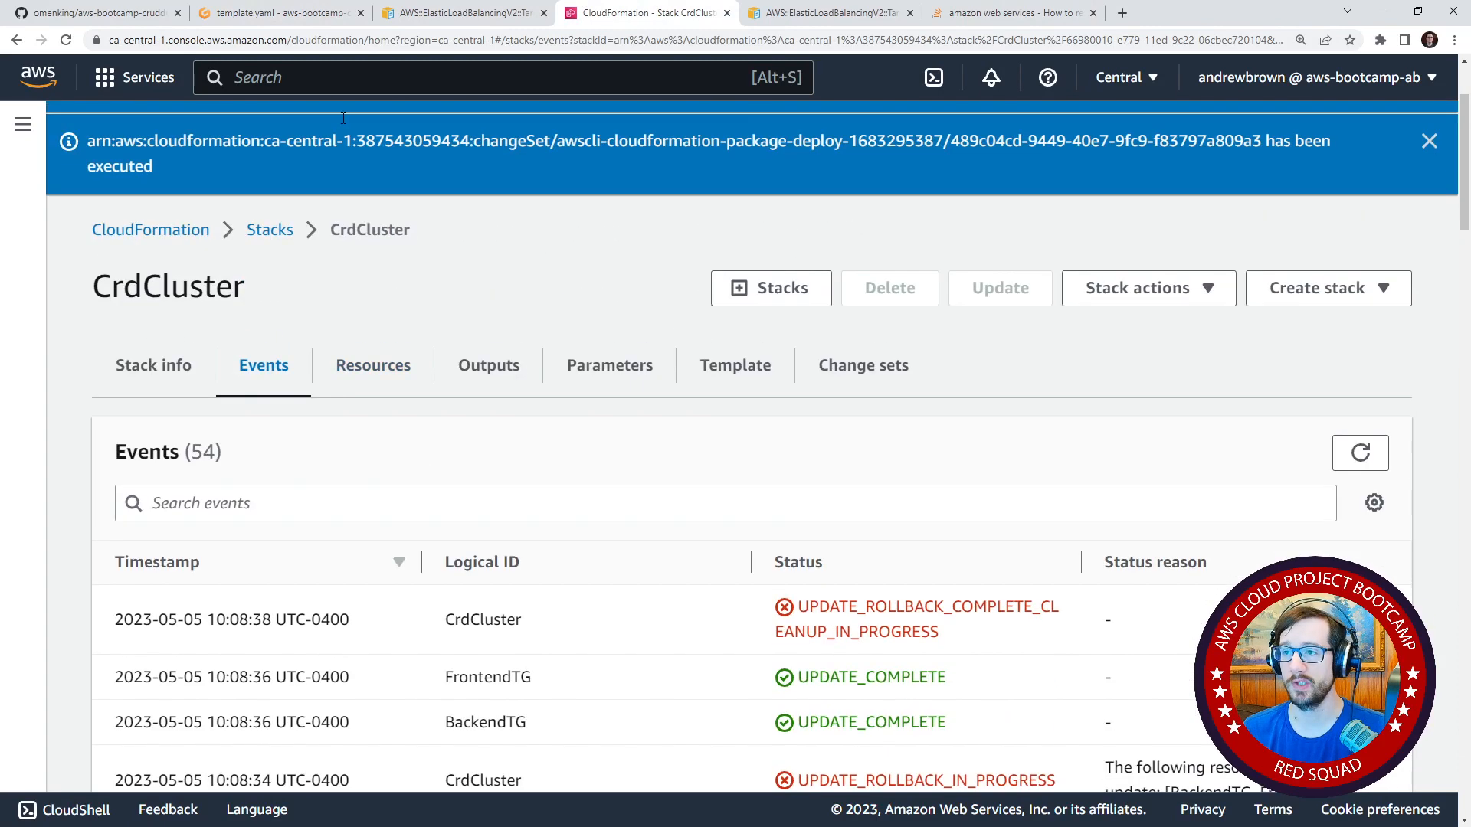
Check FrontendTG's Name in the cluster template, search Google for "psuedo paramters" and read about AWS::NoValue in the AWS pseudo parameters reference.
click(277, 13)
click(515, 409)
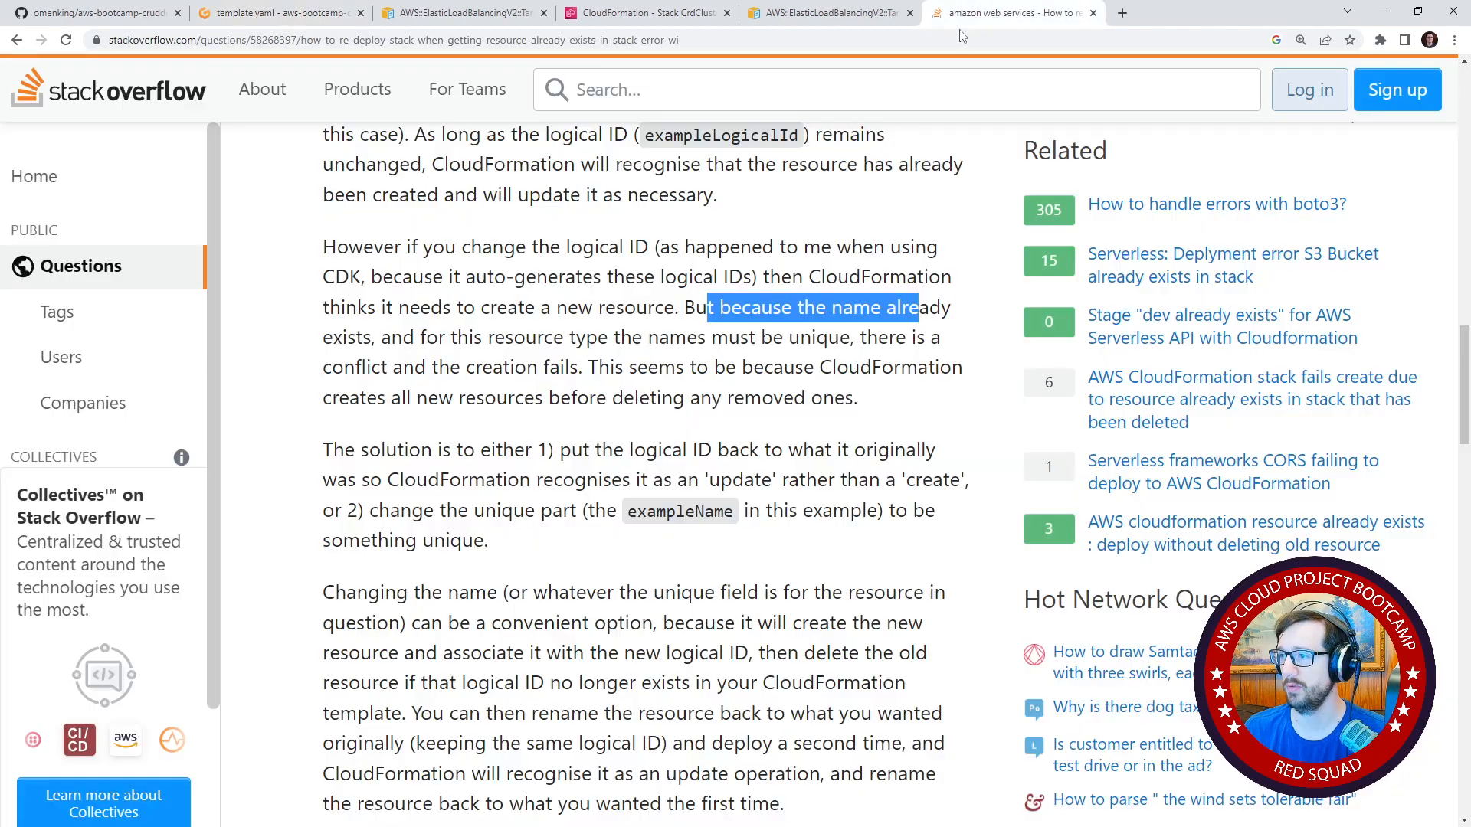
click(965, 13)
text(p)
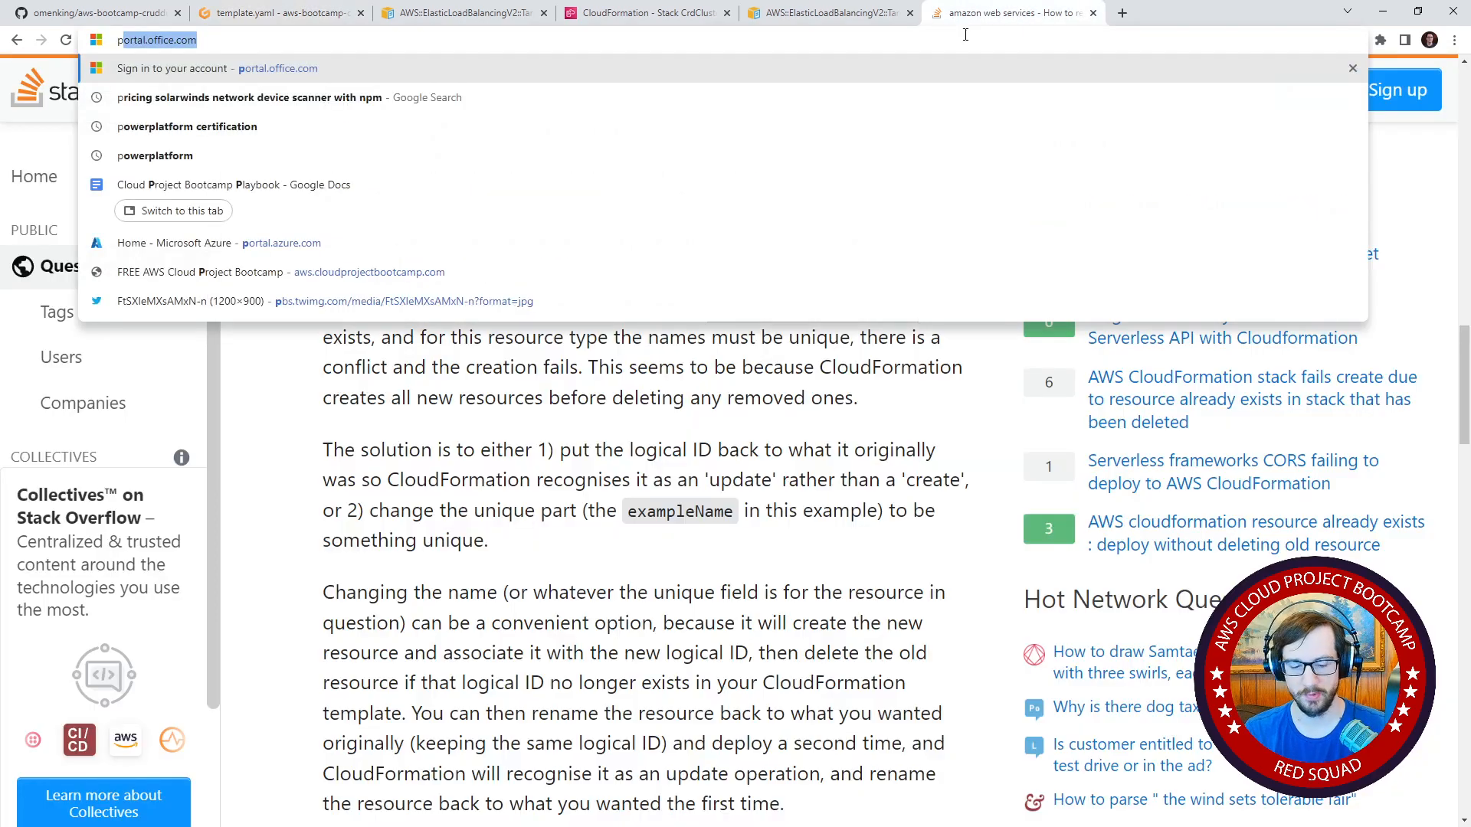
text(sue)
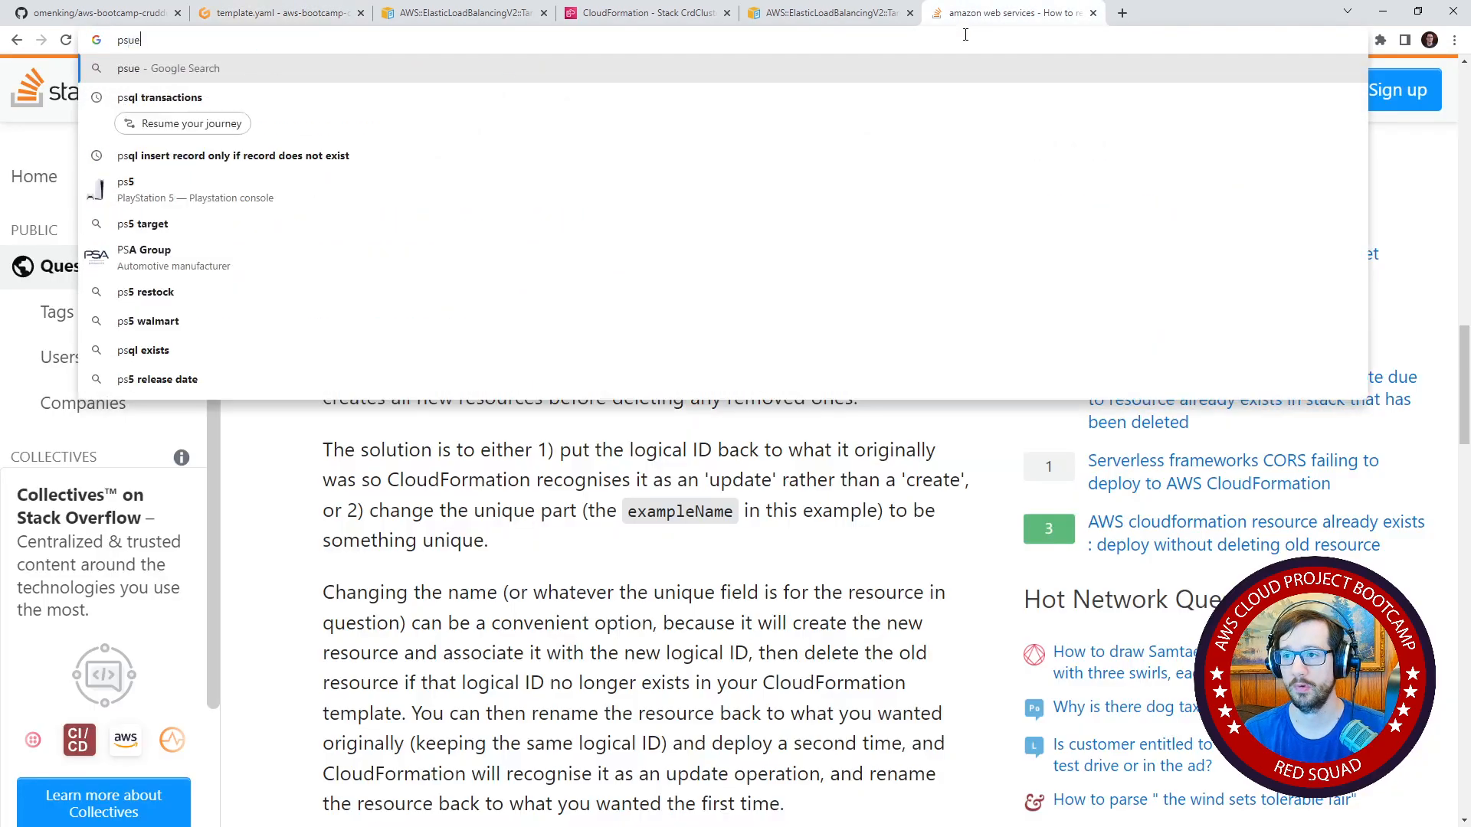
text(do paramters)
key(Return)
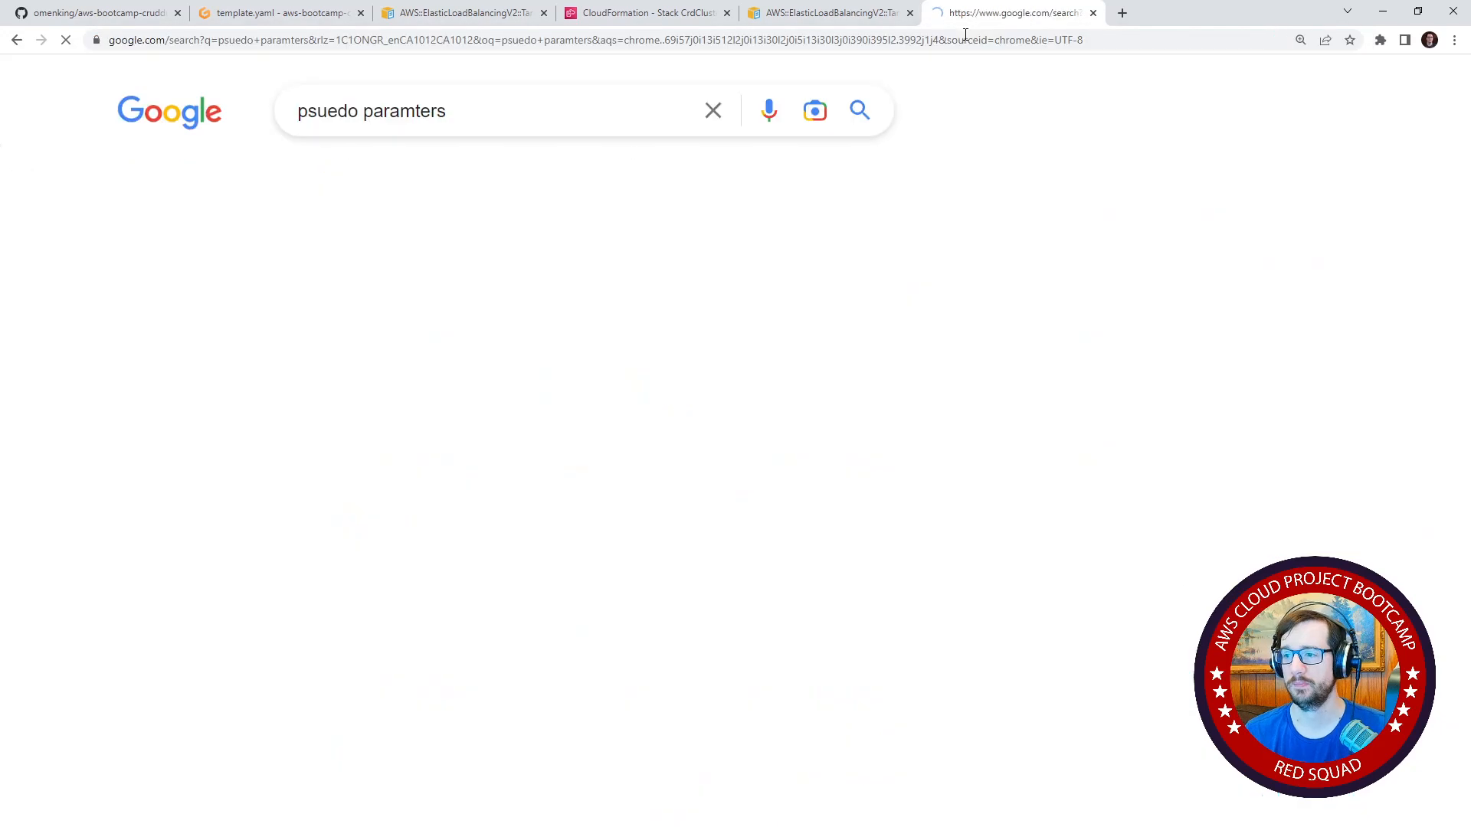
click(430, 415)
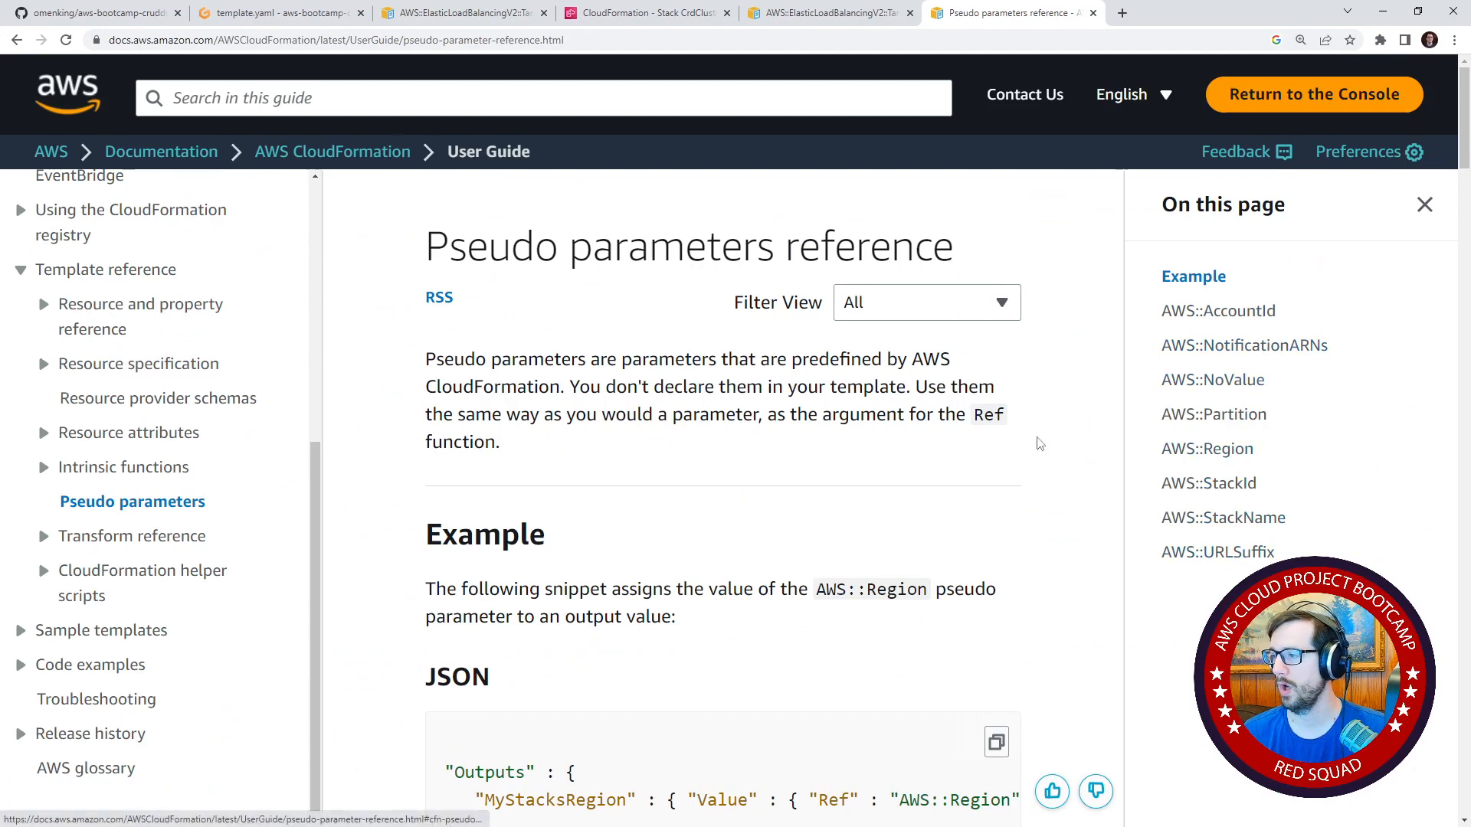
click(1176, 381)
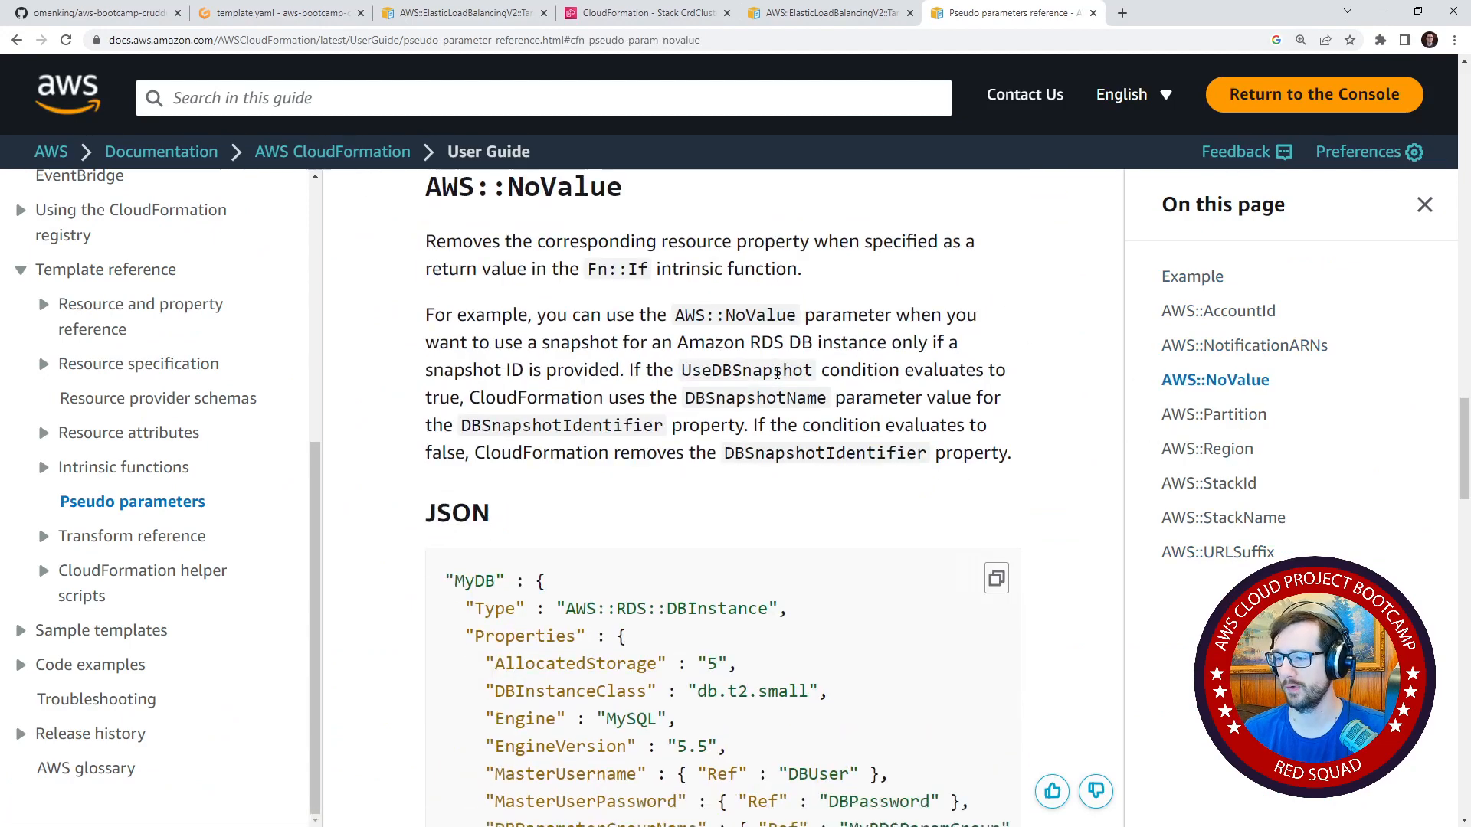
scroll(777, 373, down, 20)
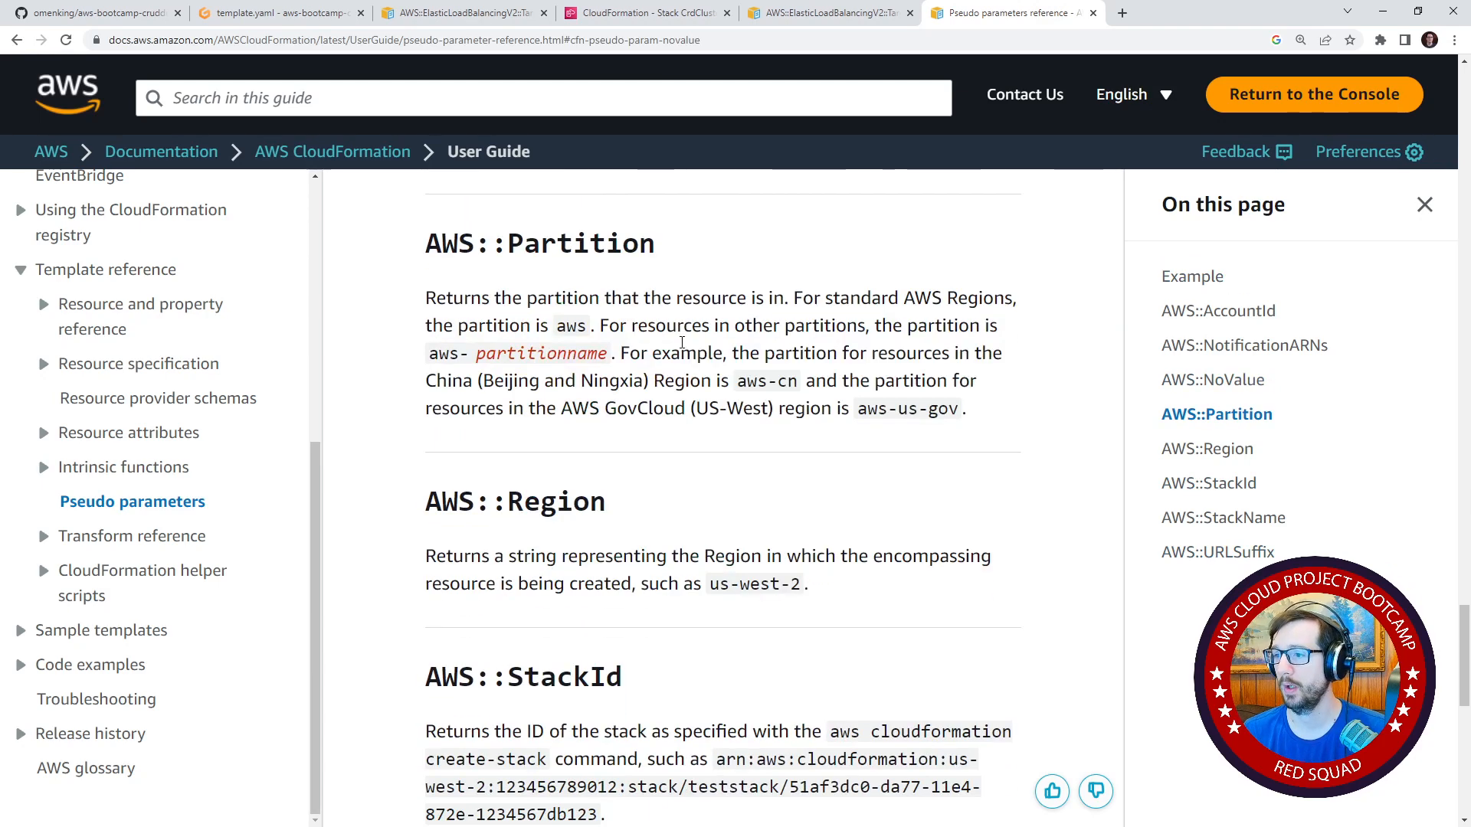
Comment out the Name property of FrontendTG in the Gitpod cluster template.
click(223, 13)
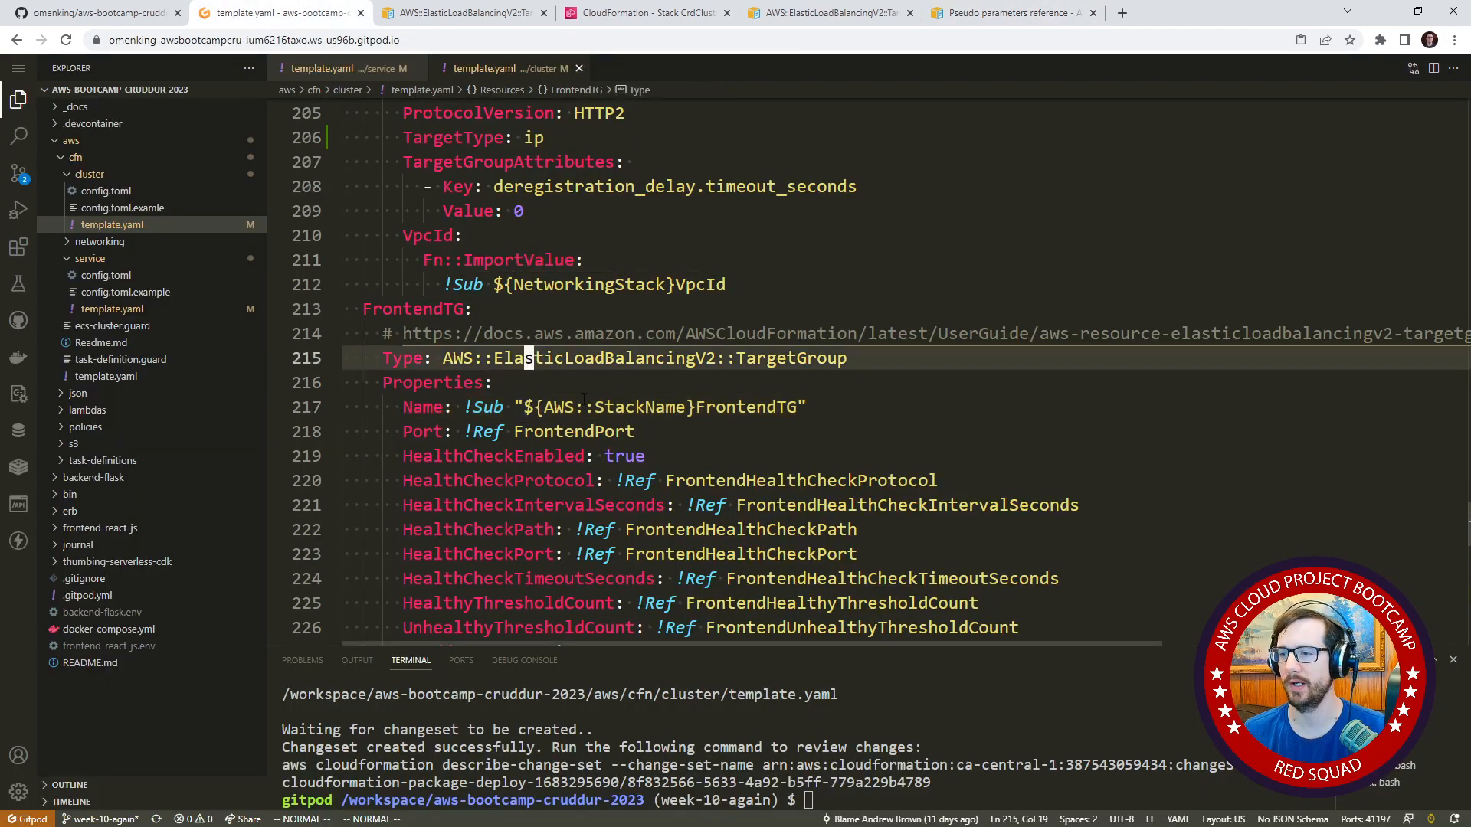
key(shift+6)
text(i#)
key(Escape)
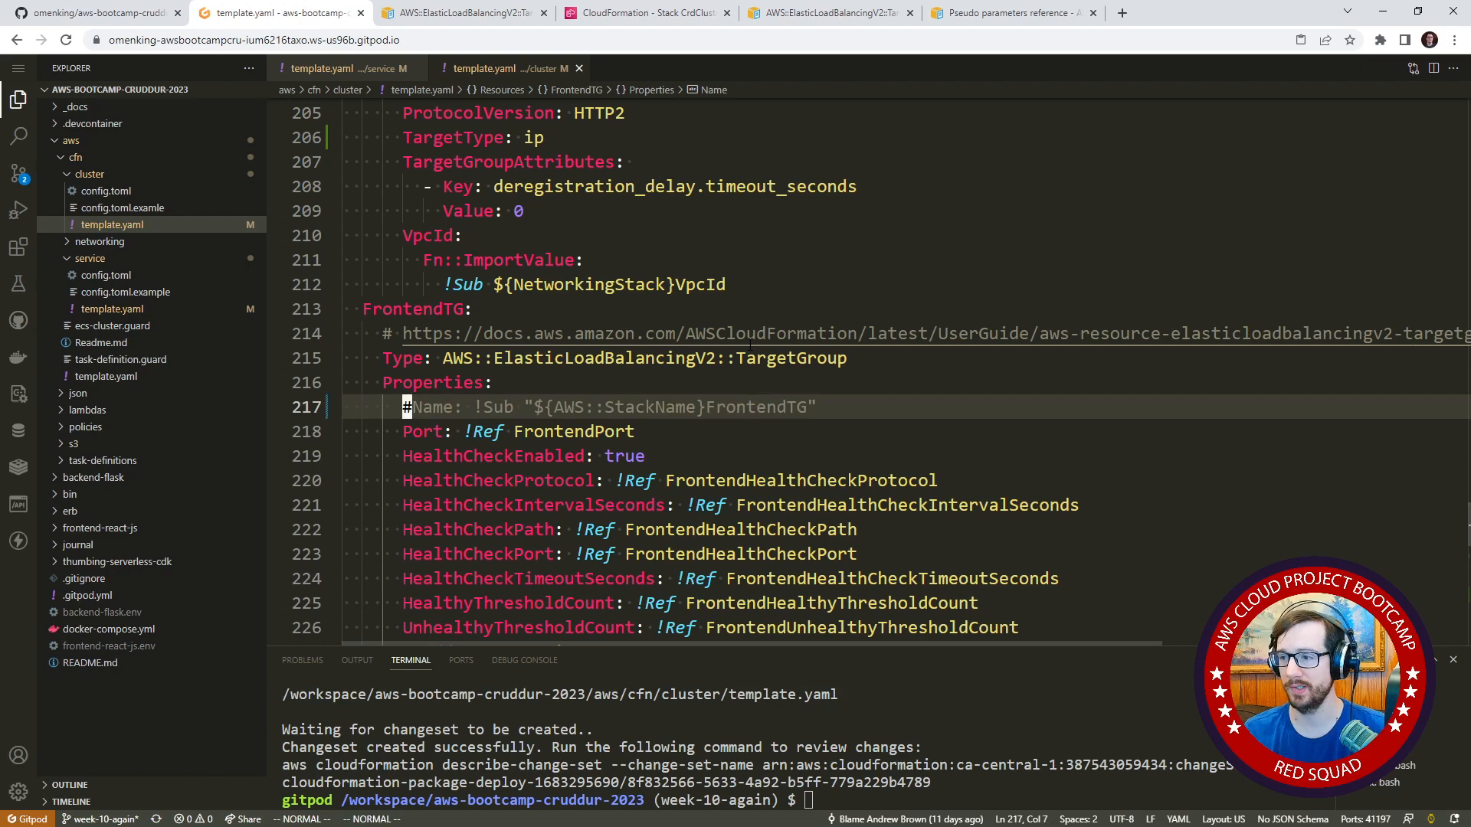
Comment out the Name property of BackendTG in the cluster template.
key(k)
key(k)
key(k)
key(k)
key(k)
key(k)
key(k)
key(k)
key(k)
key(k)
key(k)
key(k)
key(k)
key(k)
key(k)
key(k)
key(k)
key(k)
key(k)
key(k)
key(k)
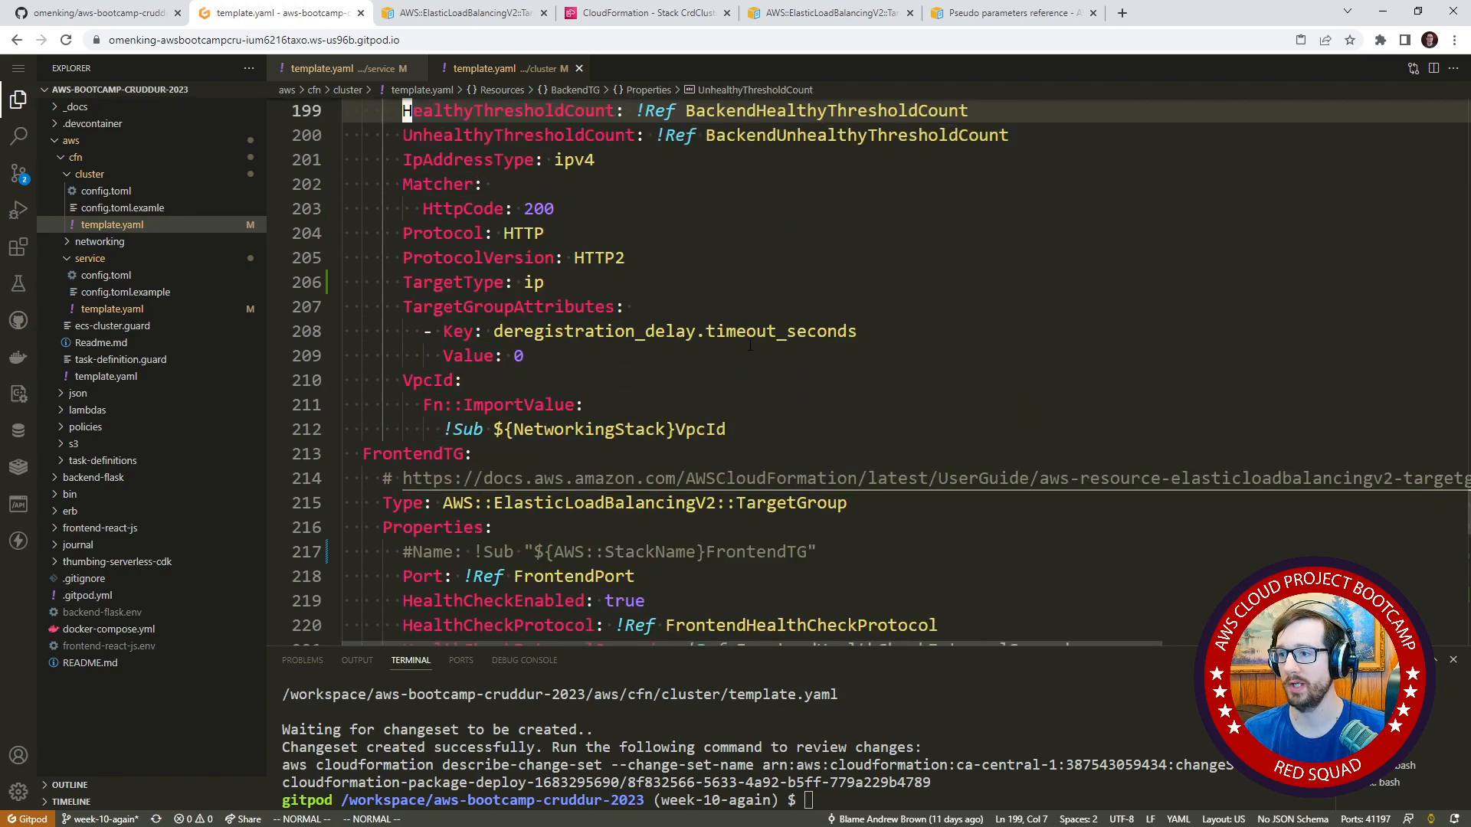
key(k)
key(k)
key(k)
key(k)
key(k)
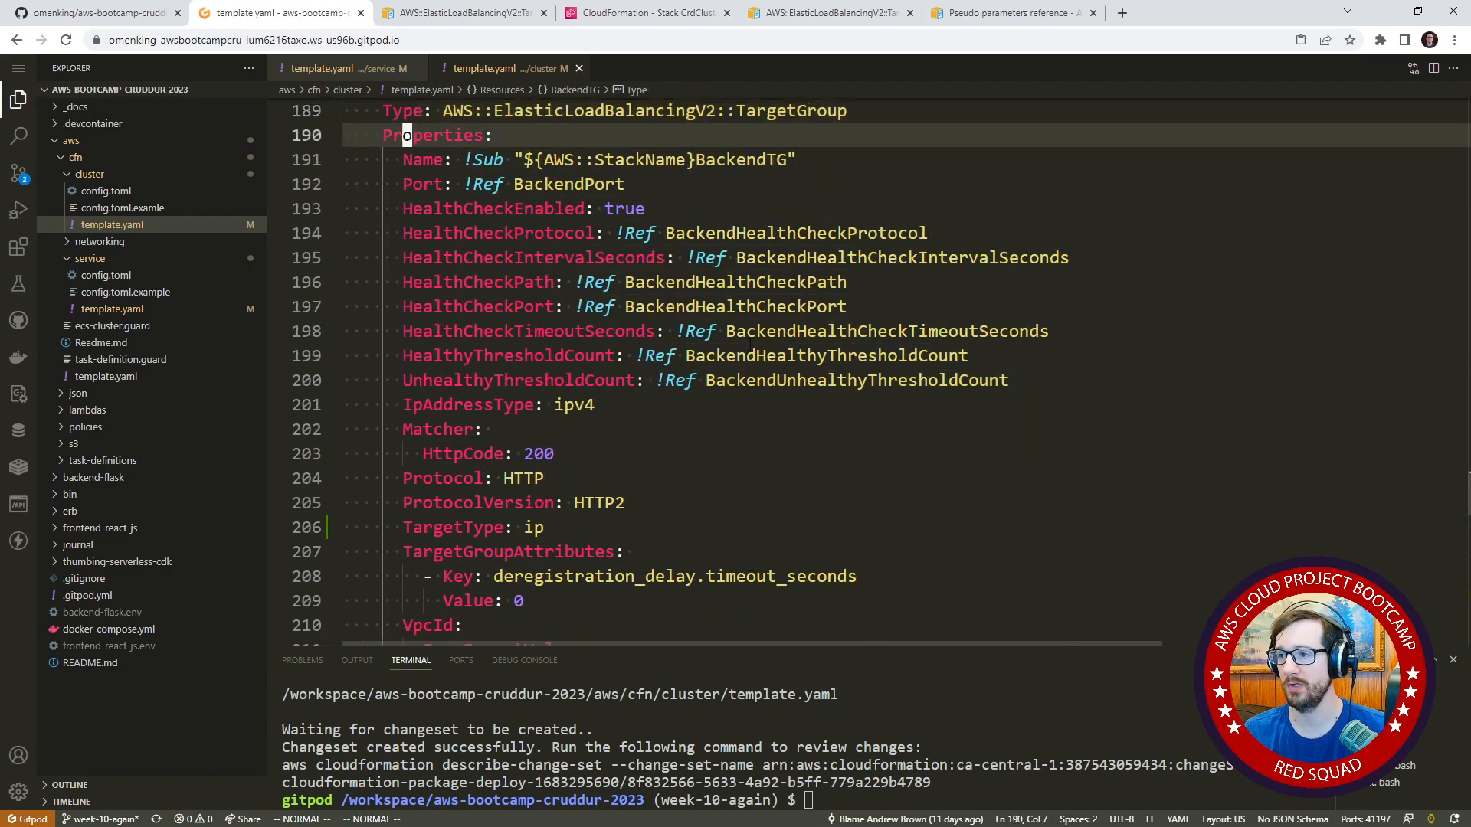
text(i#)
key(Escape)
Look up the Tags property in the AWS::ElasticLoadBalancingV2::TargetGroup reference and read the Resource tag syntax.
key(j)
key(j)
key(j)
key(j)
key(j)
key(j)
key(j)
key(j)
key(j)
key(j)
key(j)
key(j)
key(j)
key(j)
key(j)
key(j)
key(j)
key(j)
key(j)
key(j)
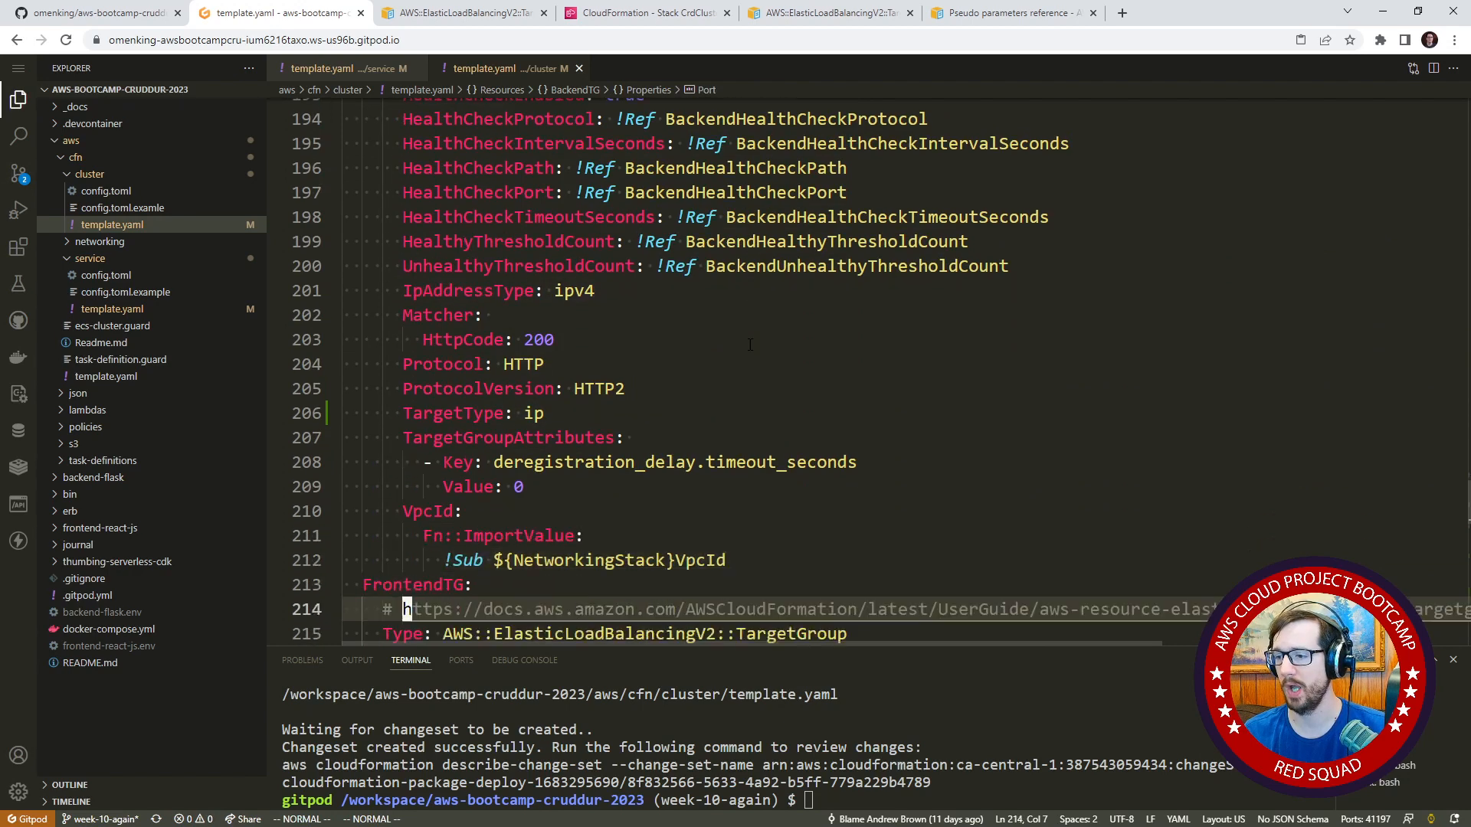
key(k)
key(k)
key(k)
key(k)
key(k)
key(k)
key(k)
key(k)
key(k)
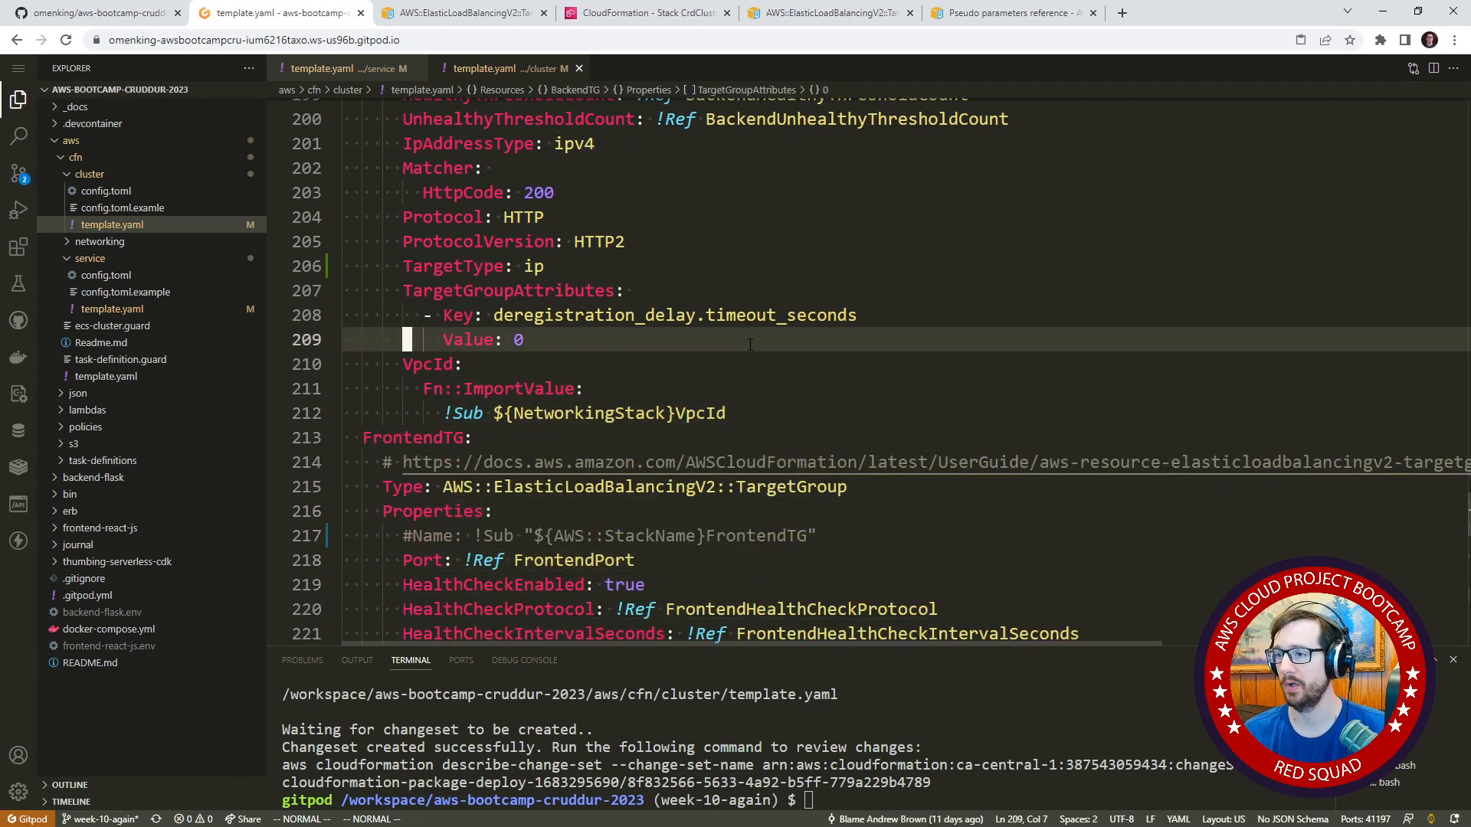
scroll(754, 338, up, 1)
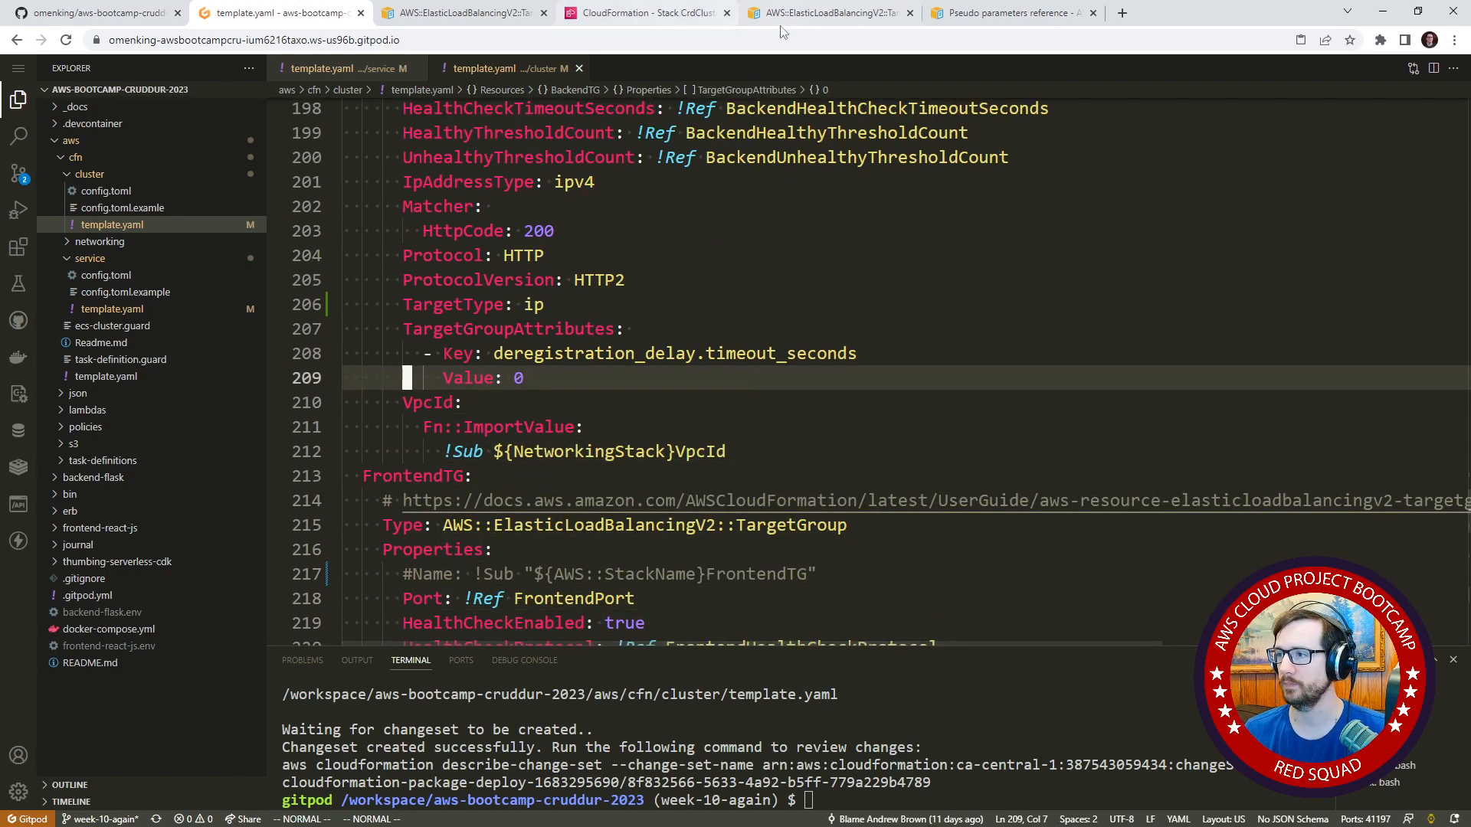
click(496, 21)
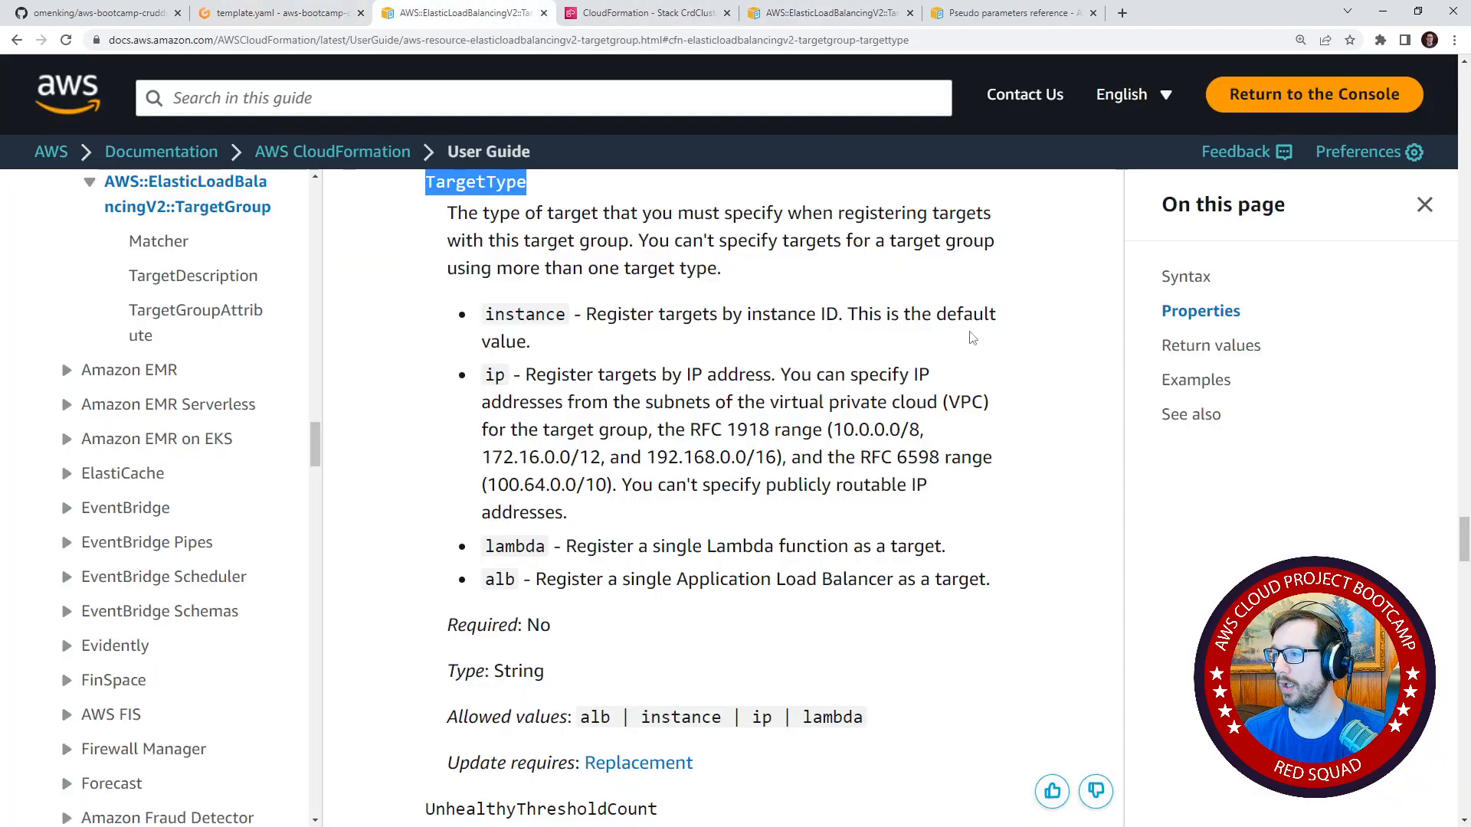
scroll(972, 338, up, 20)
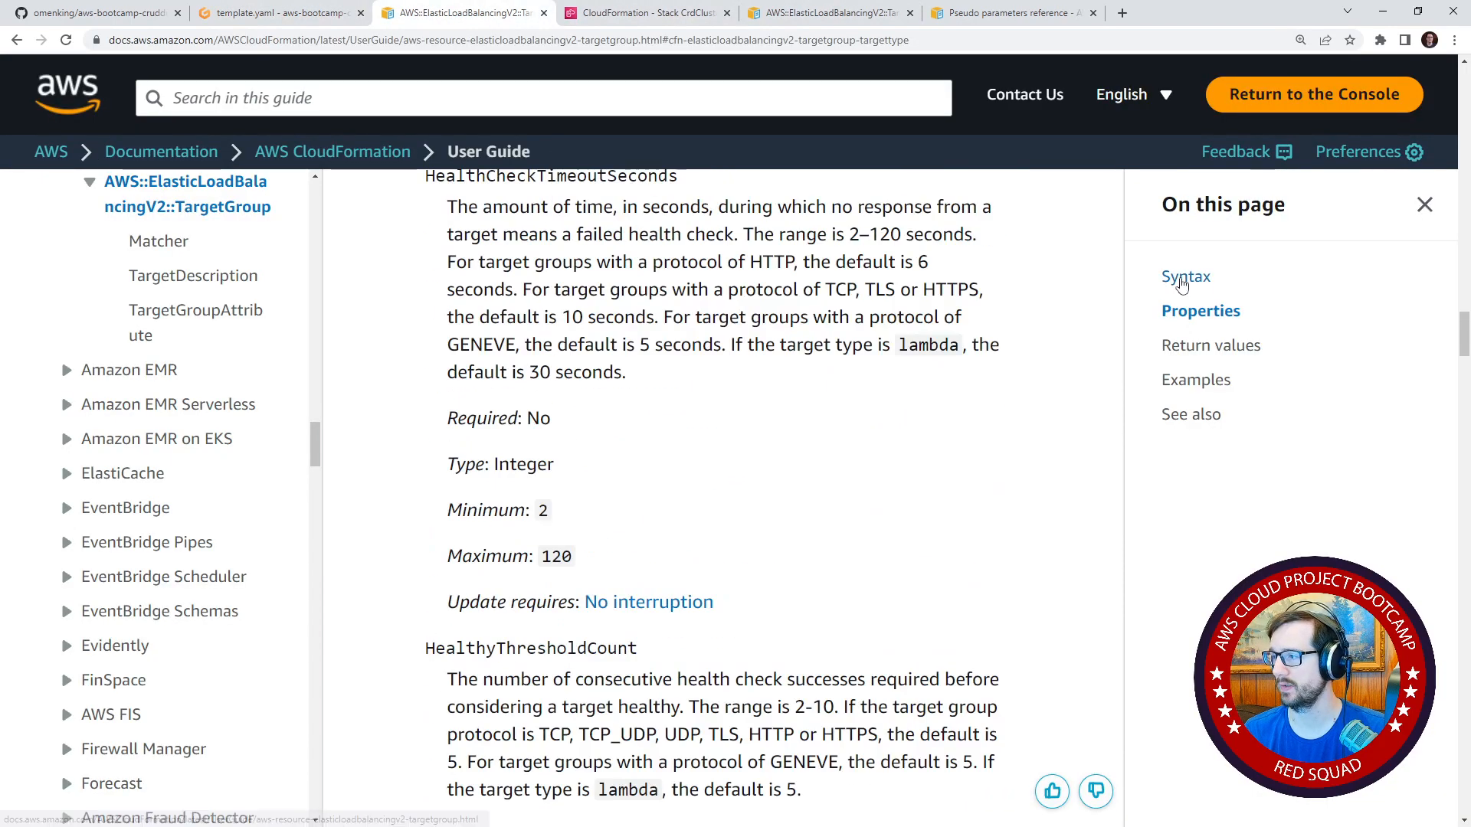
click(1186, 277)
scroll(592, 431, down, 6)
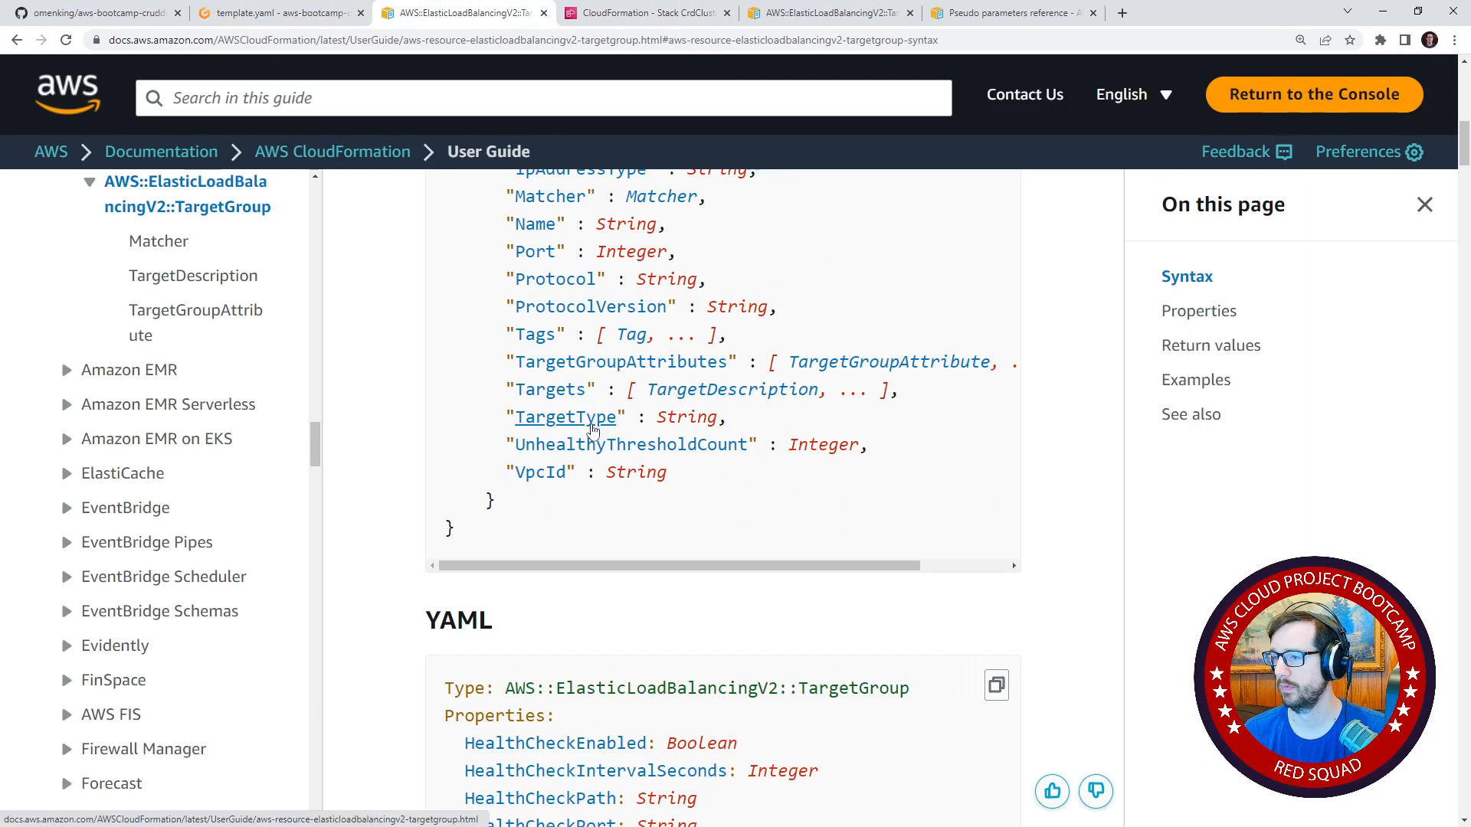
click(592, 430)
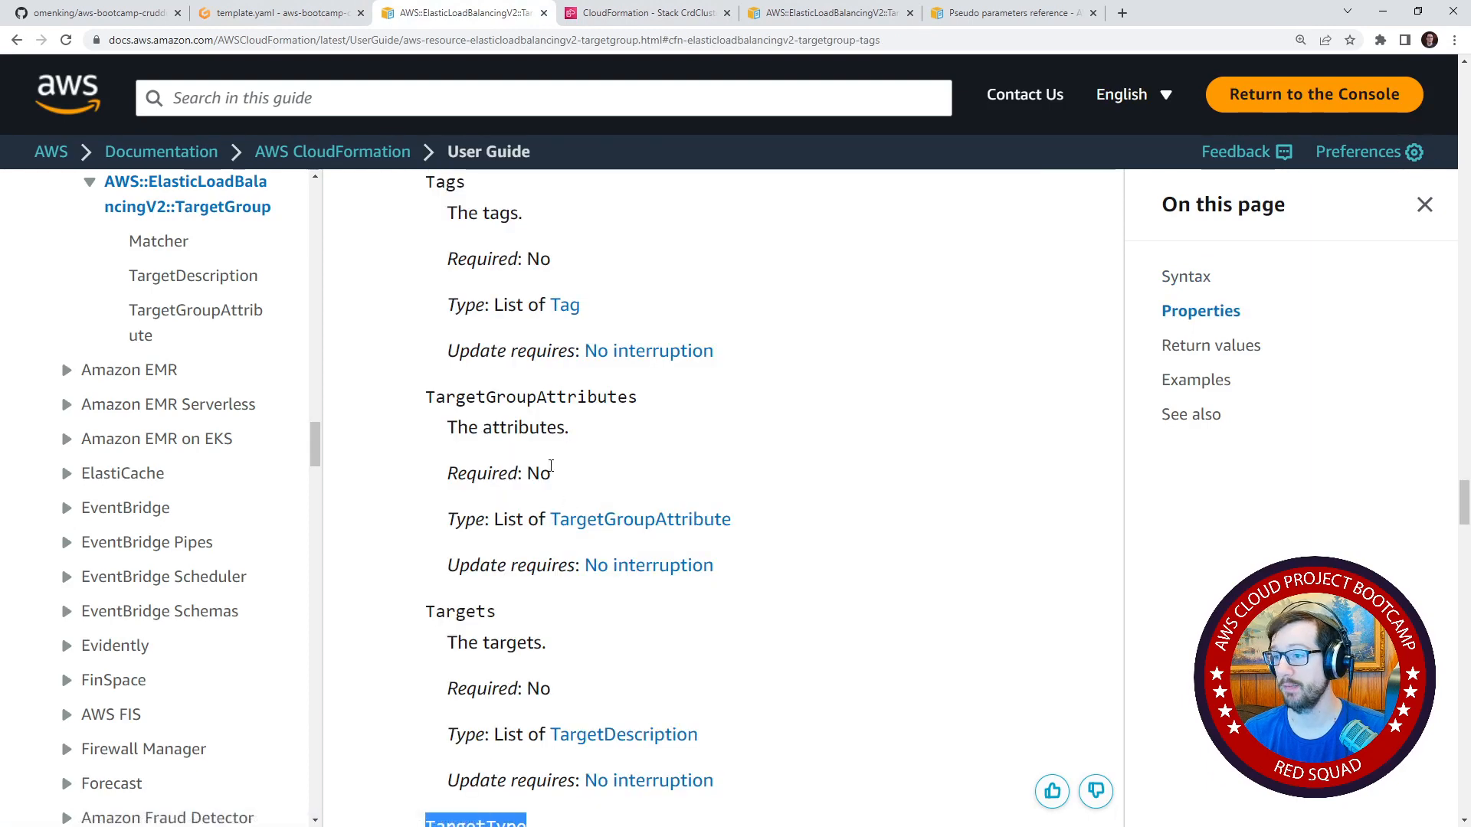
click(580, 310)
scroll(505, 386, down, 5)
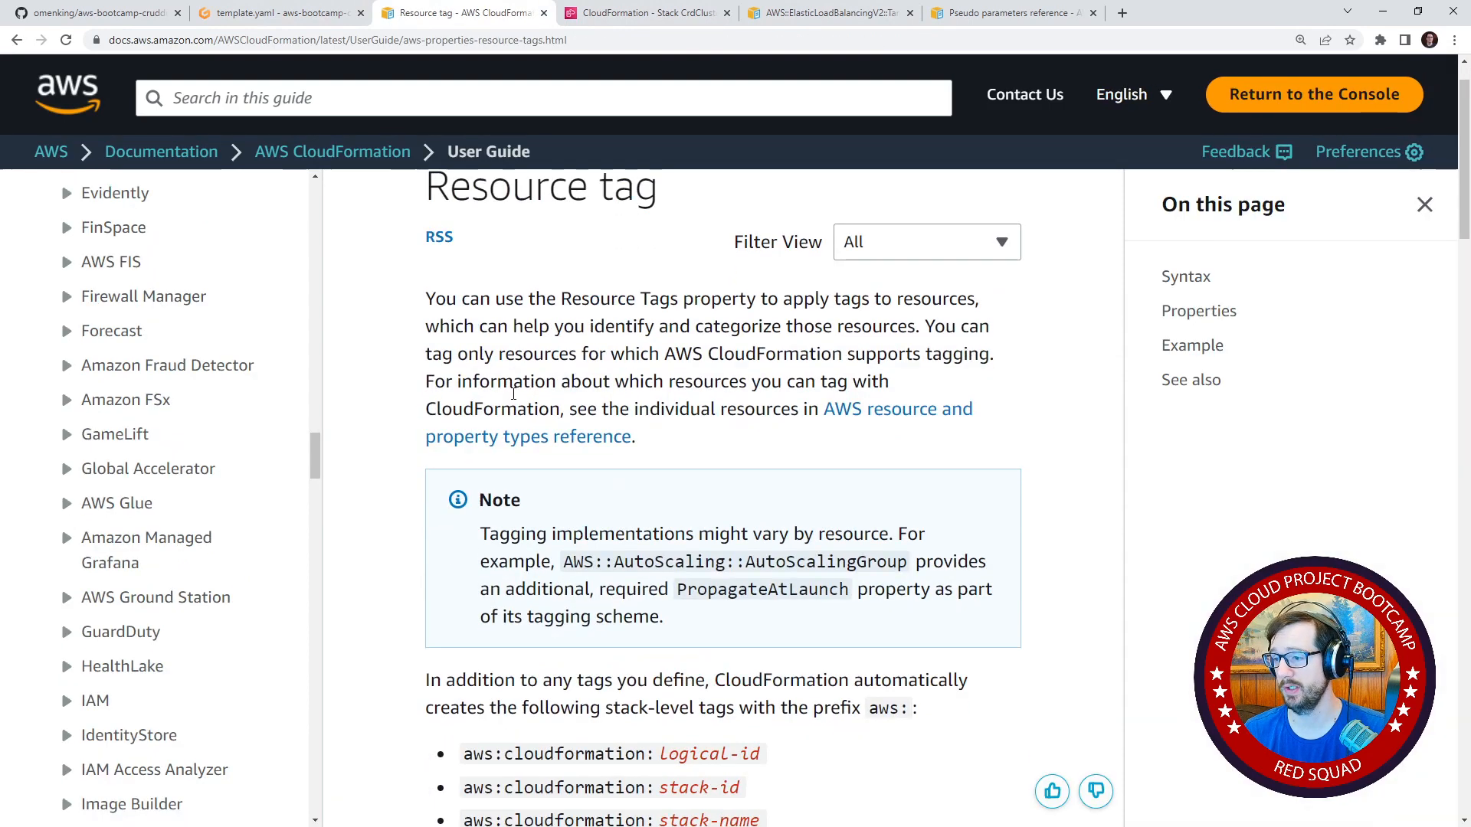
scroll(505, 385, down, 6)
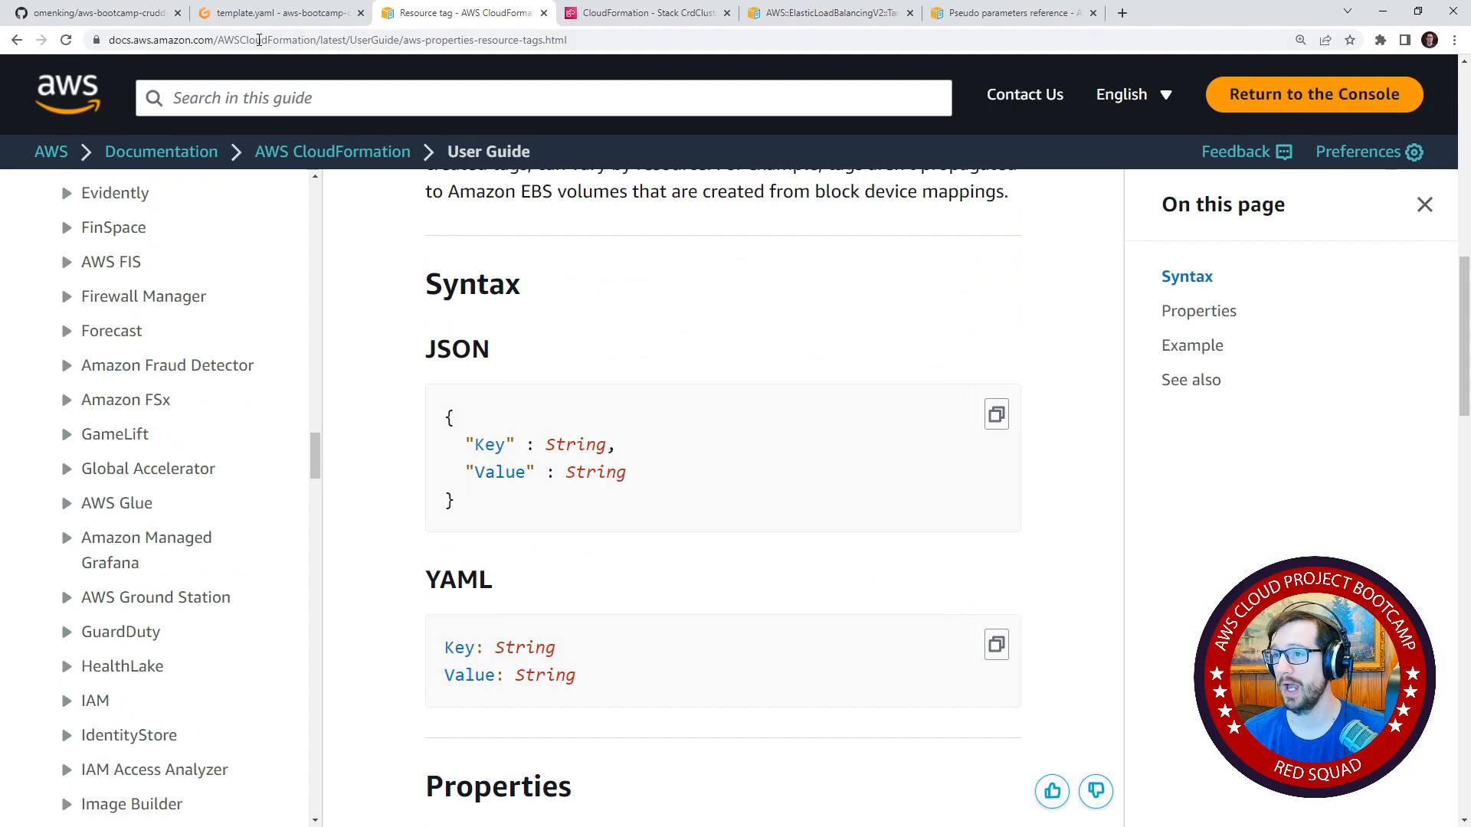
Add a Tags property to BackendTG in the Gitpod cluster template, below its VpcId import.
click(278, 13)
click(699, 452)
scroll(699, 452, down, 1)
click(579, 413)
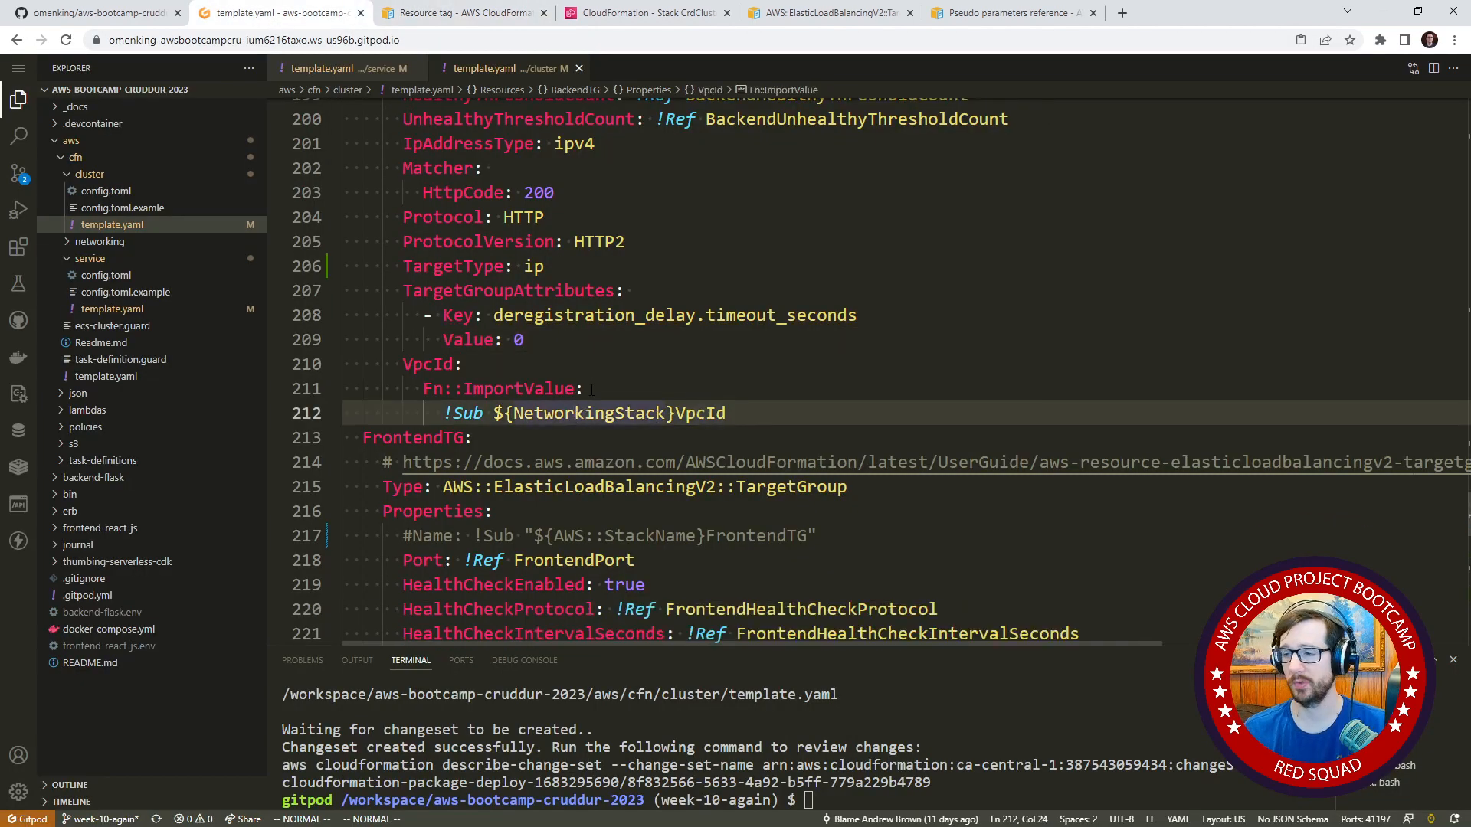
text(o)
text(Tga)
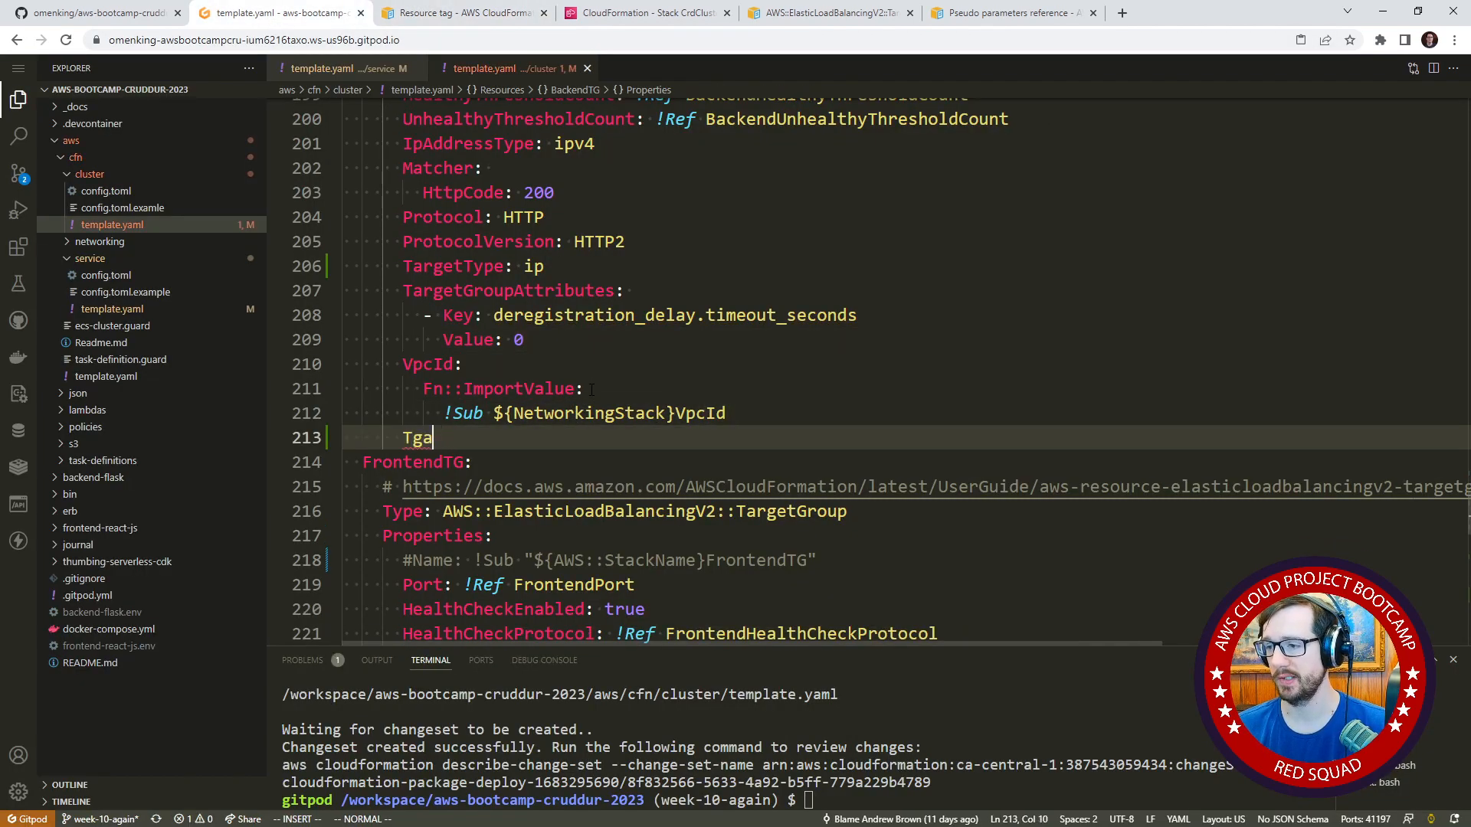
key(BackSpace)
key(BackSpace)
text(ags:)
key(Left)
key(ctrl+BackSpace)
text(T)
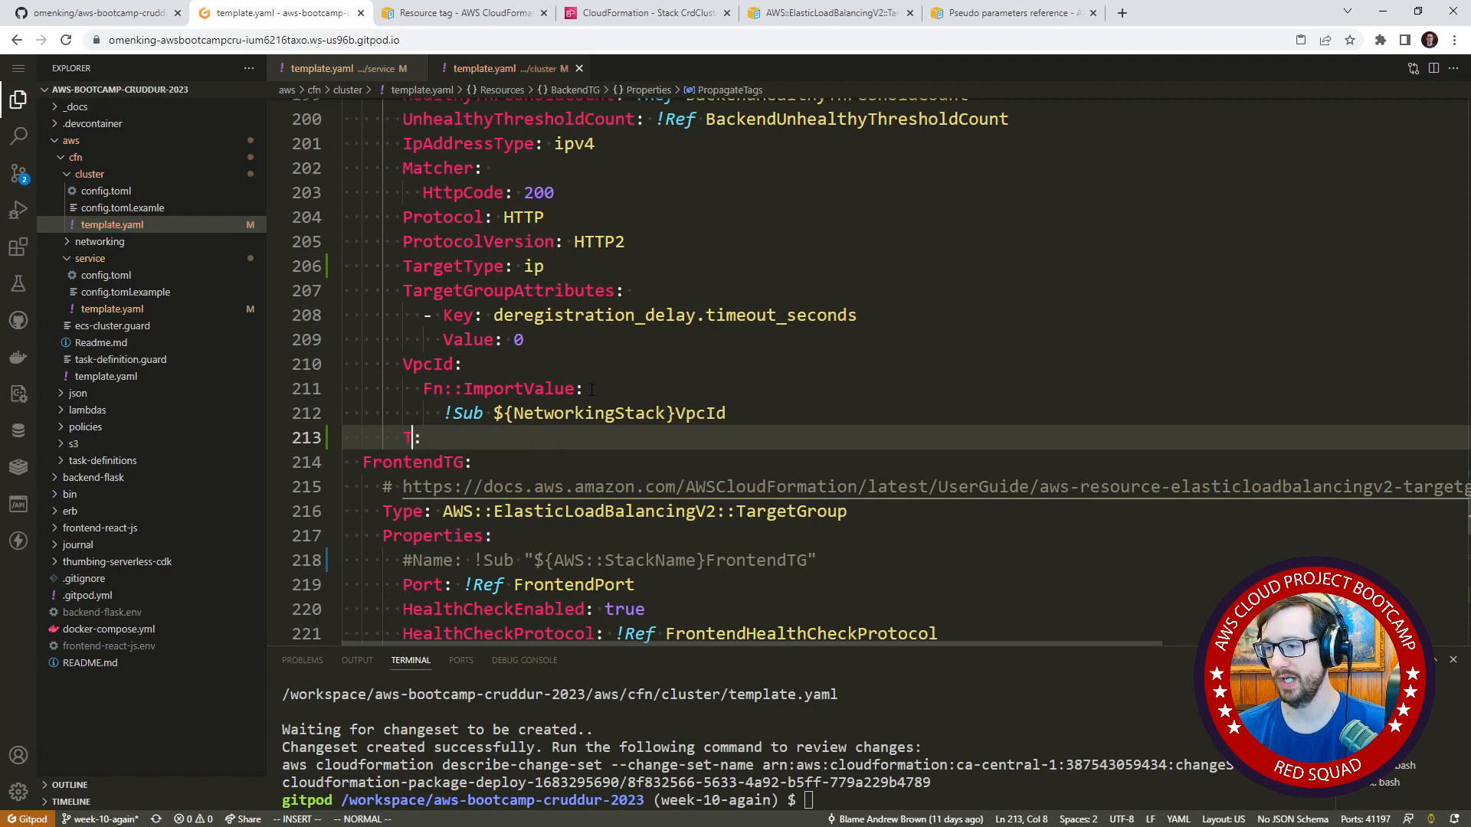
text(ags)
key(End)
key(Return)
Add a tag entry under BackendTG's Tags with Key target-group-name and Value Frontend.
text(- Key)
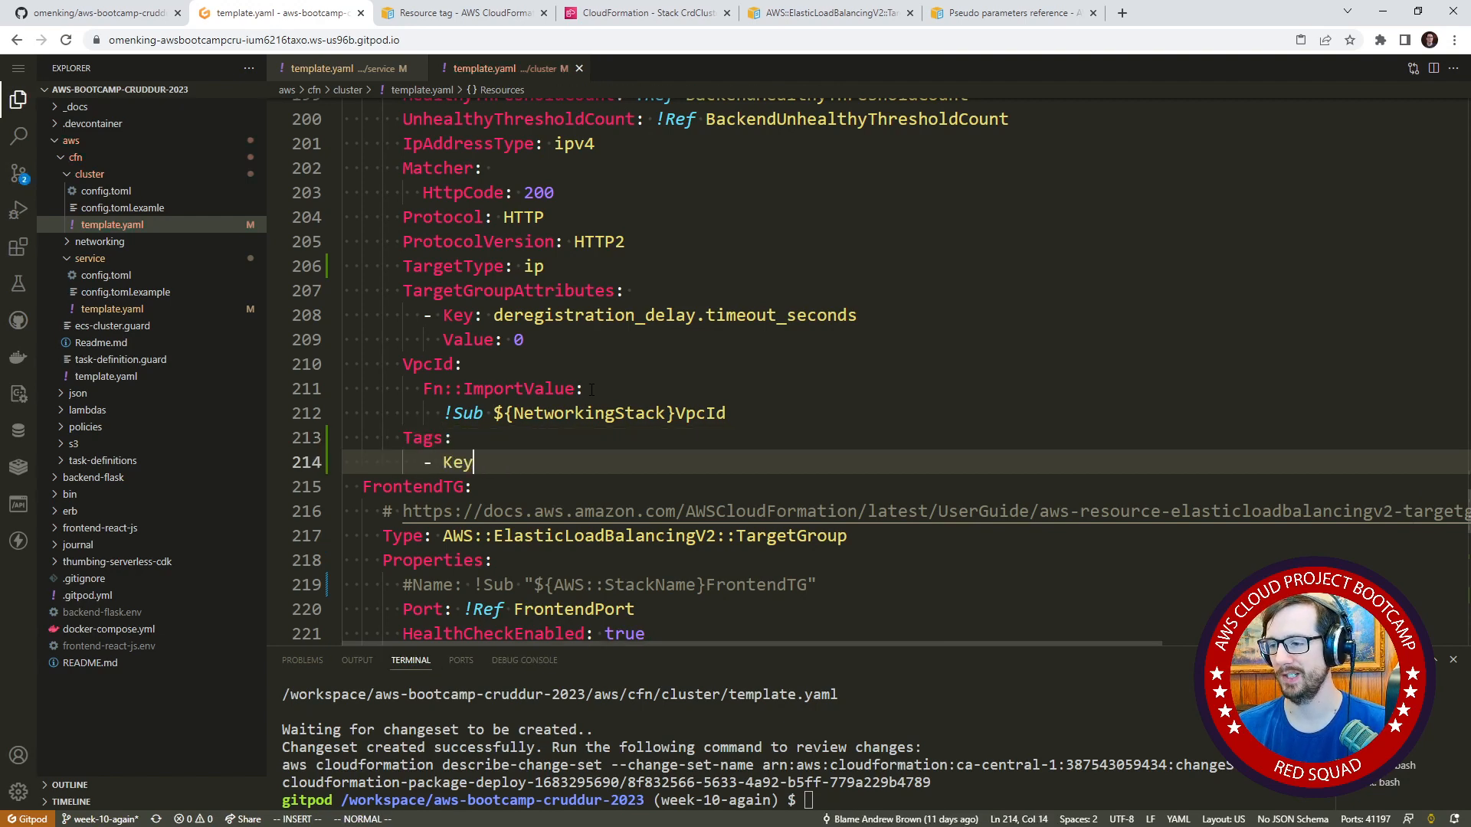
text(:)
key(Return)
text(Val)
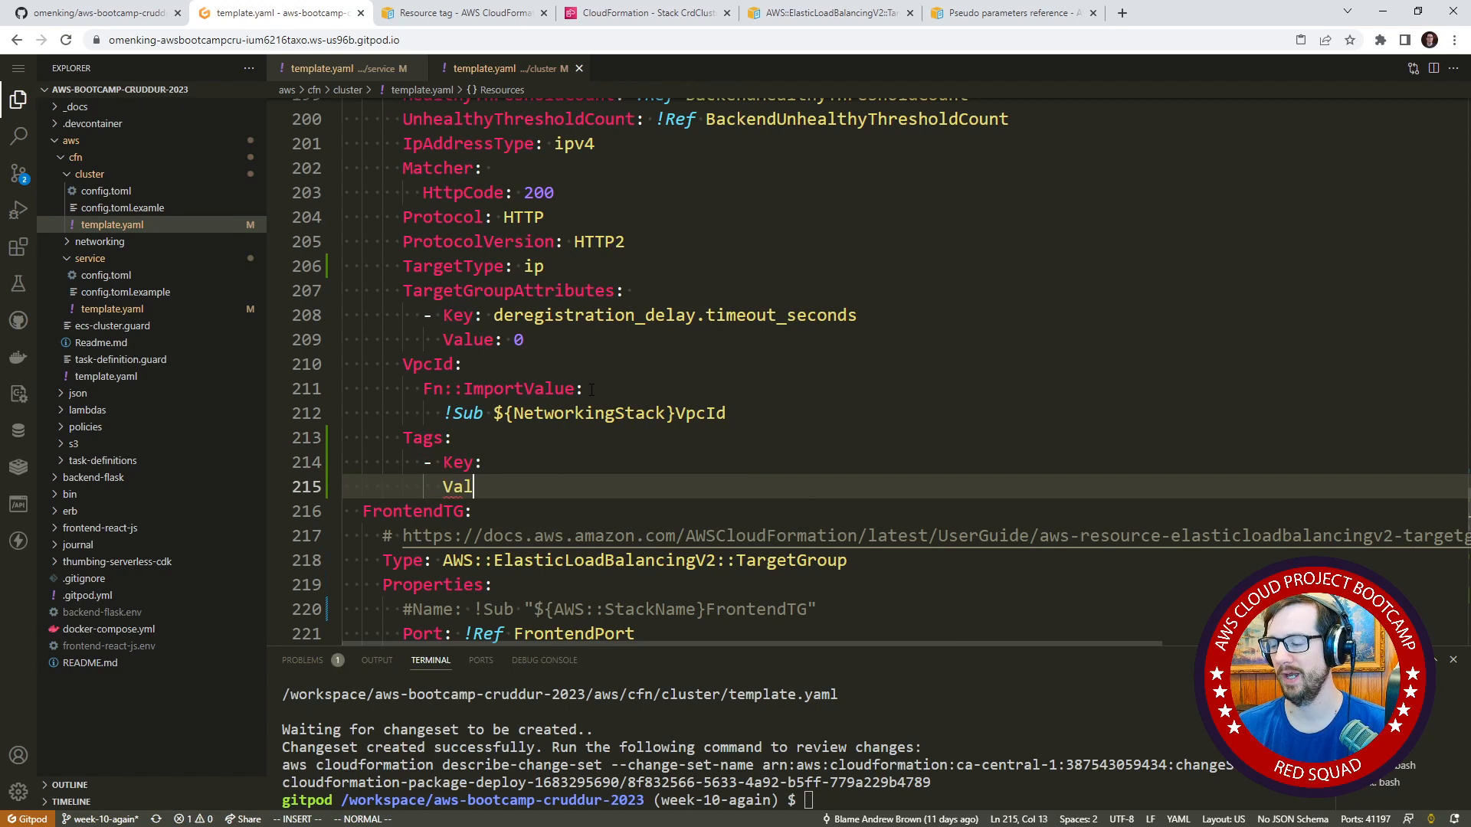
text(ue:)
key(Up)
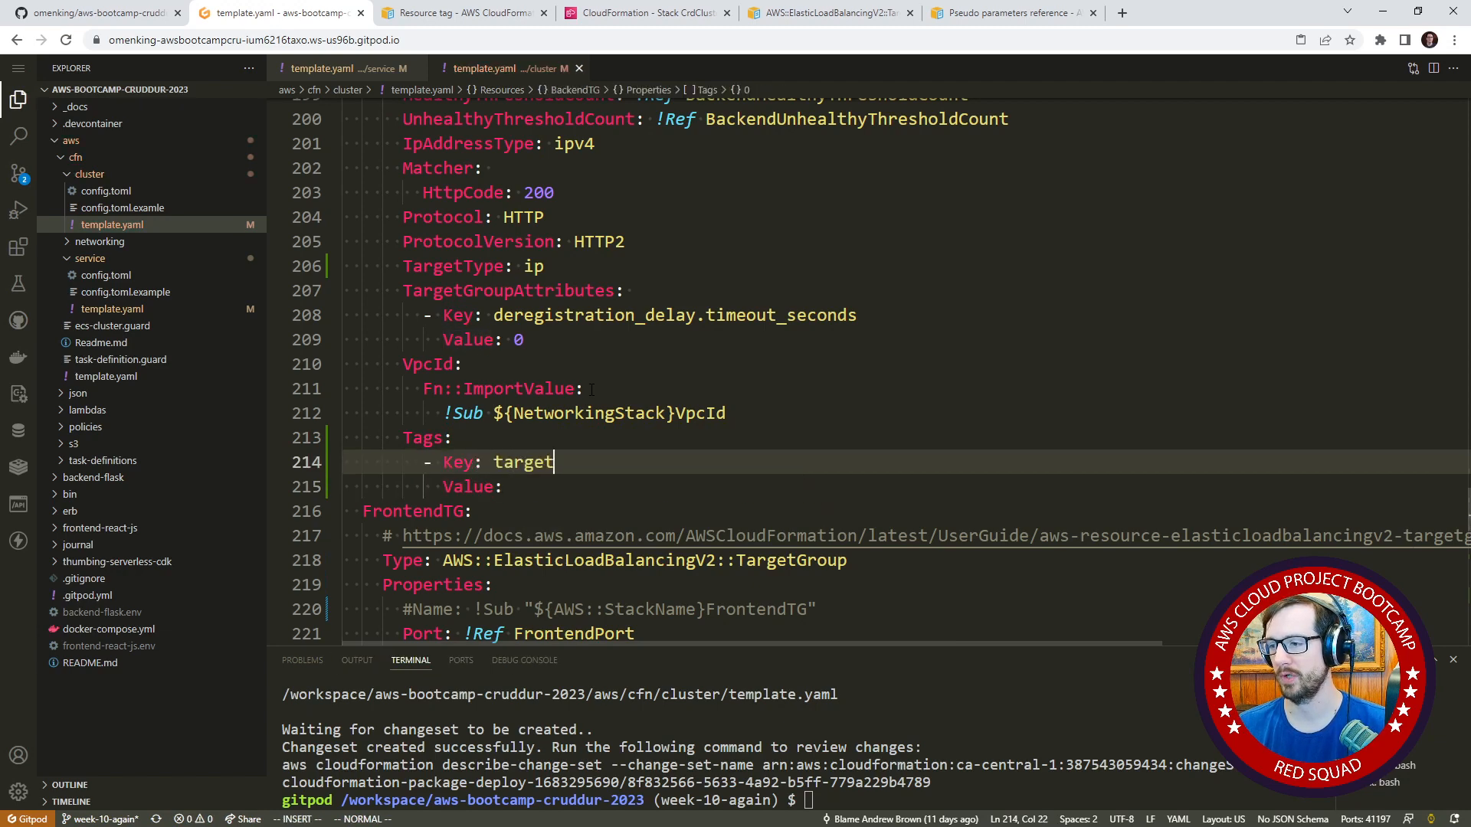
text(target-group-name)
key(Down)
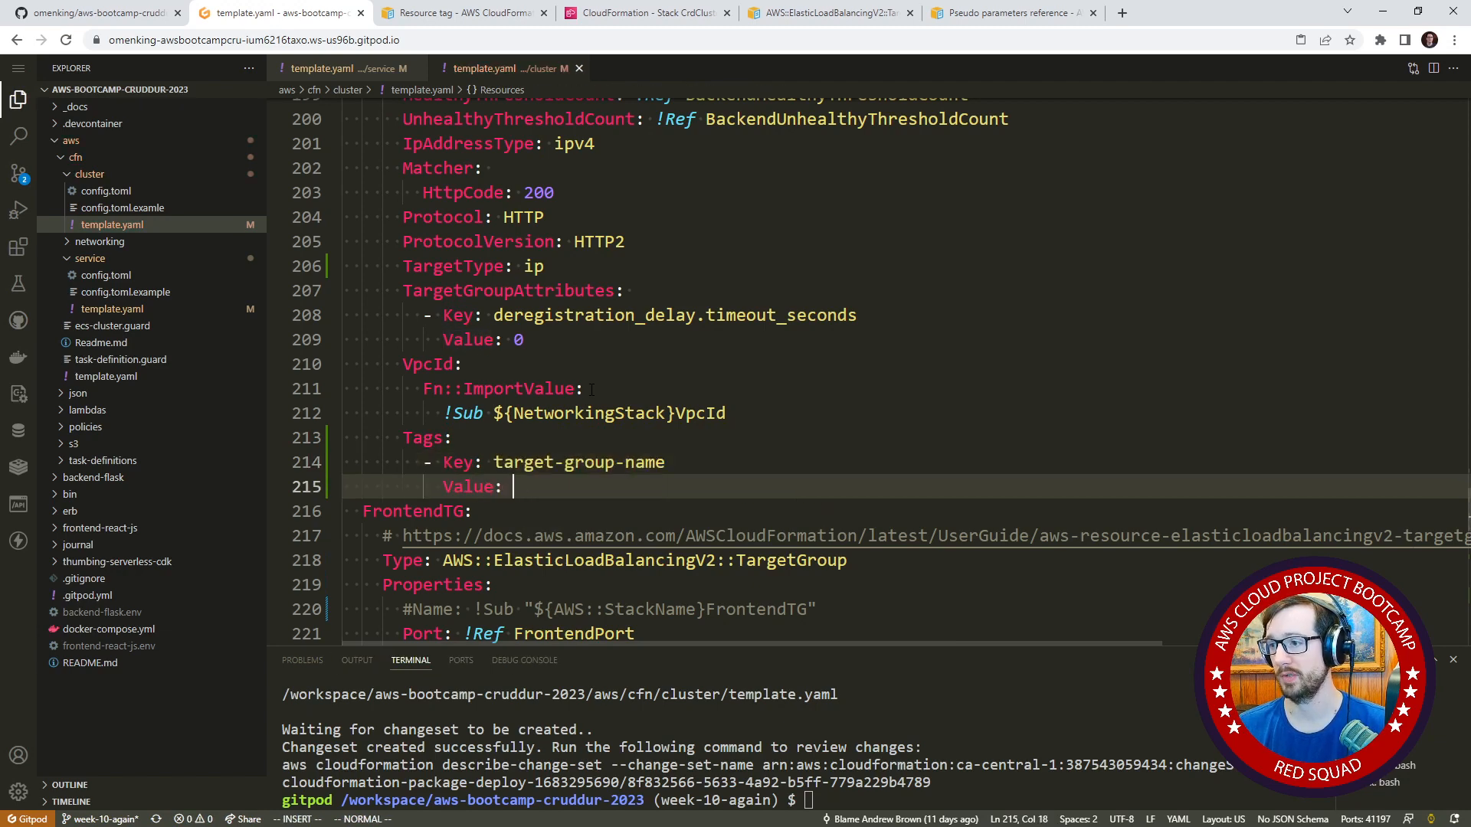
key(Escape)
Check which target group the new tag belongs to and set its Value to backend.
key(Up)
key(Up)
key(Up)
key(Up)
key(Up)
key(Up)
key(Up)
key(Up)
key(Up)
key(Up)
key(Up)
key(Up)
key(Up)
key(Up)
key(Up)
key(Up)
key(Up)
key(Up)
key(Up)
key(Up)
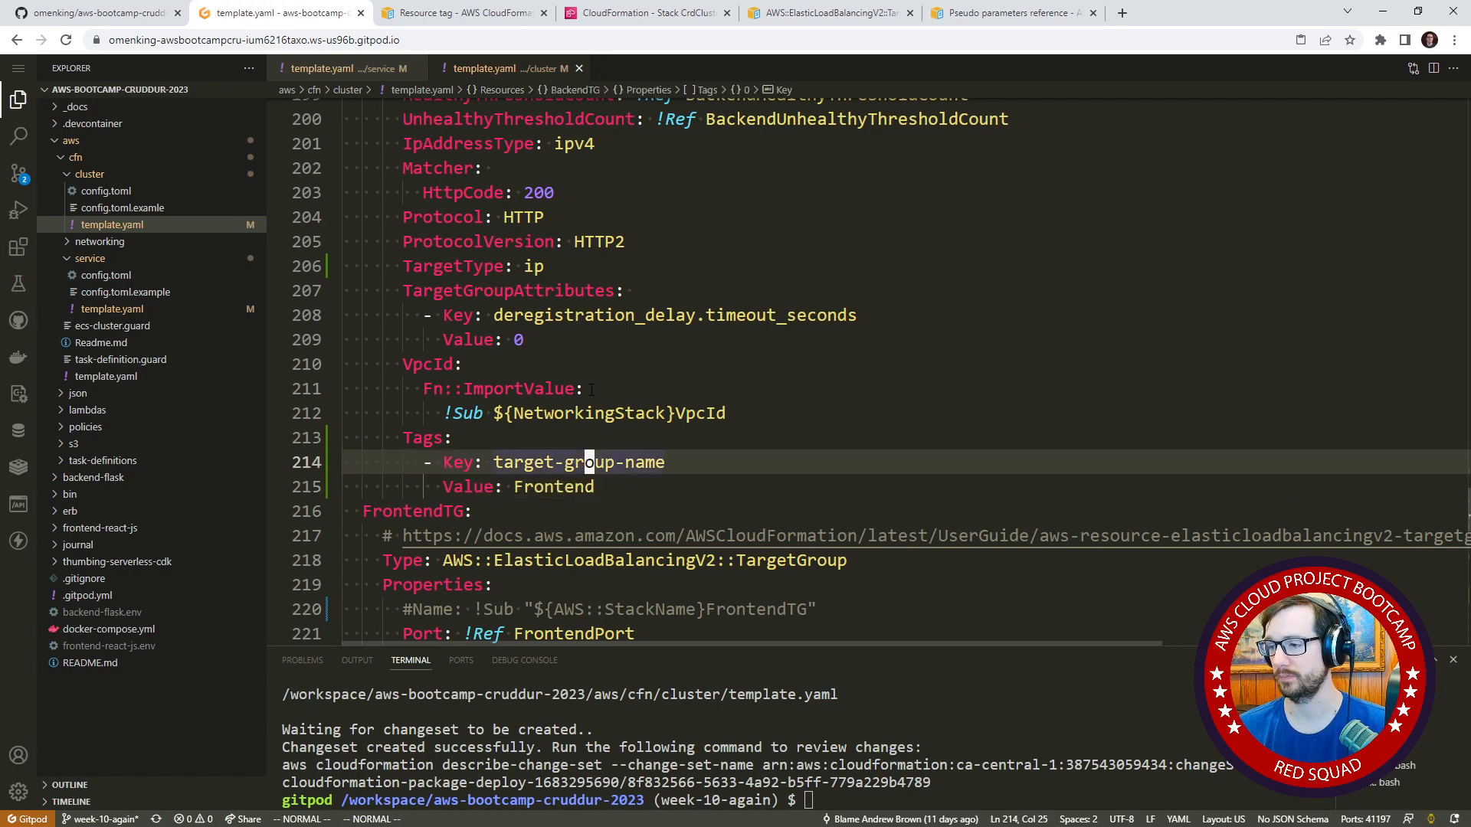
key(Up)
key(Up)
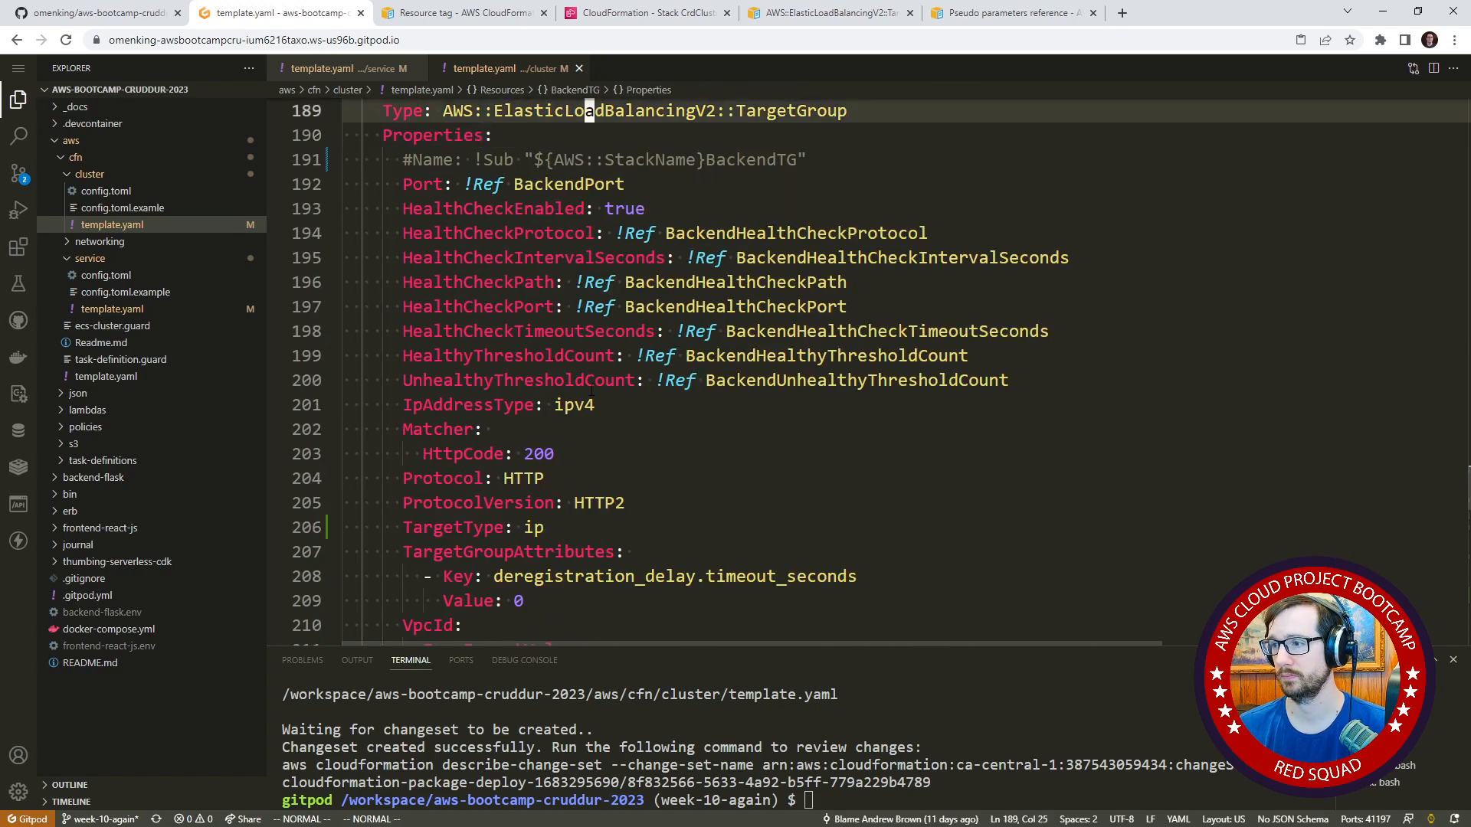
key(Down)
key(Down)
key(Down)
key(Down)
key(Down)
key(Down)
key(Down)
key(Down)
key(Down)
key(Down)
key(Down)
key(Down)
key(Down)
key(Down)
key(Down)
key(Down)
key(Down)
key(Down)
key(Down)
key(Down)
key(Down)
key(Down)
key(Down)
key(Down)
key(Down)
key(Down)
key(Down)
key(Down)
key(Down)
key(Down)
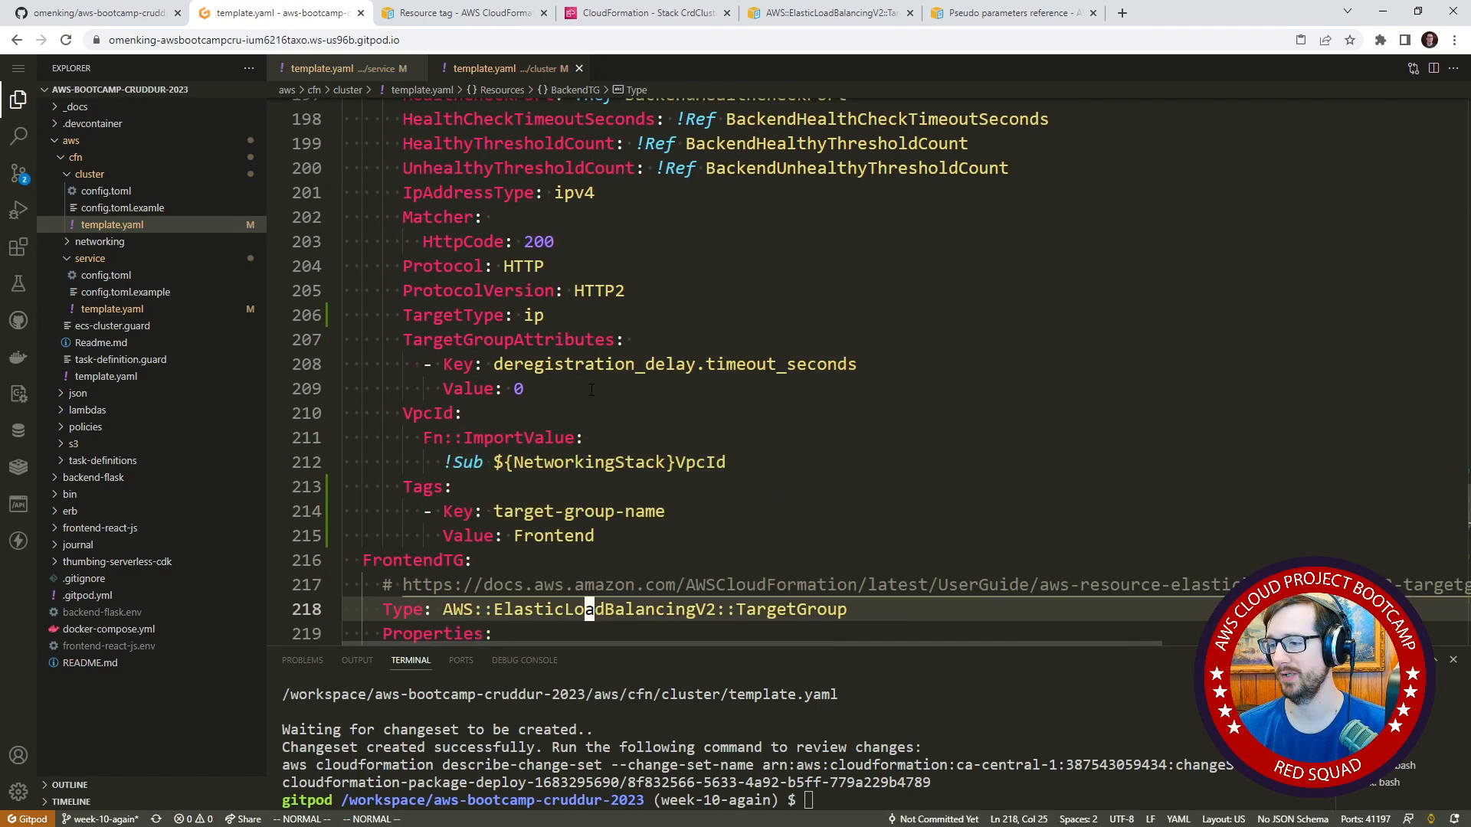
key(Up)
key(Up)
key(Up)
key(c)
key(i)
key(w)
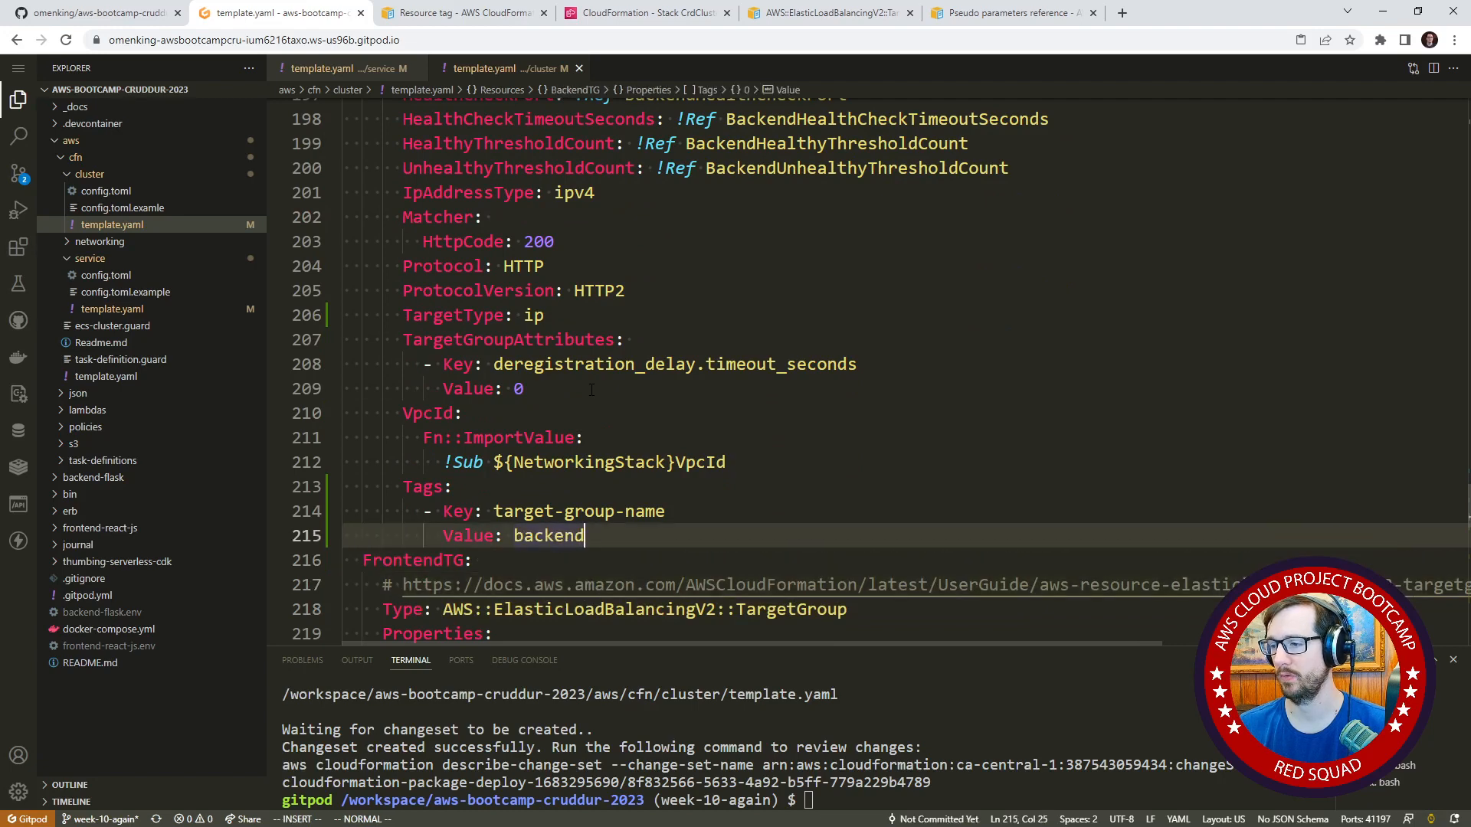
key(Escape)
Copy BackendTG's Tags block and paste it below the VpcId import at the end of FrontendTG.
key(Up)
key(Down)
key(shift+v)
key(Up)
key(y)
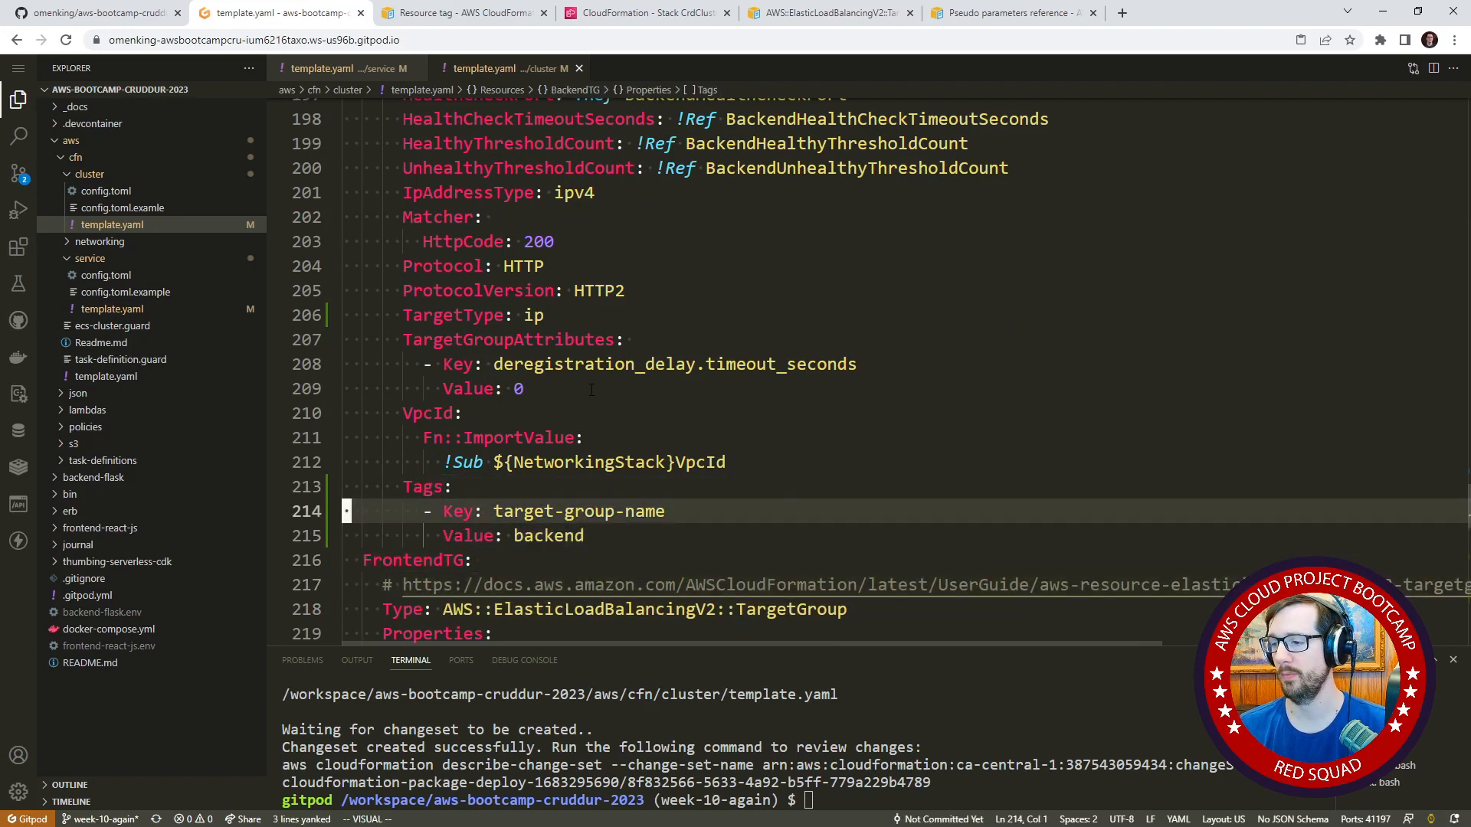
key(Down)
key(Down)
key(Down)
key(Down)
key(Down)
key(Down)
key(Down)
key(Down)
key(Down)
key(Down)
key(Down)
key(Down)
key(Down)
key(Down)
key(Down)
key(Down)
key(Down)
key(Down)
key(Down)
key(Down)
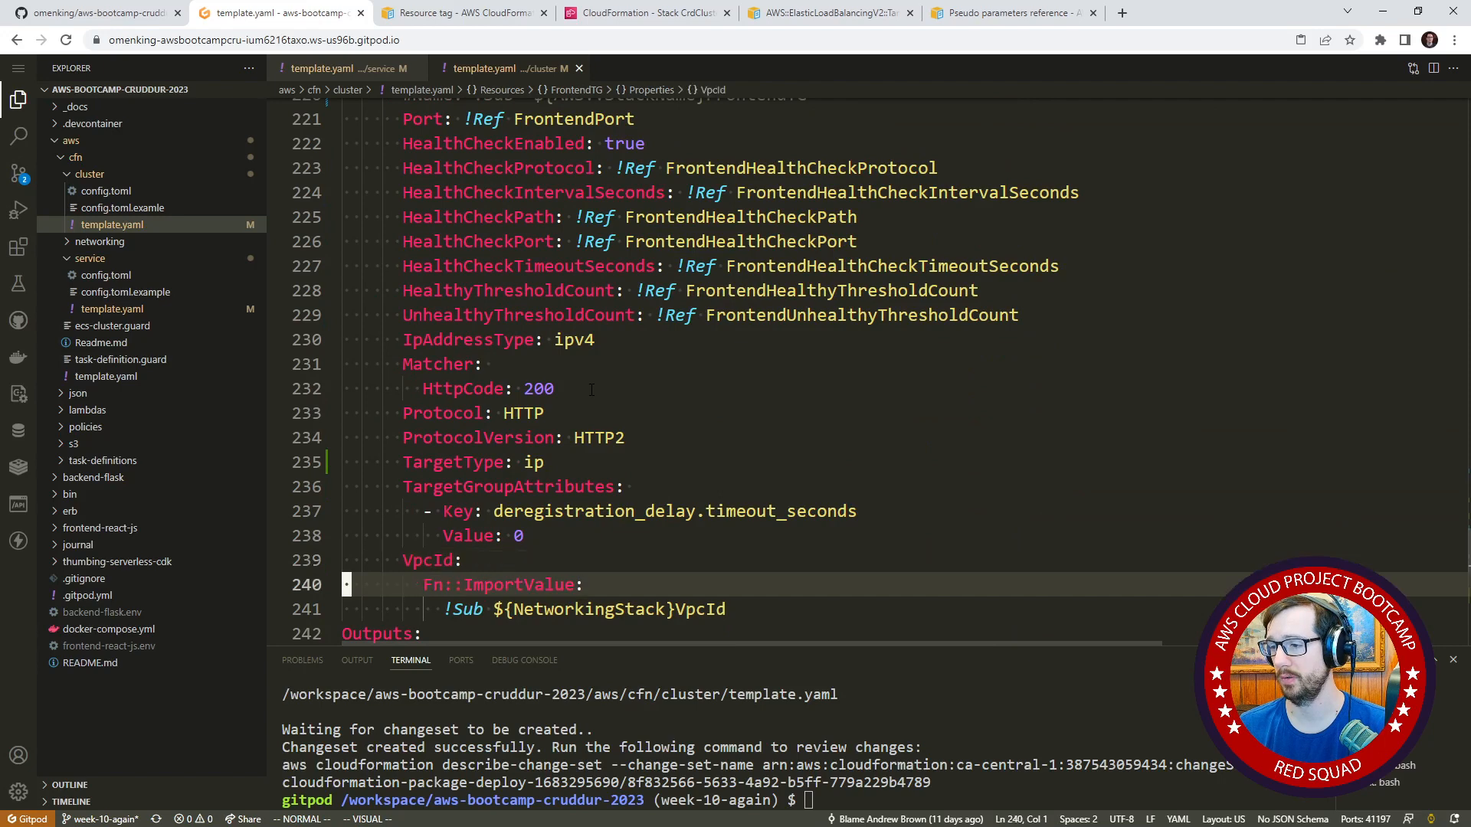
key(Down)
key(p)
Set the Value of FrontendTG's target-group-name tag to frontend.
key(Down)
key(Down)
key(Up)
key(End)
key(Down)
text(bc)
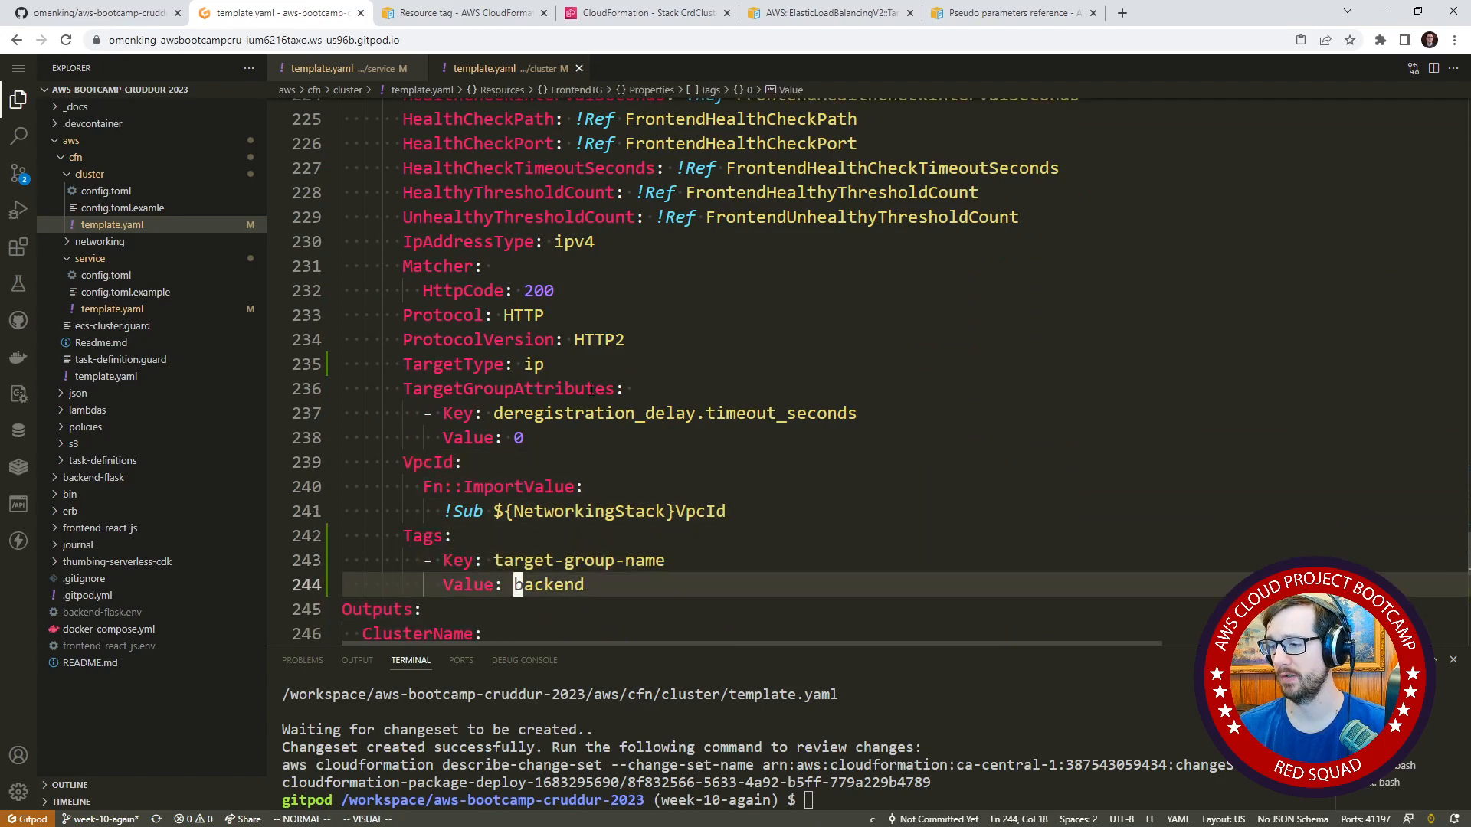
text(wfont)
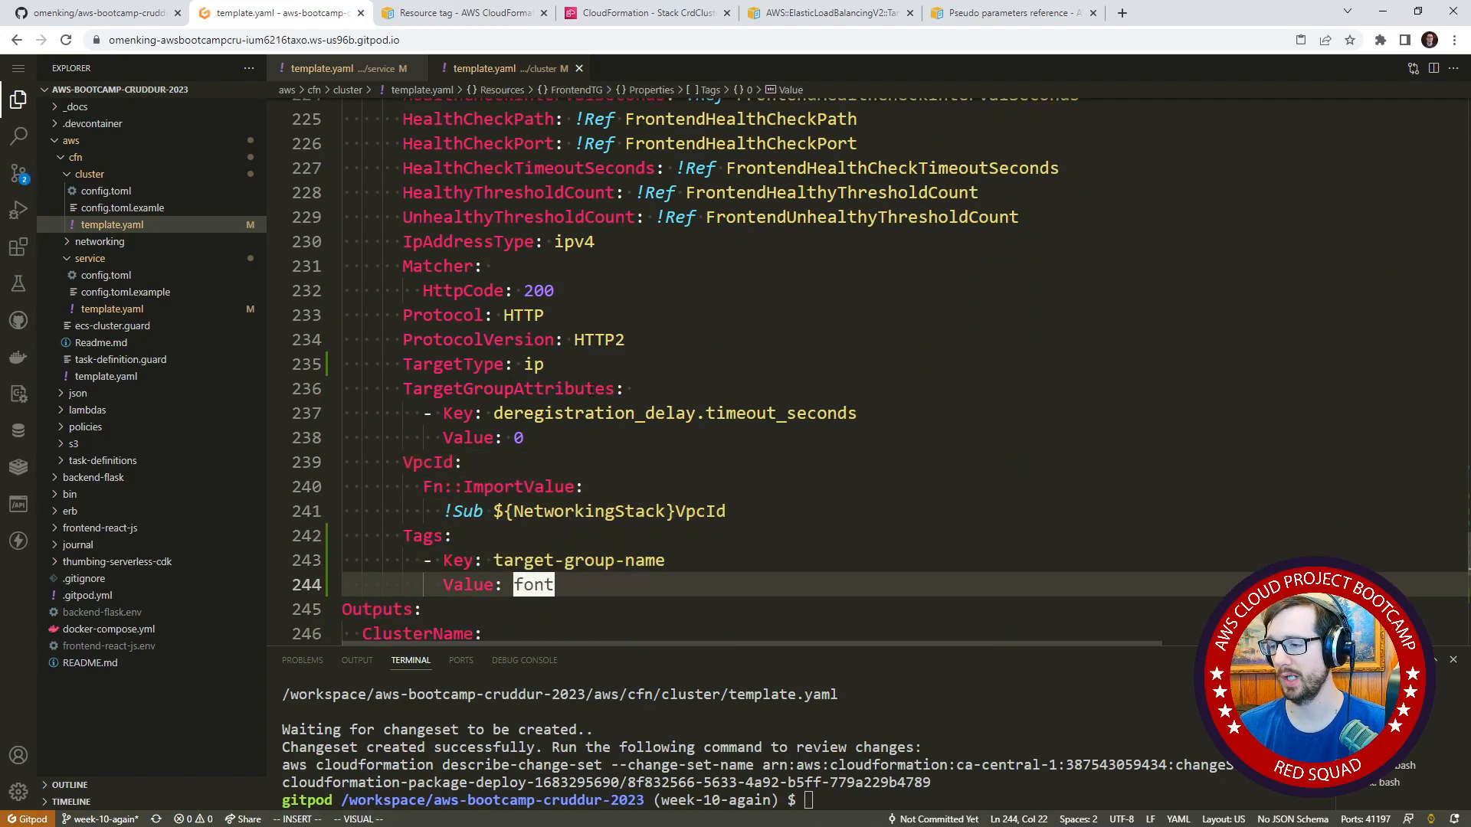
key(BackSpace)
key(BackSpace)
key(BackSpace)
text(rontend)
key(Escape)
Review both target groups in the template and try to deploy the cluster with ./bin/cfn/cluster-deploy.
scroll(649, 345, up, 6)
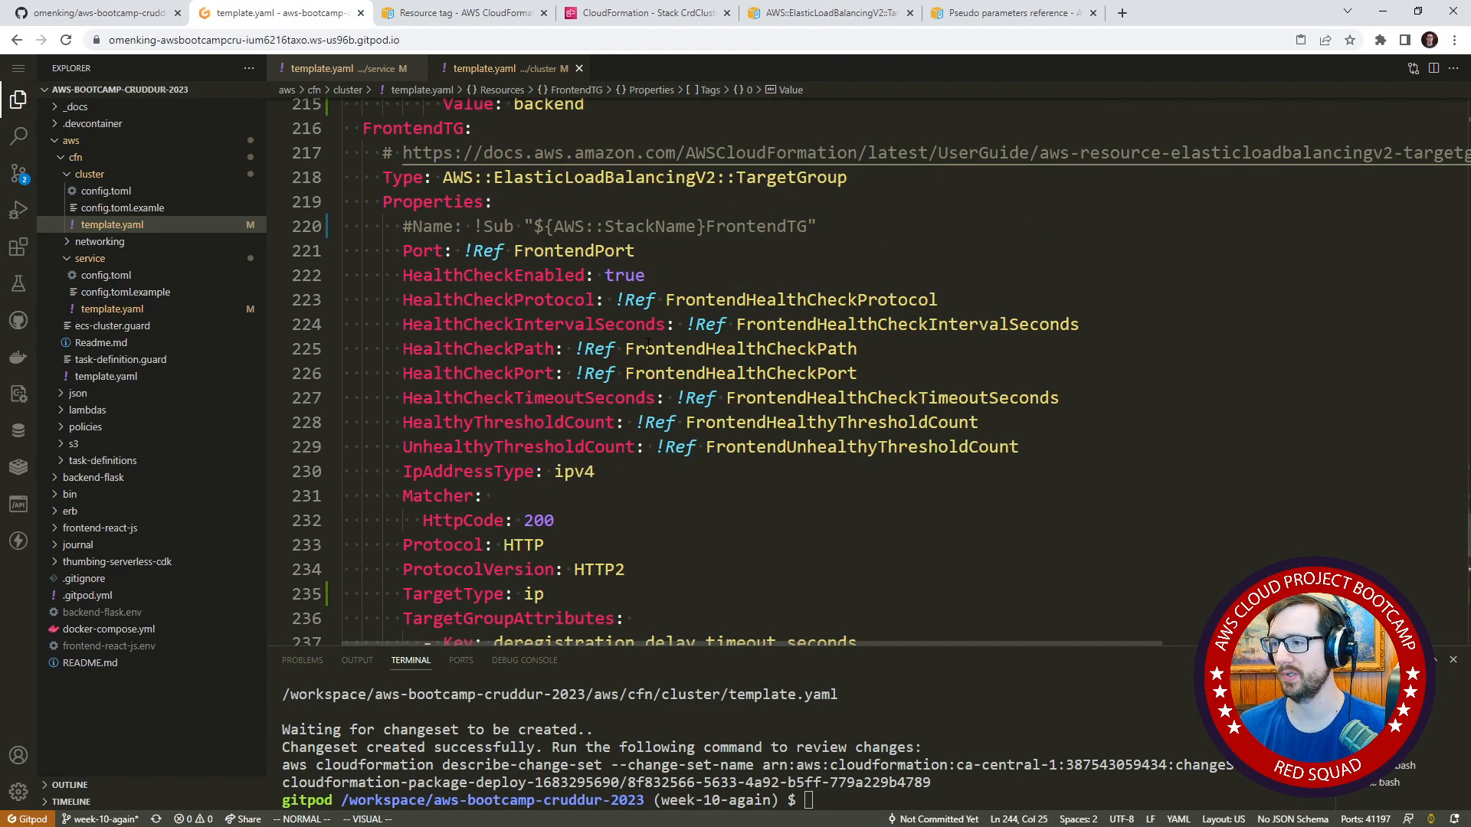
scroll(608, 226, up, 10)
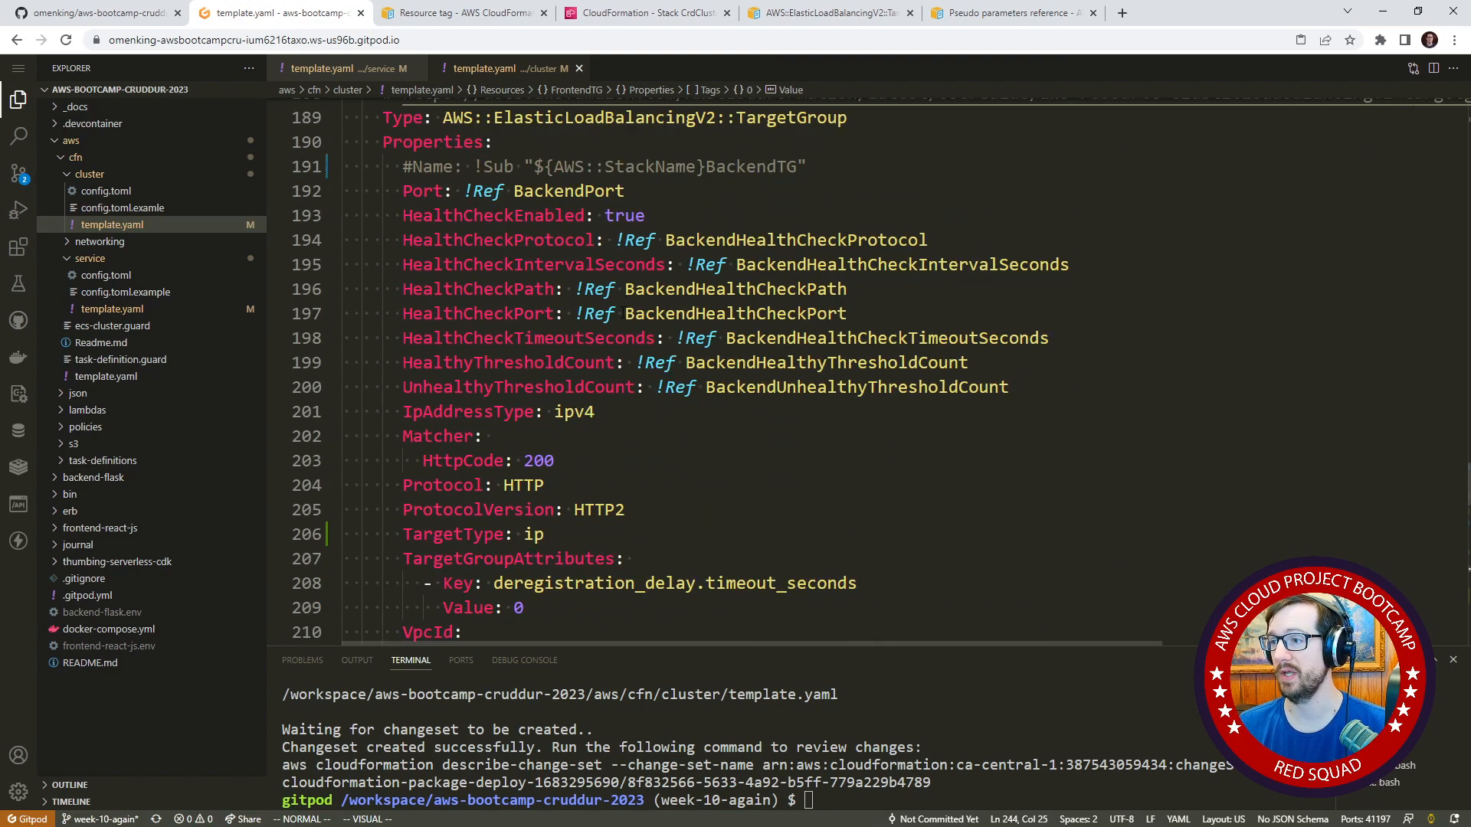
click(708, 325)
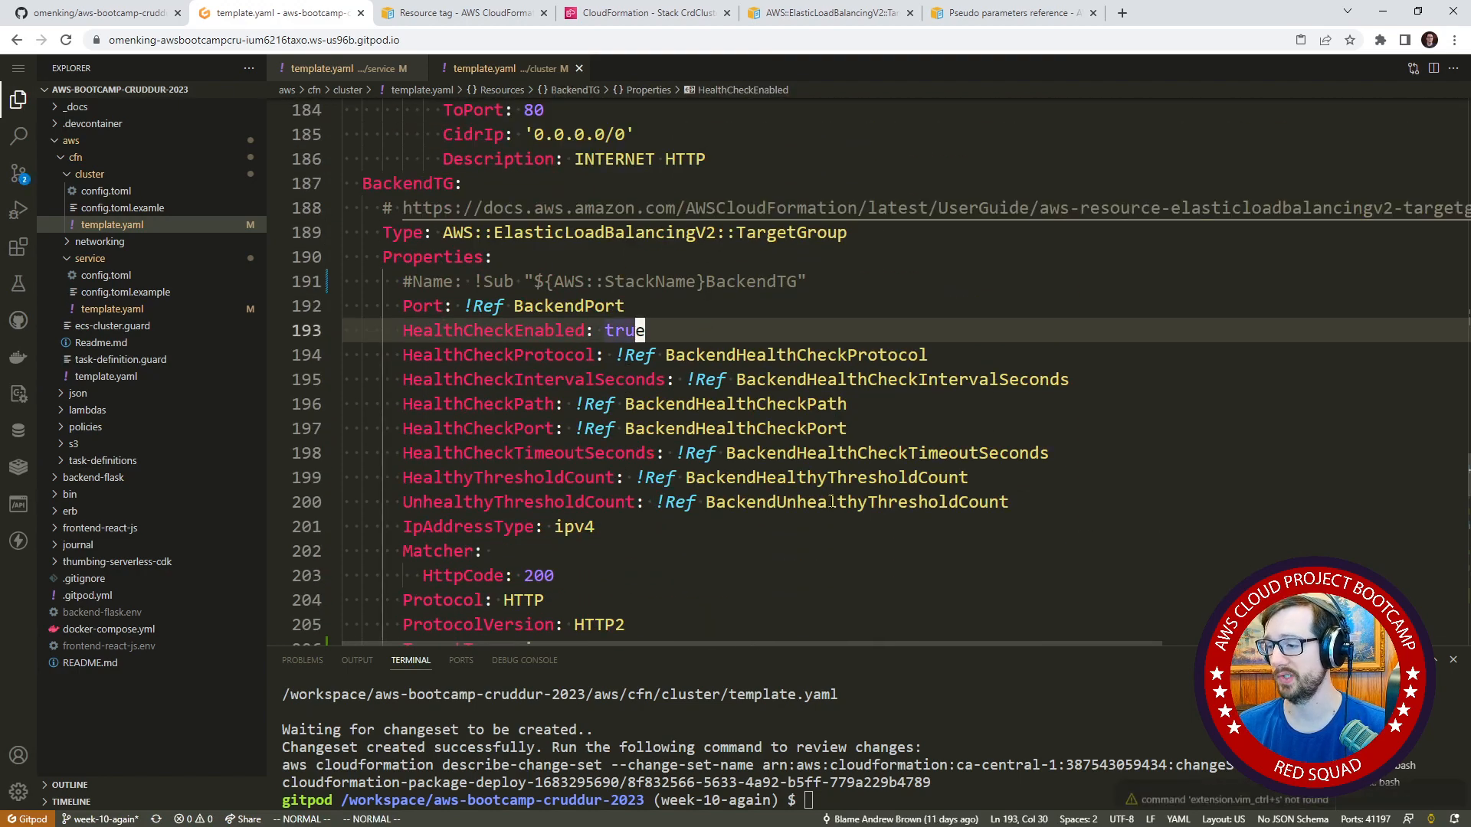
click(1037, 727)
key(Up)
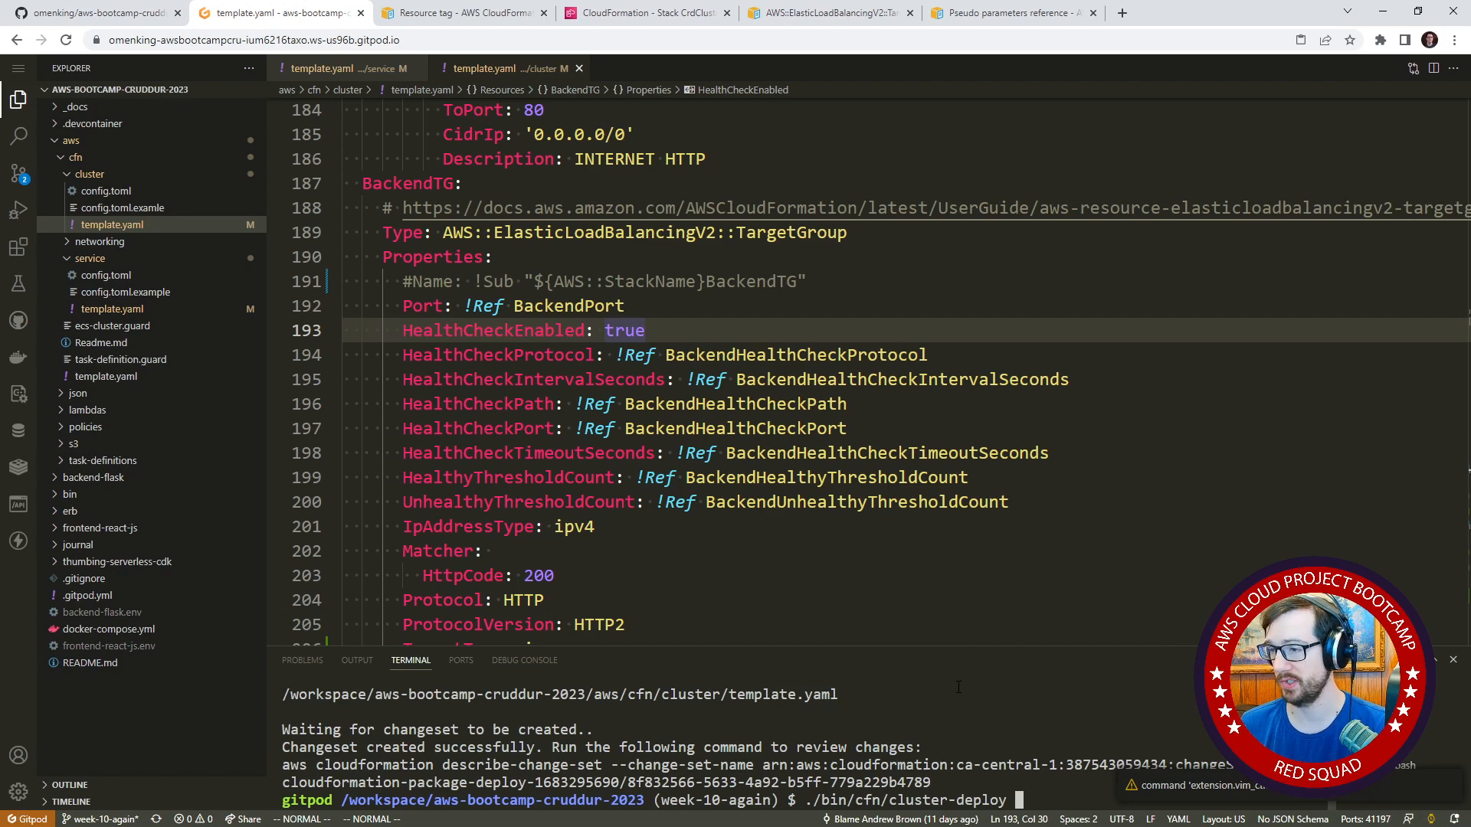
key(Return)
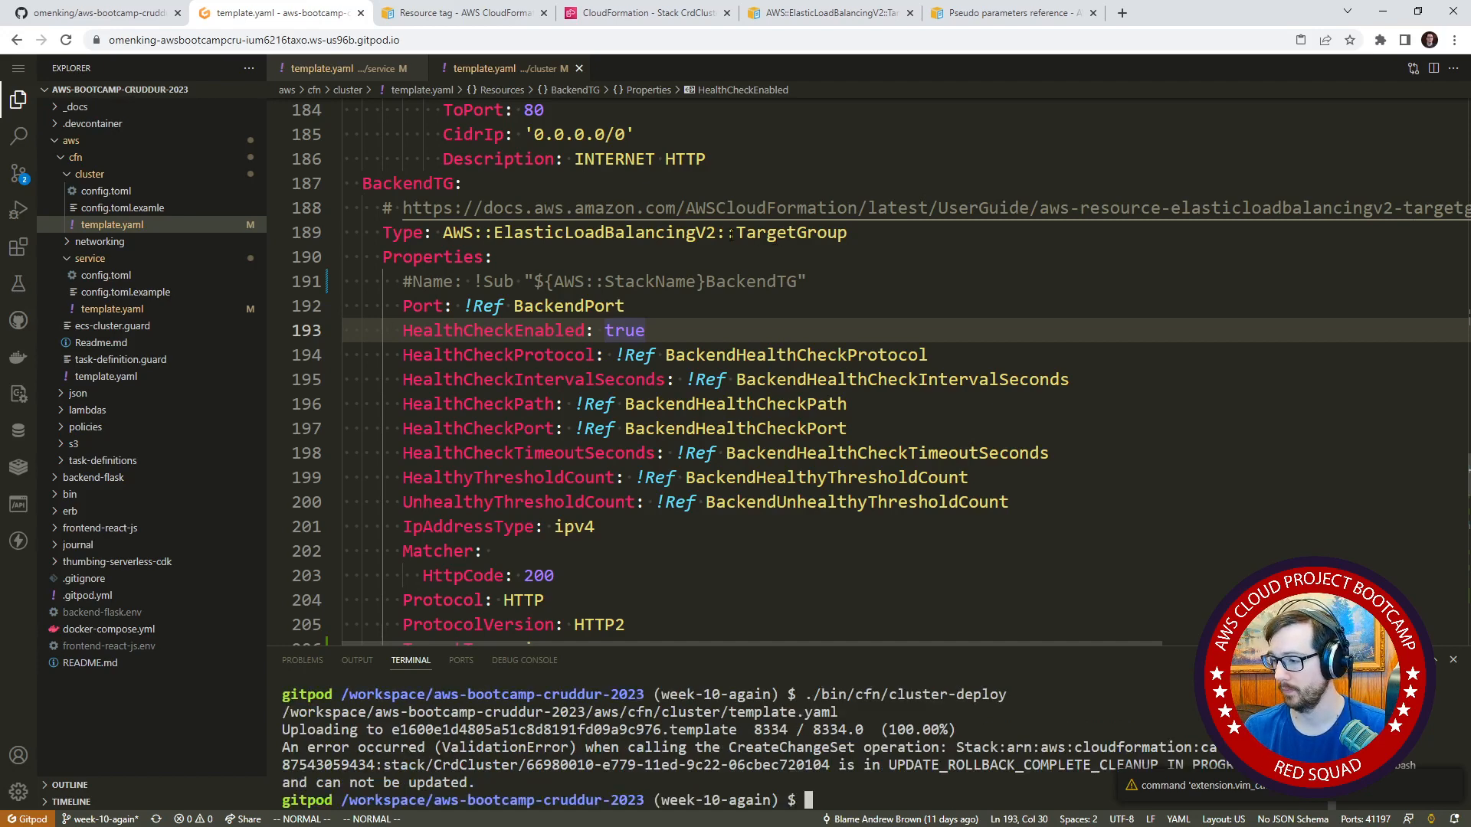
Switch to CloudFormation and check the CrdCluster stack's current status on its stack info page.
click(611, 15)
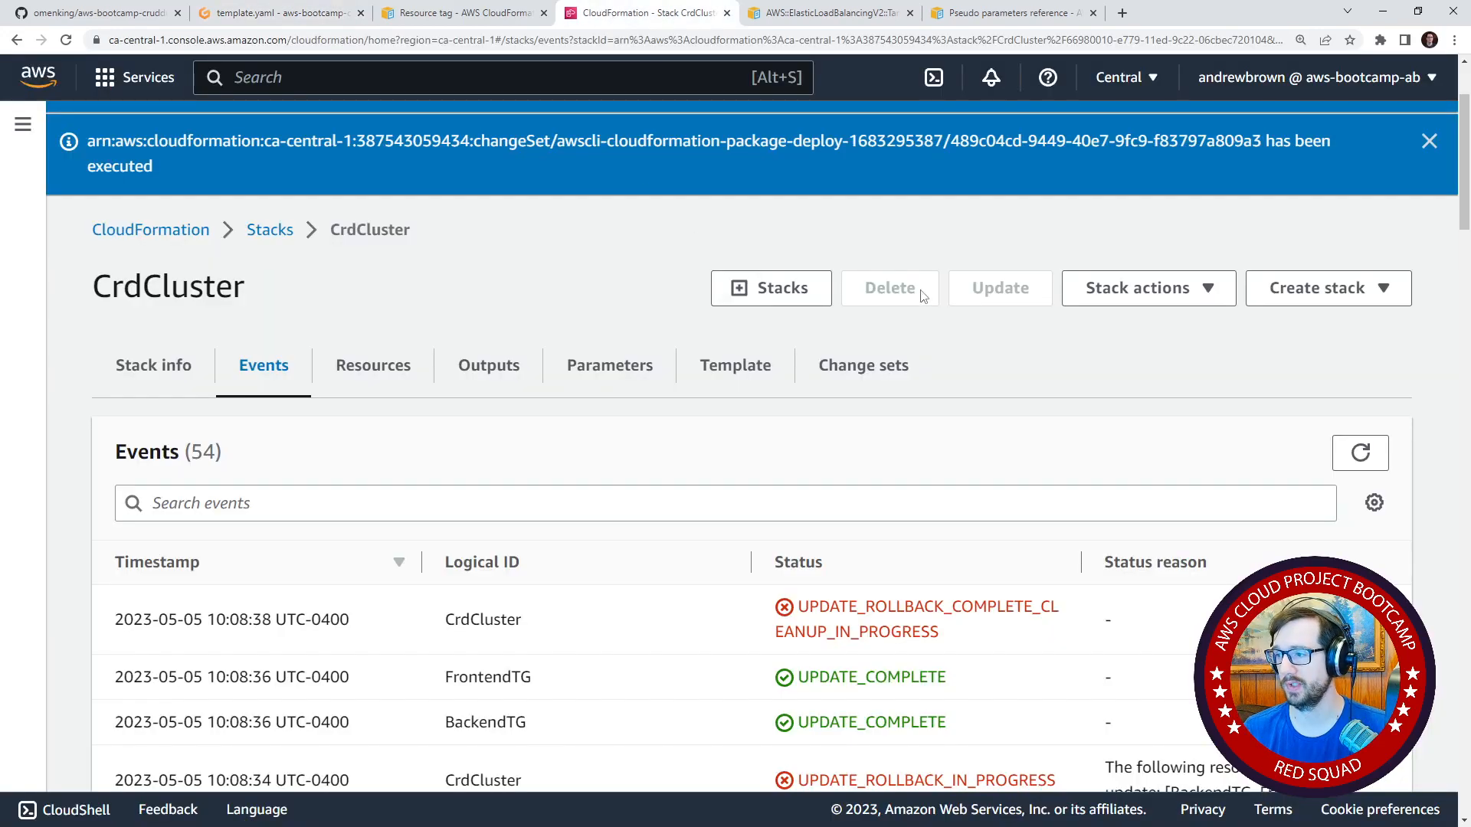
click(270, 230)
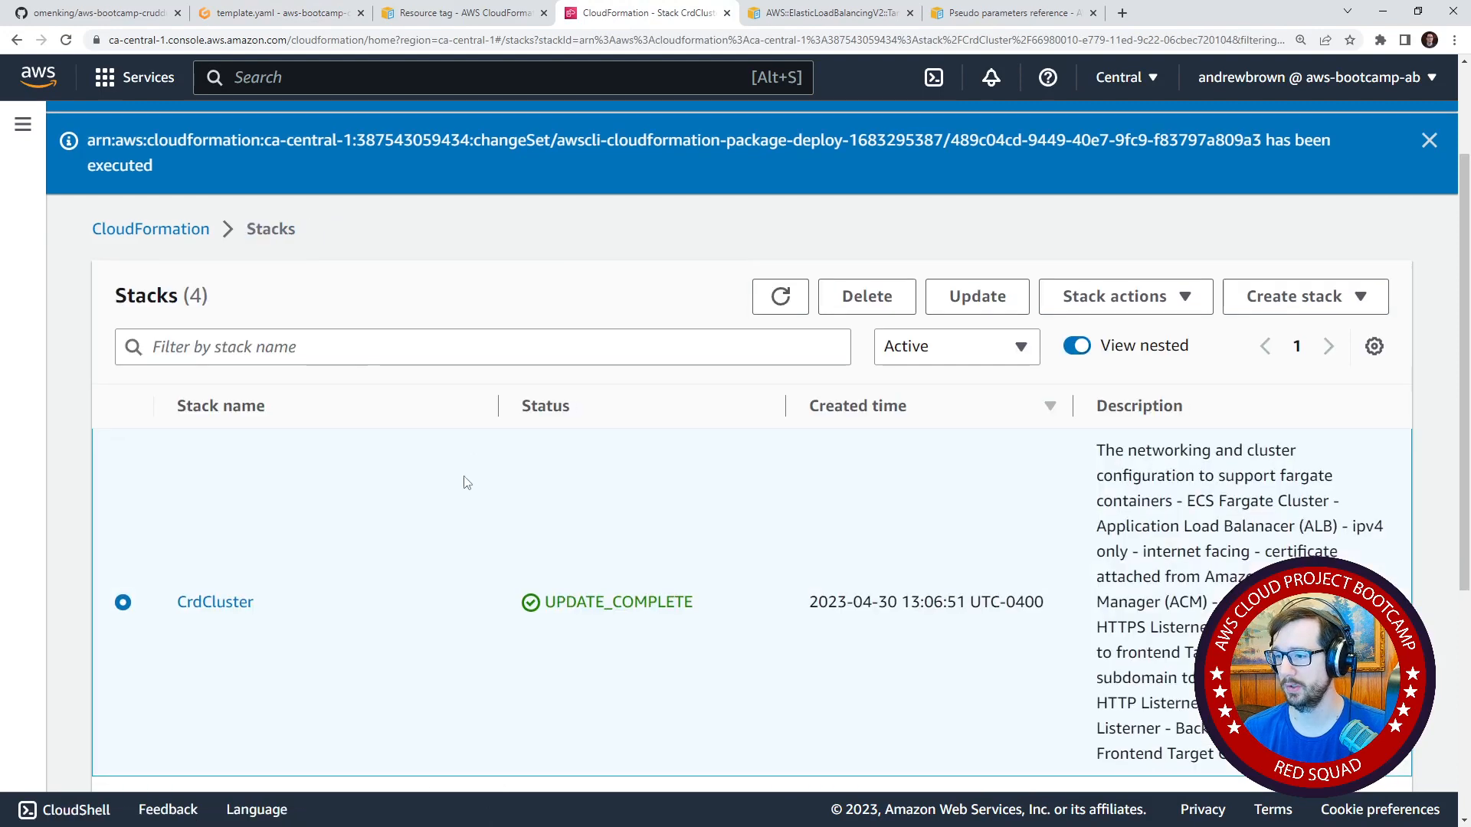
scroll(460, 479, down, 2)
click(233, 455)
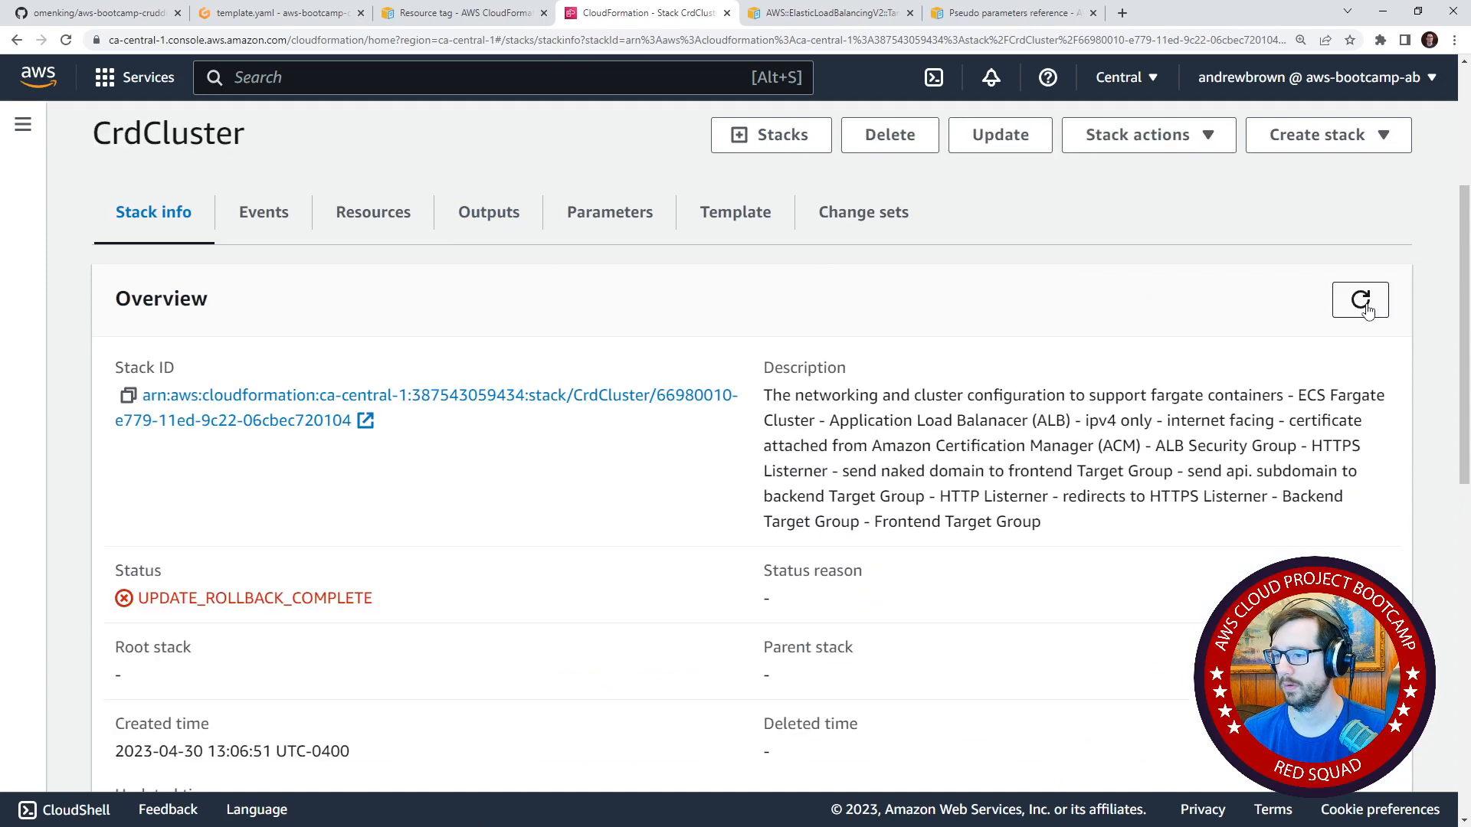
Rerun ./bin/cfn/cluster-deploy, then execute CrdCluster's new change set in CloudFormation with all stack resources rolled back on failure.
click(280, 13)
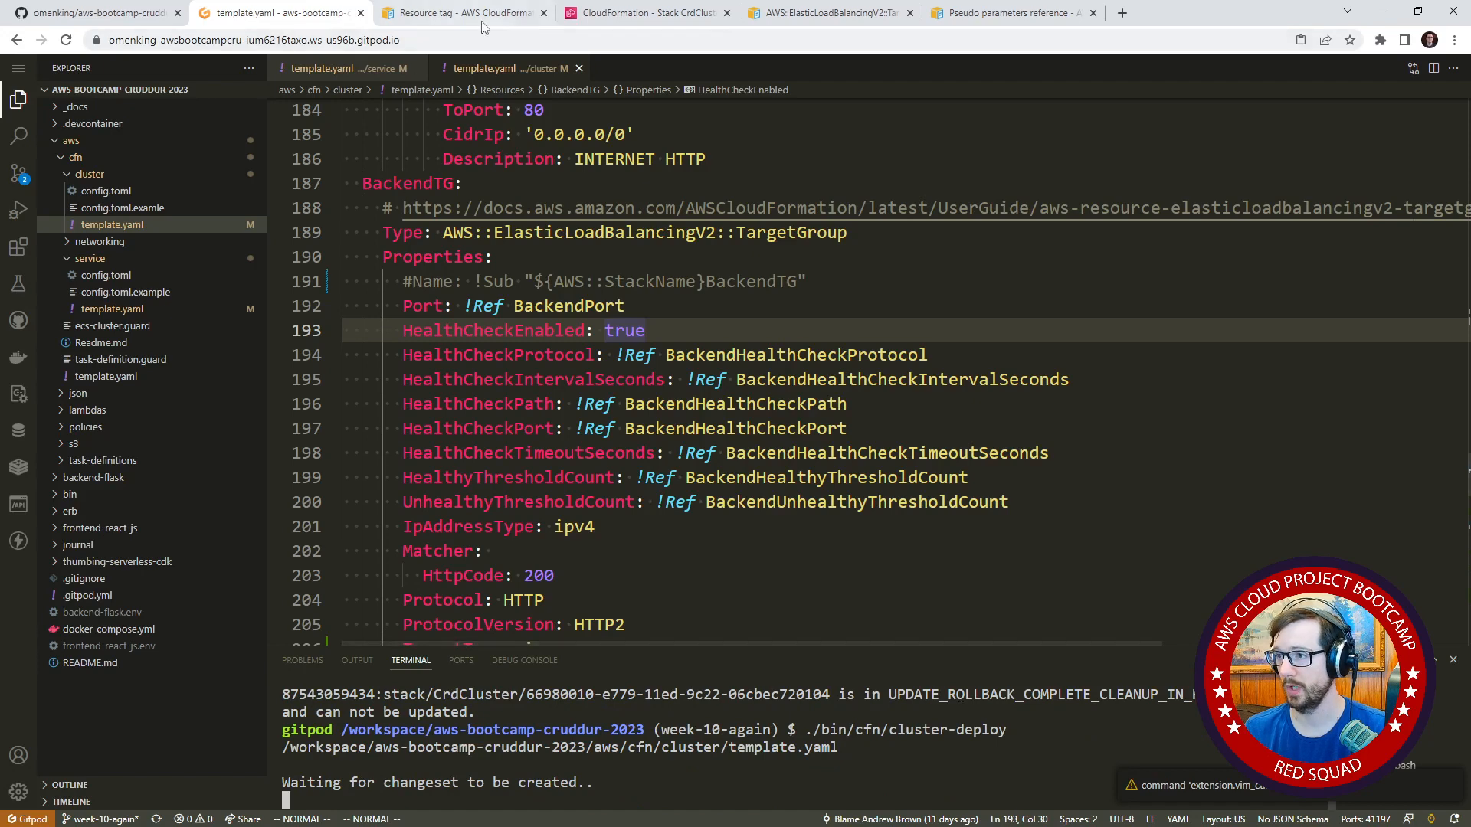
click(594, 15)
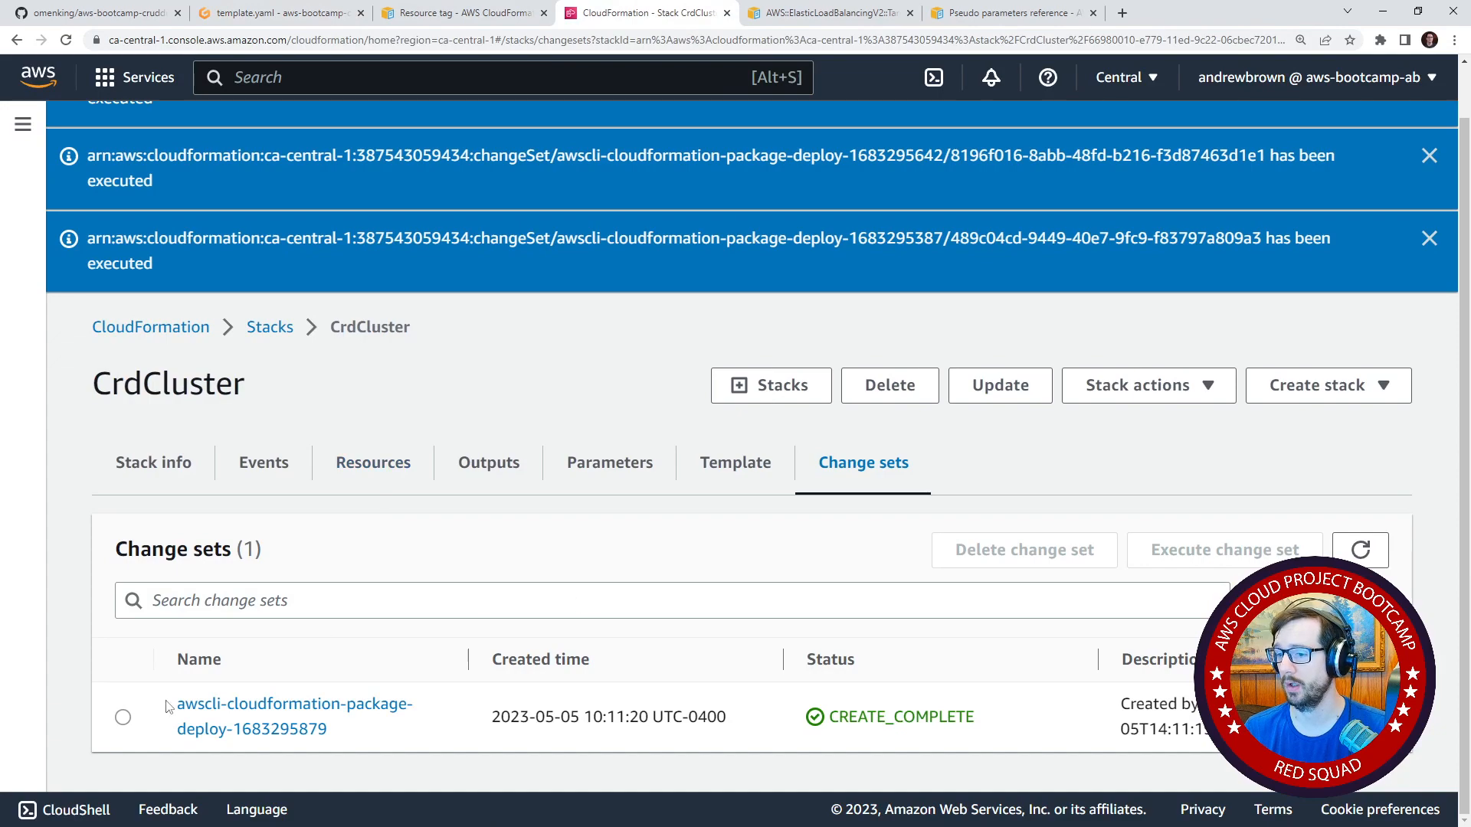
click(125, 717)
click(1218, 554)
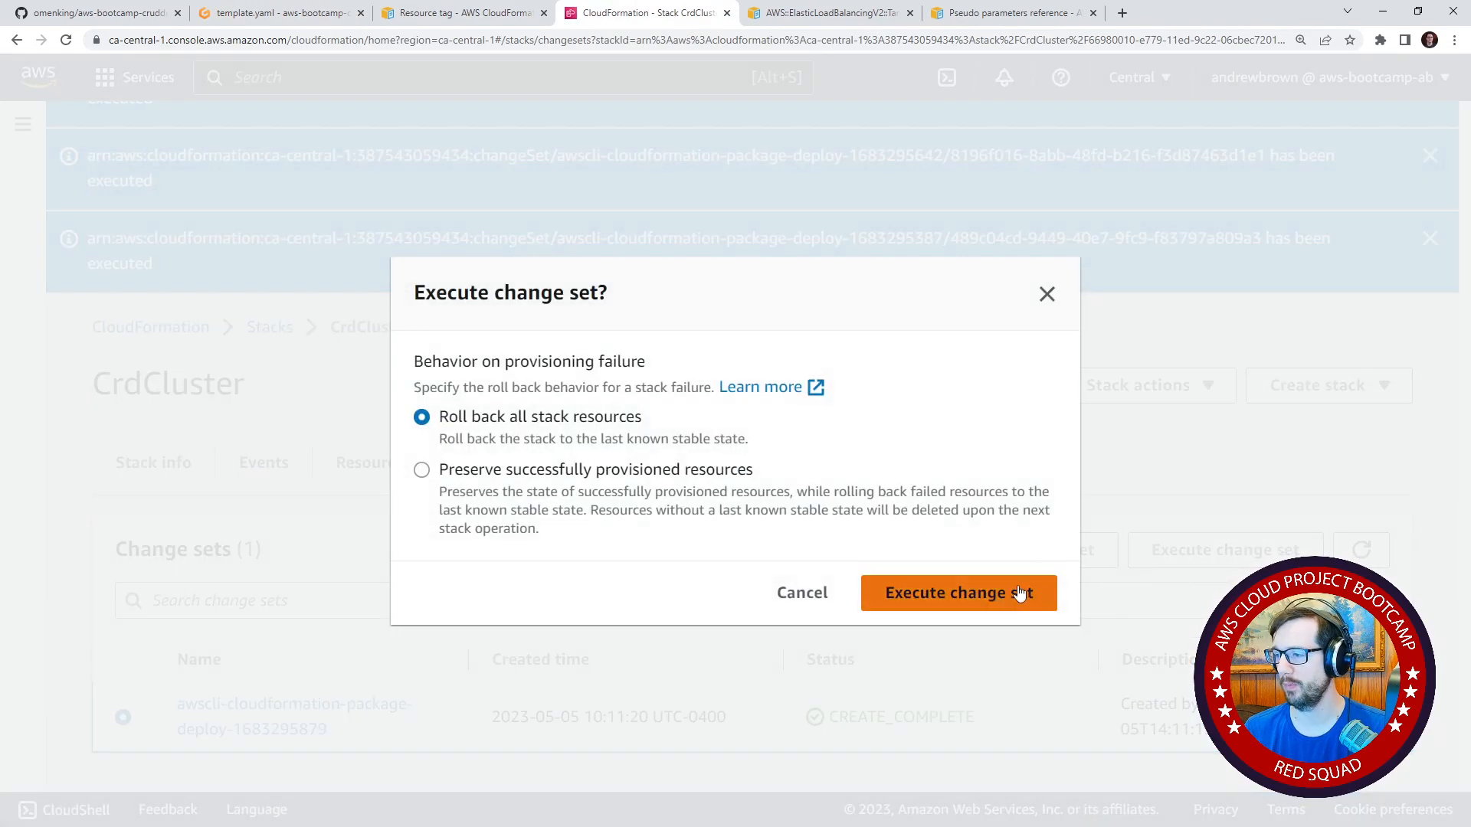
click(1015, 595)
Look through CrdCluster's stack events and dismiss the notifications about executed change sets.
scroll(873, 606, down, 4)
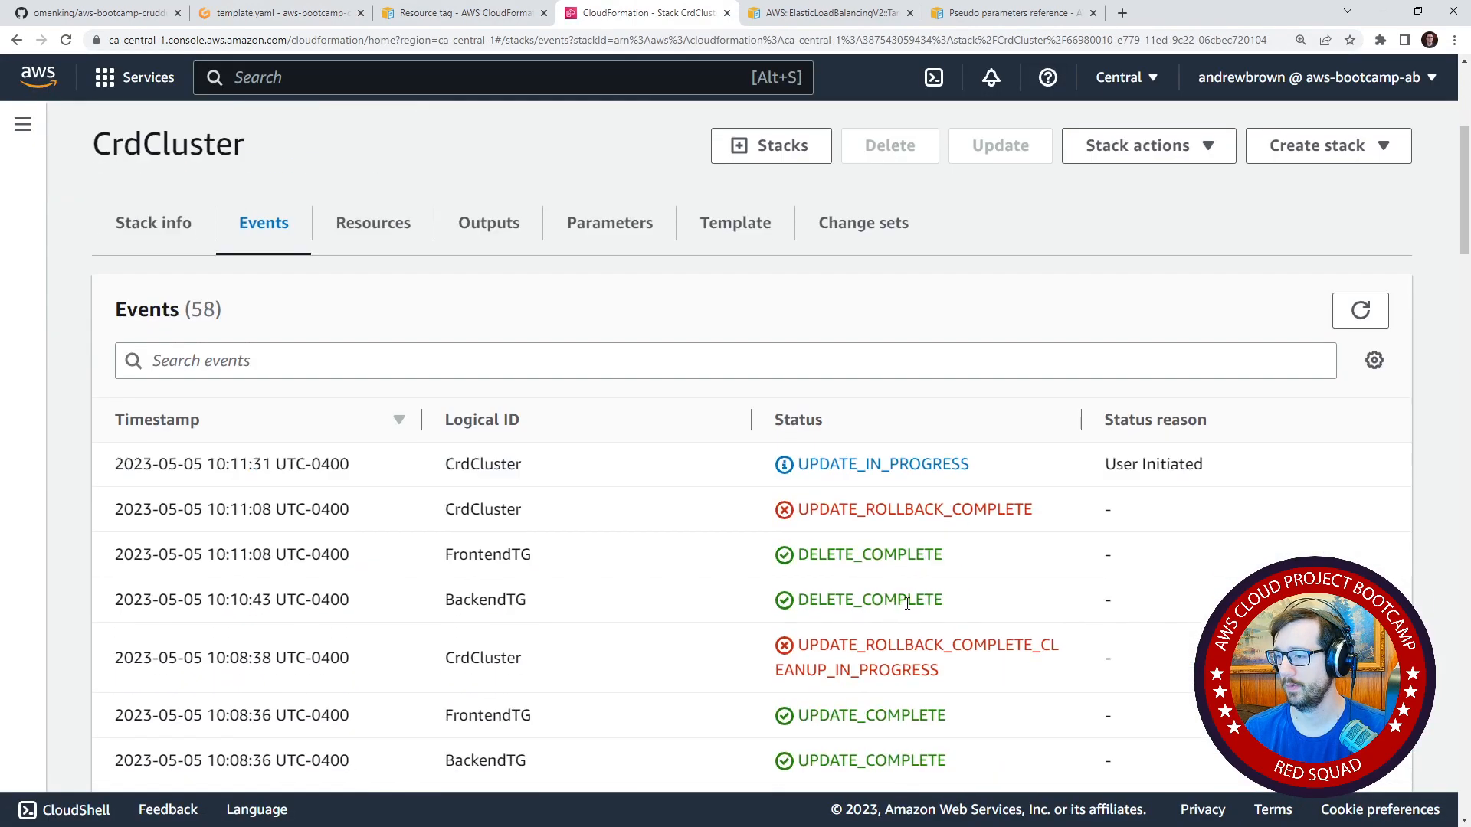
scroll(889, 624, down, 5)
scroll(407, 492, up, 10)
scroll(1067, 590, down, 10)
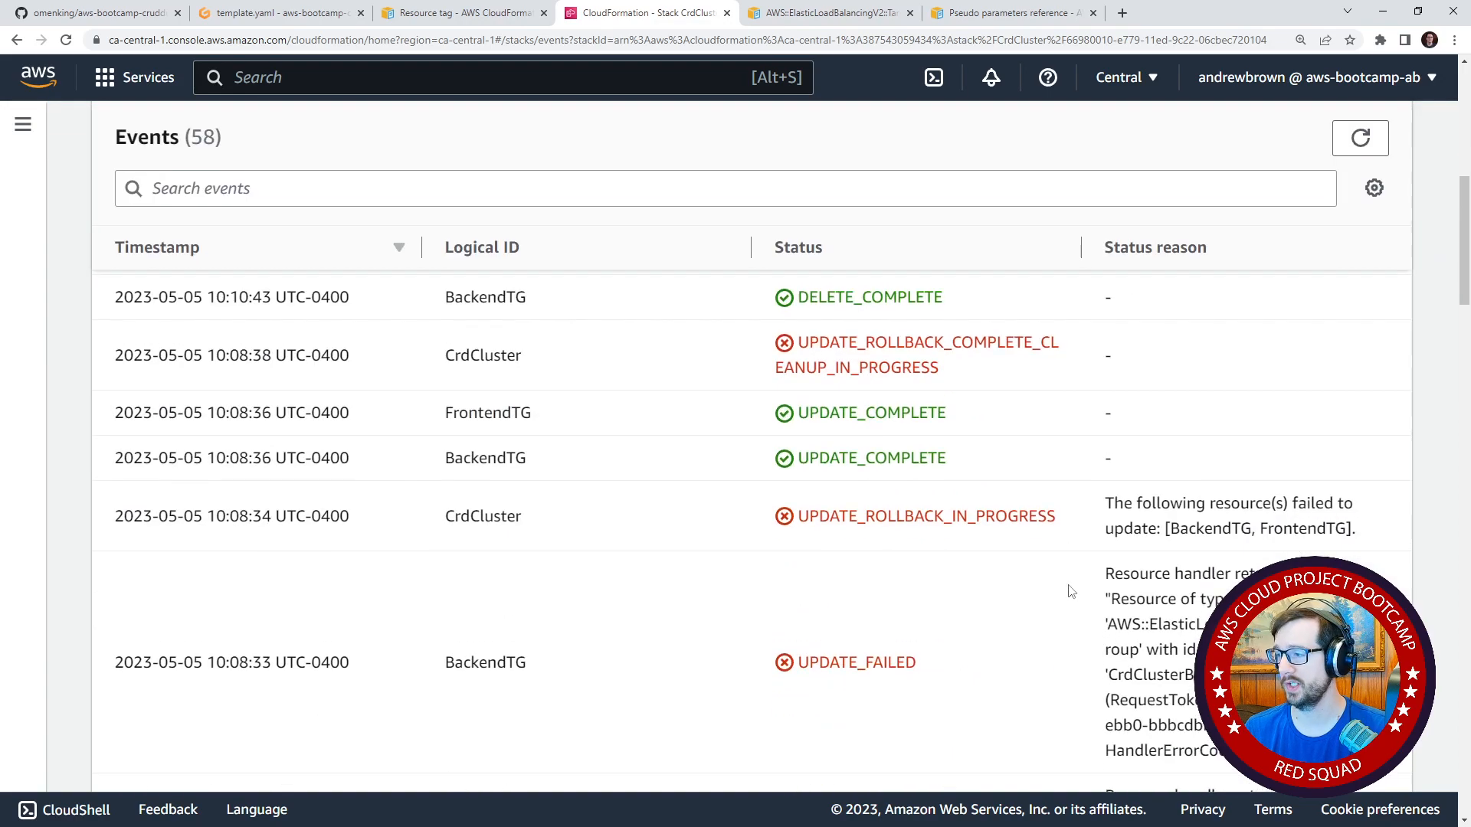
scroll(1257, 520, up, 10)
click(1423, 144)
click(1424, 145)
click(1424, 145)
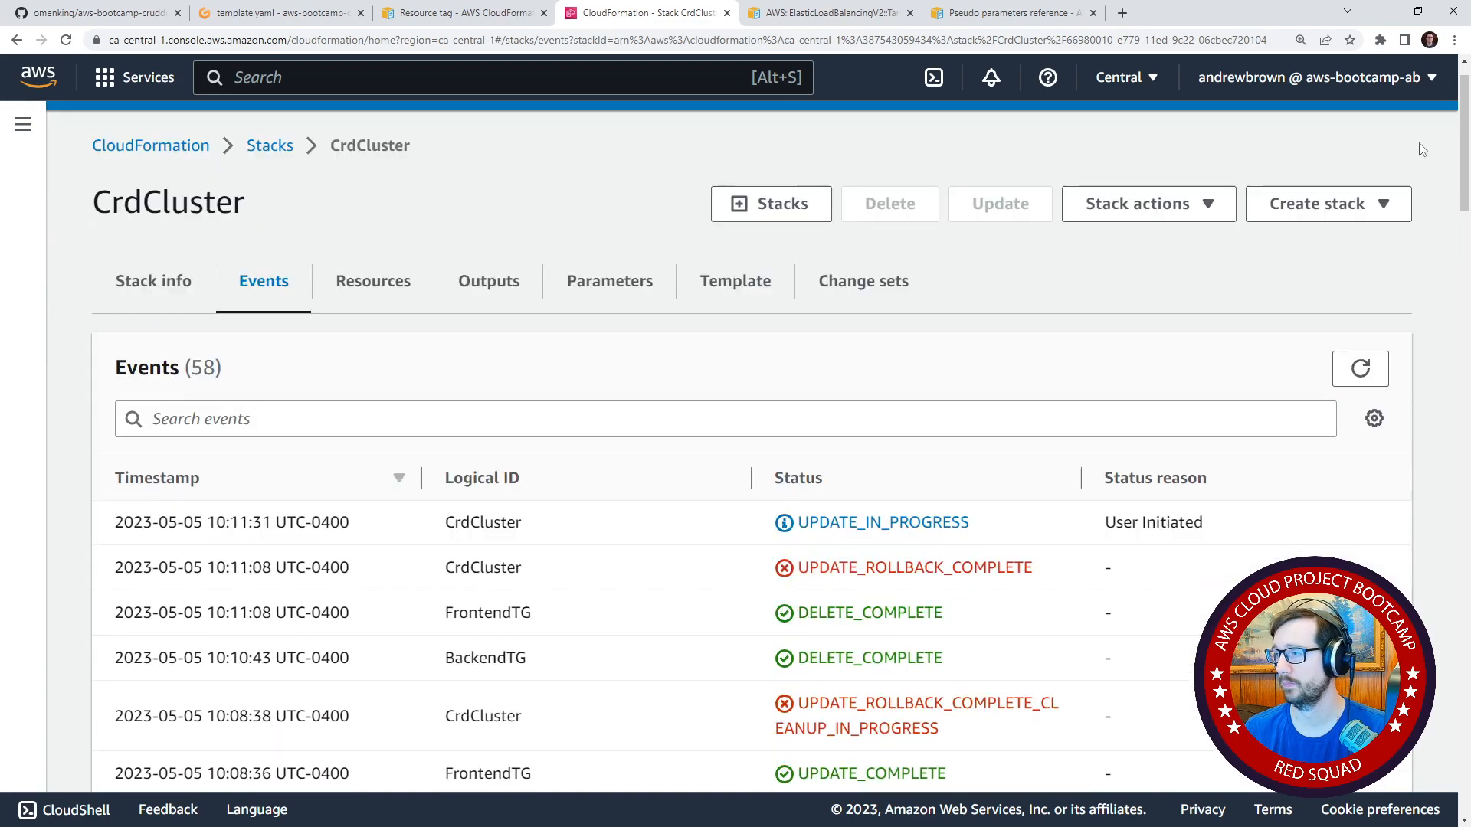
scroll(1423, 146, up, 1)
click(1424, 145)
scroll(1379, 176, down, 2)
Refresh CrdCluster's events repeatedly and follow the replacement of BackendTG and FrontendTG until the update finishes.
click(1360, 207)
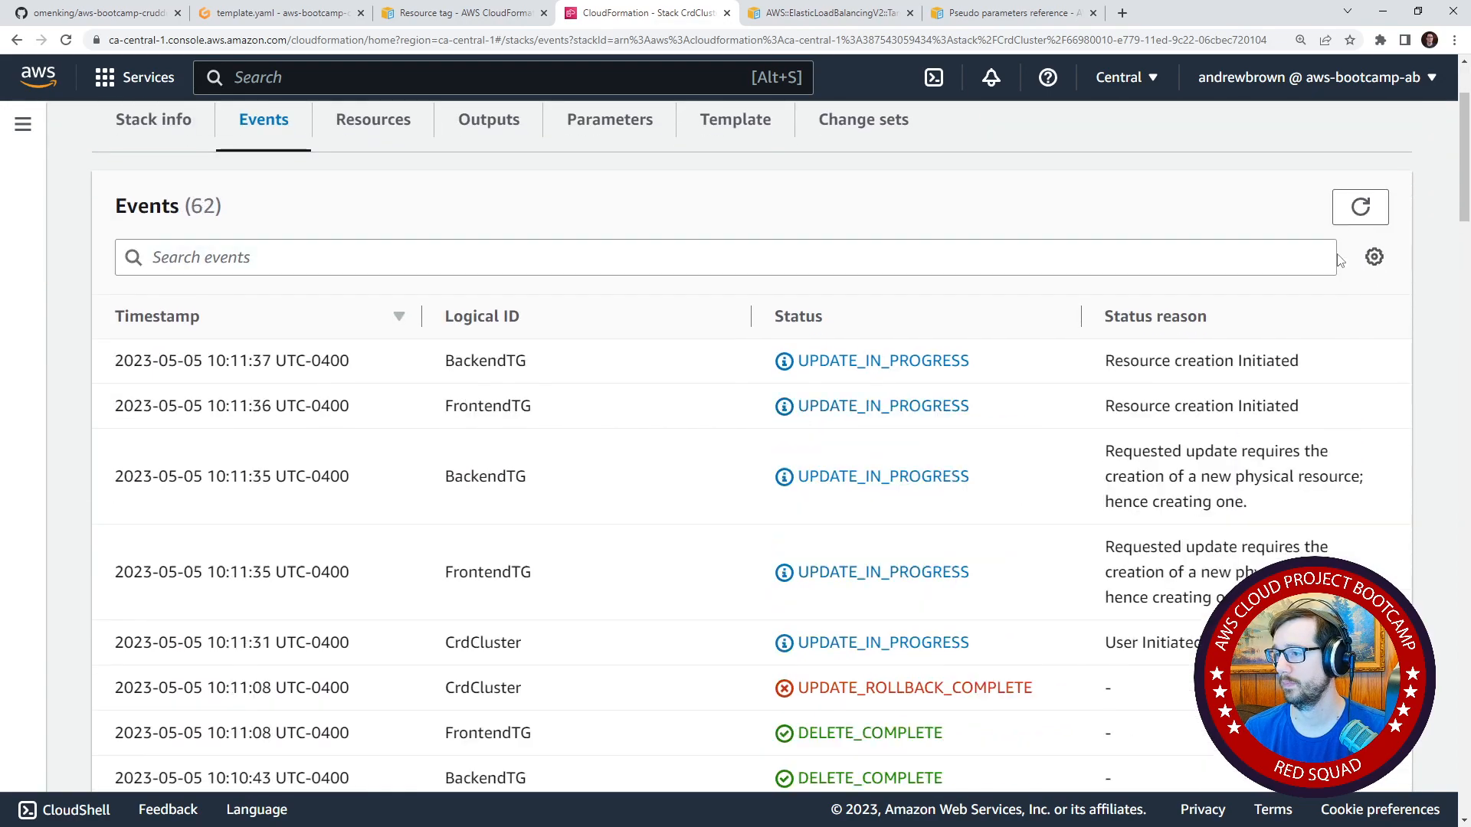
scroll(1200, 534, down, 1)
scroll(1330, 243, up, 3)
click(1353, 282)
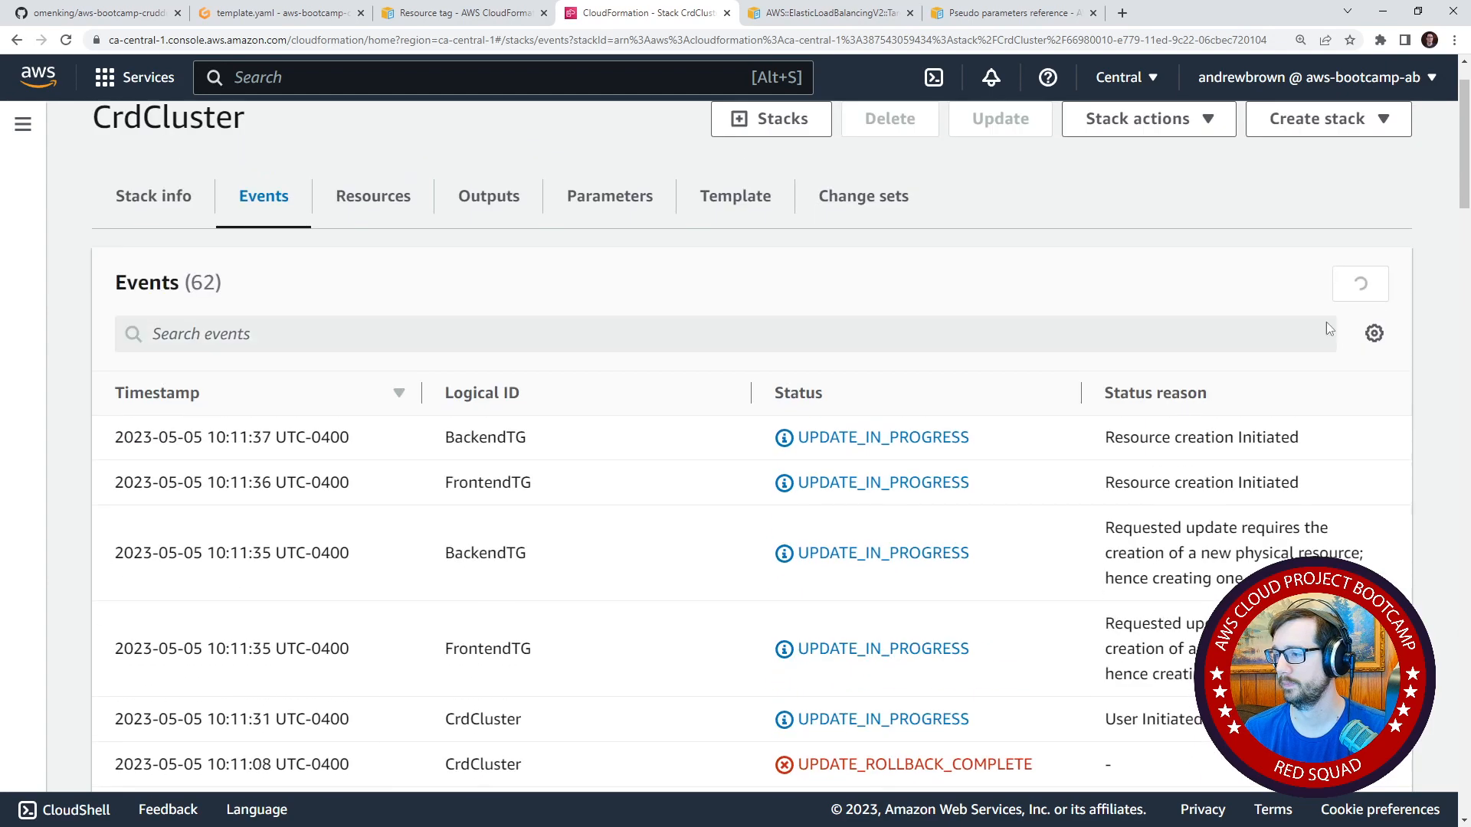
scroll(1303, 459, down, 2)
scroll(1228, 549, down, 1)
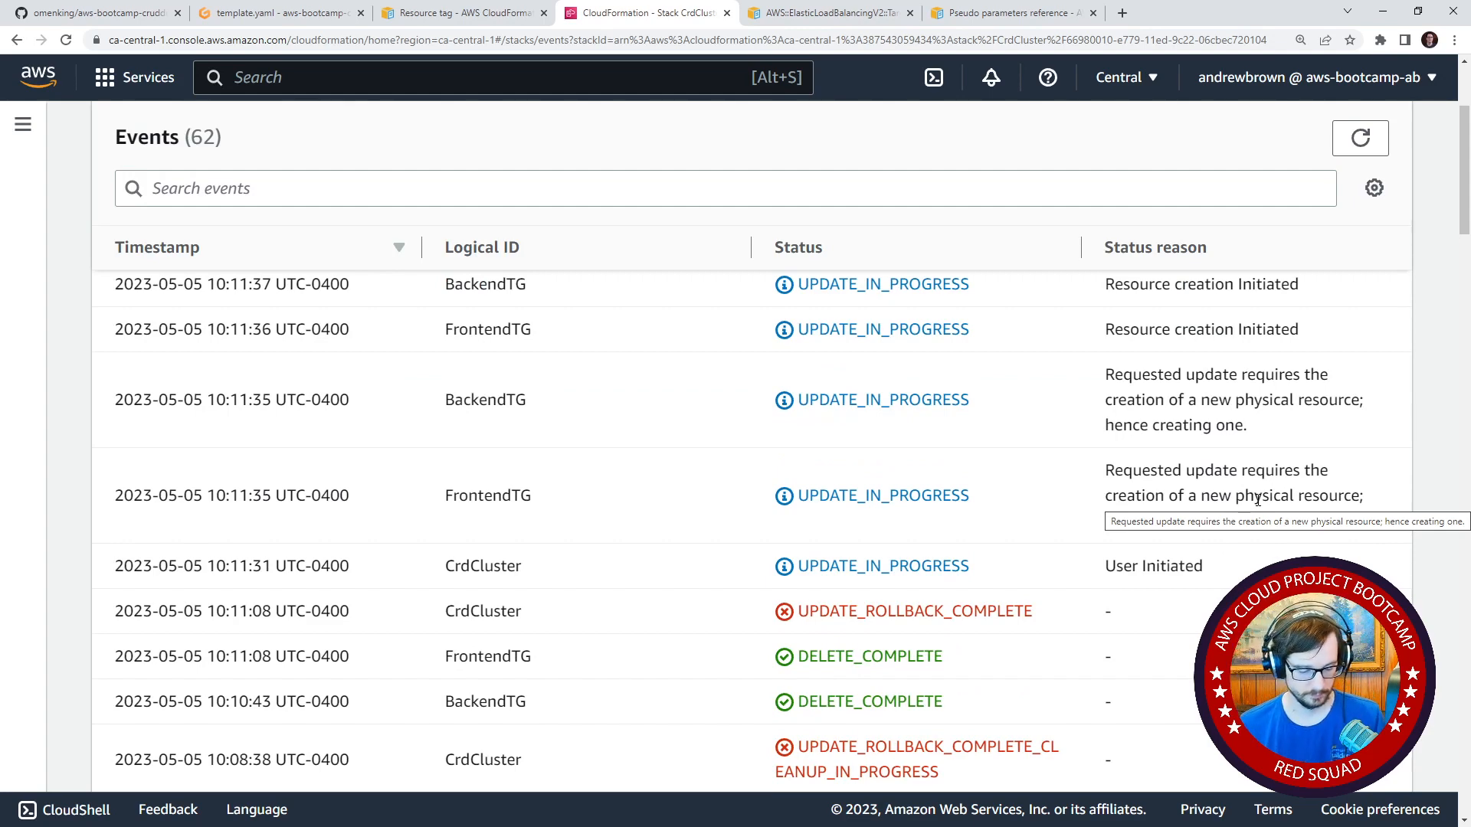
scroll(1364, 230, up, 1)
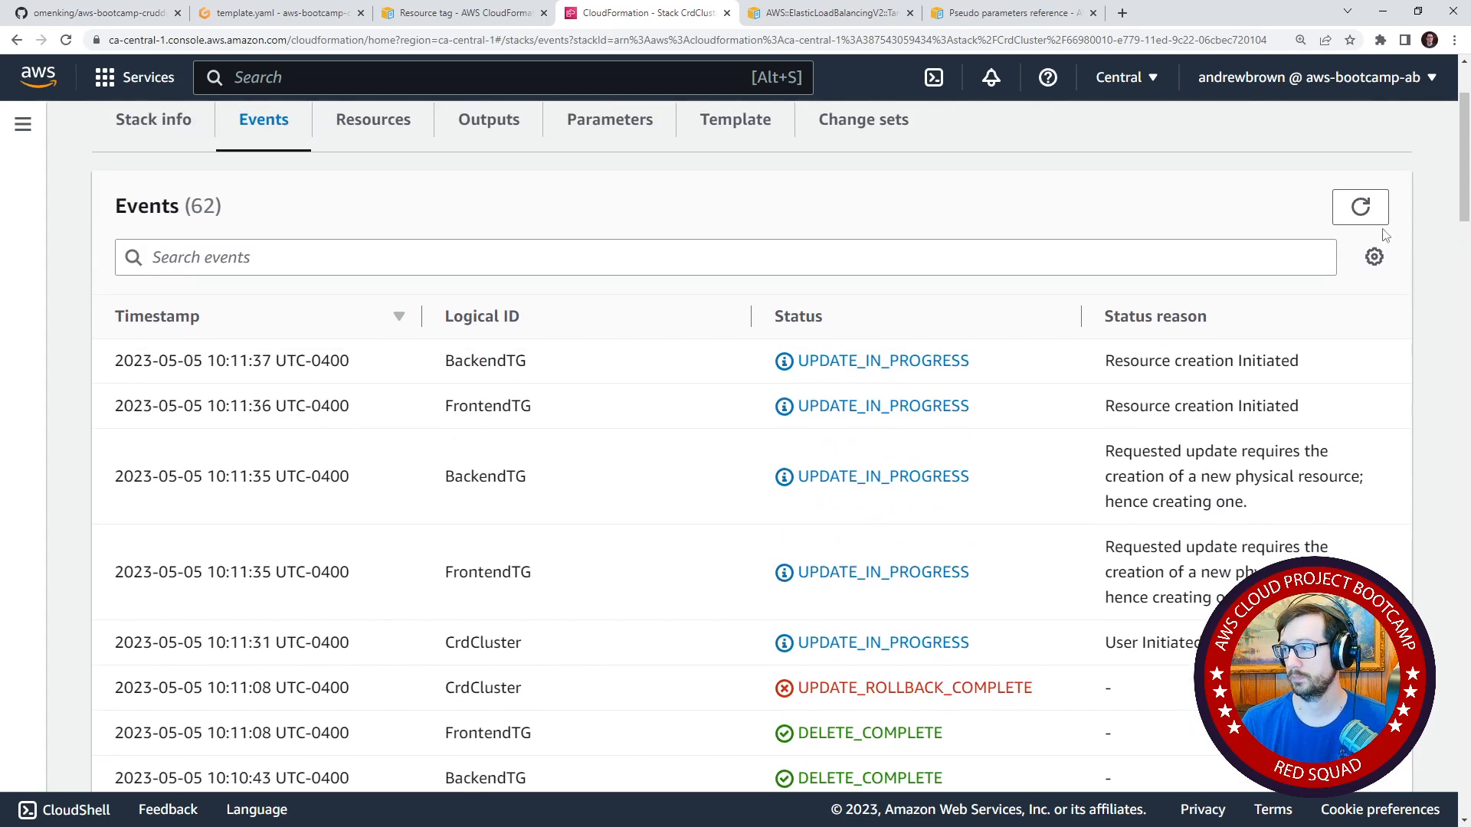
click(1372, 214)
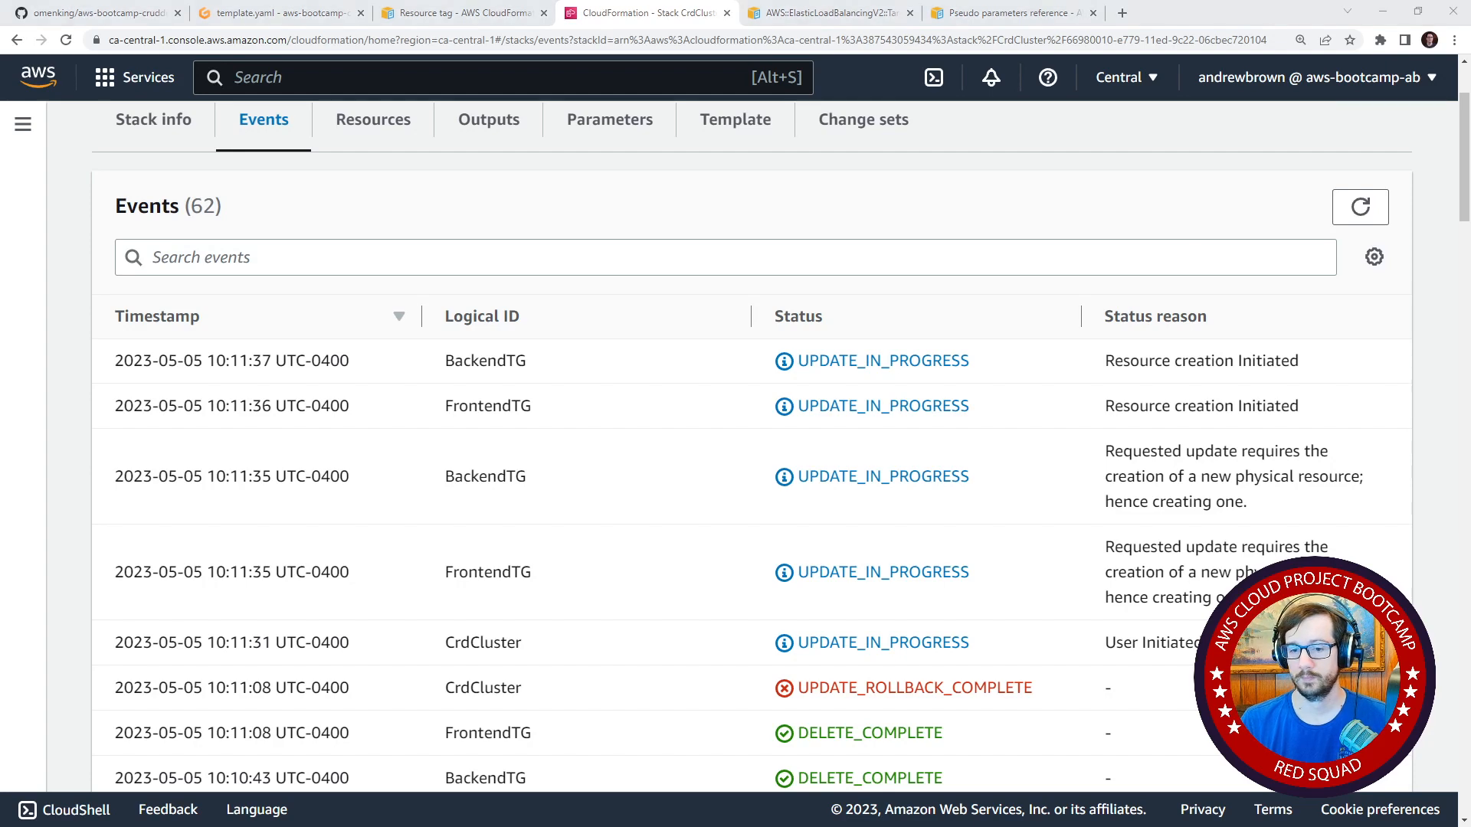
click(1361, 207)
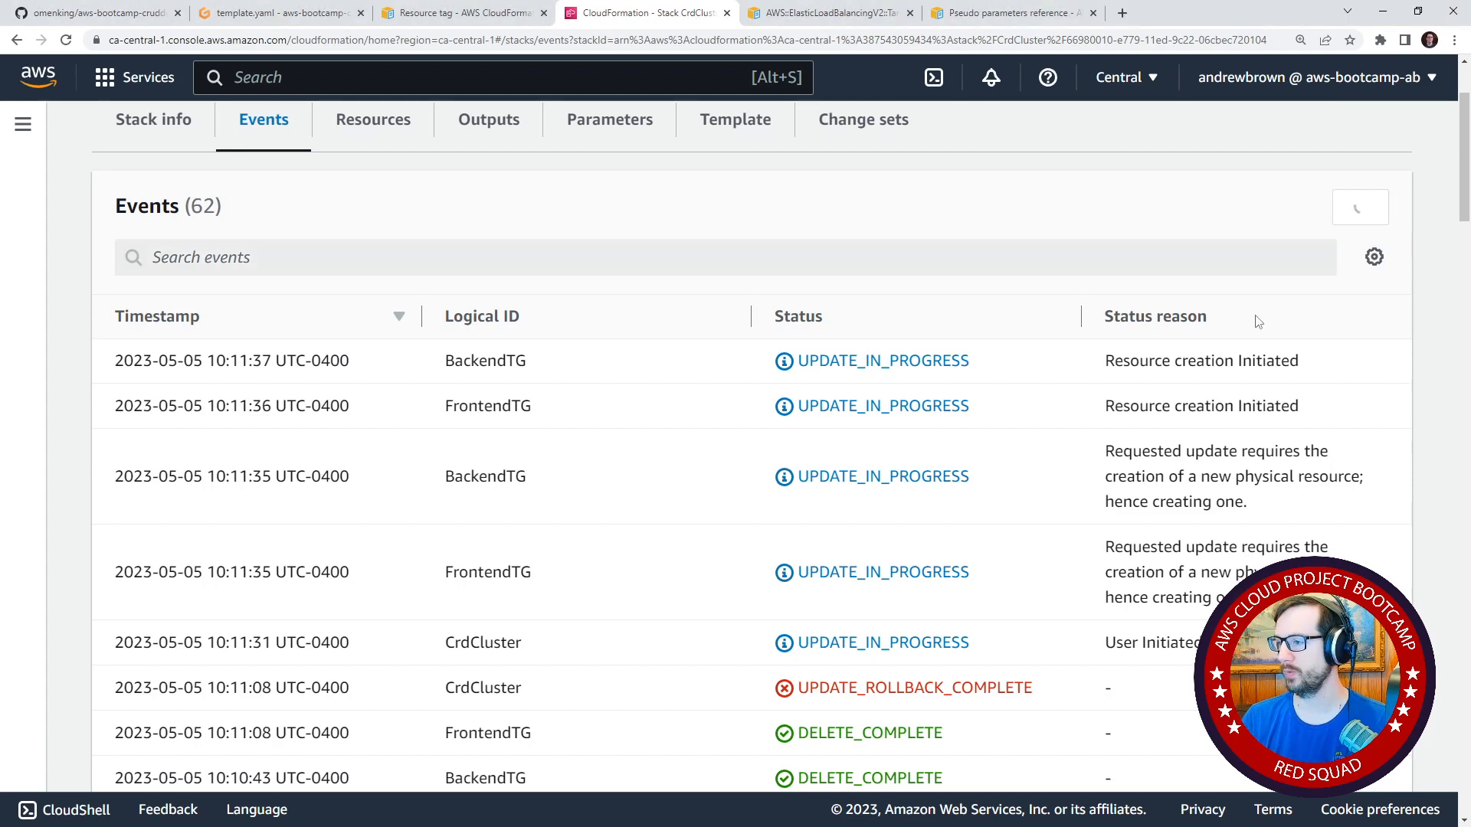
scroll(1226, 445, up, 2)
scroll(1208, 443, down, 15)
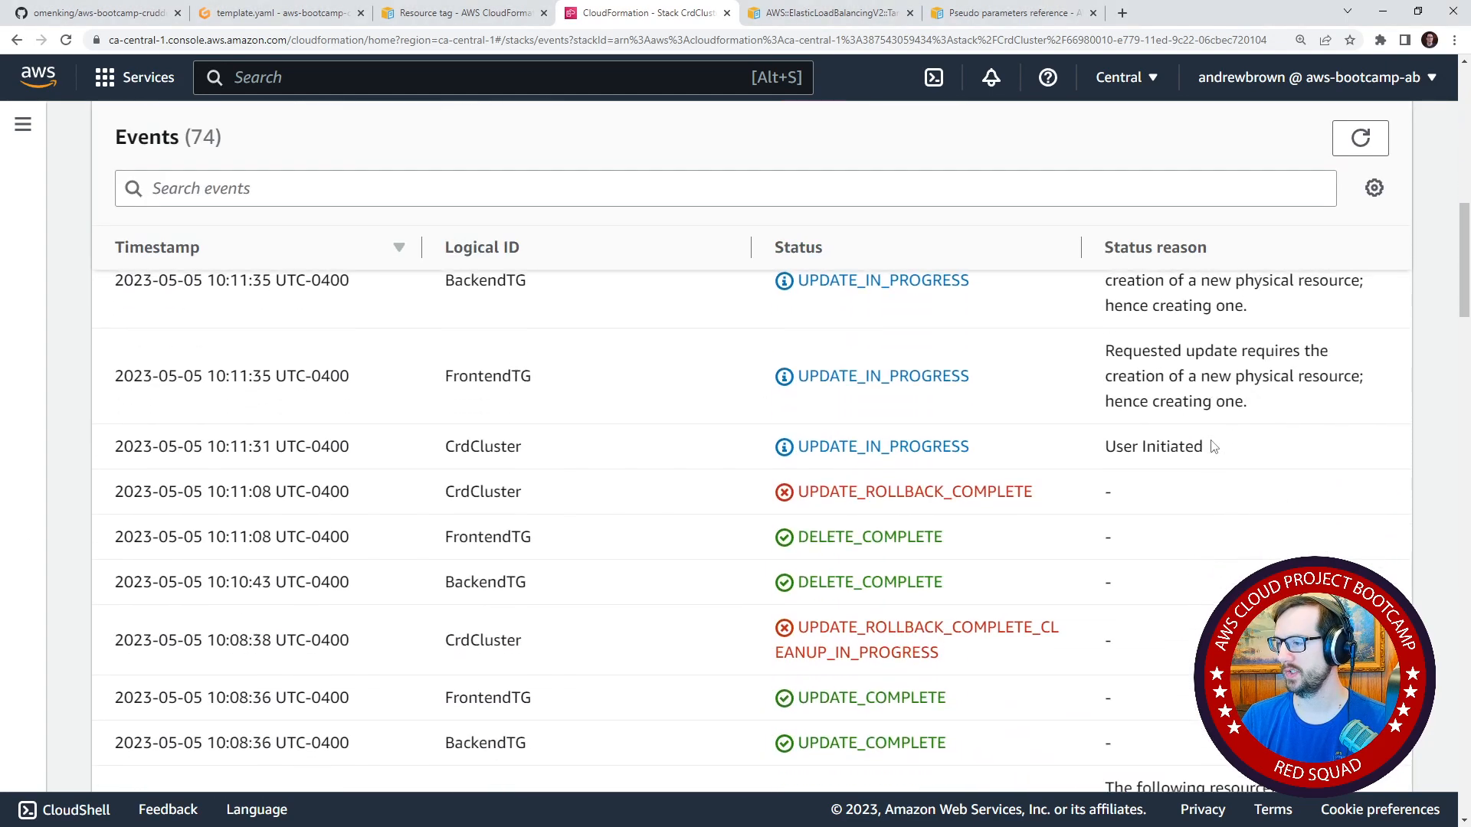
scroll(1209, 495, up, 15)
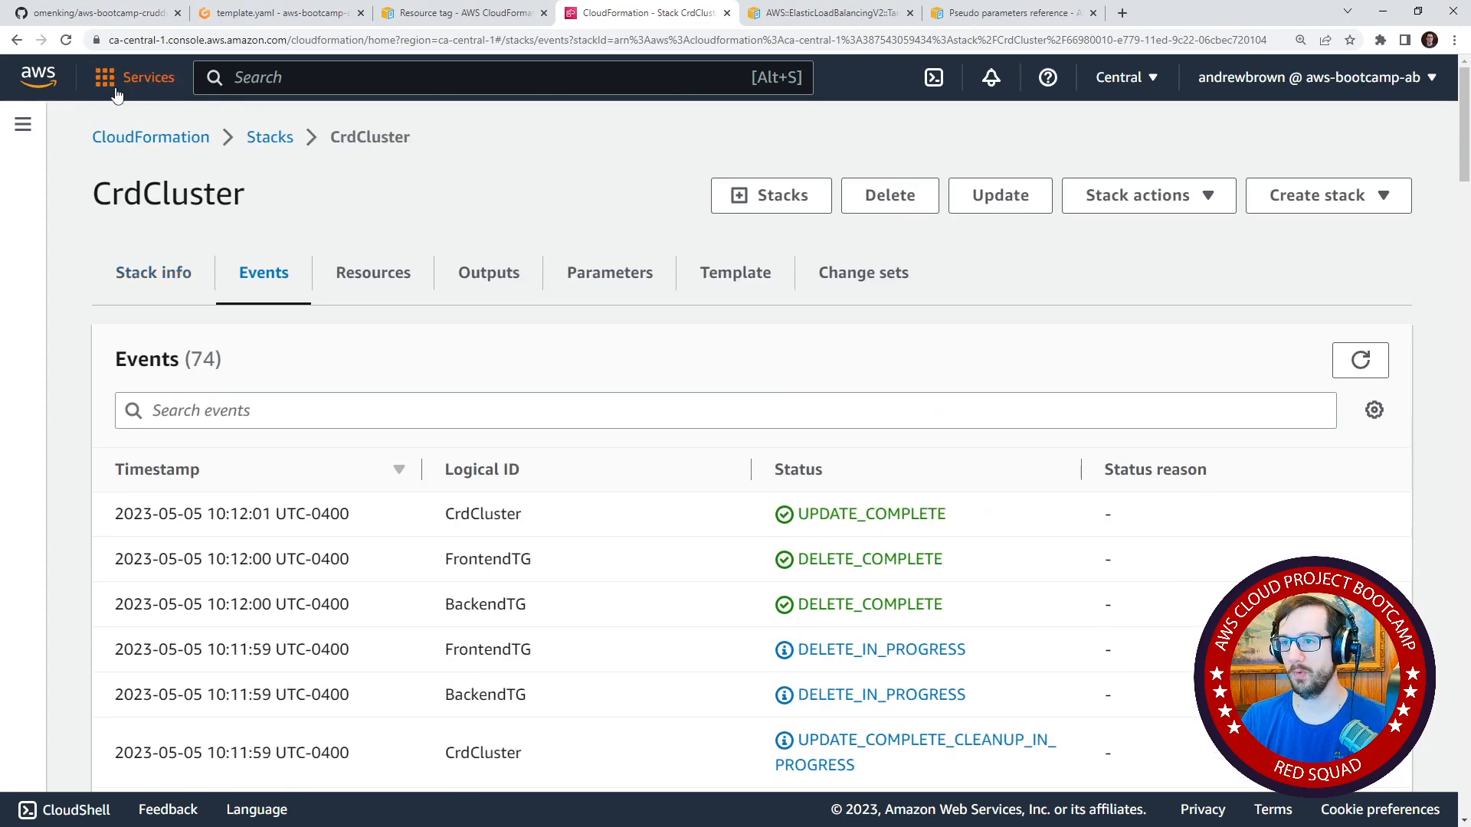
Open the AWS console home in a new browser tab and go to the EC2 target groups list.
right_click(27, 79)
click(77, 93)
click(812, 16)
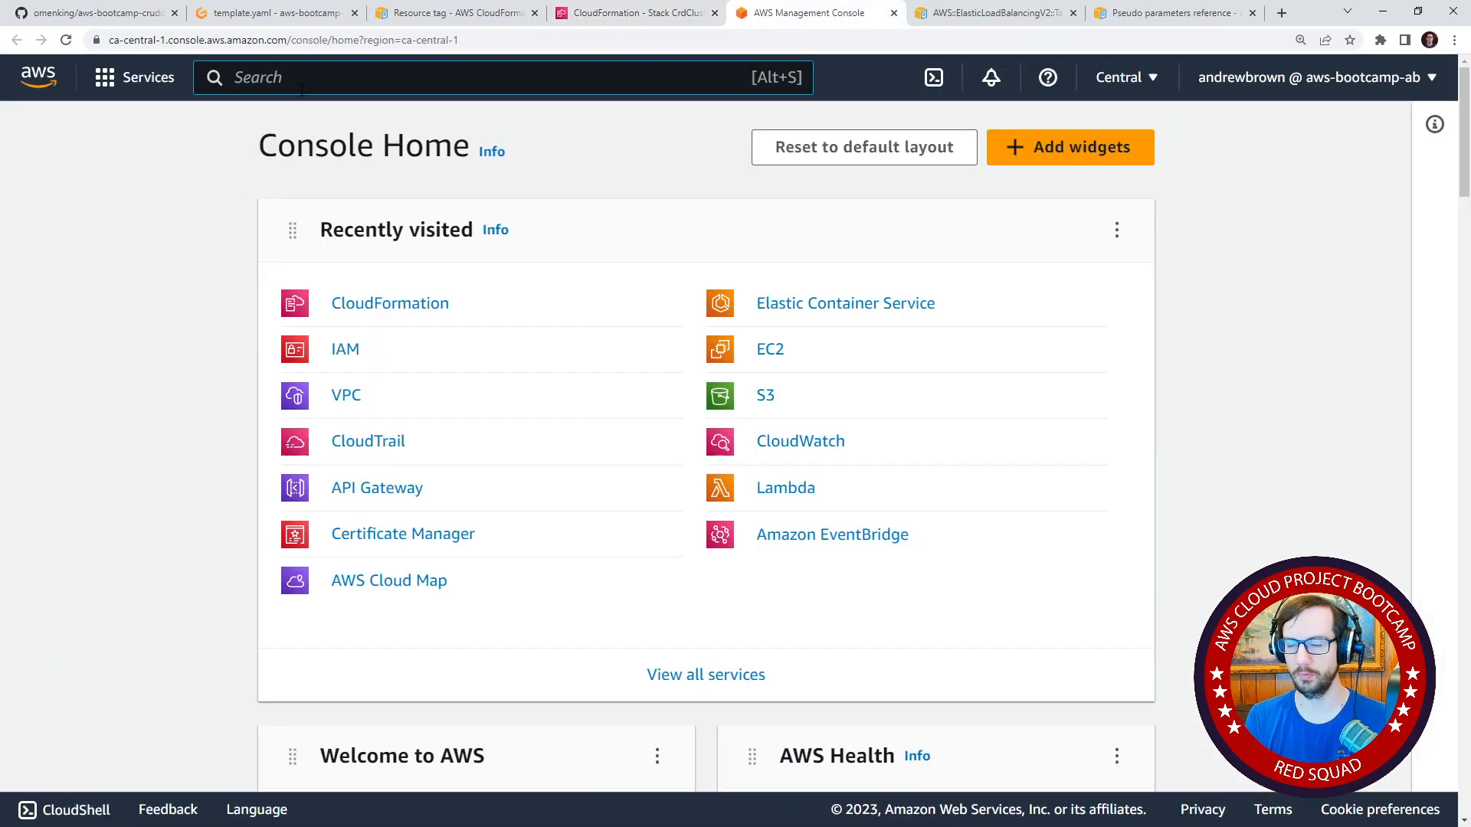
click(301, 86)
text(ec2)
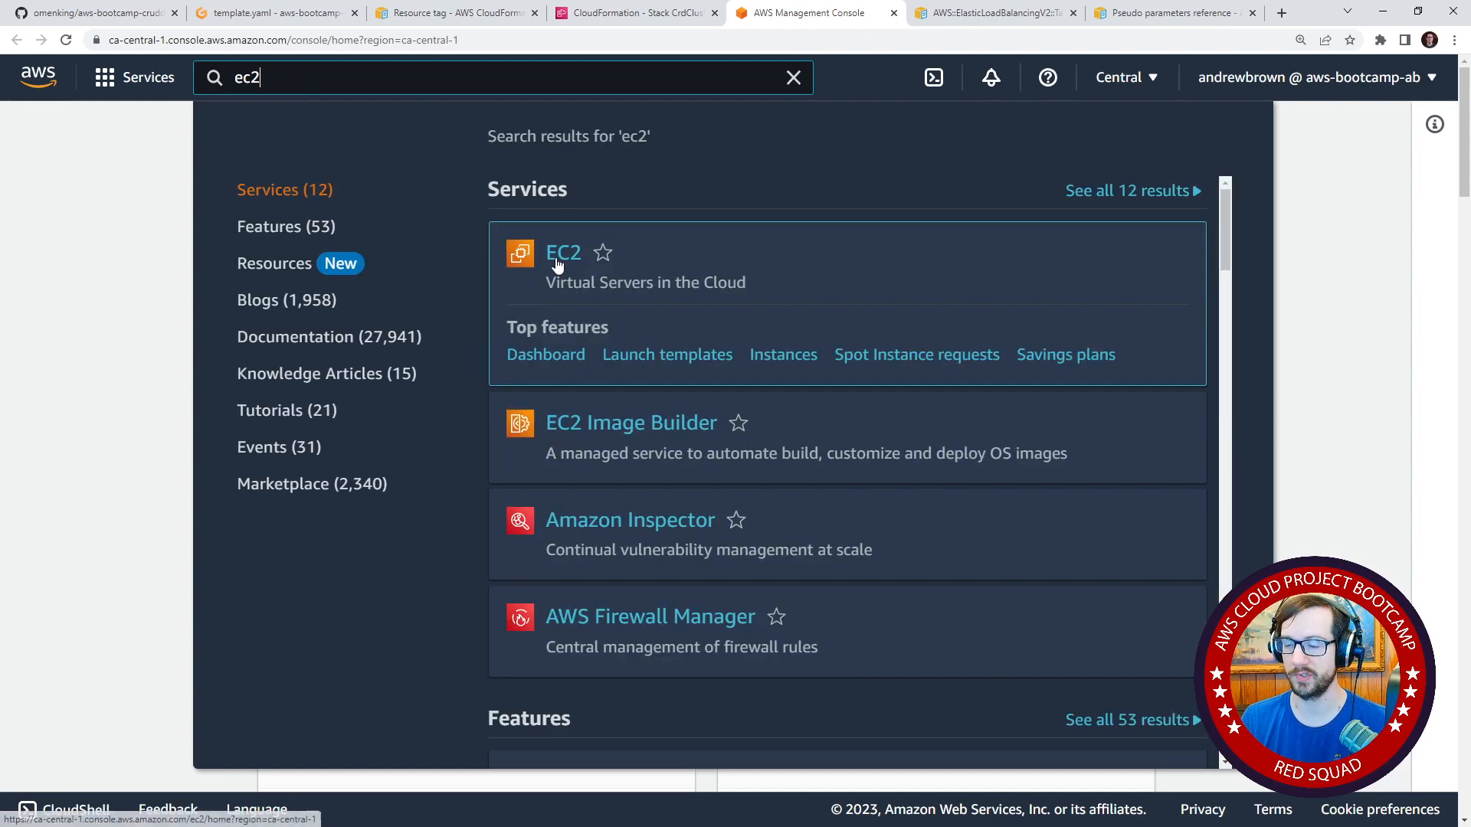
click(557, 261)
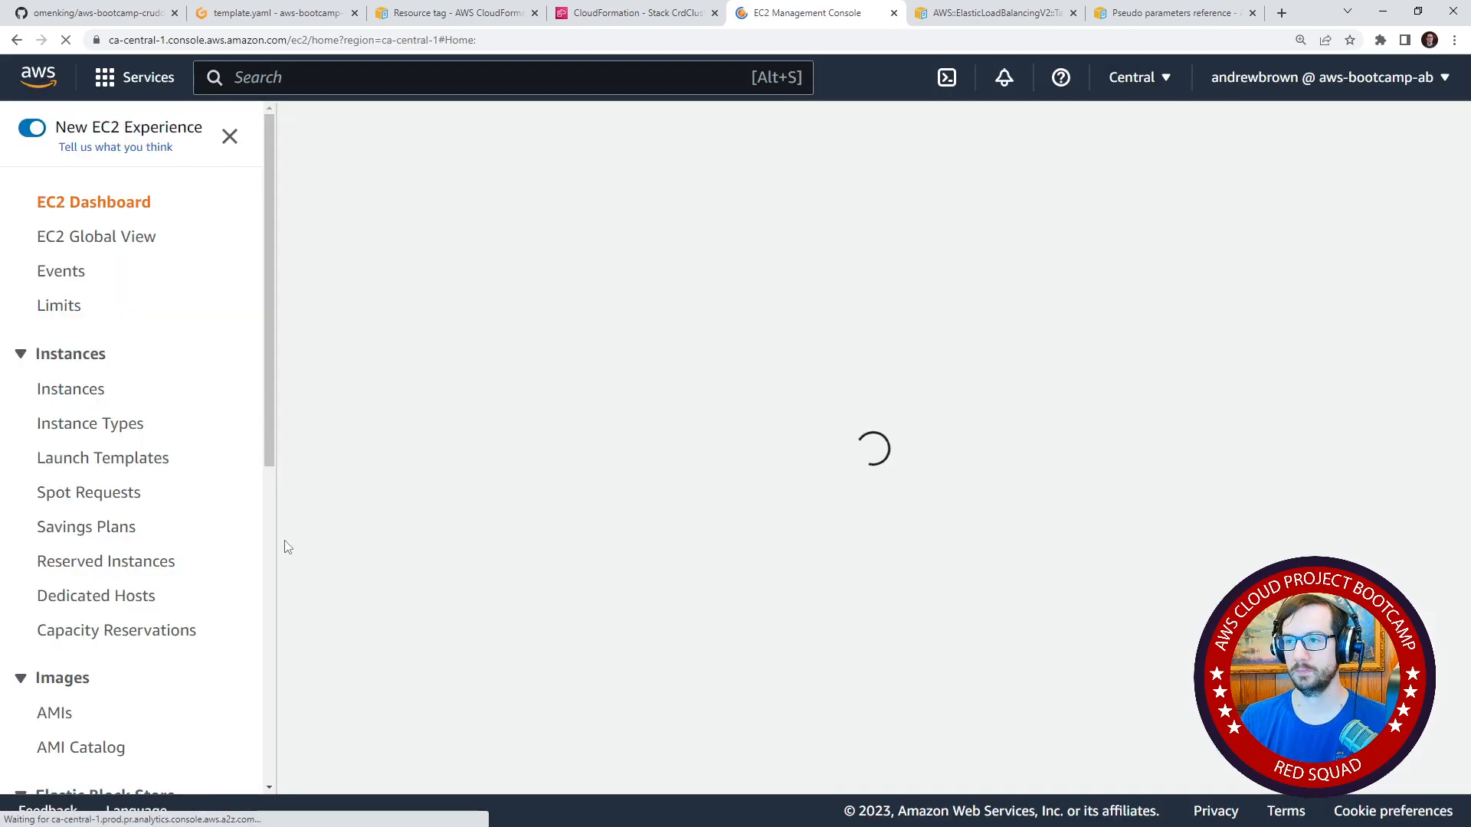
scroll(107, 452, down, 7)
click(131, 617)
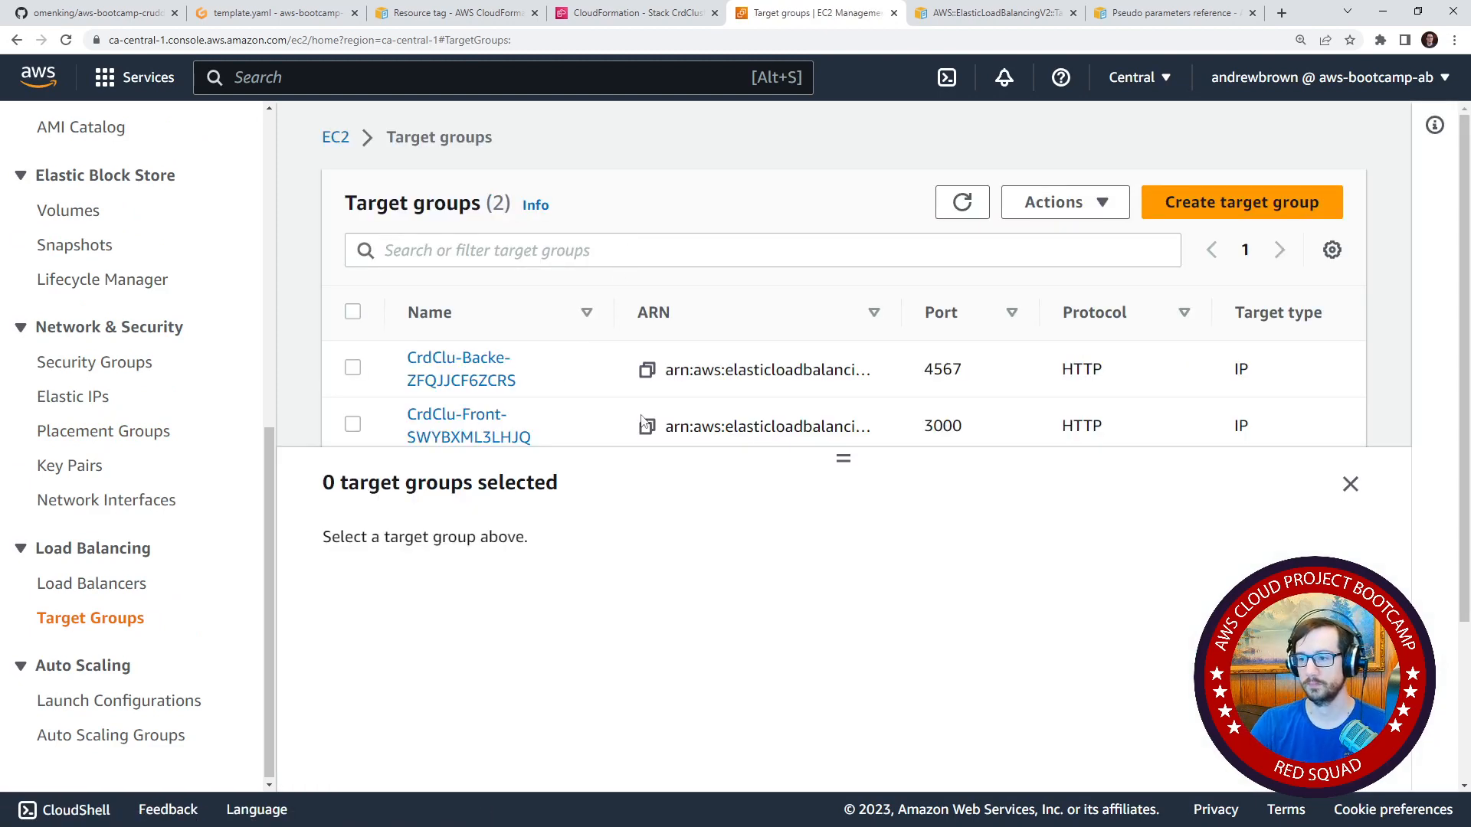
Widen the target group list's Name column and check the target-group-name tag of the backend target group.
drag(842, 465, 843, 589)
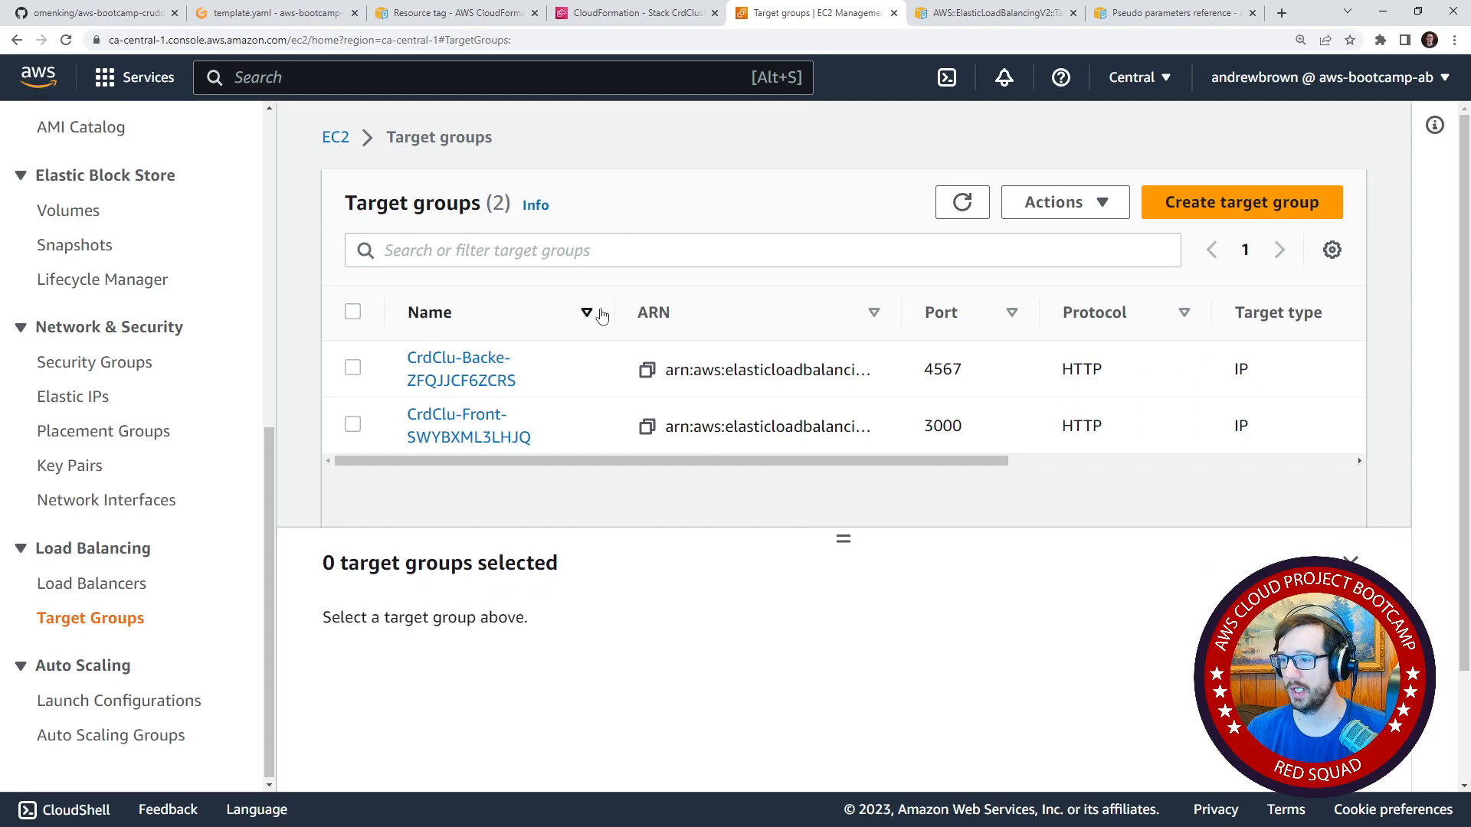
drag(615, 313, 750, 325)
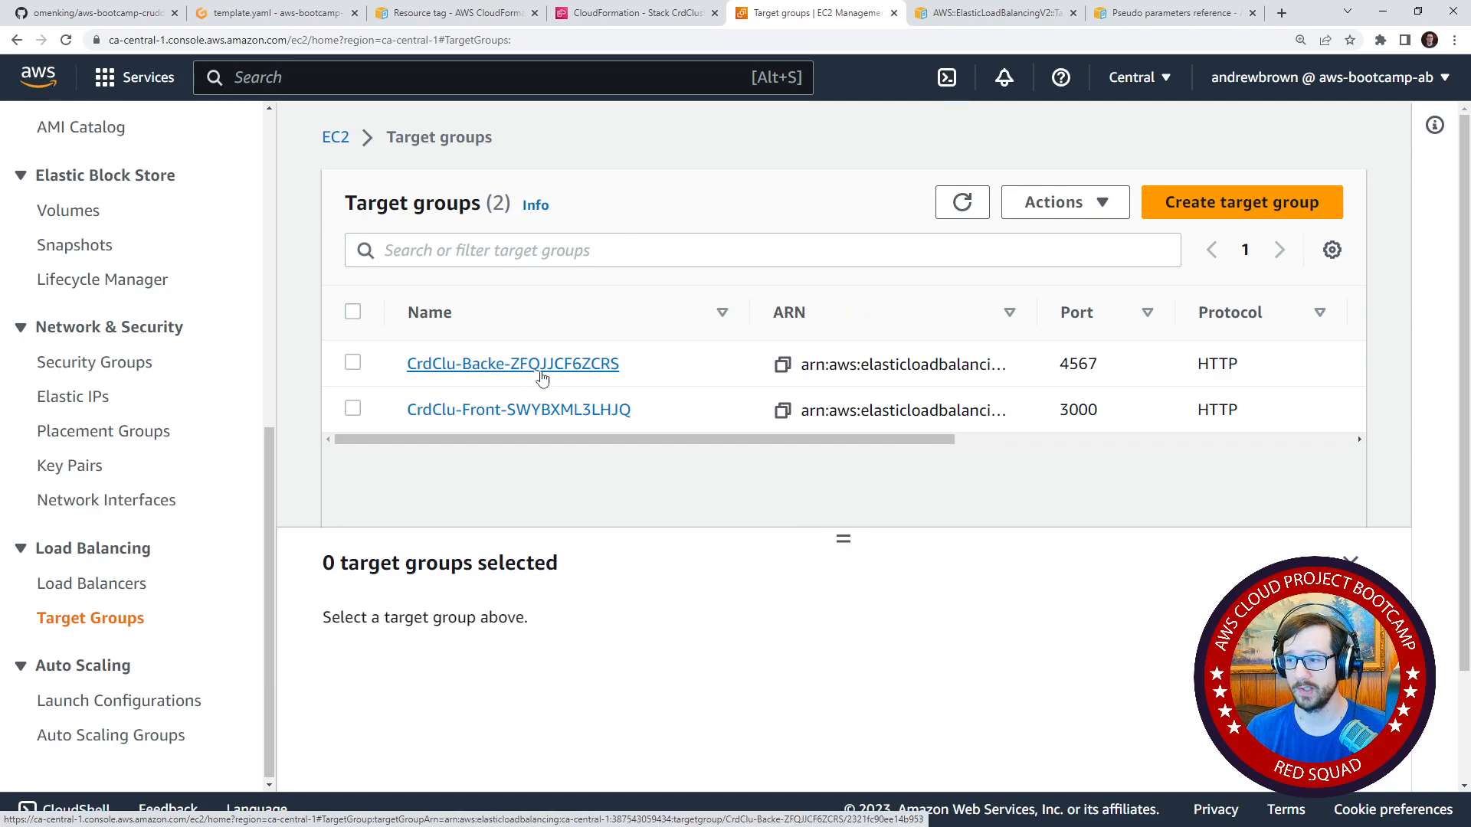
click(354, 368)
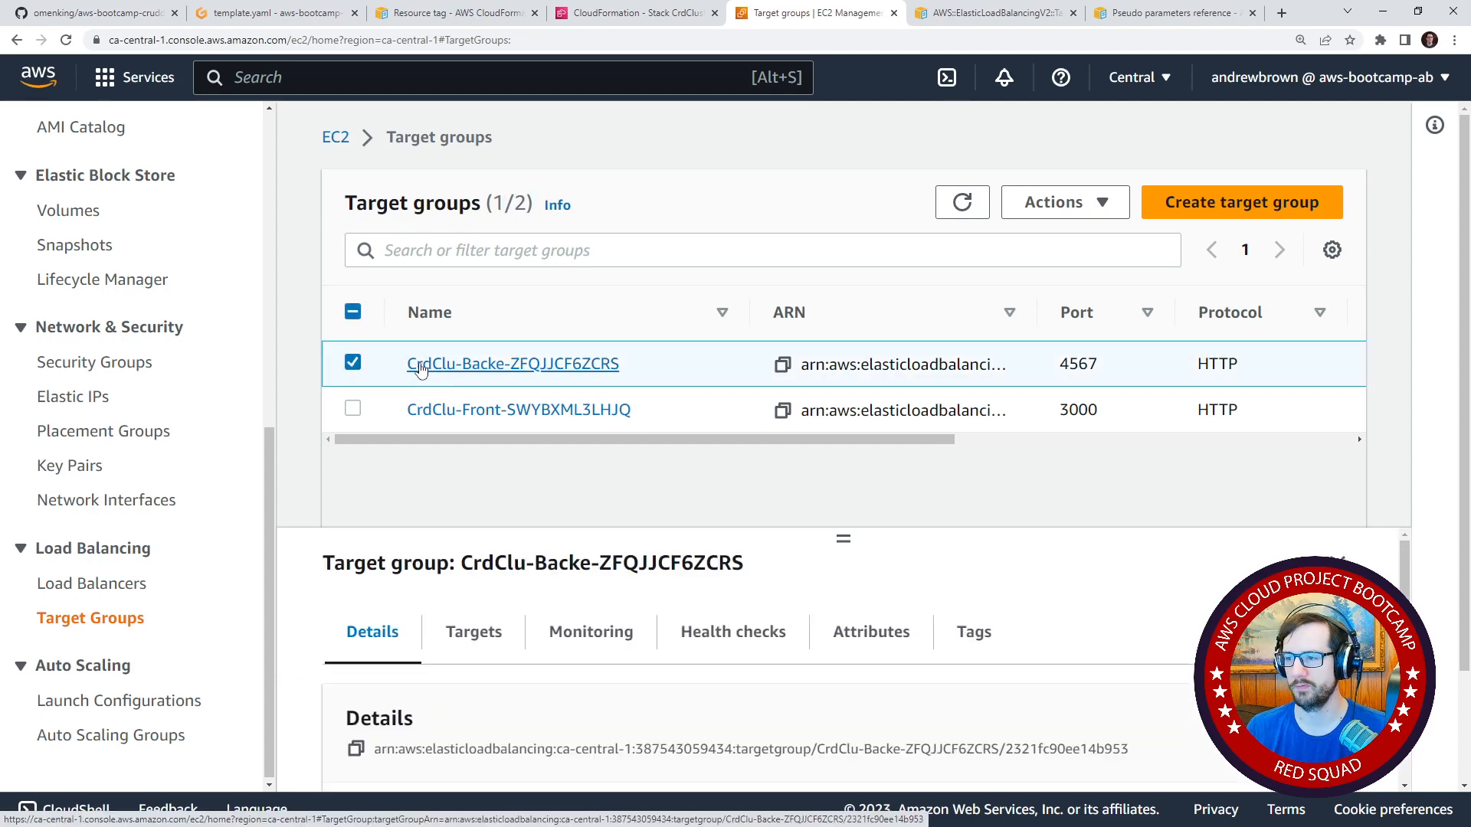
click(957, 630)
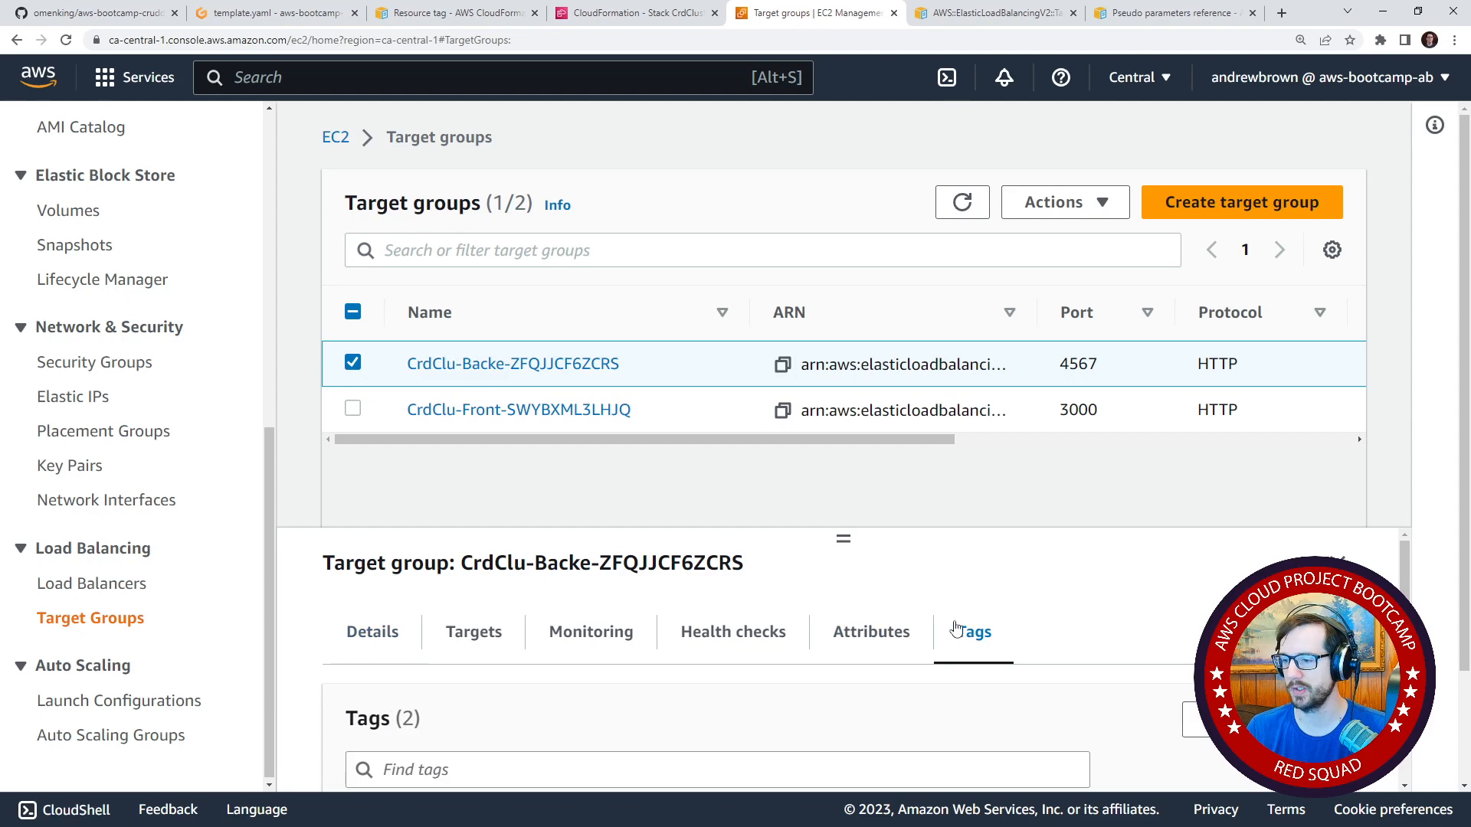
scroll(989, 613, down, 3)
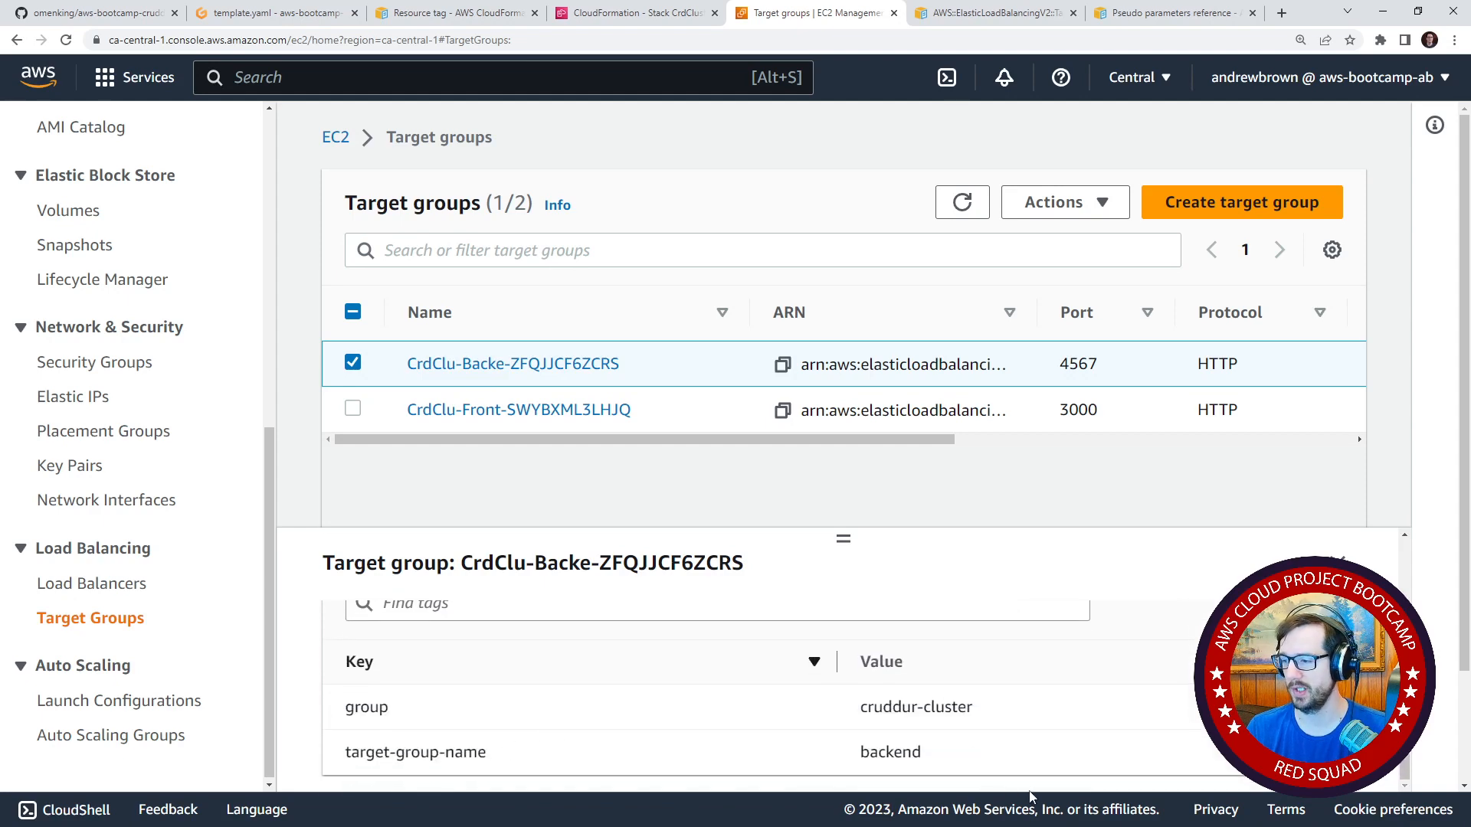
drag(967, 762, 849, 761)
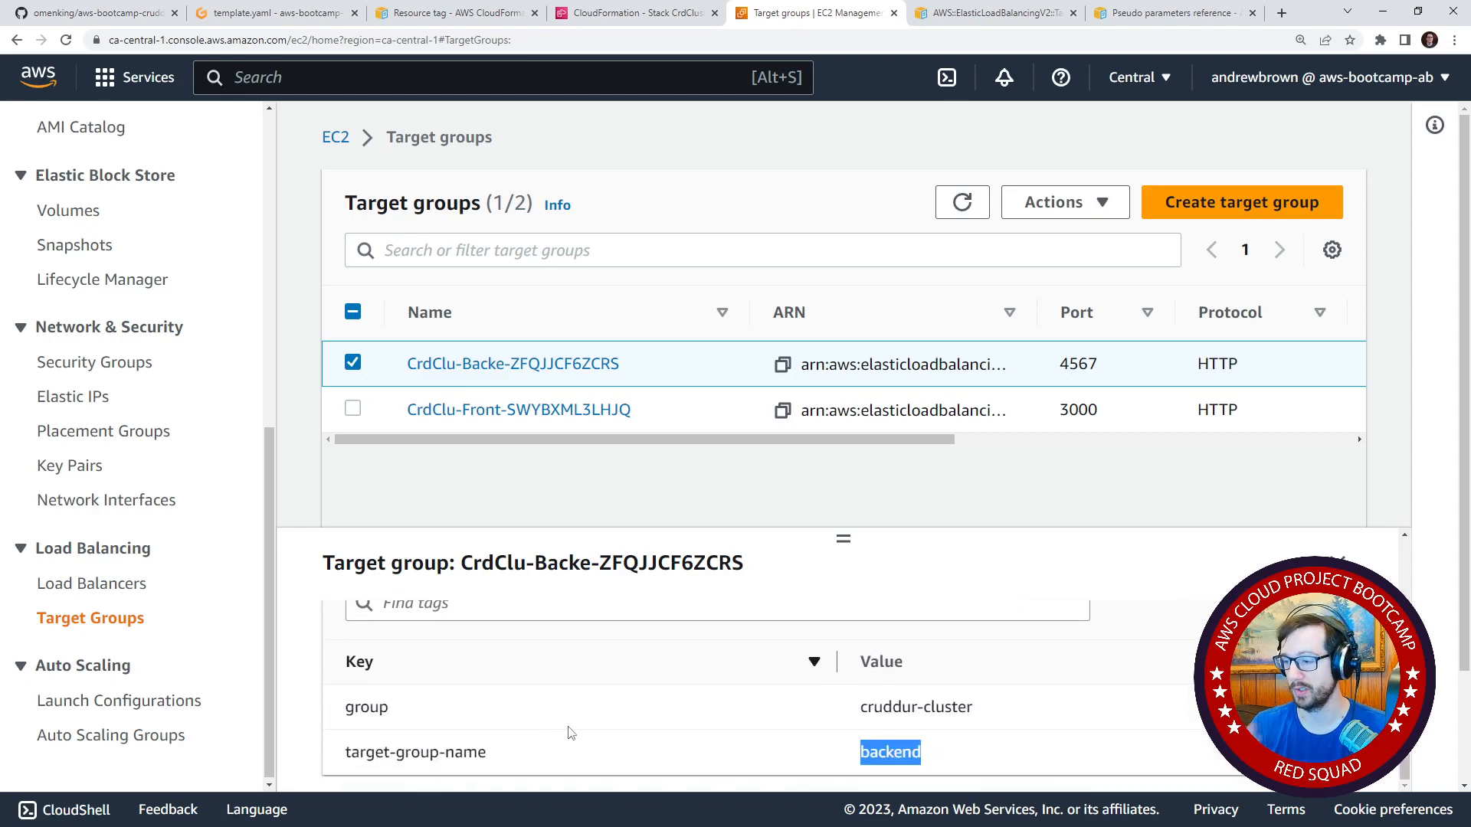
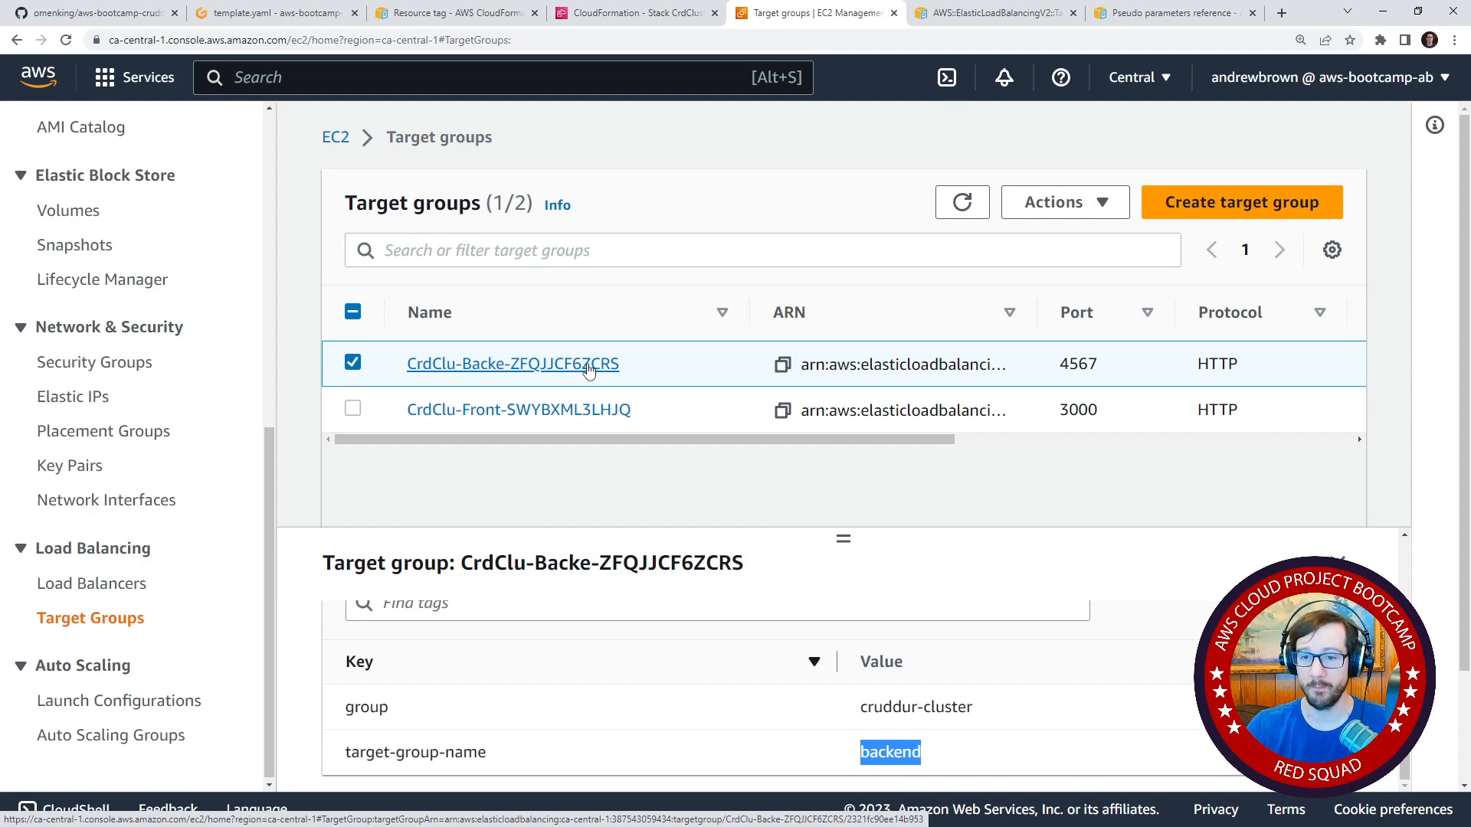
Enlarge the details pane of the backend target group to show more of its tags.
drag(917, 440, 618, 418)
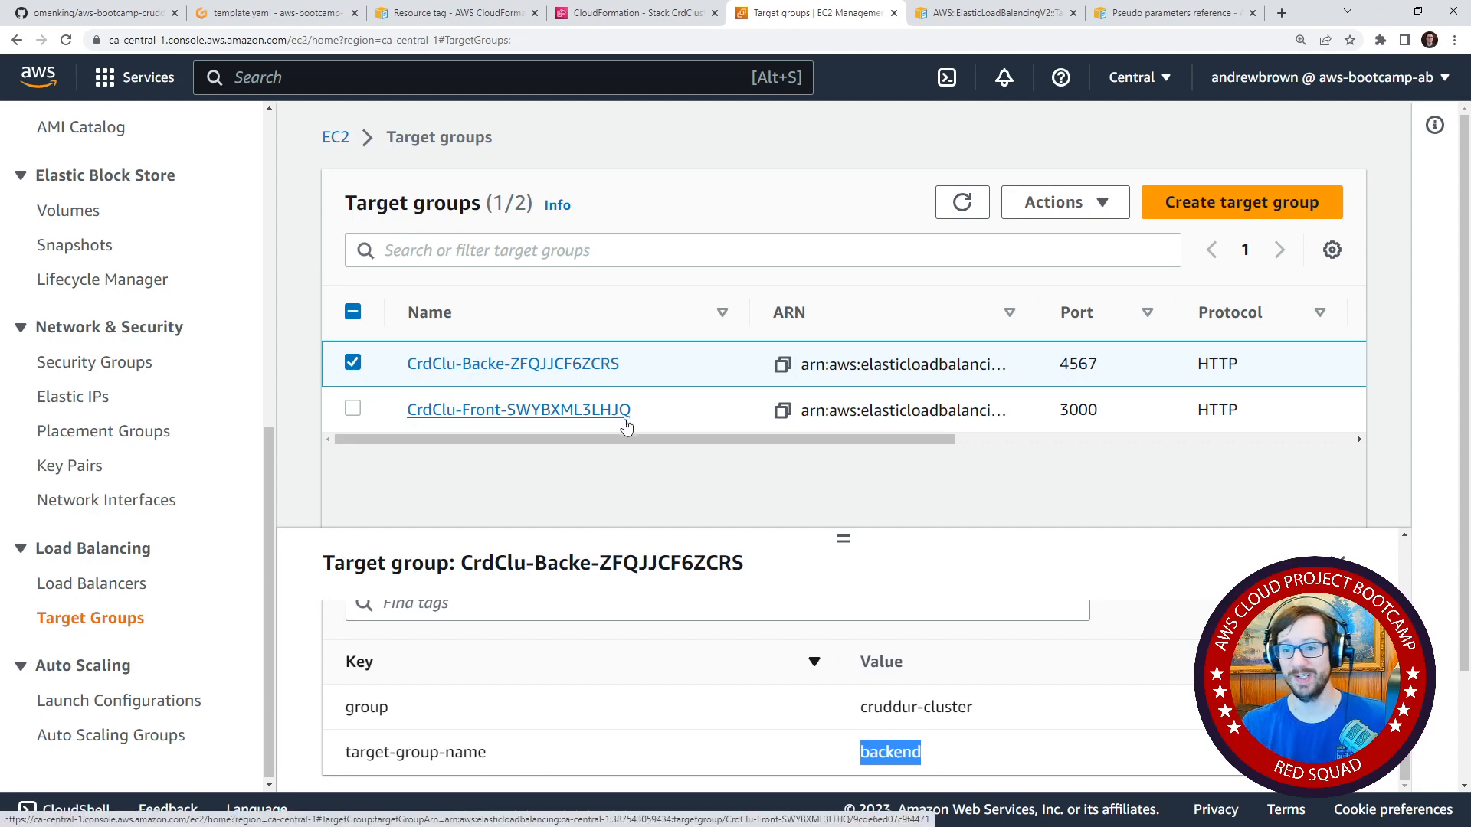
mouse_move(638, 441)
mouse_down()
mouse_move(1034, 443)
mouse_move(636, 443)
mouse_up()
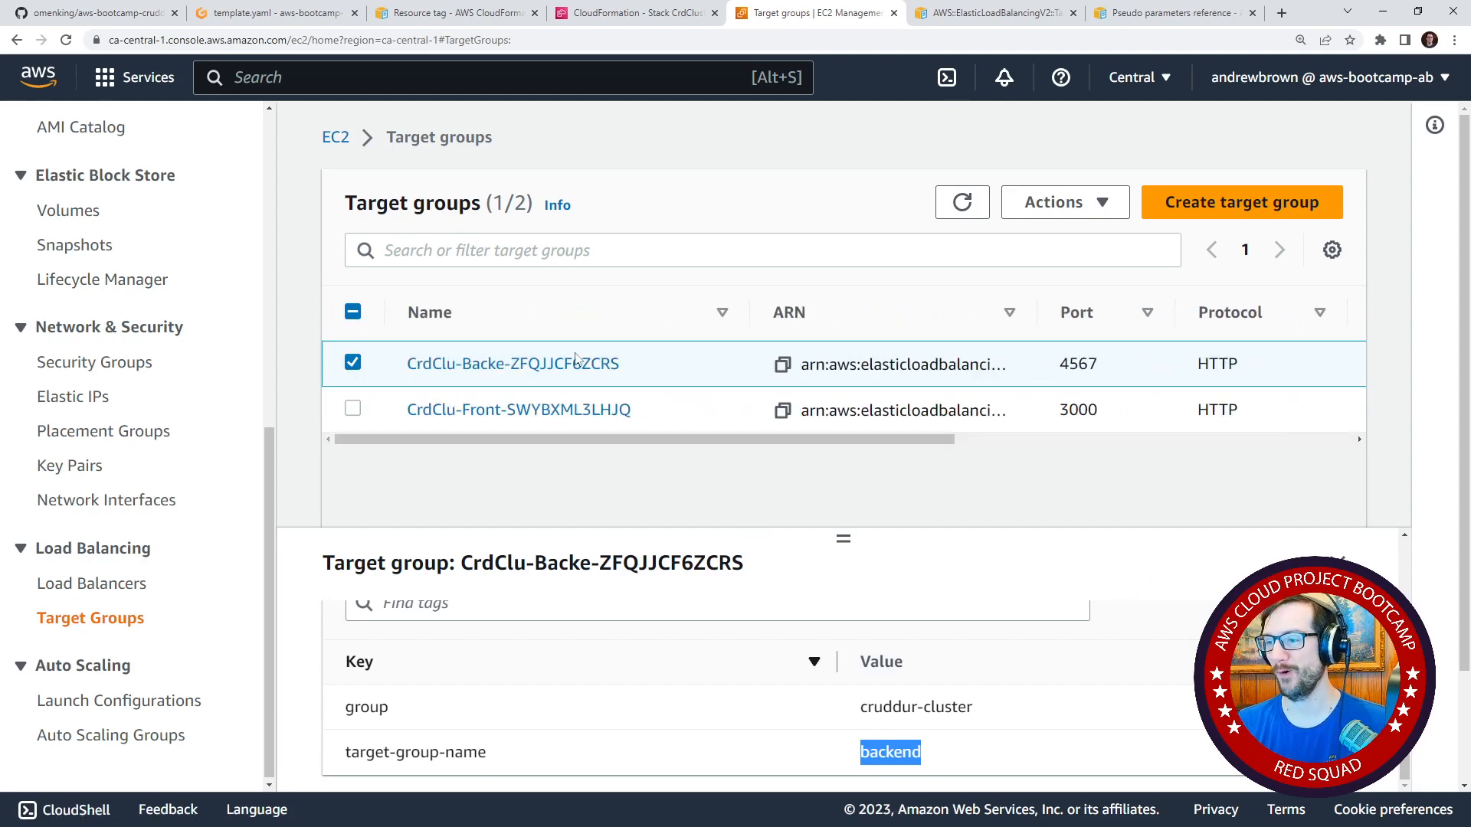
drag(843, 539, 858, 496)
mouse_move(887, 440)
mouse_down()
mouse_move(1285, 435)
mouse_move(887, 440)
mouse_up()
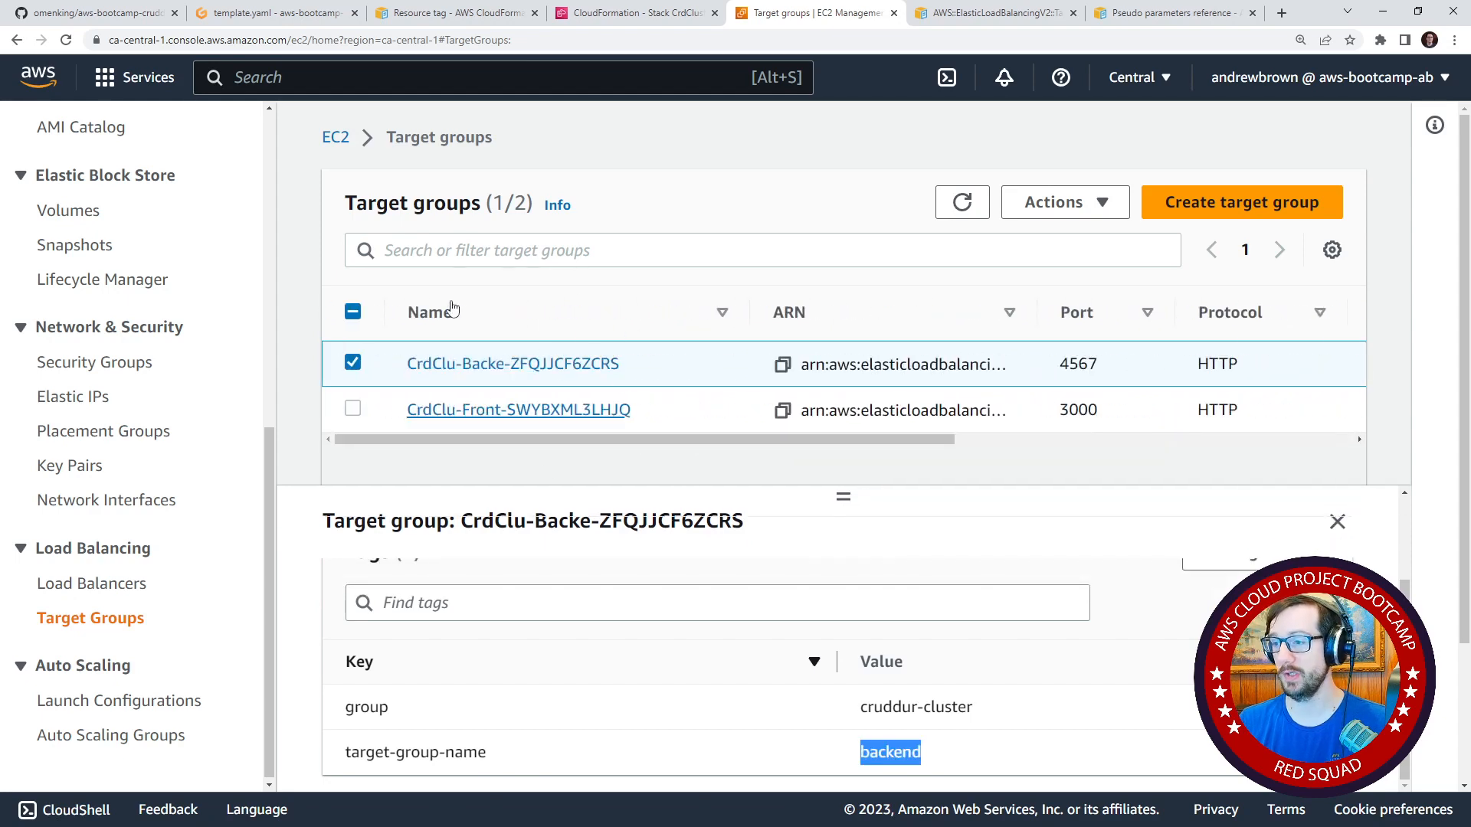
Switch to the Gitpod editor, enlarge the terminal and run ./bin/cfn/service-deploy.
click(615, 17)
click(275, 13)
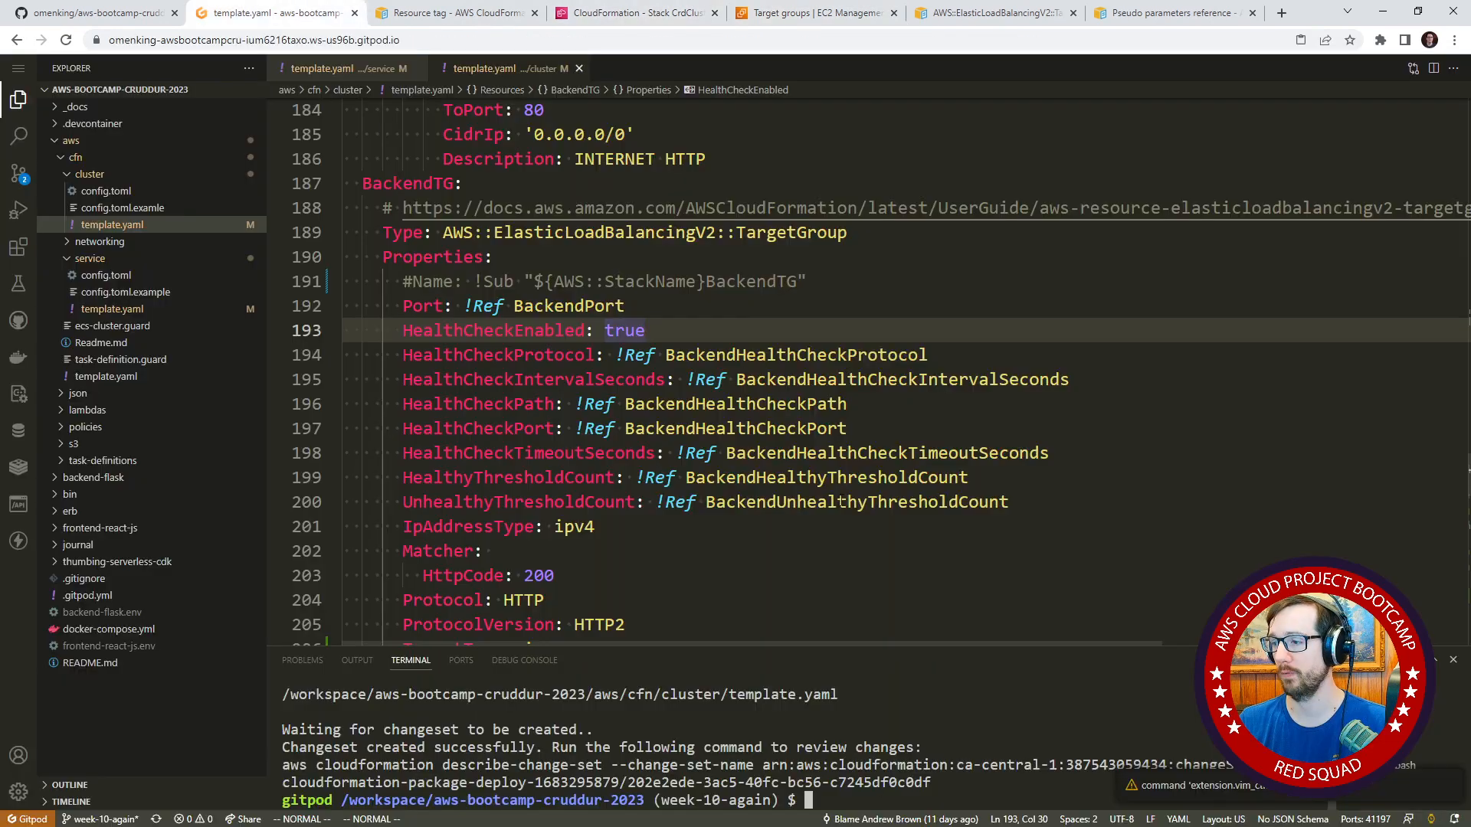
drag(1054, 648, 1053, 562)
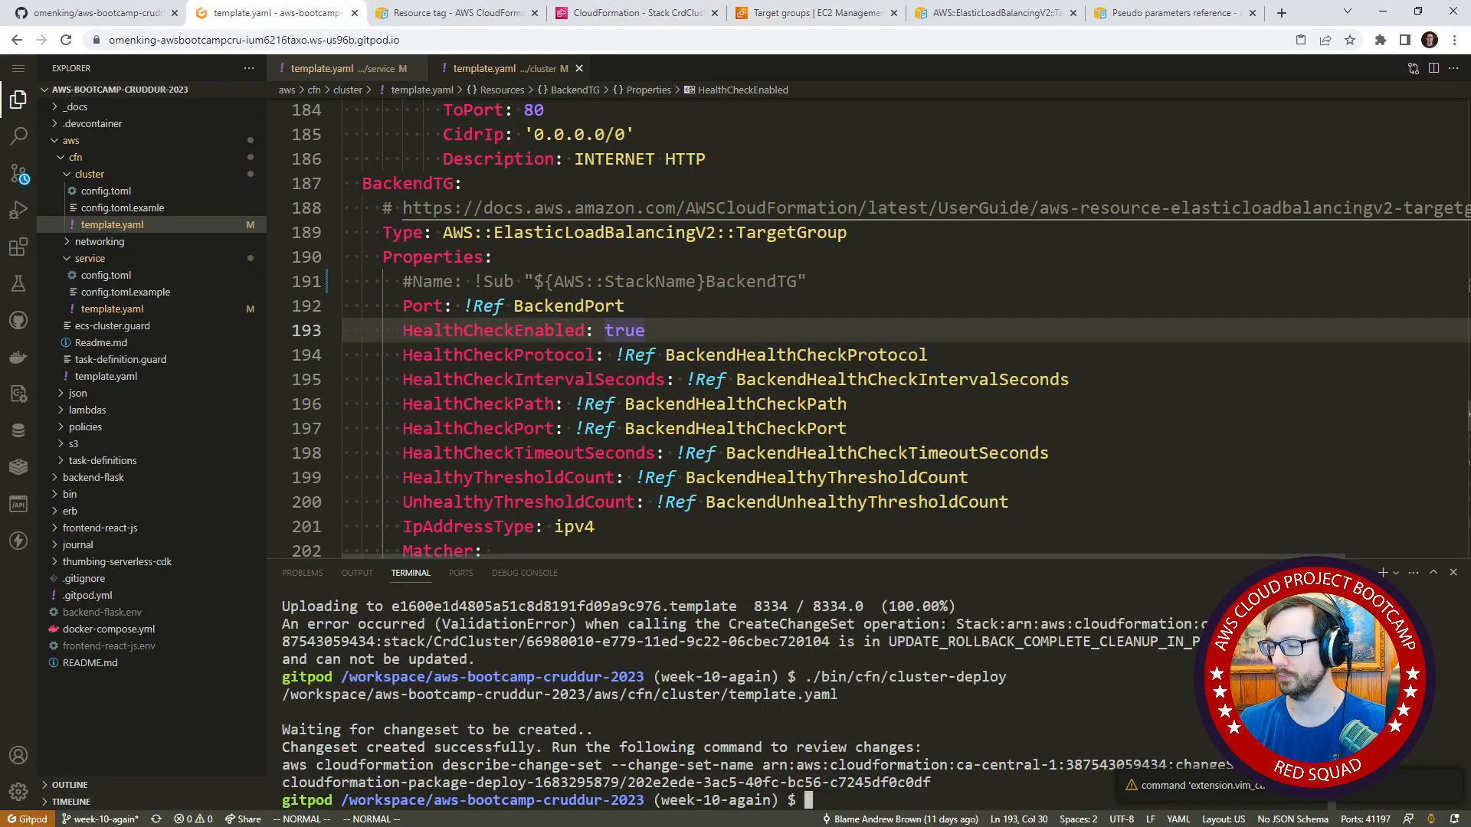
key(Up)
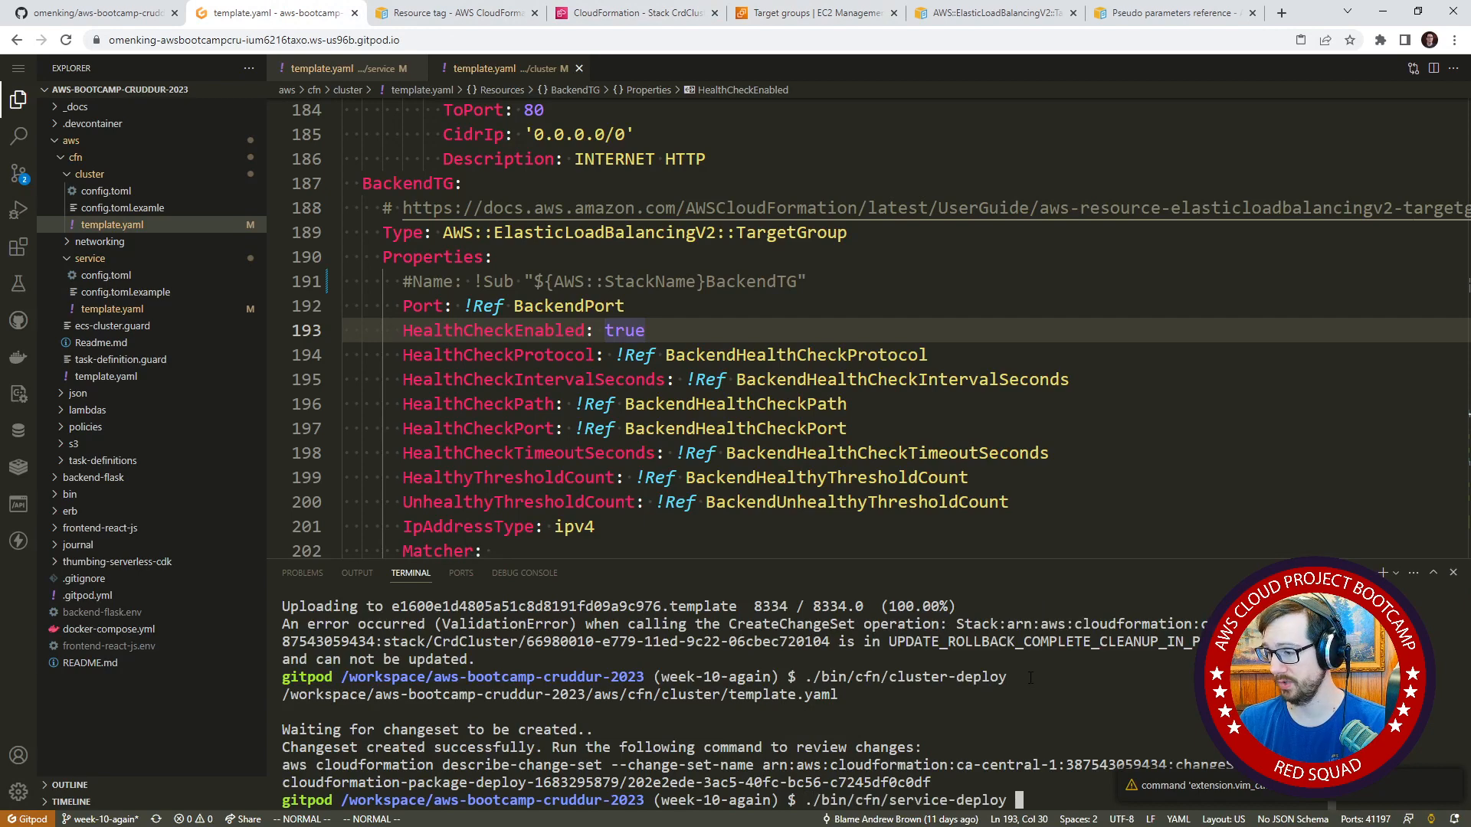
key(Up)
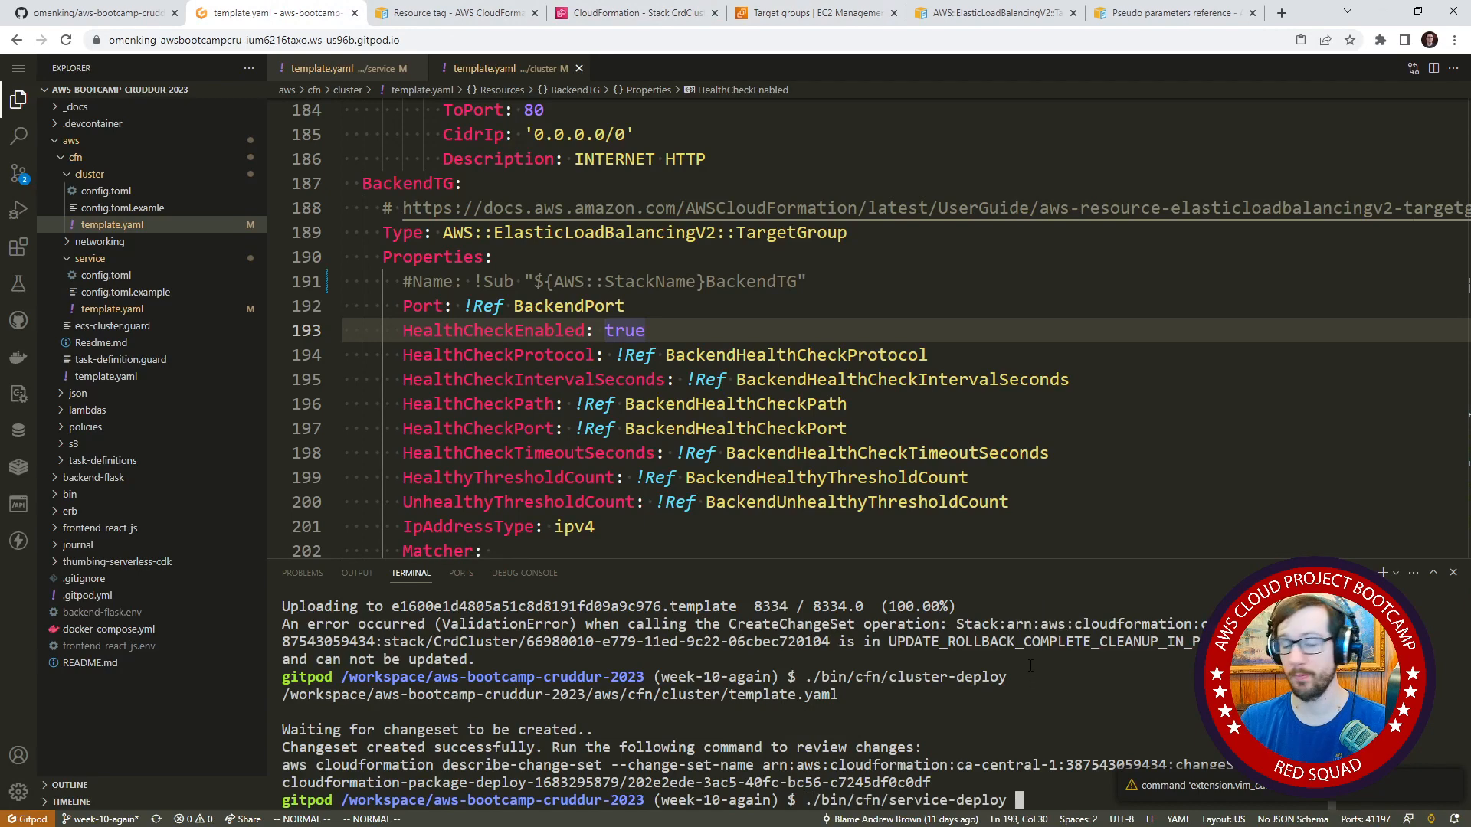
key(Return)
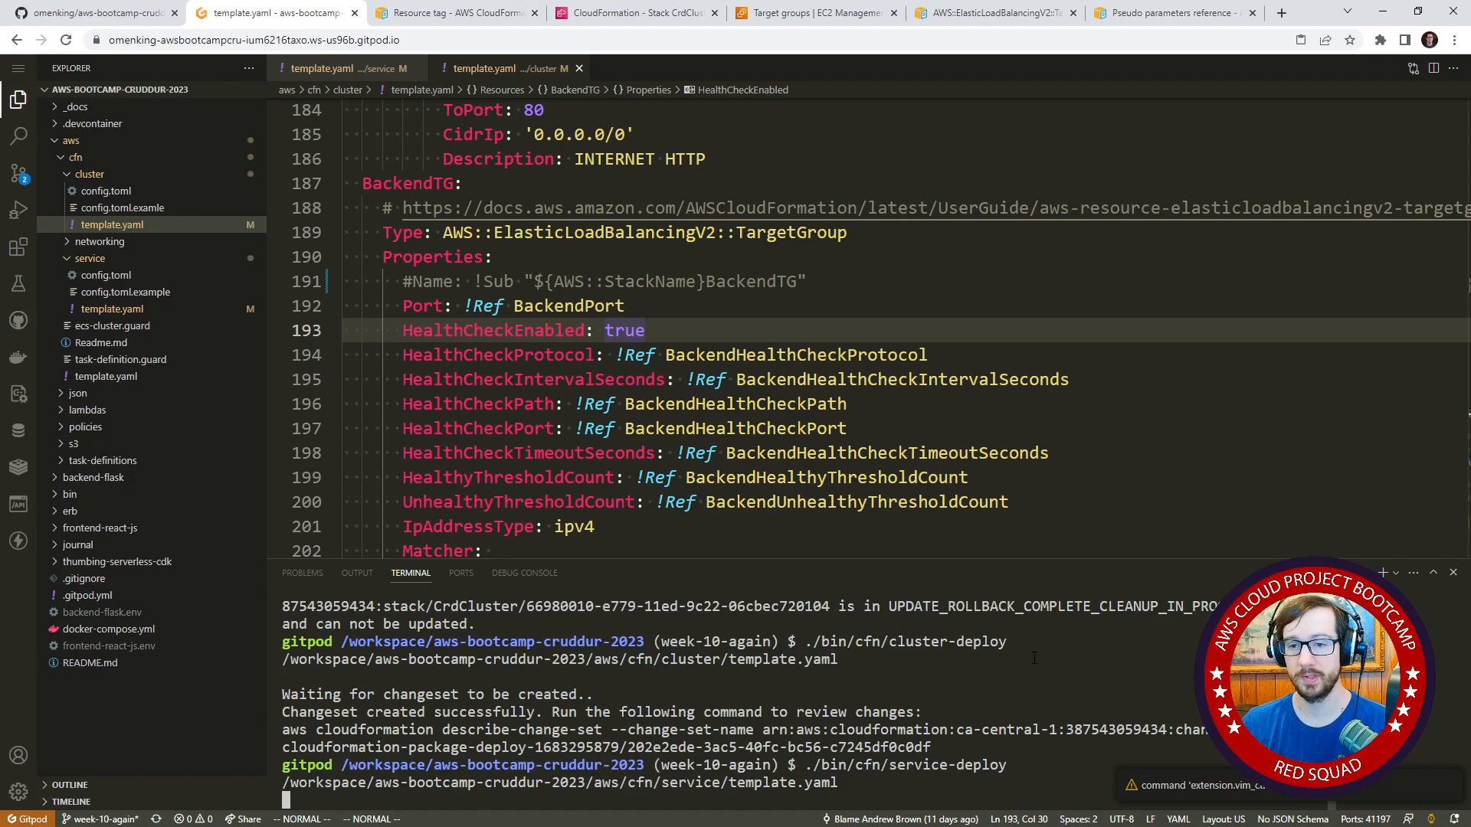
Return to CloudFormation, refresh the stack list and open the change sets of the CrdSrvBackendFlask stack.
click(630, 13)
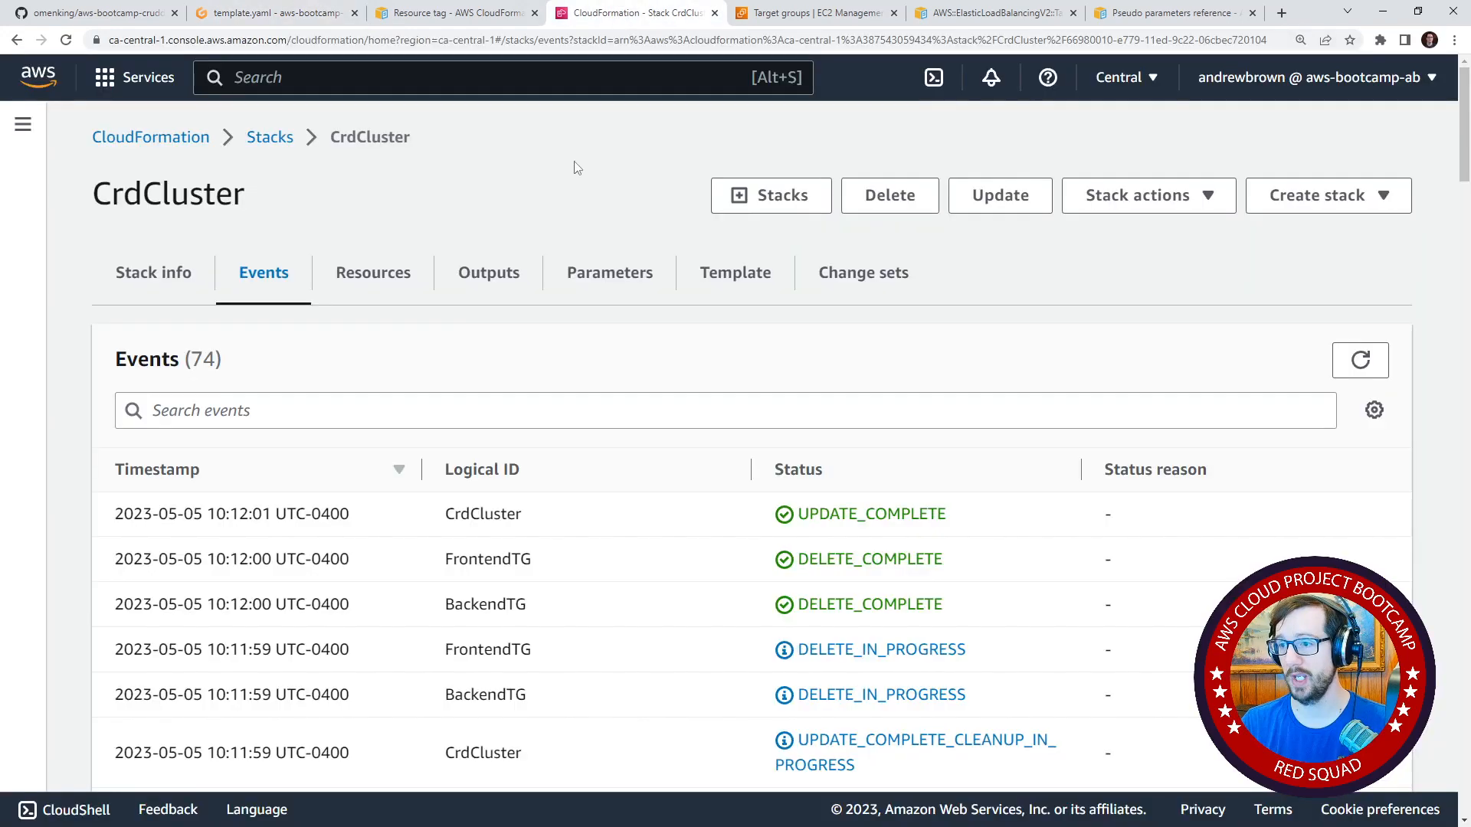
click(264, 143)
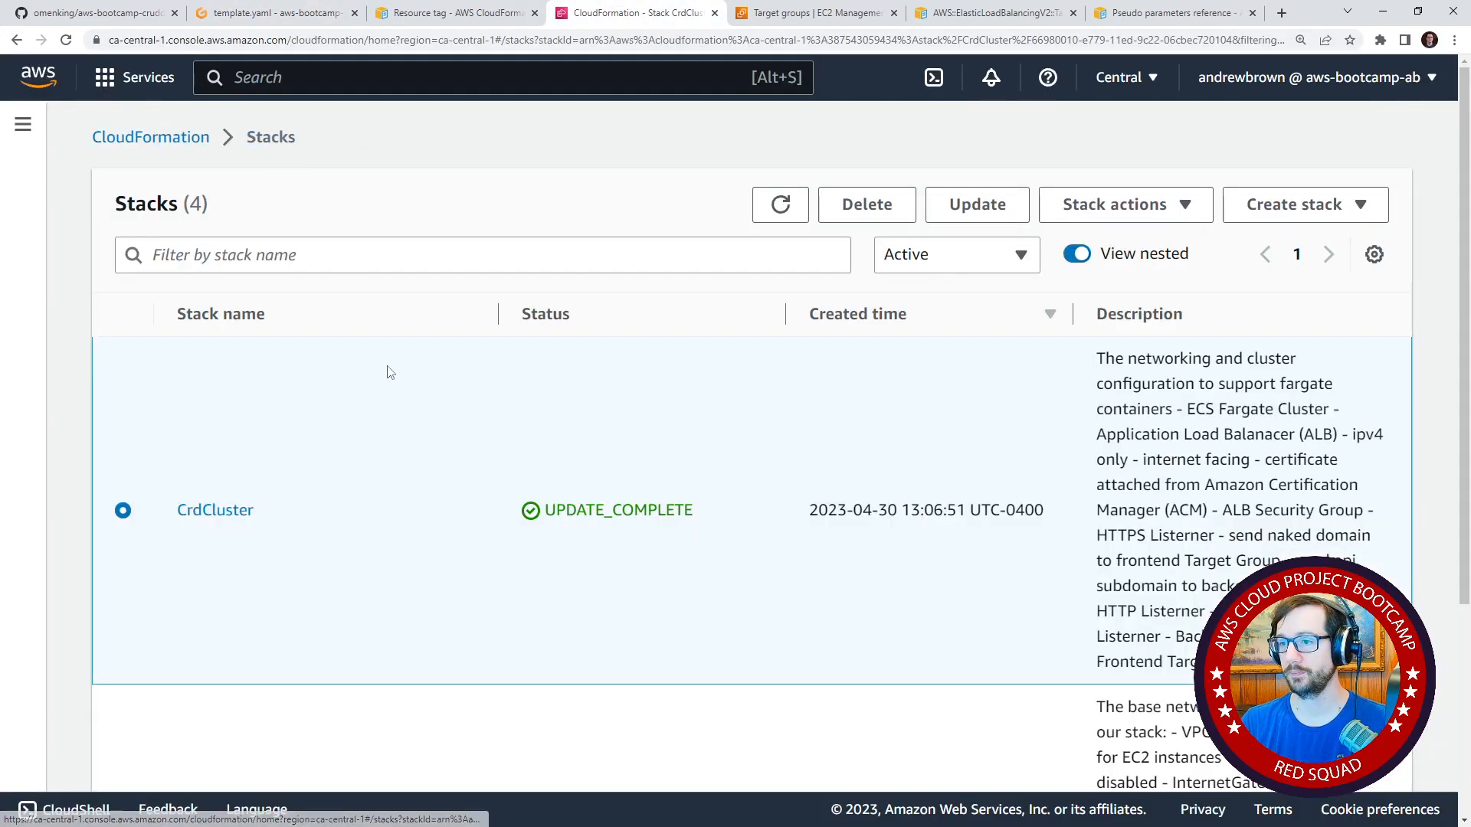
click(780, 204)
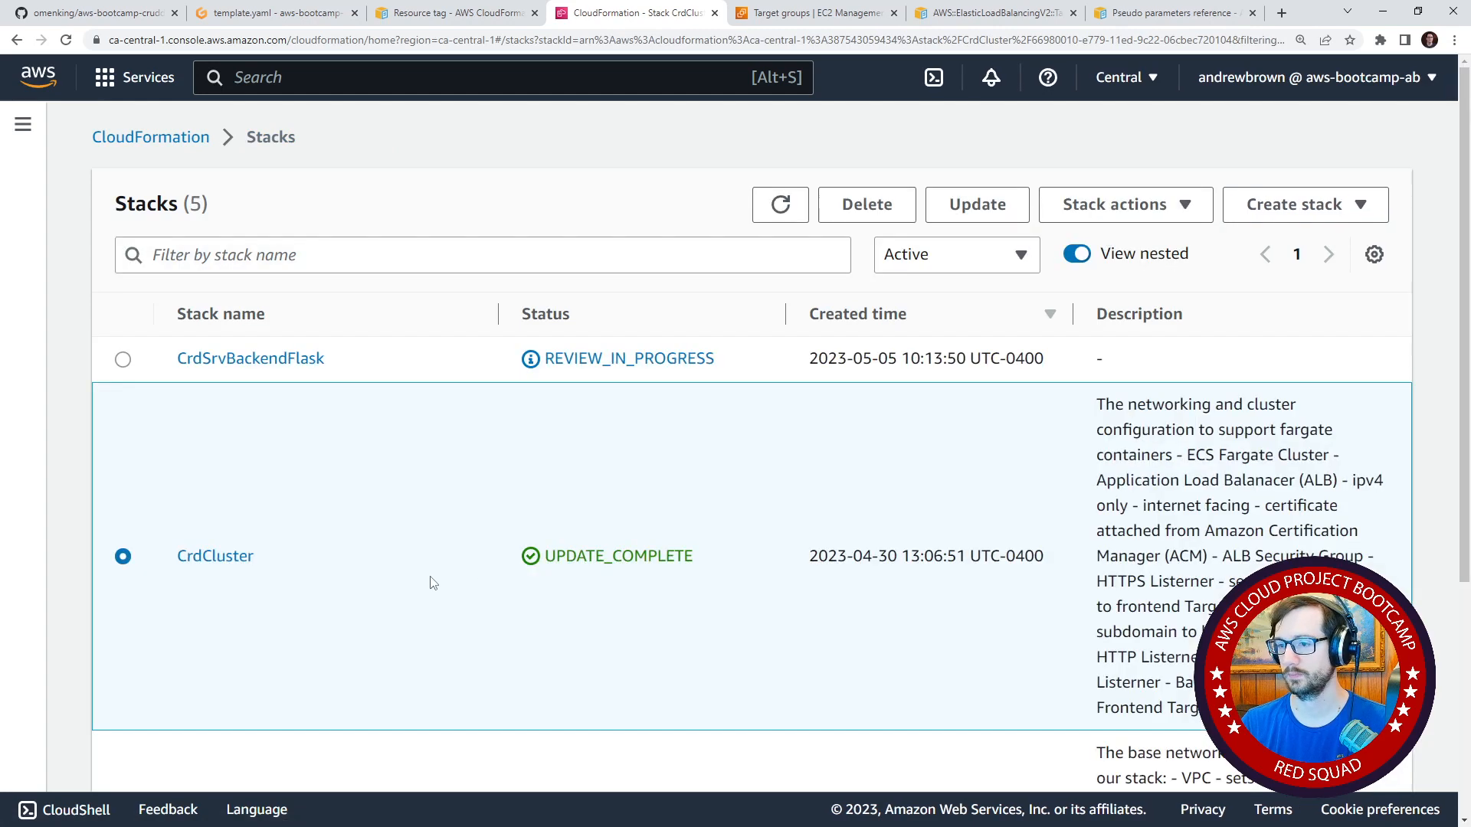
click(294, 366)
click(908, 280)
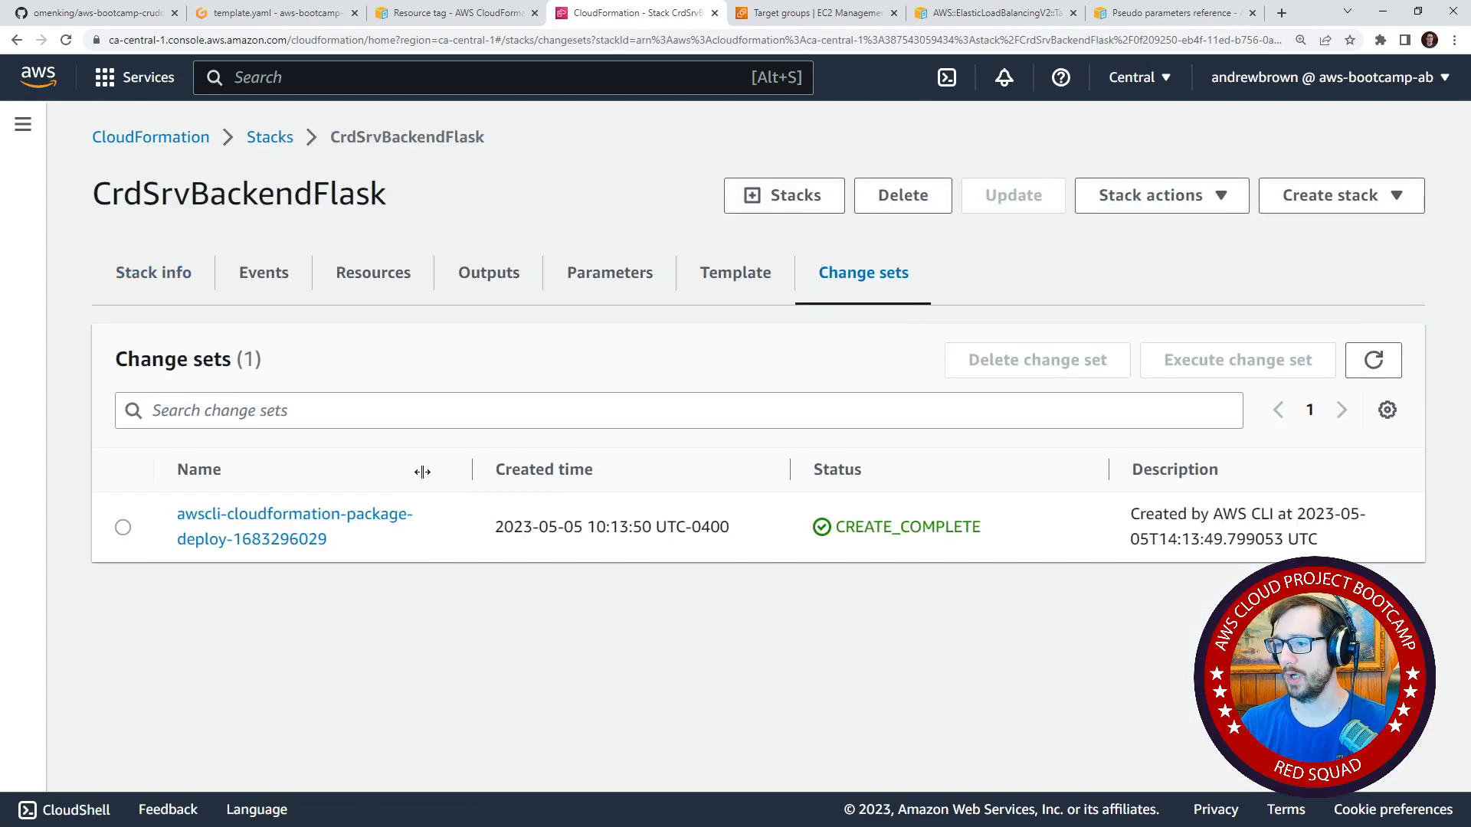
Review the changes in CrdSrvBackendFlask's awscli-cloudformation-package-deploy change set and execute it.
click(352, 519)
scroll(414, 626, down, 5)
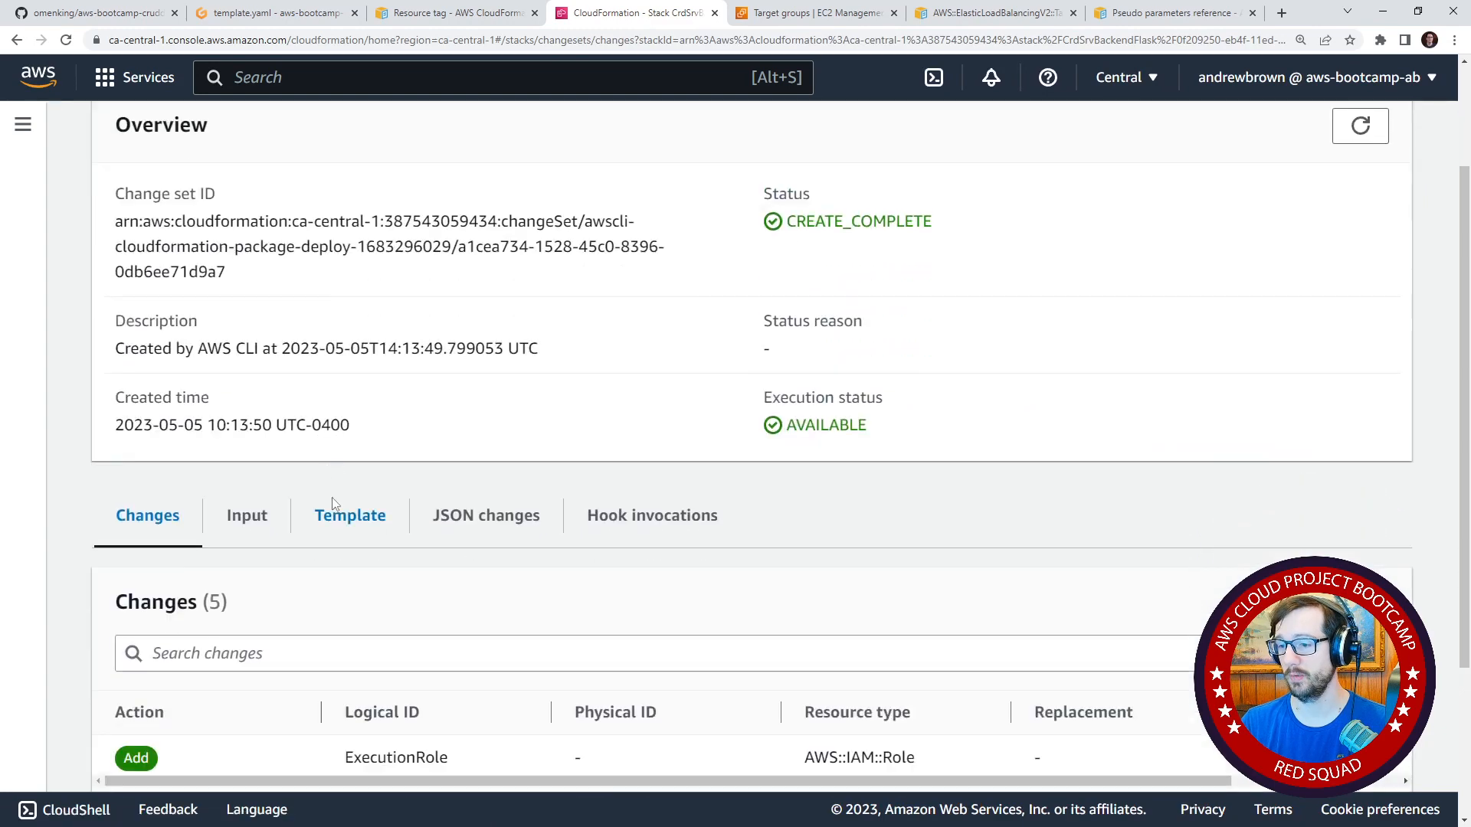
scroll(442, 622, up, 5)
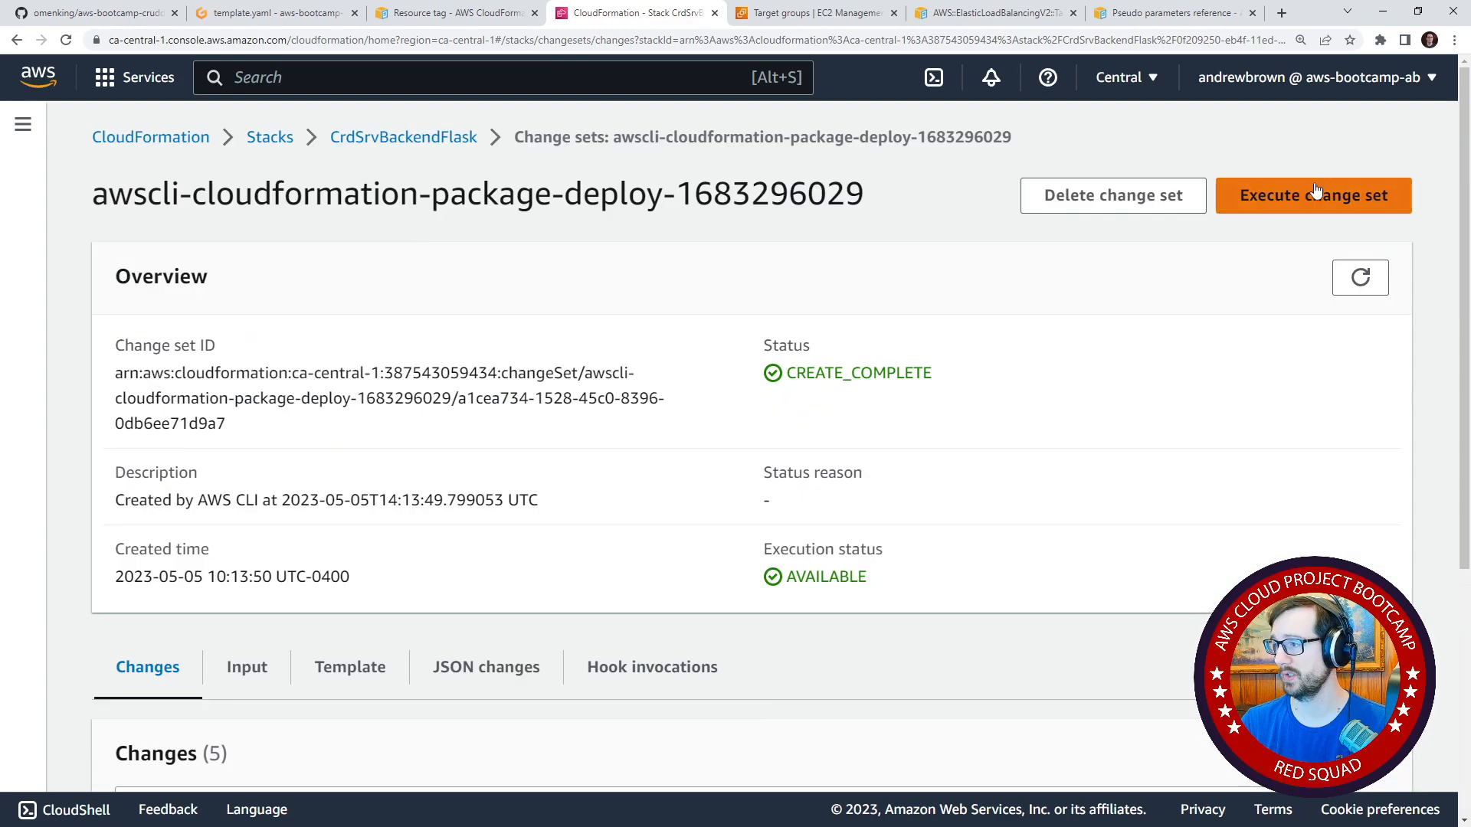
click(1314, 195)
click(973, 591)
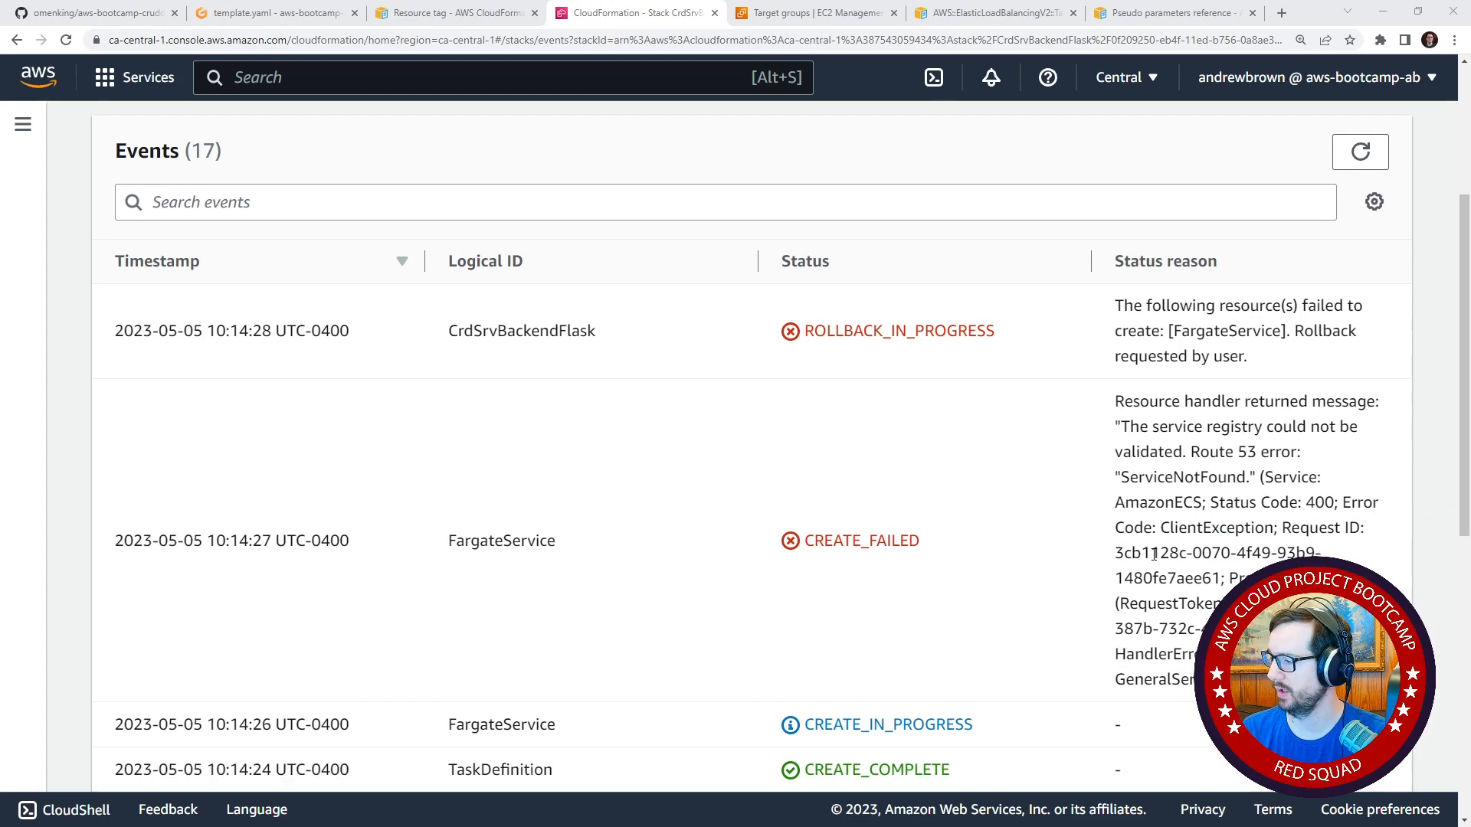
Read through CrdSrvBackendFlask's stack events and the status reason for FargateService.
scroll(1186, 548, down, 10)
scroll(1147, 538, up, 8)
scroll(1147, 538, up, 2)
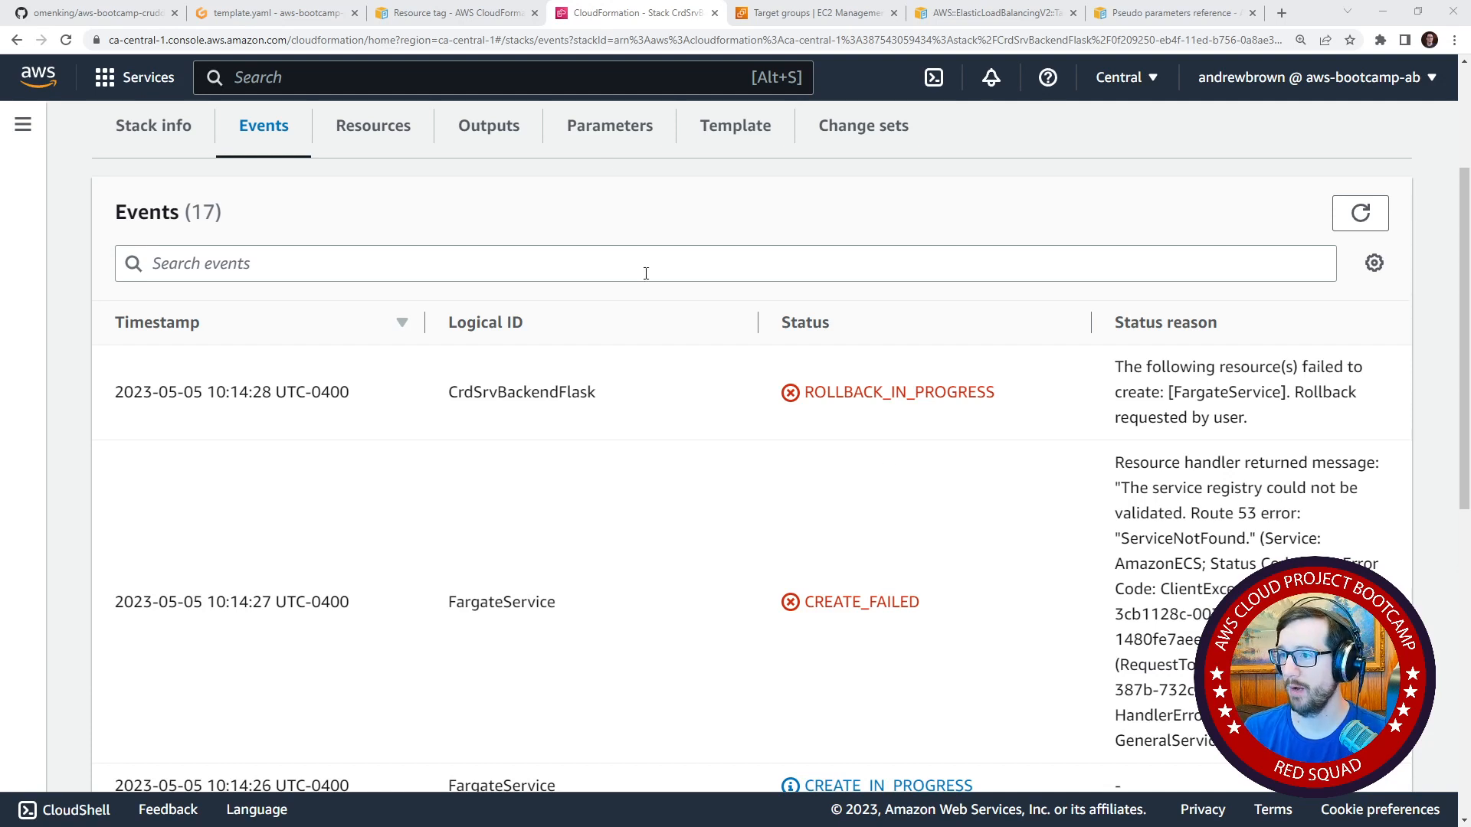
Open the AWS console home in a new browser tab and go to CloudTrail's event history.
right_click(49, 76)
click(88, 90)
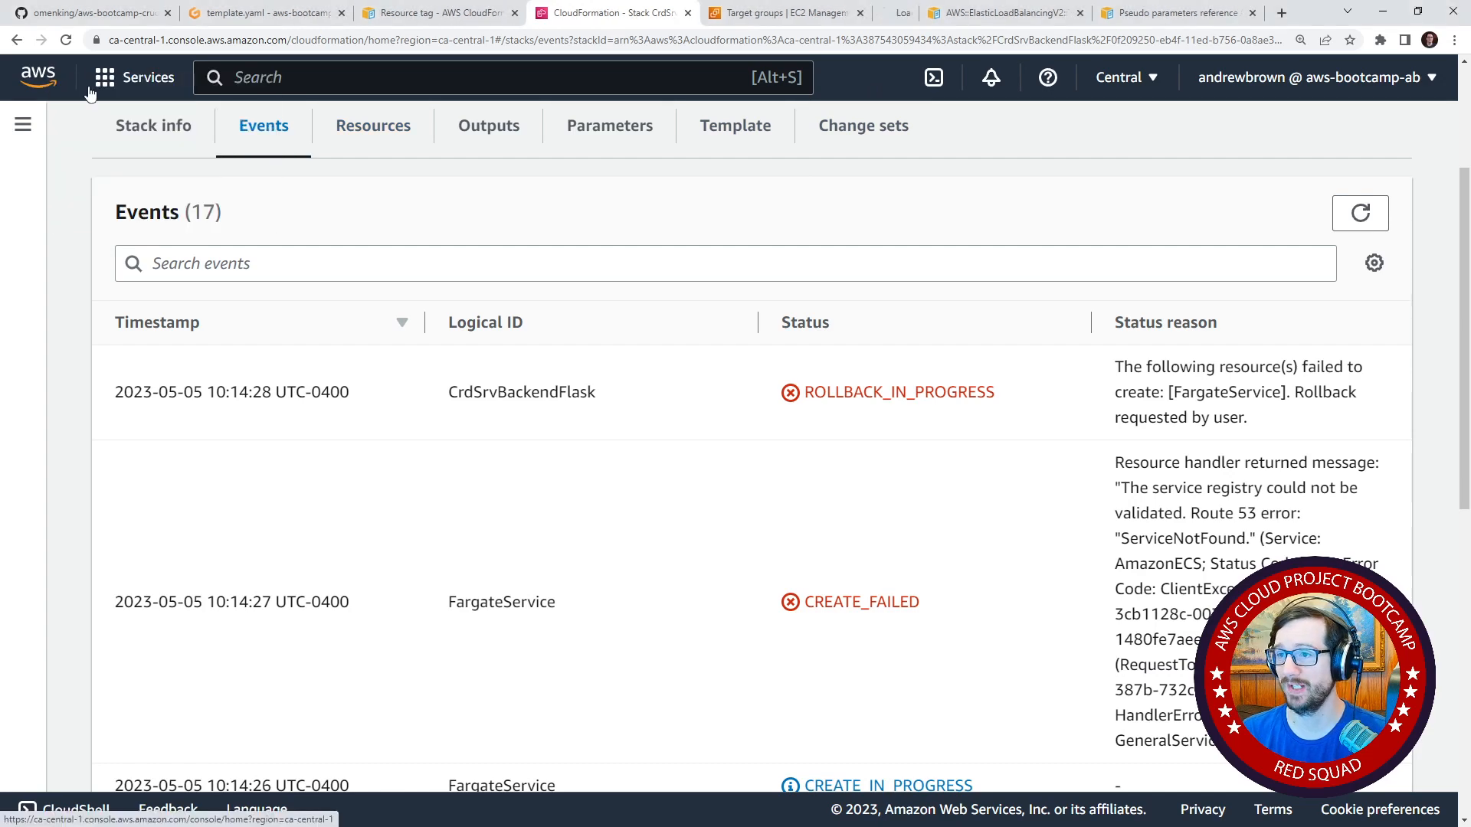
click(674, 13)
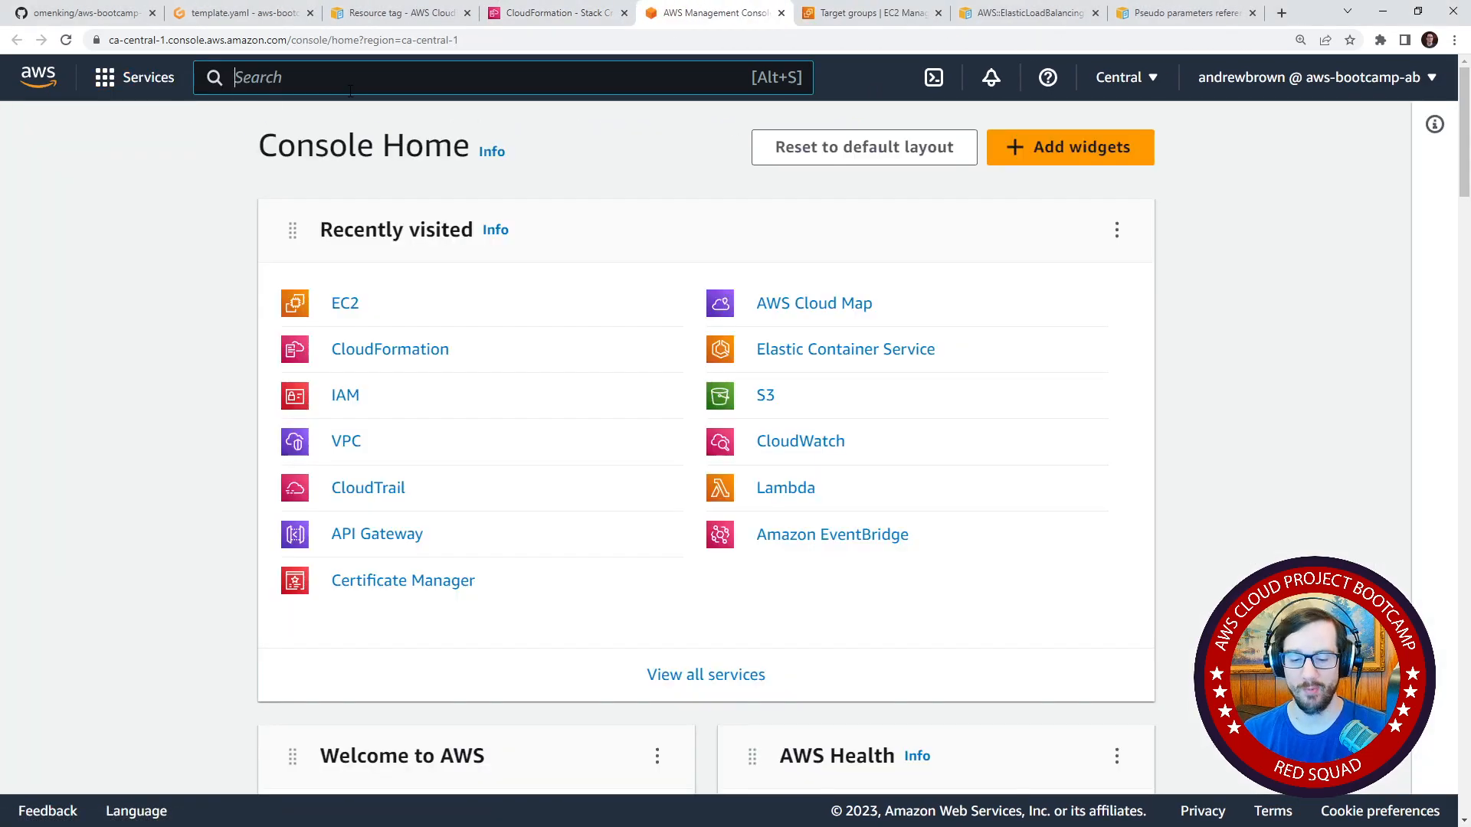
click(350, 91)
text(cloudtrail)
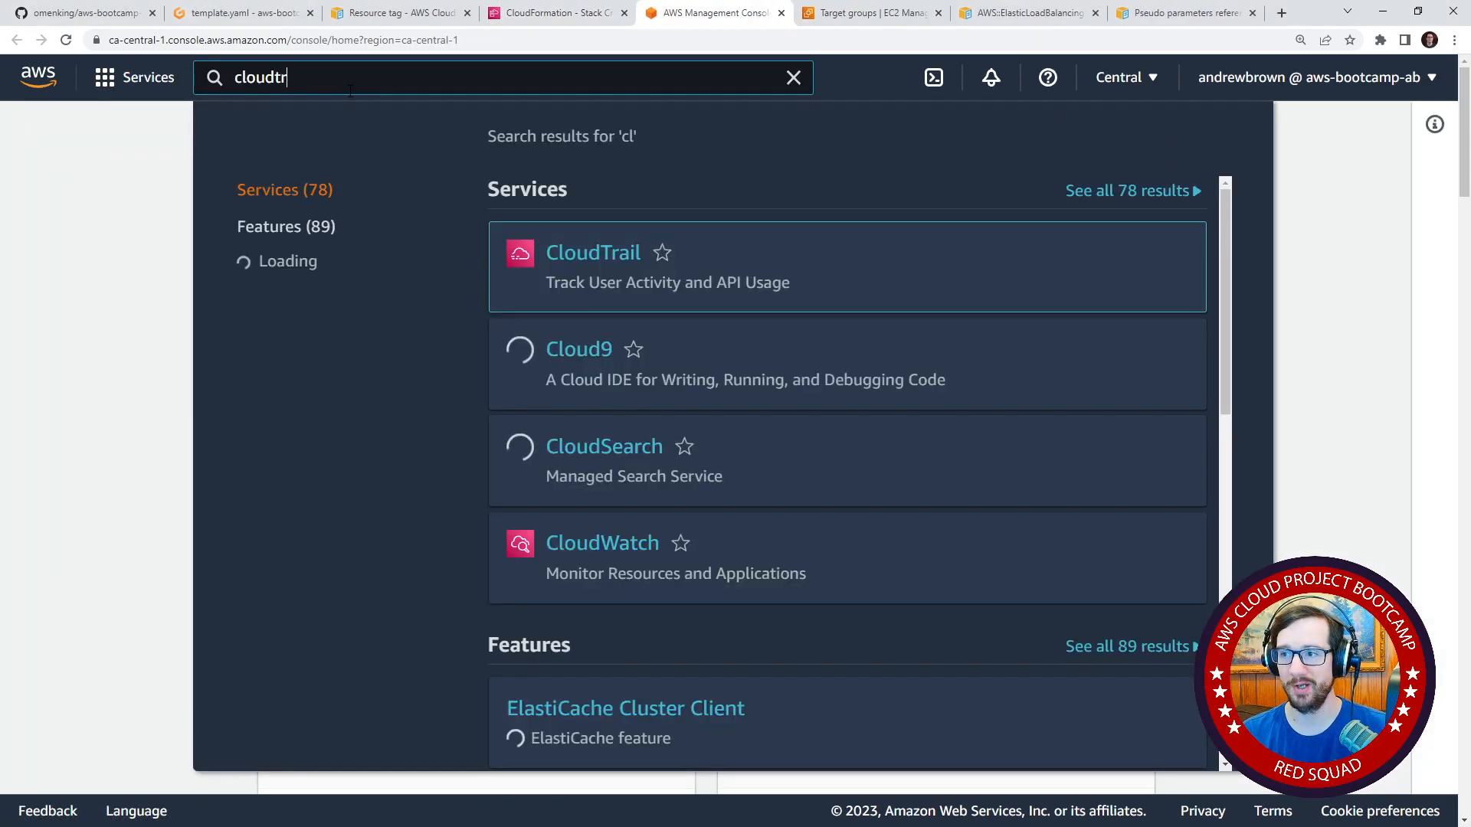
click(594, 253)
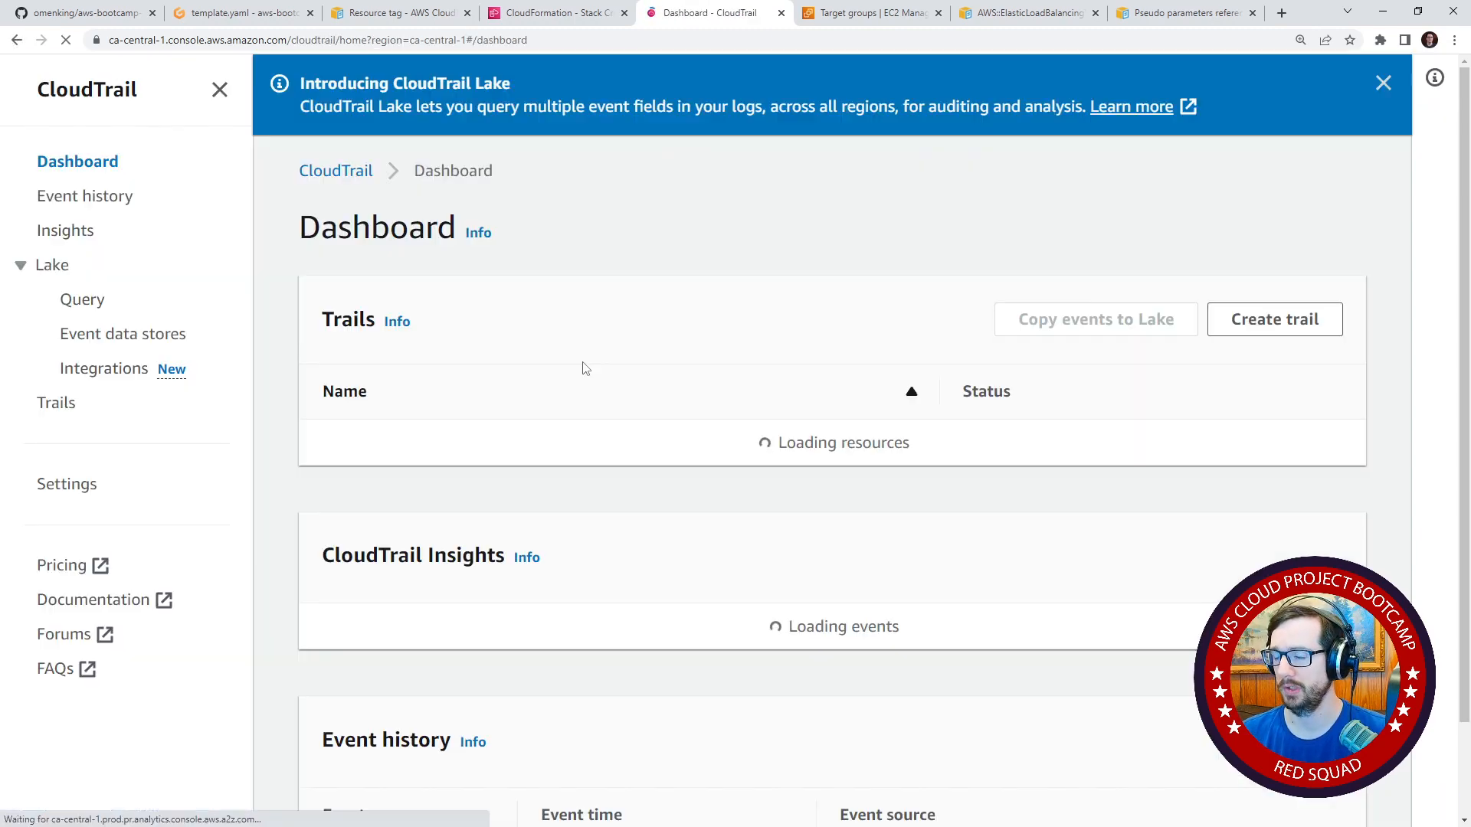
scroll(452, 370, down, 2)
scroll(452, 370, down, 3)
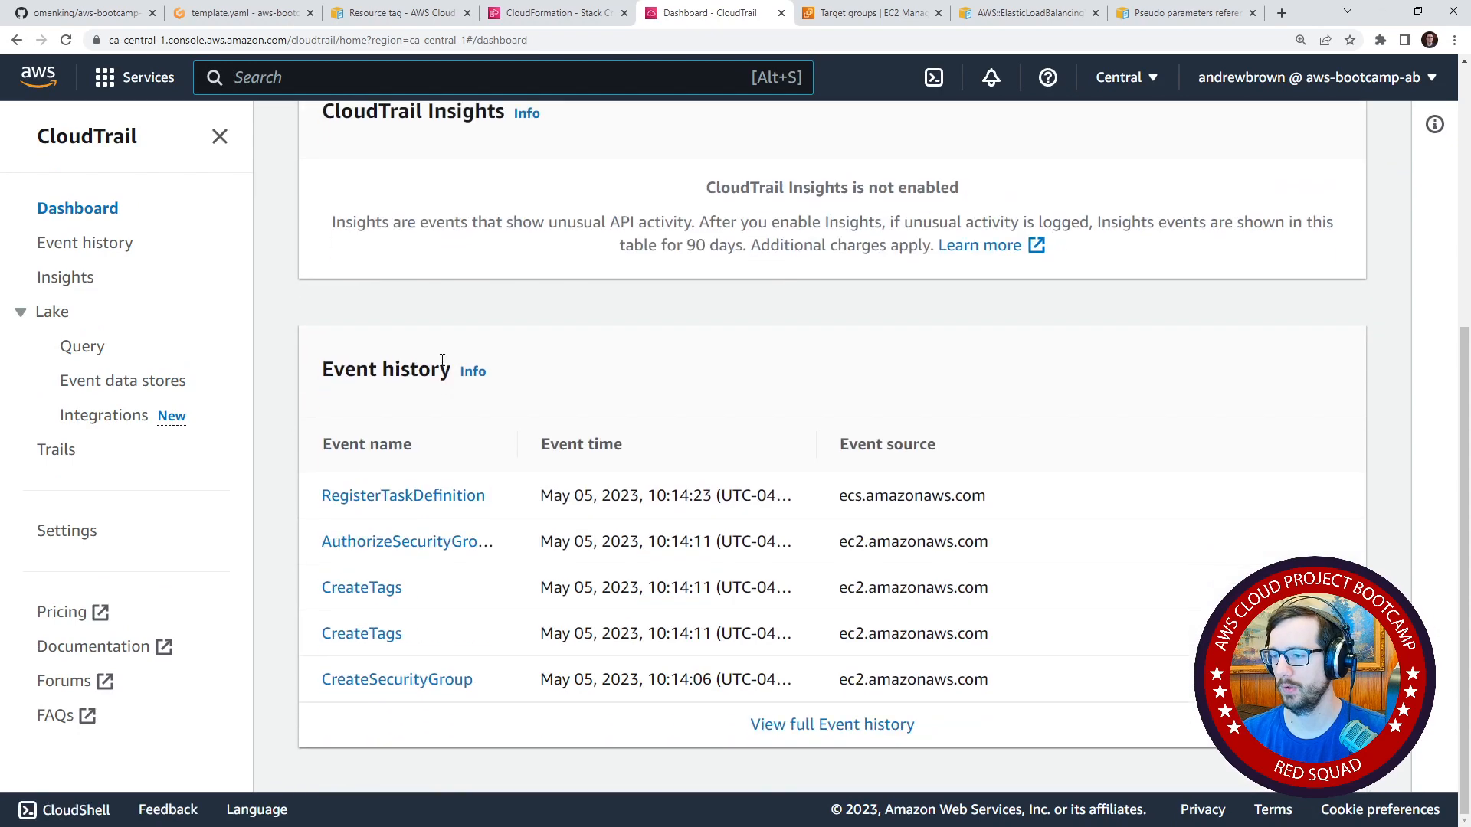
click(113, 244)
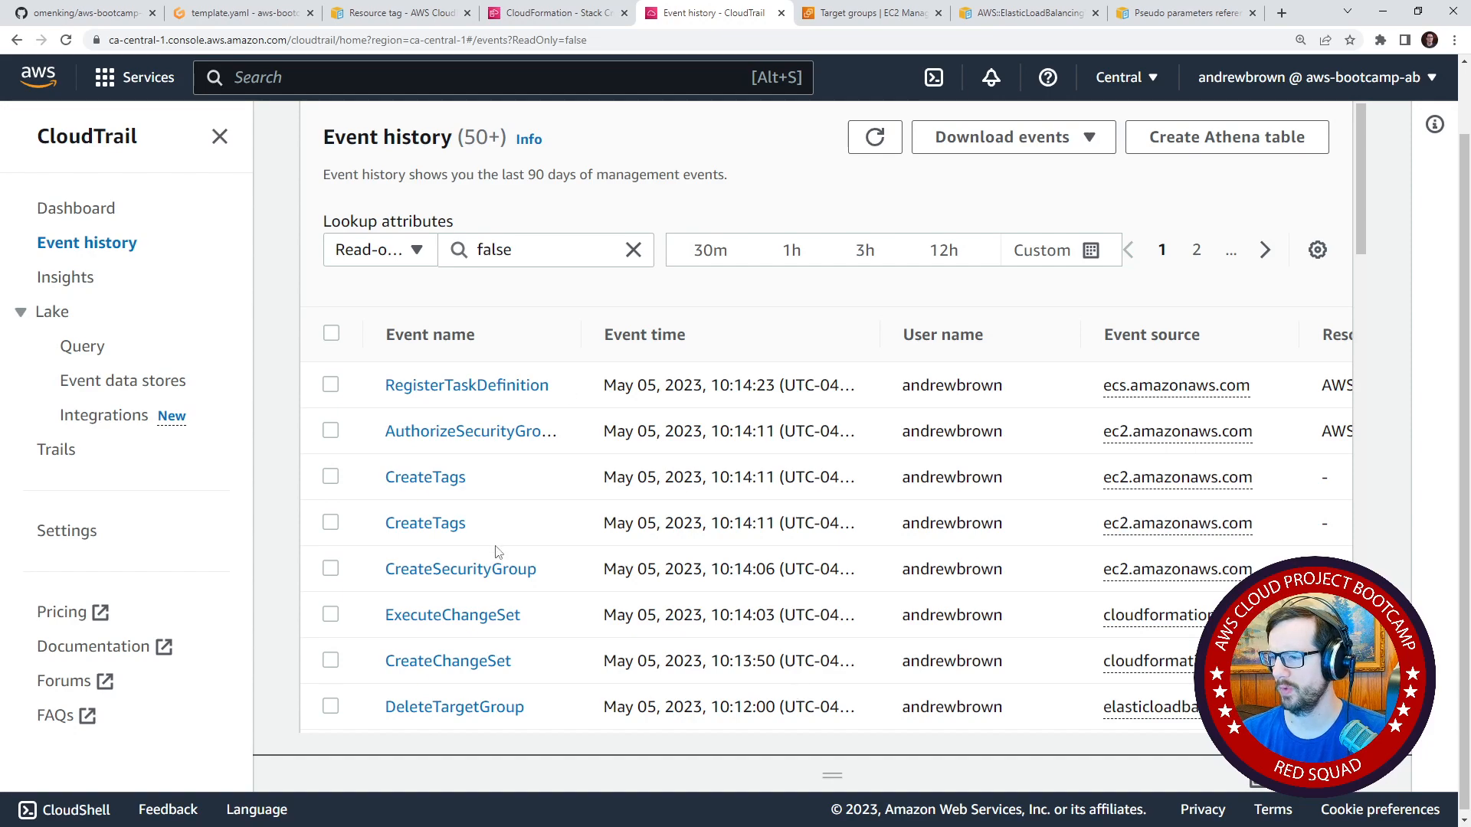
Examine the full event record of the RegisterTaskDefinition event, including its container definitions and tags, and return to the event history.
click(477, 399)
scroll(313, 480, down, 15)
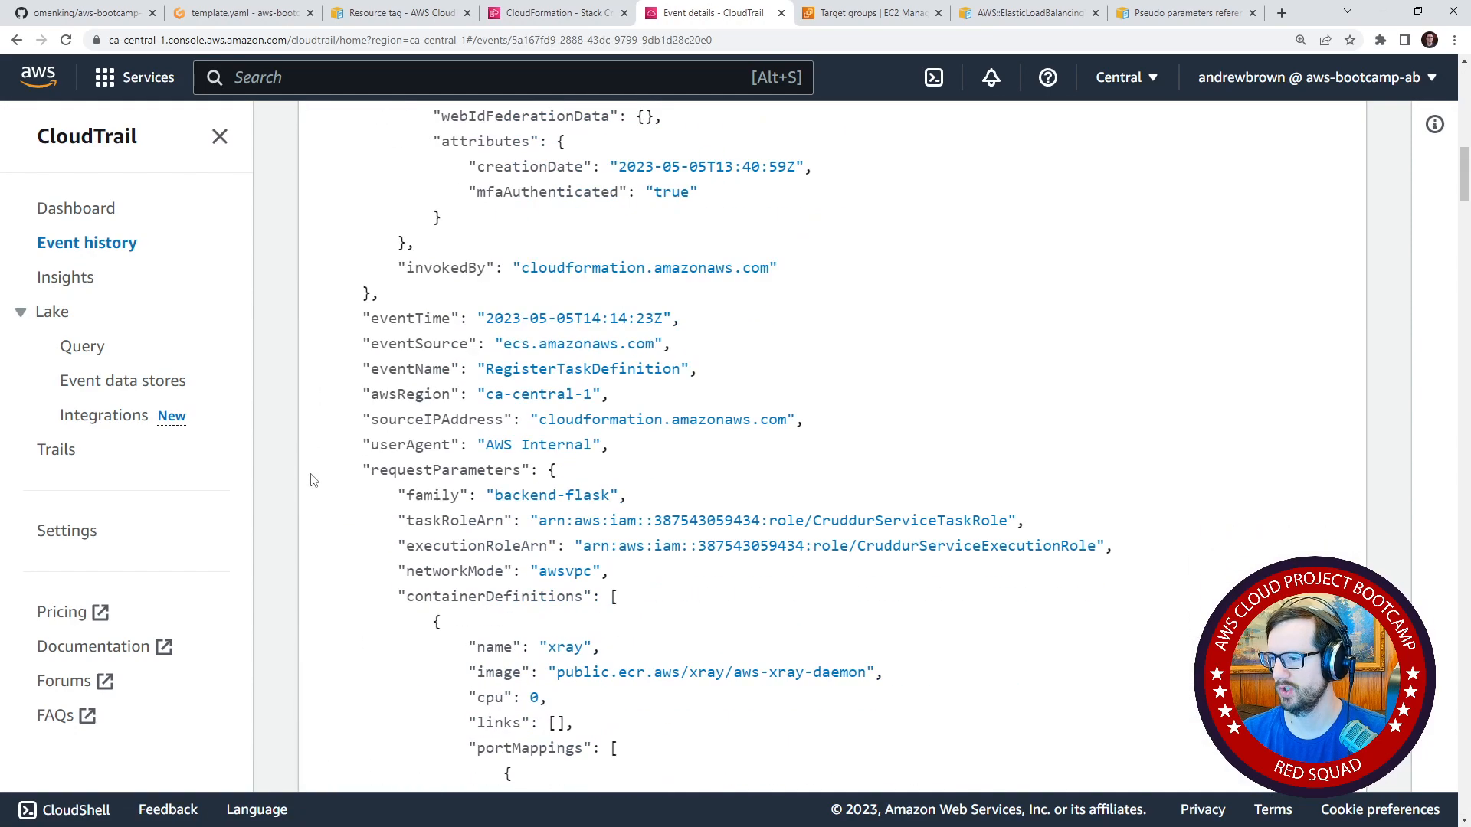
scroll(312, 481, down, 6)
scroll(313, 481, up, 6)
scroll(314, 482, down, 14)
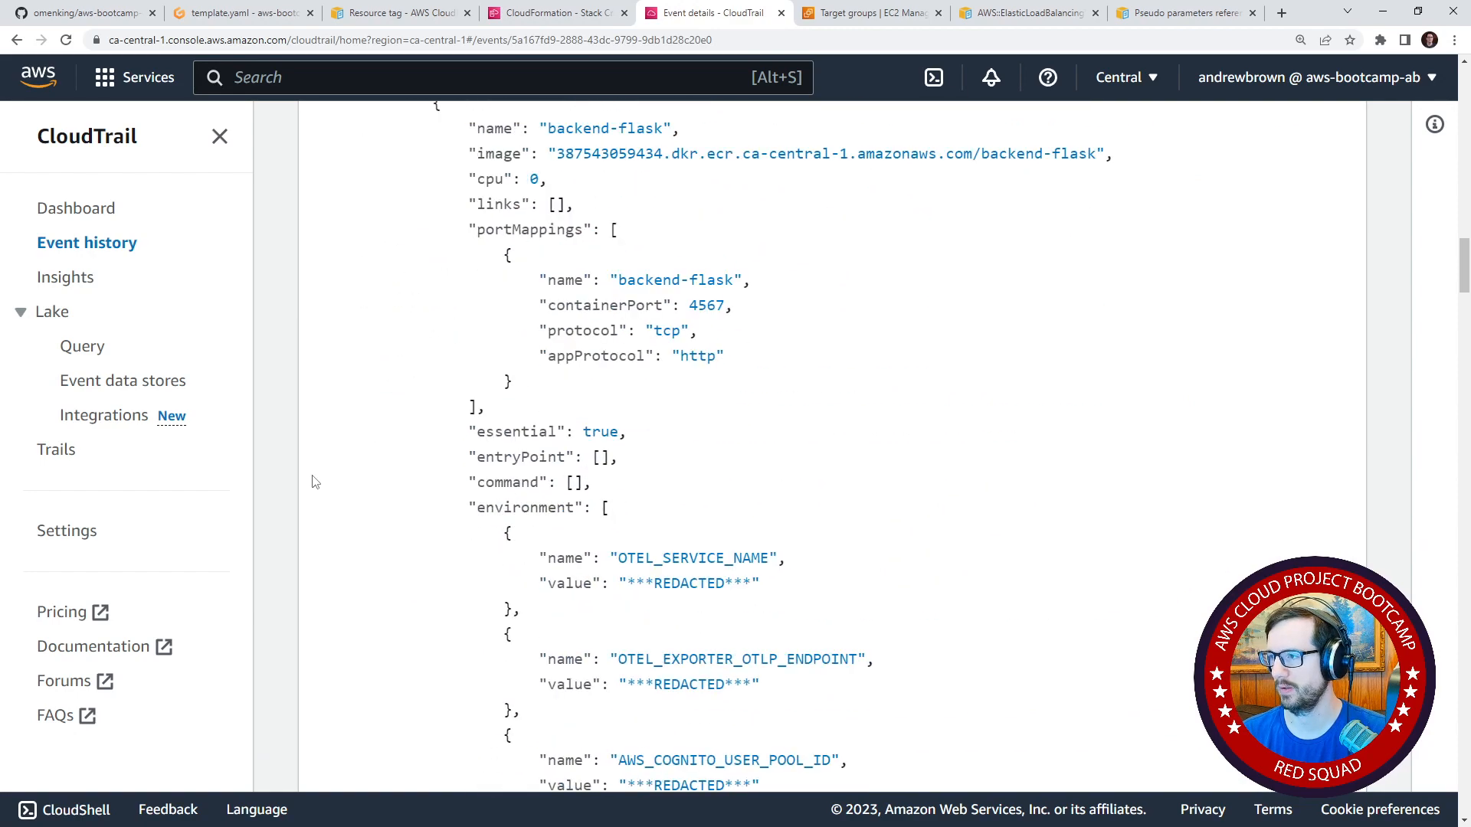
scroll(314, 482, down, 20)
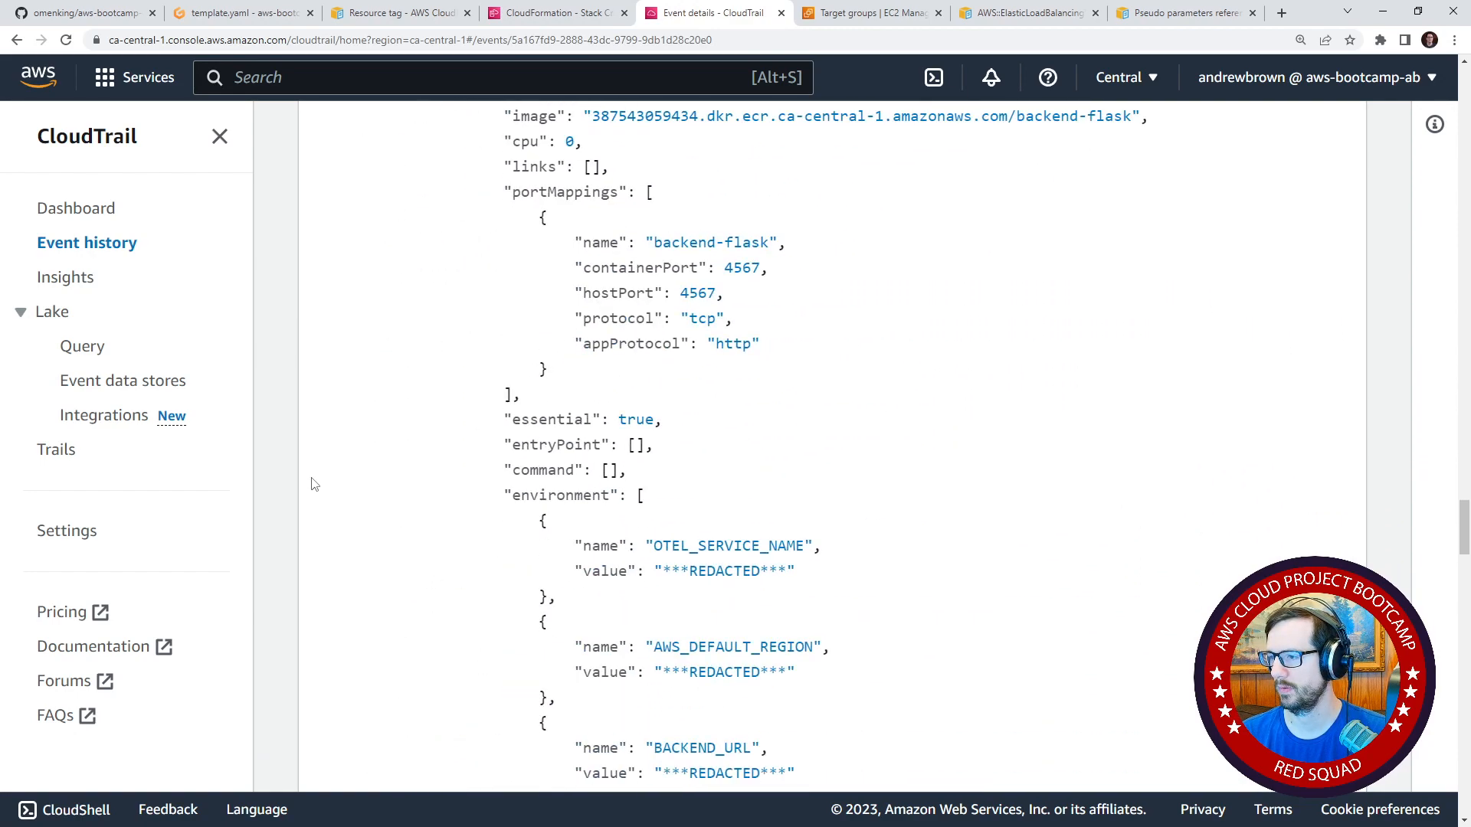
scroll(314, 485, down, 20)
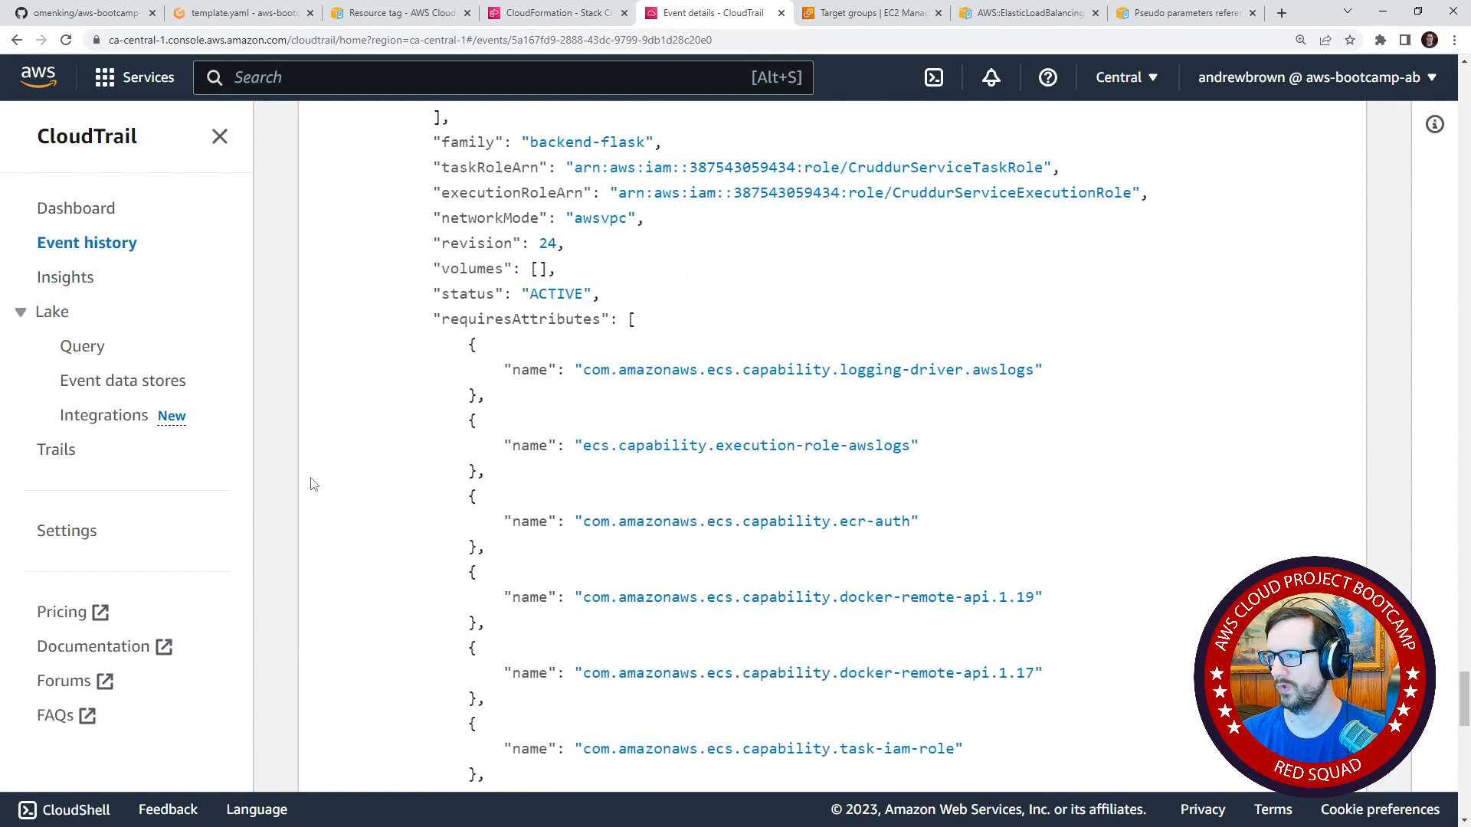
scroll(314, 484, down, 18)
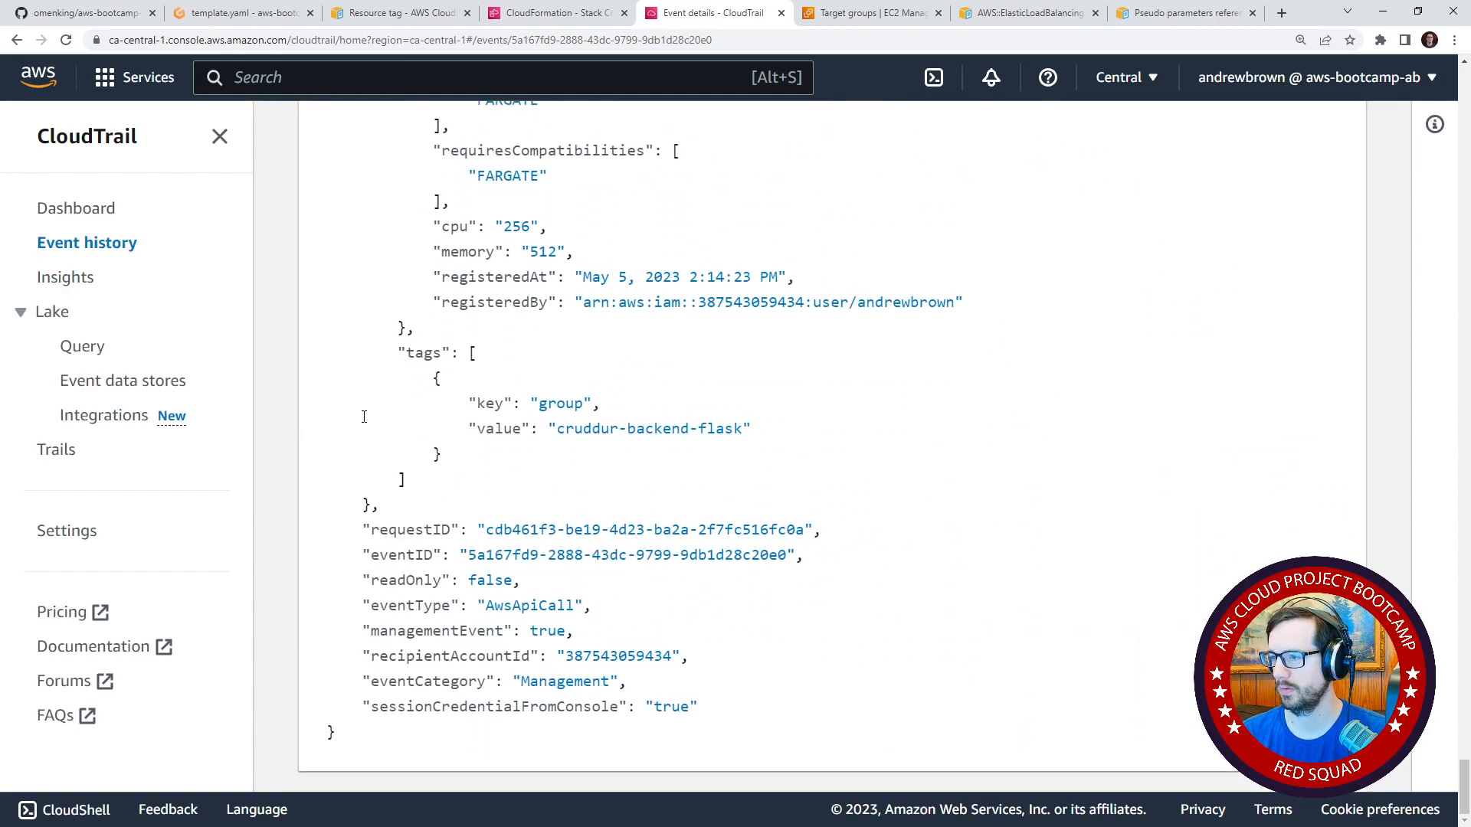
scroll(364, 417, up, 14)
click(16, 40)
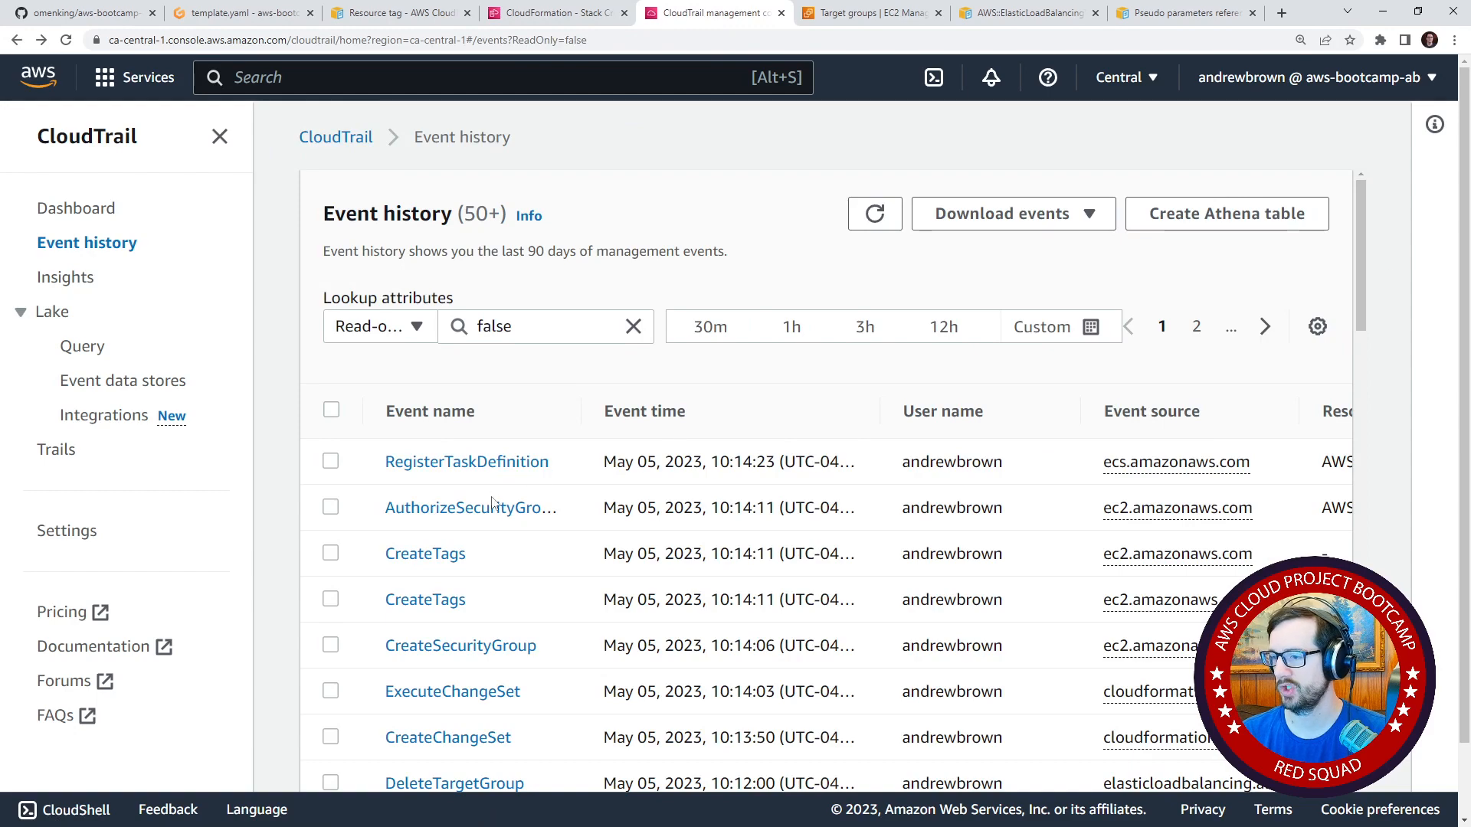
Check the event record of the AuthorizeSecurityGroupIngress event and go back to the event history.
click(492, 508)
scroll(537, 567, down, 15)
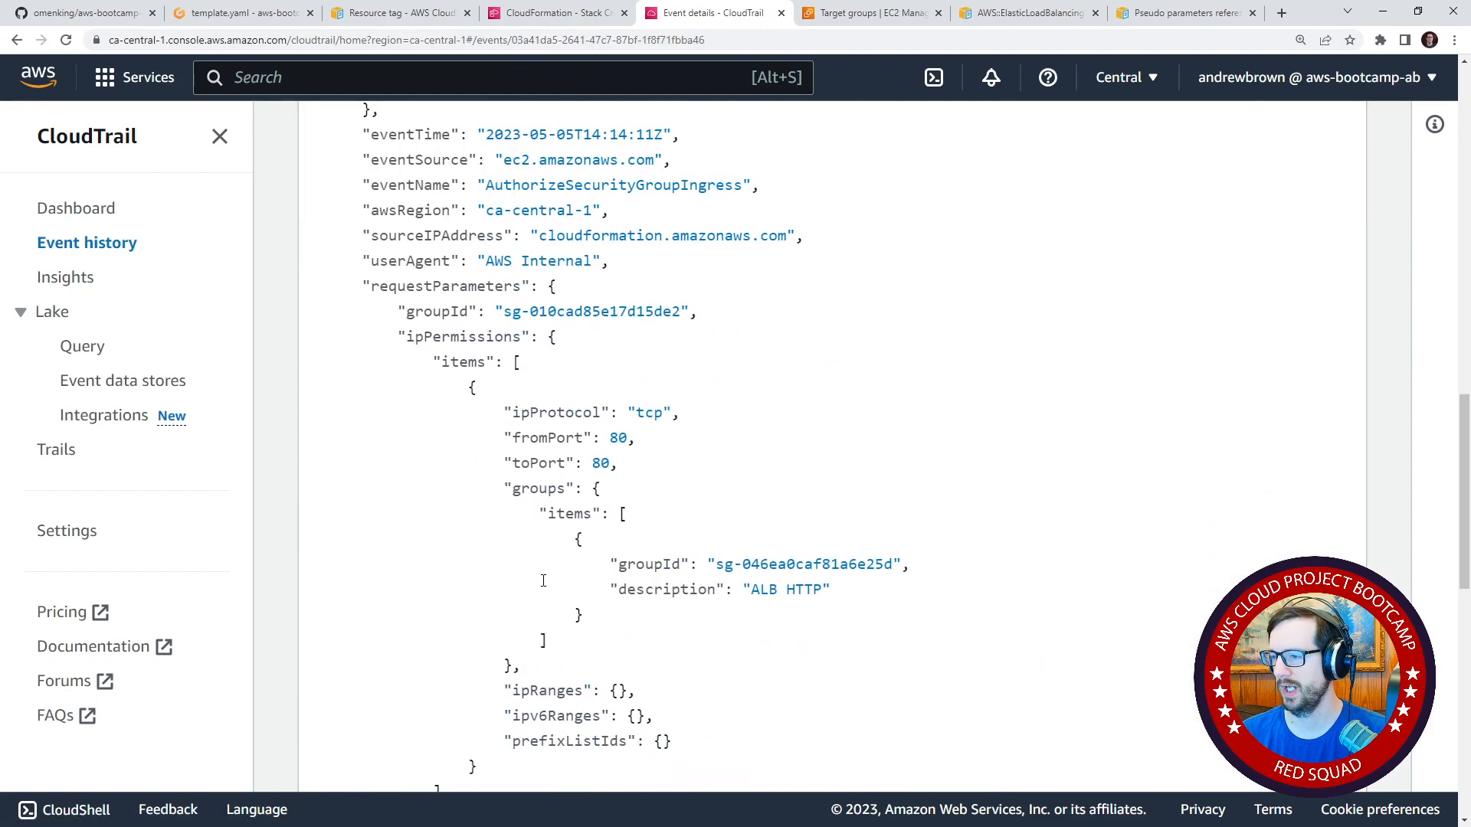
scroll(544, 581, down, 10)
click(15, 42)
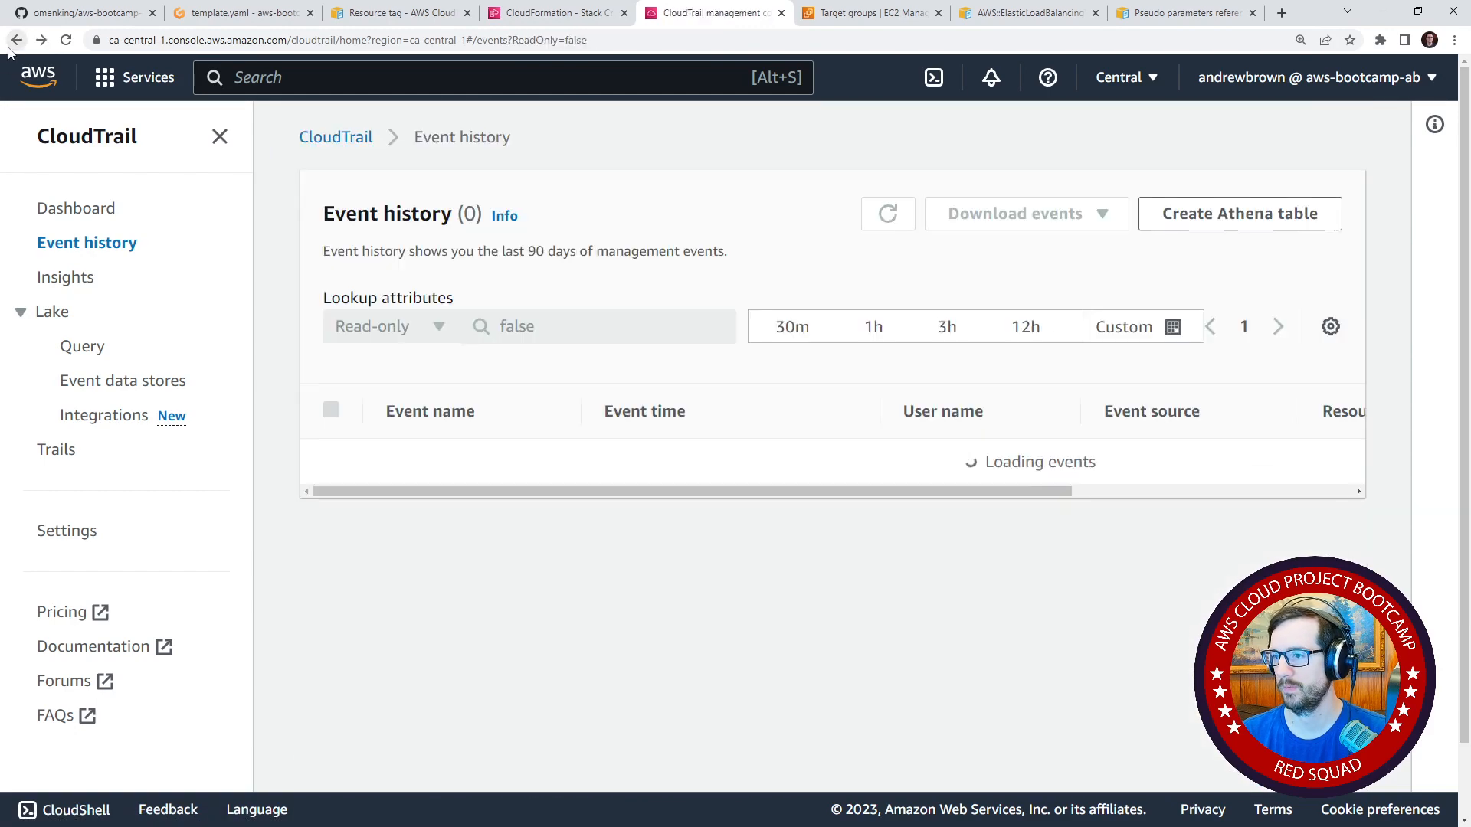
Refresh the event history and open the DeregisterTaskDefinition event's record in a new browser tab.
click(887, 215)
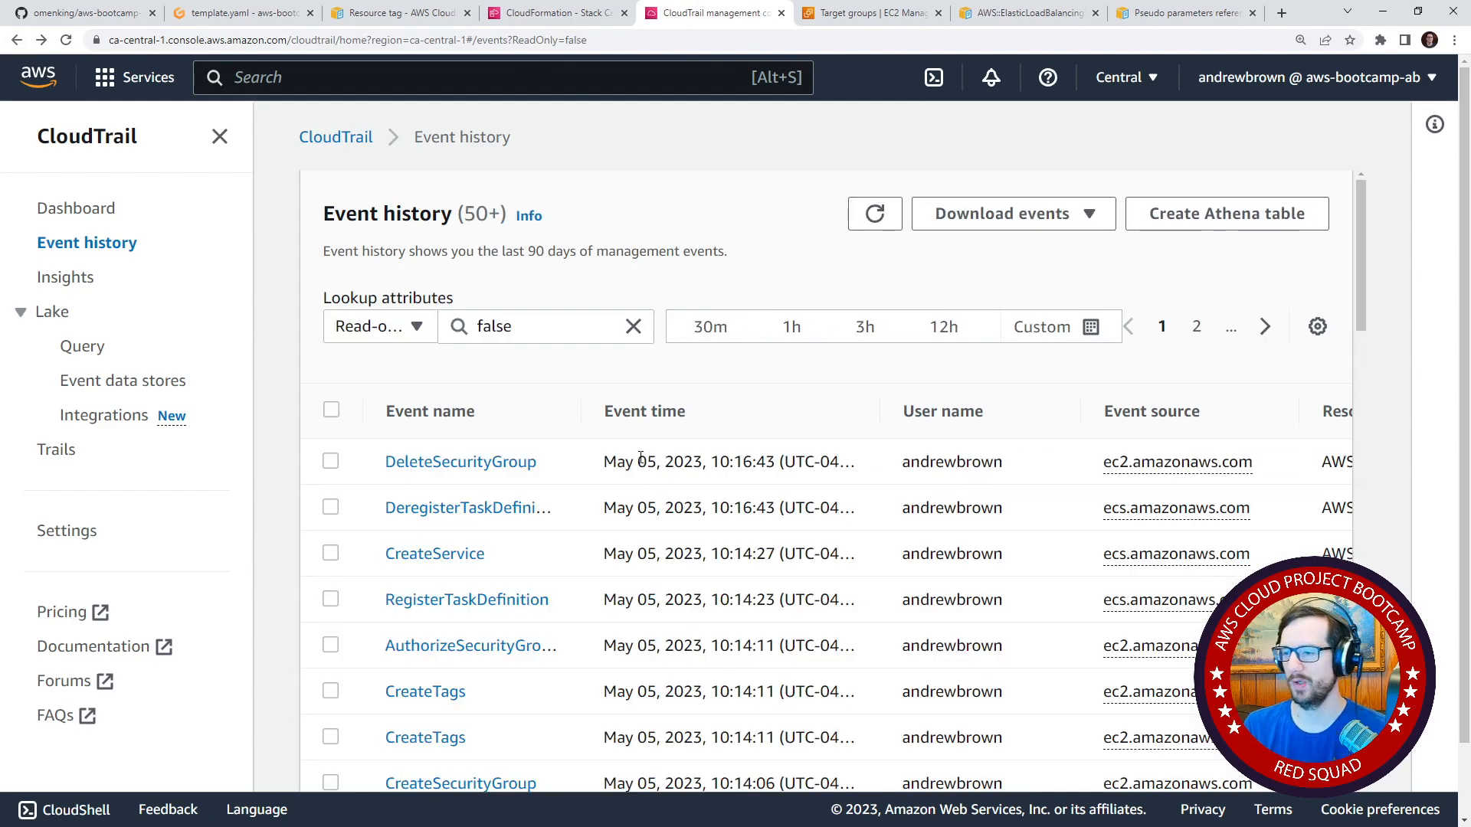
scroll(641, 458, down, 1)
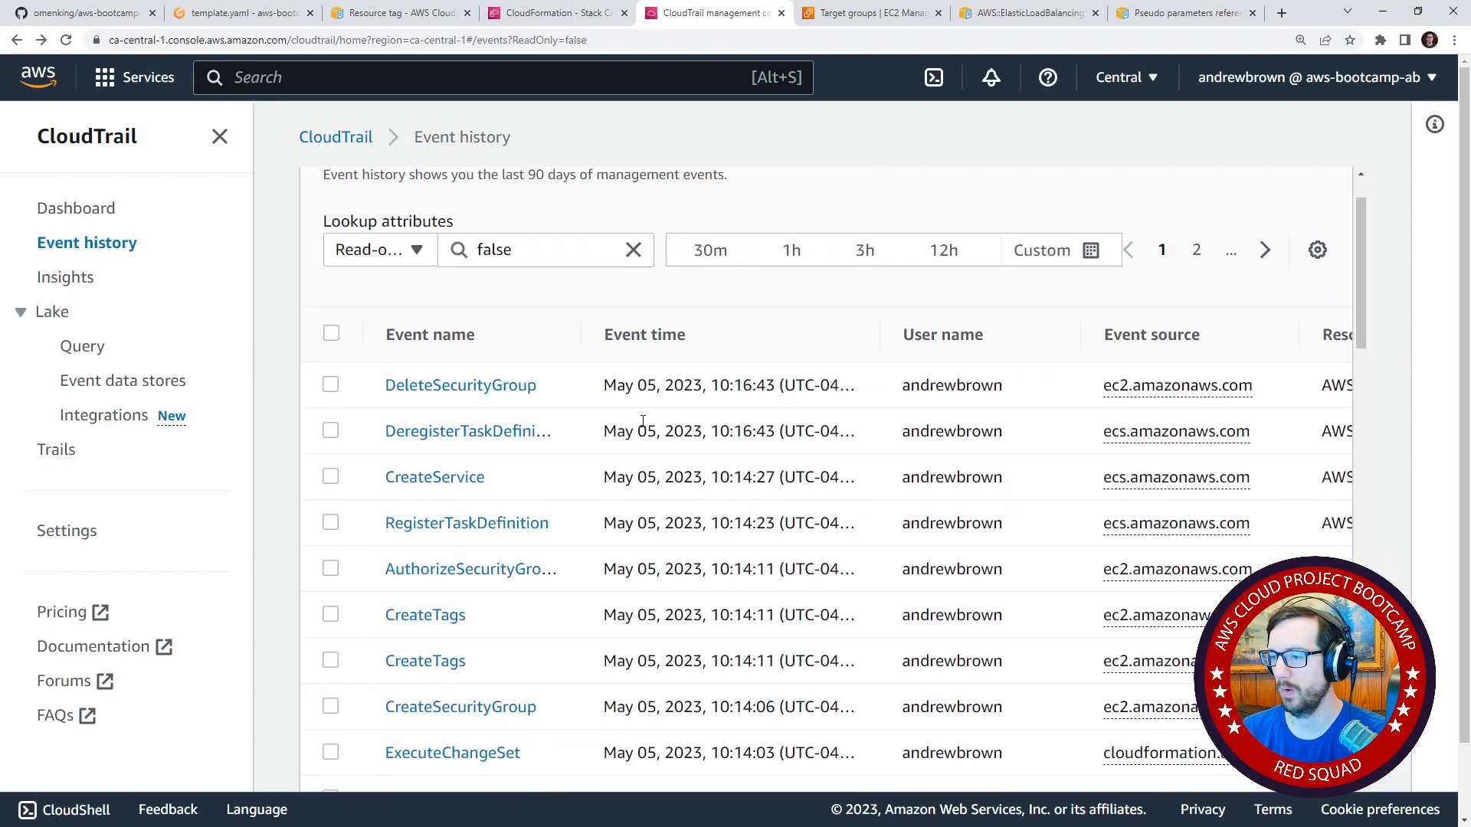
right_click(513, 428)
click(580, 436)
right_click(506, 375)
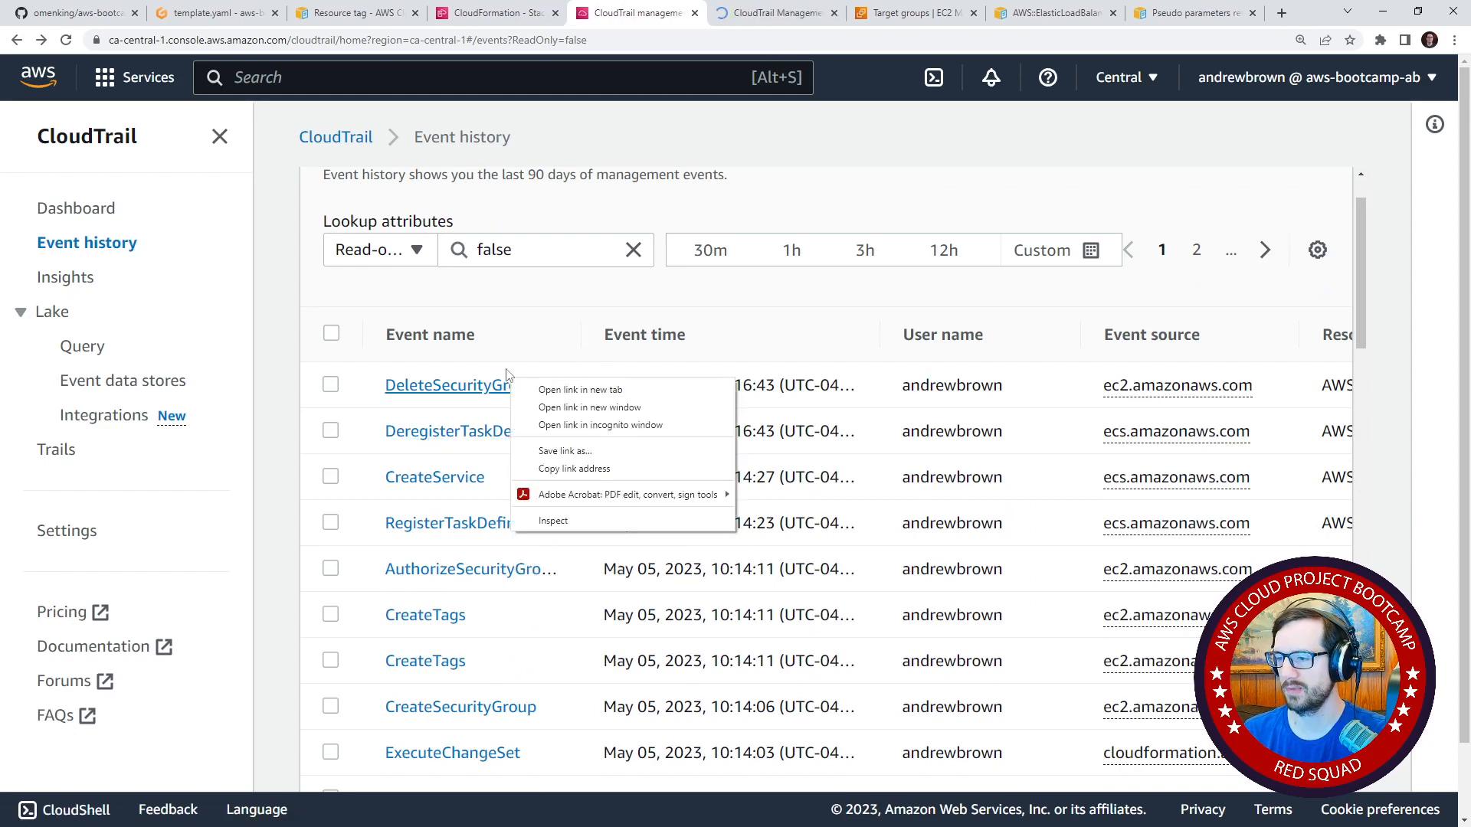
click(532, 356)
click(751, 13)
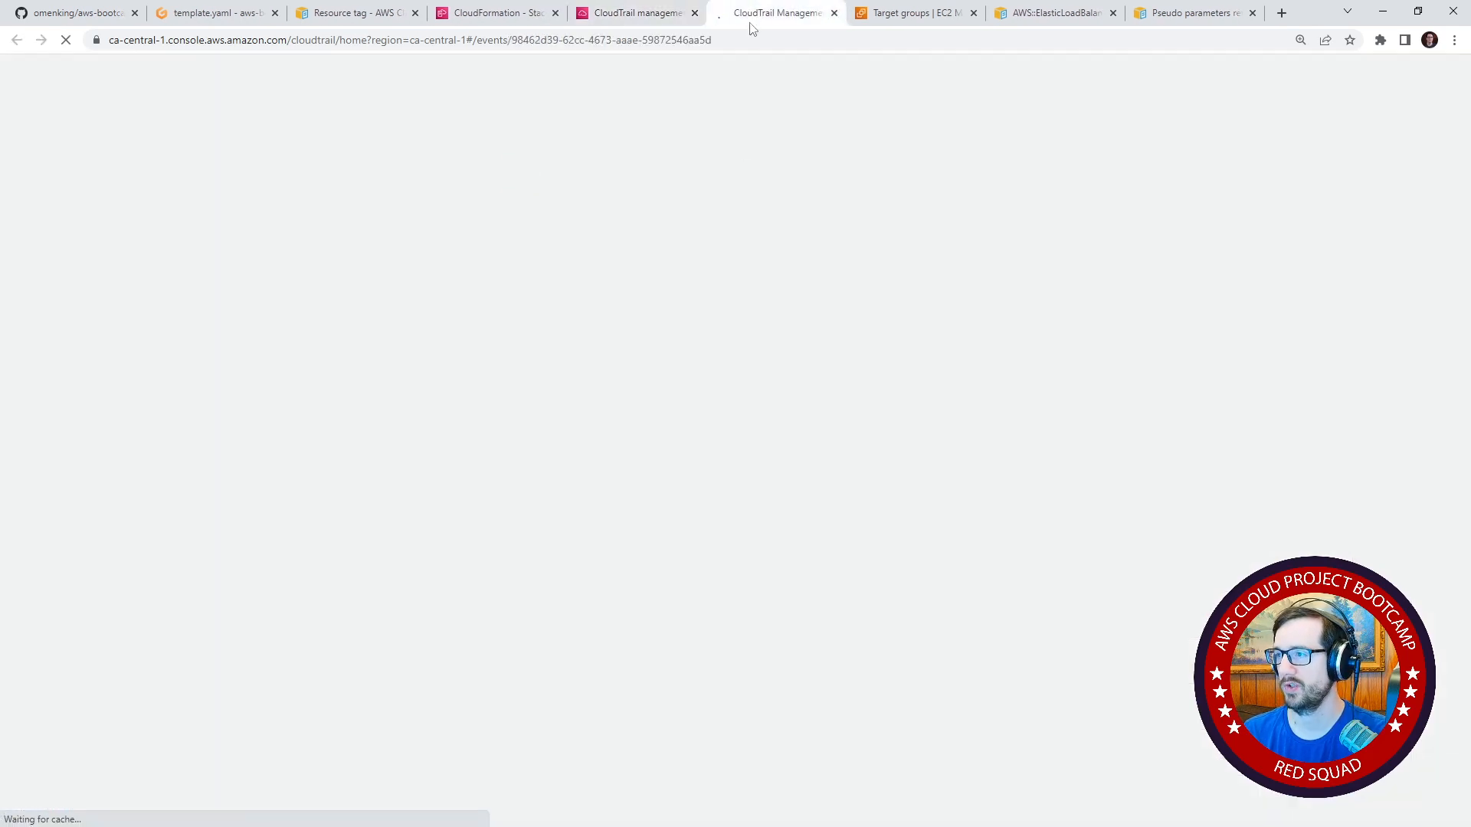
scroll(446, 469, down, 20)
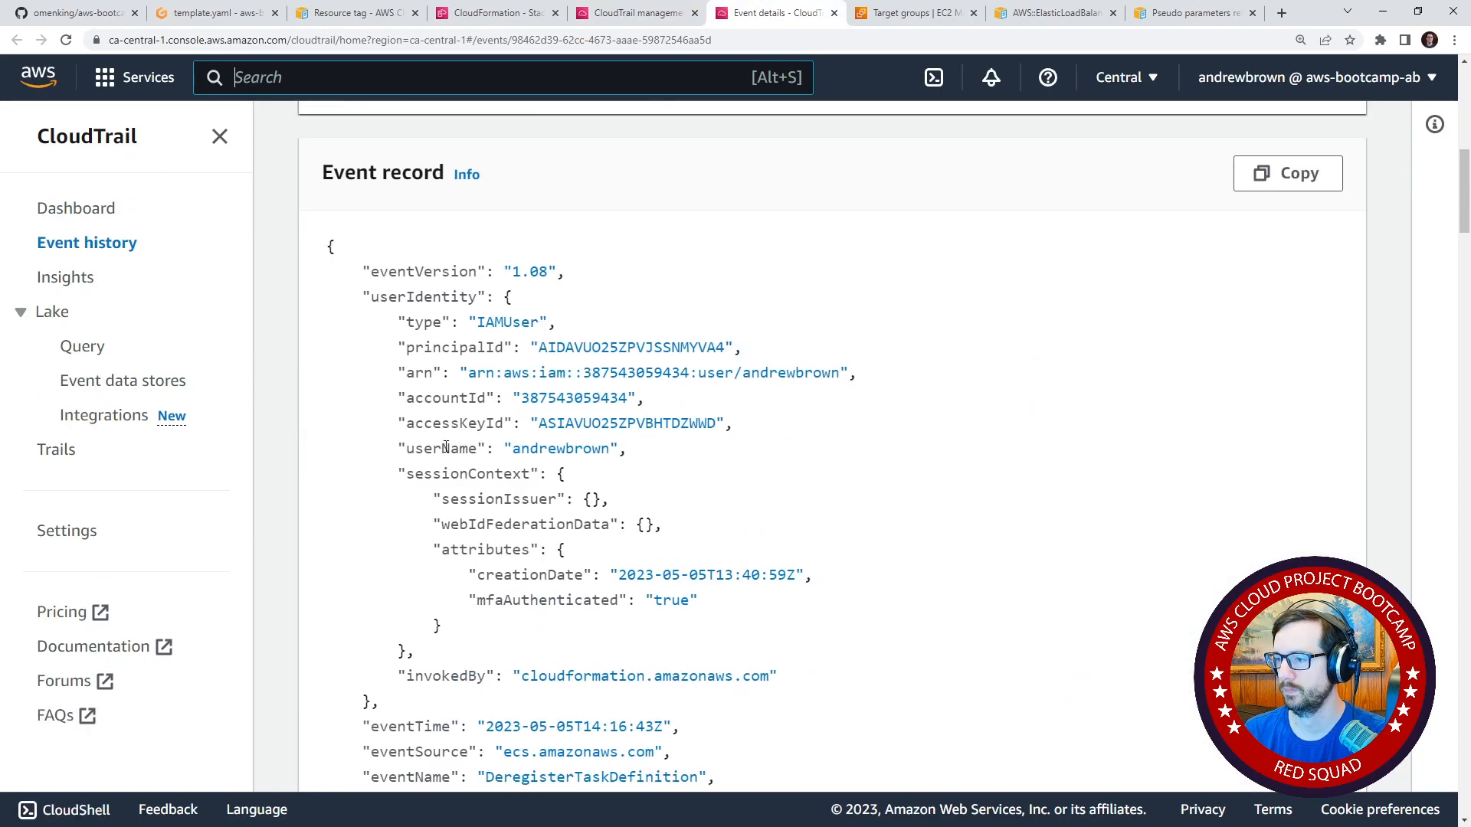
Read through the DeregisterTaskDefinition event record to its end and close its browser tab.
scroll(447, 443, down, 20)
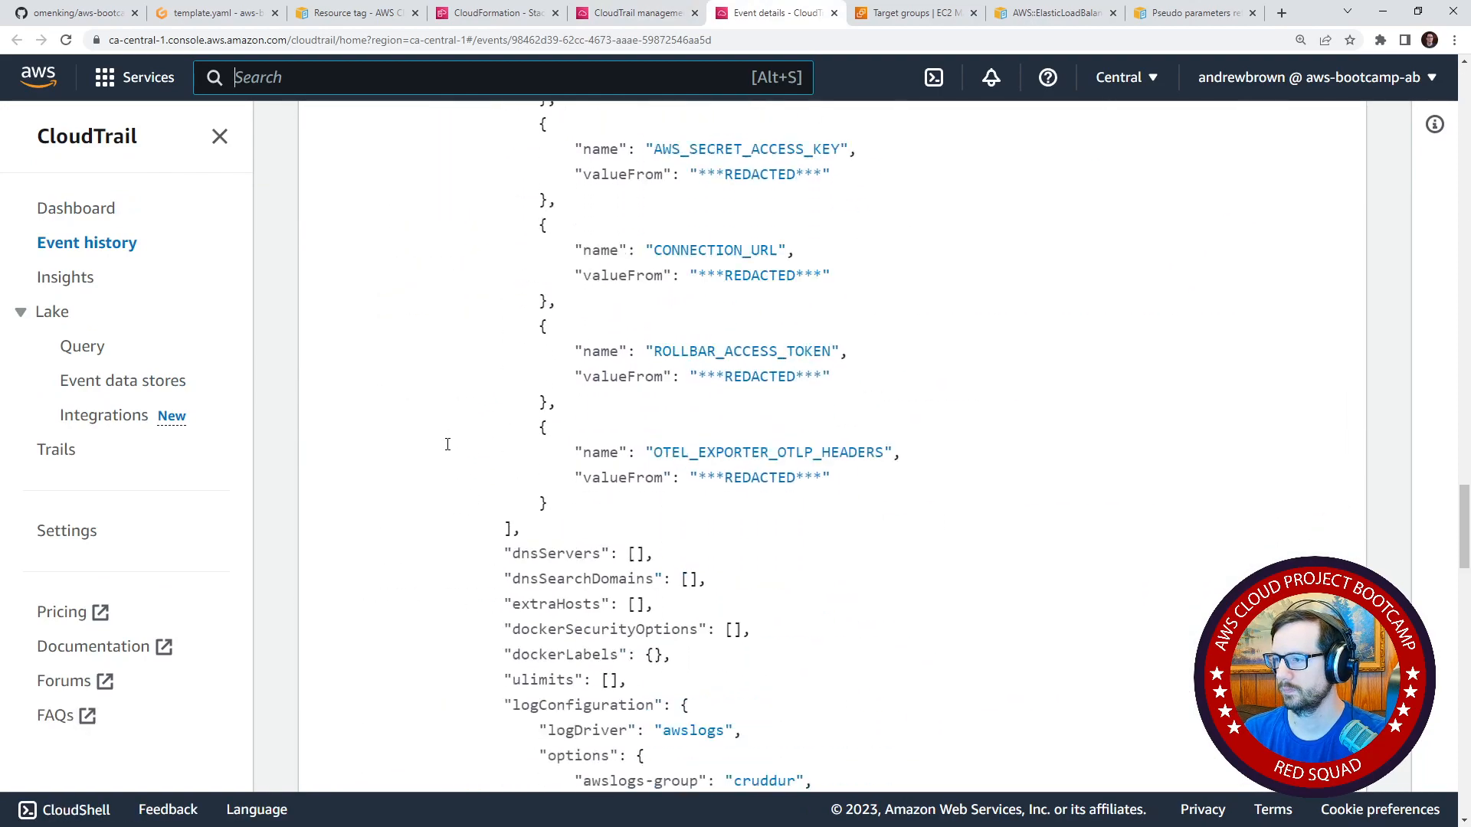
scroll(449, 448, down, 5)
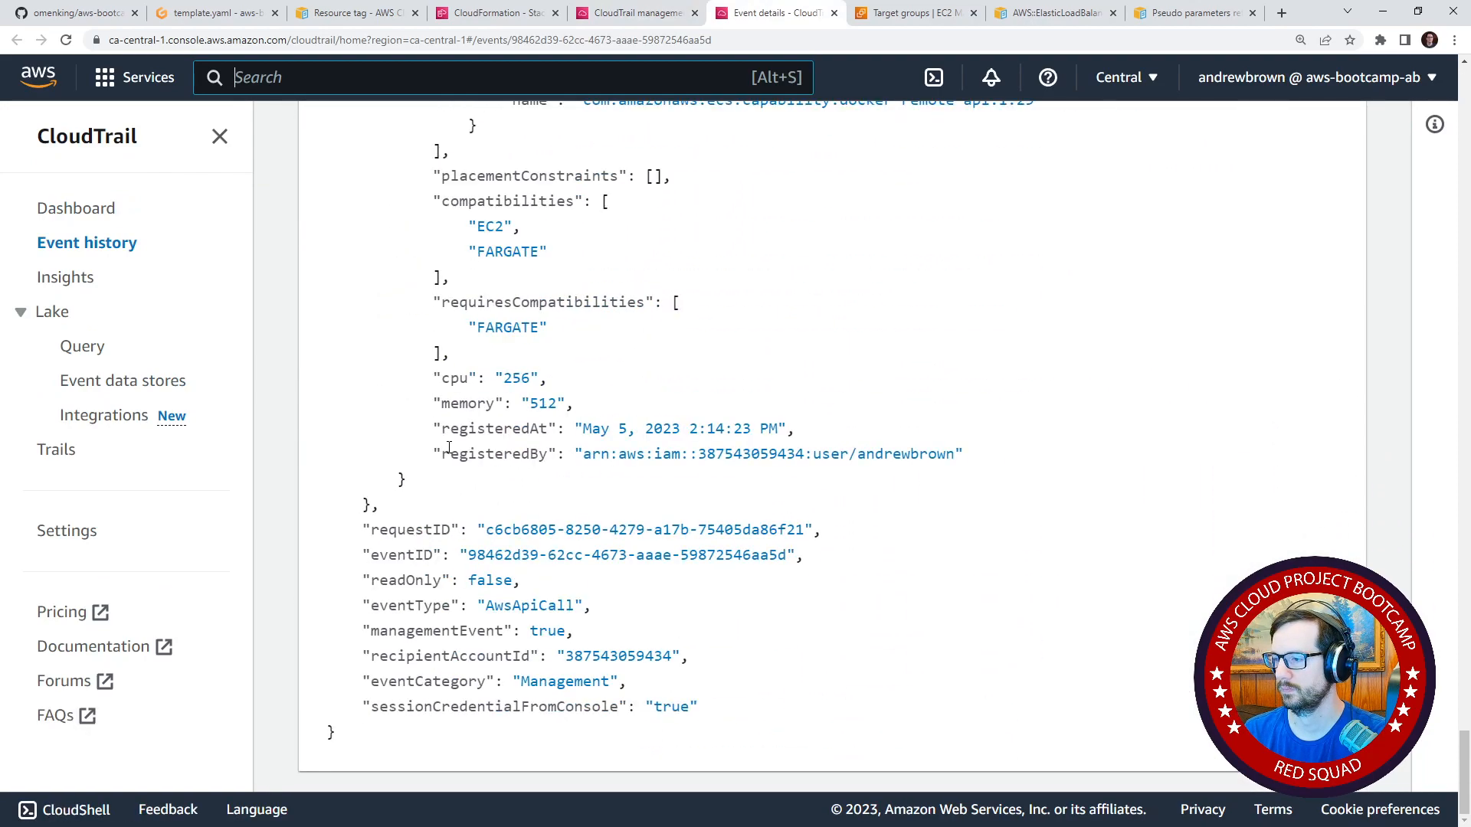
scroll(459, 429, up, 15)
scroll(465, 413, up, 20)
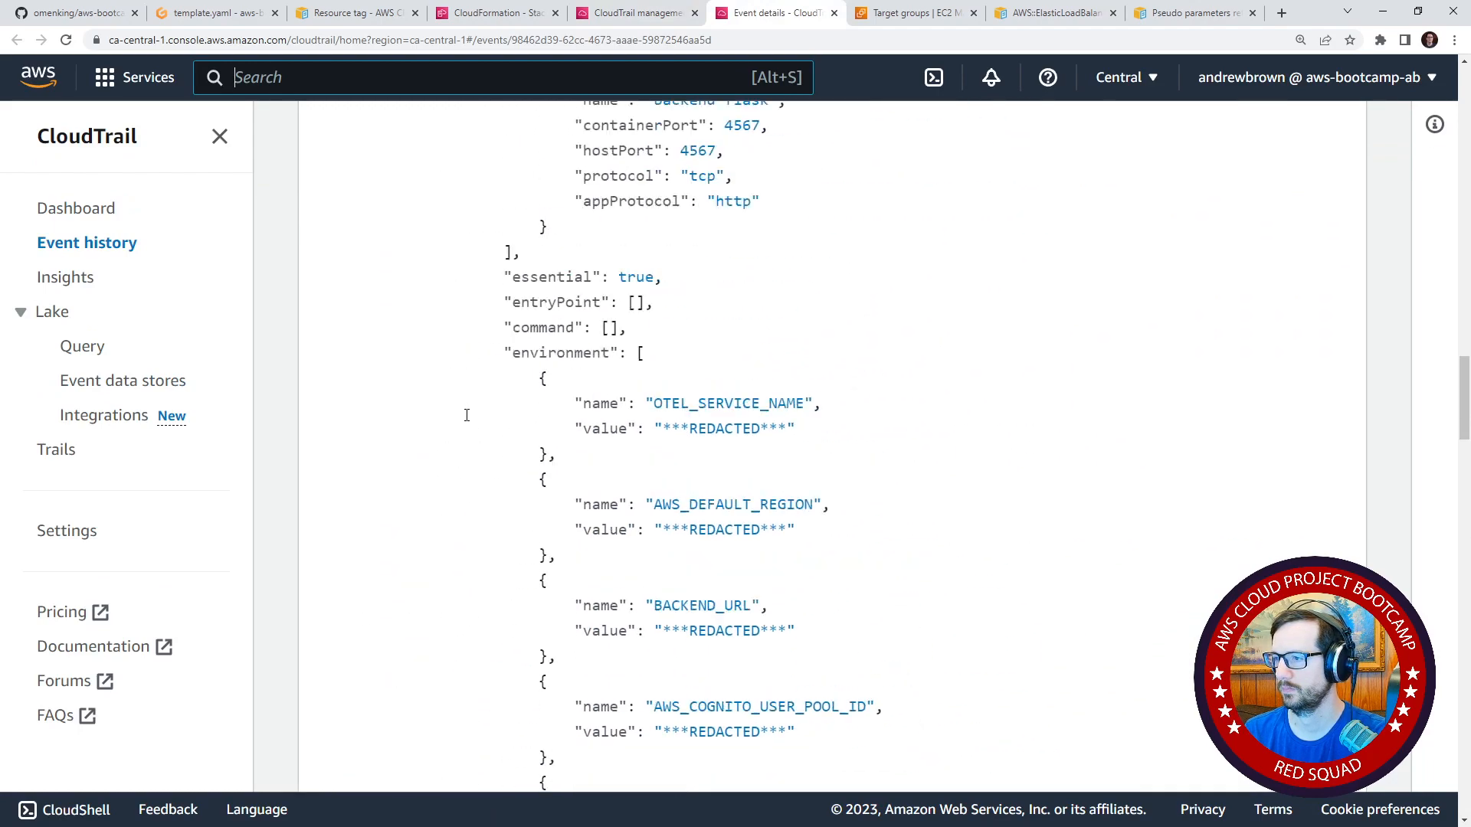
click(832, 14)
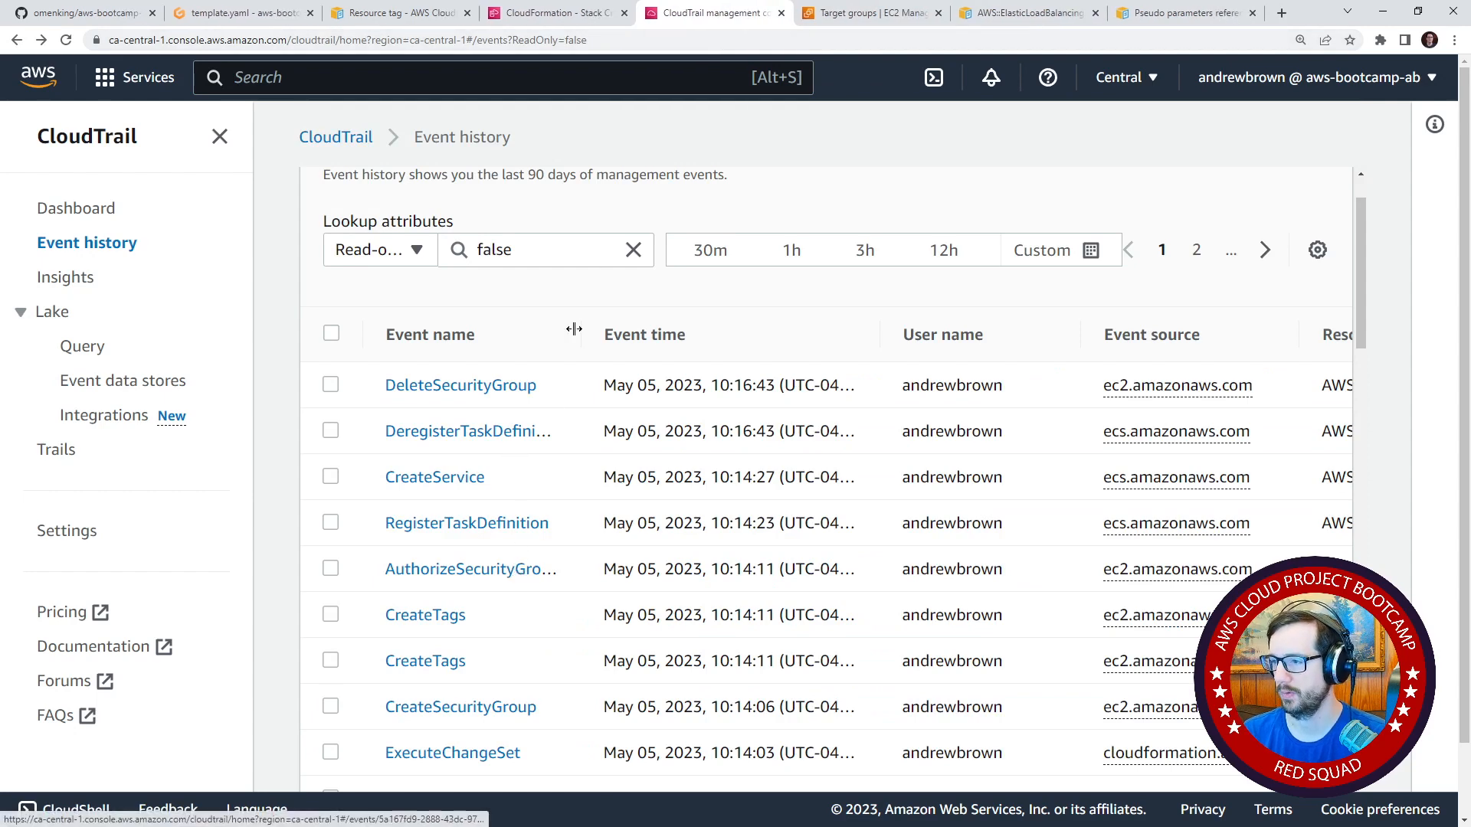
Widen the Event name column, inspect the AuthorizeSecurityGroupIngress event record in a new browser tab, and close that tab.
drag(581, 335, 674, 335)
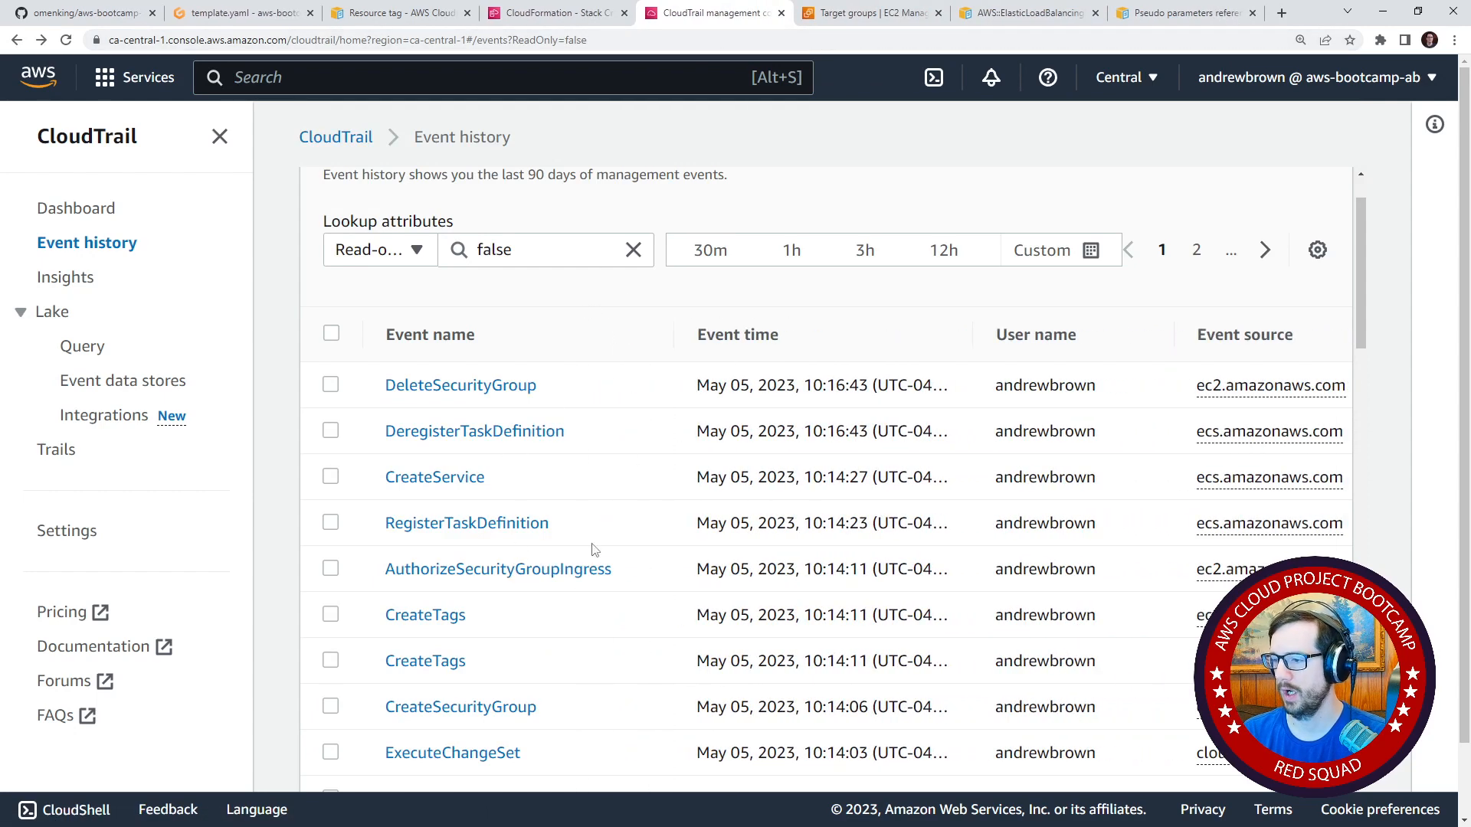
right_click(547, 571)
click(572, 580)
click(760, 23)
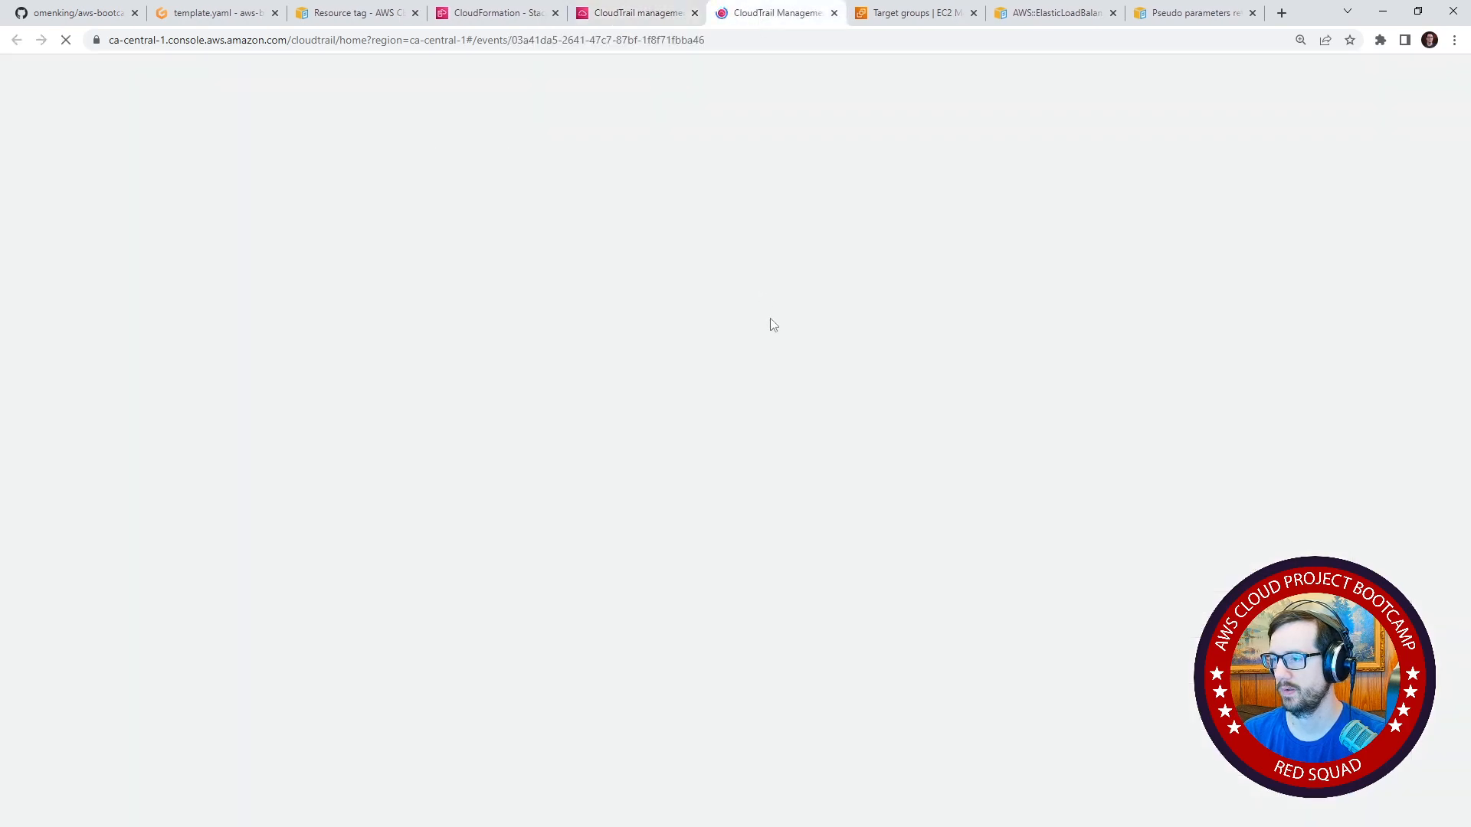
scroll(591, 529, down, 10)
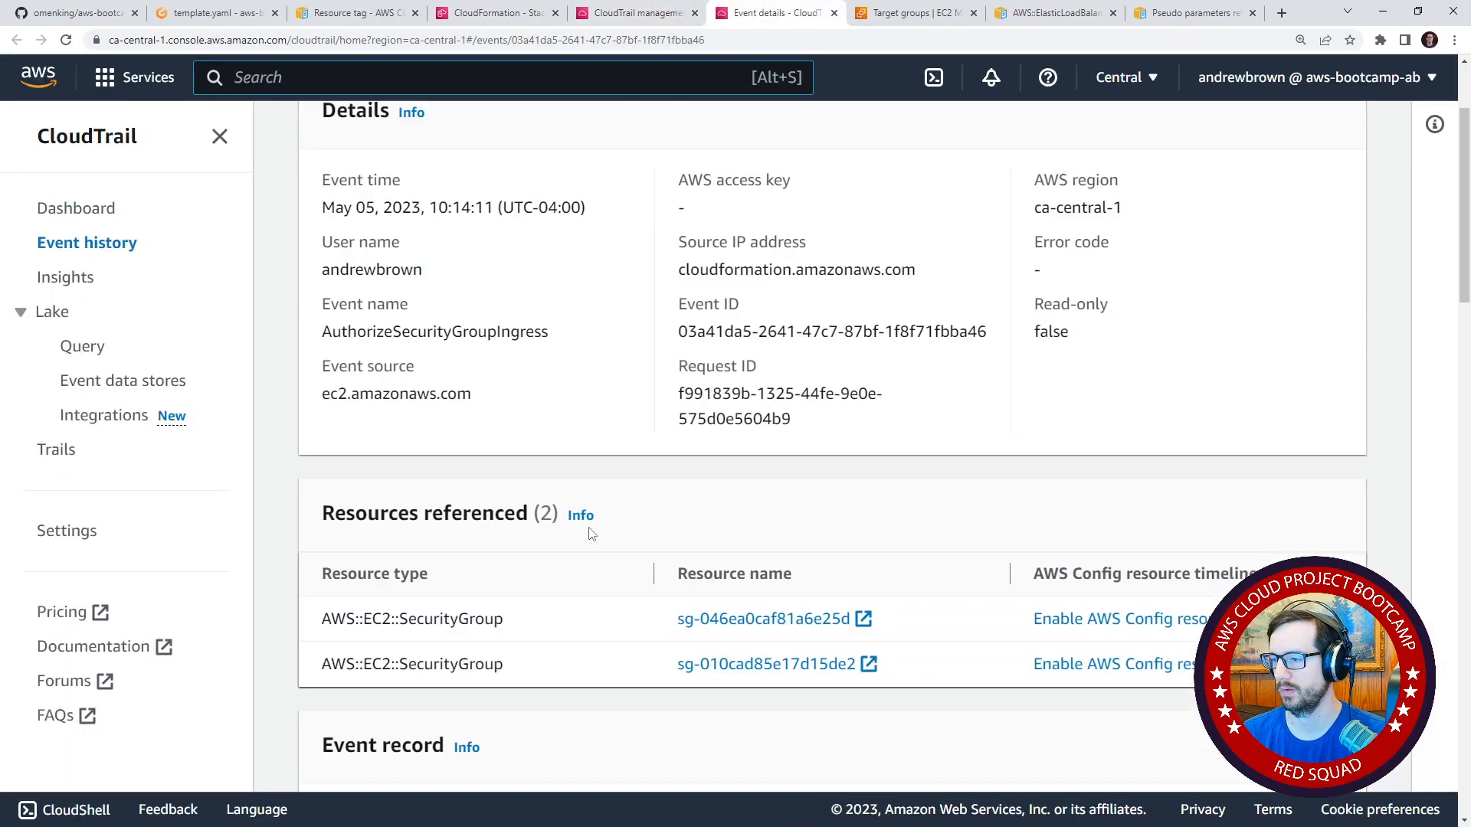
scroll(590, 522, down, 15)
scroll(618, 425, up, 7)
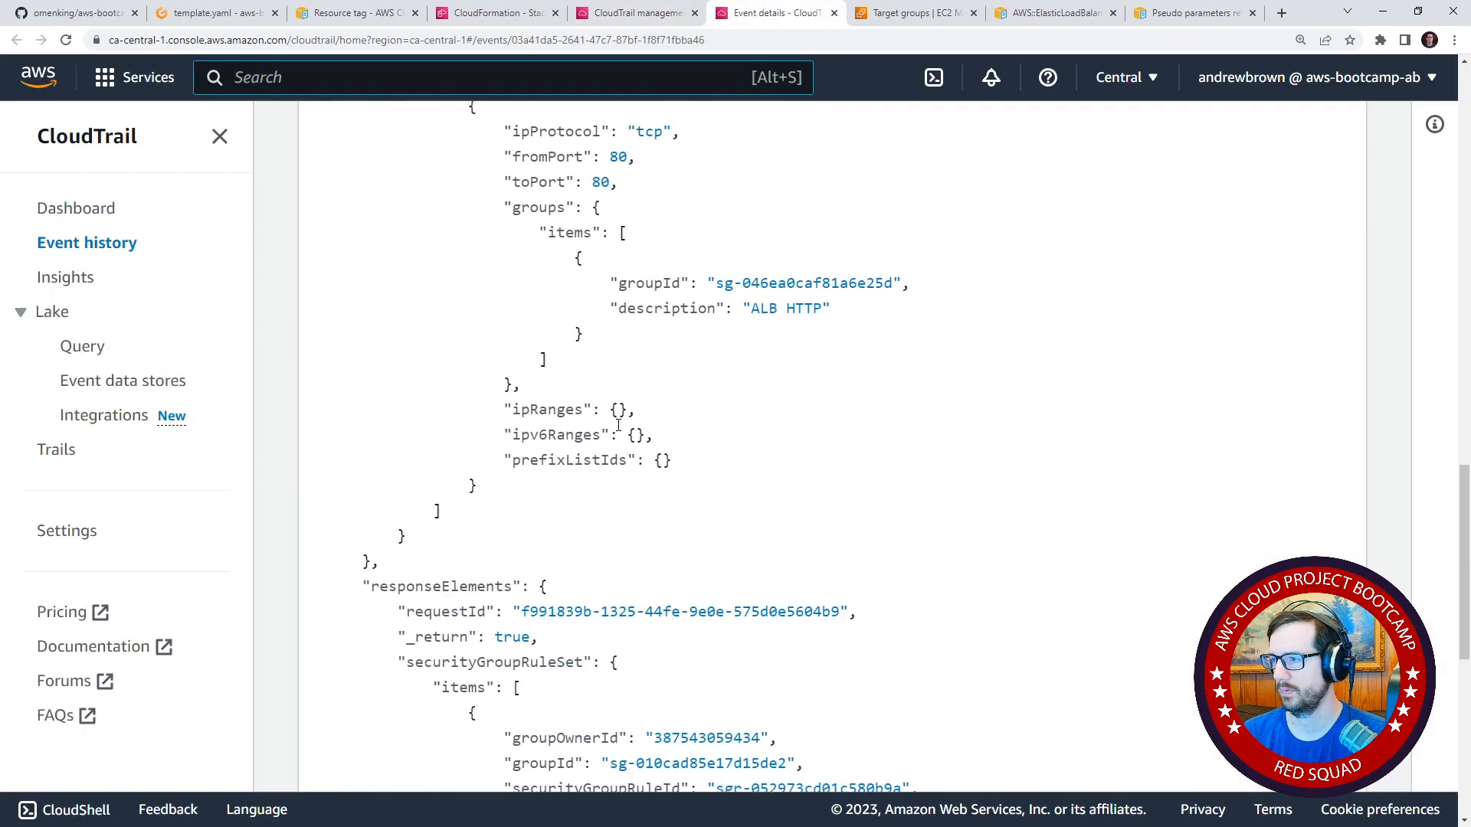
click(835, 13)
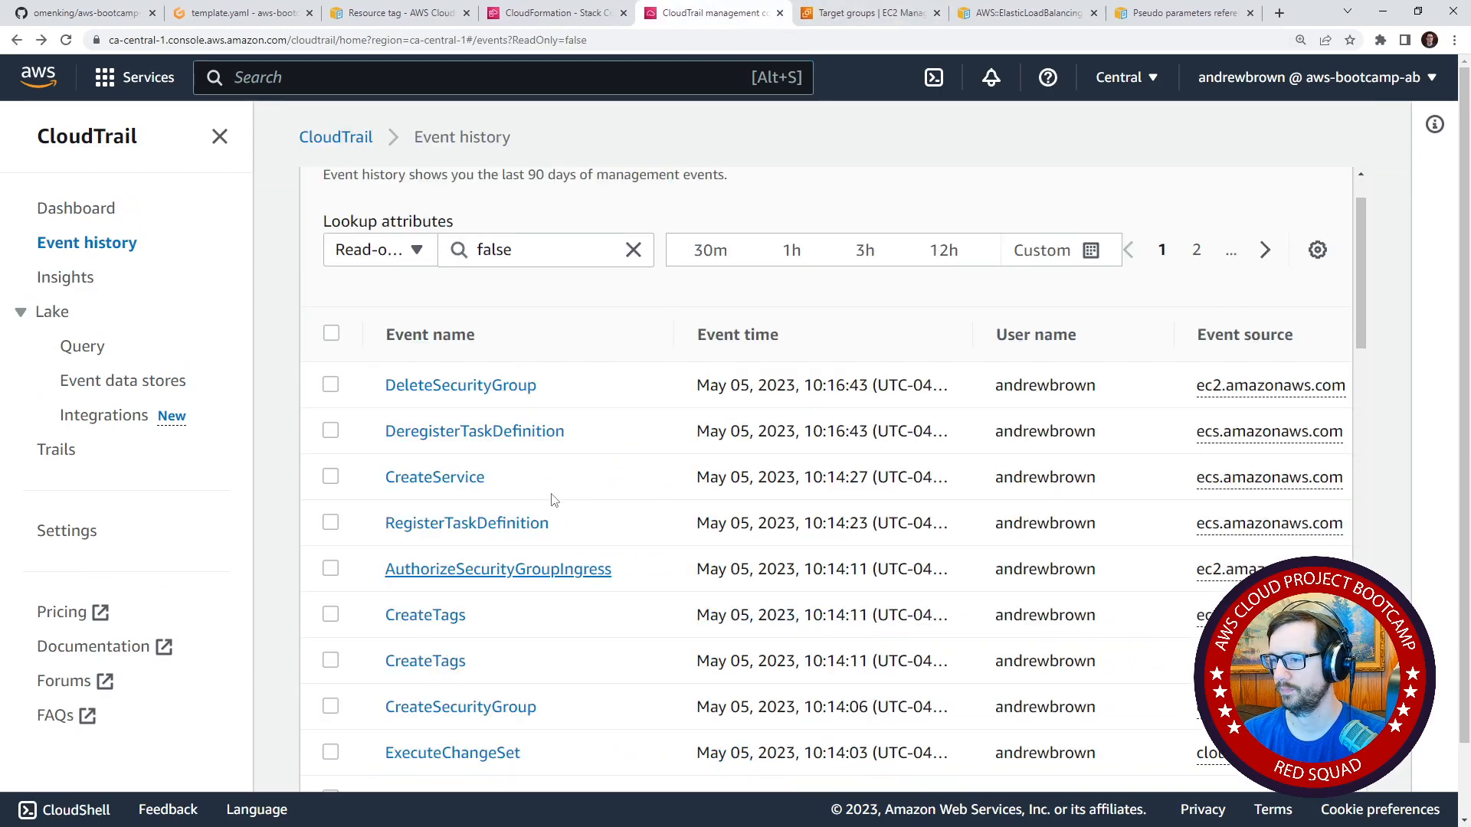
Open the CreateService event in a new browser tab and examine its error message and request parameters.
right_click(448, 481)
click(491, 487)
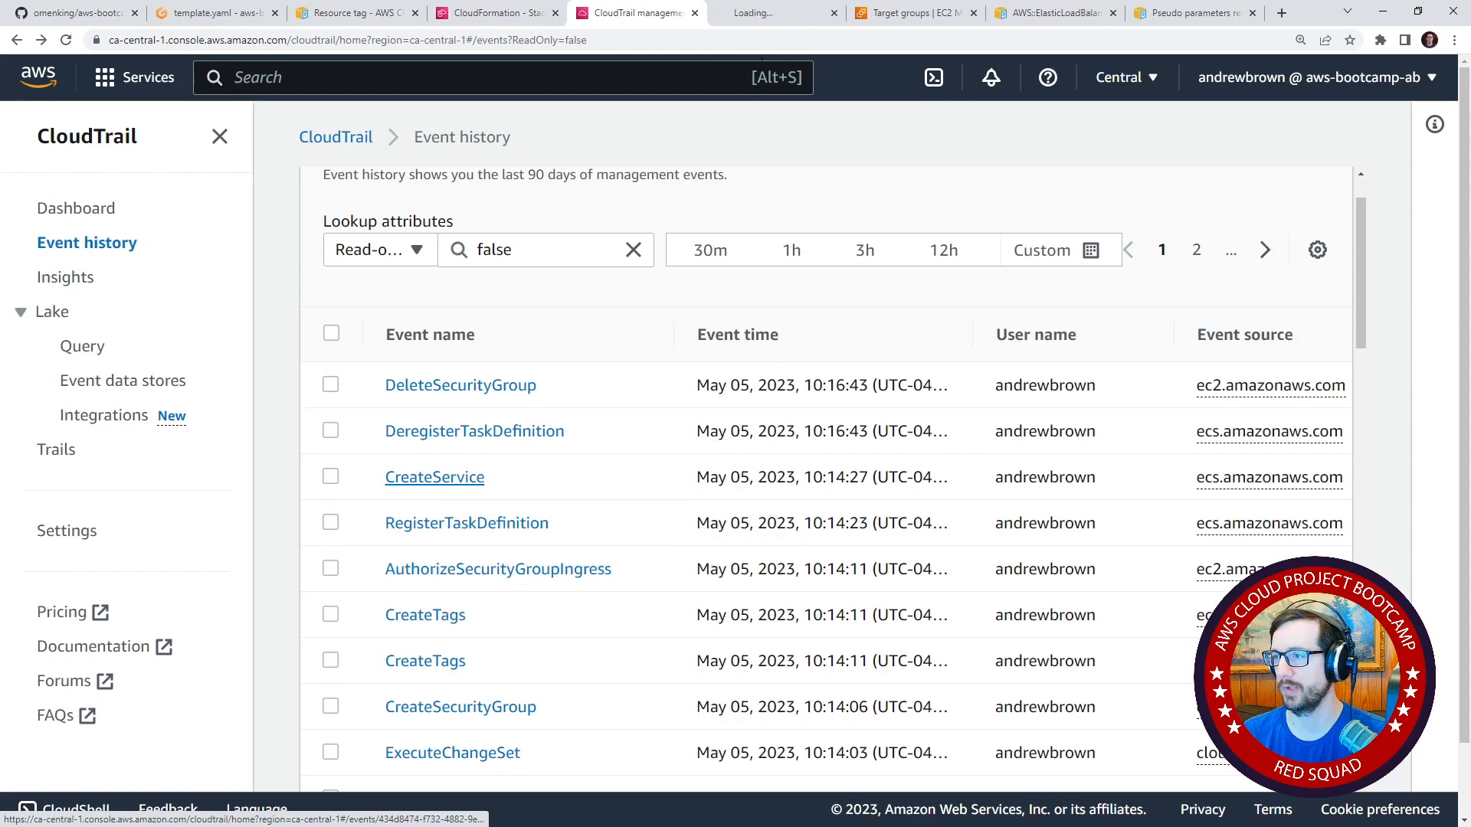
click(770, 13)
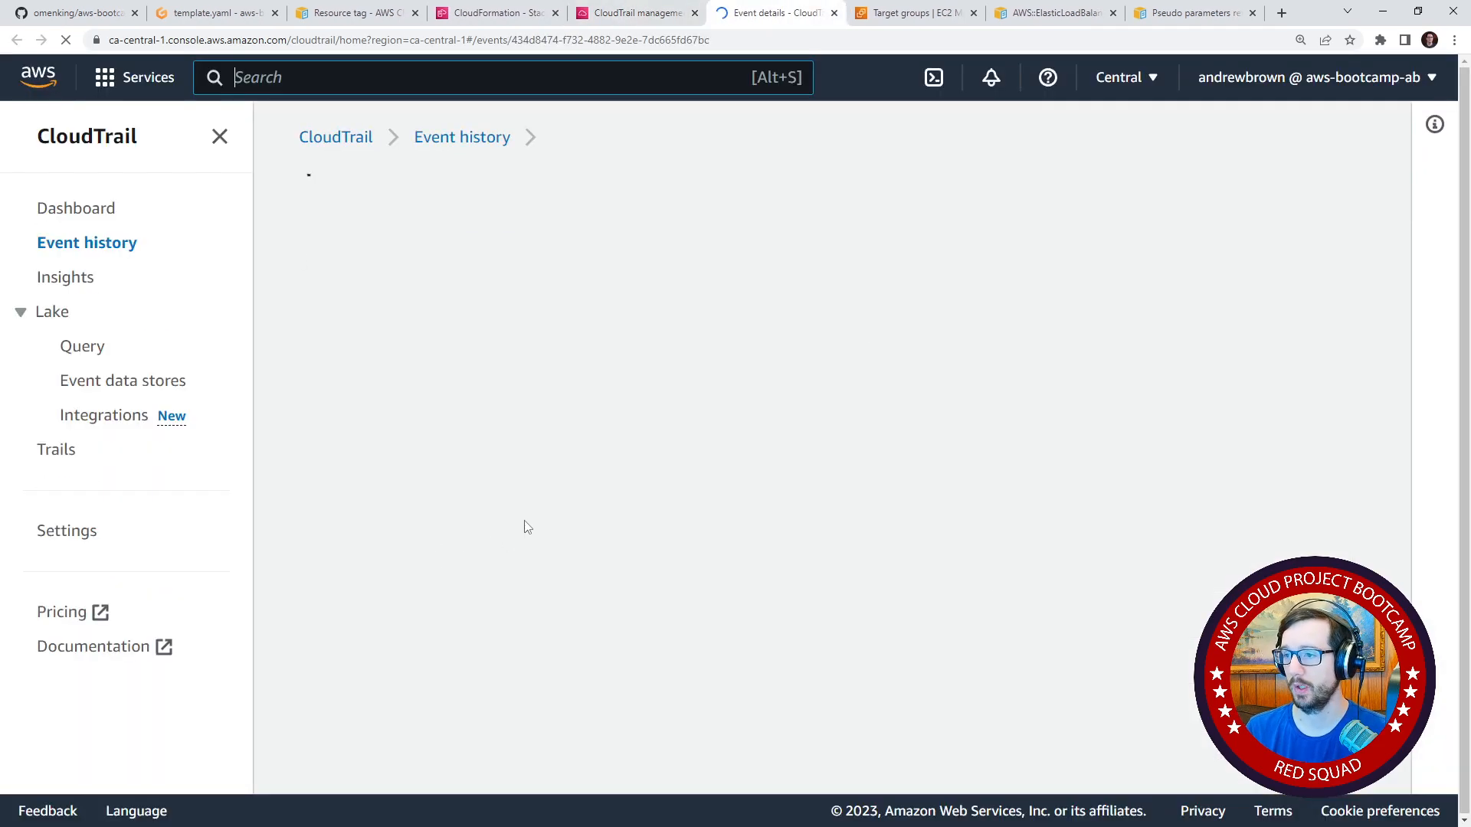
scroll(466, 447, down, 6)
scroll(465, 446, down, 9)
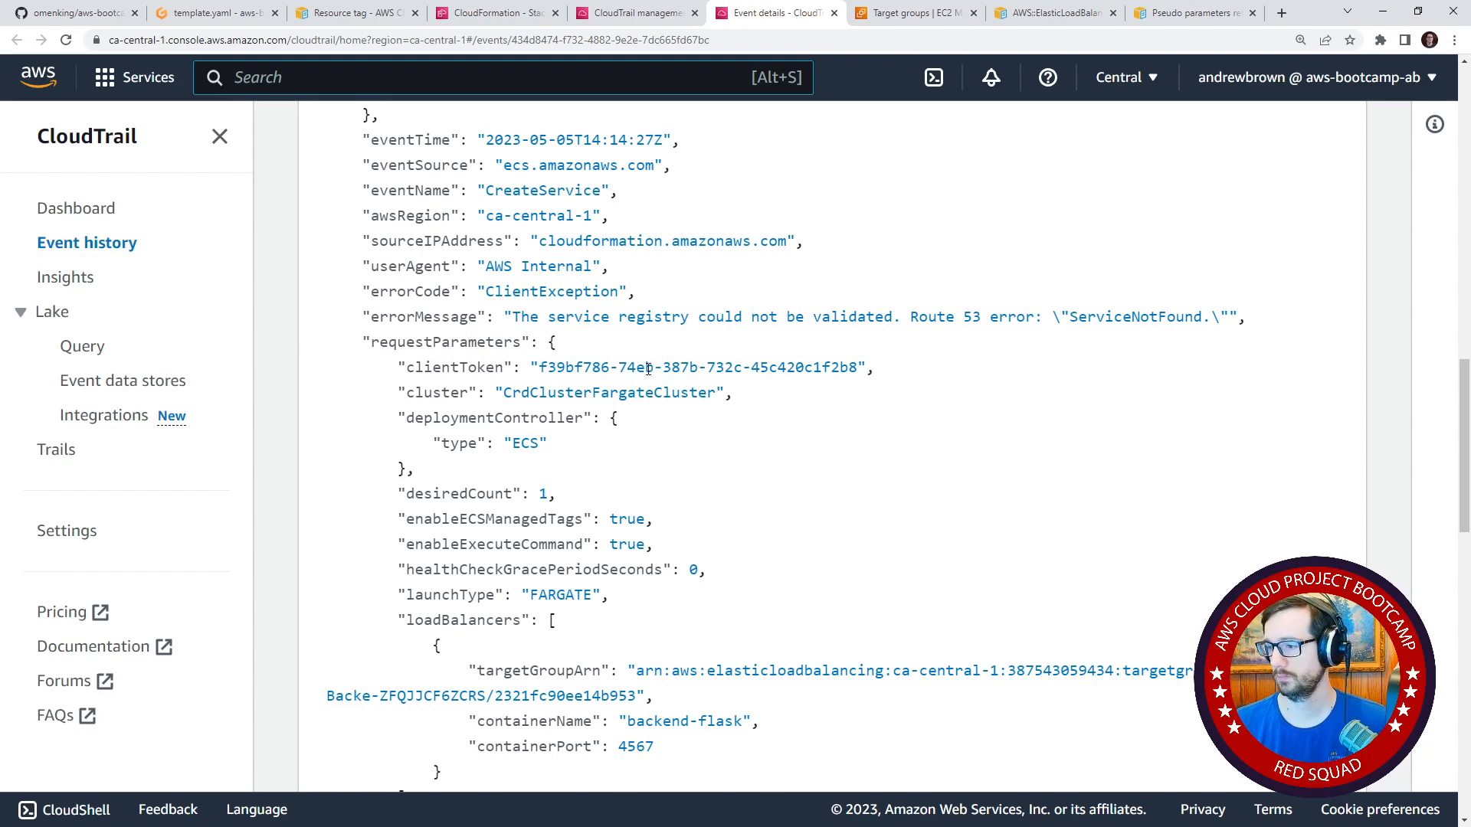
scroll(648, 369, down, 5)
scroll(624, 410, up, 6)
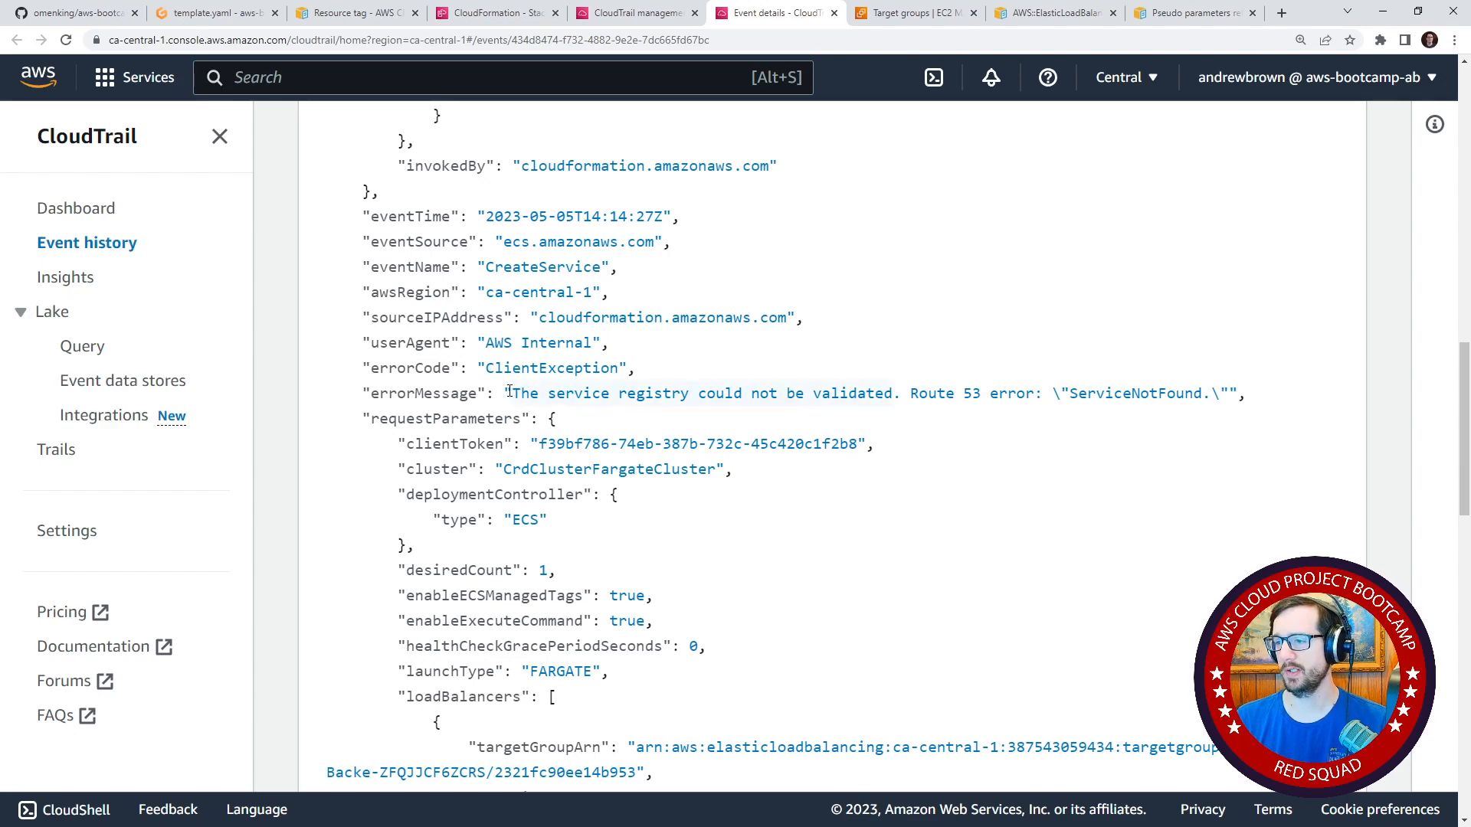
Search Google for "The service registry could not be validated" in the browser tab showing the pseudo parameters documentation.
click(1172, 13)
click(1165, 39)
text(The service registry could not be validated)
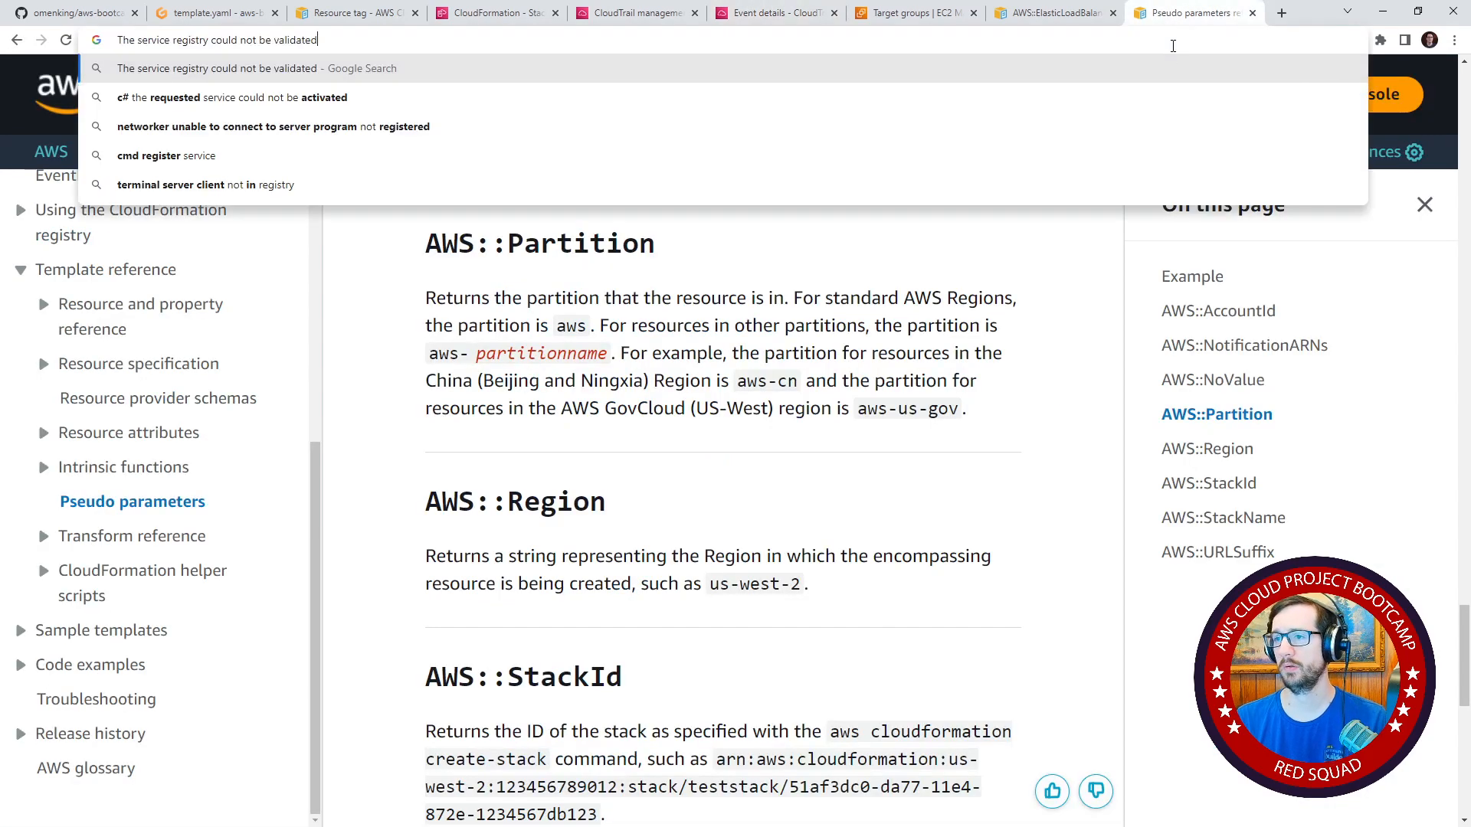
key(Return)
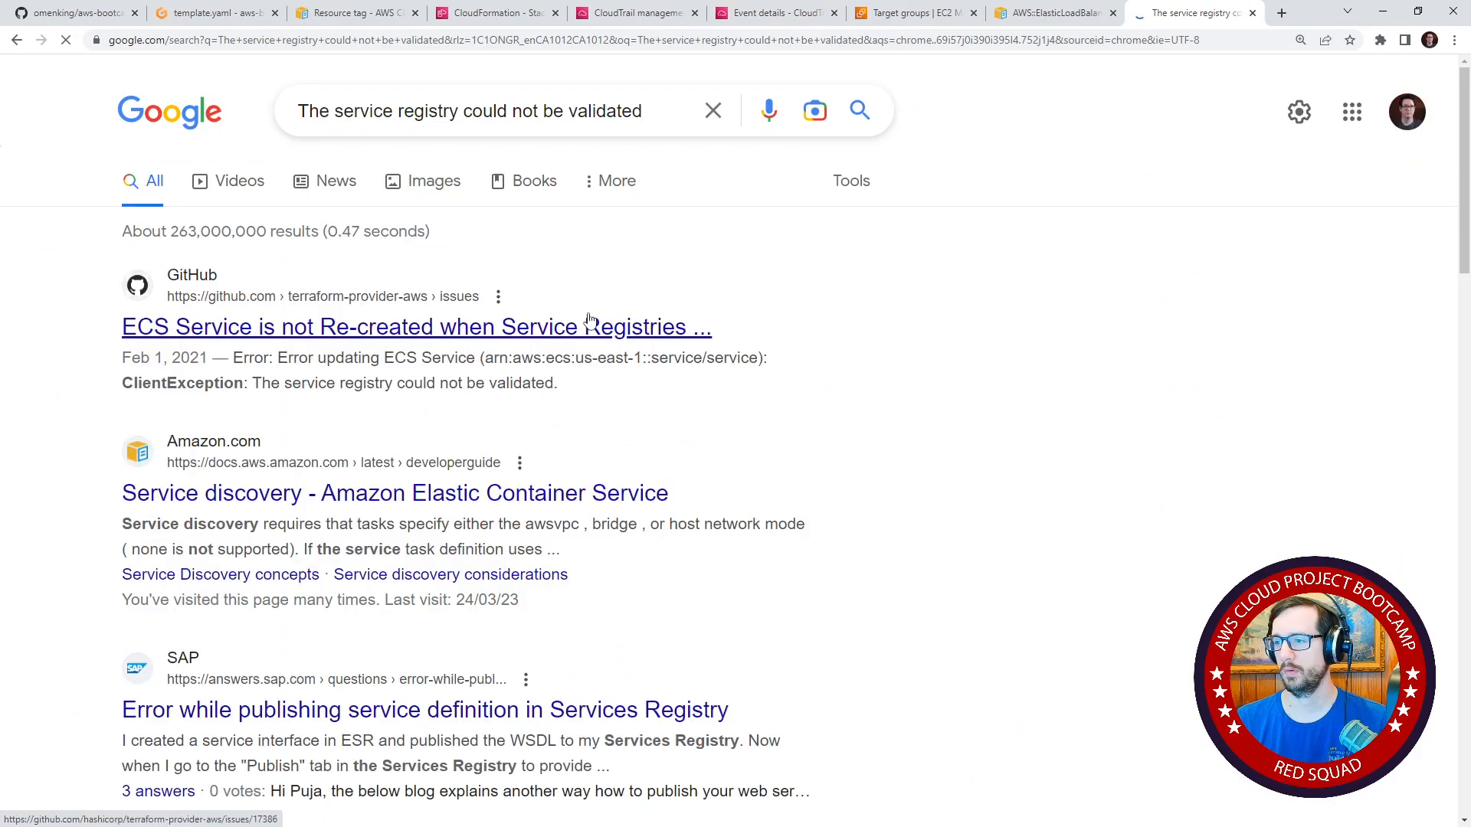
Read the terraform-provider-aws GitHub issue about ECS services and changed service registries, and return to the search results.
click(693, 328)
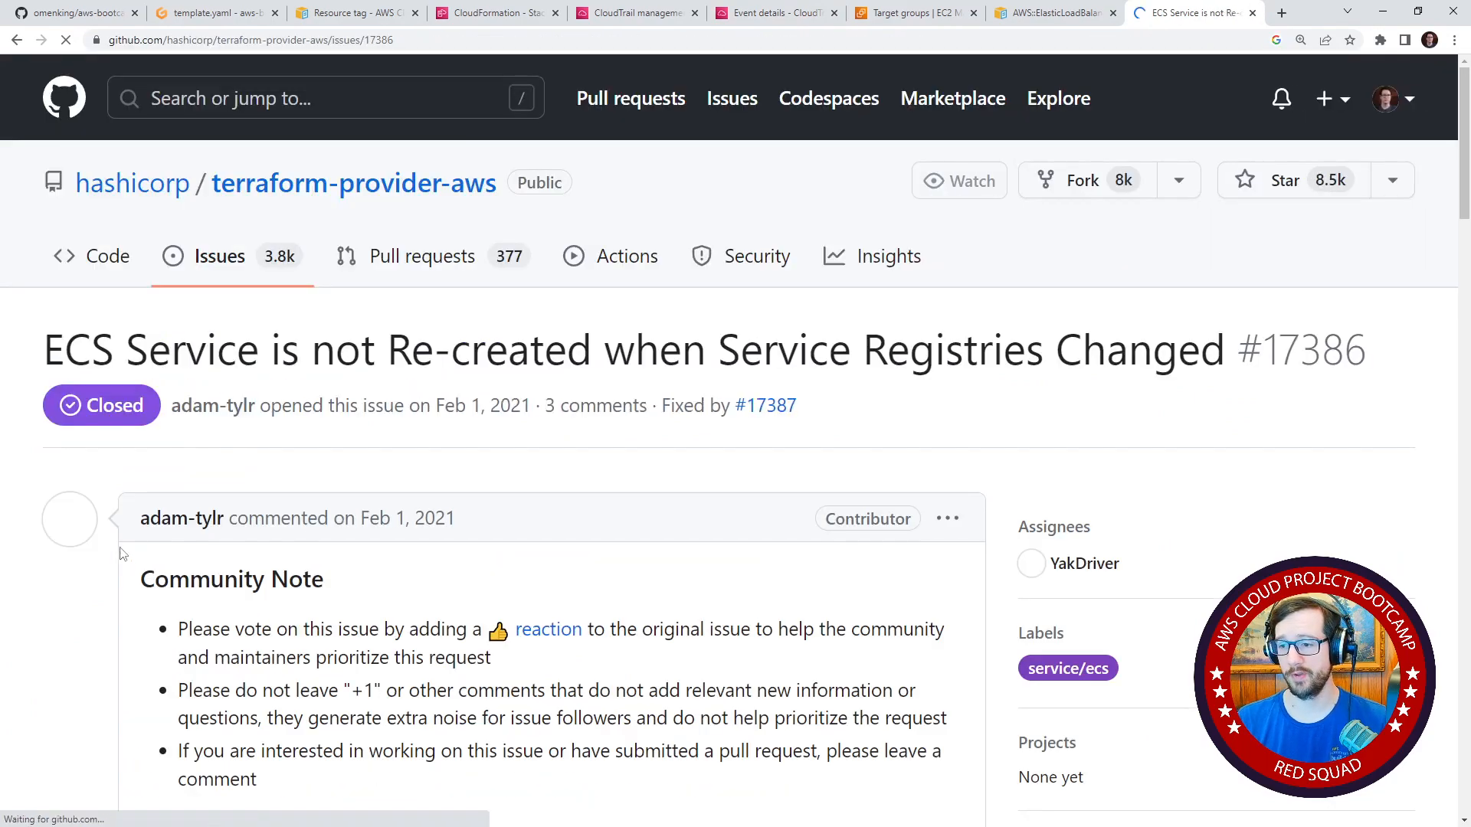
scroll(98, 556, down, 8)
scroll(98, 556, down, 15)
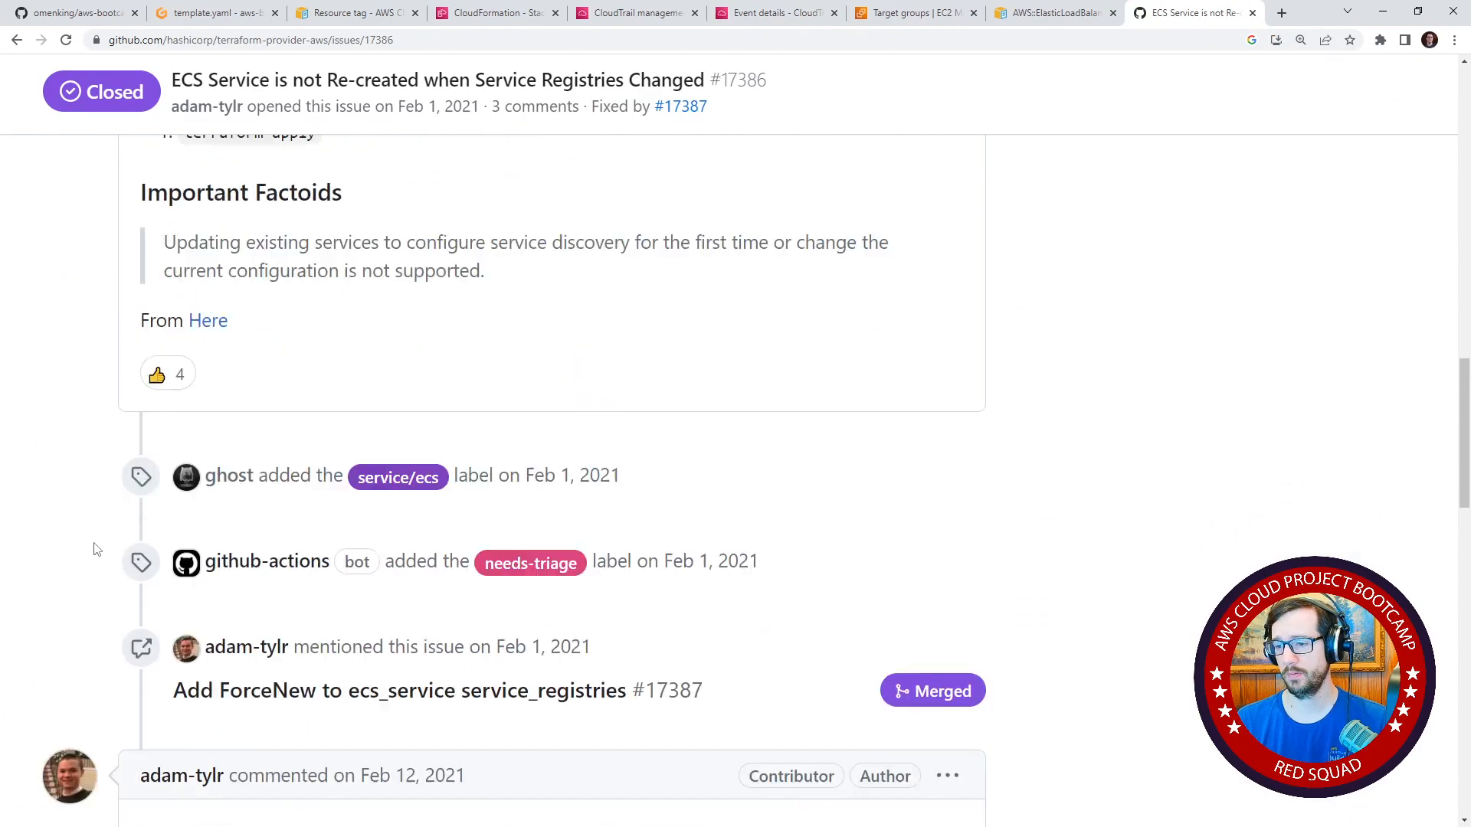
scroll(96, 549, down, 8)
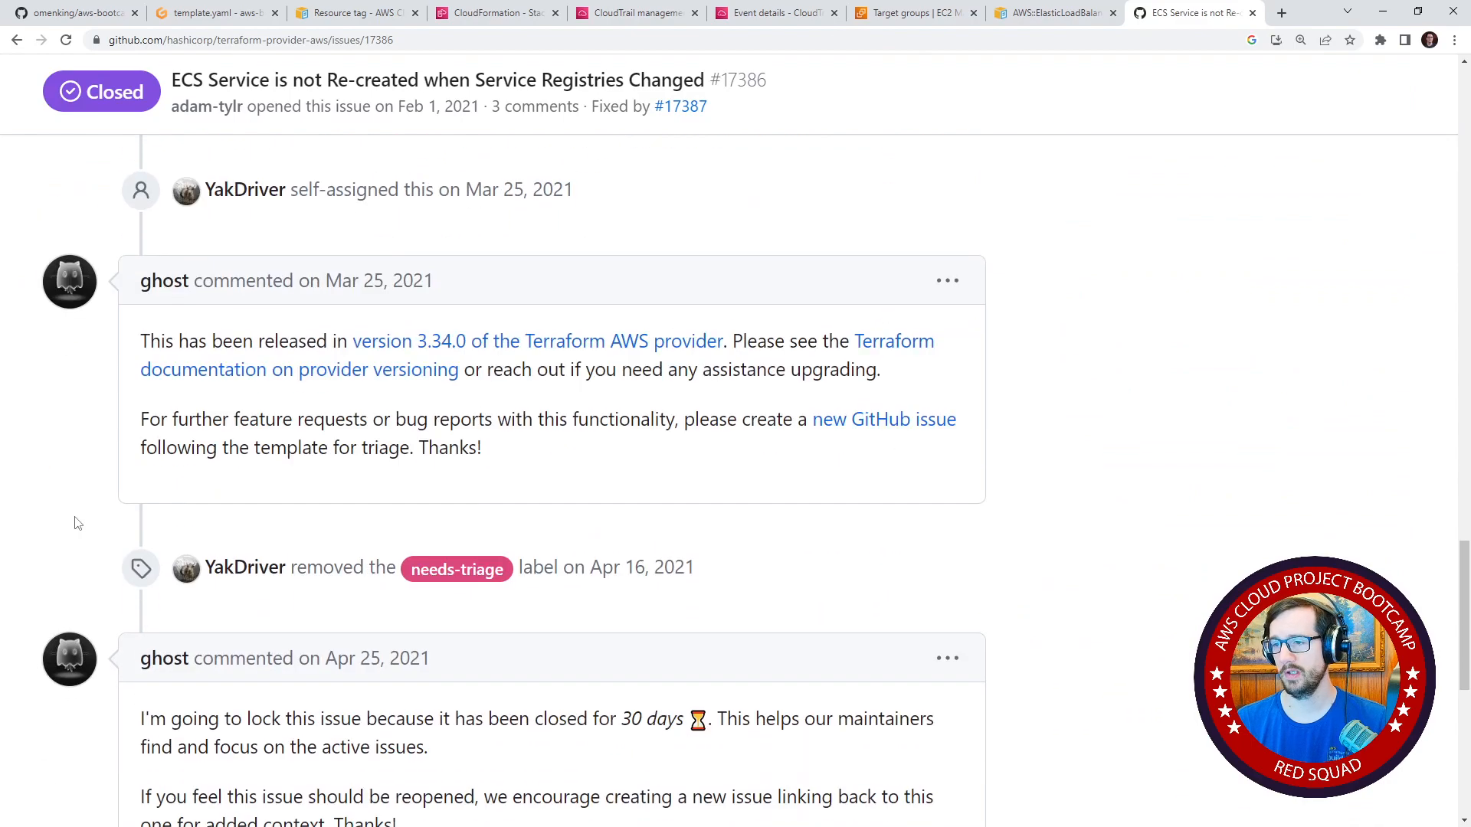
scroll(404, 521, down, 5)
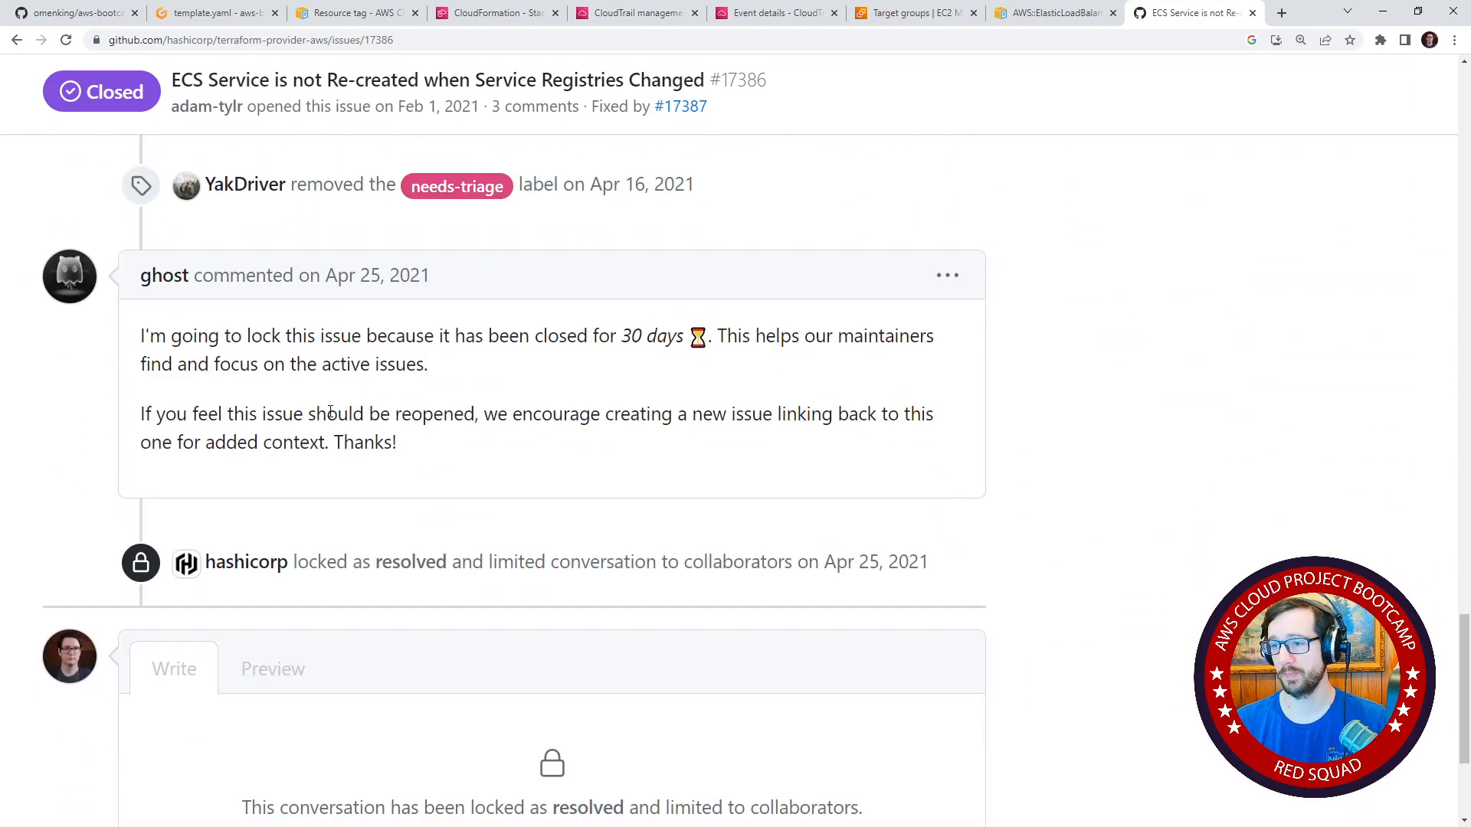
scroll(387, 536, up, 20)
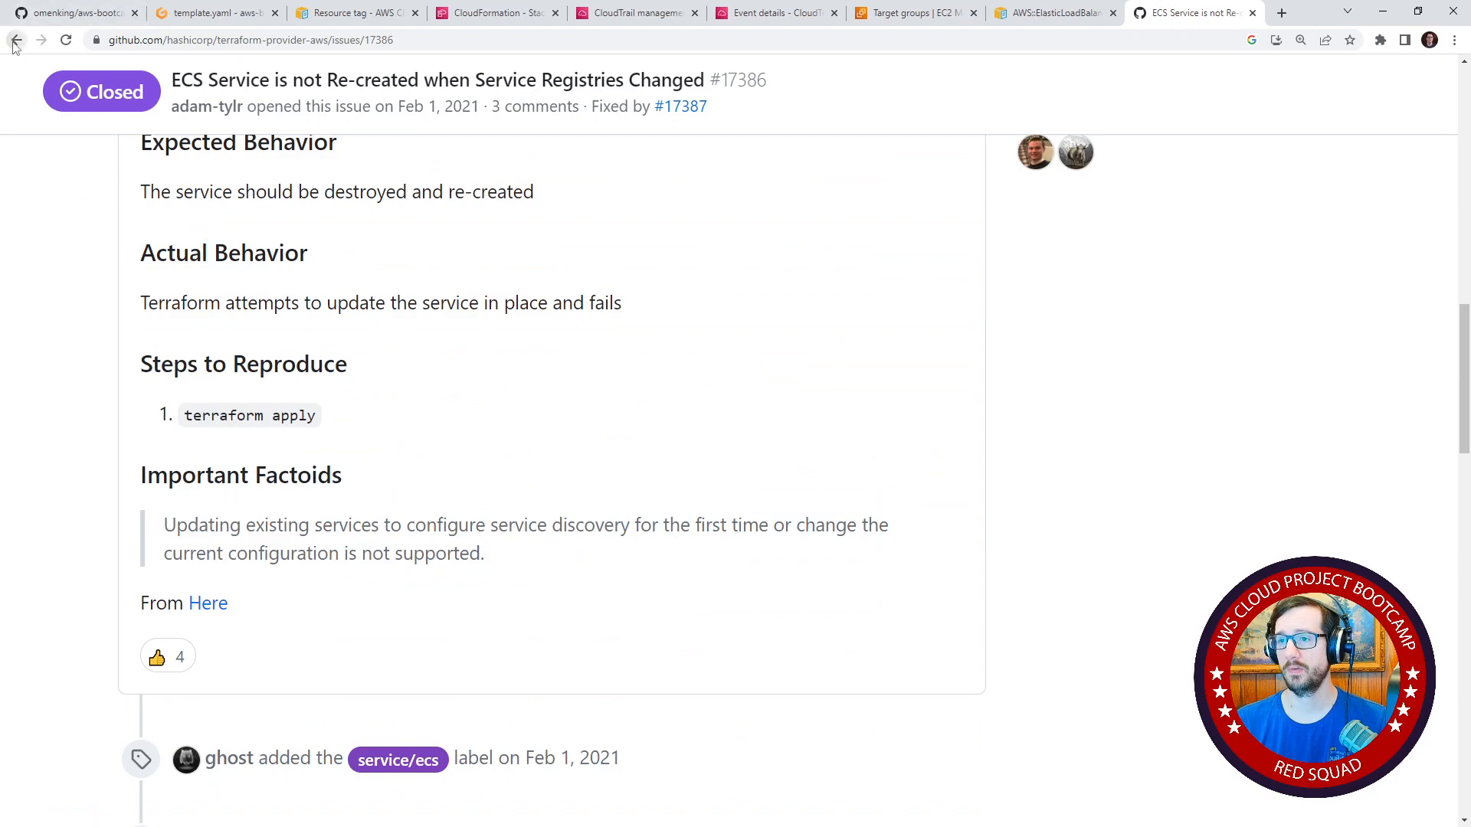
click(17, 40)
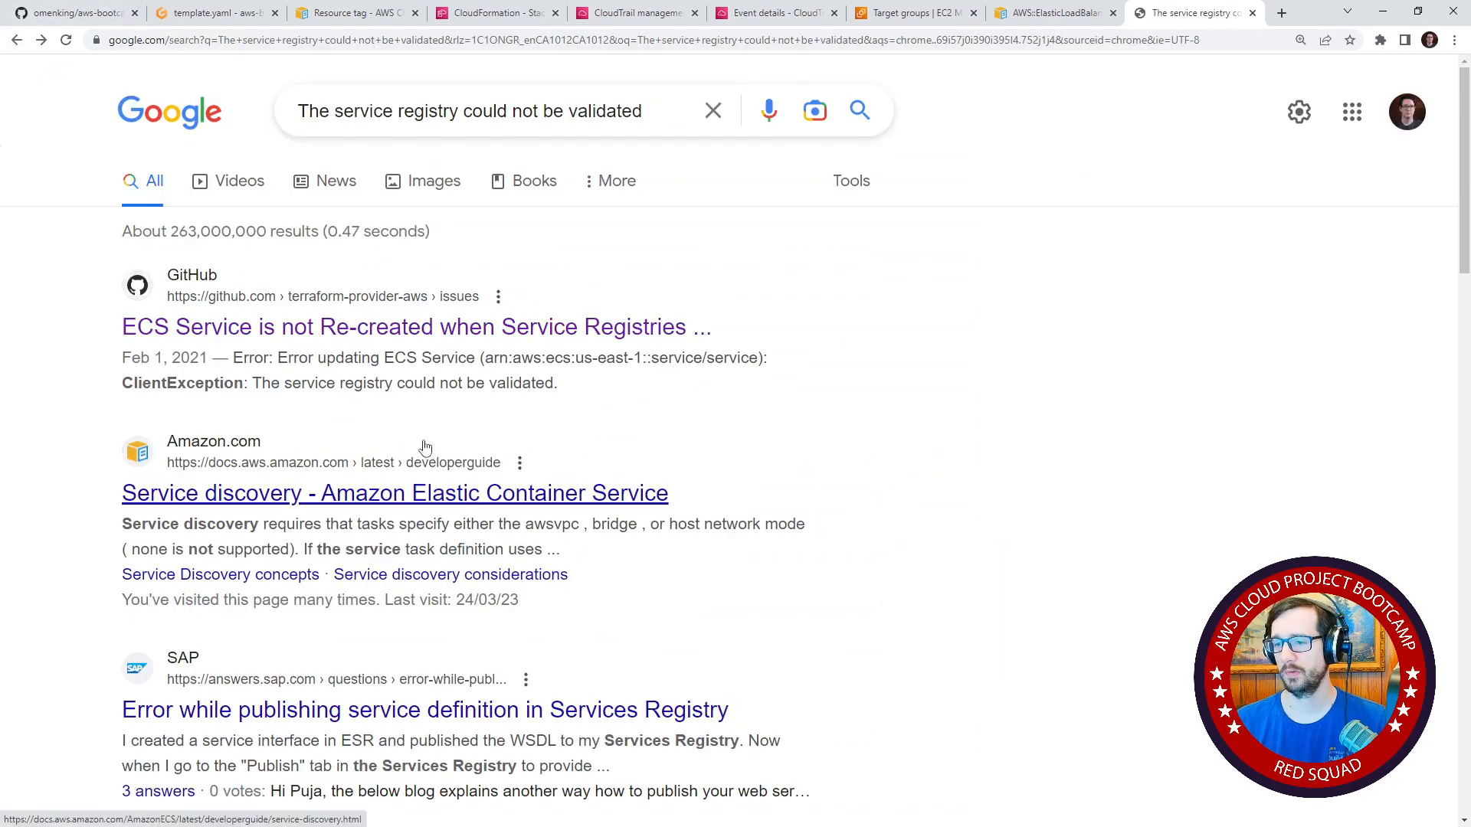
Check the SAP Community question about publishing a service definition in Services Registry and return to the search results.
scroll(422, 441, down, 2)
click(475, 564)
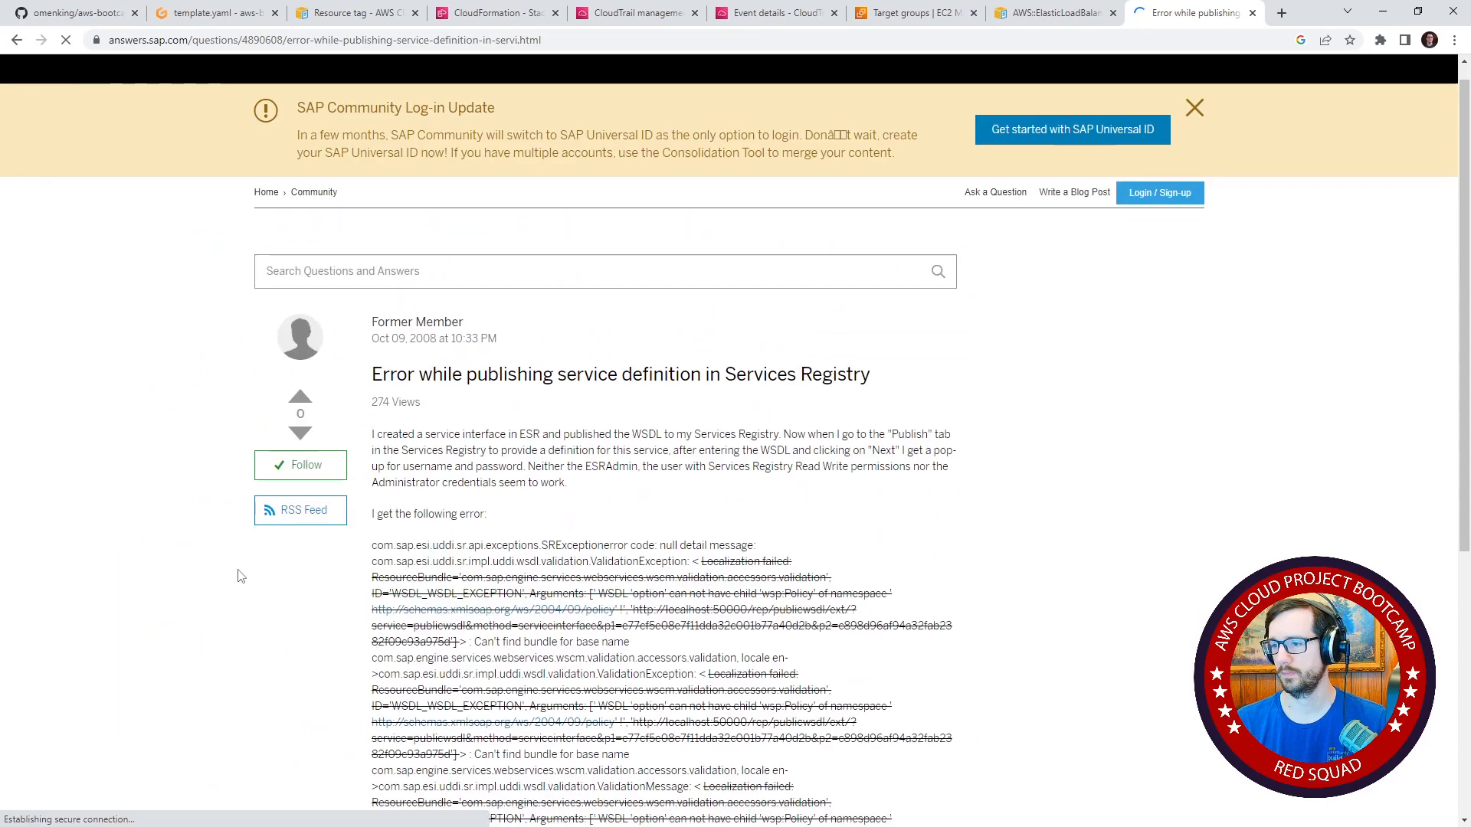
scroll(239, 573, down, 5)
scroll(242, 573, up, 5)
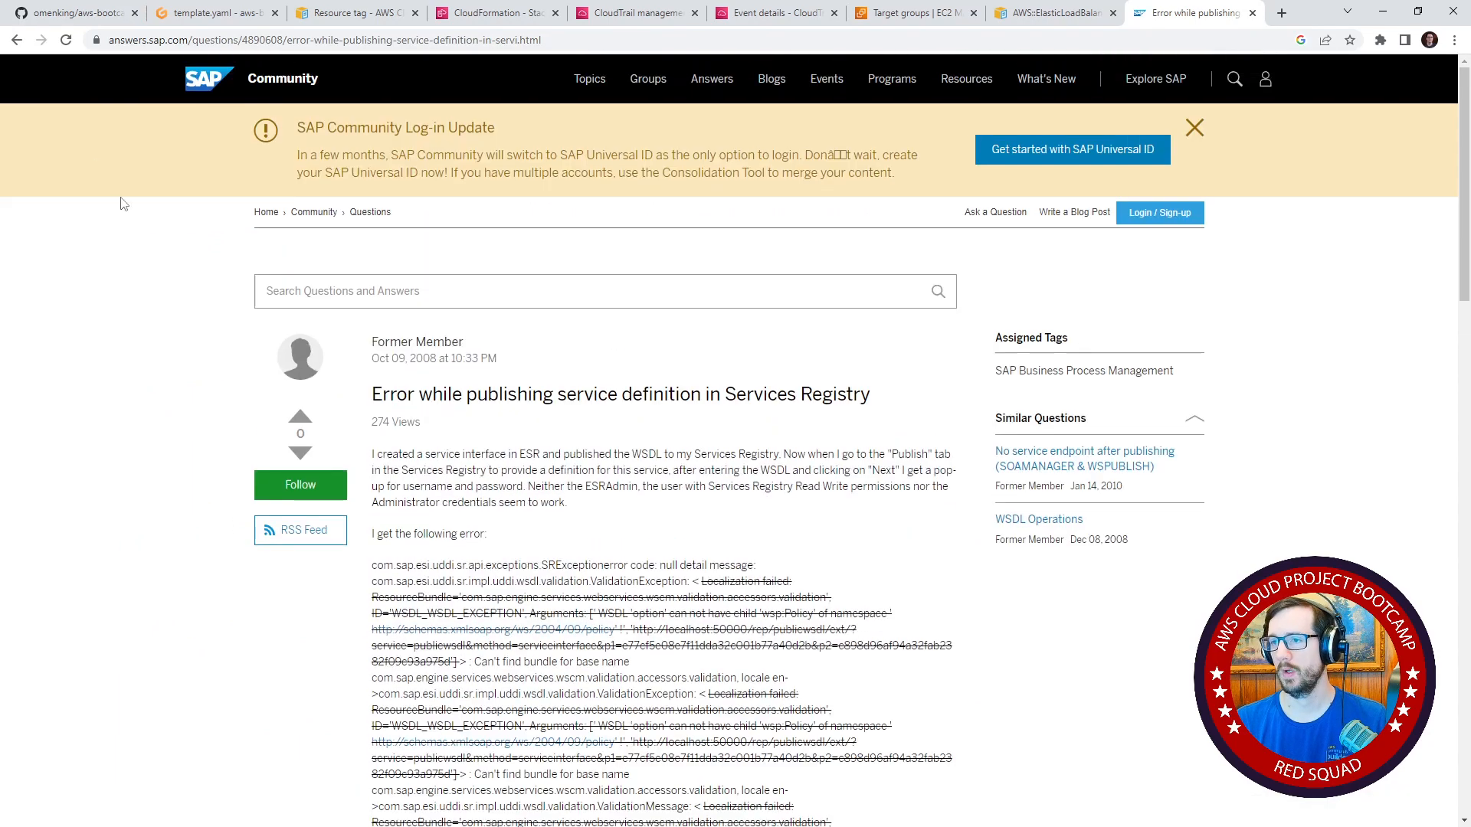
click(16, 40)
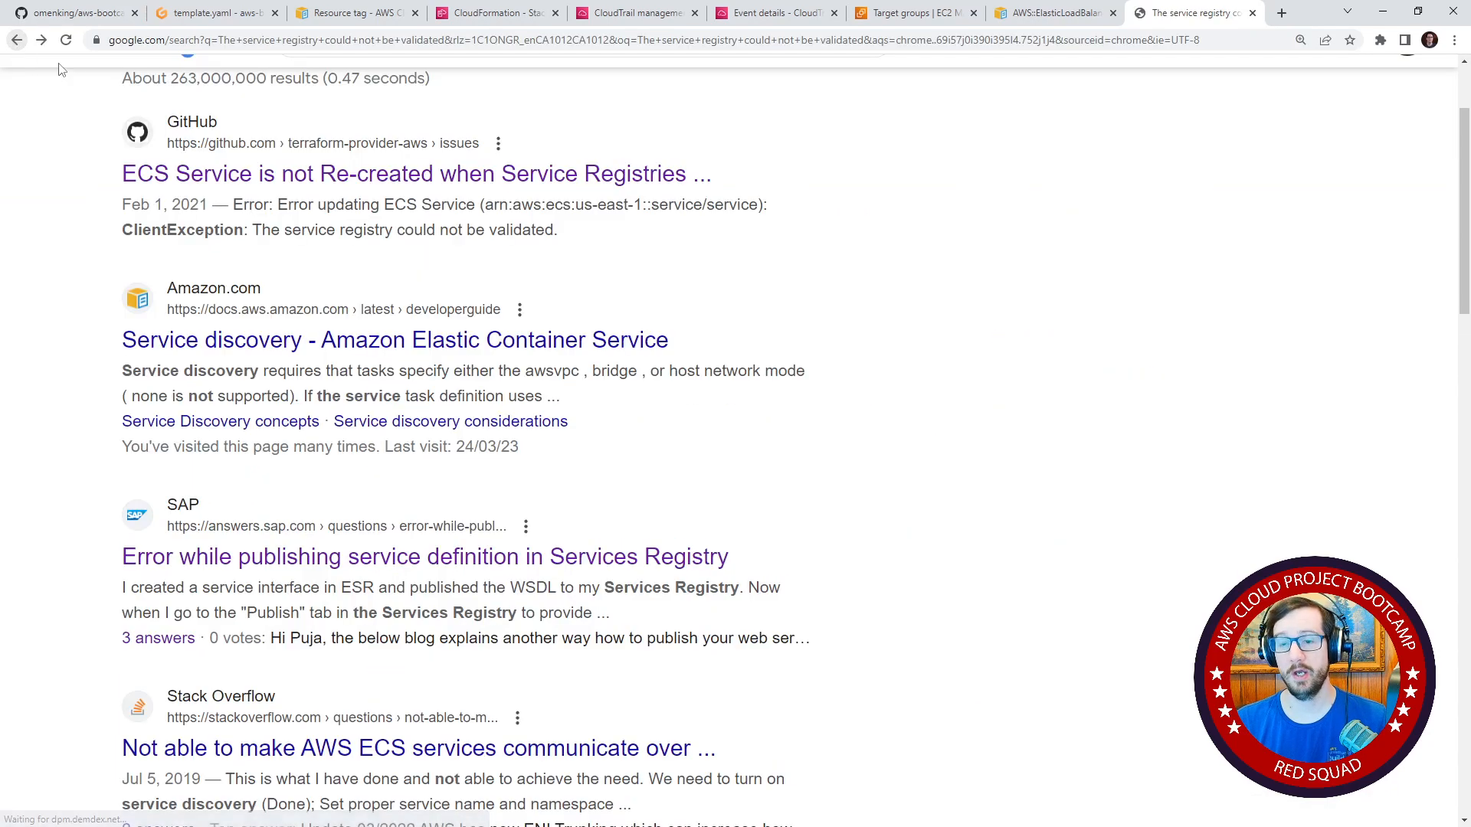
Switch to the Gitpod editor and review the BackendTG target group's properties in the cluster template.yaml.
click(214, 13)
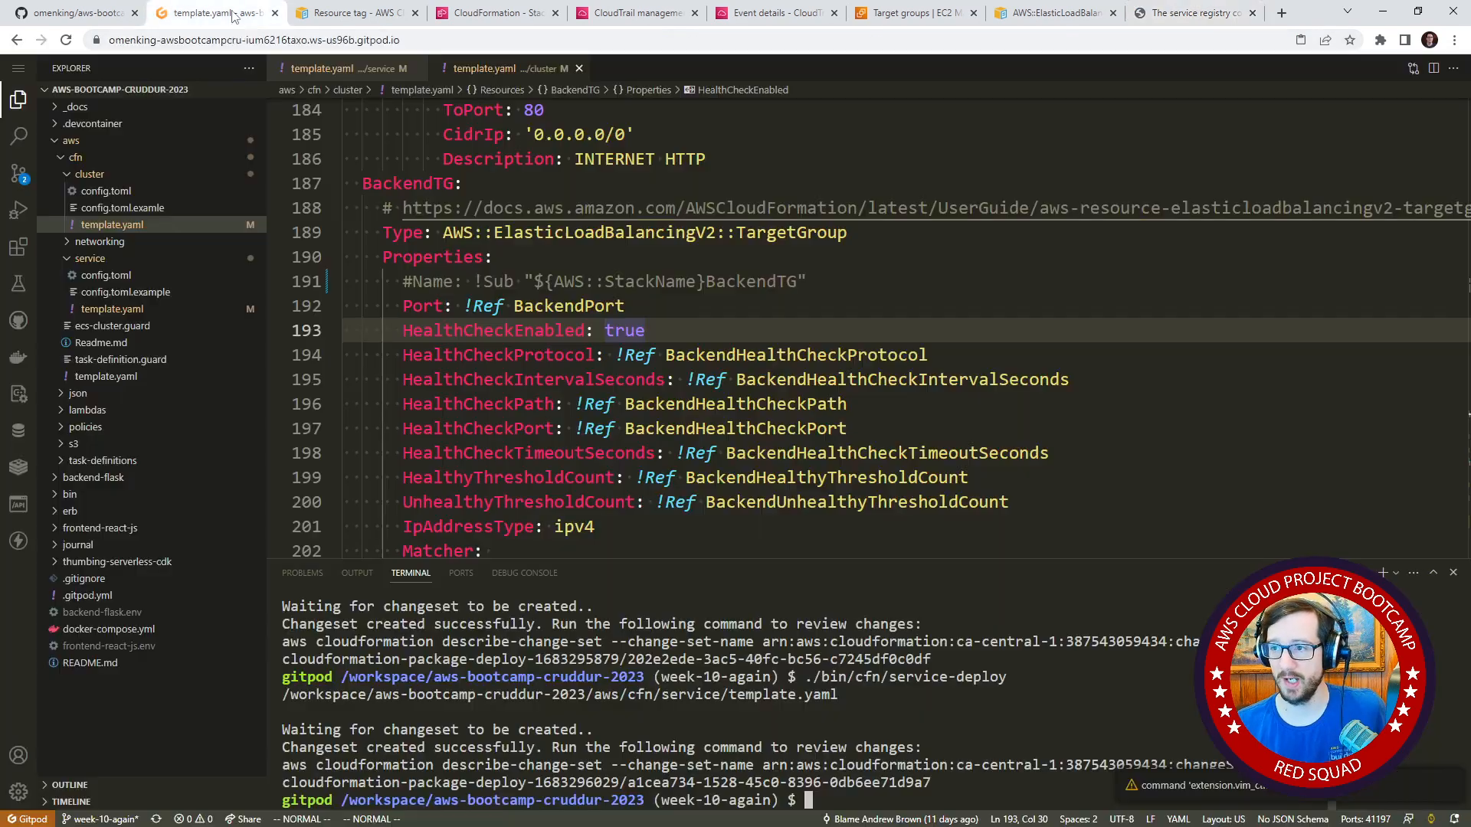
click(709, 319)
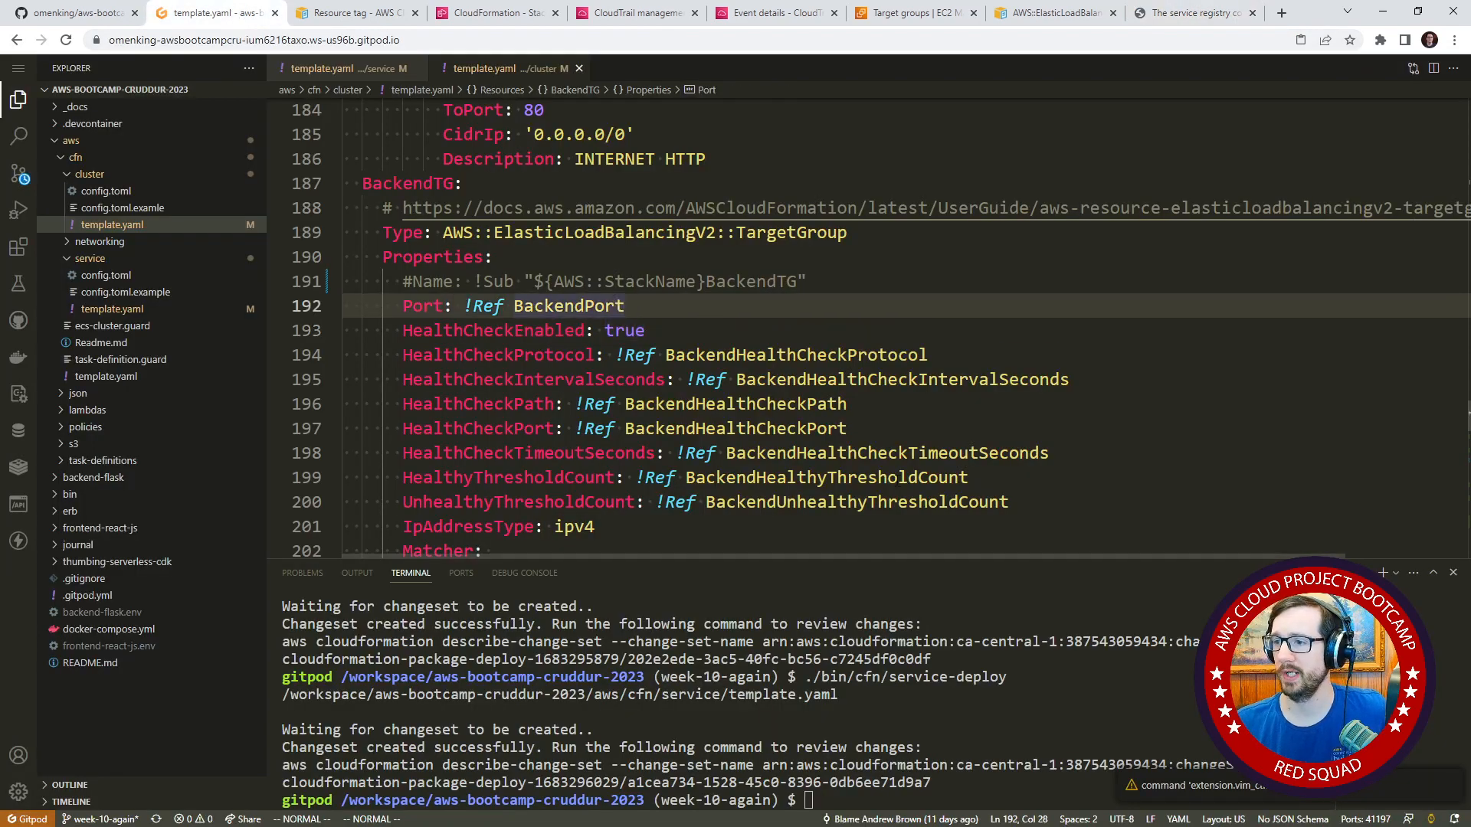
scroll(768, 278, down, 4)
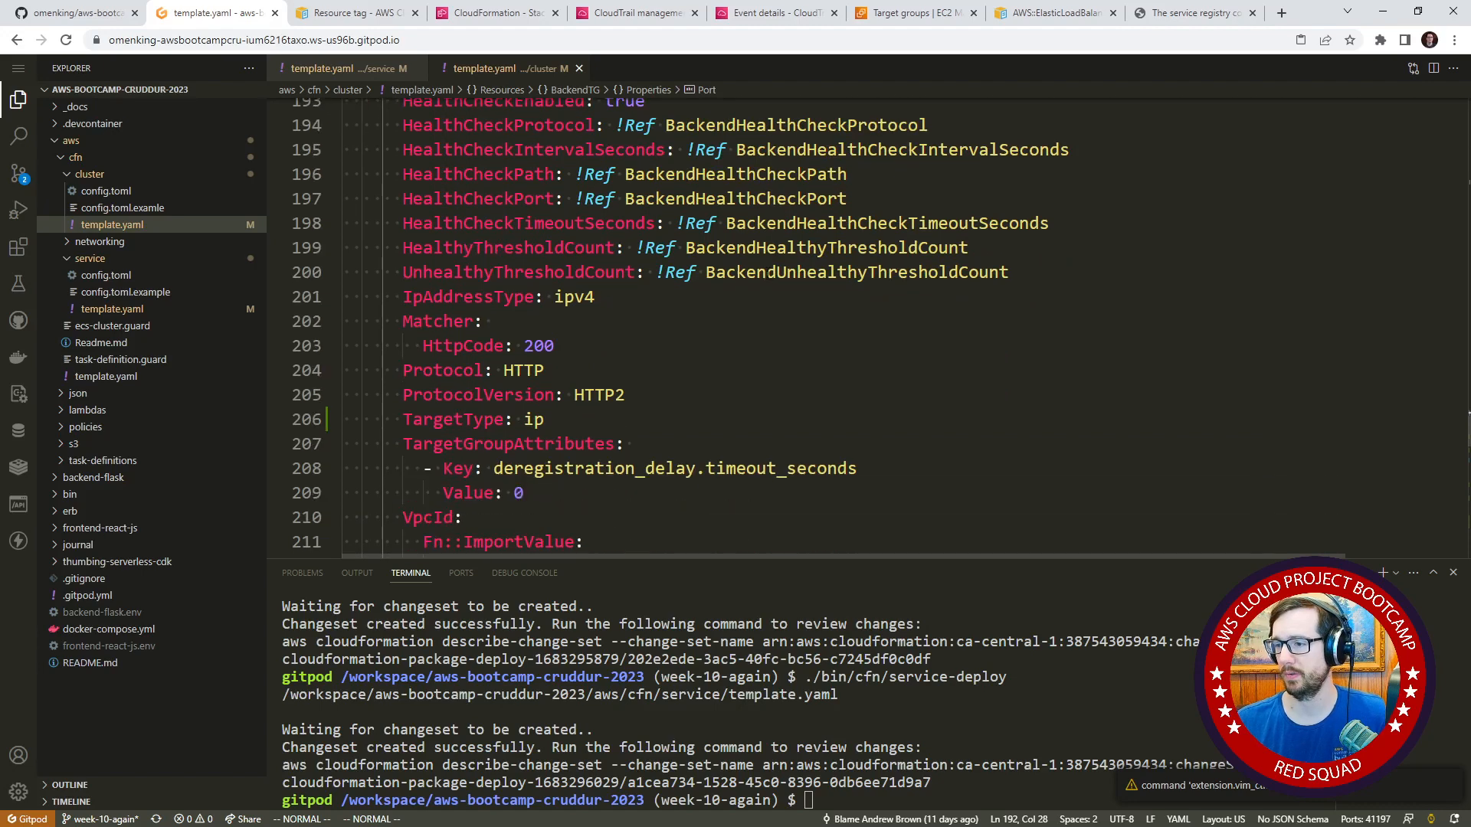
scroll(768, 278, down, 2)
scroll(774, 306, up, 3)
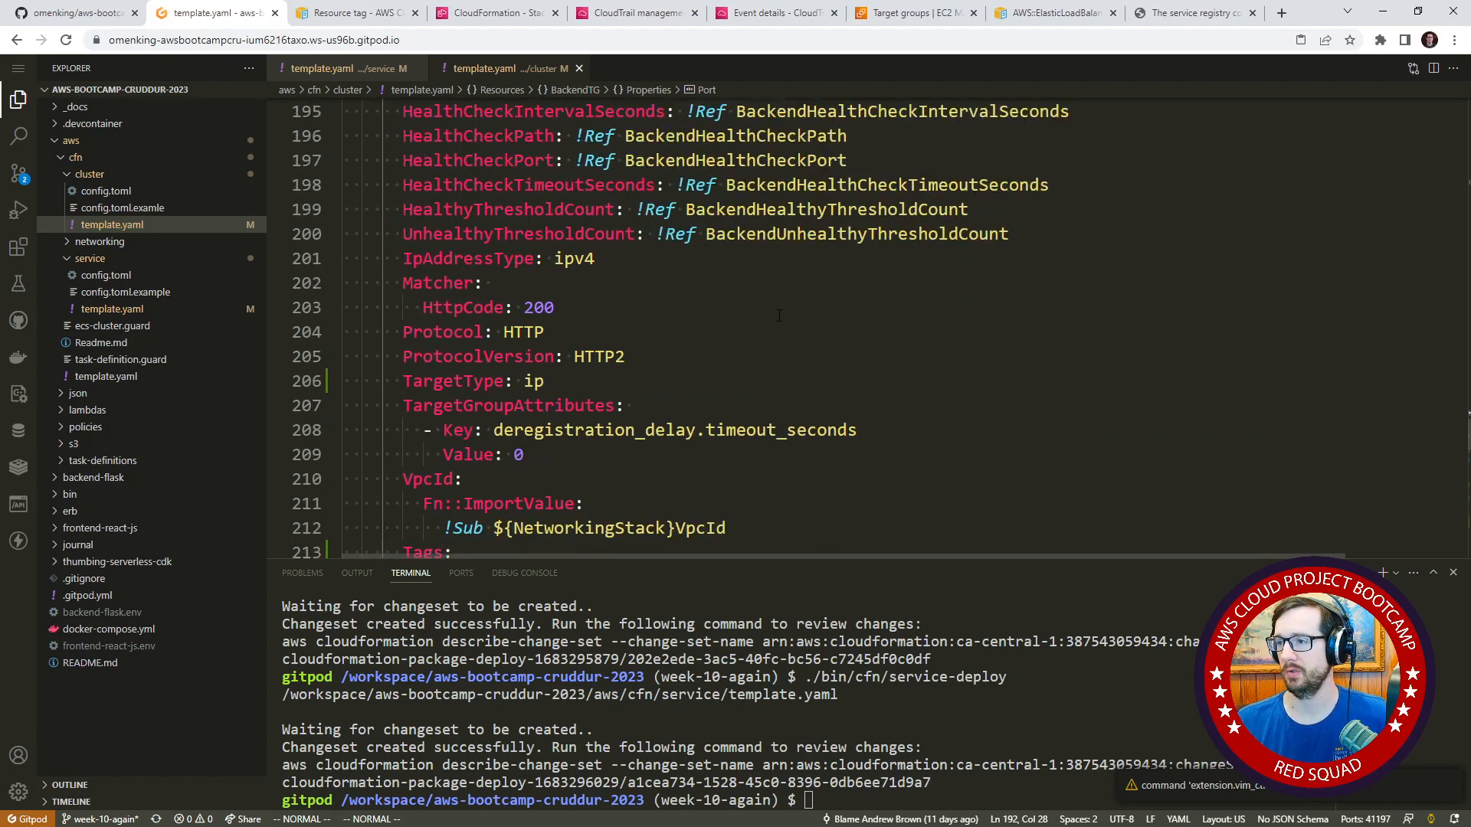
scroll(780, 321, up, 2)
scroll(780, 327, down, 3)
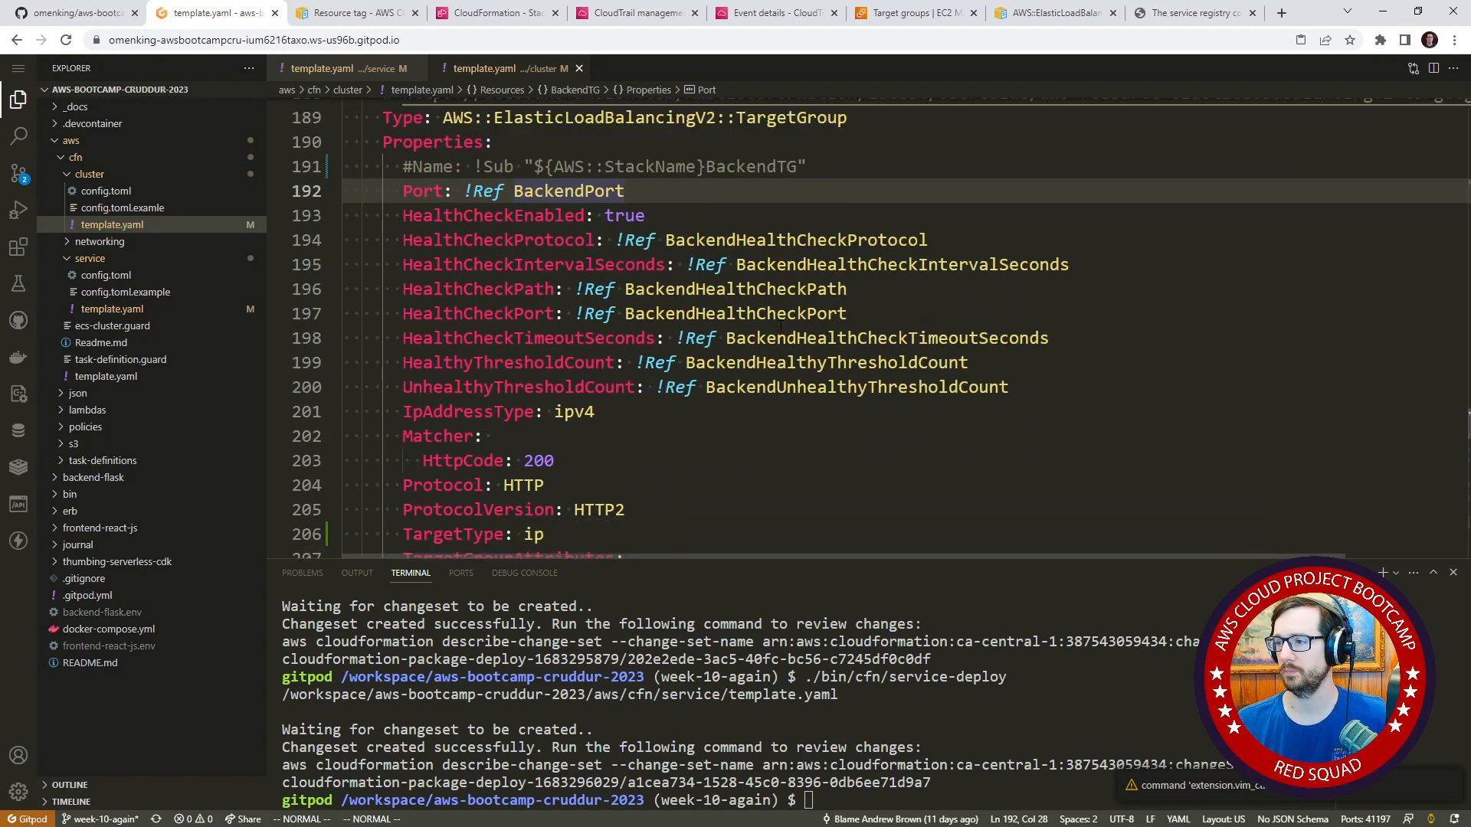
scroll(781, 326, up, 3)
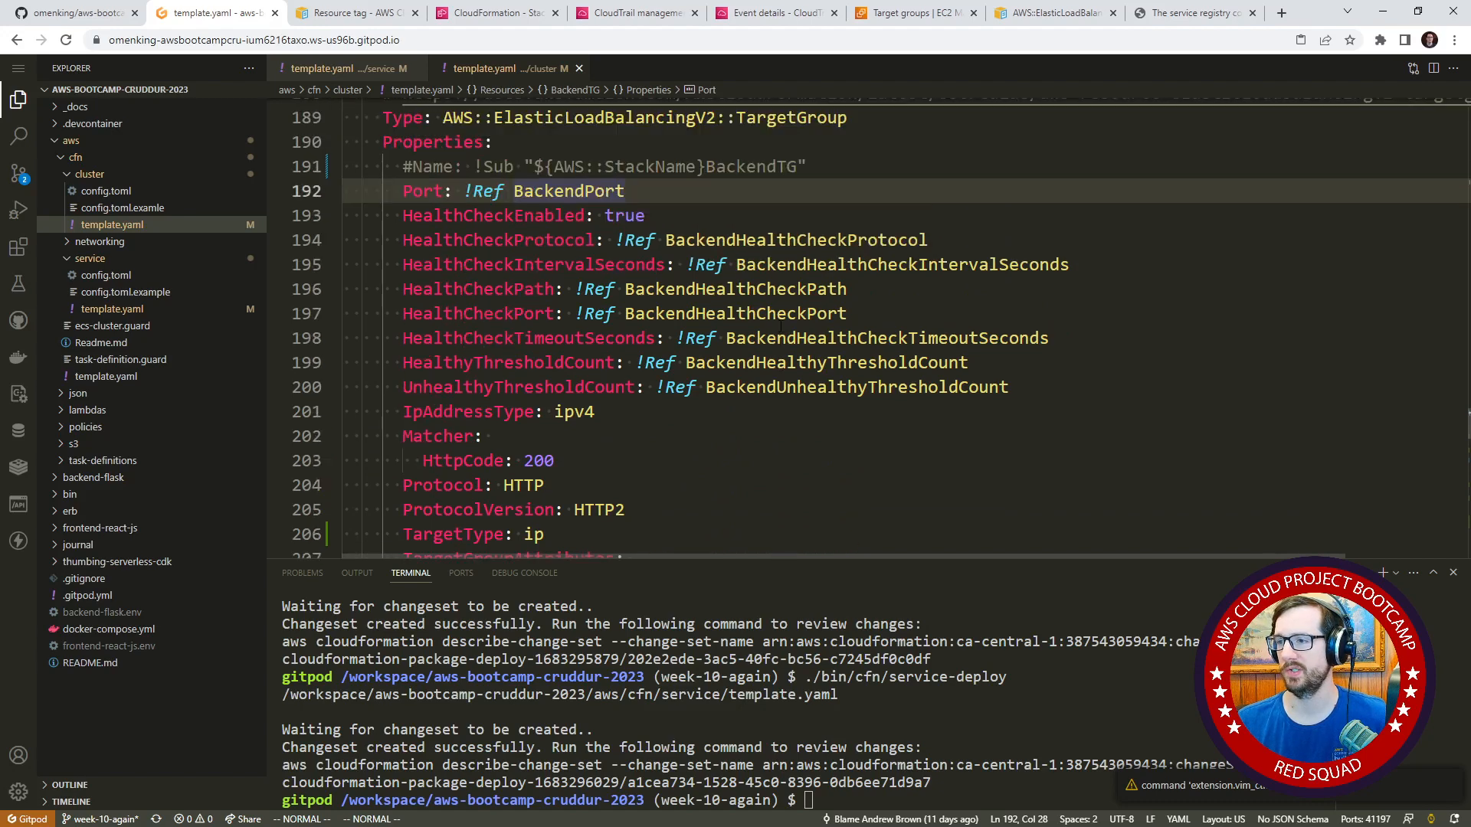
scroll(781, 327, down, 3)
Split the editor into two side-by-side groups and open service-backend-flask.json from the aws/json folder to review its service configuration.
key(ctrl+backslash)
click(801, 287)
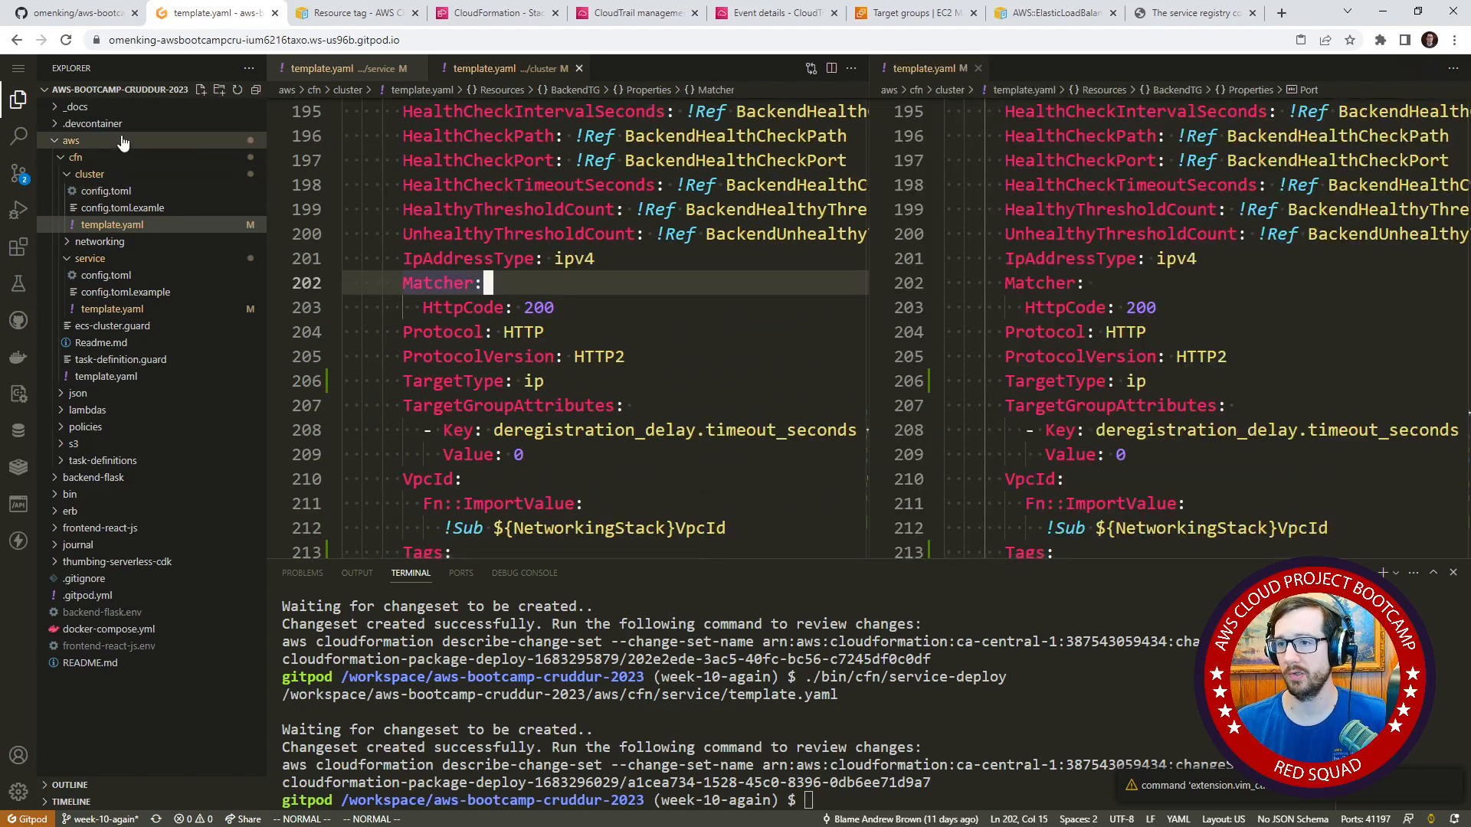
click(115, 157)
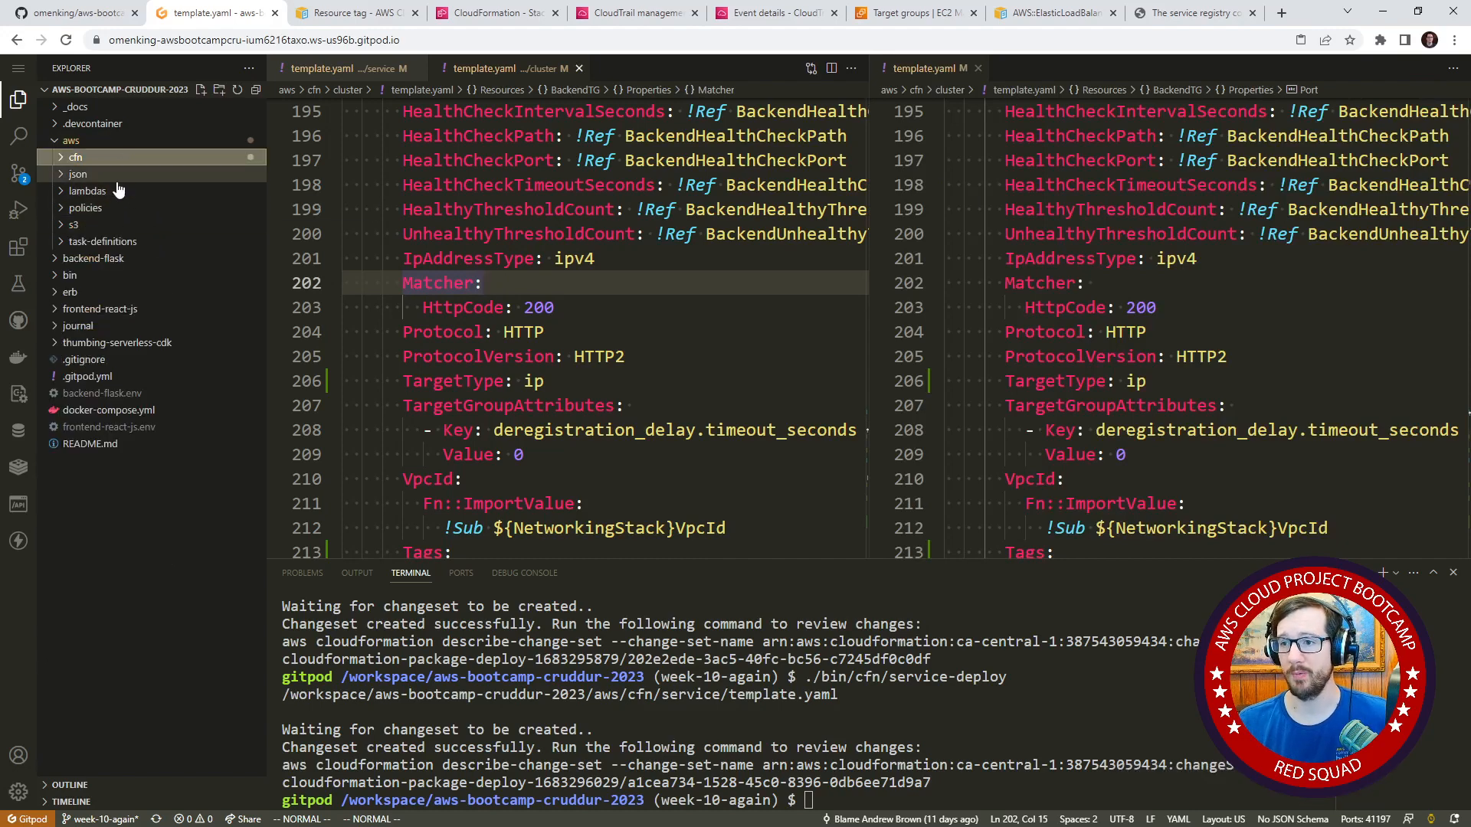
click(131, 175)
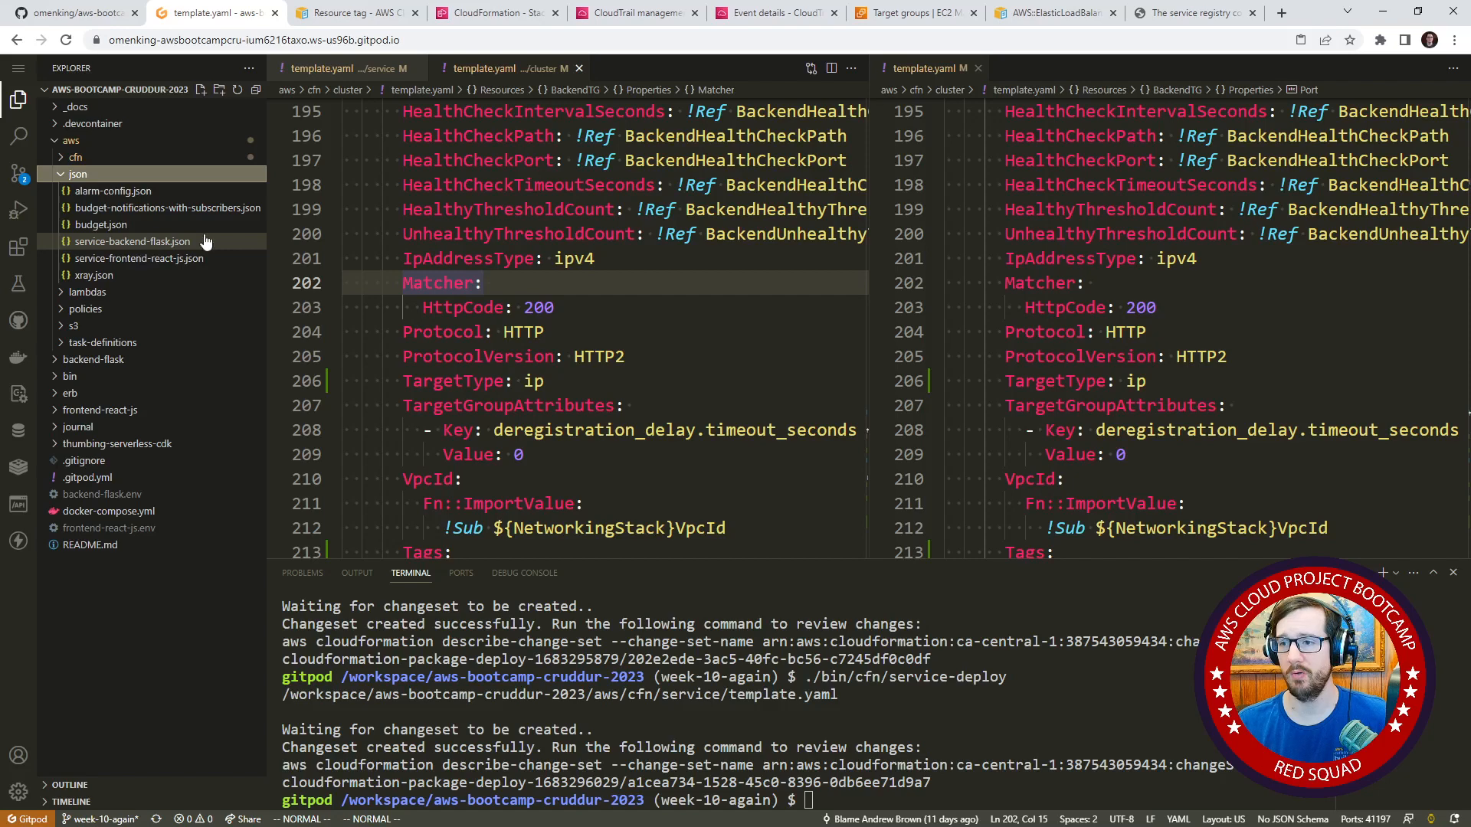
click(205, 241)
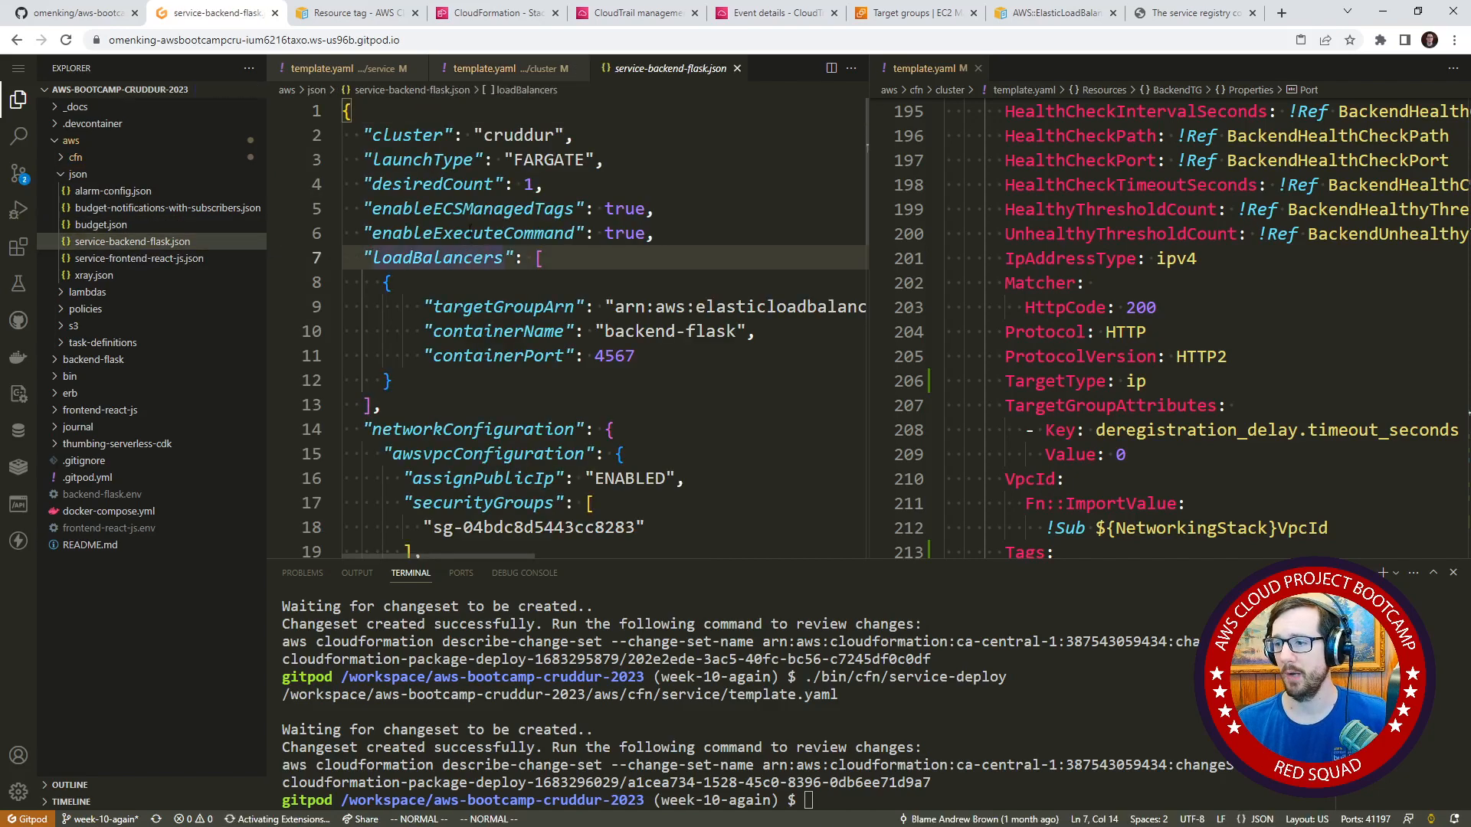
scroll(496, 262, down, 4)
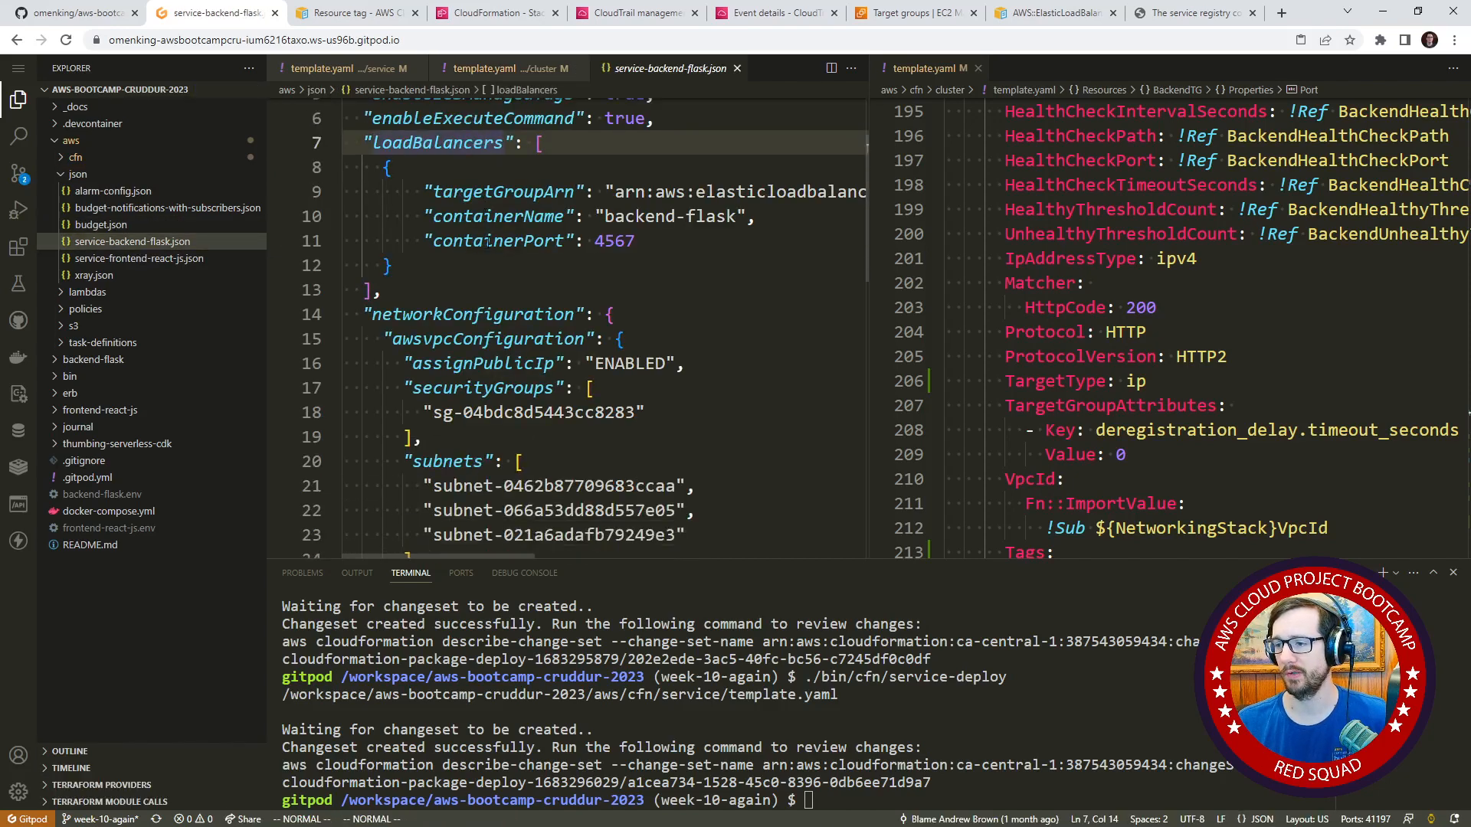
Review the serviceConnectConfiguration block in service-backend-flask.json and narrow the file explorer to give the code more room.
scroll(488, 235, down, 3)
drag(346, 288, 391, 498)
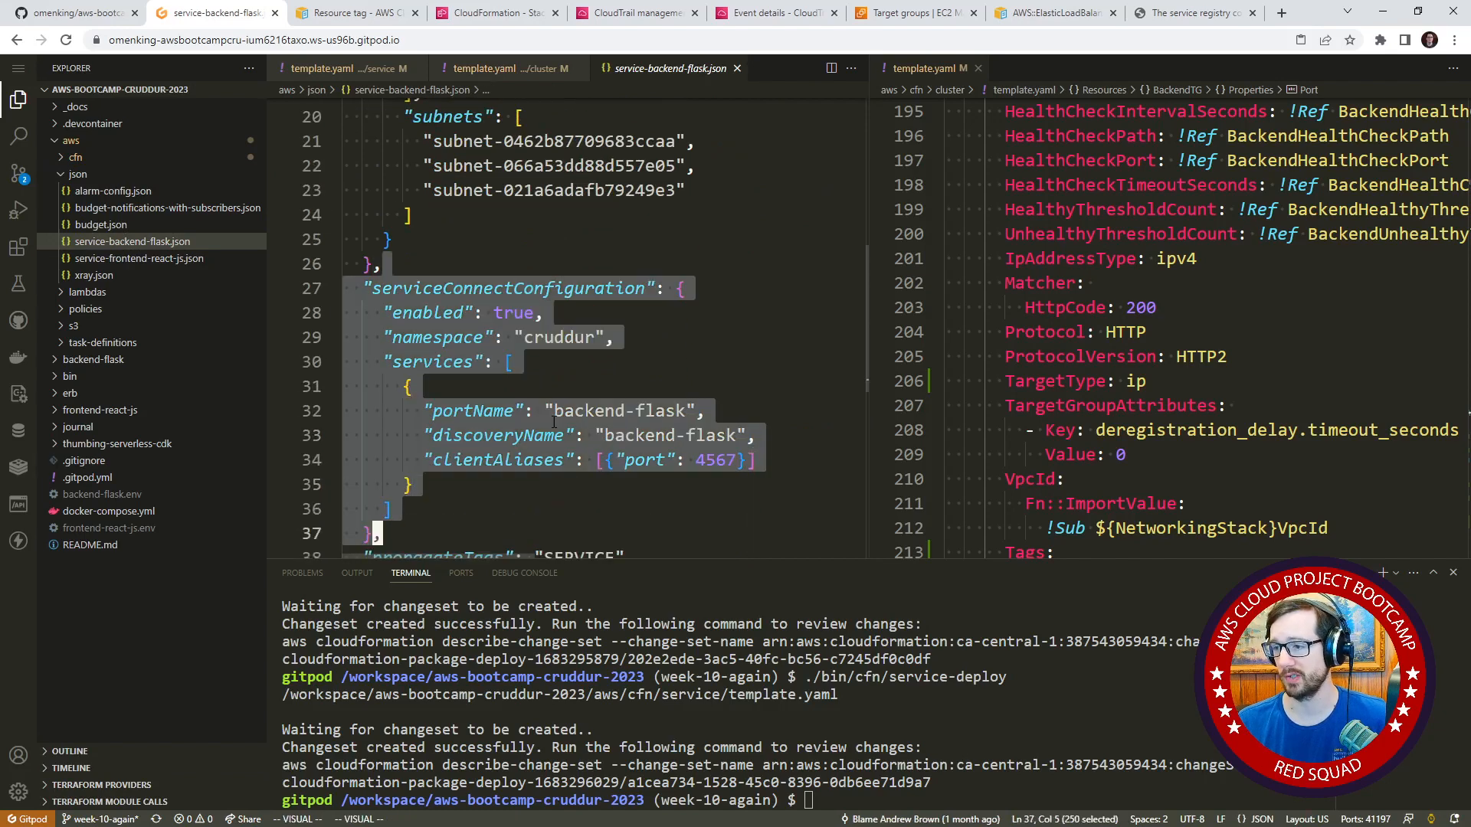
click(559, 410)
drag(269, 224, 167, 224)
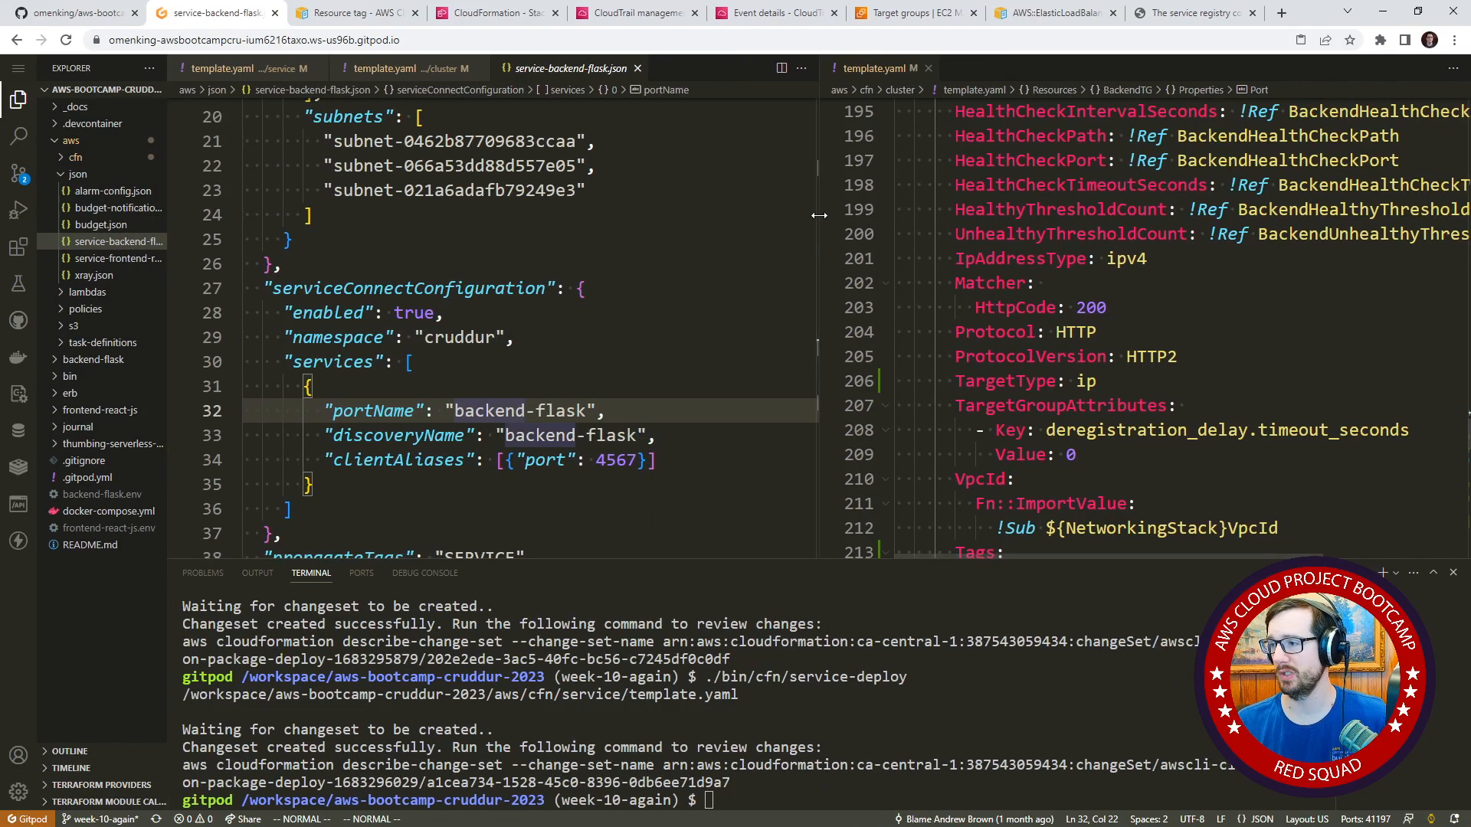
Widen the cluster template.yaml editor group and look over the BackendTG target group's properties.
drag(819, 215, 657, 216)
scroll(1008, 416, up, 2)
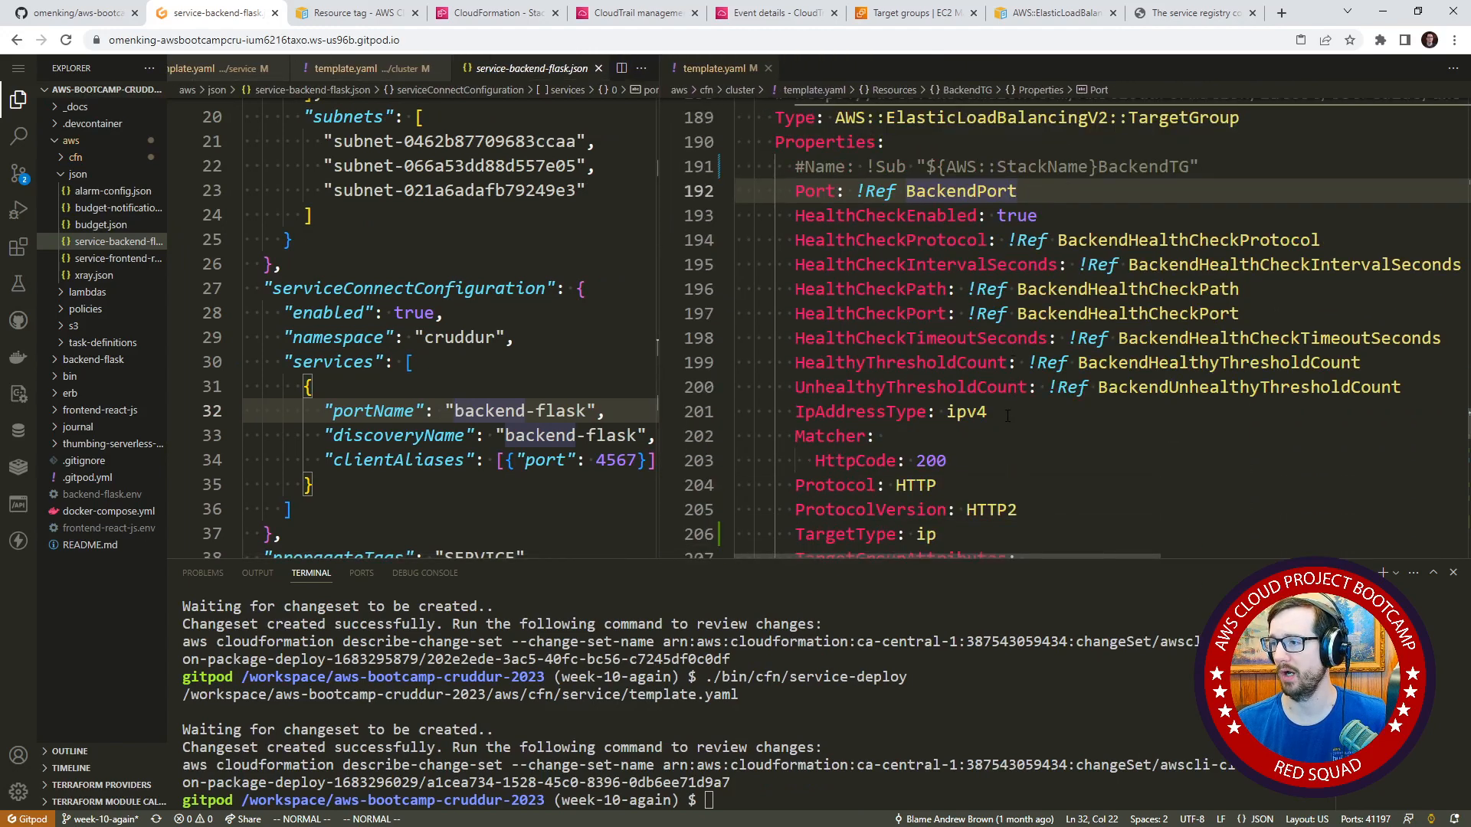
scroll(1008, 416, down, 5)
scroll(996, 399, up, 6)
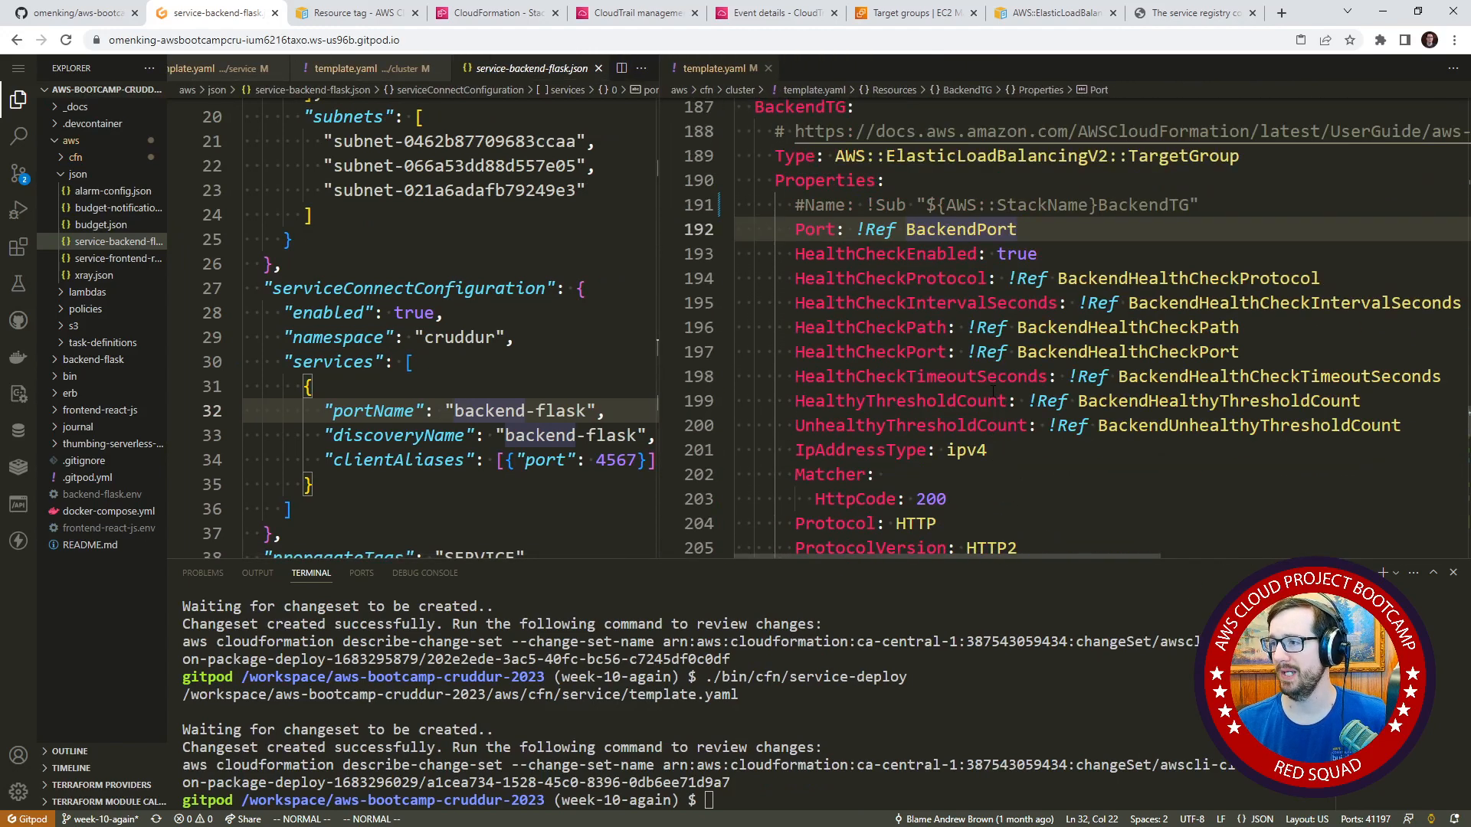
scroll(993, 392, up, 3)
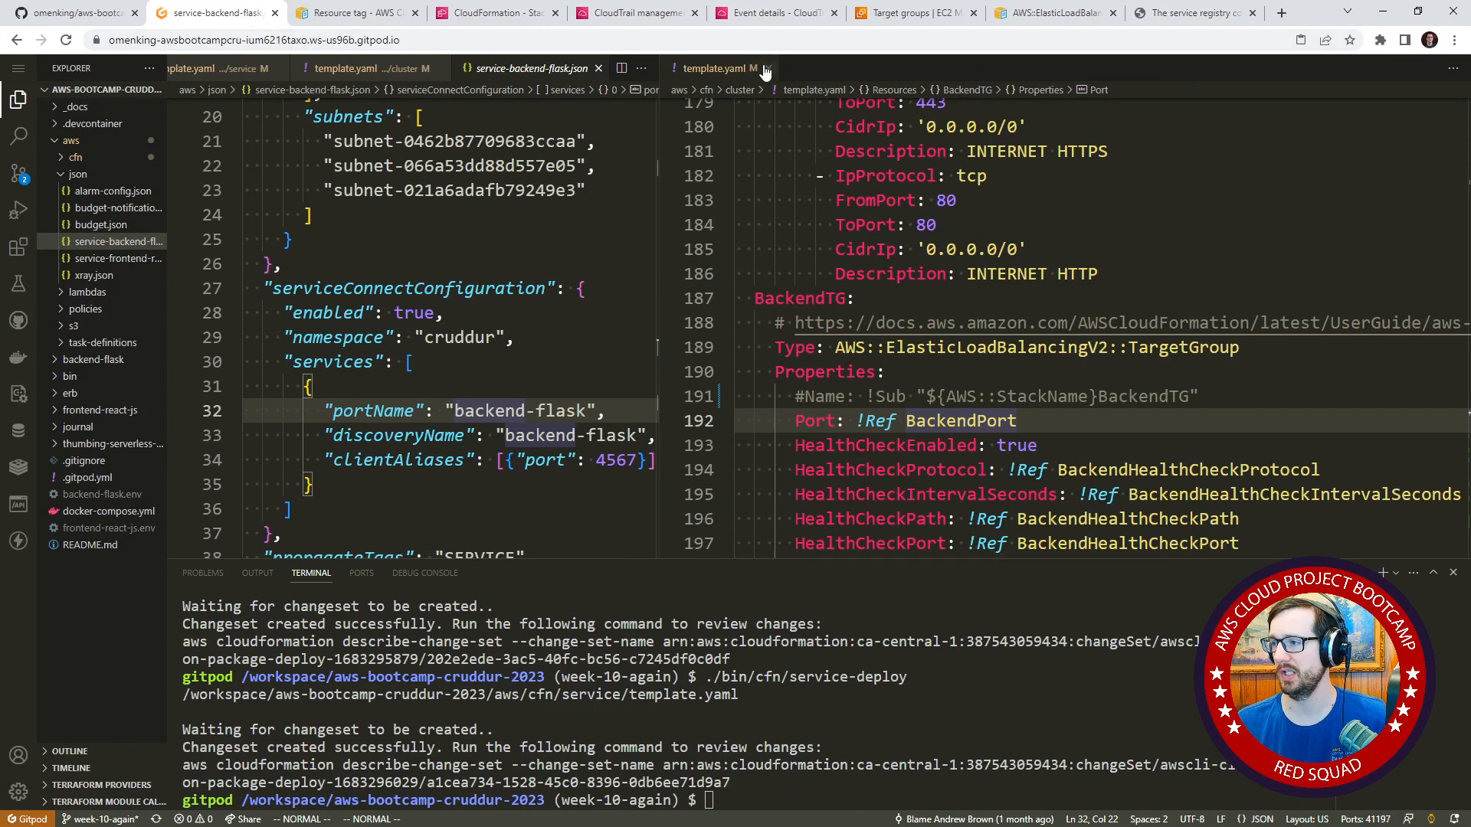
Replace the cluster template in the second editor group with the service template.yaml as its only open file.
click(765, 69)
click(1434, 68)
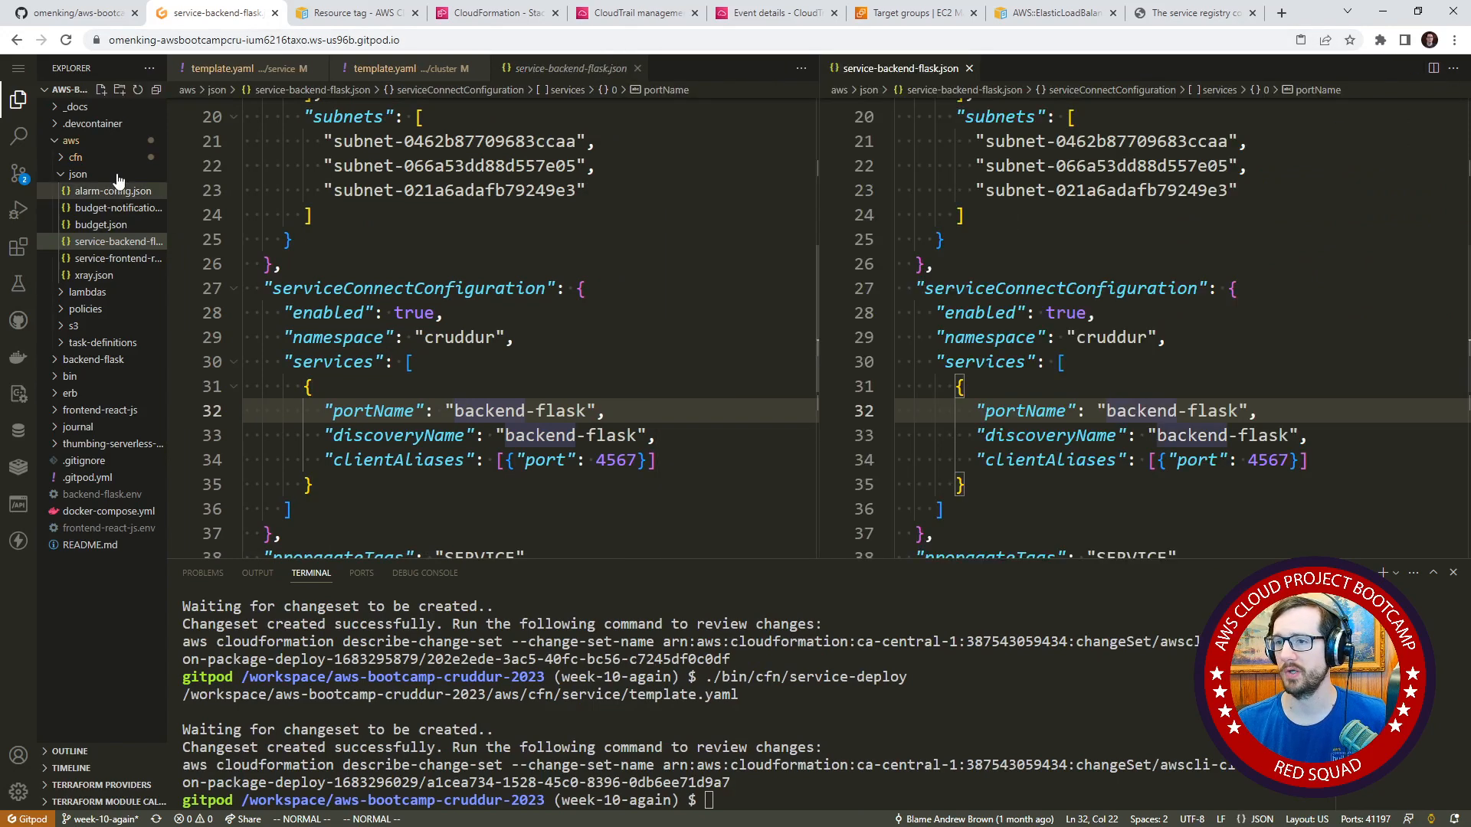
drag(223, 69, 1001, 67)
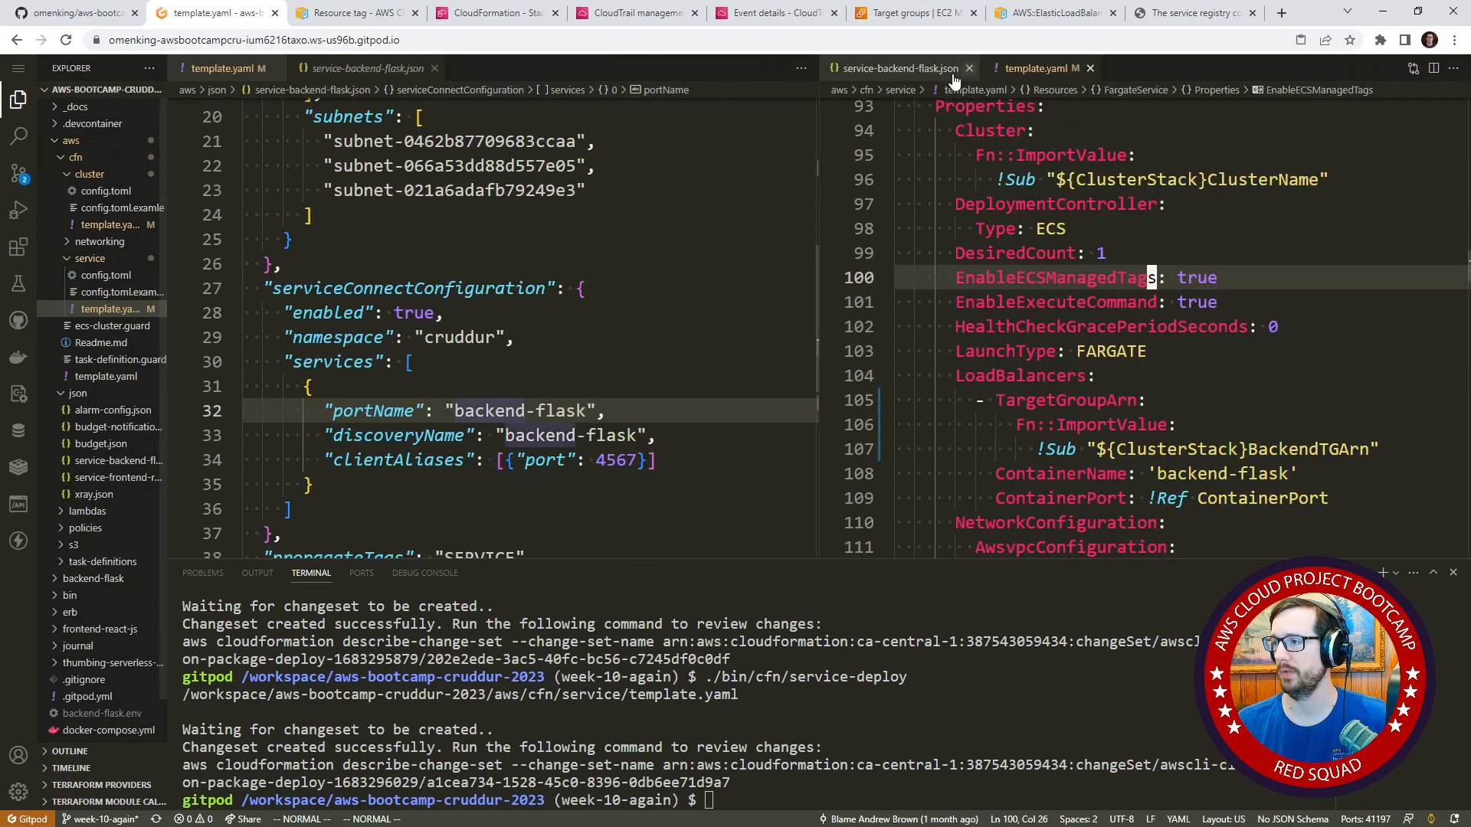
middle_click(877, 77)
Compare serviceConnectConfiguration in service-backend-flask.json with the ServiceRegistries property of FargateService in the service template.yaml.
scroll(1091, 363, down, 3)
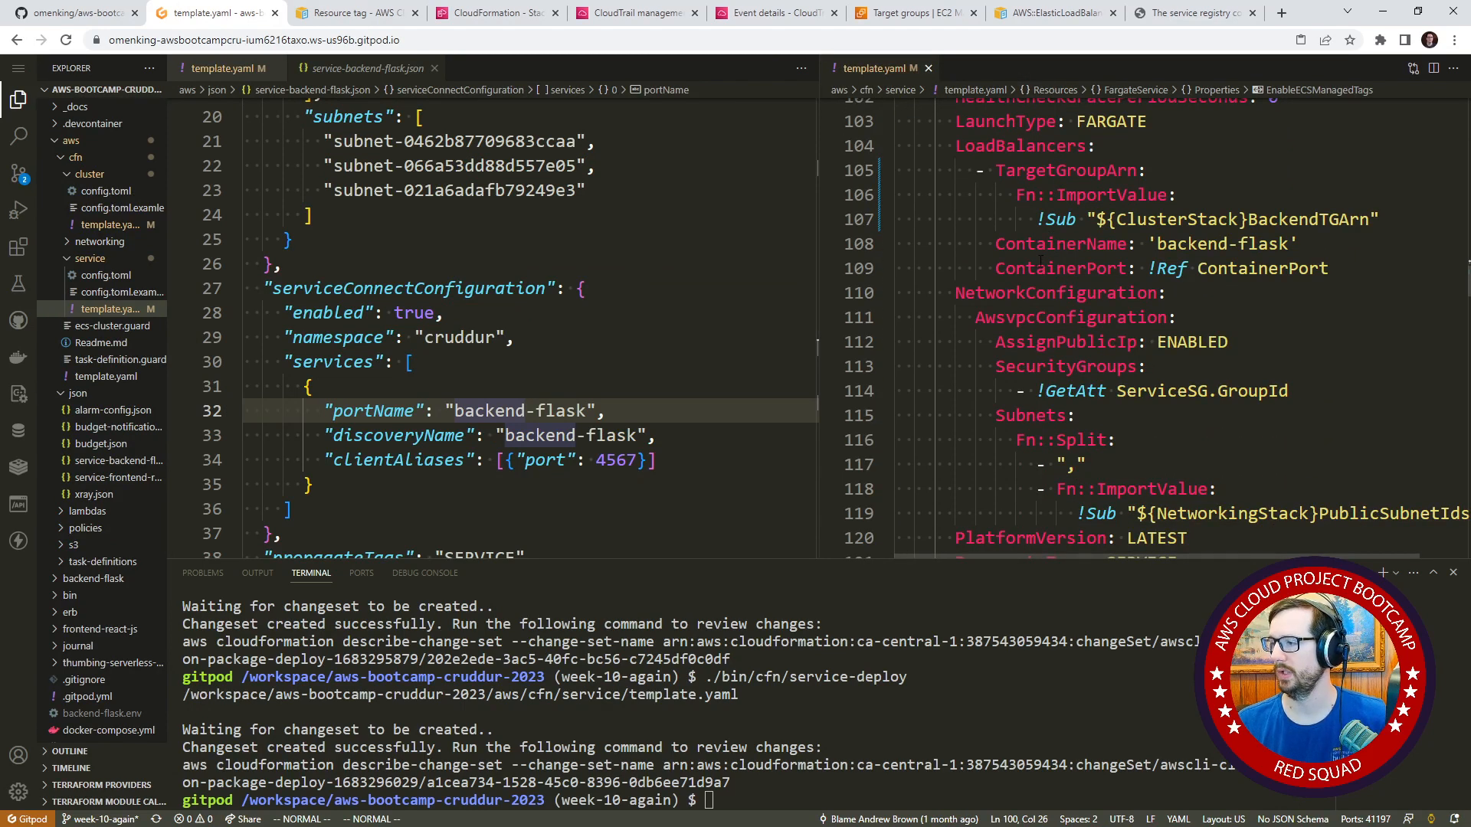
scroll(1040, 260, down, 1)
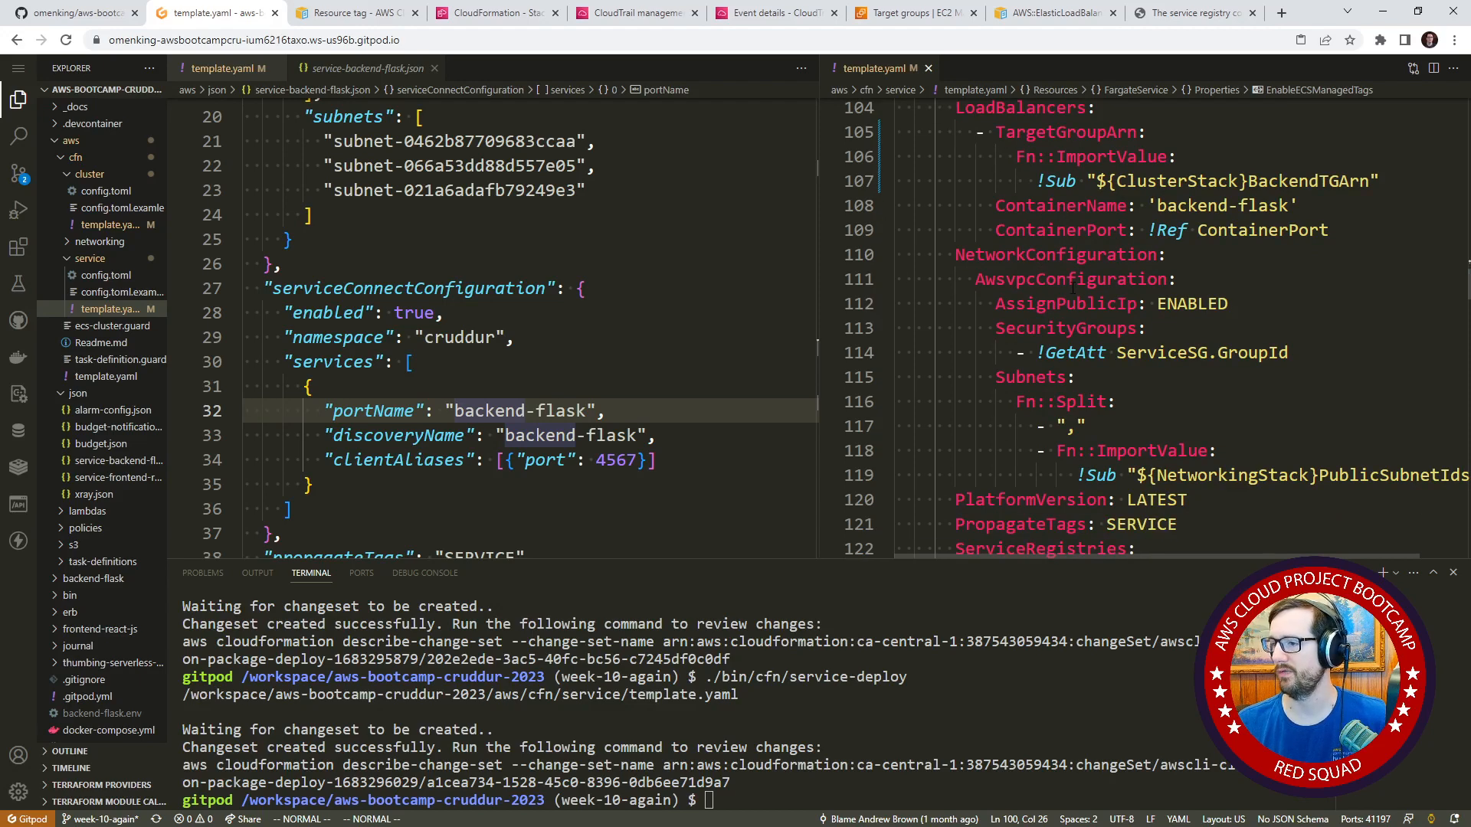
double_click(444, 289)
scroll(1193, 278, up, 7)
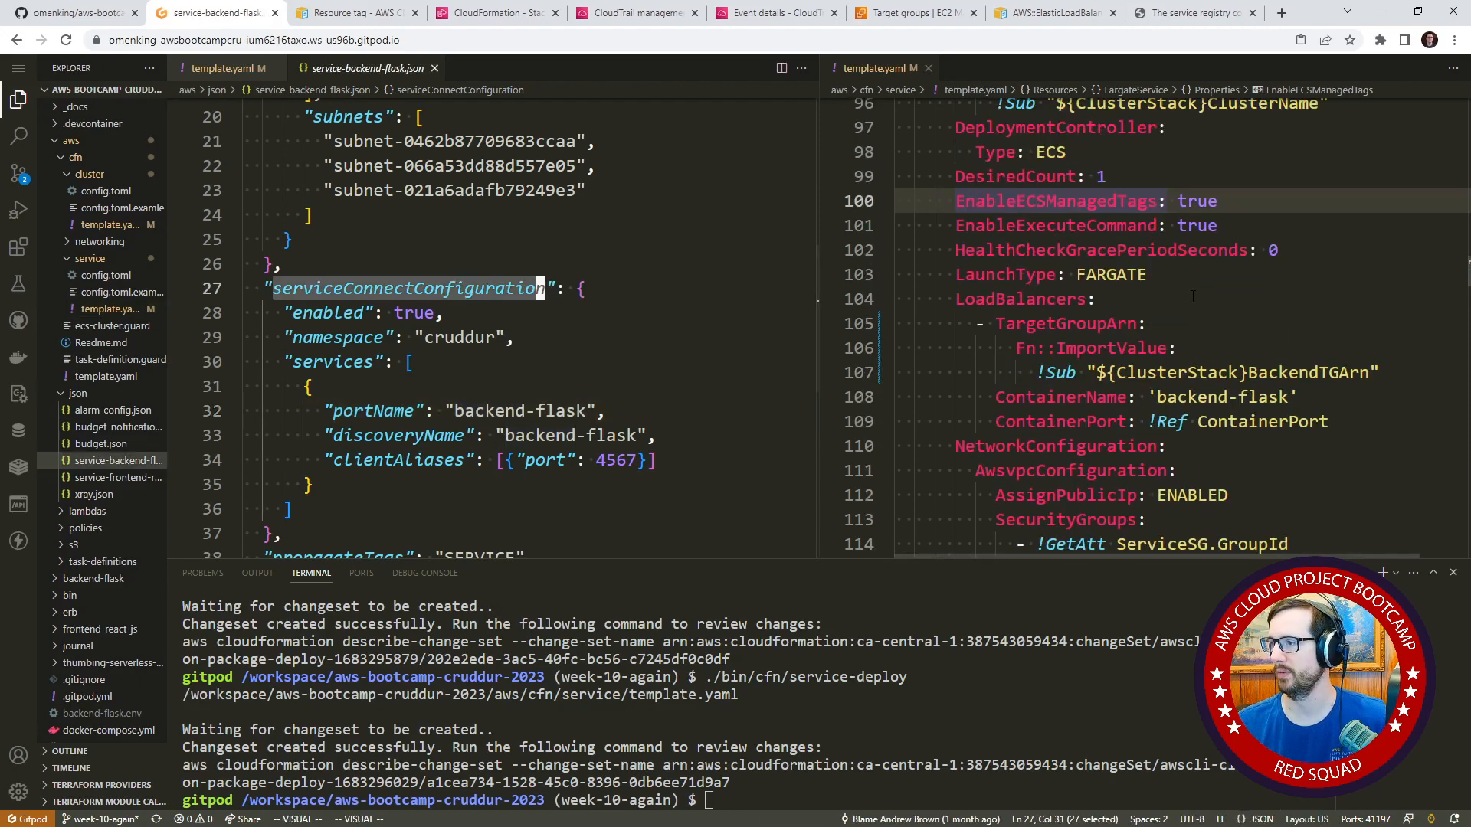
scroll(1200, 317, down, 8)
scroll(1200, 317, down, 2)
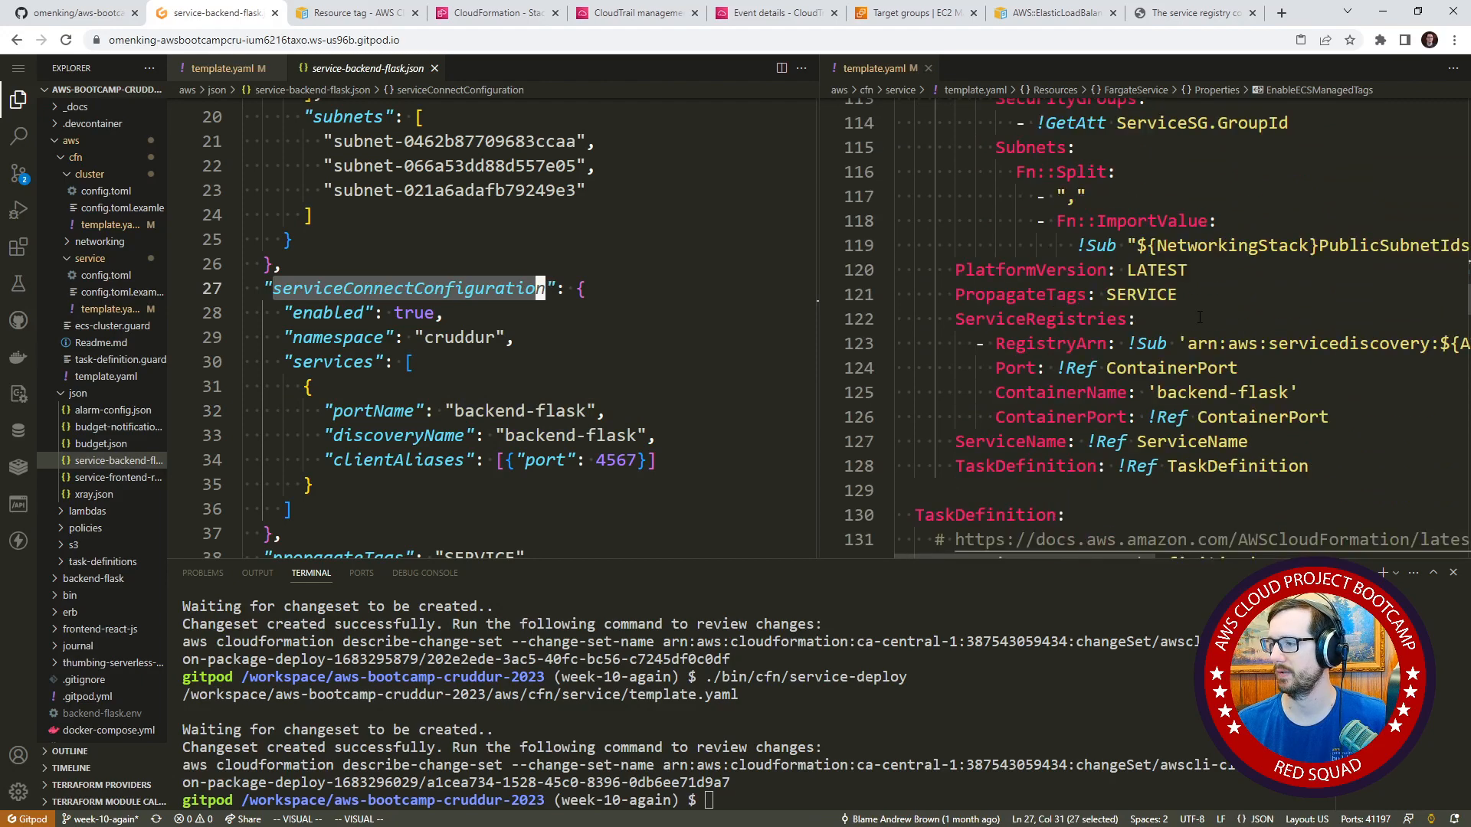
double_click(1042, 319)
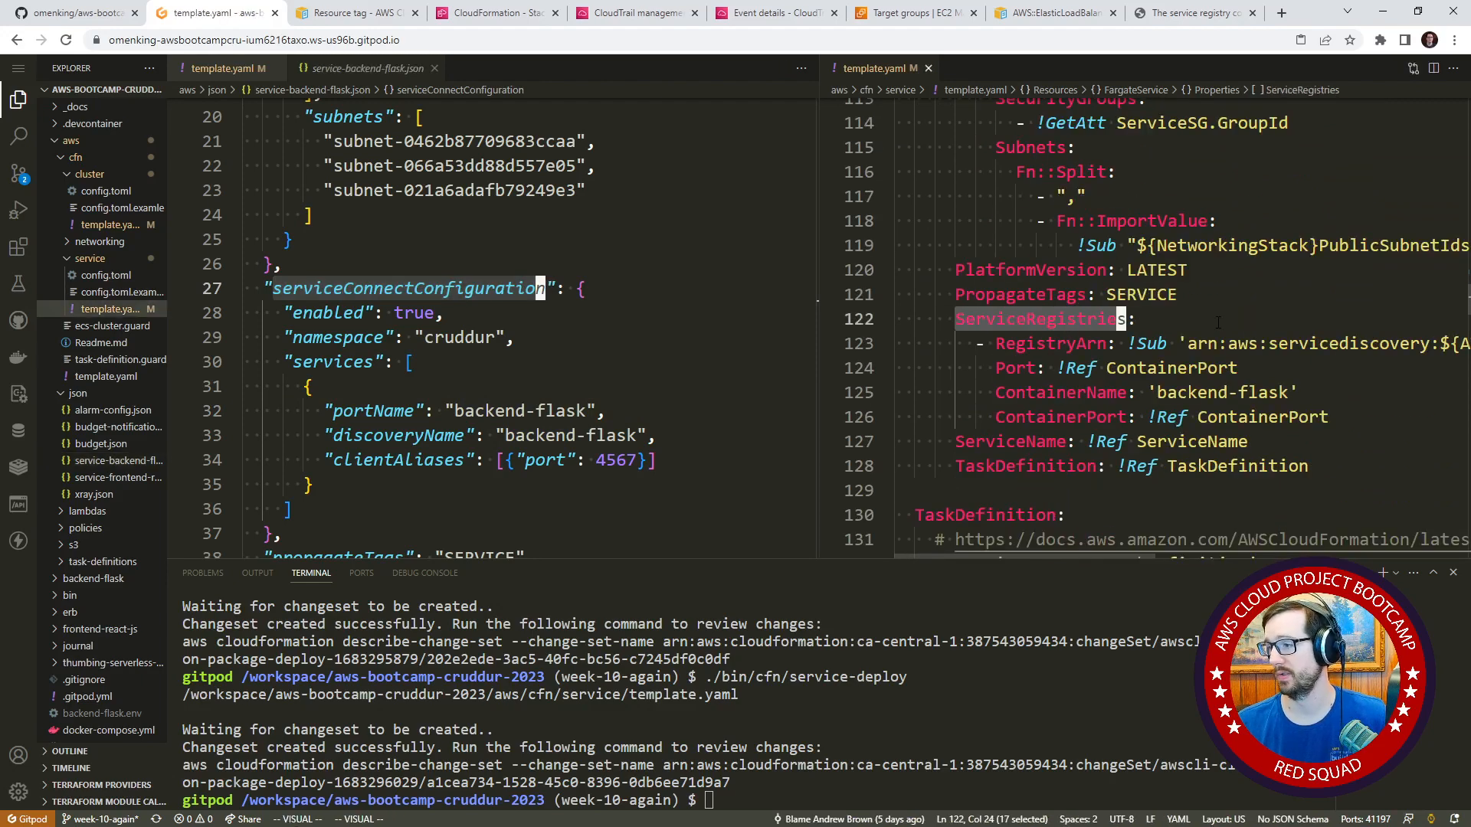
Adjust the divider between the two editor groups so the JSON definition and the service template are readable side by side.
drag(819, 231, 293, 241)
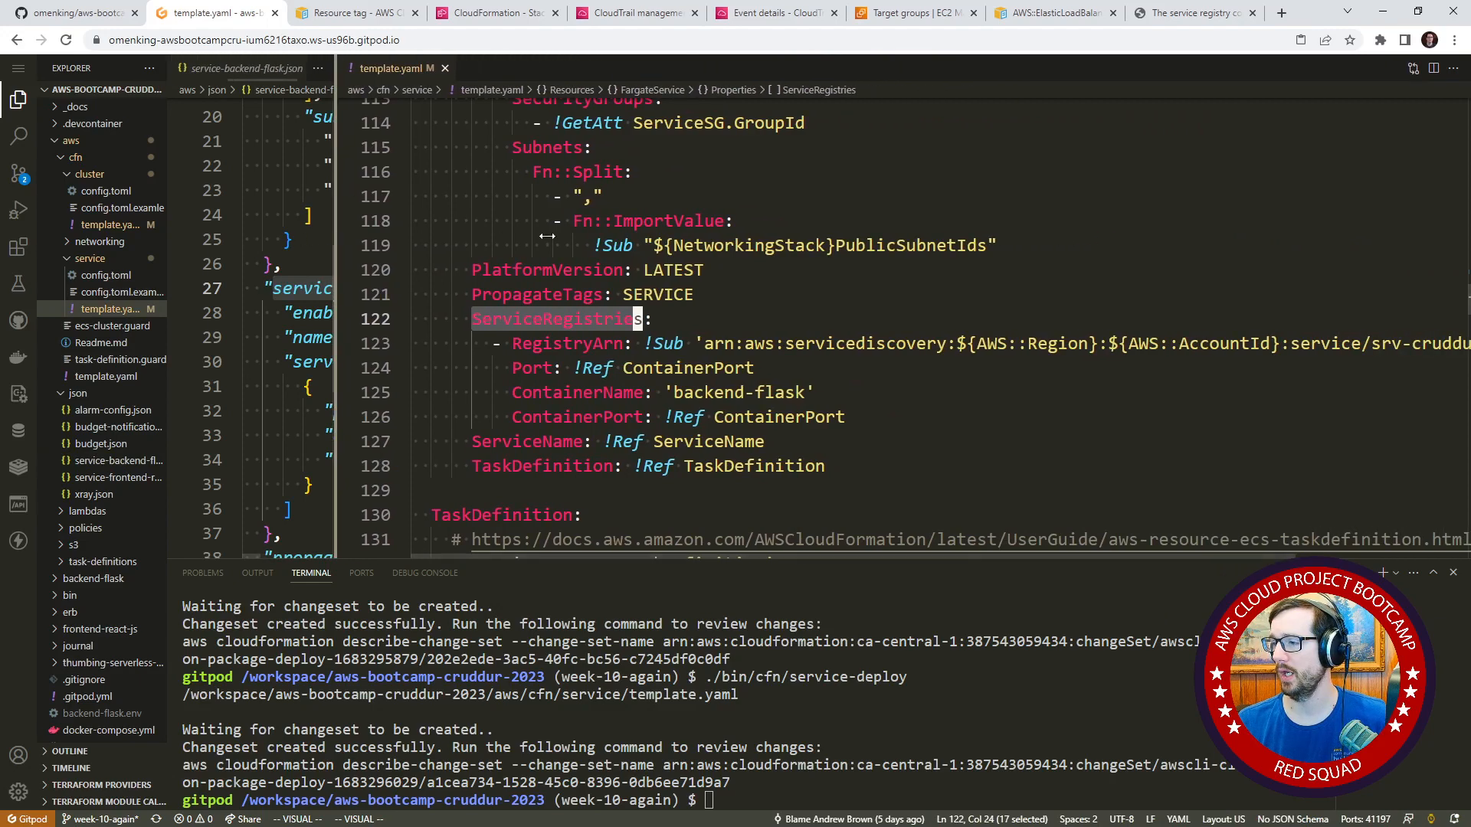
drag(547, 236, 647, 237)
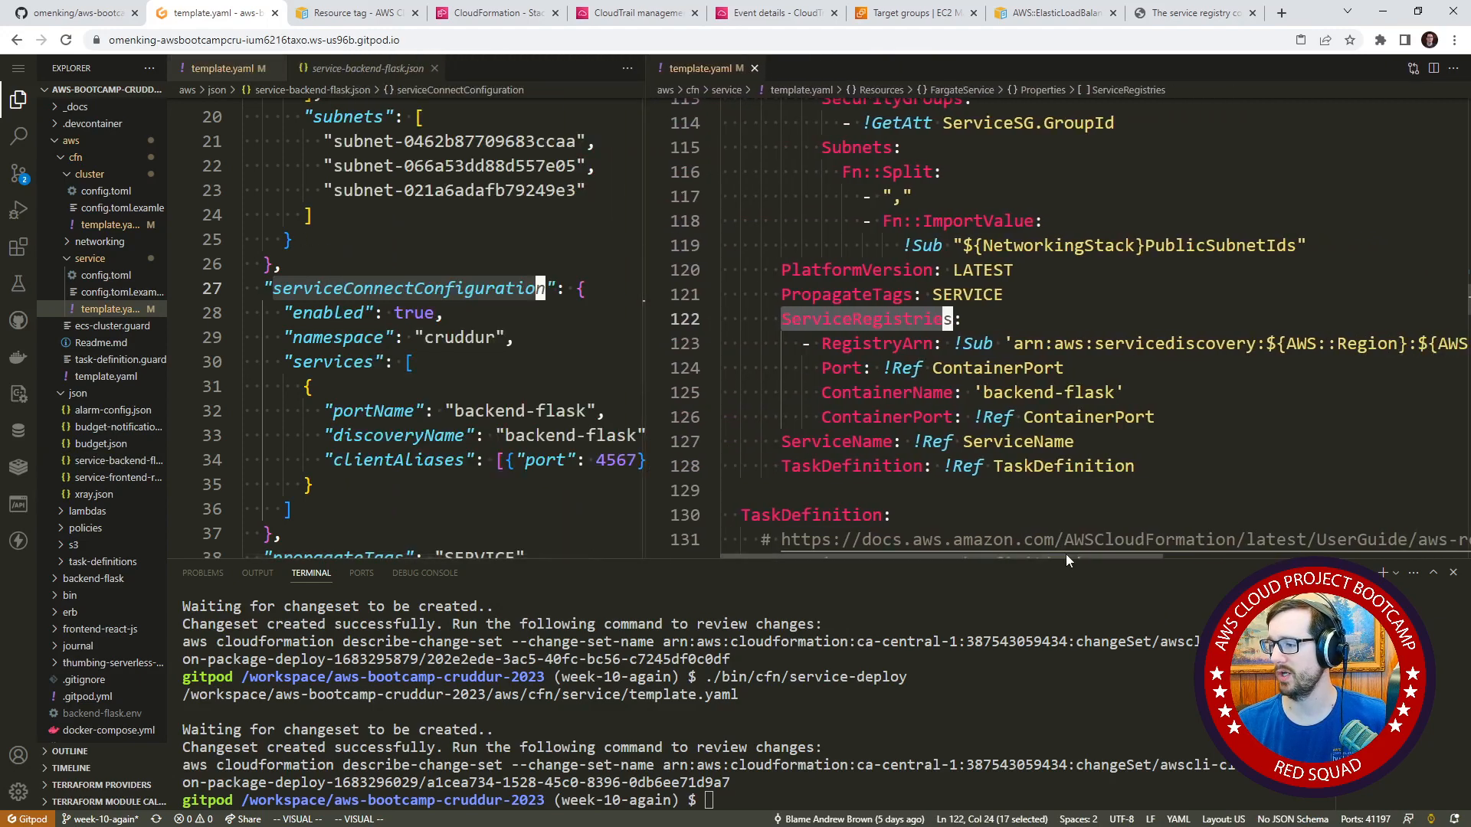
mouse_move(1065, 554)
mouse_down()
mouse_move(1386, 552)
mouse_move(1037, 549)
mouse_up()
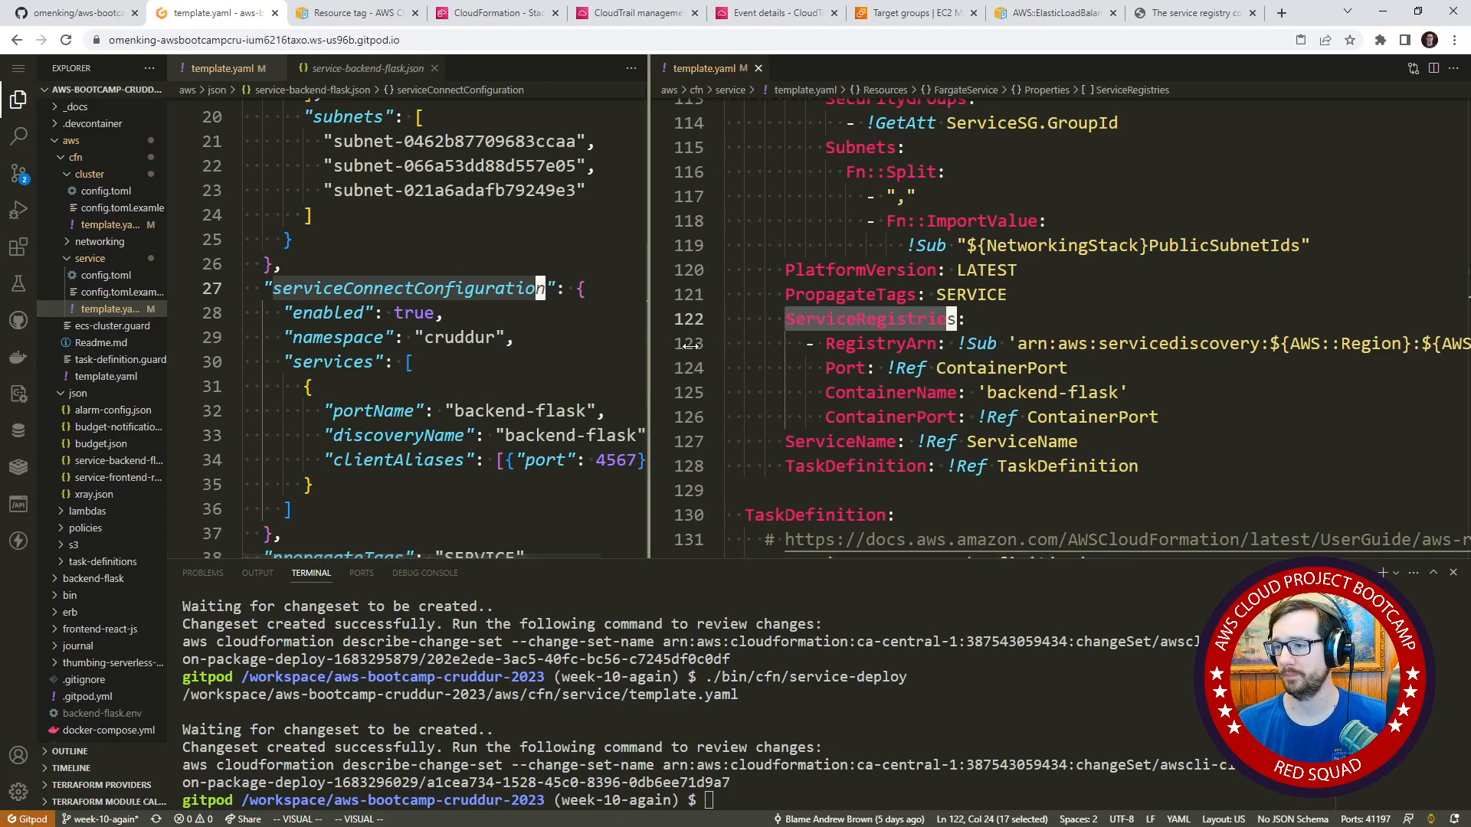
drag(646, 337, 723, 336)
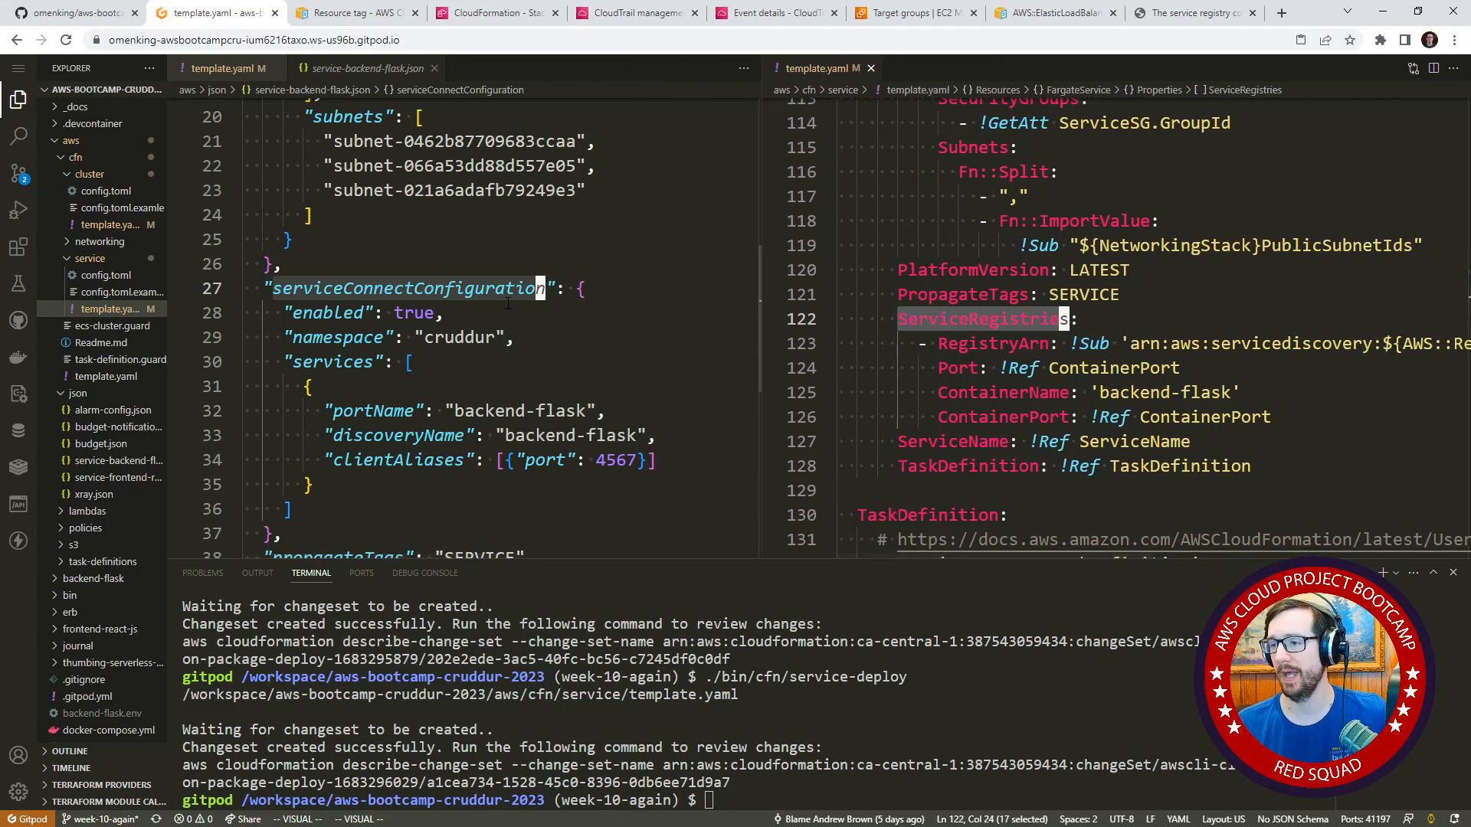
Open the AWS::ECS::Service documentation linked above the FargateService resource's type and review its JSON syntax.
scroll(1075, 391, up, 8)
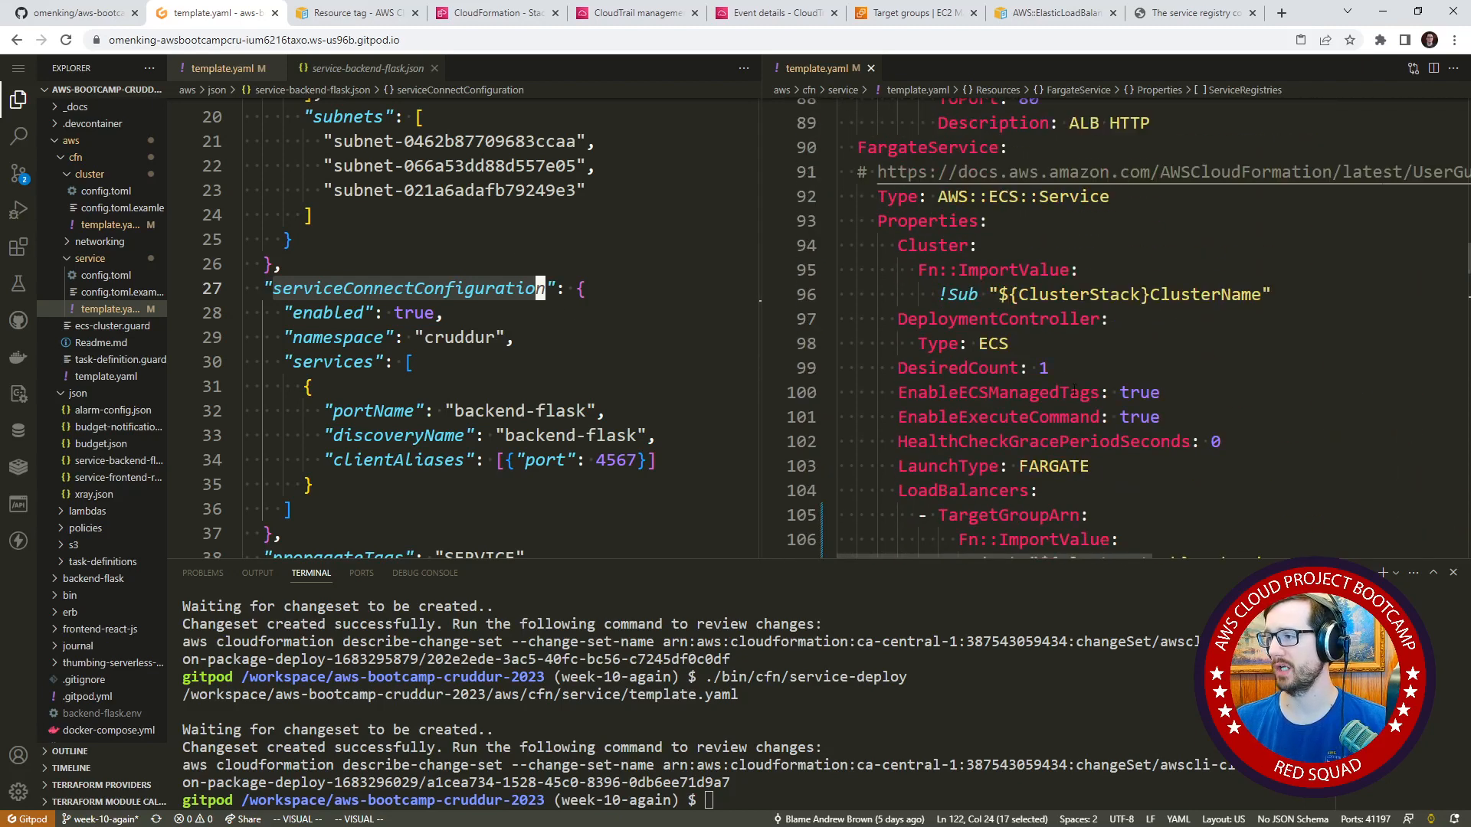
alt+click(993, 171)
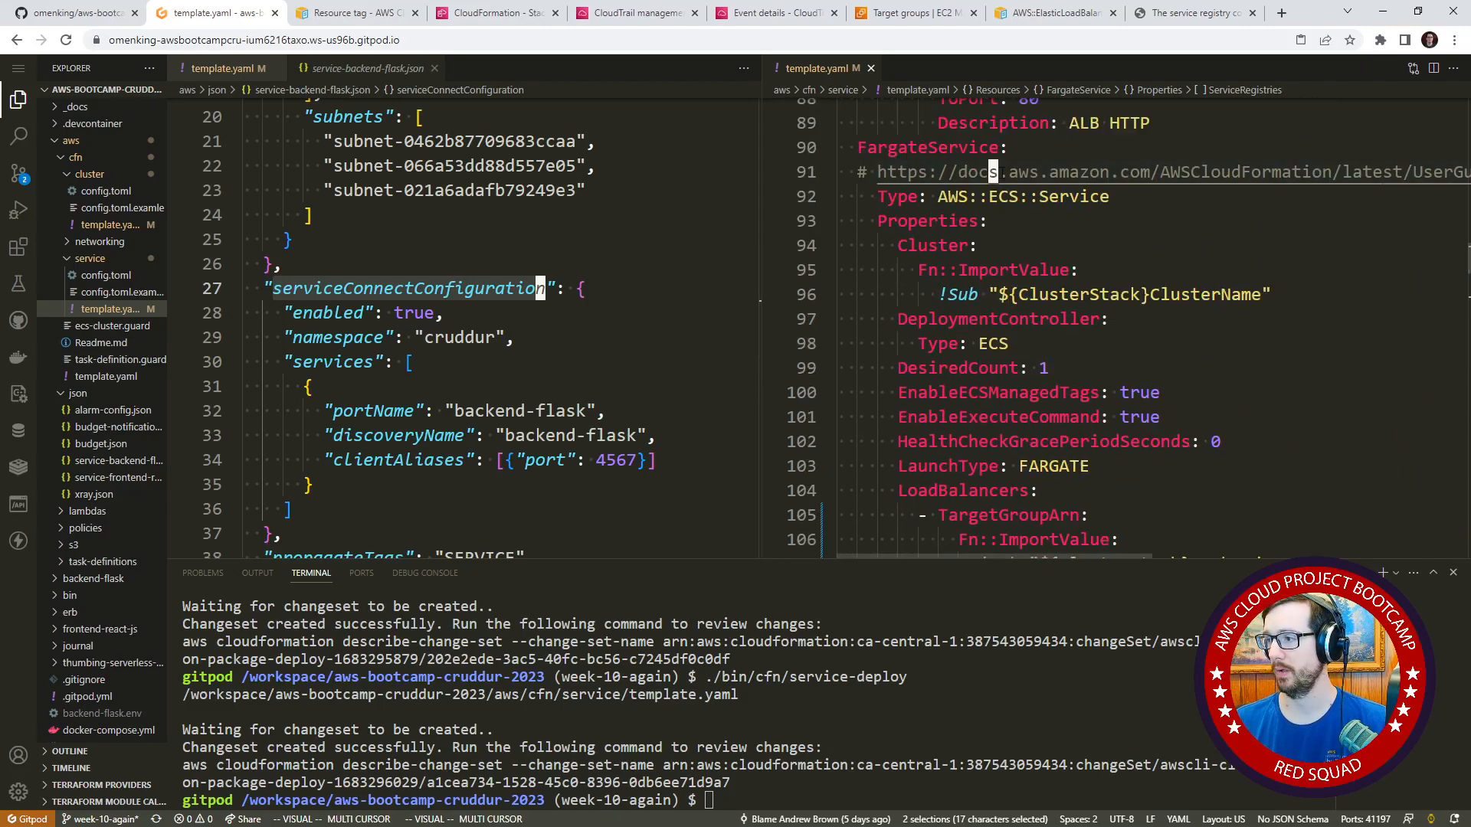
ctrl+click(1006, 177)
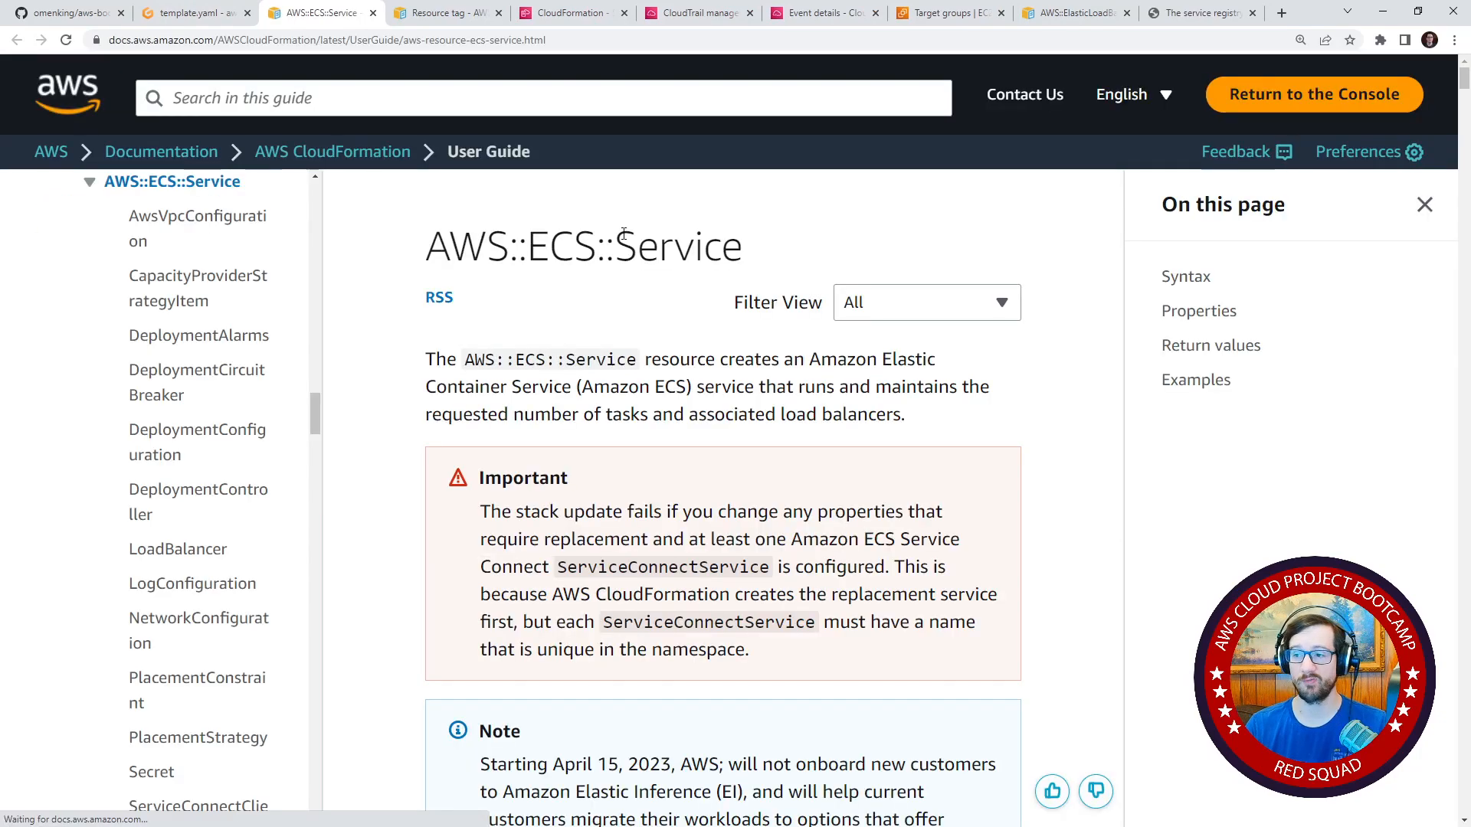
scroll(634, 437, down, 15)
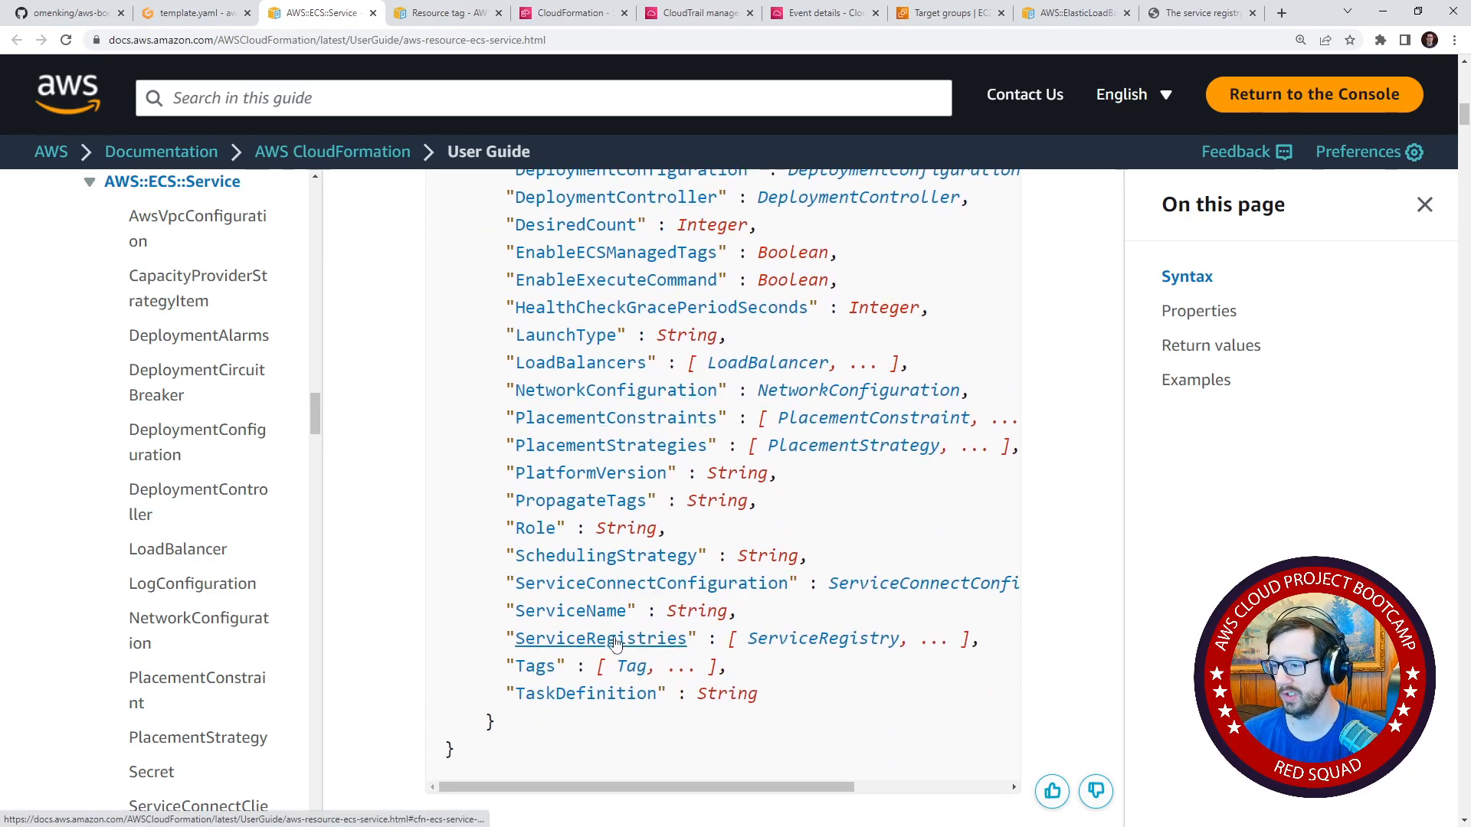
Switch back to the Gitpod editor and check the ServiceRegistries entries in the service template.yaml.
click(237, 18)
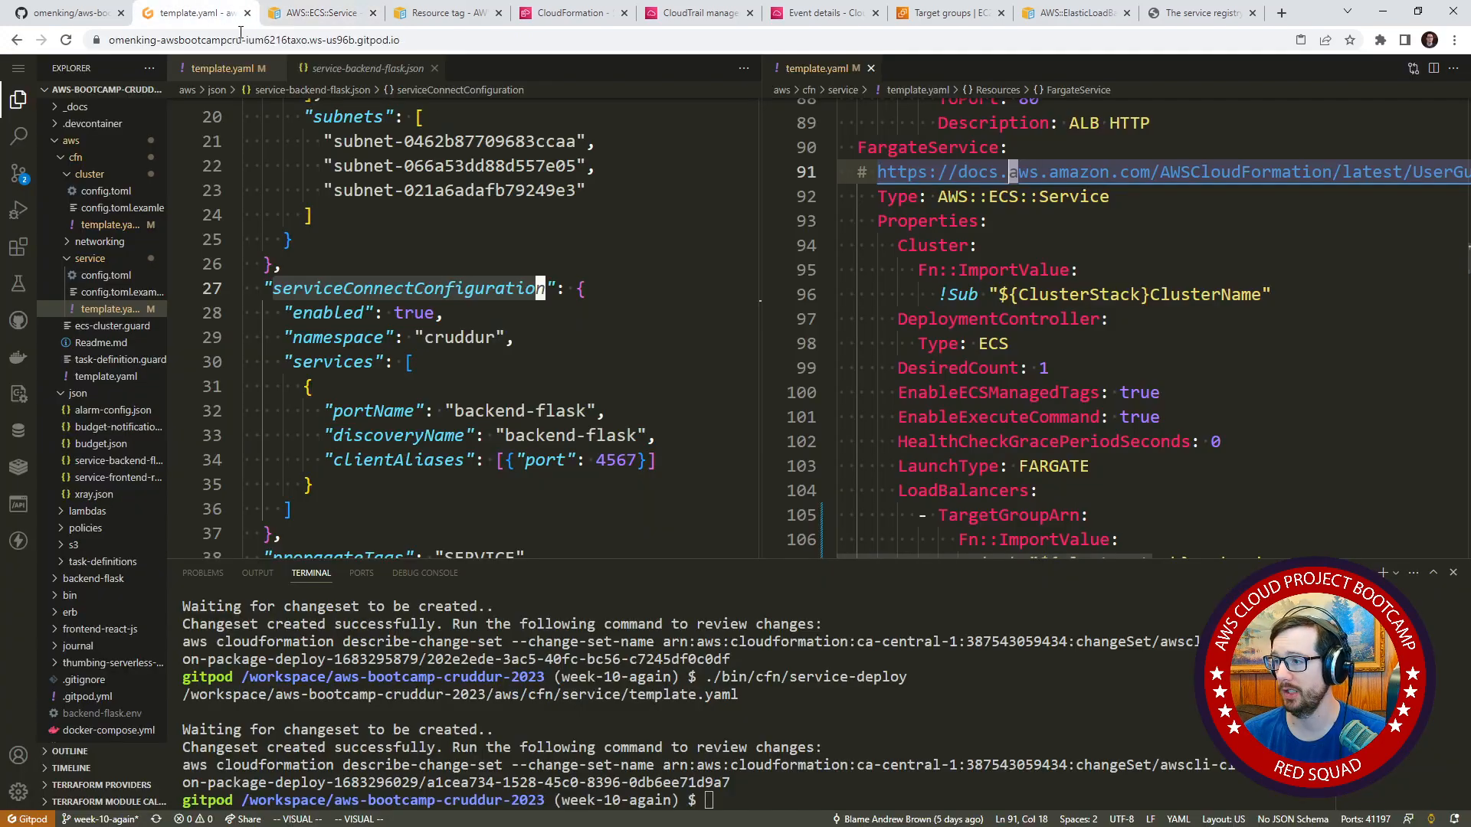
scroll(932, 331, down, 7)
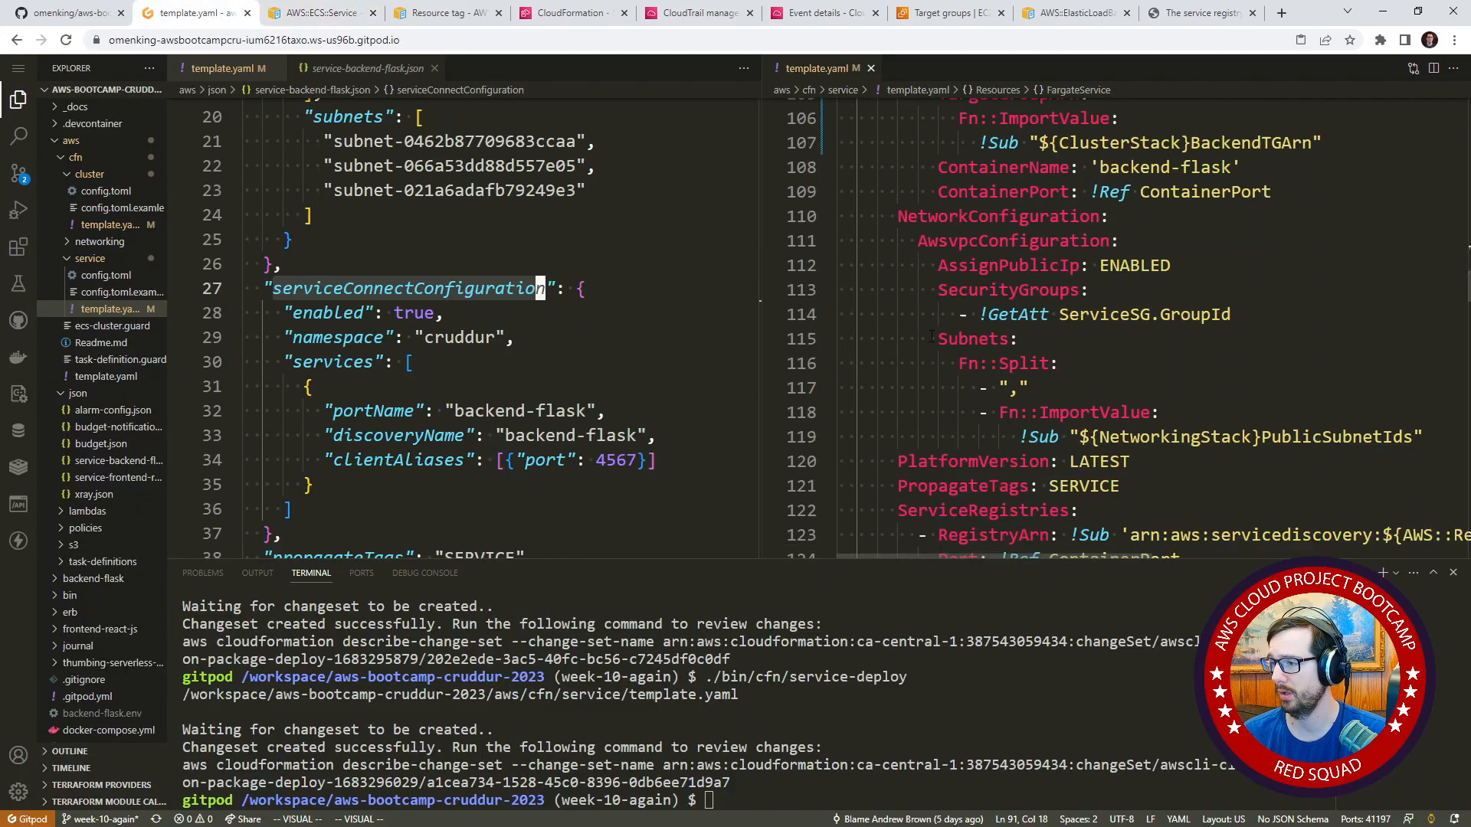
scroll(932, 331, down, 2)
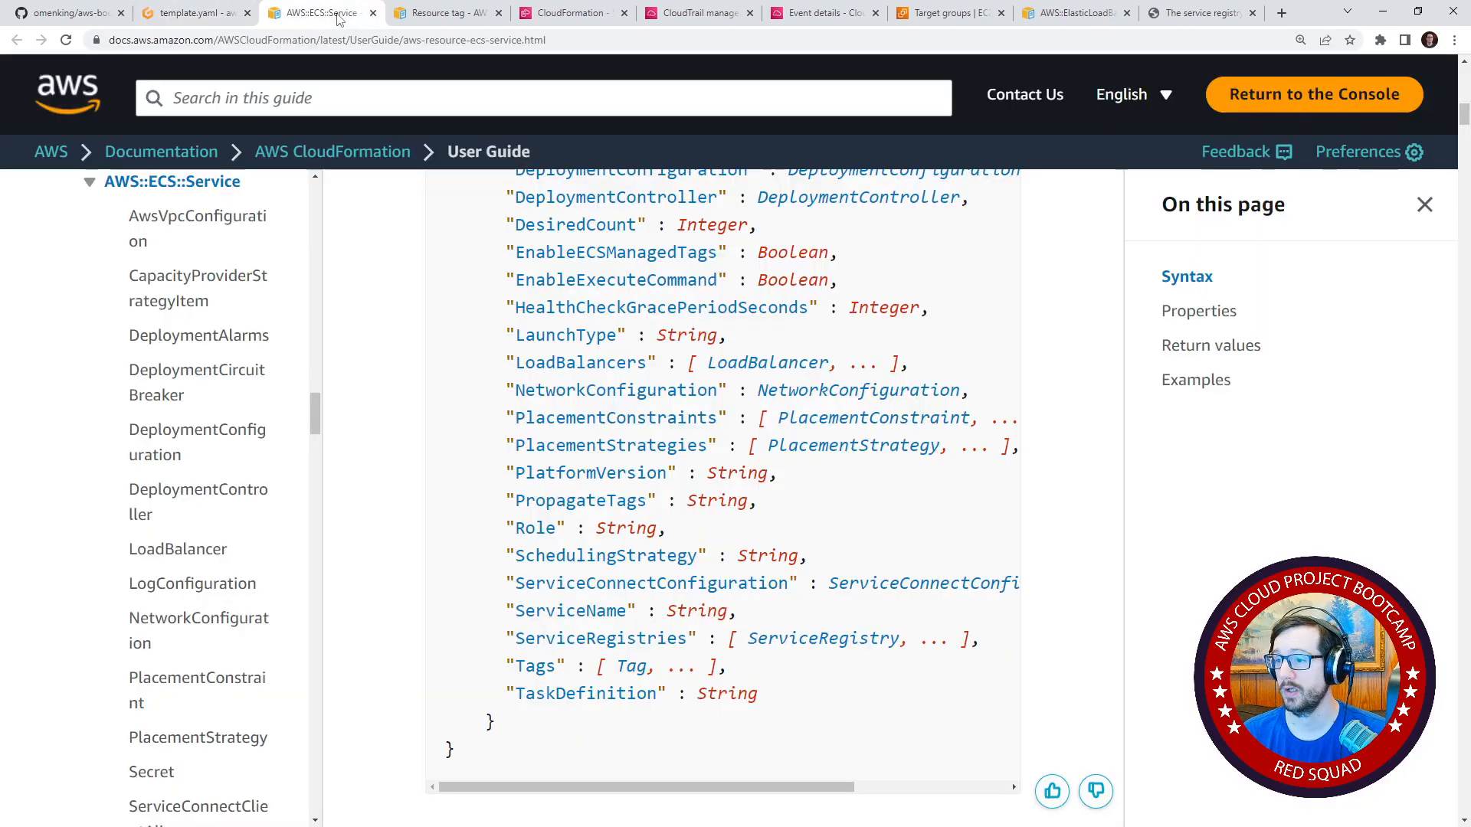
Switch to the AWS::ECS::Service documentation and read the ServiceRegistries property description, its note and the preceding properties.
click(318, 13)
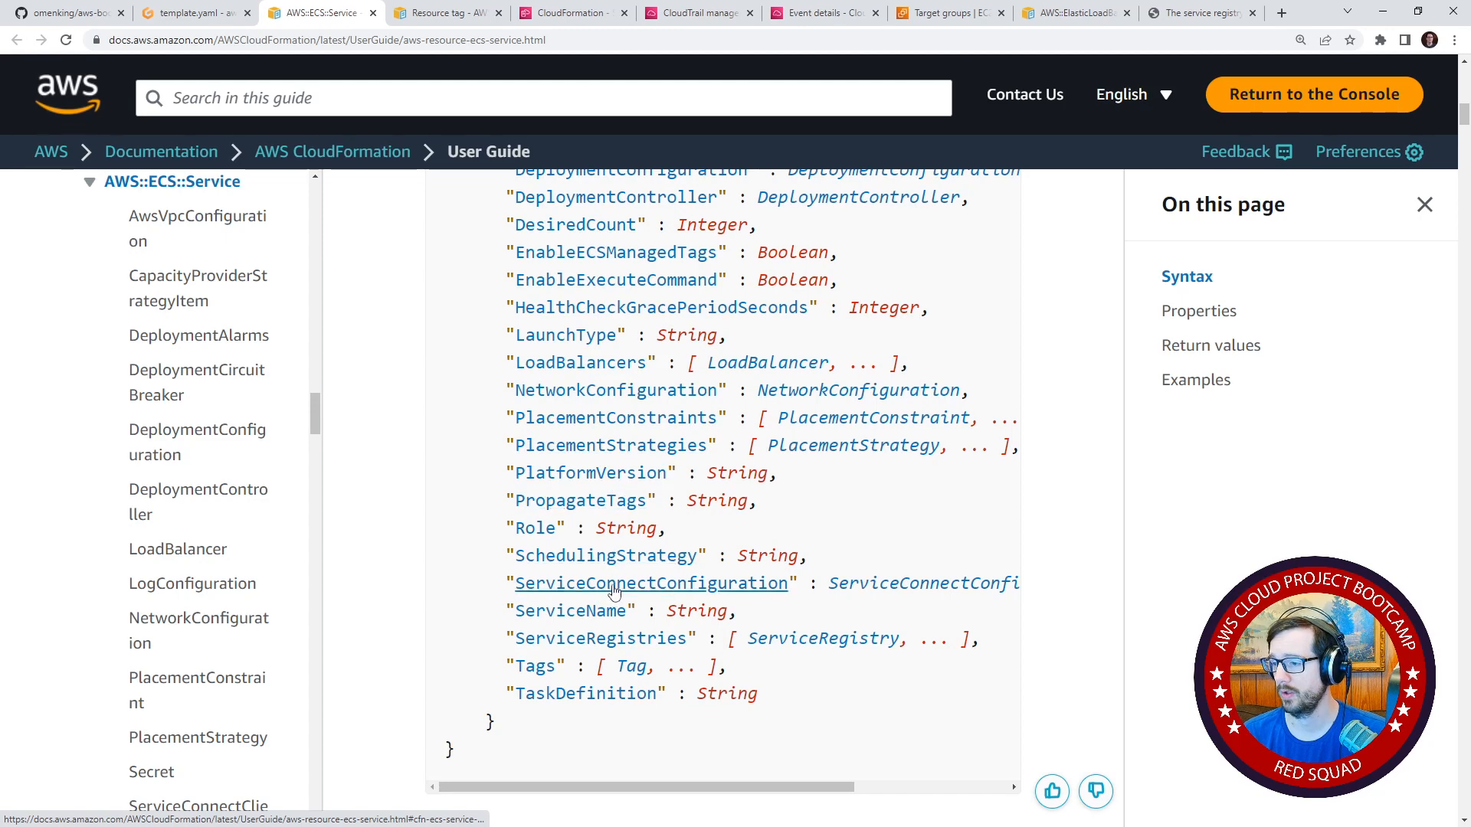
click(613, 639)
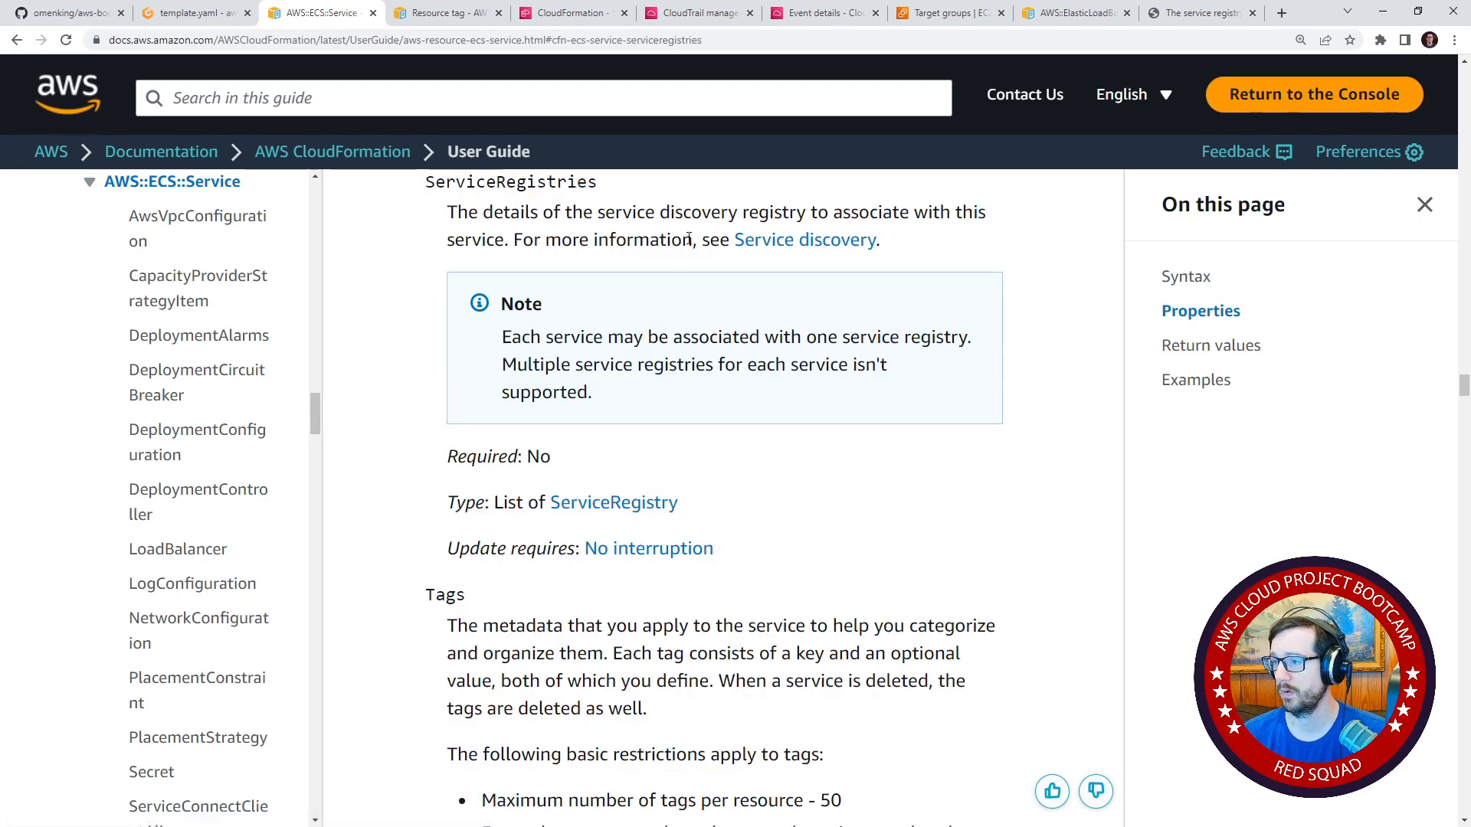
drag(782, 207, 690, 230)
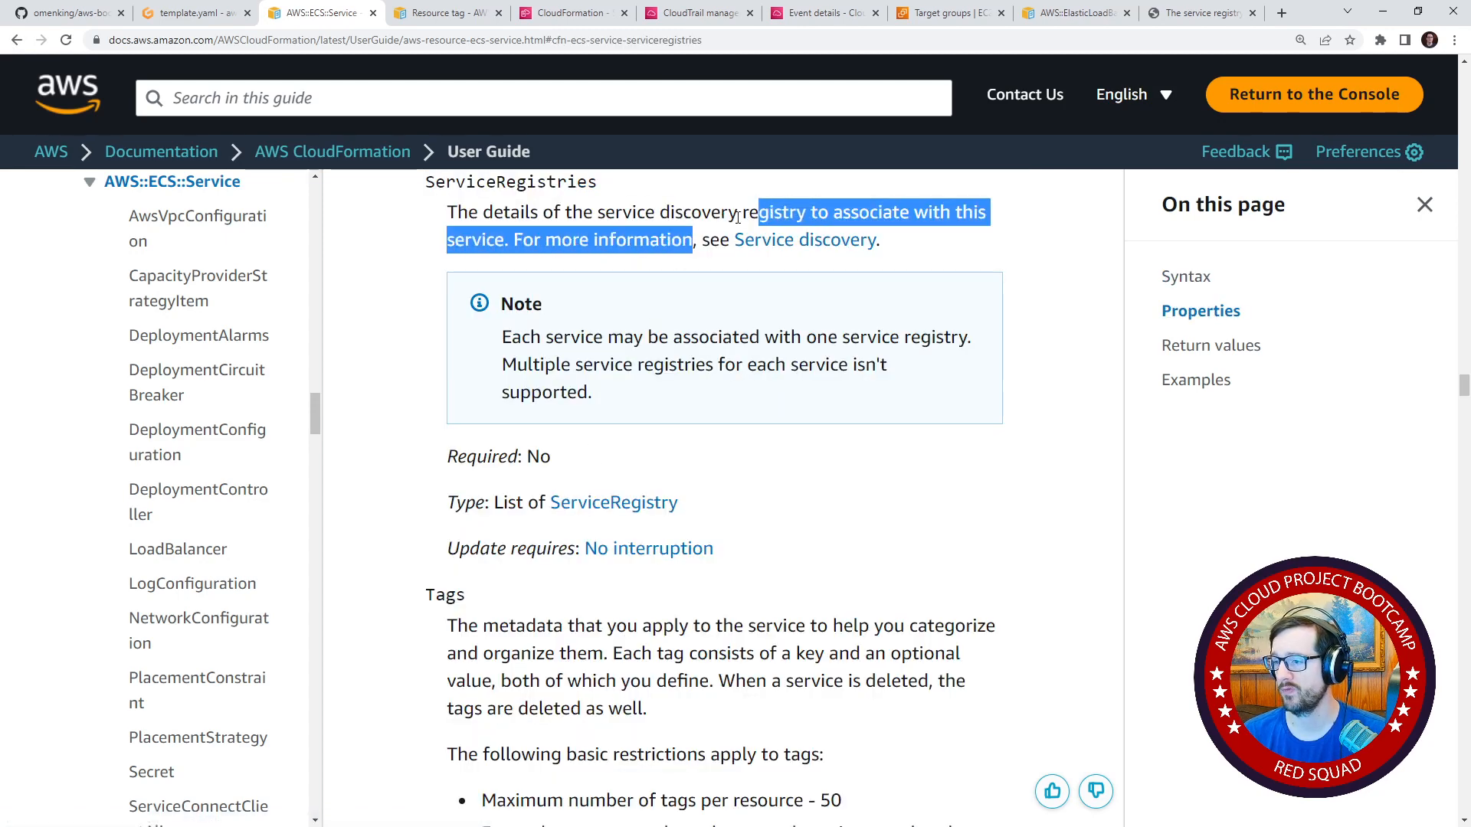
drag(502, 337, 857, 363)
scroll(653, 421, up, 2)
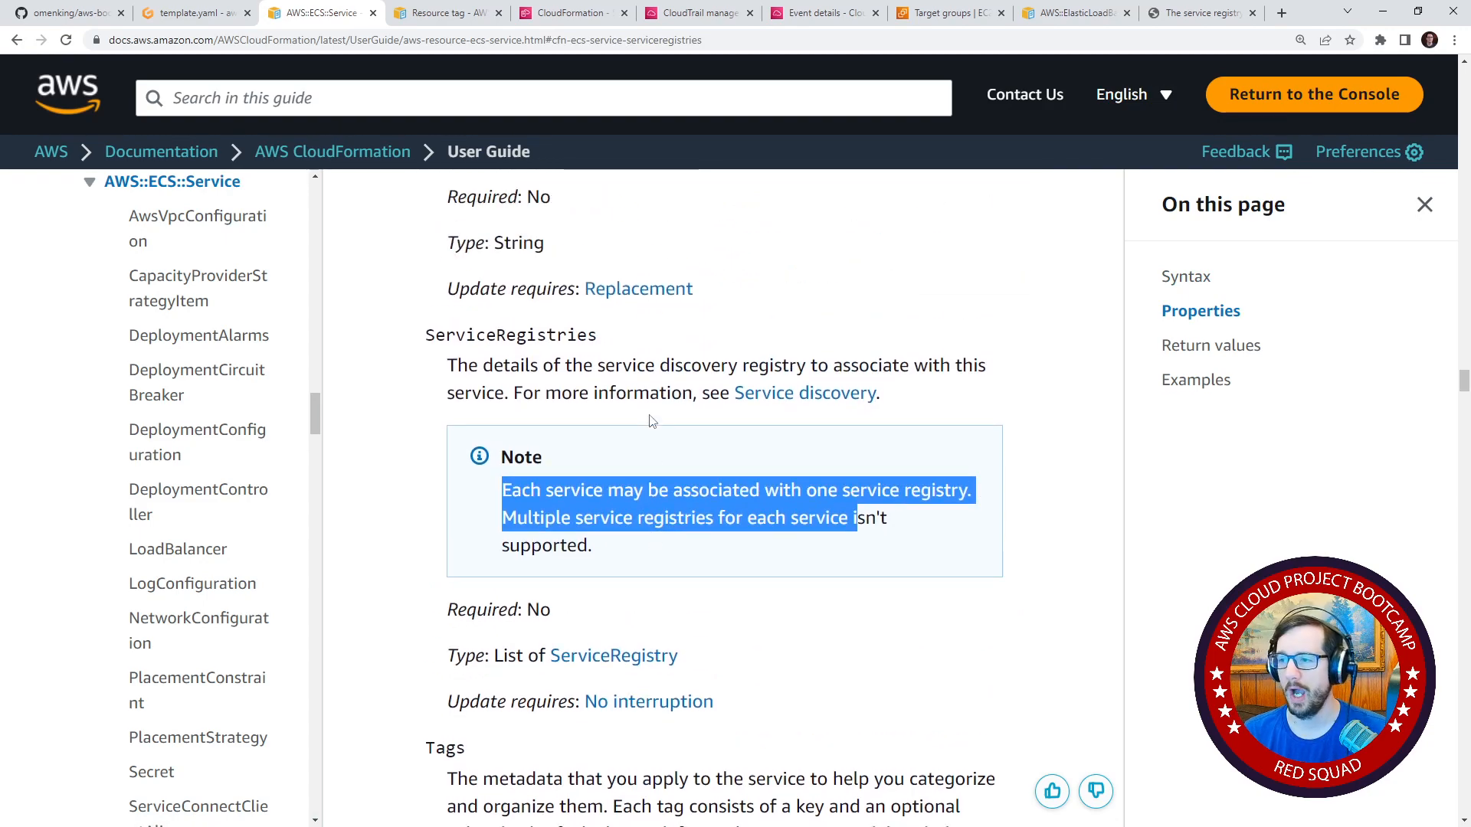
scroll(507, 461, up, 19)
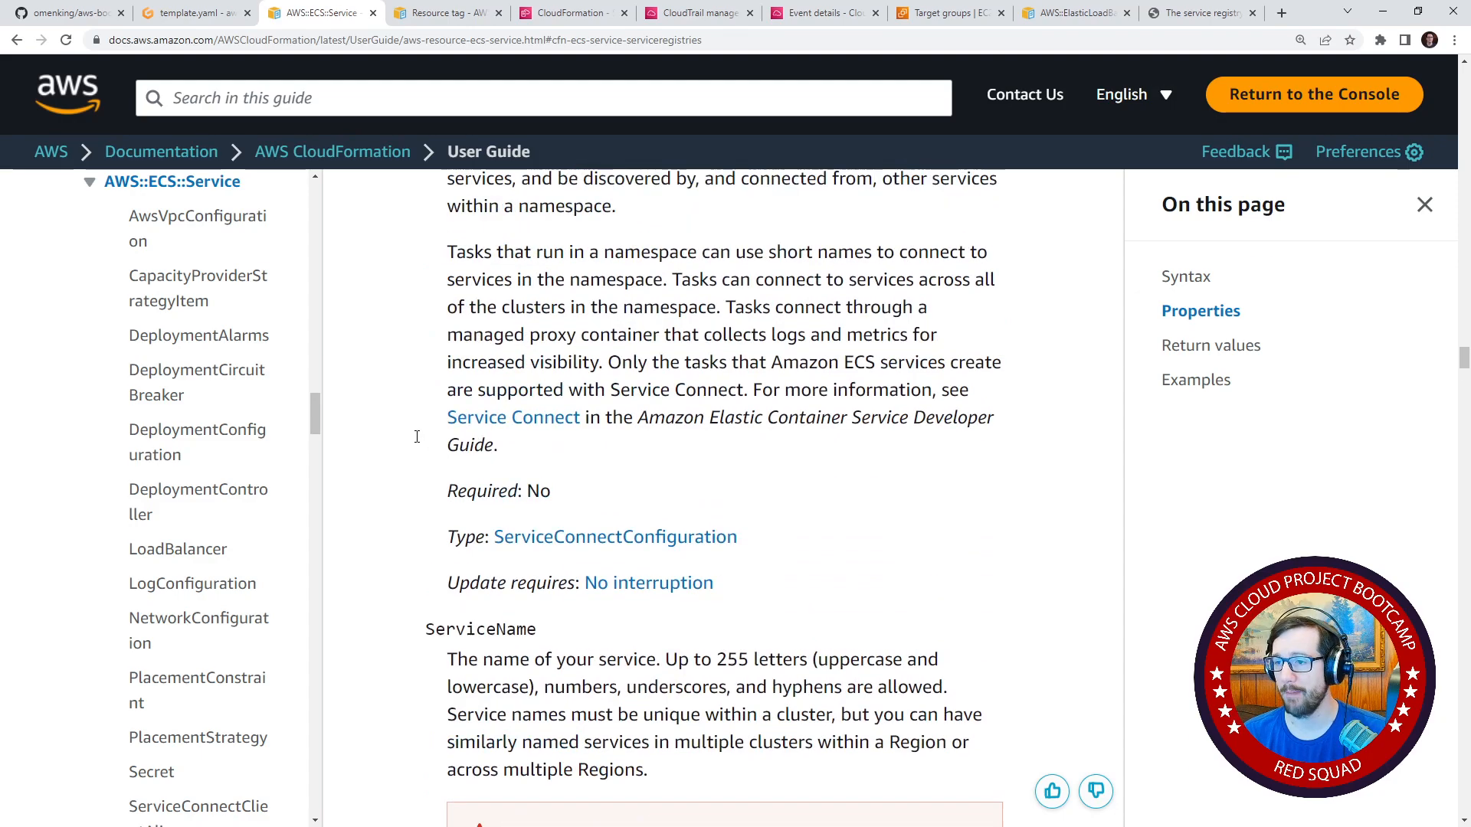
scroll(399, 484, up, 18)
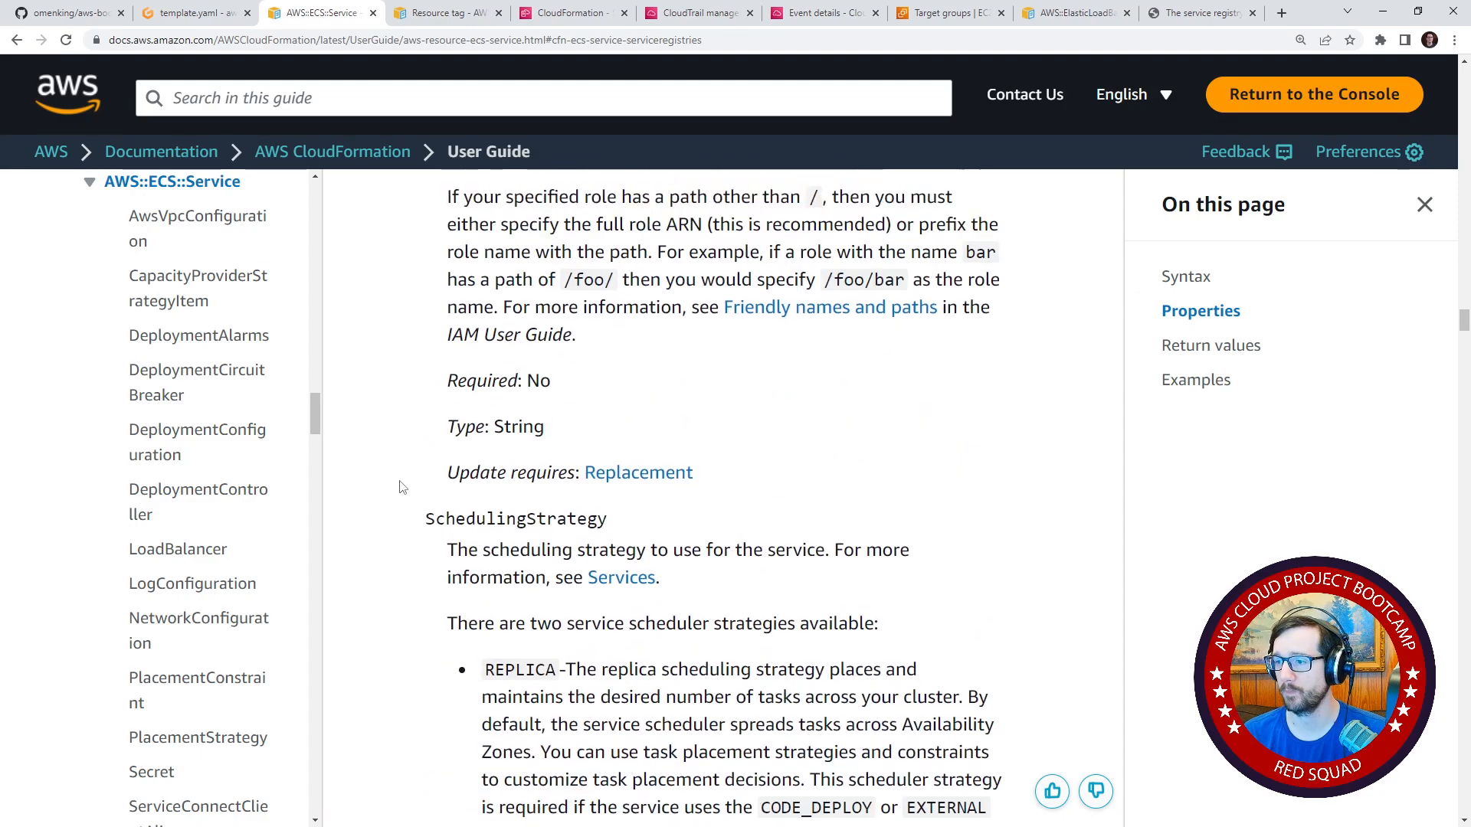
Go back to the AWS::ECS::Service syntax and open the ServiceConnectConfiguration property type page to see its JSON and YAML syntax.
click(17, 40)
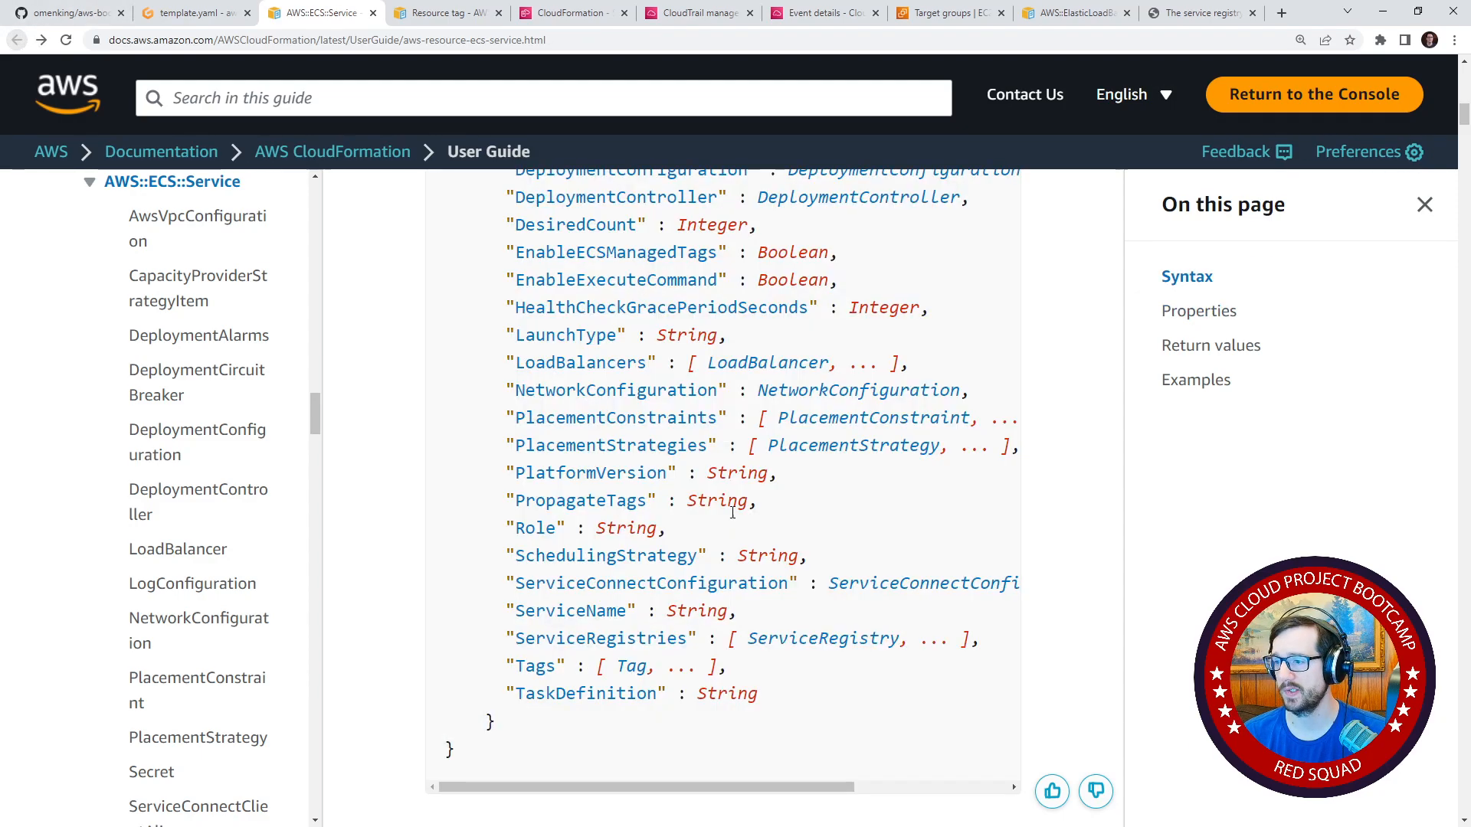
click(758, 587)
click(666, 599)
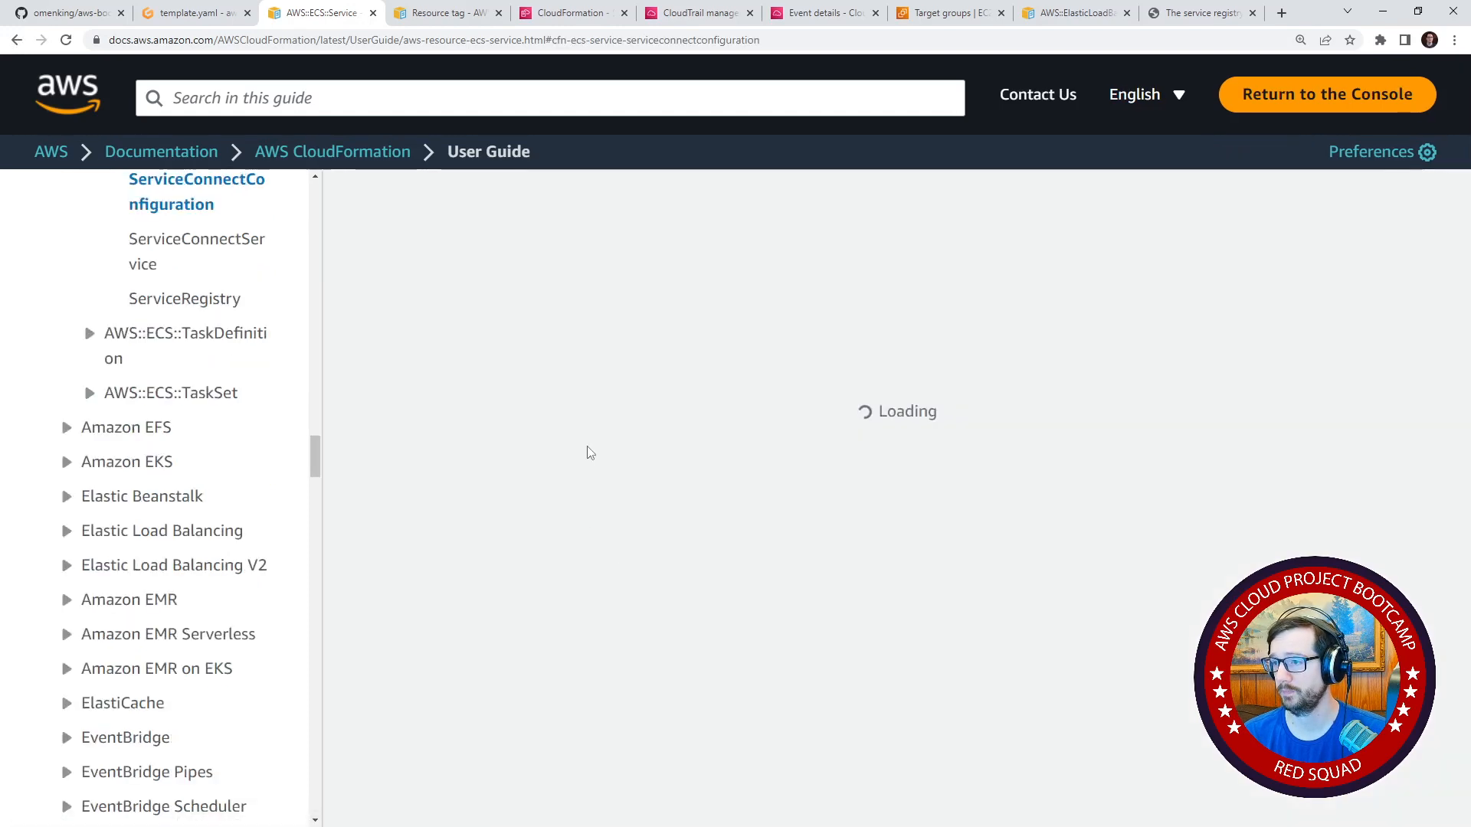
scroll(430, 466, down, 8)
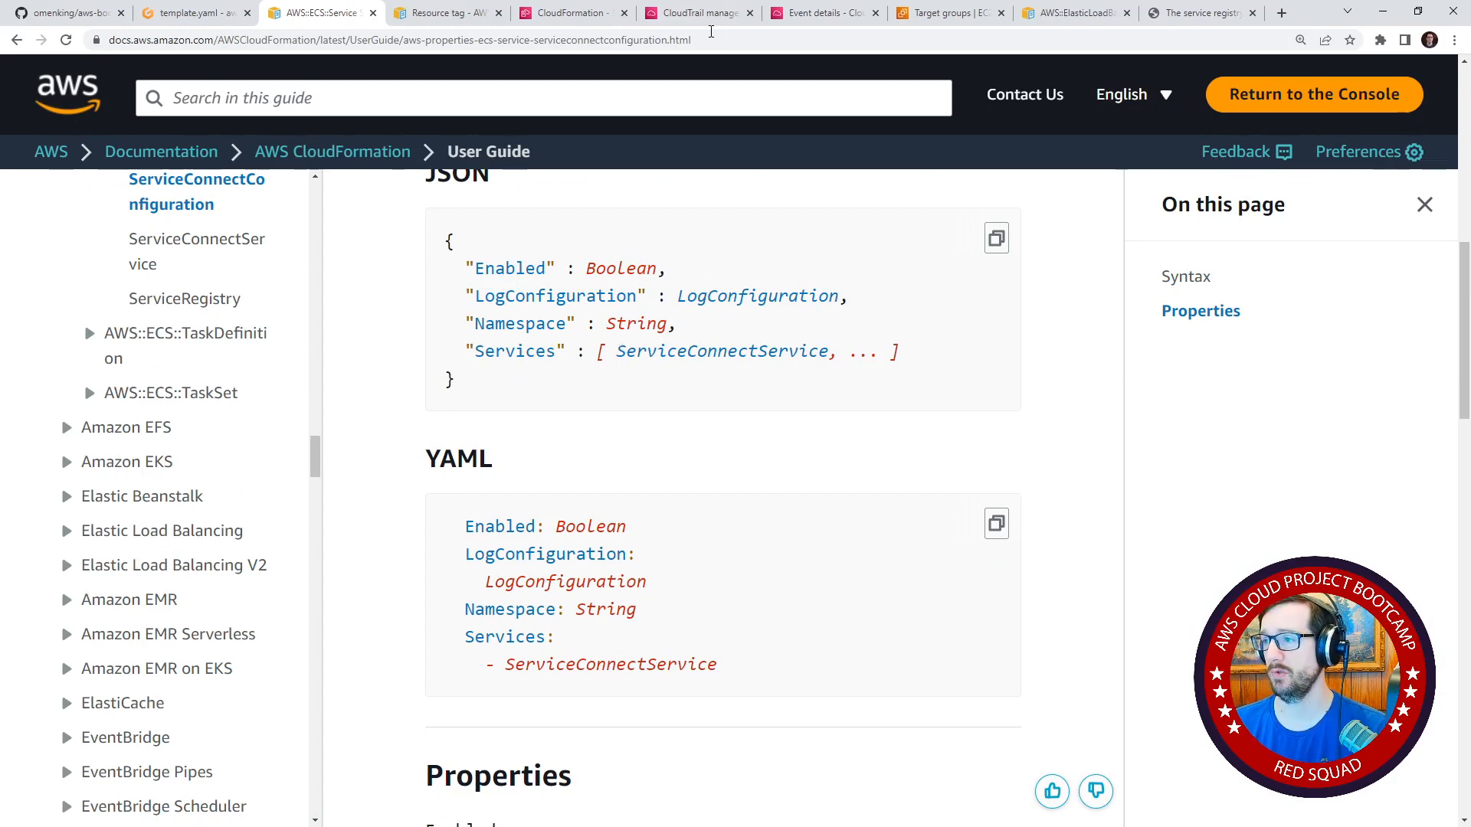
Check the existing serviceConnectConfiguration in the Gitpod editor against the ServiceConnectConfiguration documentation's syntax and description.
click(184, 11)
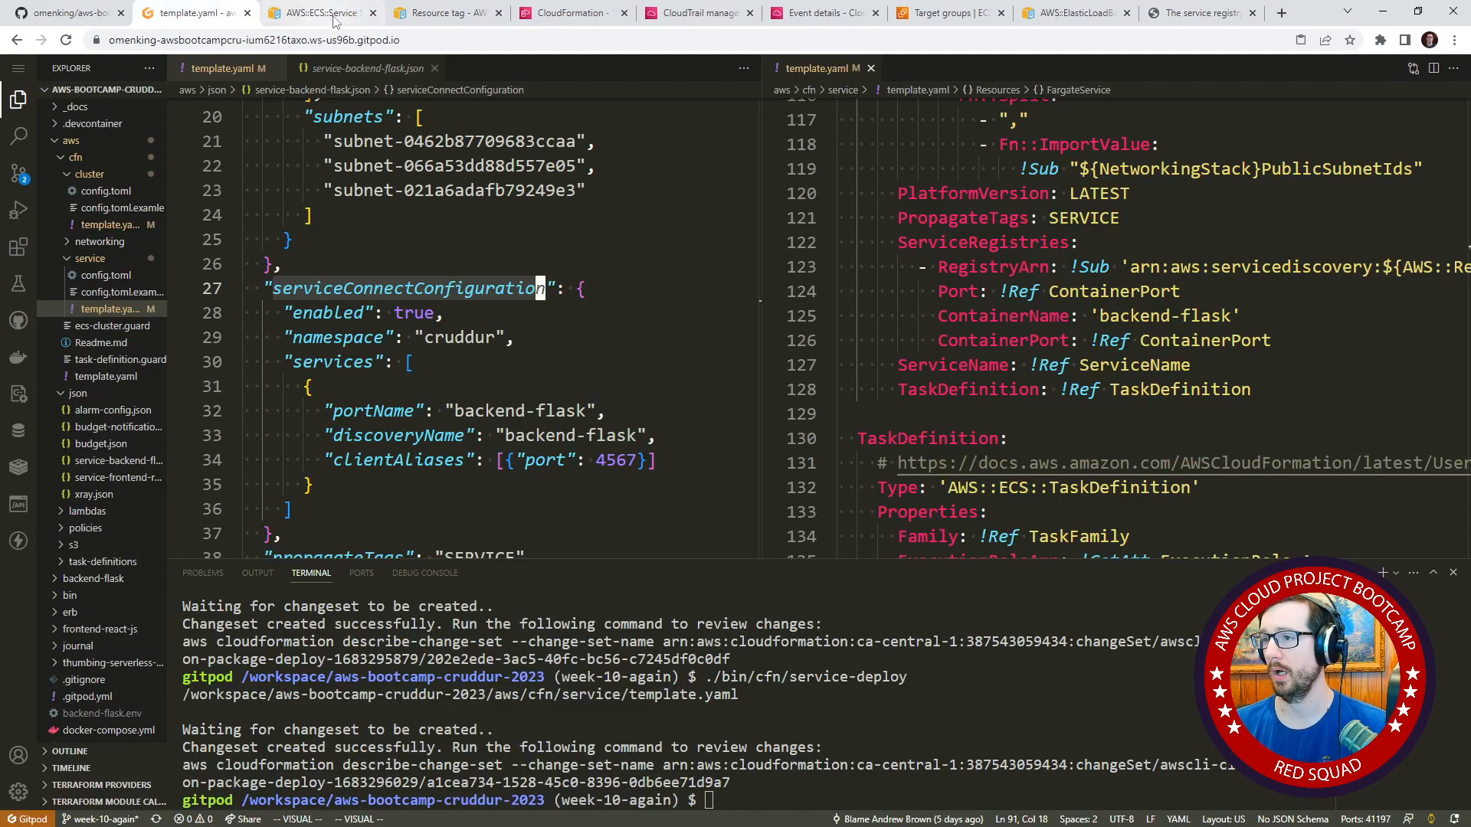
click(314, 13)
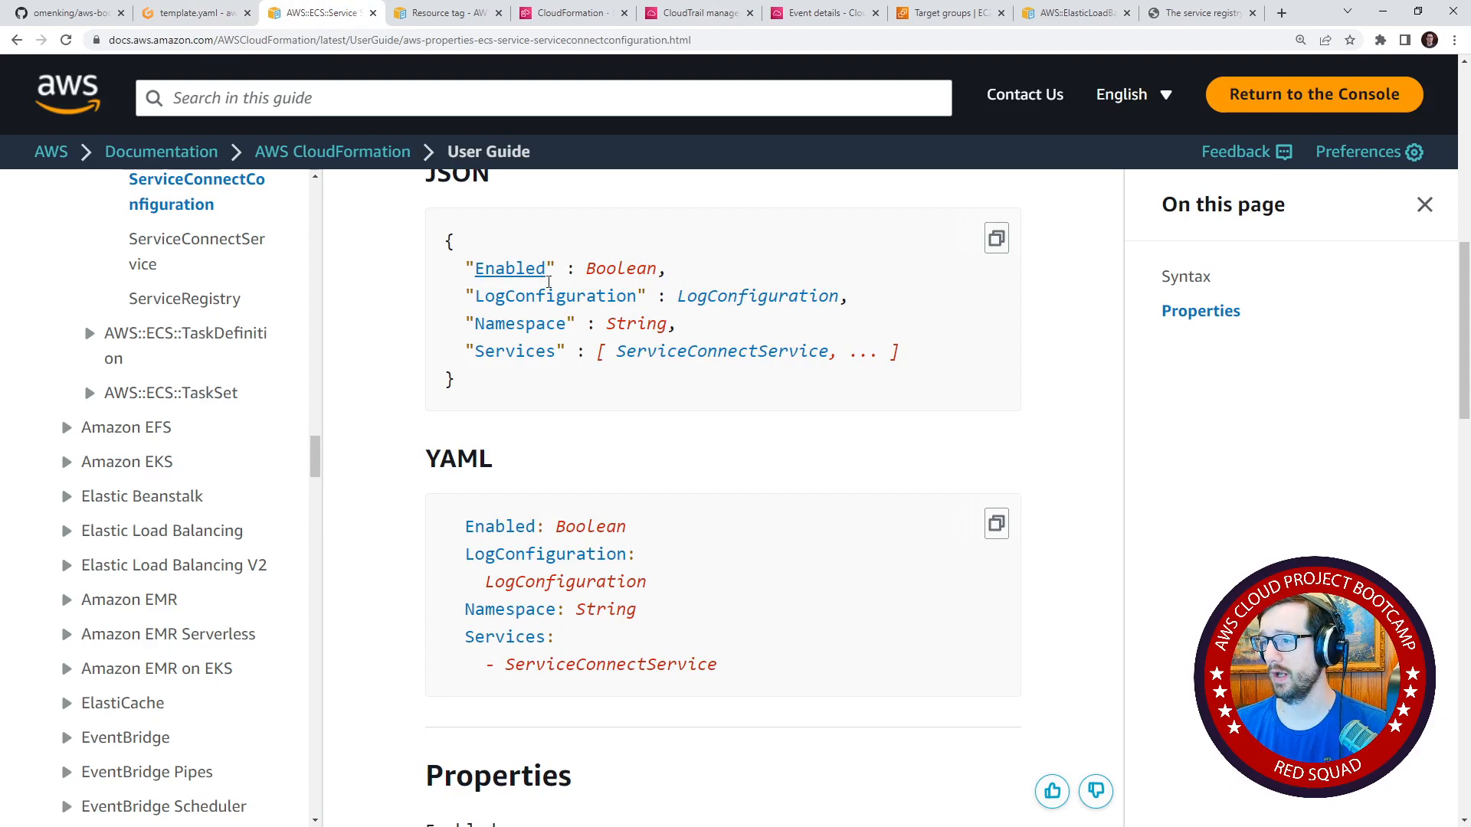
scroll(690, 398, up, 4)
scroll(673, 421, down, 2)
scroll(674, 421, up, 6)
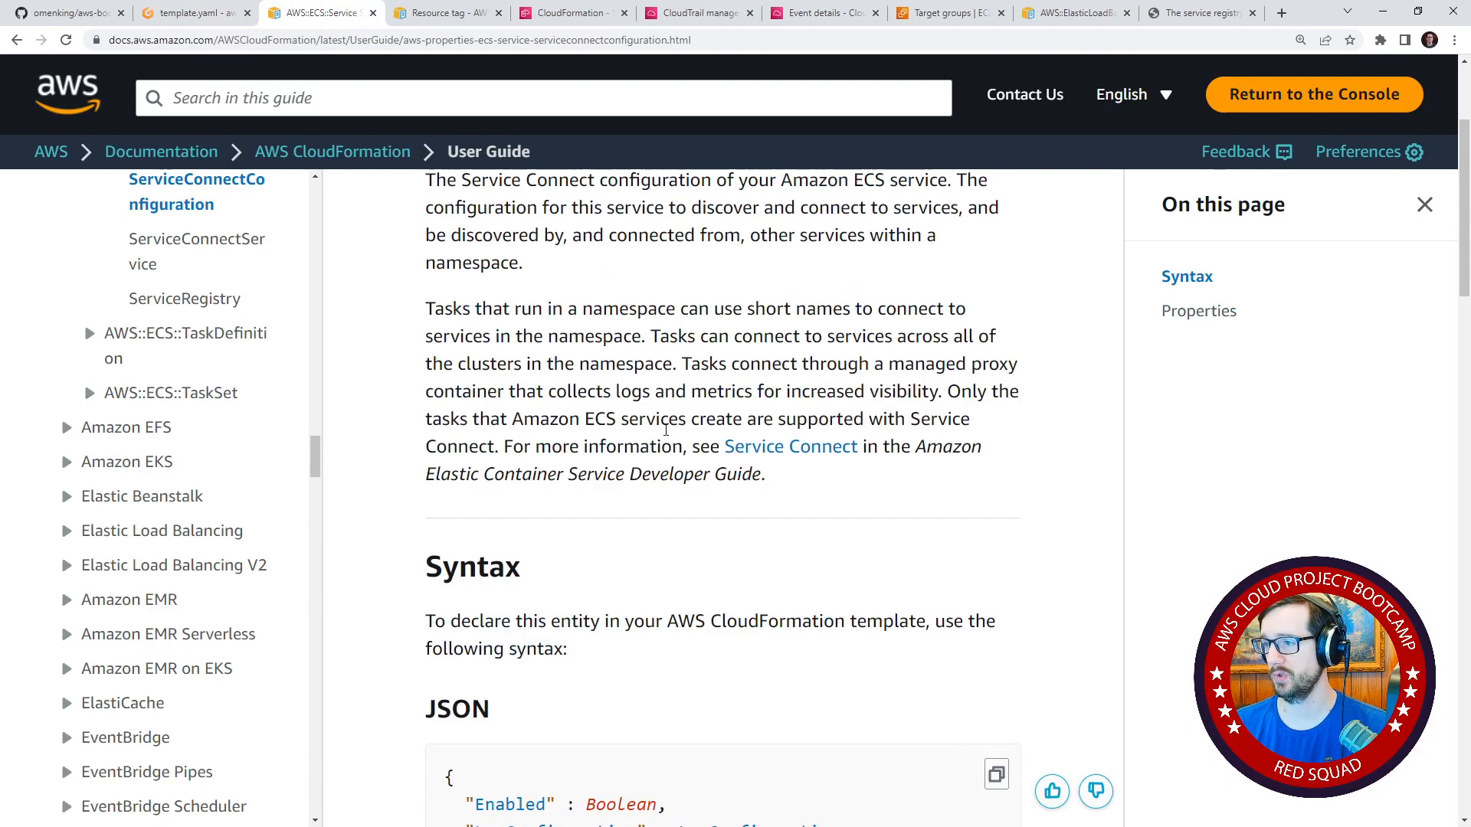
Copy the ServiceConnectConfiguration name from the documentation and add it as a key above ServiceRegistries in the Gitpod service template.yaml.
double_click(693, 318)
key(ctrl+c)
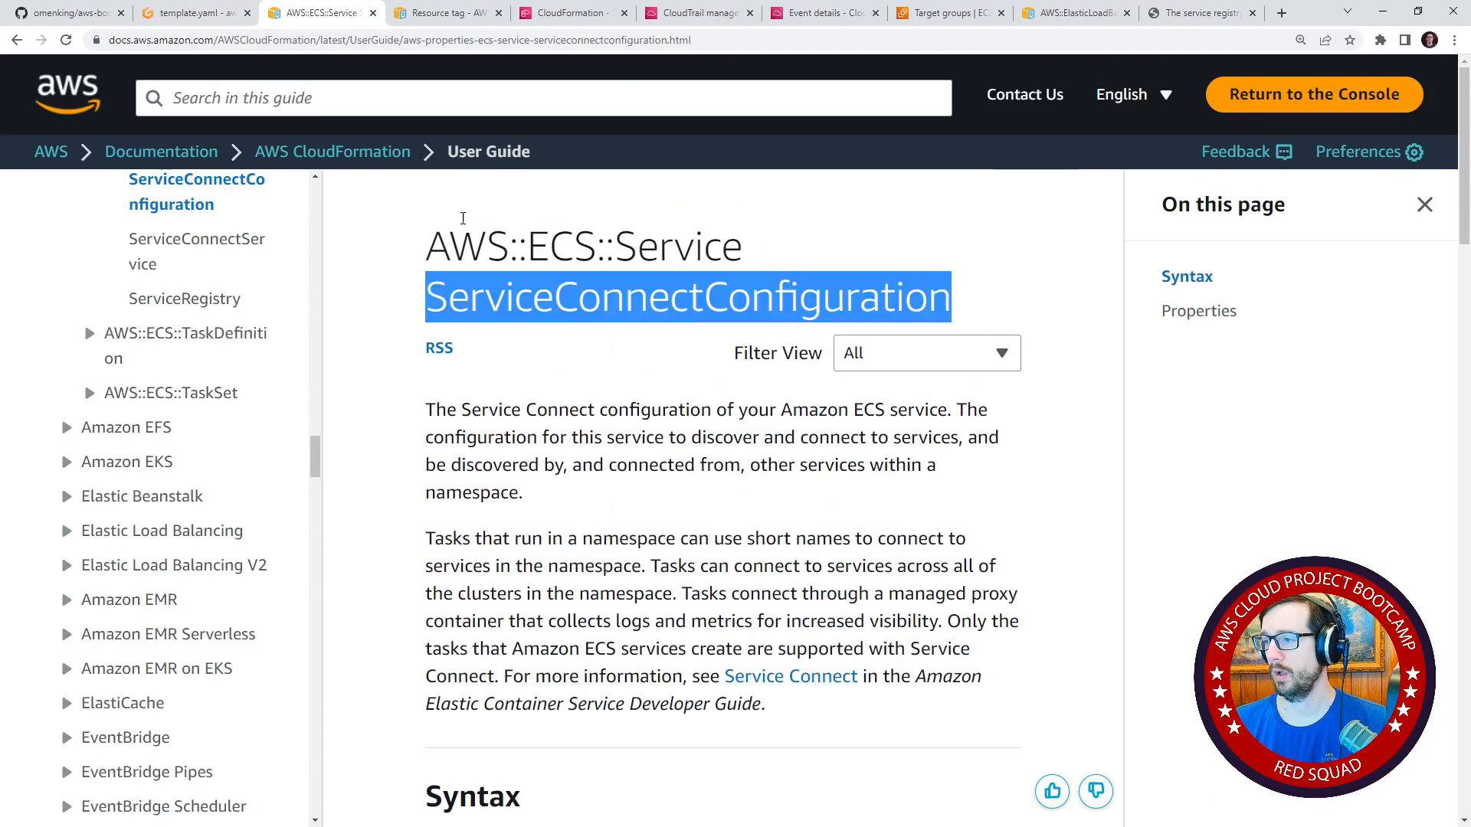
click(192, 13)
click(972, 292)
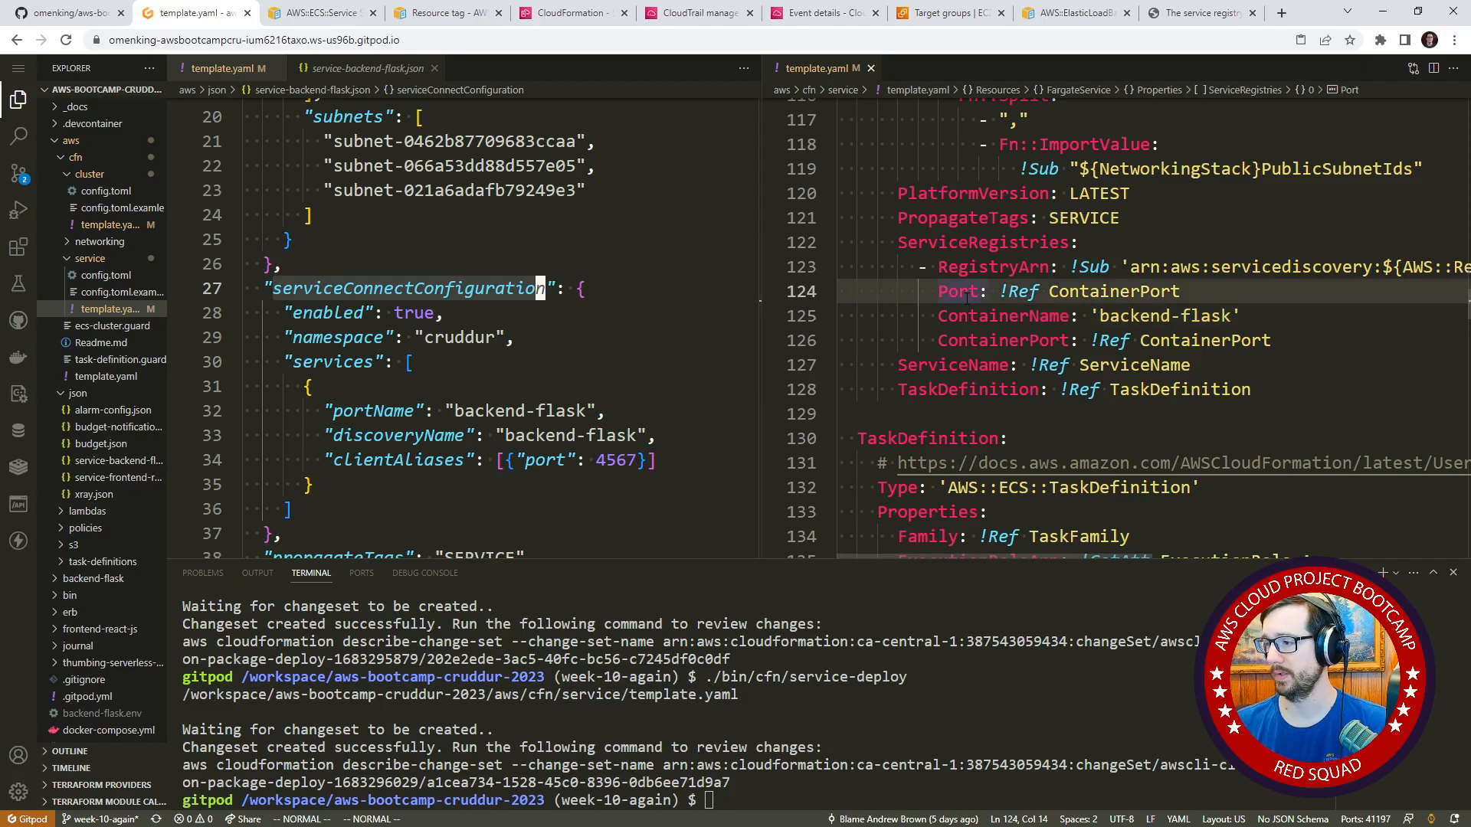
key(k)
key(k)
key(O)
key(ctrl+v)
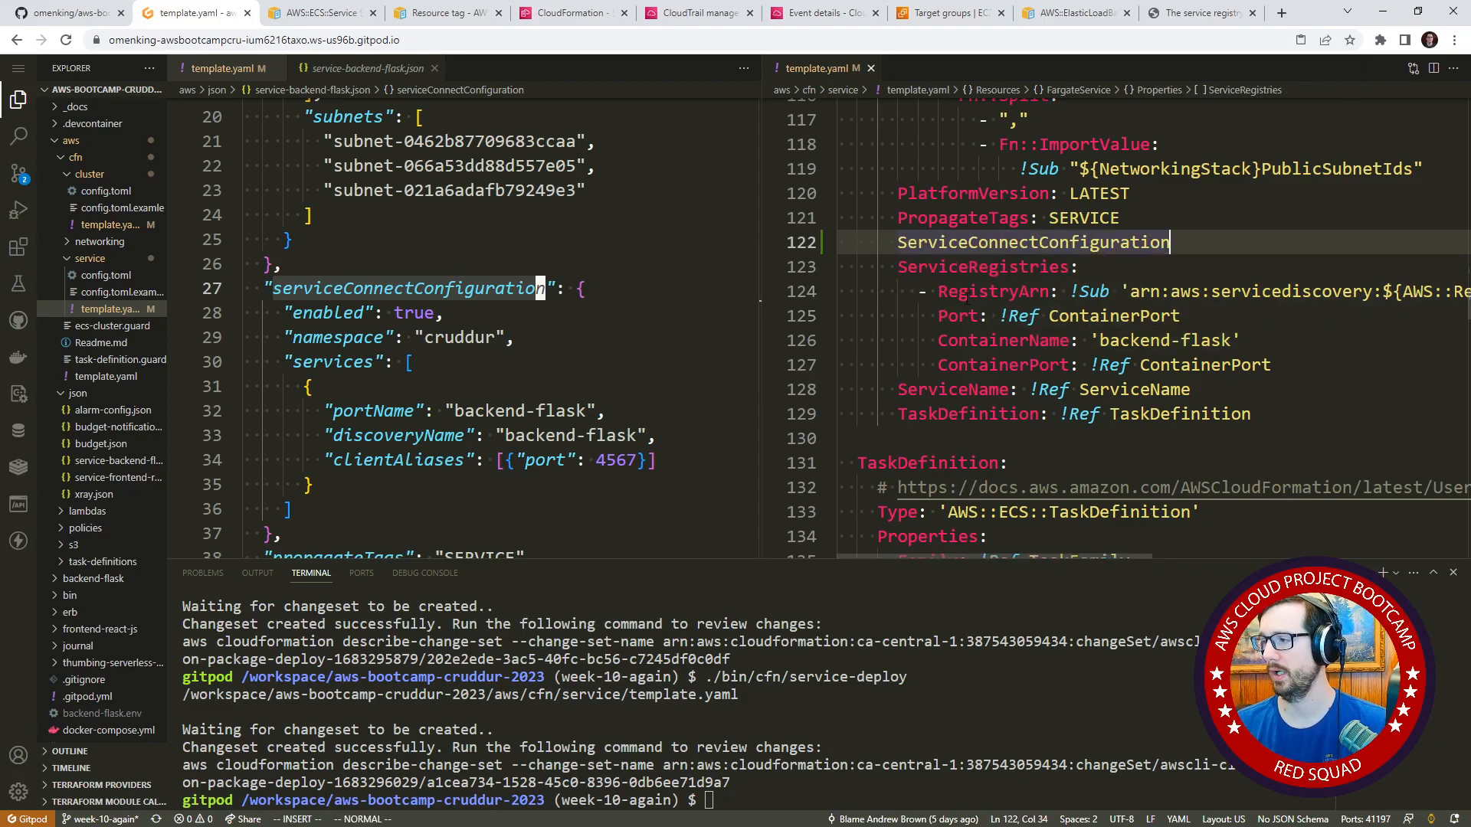
text(:)
key(Escape)
Comment out the whole ServiceRegistries block, including its RegistryArn, Port, ContainerName and ContainerPort lines.
key(j)
key(b)
key(h)
key(l)
key(ctrl+v)
key(j)
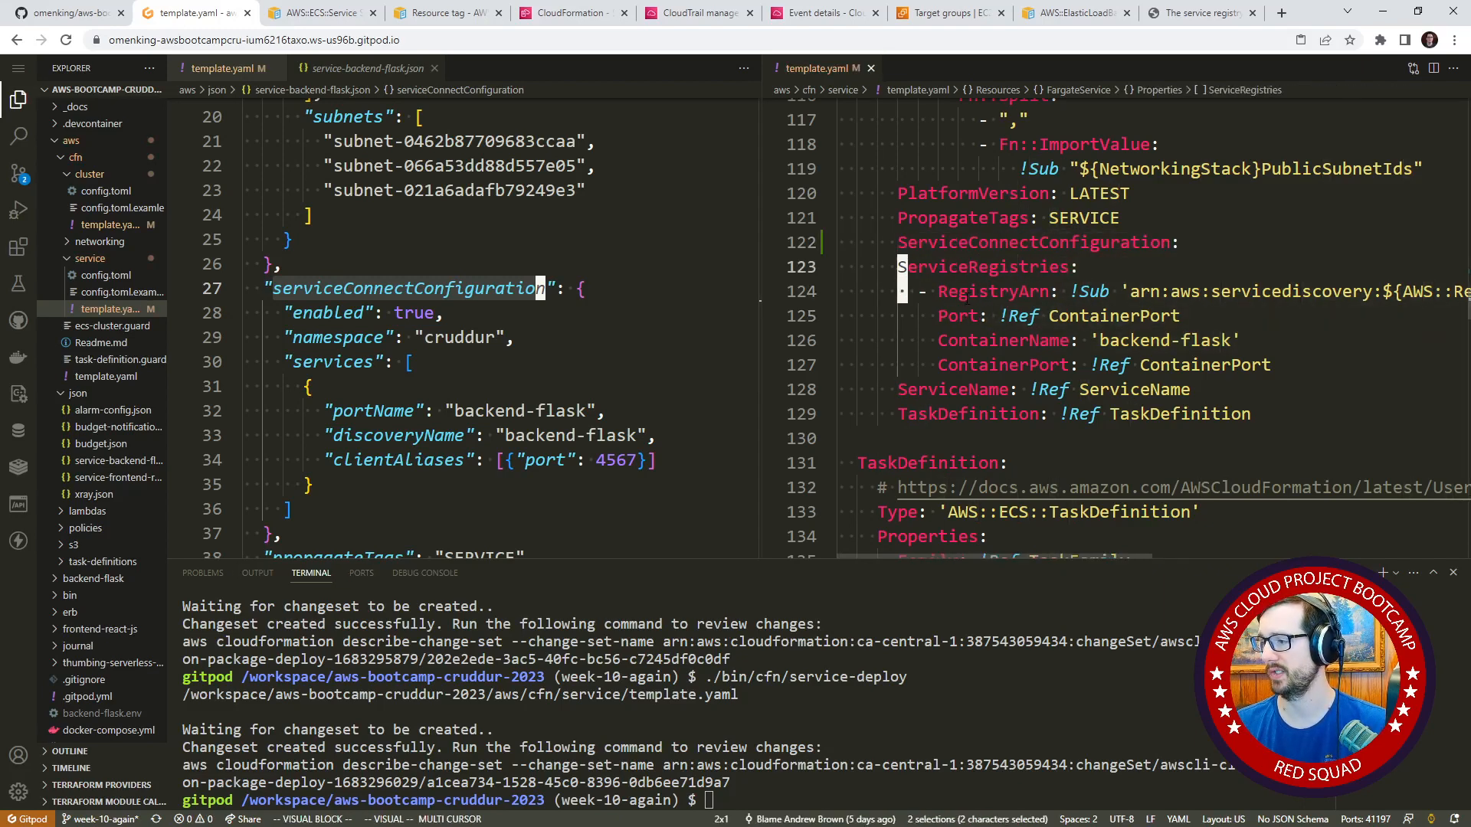
key(shift+i)
text(#)
key(Escape)
key(k)
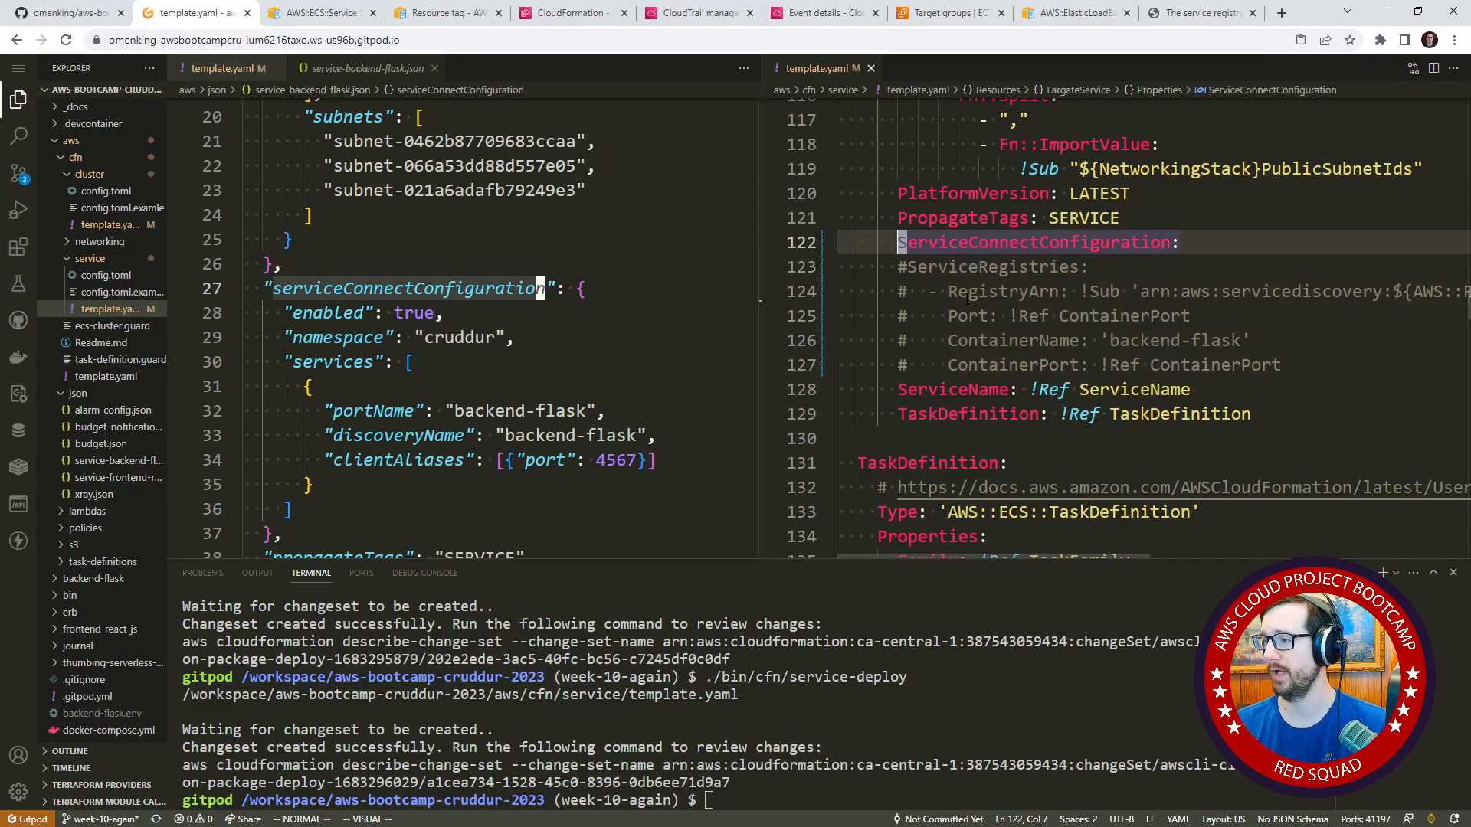
Check the ServiceConnectConfiguration syntax in the documentation and add Enabled: true under that key in the template.
key(o)
key(Tab)
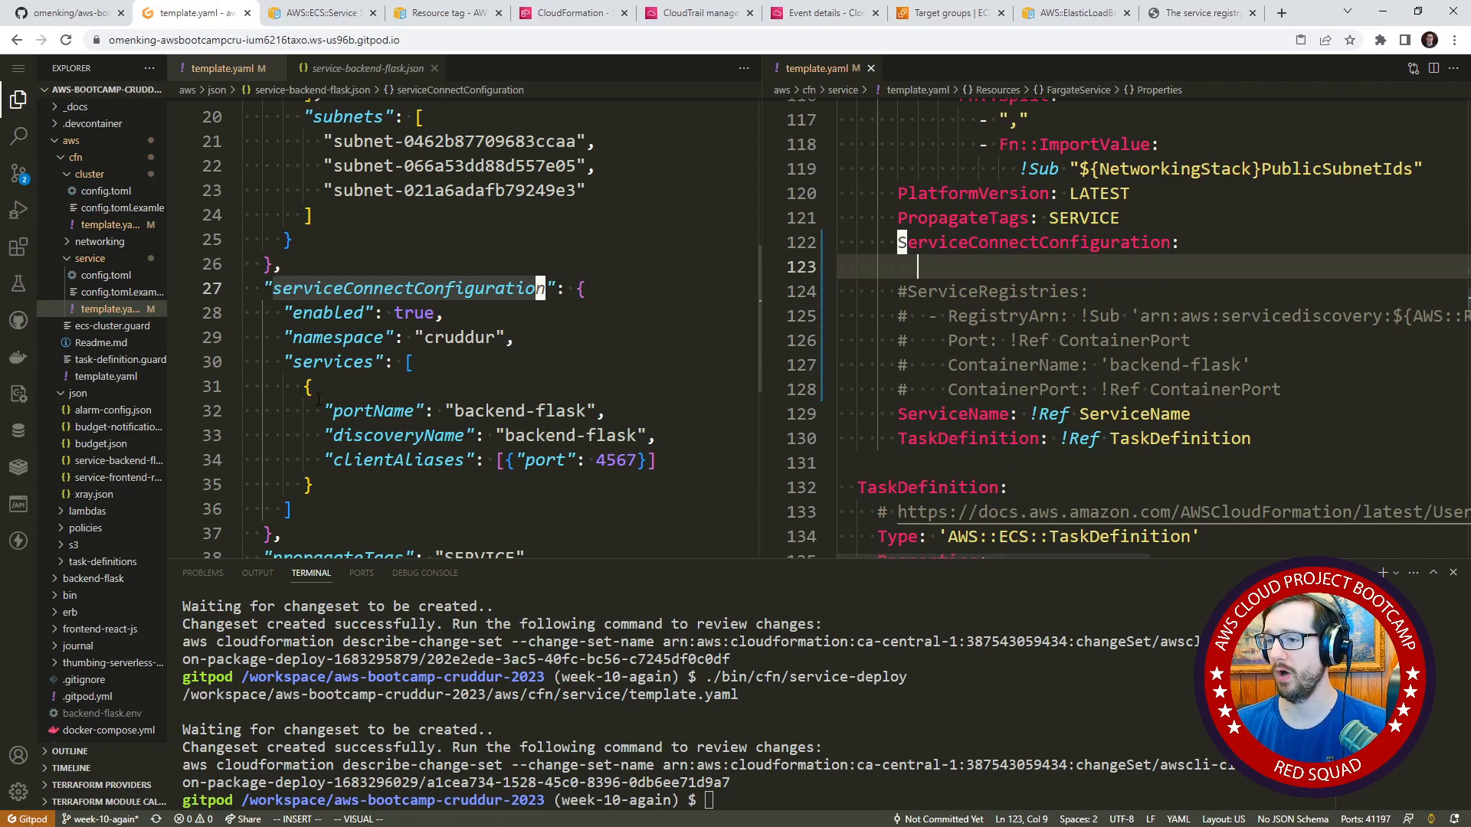
click(322, 13)
scroll(576, 380, down, 6)
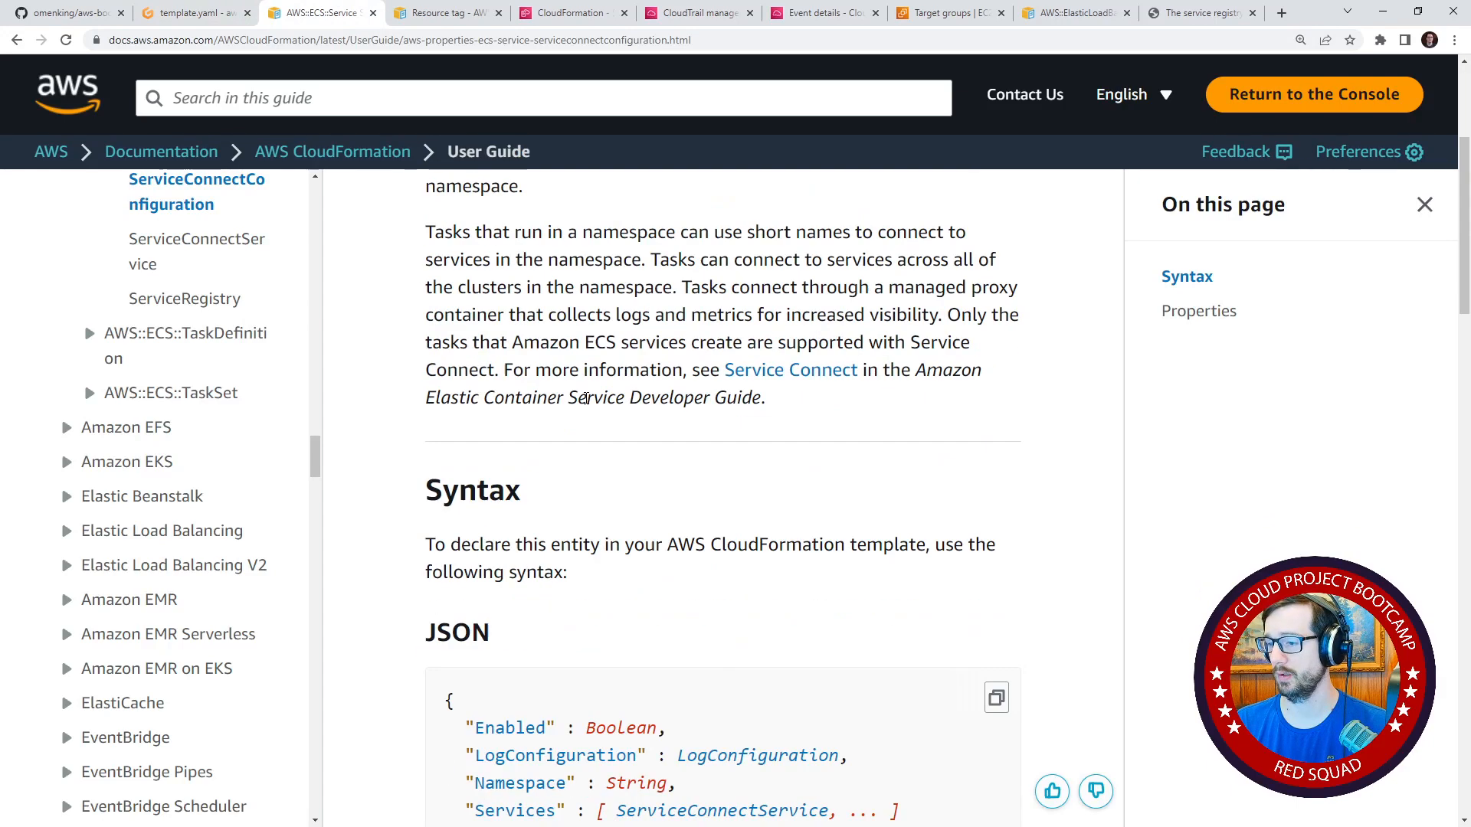
click(191, 13)
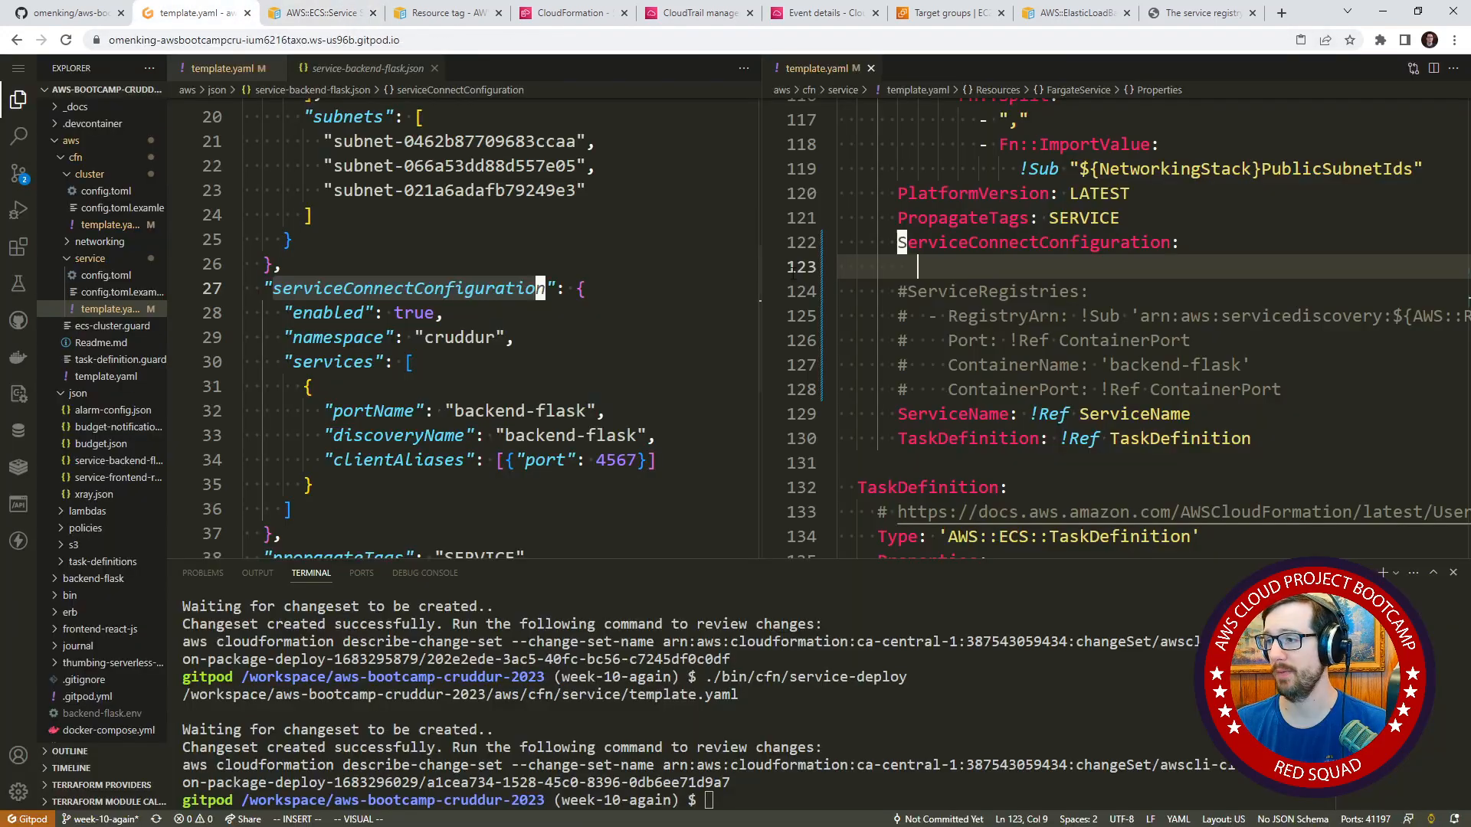
text(Enabled: true)
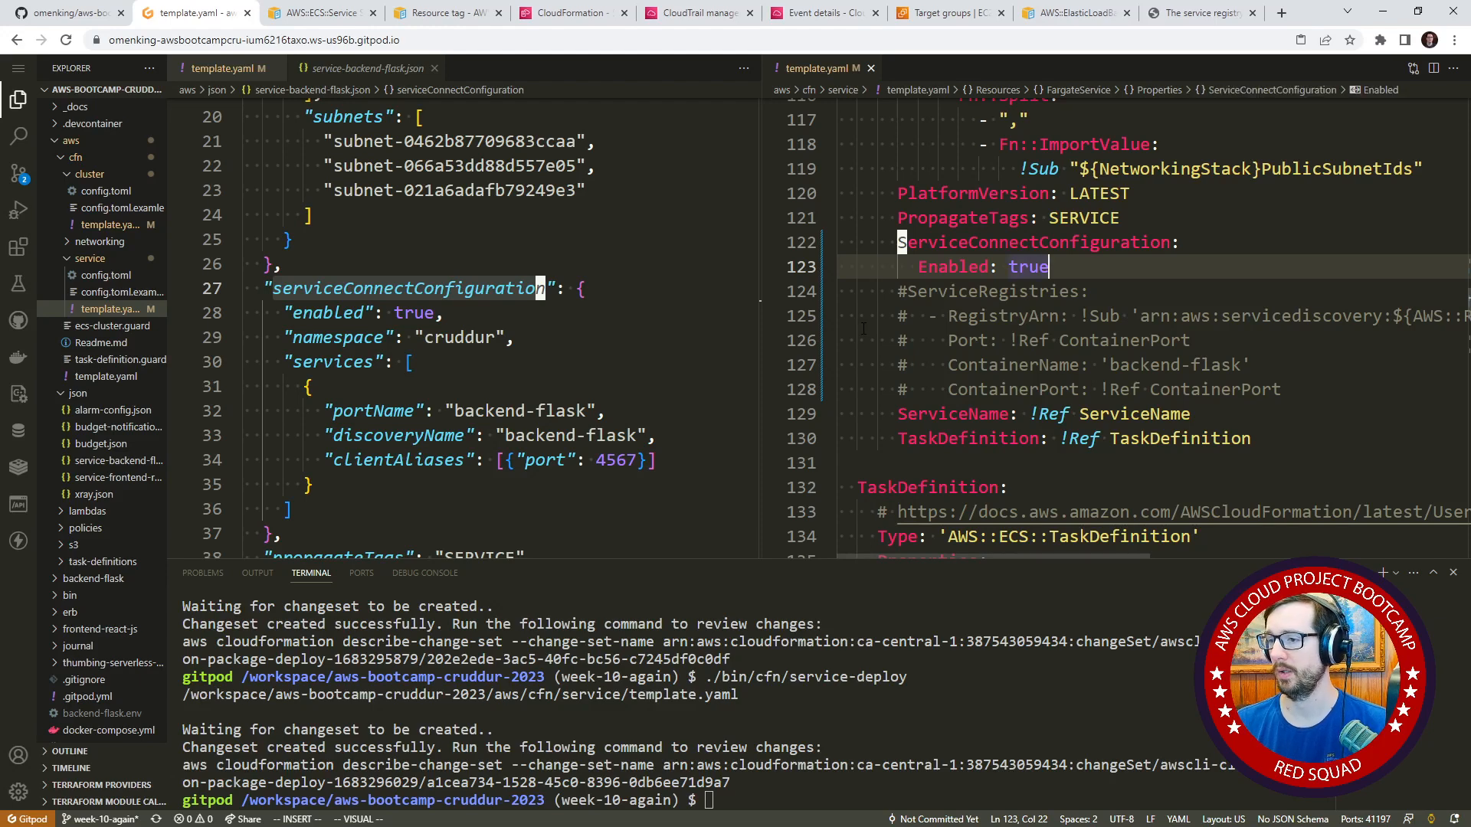
Consult the documentation syntax again and add Namespace: "cruddur" below Enabled in ServiceConnectConfiguration.
click(322, 13)
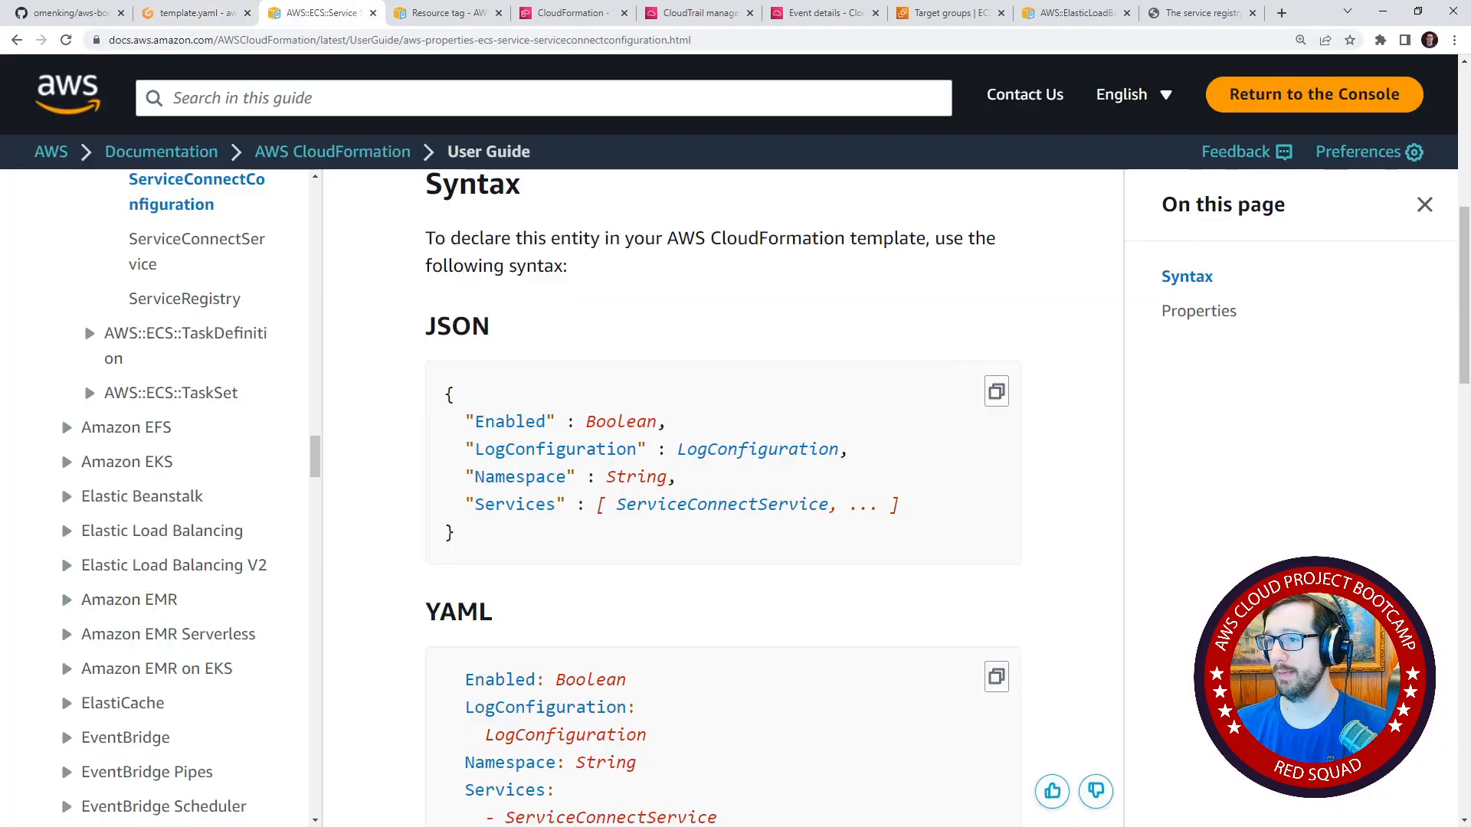
click(209, 19)
key(Return)
text(Namespace: "cruddur)
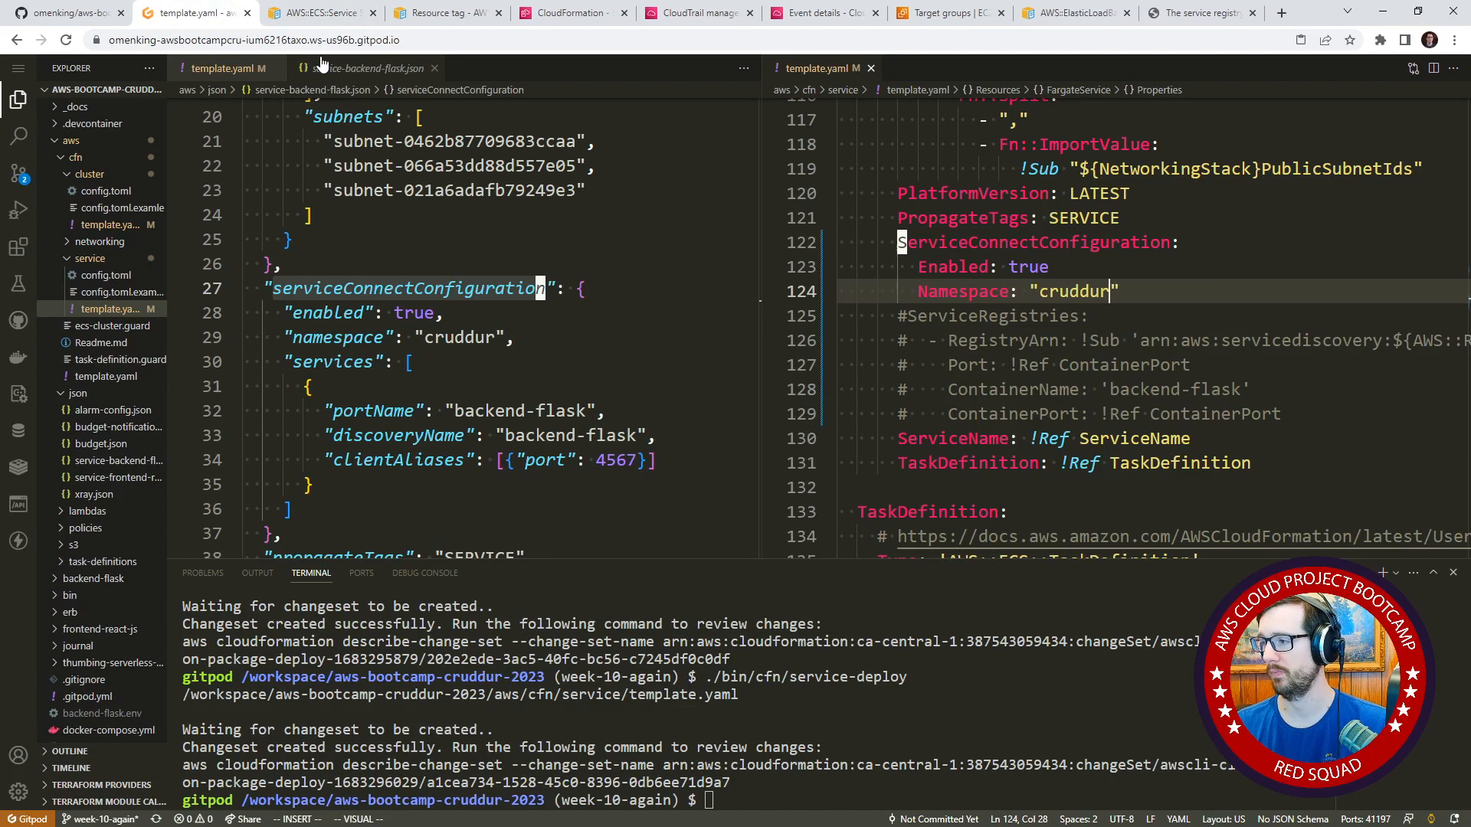
key(Escape)
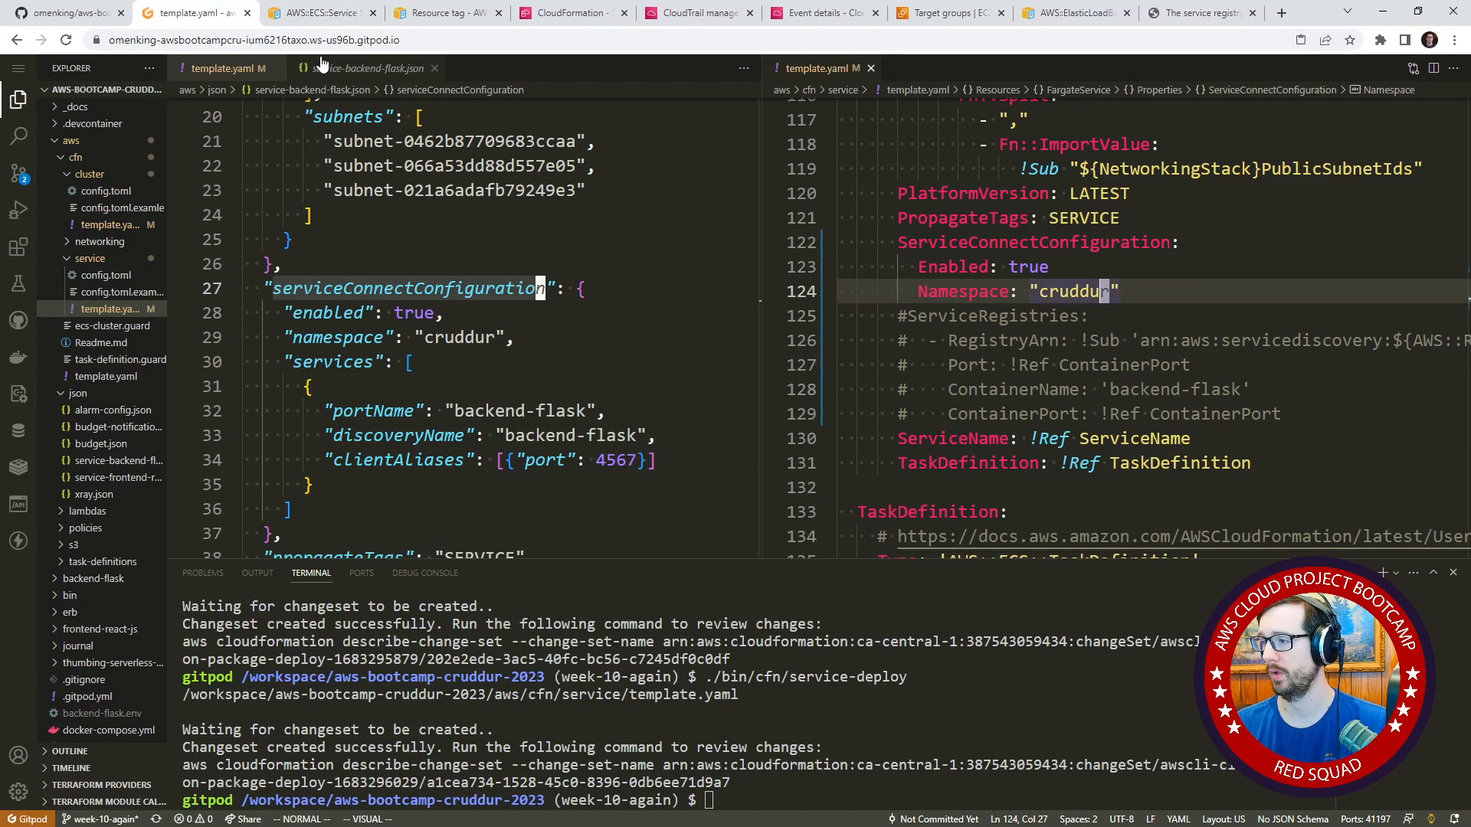
Add a Services key below Namespace, following the documented syntax, and start its first list item.
key(o)
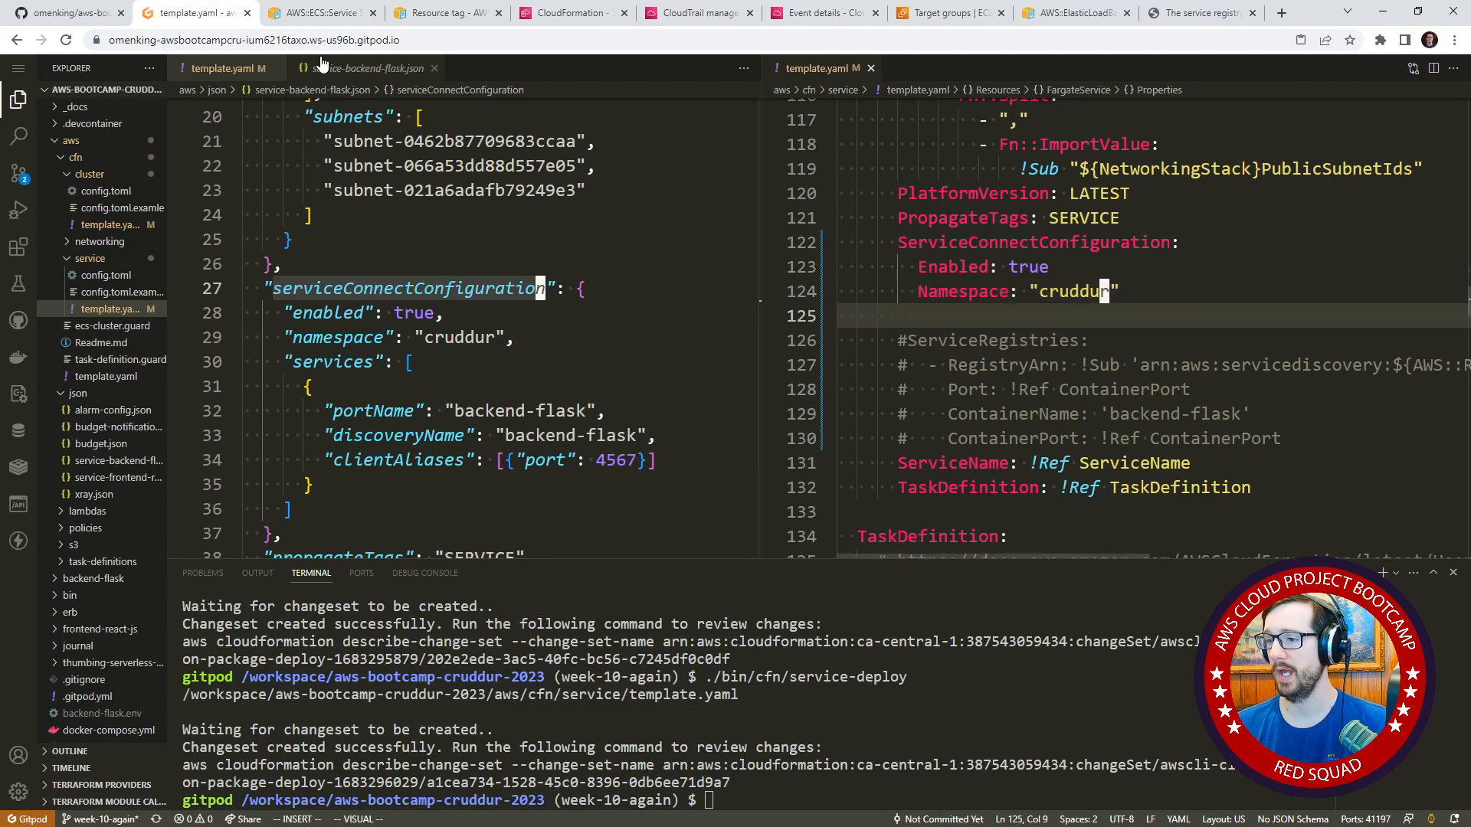
click(325, 13)
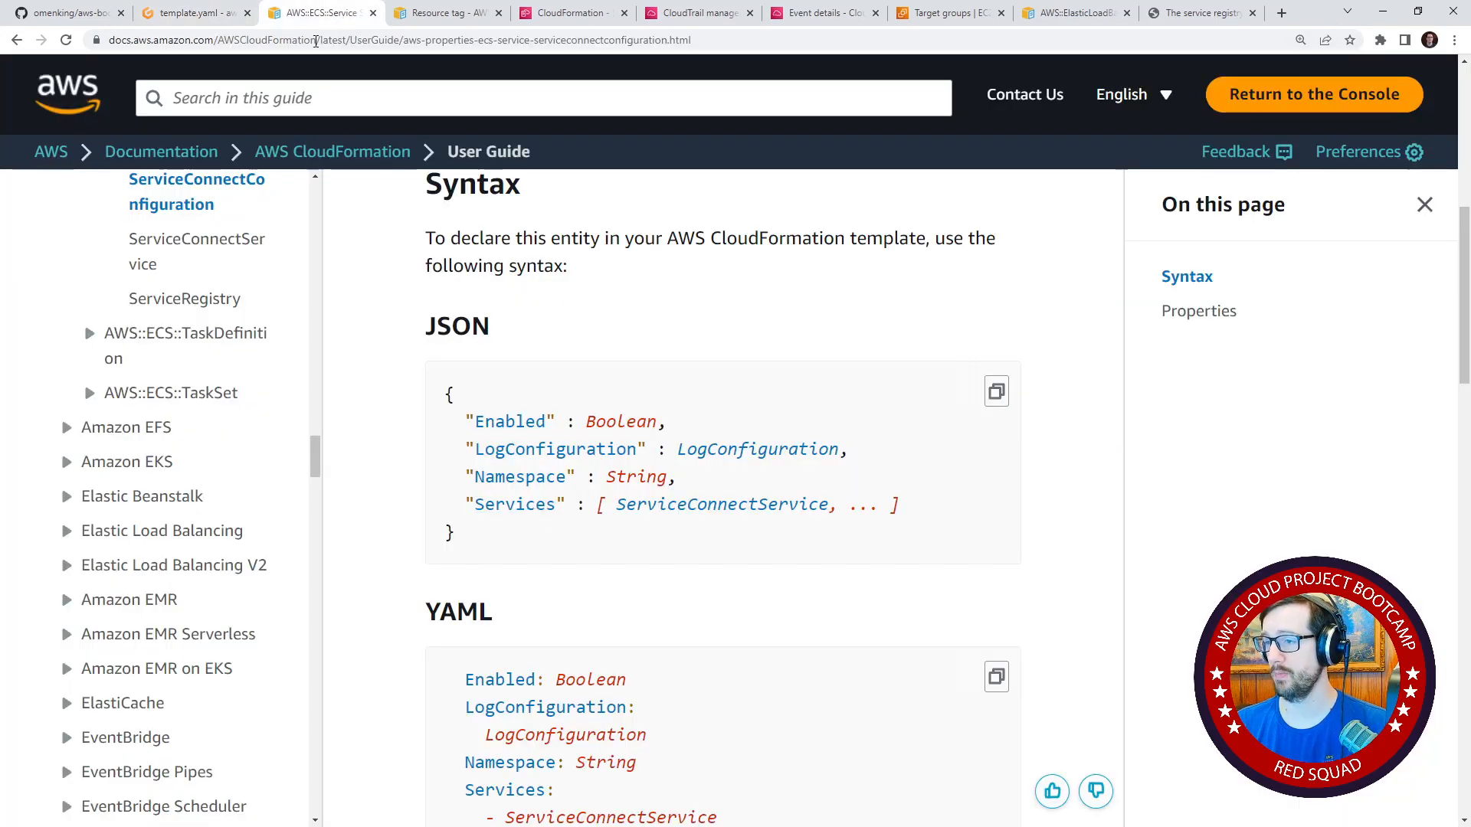
click(220, 21)
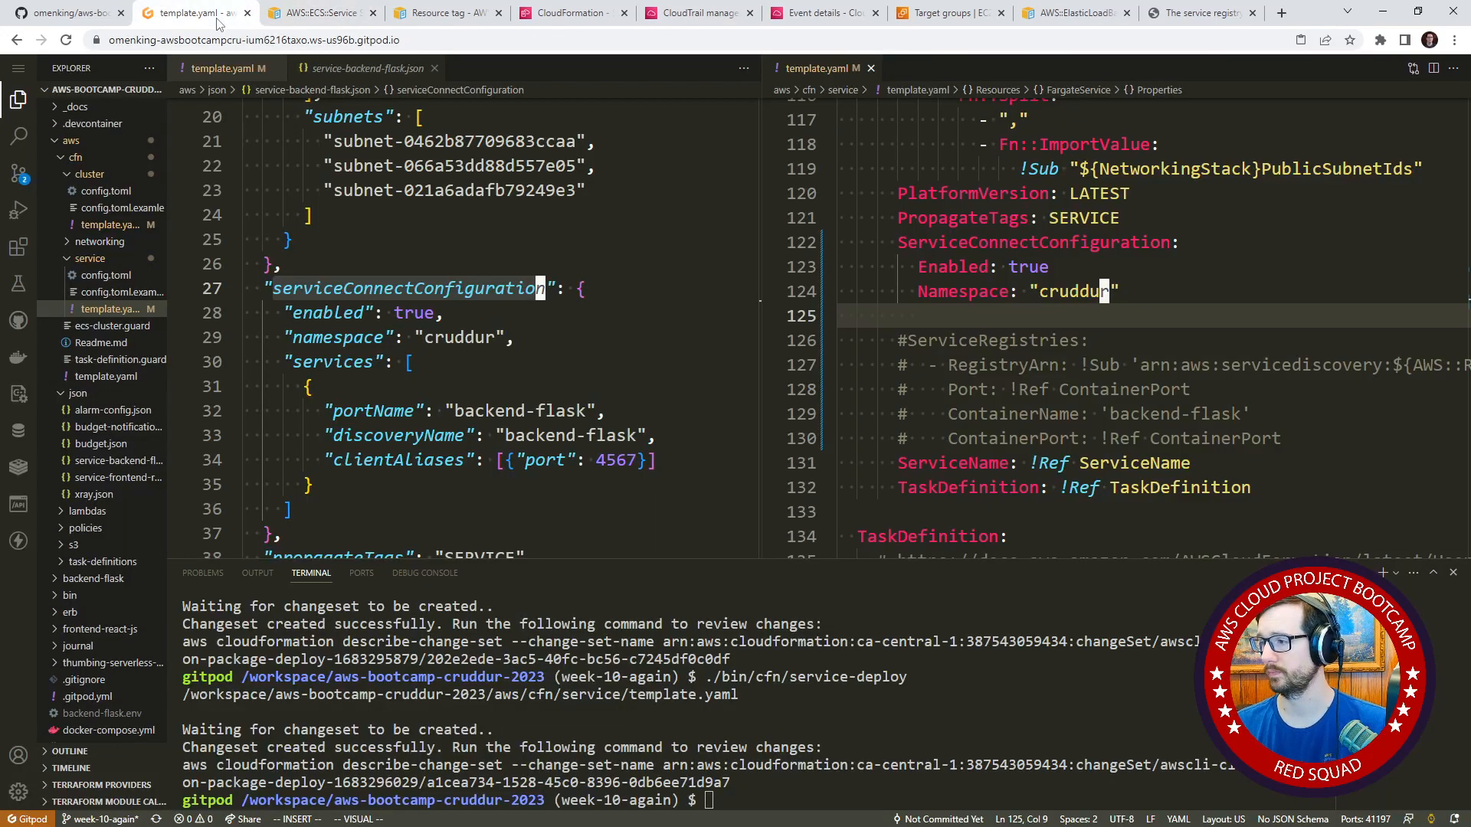
text(Services:)
key(Return)
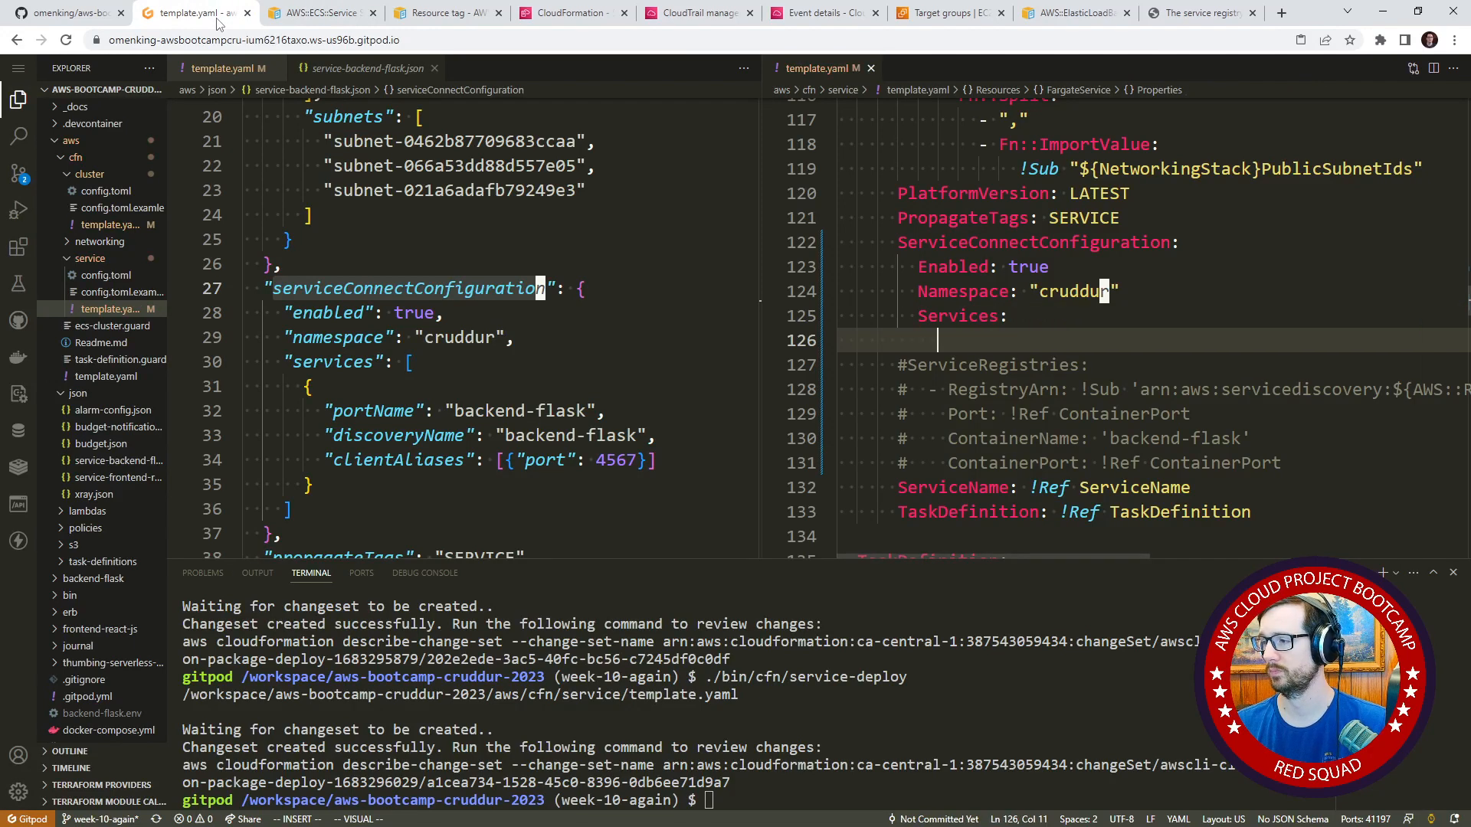
text(-)
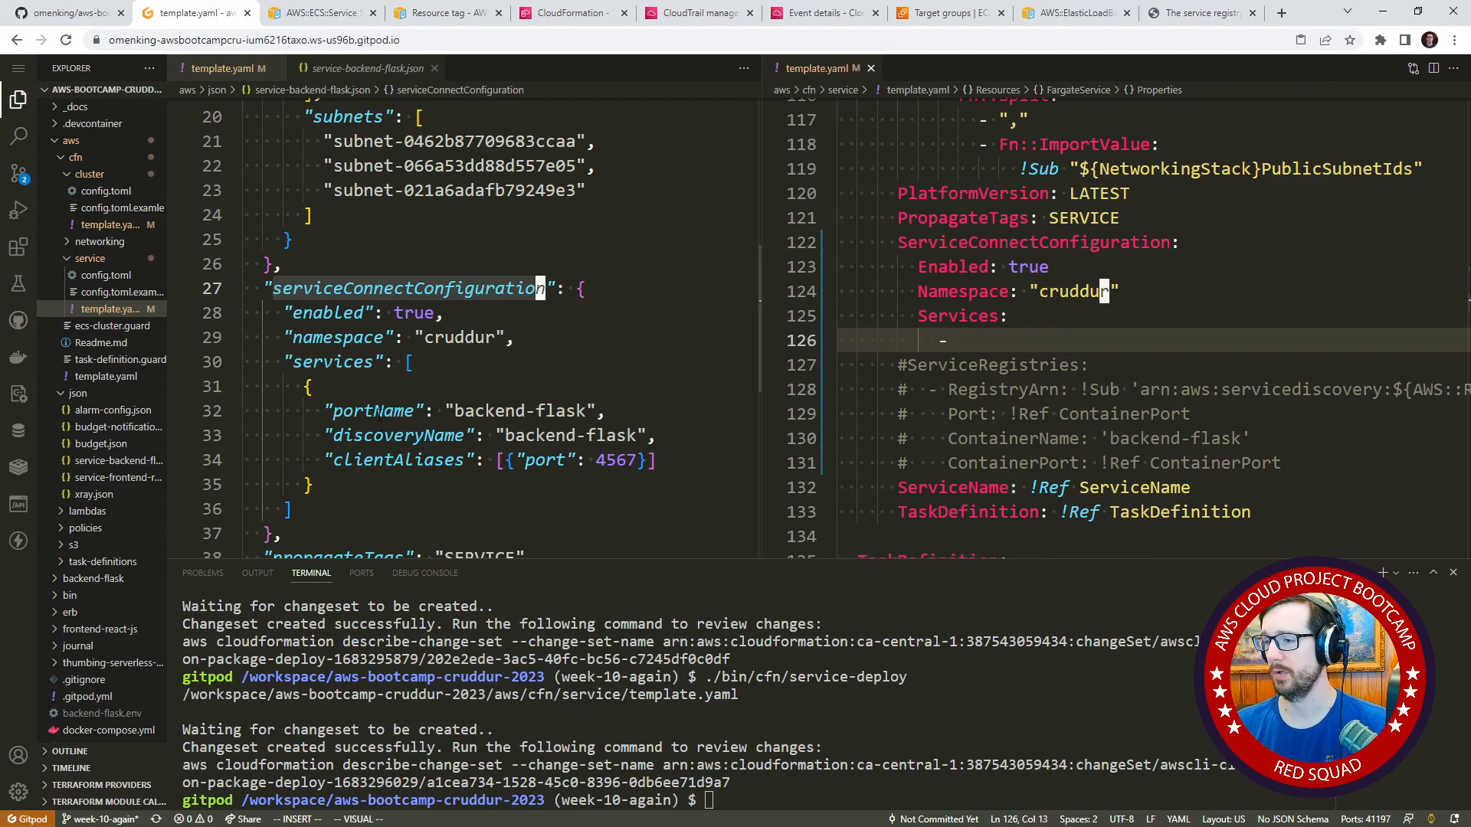
Open the ServiceConnectService type documentation and compare its syntax with the Services entry in the existing service-backend-flask.json.
click(305, 17)
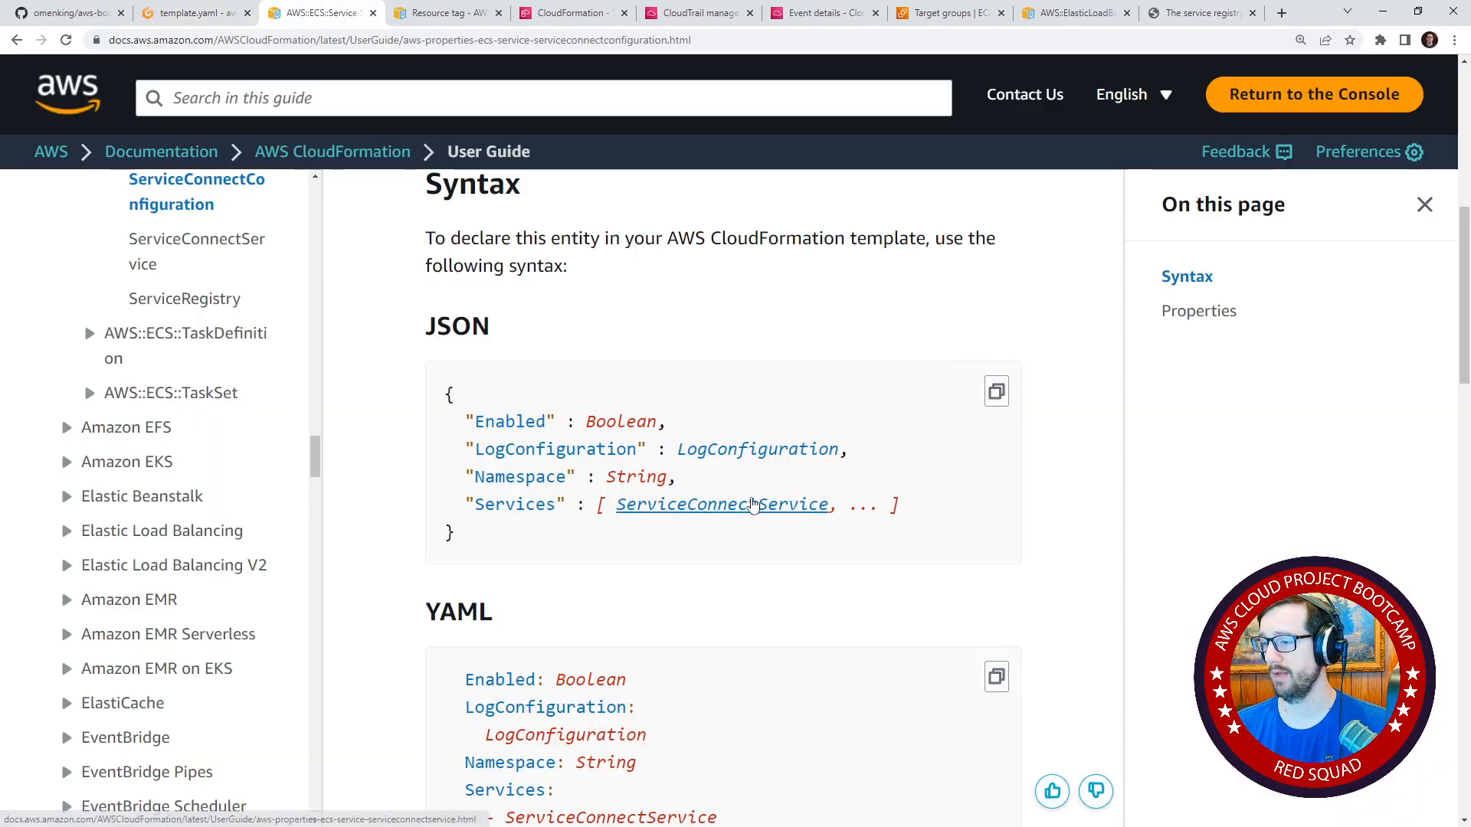
click(752, 505)
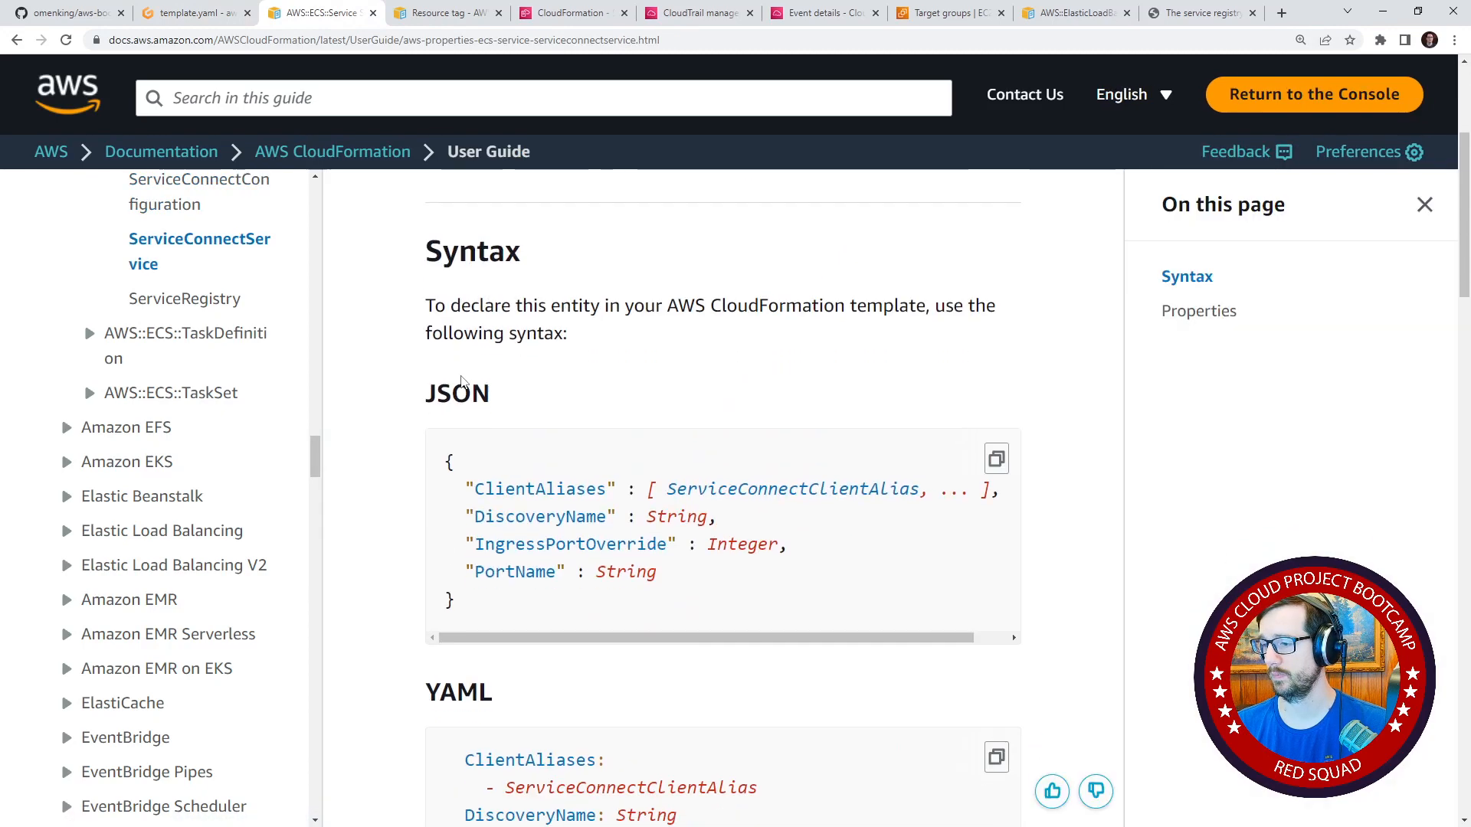
click(212, 25)
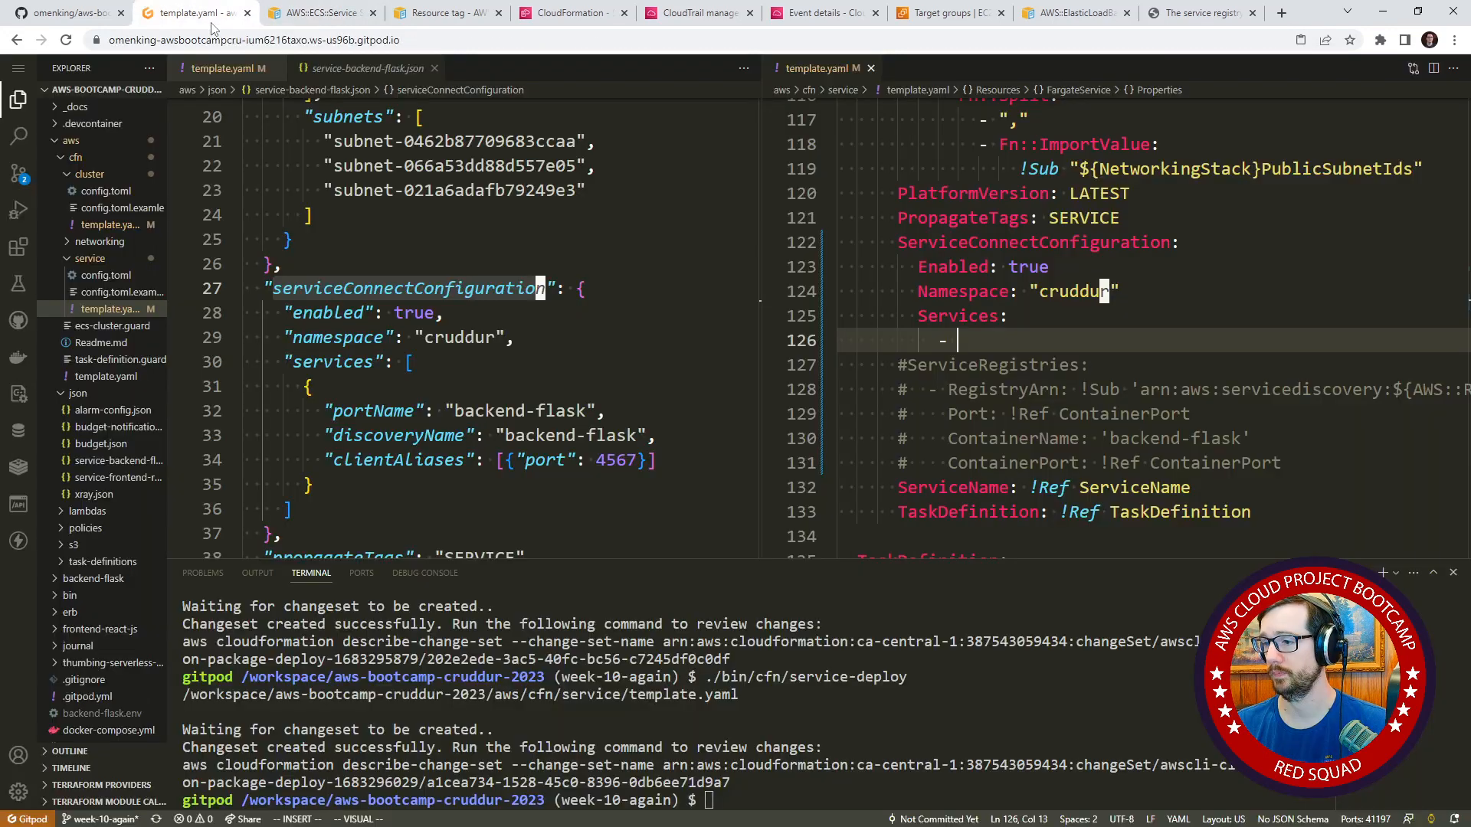
click(307, 19)
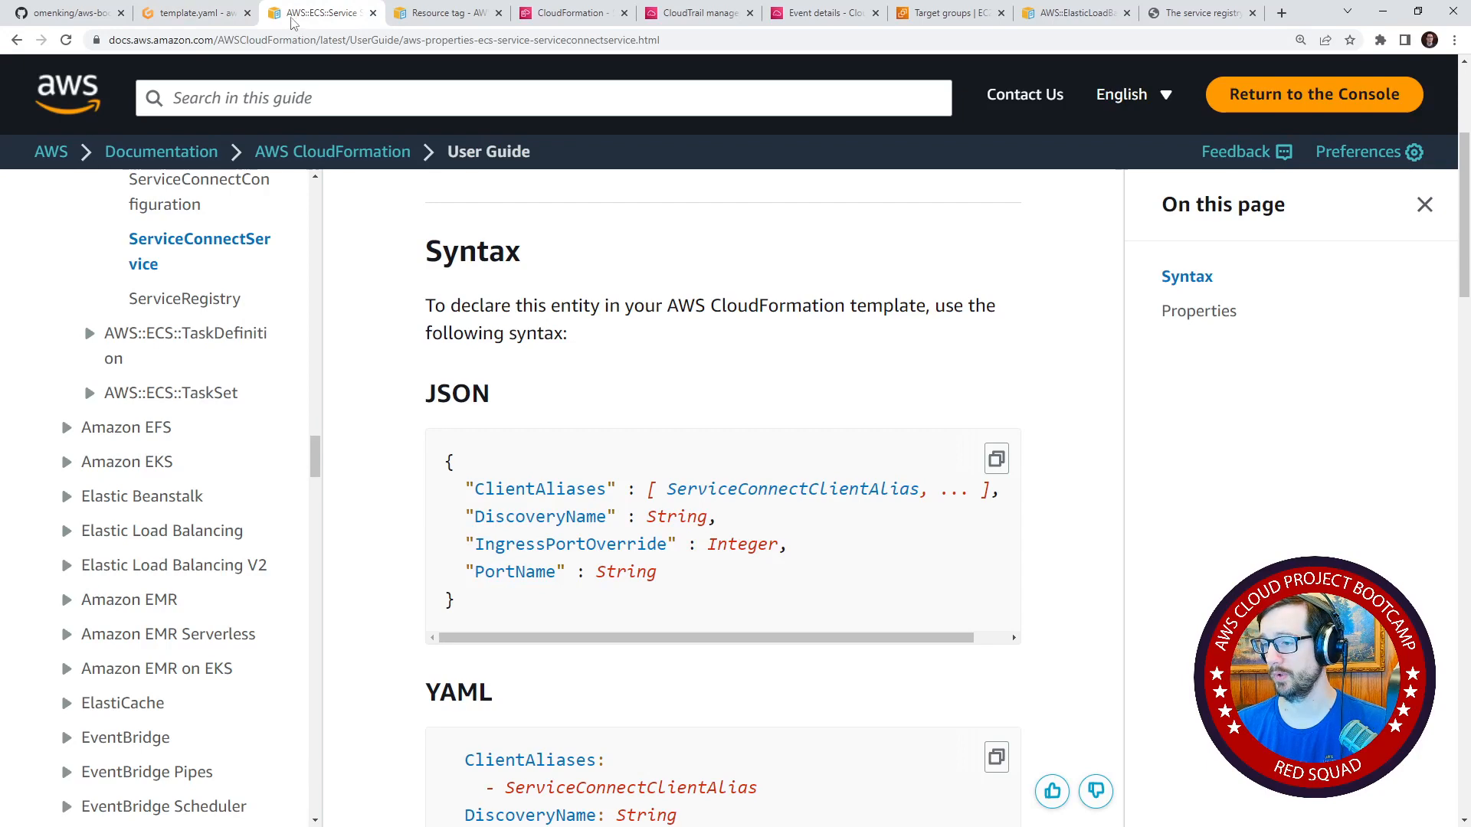
In the template's Services item, add the keys DiscoveryName, PortName and ClientAliases.
click(184, 20)
text(D)
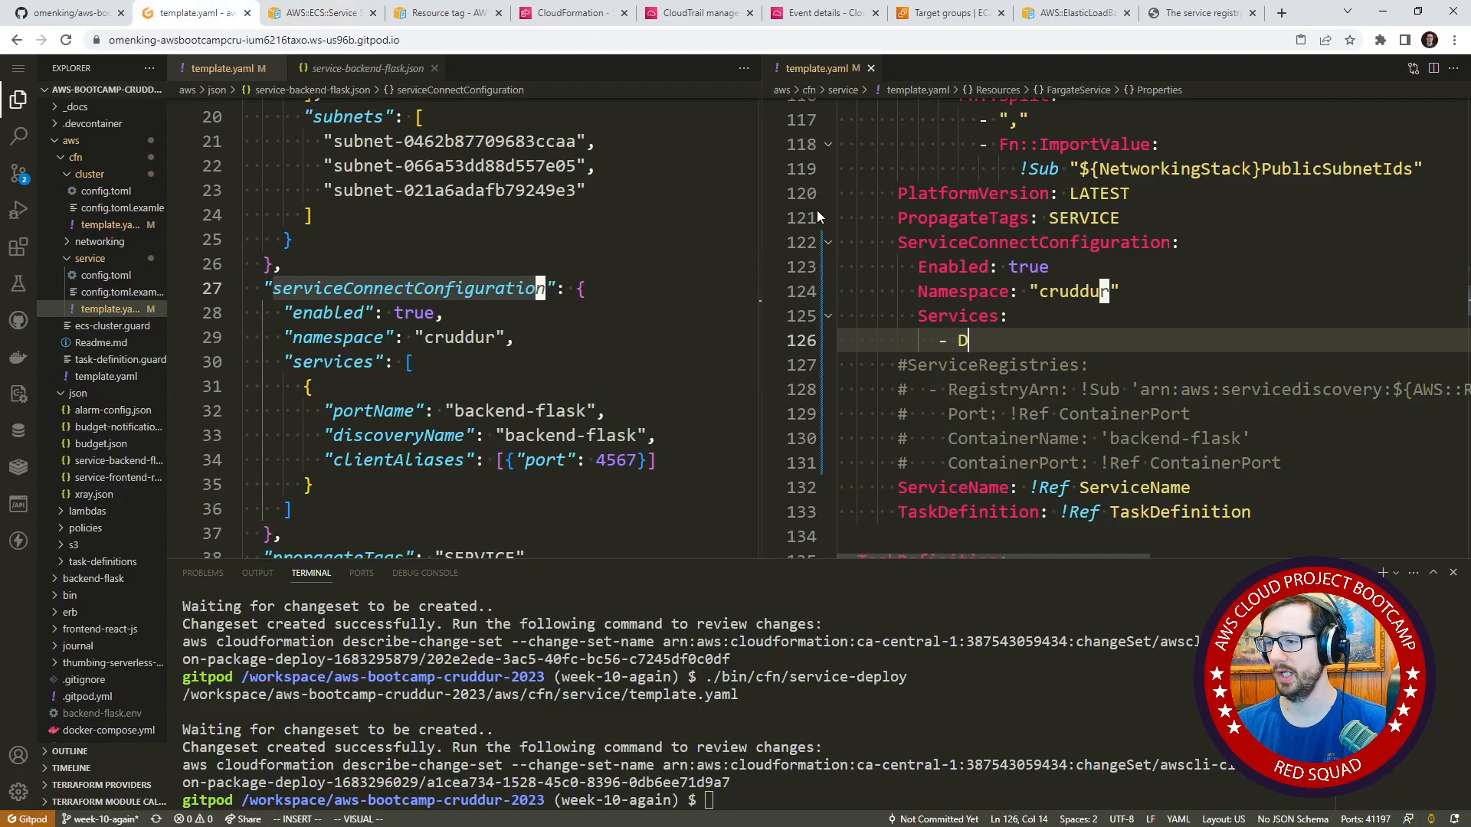
text(iscoveryName:)
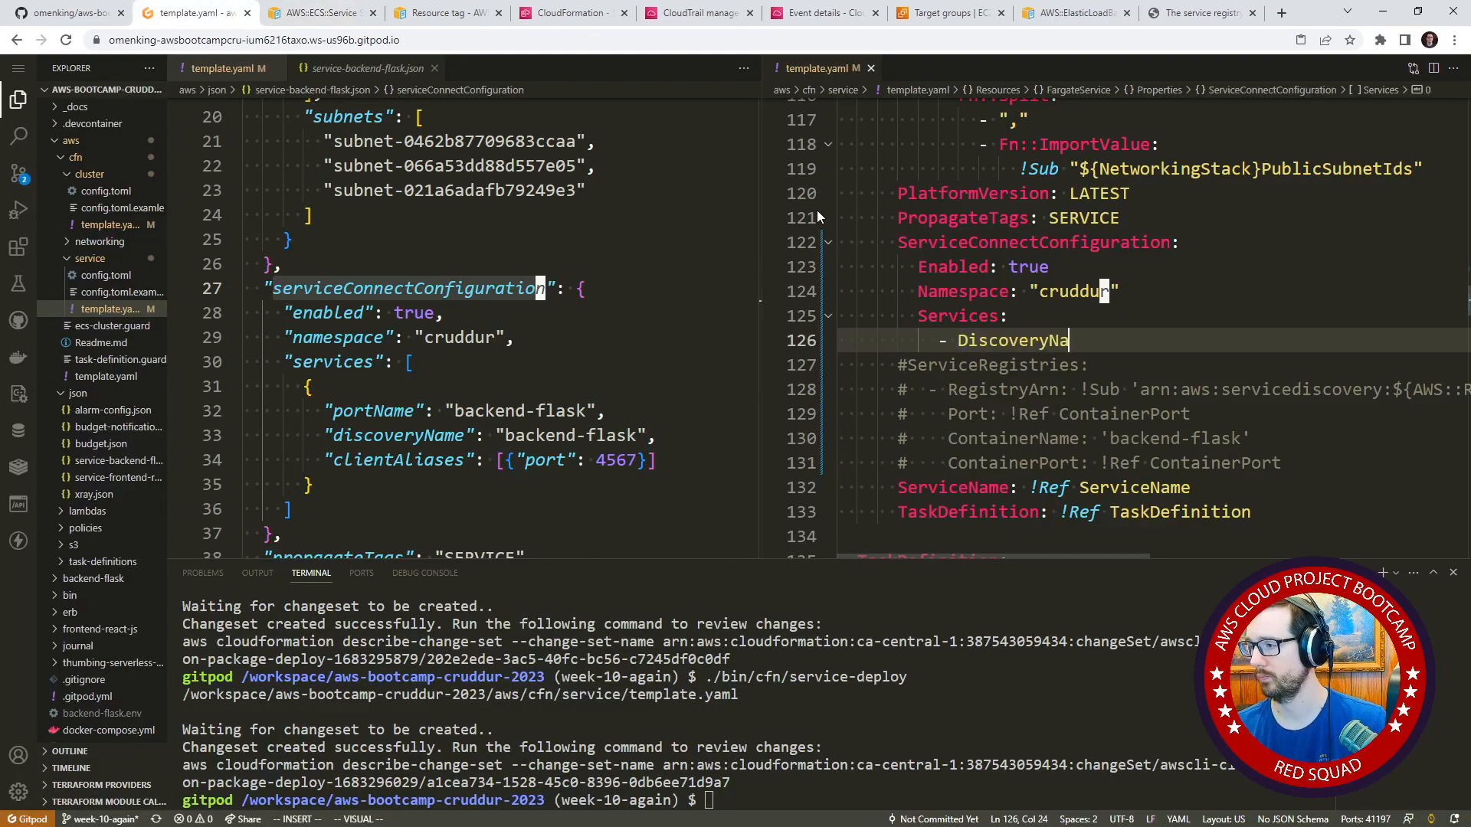
key(Escape)
text(o)
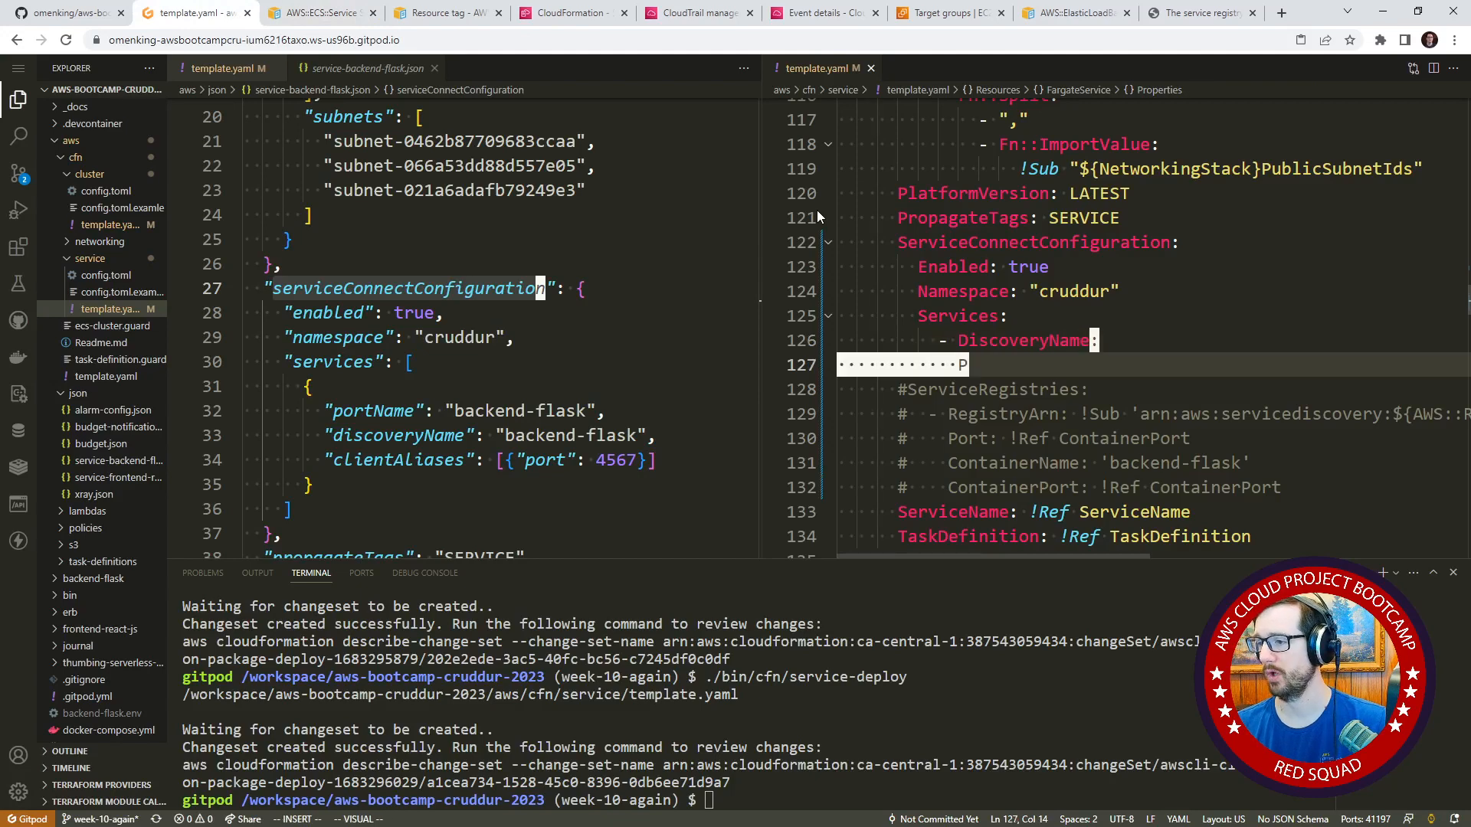
text(PortName)
key(Return)
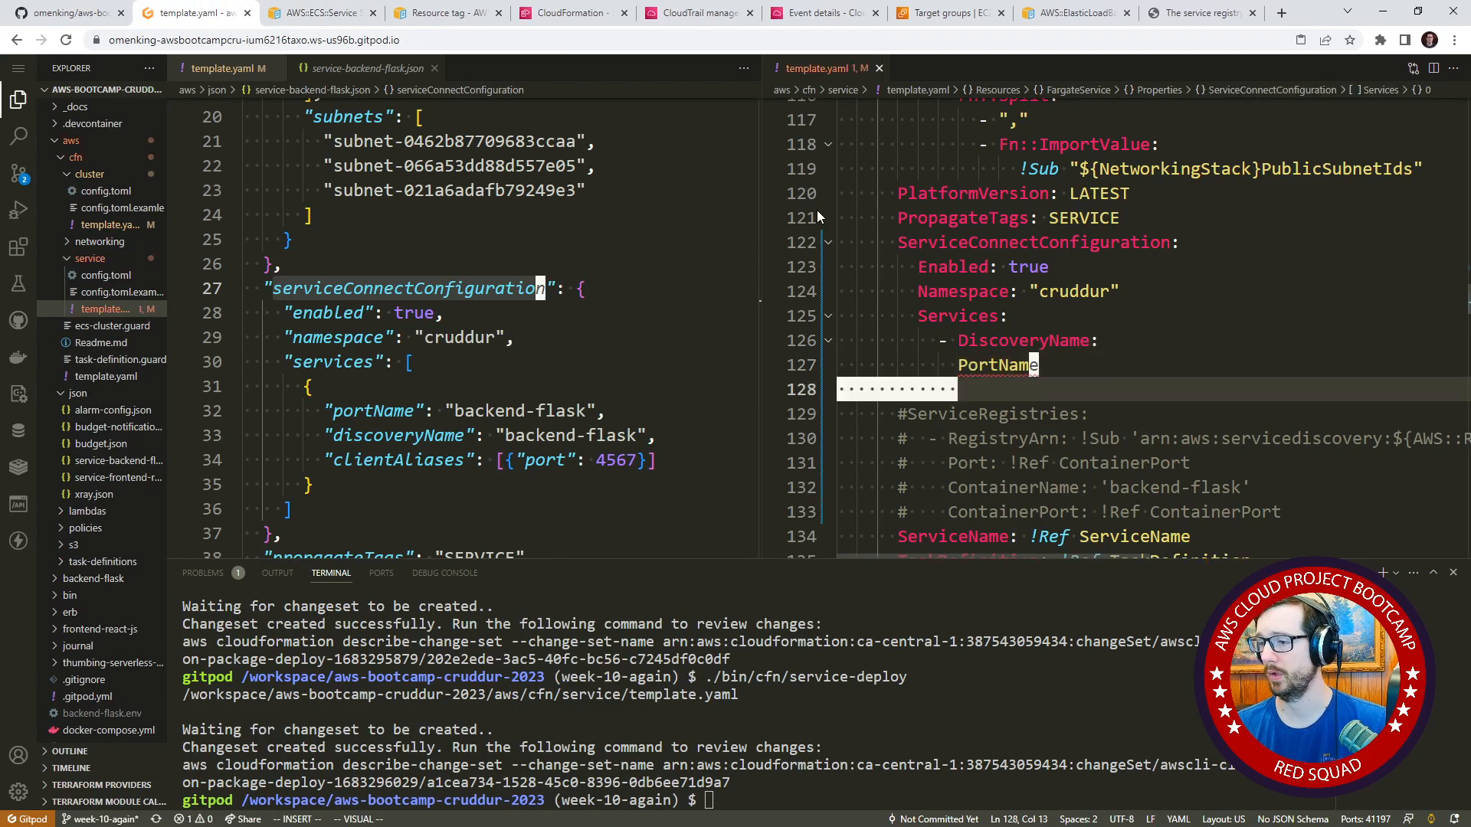
text(ClientAliases:)
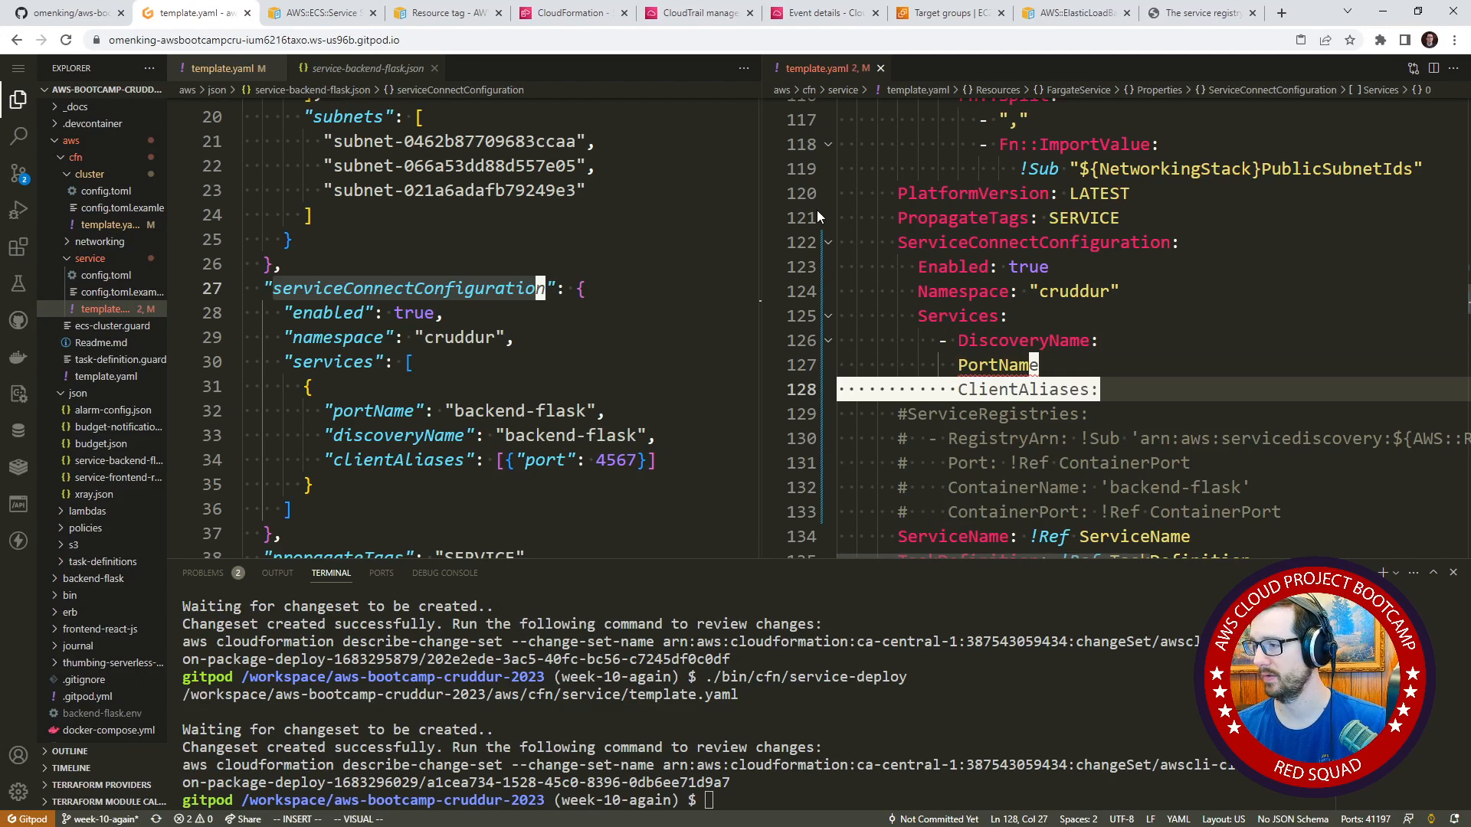
Complete the PortName key with a colon and set its value to backend-flask.
key(Up)
text(:)
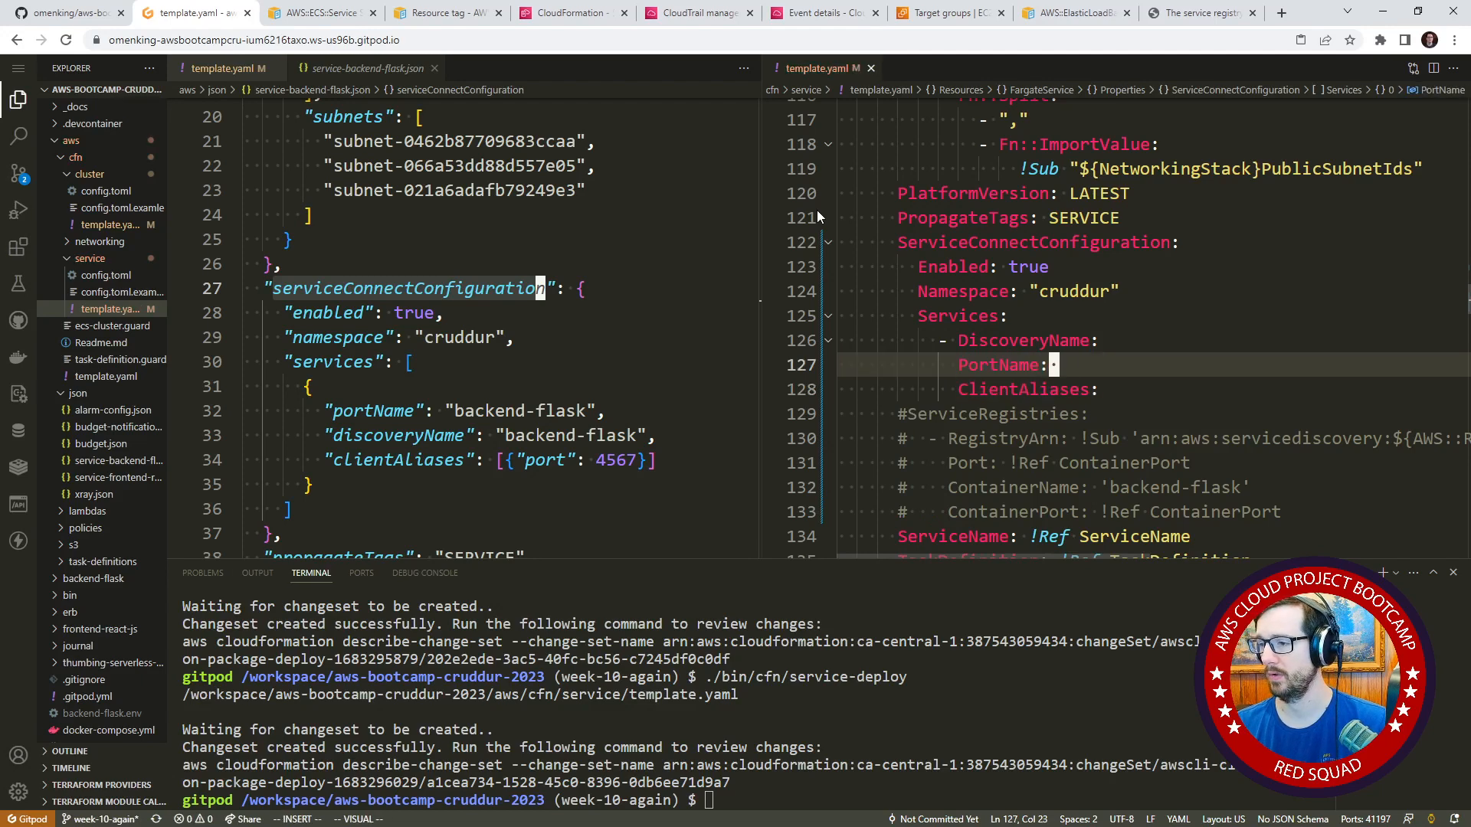
text( backend-f)
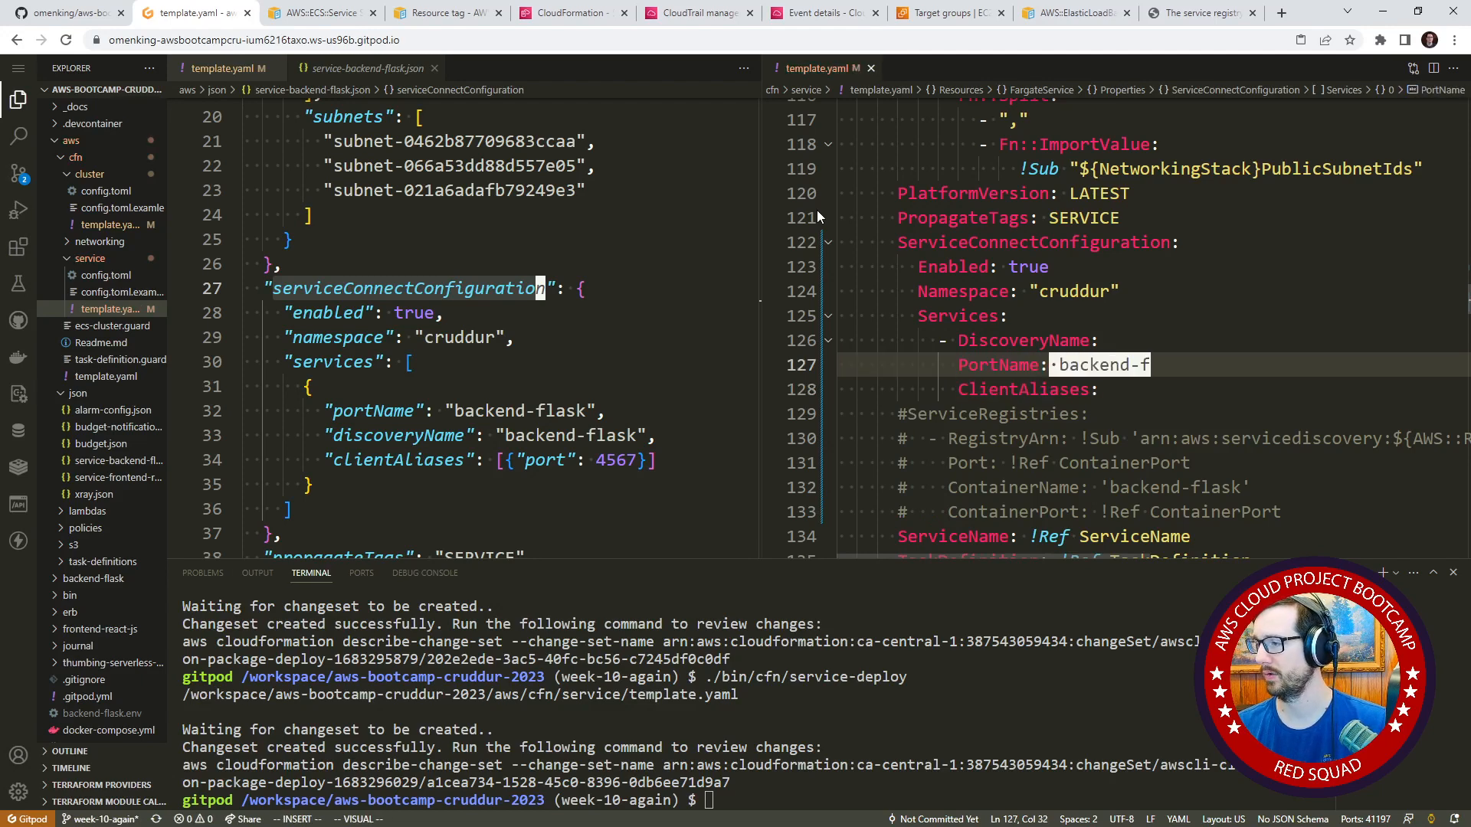
text(lask)
Set the DiscoveryName of the Services item to backend-flask and return to the ClientAliases line.
key(Up)
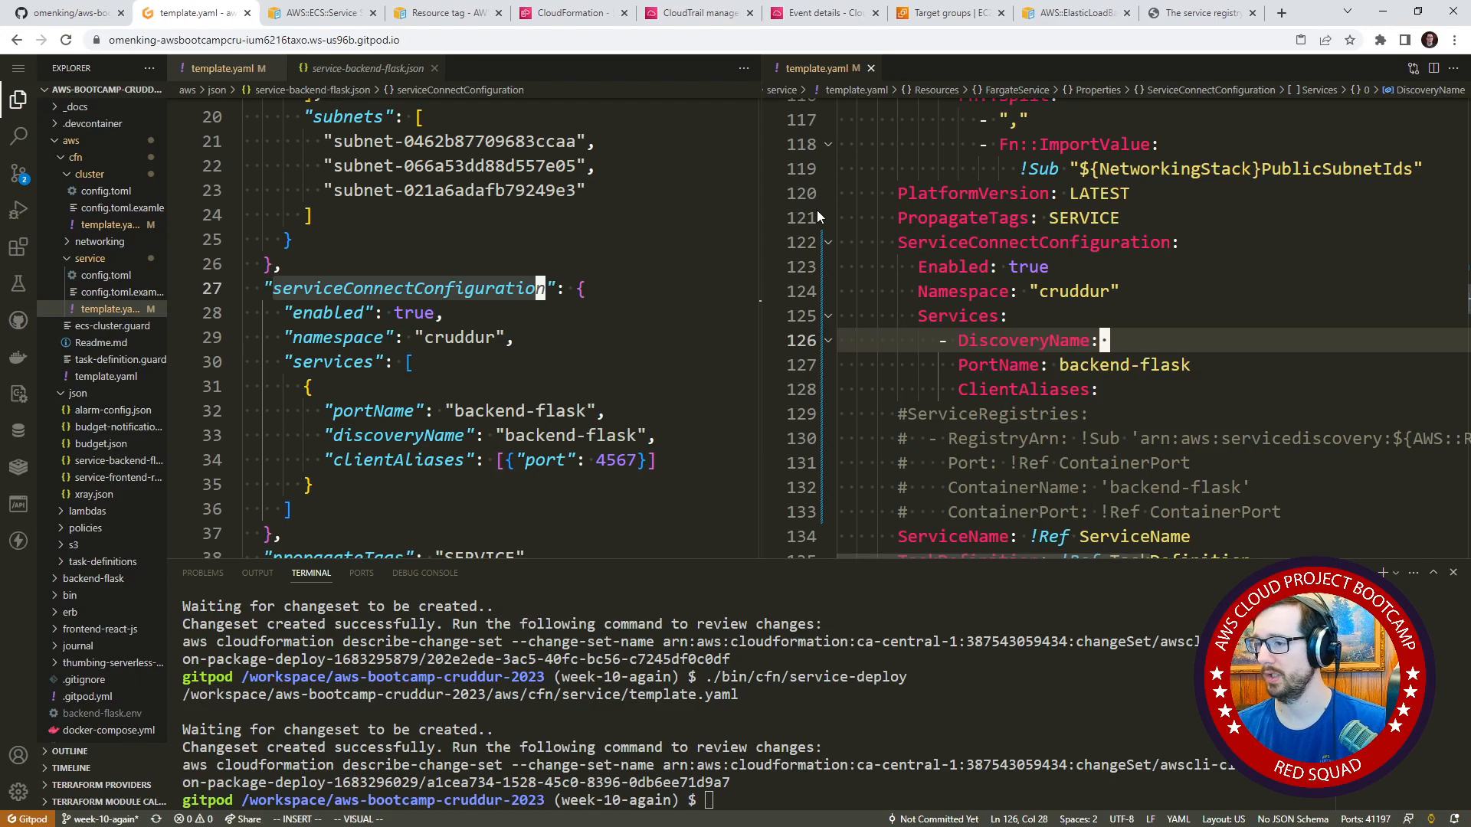
text(b)
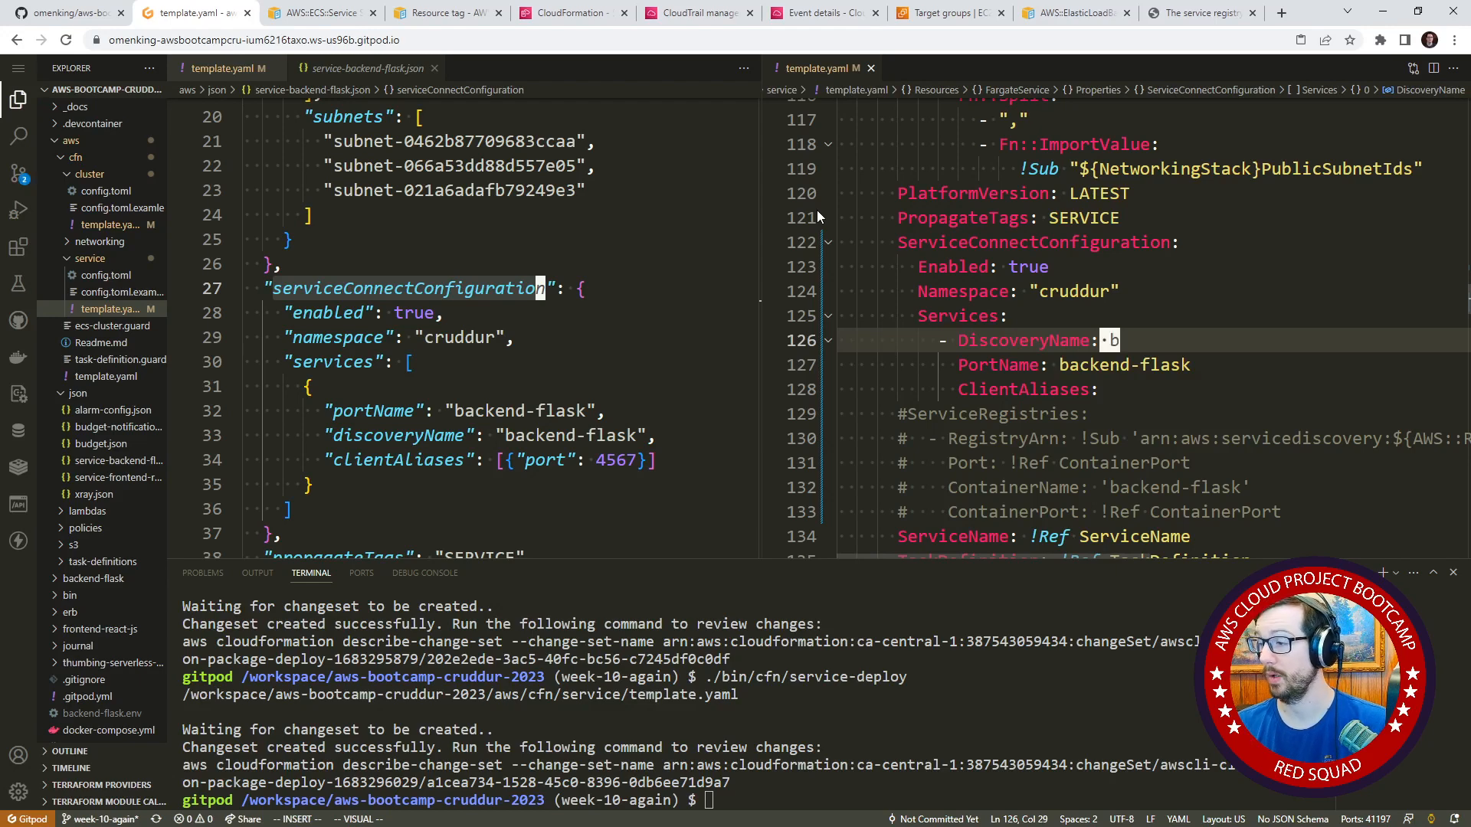
text(ackend-flask)
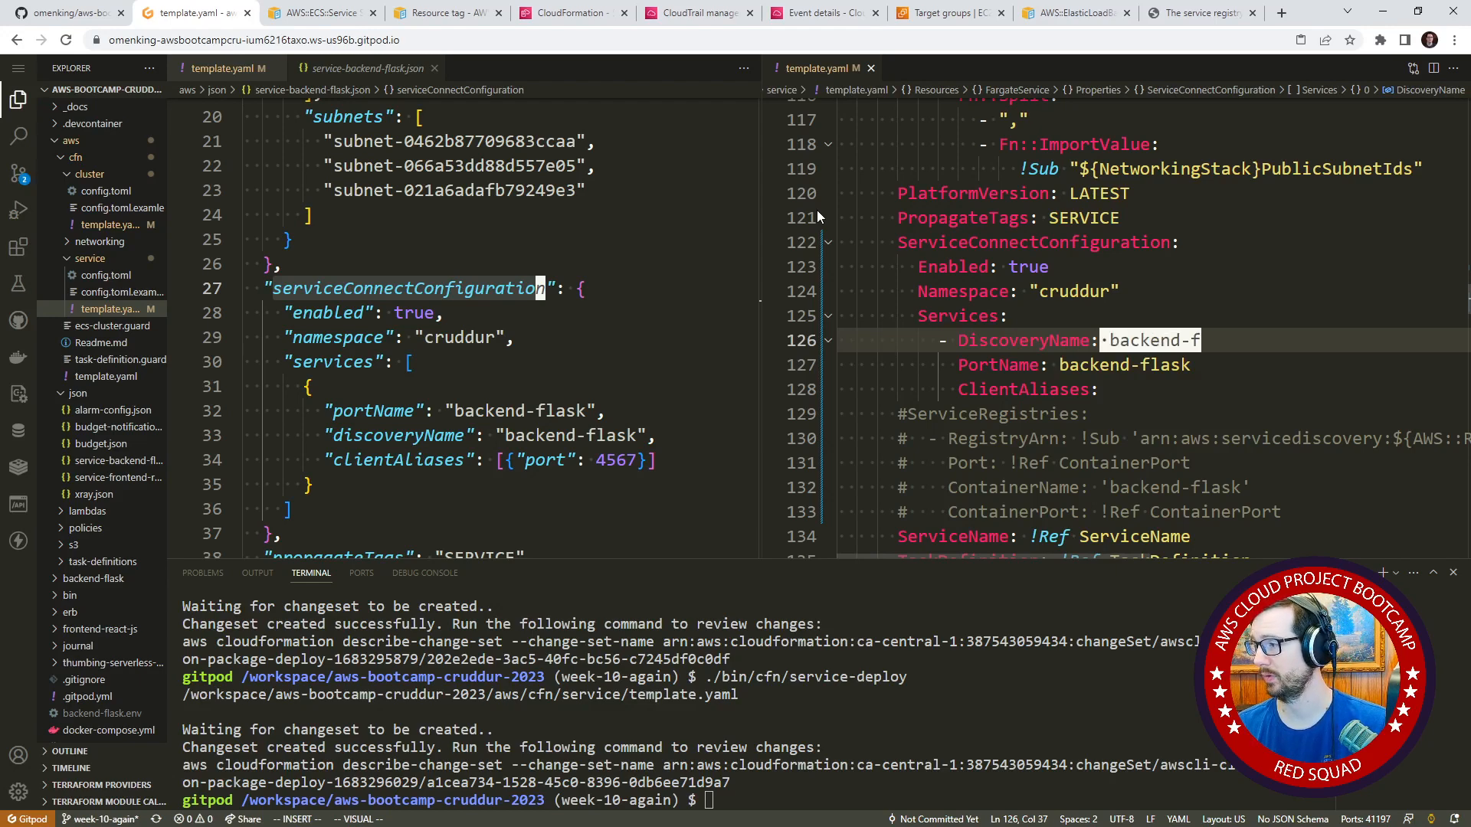
key(Escape)
key(j)
key(j)
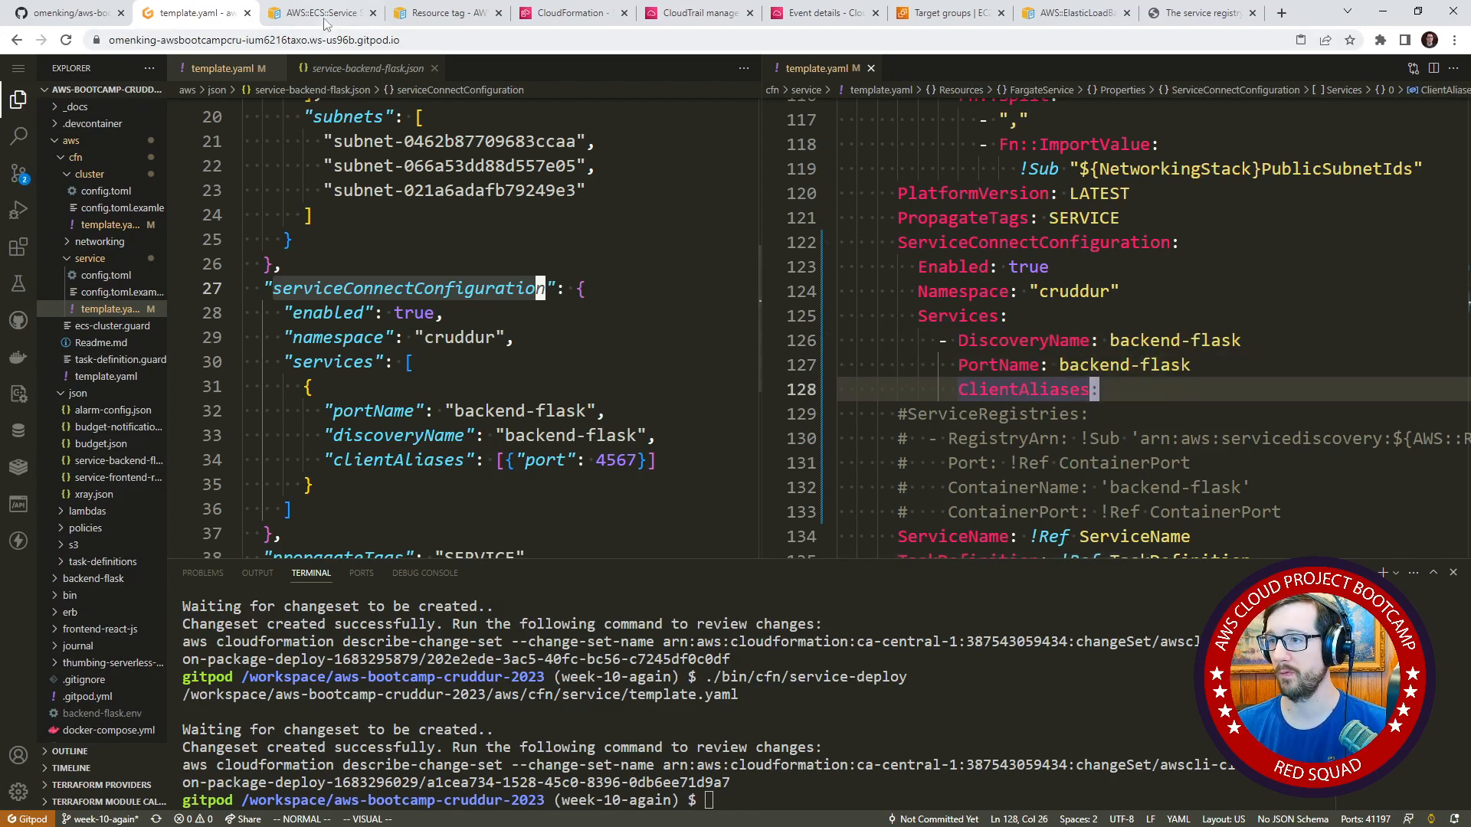
Read the ClientAliases property description and syntax in the ServiceConnectService documentation.
key(ctrl+Tab)
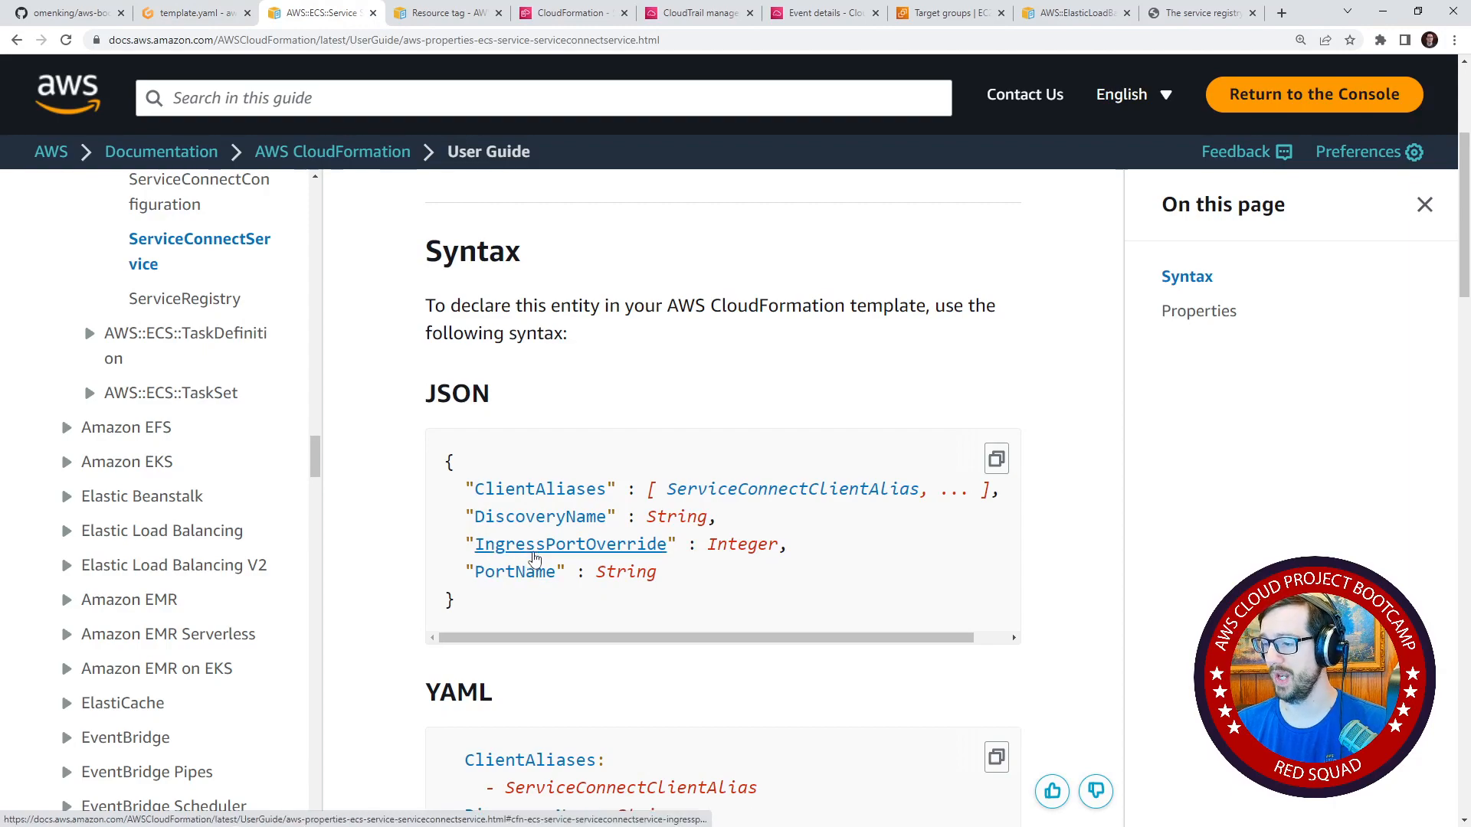
scroll(395, 505, down, 8)
scroll(395, 505, down, 20)
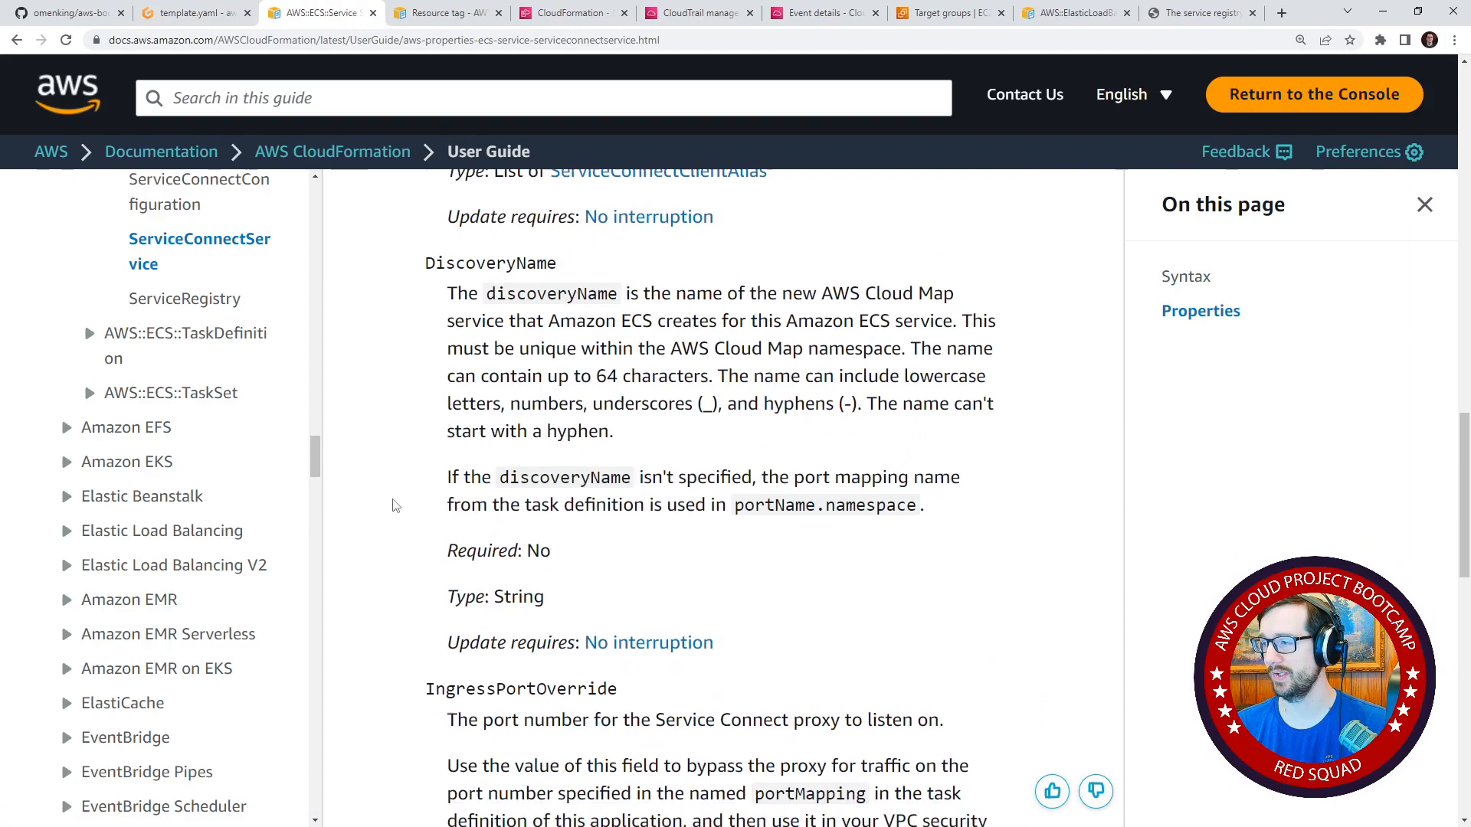
scroll(396, 505, up, 12)
scroll(414, 506, up, 15)
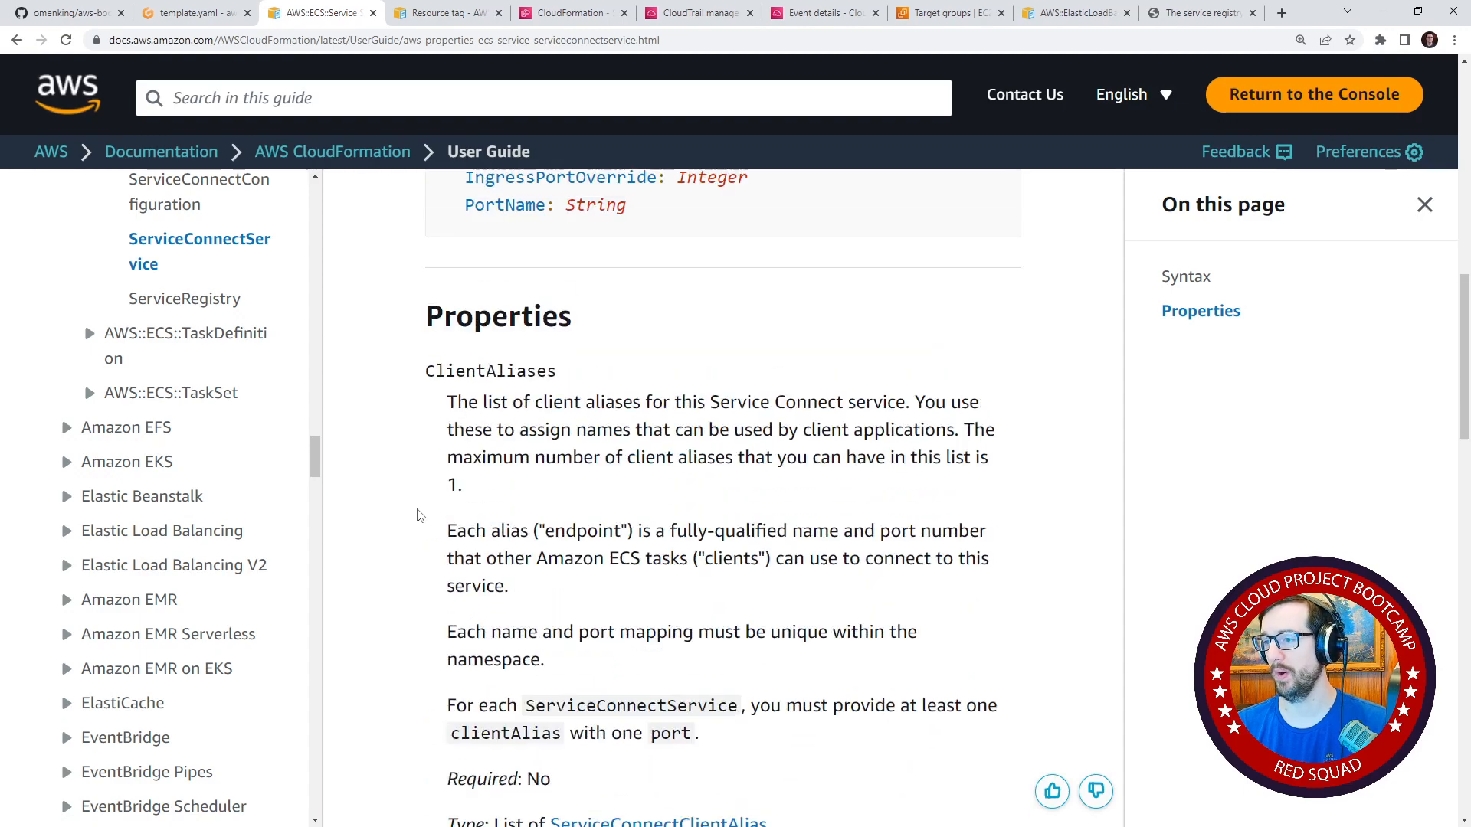
scroll(445, 420, up, 3)
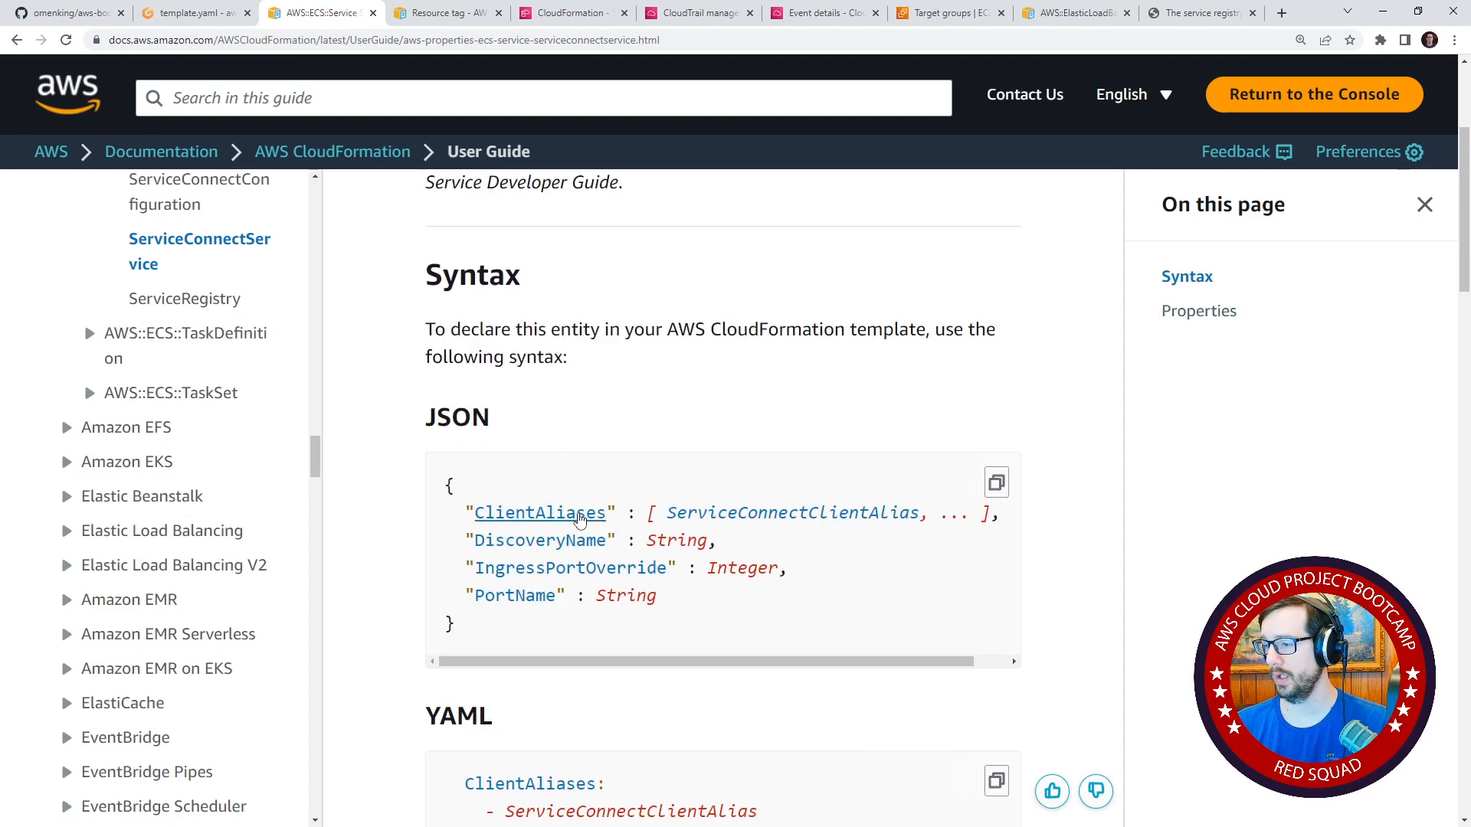
Check the clientAliases entry in service-backend-flask.json, and open the ServiceConnectClientAlias documentation to examine its YAML syntax.
click(199, 13)
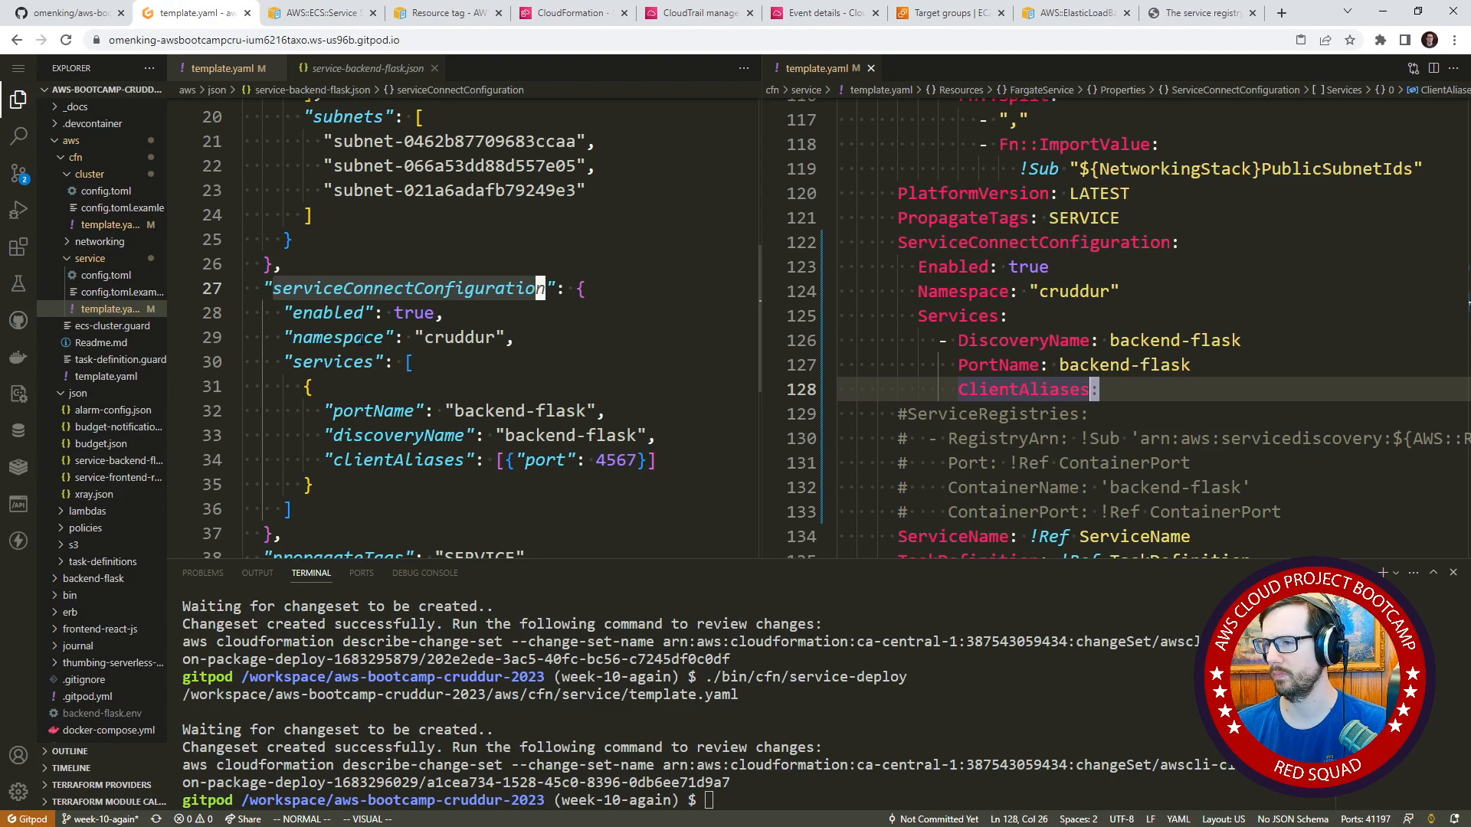
key(b)
key(v)
key(e)
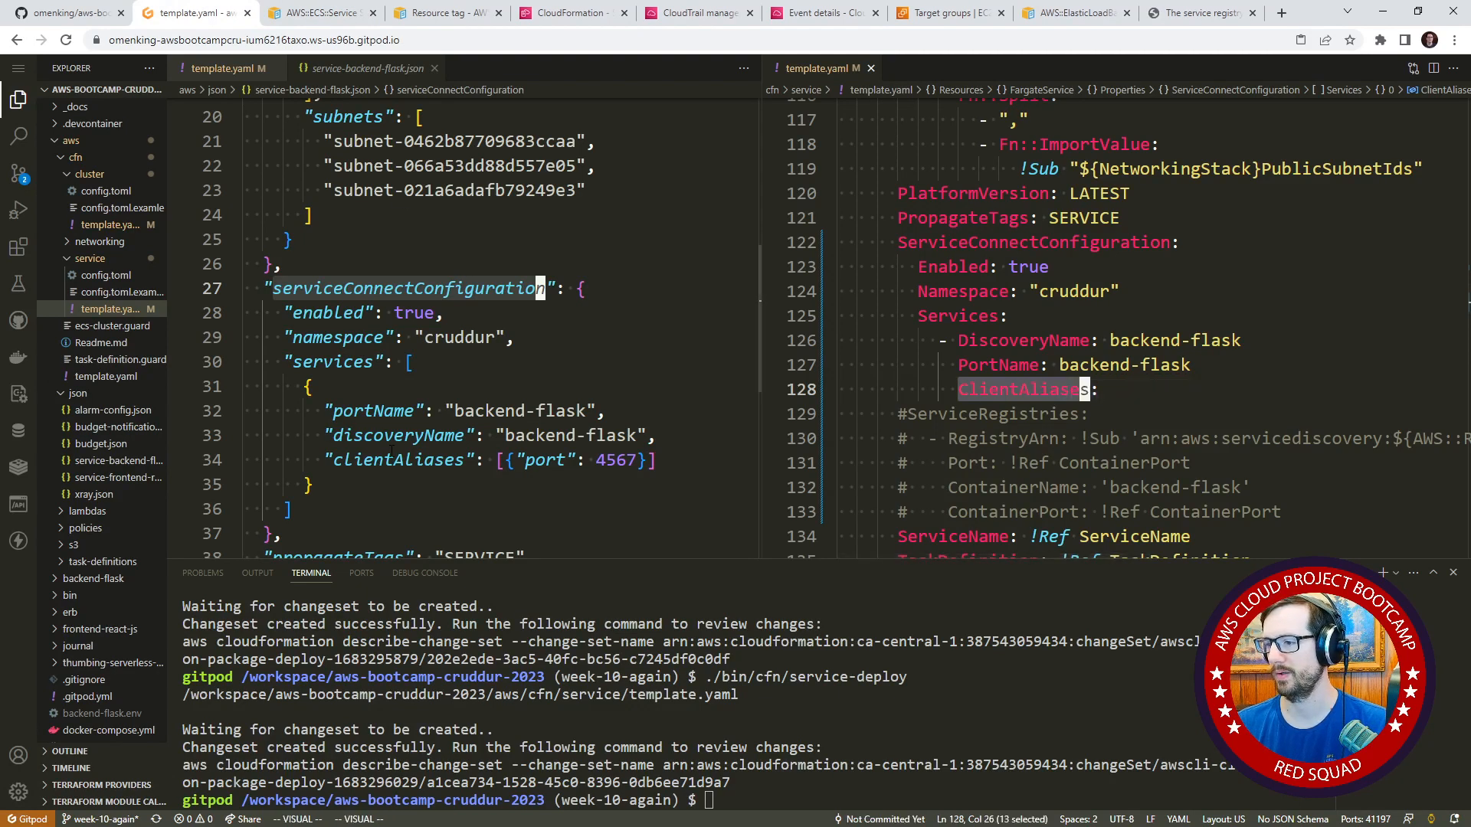
click(392, 458)
key(ctrl+Tab)
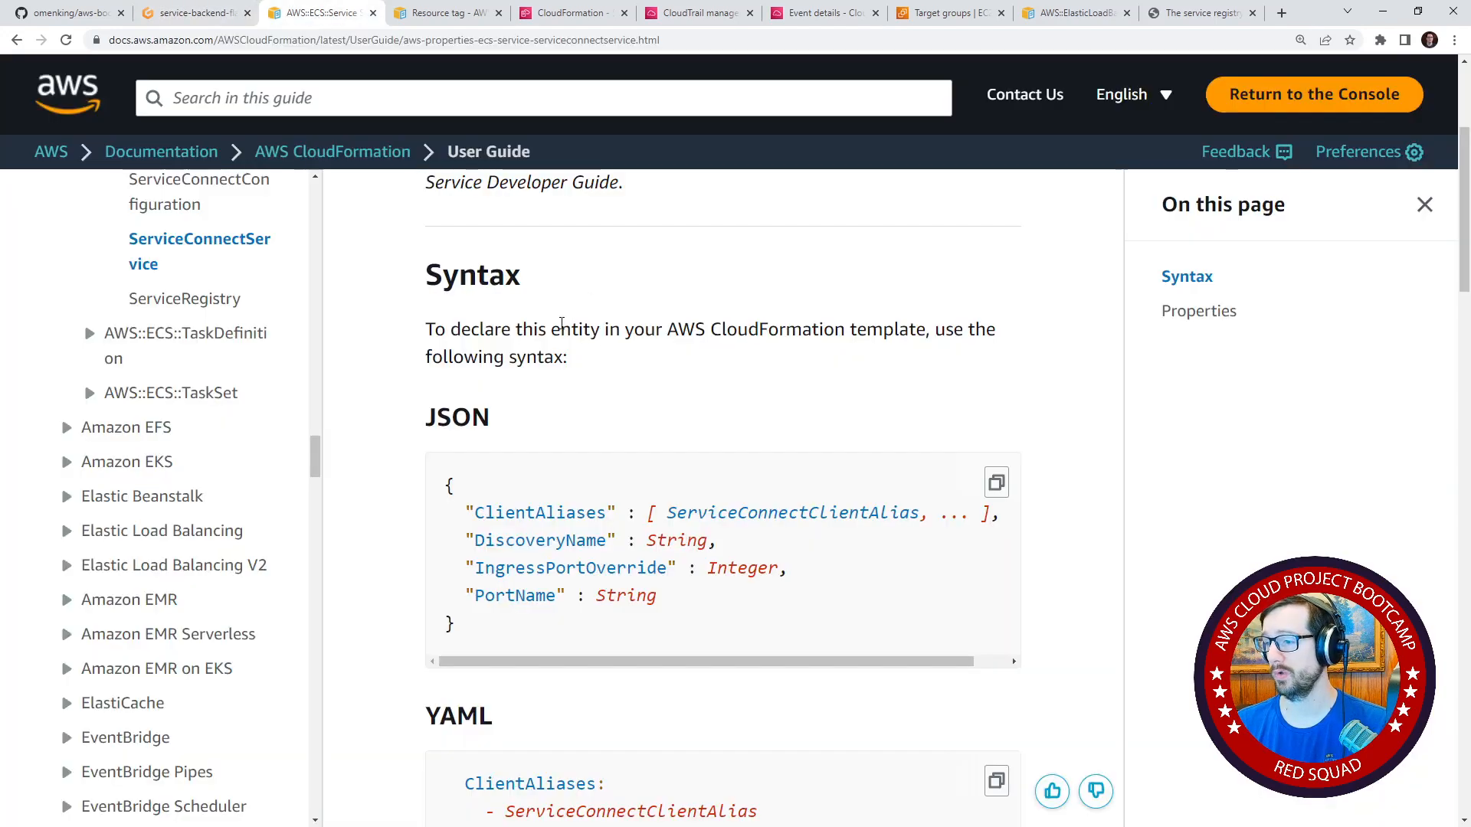
click(732, 512)
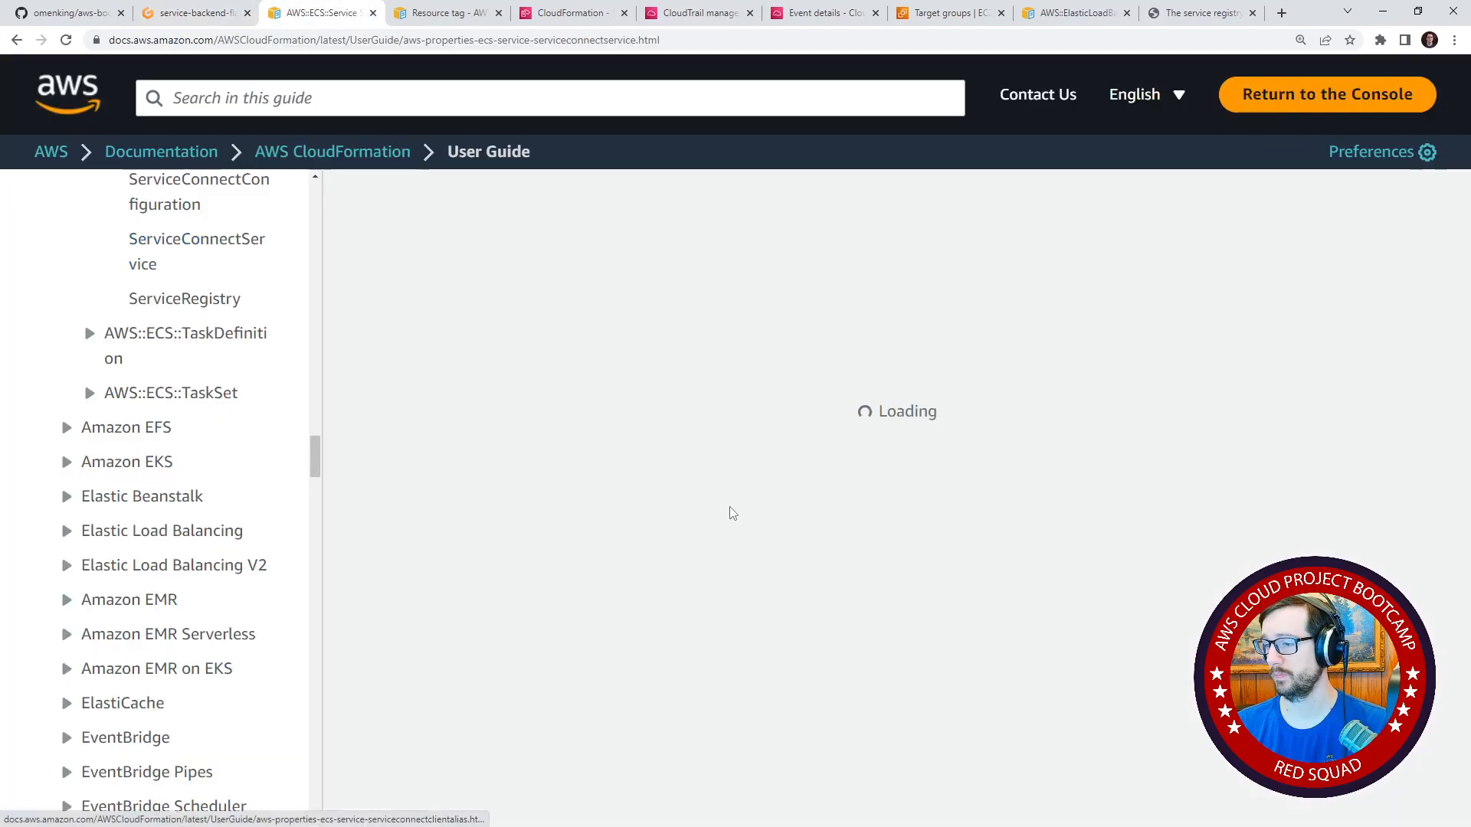
scroll(570, 583, down, 6)
scroll(337, 199, down, 4)
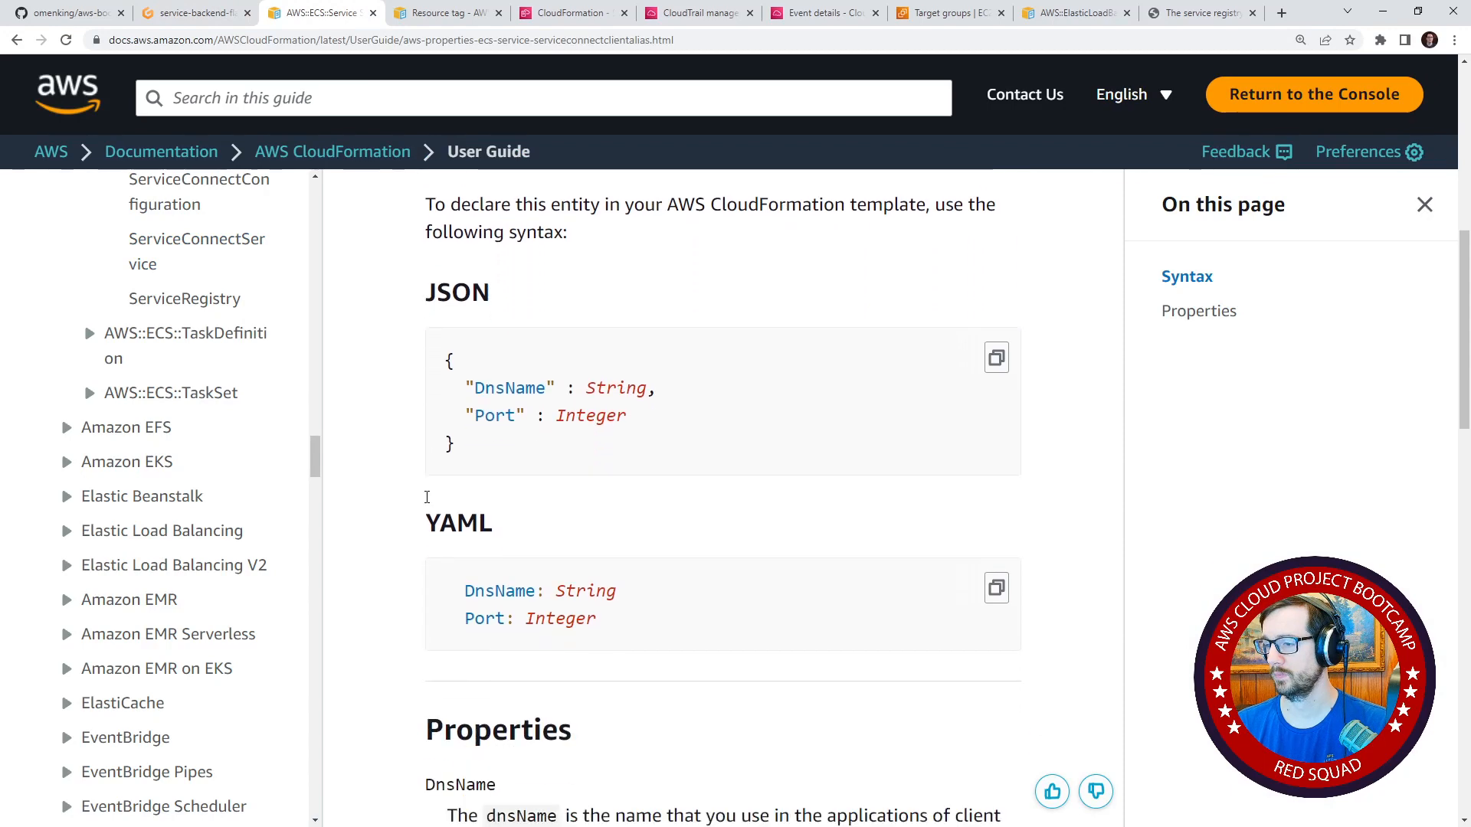
Under ClientAliases in the service template's Services item, add a list item with Port set to 4567.
click(191, 12)
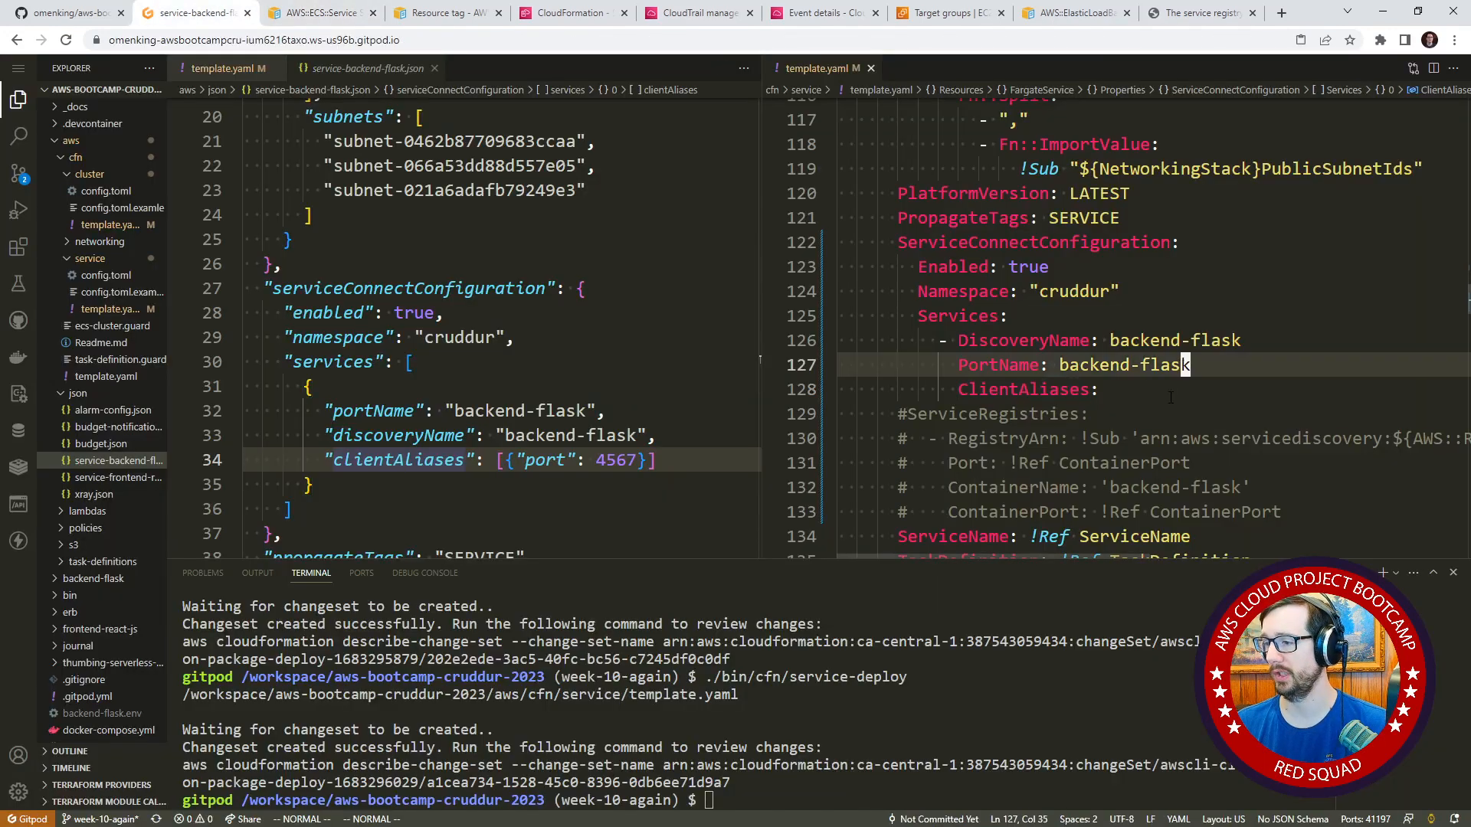
click(1172, 389)
text(o- P)
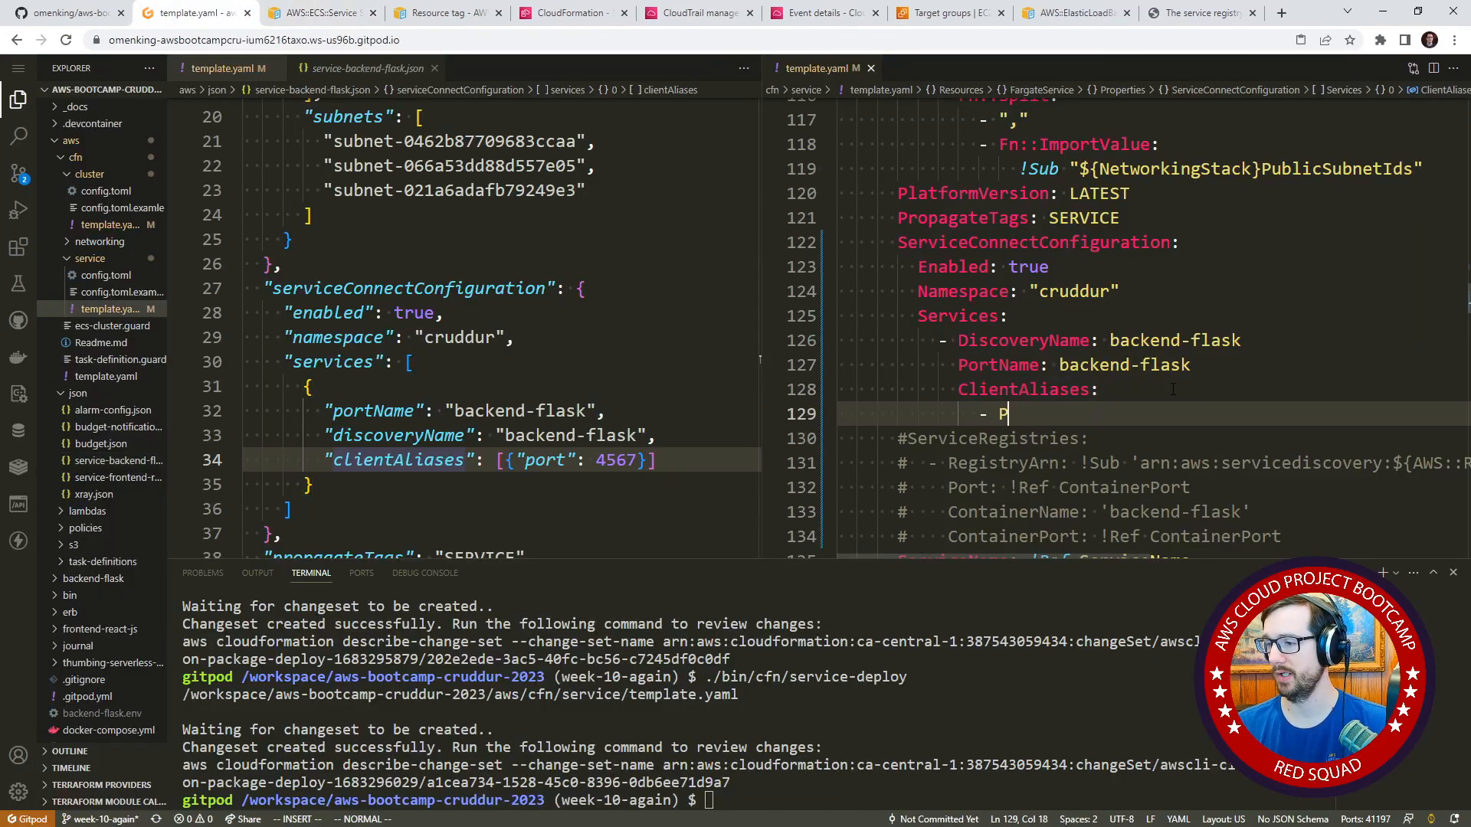
text(ort: 4567)
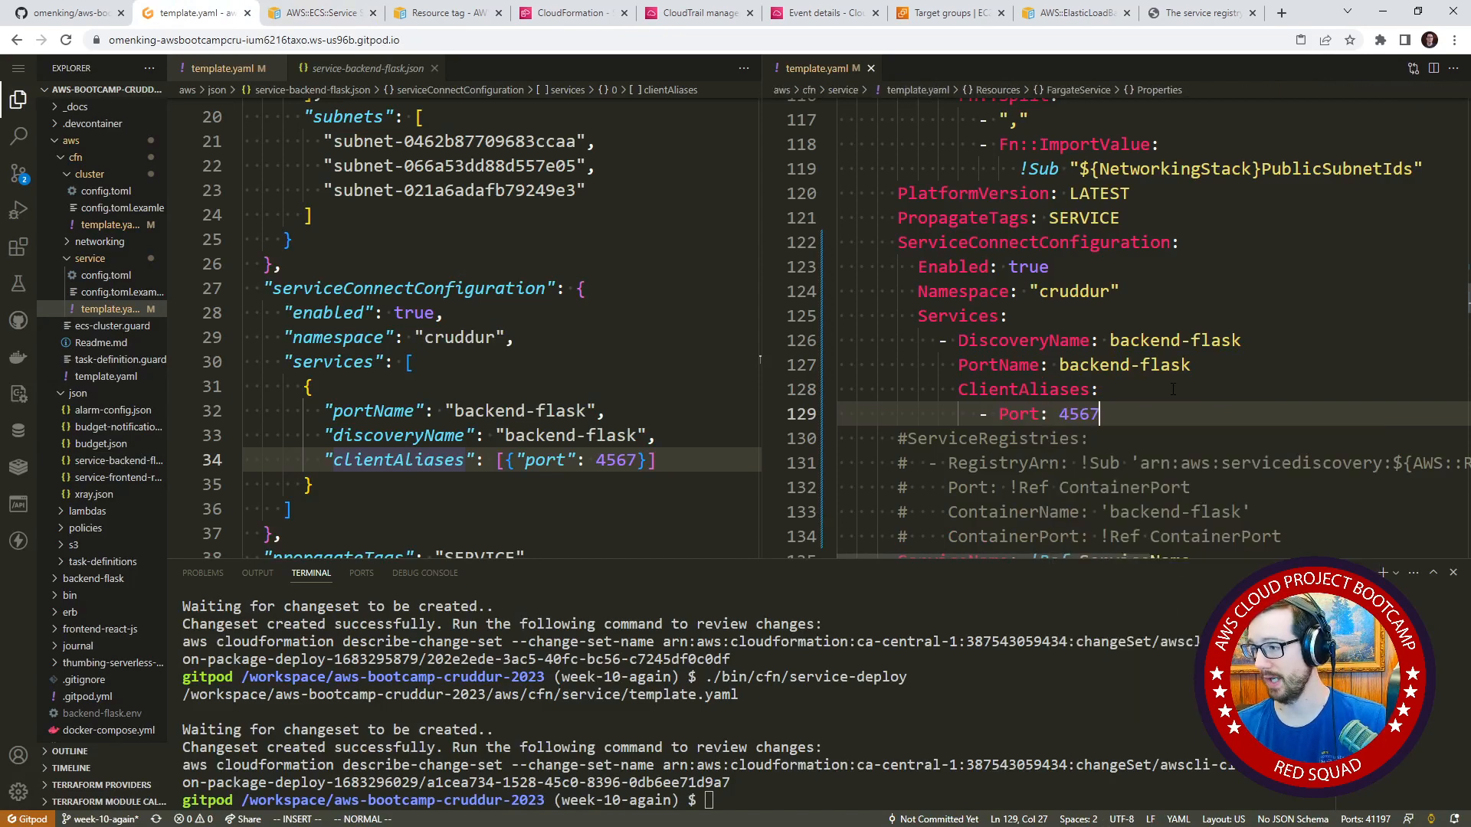
key(Escape)
key(k)
scroll(1188, 393, down, 2)
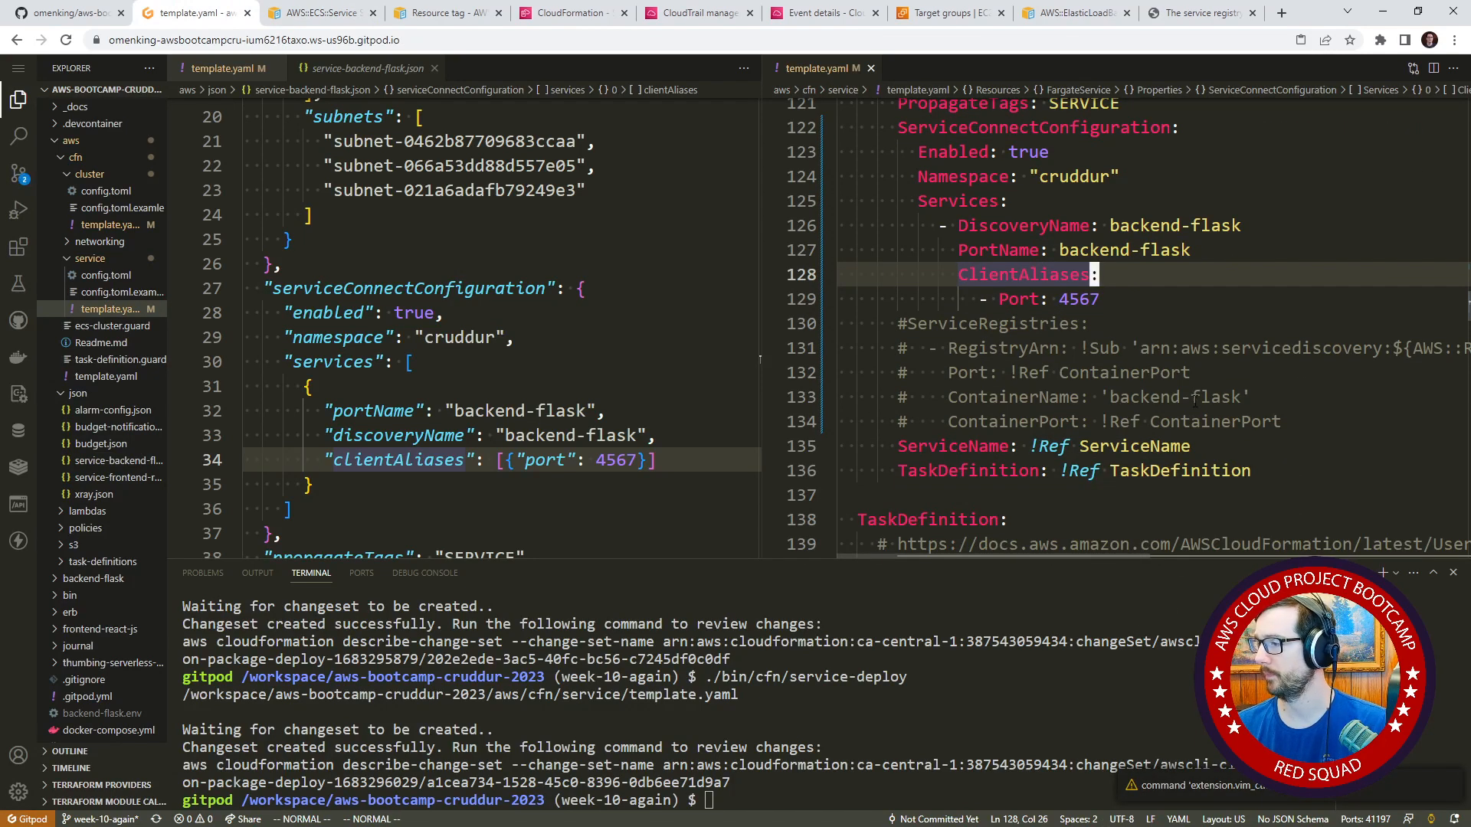
scroll(1198, 412, up, 2)
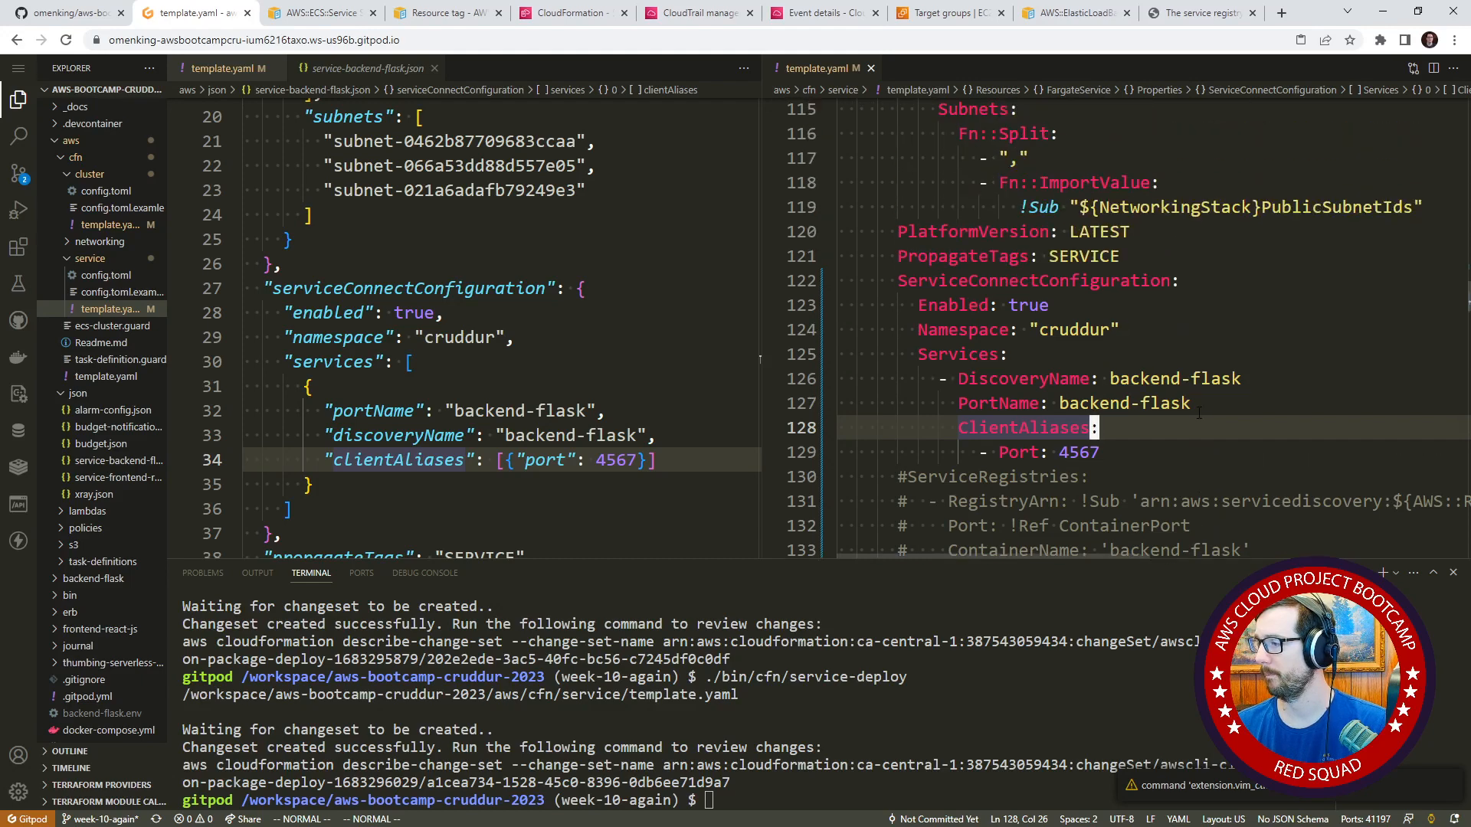
scroll(1199, 413, down, 2)
scroll(1199, 413, up, 2)
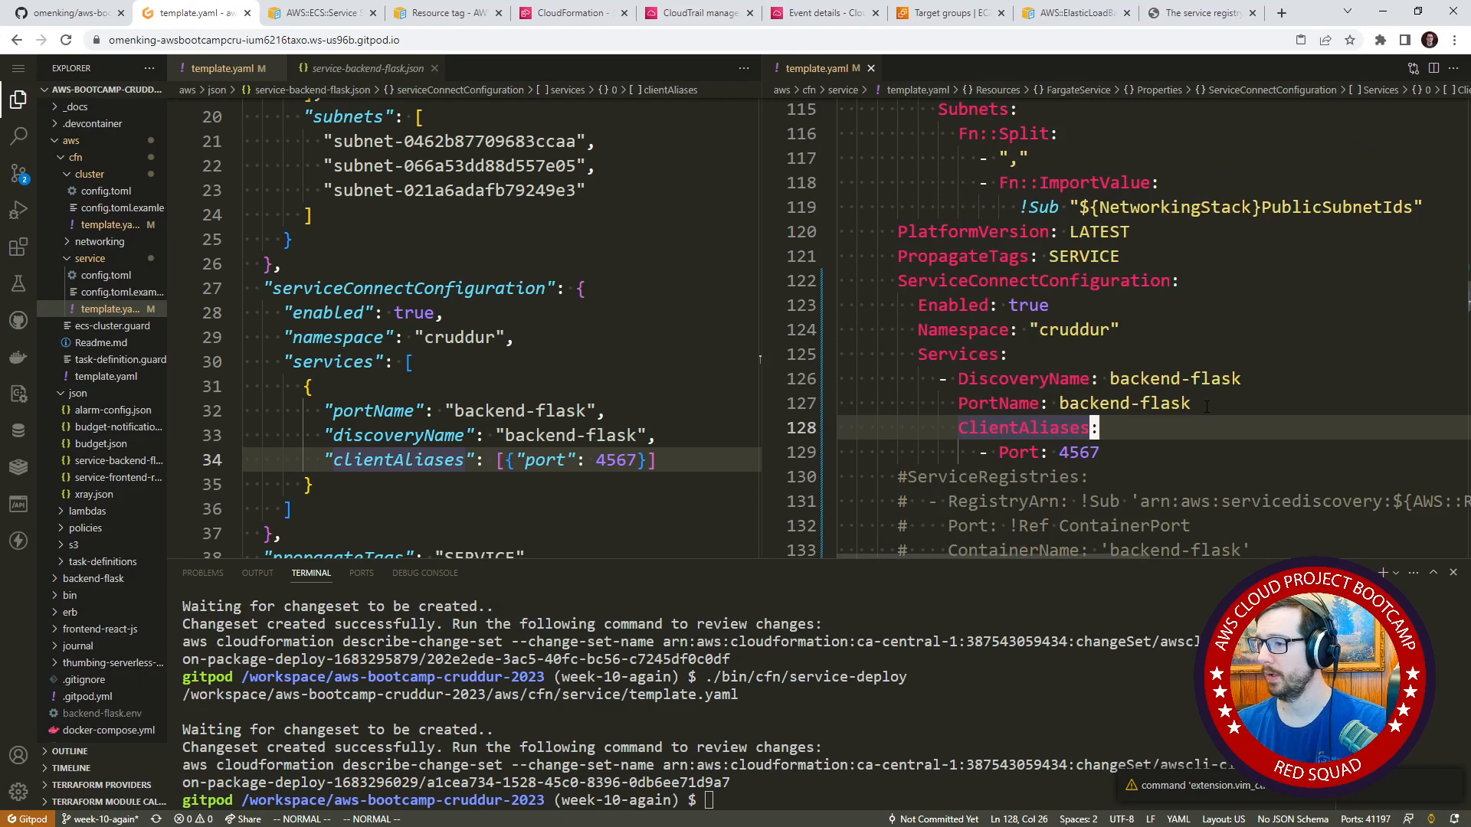
Go back through the AWS documentation to the ServiceConnectConfiguration type and open its LogConfiguration property description.
click(337, 13)
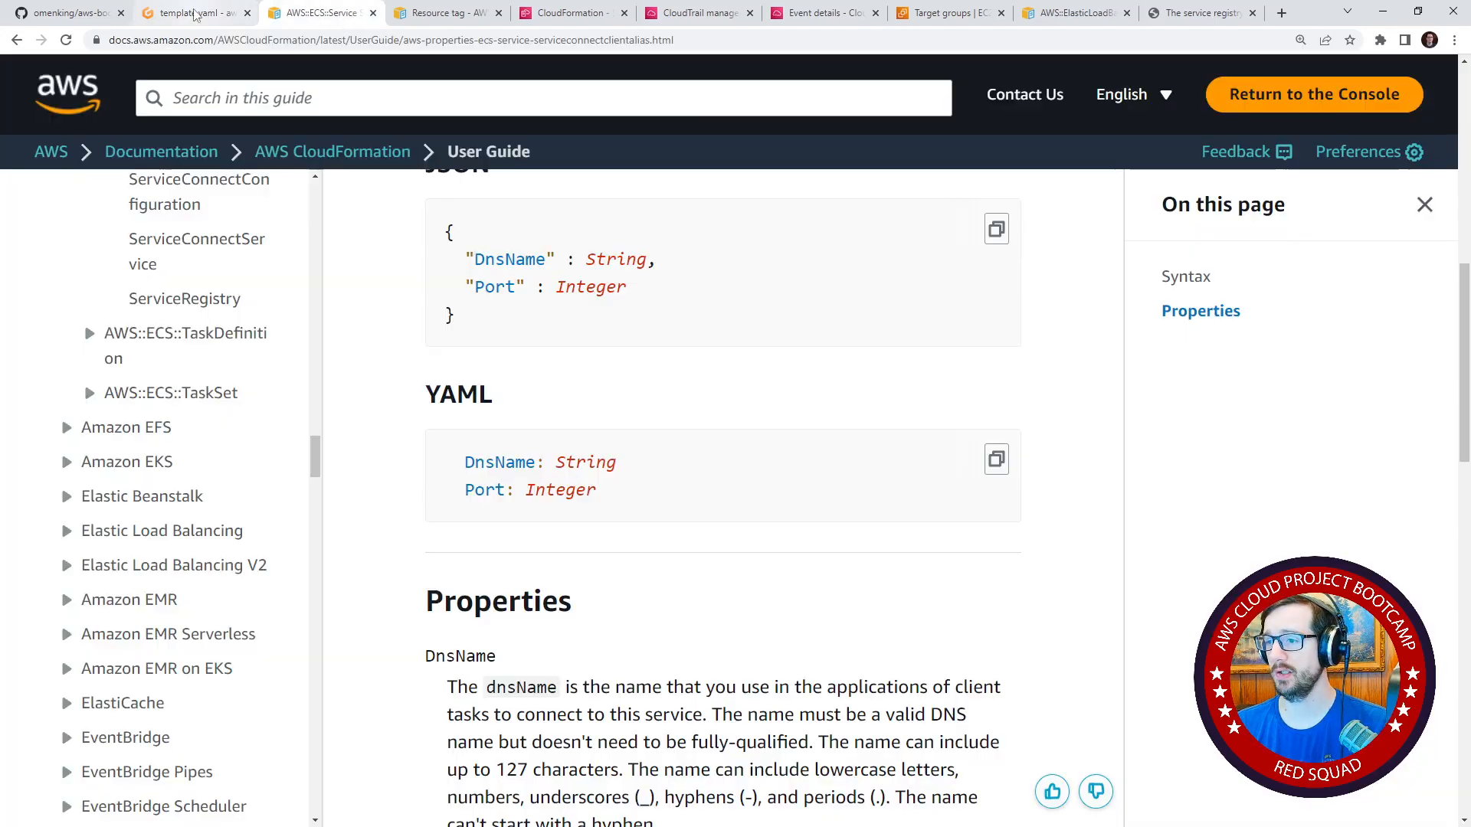
scroll(451, 312, up, 5)
click(449, 13)
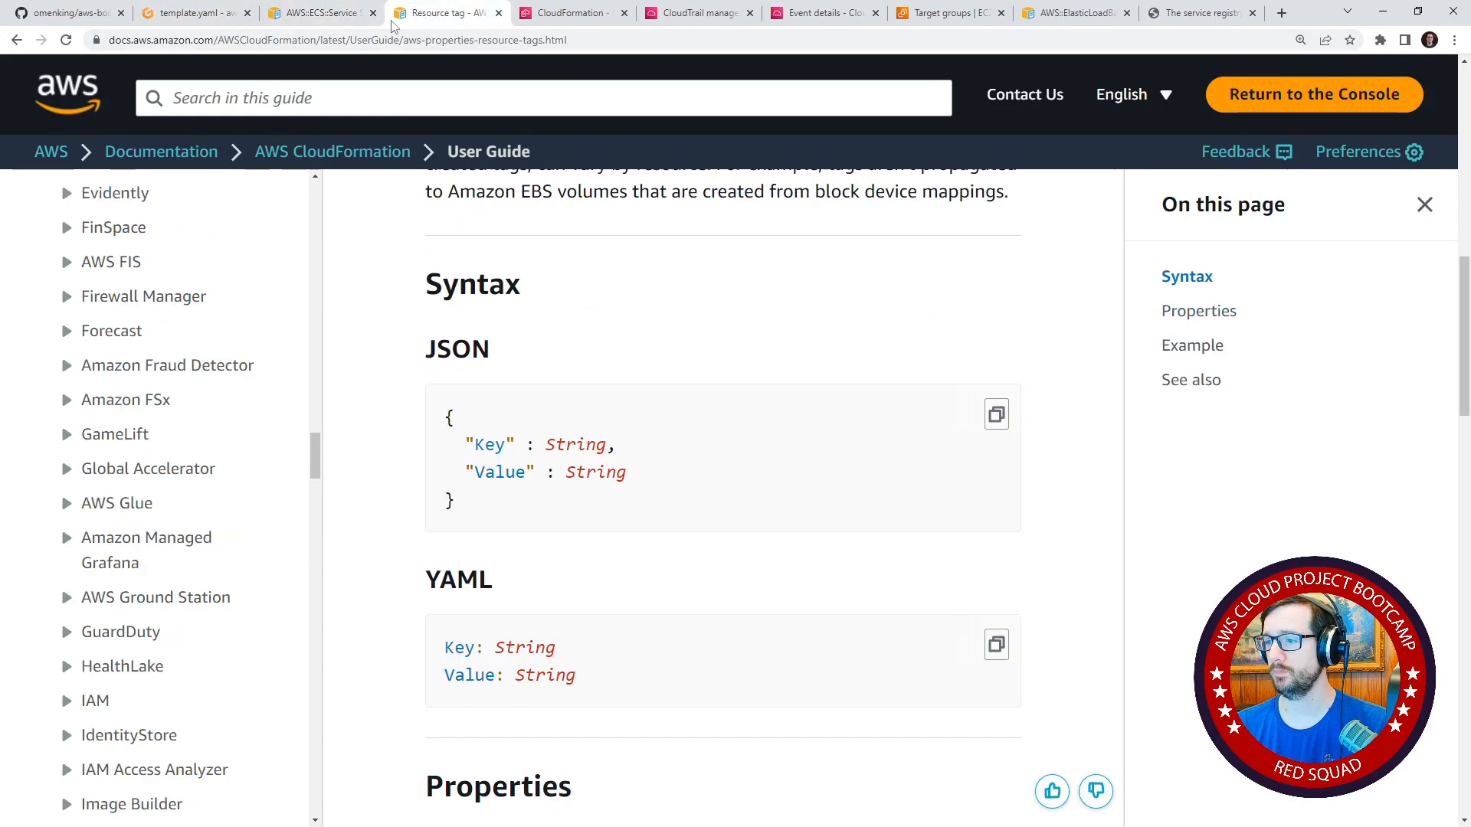
click(339, 17)
click(200, 14)
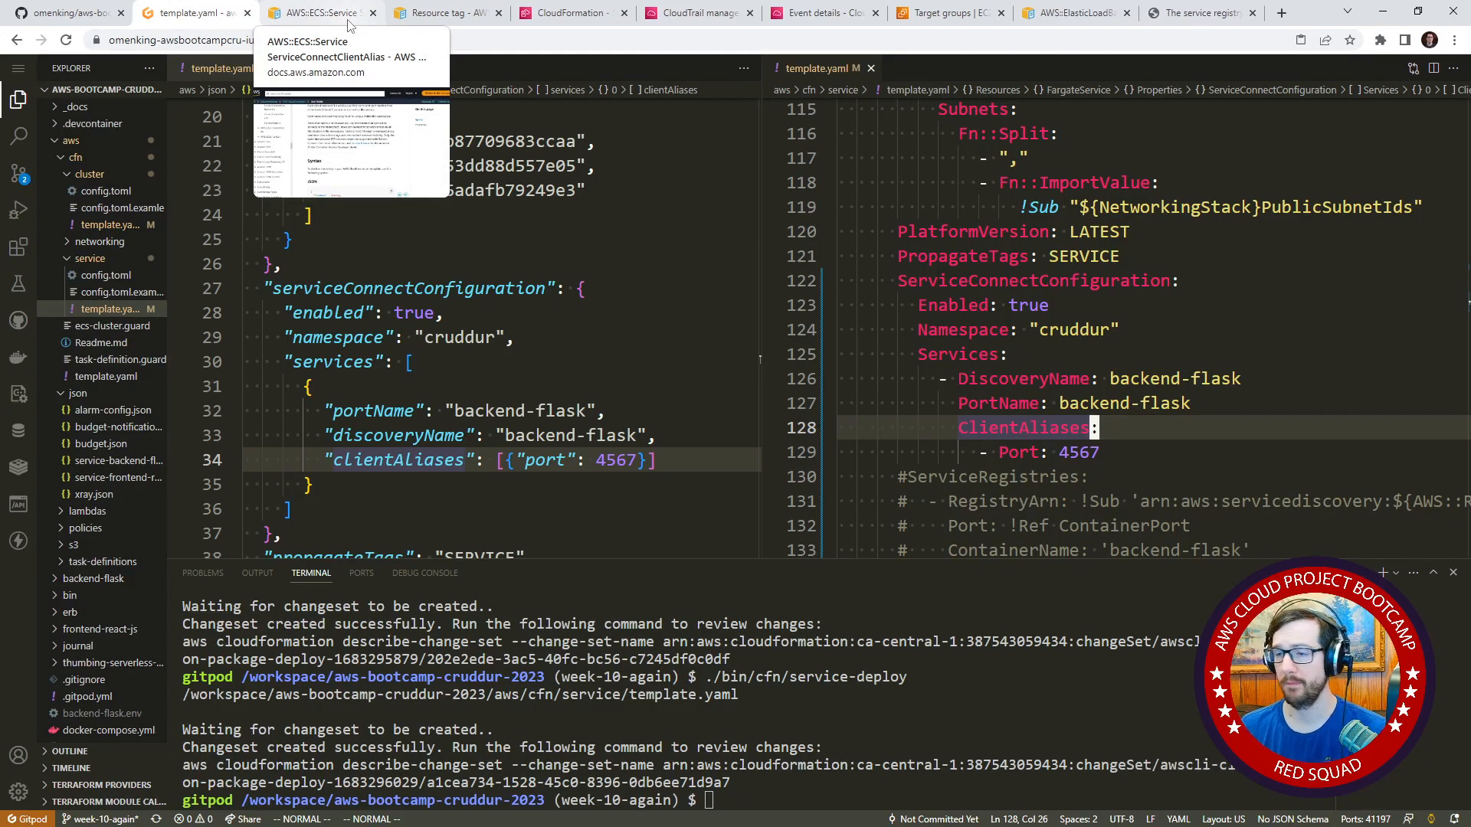
click(1033, 330)
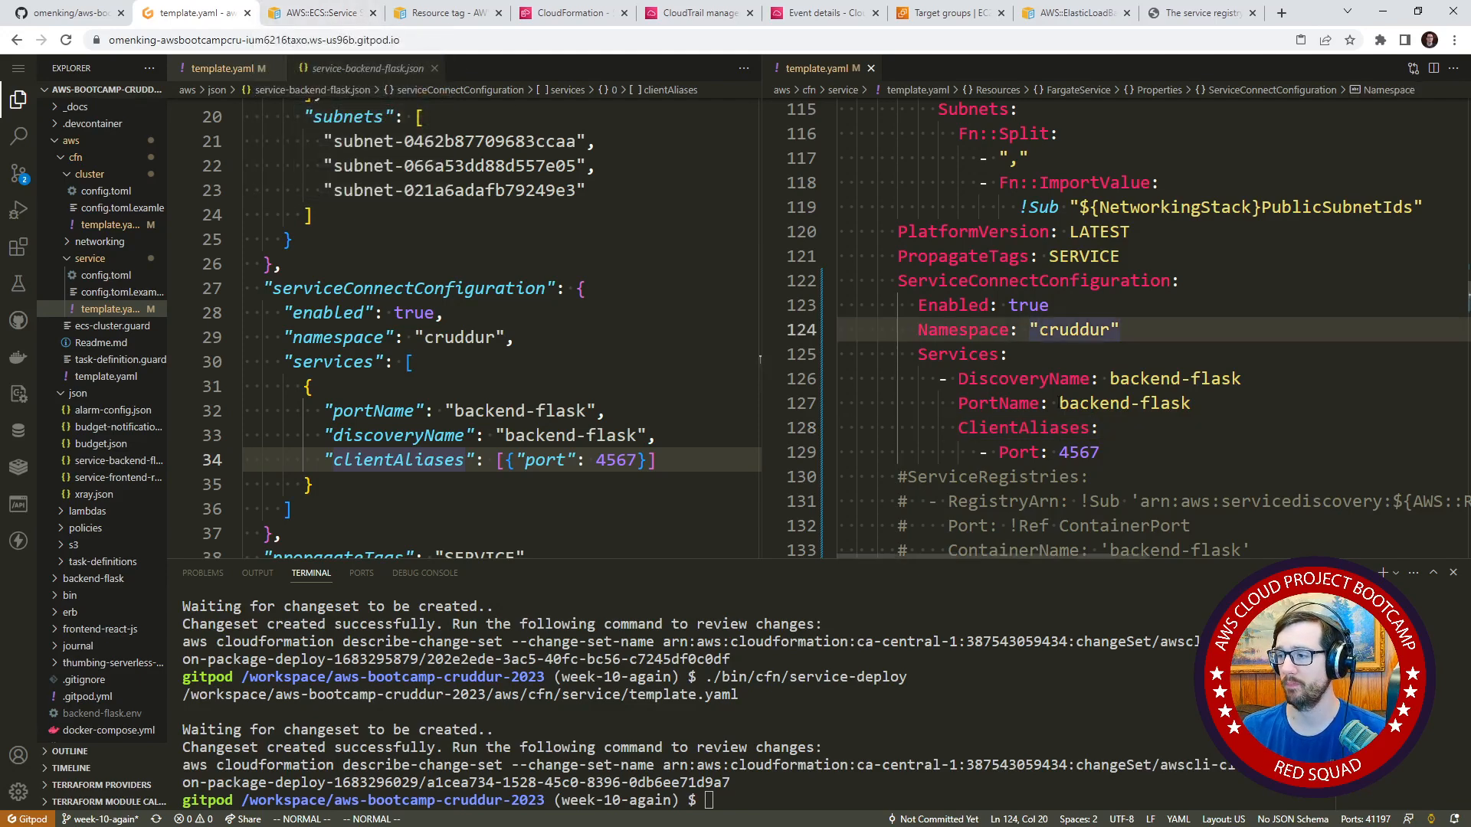
click(368, 22)
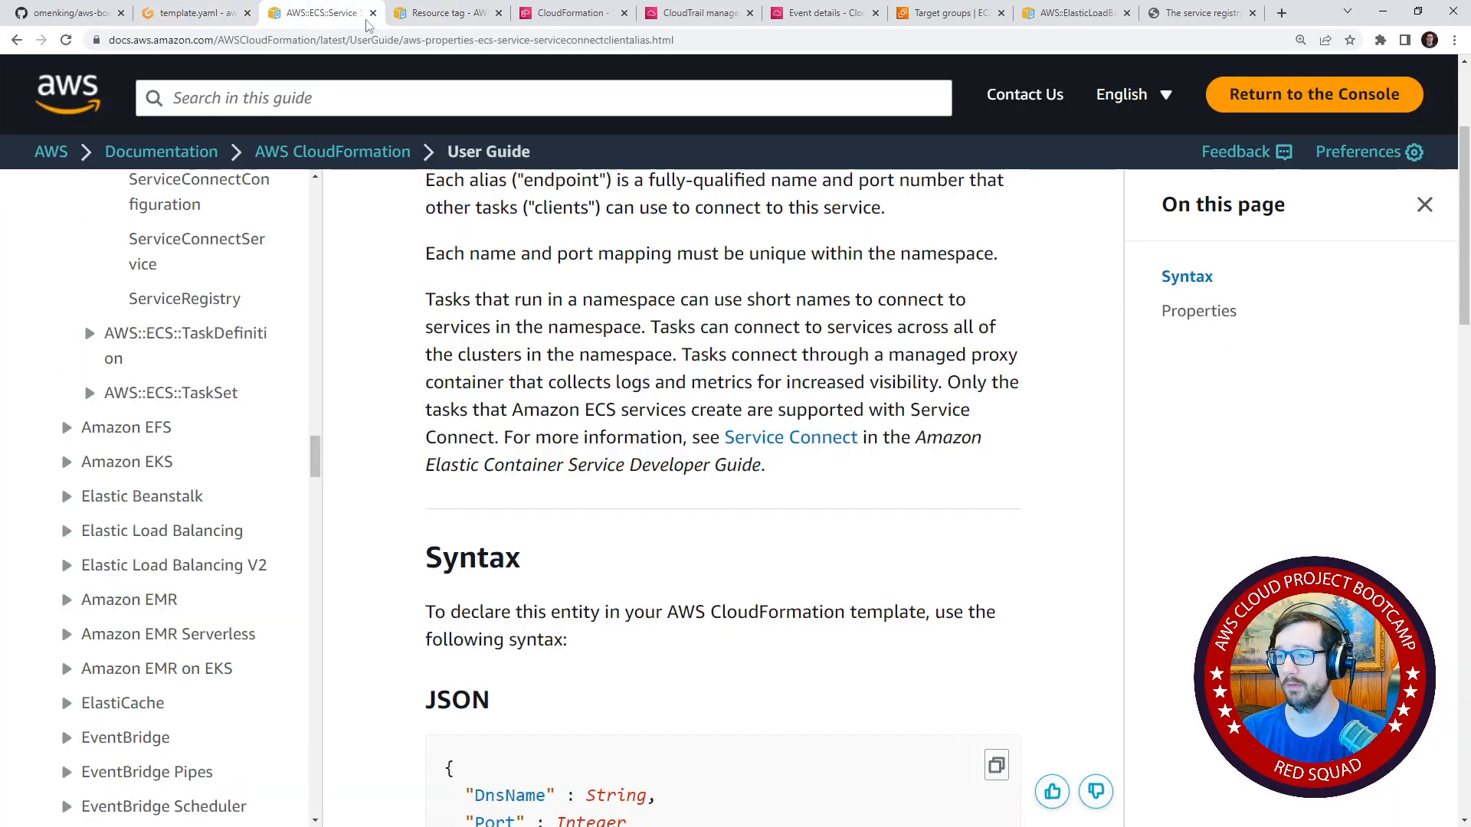
scroll(623, 411, down, 8)
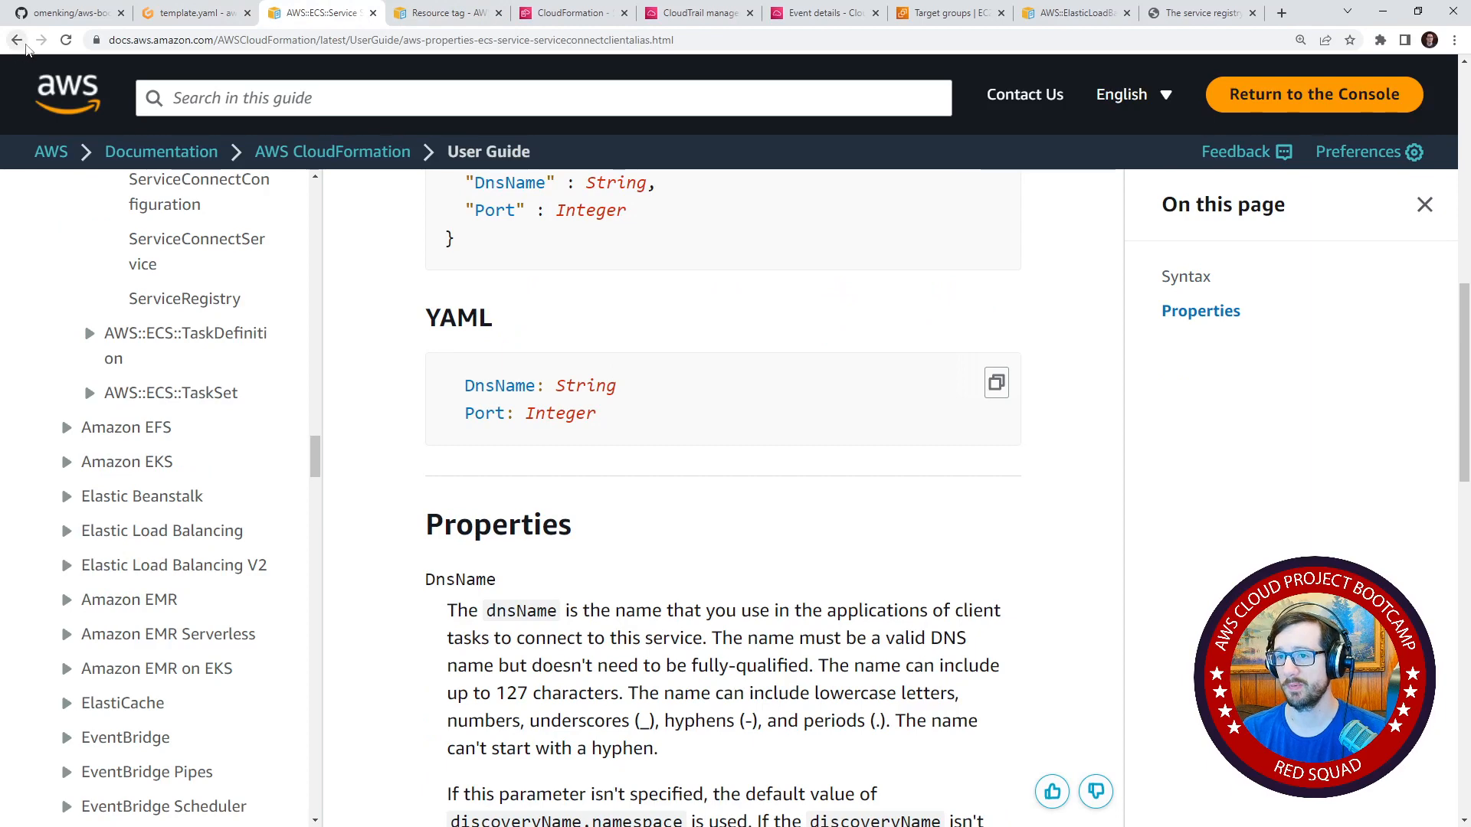
click(17, 39)
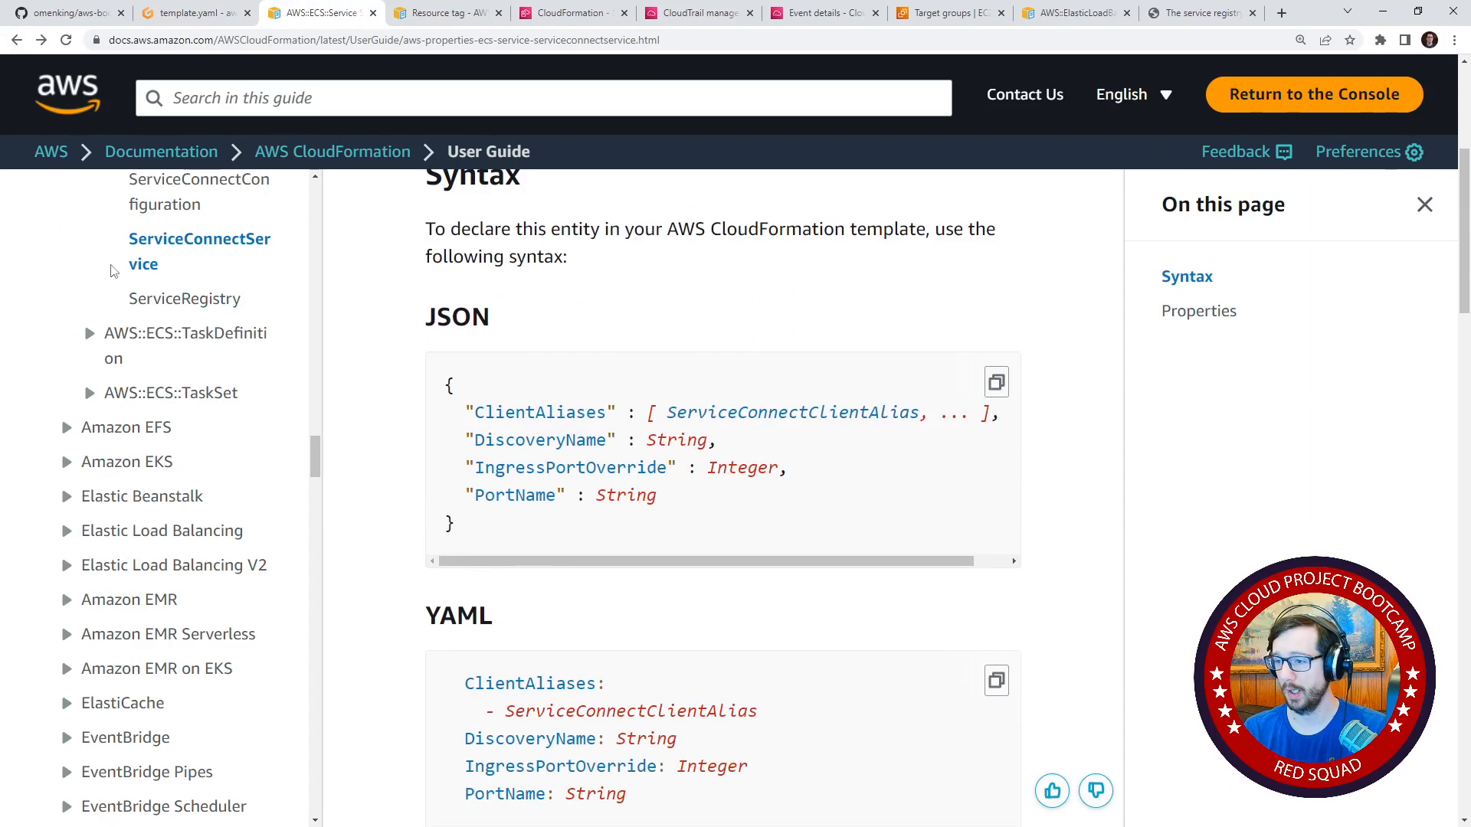
click(17, 40)
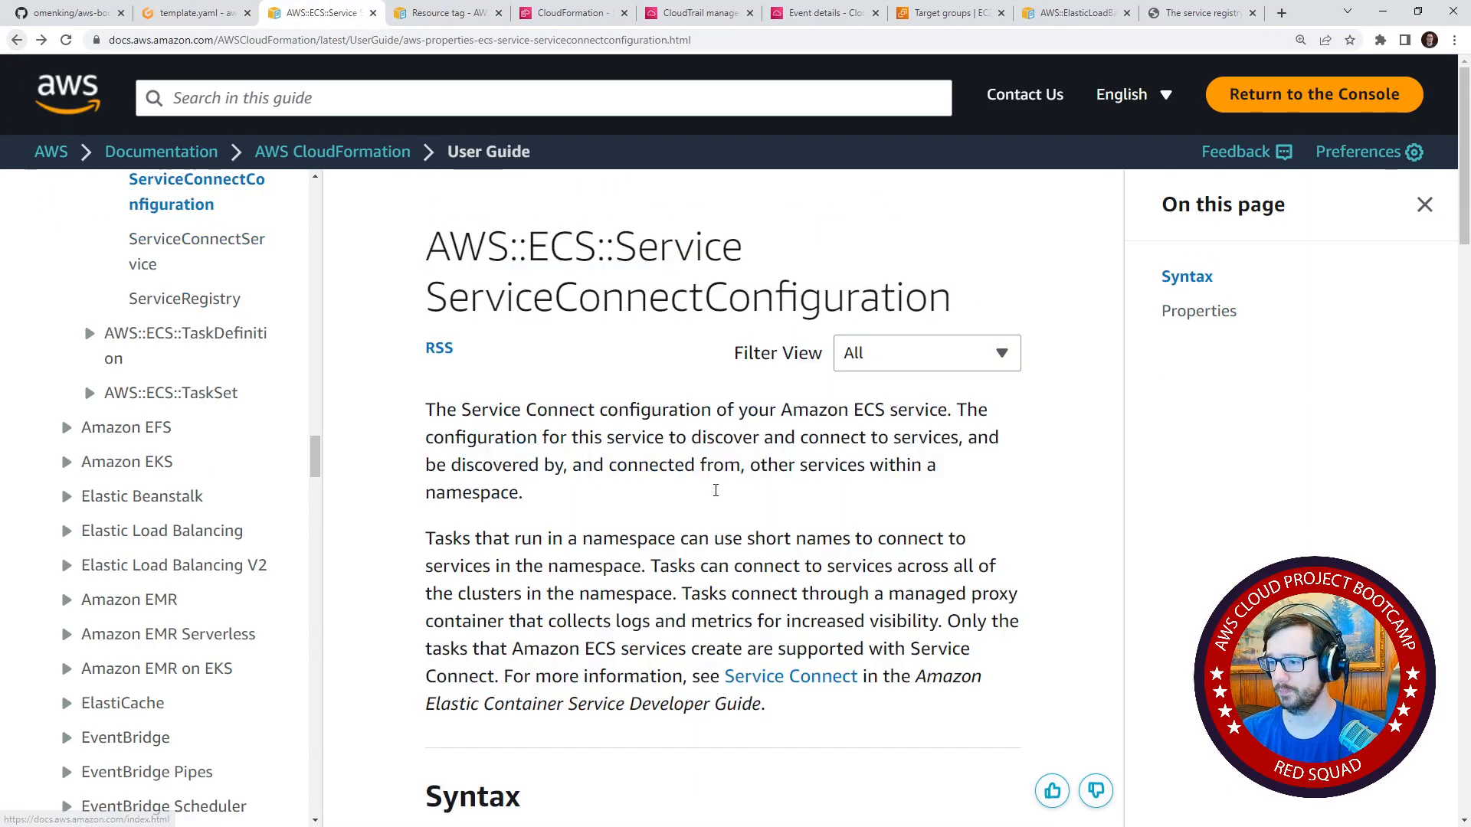
click(609, 606)
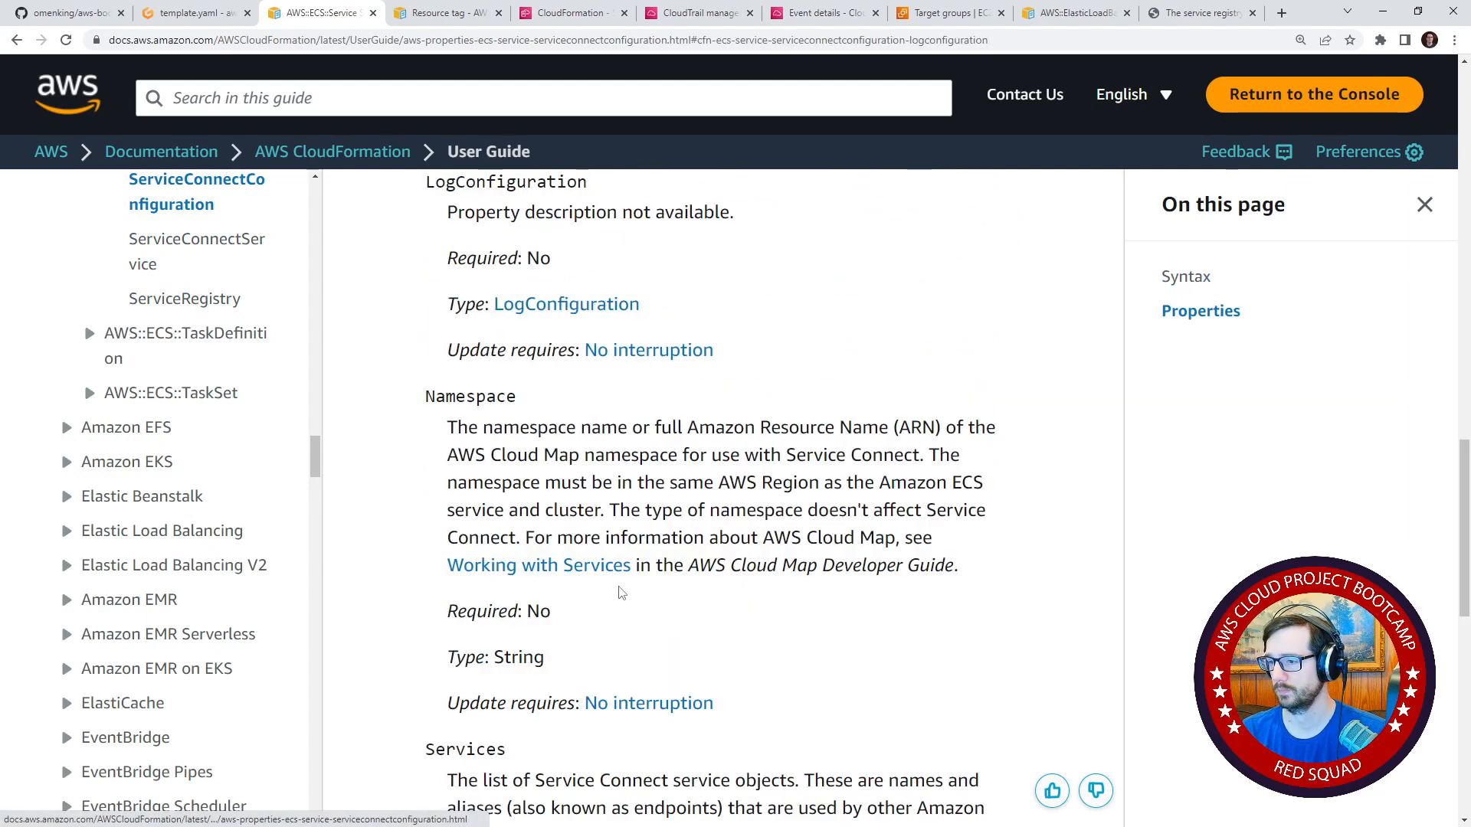
Insert a commented-out LogConfiguration line between Namespace and Services in the template's ServiceConnectConfiguration.
double_click(518, 184)
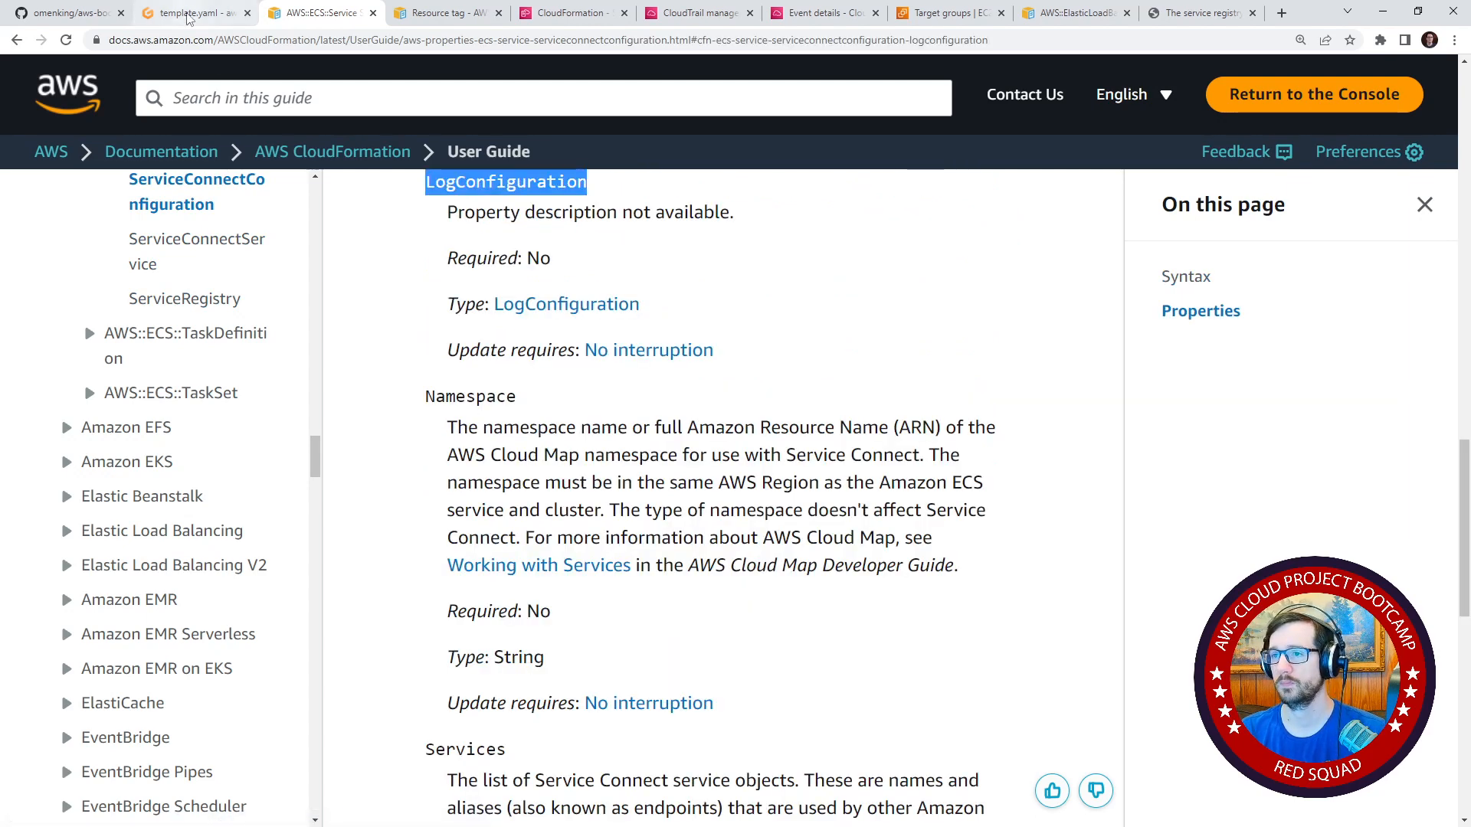
click(195, 13)
key(Down)
key(Down)
key(Down)
click(963, 355)
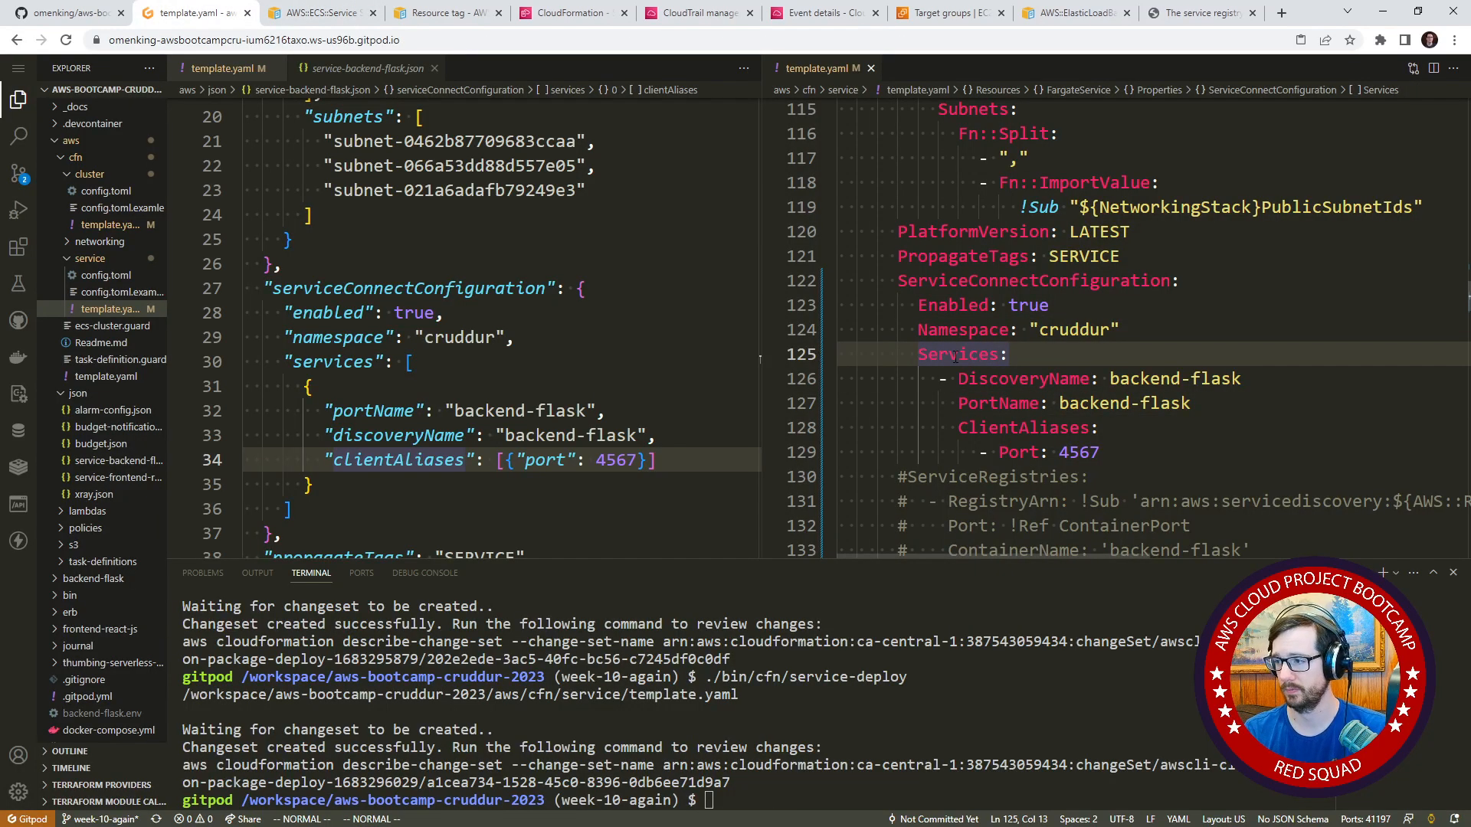
key(shift+o)
text(LogConfiguration)
key(Escape)
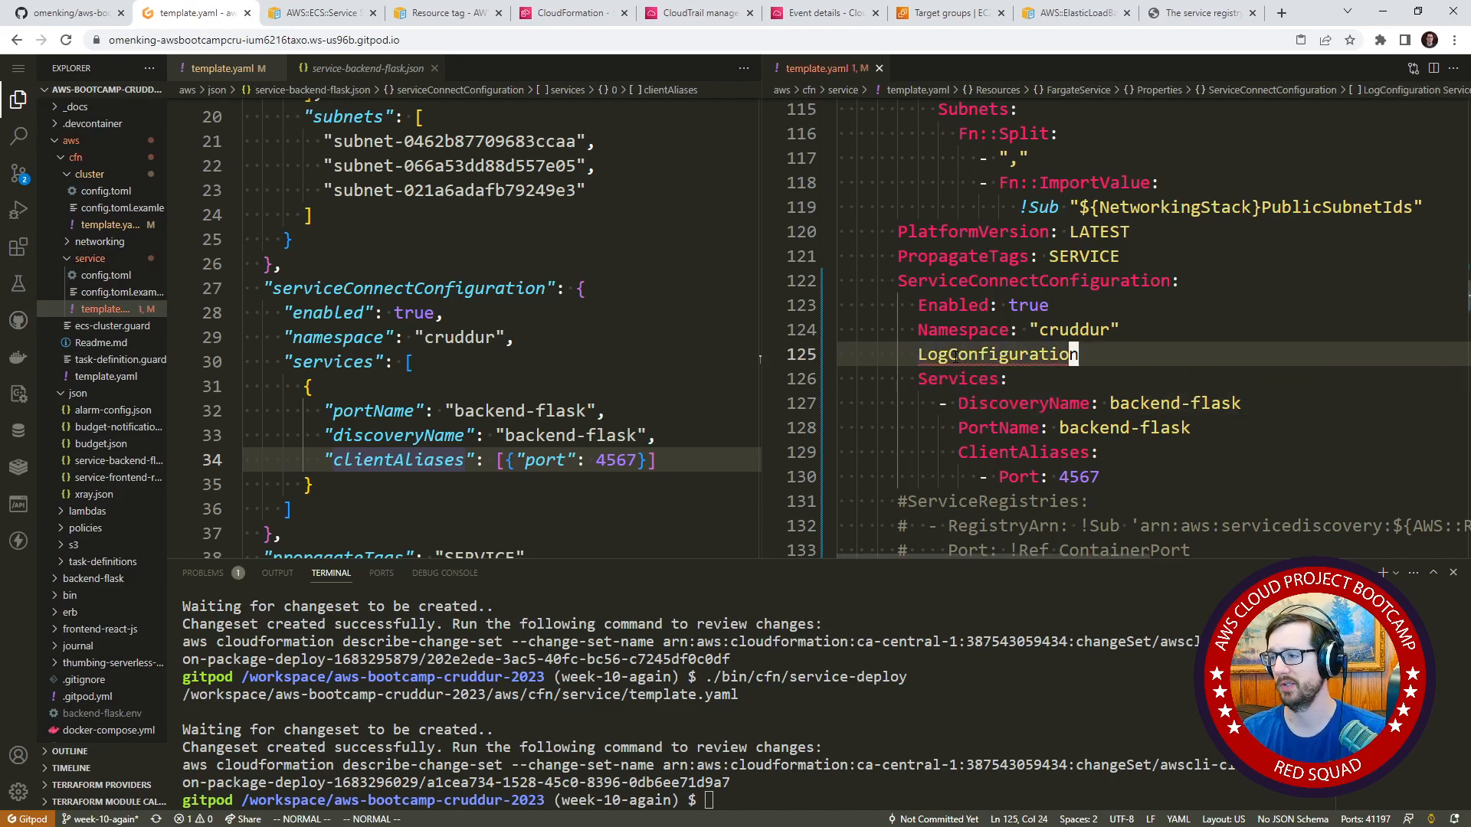
key(ctrl+slash)
Add the comment "TODO - If you want to log" directly above the commented LogConfiguration line.
key(shift+o)
text(#)
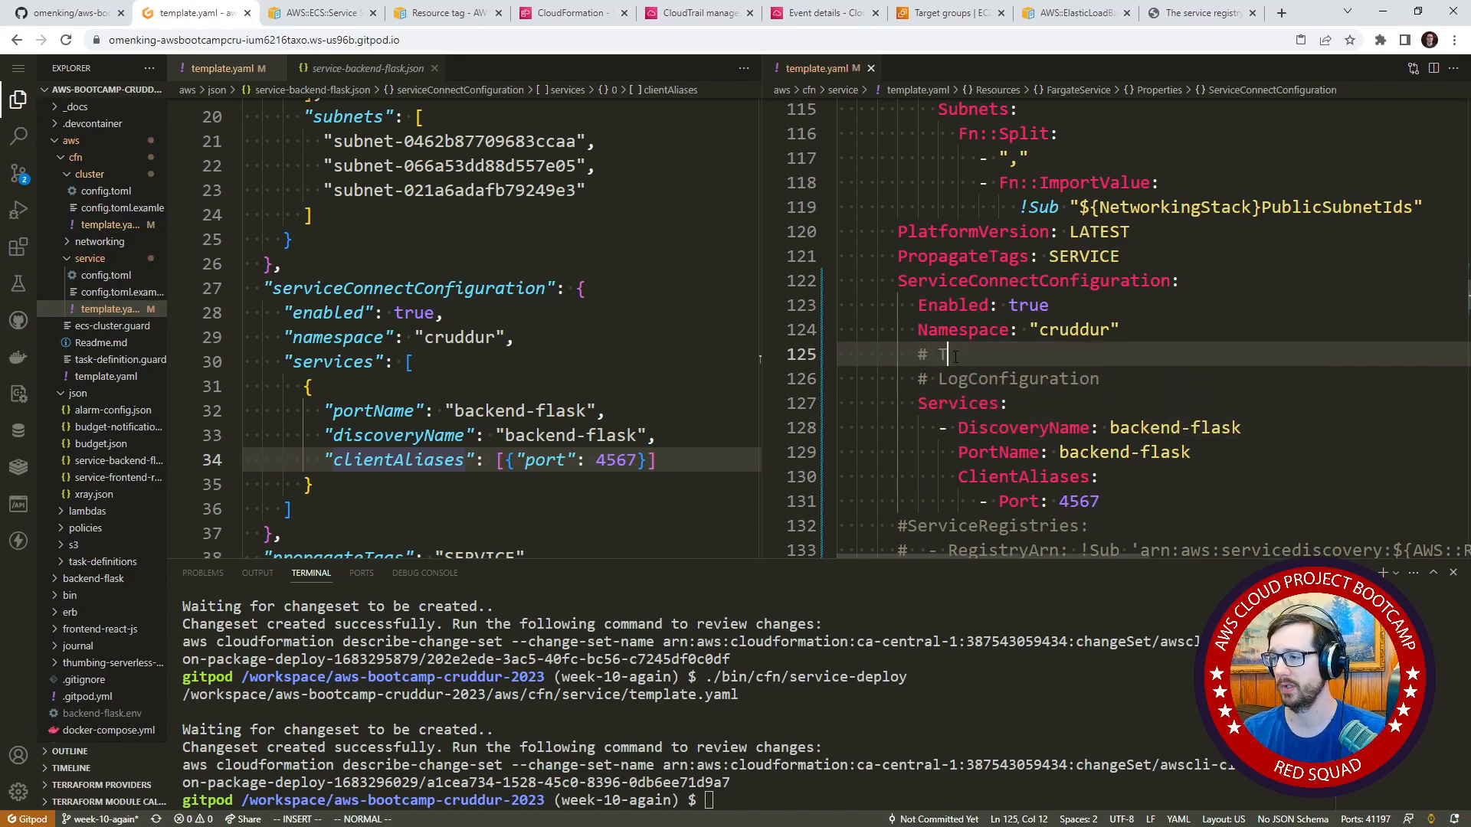
text( TODO - If you want to log)
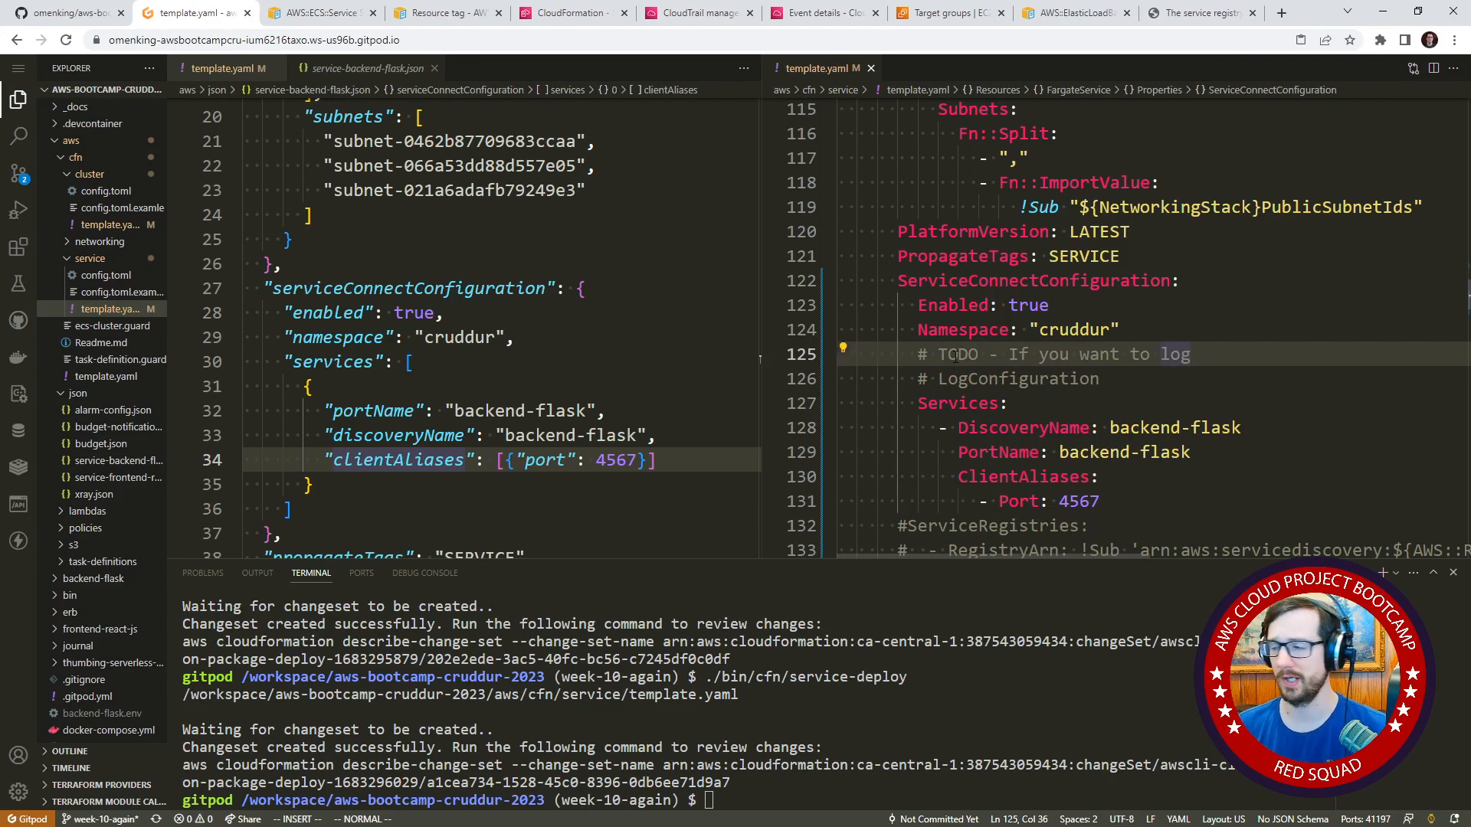
key(Escape)
key(k)
key(k)
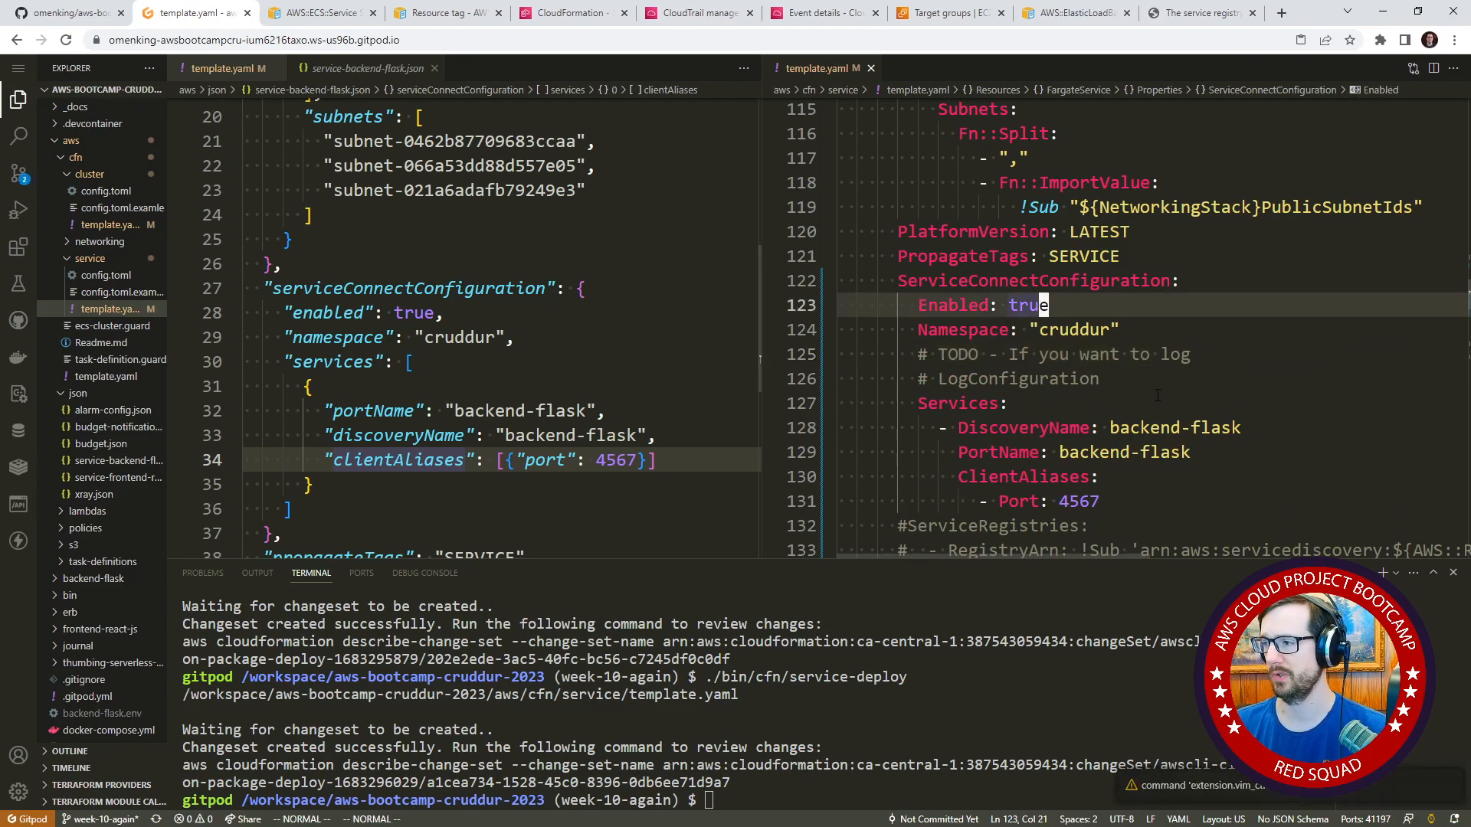
Delete the CrdSrvBackendFlask stack in the CloudFormation console and run ./bin/cfn/service-deploy again in the Gitpod terminal.
click(952, 732)
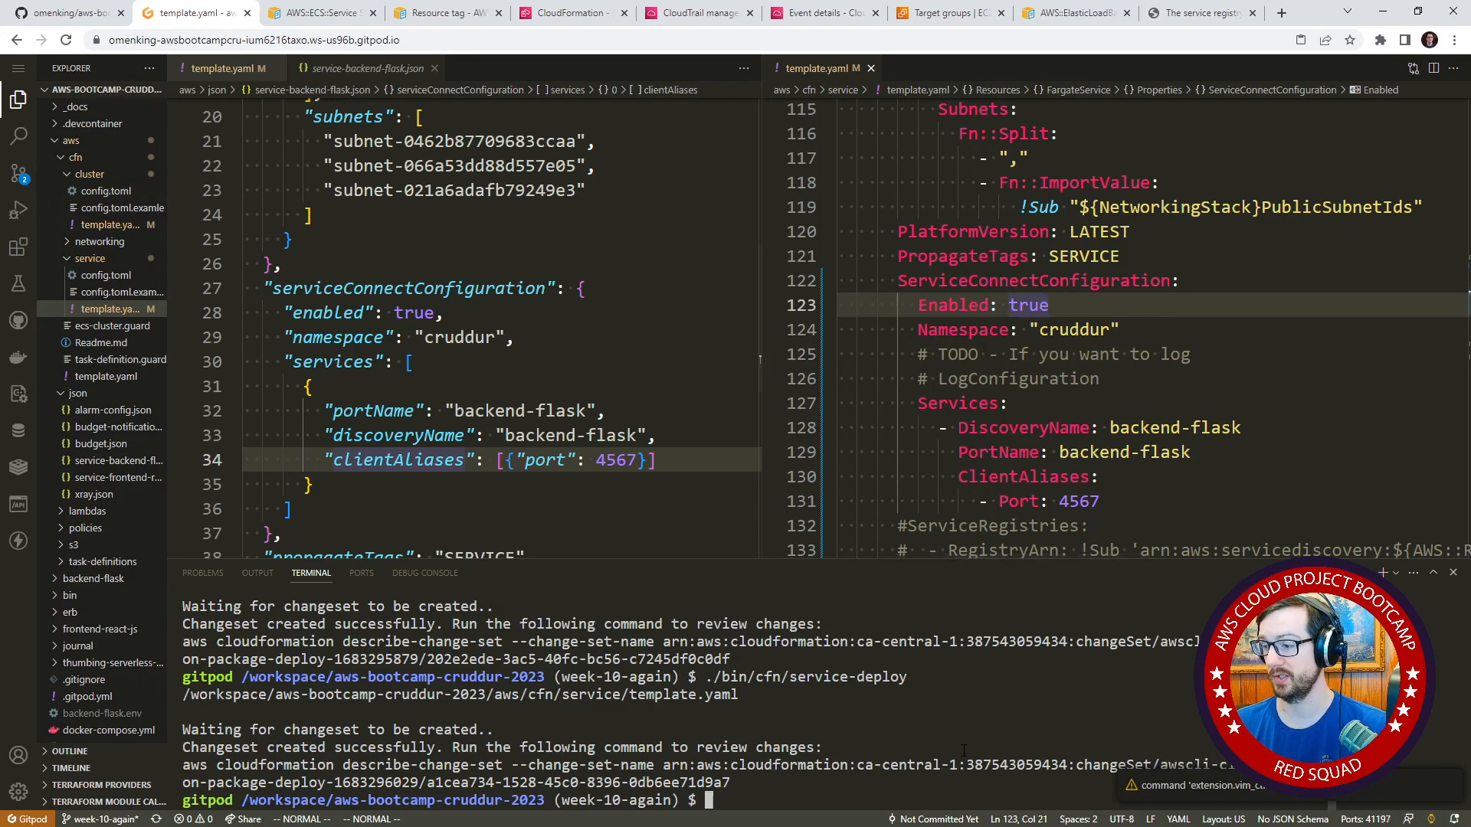
key(Up)
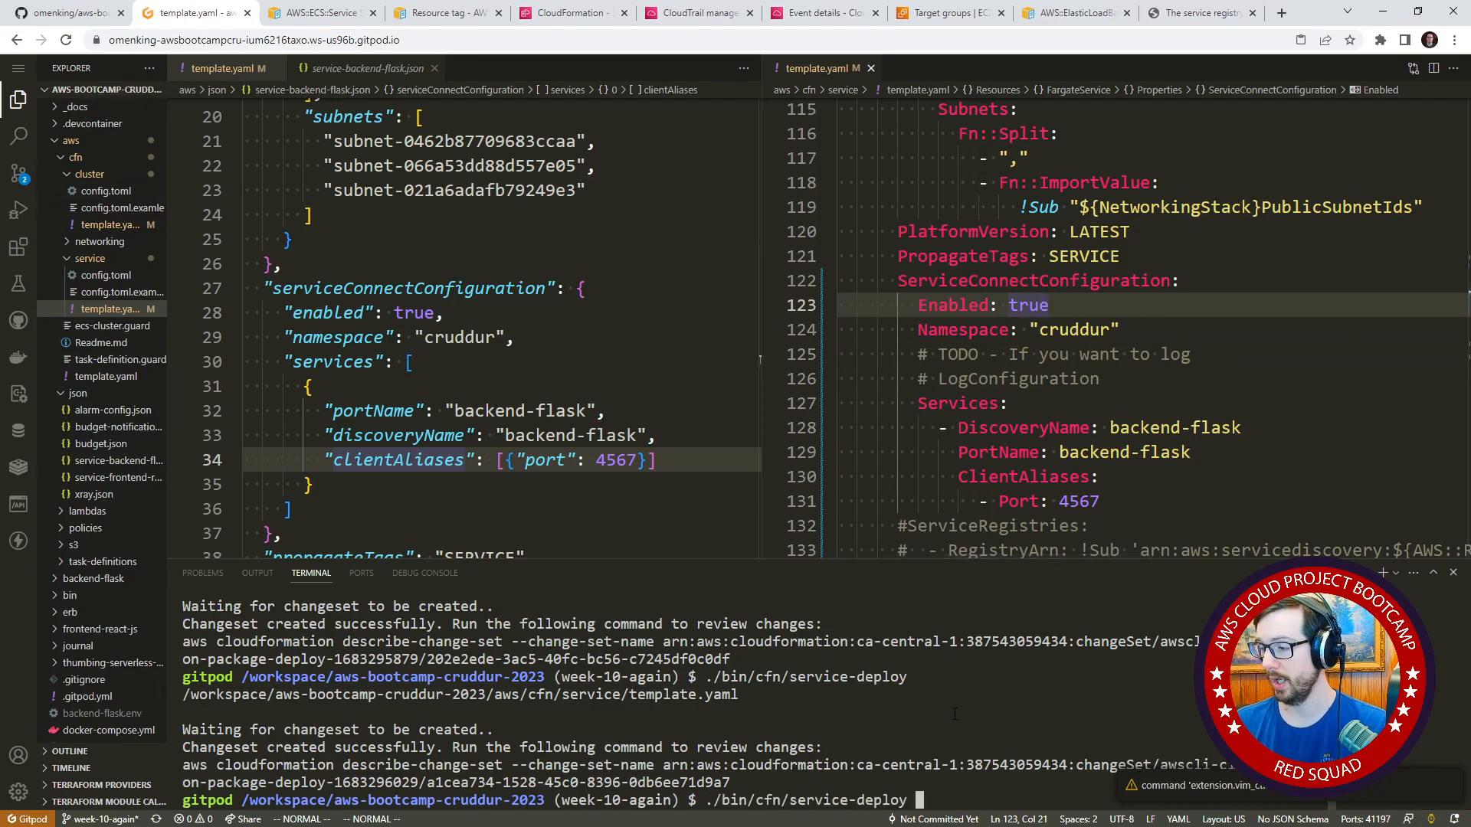
click(602, 15)
scroll(470, 170, up, 3)
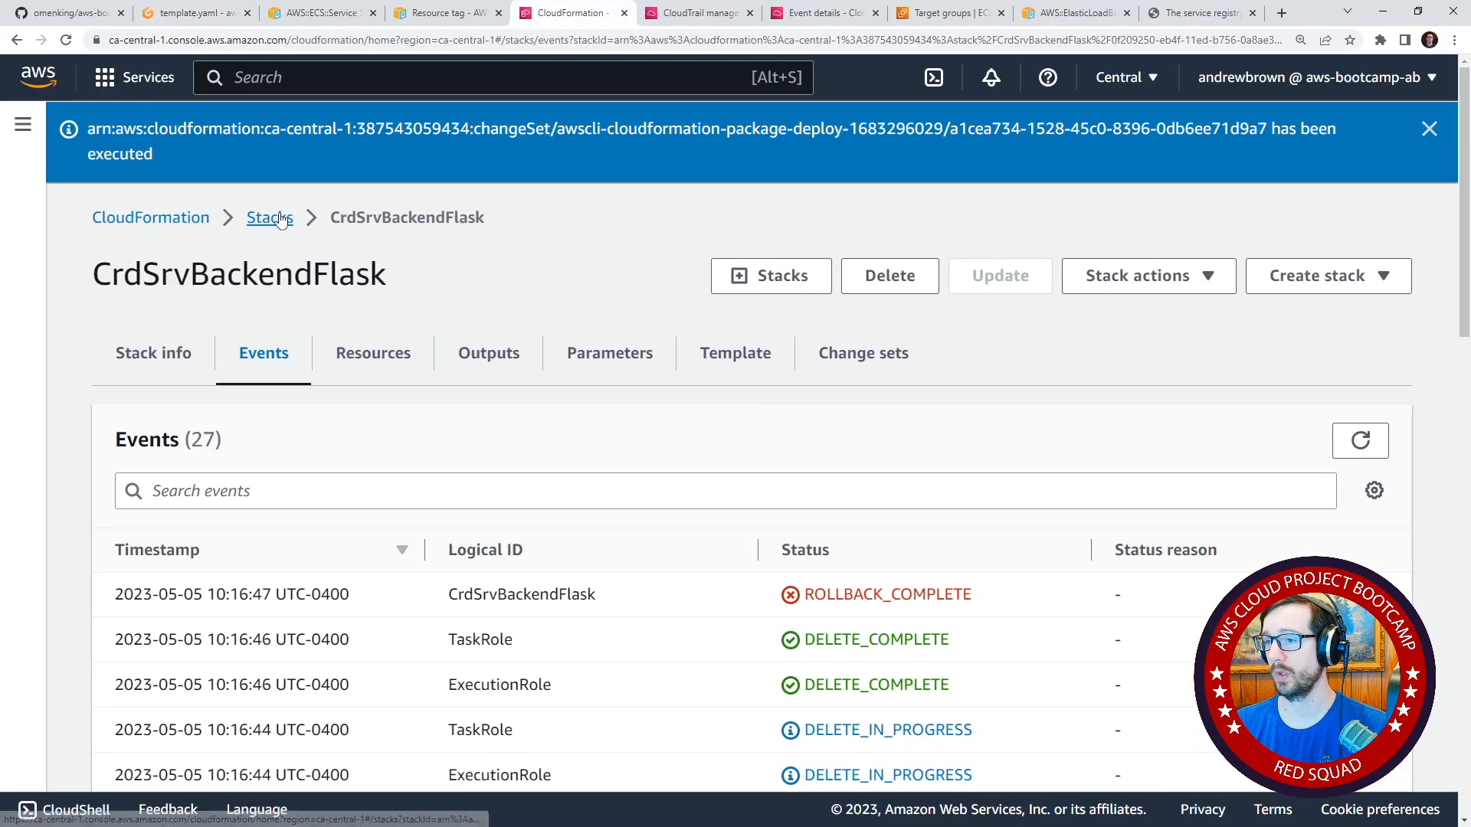
click(261, 132)
click(867, 284)
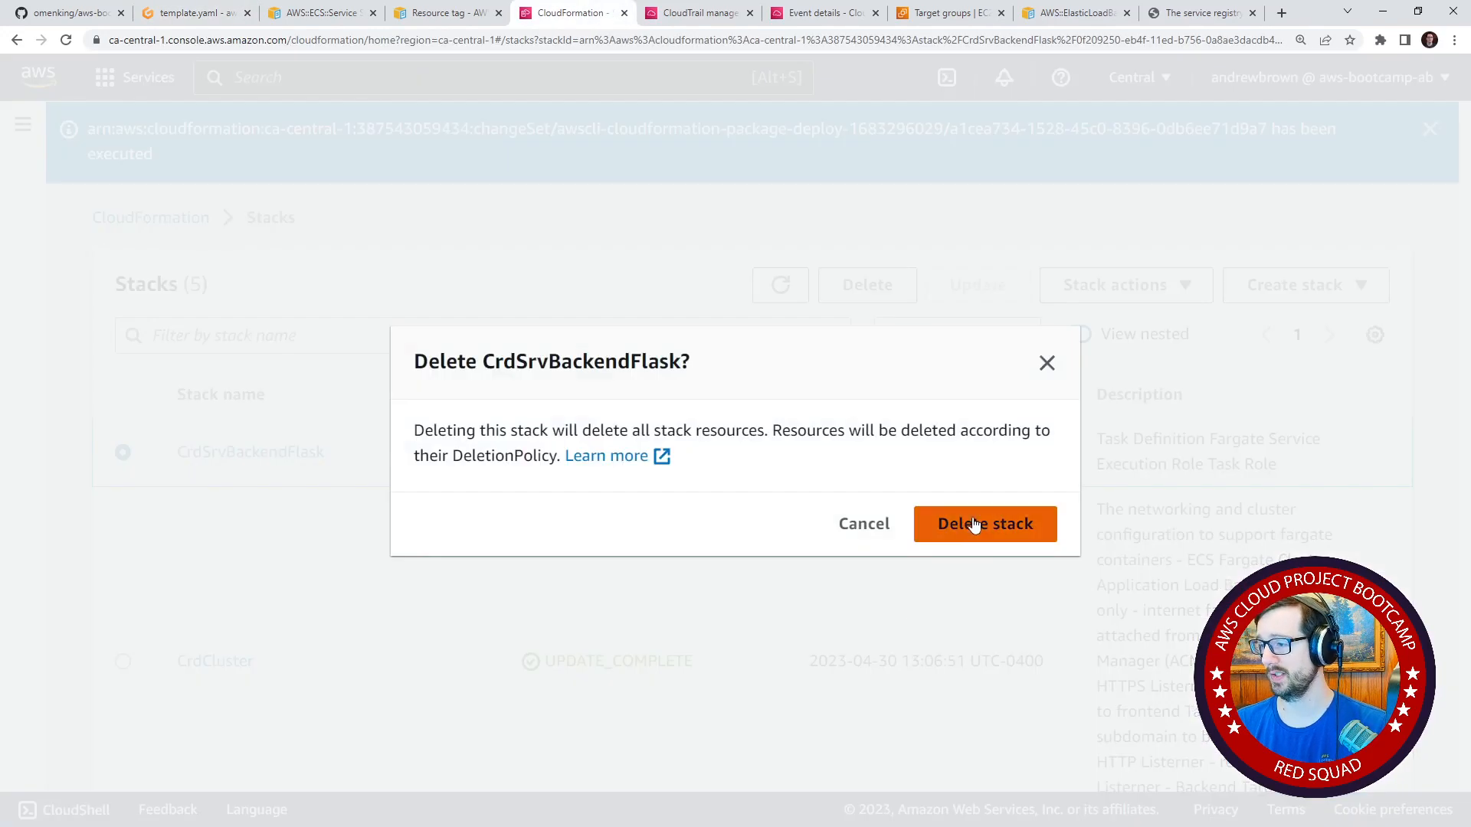
click(973, 522)
click(227, 22)
key(Return)
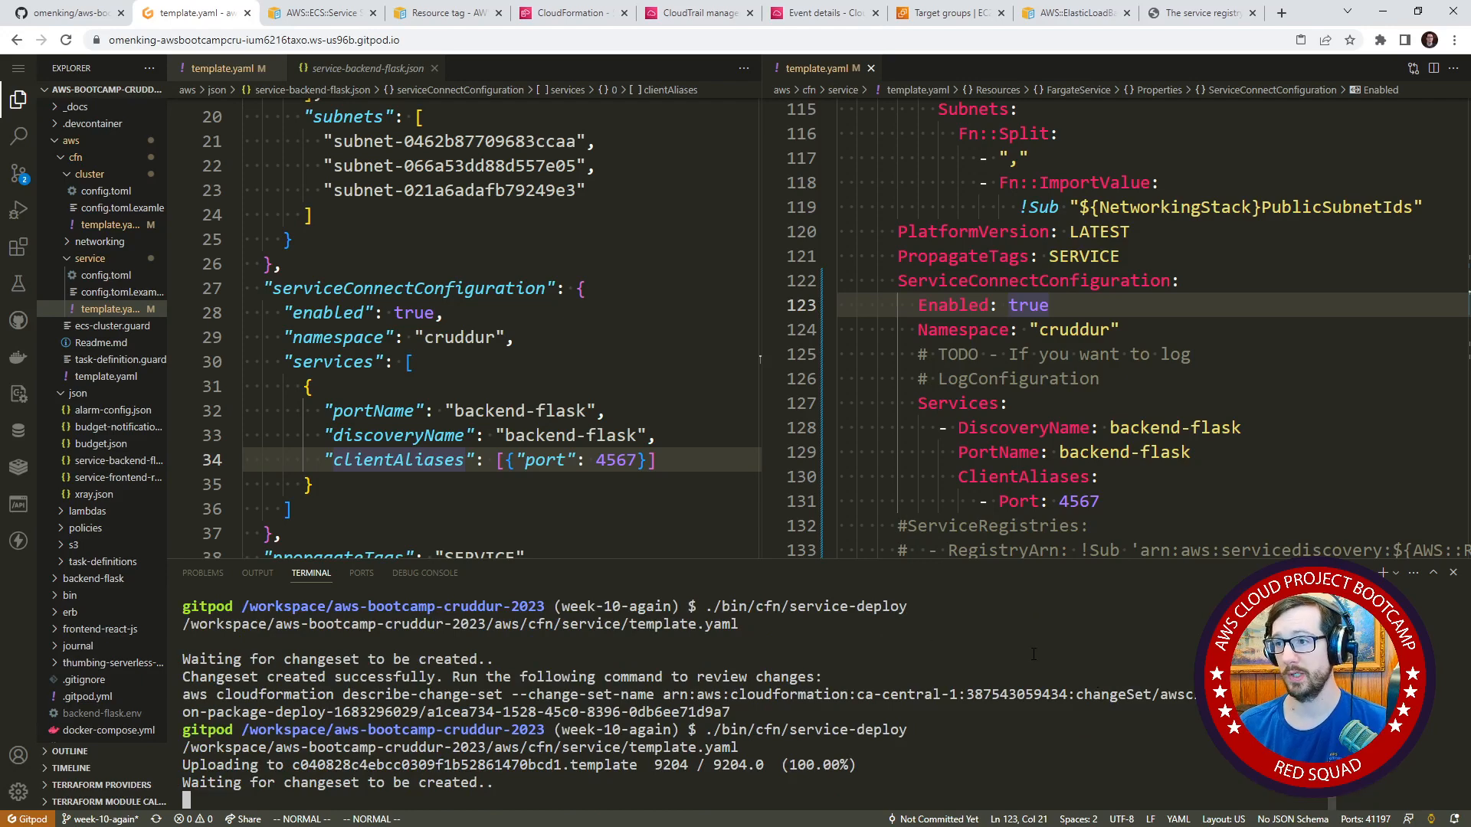
Switch to the CloudFormation console, open the newly created CrdSrvBackendFlask stack and execute its pending change set.
click(590, 13)
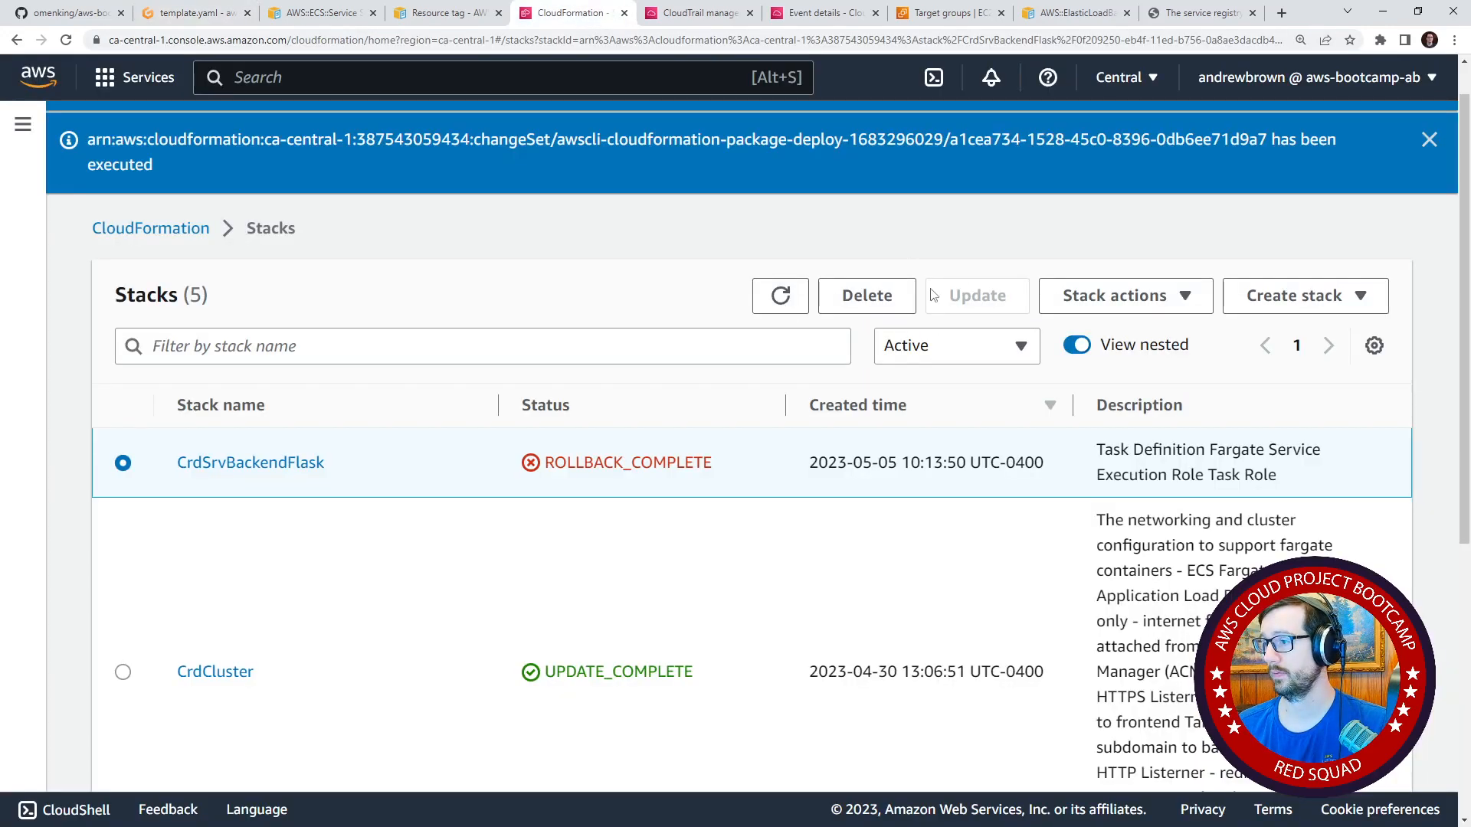
click(779, 296)
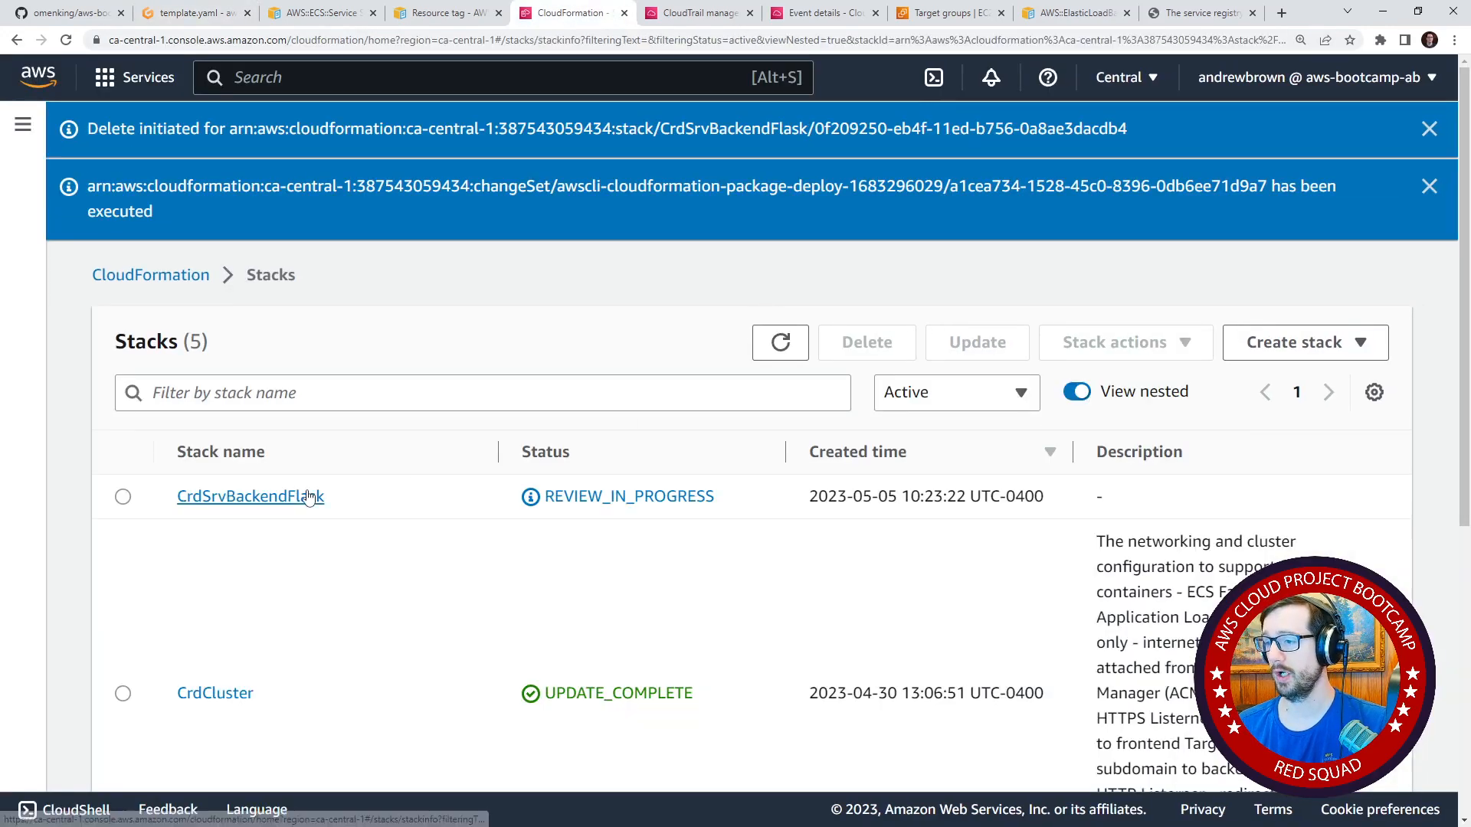
click(310, 498)
click(862, 405)
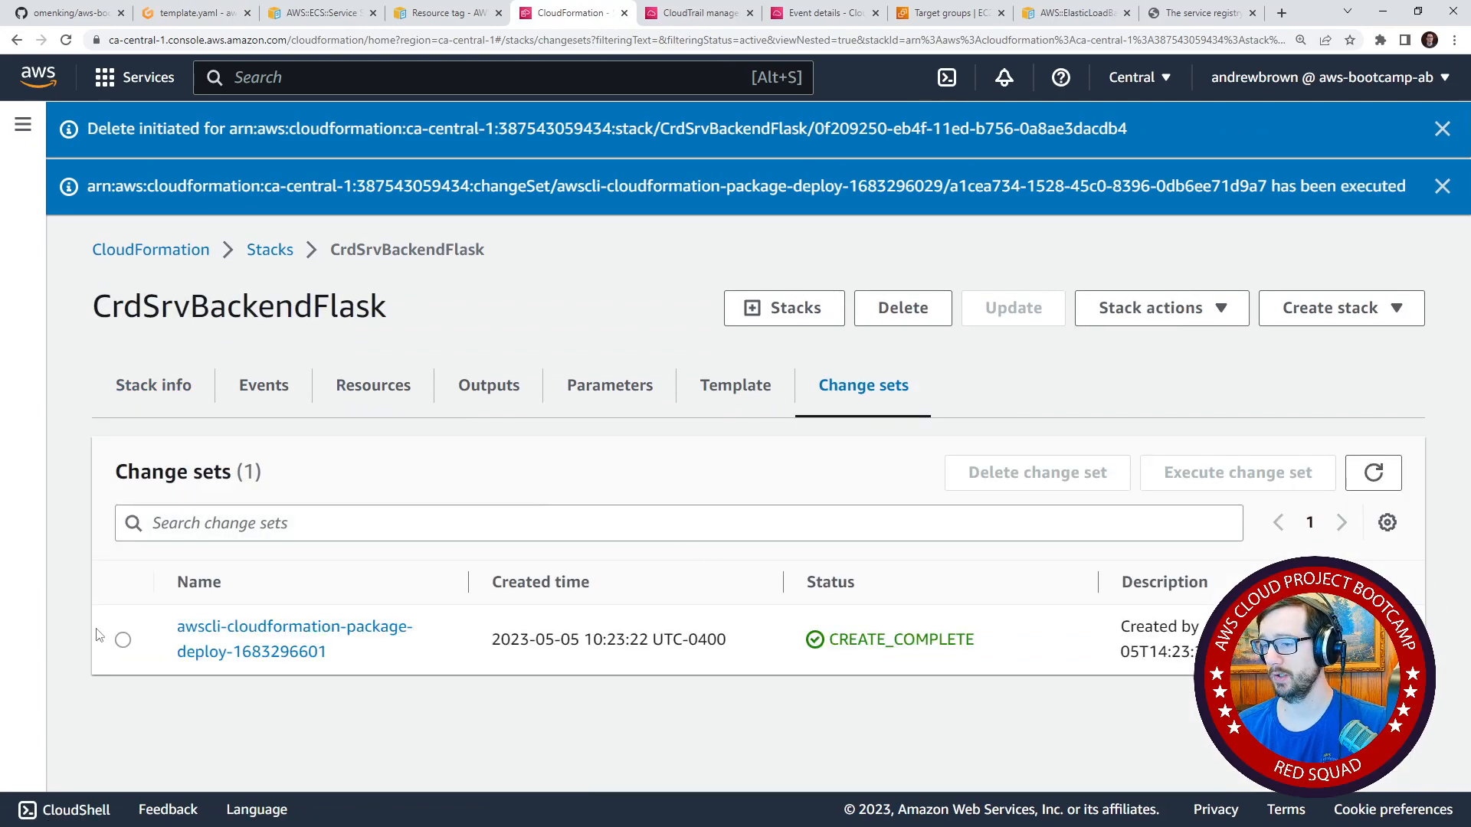
click(123, 640)
click(1243, 473)
click(960, 594)
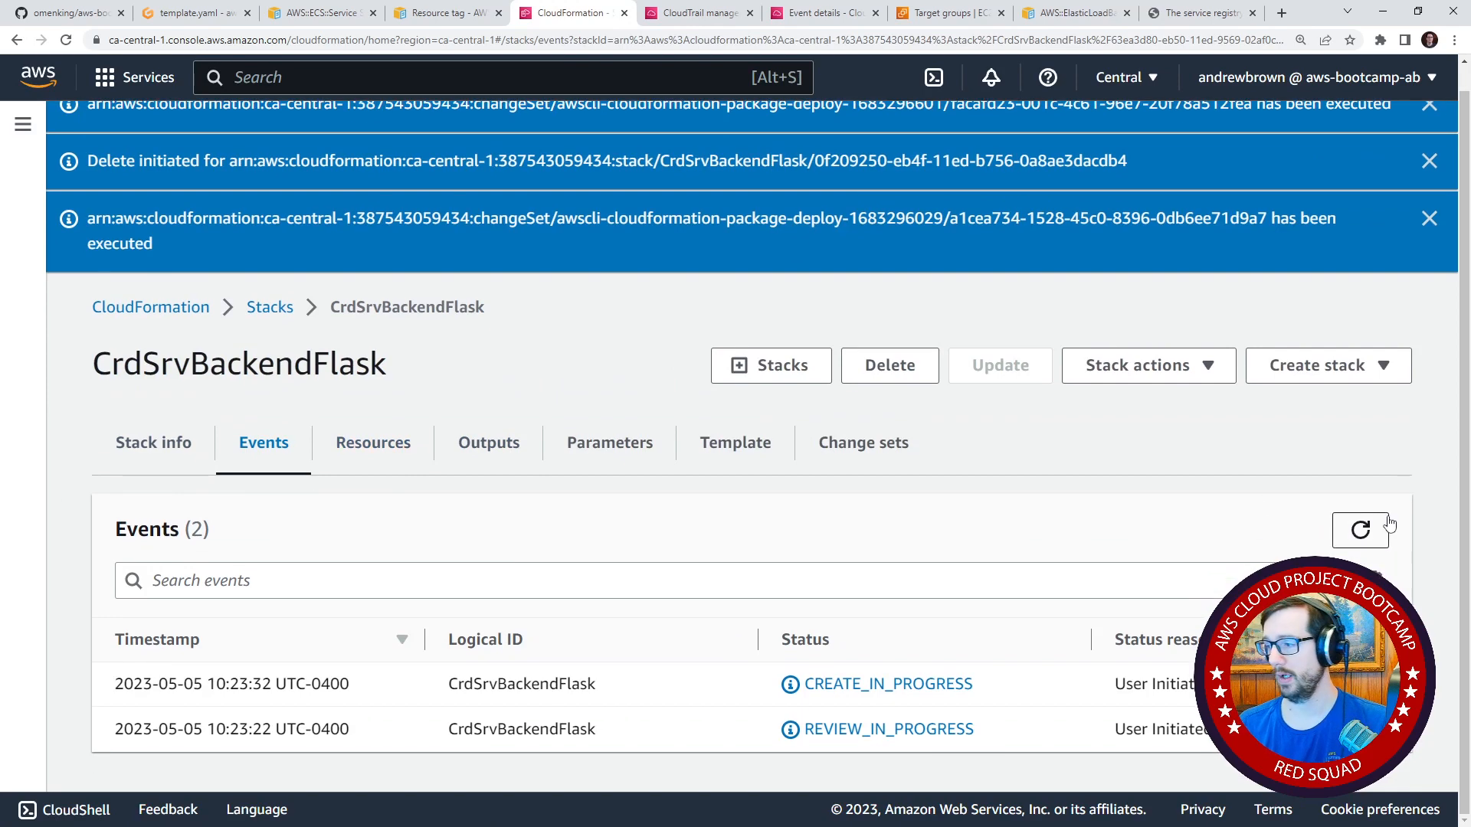
Refresh the CrdSrvBackendFlask stack's events and follow the resource creation progress.
click(1378, 529)
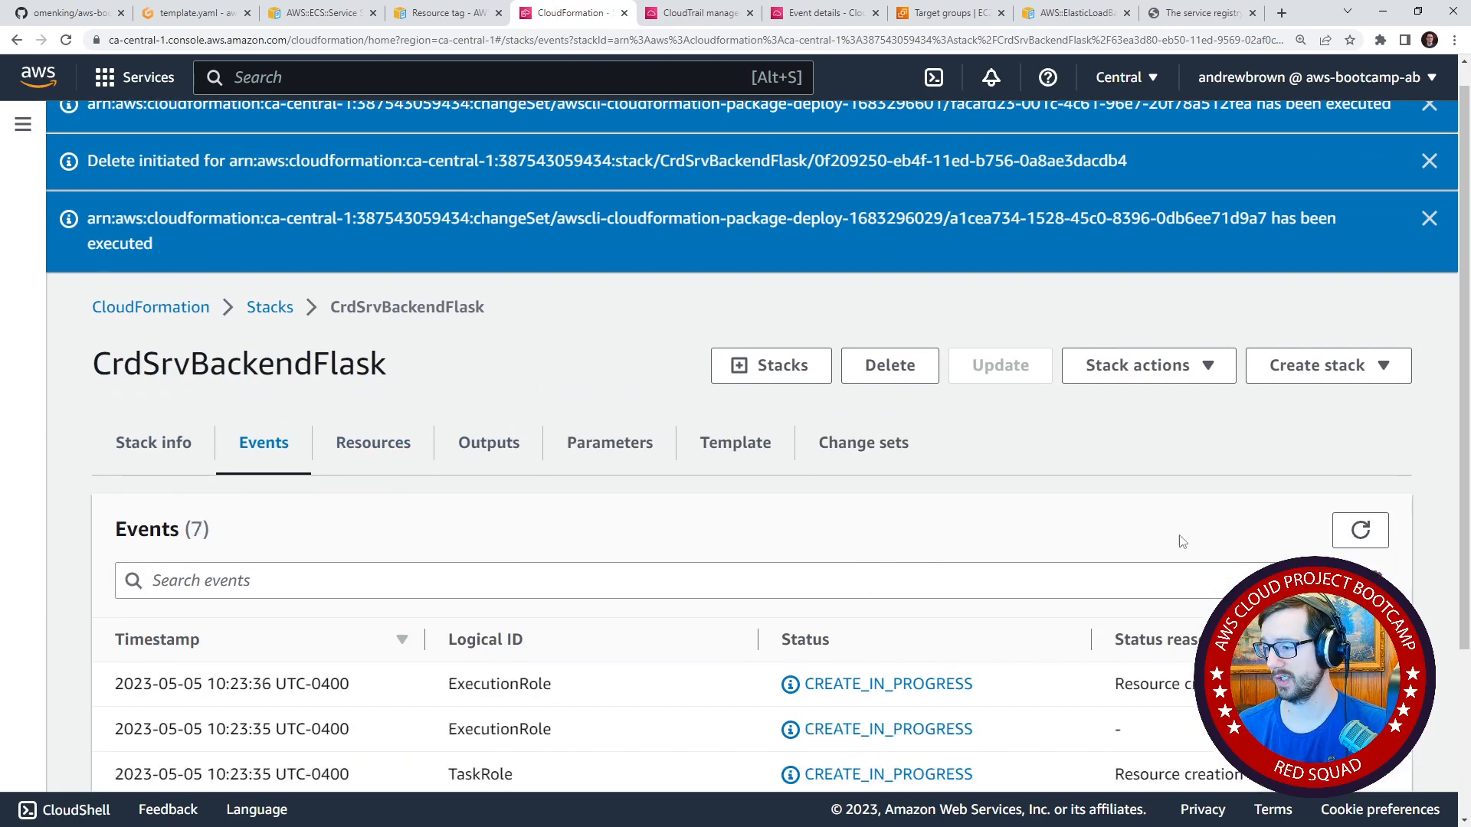
scroll(1150, 529, down, 3)
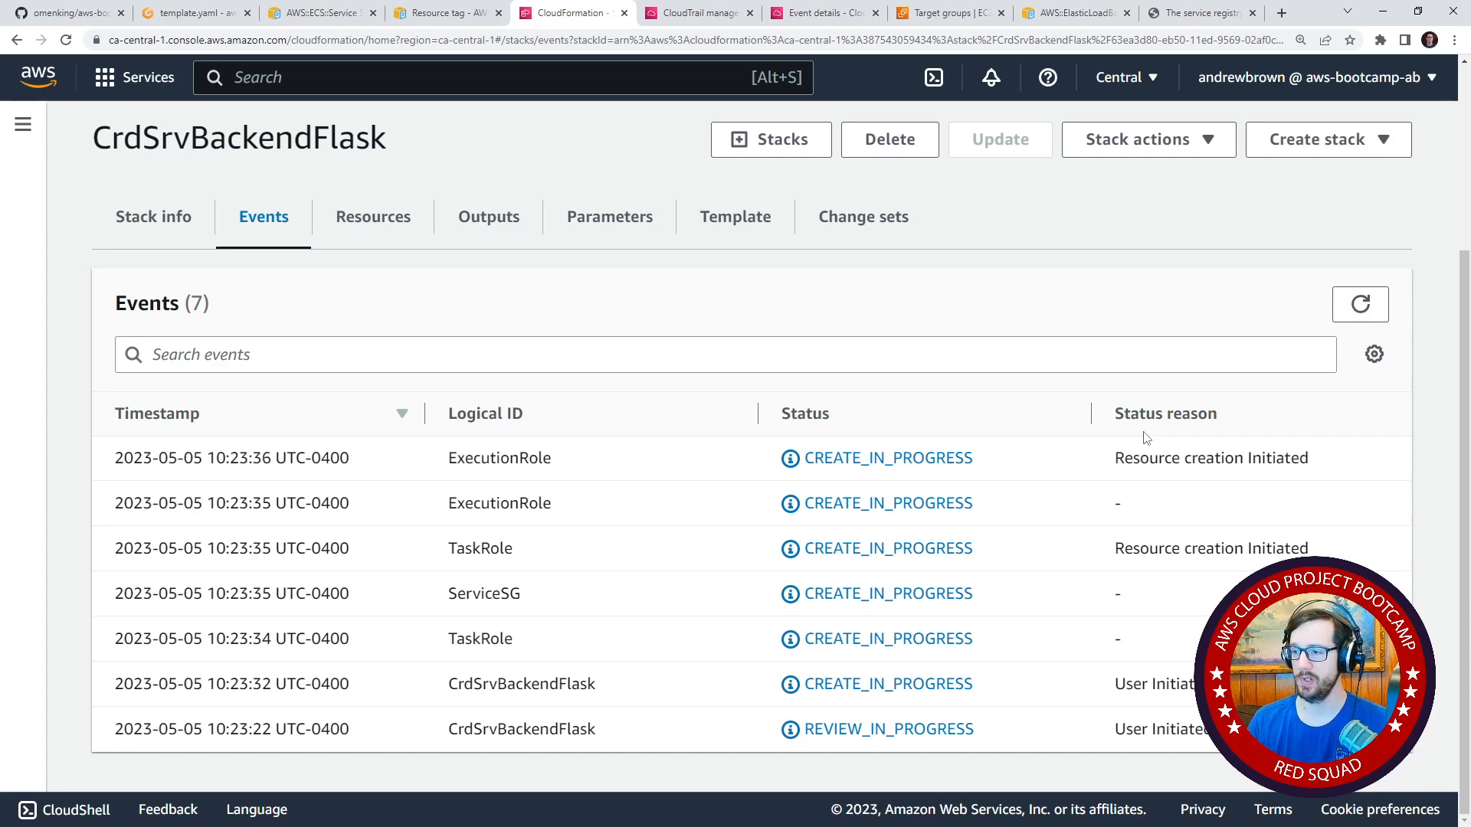
click(1361, 297)
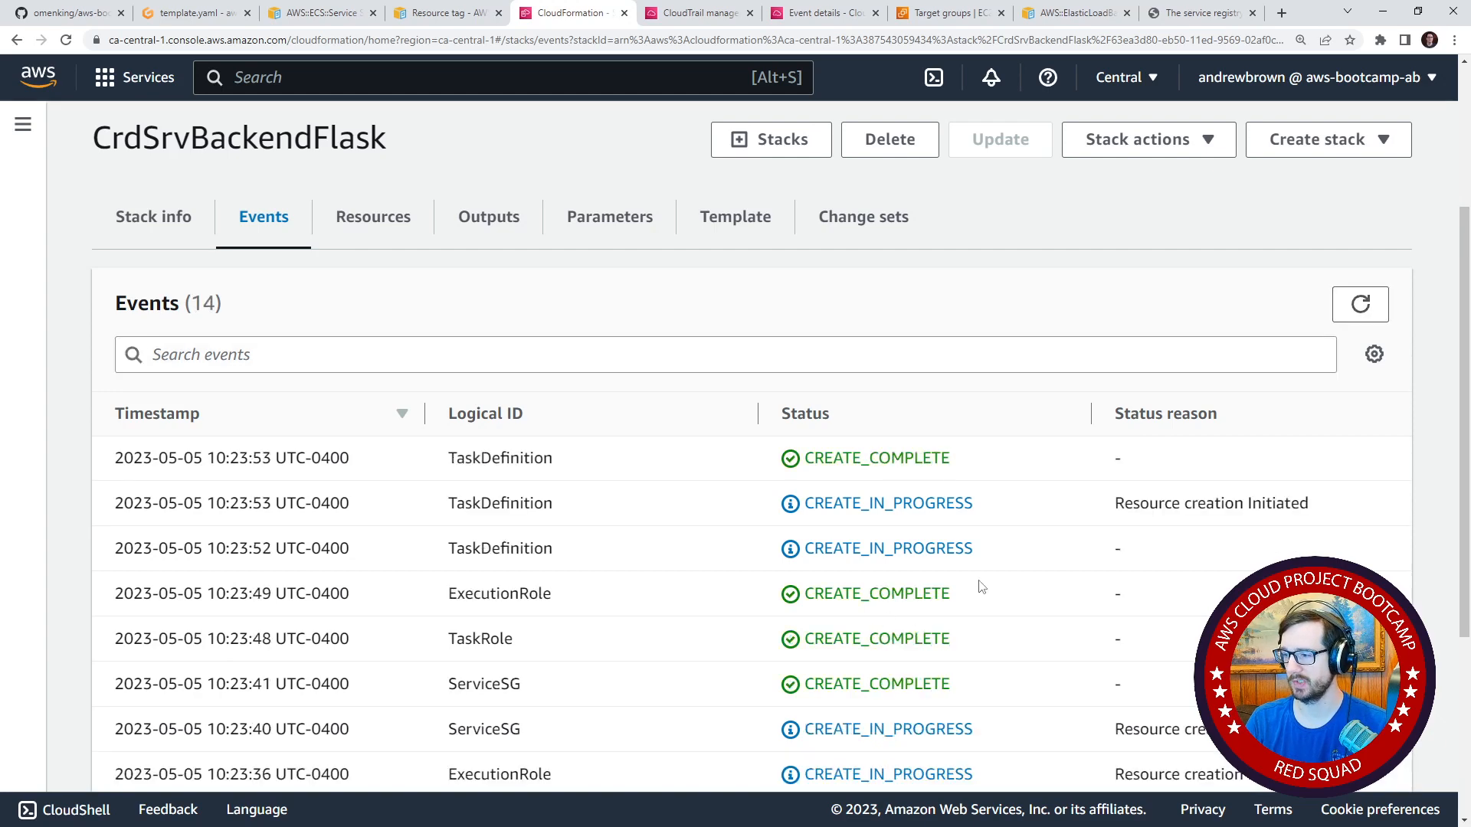
scroll(984, 586, down, 5)
scroll(996, 564, up, 6)
click(1361, 448)
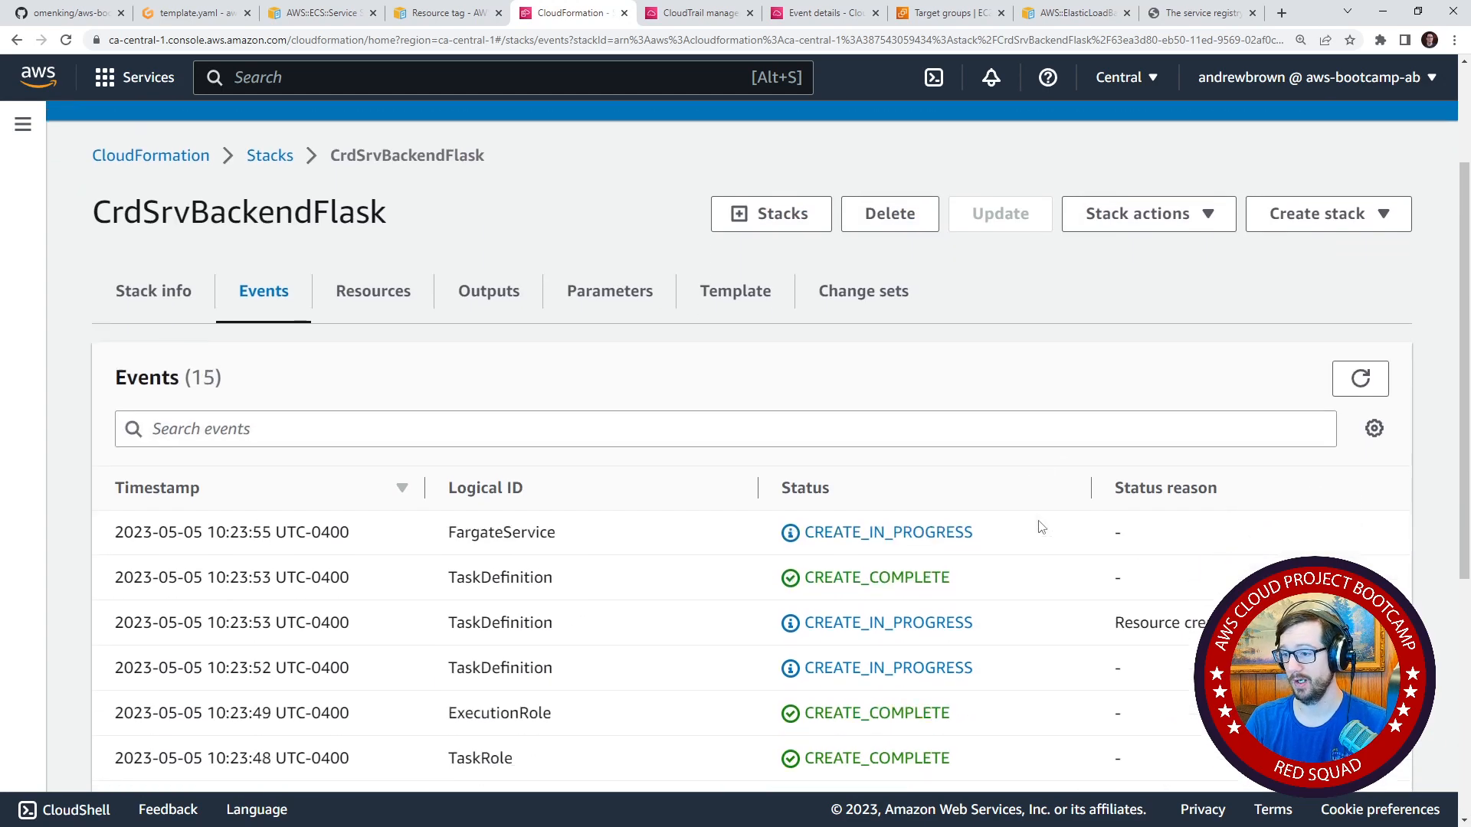
scroll(1037, 525, down, 1)
Compare the CrdSrvBackendFlask stack's overview status with its event list, refreshing both to check on the FargateService.
click(118, 209)
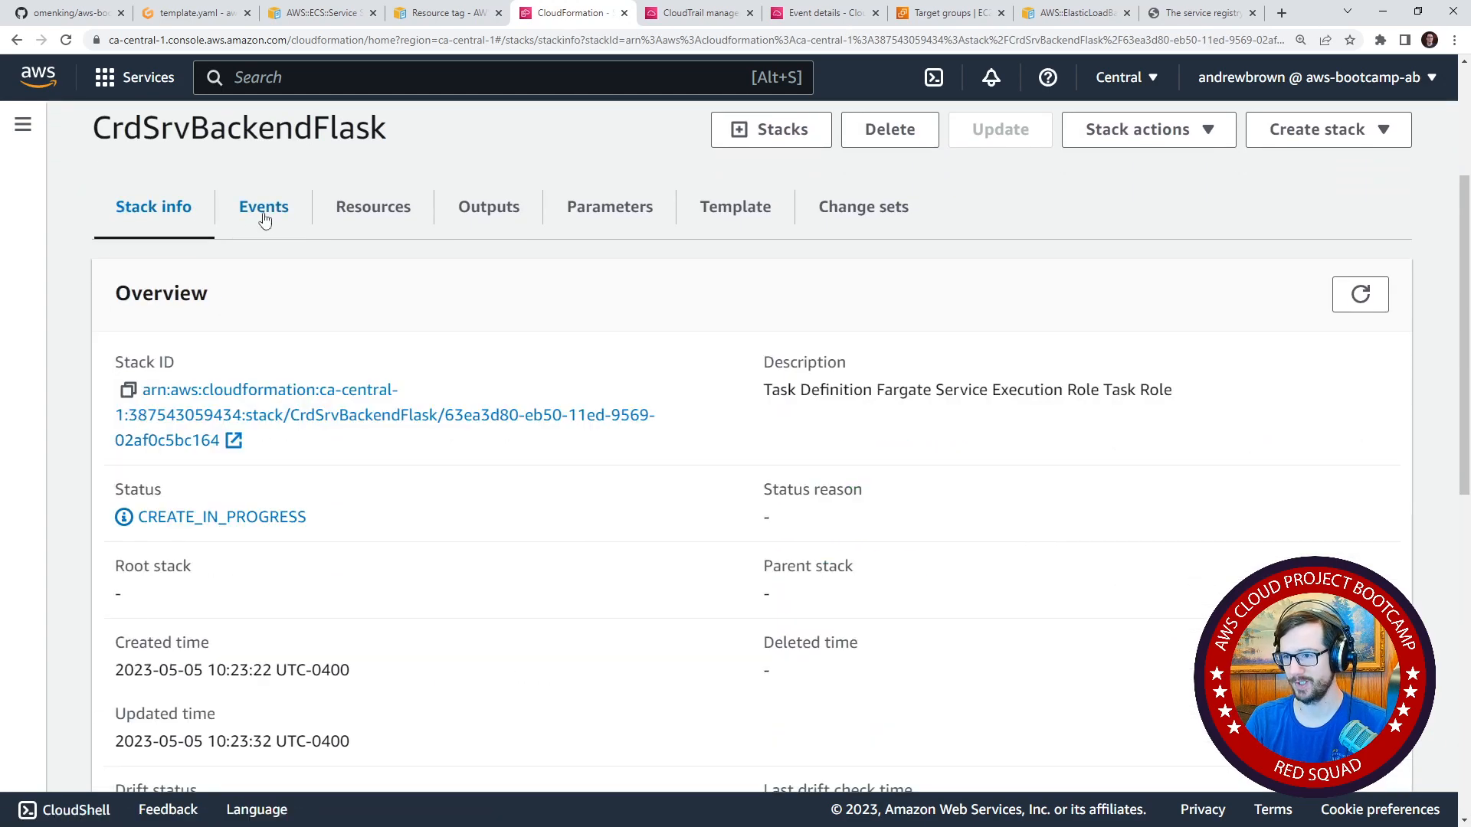
click(297, 224)
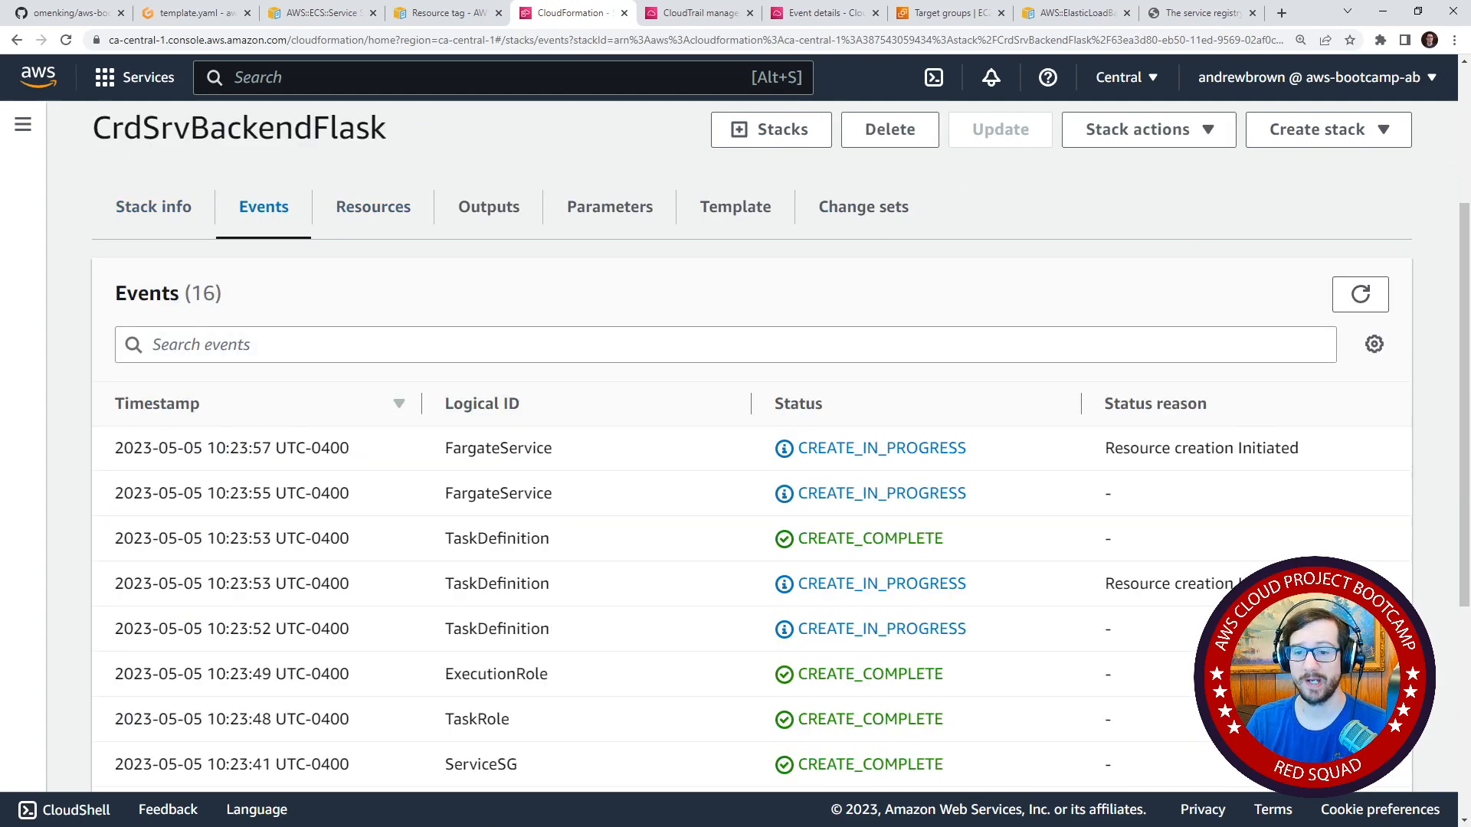
click(1336, 308)
click(1337, 308)
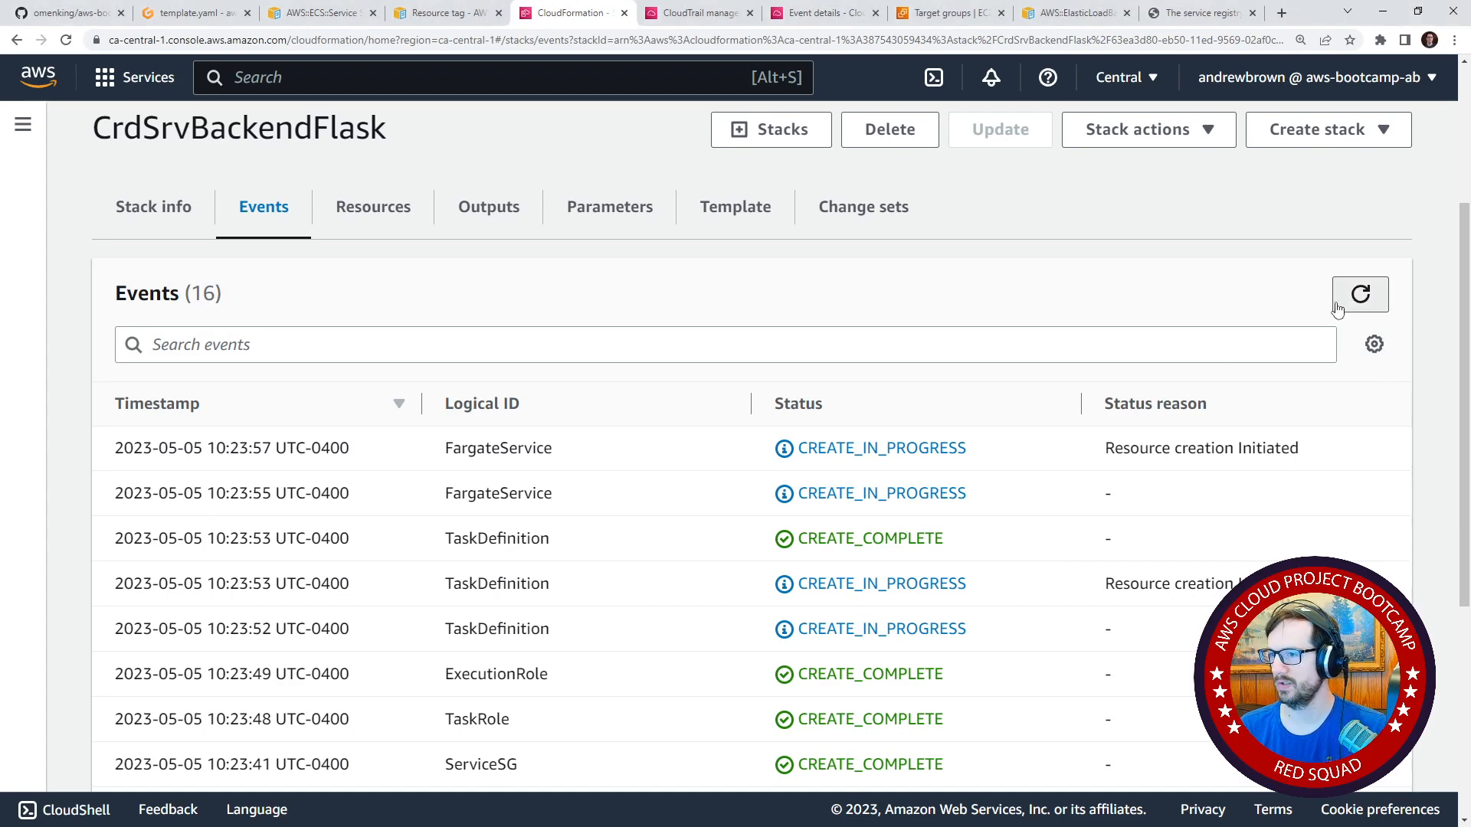
click(174, 210)
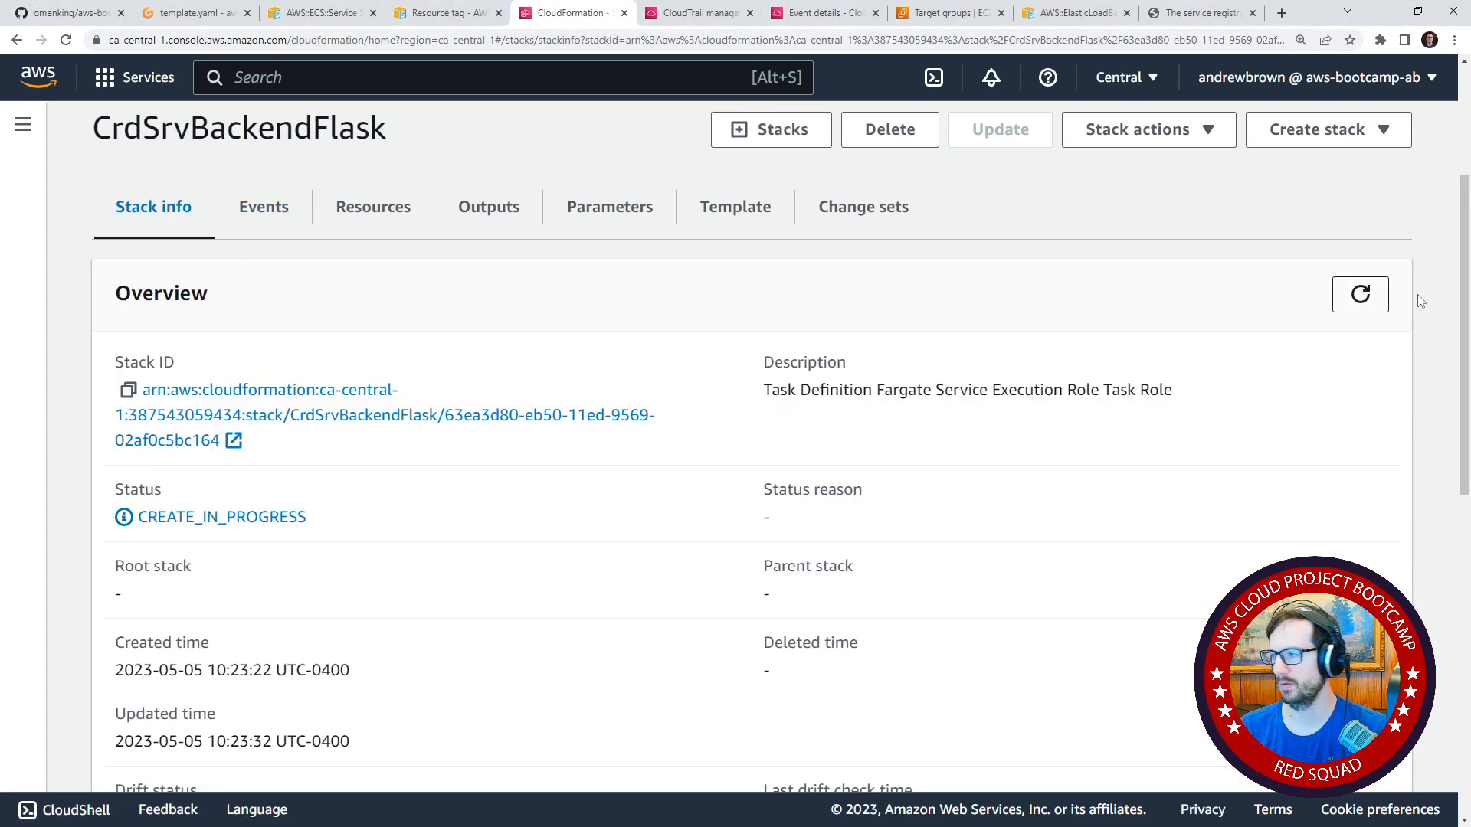
click(1370, 291)
click(281, 218)
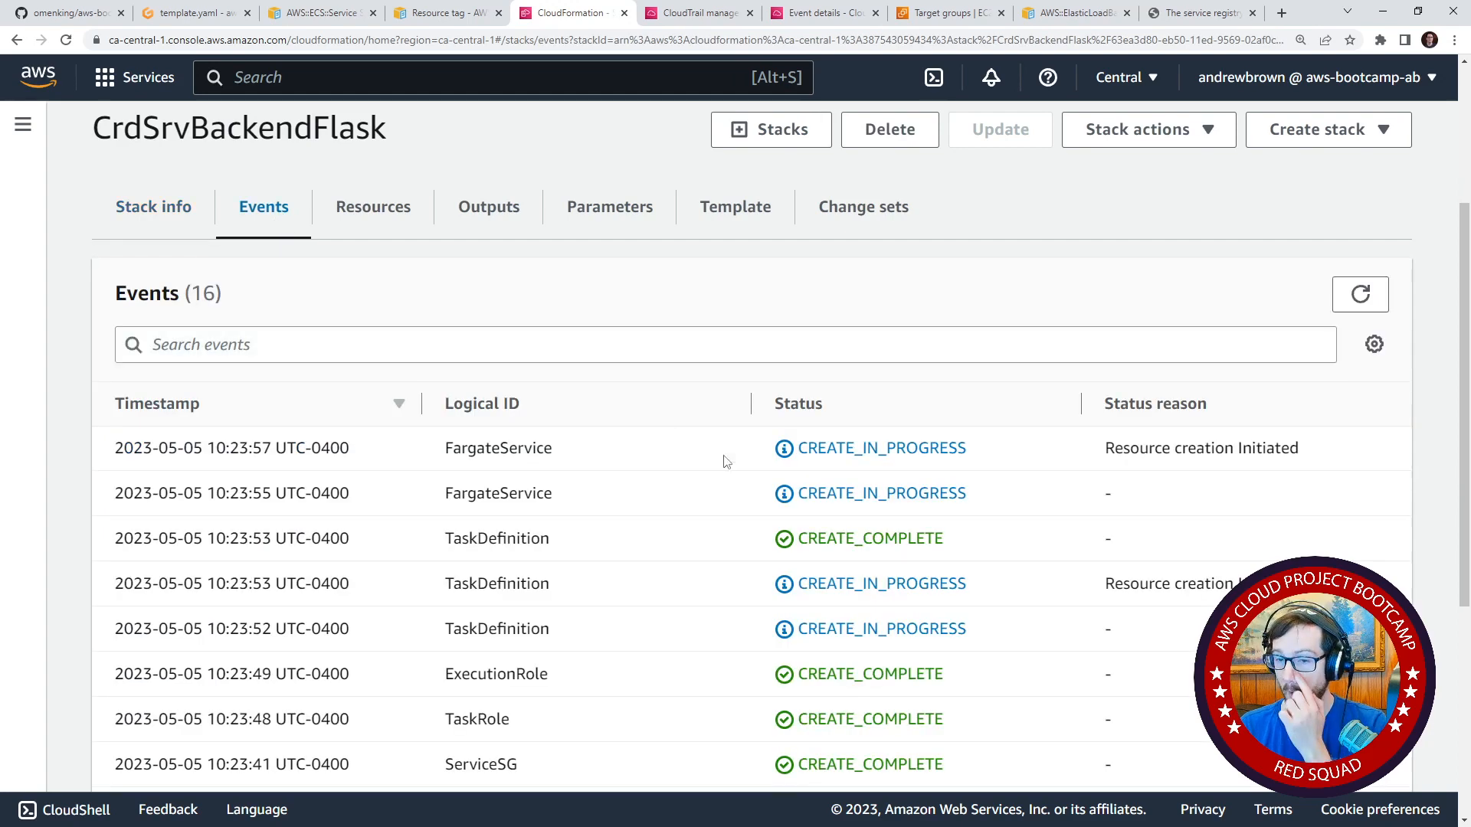
click(158, 230)
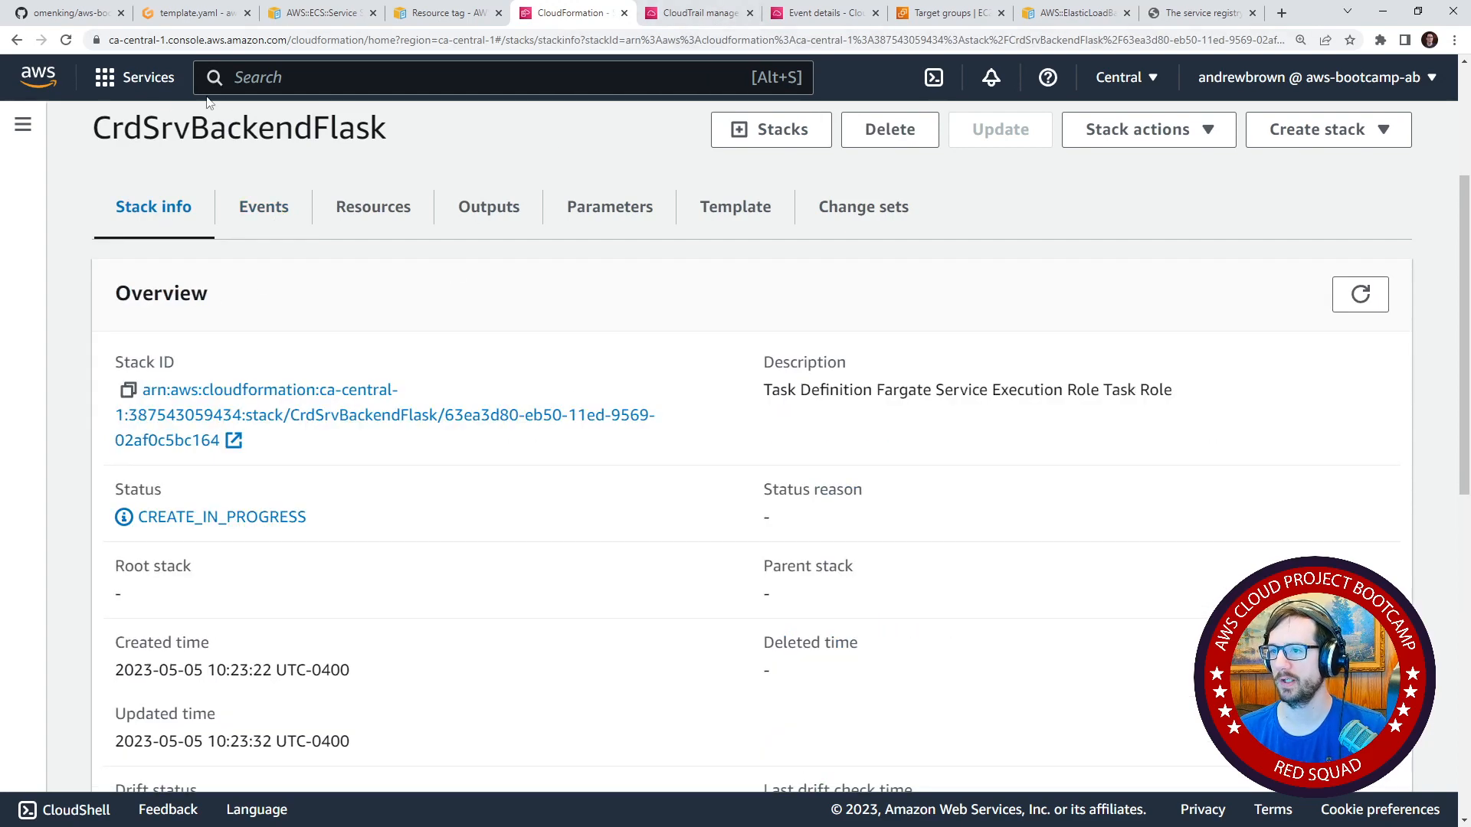
Open the AWS console home in a new browser tab and search for "ecs" to reach Elastic Container Service.
right_click(26, 86)
click(66, 93)
click(662, 17)
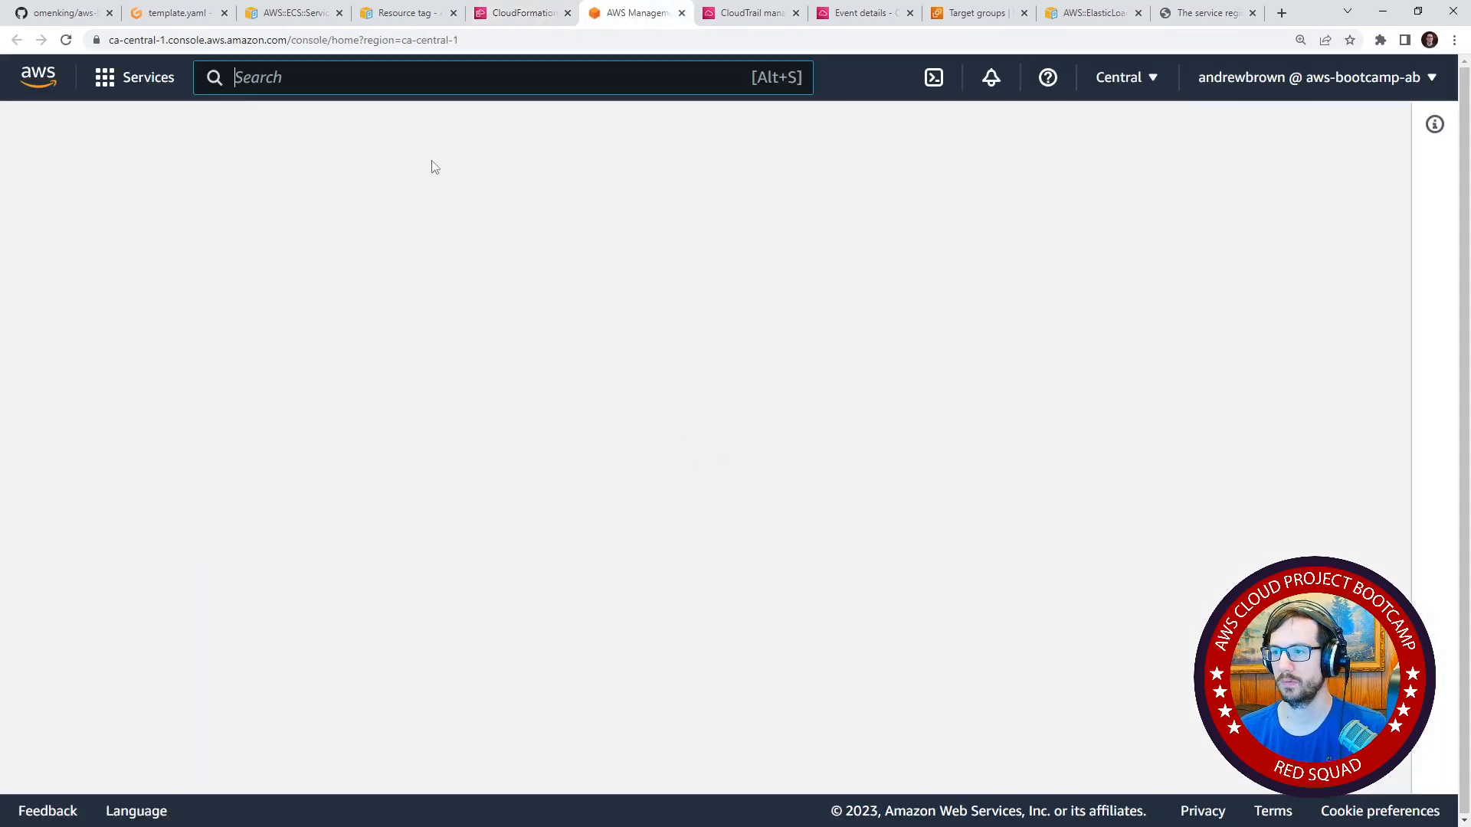
key(alt+s)
text(ecs)
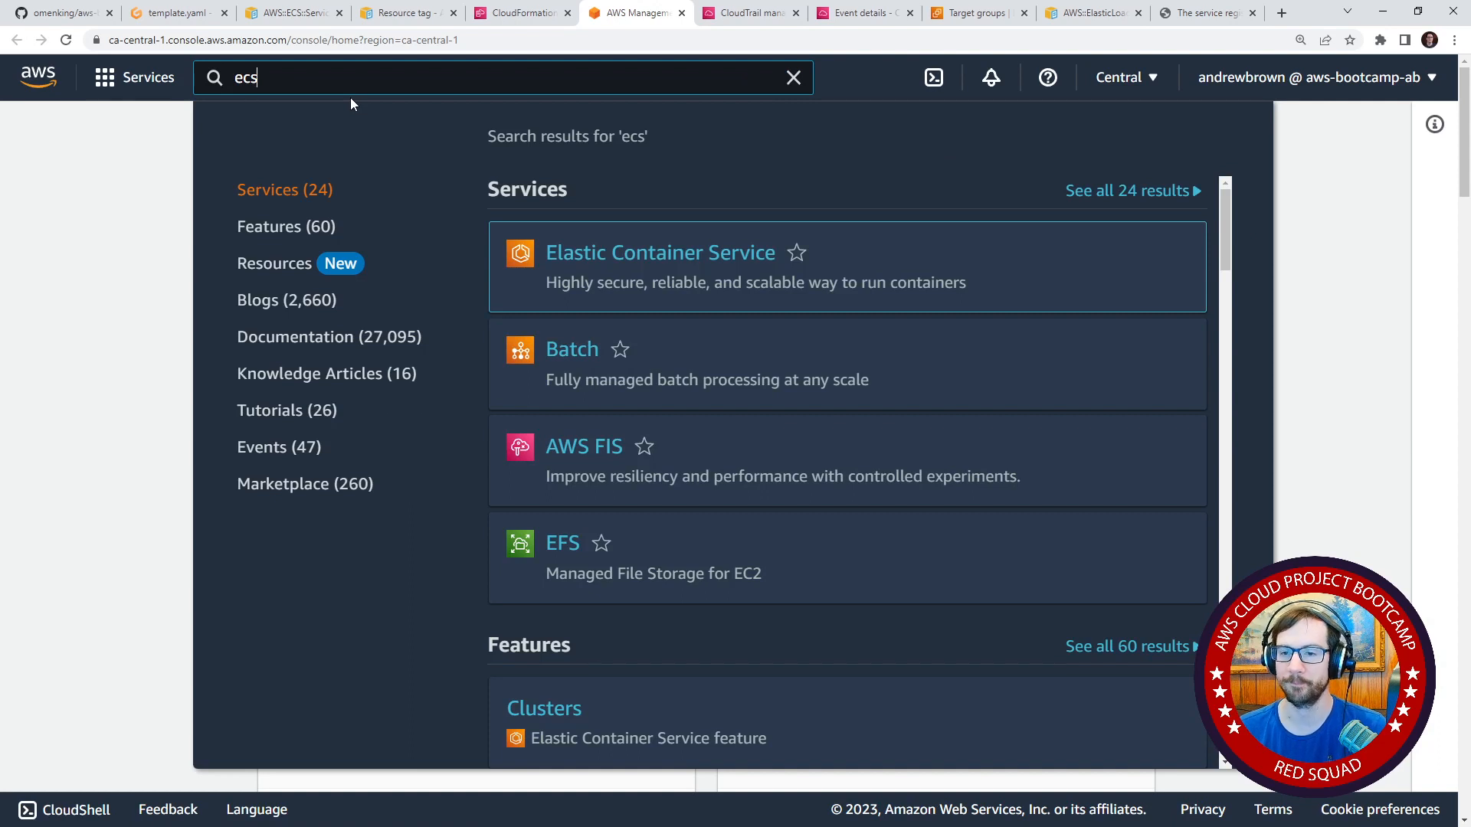
click(618, 253)
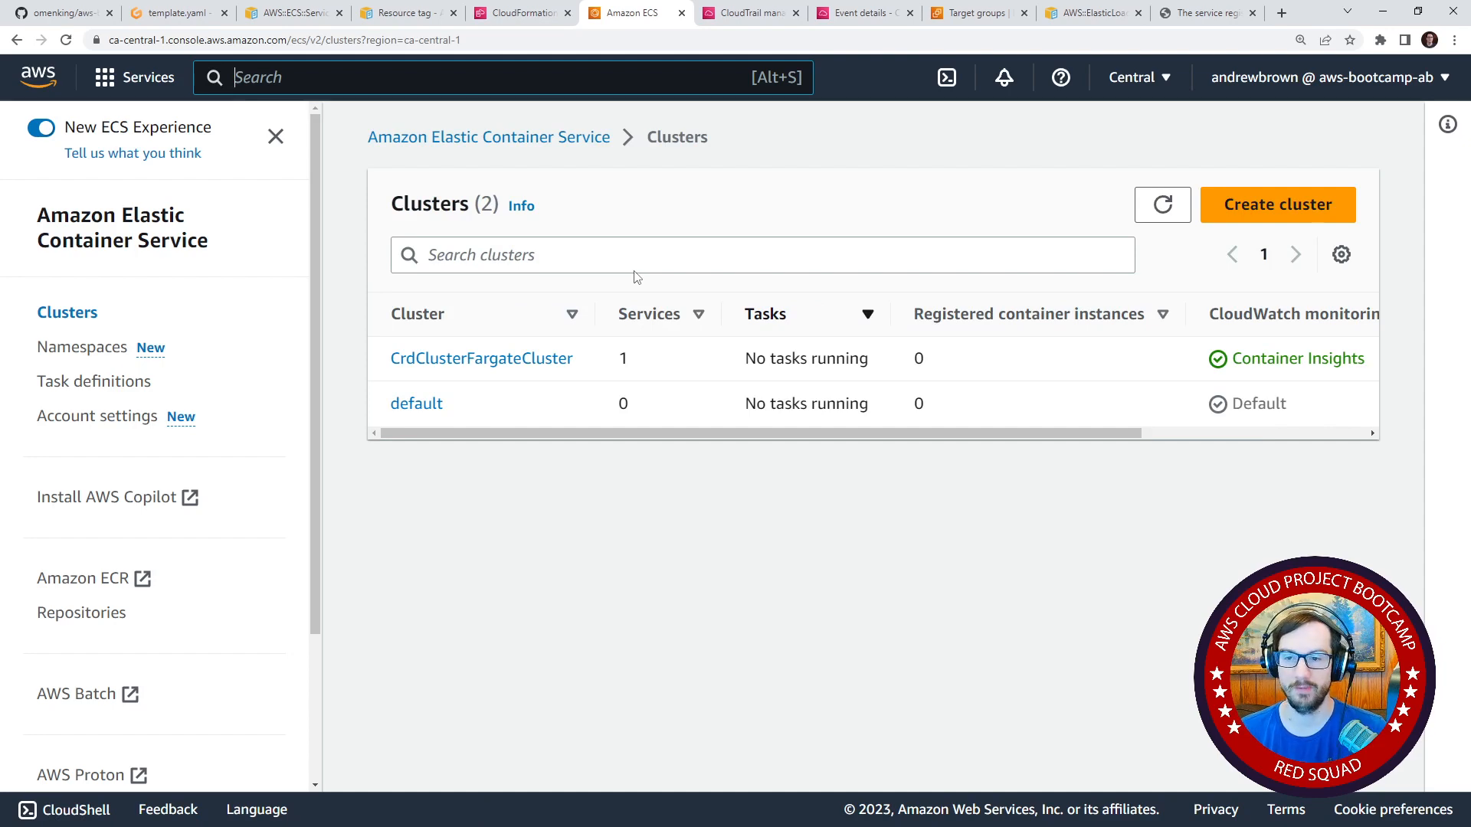
Open the backend-flask service in the CrdClusterFargateCluster cluster.
click(549, 362)
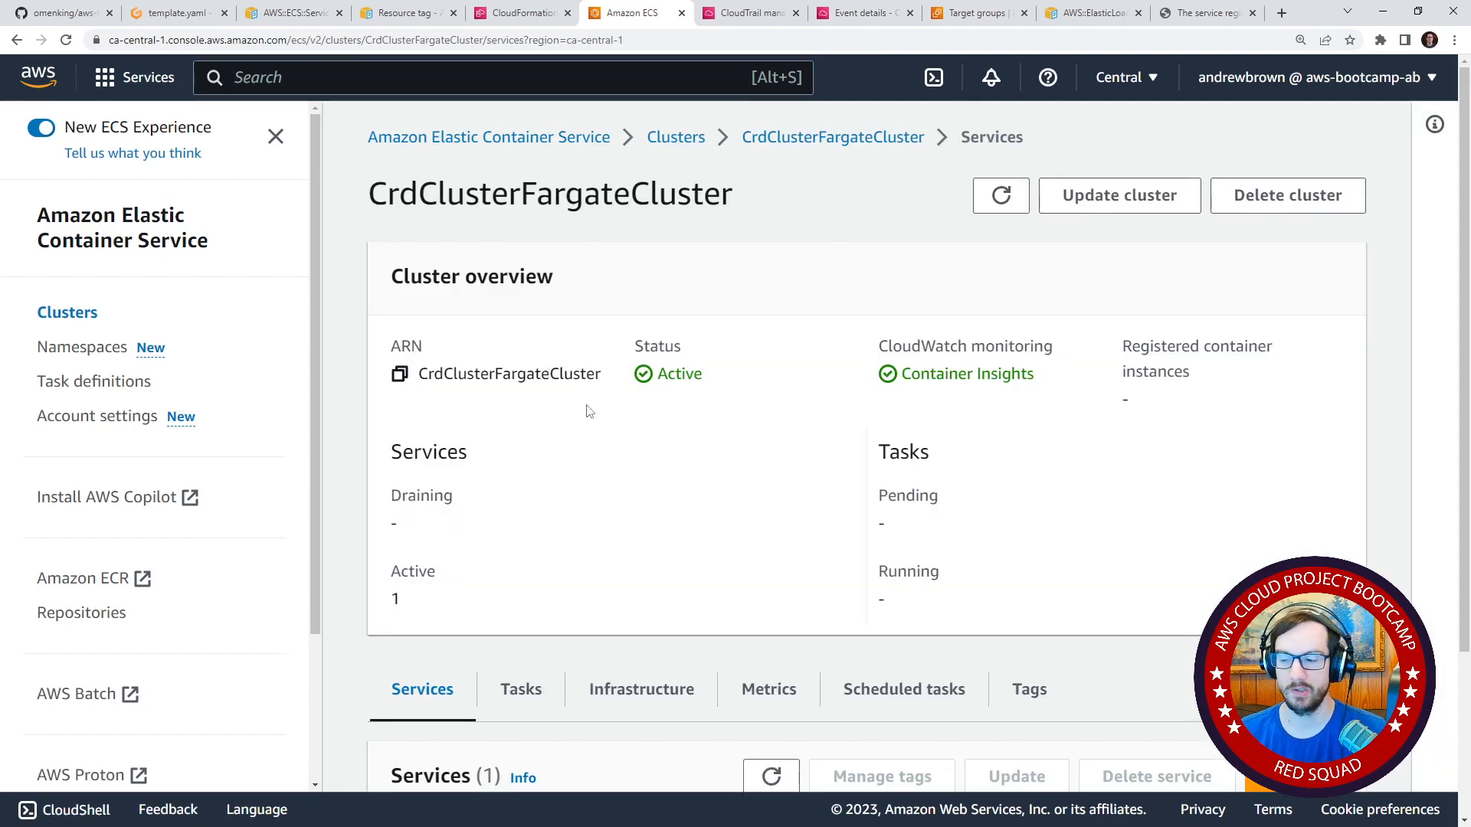
scroll(582, 361, down, 3)
scroll(871, 727, right, 10)
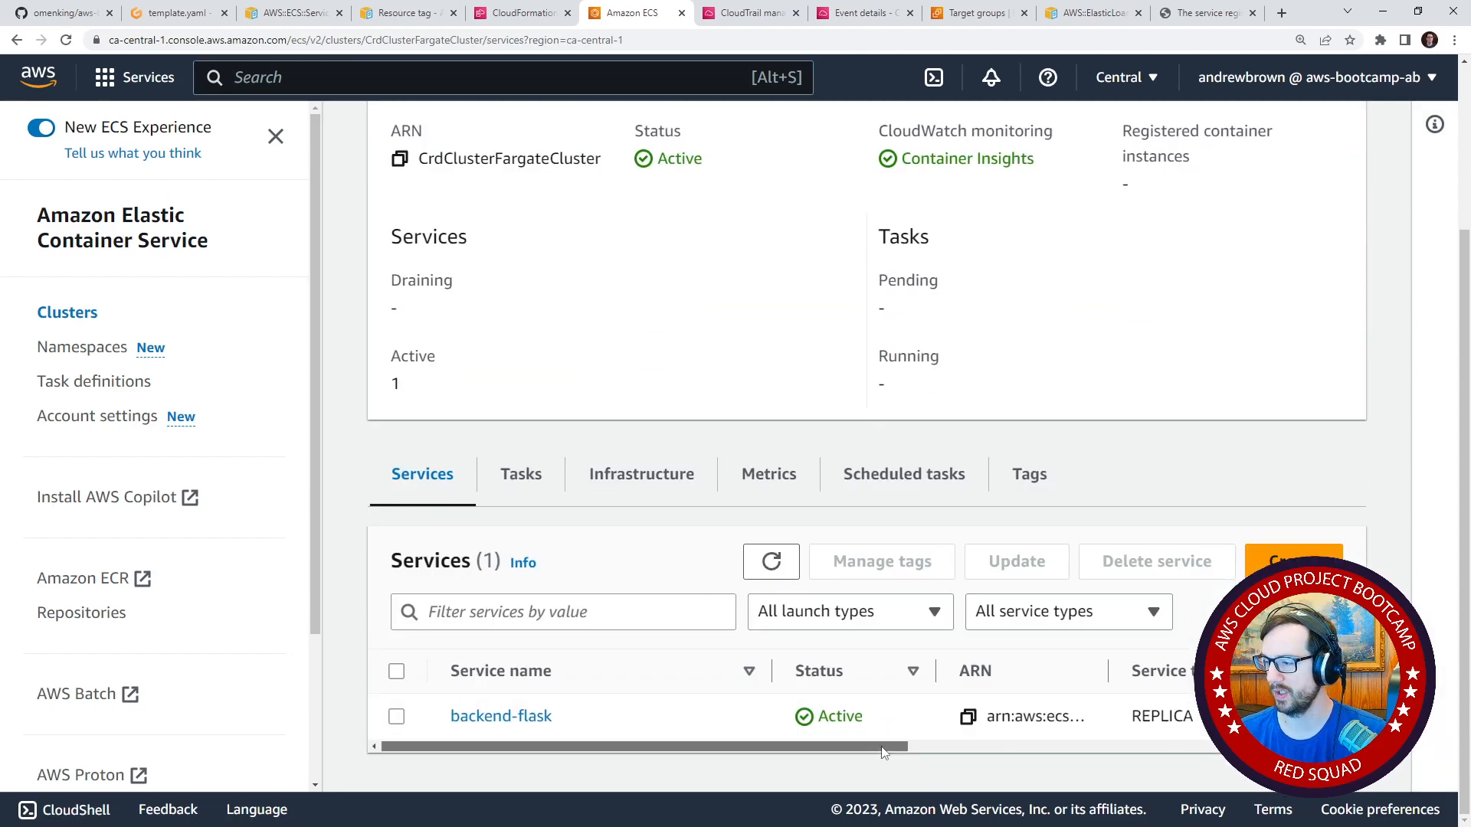
scroll(705, 732, left, 10)
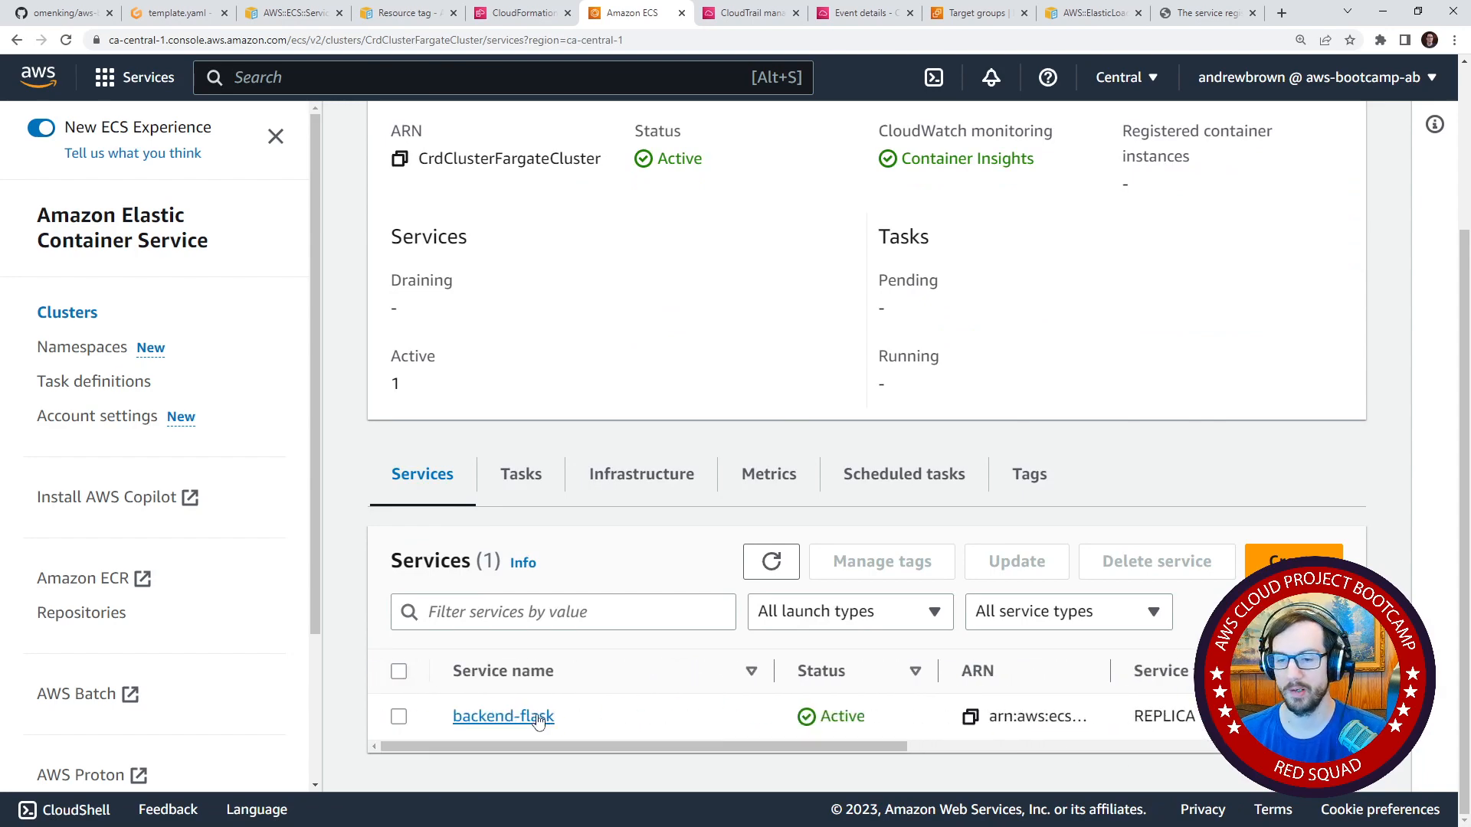
click(539, 718)
Examine the backend-flask service's task status, deployments and load balancer health.
scroll(864, 512, down, 5)
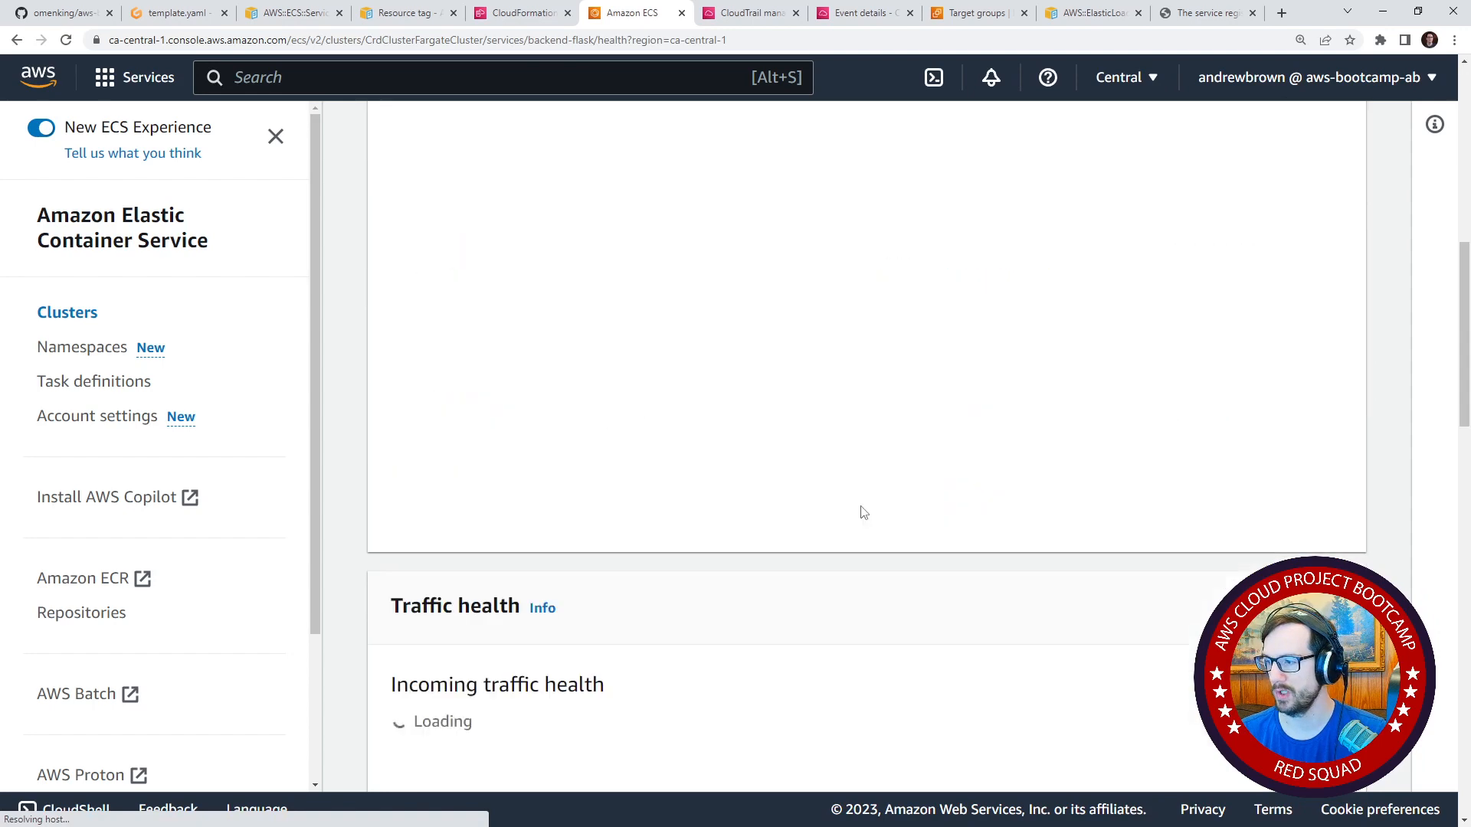
scroll(879, 503, up, 5)
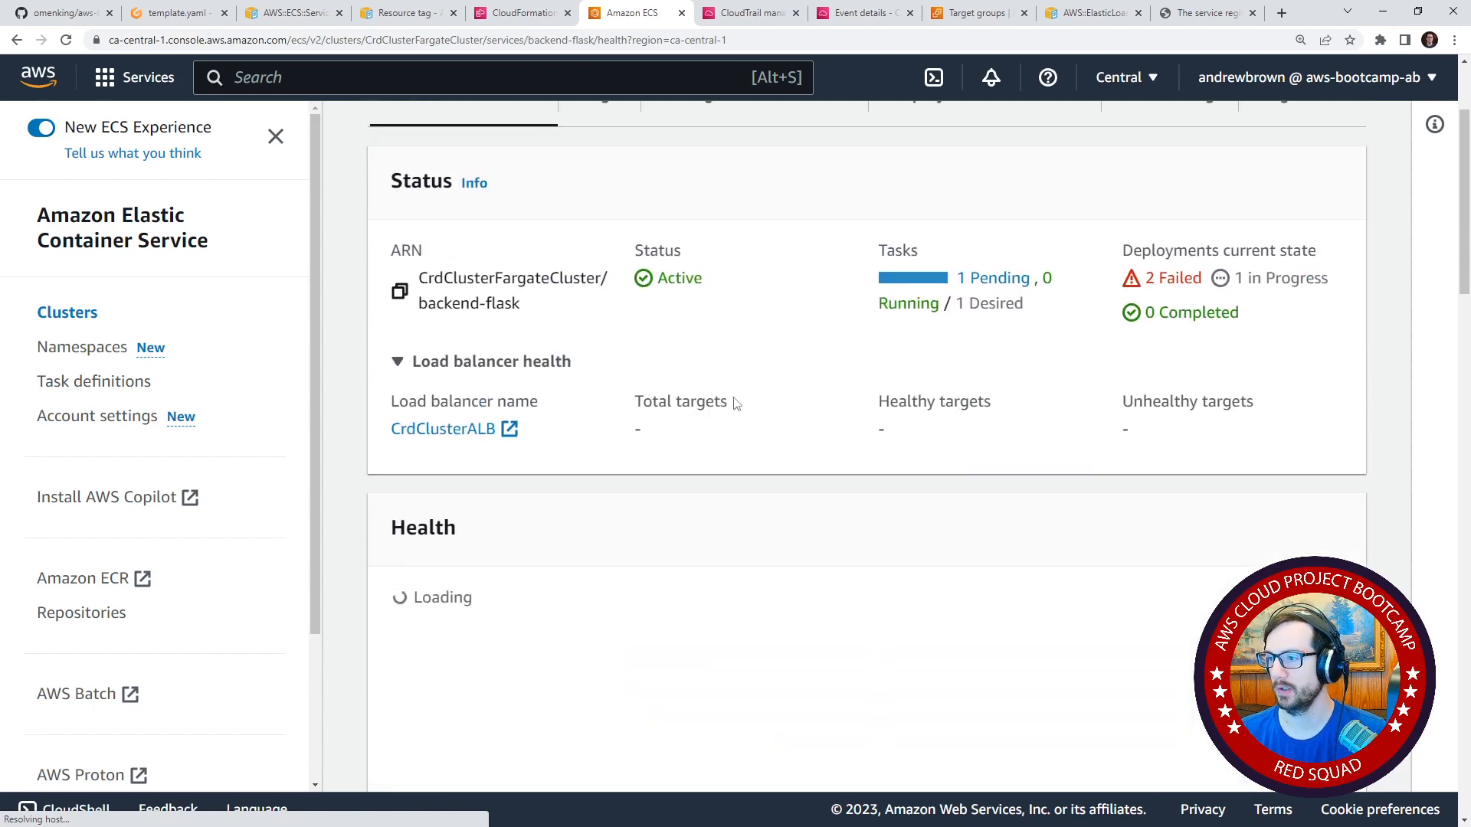
scroll(737, 392, down, 3)
scroll(738, 391, down, 3)
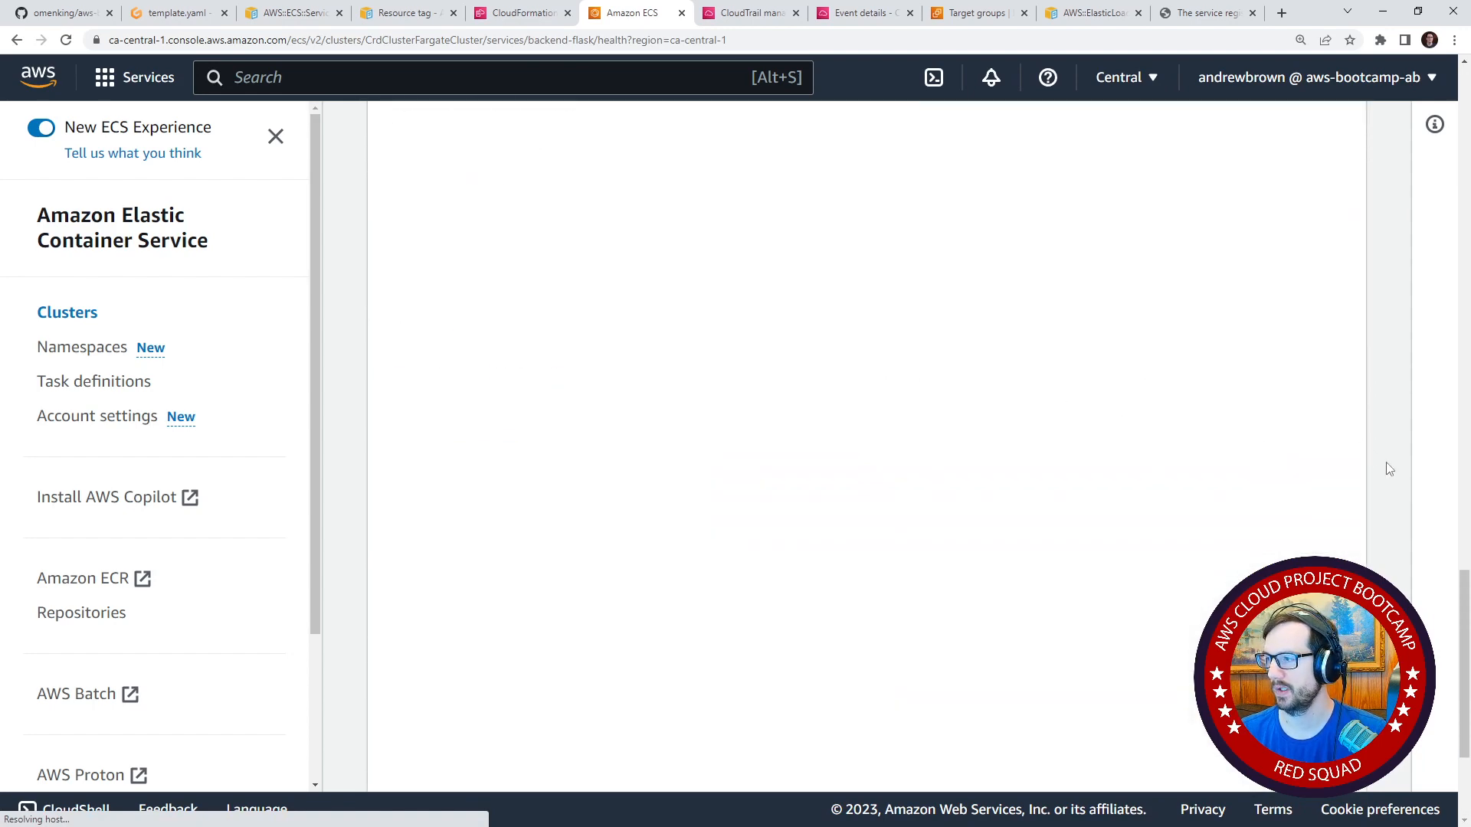
scroll(657, 361, up, 6)
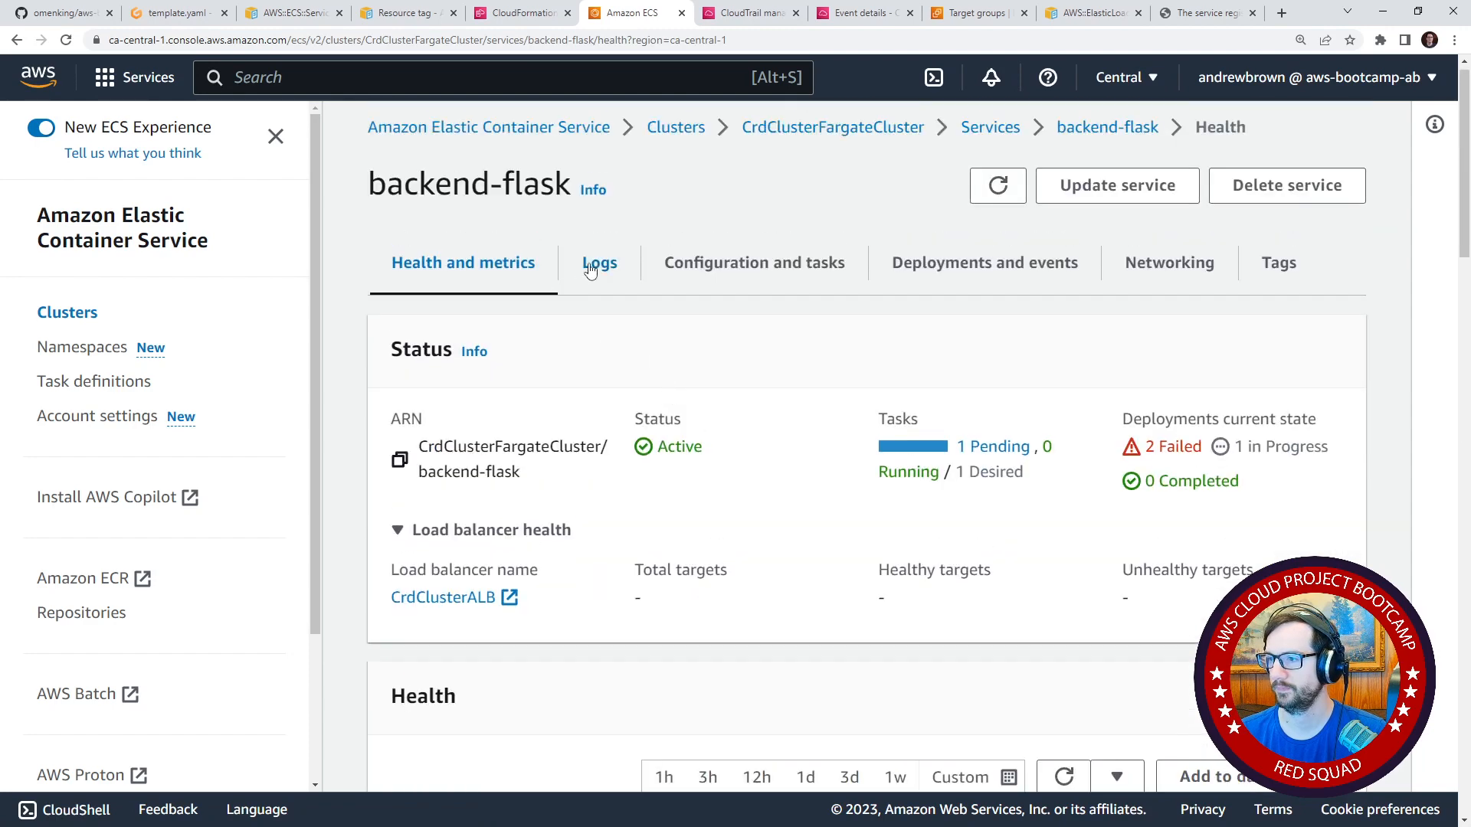
Examine the backend-flask service's Service Connect and load balancer configuration, then return to its health overview.
click(596, 271)
click(720, 280)
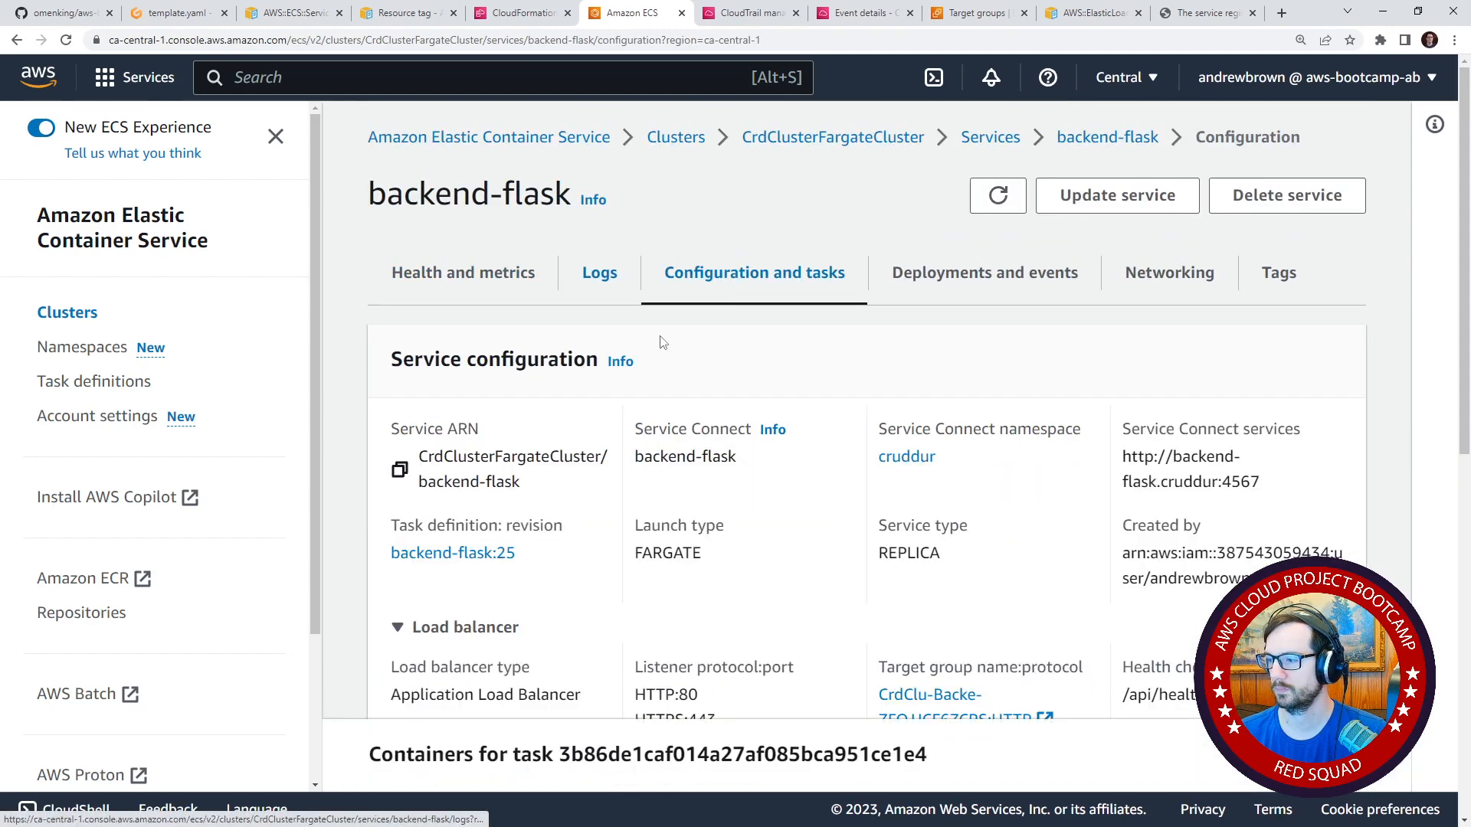
scroll(703, 442, down, 8)
scroll(703, 442, down, 2)
scroll(704, 437, up, 10)
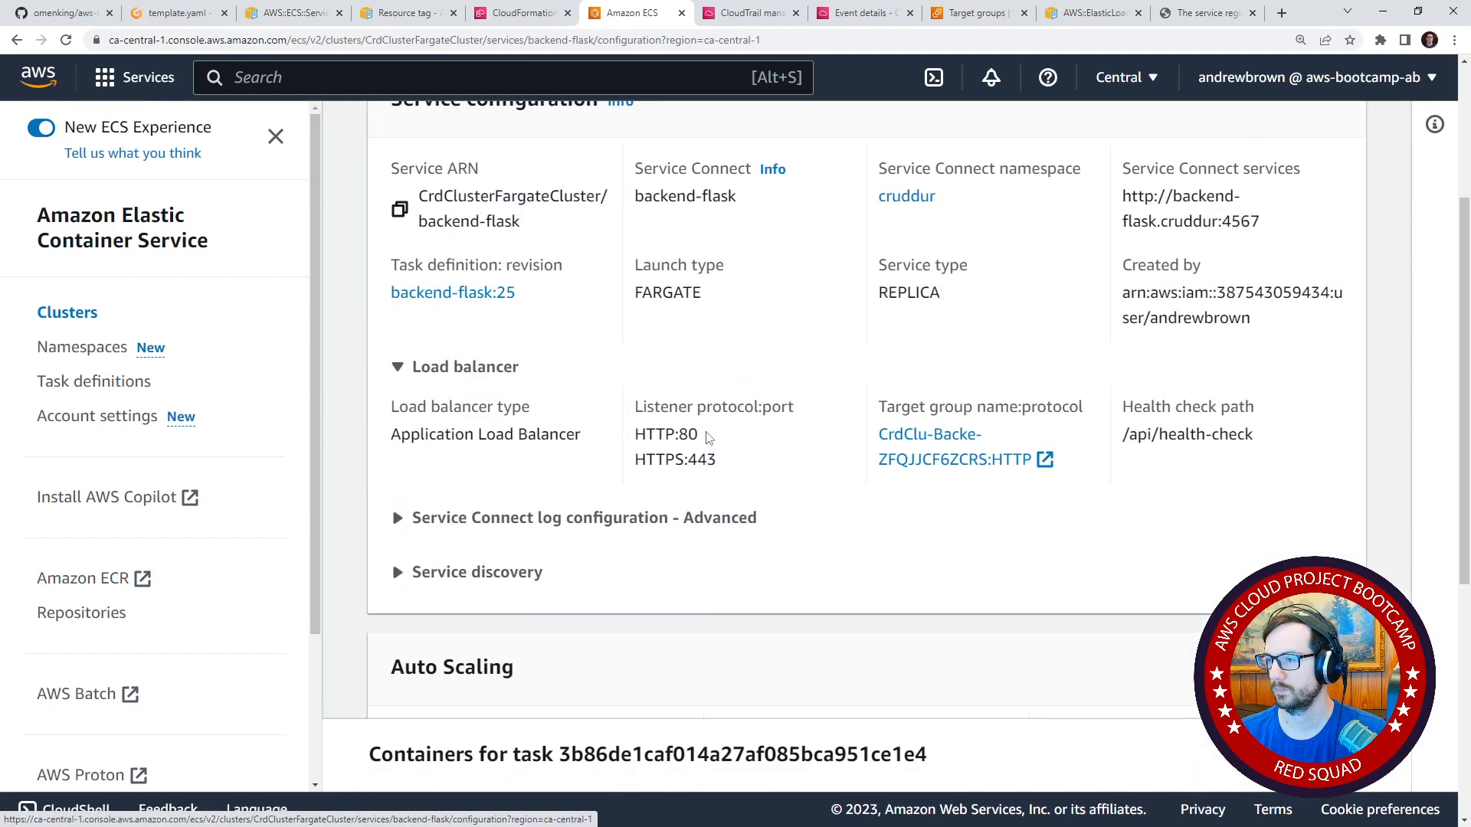
click(526, 292)
scroll(565, 453, down, 3)
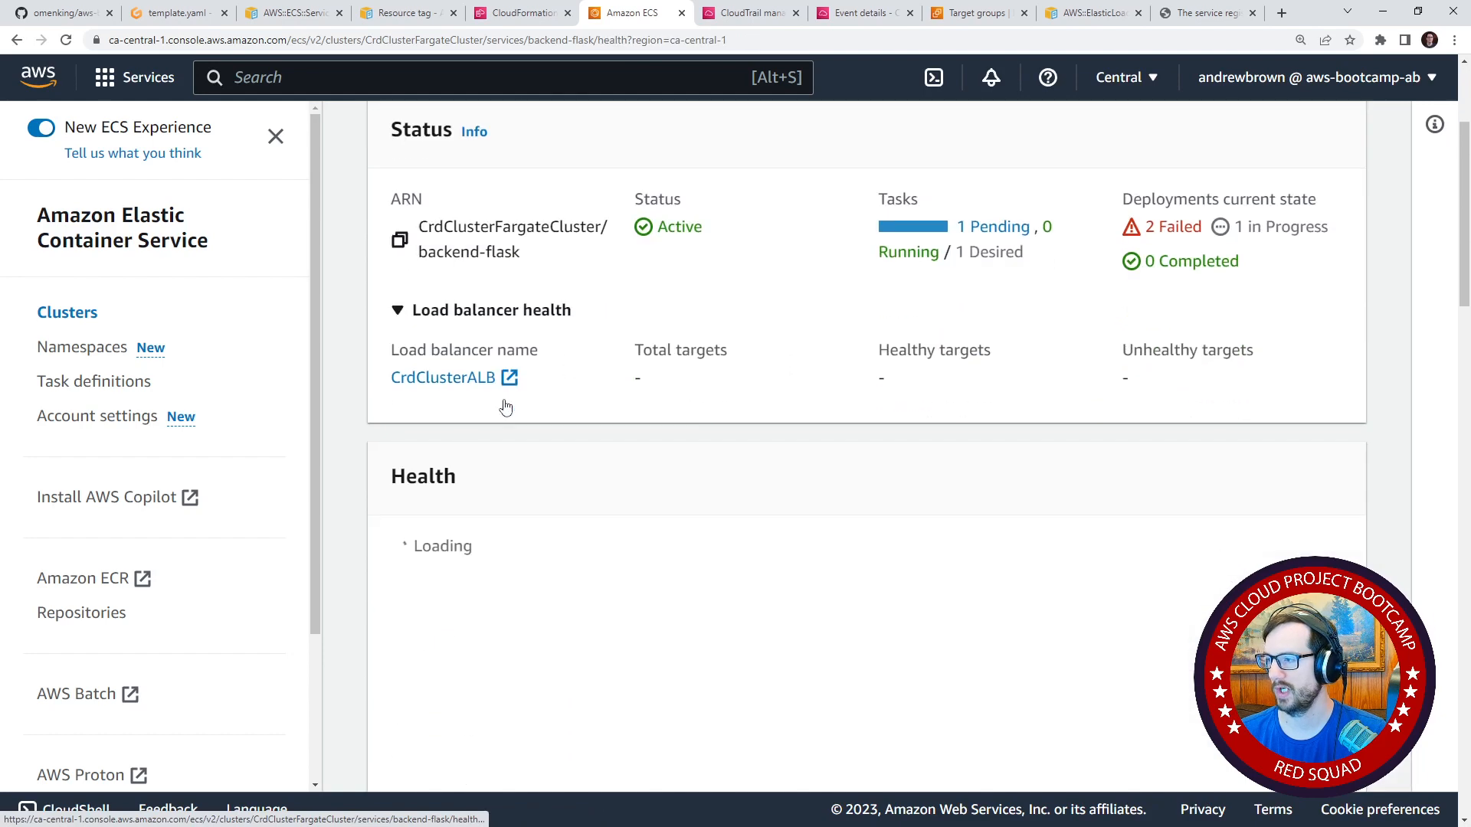
scroll(687, 335, up, 3)
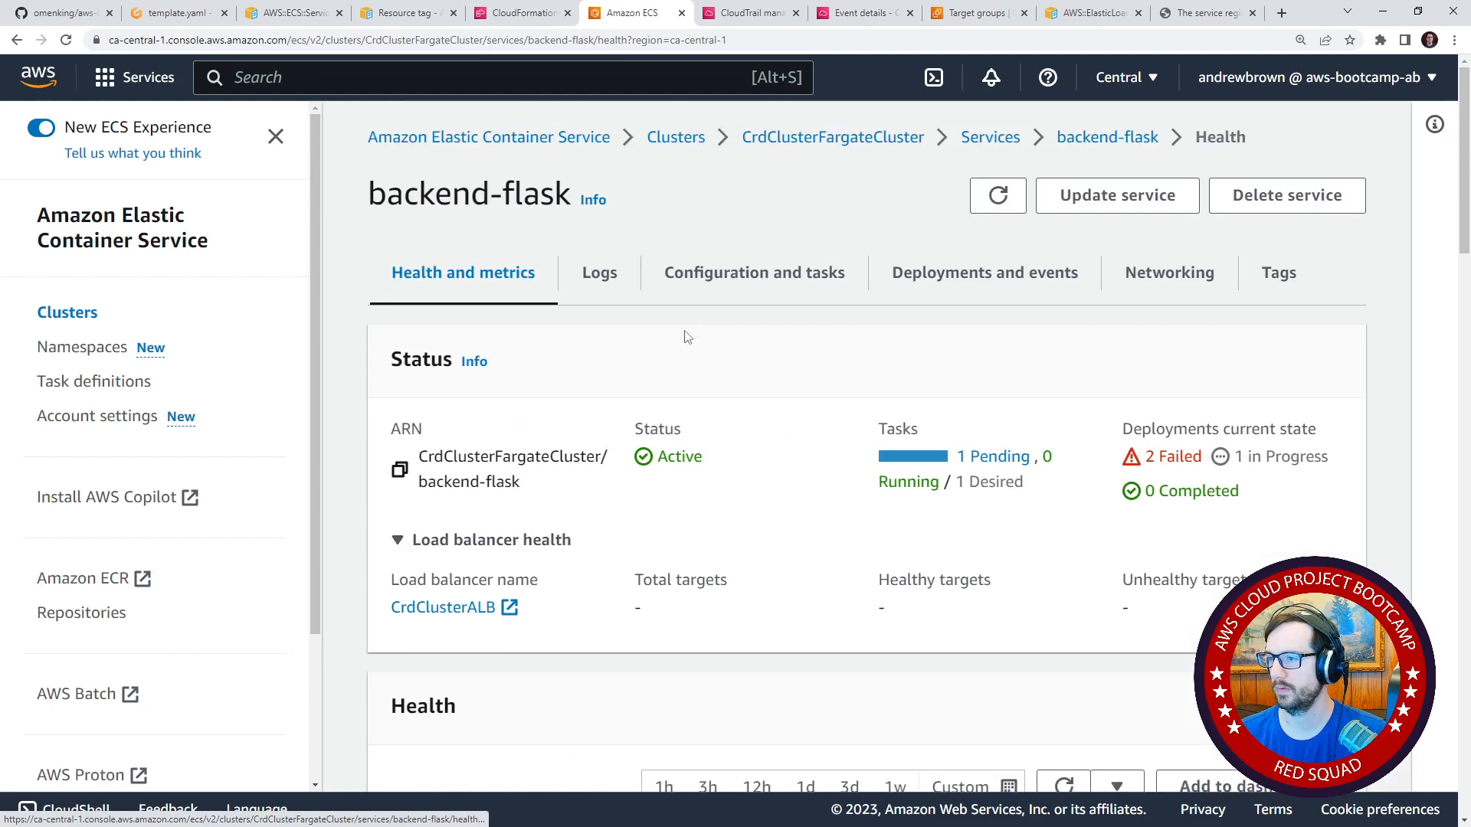
Open the backend-flask service's pending task from its configuration and check the status of the task's containers.
click(714, 291)
scroll(688, 503, down, 8)
scroll(687, 503, down, 1)
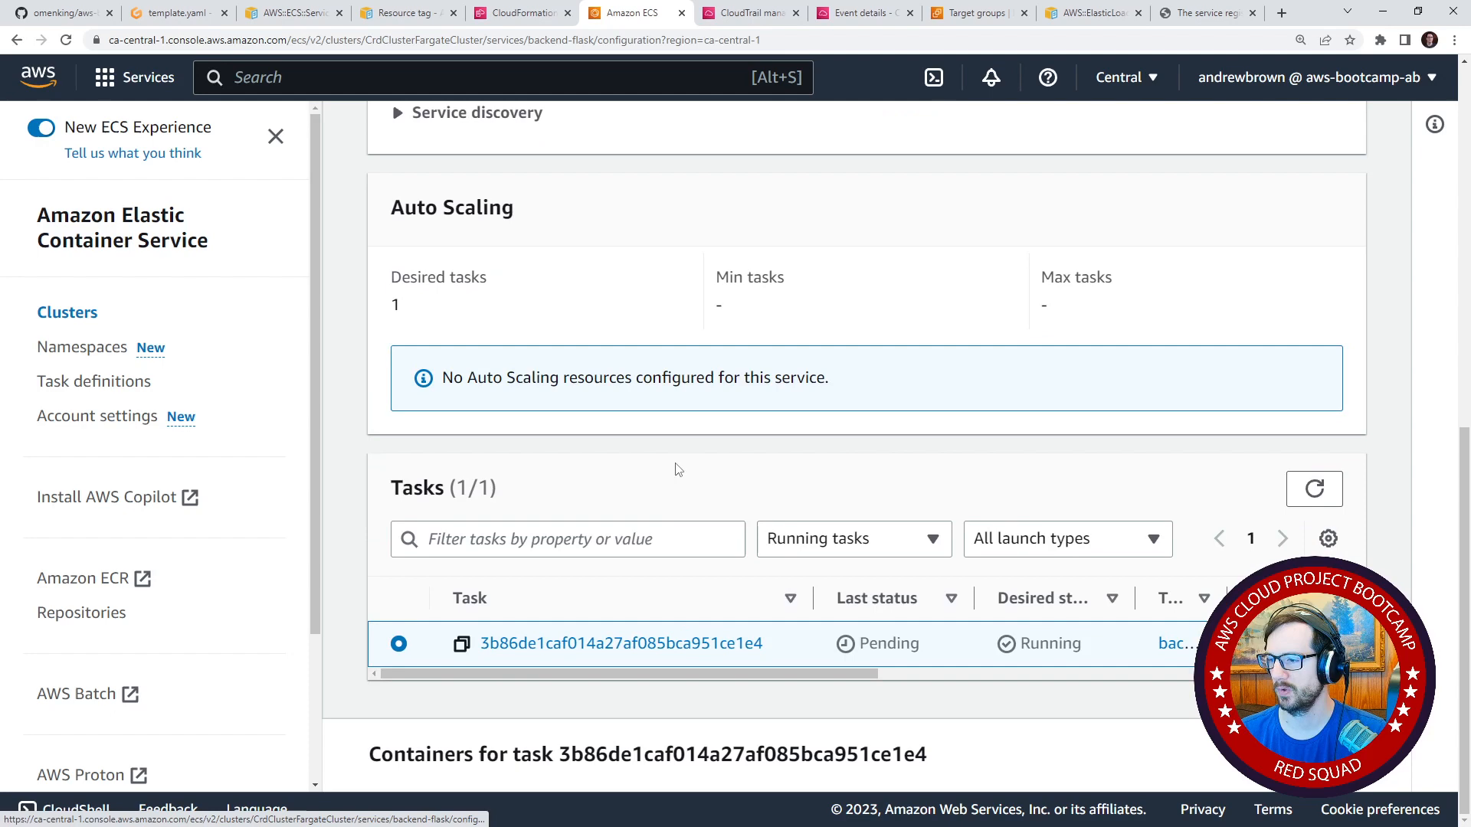
click(613, 648)
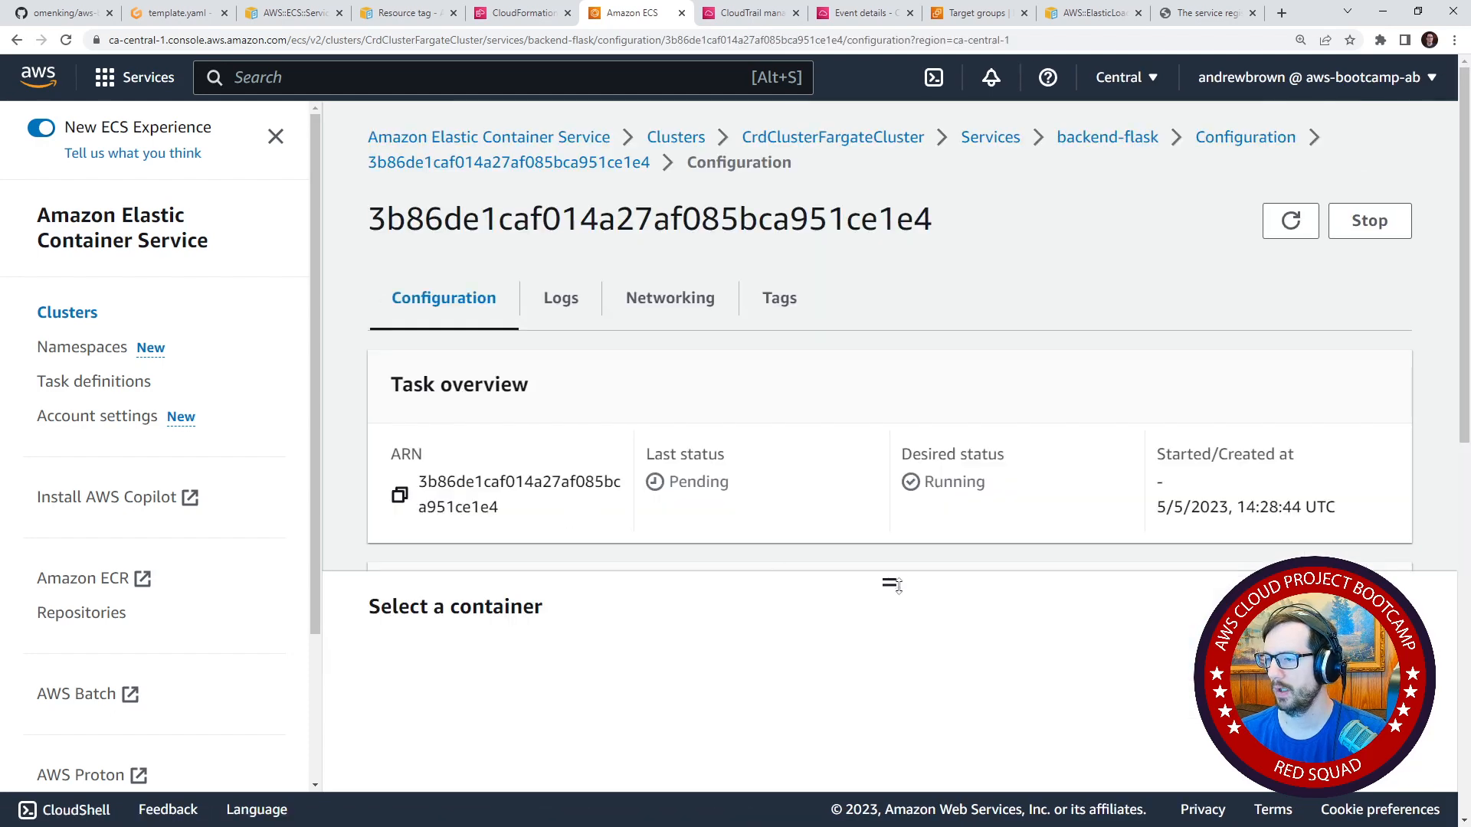
mouse_move(899, 586)
mouse_down()
mouse_move(923, 736)
mouse_move(889, 569)
mouse_up()
scroll(670, 430, down, 9)
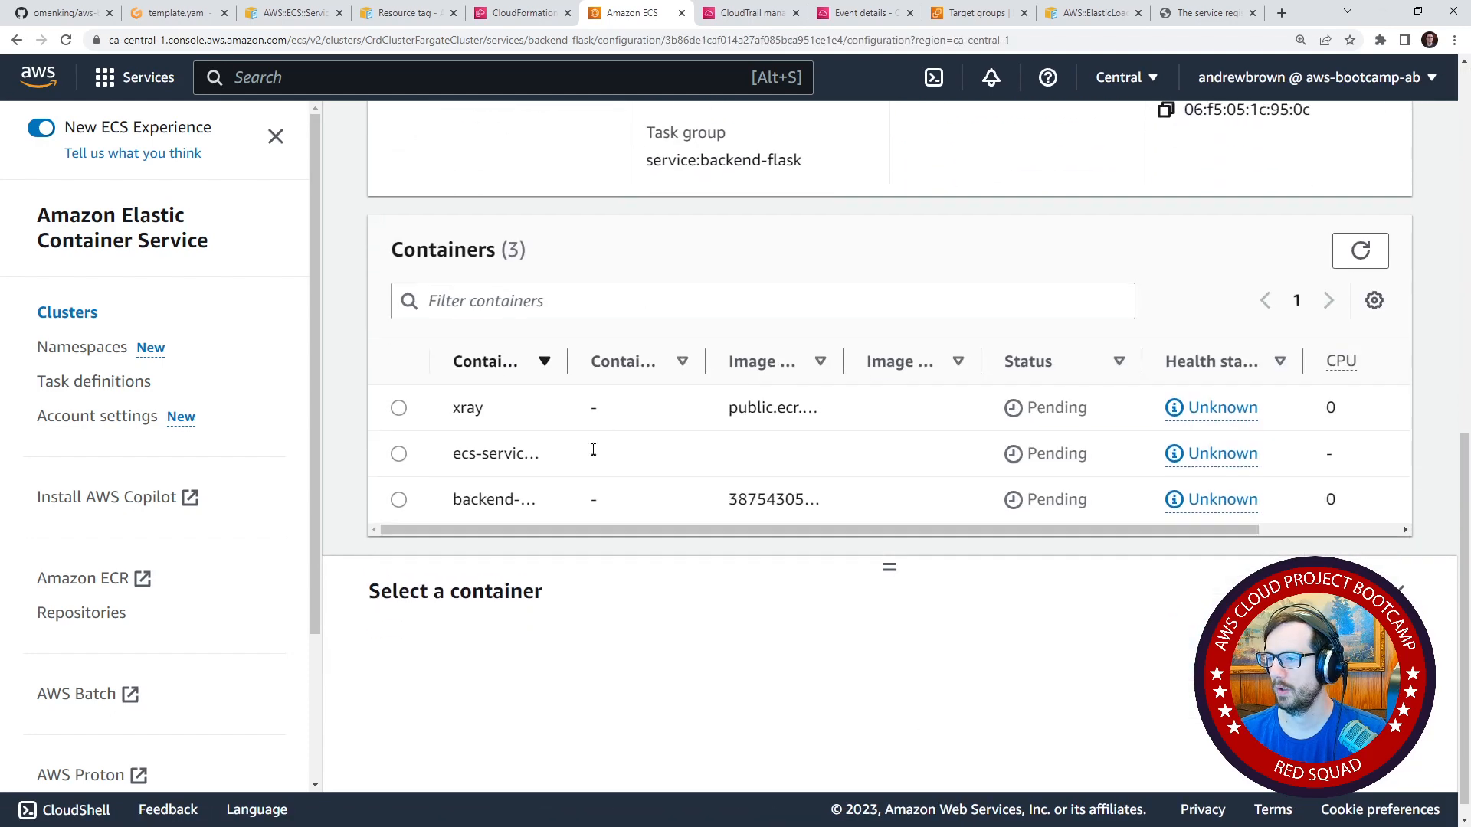
scroll(593, 450, down, 1)
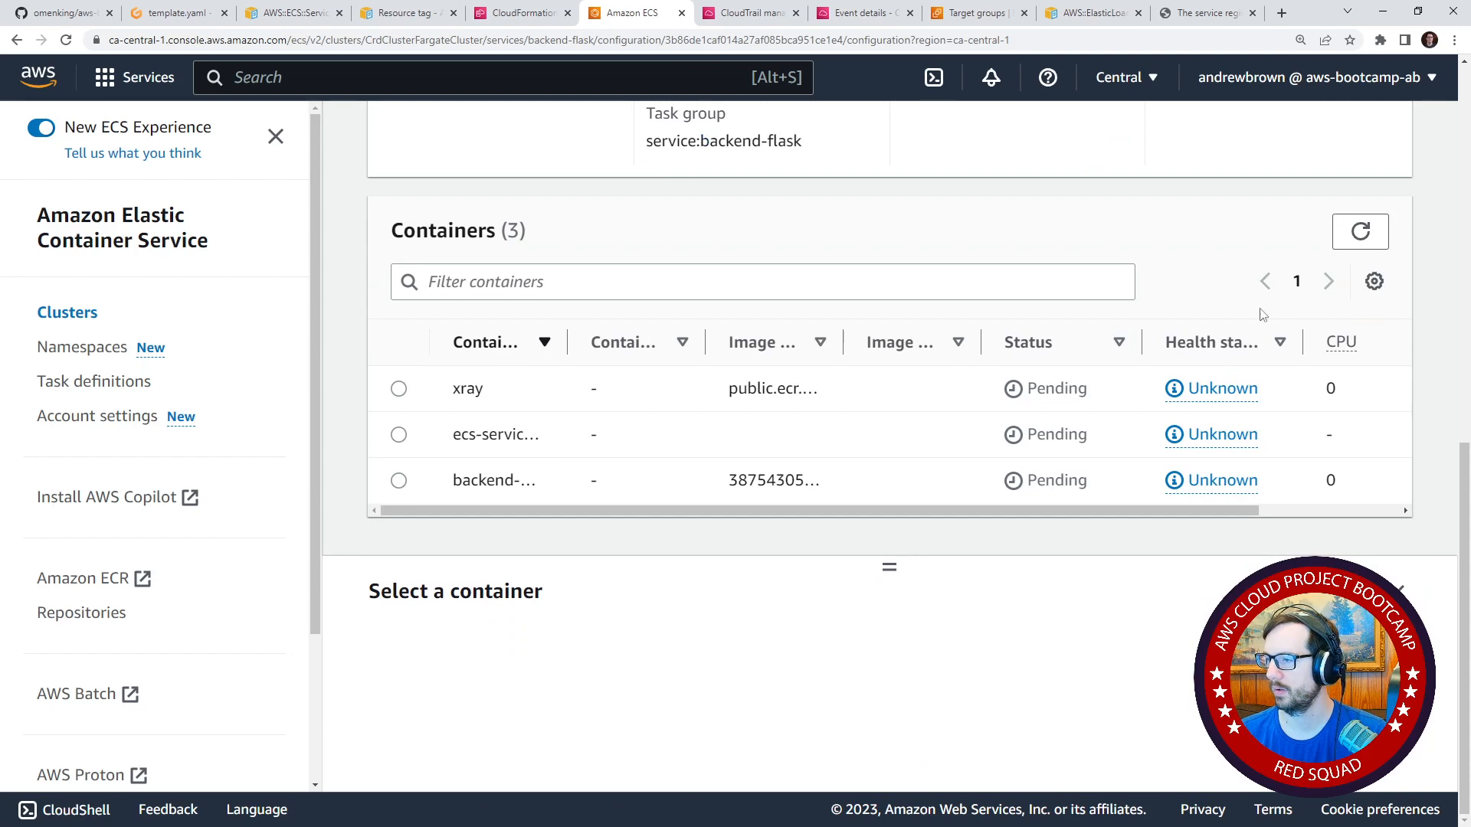
scroll(1263, 315, up, 10)
Check the pending task's logs and go back to the backend-flask service overview.
click(599, 312)
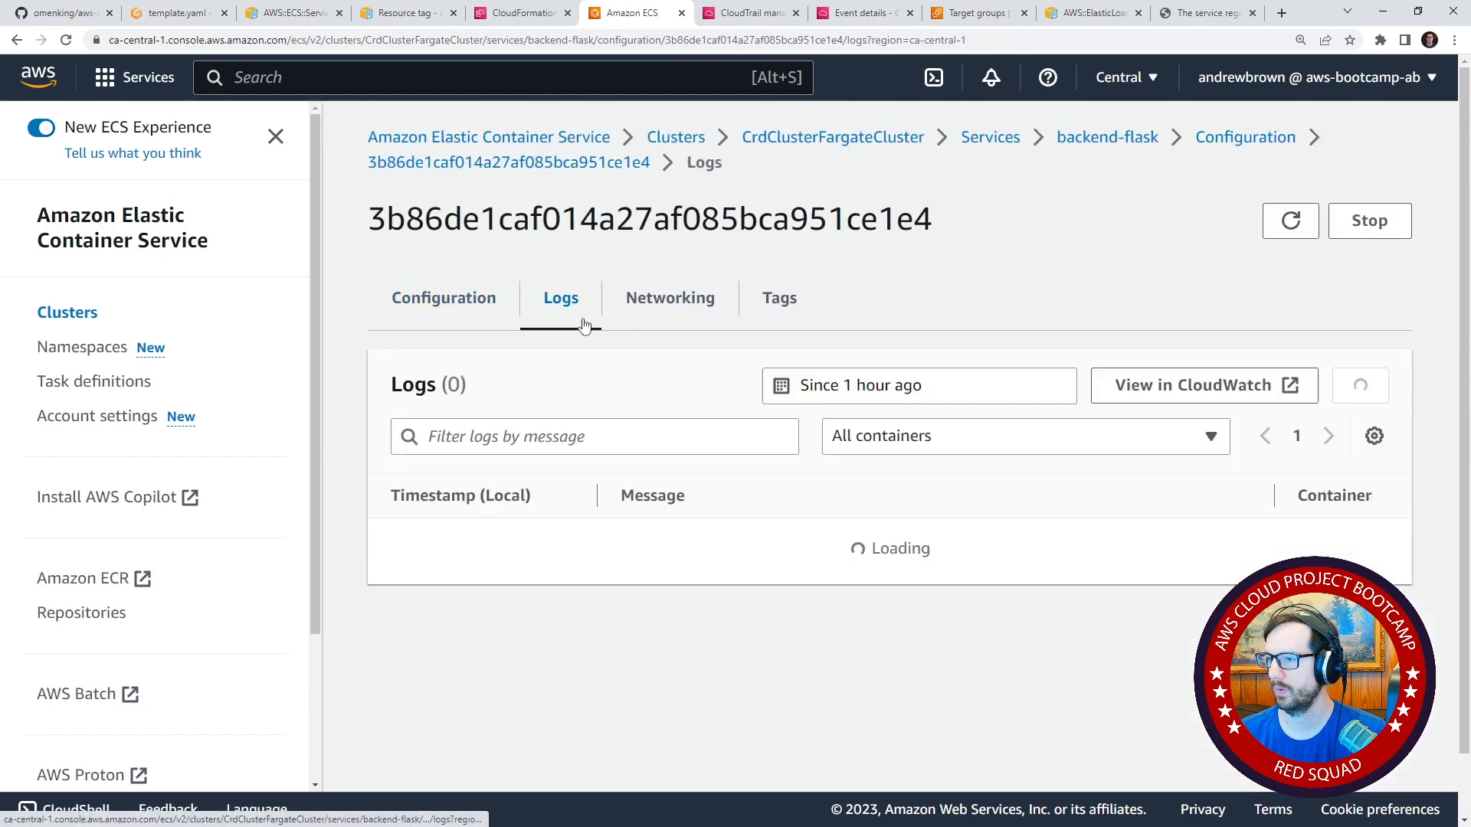
click(444, 297)
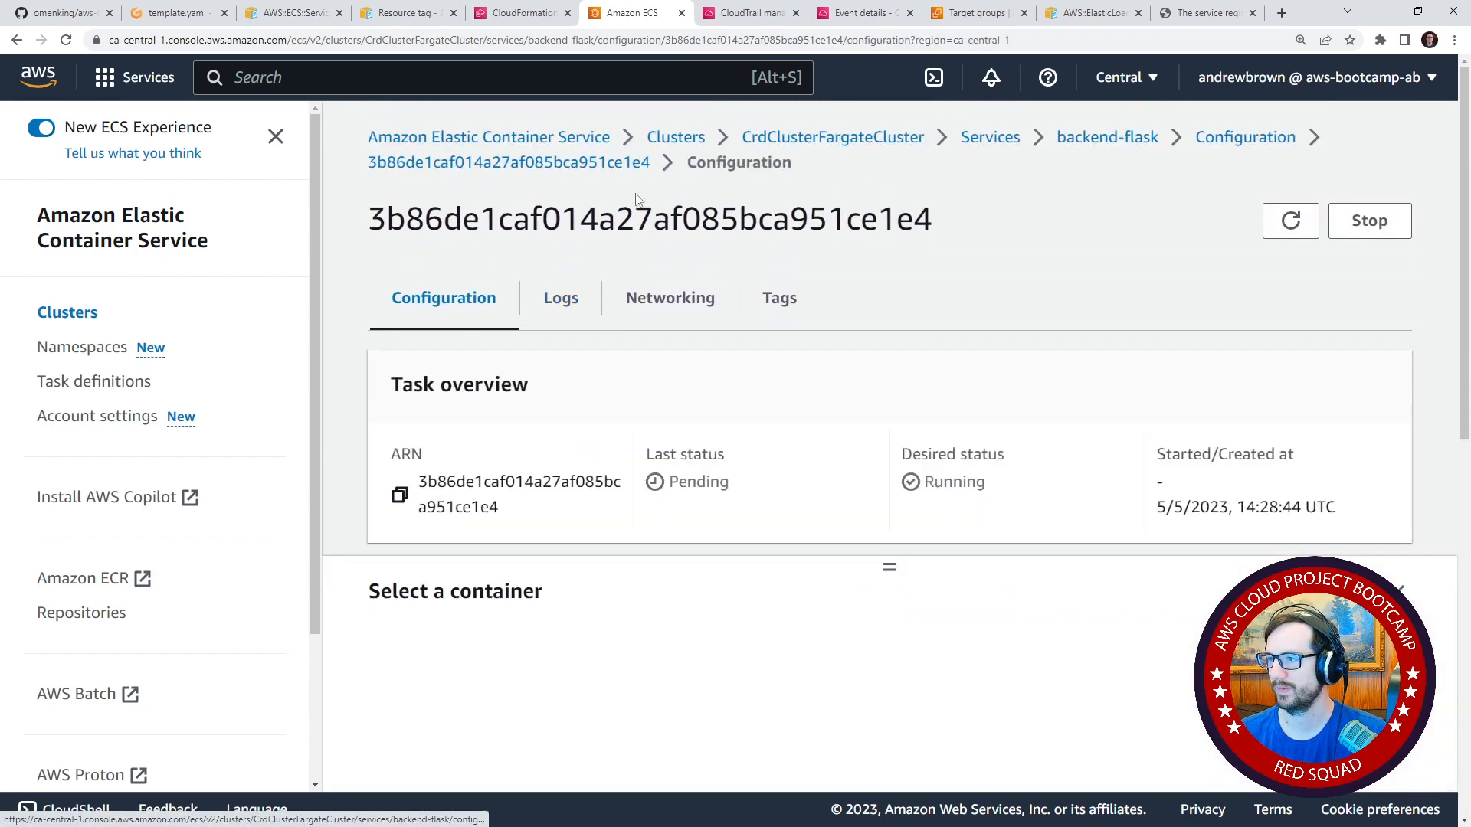
click(1105, 138)
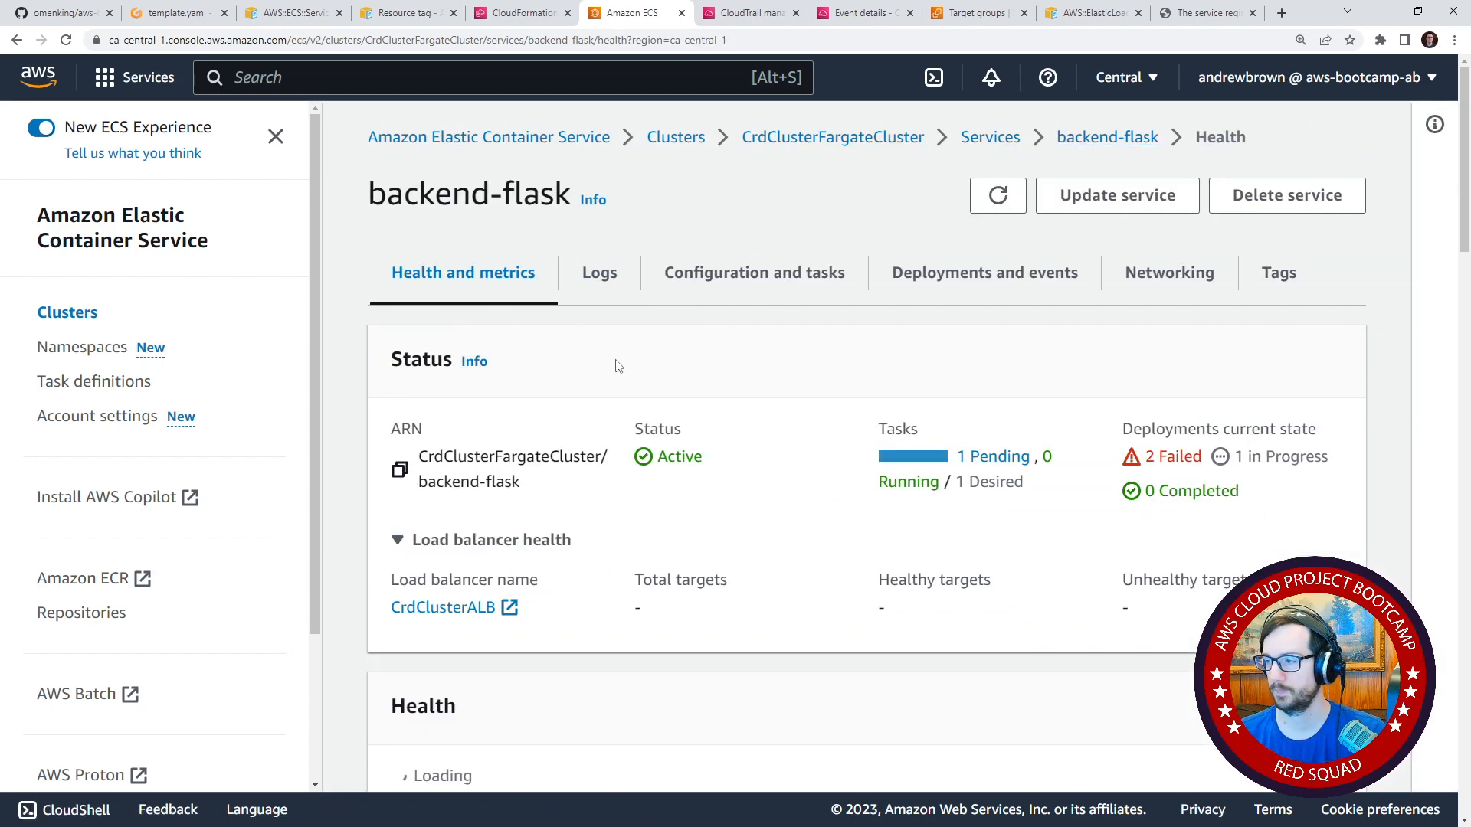
List all tasks of the backend-flask service regardless of status and open its stopped task.
scroll(619, 367, down, 3)
scroll(611, 413, up, 3)
click(606, 275)
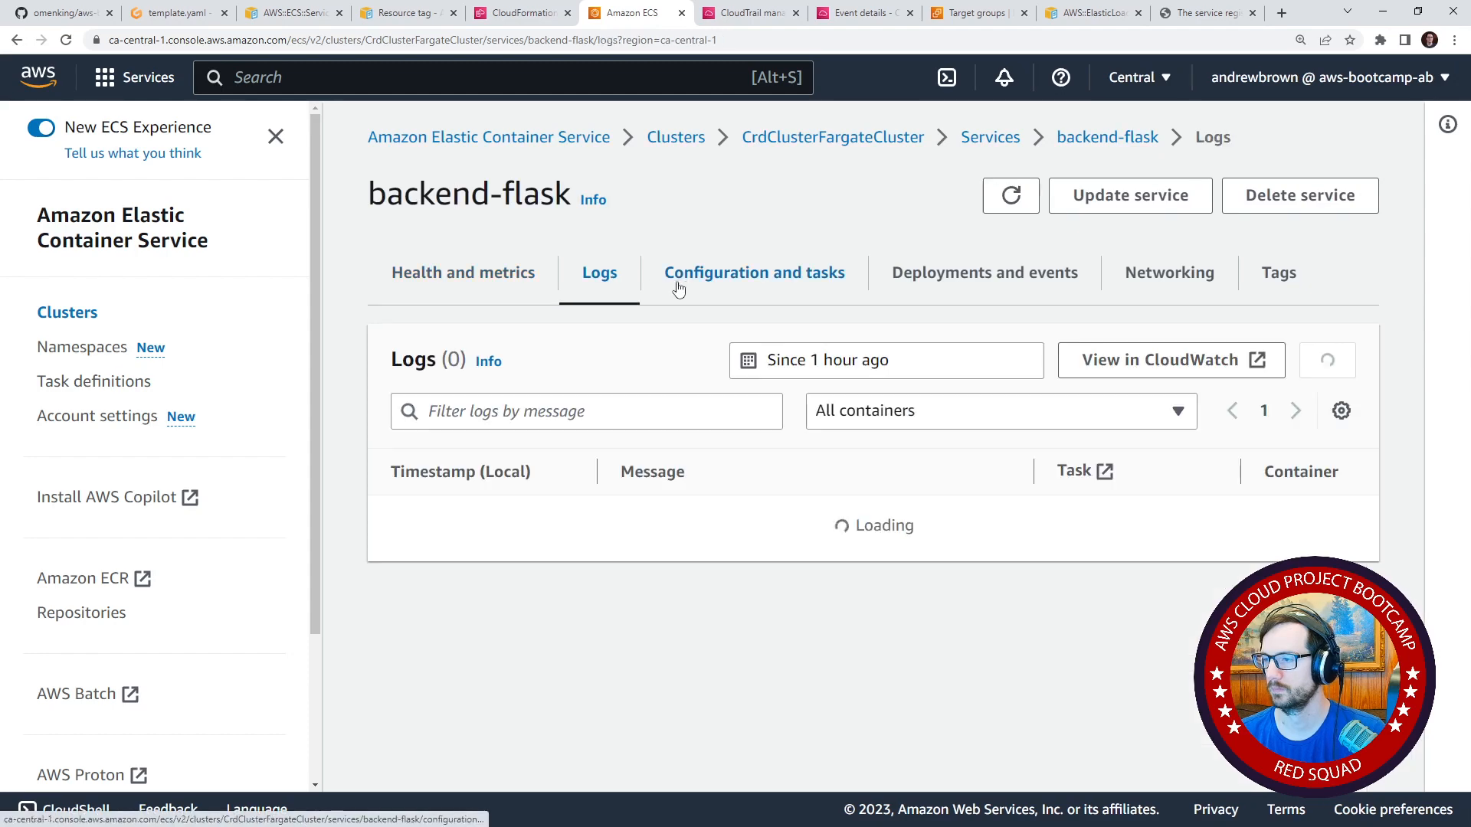
click(690, 289)
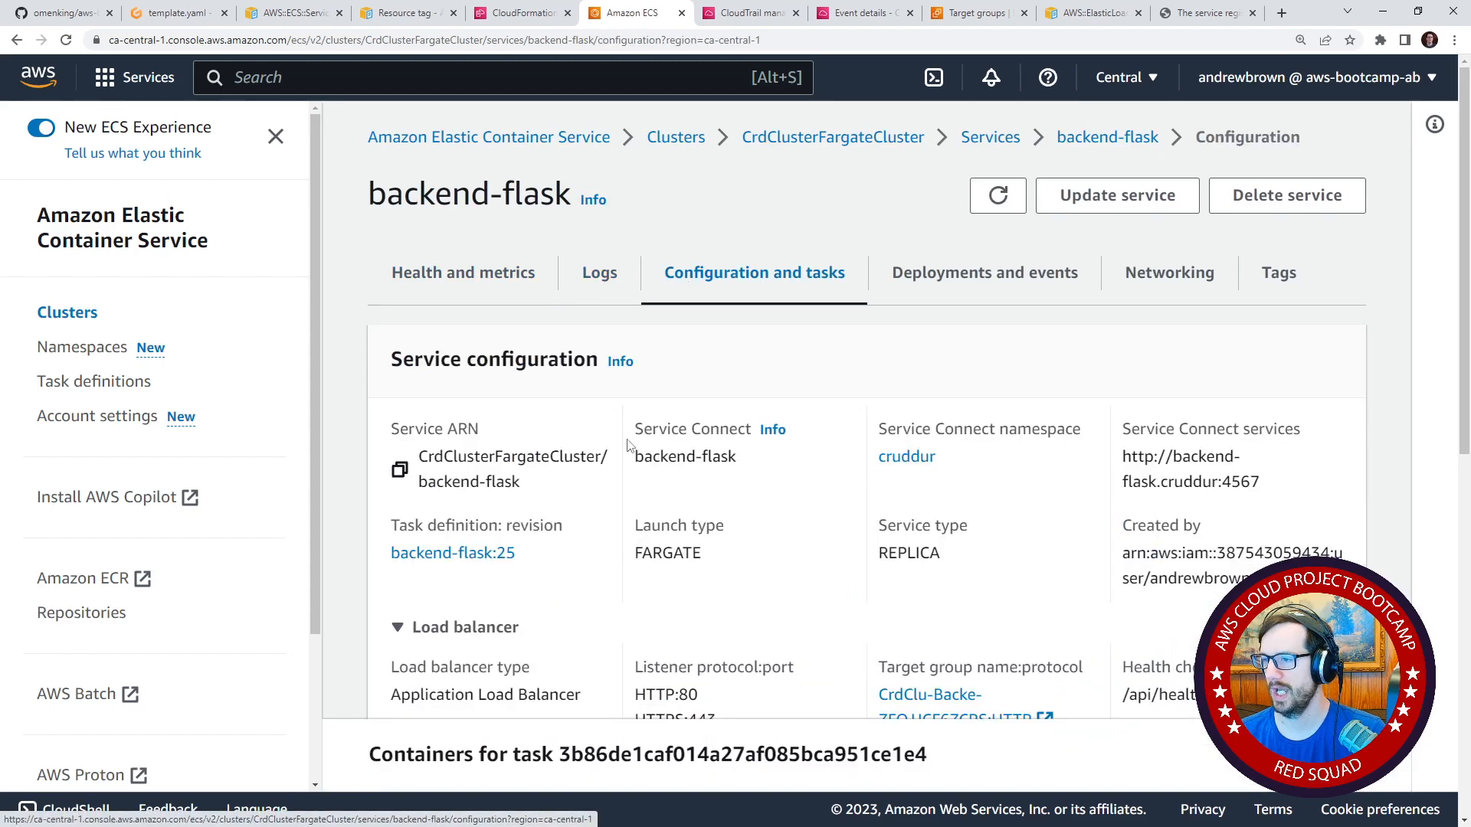
scroll(613, 469, down, 10)
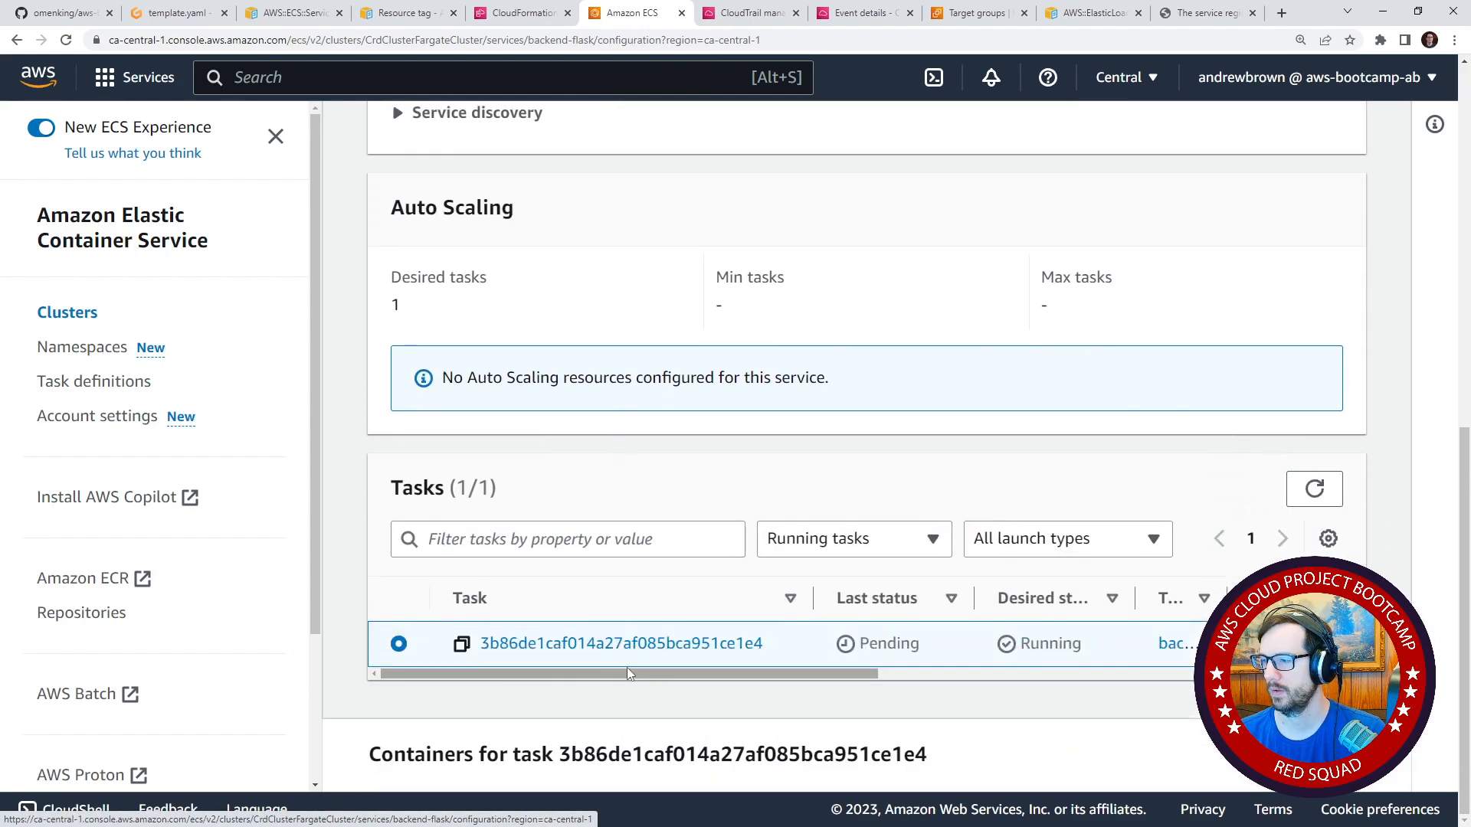
click(854, 539)
click(859, 587)
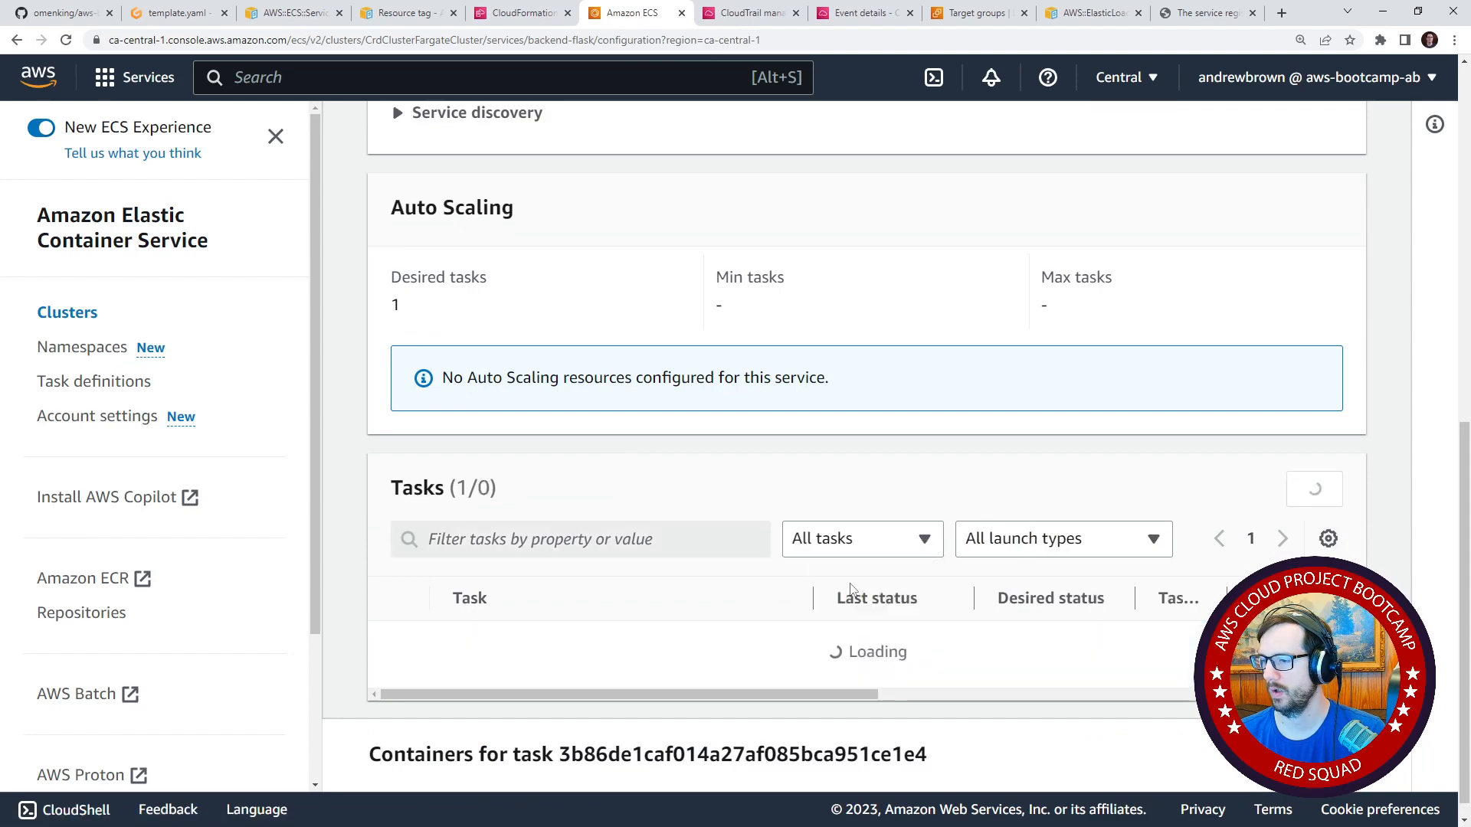
click(584, 602)
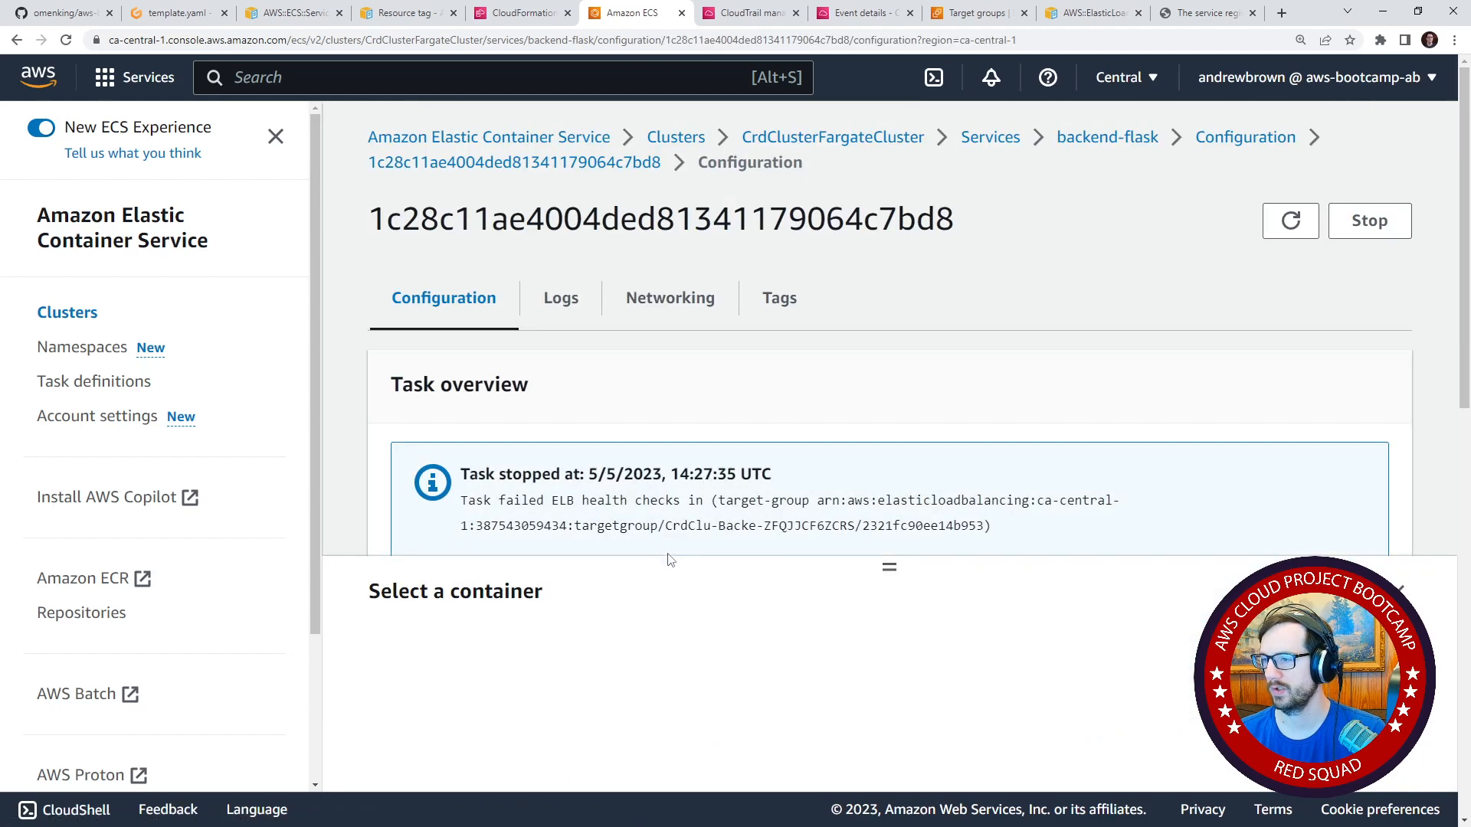
Examine the stopped task's stop reason, configuration and container statuses.
drag(898, 561, 885, 612)
drag(544, 493, 715, 502)
scroll(750, 416, down, 5)
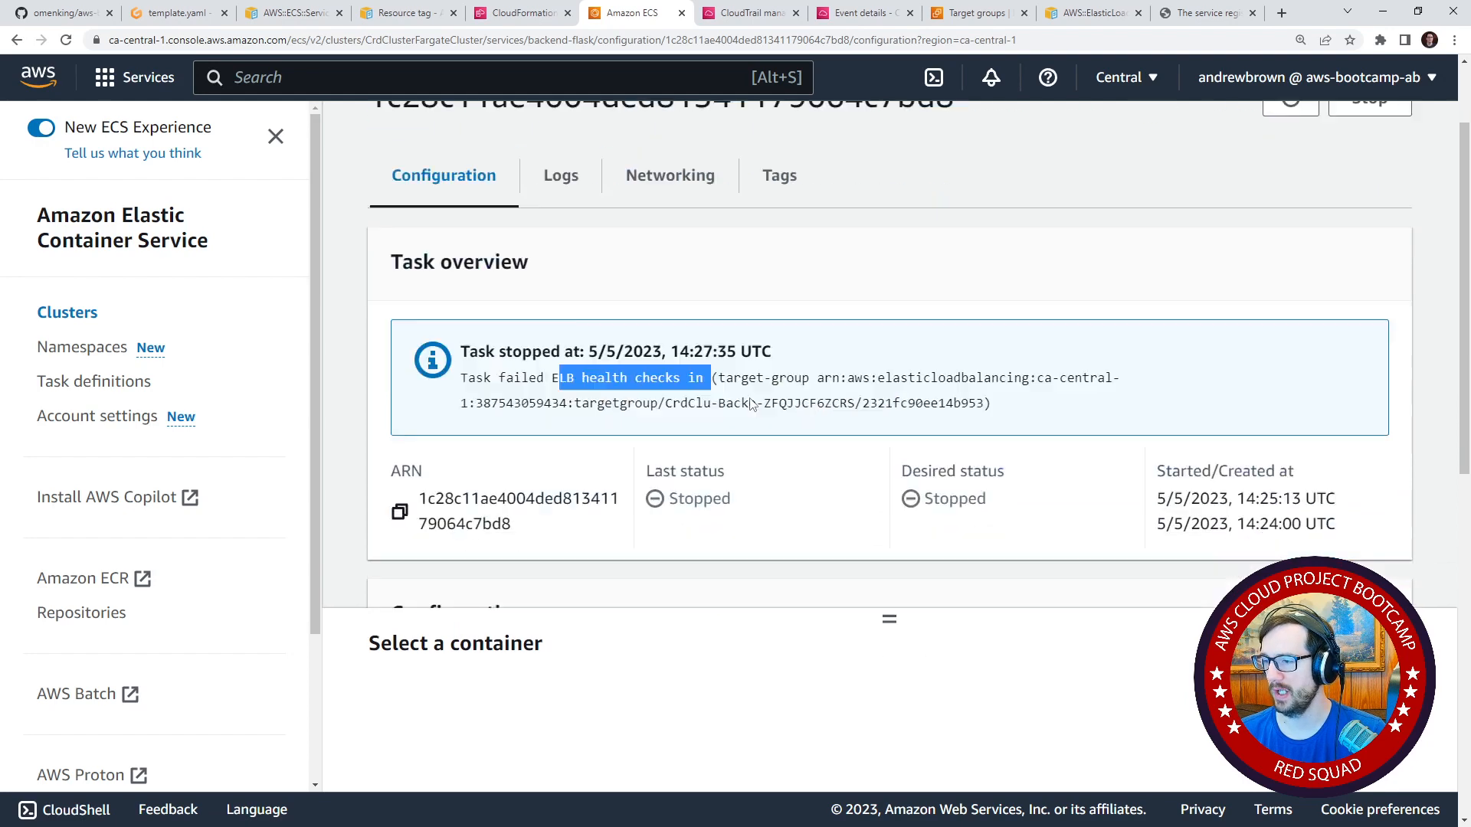
scroll(750, 416, down, 5)
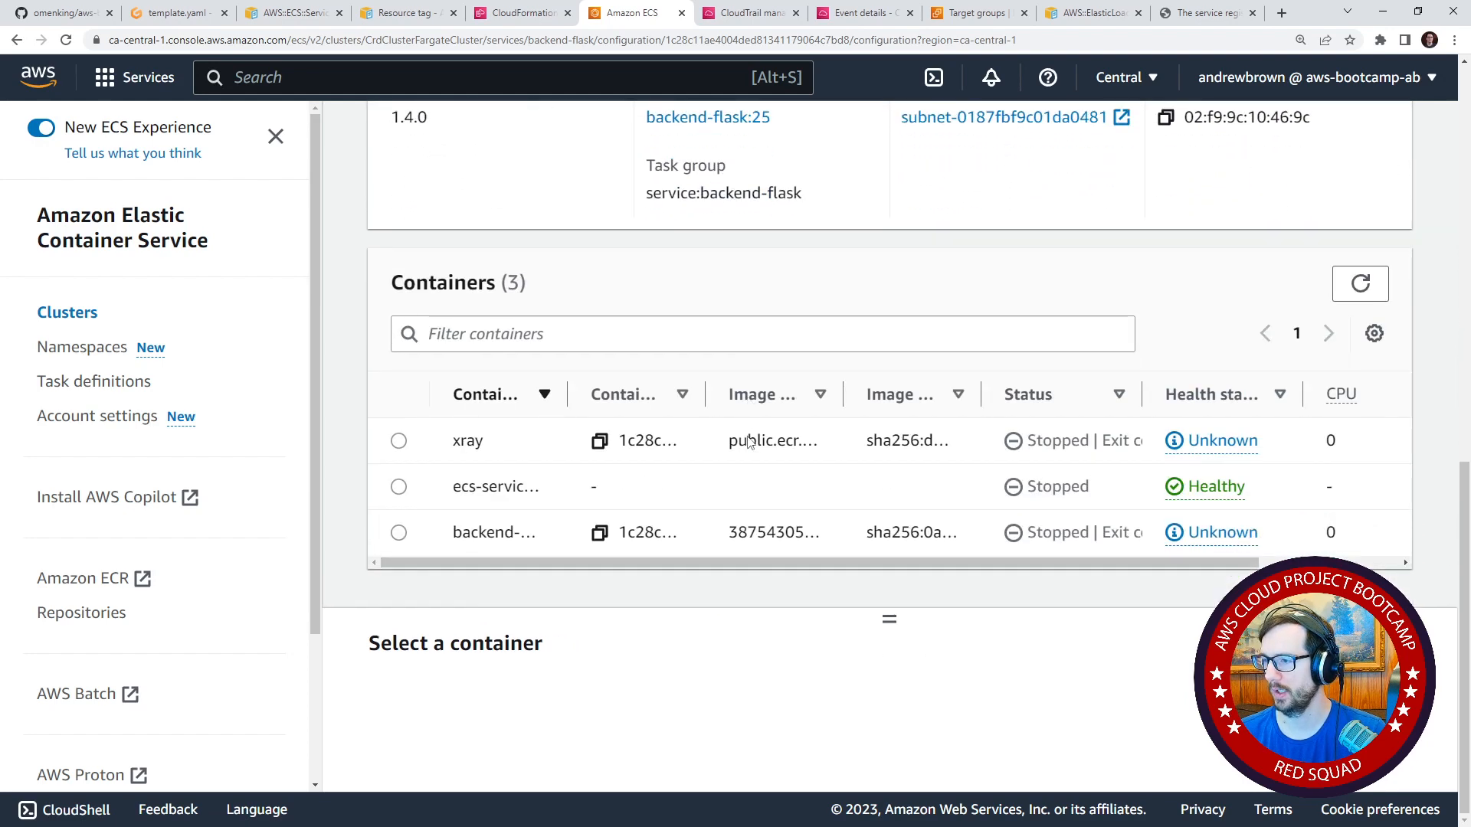
scroll(748, 431, up, 10)
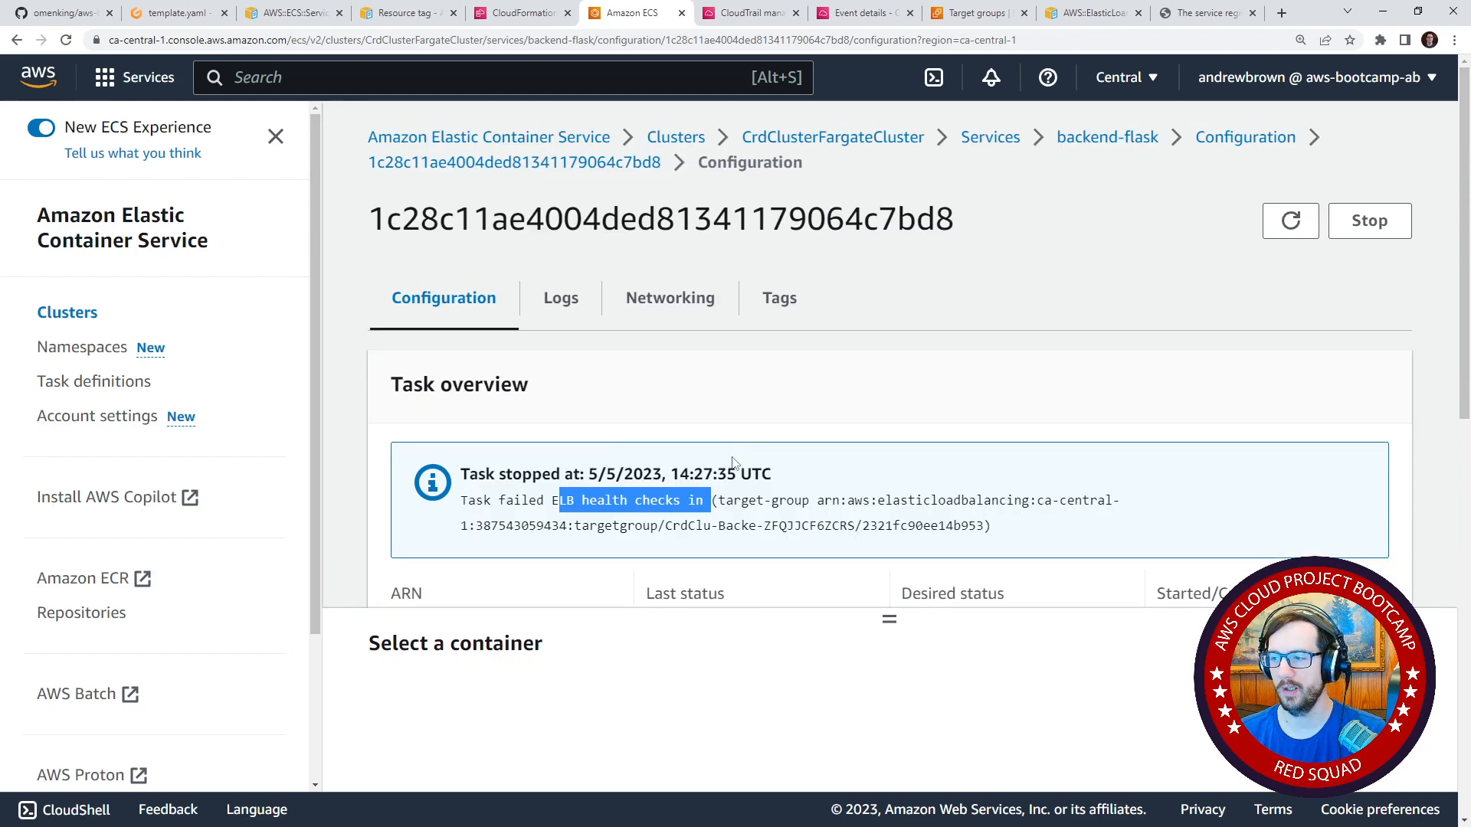
scroll(733, 463, down, 1)
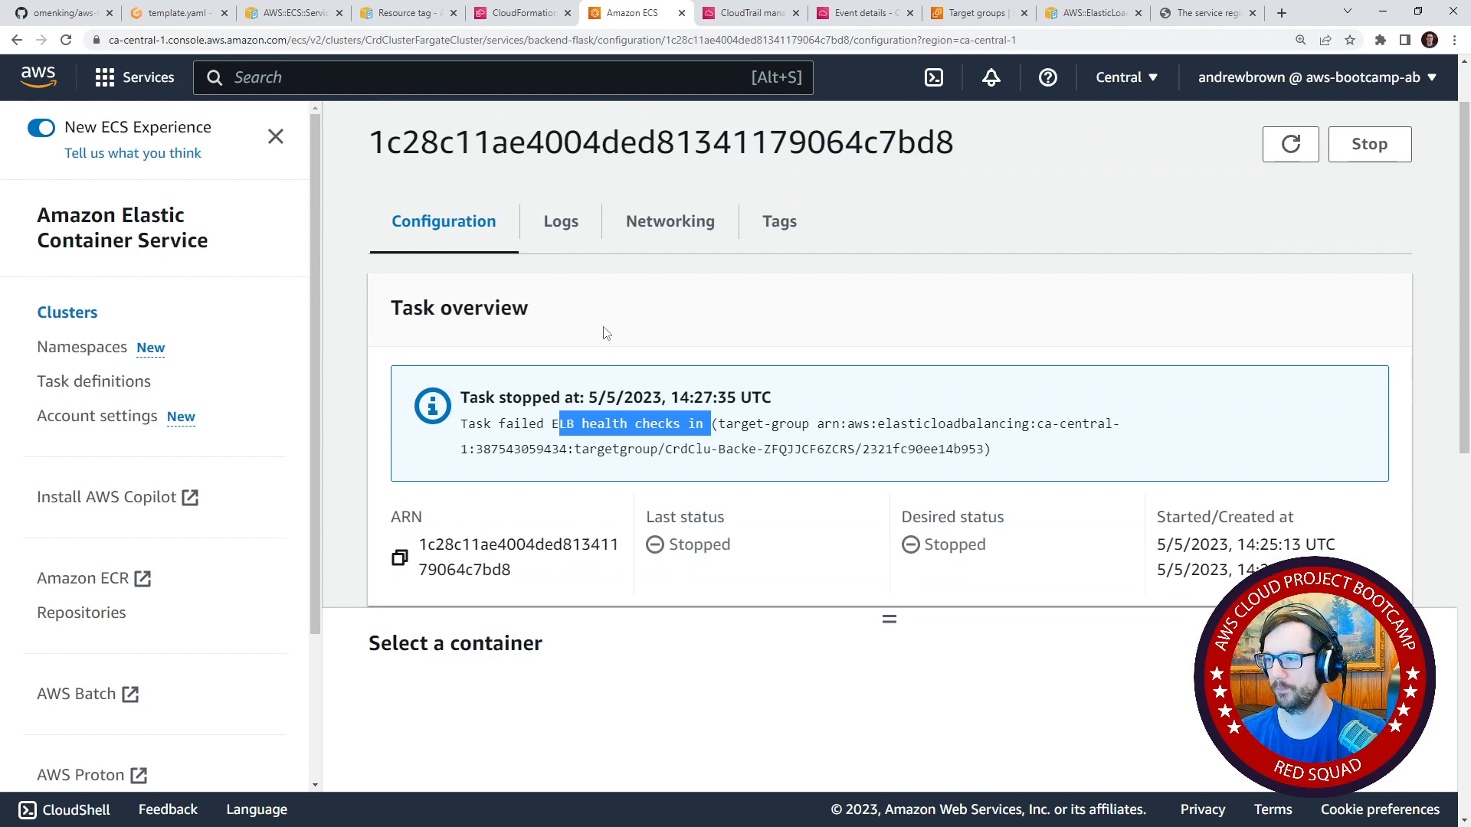
scroll(606, 333, down, 2)
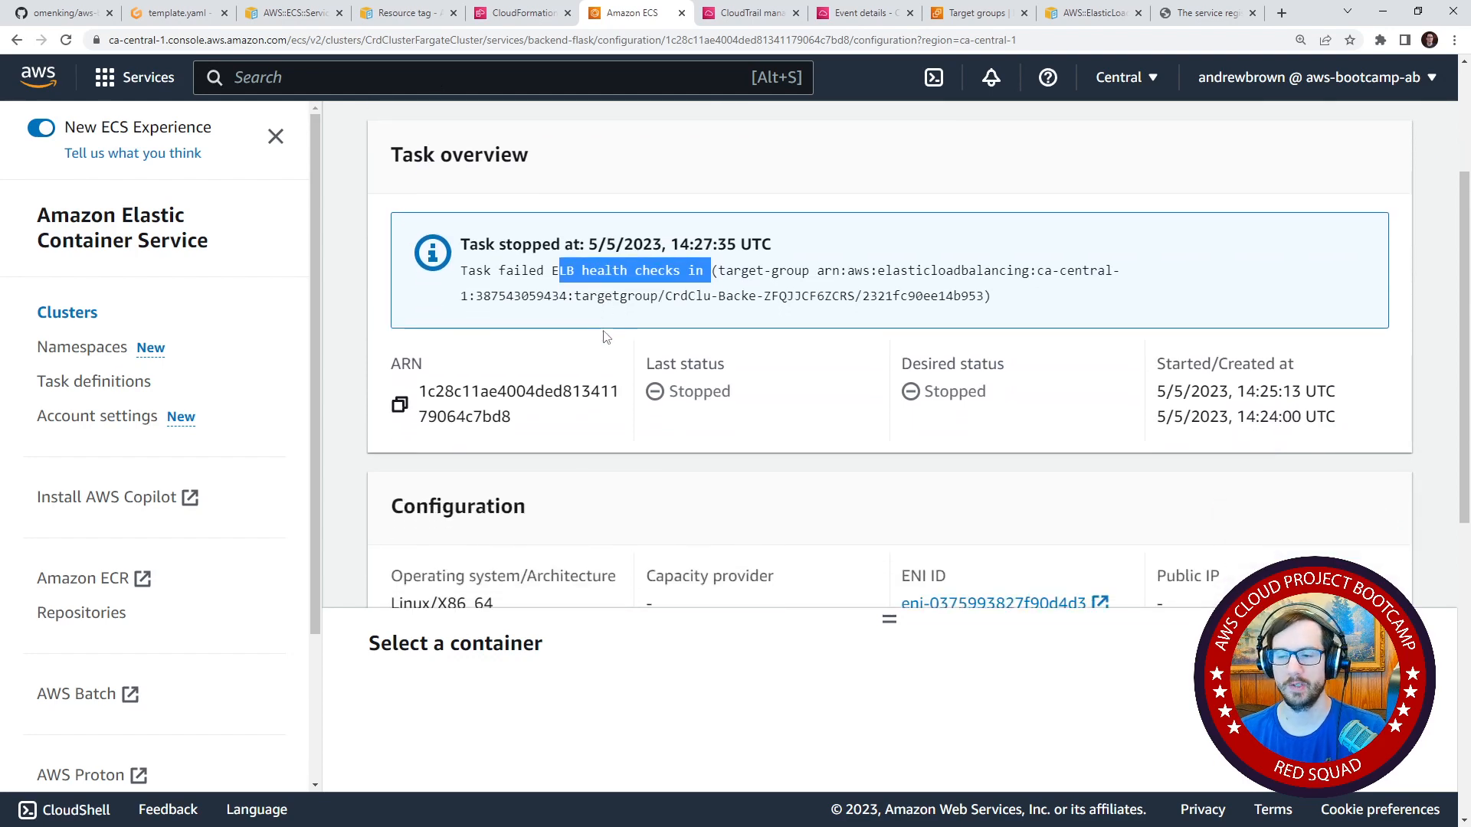
scroll(630, 315, down, 1)
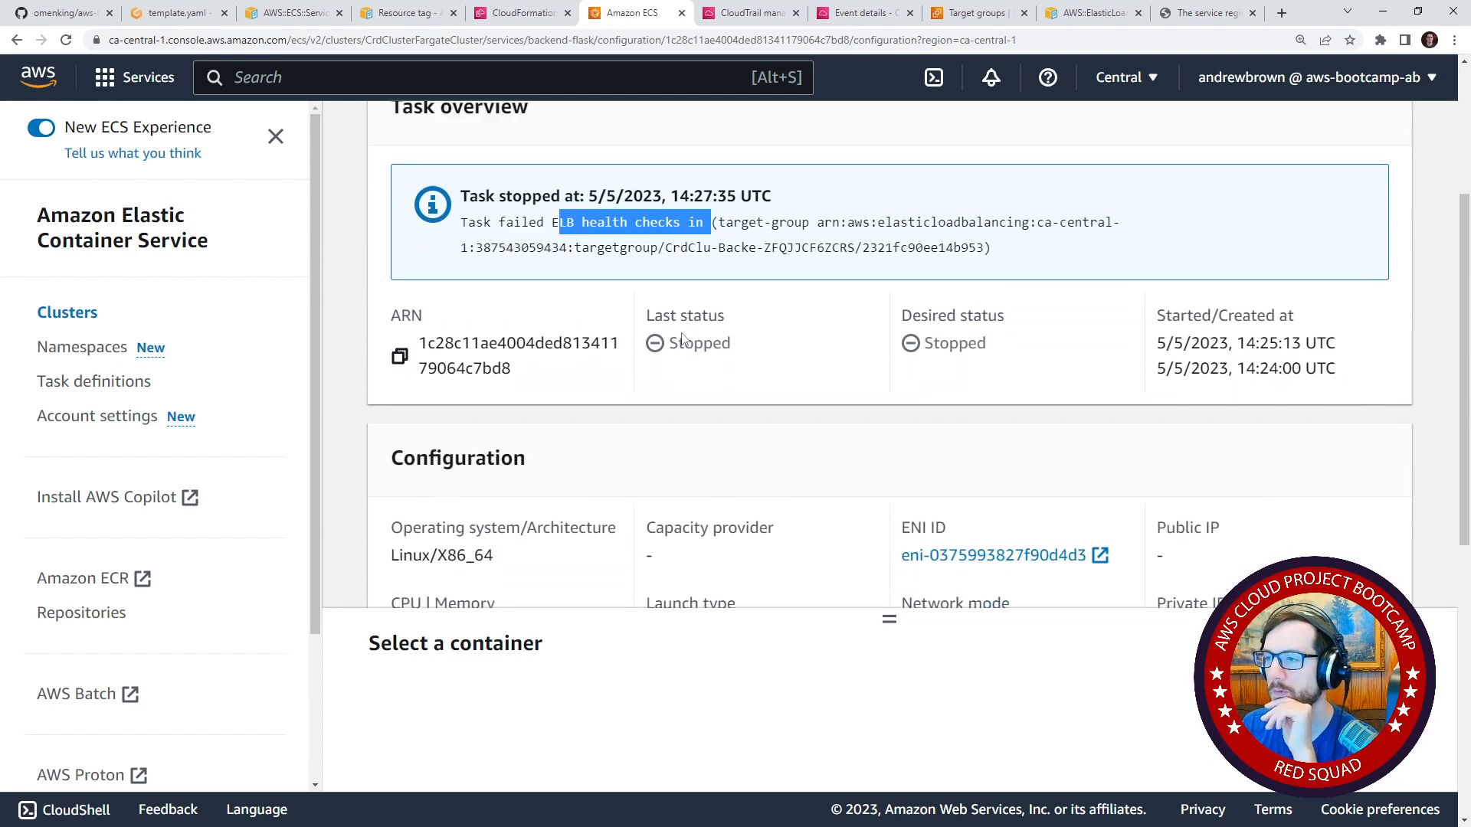
scroll(689, 372, up, 4)
Examine the stopped task's logs, focusing on the /api/health-check requests and the server's startup messages.
click(561, 300)
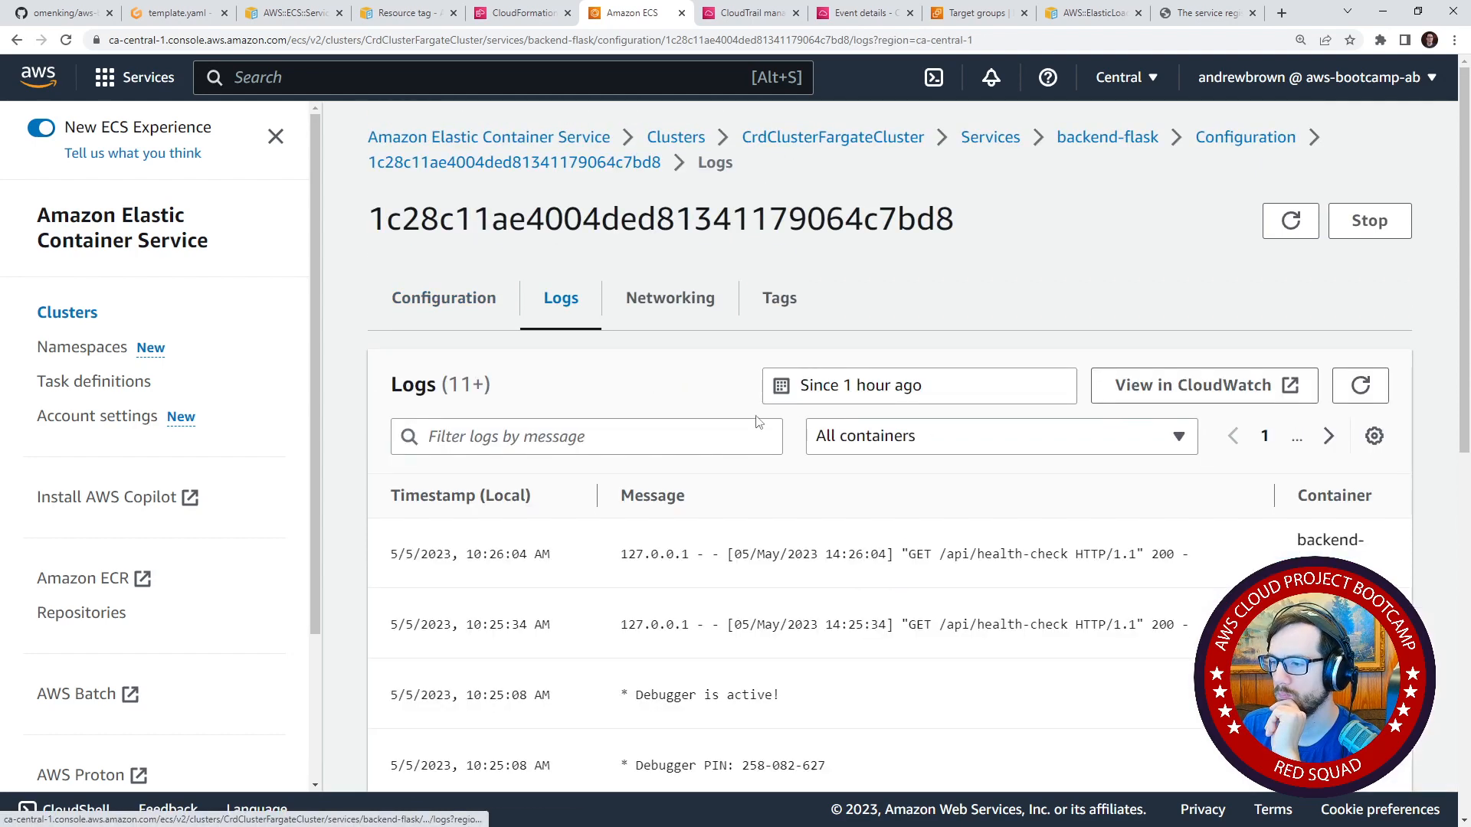
scroll(763, 422, down, 2)
scroll(774, 418, down, 3)
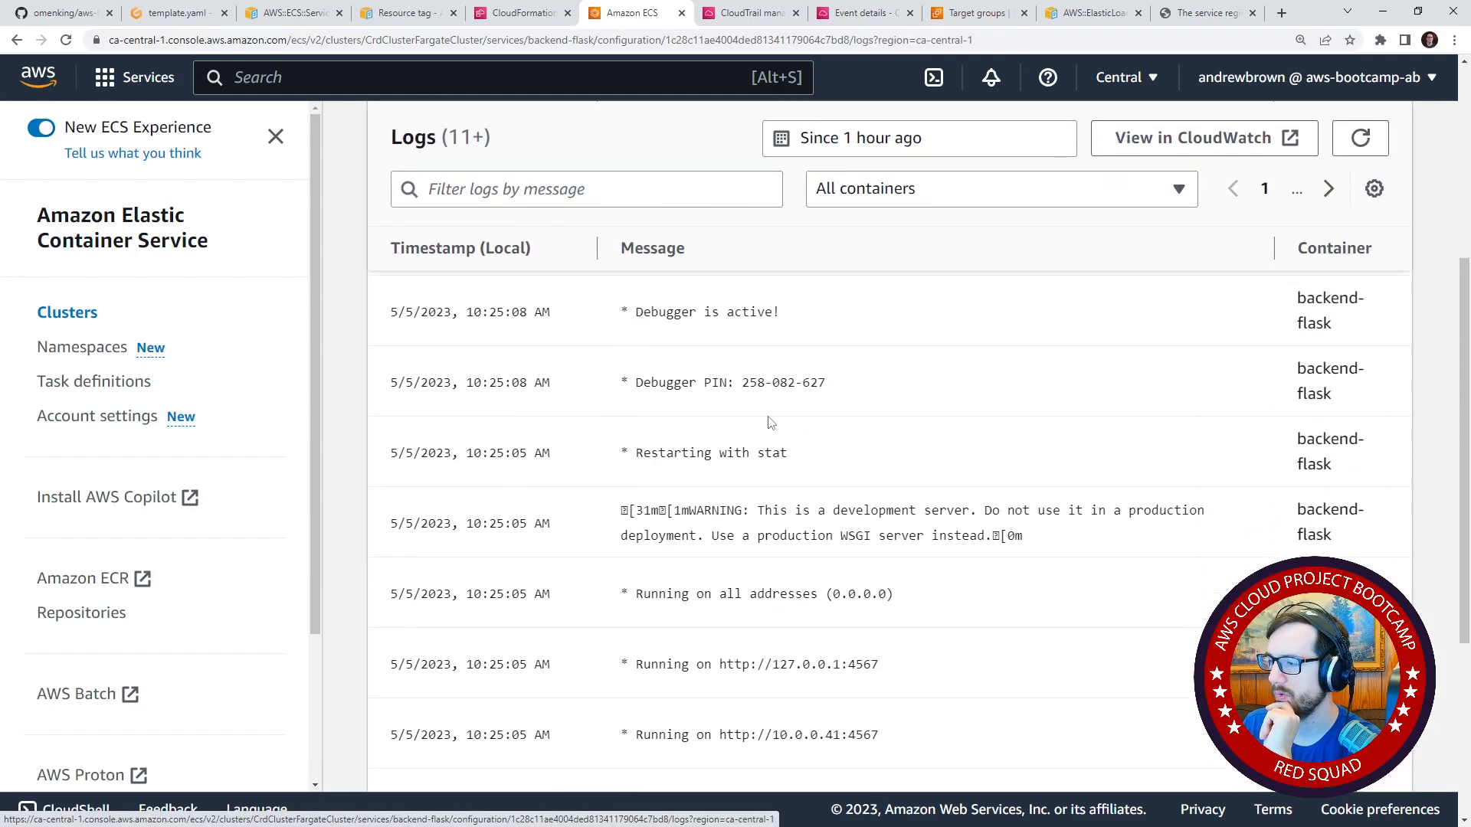
scroll(783, 481, up, 3)
drag(924, 472, 1178, 469)
drag(887, 401, 1022, 401)
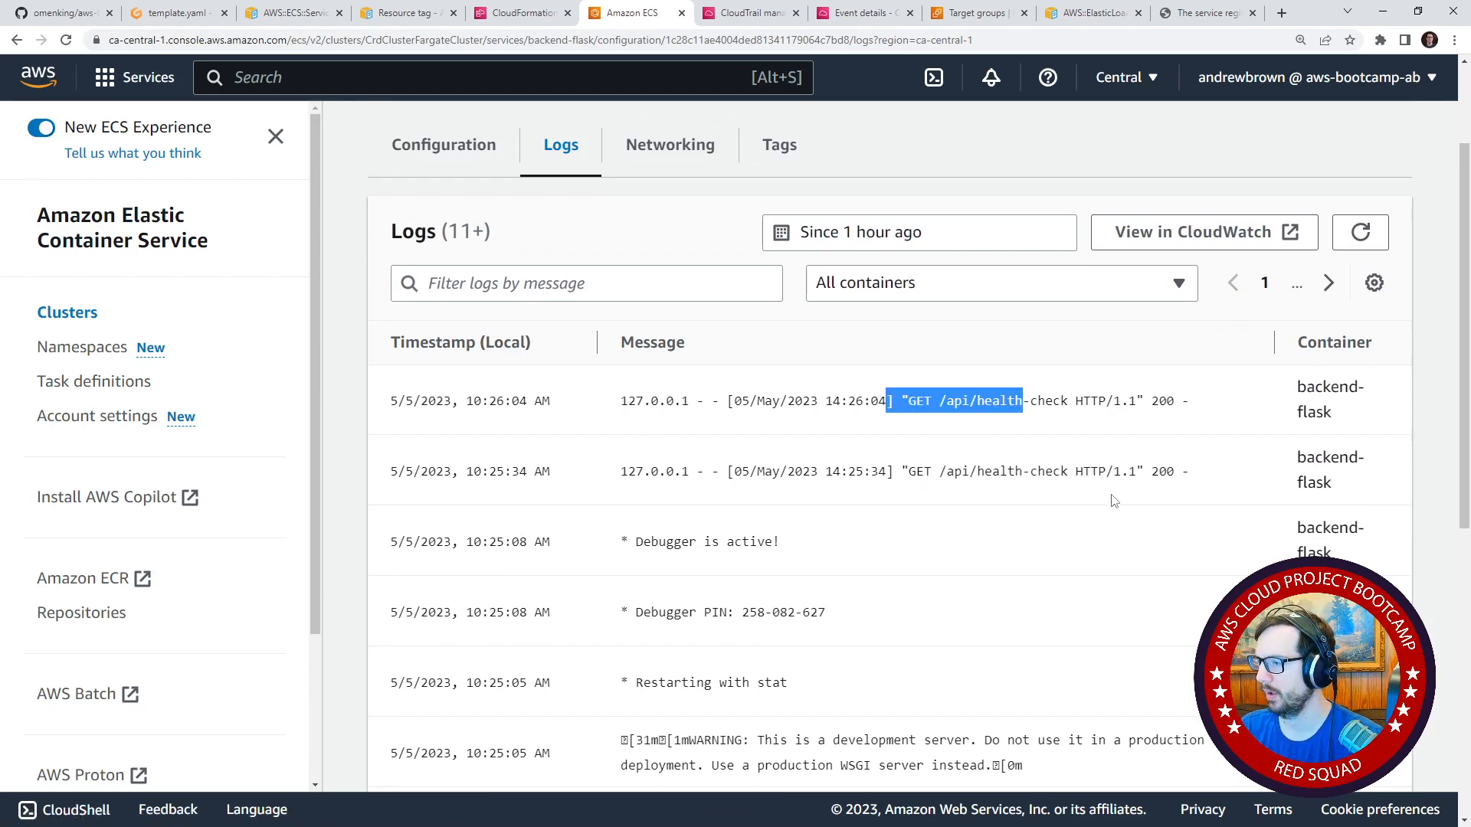
drag(894, 471, 1129, 472)
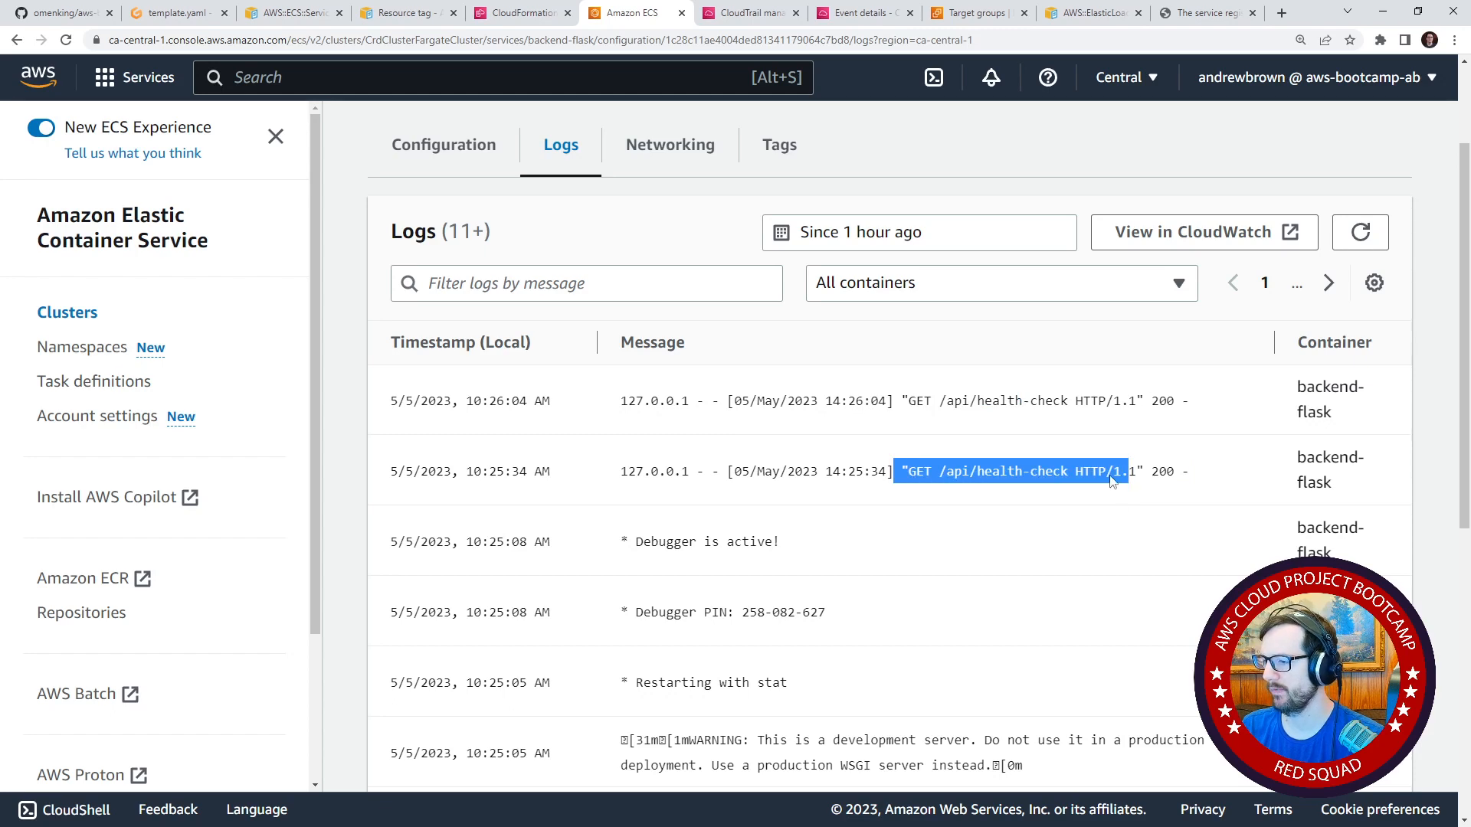
scroll(1081, 484, down, 6)
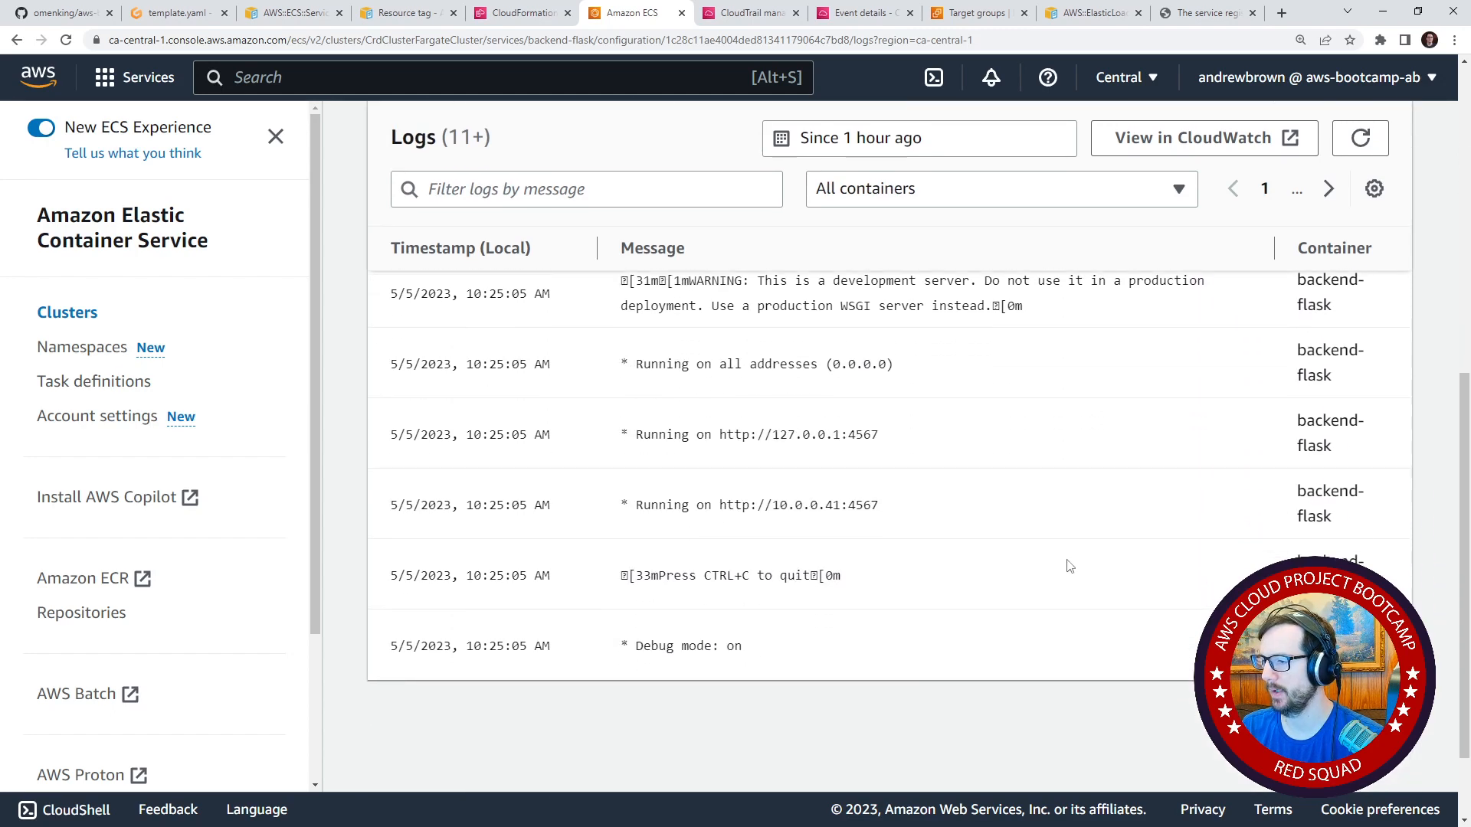
scroll(1070, 567, up, 3)
Search the AWS console for "target" and go to the EC2 target groups list.
click(444, 85)
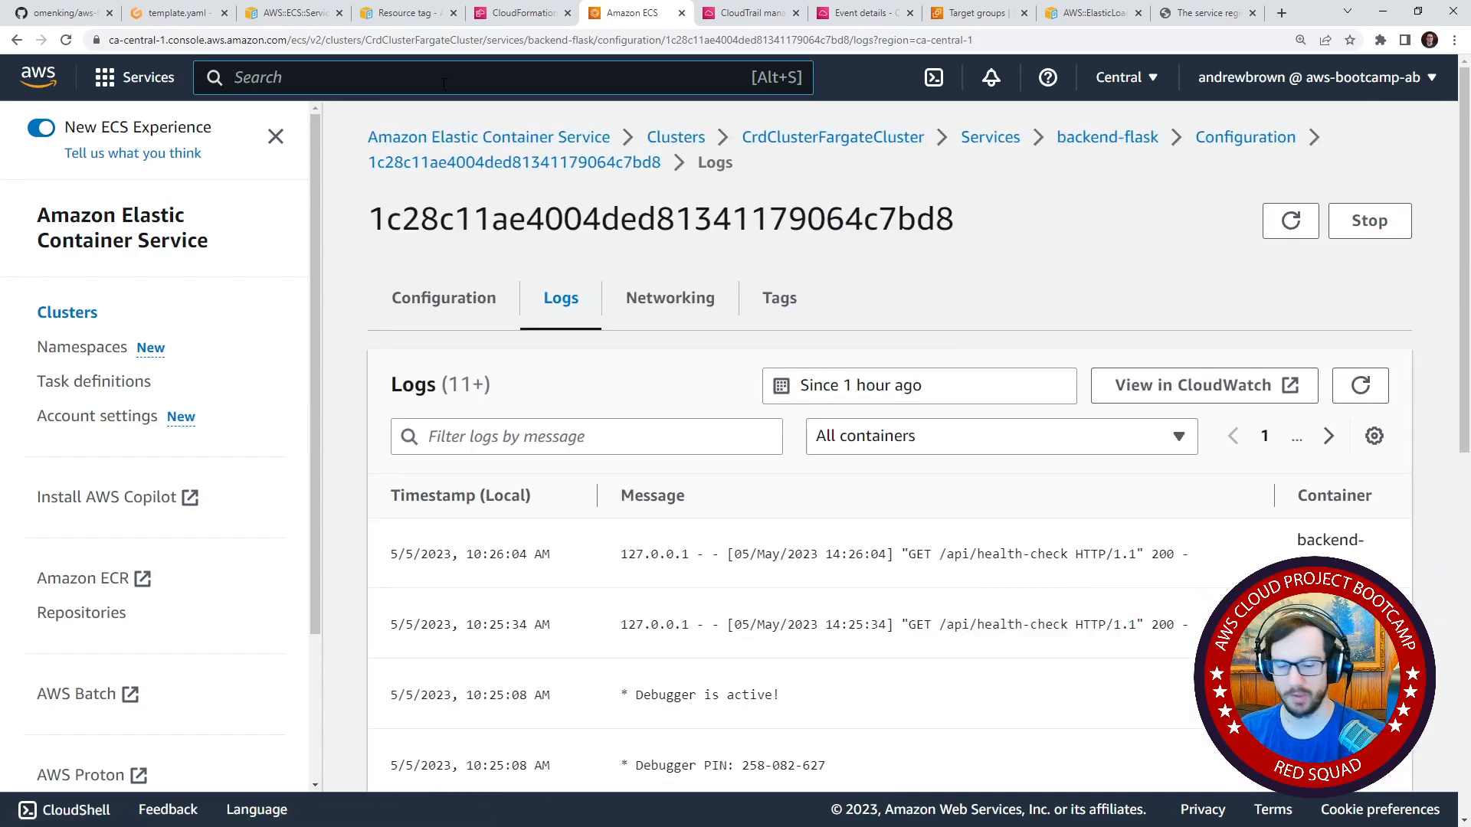
text(target)
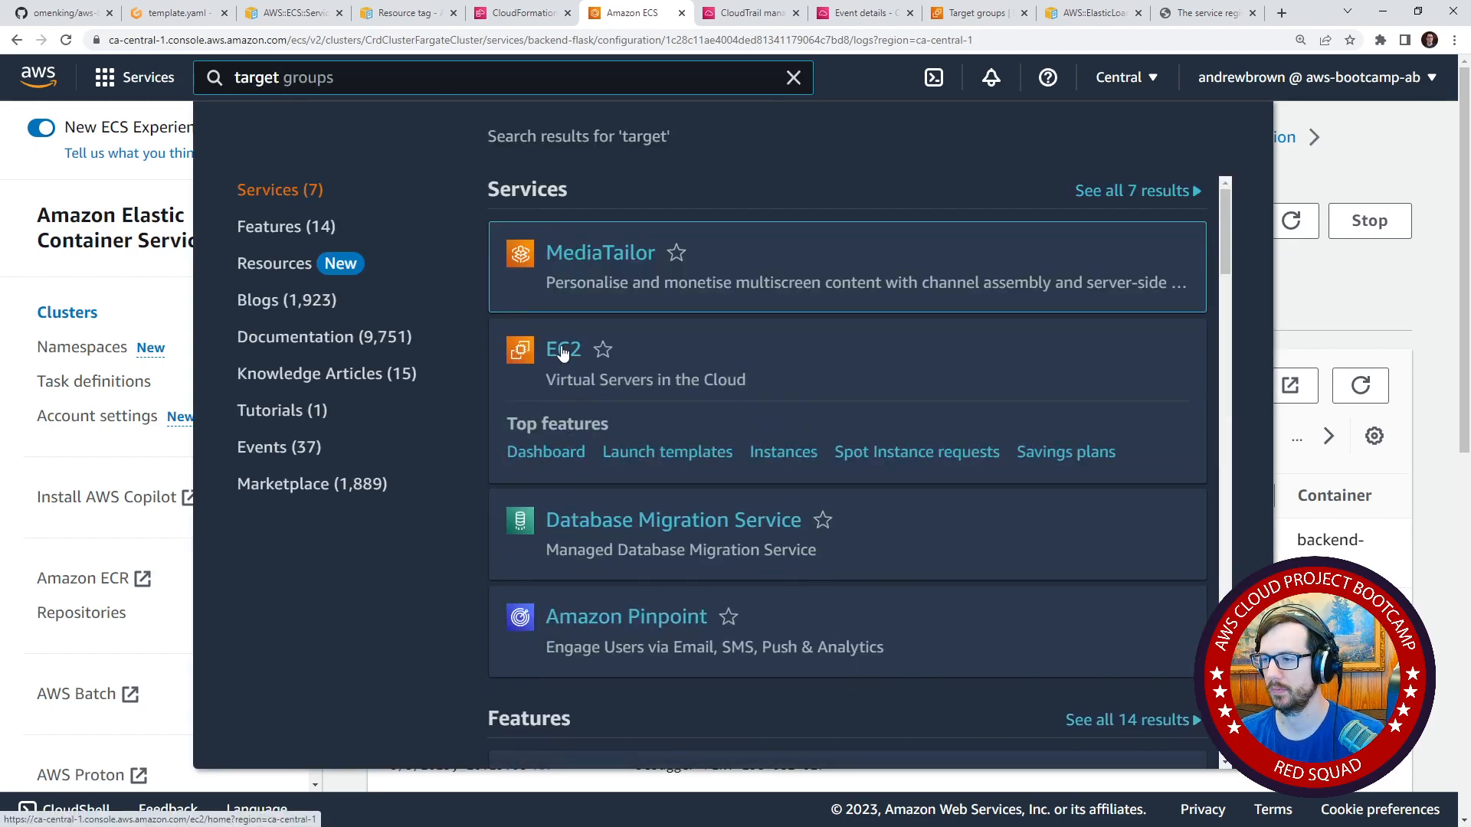
click(562, 352)
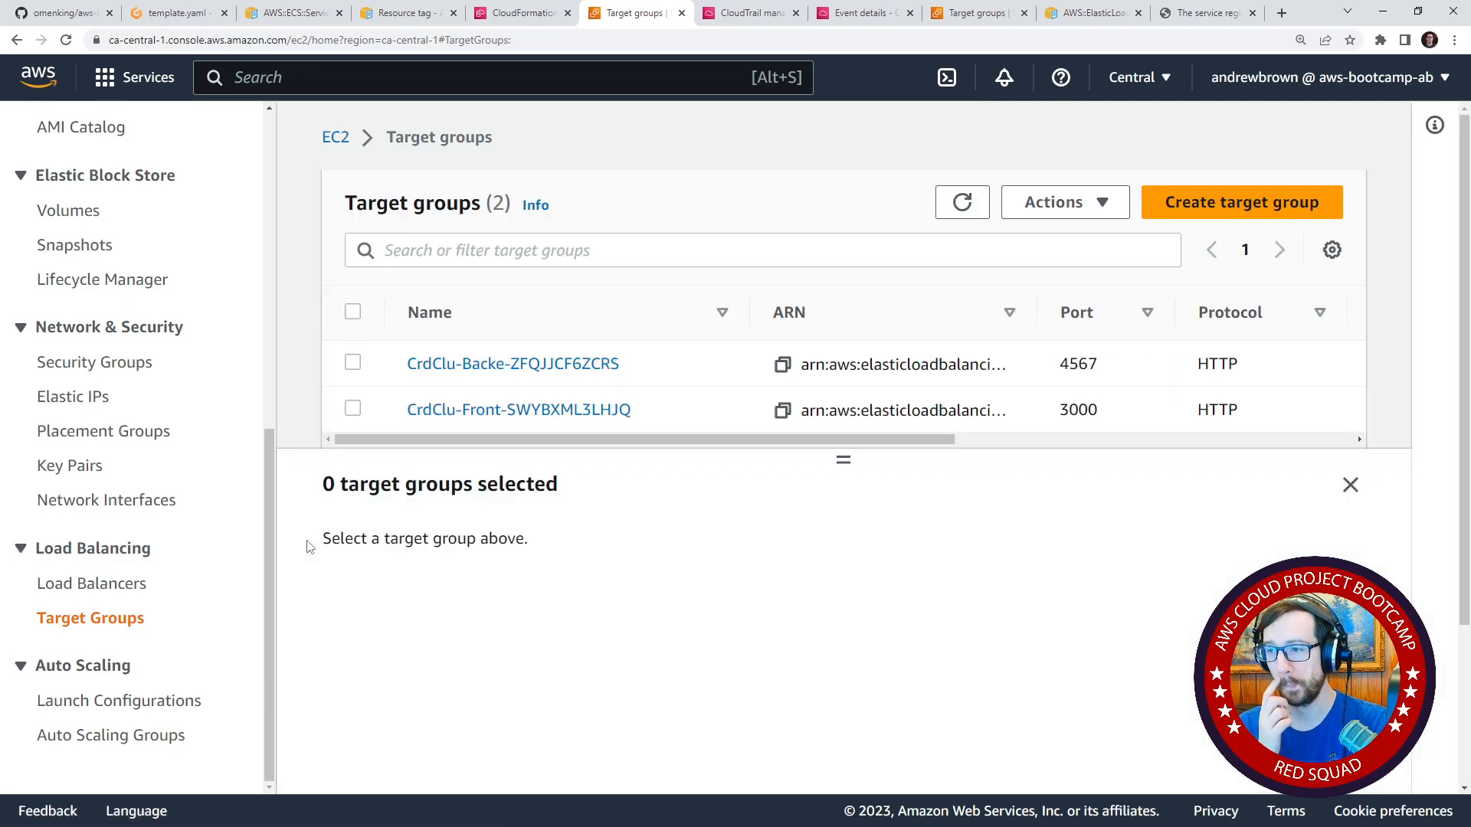
Examine the CrdClu-Front target group's health check settings, registered targets and attributes.
drag(830, 460, 838, 495)
click(353, 410)
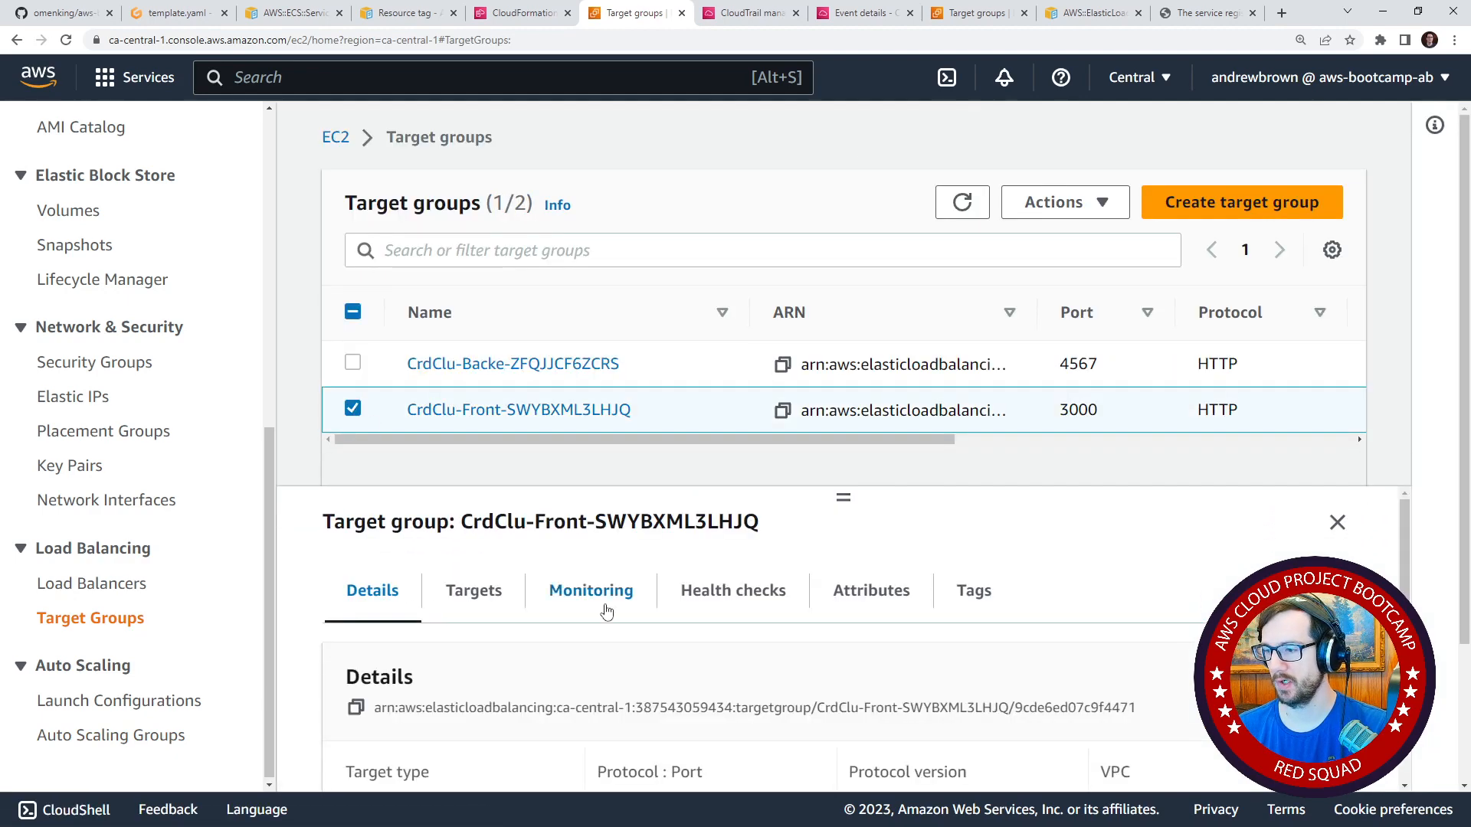
click(672, 591)
scroll(636, 721, down, 2)
scroll(613, 690, up, 2)
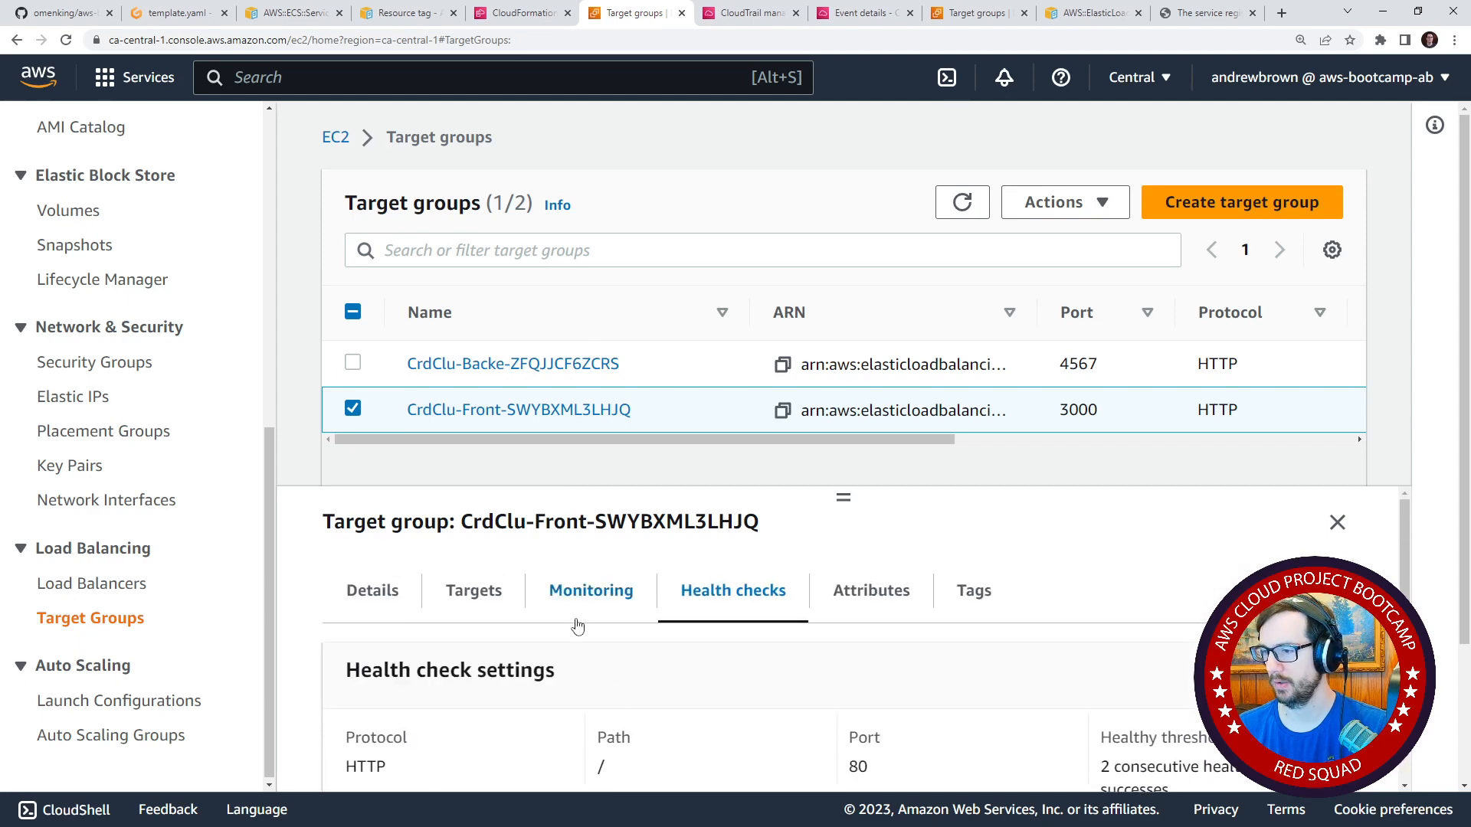
click(578, 605)
click(509, 605)
drag(843, 500, 844, 399)
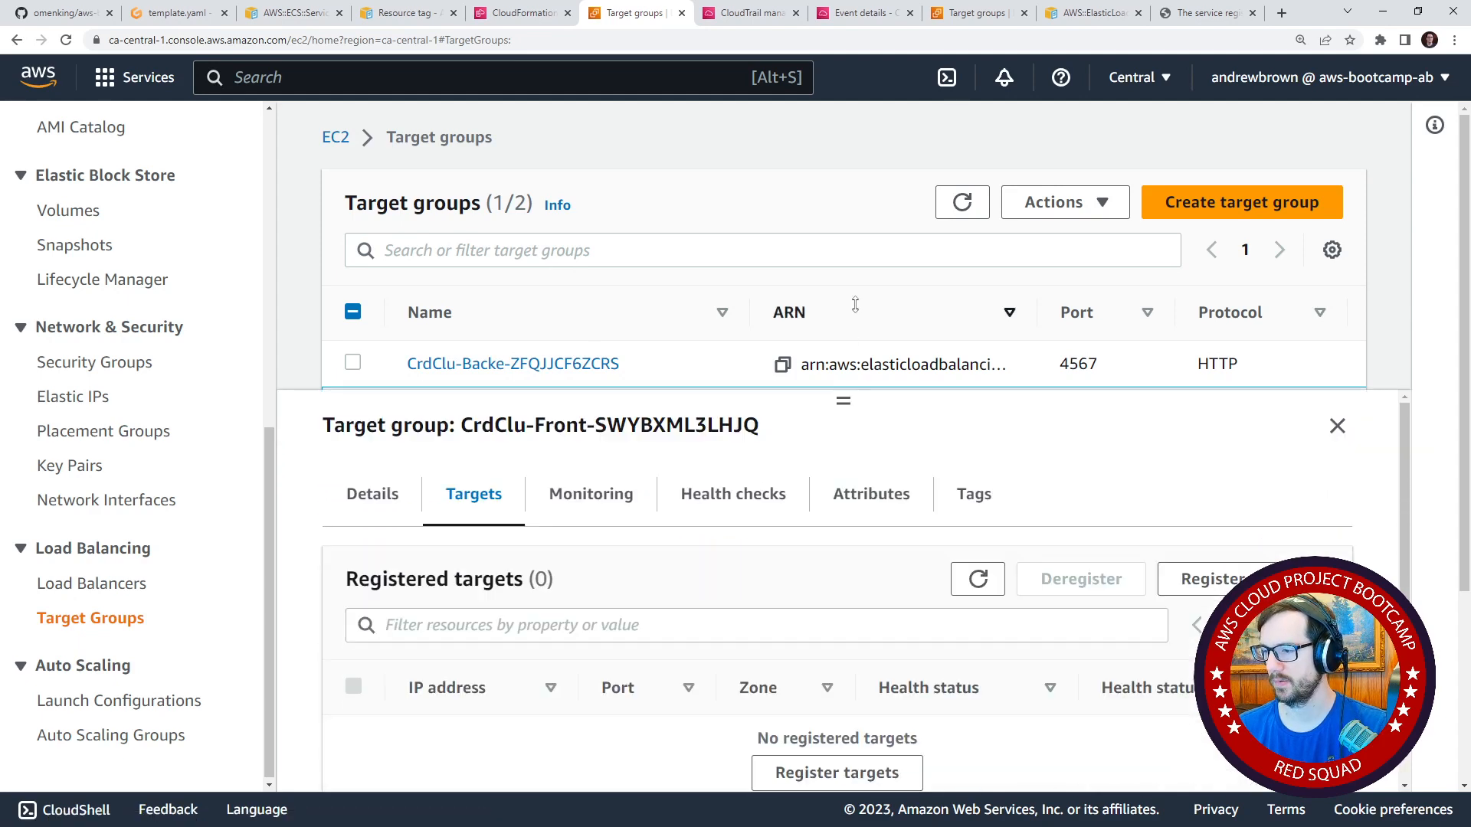
scroll(793, 690, down, 1)
scroll(720, 588, up, 1)
click(866, 494)
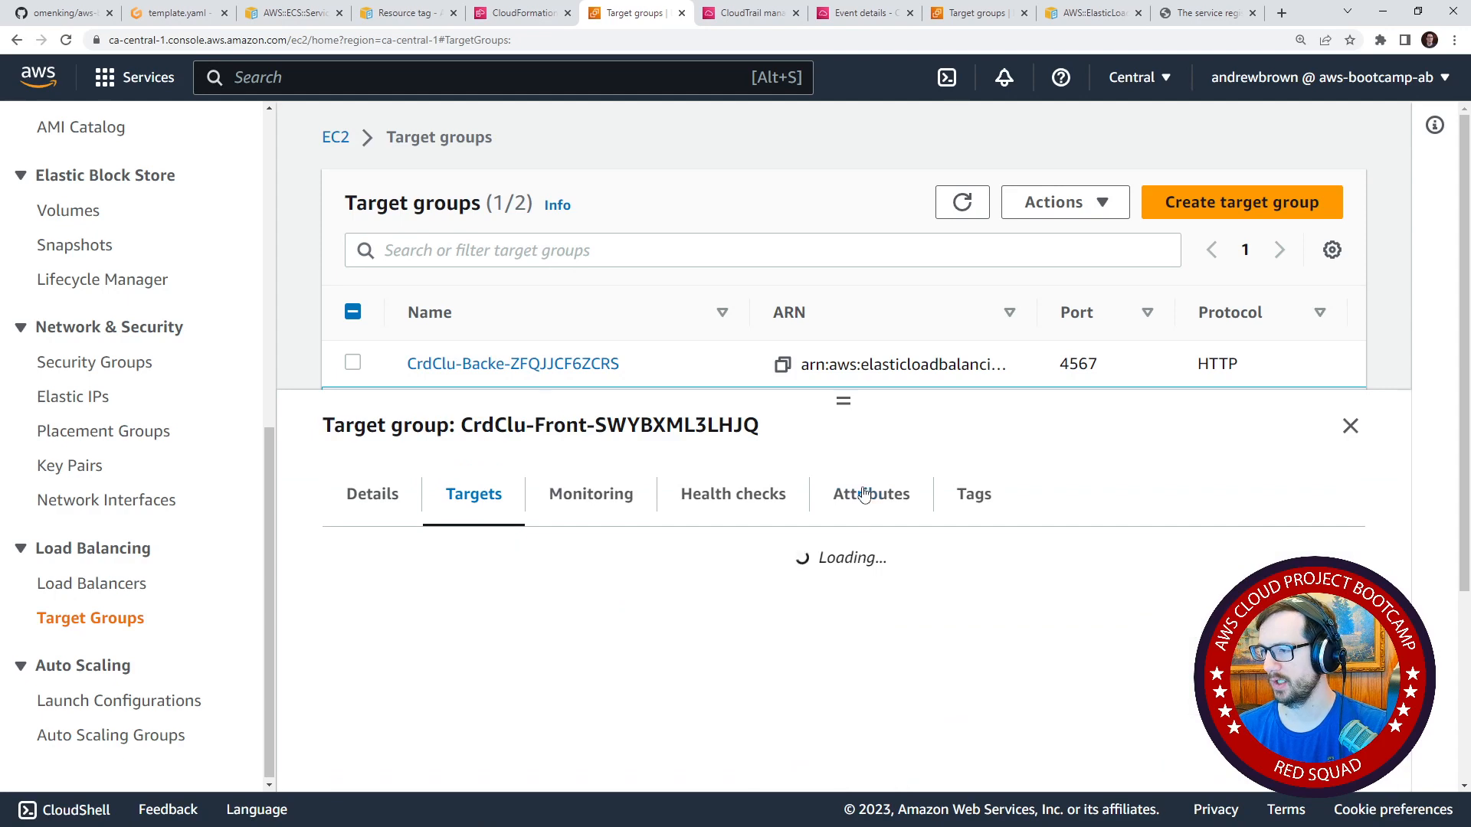
scroll(636, 681, down, 3)
scroll(636, 682, up, 3)
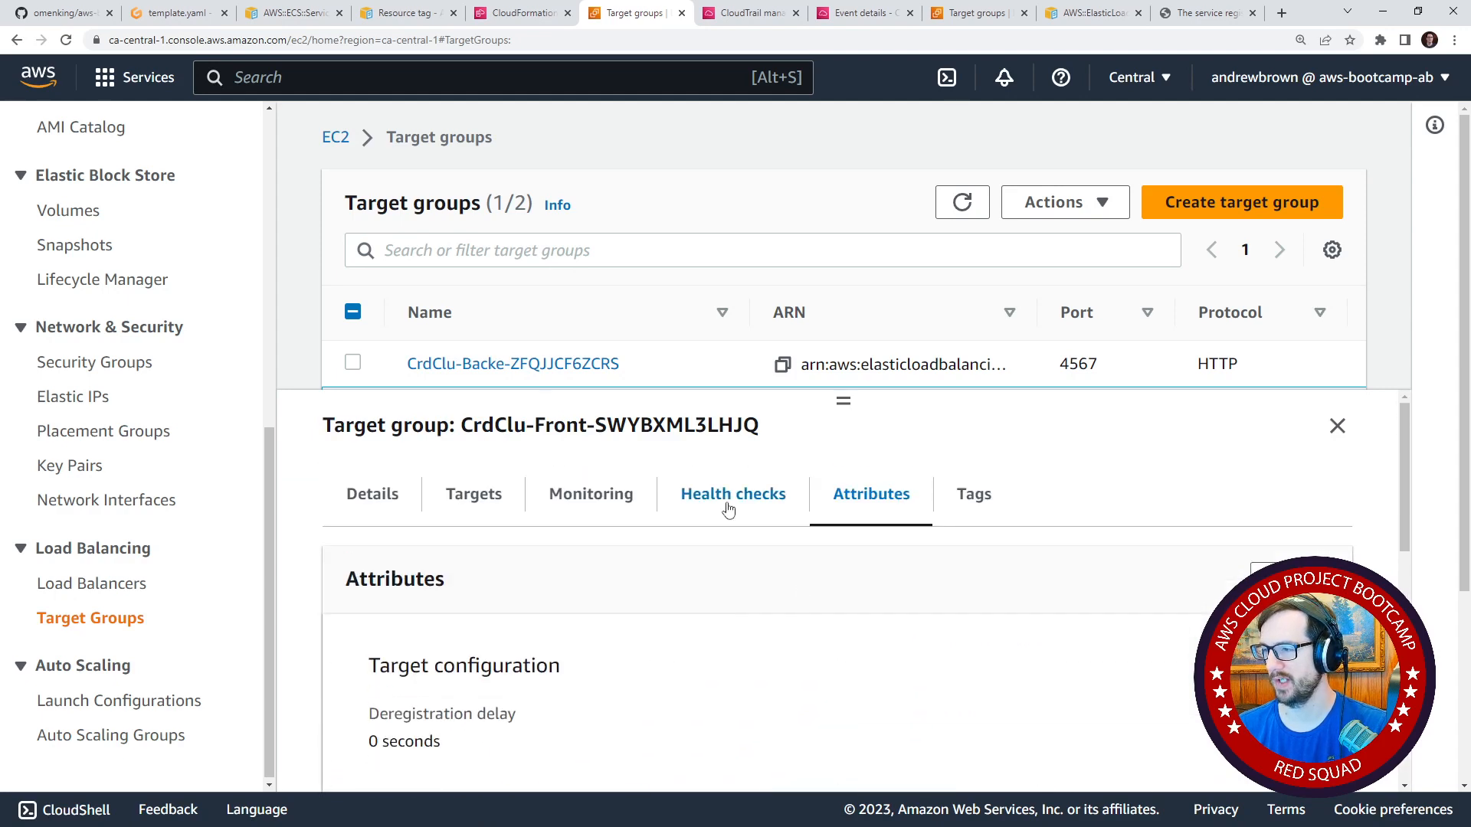
click(726, 507)
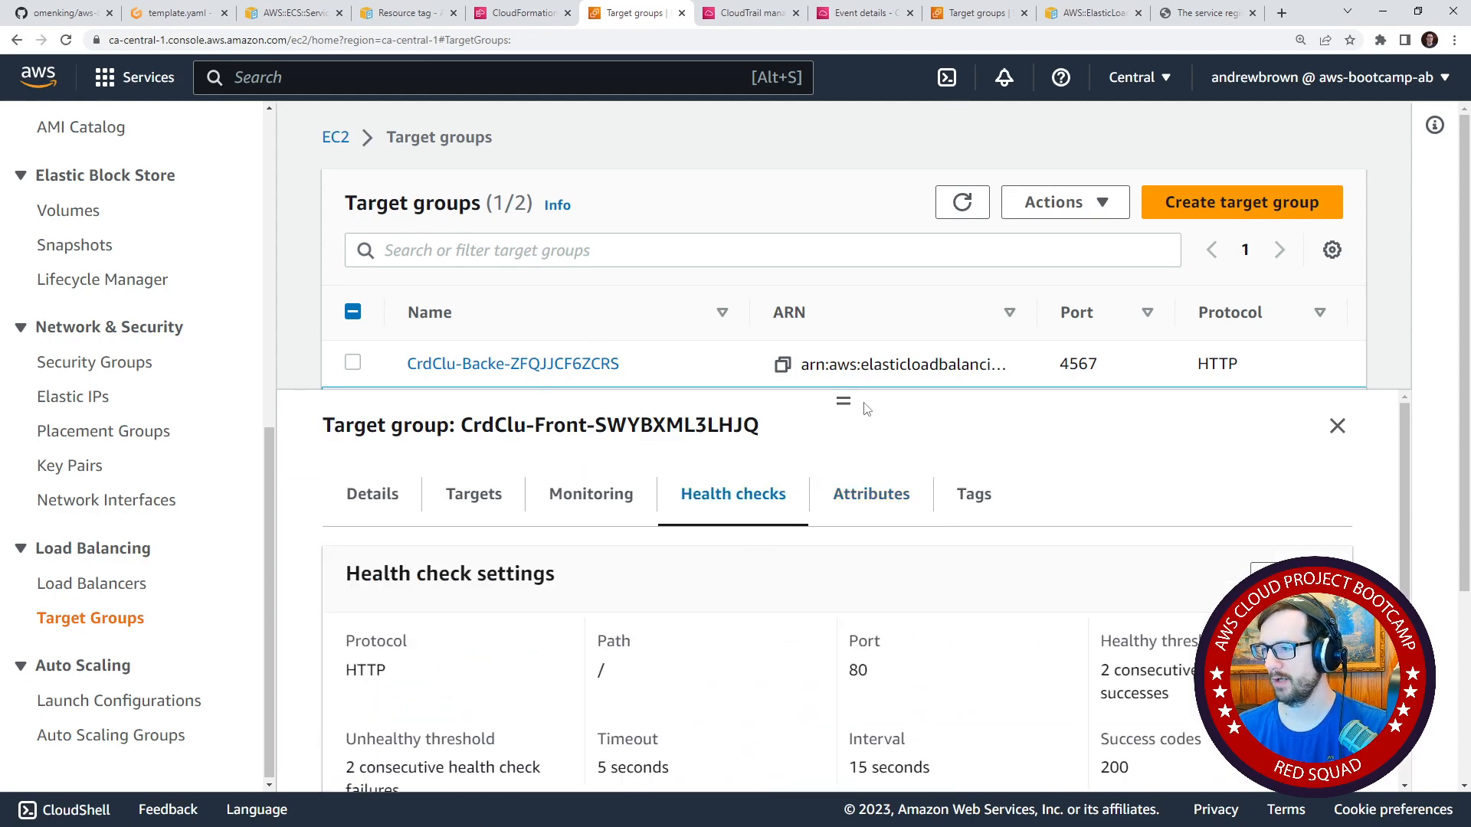
Select only the CrdClu-Backe target group and examine its health check settings.
drag(845, 402, 841, 444)
click(352, 363)
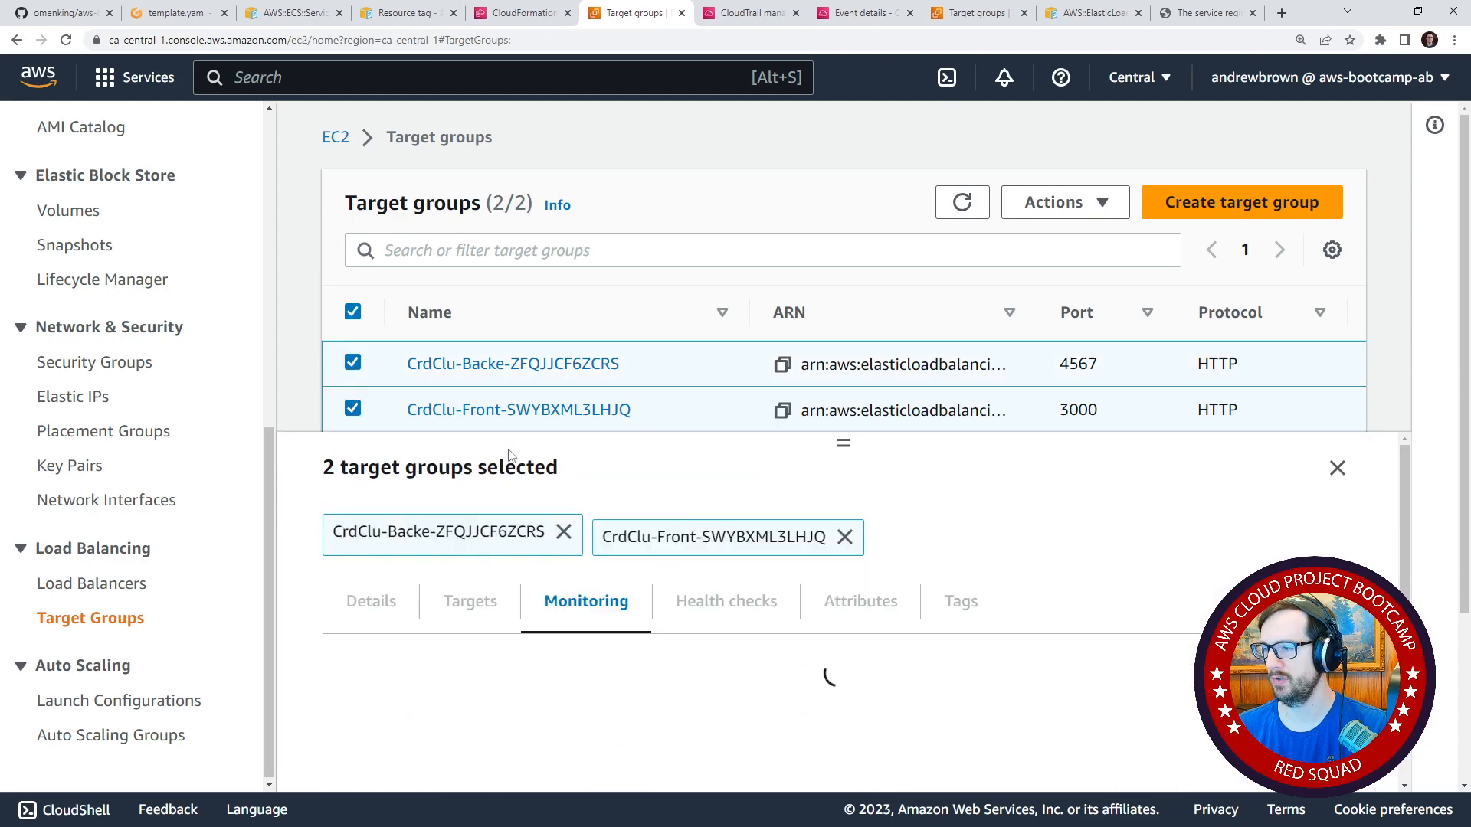
click(353, 408)
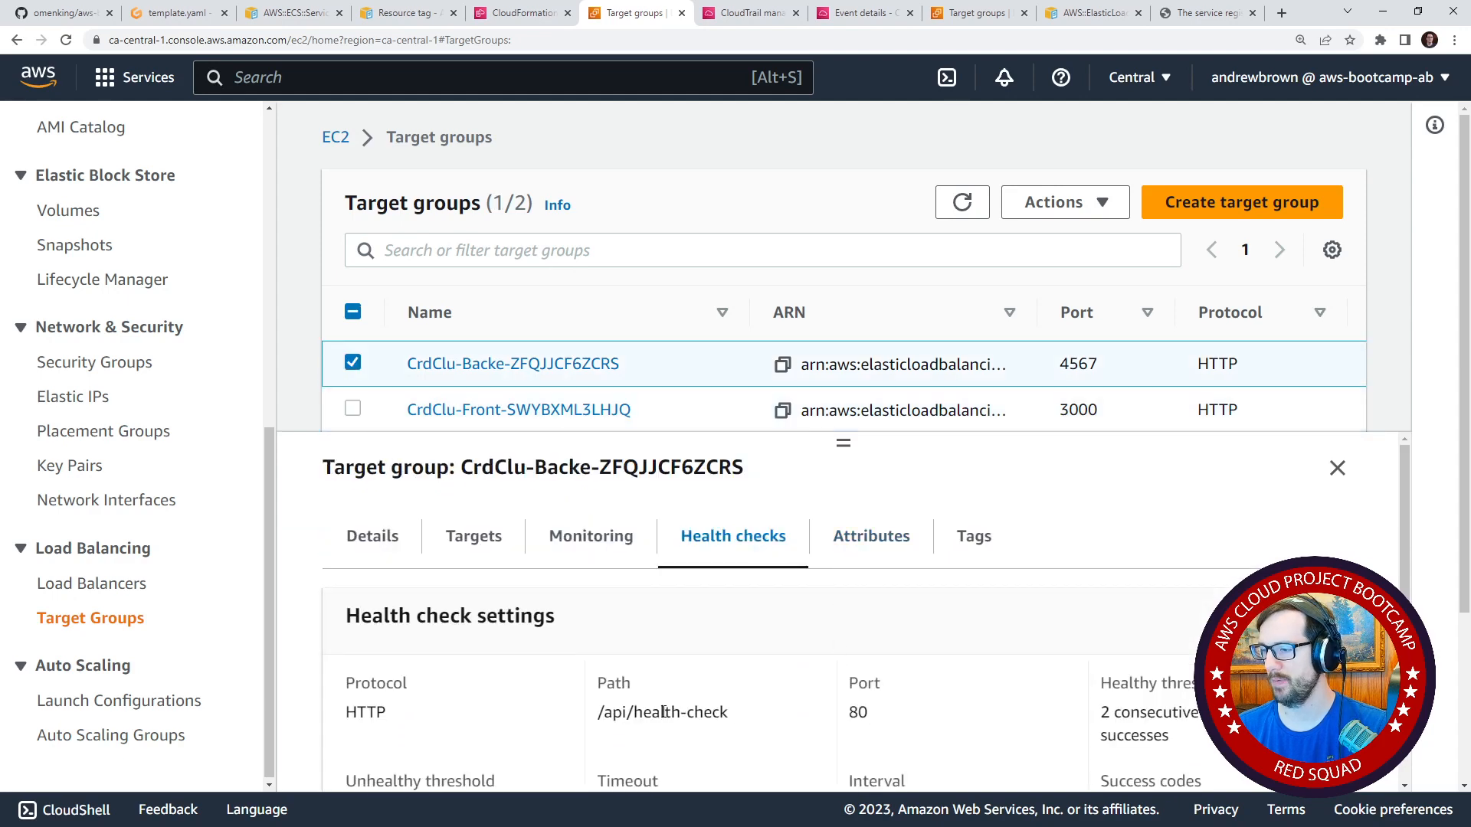
scroll(832, 656, down, 1)
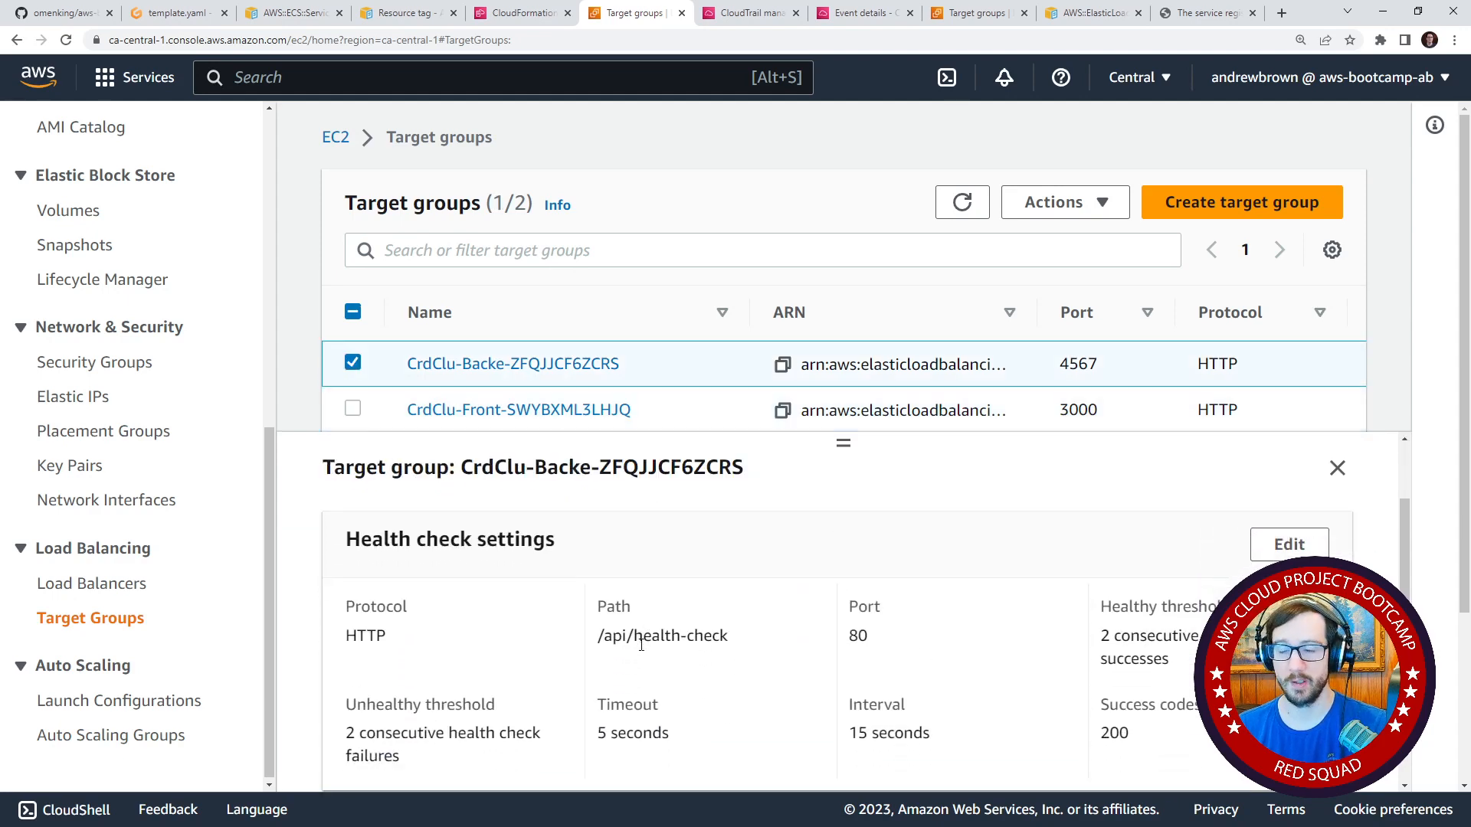
scroll(642, 645, down, 1)
scroll(617, 630, up, 2)
drag(822, 455, 826, 543)
Look at the service template in Gitpod and the CrdSrvBackendFlask stack's status in CloudFormation, then return to the EC2 target groups.
click(187, 16)
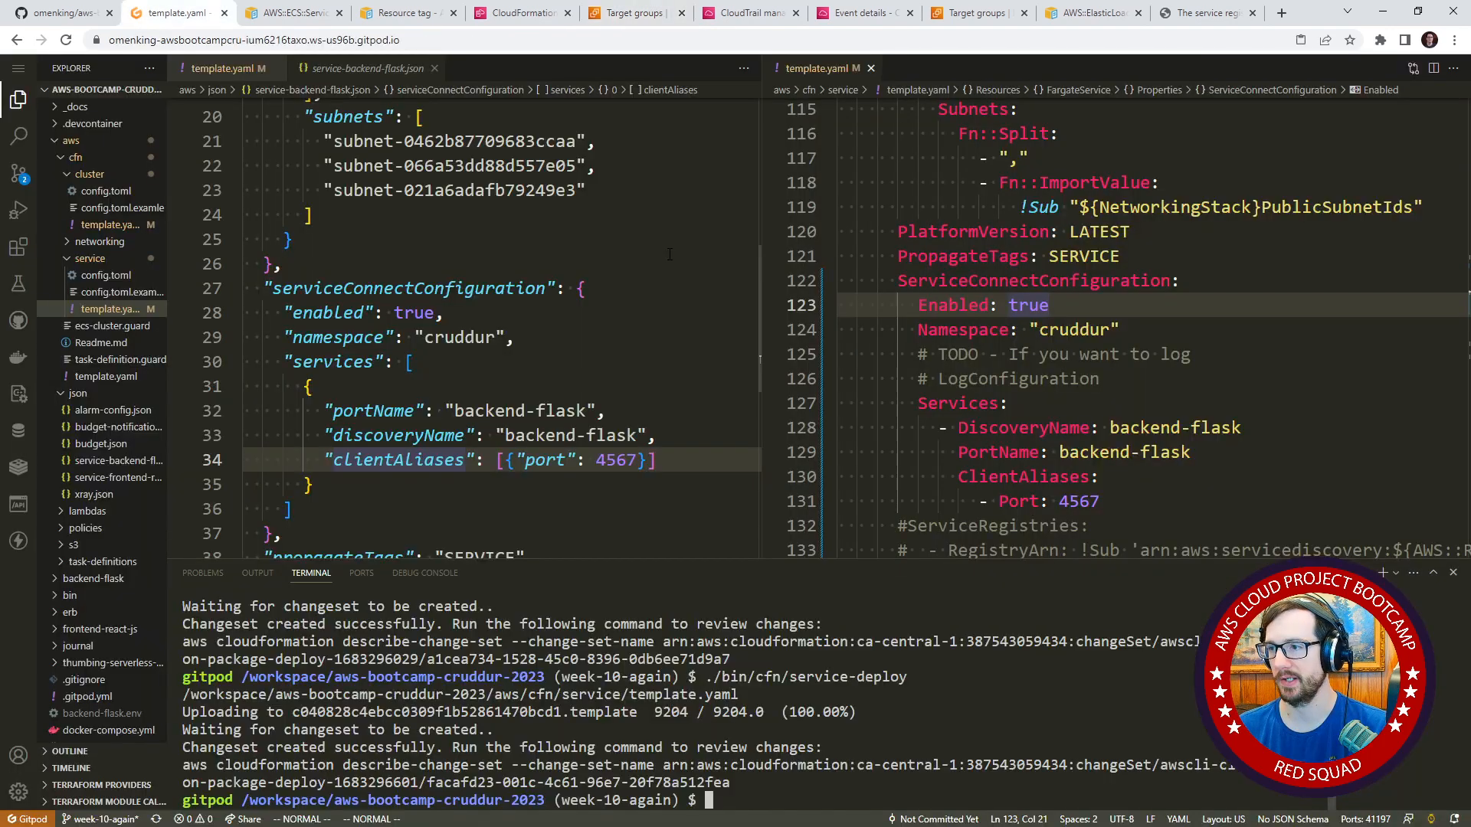
click(511, 23)
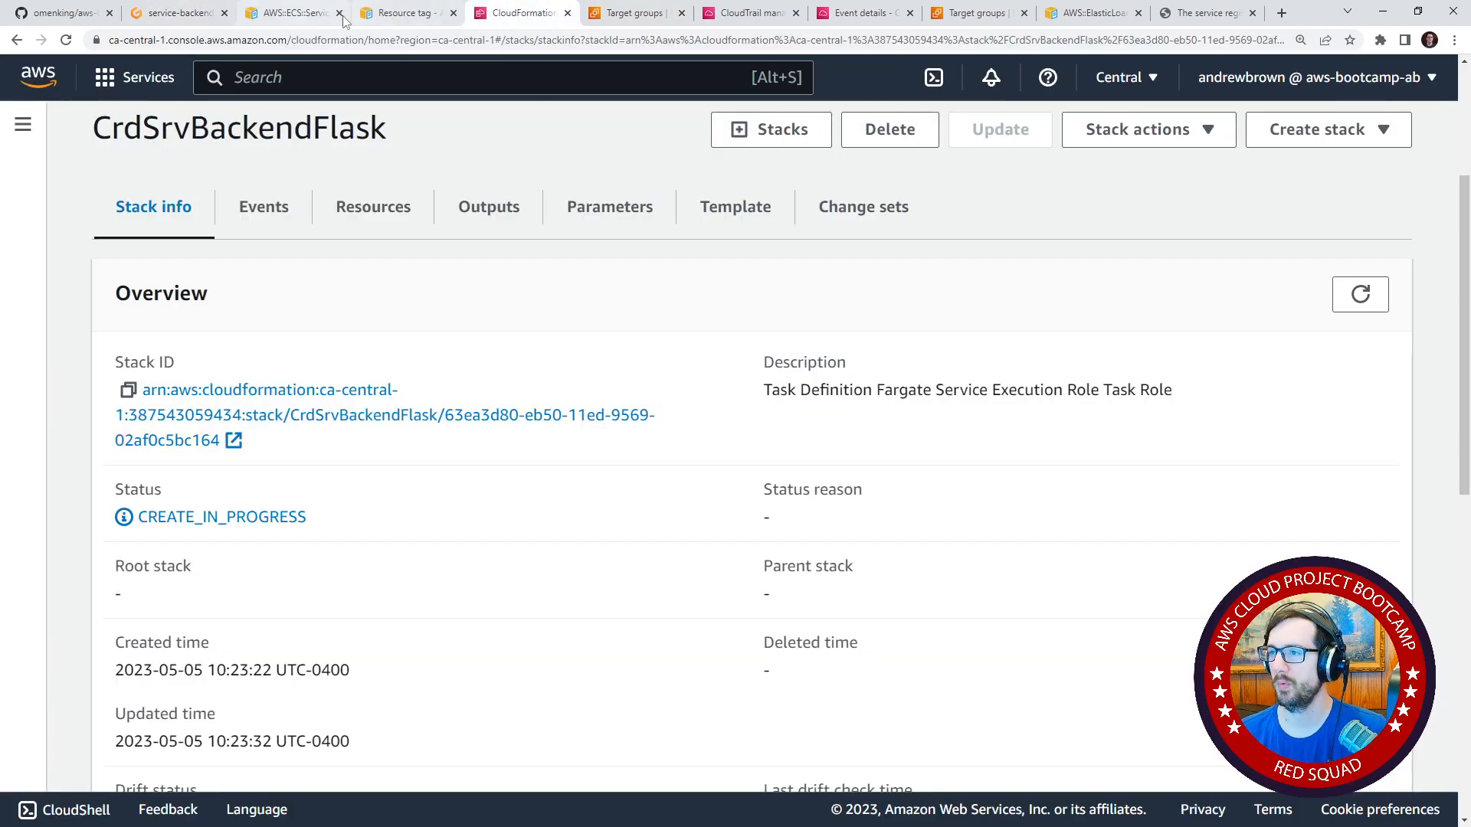
click(630, 14)
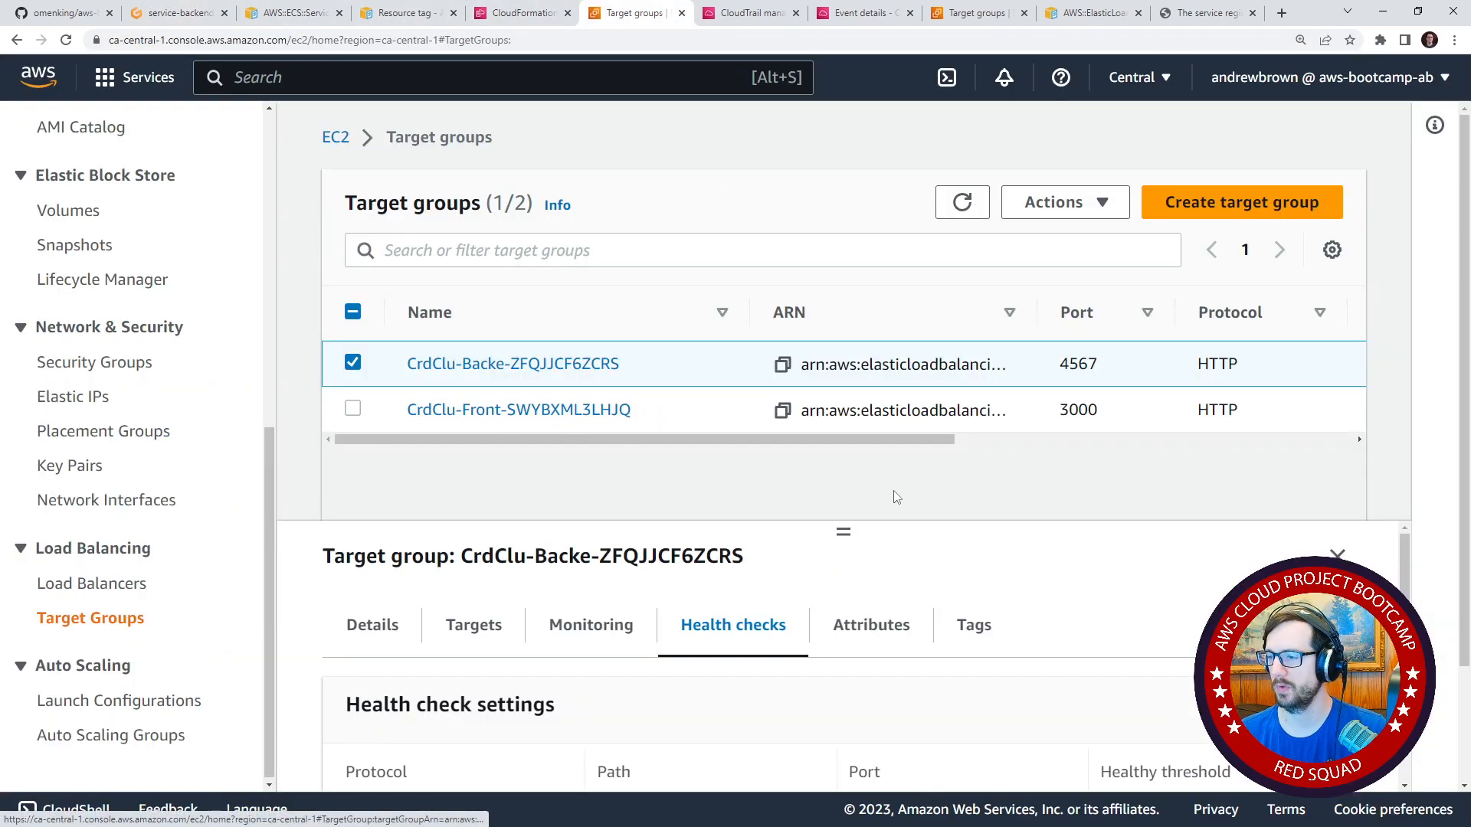
Open the CrdClu-Backe target group's detail page and check its port, protocol version and target health.
drag(843, 528, 849, 499)
click(544, 473)
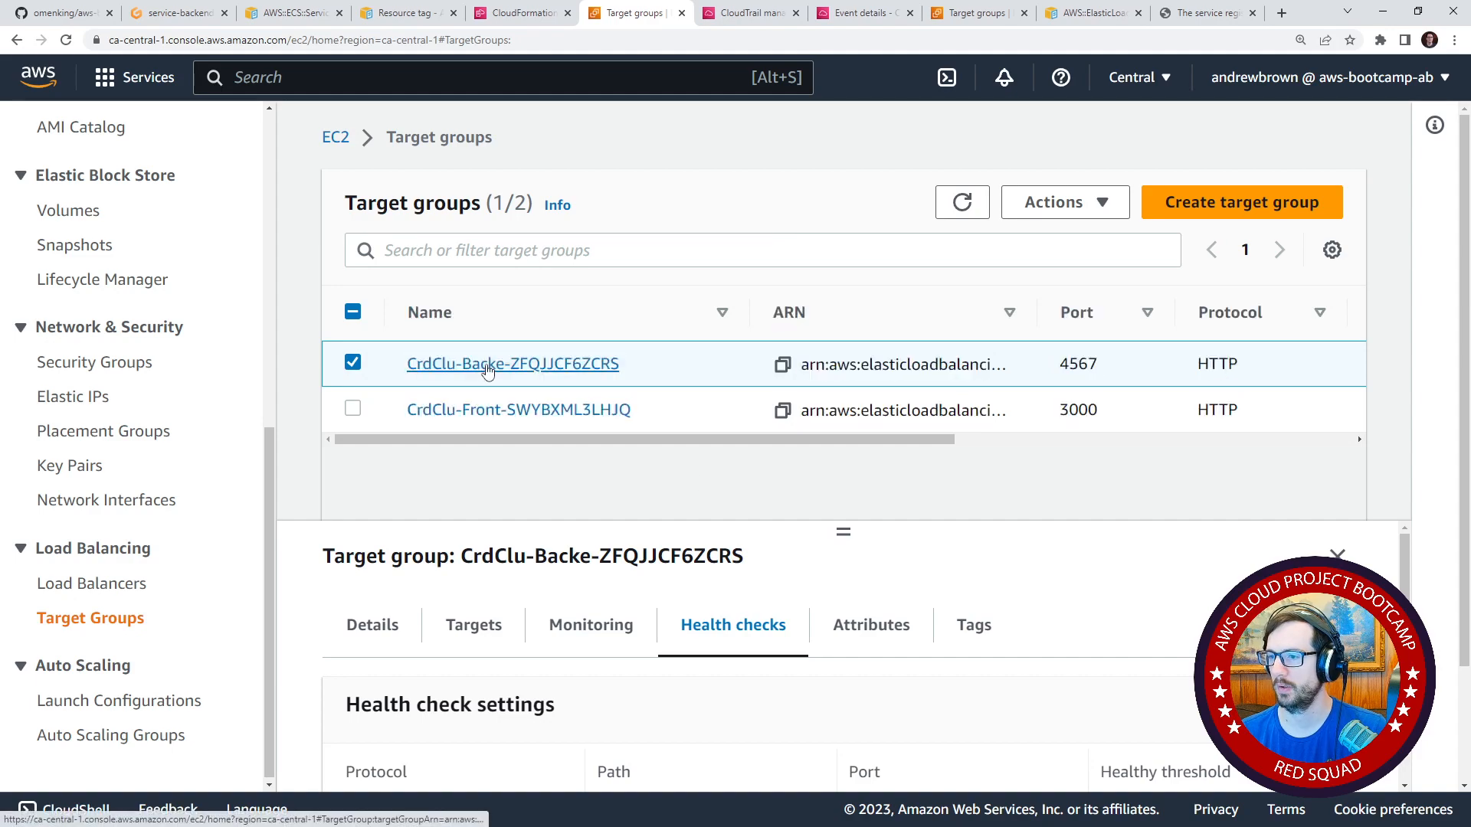
click(531, 365)
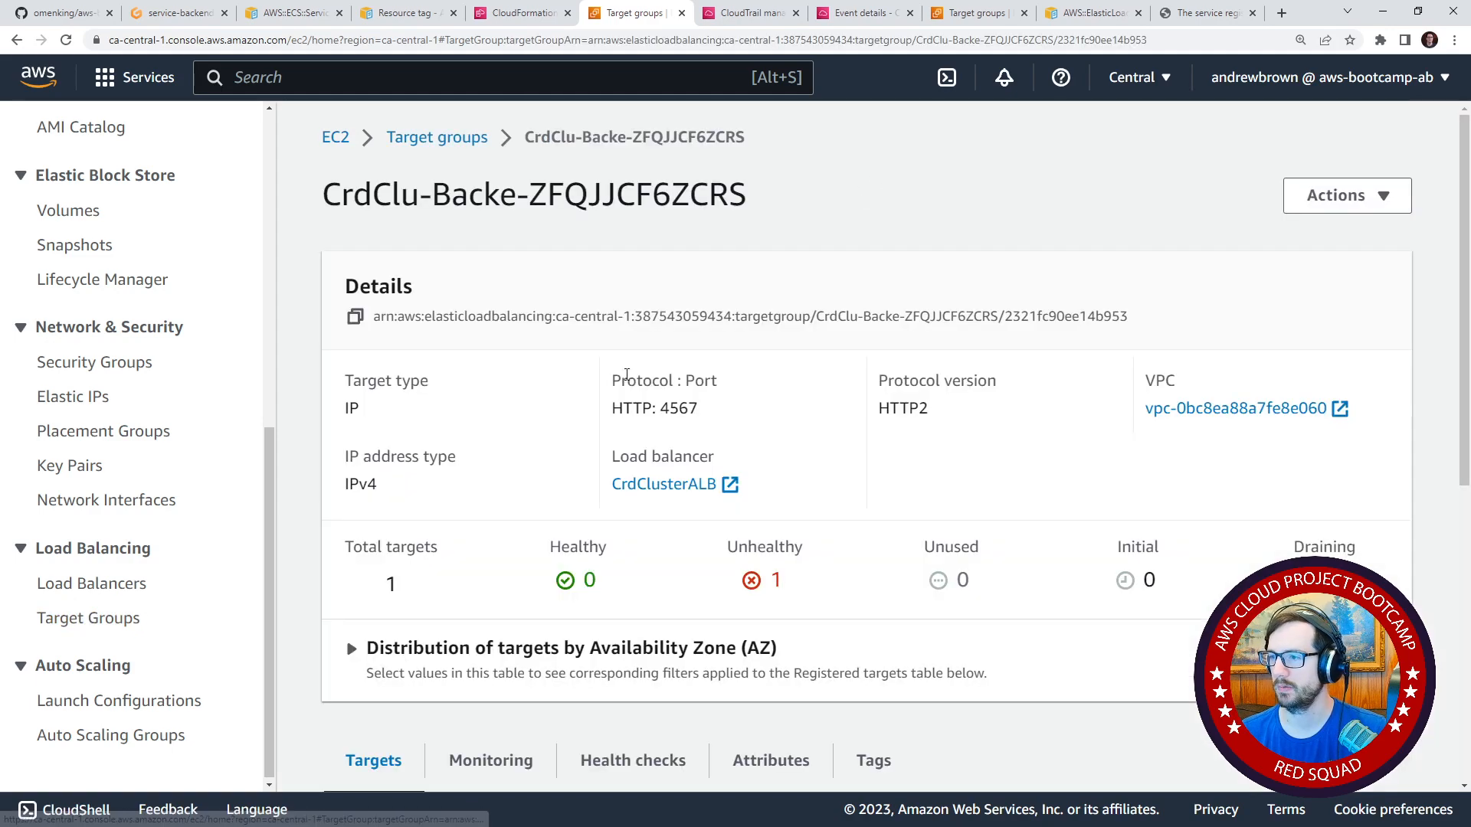
scroll(586, 615, down, 7)
scroll(580, 614, up, 7)
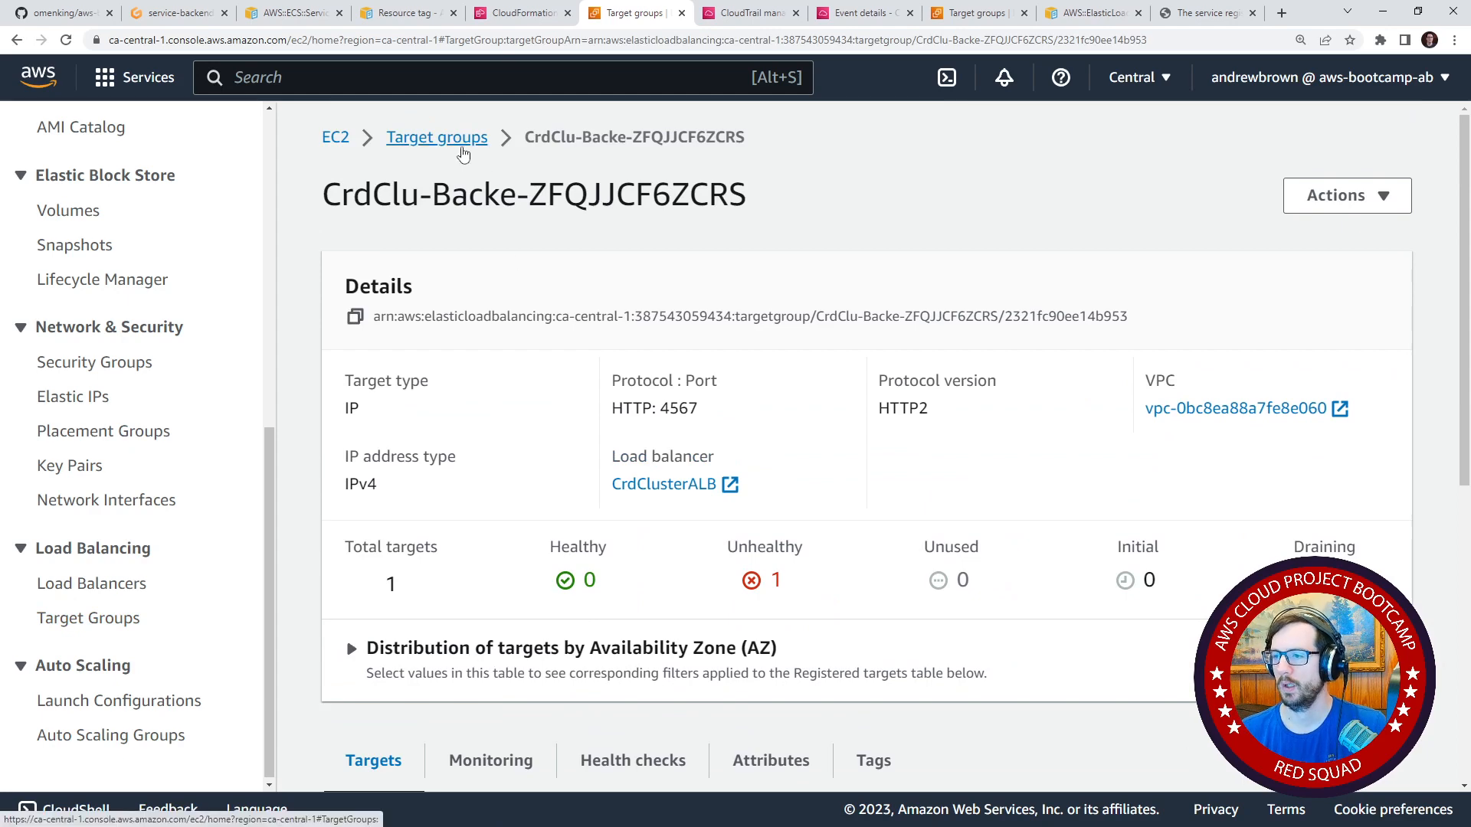
scroll(463, 154, down, 3)
scroll(406, 117, up, 3)
Go to Amazon ECS and open the backend-flask service in the CrdClusterFargateCluster cluster.
text(ecs)
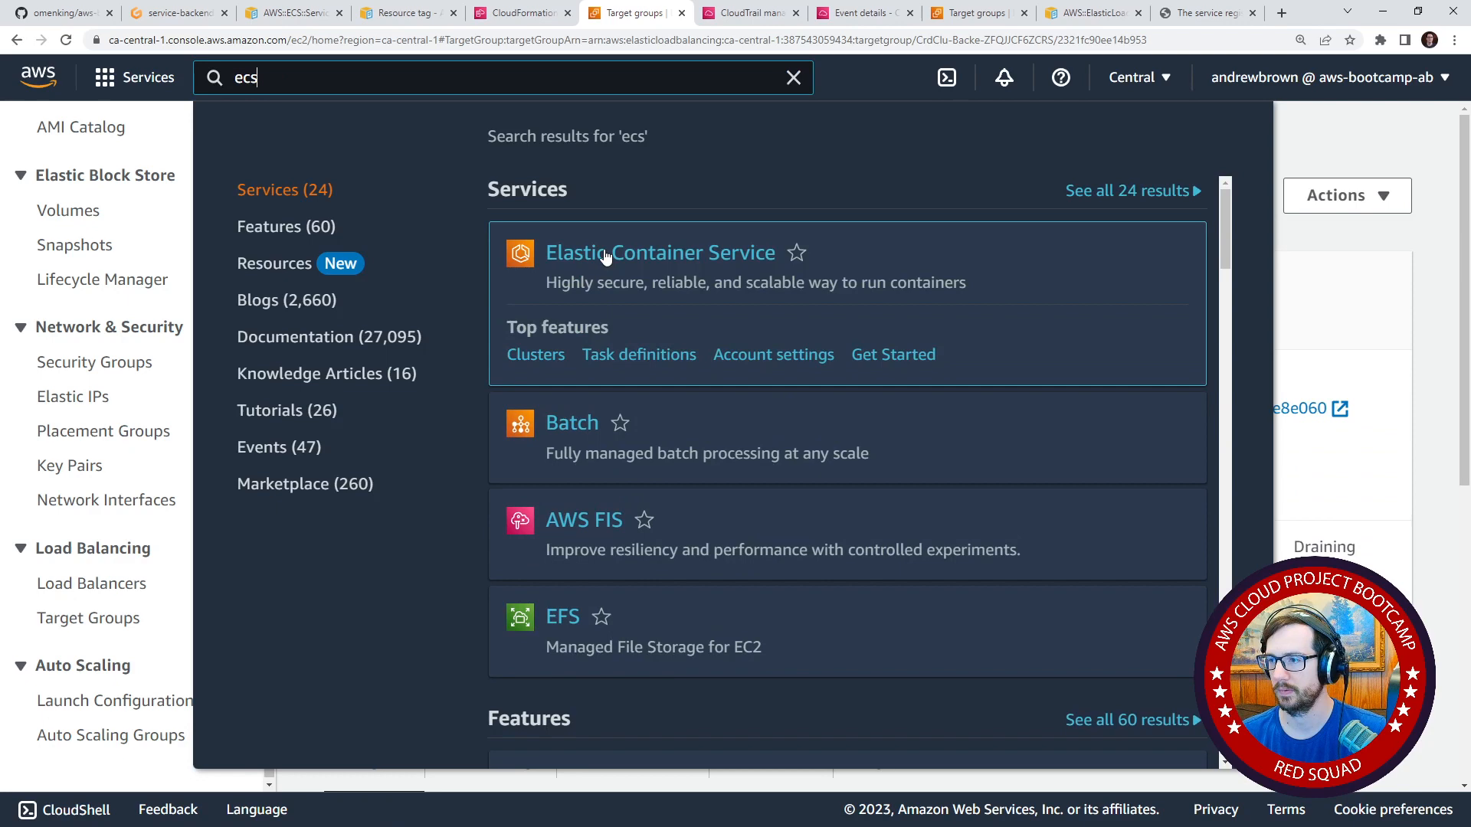
click(606, 256)
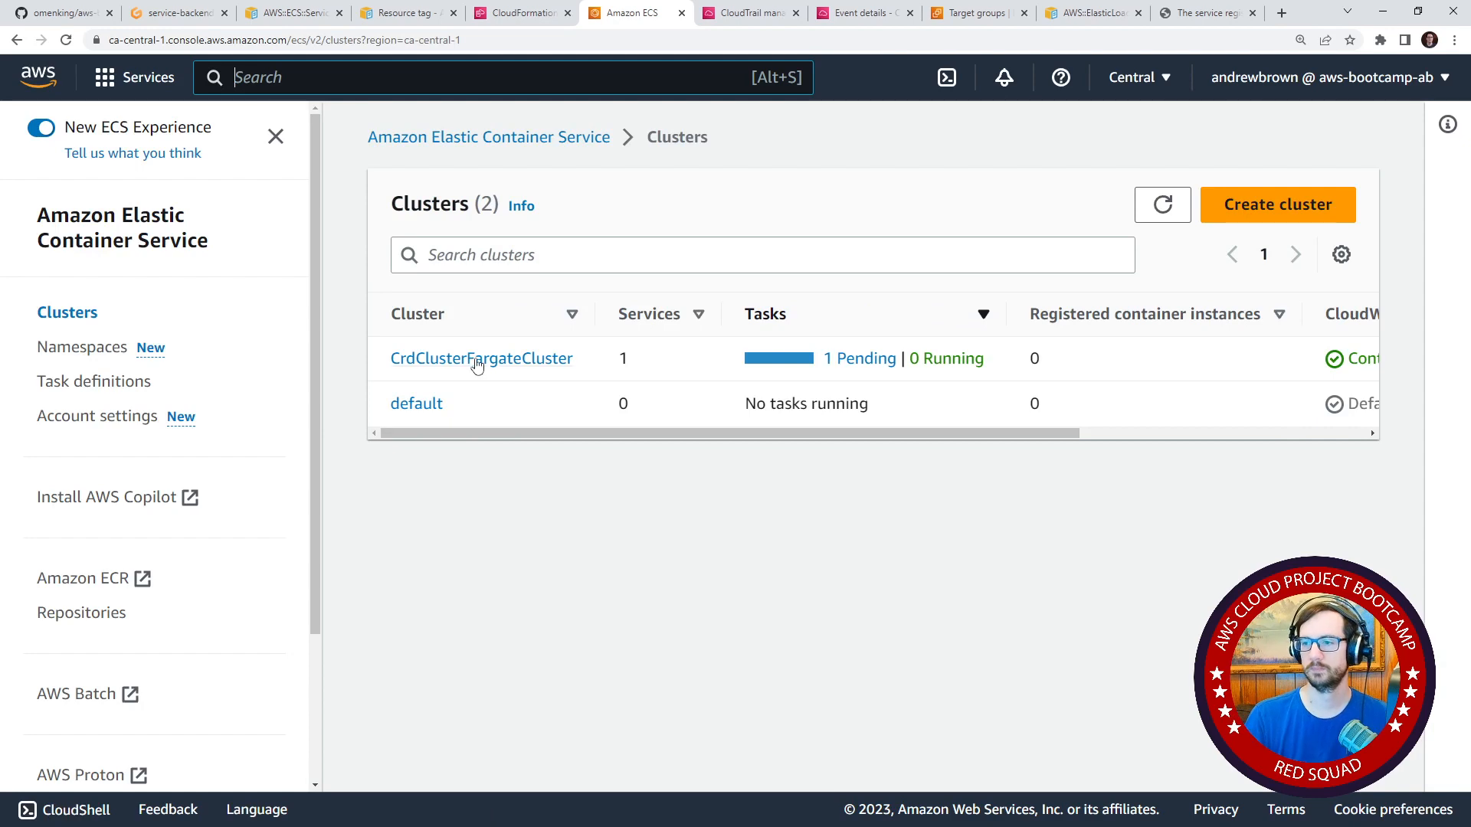
click(476, 365)
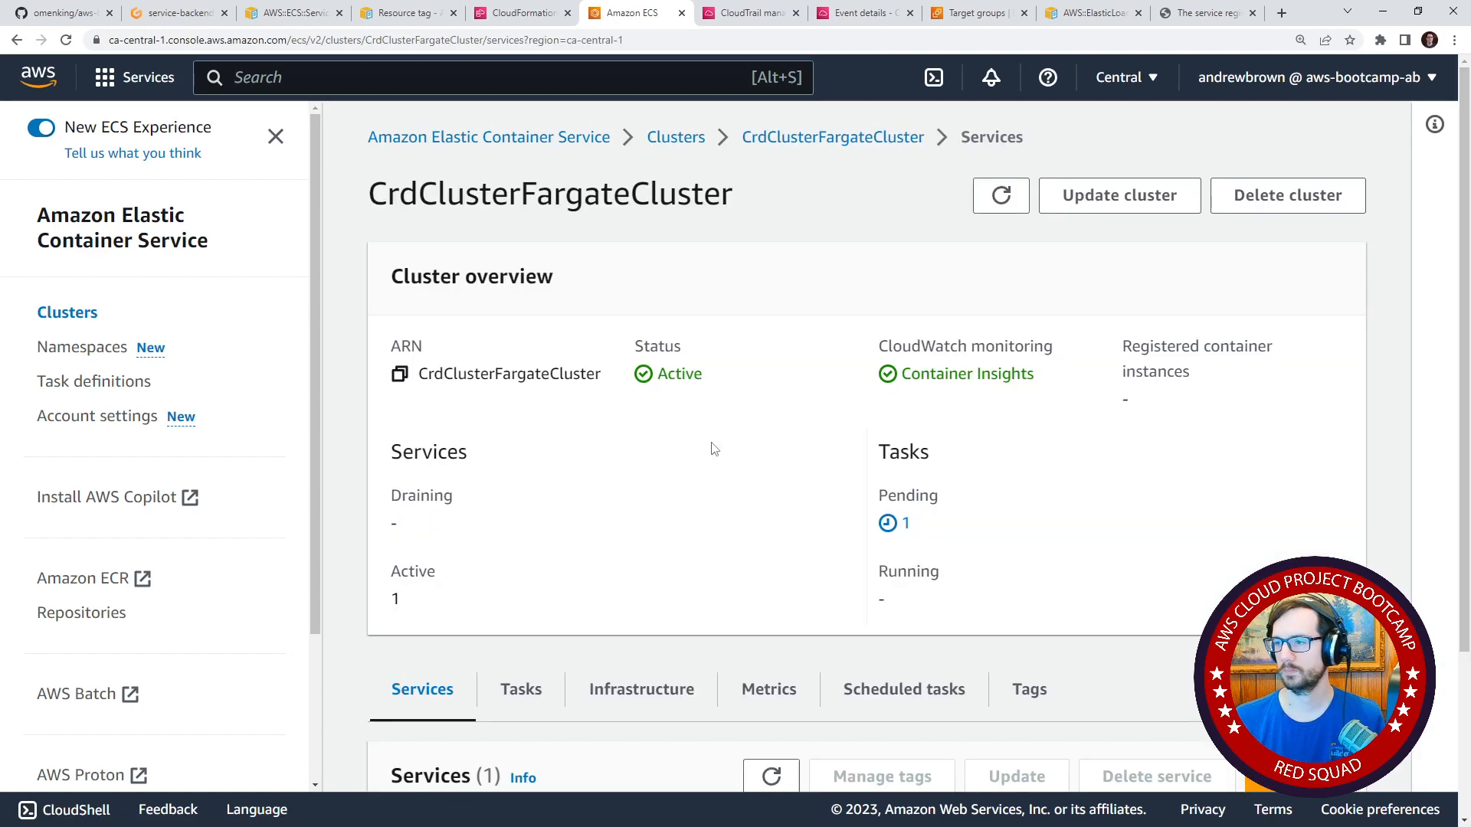
scroll(708, 452, down, 3)
click(515, 716)
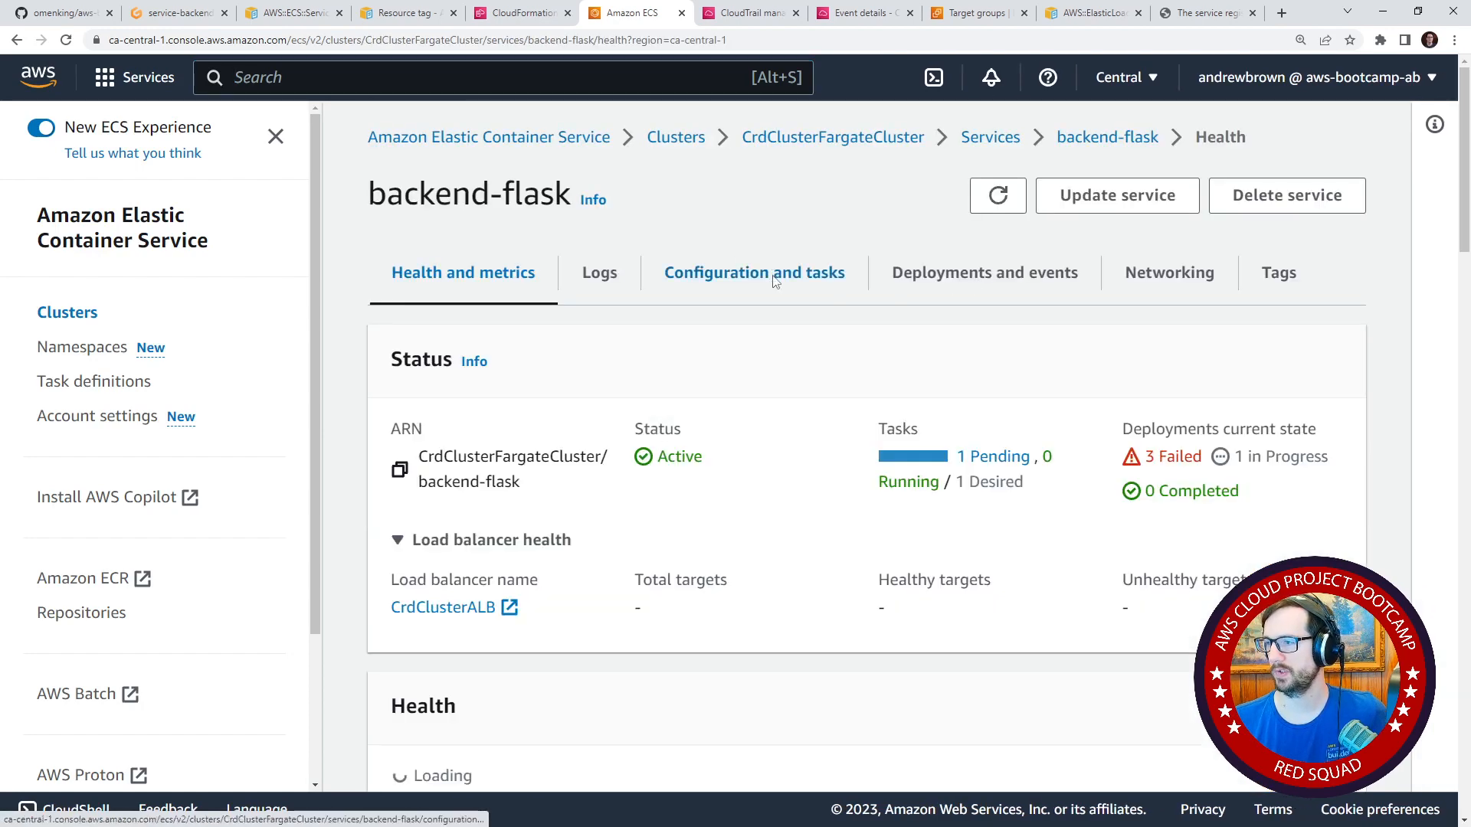
Review the backend-flask service's configuration, including Service Connect, load balancer, auto scaling and tasks.
scroll(981, 435, down, 2)
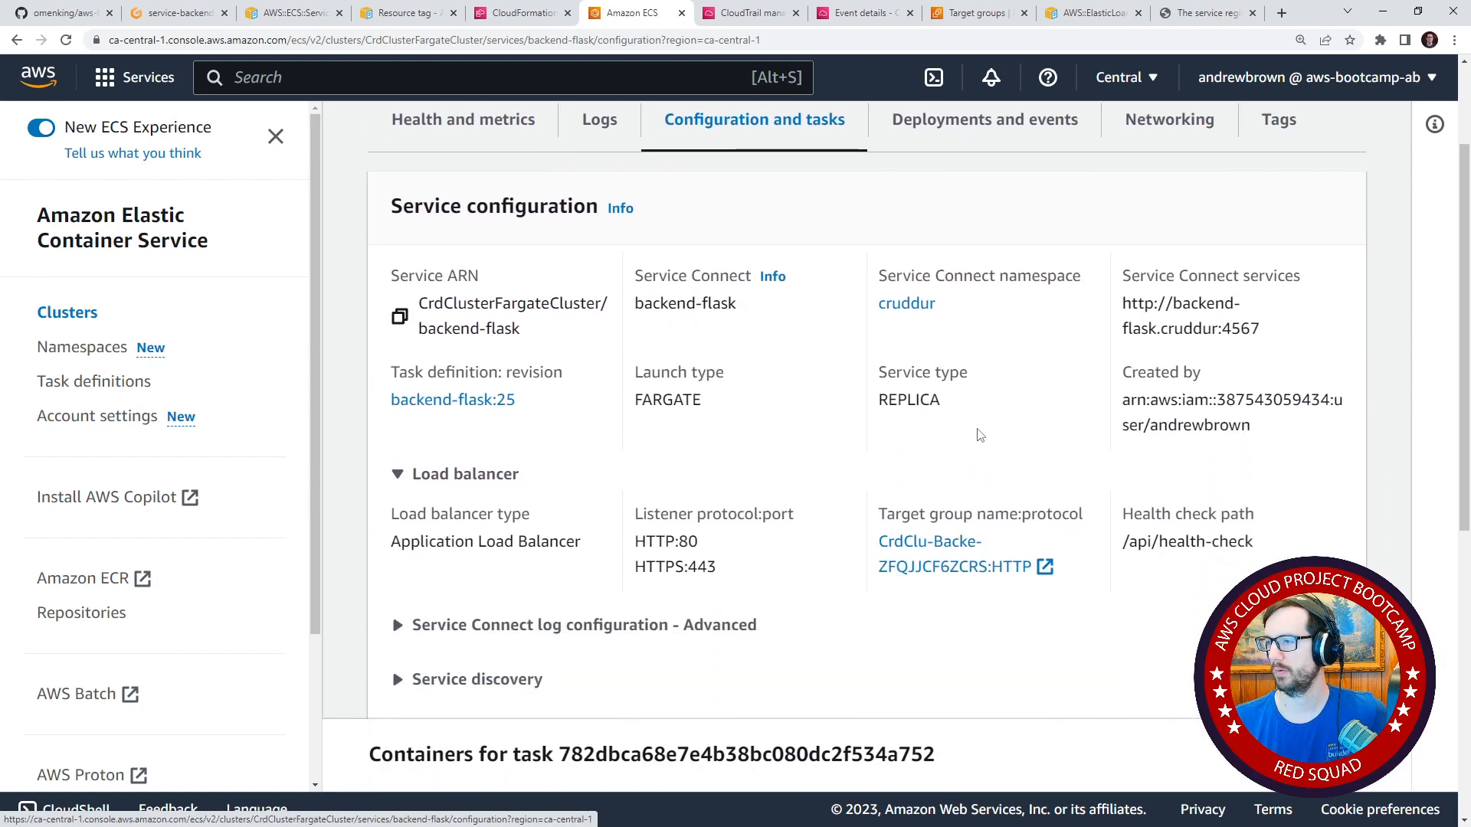
scroll(980, 435, down, 7)
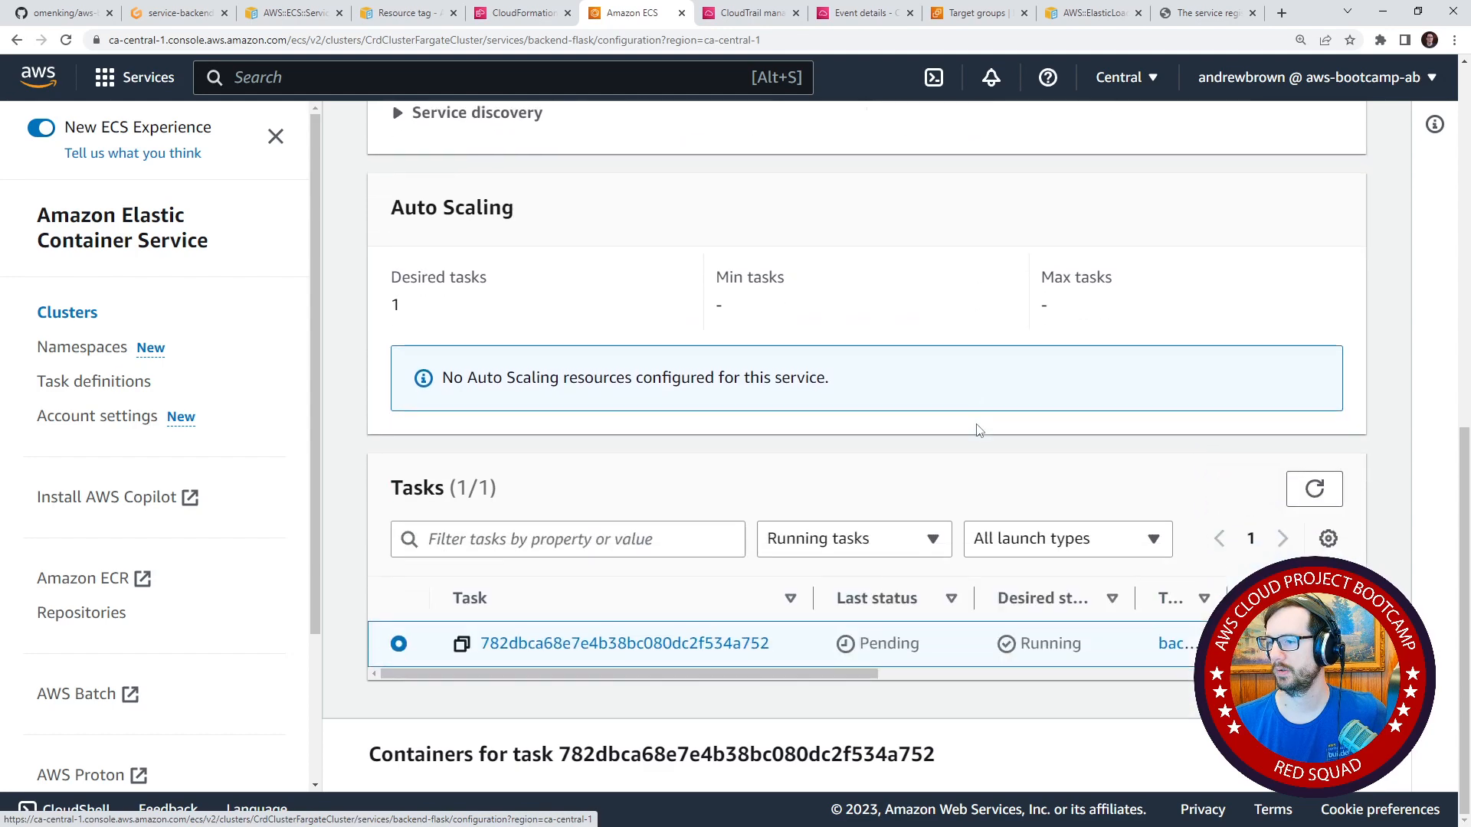
scroll(978, 429, up, 9)
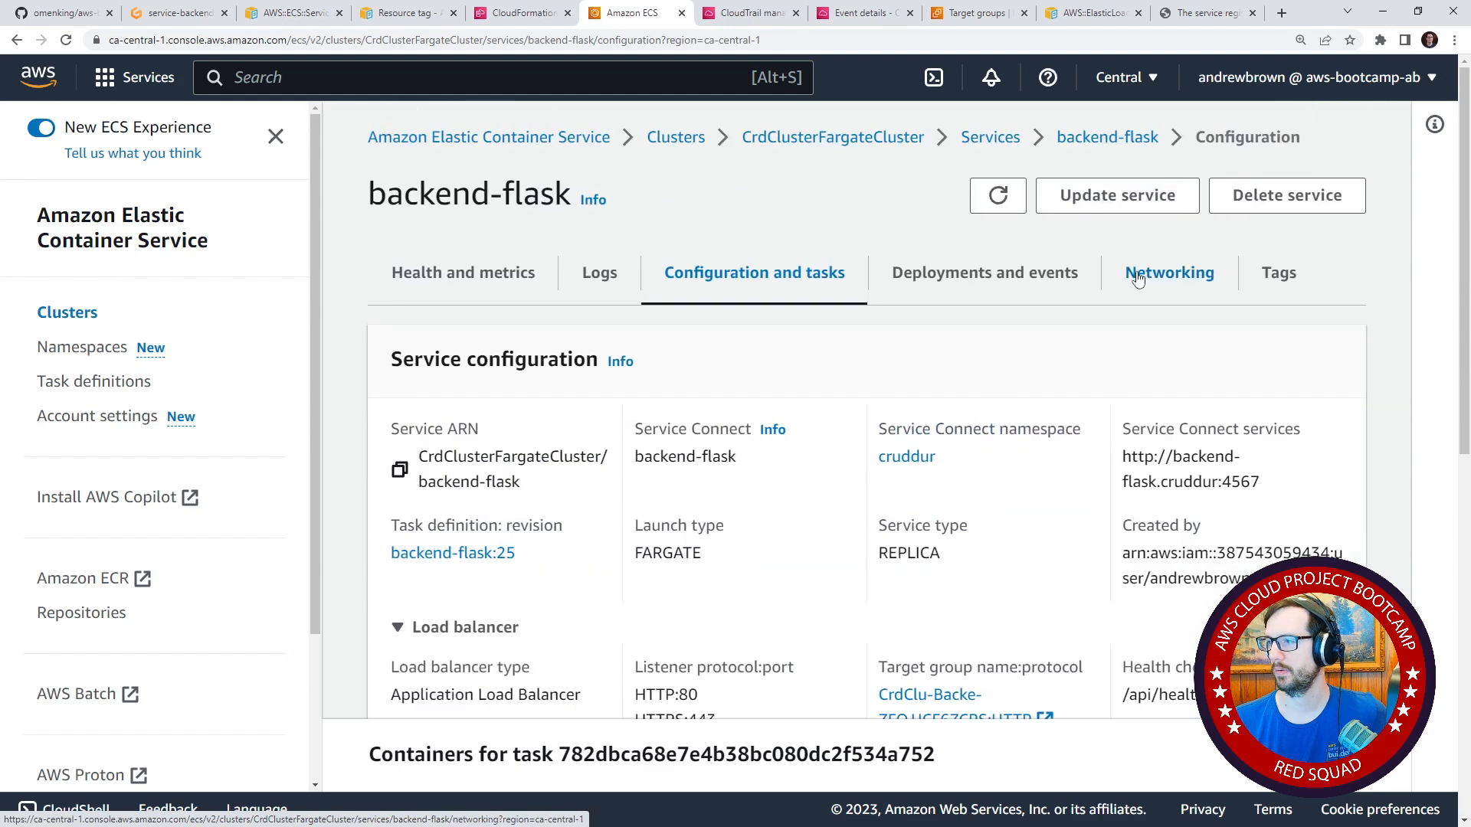
Open the security group from the backend-flask service's networking settings and examine its inbound rule's type, port and source.
click(1138, 279)
click(728, 455)
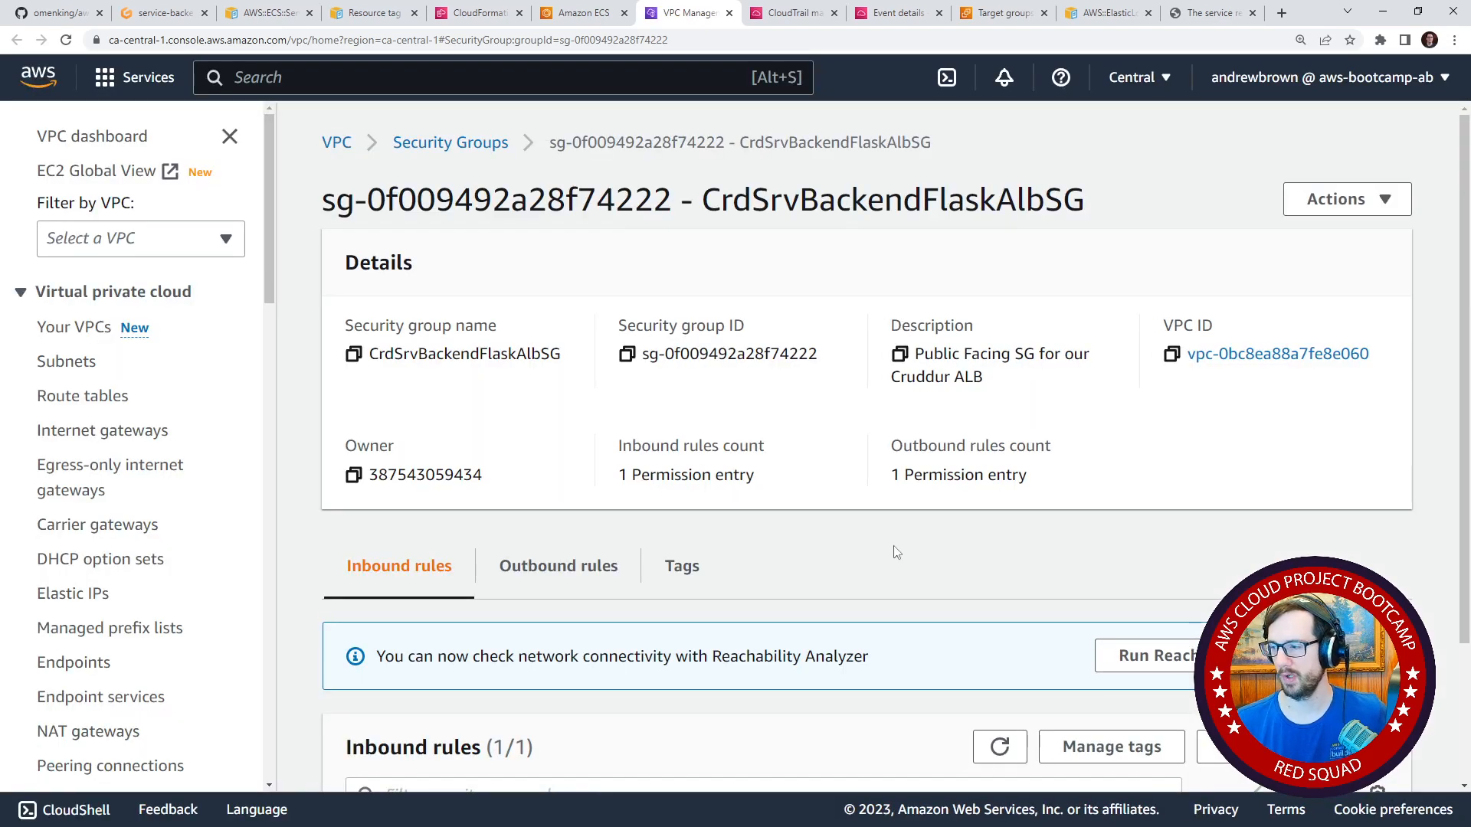
scroll(896, 553, down, 3)
drag(743, 747, 826, 751)
drag(691, 672, 861, 672)
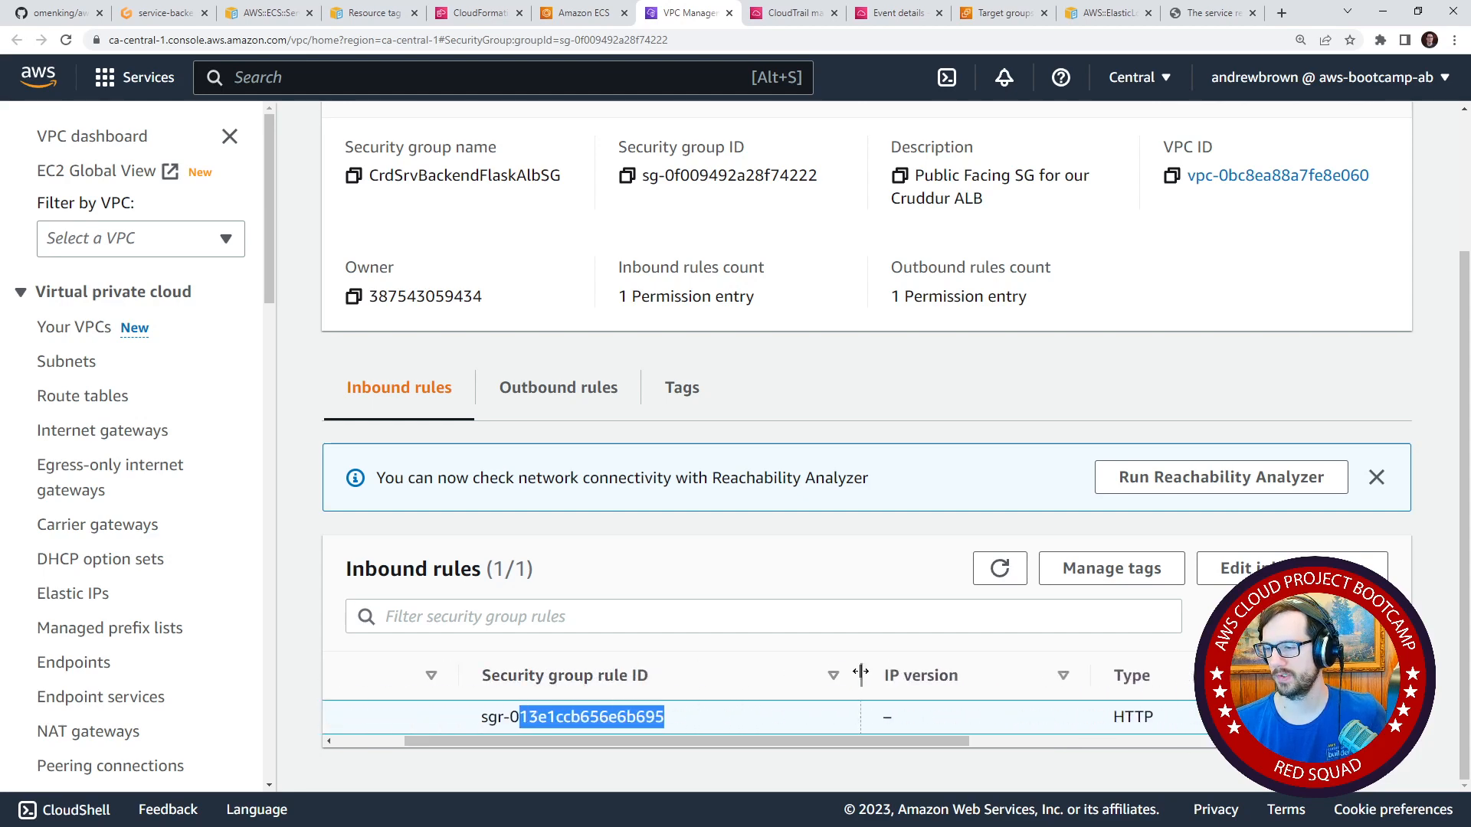
drag(843, 741, 775, 747)
drag(798, 718, 653, 717)
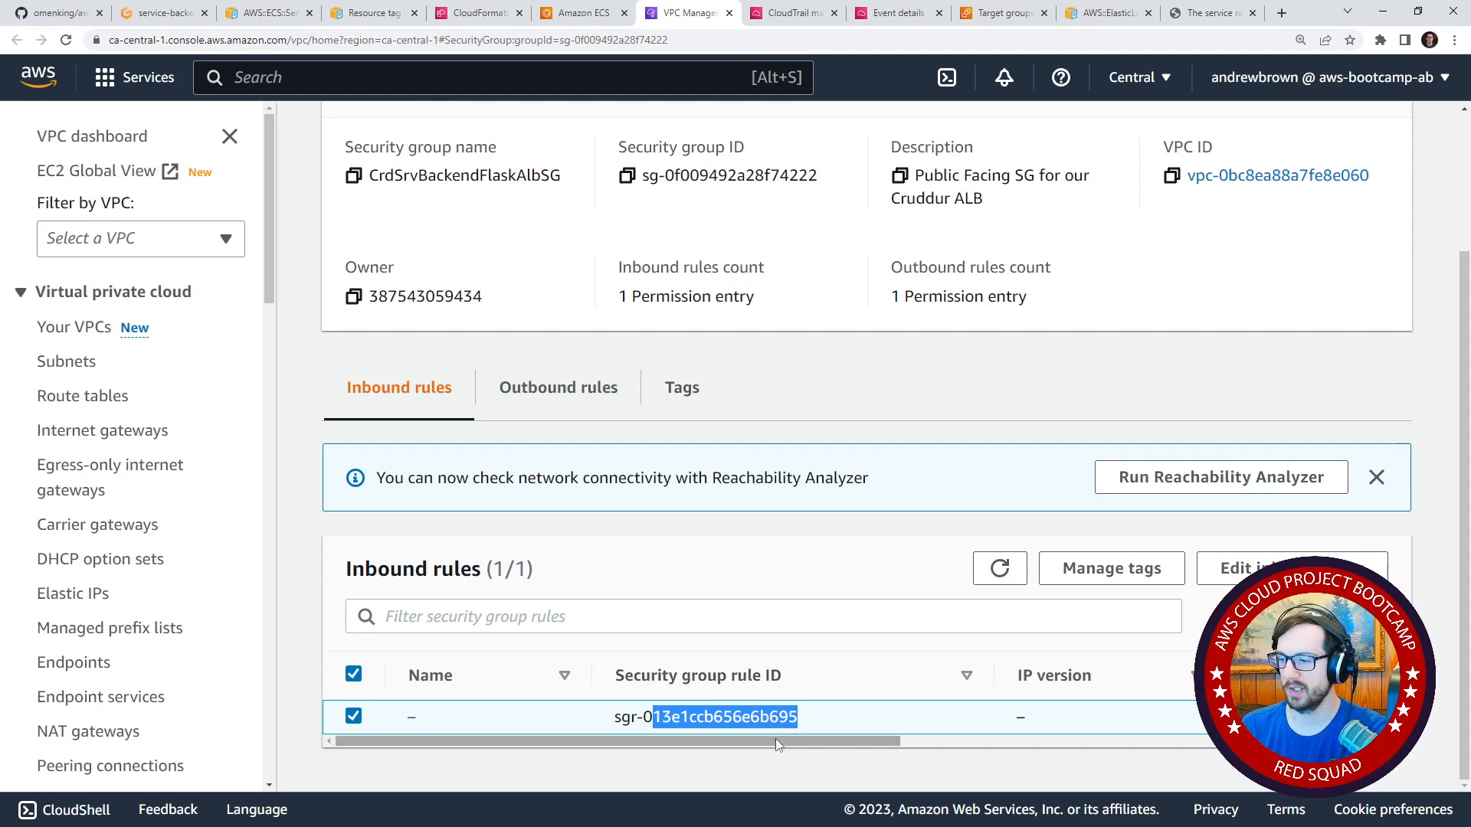
drag(775, 738, 652, 666)
scroll(521, 443, up, 3)
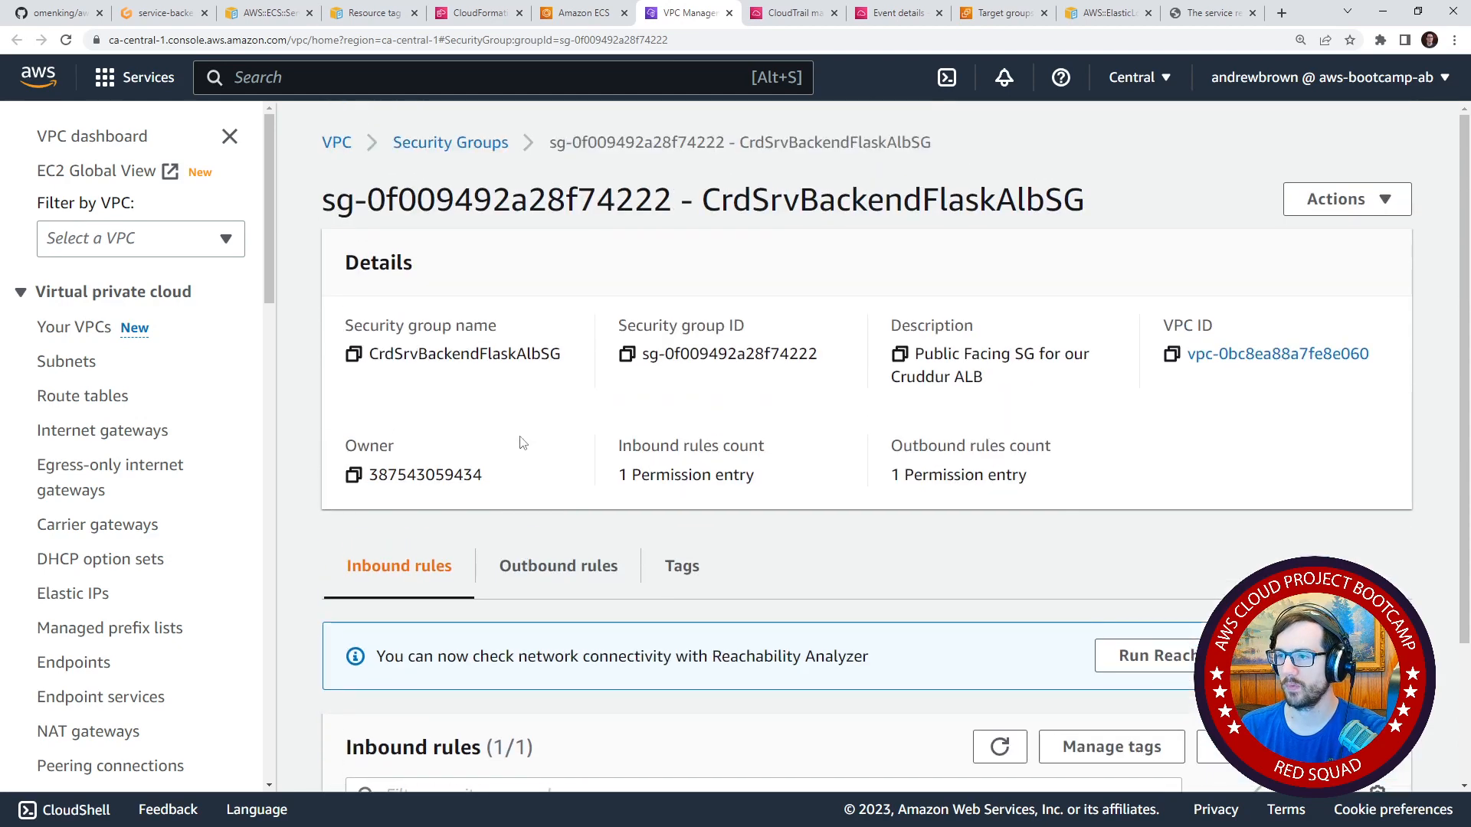
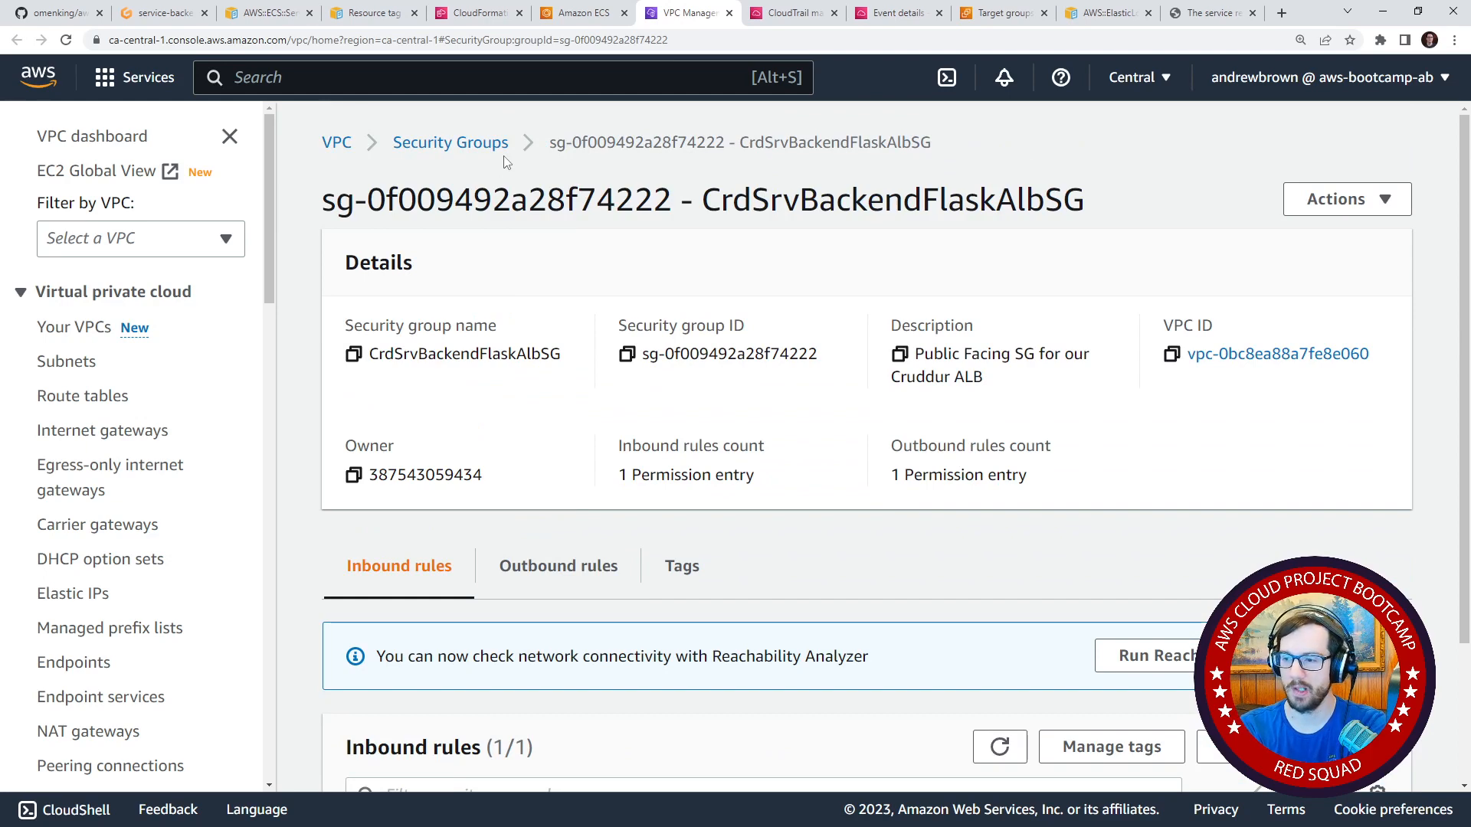
Examine the CrdSrvBackendFlaskAlbSG inbound rule's protocol, port range and full source security group.
scroll(625, 536, down, 2)
drag(798, 716, 1368, 743)
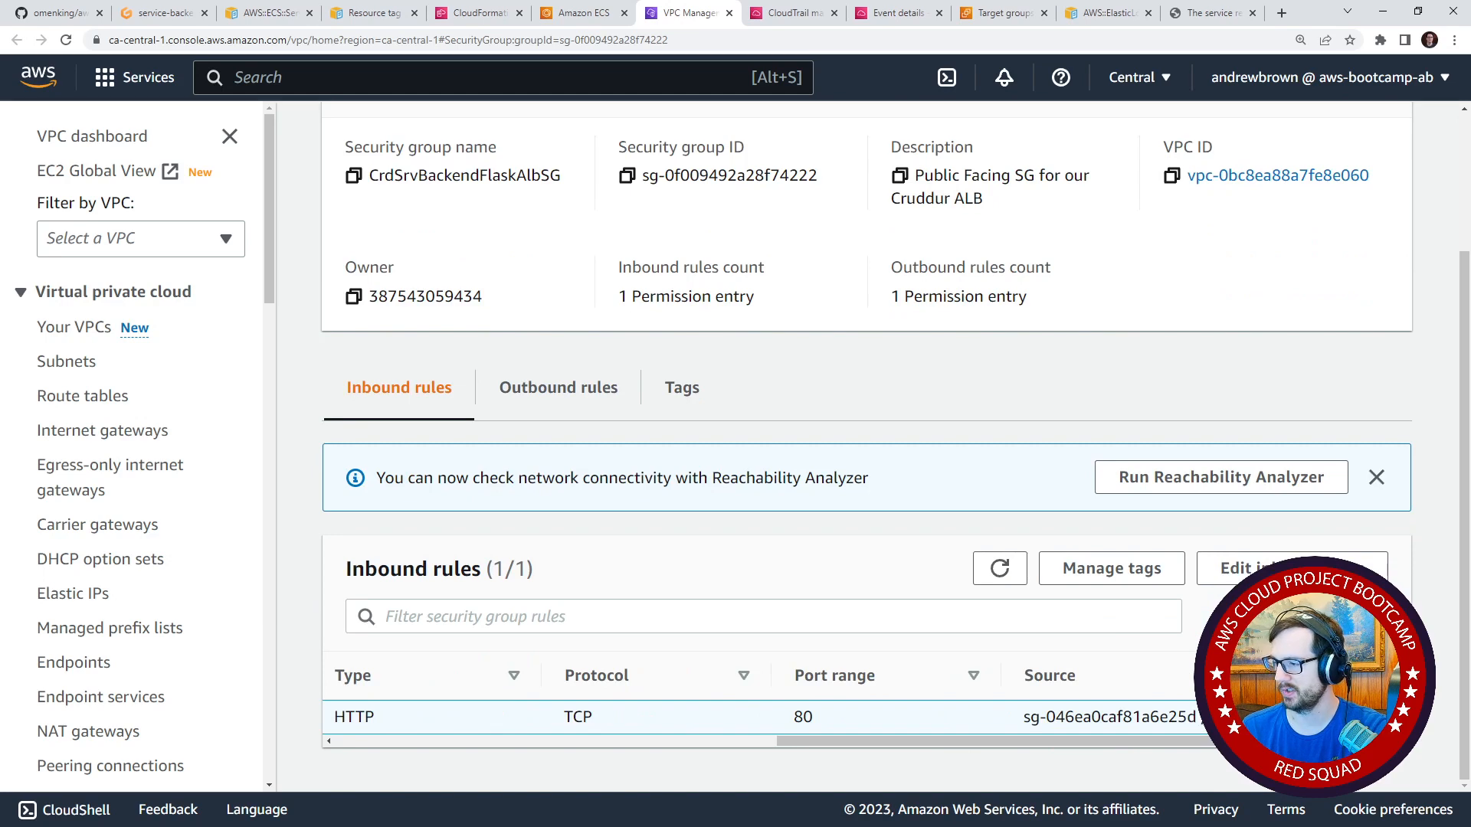
drag(1249, 742, 1357, 742)
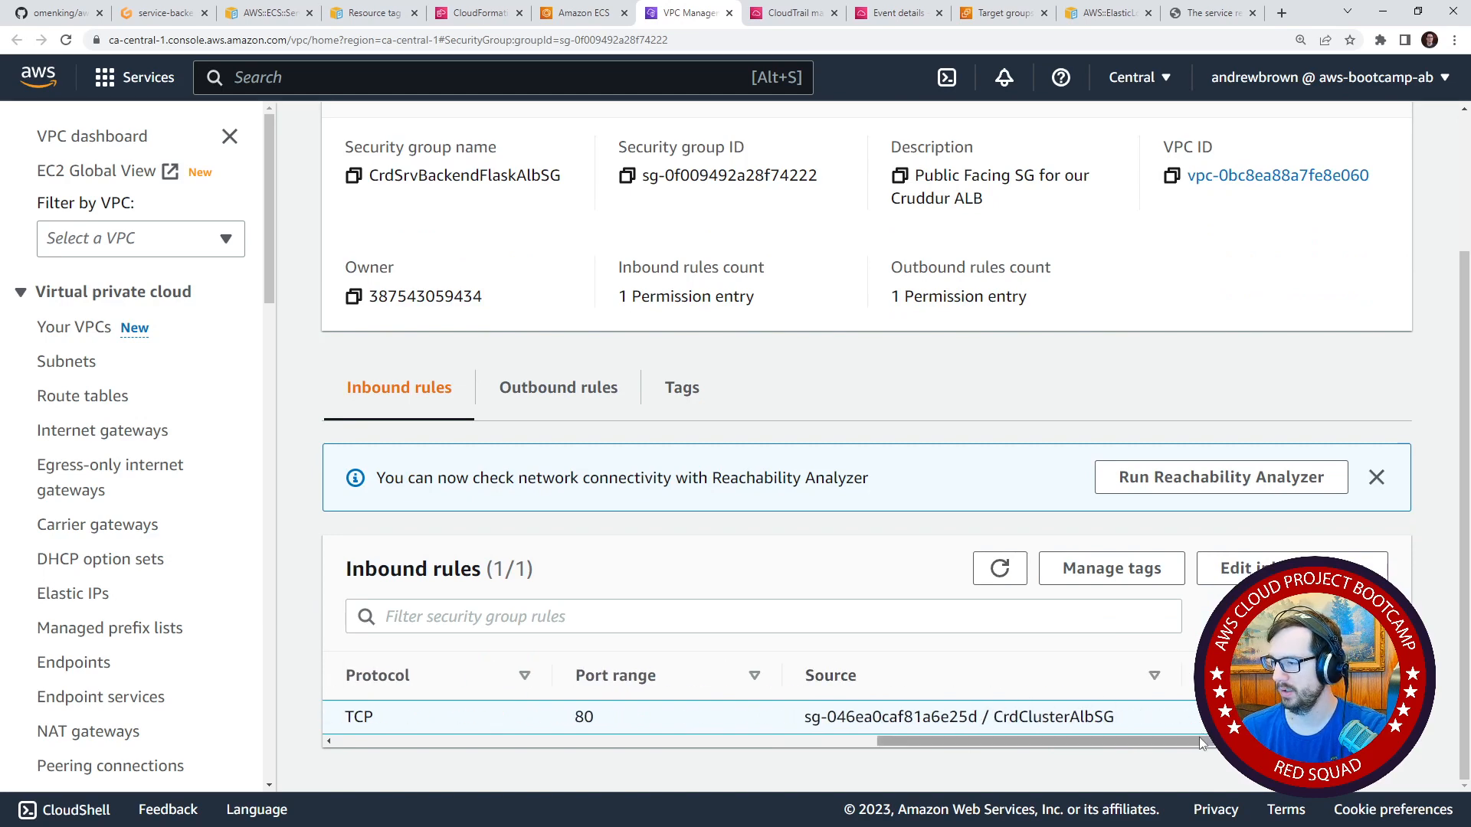
drag(1197, 742, 633, 743)
scroll(176, 420, down, 8)
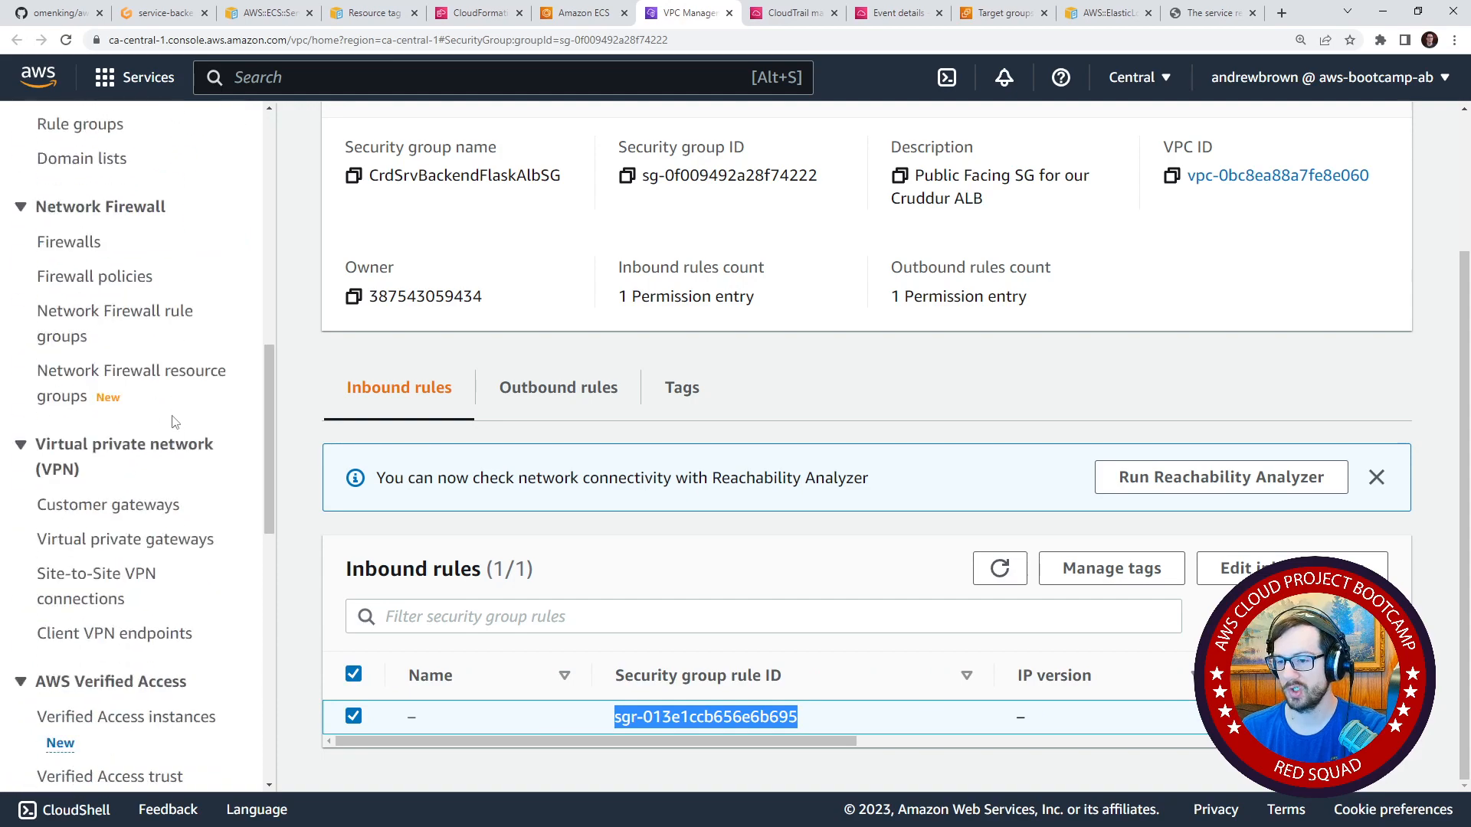
scroll(175, 422, down, 10)
scroll(191, 414, up, 17)
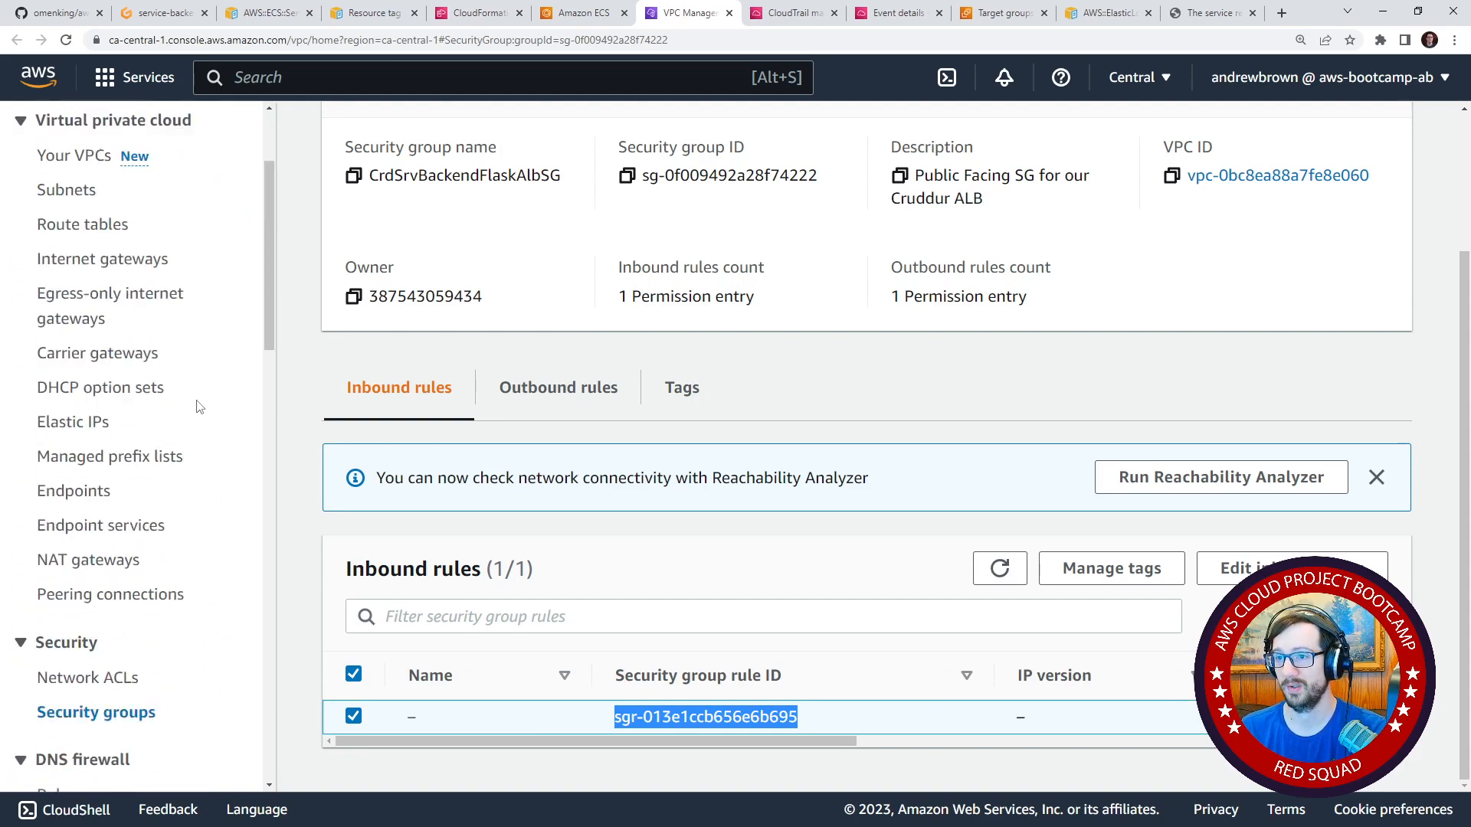
scroll(196, 406, up, 3)
Go to EC2 and open the list of load balancers.
click(603, 17)
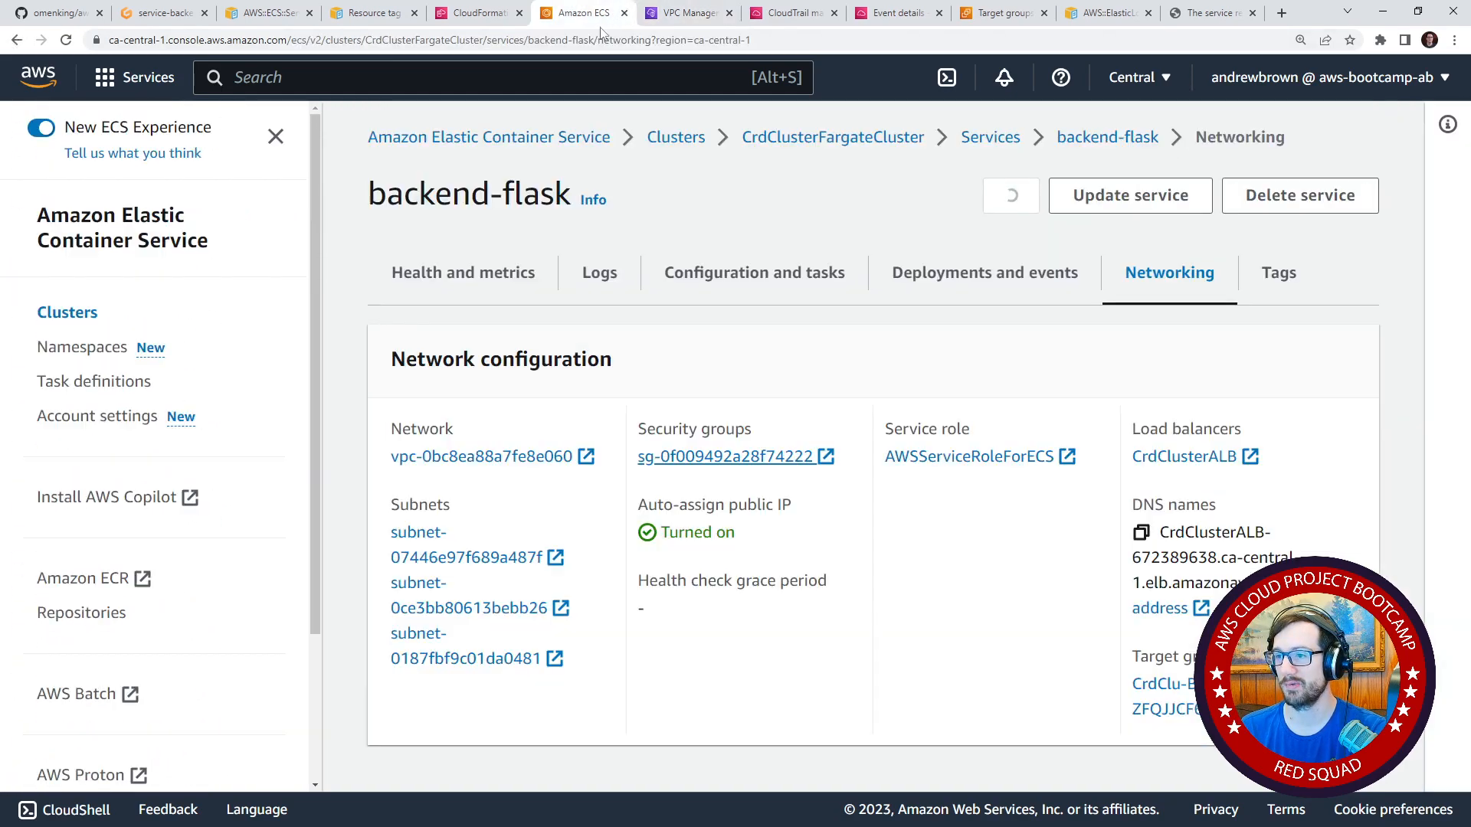
scroll(131, 600, down, 1)
scroll(131, 601, up, 1)
click(367, 78)
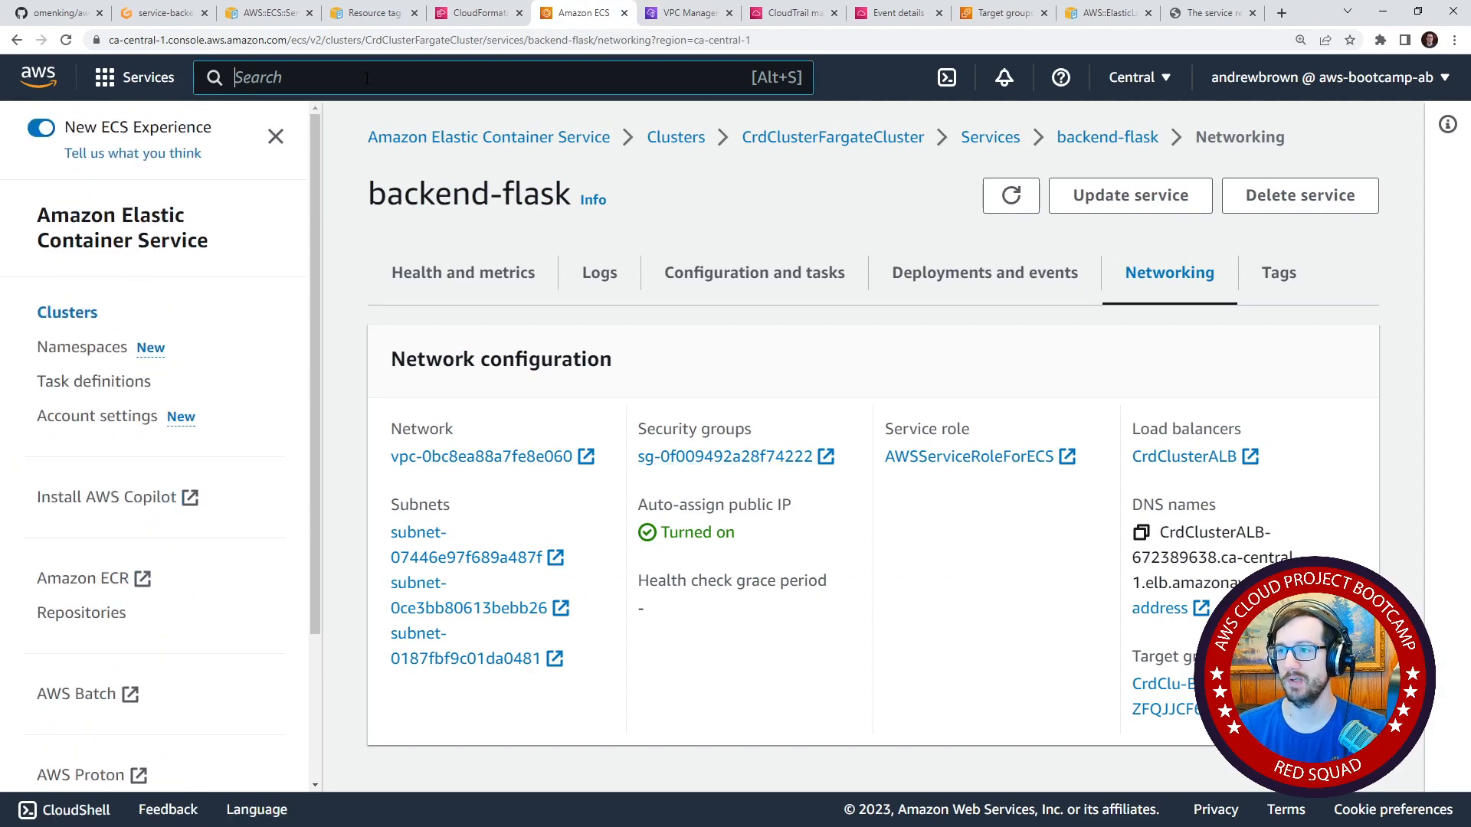
text(ec2)
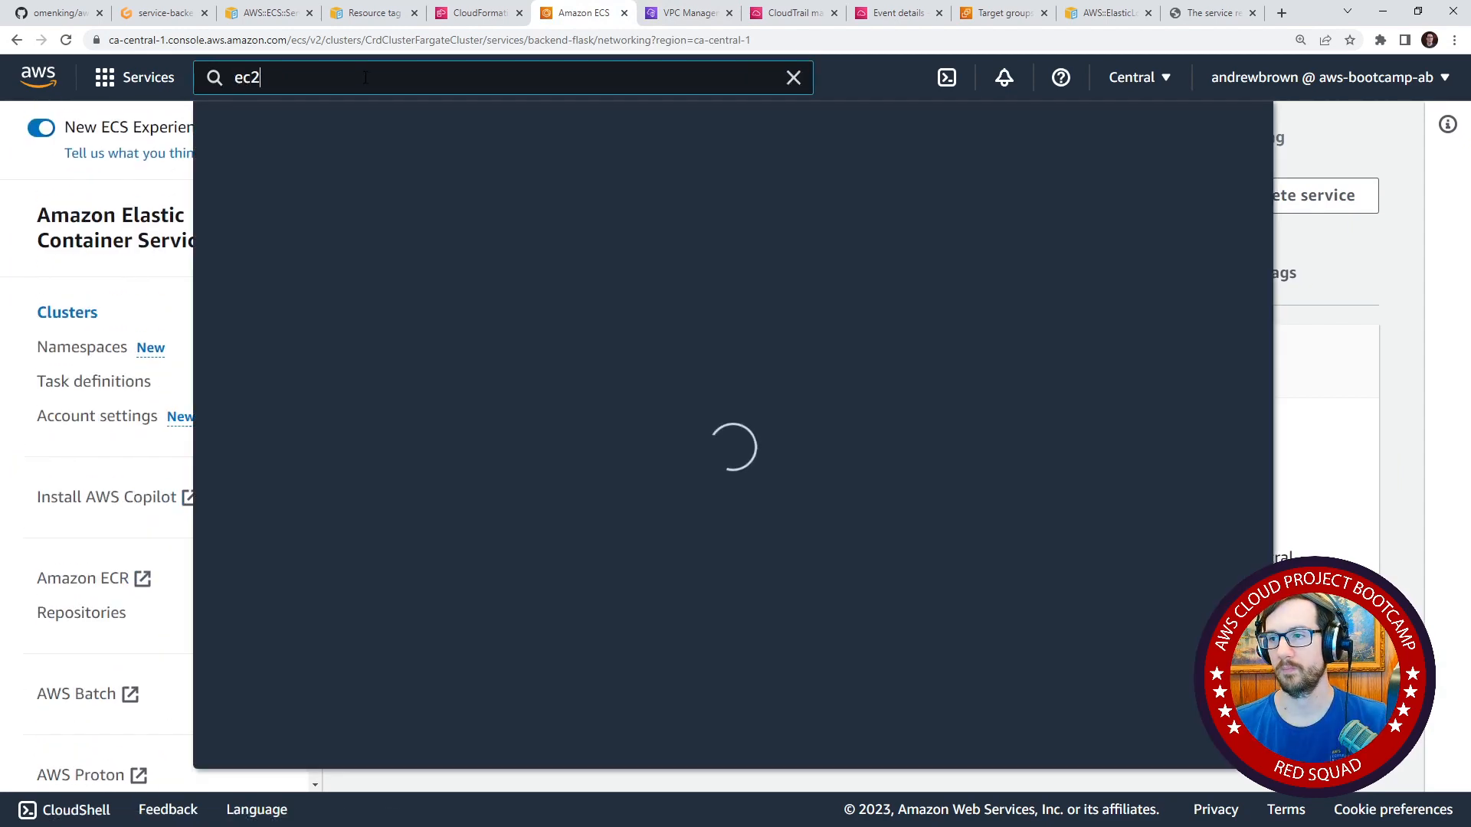
click(564, 251)
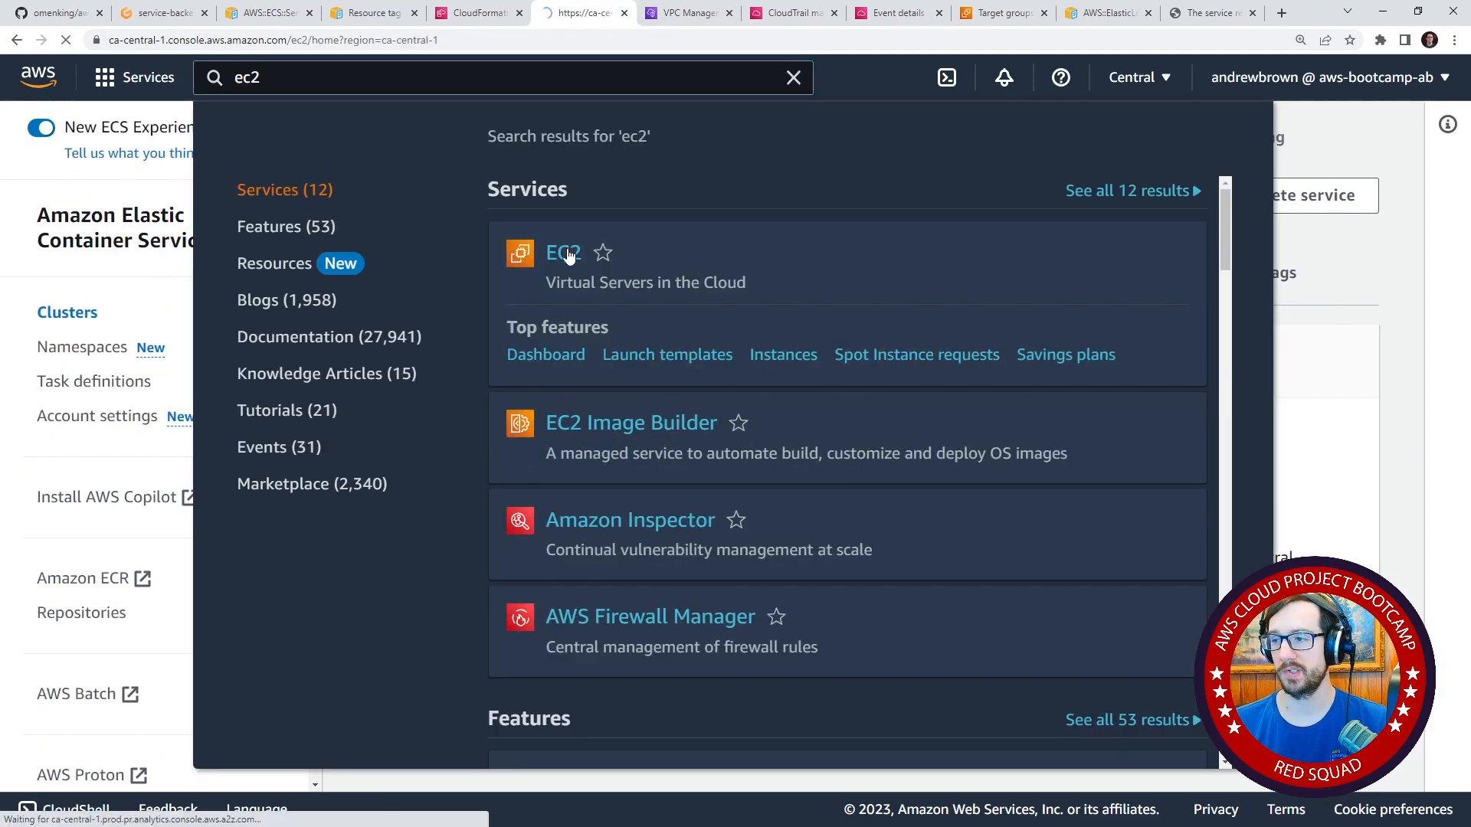
scroll(223, 322, down, 7)
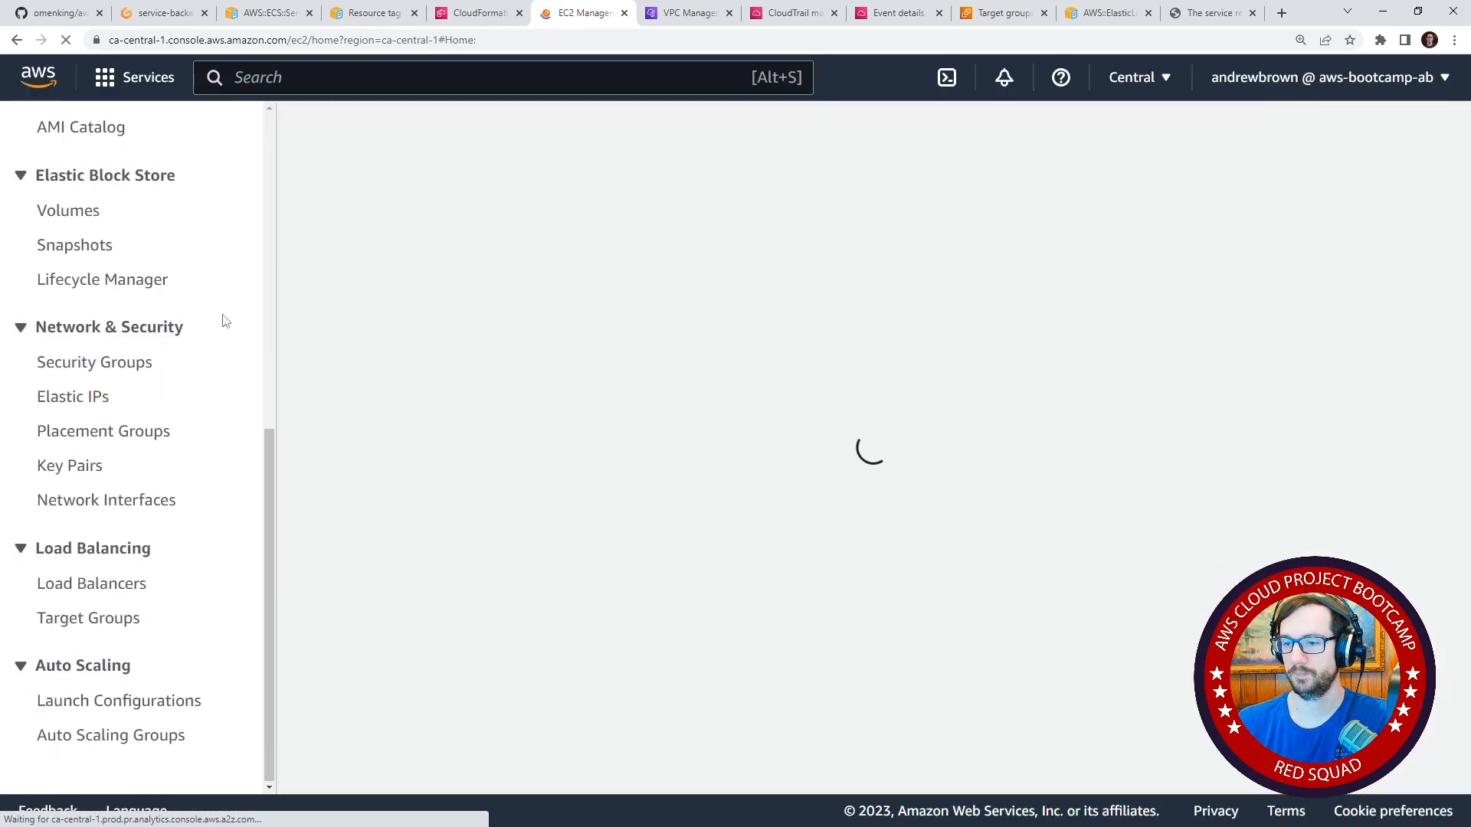
click(127, 584)
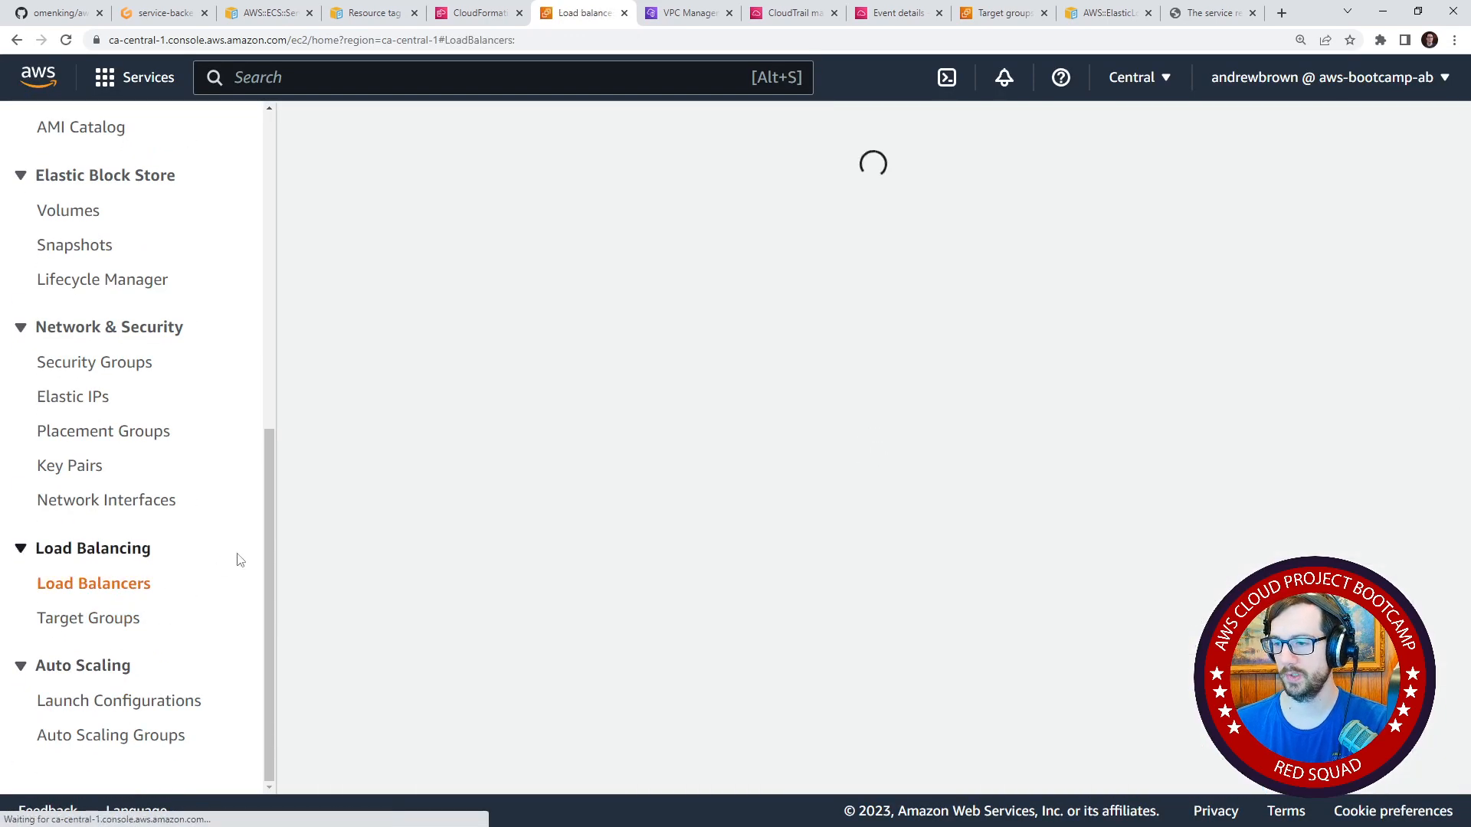
Show the CrdClusterALB load balancer's security settings and open its attached security group.
drag(859, 471, 891, 435)
click(375, 434)
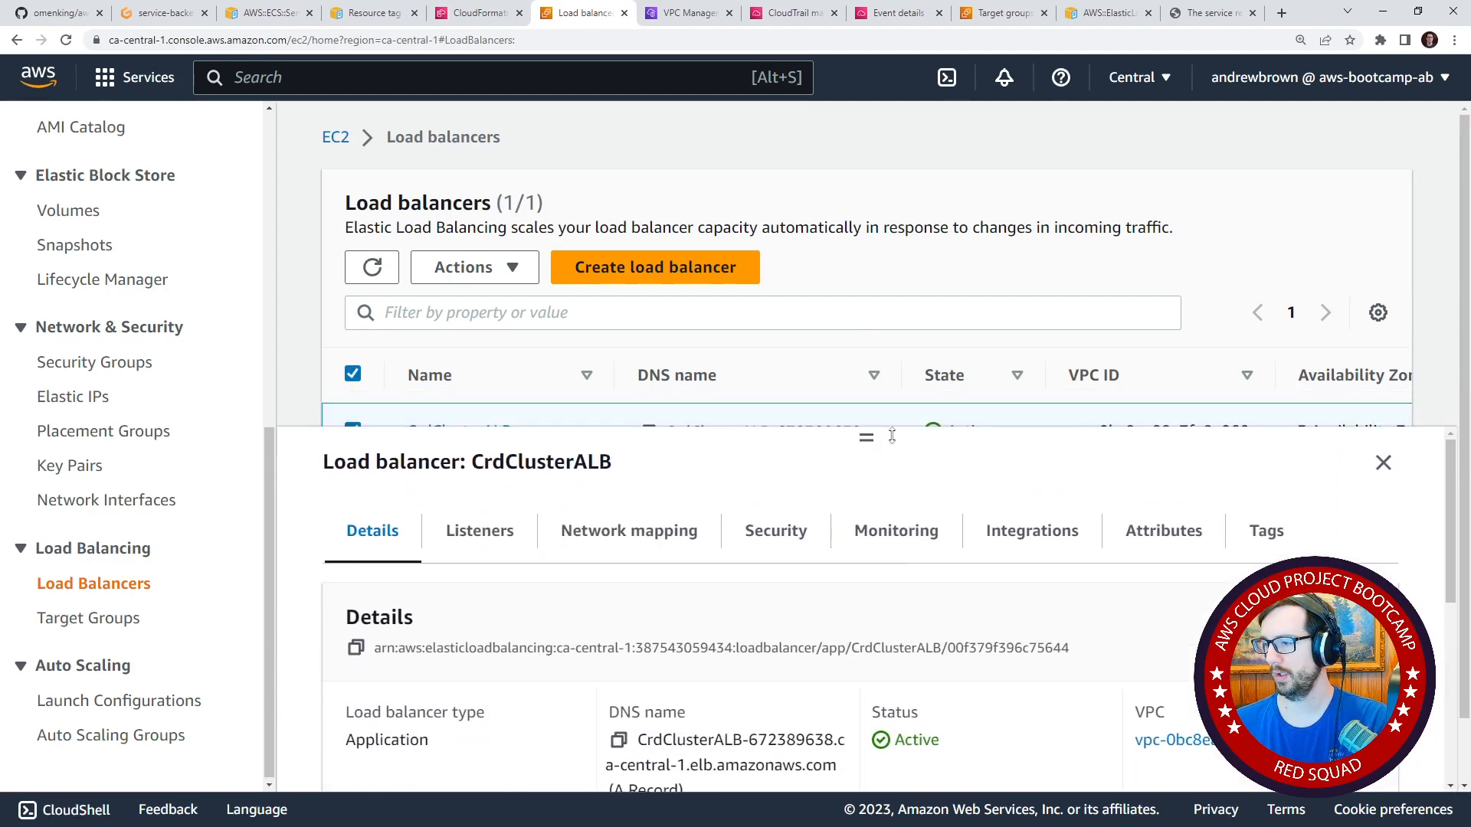
click(774, 533)
scroll(703, 643, down, 1)
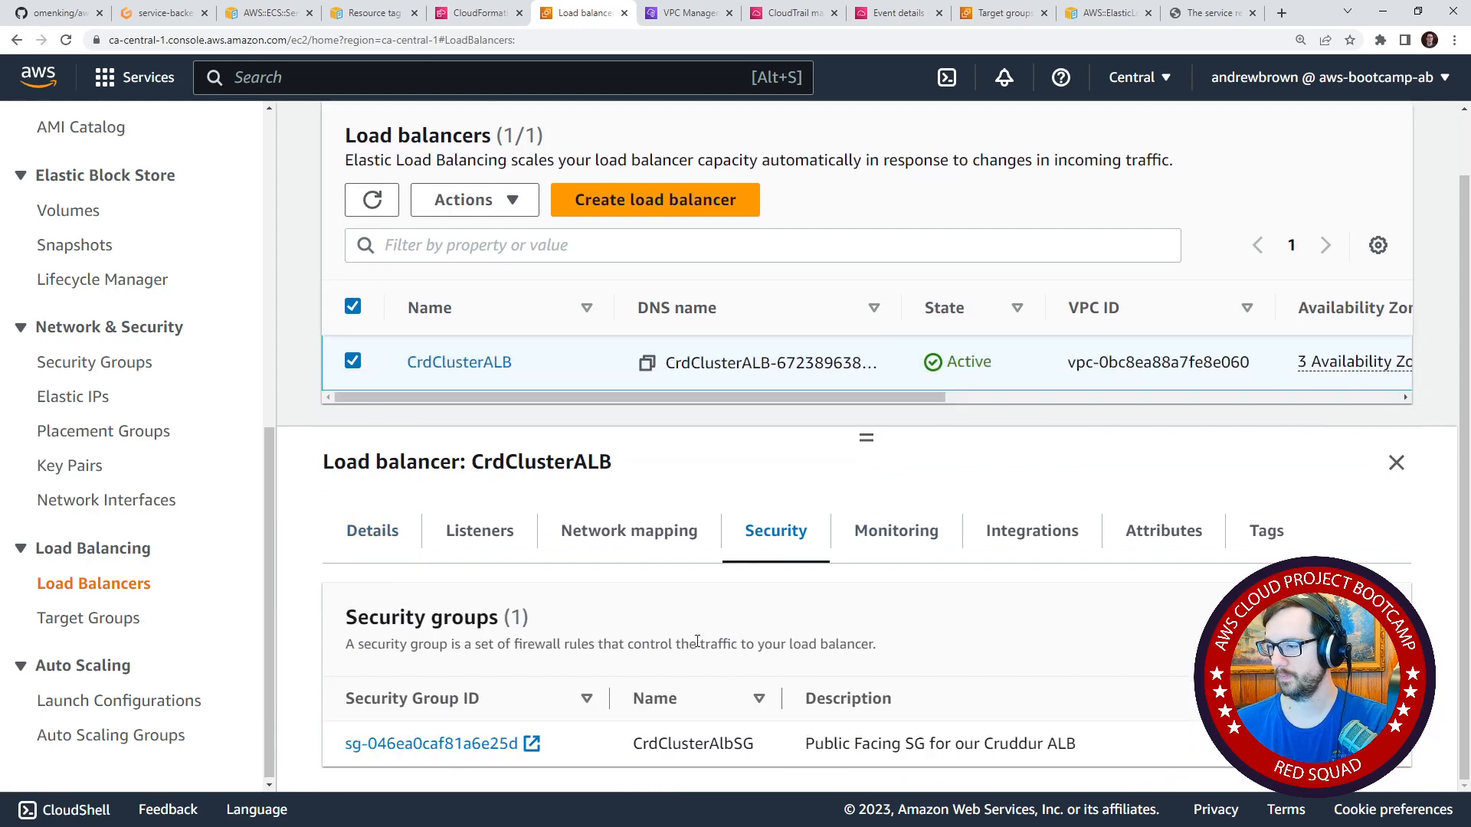
click(442, 744)
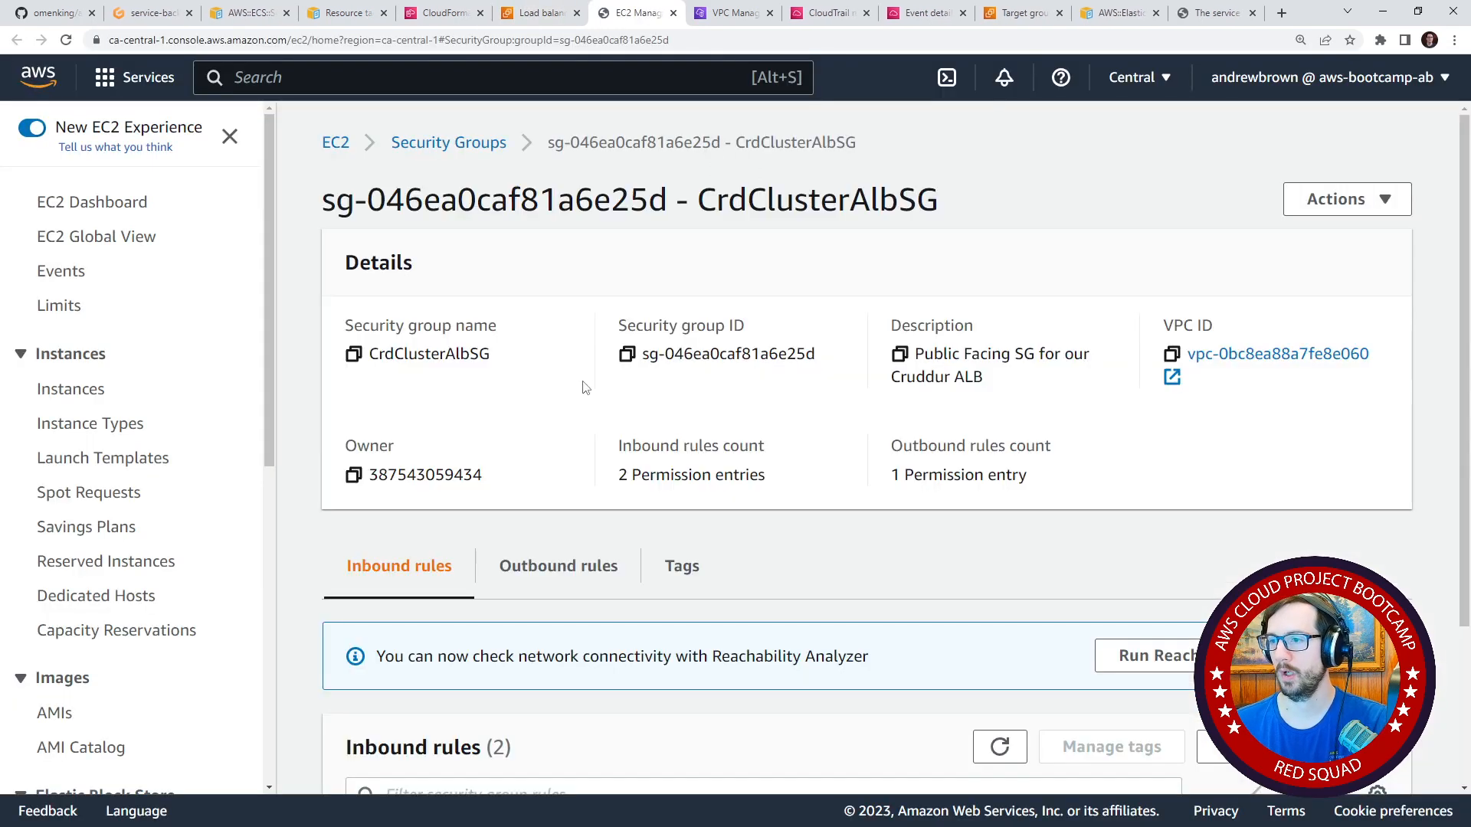
Examine the outbound and inbound rules of the CrdClusterAlbSG security group.
scroll(554, 370, down, 2)
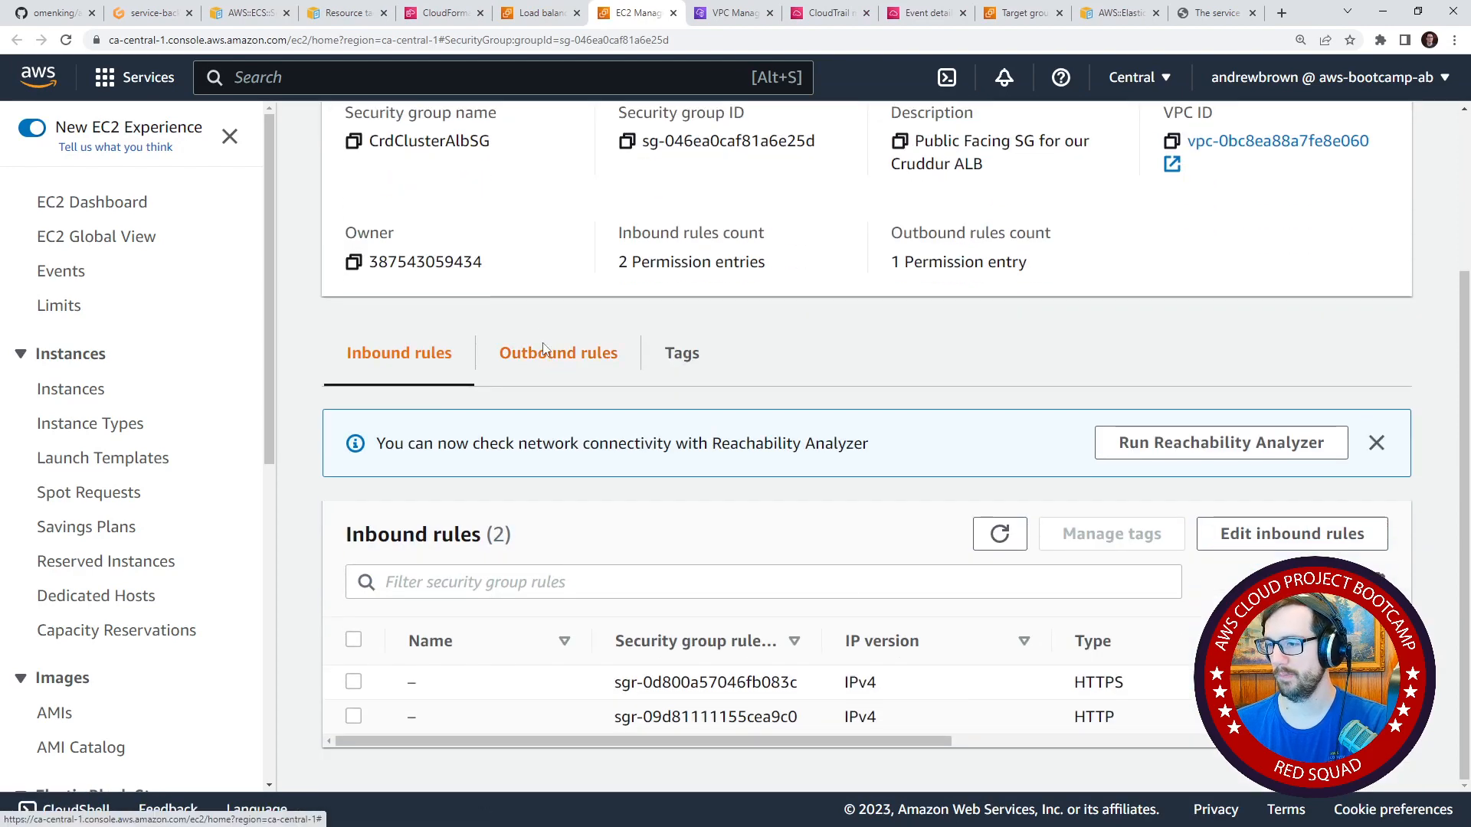
click(551, 360)
drag(884, 740, 850, 737)
click(413, 418)
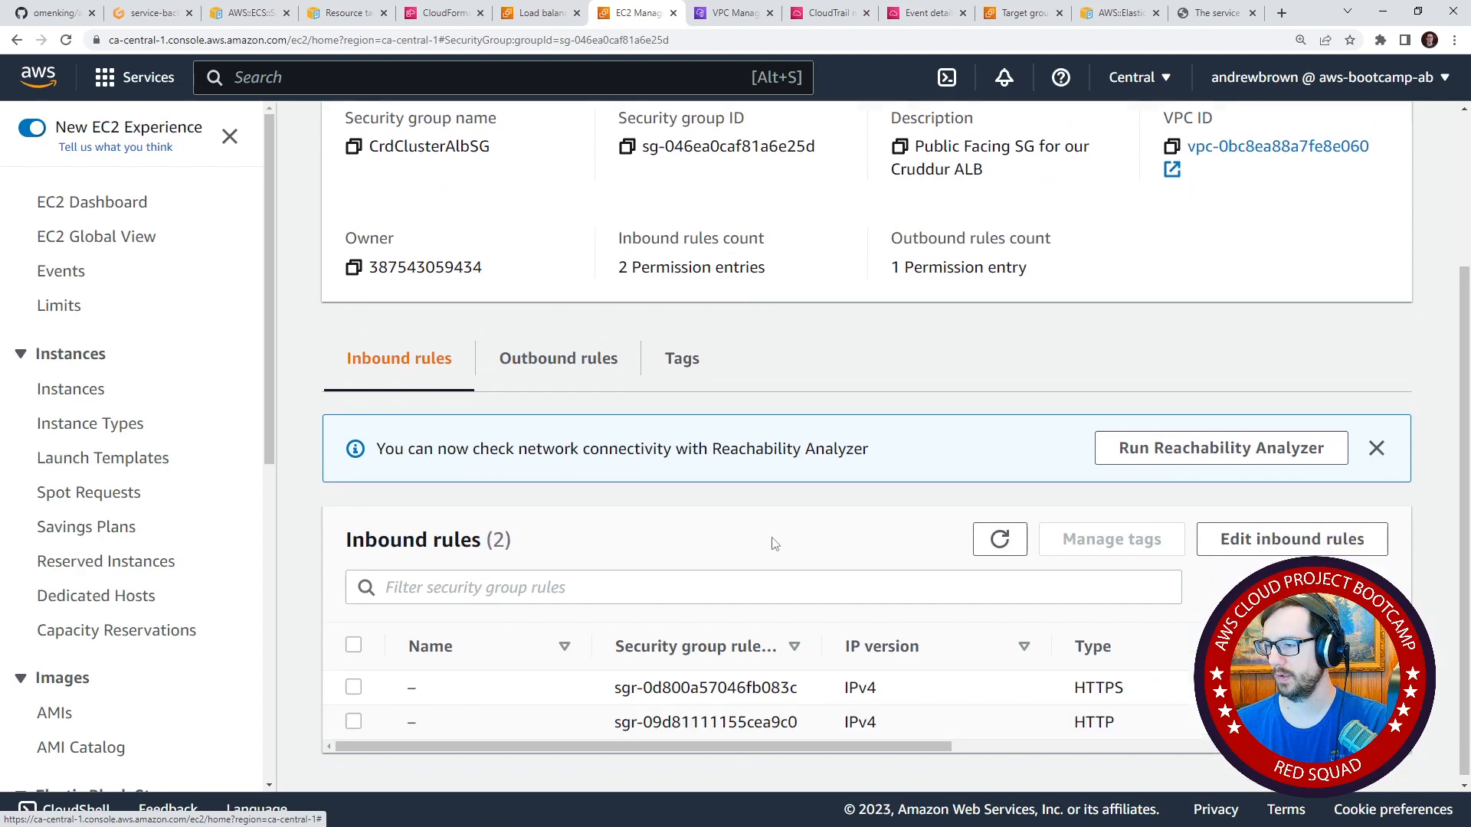
drag(898, 737, 677, 690)
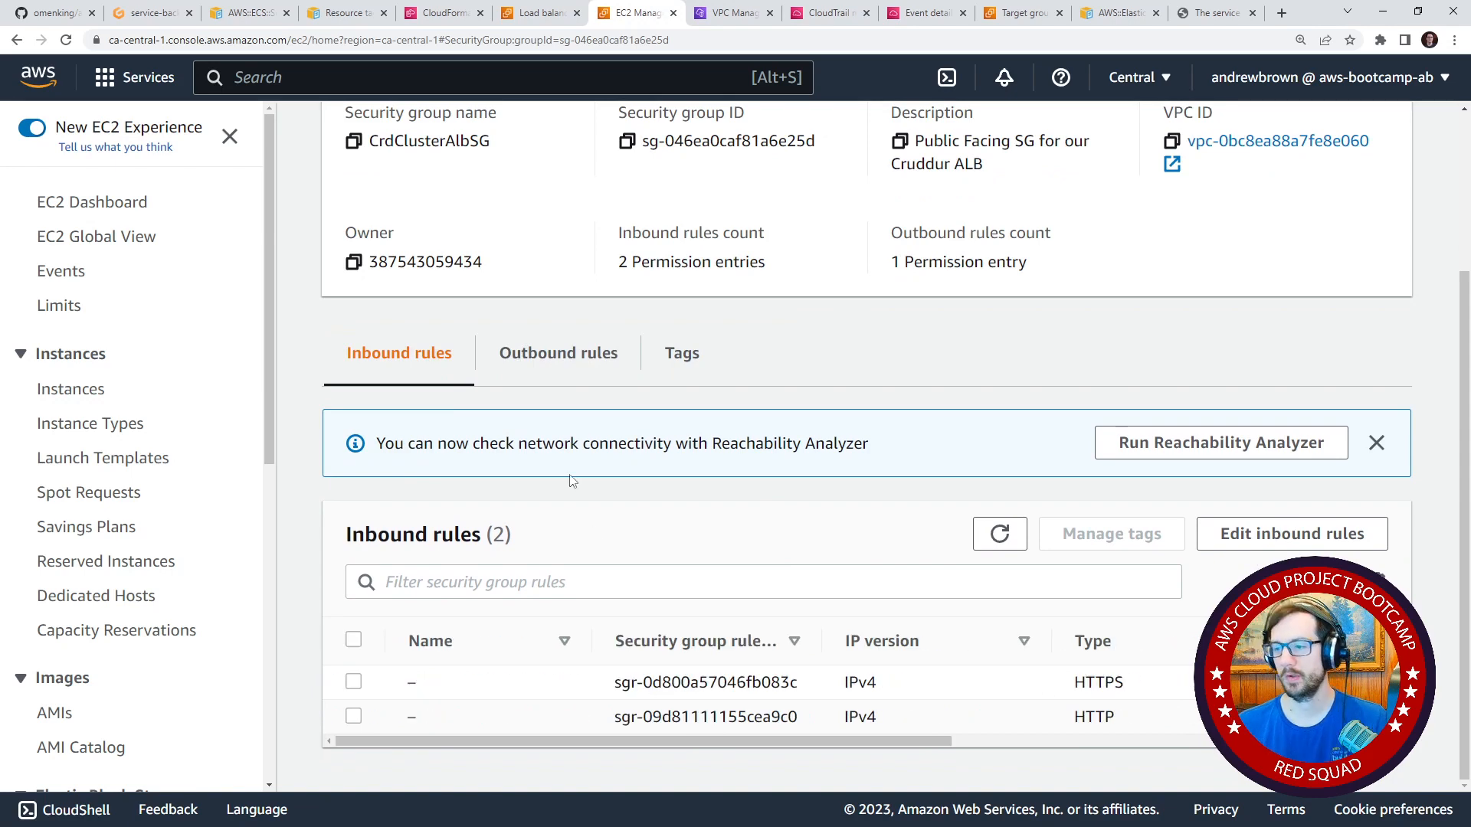
Copy the CrdClusterAlbSG group's ID, then list all security groups with the name column widened to show full names.
scroll(661, 552, up, 3)
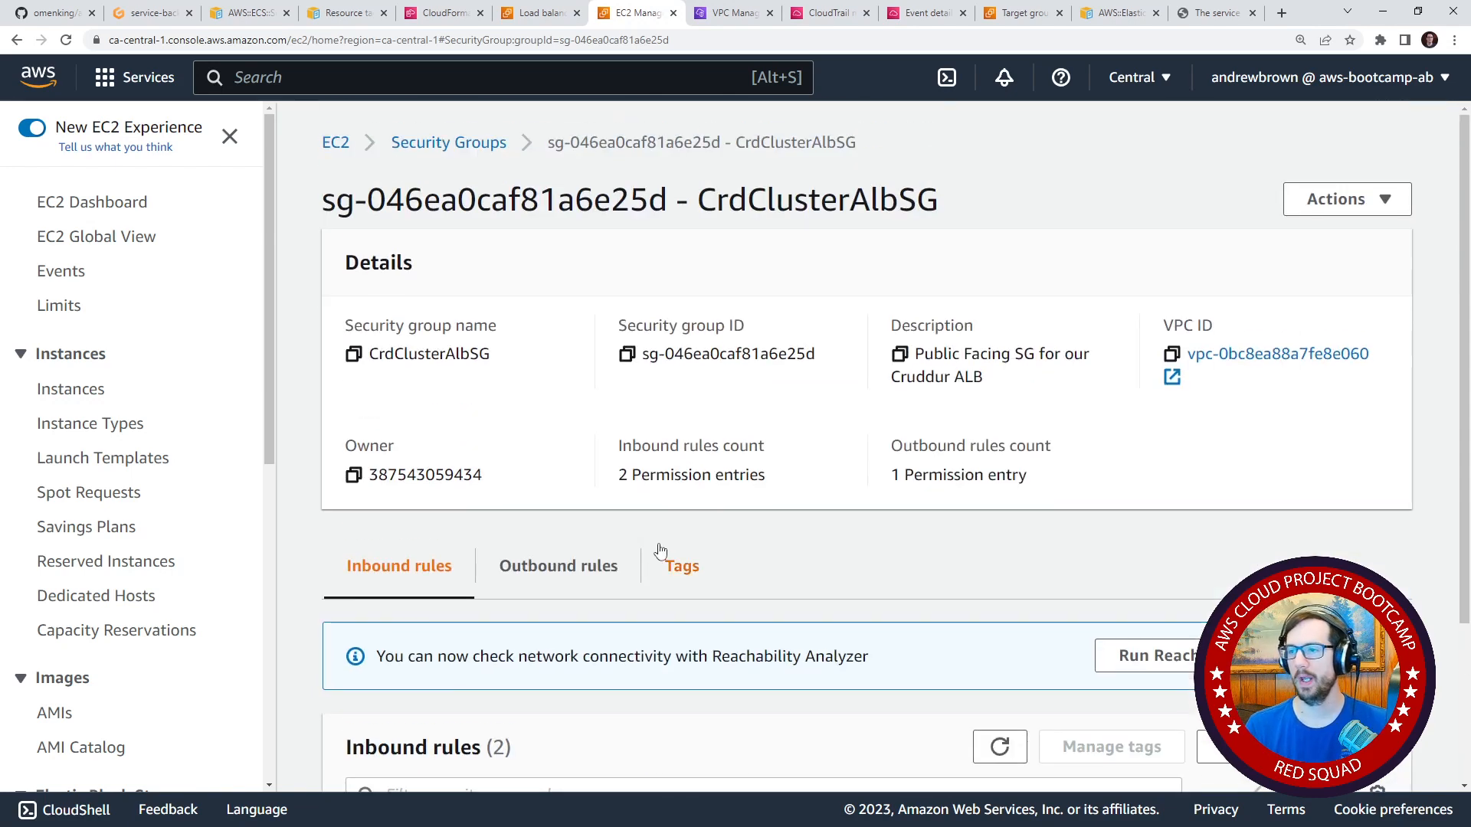
click(627, 355)
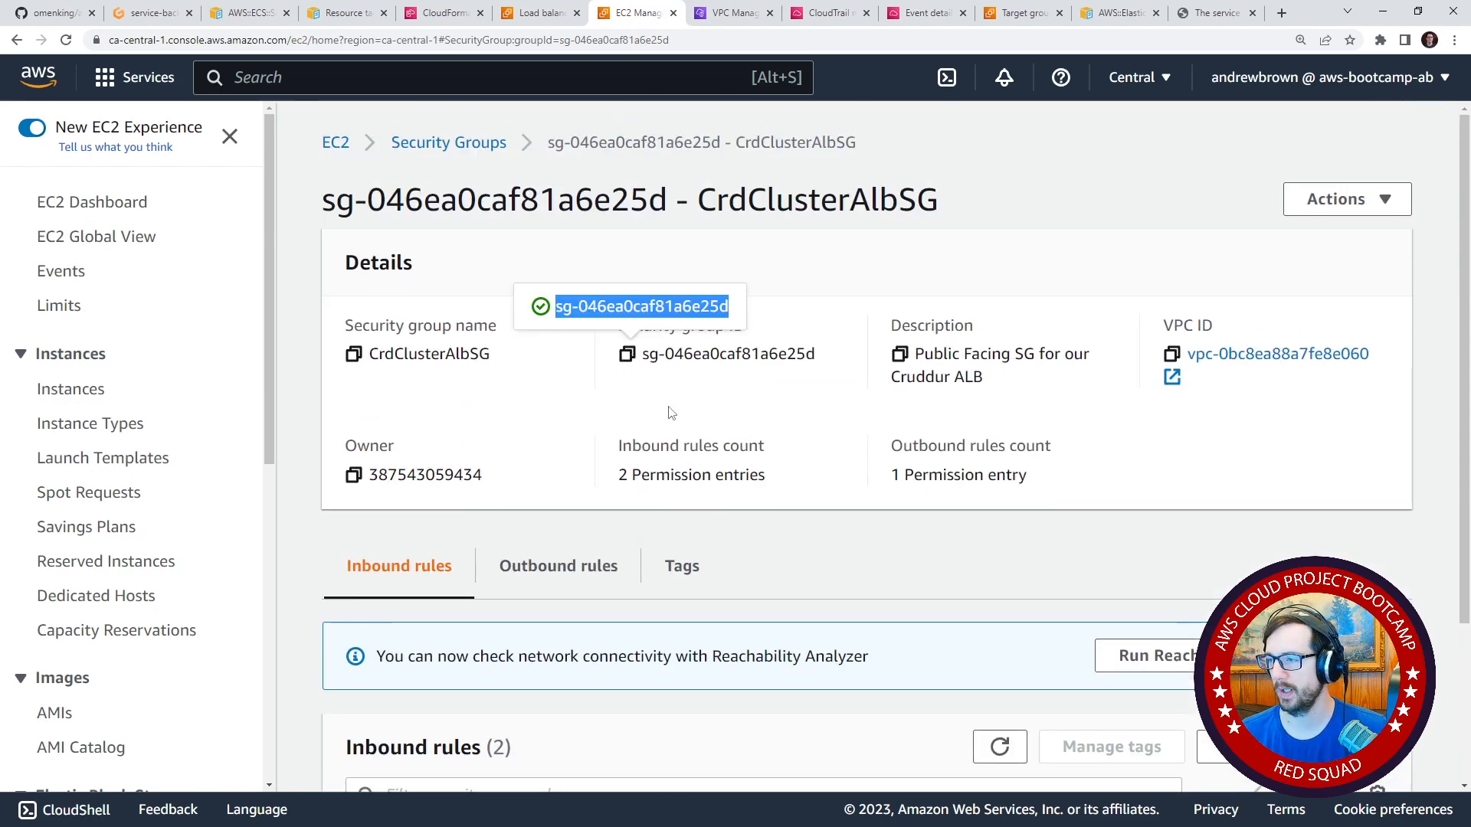
click(444, 145)
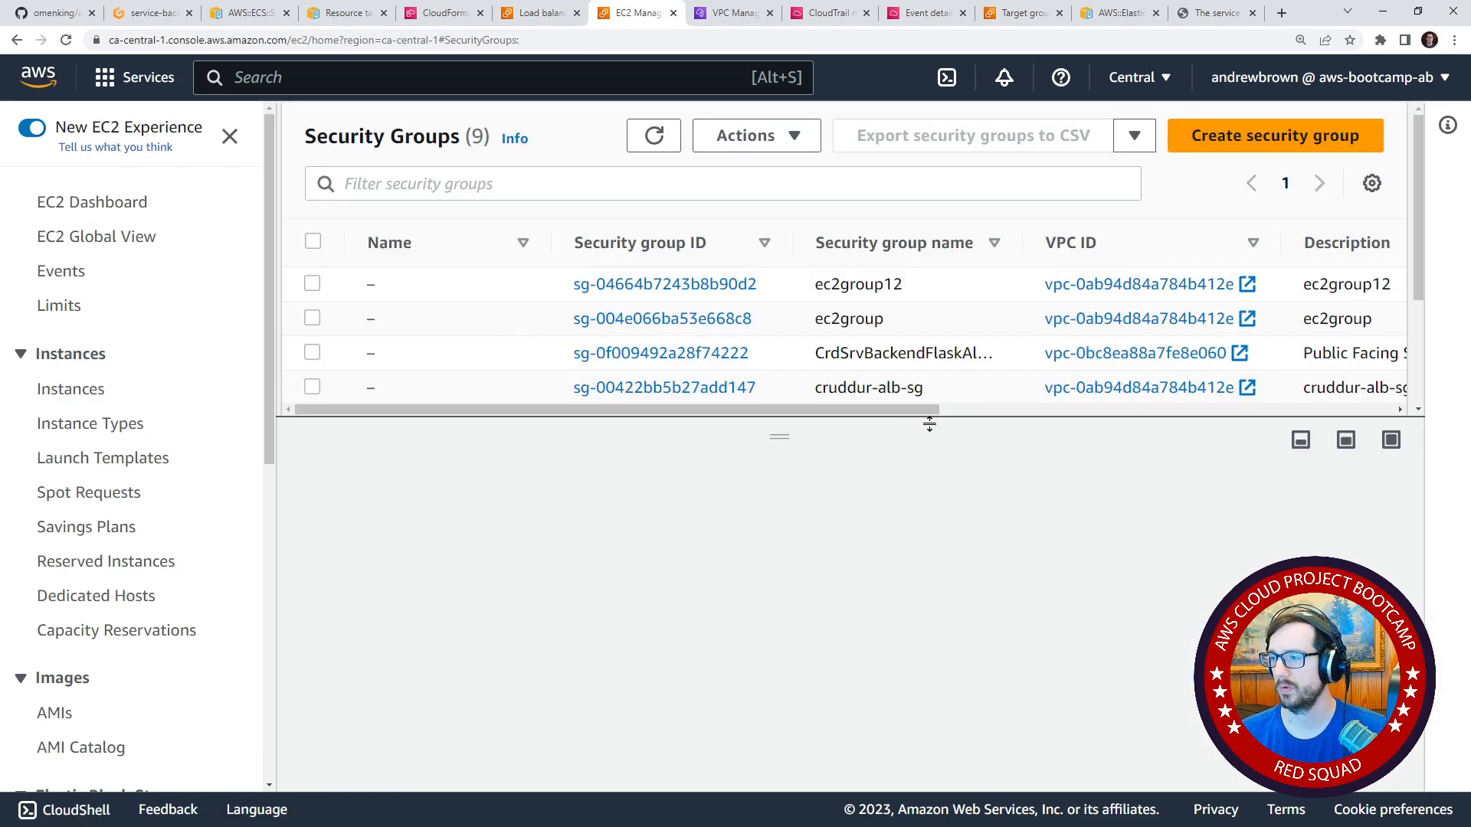
drag(782, 434, 841, 544)
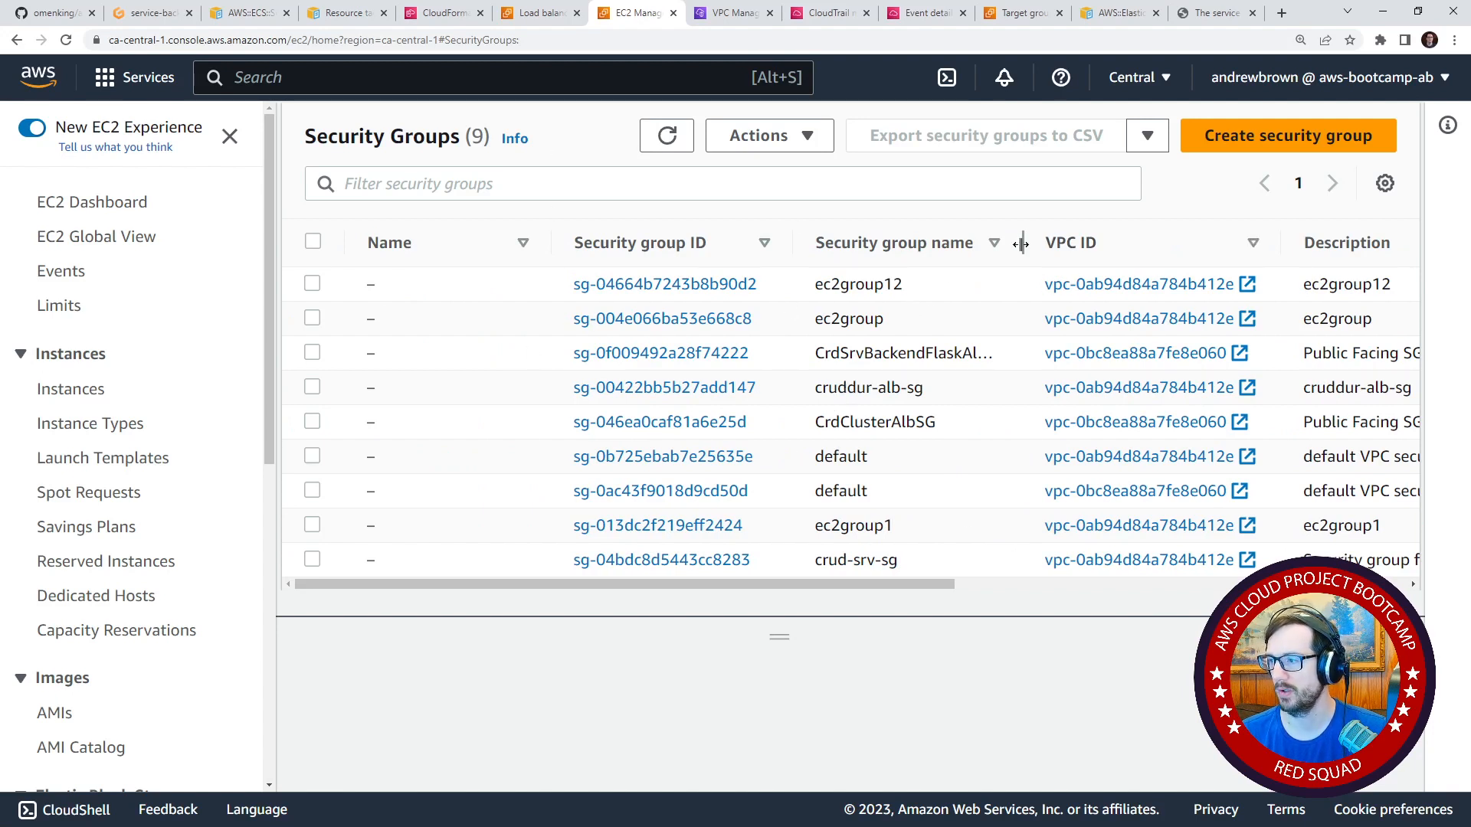
drag(1023, 243, 1053, 244)
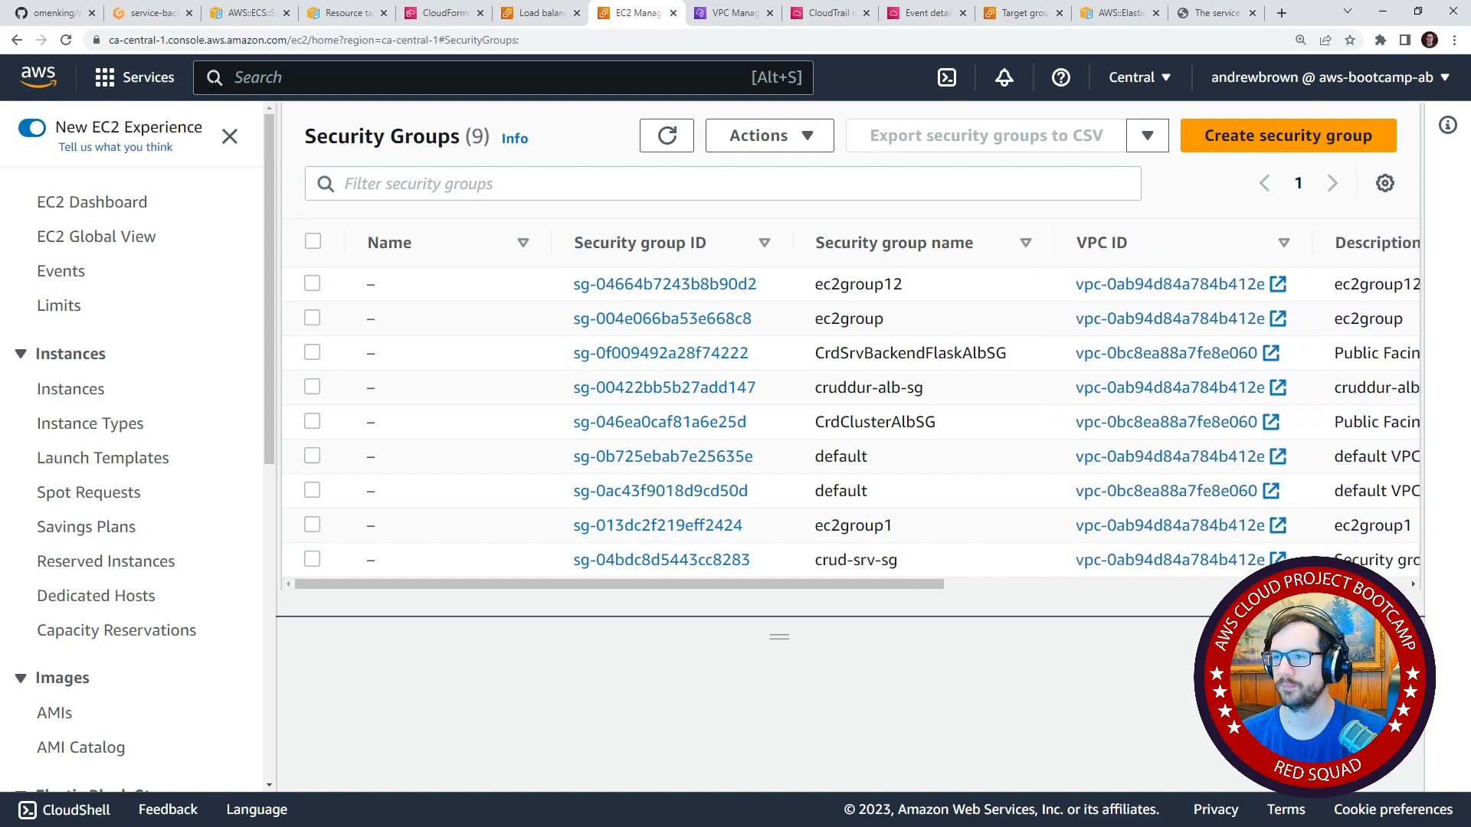
Go to Elastic Container Service from the load balancers page, keeping the security groups list open separately.
click(549, 14)
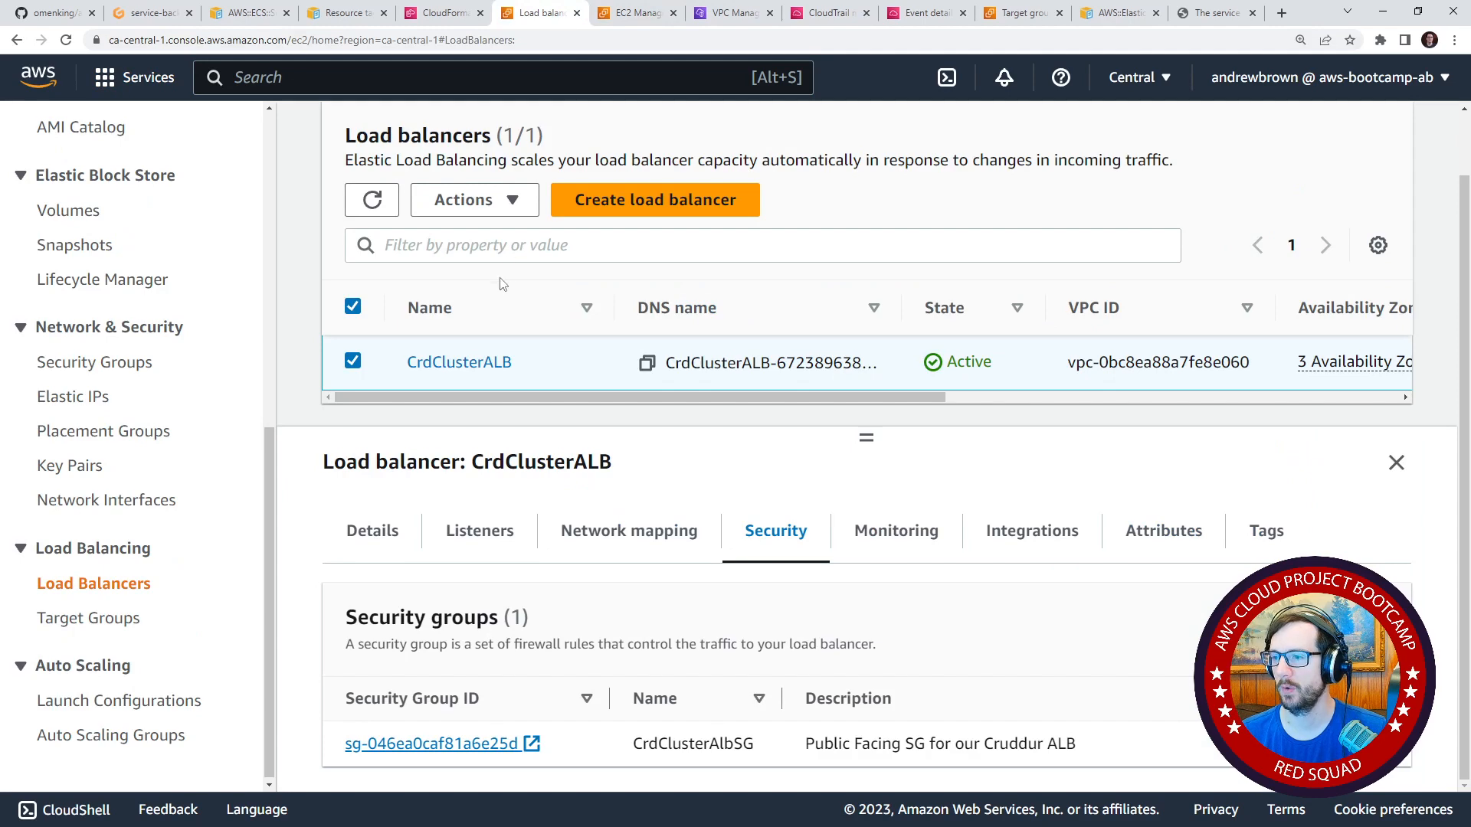
scroll(502, 284, up, 1)
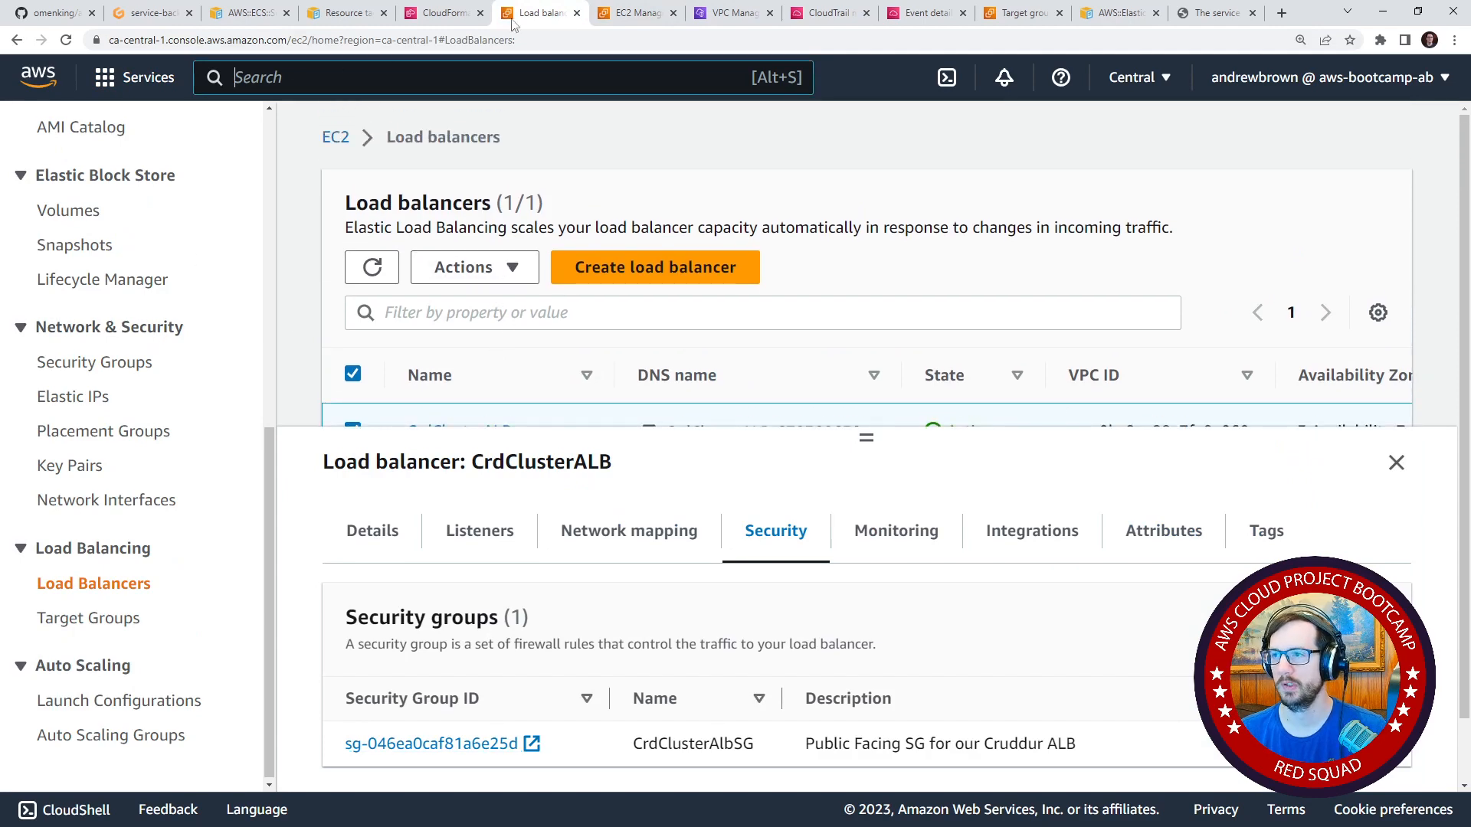
click(604, 13)
click(571, 77)
text(ecs)
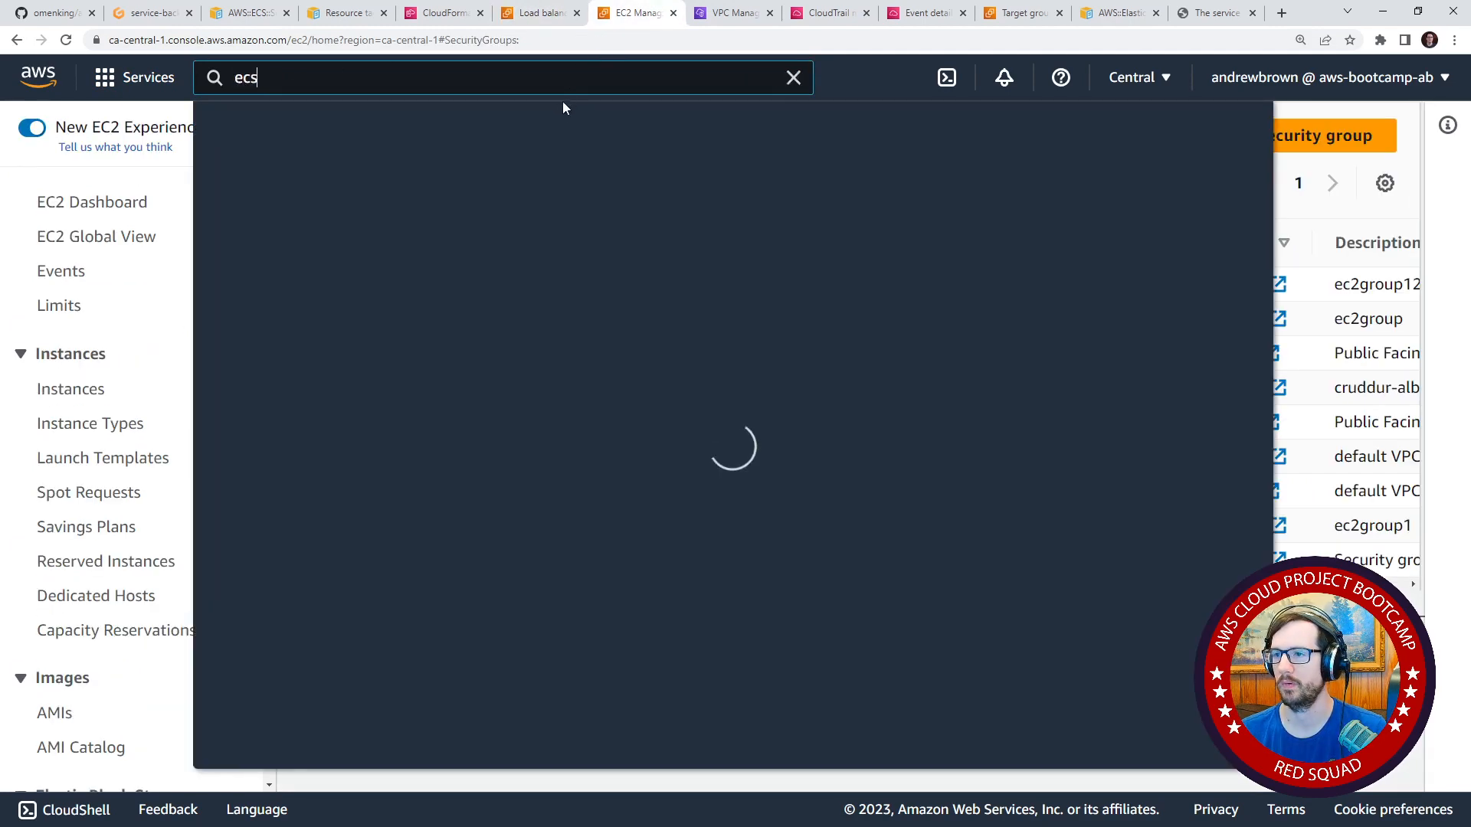
click(543, 14)
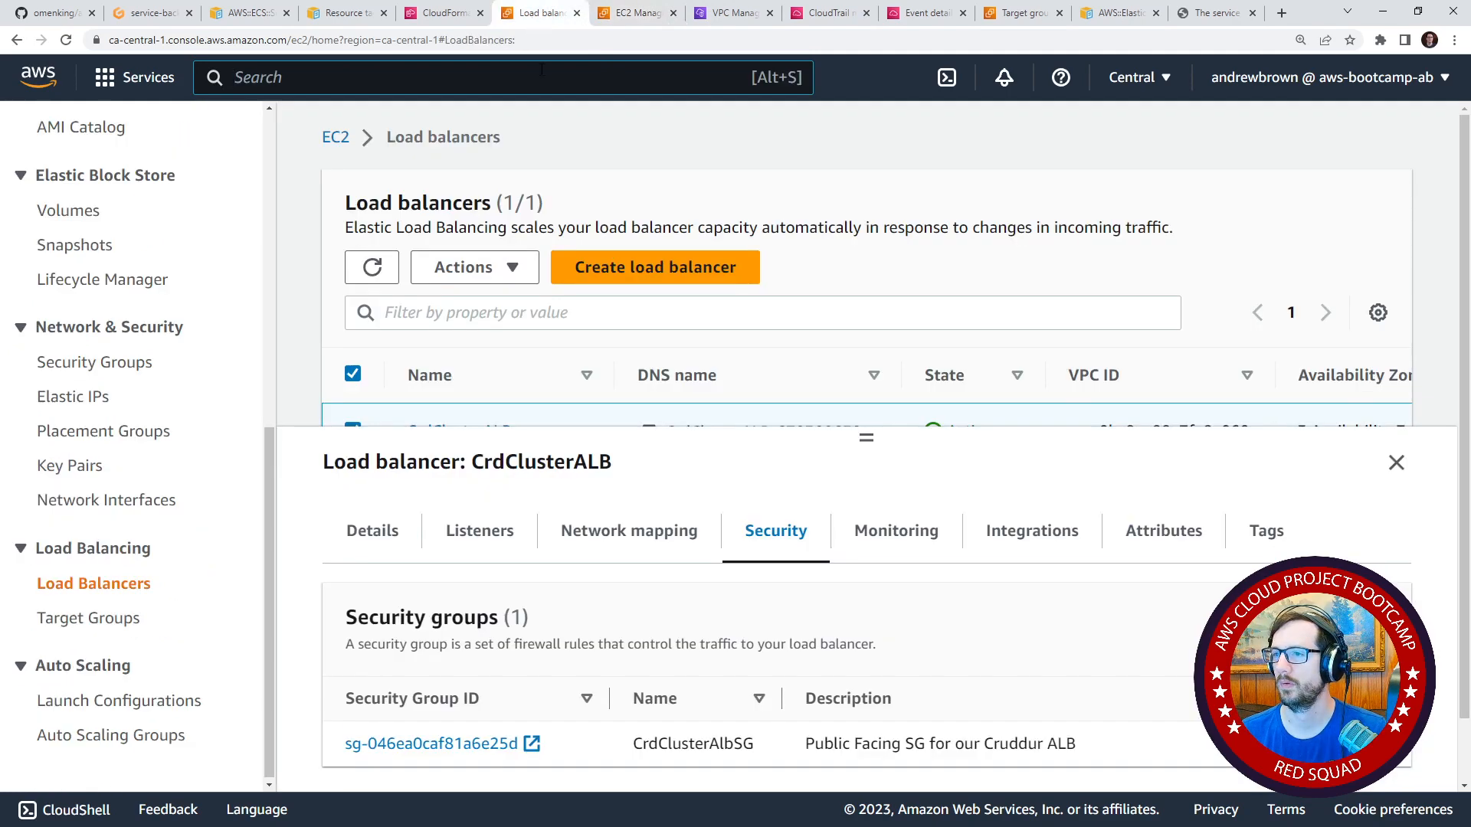
click(541, 69)
text(ecs)
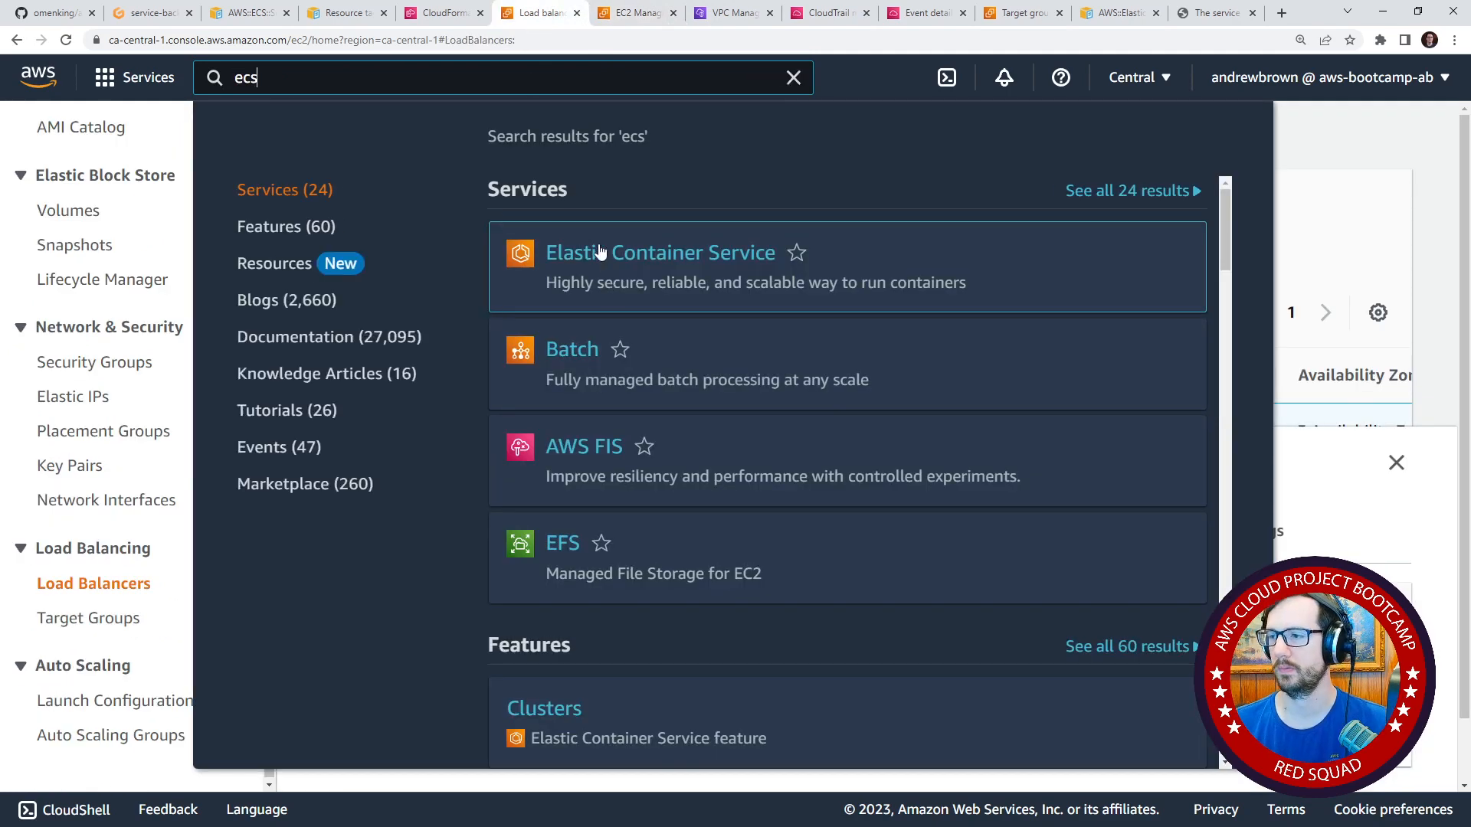
click(600, 248)
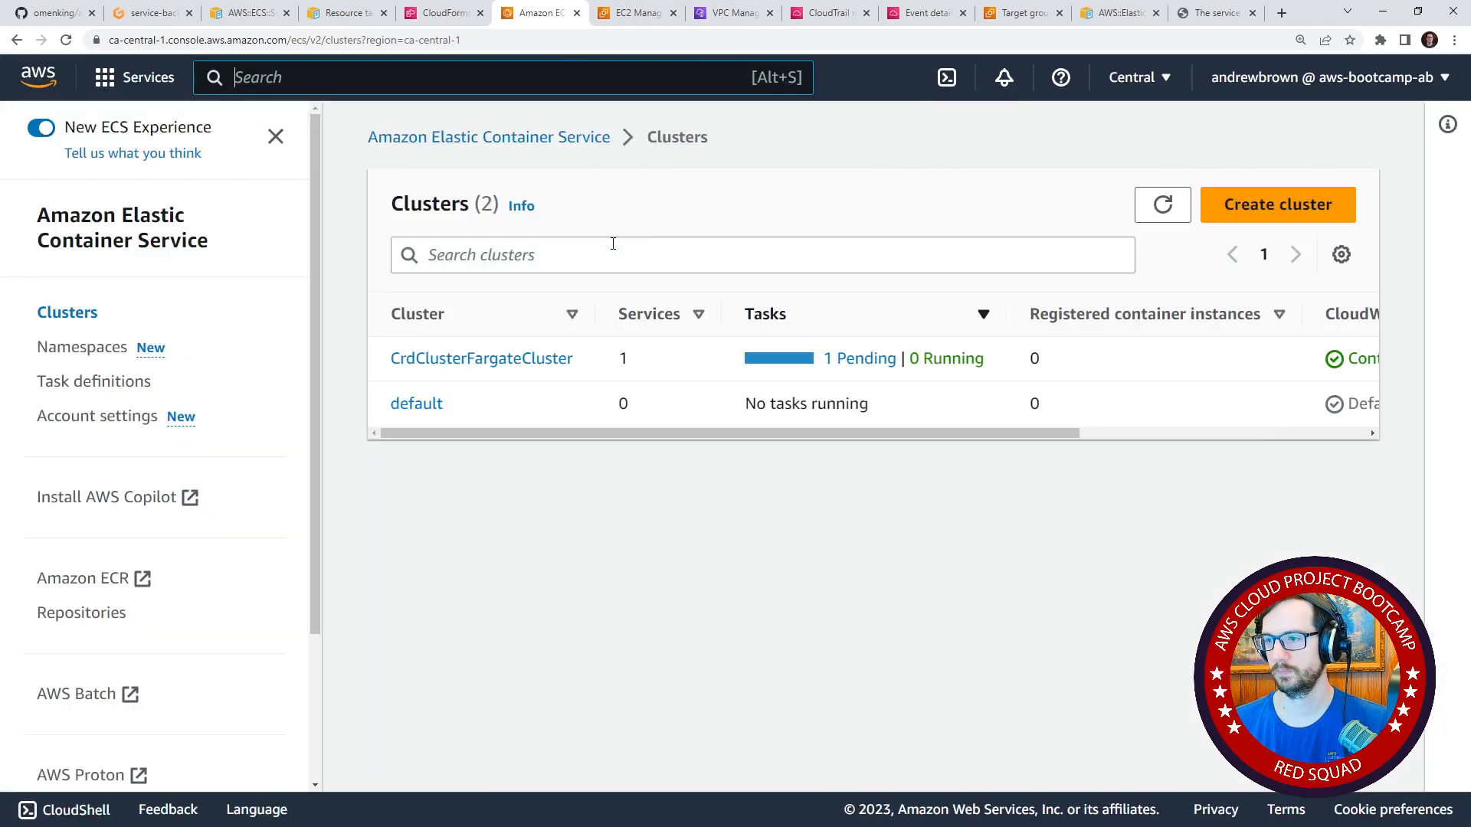
Open the backend-flask service in the CrdClusterFargateCluster cluster.
click(486, 362)
scroll(565, 450, down, 4)
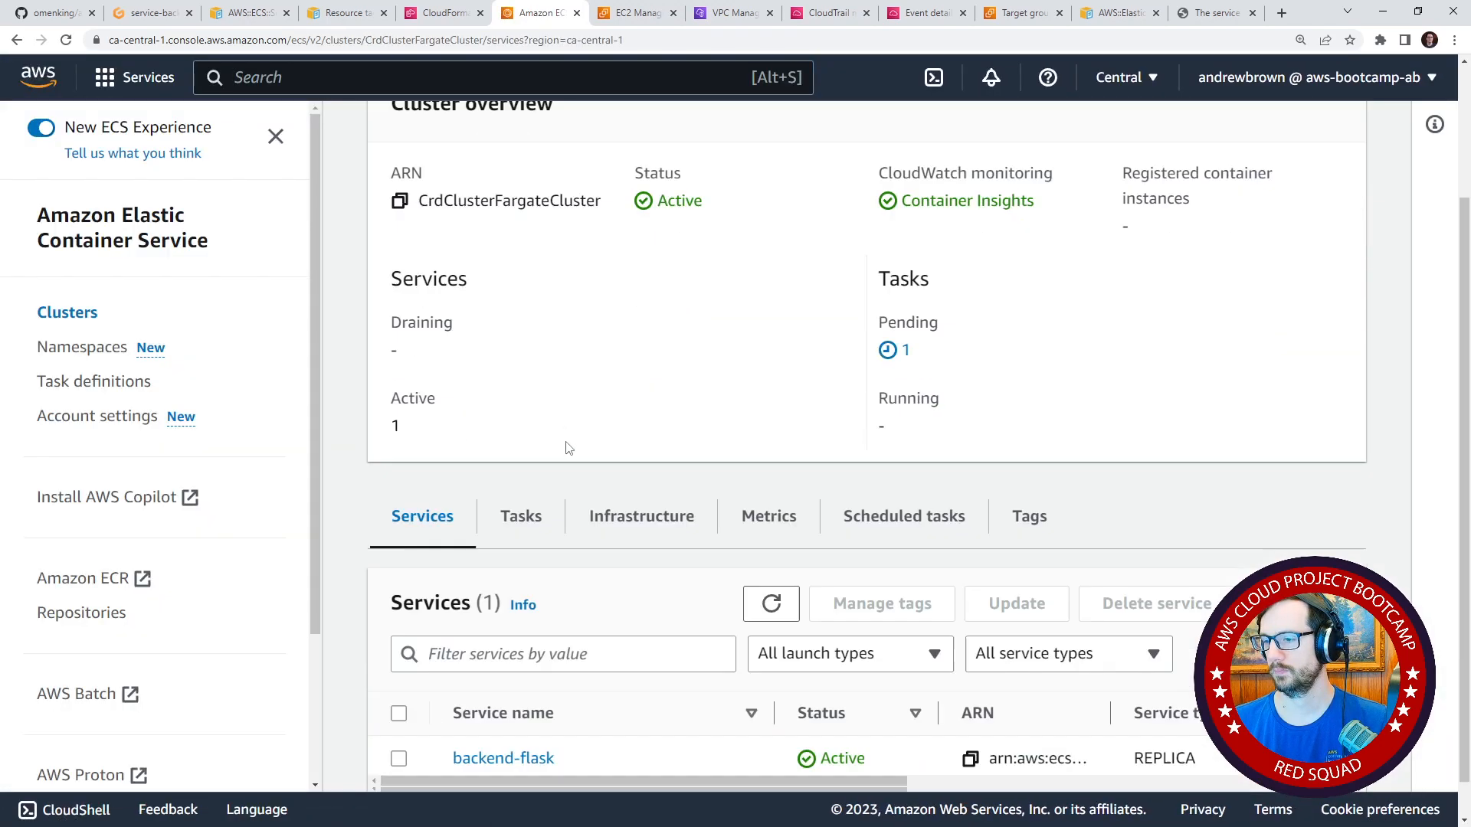
click(536, 715)
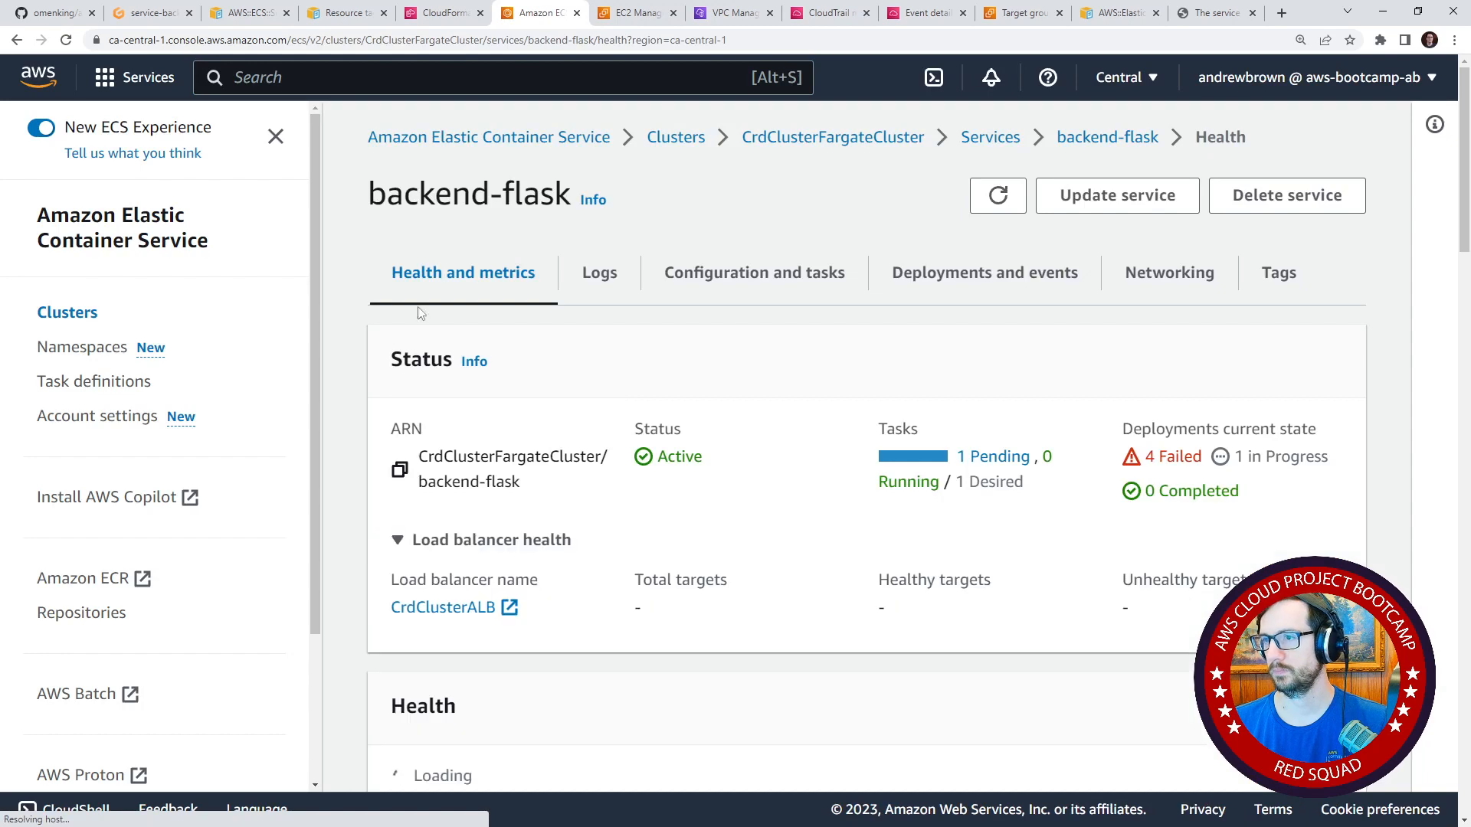
Return to CloudFormation's stack list and check the status of the CrdSrvBackendFlask stack.
click(443, 16)
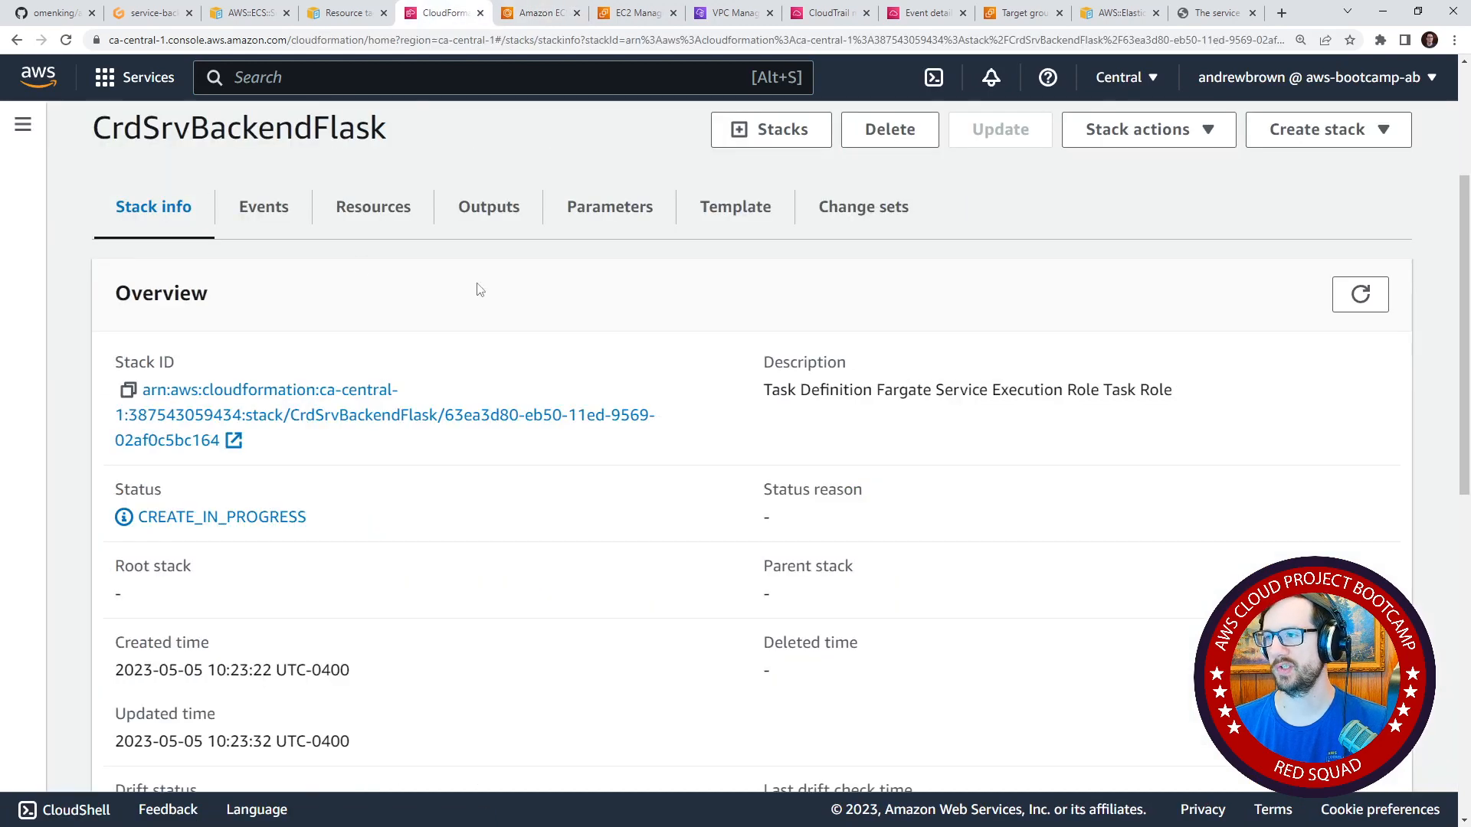
scroll(480, 289, up, 3)
click(255, 336)
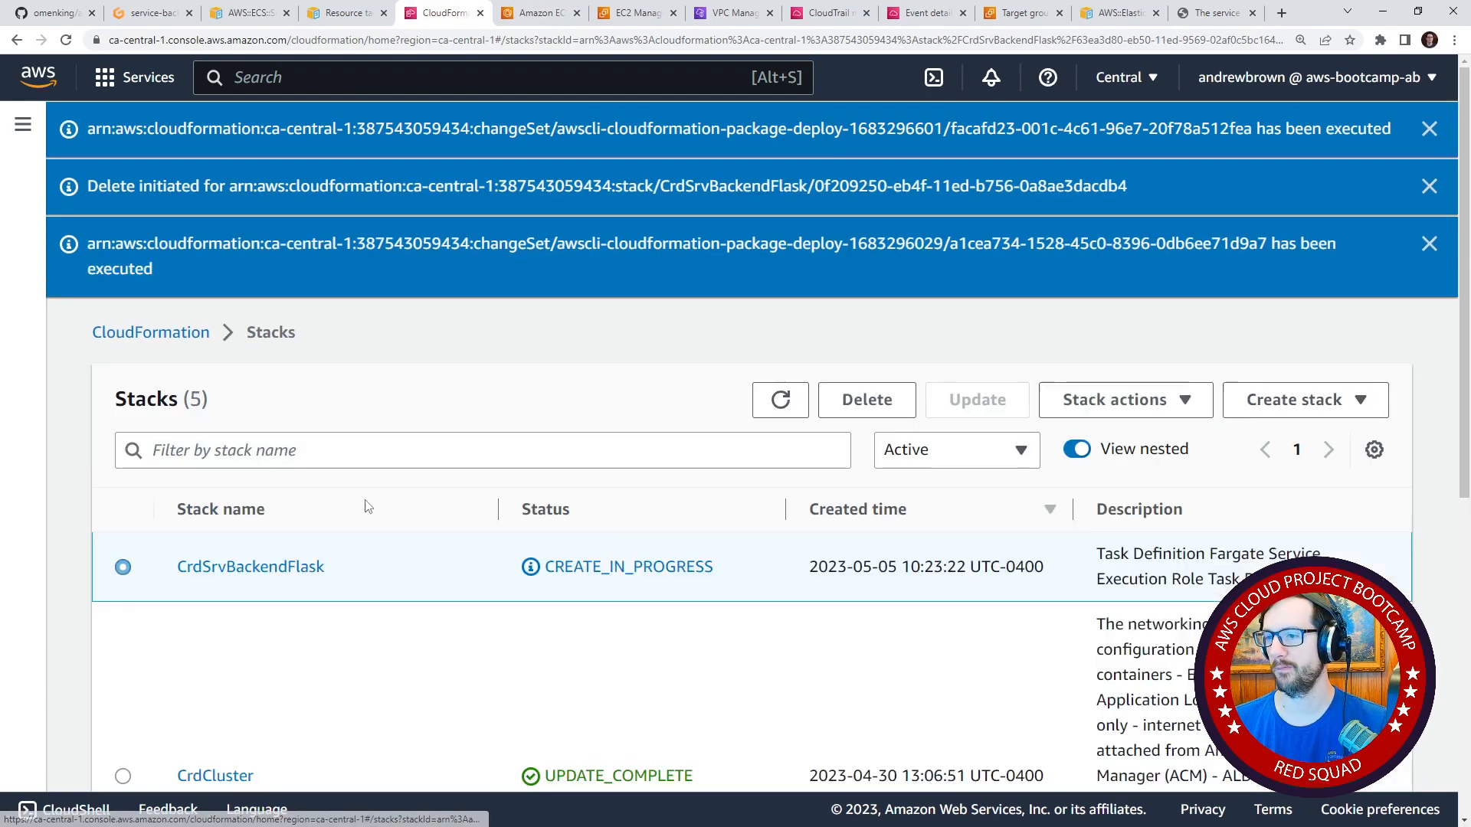
Review the names in the security groups list, then return to the backend-flask service's health page.
click(541, 14)
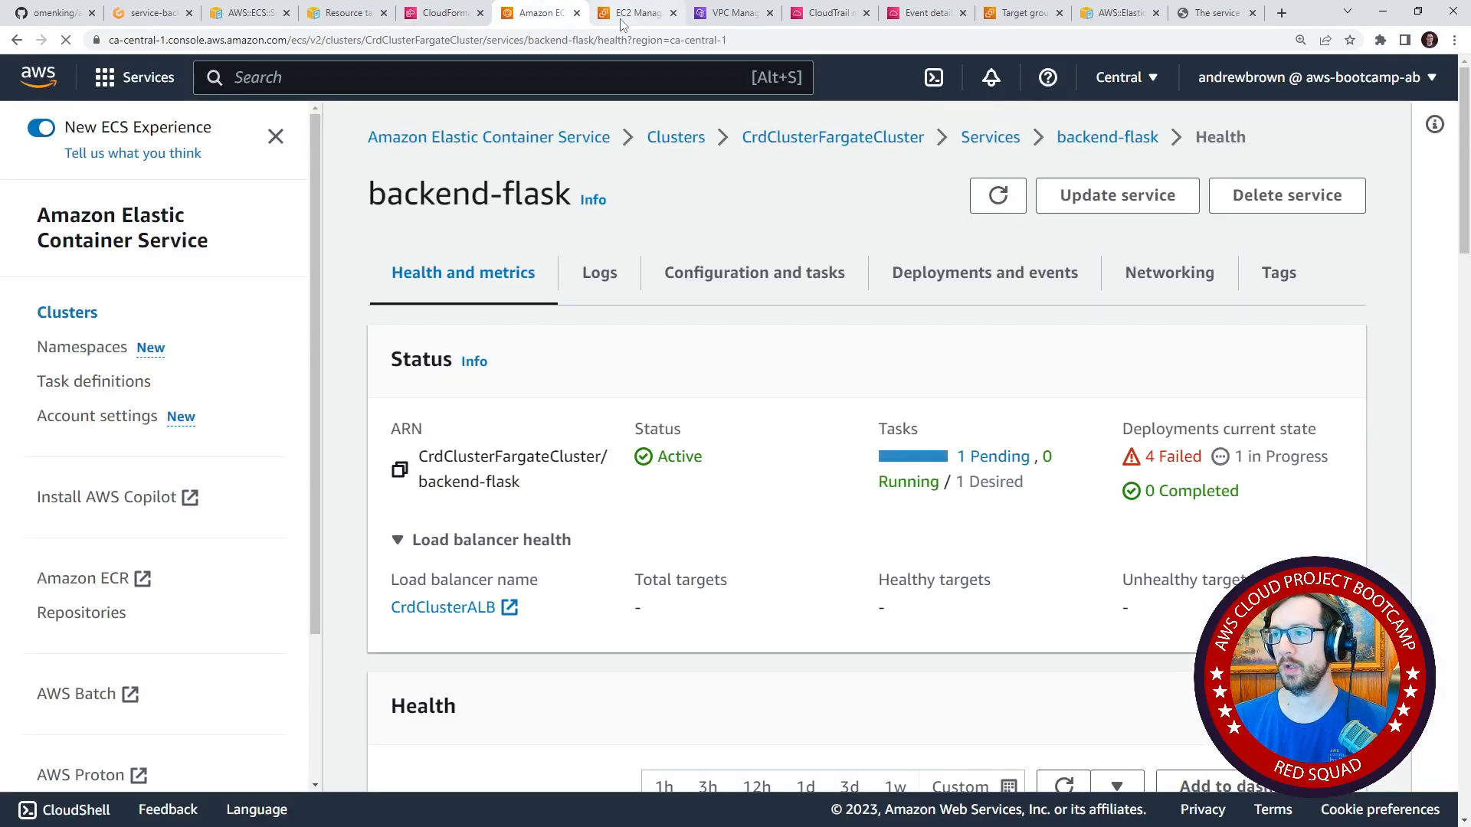
click(621, 24)
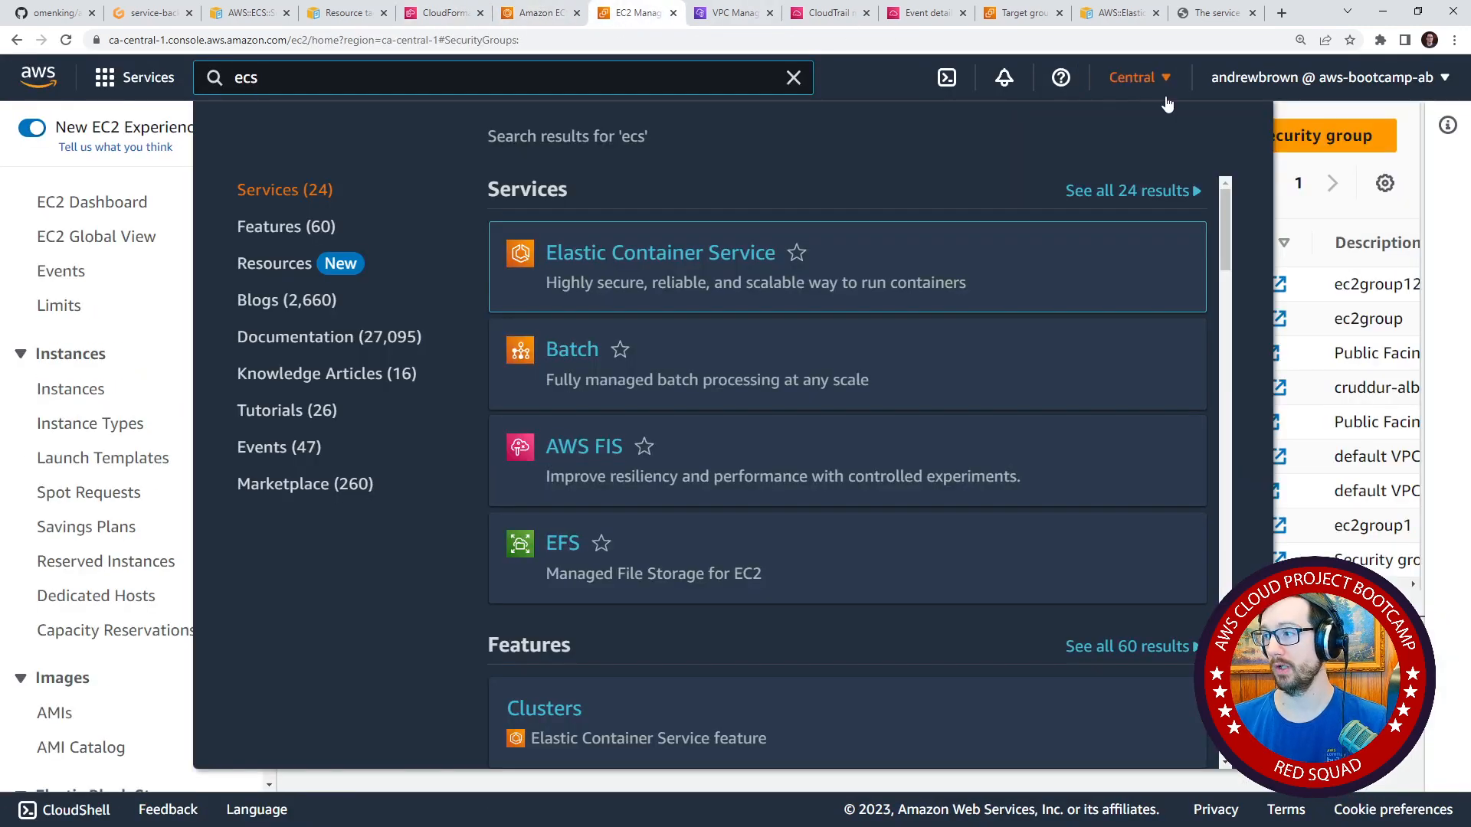
click(840, 71)
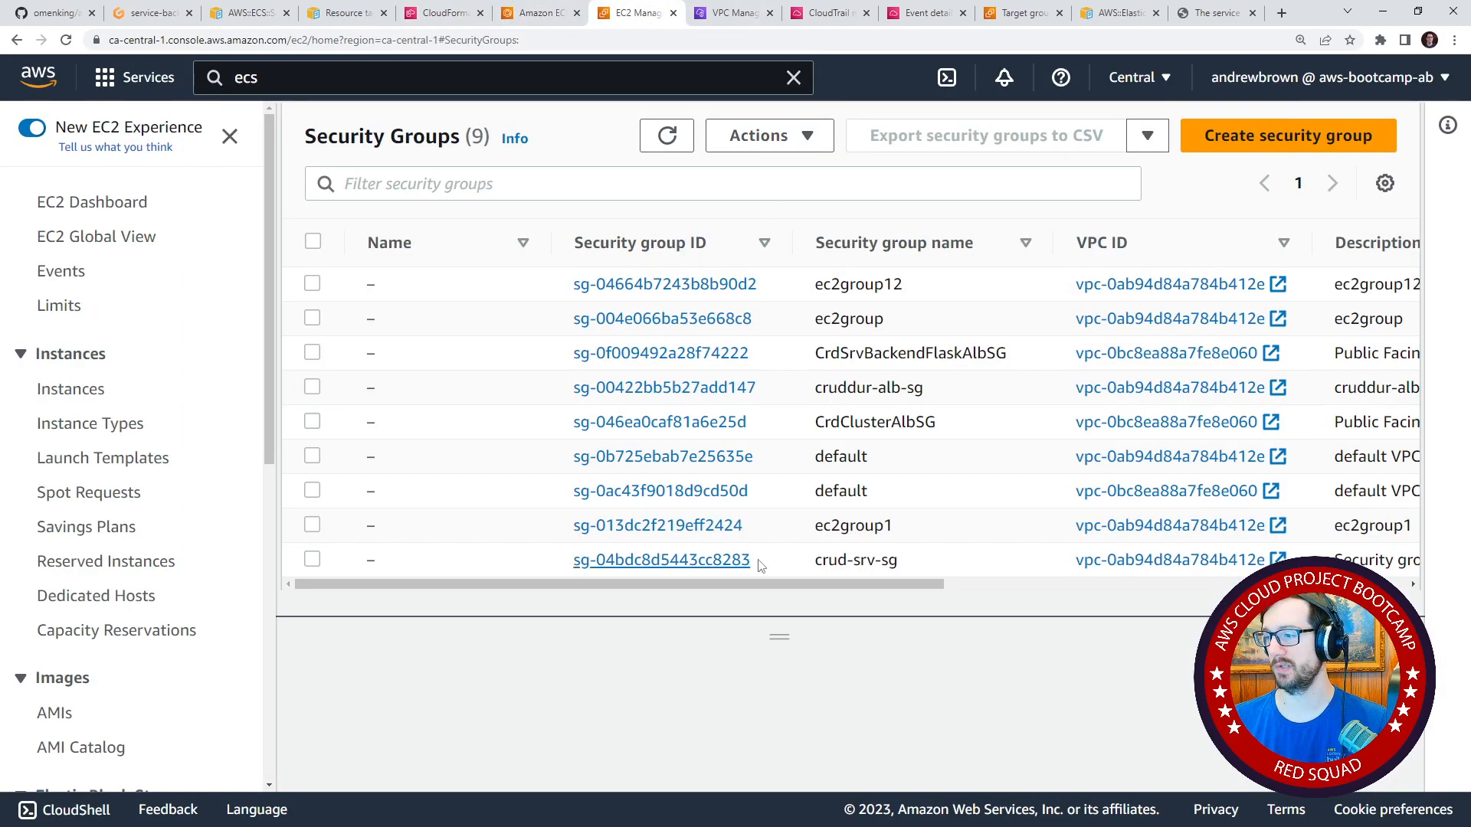
click(549, 23)
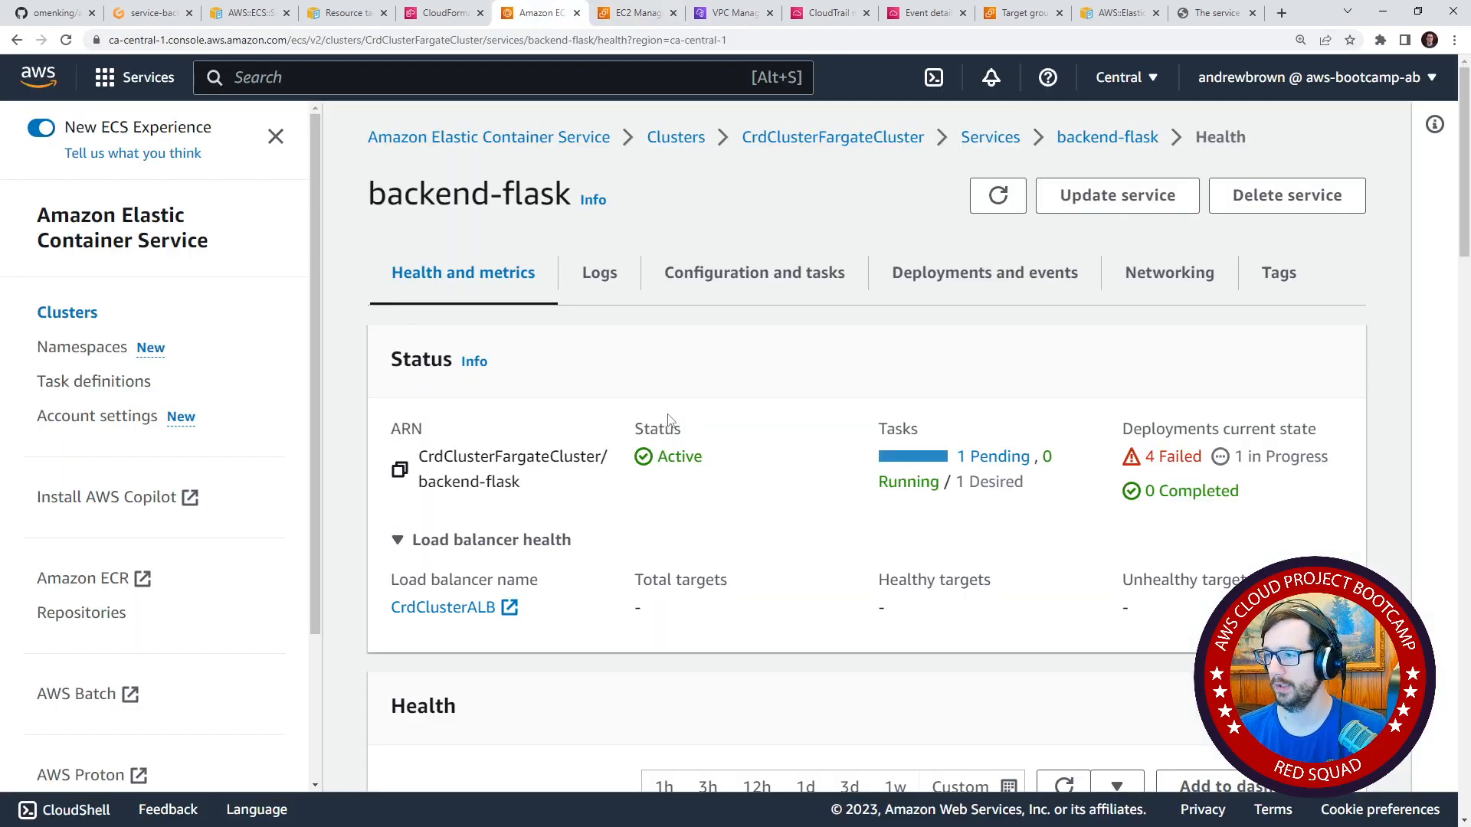
Open the security group attached to the backend-flask service from its networking configuration.
scroll(1050, 519, down, 6)
scroll(985, 516, up, 5)
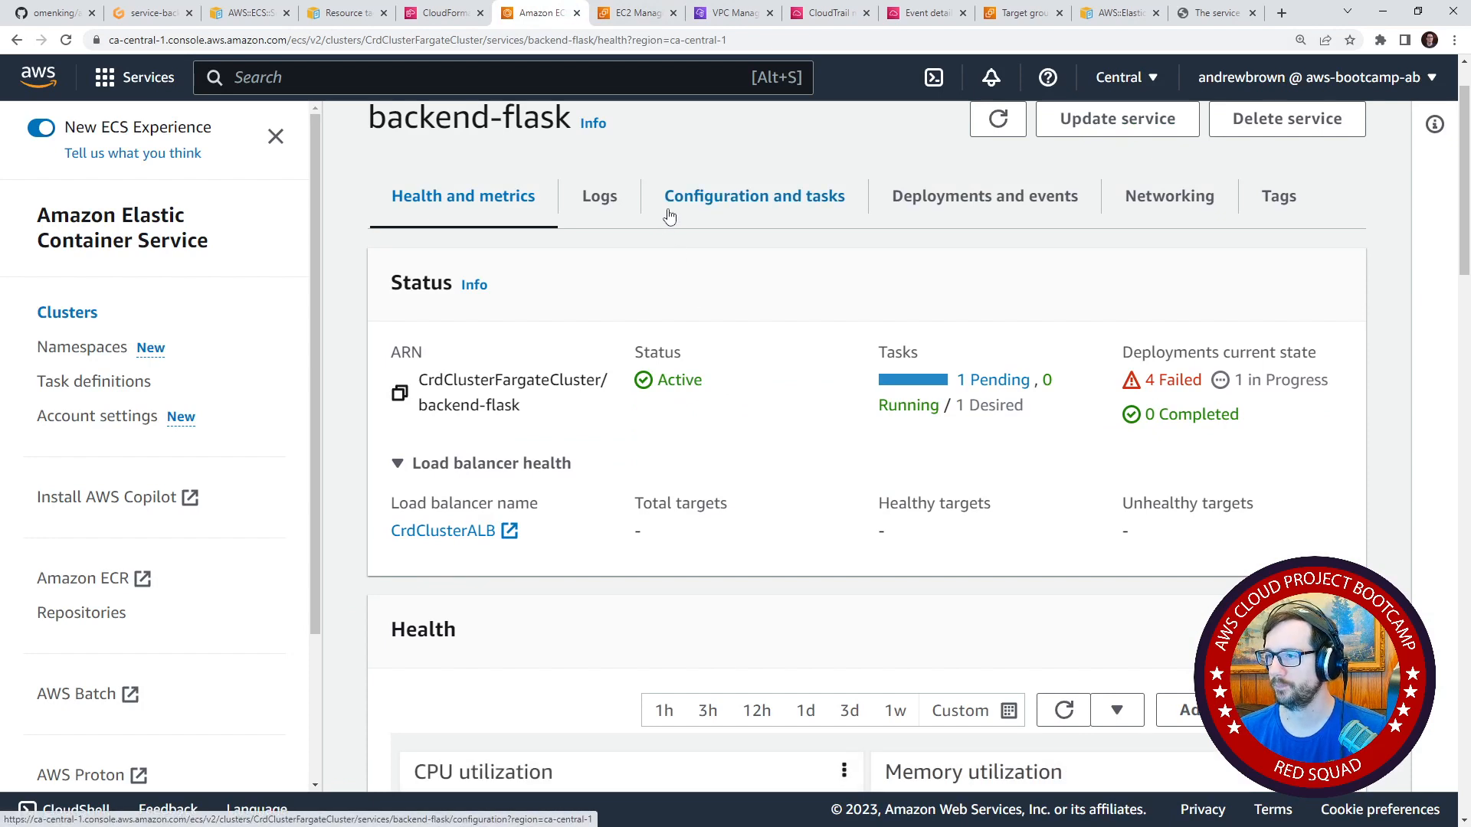
click(1133, 201)
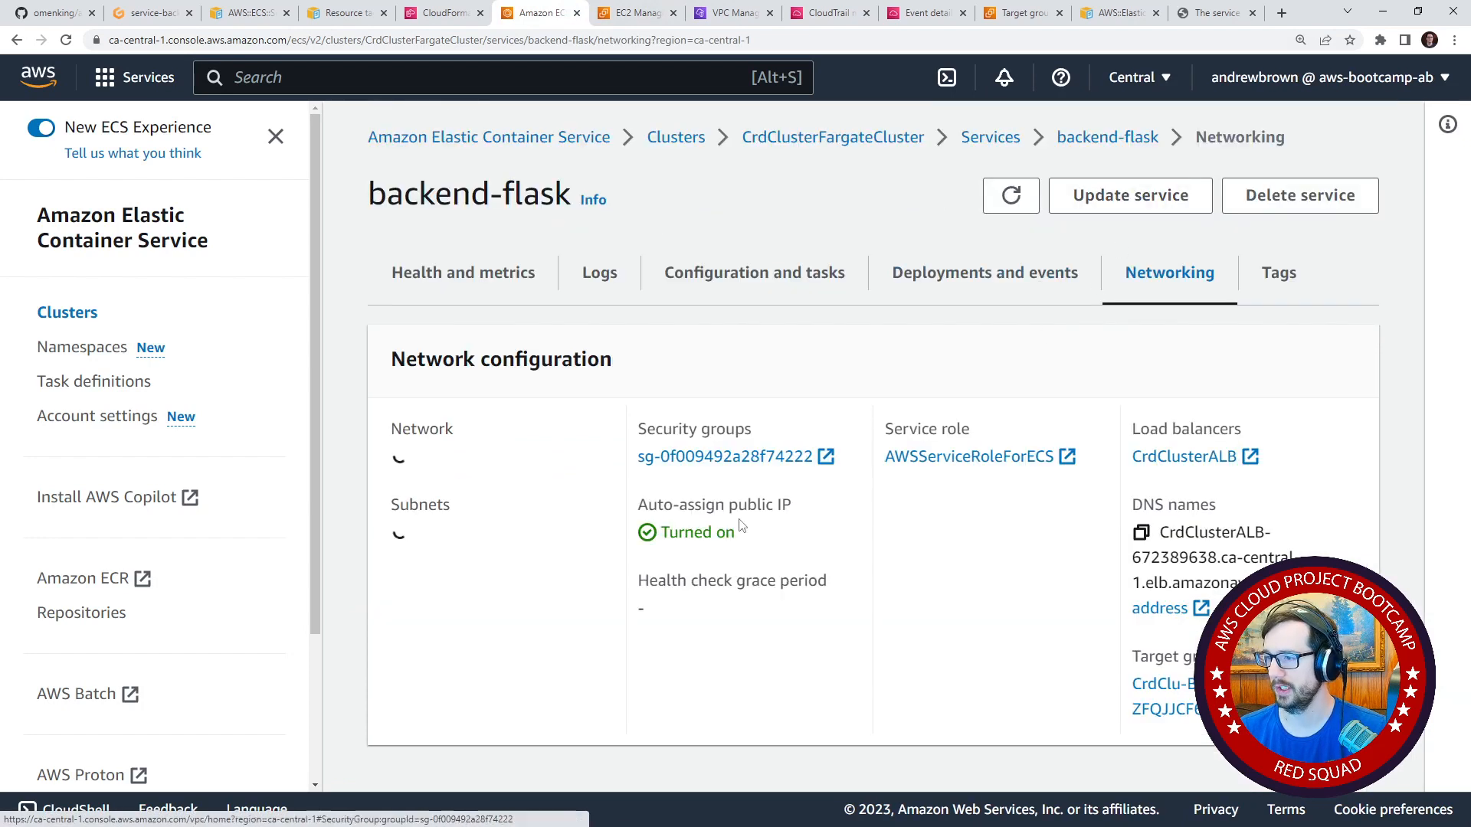
click(749, 456)
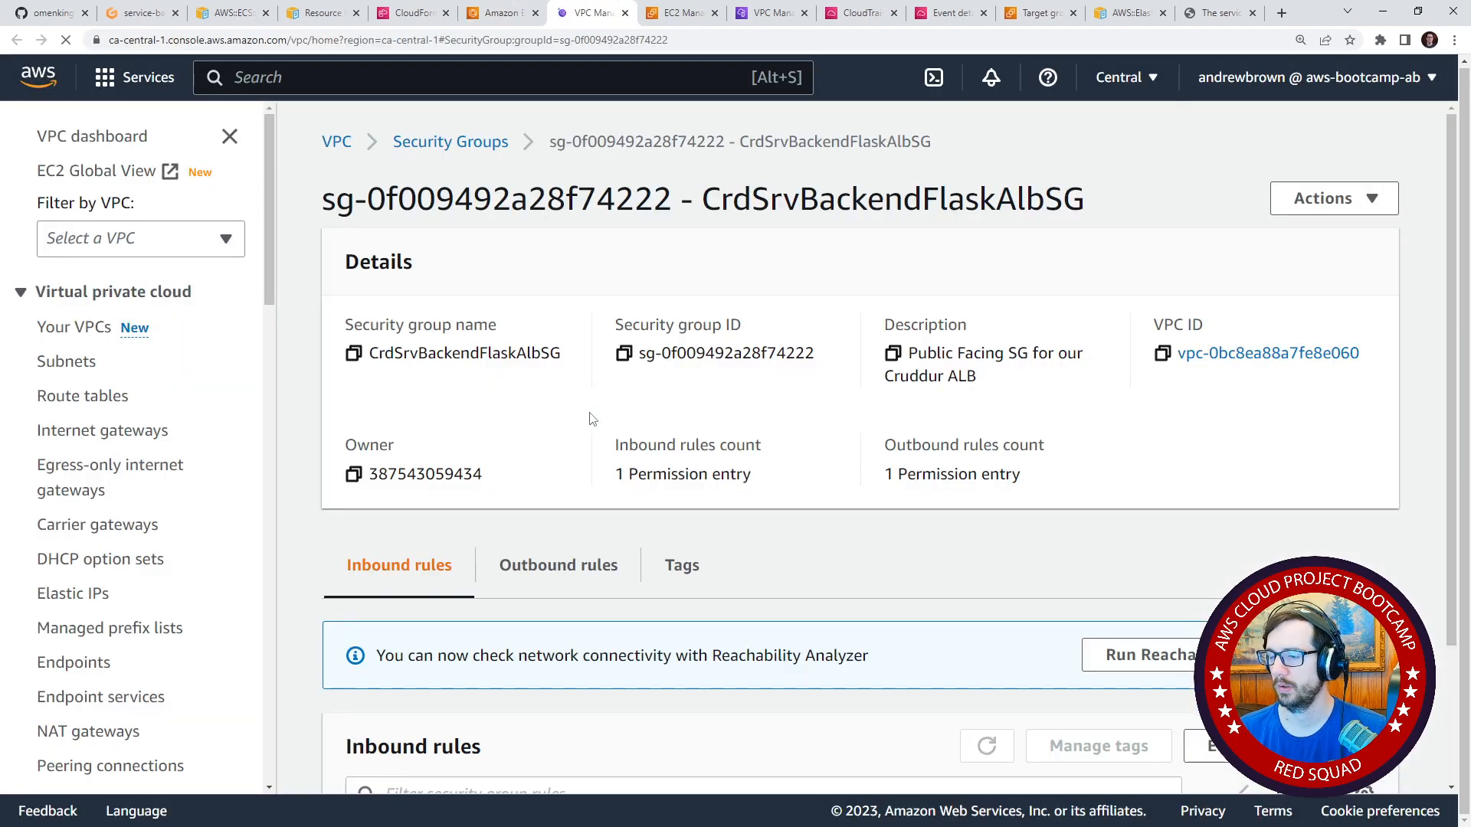
Search the CrdSrvBackendFlaskAlbSG page for sg-046ea0caf81a6e25d and check the port and source of its inbound rule.
scroll(674, 521, down, 1)
key(ctrl+f)
key(ctrl+v)
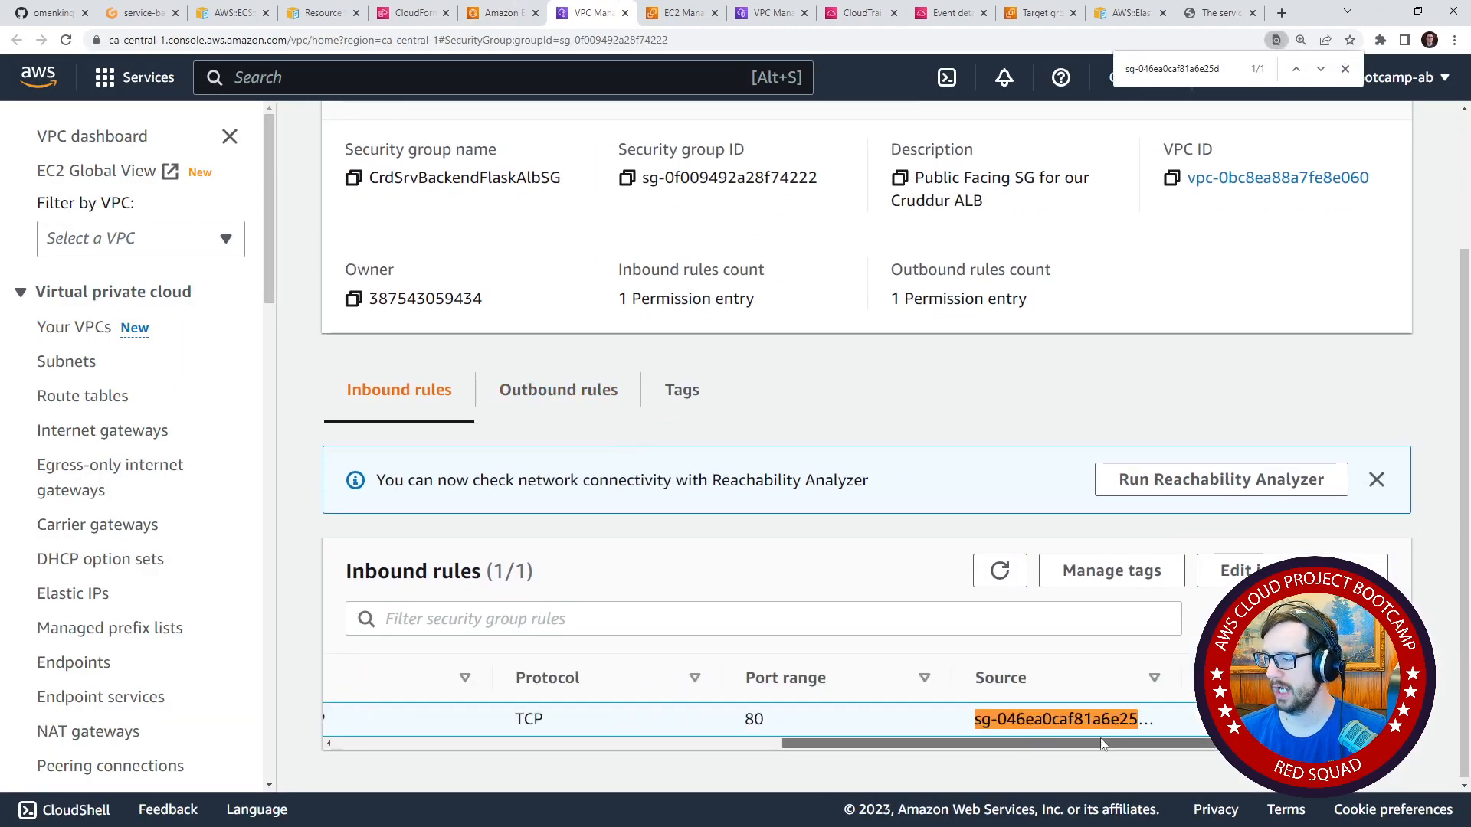
drag(1014, 743, 963, 740)
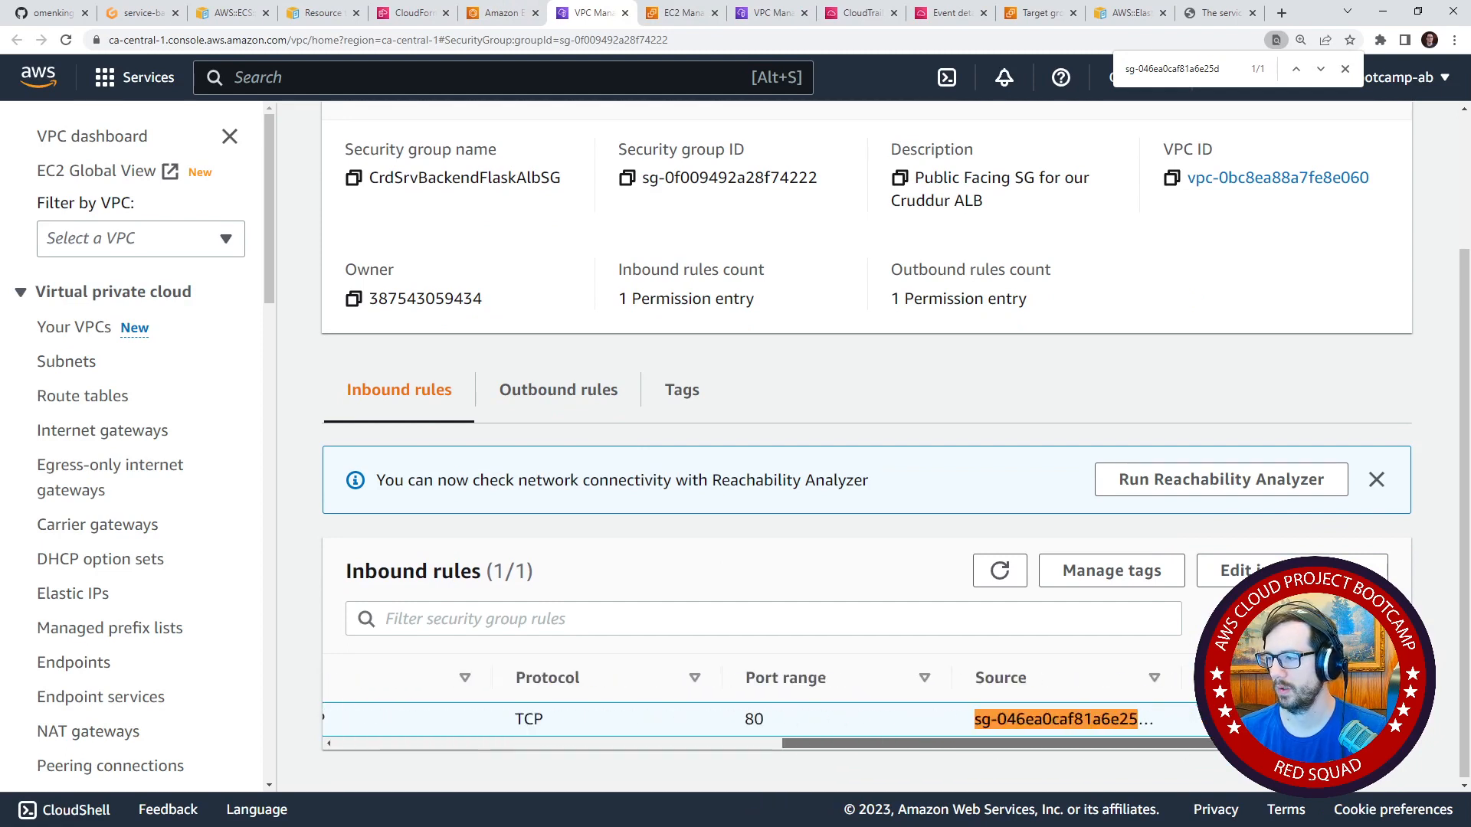
Add an inbound rule to CrdSrvBackendFlaskAlbSG with source 0.0.0.0/0 and the description ALLTEST.
click(1237, 571)
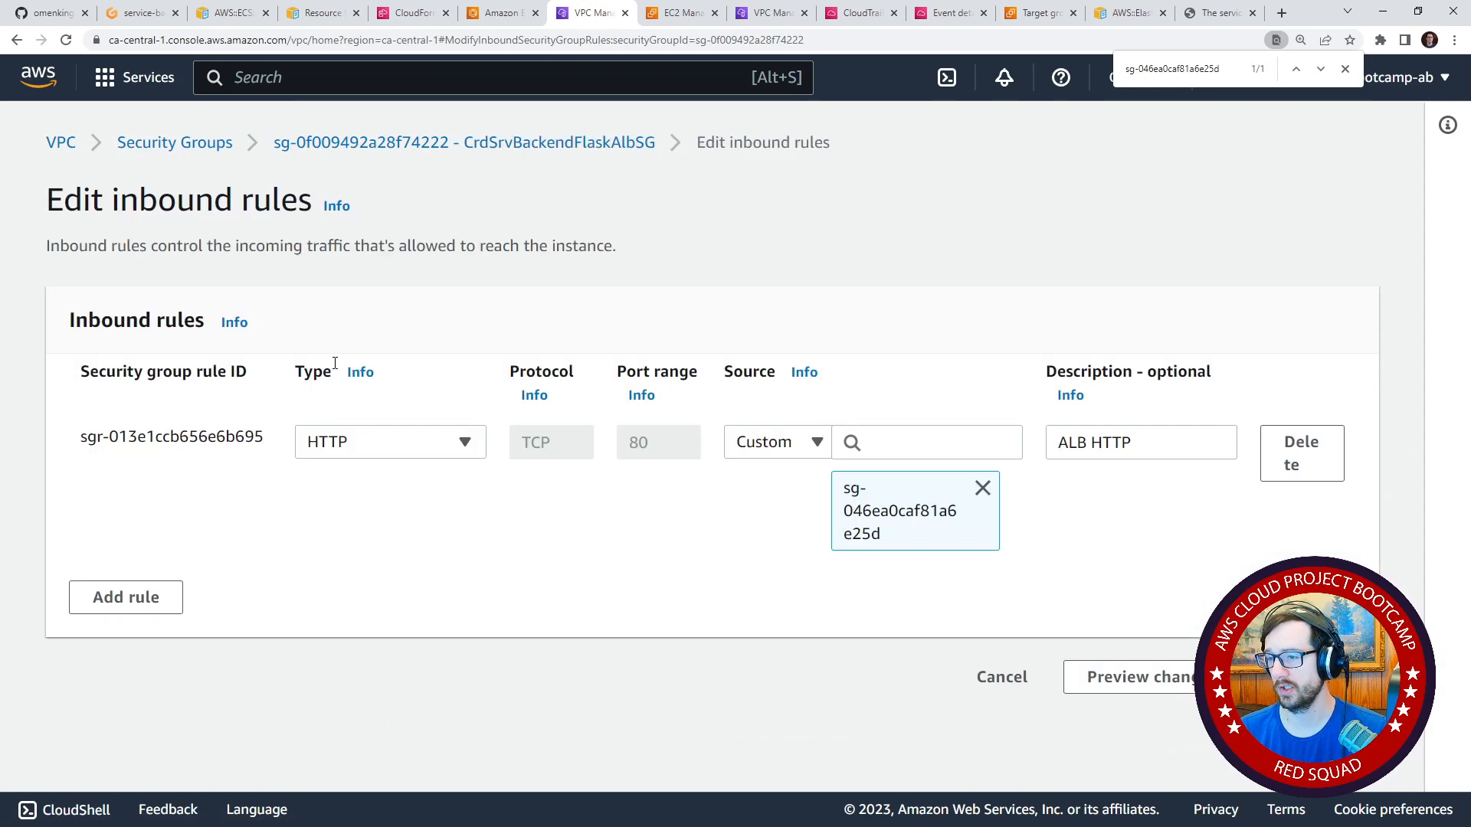
click(427, 443)
click(427, 433)
click(131, 596)
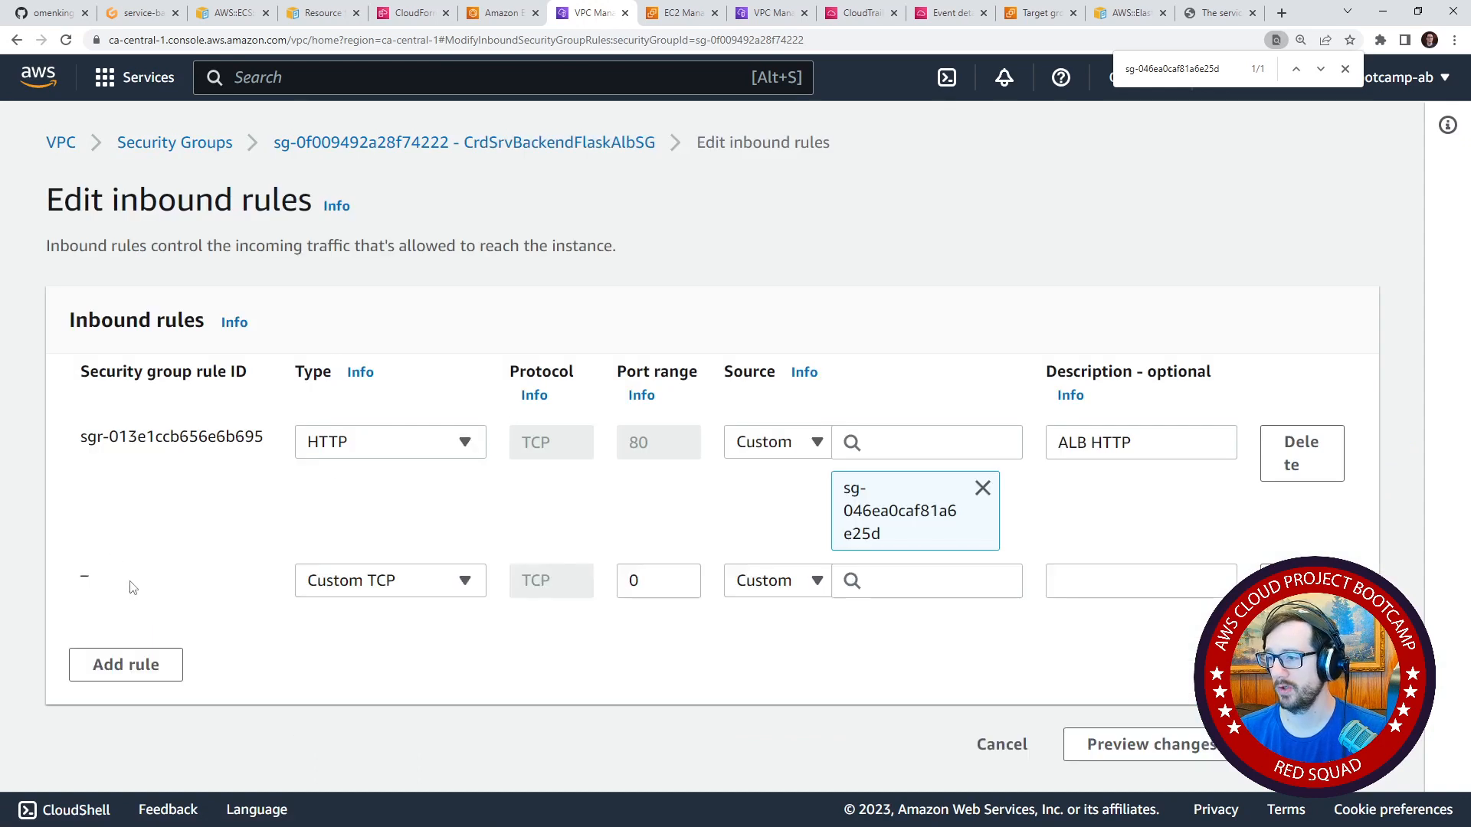
click(919, 581)
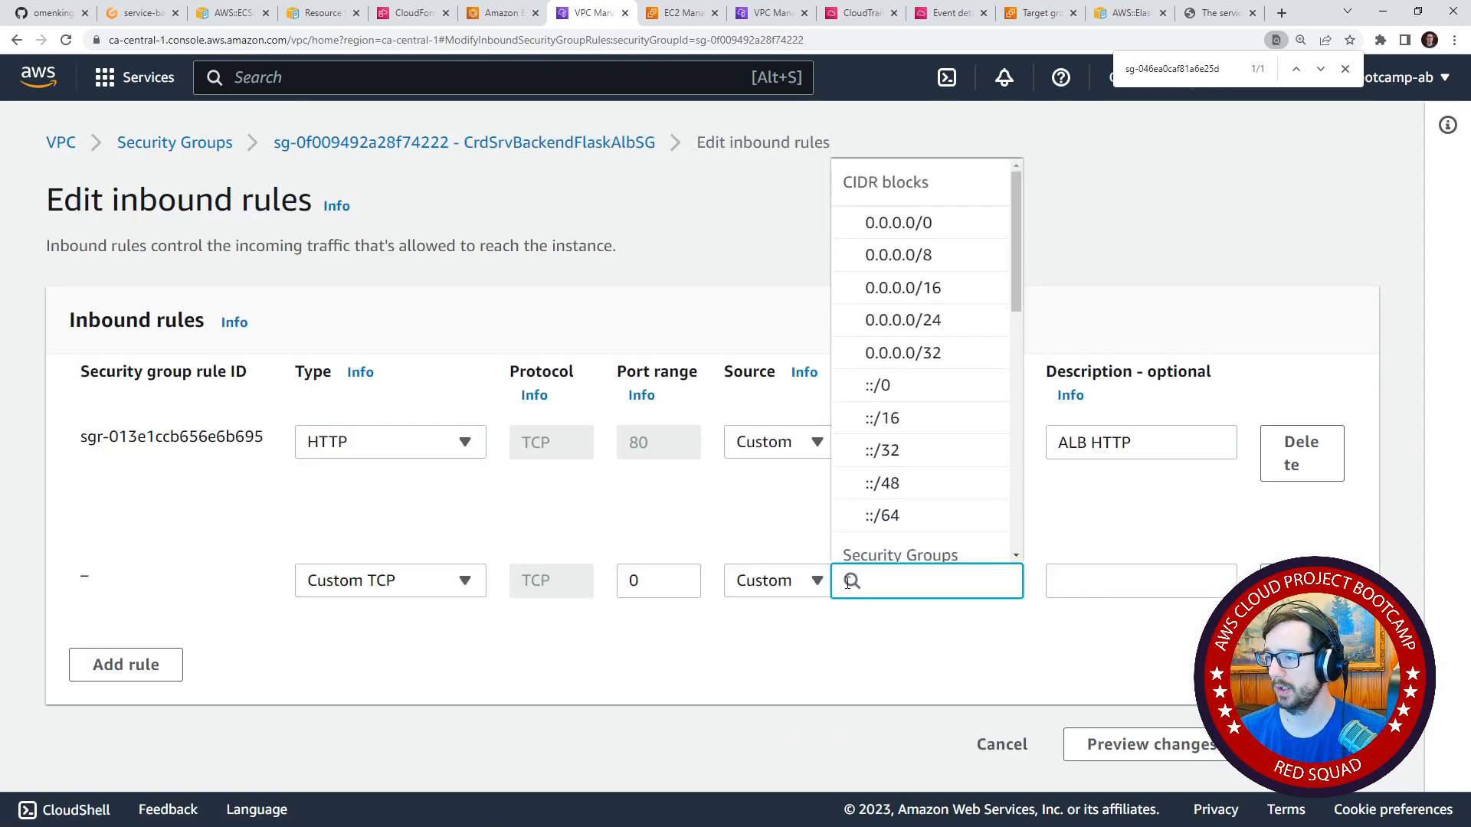
click(873, 224)
click(1085, 577)
text(ALLTEST)
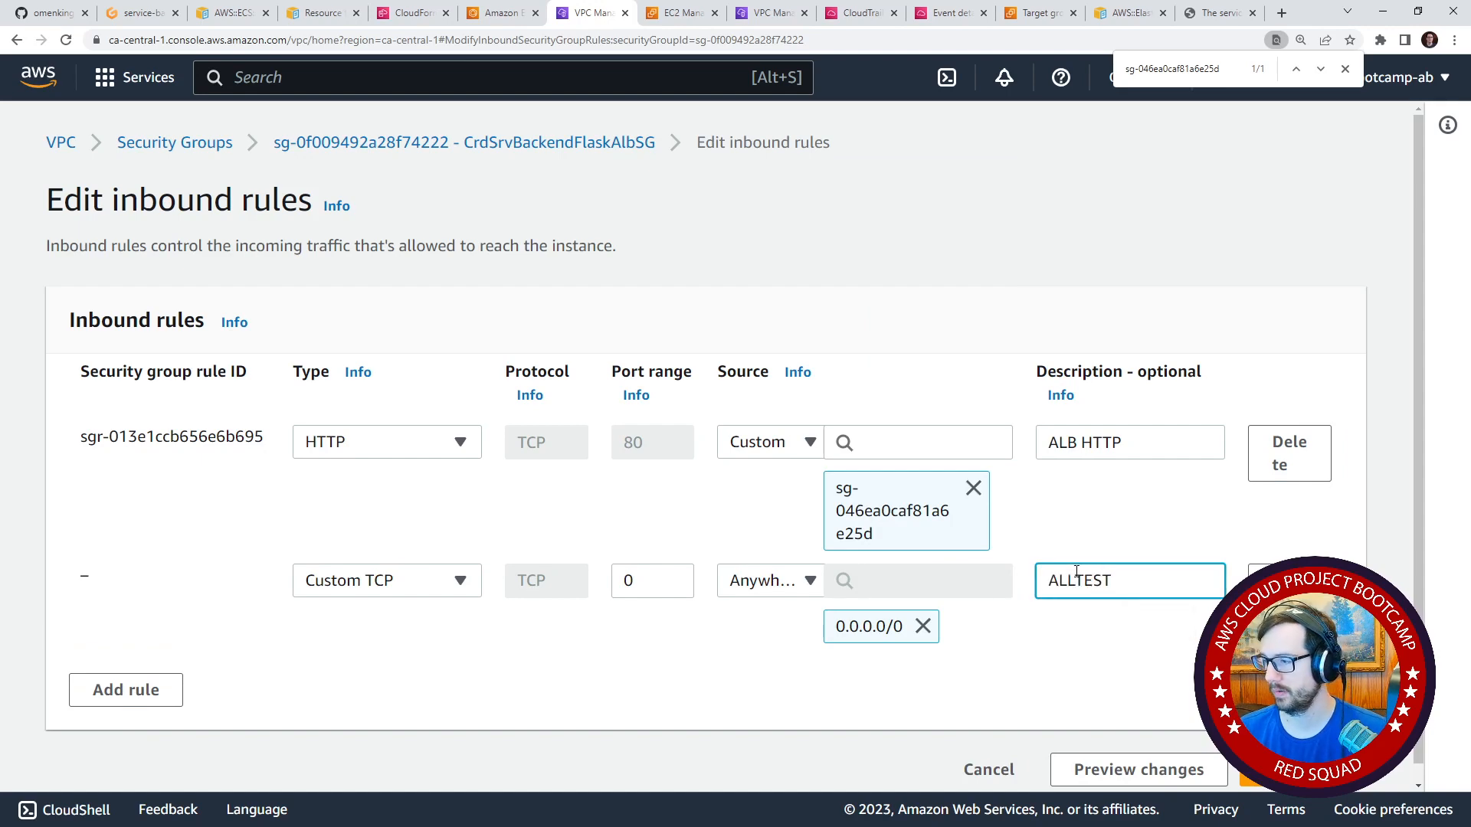
scroll(1077, 571, down, 1)
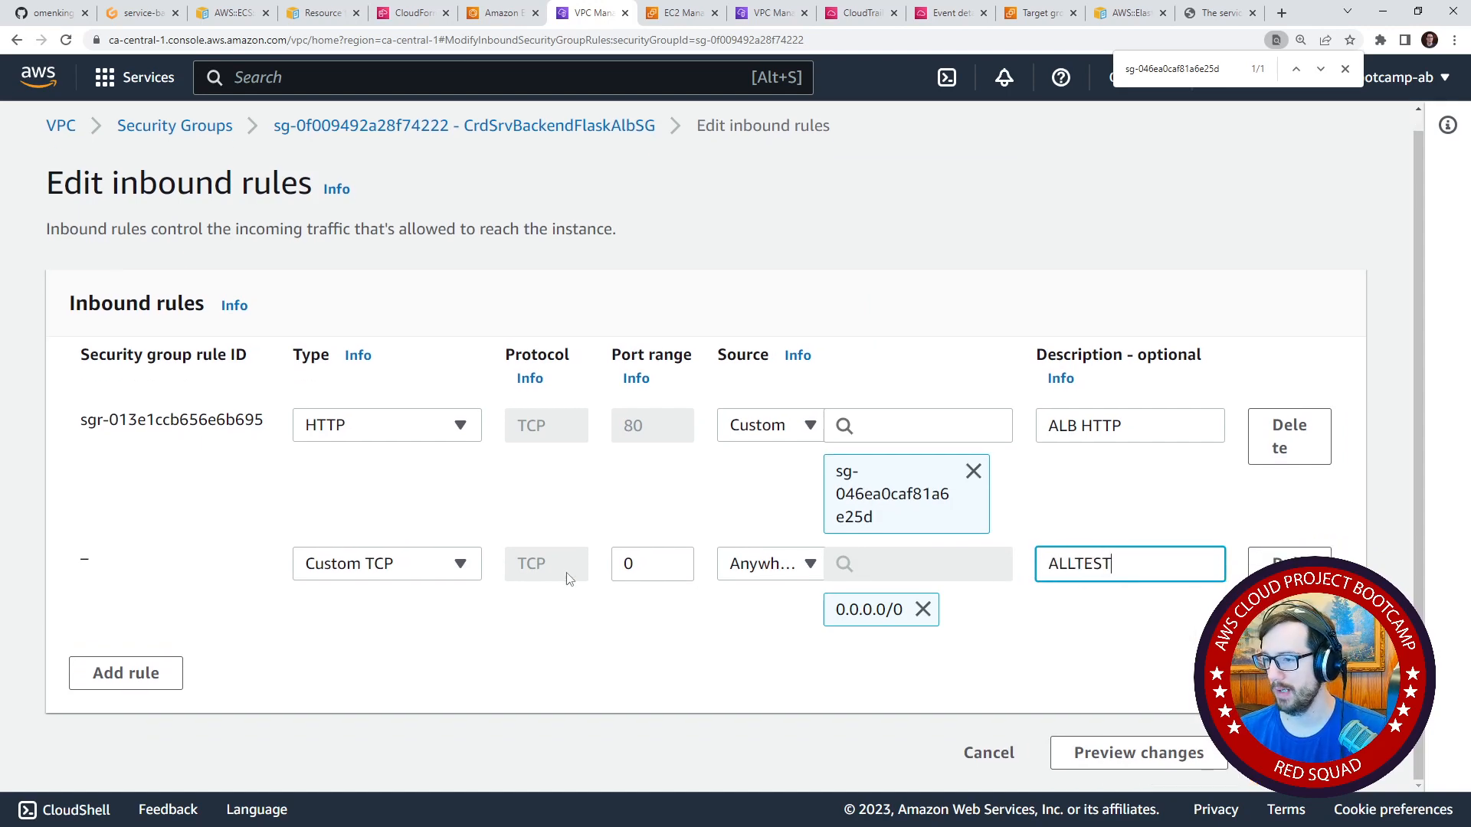
Set the new inbound rule's type to All TCP, save the rules and review the updated list.
click(444, 567)
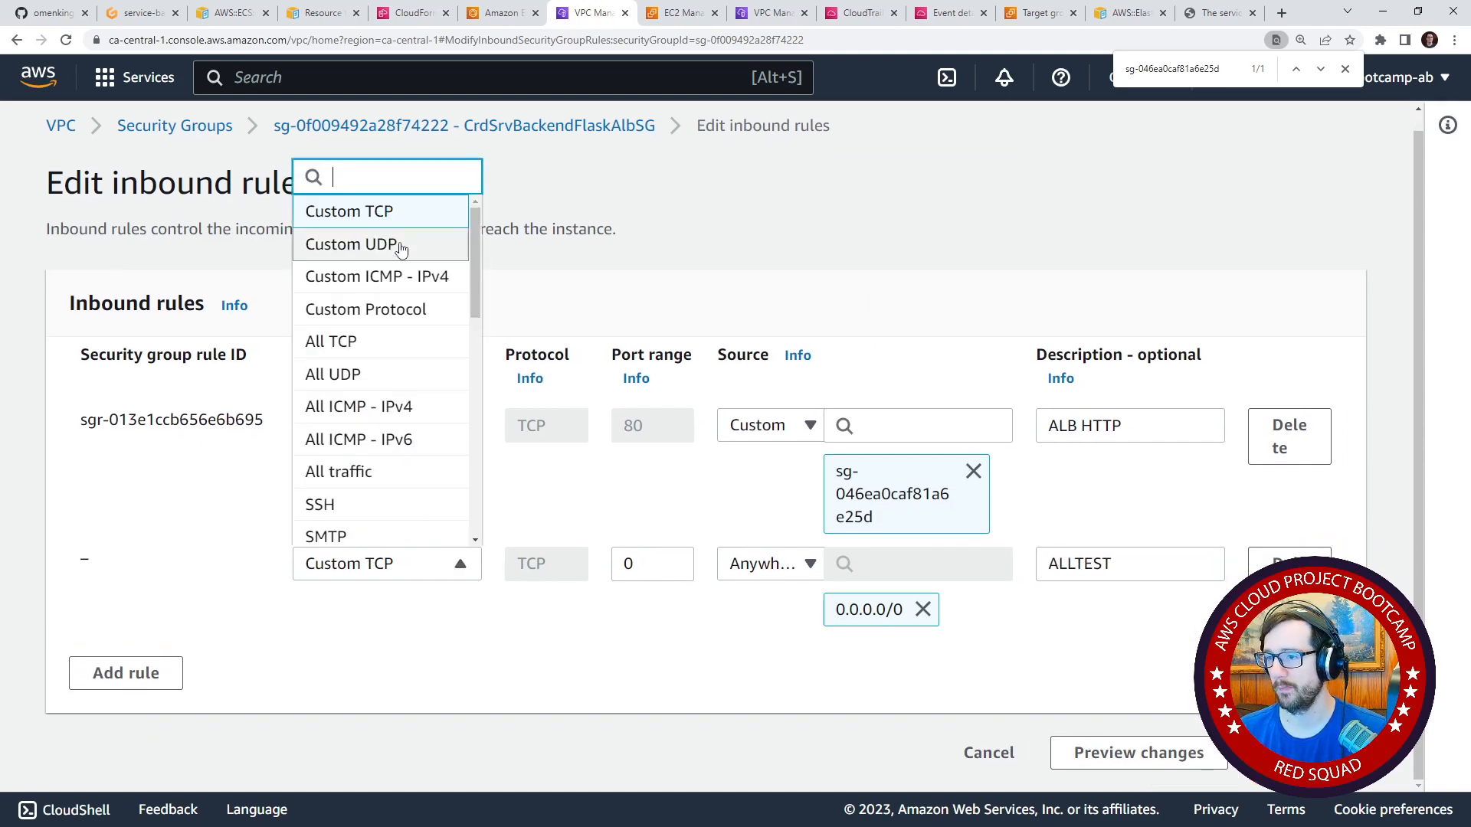
click(402, 343)
click(1295, 753)
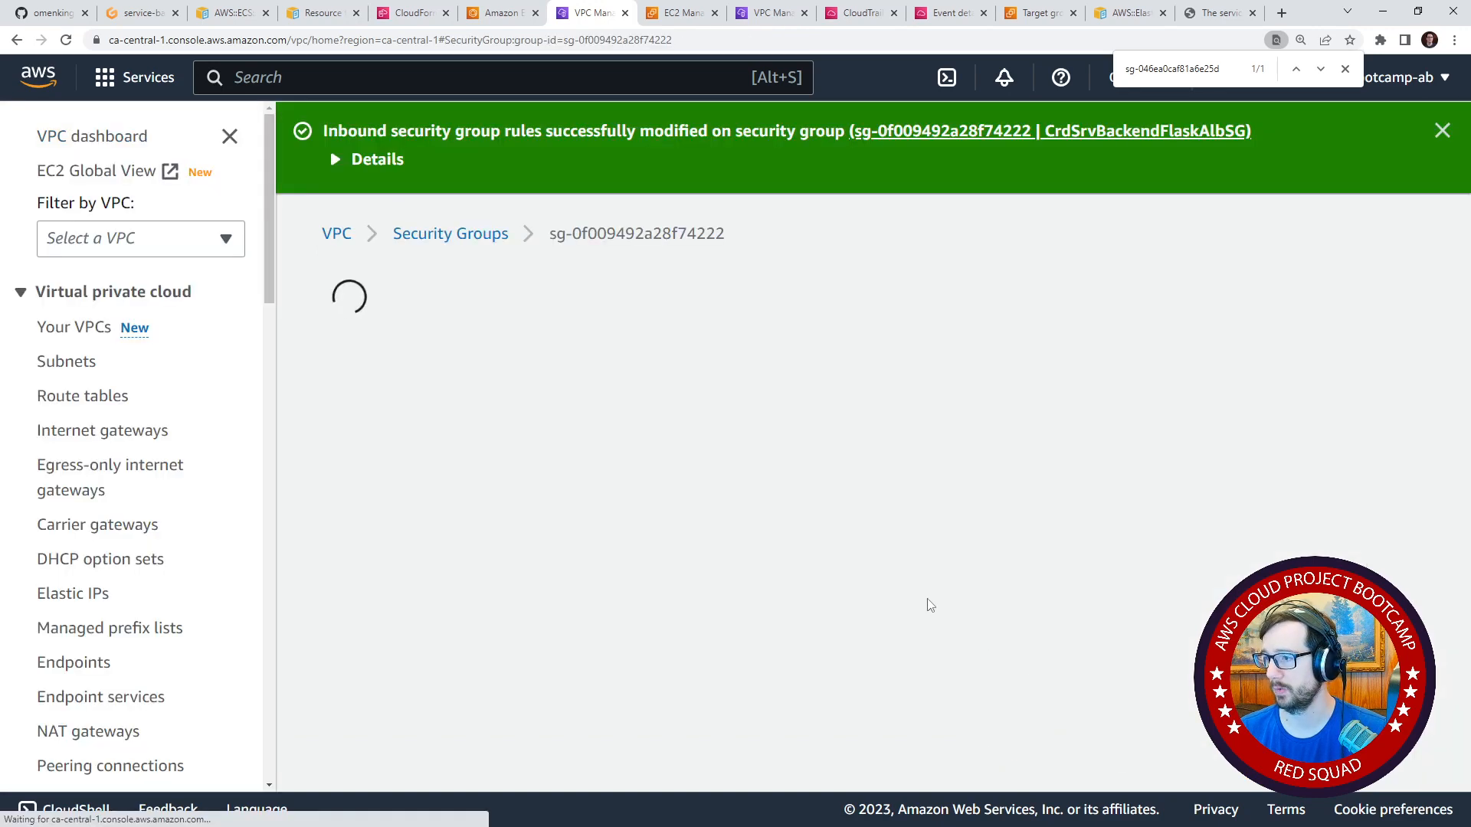
scroll(930, 596, down, 3)
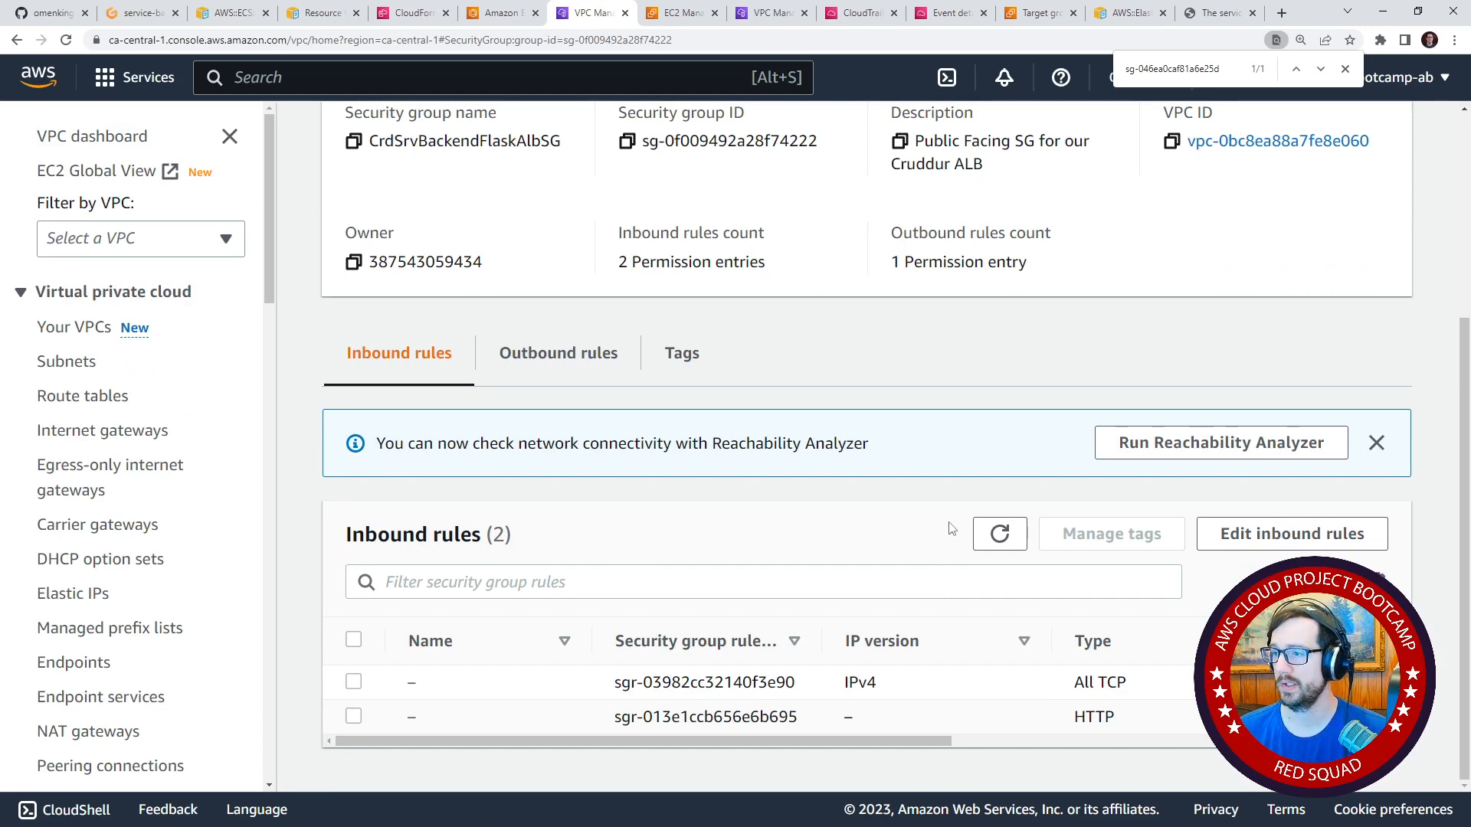
scroll(950, 528, up, 4)
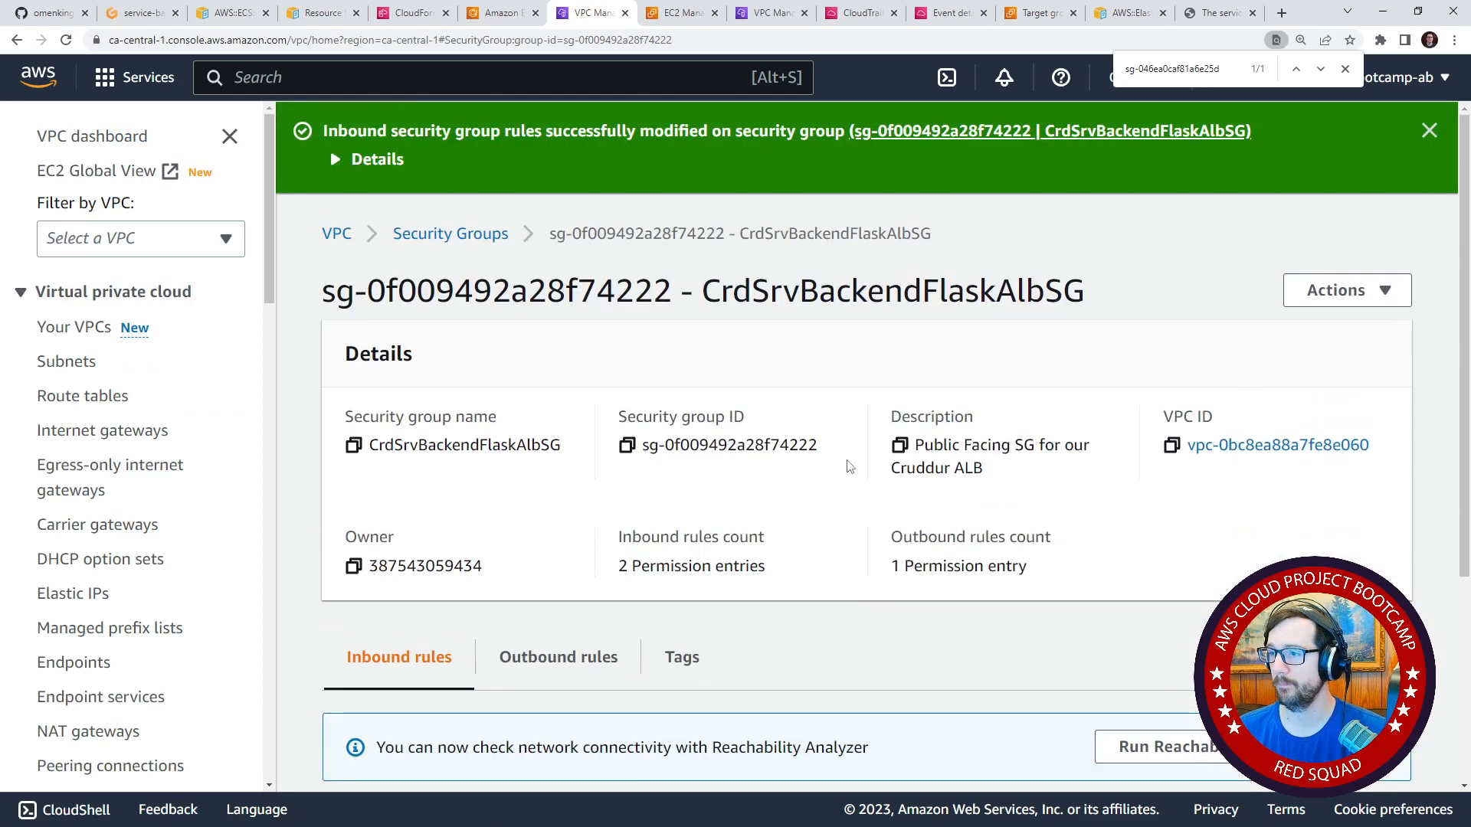
Return to Elastic Container Service and refresh the services list of CrdClusterFargateCluster to check its tasks.
click(648, 16)
click(500, 13)
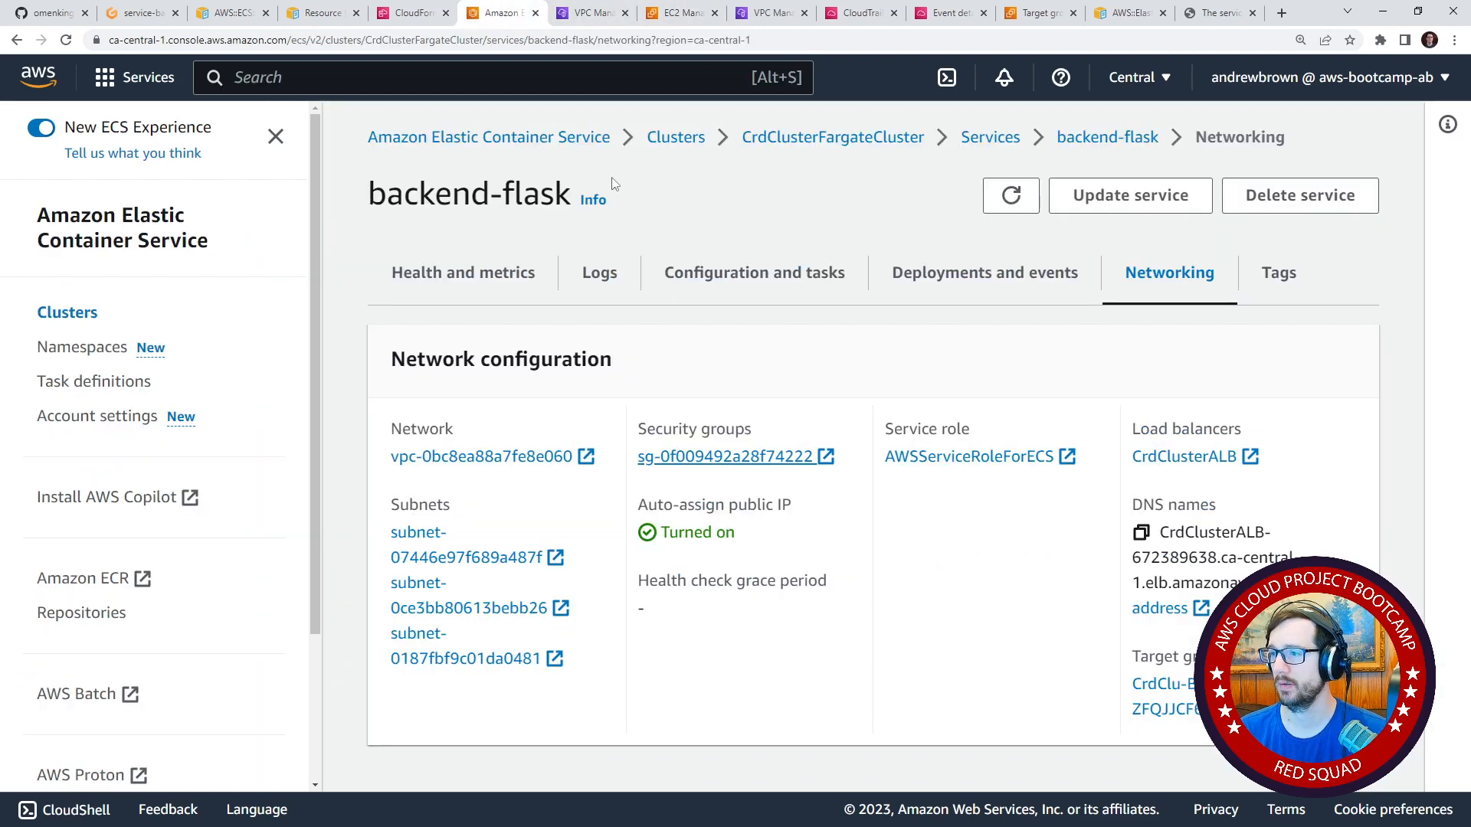
click(990, 137)
scroll(656, 478, down, 1)
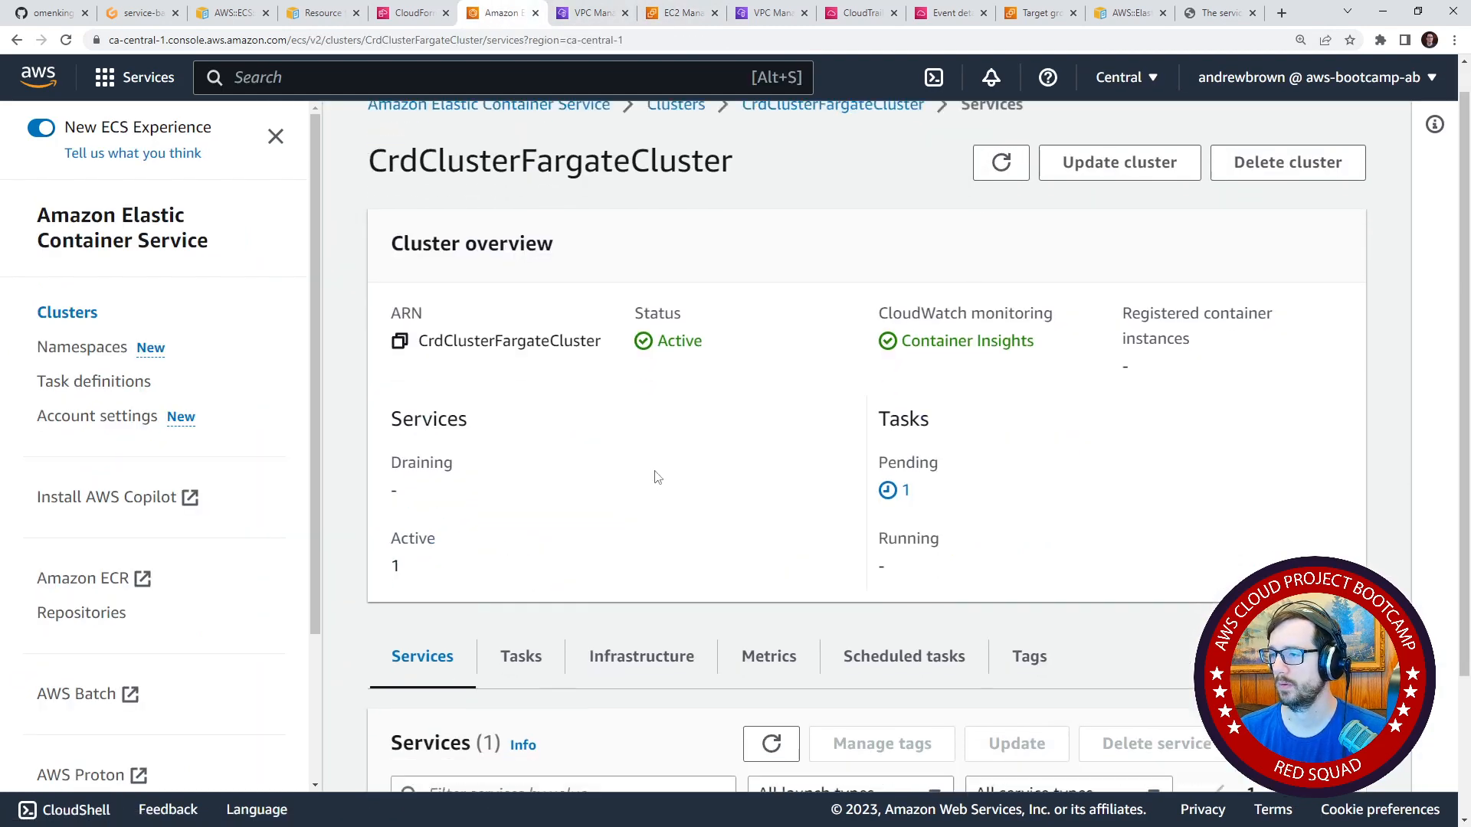
scroll(656, 478, down, 3)
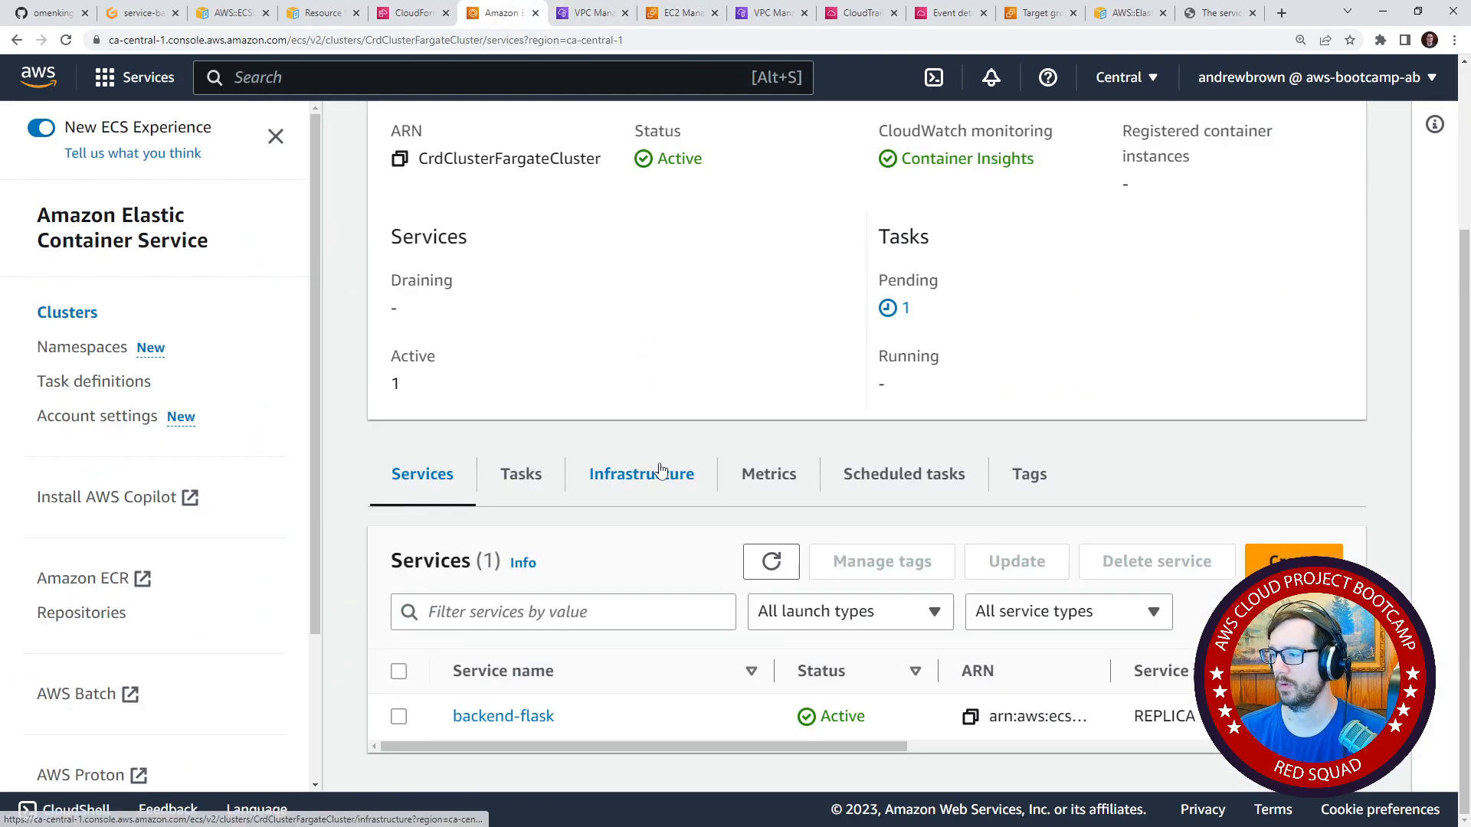
drag(854, 747, 813, 745)
click(755, 566)
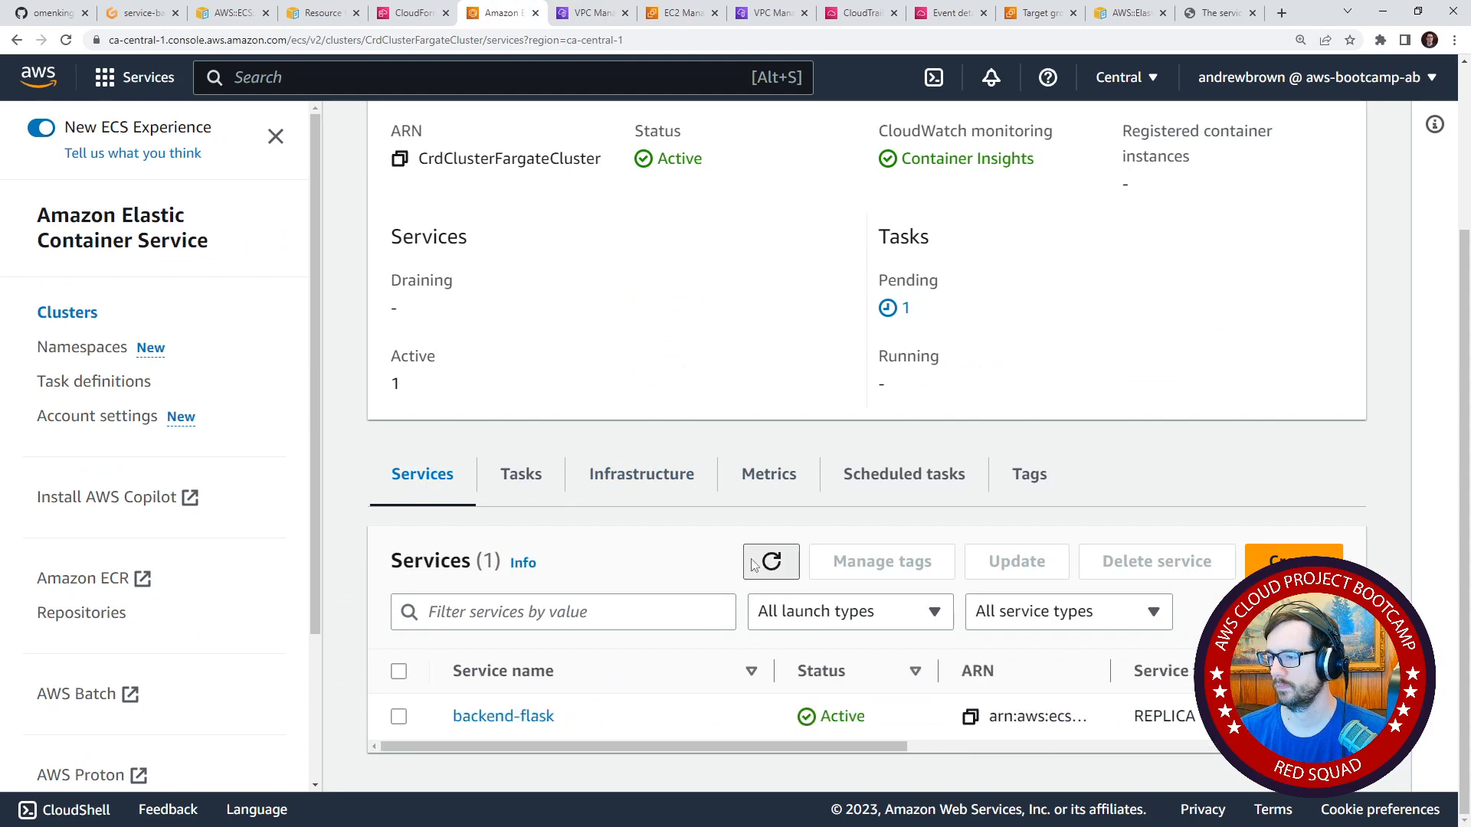
scroll(572, 683, up, 4)
Check the CrdSrvBackendFlask stack's status in CloudFormation and dismiss the notifications above the stack list.
click(406, 13)
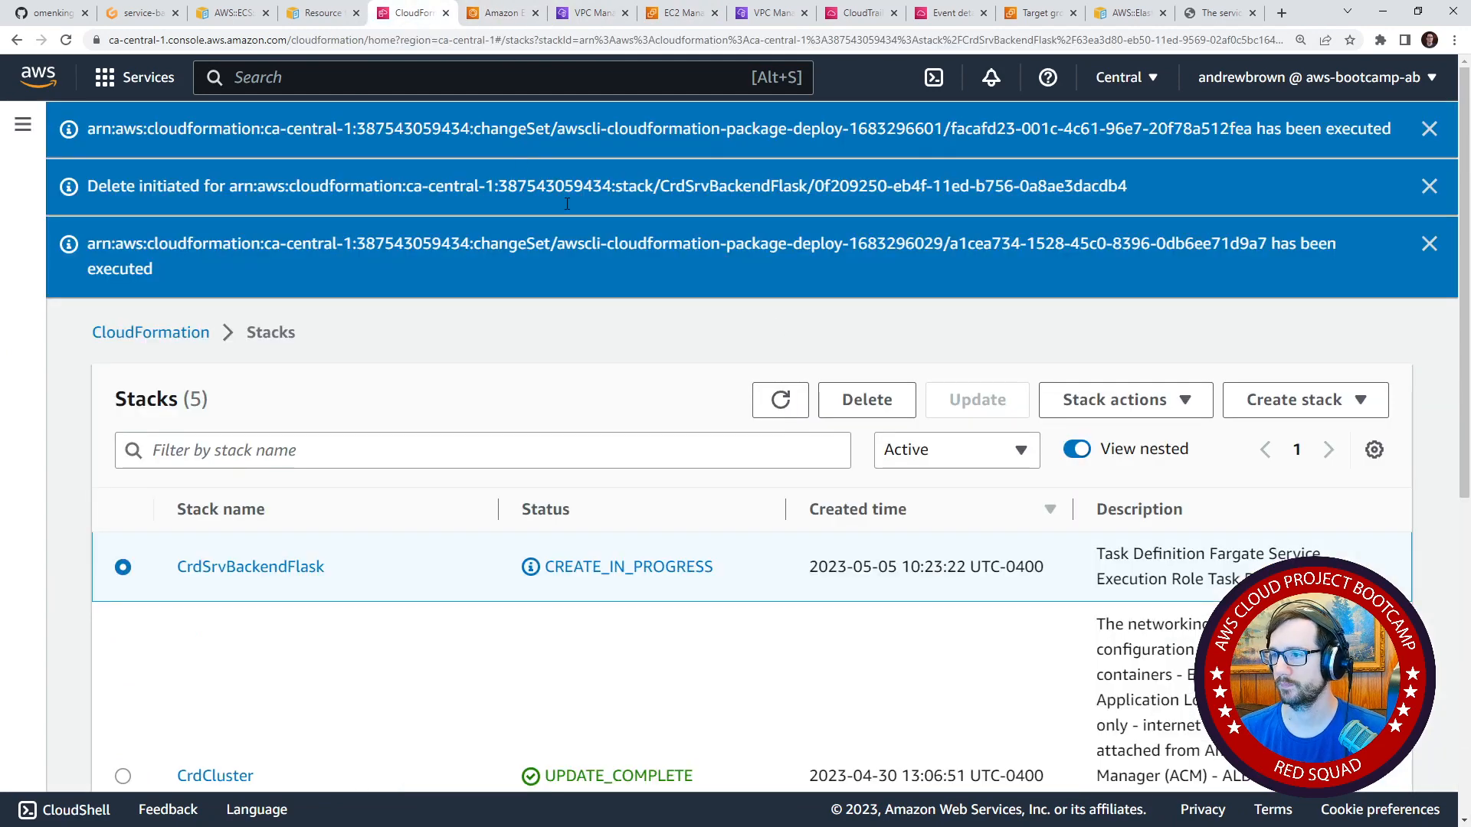
click(498, 13)
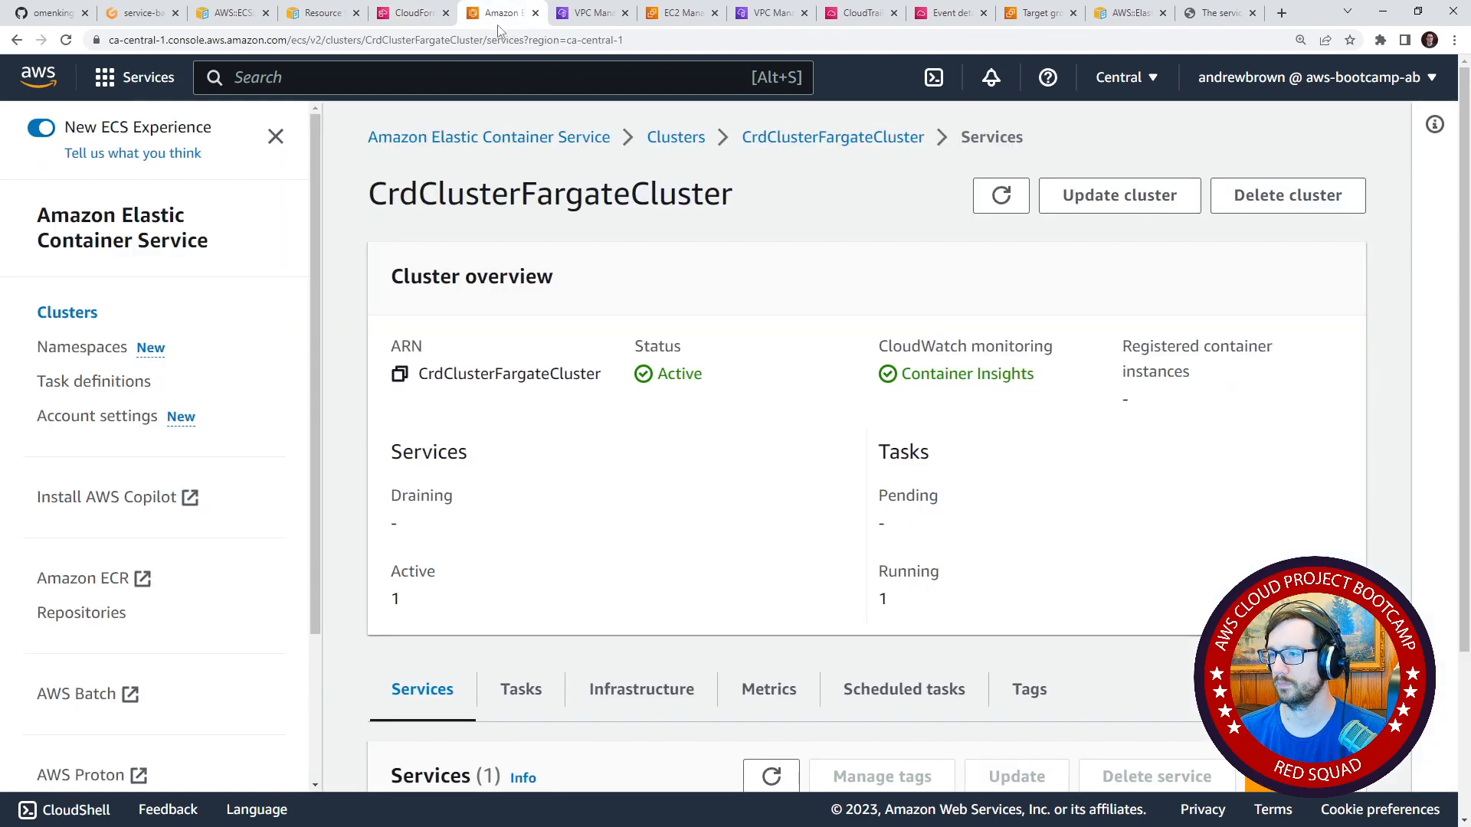
click(413, 13)
click(1430, 128)
click(1430, 129)
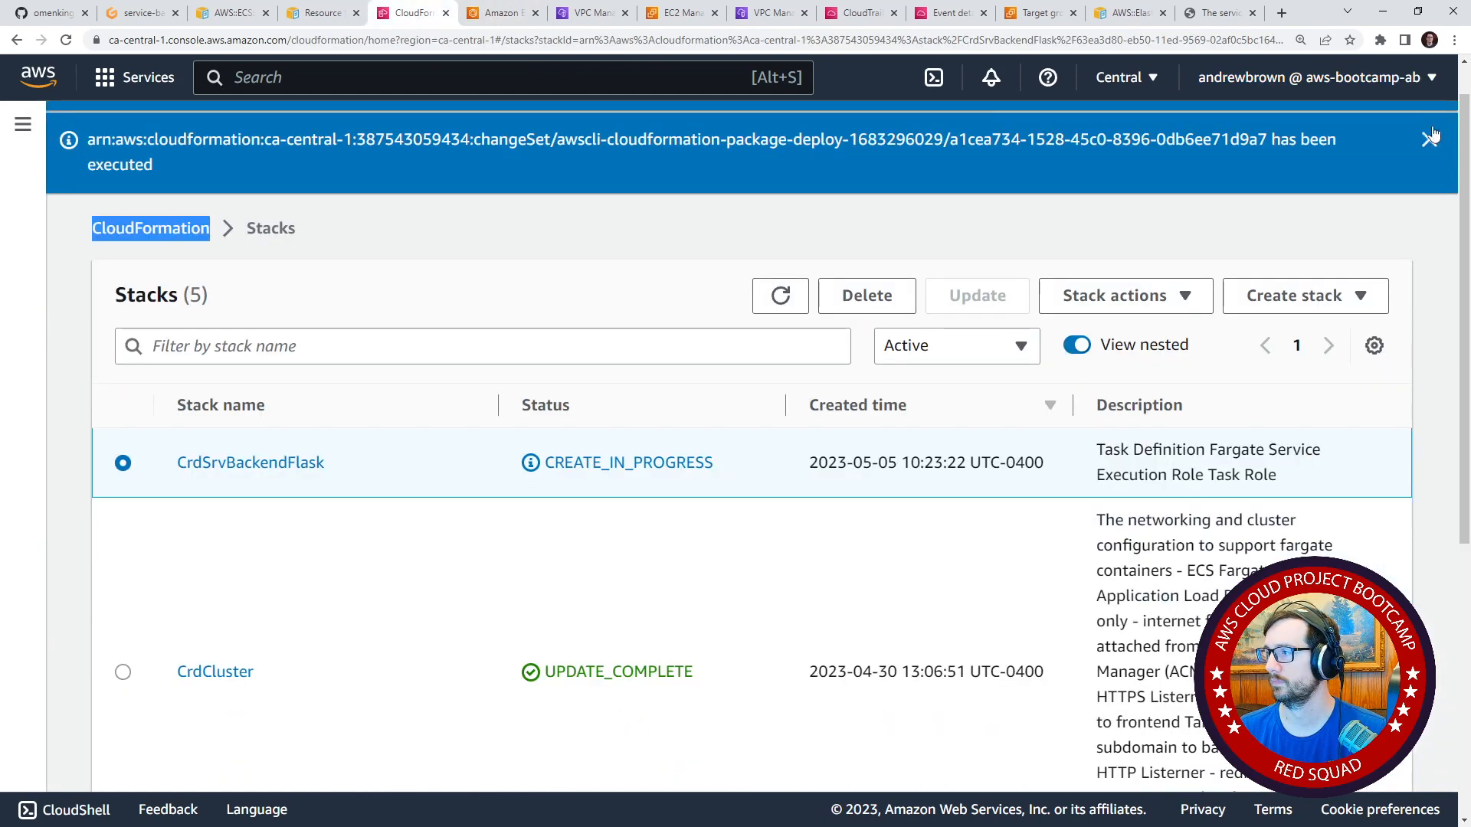
click(1430, 129)
click(1419, 127)
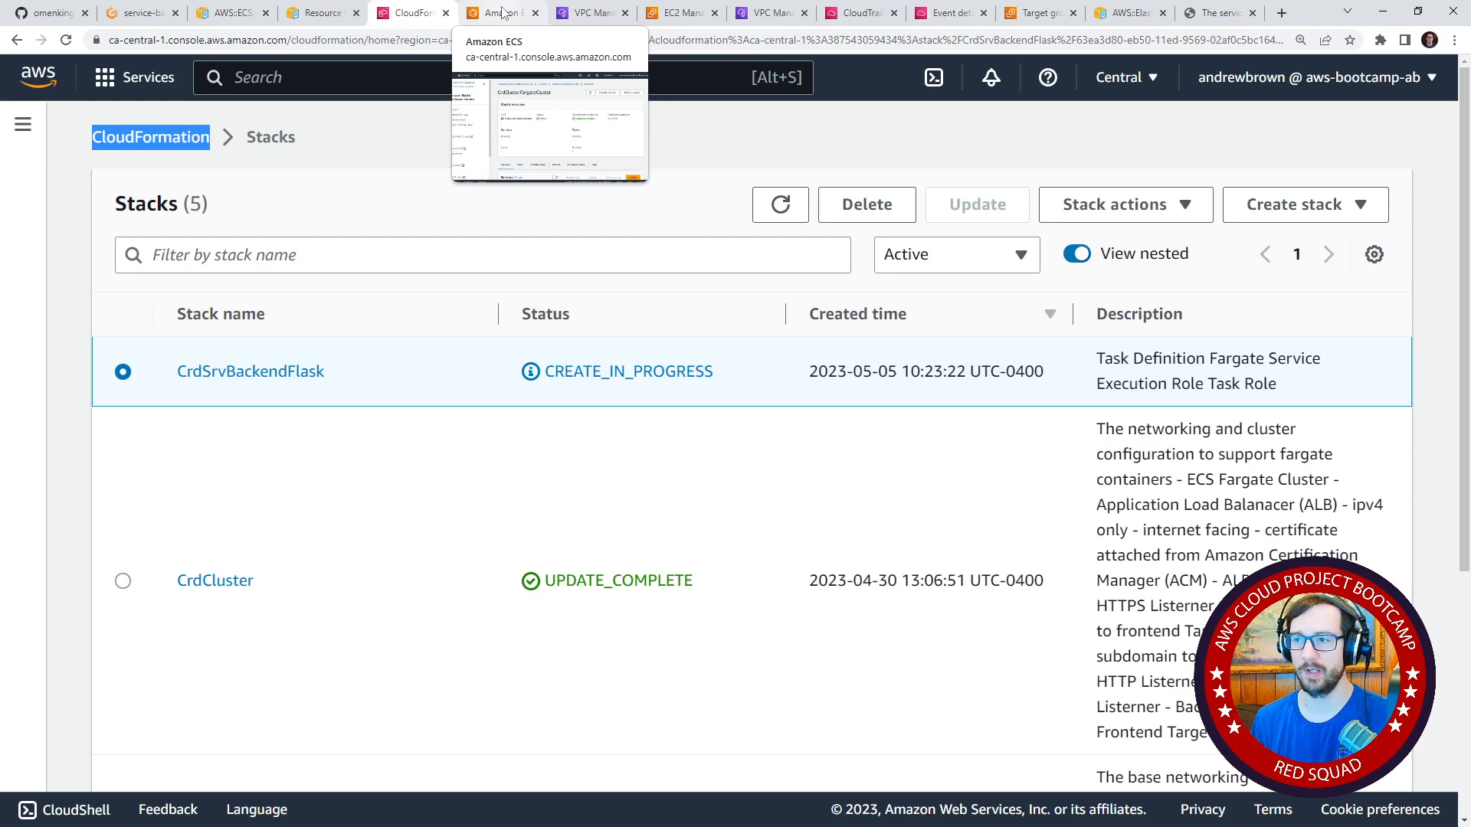
Go back to the CrdClusterFargateCluster services list, inspect the backend-flask row and open that service.
click(503, 11)
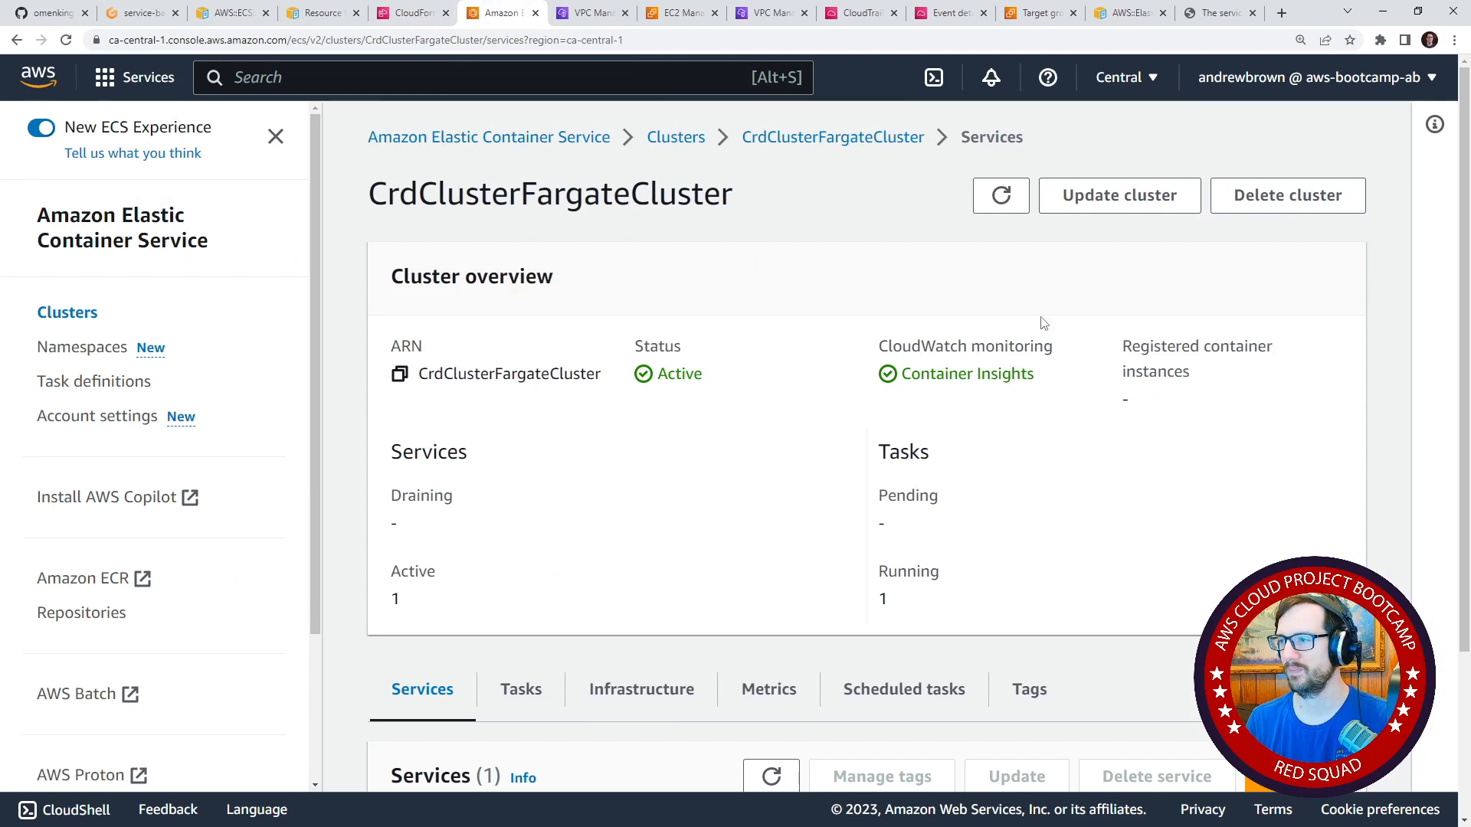
scroll(473, 440, down, 3)
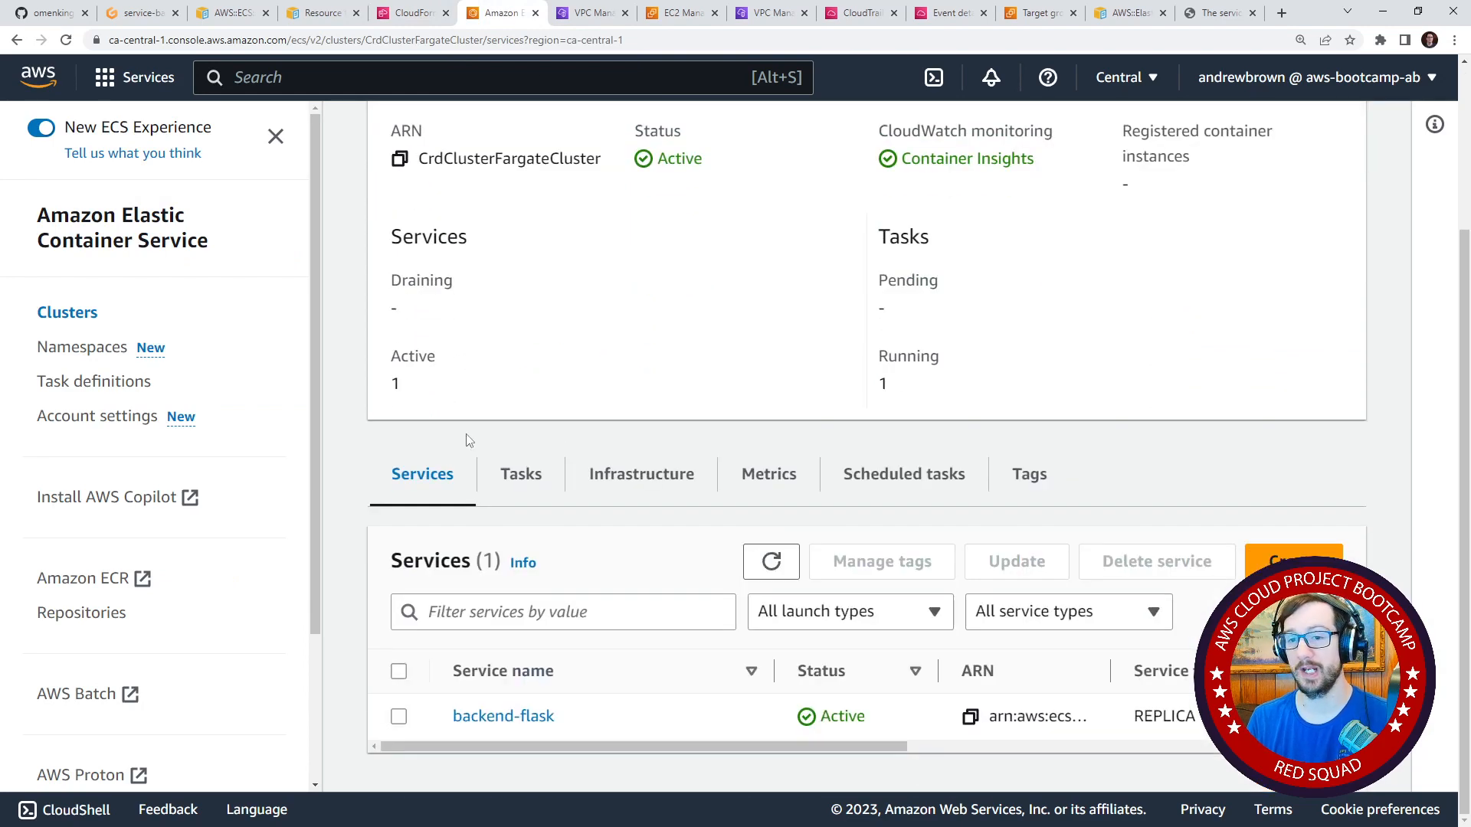
drag(671, 744, 525, 706)
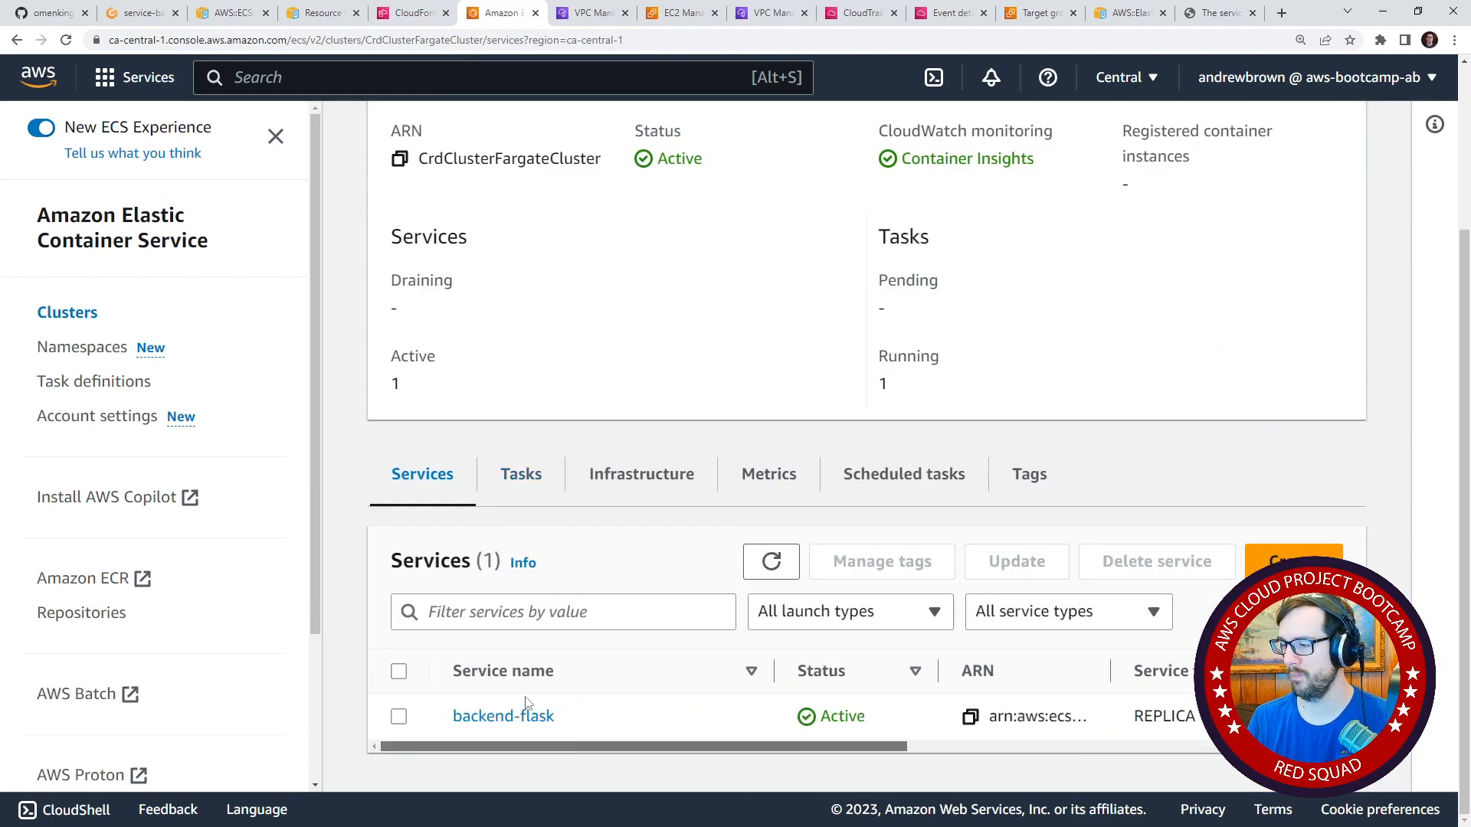
drag(865, 743, 553, 693)
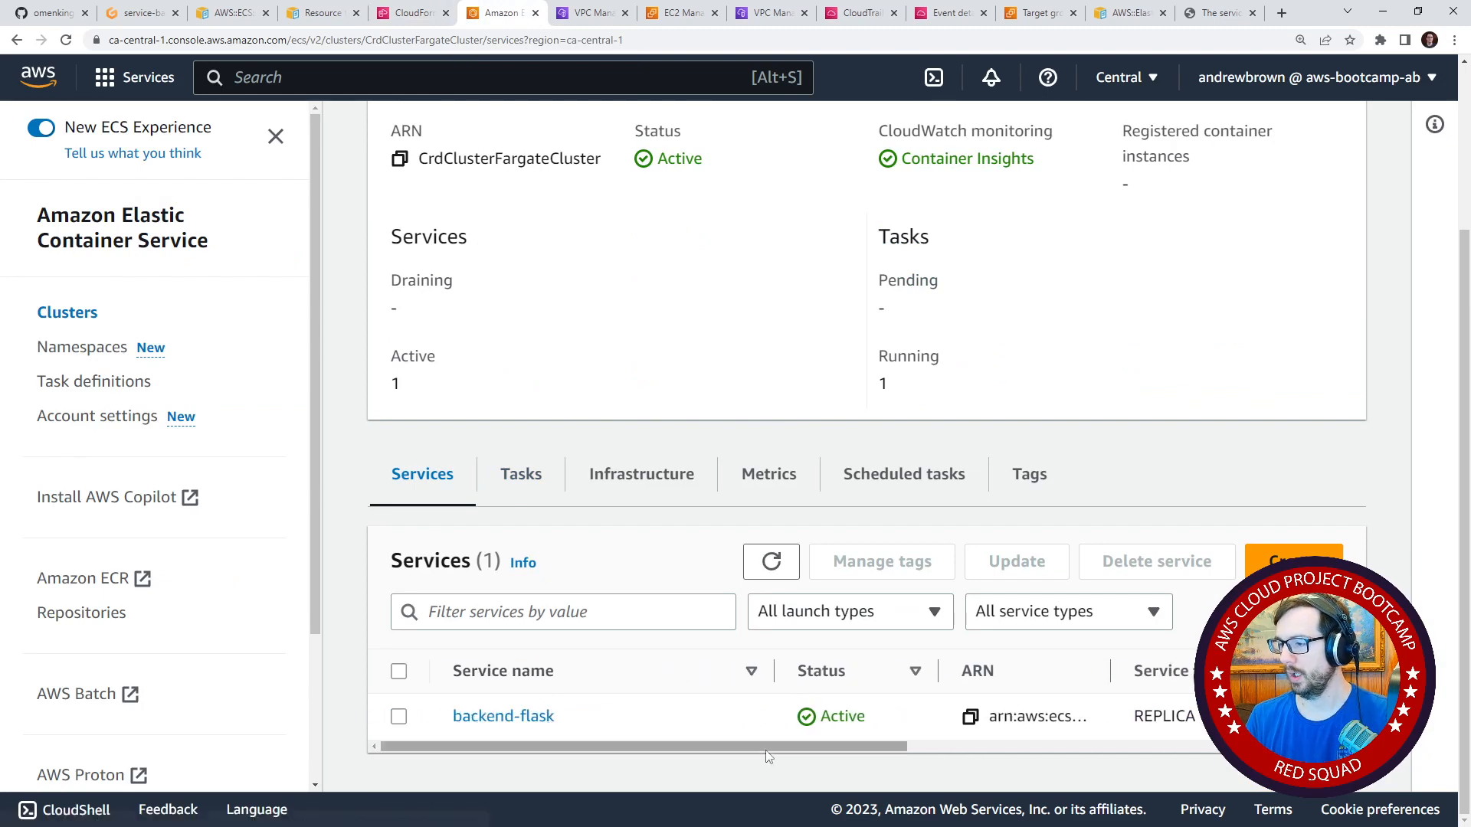
drag(767, 747, 1111, 783)
click(480, 714)
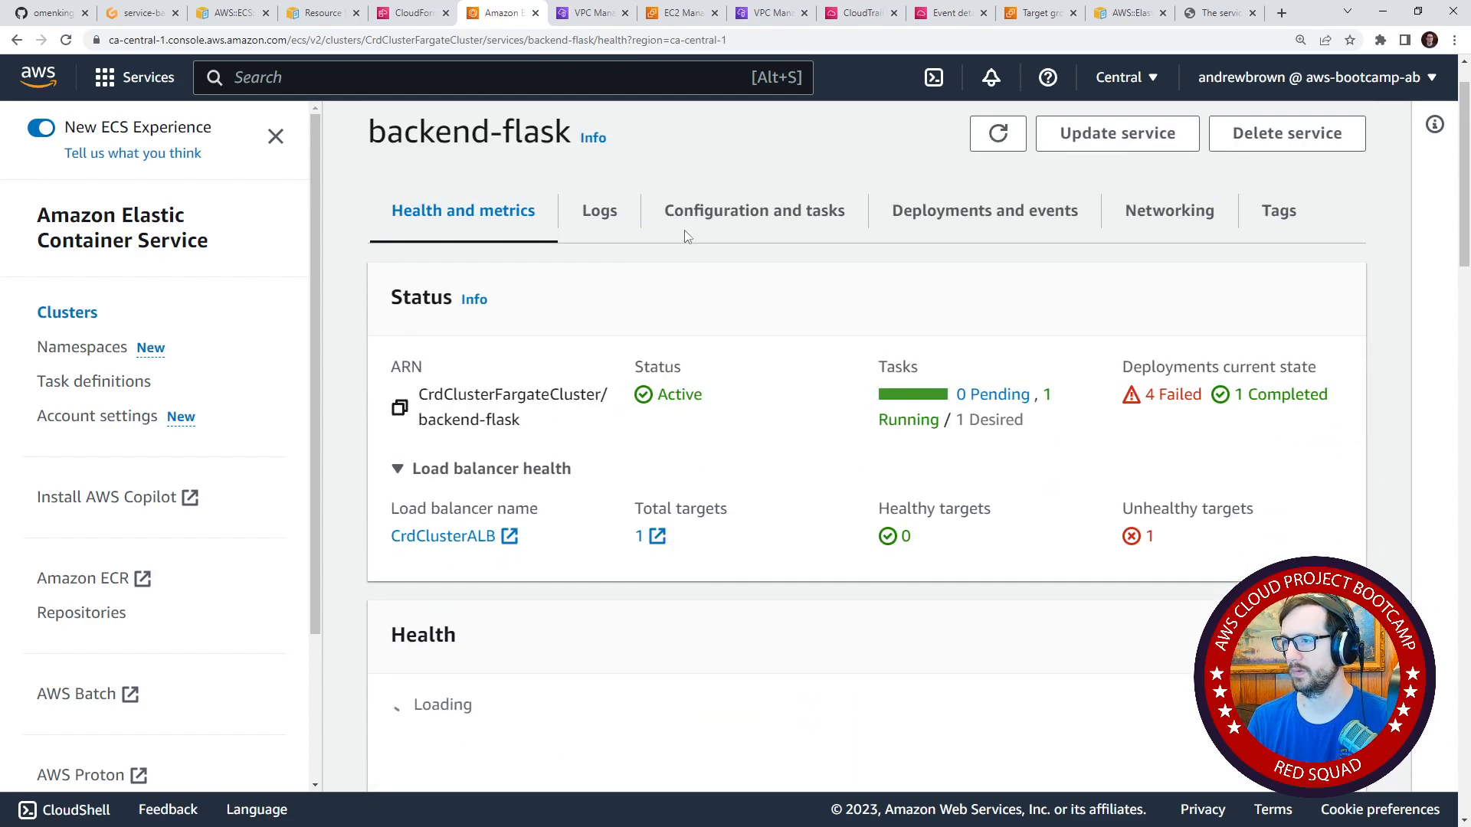
Review the backend-flask service's configuration and refresh its task list to check the task statuses.
click(663, 224)
scroll(712, 289, down, 9)
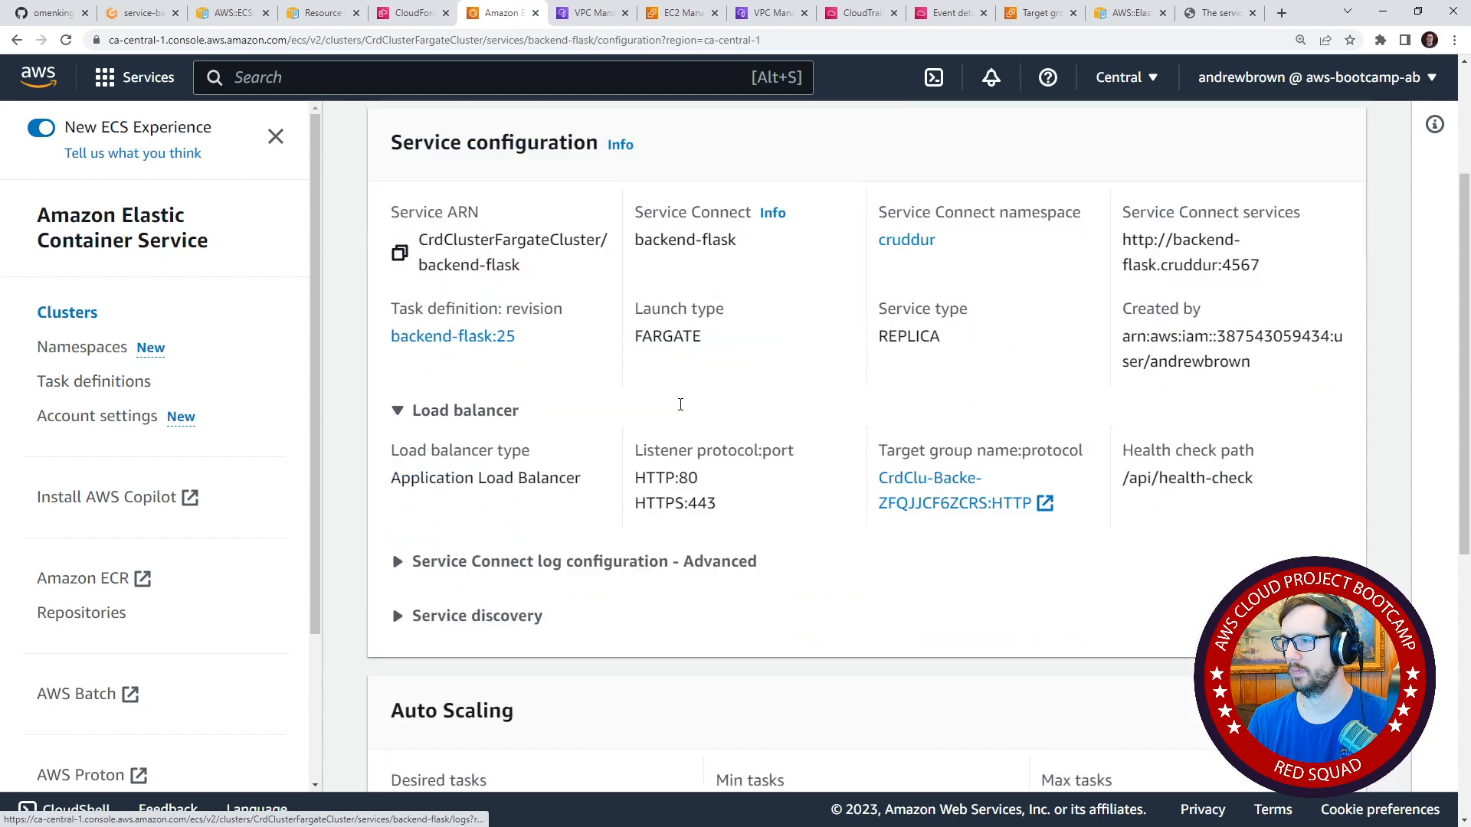
click(909, 518)
click(885, 552)
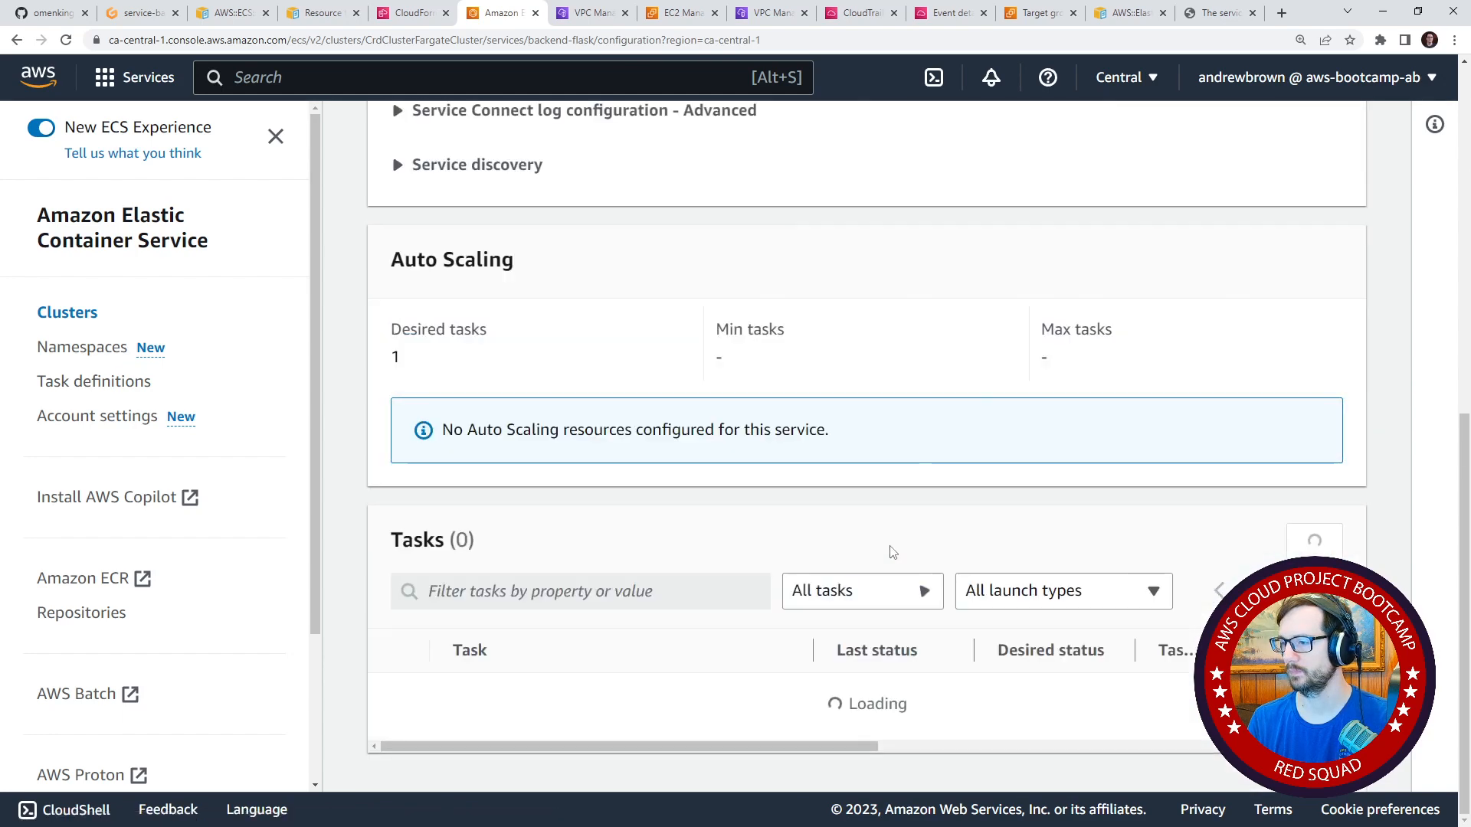
scroll(843, 446, down, 2)
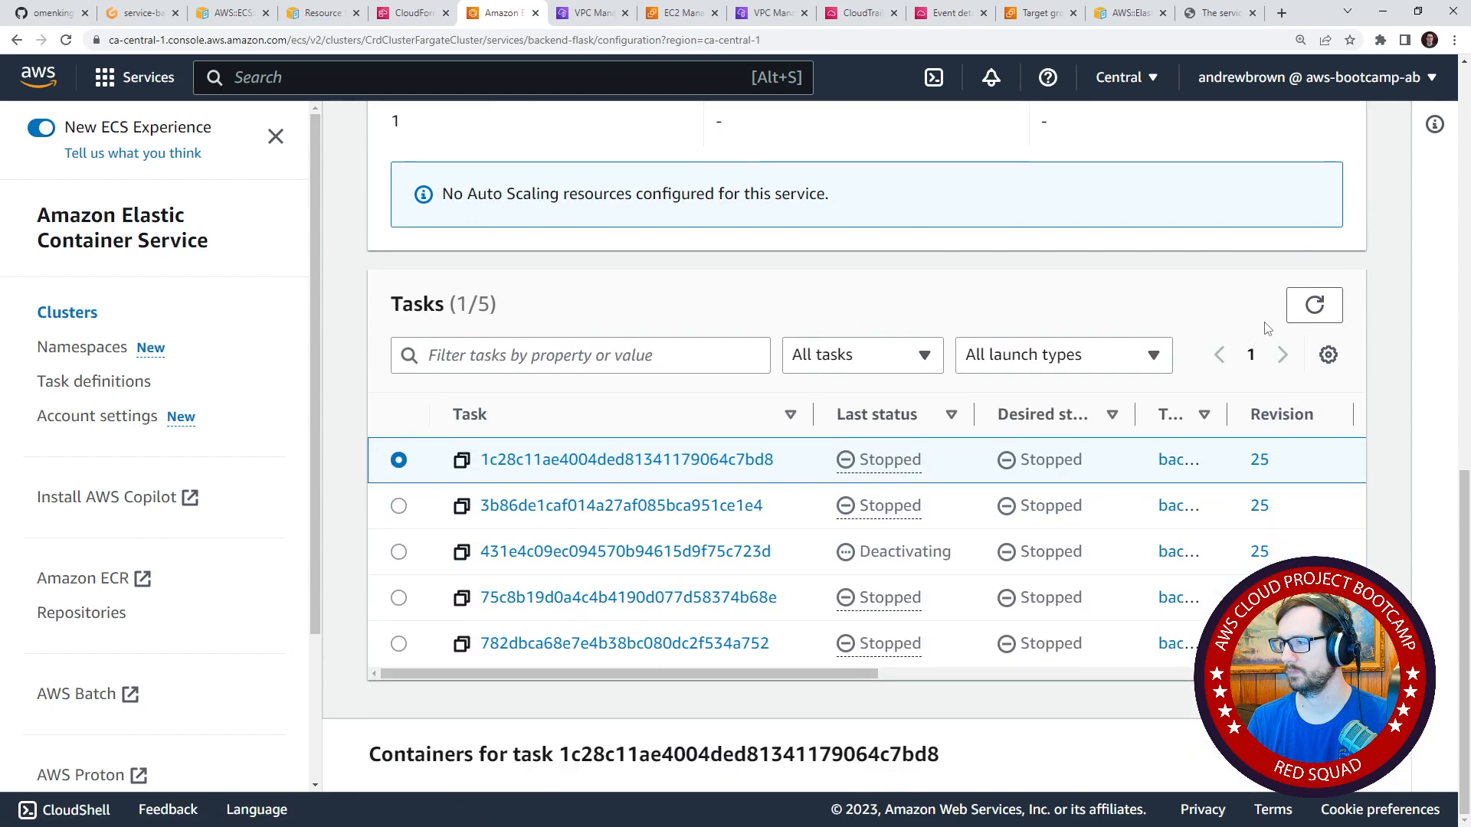
click(1315, 316)
click(1315, 320)
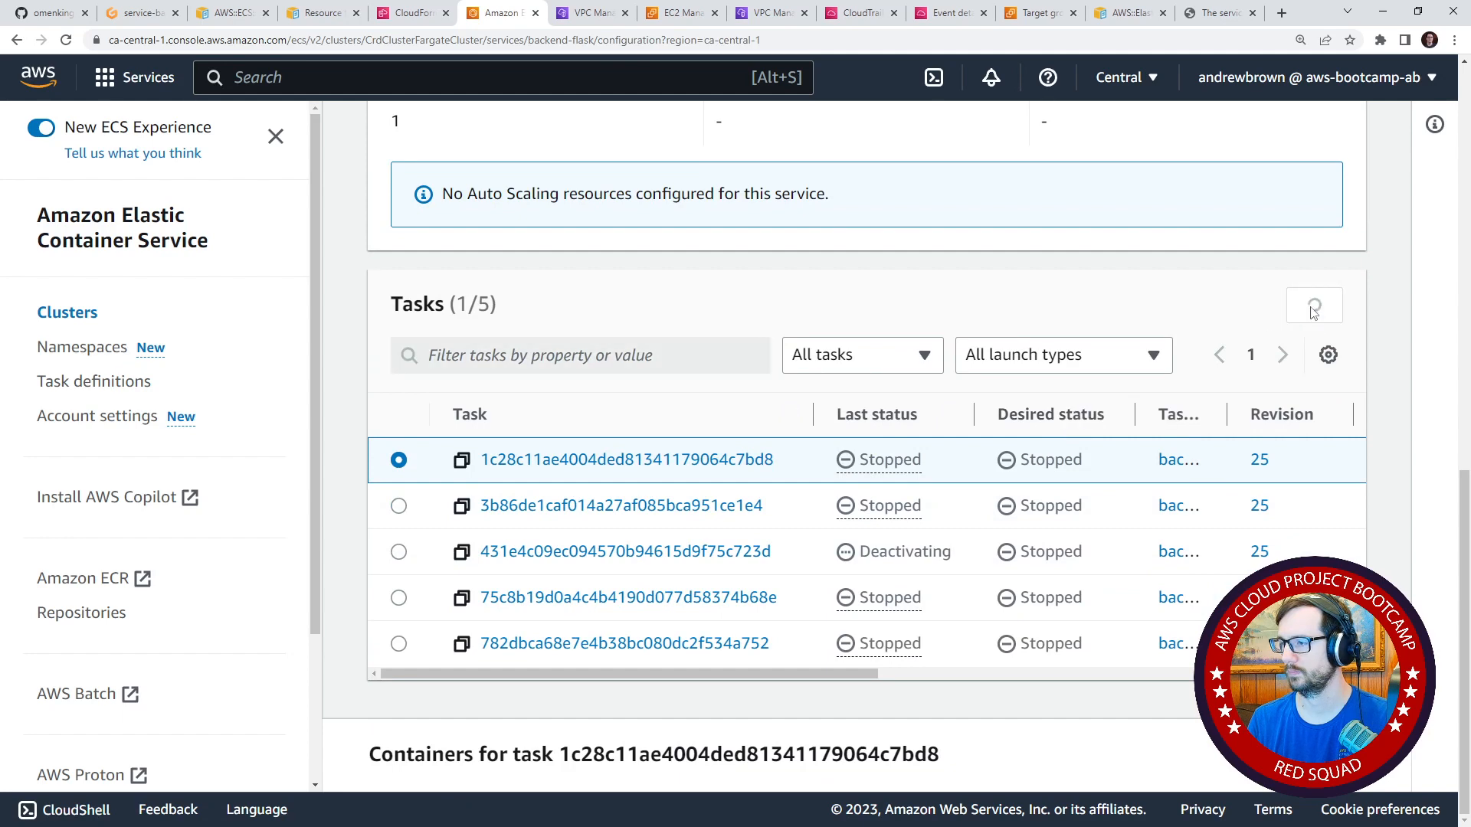
click(1313, 305)
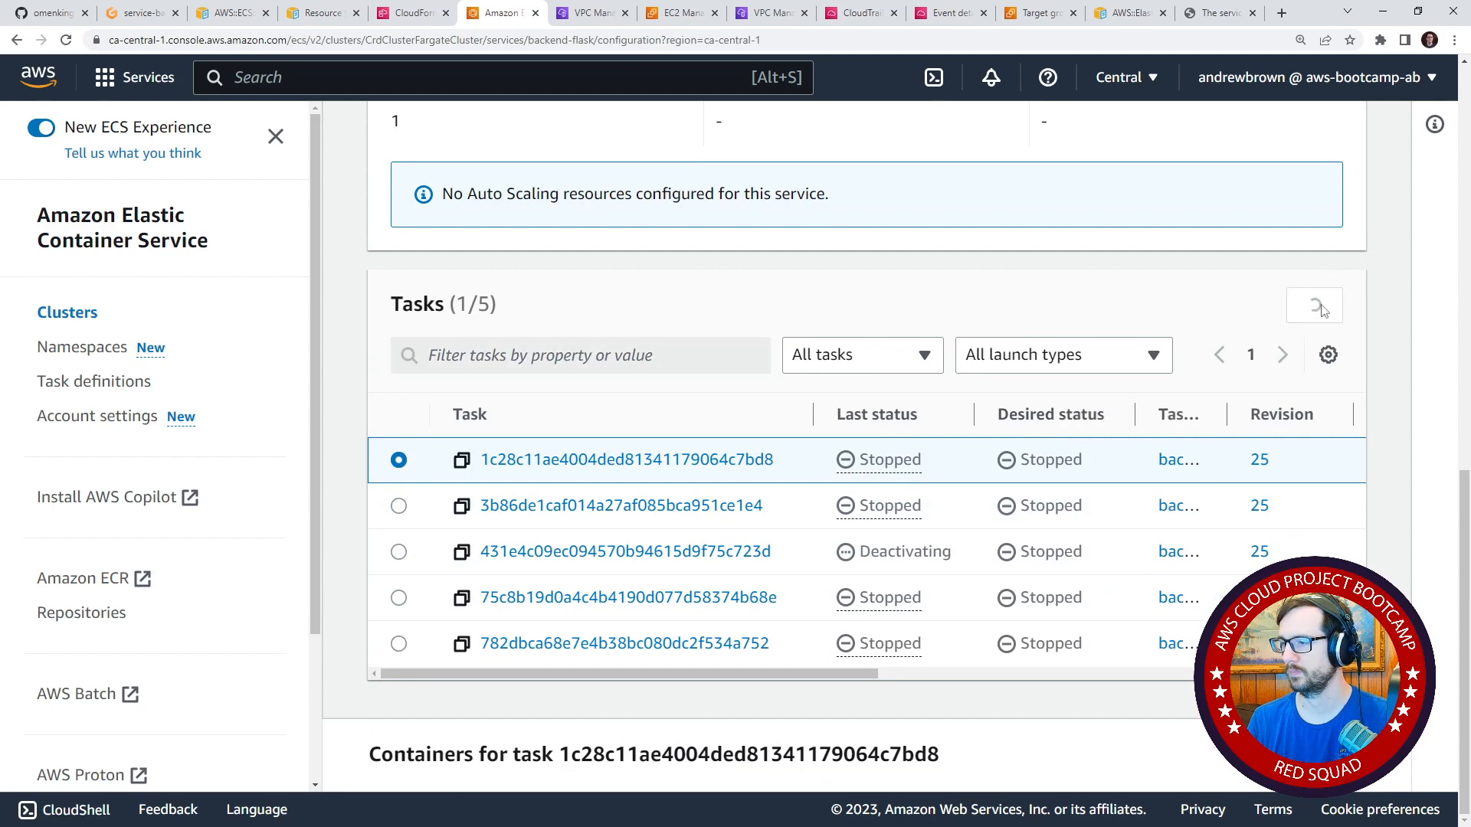
Return to the backend-flask service's health overview and refresh it to check the tasks and load balancer targets.
scroll(961, 475, up, 10)
scroll(648, 307, up, 2)
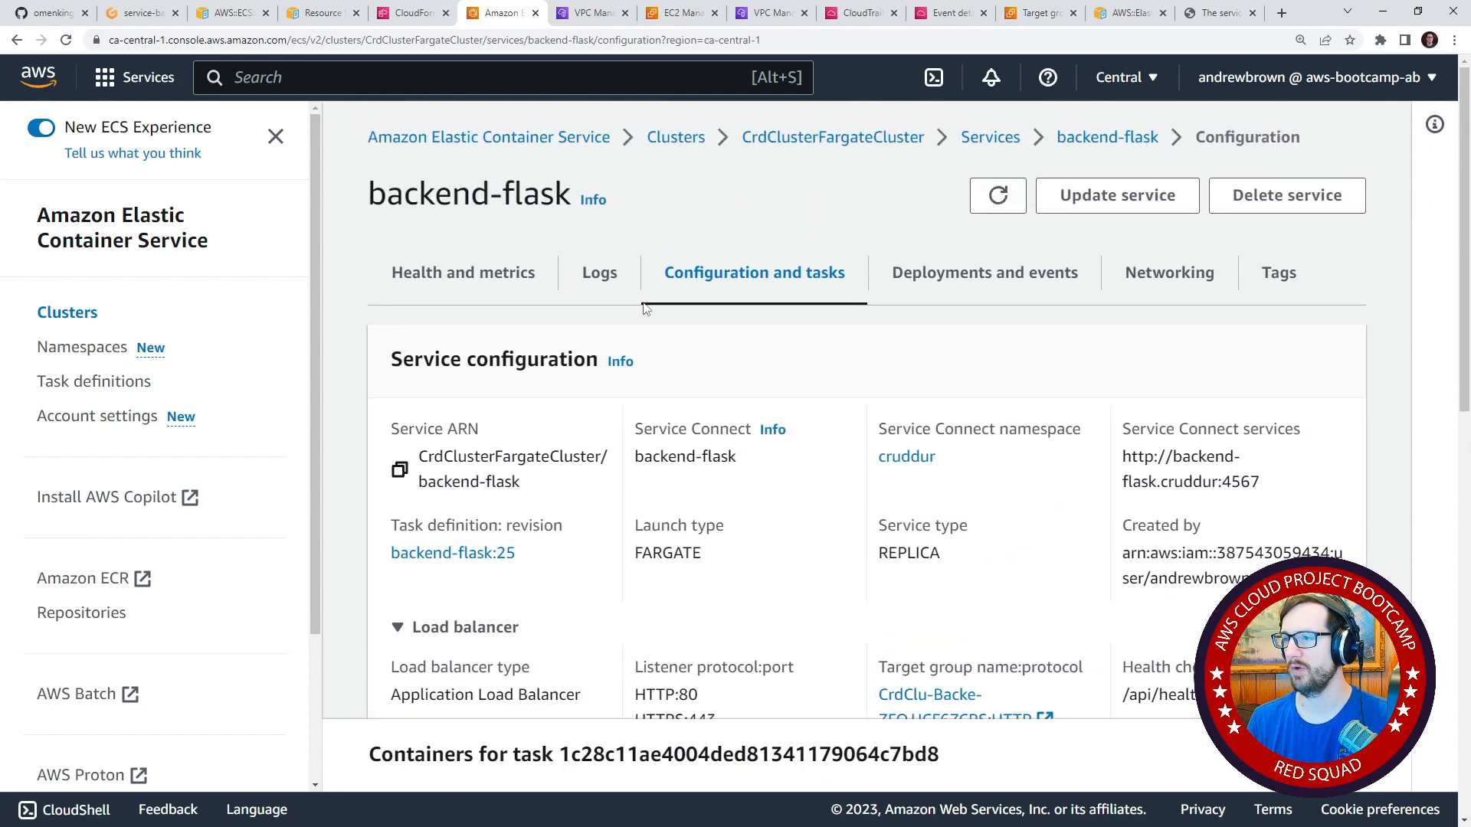
click(544, 270)
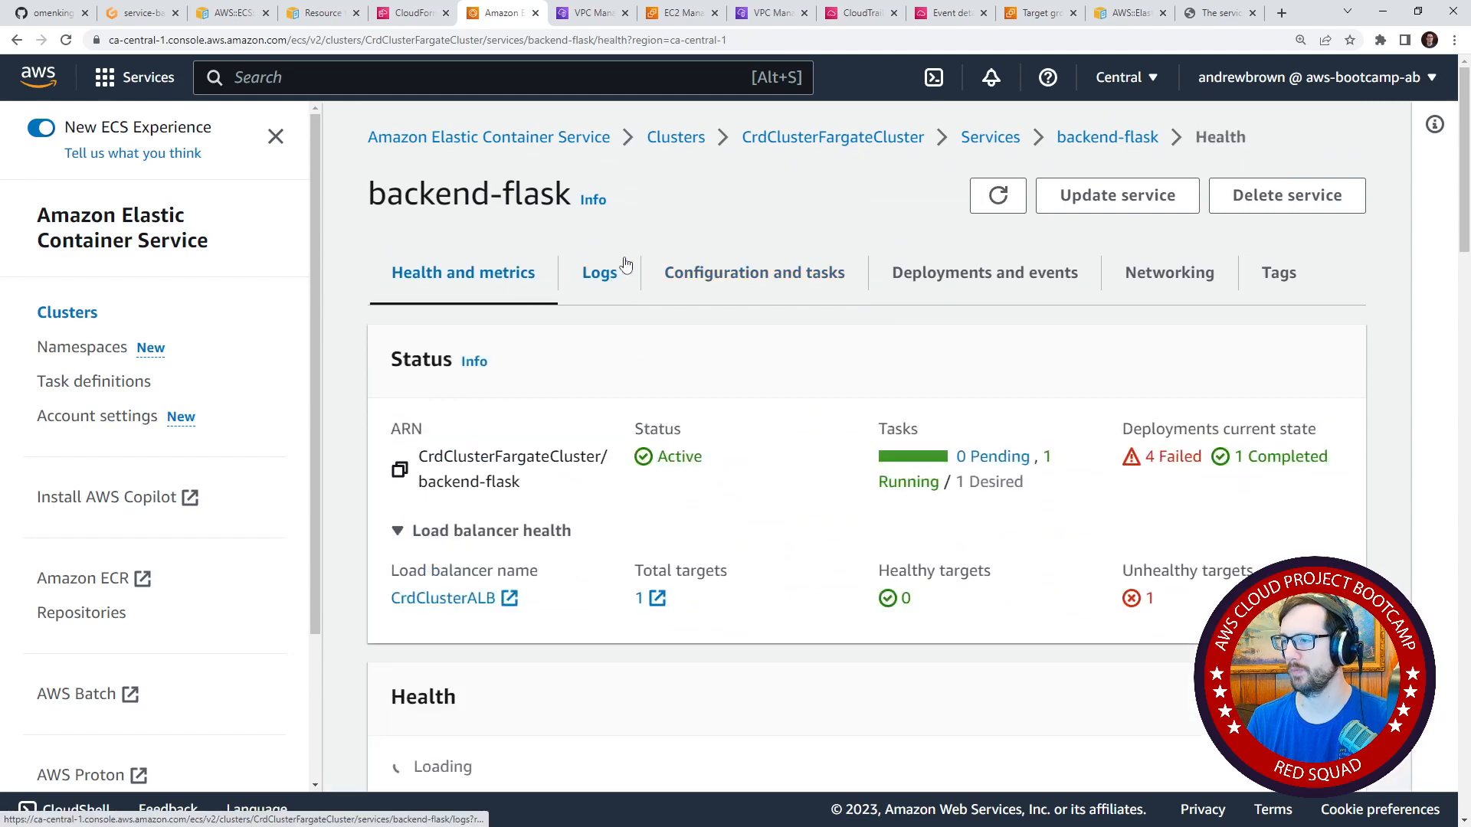
click(992, 198)
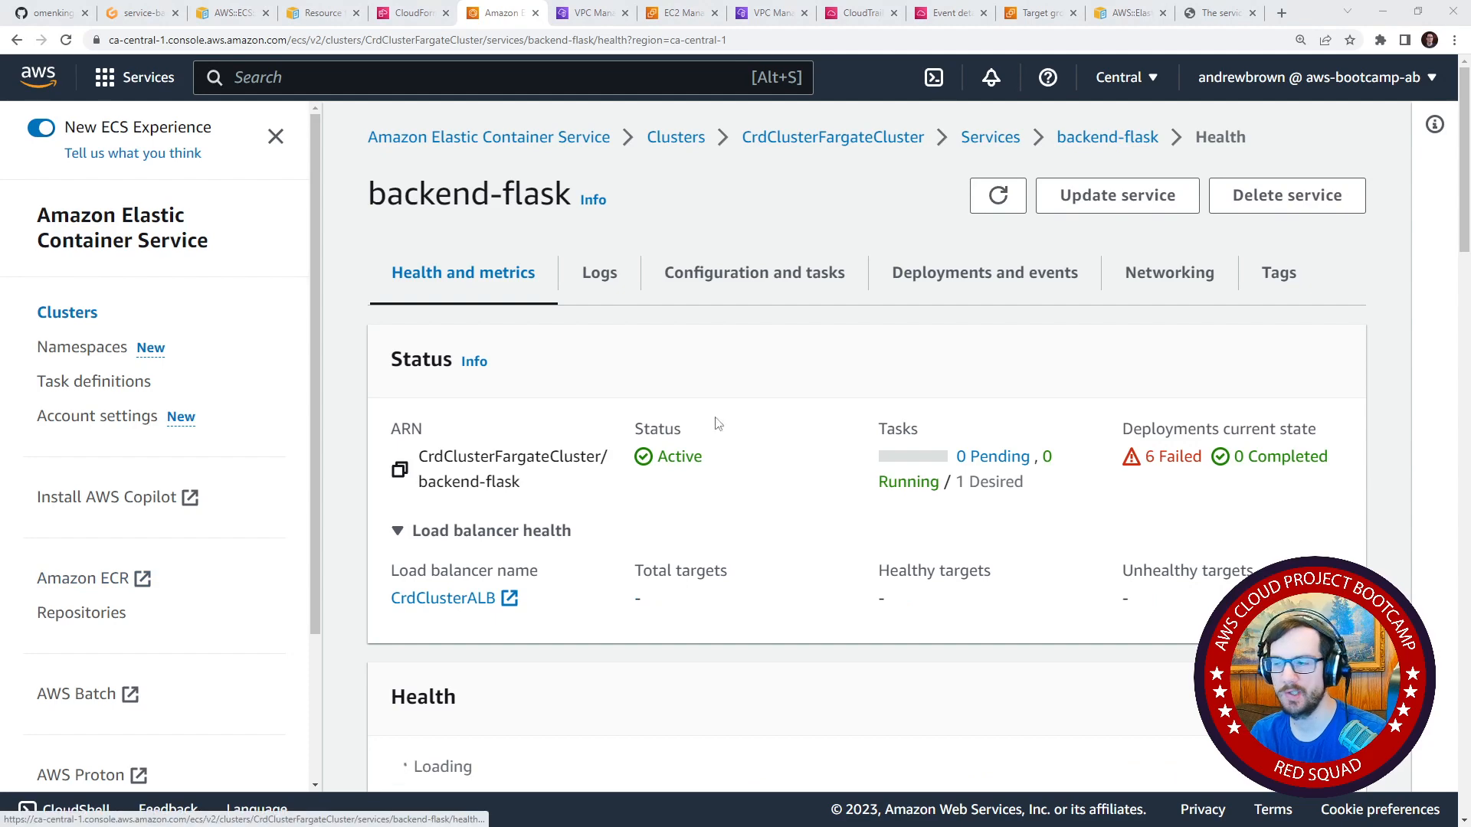
Refresh the backend-flask service's health overview, and check the task definition revision in its configuration.
click(1010, 188)
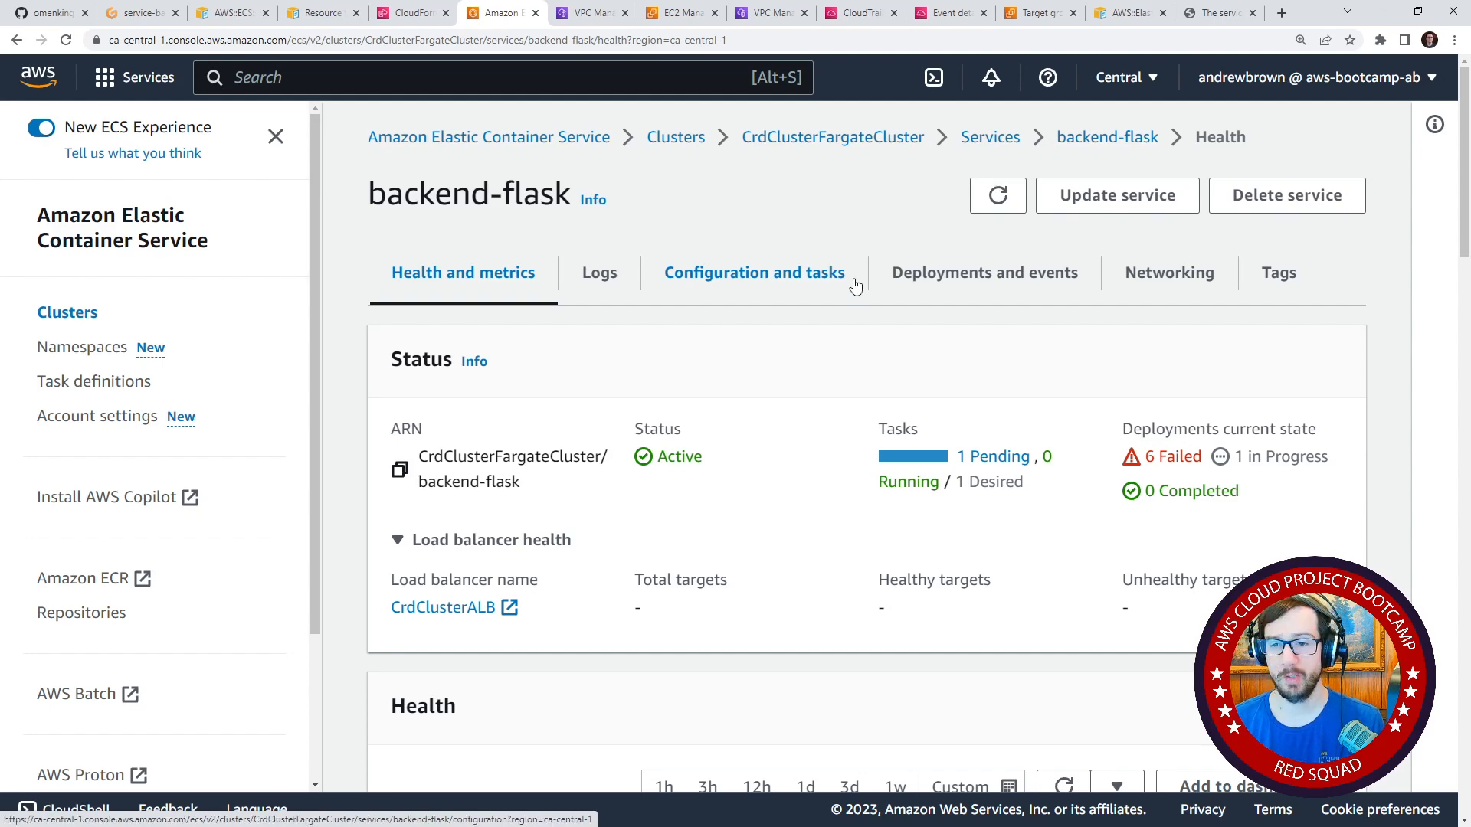
click(998, 196)
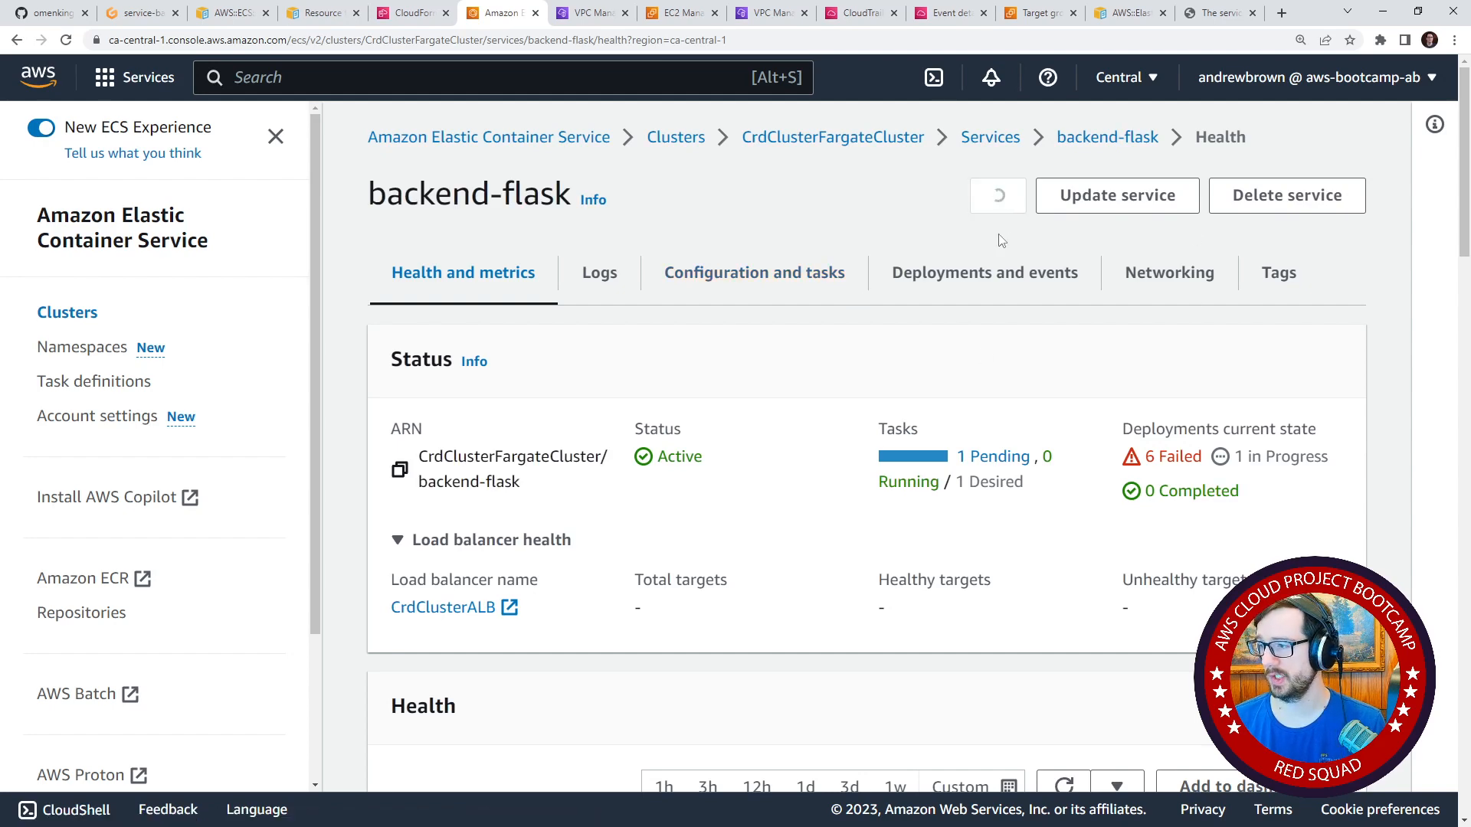
click(748, 274)
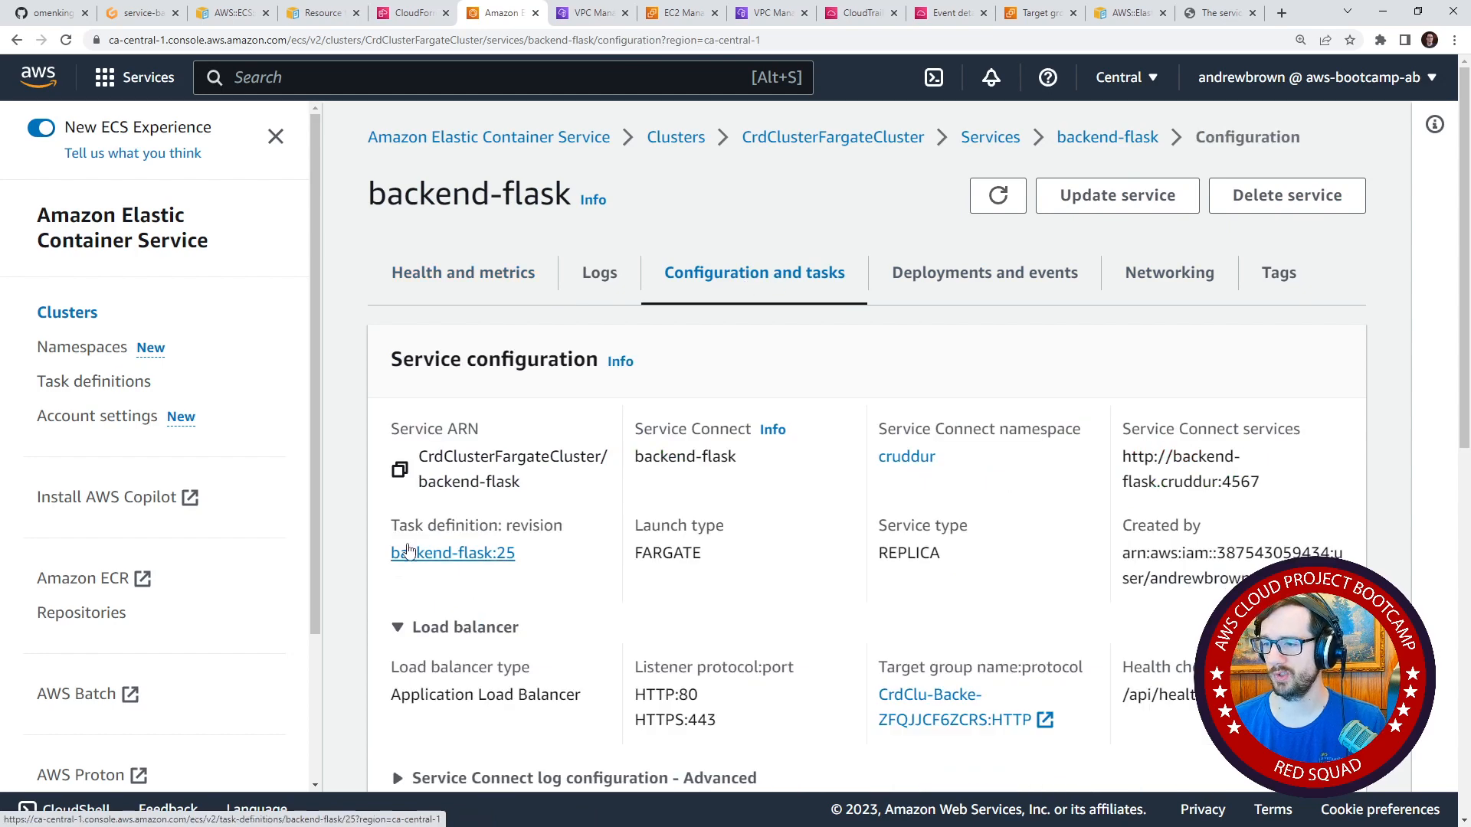
drag(389, 526, 571, 529)
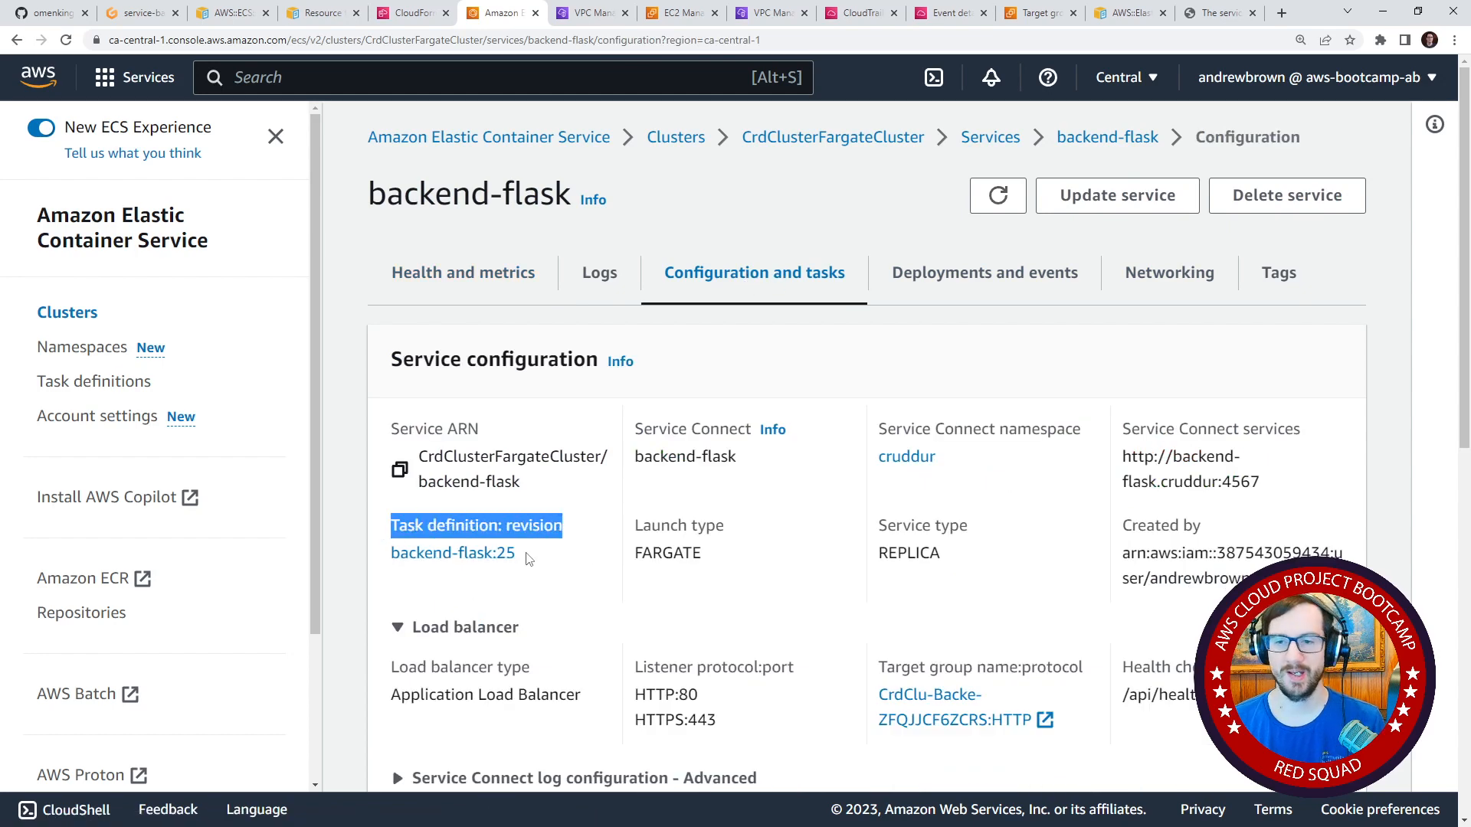
drag(521, 559, 365, 557)
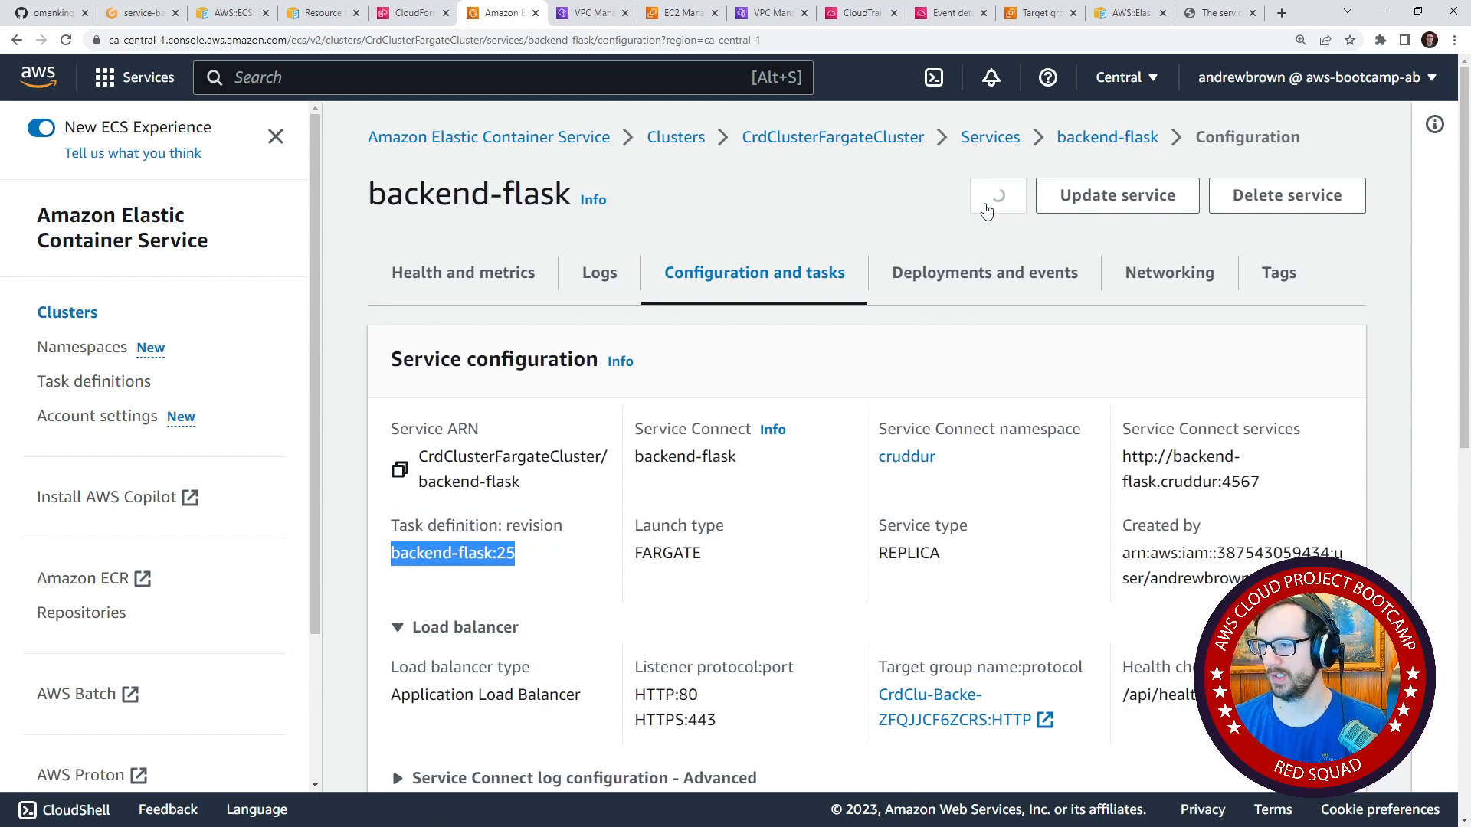
click(987, 210)
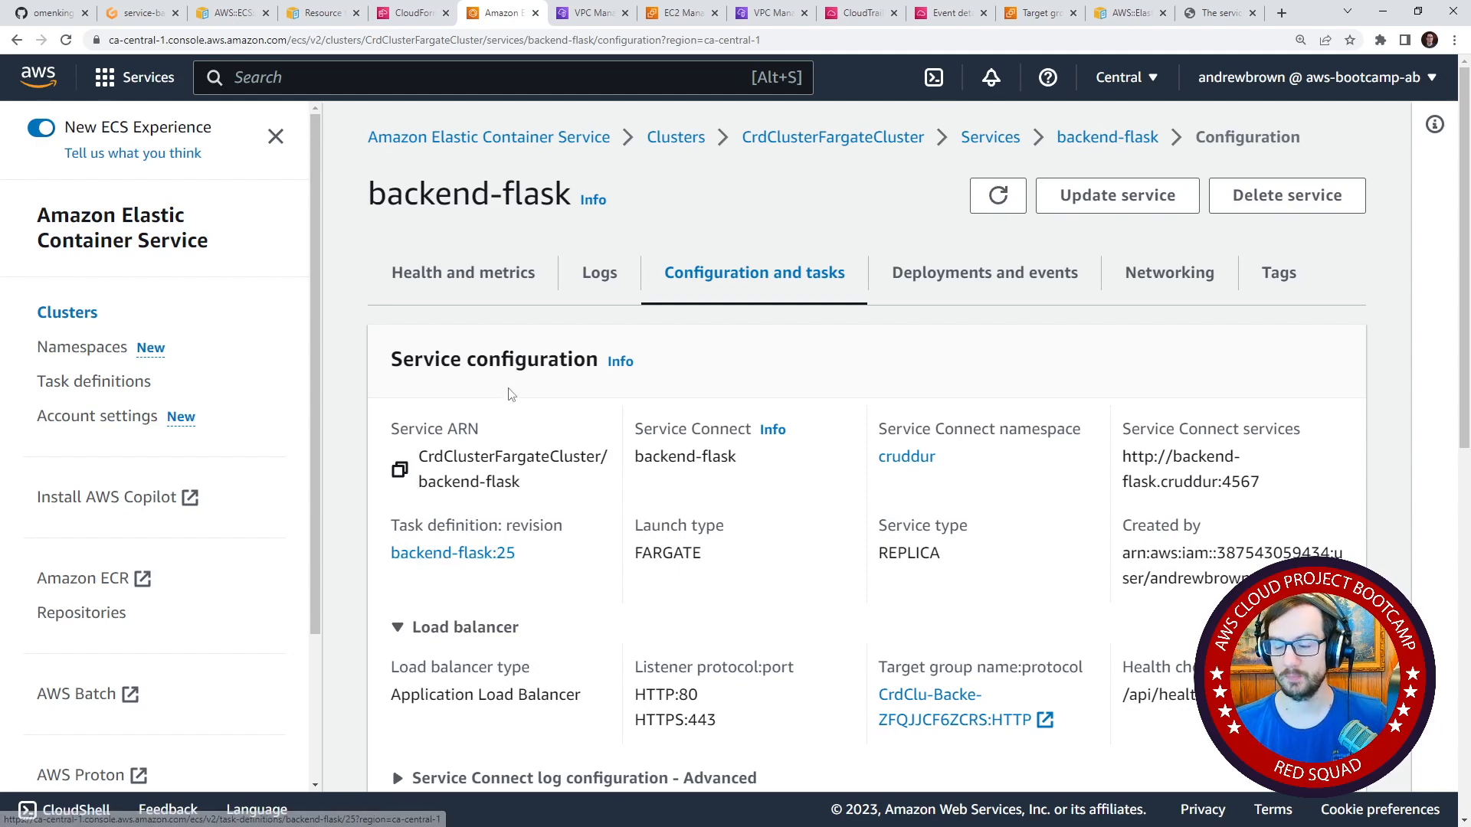
Review the backend-flask service's load balancer and auto scaling settings and its Service Connect name, namespace and services.
scroll(659, 521, down, 5)
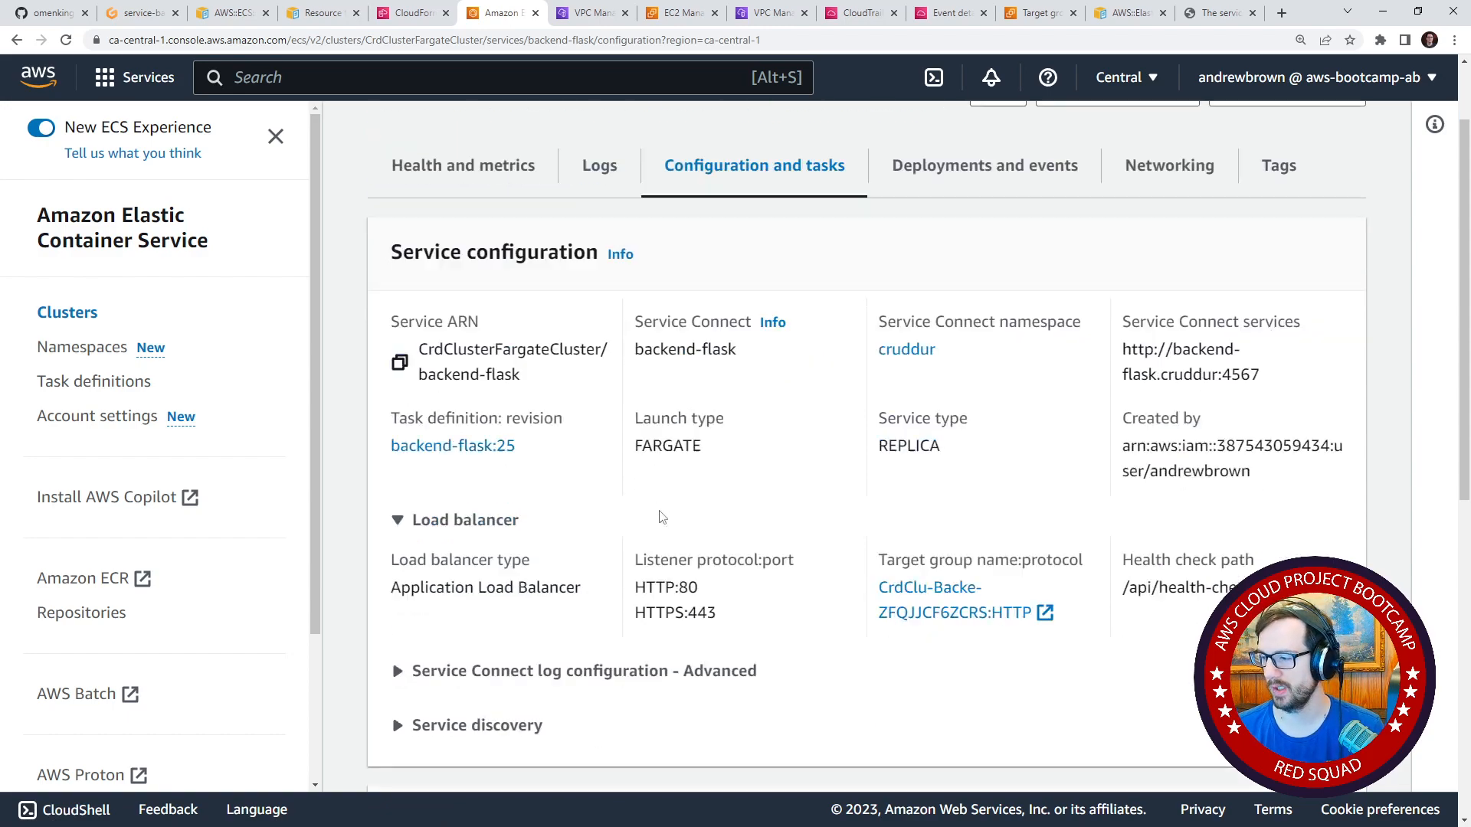
scroll(655, 537, up, 4)
scroll(637, 560, down, 8)
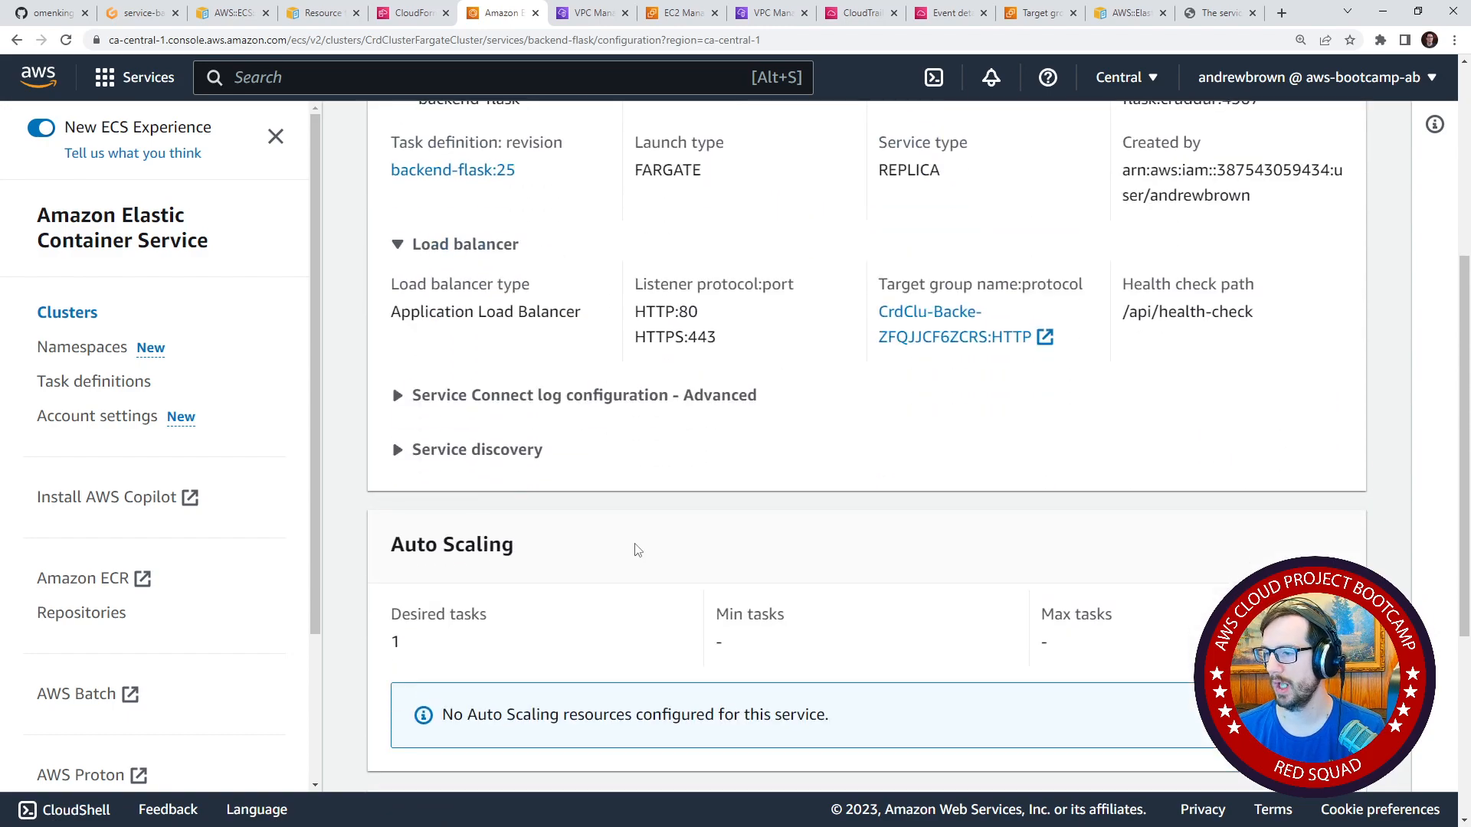
scroll(766, 613, up, 7)
scroll(770, 619, up, 3)
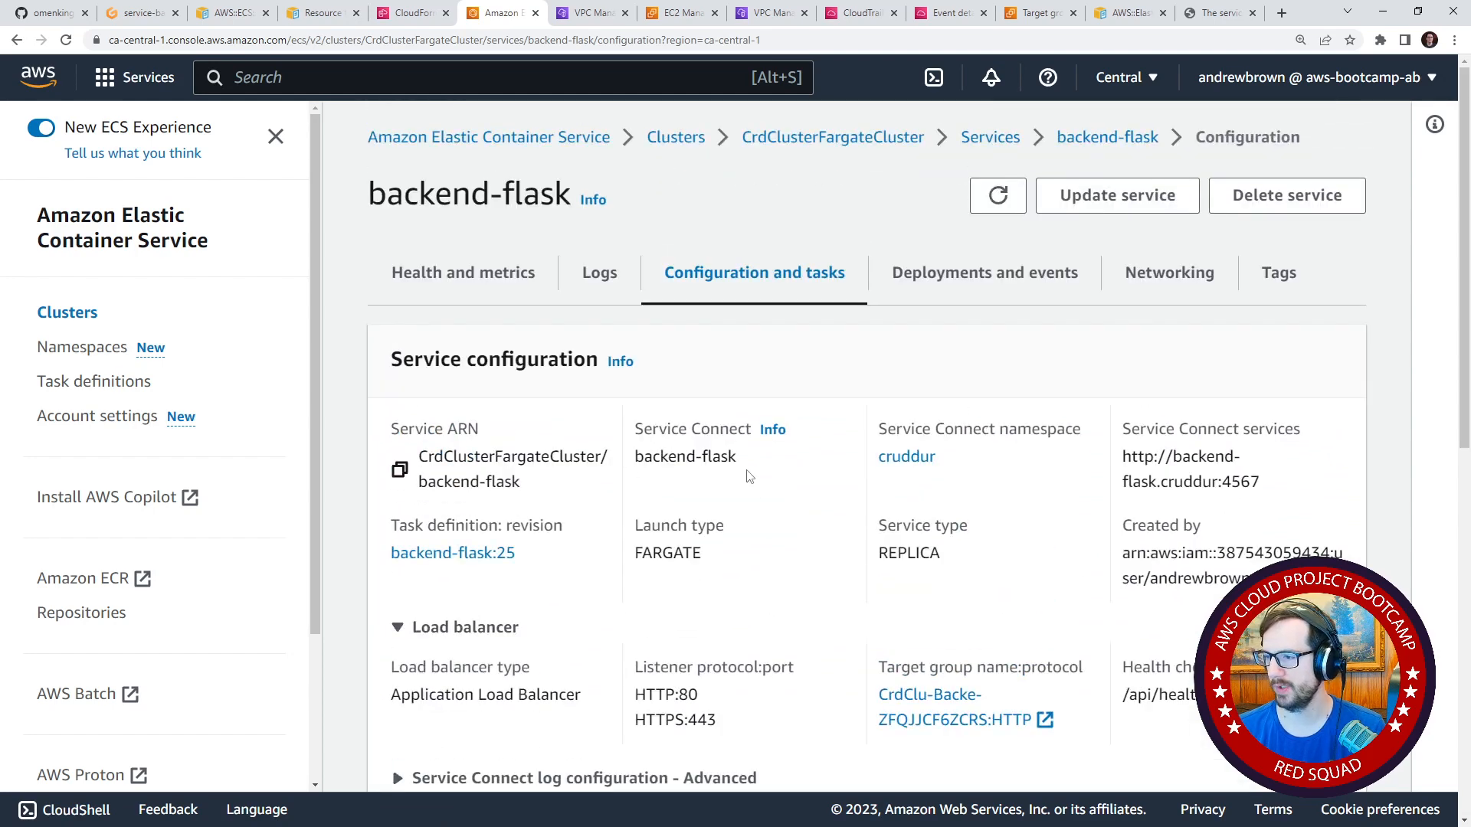
drag(741, 466, 635, 468)
drag(976, 452, 872, 451)
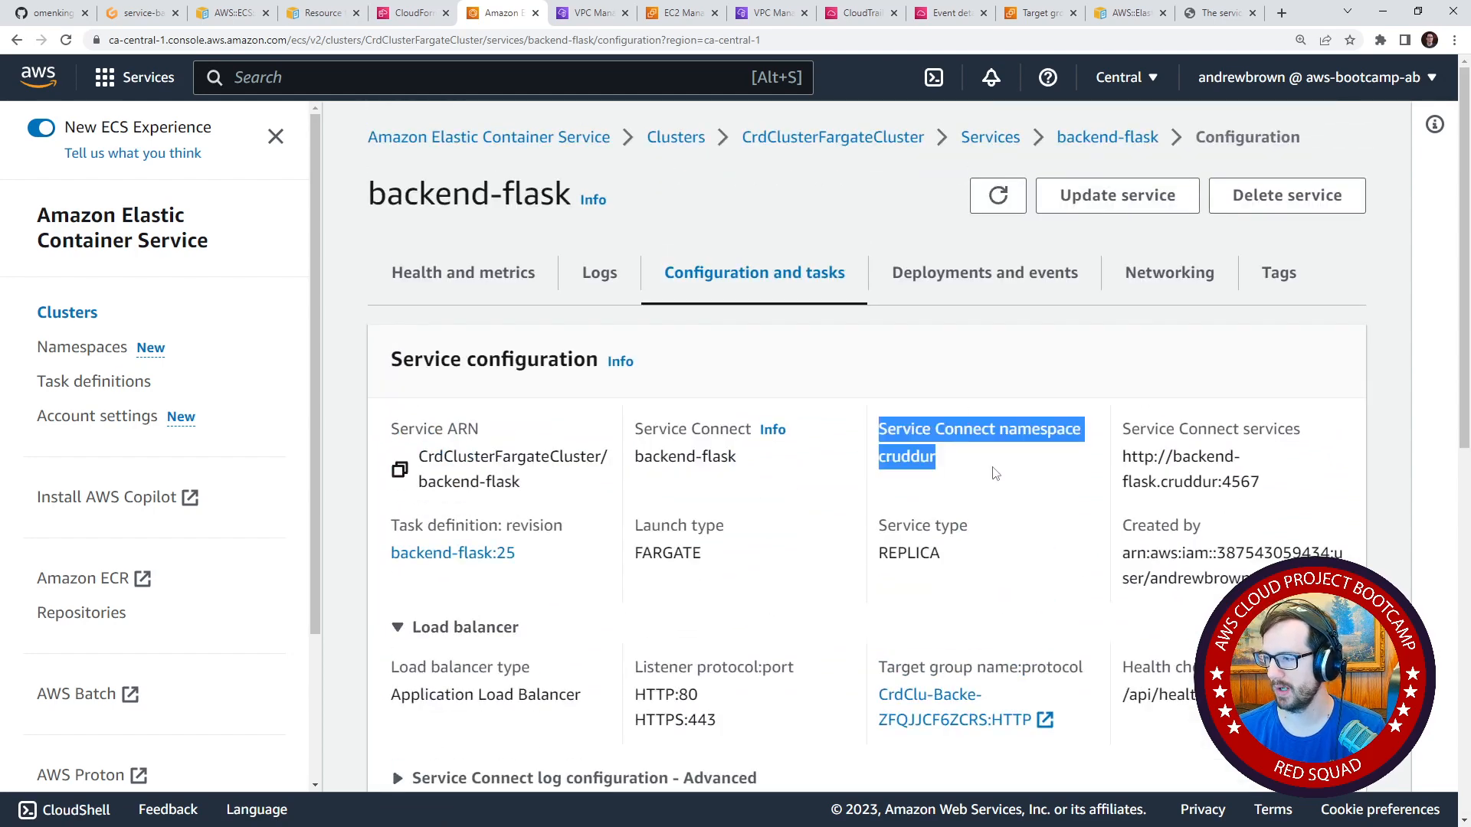
click(989, 465)
drag(1167, 430, 1112, 458)
click(1180, 430)
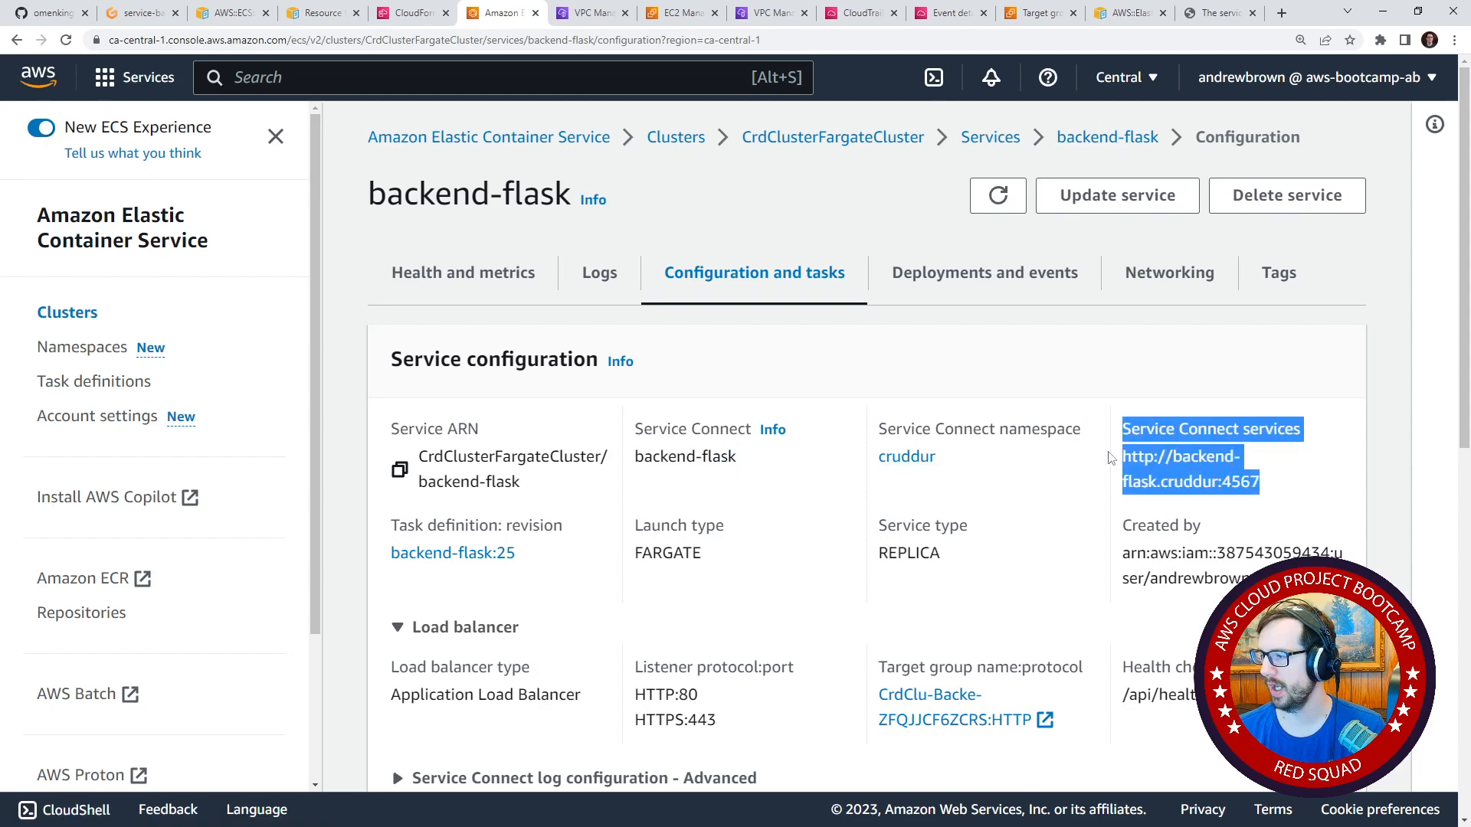
click(1266, 464)
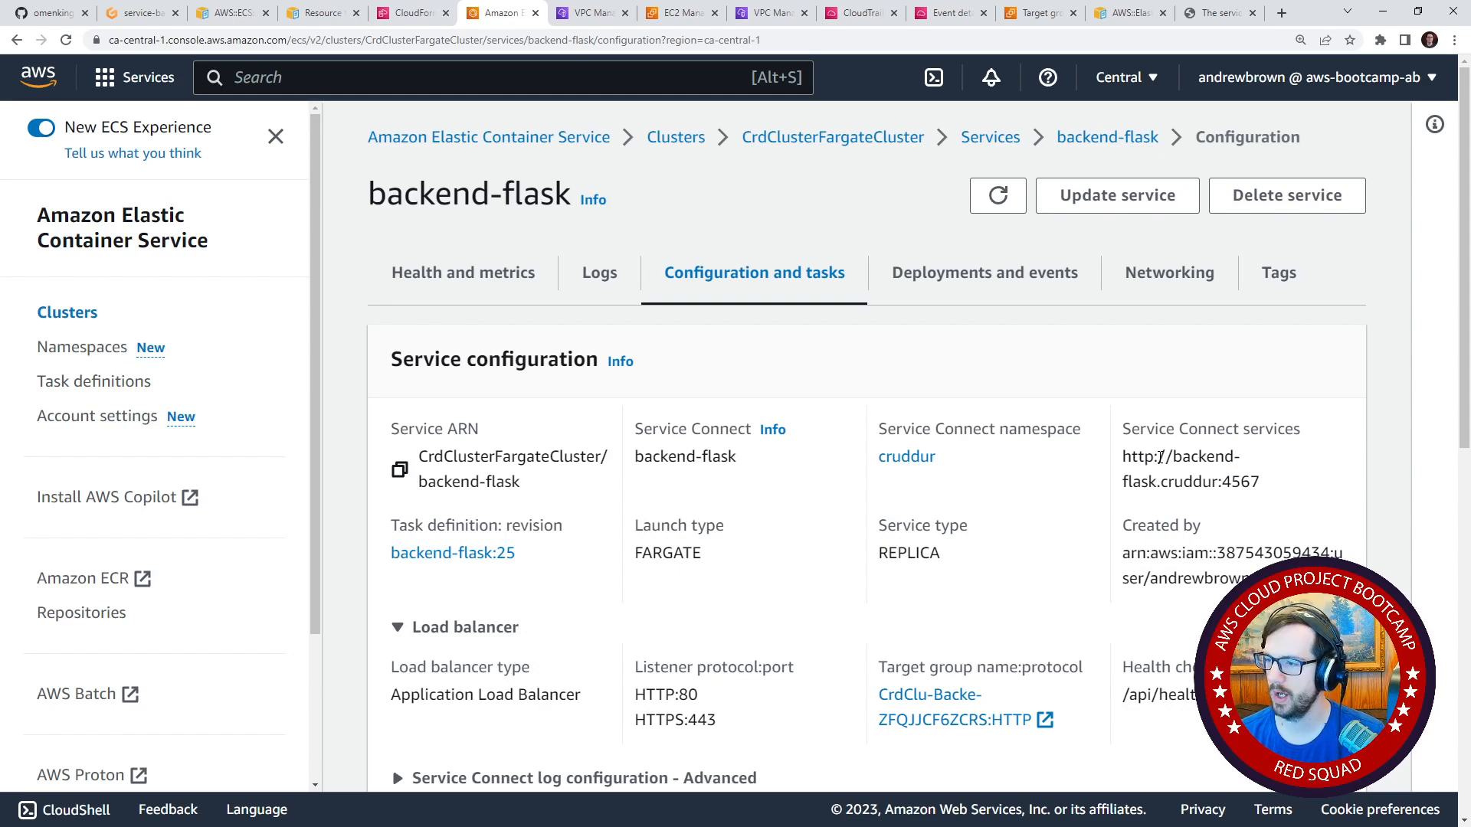
Check the backend-flask service's logs and health overview, and switch to the CloudFormation page to start a console search.
click(600, 276)
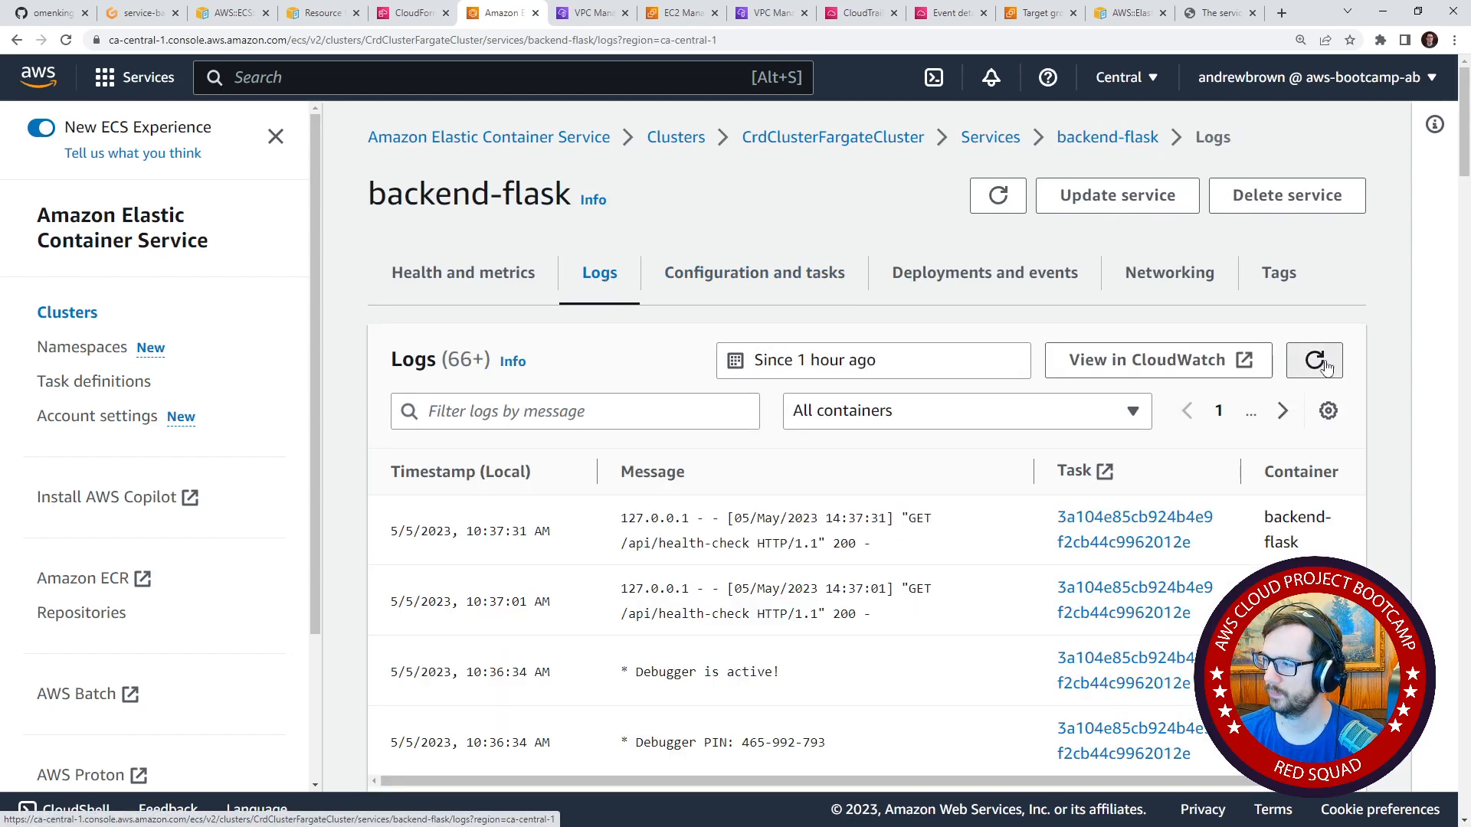
click(483, 296)
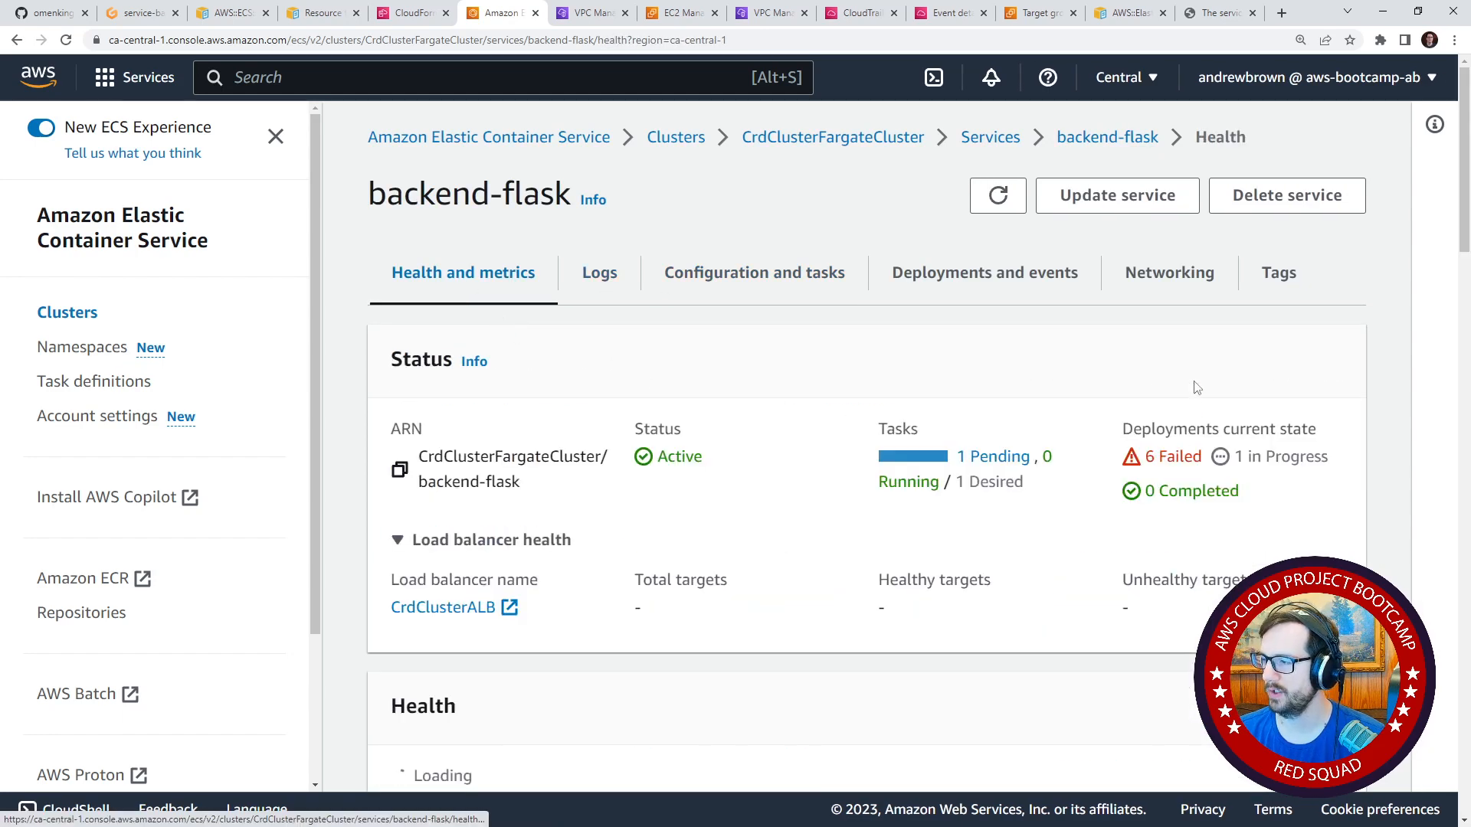
click(413, 21)
click(402, 74)
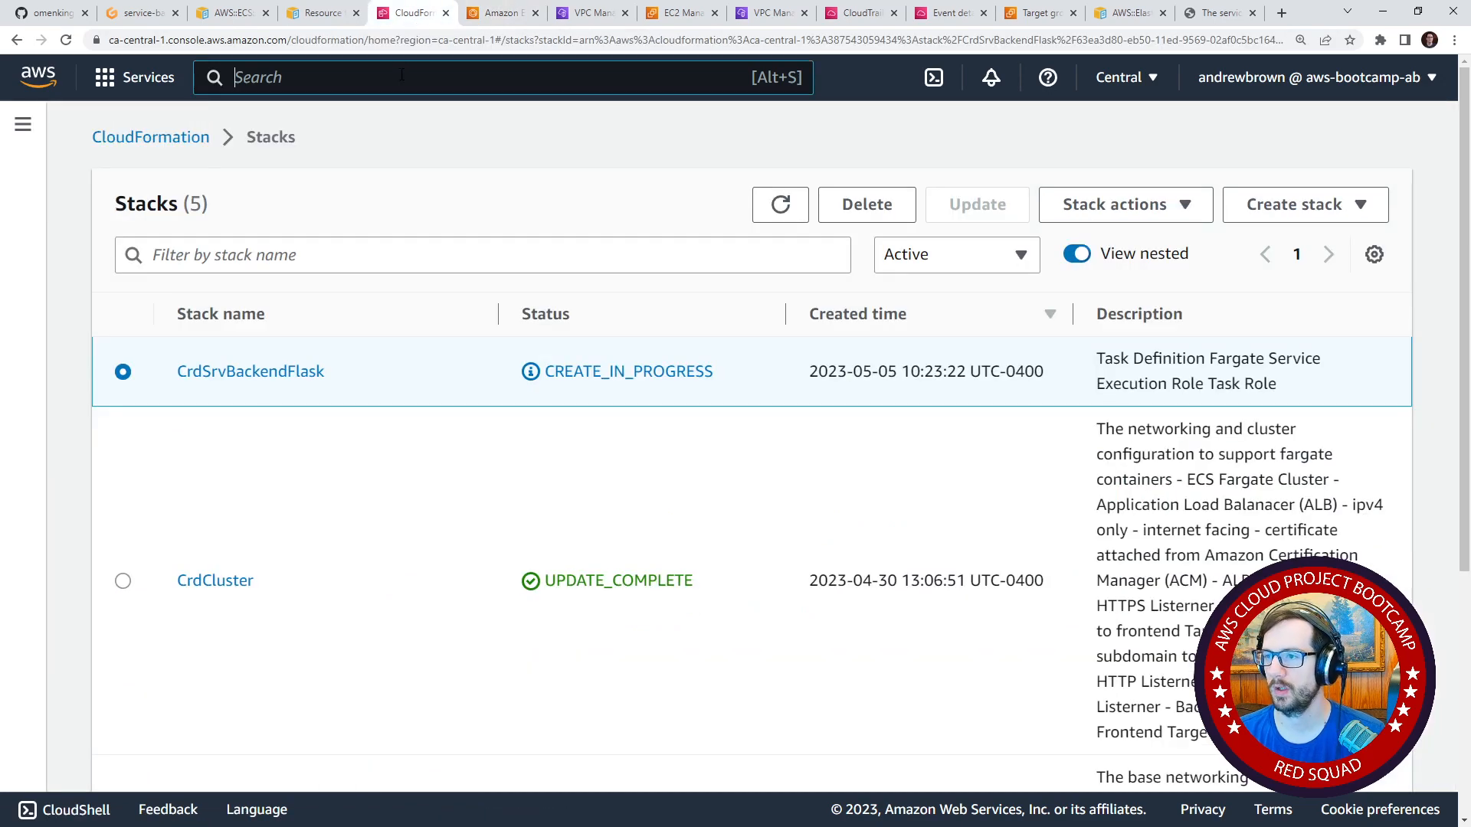
text(ecs)
key(ctrl+a)
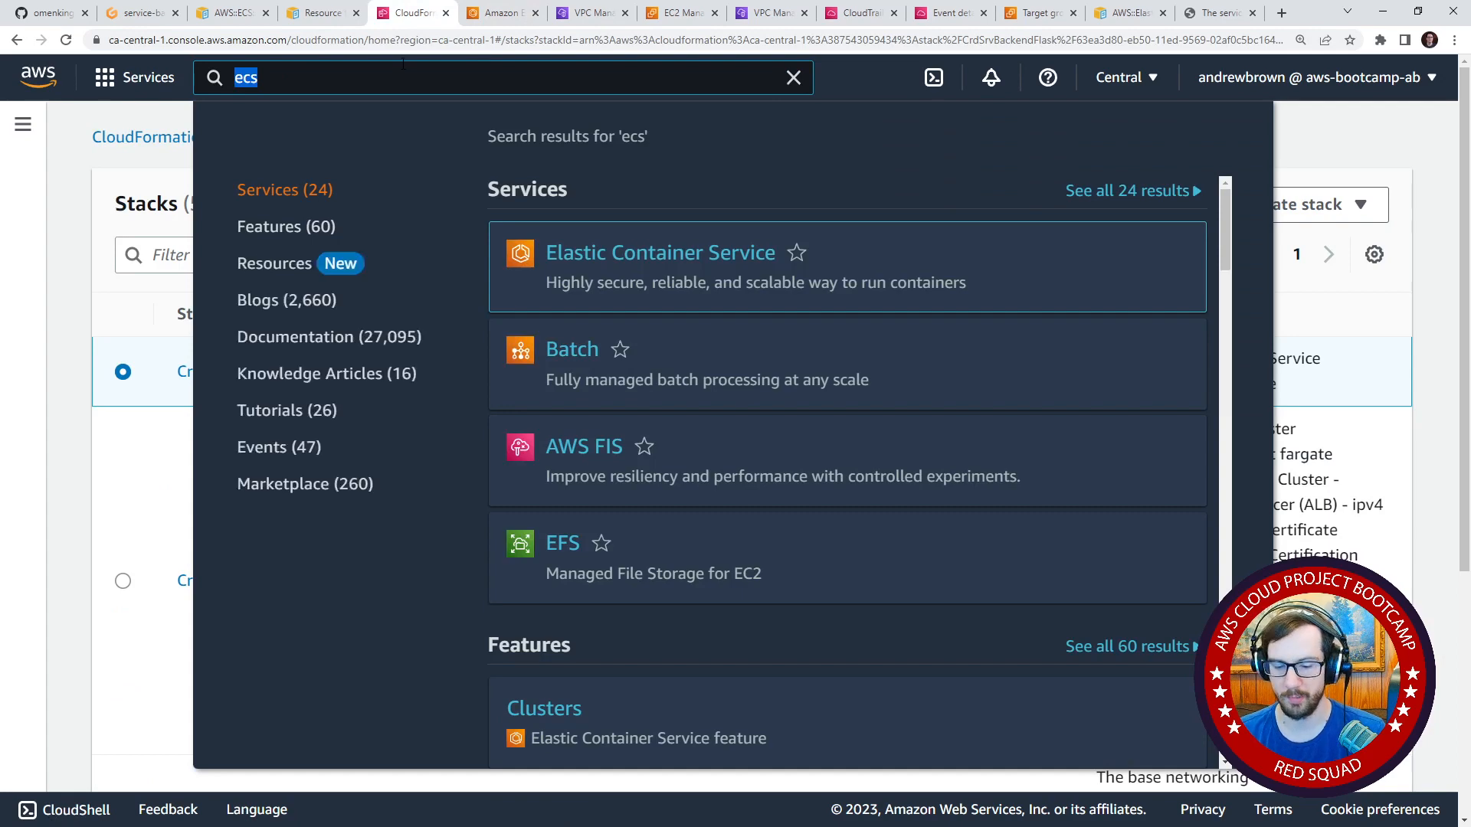
text(load)
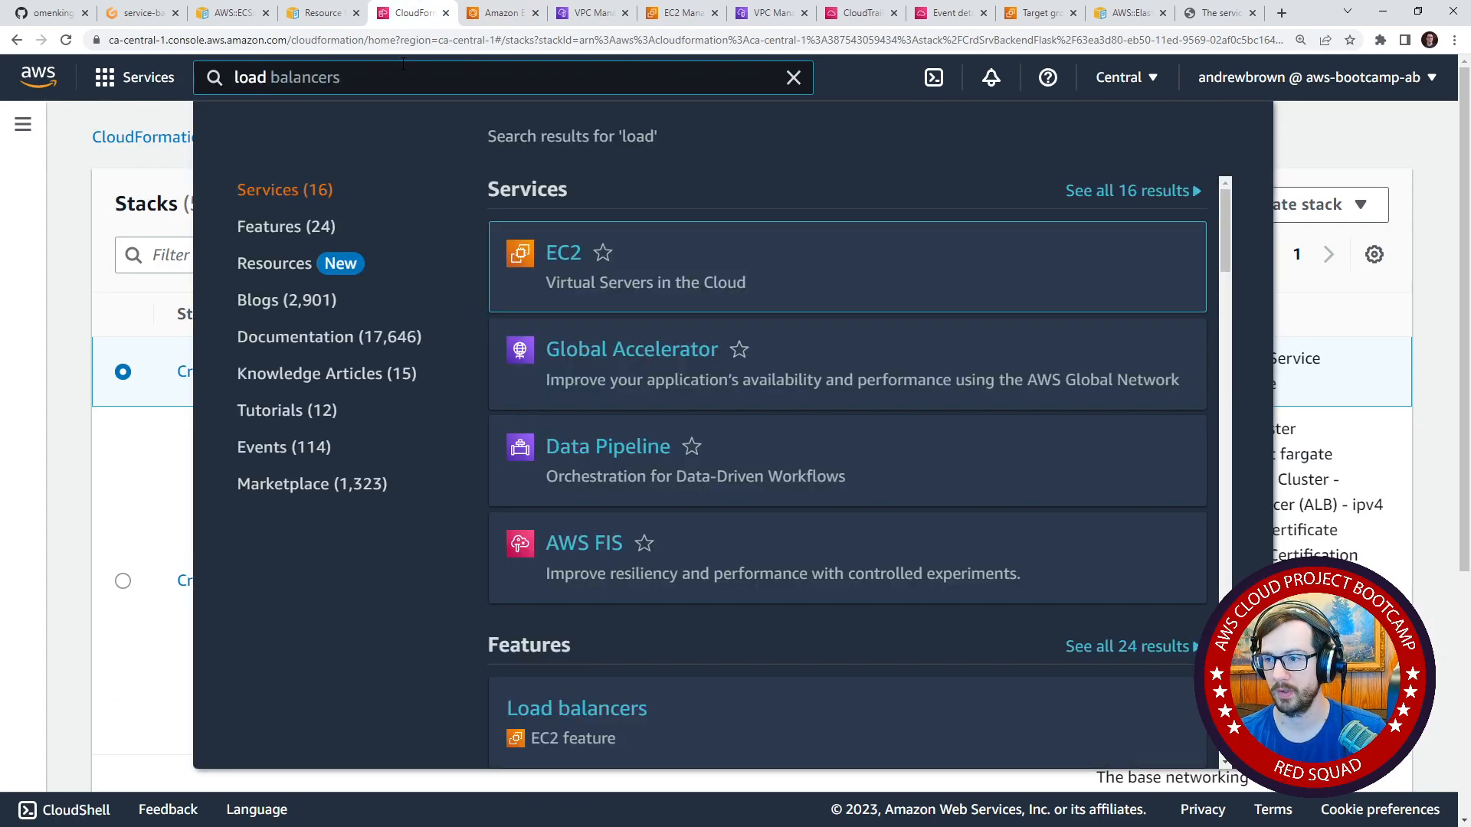
key(ctrl+a)
key(BackSpace)
text(lab)
key(ctrl+a)
key(BackSpace)
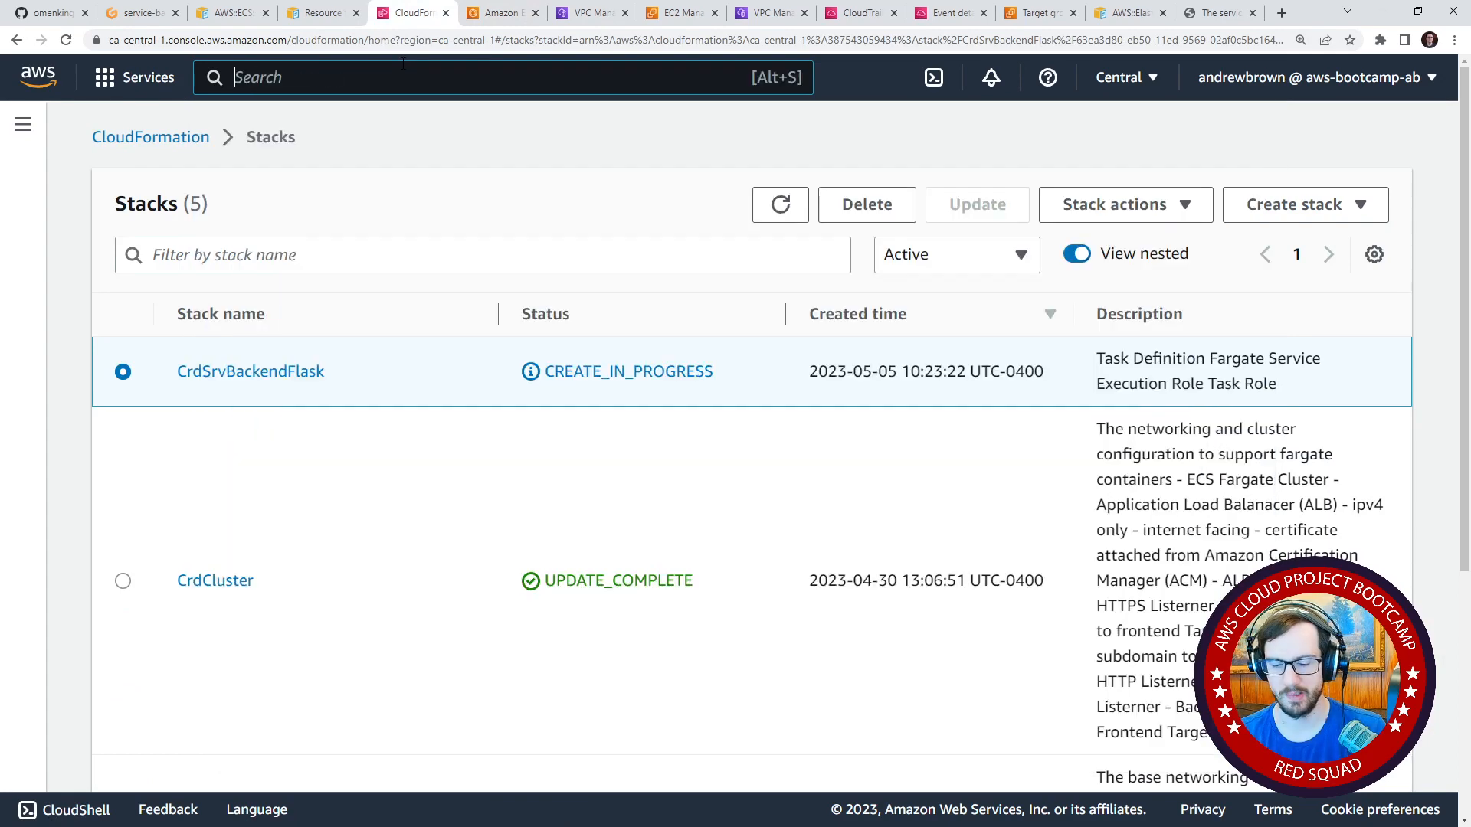
Search the console for alb, open EC2 and bring up its load balancers list with more room for the table.
text(alb)
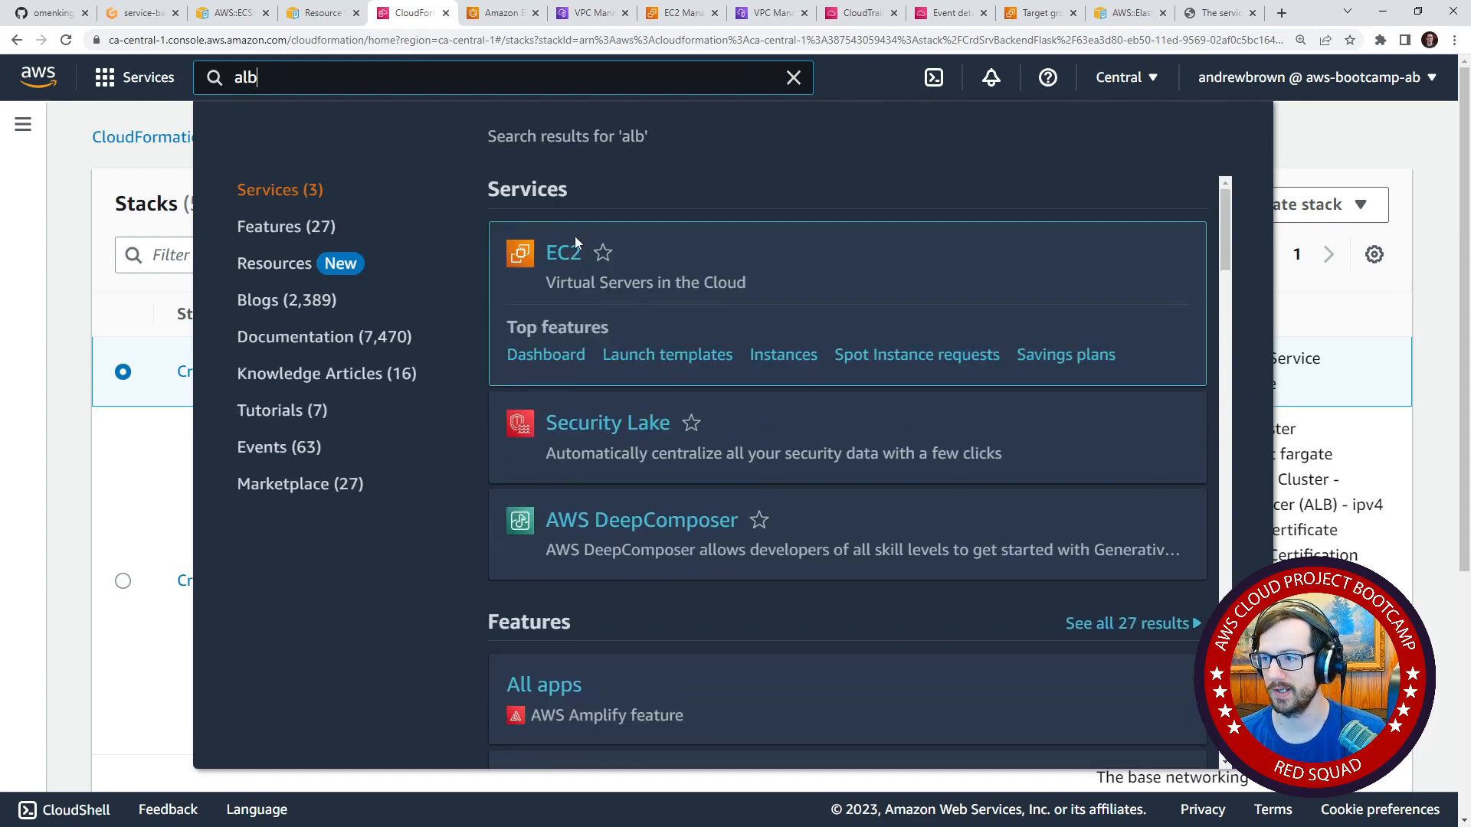
click(576, 247)
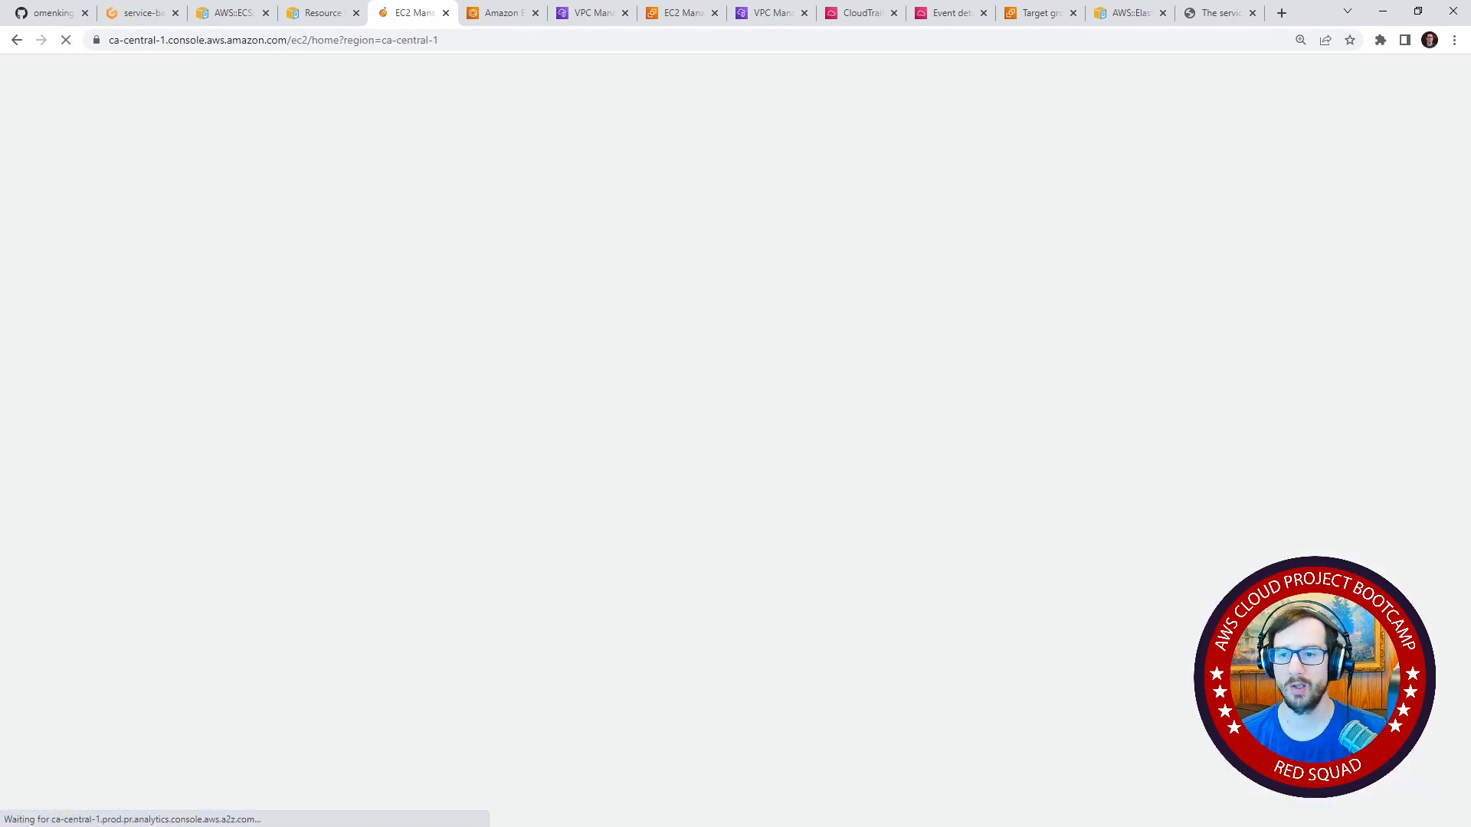
scroll(123, 628, down, 8)
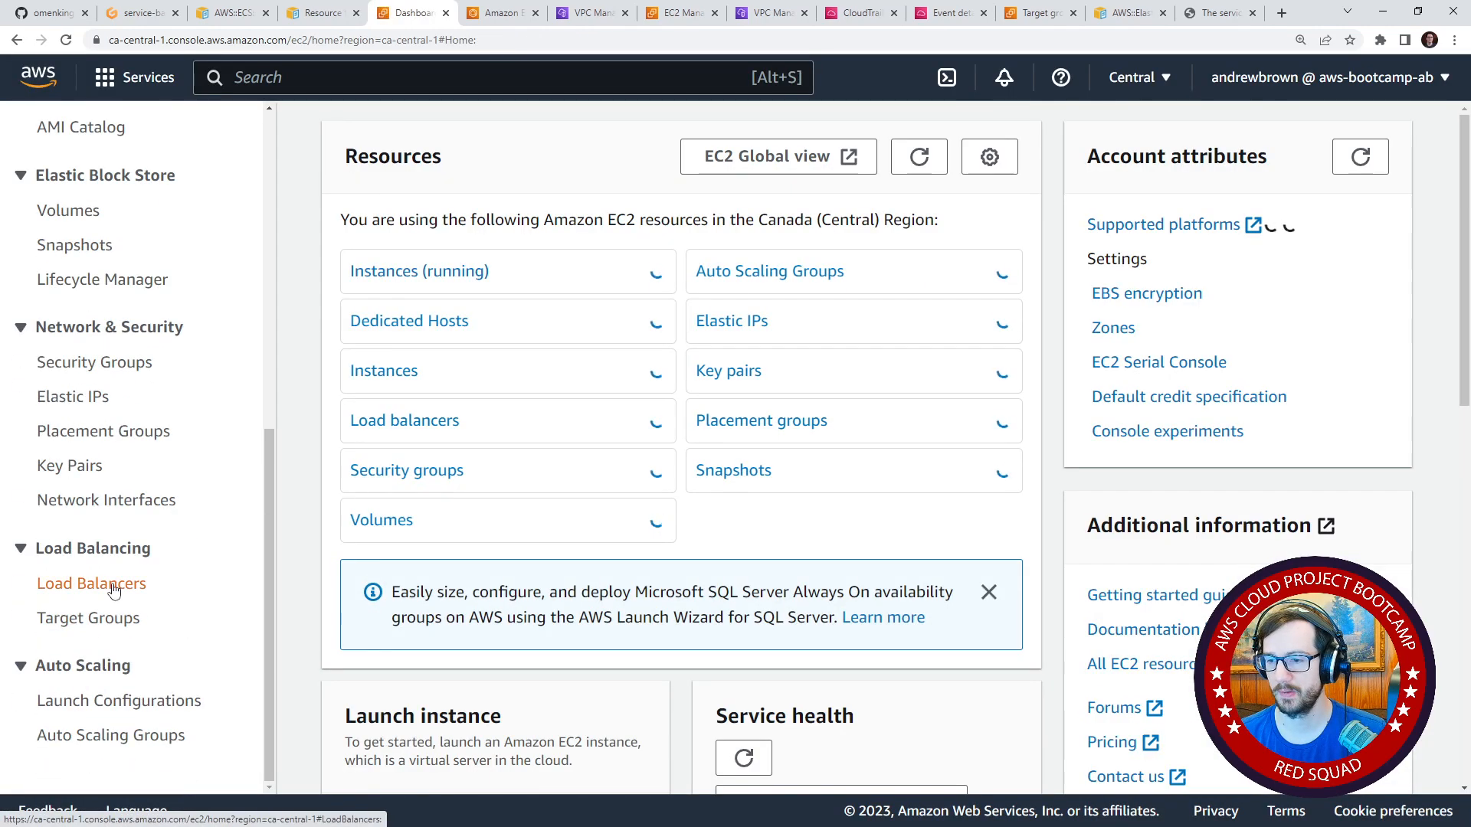
click(142, 586)
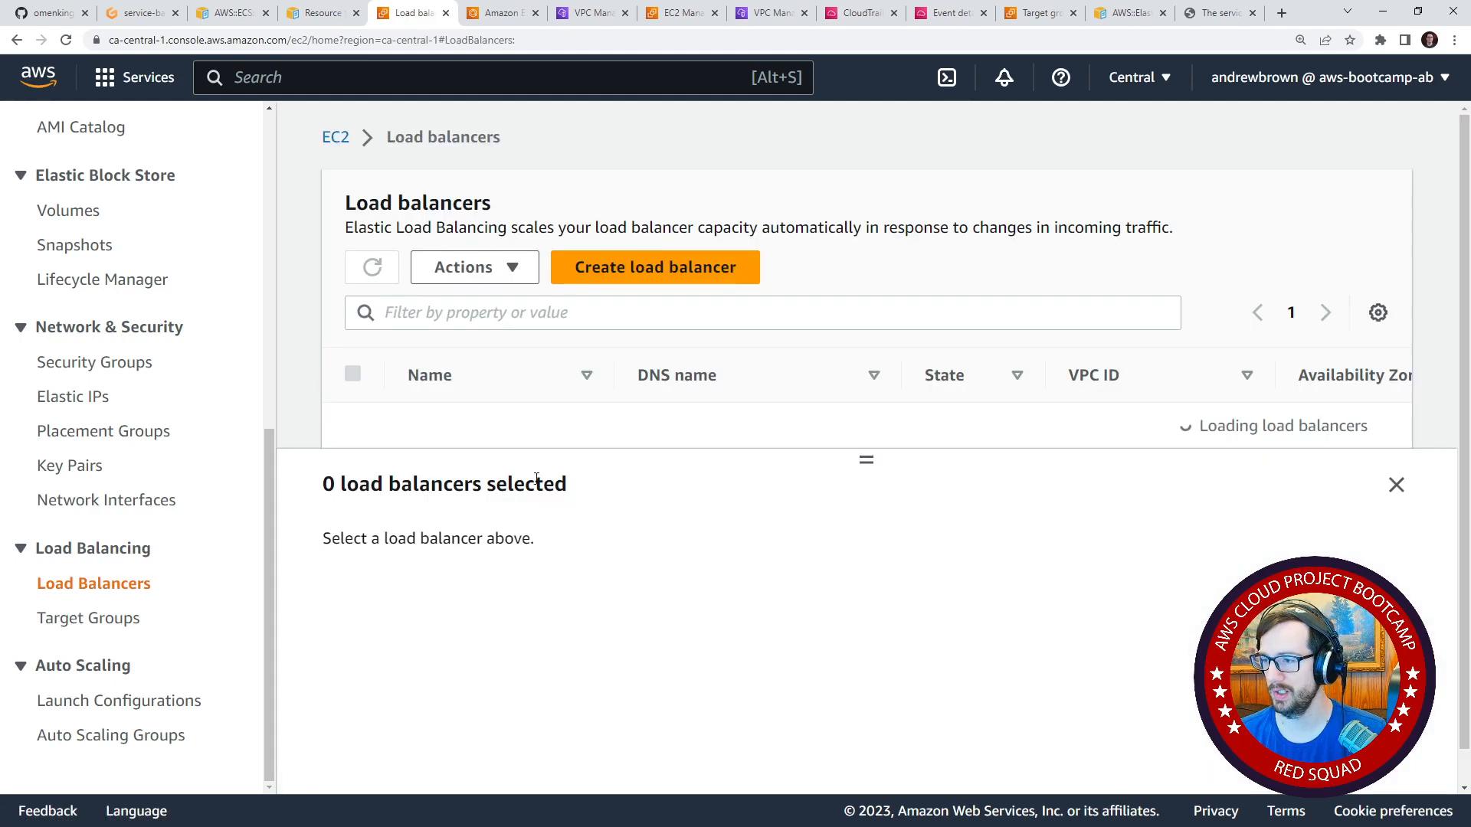
drag(856, 463, 843, 547)
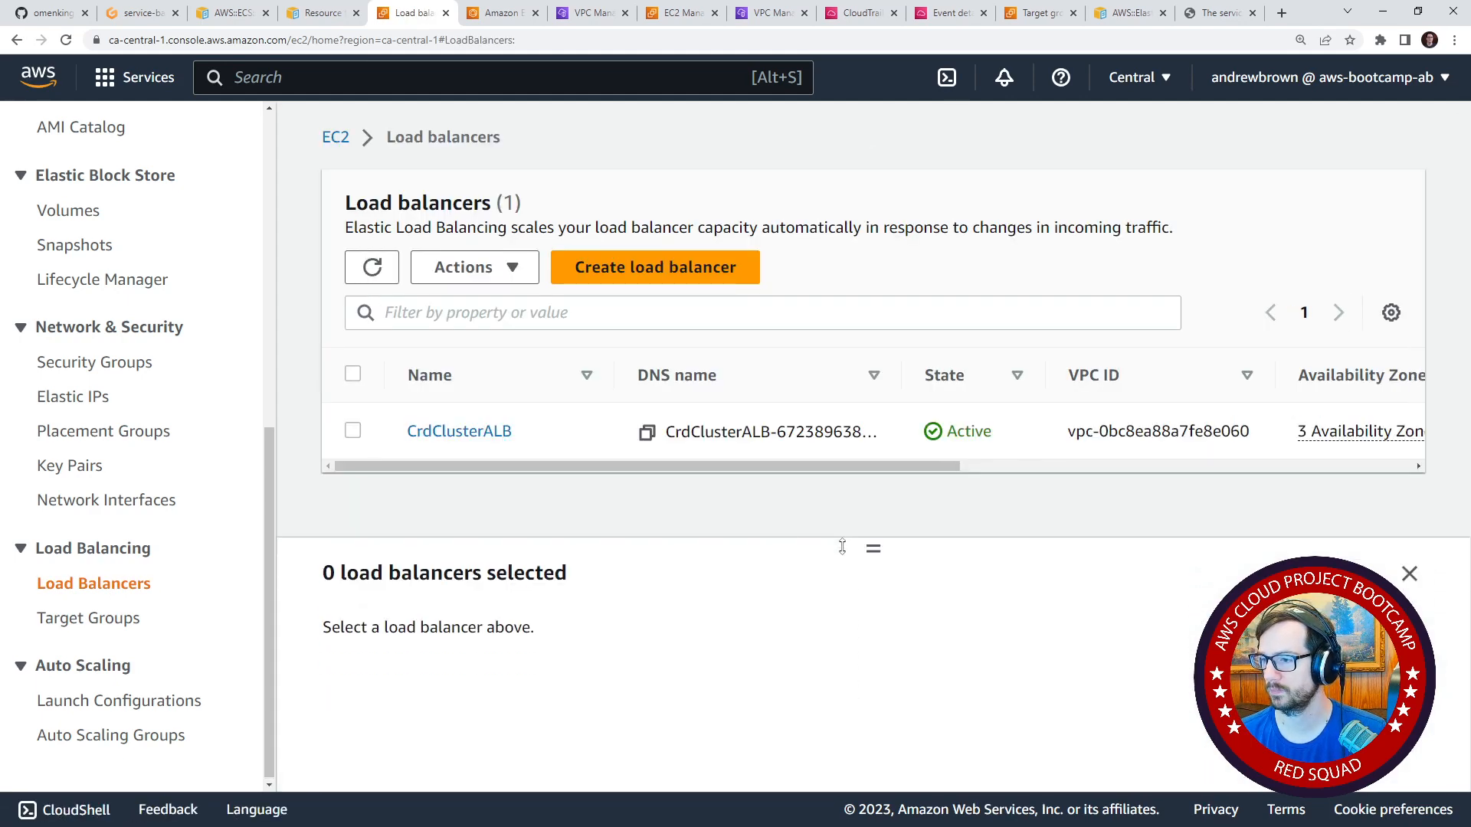
Select the CrdClu-Backe target group in the target groups list and examine its attributes, including the deregistration delay.
click(144, 618)
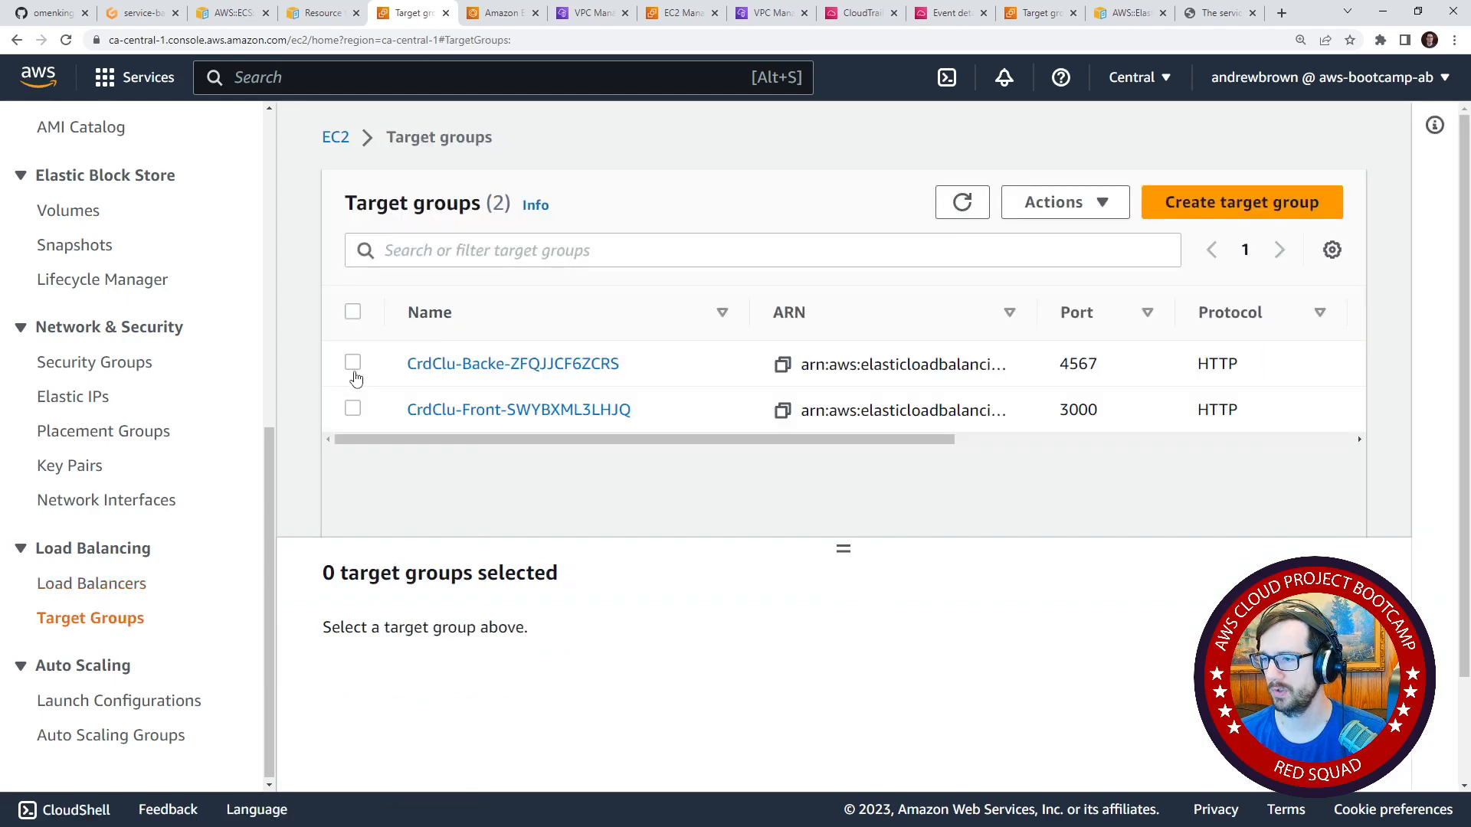
click(353, 366)
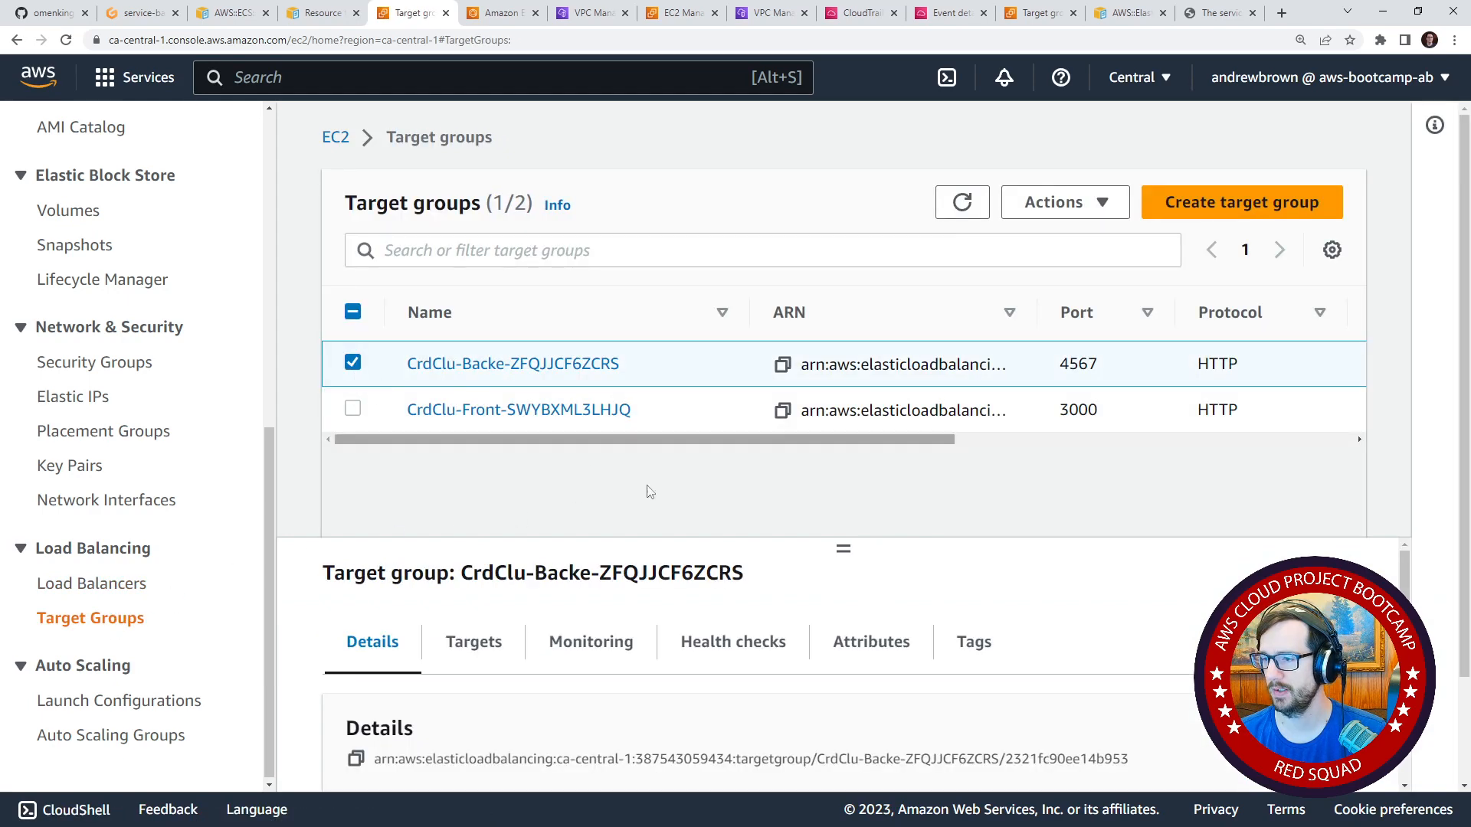
click(874, 642)
drag(843, 548, 844, 398)
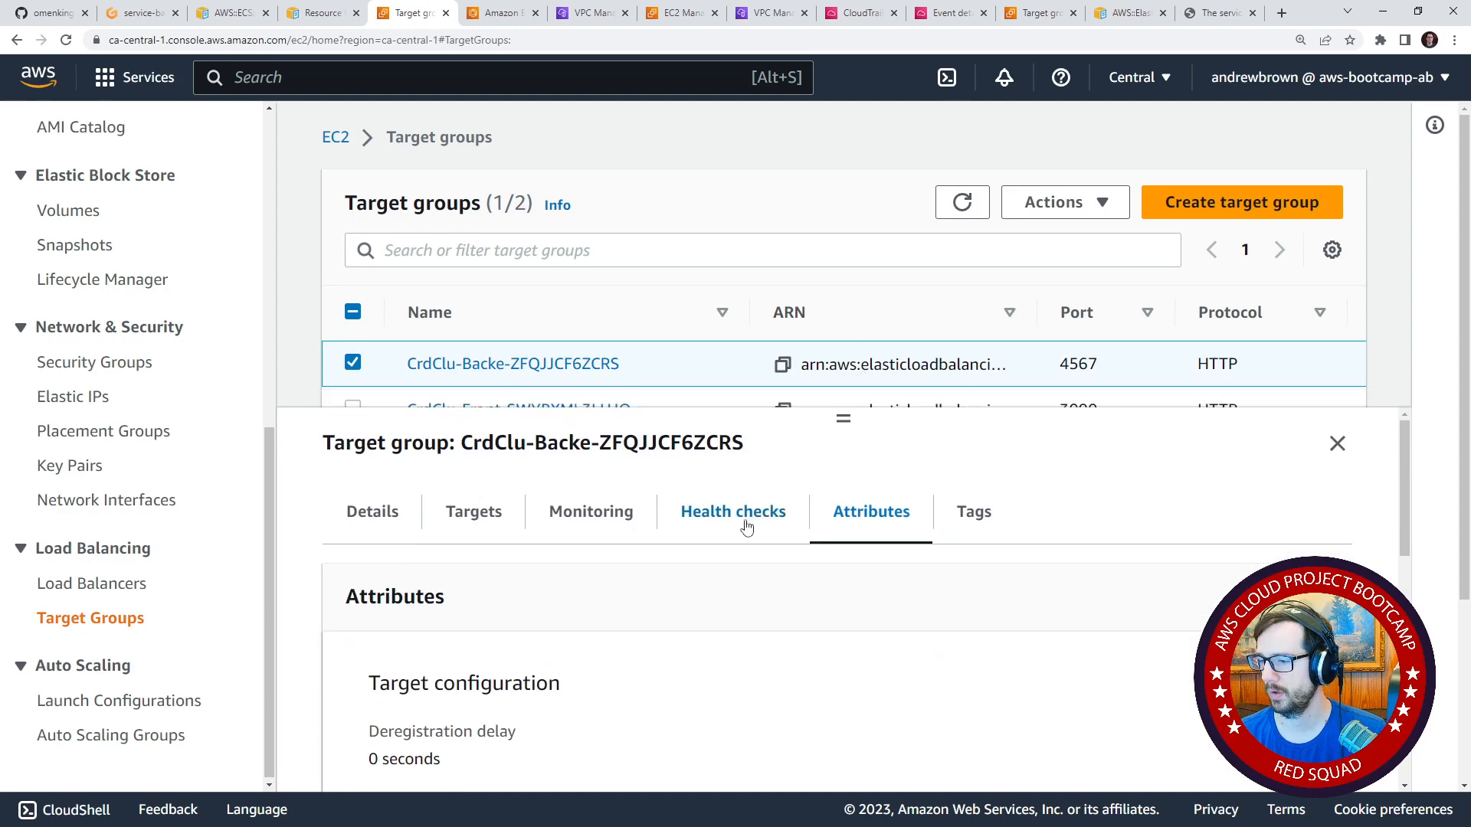
scroll(506, 638, down, 2)
drag(375, 580, 598, 593)
scroll(608, 613, up, 2)
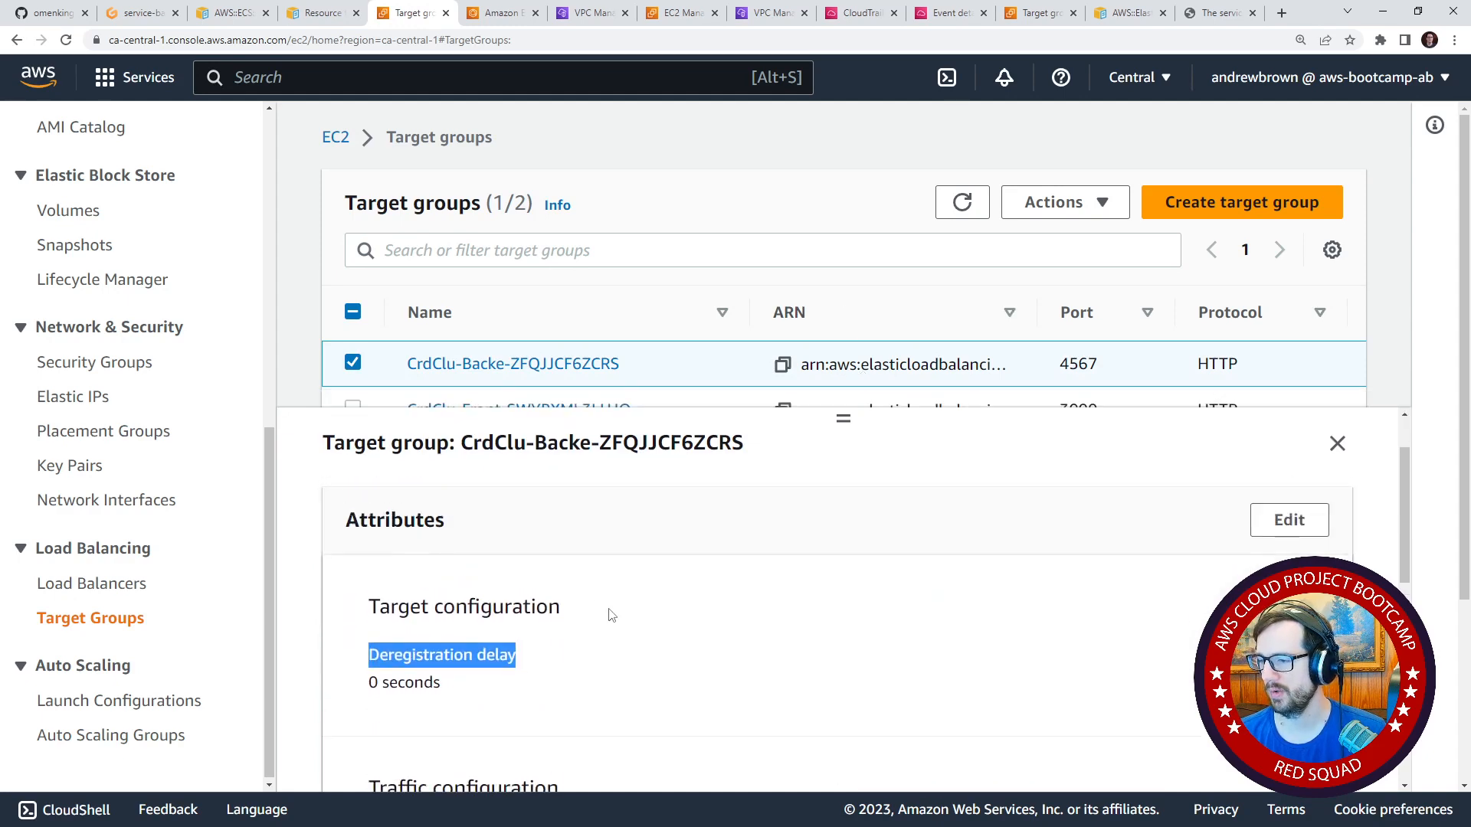
Review the CrdClu-Backe target group's health check settings and open them for editing with the advanced settings expanded.
click(698, 539)
scroll(812, 667, down, 2)
scroll(861, 673, up, 2)
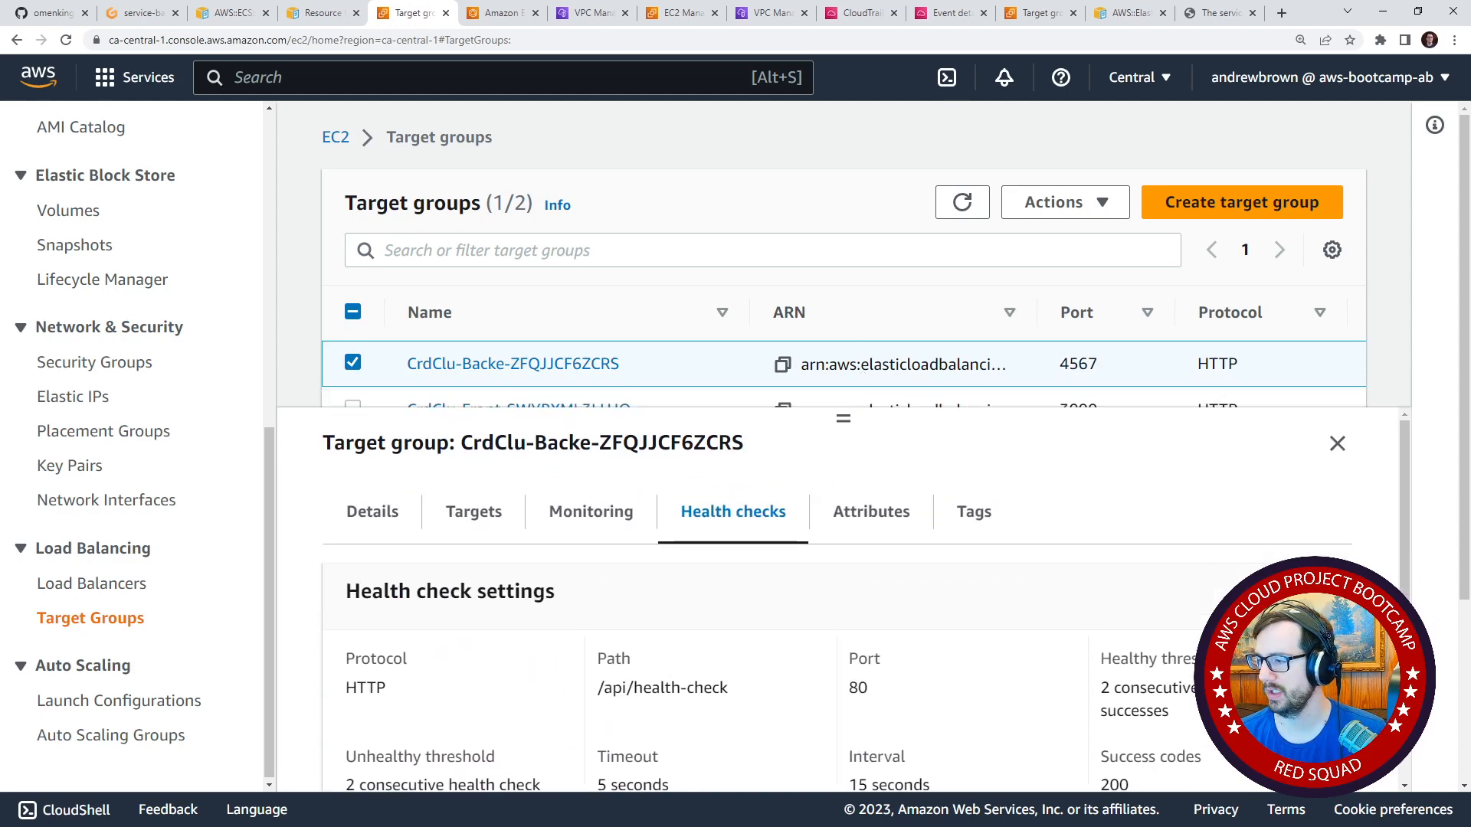
click(1289, 593)
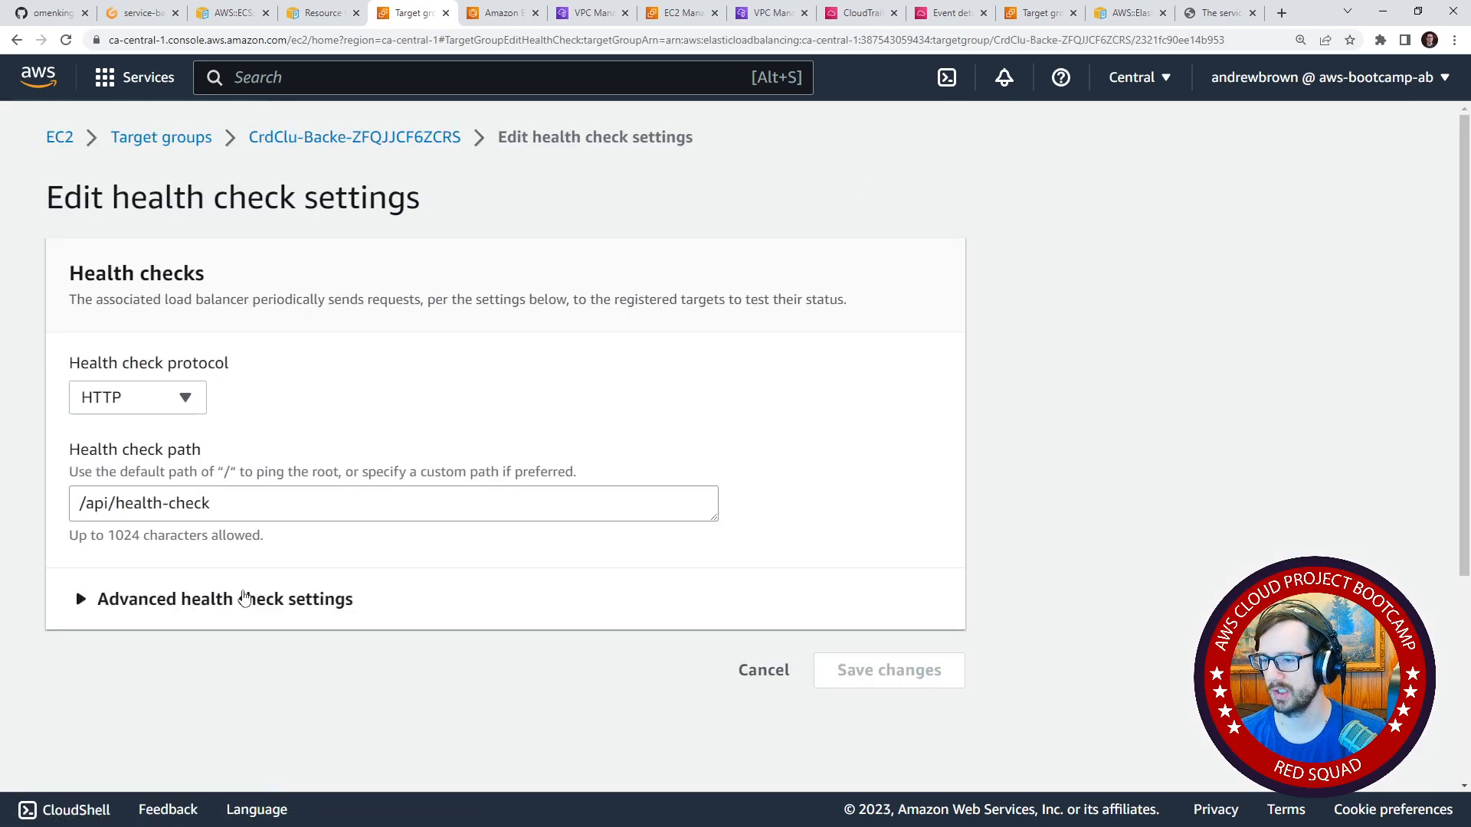
click(245, 600)
scroll(256, 541, down, 10)
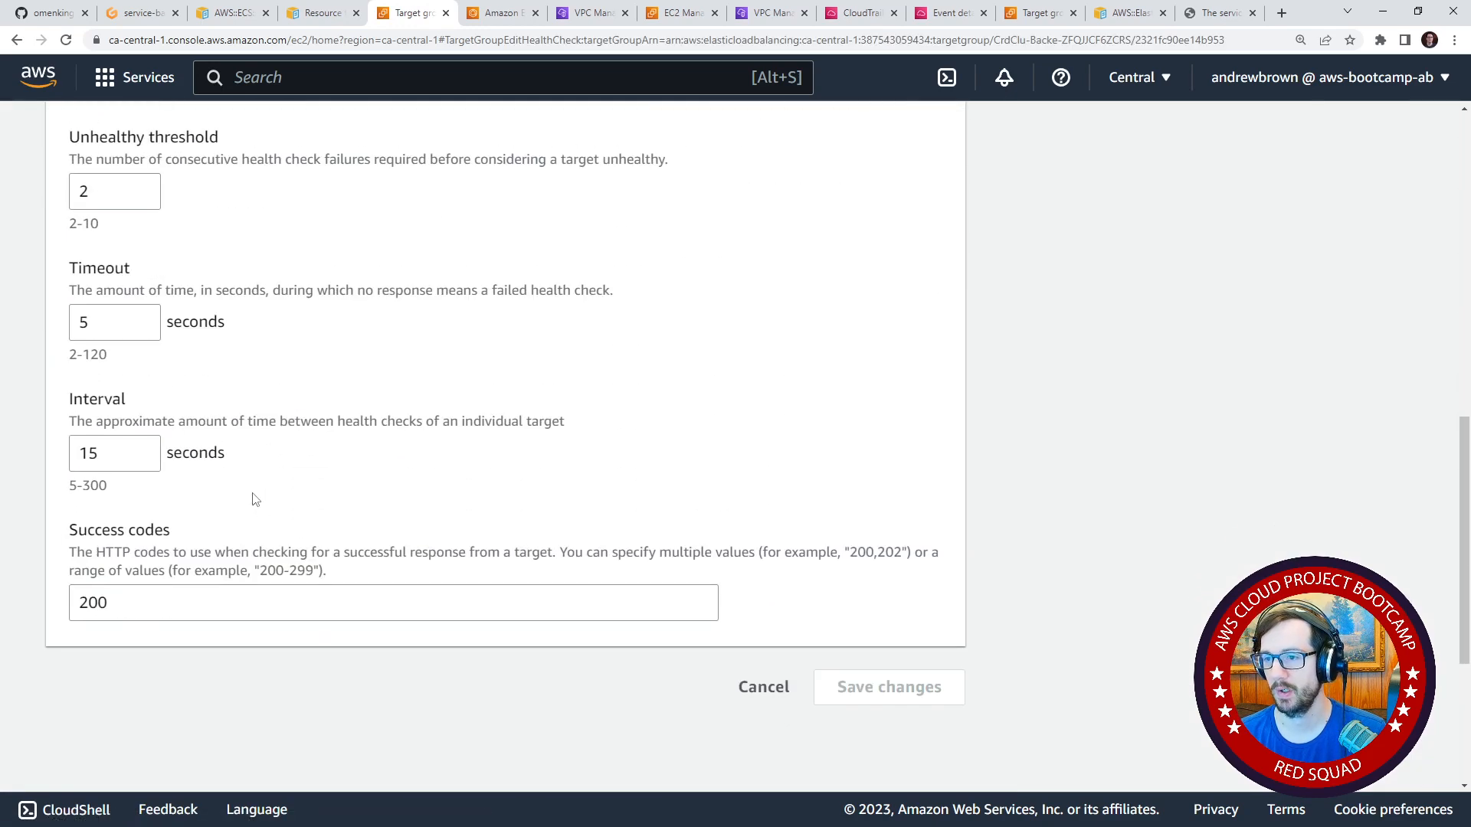
Set the health check timeout to 15 seconds and the interval to 20 seconds.
drag(92, 321, 72, 322)
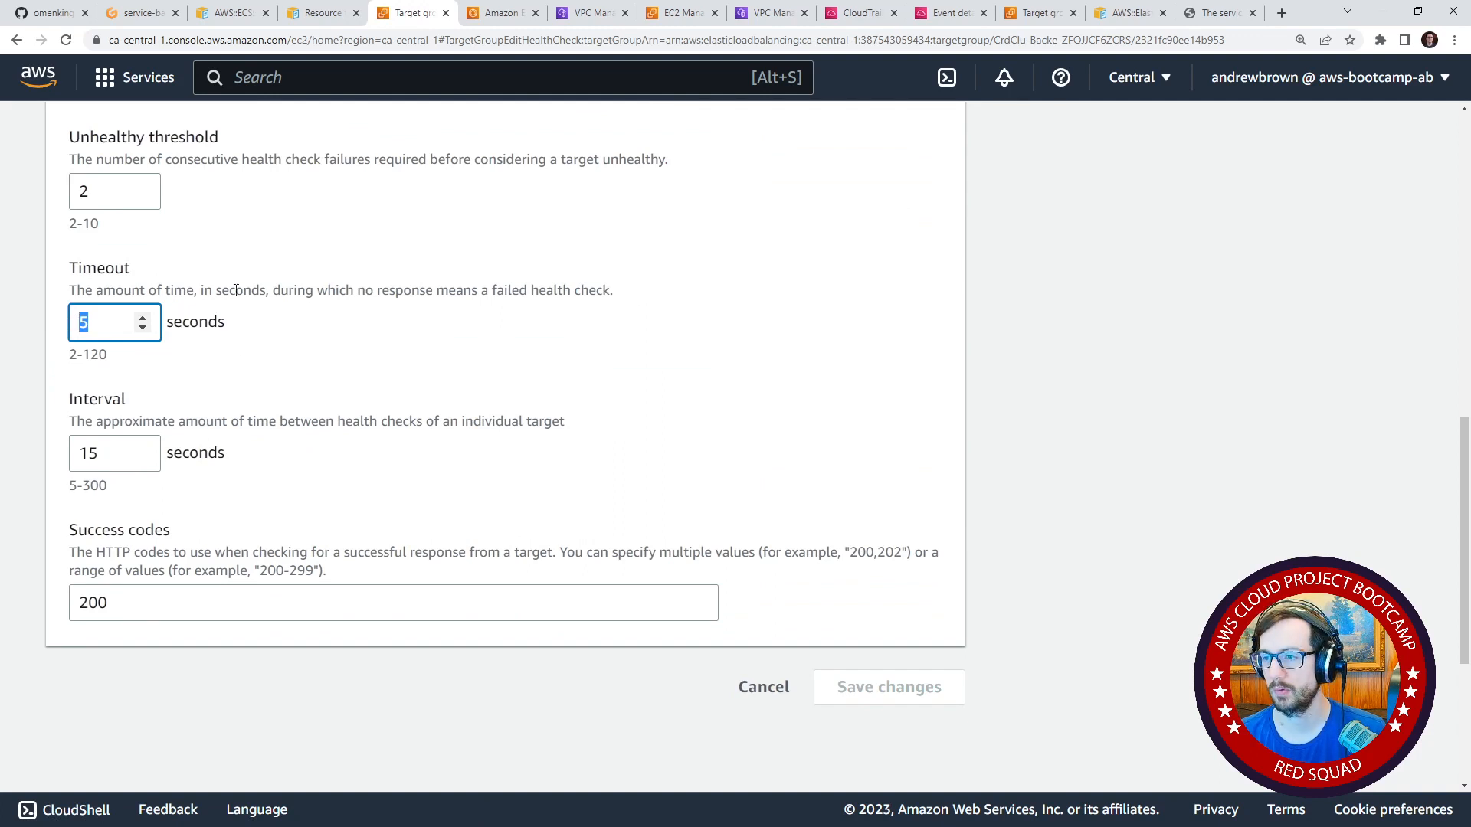
drag(272, 291, 561, 364)
click(562, 365)
double_click(86, 328)
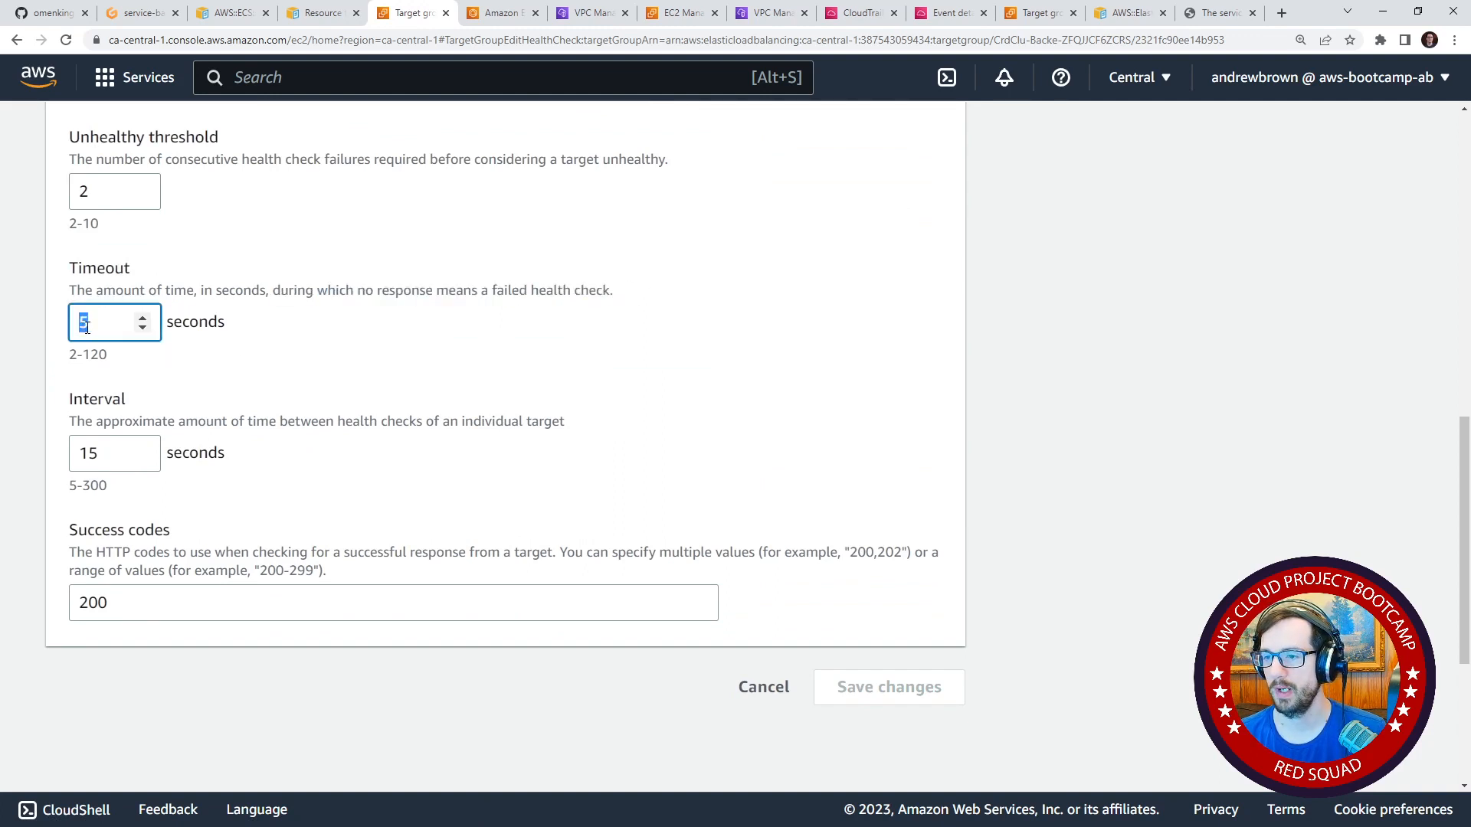
text(15)
click(289, 371)
drag(107, 457, 84, 451)
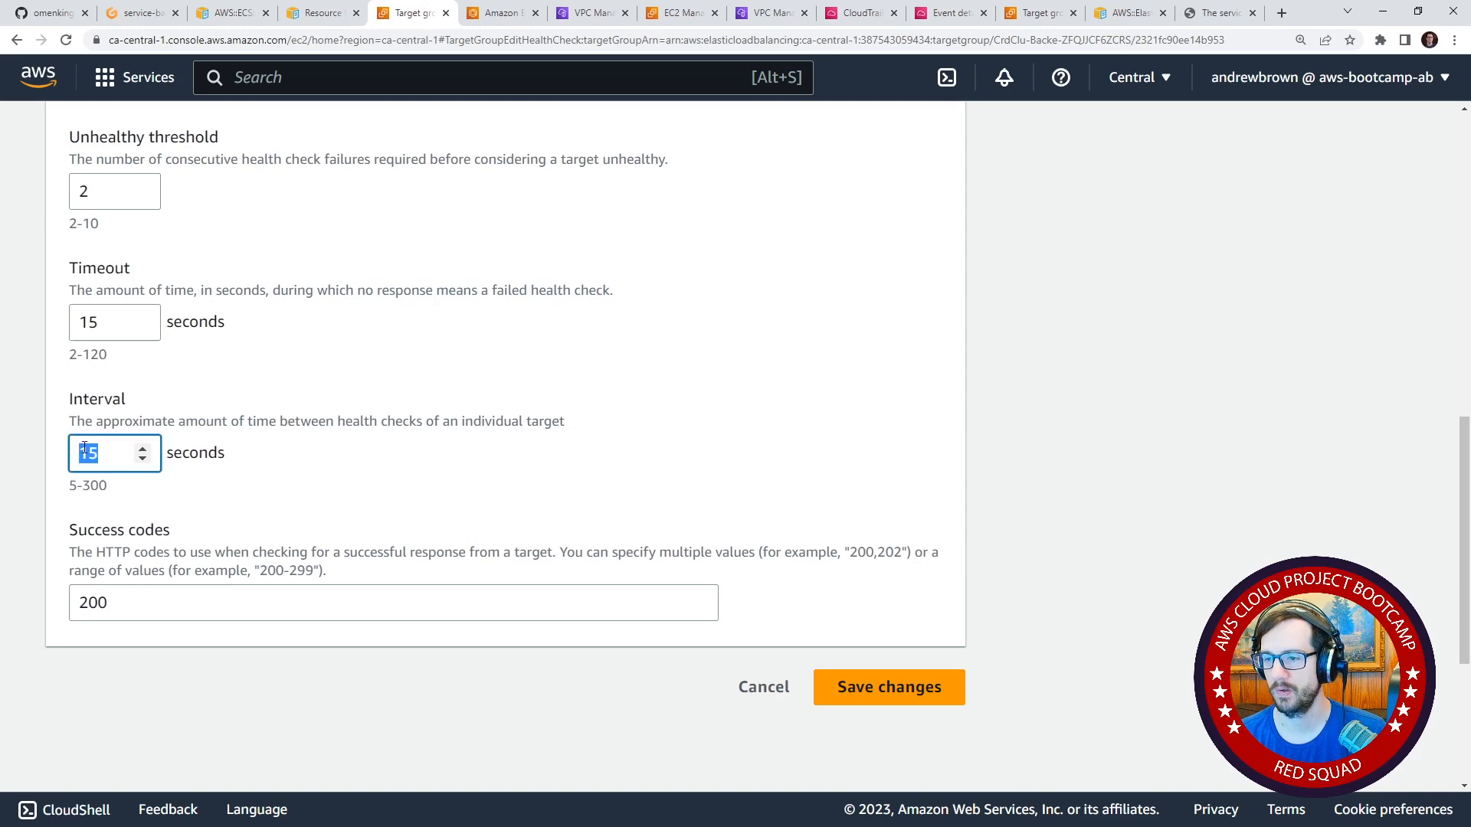
text(20)
Set the unhealthy threshold to 3, save the health check changes and enlarge the target groups list.
scroll(203, 460, up, 4)
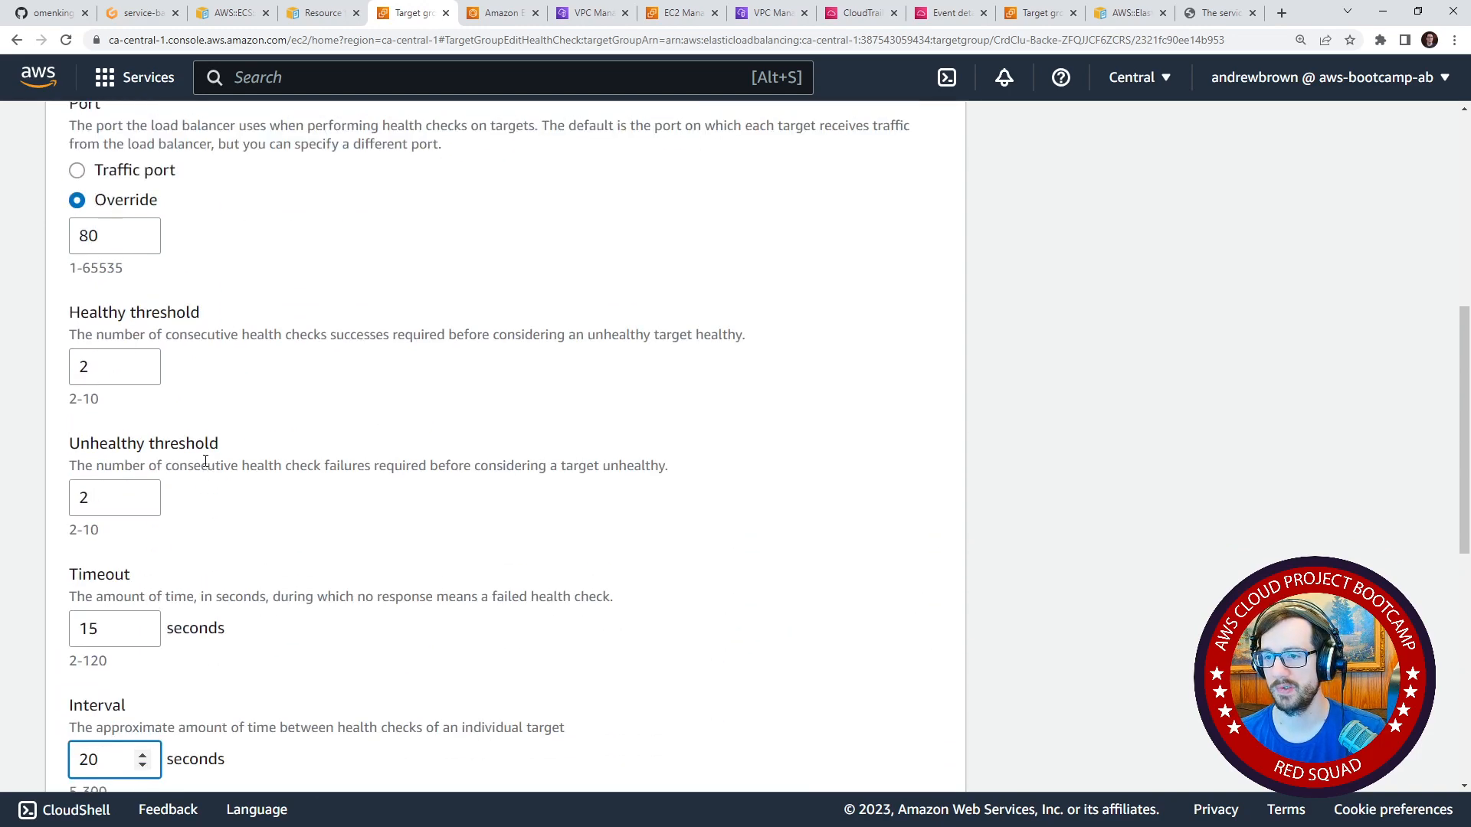
click(80, 366)
double_click(80, 366)
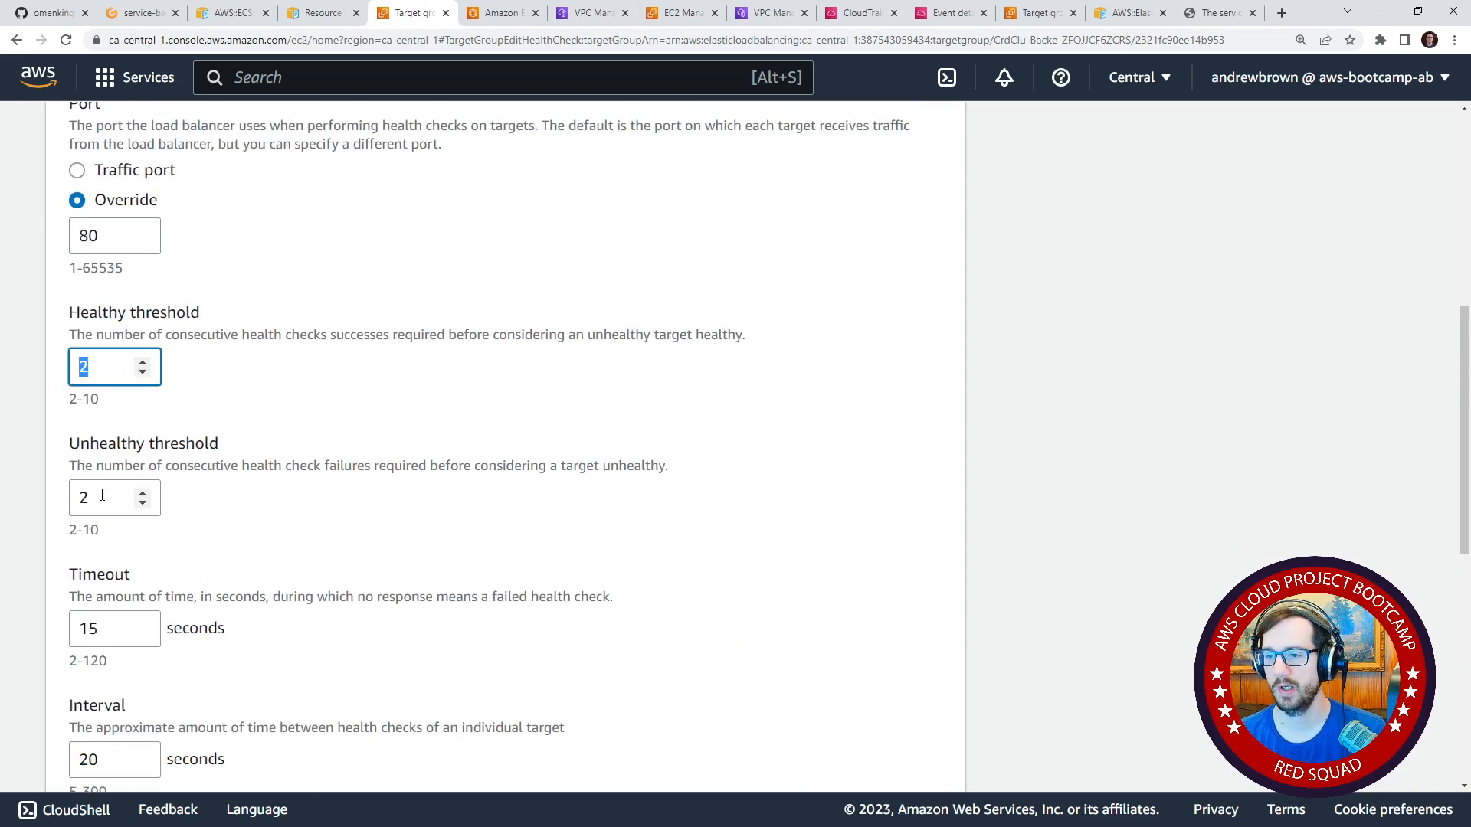
drag(100, 498, 46, 494)
text(5)
scroll(197, 558, up, 1)
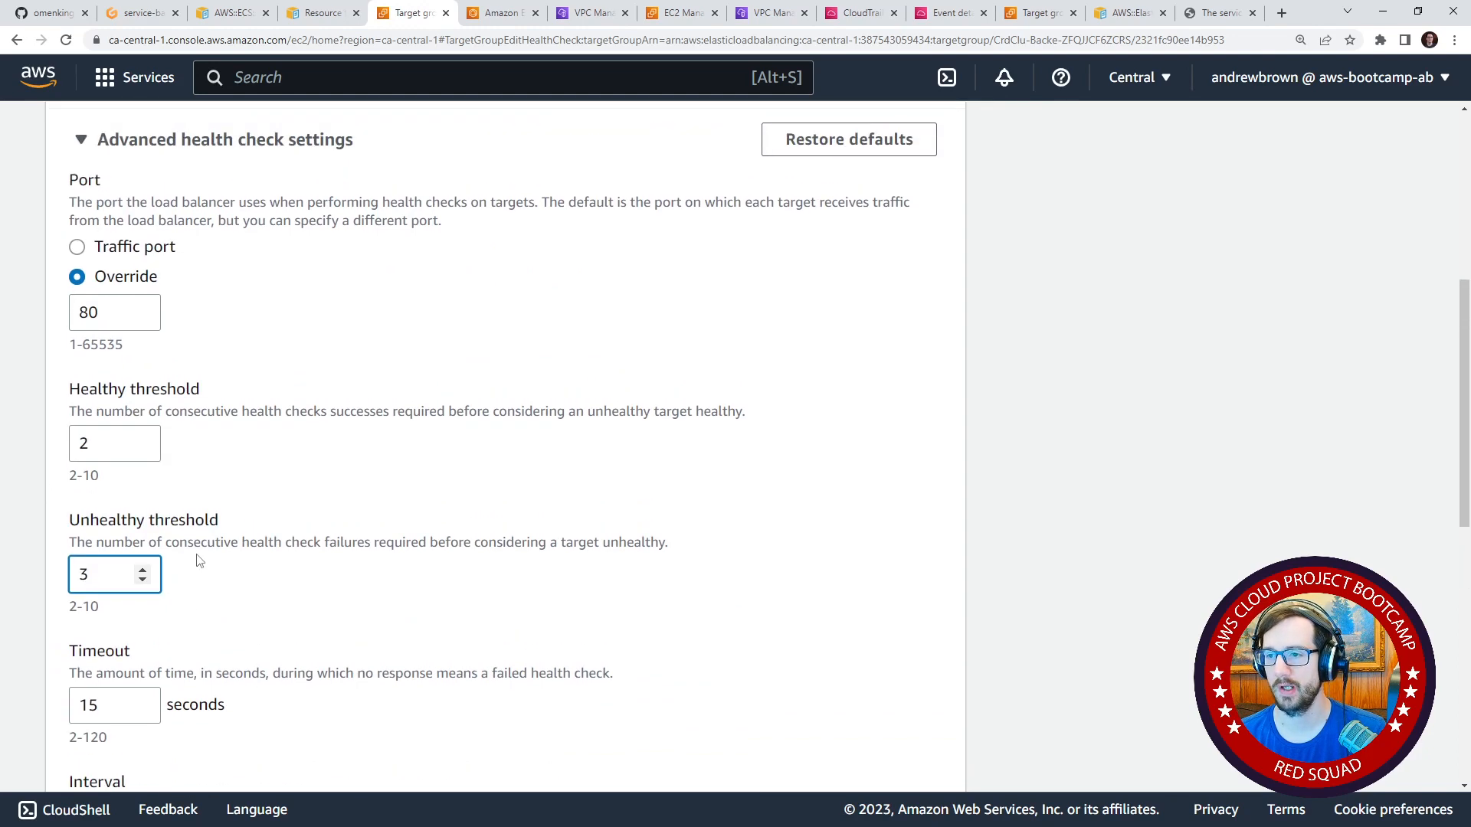
scroll(302, 552, down, 6)
click(873, 536)
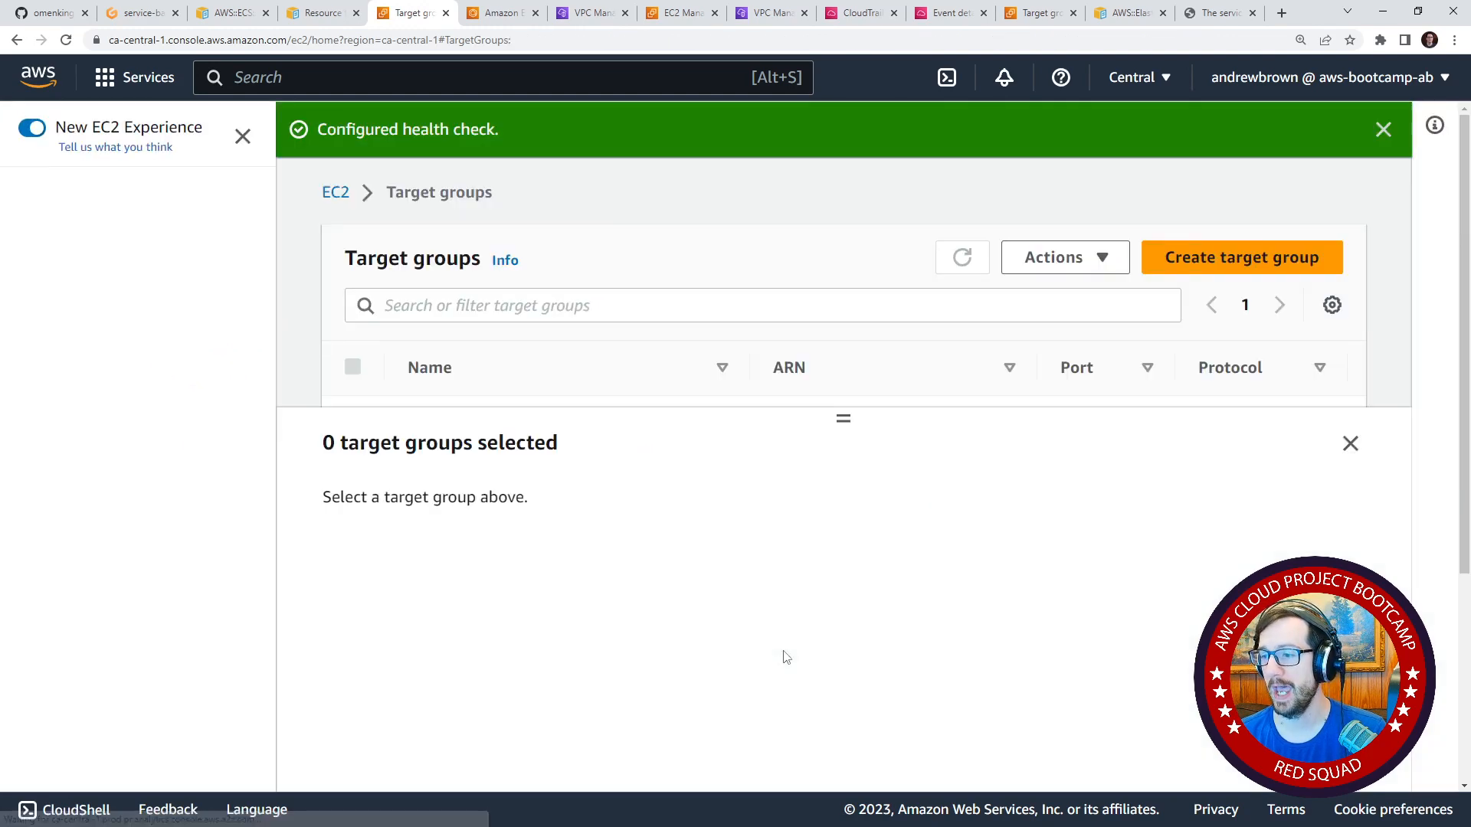
drag(882, 422, 844, 540)
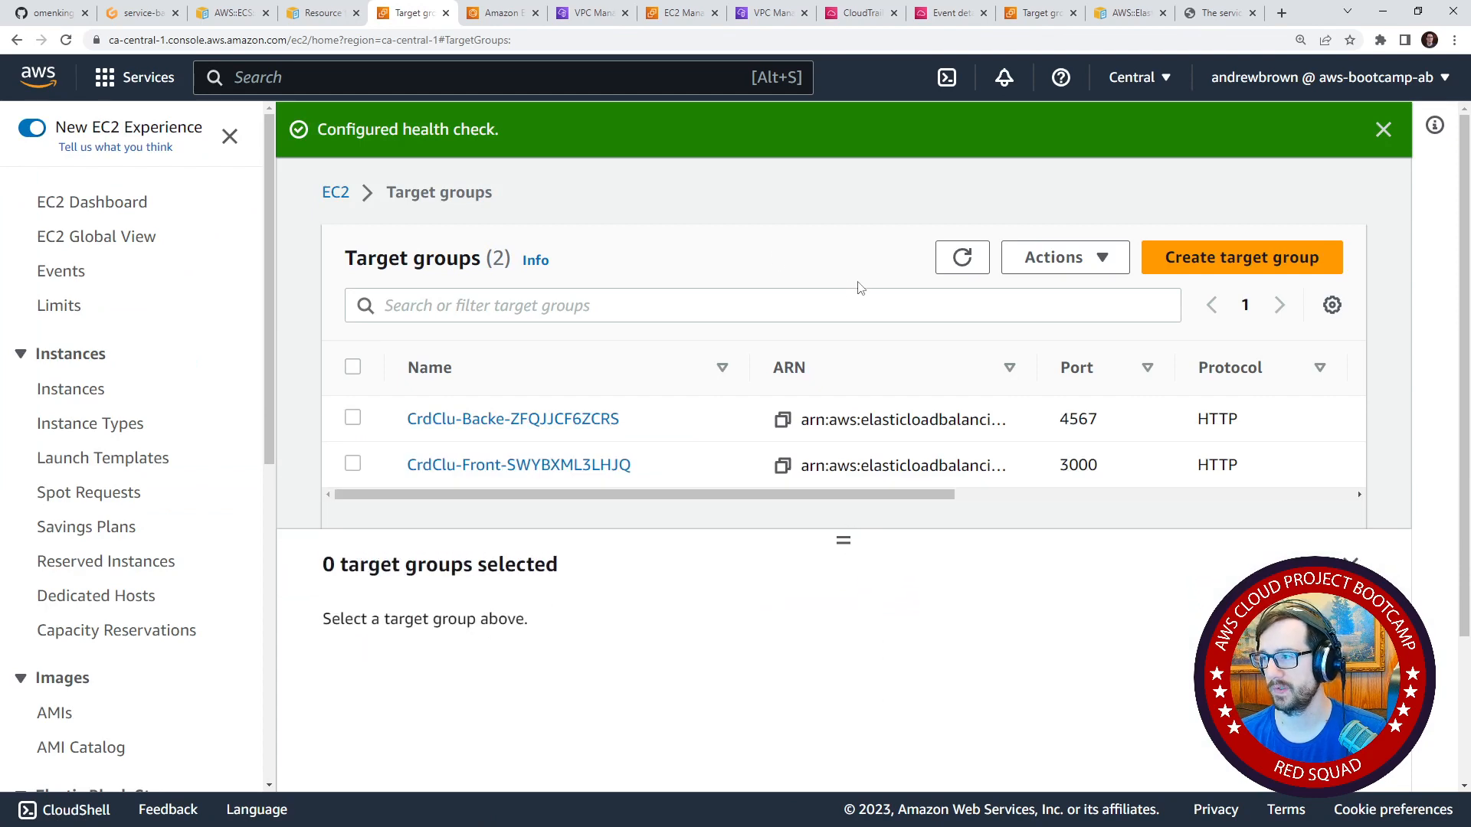
Switch to the backend-flask service in ECS, refresh it and check its task status, deployments and health metrics.
click(505, 10)
click(996, 196)
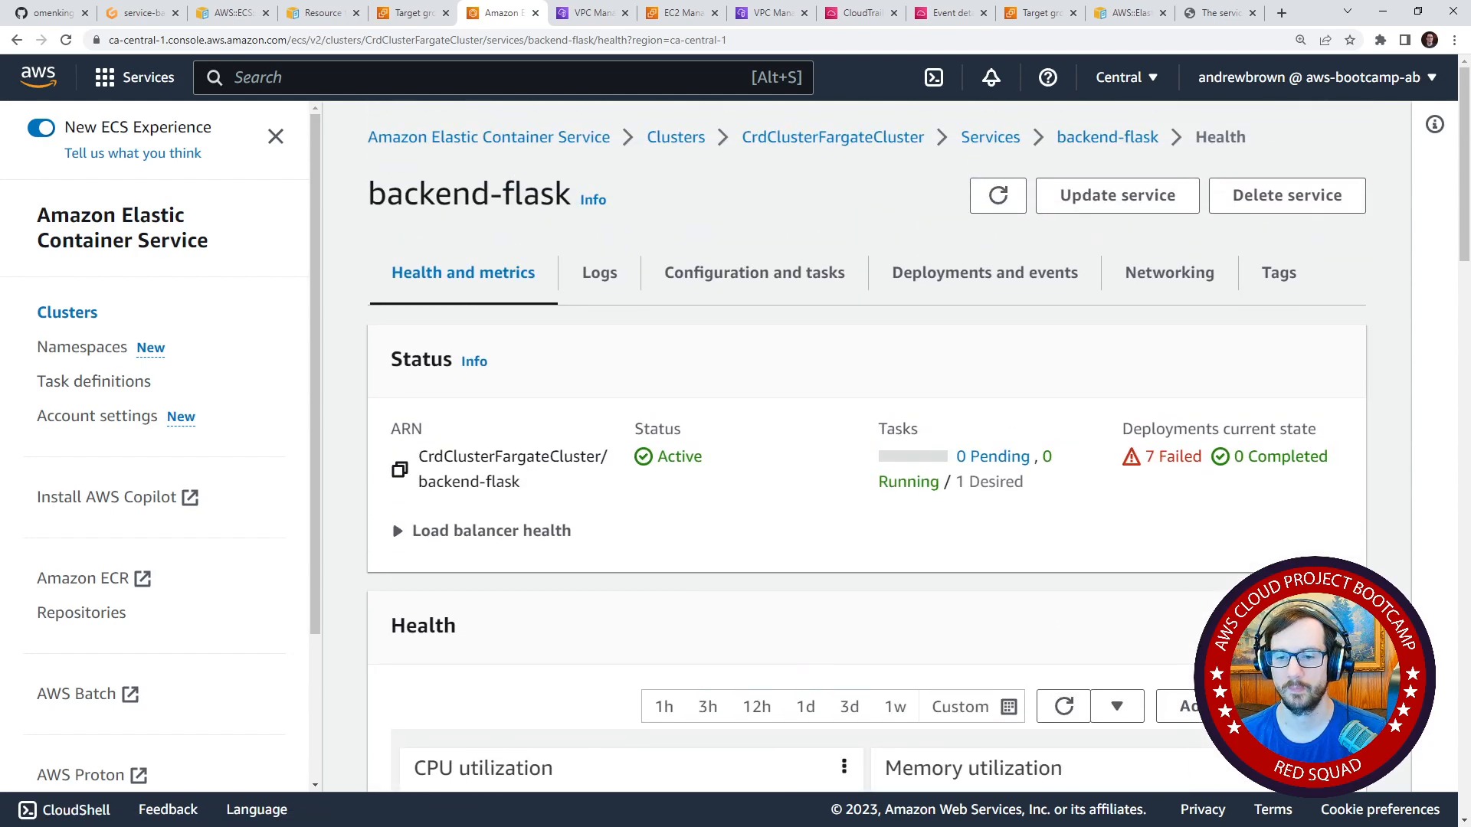
click(997, 195)
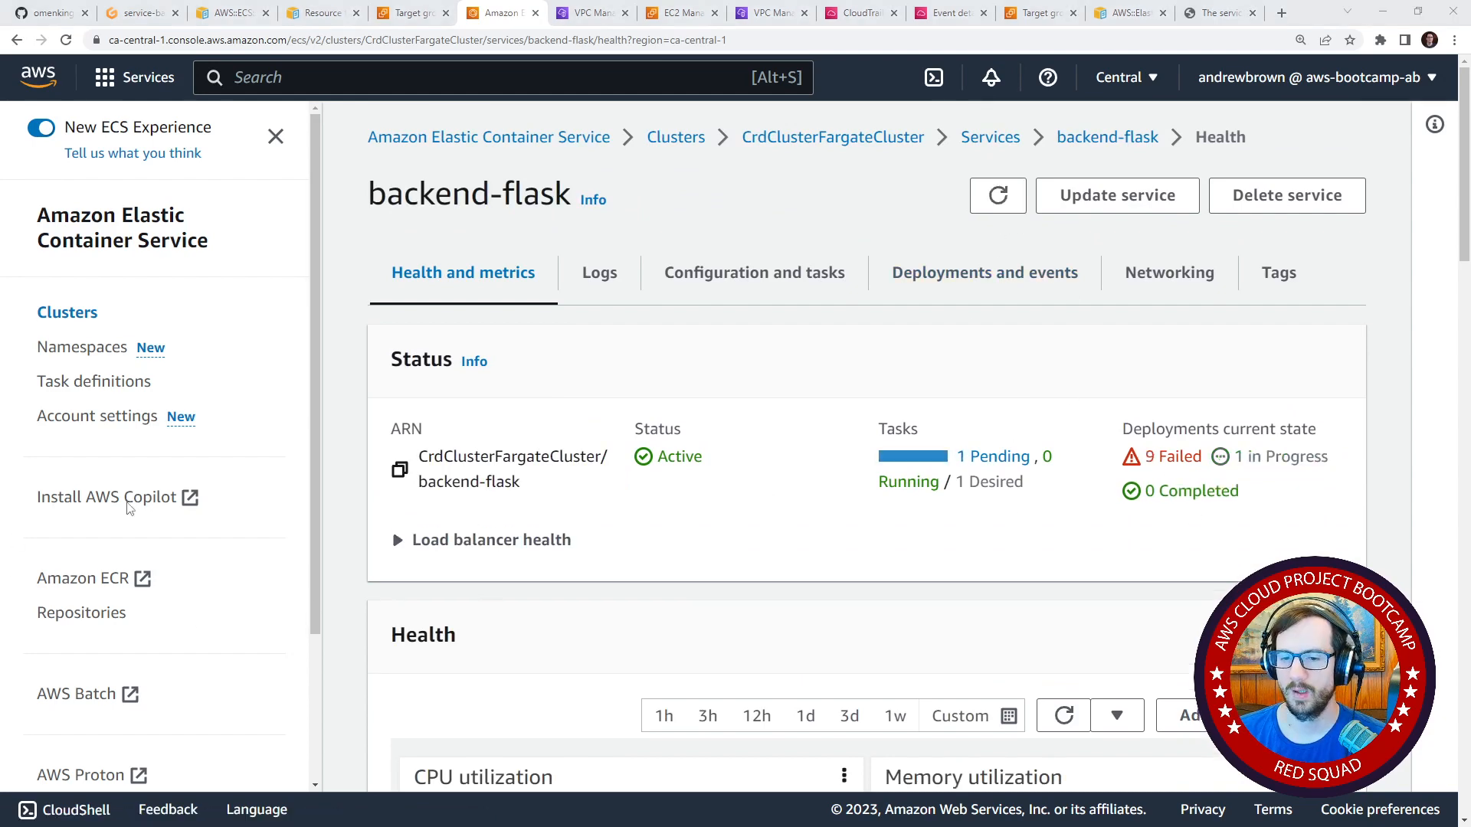
scroll(804, 425, down, 12)
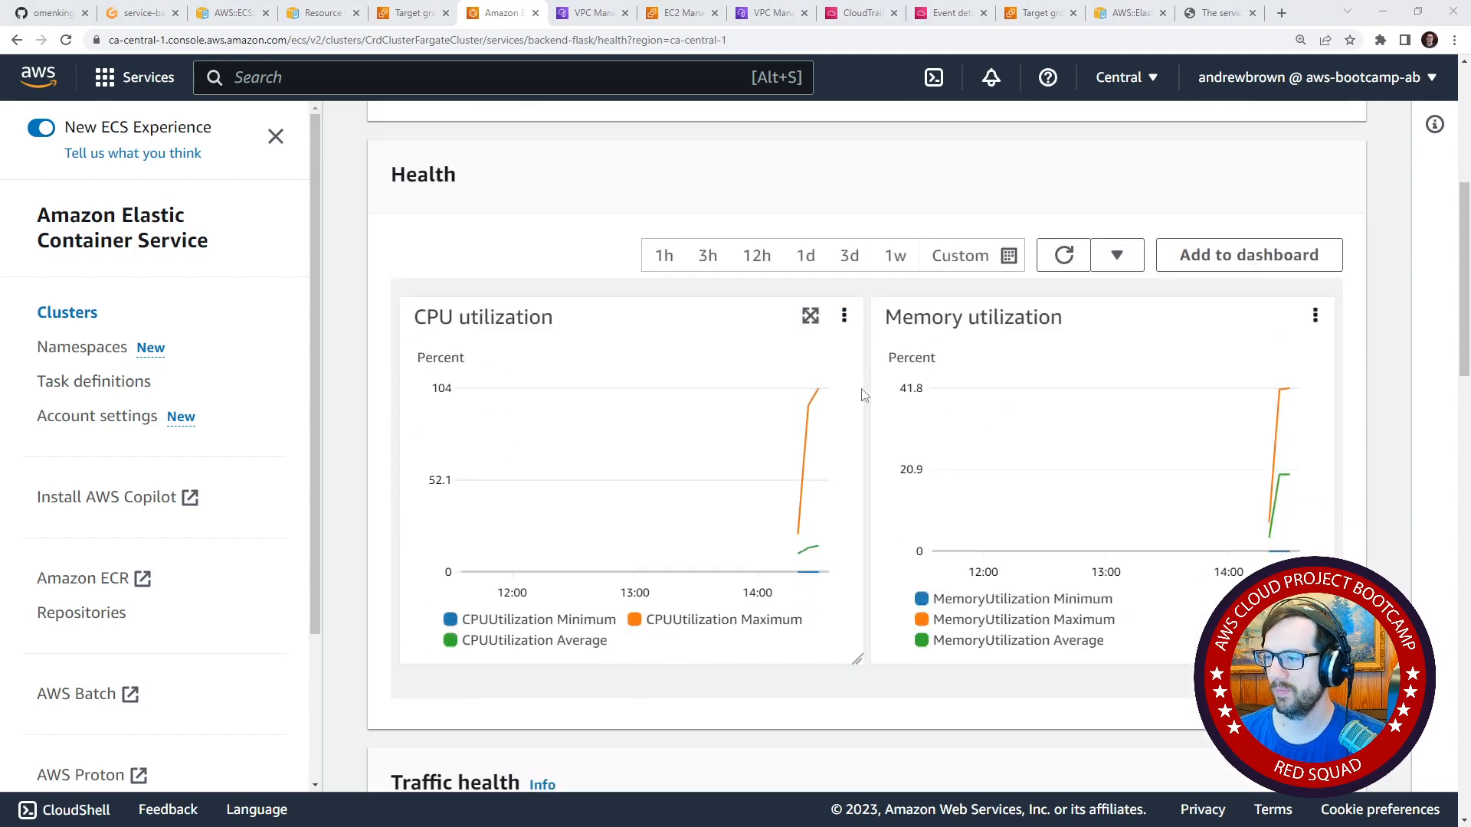
scroll(899, 408, up, 12)
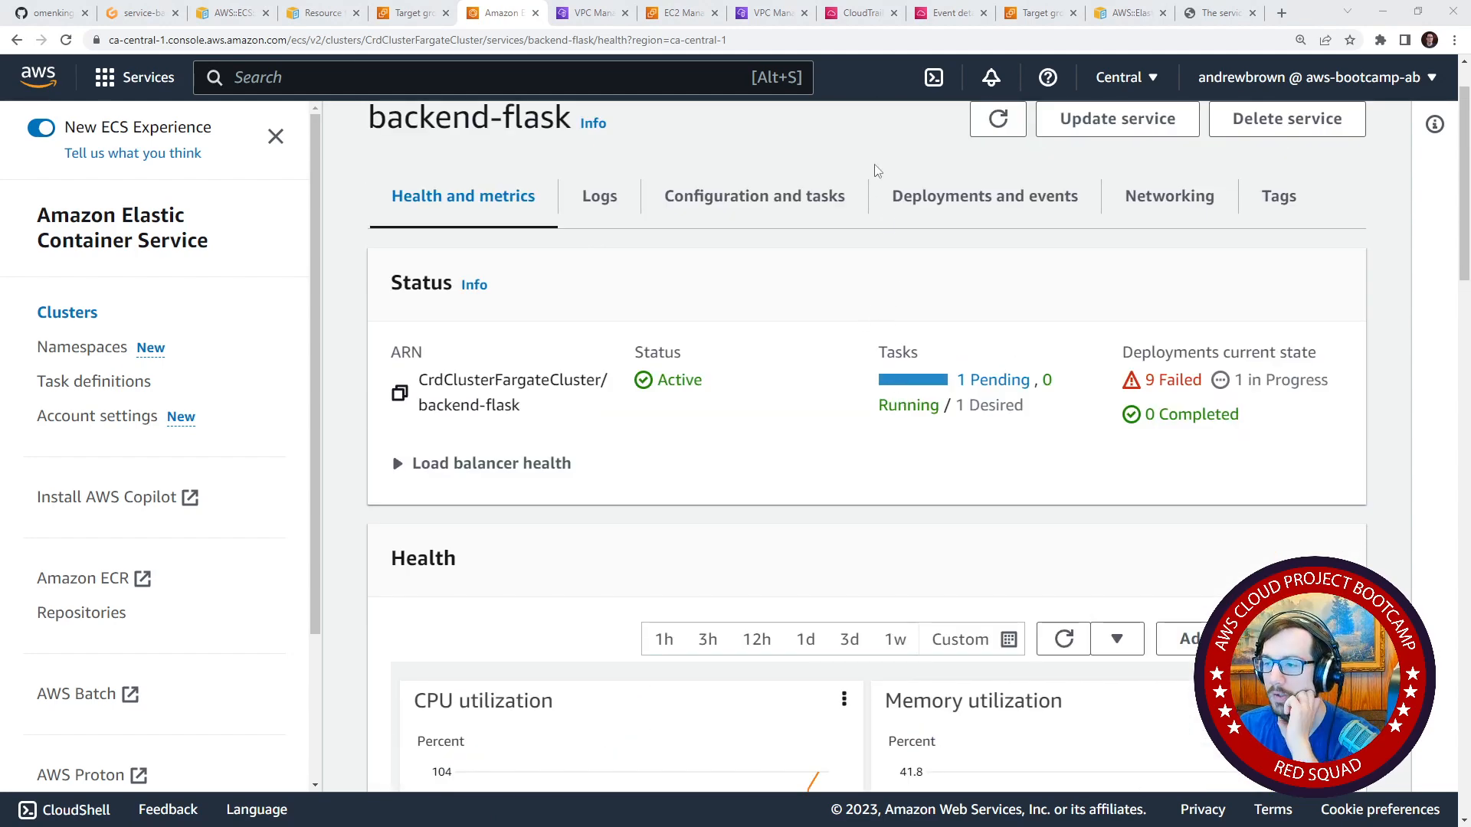
Examine the health-check requests in the backend-flask service logs and the service's load balancer health.
click(602, 200)
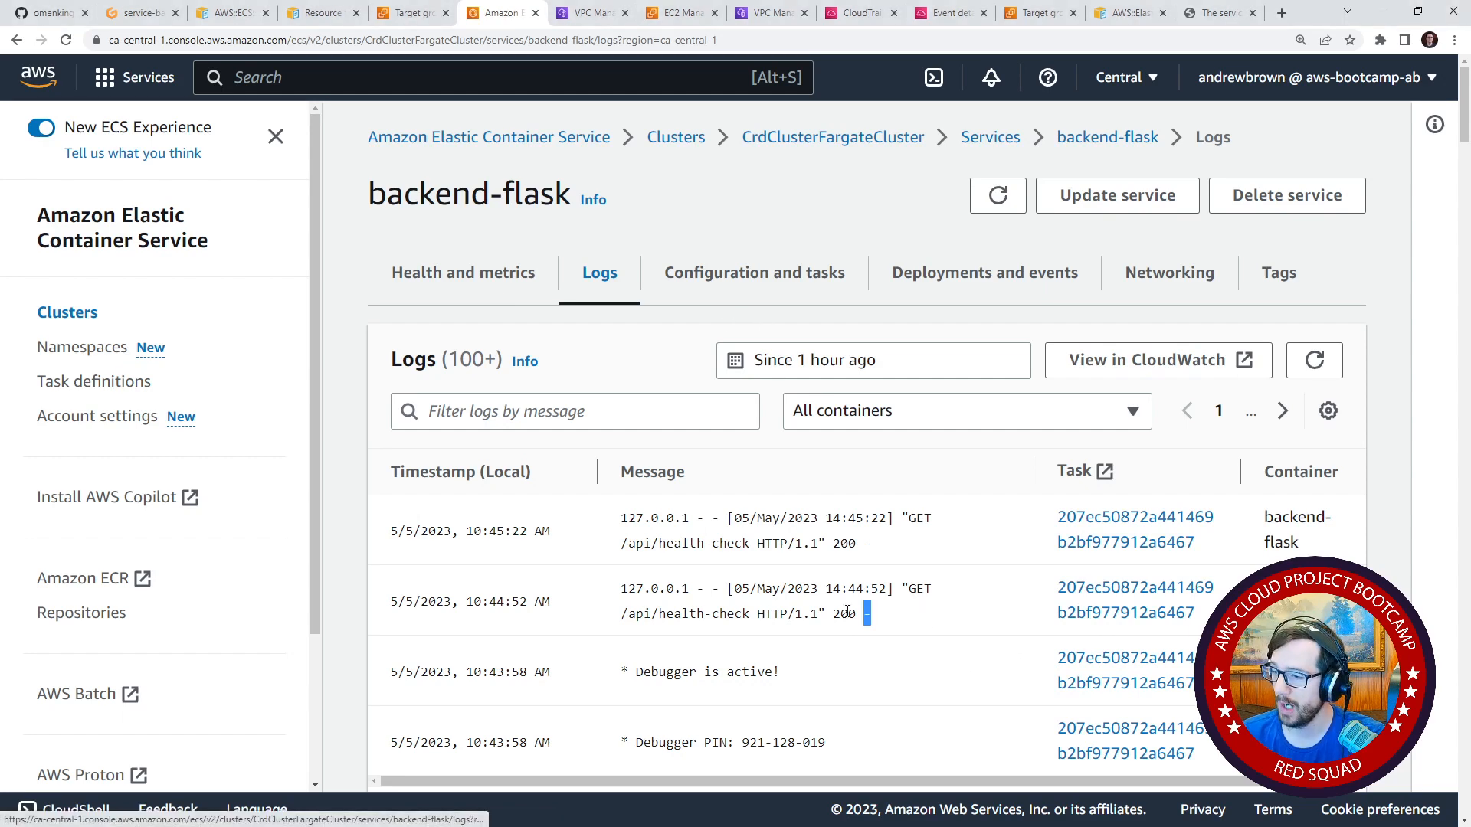
drag(933, 611, 611, 590)
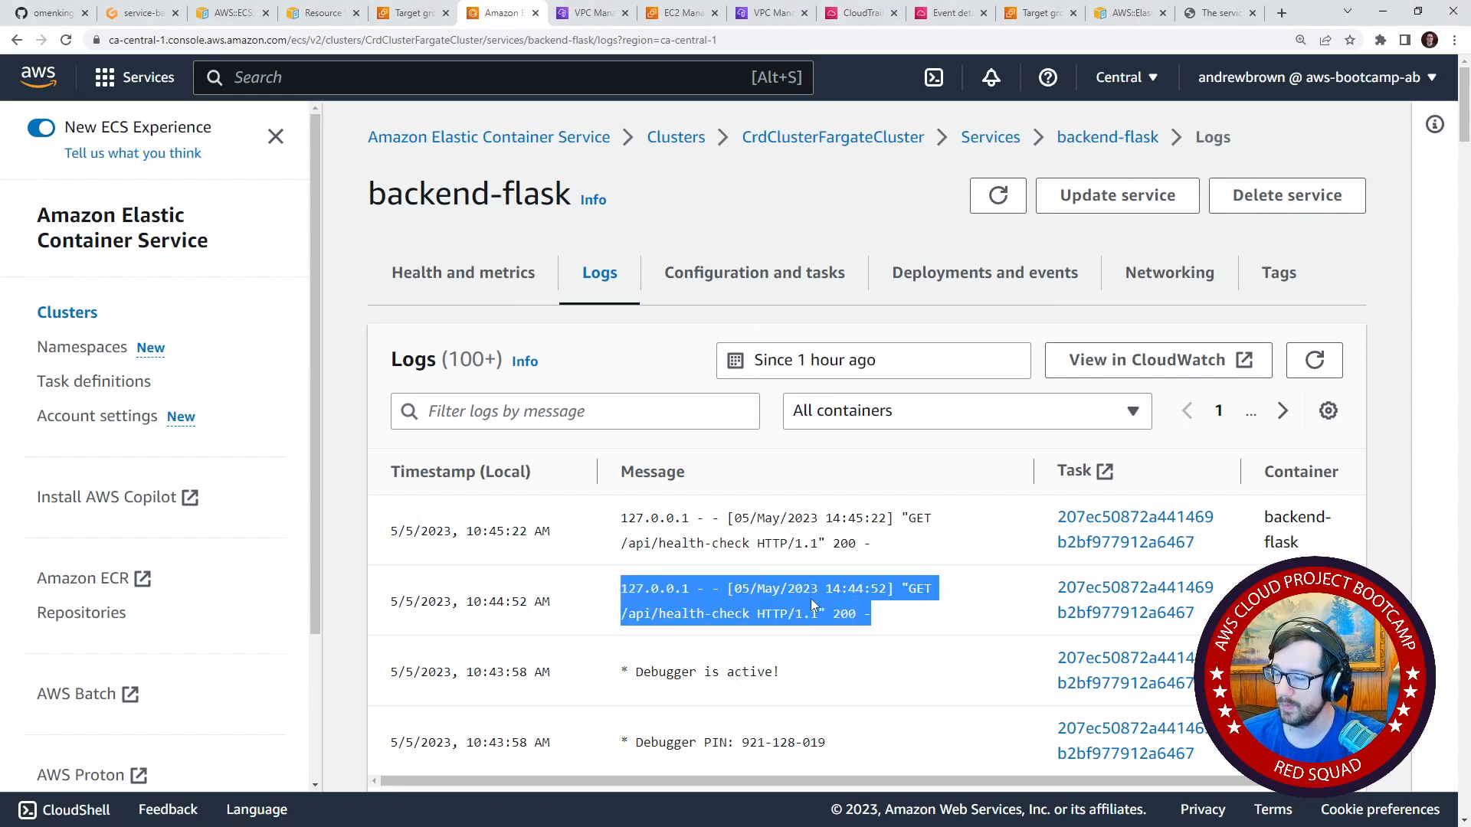
click(515, 289)
scroll(613, 519, down, 5)
scroll(613, 519, up, 5)
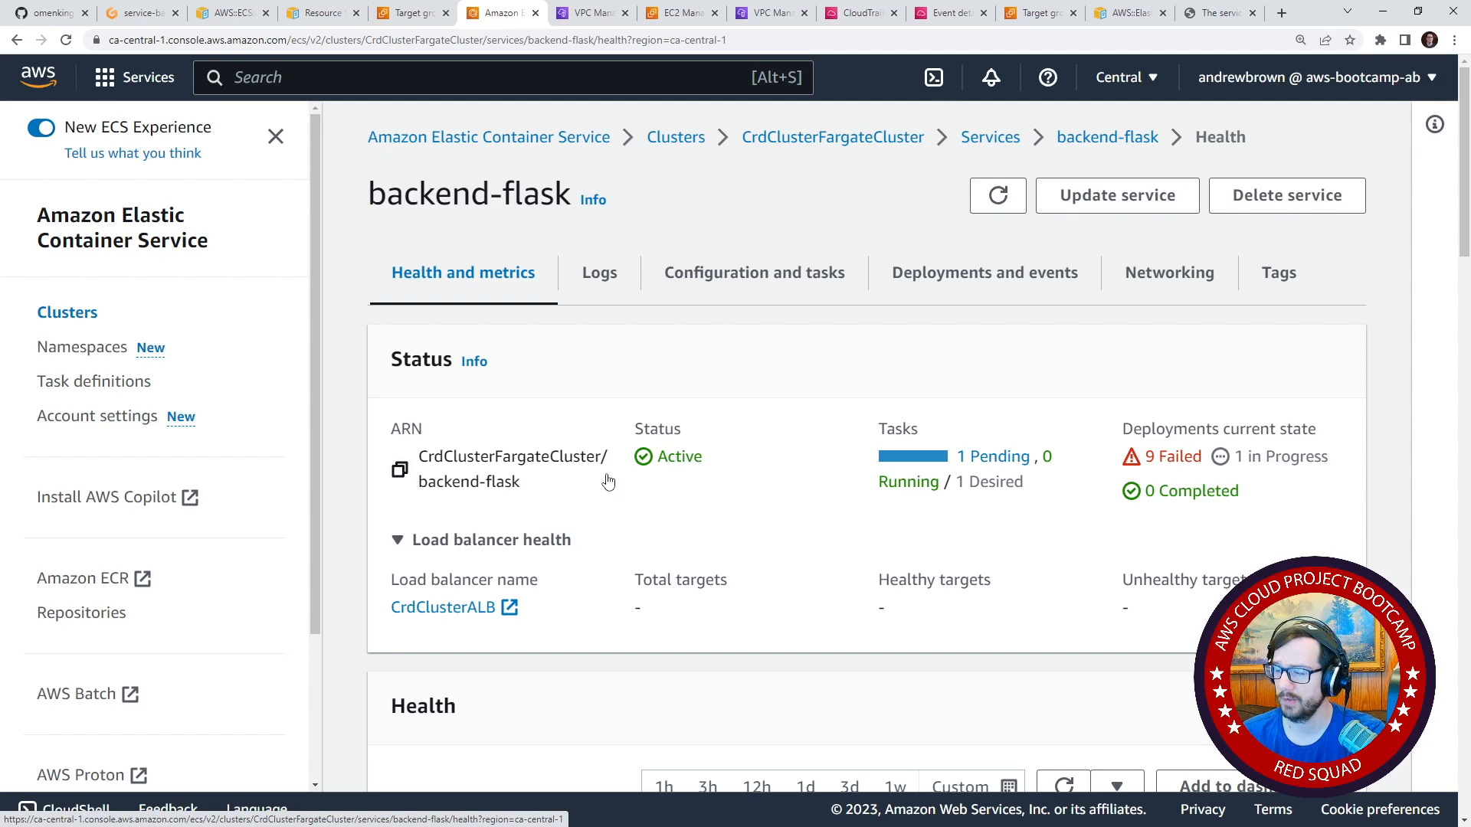
Return to the EC2 target groups, select CrdClu-Backe and review its saved health check settings.
click(409, 16)
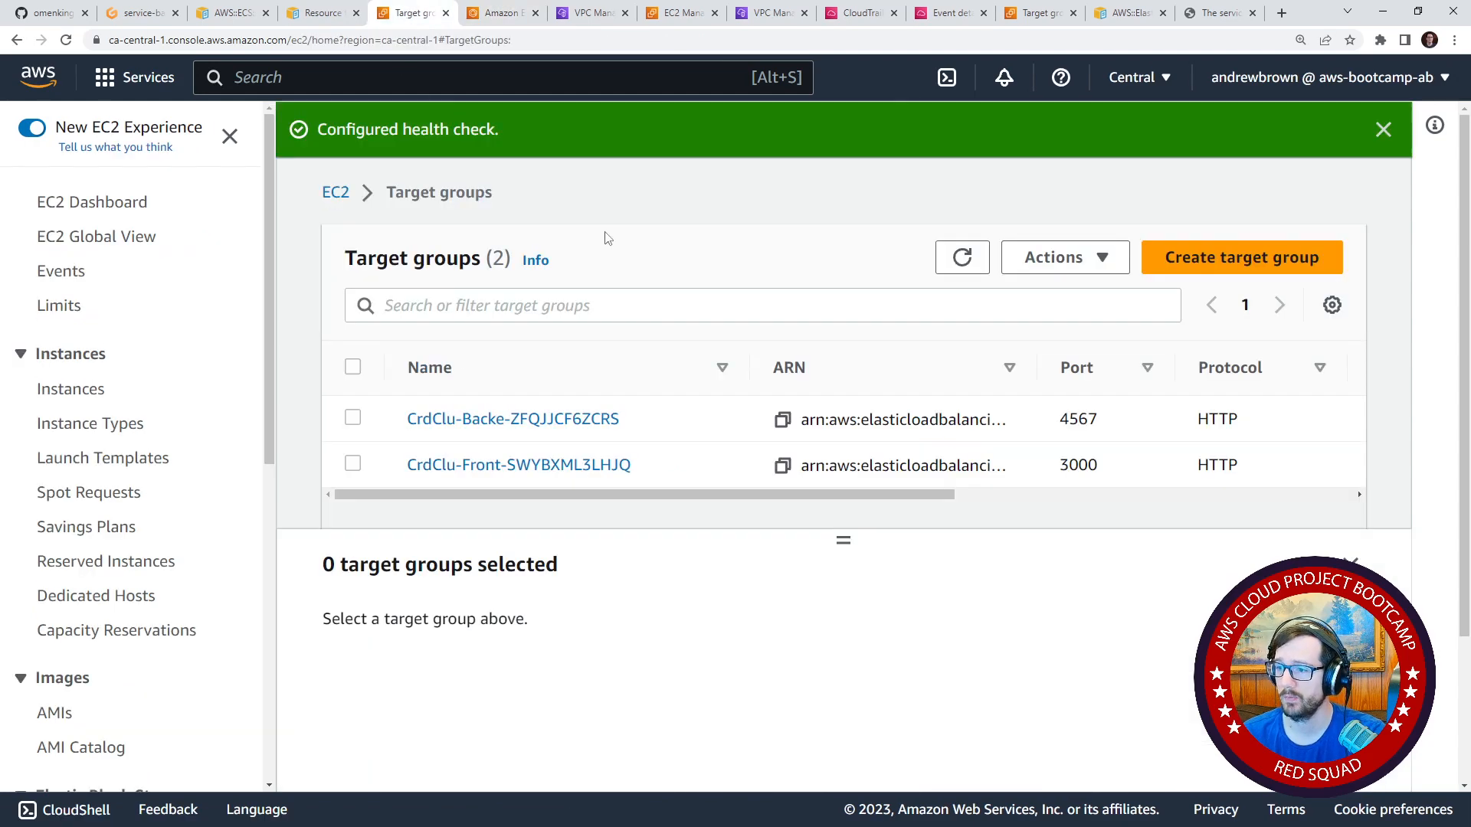
click(353, 417)
drag(842, 572, 834, 397)
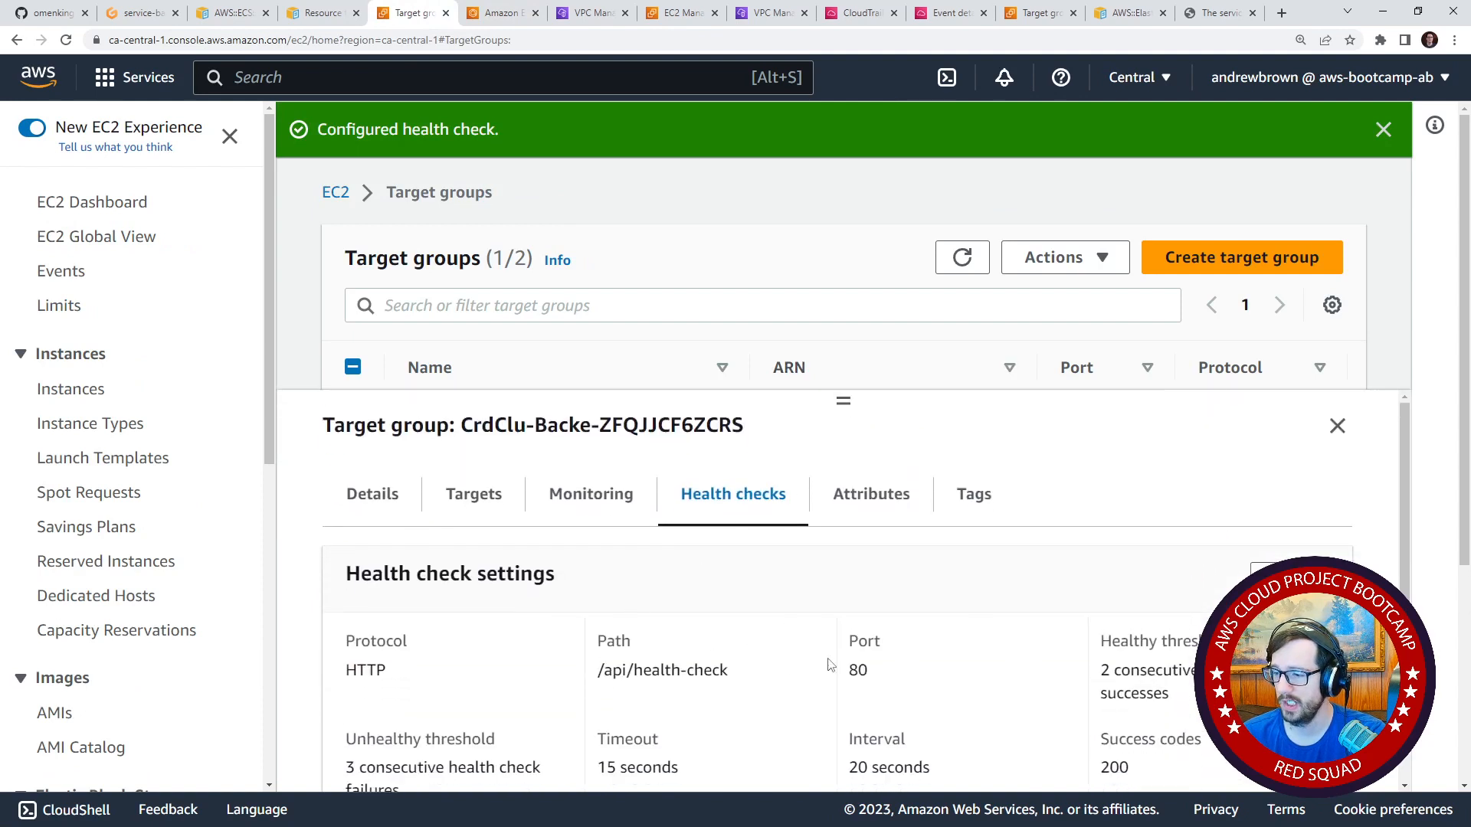
scroll(771, 665, down, 1)
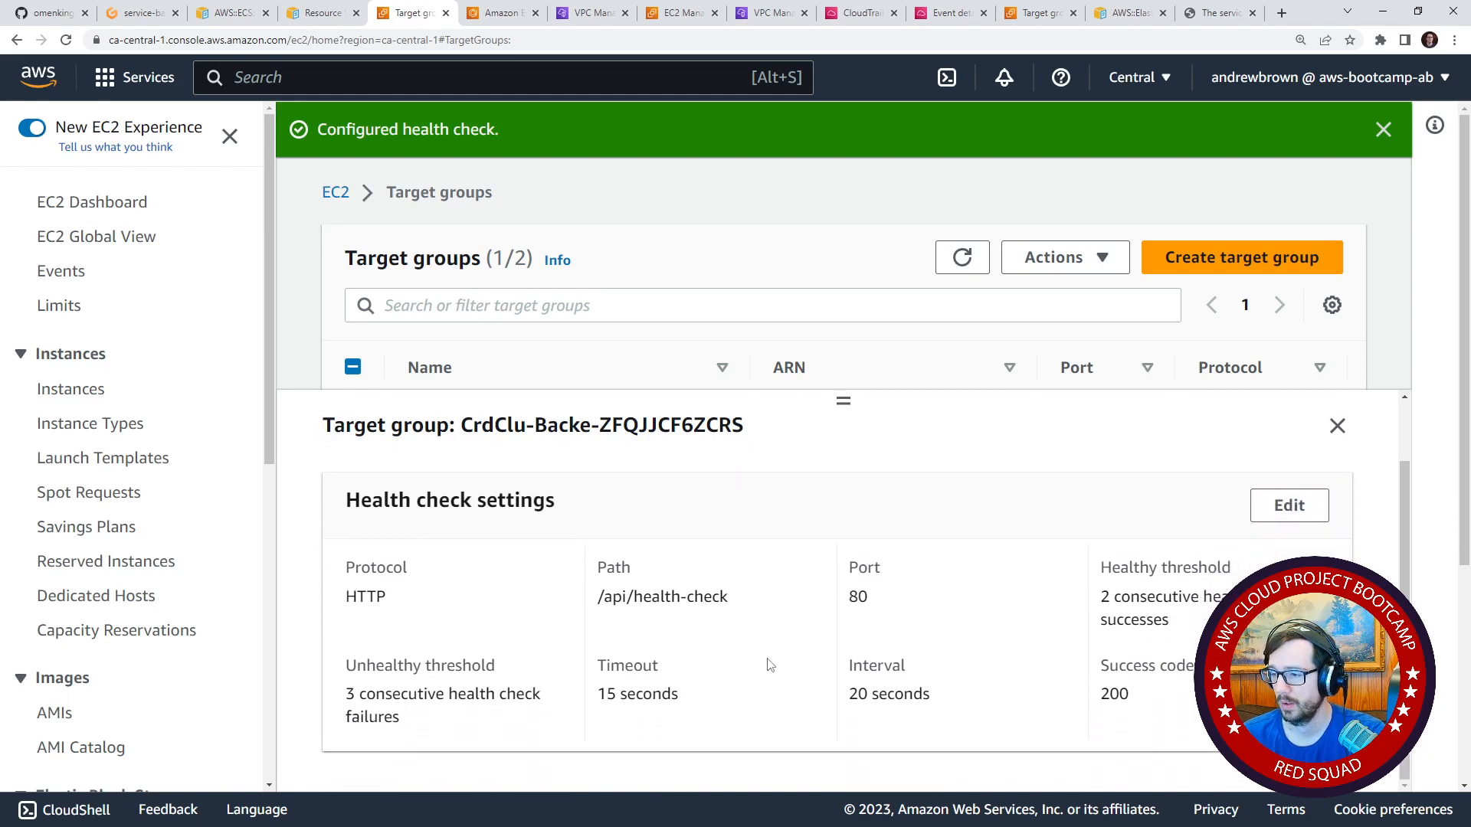
scroll(770, 665, up, 1)
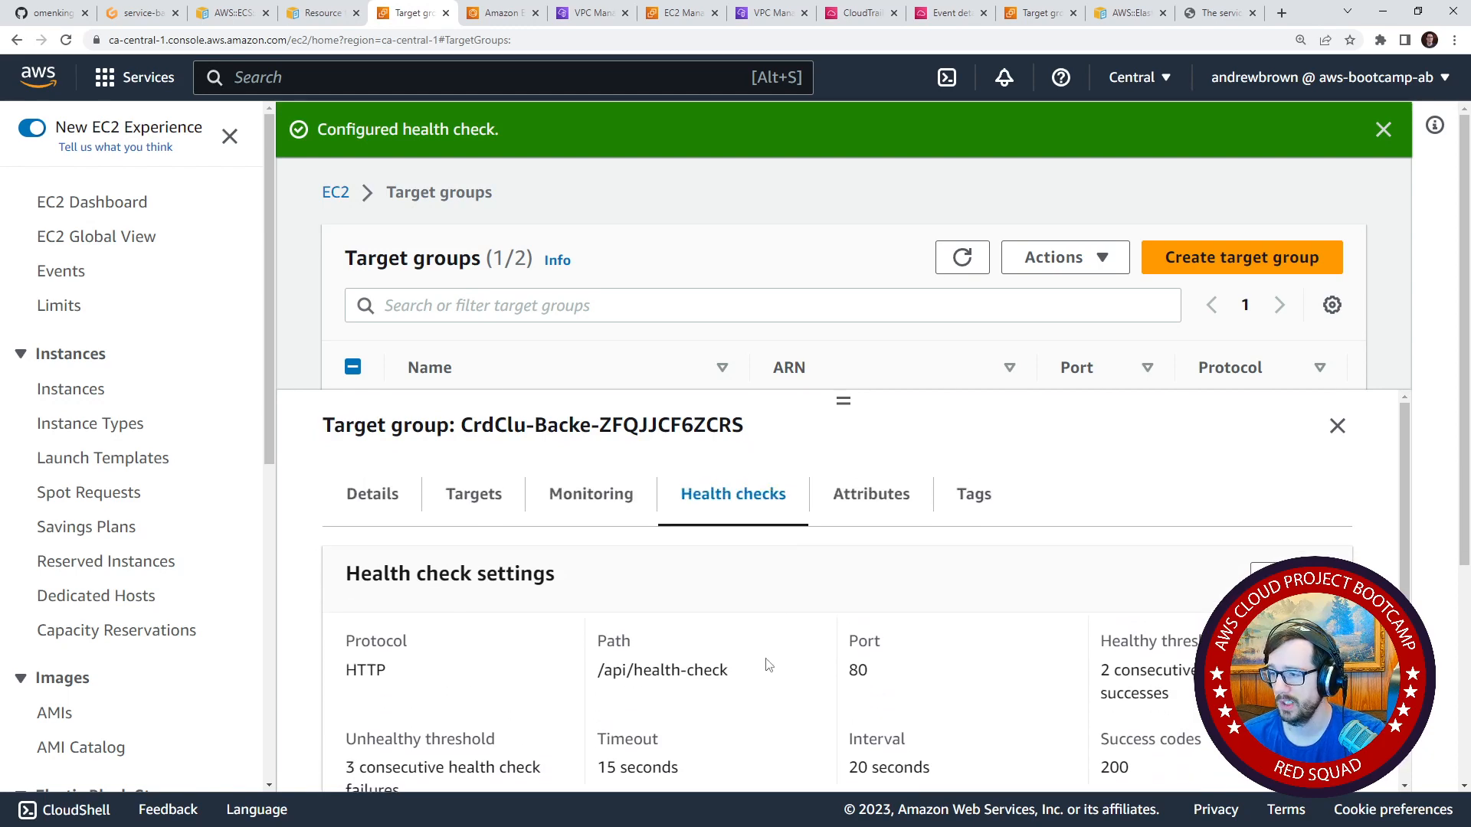
Open the CrdClu-Backe attributes for editing and read the slow start duration and deregistration delay descriptions.
click(832, 515)
scroll(726, 621, down, 3)
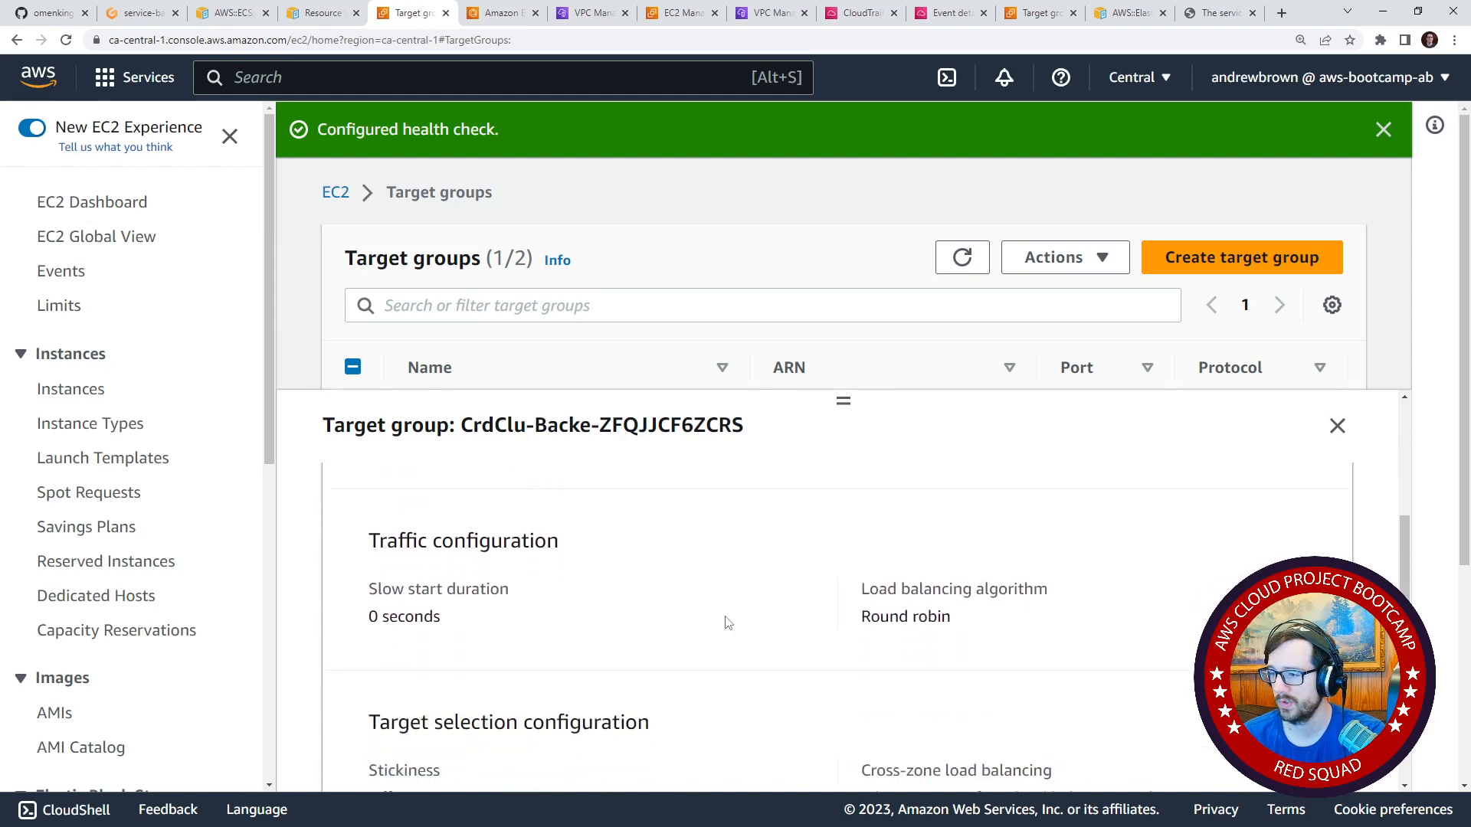
scroll(728, 623, up, 3)
click(1264, 568)
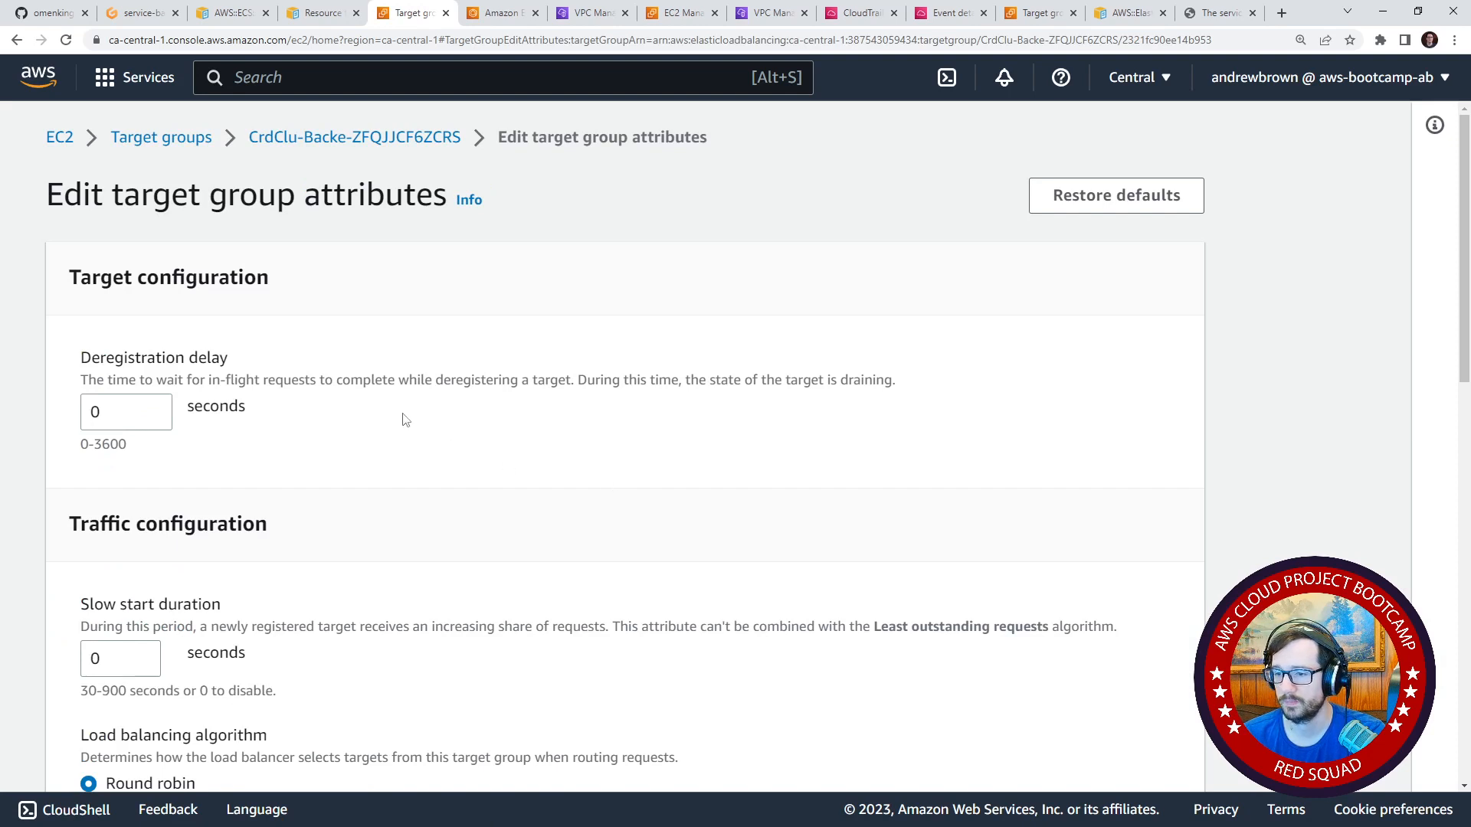
scroll(405, 420, down, 2)
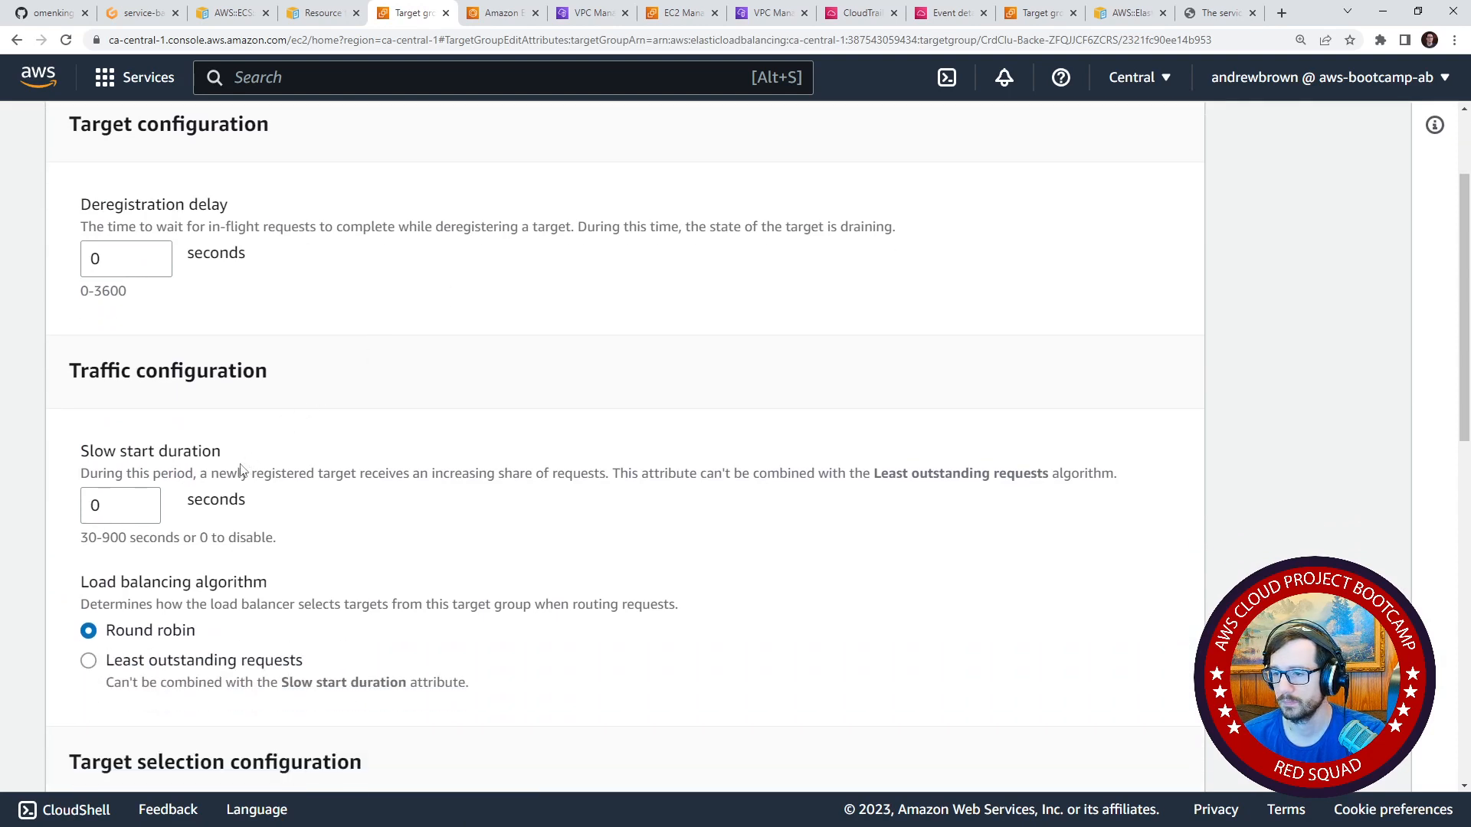
drag(238, 471, 831, 465)
click(366, 515)
scroll(365, 517, up, 1)
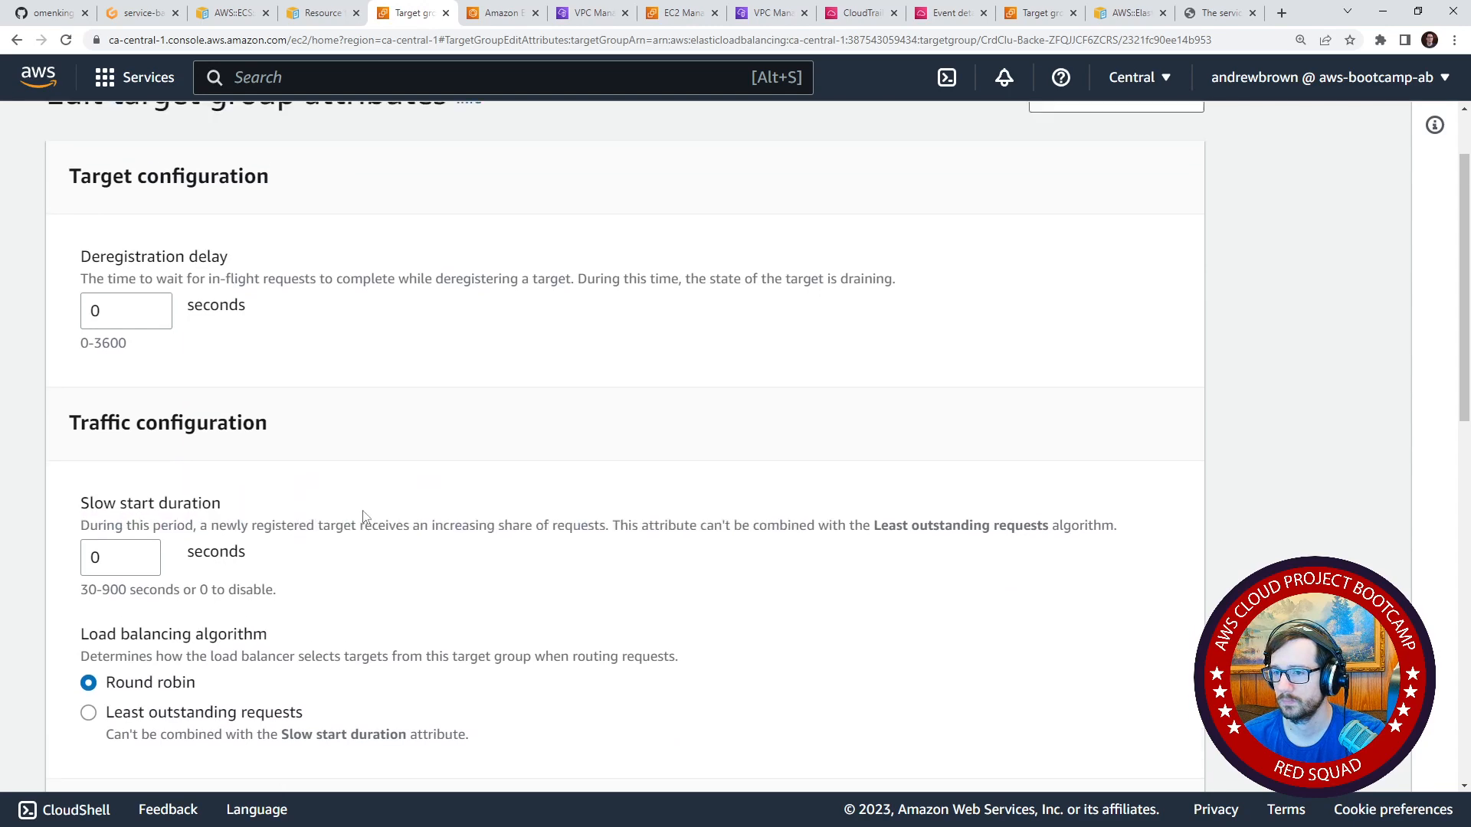
scroll(364, 517, up, 2)
drag(420, 381, 510, 382)
scroll(296, 486, down, 7)
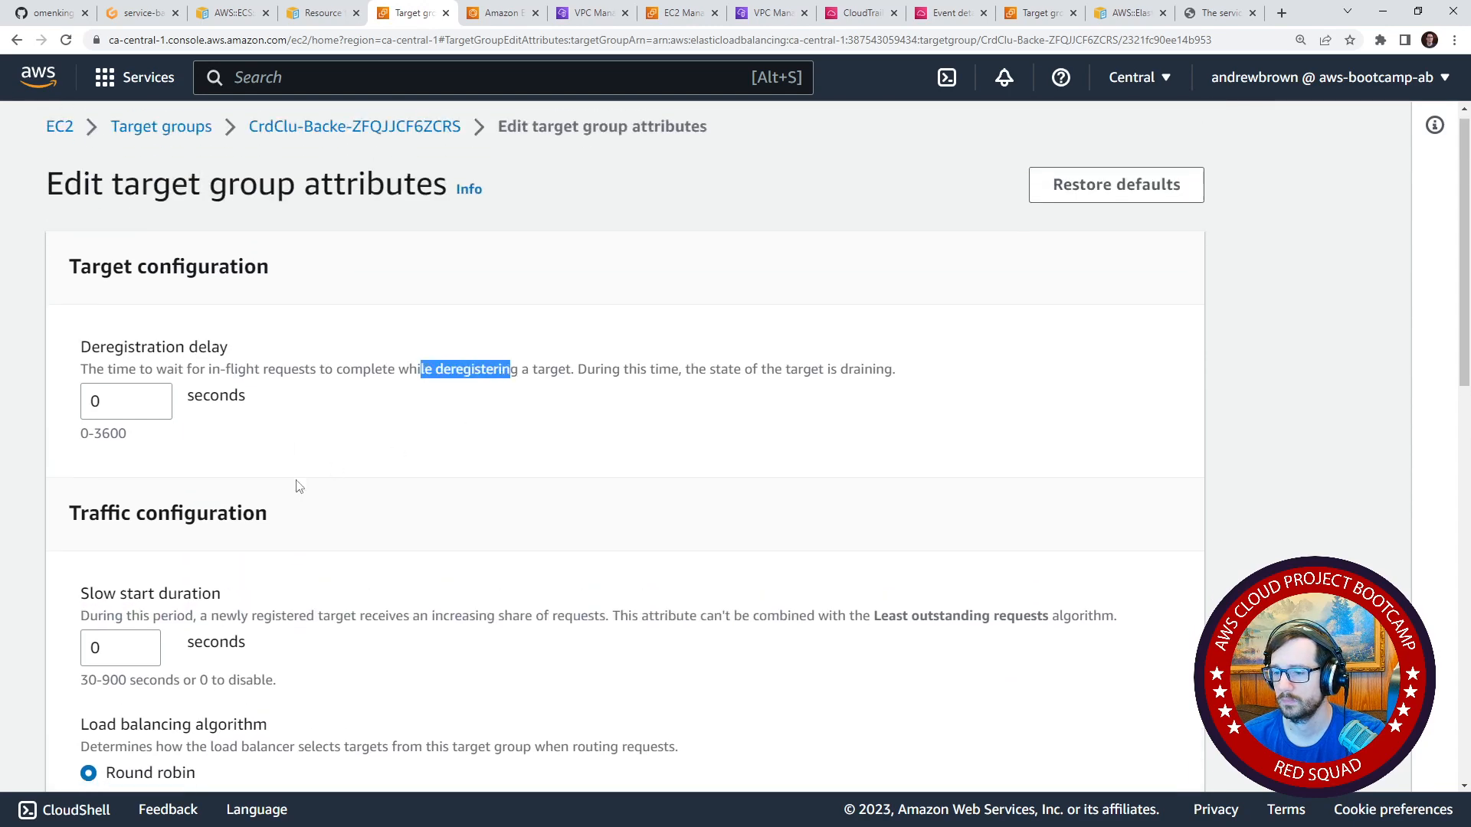
Expand the target group health requirements and examine the healthy state requirements and unhealthy state actions.
scroll(296, 486, down, 2)
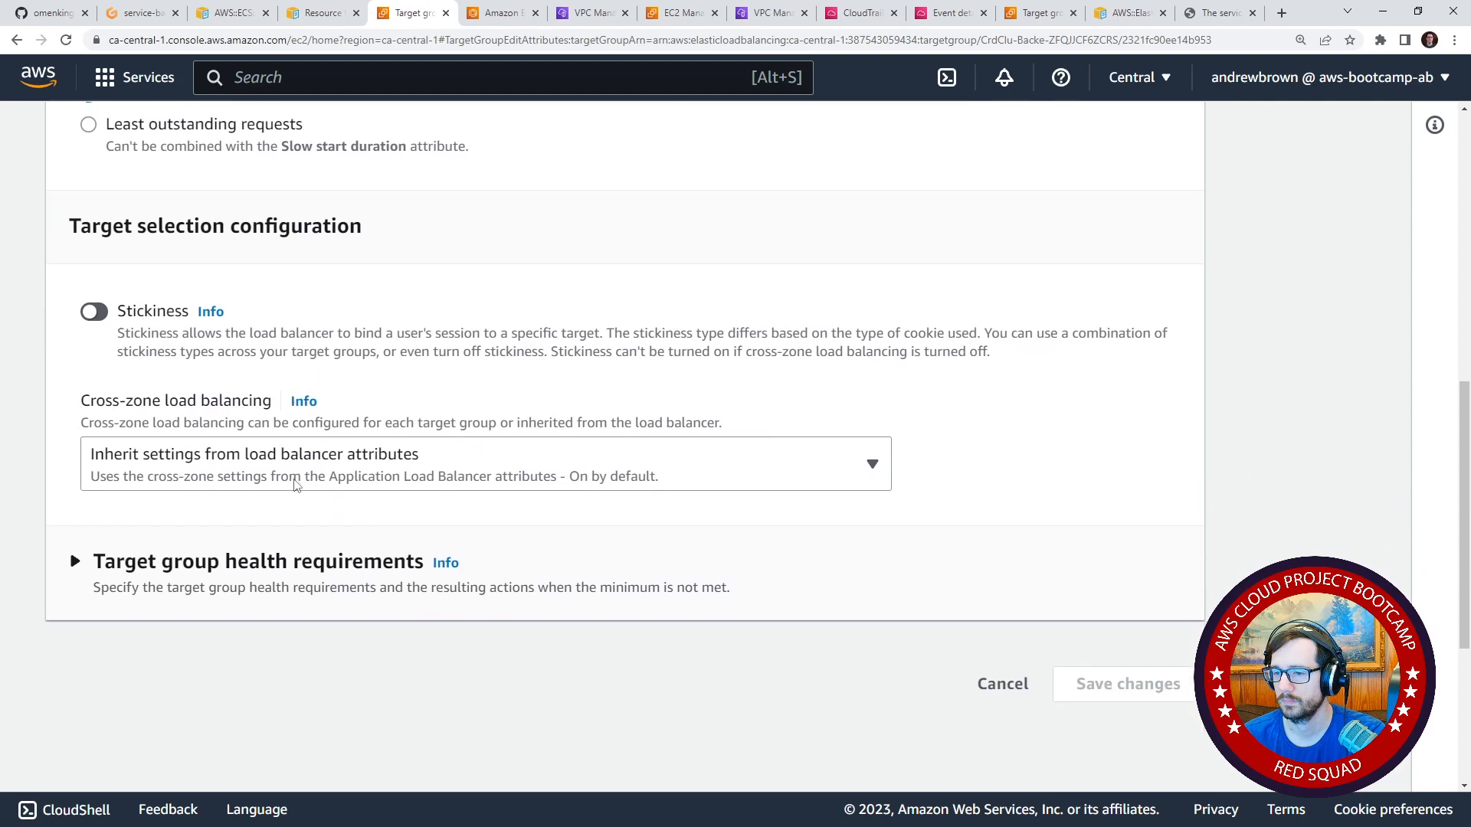
click(316, 561)
scroll(299, 517, down, 2)
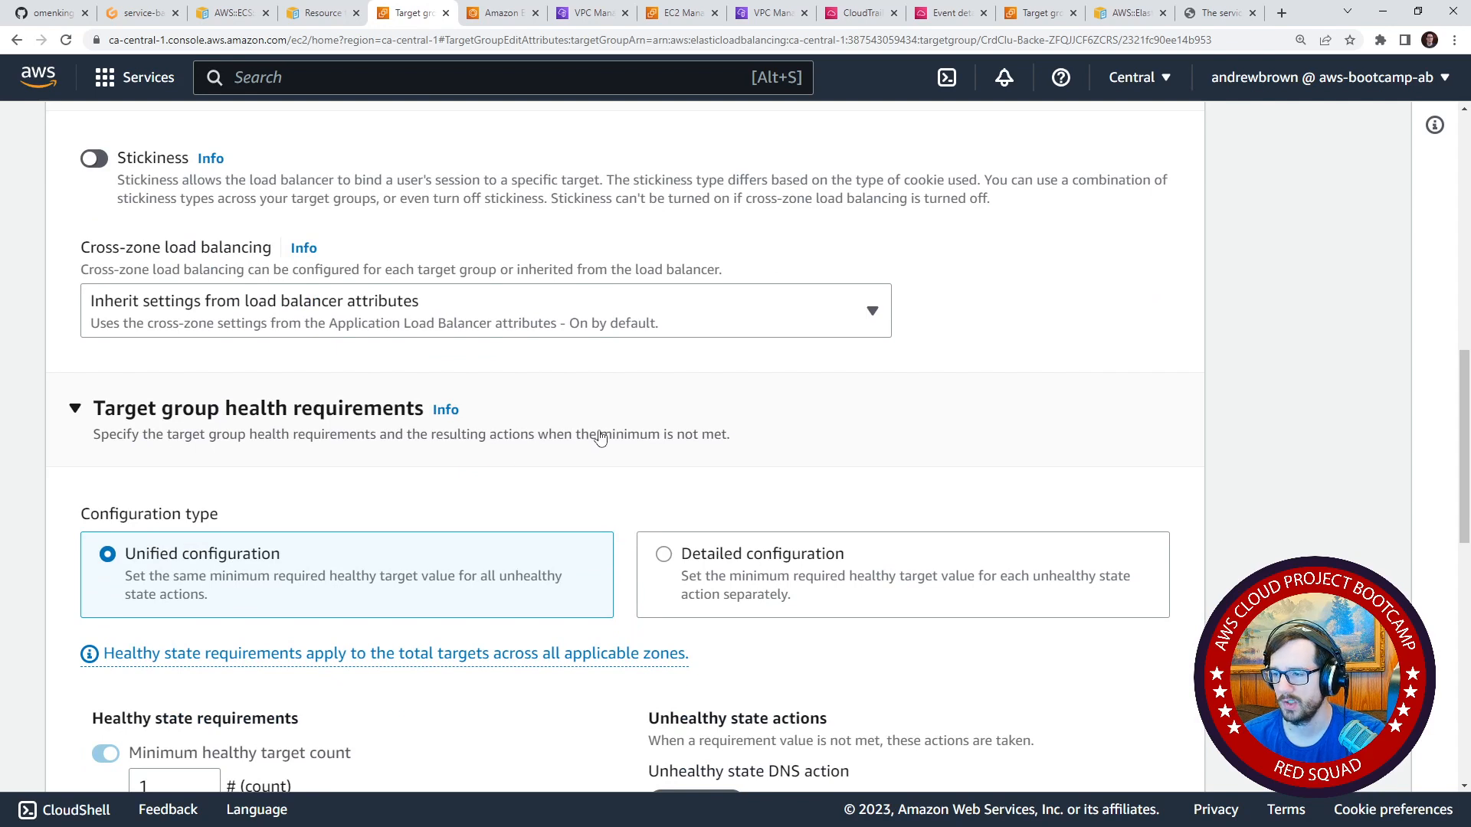
scroll(237, 420, down, 2)
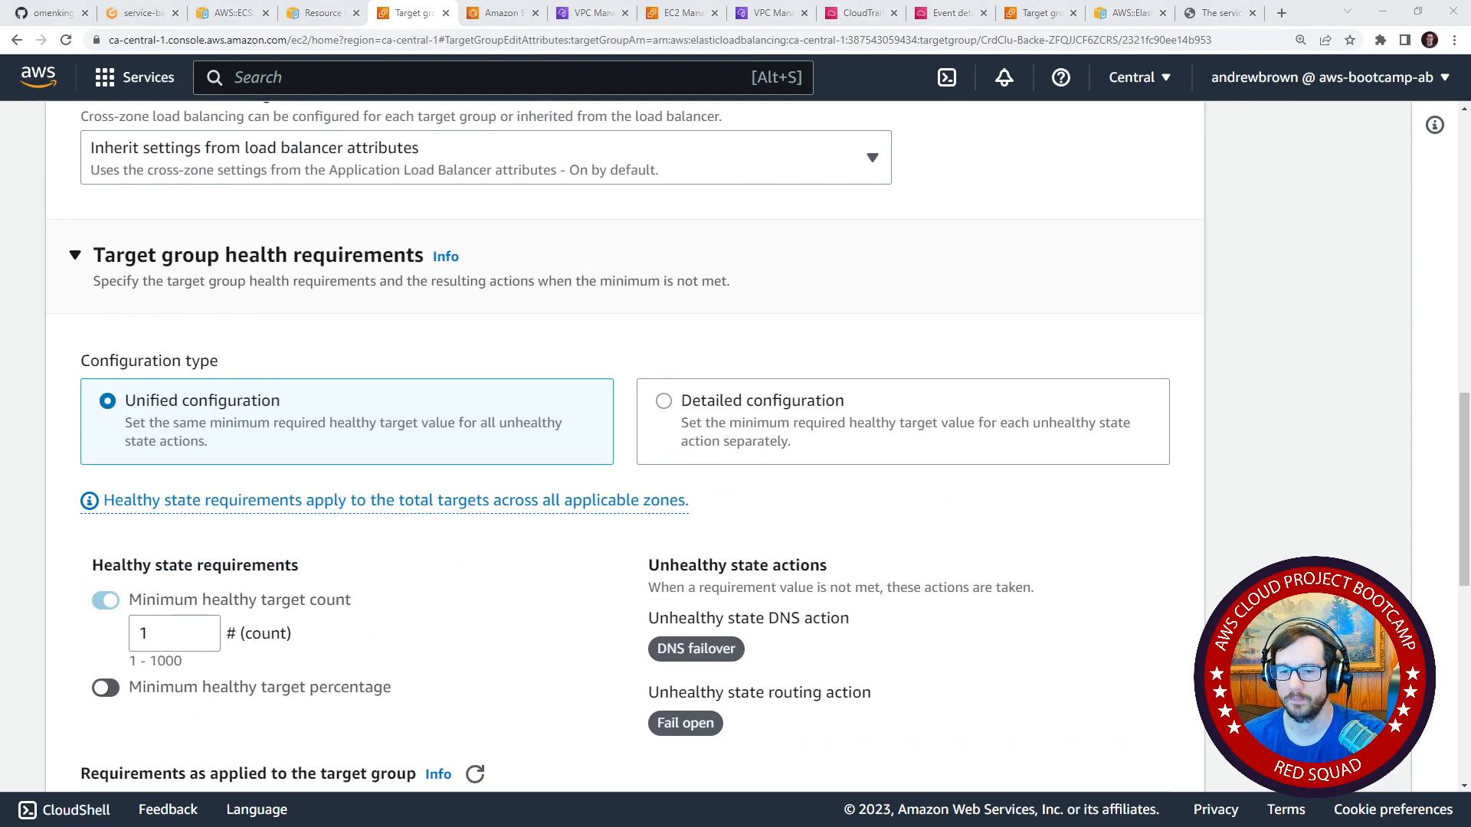
scroll(268, 393, down, 2)
scroll(328, 376, up, 2)
scroll(360, 387, down, 5)
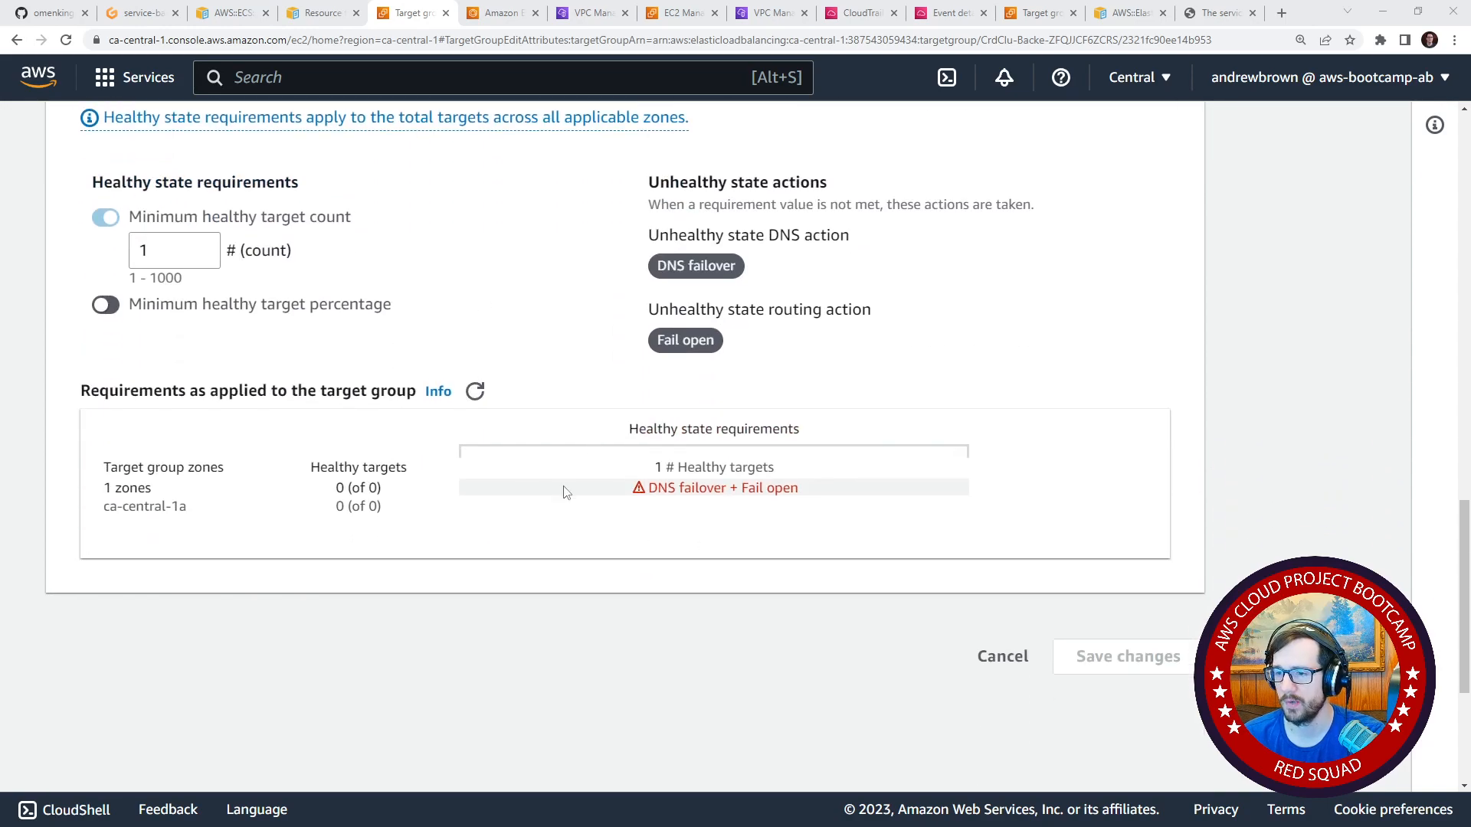
scroll(567, 498, up, 20)
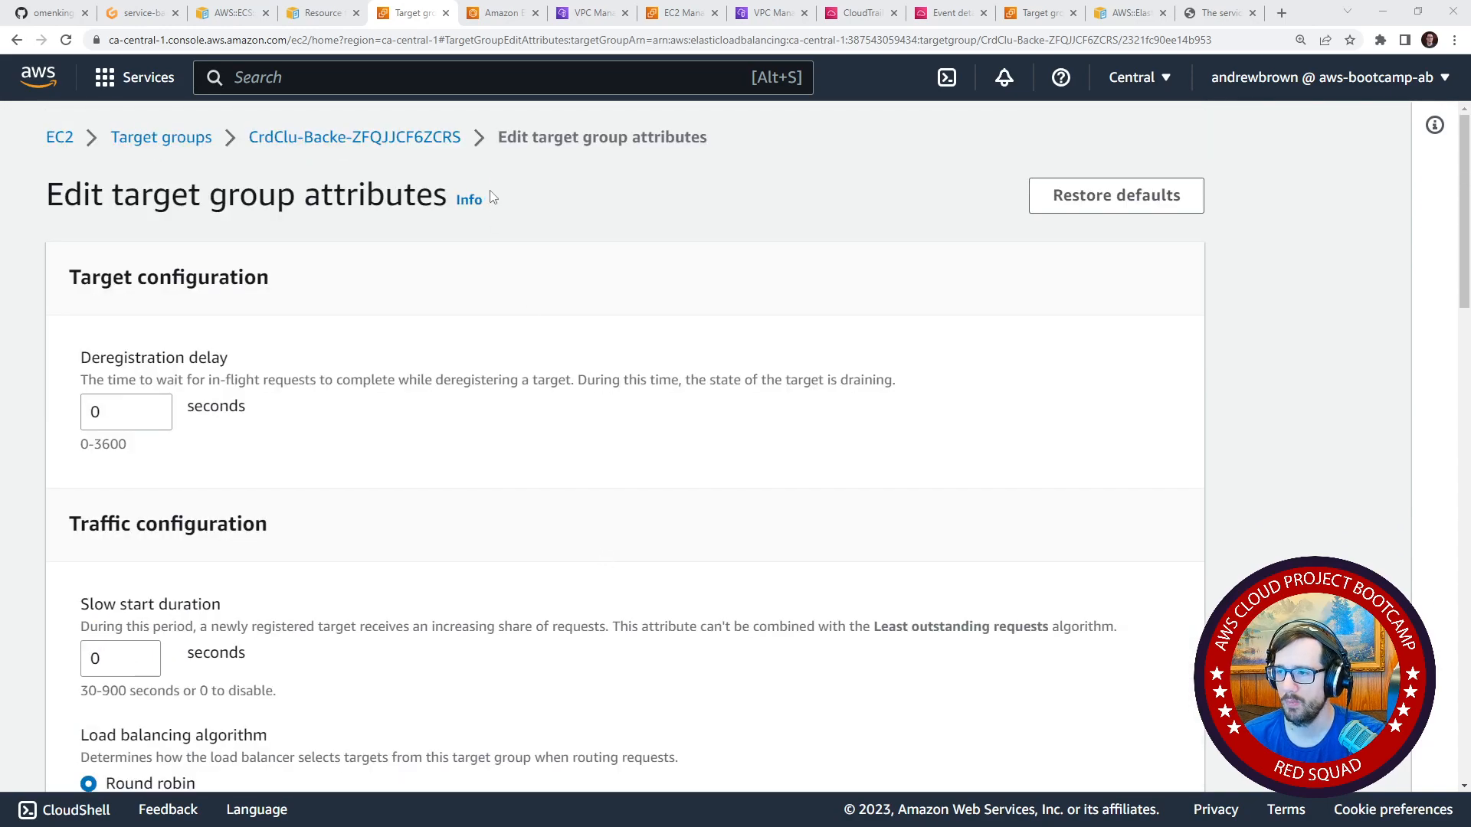
Open the CrdClu-Backe details page without changing the attributes and review its target counts and health check settings.
click(451, 140)
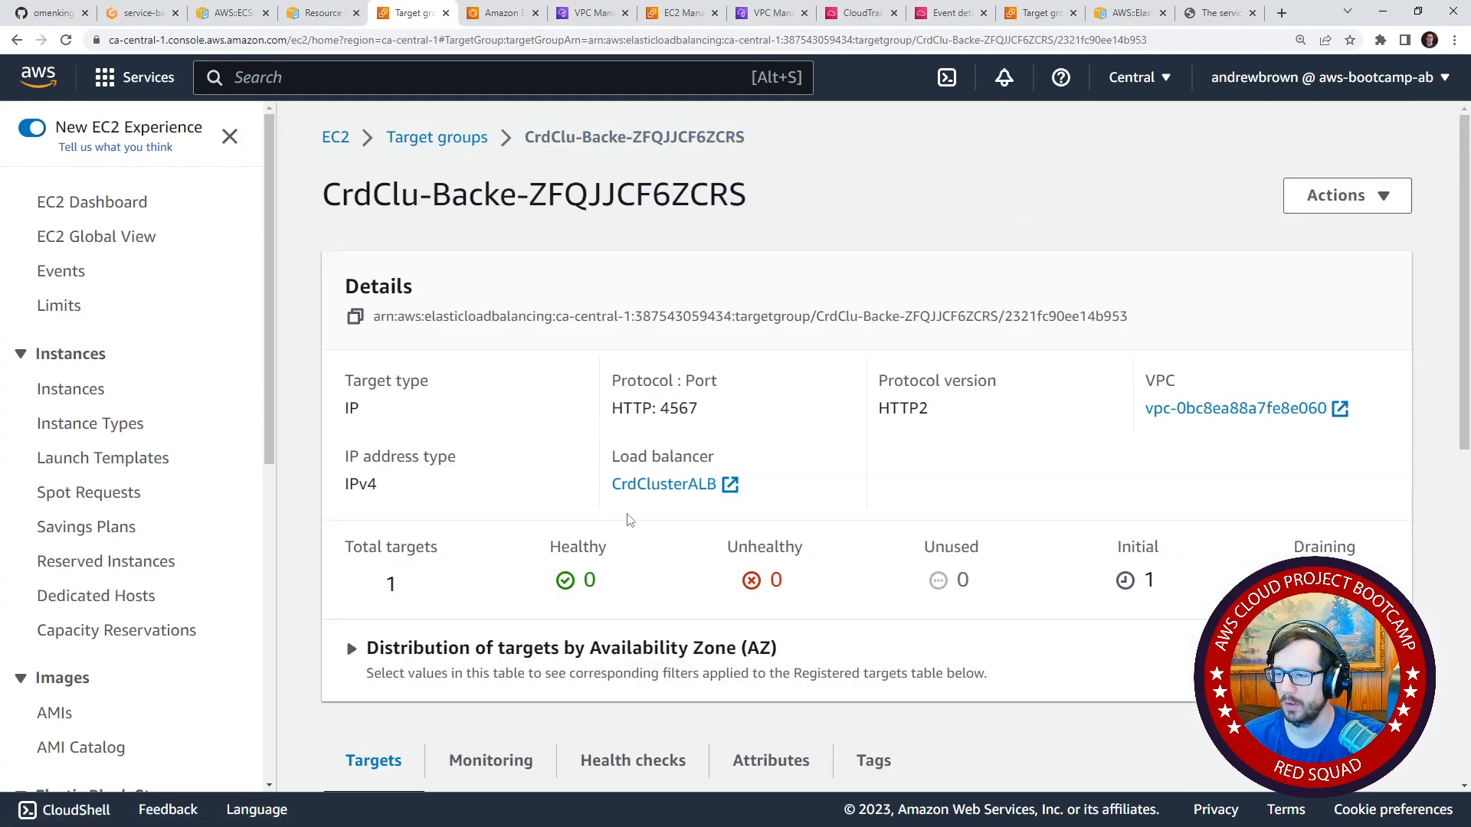
scroll(630, 521, down, 1)
scroll(629, 521, down, 2)
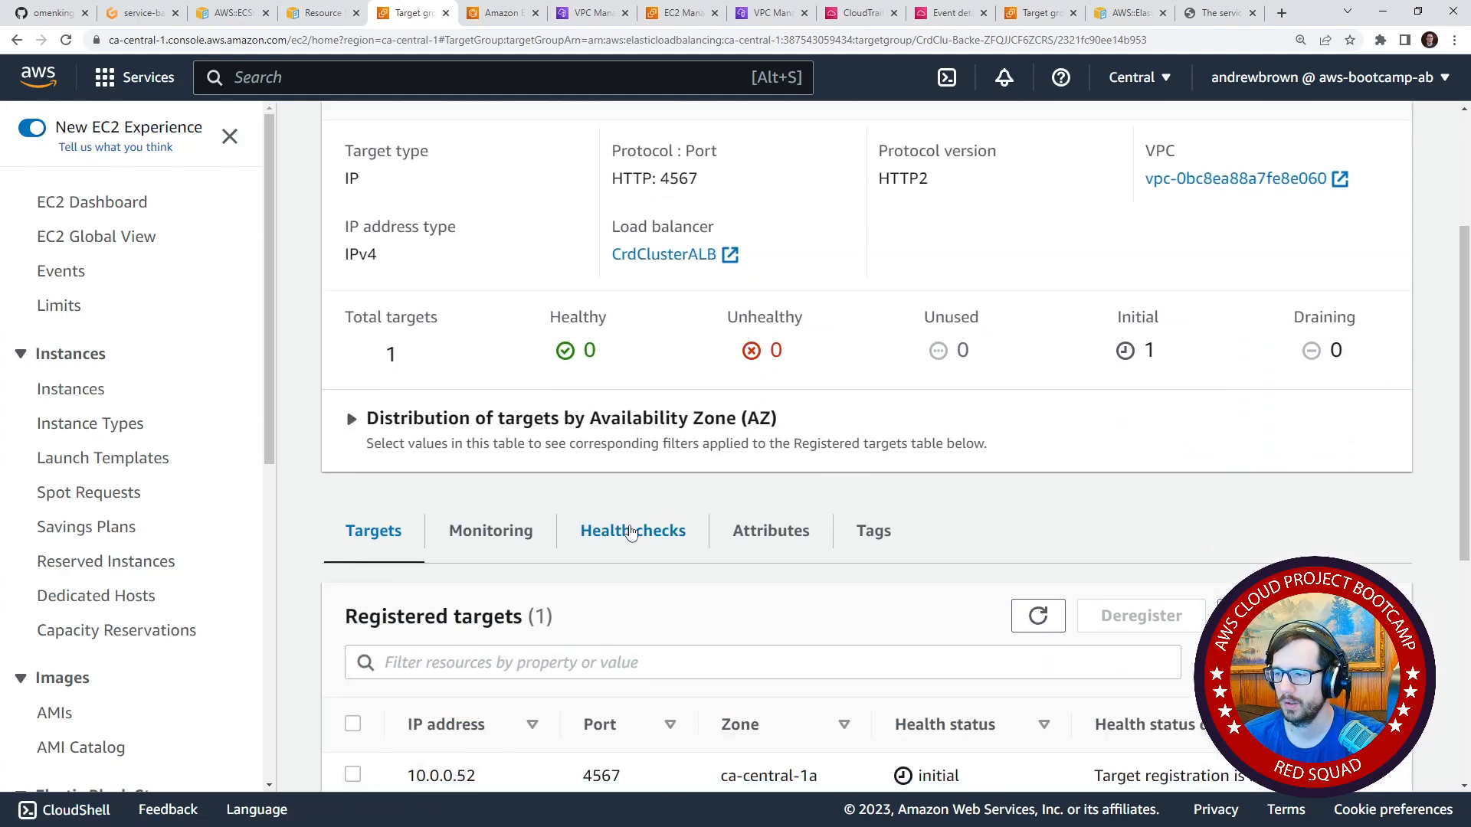
click(537, 531)
click(668, 547)
click(469, 531)
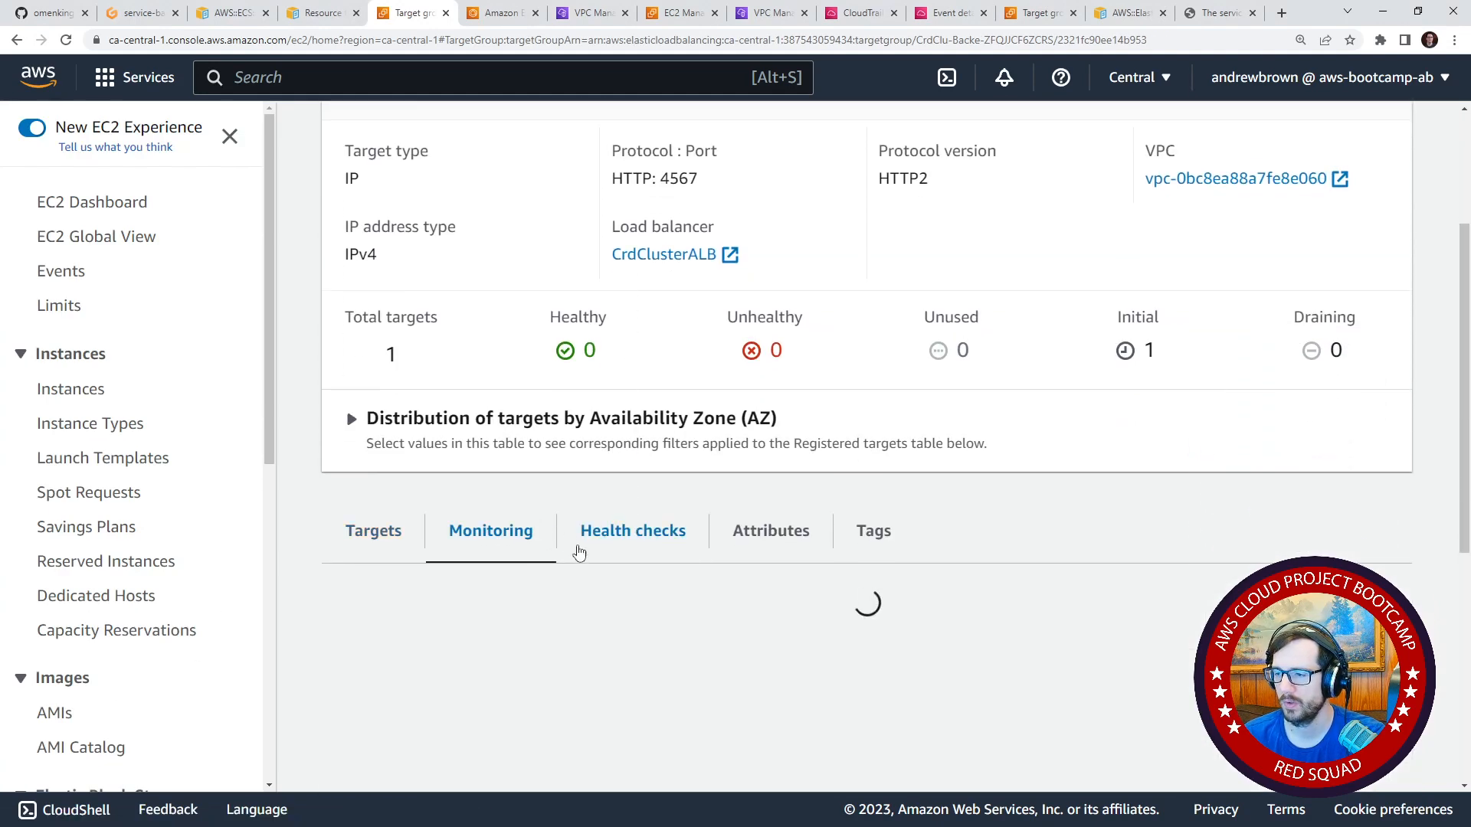
click(646, 538)
scroll(548, 552, down, 3)
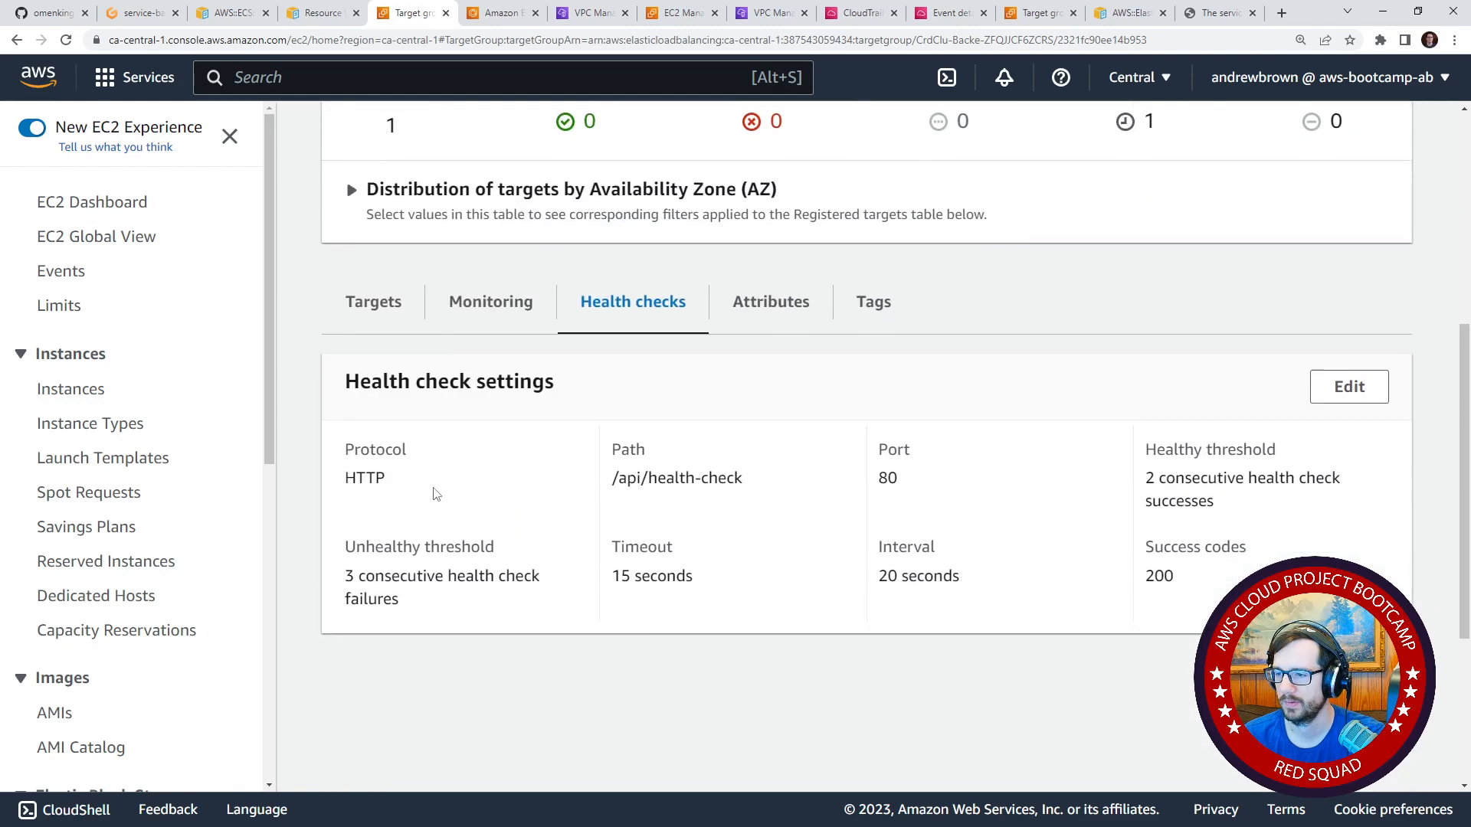
Refresh the registered targets and check the target's health status, status details and port.
click(373, 302)
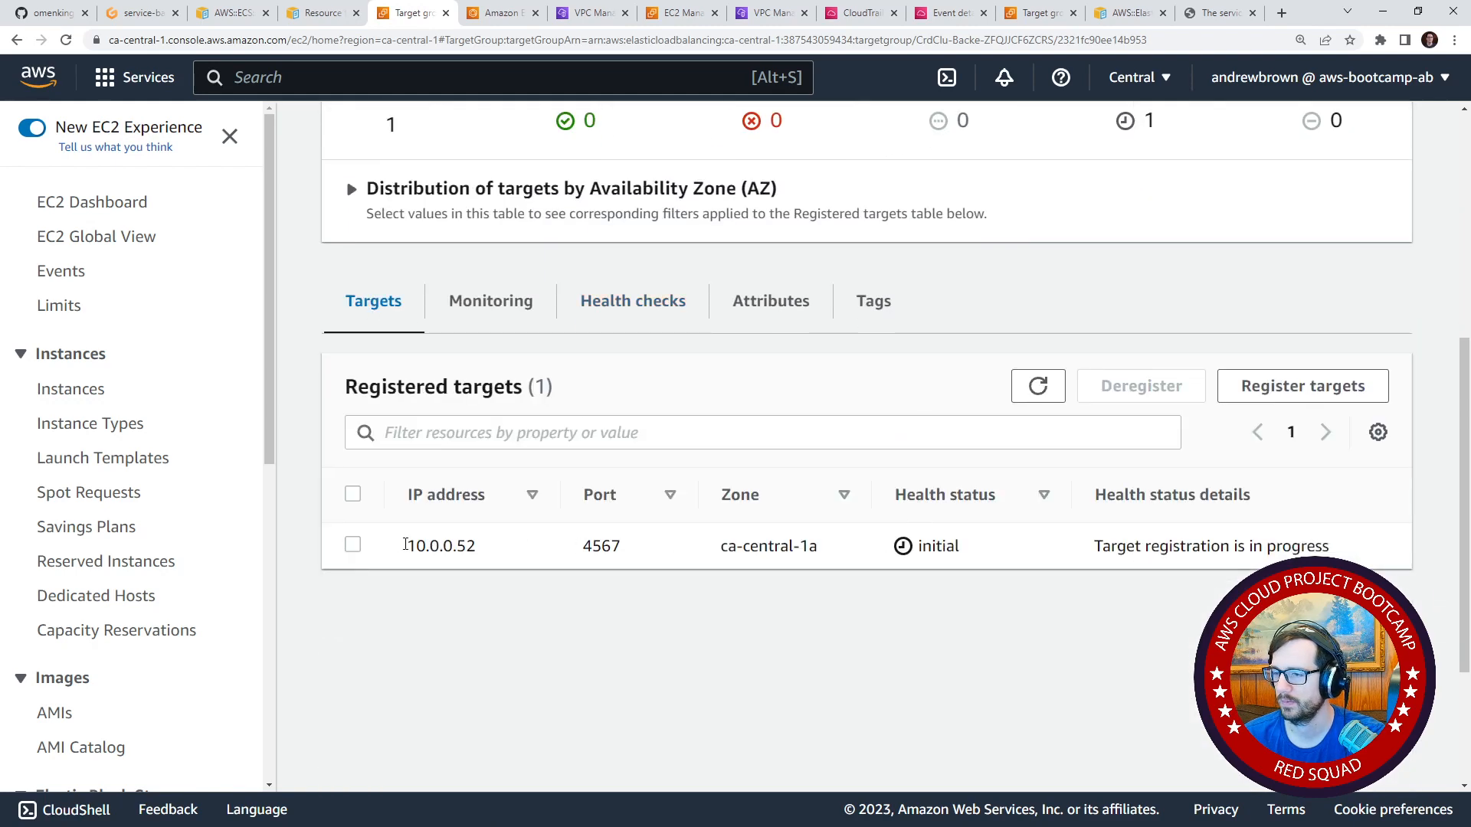
click(352, 544)
click(1041, 391)
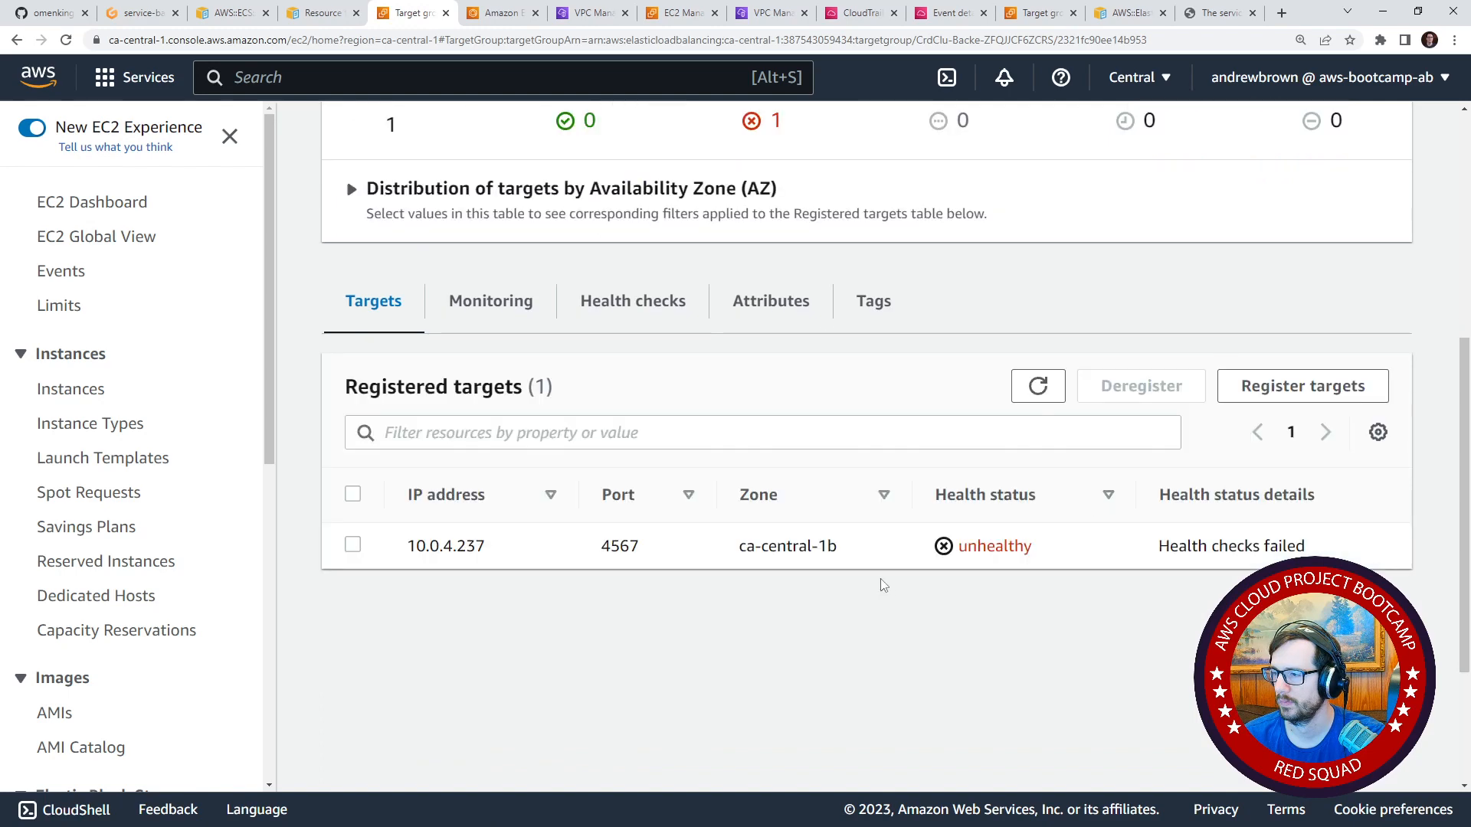
drag(1159, 545, 1316, 553)
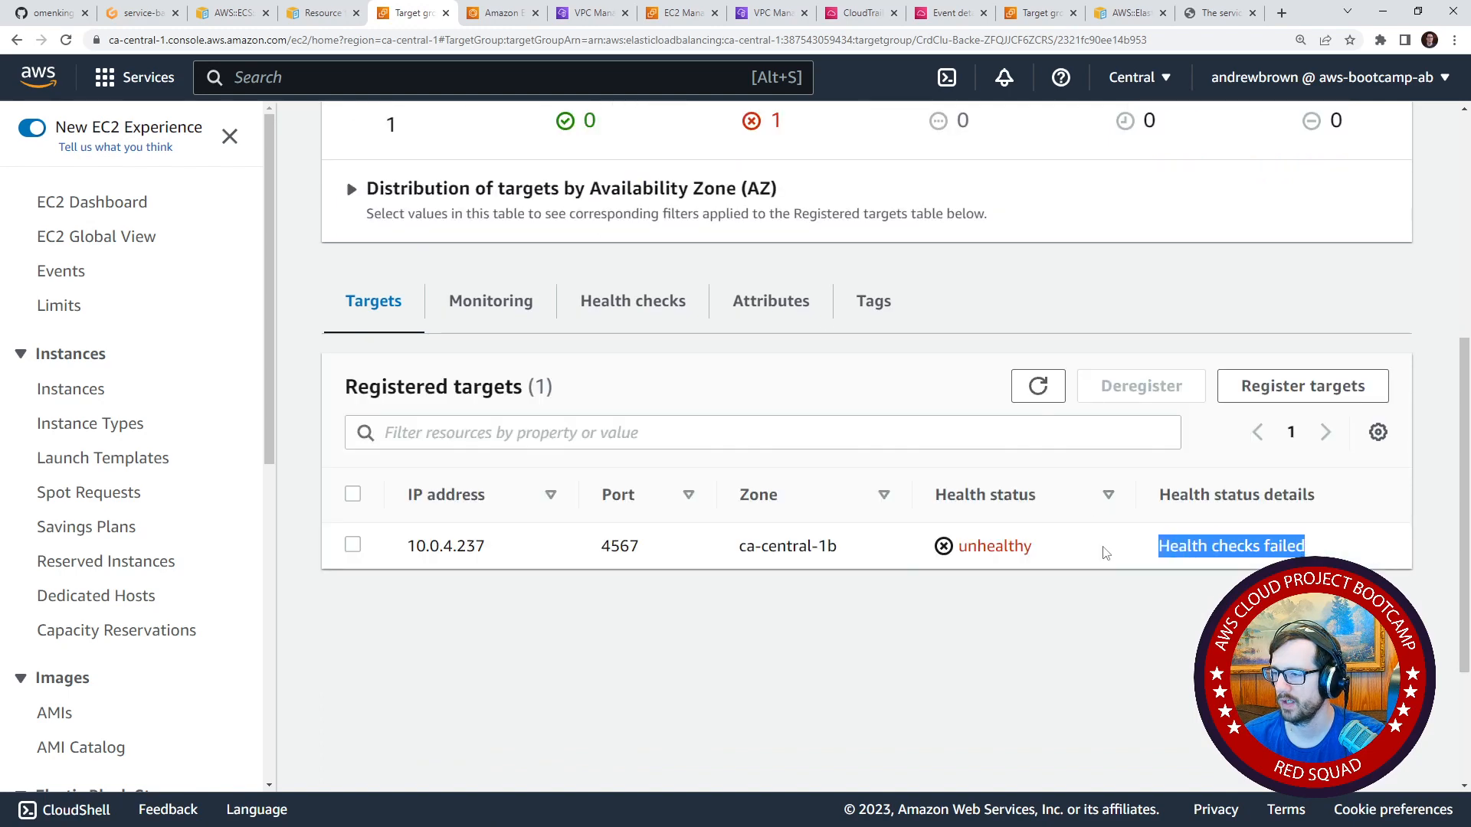
double_click(1008, 545)
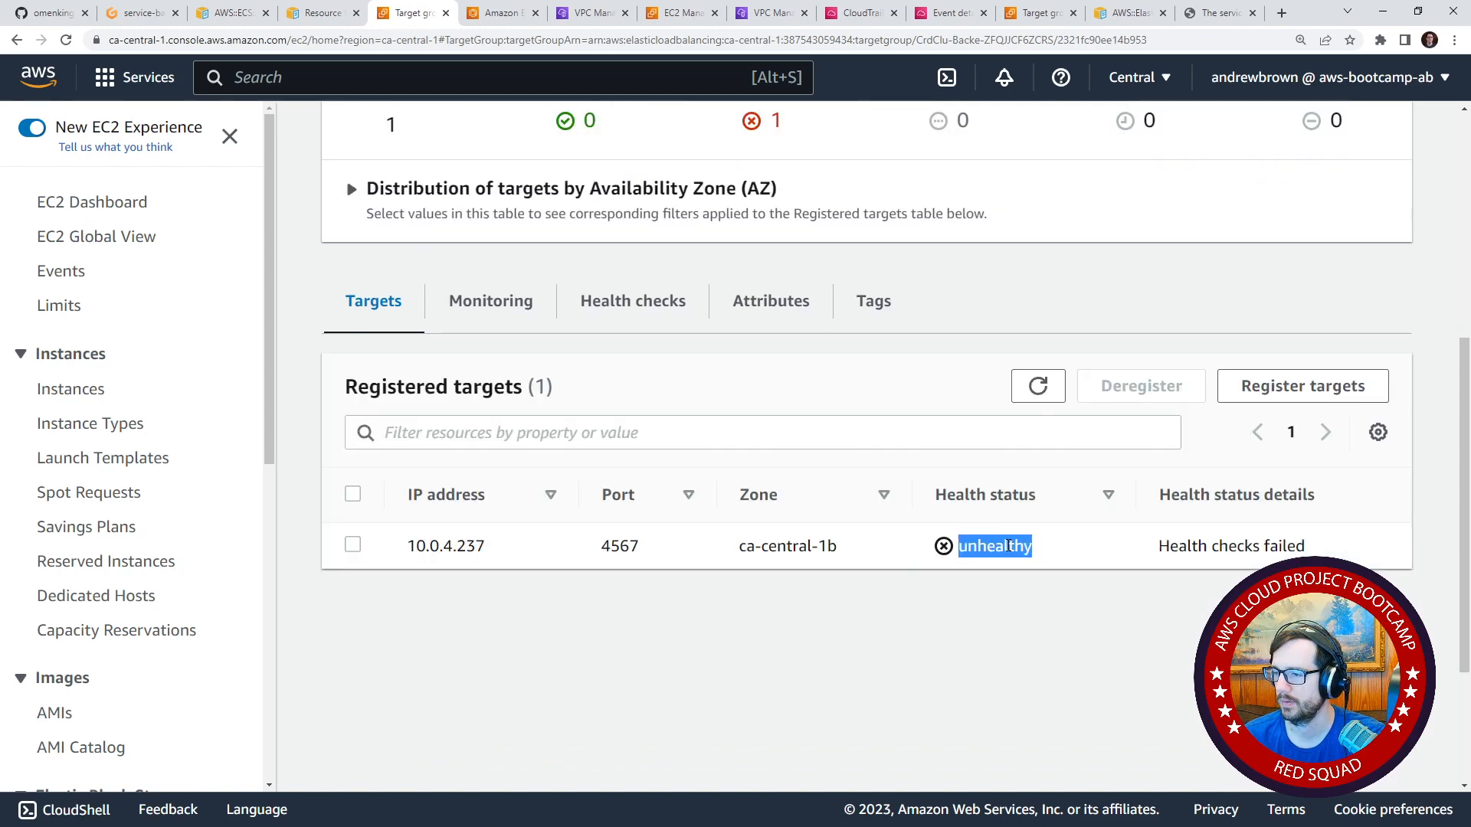
drag(602, 548, 672, 553)
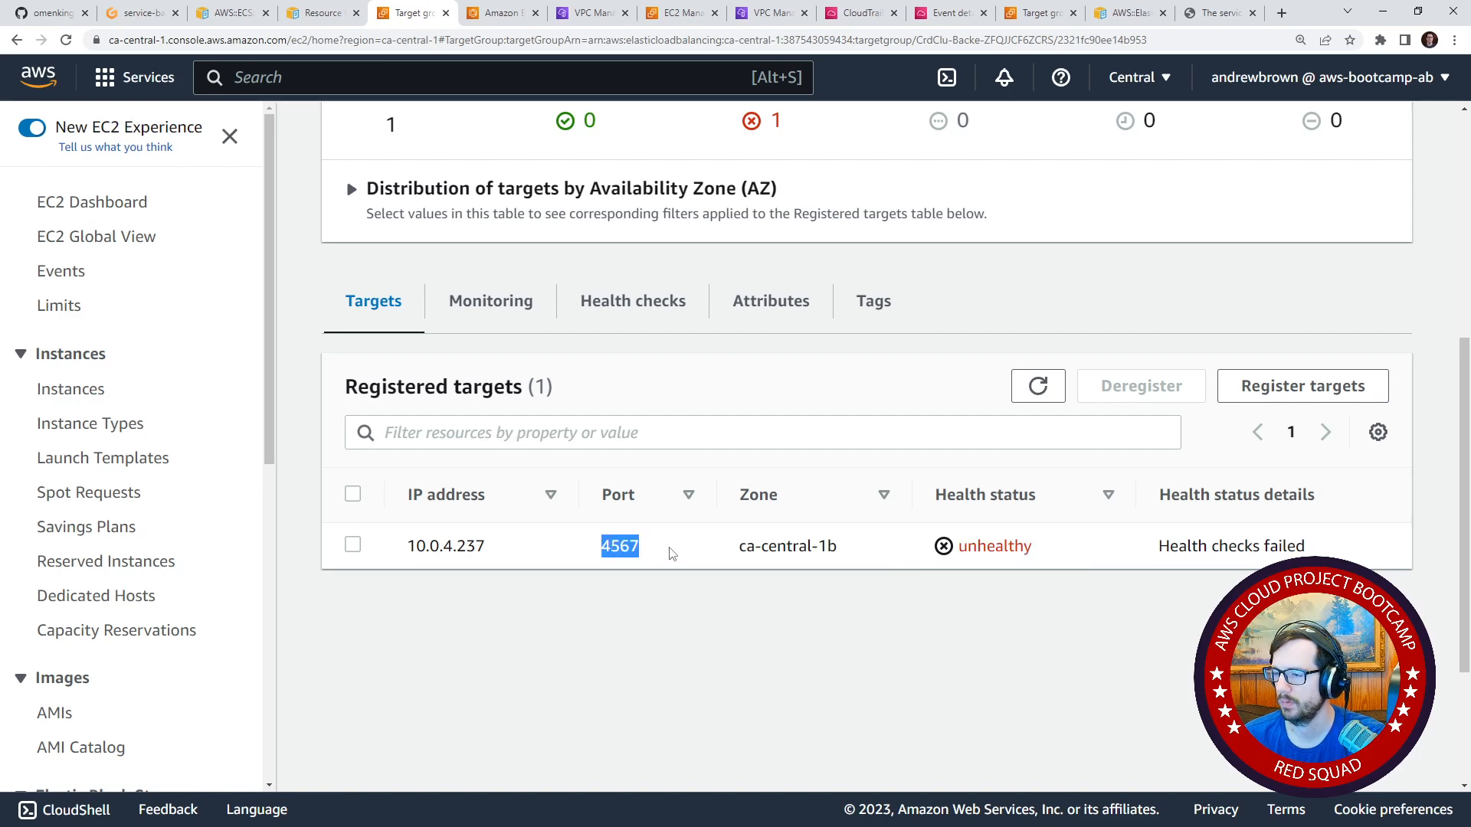
Select the registered target, and check the backend-flask service's status, deployments and health metrics in ECS.
click(353, 546)
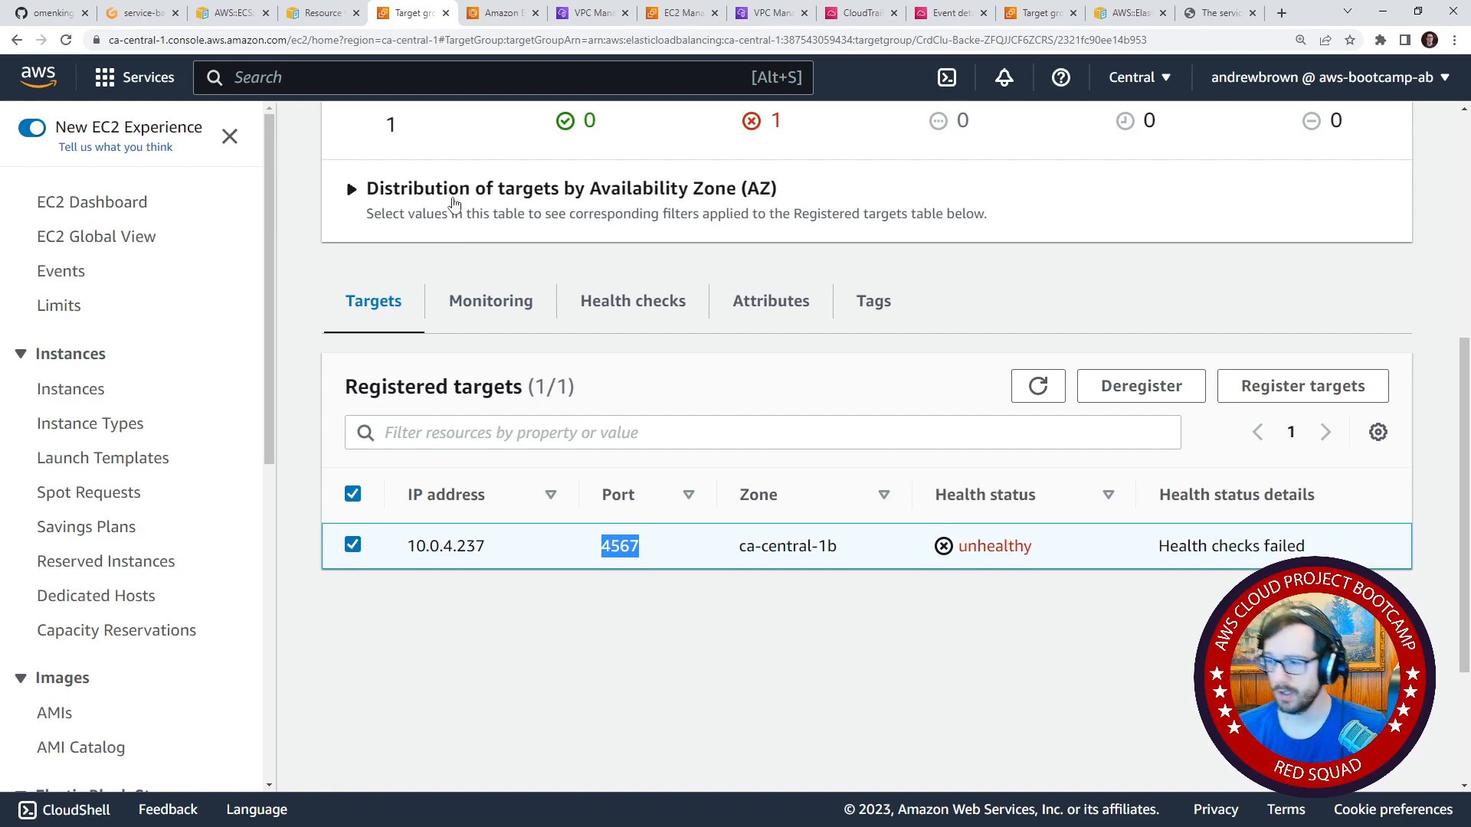
click(497, 22)
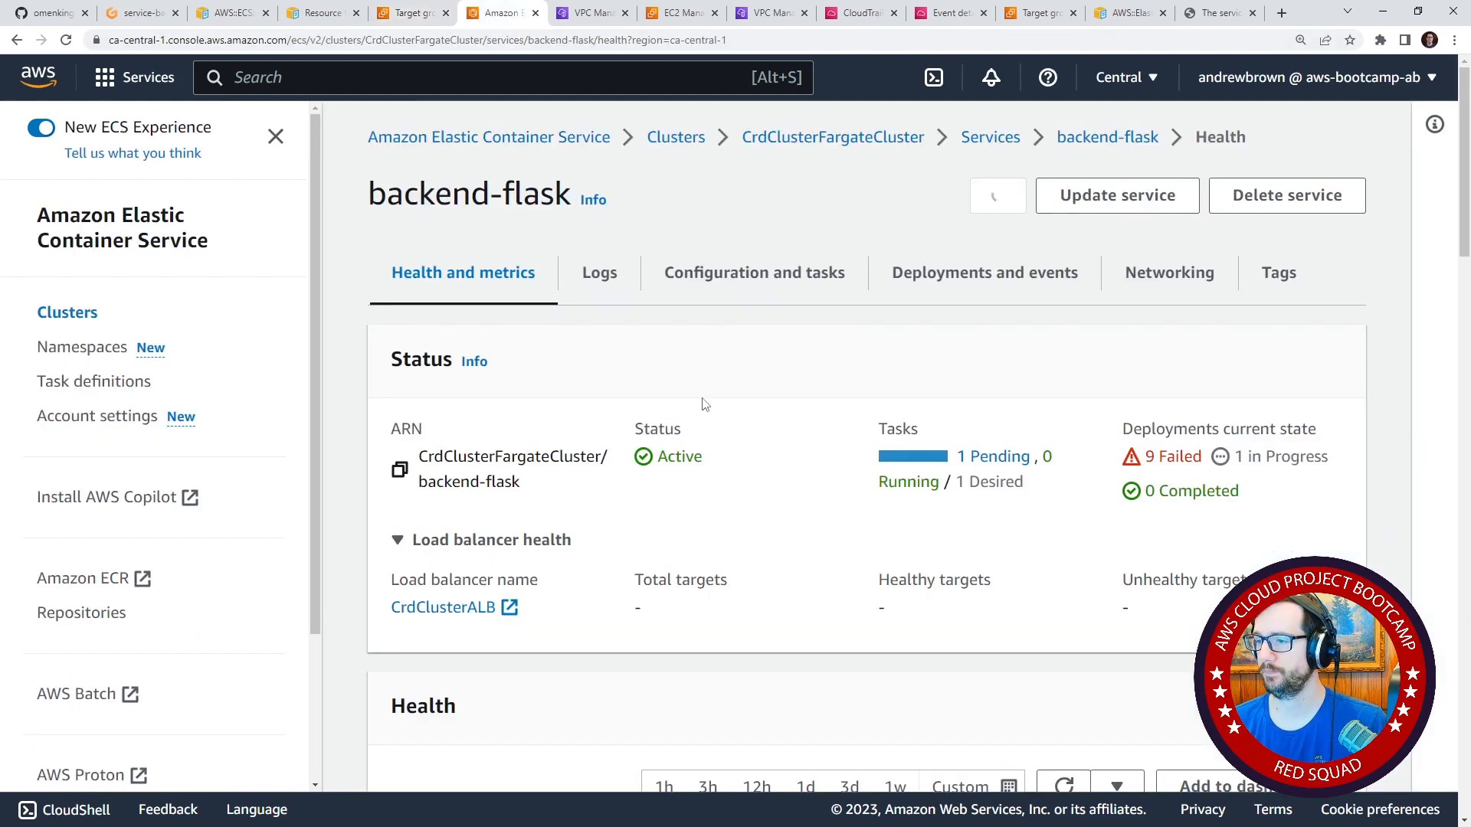
scroll(726, 482, down, 4)
scroll(718, 501, down, 4)
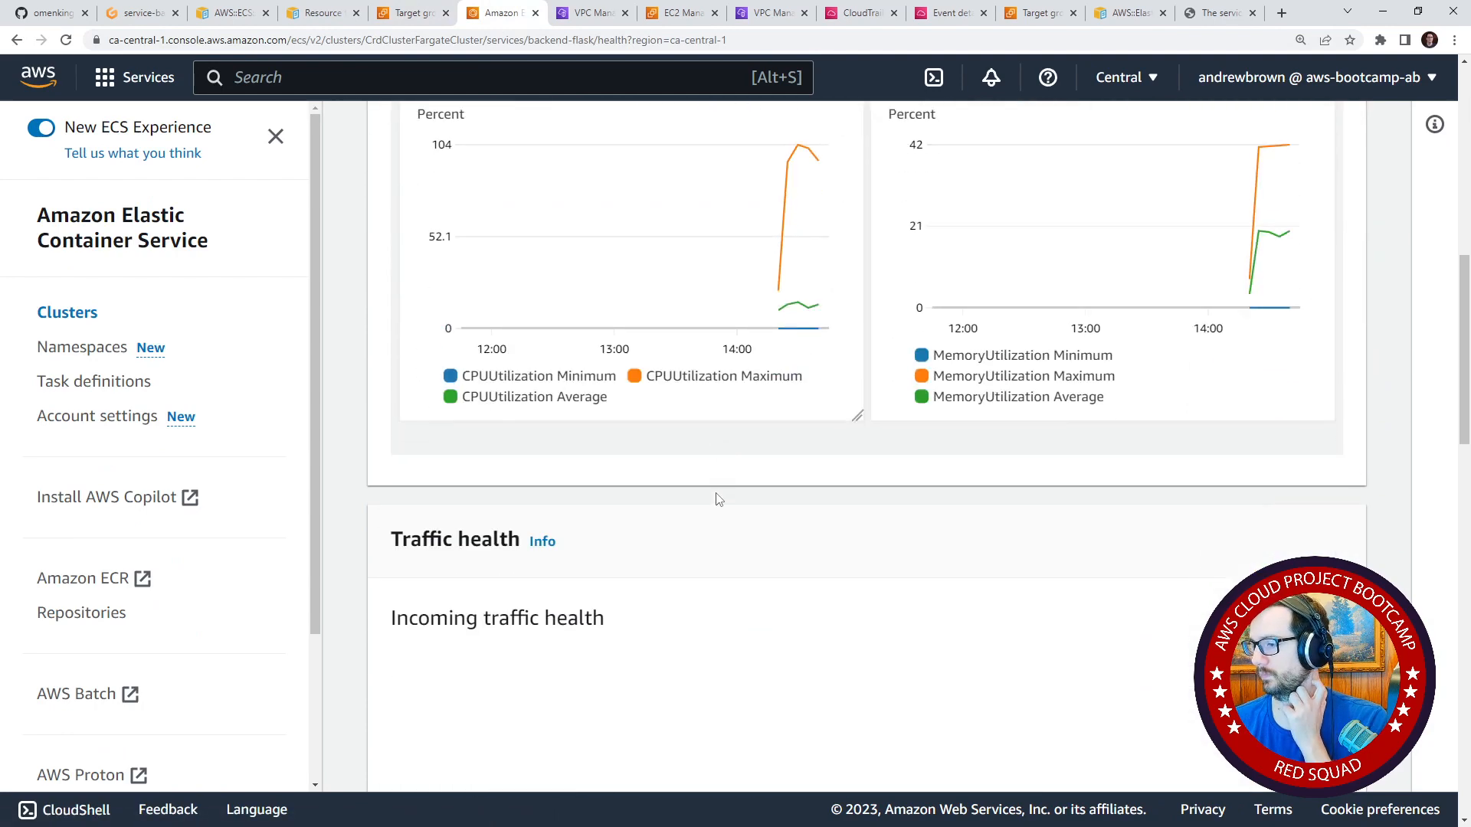
scroll(724, 502, up, 8)
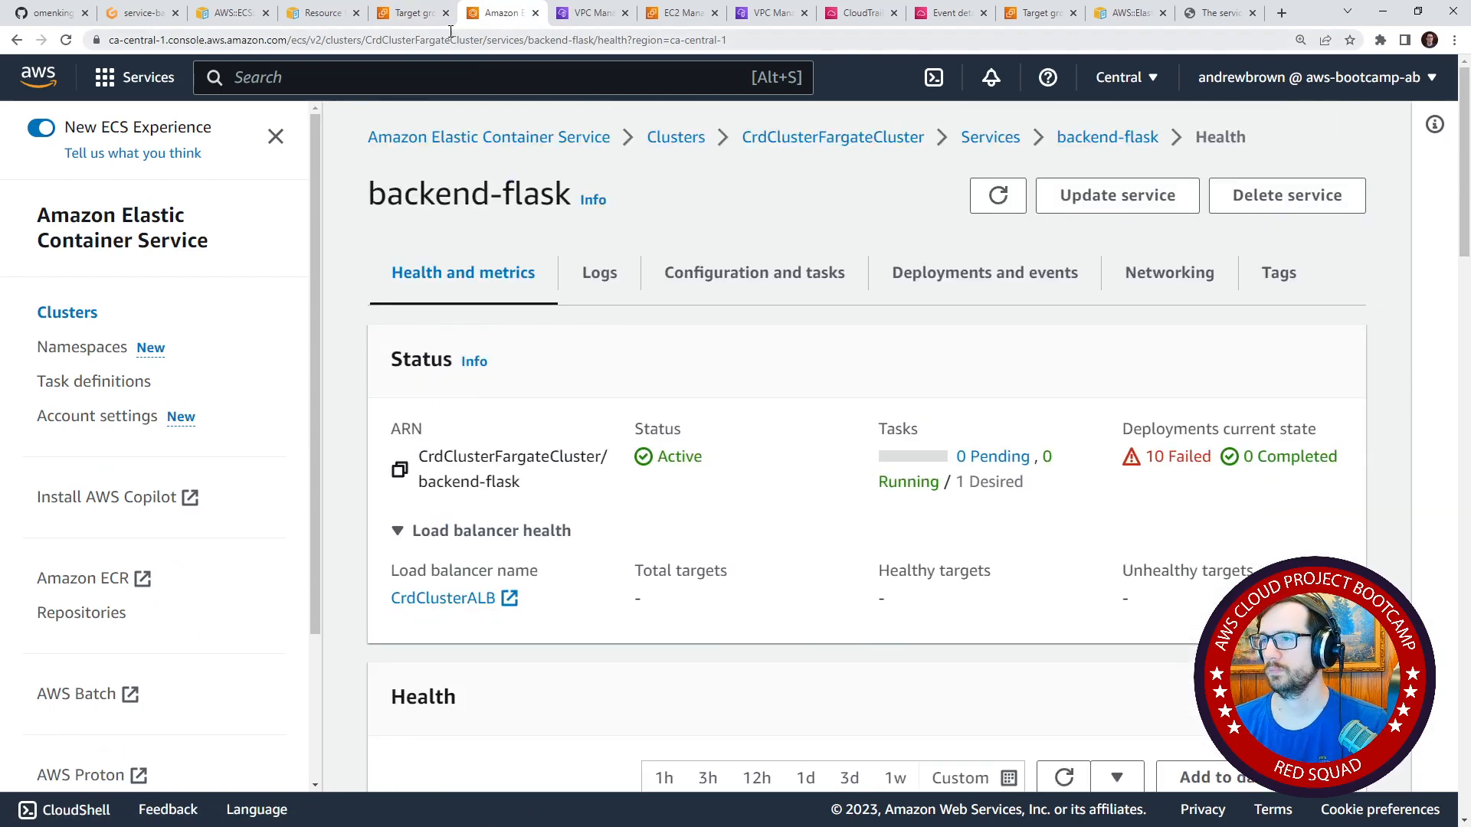
Switch to the Gitpod editor and examine the service template's parameters and the cluster template's security group ingress, listeners and load balancer.
click(142, 13)
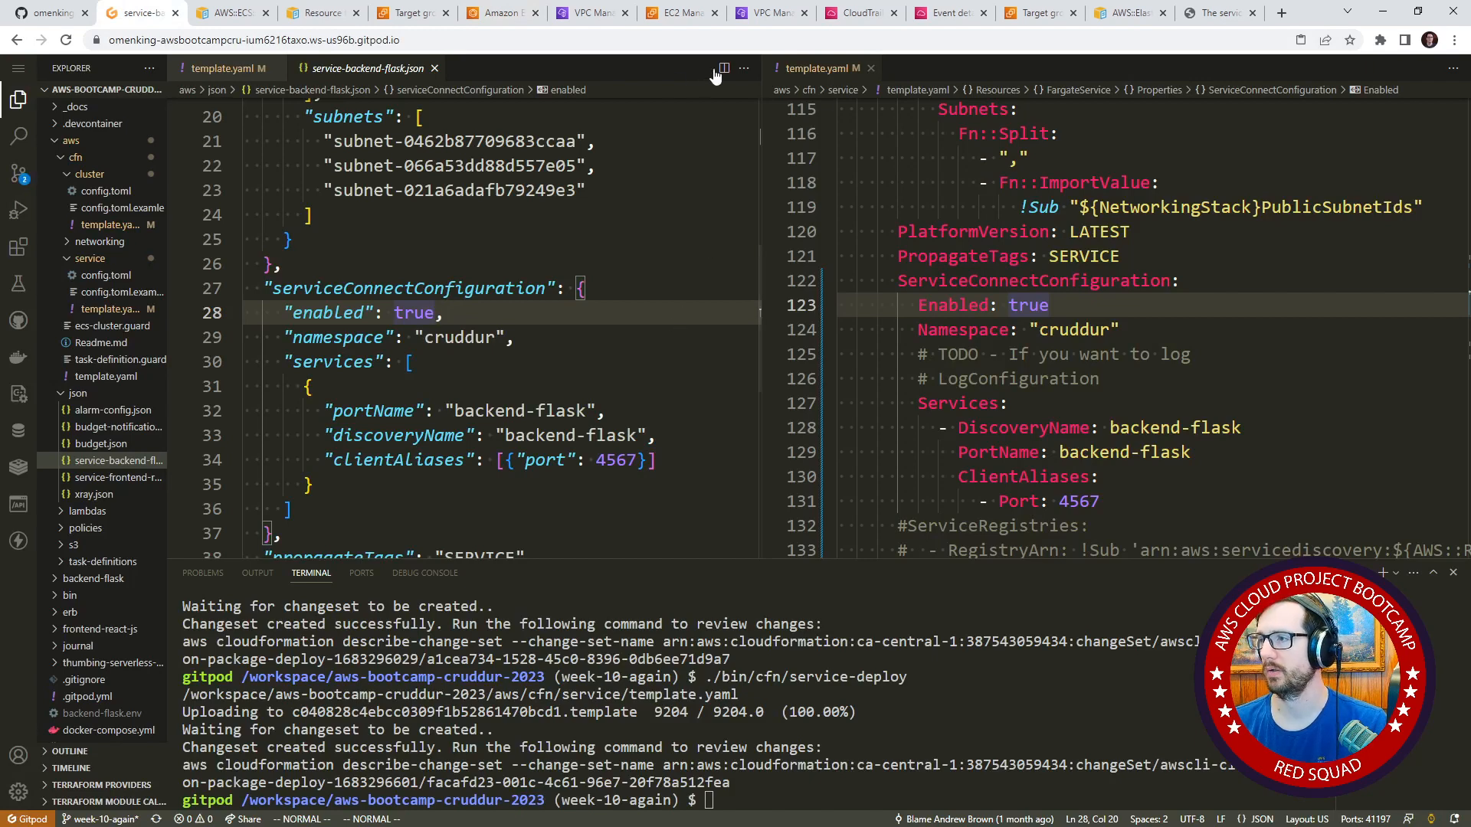
scroll(996, 375, up, 20)
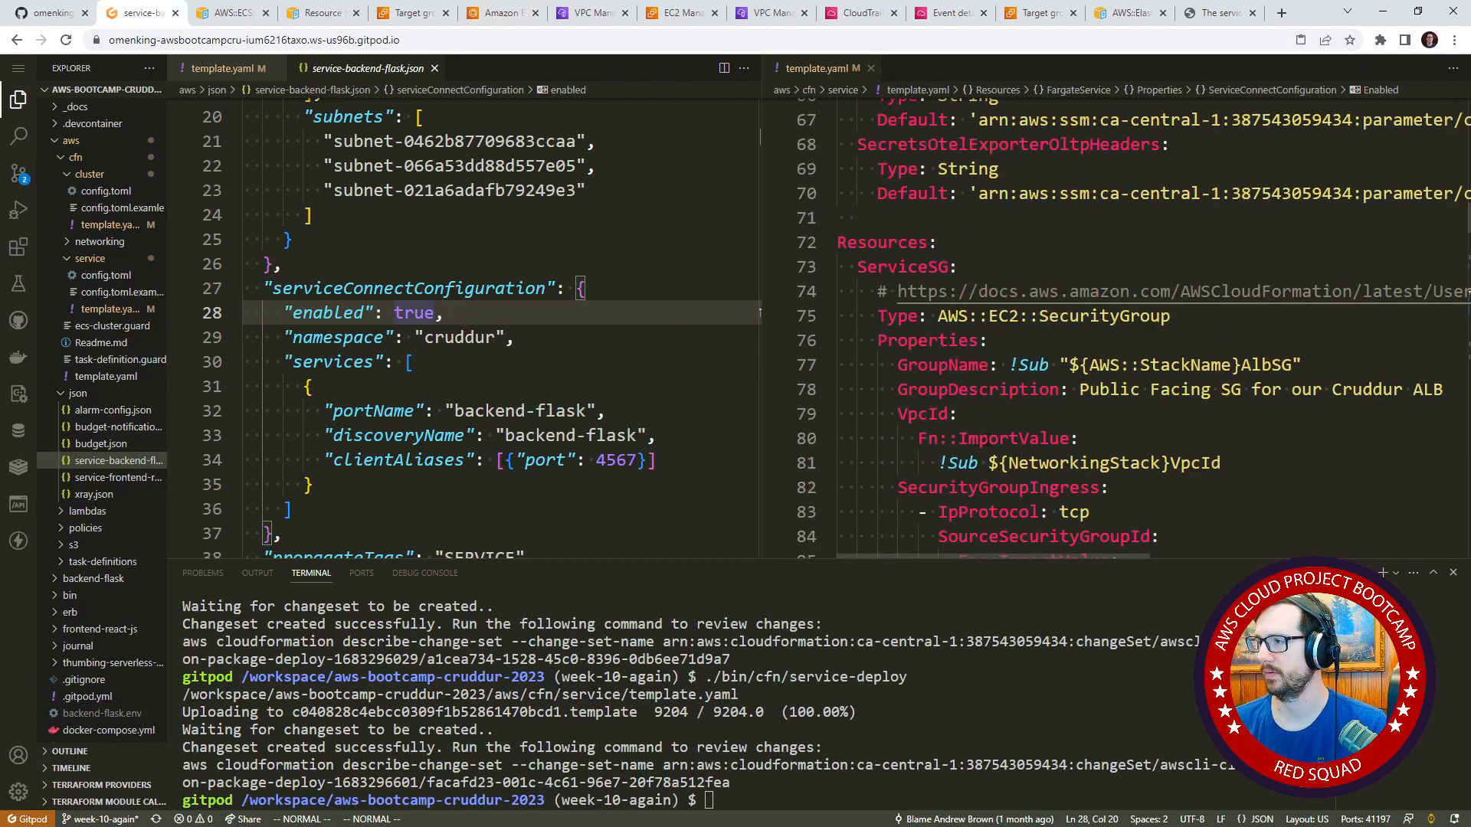
scroll(987, 435, up, 15)
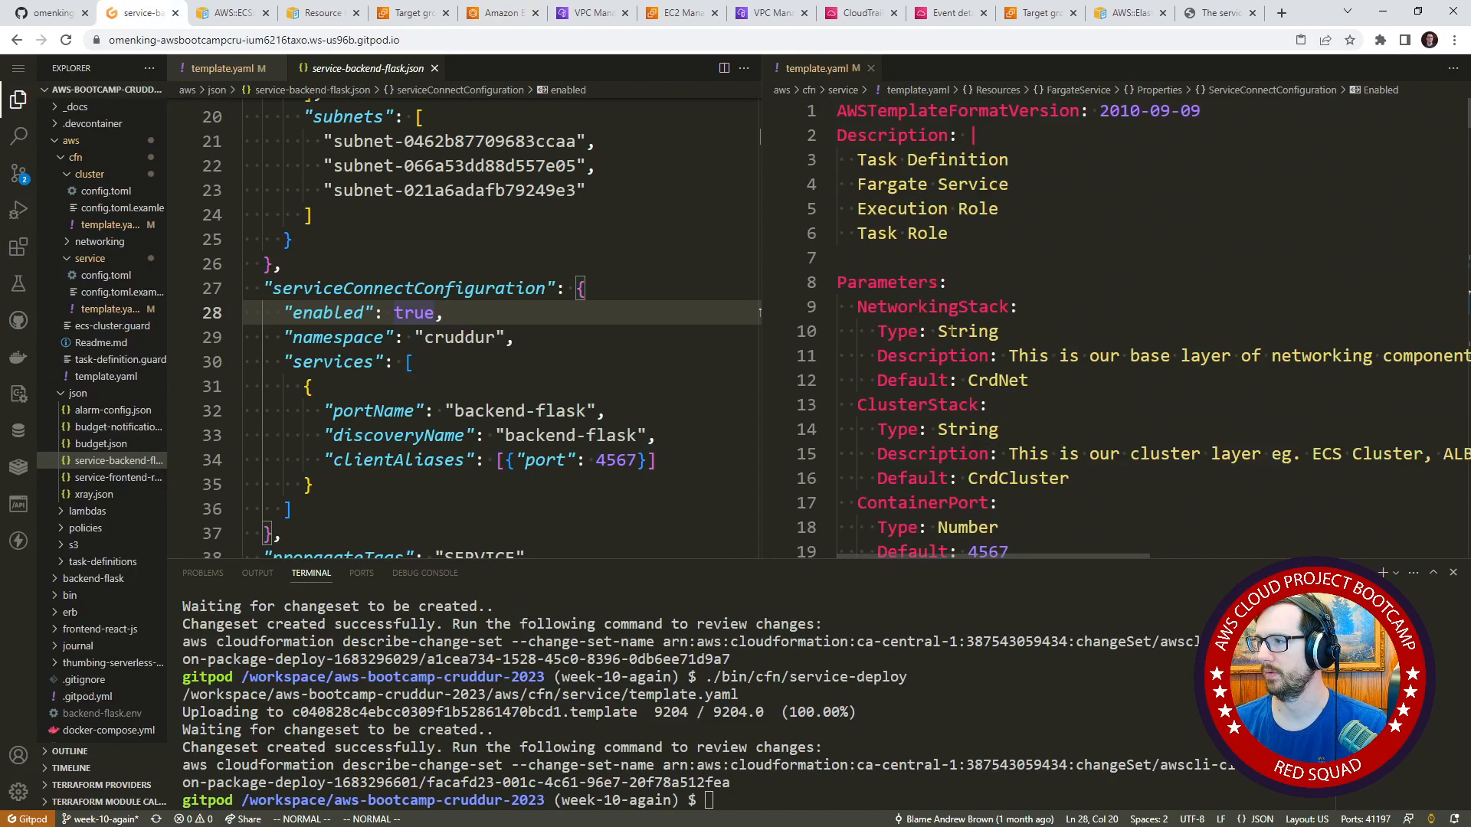
click(230, 71)
scroll(514, 371, up, 7)
click(513, 370)
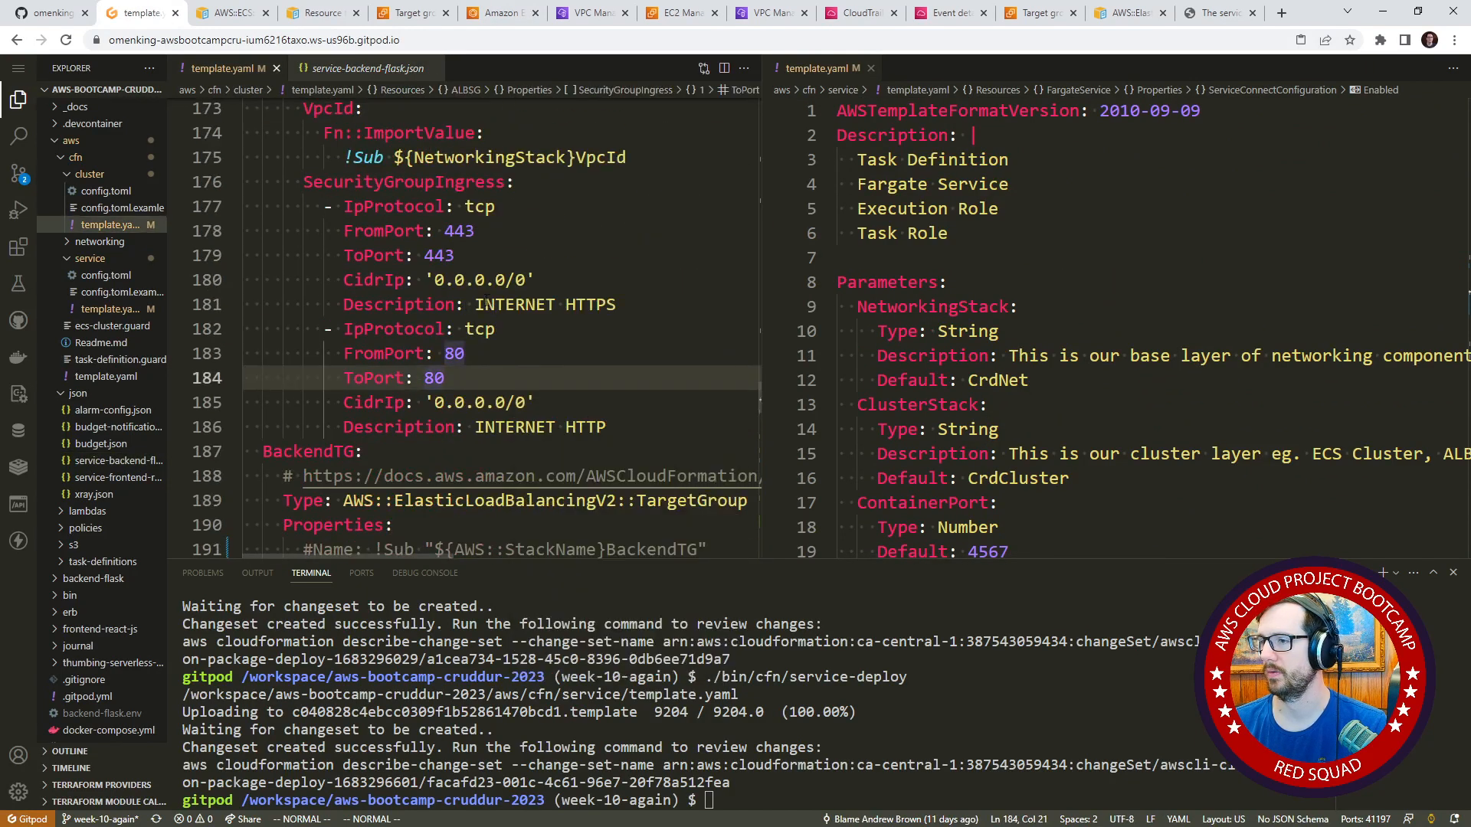
scroll(525, 353, up, 5)
scroll(525, 353, up, 9)
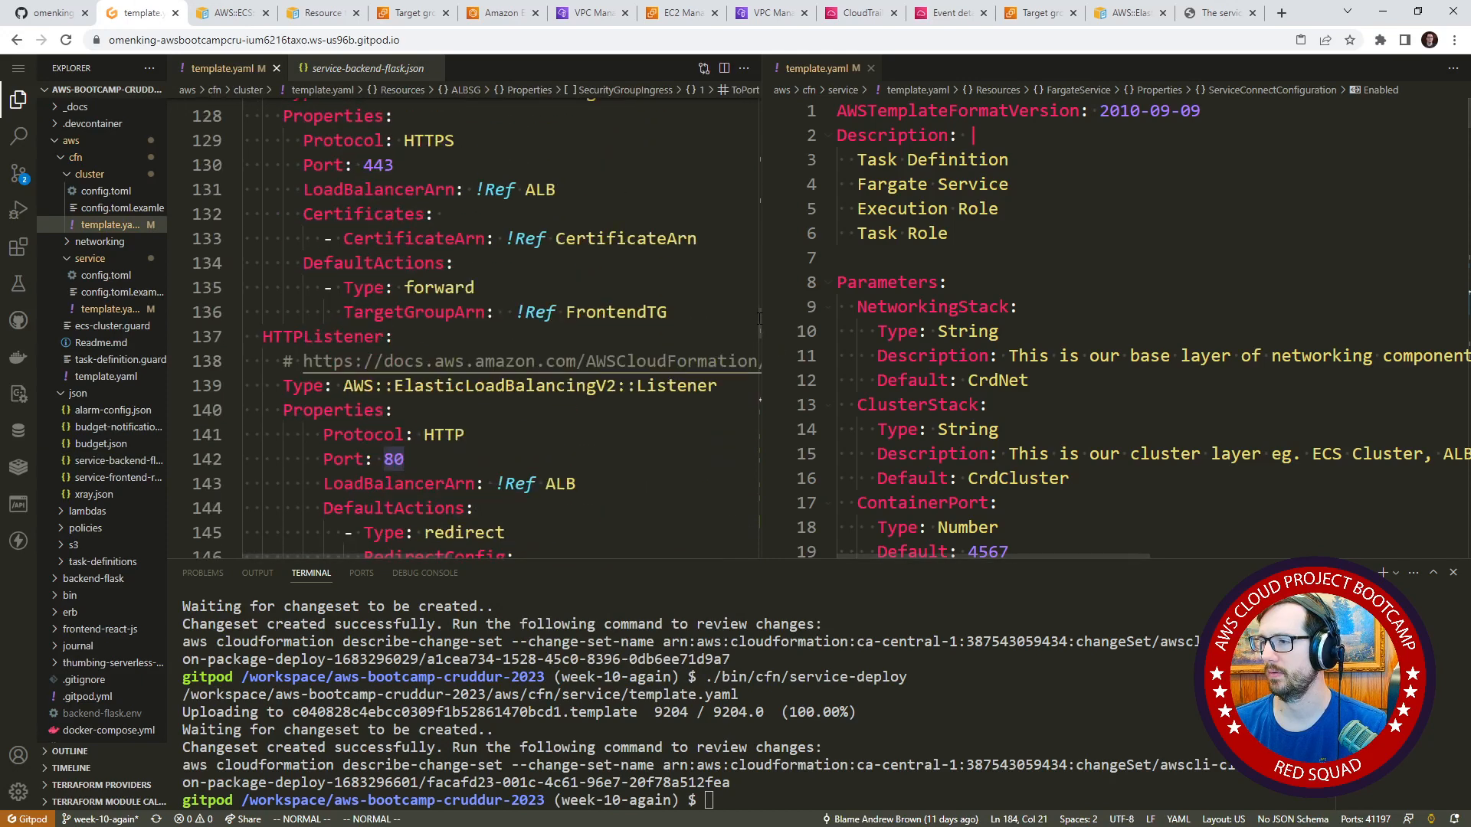
scroll(687, 321, up, 14)
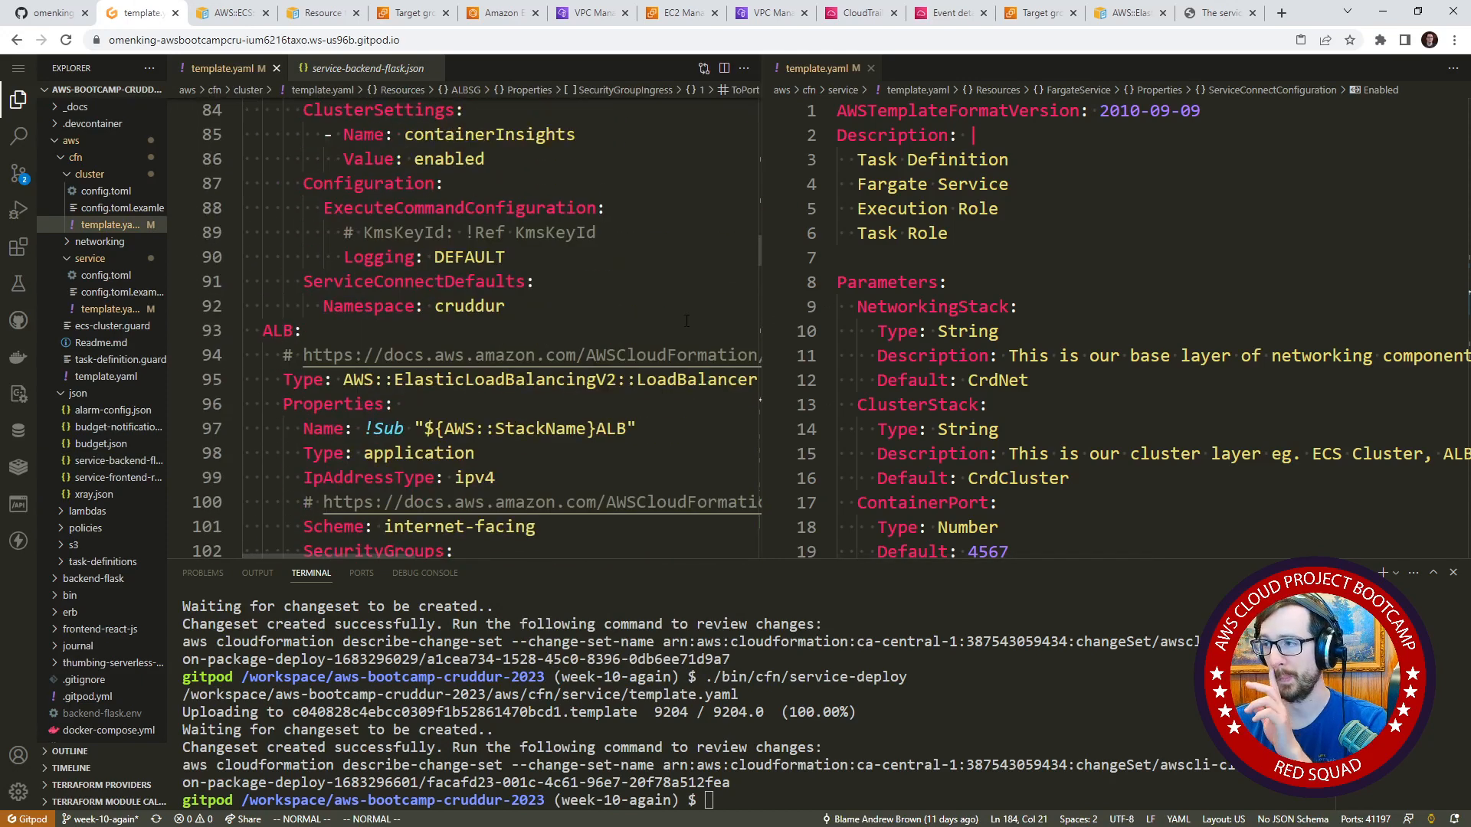
Open the service template, search for "container" and review the load balancer container settings and the task definition's port mappings.
click(108, 312)
scroll(529, 215, up, 16)
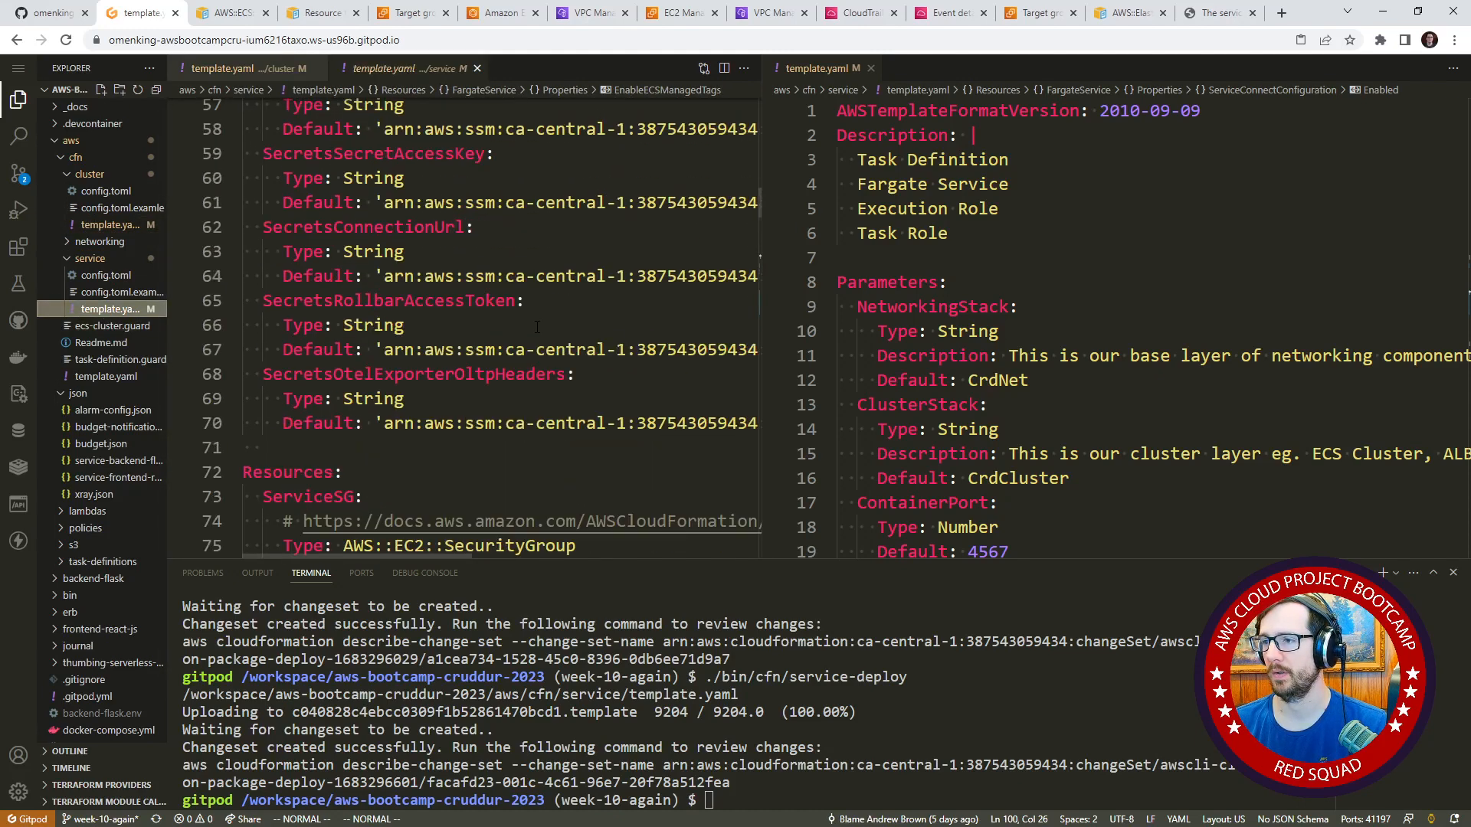
click(528, 190)
text(/container)
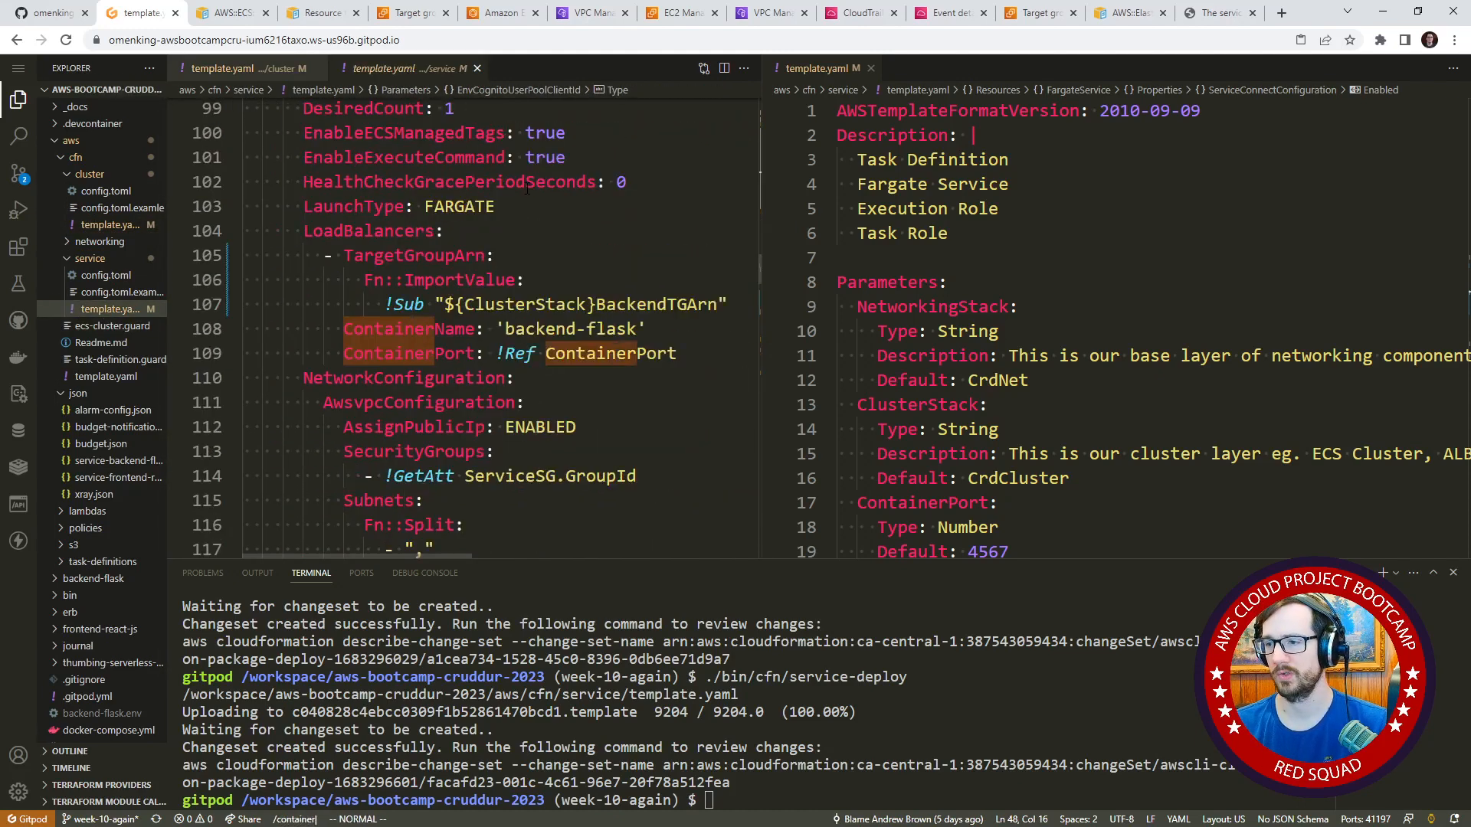
key(Return)
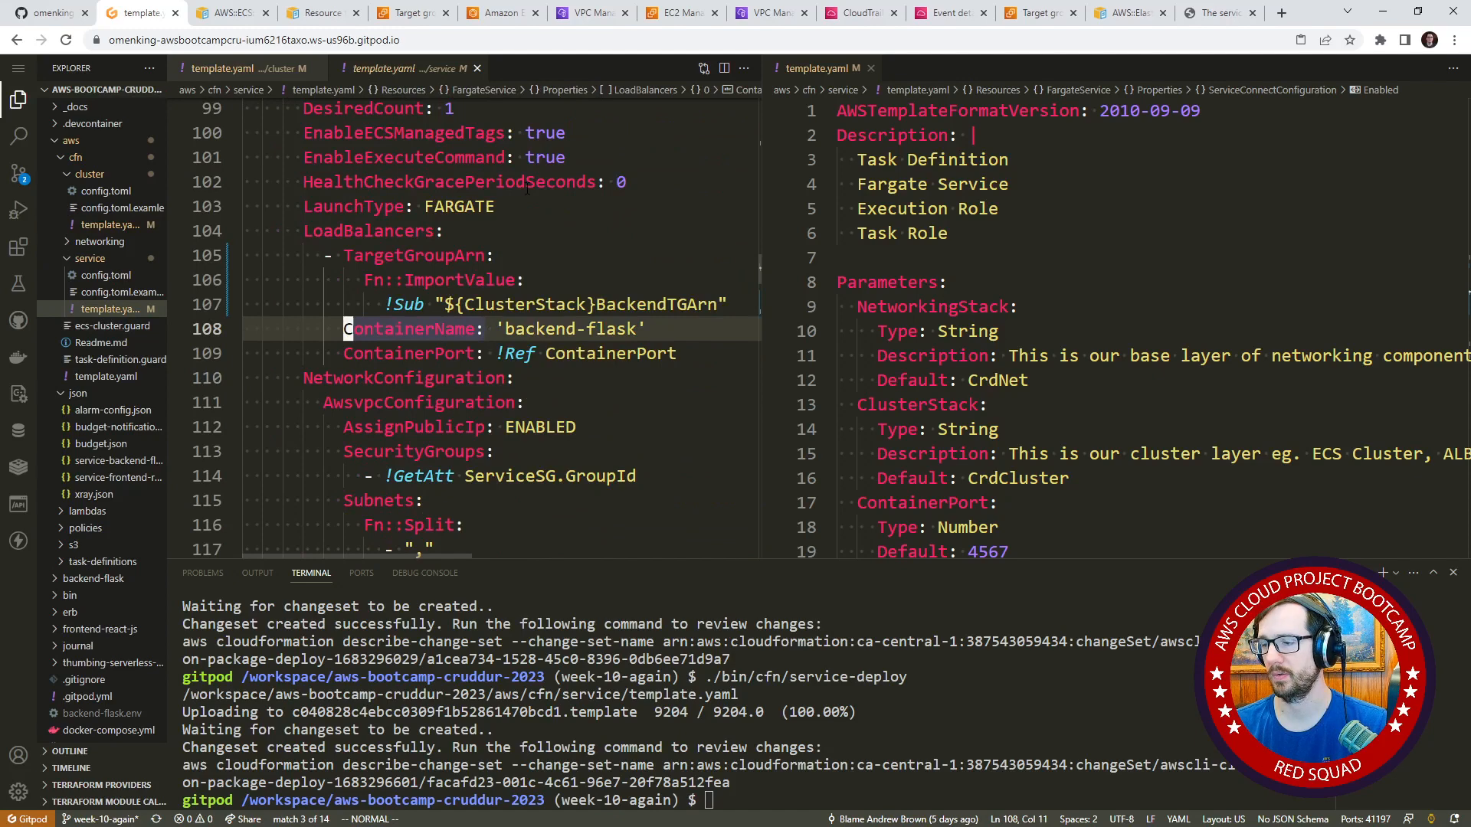
key(j)
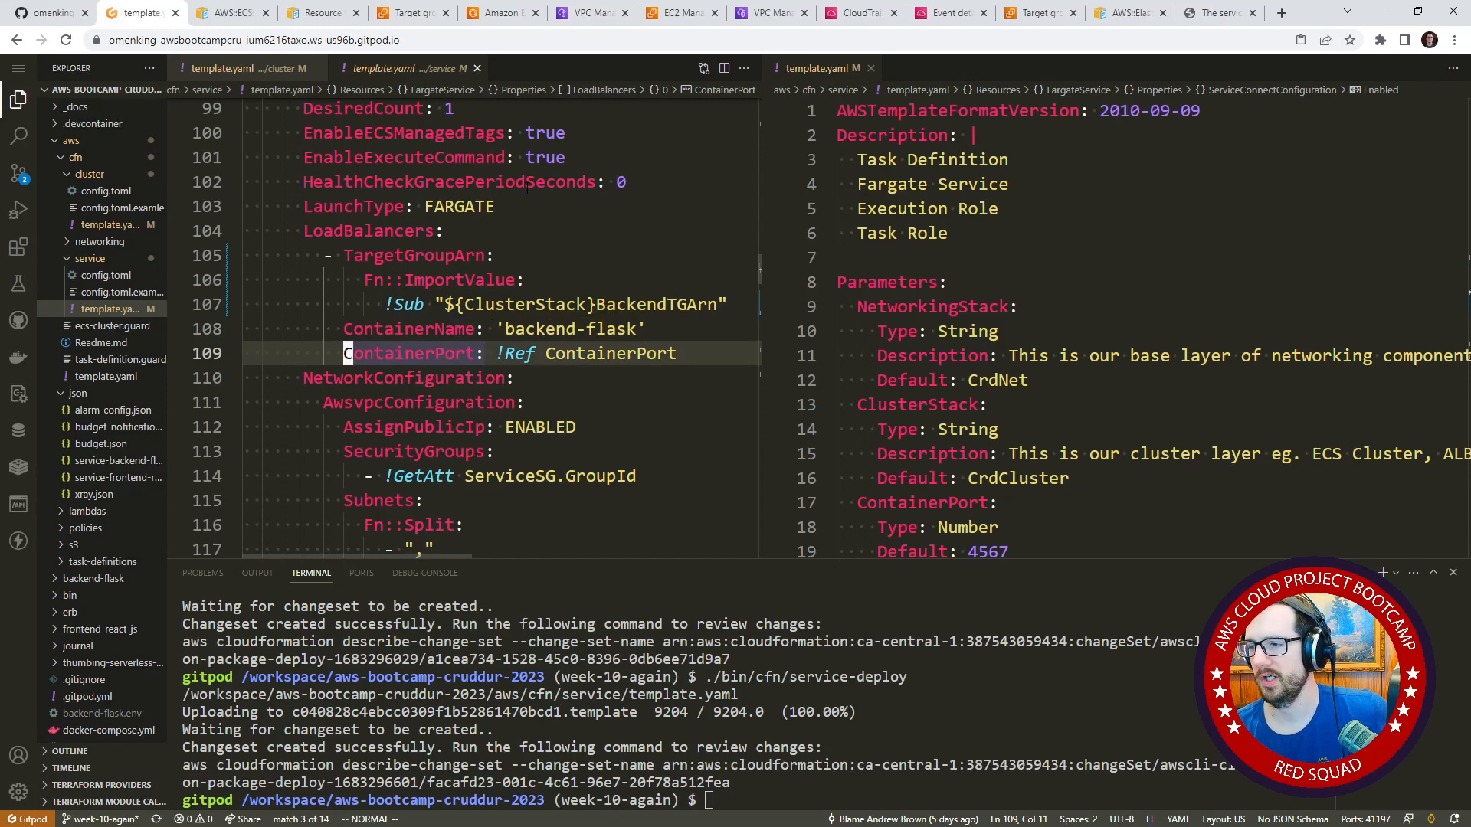
key(n)
key(n)
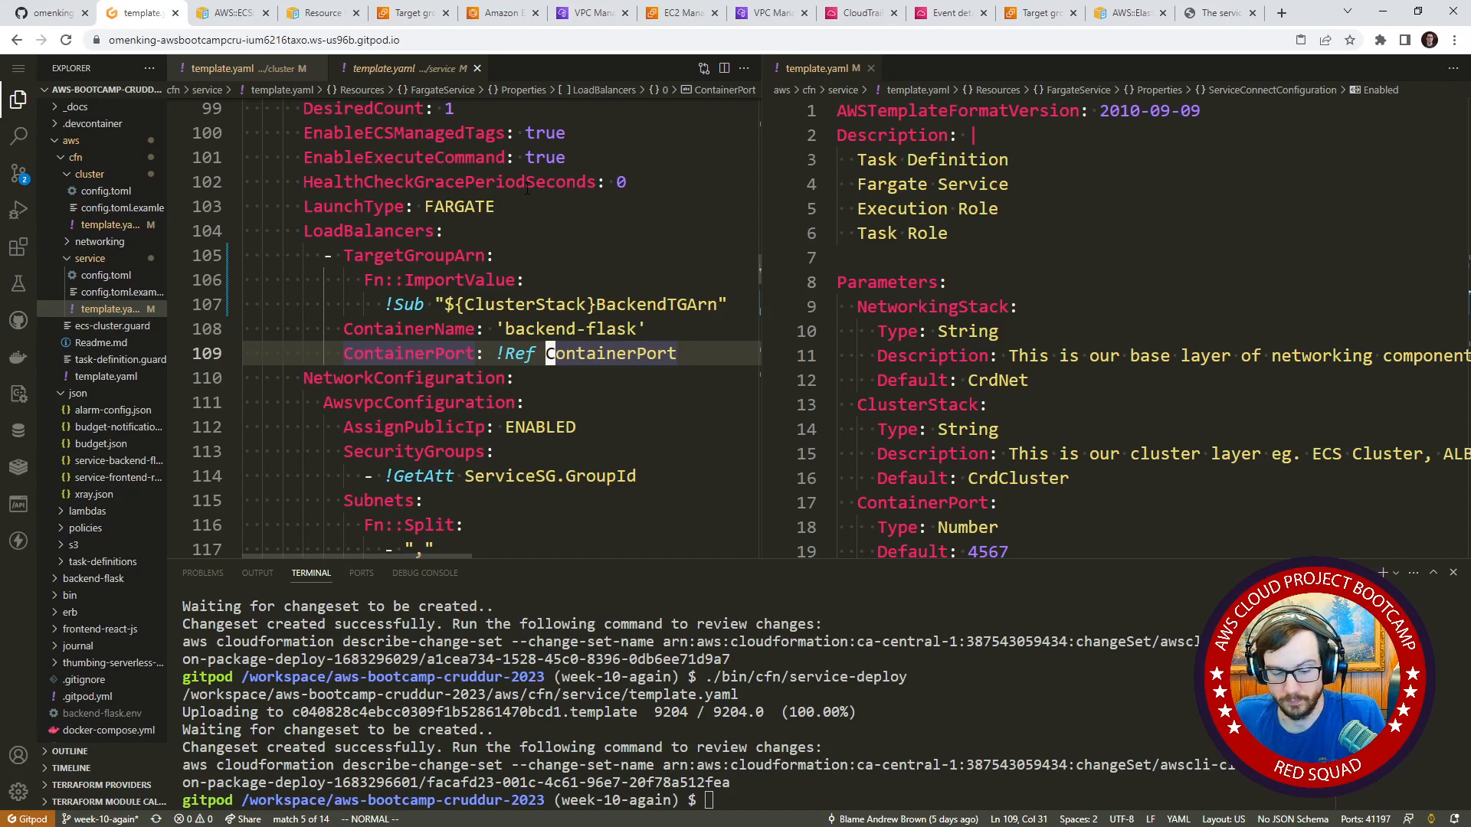
key(n)
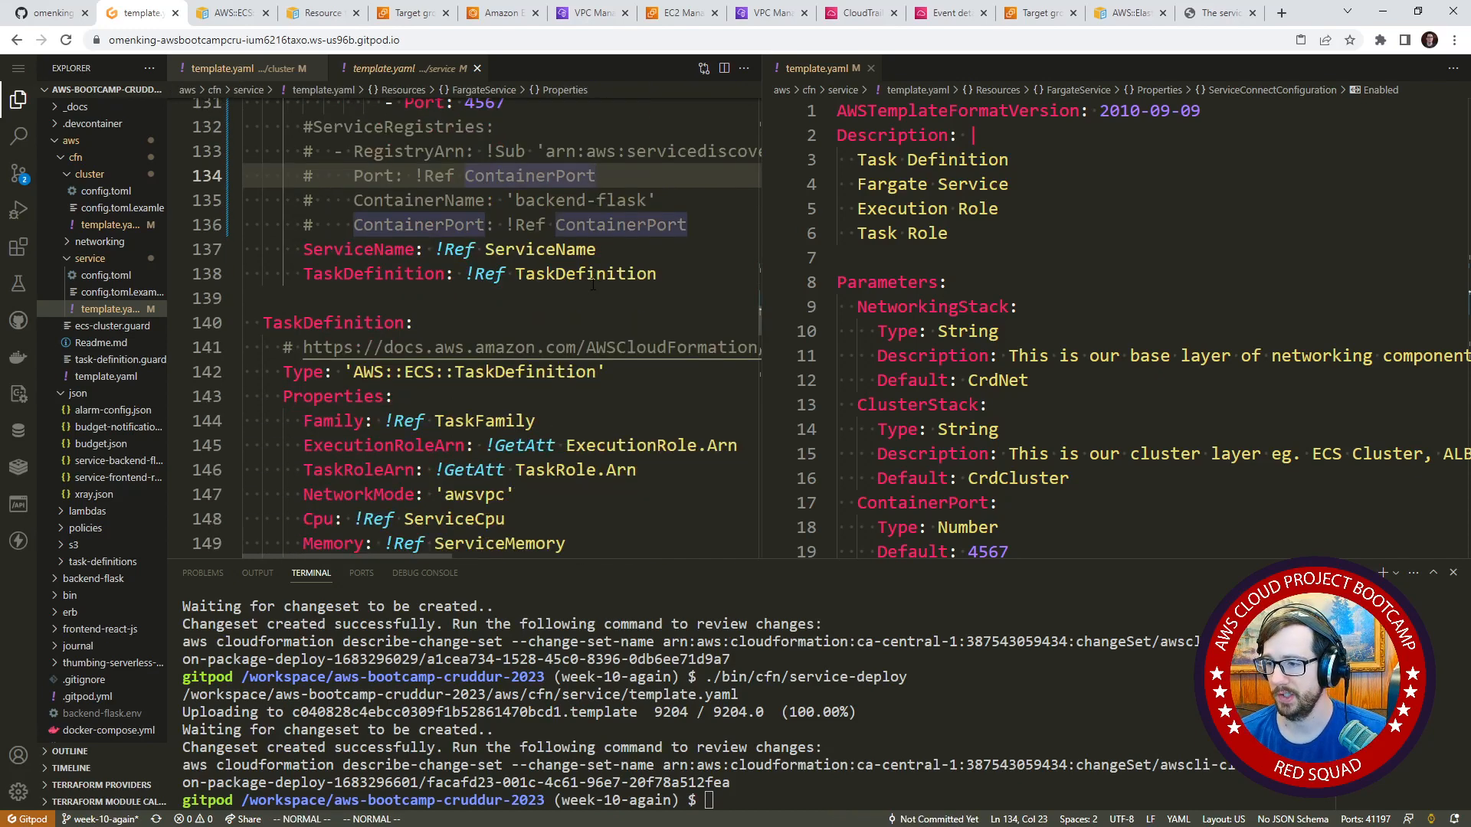
scroll(592, 285, down, 10)
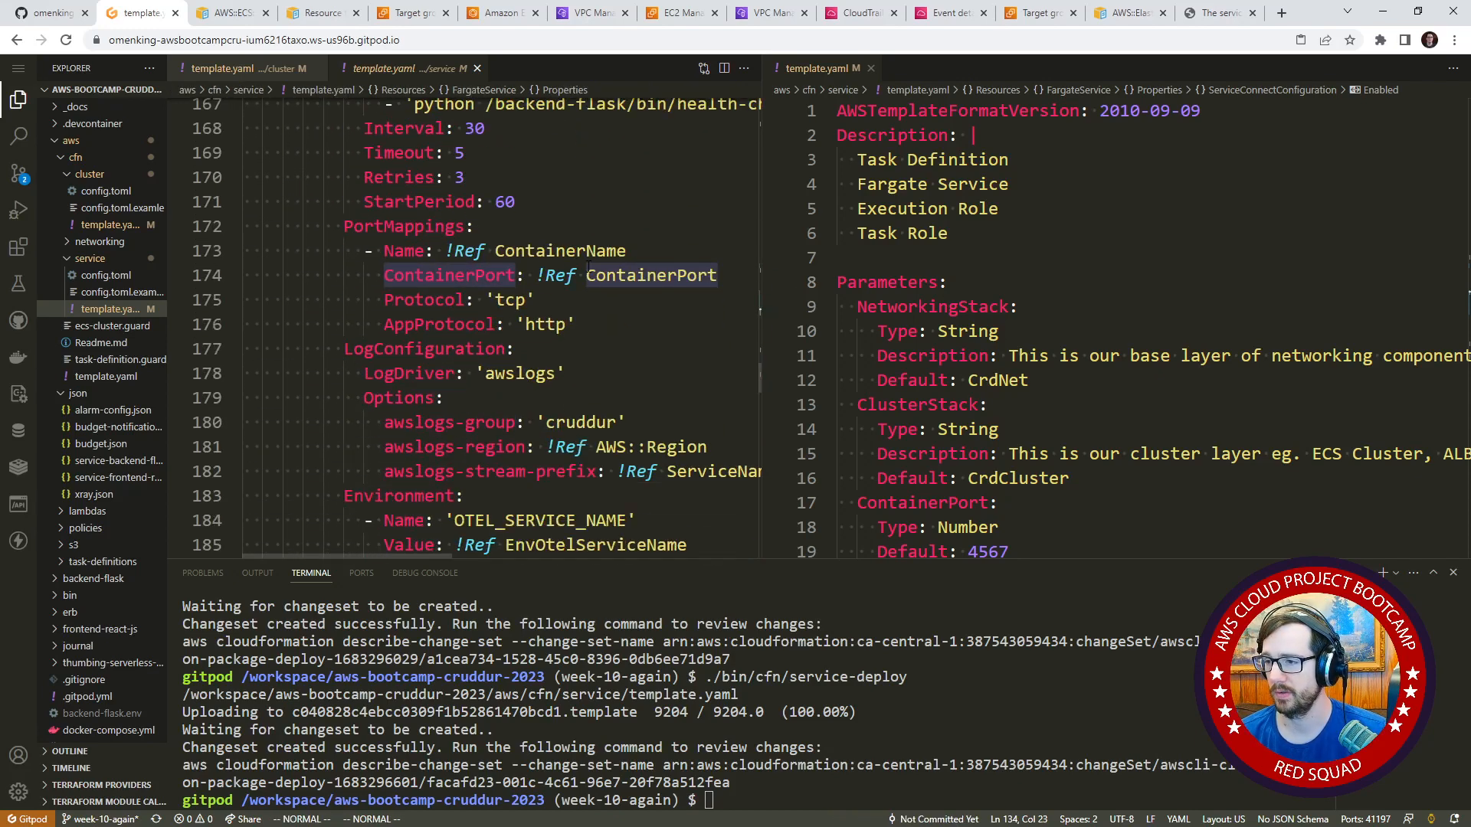
scroll(589, 268, down, 15)
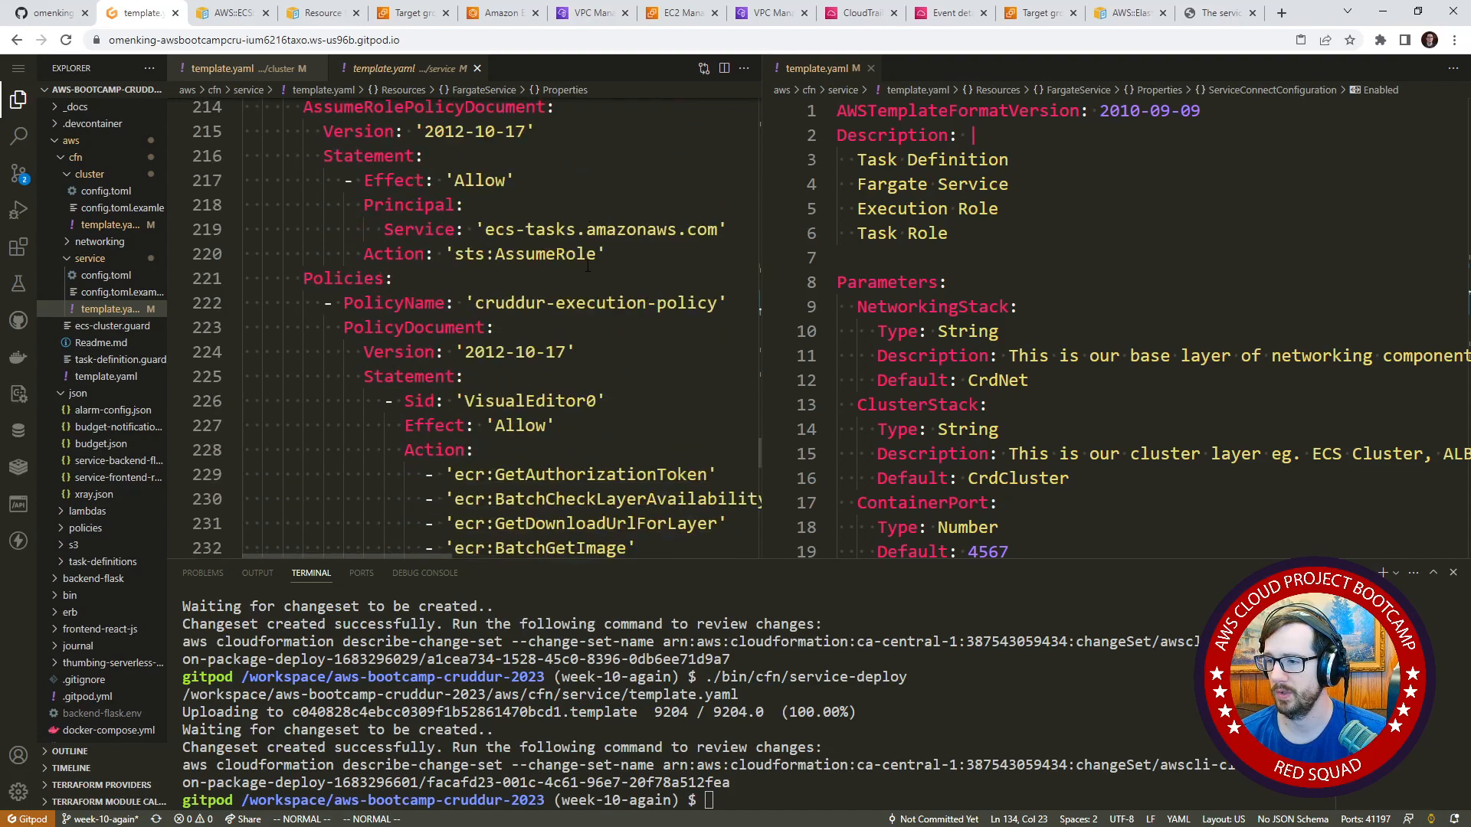
scroll(589, 267, down, 16)
Search the service template for "port" and examine the matches through to the ServiceSG ingress rule's FromPort and ToPort.
click(626, 219)
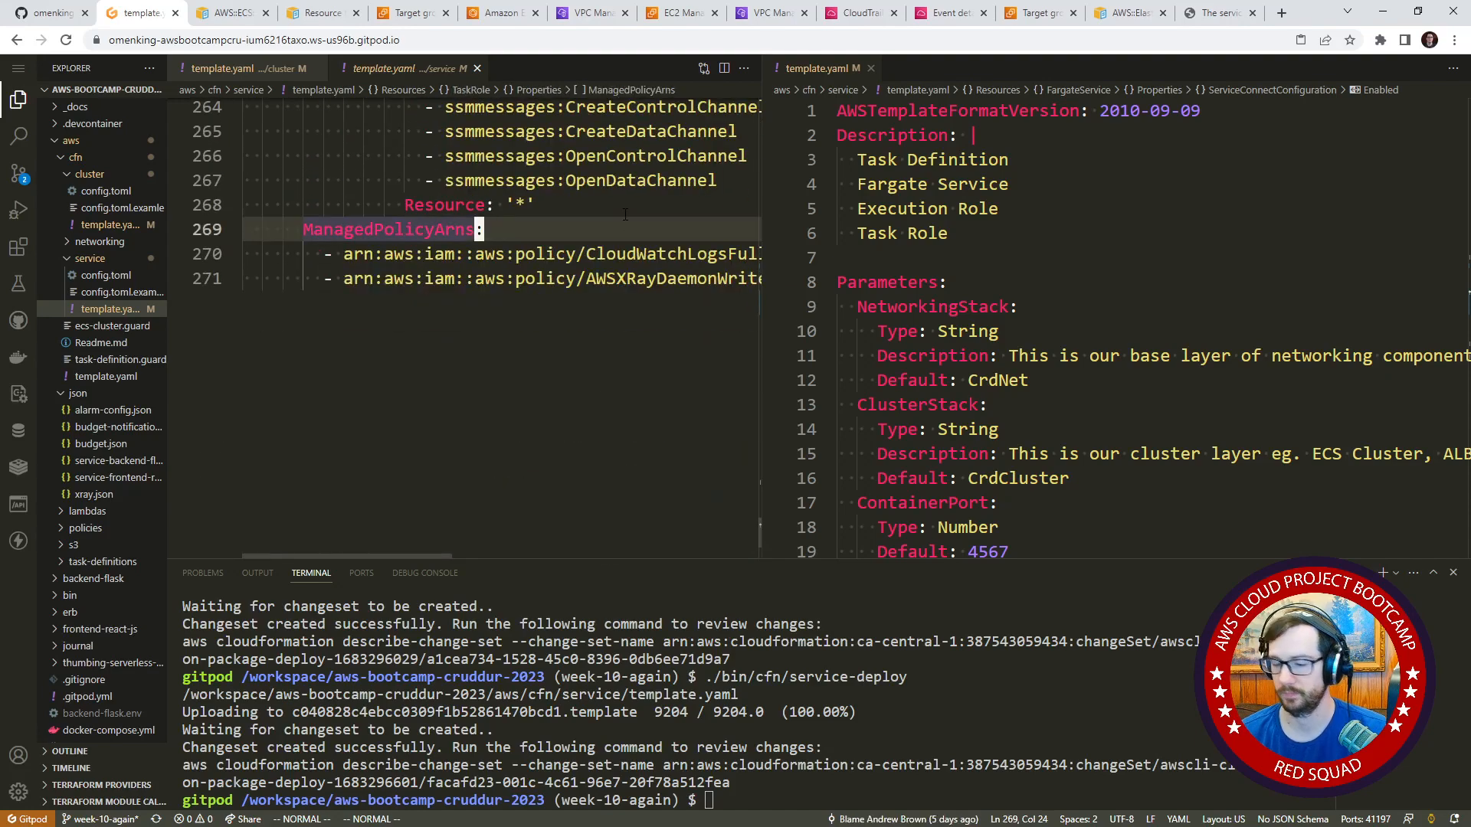
text(/port)
key(Return)
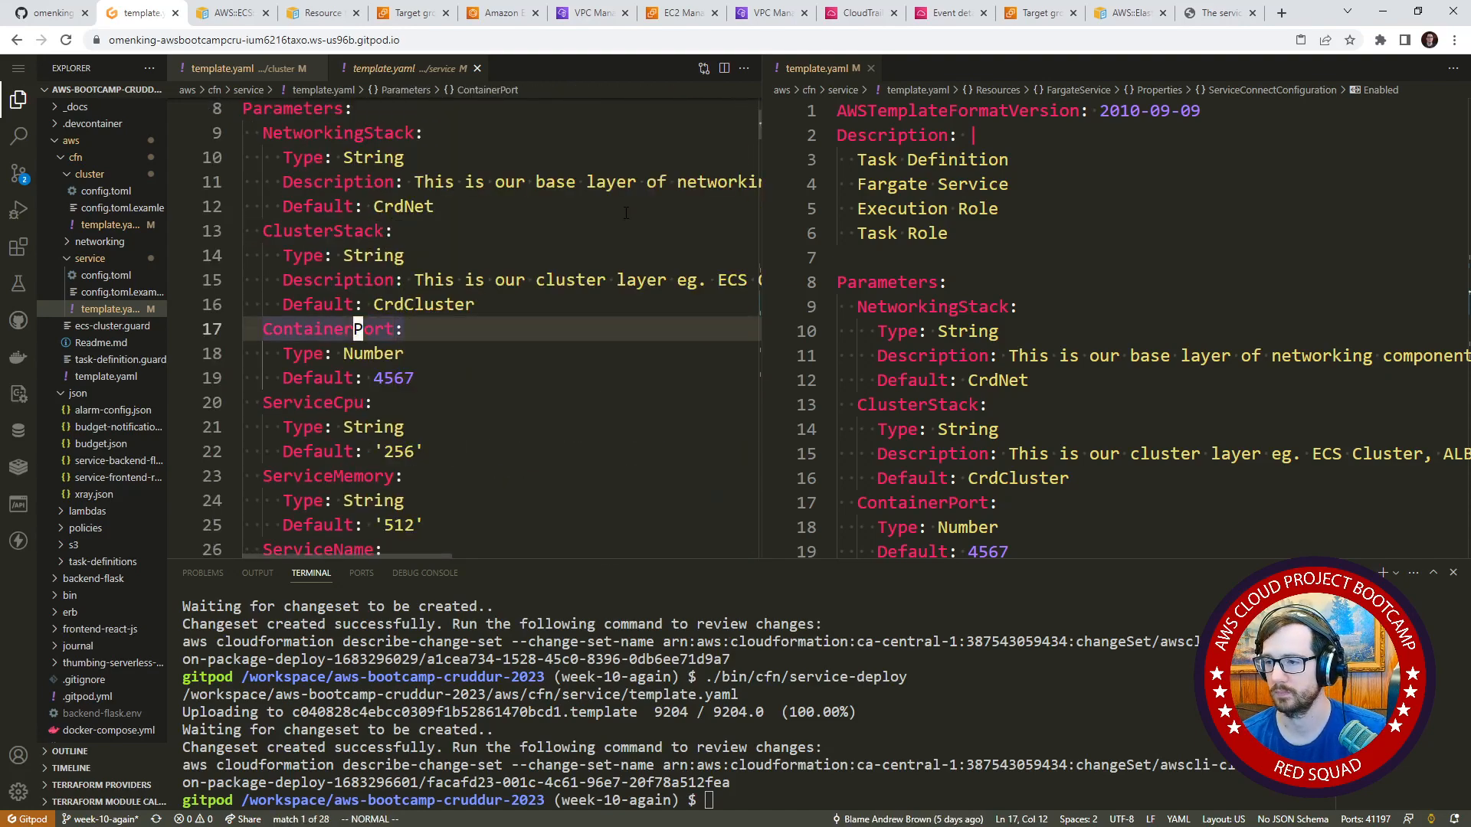
key(n)
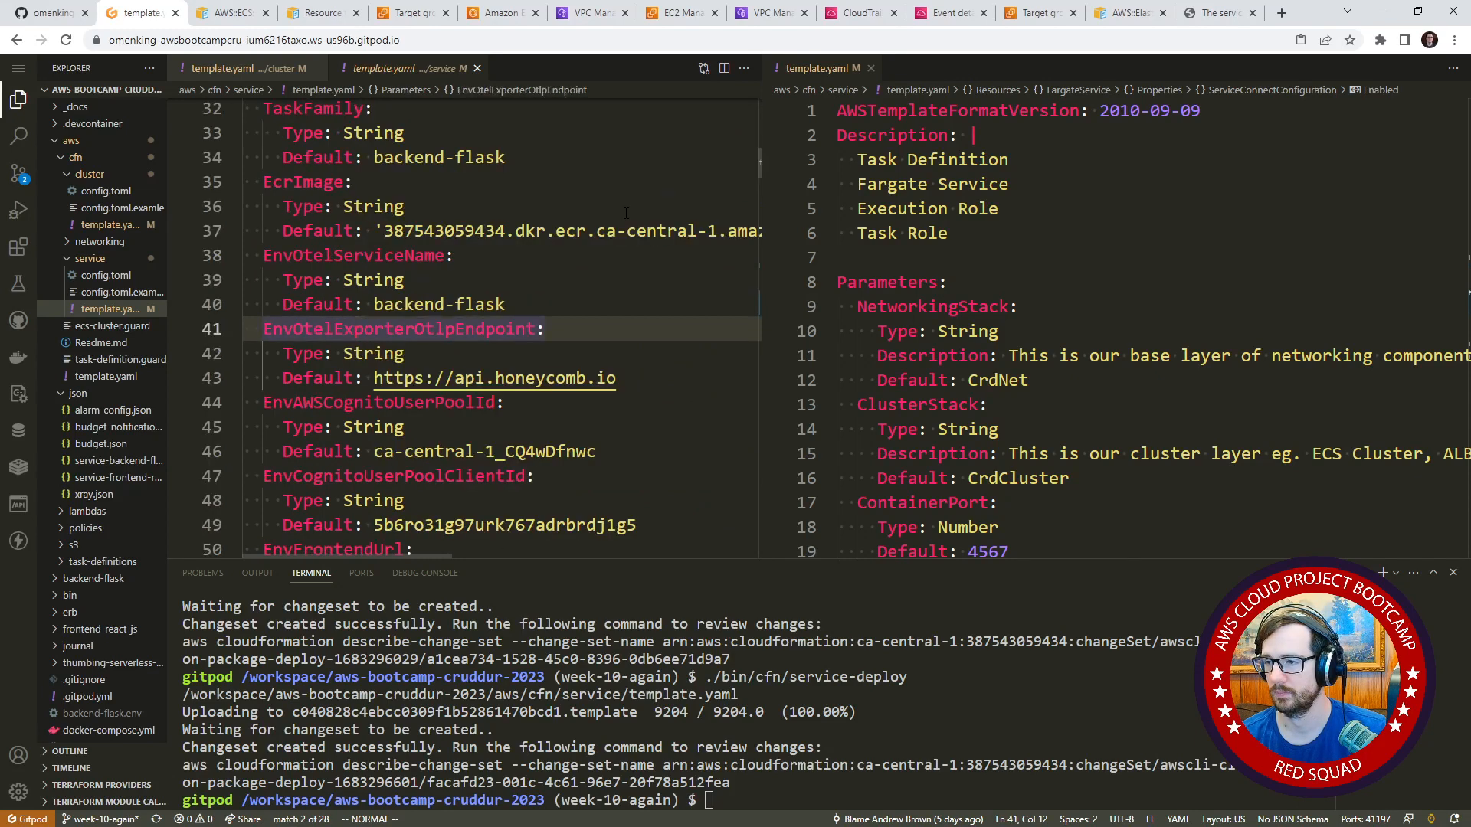
key(n)
key(n)
key(n)
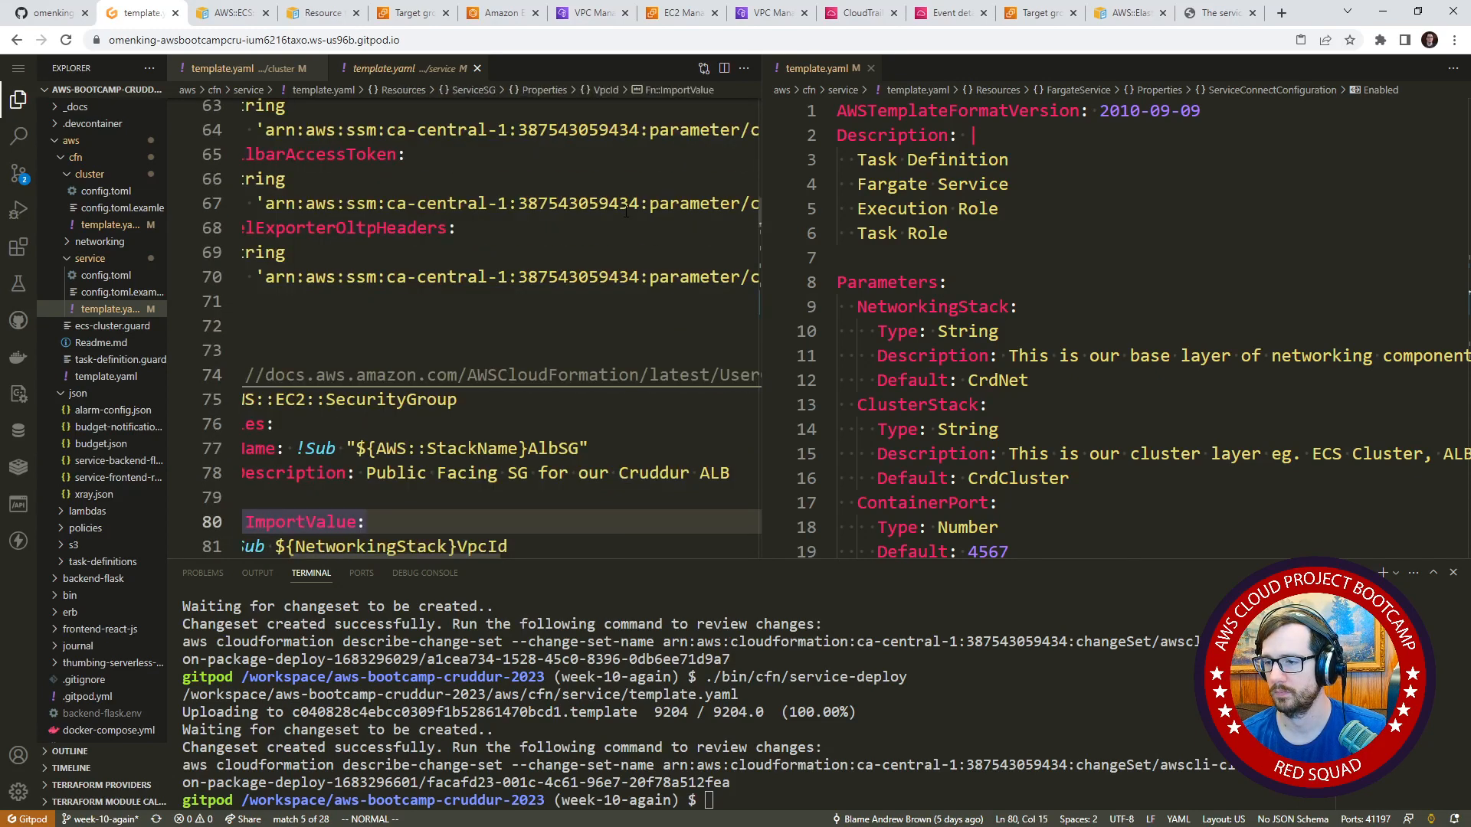
key(n)
key(n)
key(j)
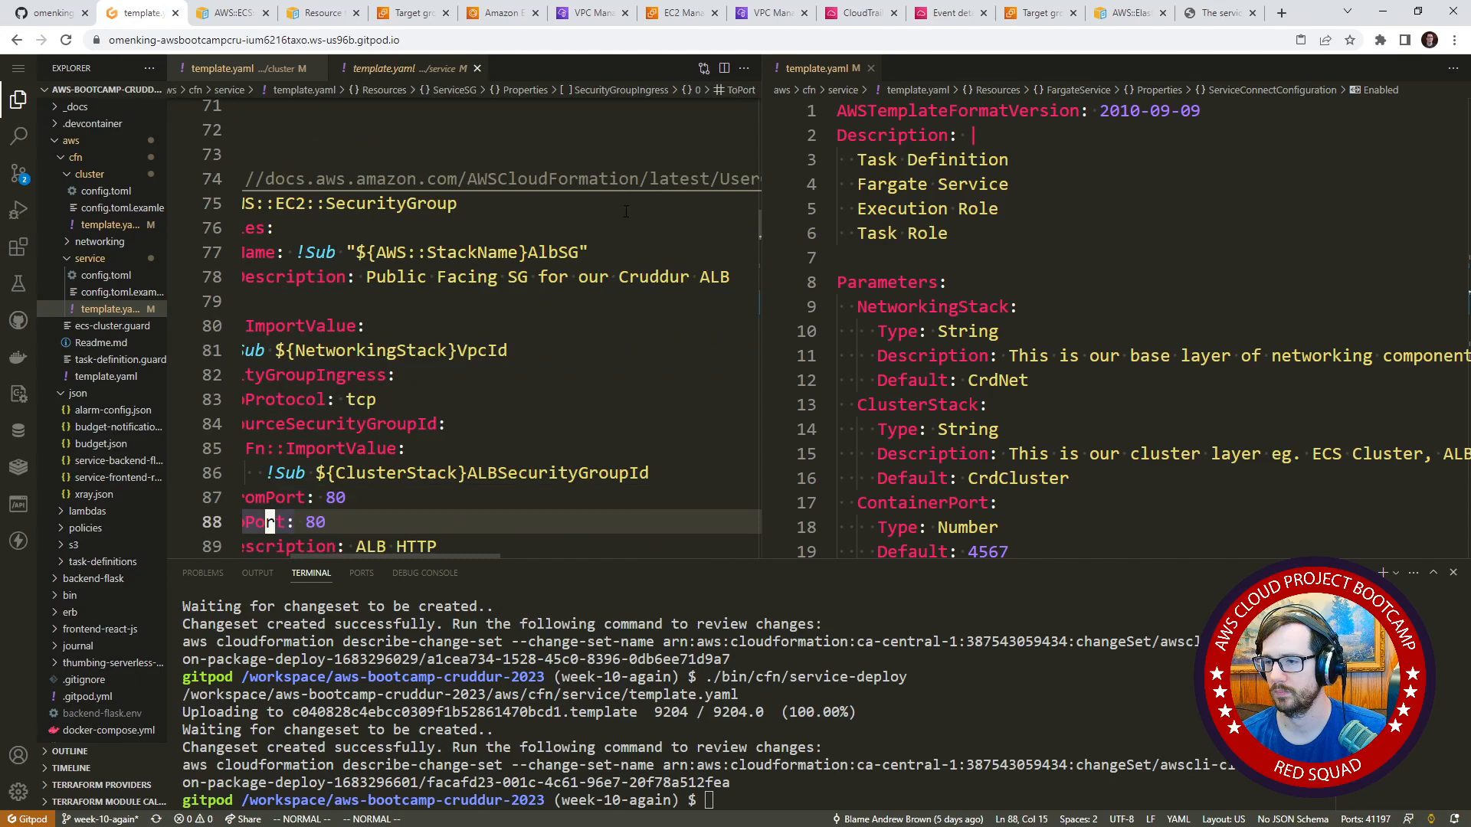
key(b)
key(h)
key(h)
key(h)
key(h)
key(h)
key(h)
key(h)
key(h)
key(h)
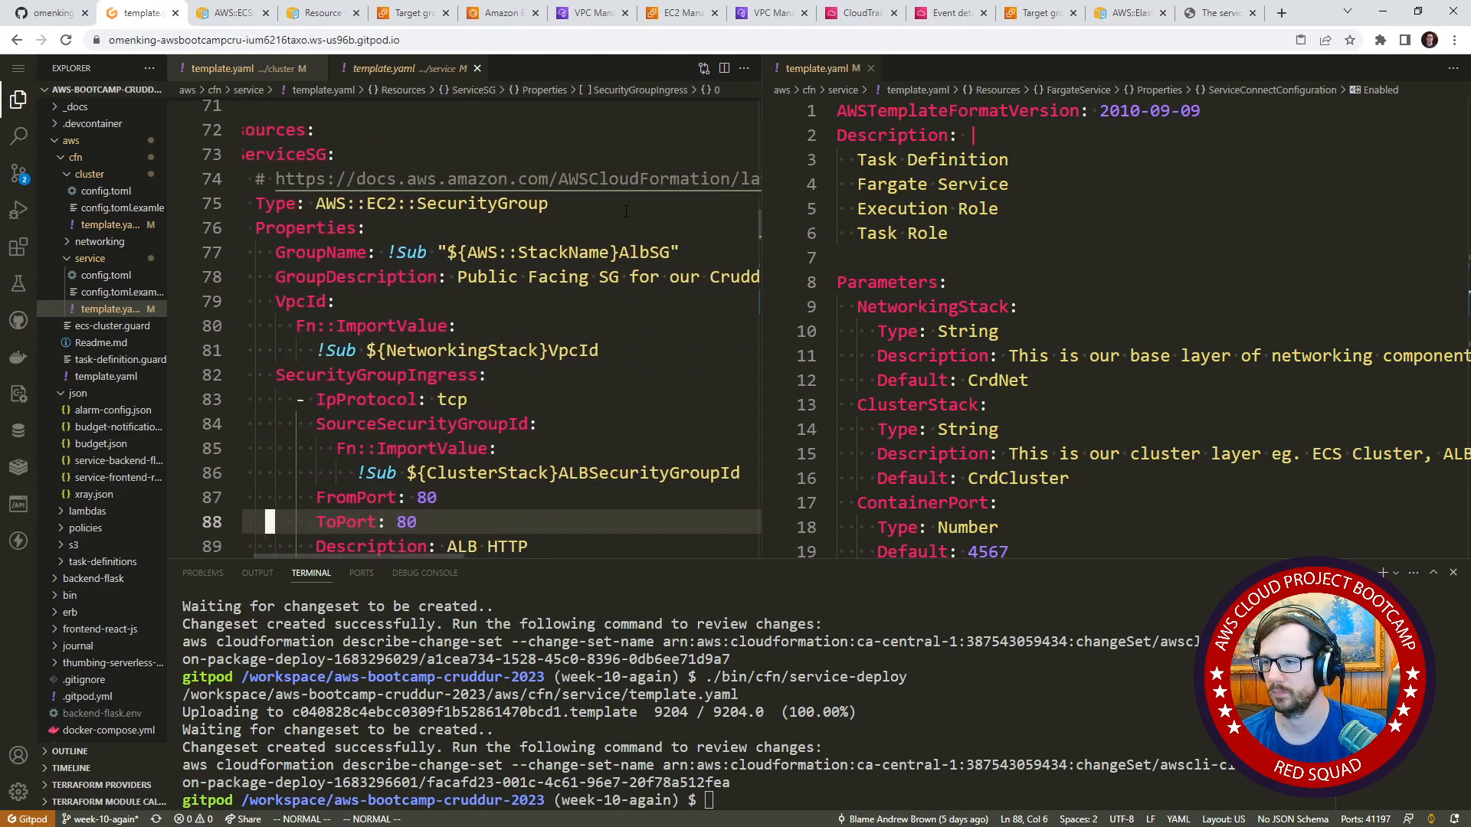
In the service template's ServiceConnectConfiguration, set the ClientAliases Port to !Ref ContainerPort.
key(j)
key(j)
key(j)
key(j)
key(j)
key(j)
key(j)
key(j)
key(j)
key(j)
key(j)
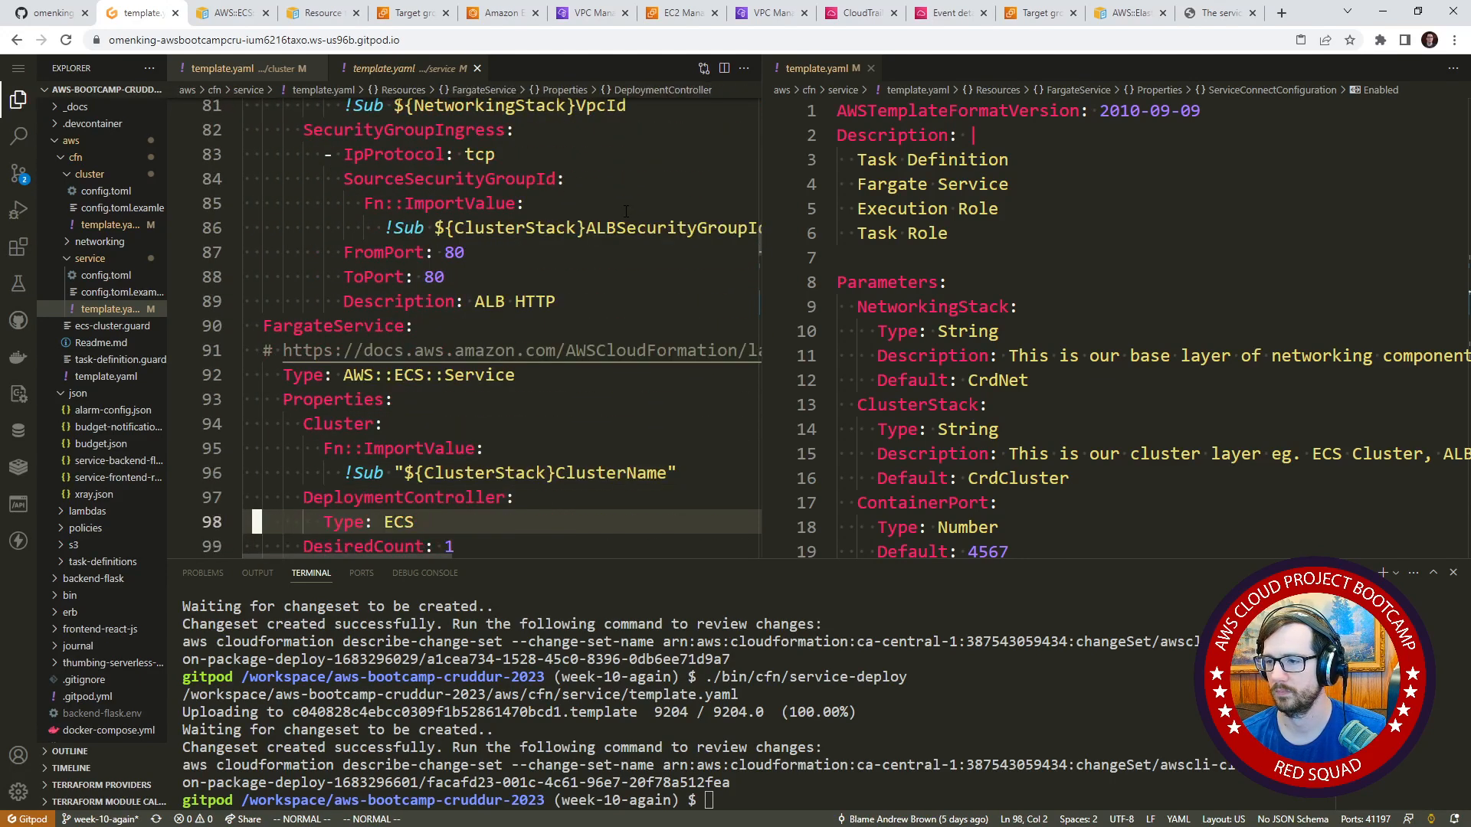
key(j)
key(j)
key(j)
key(j)
key(j)
key(j)
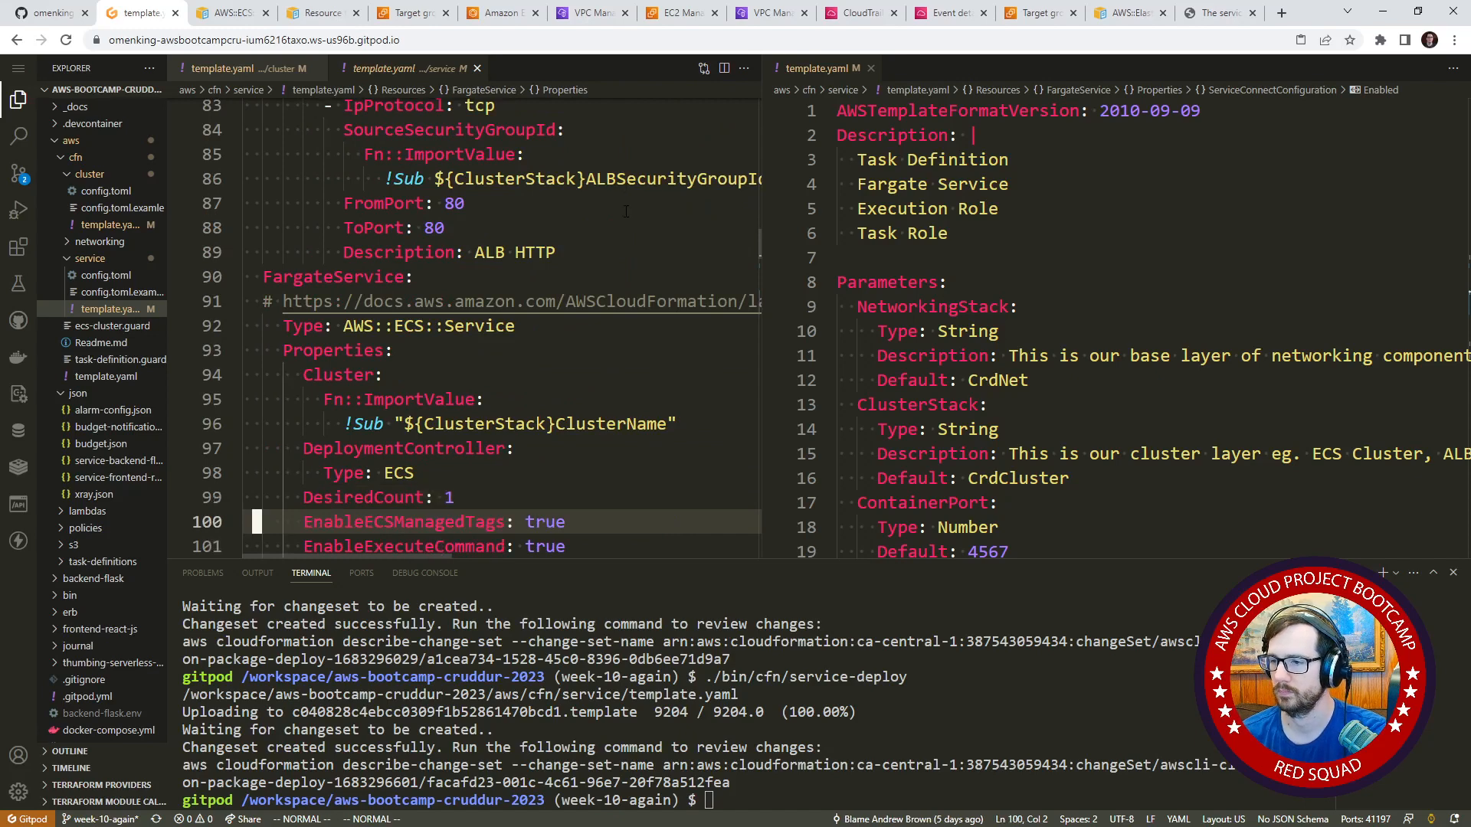
key(j)
key(j)
key(j)
key(j)
key(j)
key(j)
key(j)
key(j)
key(j)
key(j)
key(j)
key(j)
key(j)
key(j)
key(j)
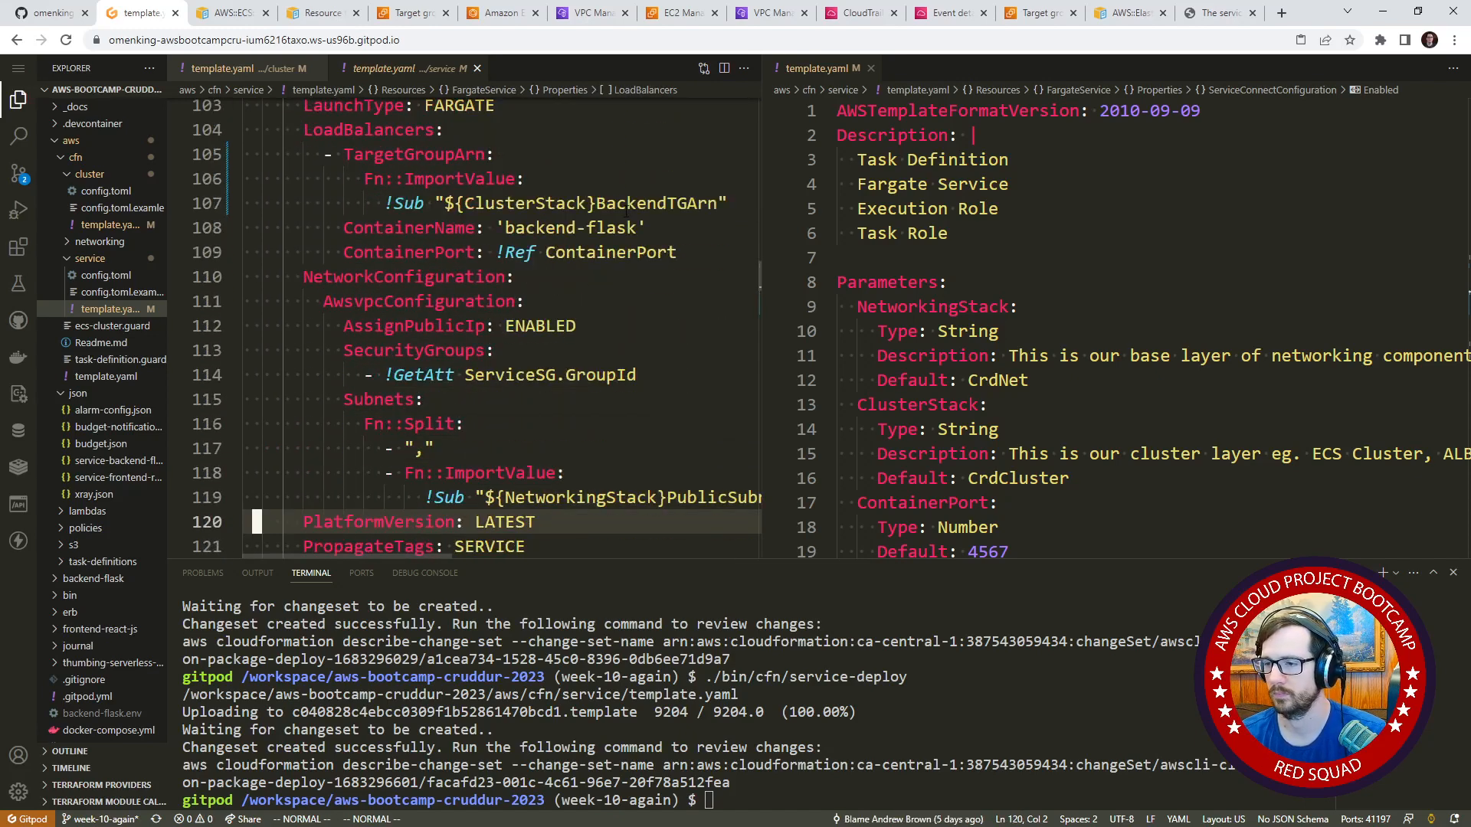
key(j)
key(j)
key(j)
key(j)
key(j)
key(j)
key(j)
key(j)
key(j)
key(j)
key(j)
key(j)
key(j)
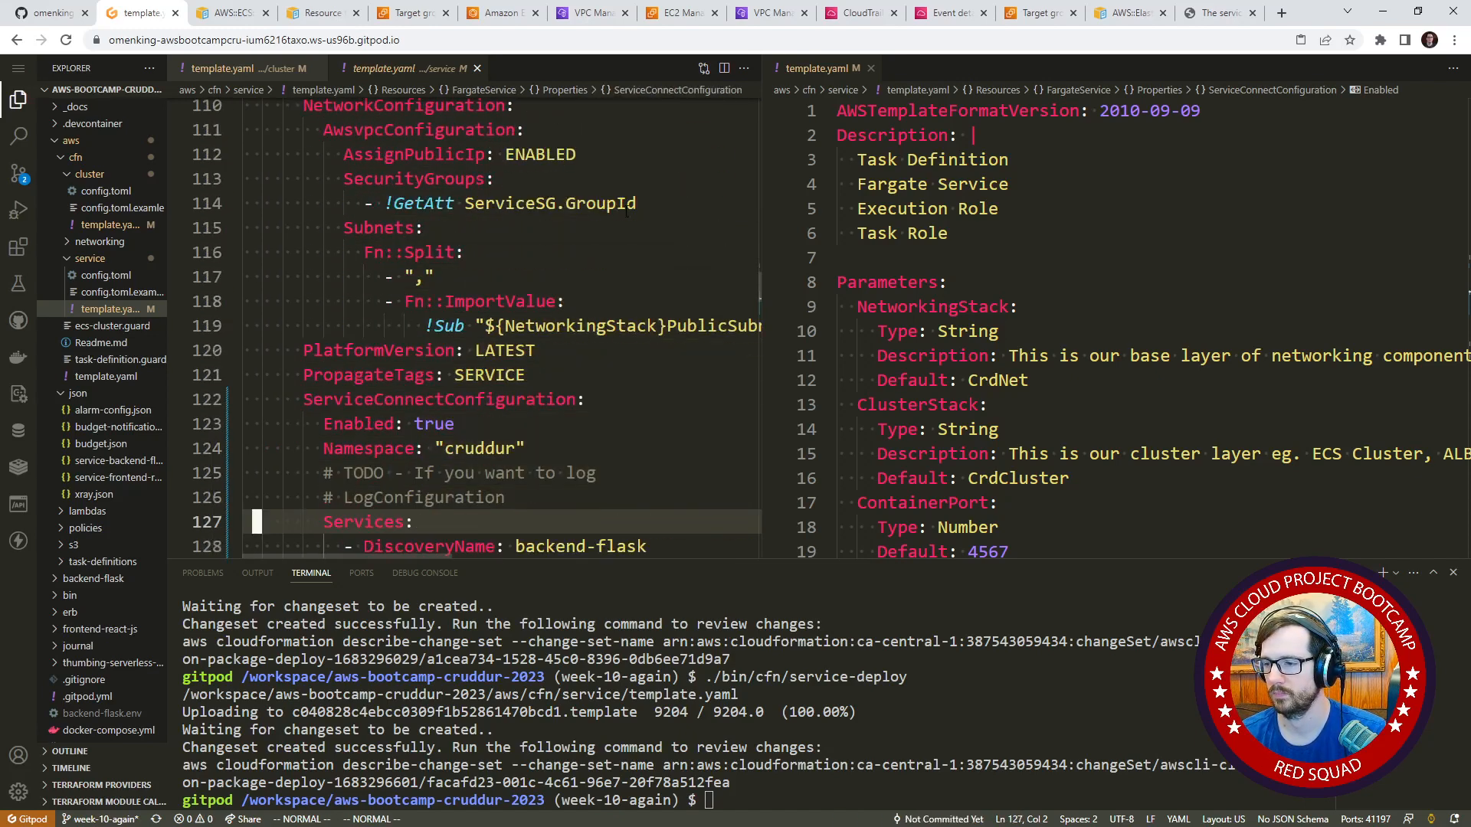
key(k)
key(k)
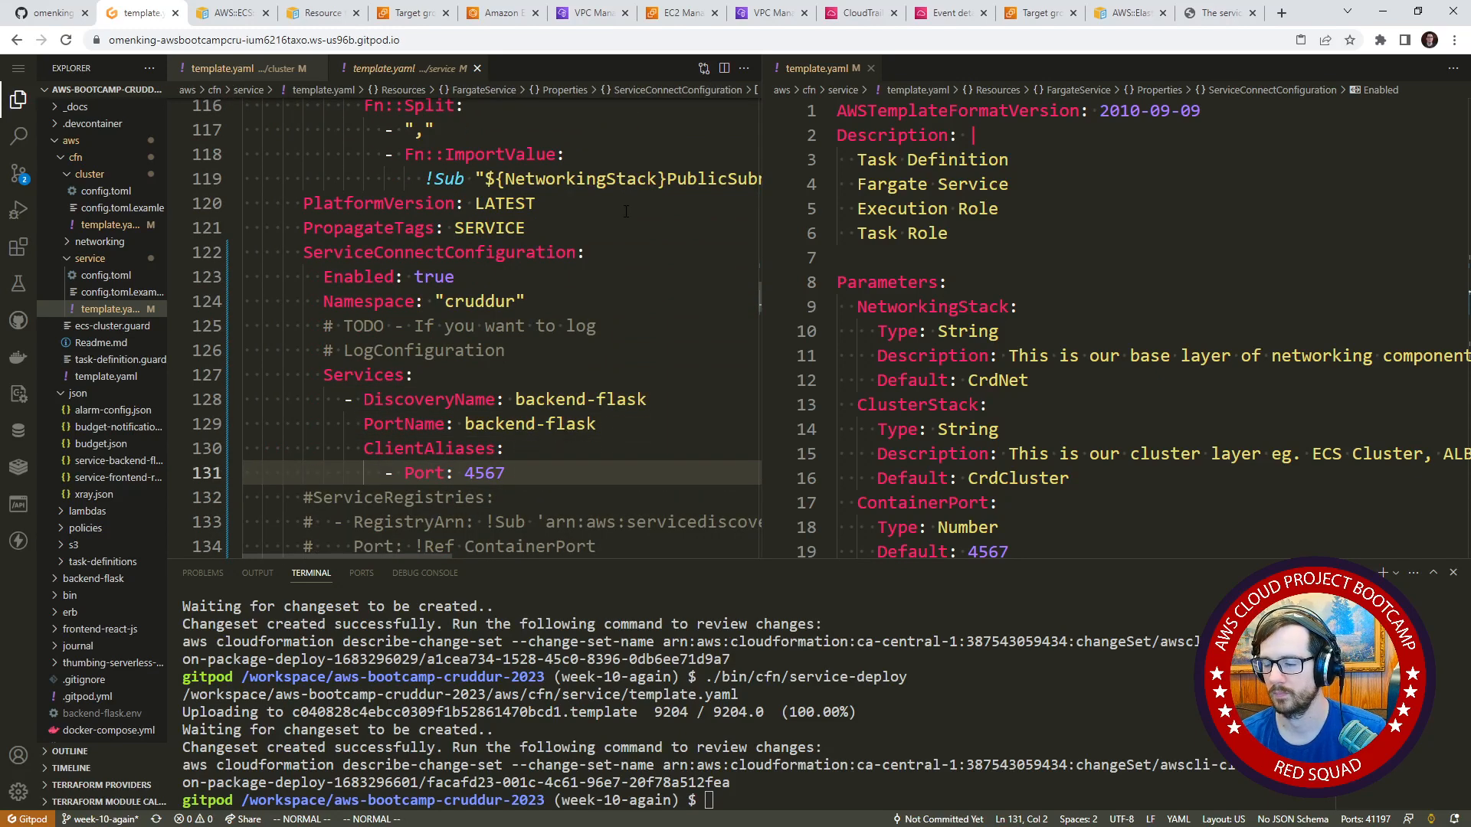
text($bcw!Ref Contai)
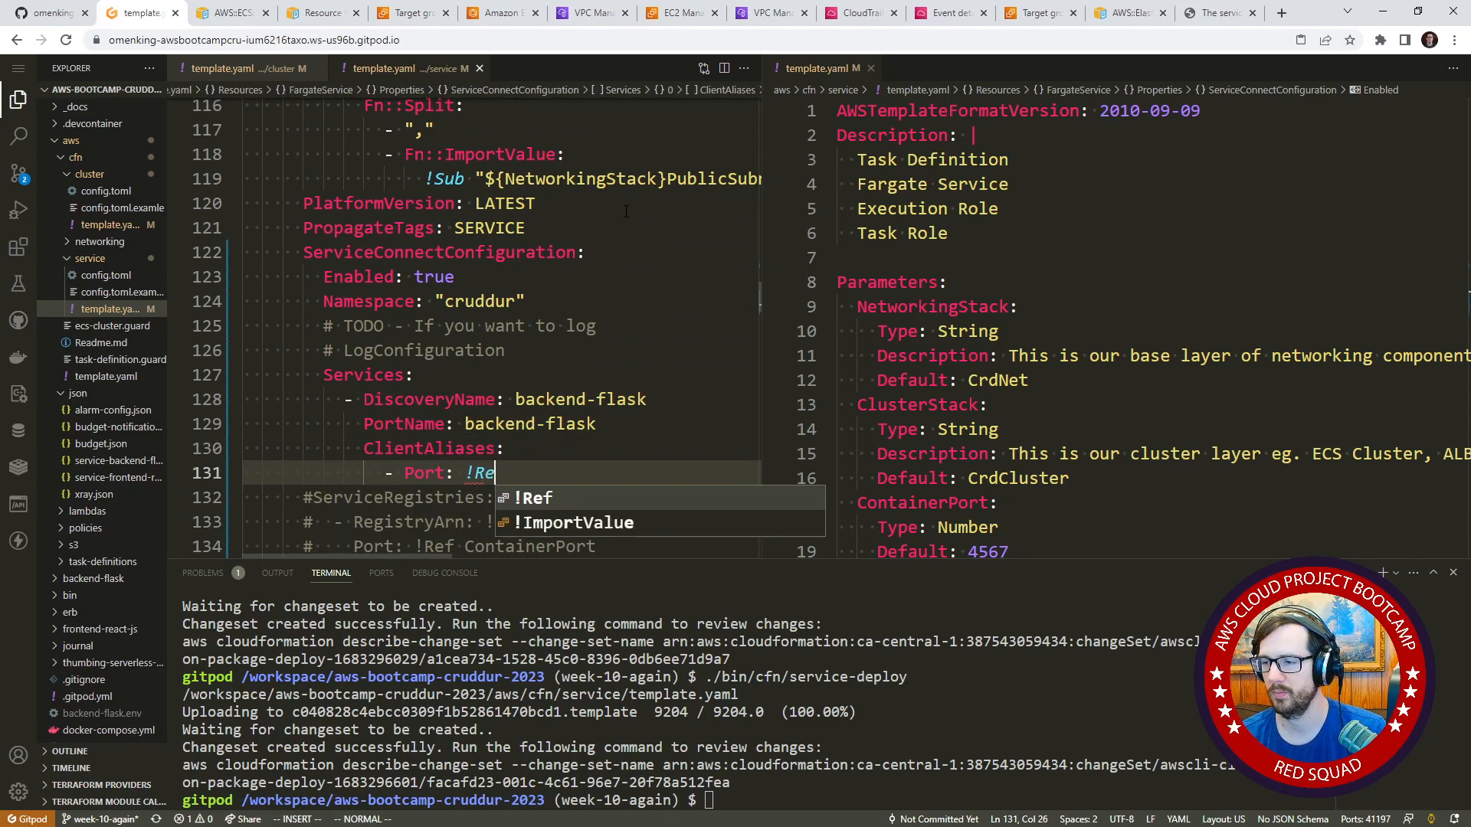
text(nerPort)
key(Escape)
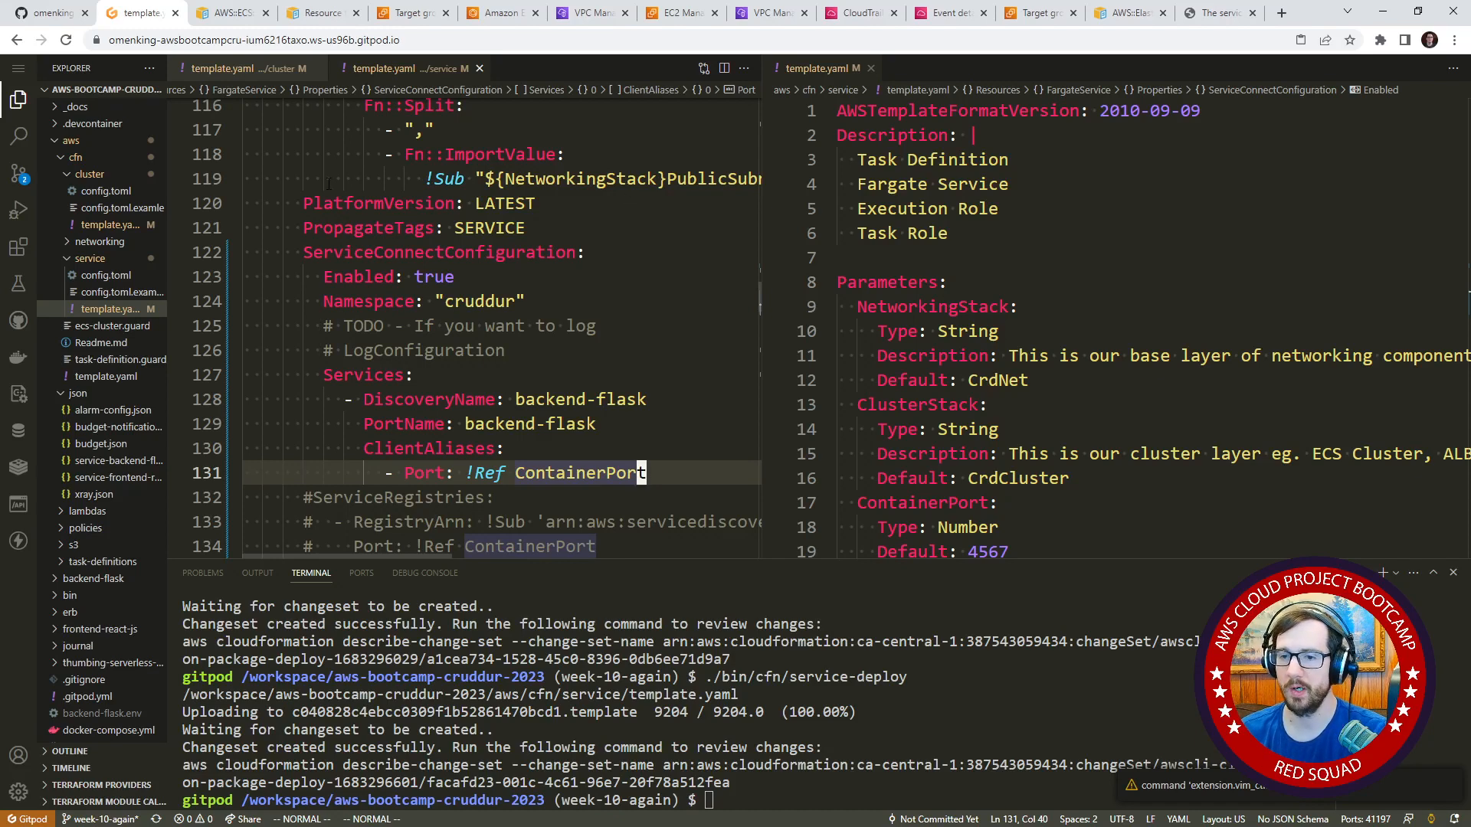
Switch to the AWS console, search for "cloudformation" and open the CloudFormation stacks list.
click(417, 14)
scroll(412, 328, up, 6)
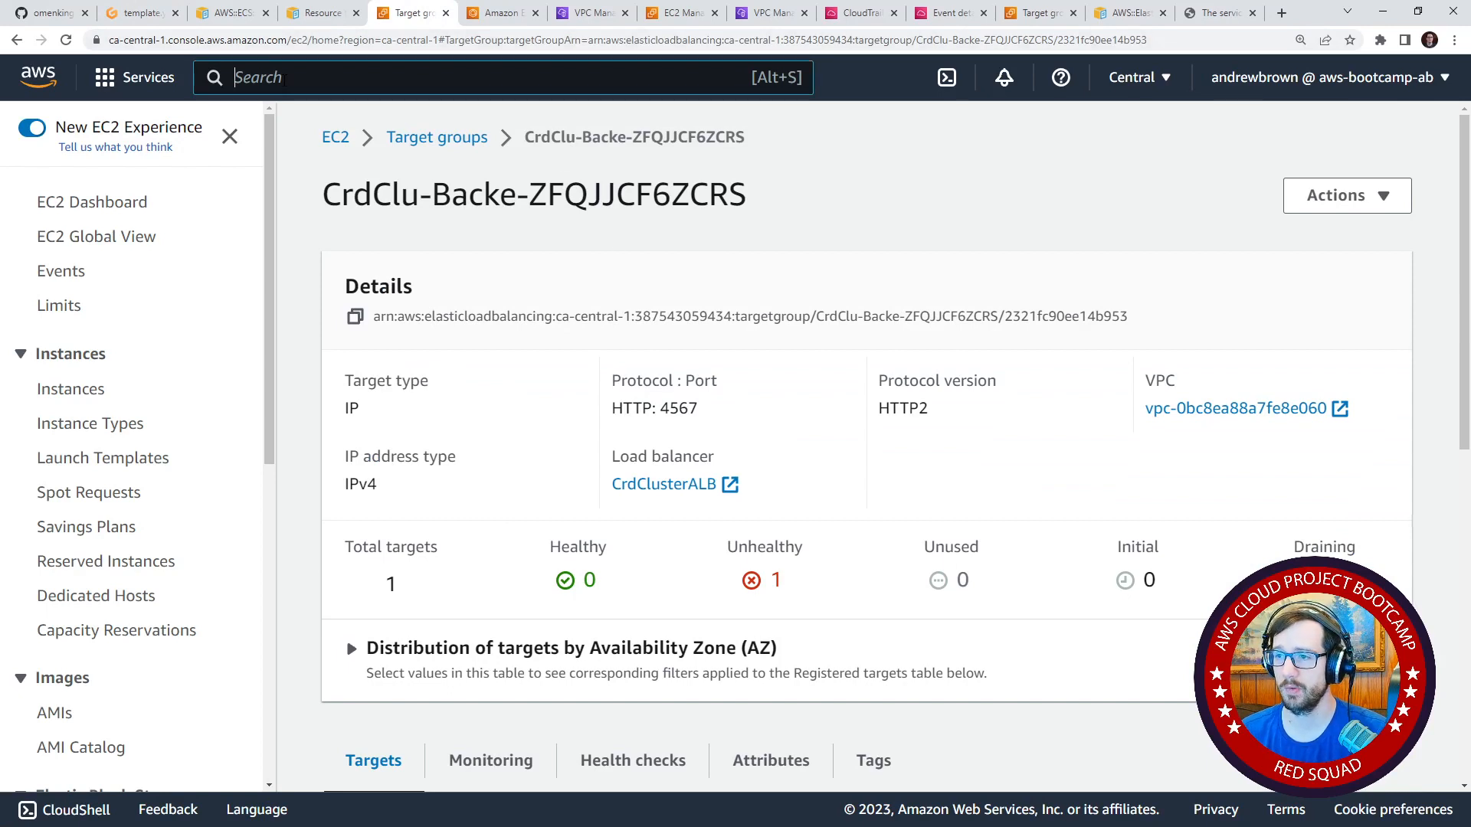
text(ecs)
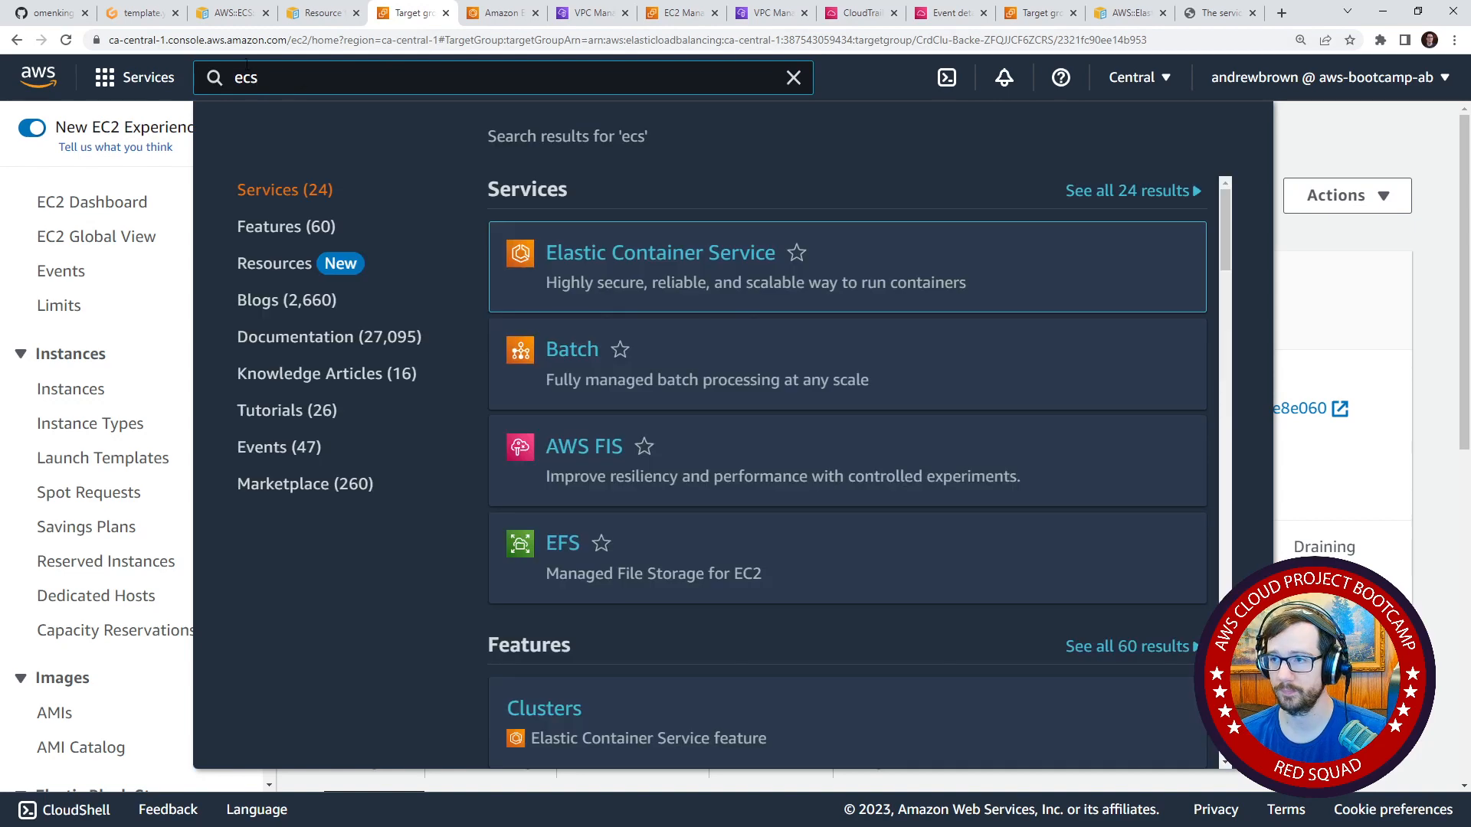
click(481, 23)
click(417, 19)
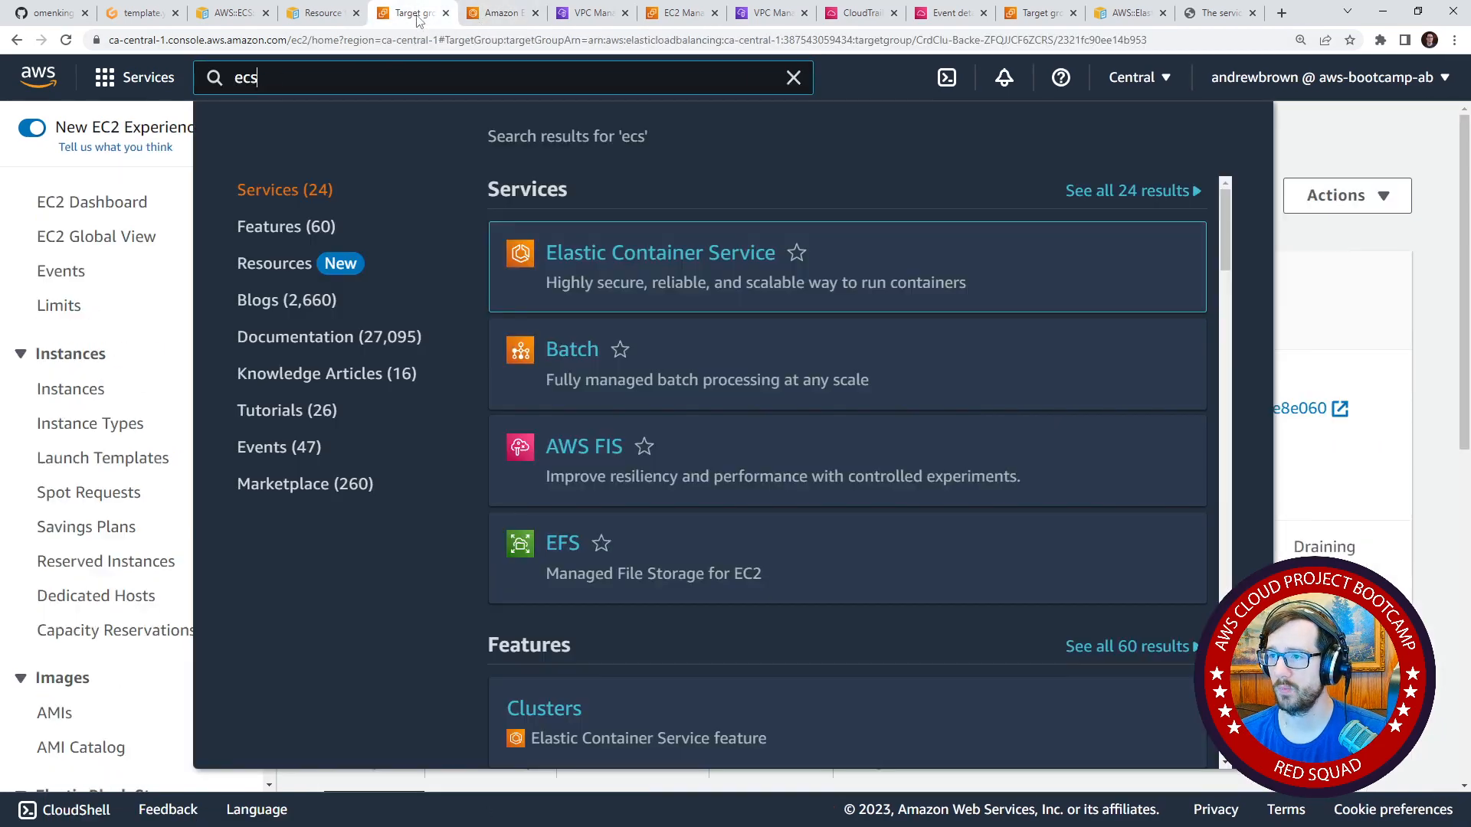
double_click(450, 73)
text(cloudofr)
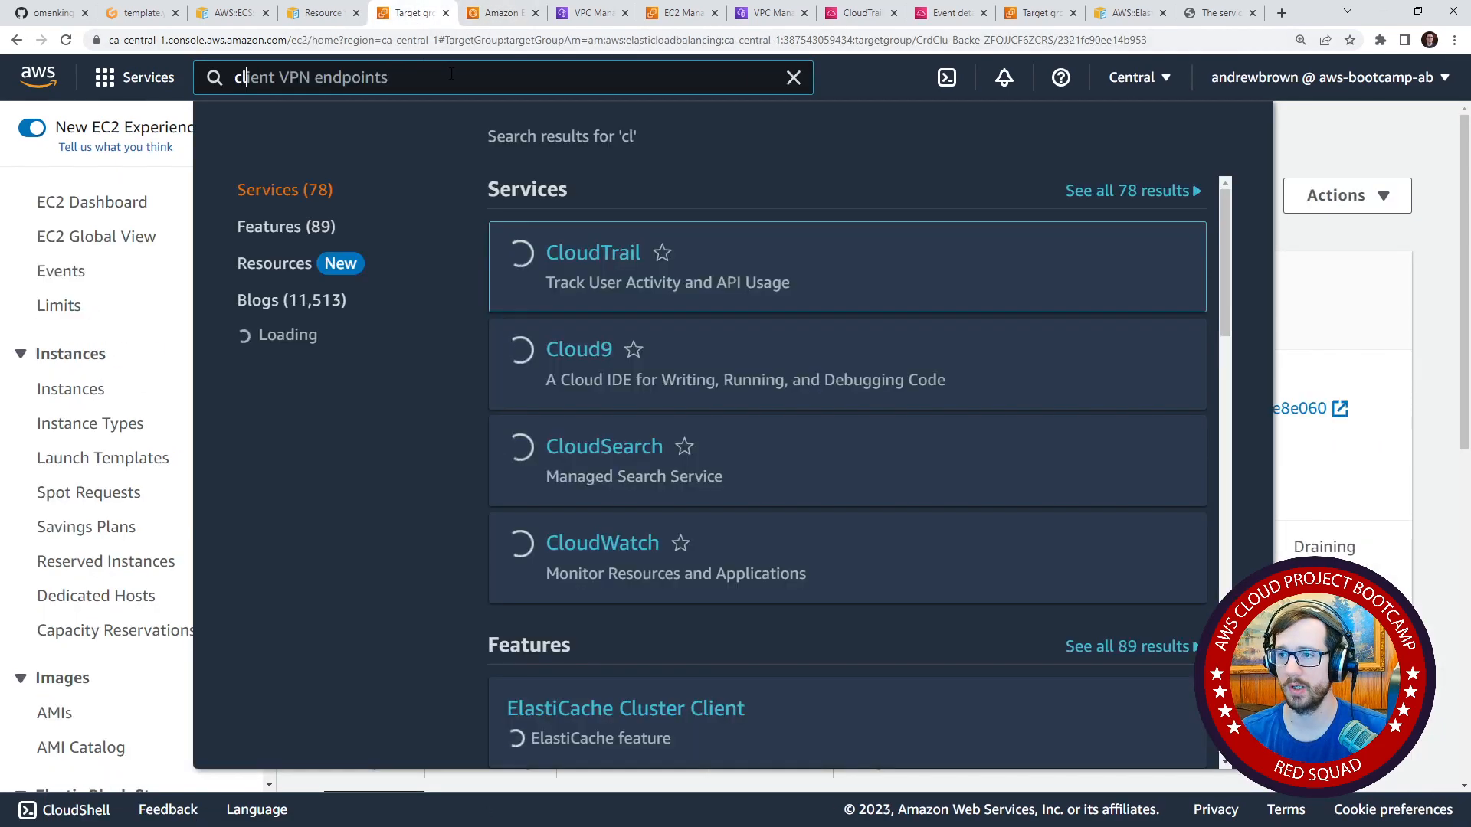
key(BackSpace)
key(BackSpace)
key(BackSpace)
text(formation)
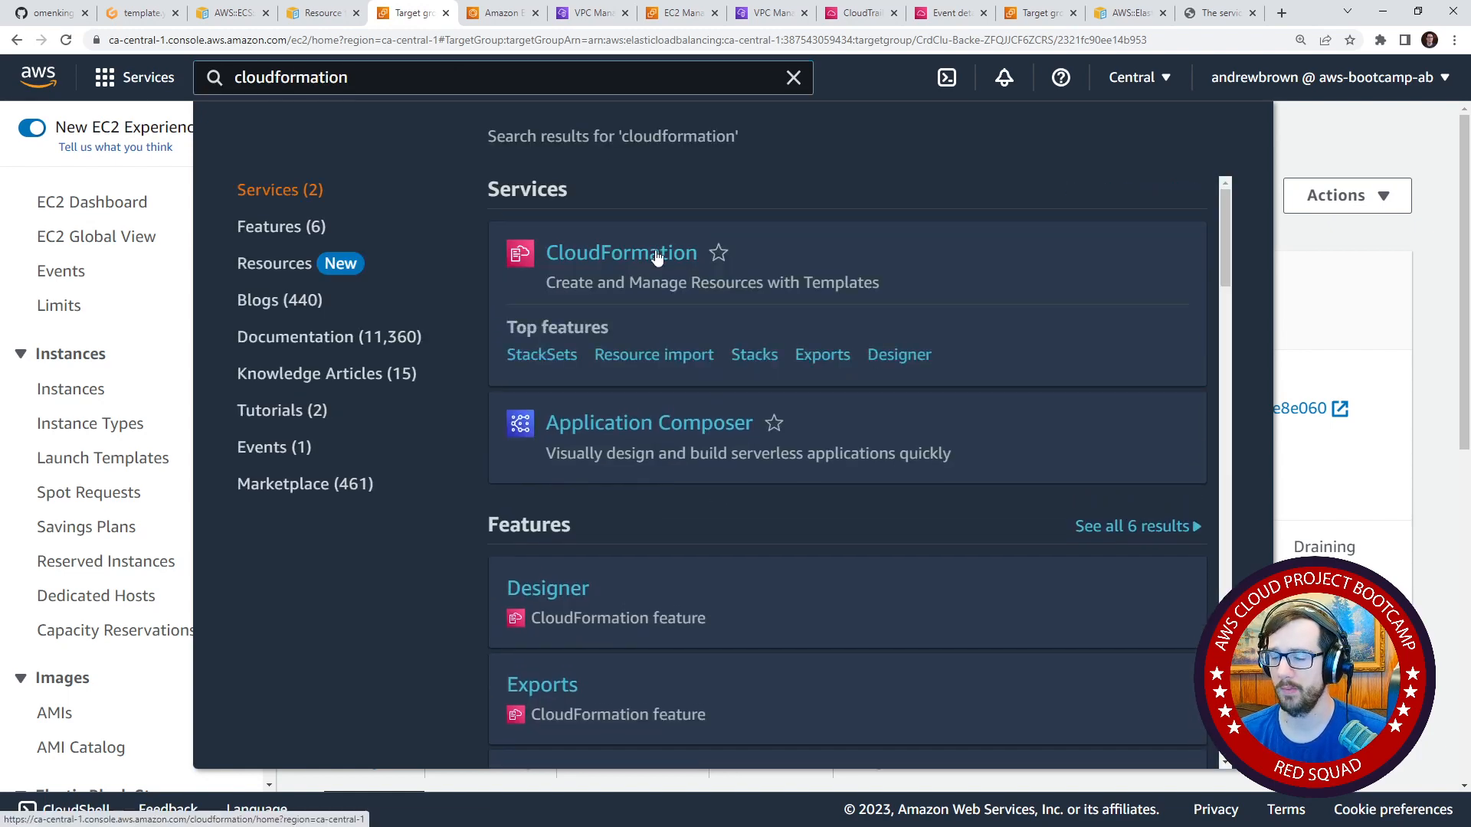
click(657, 255)
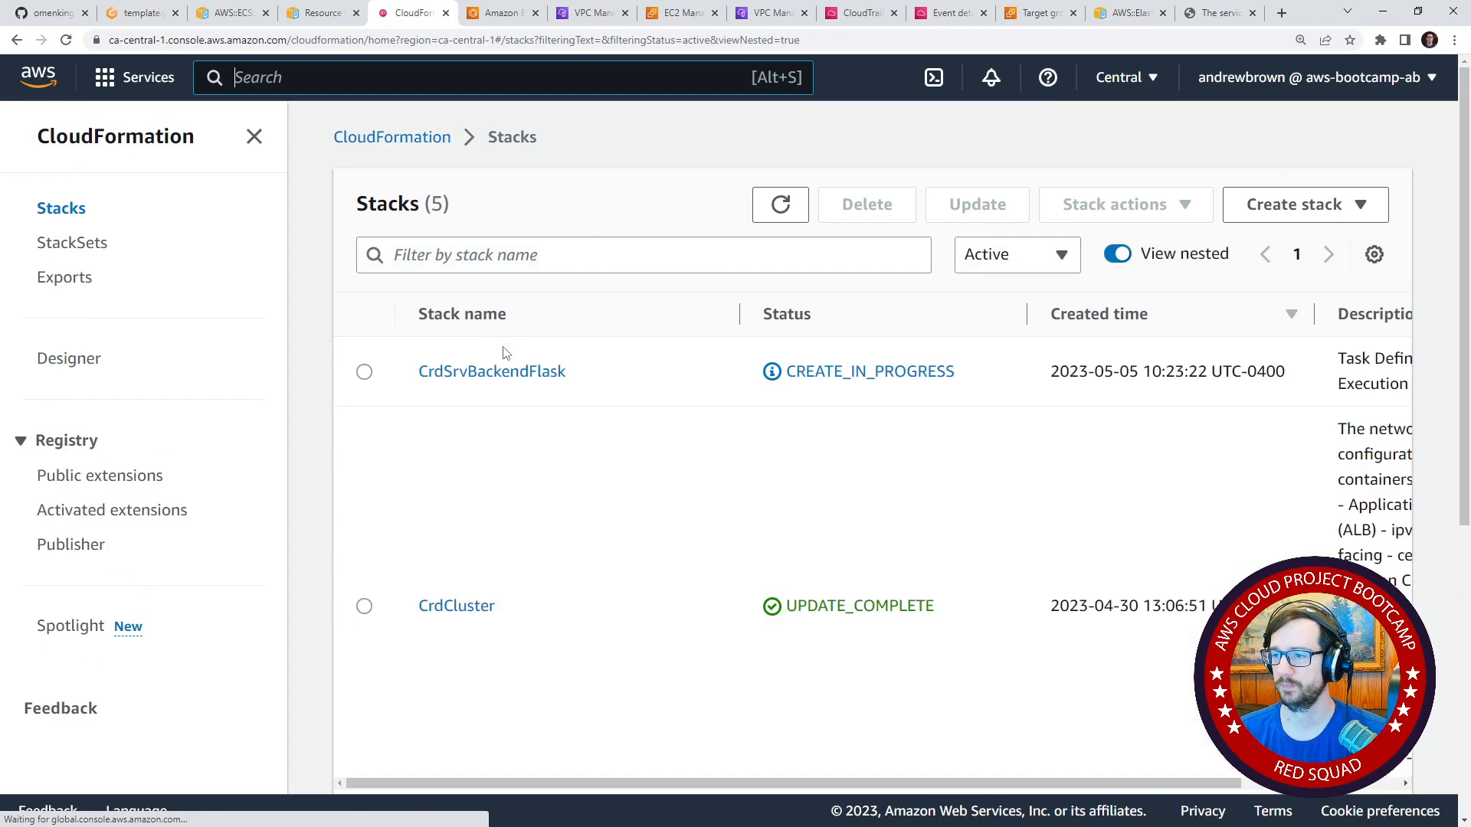
Delete the CrdSrvBackendFlask stack and confirm the deletion.
click(364, 372)
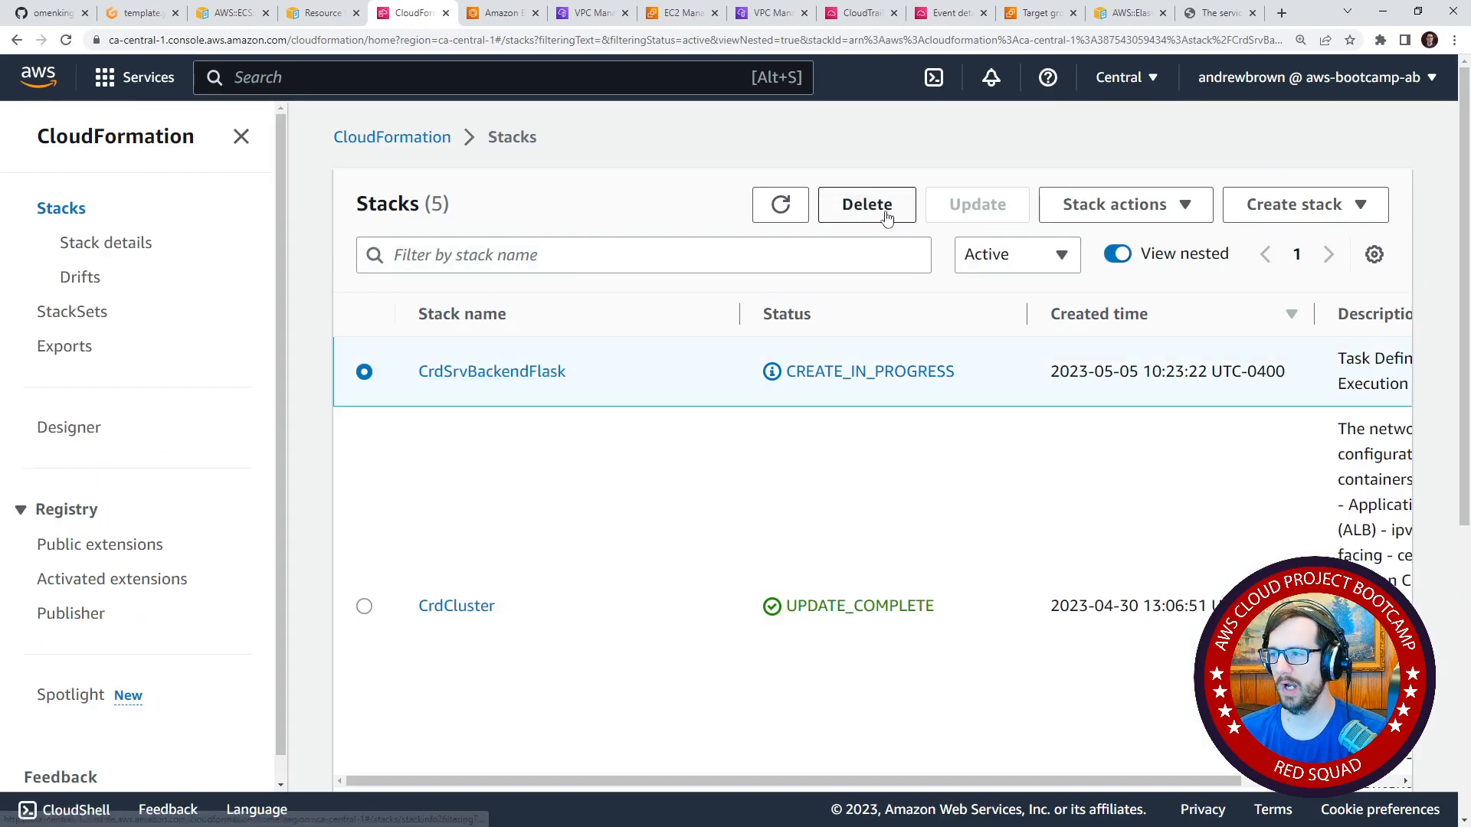
click(885, 209)
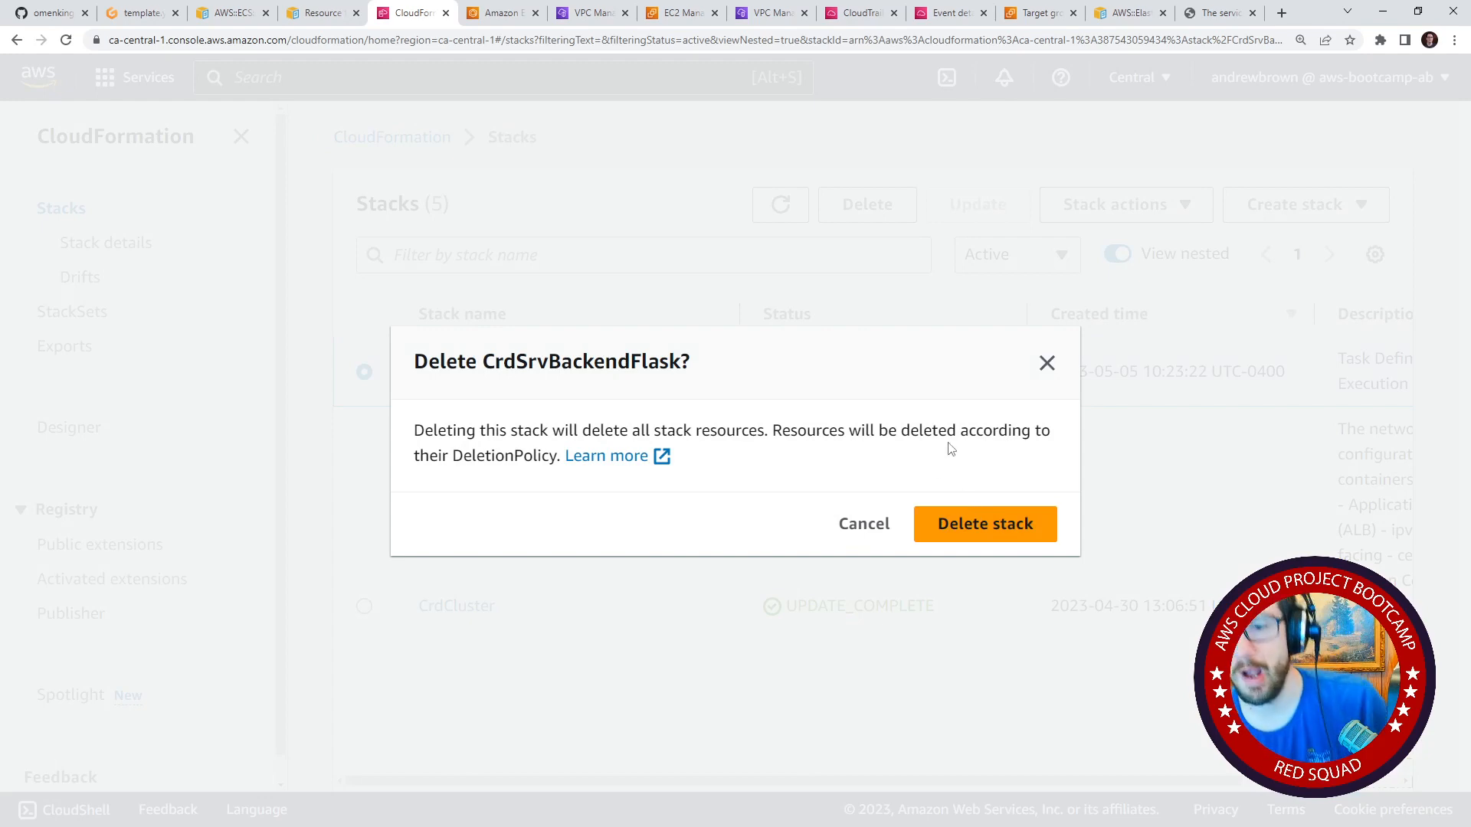
click(966, 535)
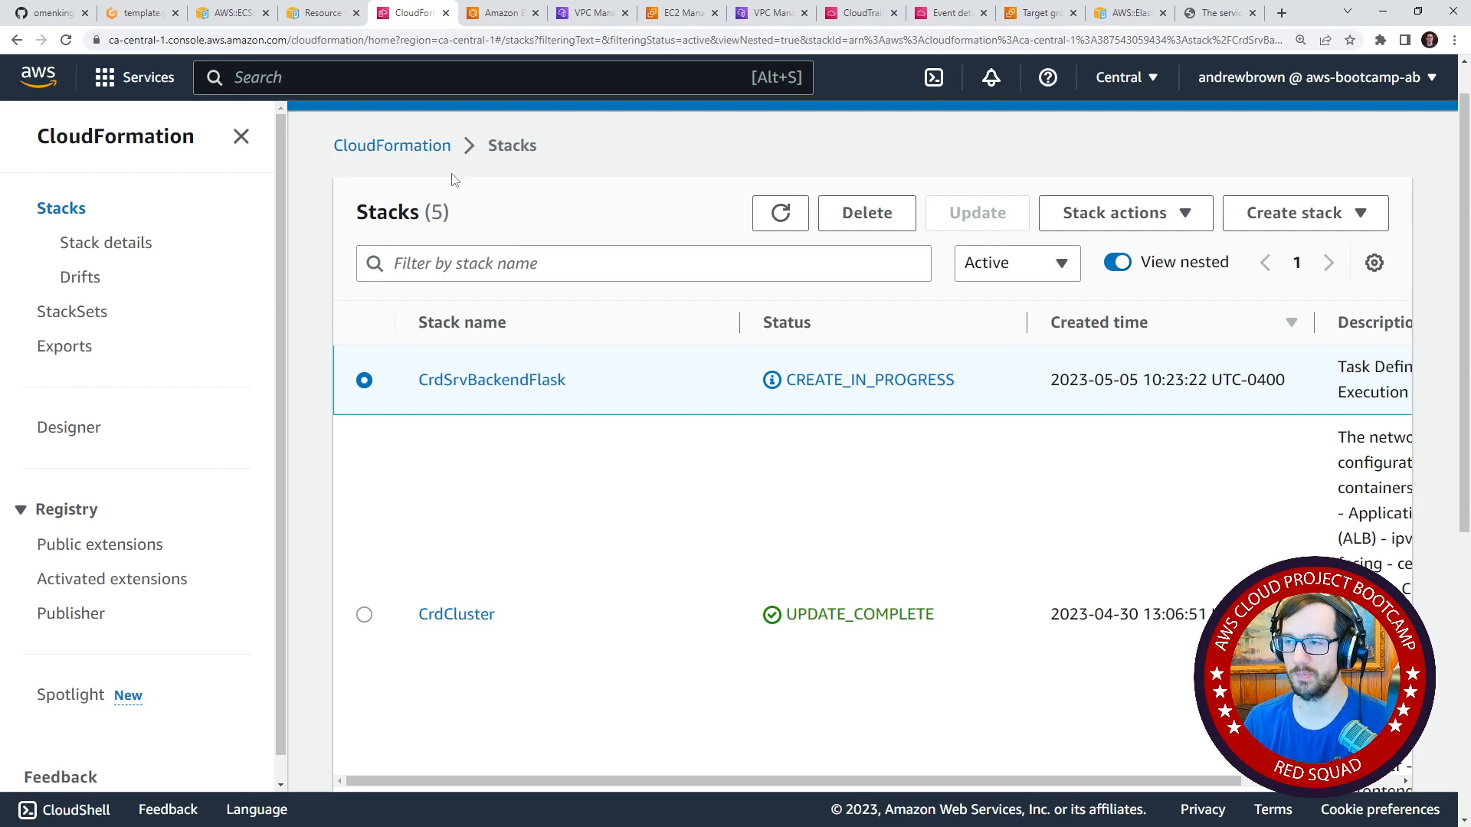
Switch to the Gitpod editor, widen the file explorer, collapse the cfn folder and open service-backend-flask.json from aws/json.
click(150, 15)
key(ctrl+u)
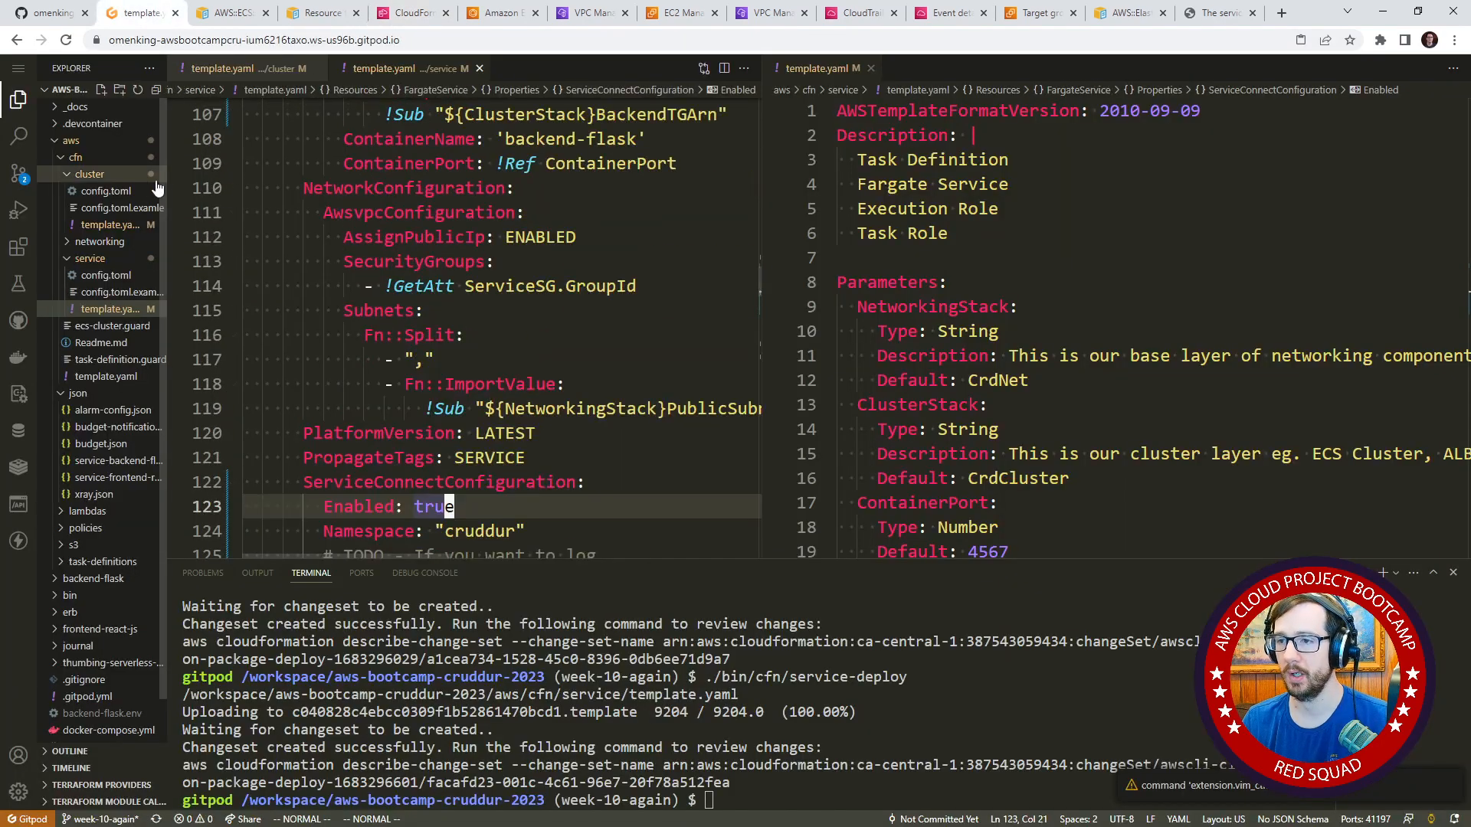
drag(162, 184, 304, 196)
click(464, 214)
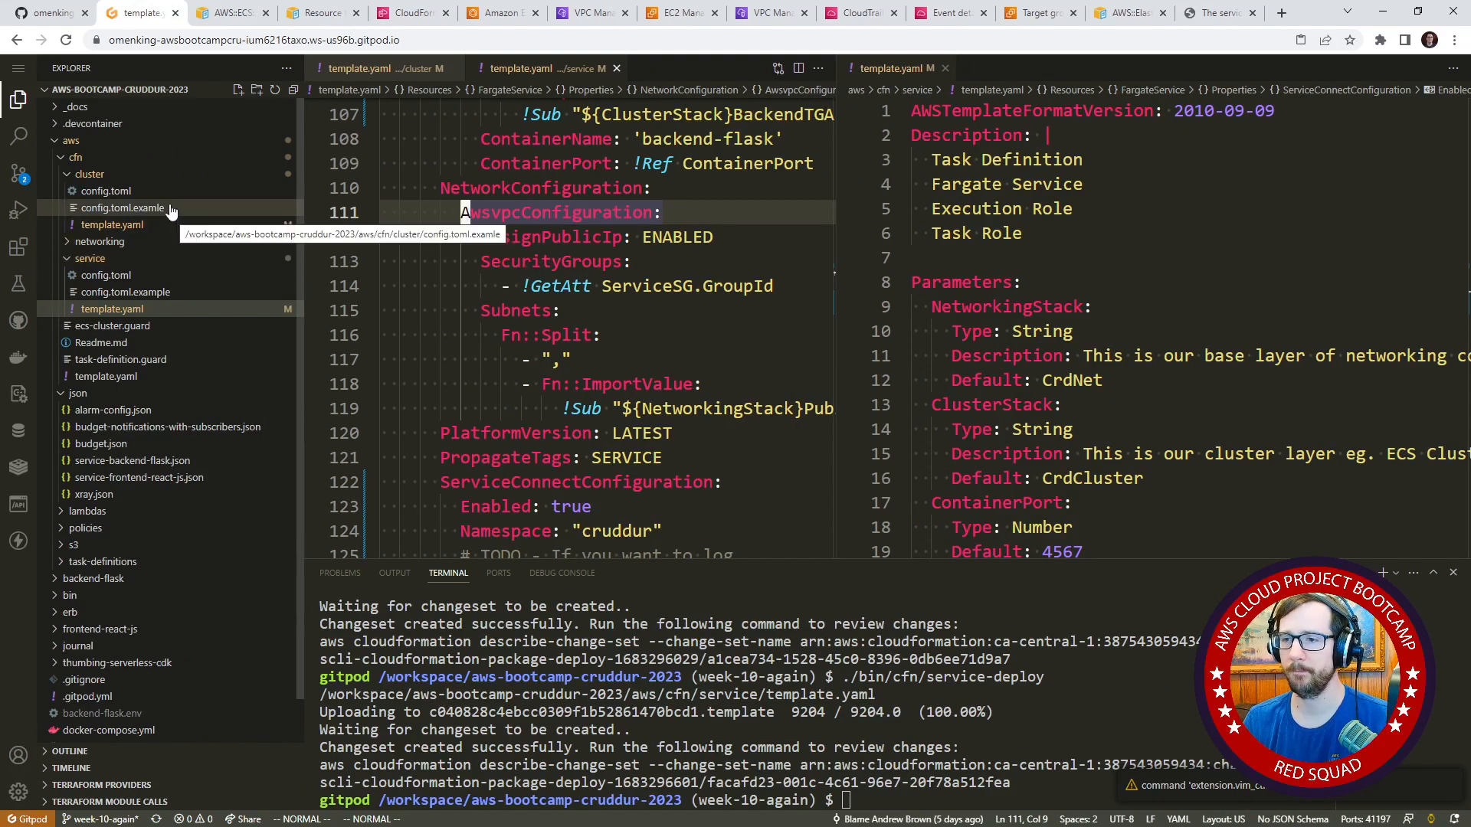
click(162, 176)
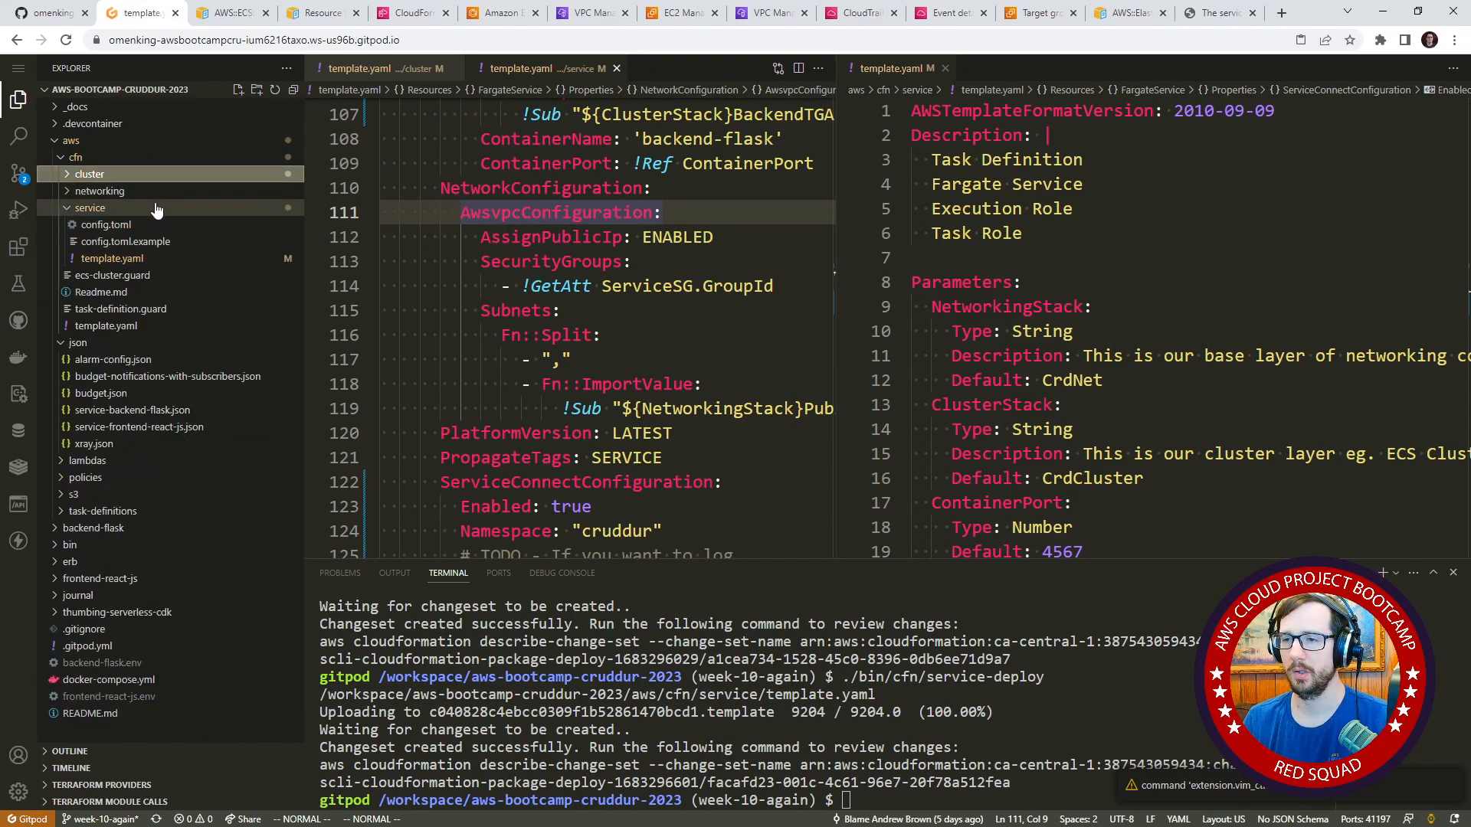
click(122, 157)
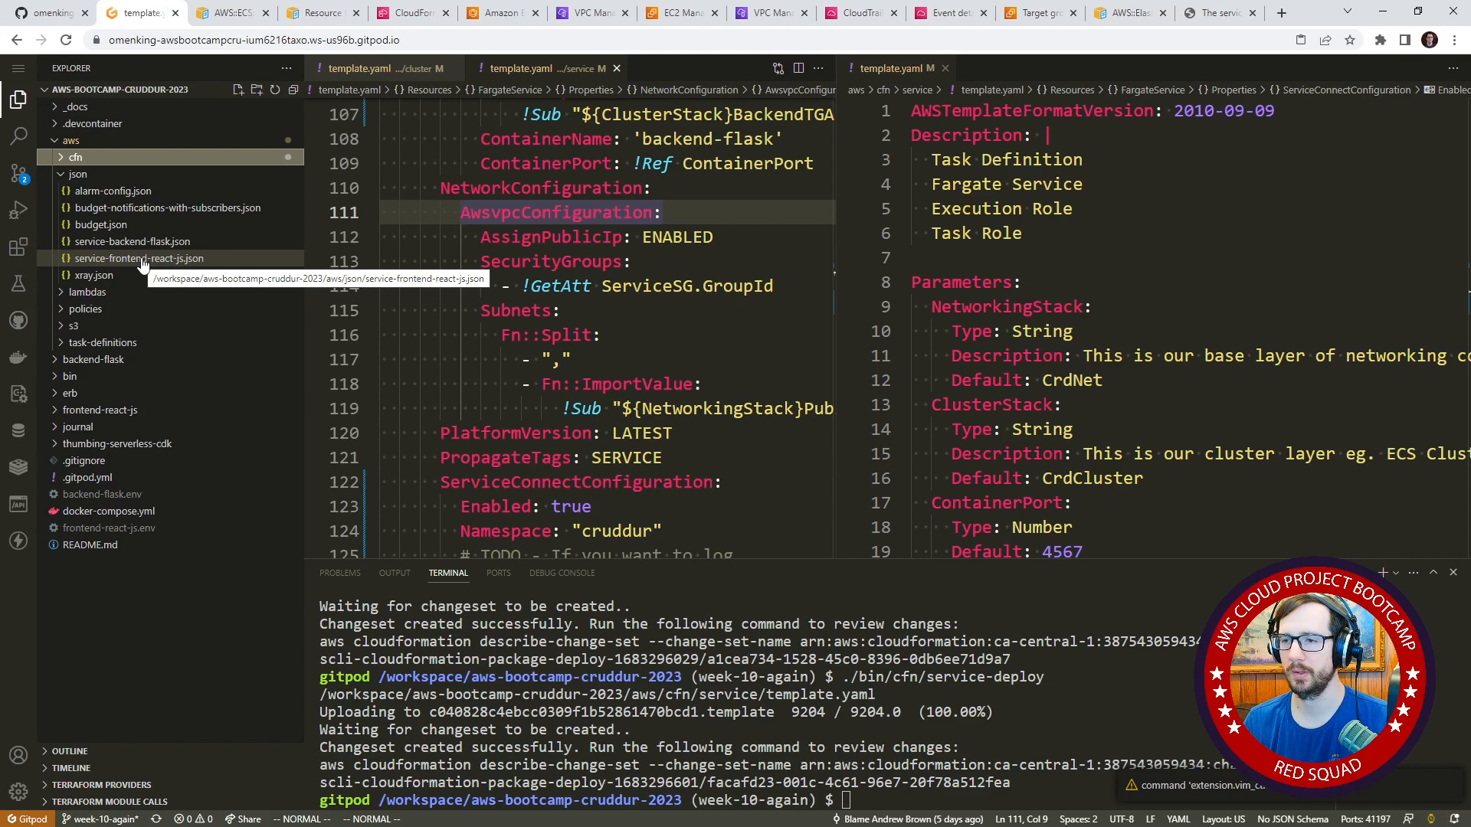
click(134, 241)
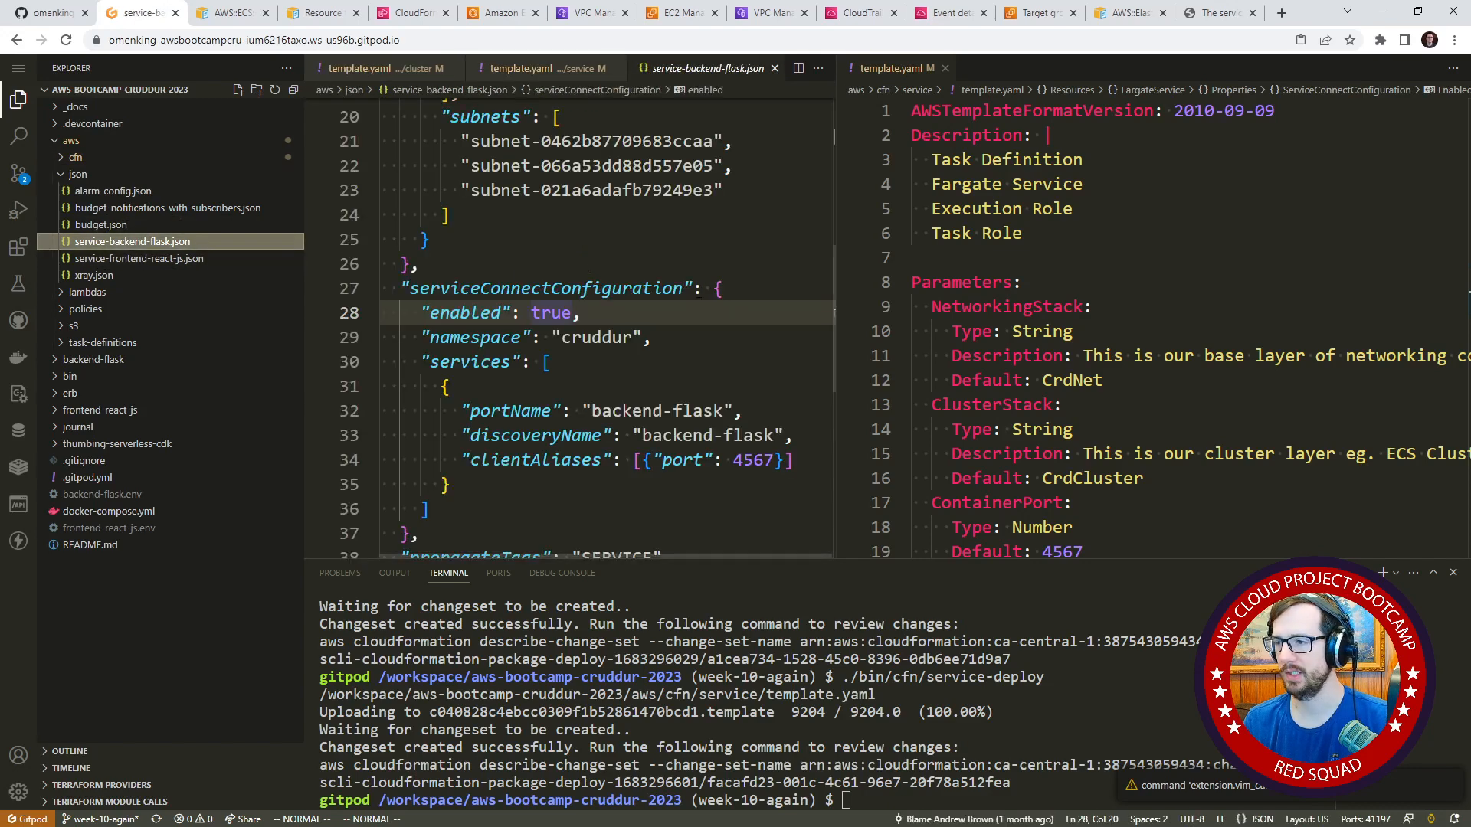
Examine the load balancer, security group, subnet and Service Connect settings in service-backend-flask.json, widening the editor for reading.
scroll(698, 290, up, 6)
scroll(740, 351, down, 5)
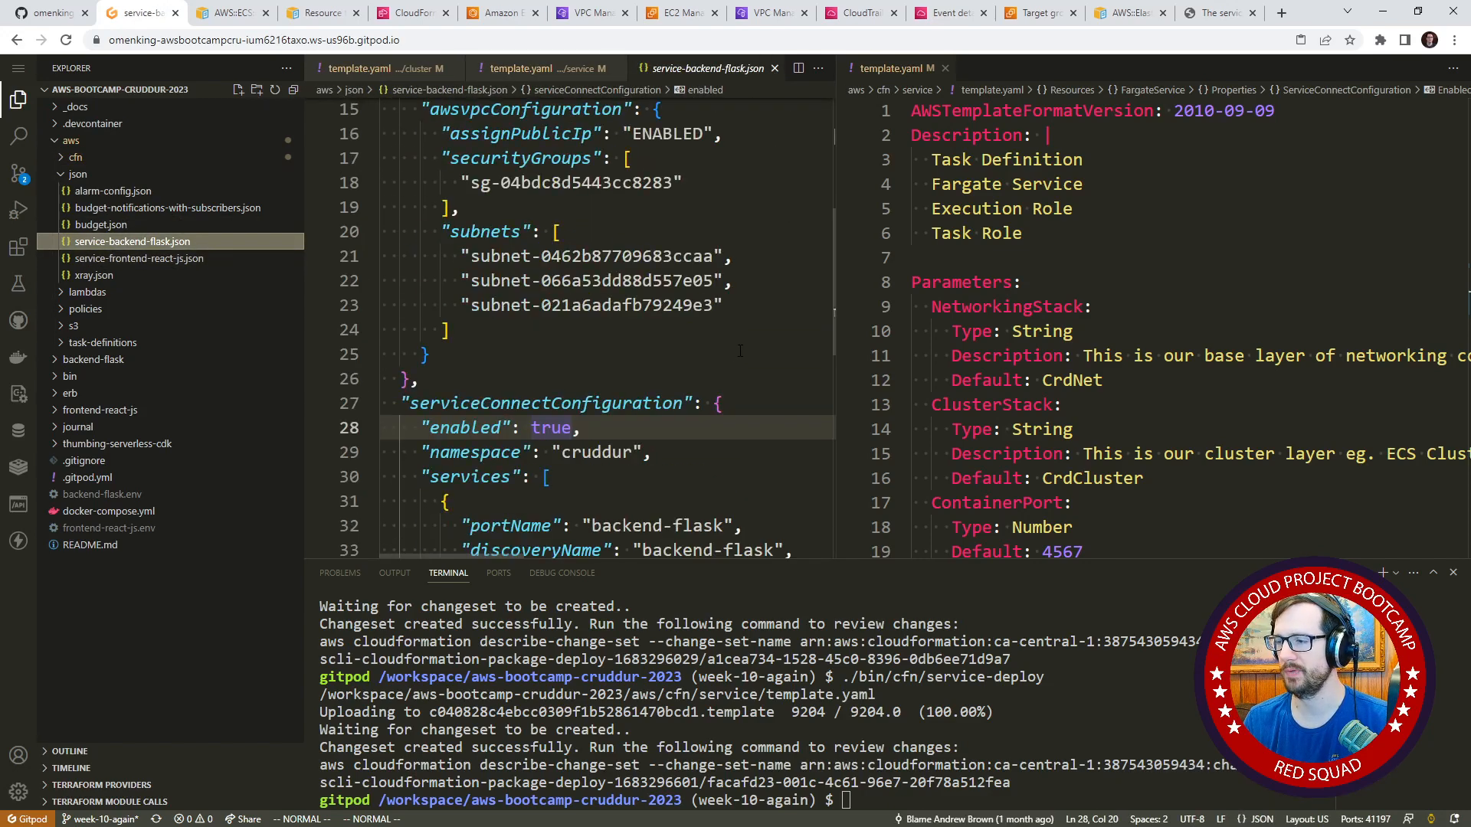
drag(835, 246, 1046, 245)
drag(541, 256, 638, 305)
scroll(625, 294, up, 1)
scroll(624, 294, up, 1)
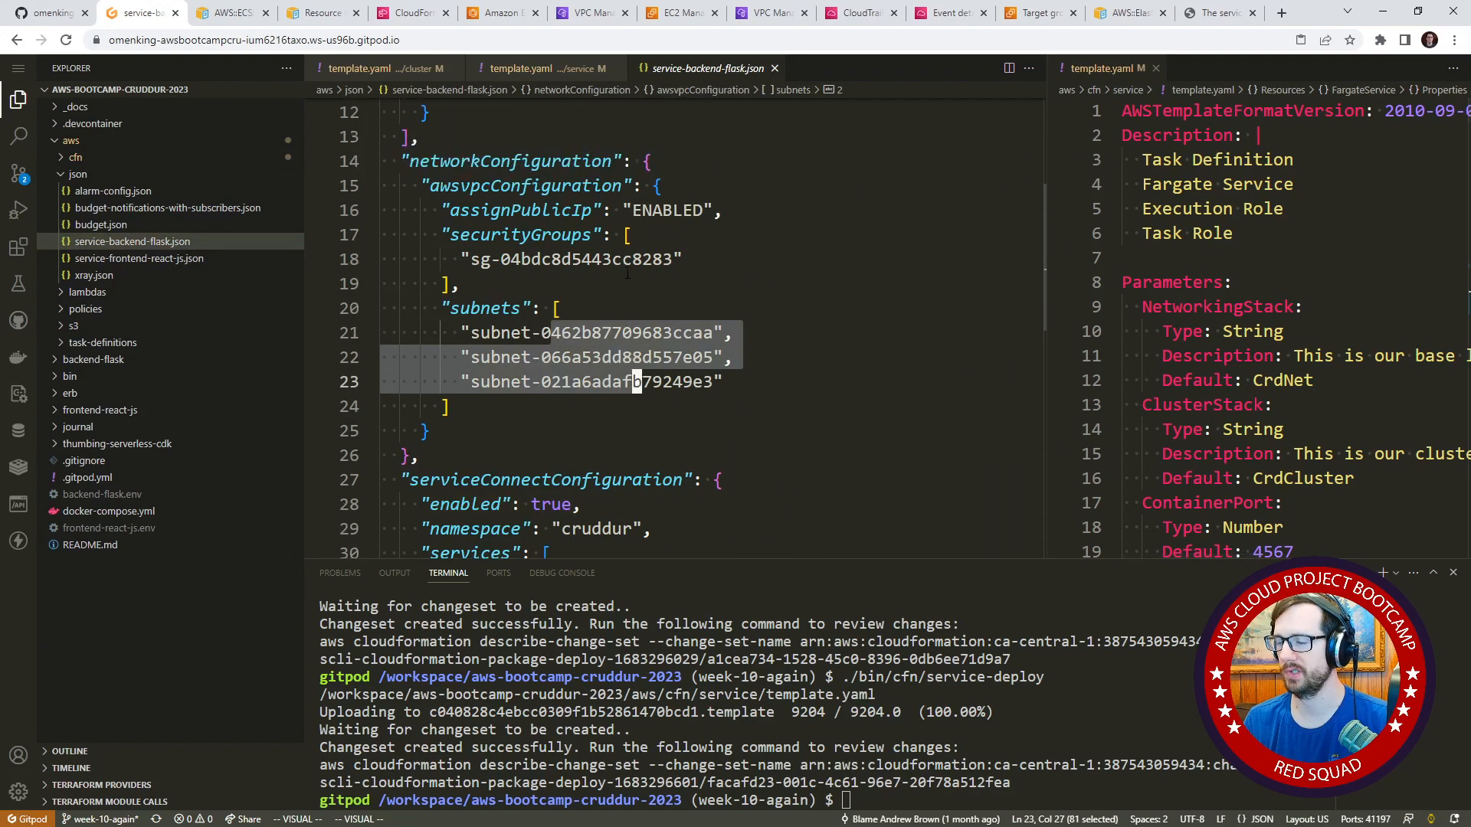
scroll(616, 275, down, 2)
scroll(610, 260, up, 2)
scroll(608, 262, up, 1)
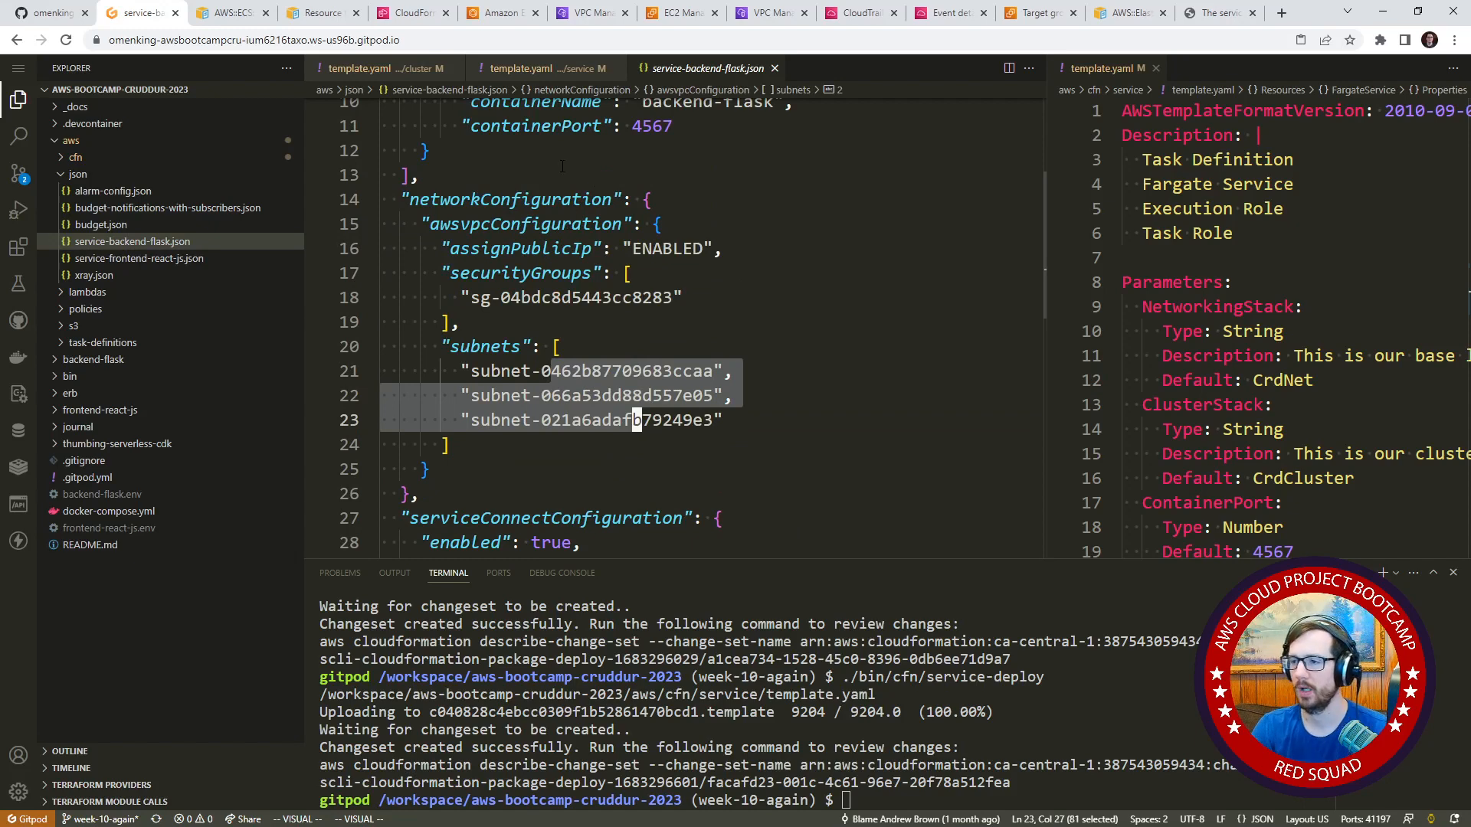
drag(521, 297, 688, 328)
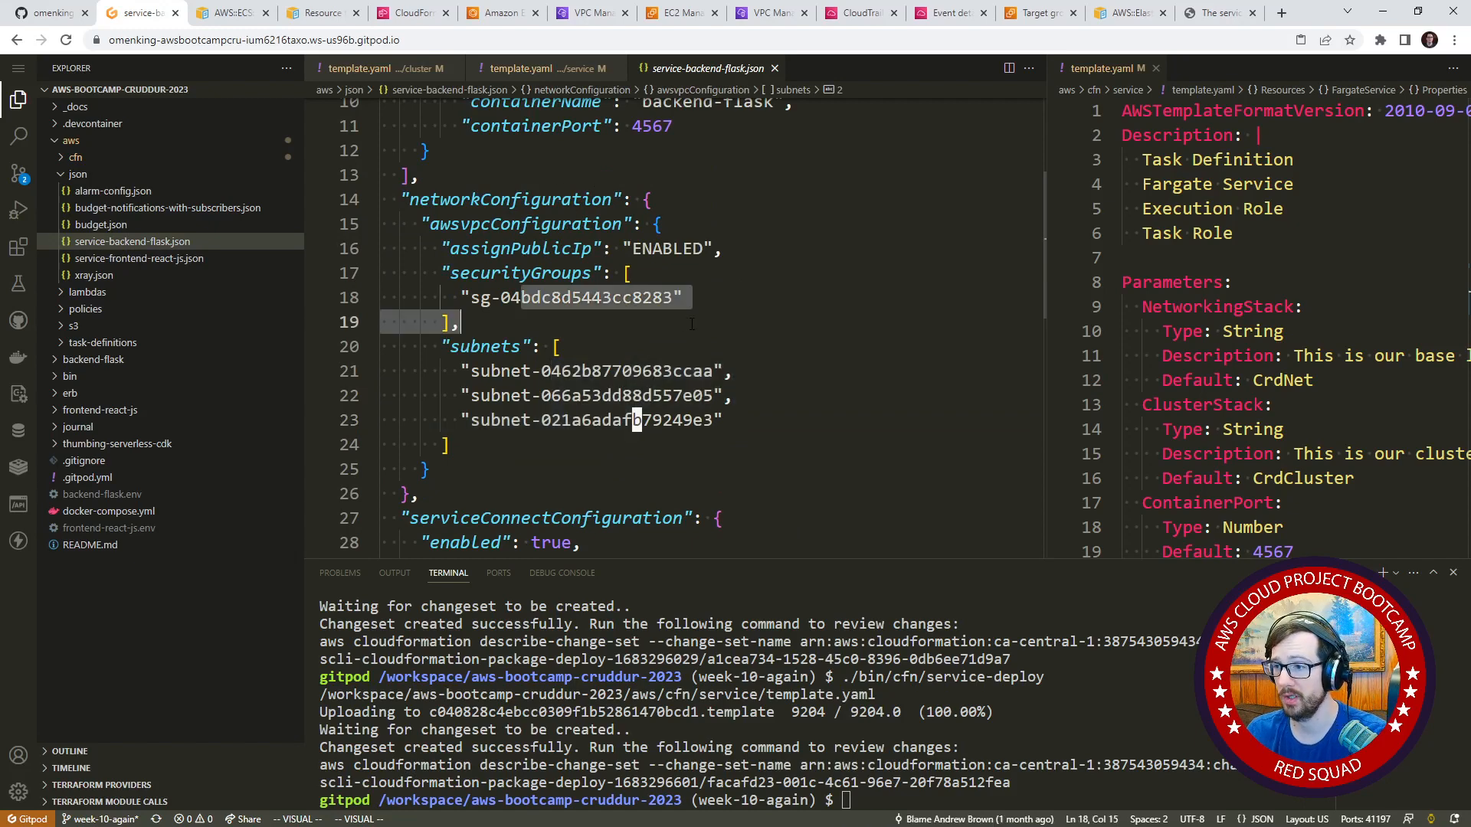
click(657, 354)
scroll(655, 349, down, 3)
scroll(655, 347, up, 2)
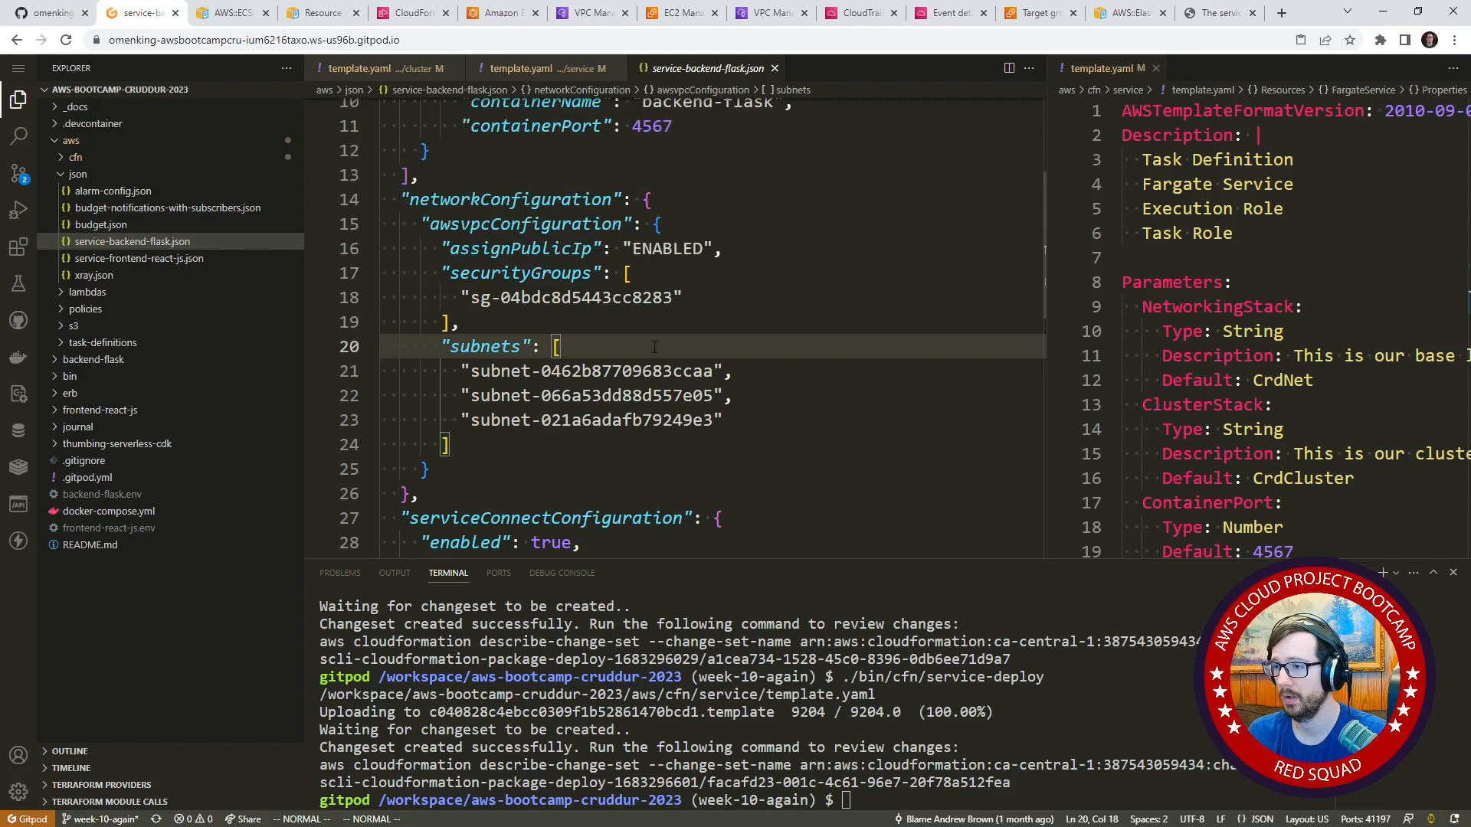
scroll(655, 347, down, 4)
scroll(655, 346, down, 3)
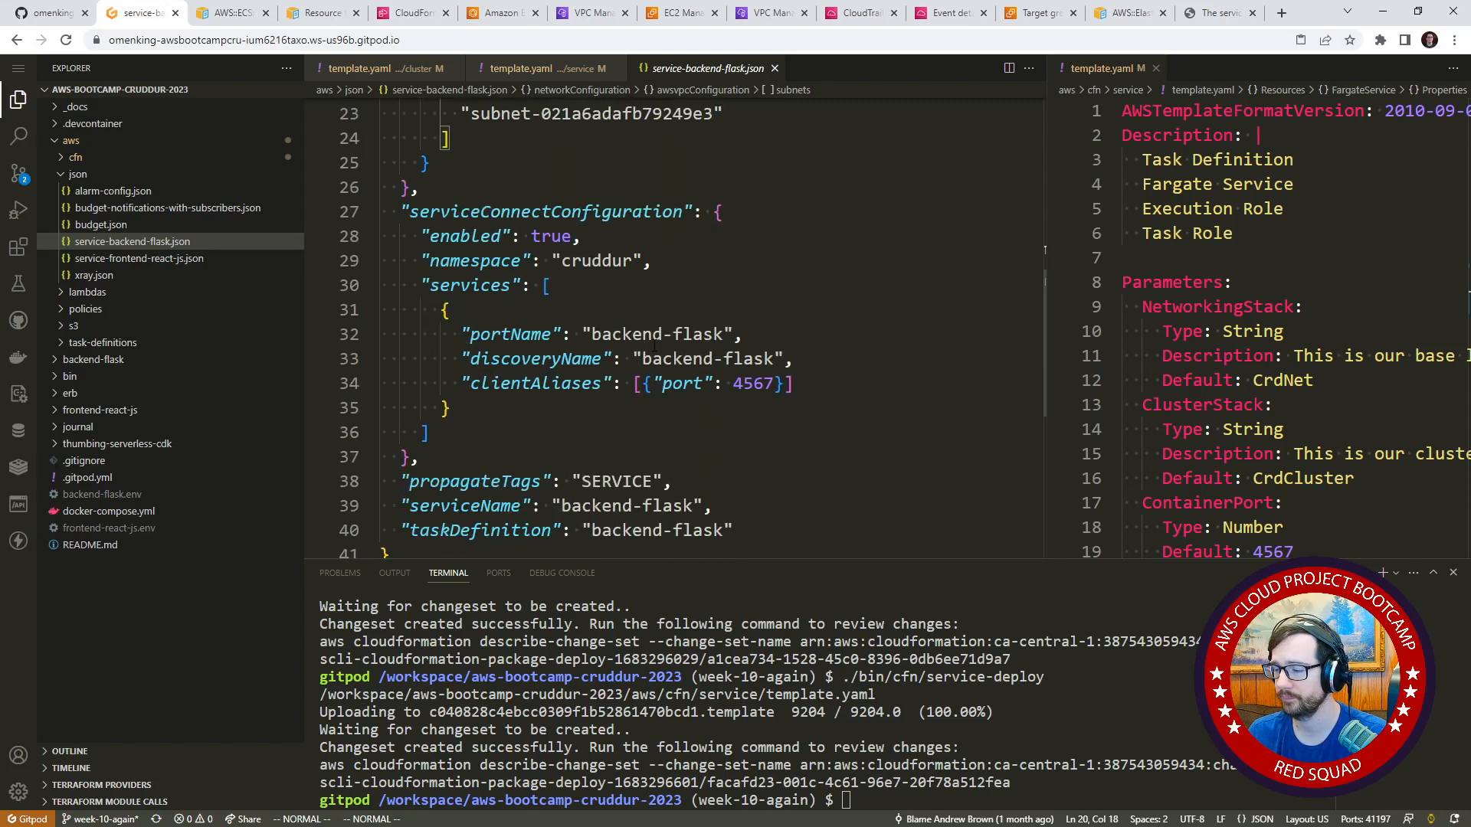
scroll(665, 360, up, 8)
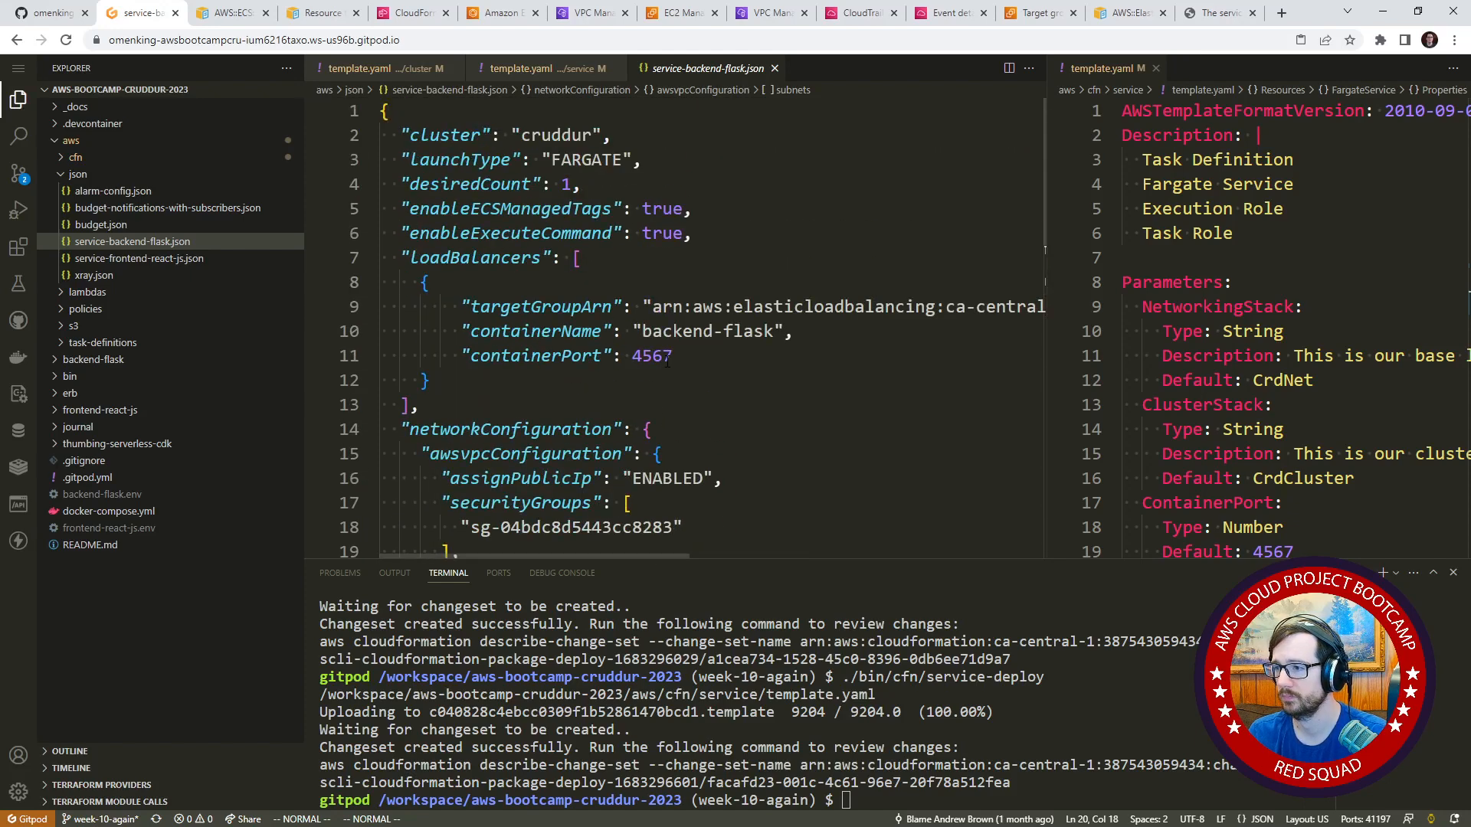
Close the second copy of the service template so service-backend-flask.json fills the editor area.
drag(765, 305, 806, 306)
click(1157, 70)
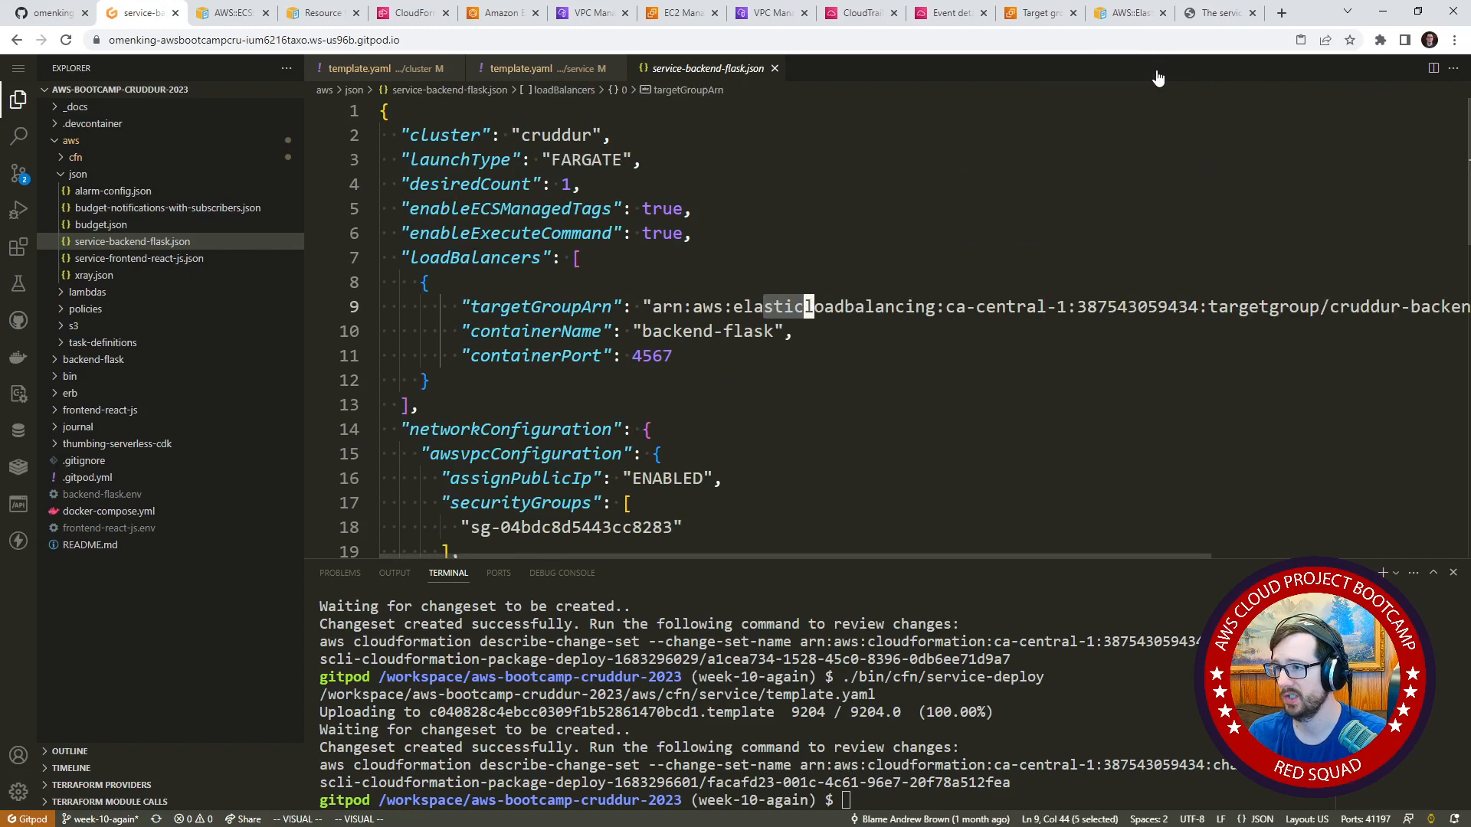
click(1046, 259)
Check the stack deletion and the backend-flask service in the AWS console, and open the EC2 Target Groups list.
click(402, 19)
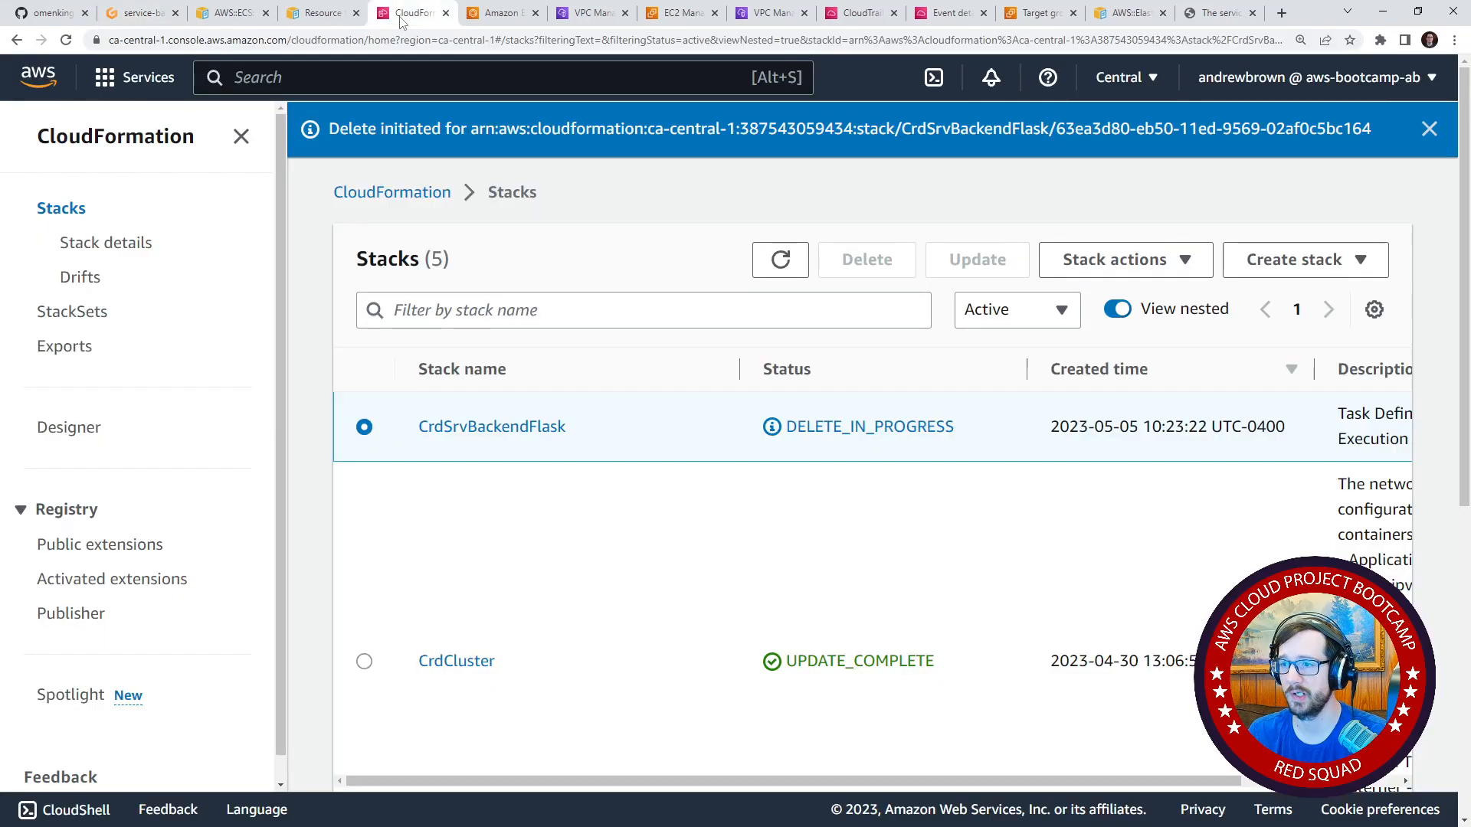
click(502, 13)
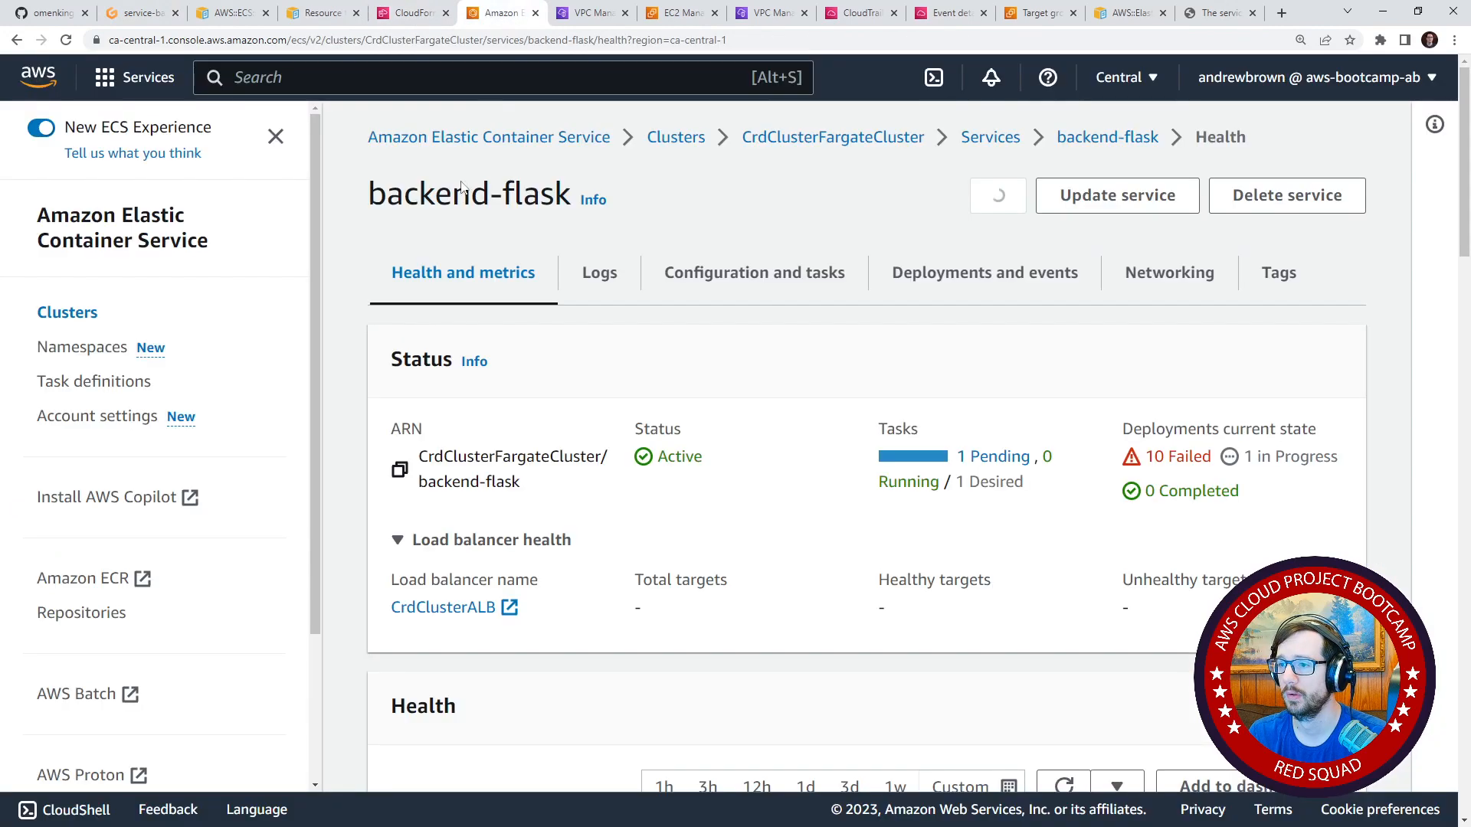
click(537, 85)
text(ecs)
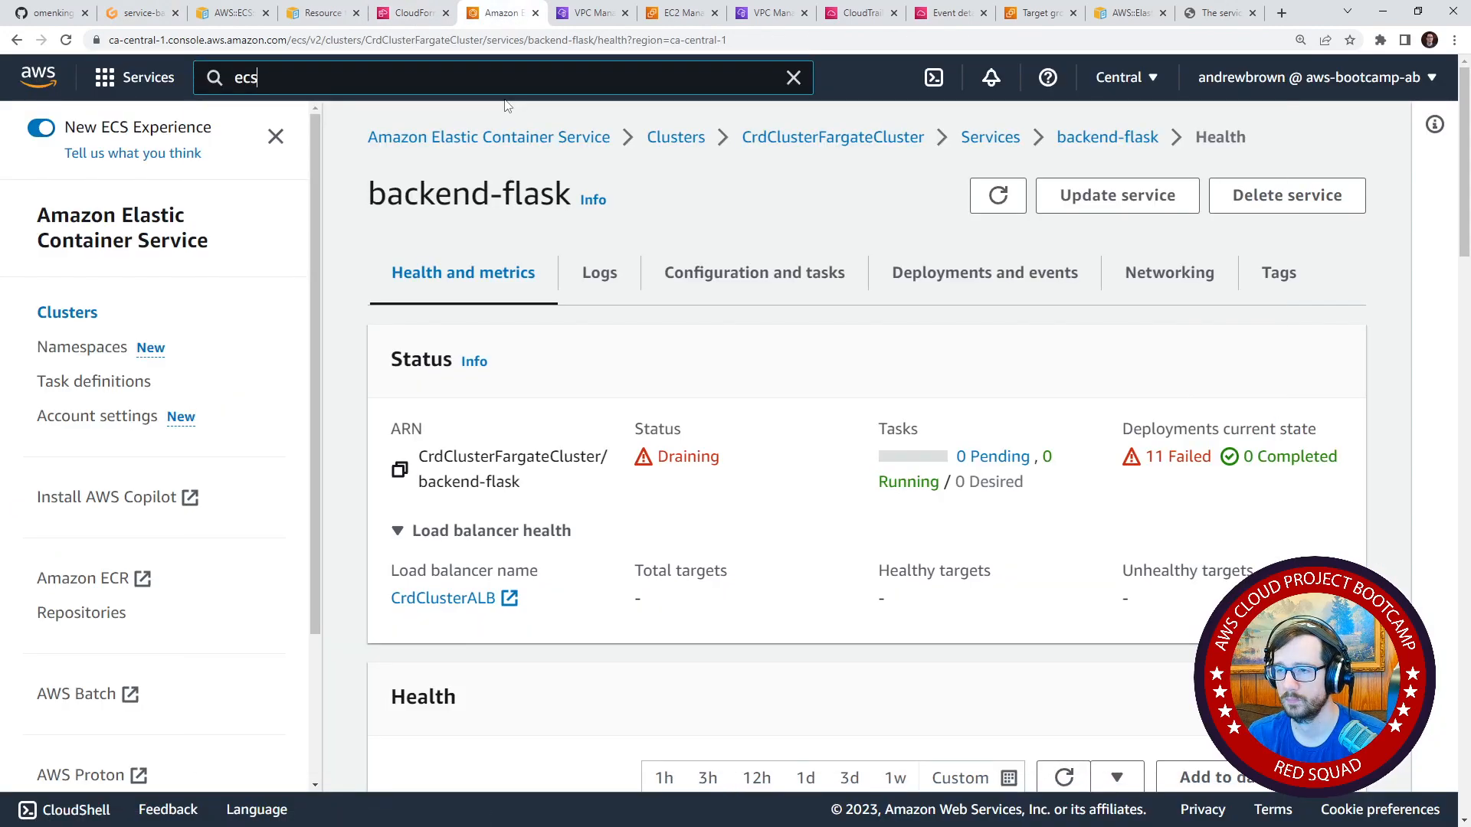
key(ctrl+a)
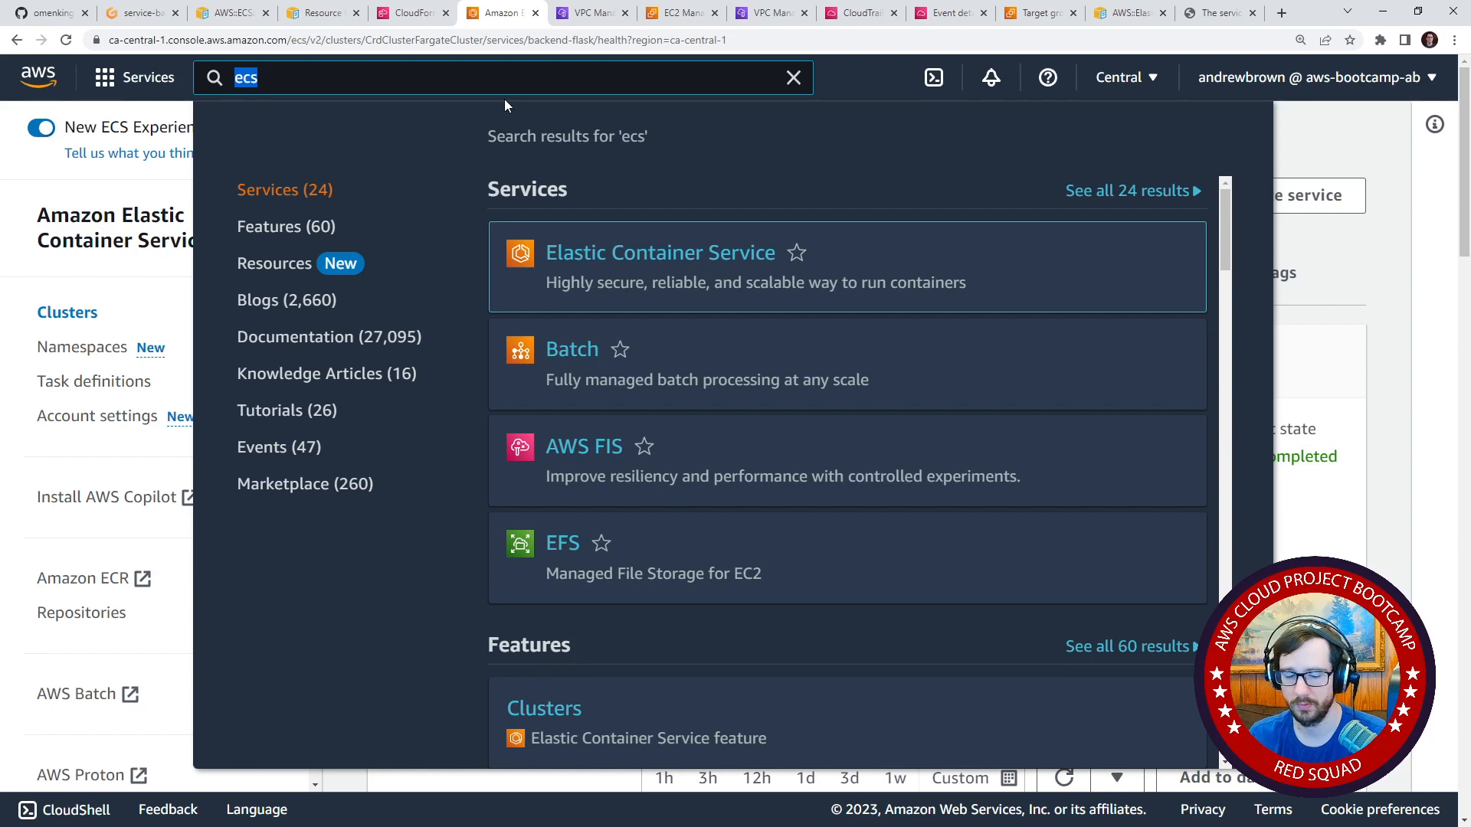
text(ec2)
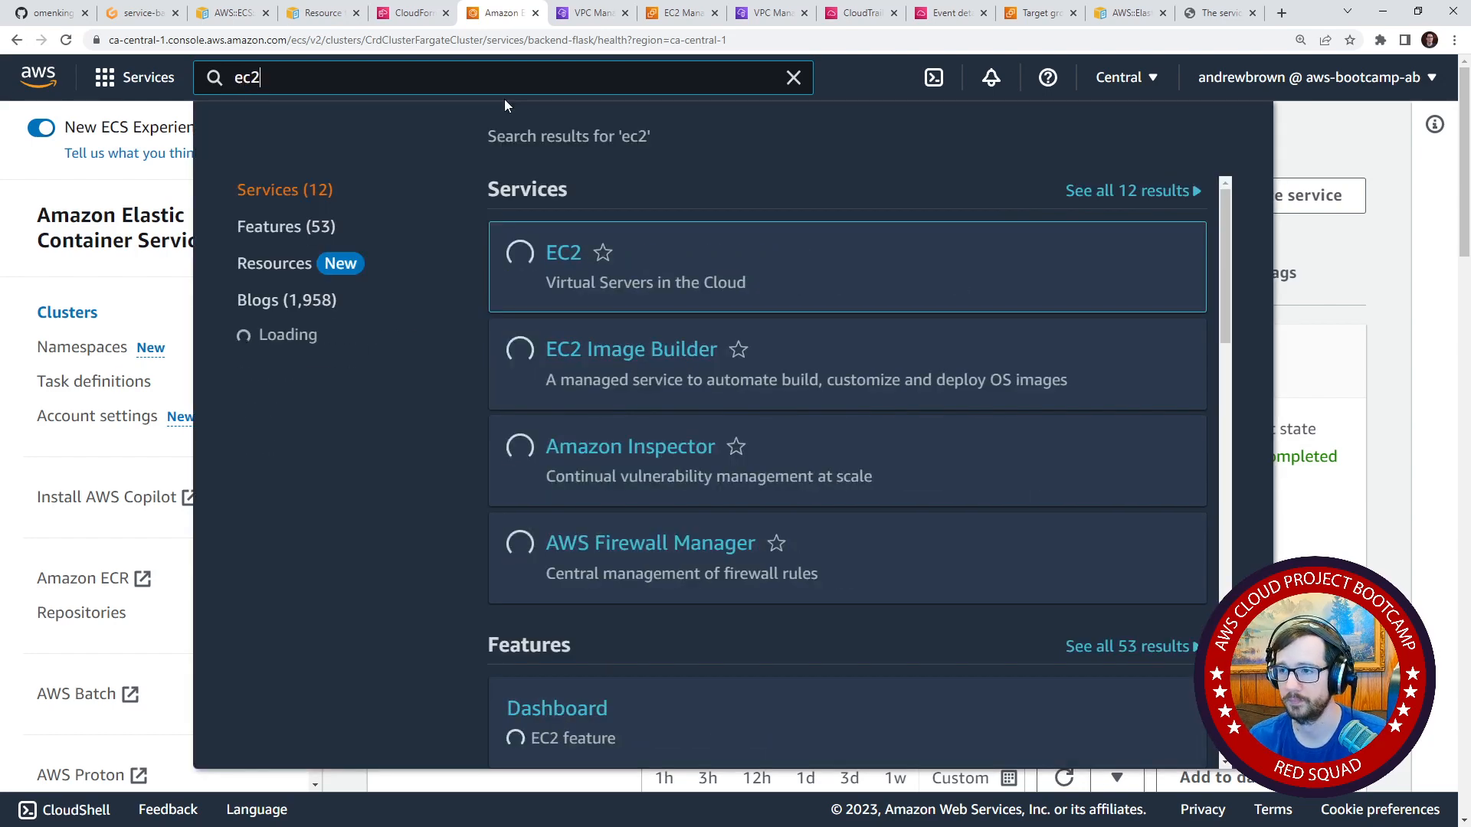
click(583, 265)
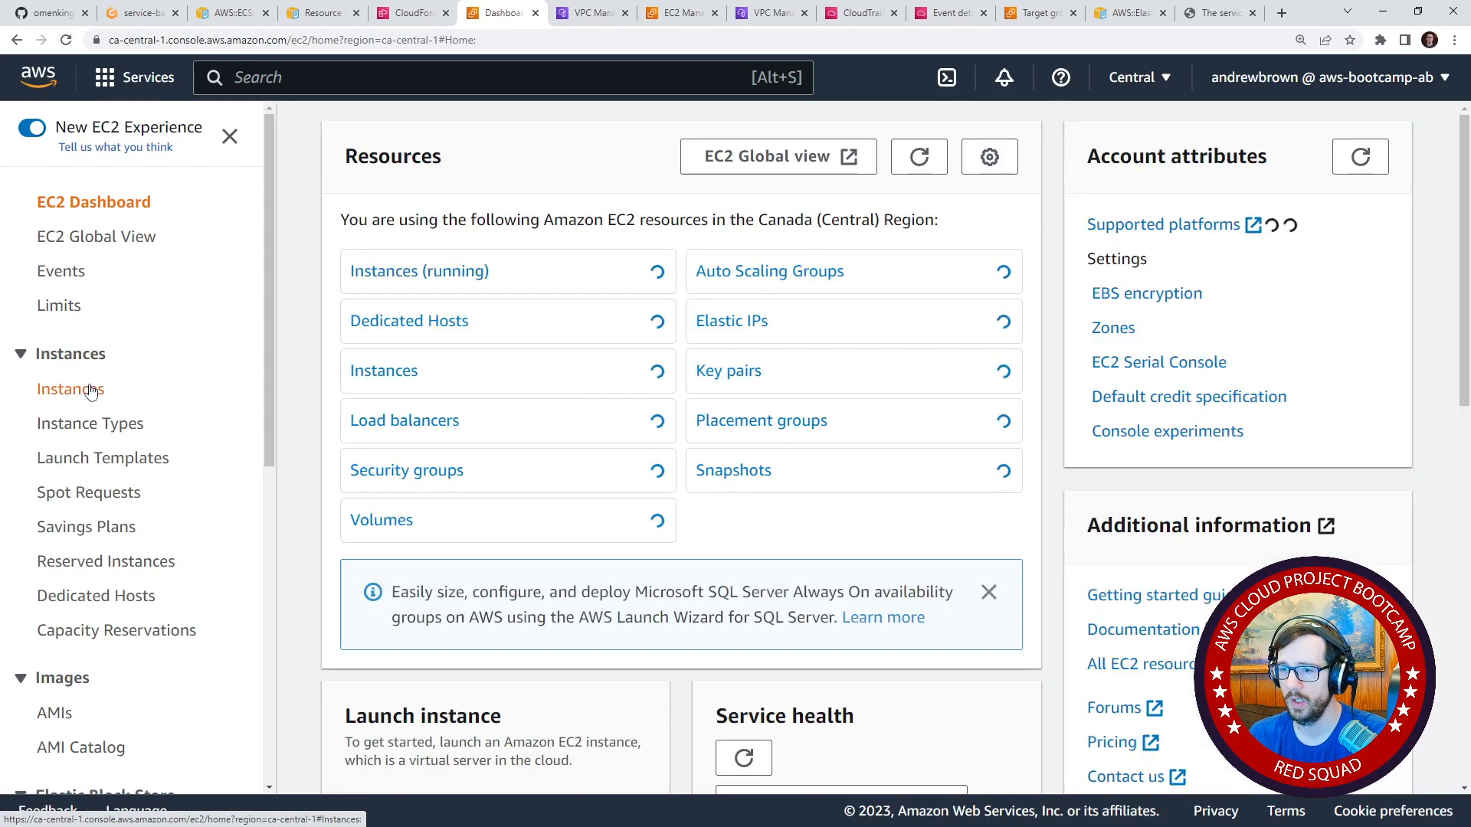
scroll(100, 460, down, 6)
click(115, 617)
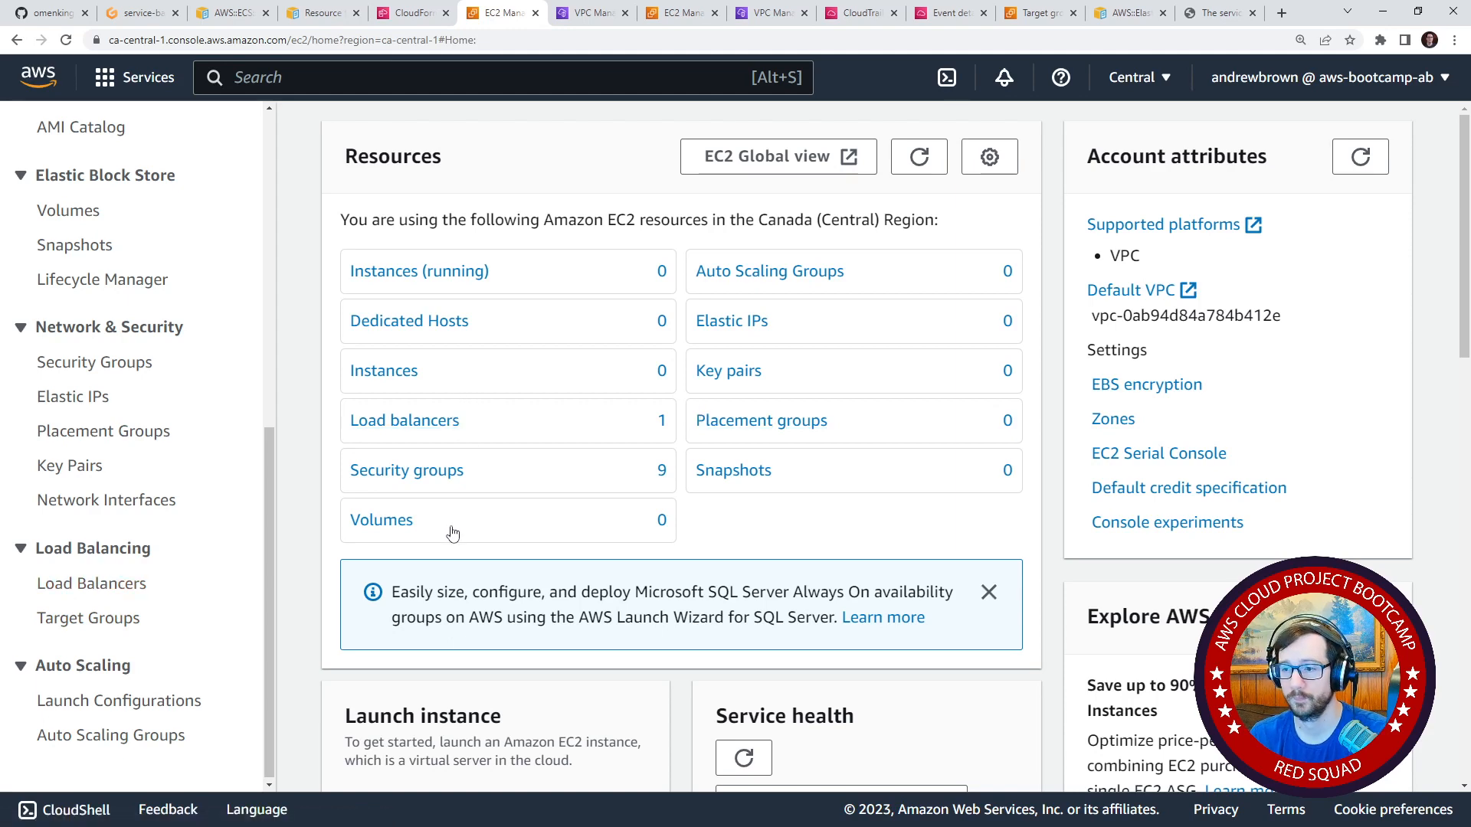
click(131, 618)
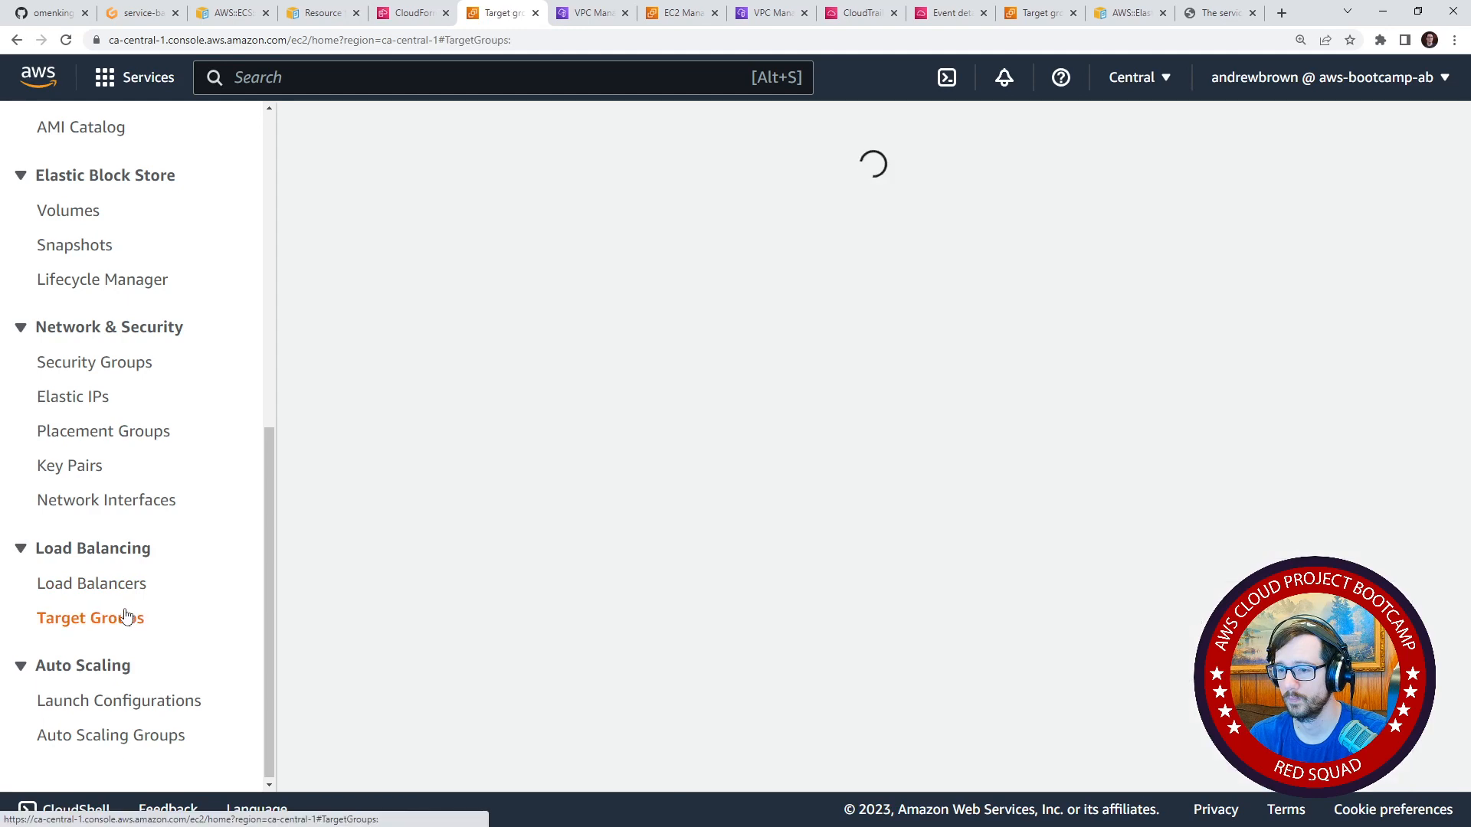
Select the CrdClu-Backe target group on port 4567 and copy its ARN.
drag(860, 462, 819, 457)
click(353, 365)
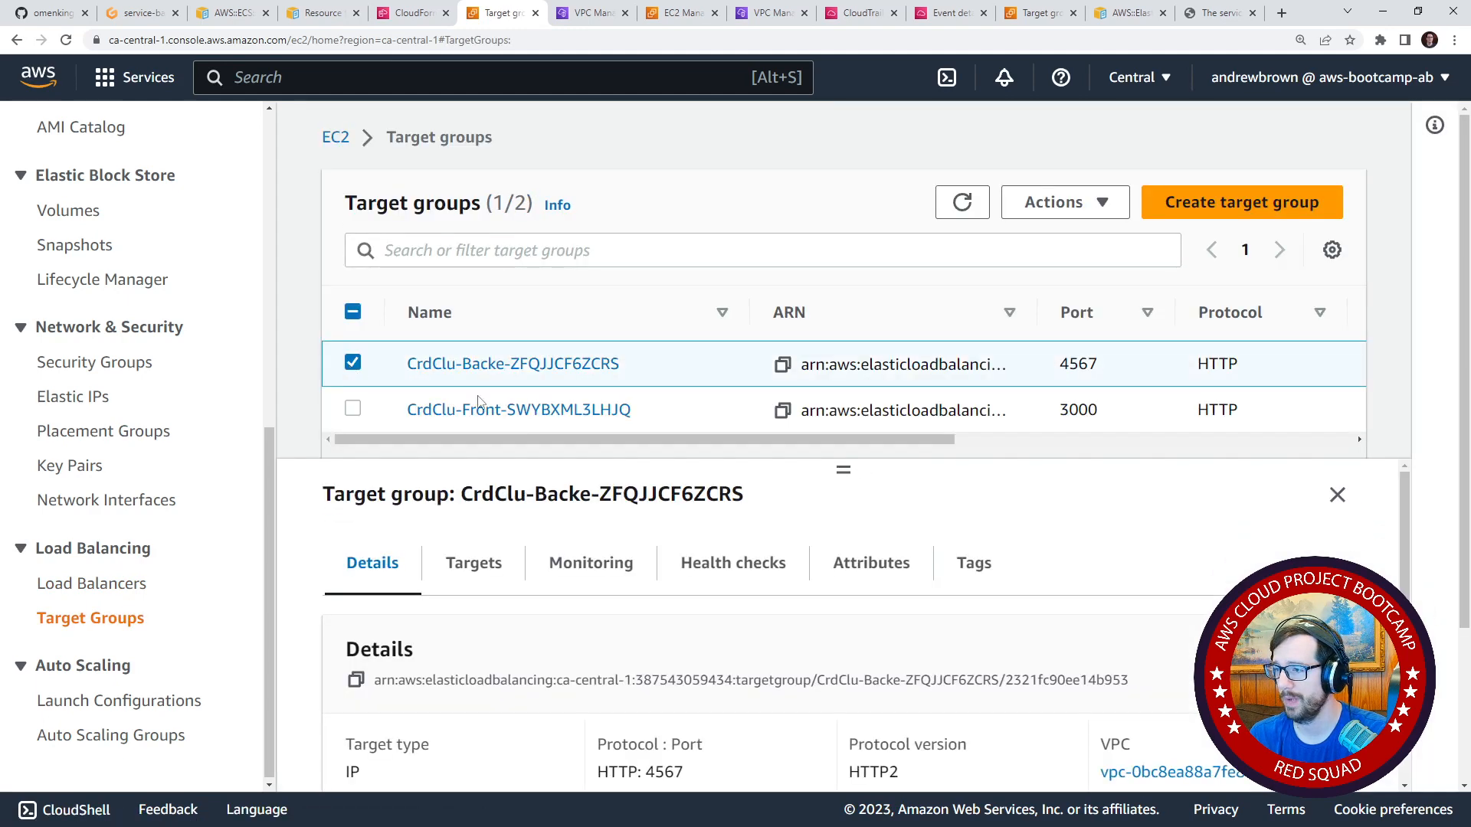
click(783, 365)
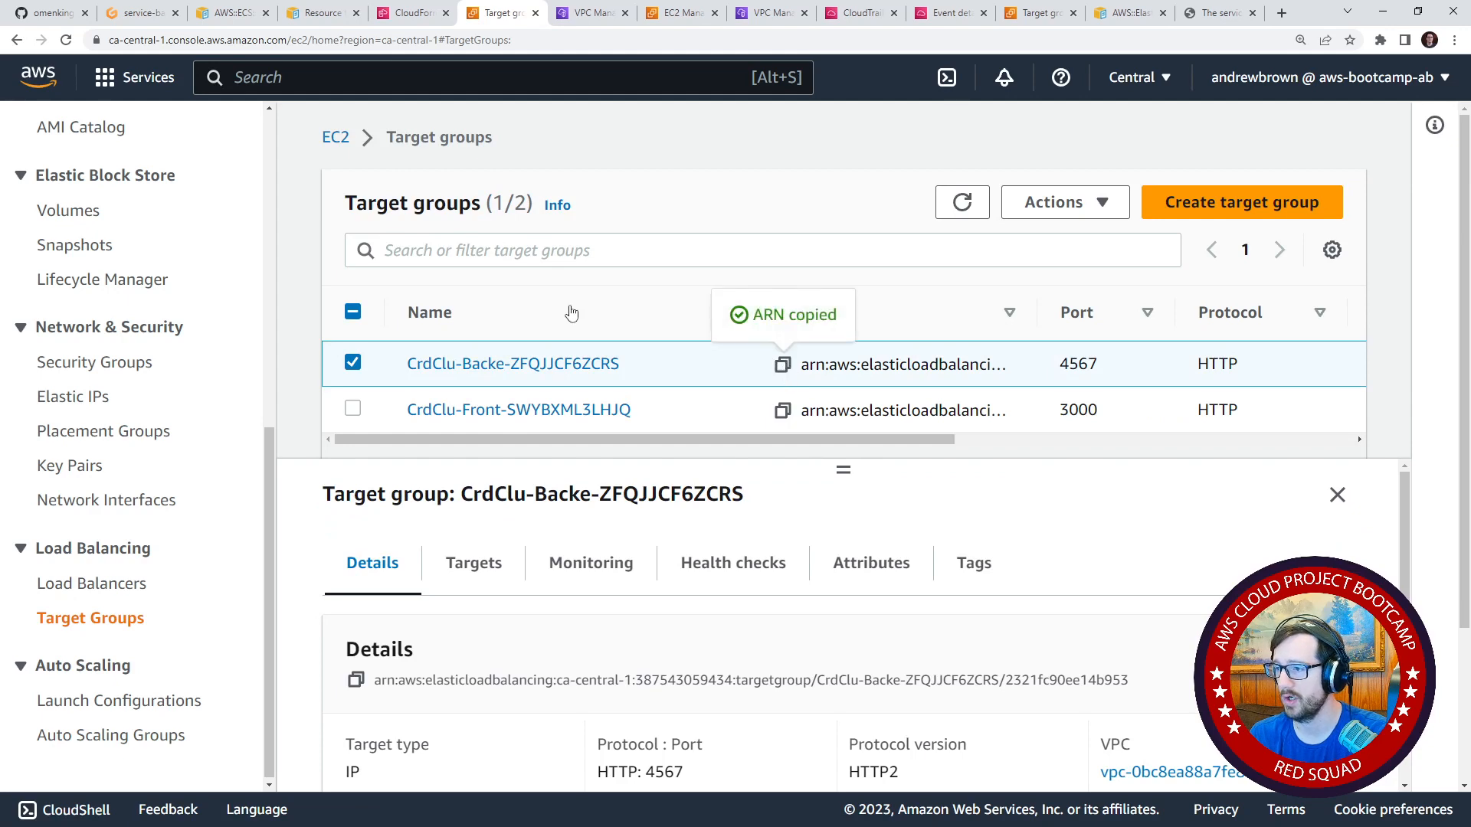
In the Gitpod editor, replace the targetGroupArn value in service-backend-flask.json with the copied ARN of the CrdClu-Backe target group.
click(138, 13)
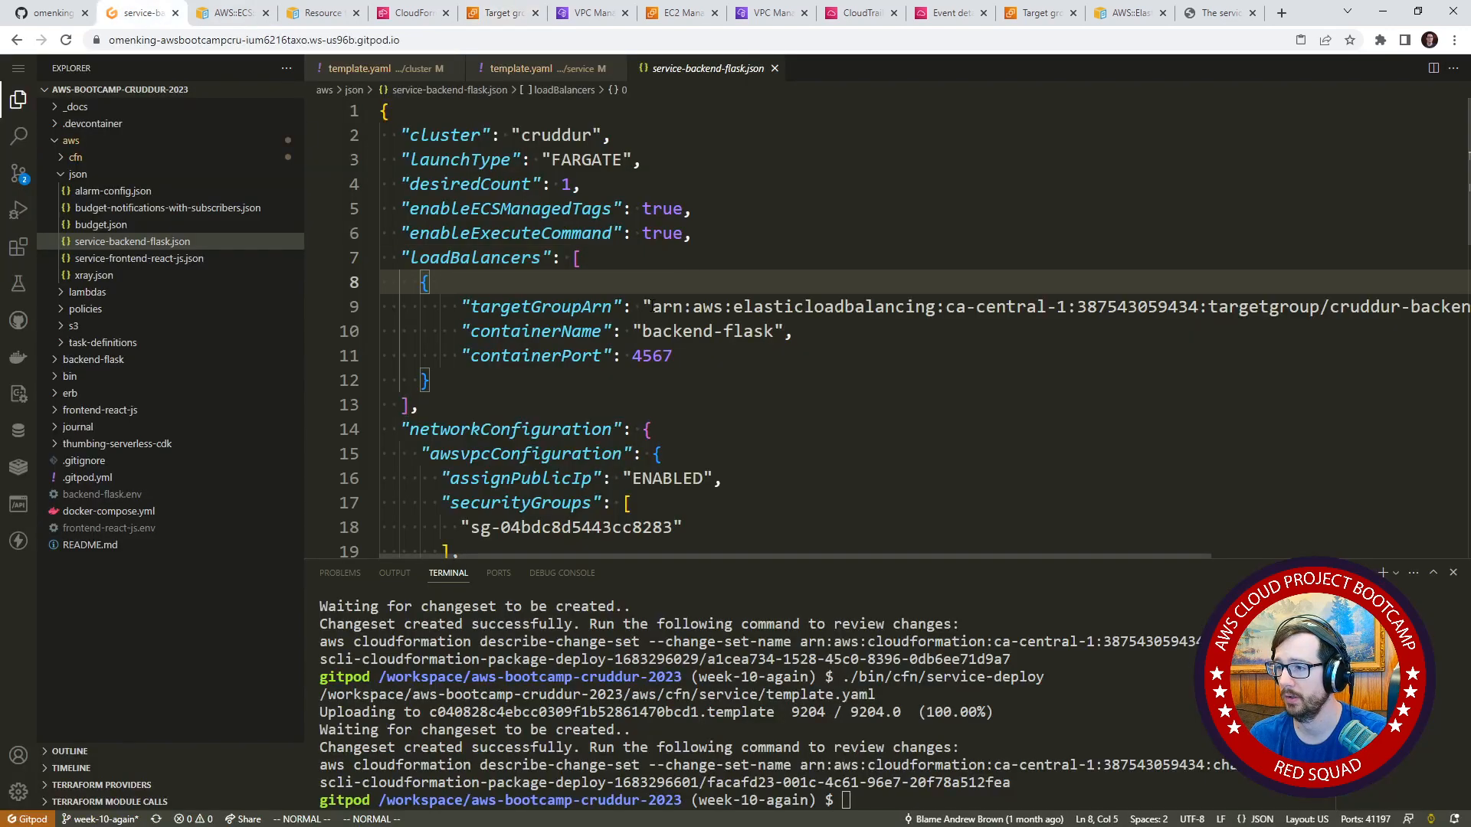
drag(652, 306, 1441, 306)
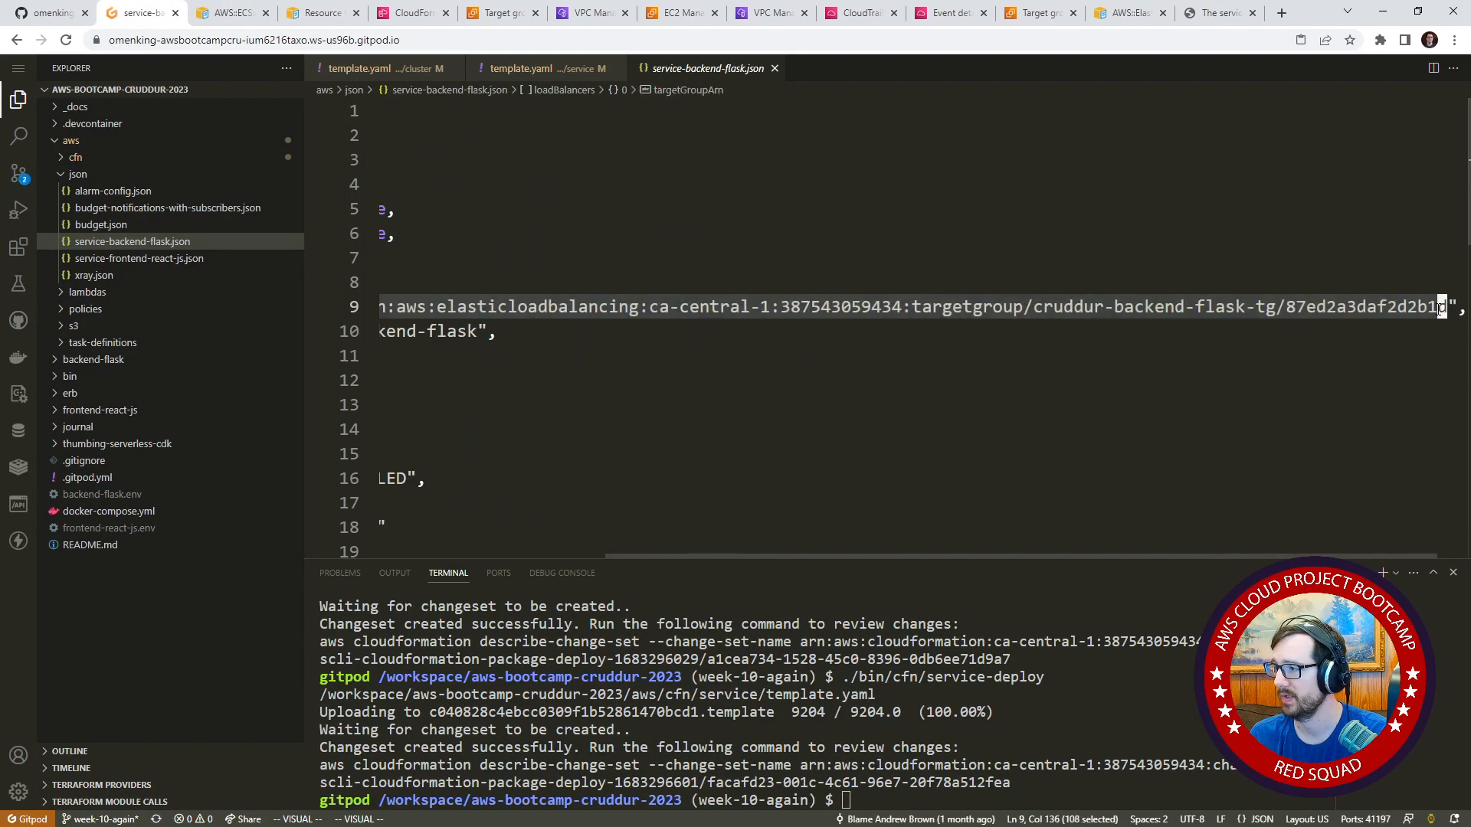
right_click(1442, 306)
click(1331, 547)
click(1023, 307)
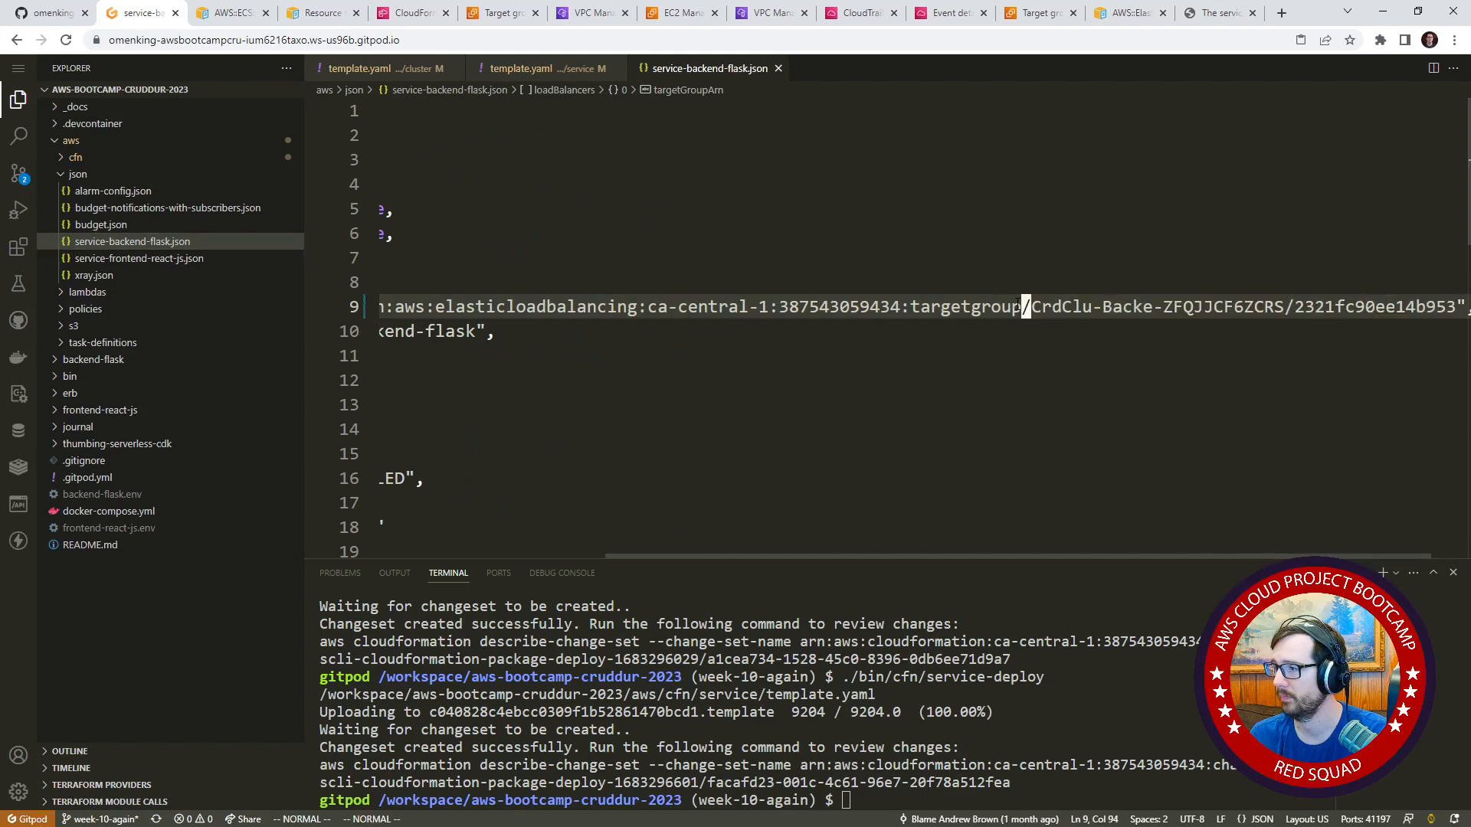
Check the network configuration's subnets in service-backend-flask.json, and open the CrdNet stack in the CloudFormation console.
drag(919, 259, 383, 259)
click(567, 259)
scroll(651, 353, down, 2)
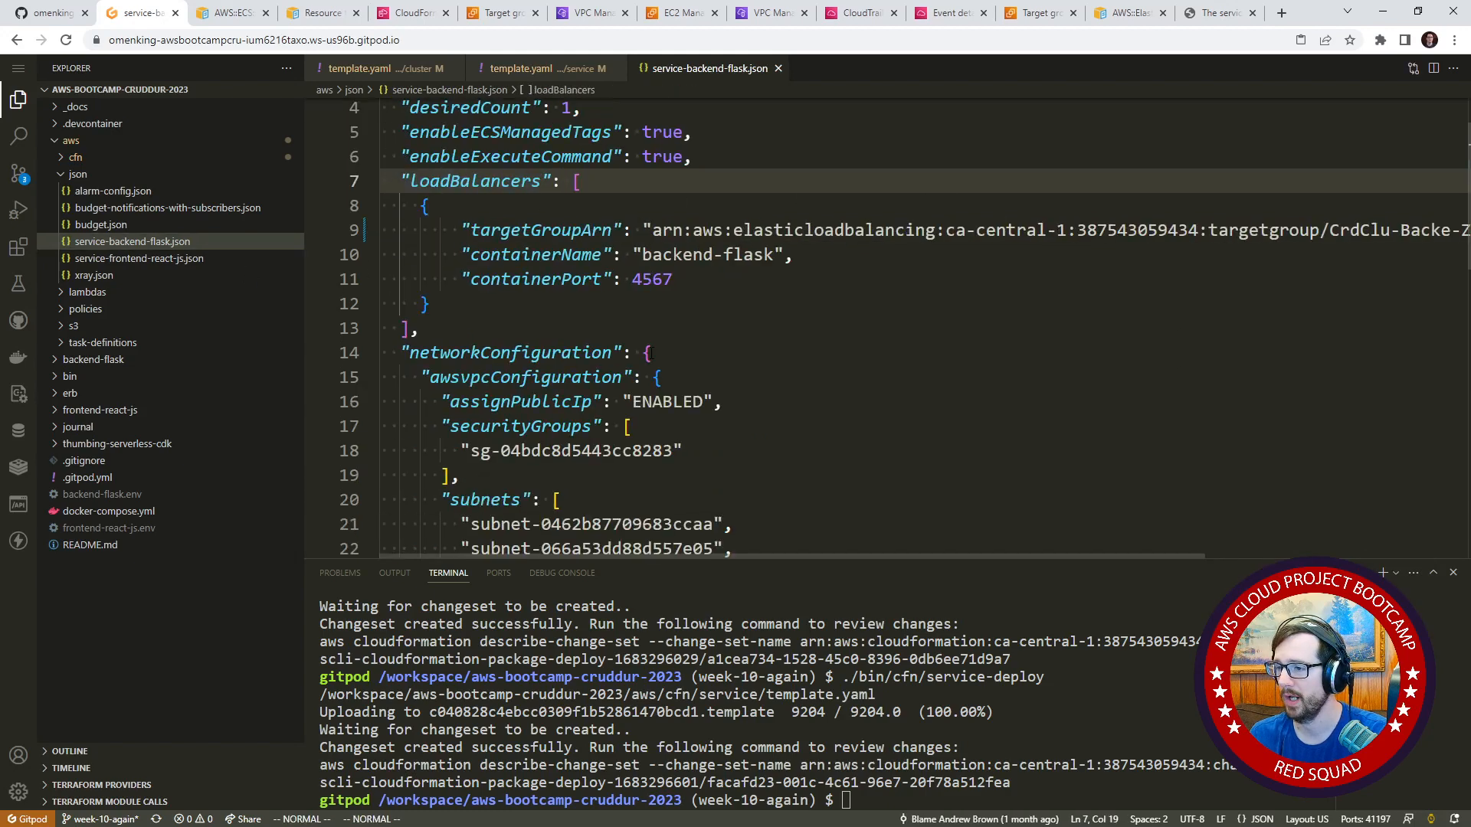
scroll(637, 353, down, 1)
drag(780, 493, 345, 449)
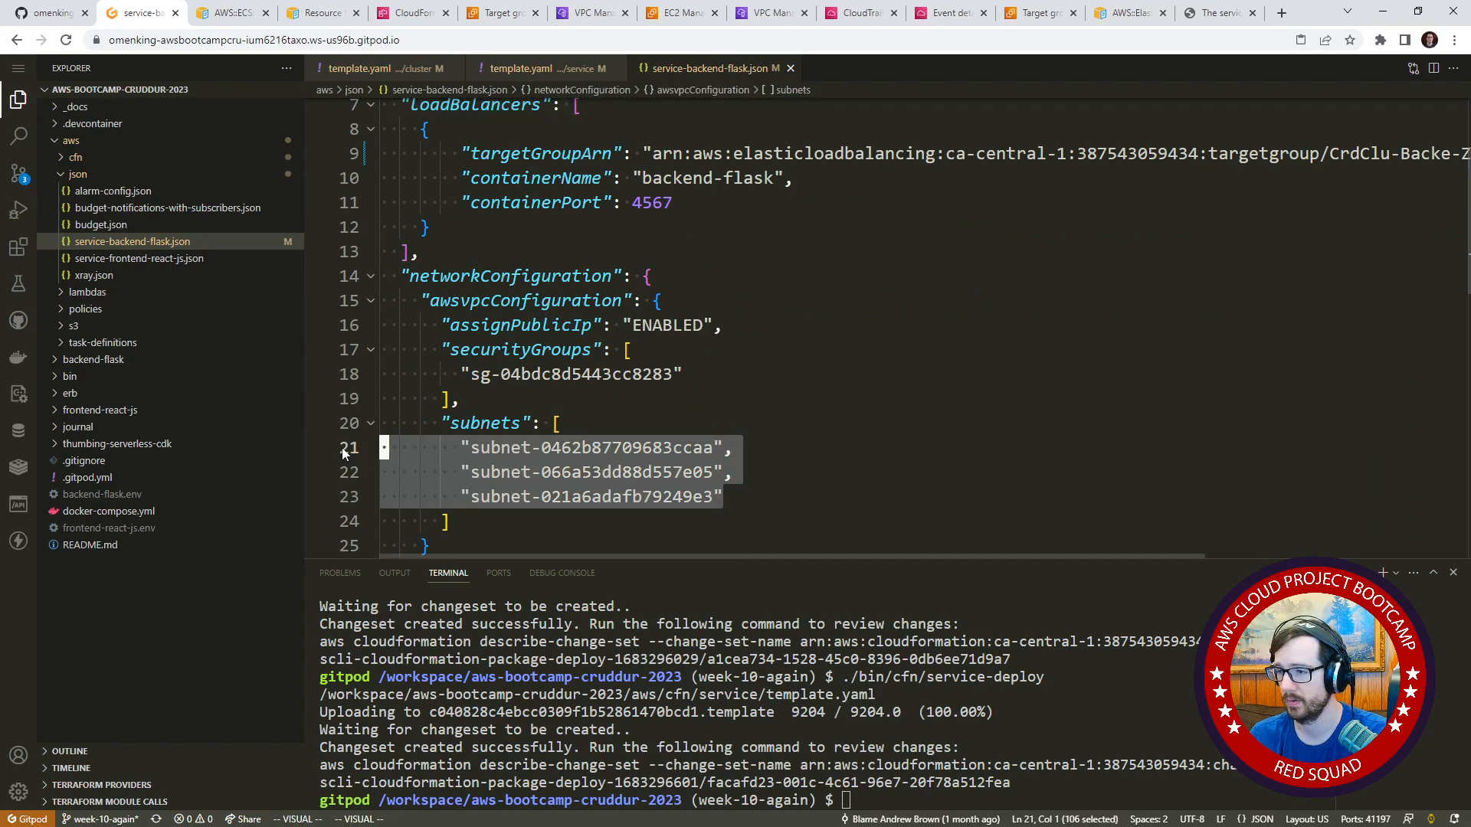
click(396, 16)
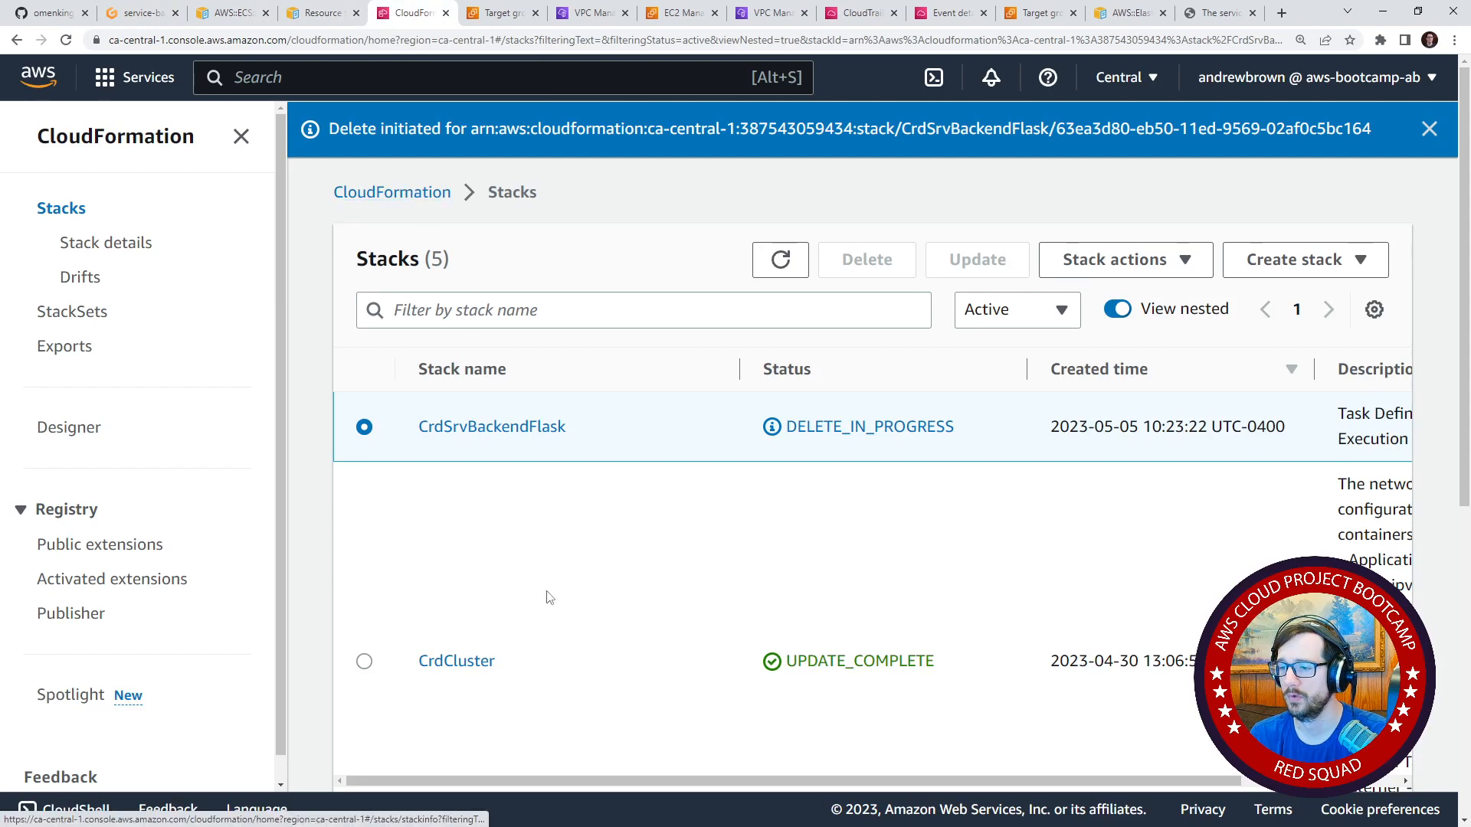
scroll(461, 611, down, 2)
click(458, 627)
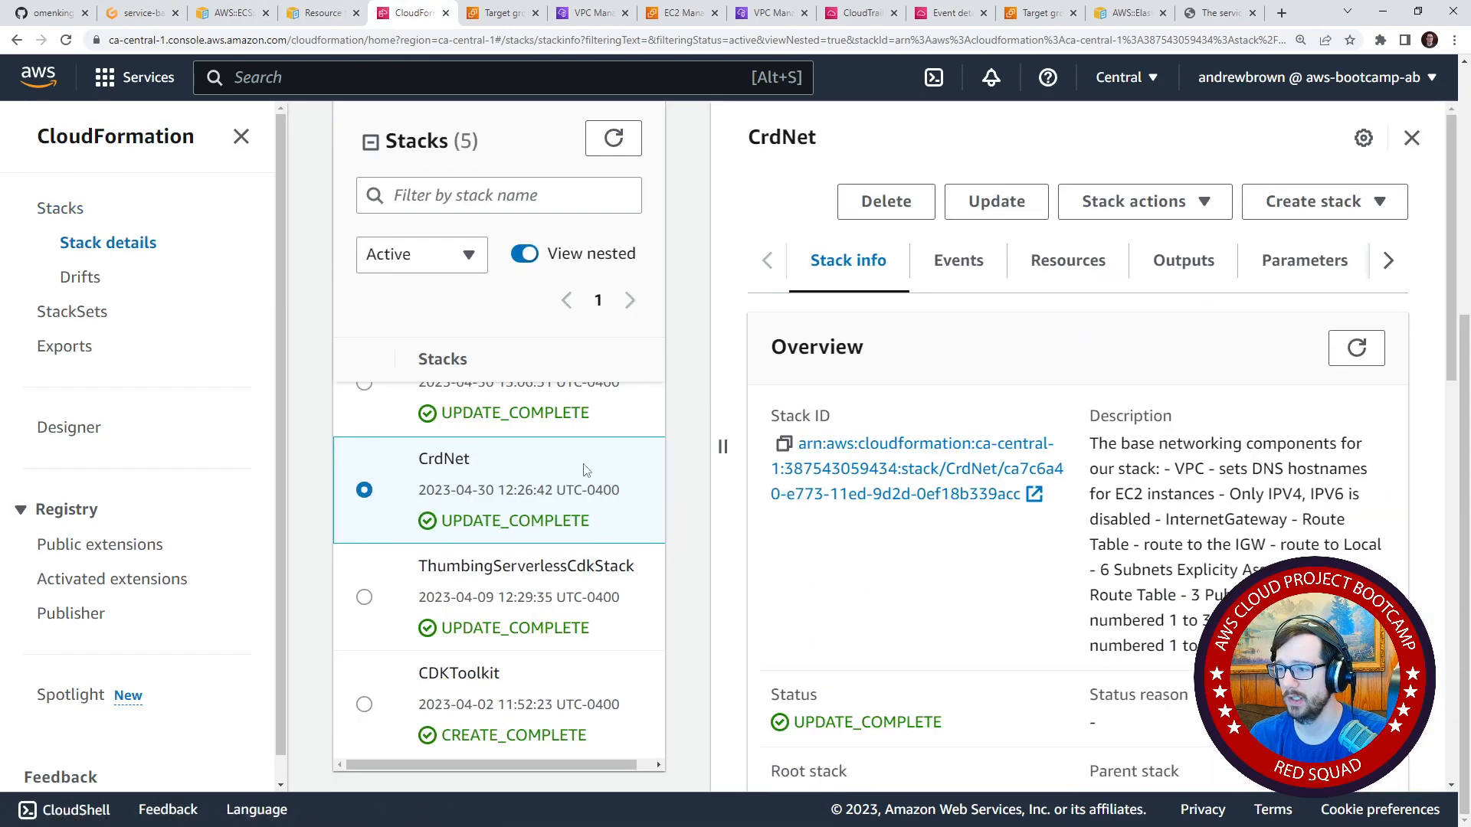
Show the CrdNet stack details at full width and copy the PublicSubnetIds value from its outputs.
click(371, 142)
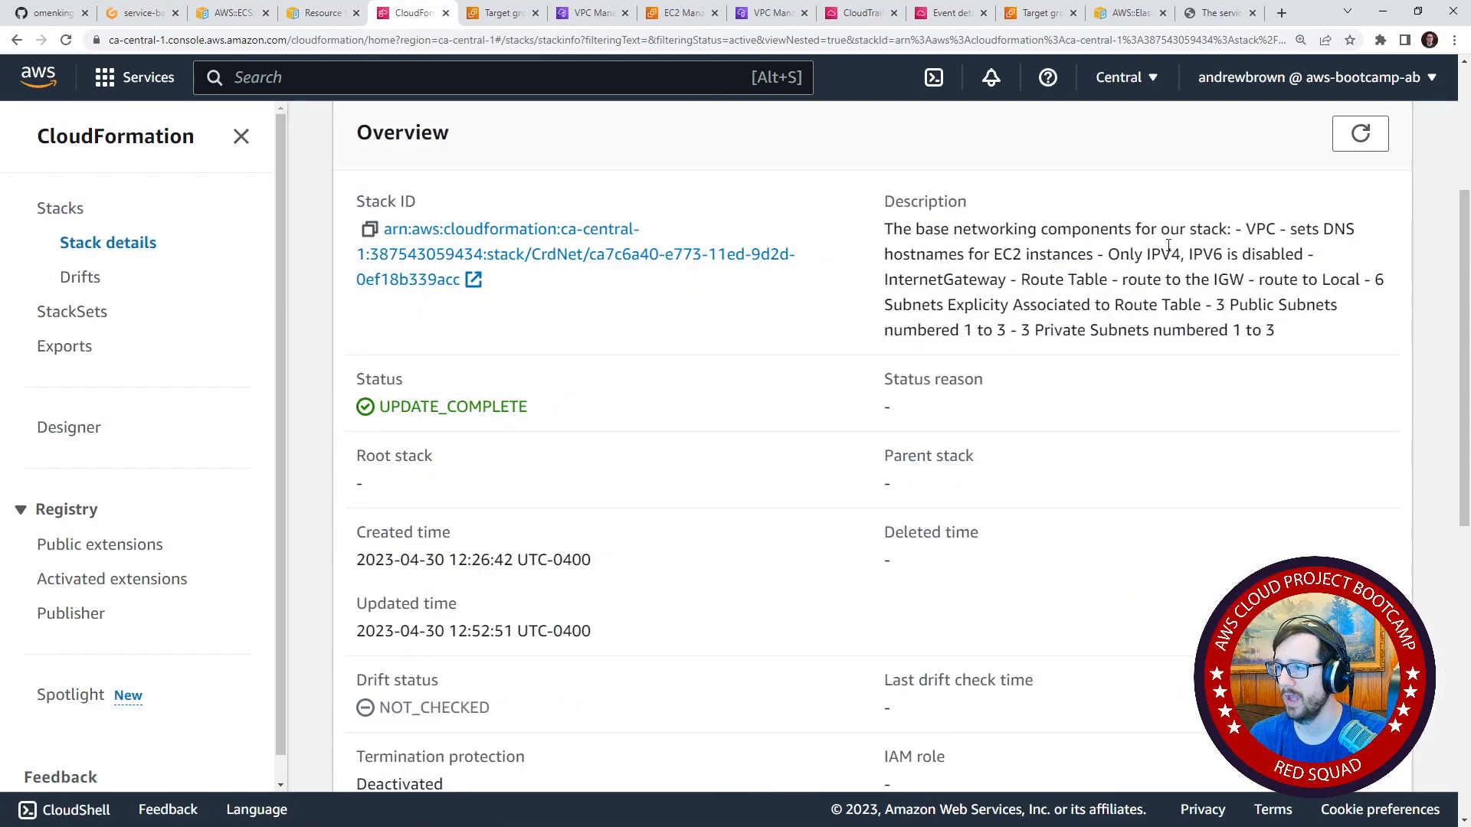
click(241, 137)
scroll(535, 423, up, 3)
scroll(535, 423, down, 5)
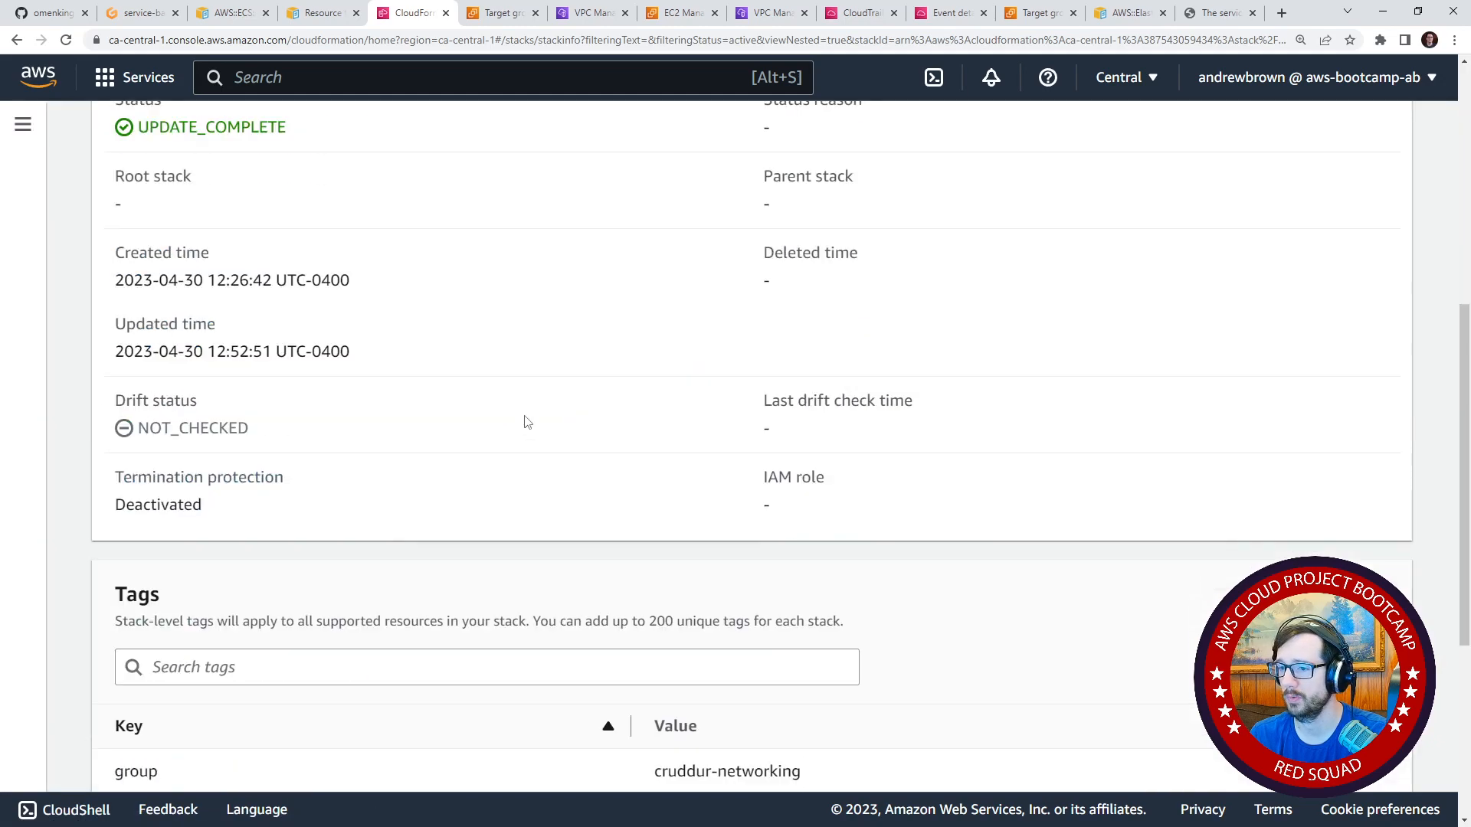
scroll(526, 420, up, 5)
click(528, 328)
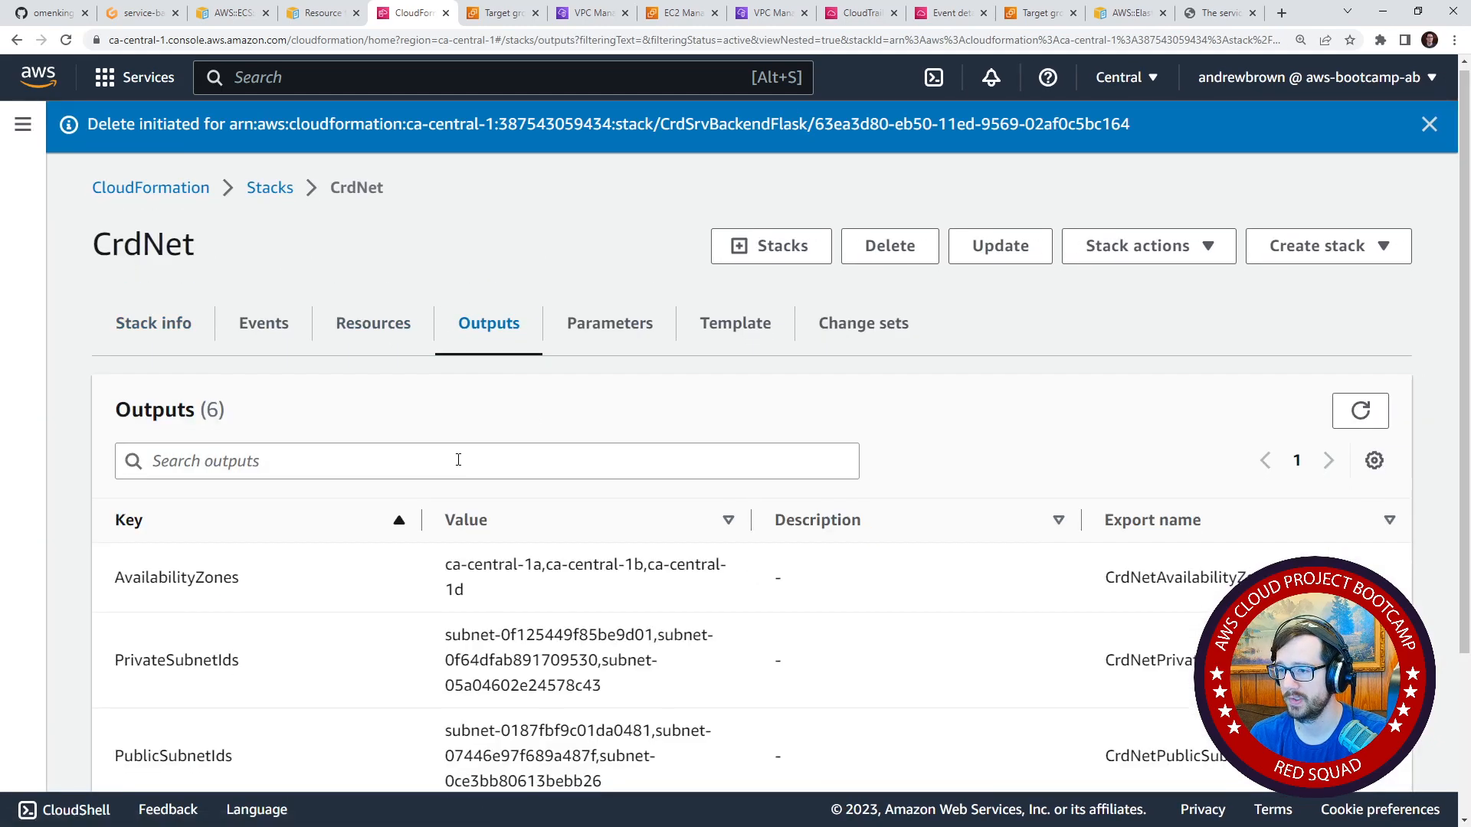
scroll(457, 459, down, 3)
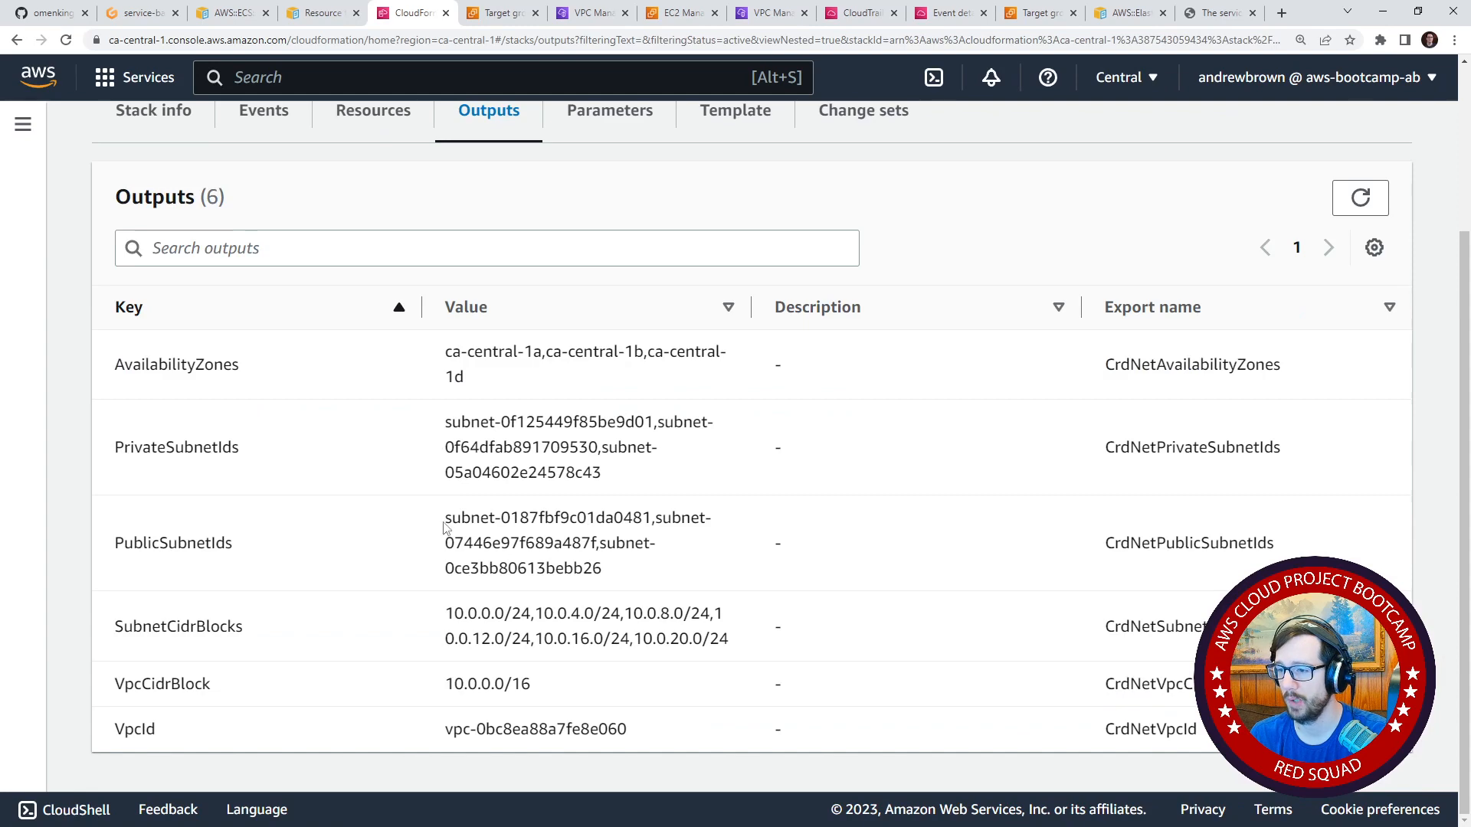
drag(449, 518, 631, 569)
key(ctrl+c)
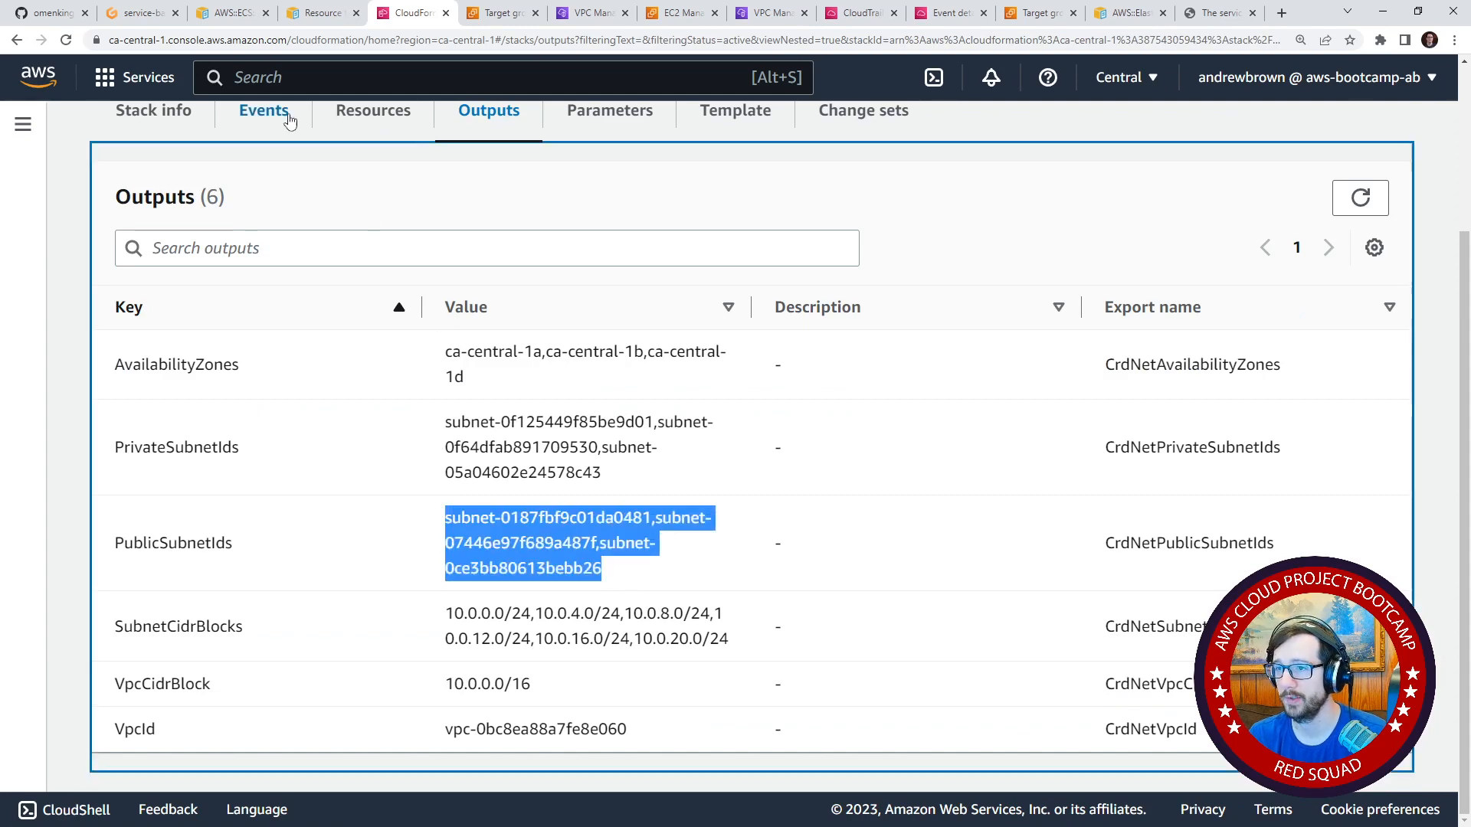
In the Gitpod editor, paste the copied public subnet IDs on a new line at the start of the subnets array.
click(147, 19)
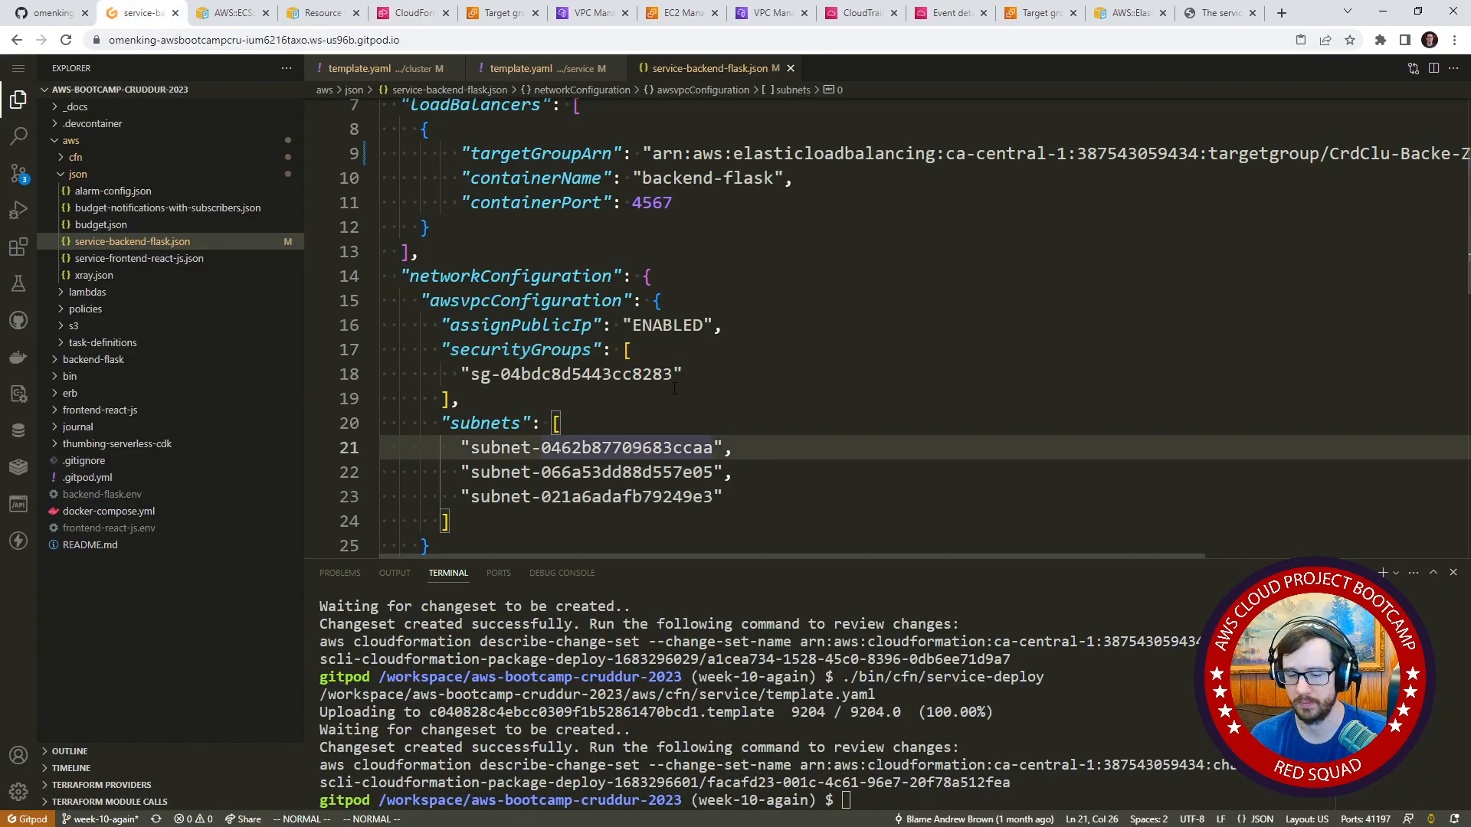
key(shift+o)
right_click(624, 448)
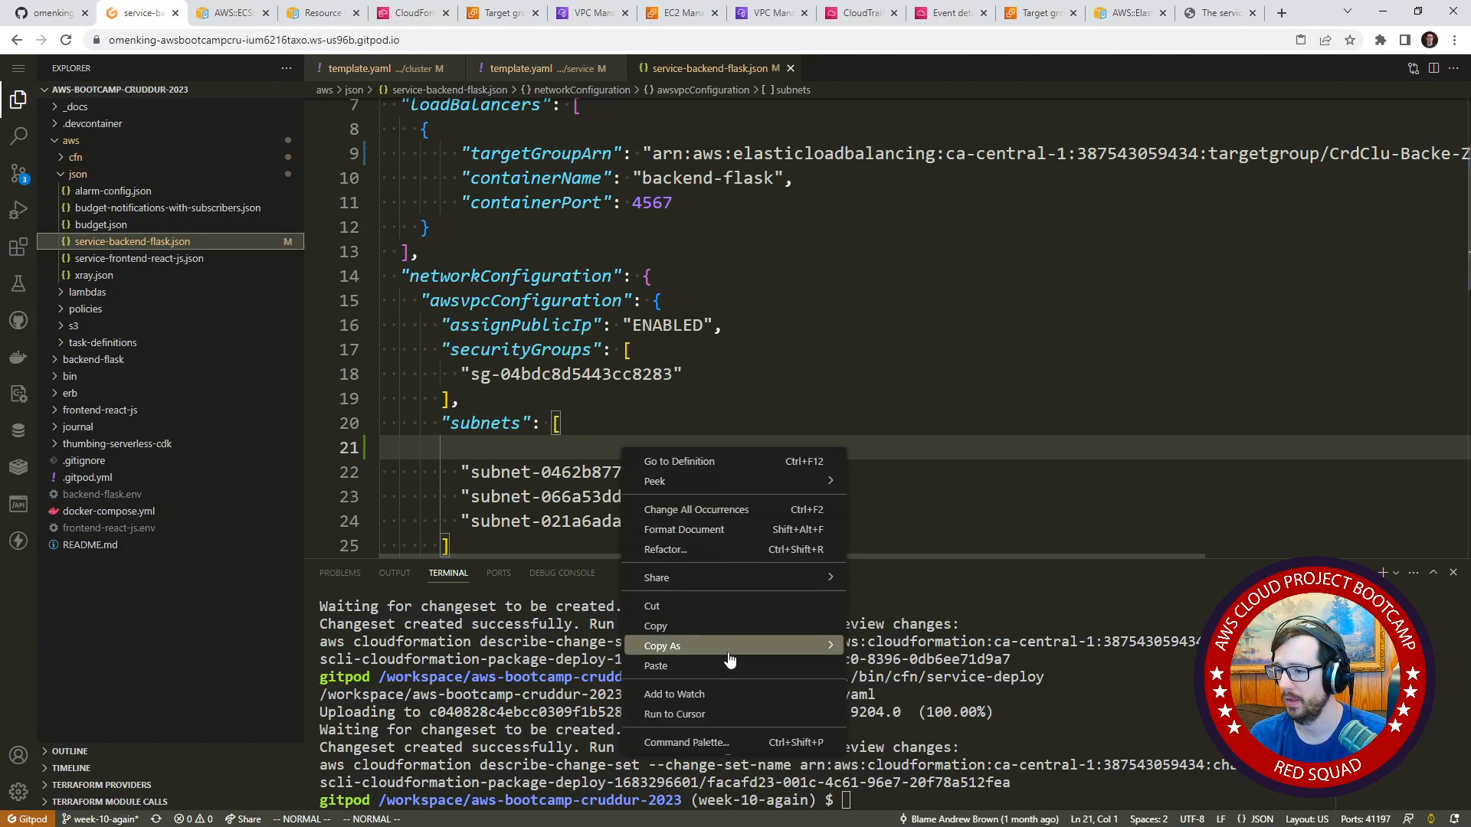
click(659, 650)
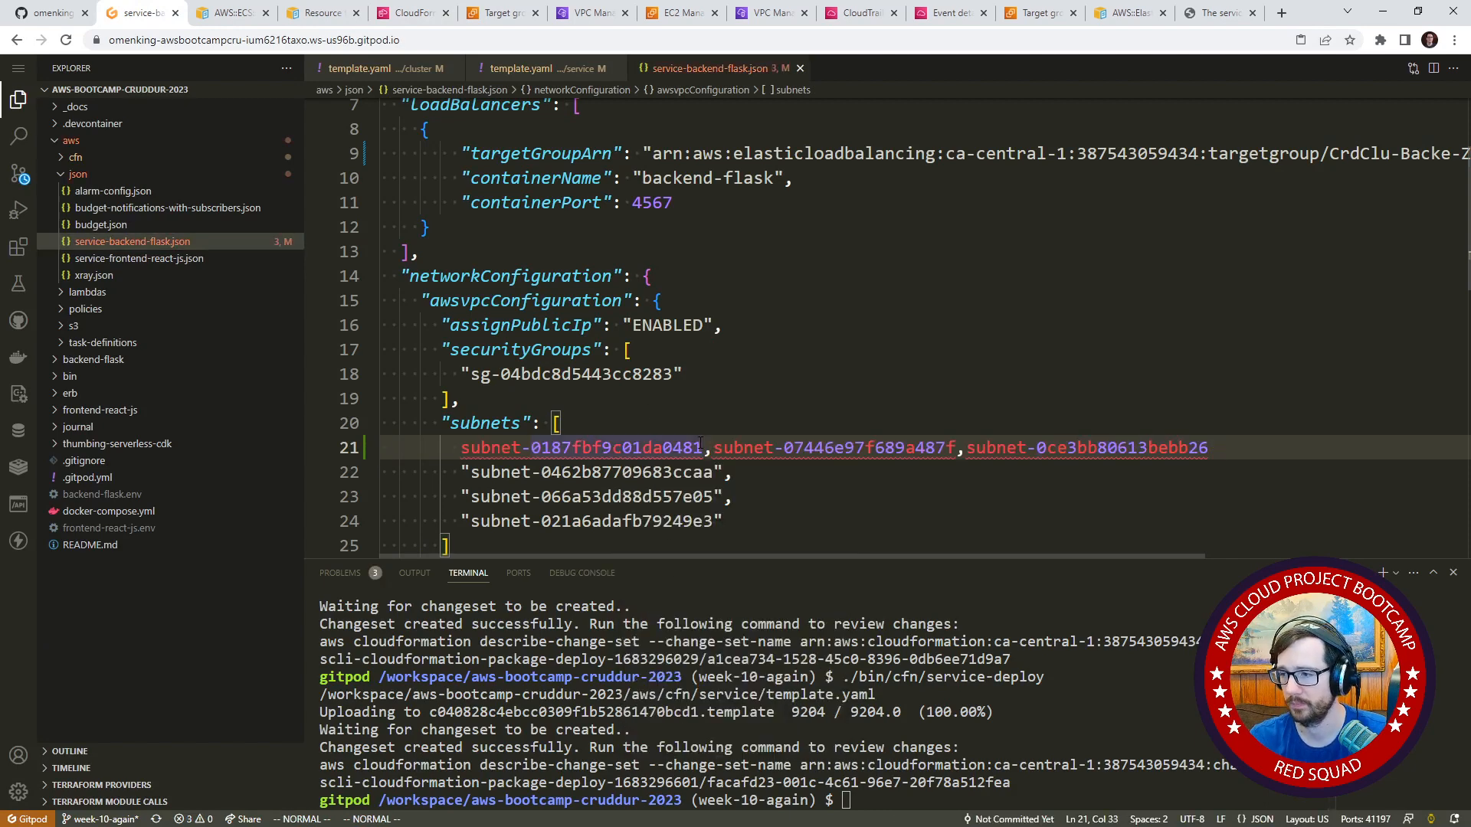
Put subnet-0187fbf9c01da0481 in quotes and split the other pasted IDs onto a new line that begins with a quote.
text(")
key(Home)
text(")
key(Escape)
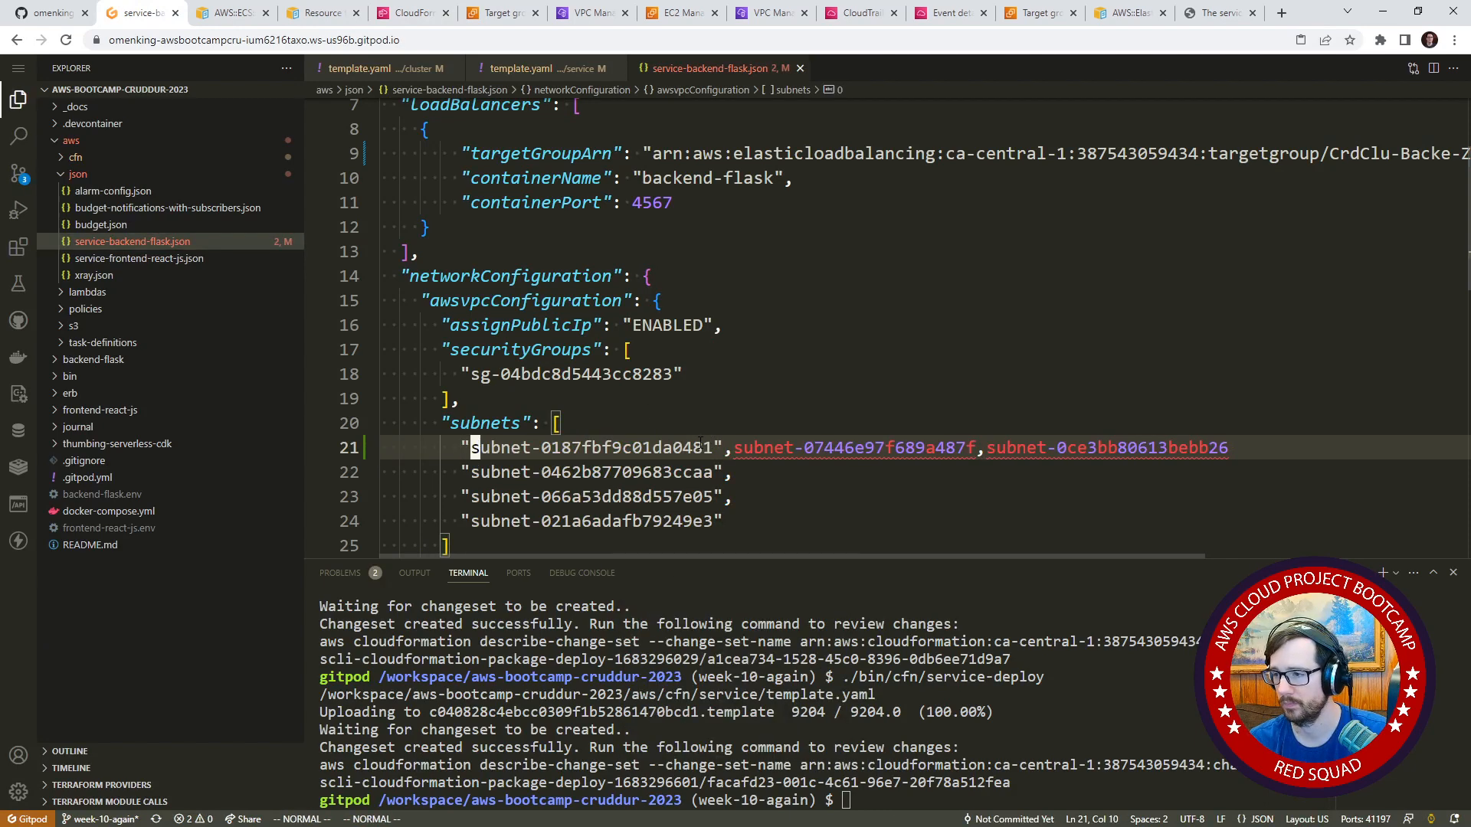
key(i)
key(Return)
text(")
key(Escape)
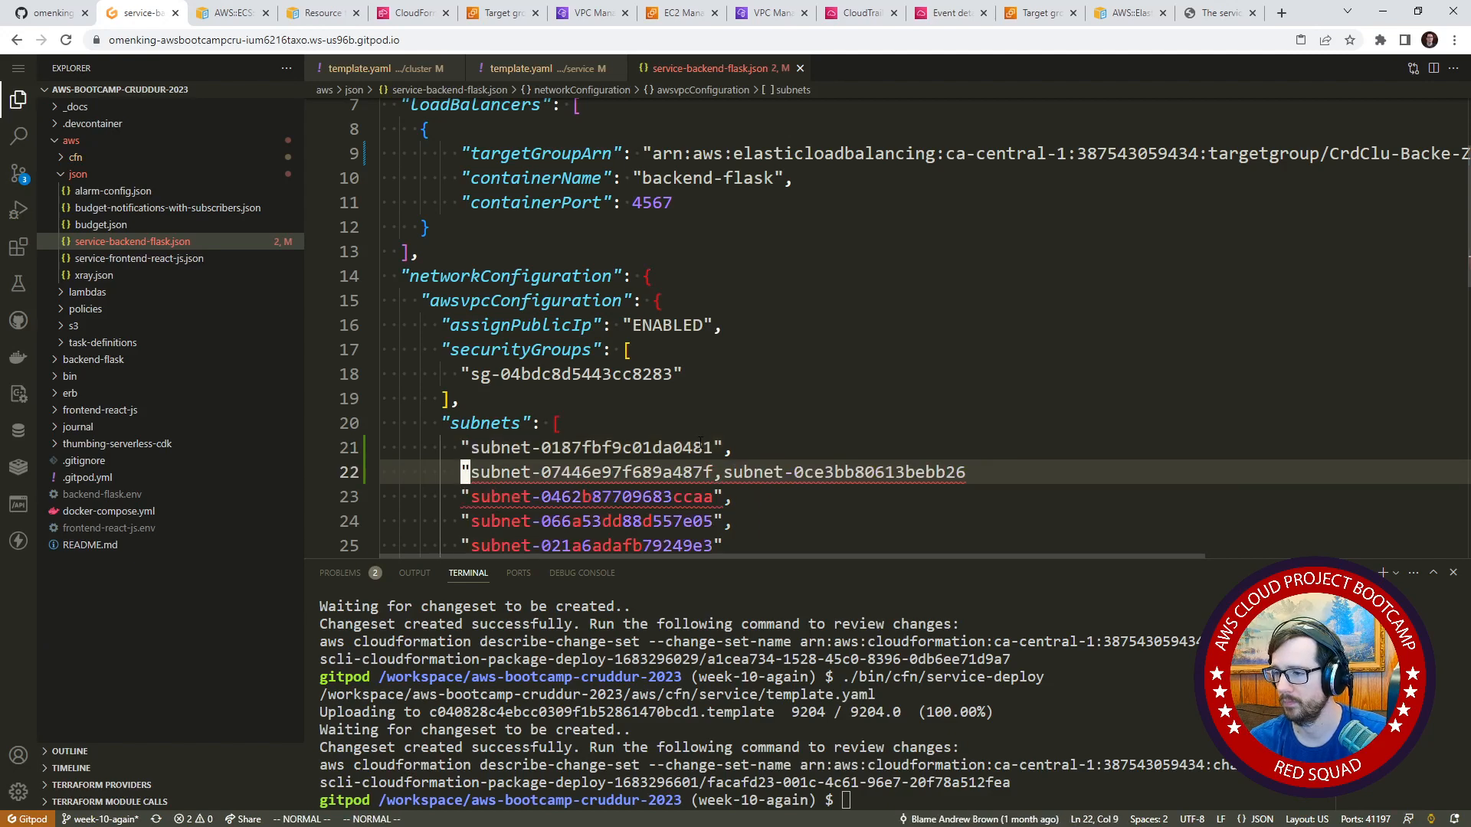
Finish quoting subnet-07446e97f689a487f and subnet-0ce3bb80613bebb26 and place them on separate lines of the subnets array.
key(w)
key(w)
key(w)
text(hi")
key(Escape)
key(l)
key(l)
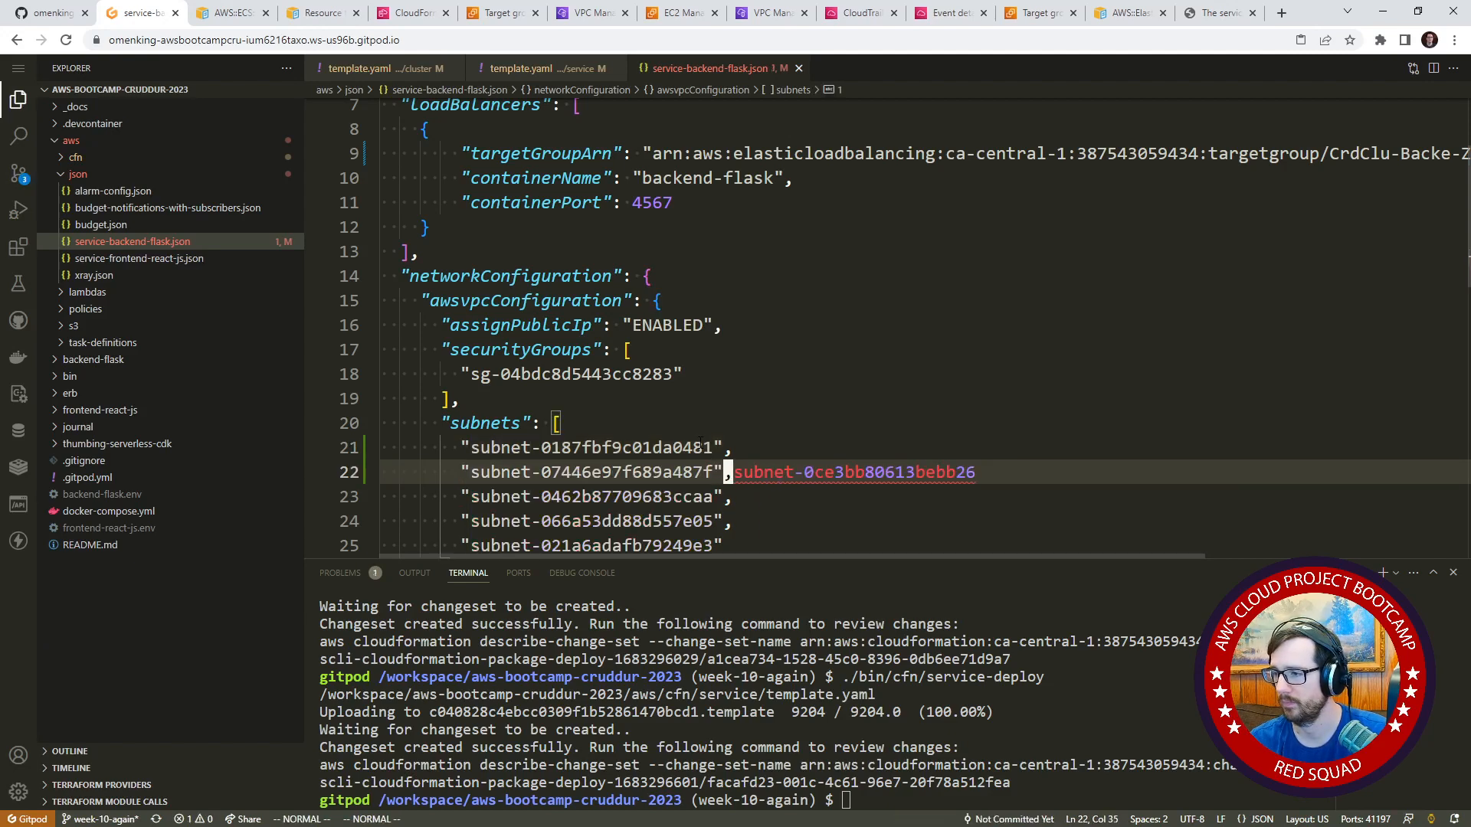
text(i")
key(Escape)
key(shift+a)
text(")
key(Escape)
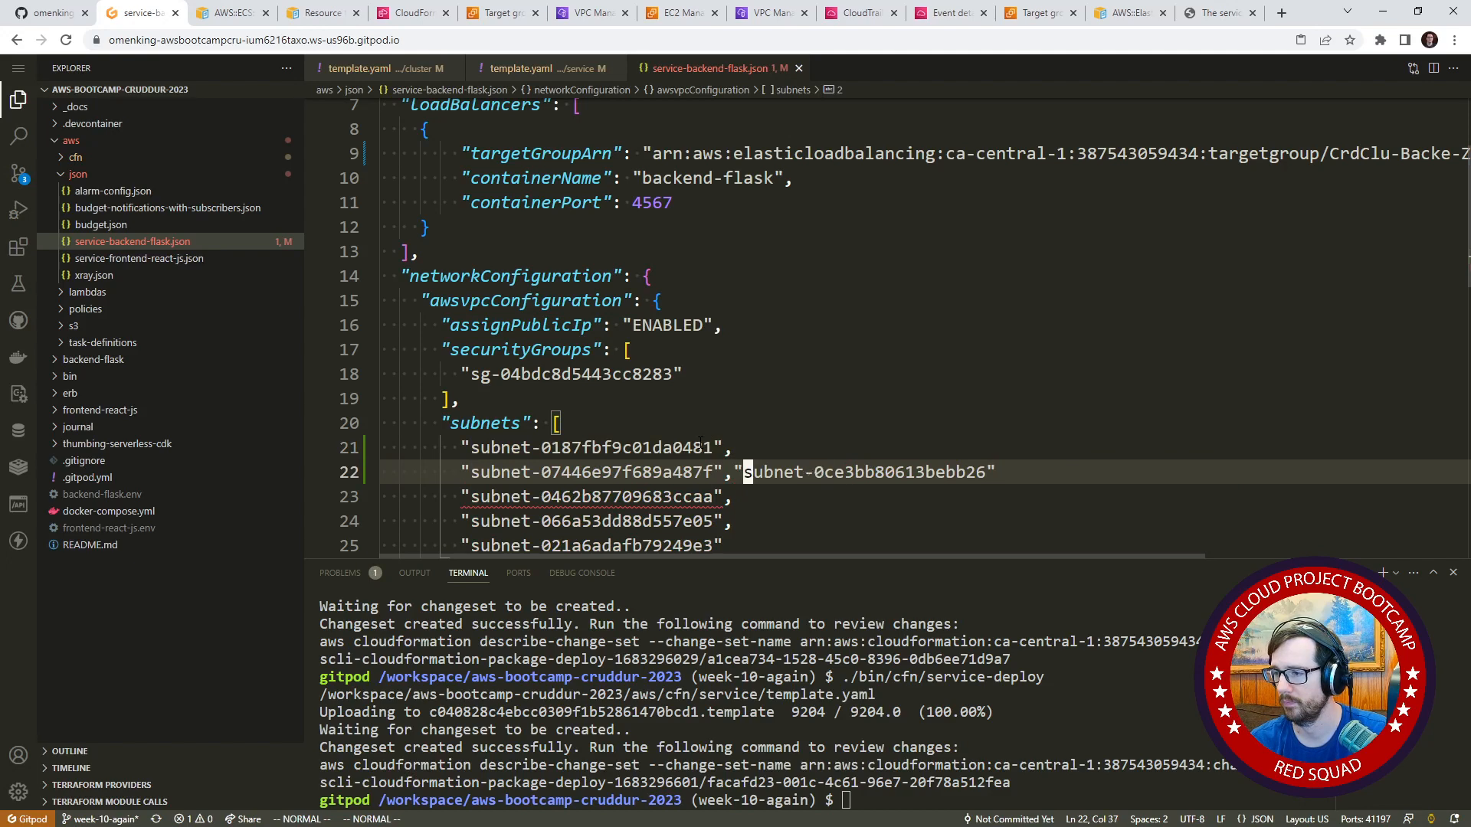
key(l)
key(a)
key(Return)
key(Escape)
key(j)
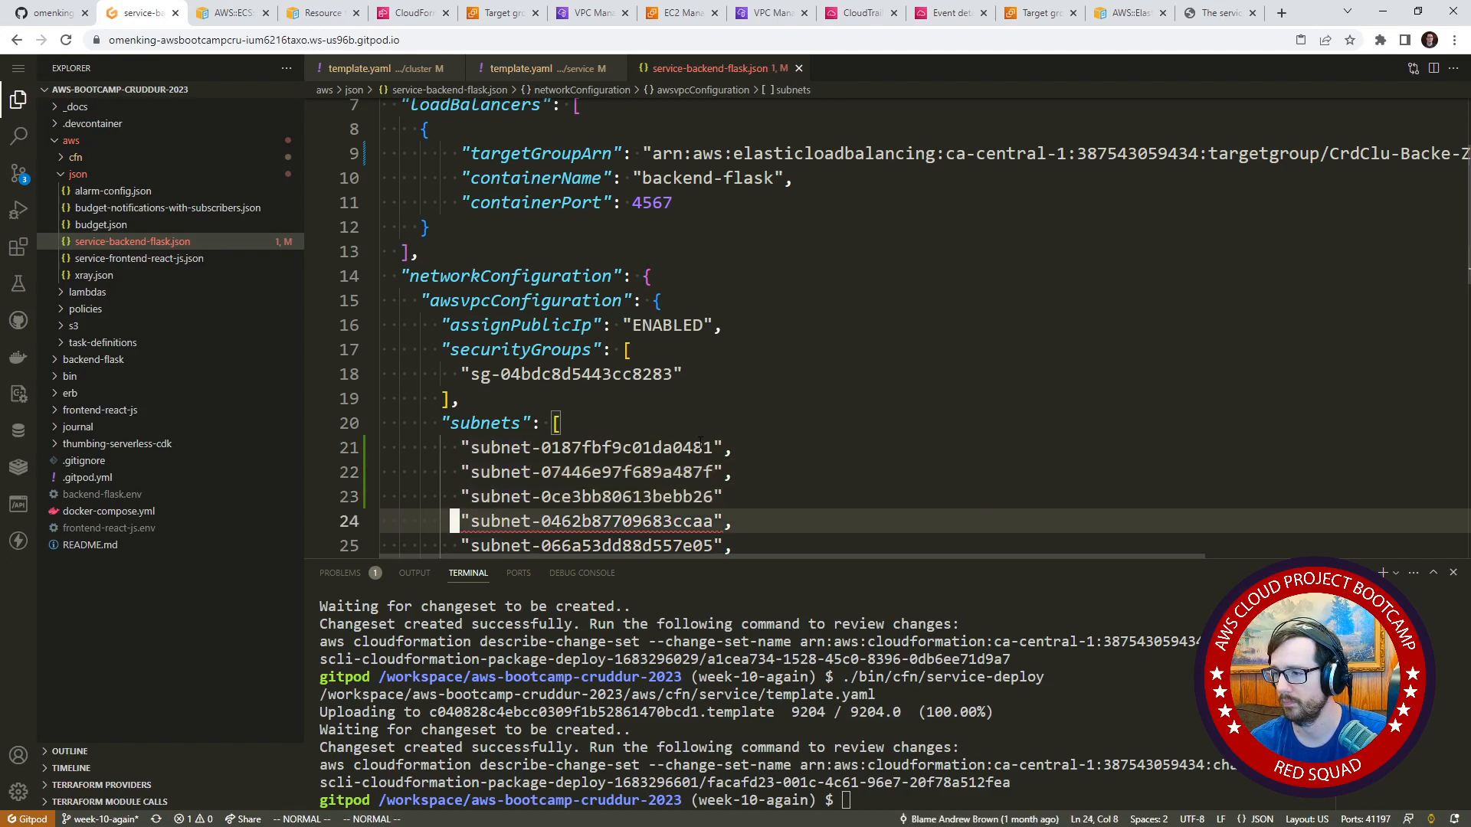
Delete the three old subnet lines below the new IDs in the subnets array.
key(shift+v)
key(j)
key(j)
key(d)
key(k)
key(dollar)
key(k)
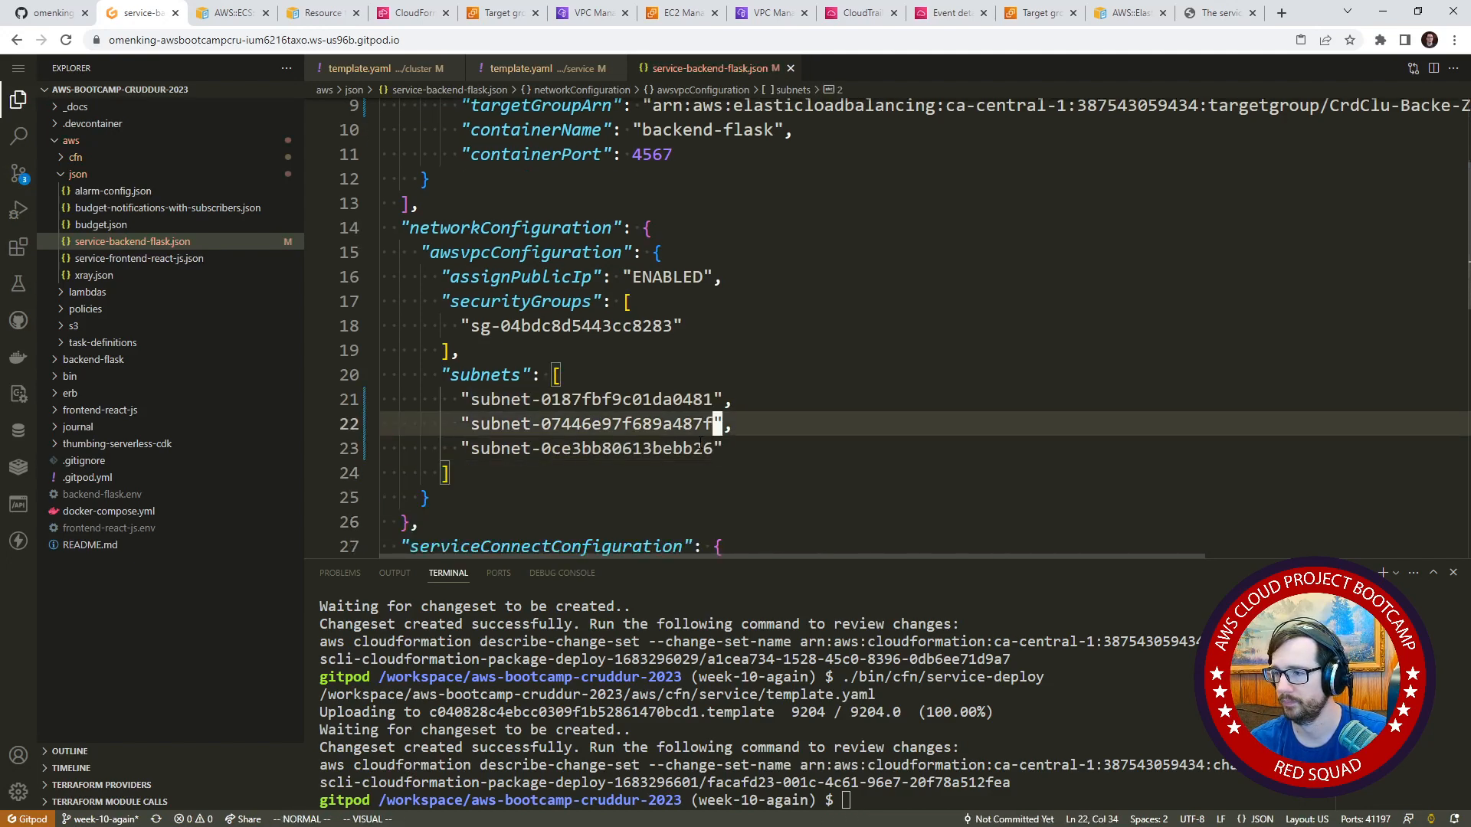
Select the security group ID in service-backend-flask.json, and open and refresh the EC2 Security Groups list in the AWS console.
key(k)
key(k)
key(k)
drag(684, 327, 472, 327)
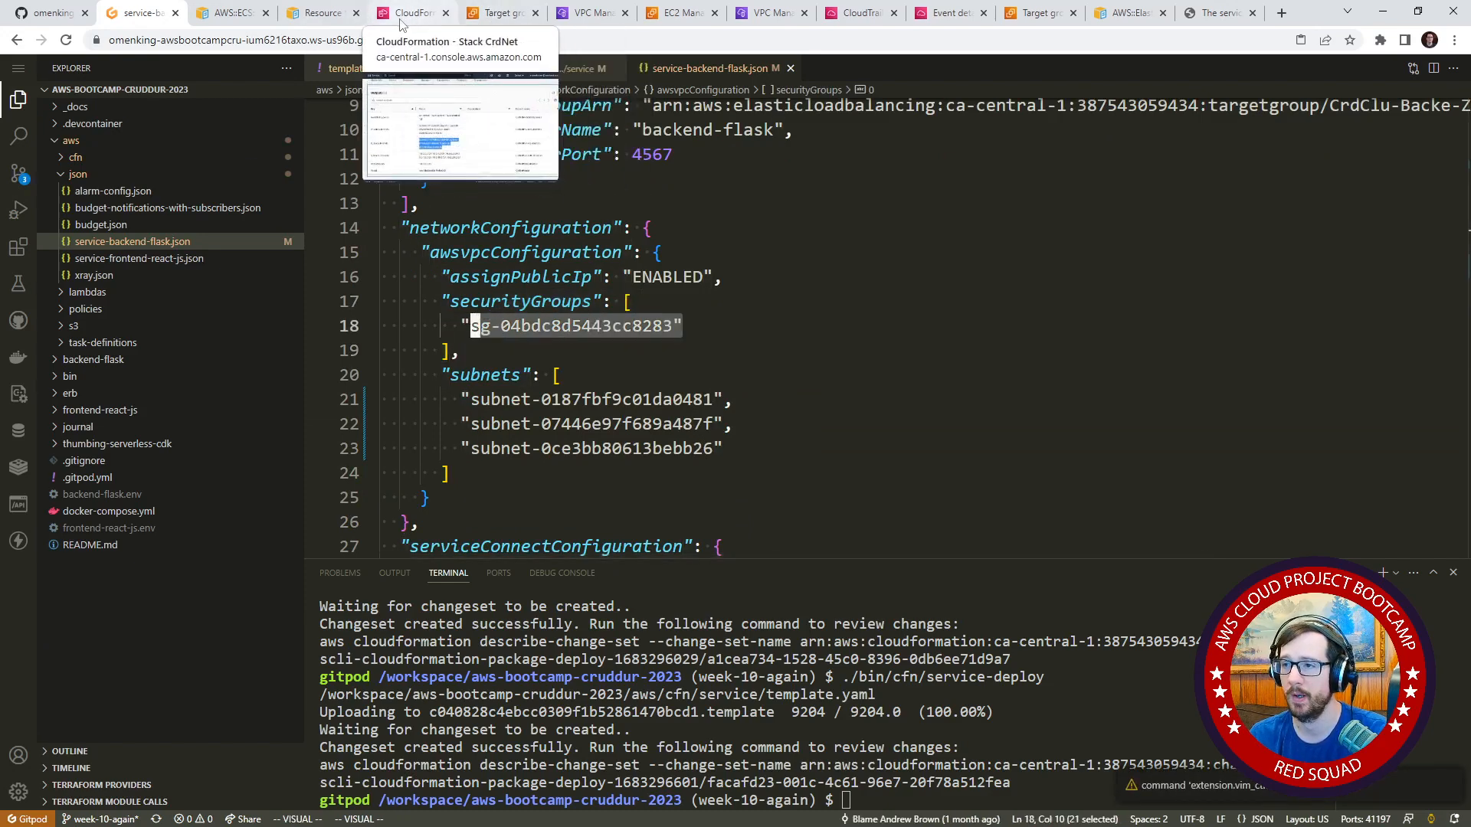
click(429, 13)
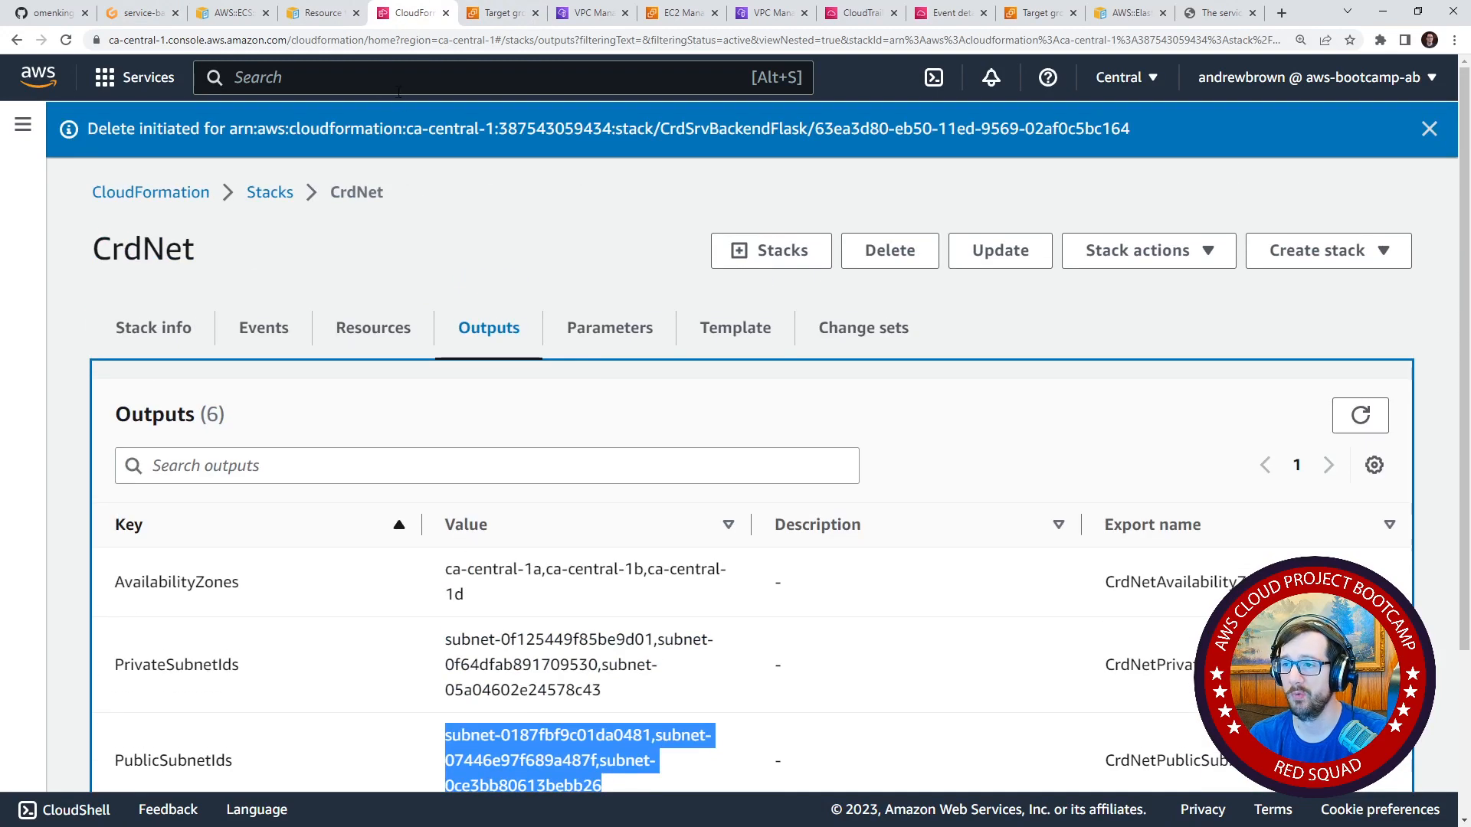
click(397, 76)
text(ec)
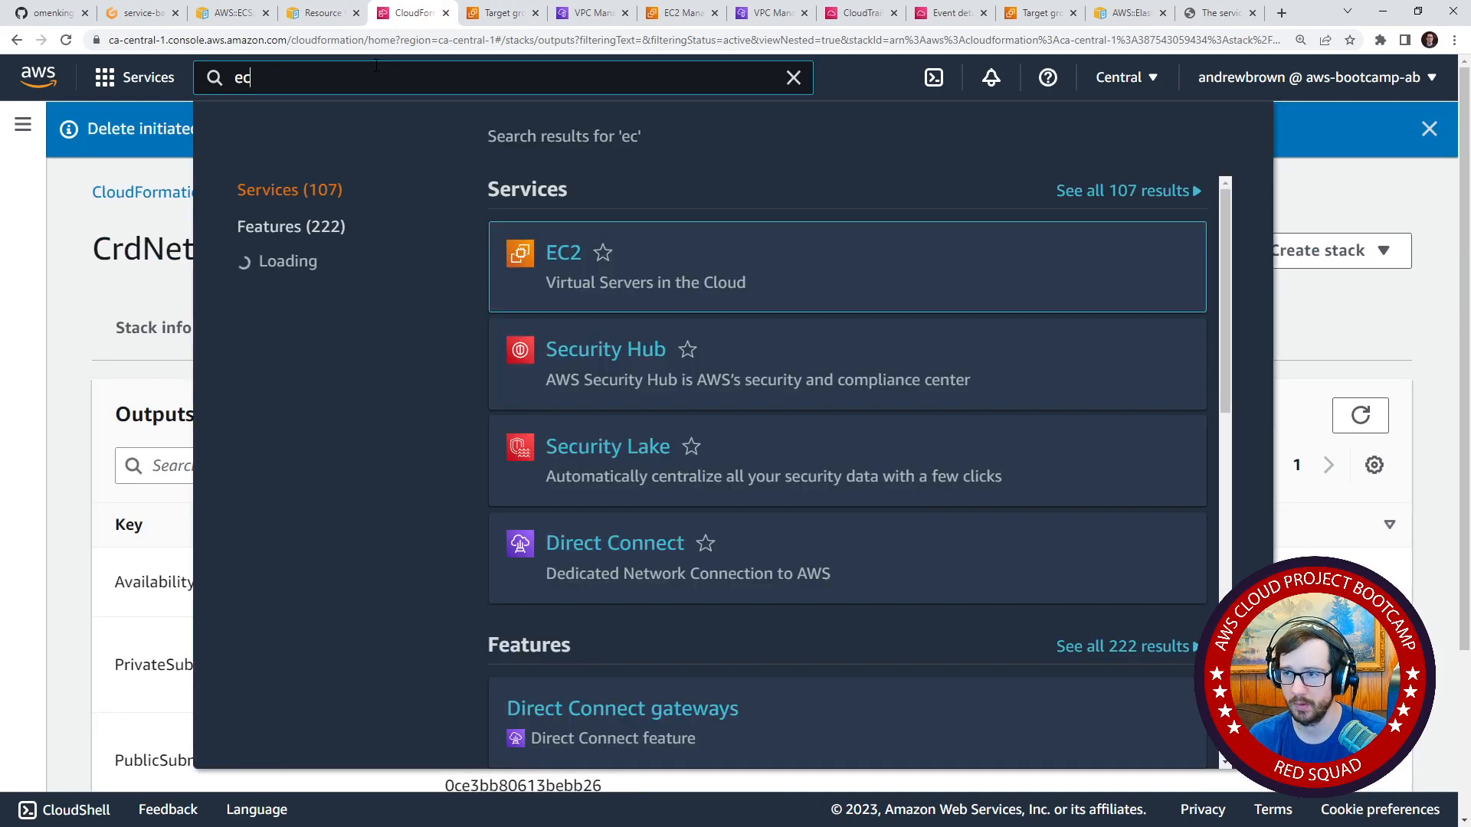
click(498, 16)
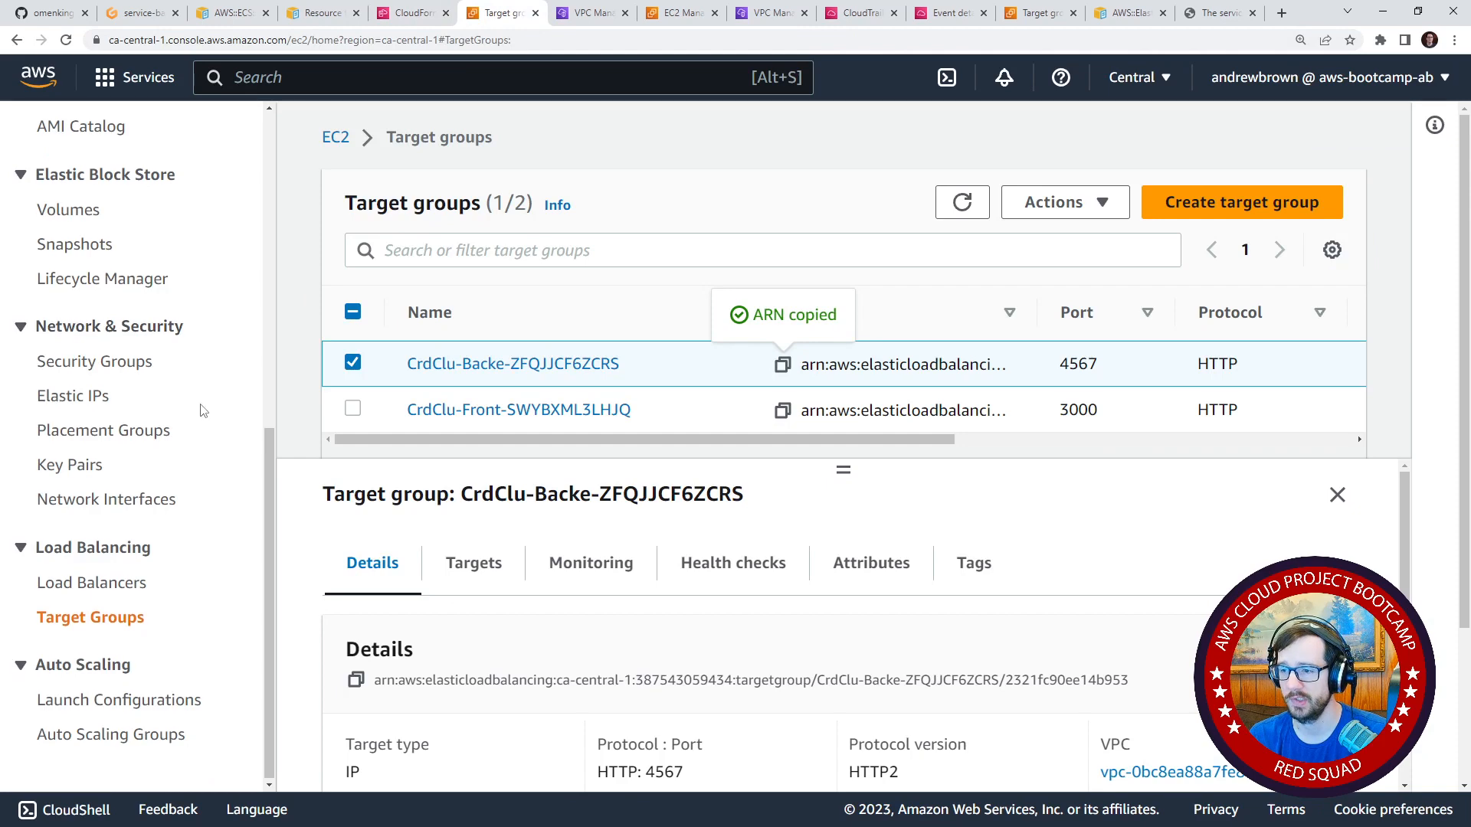
scroll(101, 490, up, 6)
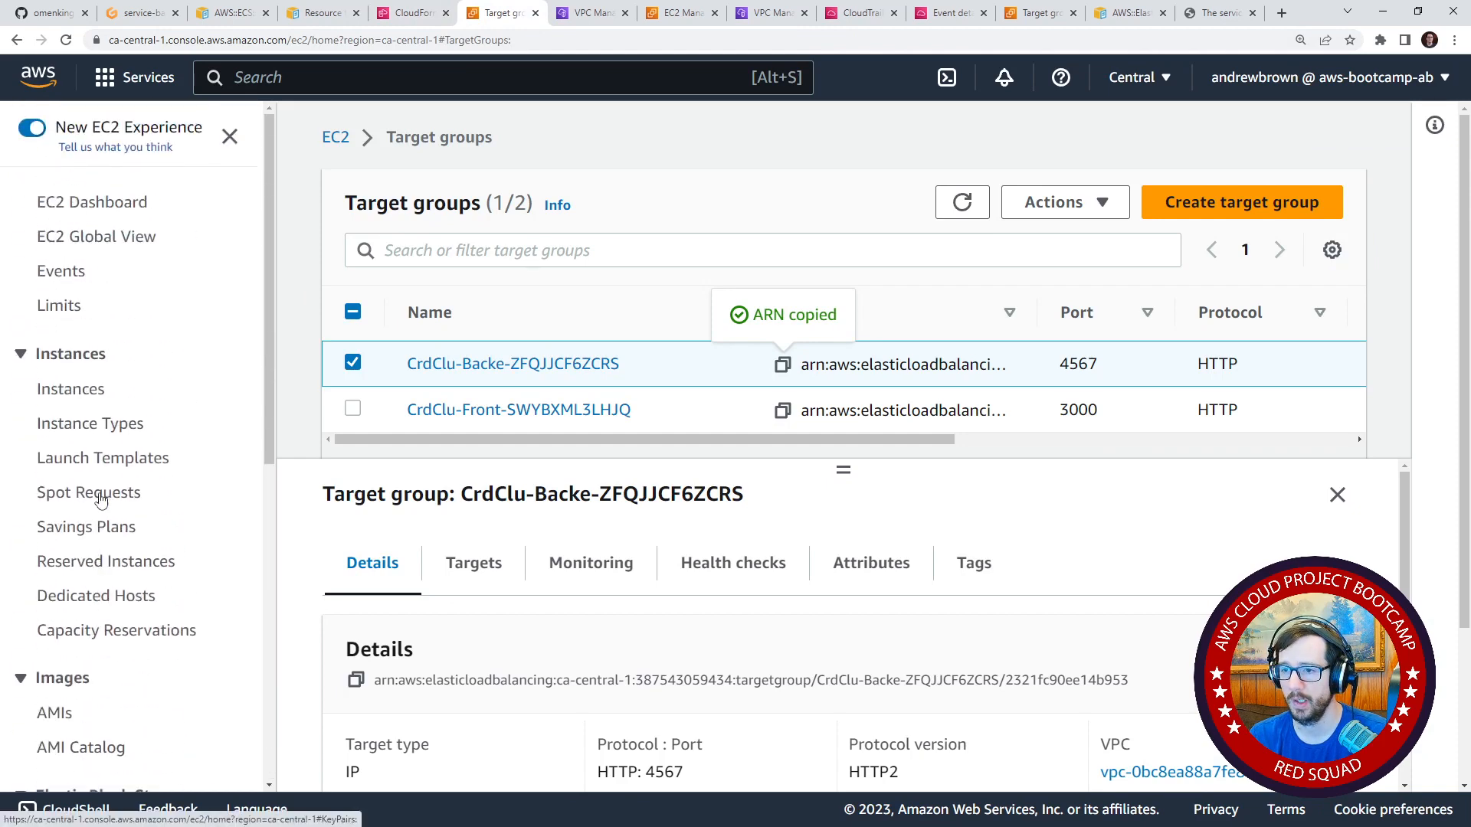
scroll(101, 490, down, 6)
click(165, 371)
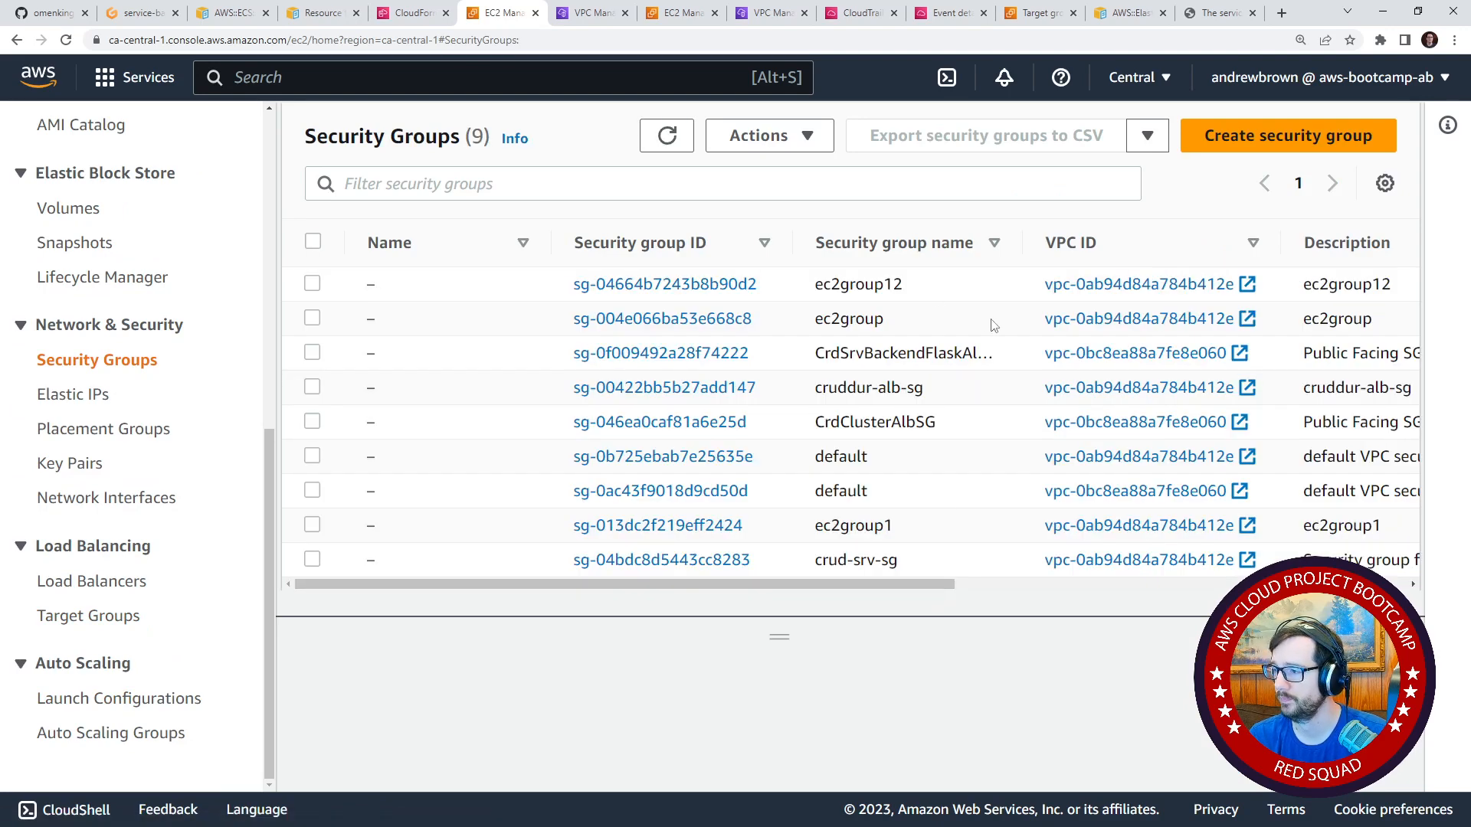
click(667, 137)
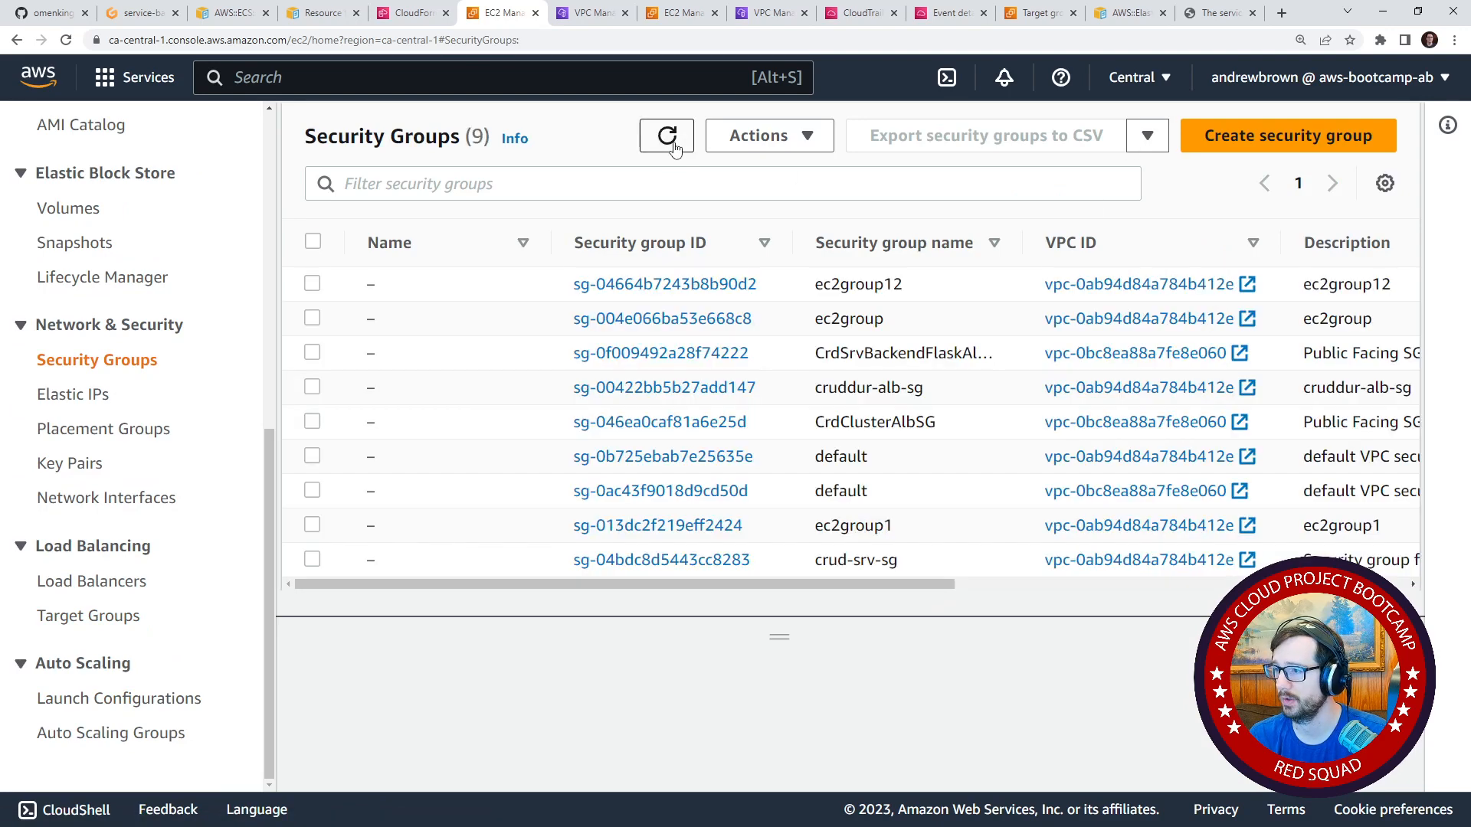
drag(883, 599, 854, 589)
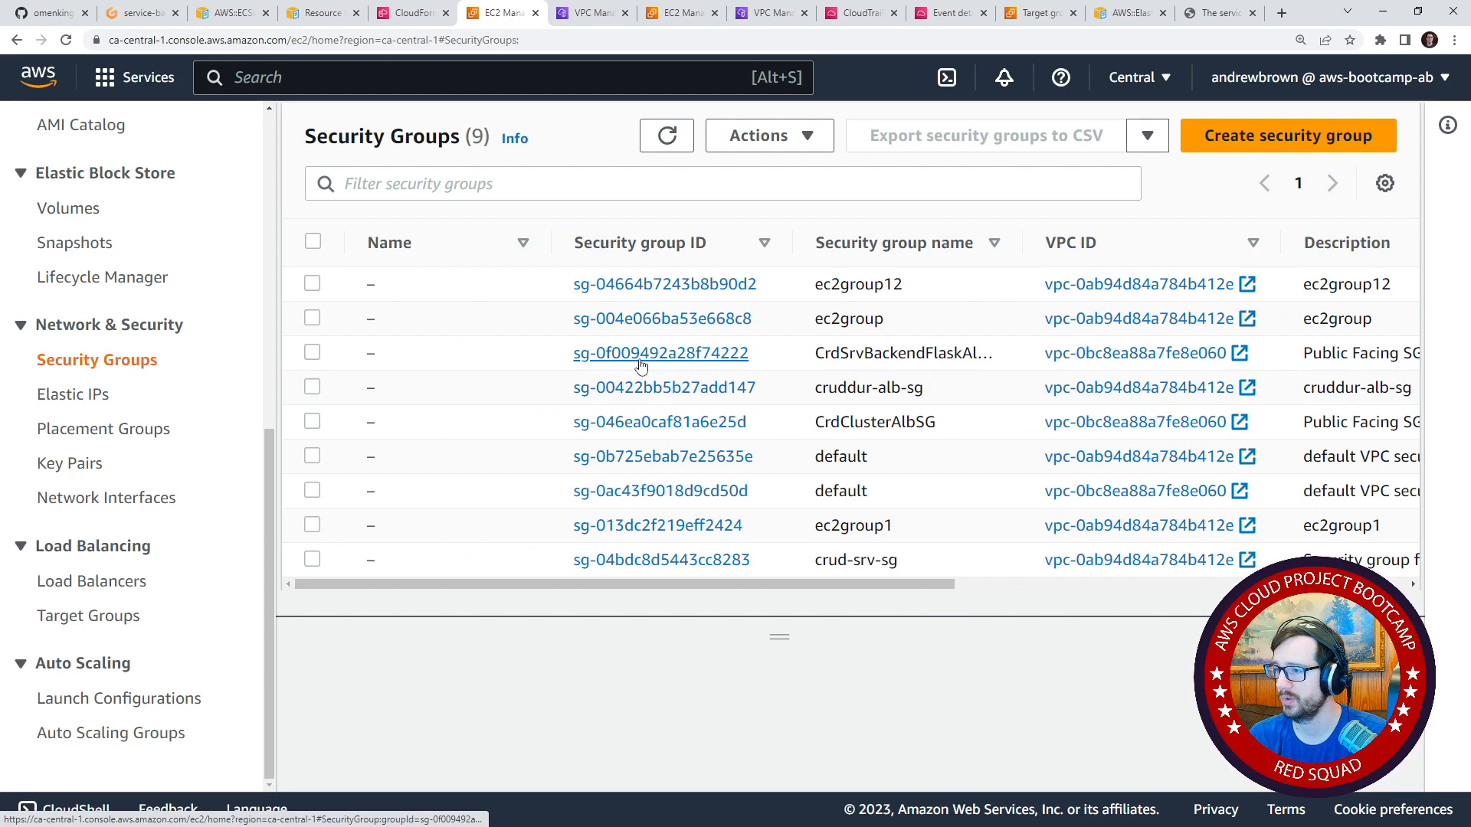
Delete the security groups ec2group12 and ec2group, confirming with "delete", and refresh the list.
click(312, 284)
click(312, 318)
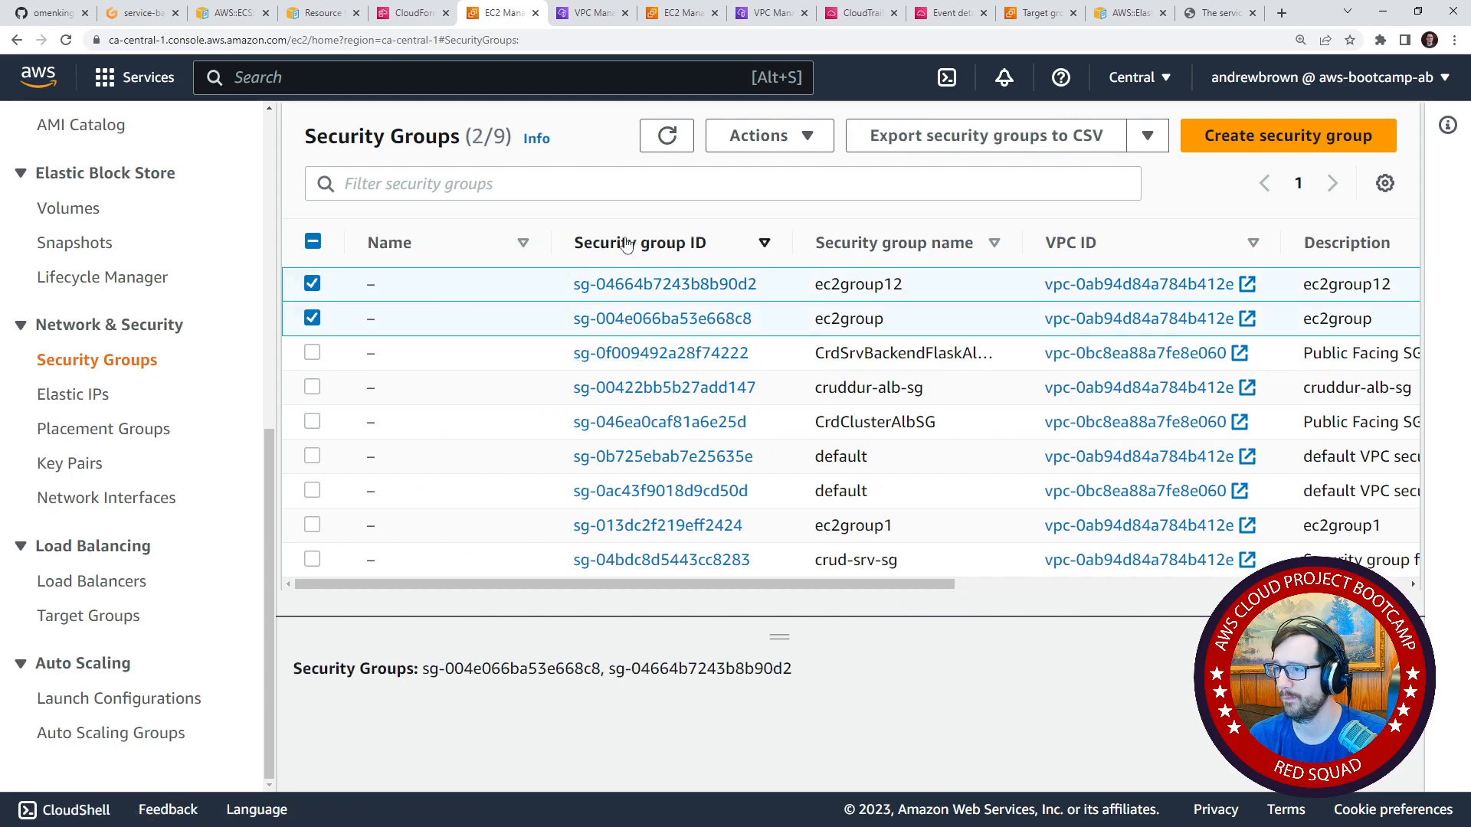
click(781, 137)
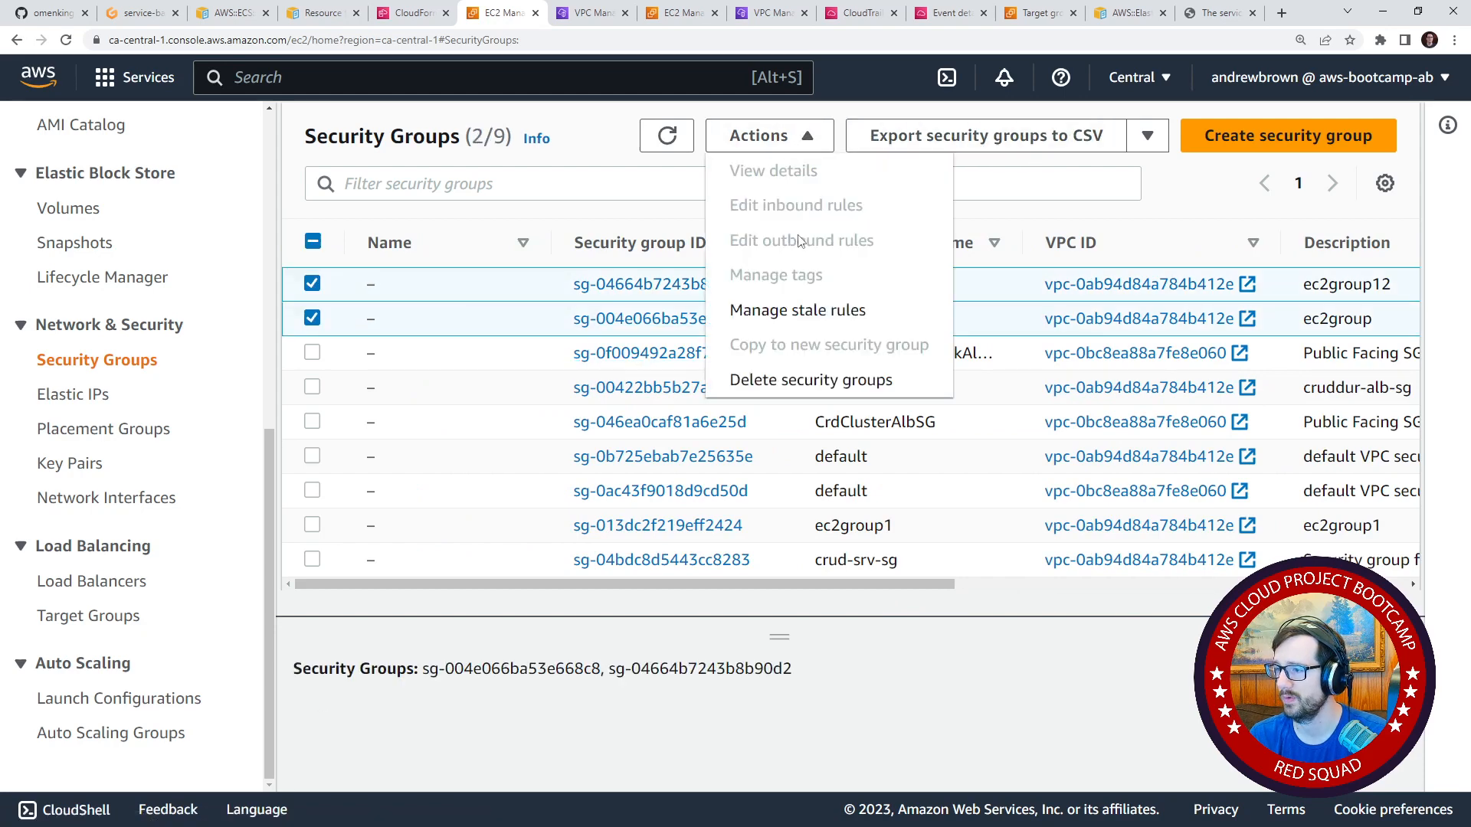
click(819, 382)
click(781, 526)
double_click(536, 488)
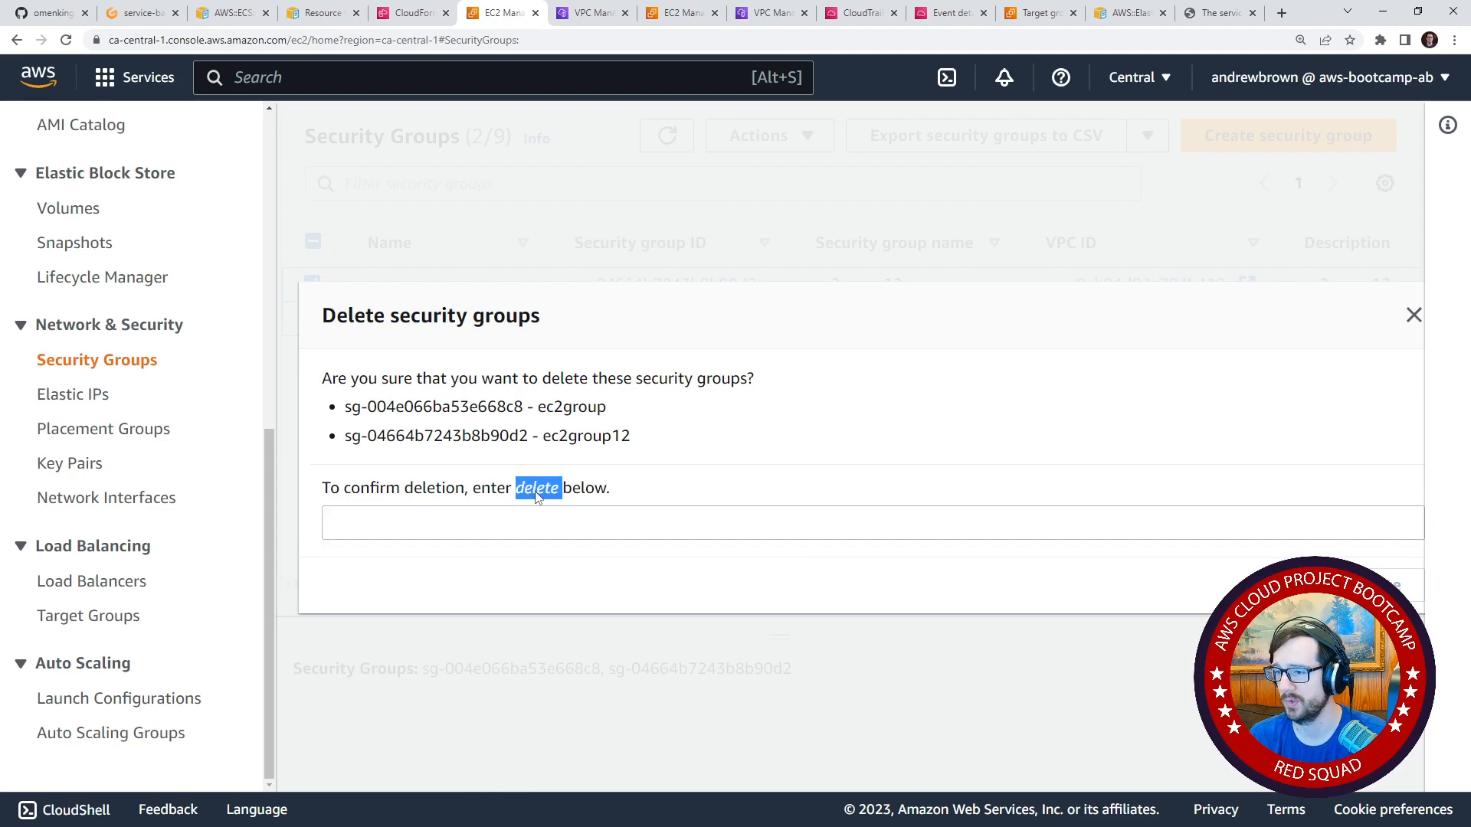
click(540, 527)
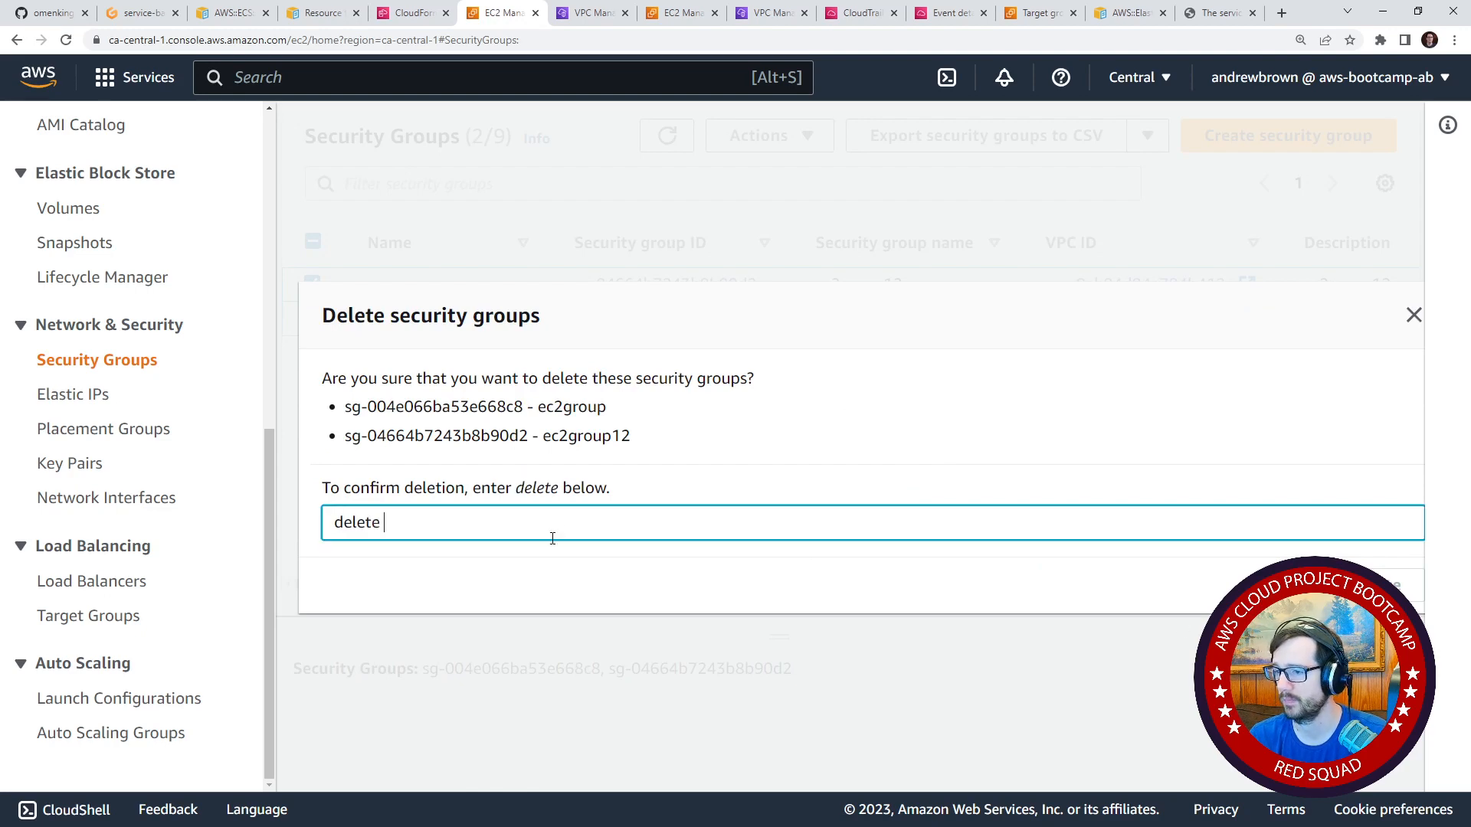
click(1390, 585)
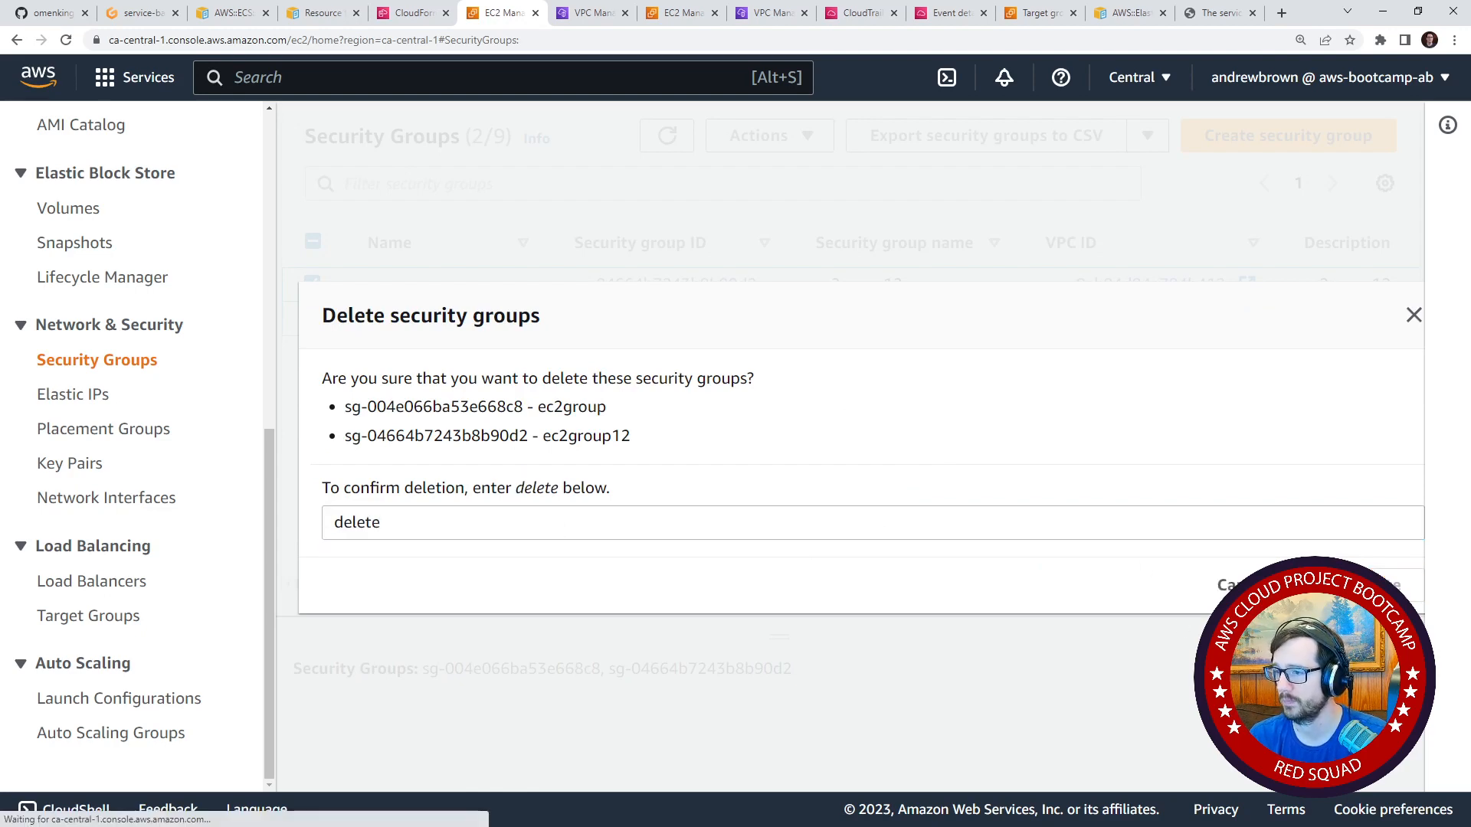
click(665, 239)
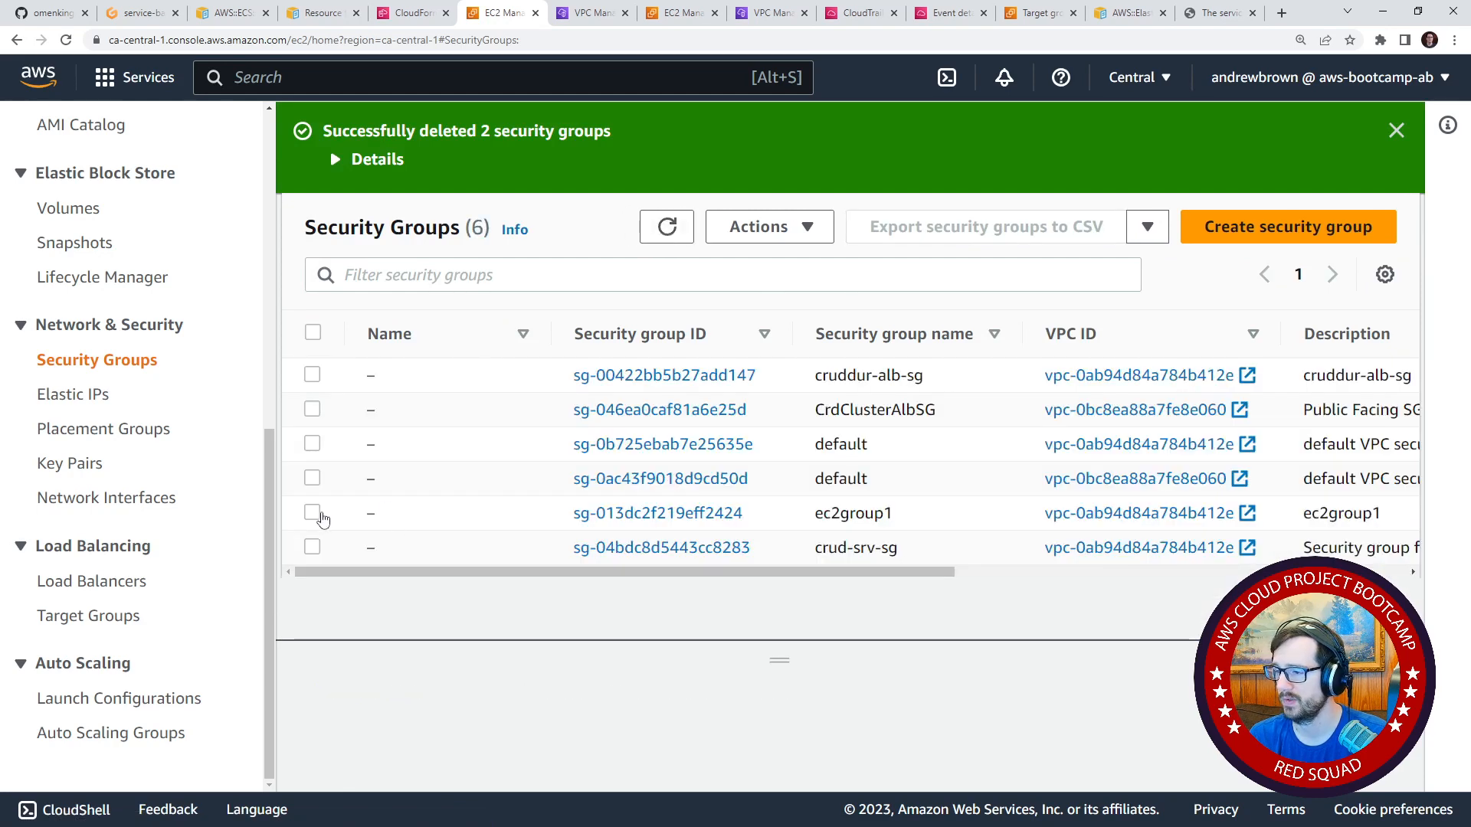
Delete the security group ec2group1.
click(313, 513)
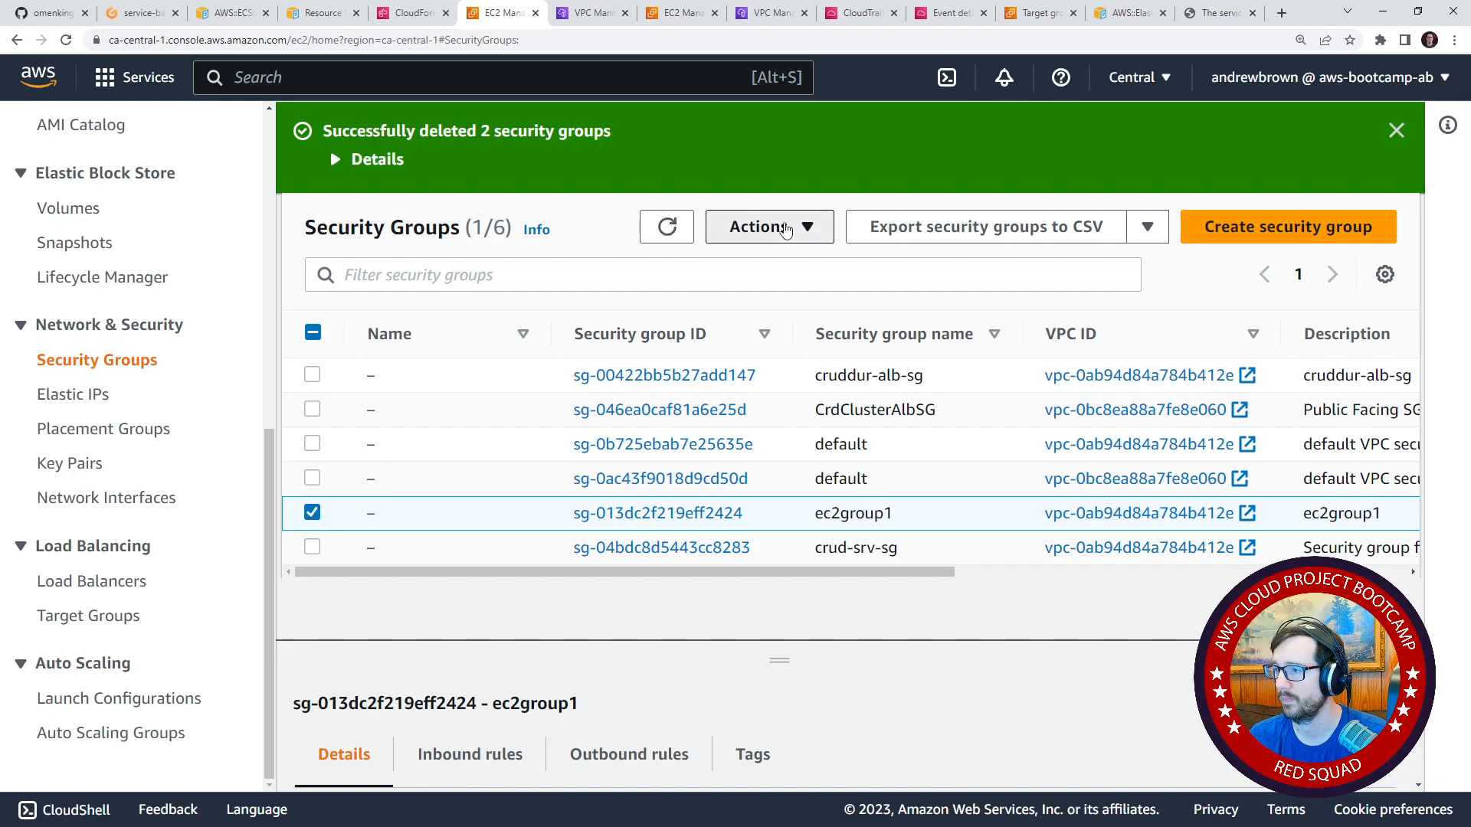
click(786, 230)
click(814, 471)
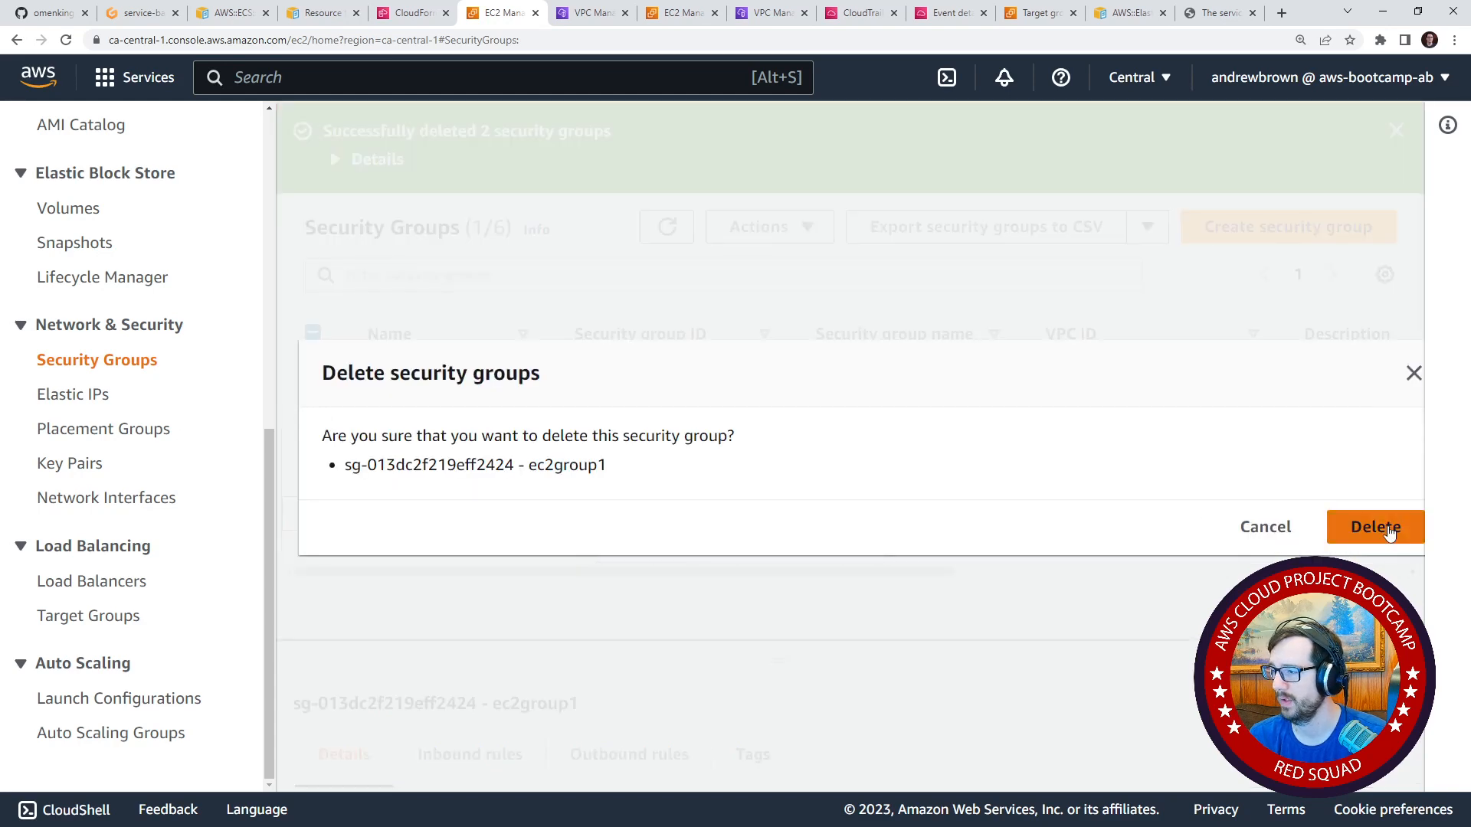
click(1389, 532)
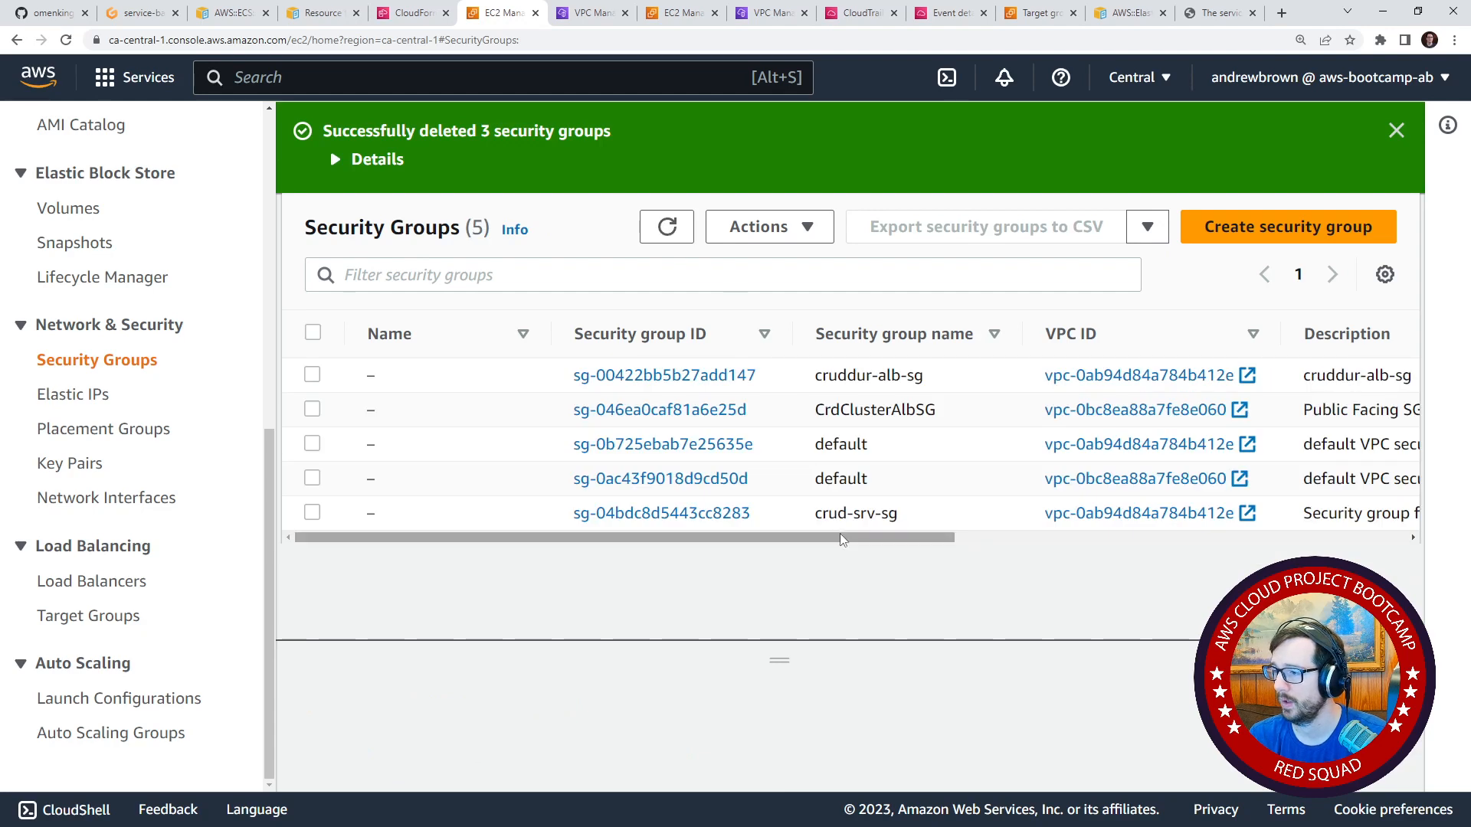
Examine the inbound rules of the crud-srv-sg security group, including ports and sources, and open them for editing.
drag(840, 538, 726, 534)
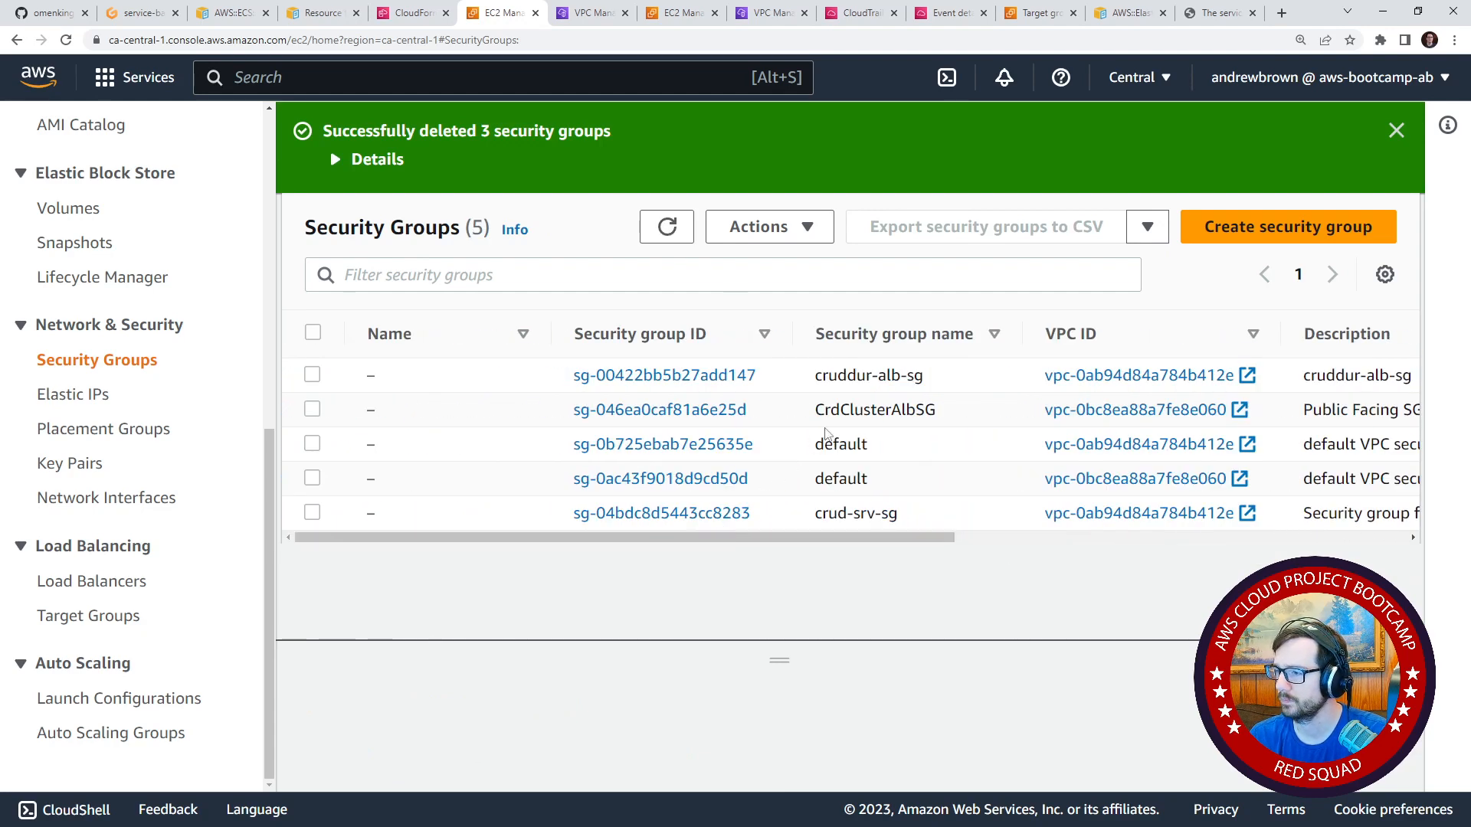
drag(1021, 333, 814, 375)
click(911, 518)
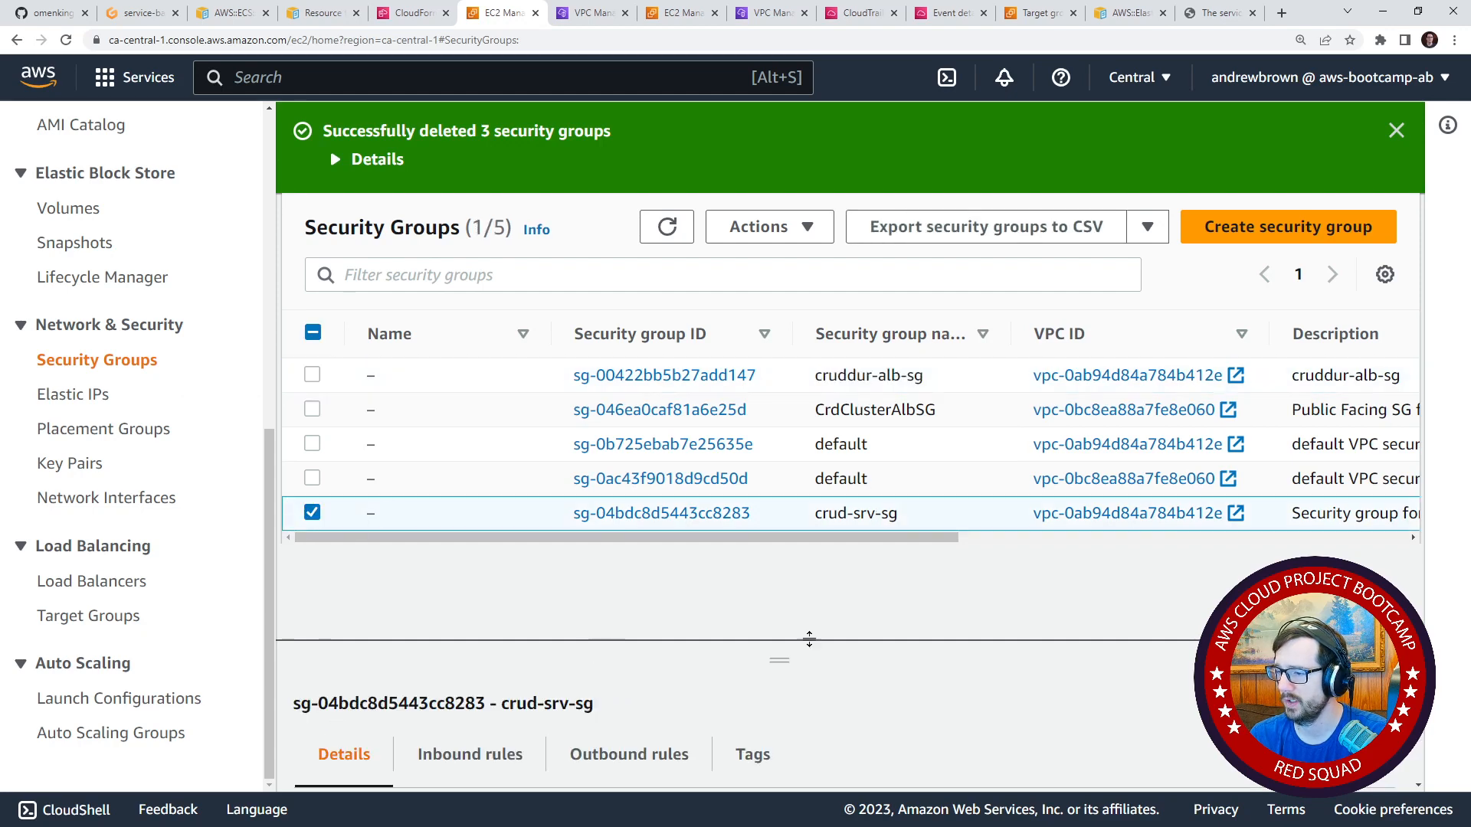
drag(788, 652, 787, 576)
click(495, 673)
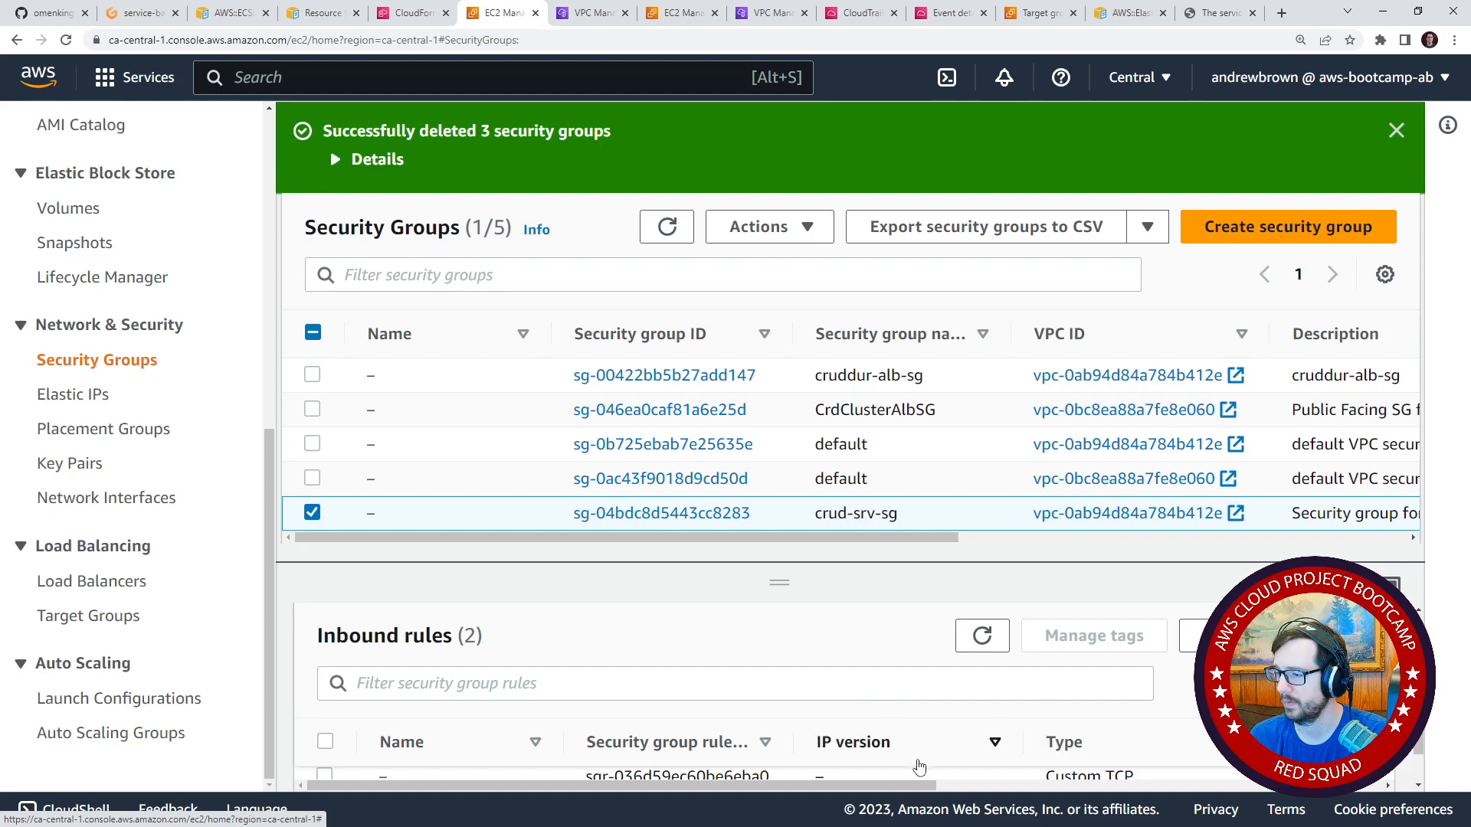
drag(797, 584, 798, 330)
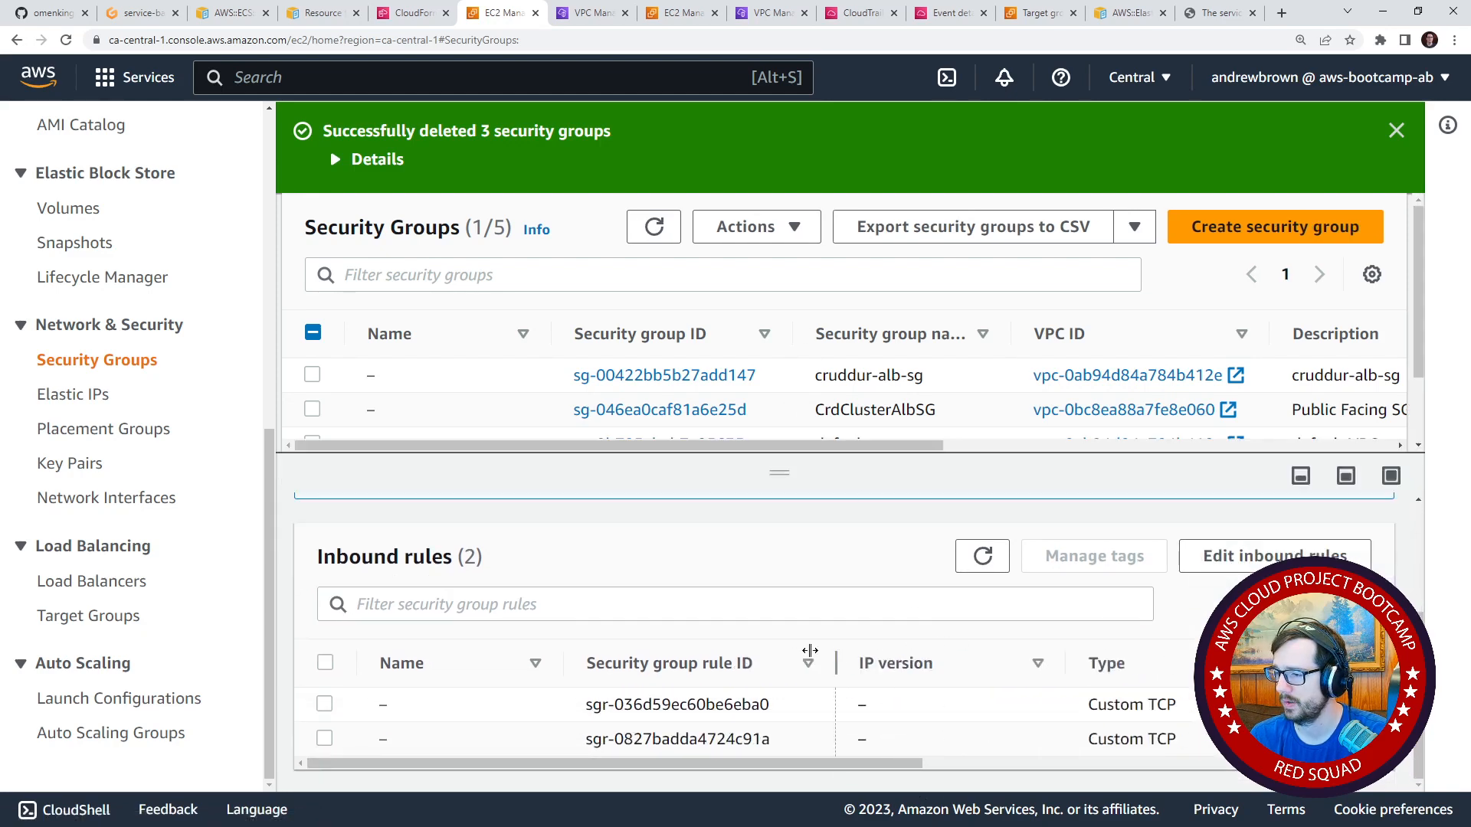
drag(843, 763, 1330, 735)
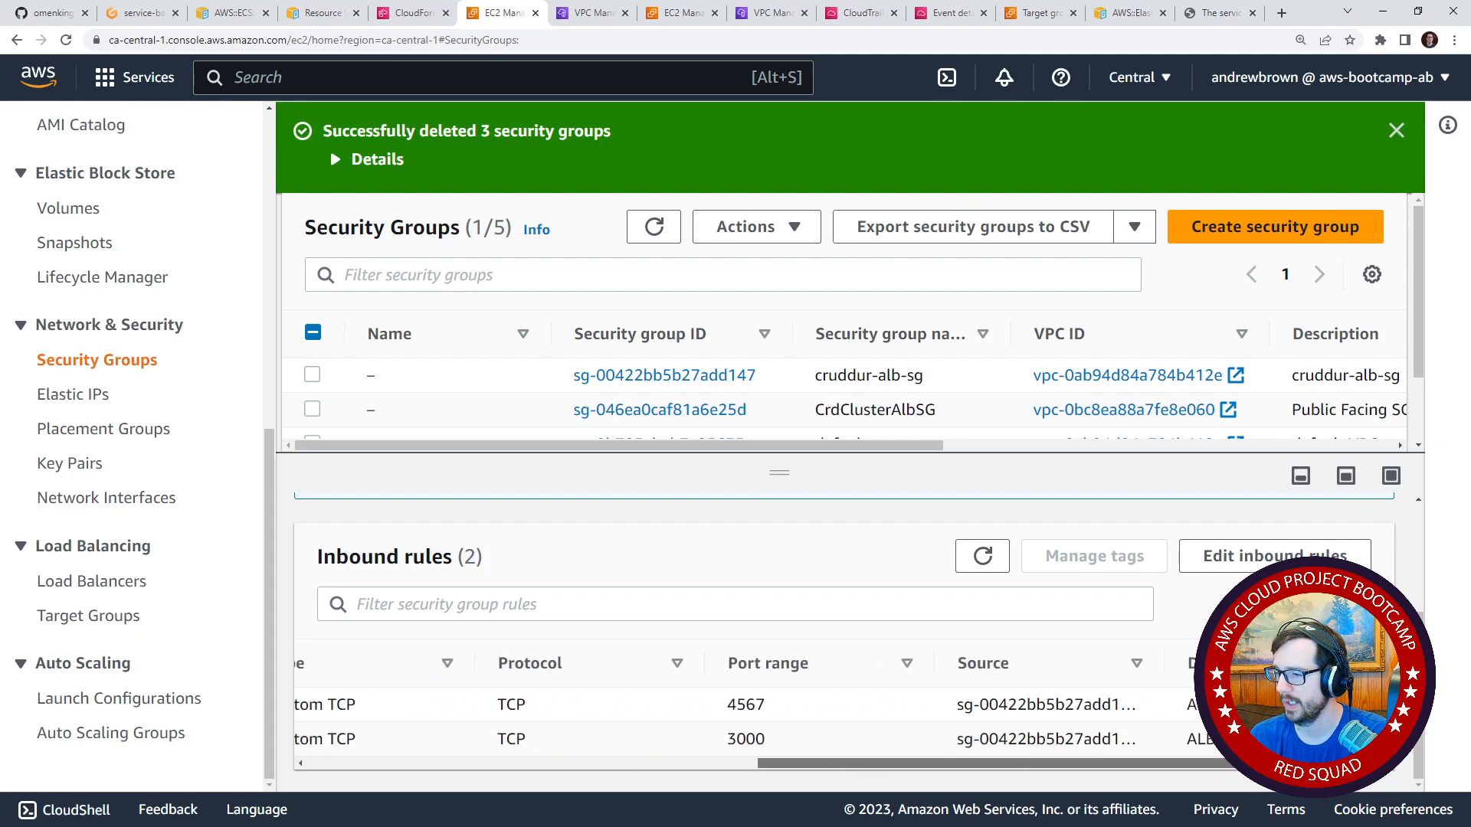
drag(1330, 736, 1100, 734)
scroll(943, 714, left, 6)
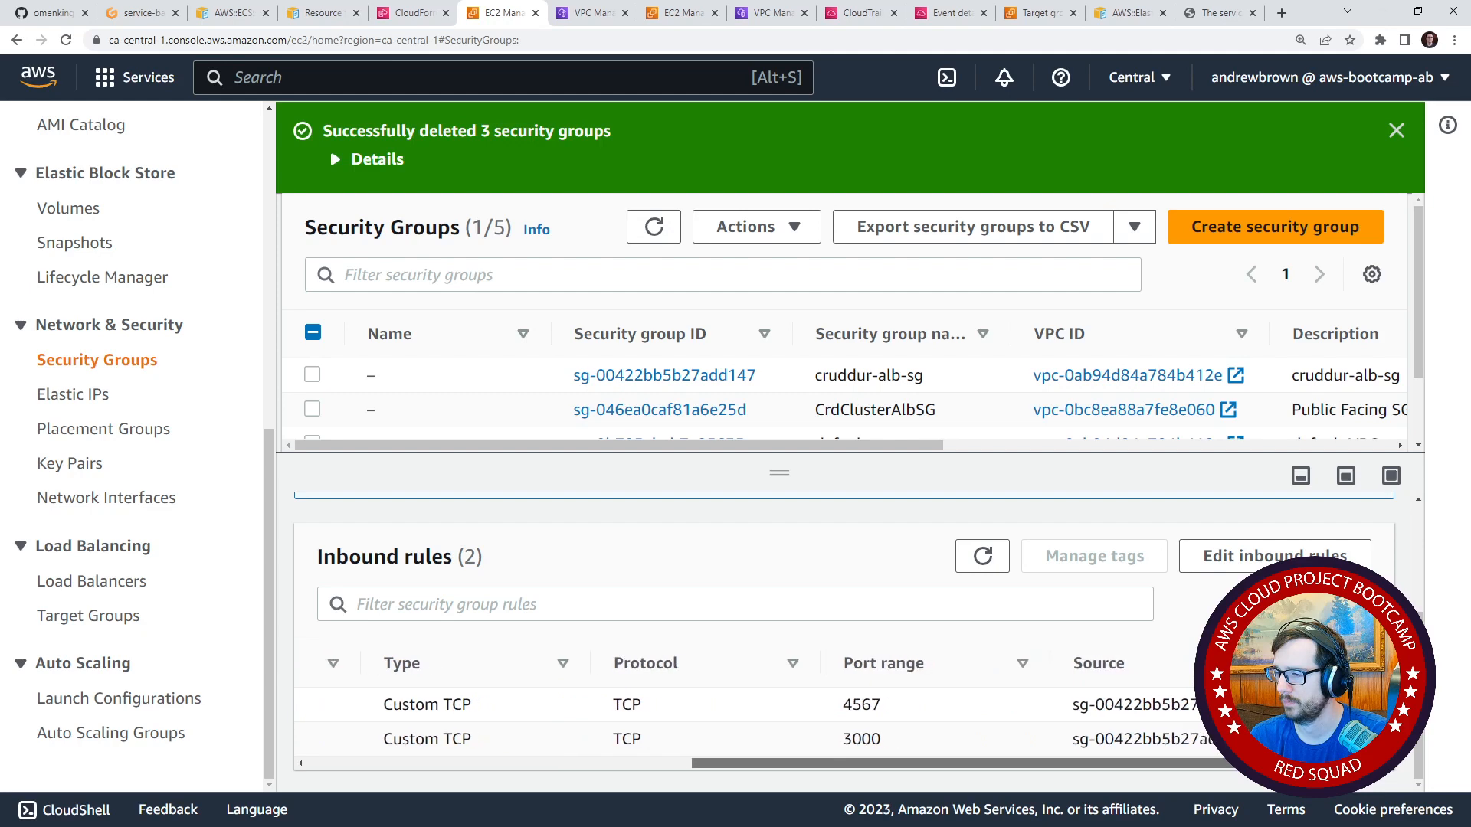
scroll(943, 714, right, 6)
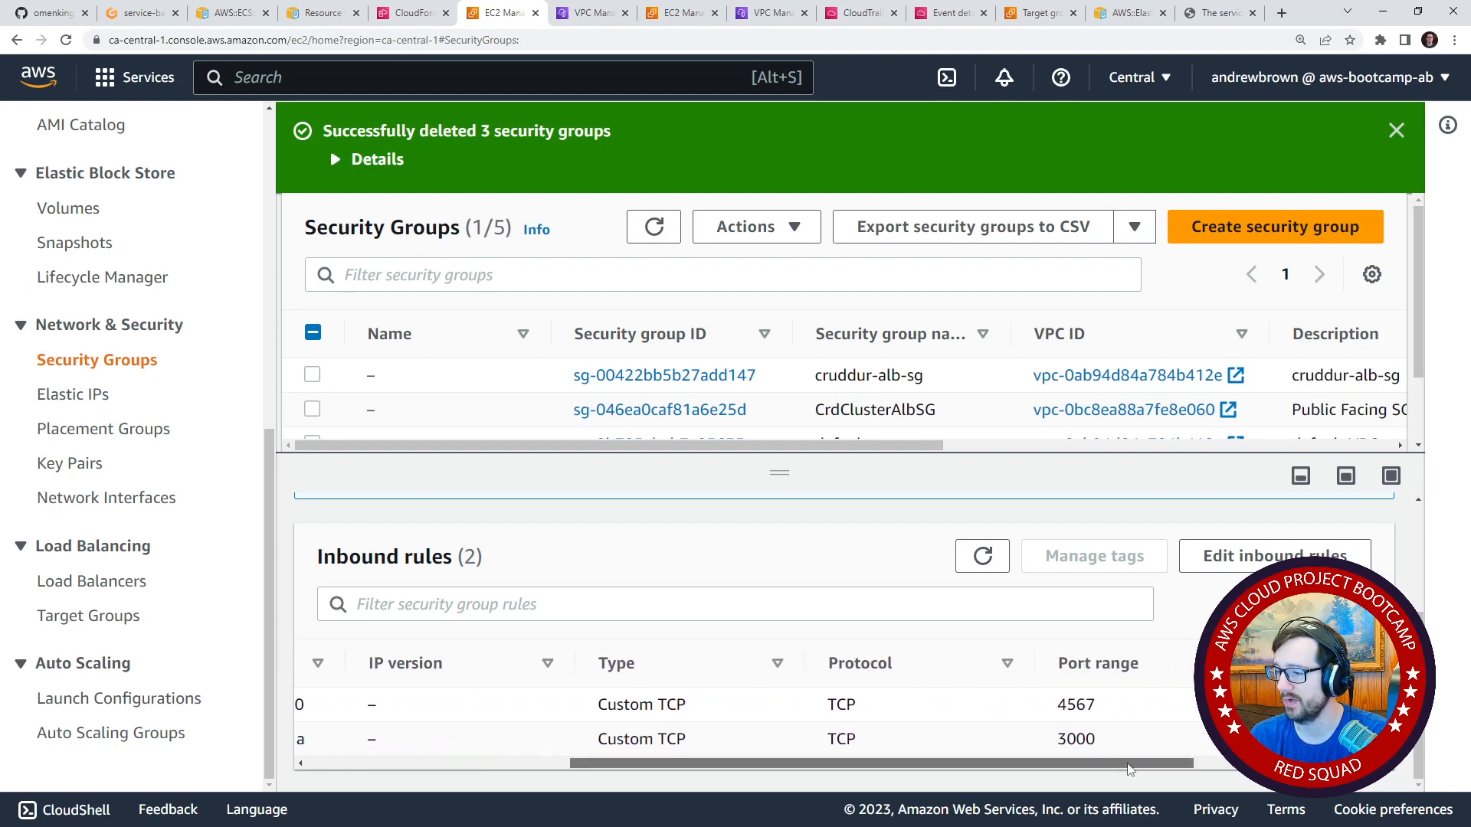
scroll(1113, 751, right, 2)
scroll(807, 745, left, 8)
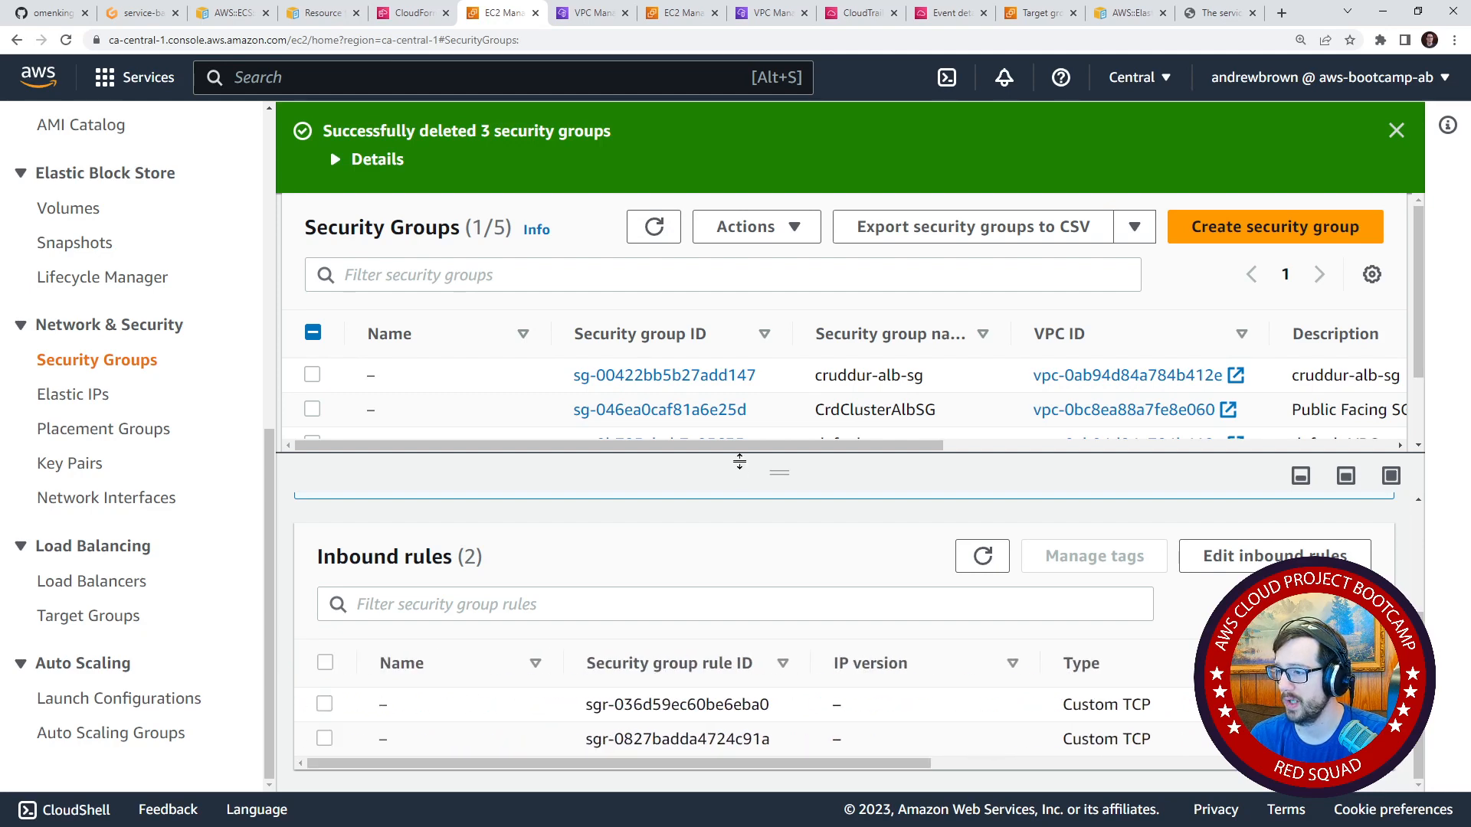
drag(912, 766, 1468, 760)
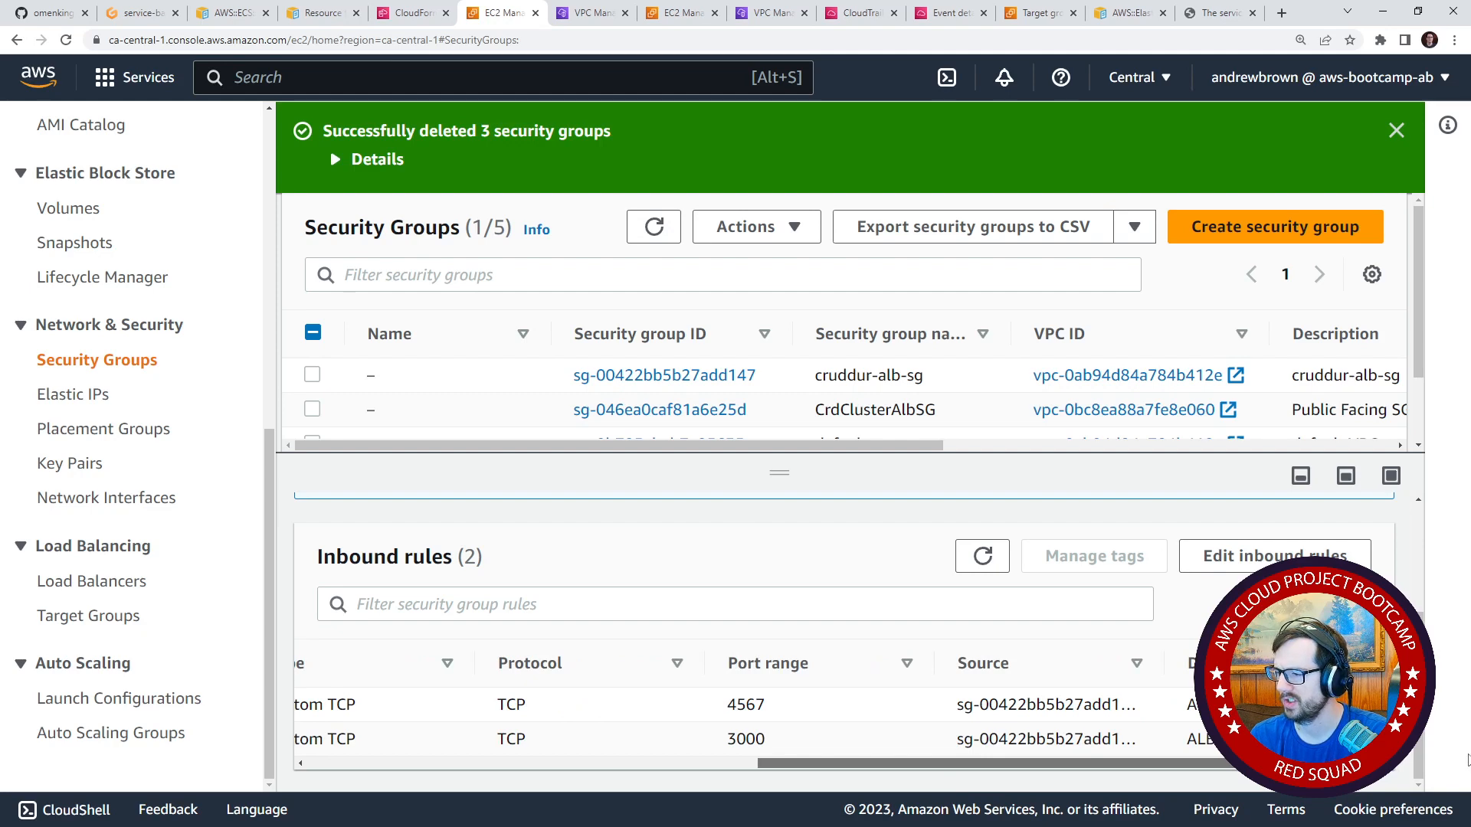
drag(1441, 764, 1357, 741)
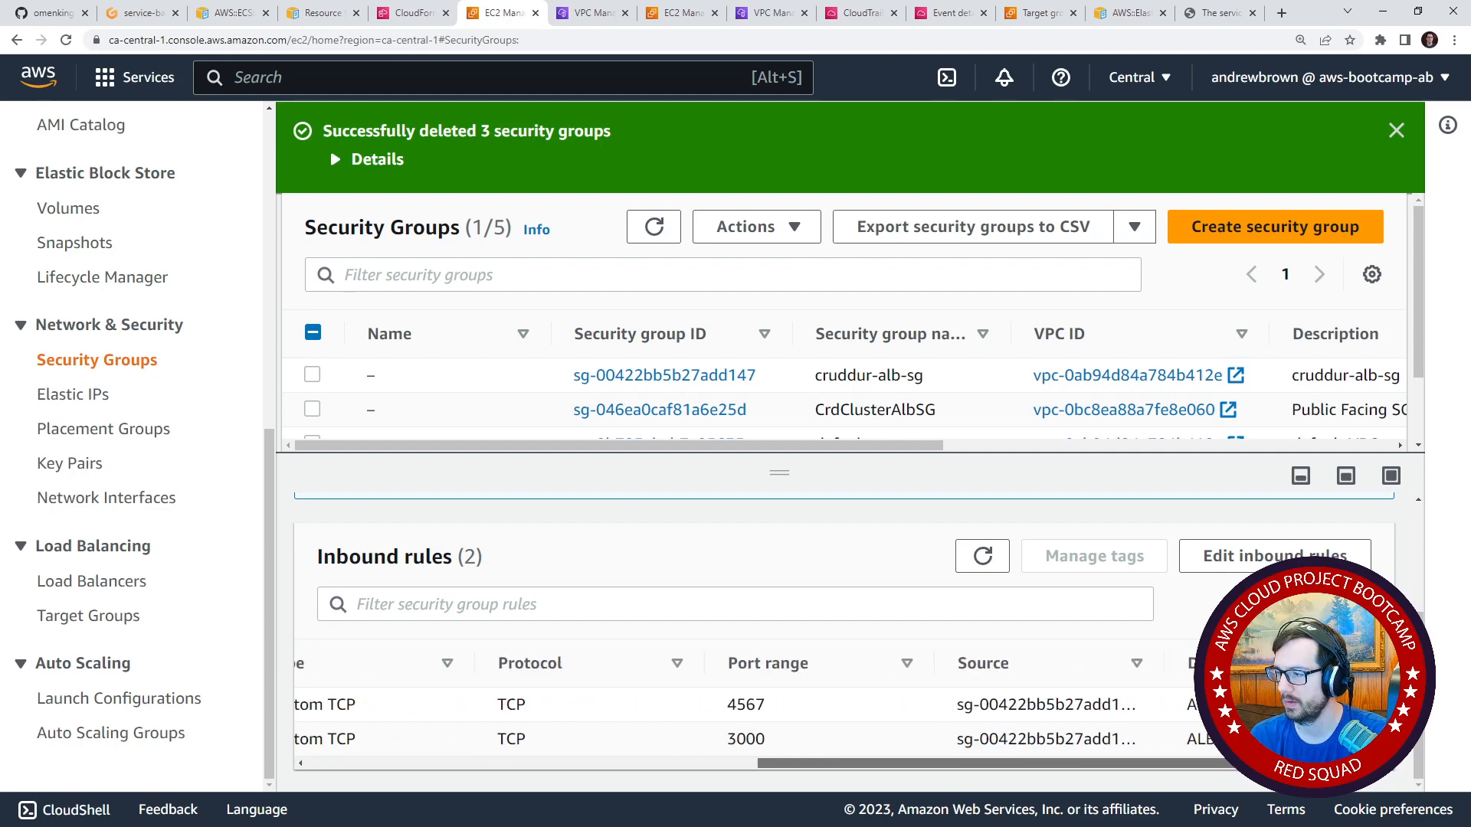
click(1241, 556)
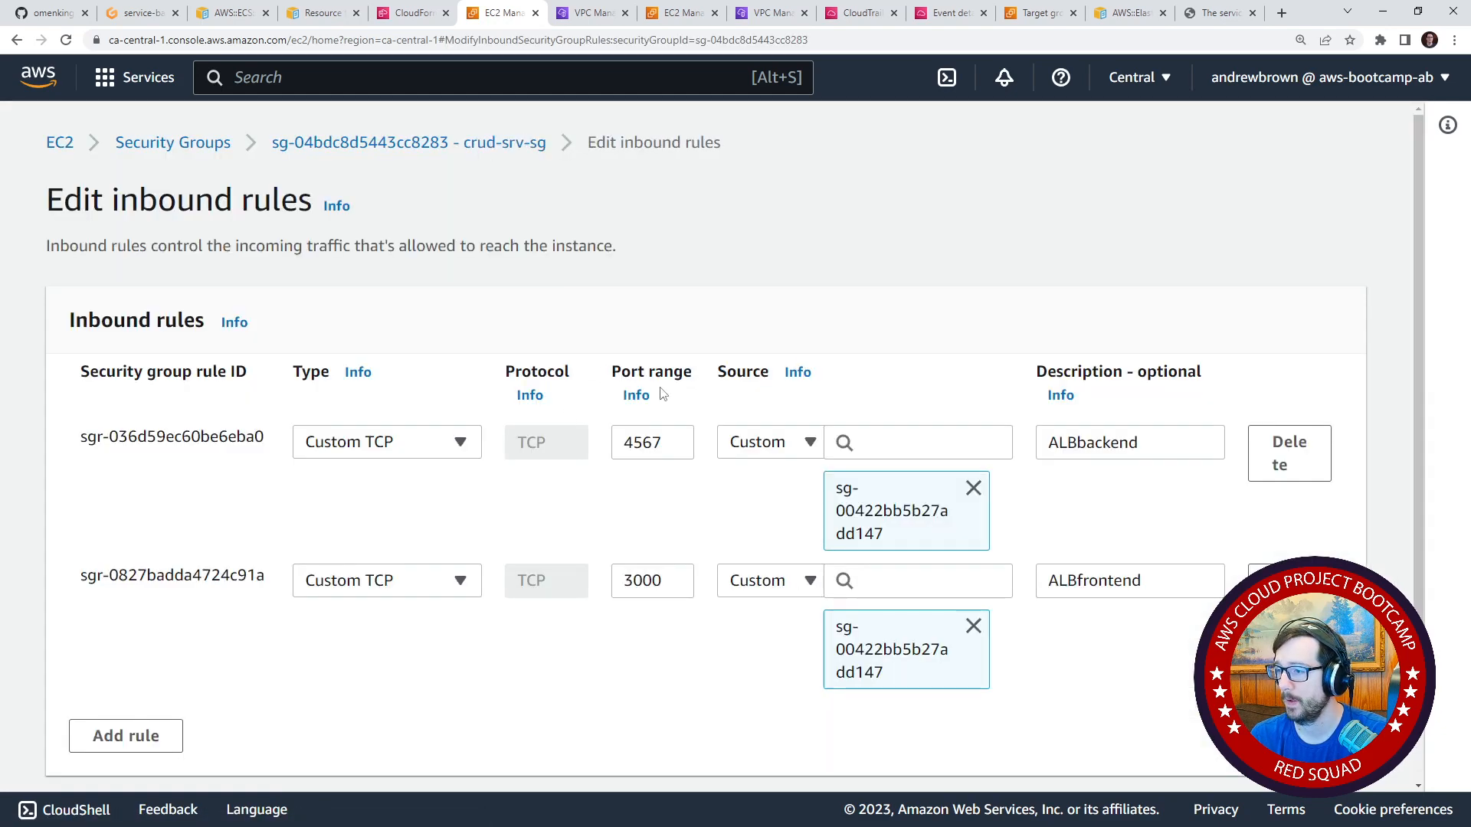
Clear the source group of both inbound rules and try to set the port 4567 rule's source to Anywhere-IPv4.
click(973, 488)
click(983, 558)
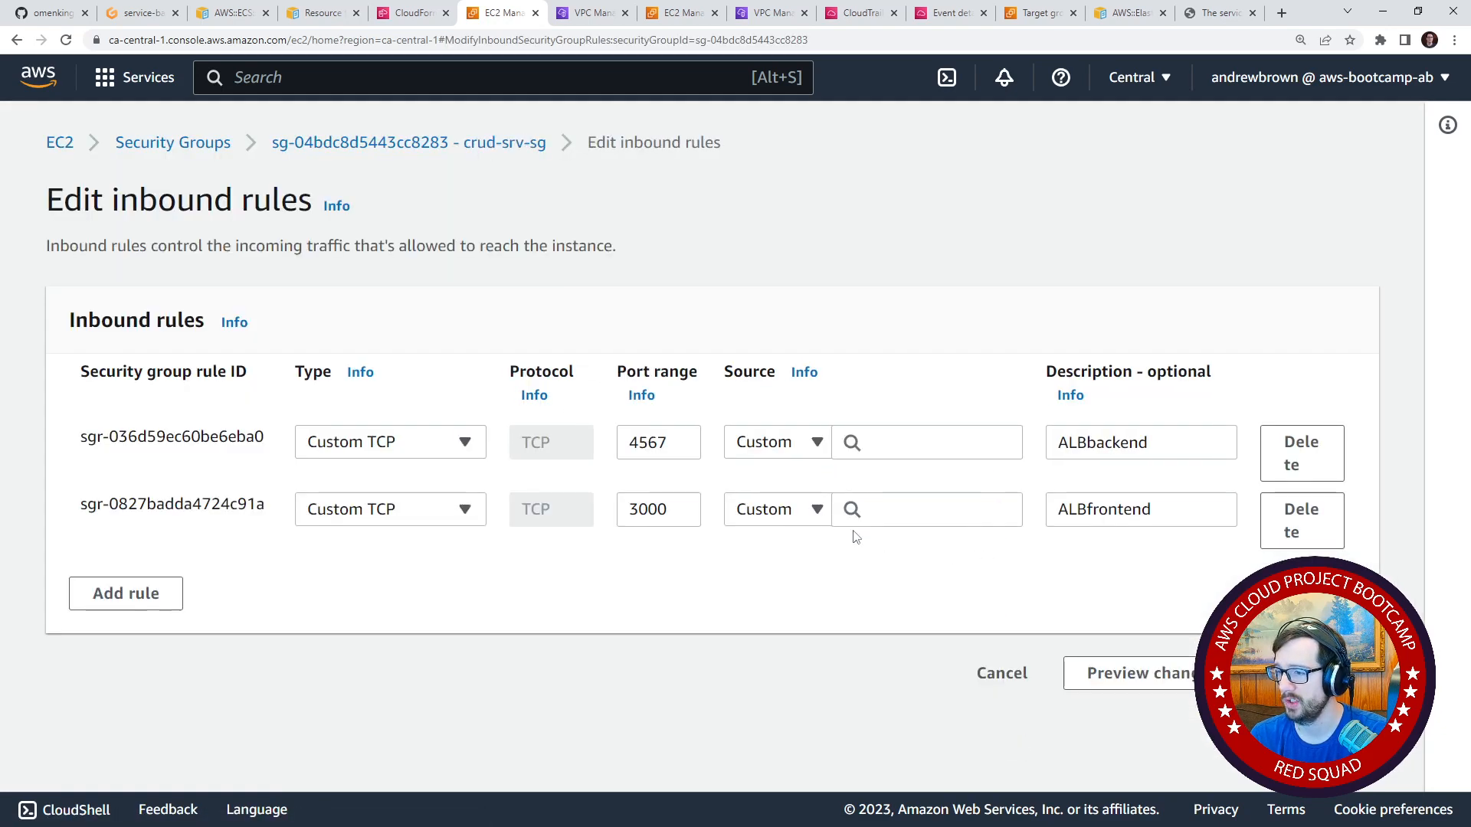
click(789, 452)
click(789, 529)
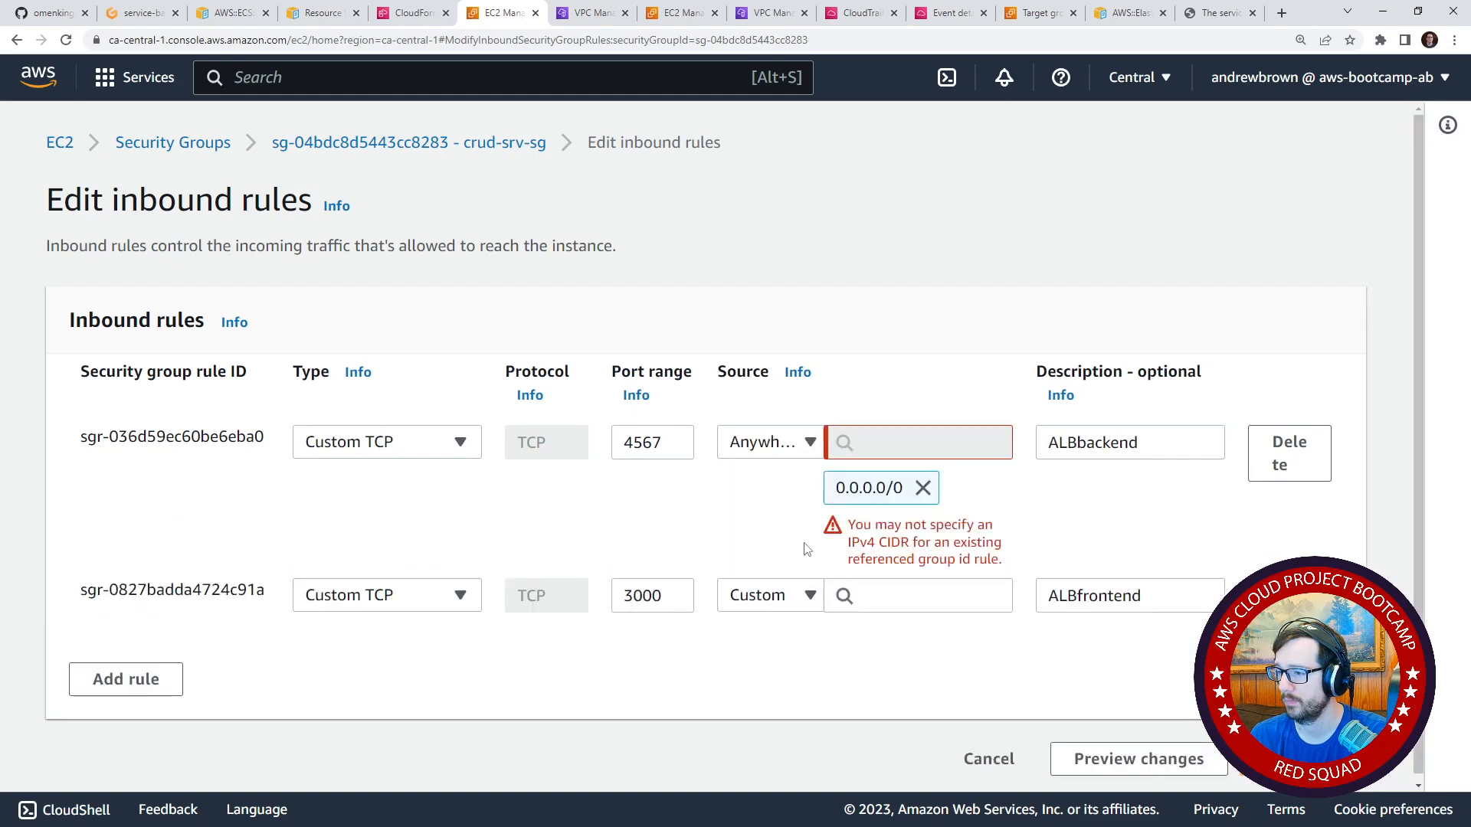
Replace both existing inbound rules with a single All TCP rule from Anywhere-IPv4, and save the rules.
click(1290, 453)
click(1295, 456)
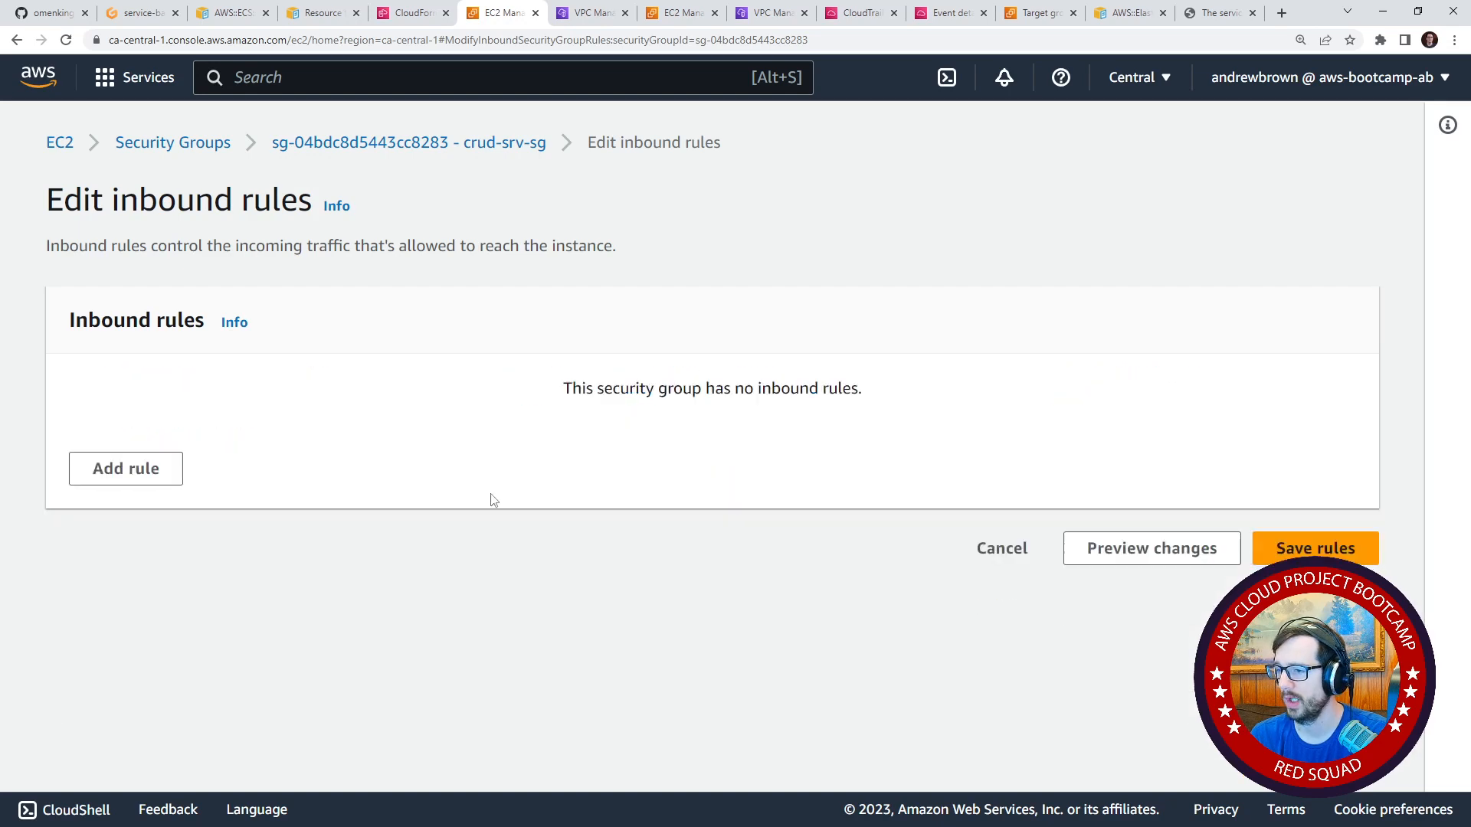
click(126, 467)
click(360, 442)
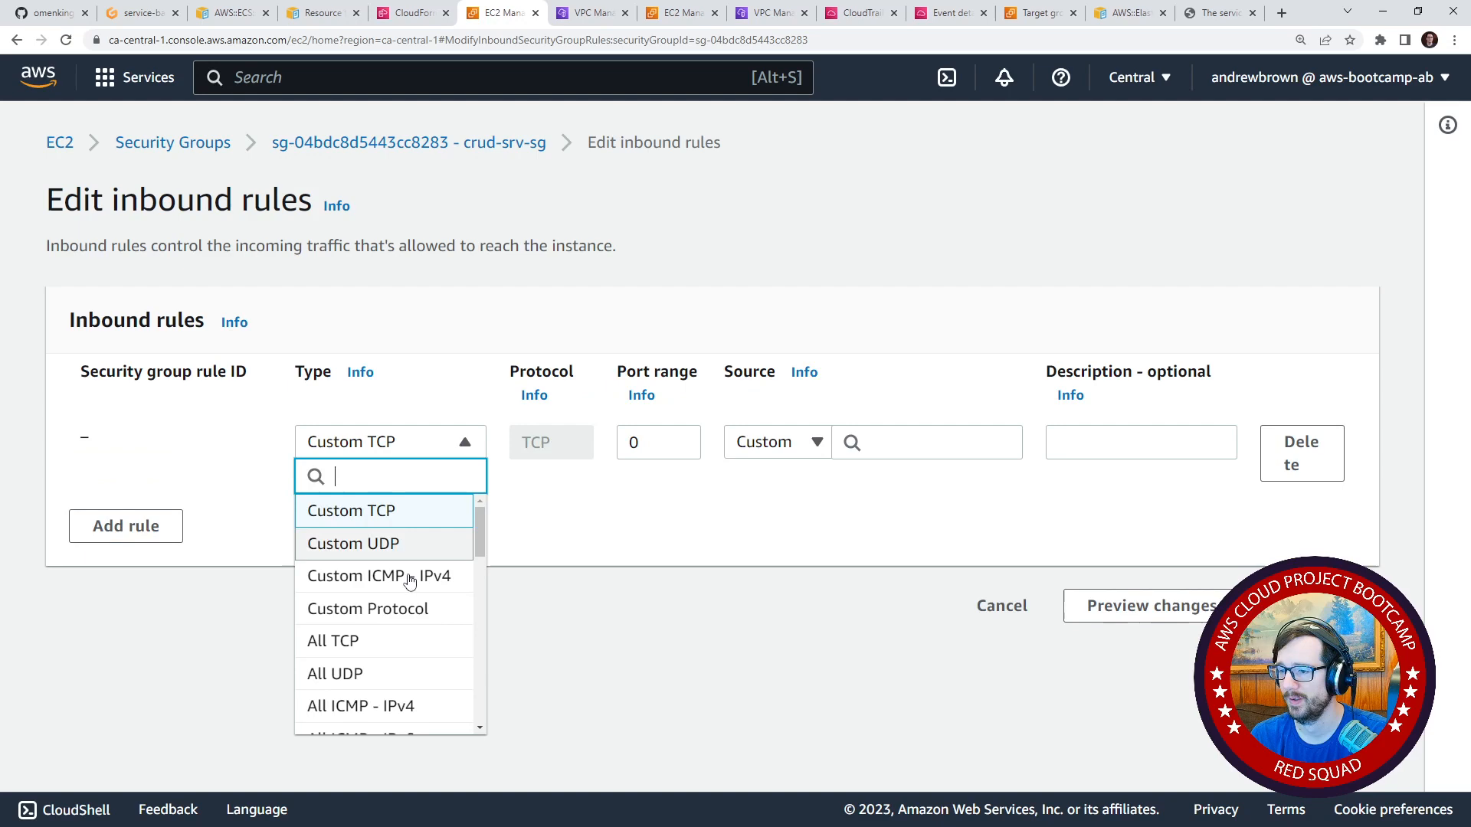
click(410, 641)
click(946, 452)
click(817, 442)
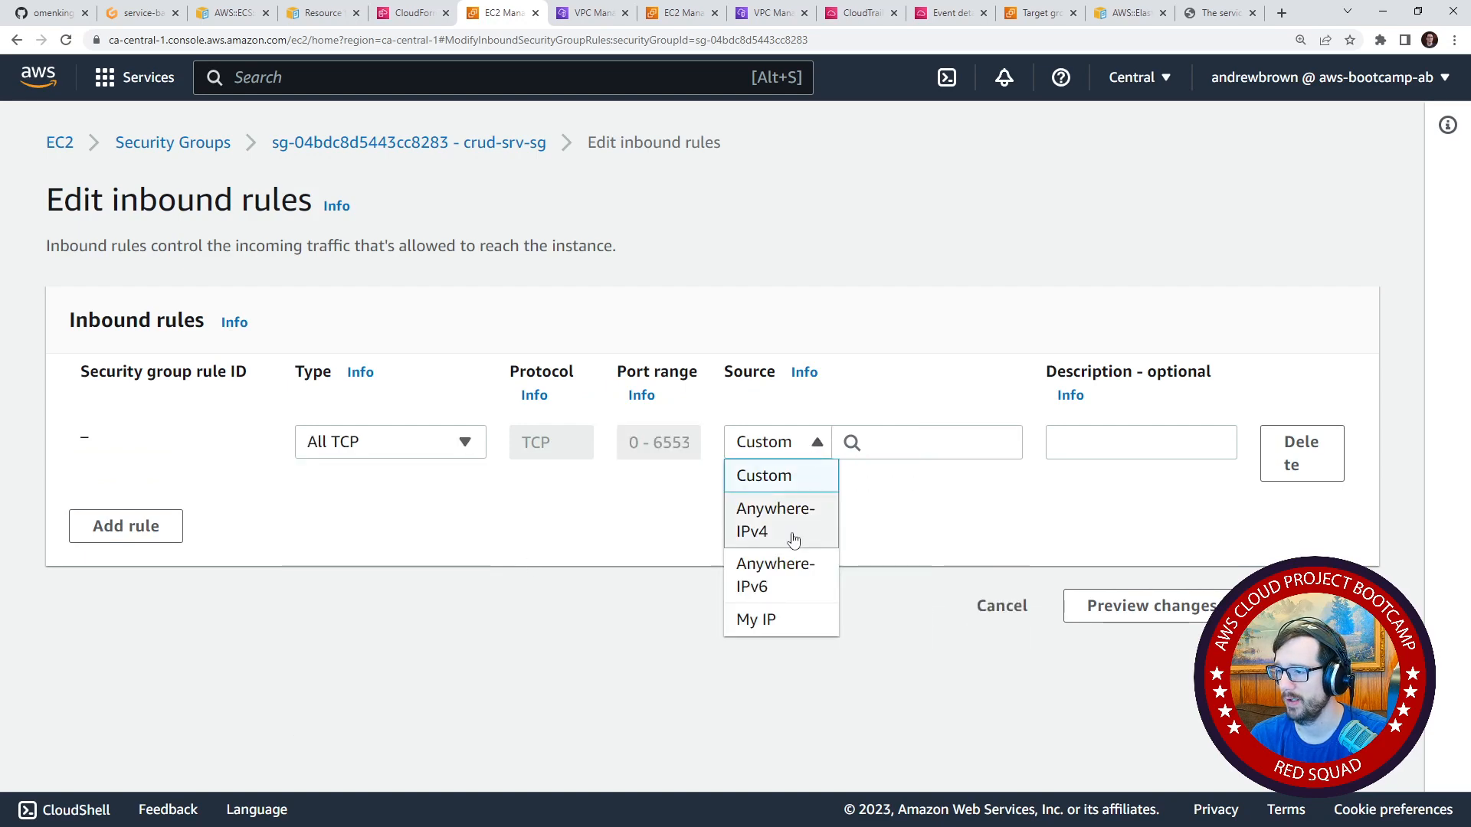
click(788, 527)
click(1295, 631)
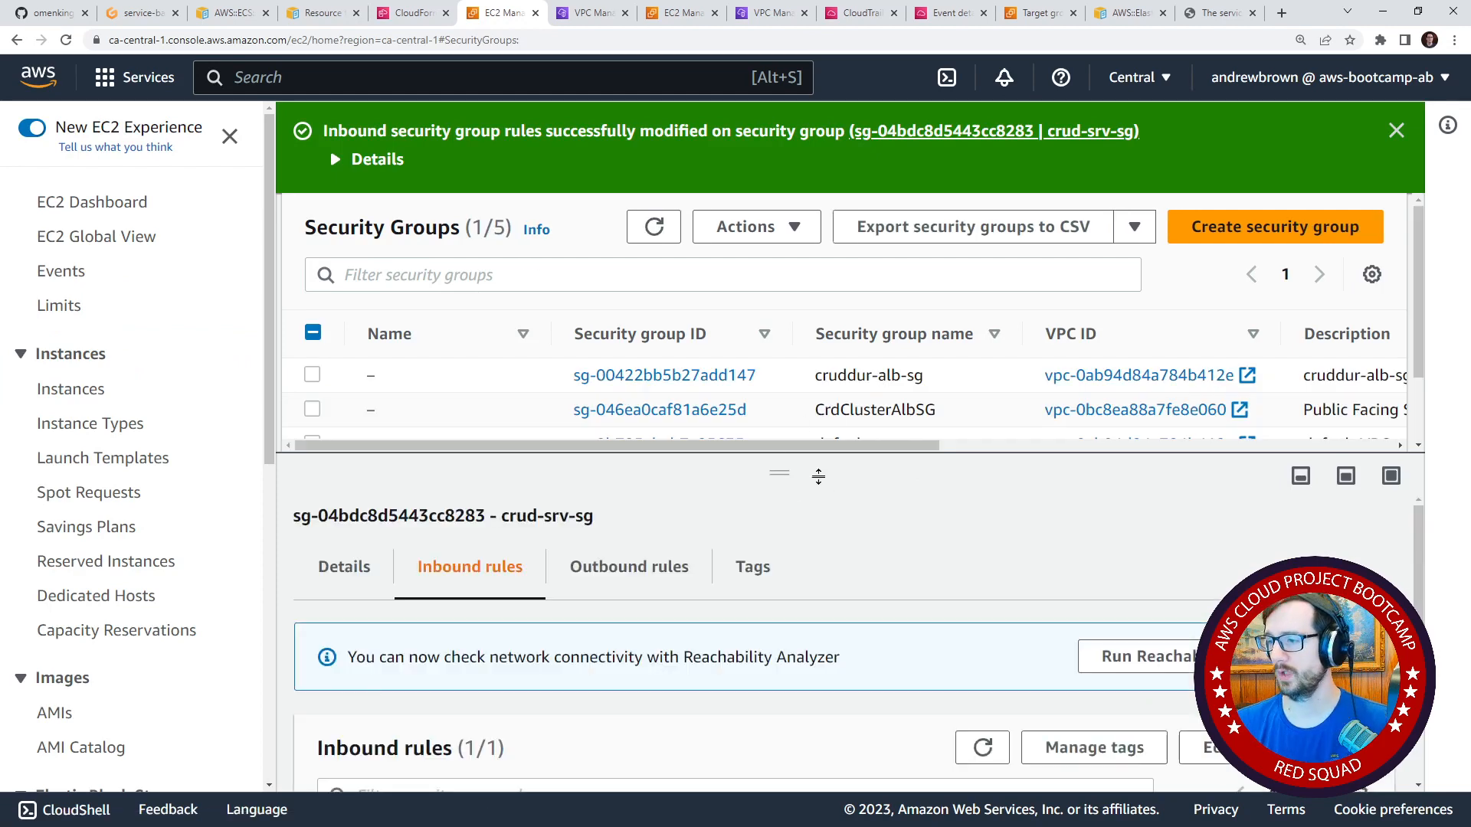
Copy the crud-srv-sg security group ID into the securityGroups entry of service-backend-flask.json in Gitpod and review the file.
drag(797, 471, 842, 561)
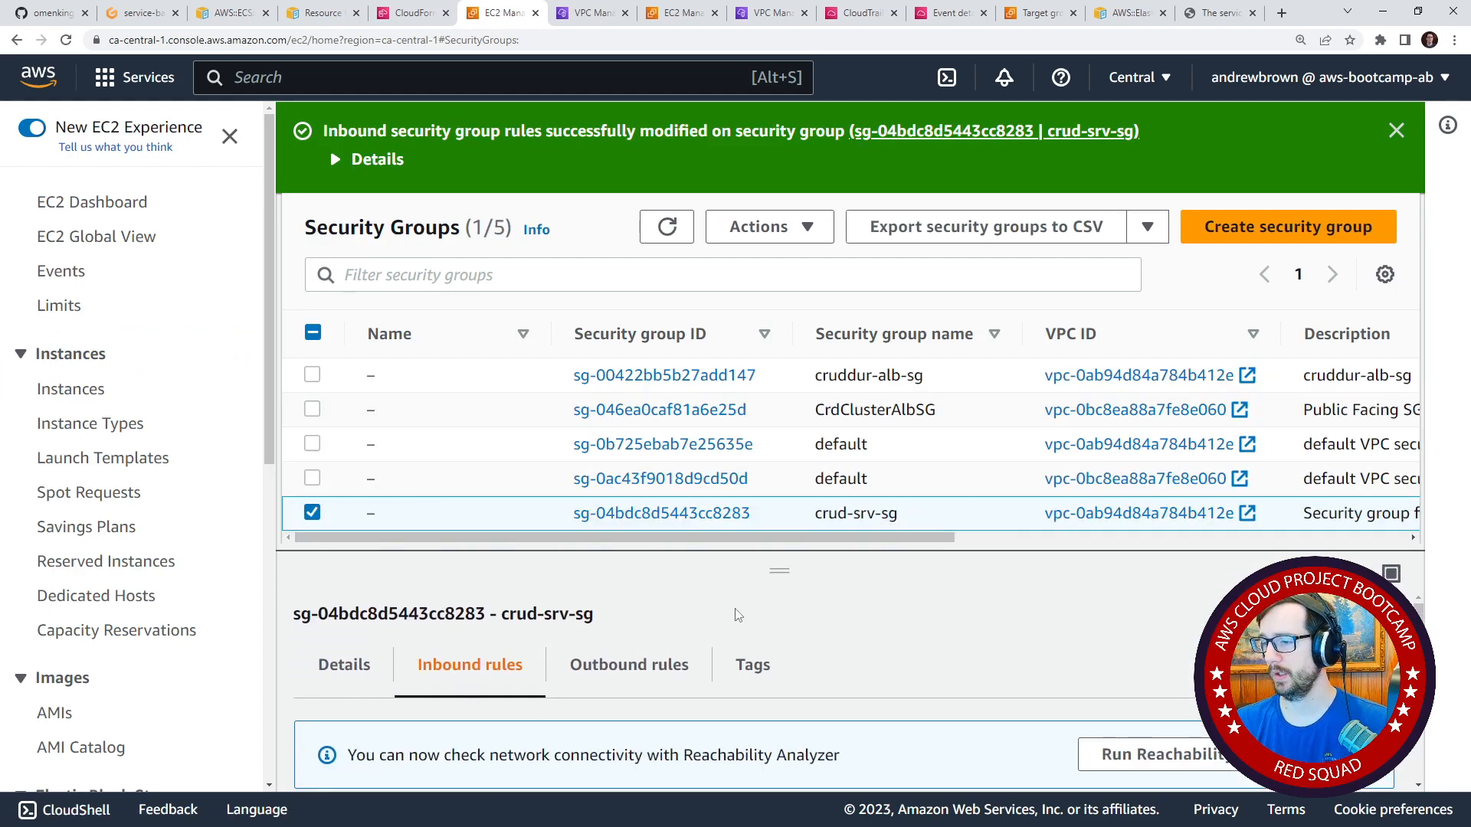
drag(763, 518, 560, 531)
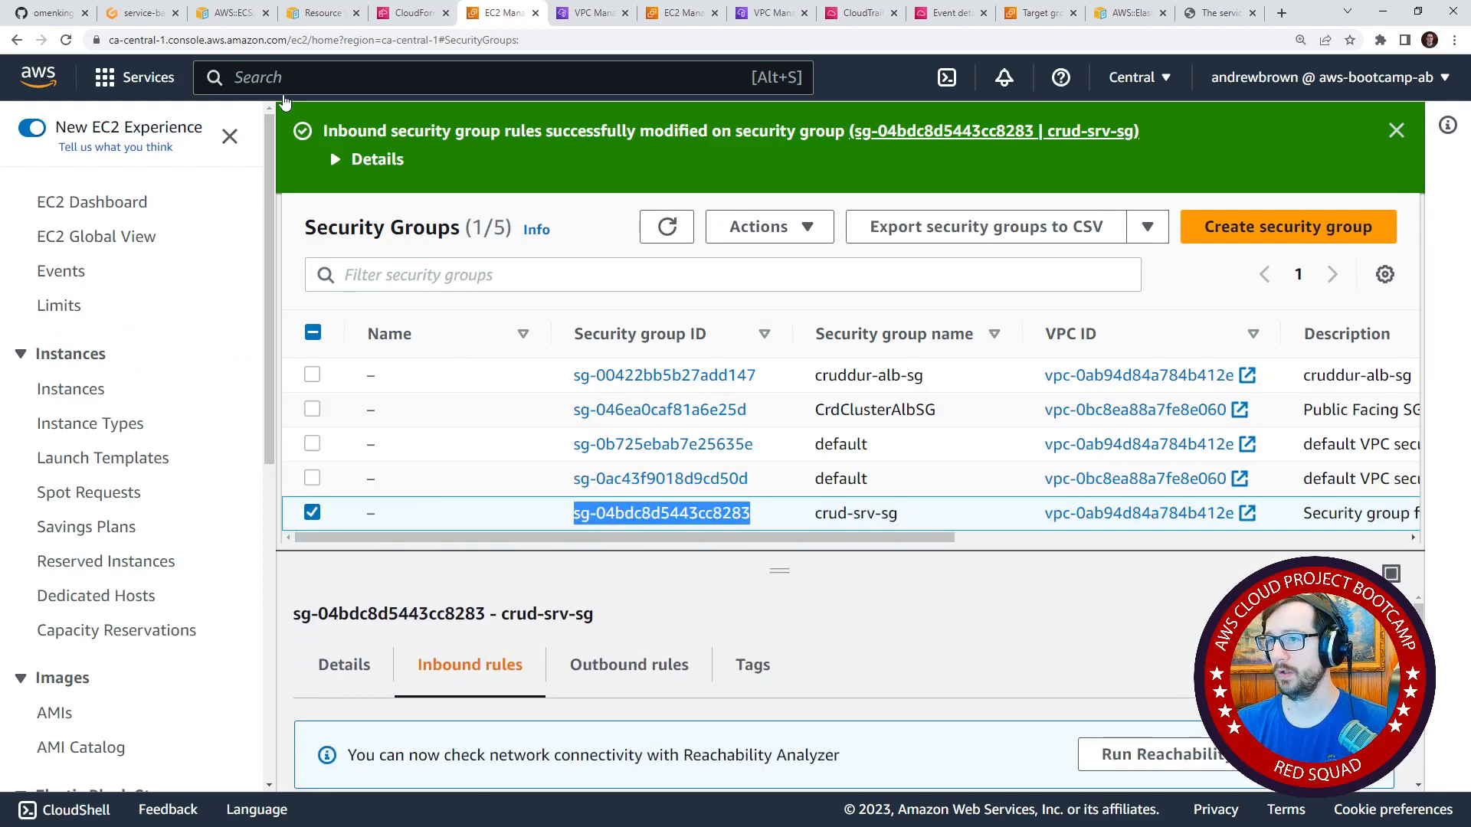
click(135, 13)
drag(471, 327, 668, 327)
key(ctrl+c)
right_click(665, 328)
click(697, 567)
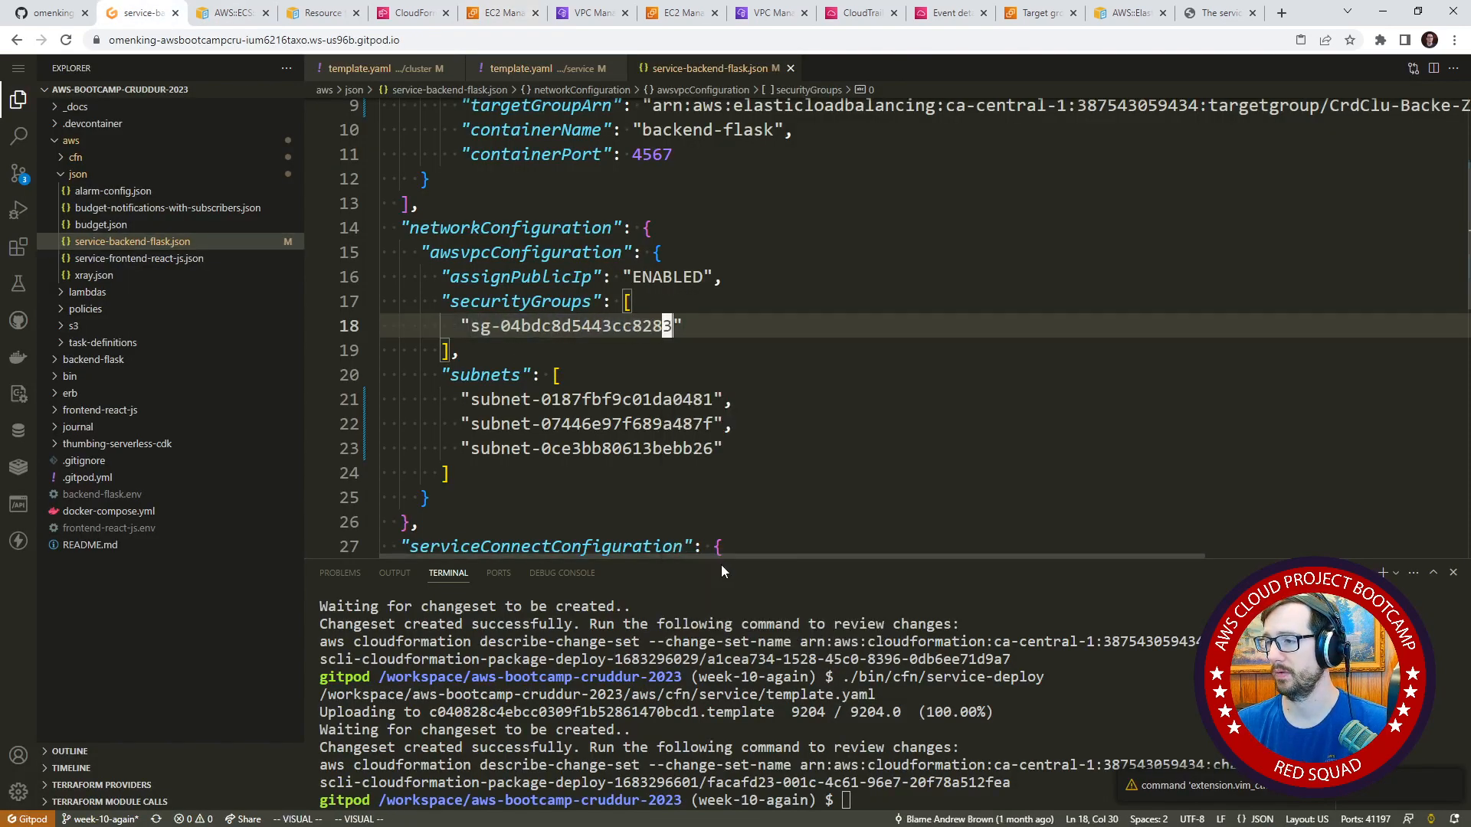
key(Down)
key(Down)
key(Down)
scroll(558, 351, up, 3)
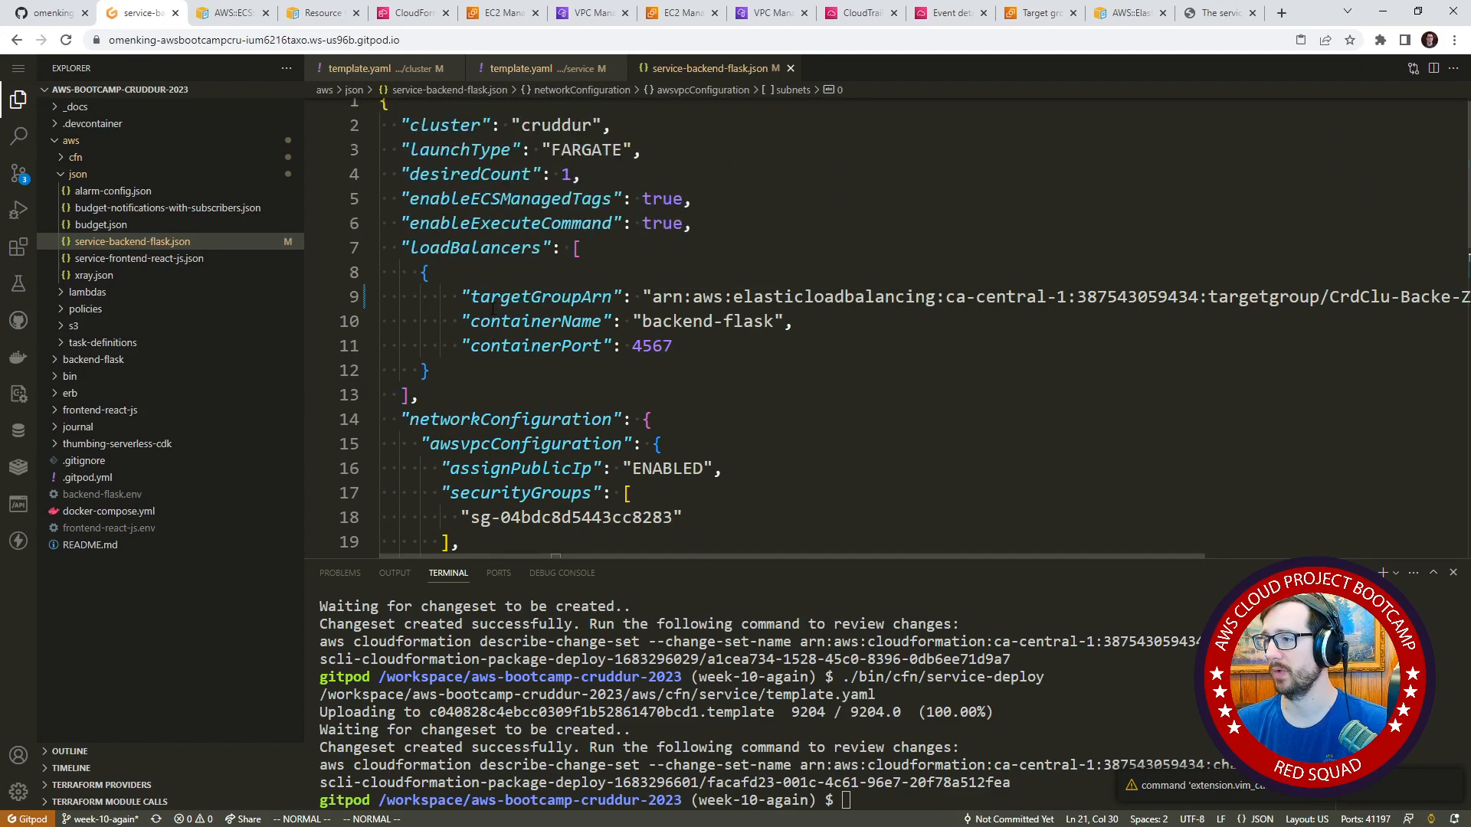
scroll(1046, 514, down, 9)
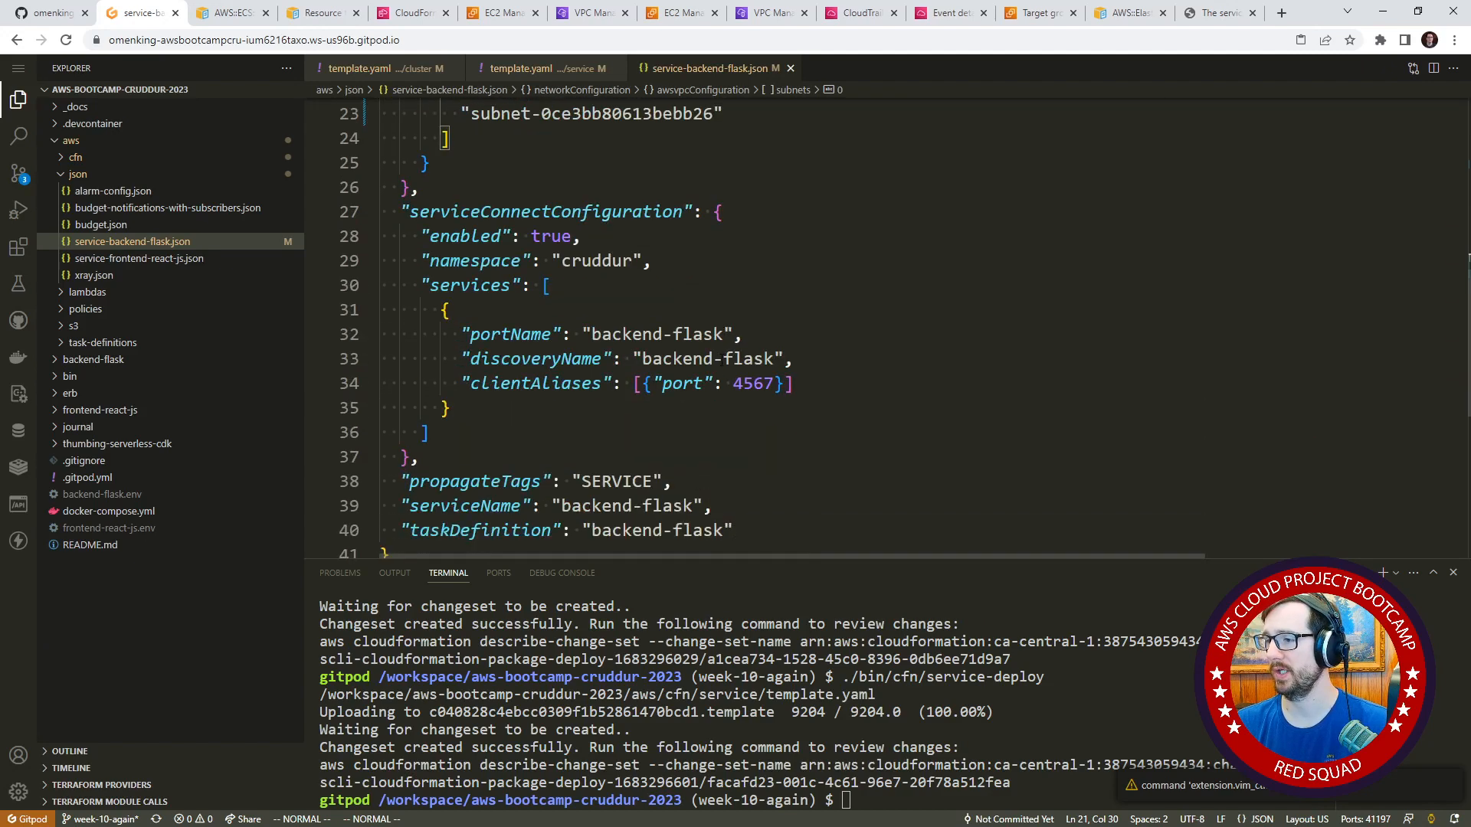
scroll(722, 364, up, 9)
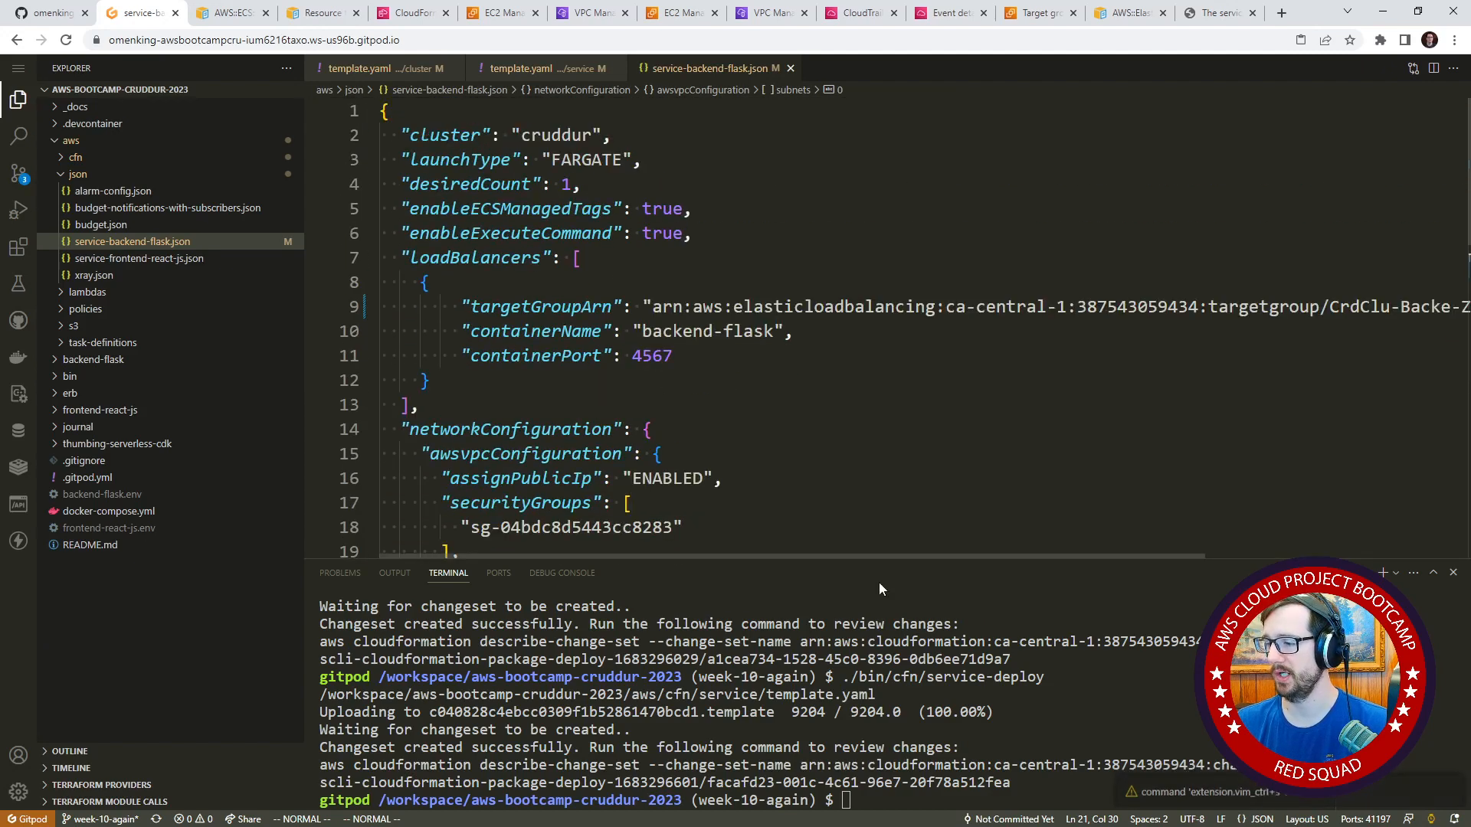
Run the ./bin/backend/deploy script in the terminal.
text(./b)
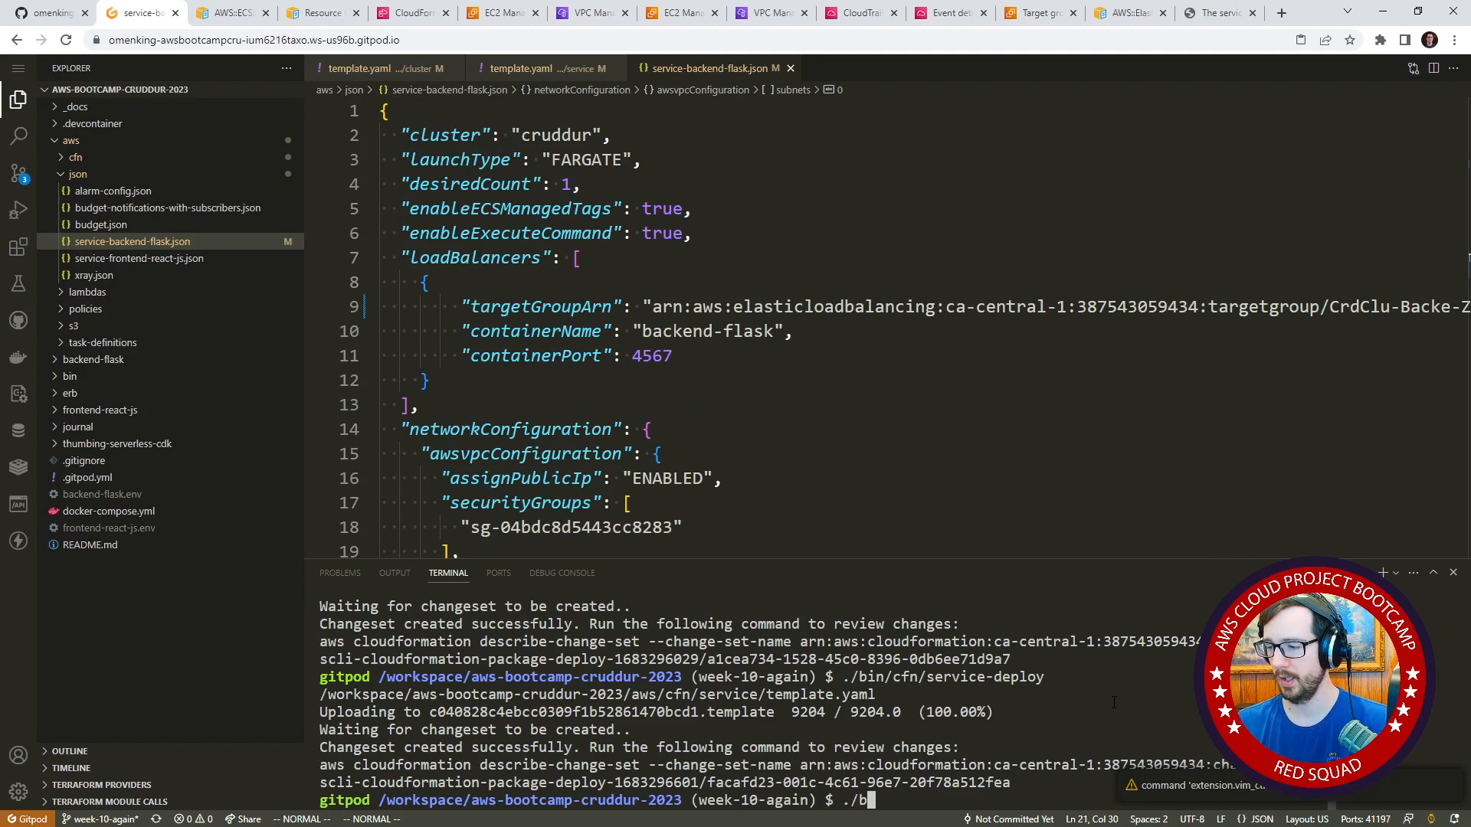
key(Tab)
key(Tab)
text(i)
key(Tab)
key(Tab)
key(Tab)
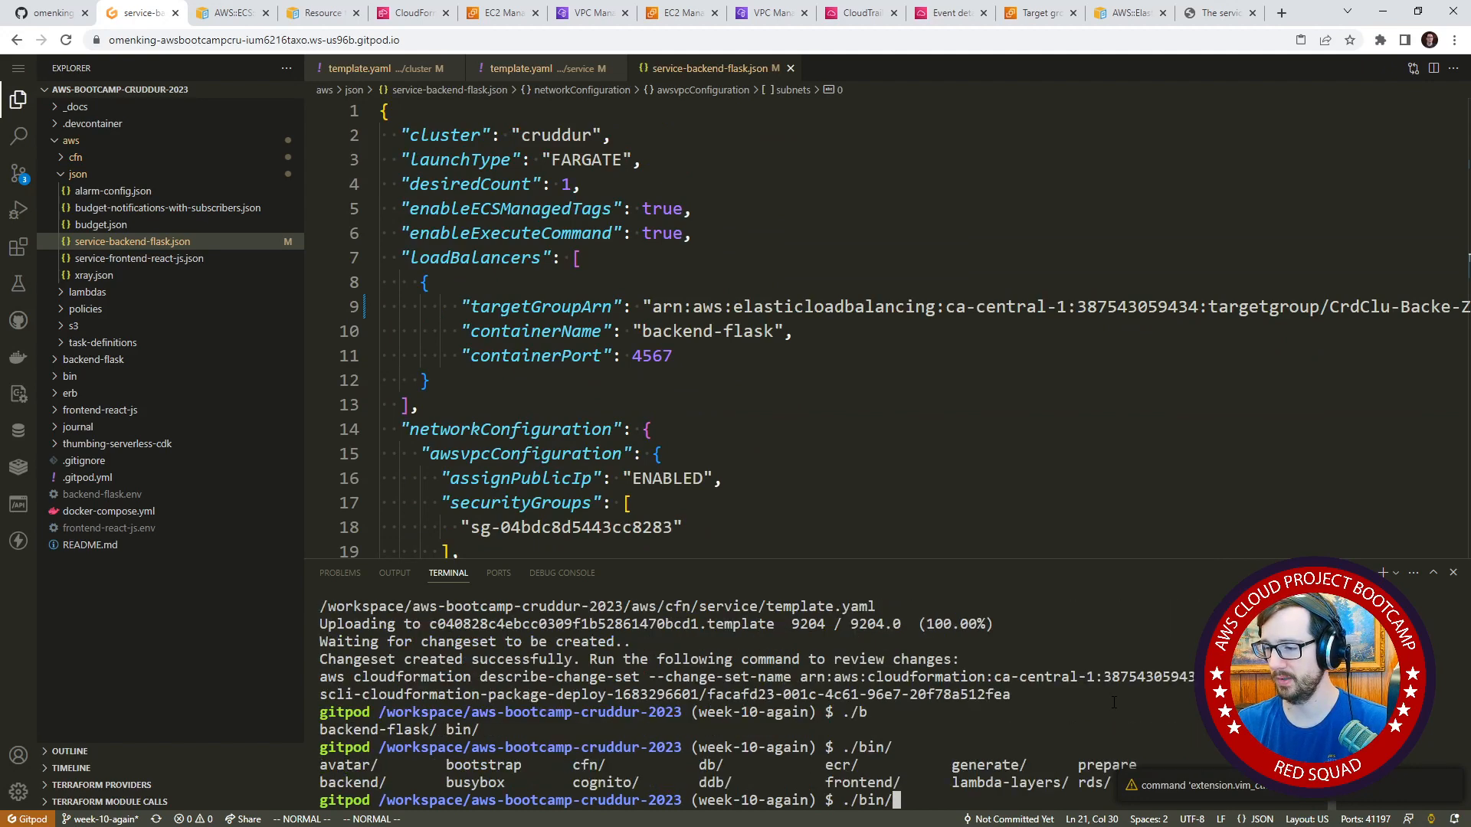
text(b)
key(Tab)
key(Tab)
key(Tab)
key(Tab)
text(a)
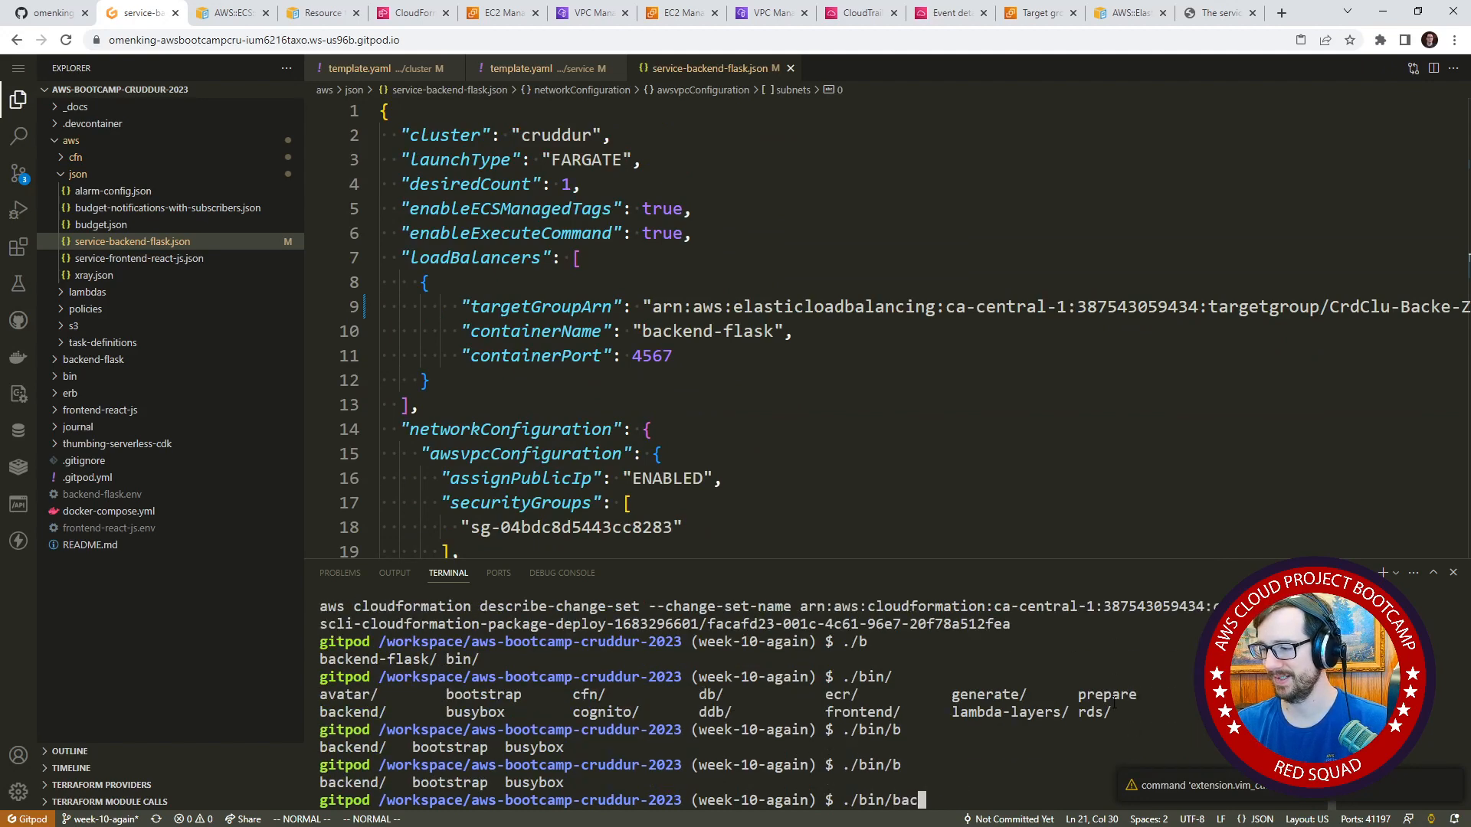
key(Tab)
key(Tab)
key(Tab)
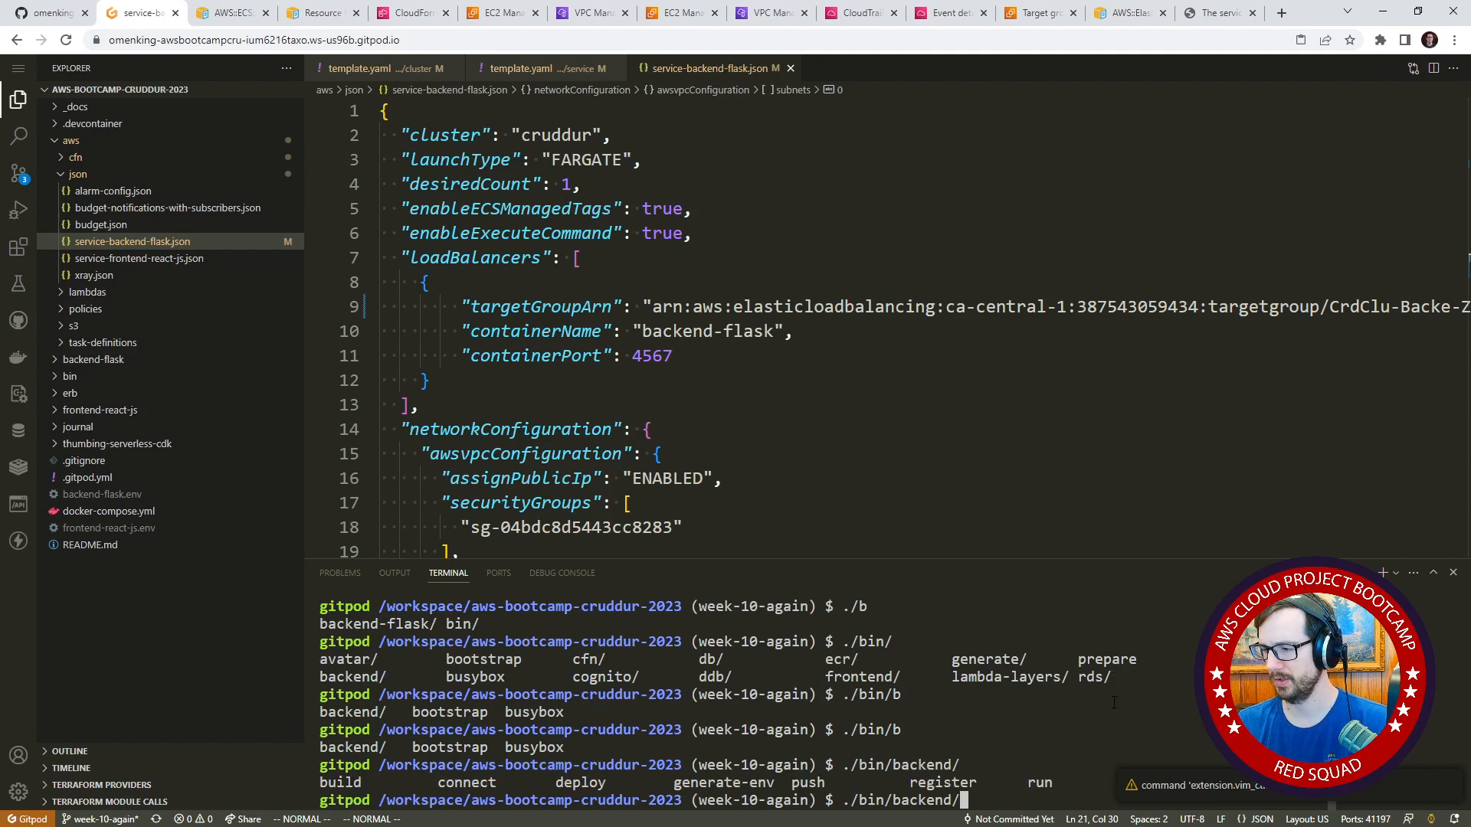
text(d)
key(Tab)
key(Return)
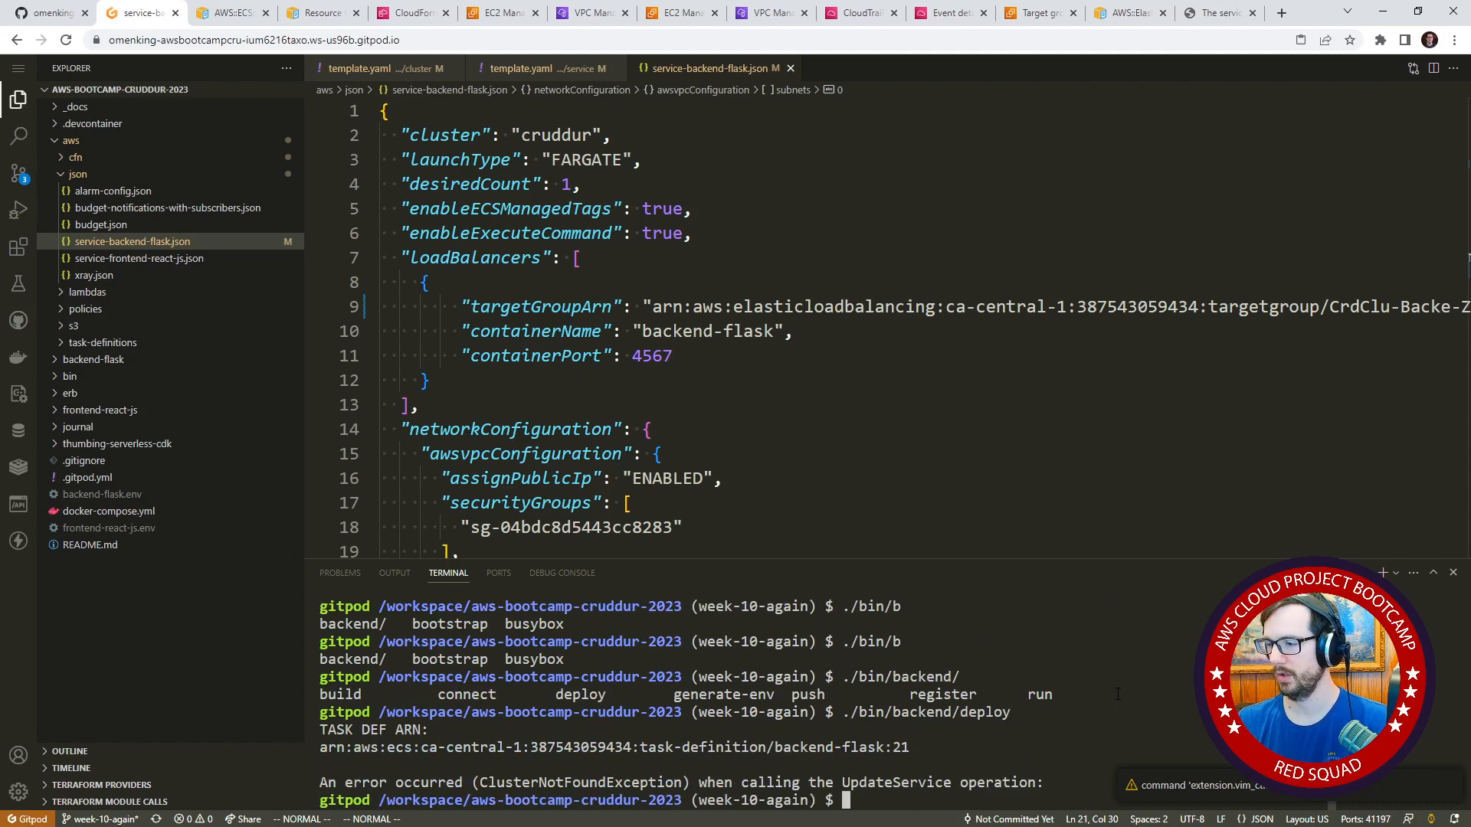
Check the task definition revision in the deploy output and the cluster name in service-backend-flask.json.
drag(859, 747, 934, 747)
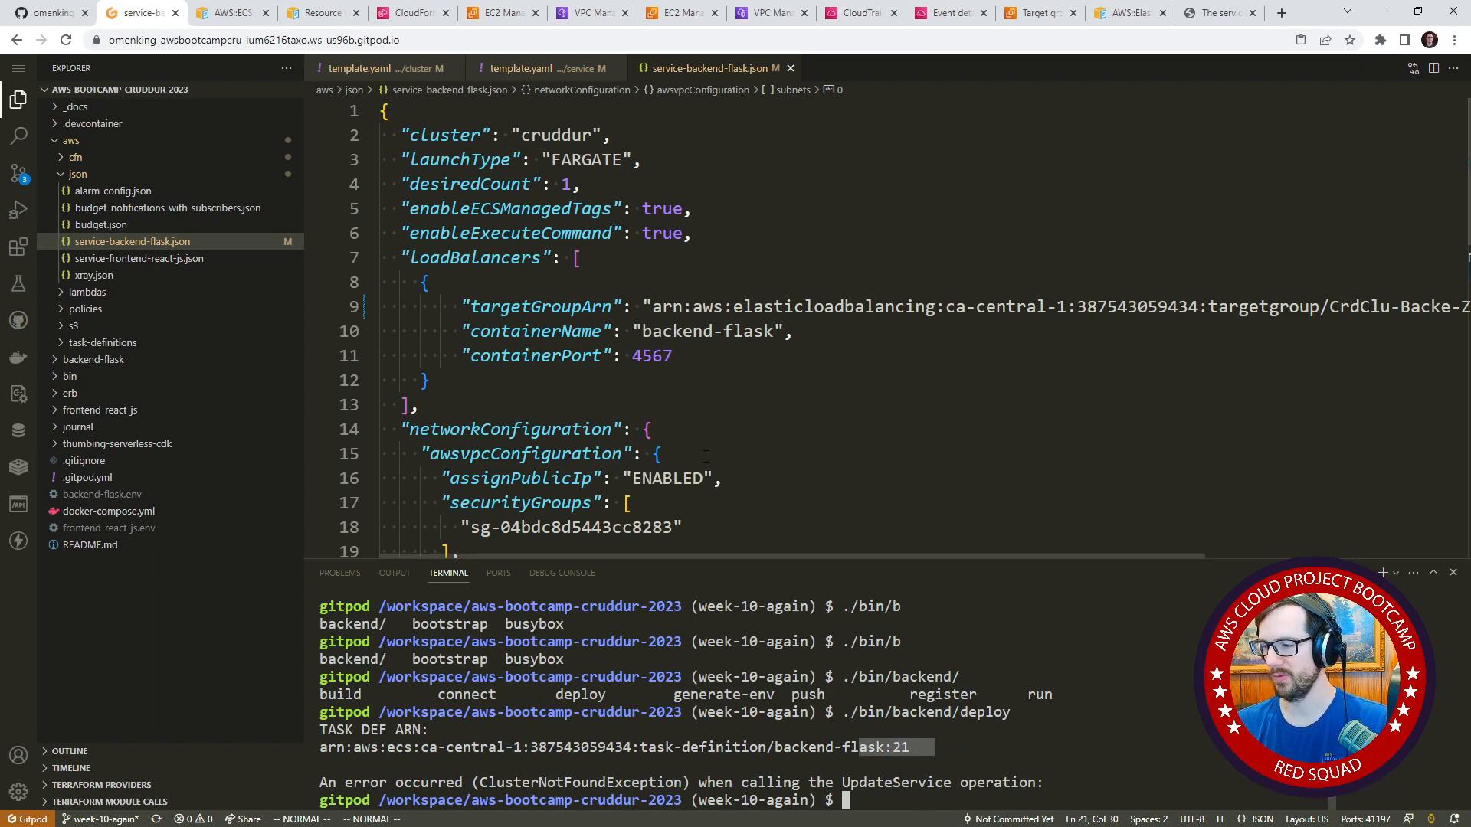
scroll(700, 381, down, 3)
scroll(699, 380, down, 5)
scroll(709, 406, up, 8)
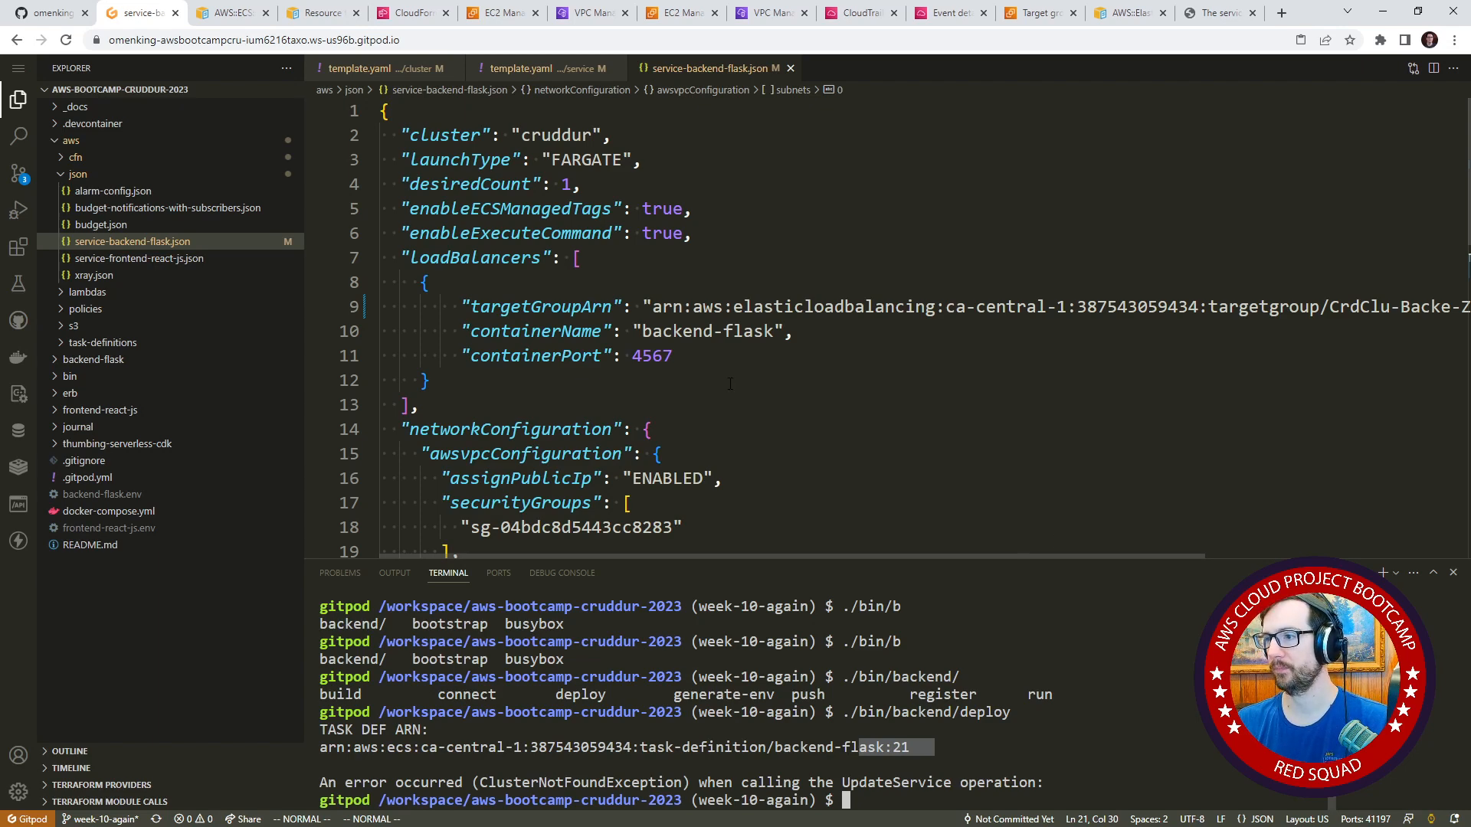
double_click(557, 135)
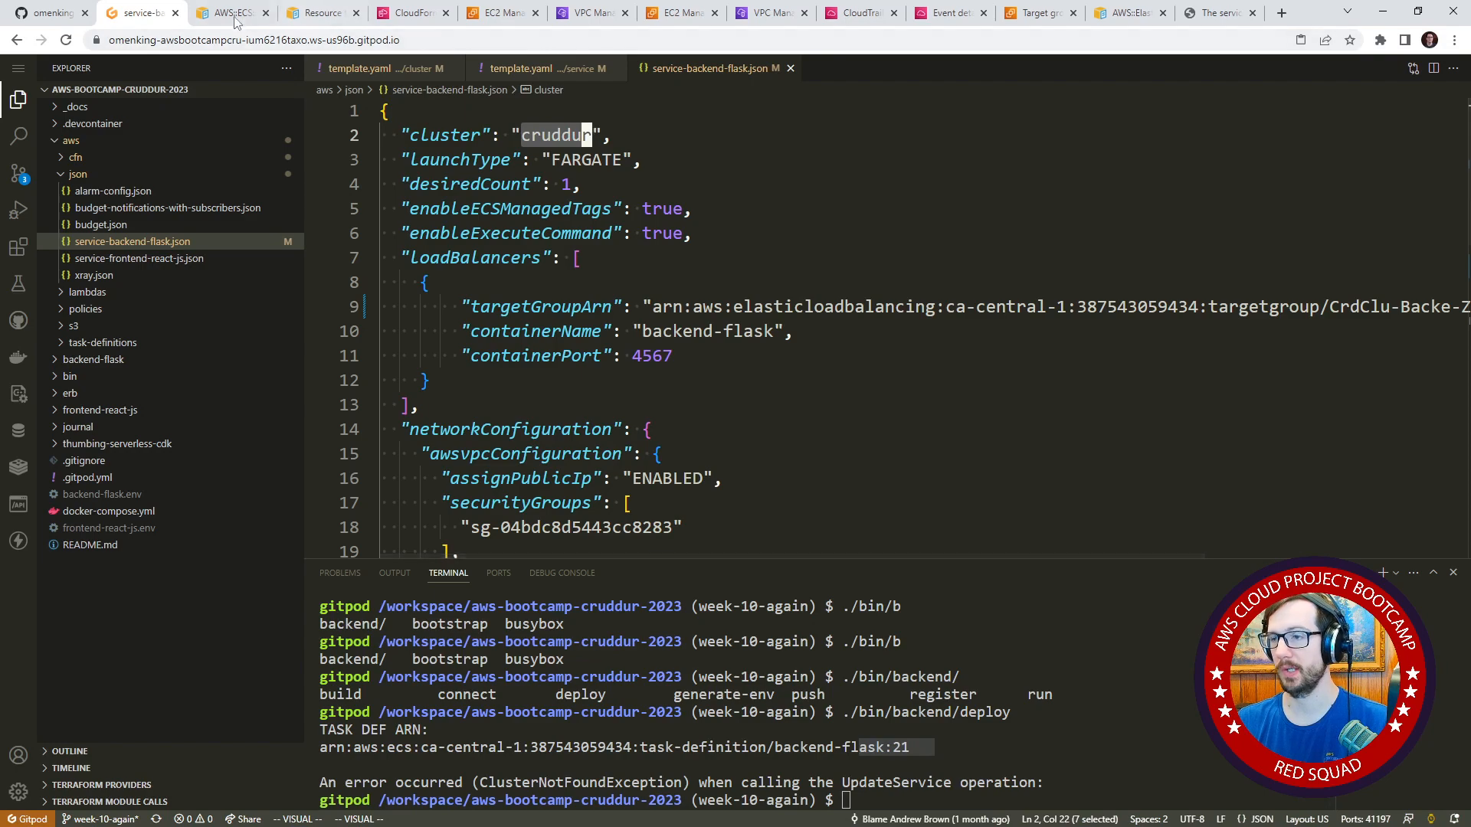
Switch to the CloudFormation console and open the list of stacks to look for the cluster stack.
click(412, 13)
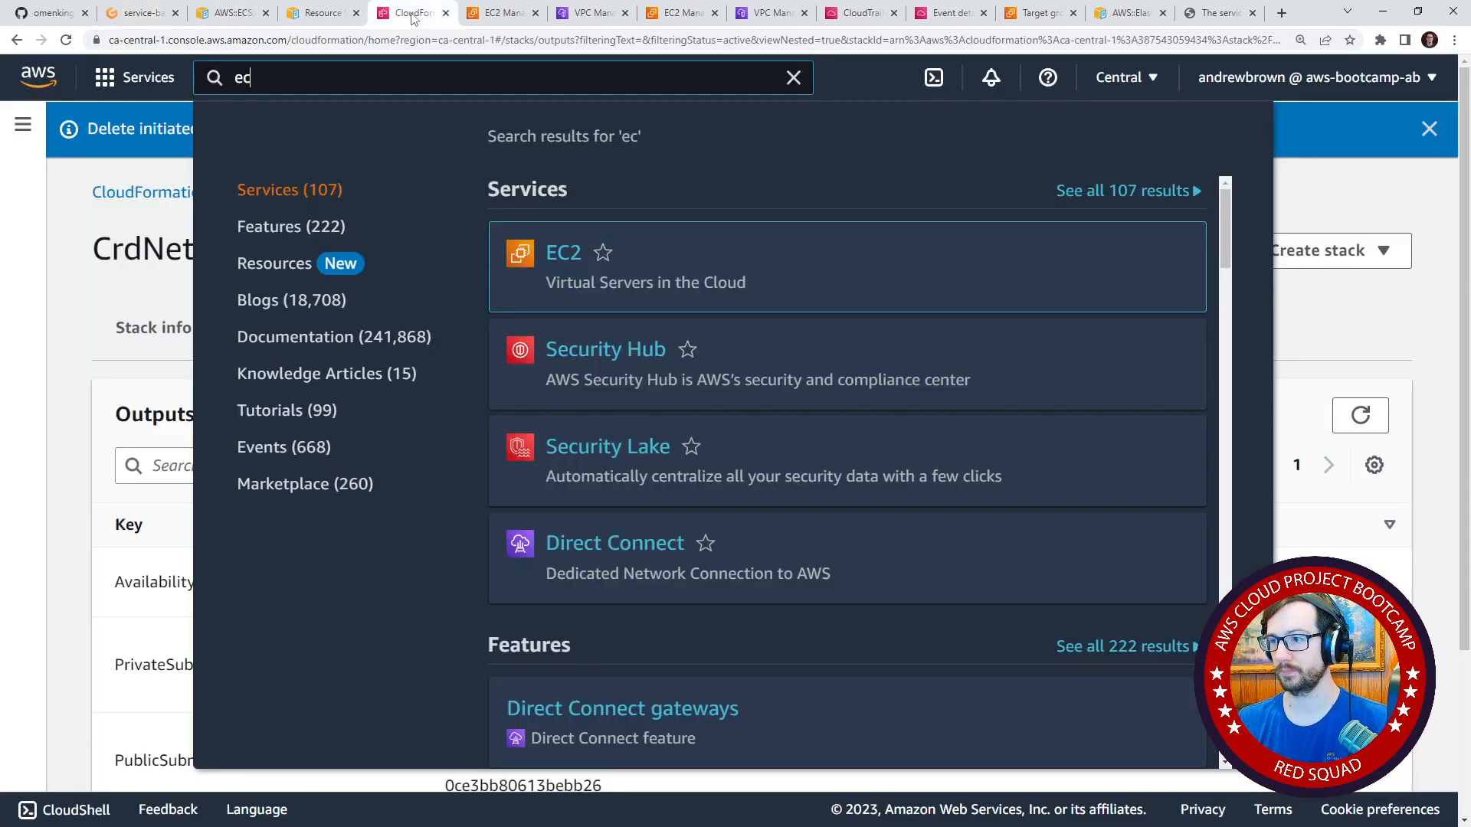
double_click(458, 83)
text(clust)
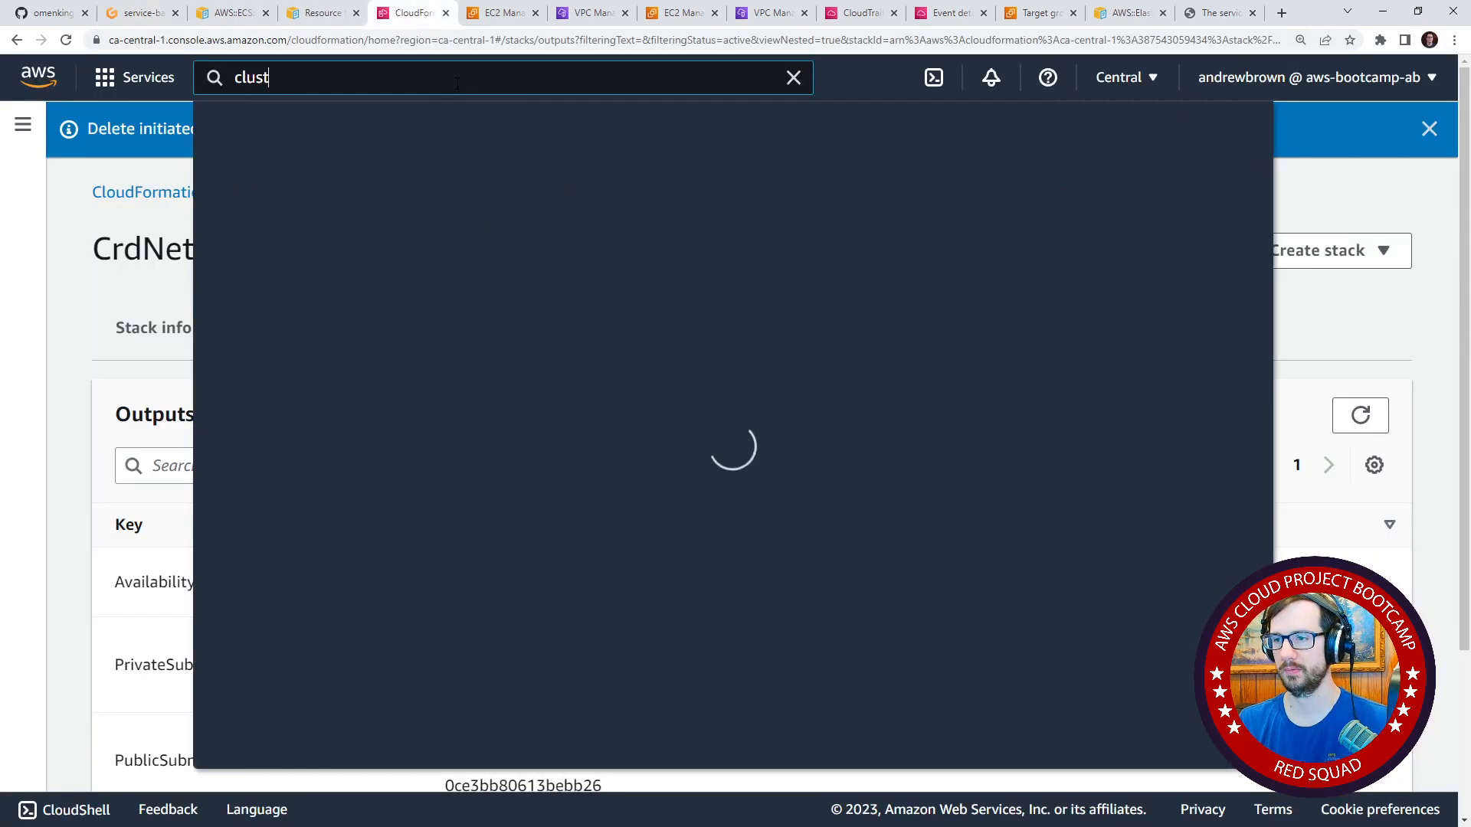
key(Escape)
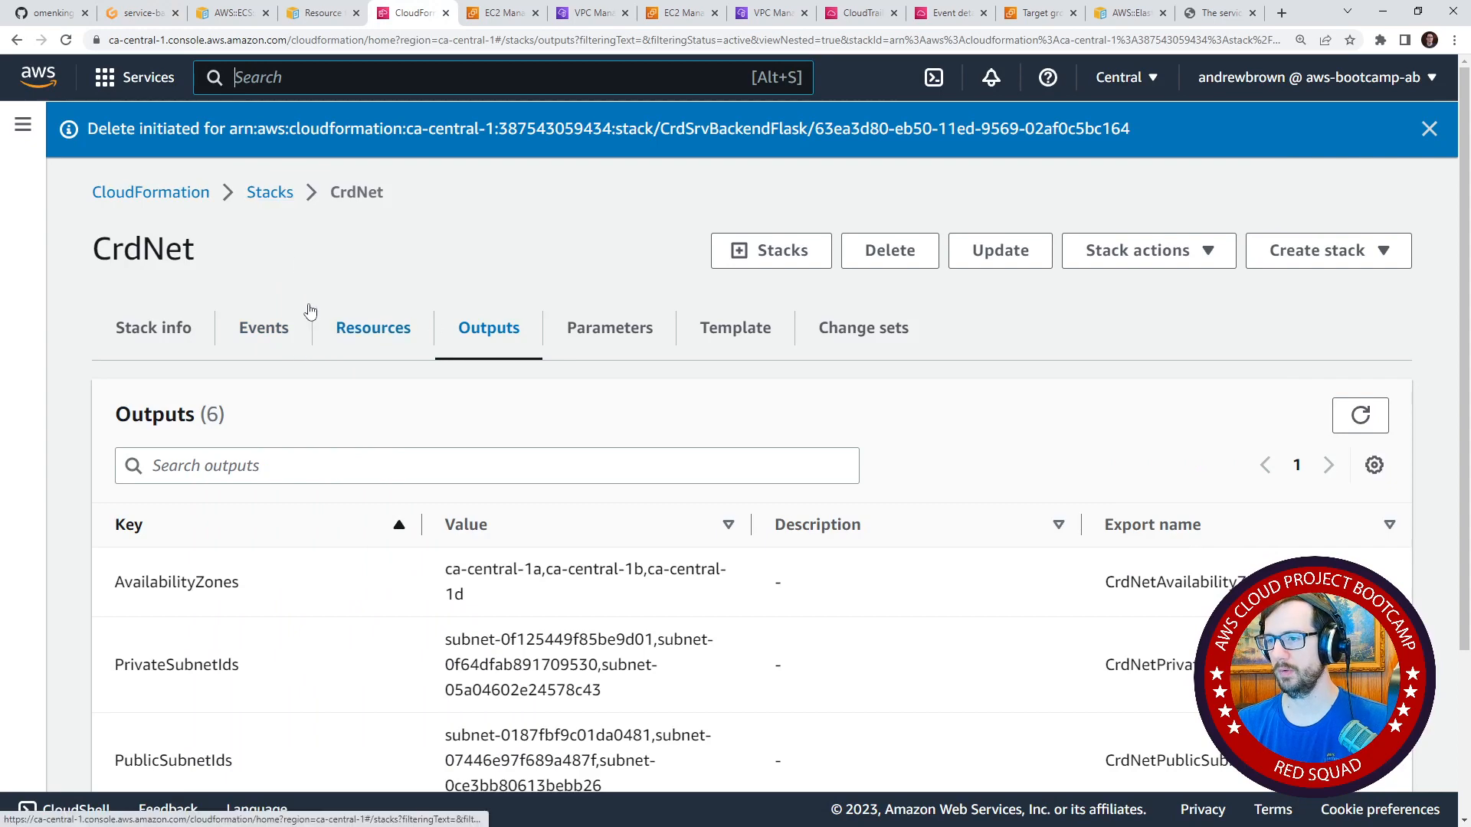
click(292, 203)
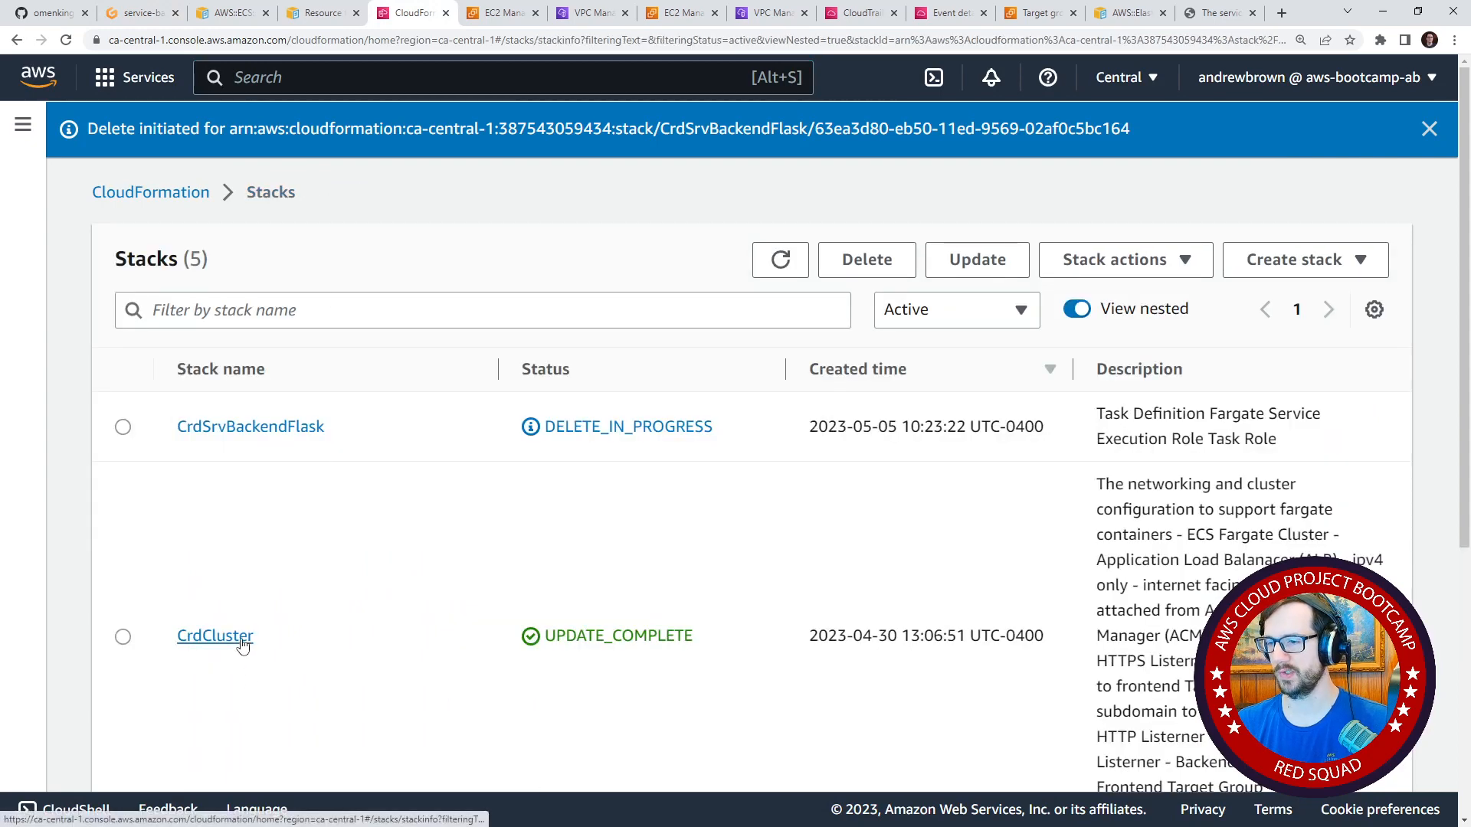
Open the outputs of the CrdCluster stack and copy the ClusterName value CrdClusterFargateCluster.
click(206, 637)
click(517, 329)
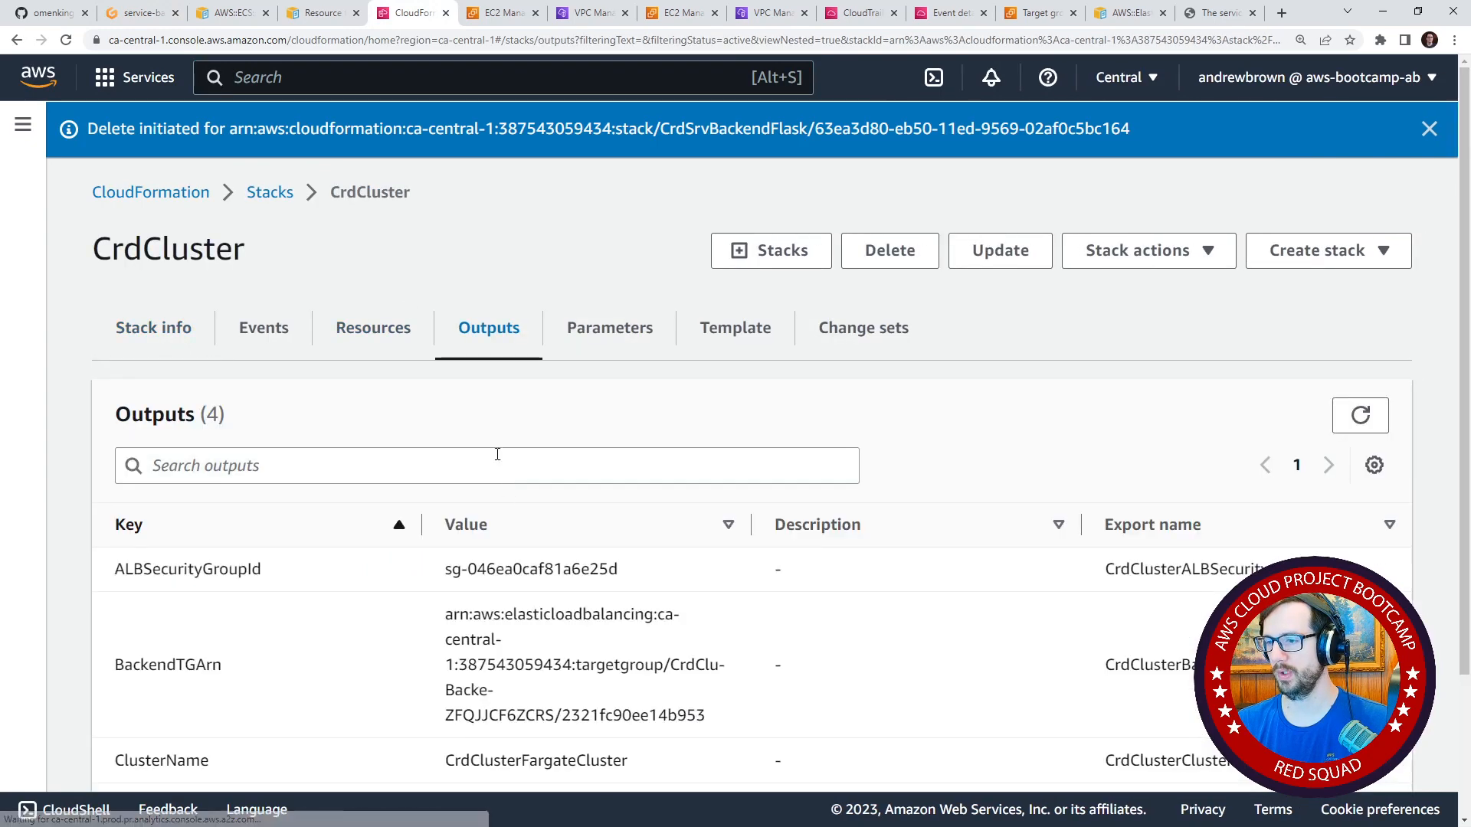
scroll(491, 413, down, 2)
scroll(536, 521, down, 1)
drag(667, 597, 437, 585)
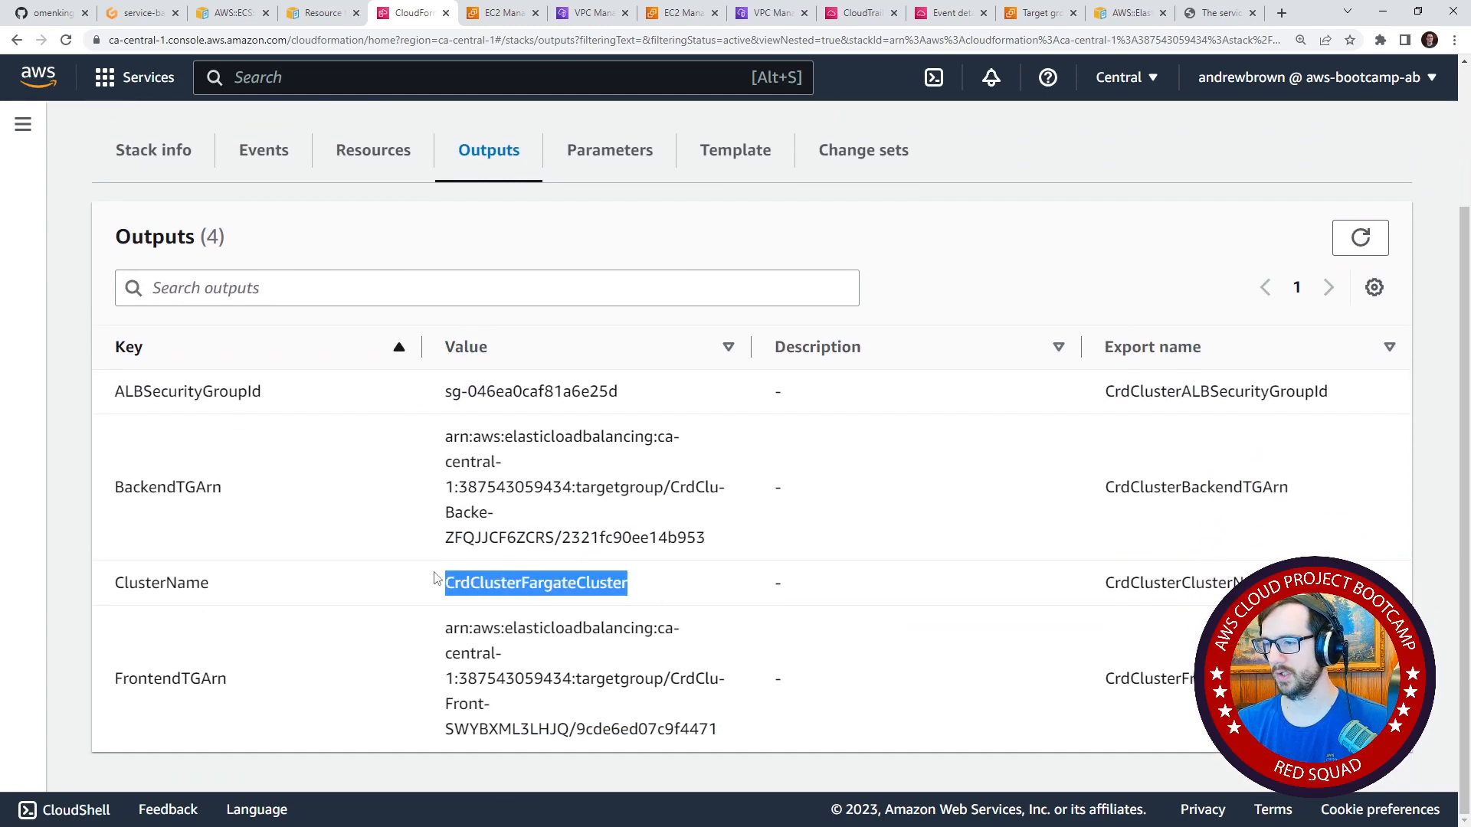
key(ctrl+c)
Switch to Gitpod and set the cluster value in service-backend-flask.json to CrdClusterFargateCluster.
click(144, 14)
click(677, 233)
double_click(545, 135)
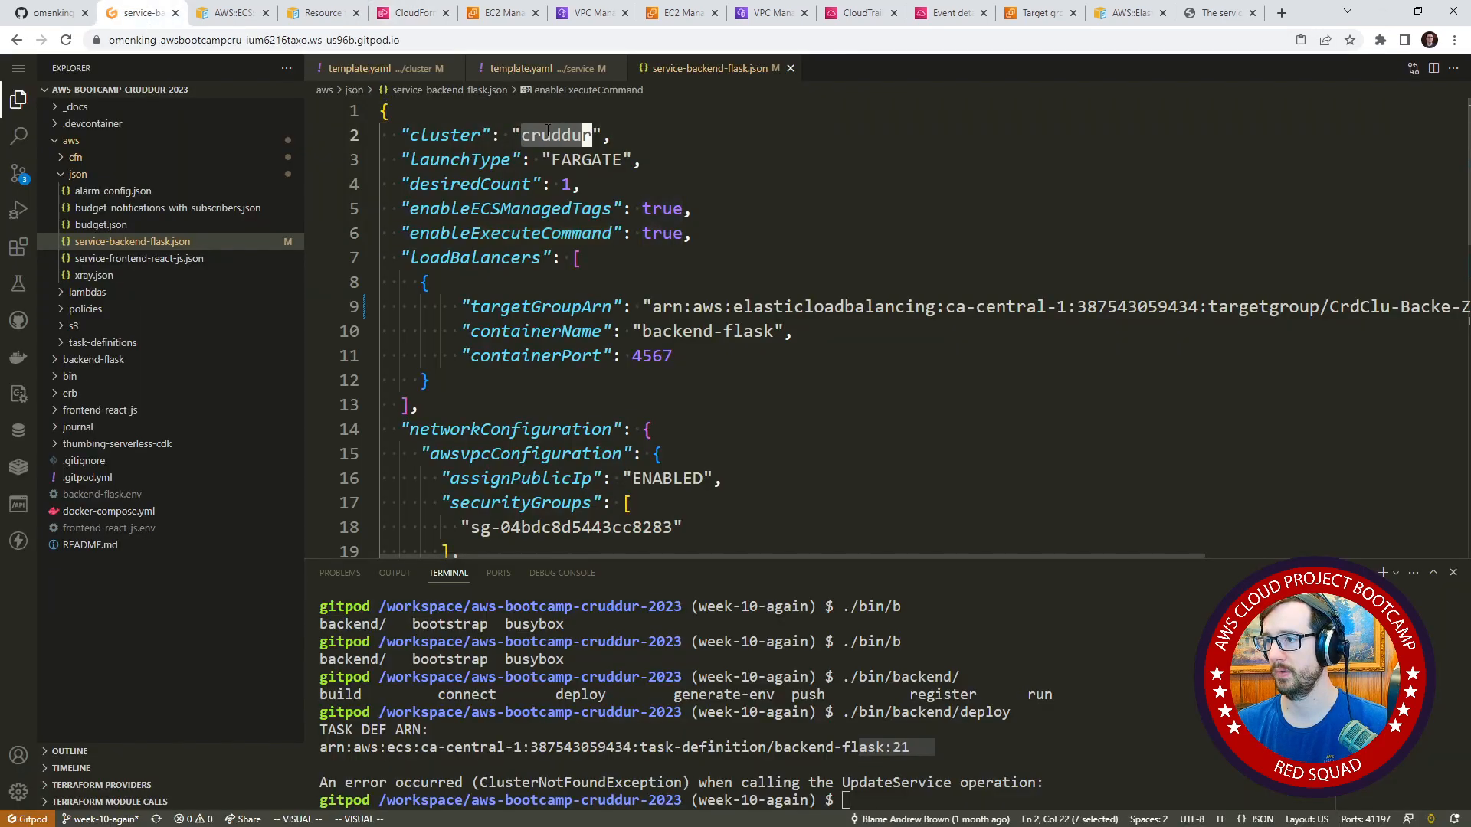
right_click(546, 132)
click(651, 369)
key(j)
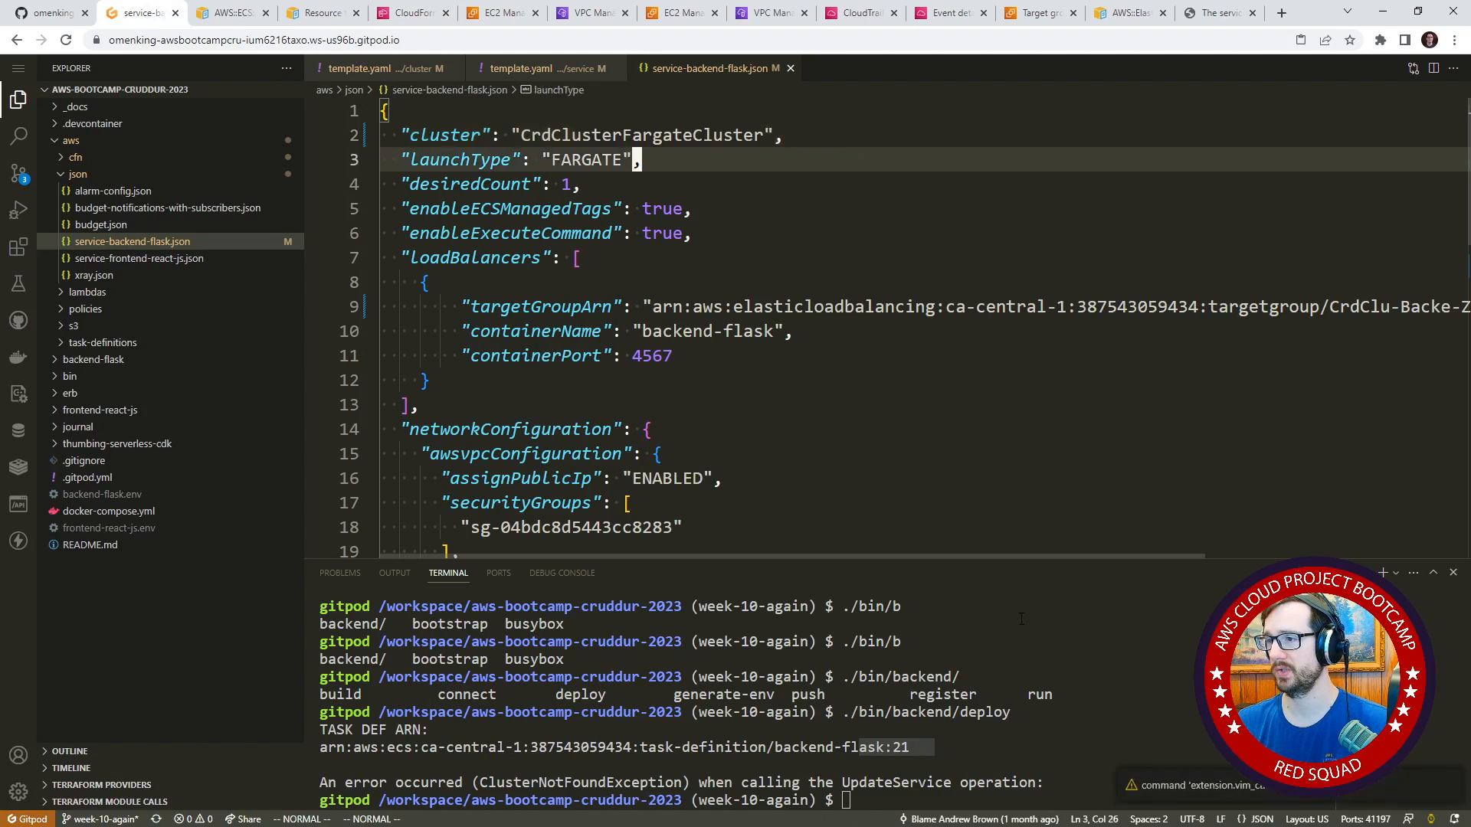
Rerun the ./bin/backend/deploy script in the terminal.
click(1099, 632)
key(Up)
key(Return)
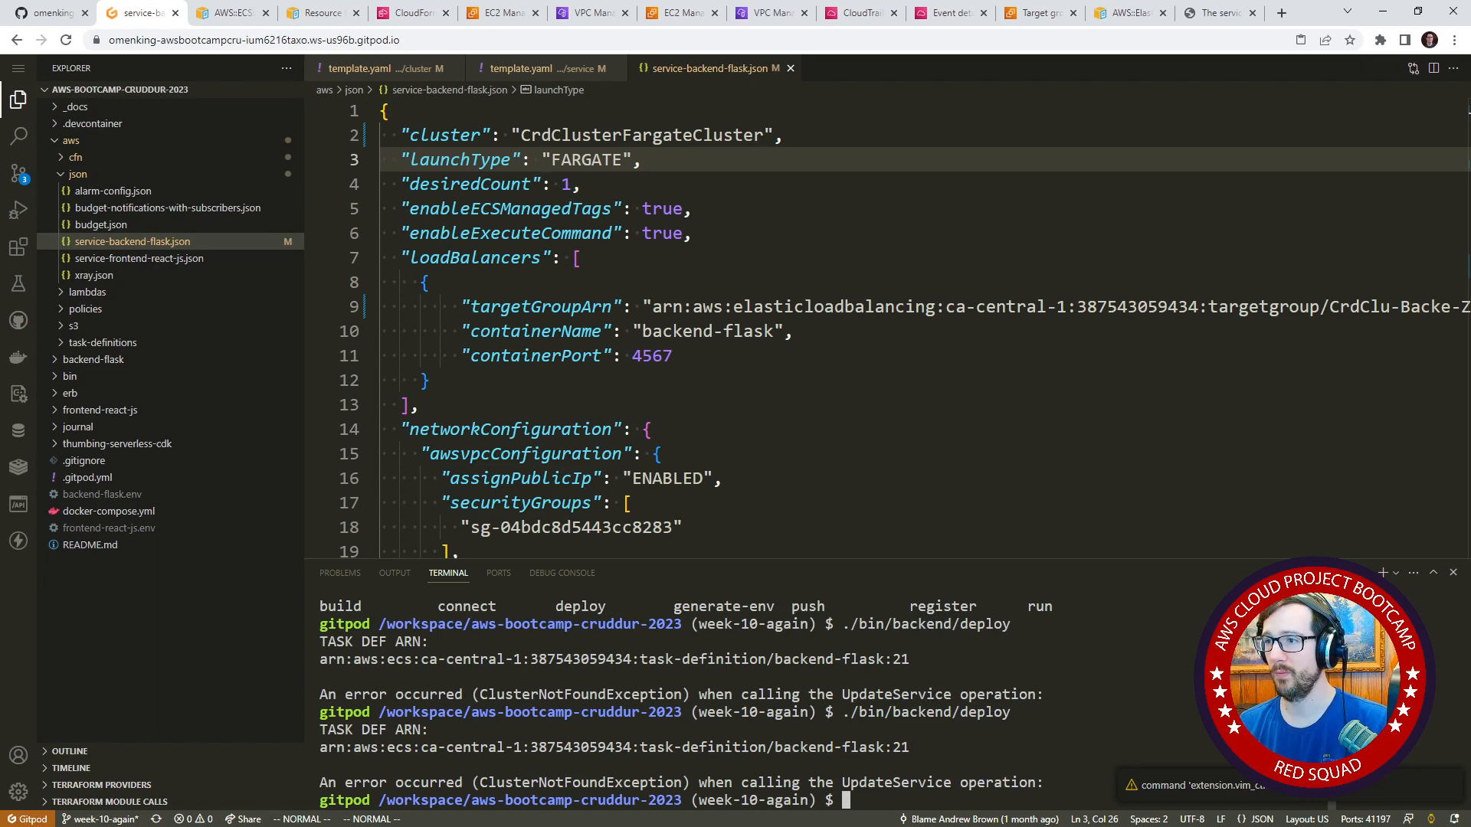
Switch to the AWS console, open the Elastic Container Service cluster list and select the CrdClusterFargateCluster name.
click(500, 13)
click(414, 77)
text(e)
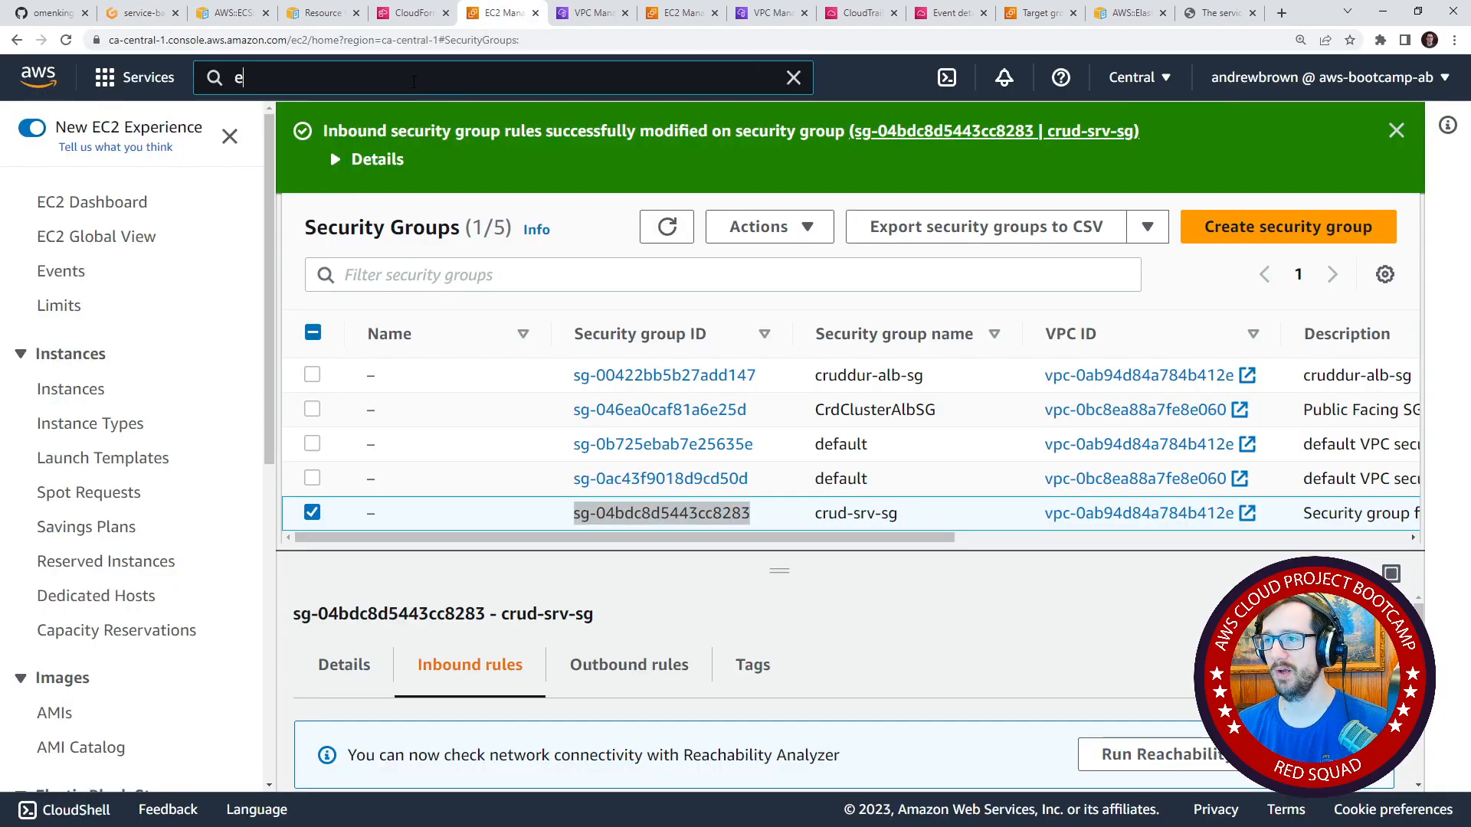
text(cs)
click(565, 251)
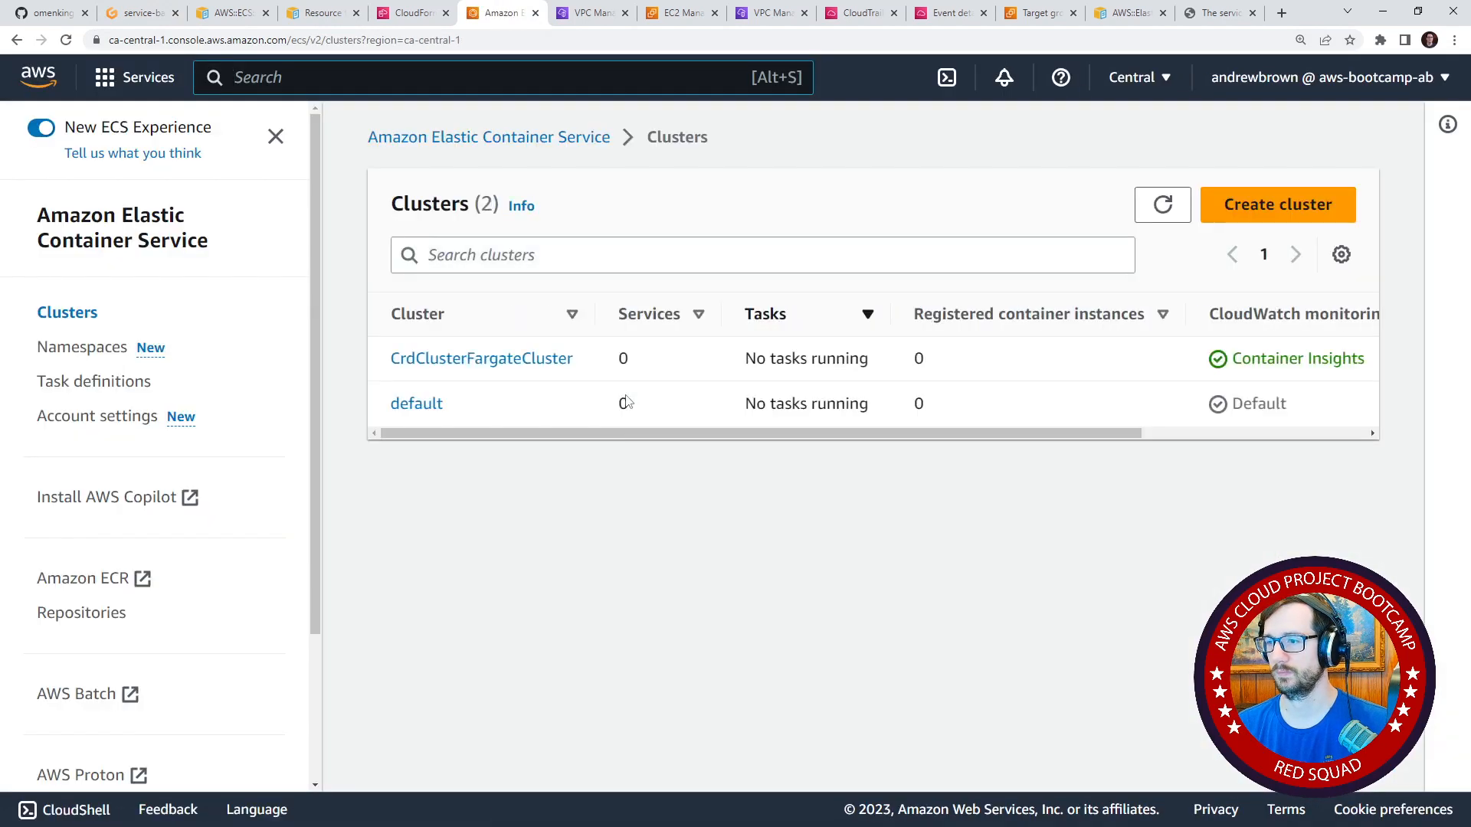
drag(590, 359, 388, 360)
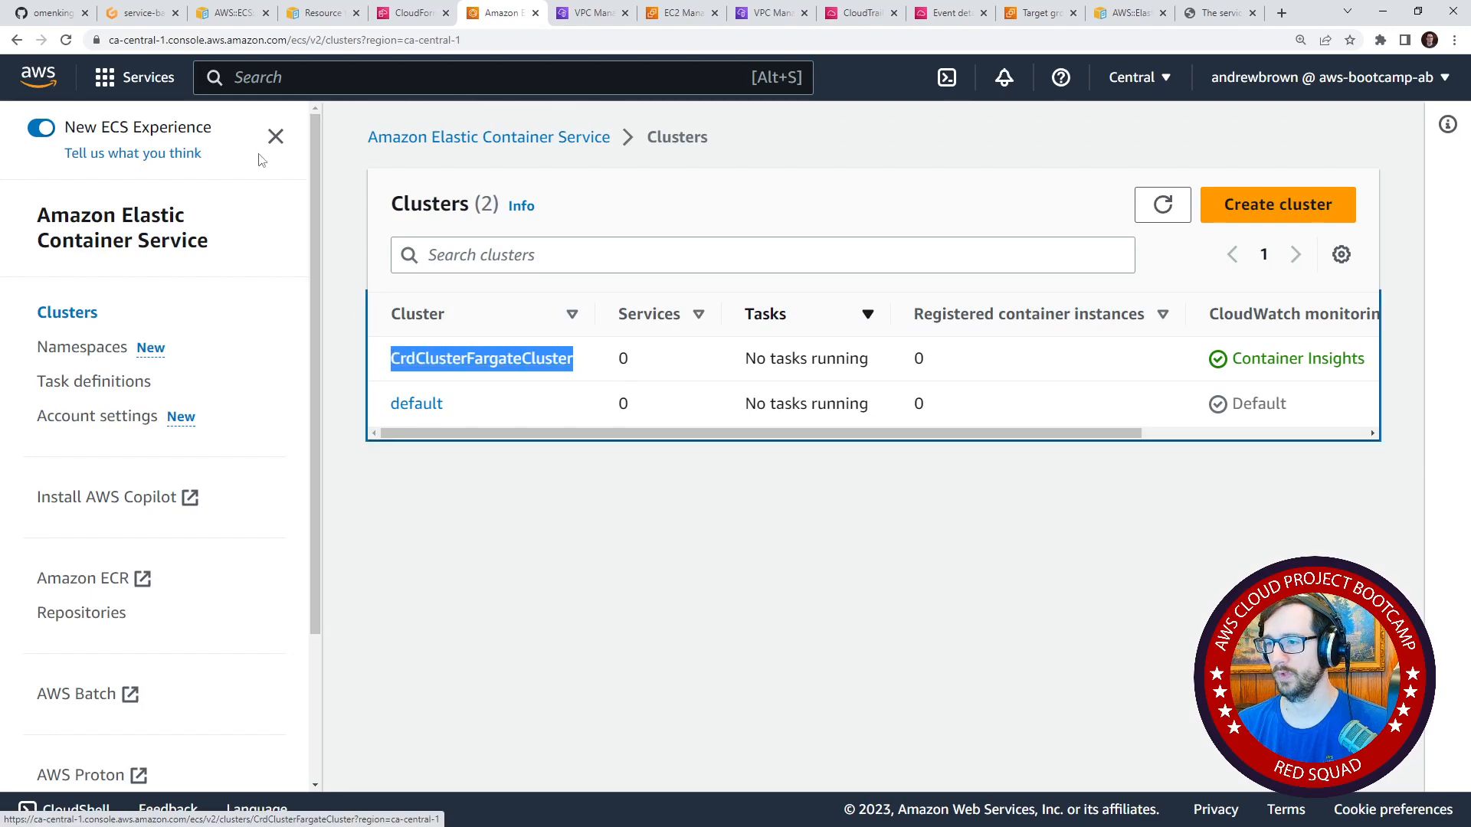
Replace the cluster value in service-backend-flask.json in Gitpod with CrdClusterFargateCluster again and rerun ./bin/backend/deploy.
click(139, 13)
double_click(613, 134)
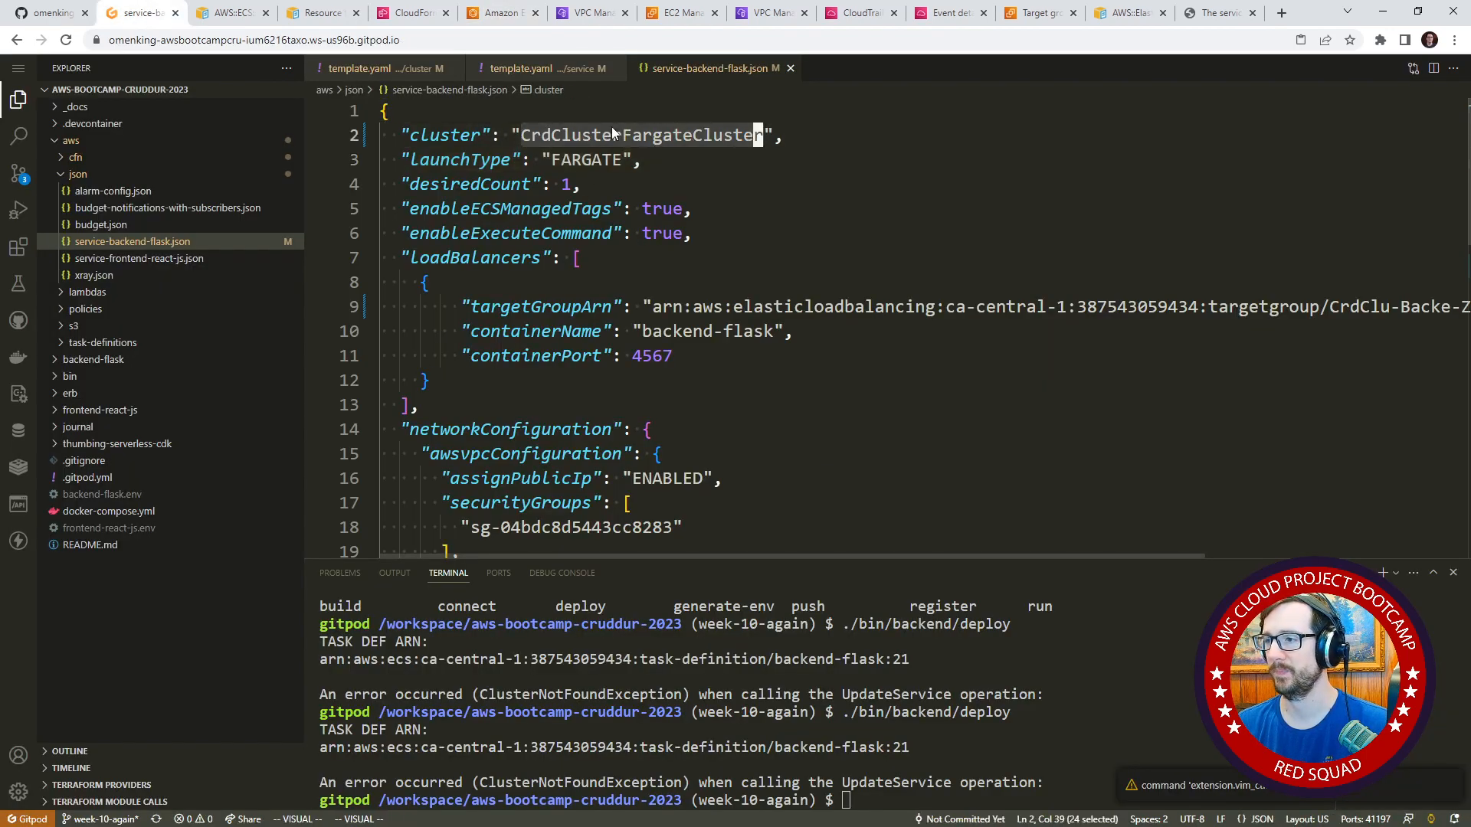
right_click(612, 127)
click(683, 359)
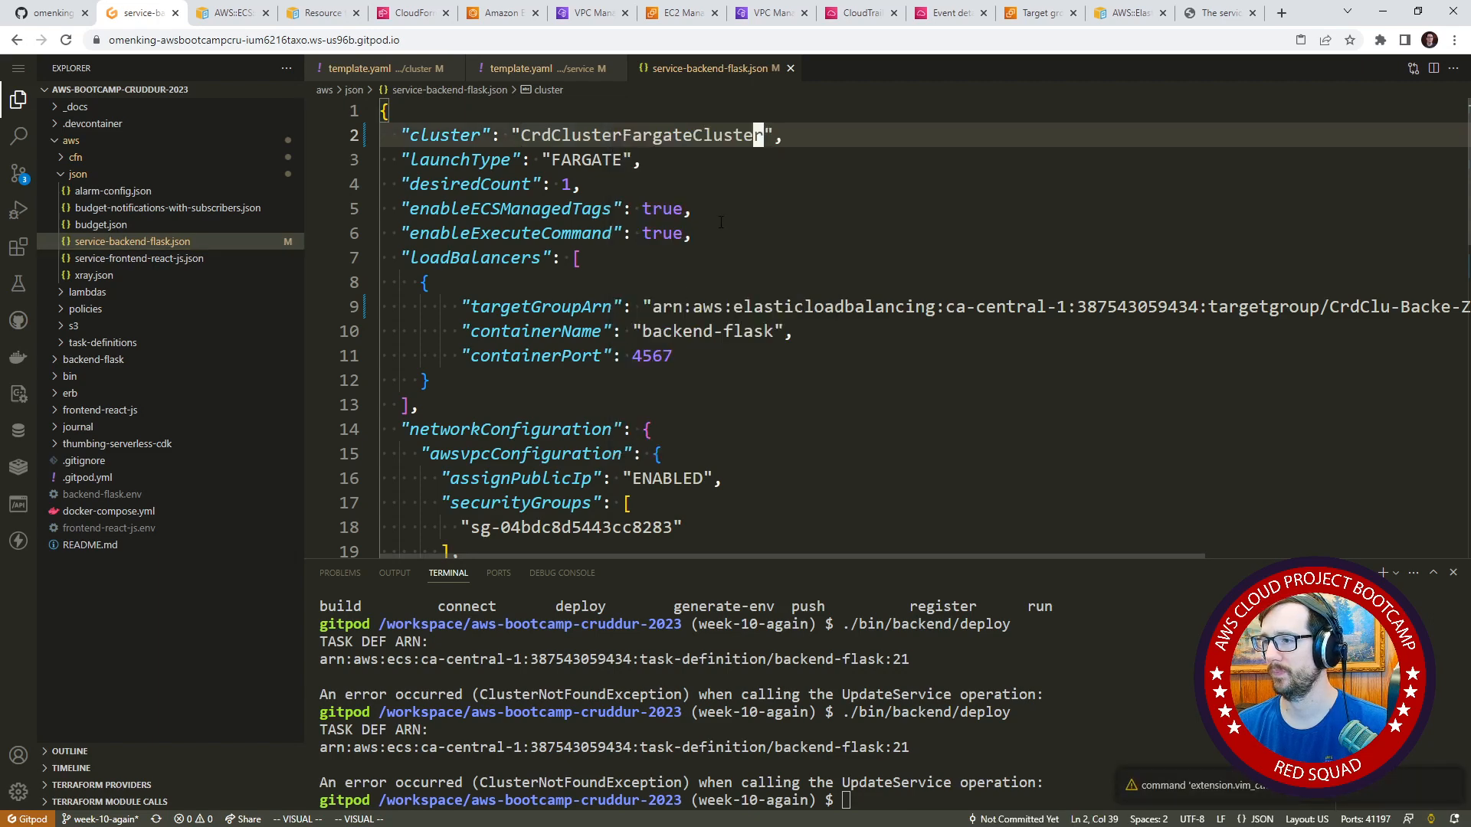
click(1099, 667)
key(Up)
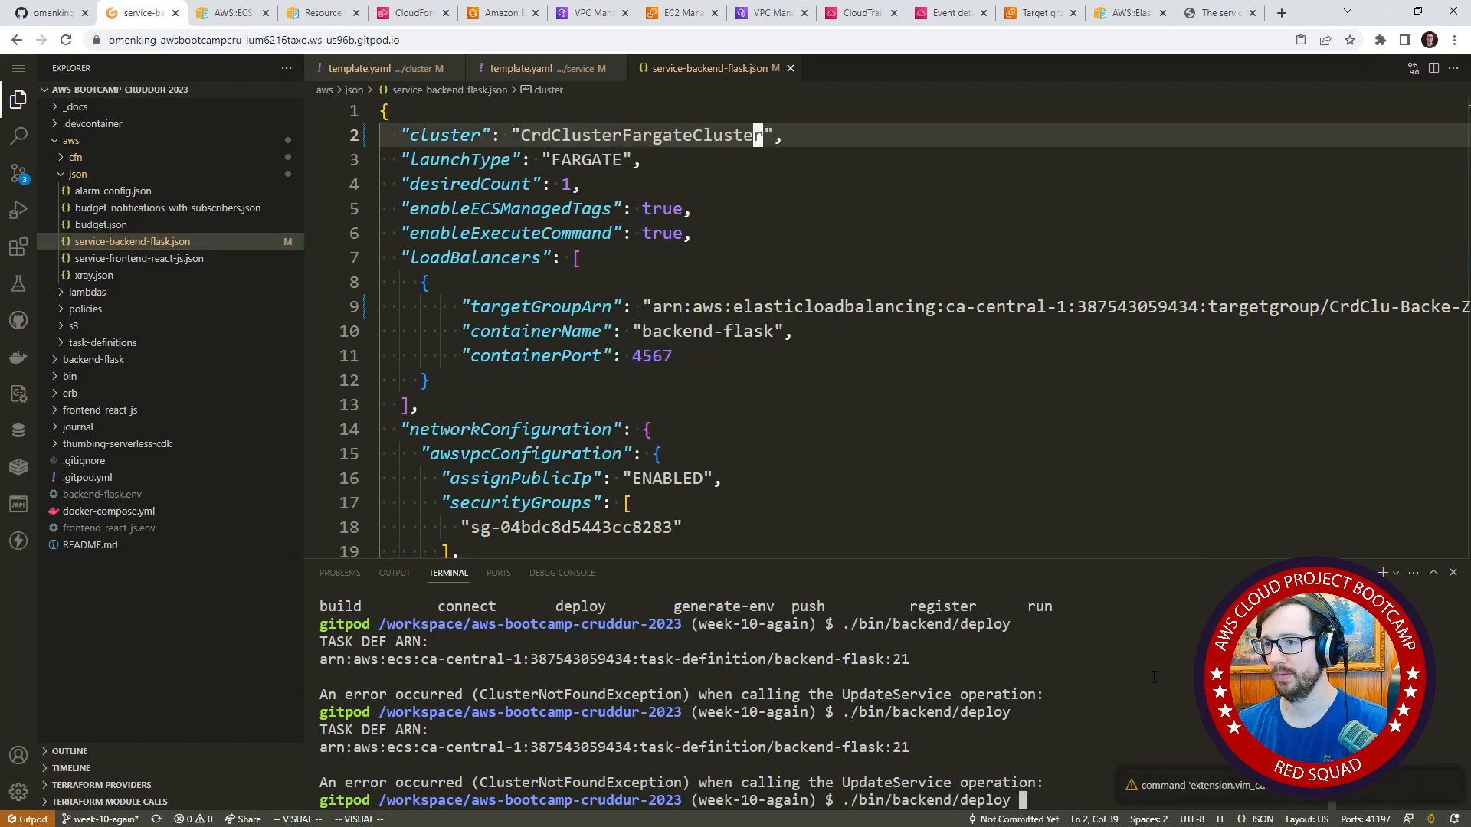
key(Return)
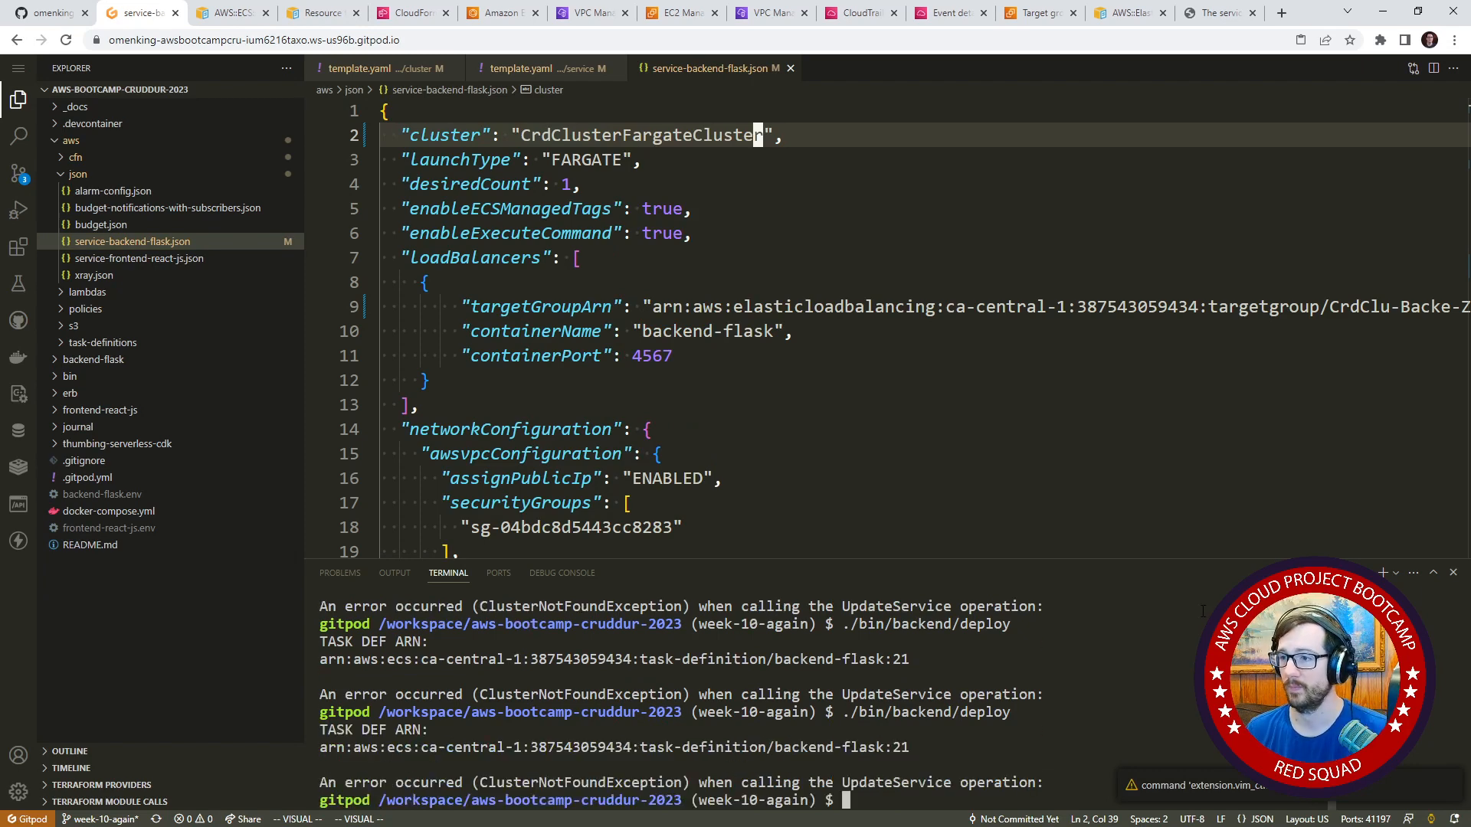
Review service-backend-flask.json and open the deploy script in the bin/backend folder.
scroll(824, 387, down, 2)
scroll(824, 387, up, 2)
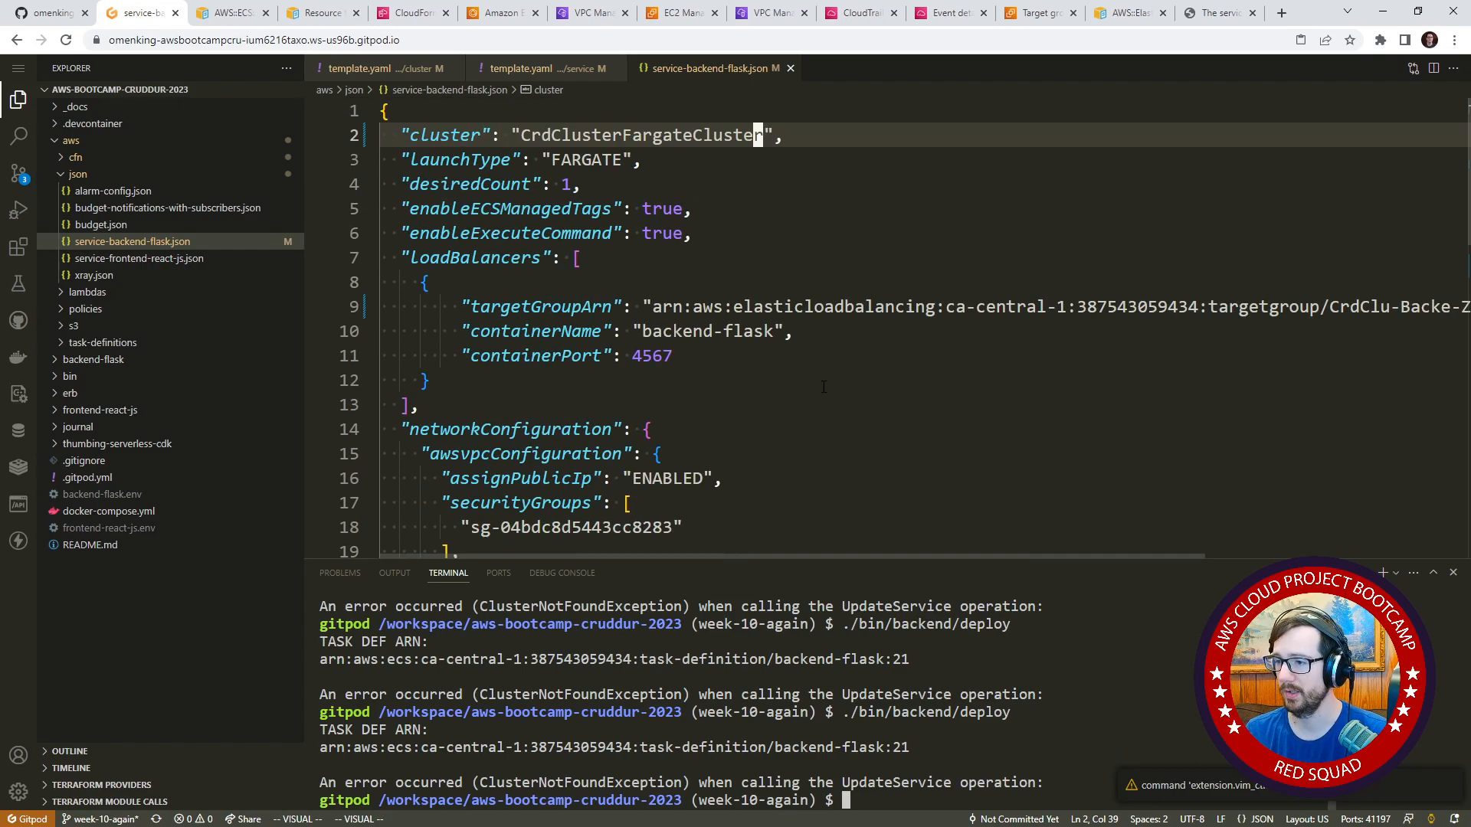
scroll(671, 341, down, 10)
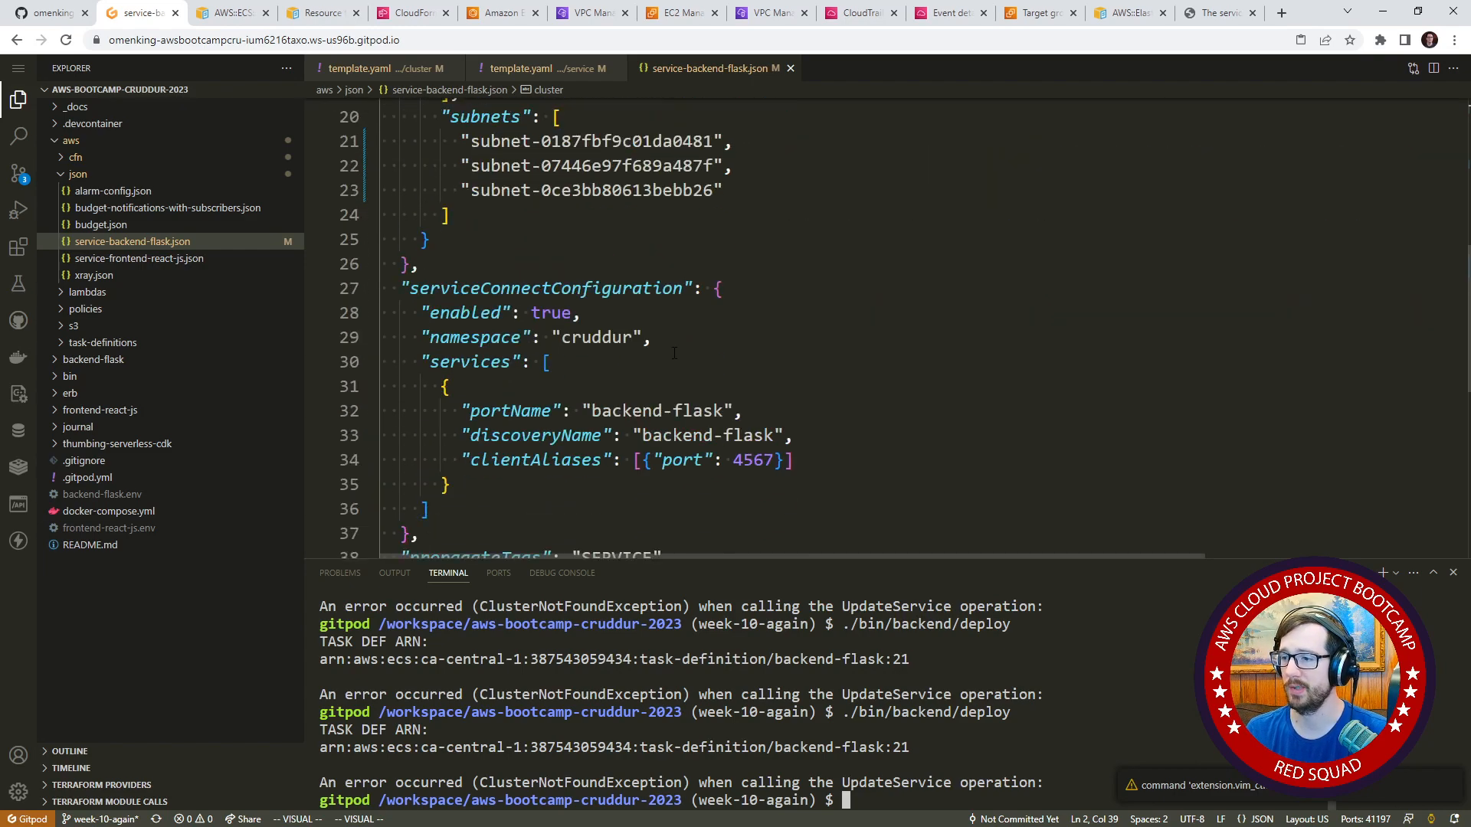
scroll(671, 341, up, 3)
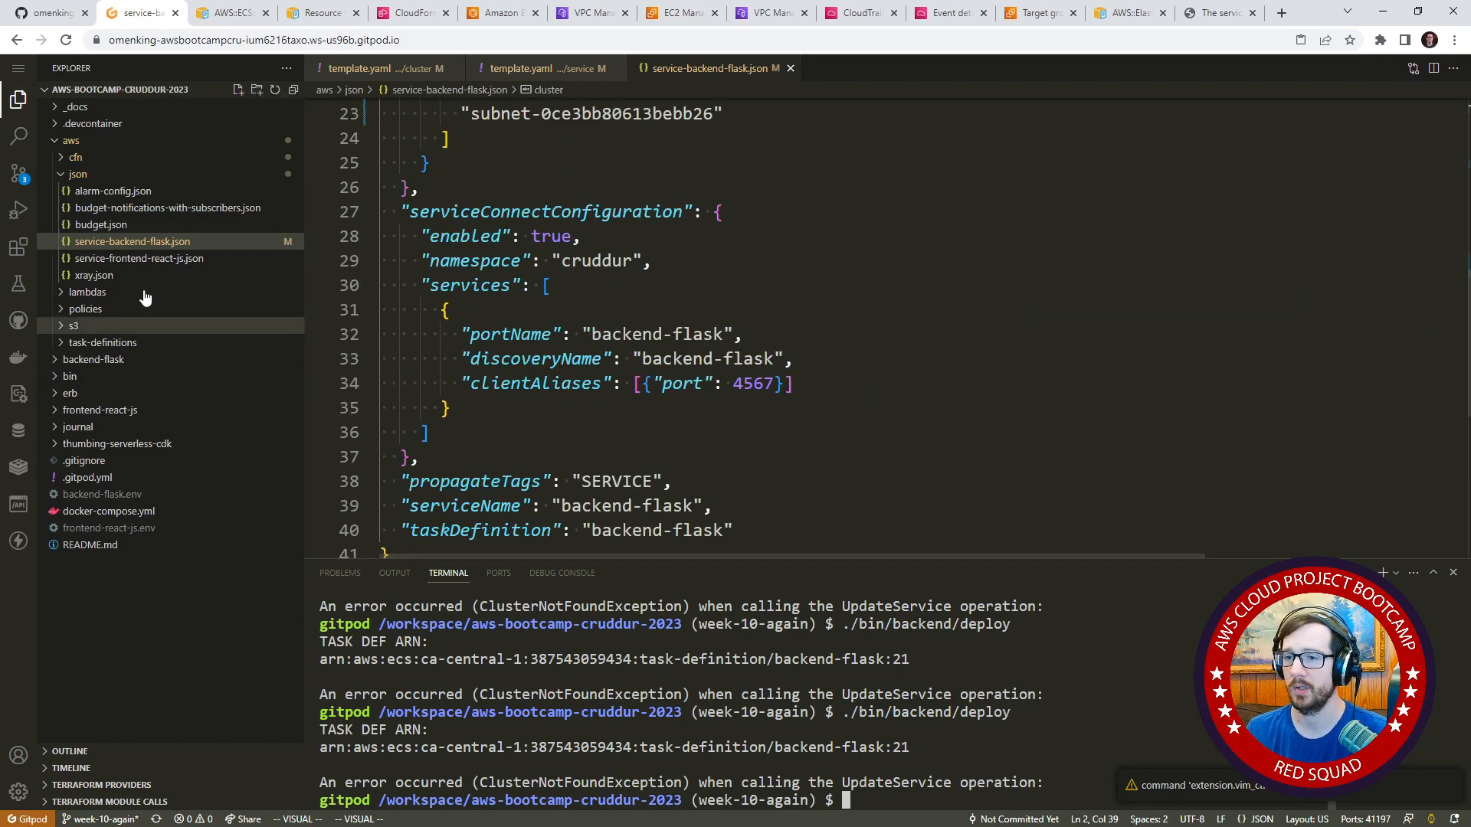
click(140, 379)
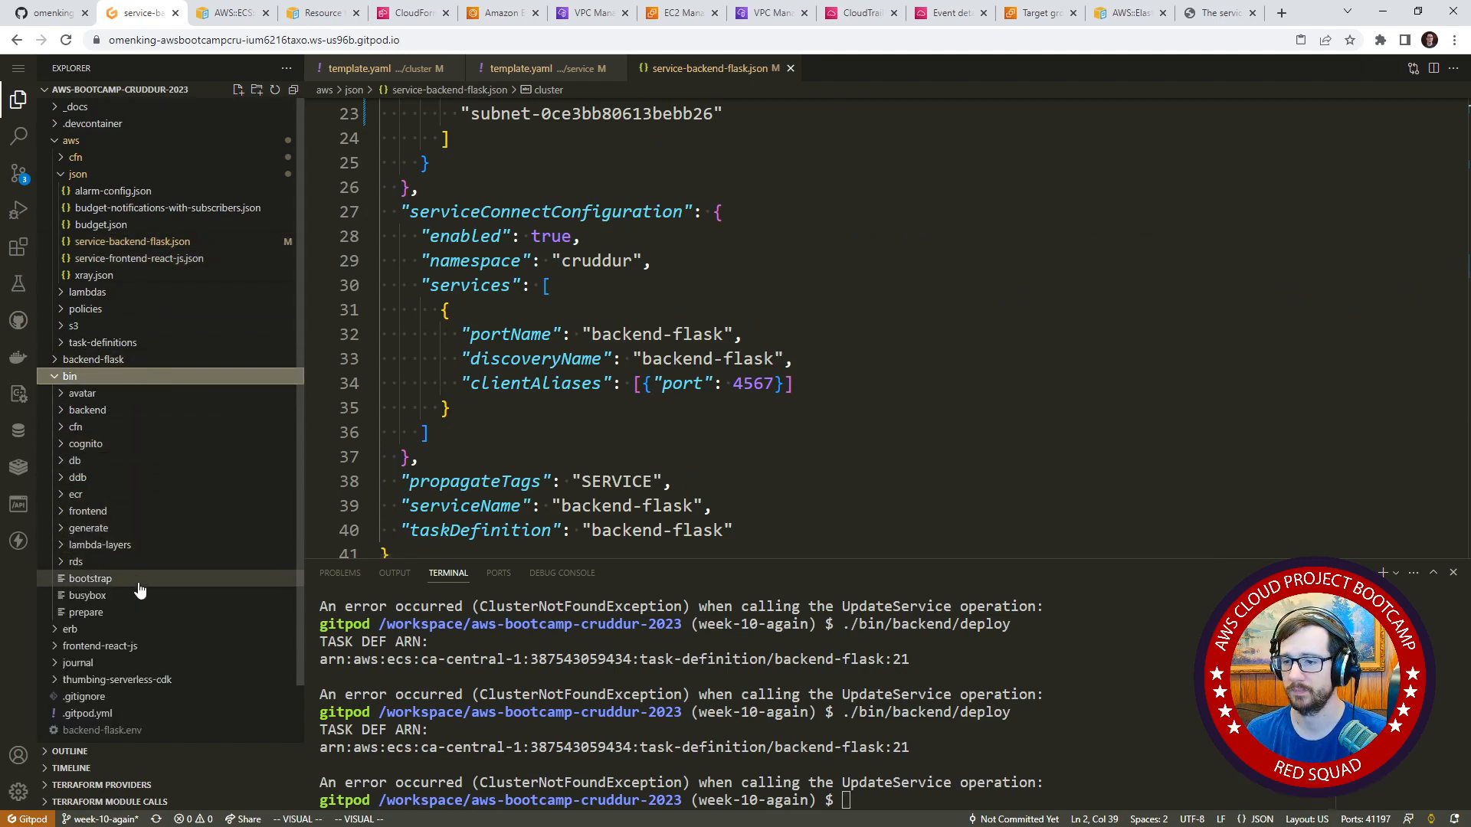
click(127, 412)
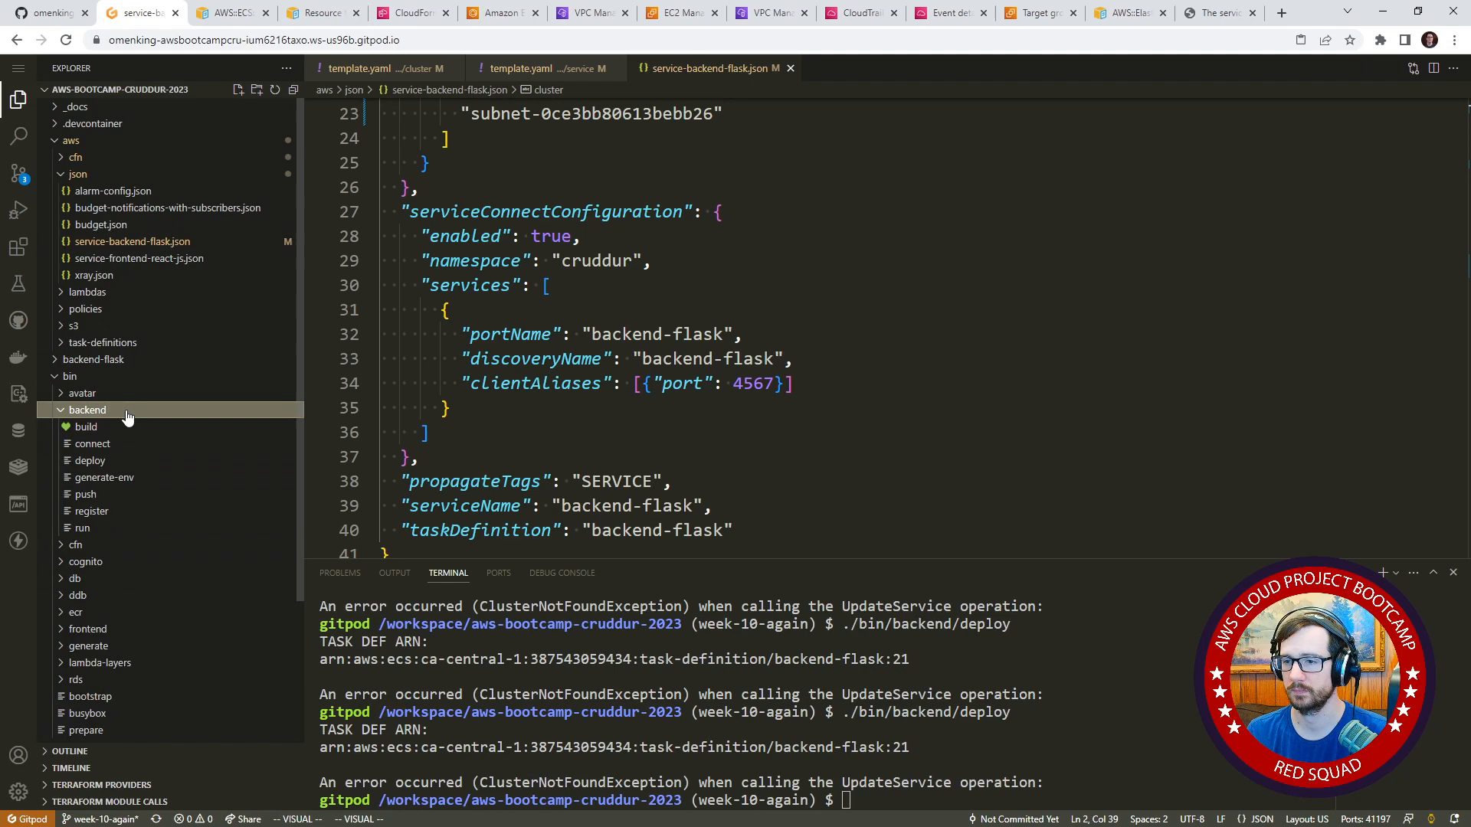
click(125, 460)
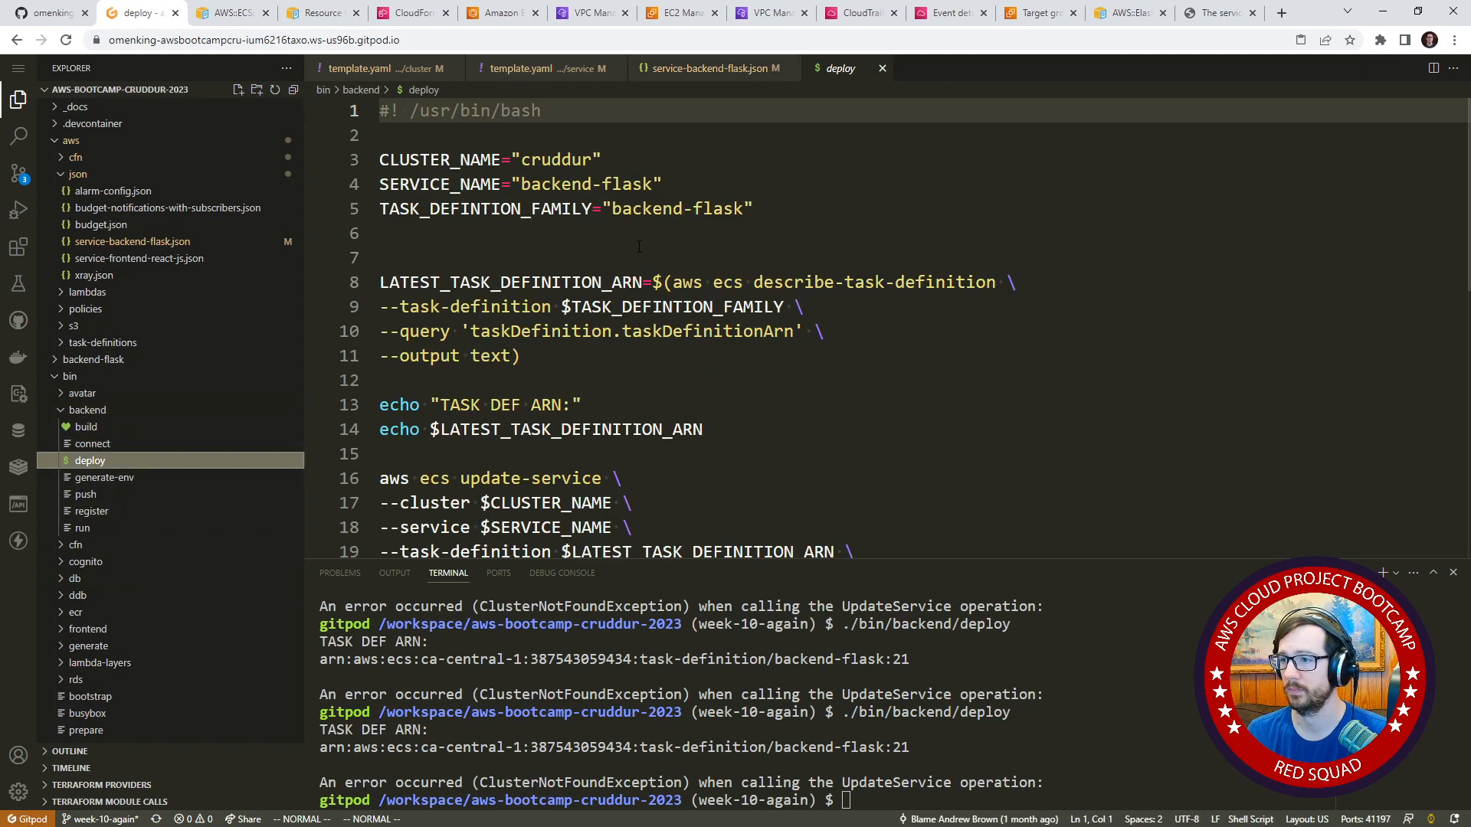
Set CLUSTER_NAME in the deploy script to CrdClusterFargateCluster, save the file and check the service and task definition names.
double_click(574, 159)
right_click(570, 162)
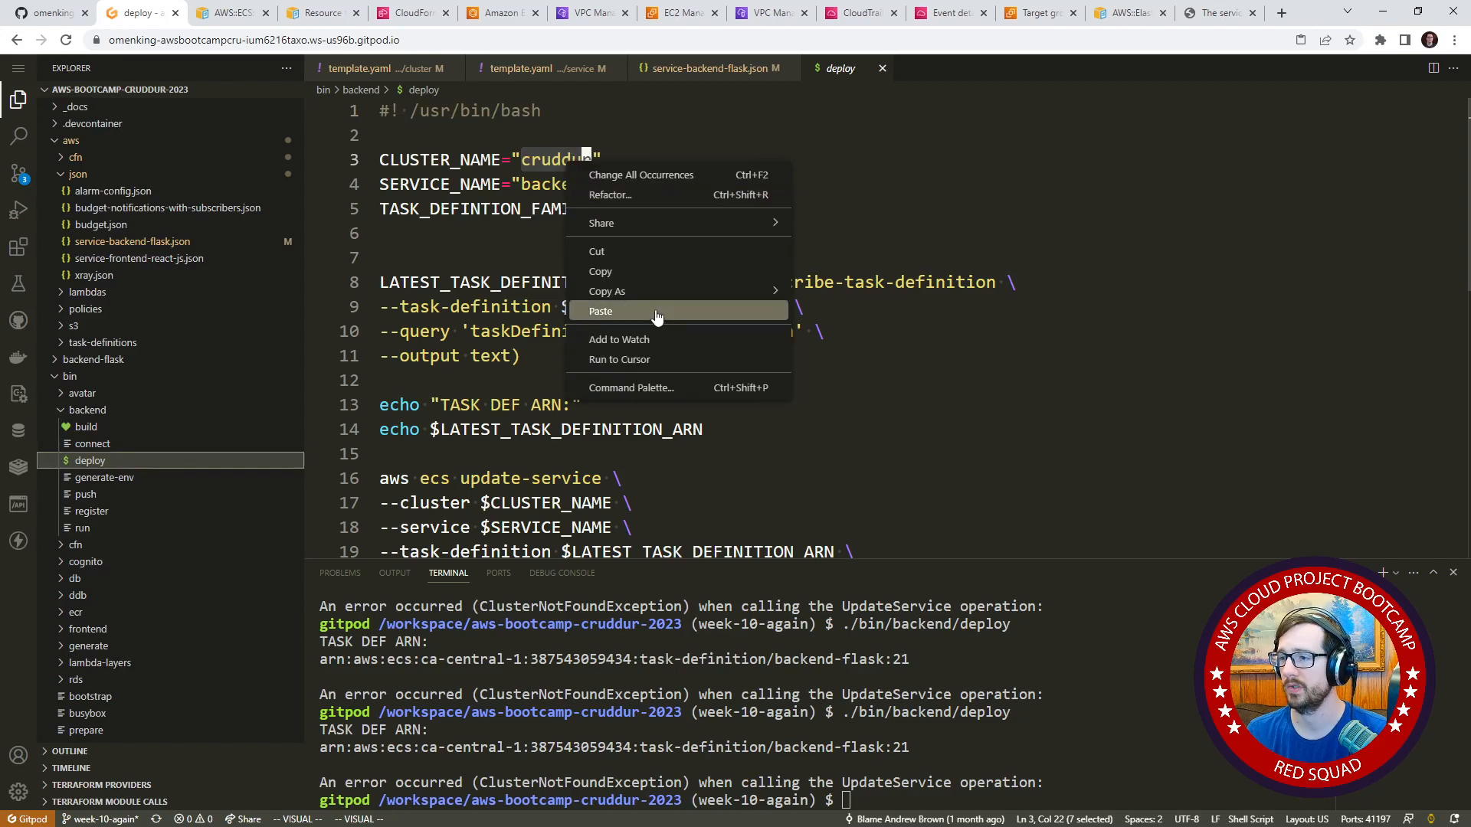
click(659, 311)
key(Up)
key(Up)
key(ctrl+s)
click(809, 199)
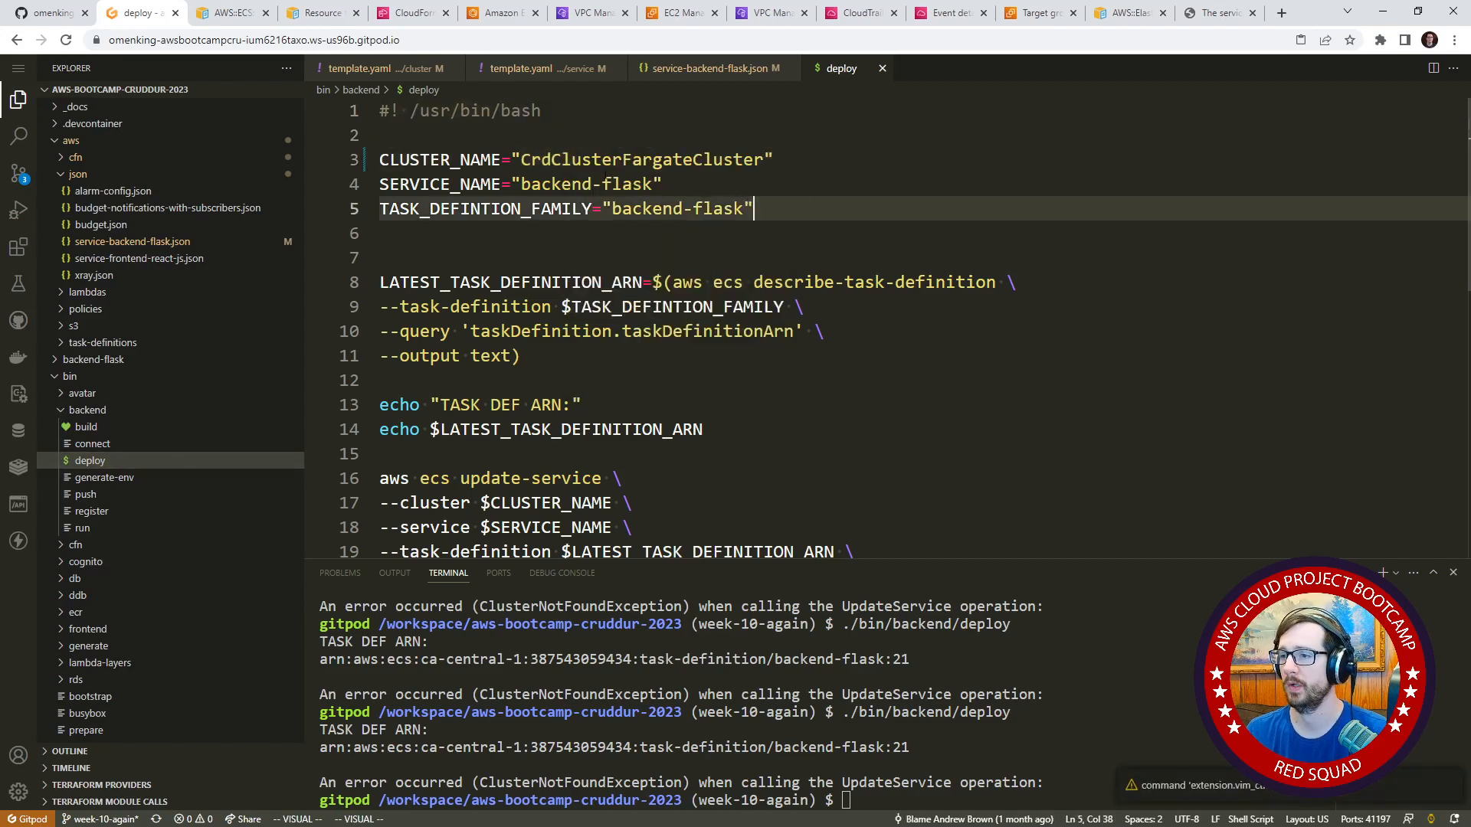
drag(595, 188, 630, 208)
click(716, 209)
Run ./bin/backend/deploy in the terminal with the updated cluster name.
click(1102, 685)
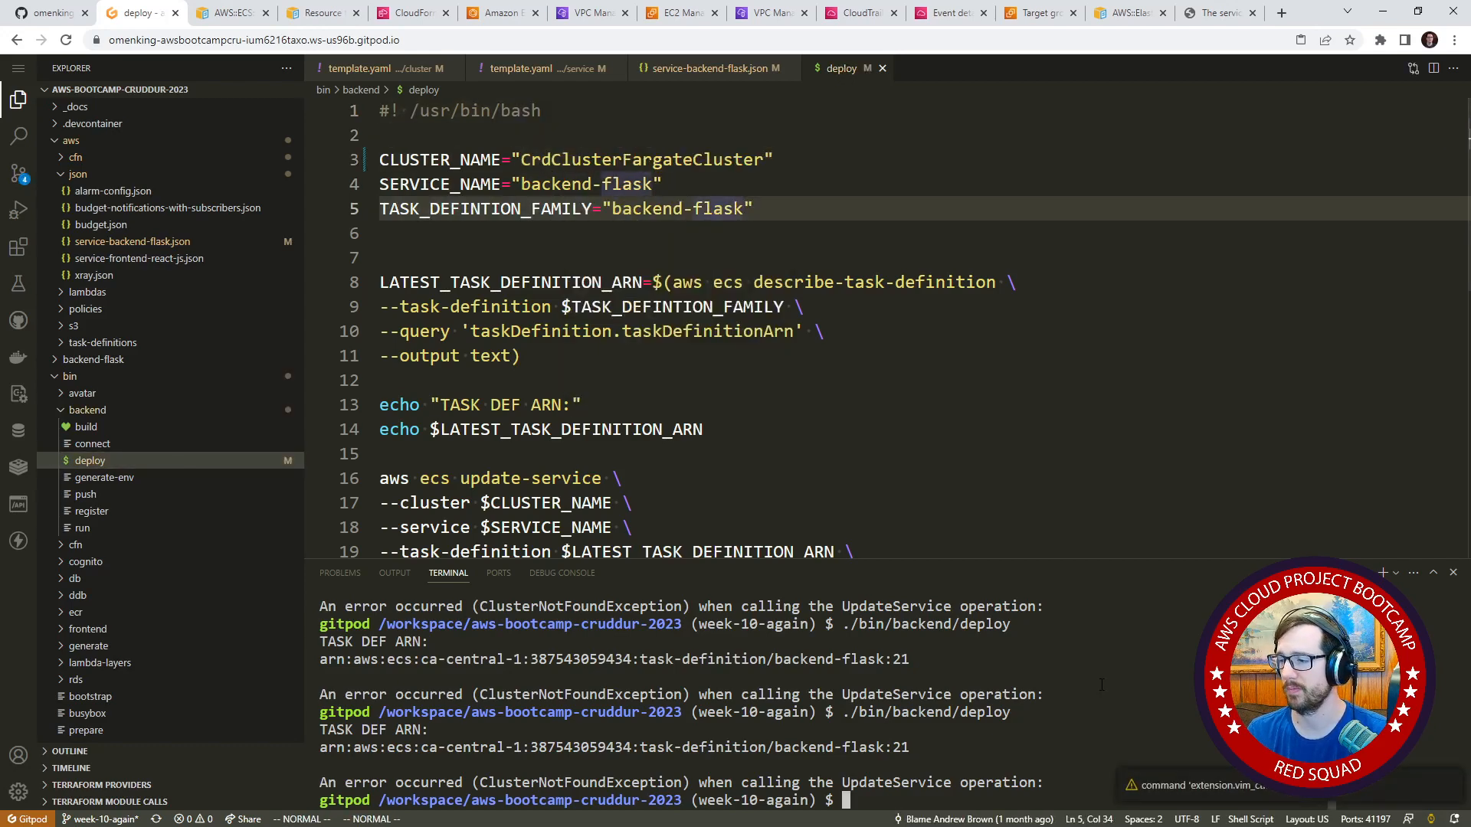
key(Up)
key(Return)
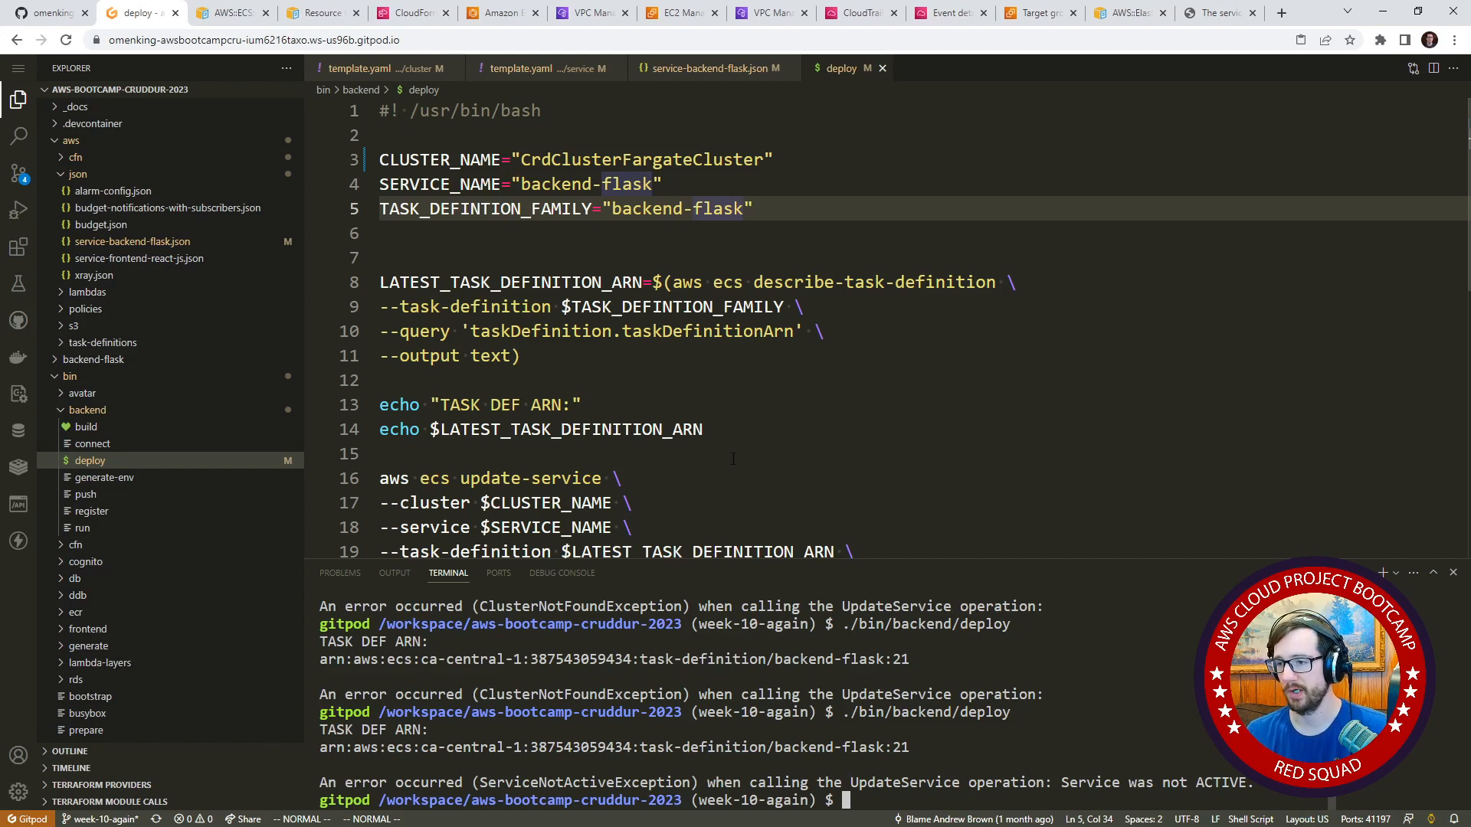
Change the aws ecs command in the deploy script to create-service and rerun ./bin/backend/deploy.
click(466, 478)
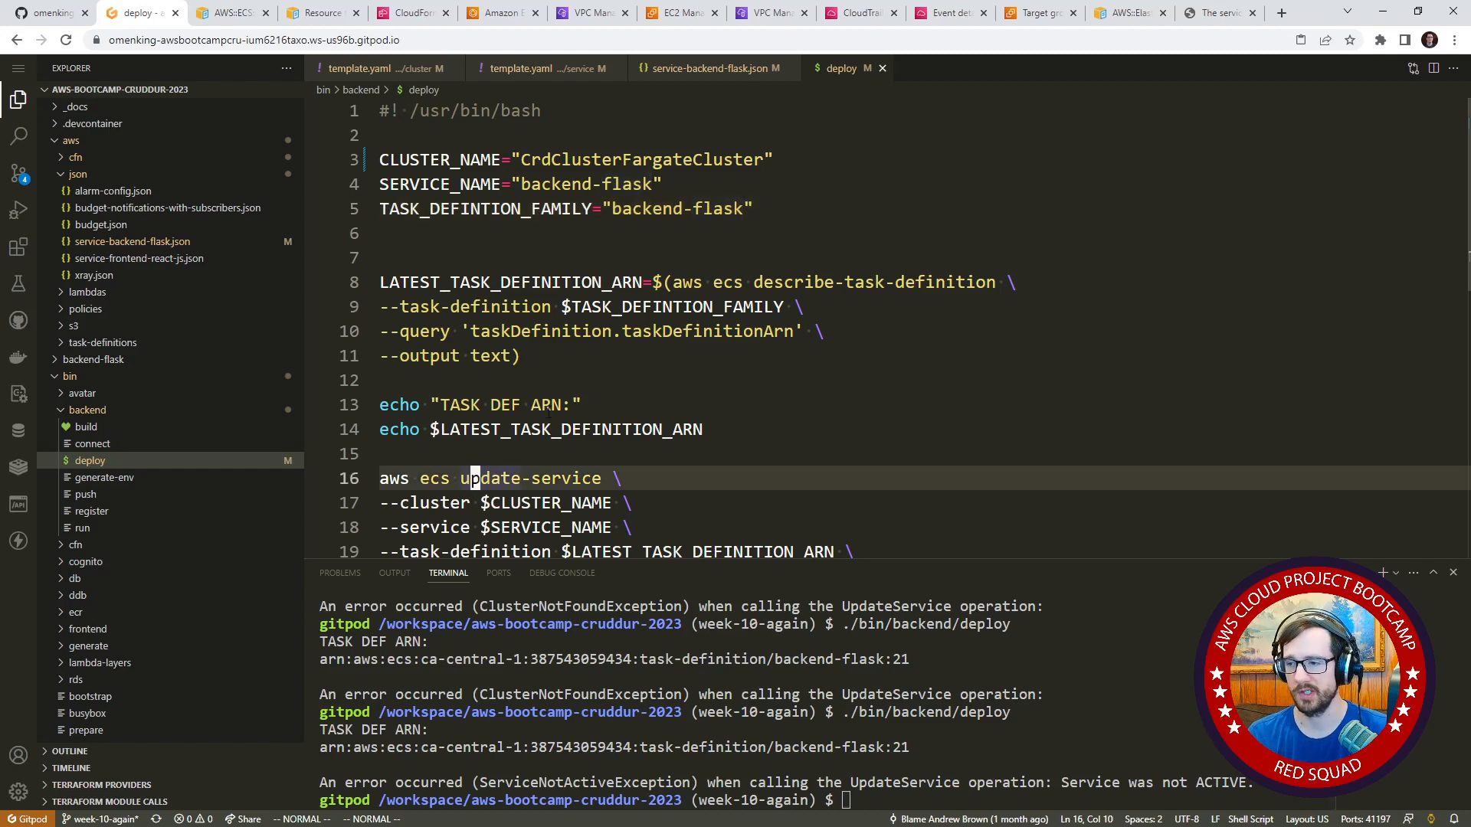
text(cwcreate)
key(Escape)
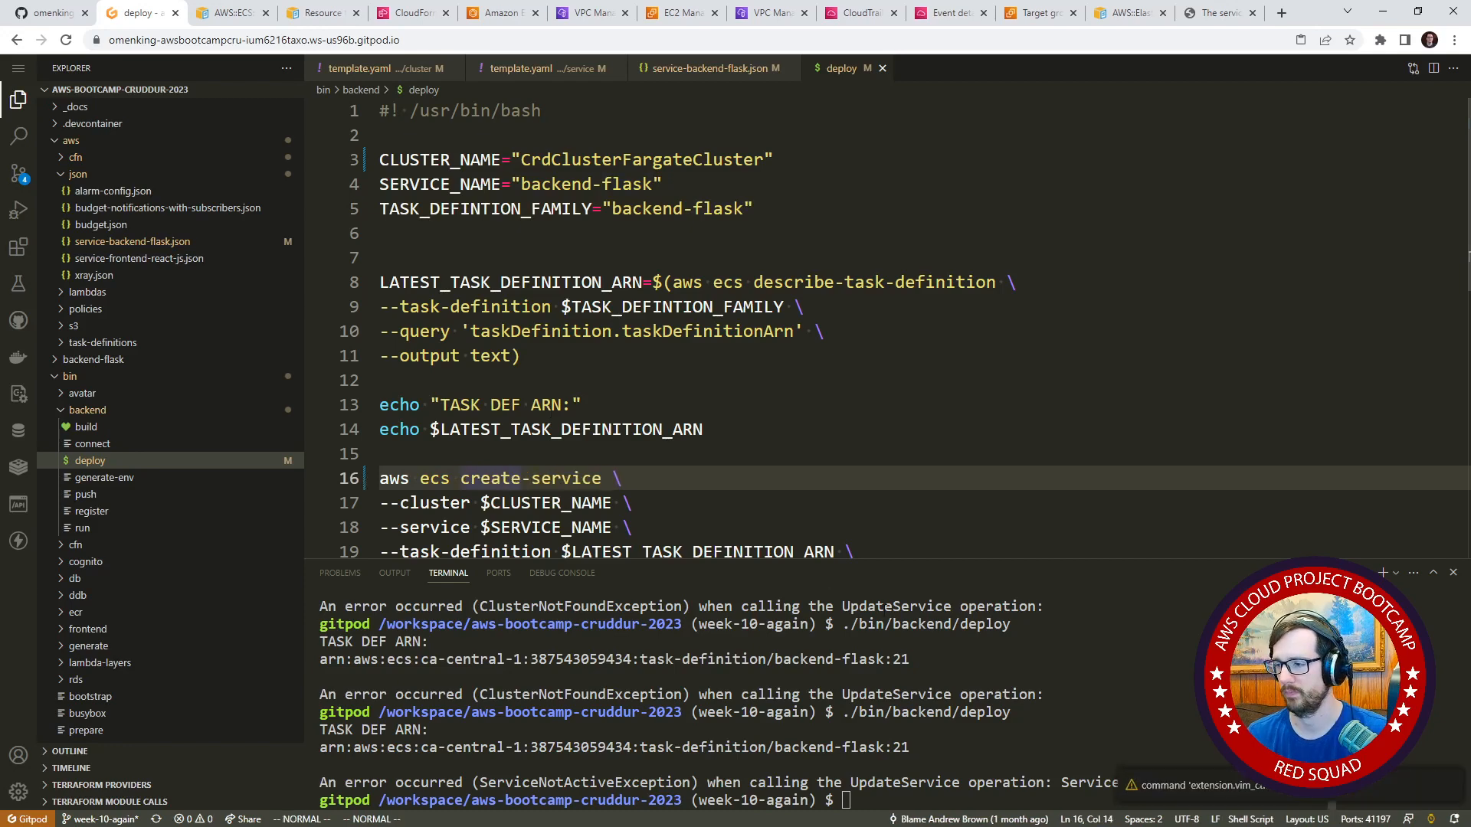
click(1099, 688)
key(Up)
key(Return)
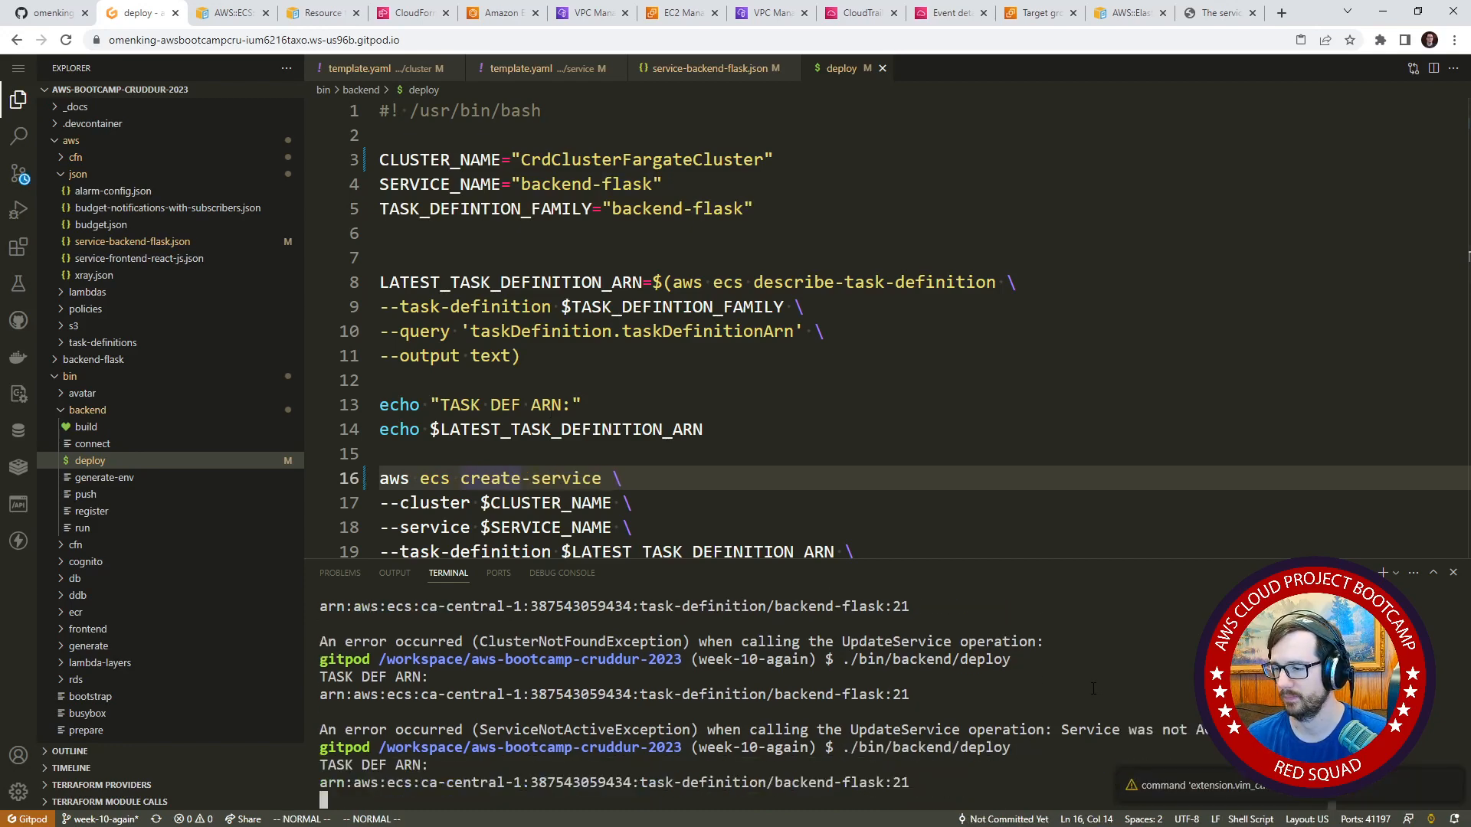
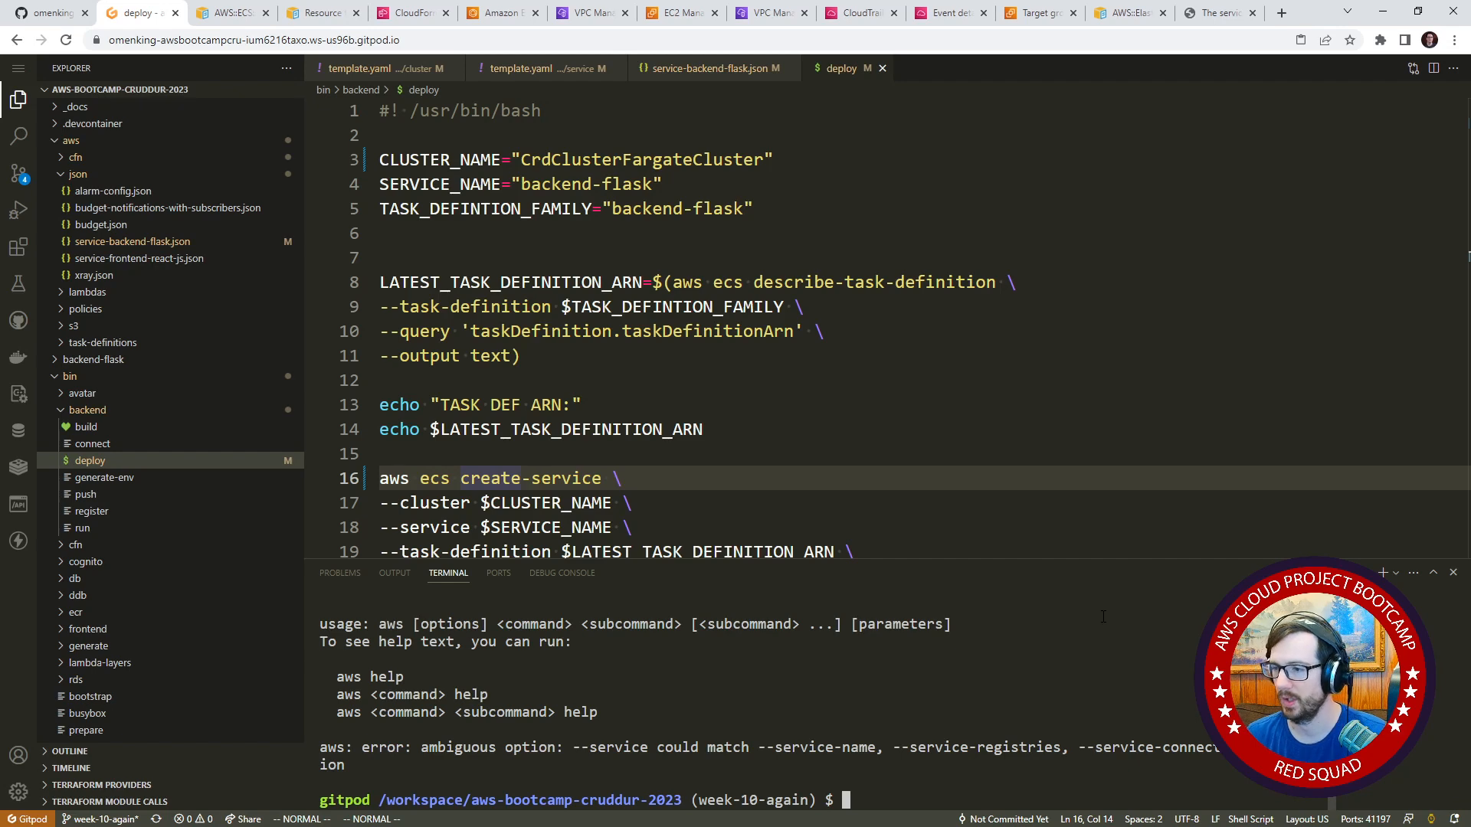
Search the web for "ecs create service" and examine the synopsis in the AWS CLI create-service reference.
click(1218, 13)
click(1219, 35)
text(ec)
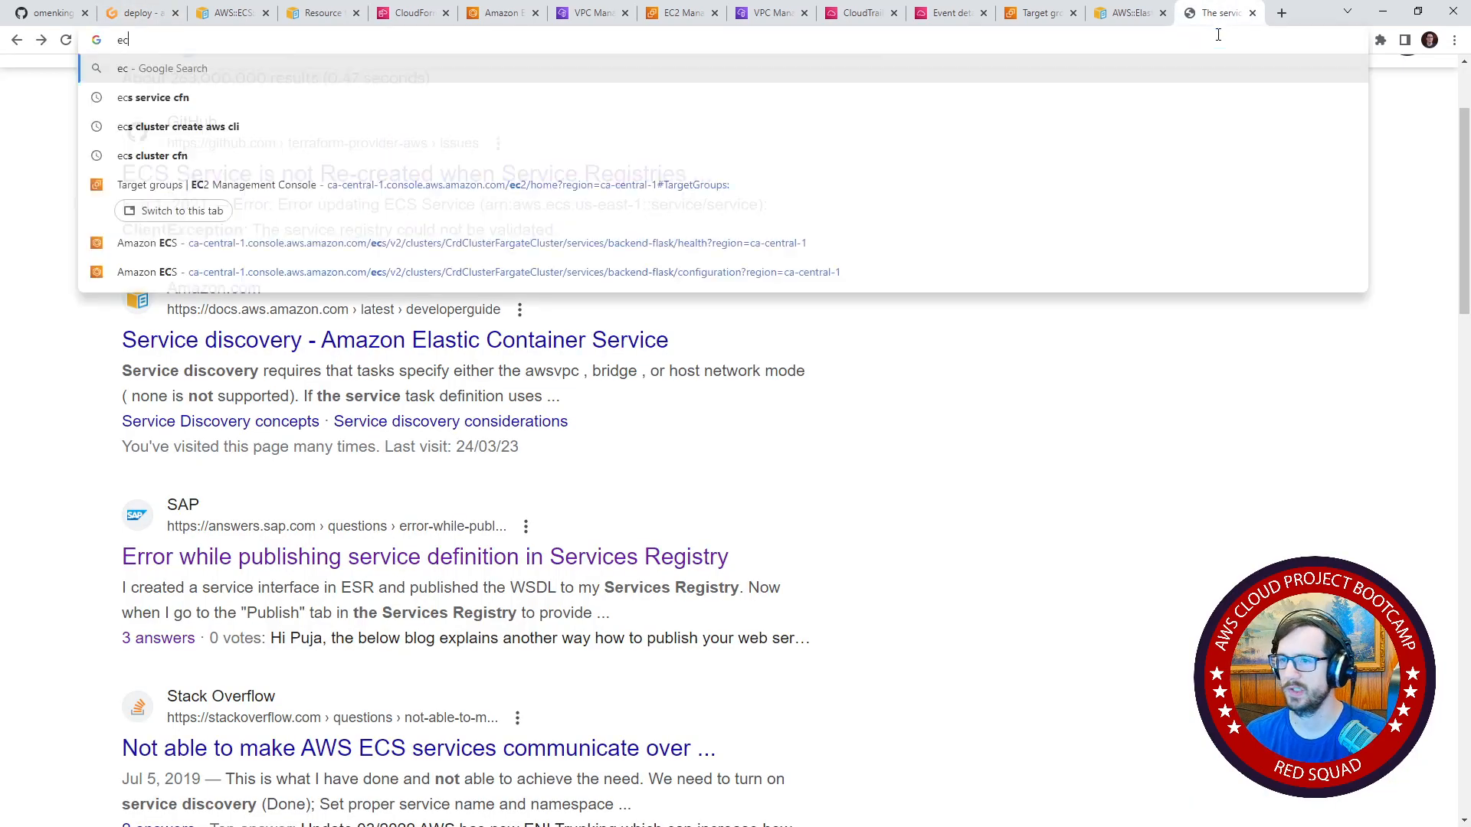
text(s create service)
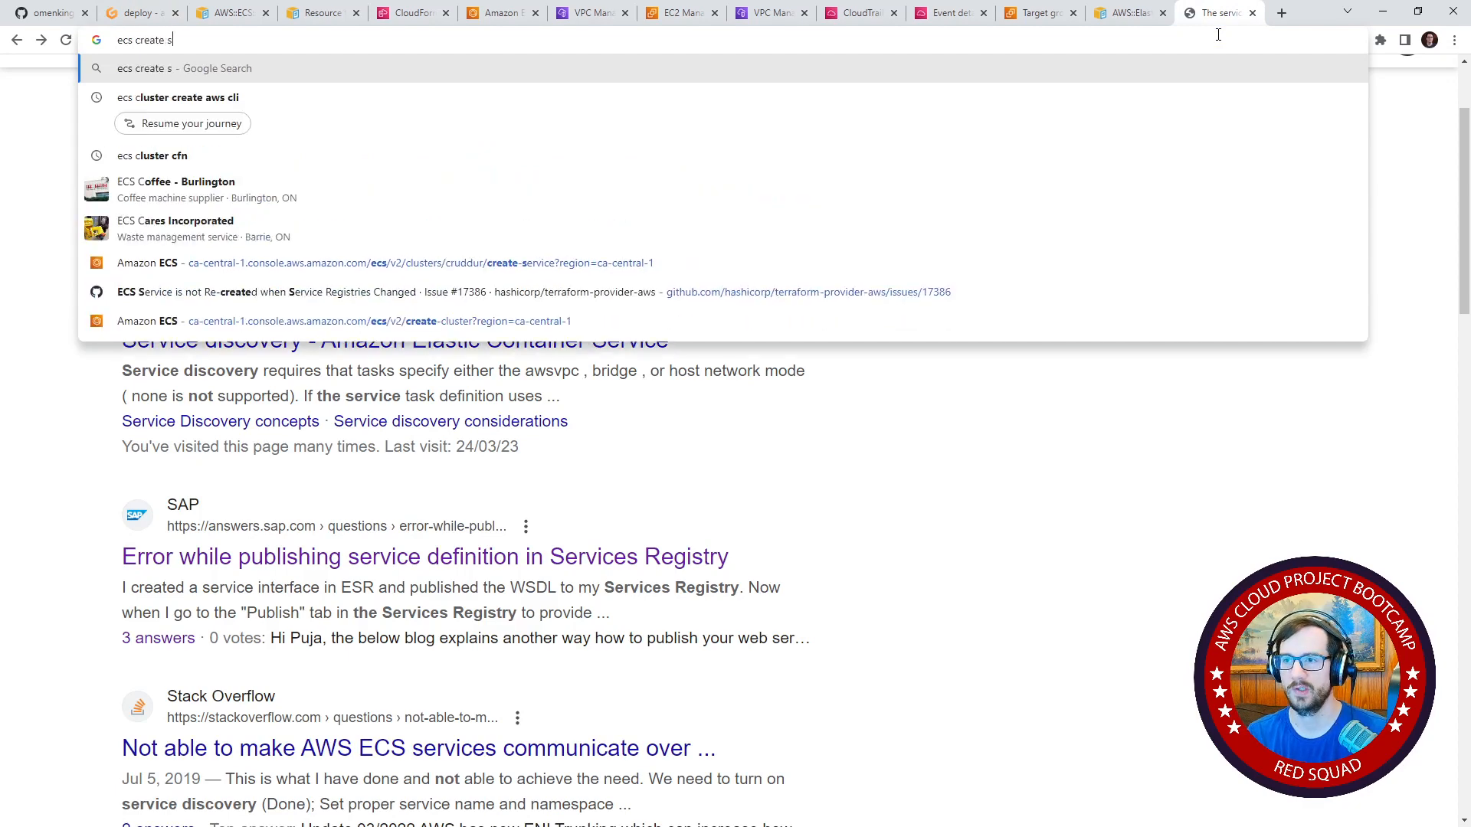
key(Return)
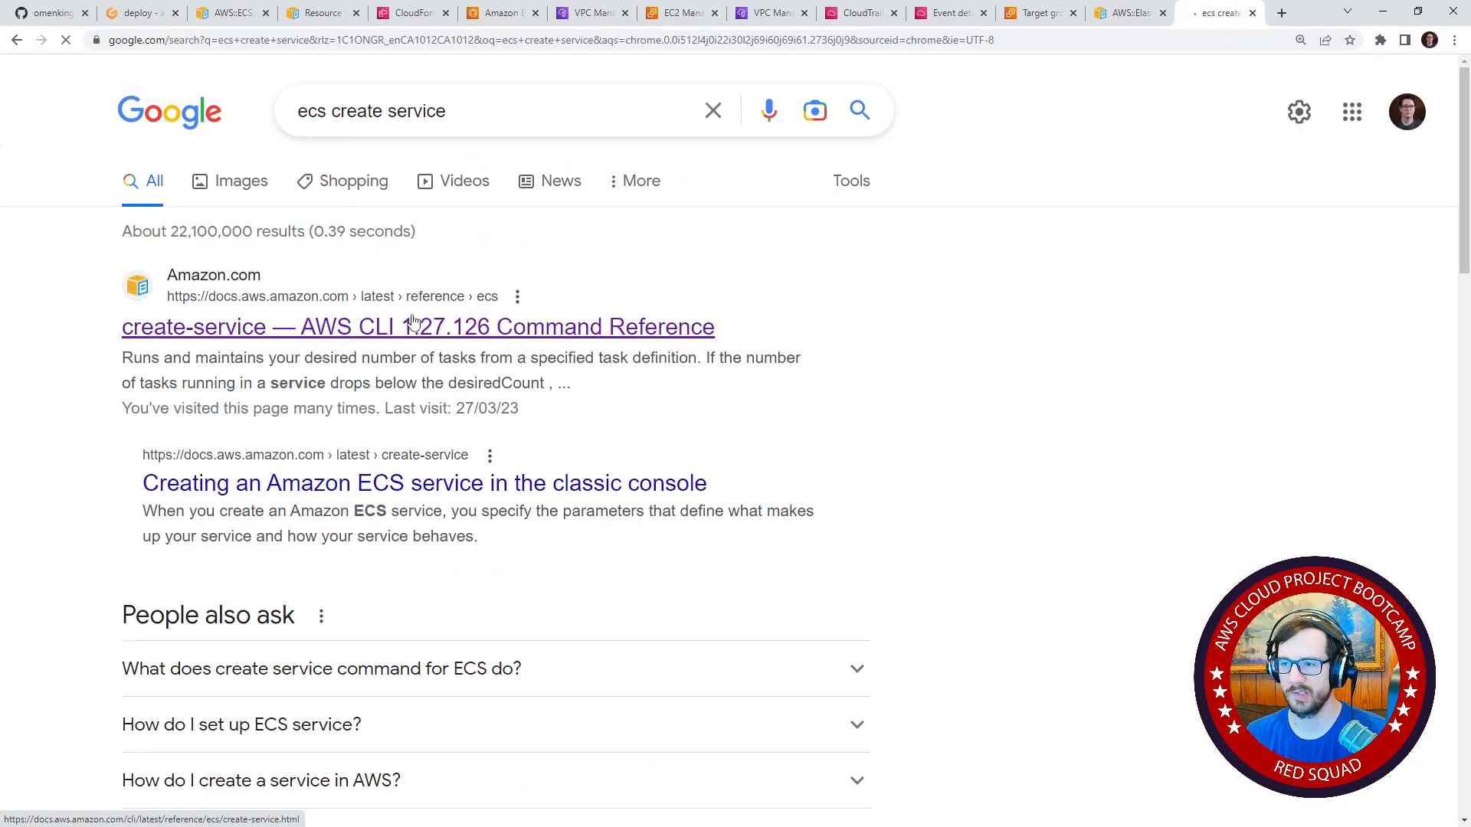
click(407, 322)
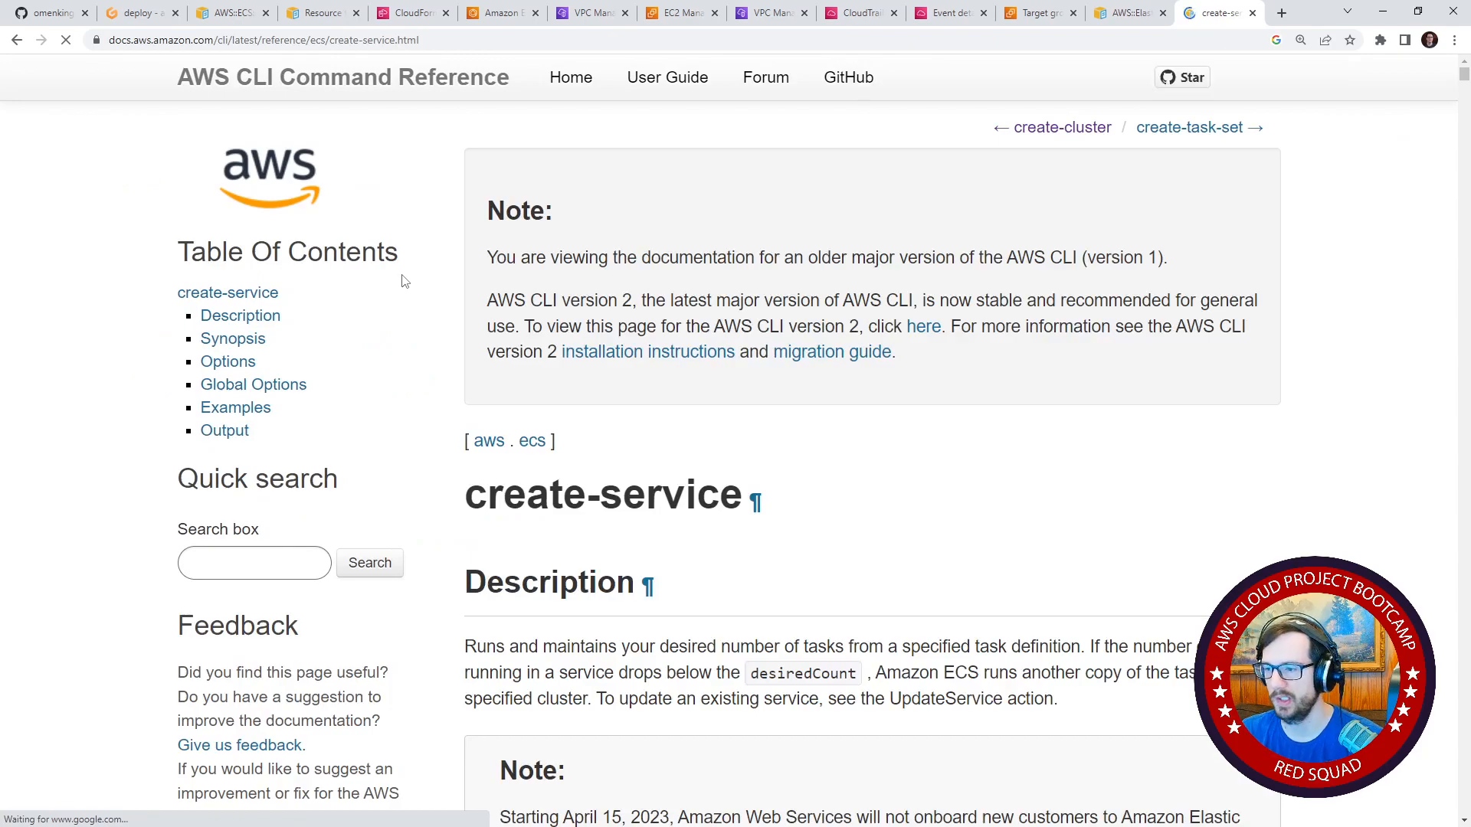
scroll(460, 253, down, 5)
scroll(499, 247, down, 20)
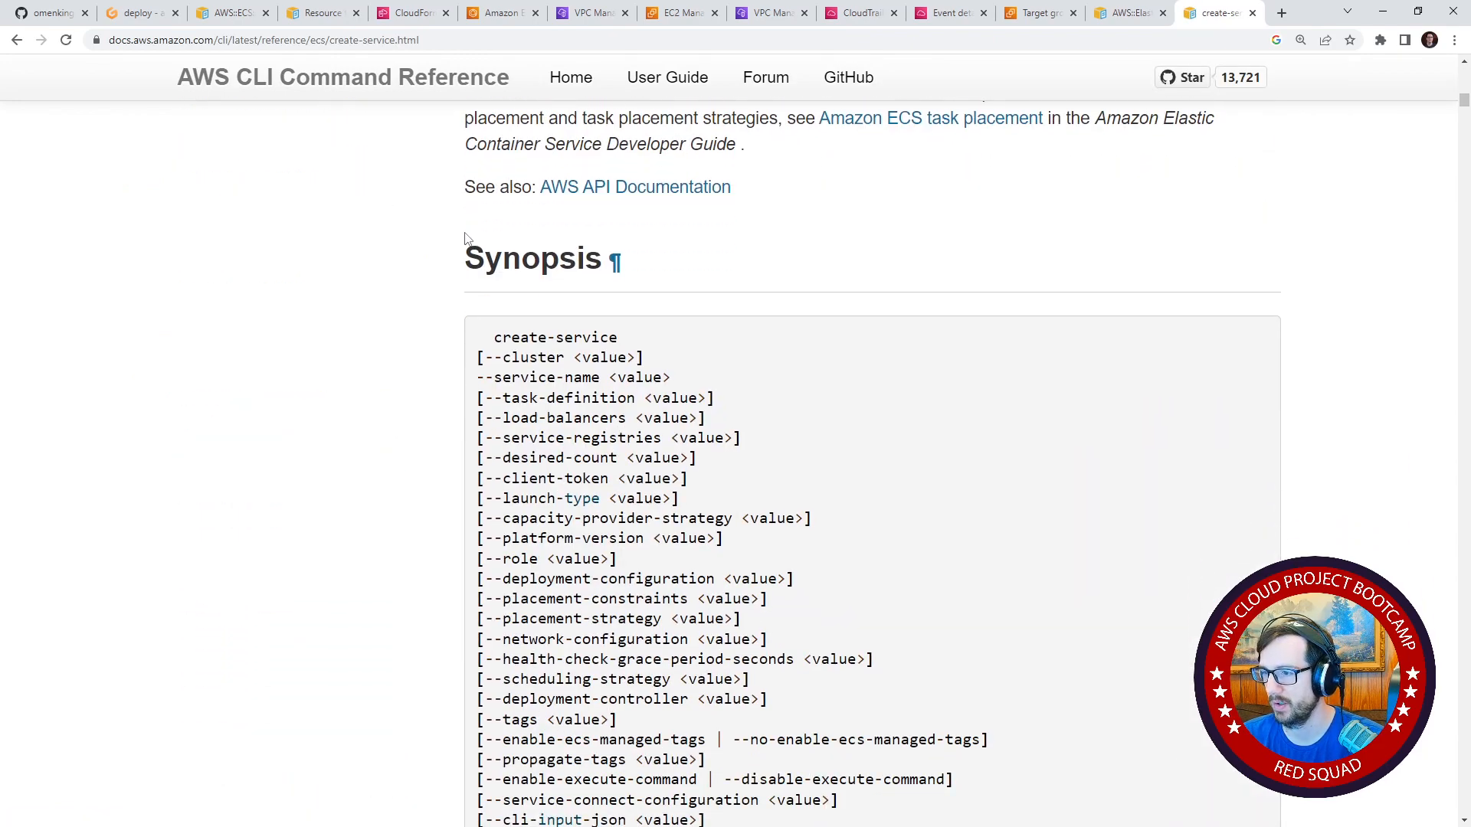
In the backend deploy script, change the create-service command's --service option to --service-name.
click(138, 14)
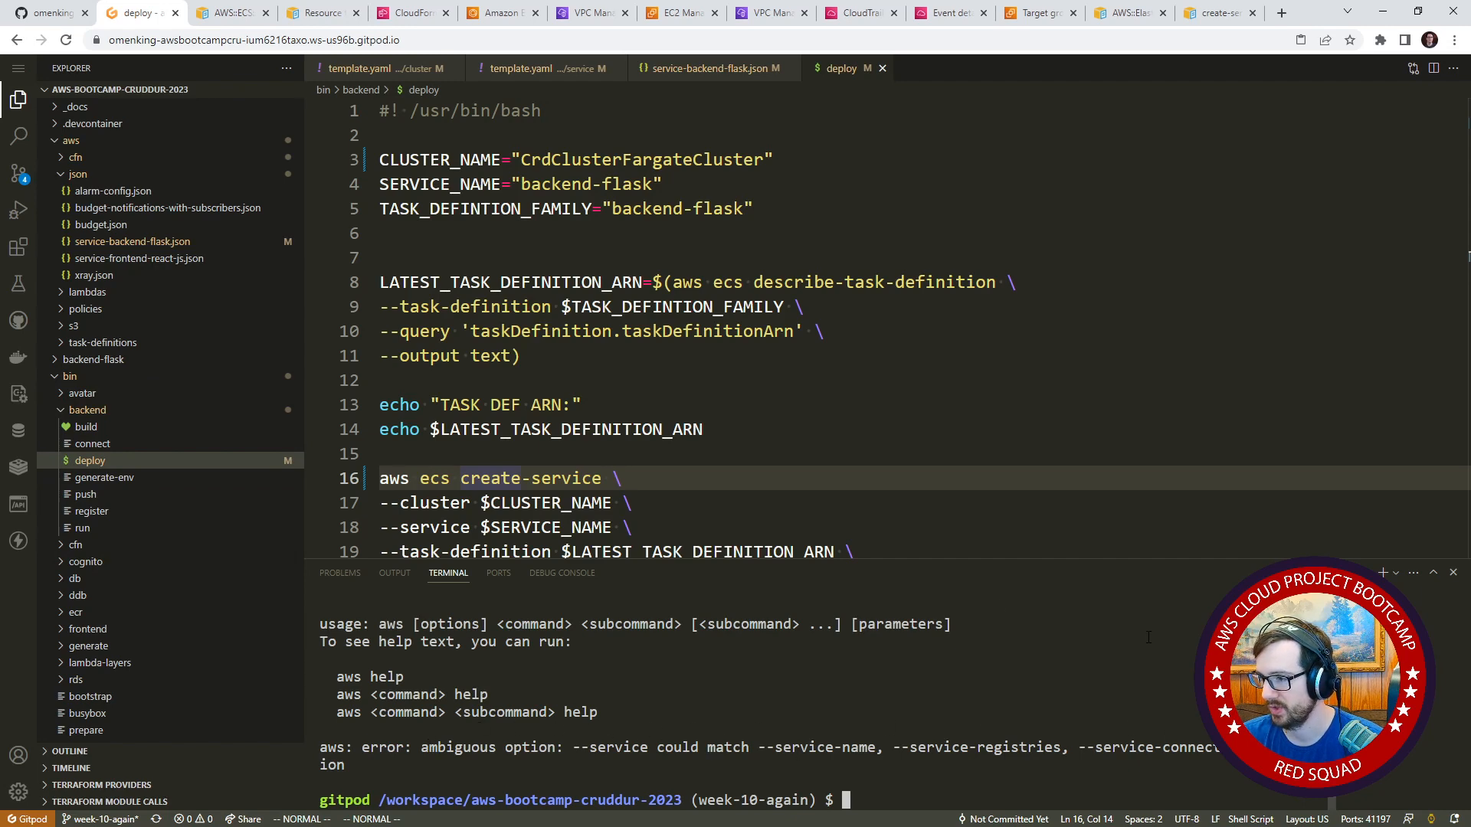
click(689, 503)
scroll(674, 494, down, 3)
click(463, 411)
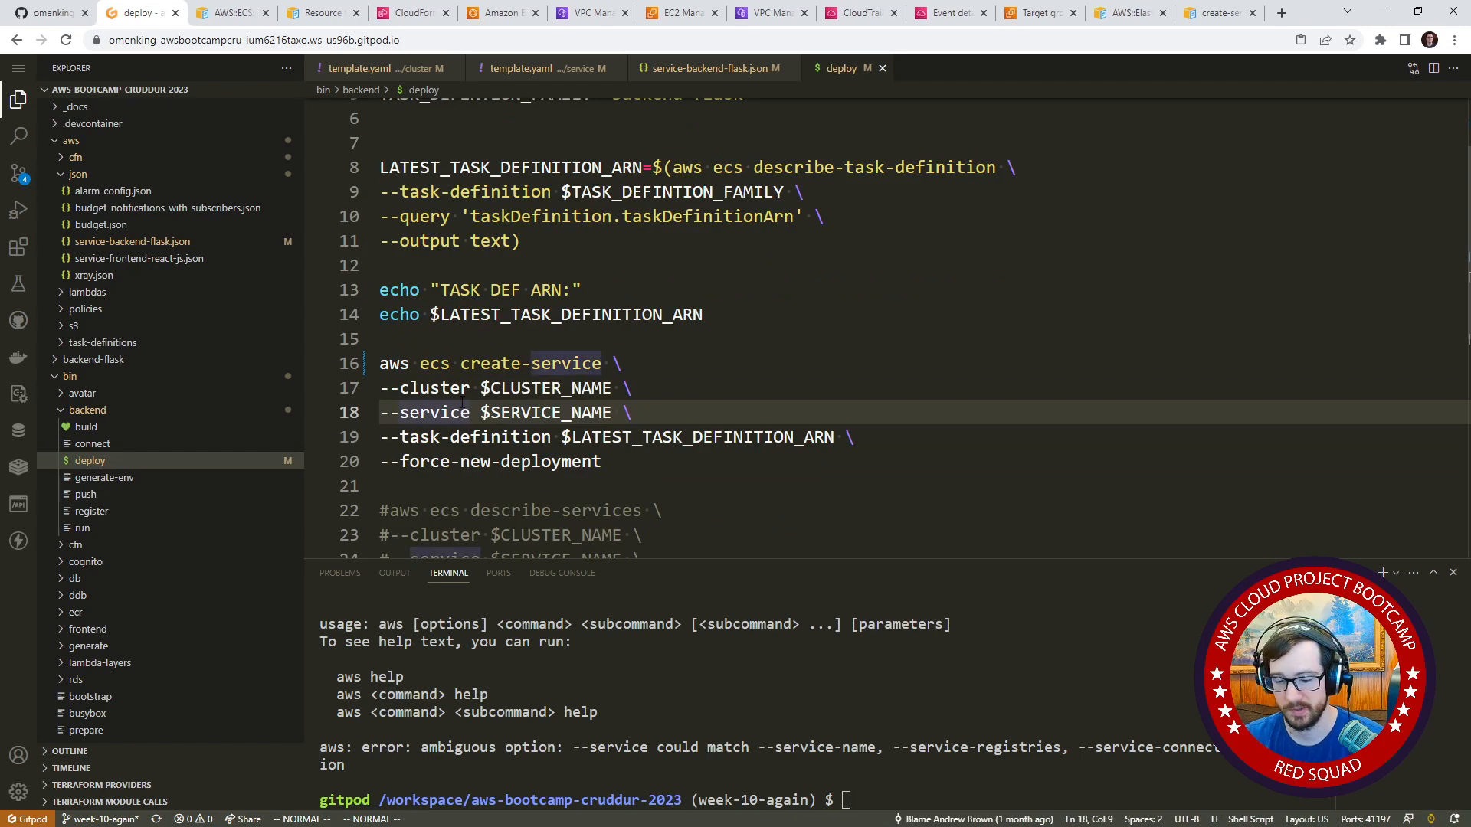
text(a-name)
key(Escape)
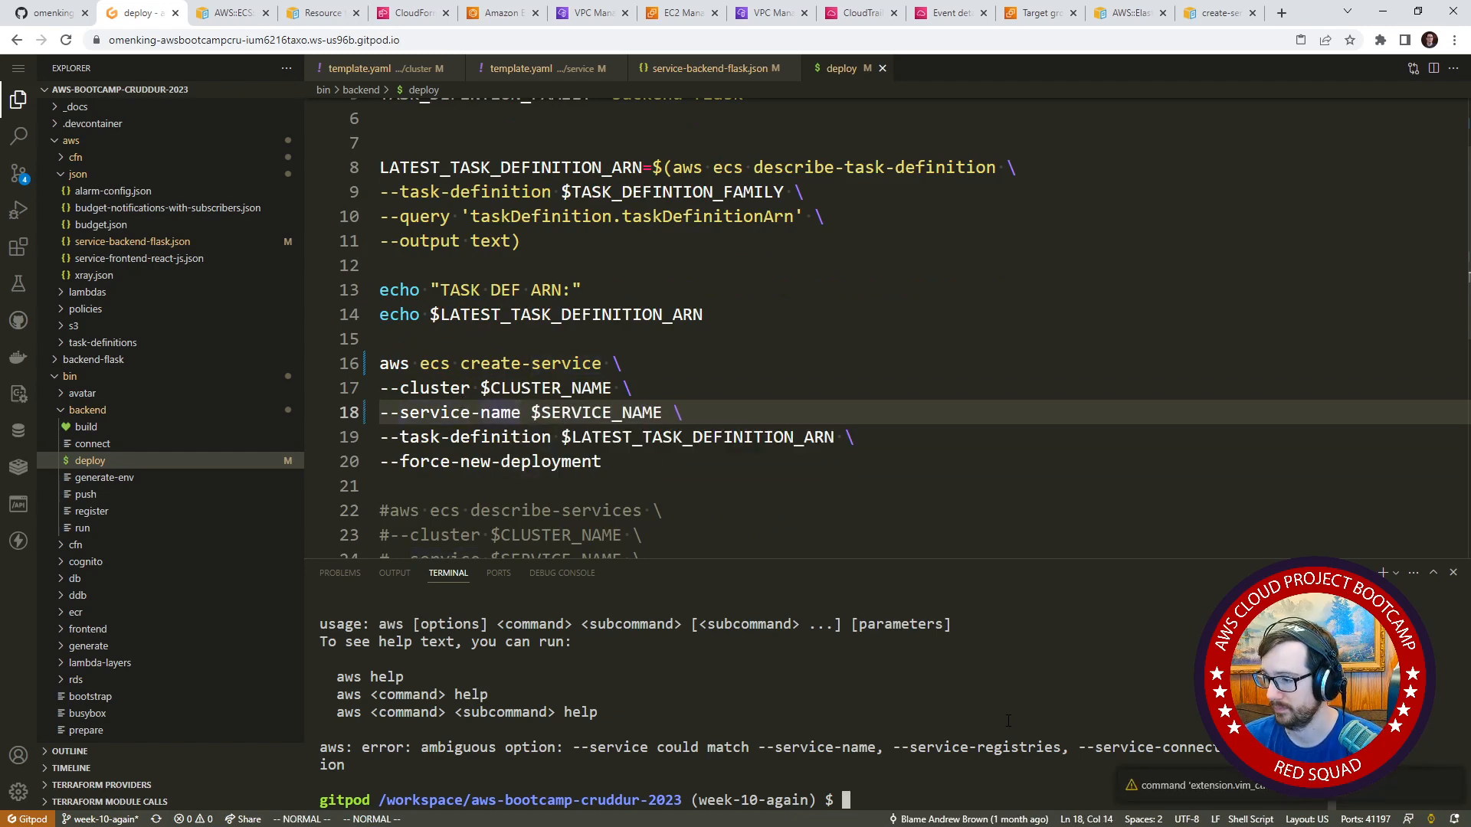
Run ./bin/backend/deploy again in the terminal and review its output.
key(Up)
key(Return)
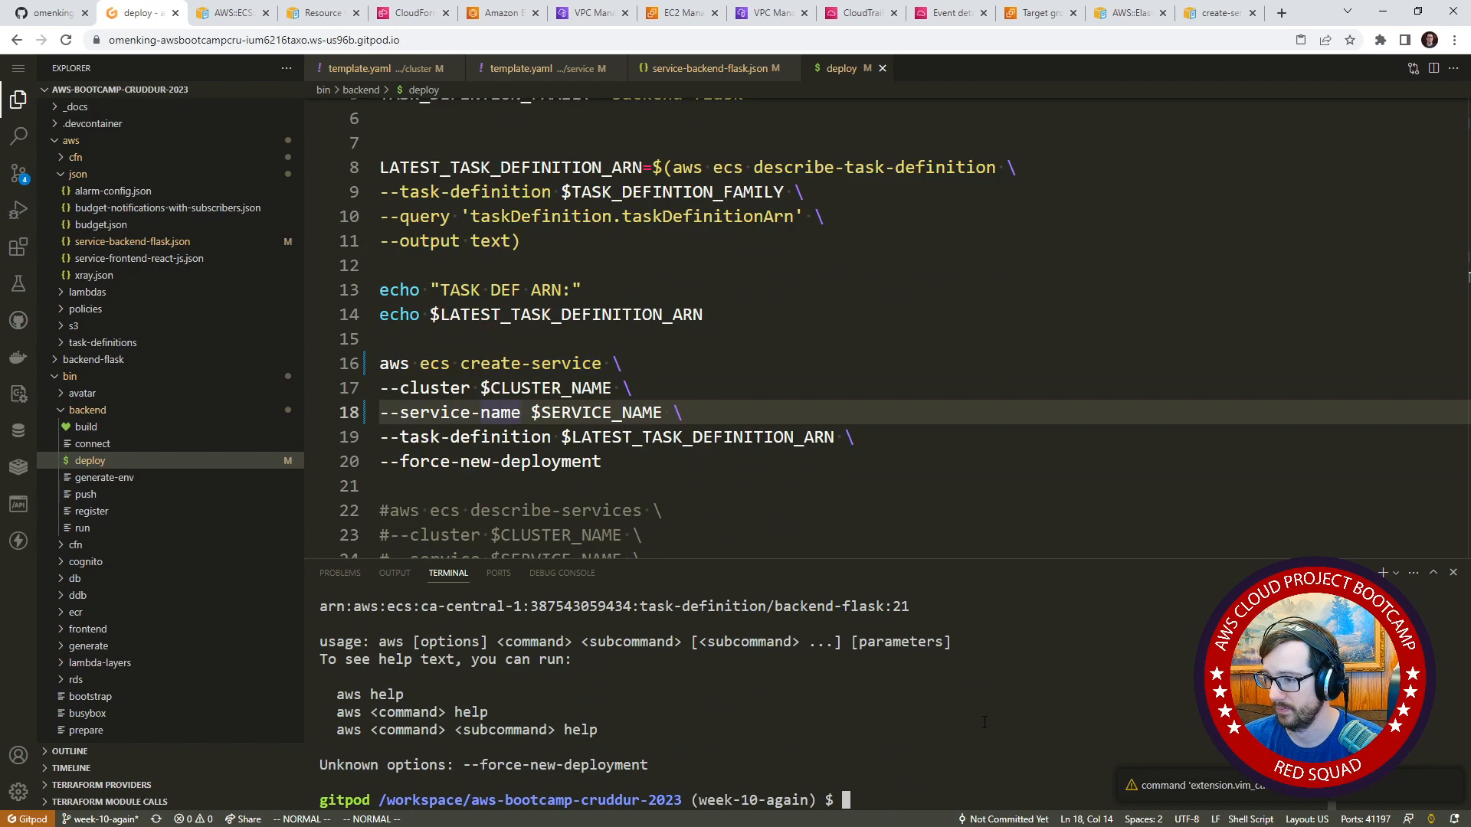
scroll(988, 756, up, 1)
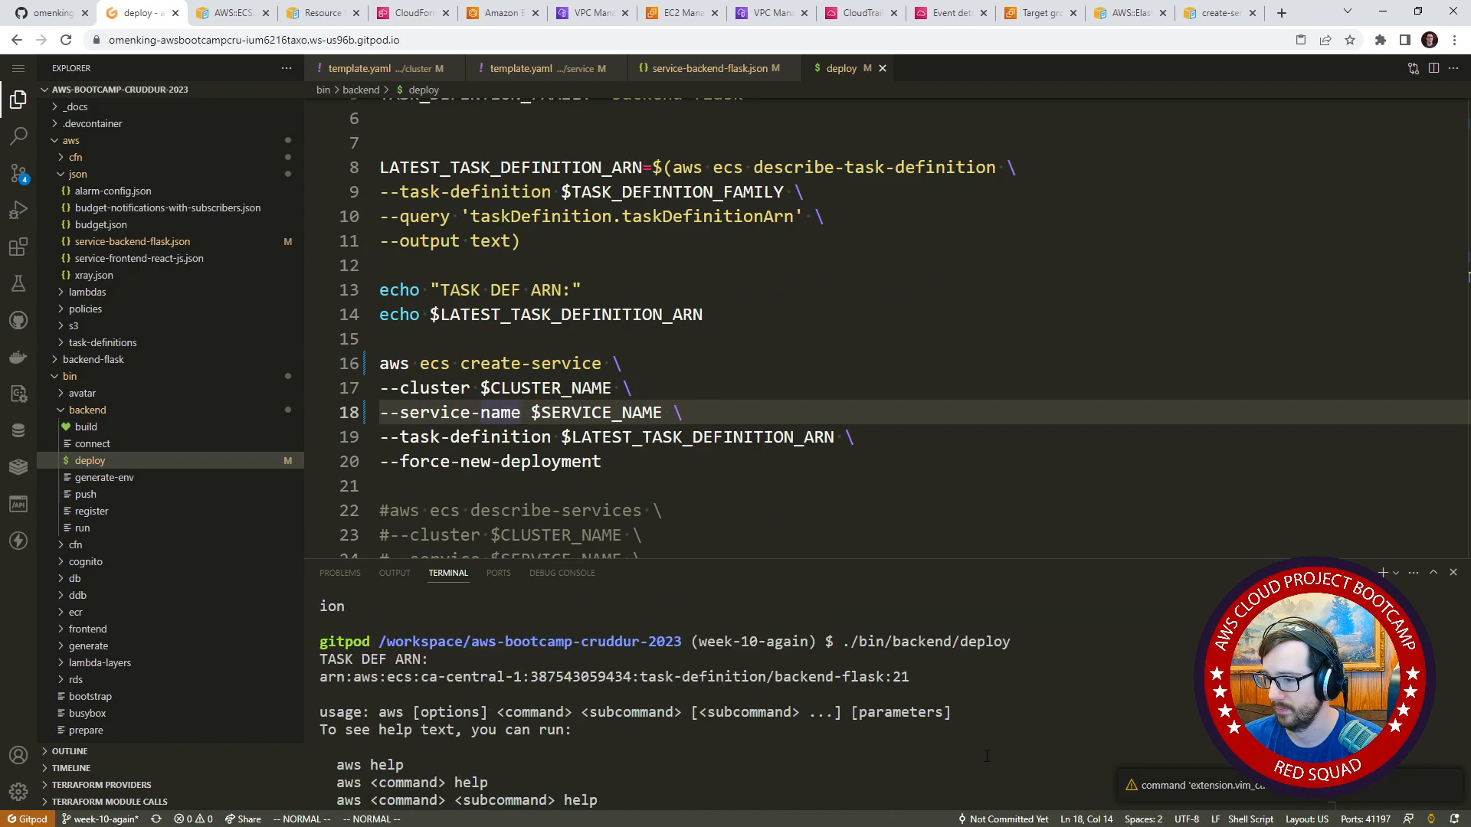
scroll(988, 756, down, 1)
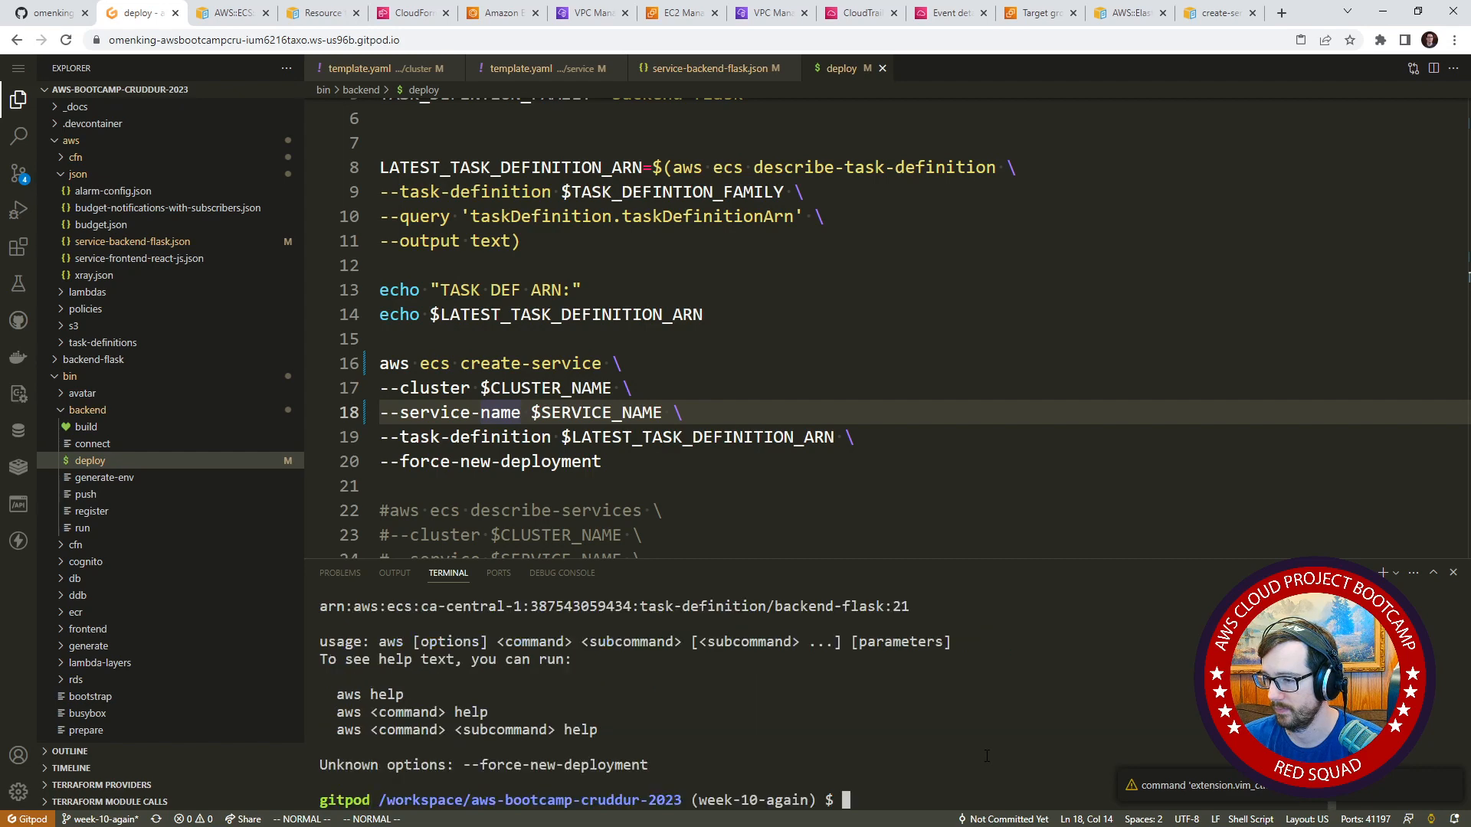
Comment out the --force-new-deployment line in the deploy script and leave the terminal prompt empty.
click(543, 439)
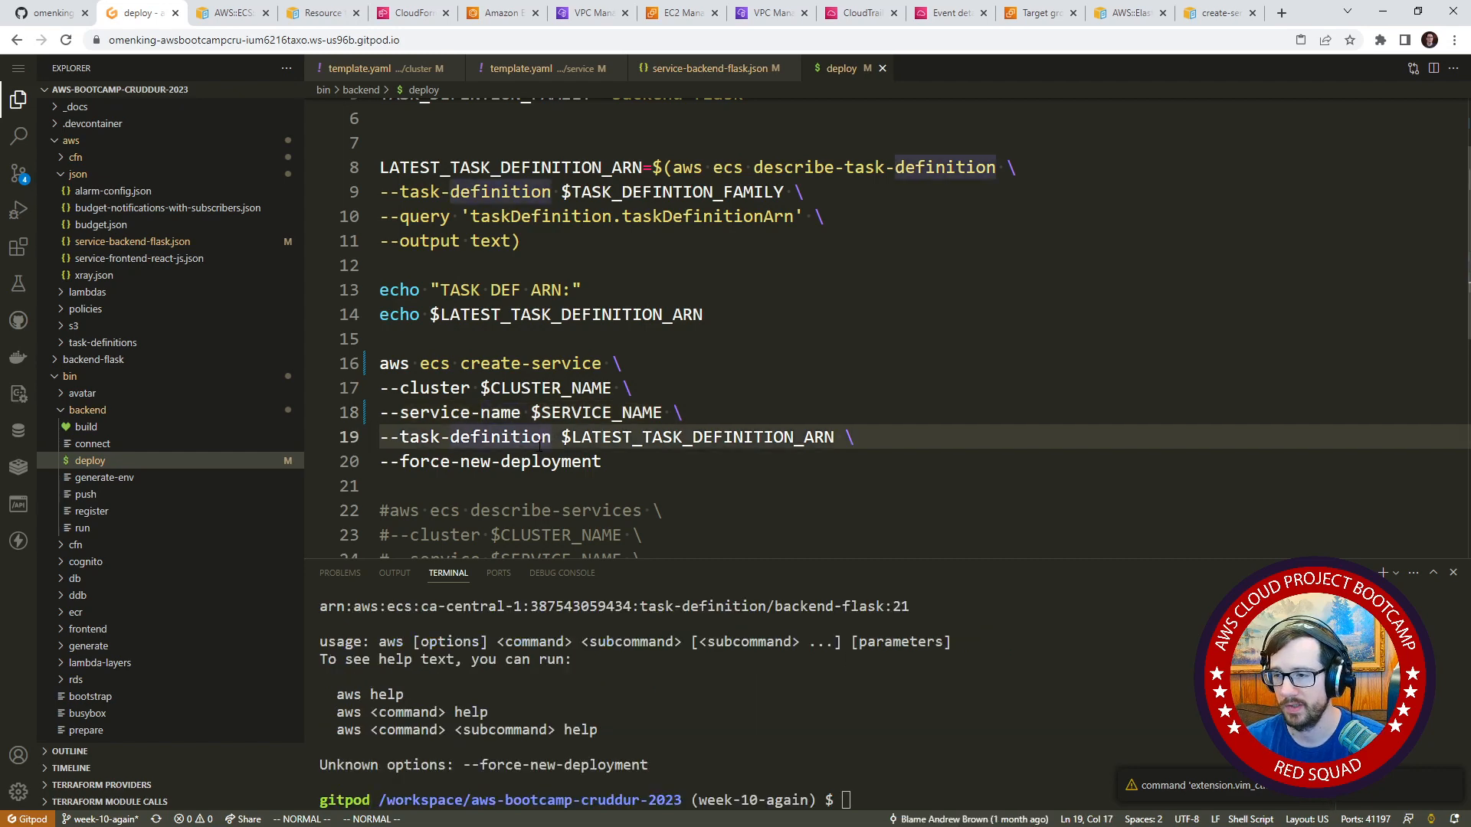
text(j0i#)
key(Escape)
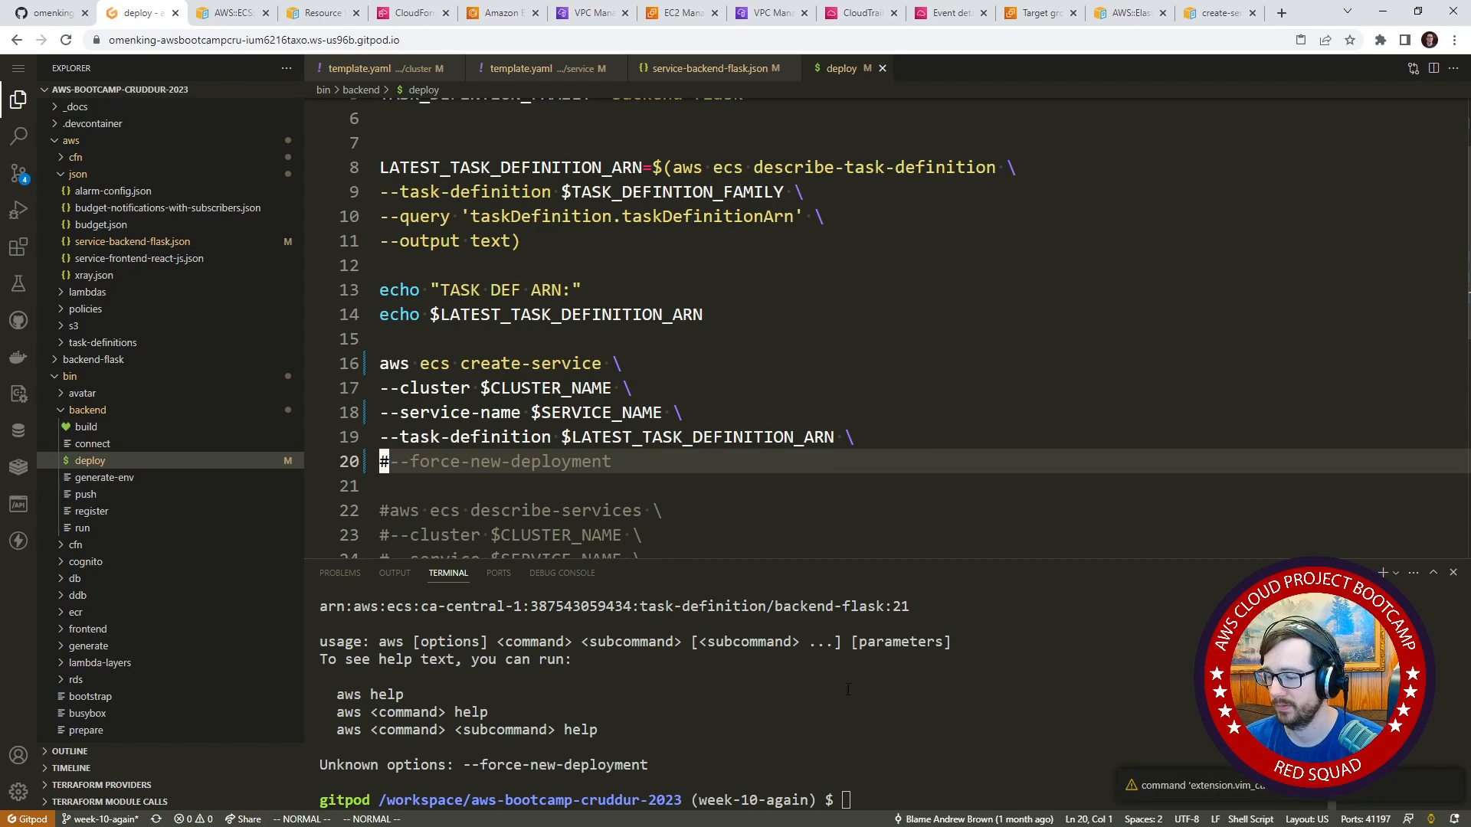
click(849, 690)
key(Up)
key(ctrl+u)
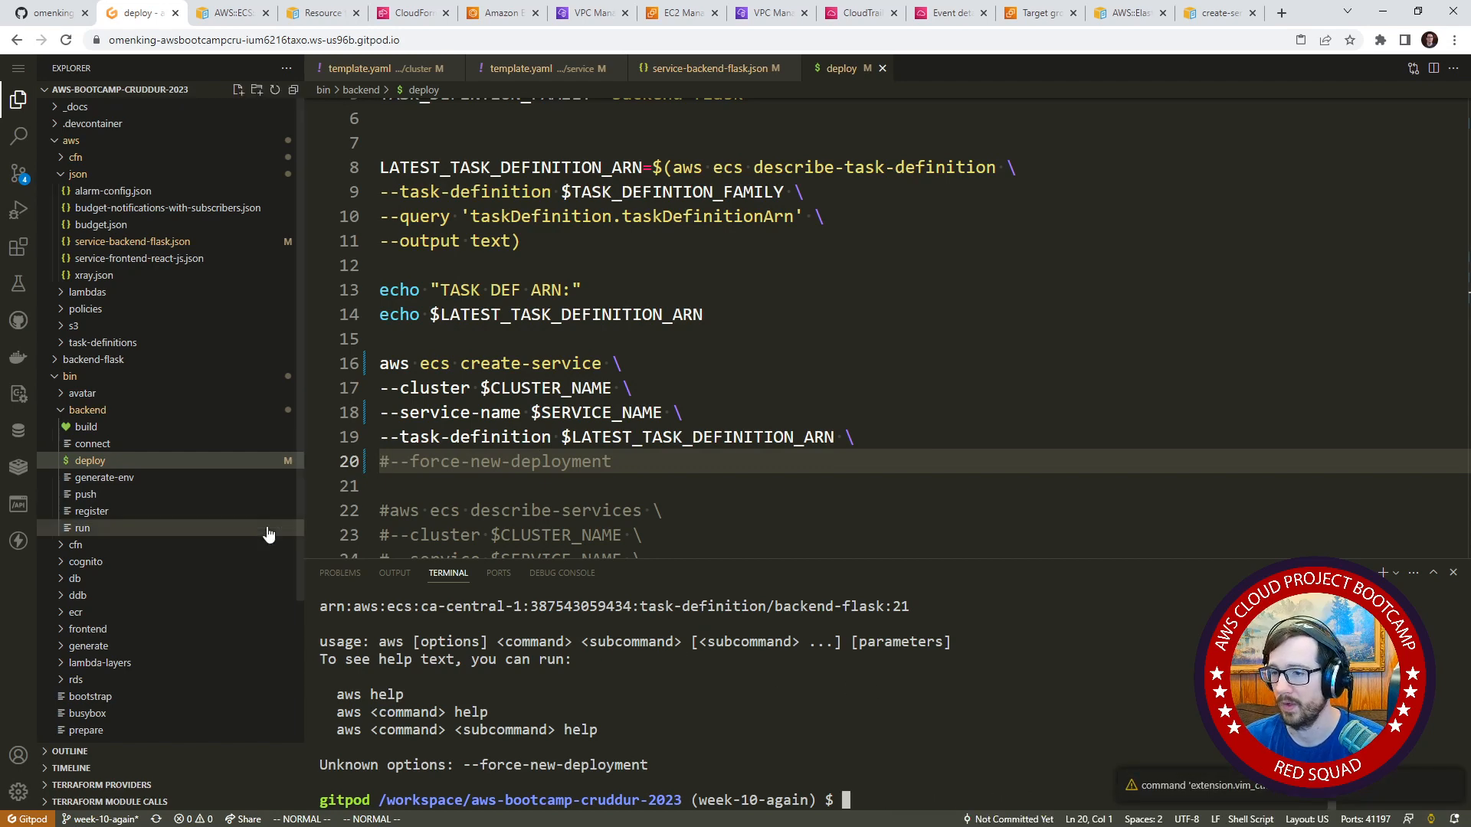
Create a new file named create-service in the bin/backend folder.
right_click(96, 377)
click(119, 390)
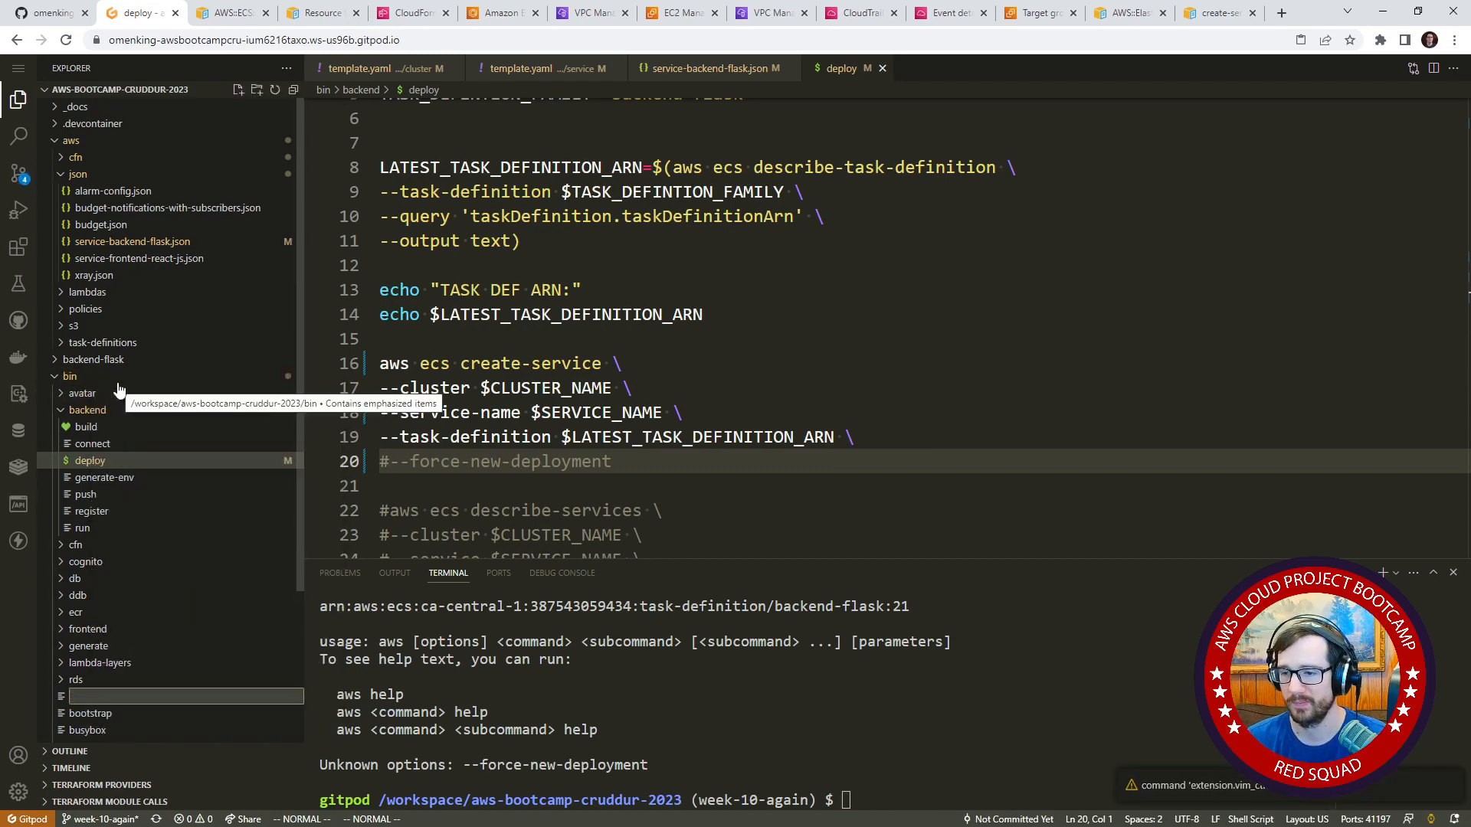
key(Escape)
right_click(108, 410)
click(125, 420)
text(creat)
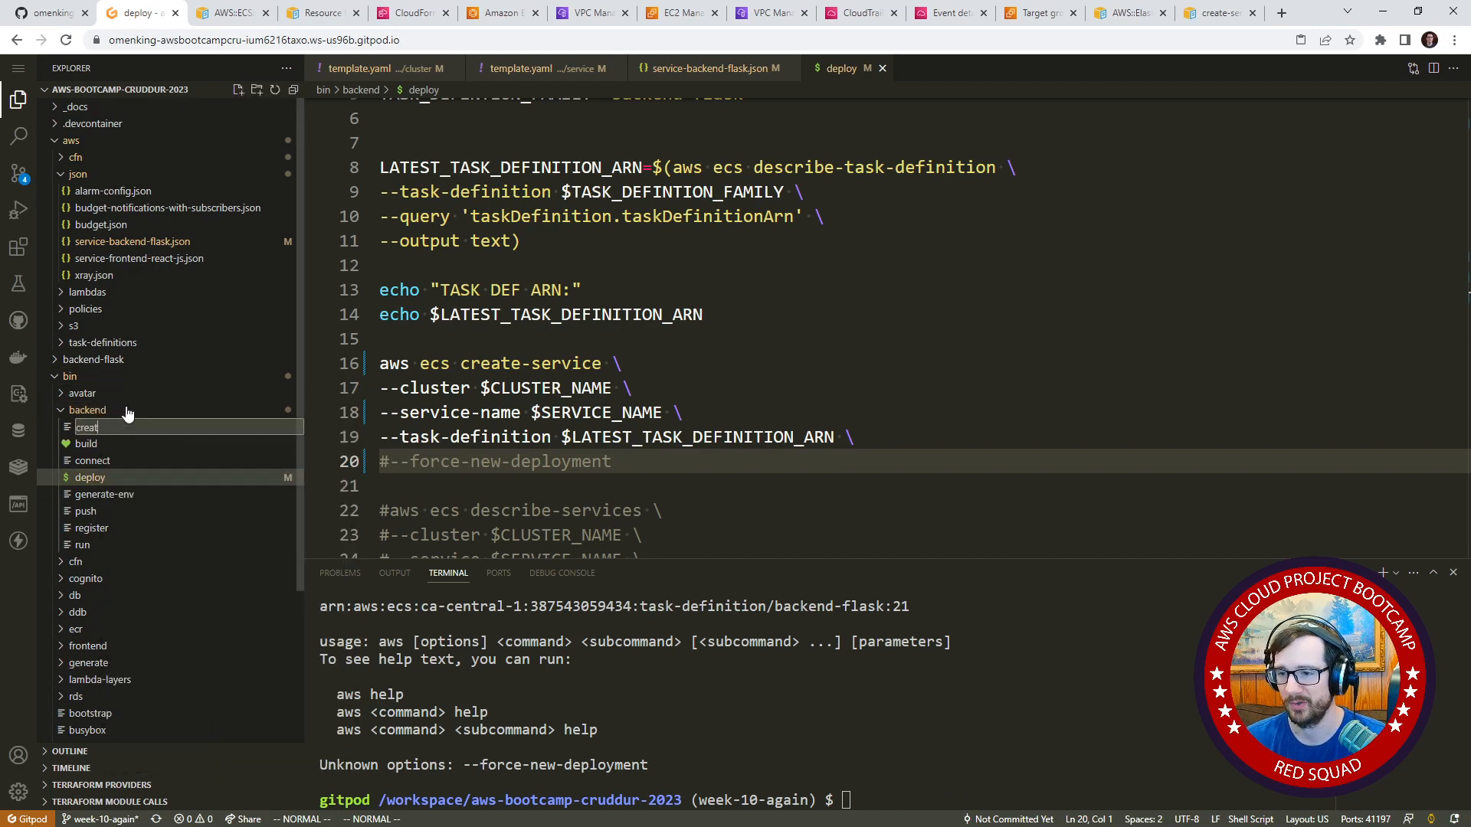
text(e-service)
key(Return)
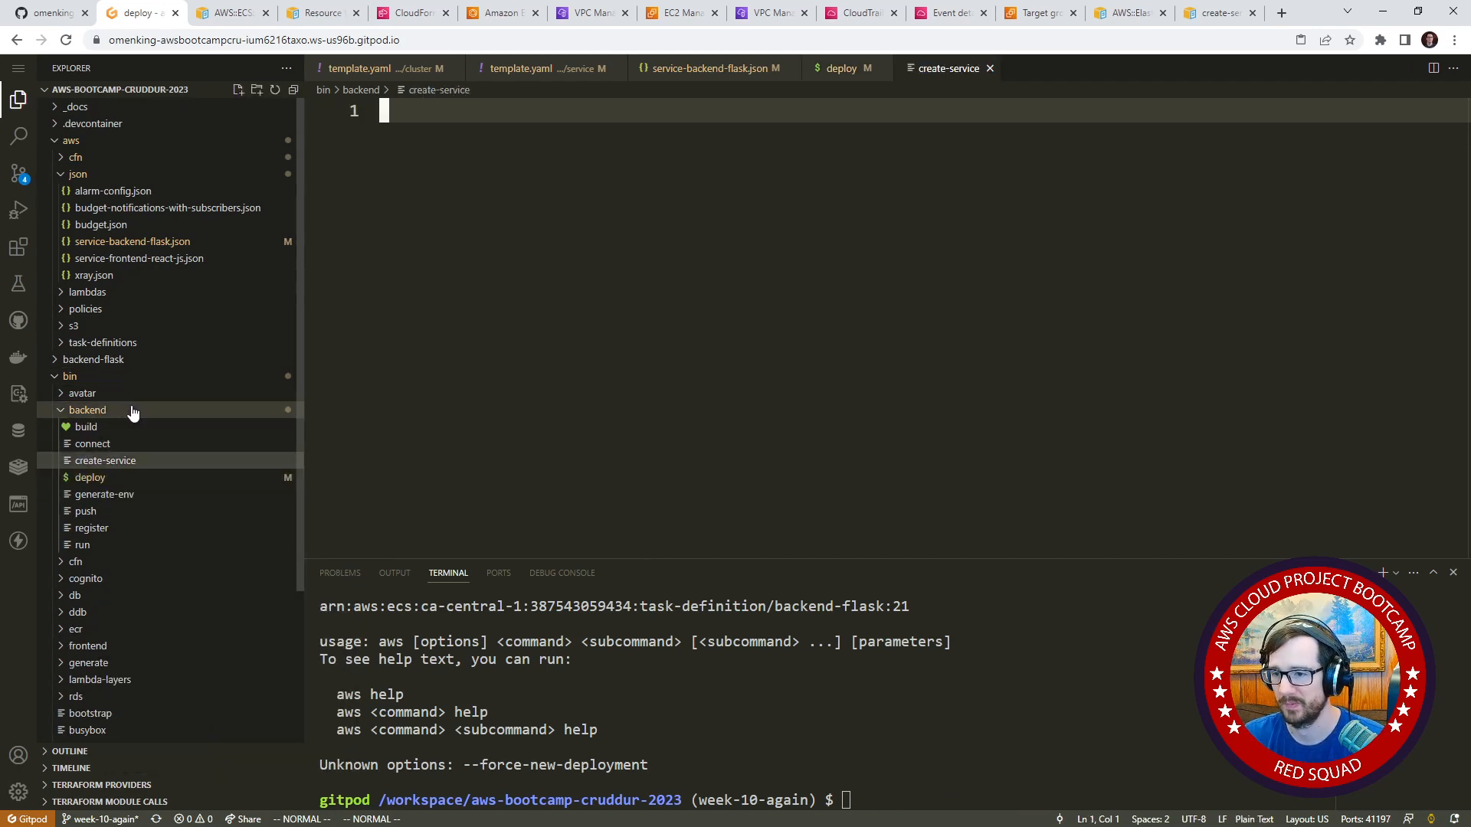
Undo the --service-name change and the commented-out --force-new-deployment line in the deploy script.
click(122, 479)
click(613, 412)
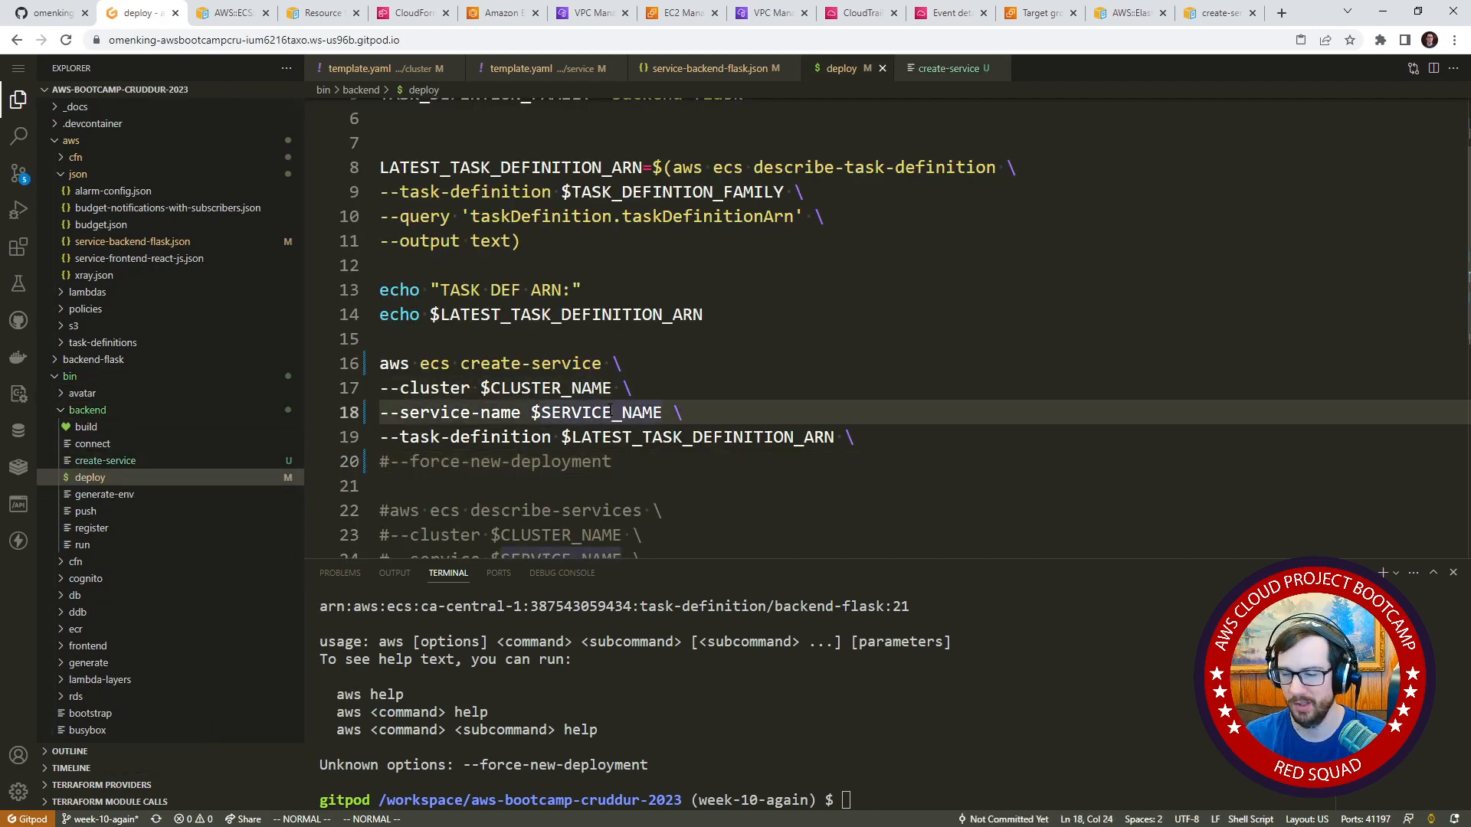
key(u)
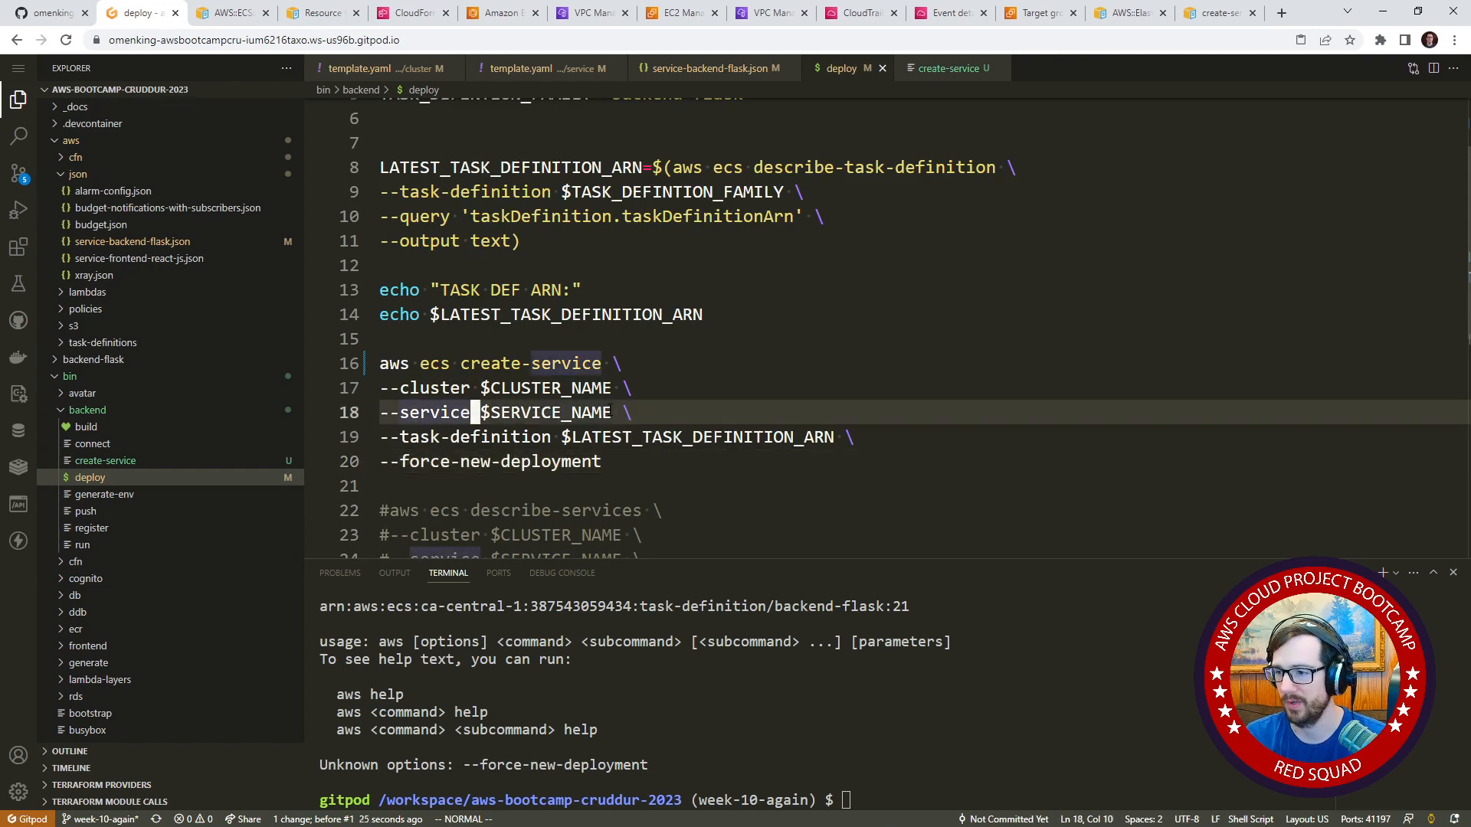
Copy the deploy script from its first line through --force-new-deployment into the empty create-service file.
scroll(674, 423, down, 3)
scroll(674, 423, up, 1)
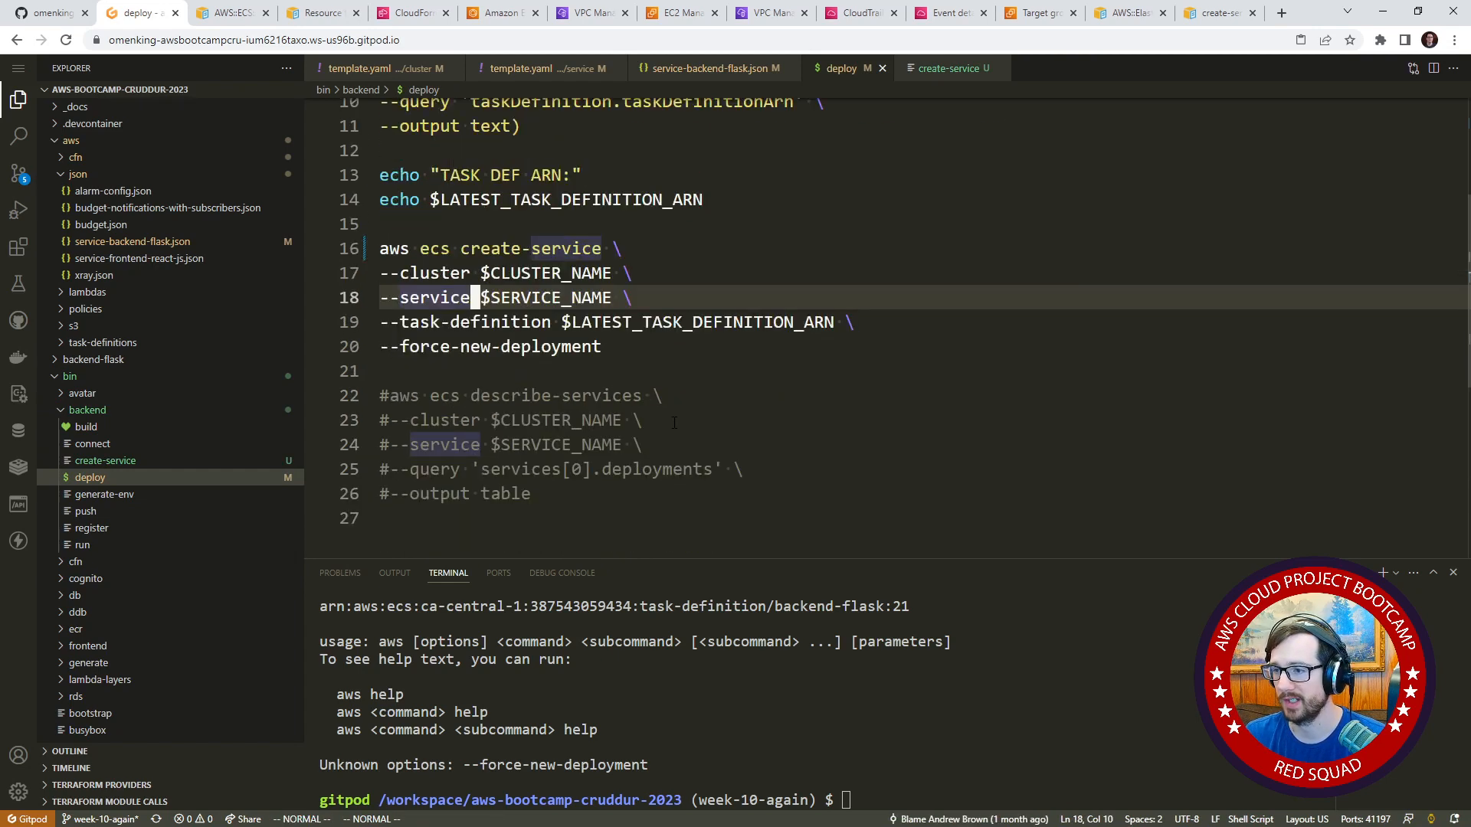
scroll(674, 423, up, 3)
scroll(618, 421, down, 1)
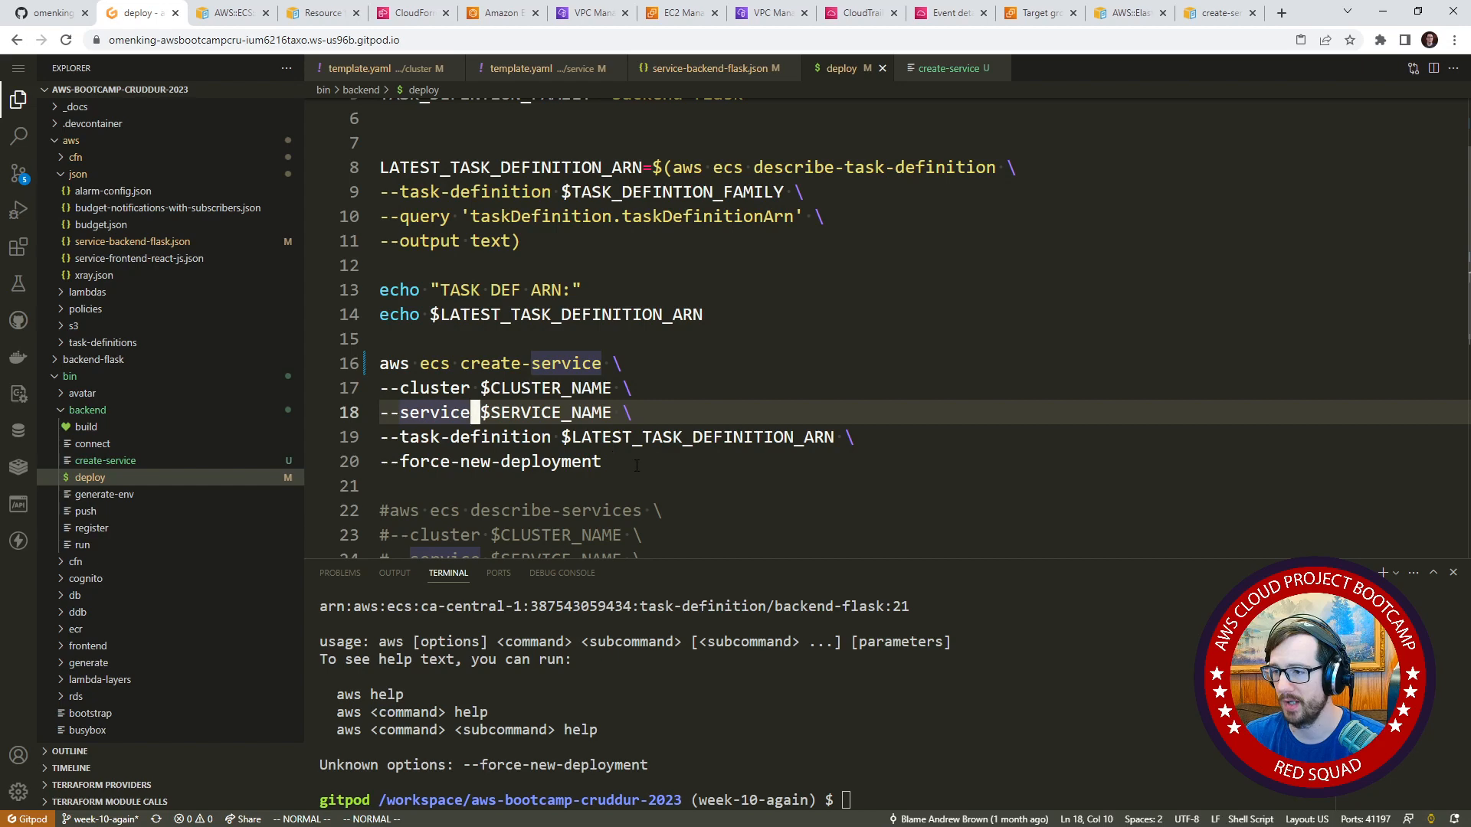
scroll(636, 465, up, 2)
click(154, 461)
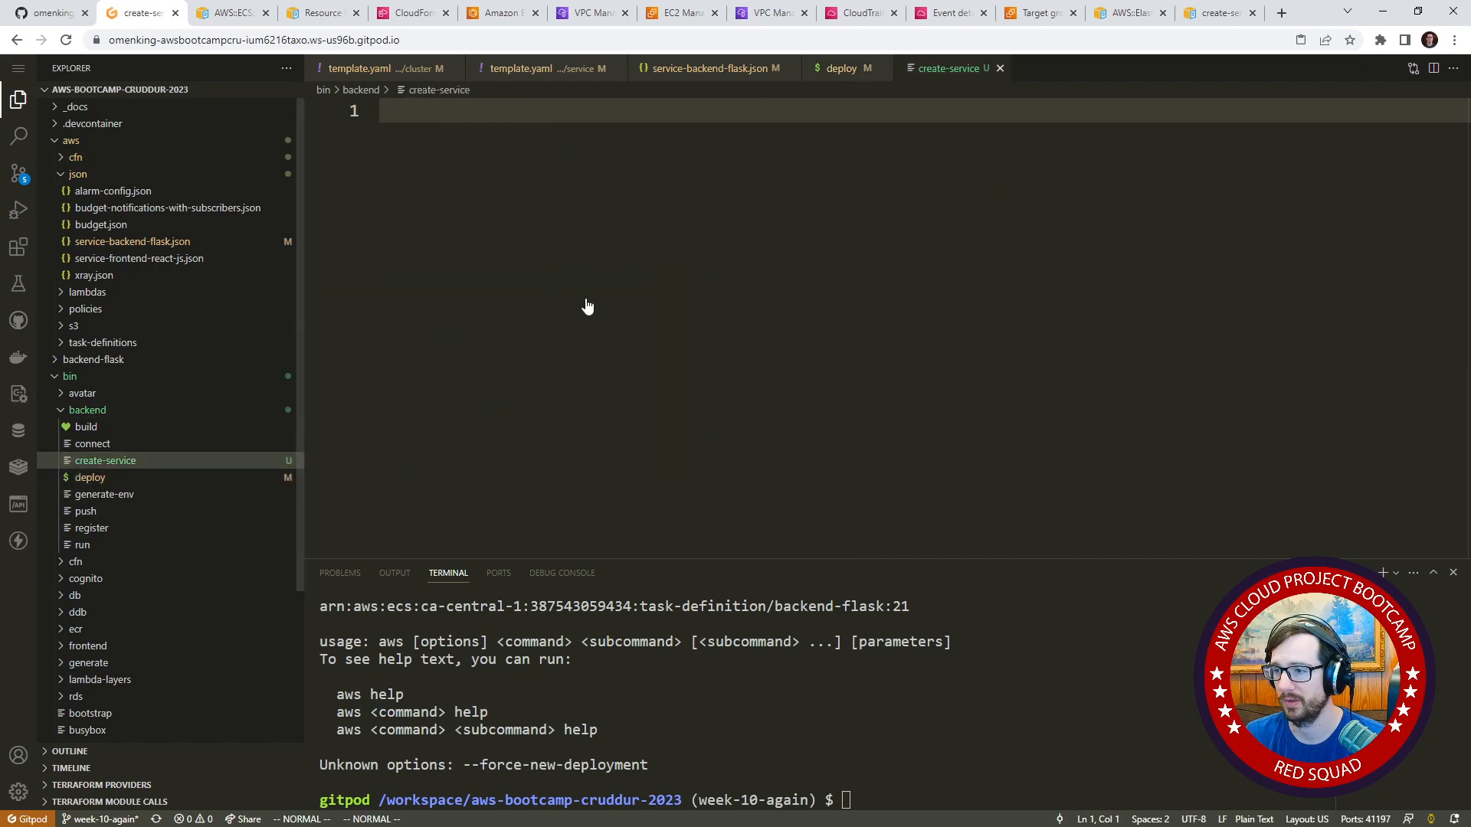
right_click(587, 306)
click(670, 437)
scroll(509, 319, down, 2)
click(506, 295)
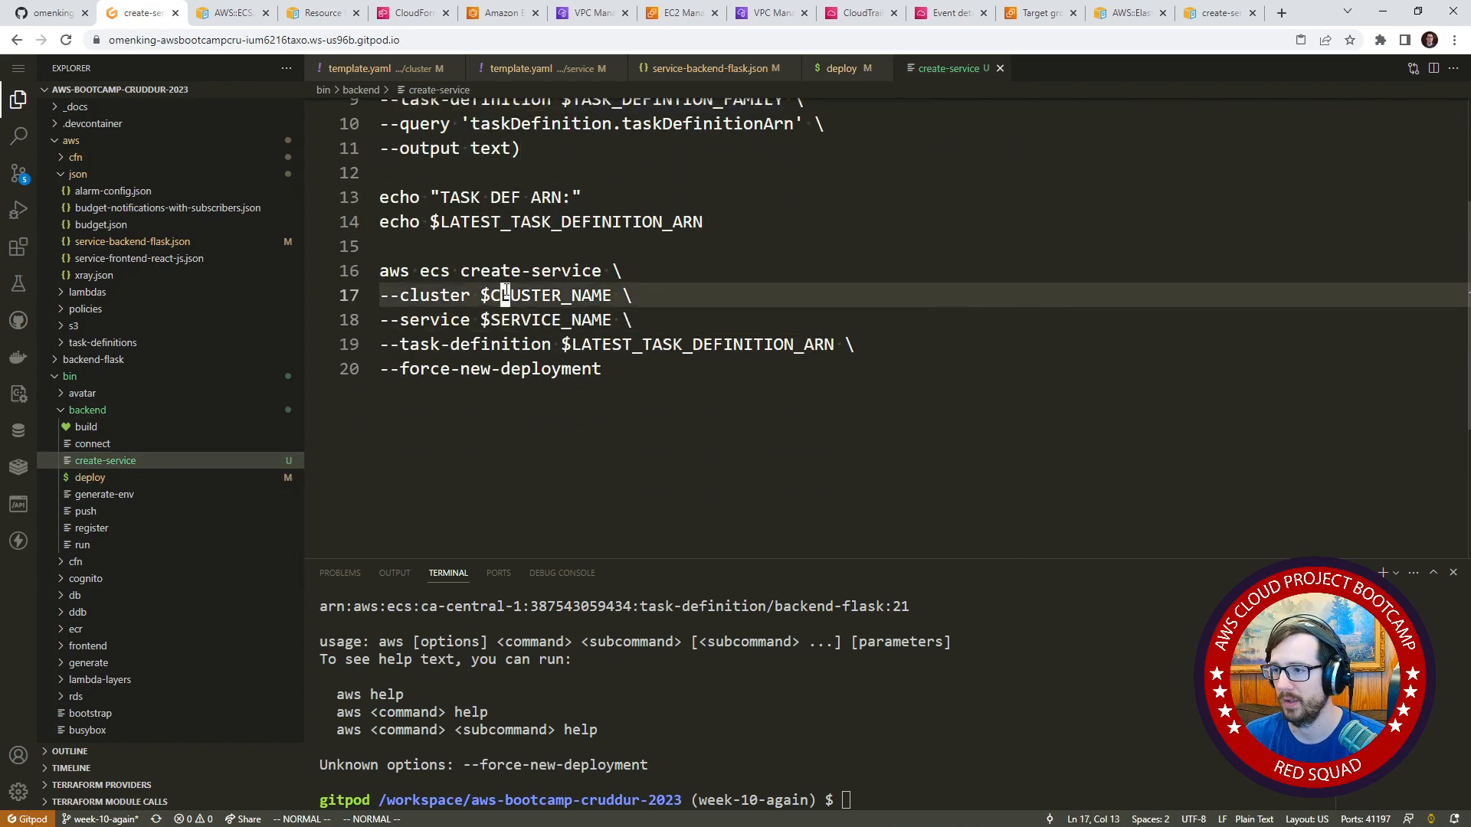
In the deploy script, change the aws ecs create-service command to update-service.
click(141, 477)
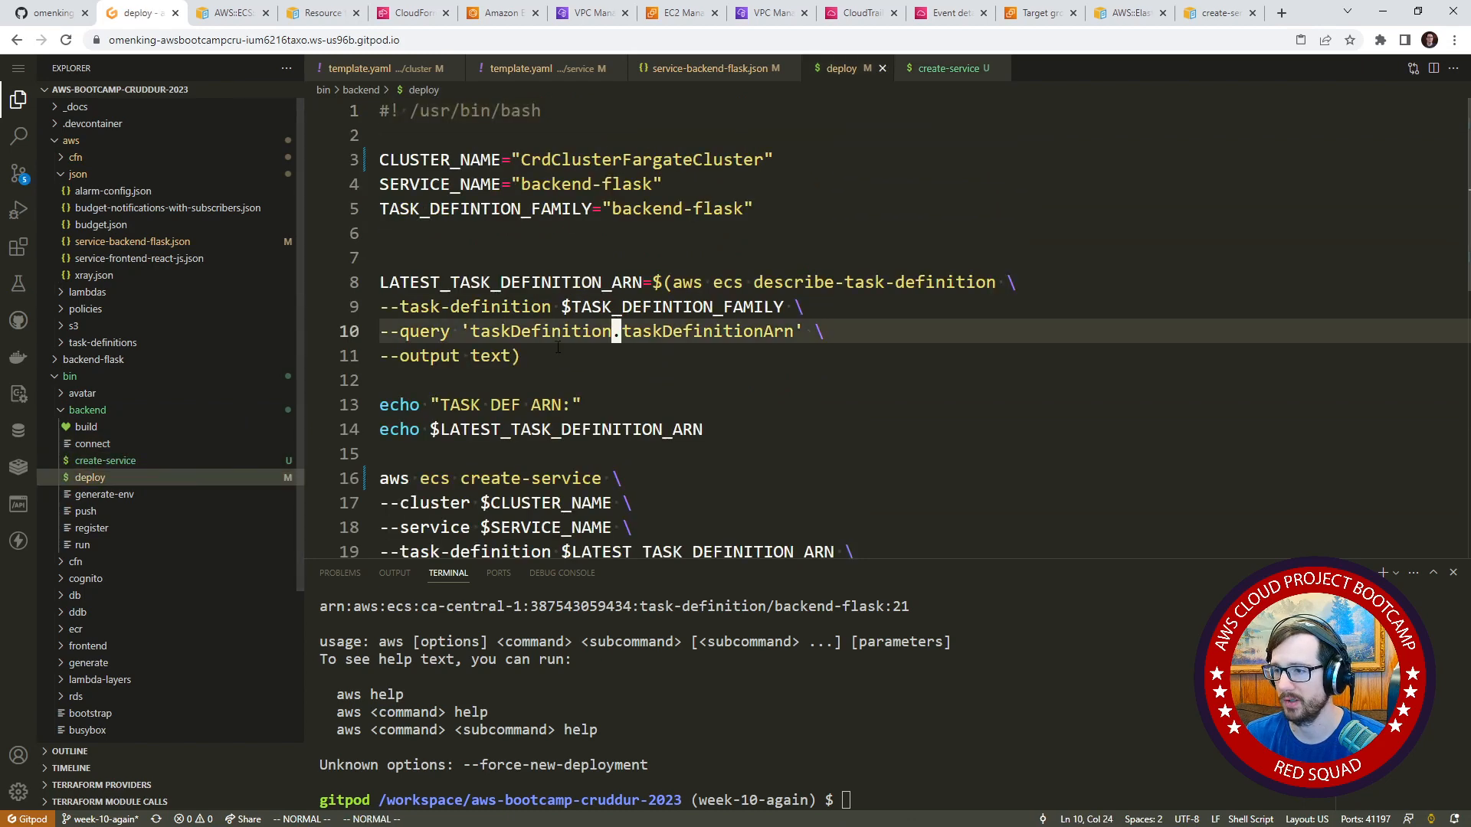
click(536, 430)
click(521, 454)
click(495, 479)
text(ciw)
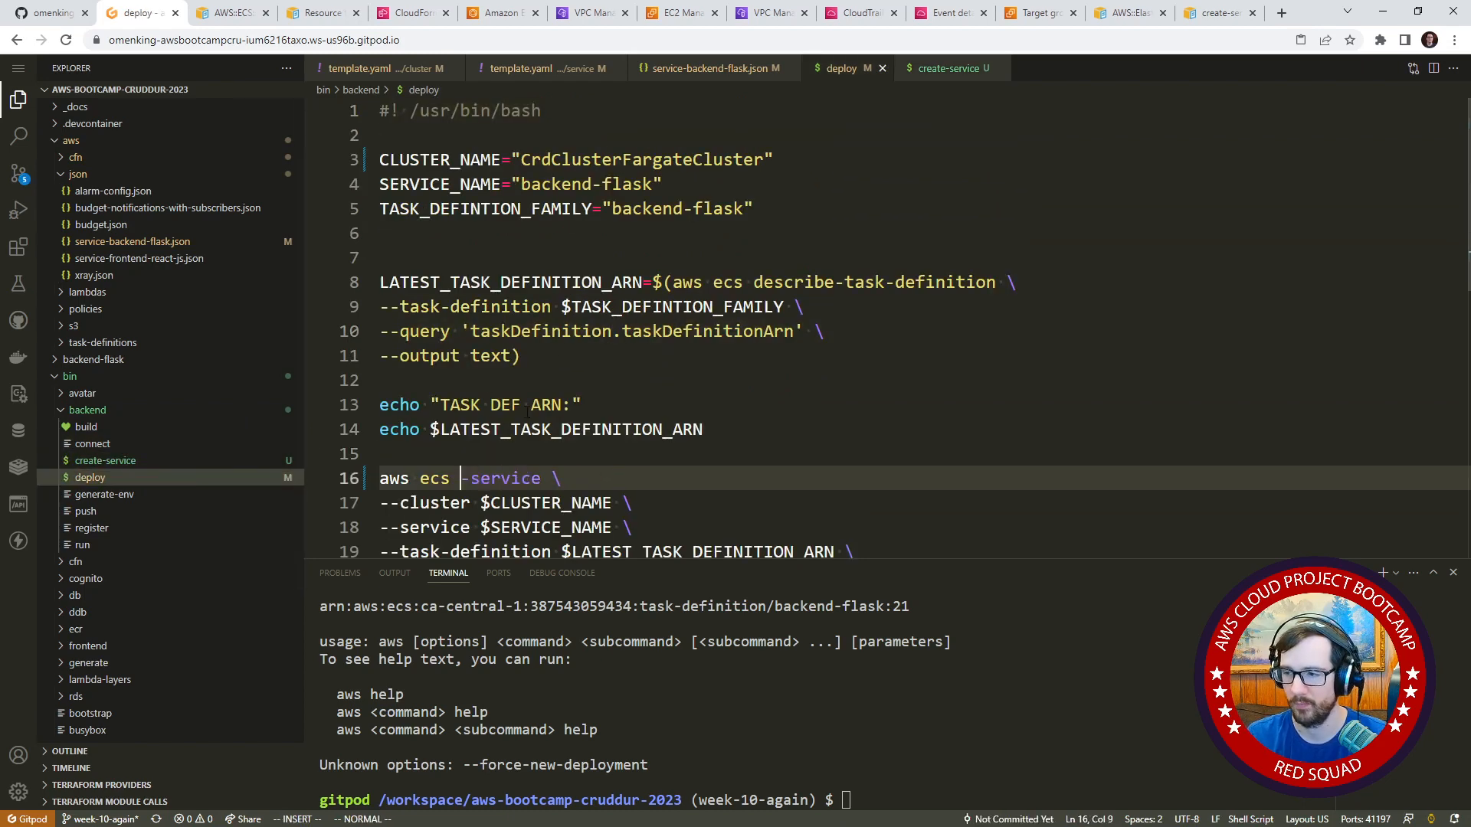
text(update)
key(Escape)
click(486, 503)
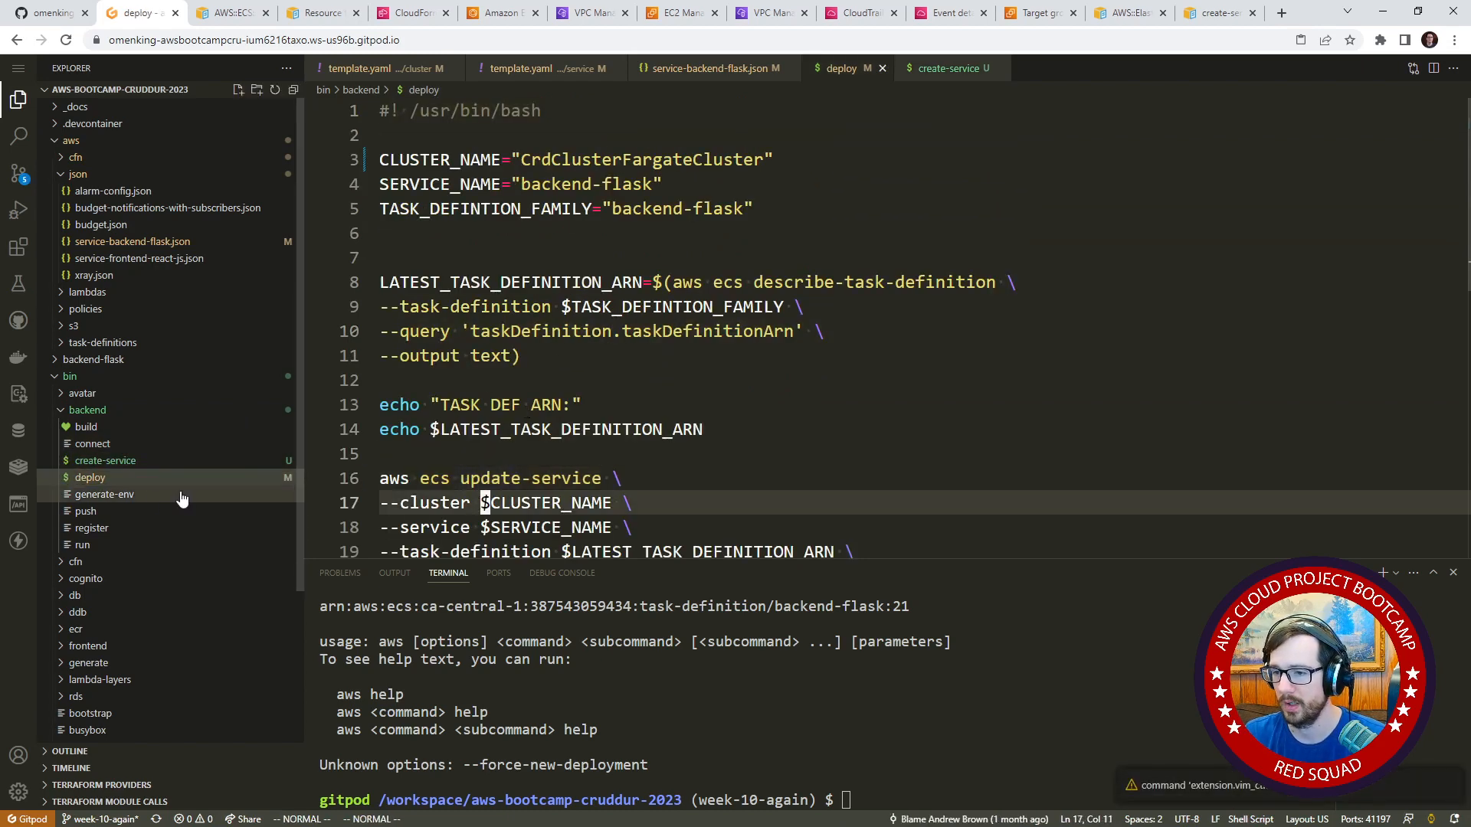
In the create-service script, change the --service option to --service-name.
click(159, 462)
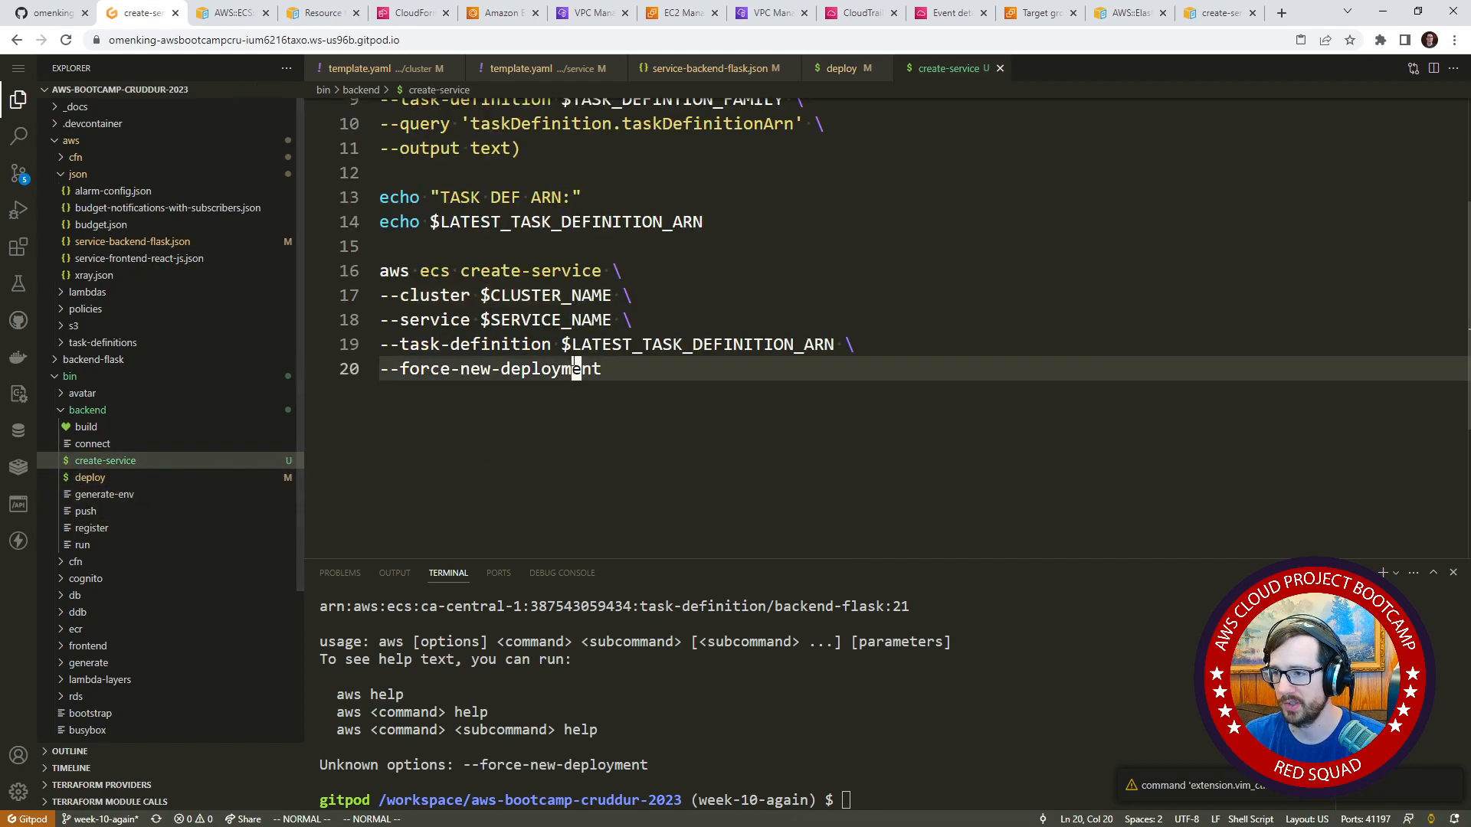
click(524, 272)
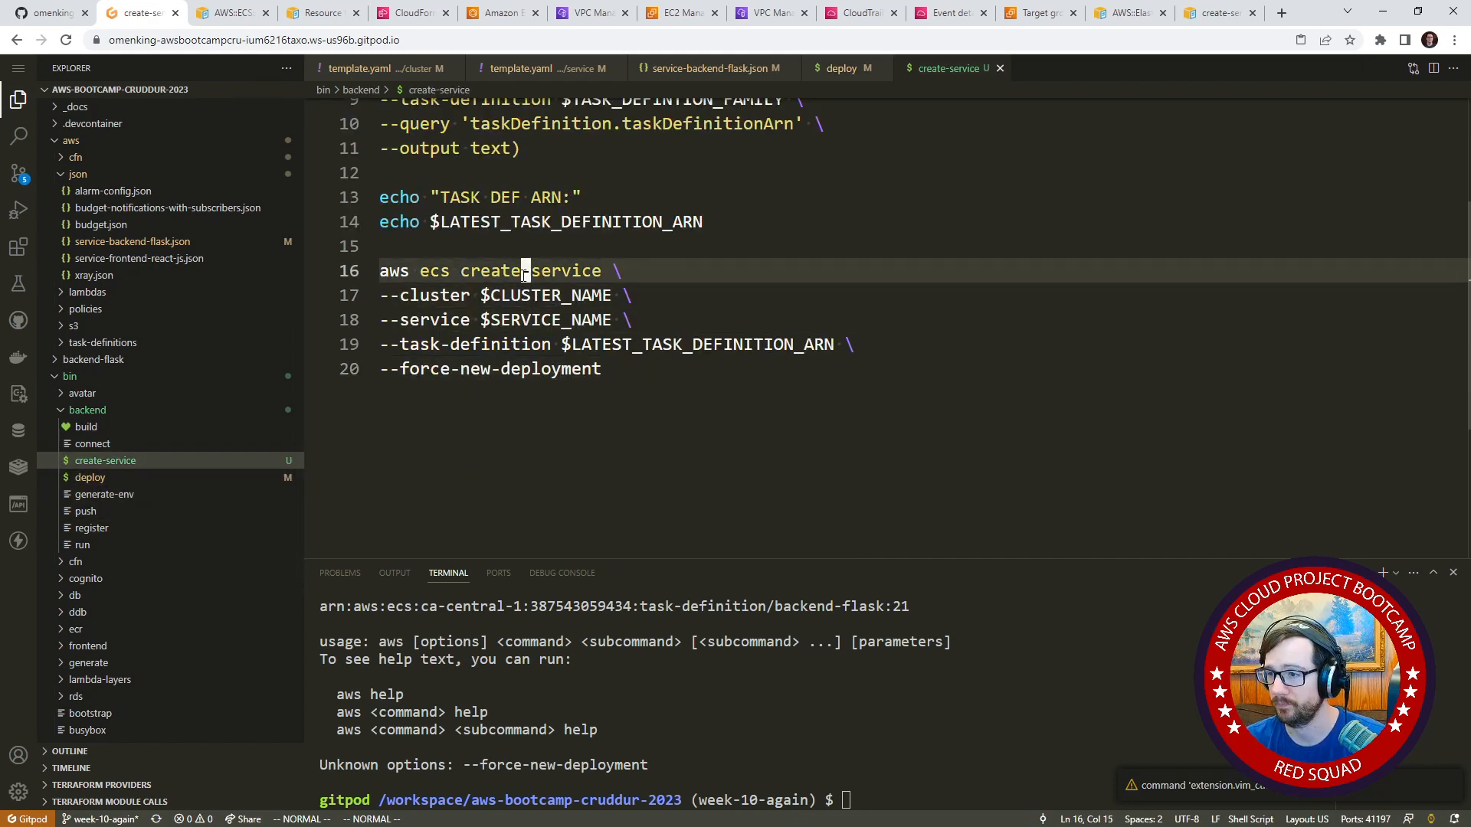
key(j)
key(j)
key(h)
key(h)
key(h)
key(h)
Delete the --force-new-deployment line from the create-service script and remove the trailing backslash after $LATEST_TASK_DEFINITION_ARN.
key(h)
key(h)
text(a-name)
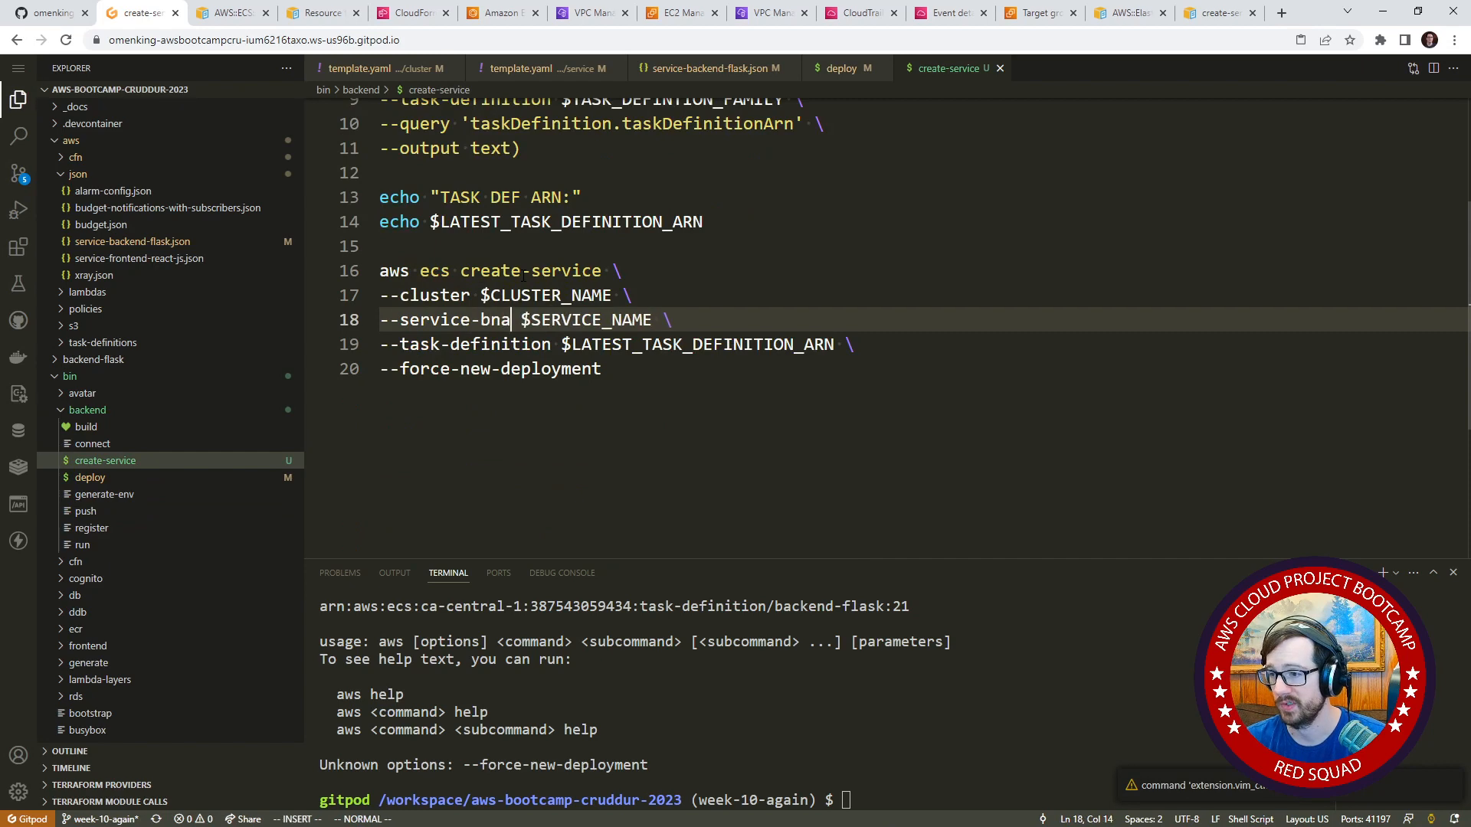
key(Escape)
key(h)
key(h)
key(h)
key(j)
key(j)
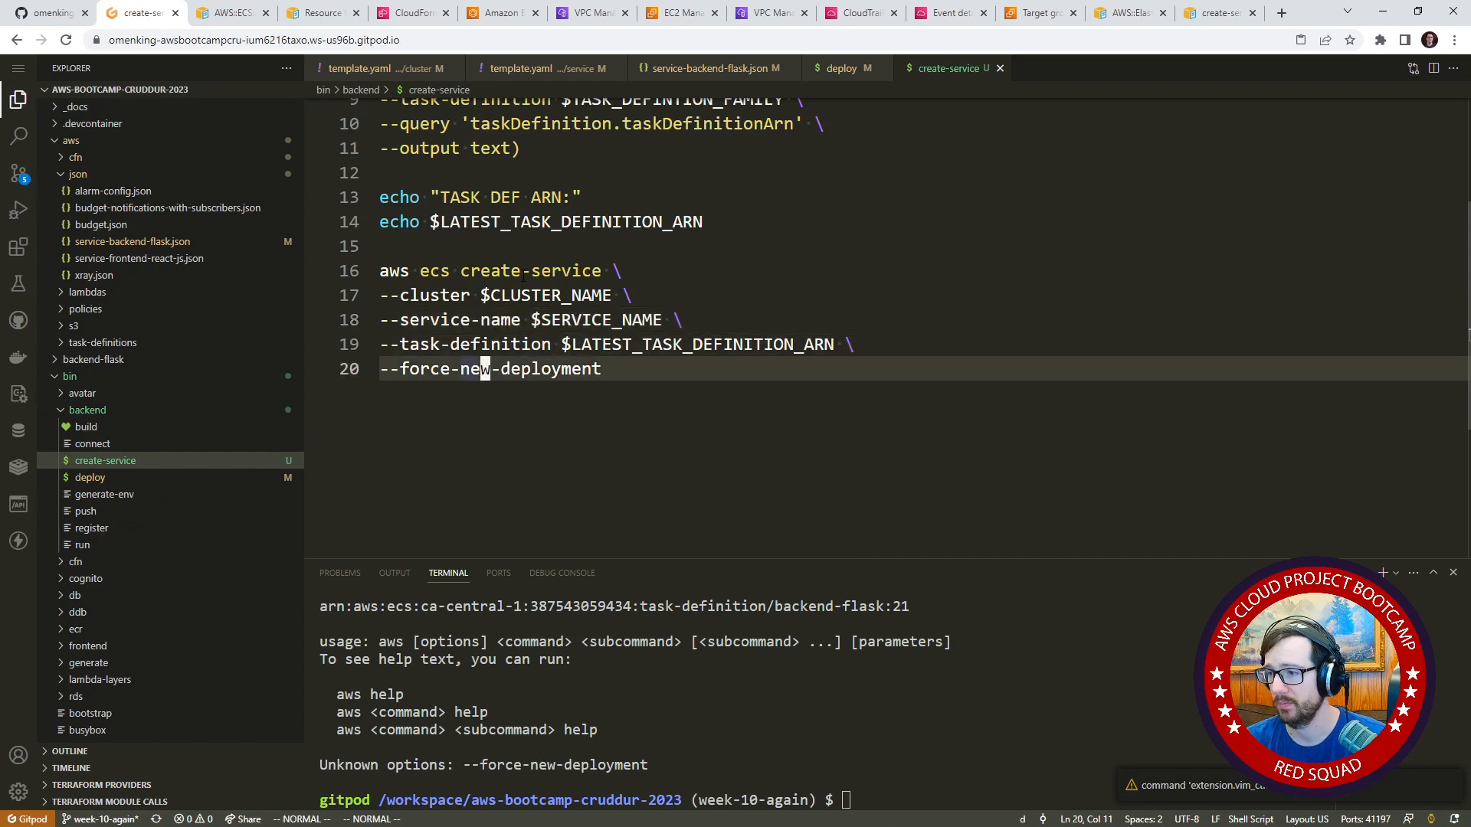
key(d)
key(d)
key($)
key(x)
key(x)
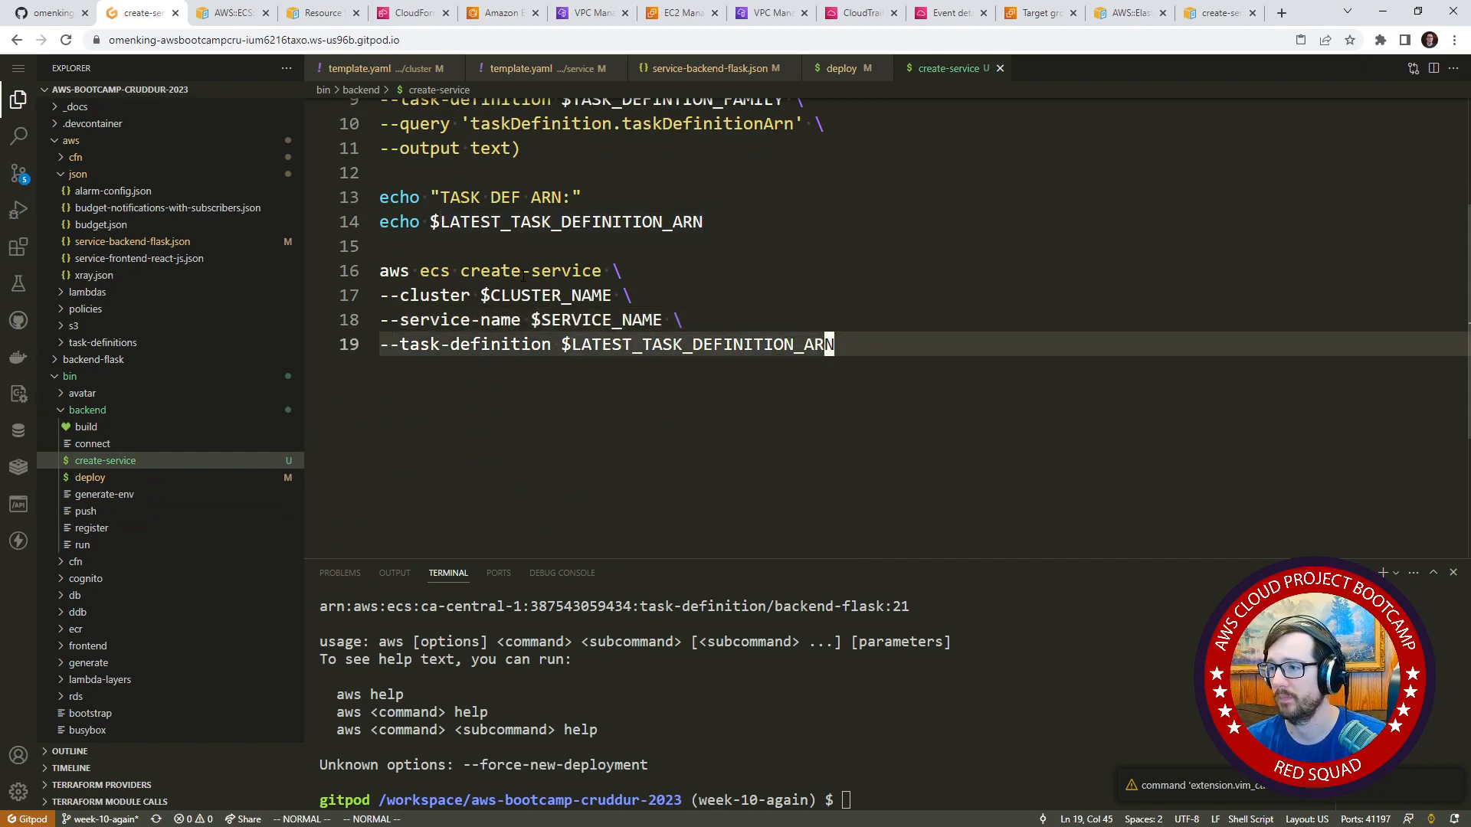
scroll(718, 264, up, 3)
click(871, 343)
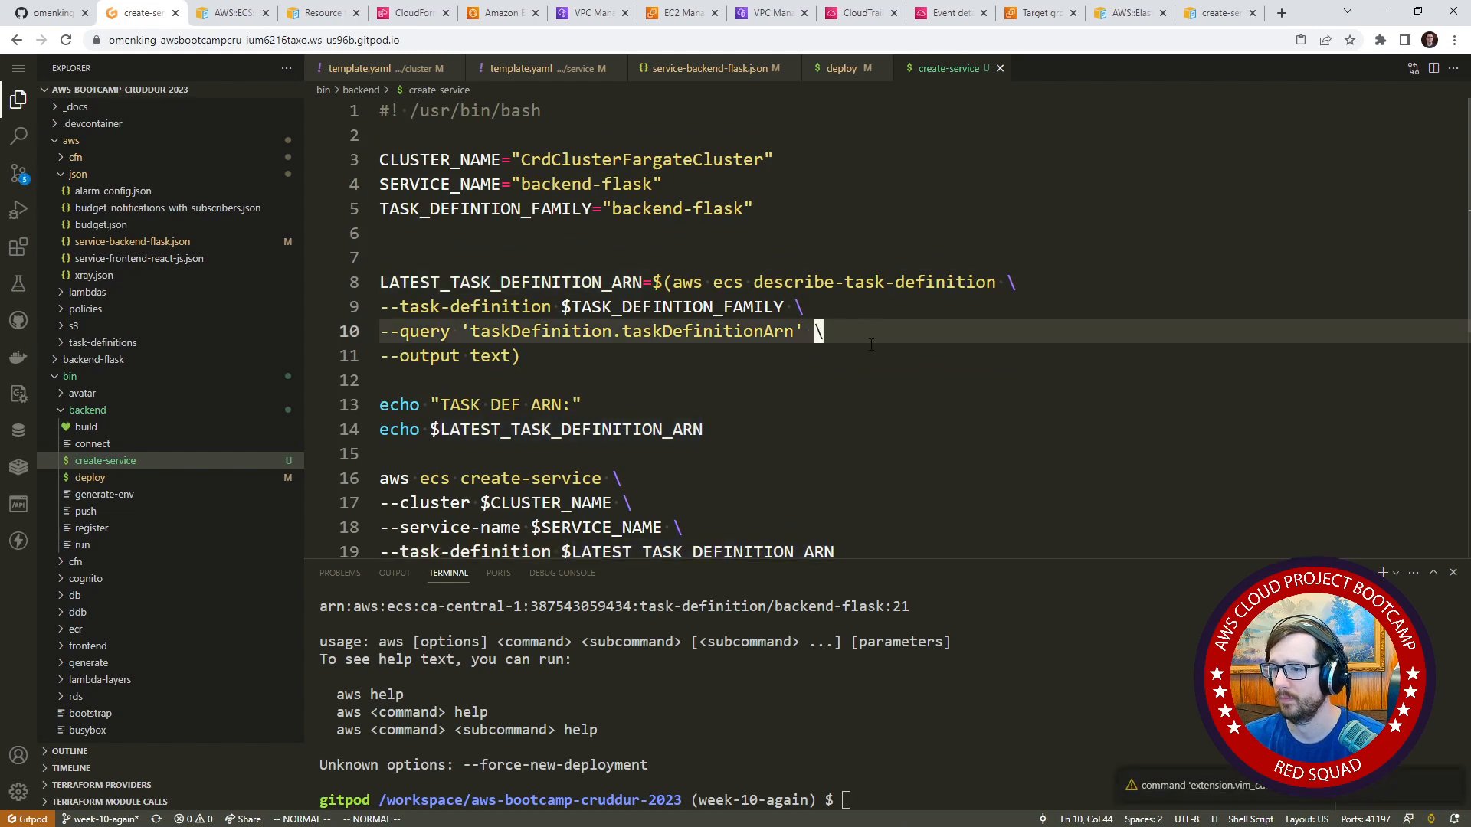
click(629, 412)
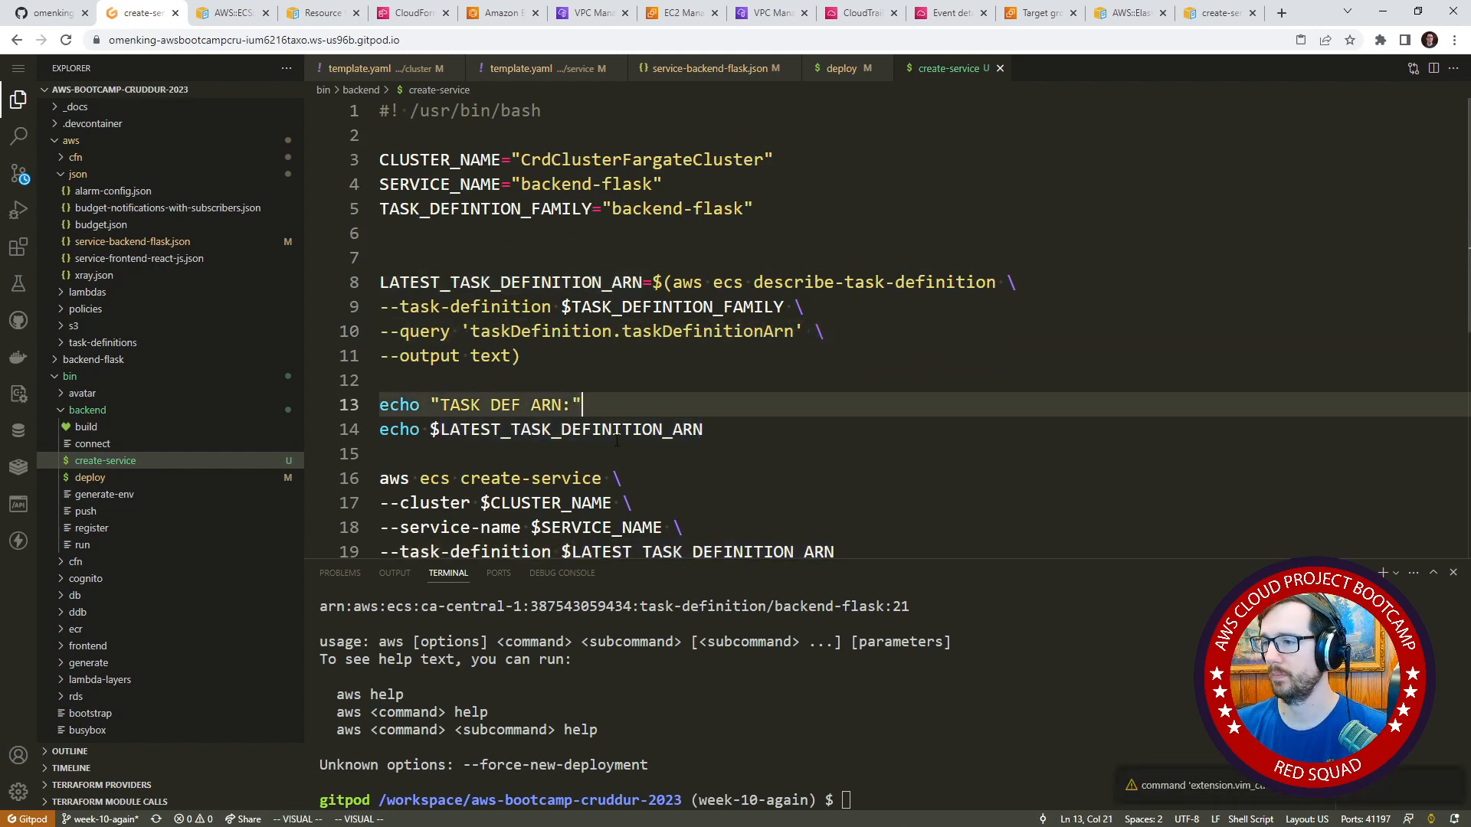
click(705, 331)
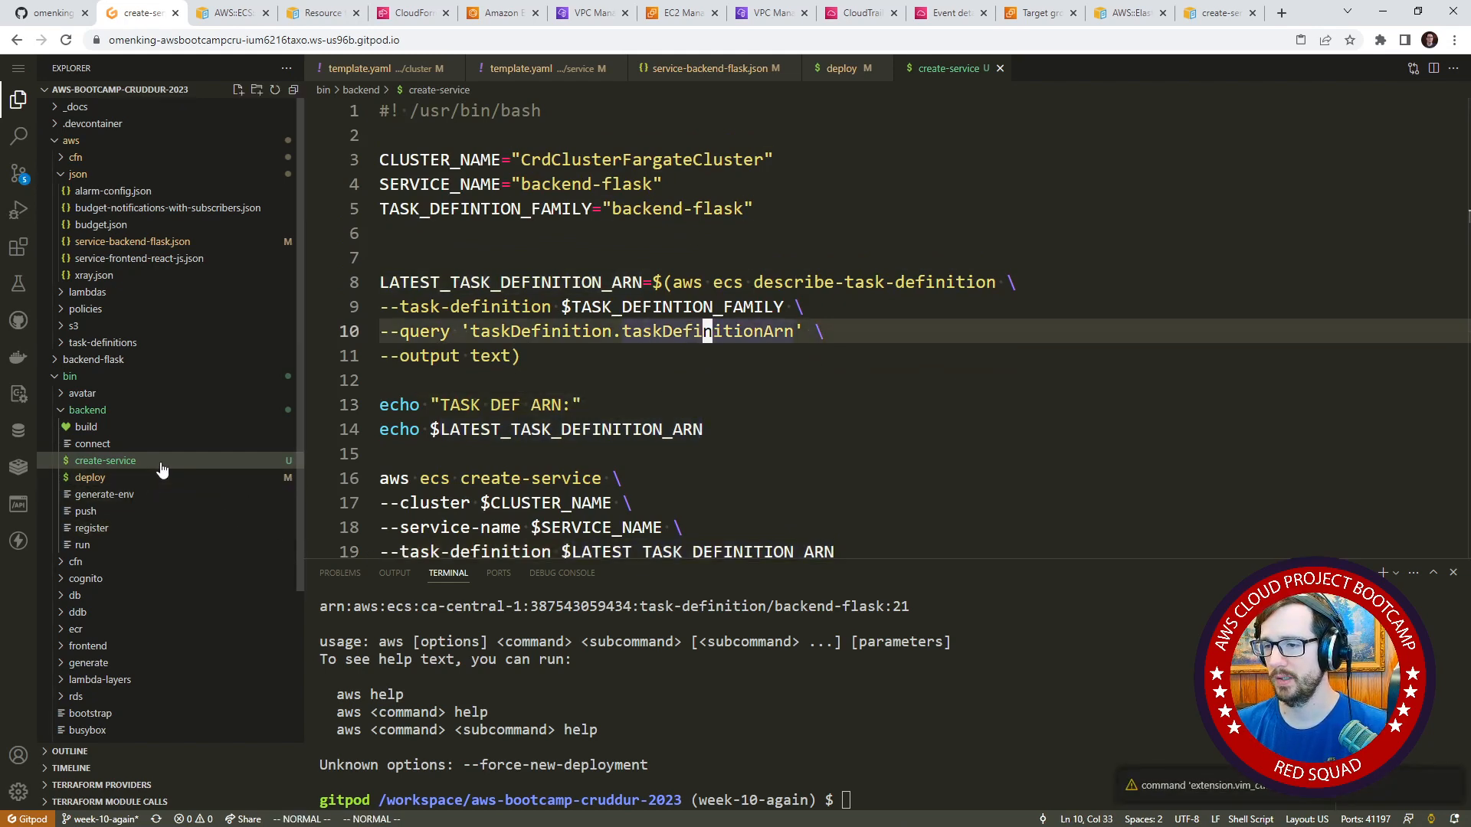
Make the ./bin/backend/create-service script executable for its owner with chmod u+x.
text(chmod u+)
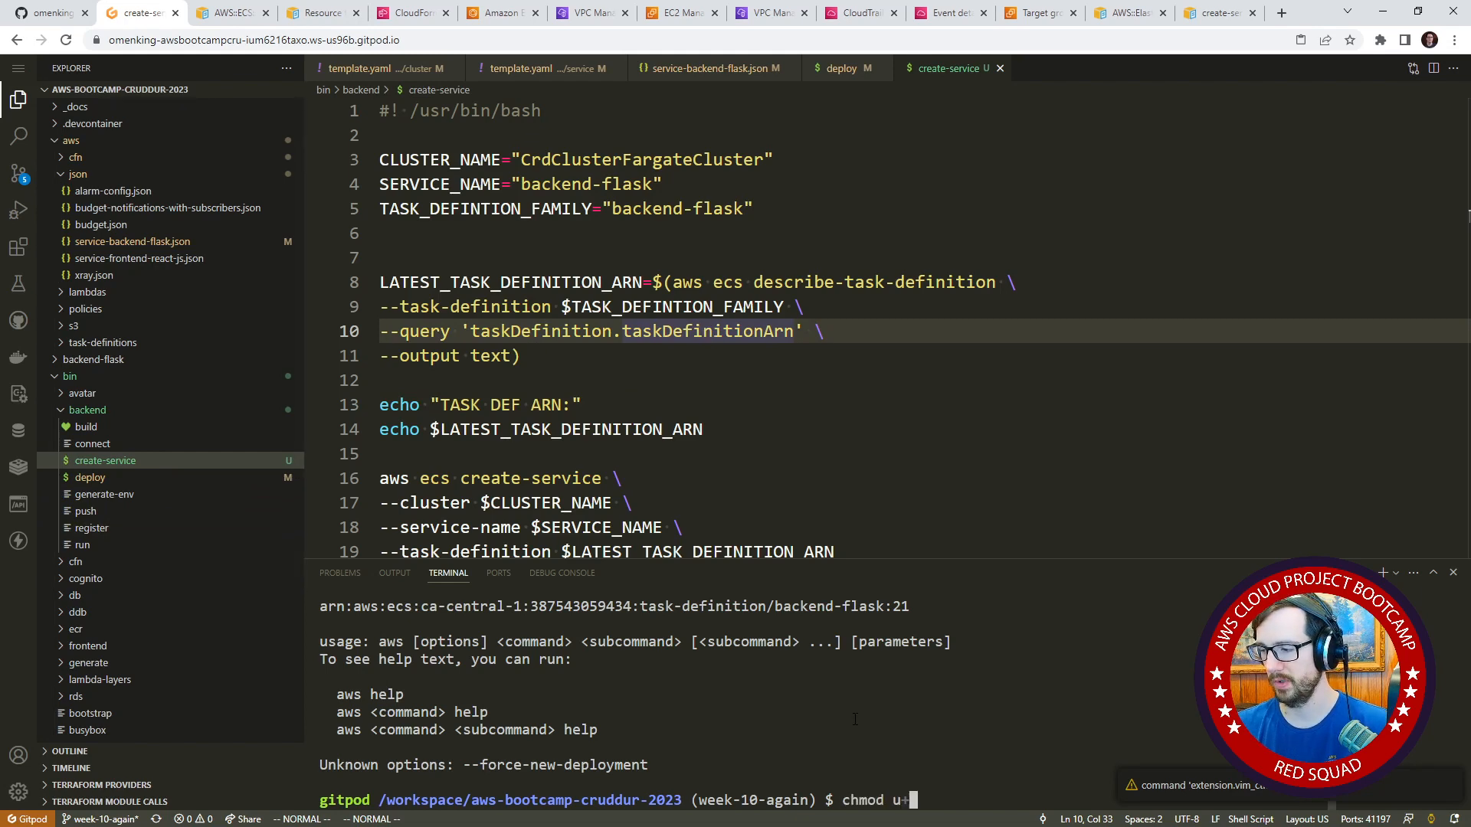
text(x ./b)
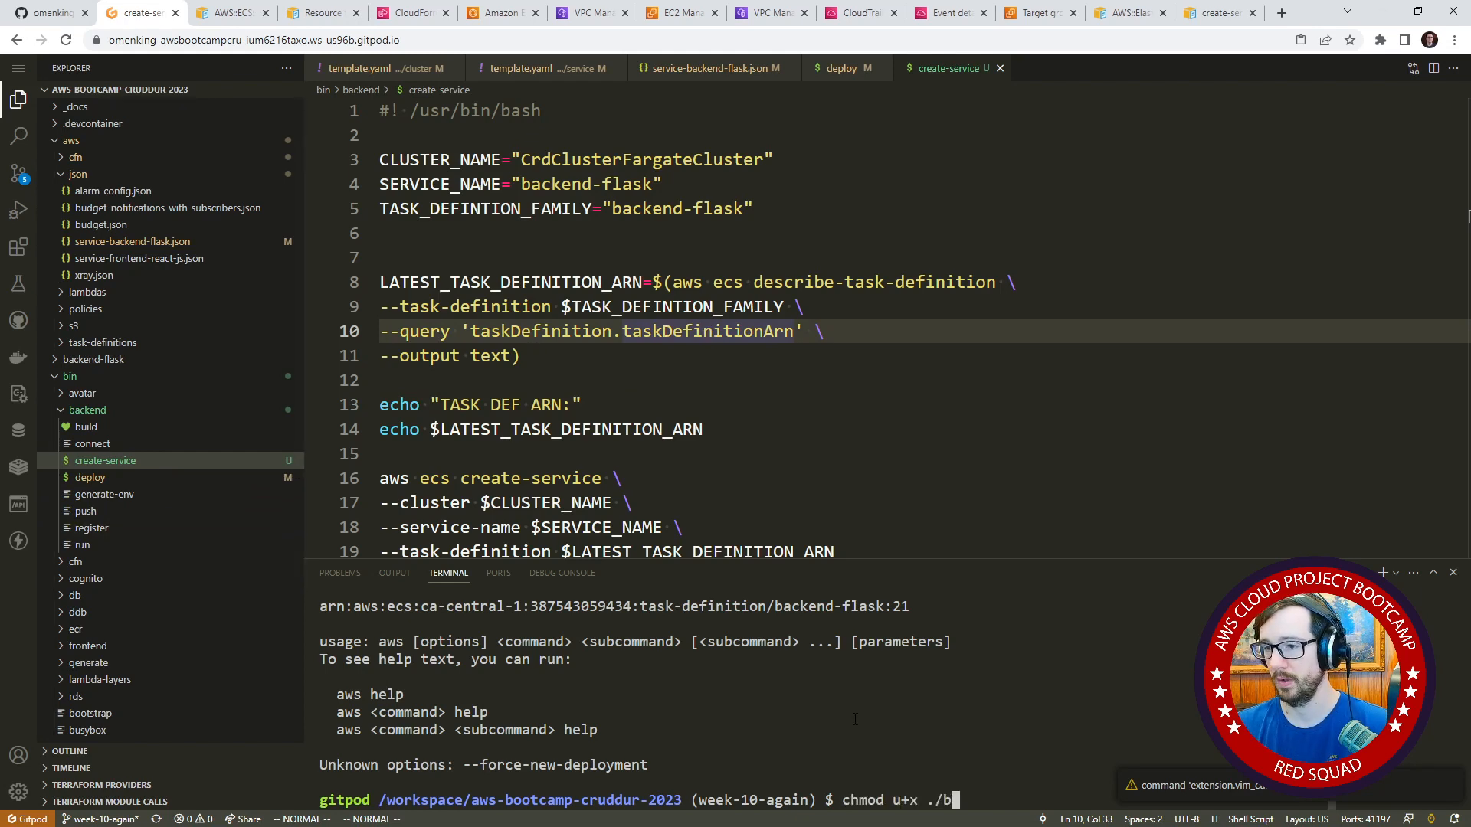
key(Tab)
key(Tab)
text(i)
key(Tab)
text(b)
key(Tab)
key(Tab)
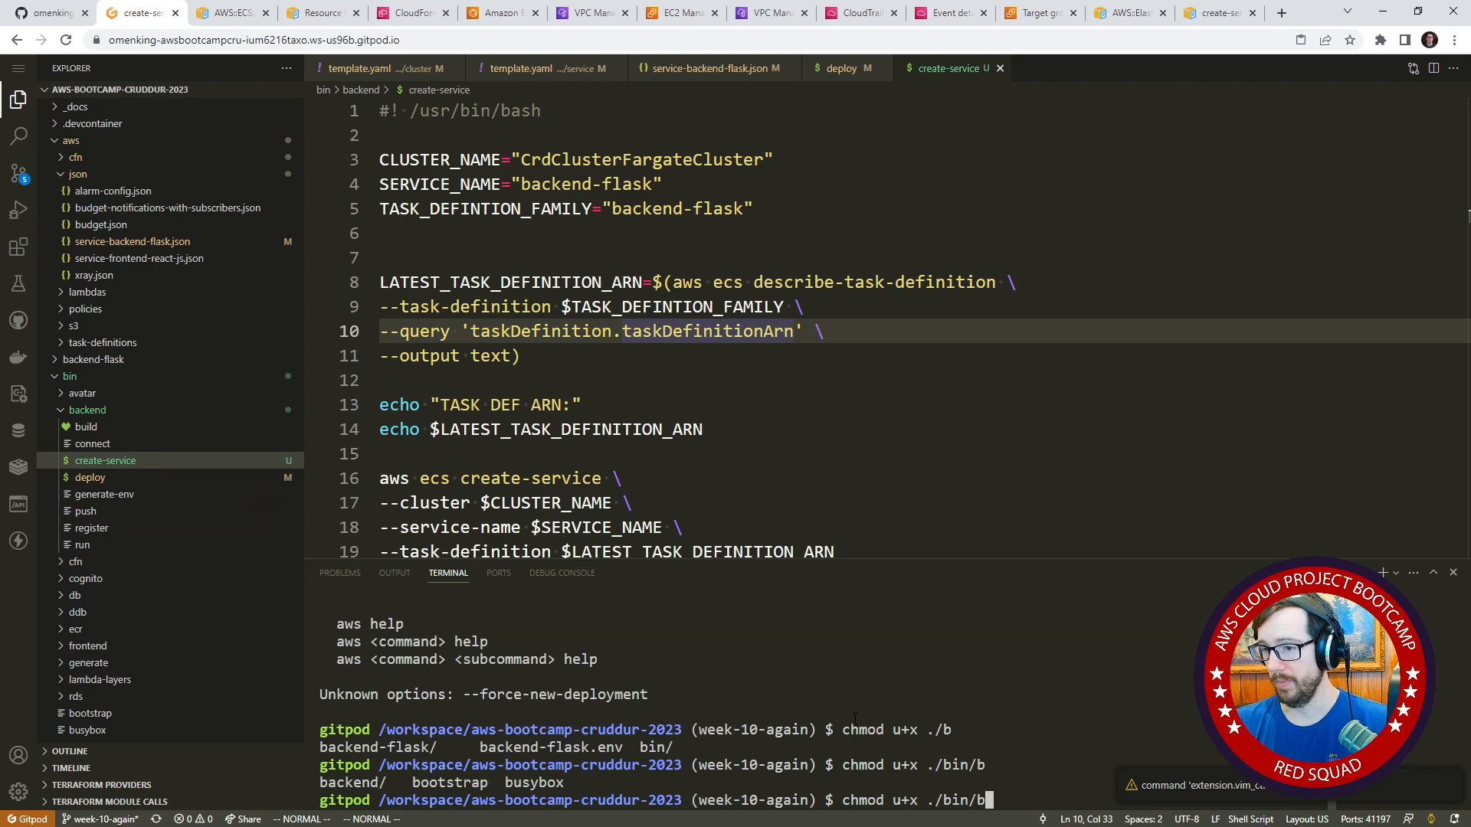
text(ac)
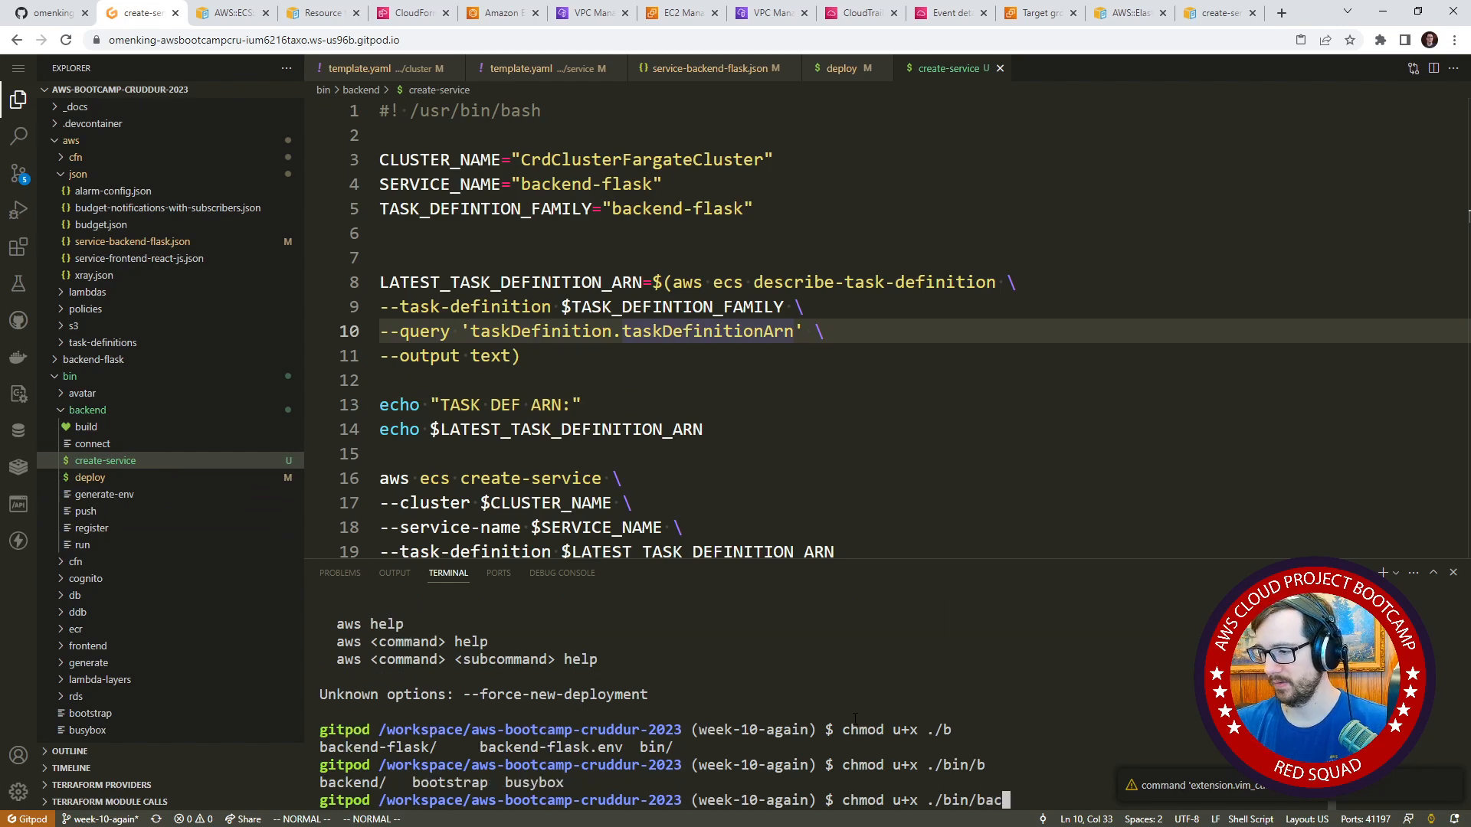
key(Tab)
text(cr)
key(Tab)
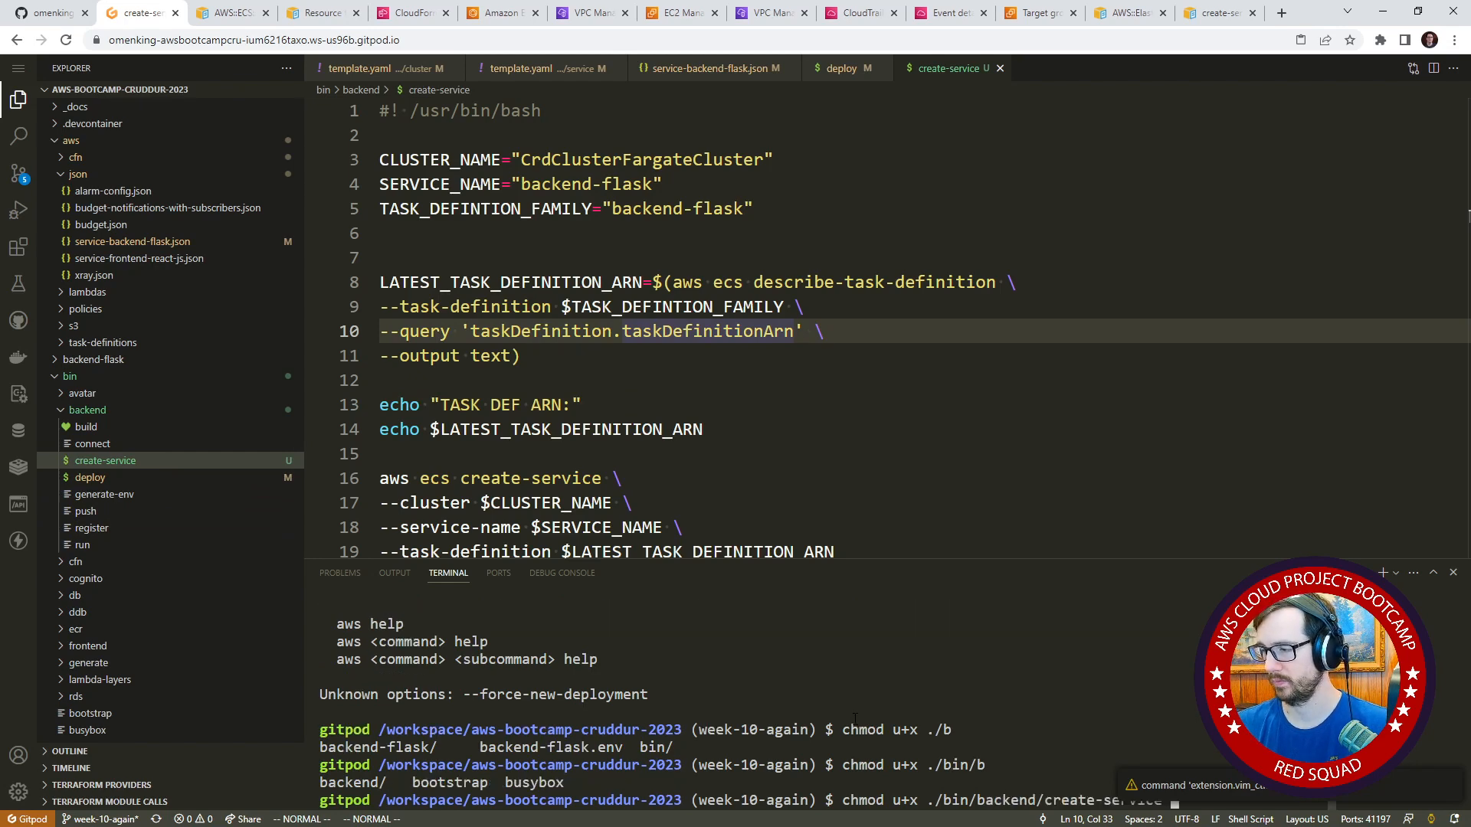
key(Return)
Run the ./bin/backend/create-service script in the terminal.
text(./b)
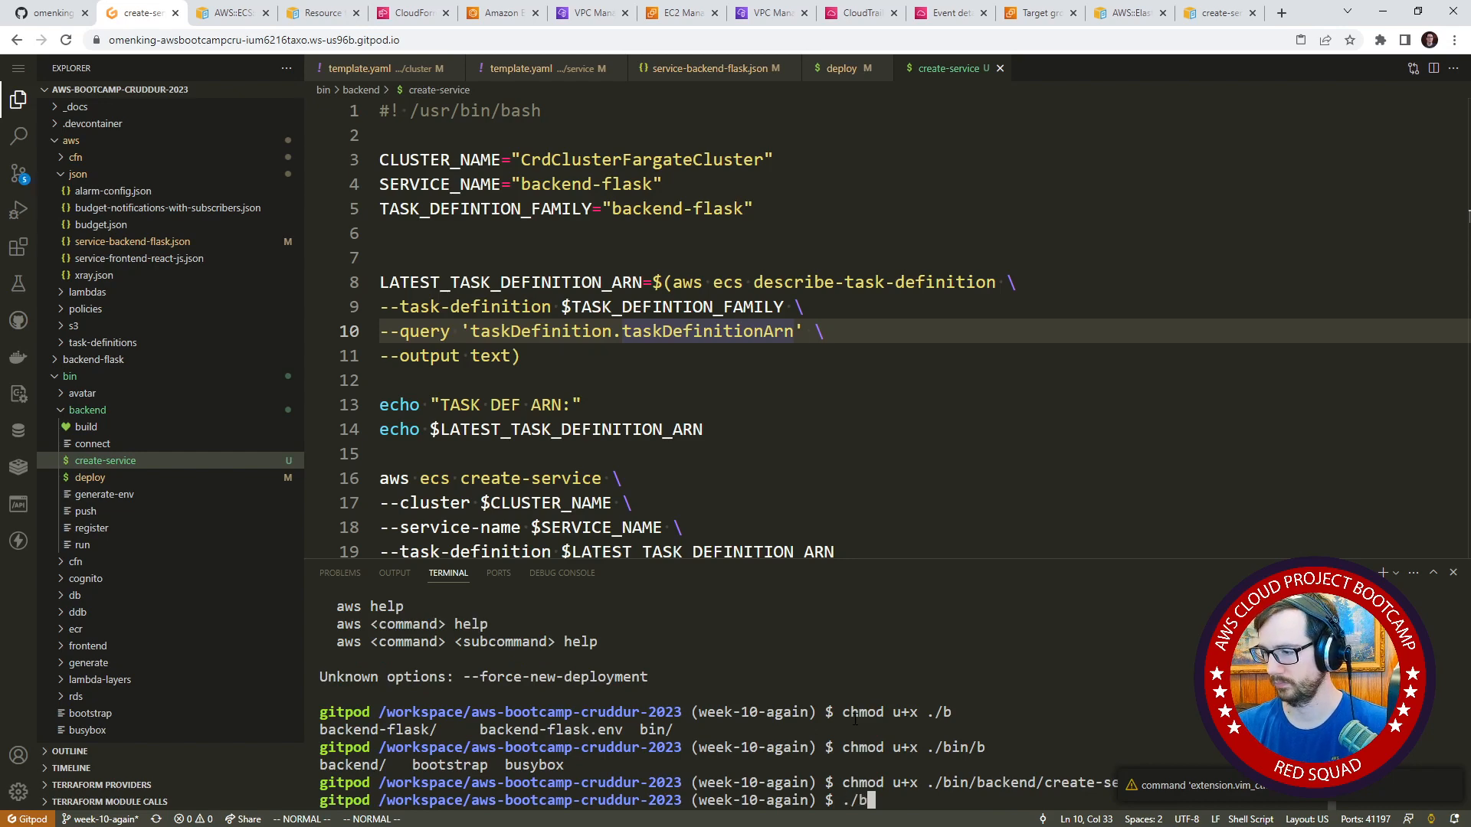
text(in/b)
key(Tab)
key(Tab)
text(a)
key(Tab)
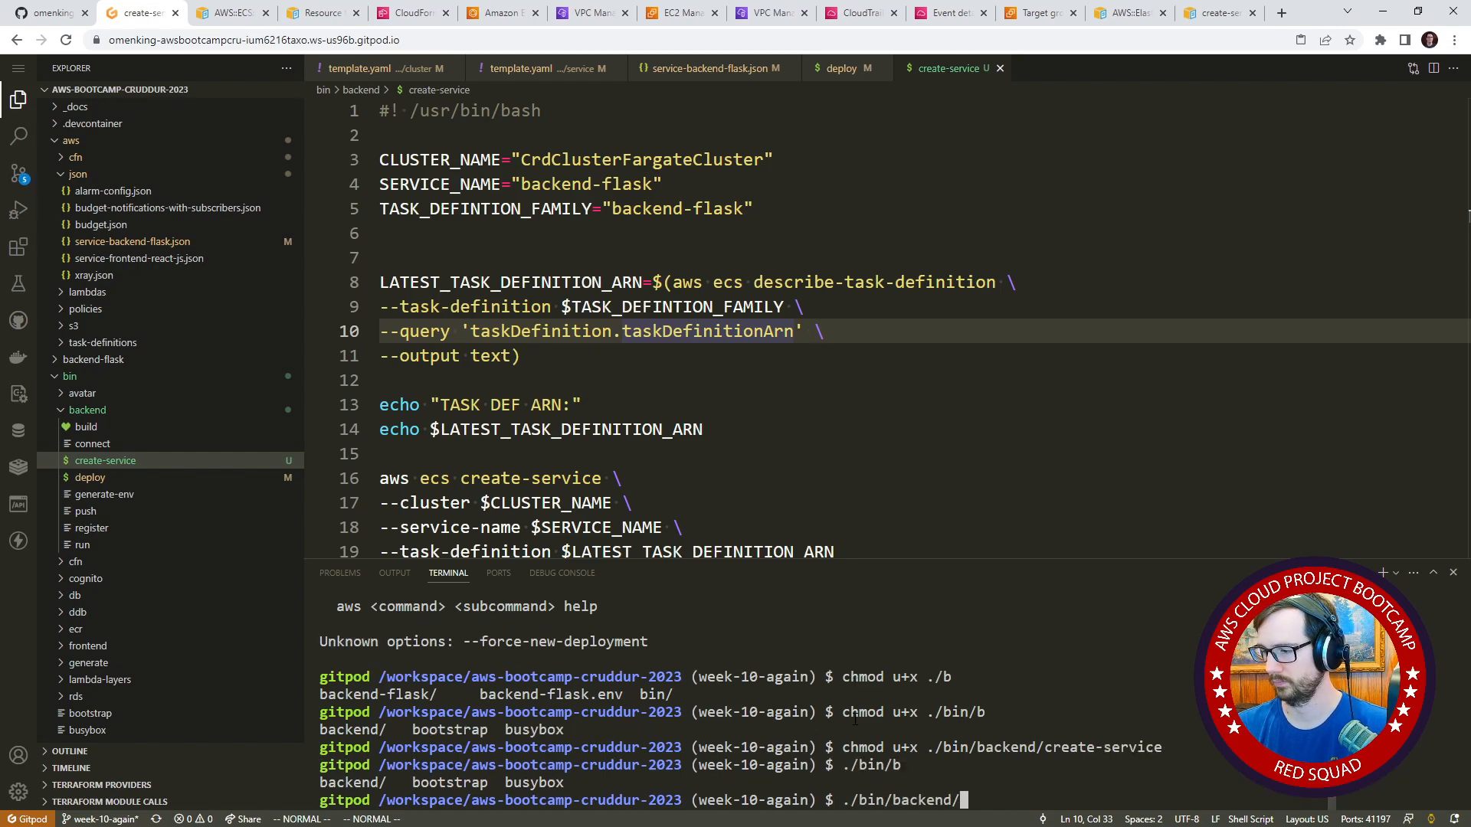
text(cr)
key(Tab)
key(Return)
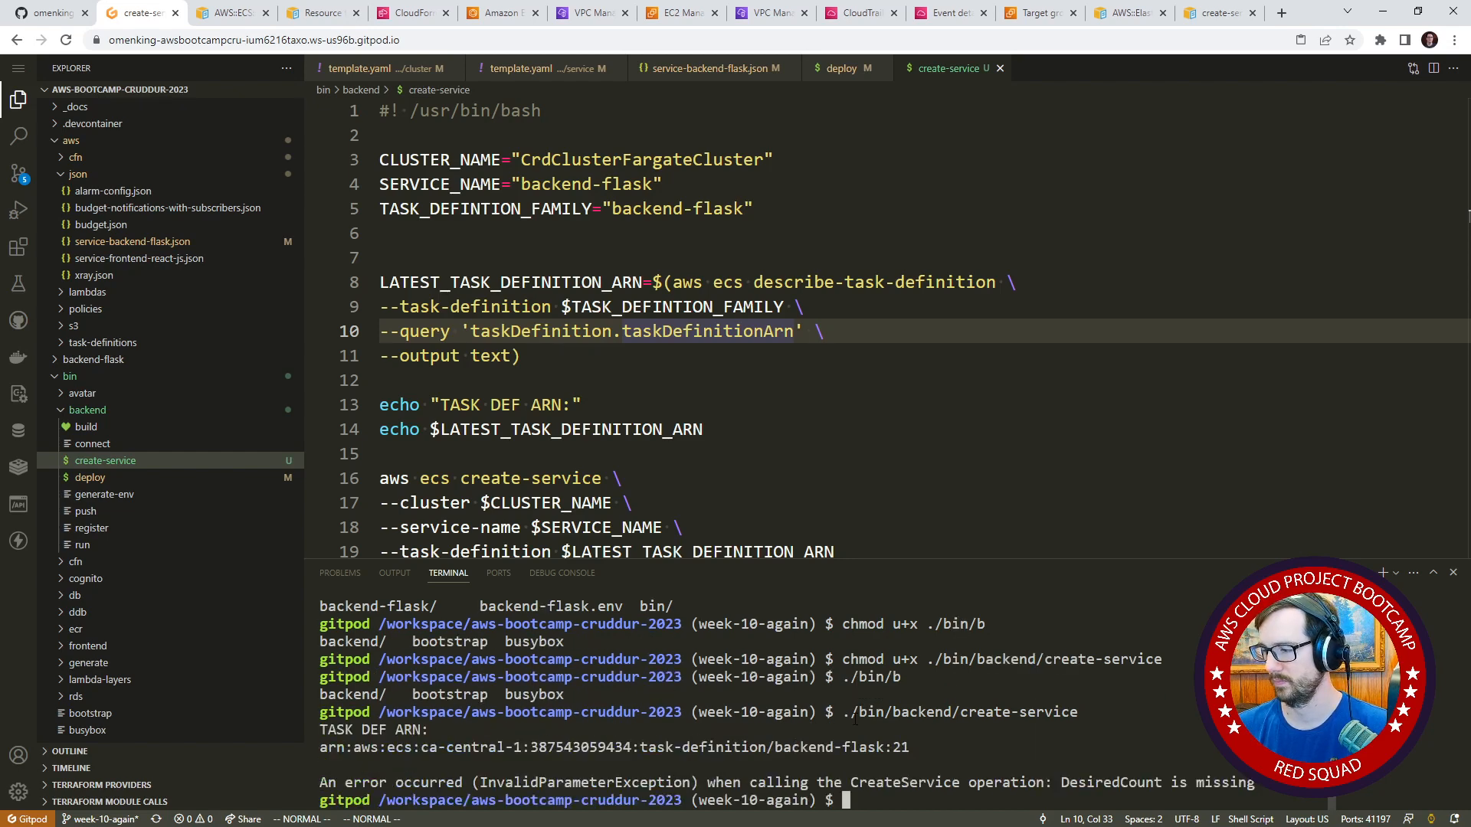
Try to add a --desired-count option above --task-definition in the create-service script, and undo the insertion.
scroll(536, 345, down, 3)
click(525, 388)
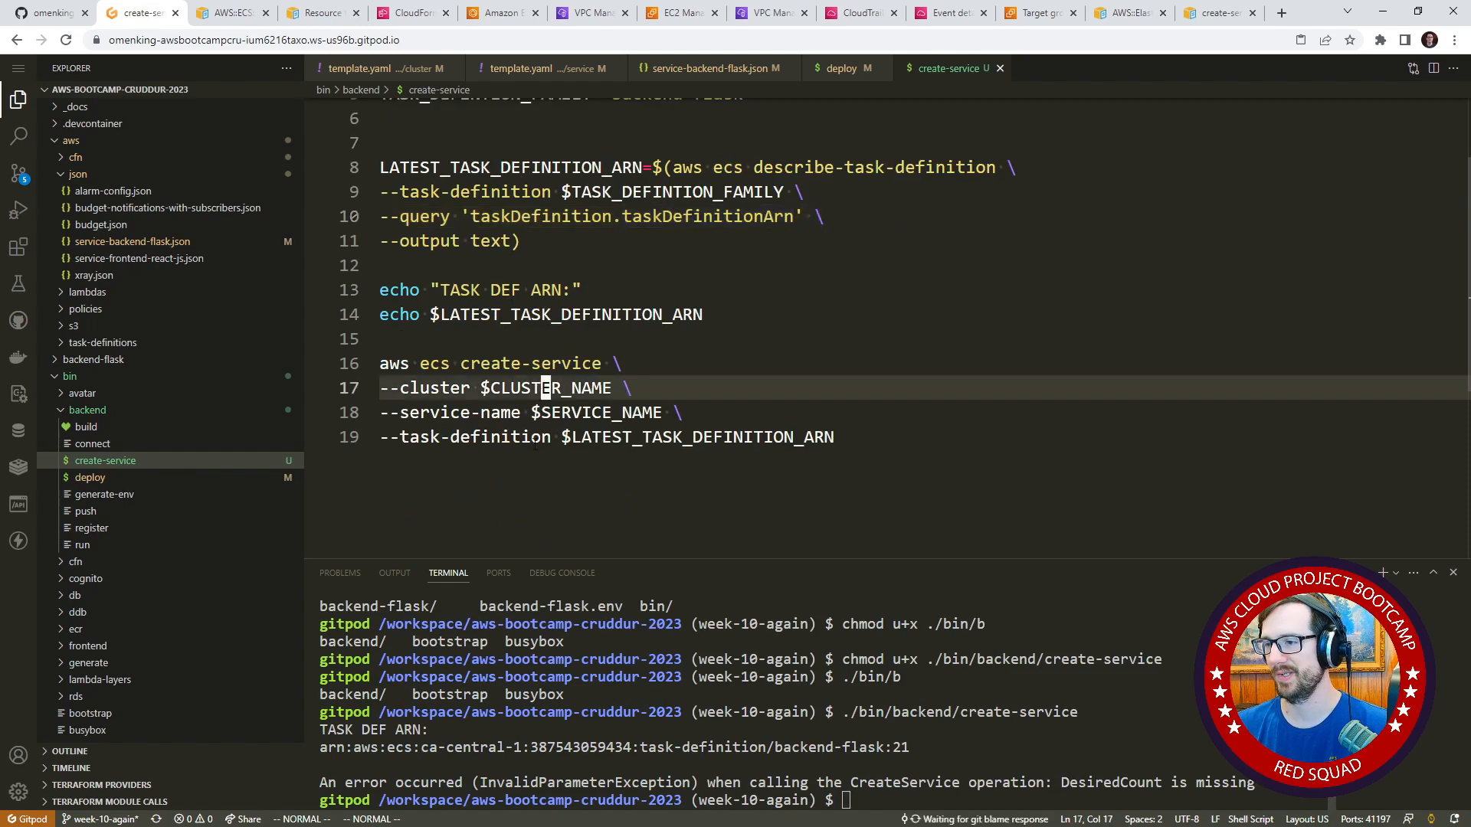
click(536, 438)
key(shift+o)
text(--de)
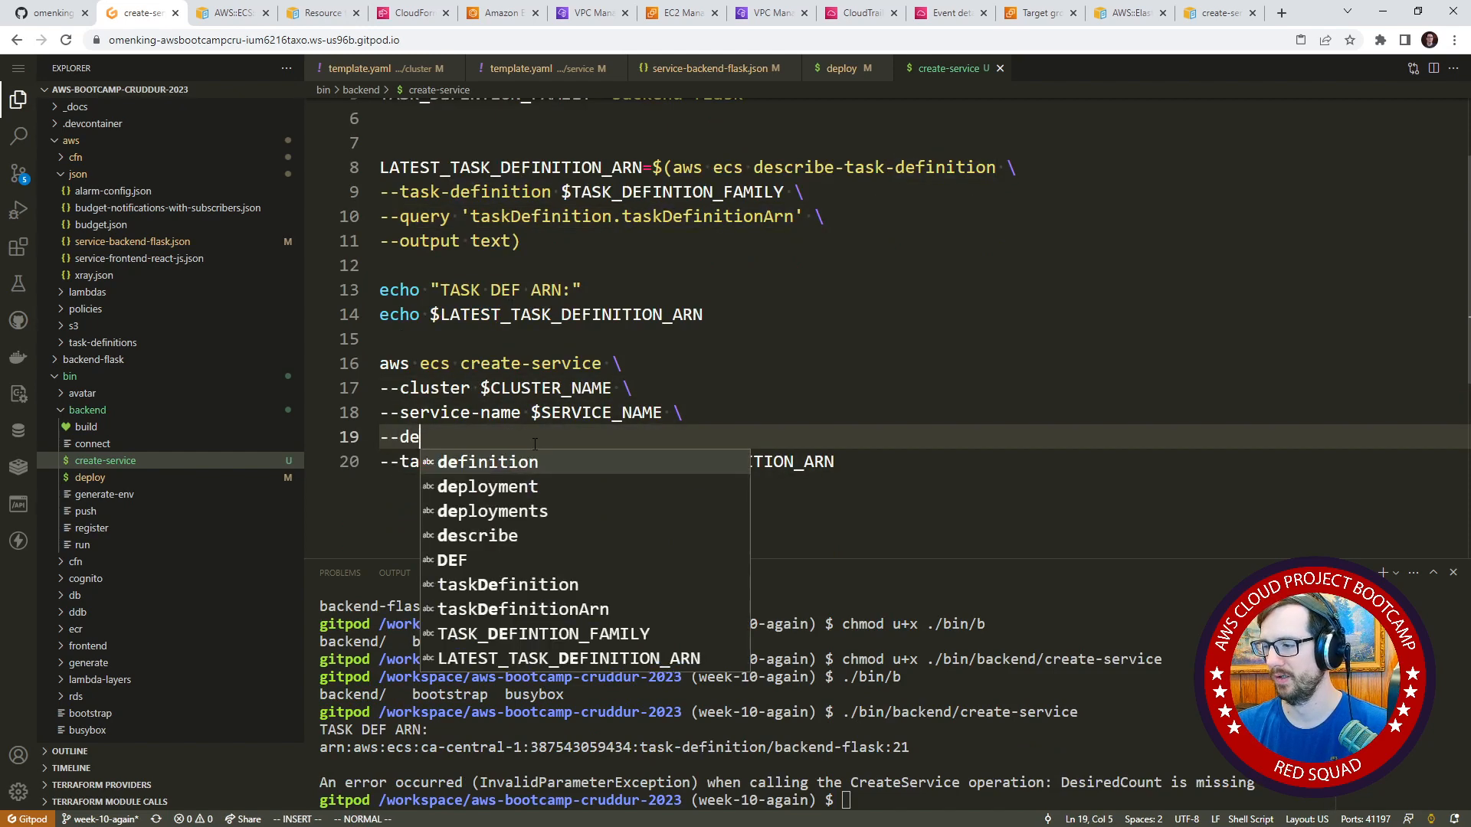
text(sired-count)
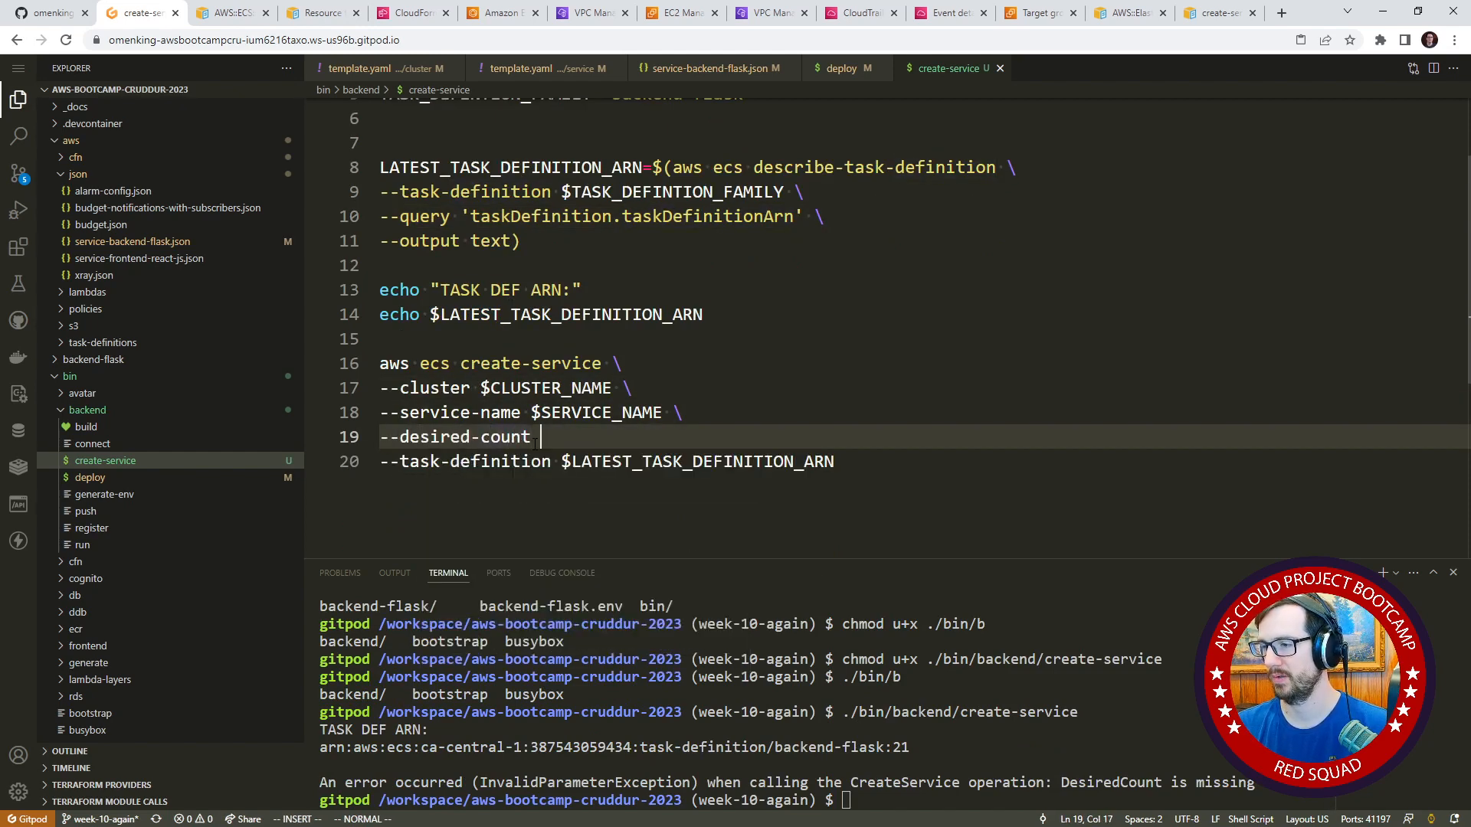
key(Escape)
key(u)
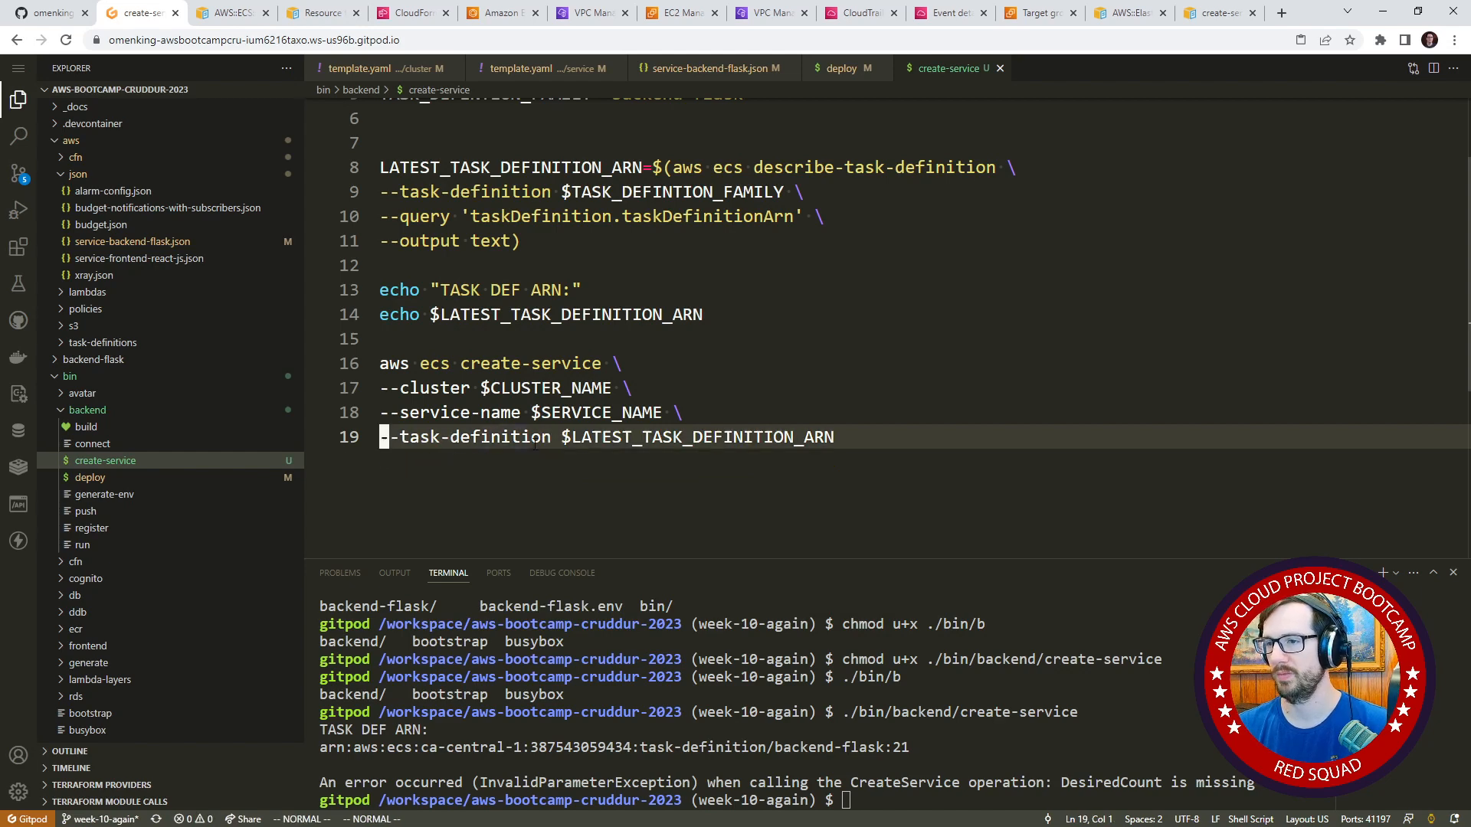
Check the desiredCount setting in service-backend-flask.json and compare it with the options in the create-service script.
click(222, 242)
scroll(460, 295, up, 7)
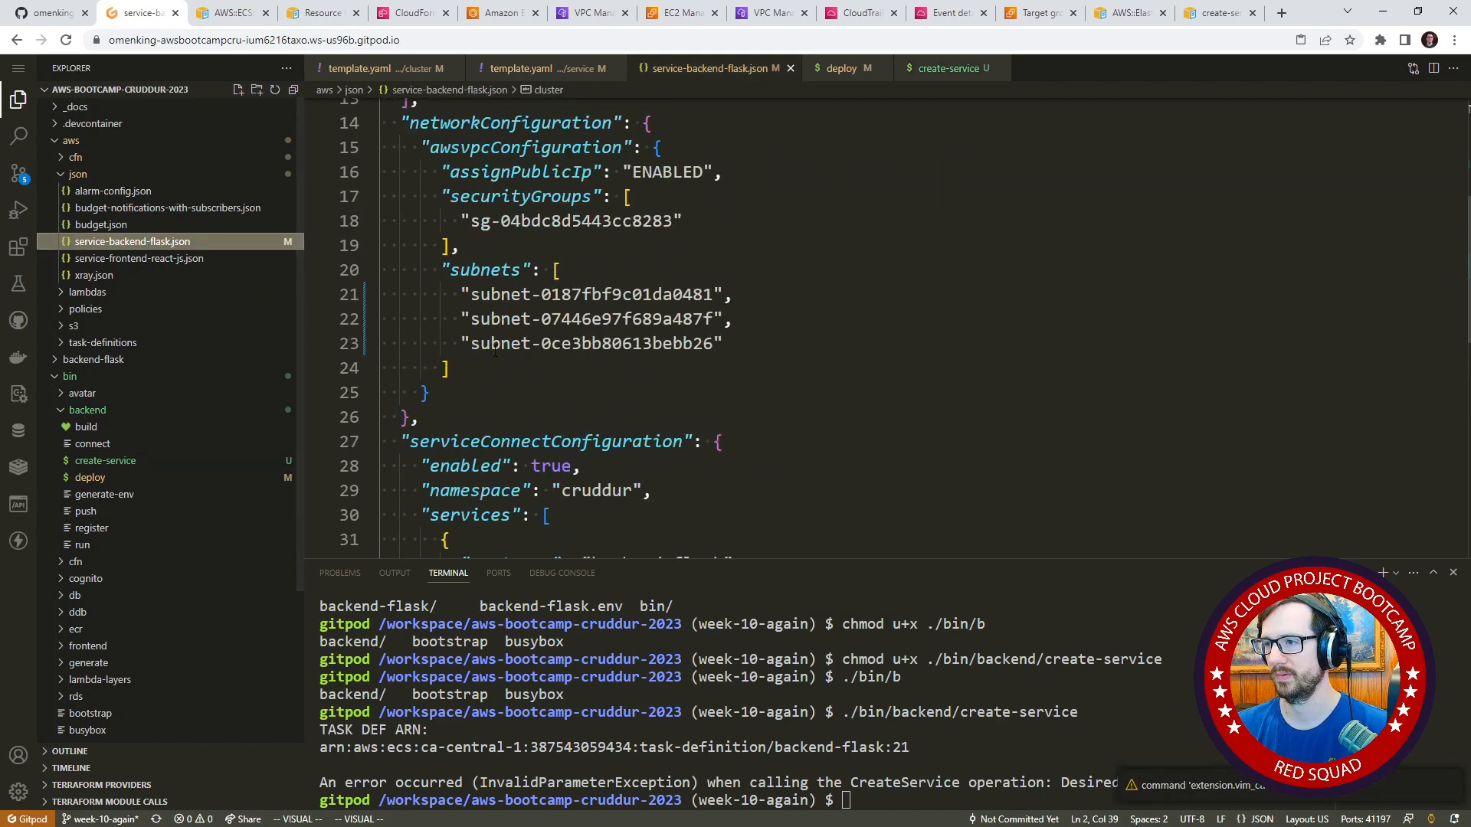
click(550, 186)
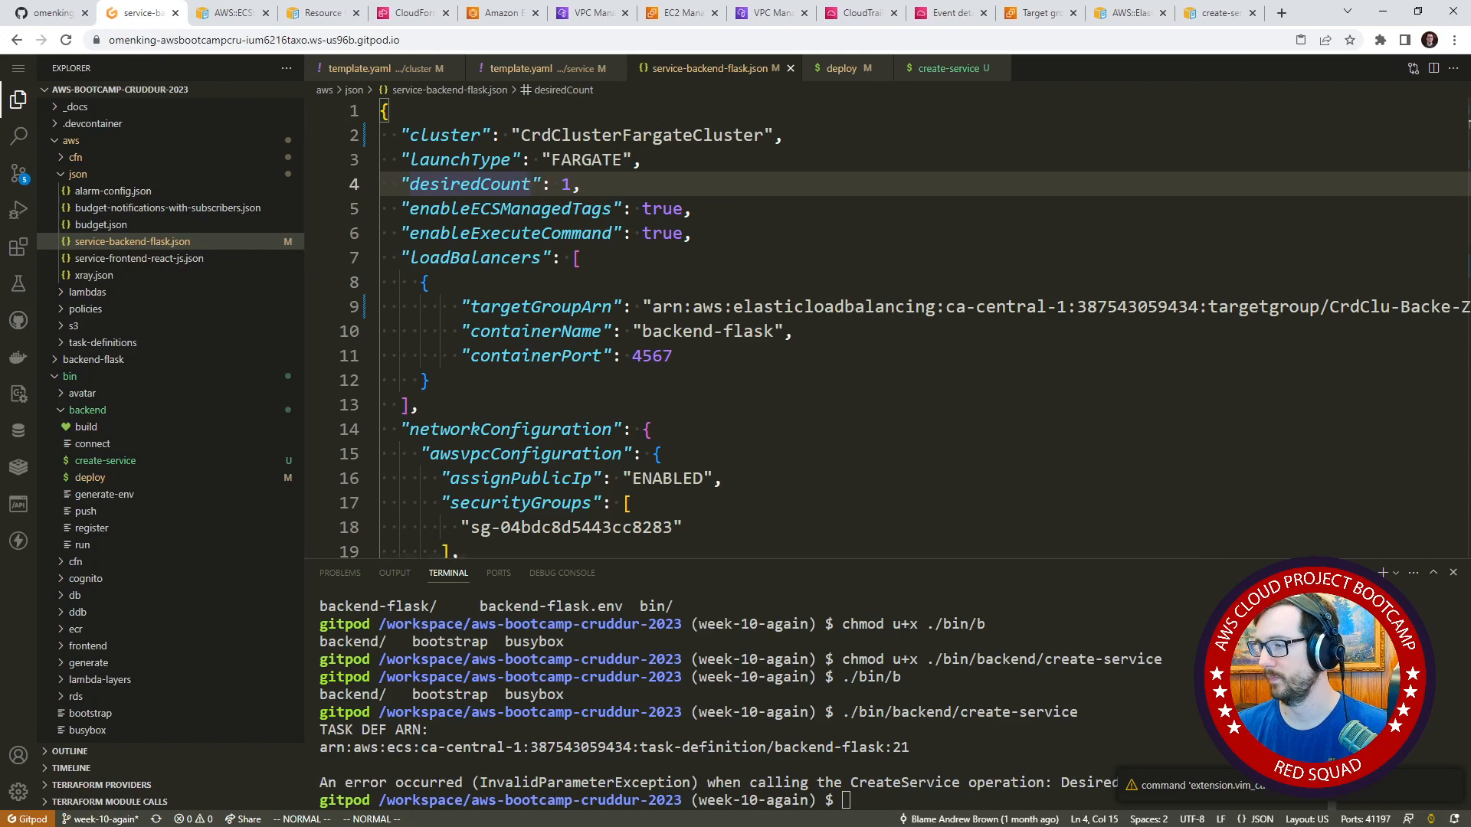
click(921, 73)
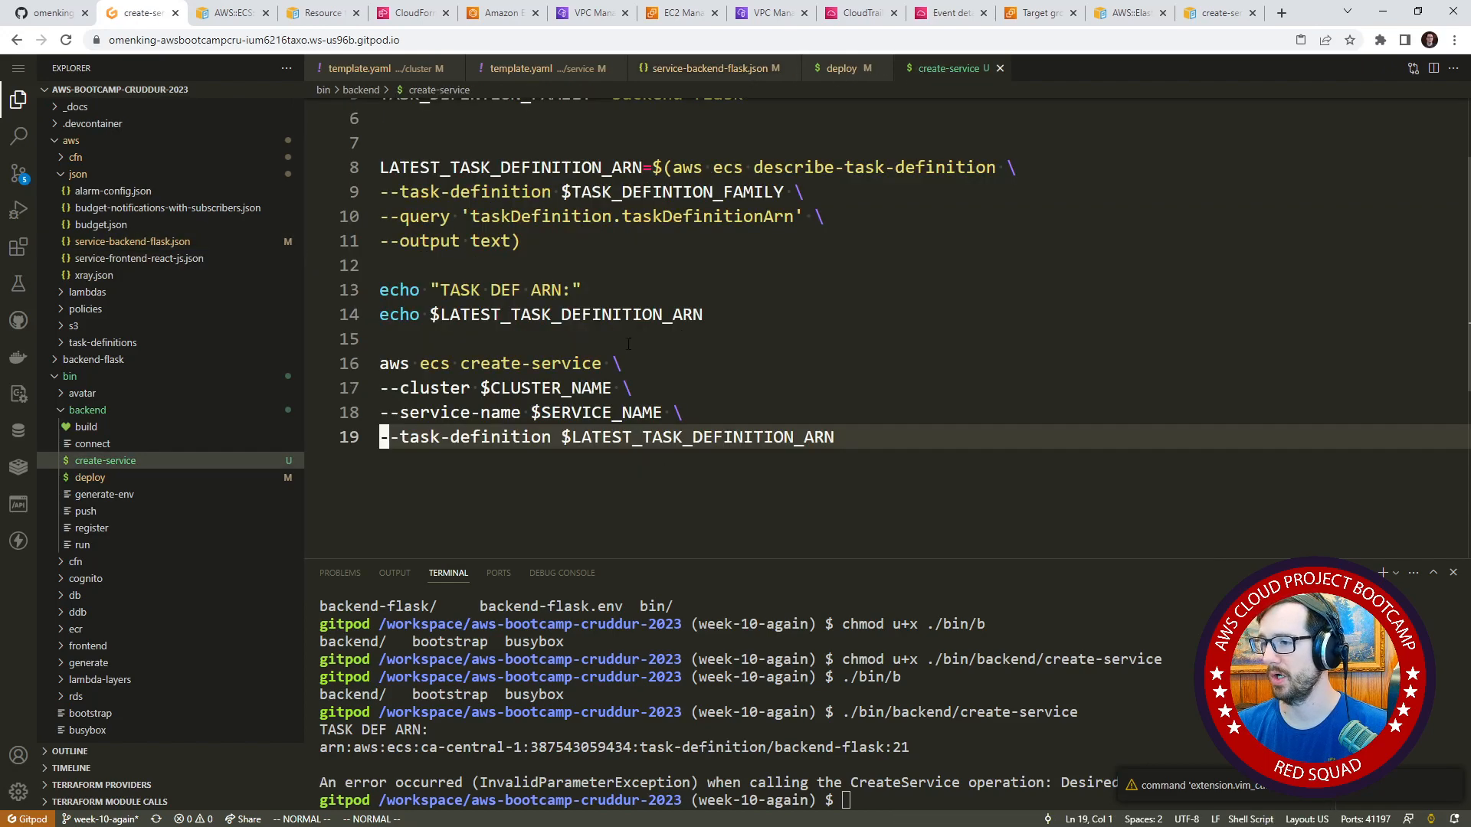
scroll(524, 368, up, 2)
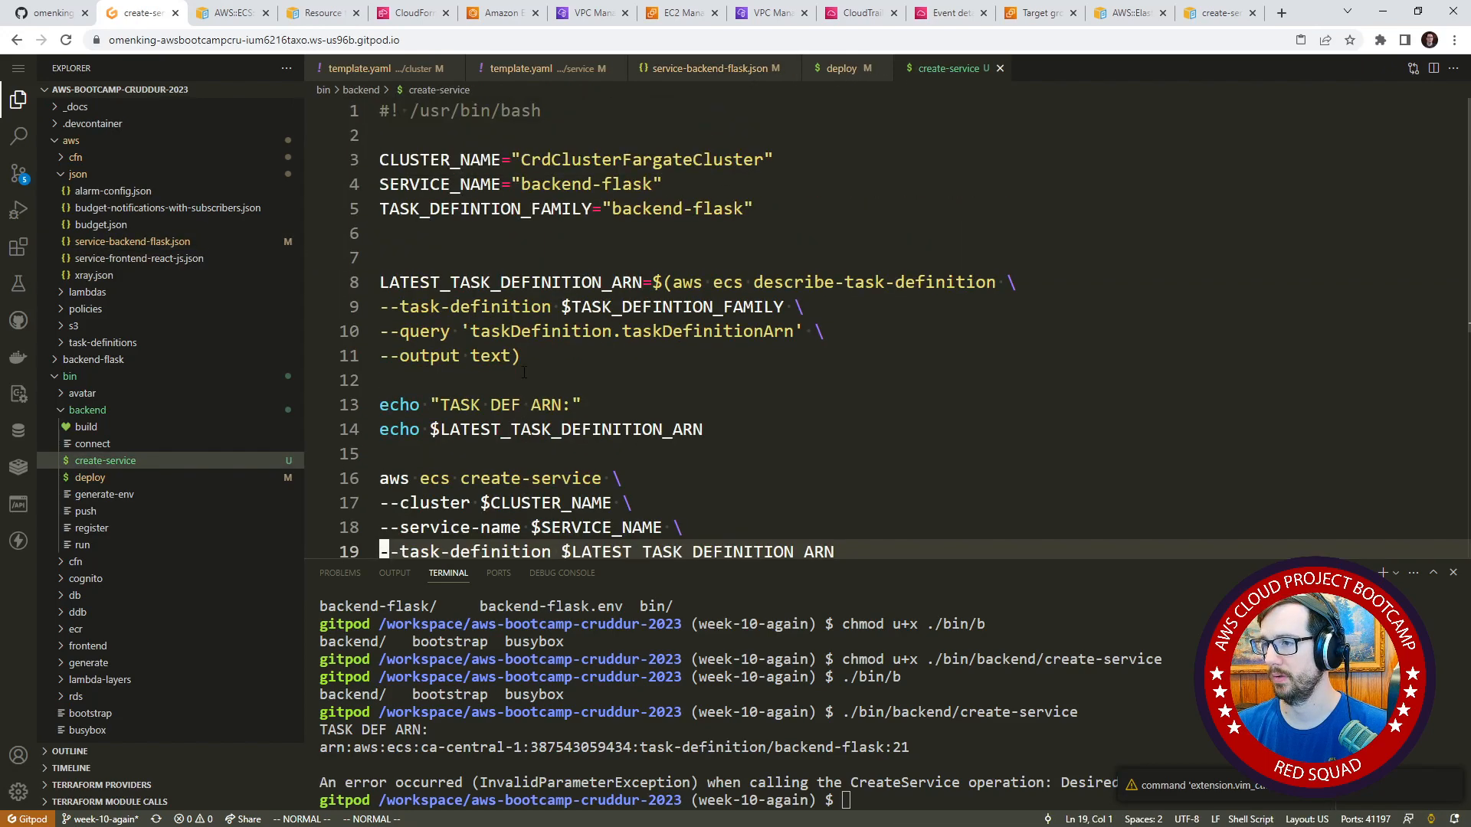
scroll(524, 372, down, 1)
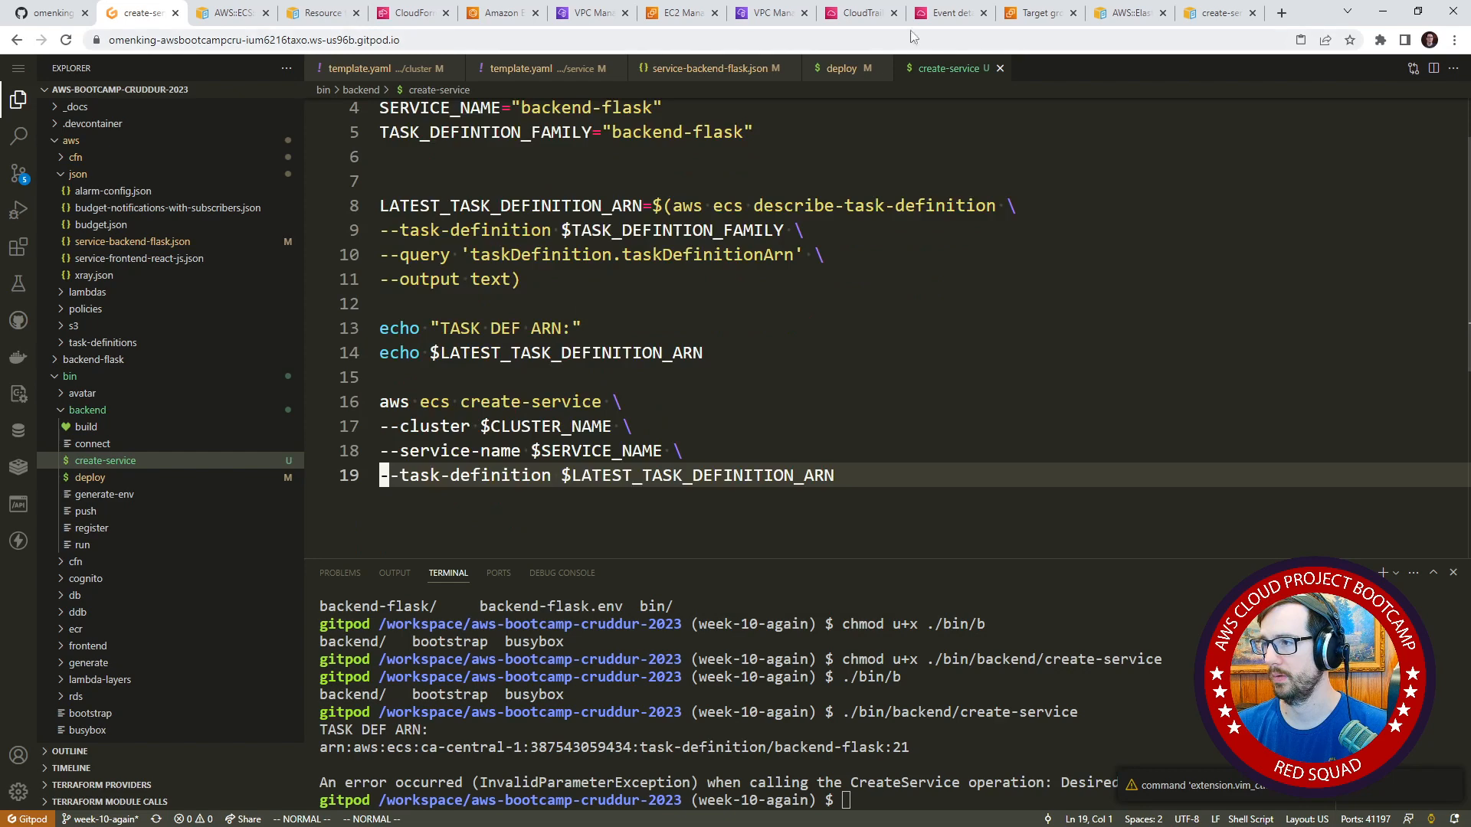
Compare the update-service command in the backend deploy script with the one in the frontend deploy script.
click(107, 478)
scroll(767, 330, down, 3)
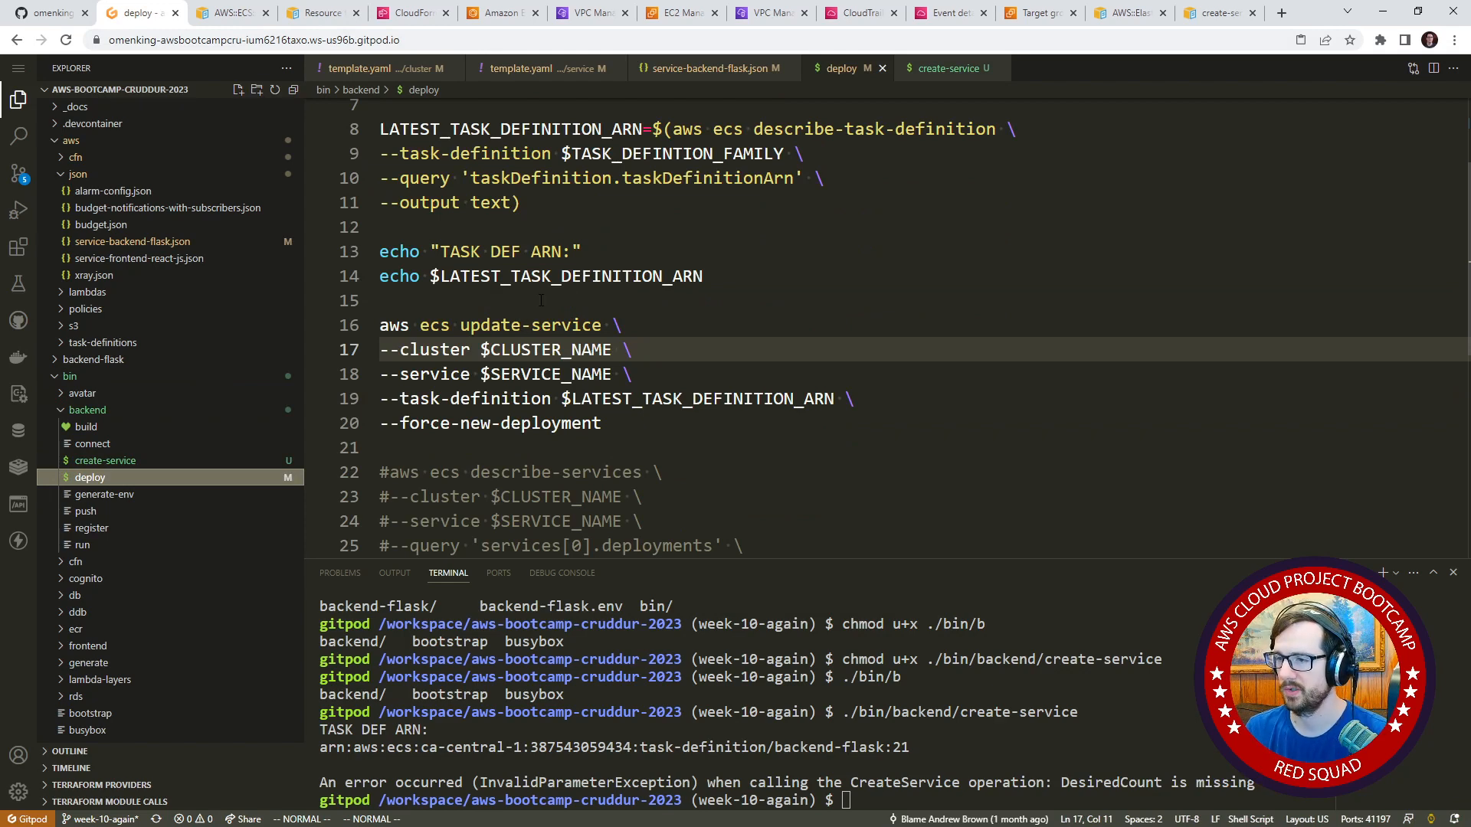
scroll(541, 300, up, 3)
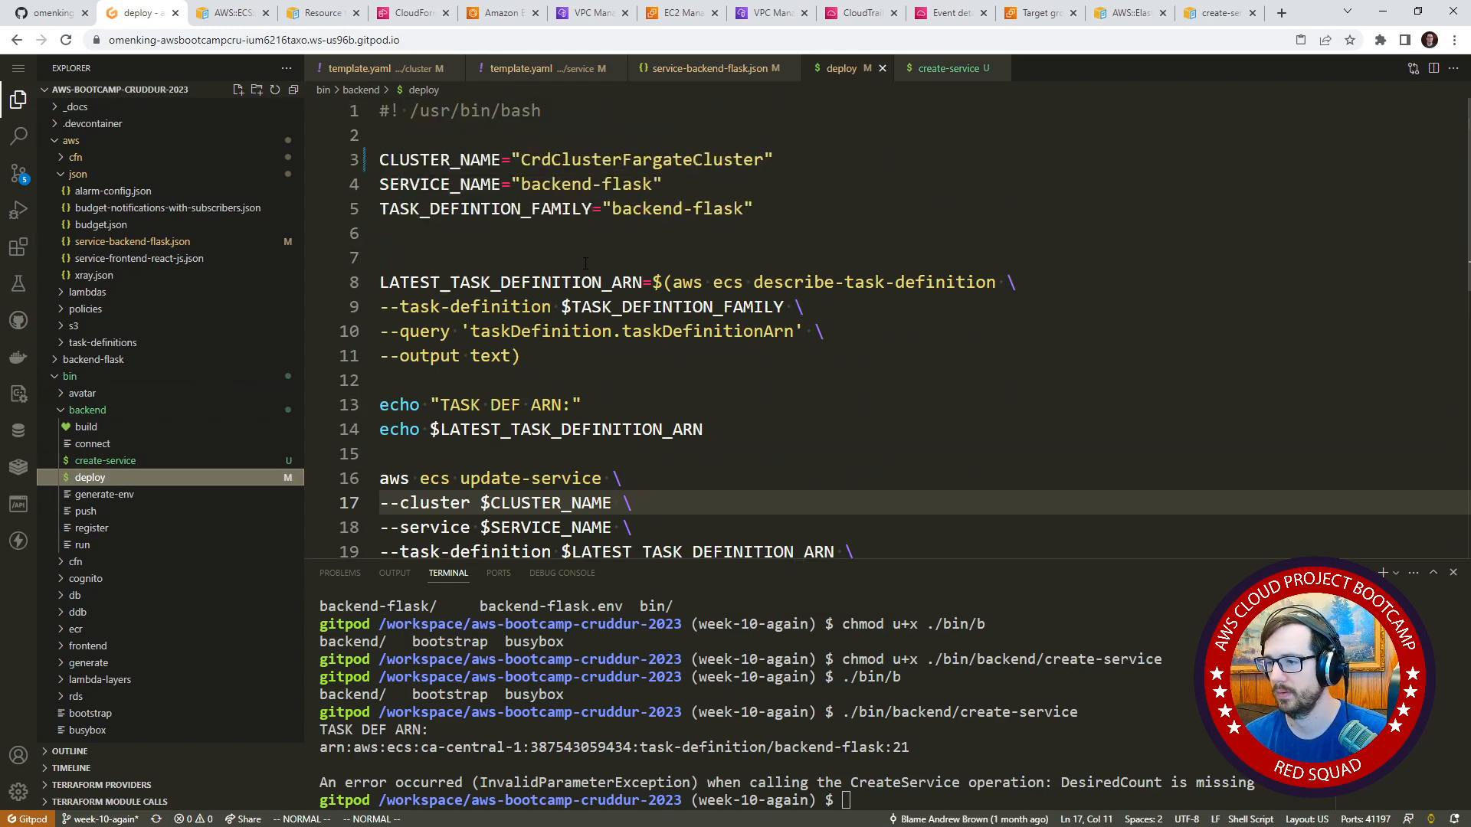
scroll(588, 264, down, 3)
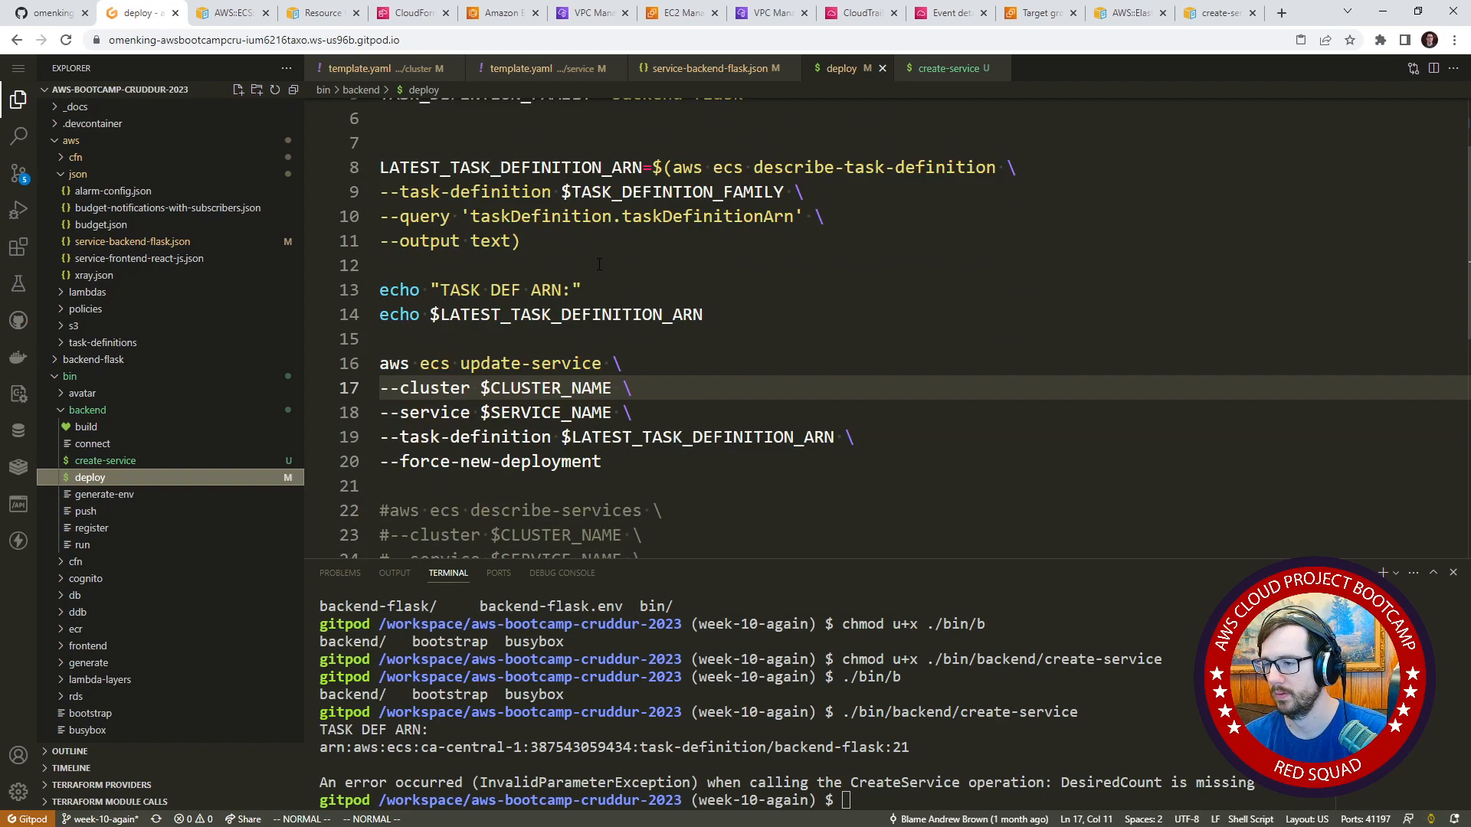
scroll(598, 265, down, 3)
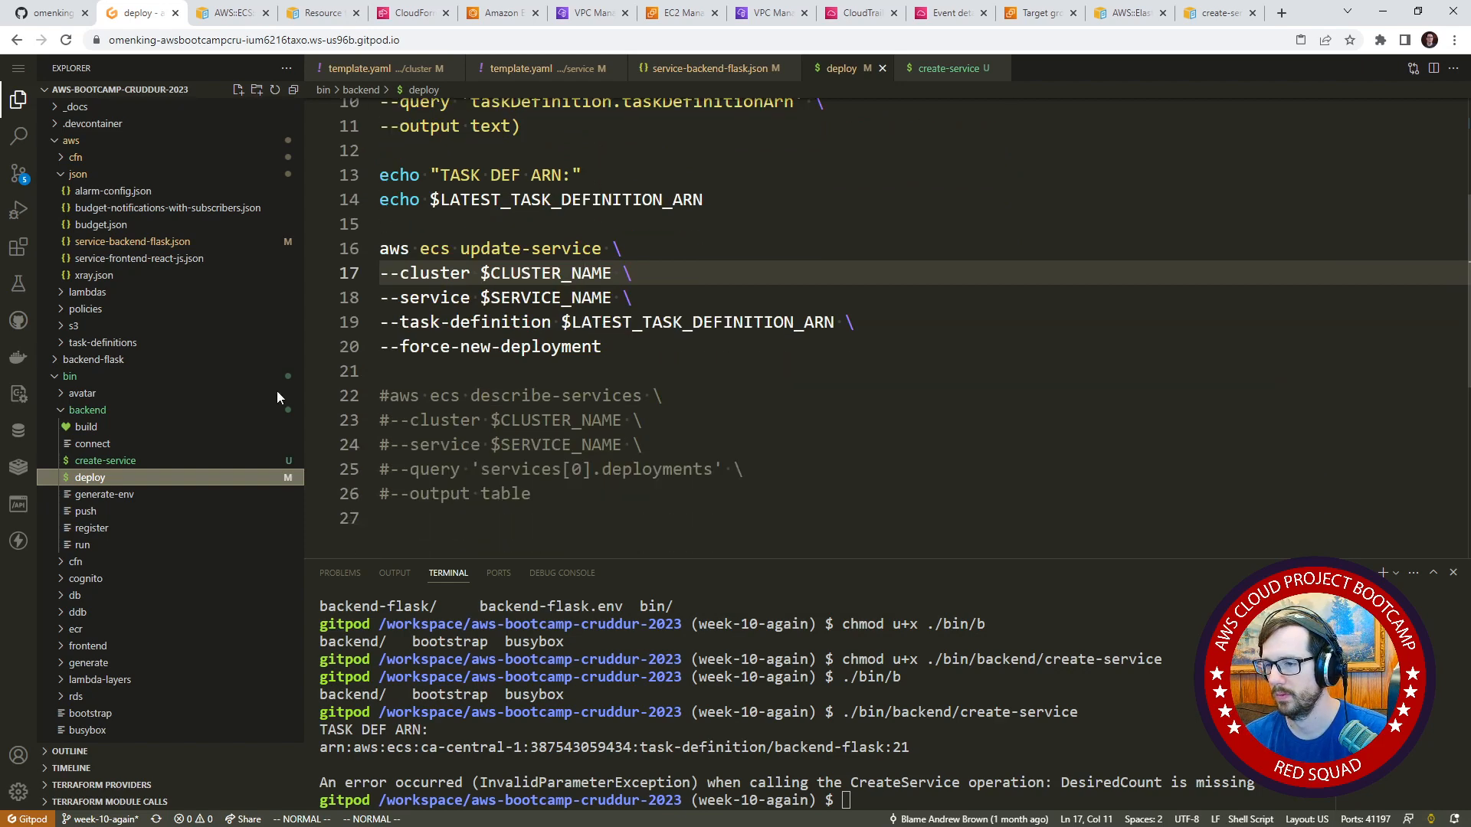
click(115, 412)
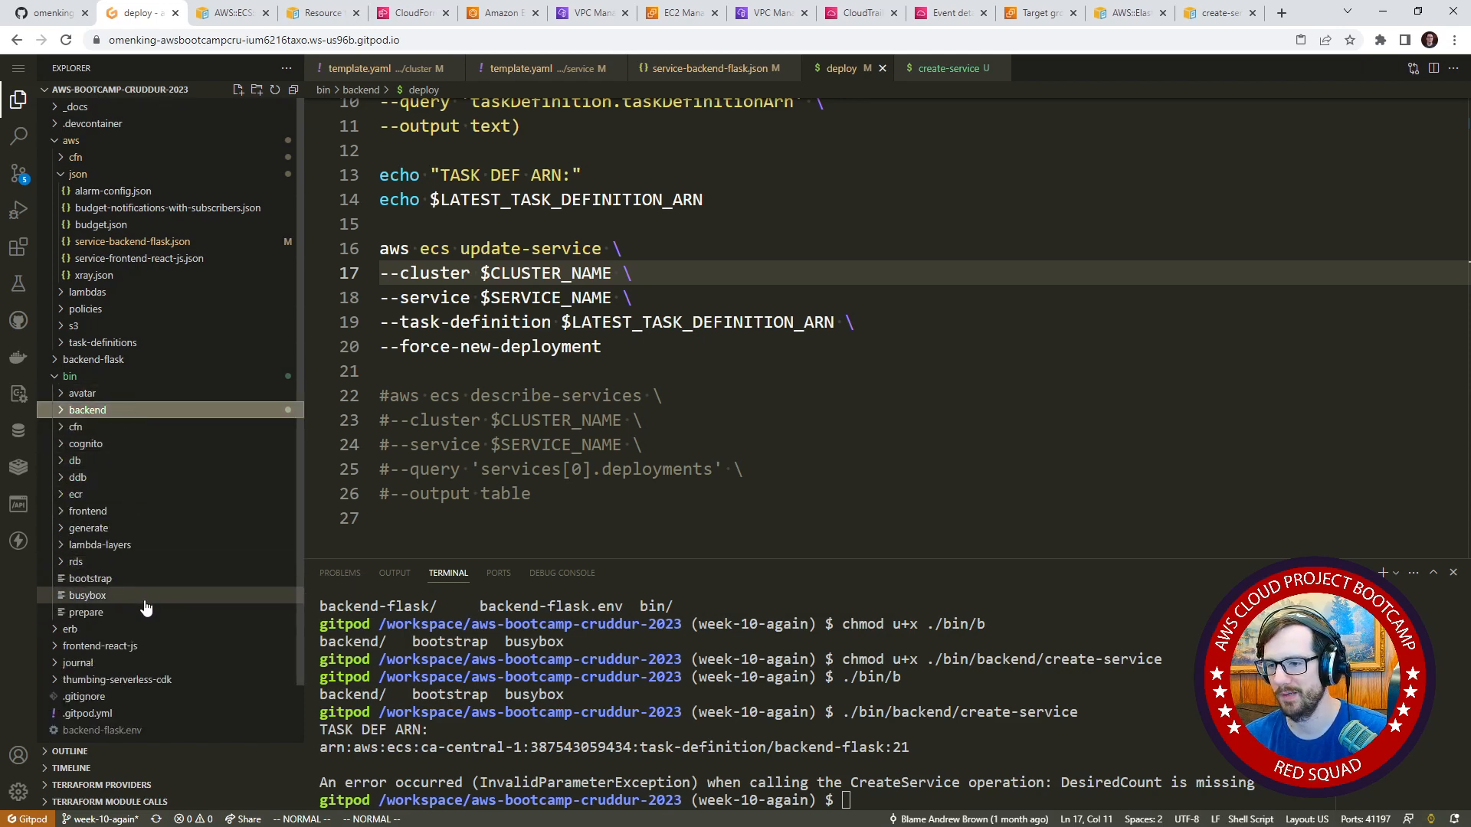
click(141, 511)
scroll(139, 511, down, 2)
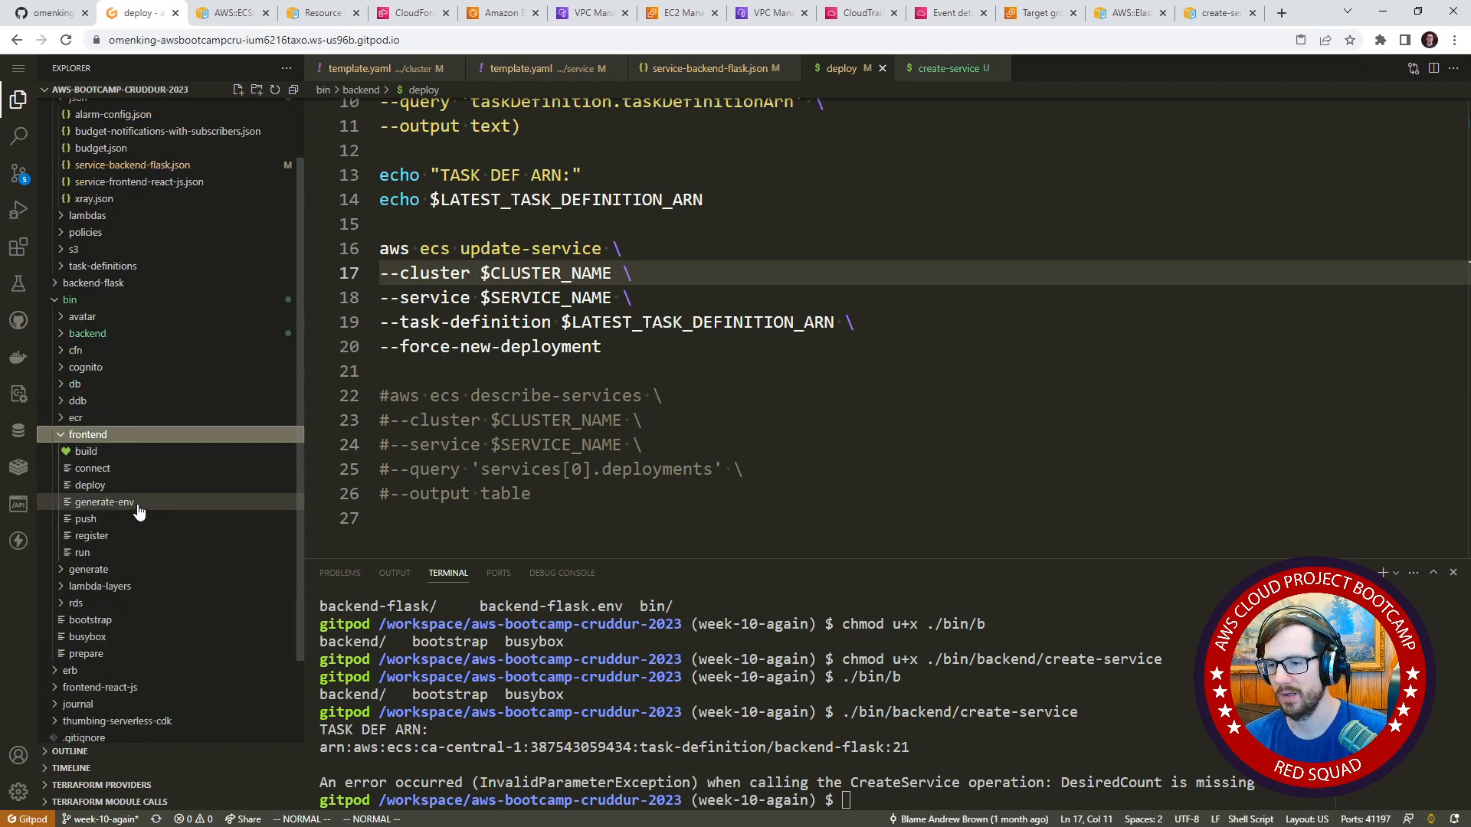
click(115, 485)
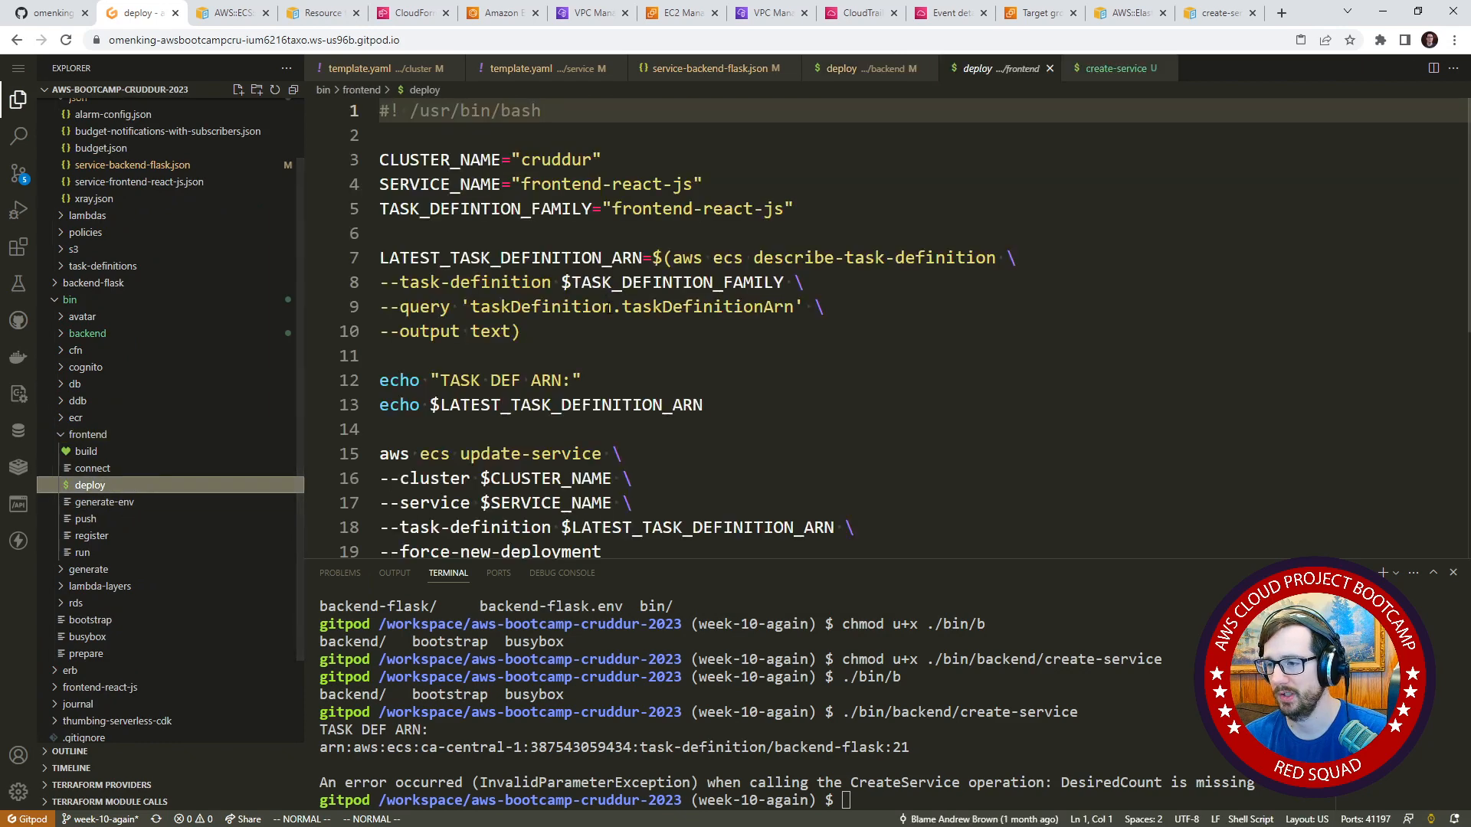
scroll(612, 307, down, 3)
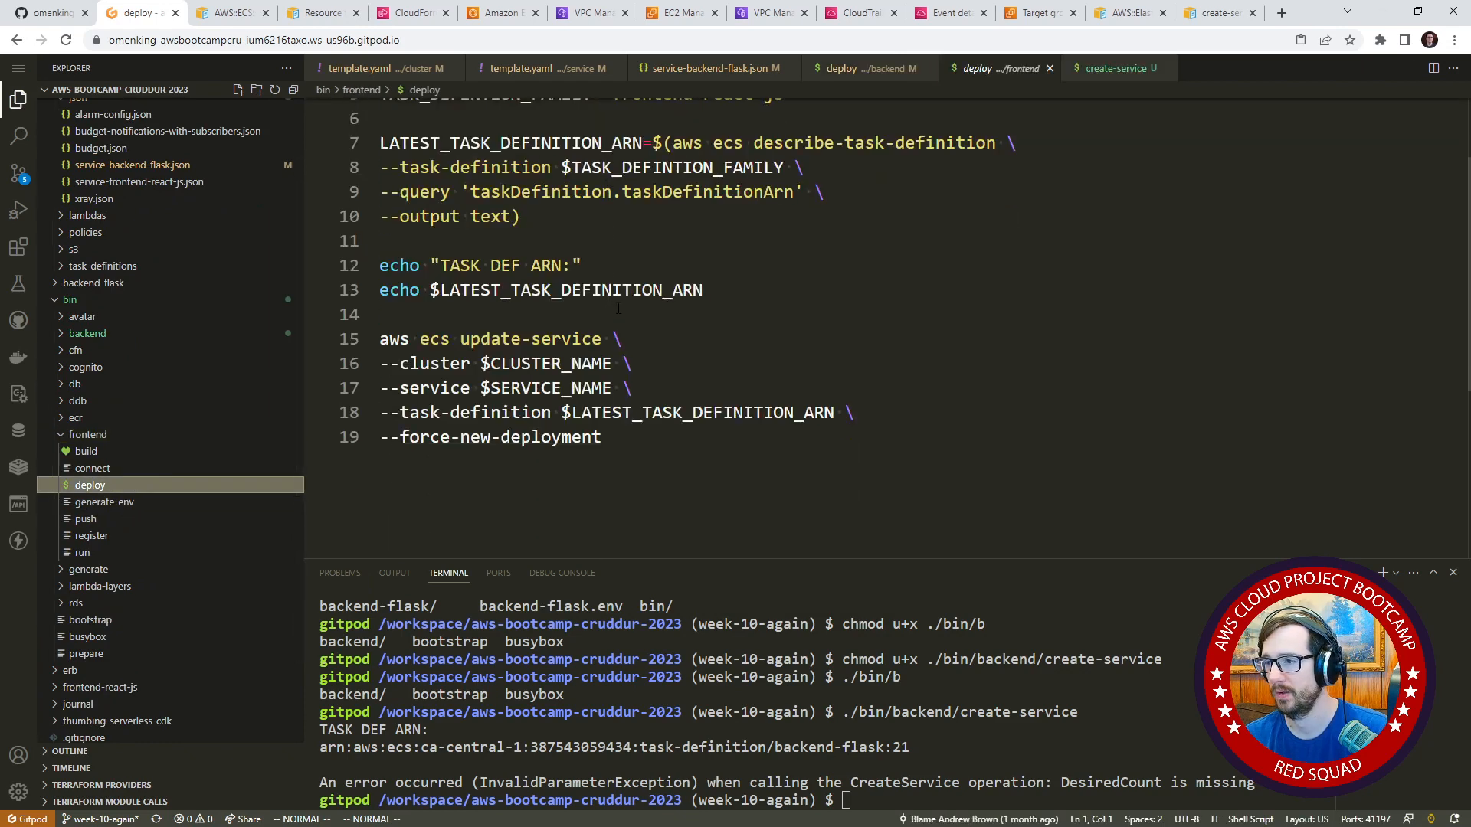
scroll(594, 320, up, 3)
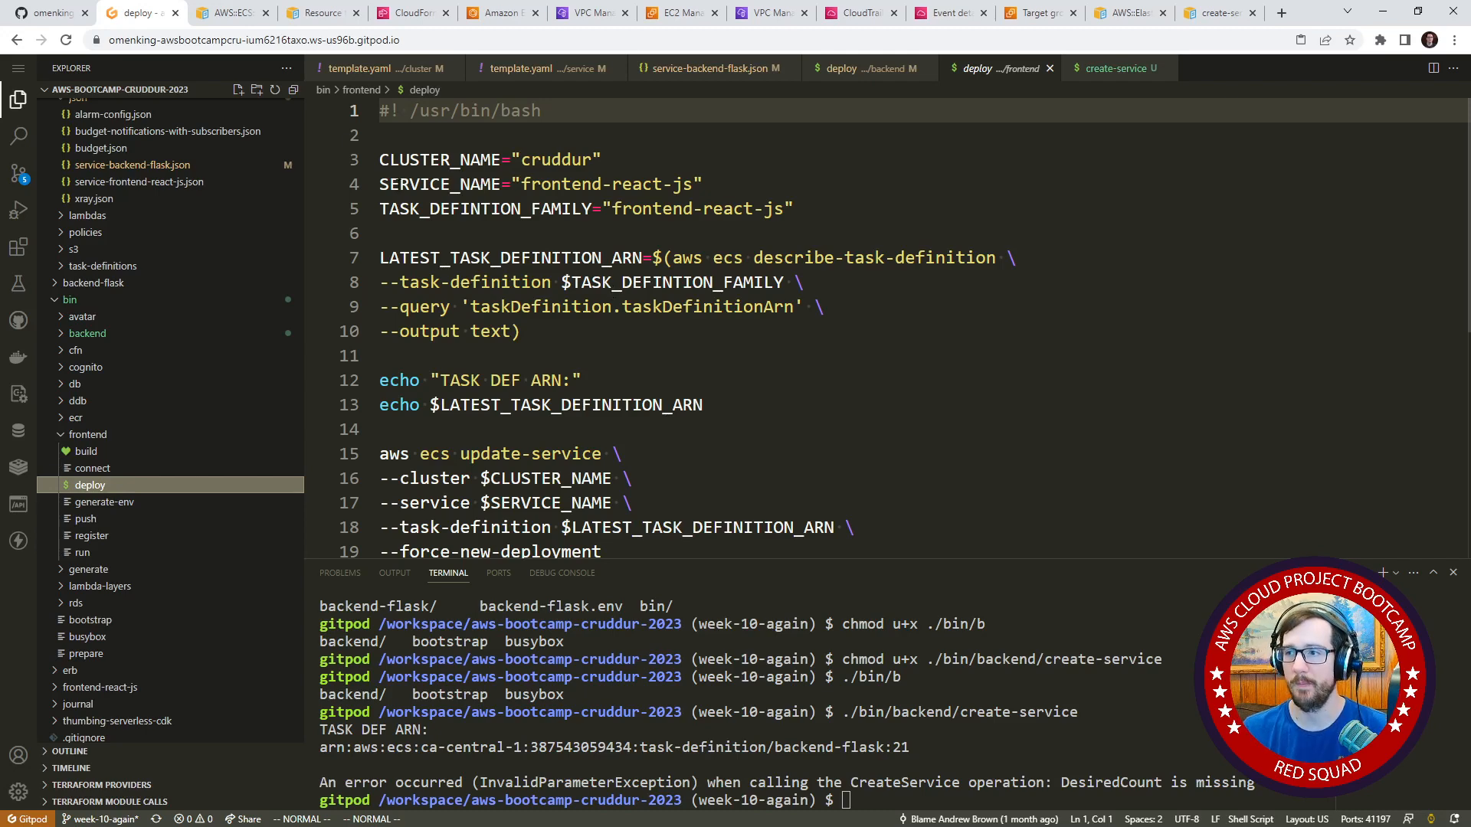
Check the CloudFormation stacks list in the AWS console and open the Elastic Container Service clusters.
click(414, 13)
scroll(598, 276, up, 3)
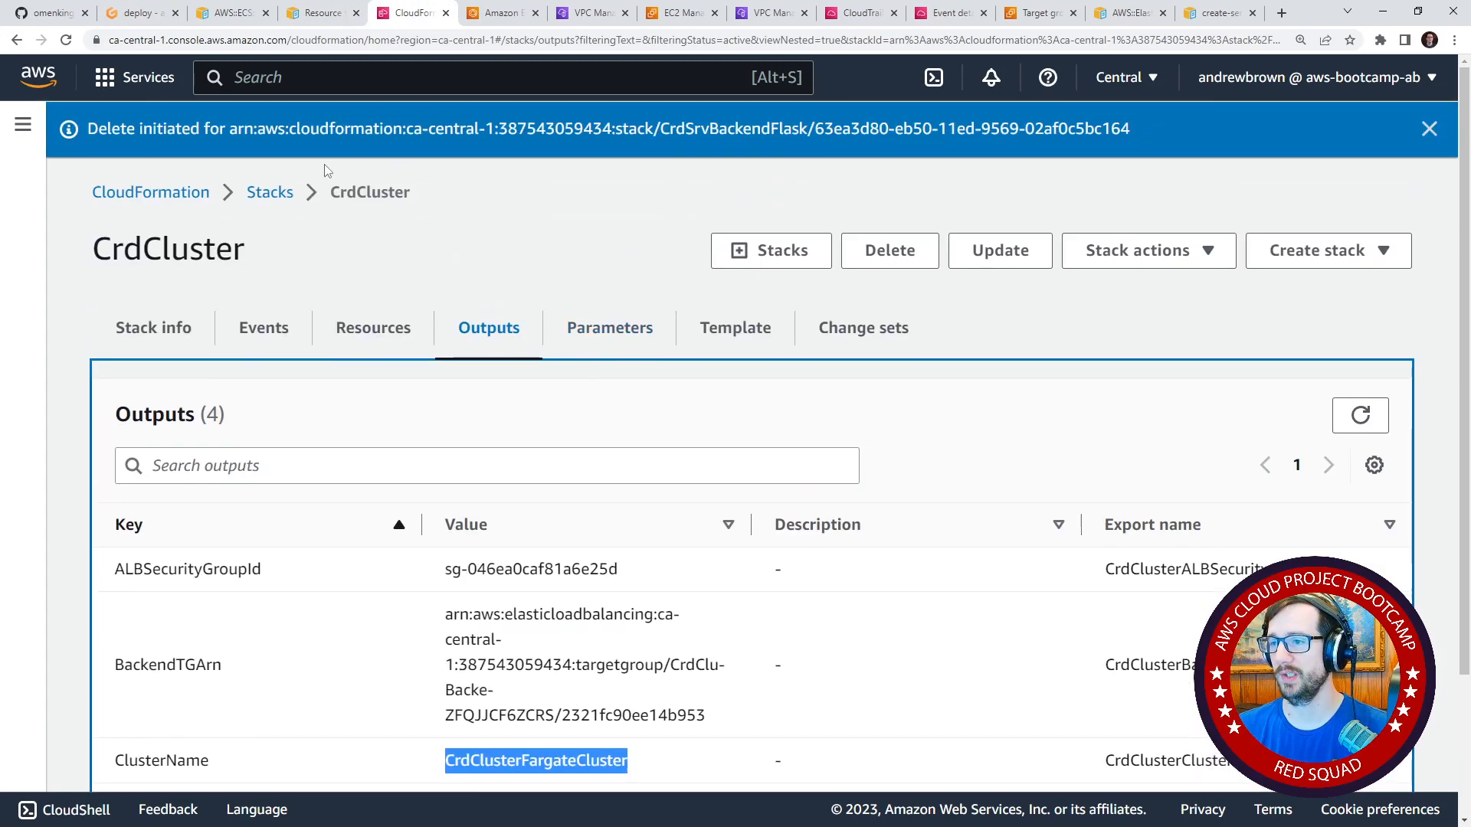
click(269, 193)
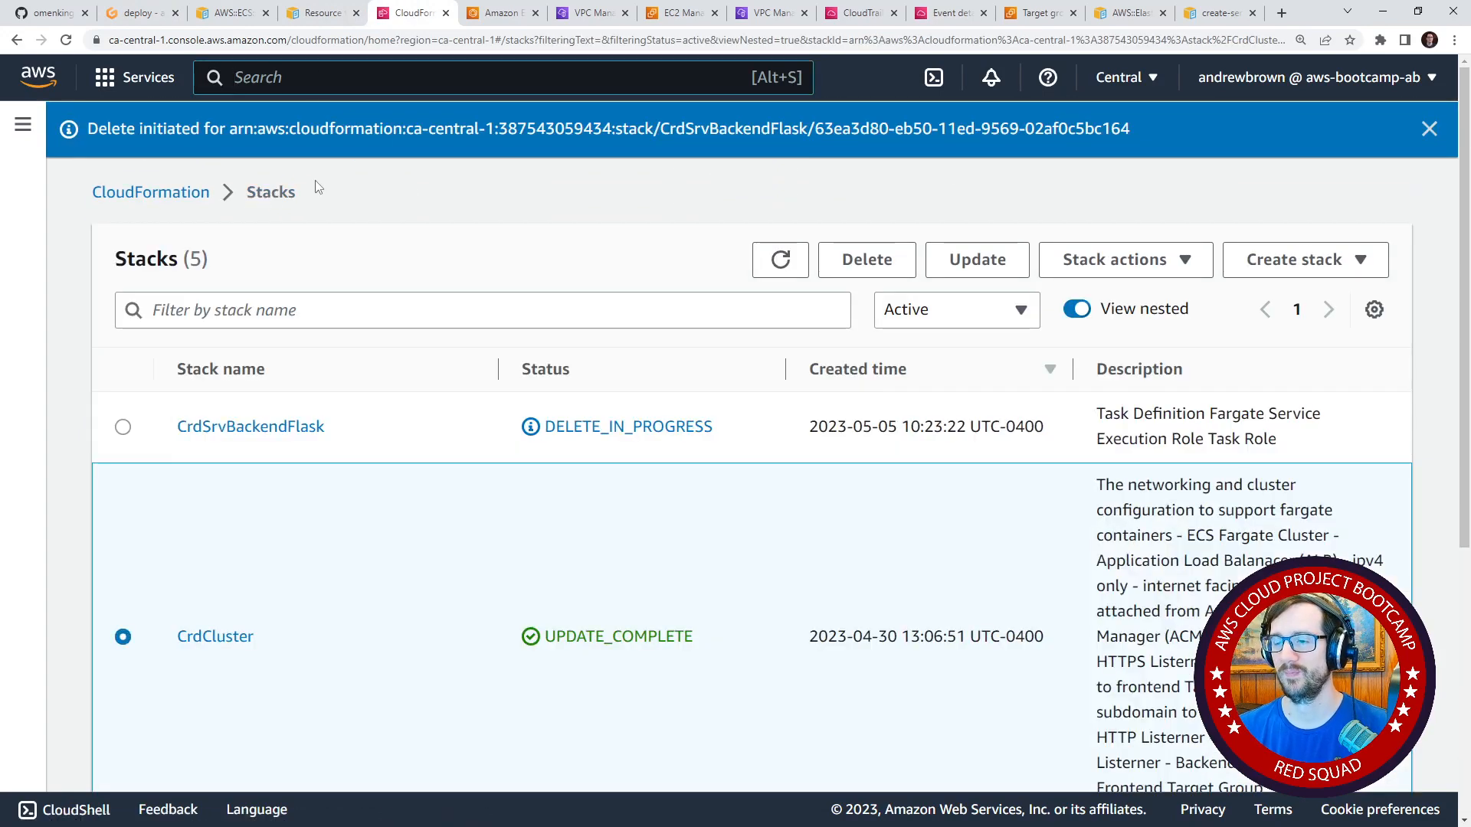
text(ecs)
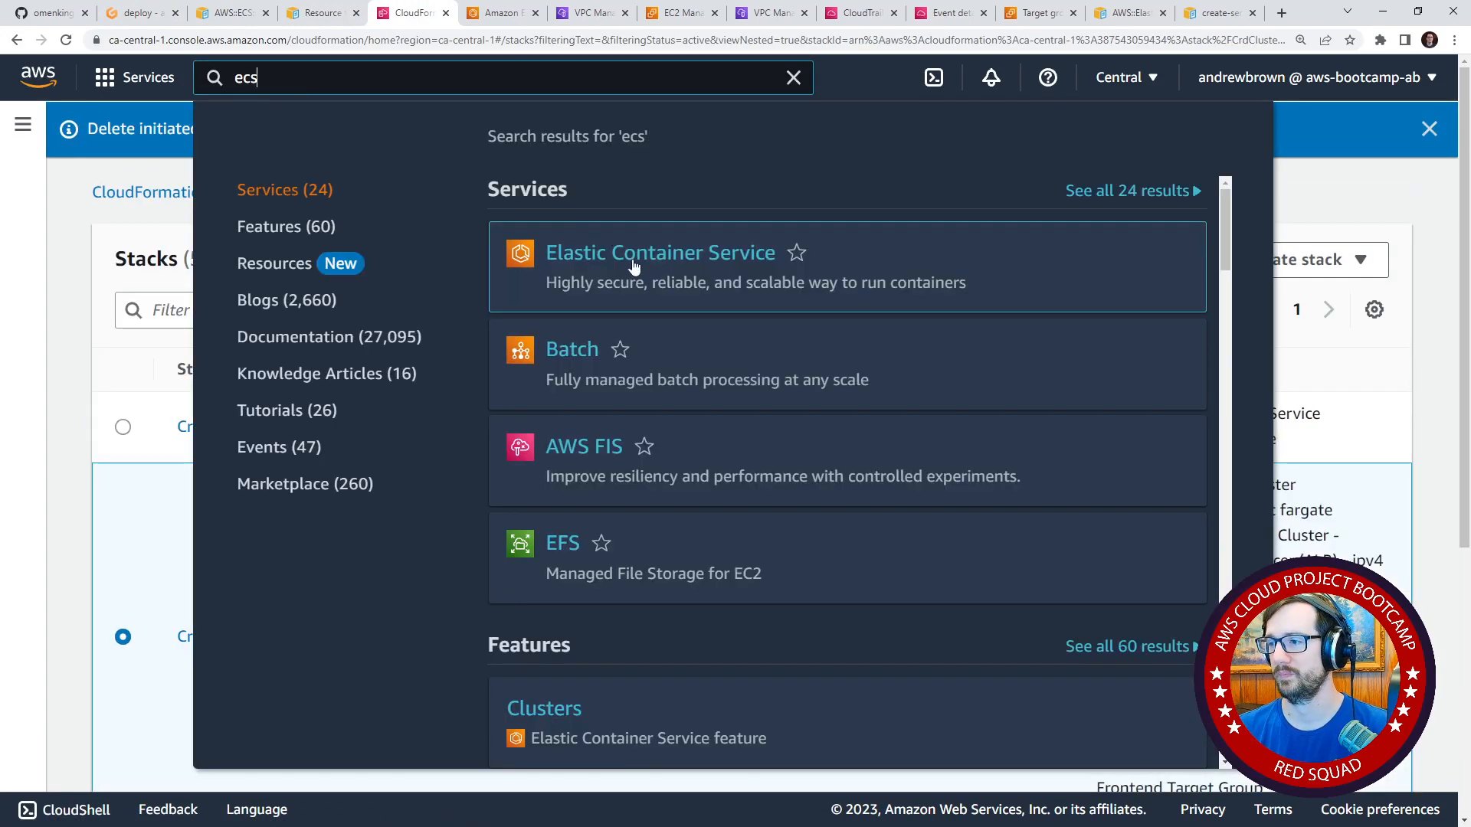
click(702, 289)
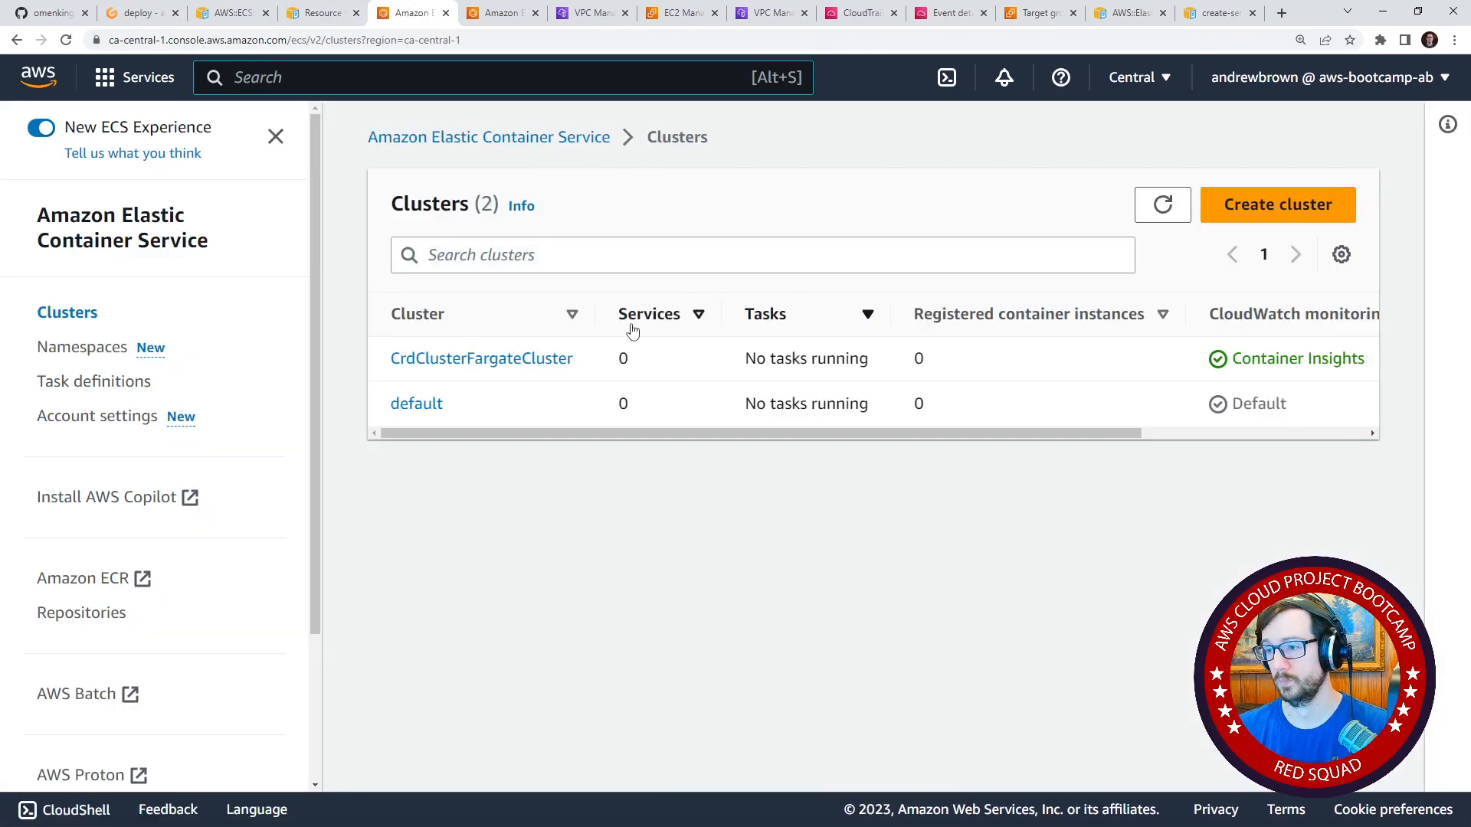
Return to the code editor and review the service template.yaml, including its parameters and the FargateService resource.
click(138, 13)
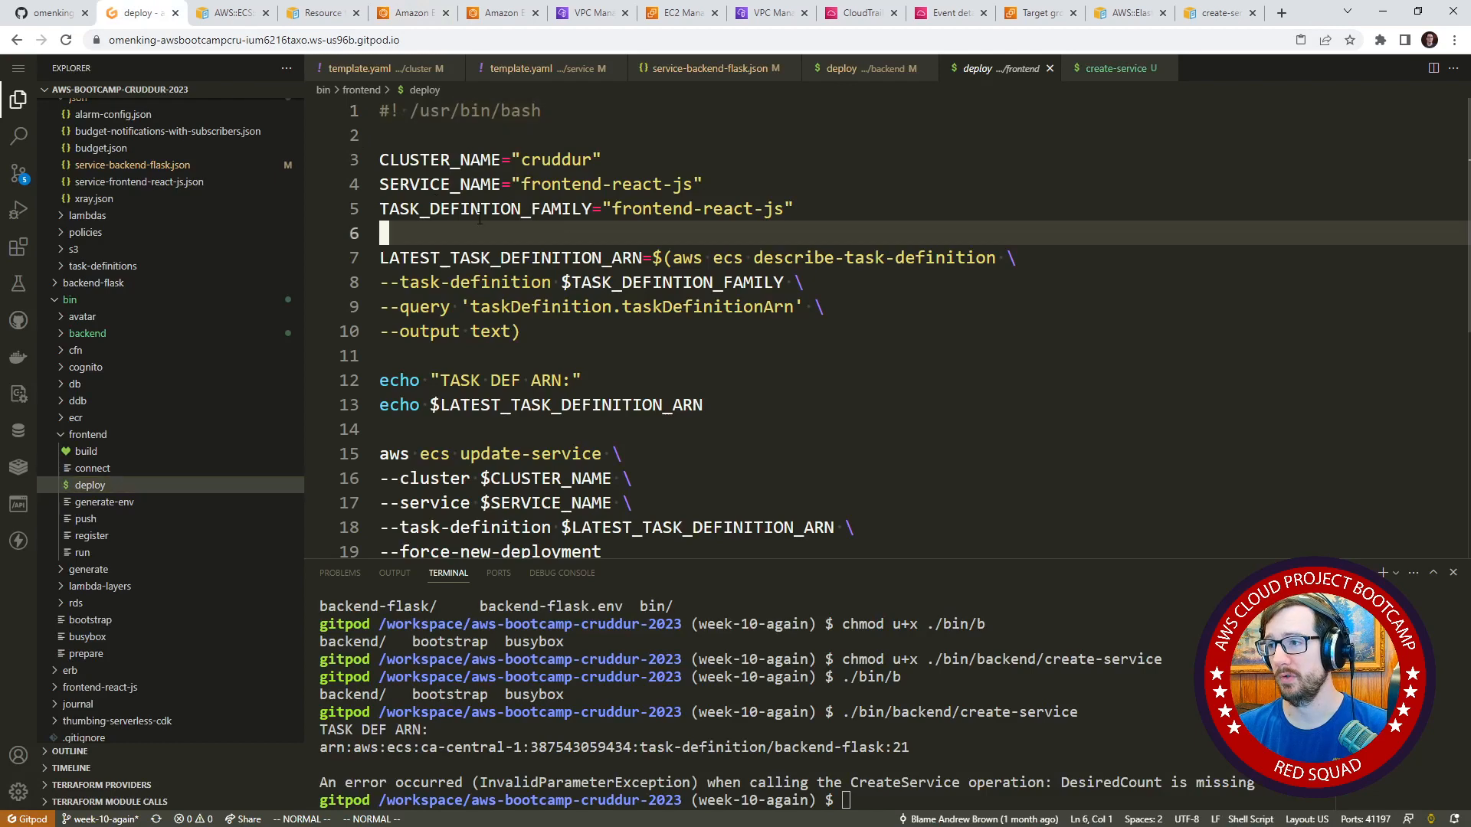
click(521, 71)
scroll(634, 412, up, 8)
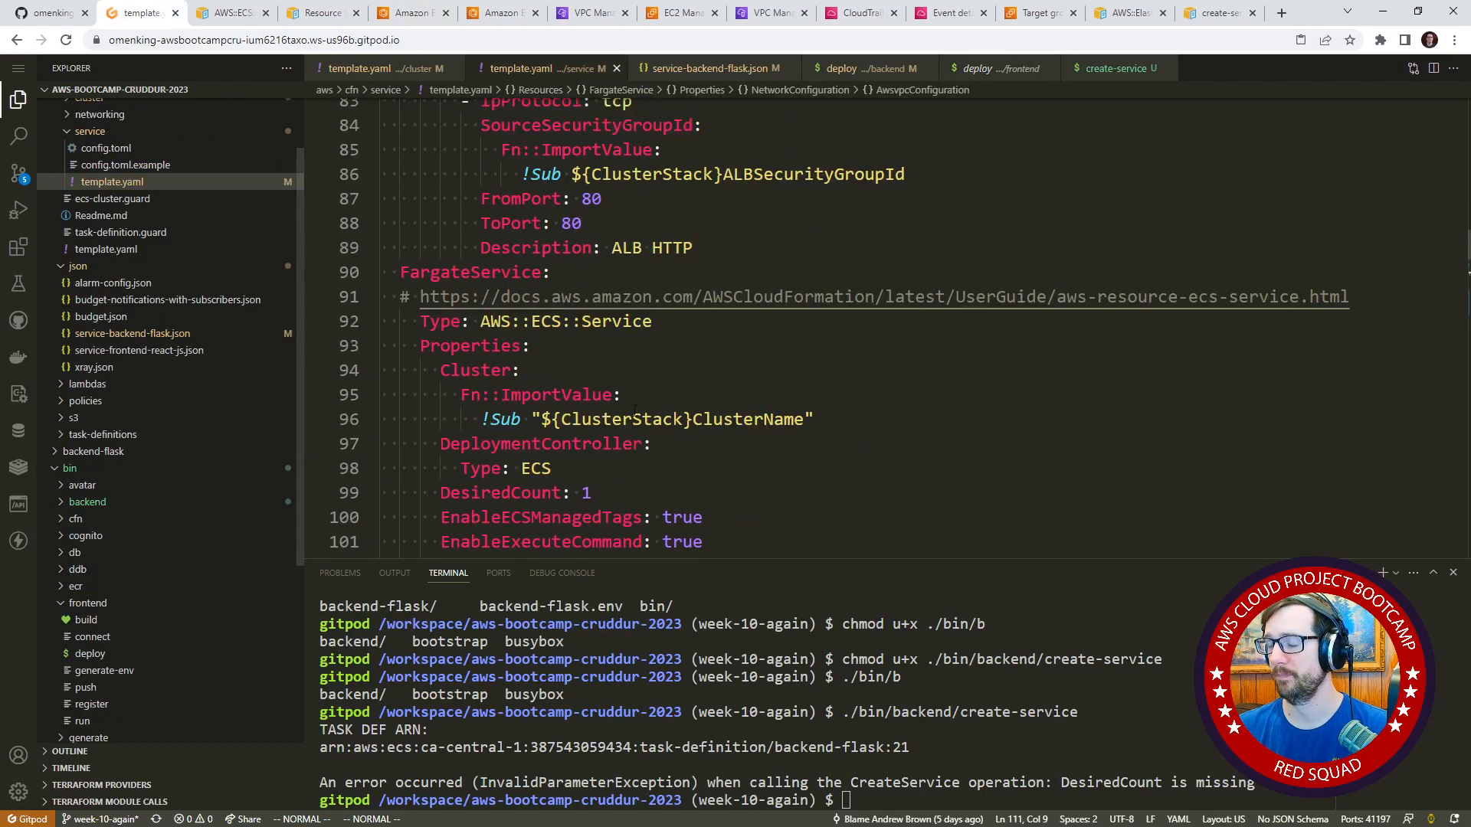
scroll(634, 411, up, 20)
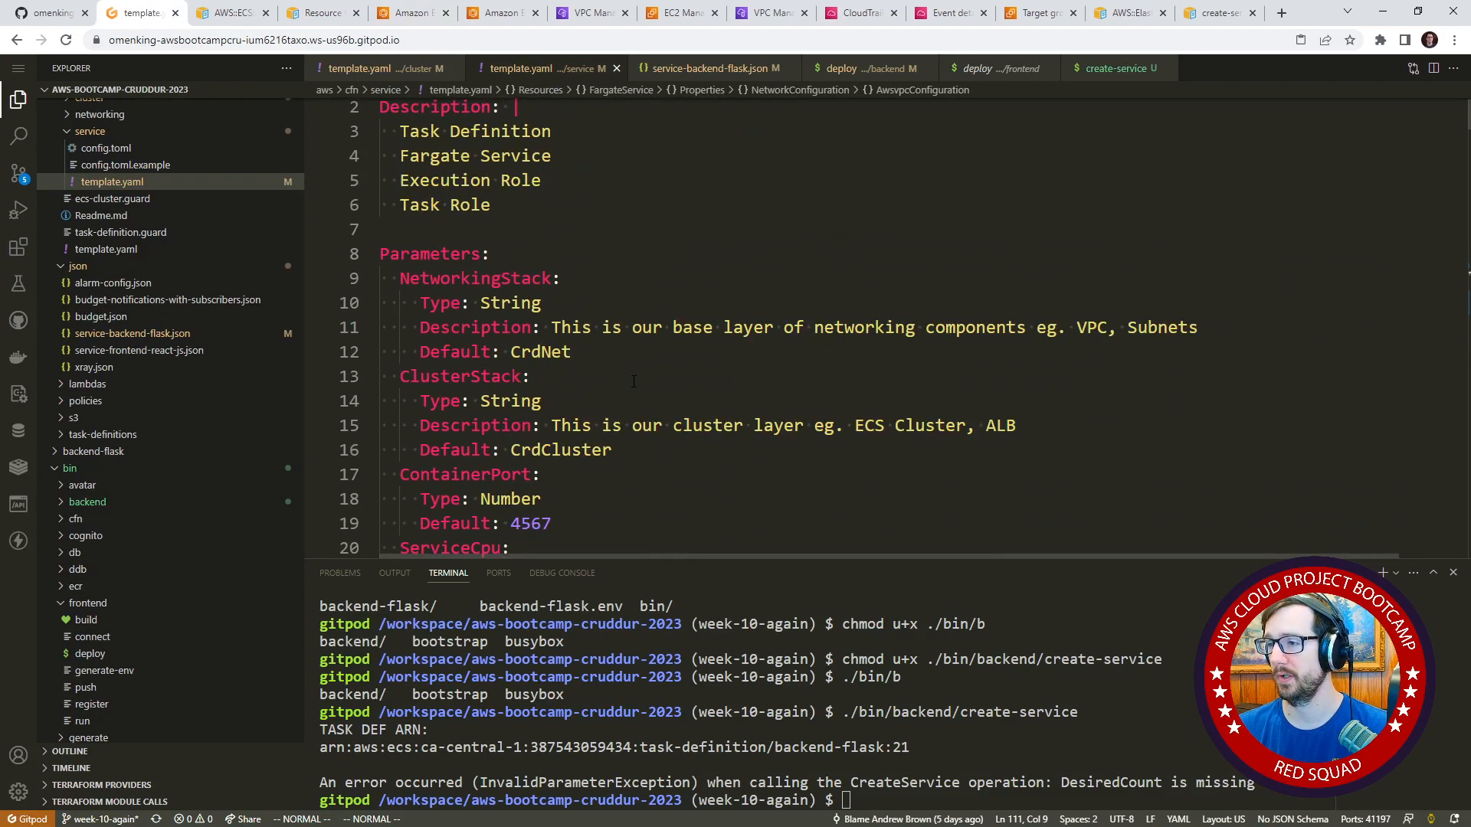
scroll(634, 381, down, 20)
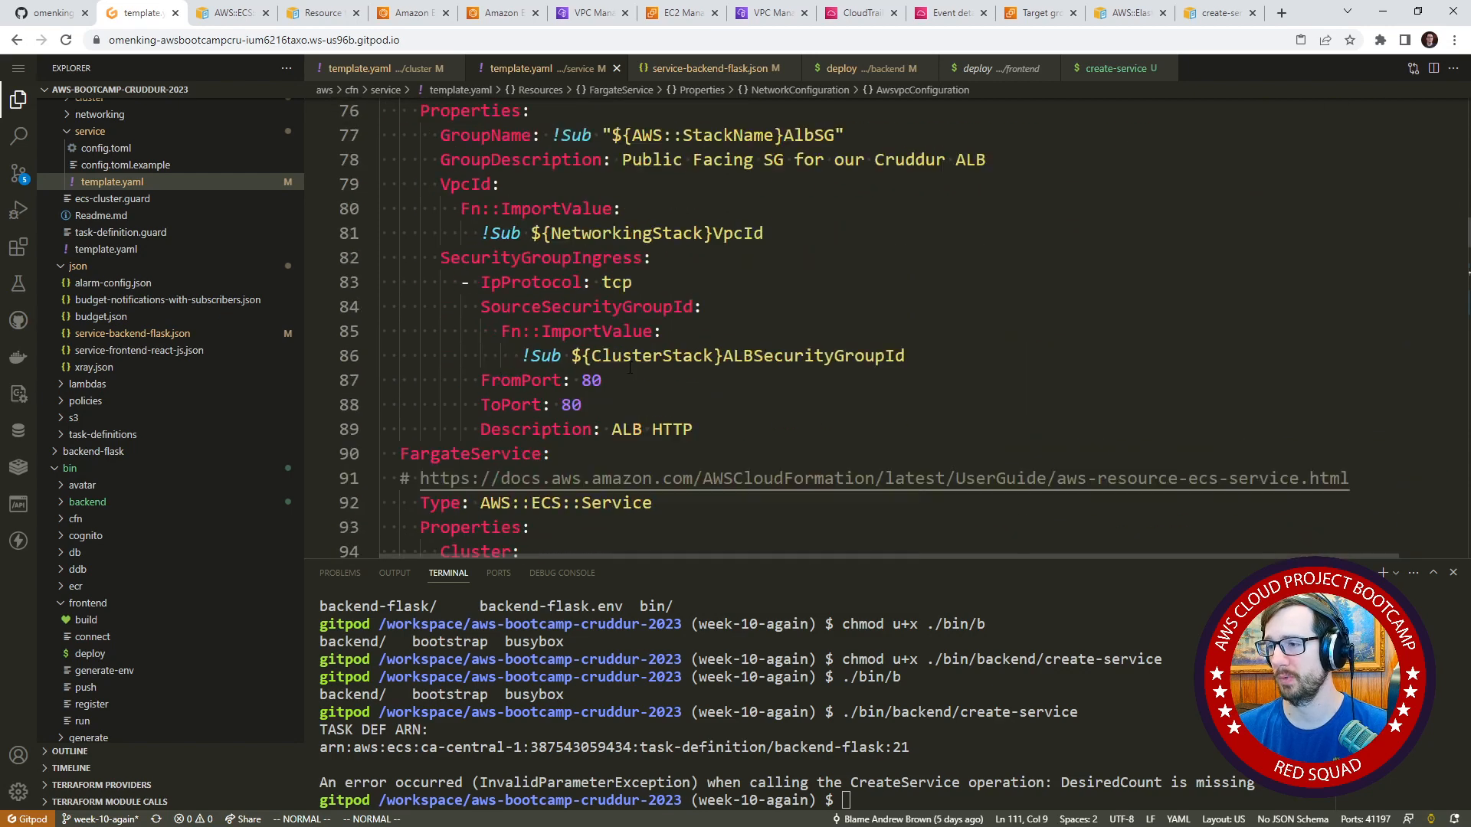
scroll(630, 368, down, 7)
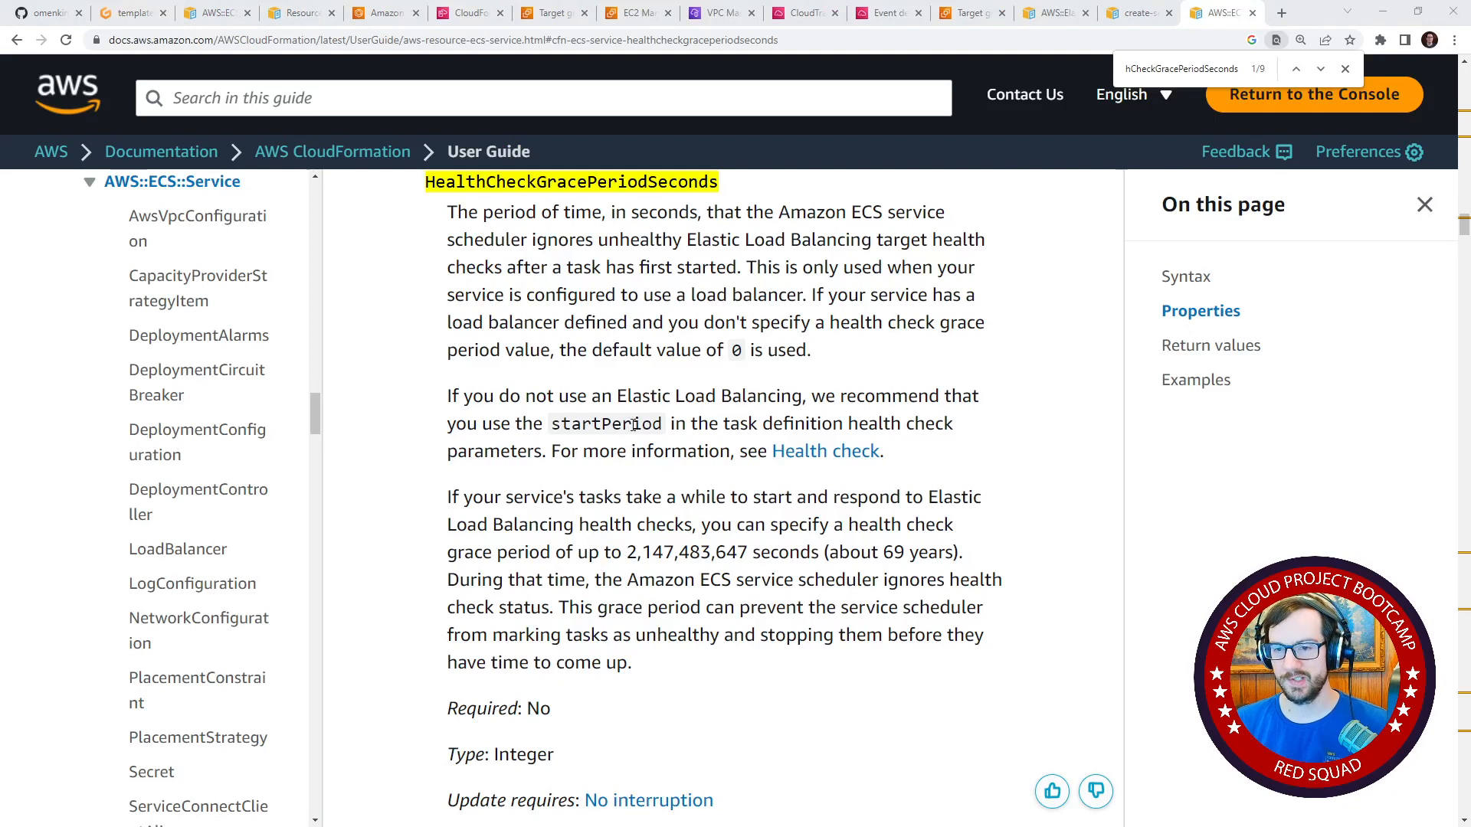
Read the HealthCheckGracePeriodSeconds description in the AWS::ECS::Service documentation, including its load balancer condition and default value.
scroll(528, 355, up, 2)
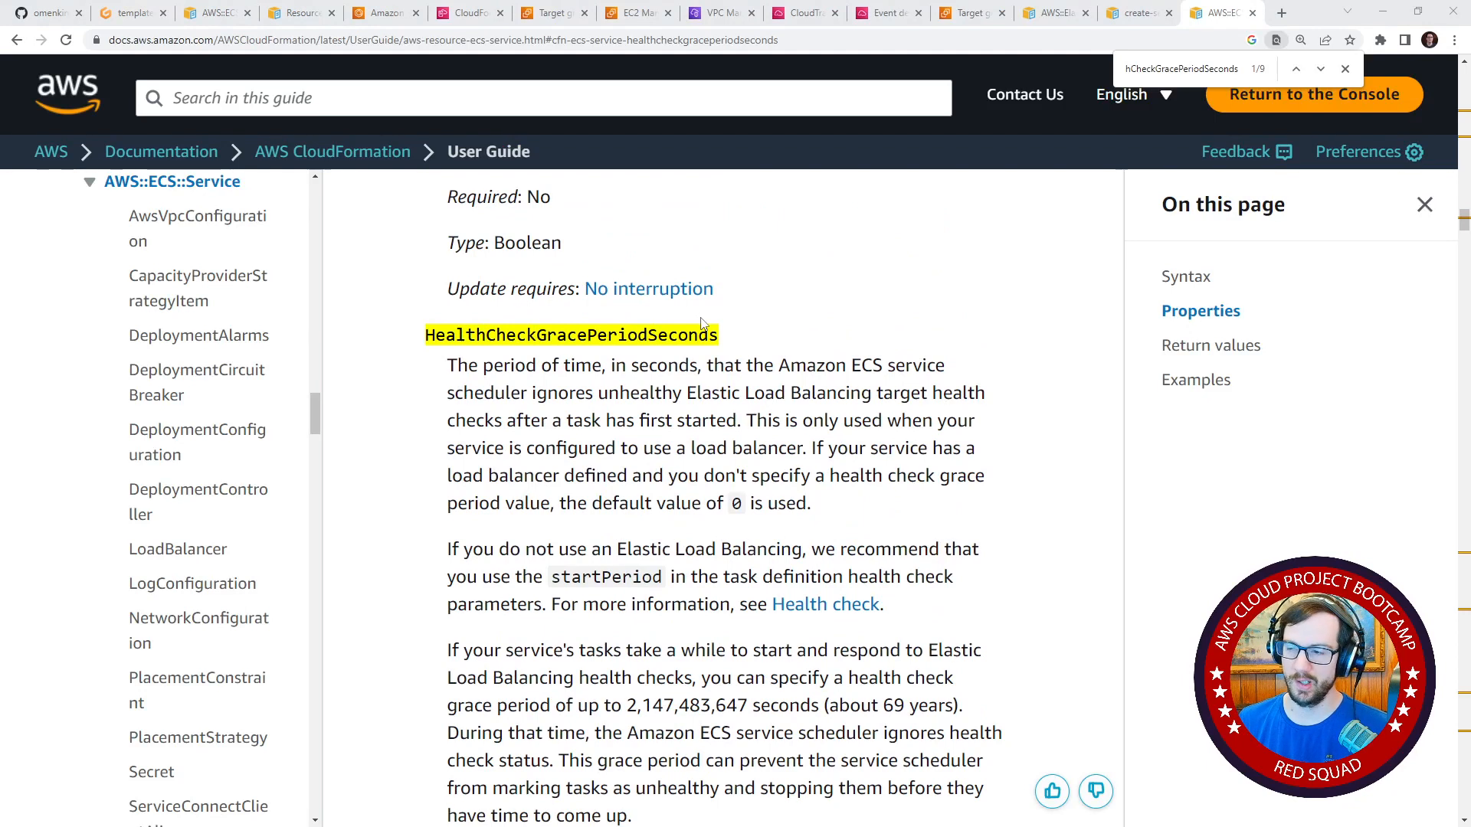
scroll(583, 297, down, 1)
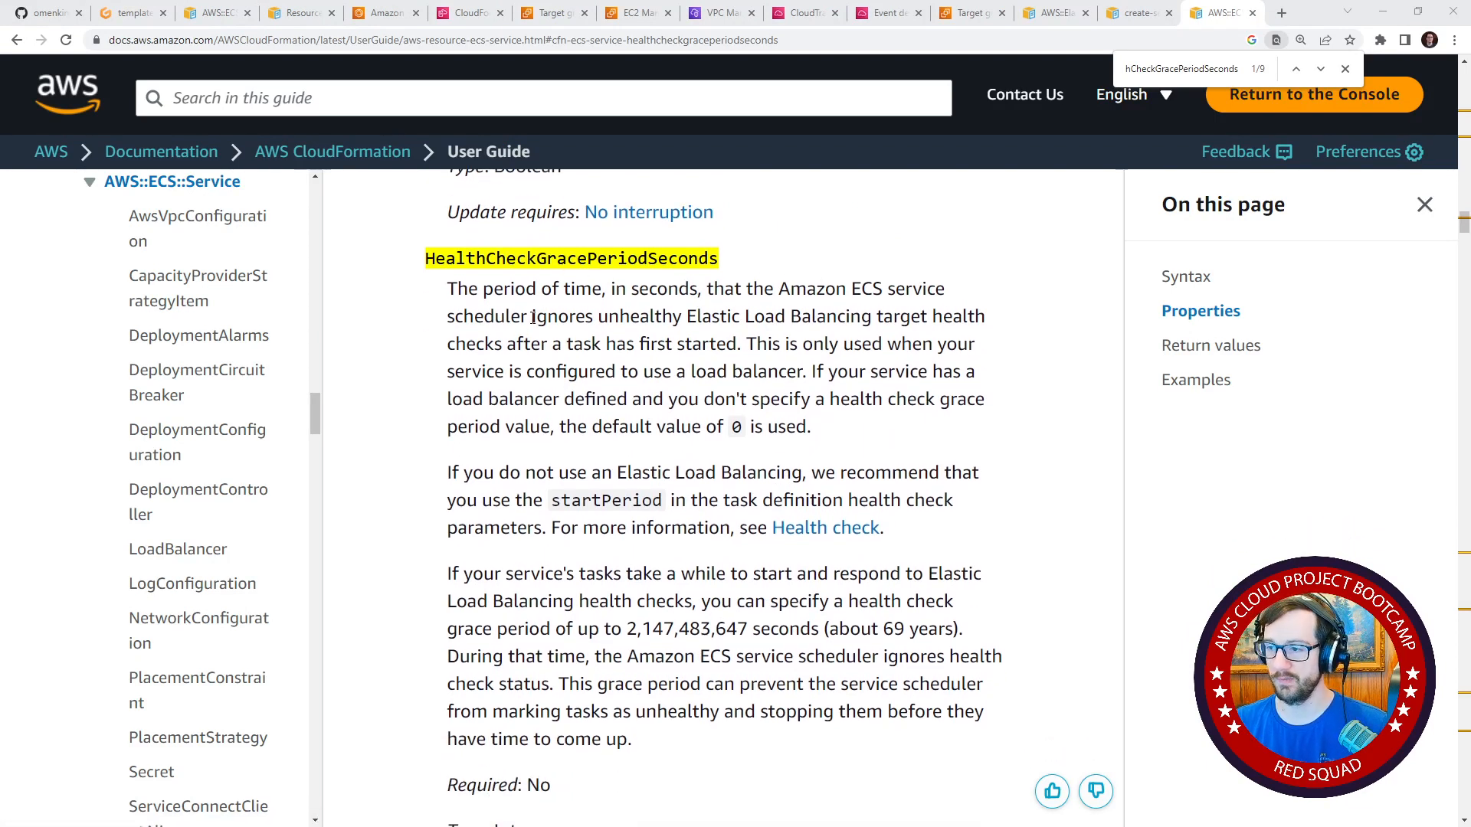
drag(533, 316, 801, 369)
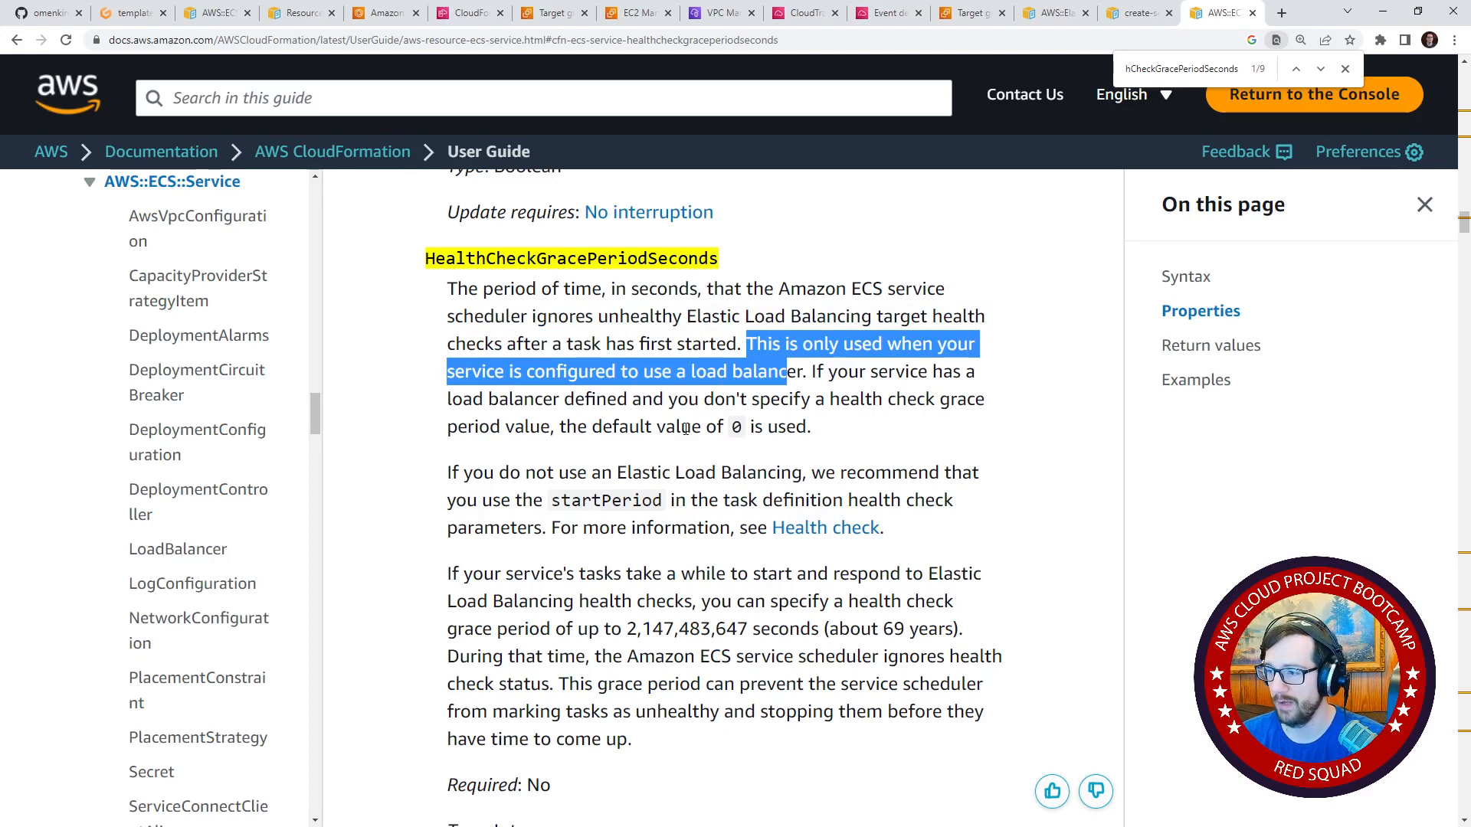
drag(837, 373, 644, 374)
drag(499, 472, 822, 474)
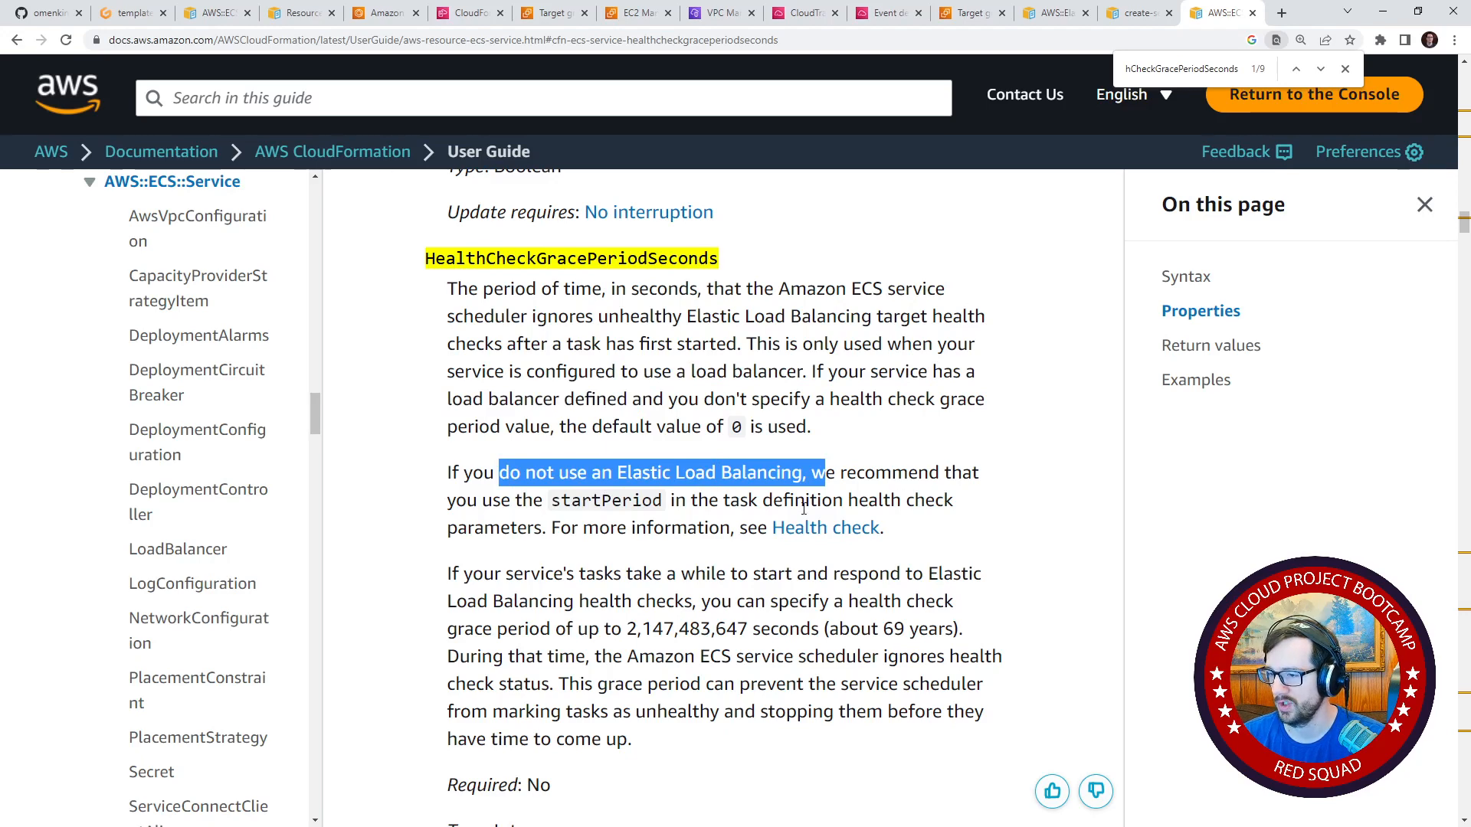
scroll(540, 445, down, 2)
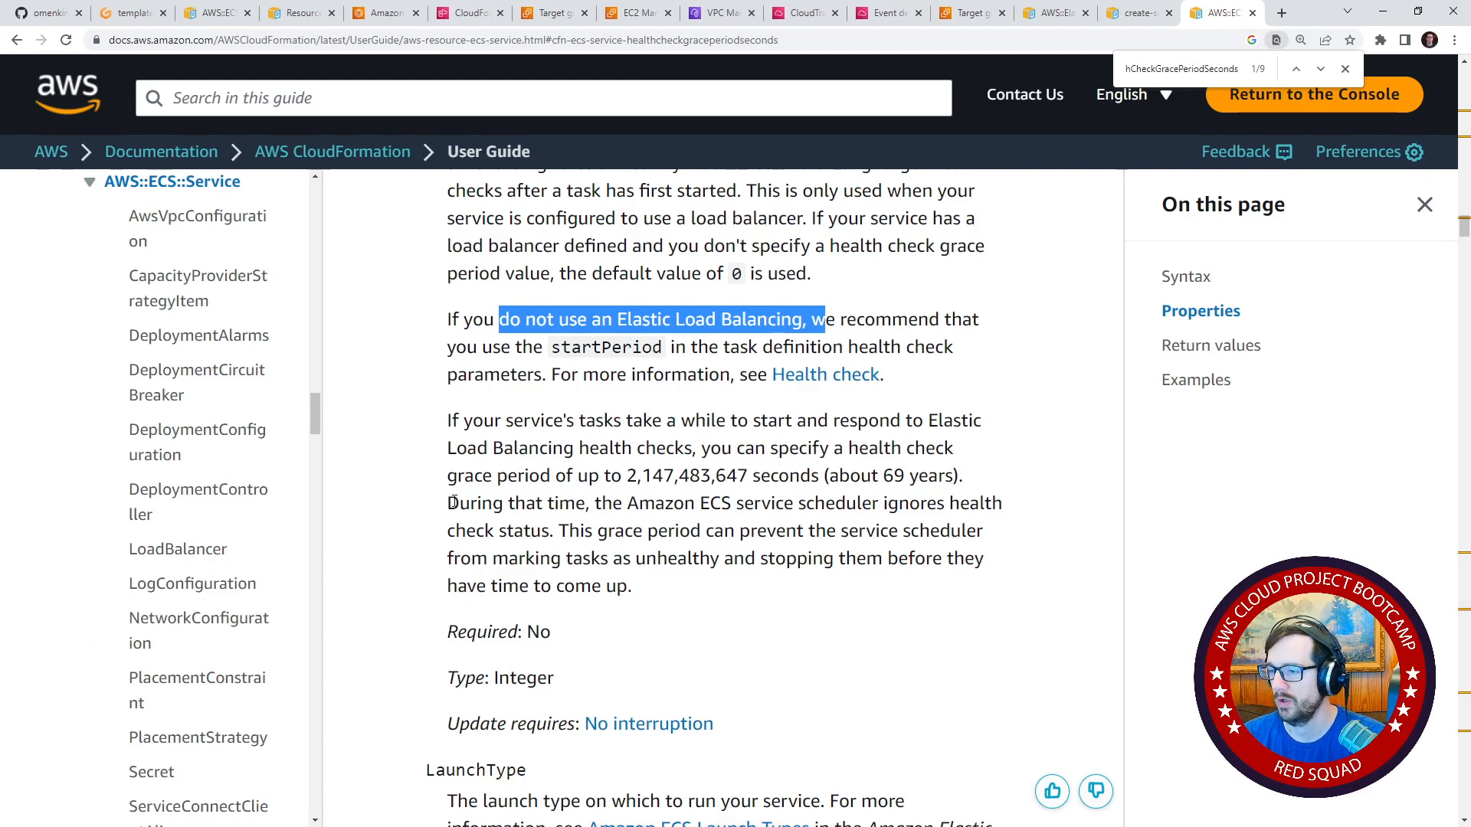
drag(452, 503, 561, 503)
drag(685, 504, 980, 504)
drag(569, 531, 789, 605)
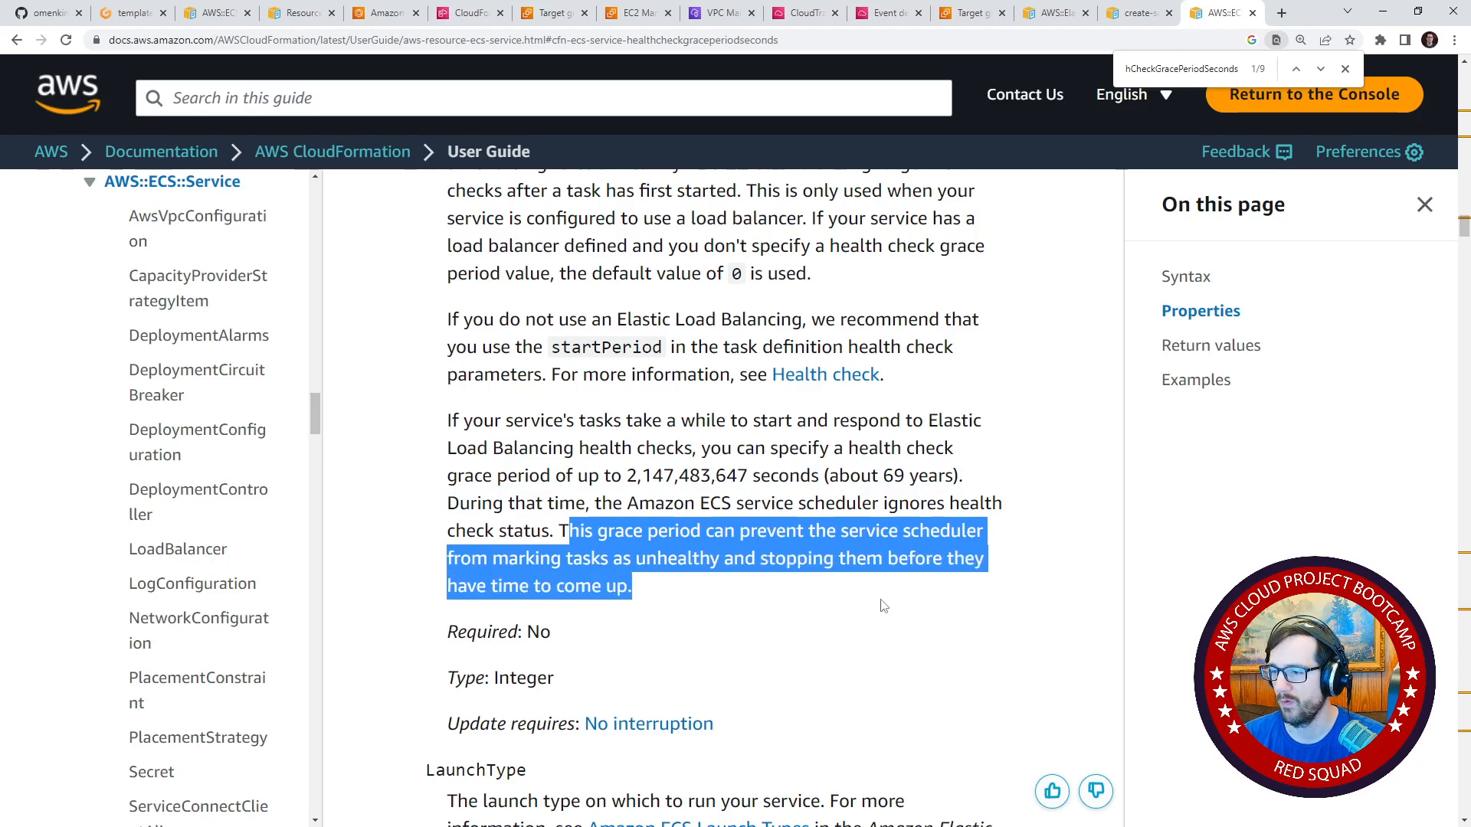
scroll(689, 536, down, 2)
scroll(521, 547, up, 3)
scroll(537, 545, up, 1)
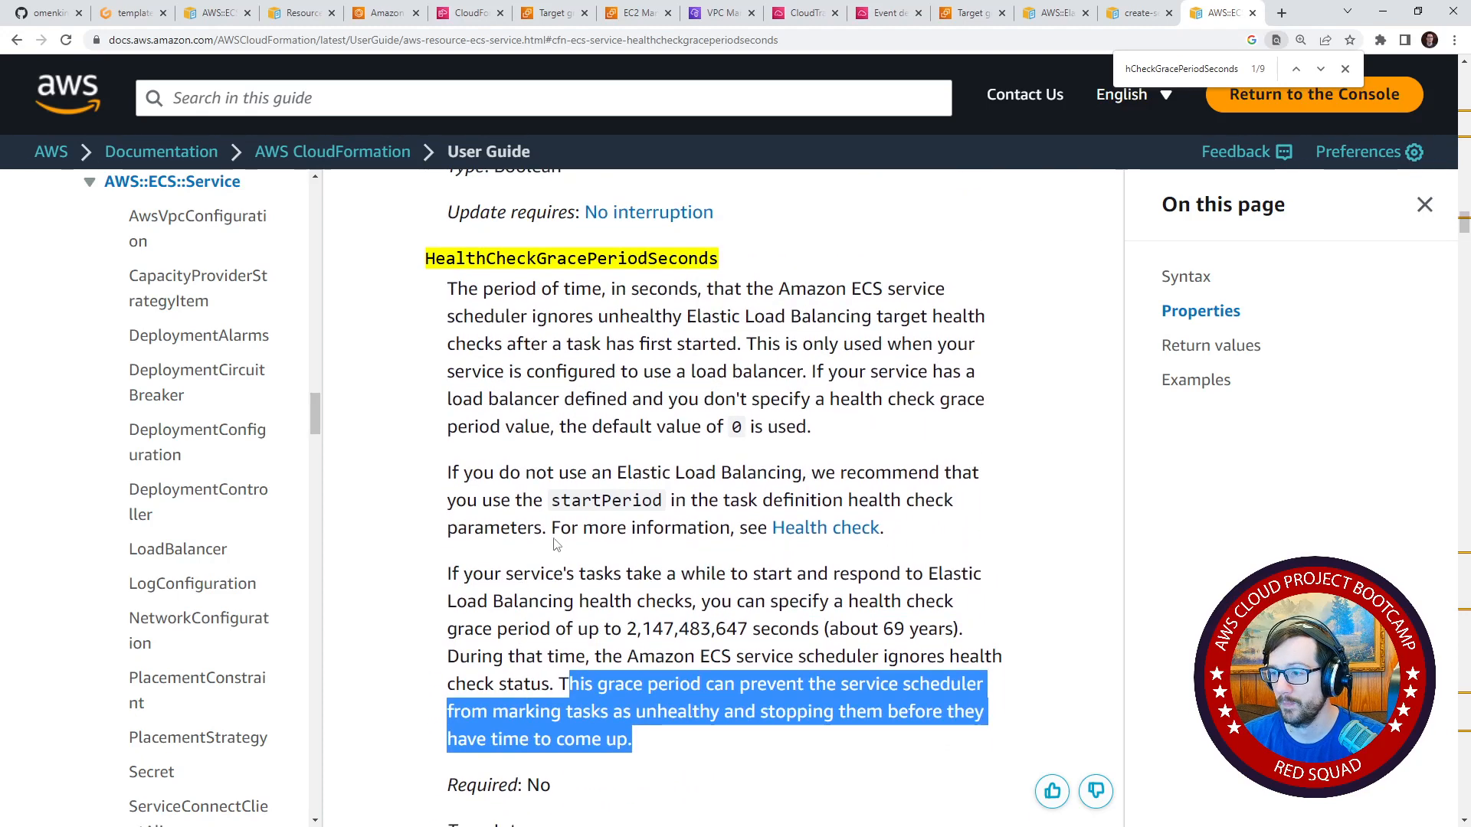
drag(837, 372, 867, 452)
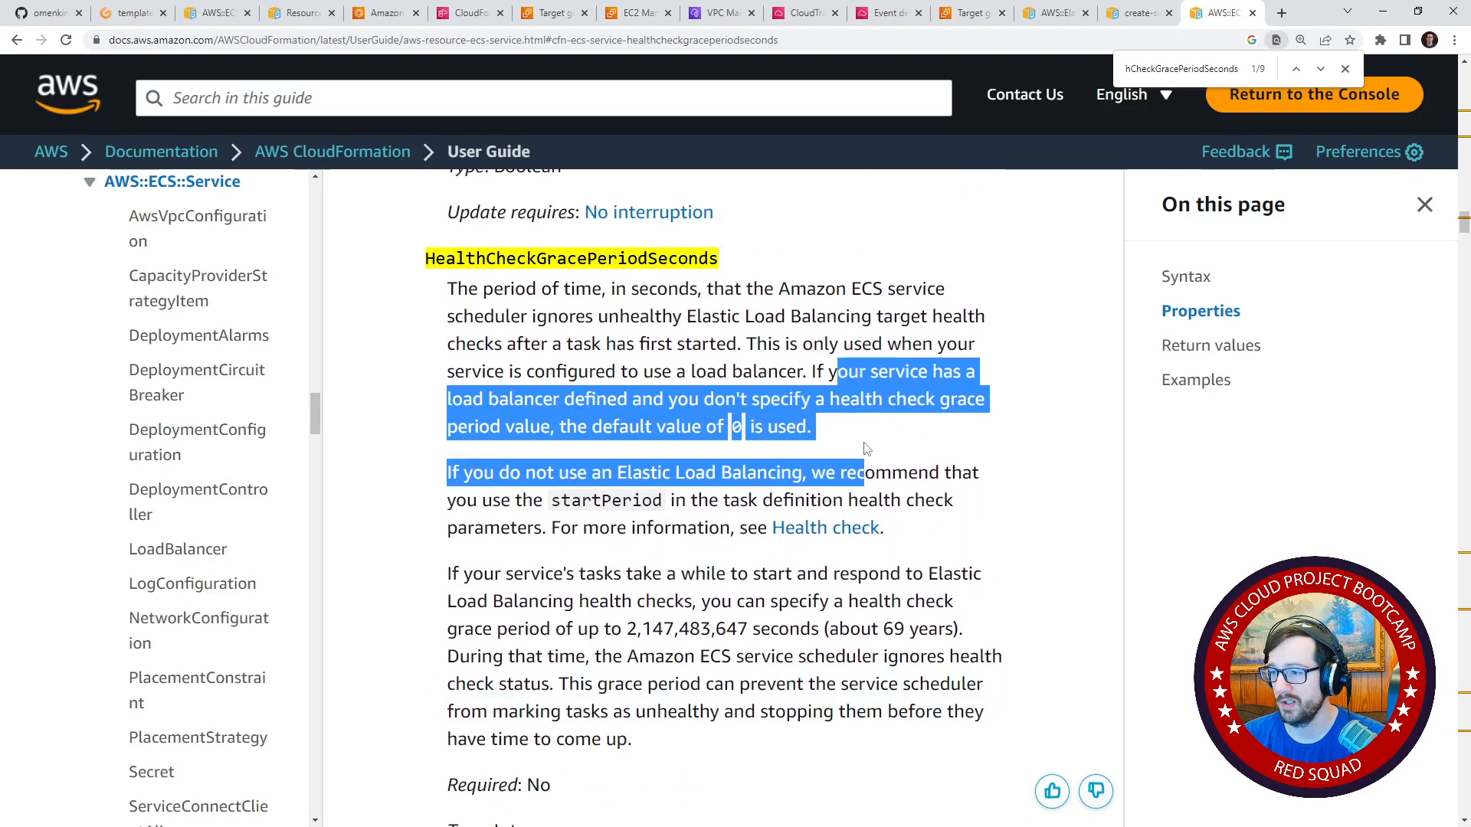
click(853, 412)
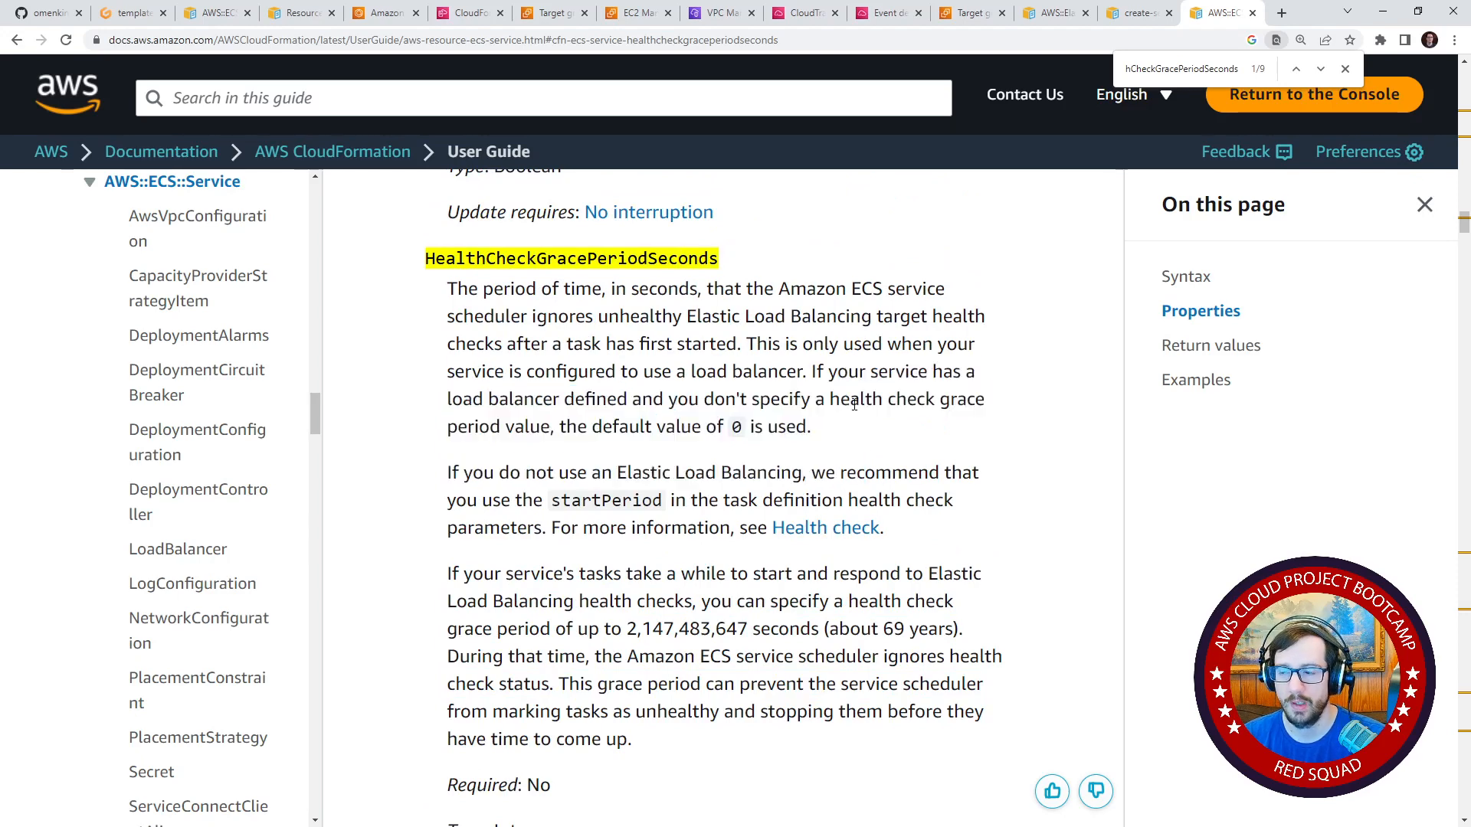
Return to the code editor and collapse the service and cfn folders in the file tree.
click(134, 13)
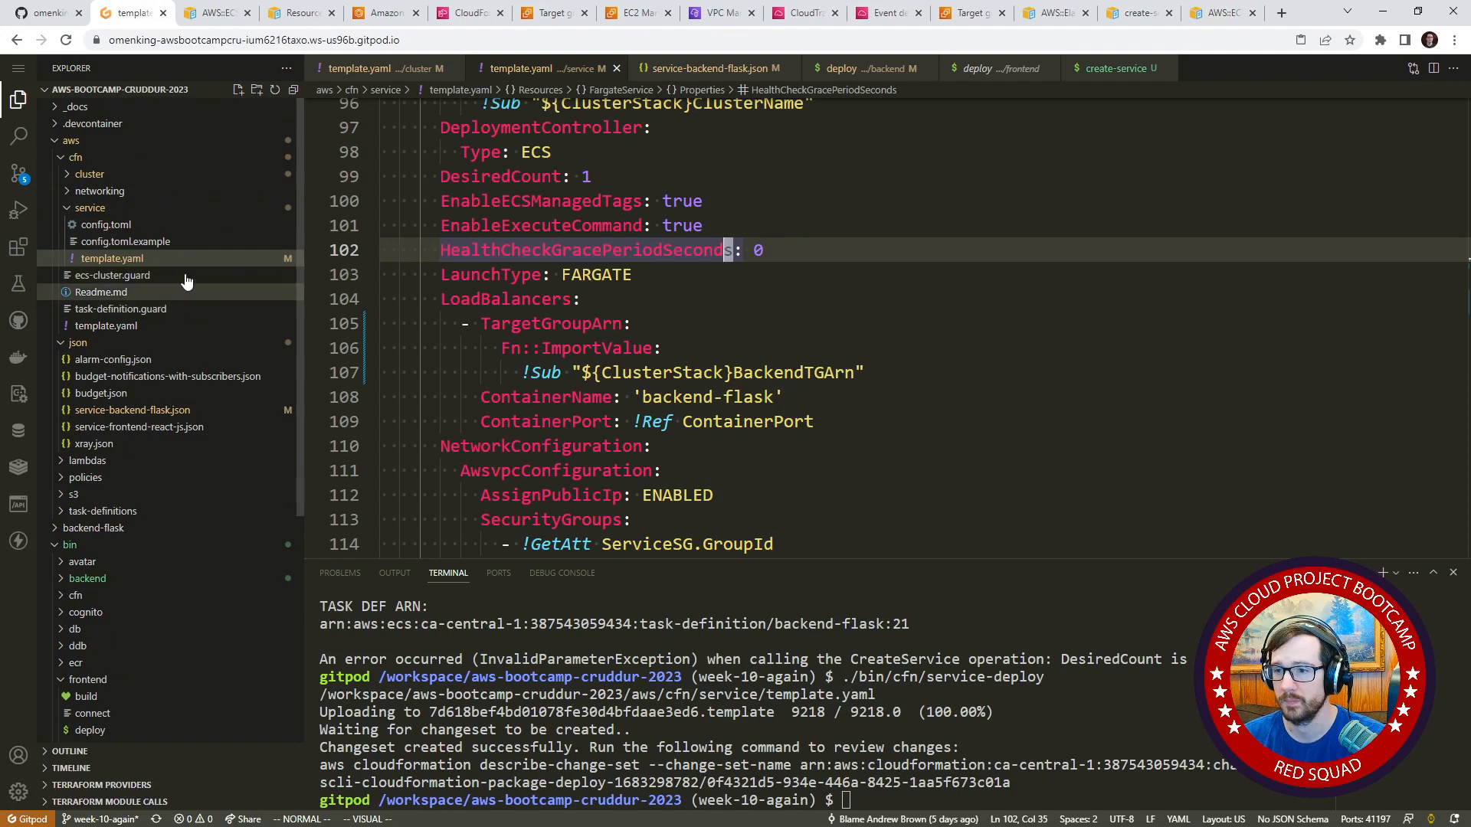
click(131, 209)
click(138, 190)
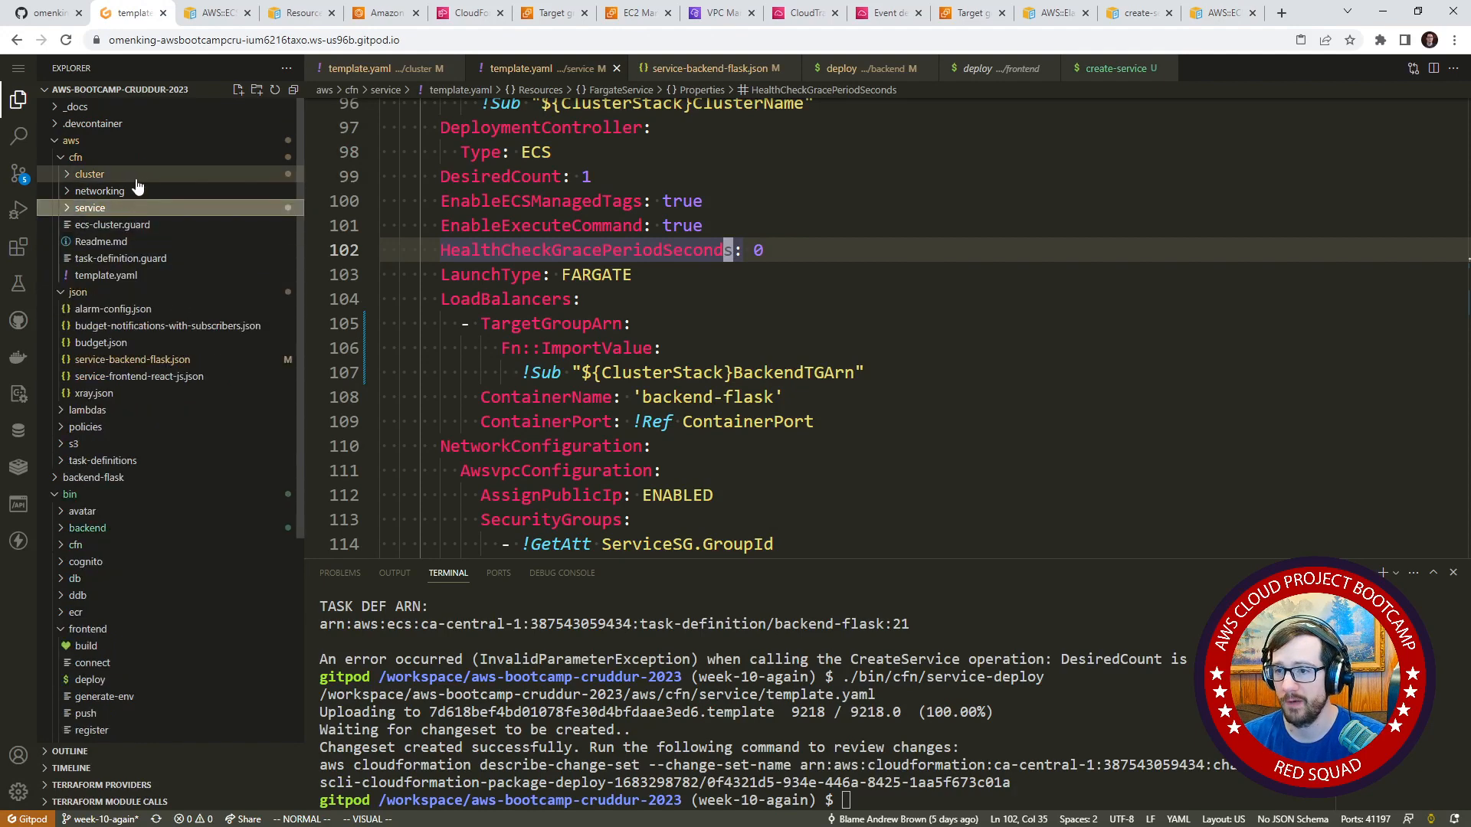
click(142, 191)
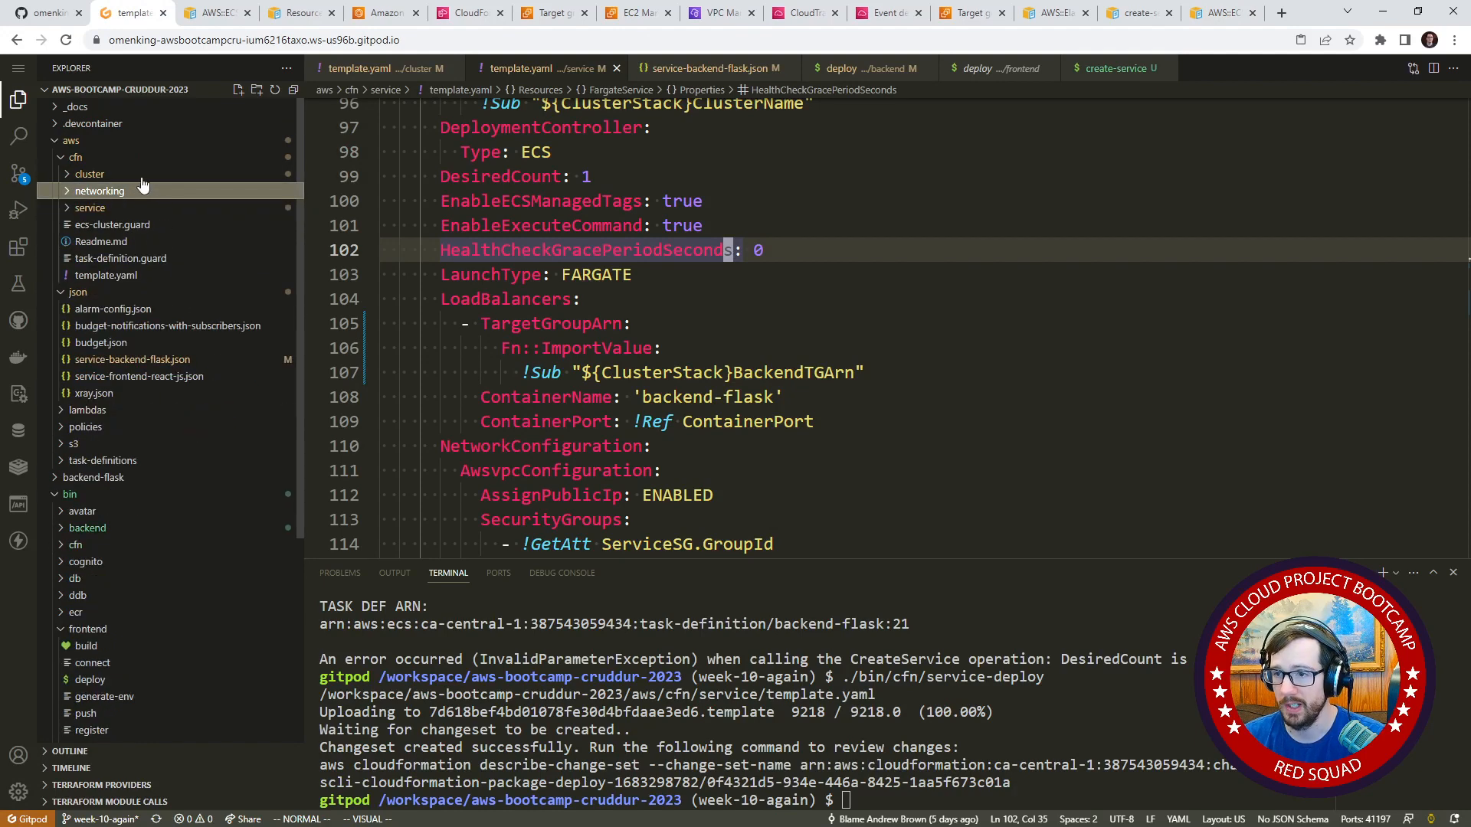
click(141, 174)
click(141, 175)
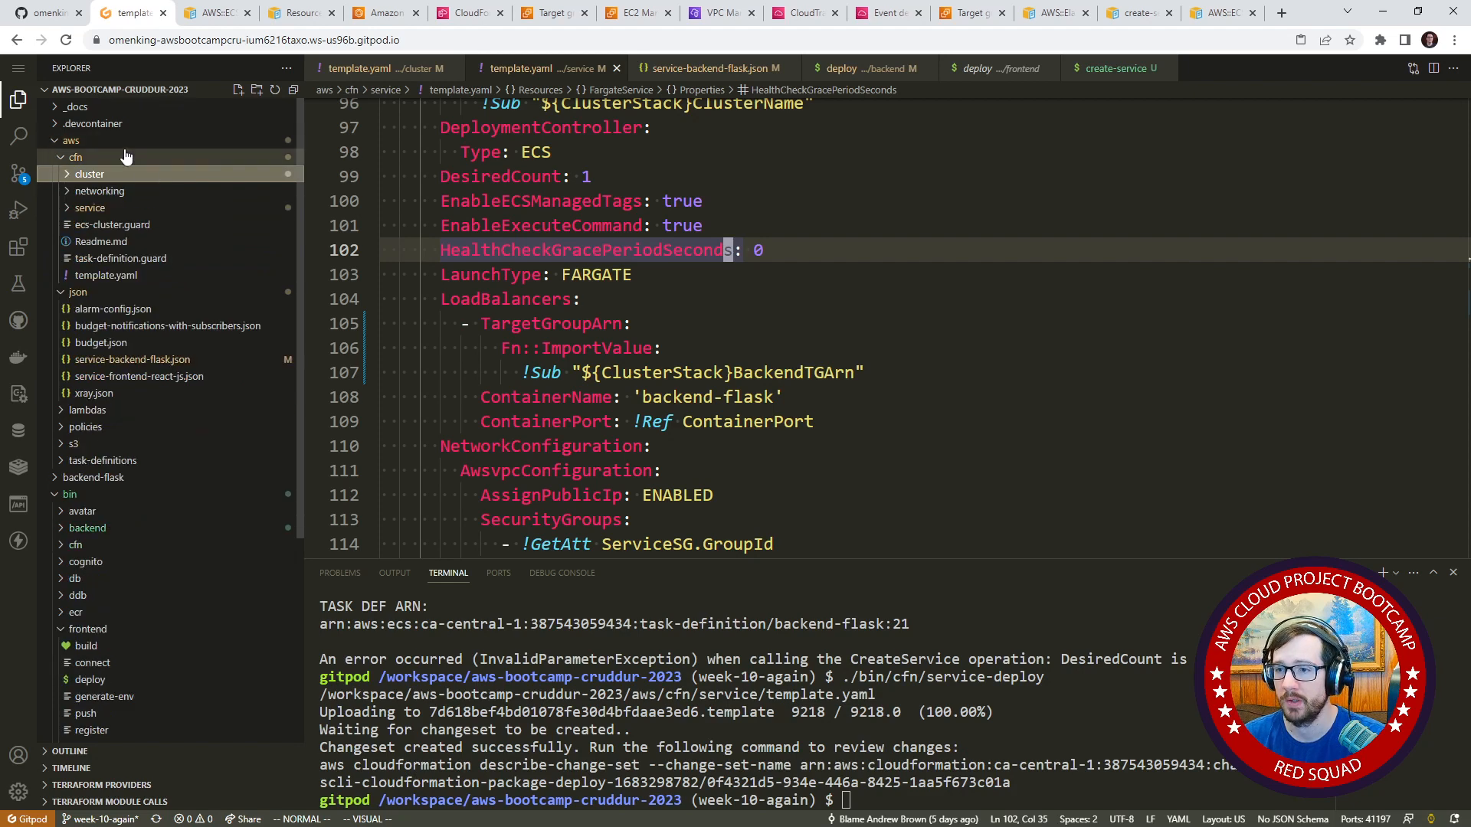
click(125, 157)
Open service-backend-flask.json and review its load balancer, network and service connect configuration.
click(130, 242)
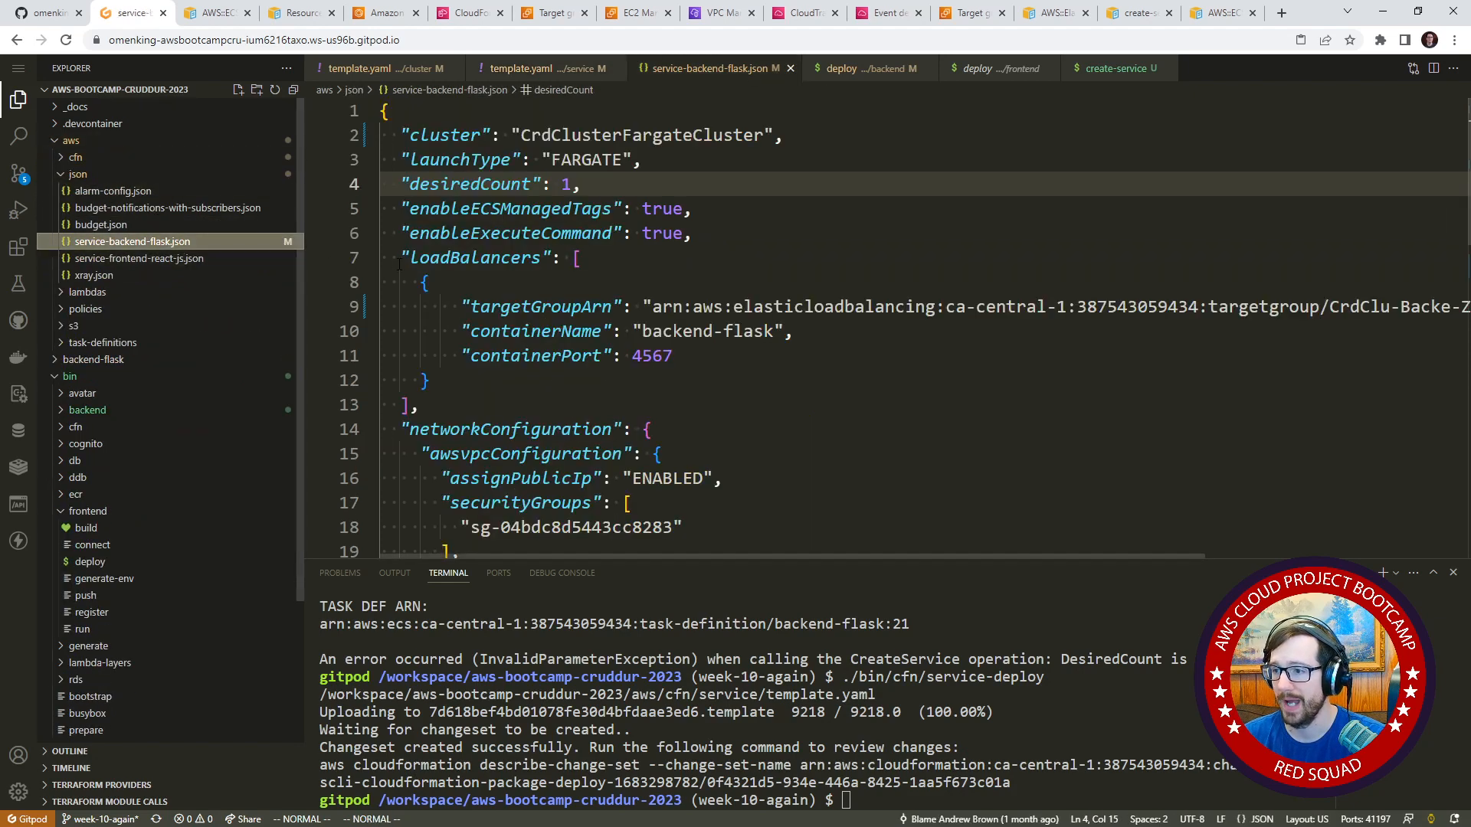
scroll(559, 364, down, 6)
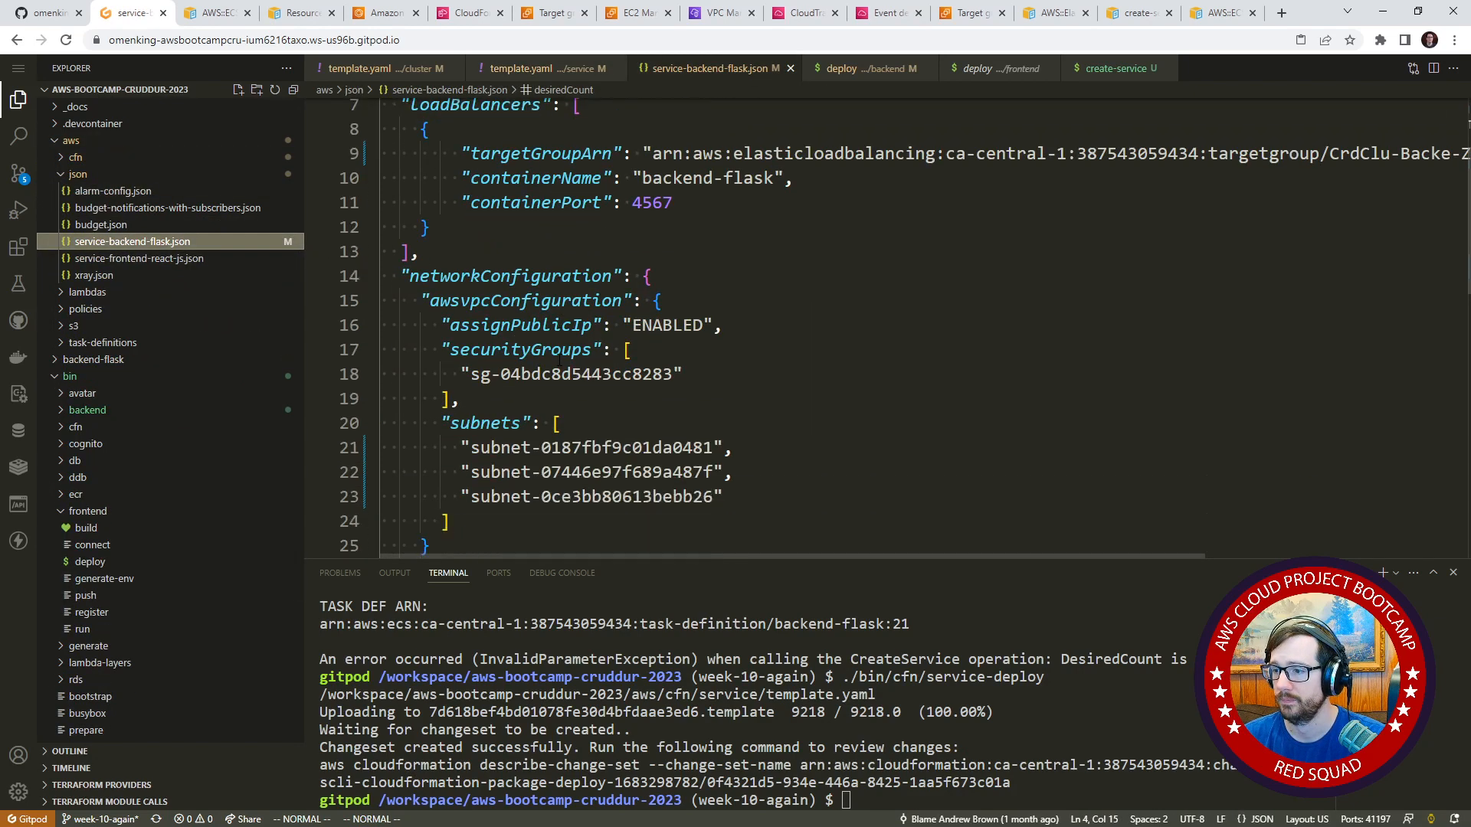
scroll(560, 349, down, 4)
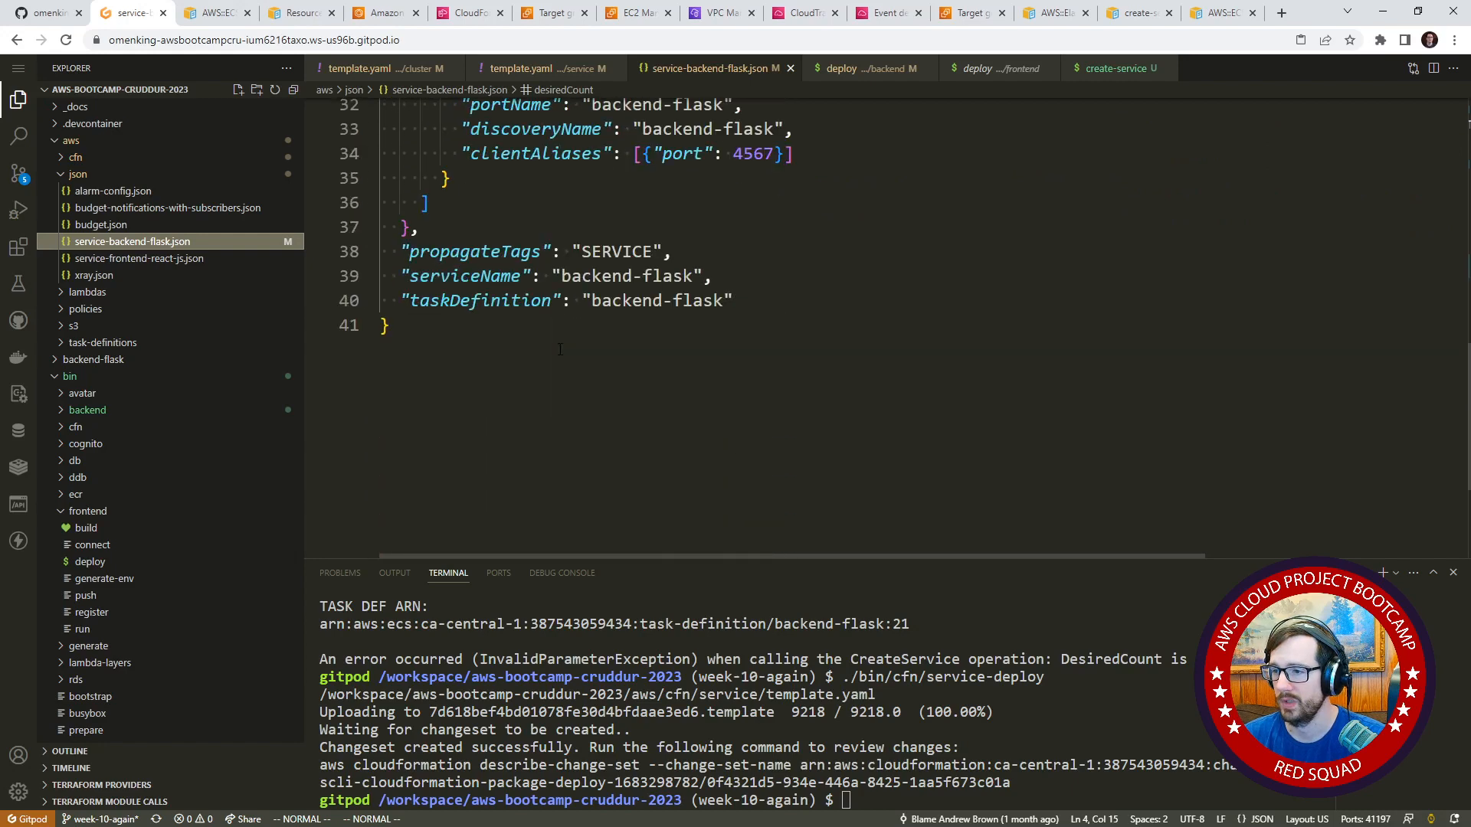
scroll(563, 350, up, 4)
scroll(563, 350, up, 4)
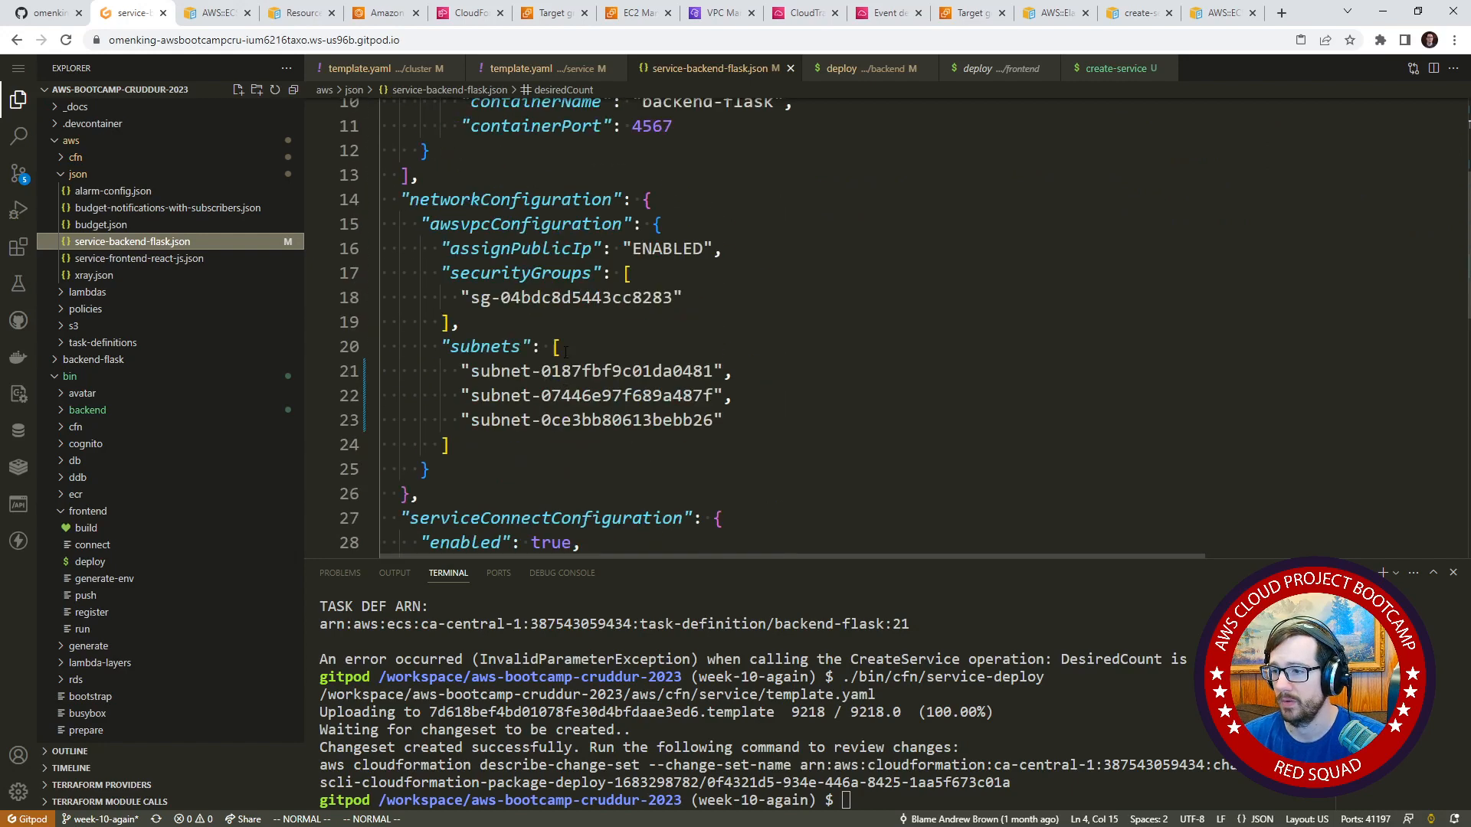
scroll(566, 352, up, 3)
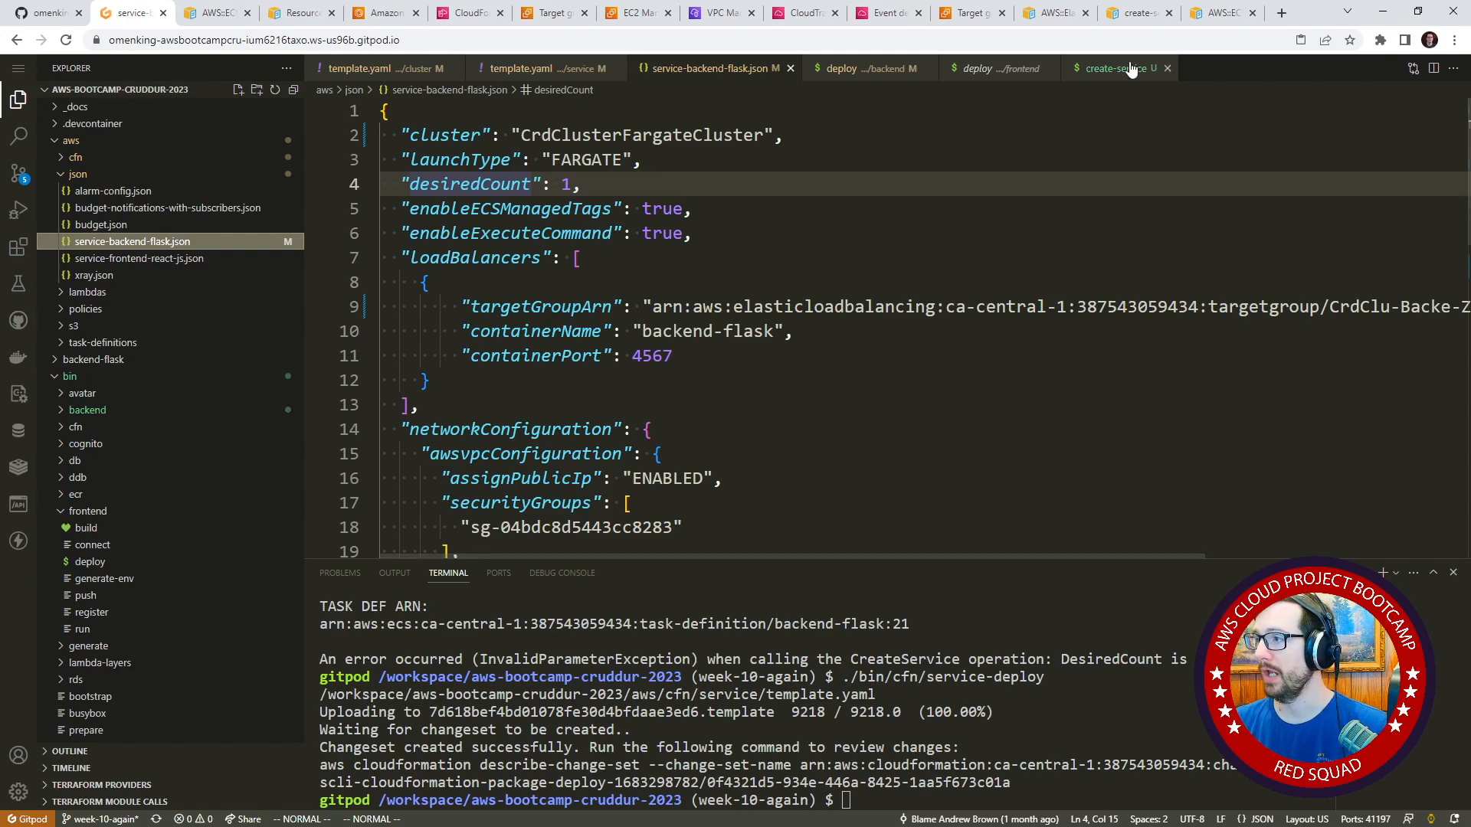
Open GitHub in place of the create-service reference page and search the top repositories for fargate_seri.
click(1136, 13)
click(1131, 40)
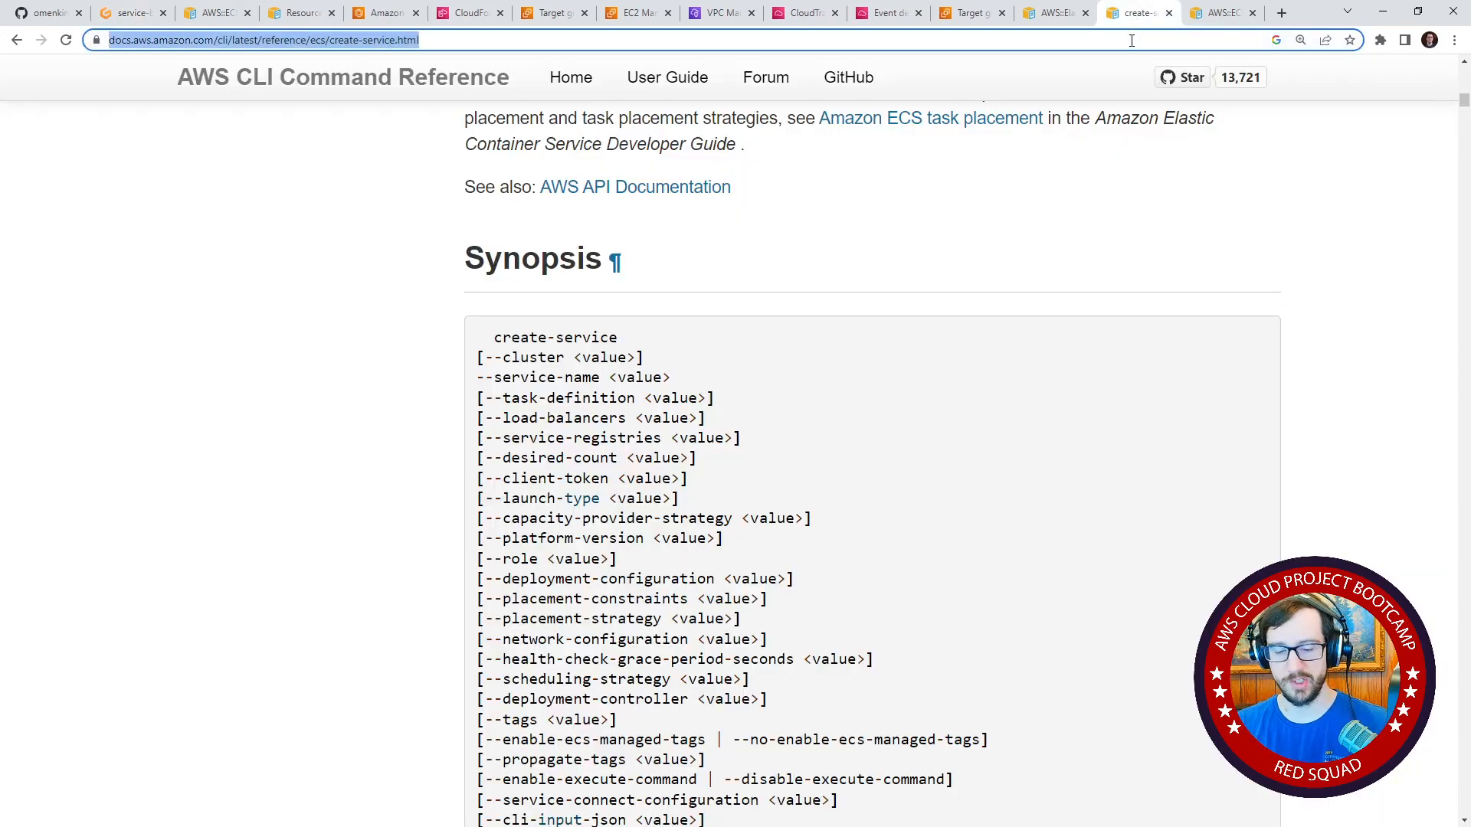
text(githu)
key(Return)
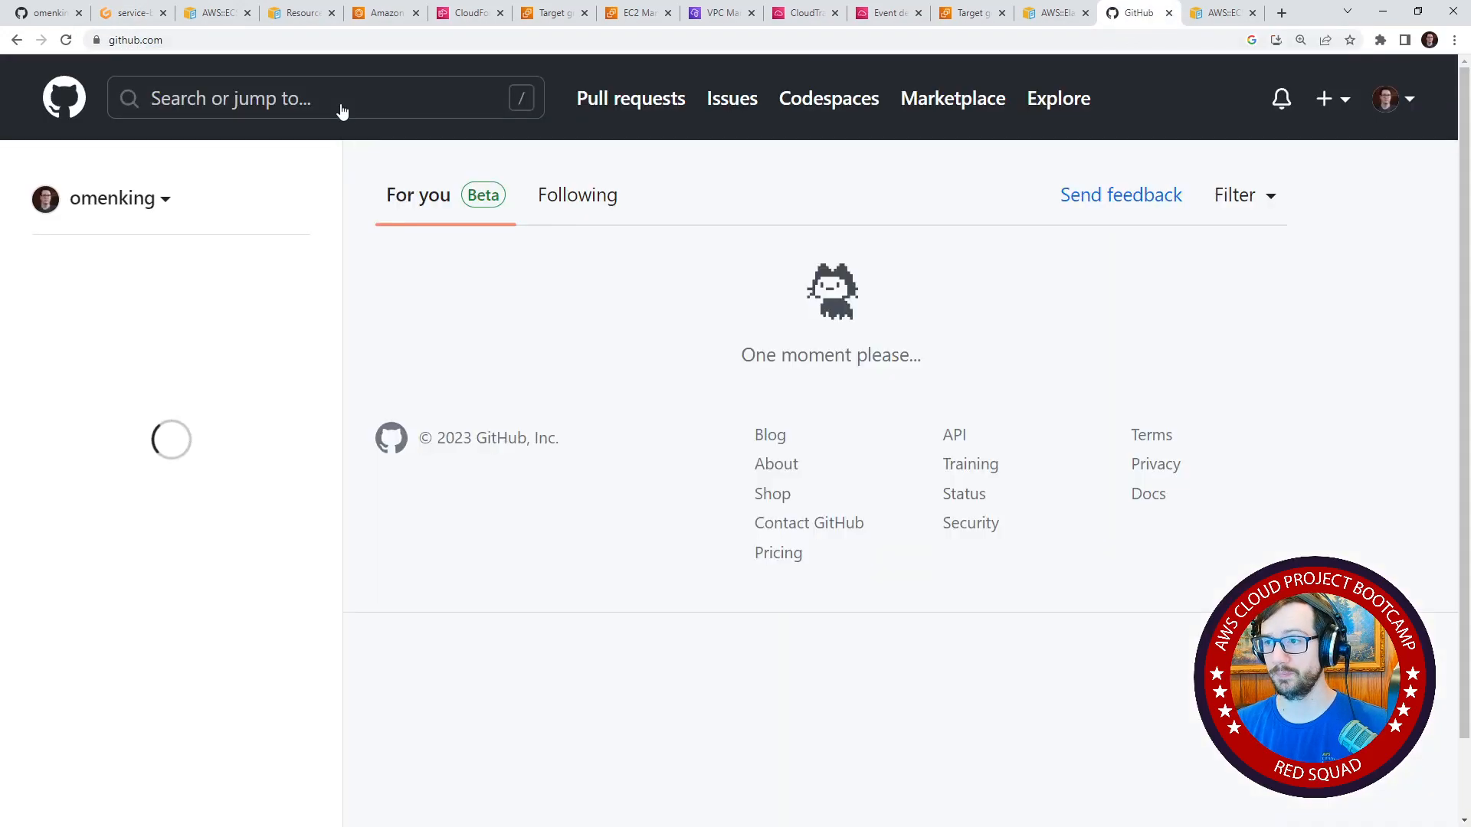
click(336, 101)
text(aws)
click(150, 320)
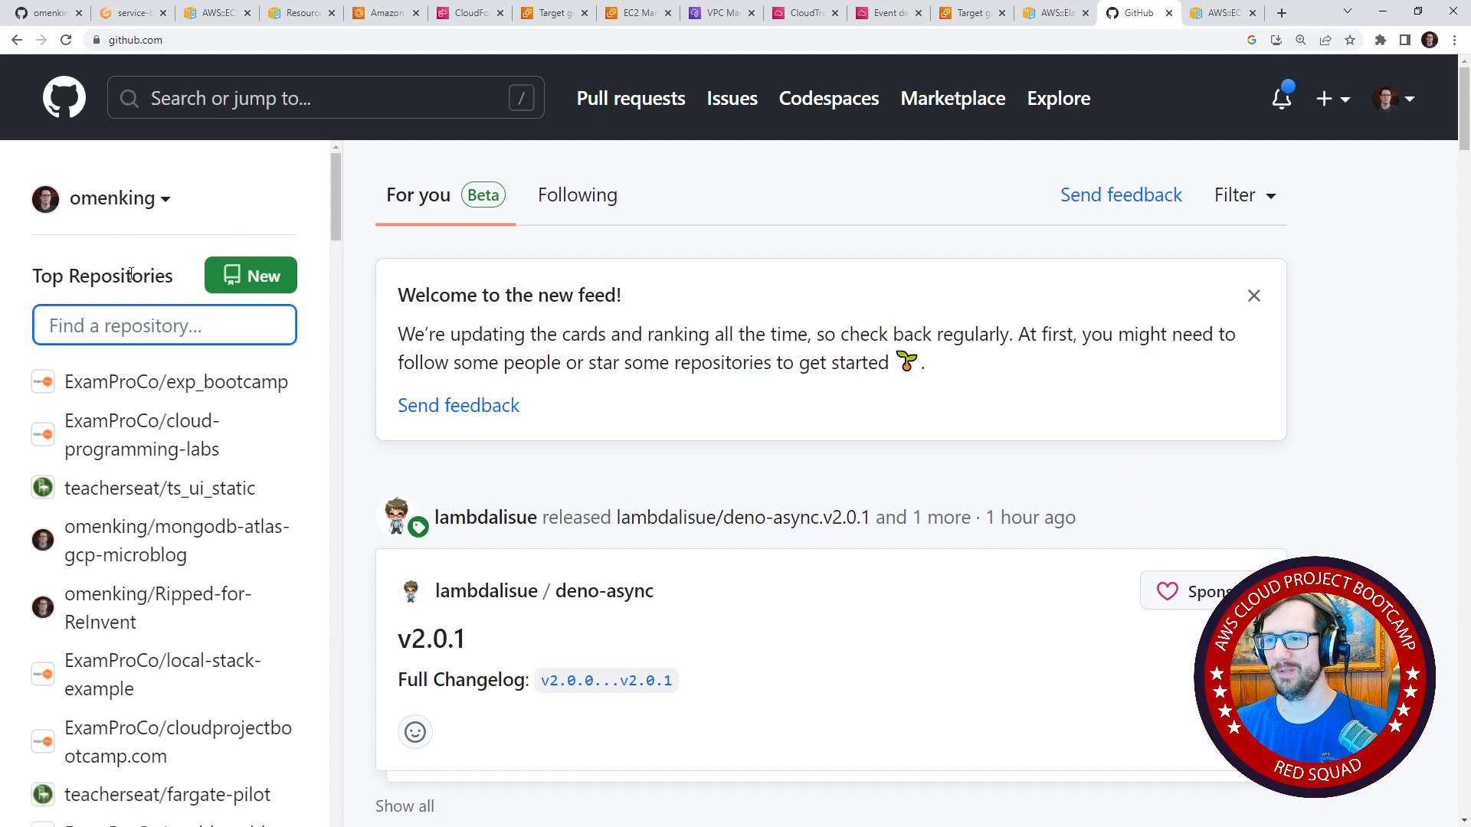
text(fargate_seri)
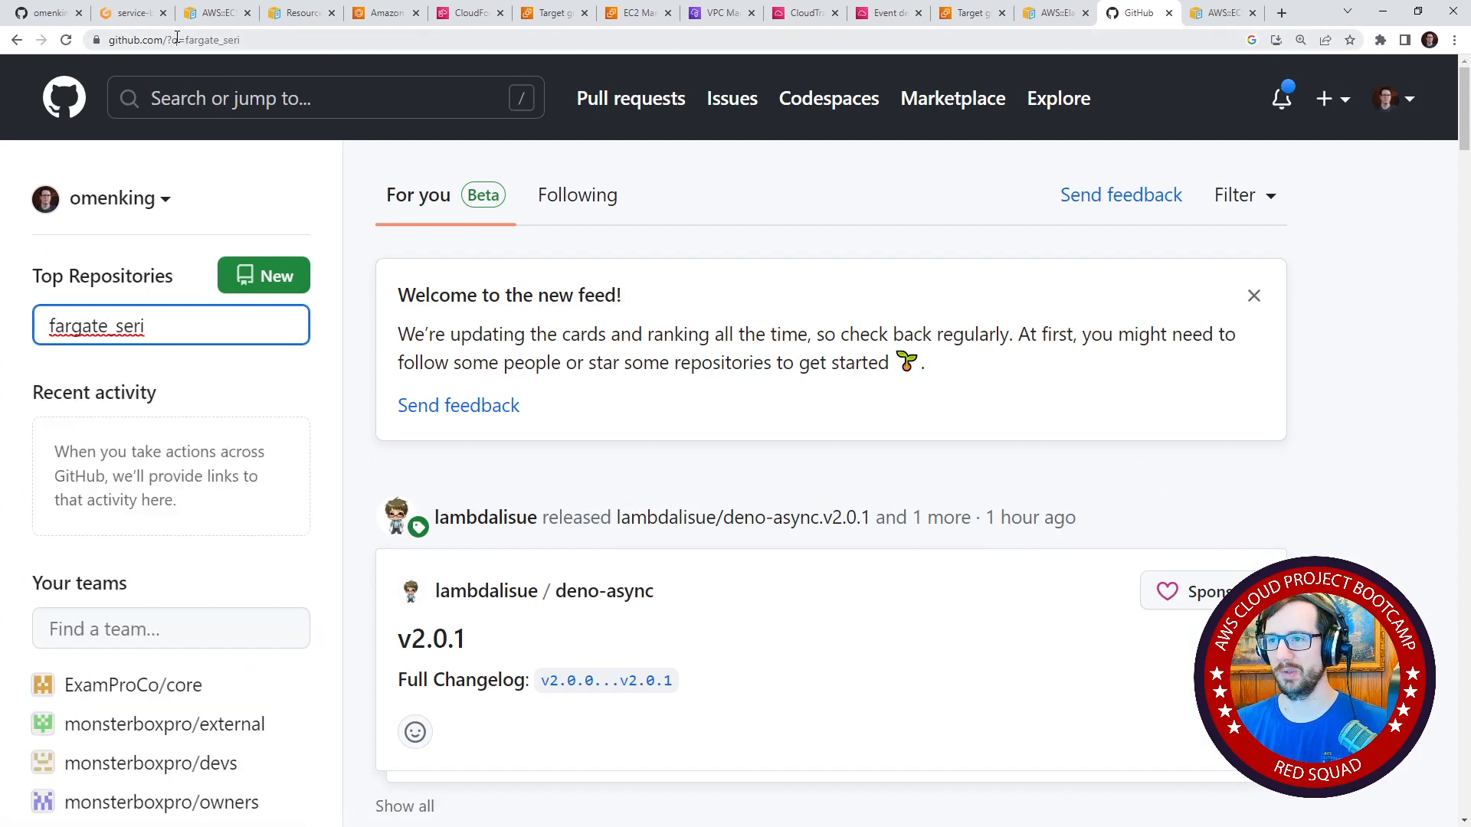
Open the teacherseat organization on GitHub, filter its repositories by farg, and open fargate_service.
drag(176, 38, 284, 40)
text(teacherseat)
key(Return)
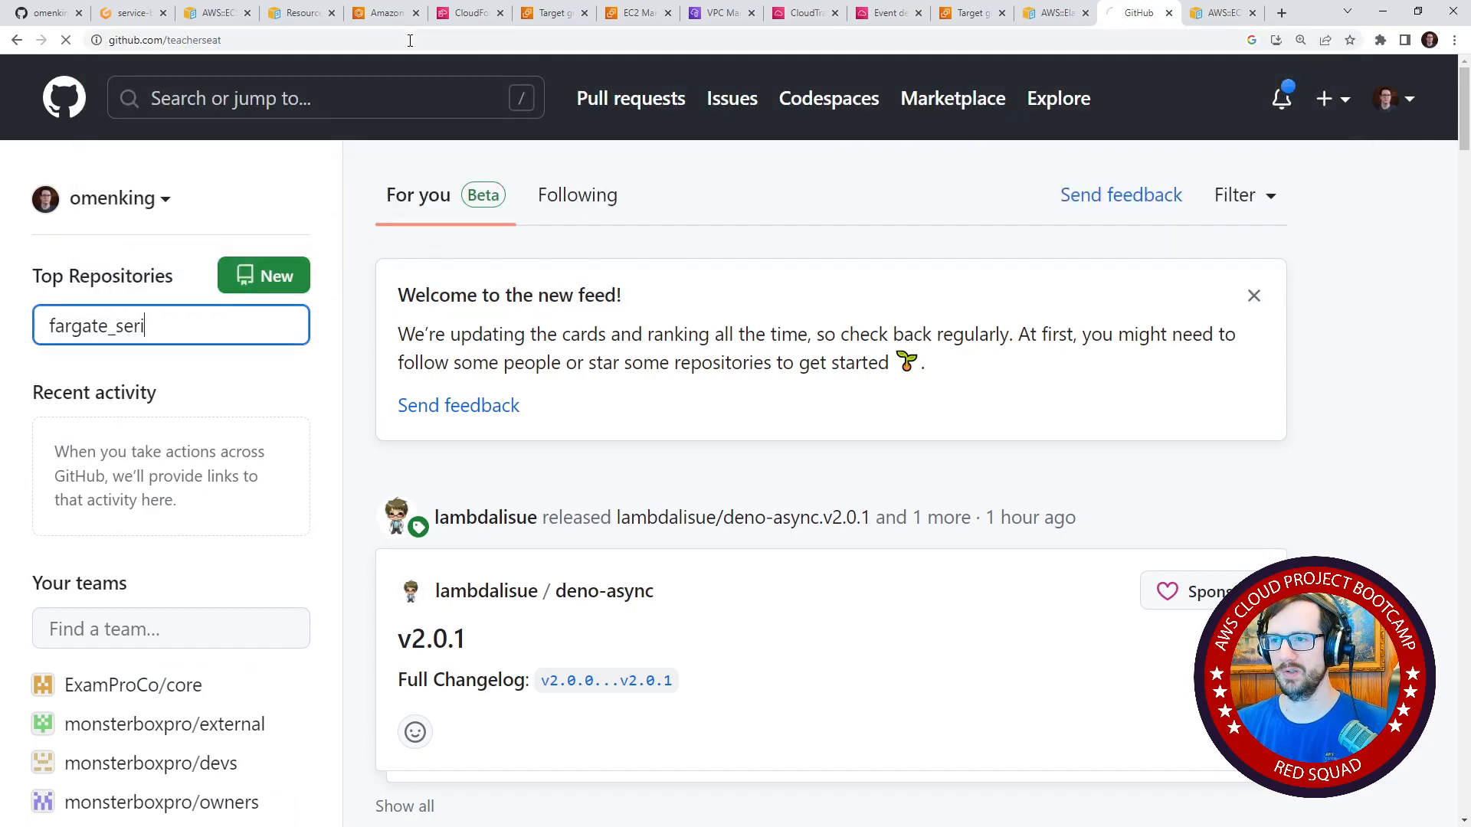
click(291, 350)
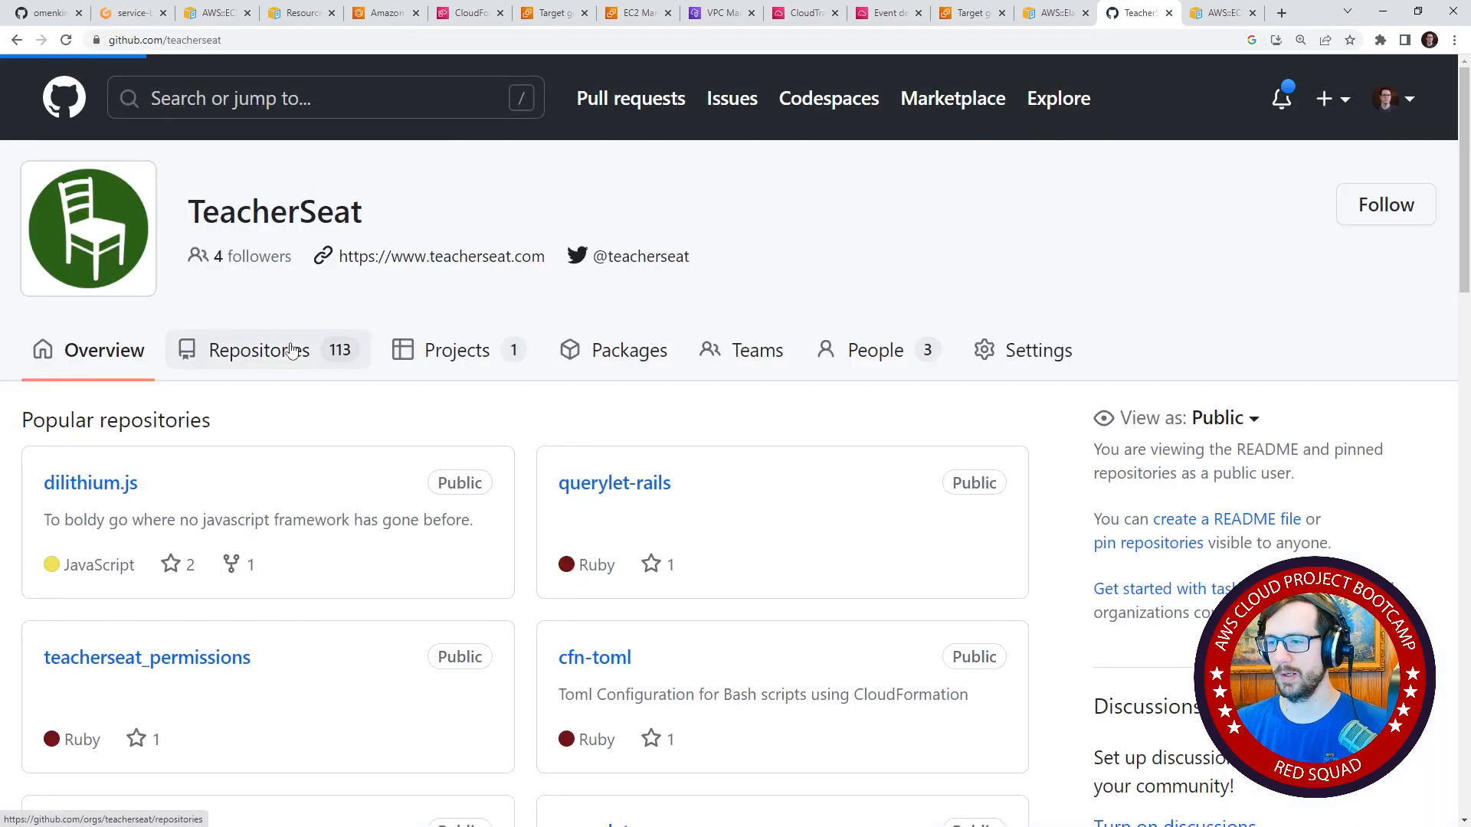
click(351, 319)
text(far)
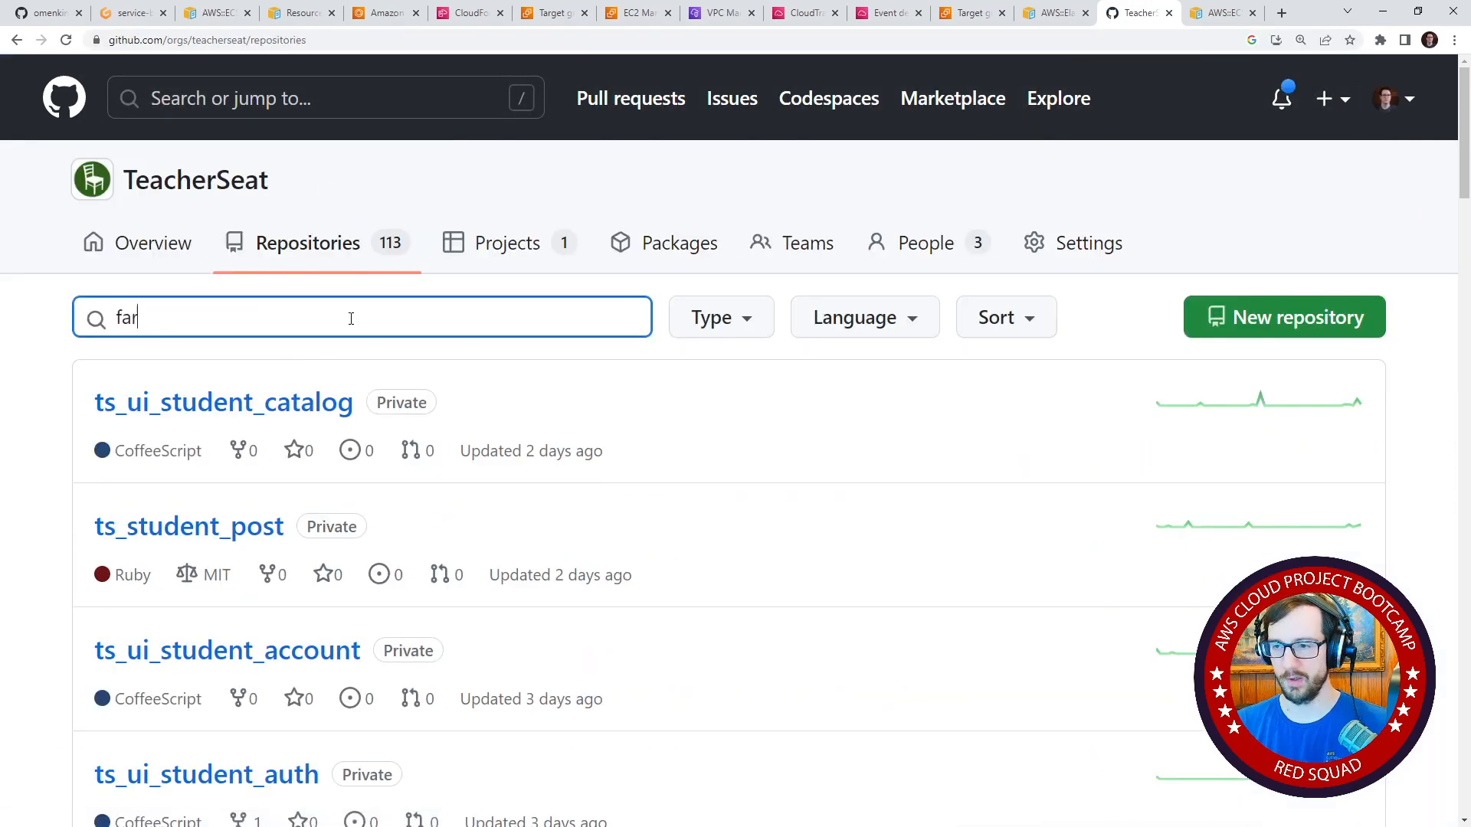
text(g)
click(299, 442)
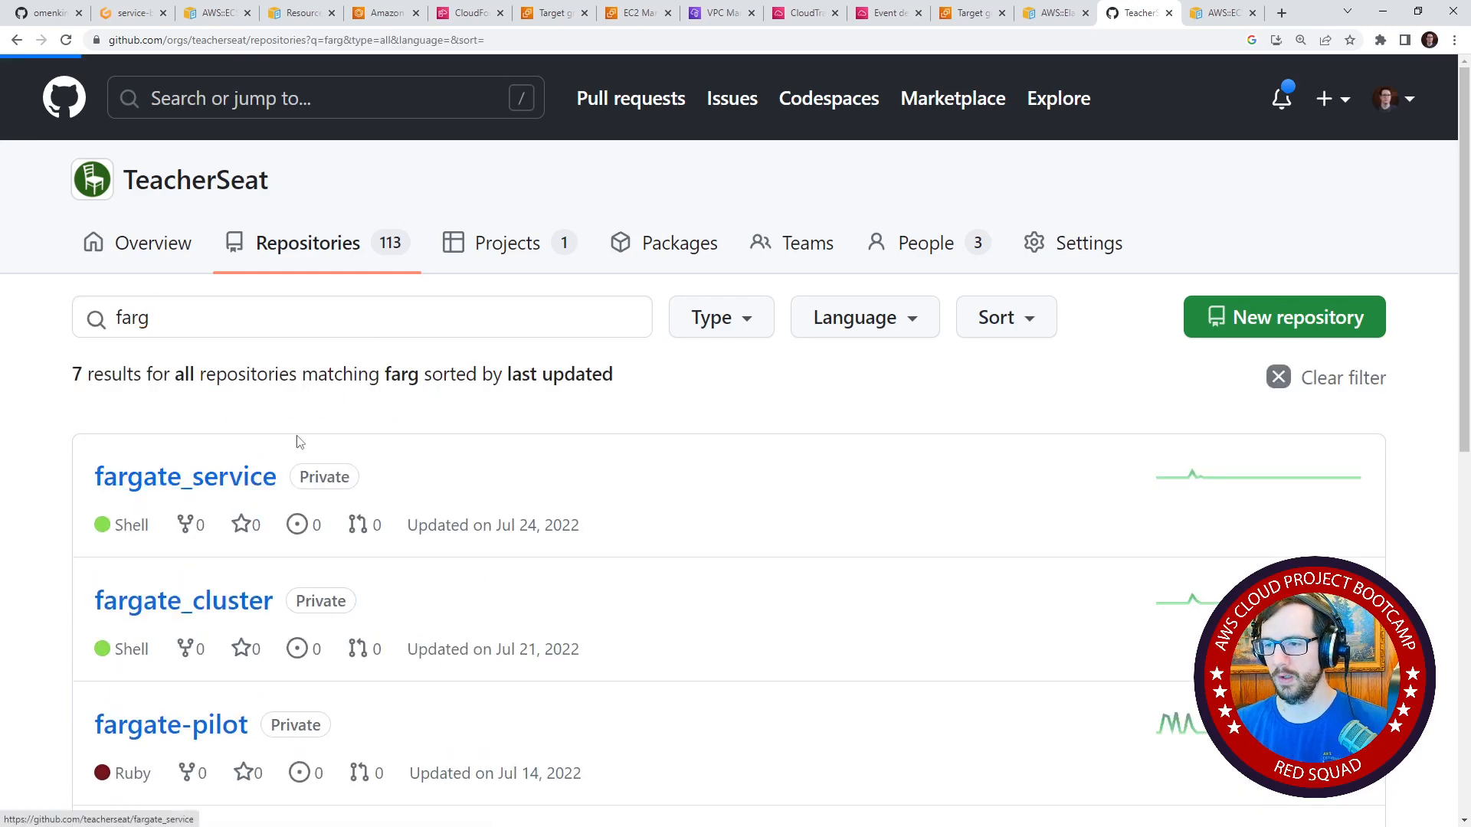
Open template.yaml in the fargate_service repository and examine its FargateService properties and the resources that follow.
scroll(290, 411, down, 2)
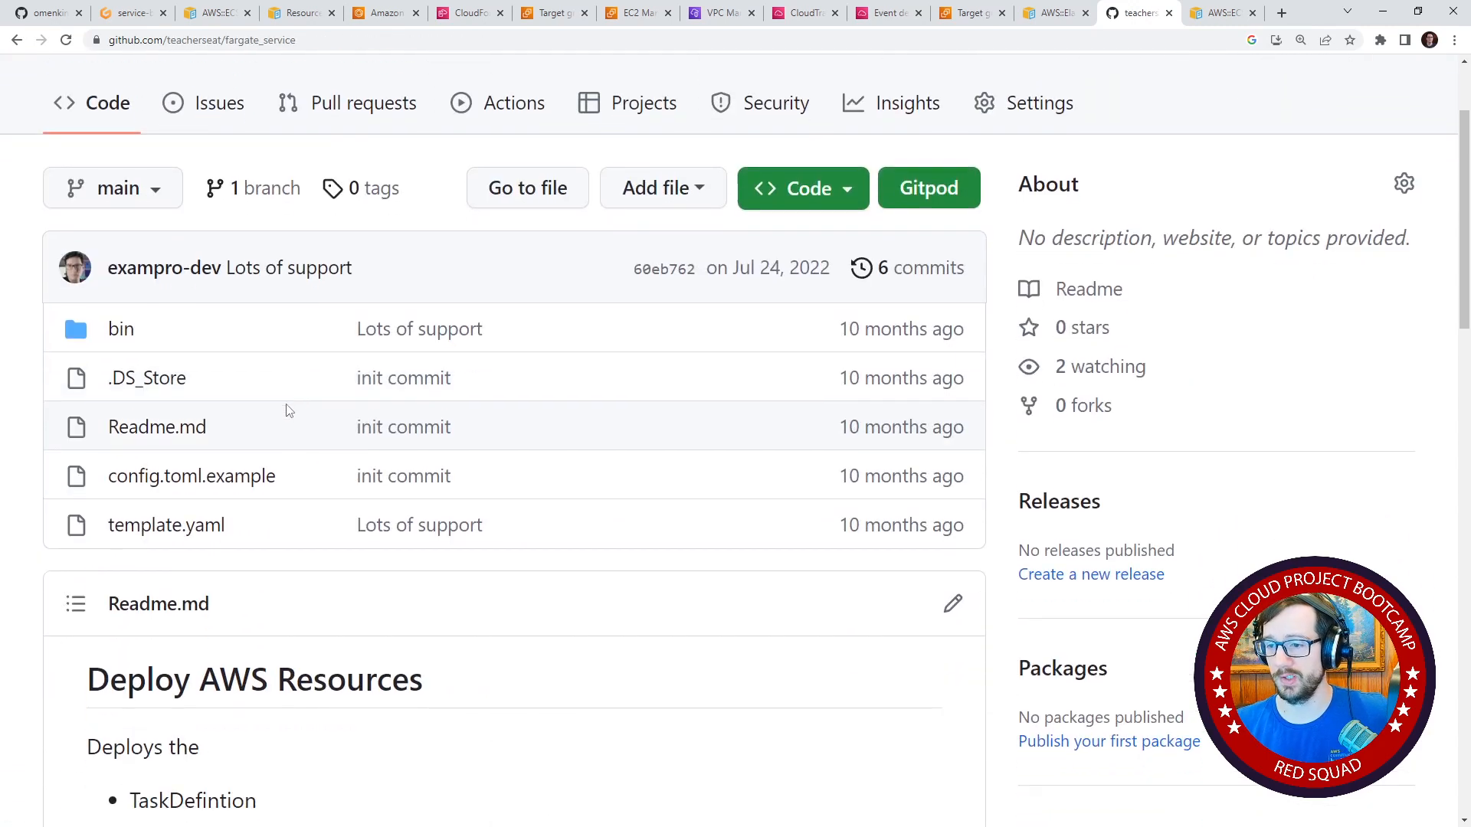
click(223, 524)
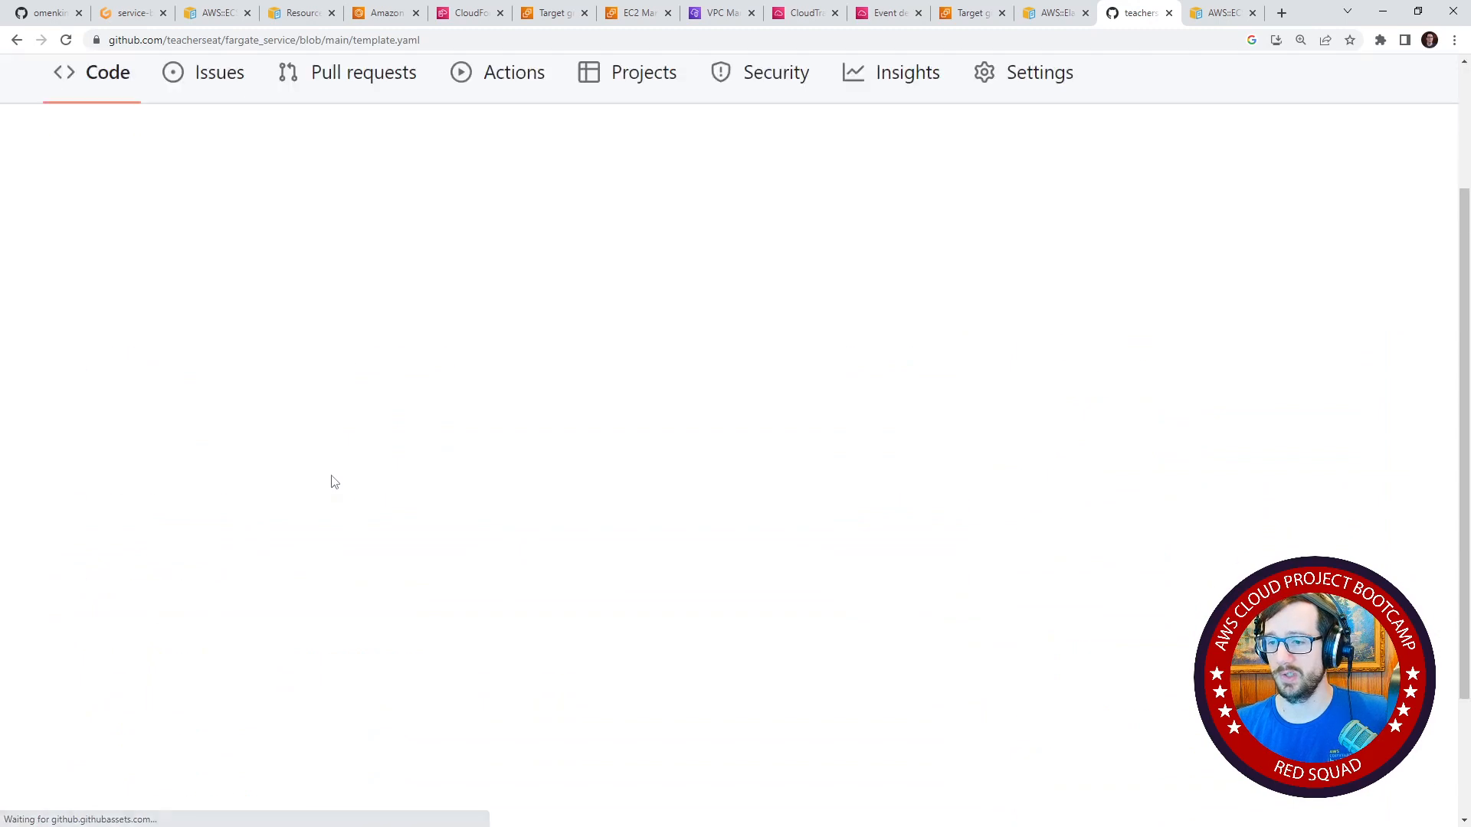
scroll(331, 475, down, 10)
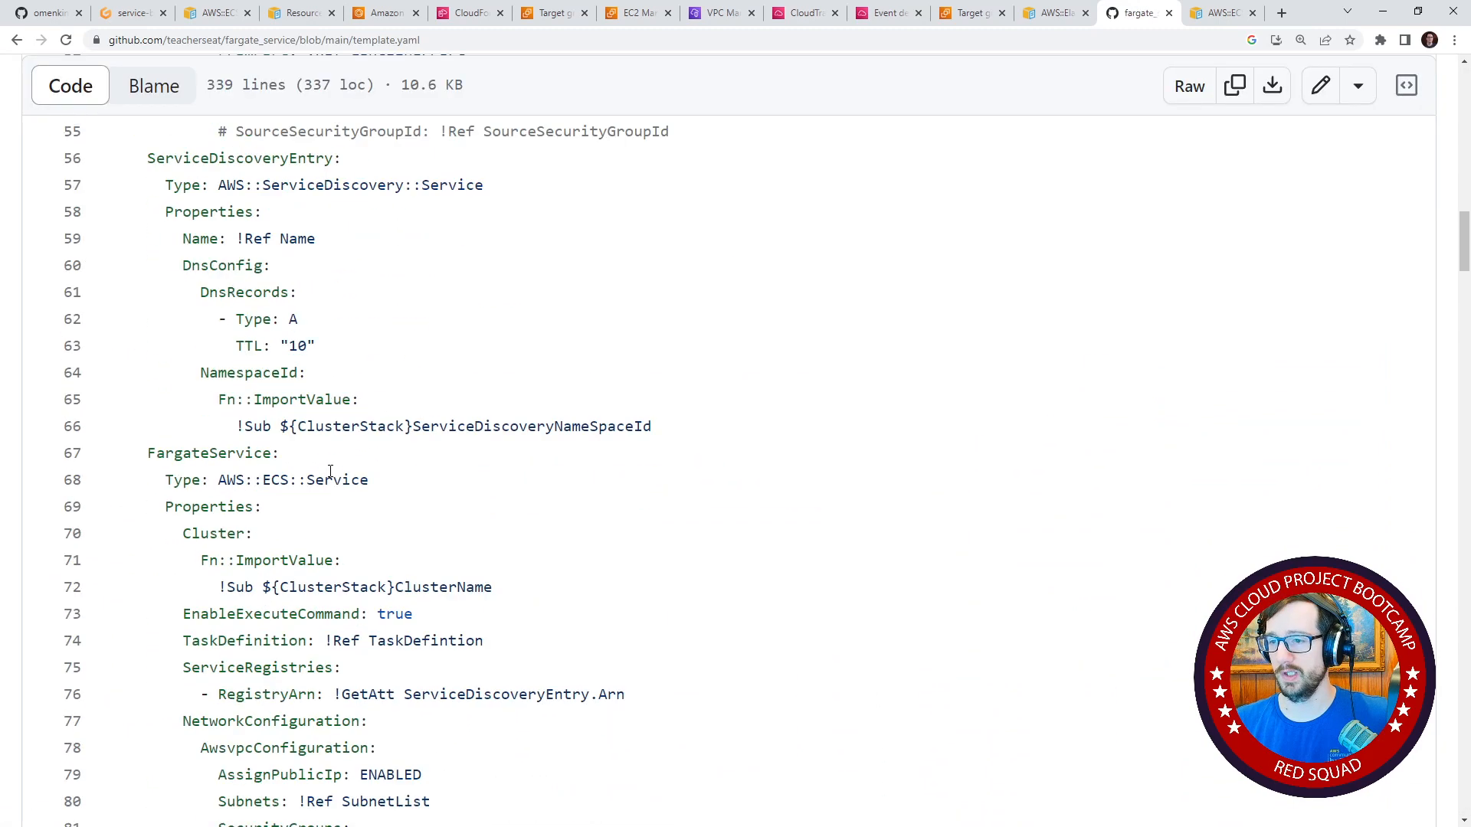
scroll(330, 471, down, 5)
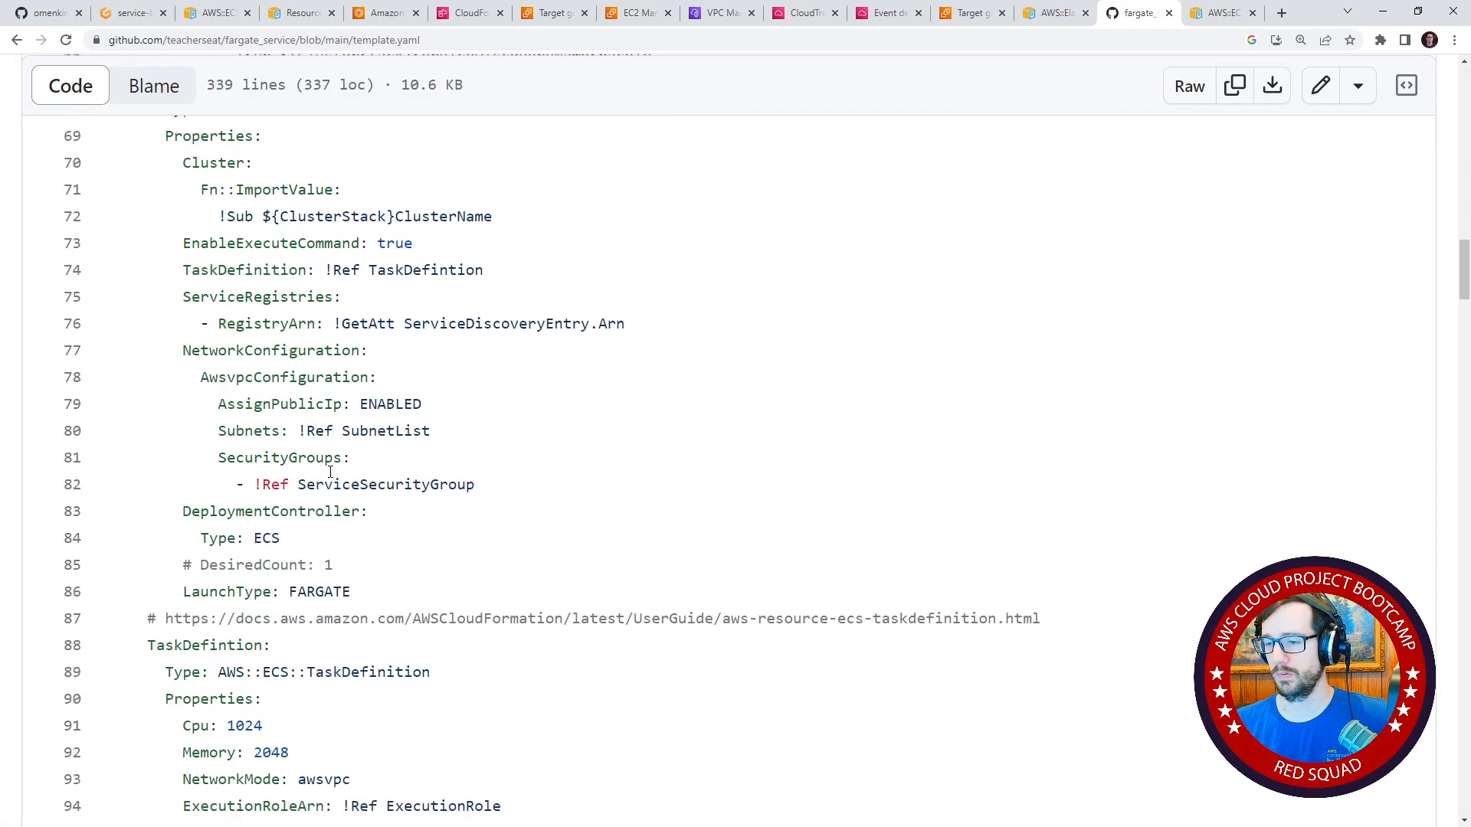
drag(342, 204, 480, 550)
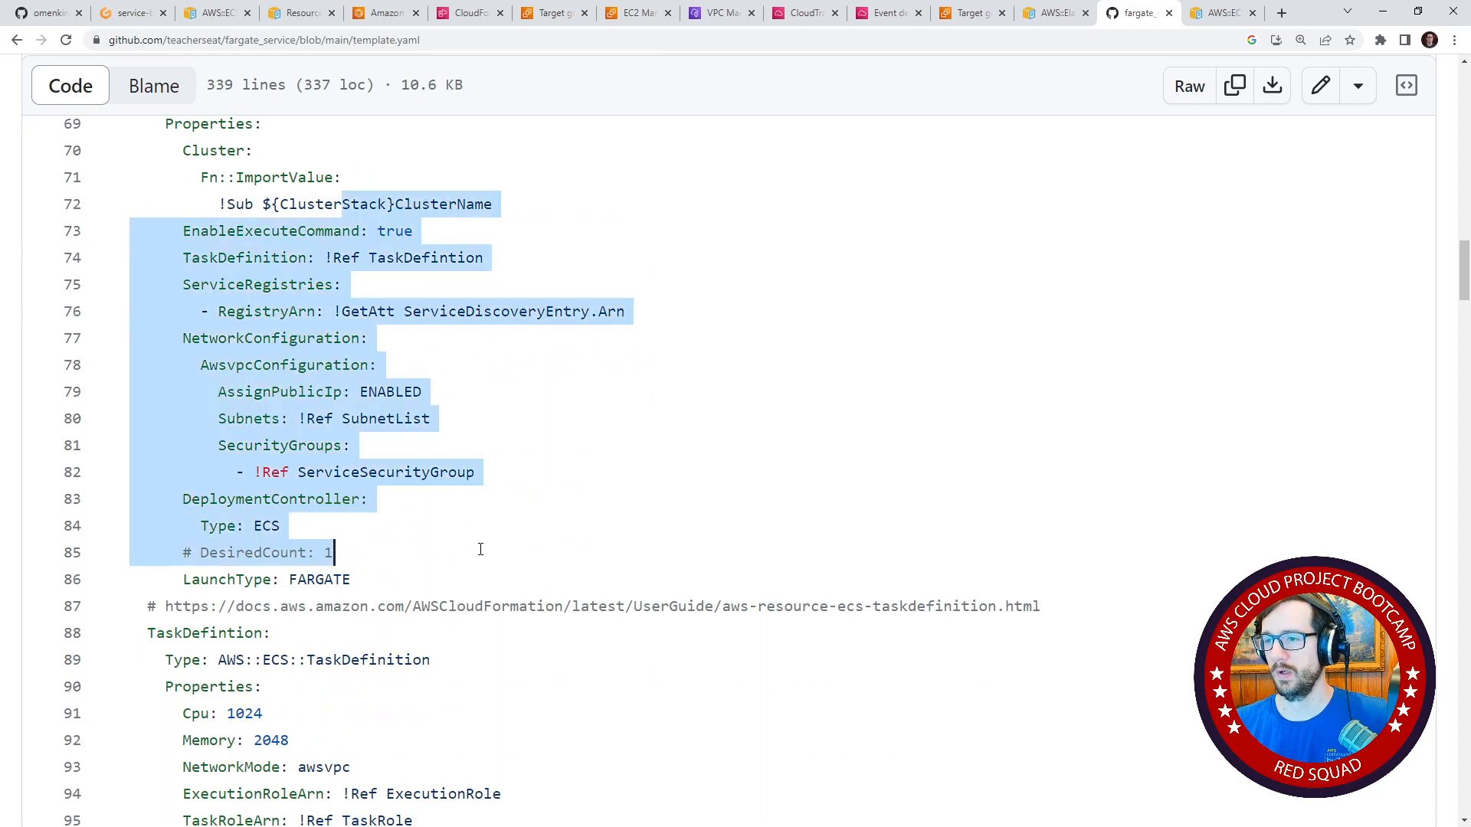
scroll(498, 535, up, 1)
click(501, 230)
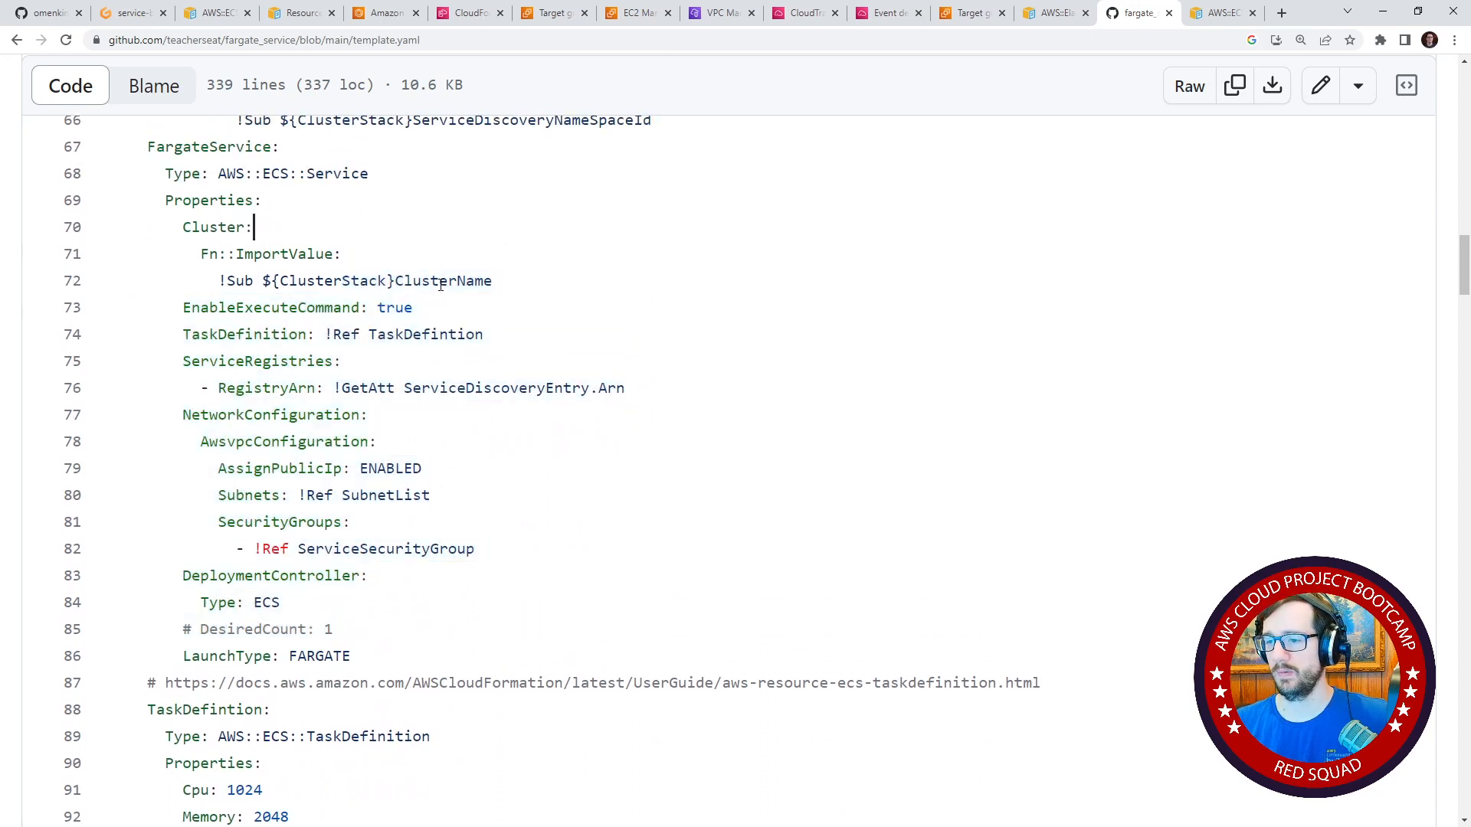
scroll(440, 285, down, 12)
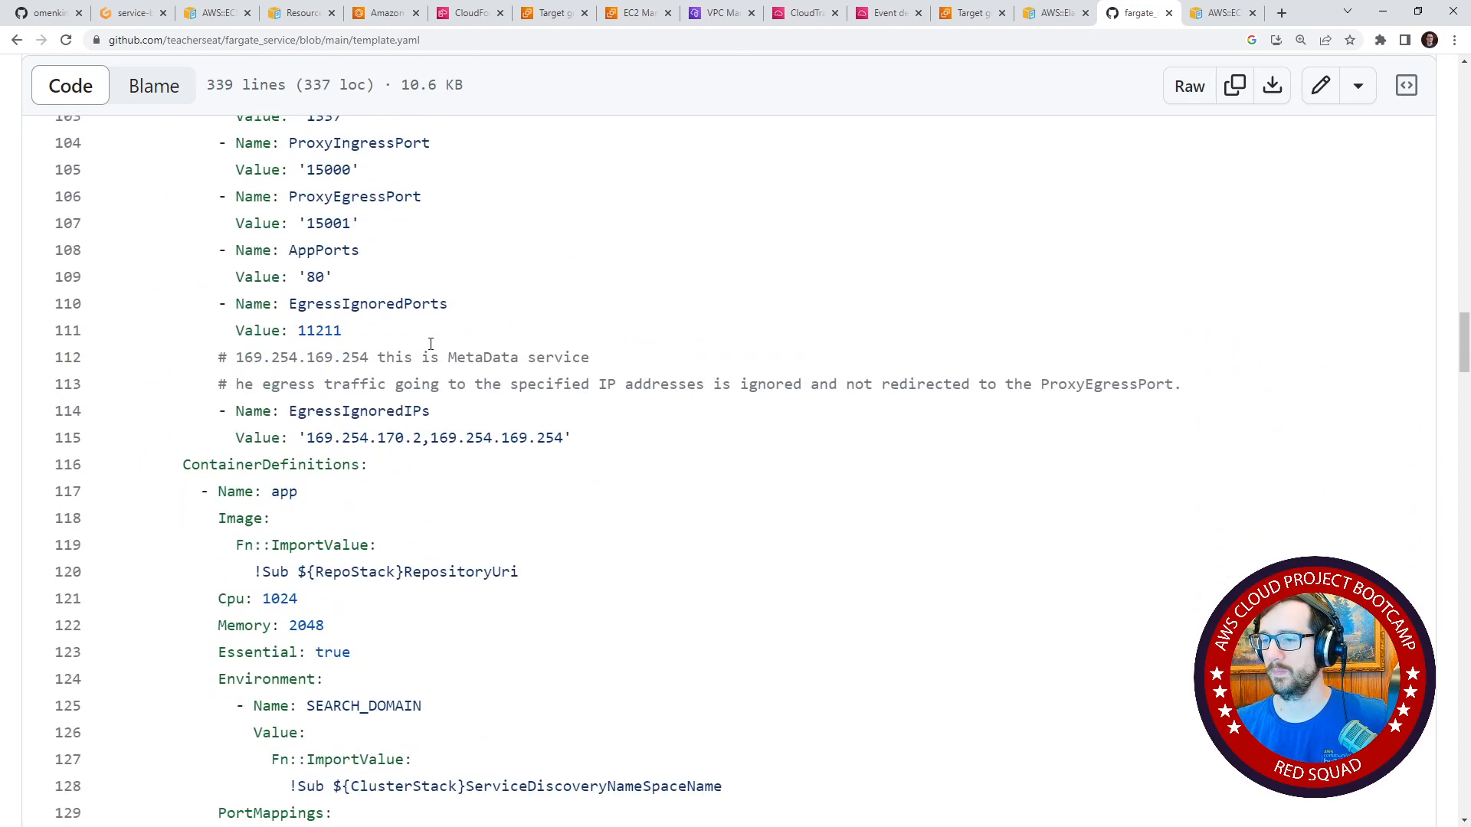
scroll(430, 344, down, 19)
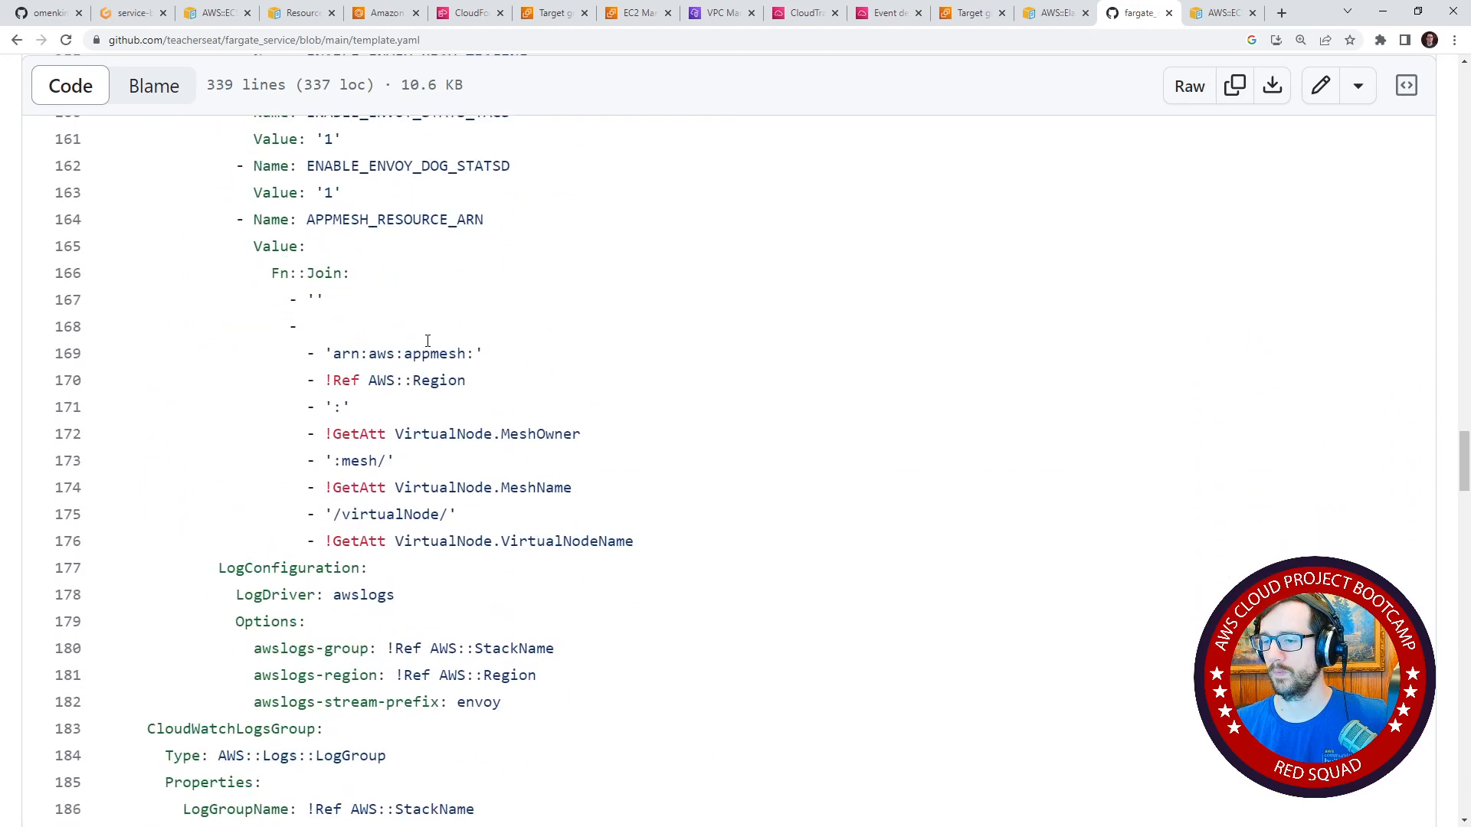
scroll(427, 340, down, 8)
scroll(427, 340, down, 16)
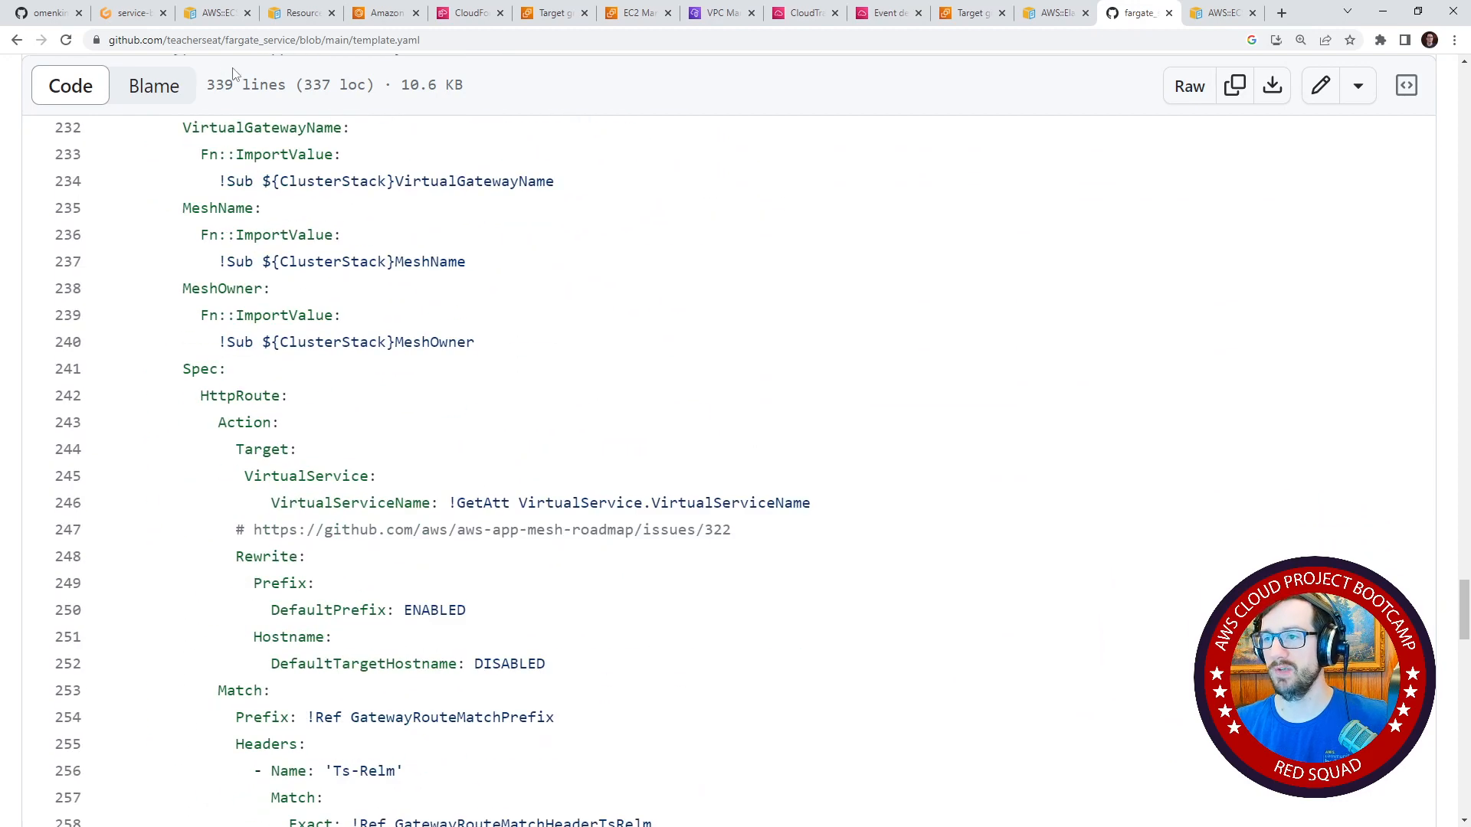
In the service template.yaml in Gitpod, set the FargateService's HealthCheckGracePeriodSeconds to 100 and save the file.
click(138, 17)
click(835, 307)
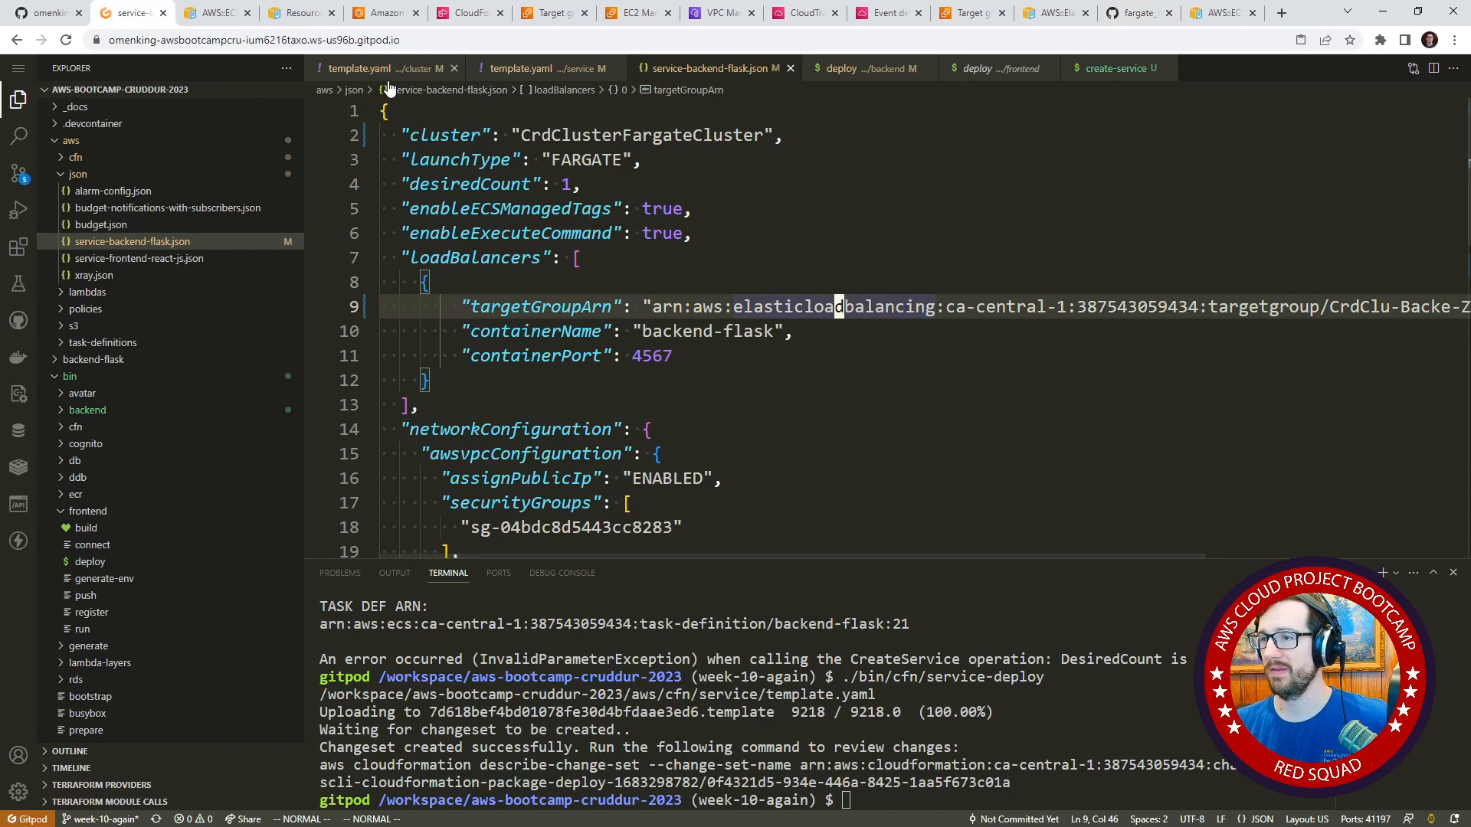
click(561, 69)
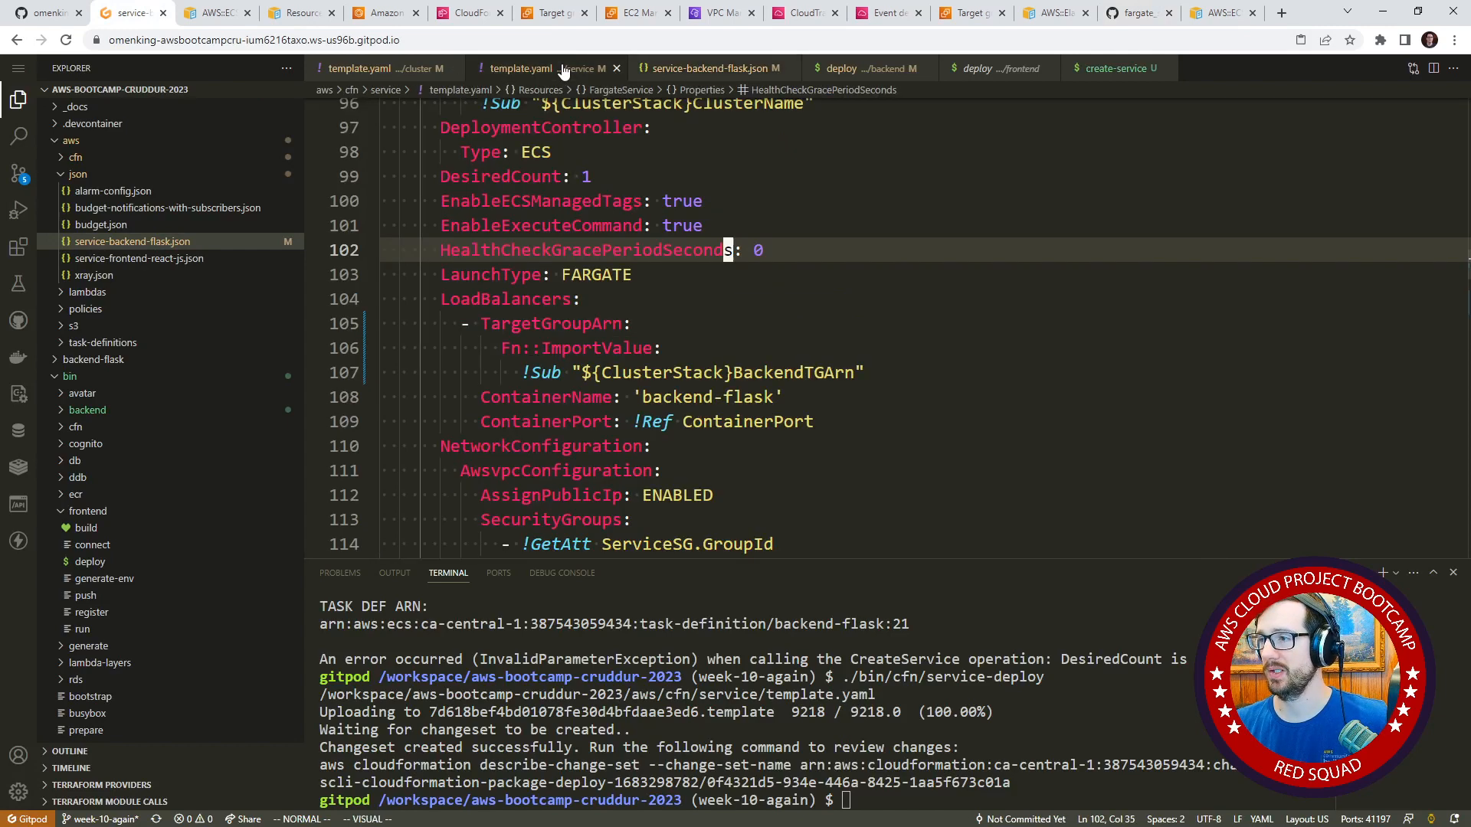
double_click(530, 256)
scroll(749, 375, up, 2)
scroll(744, 370, up, 1)
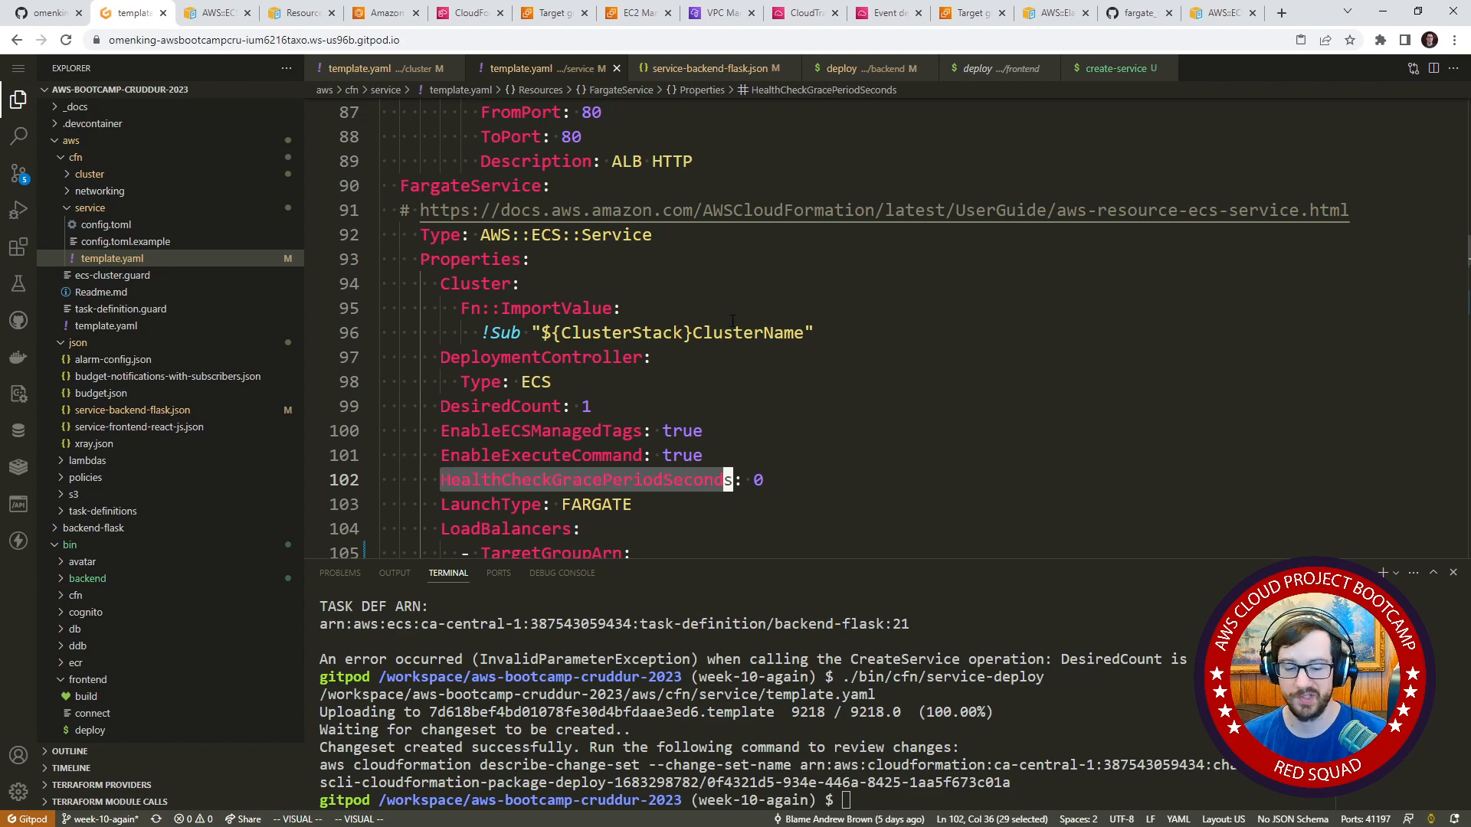
key(Escape)
key(shift+a)
key(BackSpace)
text(100)
key(Escape)
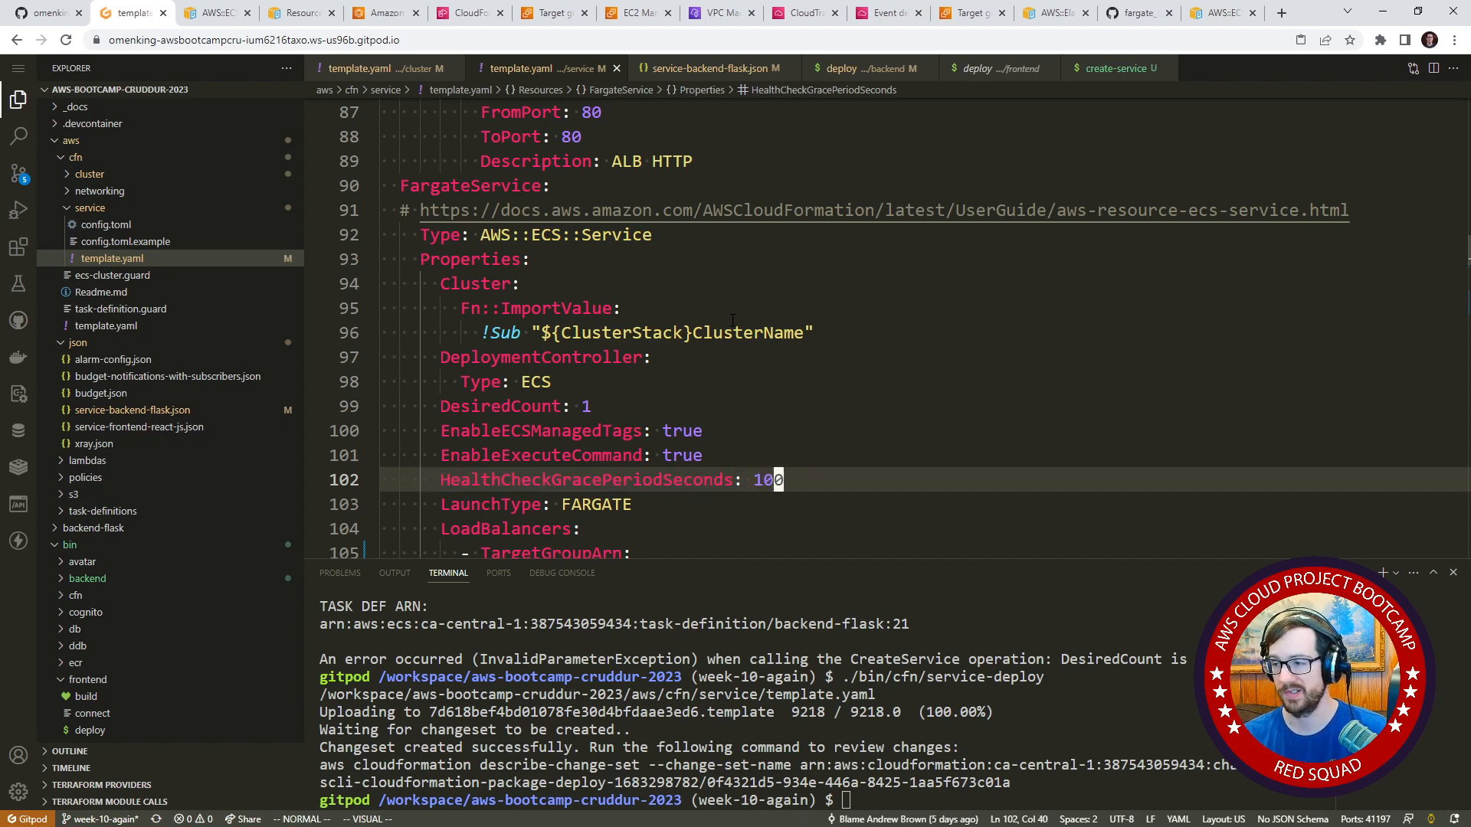
key(ctrl+s)
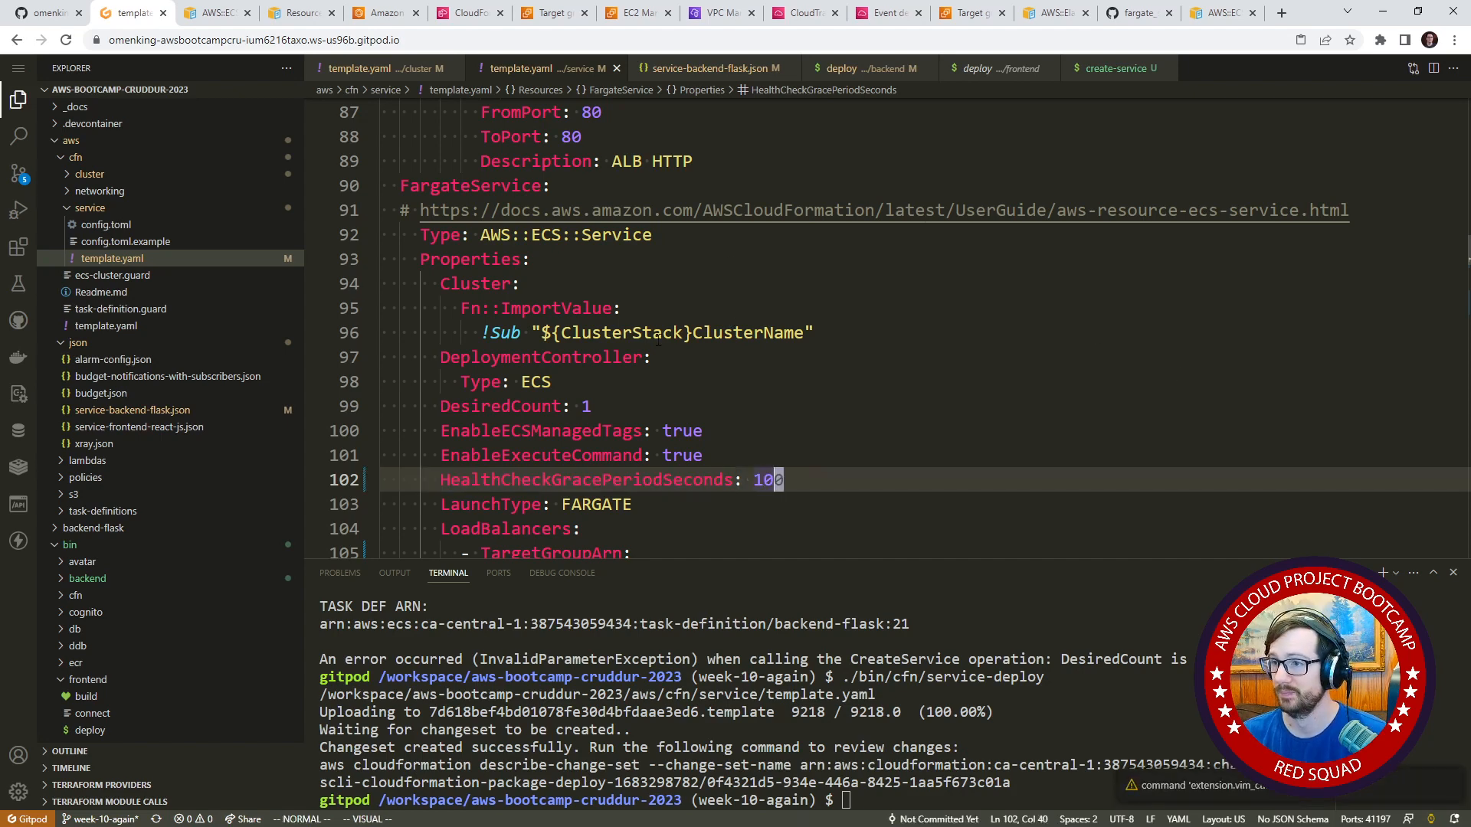
Recall the ./bin/cfn/service-deploy command in the terminal without running it, and delete the CrdSrvBackendFlask stack in CloudFormation.
click(1150, 734)
key(Up)
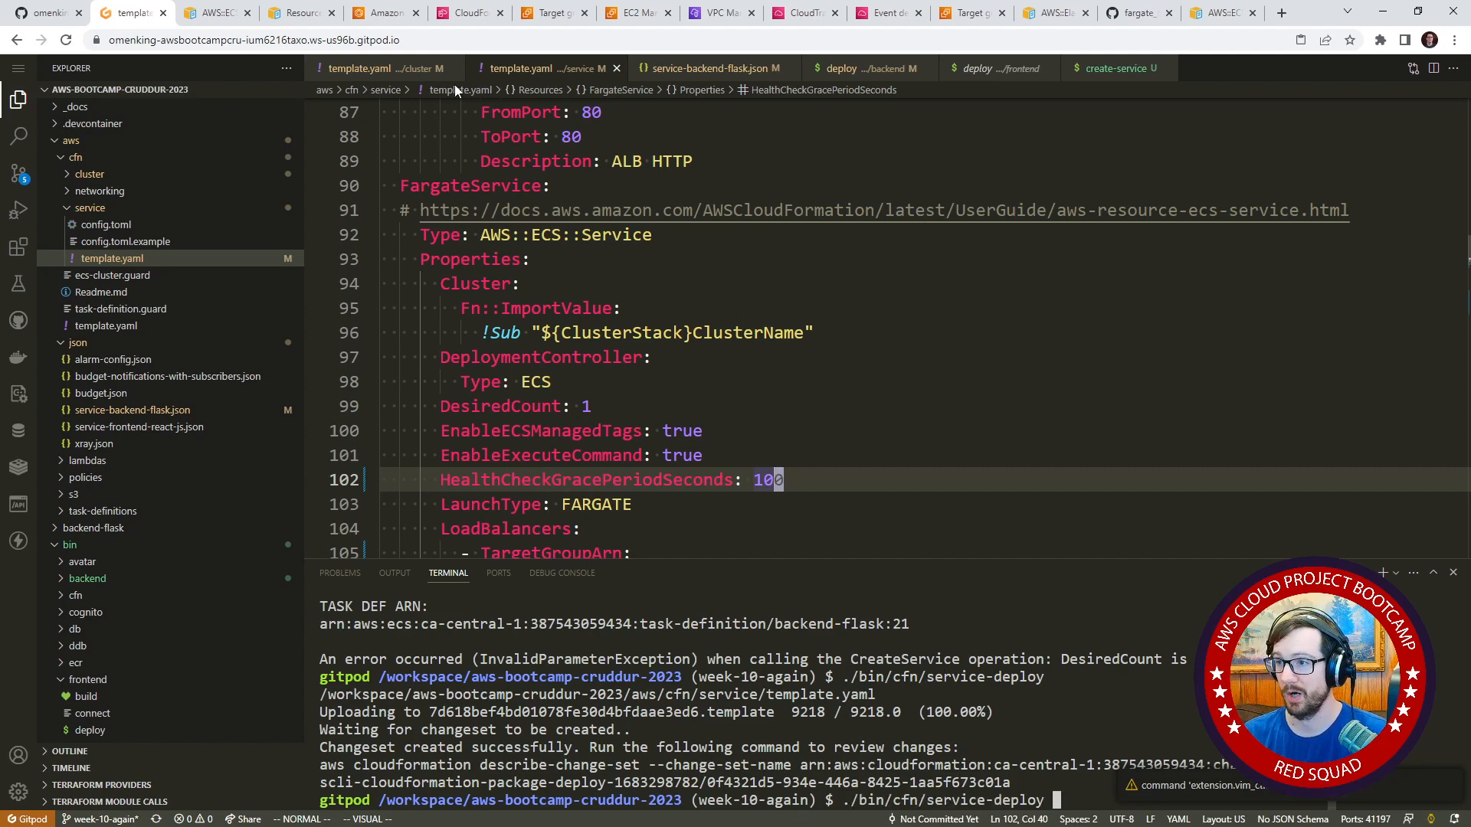
click(469, 12)
click(511, 219)
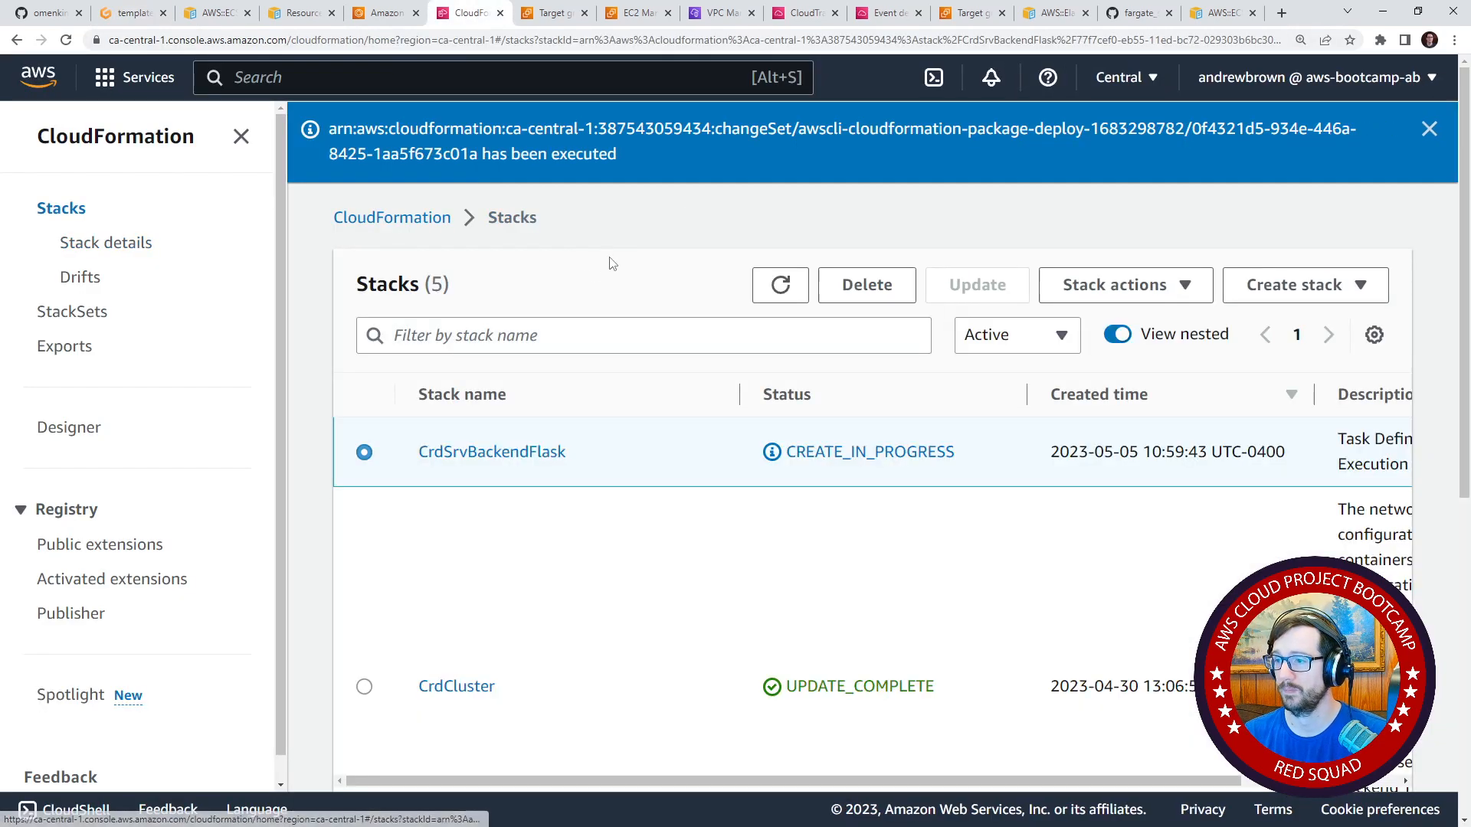
click(868, 289)
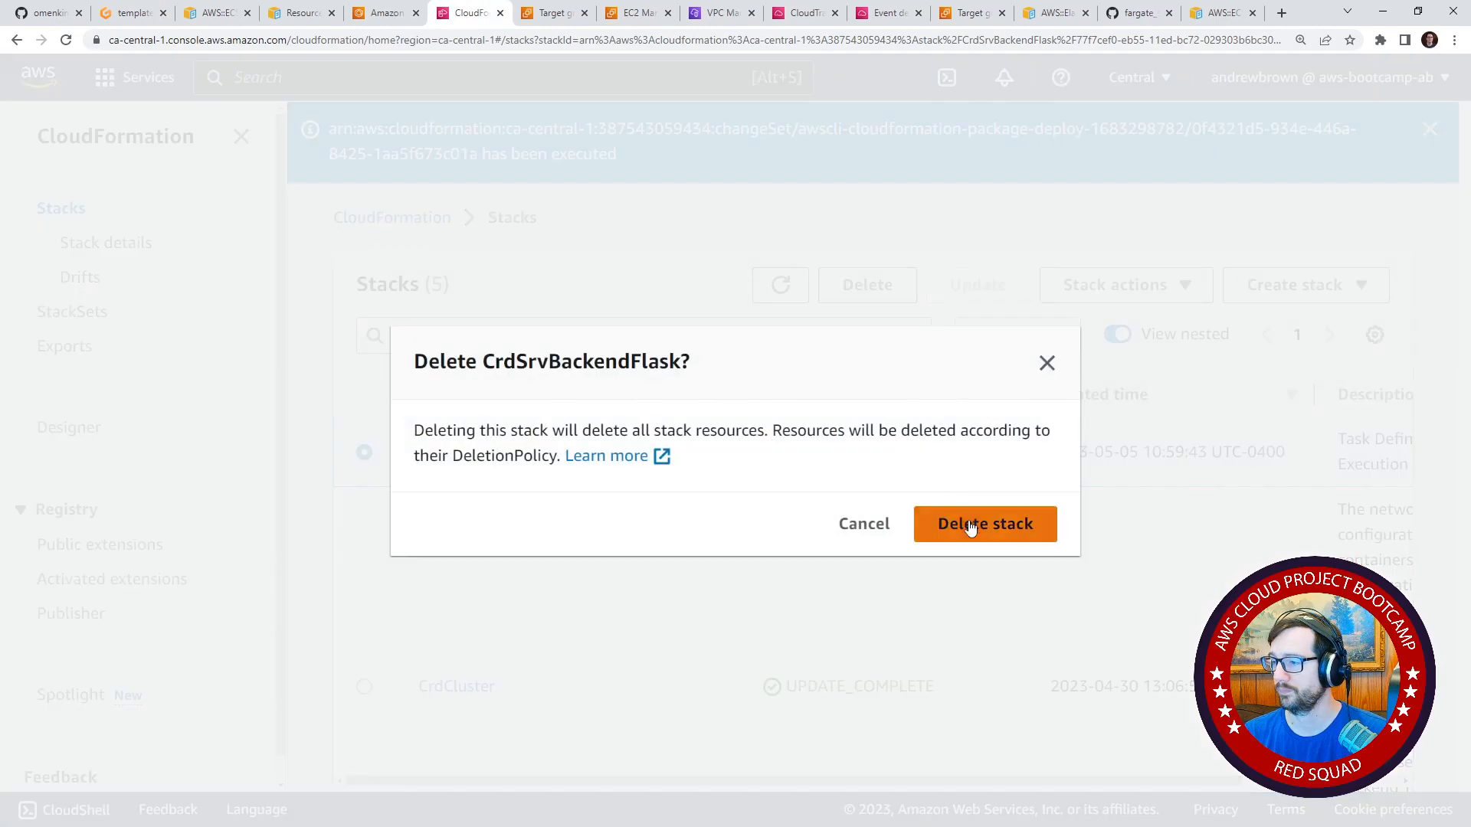
click(969, 527)
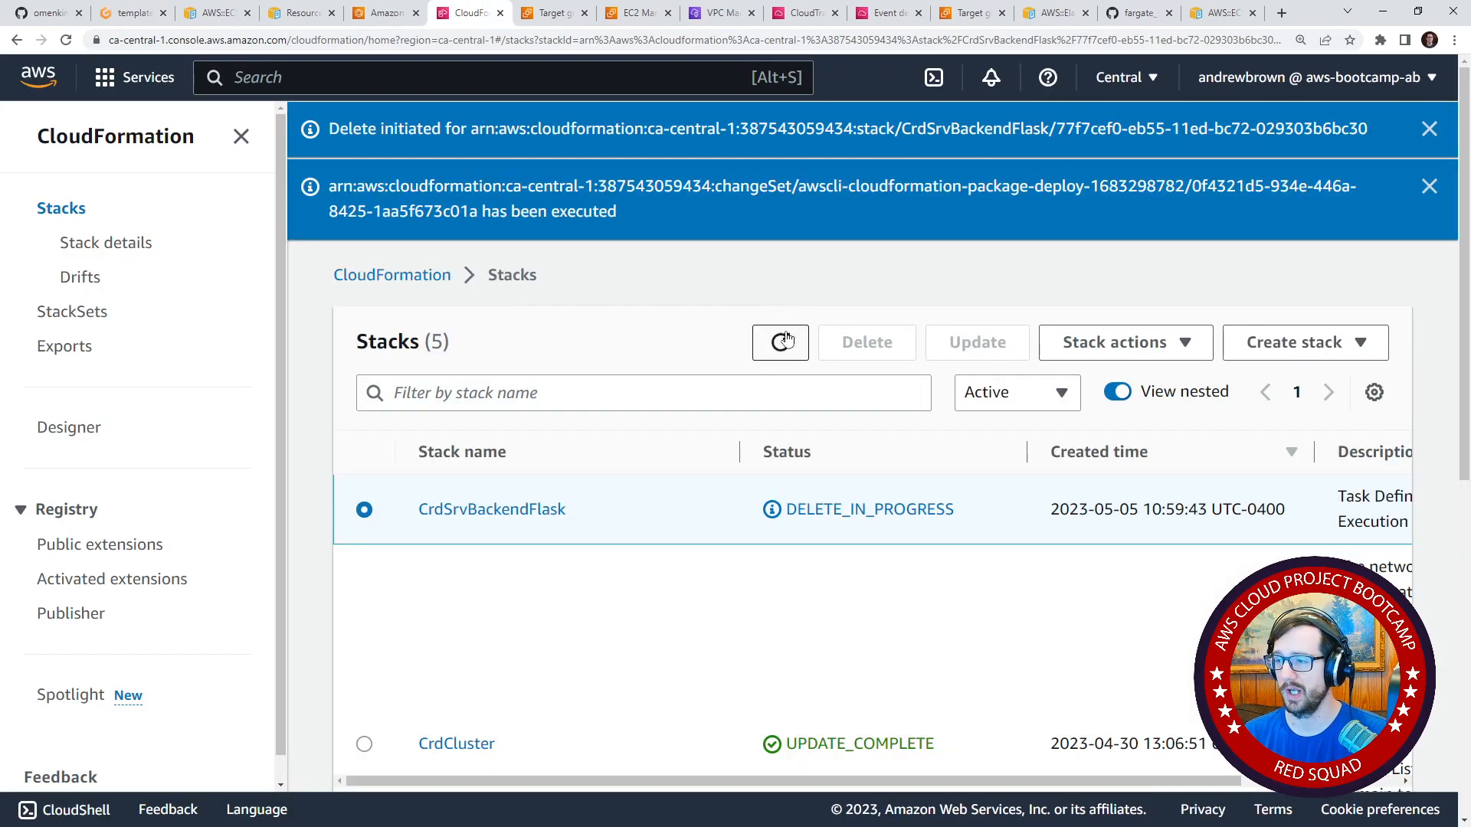
Refresh the CloudFormation stack list repeatedly to monitor the deletion of CrdSrvBackendFlask.
click(785, 344)
click(784, 351)
click(784, 351)
click(784, 351)
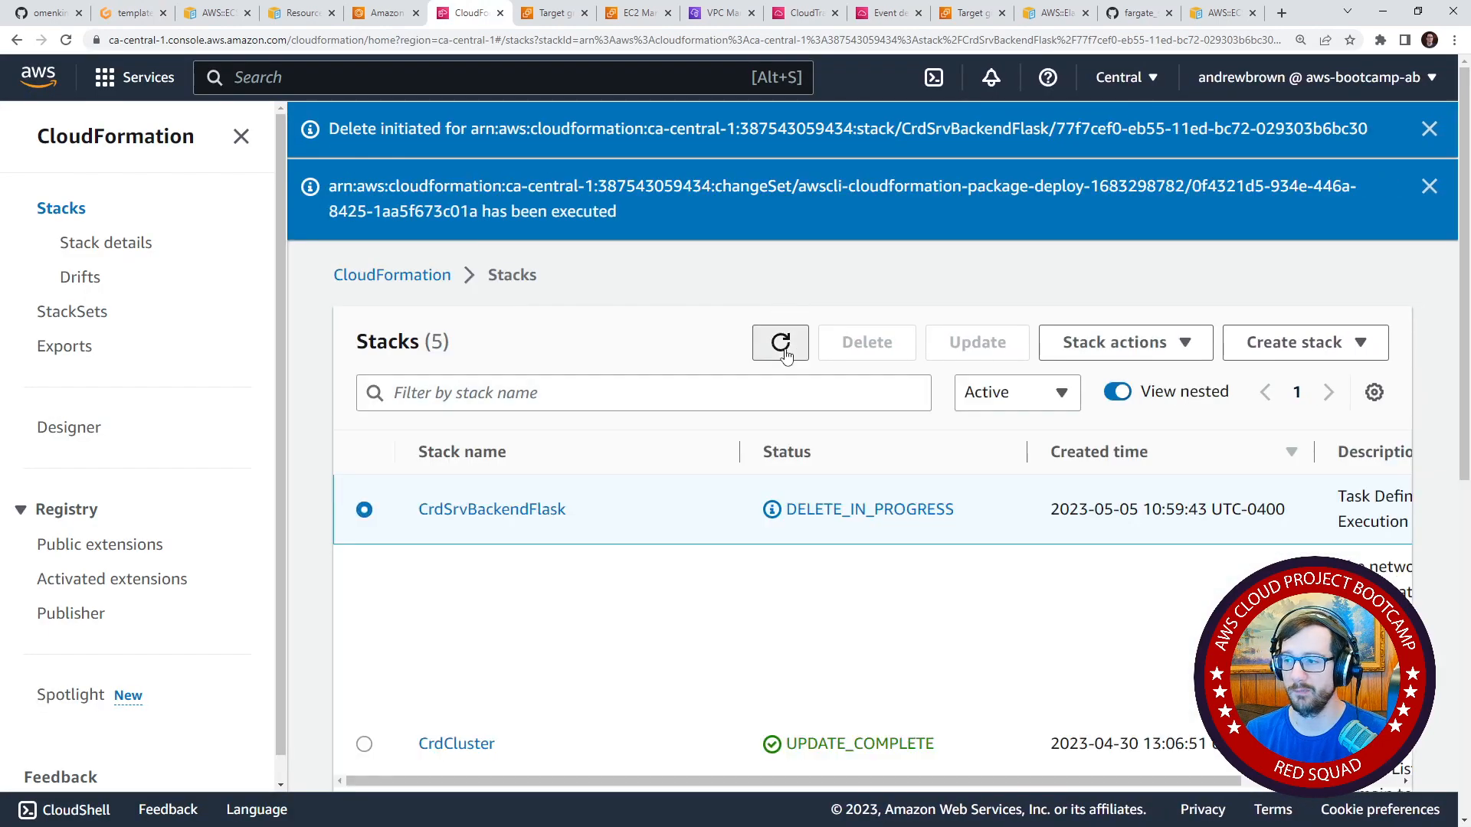
click(383, 13)
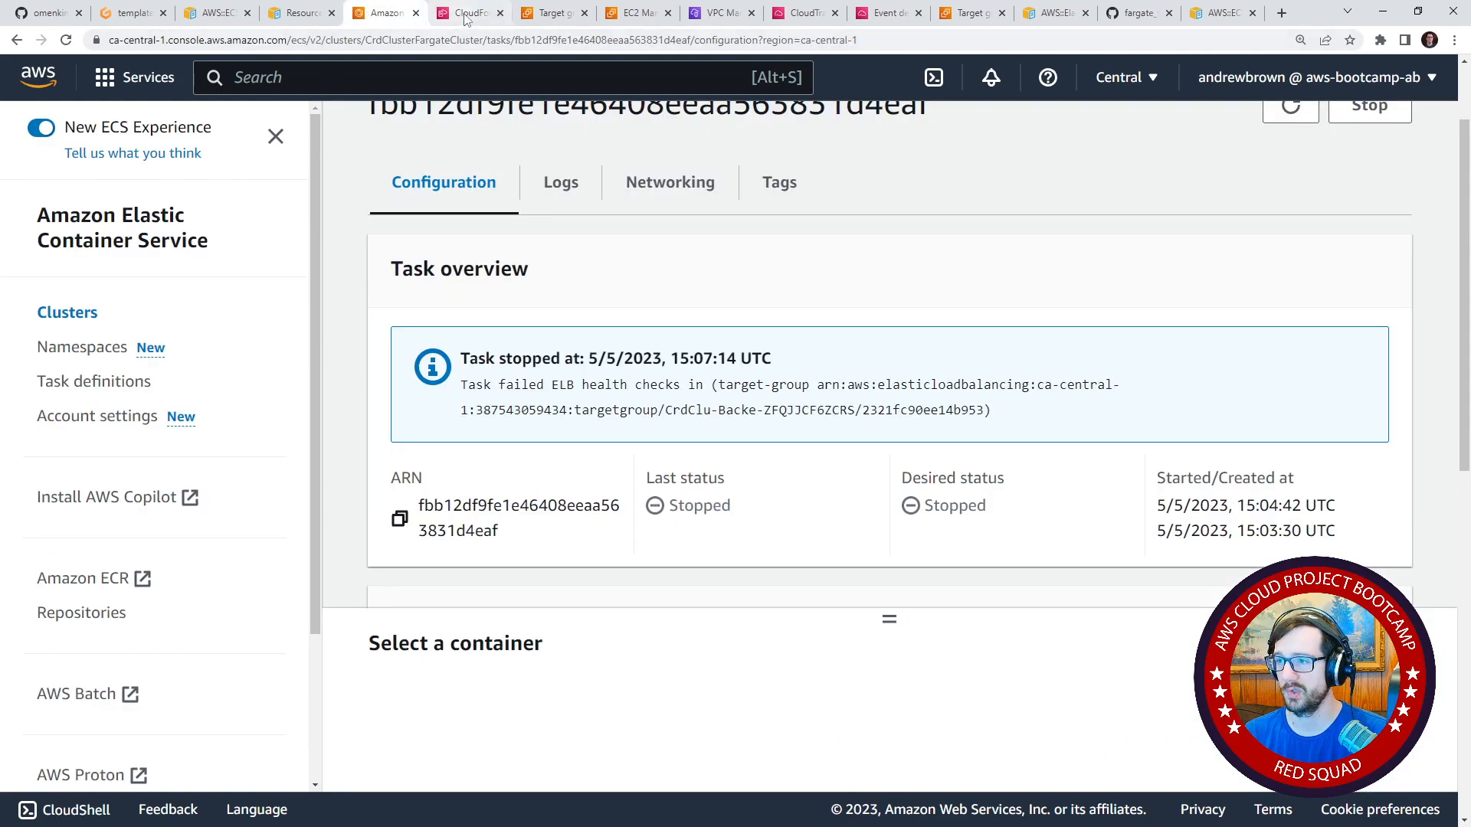
click(465, 13)
click(787, 351)
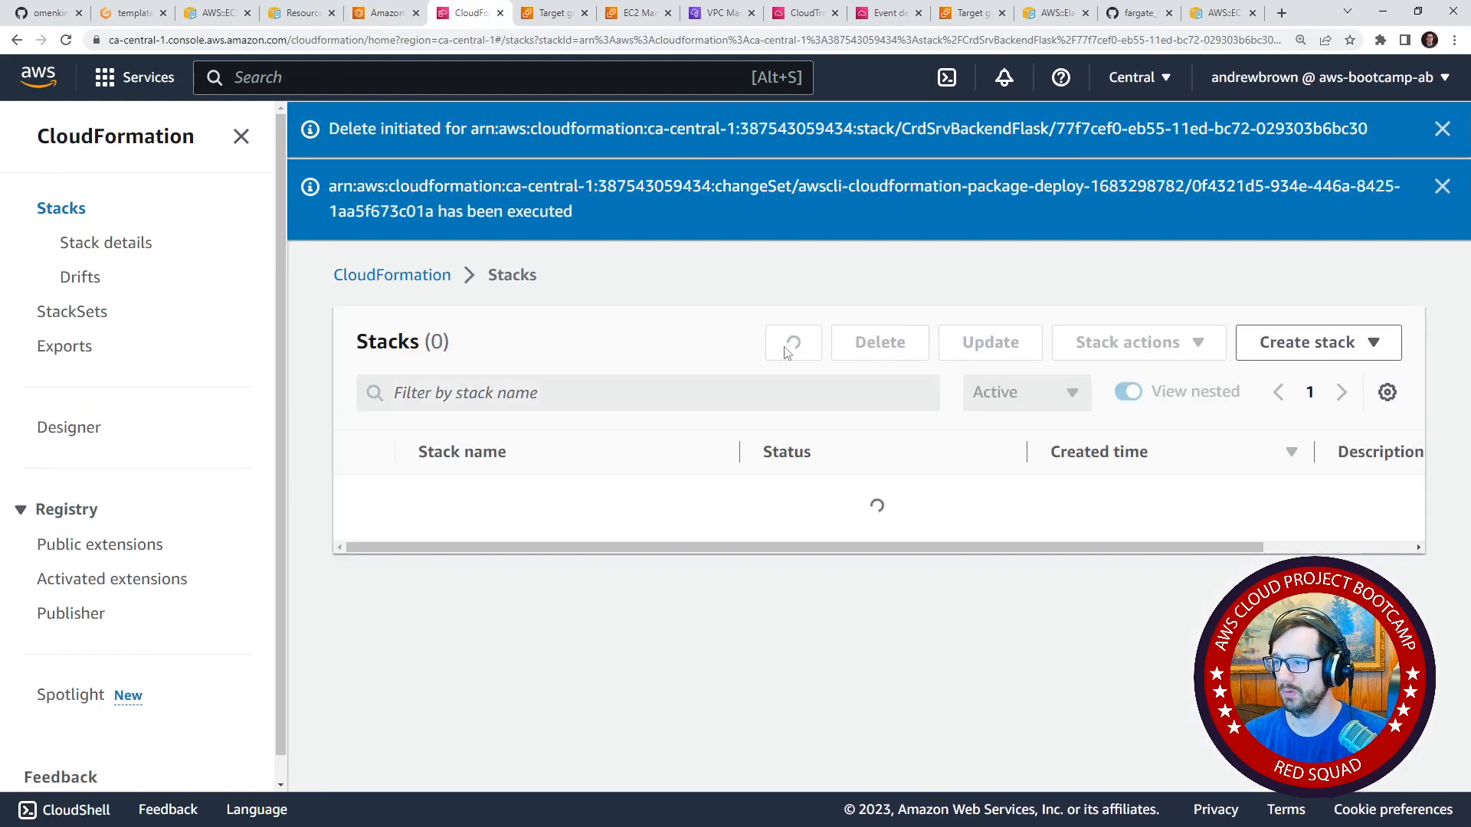
click(782, 349)
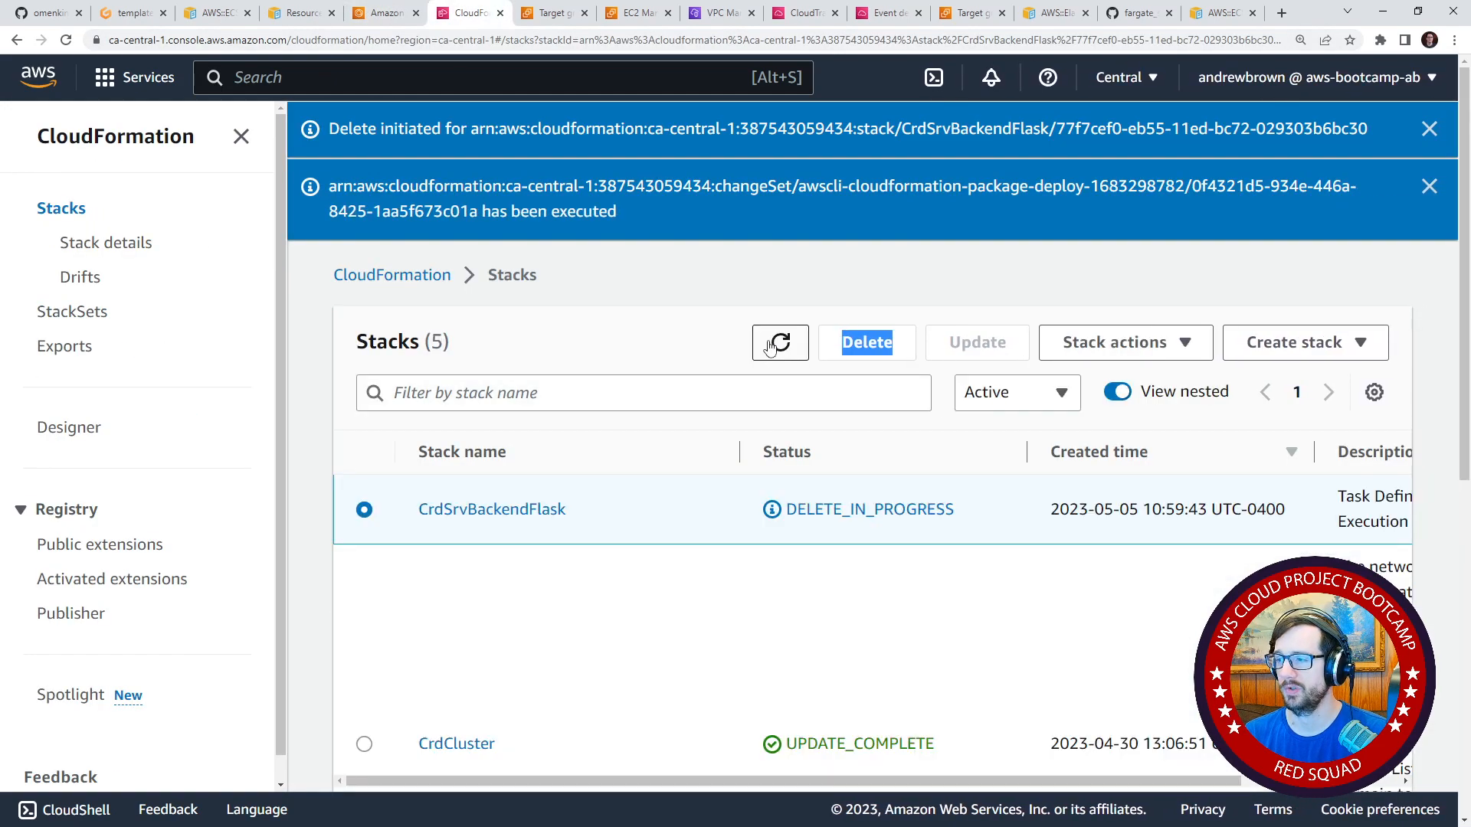
click(789, 345)
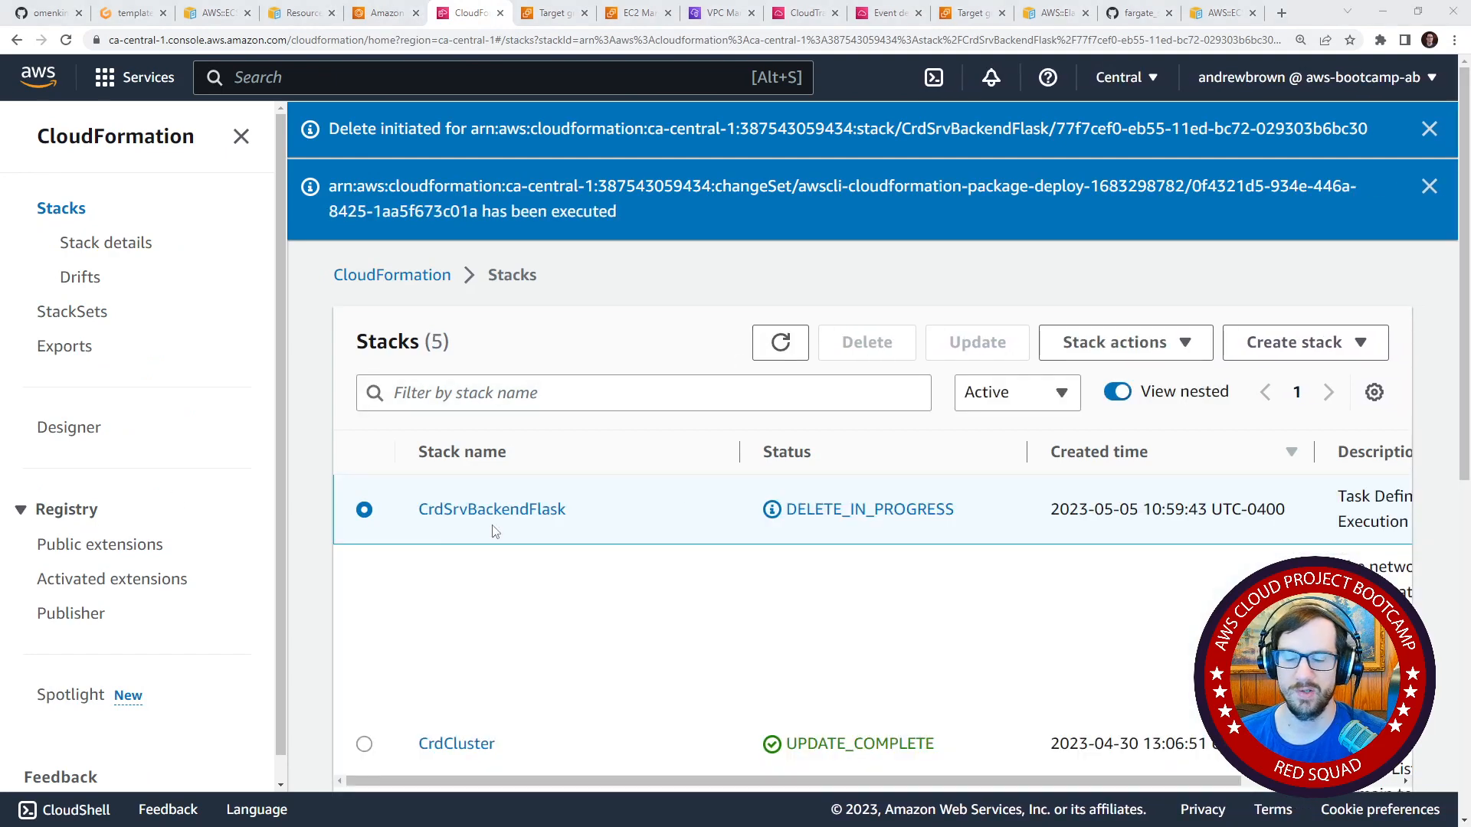
click(779, 342)
click(779, 342)
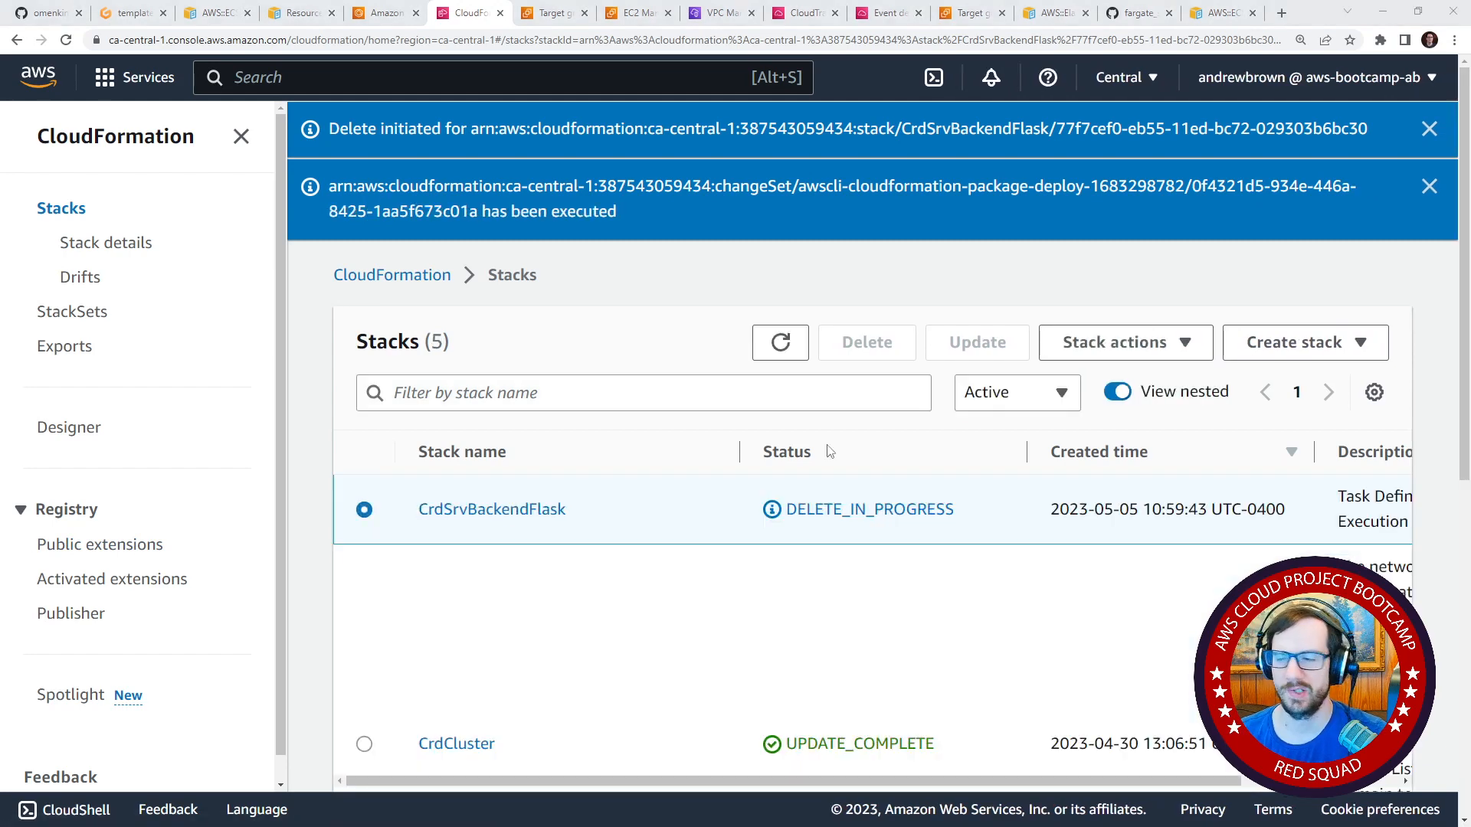
Open Elastic Container Service in place of the target groups page and check the services and tasks of CrdClusterFargateCluster.
click(567, 16)
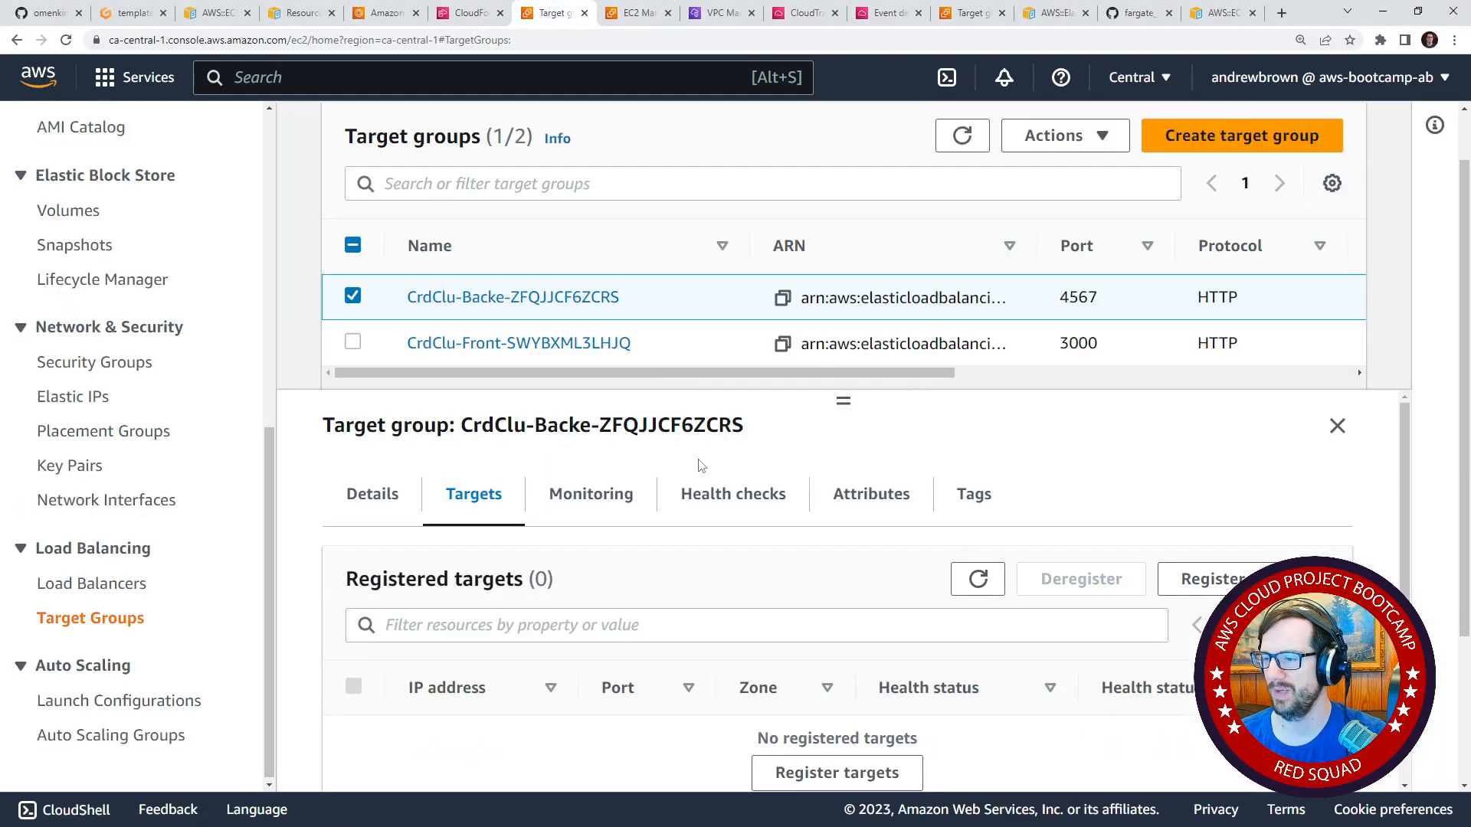
click(635, 14)
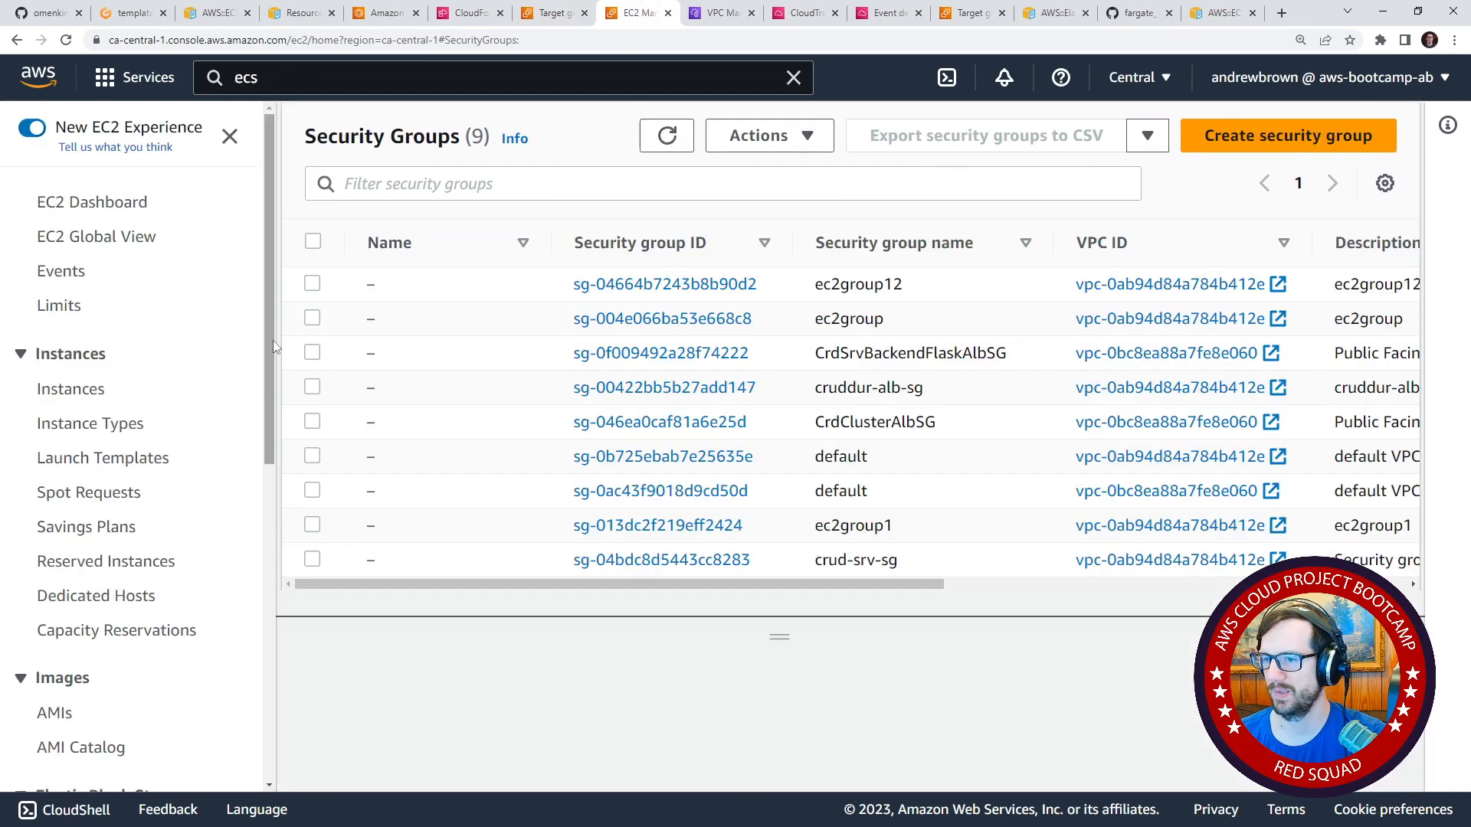
scroll(138, 536, down, 8)
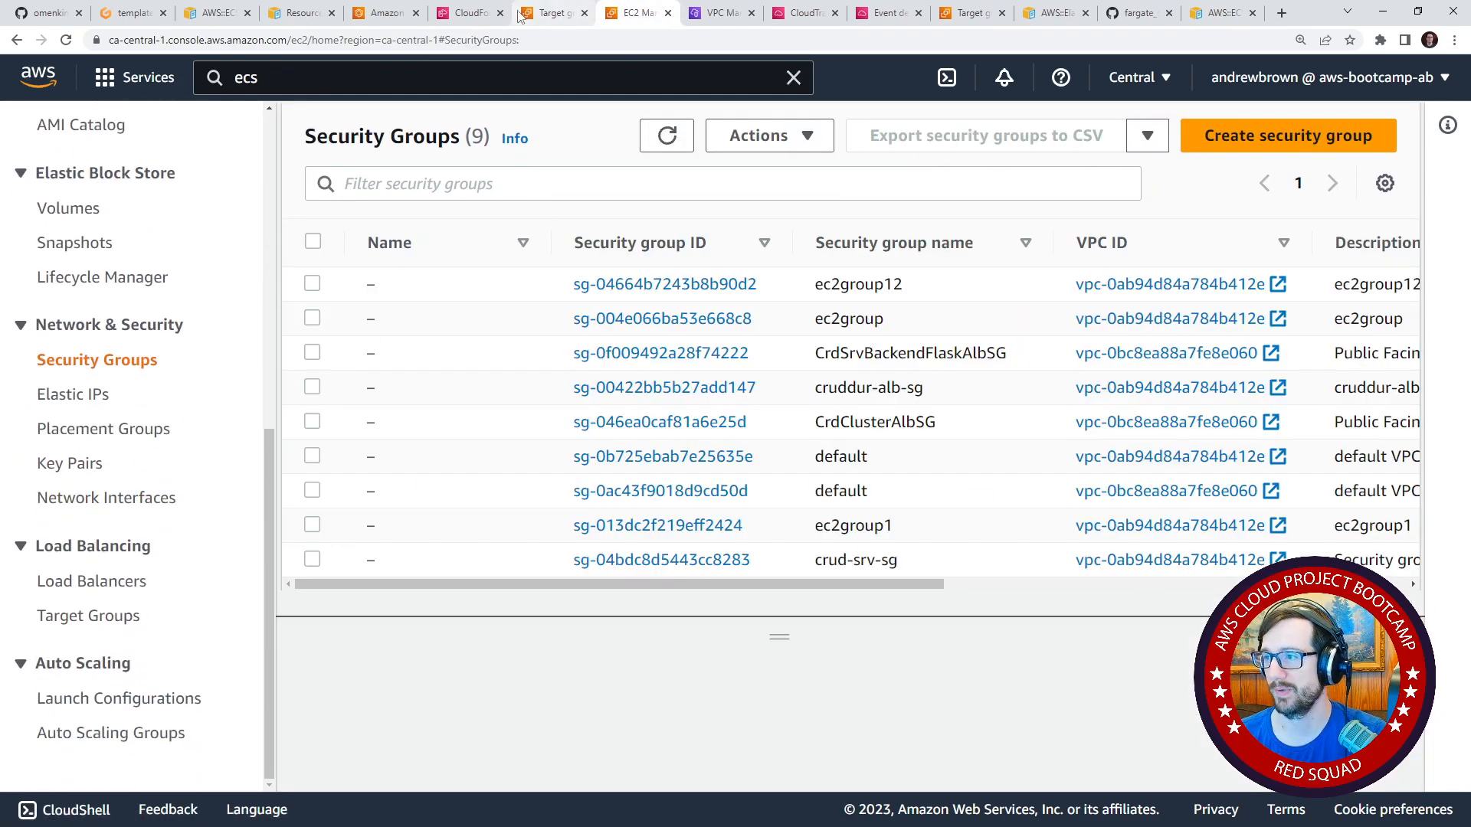
click(549, 16)
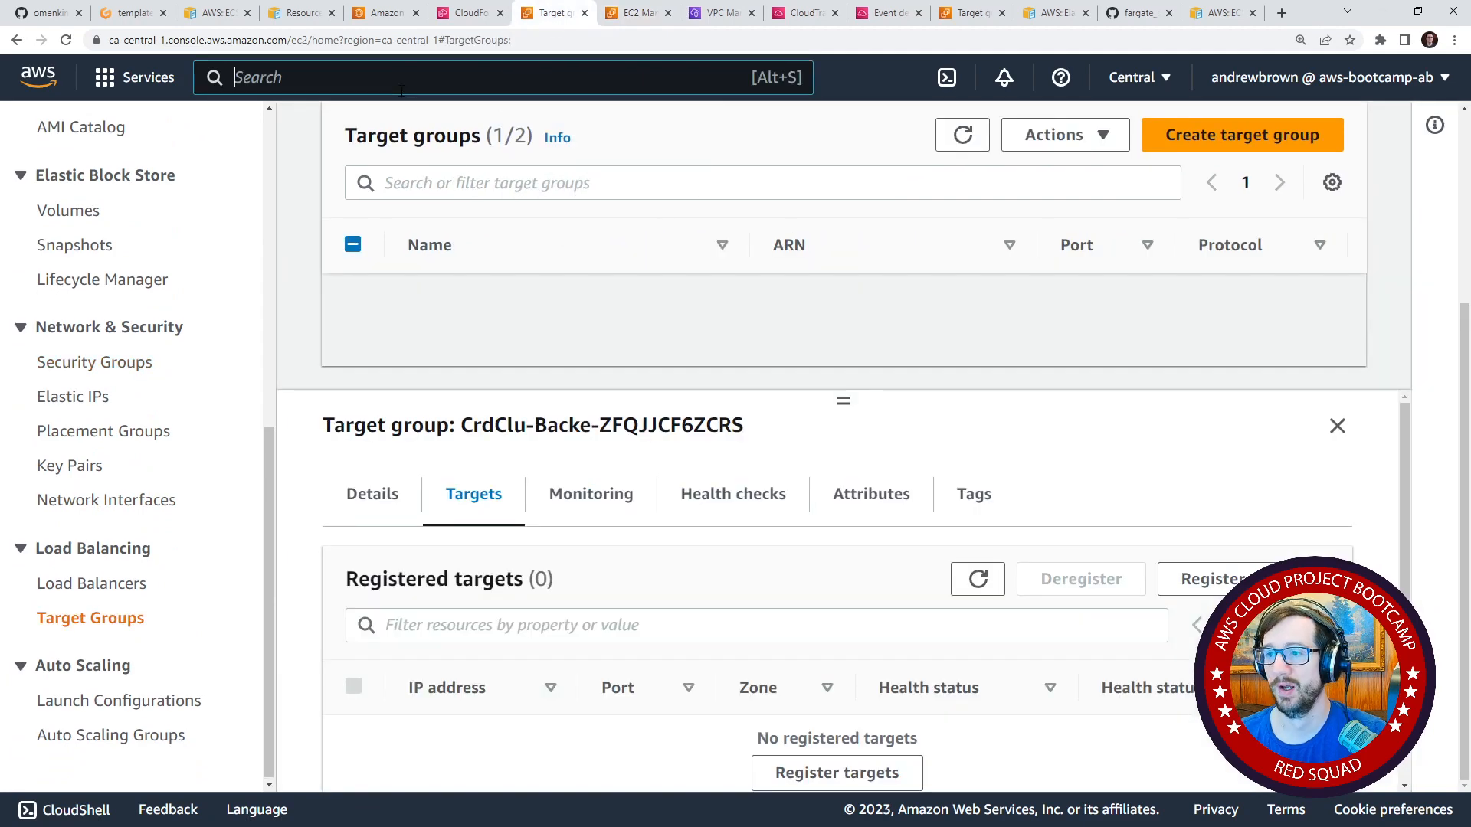
text(ecs)
click(581, 257)
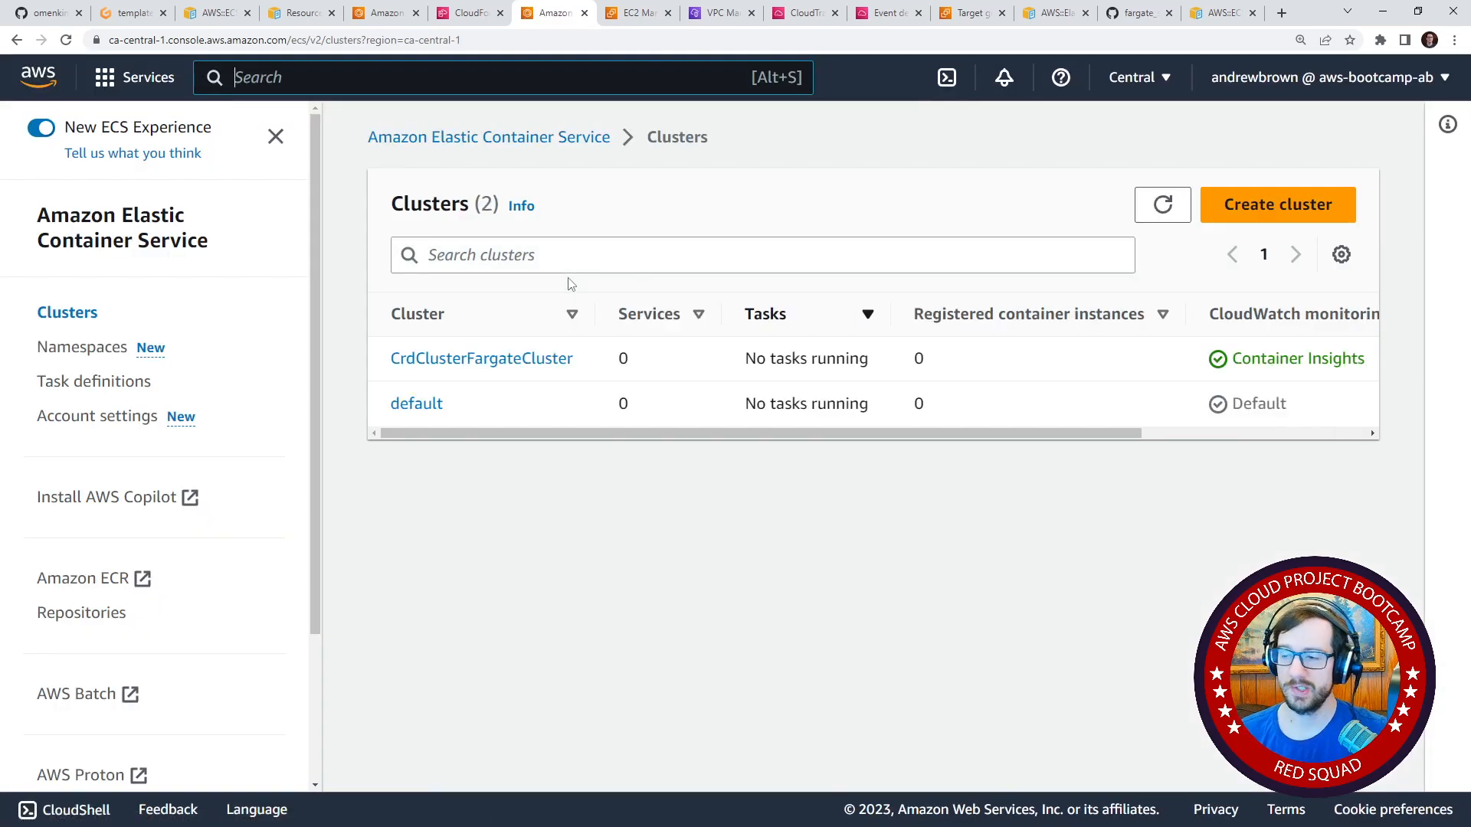
click(525, 357)
scroll(567, 437, down, 4)
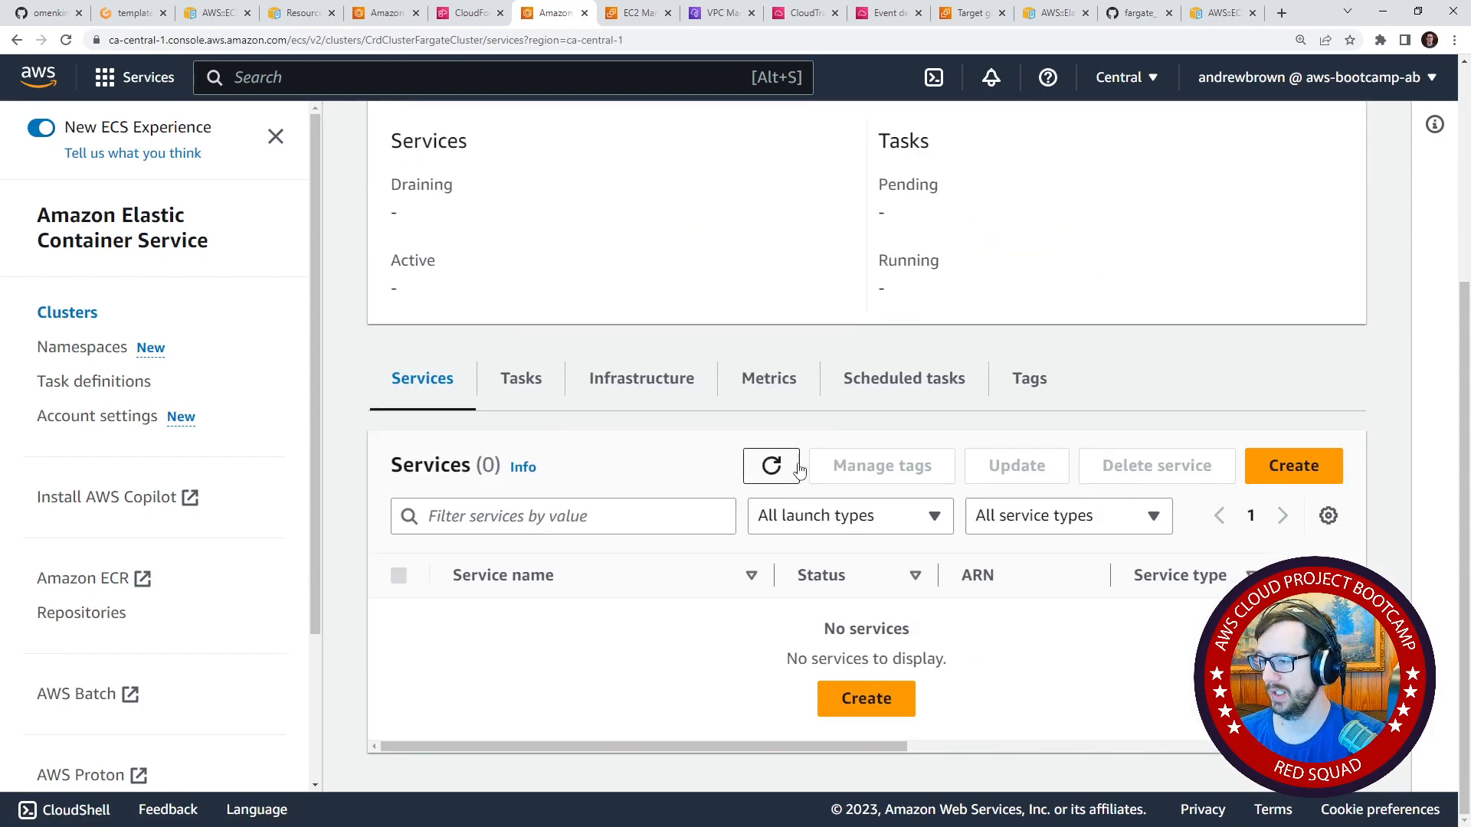
click(509, 379)
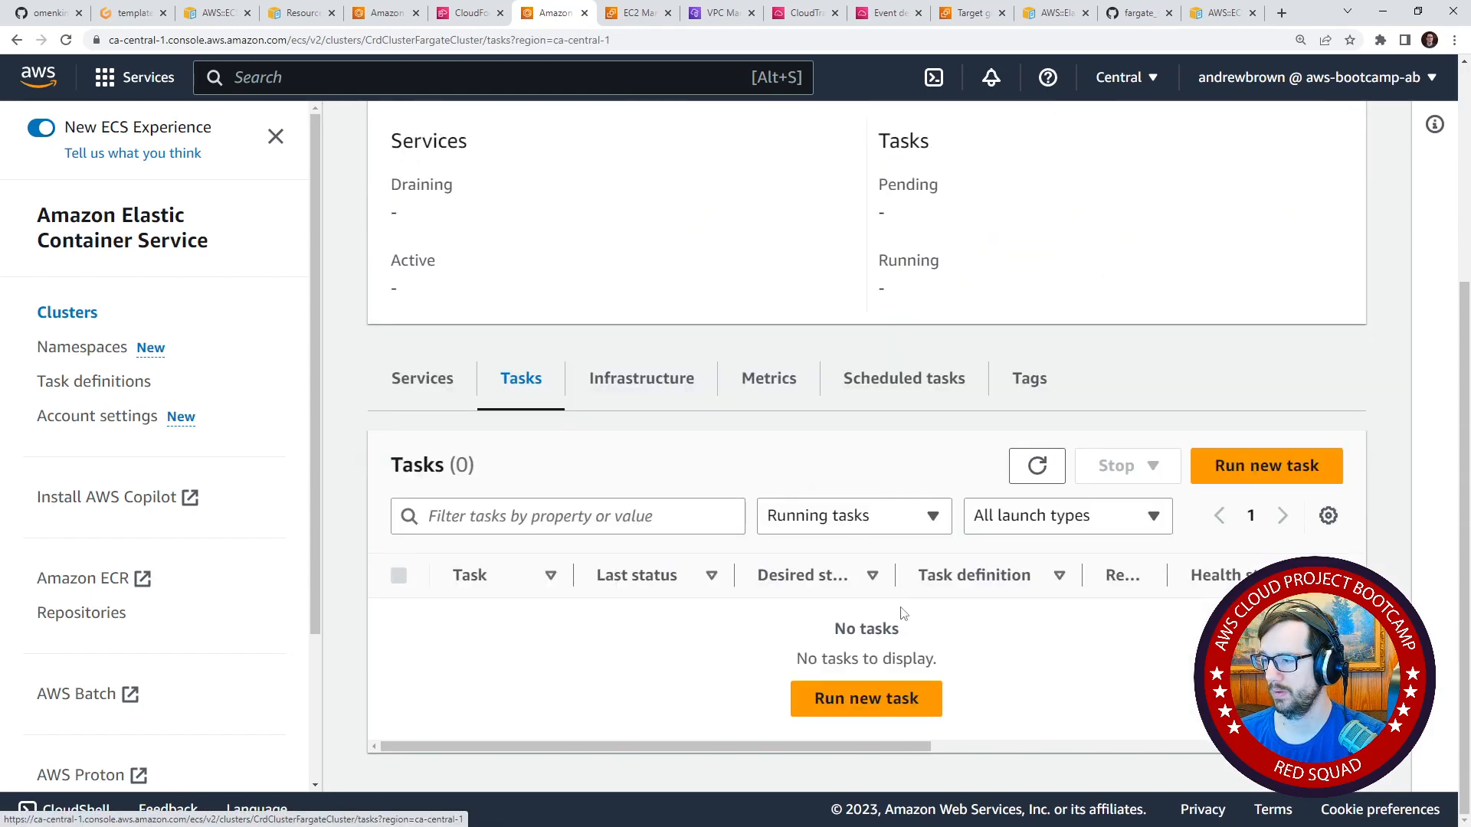
Refresh the CloudFormation stack list once more and run ./bin/cfn/service-deploy in the Gitpod terminal.
click(471, 12)
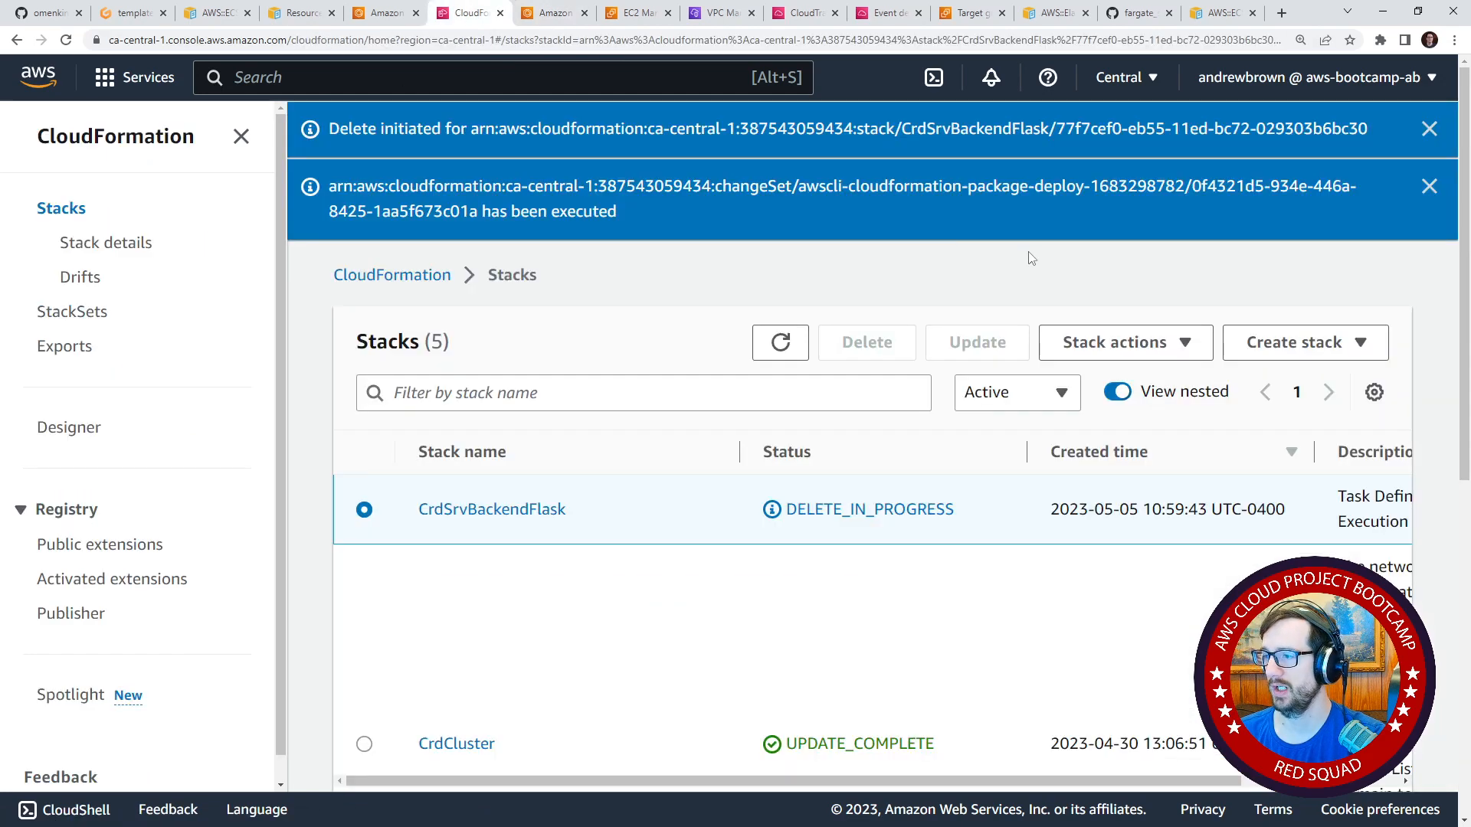
click(783, 343)
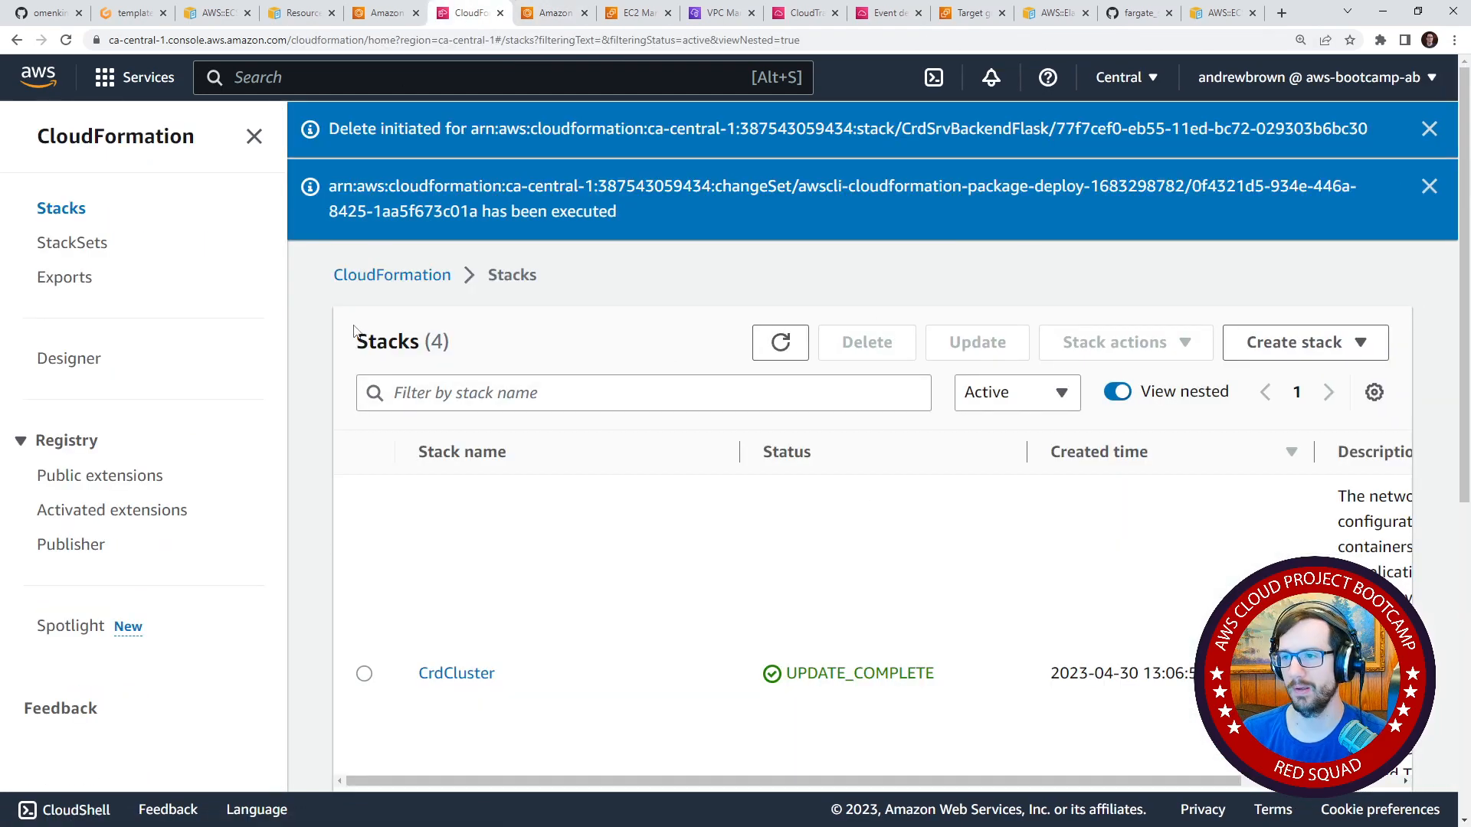
click(130, 13)
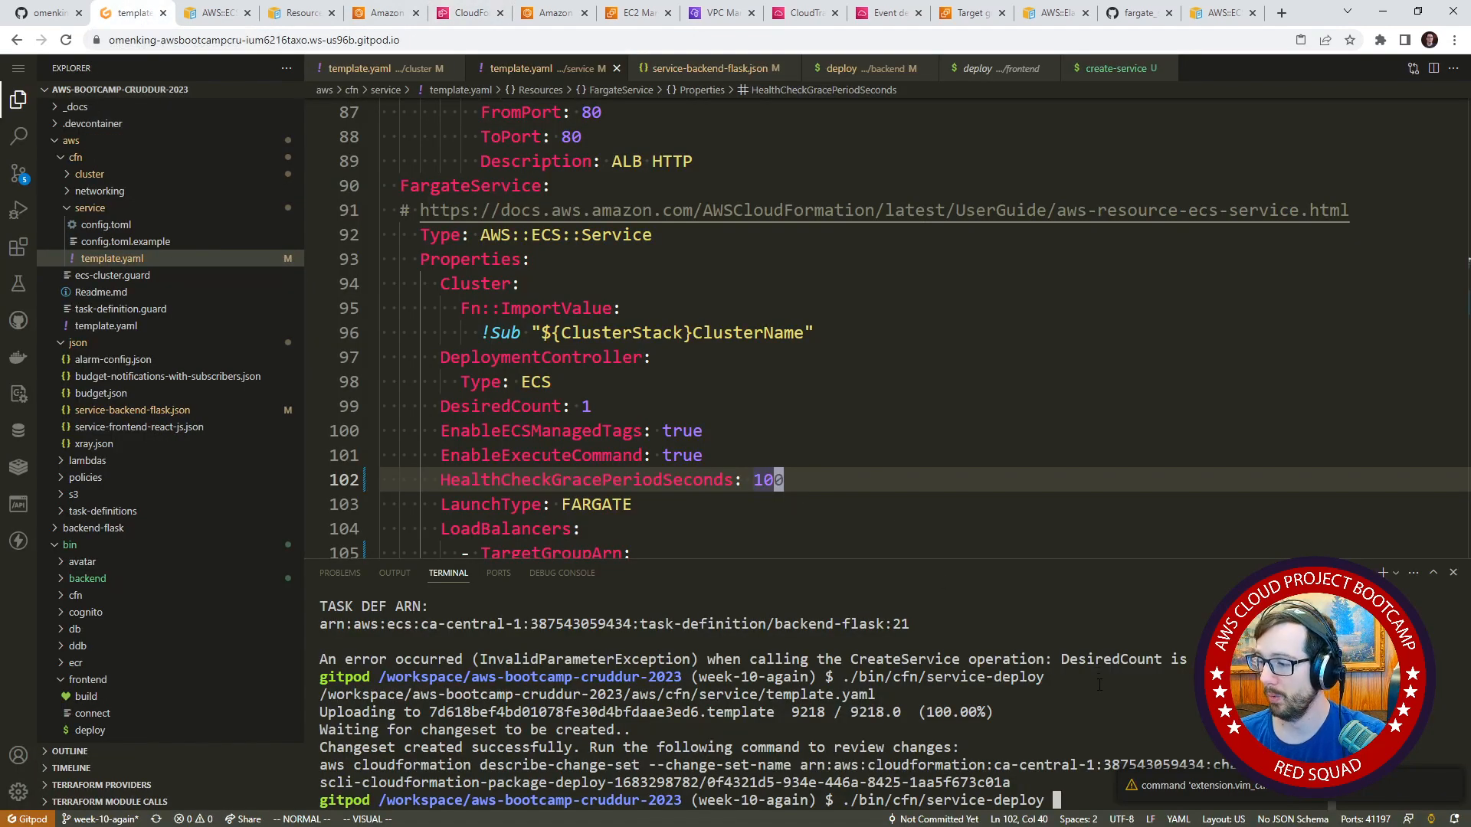
key(Return)
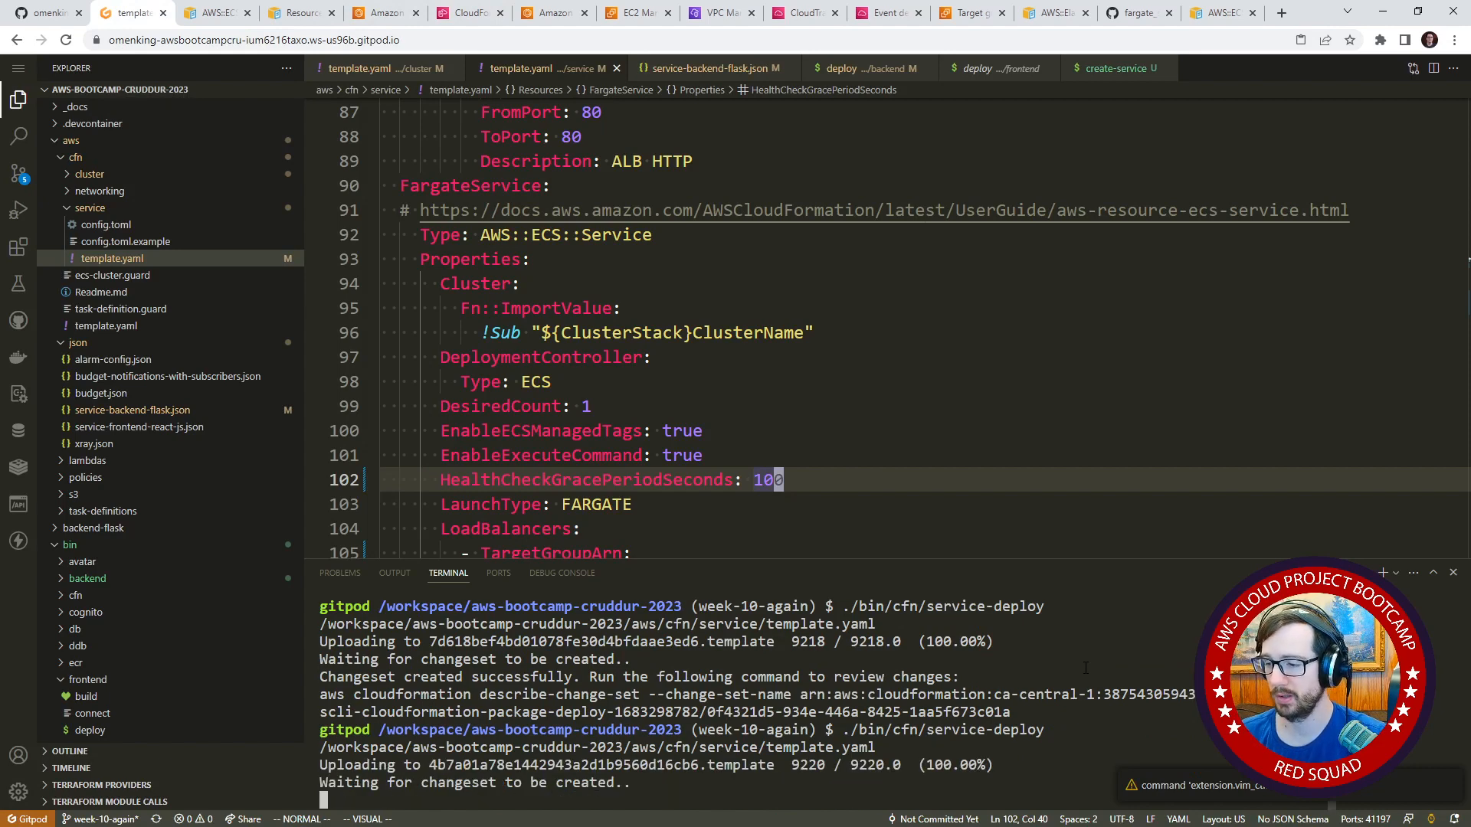
Open the new CrdSrvBackendFlask stack in CloudFormation and execute its pending change set.
click(471, 13)
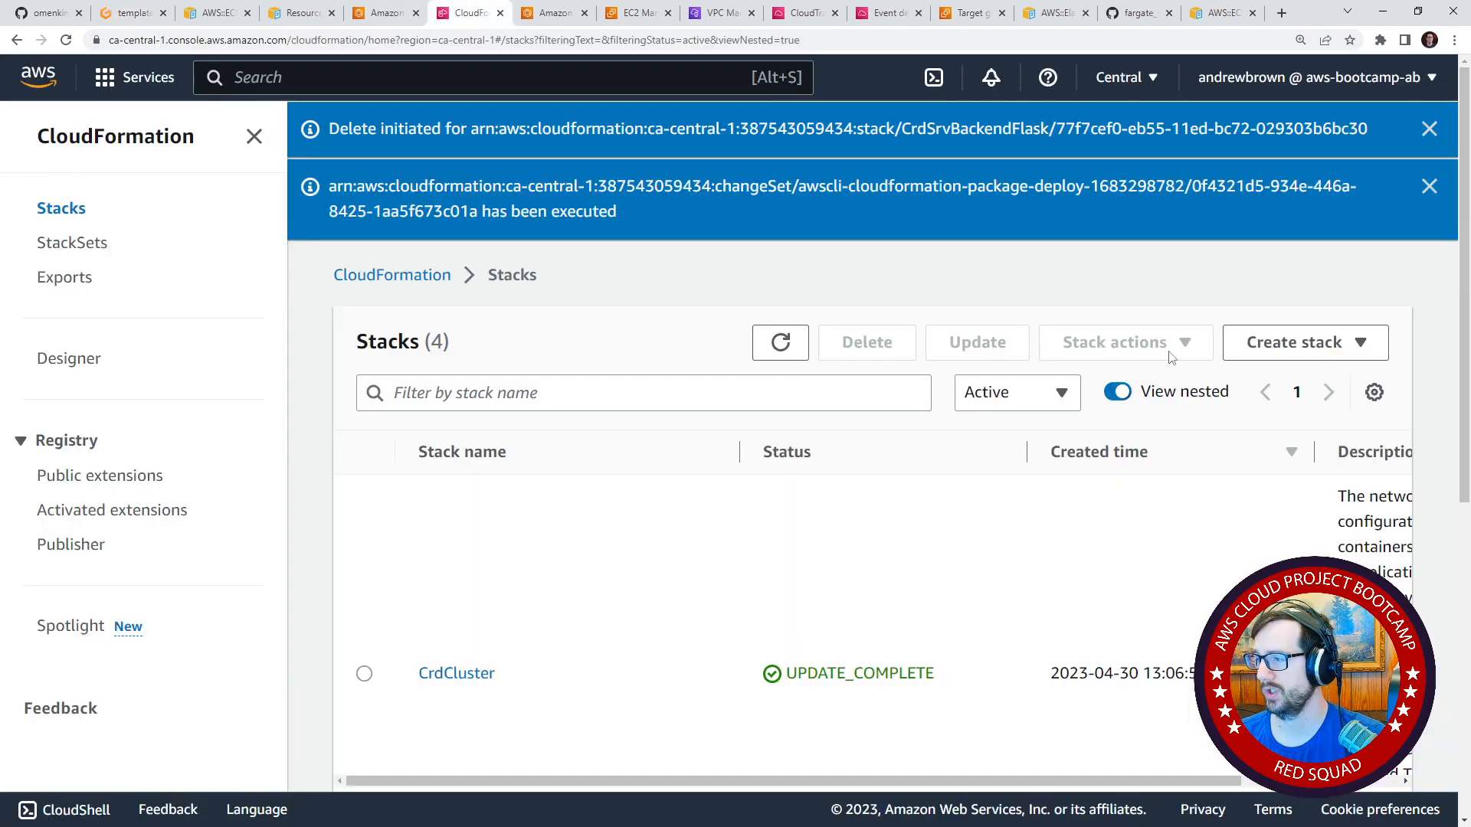
click(423, 277)
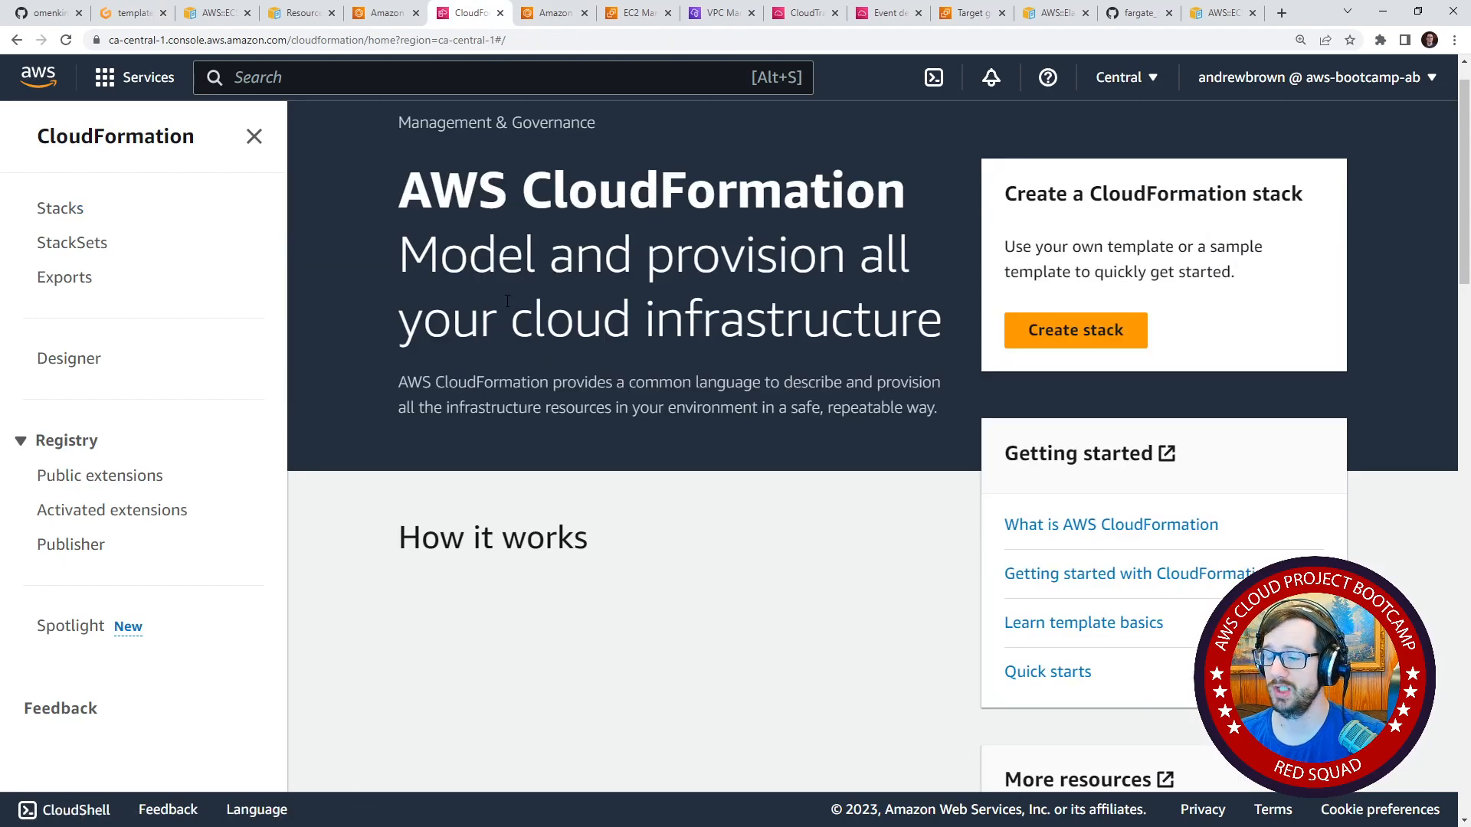
click(65, 208)
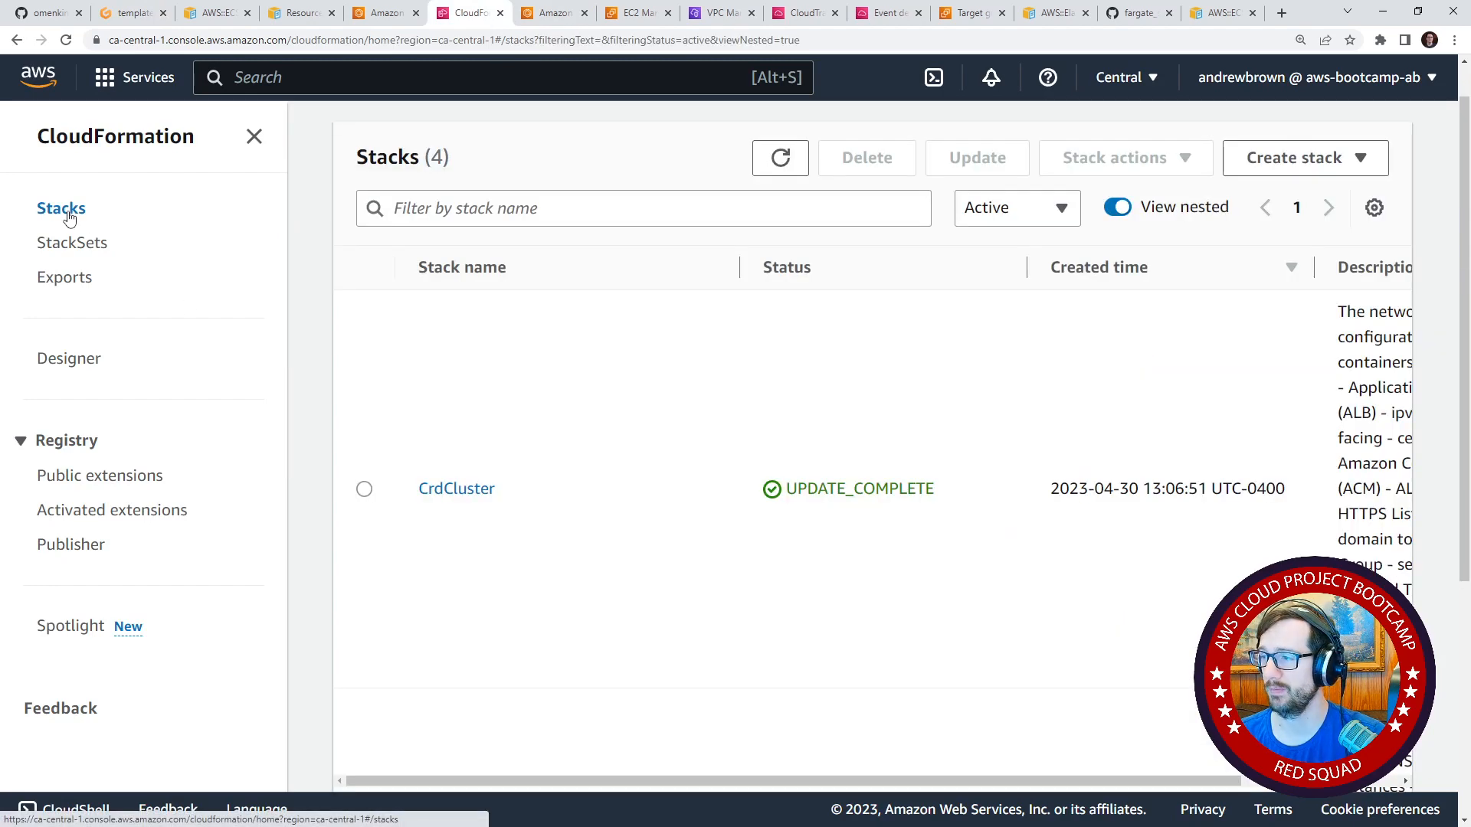
scroll(642, 457, up, 1)
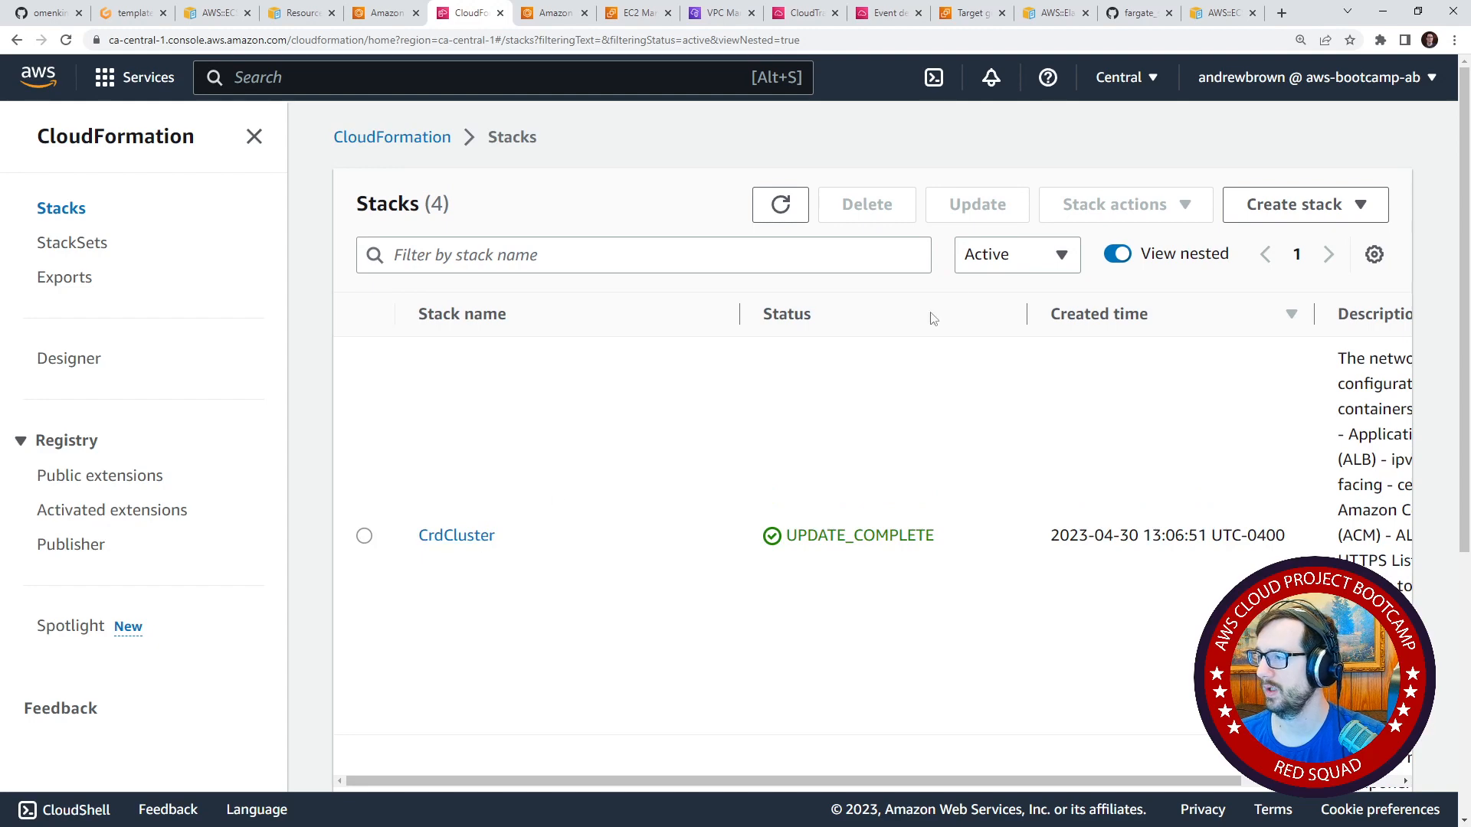
click(781, 205)
click(518, 359)
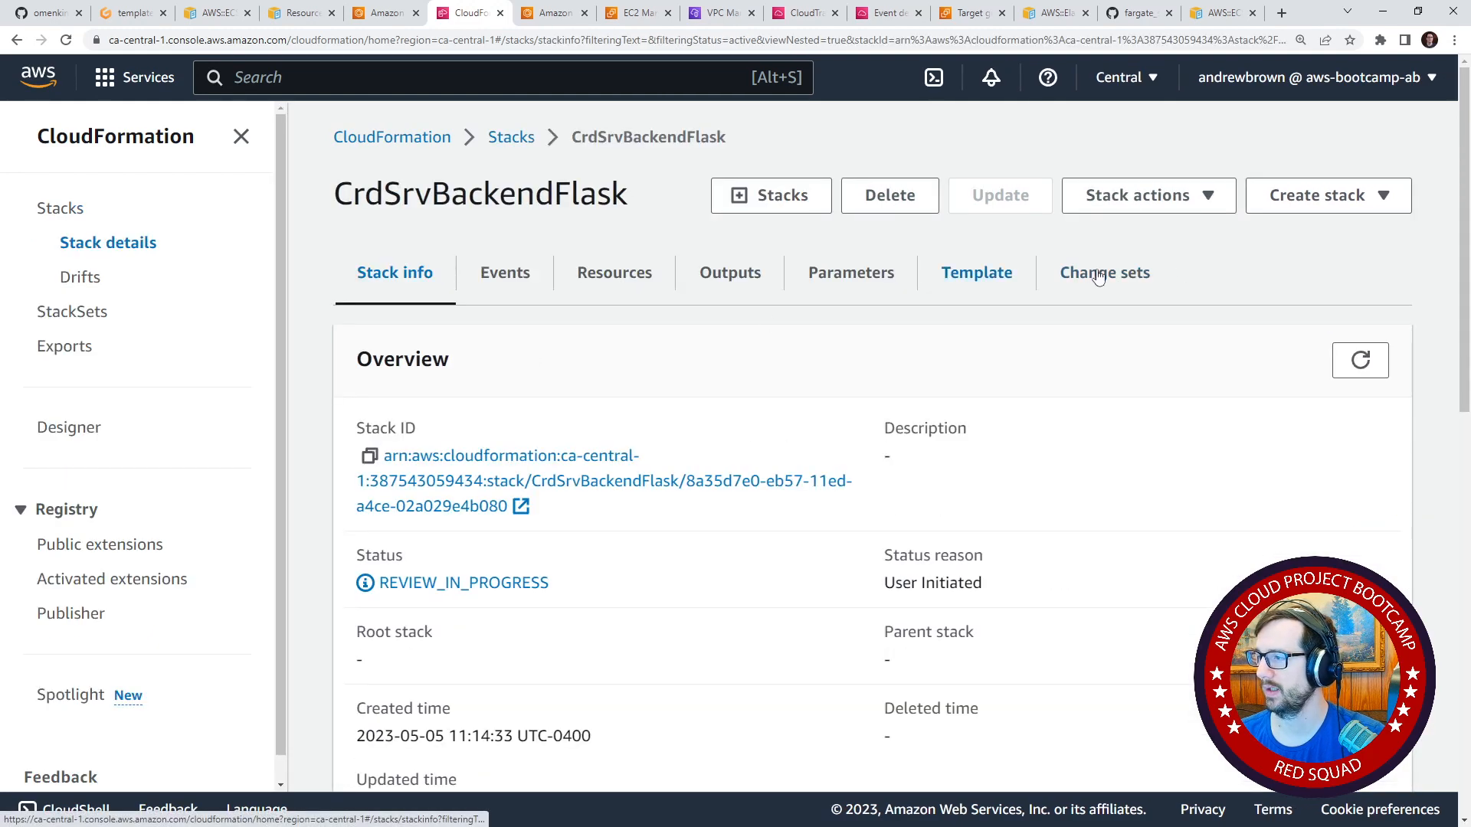
click(1105, 272)
click(823, 506)
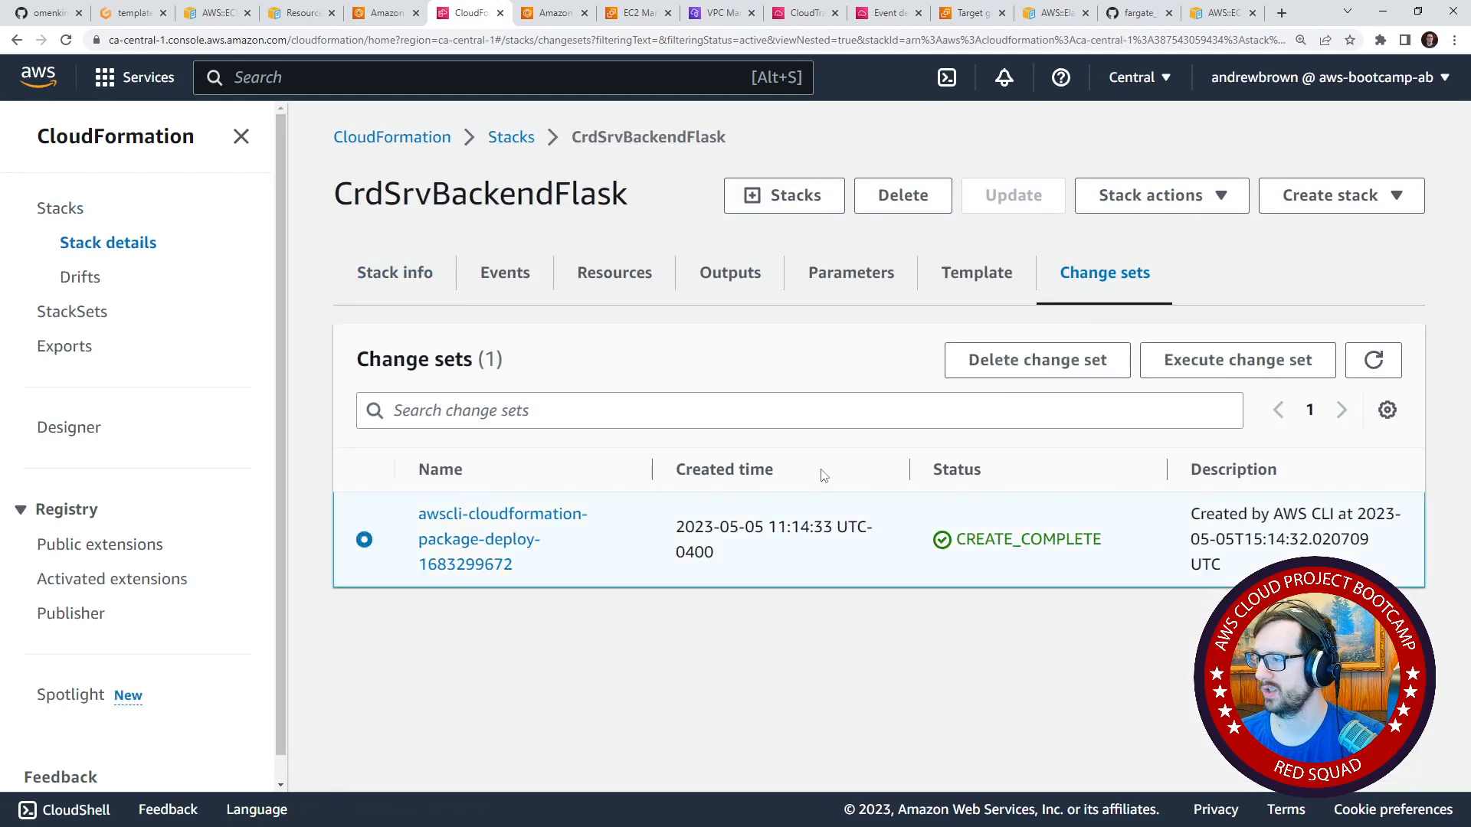
click(1226, 360)
click(951, 593)
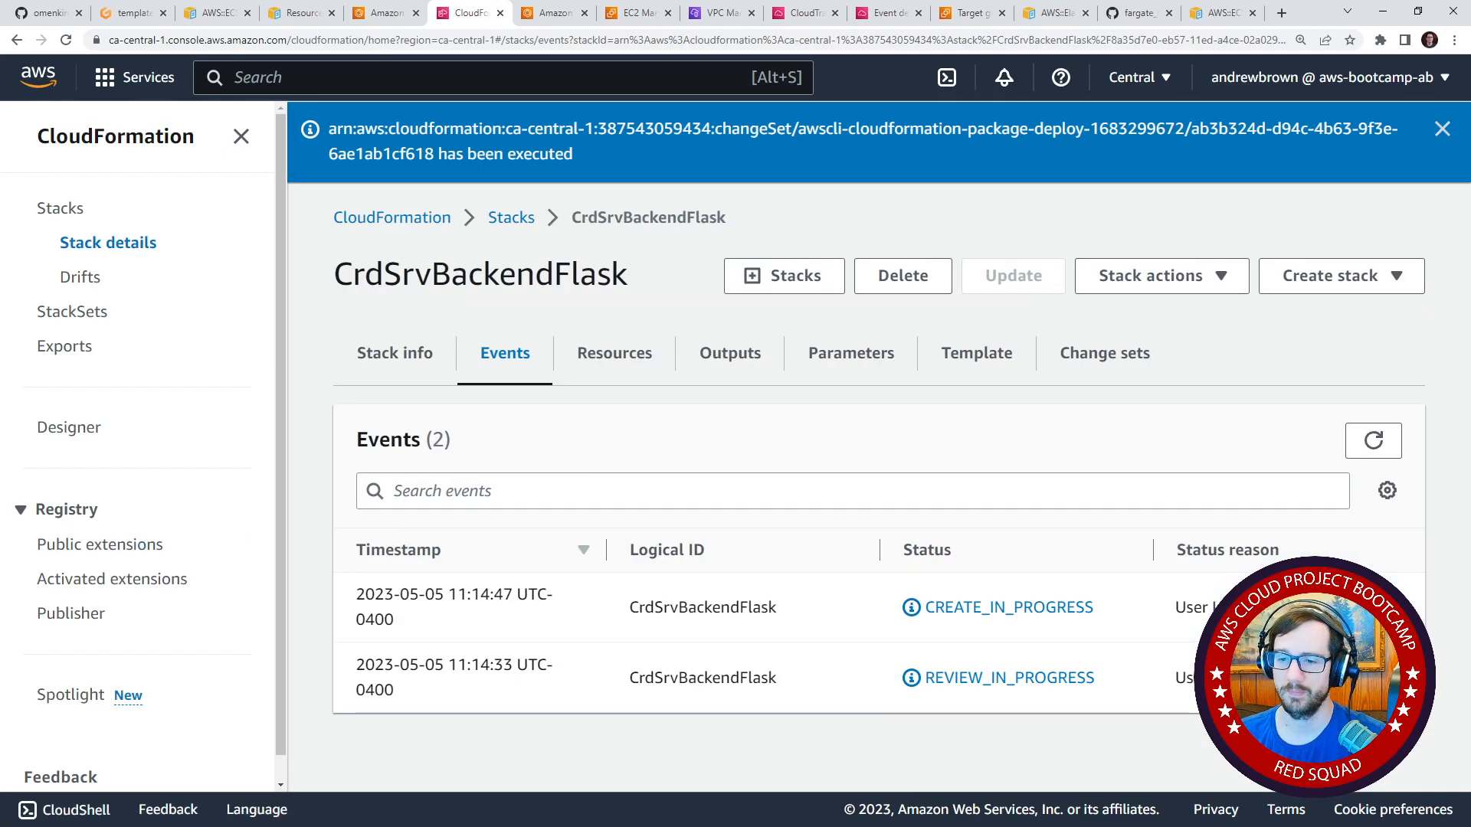
Review the service and task overview of CrdClusterFargateCluster in ECS.
key(ctrl+Tab)
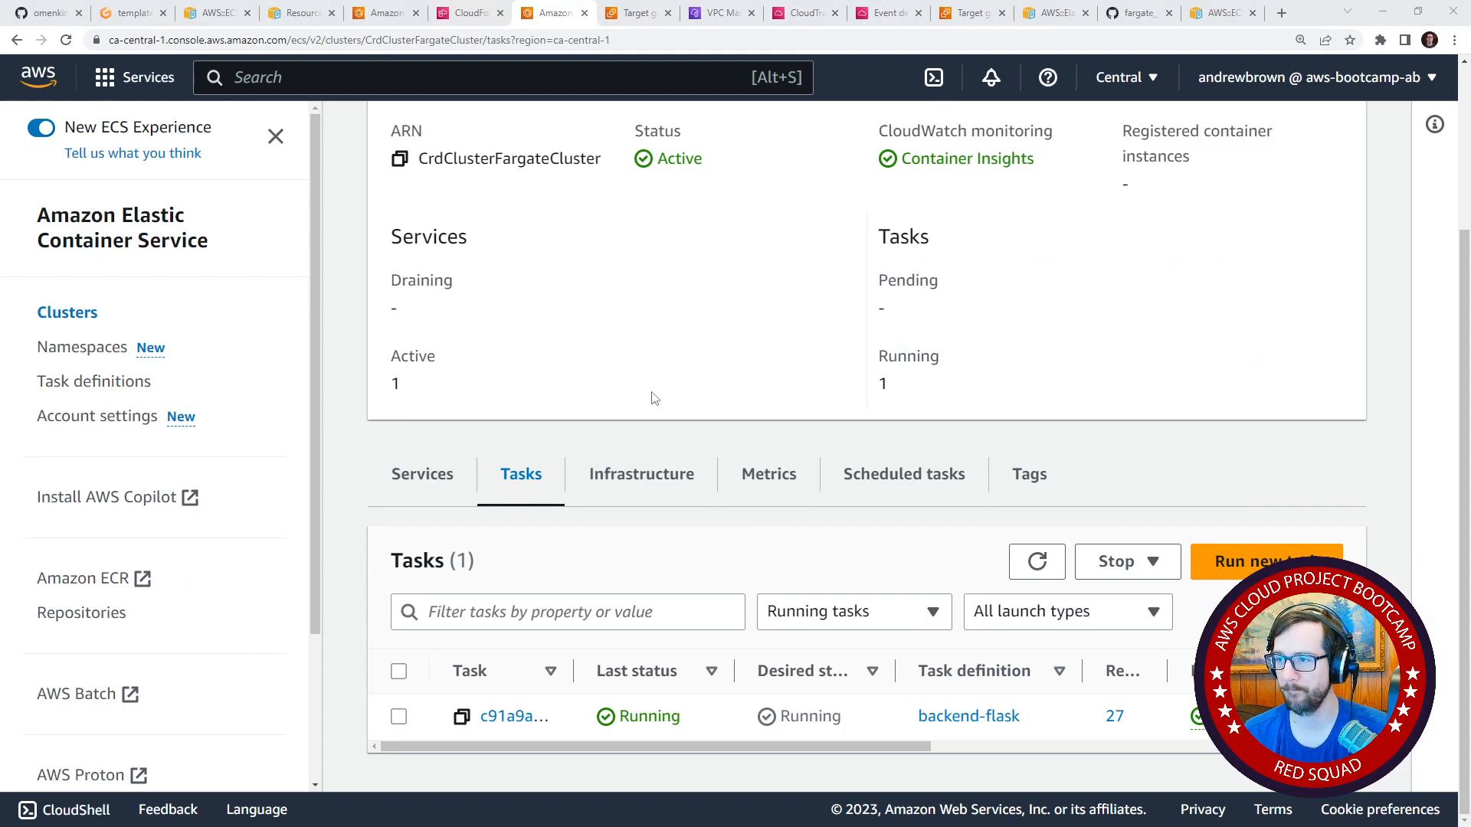
scroll(657, 406, up, 3)
scroll(658, 411, down, 3)
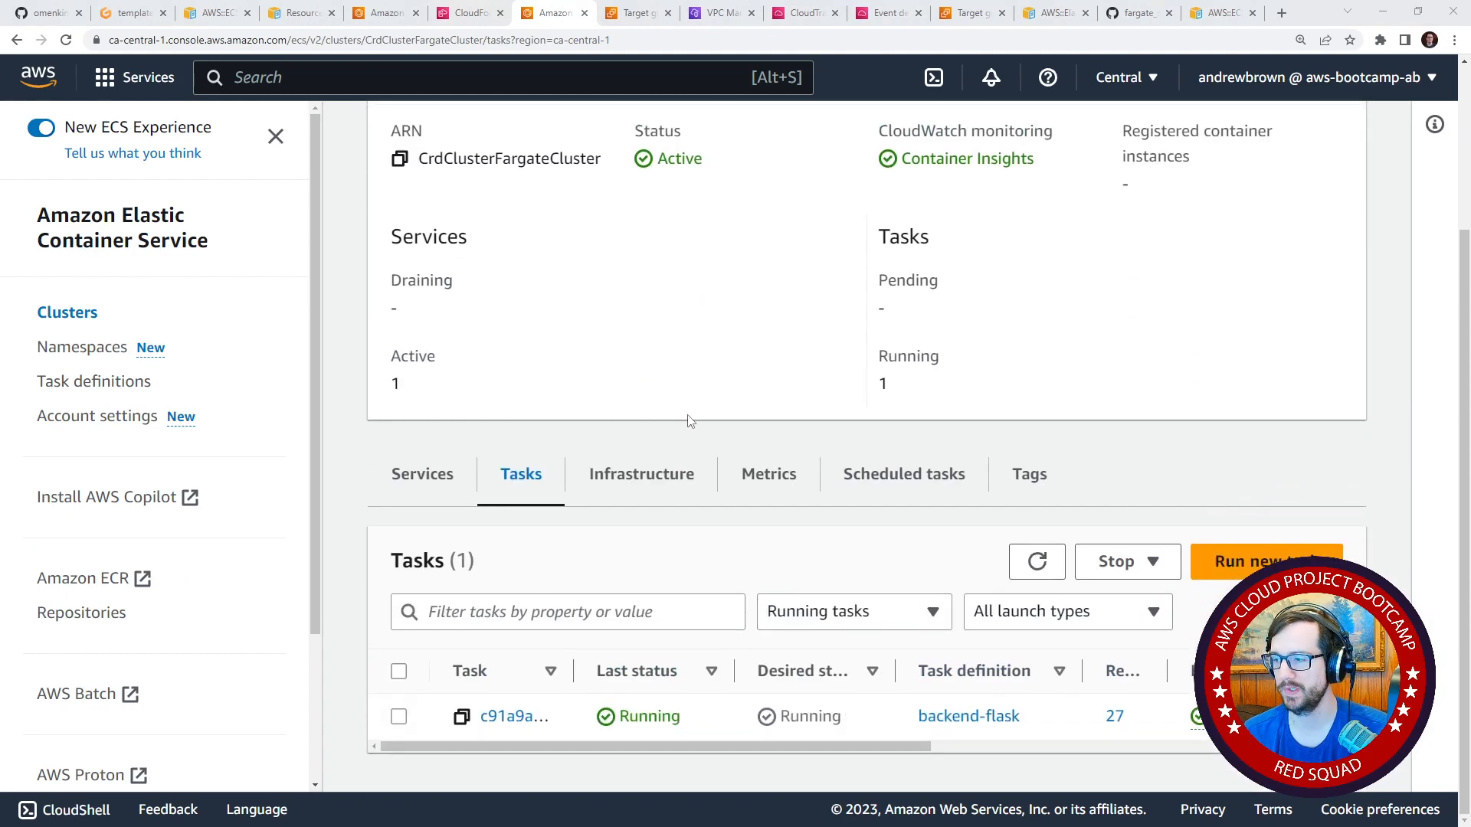
Recheck the CrdClusterFargateCluster overview and tasks, and review the health check settings of the CrdClu-Backe target group.
scroll(558, 591, up, 3)
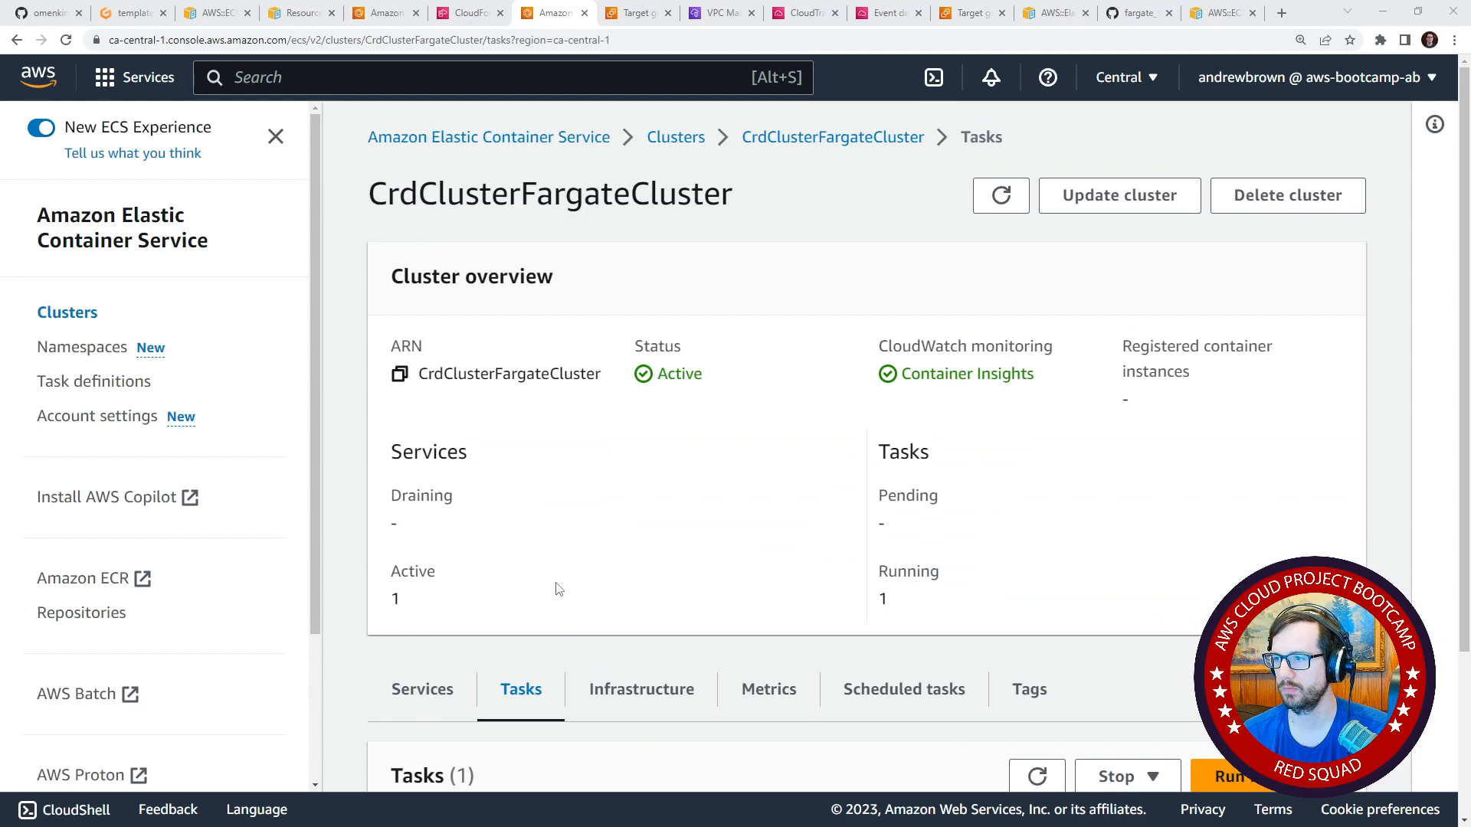
scroll(681, 467, down, 3)
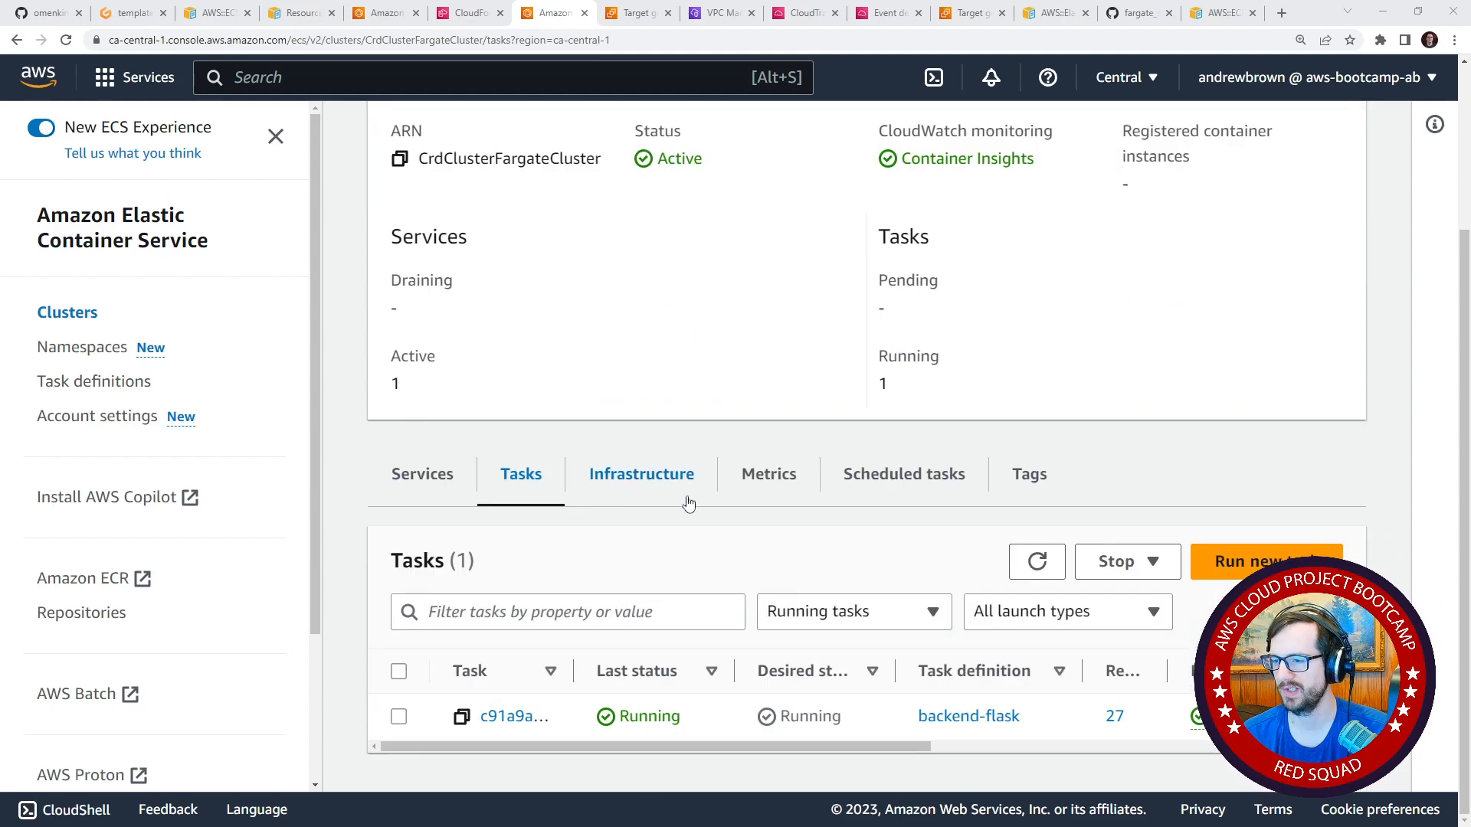
scroll(685, 500, up, 3)
click(632, 14)
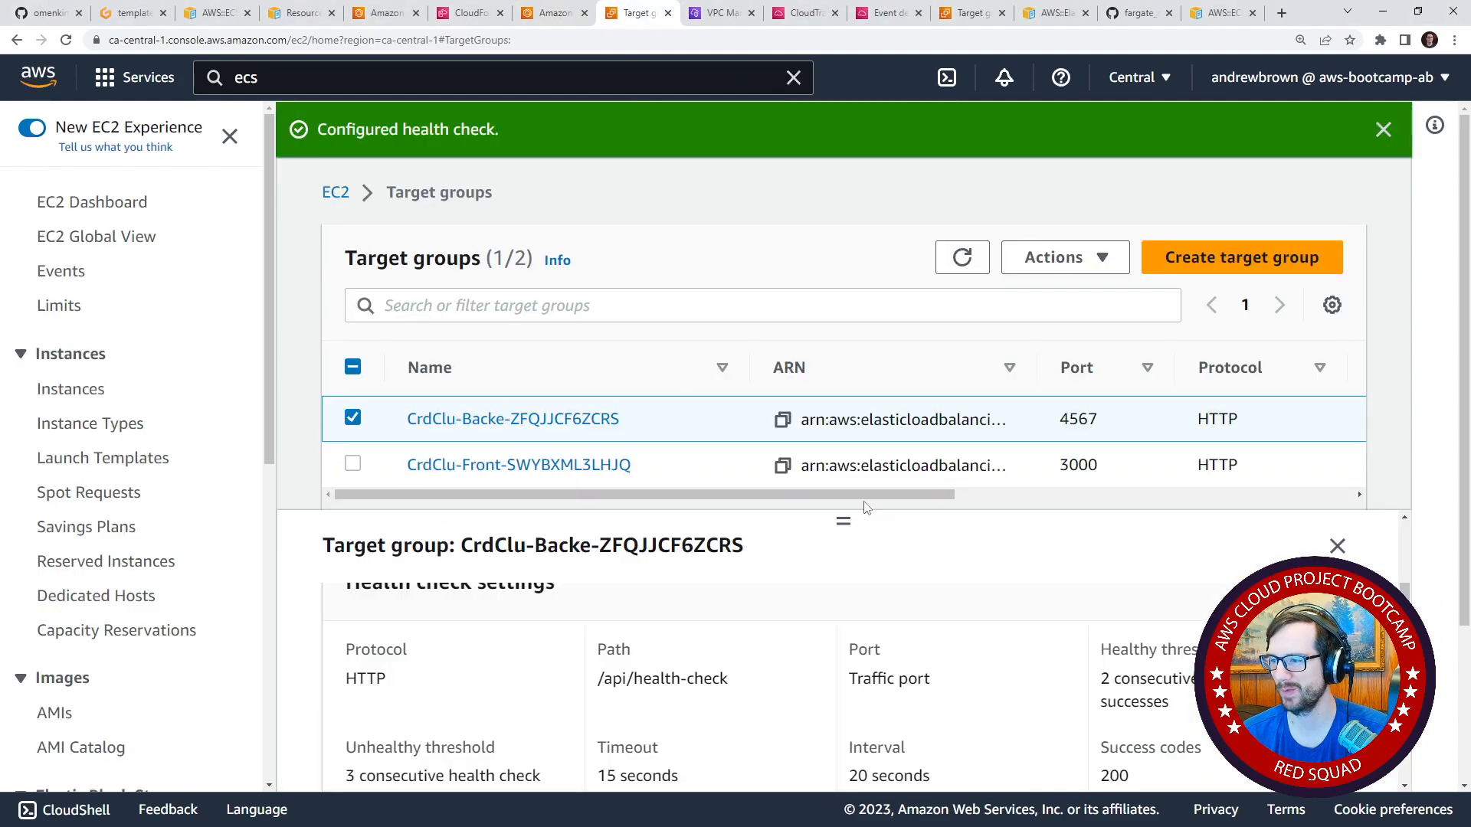
scroll(619, 718, down, 2)
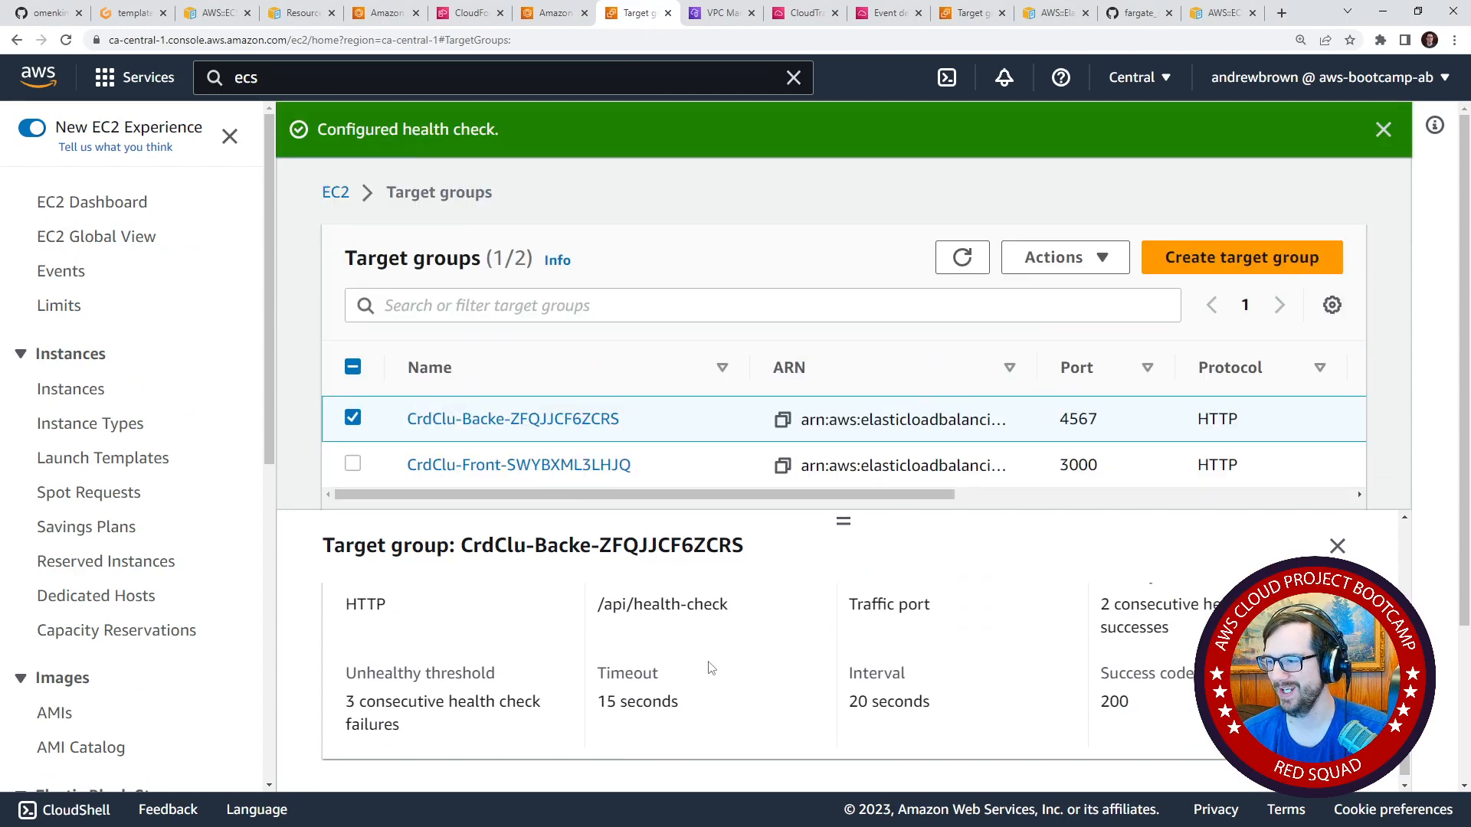
scroll(833, 659, up, 3)
scroll(875, 683, down, 2)
scroll(866, 654, up, 2)
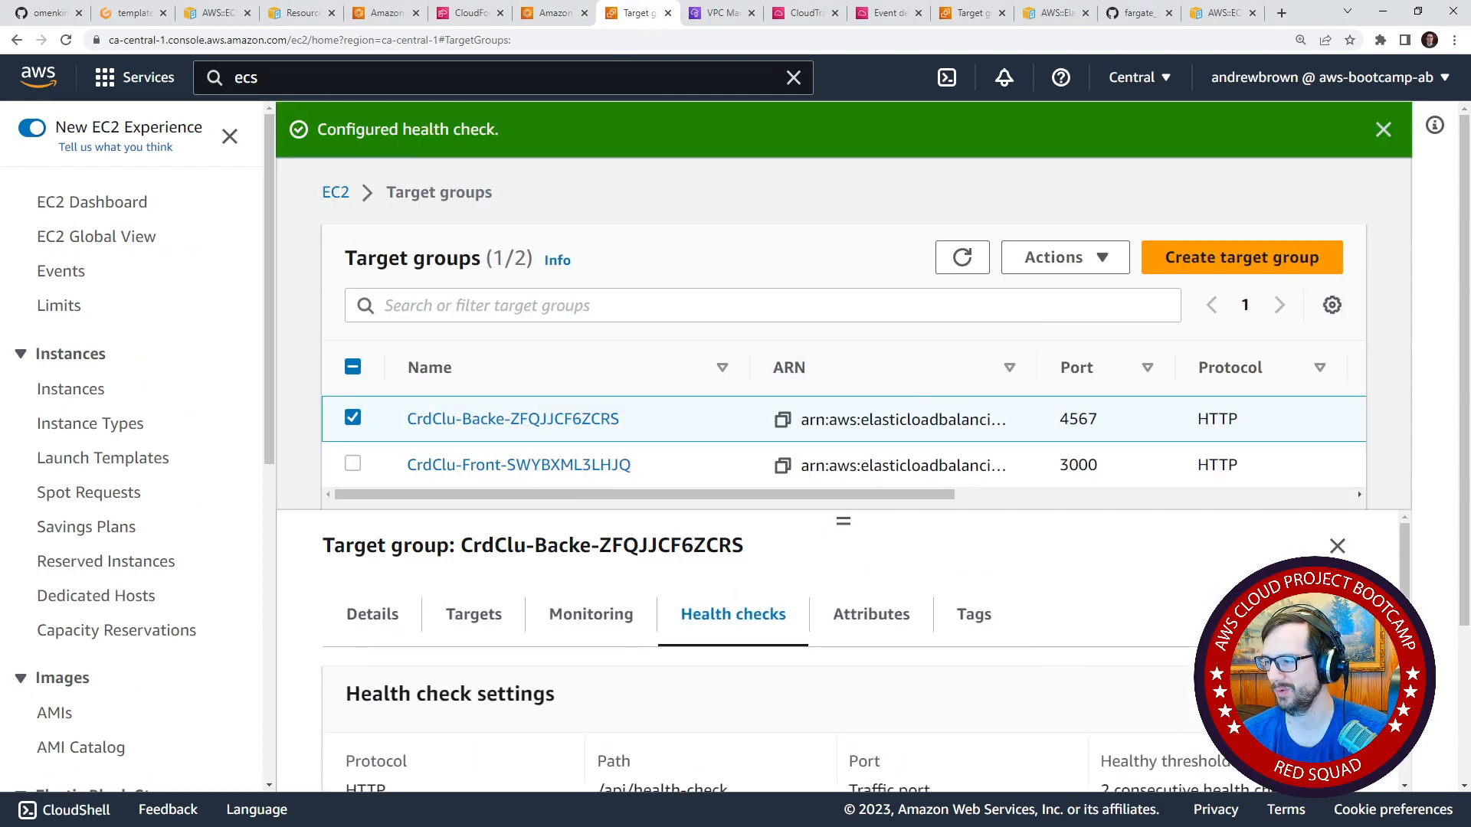
Inspect the Traffic port and Override options in the backend target group's advanced health check settings, and return to the target groups without saving.
click(1313, 694)
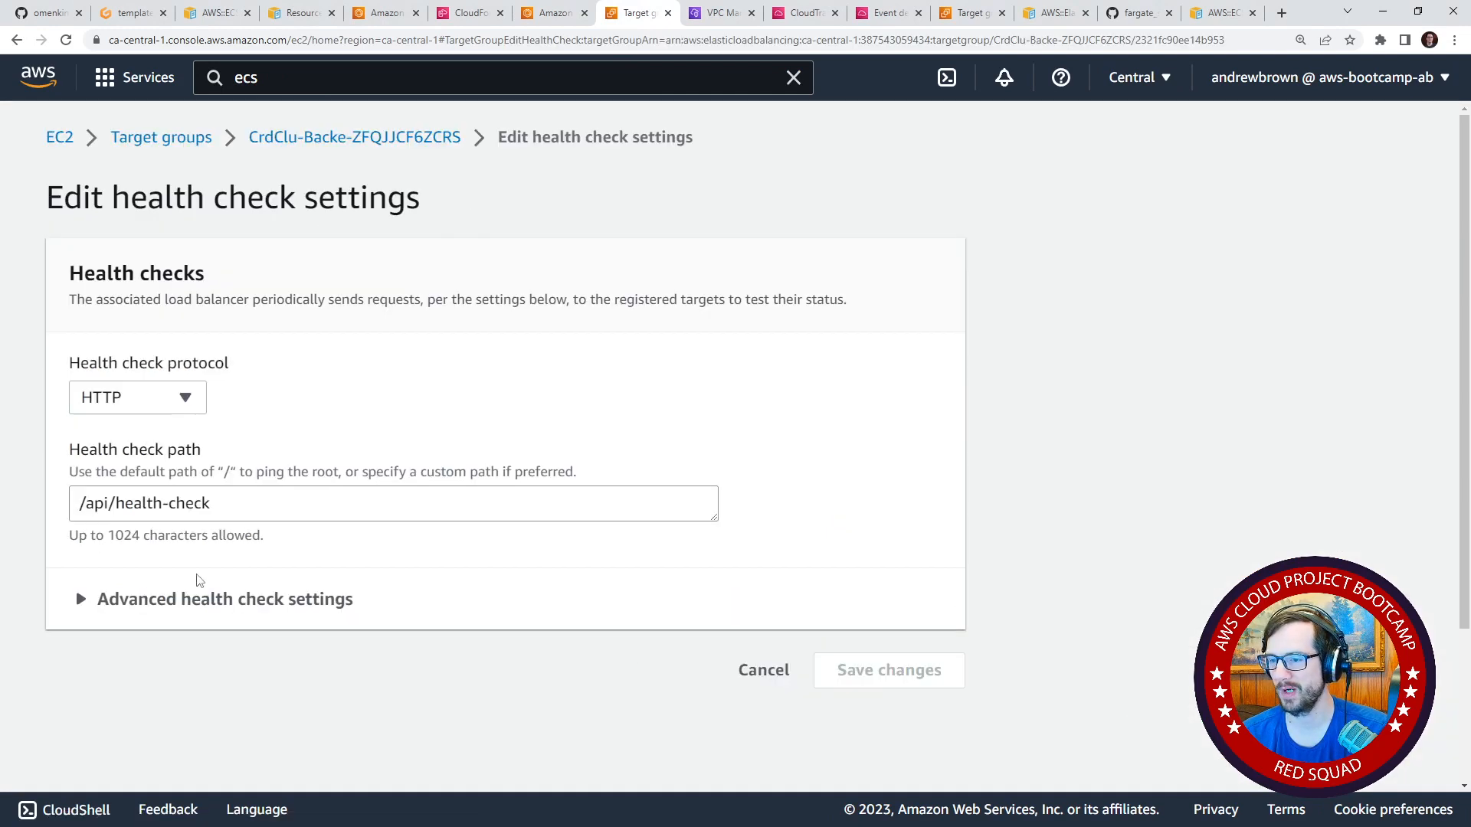
click(198, 599)
scroll(197, 598, down, 3)
click(132, 506)
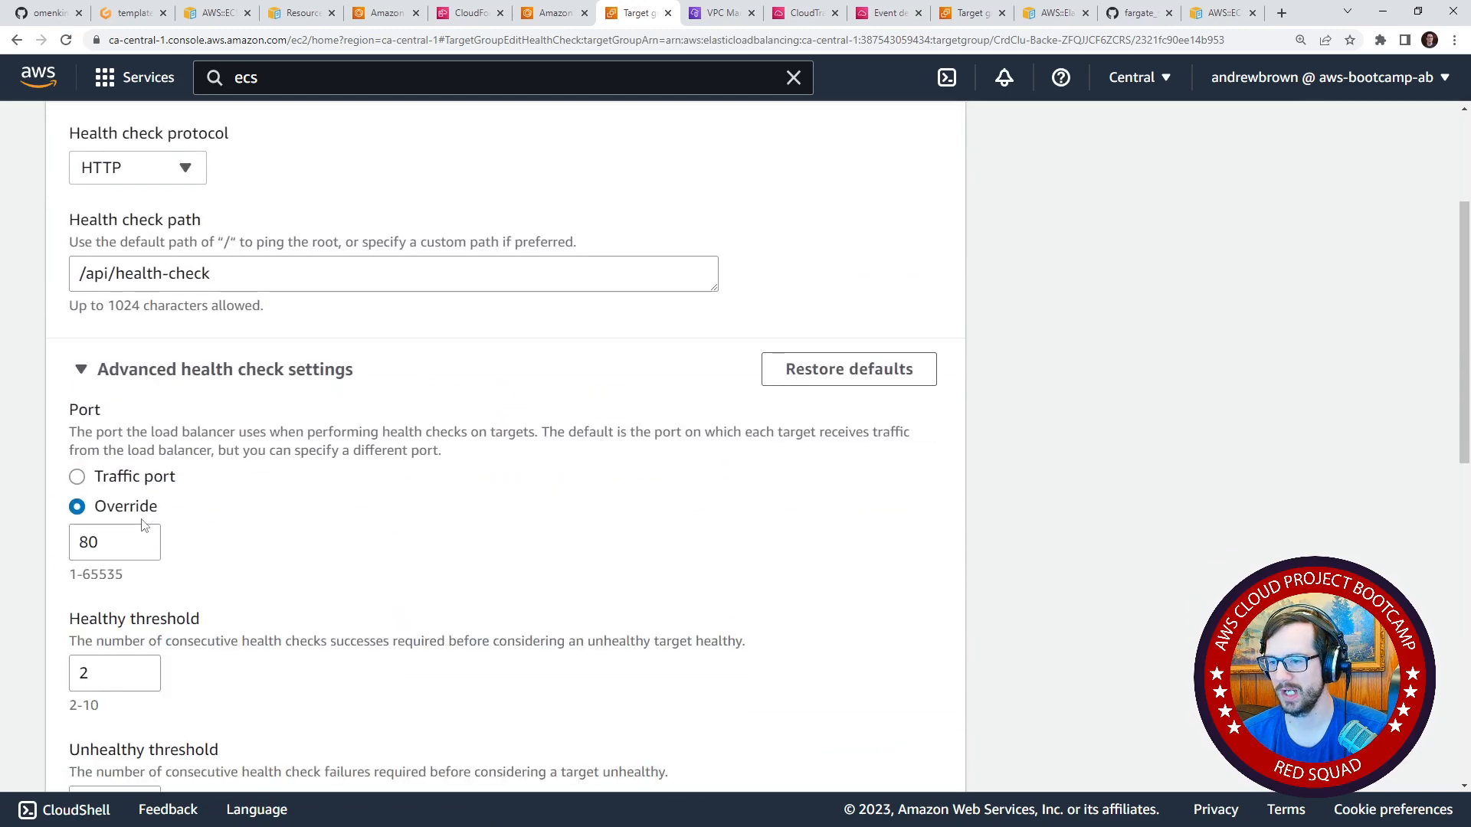
click(132, 481)
scroll(230, 383, up, 3)
click(345, 143)
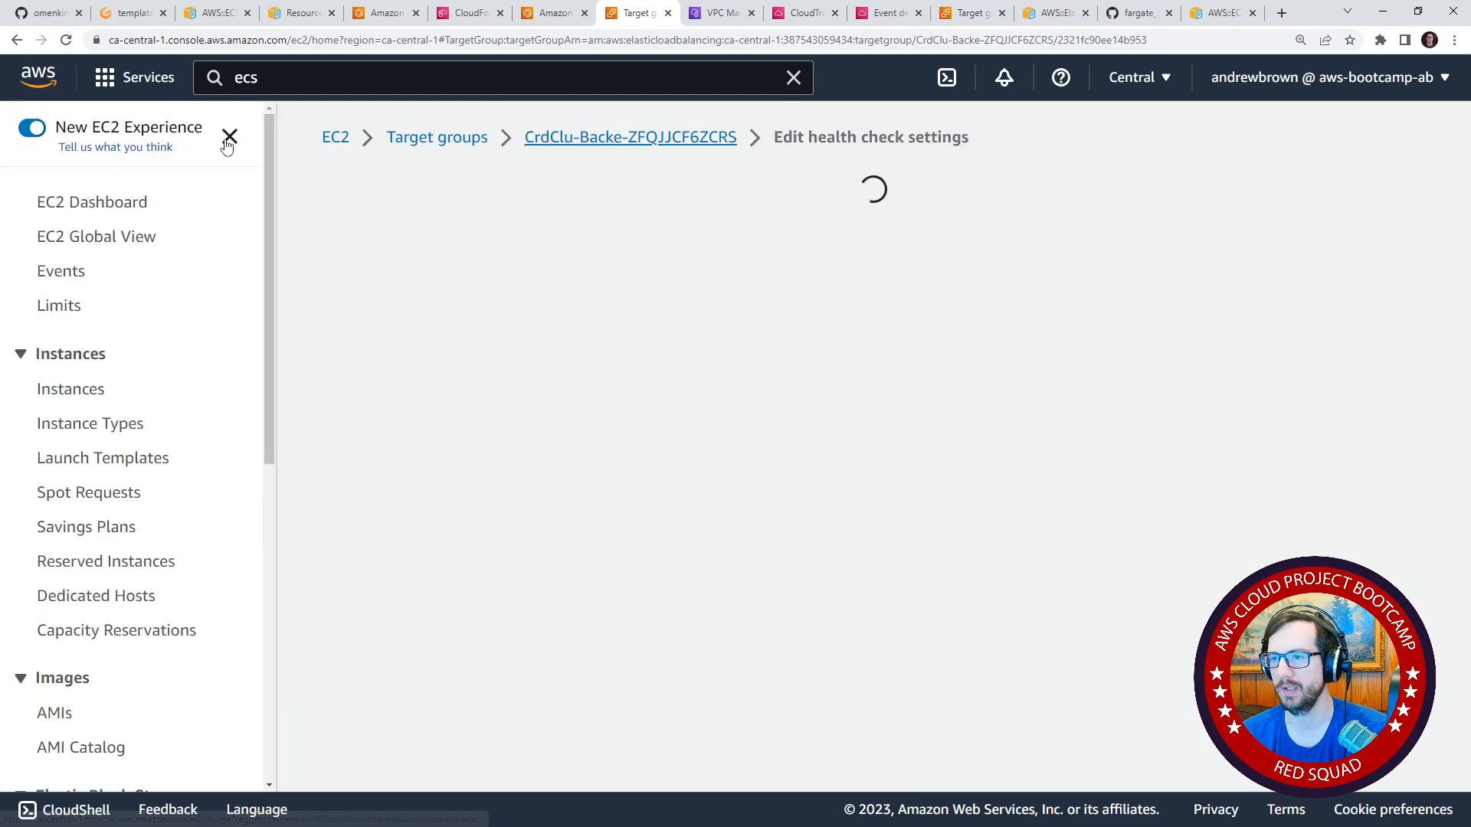
click(437, 139)
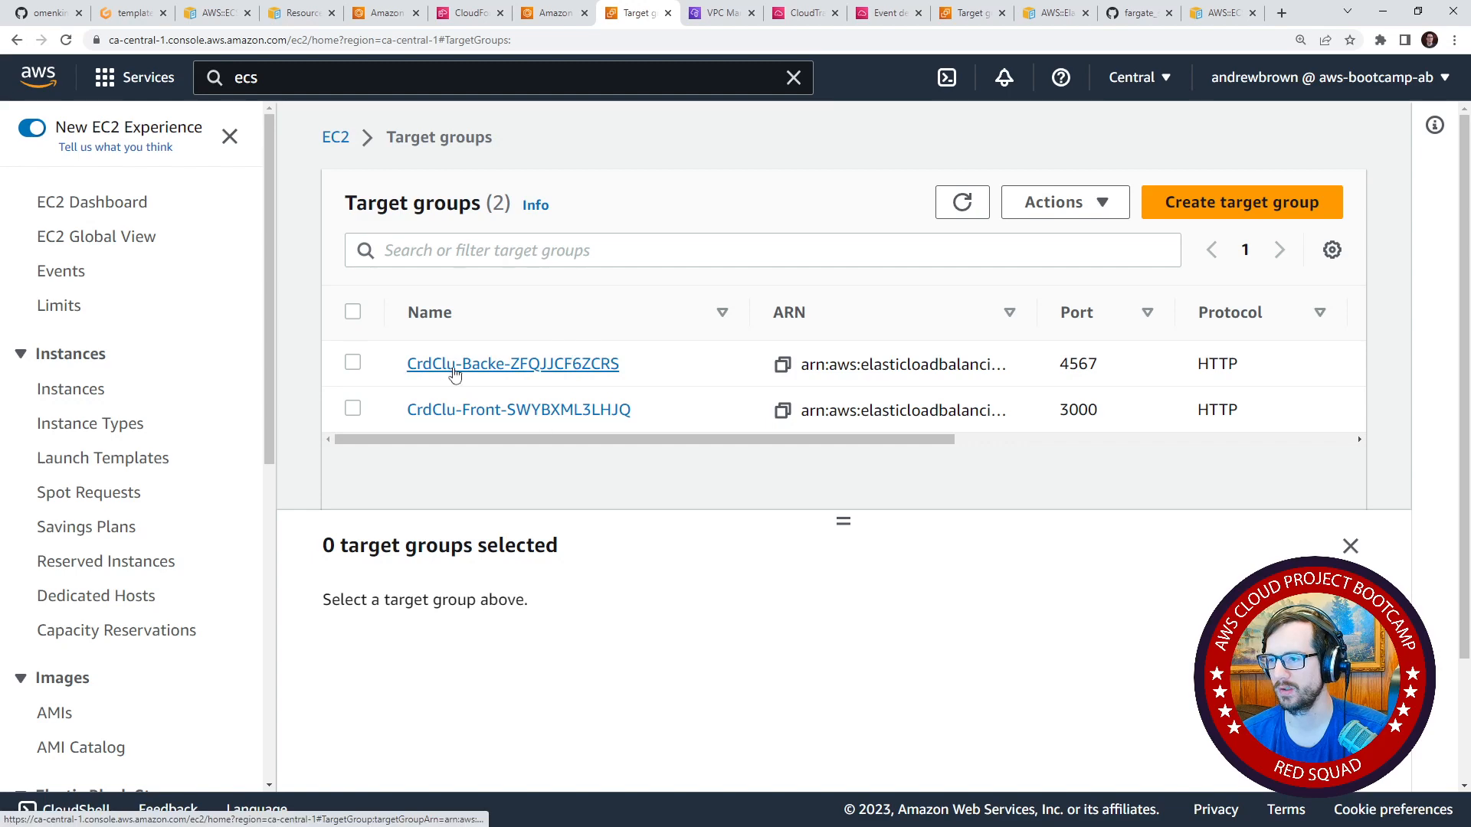
Select the CrdClu-Backe target group and examine its health check settings and registered targets.
click(354, 365)
scroll(742, 666, down, 2)
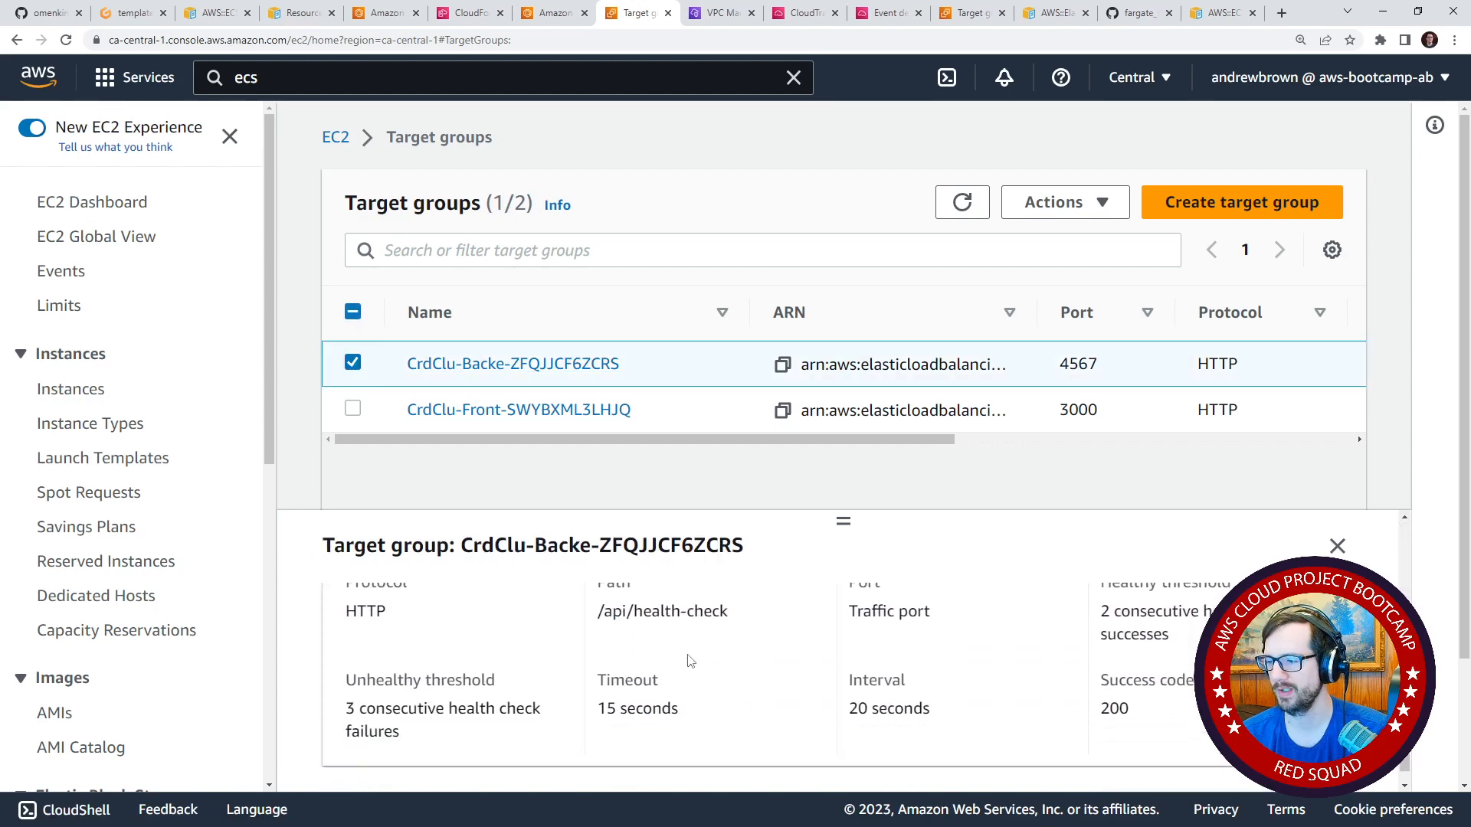
scroll(741, 666, up, 2)
click(479, 618)
scroll(672, 682, down, 2)
scroll(672, 682, up, 1)
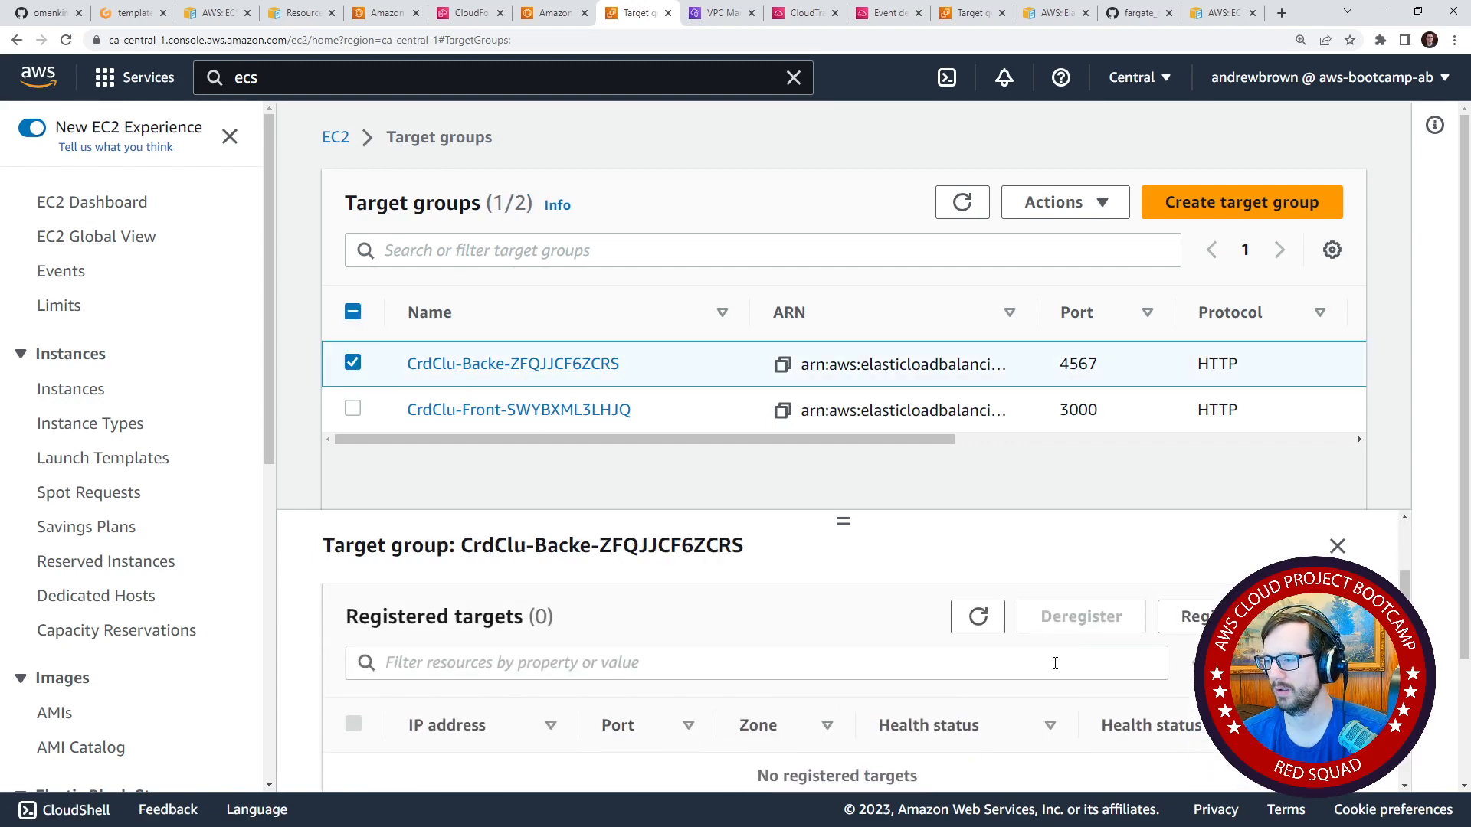